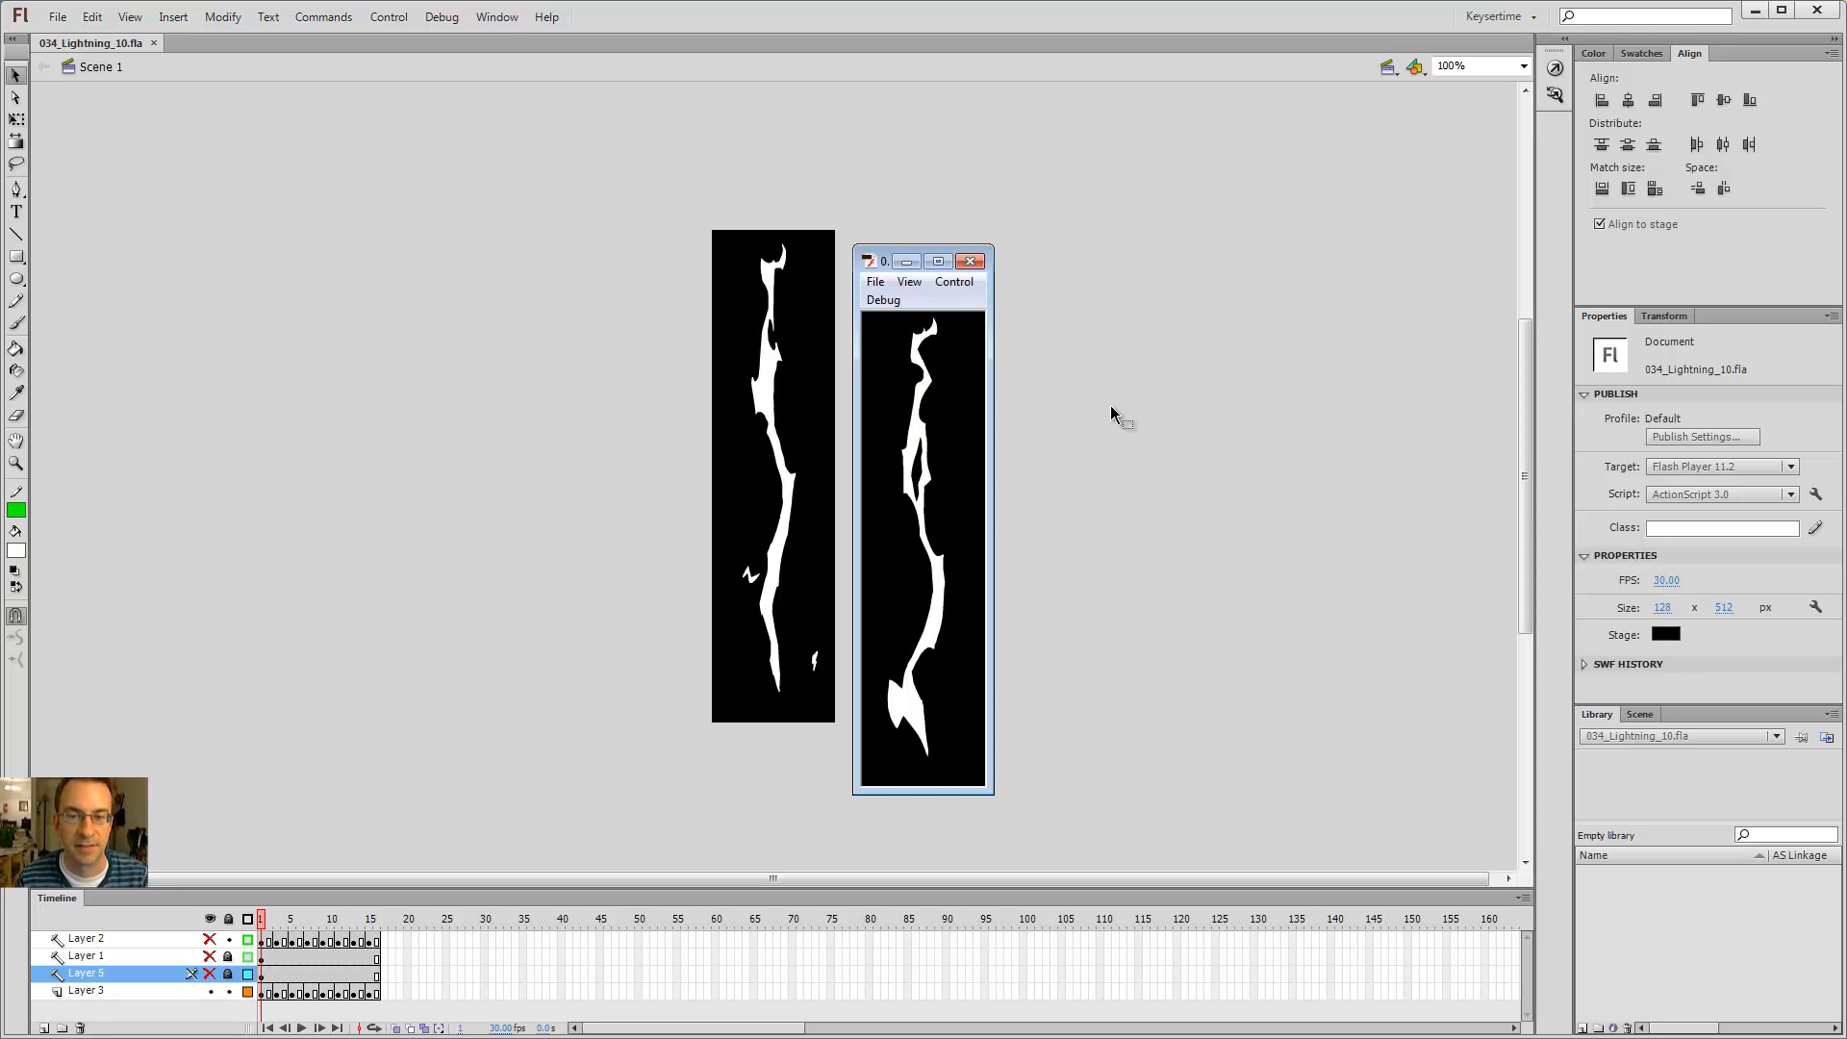
Step: Close the test preview and display Layer 5 as outlines
left_click(969, 261)
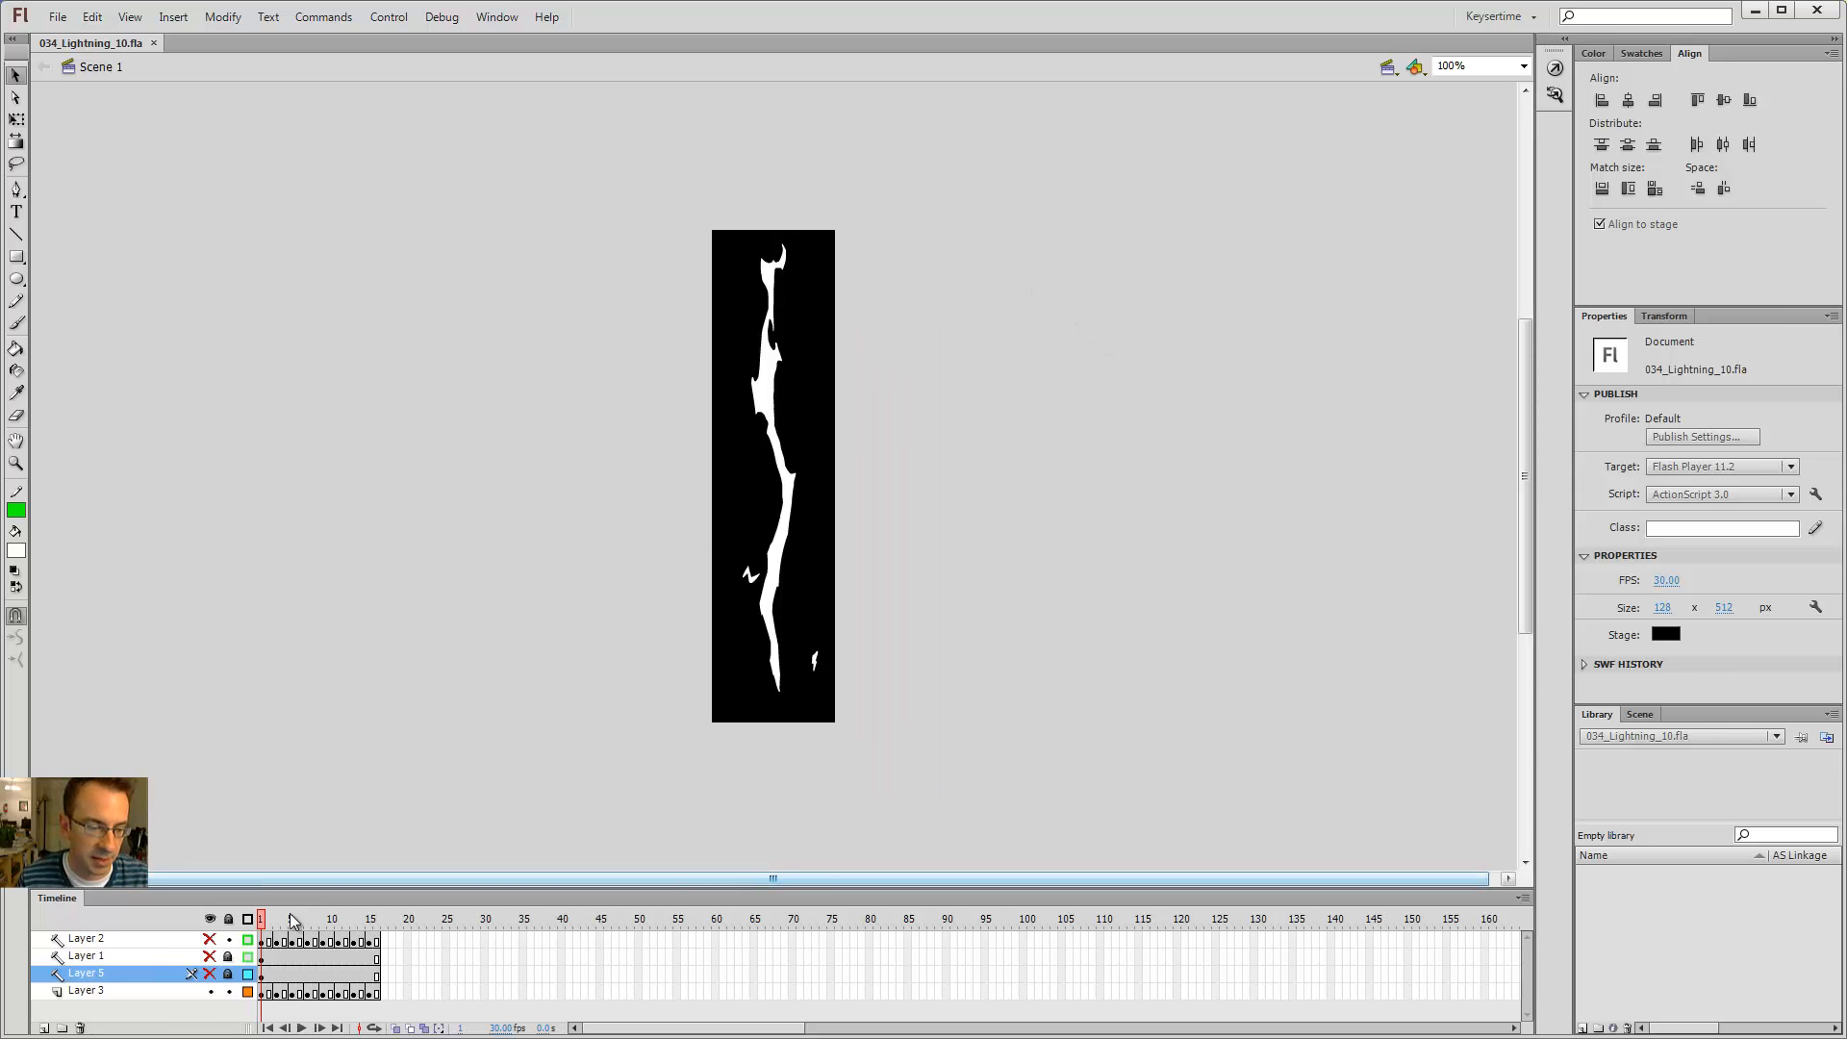
left_click(210, 974)
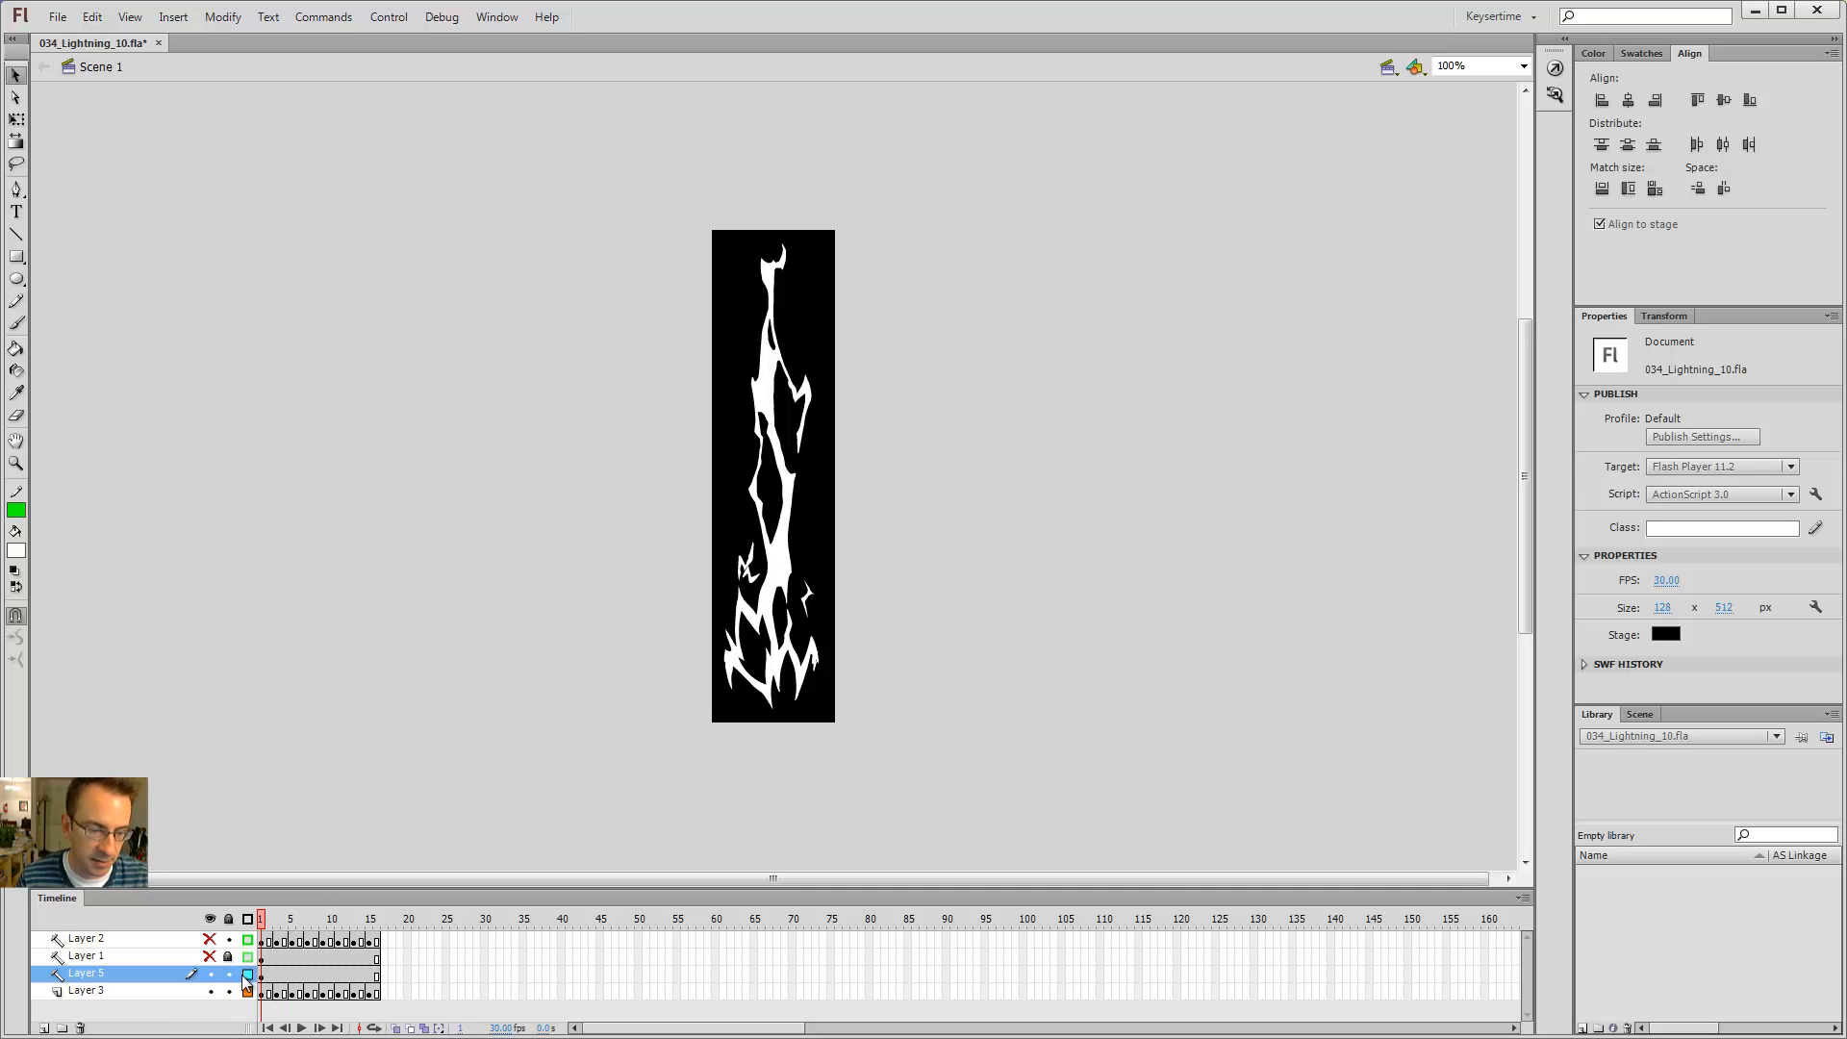
left_click(247, 974)
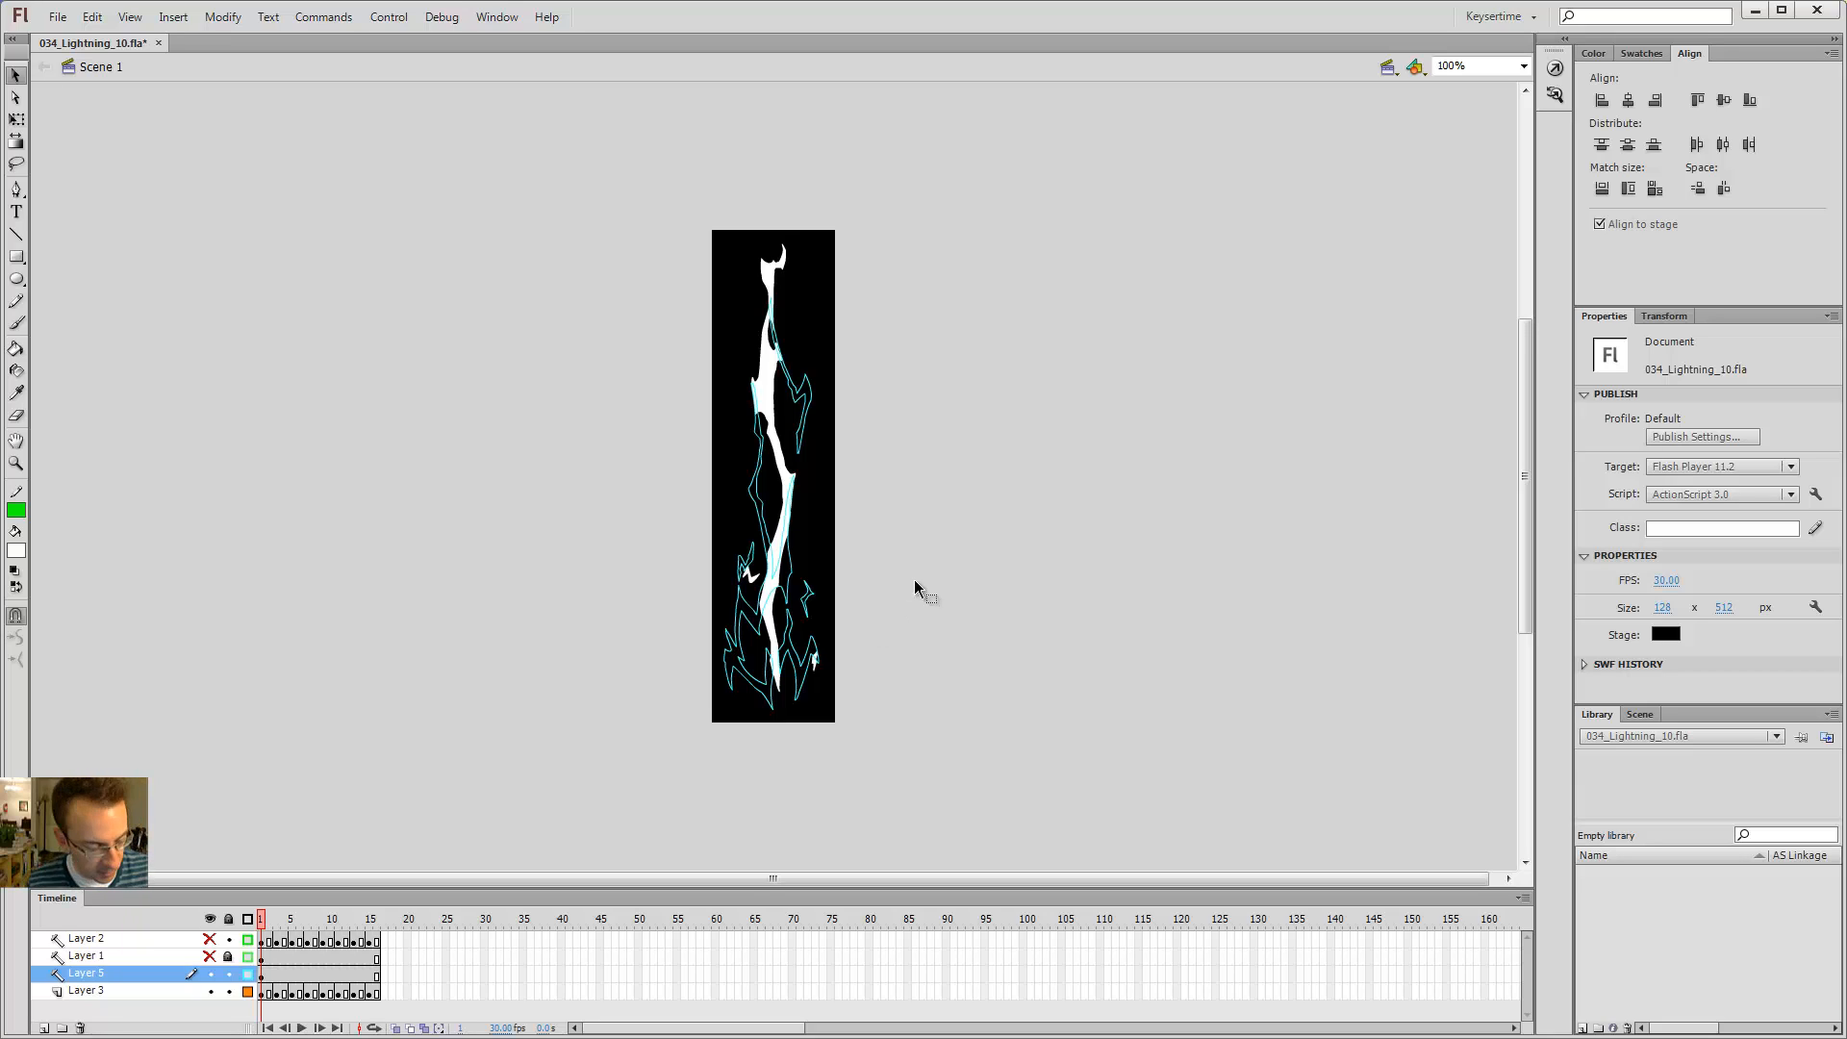
Step: Step through the opening frames to compare the lightning shapes on Layers 3 and 5
key("z")
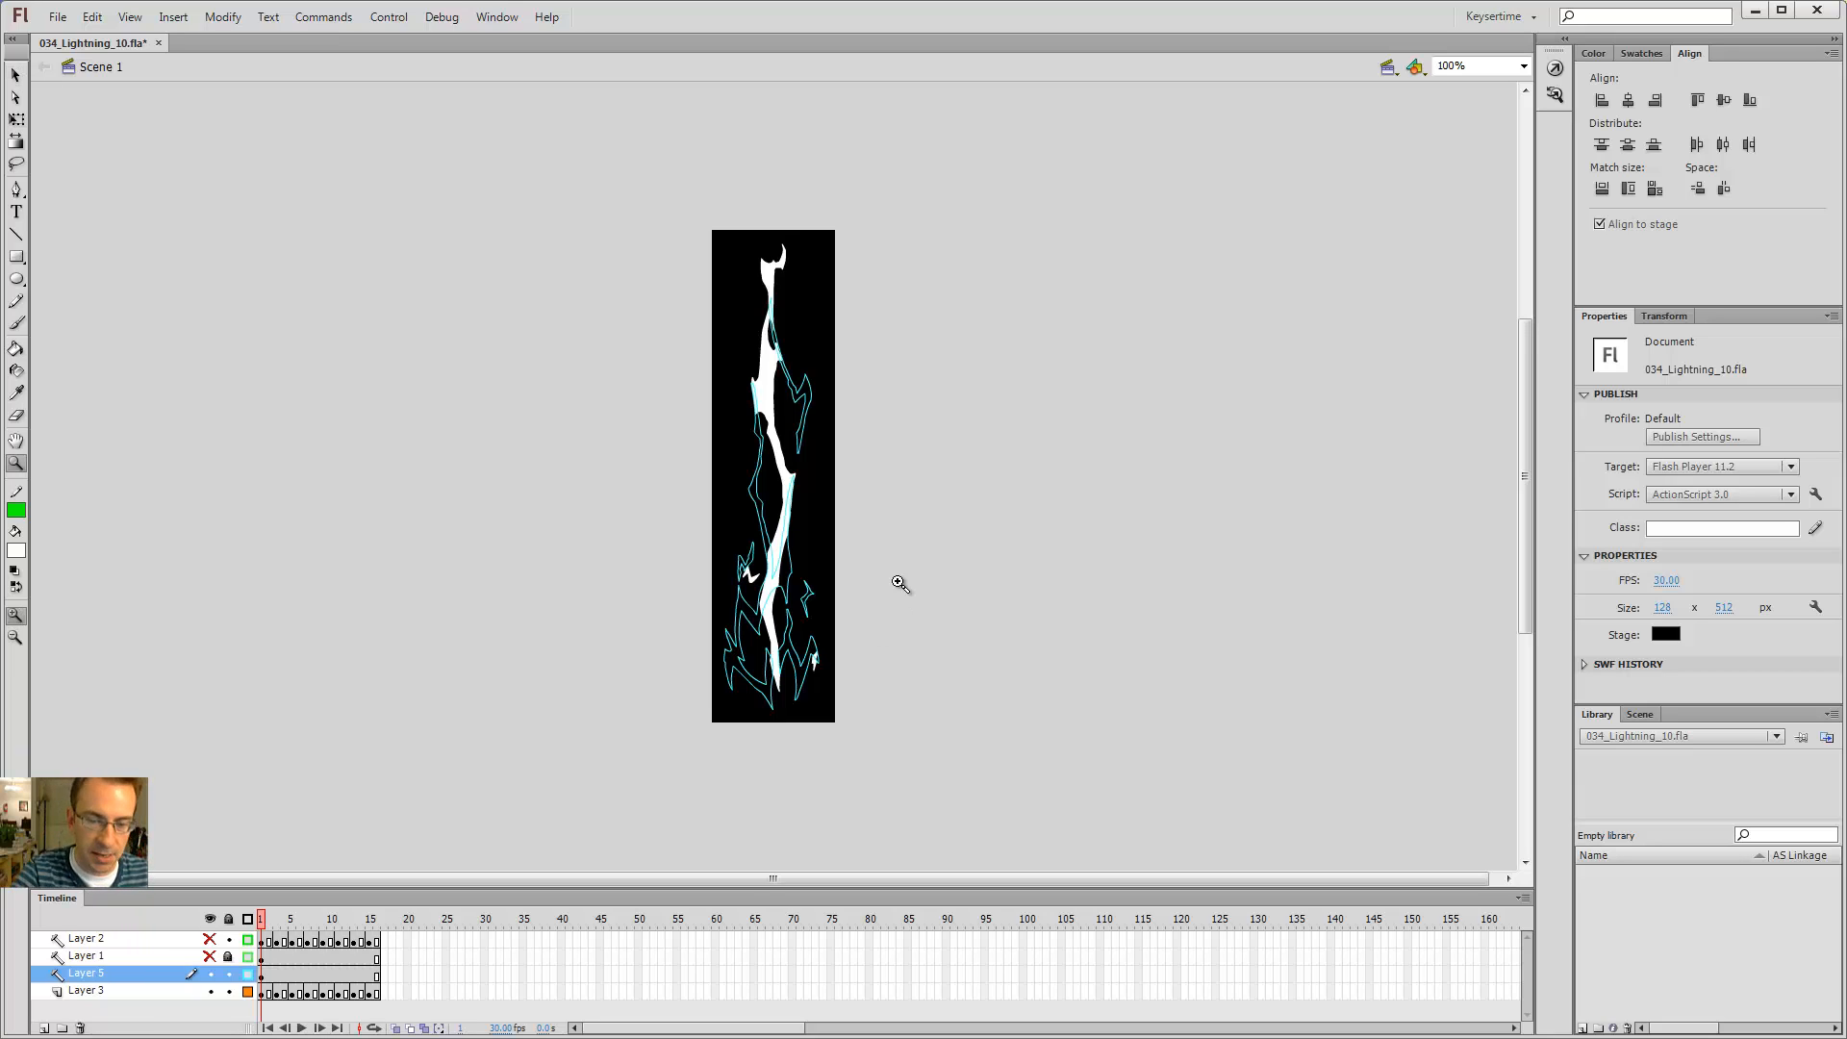
right_click(752, 535)
left_click(790, 475)
left_click_drag(754, 648, 820, 439)
left_click(771, 452)
key("v")
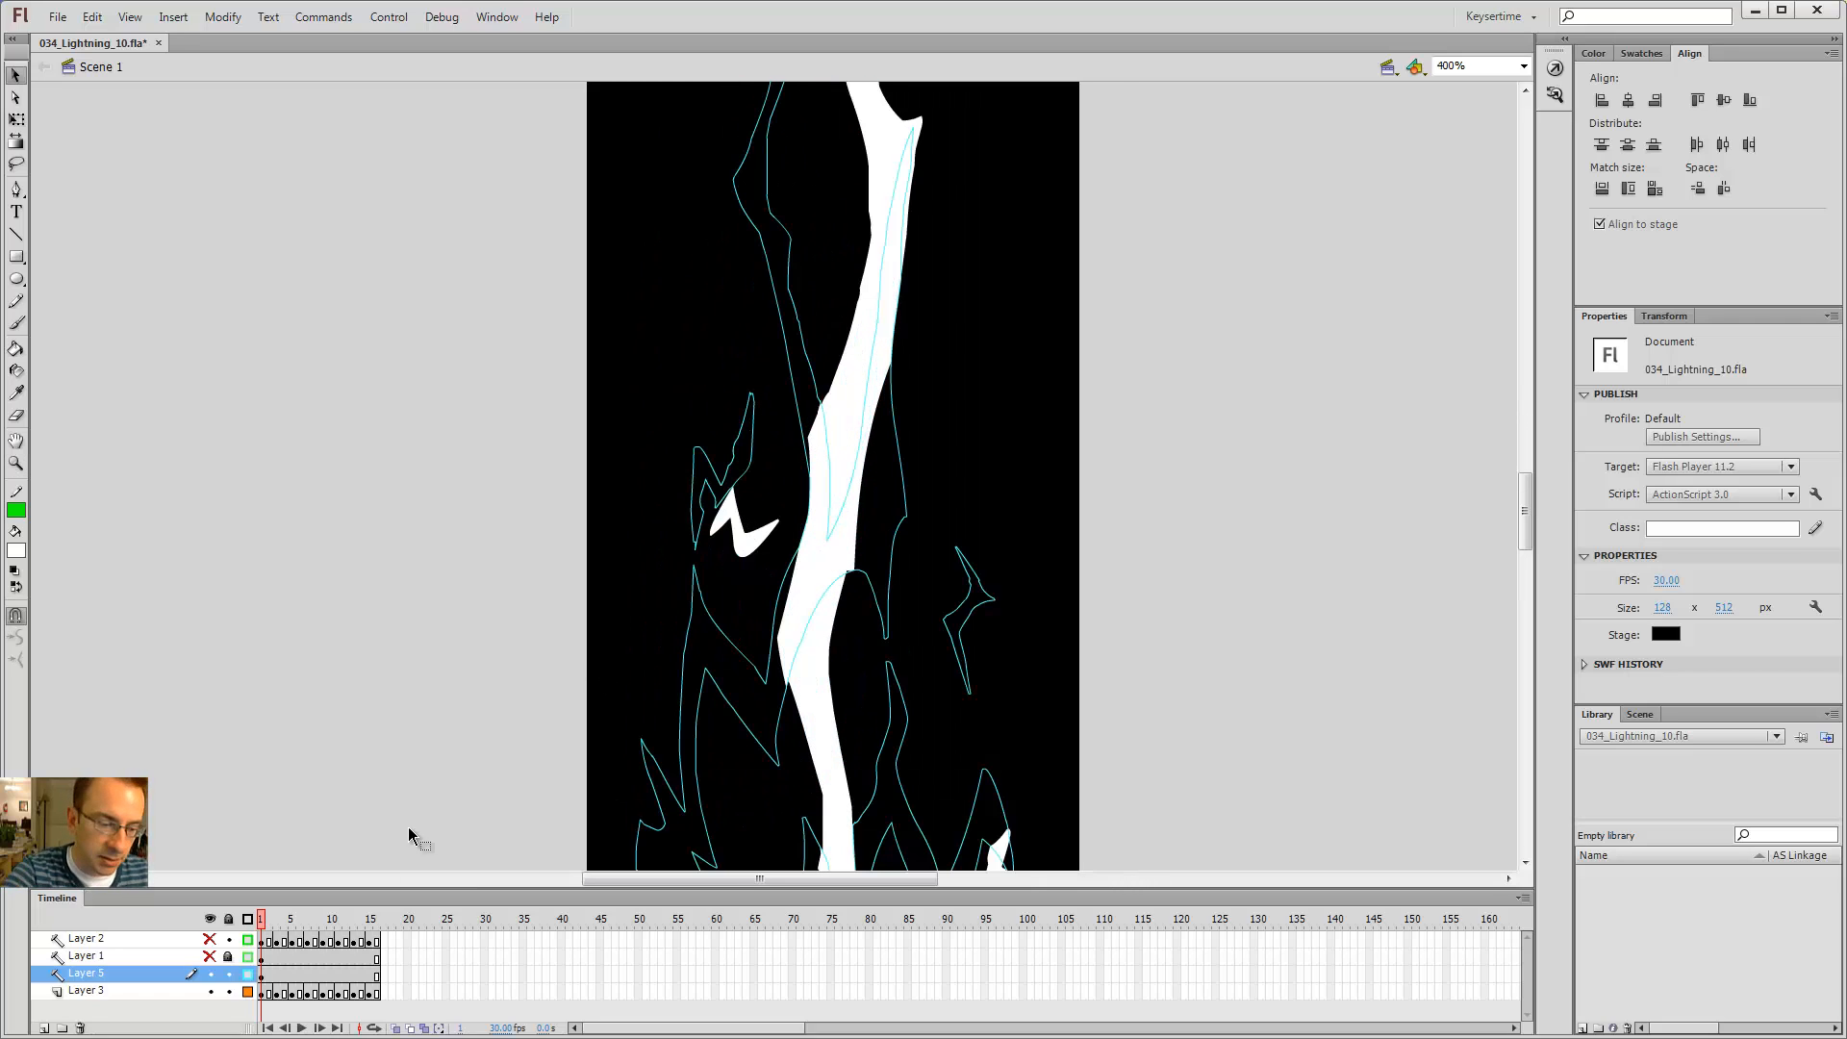
left_click(247, 975)
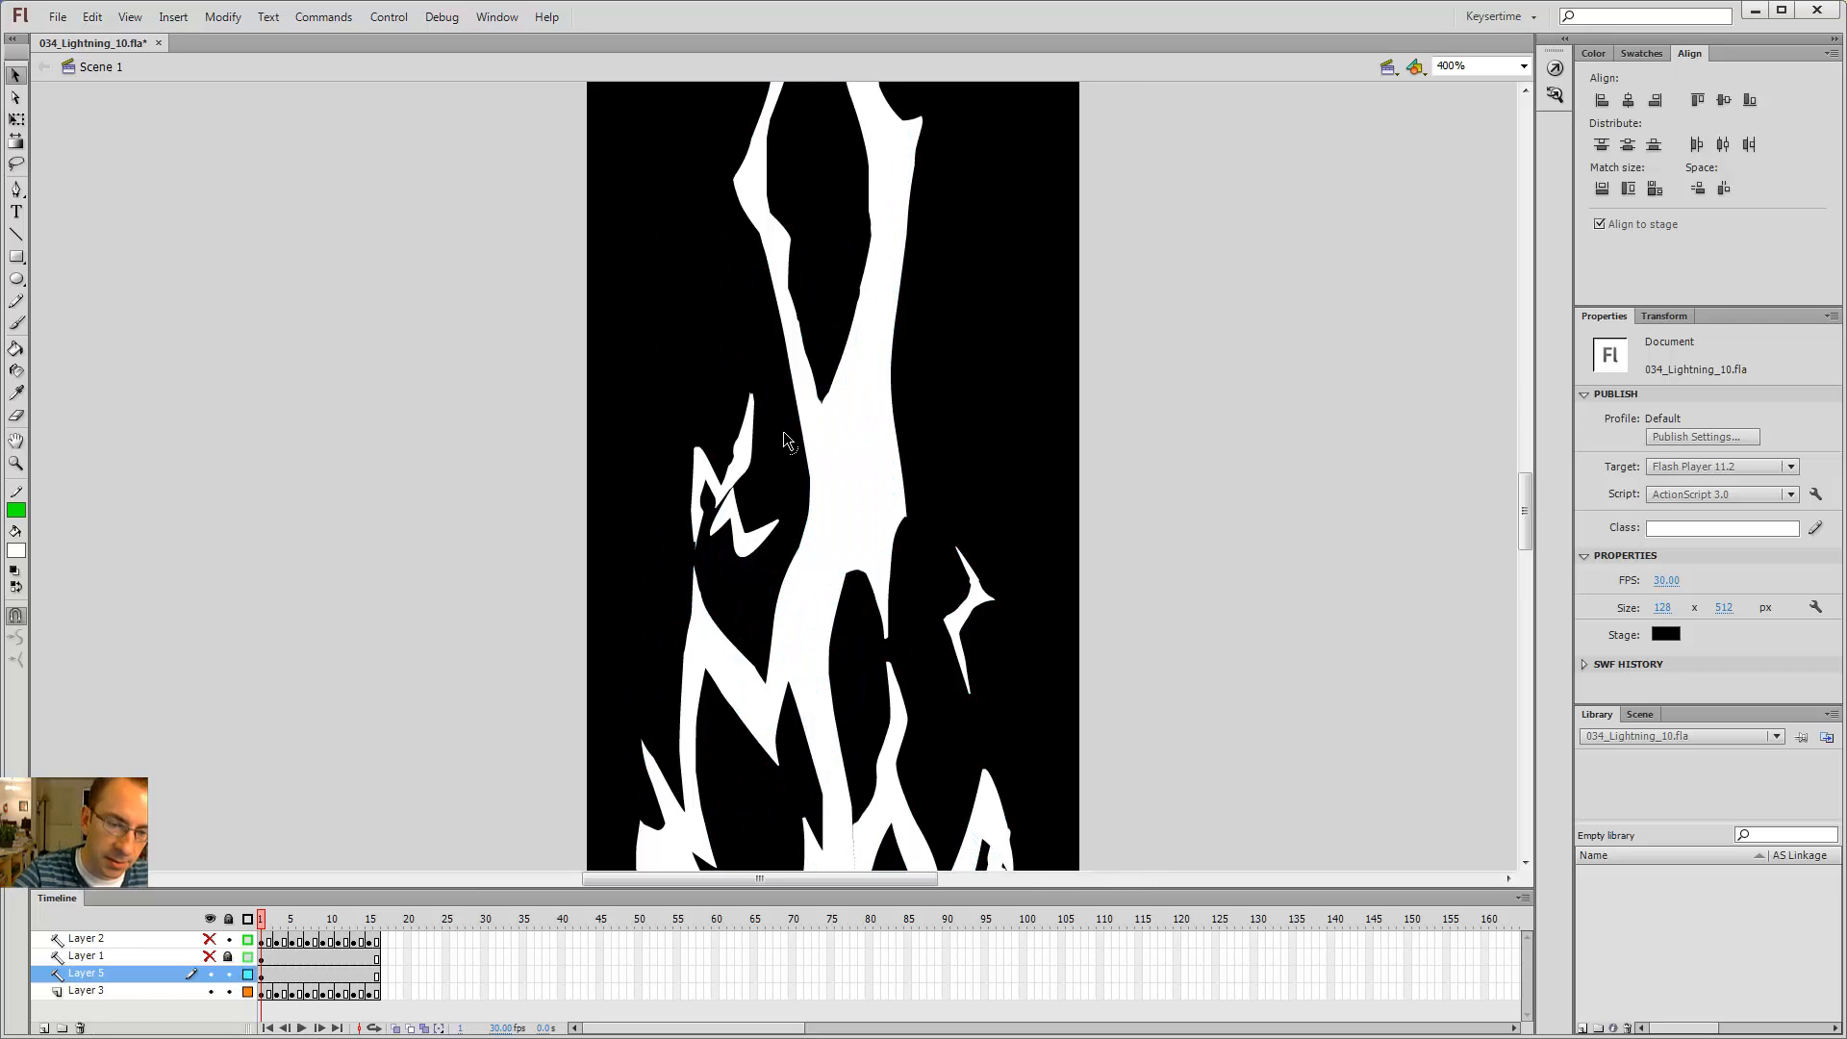
left_click(748, 486)
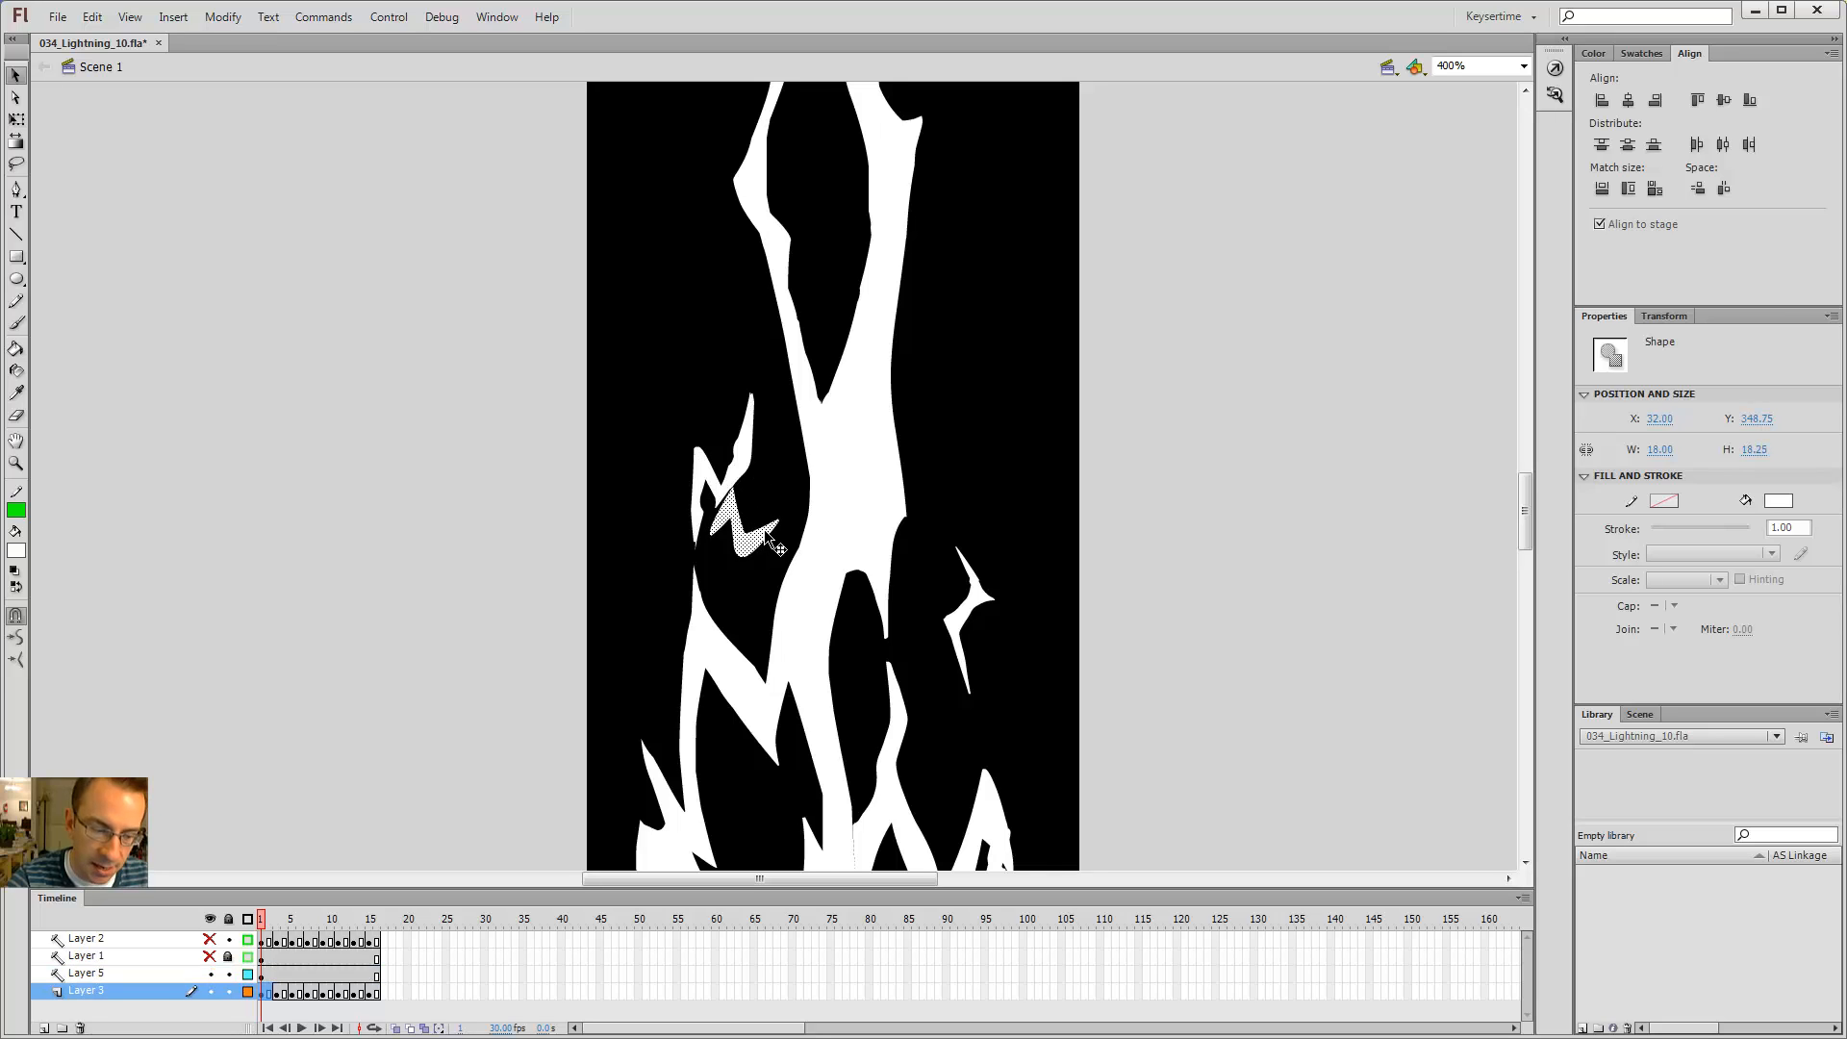
key("period")
key("period")
key("comma")
key("comma")
key("period")
key("period")
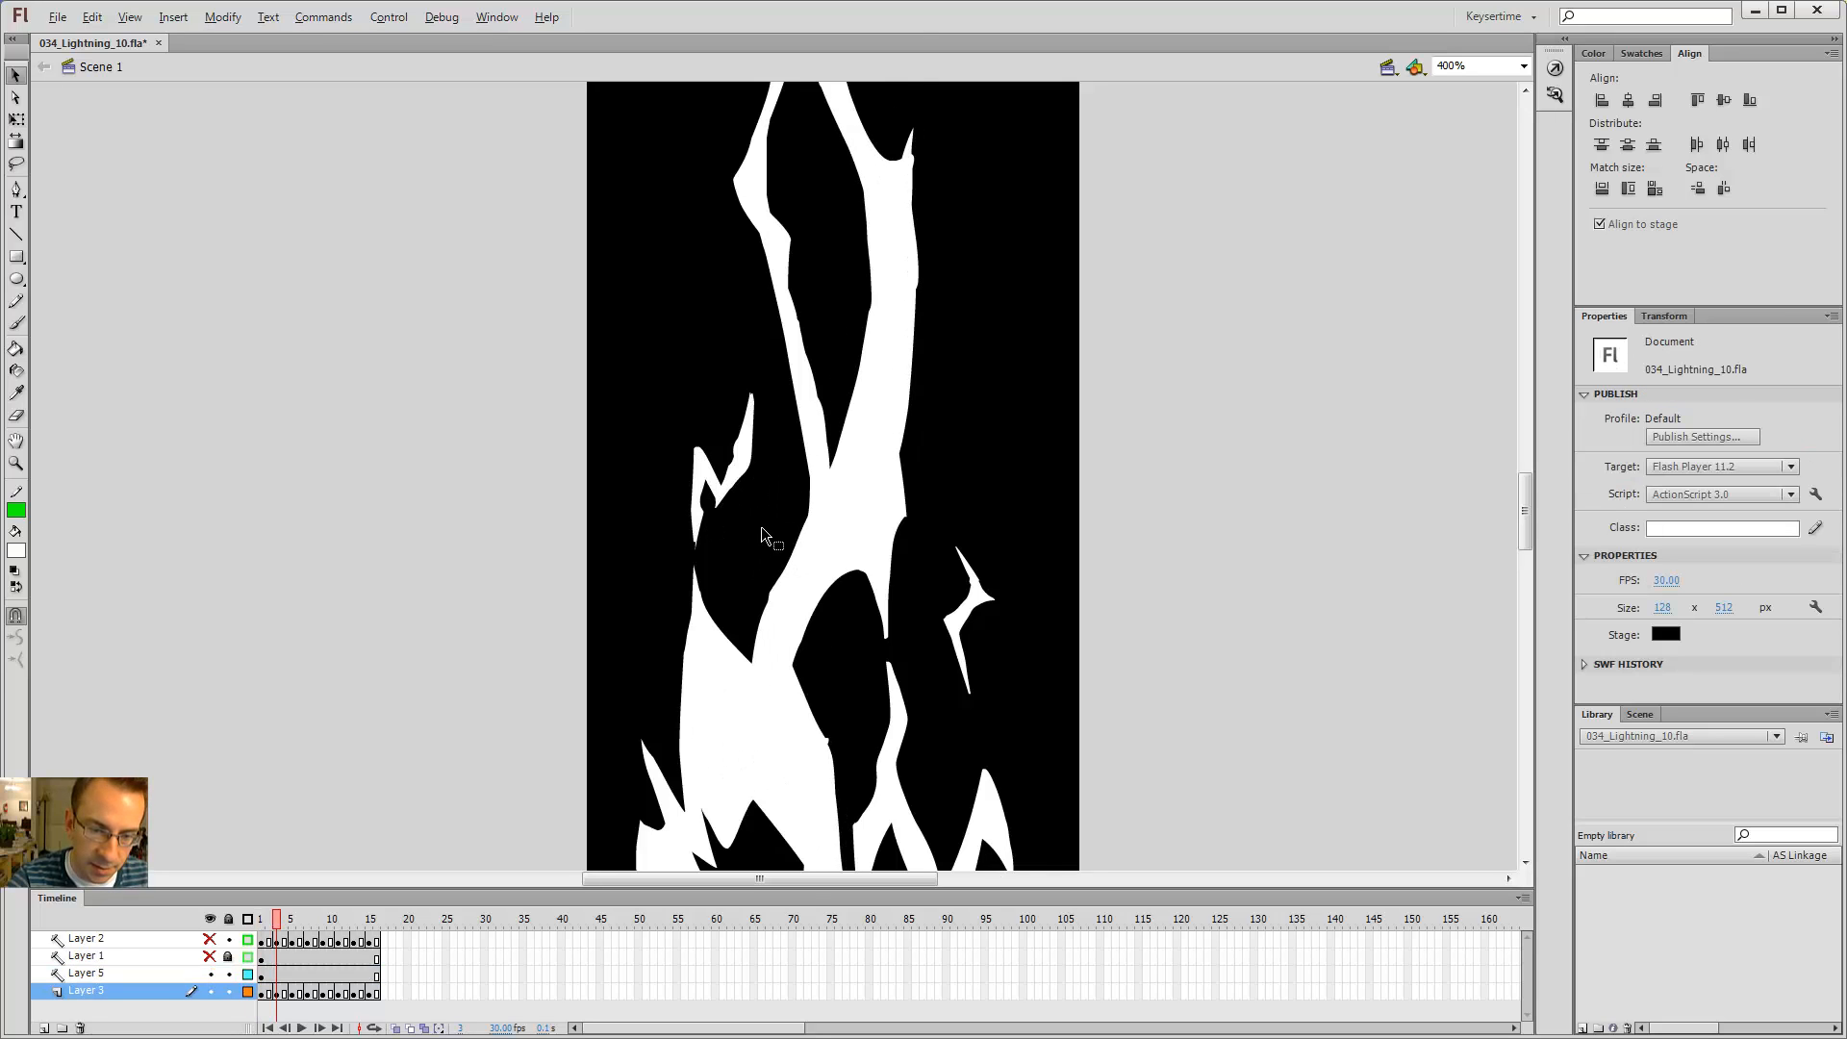
key("comma")
key("comma")
key("period")
key("period")
key("comma")
key("comma")
Step: Delete the small upward branch left of the main bolt on Layer 5's first frame
left_click(748, 483)
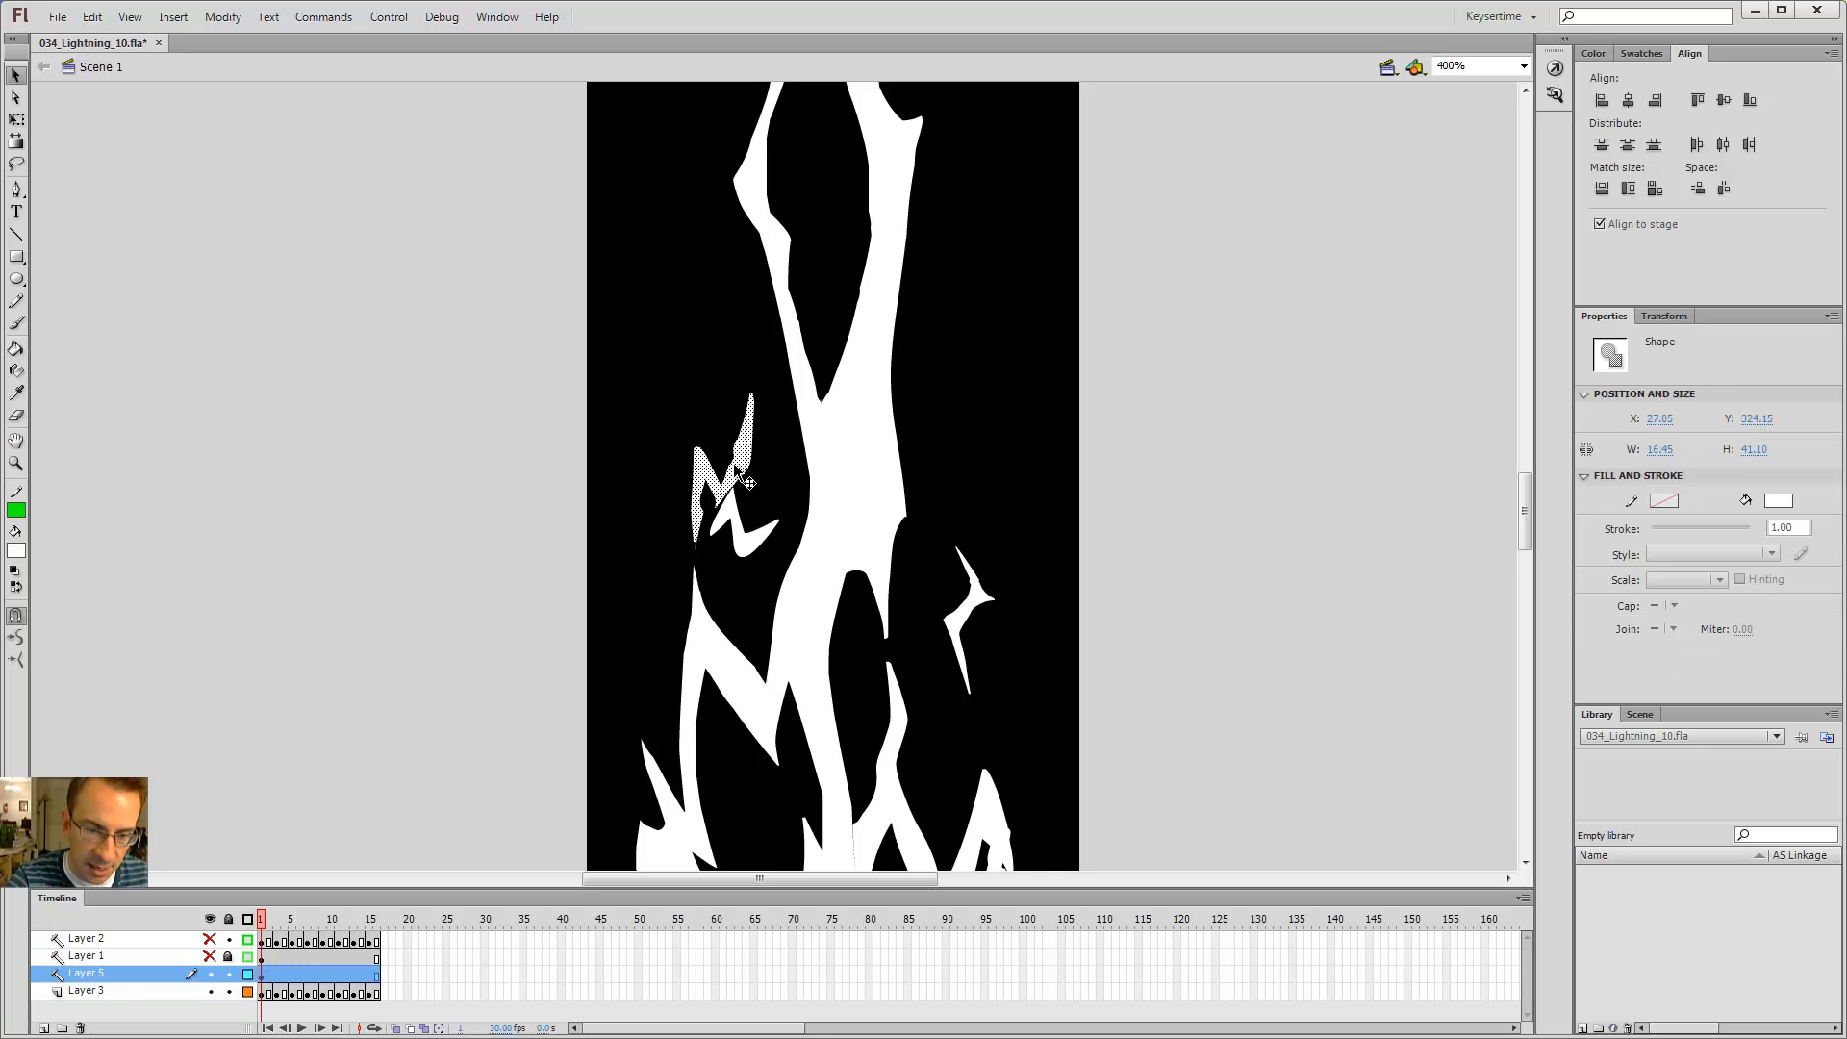
left_click(755, 541)
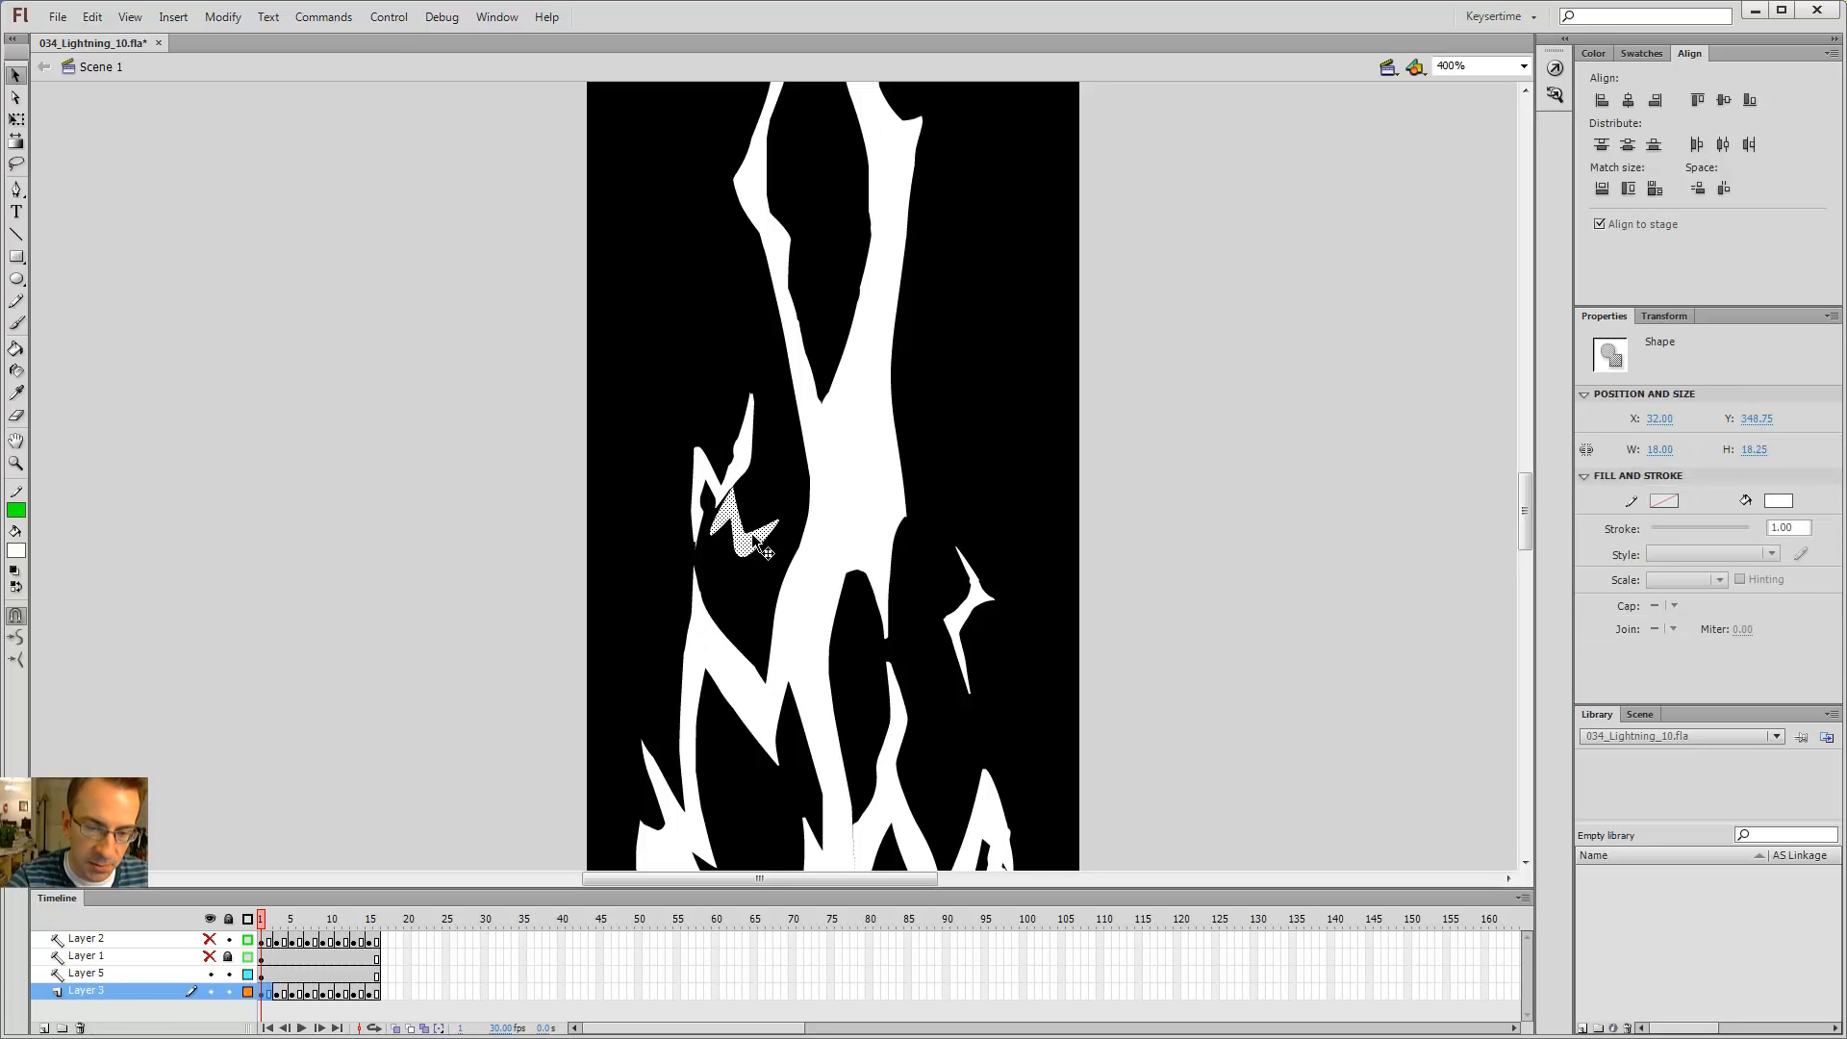
key("Return")
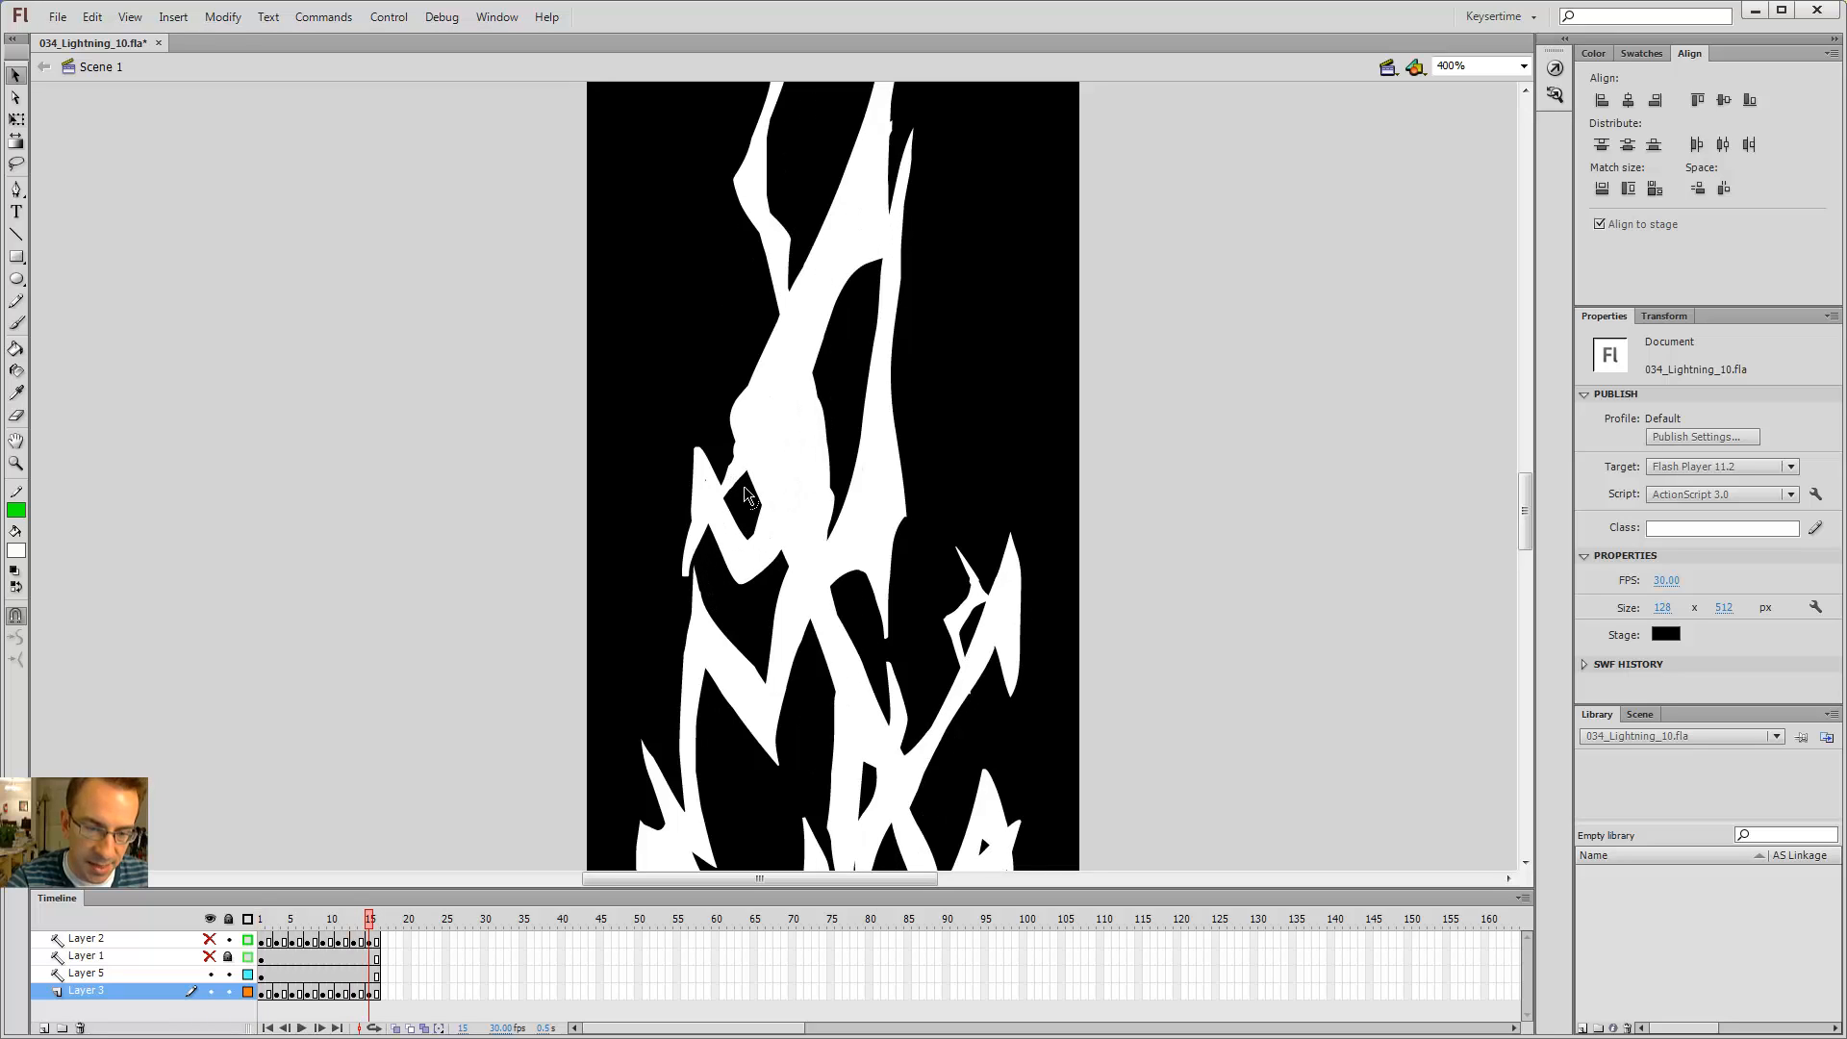
key("Return")
left_click(751, 536)
left_click(743, 482)
key("Delete")
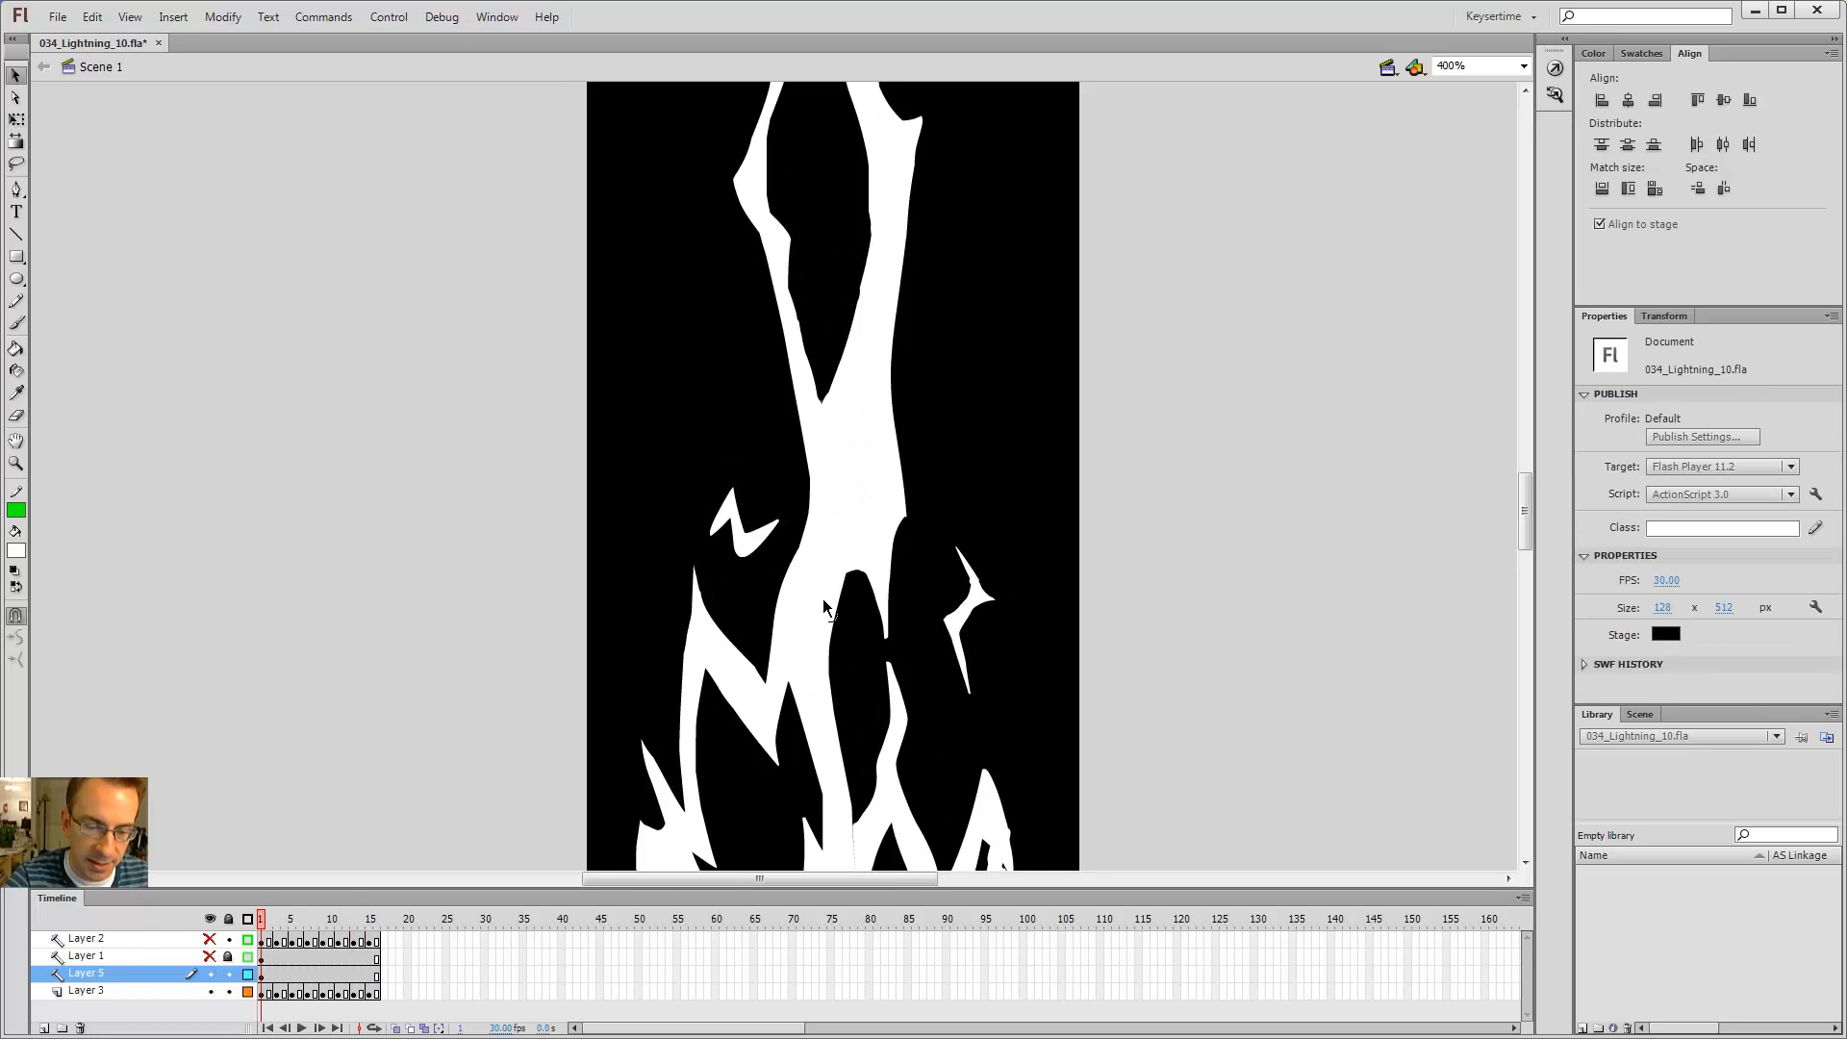
Step: Play and step through the frames to review the lower branches of the bolt
left_click_drag(953, 562, 930, 395)
left_click_drag(959, 489, 935, 347)
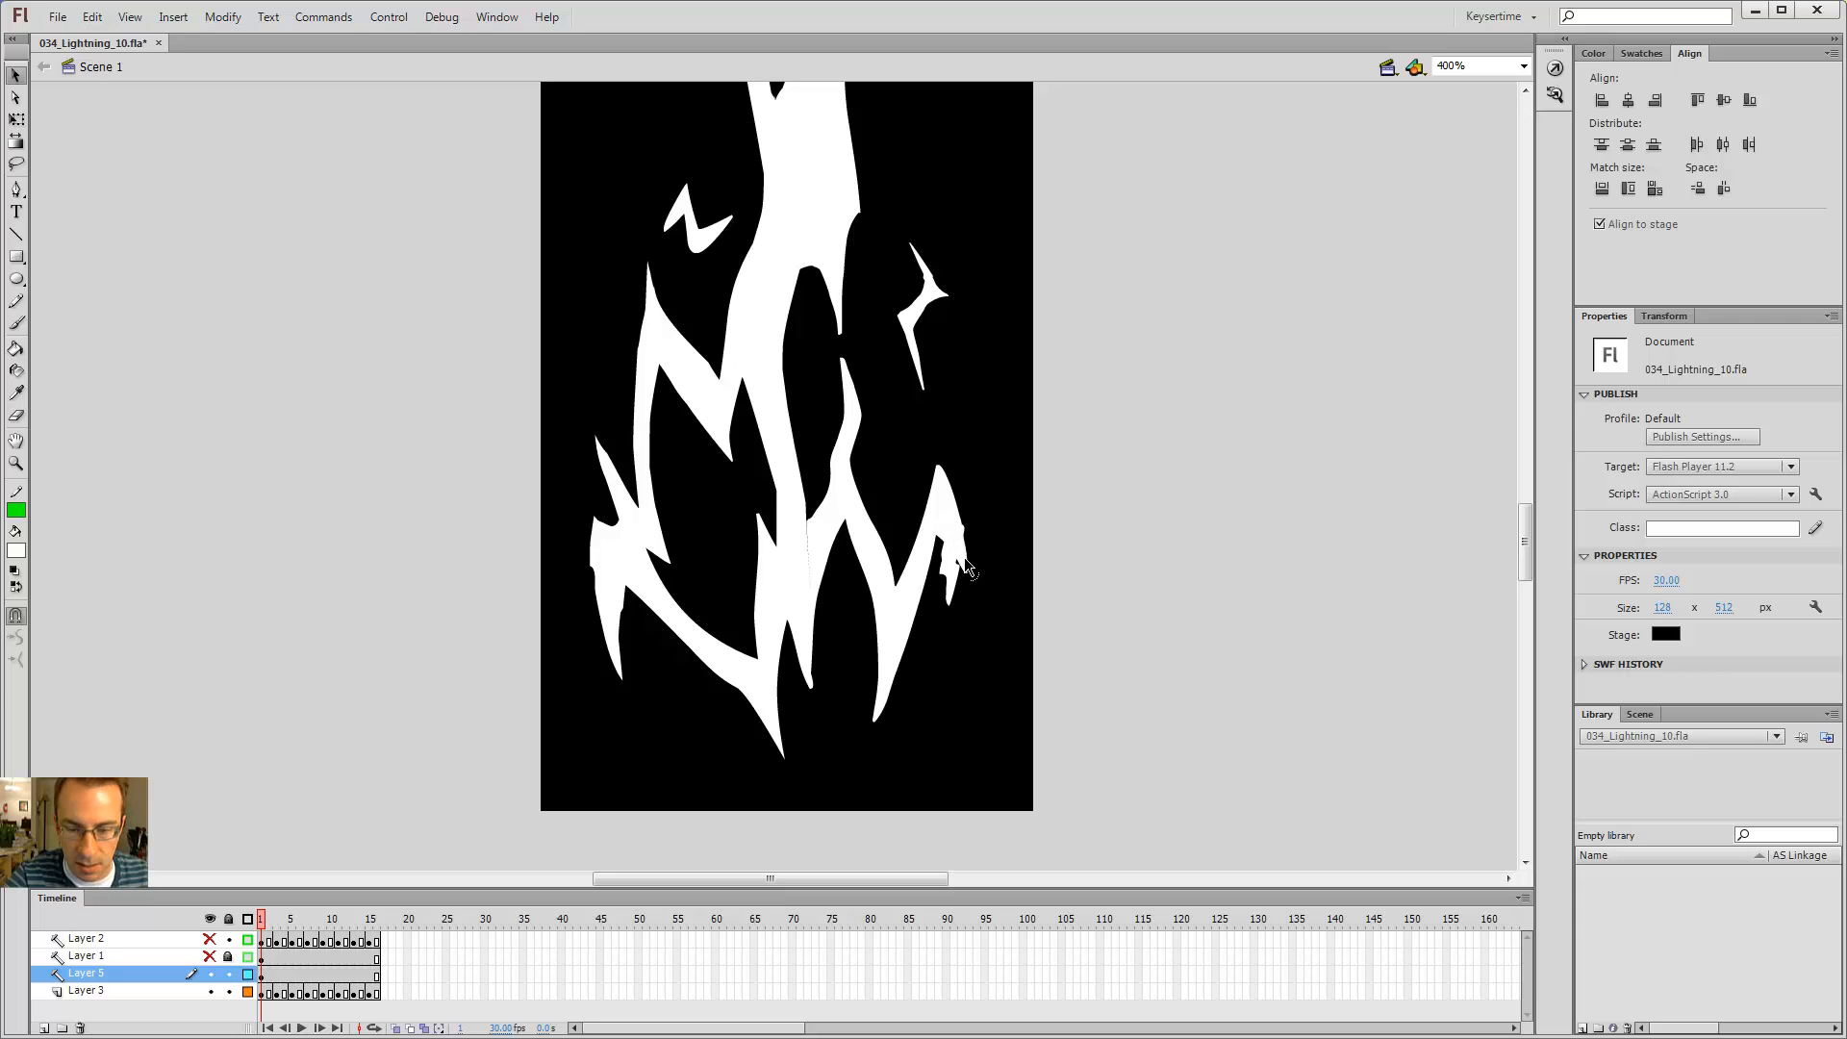
left_click(952, 535)
key("Return")
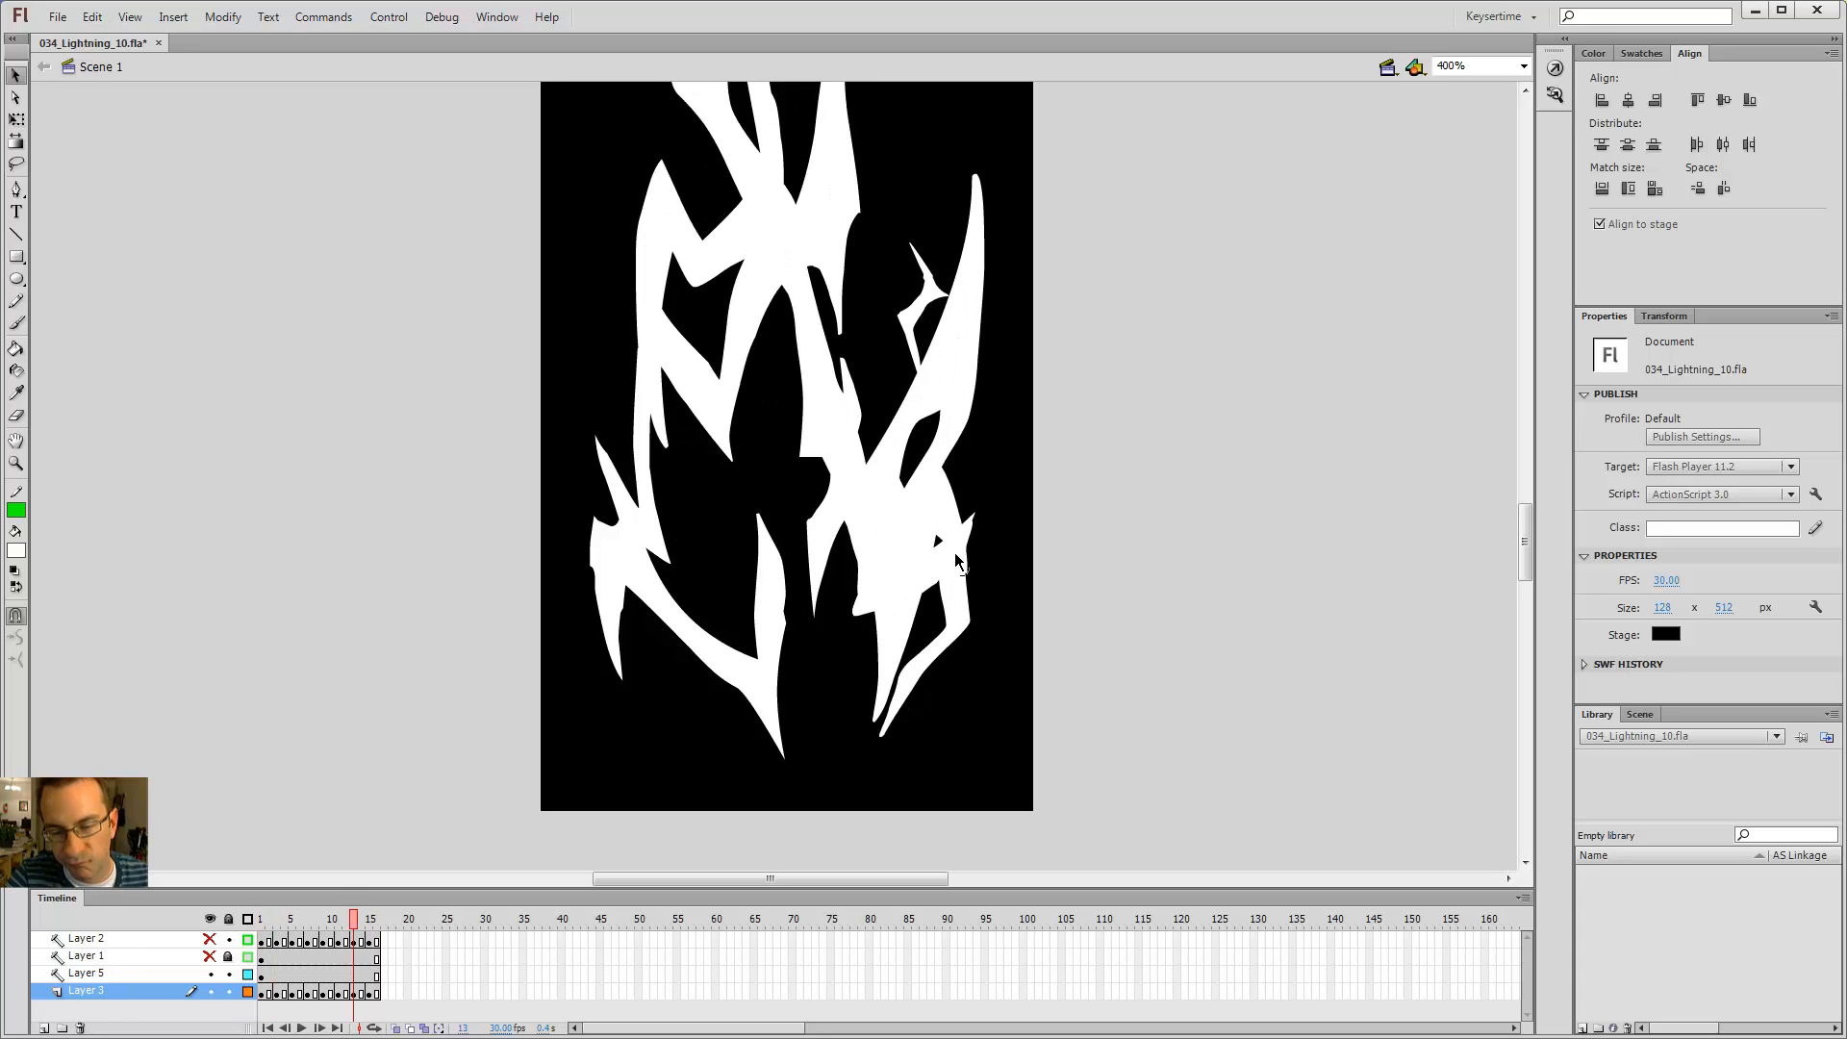
key("comma")
key("comma")
key("period")
key("period")
key("period")
key("period")
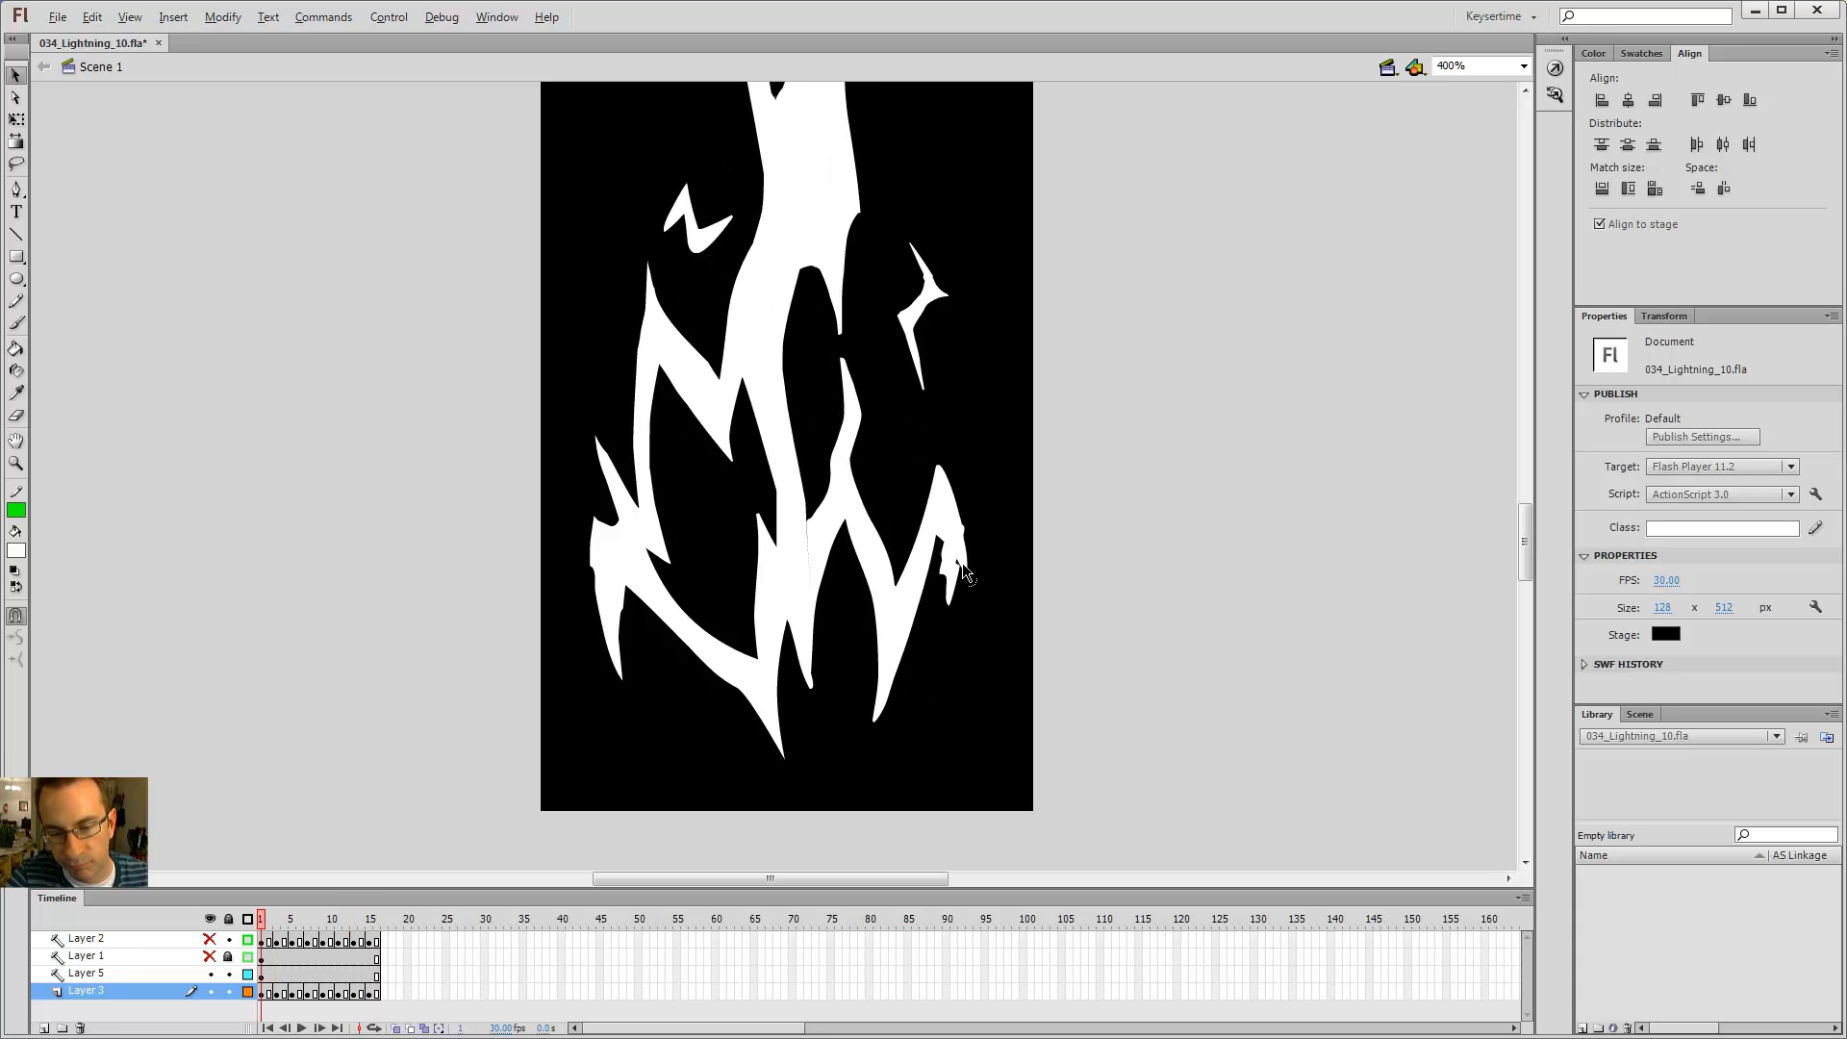
left_click(962, 564)
left_click(956, 660)
key("comma")
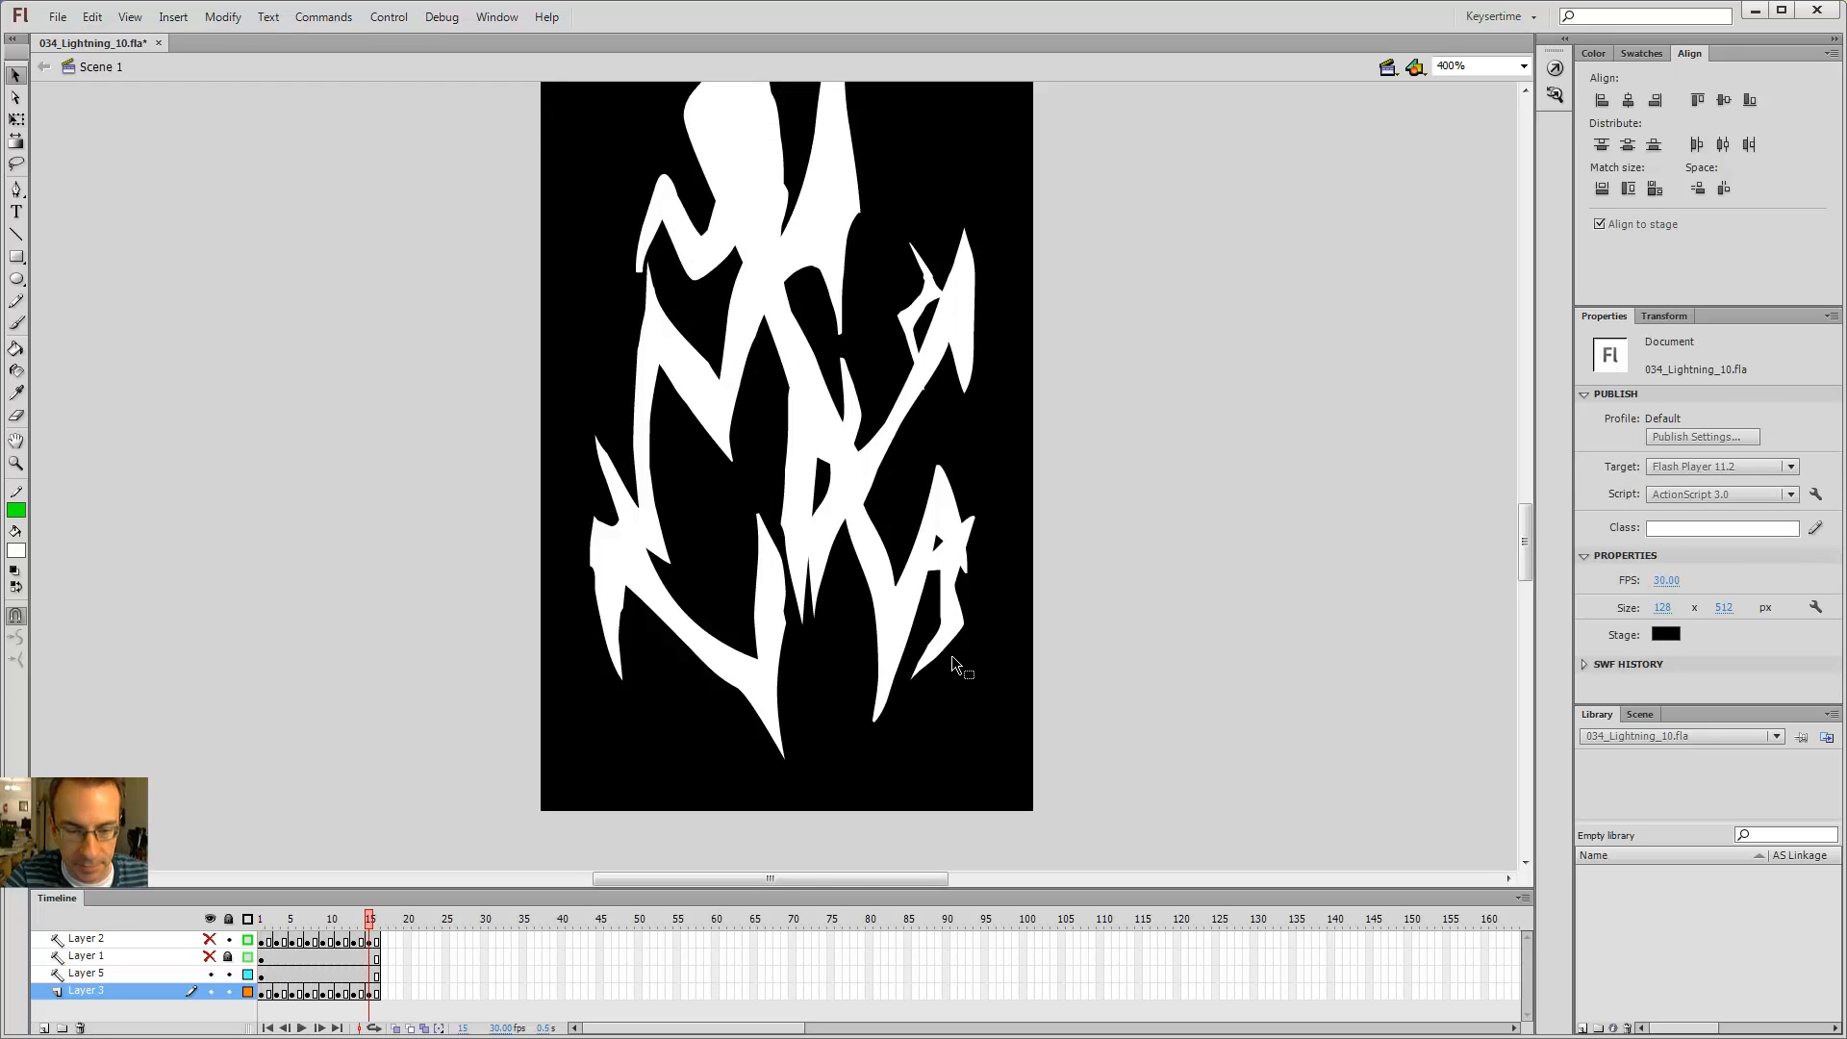
key("period")
Step: Scrub the playhead and display Layer 3 as outlines to compare it with Layer 5
left_click(832, 548)
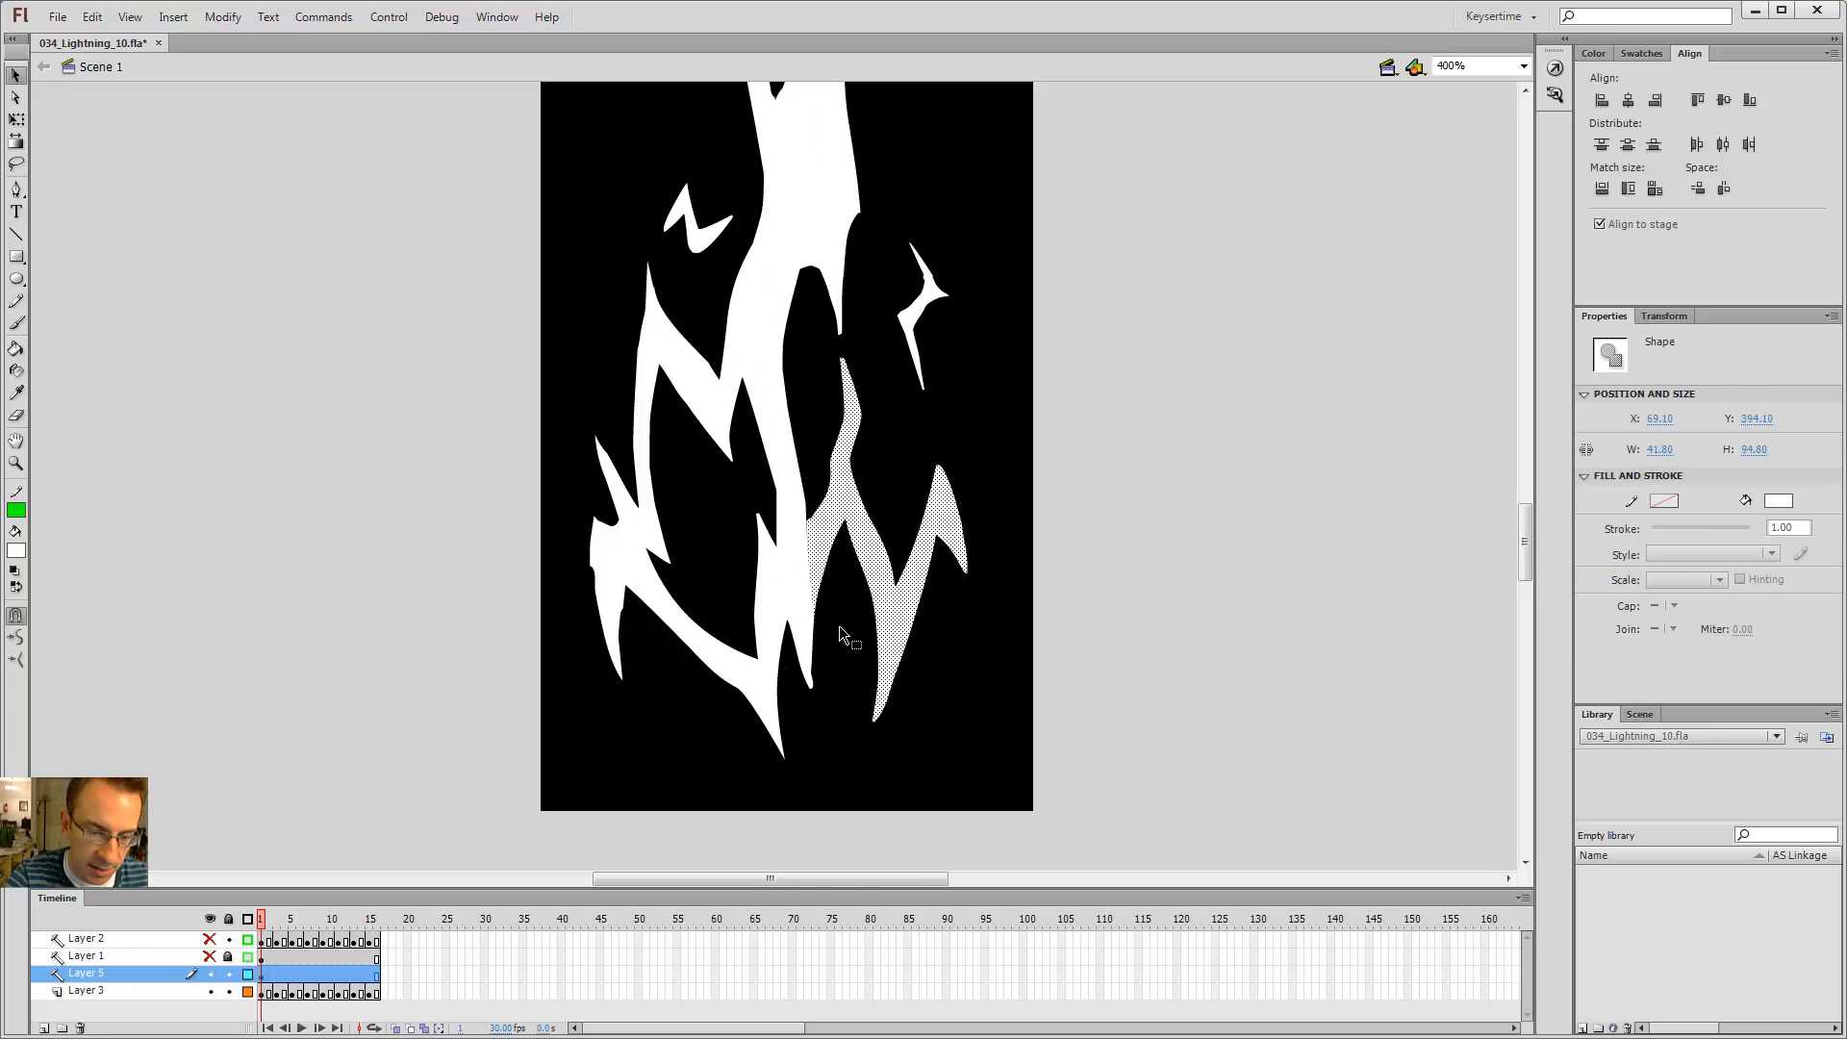
left_click(839, 625)
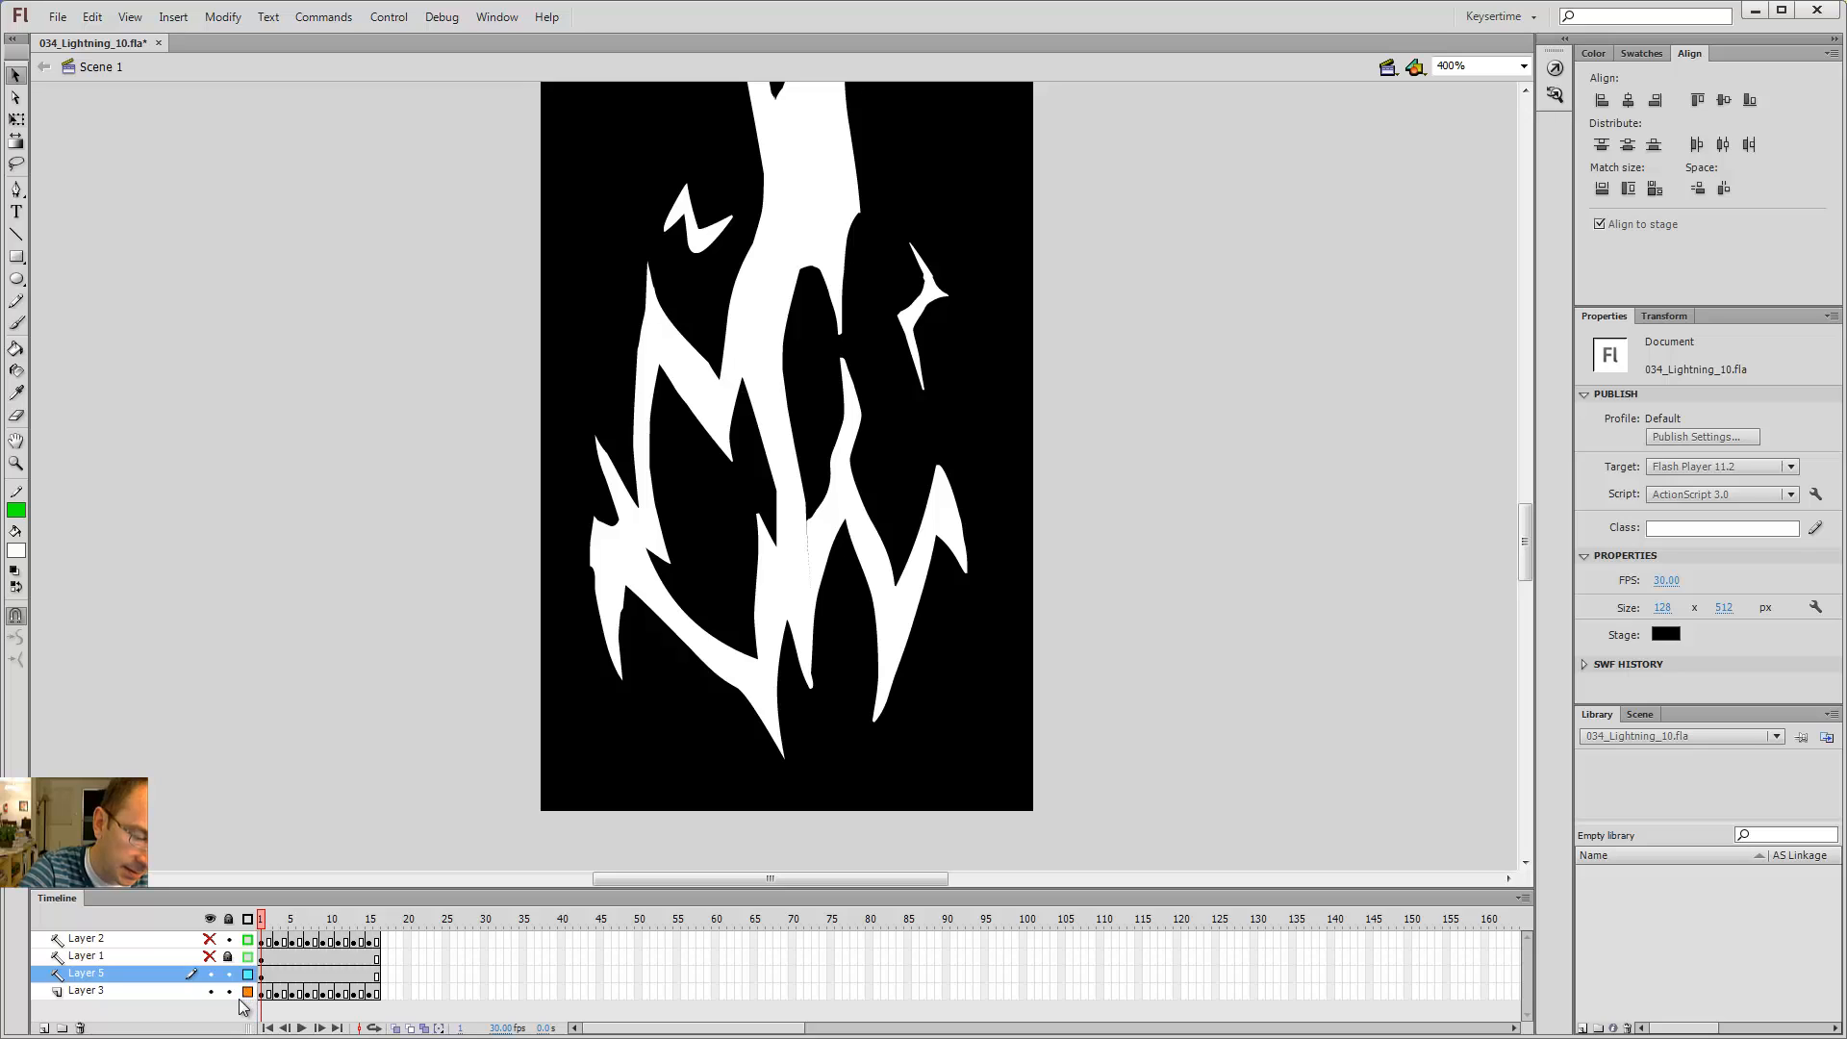
mouse_move(269, 921)
left_mouse_down()
mouse_move(313, 923)
mouse_move(261, 931)
left_mouse_up()
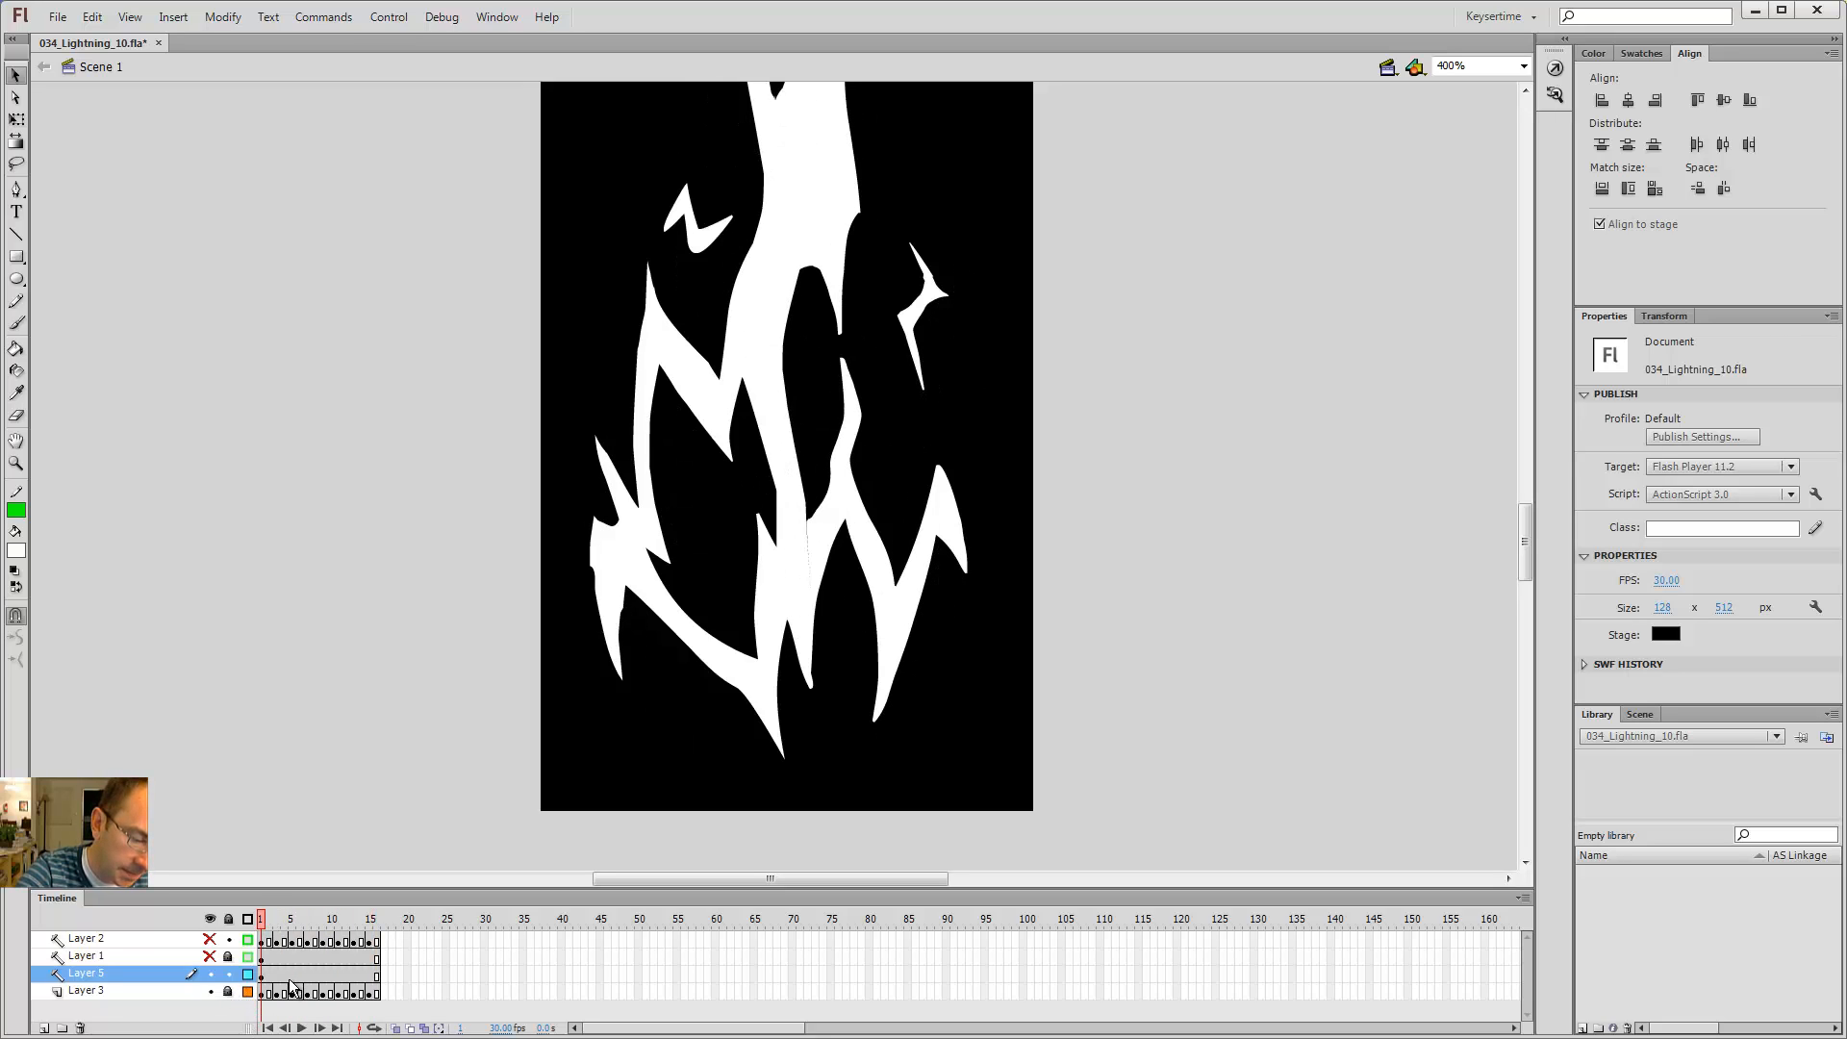
left_click(247, 974)
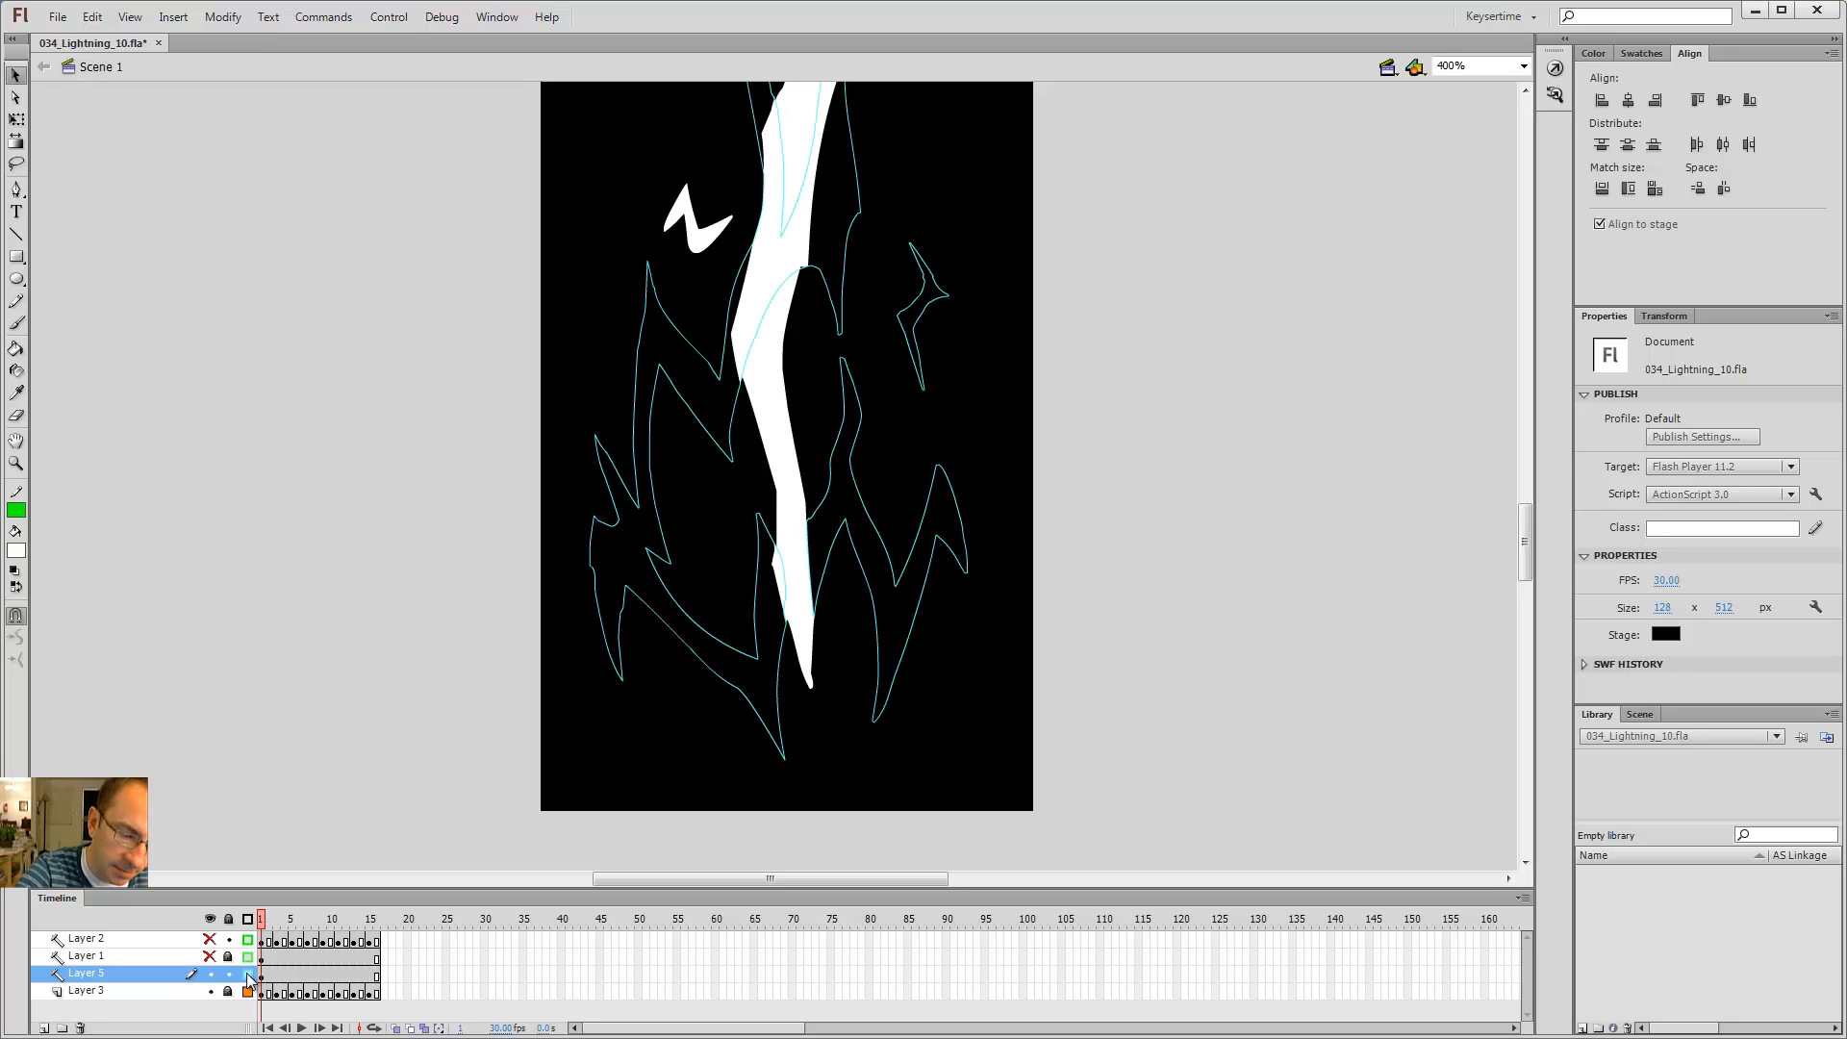
left_click(247, 975)
left_click(247, 991)
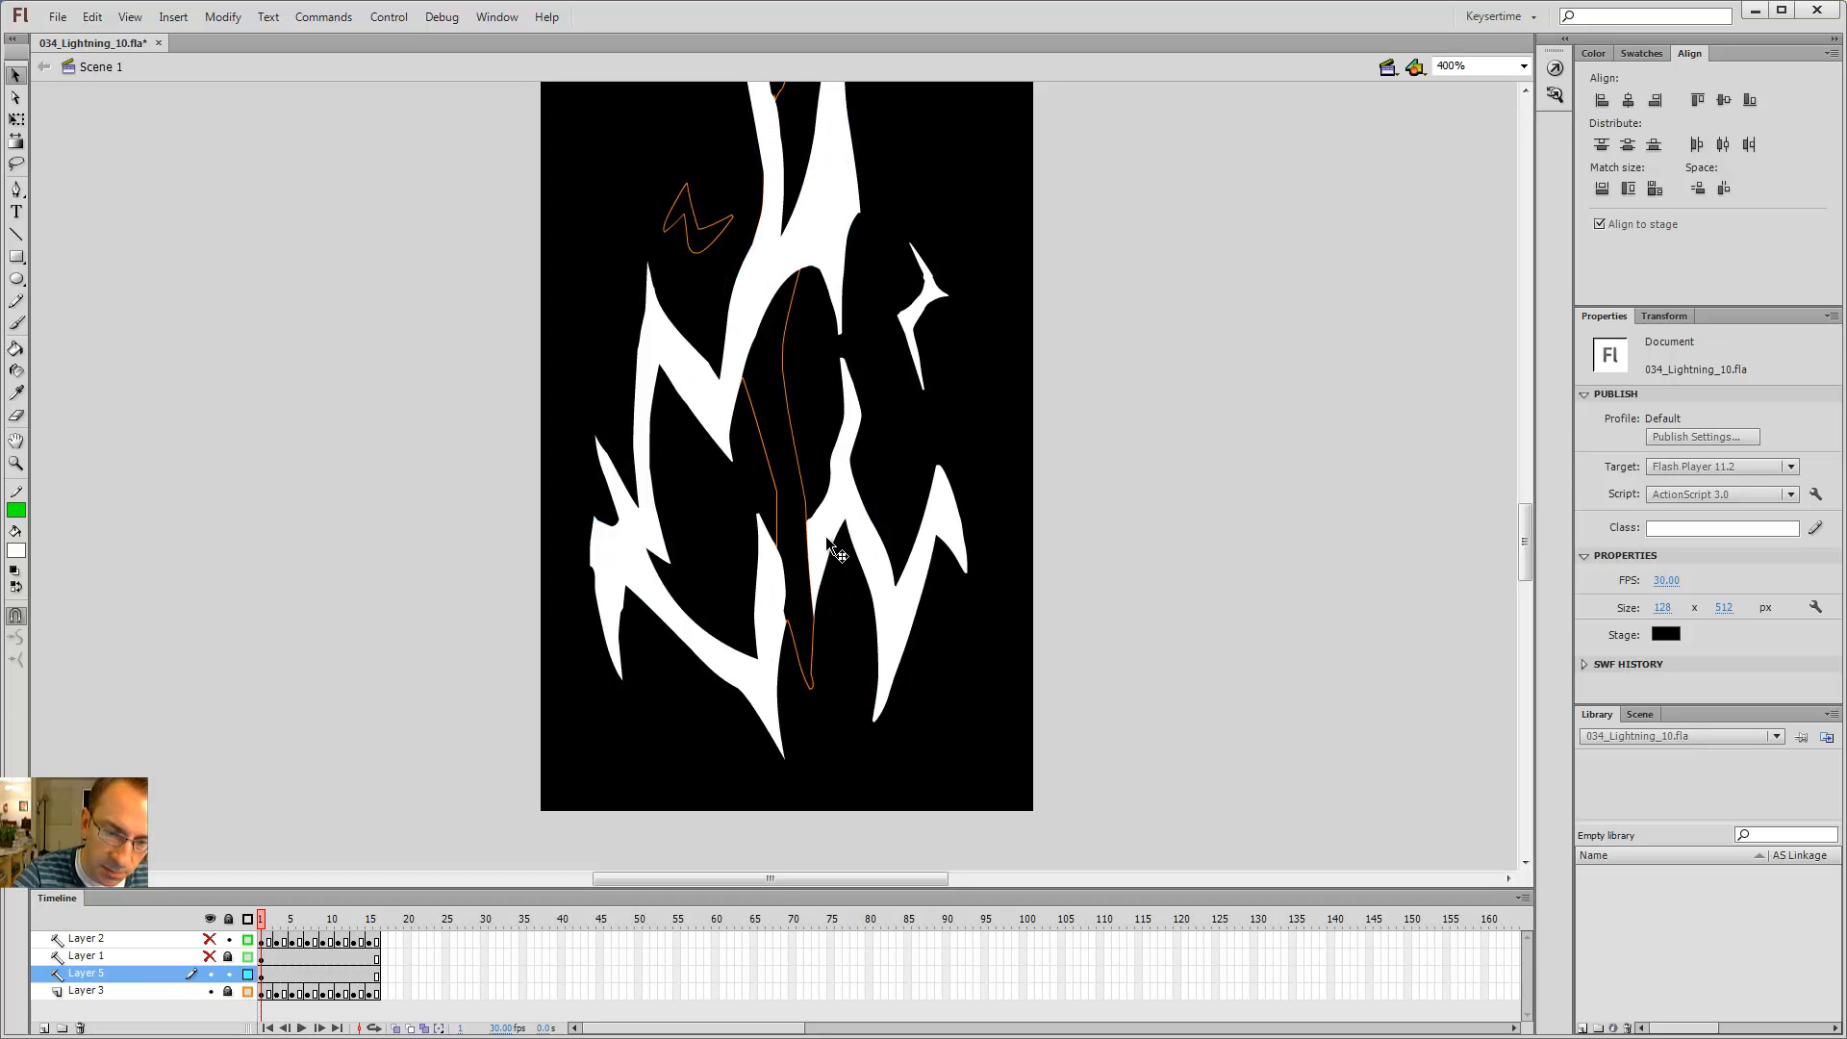
Step: Touch up the lower end of the main bolt on Layer 5 with the Brush, Paint Bucket and Eraser
key("b")
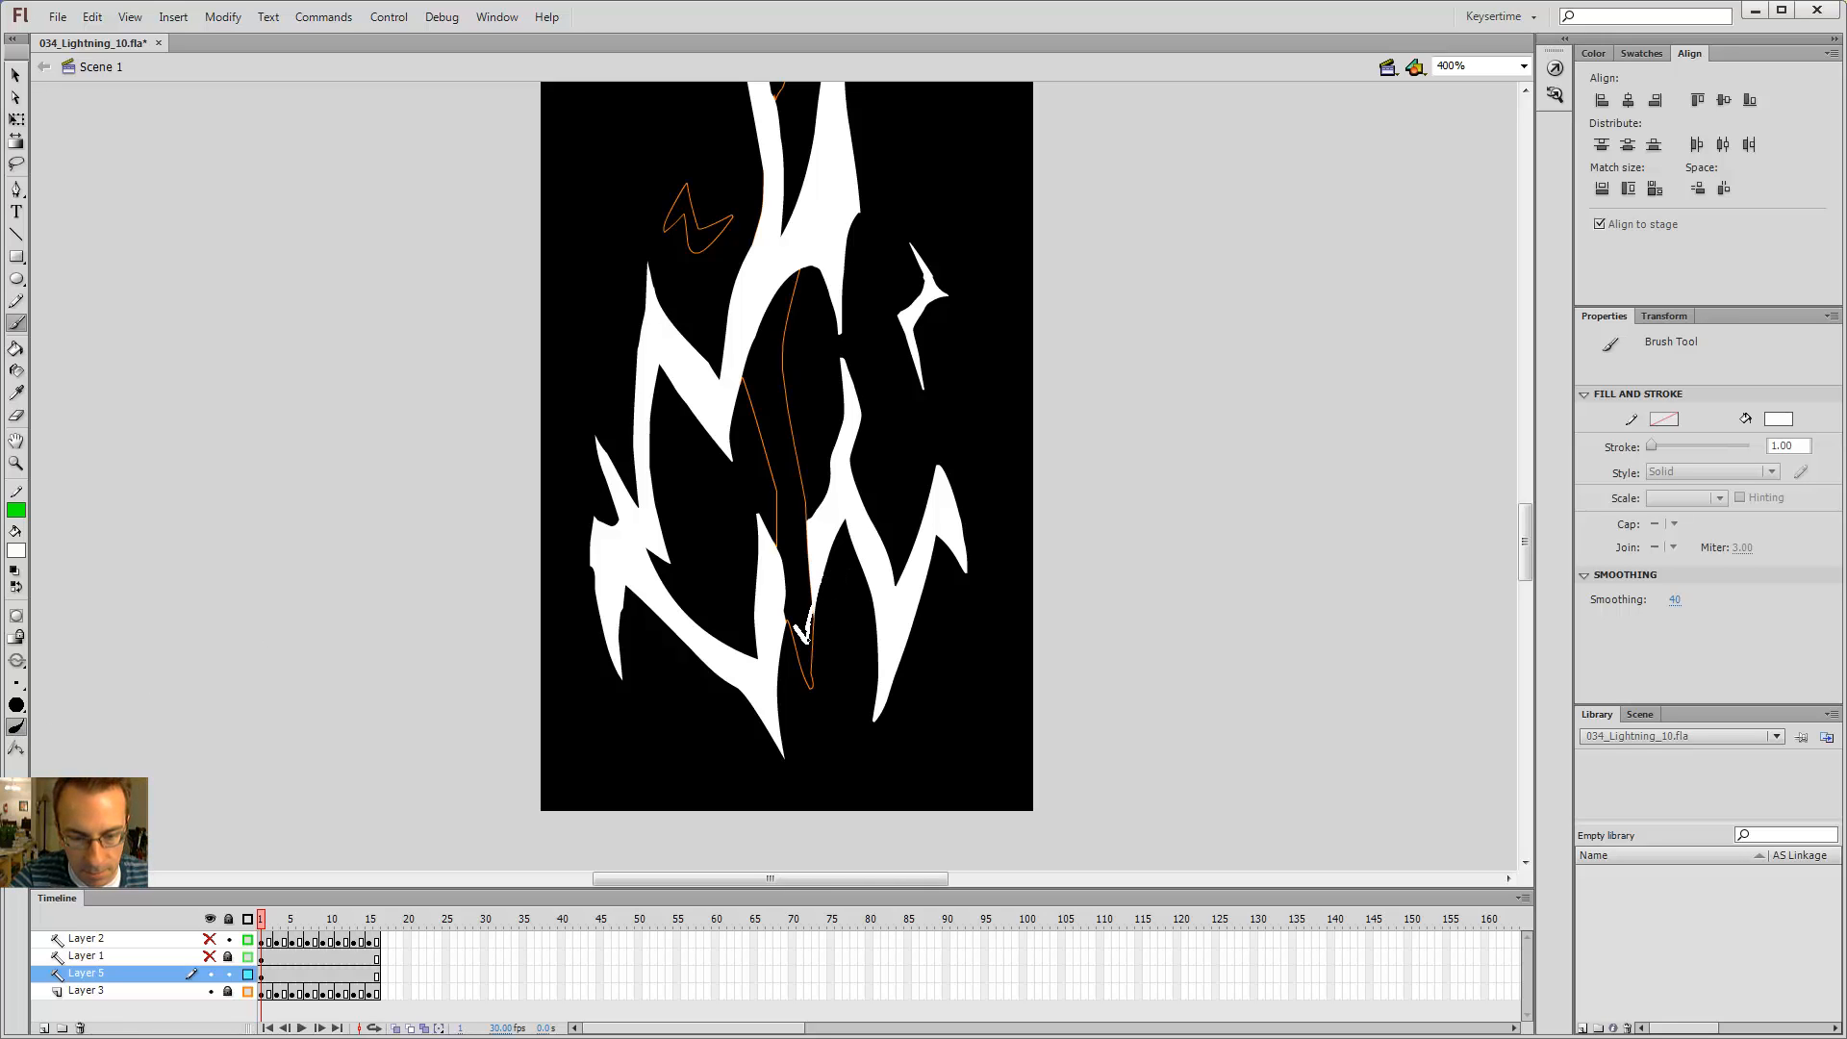
key("e")
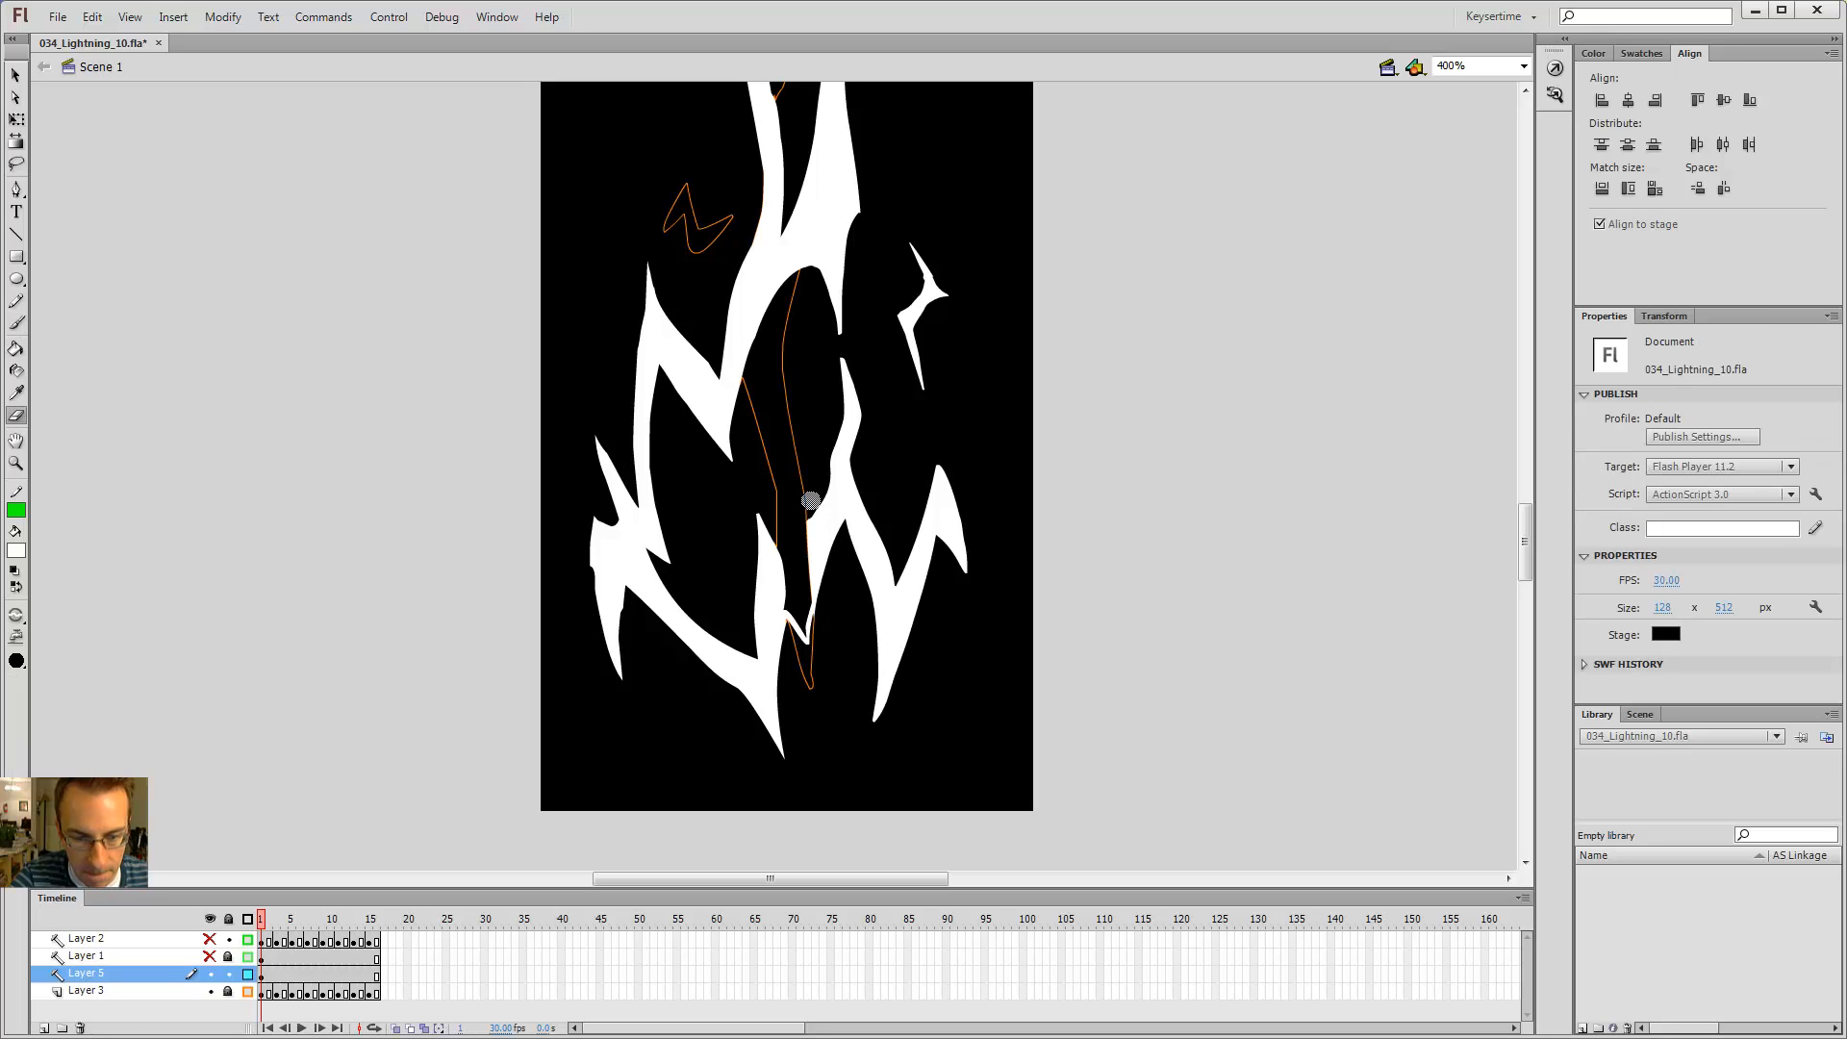
key("b")
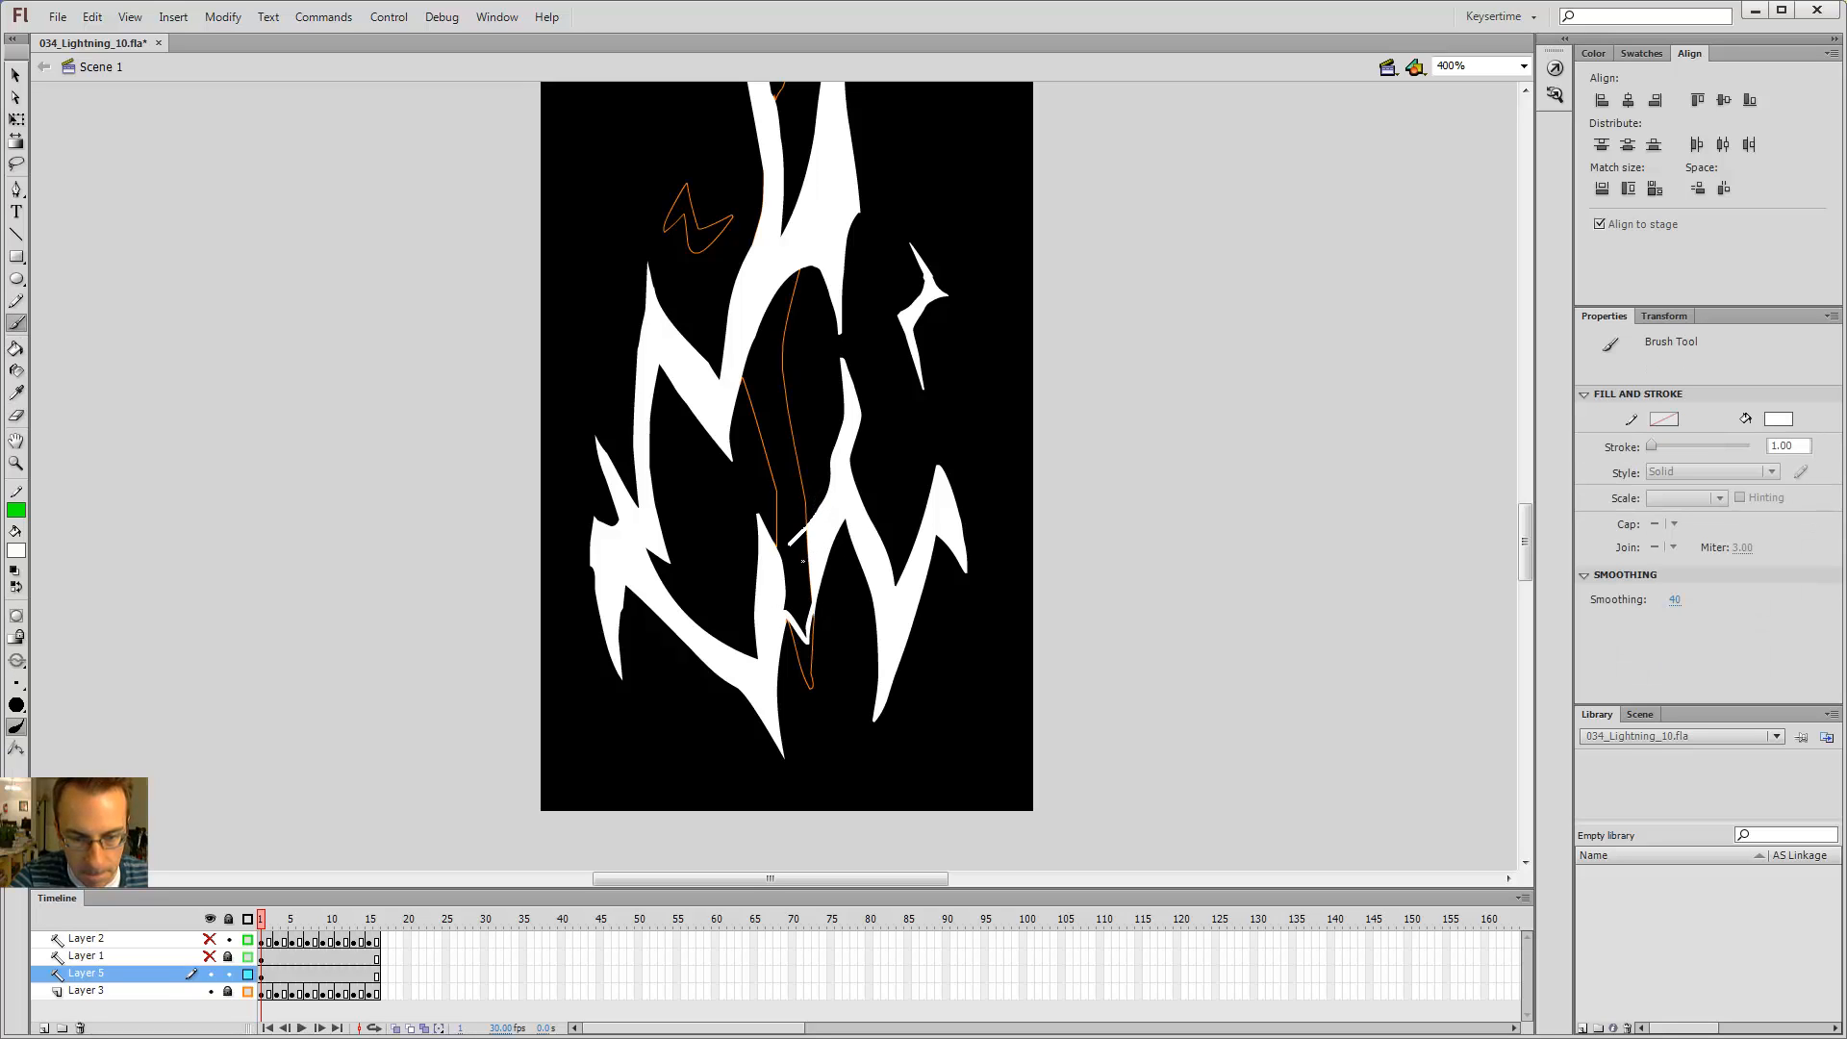
left_click_drag(792, 543, 769, 557)
key("k")
left_click(796, 589)
key("e")
left_click_drag(820, 626, 822, 612)
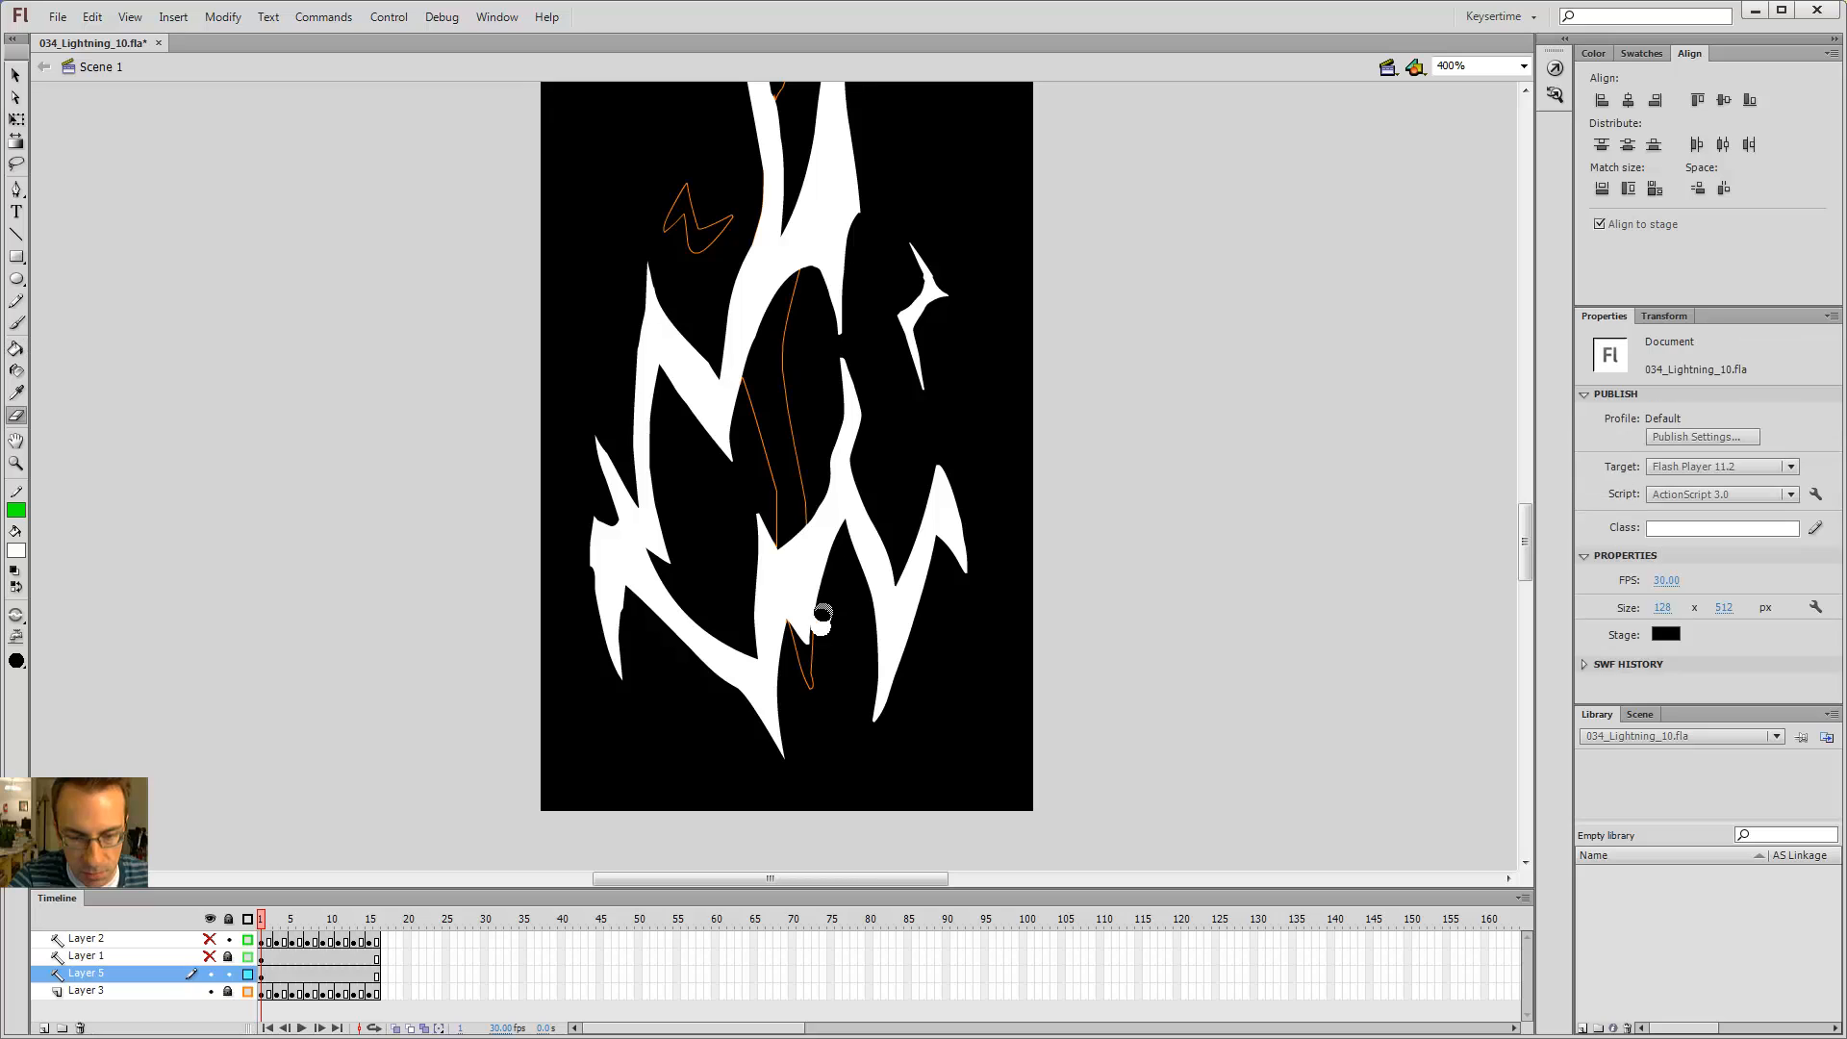
Step: Insert a blank keyframe at frame 5 on Layer 5
key("ctrl+minus")
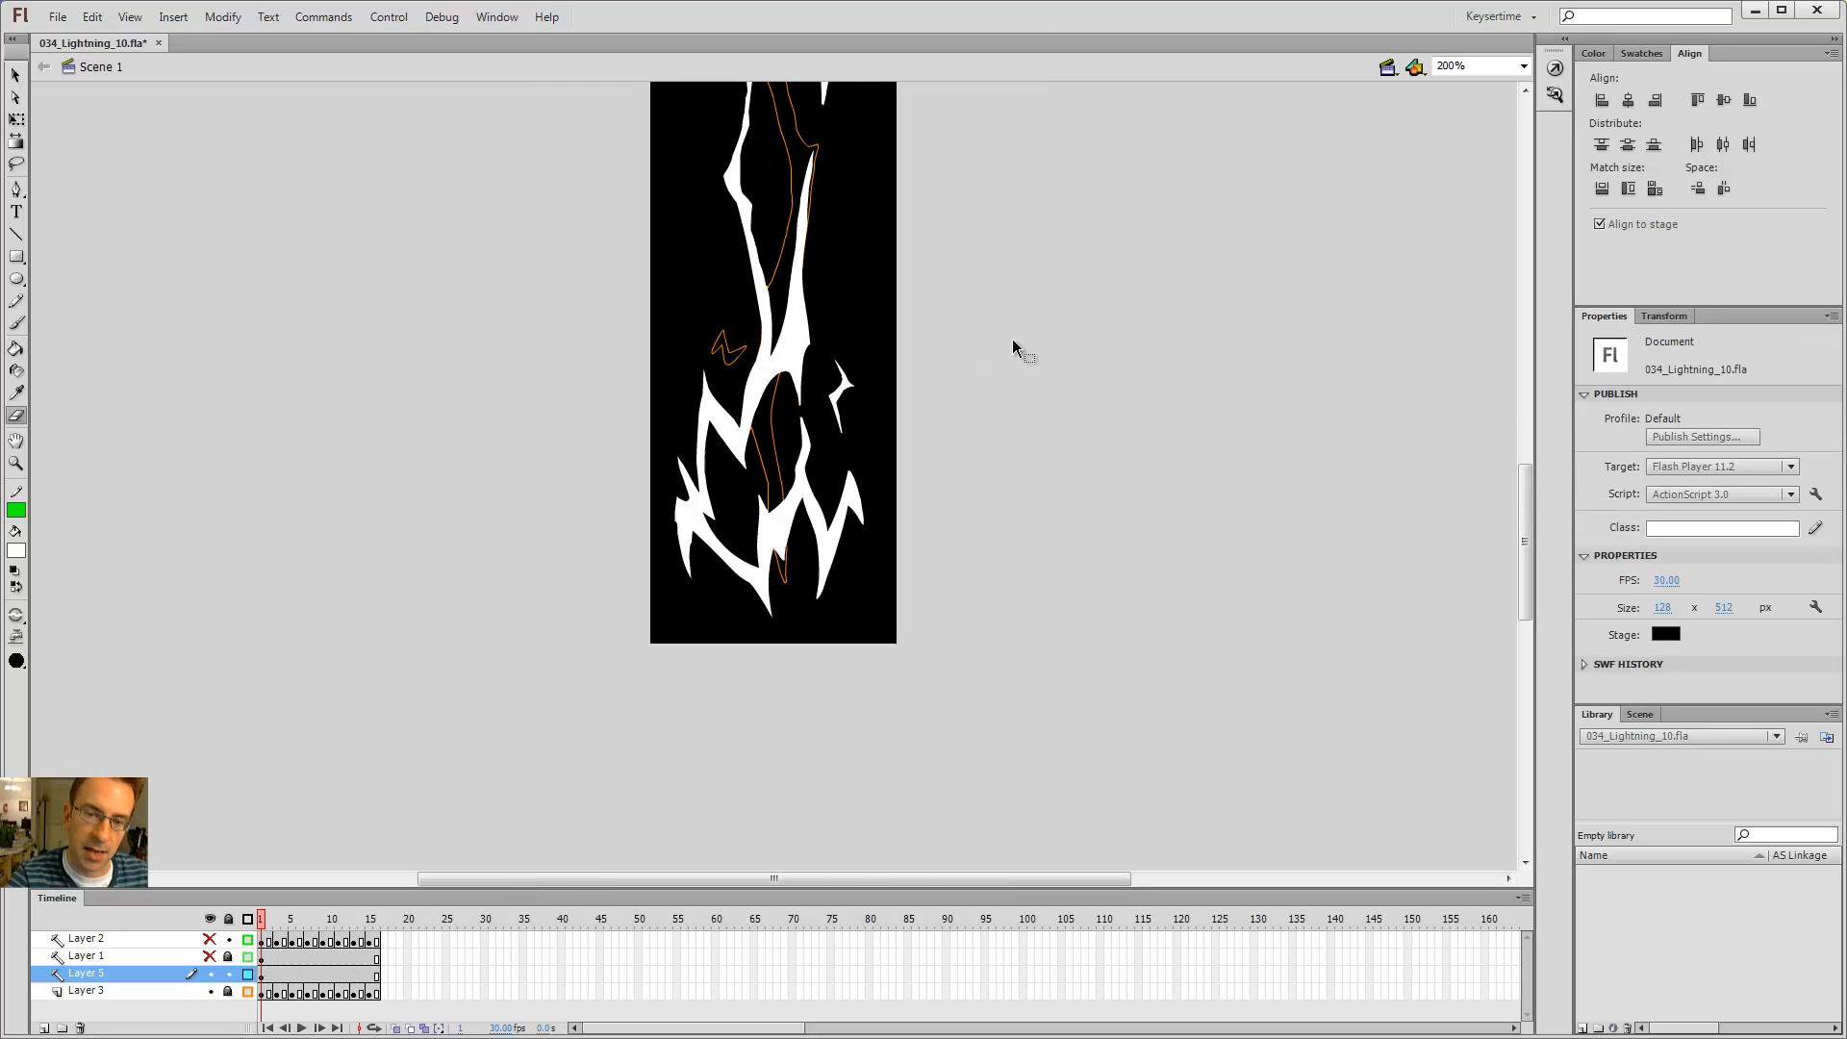
left_click_drag(892, 267, 971, 371)
left_click(292, 974)
key("F7")
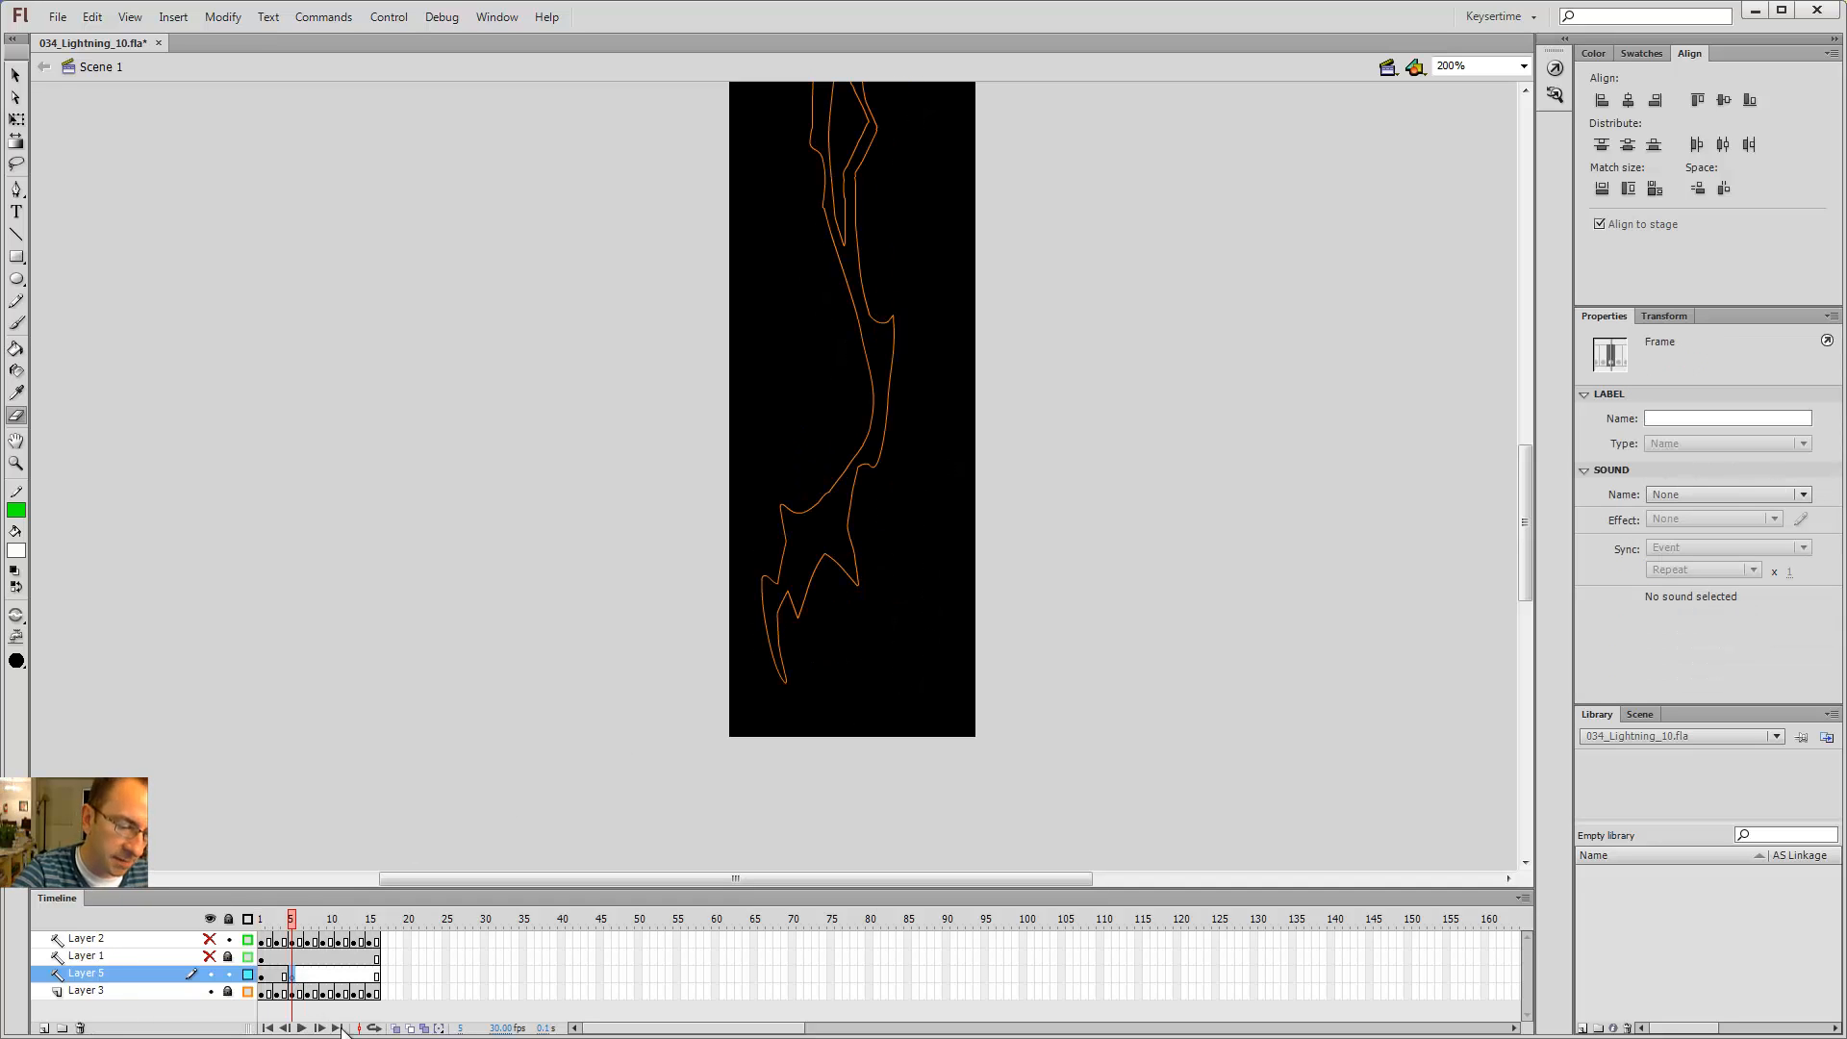
Step: Move the playhead back to frame 2 and select Layer 5's frames
left_click(284, 923)
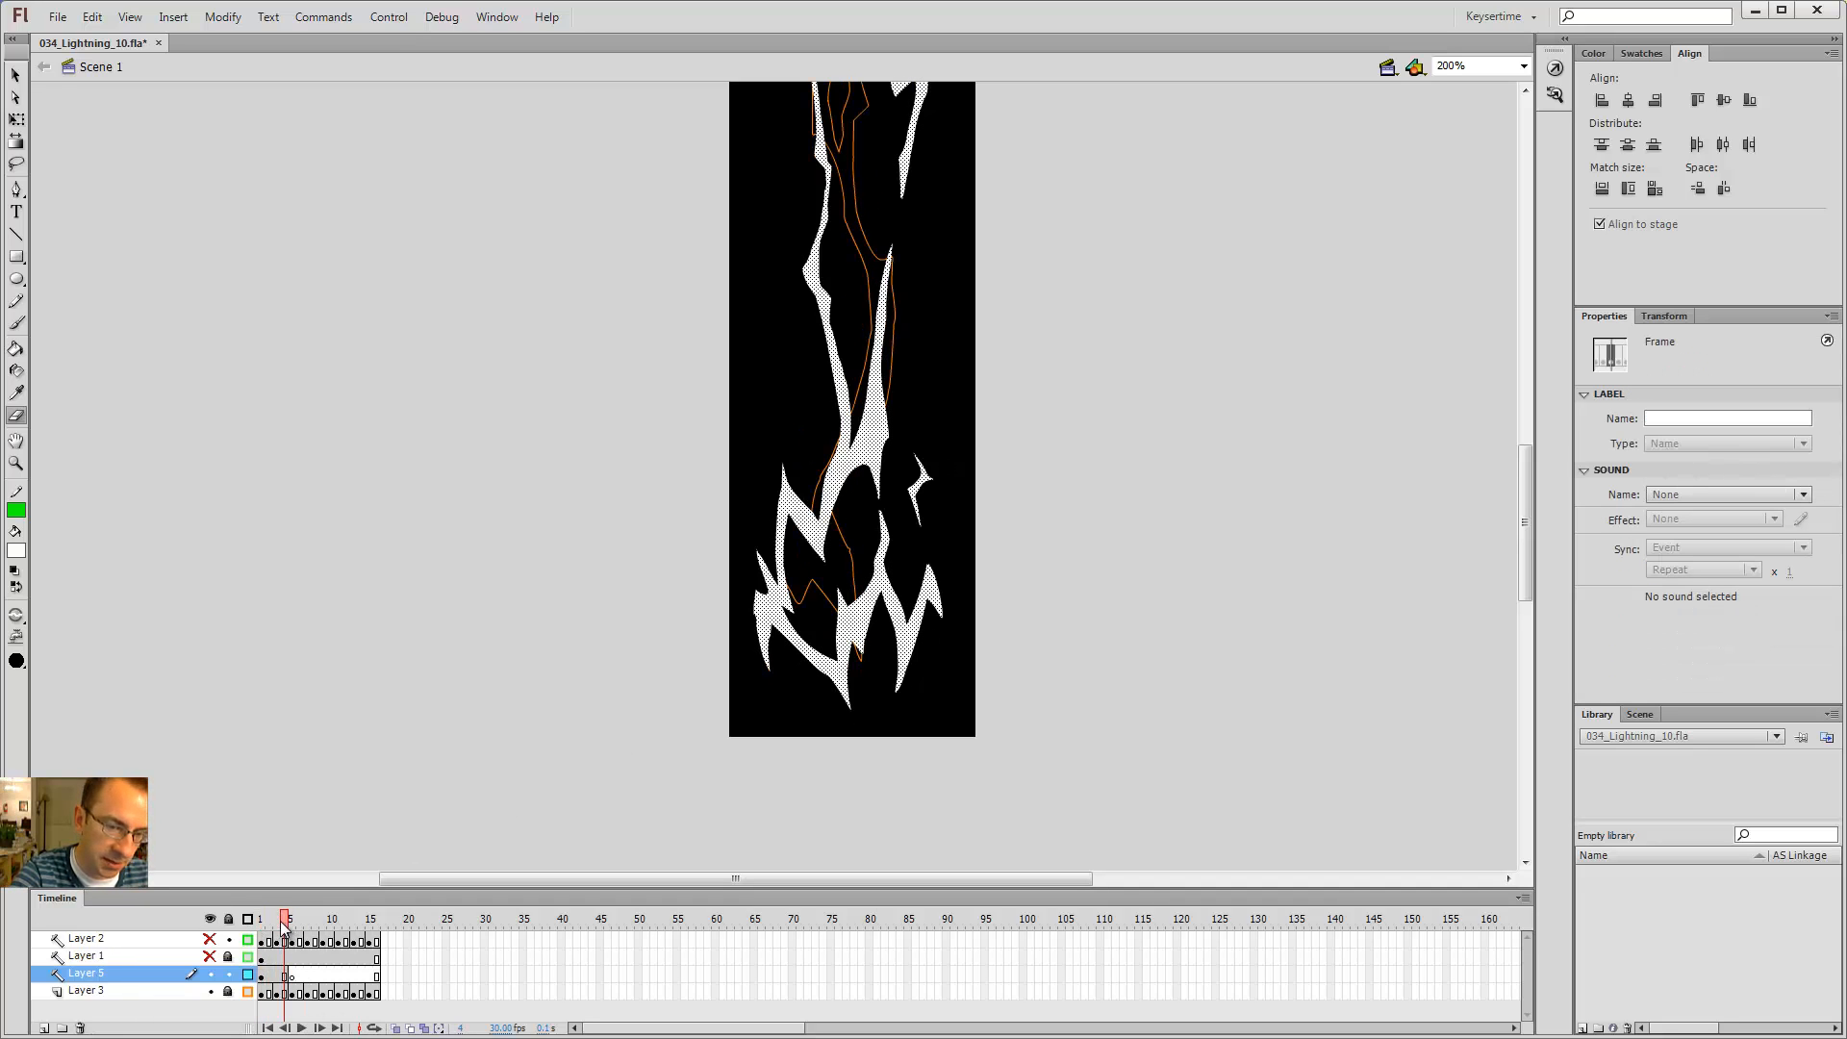
left_click_drag(283, 928, 268, 926)
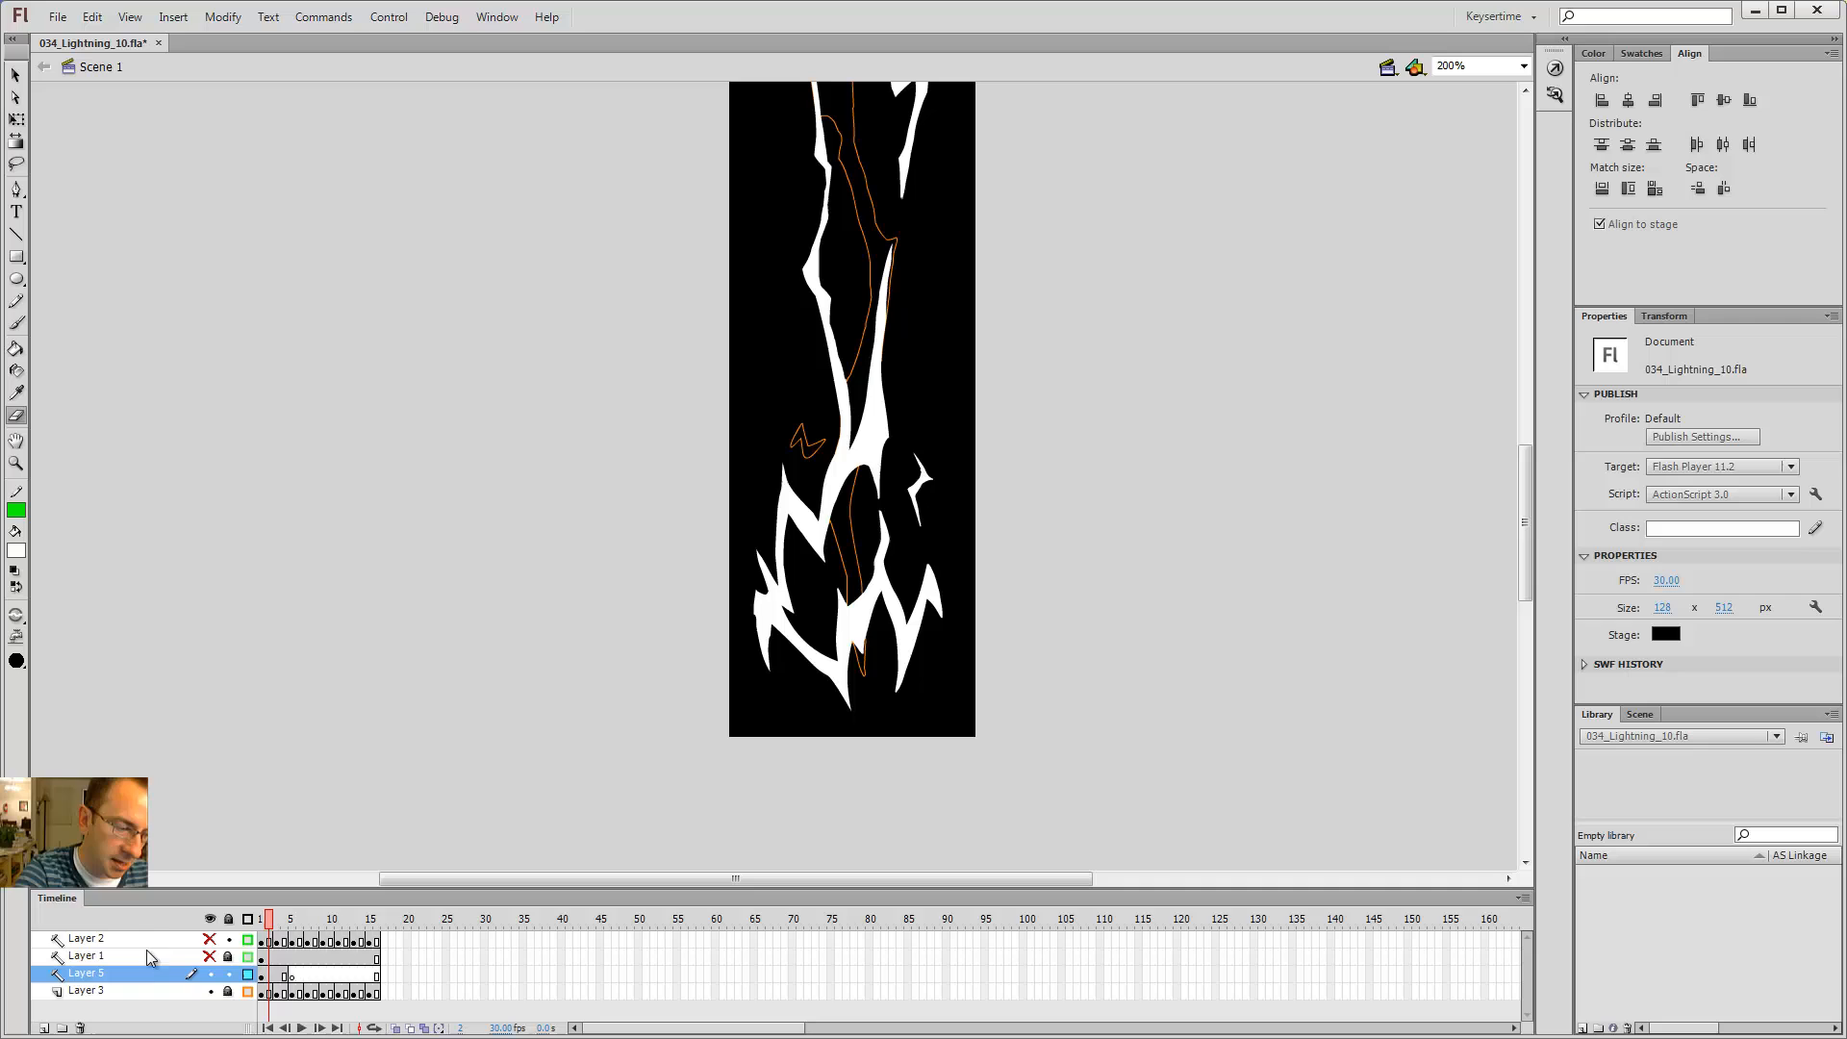
right_click(97, 976)
left_click(177, 712)
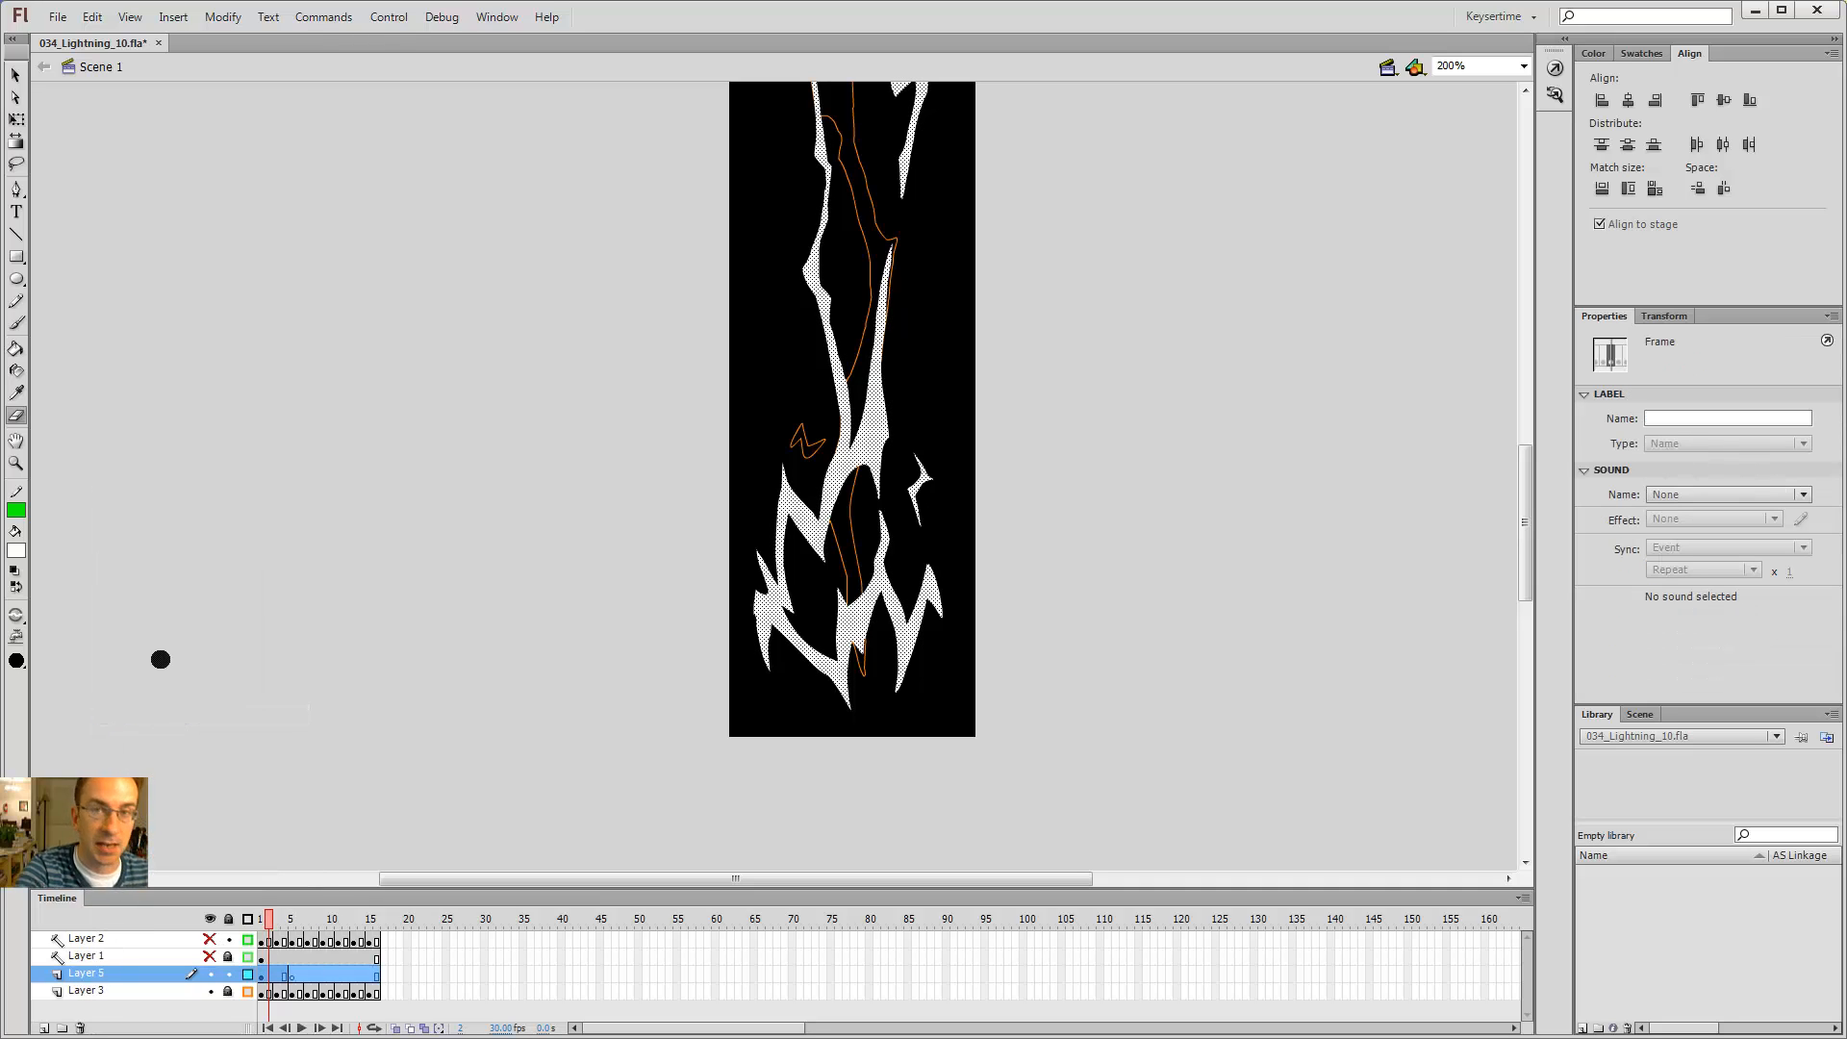
Step: Test the movie in a preview window, then close the preview
key("ctrl+Return")
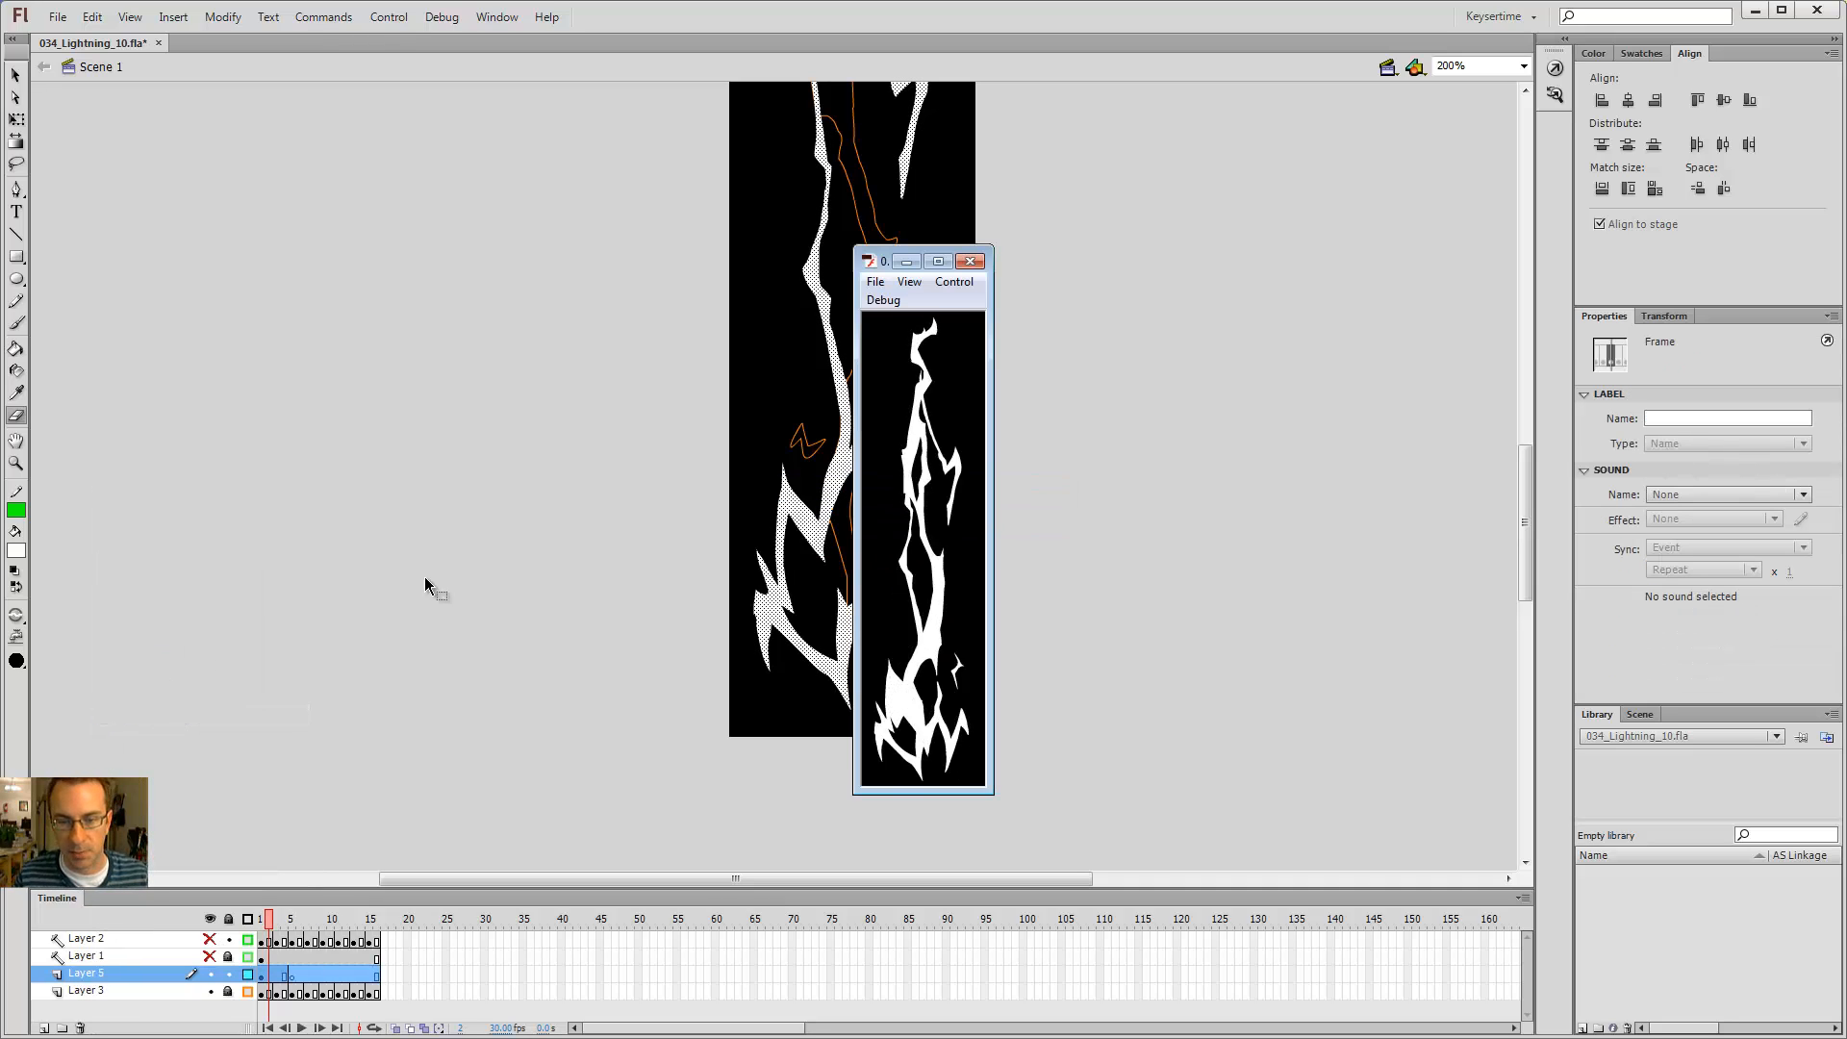
left_click_drag(883, 260, 398, 196)
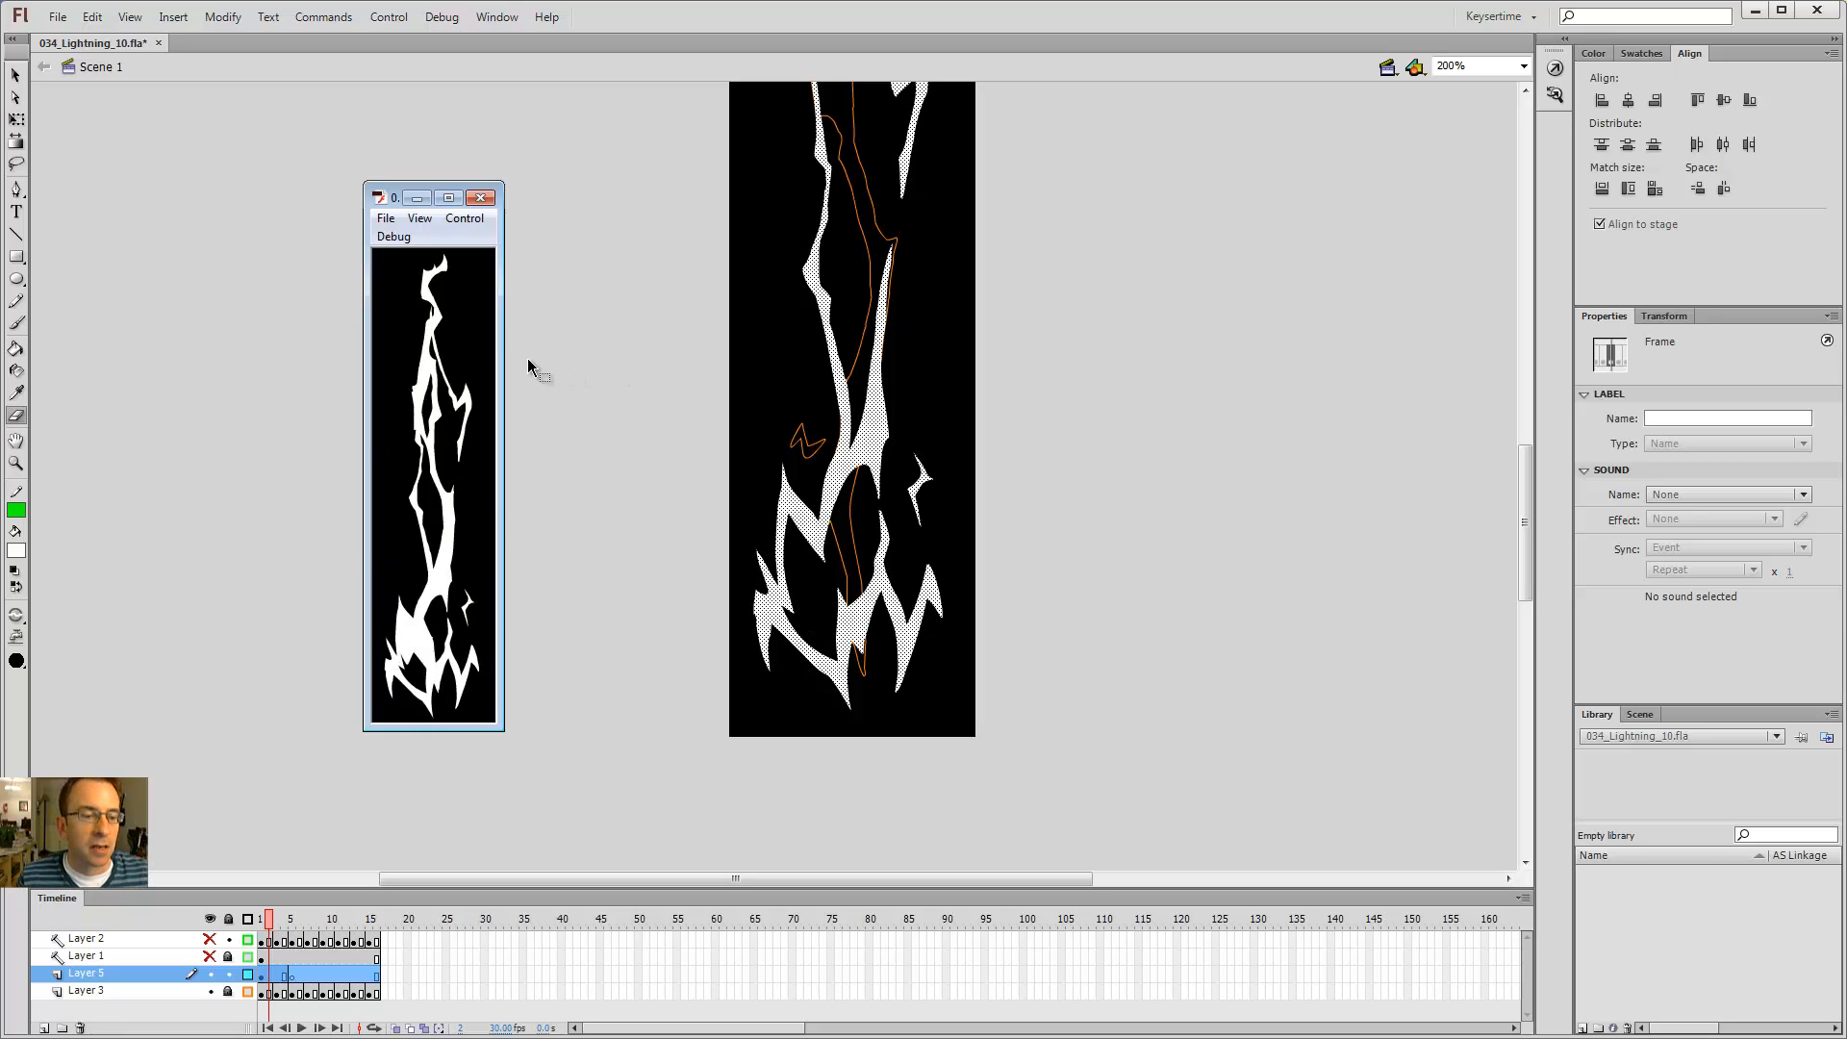
left_click(480, 197)
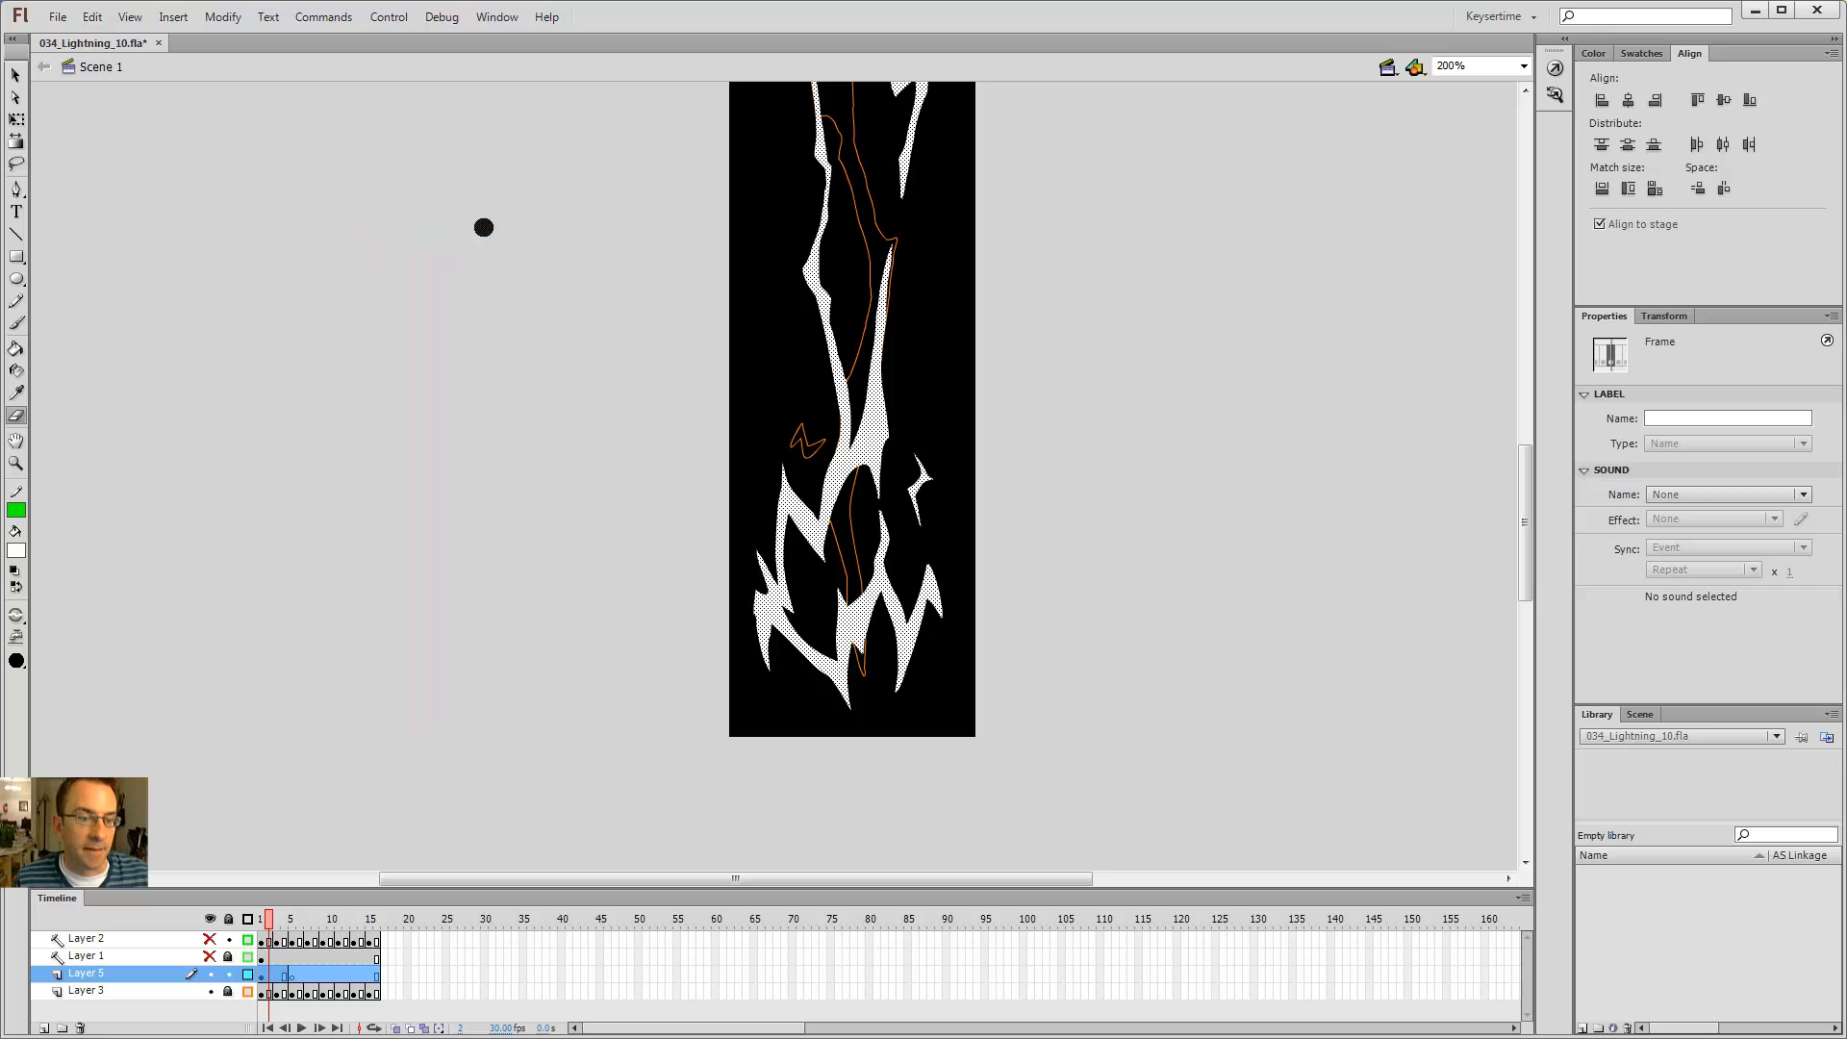
Step: Step through the keyframes on Layer 5 to review them
left_click(324, 977)
left_click(355, 978)
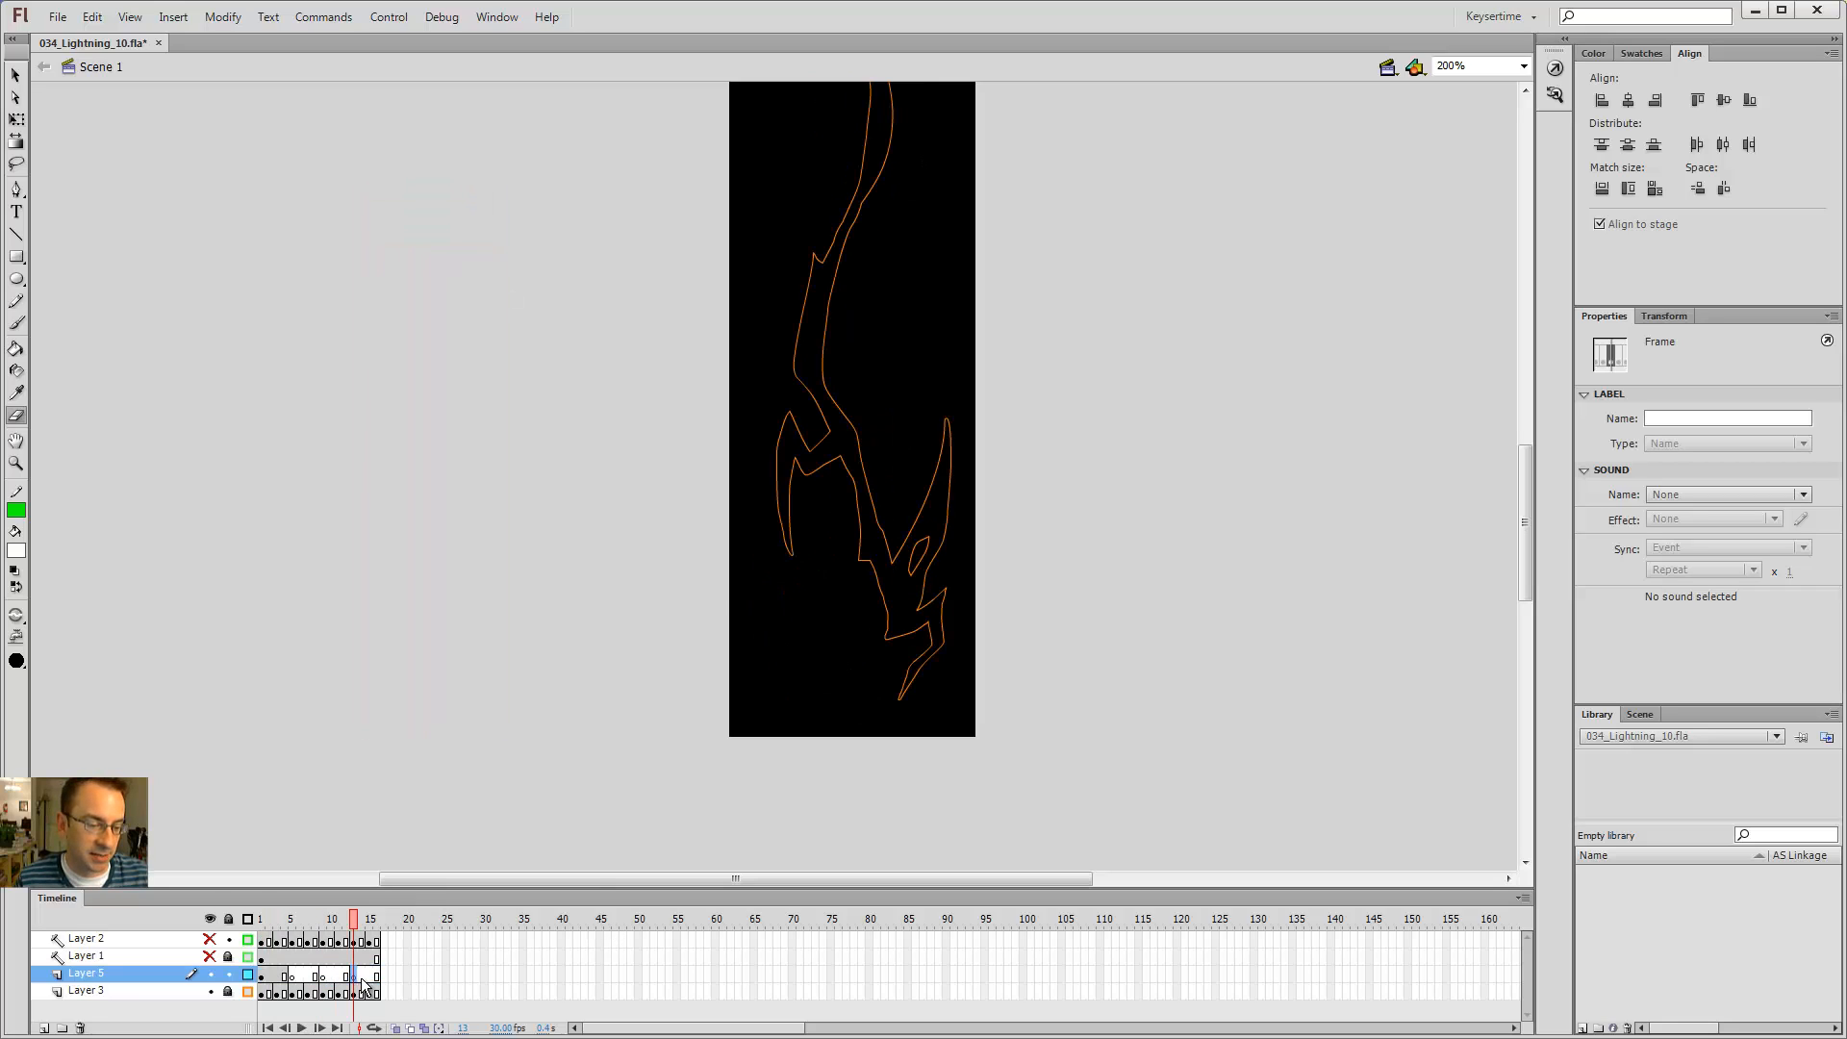
left_click(293, 974)
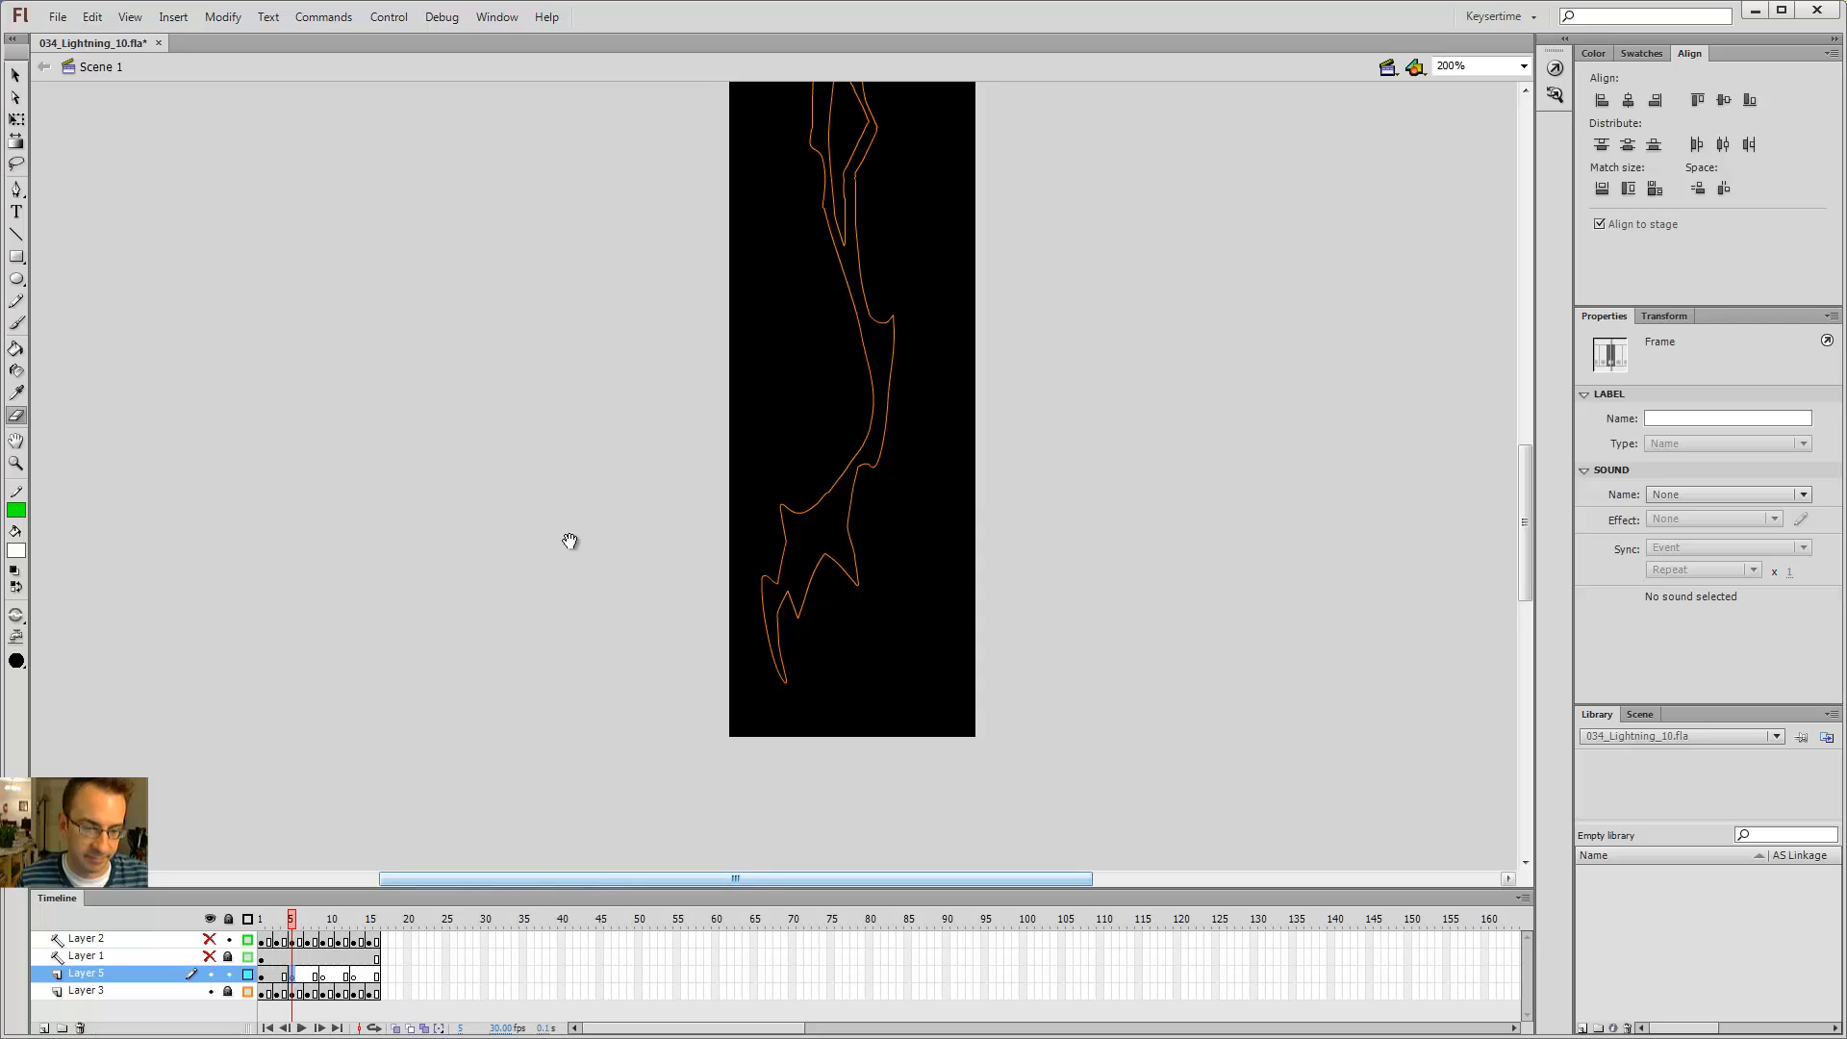
Step: Reset the stage view to 100% and turn on onion skinning to see neighbouring frames
scroll(563, 510, "up", 3)
left_click_drag(560, 477, 545, 380)
key("ctrl+1")
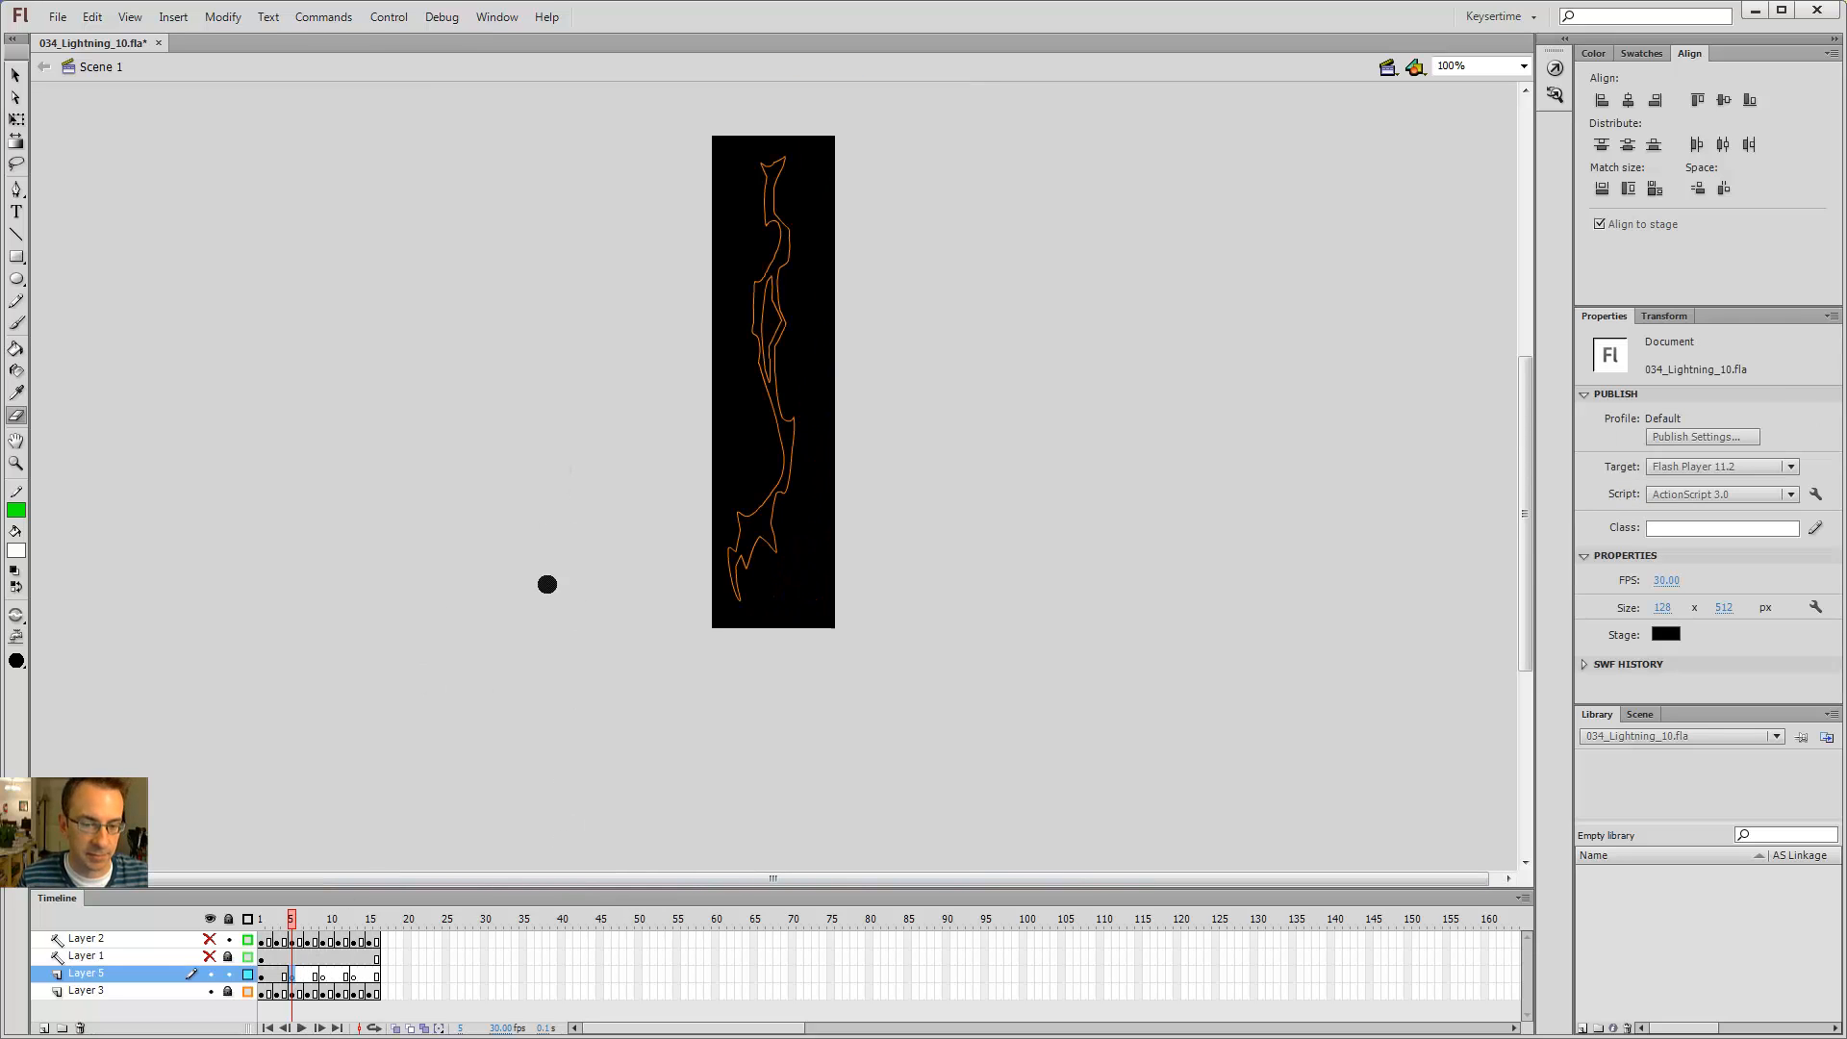
left_click(396, 1028)
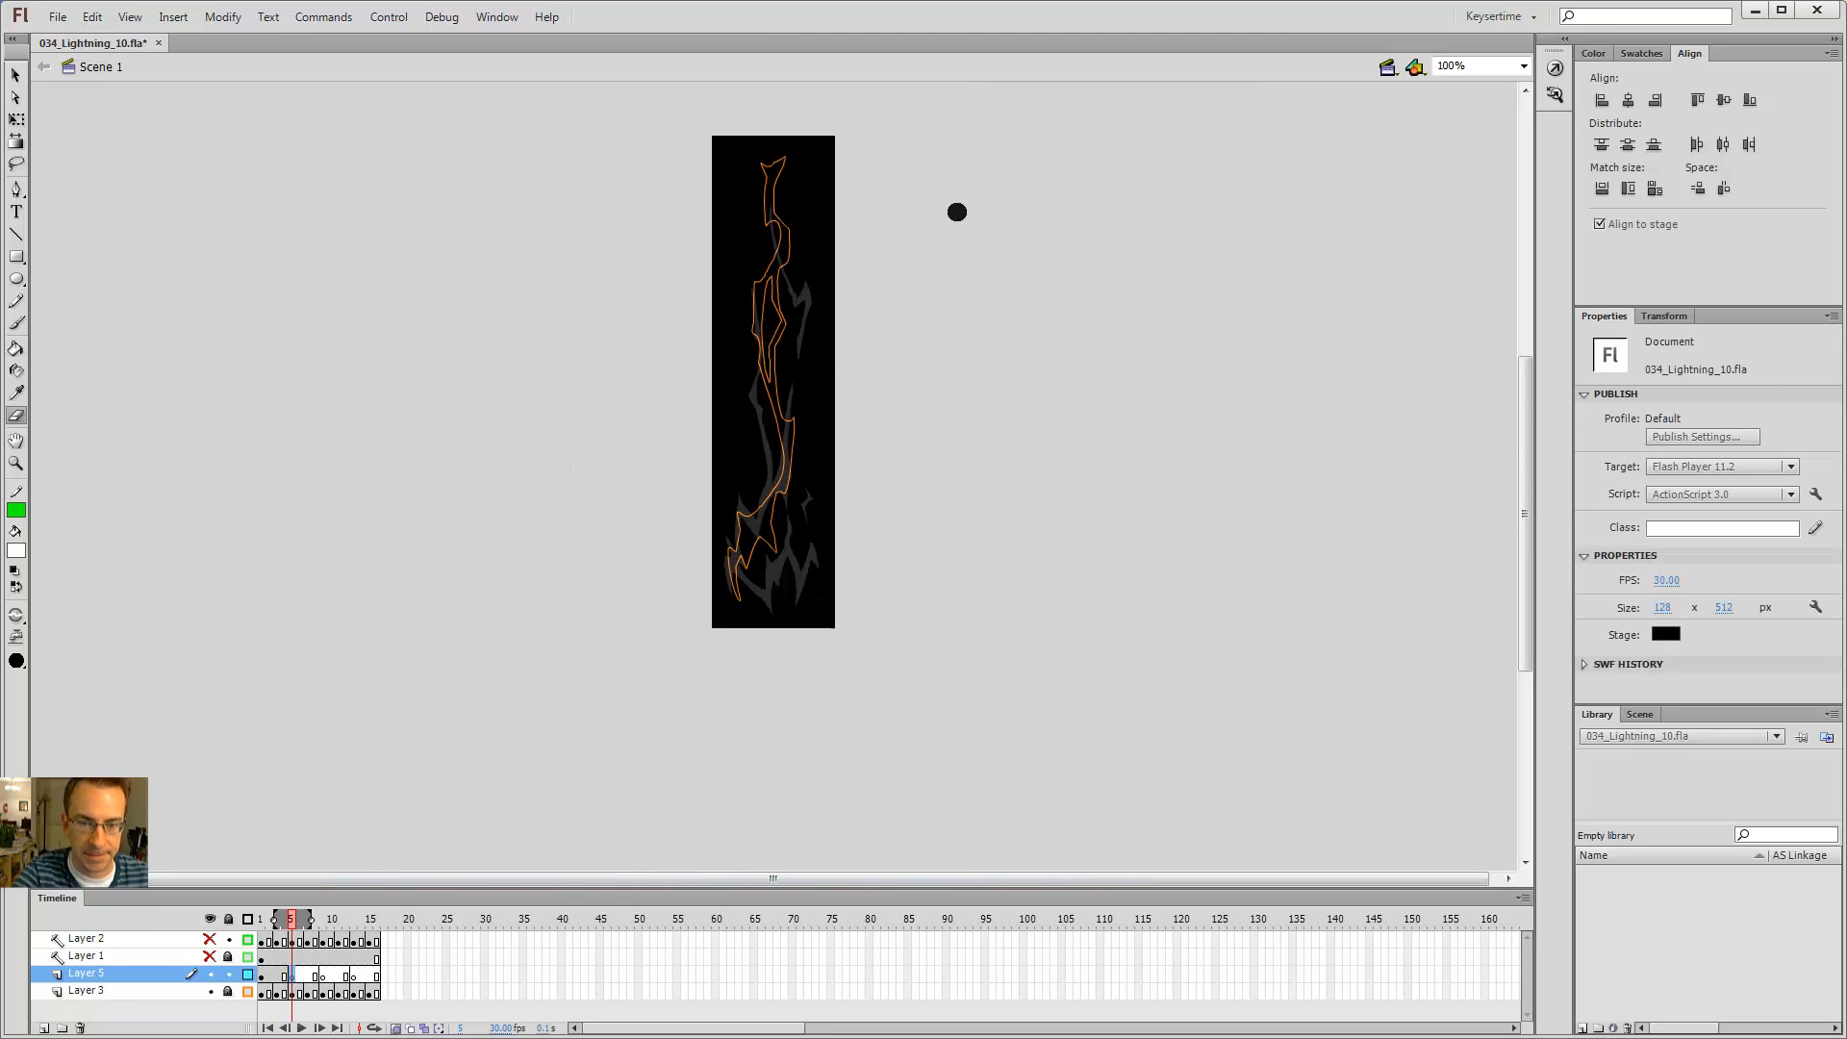
Step: Zoom into the bolt, pick the Brush tool, and step back and forth between neighbouring frames
key("z")
left_click(780, 396)
left_click_drag(783, 367, 792, 483)
key("b")
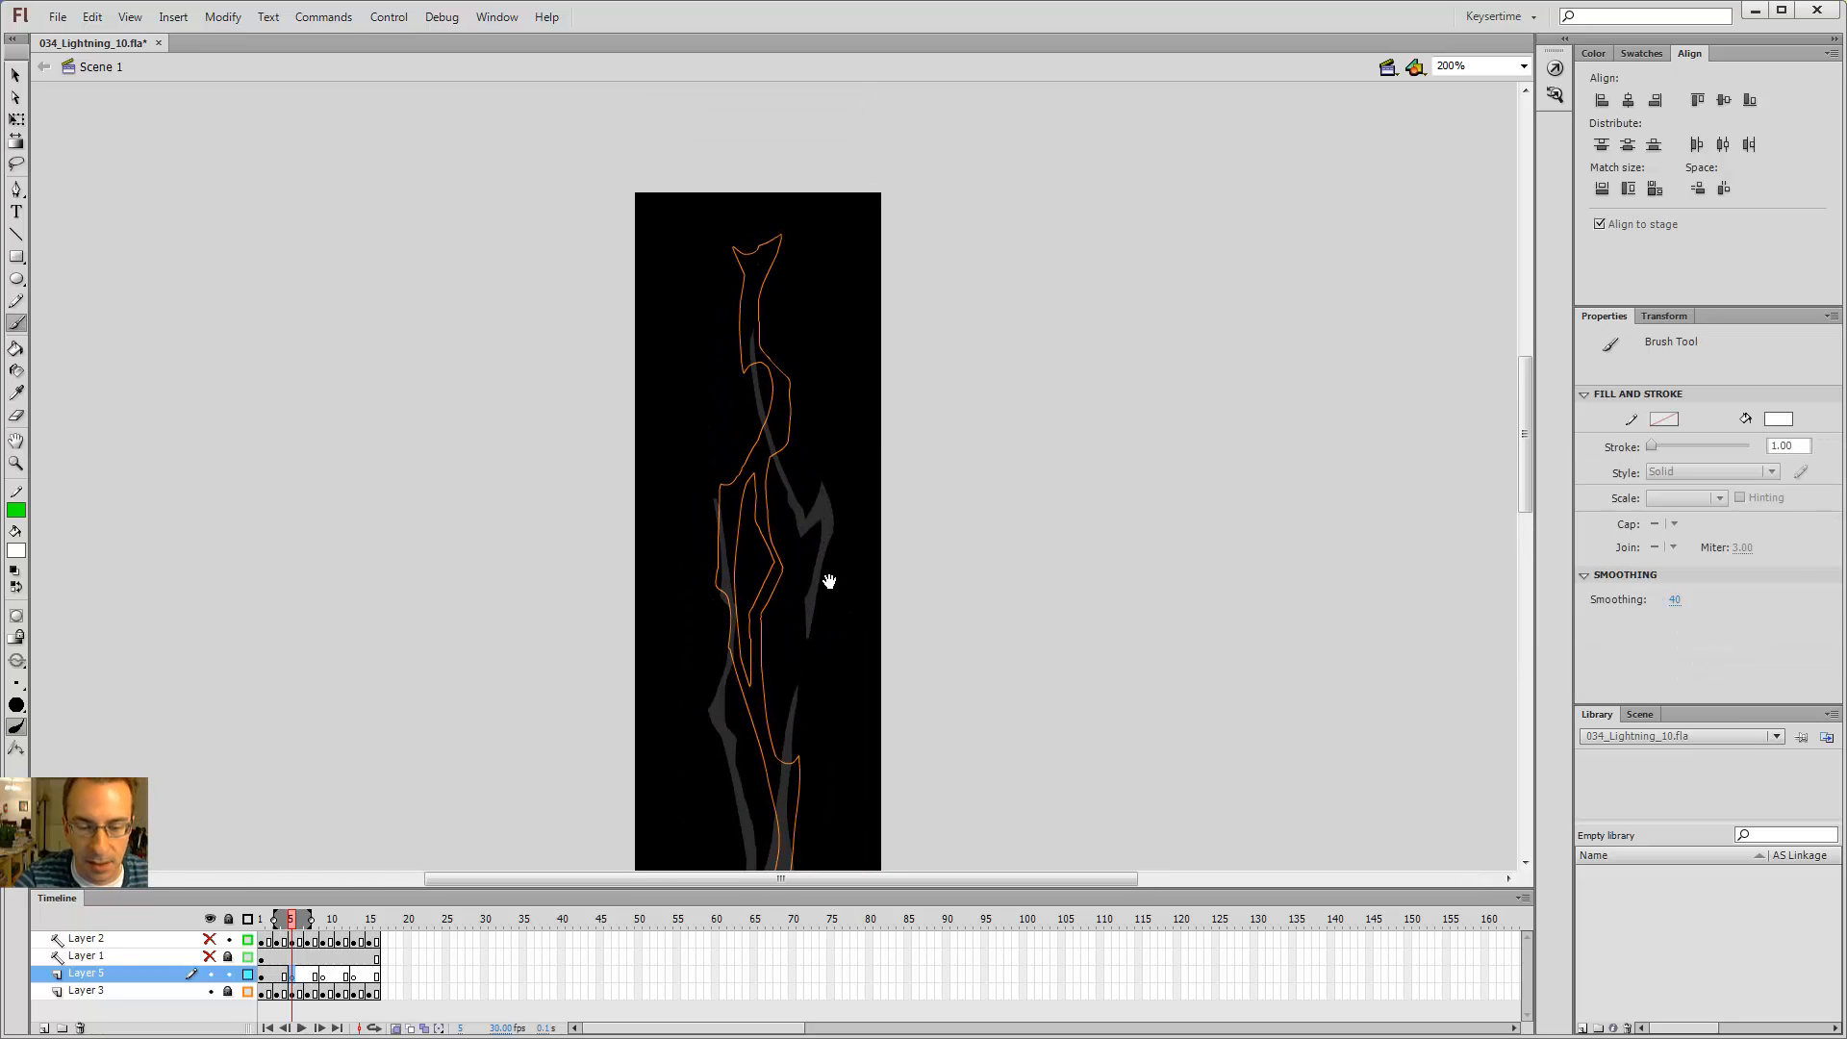
left_click_drag(829, 581, 831, 476)
left_click_drag(830, 369, 829, 439)
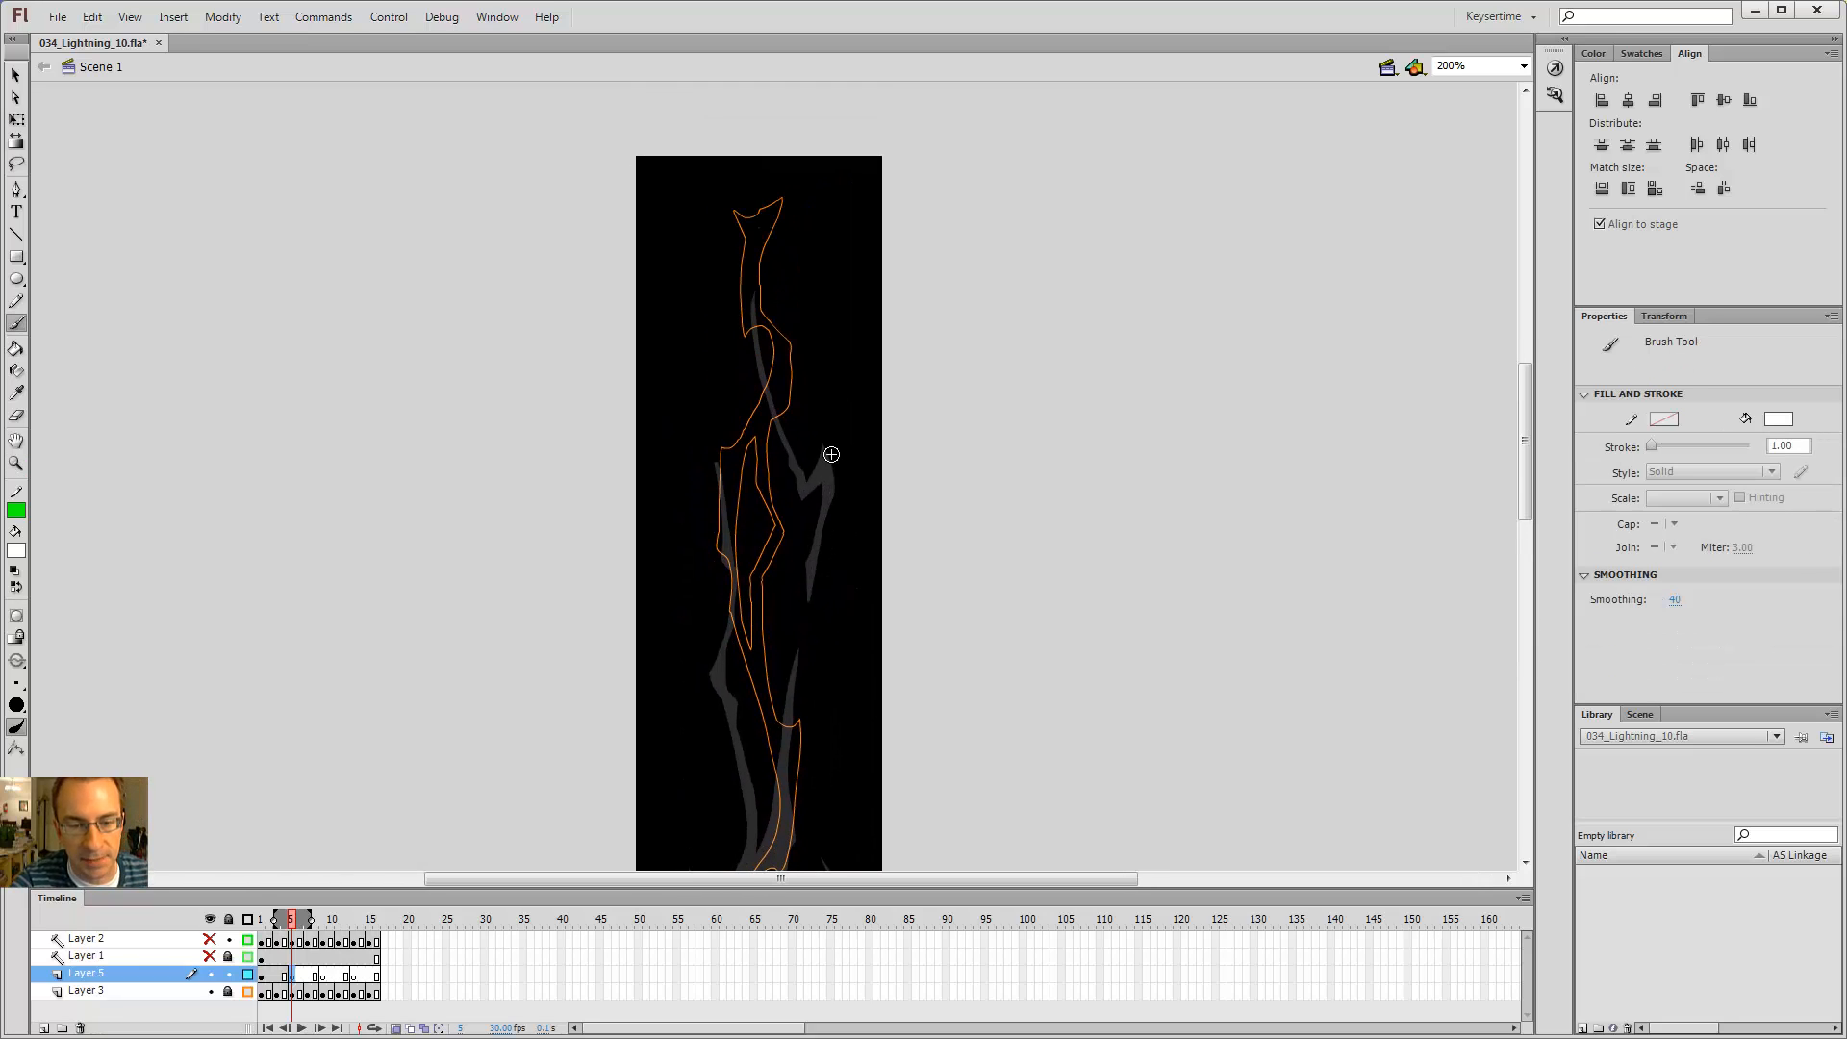
key("comma")
key("comma")
key("period")
key("period")
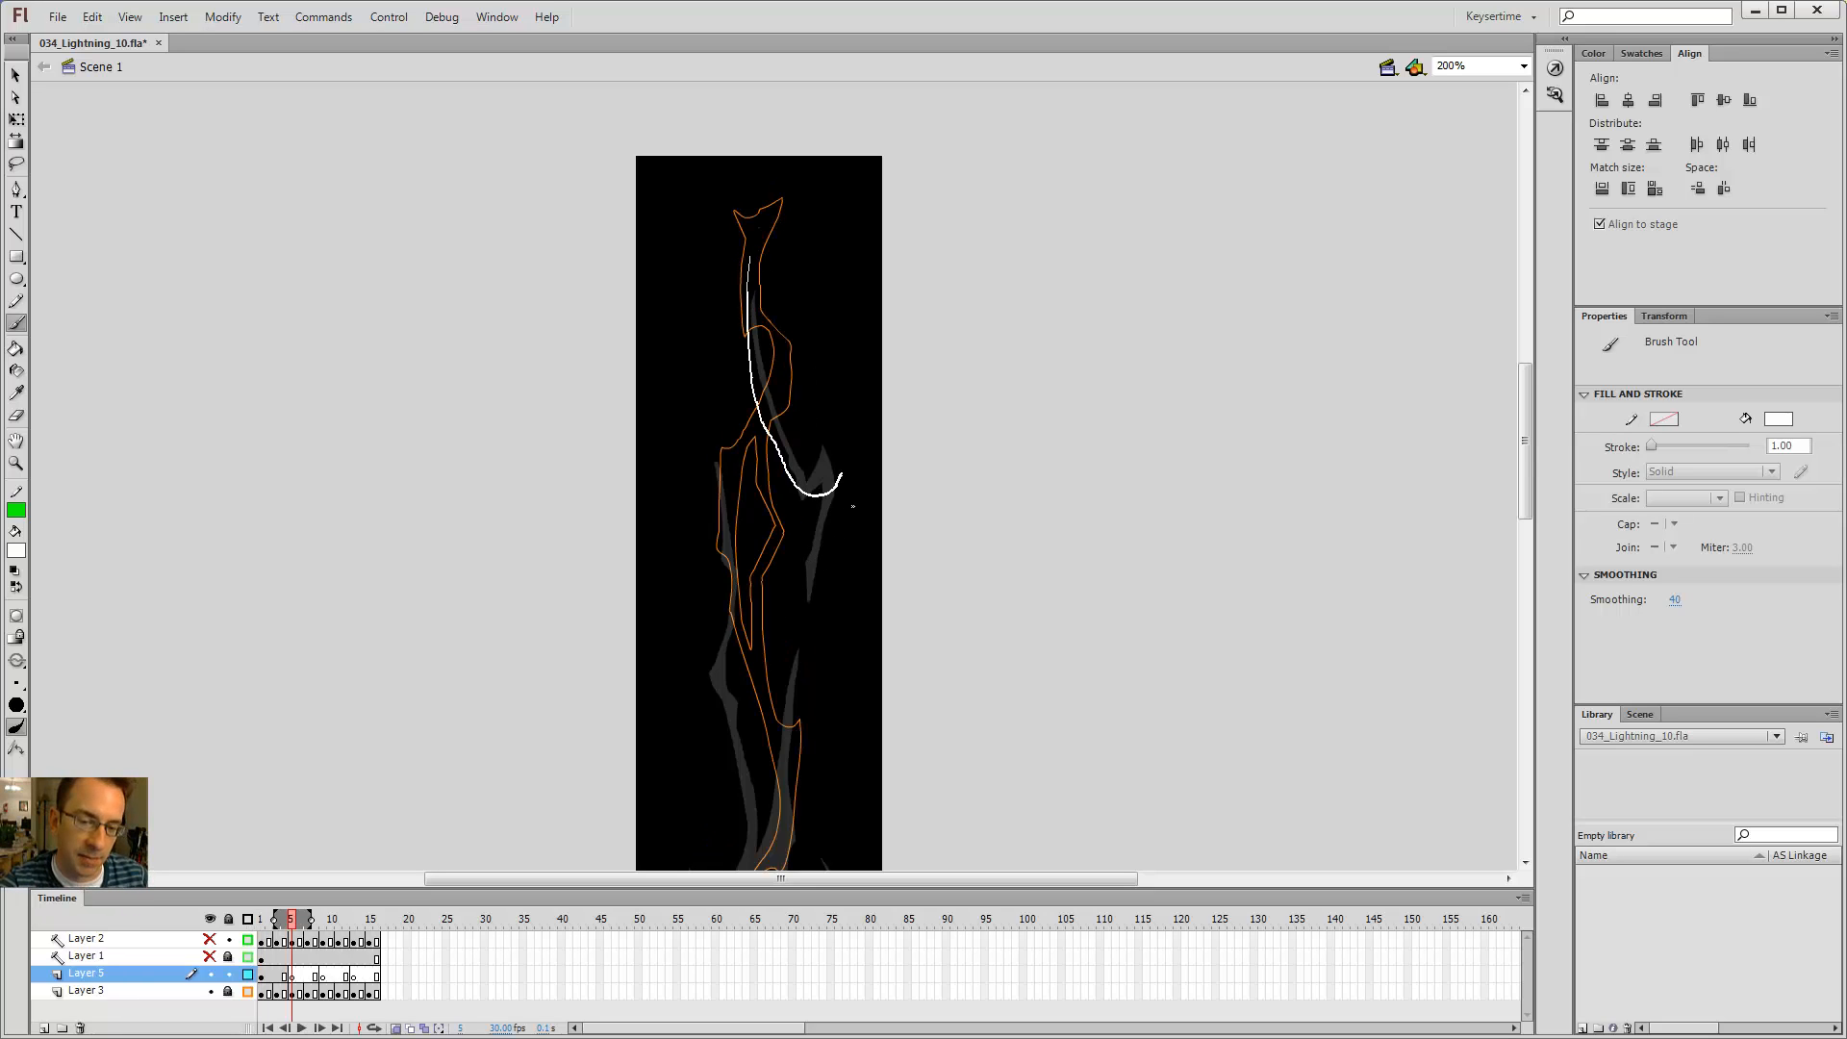
Step: Try brushing long white strokes over the bolt outline on frame 5
left_click_drag(753, 869, 753, 869)
mouse_move(741, 383)
left_mouse_down()
mouse_move(719, 621)
mouse_move(739, 851)
left_mouse_up()
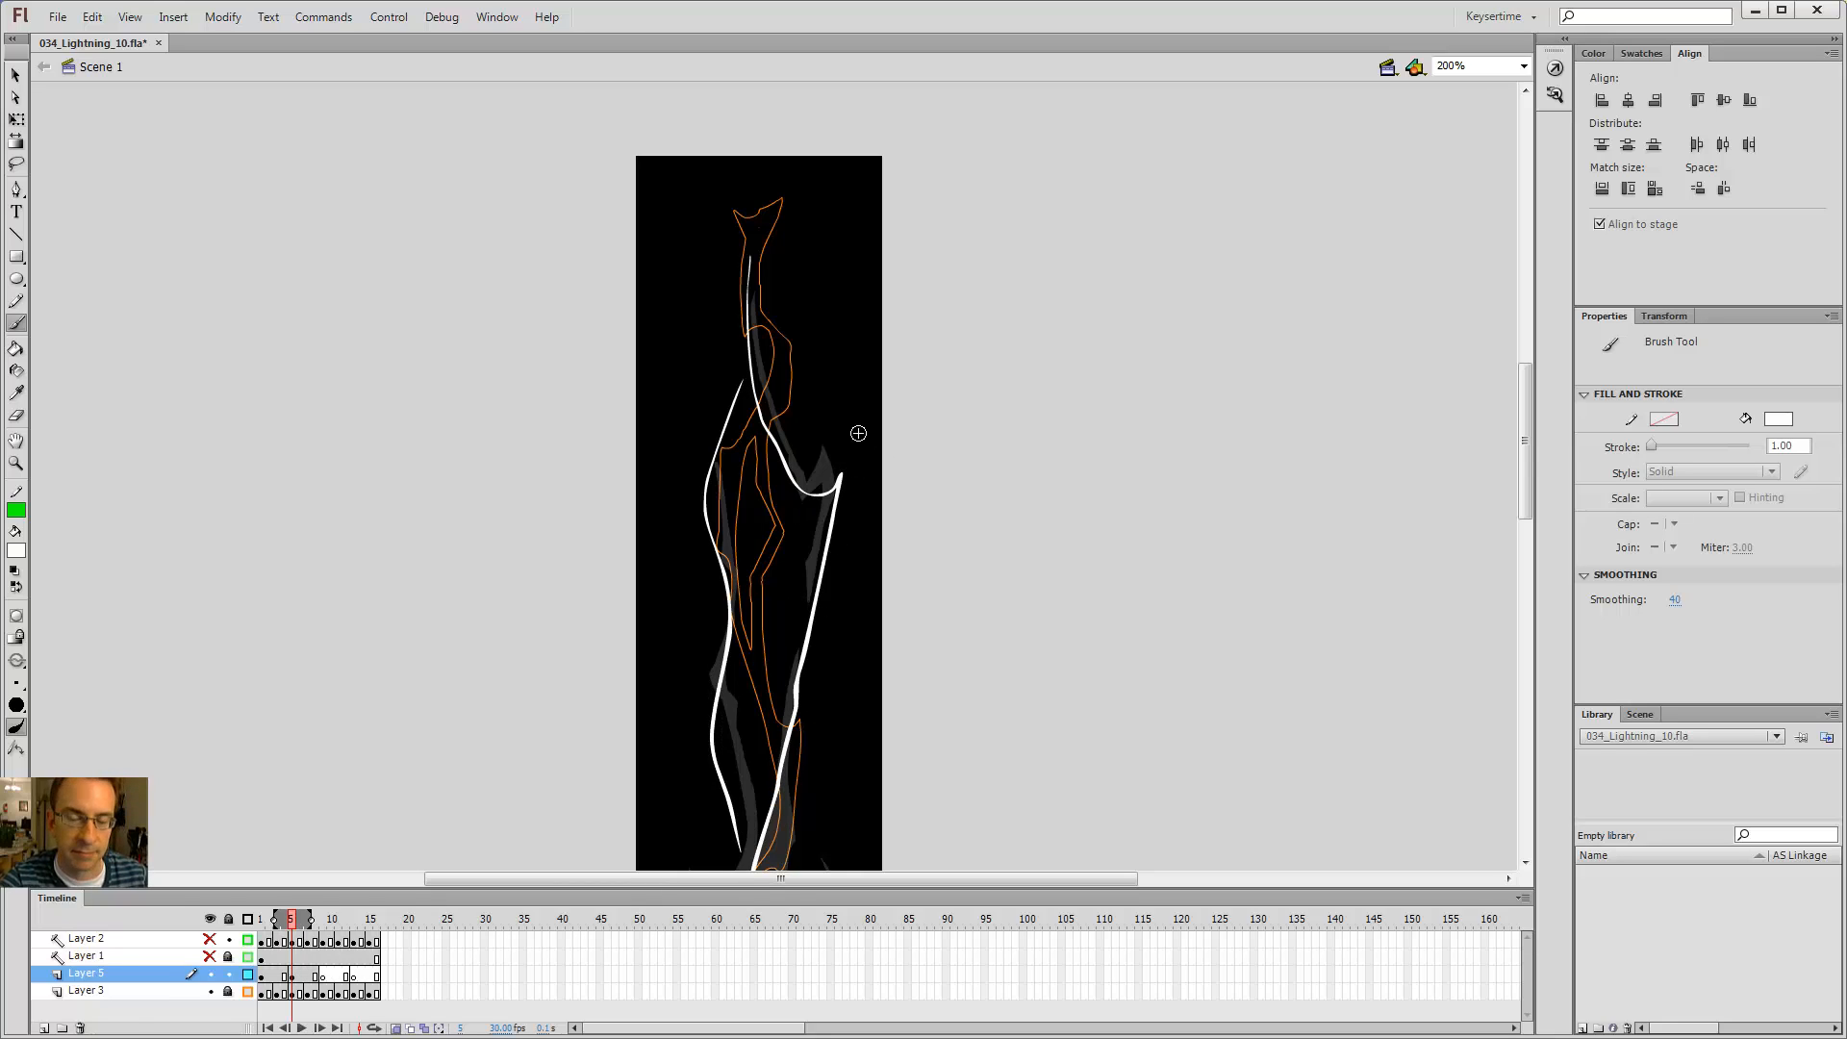
key("ctrl+z")
key("ctrl+z")
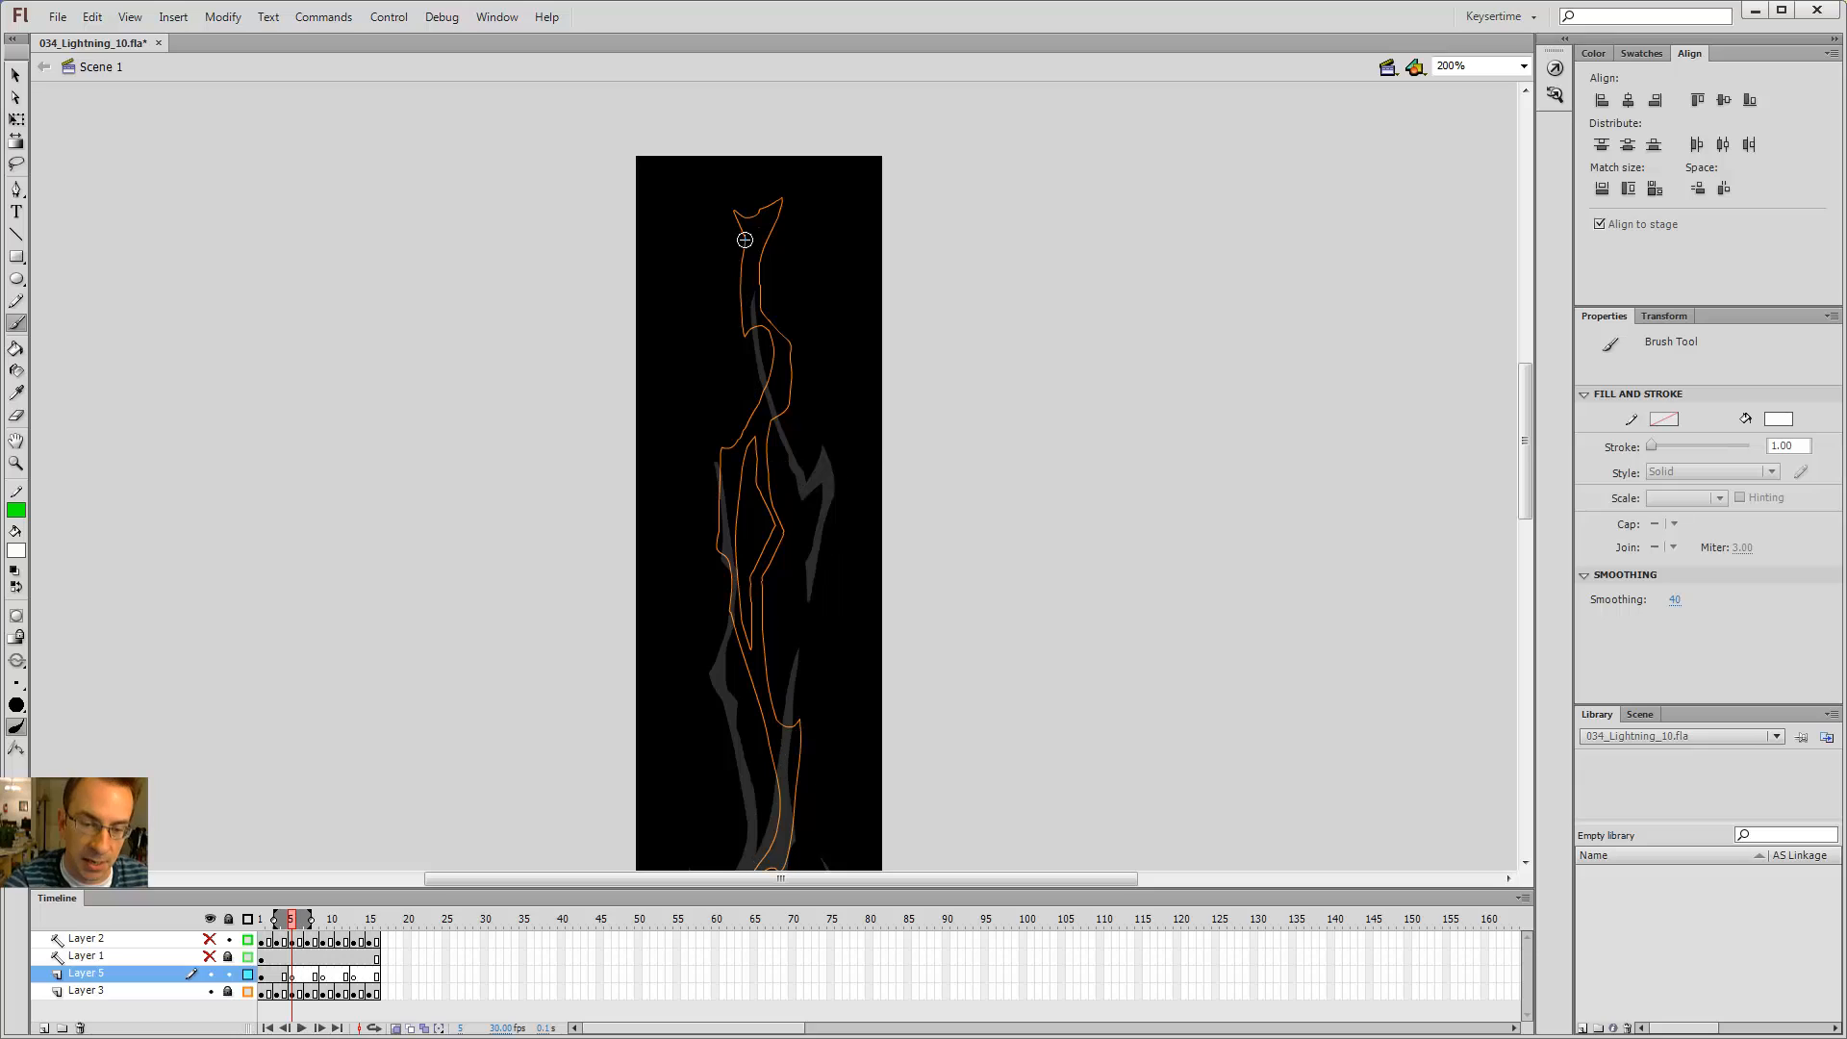
Step: Try two more single flowing white strokes down the length of the bolt
mouse_move(762, 228)
left_mouse_down()
mouse_move(787, 404)
mouse_move(766, 777)
mouse_move(781, 856)
left_mouse_up()
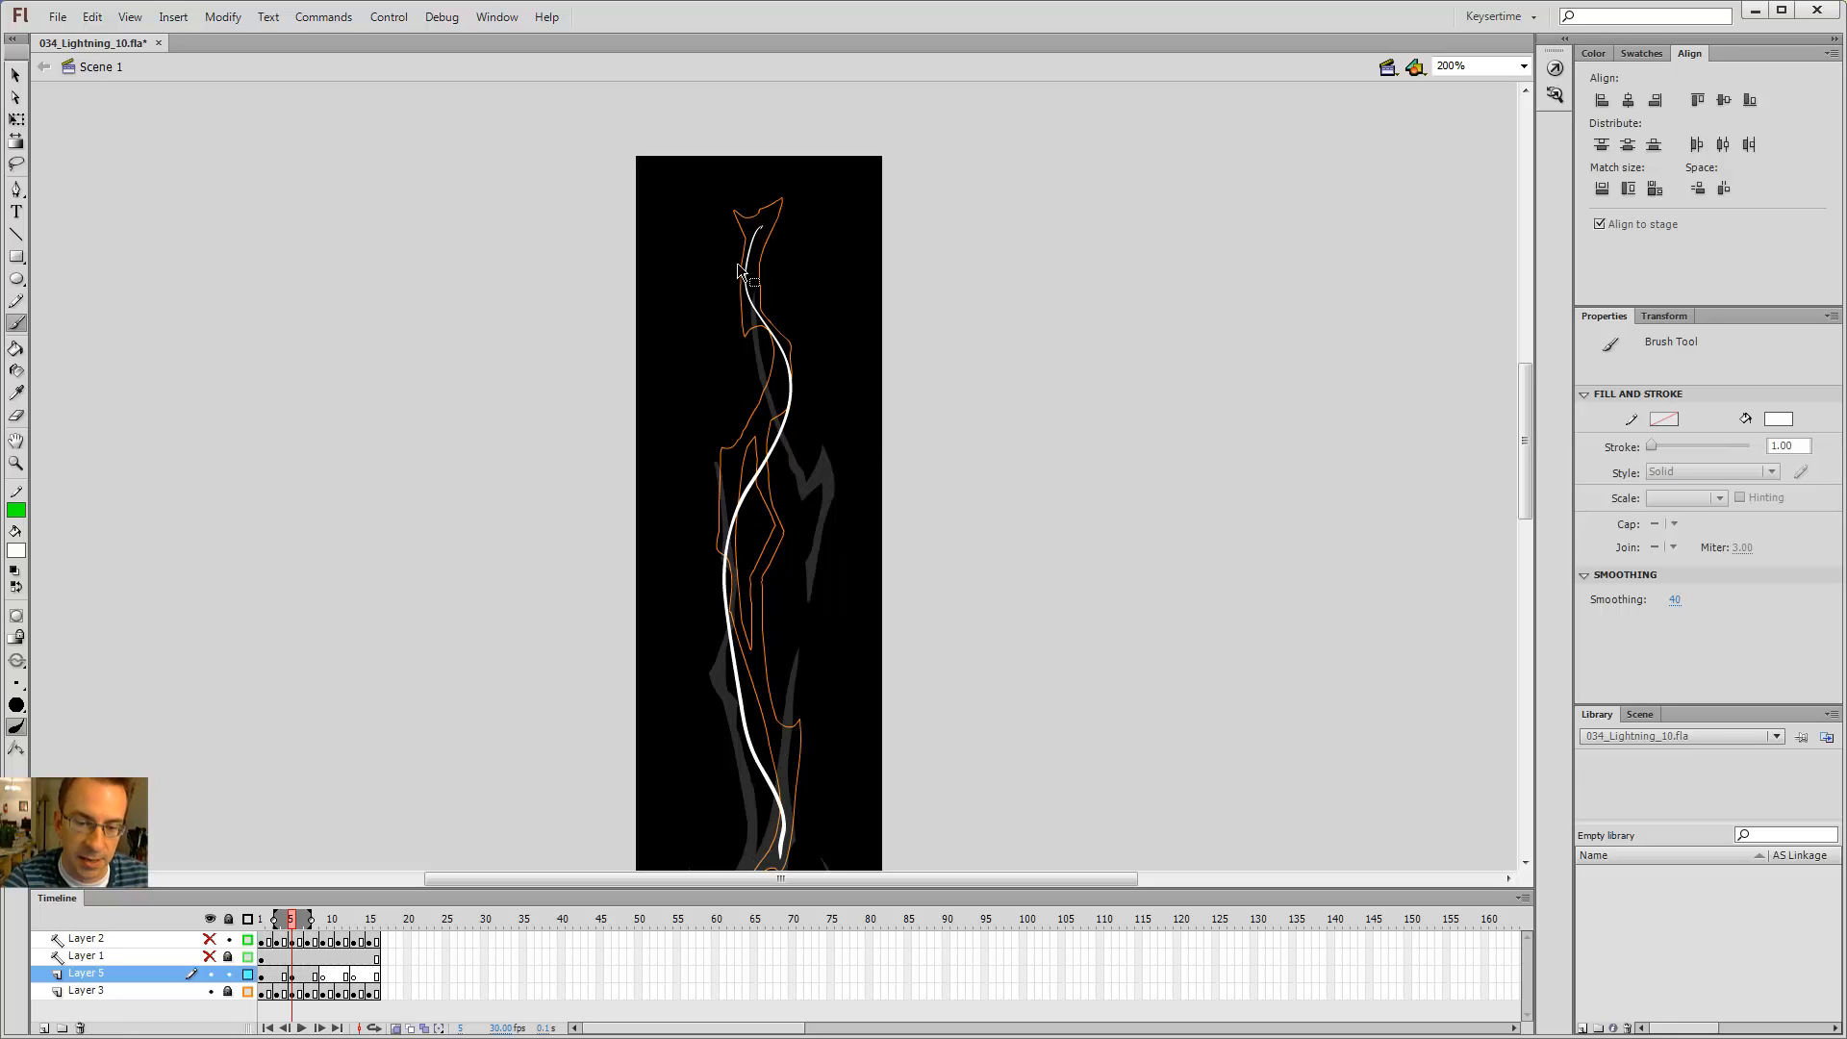
key("ctrl+z")
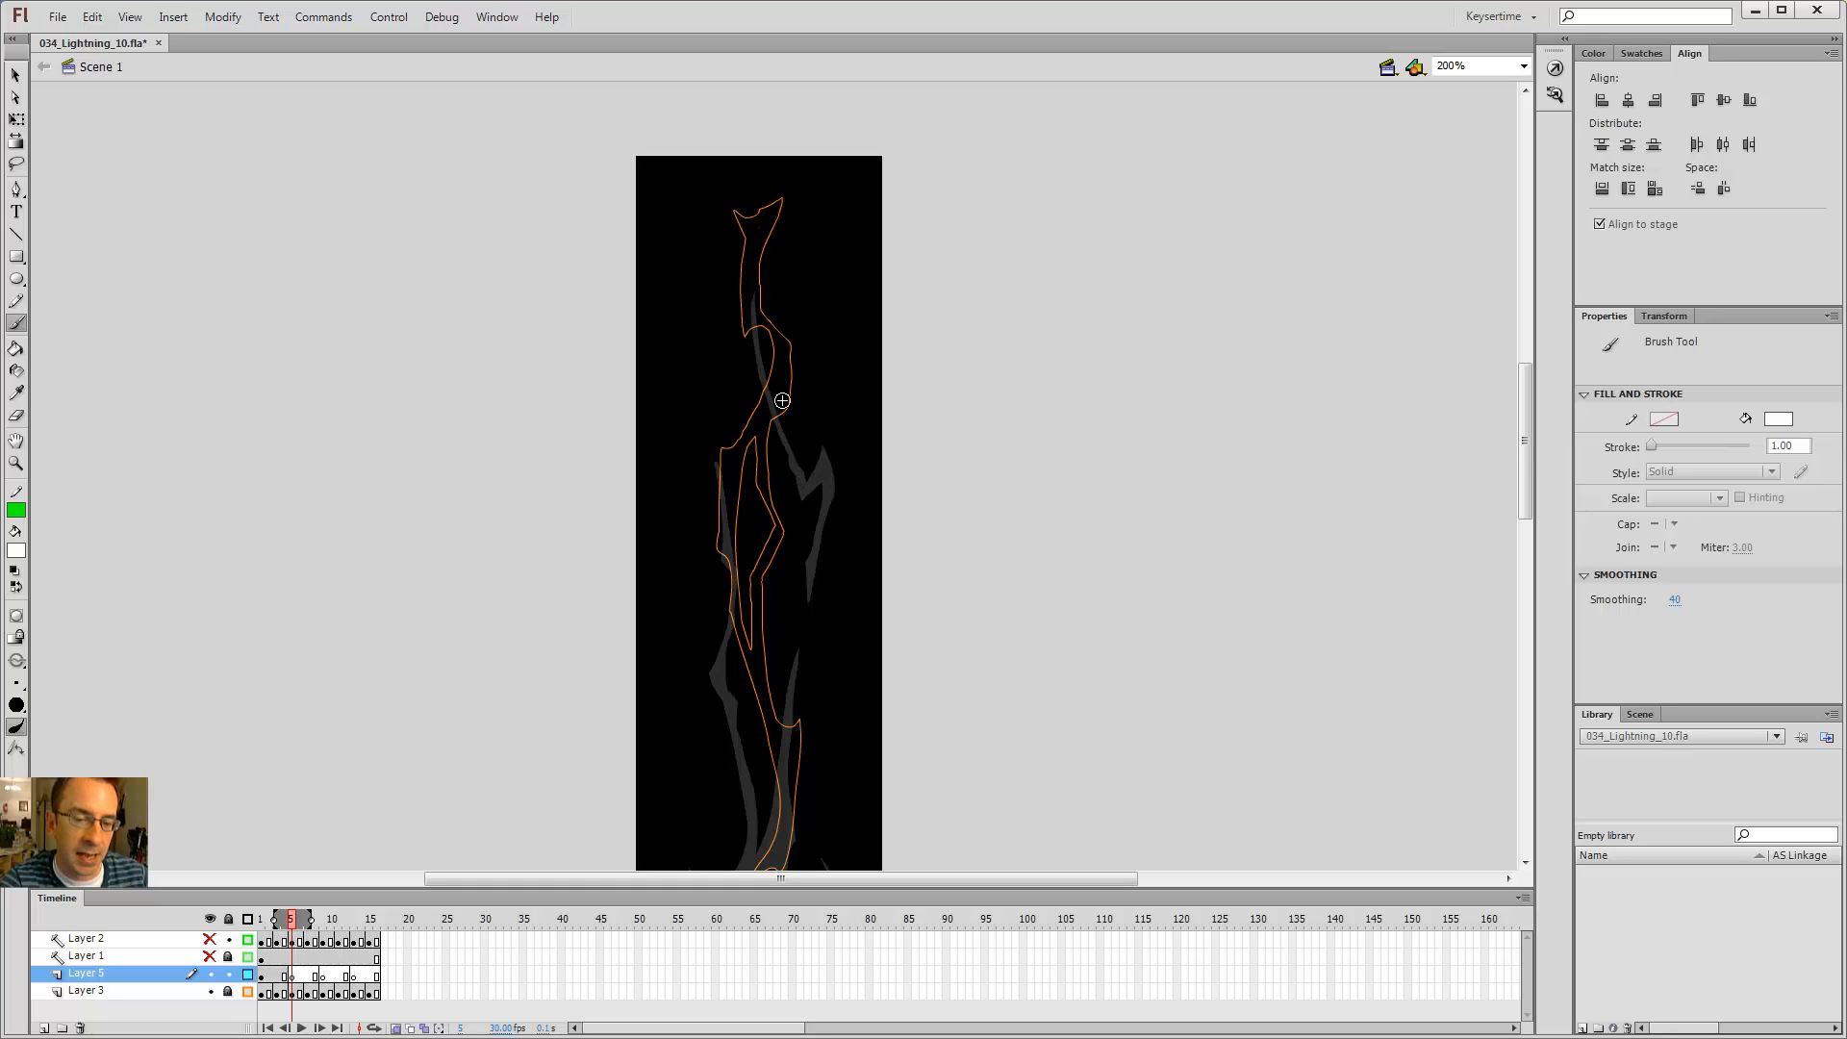
left_click_drag(726, 568, 794, 833)
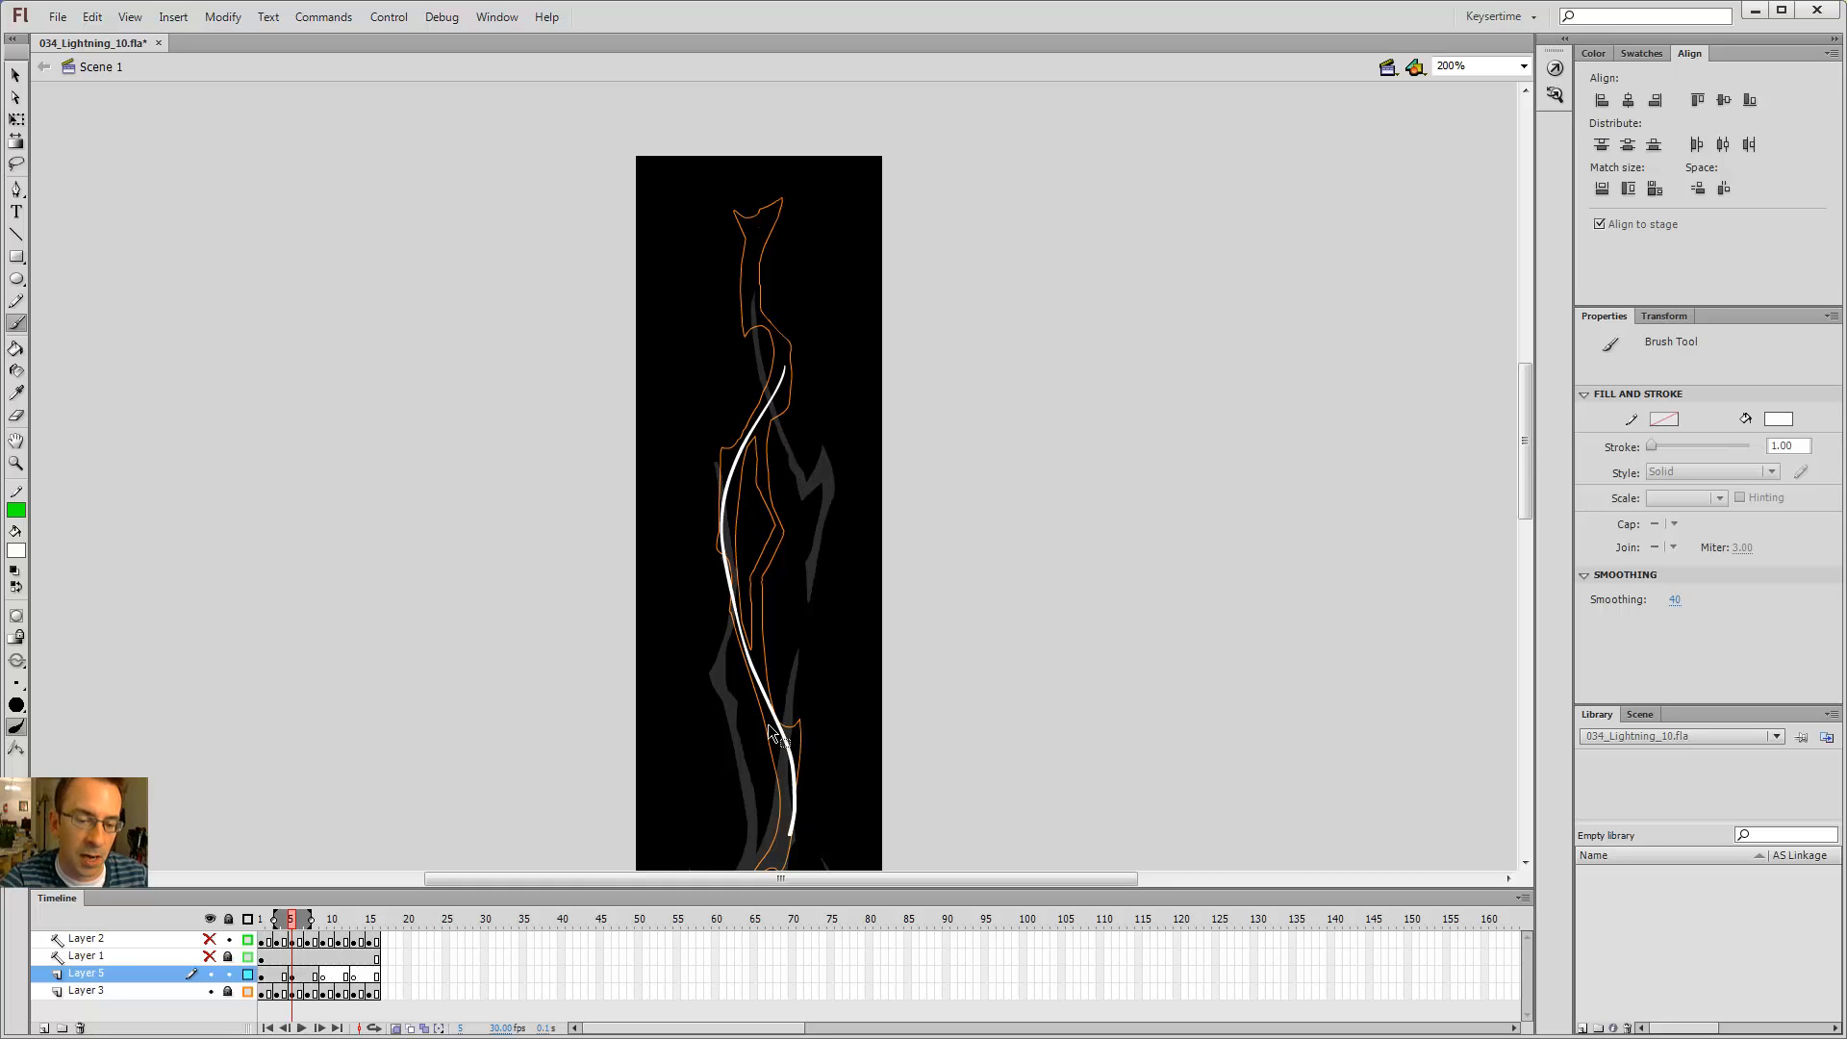
key("ctrl+z")
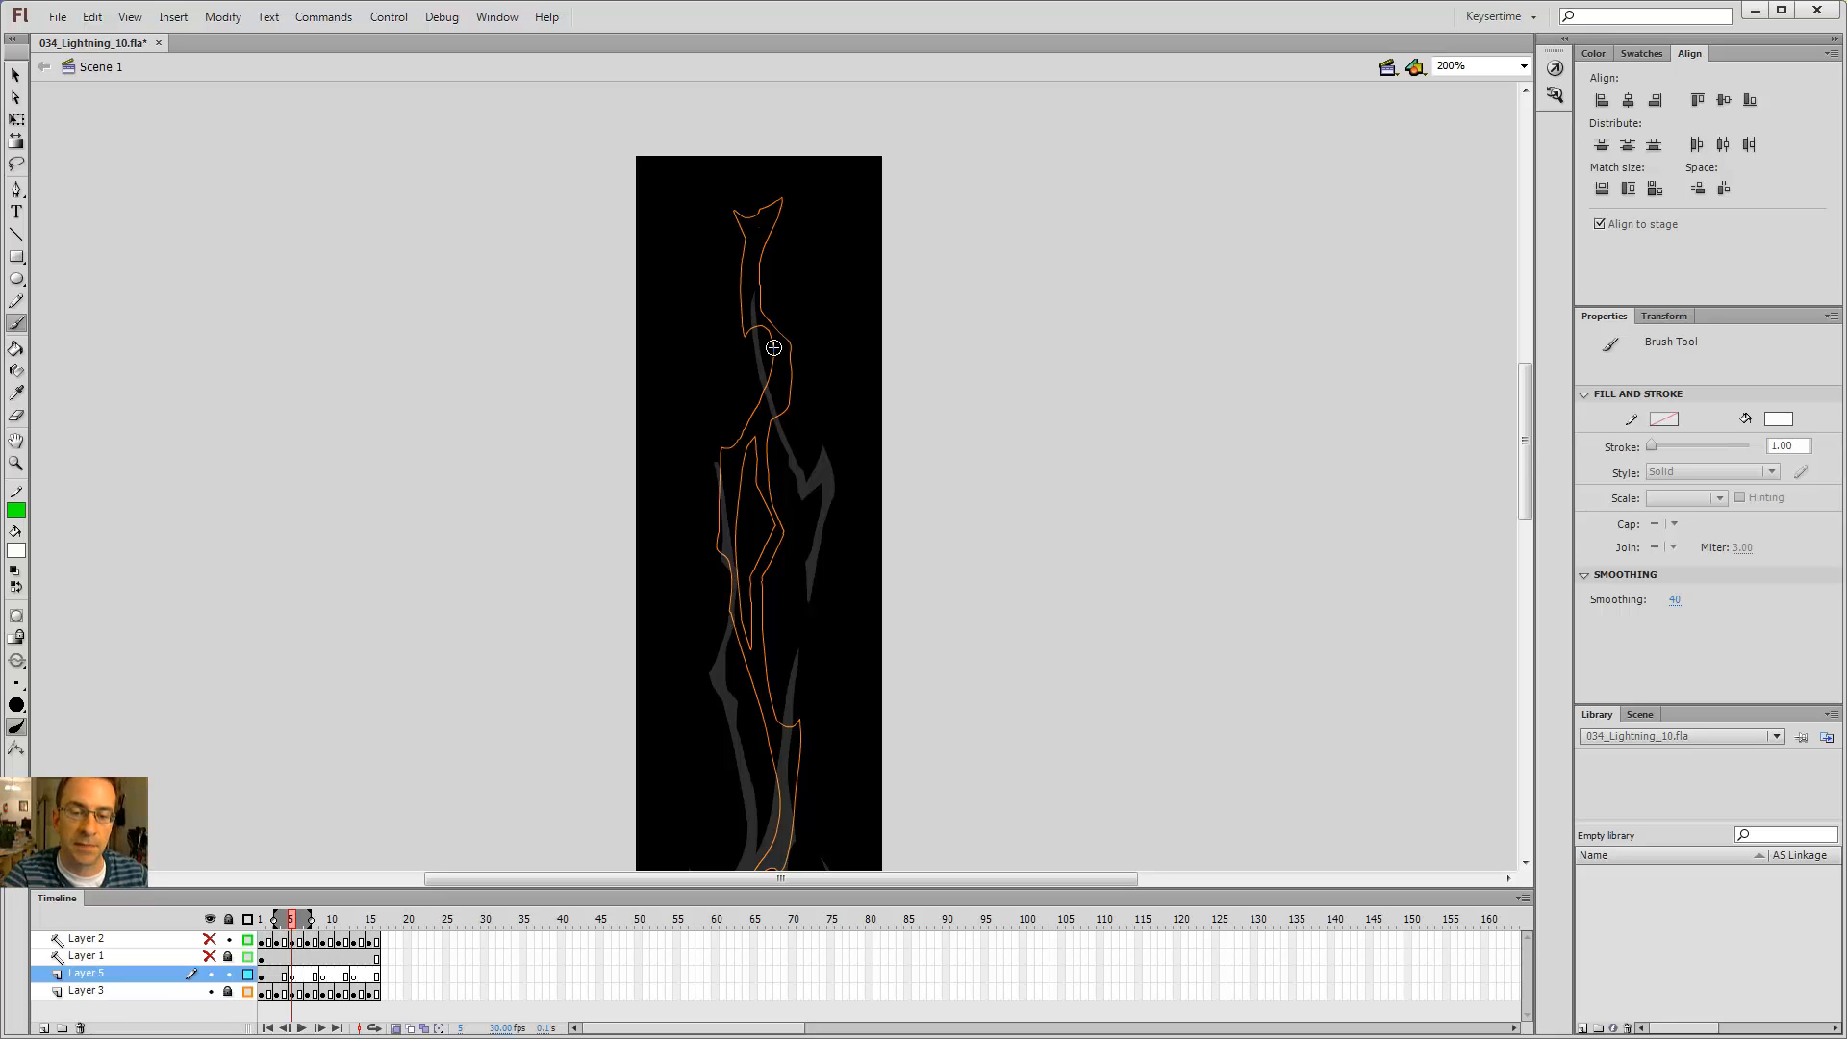
Step: Play the timeline to preview the flicker and return to frame 5
key("Return")
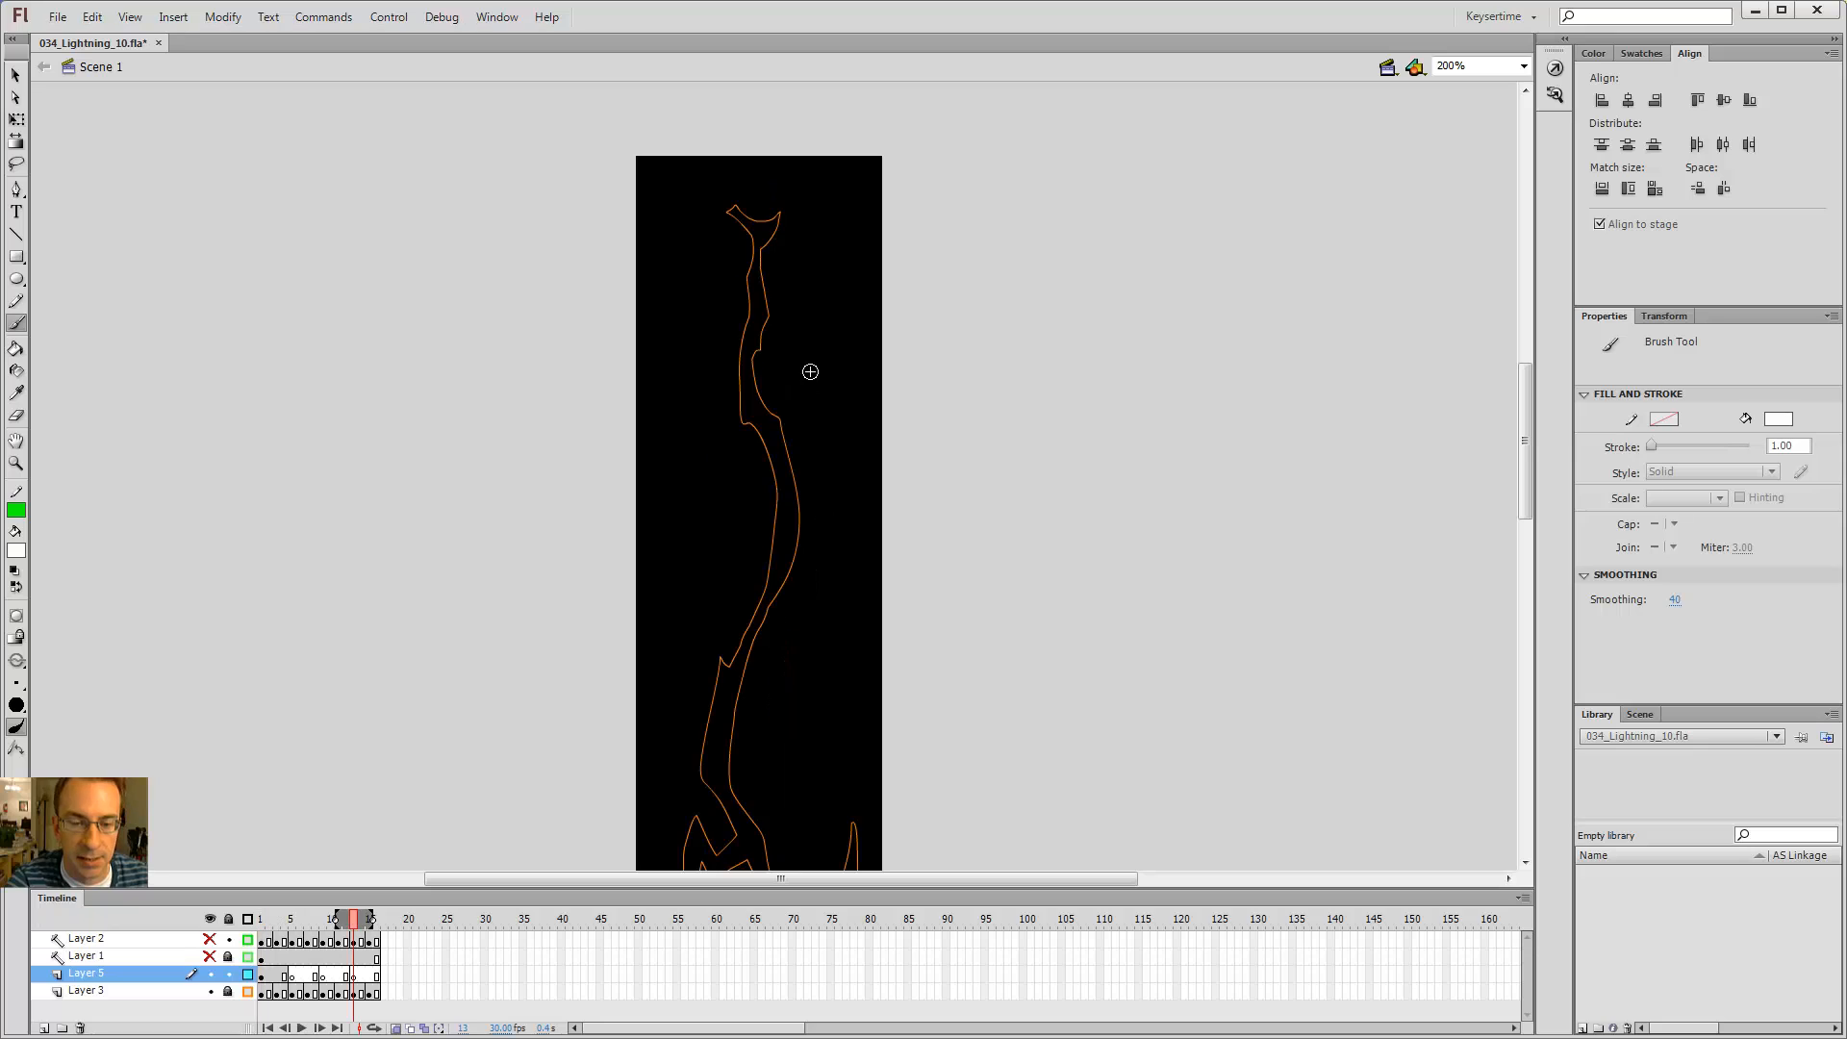
key("Return")
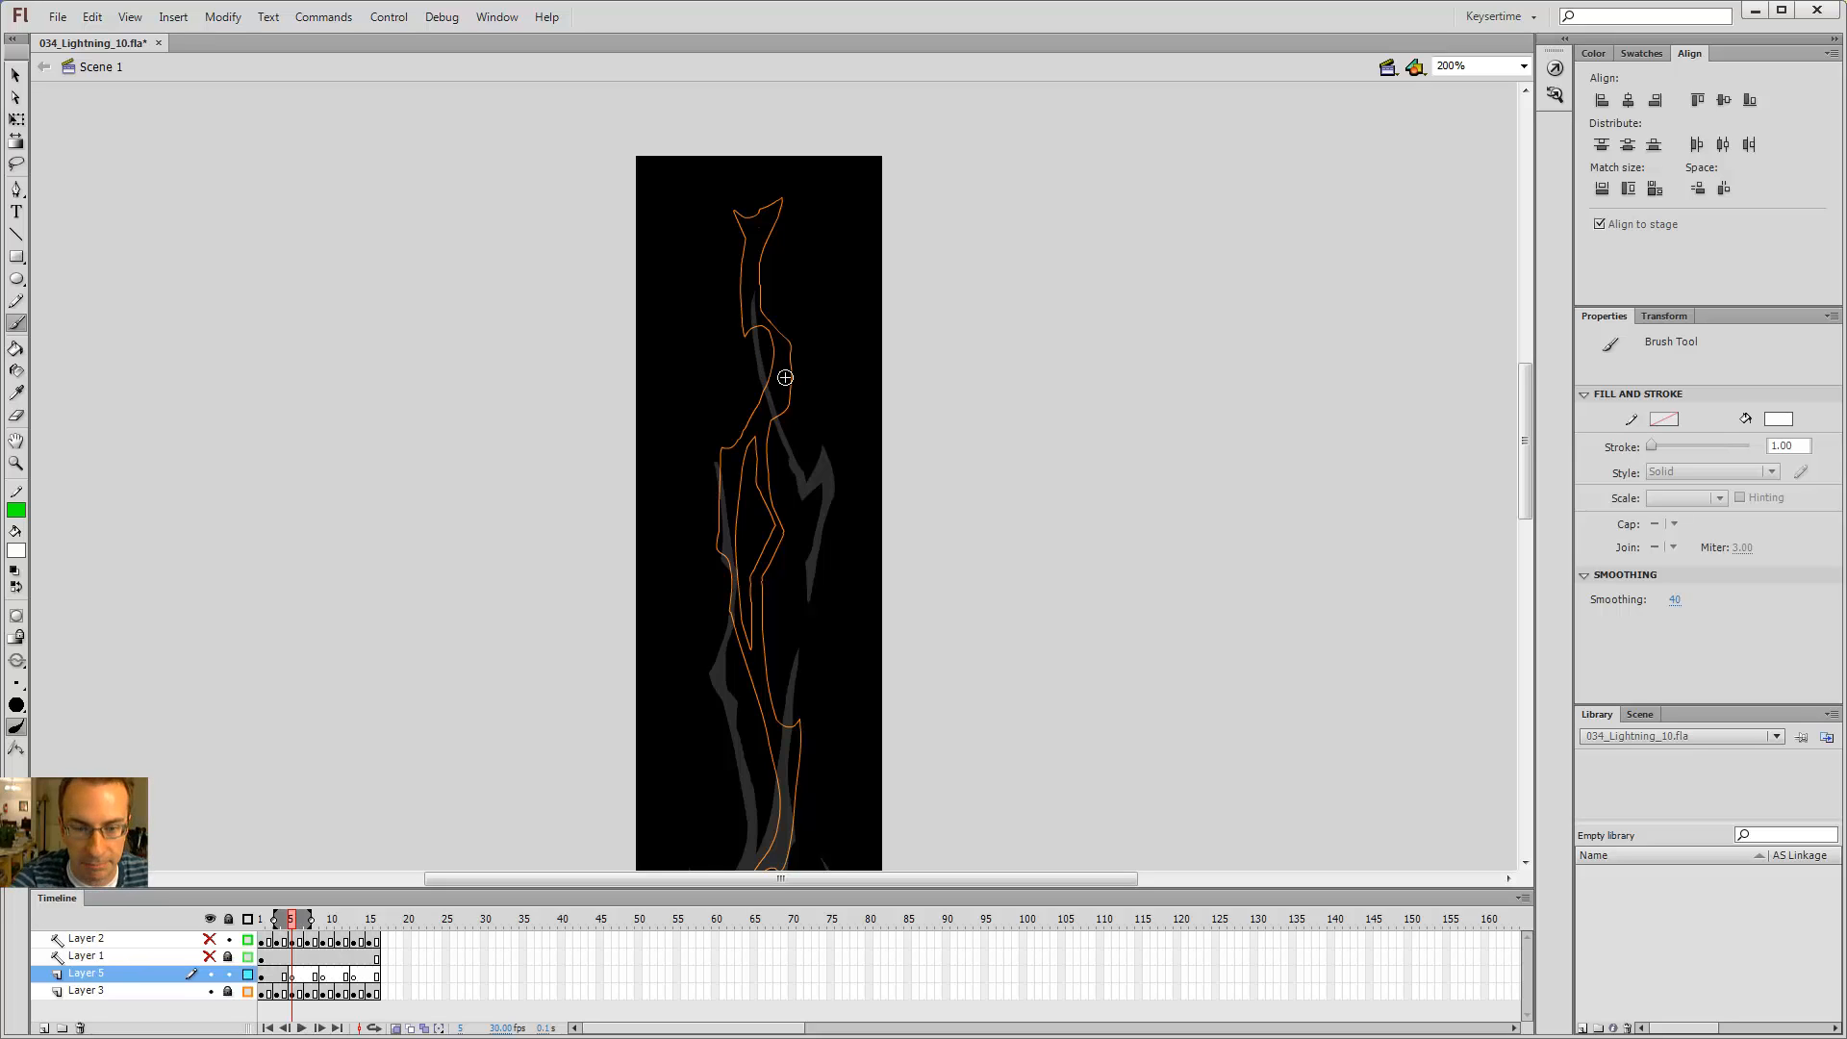
key("Return")
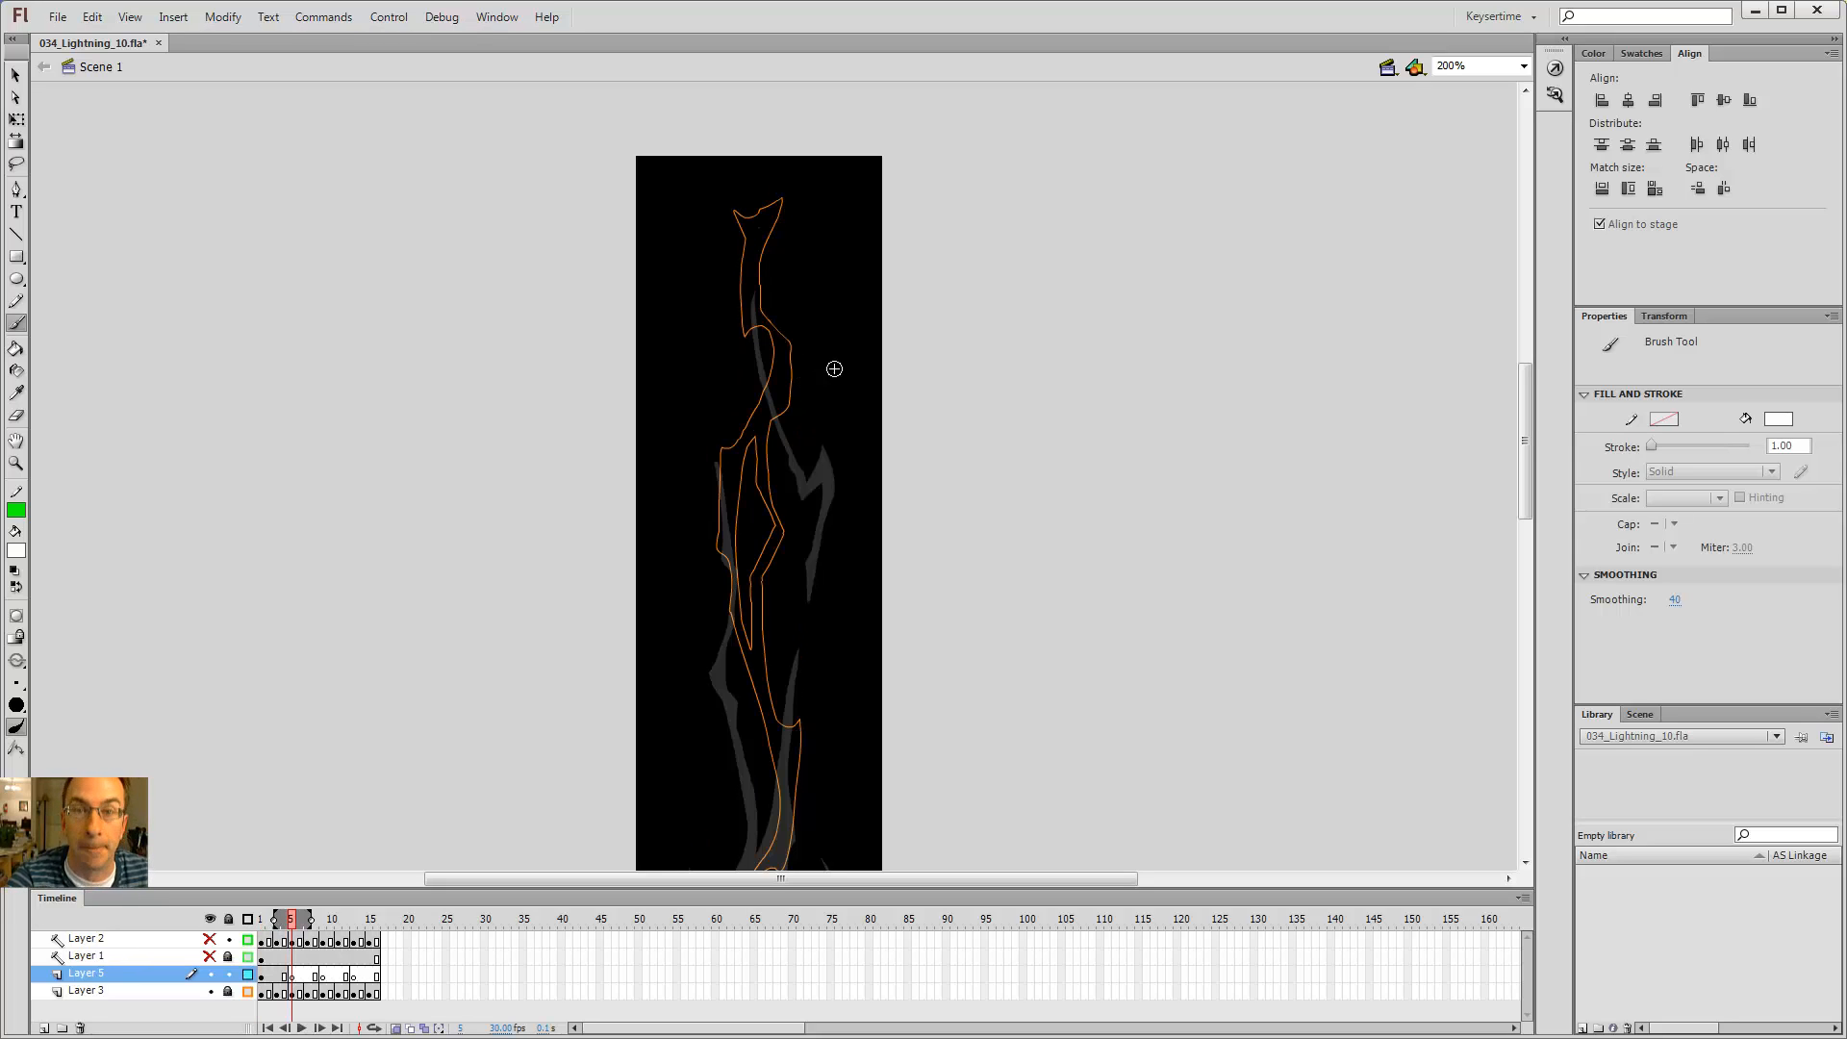
key("Return")
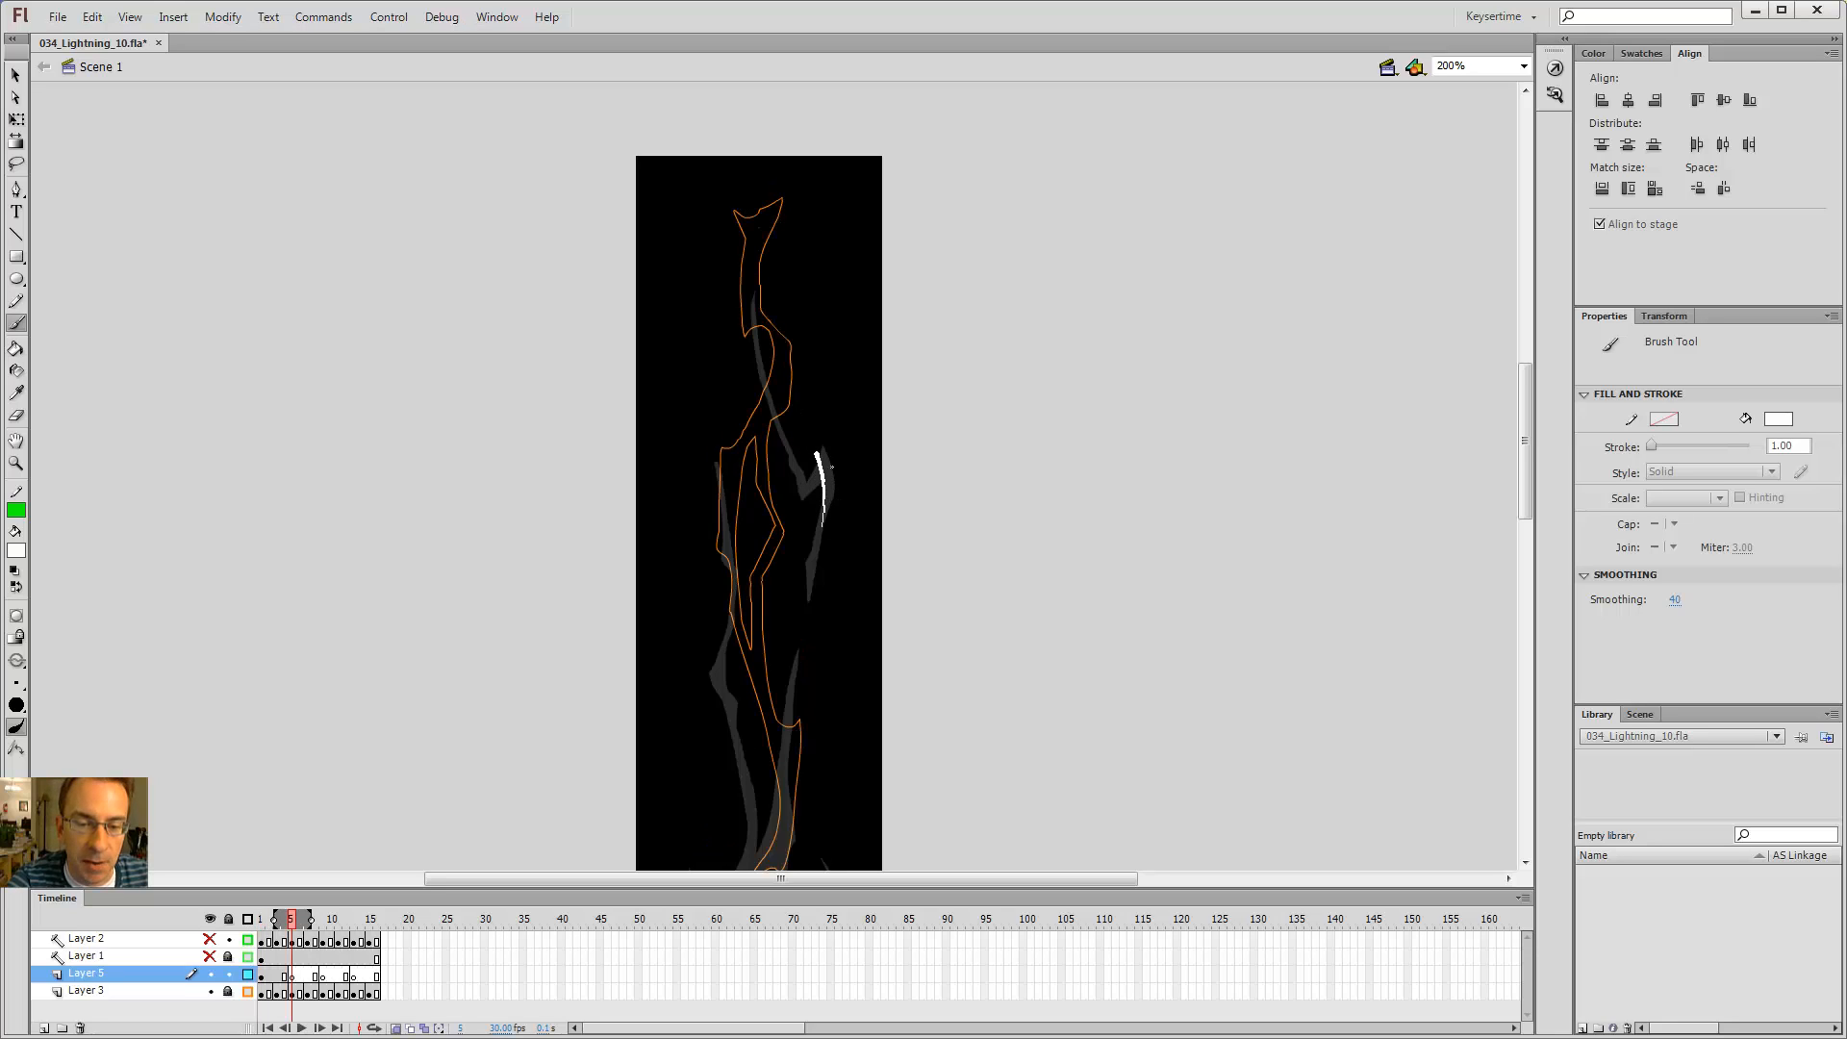
Step: Brush a jagged white bolt segment below the outline's top and fill its enclosed area with the Paint Bucket
left_click_drag(788, 410, 788, 377)
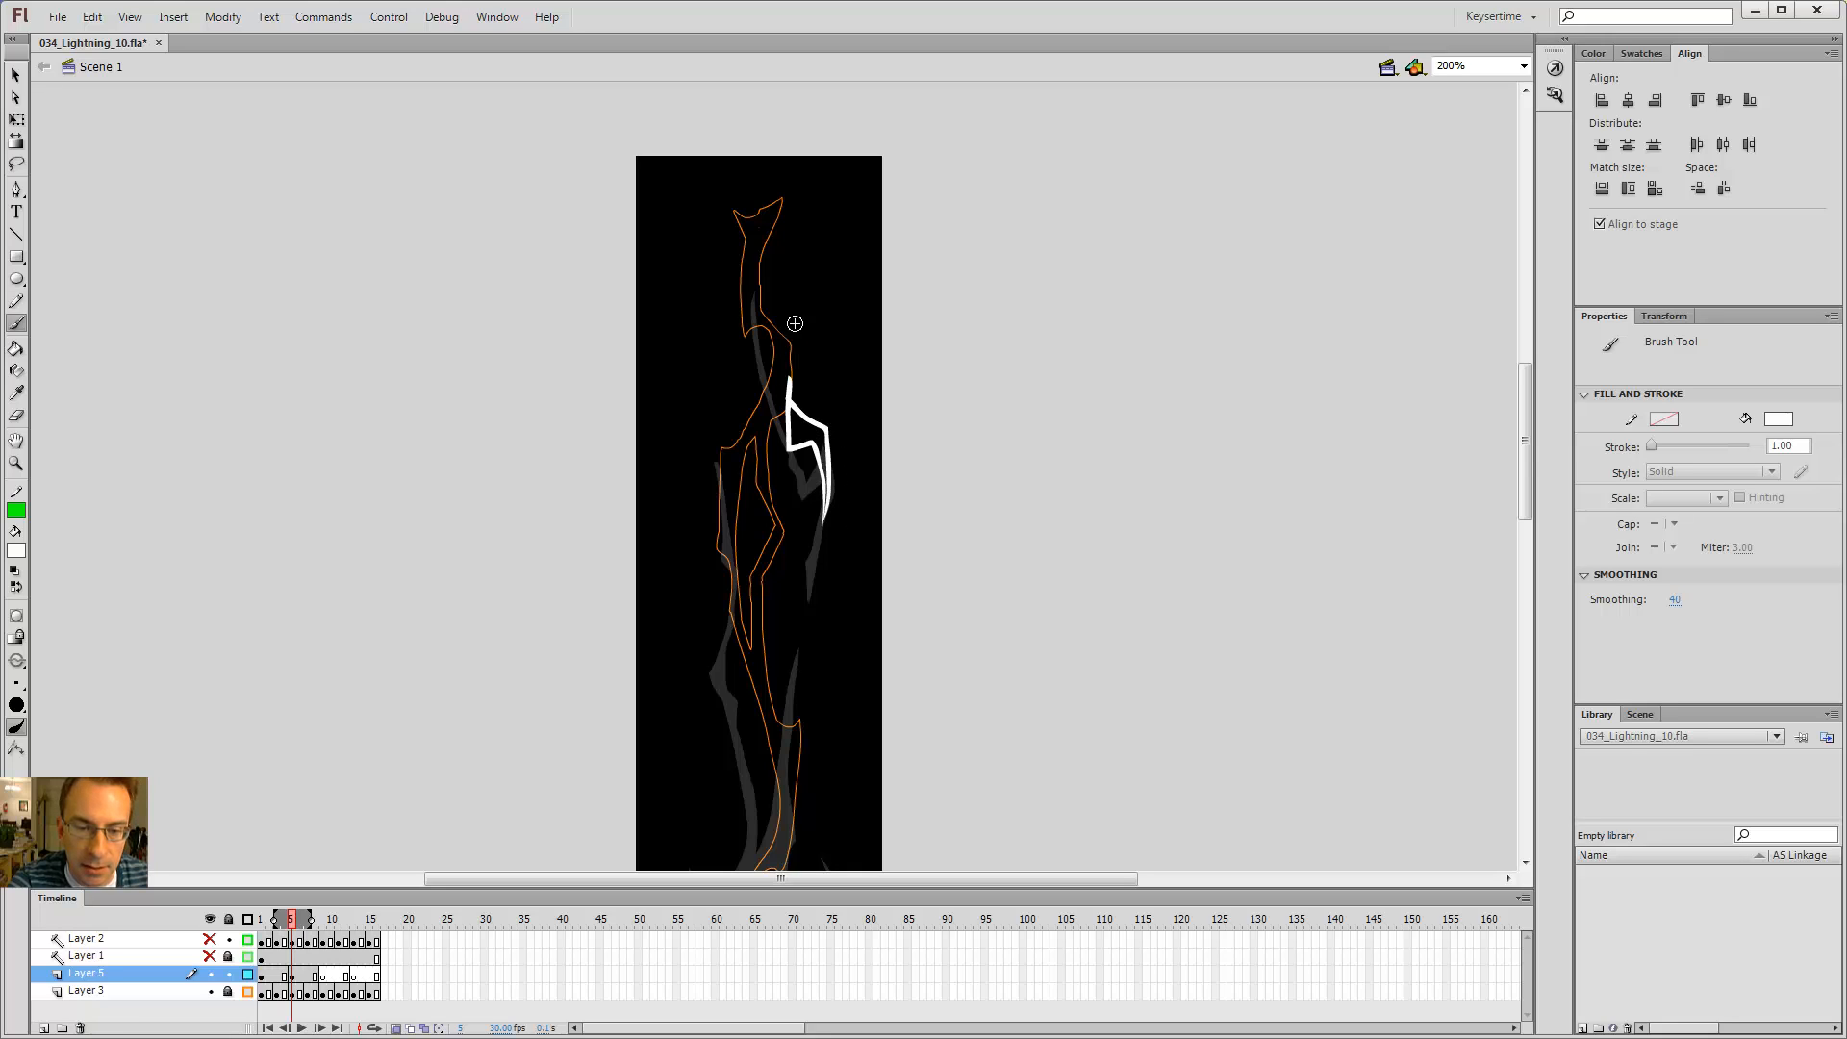
key("k")
left_click(810, 423)
key("b")
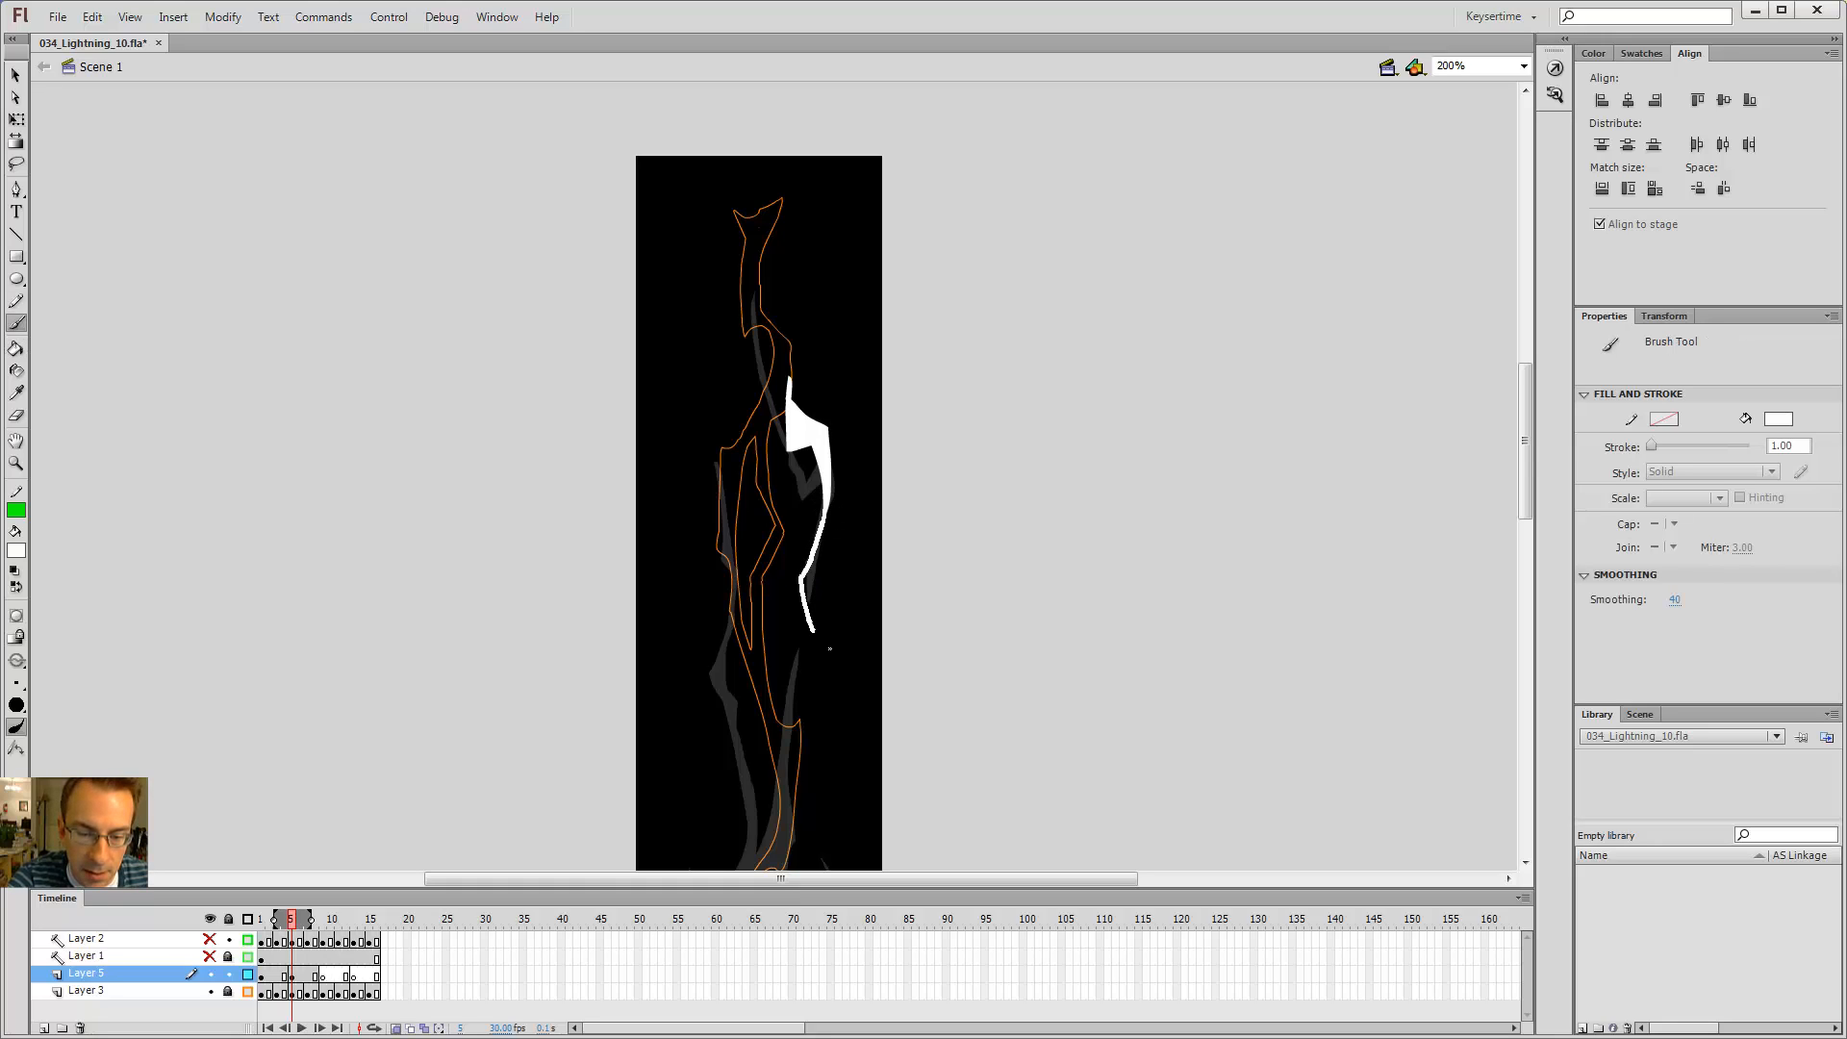
Step: Extend the white bolt segment downward with several more brush strokes
mouse_move(826, 659)
left_mouse_down()
mouse_move(796, 743)
mouse_move(797, 695)
left_mouse_up()
left_click_drag(837, 292, 833, 384)
left_click_drag(851, 538, 869, 353)
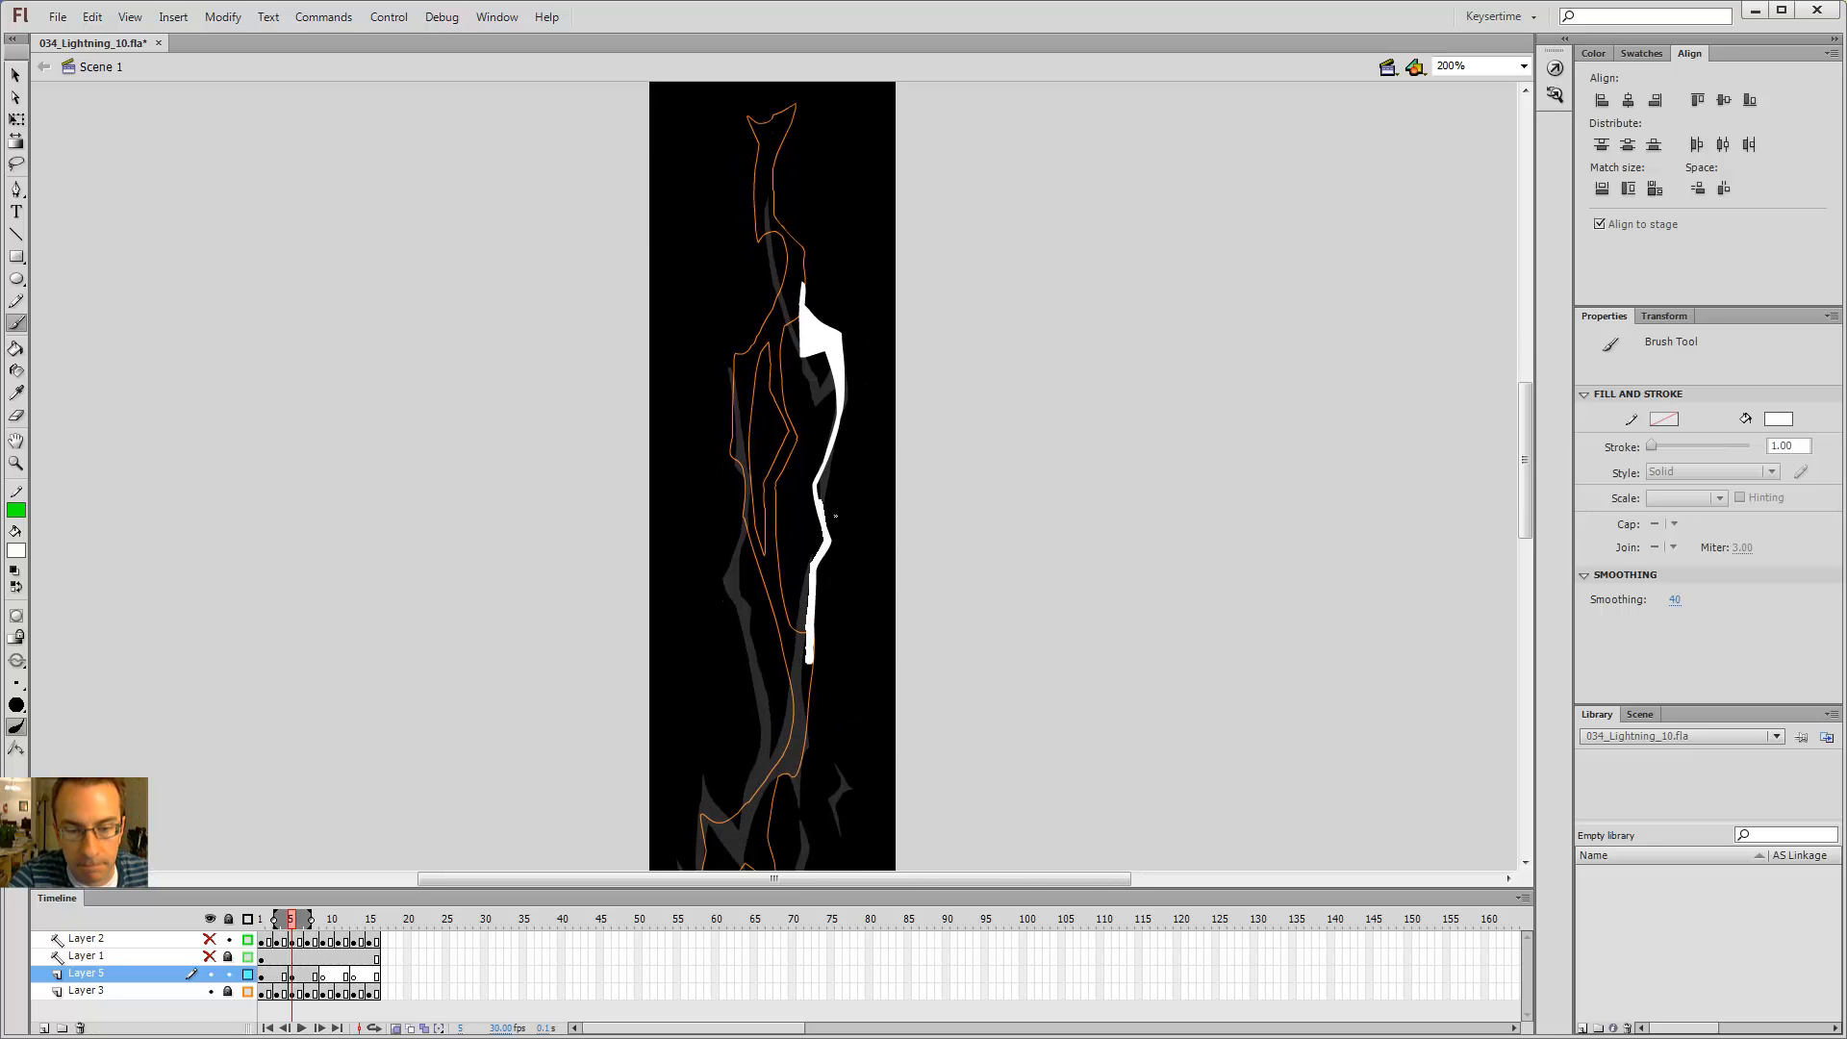
key("k")
key("e")
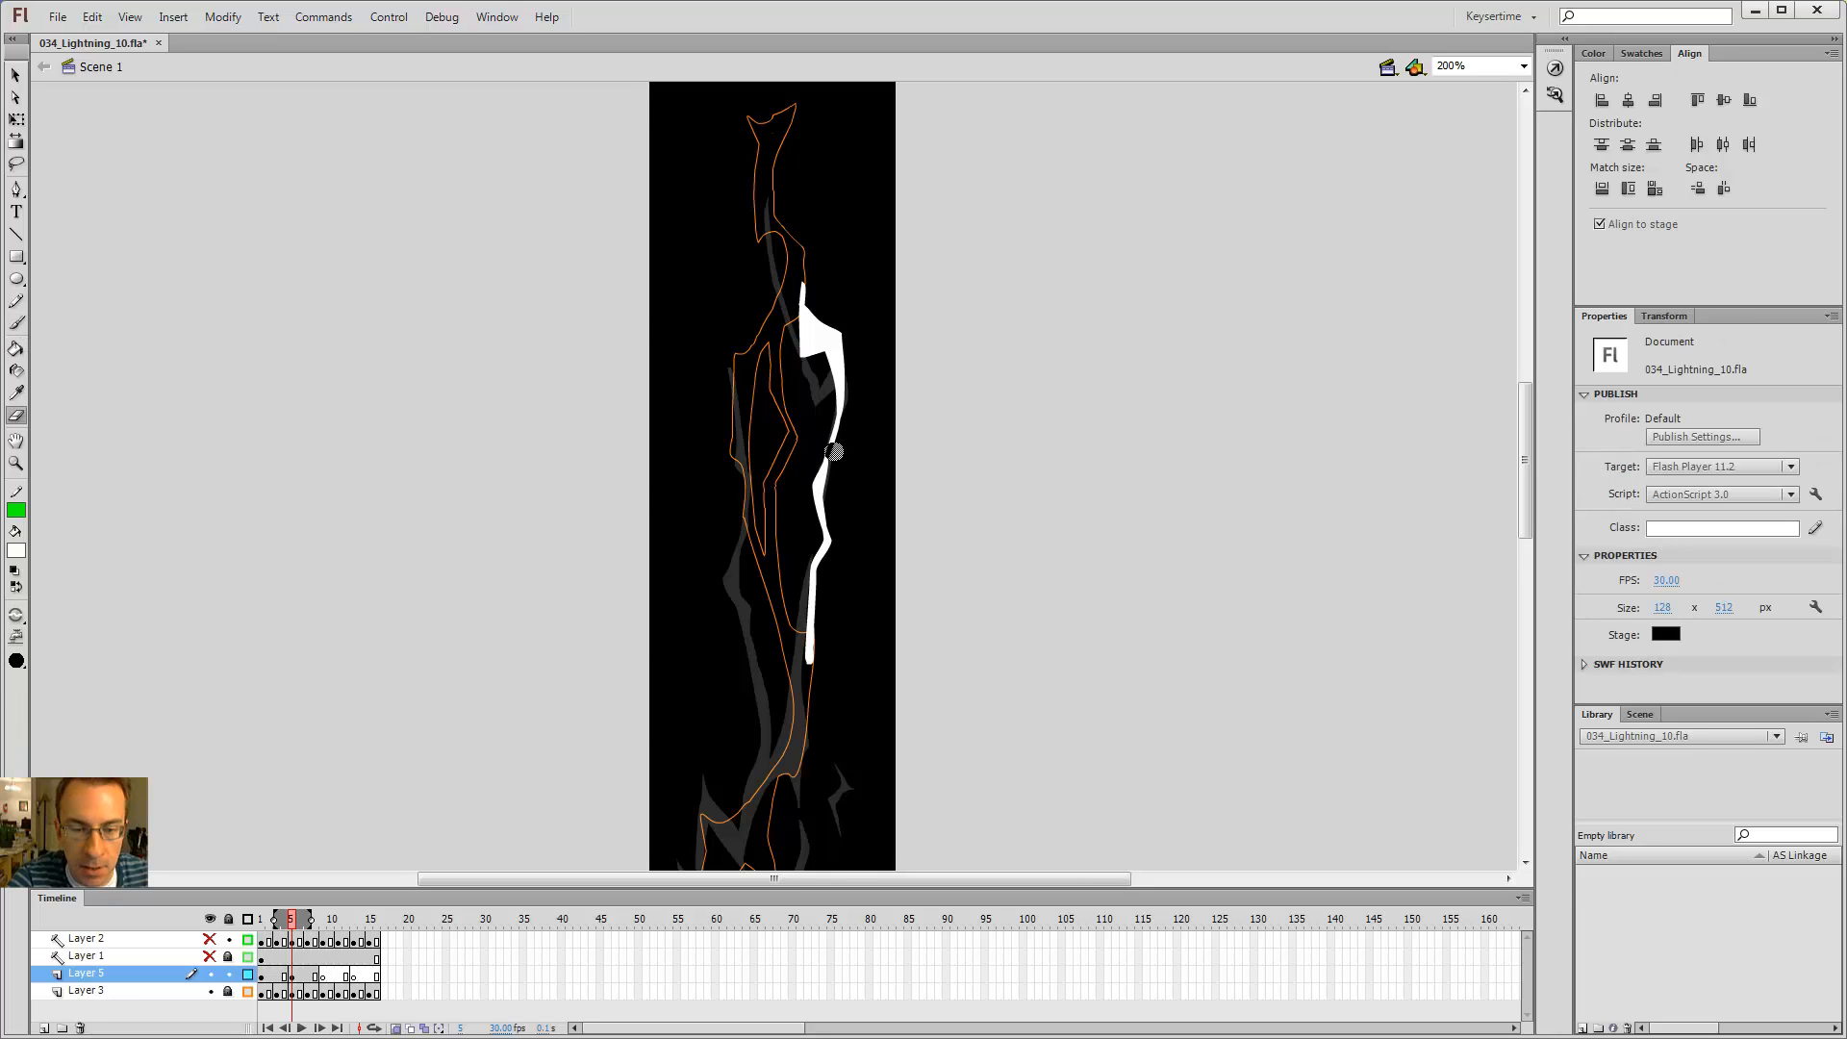
key("b")
left_click_drag(820, 672, 815, 423)
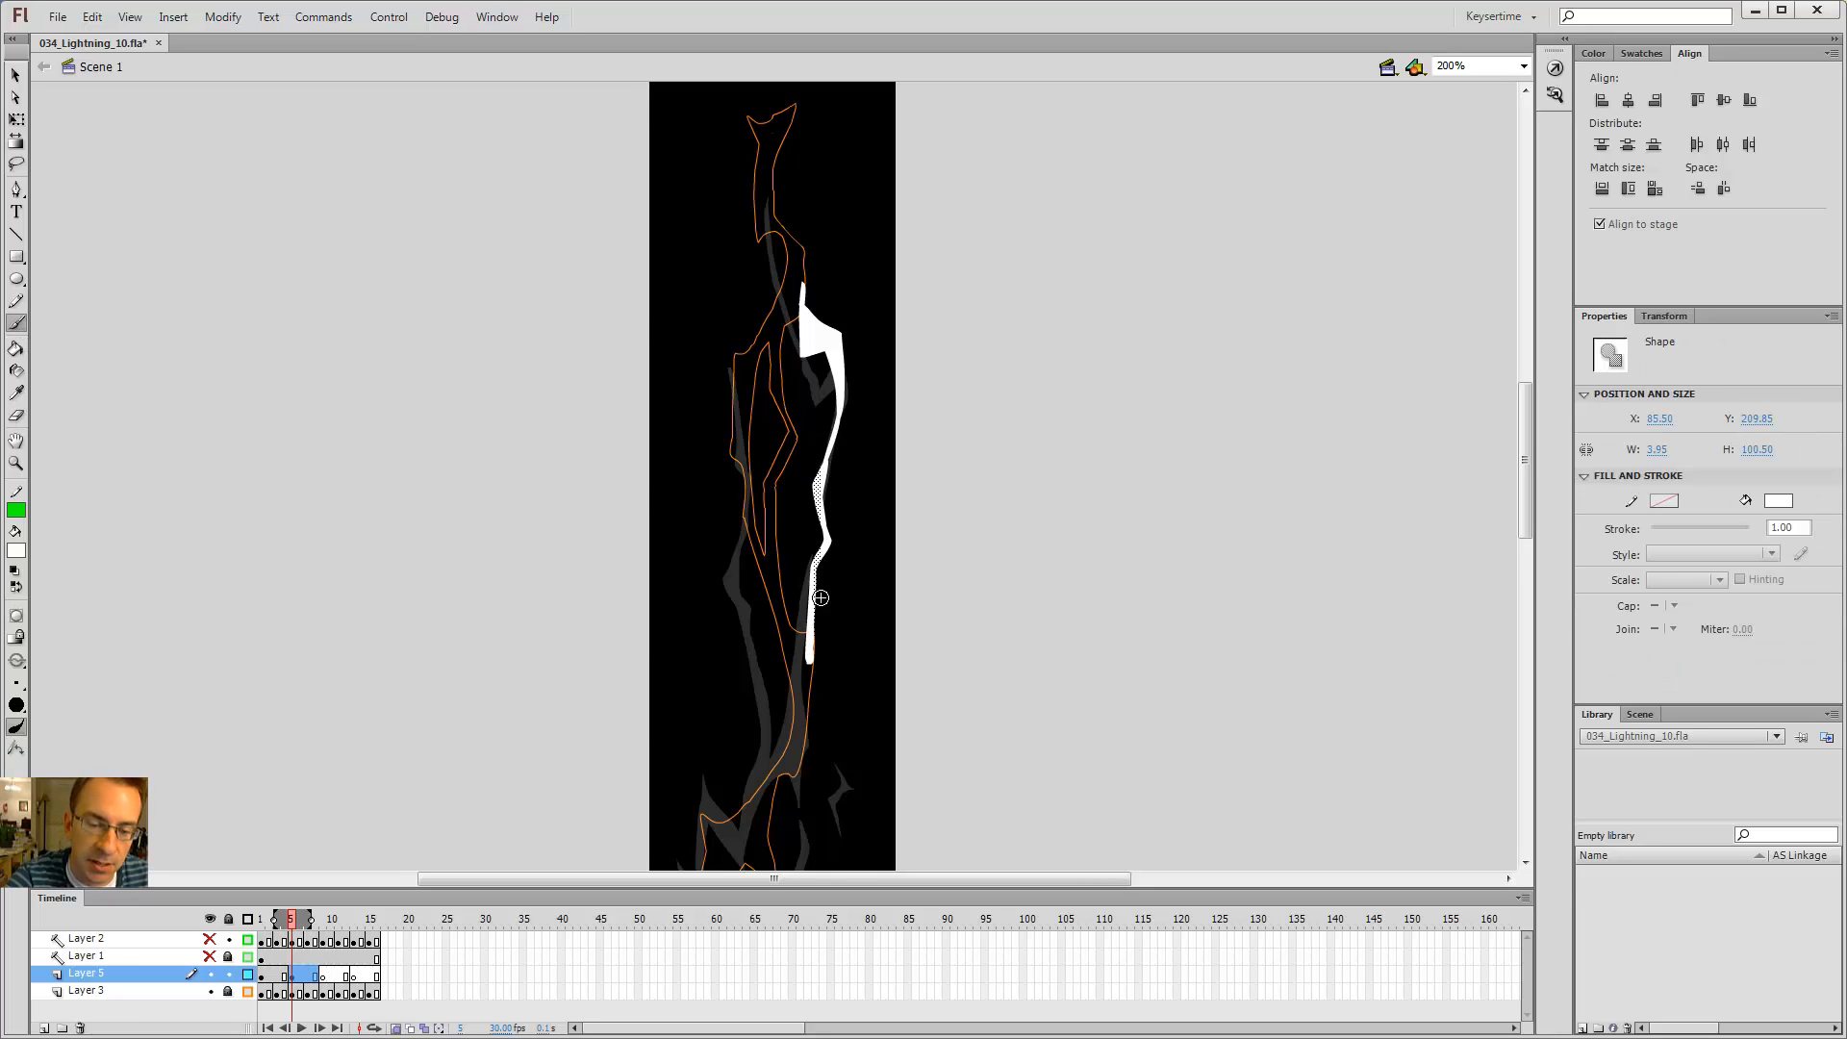
Step: Deselect the shape and brush a small extension at the top of the white bolt segment
mouse_move(815, 665)
left_mouse_down()
mouse_move(815, 272)
mouse_move(814, 871)
left_mouse_up()
key("ctrl+z")
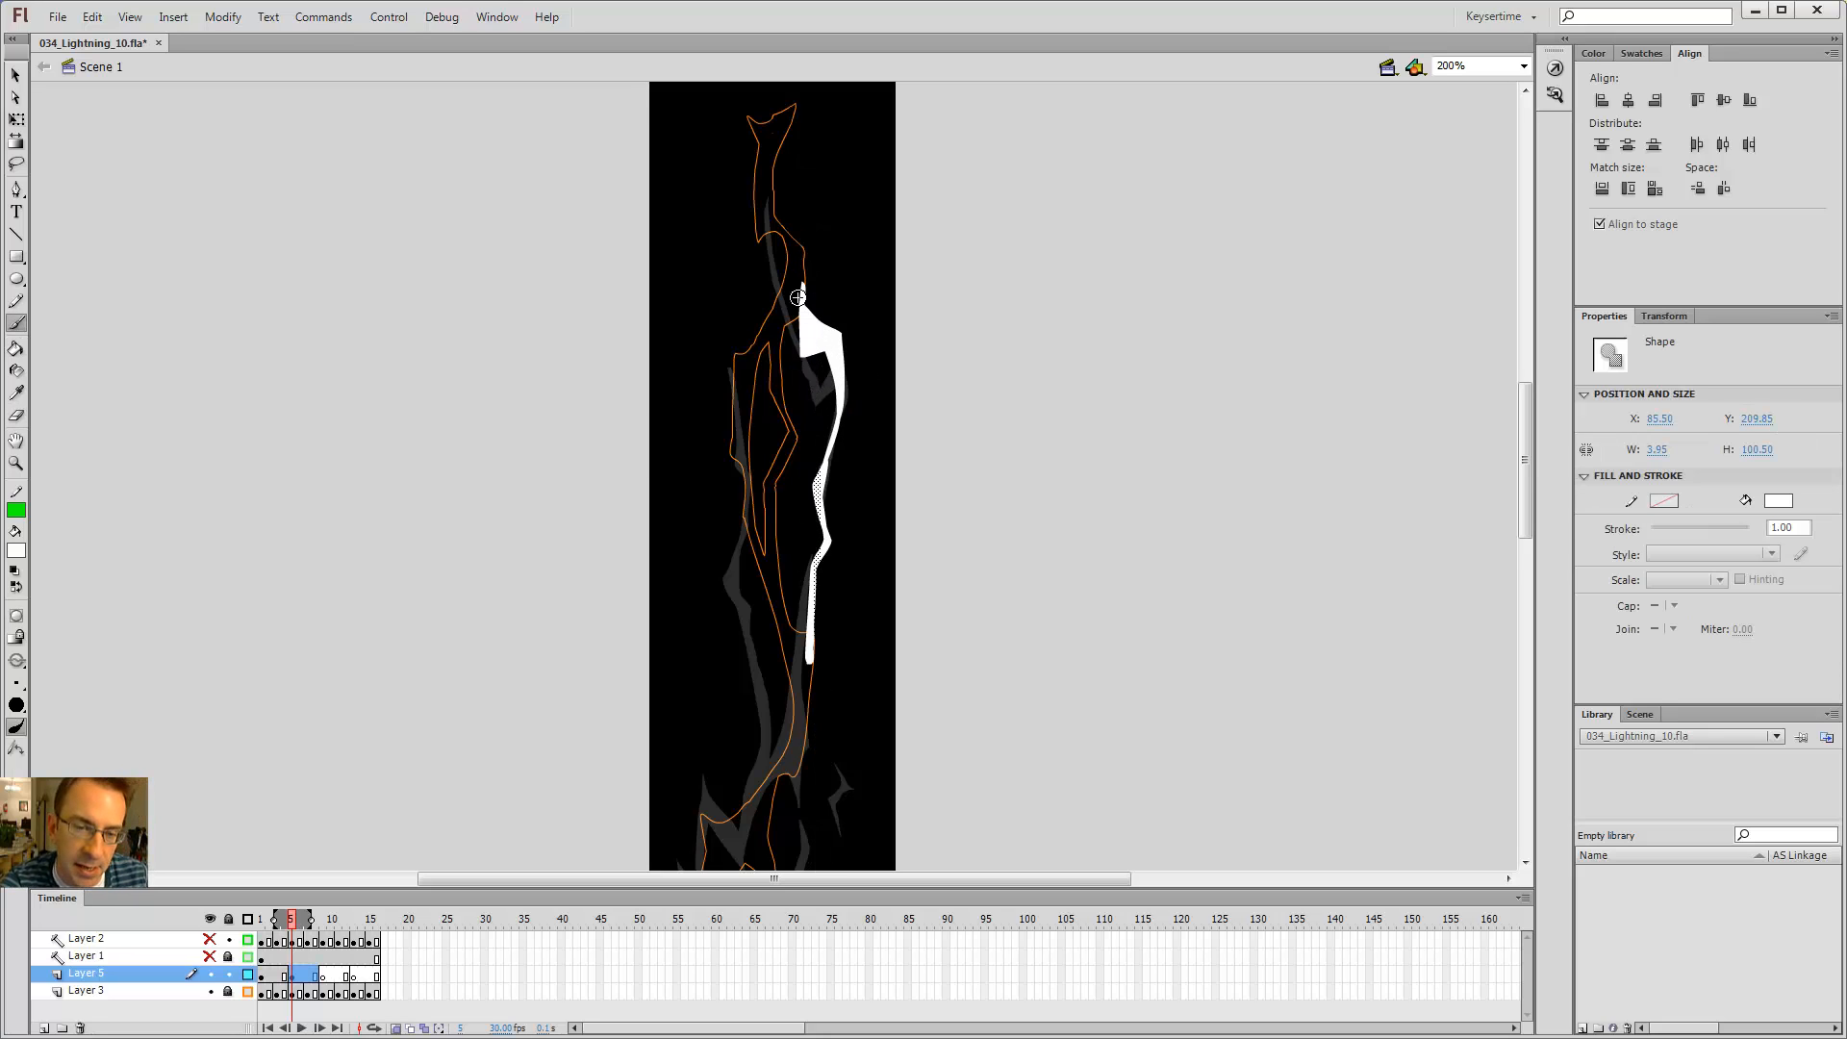
key("e")
key("ctrl+shift+a")
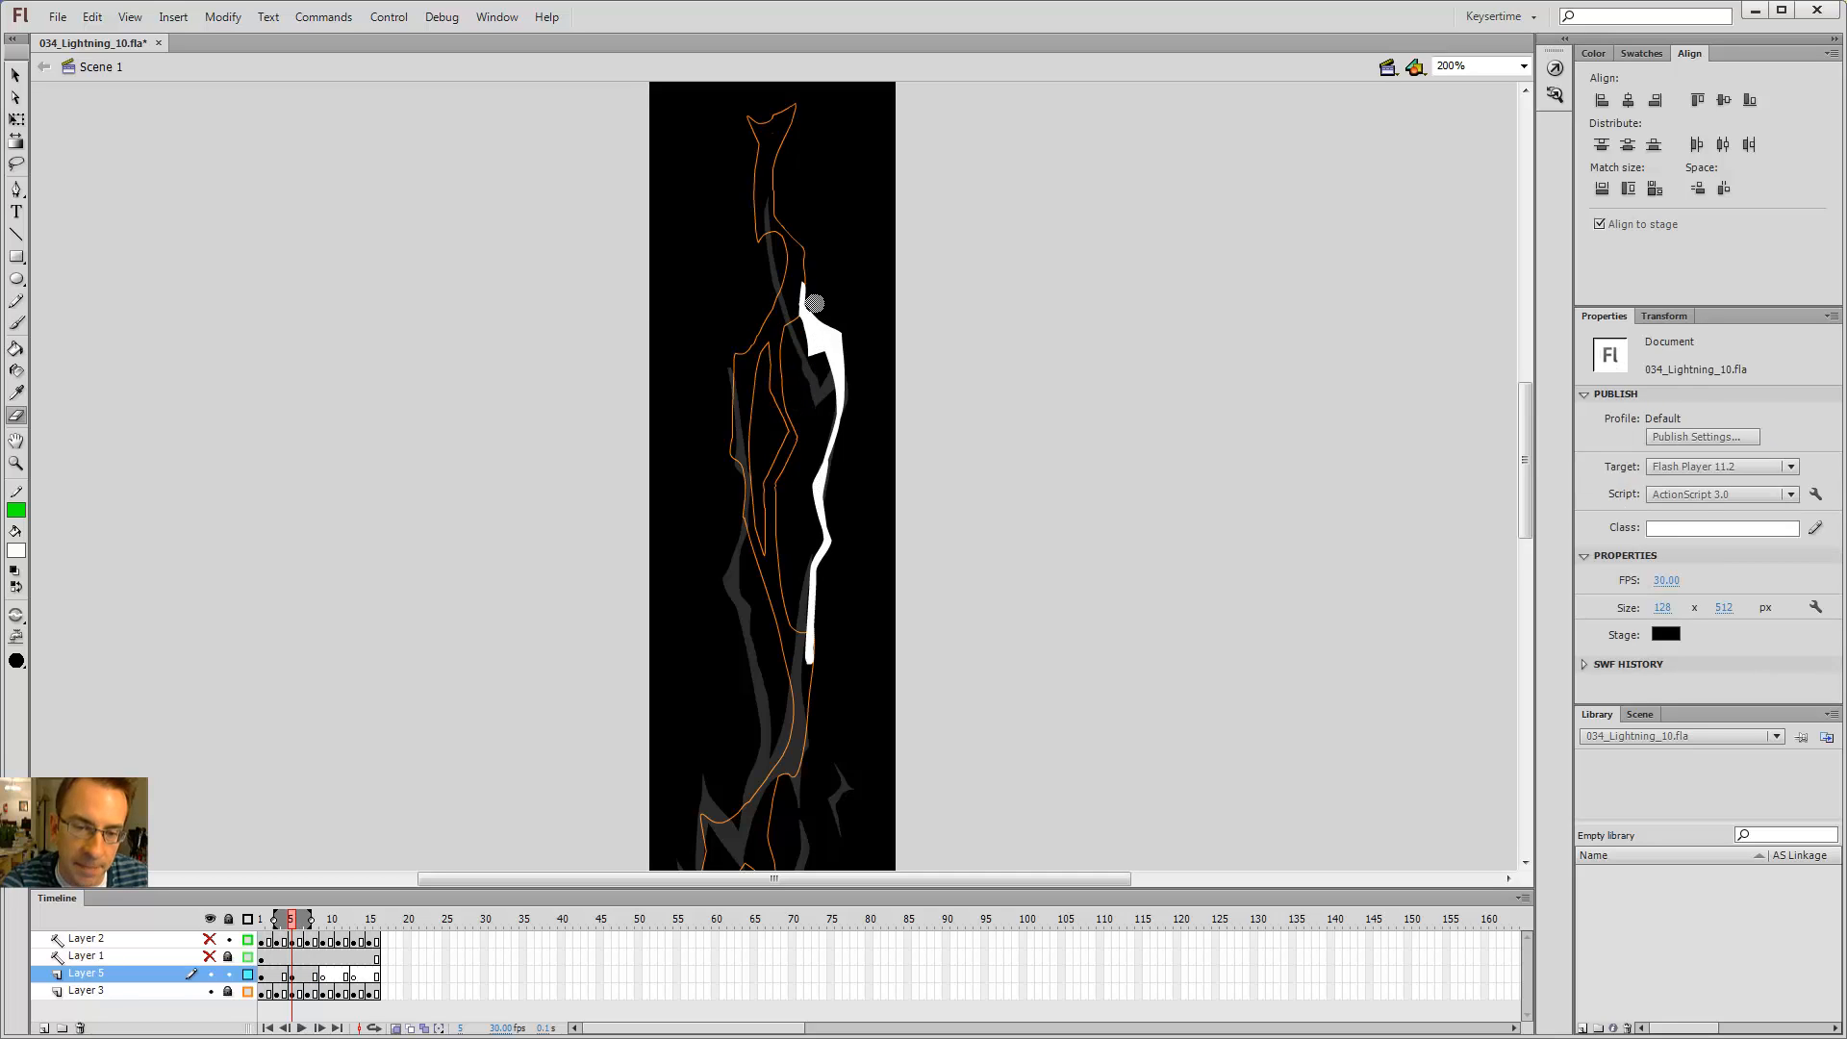
key("b")
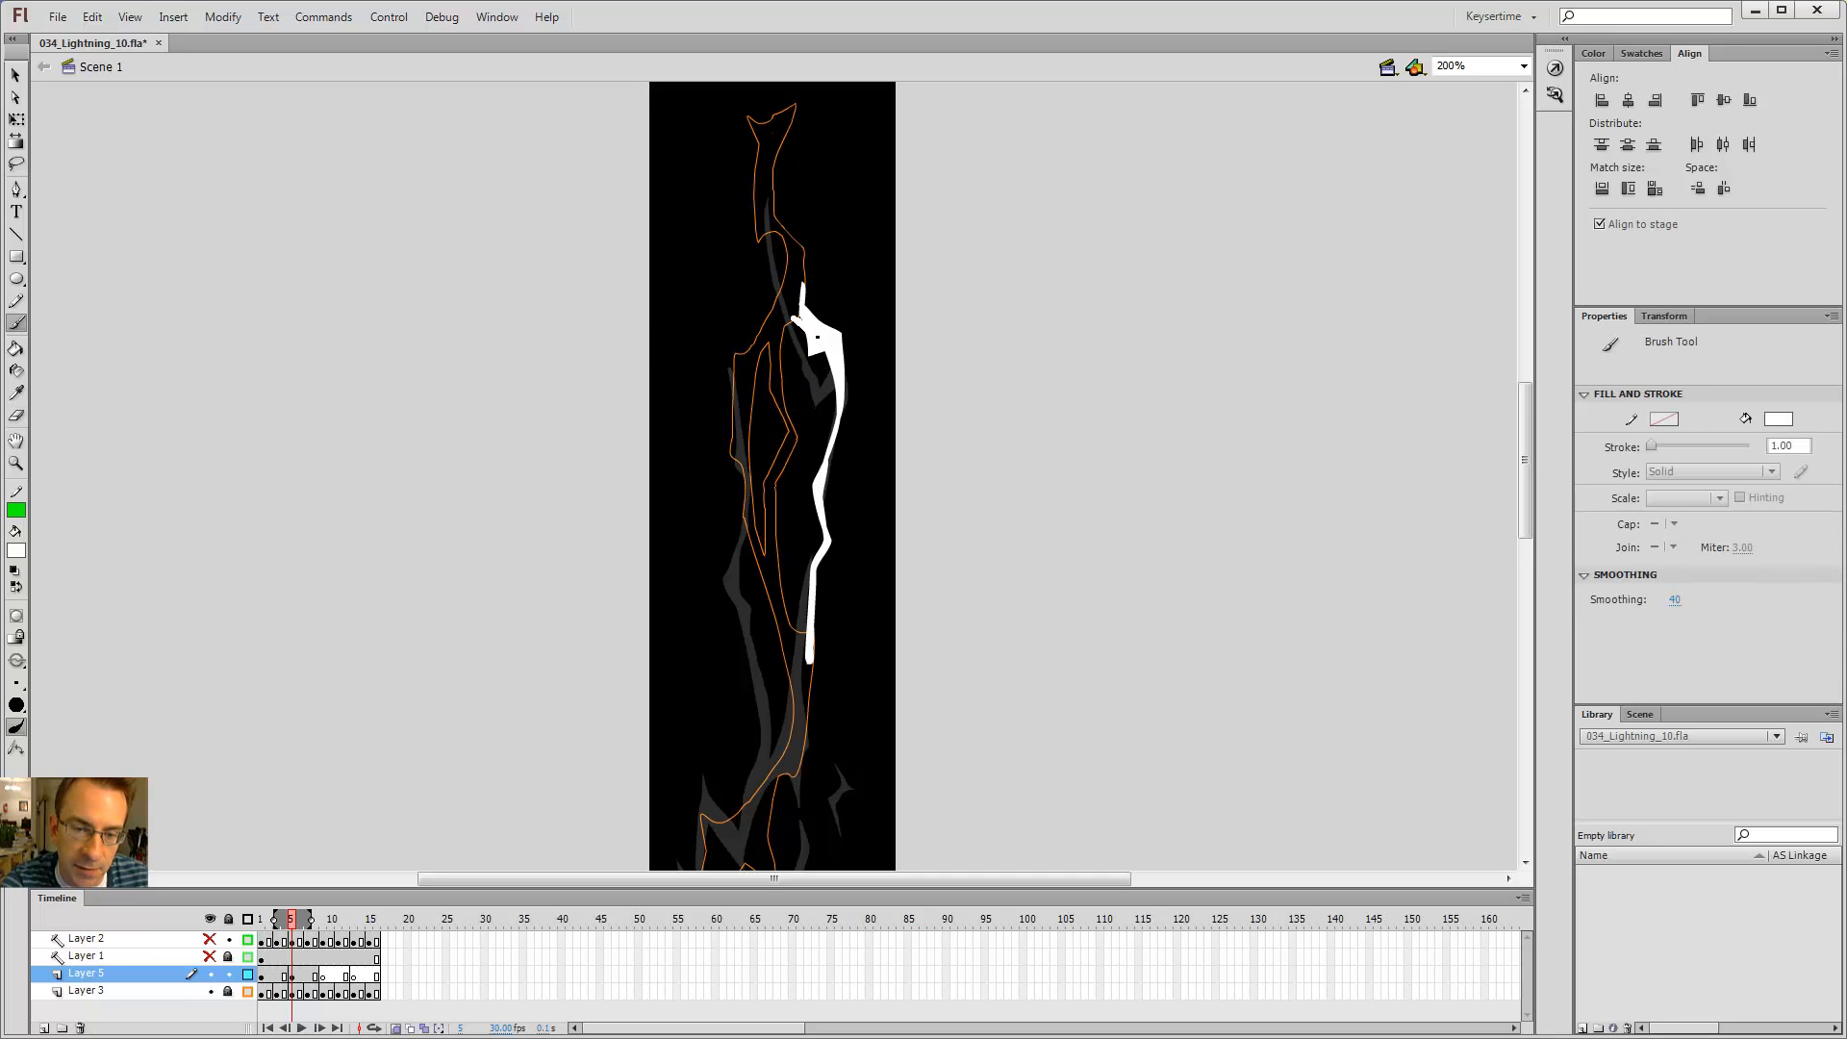
left_click_drag(795, 310, 803, 278)
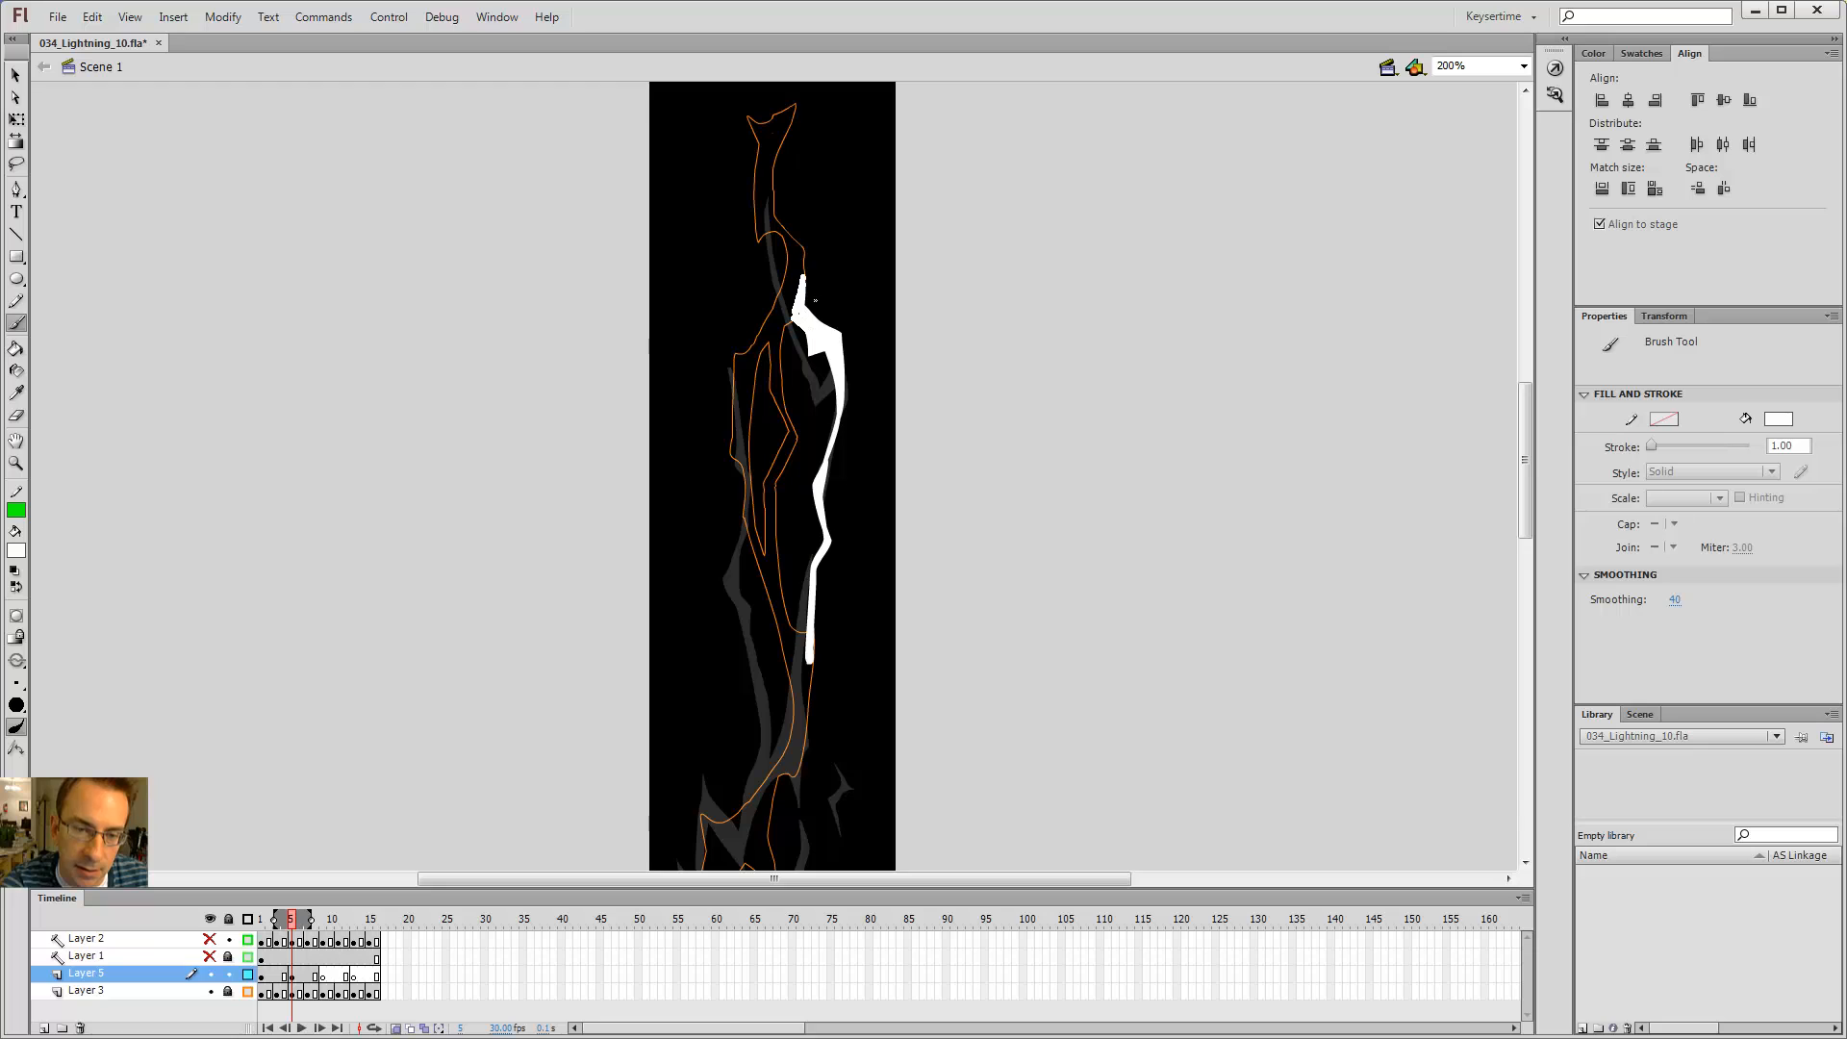
Step: Step between the neighbouring keyframes to compare the bolt shapes
key("alt+comma")
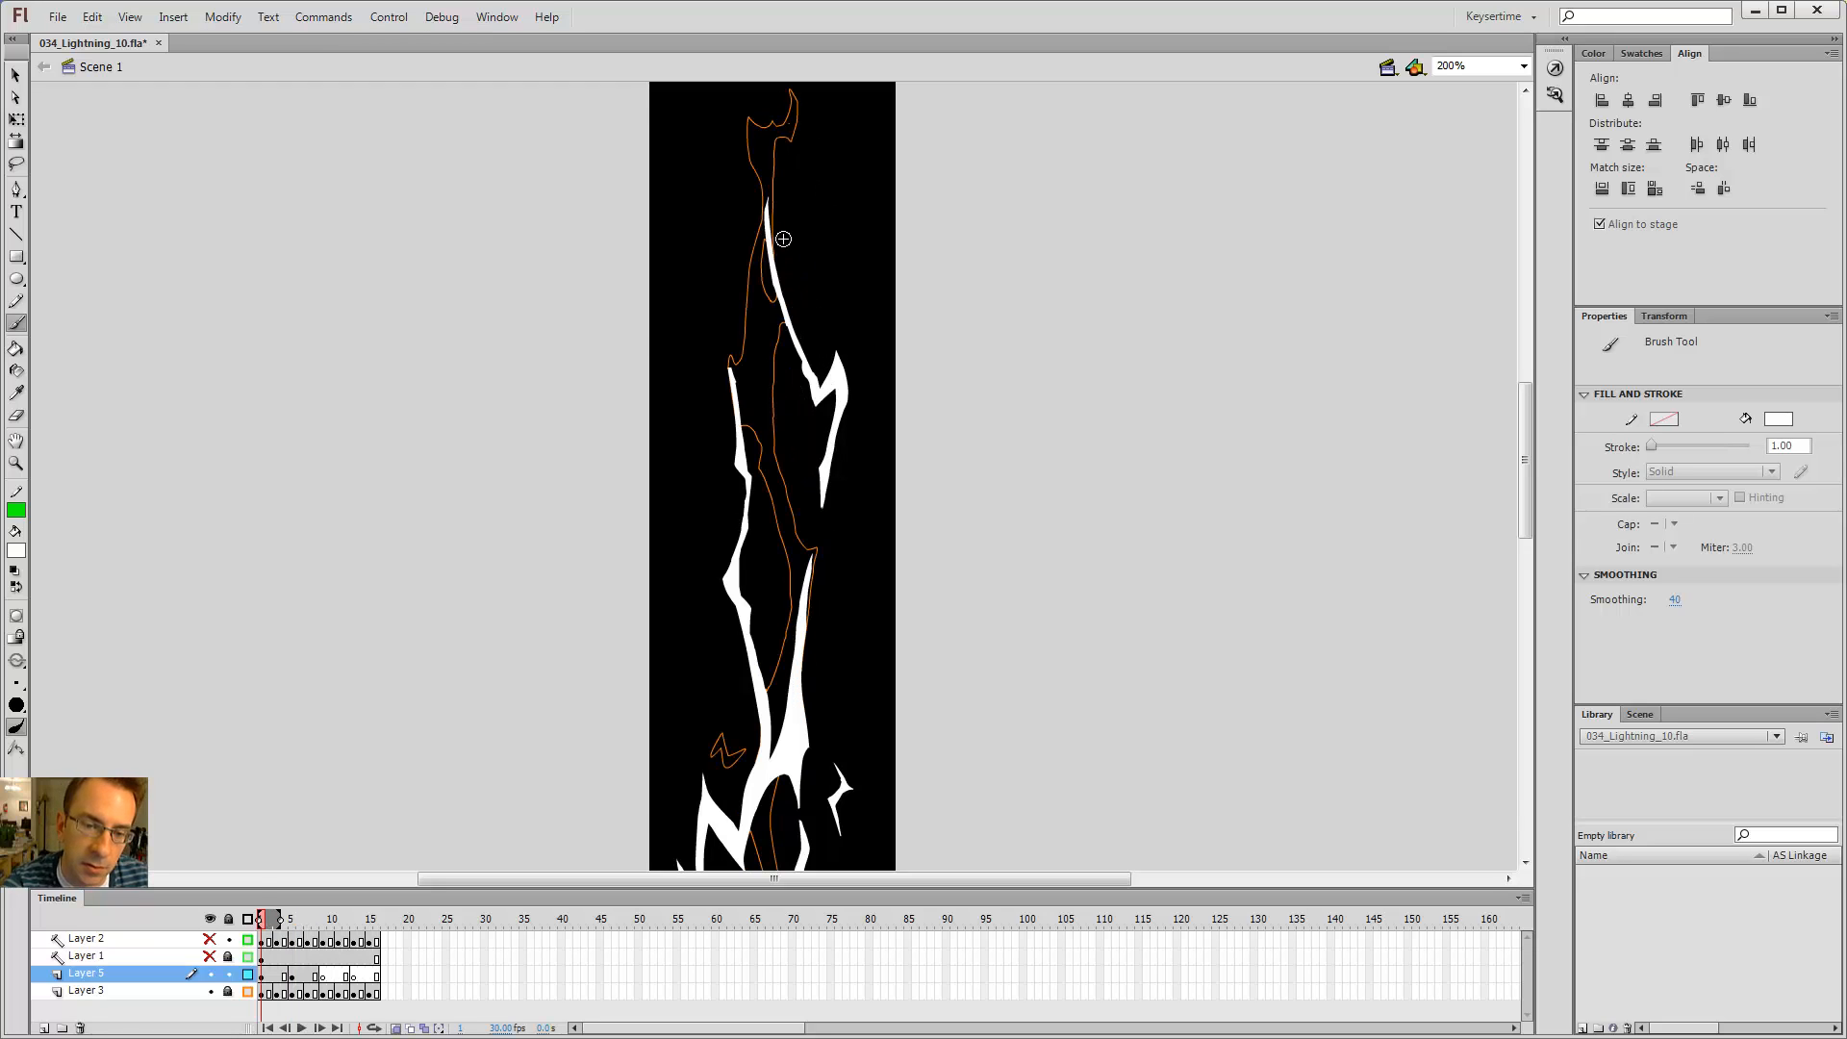
key("alt+period")
key("alt+comma")
key("alt+period")
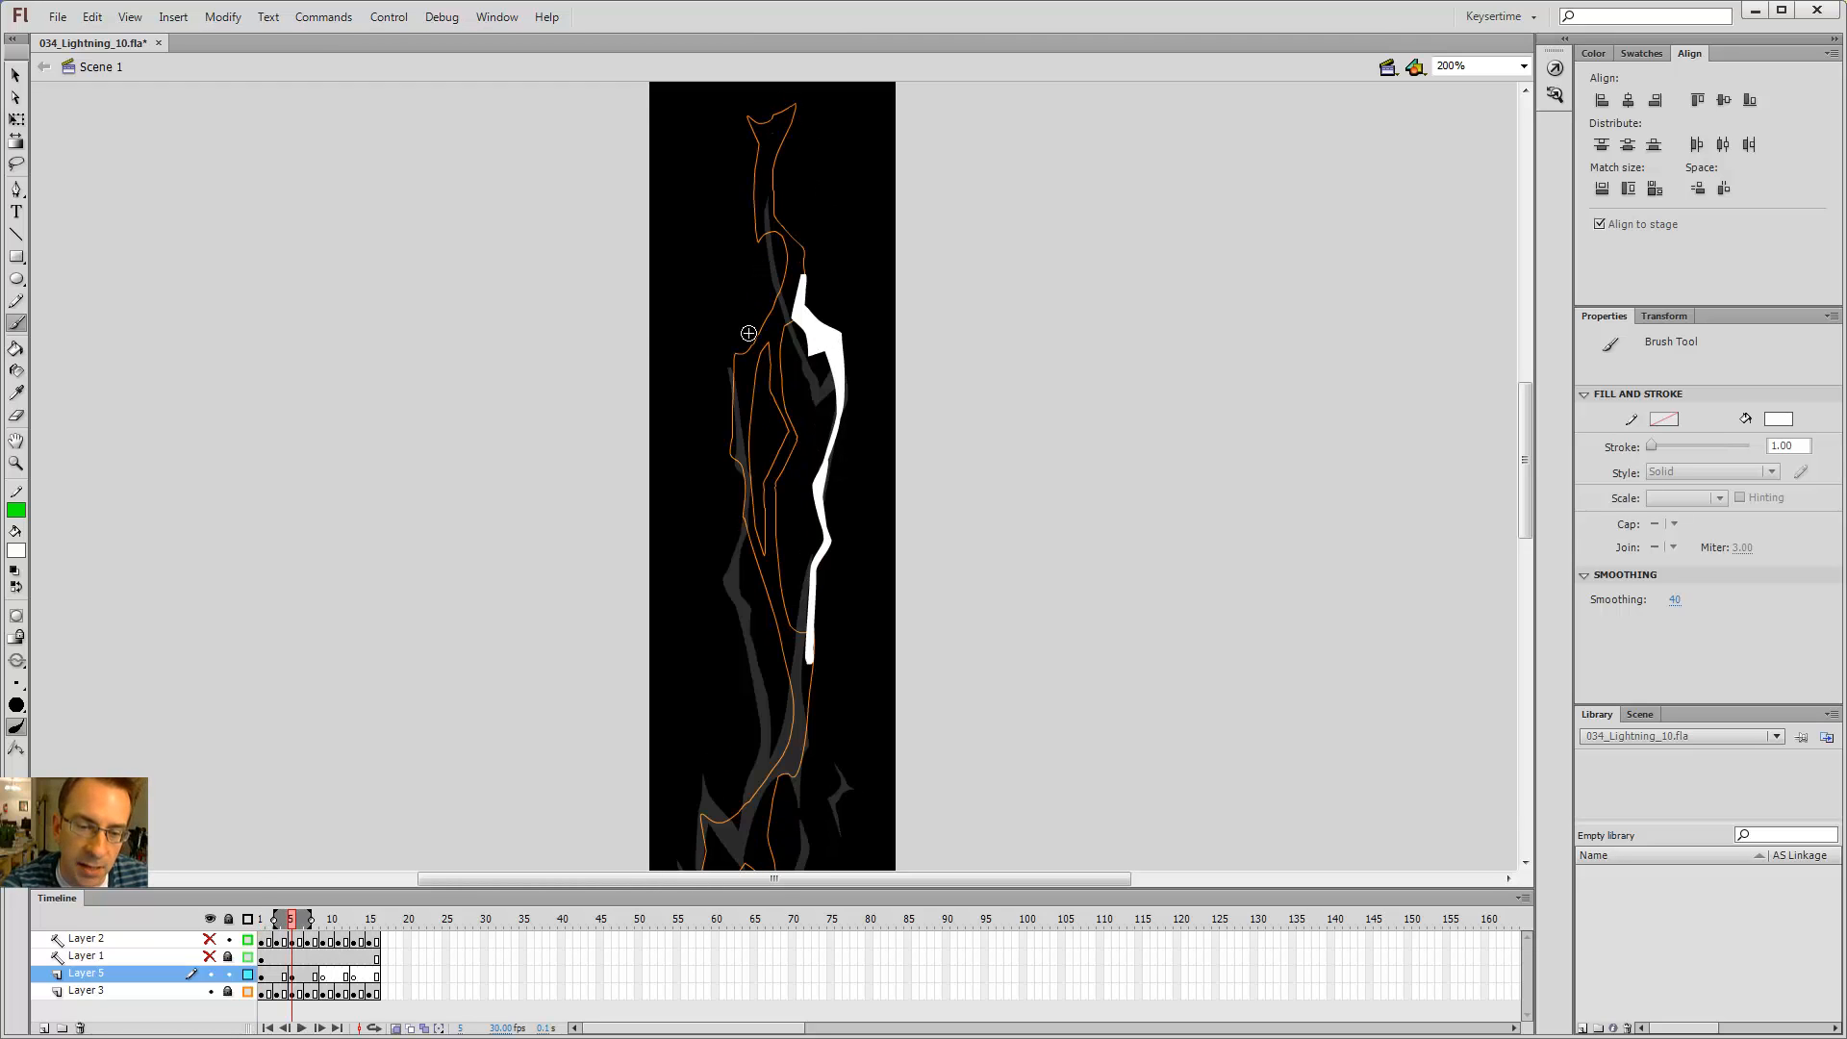
key("alt+comma")
key("alt+comma")
key("alt+comma")
key("alt+comma")
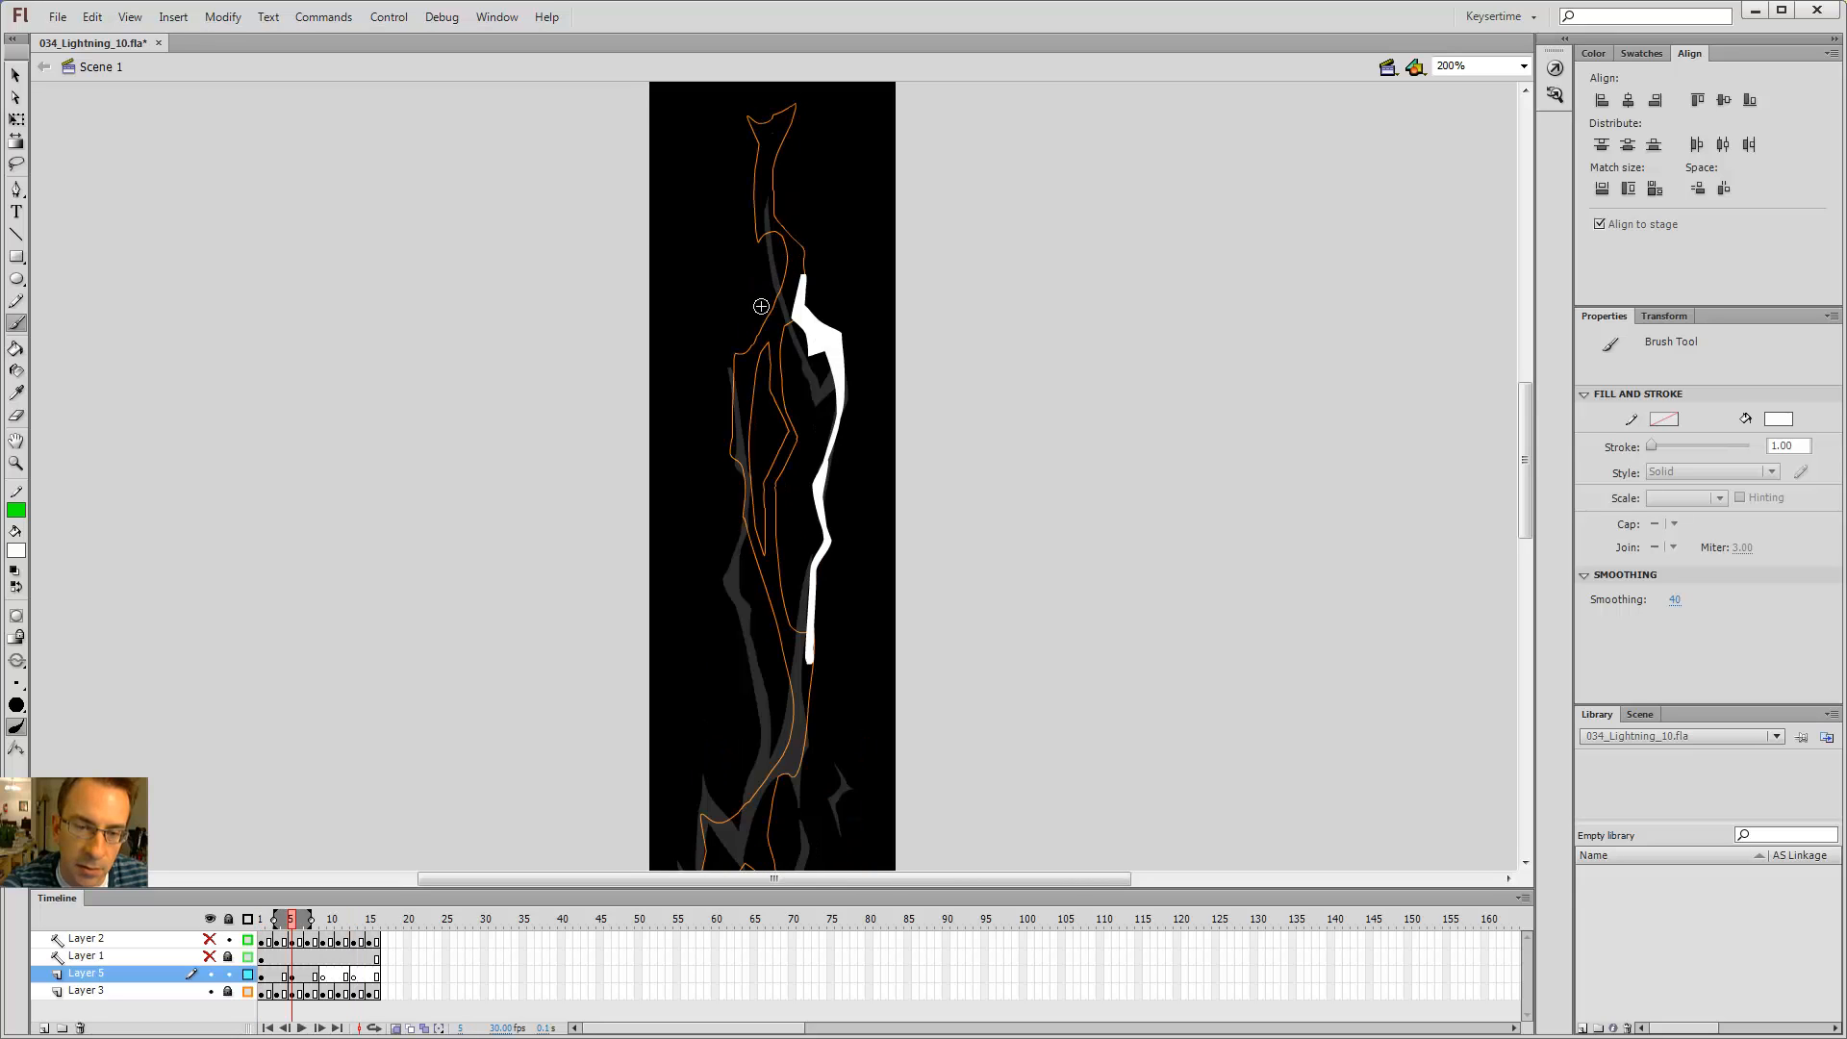
key("alt+comma")
key("alt+period")
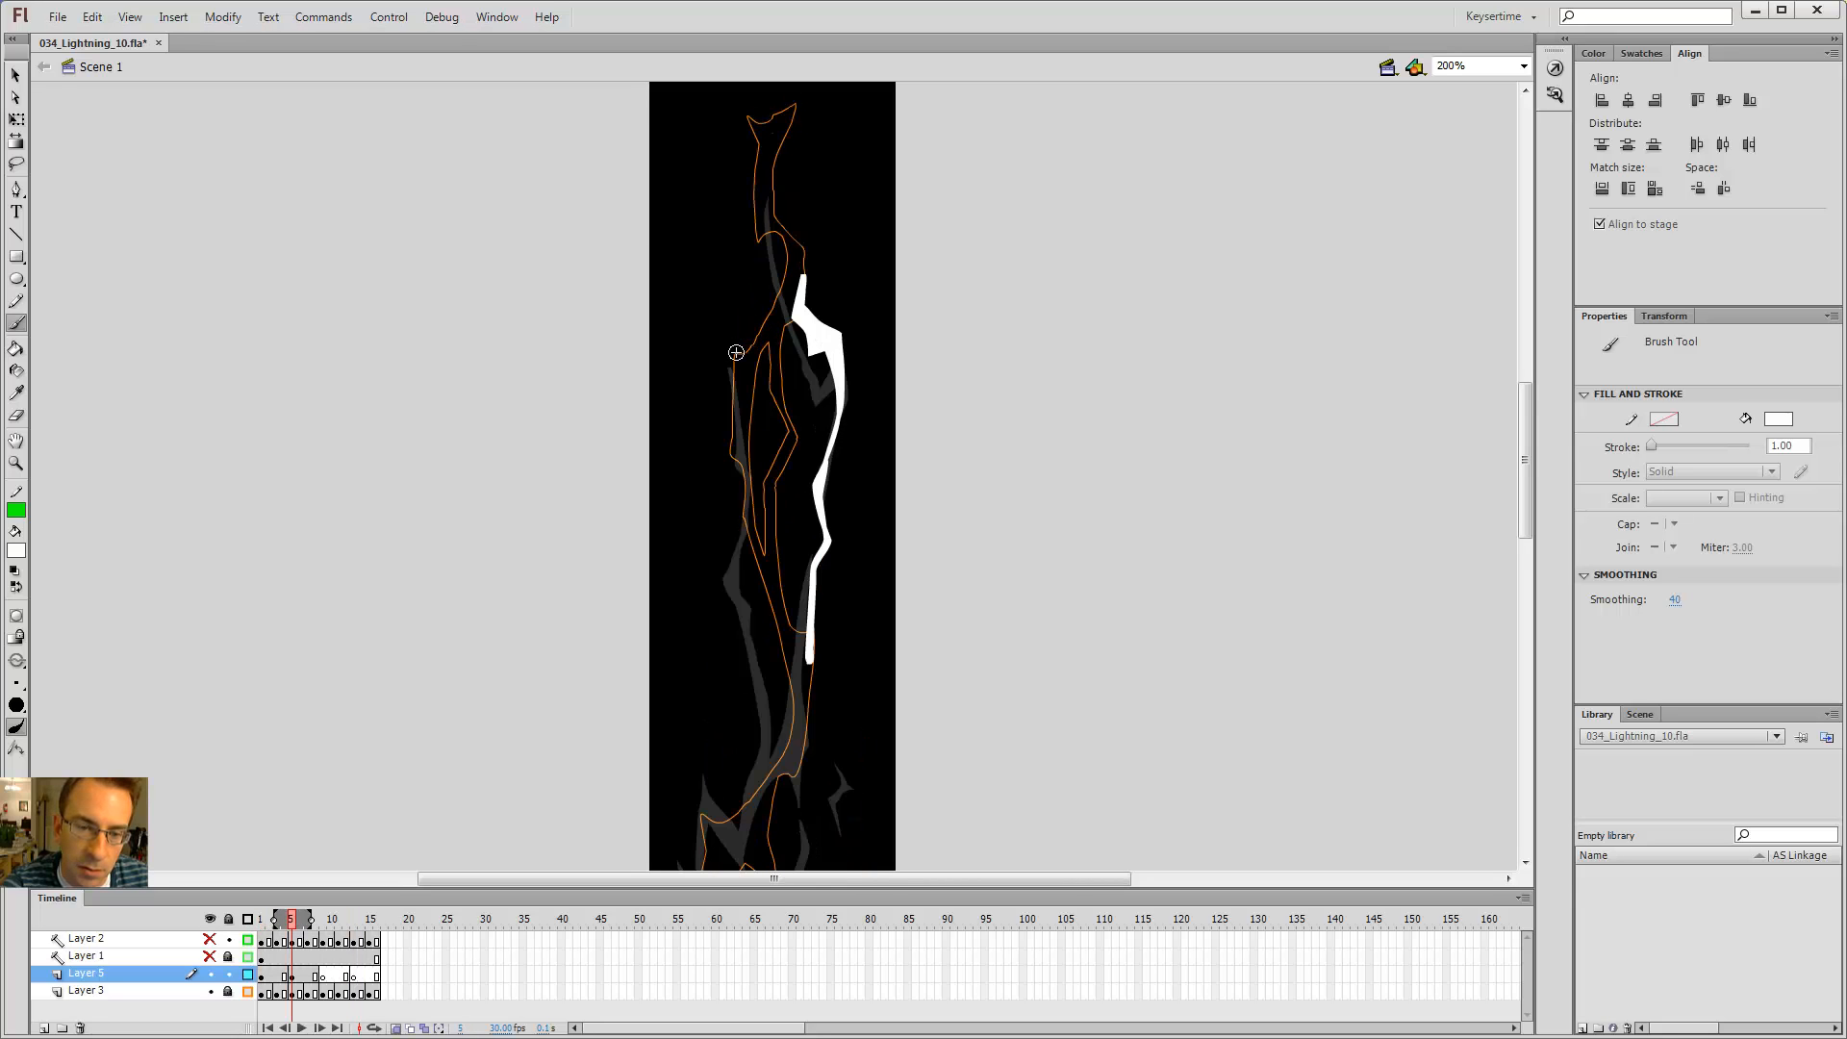
Step: Brush a new white branch at the bolt's upper left and erase part of its top
left_click_drag(751, 363, 738, 281)
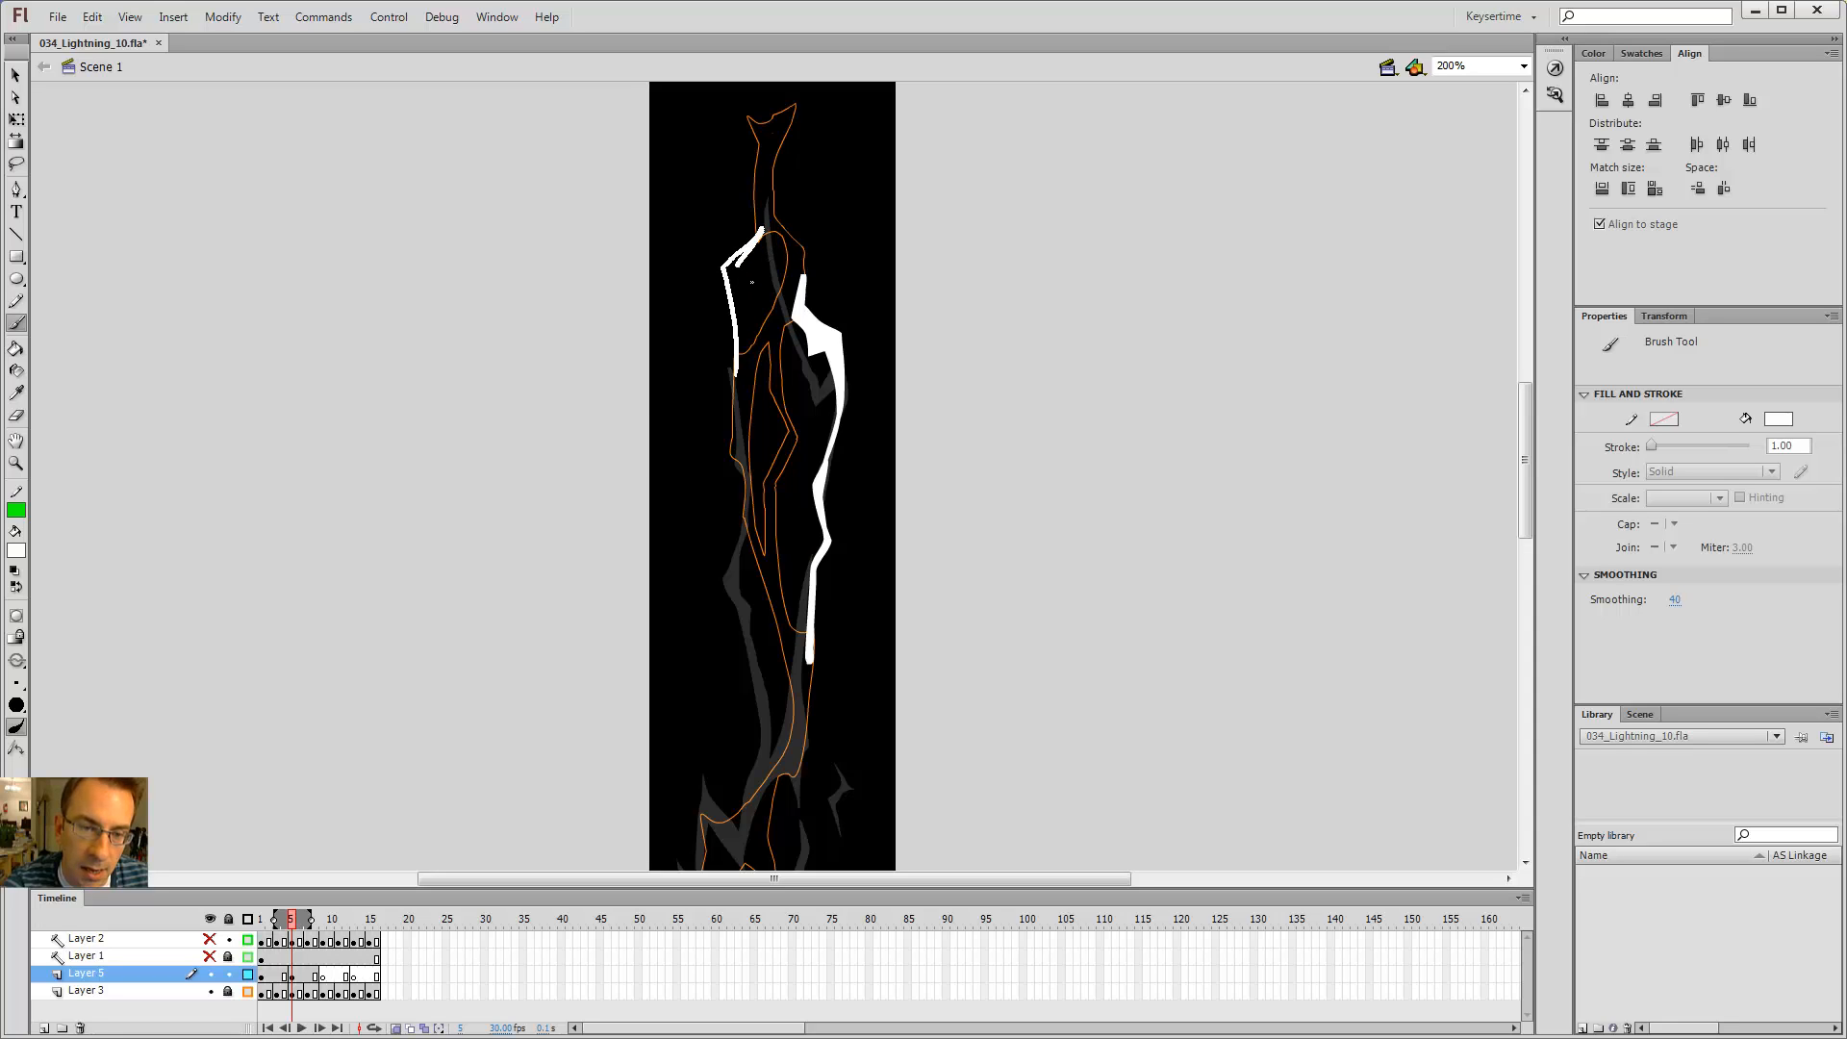
left_click_drag(735, 356, 736, 373)
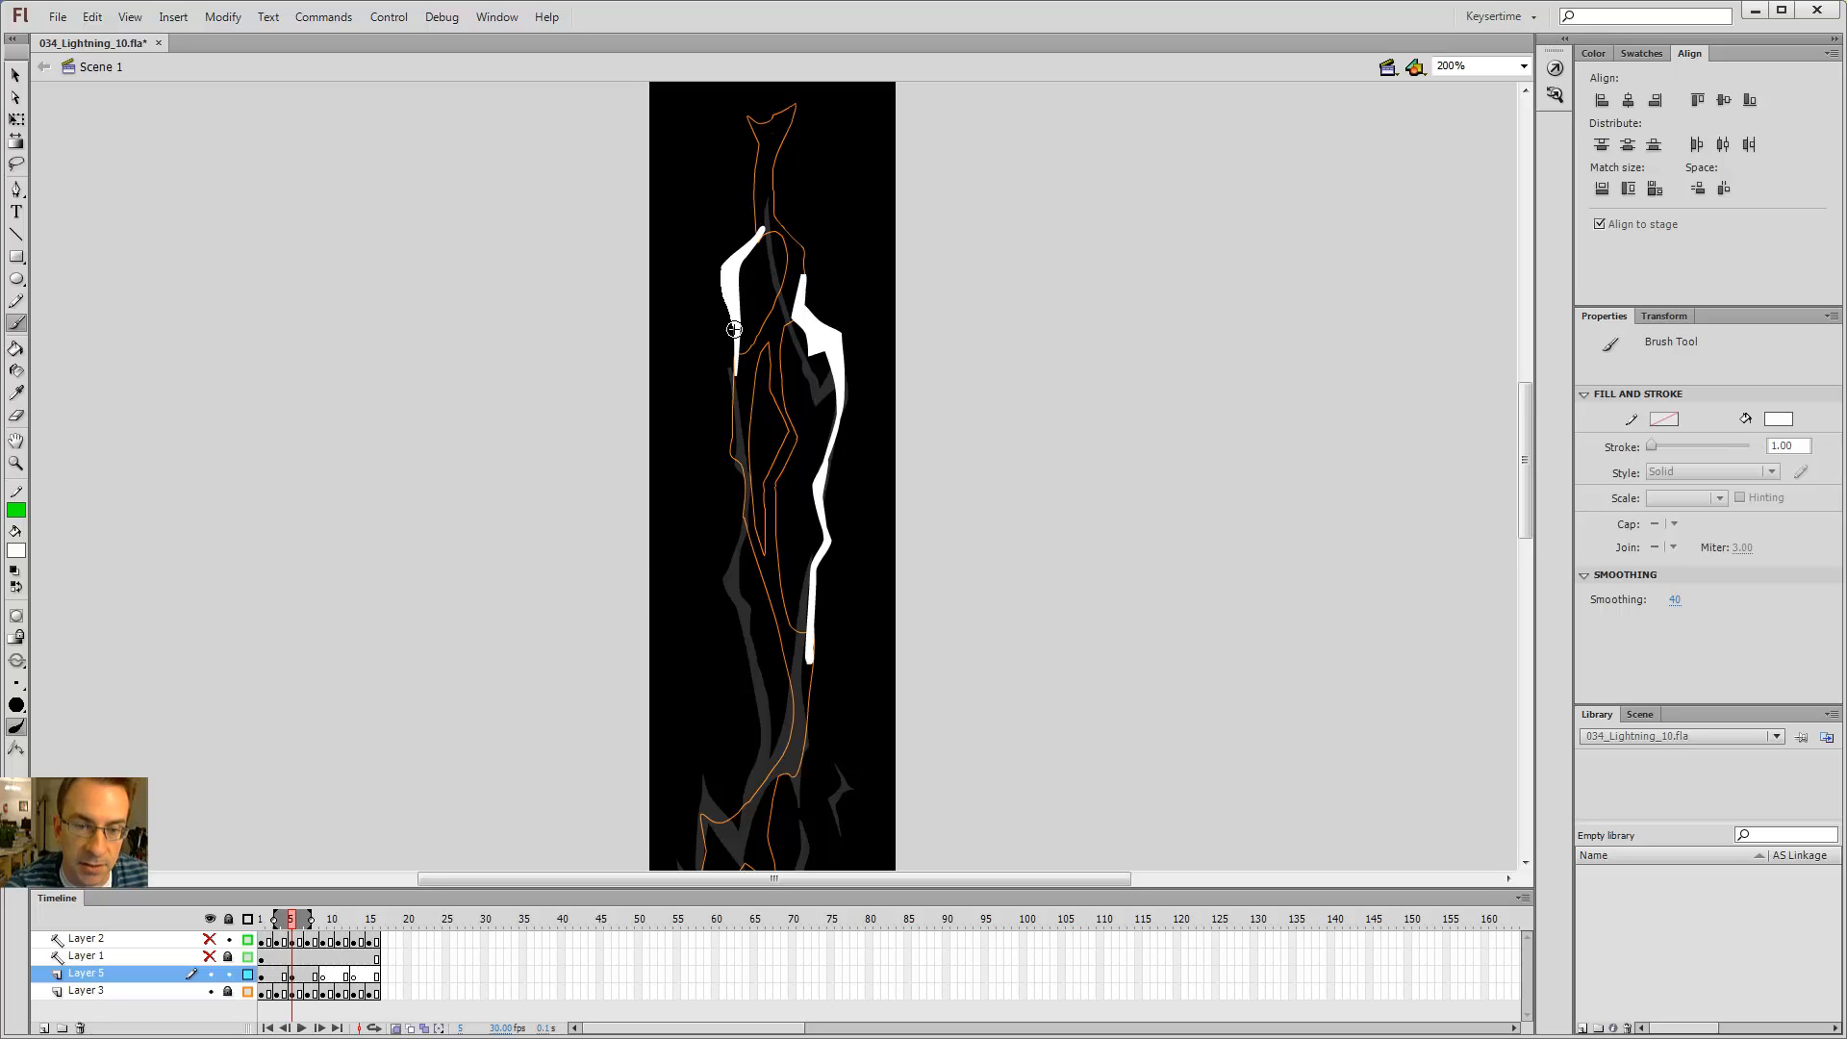
key("e")
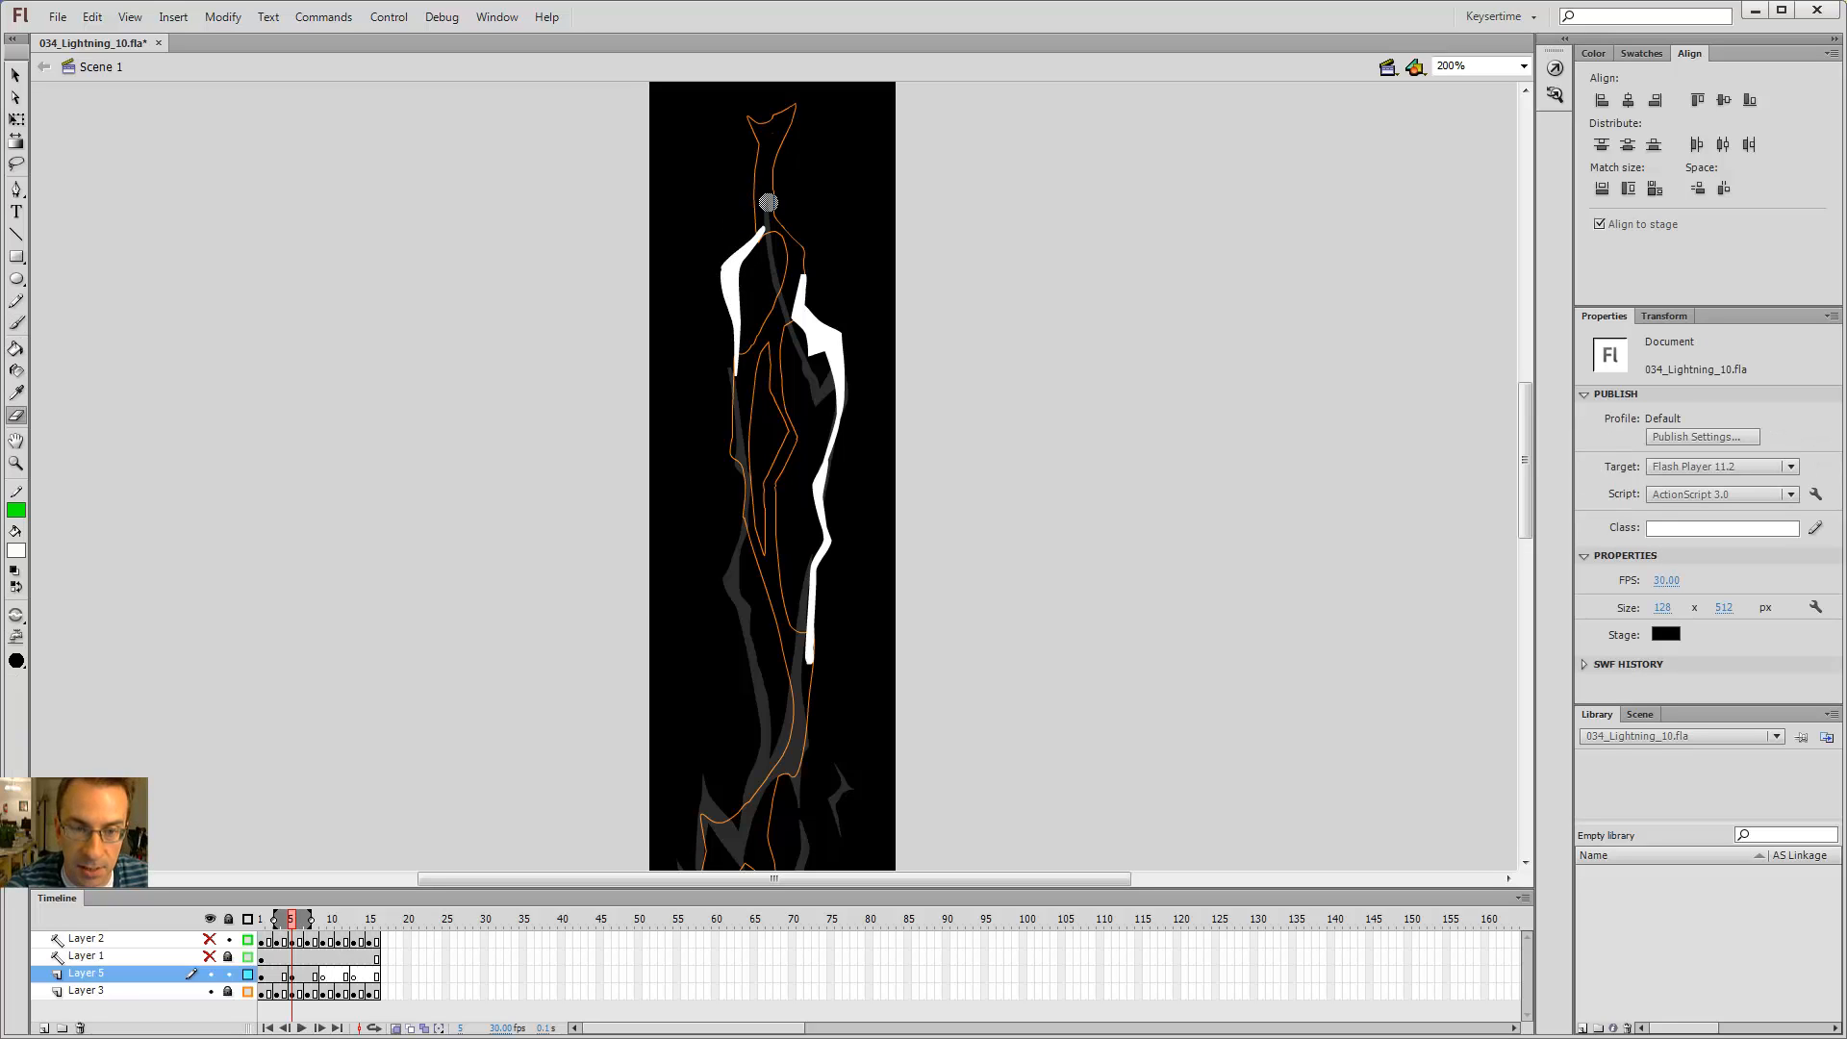
left_click(763, 217)
left_click_drag(754, 266, 769, 250)
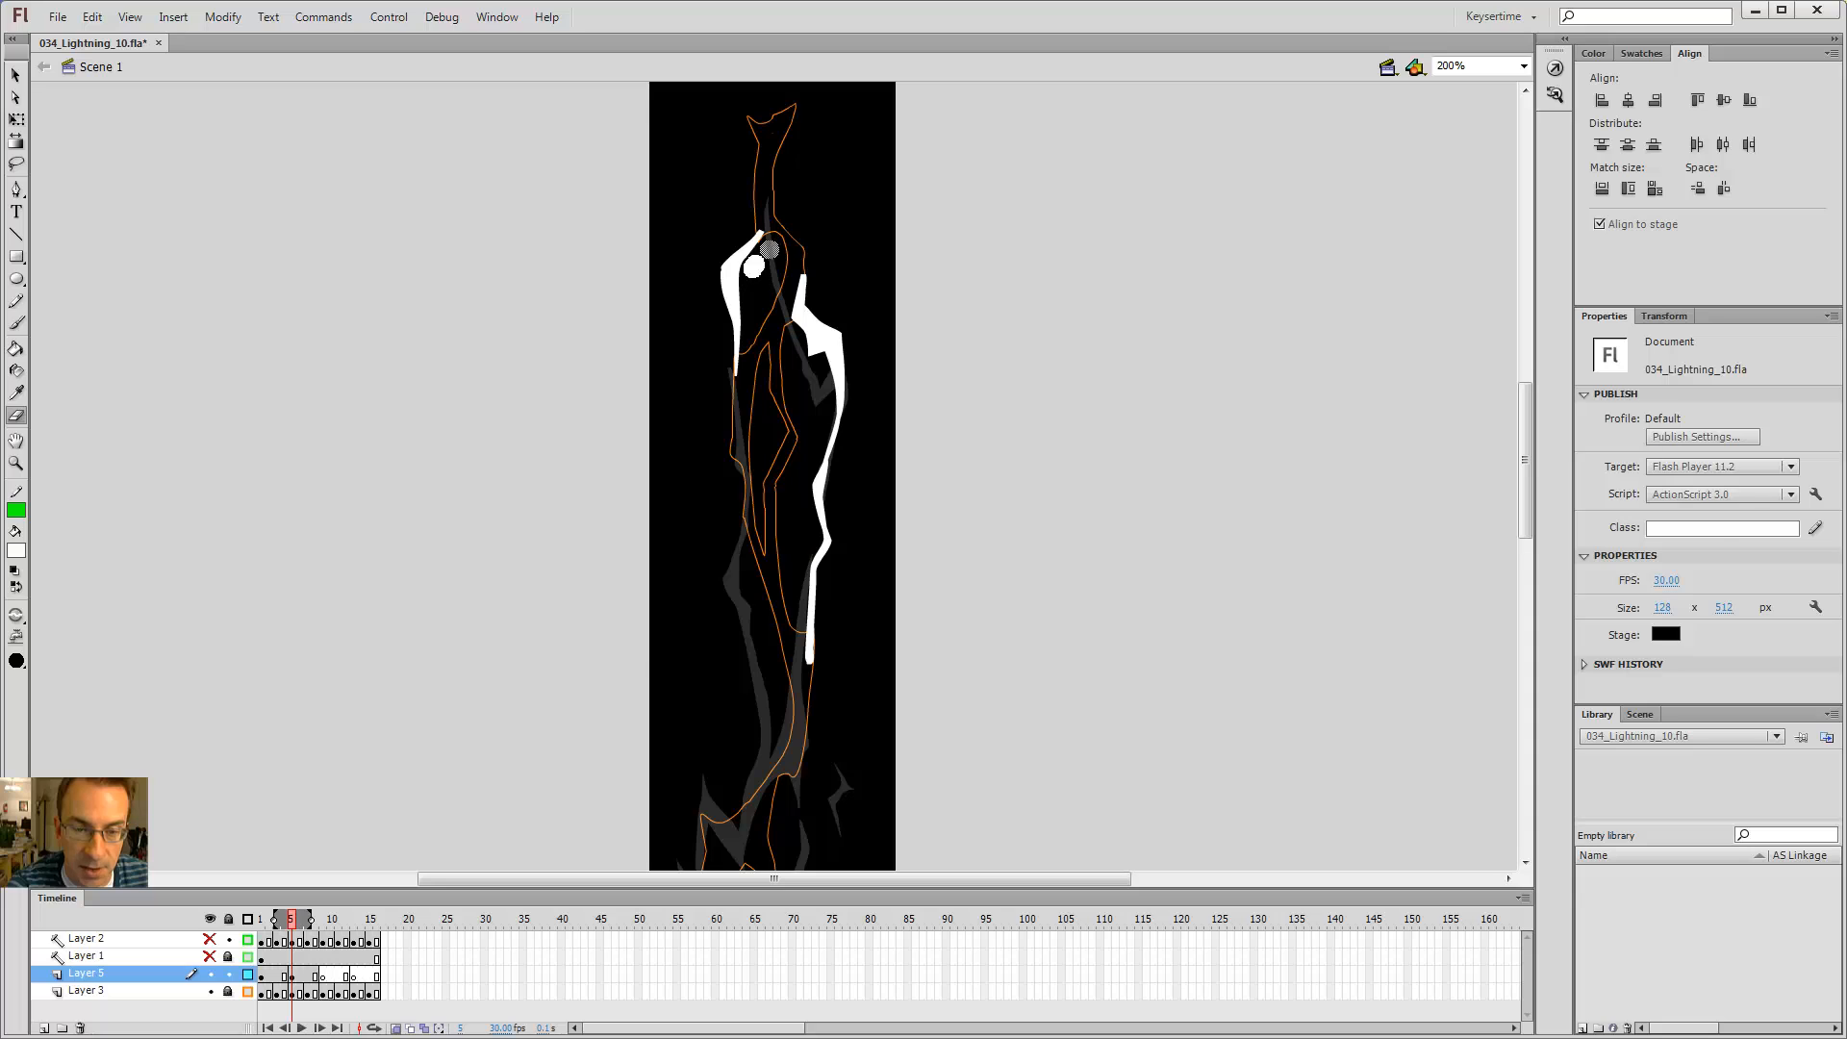
Step: Compare with the adjacent frames and trim the left branch with the Eraser
key("b")
key("period")
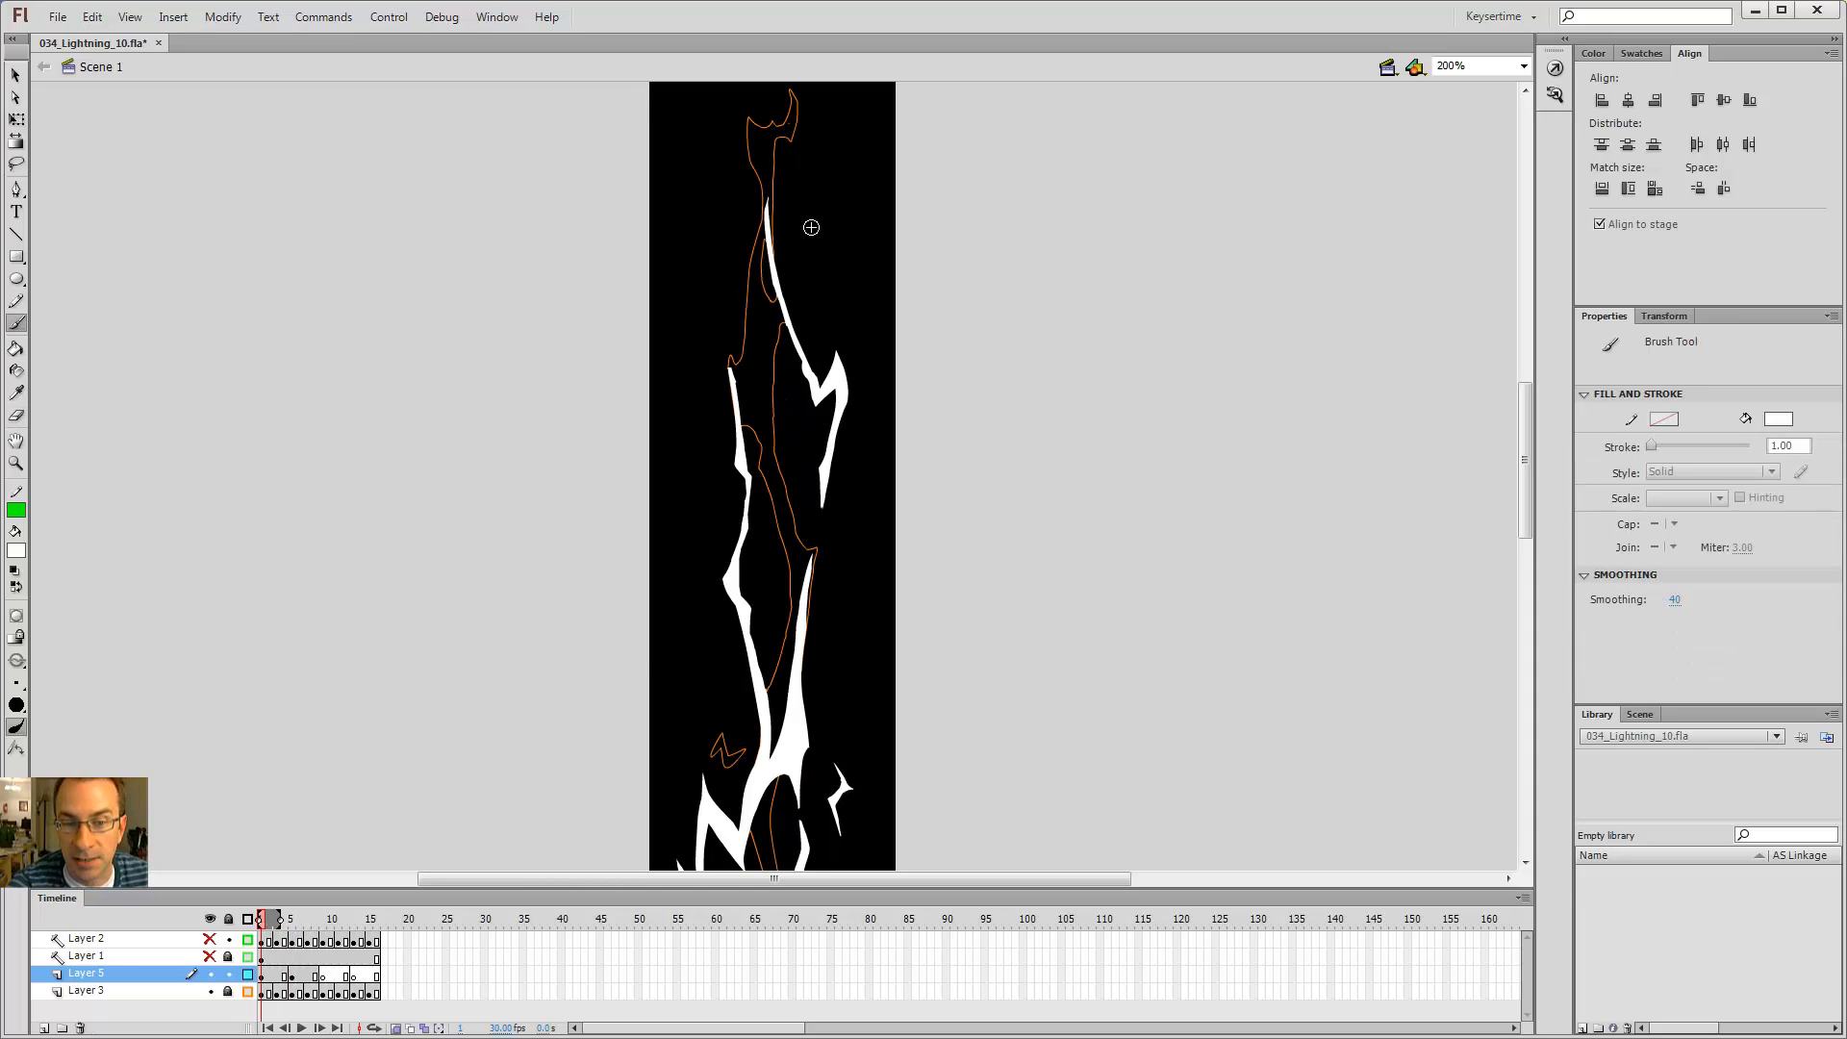
key("comma")
key("e")
left_click_drag(725, 336, 709, 255)
key("b")
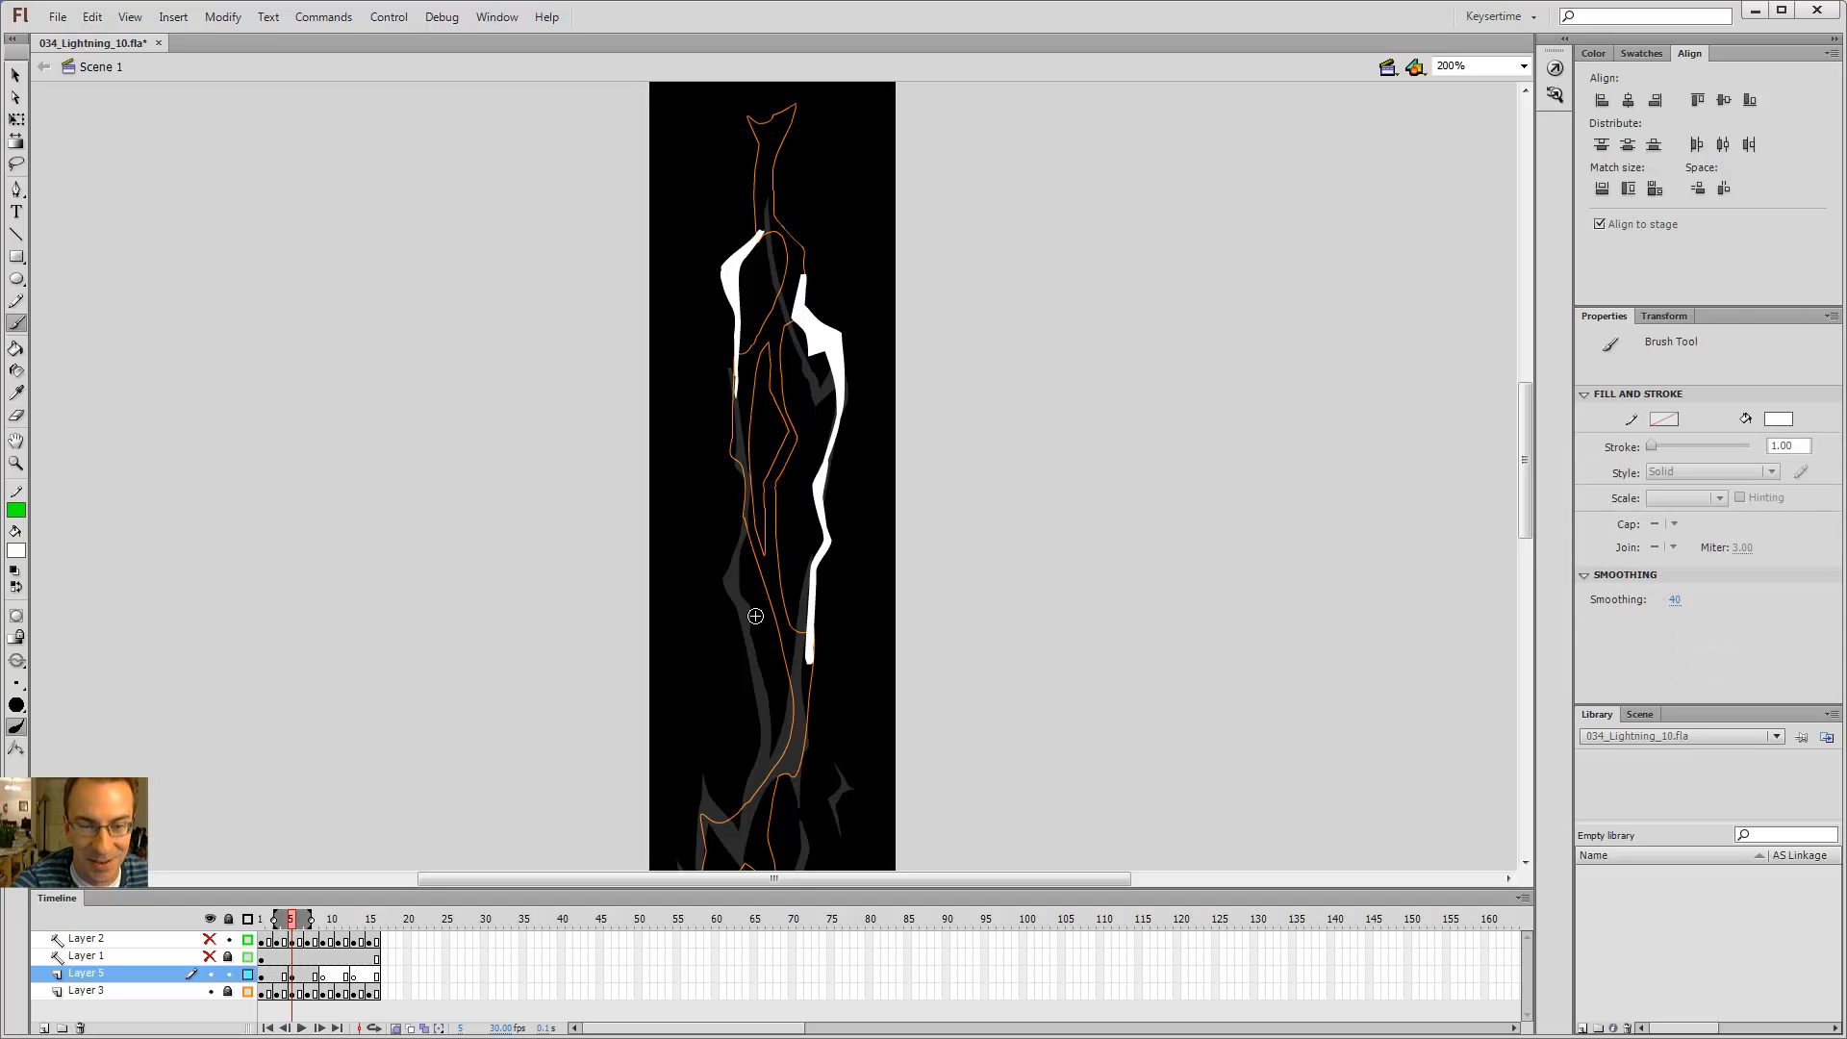
Step: Erase further parts of the white branches near the top of the bolt
key("e")
left_click_drag(761, 448, 741, 372)
left_click_drag(769, 353, 789, 185)
key("b")
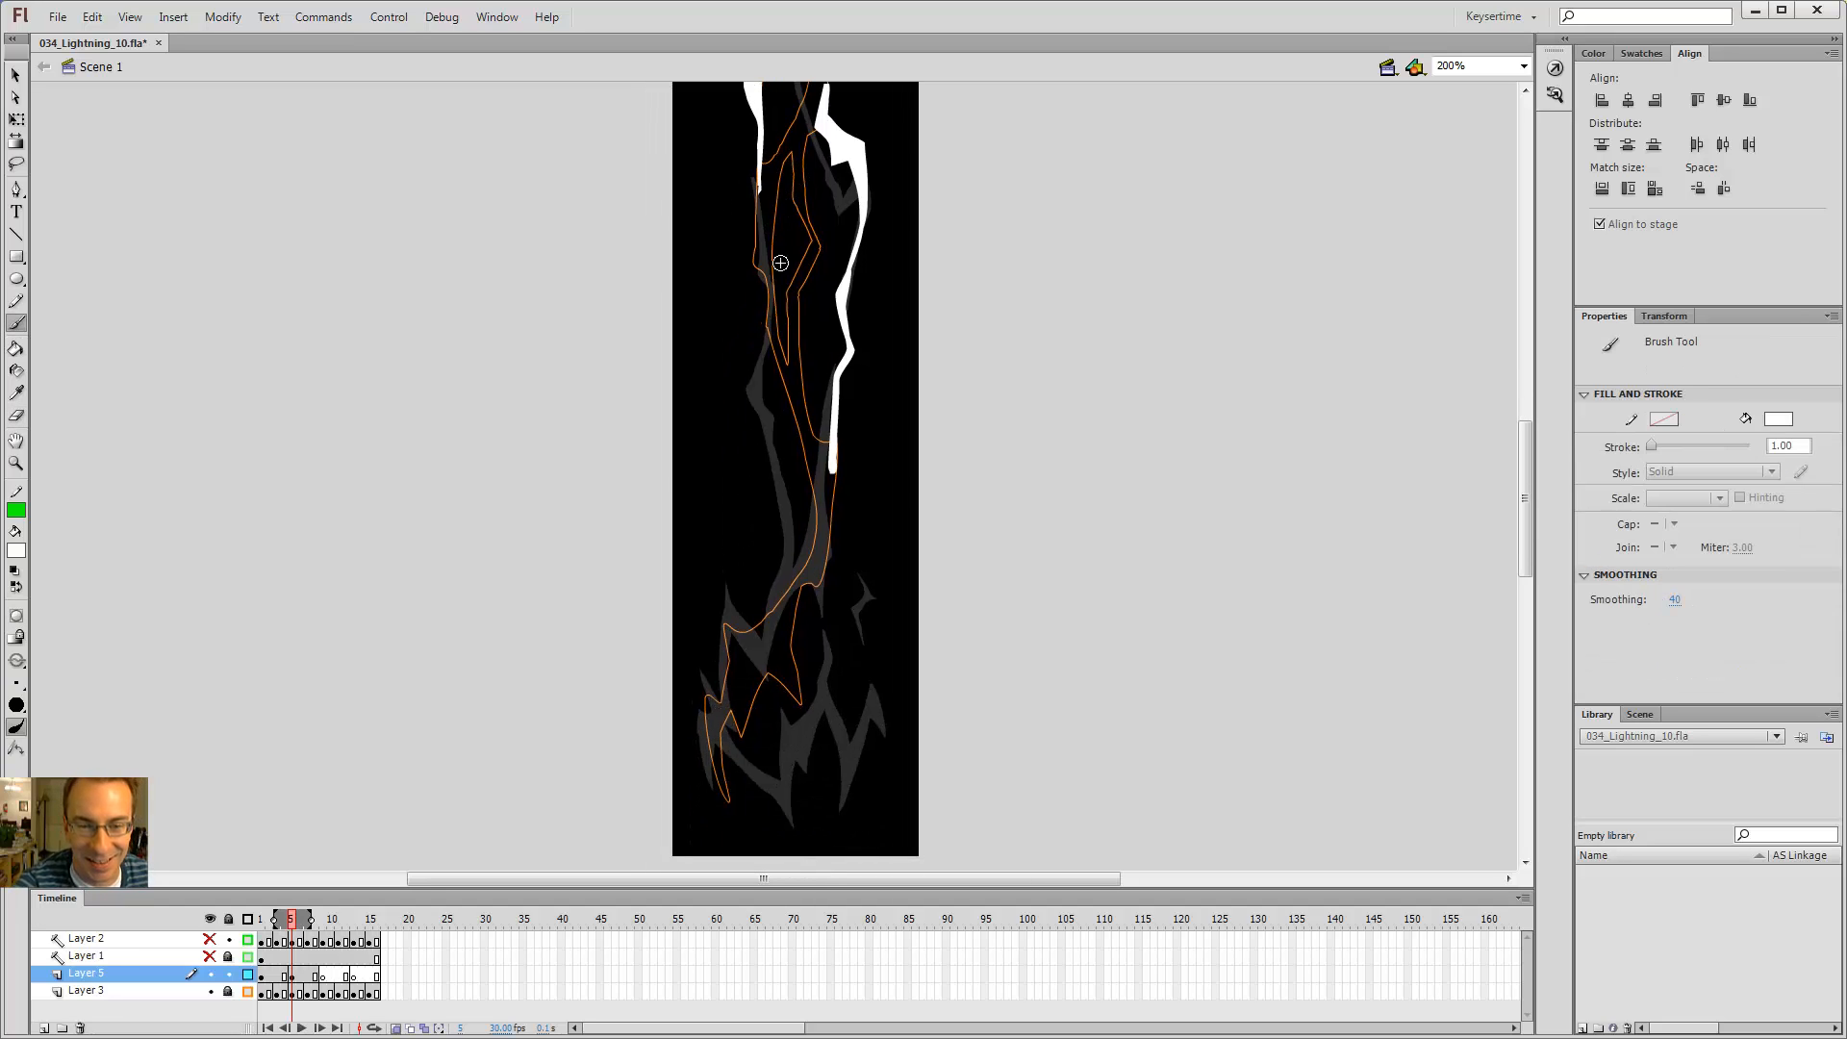
Step: Step back and forth between adjacent frames to compare the bolt drawings
key("alt+comma")
key("alt+comma")
key("alt+period")
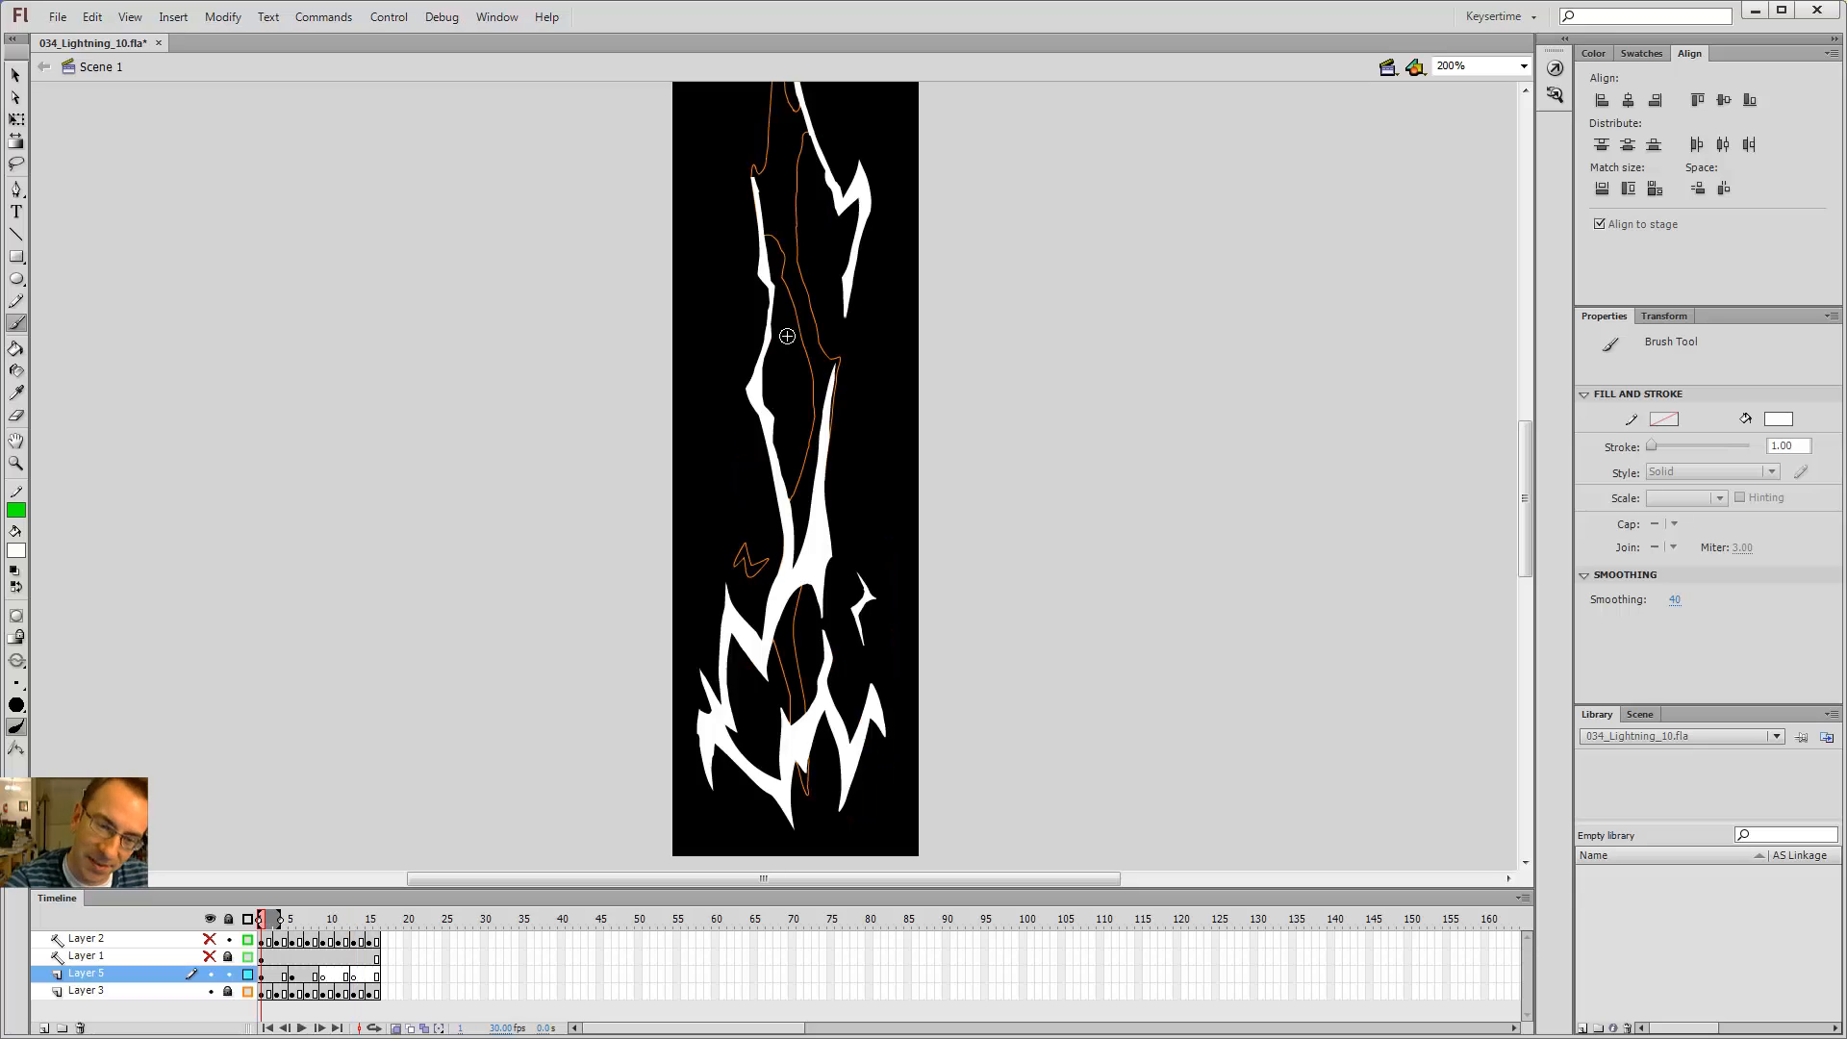
key("alt+period")
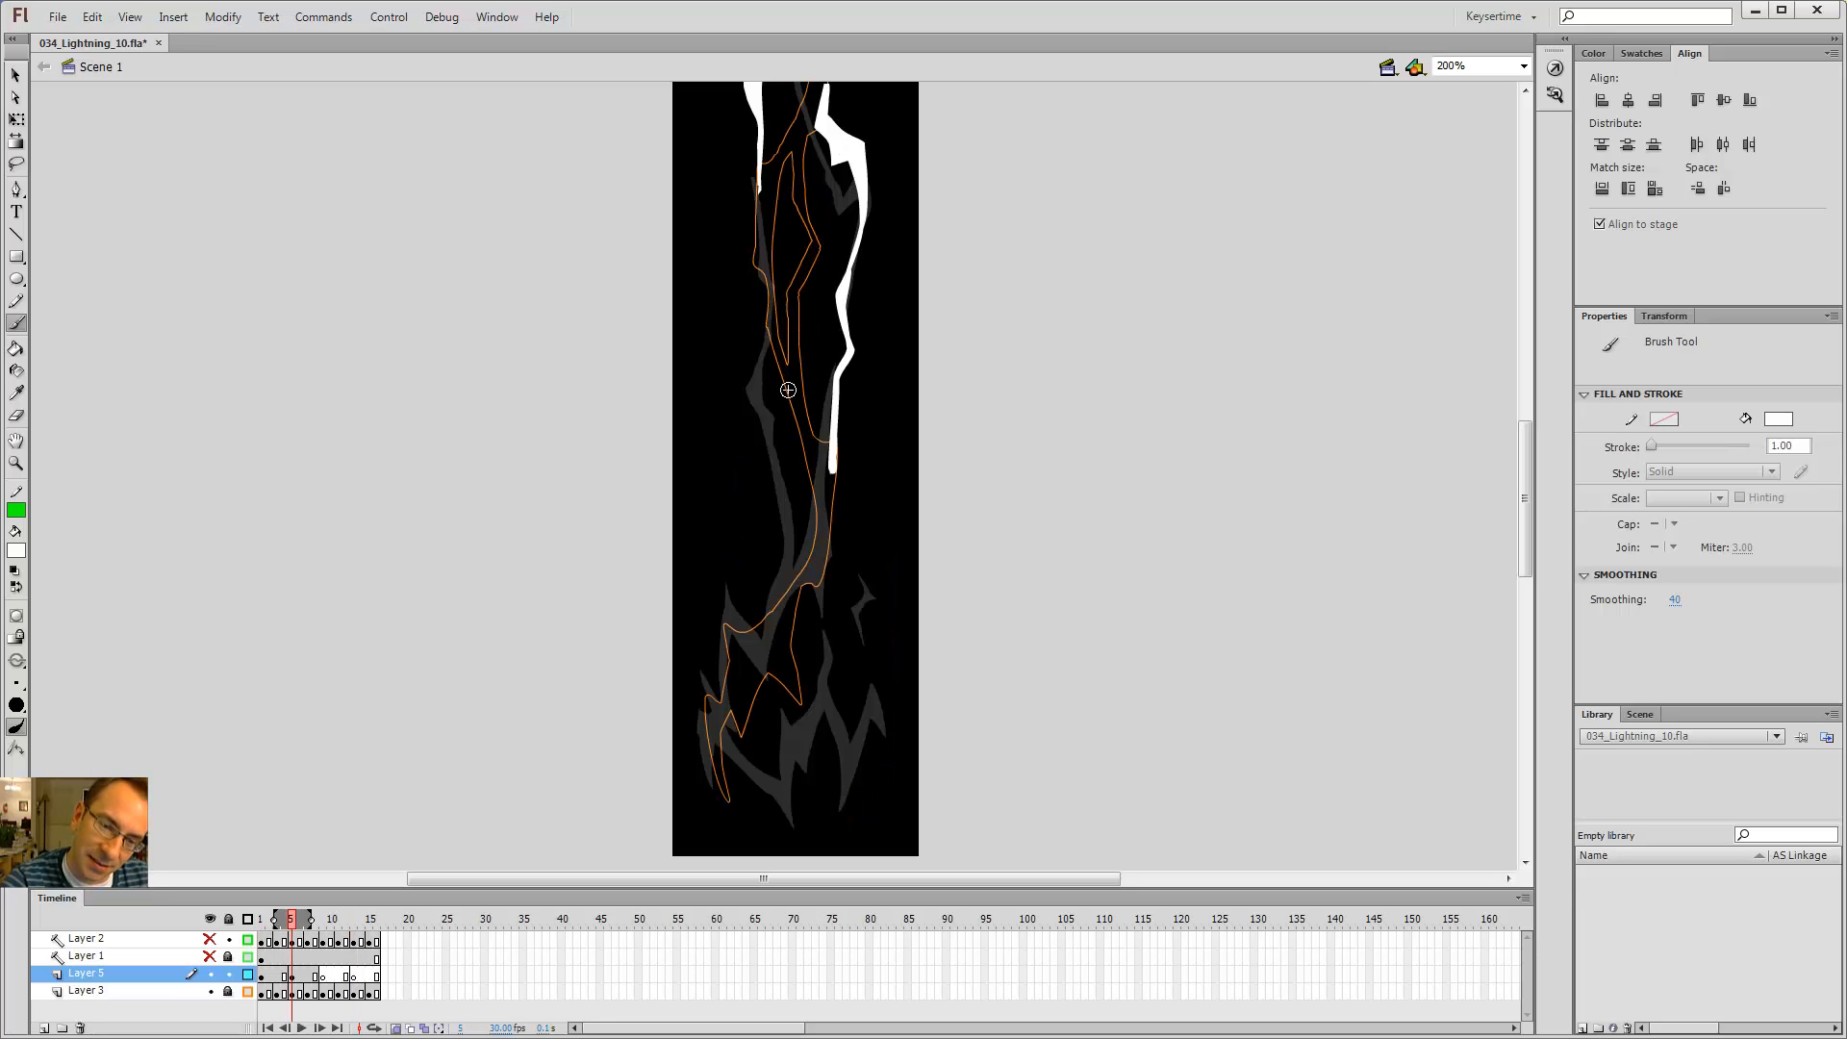
Step: Show Layer 1 and brush a white bolt segment down the centre of the current frame
left_click(210, 955)
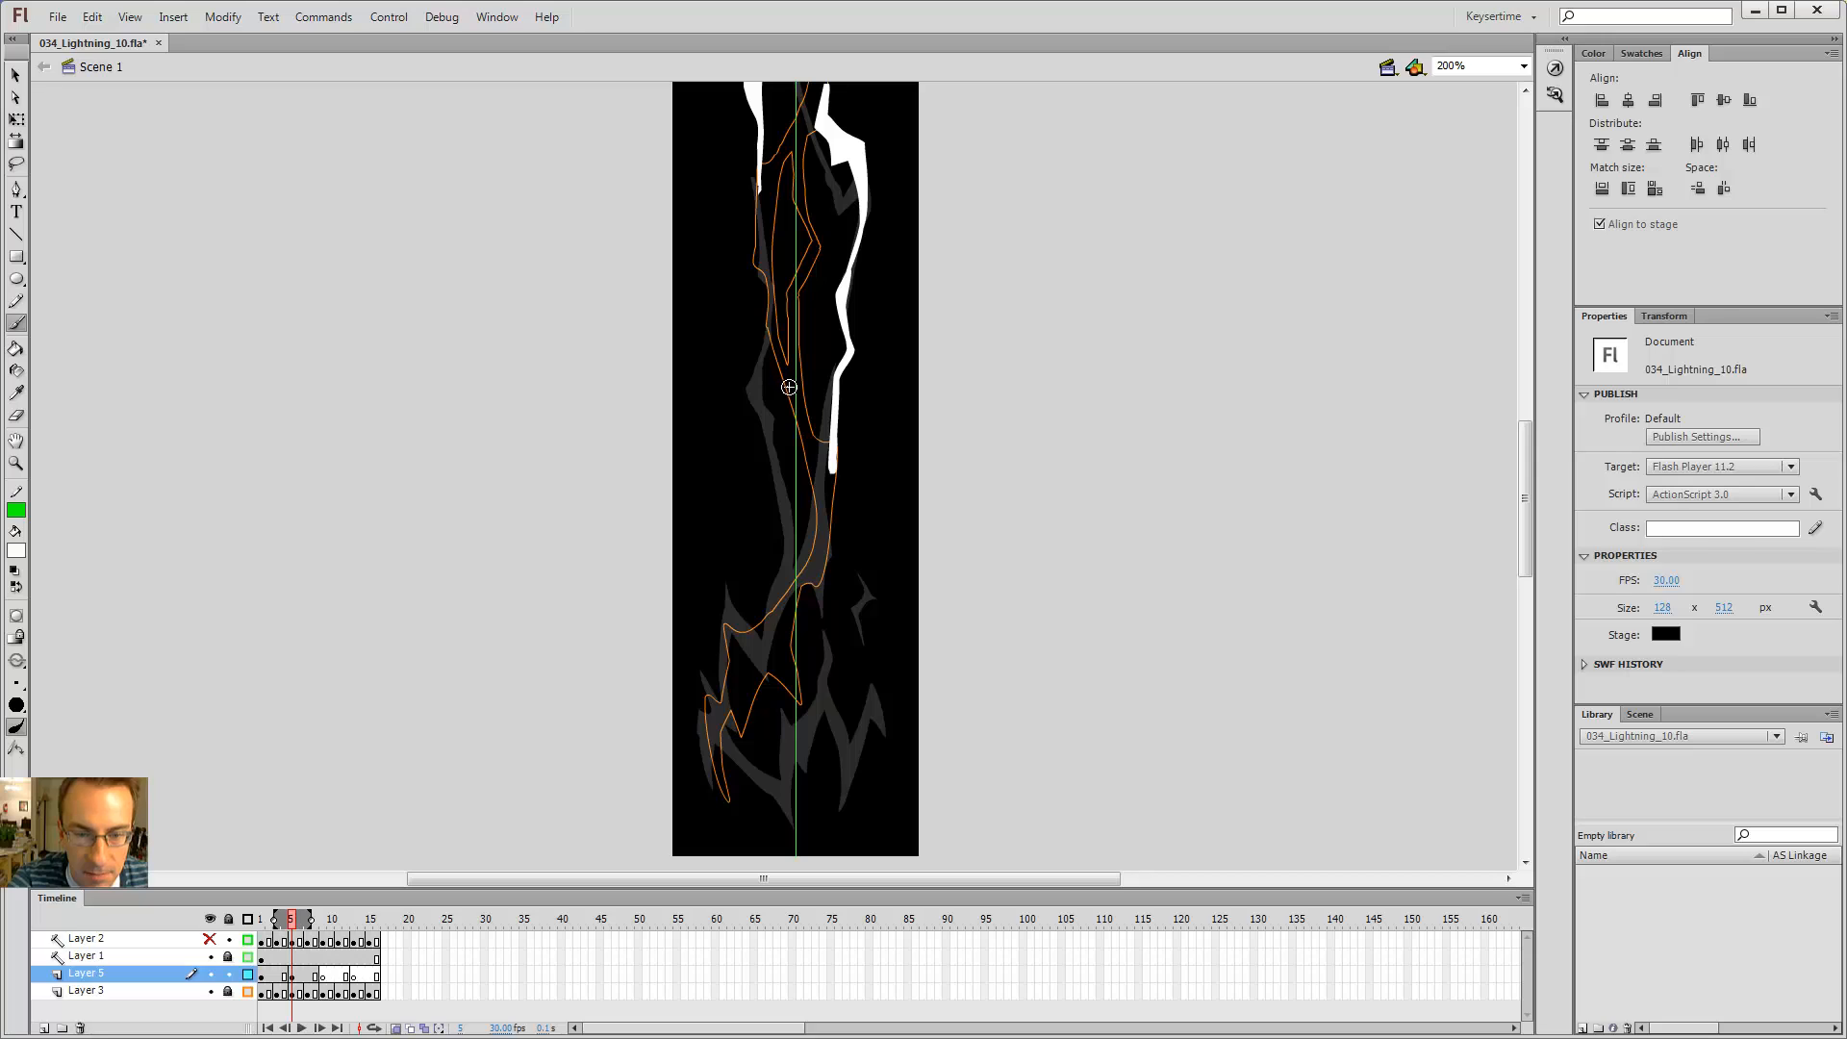
left_click_drag(790, 390, 806, 404)
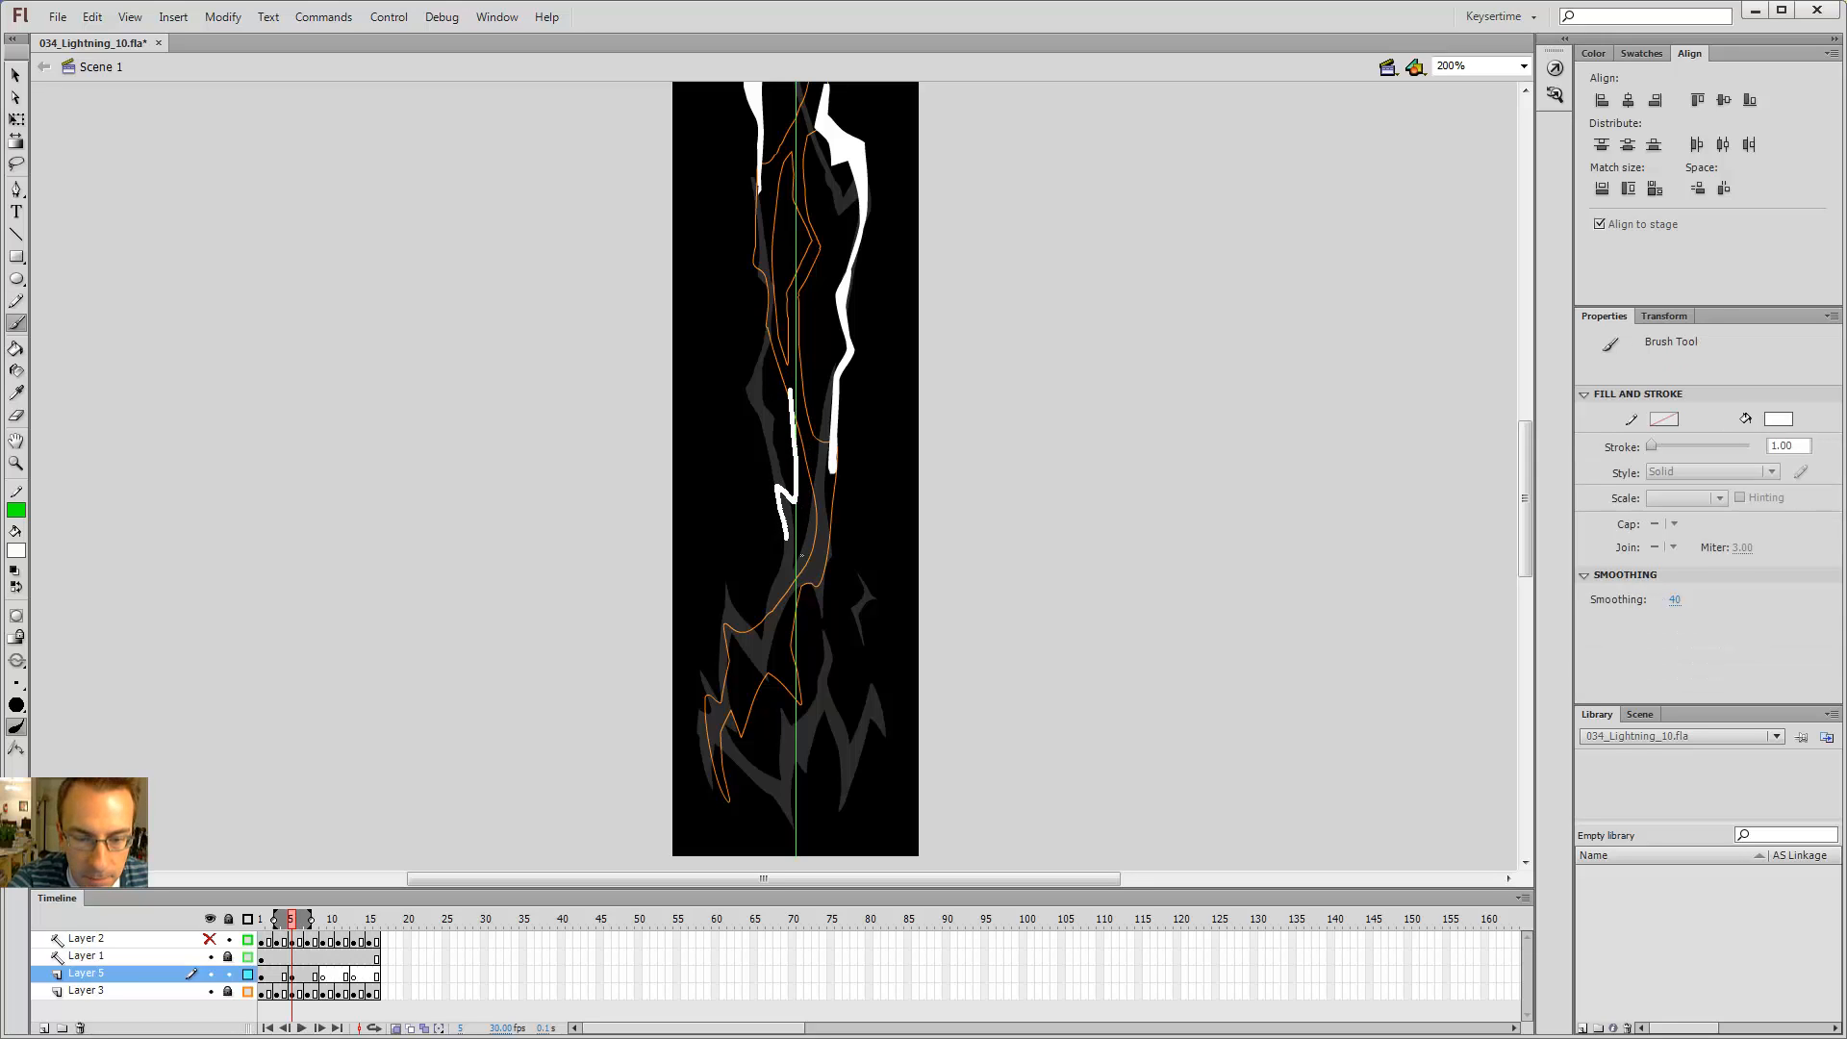
left_click_drag(801, 555, 781, 625)
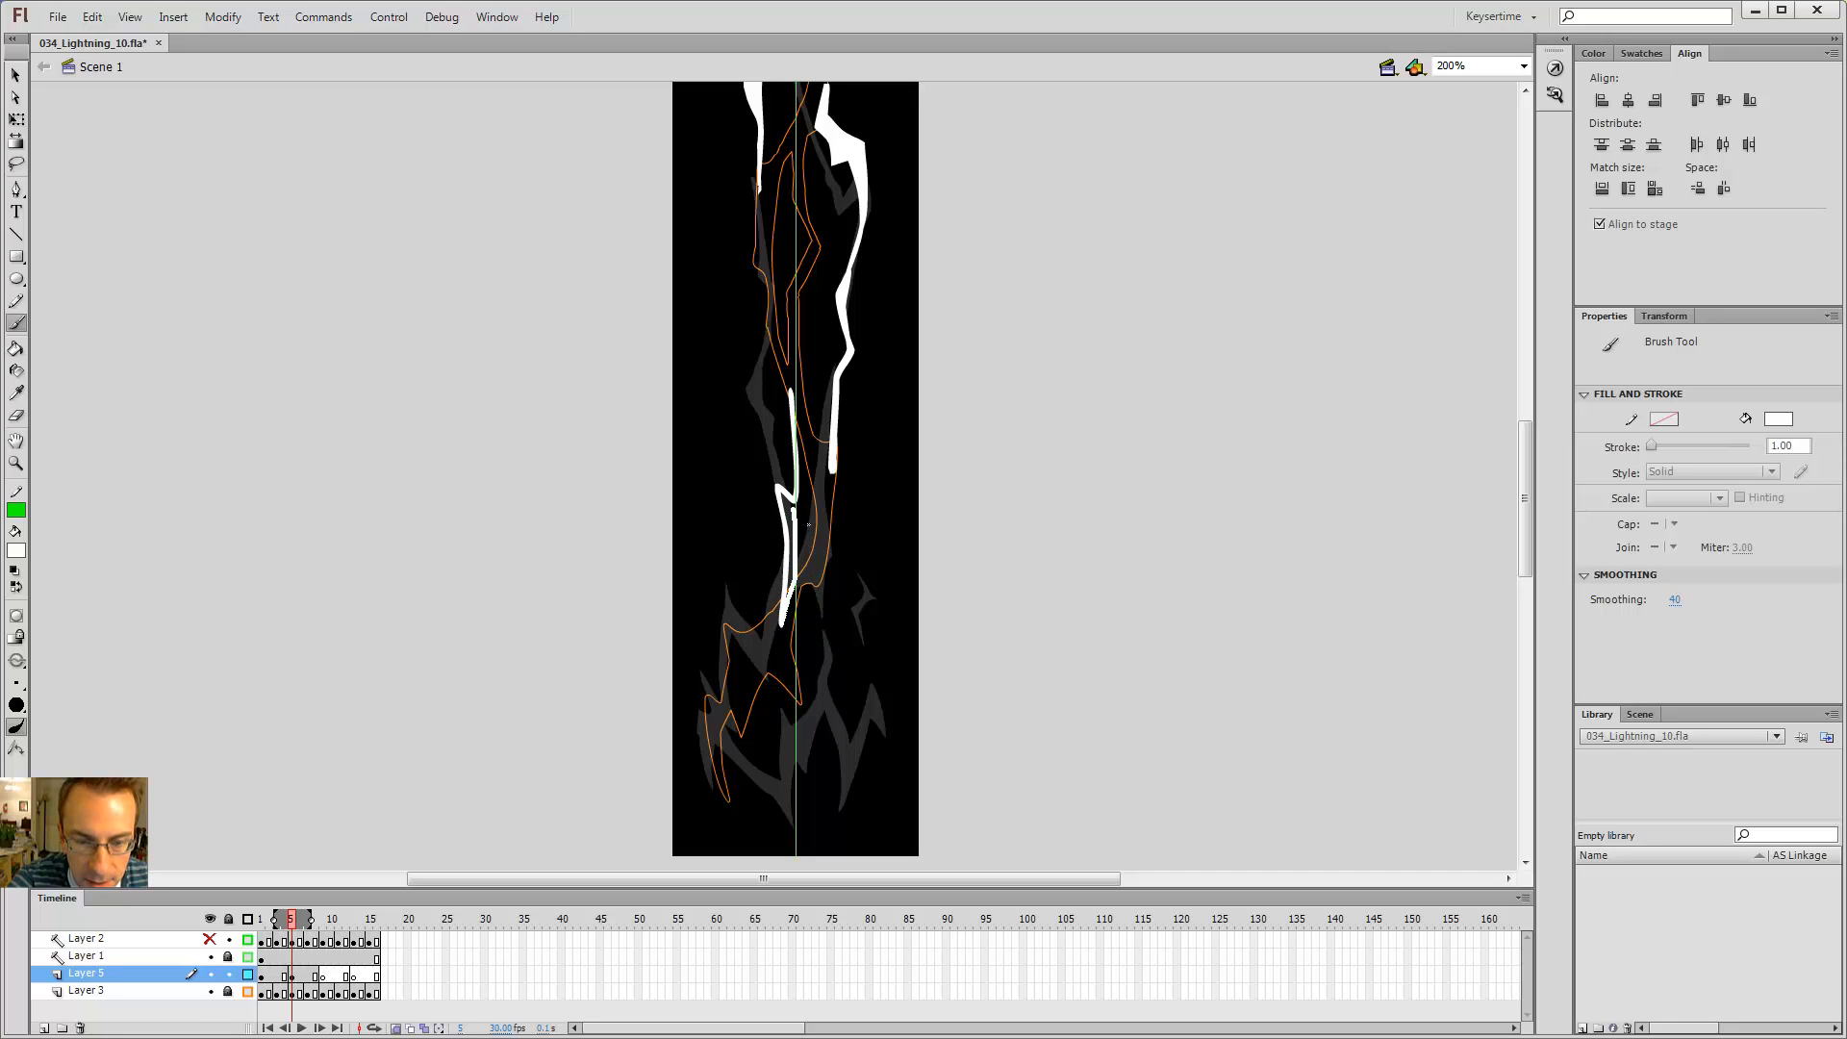
left_click_drag(806, 478, 795, 396)
Step: Zoom in and reshape the edges of the new white segment with the Selection tool
key("k")
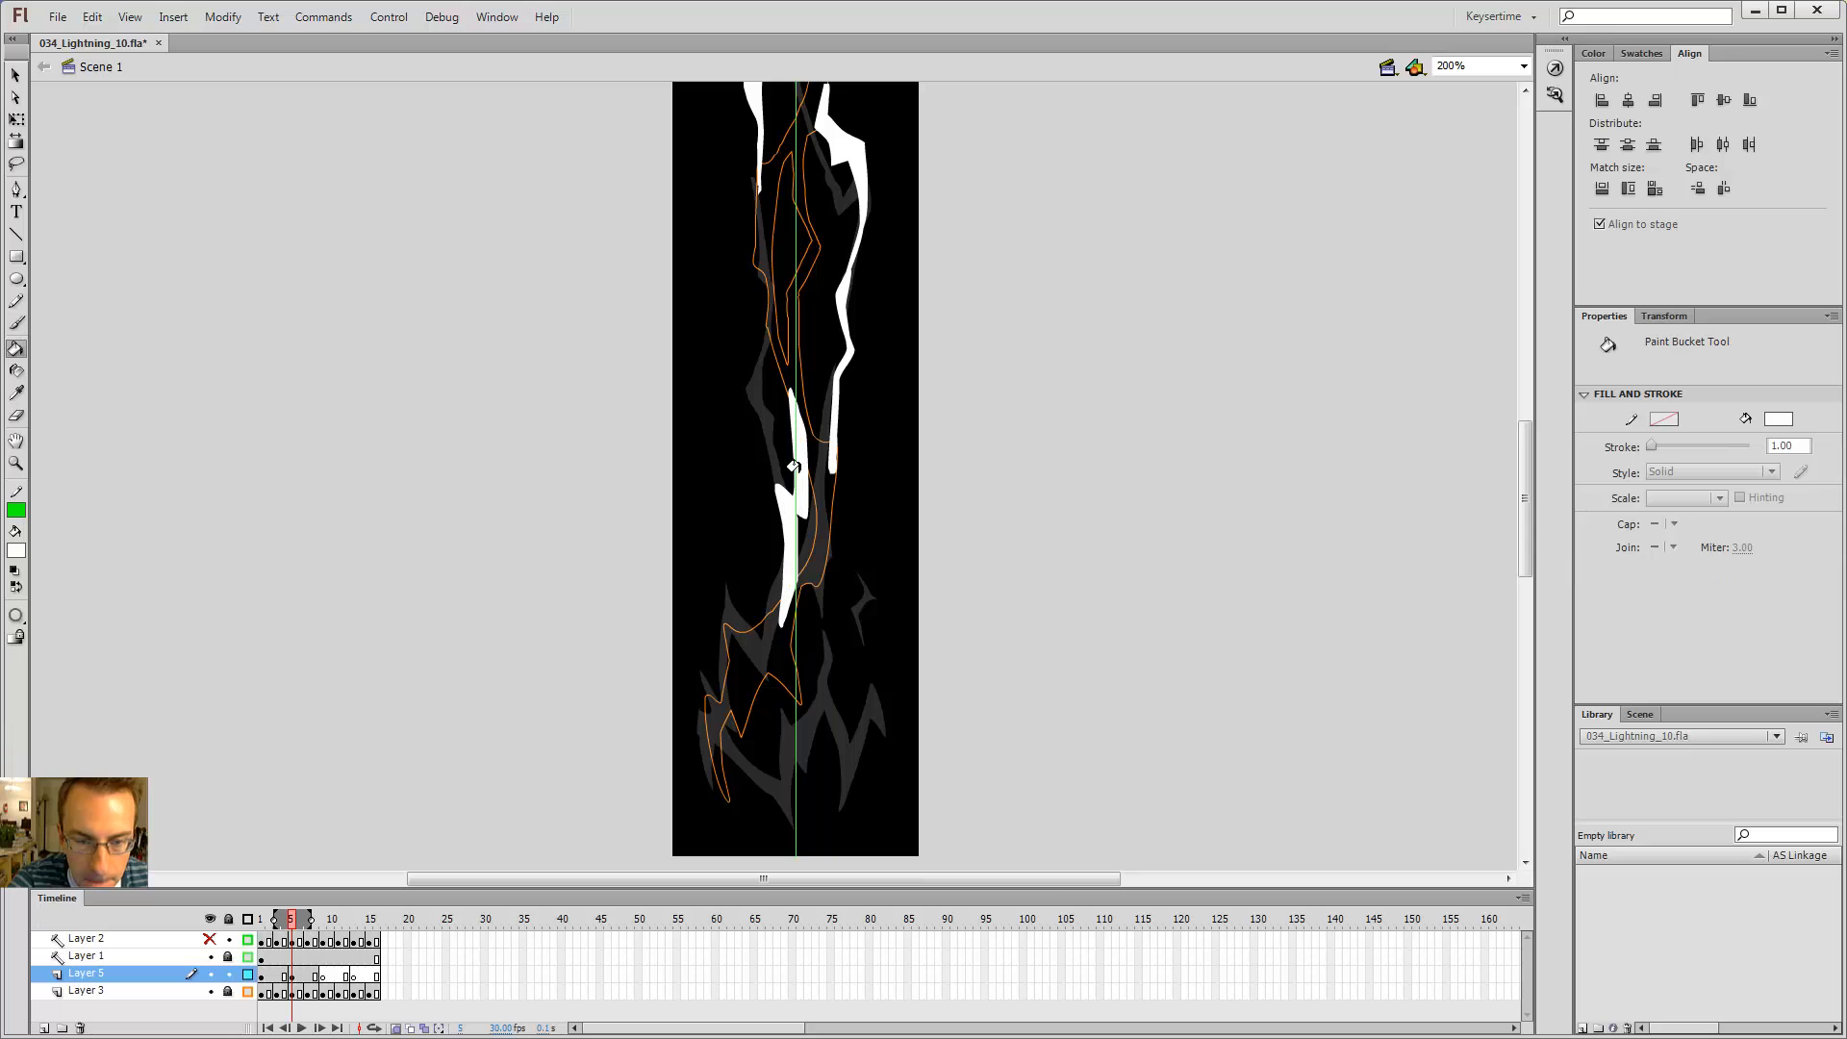
key("v")
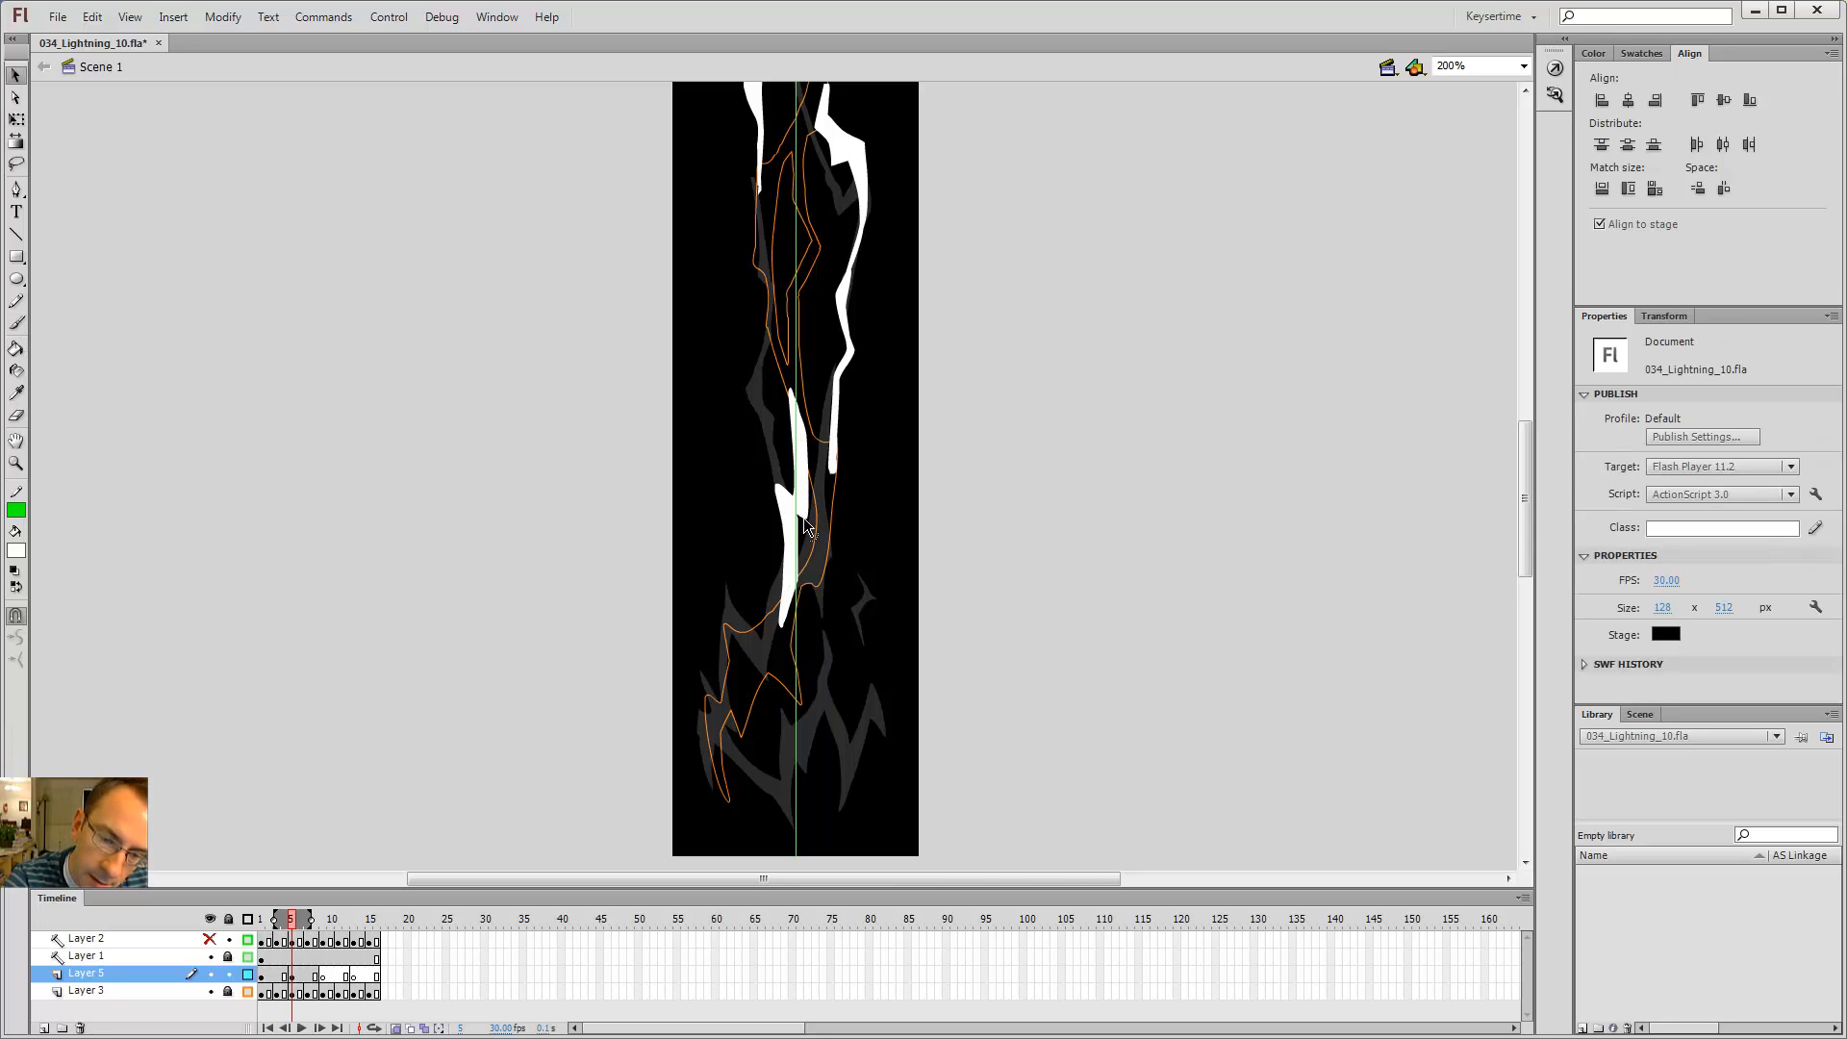
left_click_drag(783, 484, 776, 452)
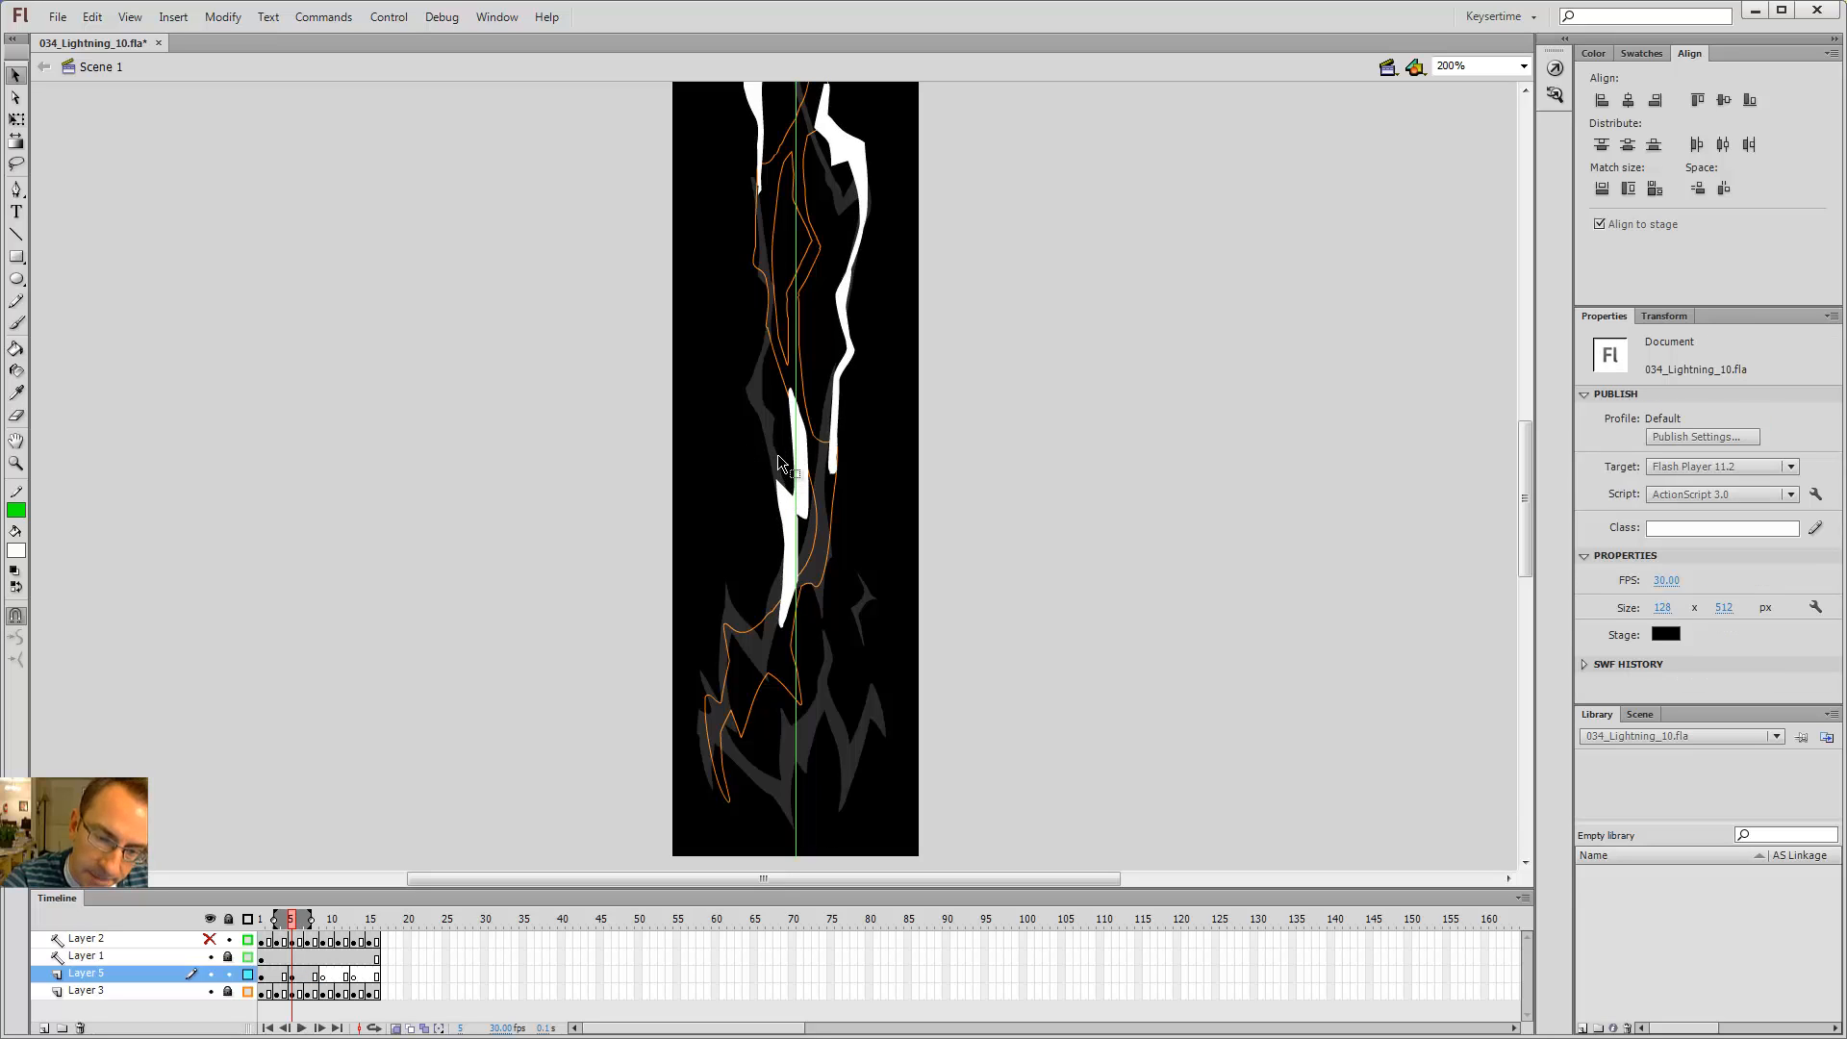
key("e")
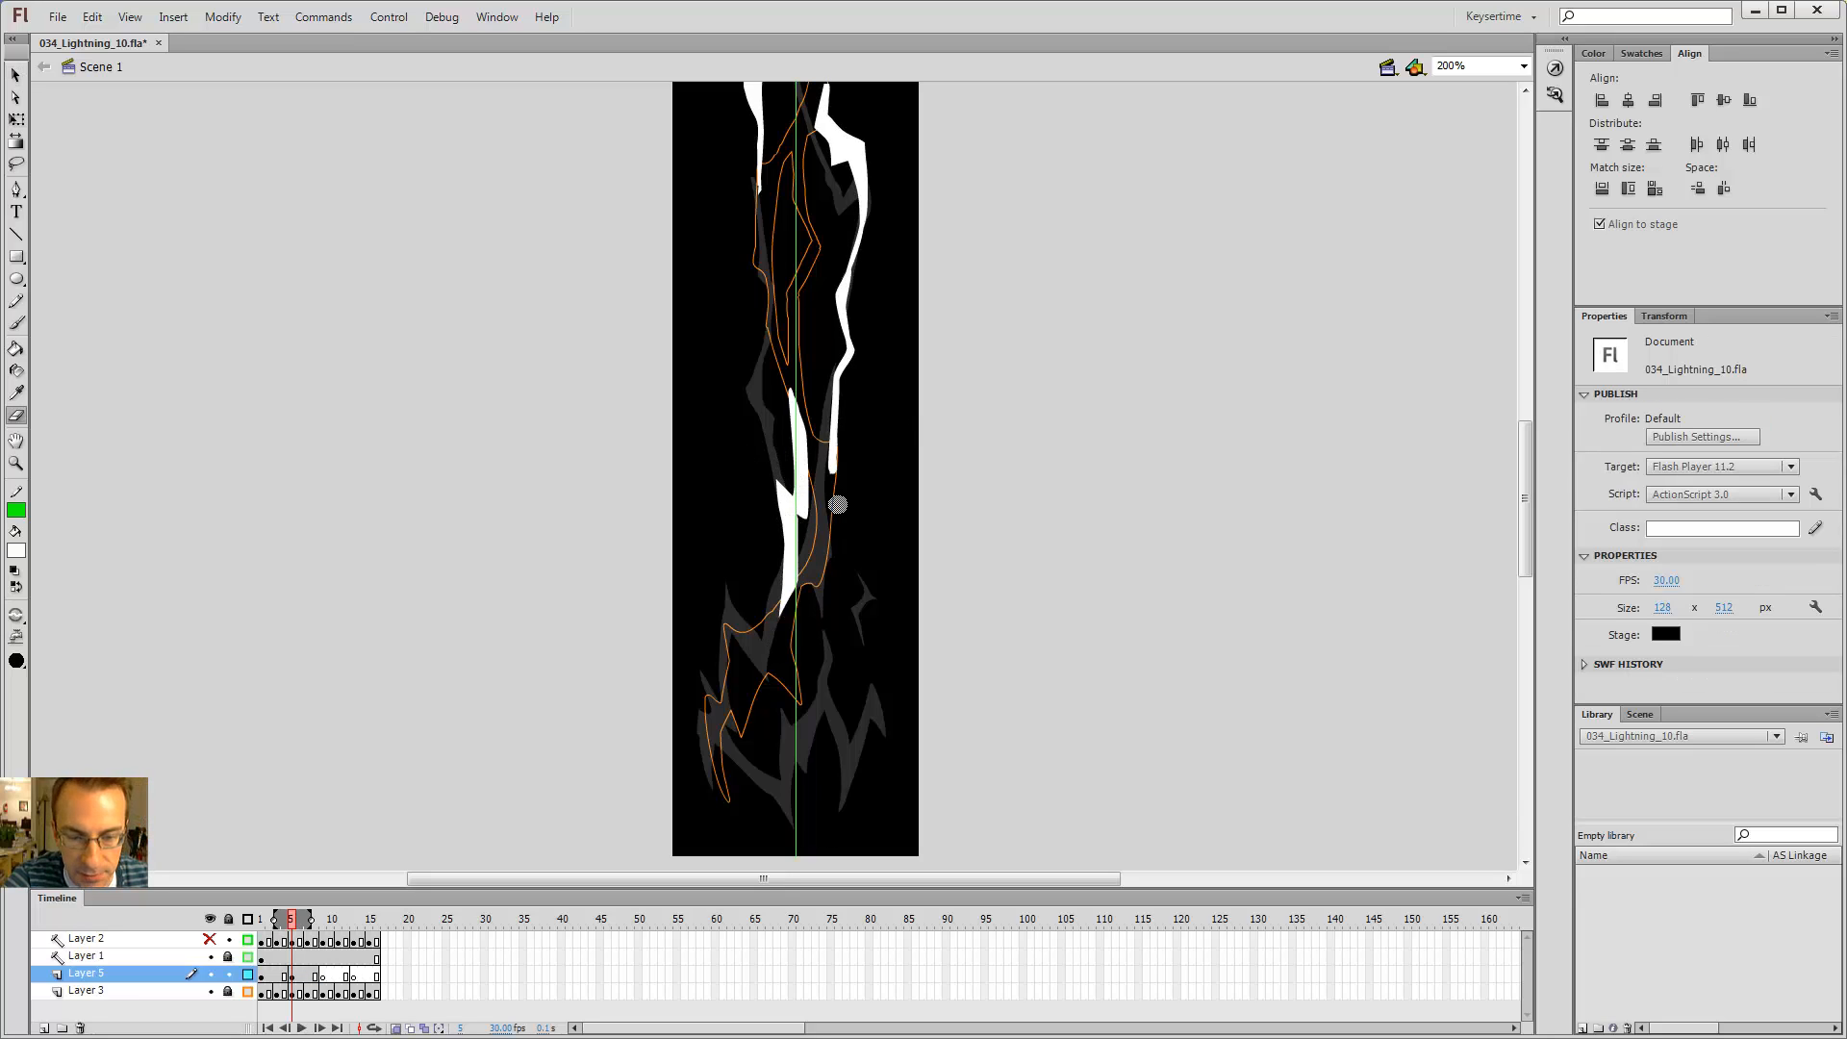
key("z")
left_click(818, 523)
key("v")
mouse_move(735, 464)
left_mouse_down()
mouse_move(750, 431)
mouse_move(749, 476)
left_mouse_up()
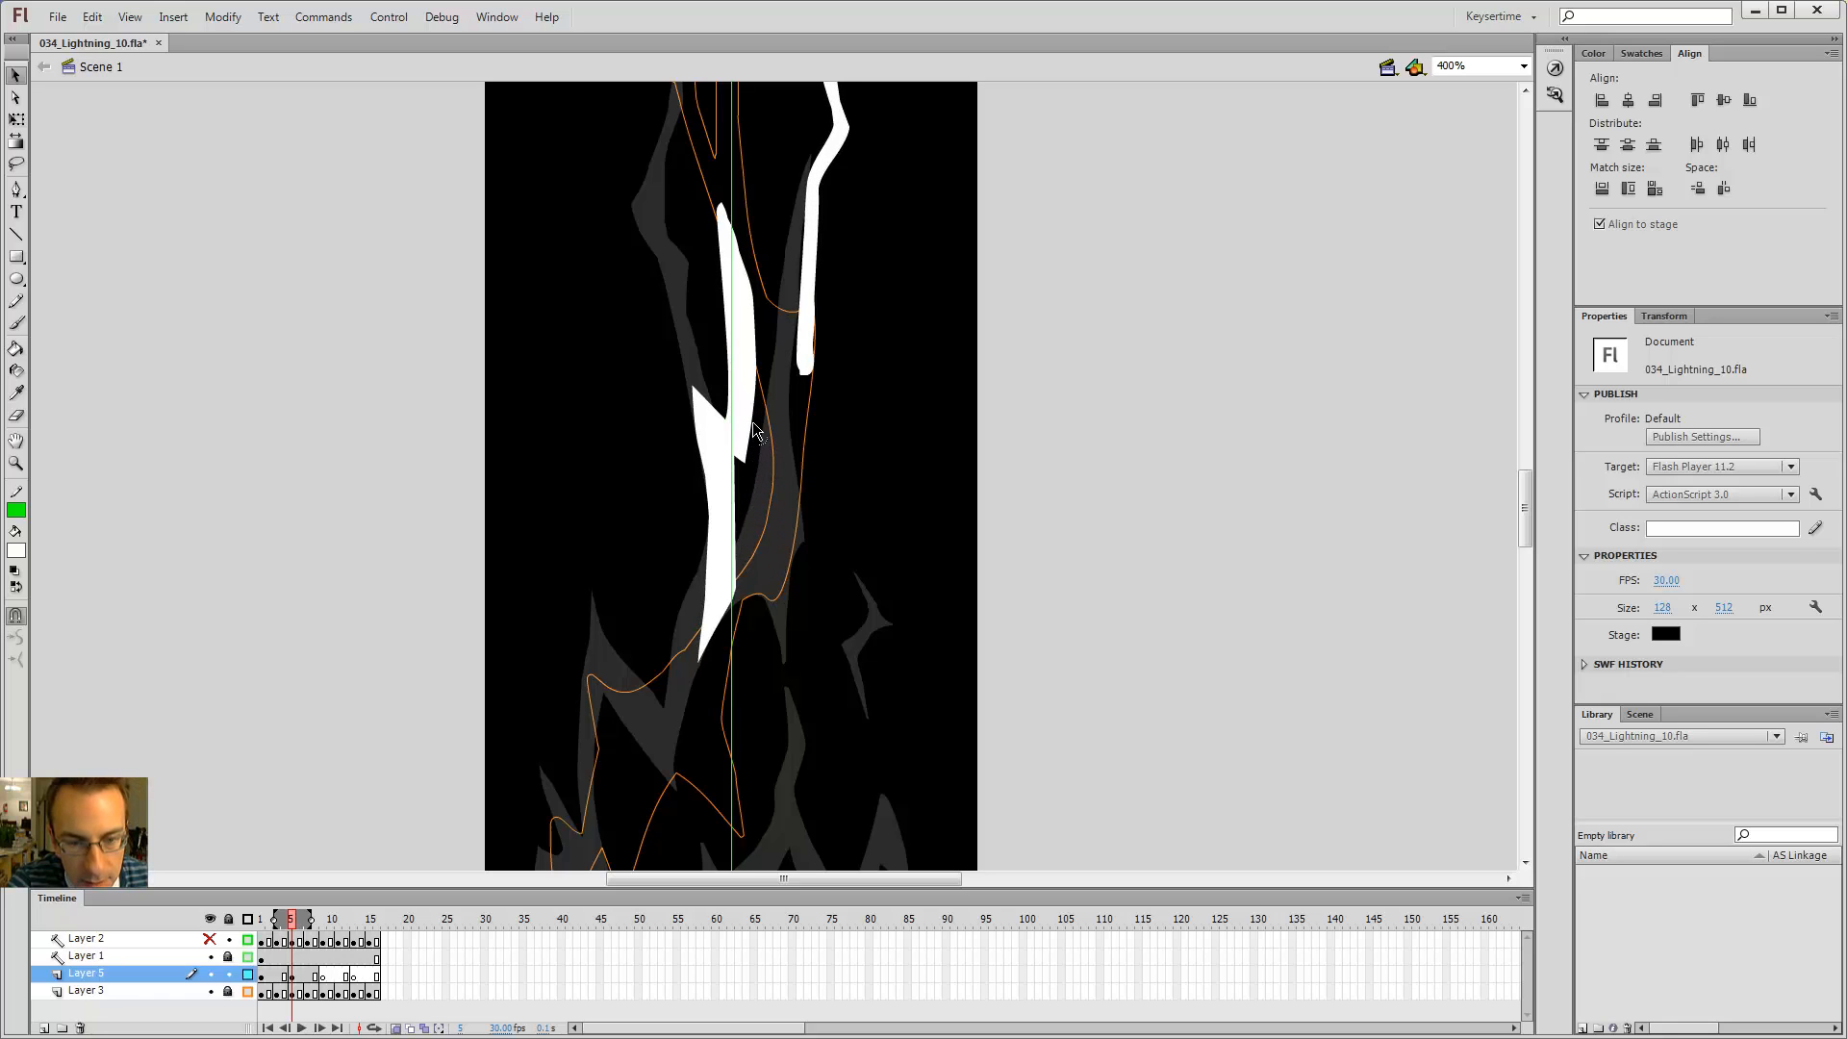
left_click_drag(755, 386, 768, 367)
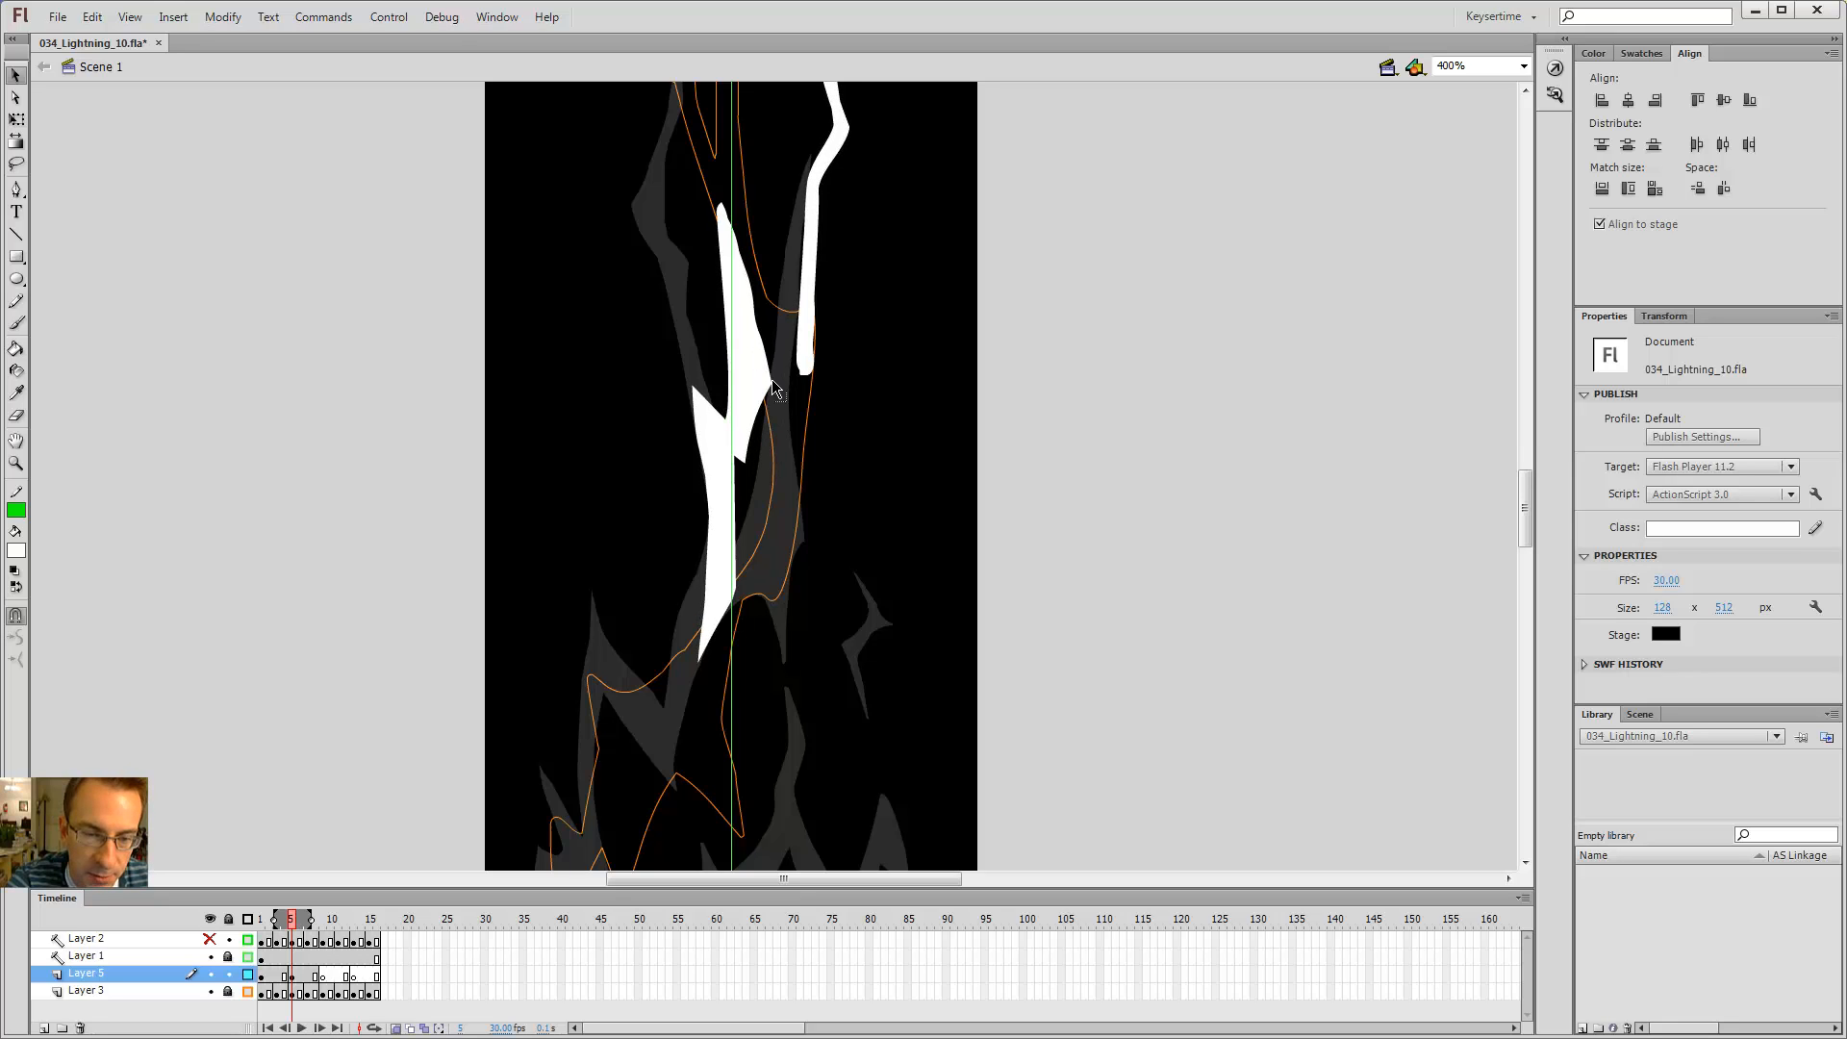
Step: Zoom out and extend the white branch beside the new segment with the Brush
key("ctrl+minus")
key("b")
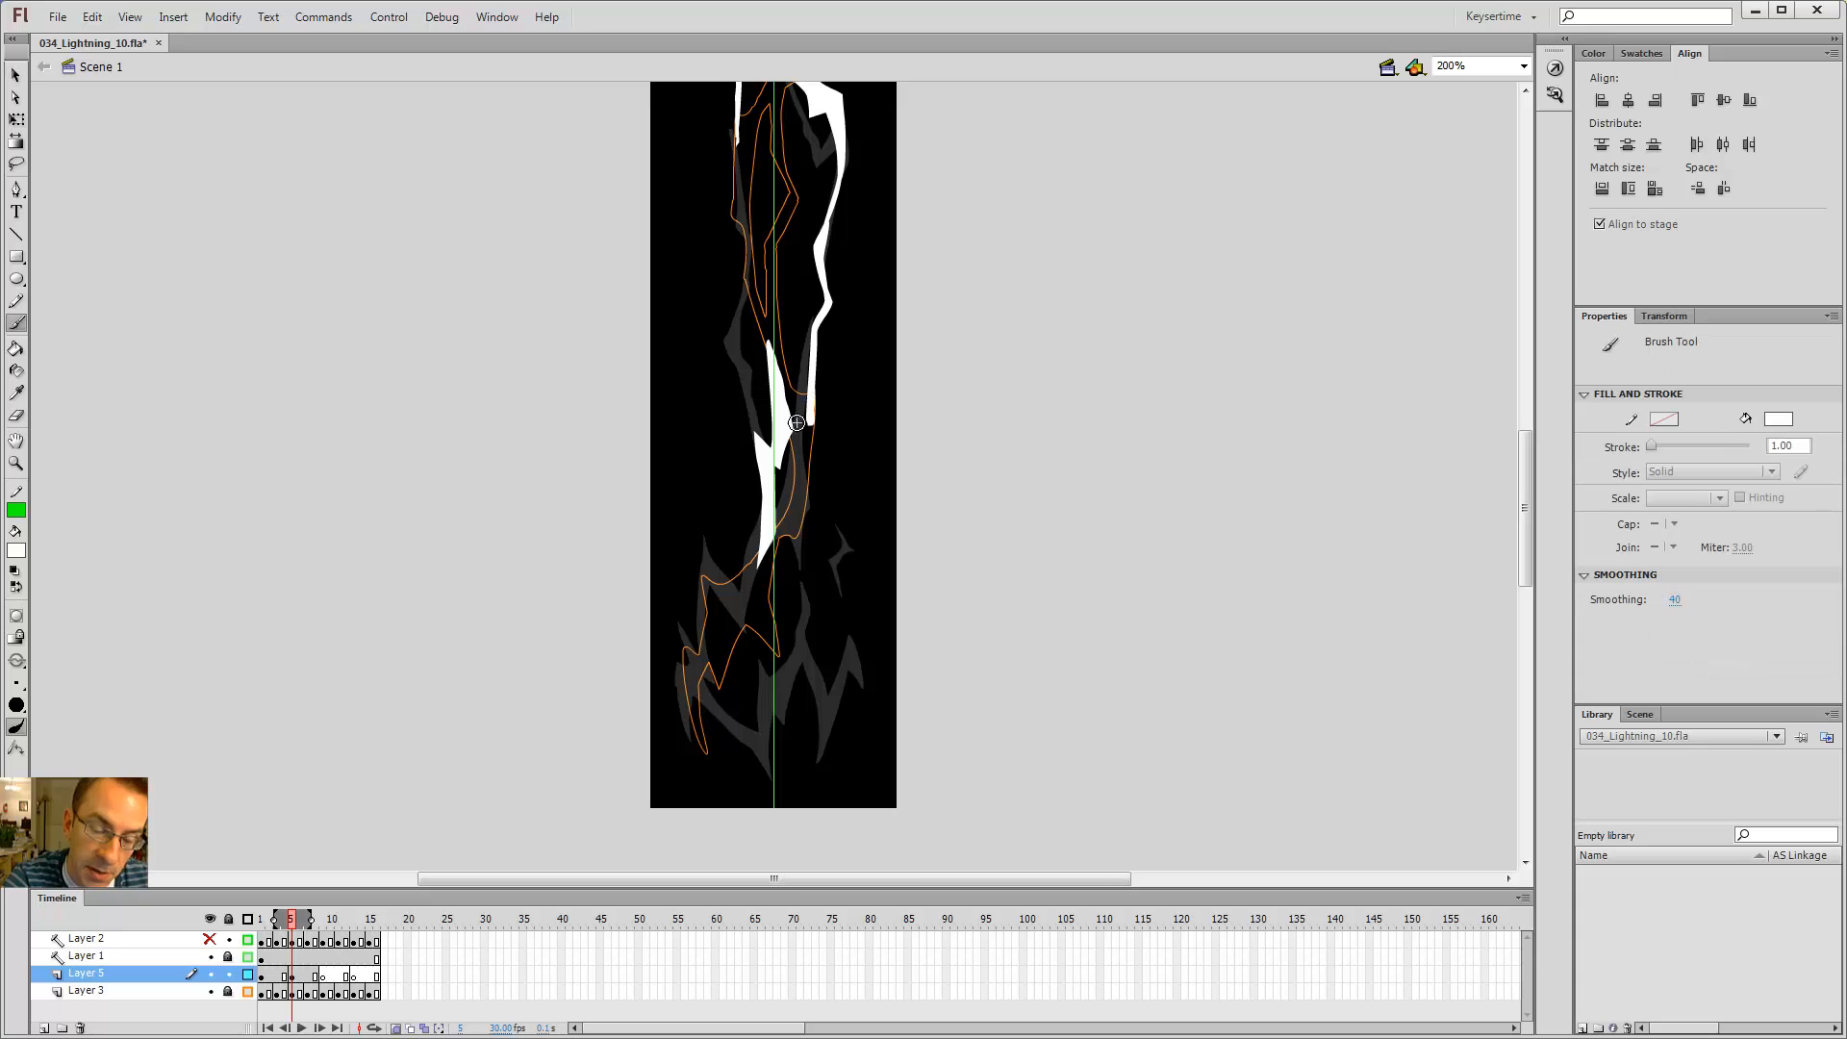
left_click_drag(809, 572, 834, 444)
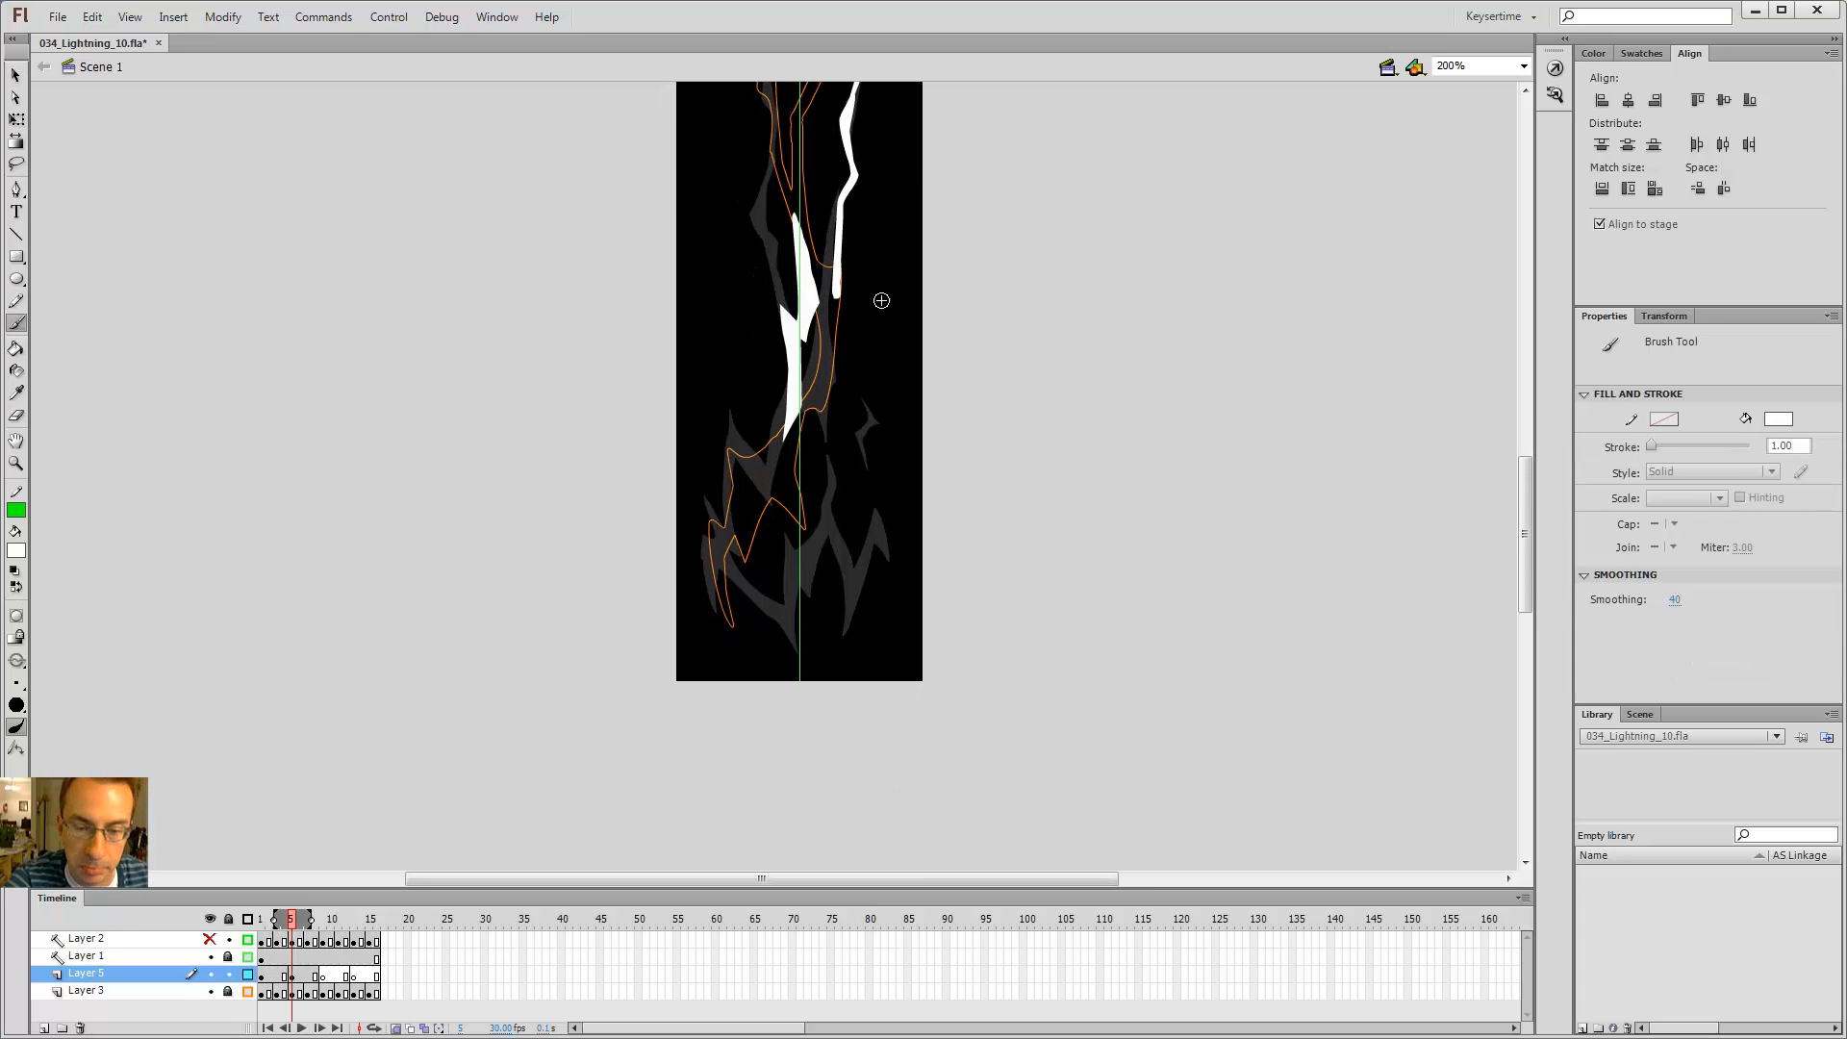
Step: Flip between this frame and the previous one to compare the bolt's lower half
key("alt+comma")
key("alt+comma")
key("alt+period")
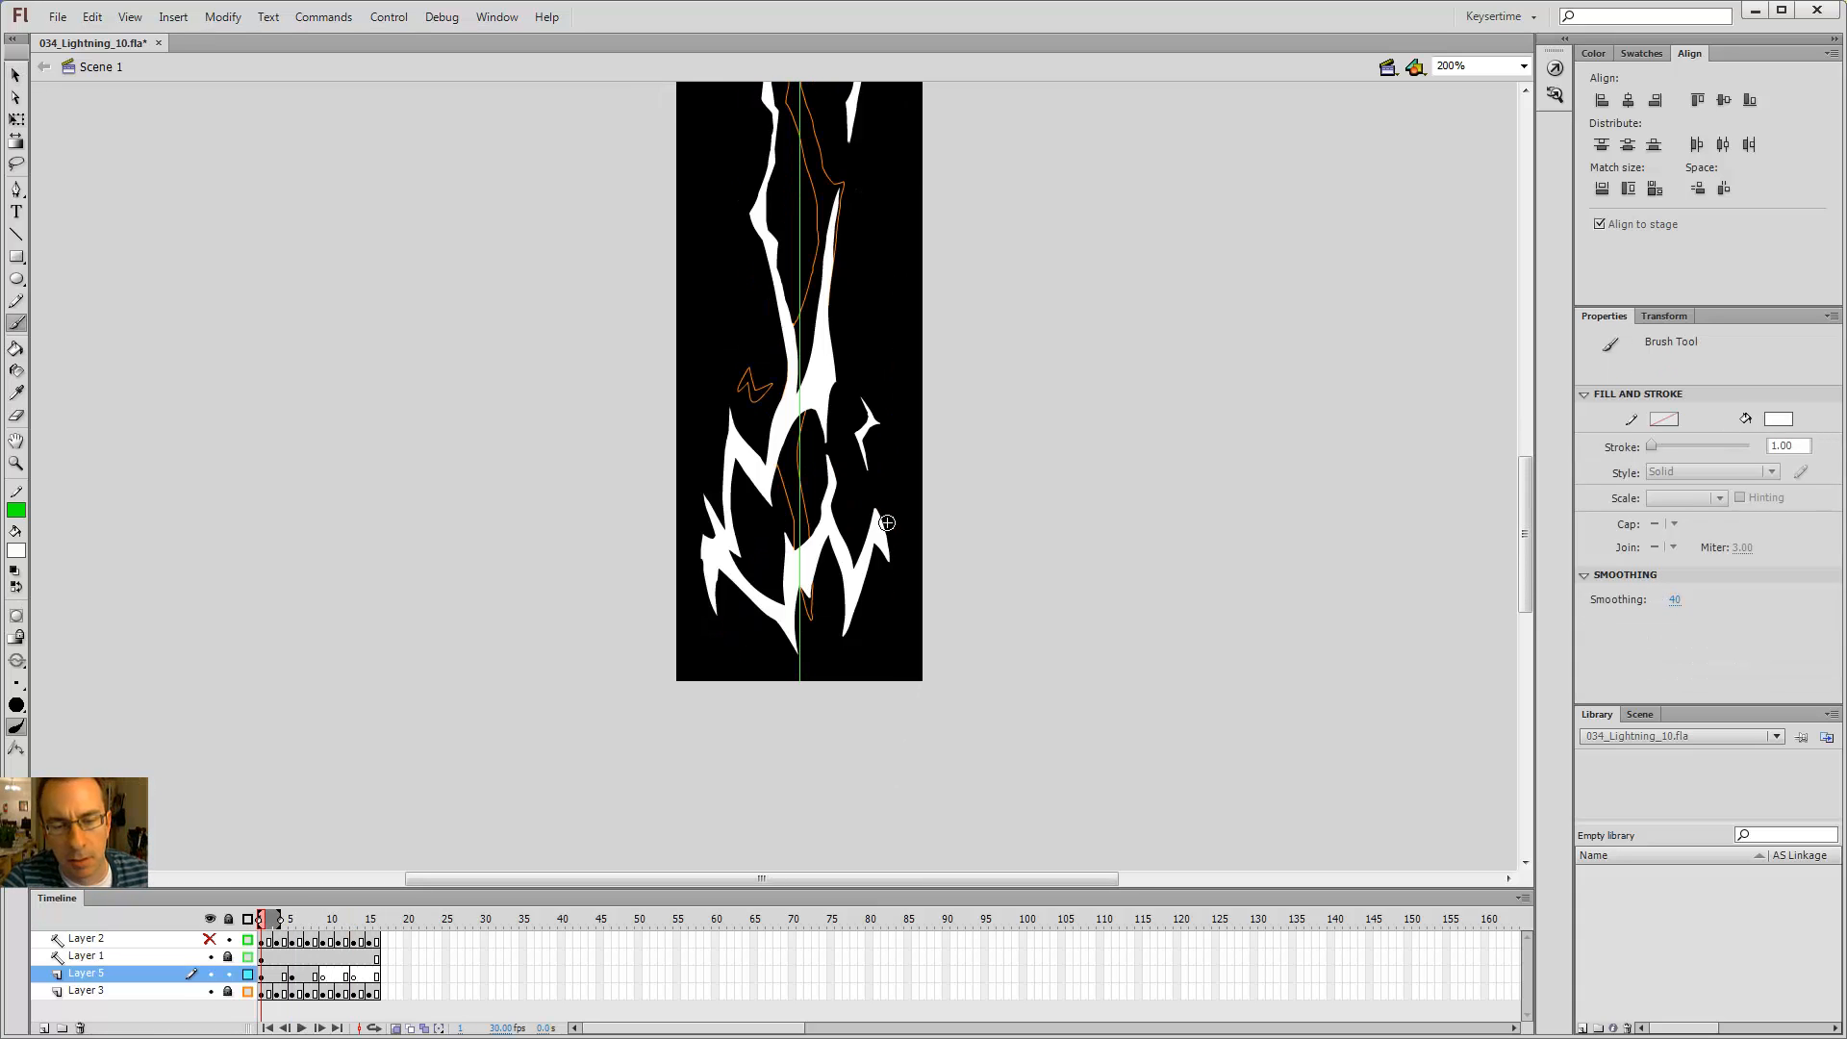
key("alt+period")
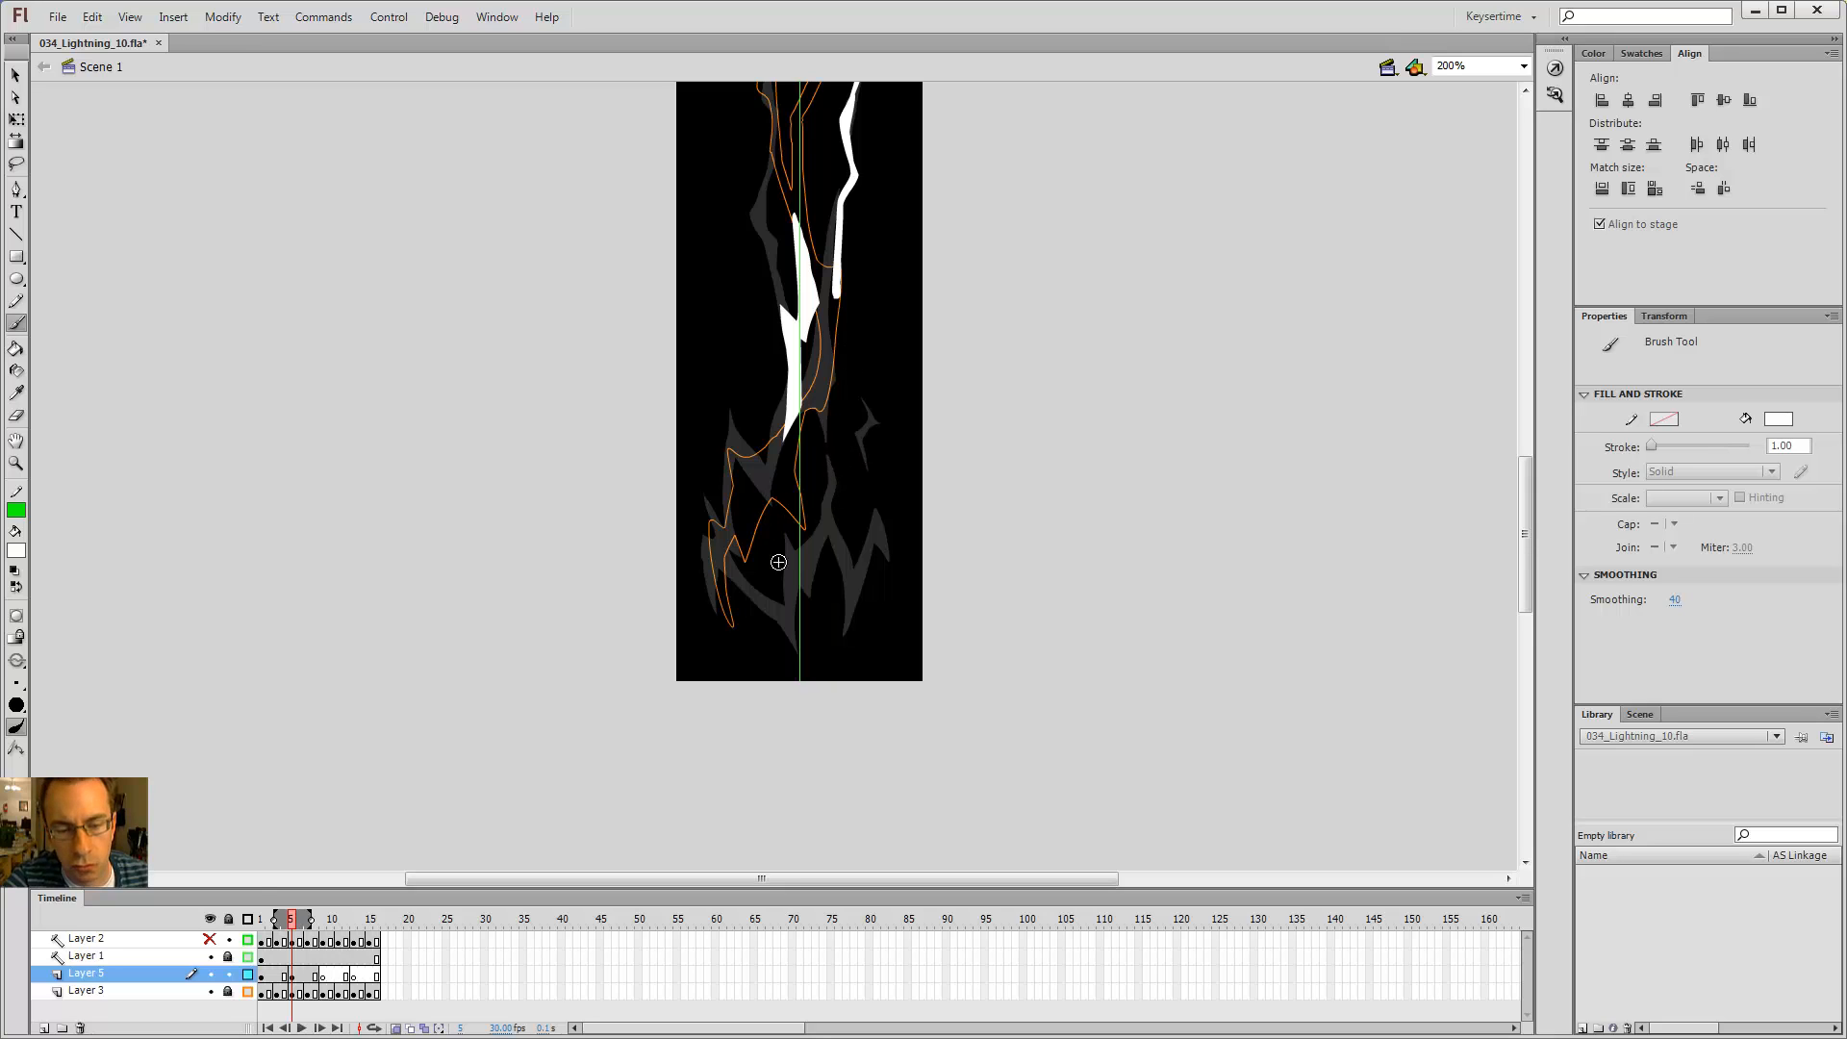
key("alt+comma")
key("alt+period")
key("alt+comma")
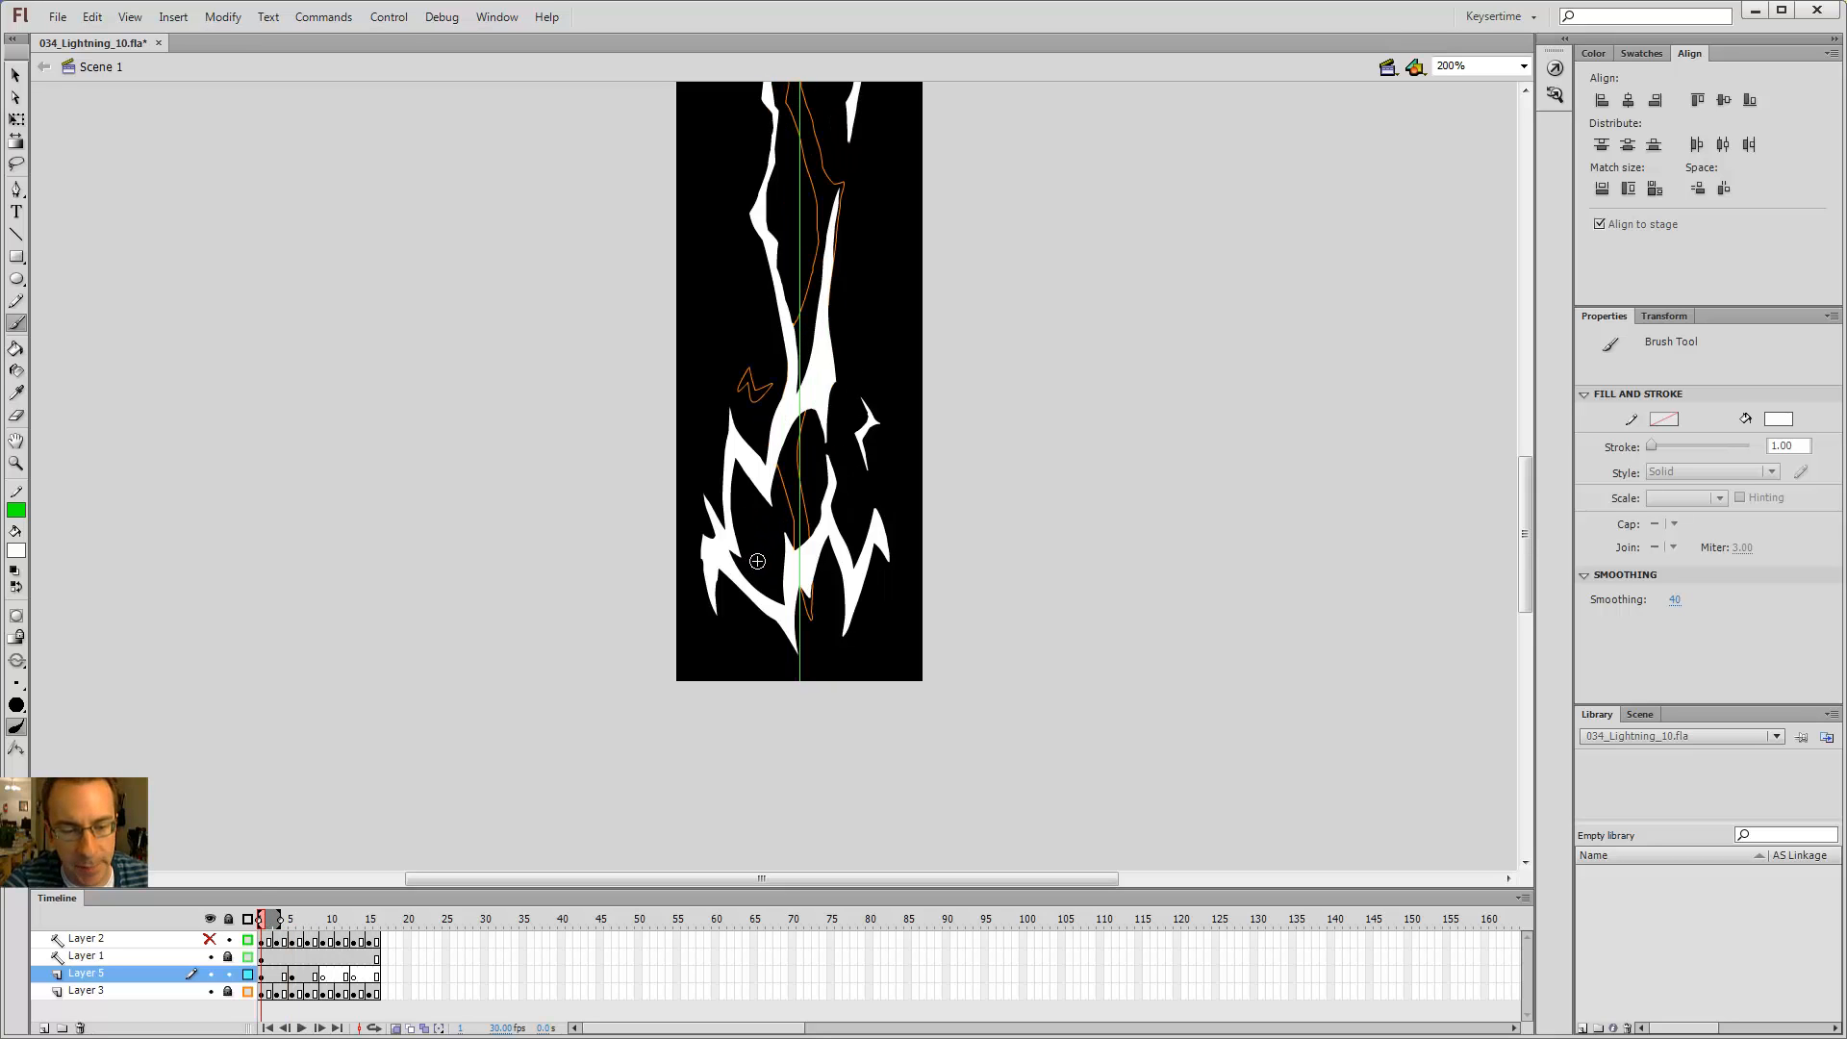
key("alt+period")
key("alt+comma")
key("alt+comma")
key("alt+period")
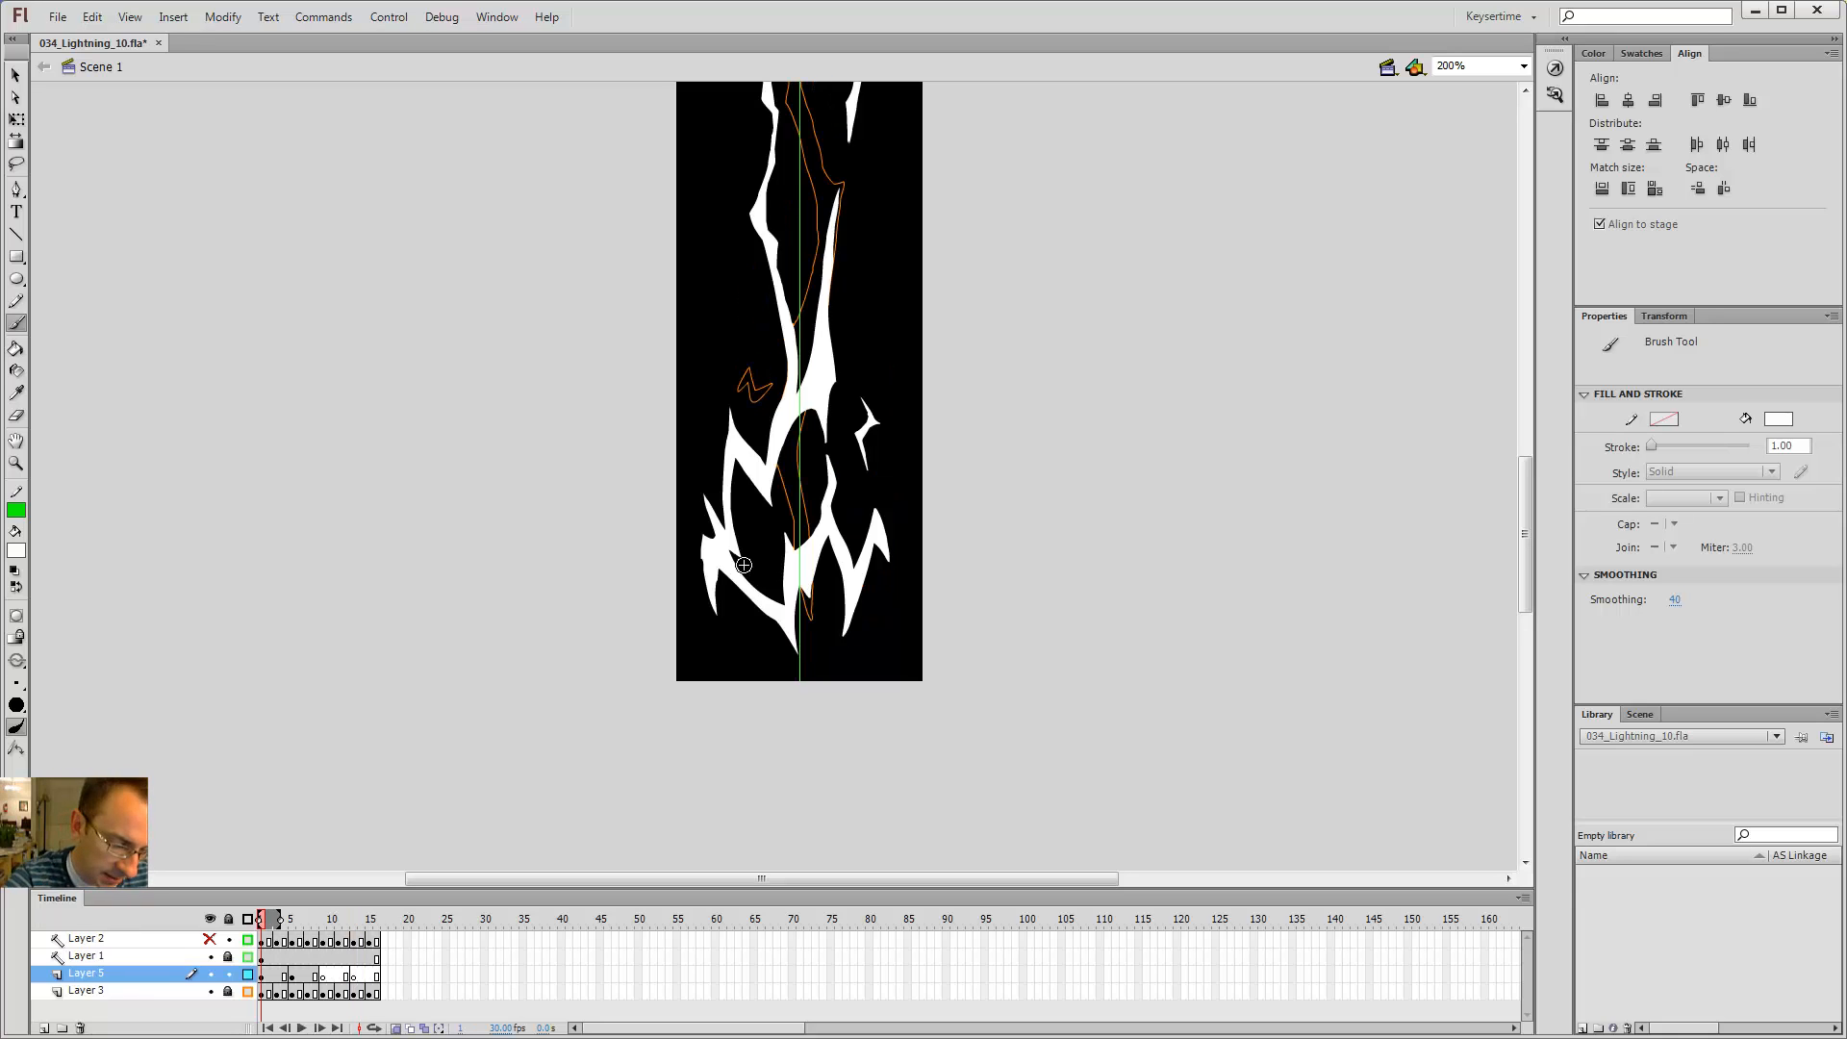
key("alt+period")
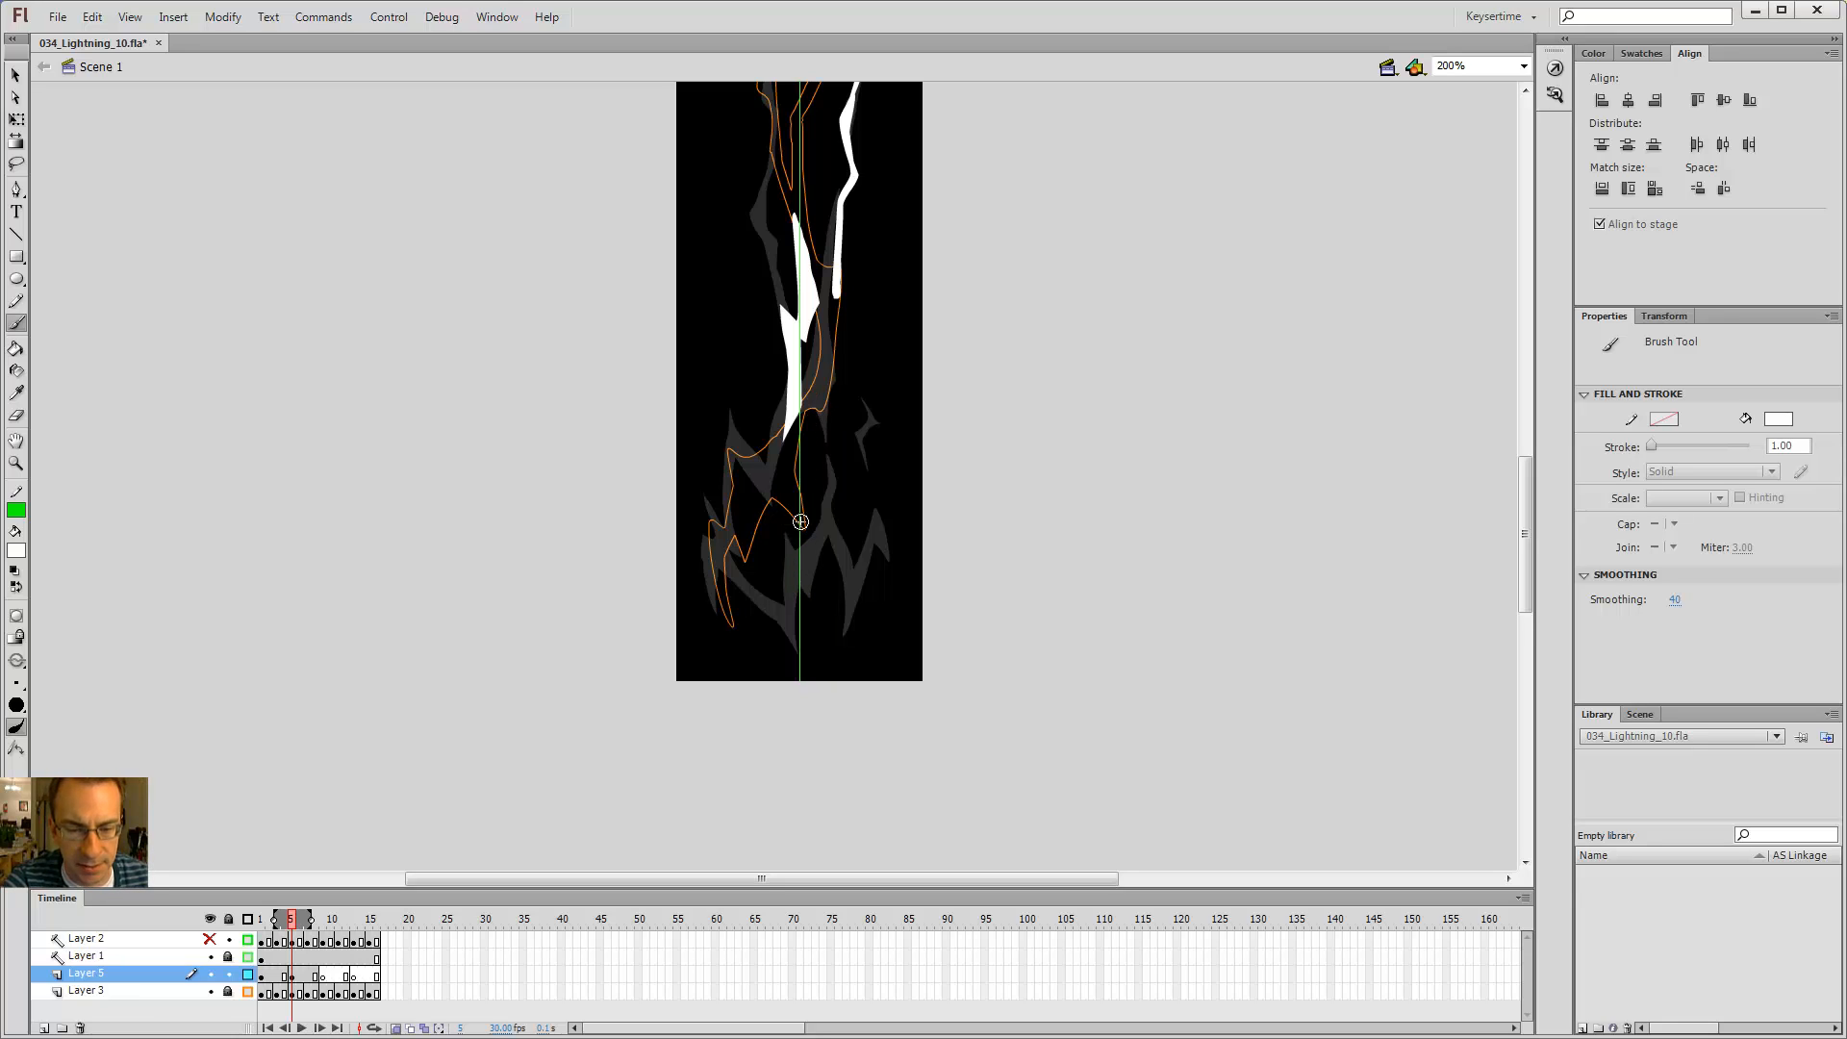
key("alt+comma")
key("alt+period")
key("alt+comma")
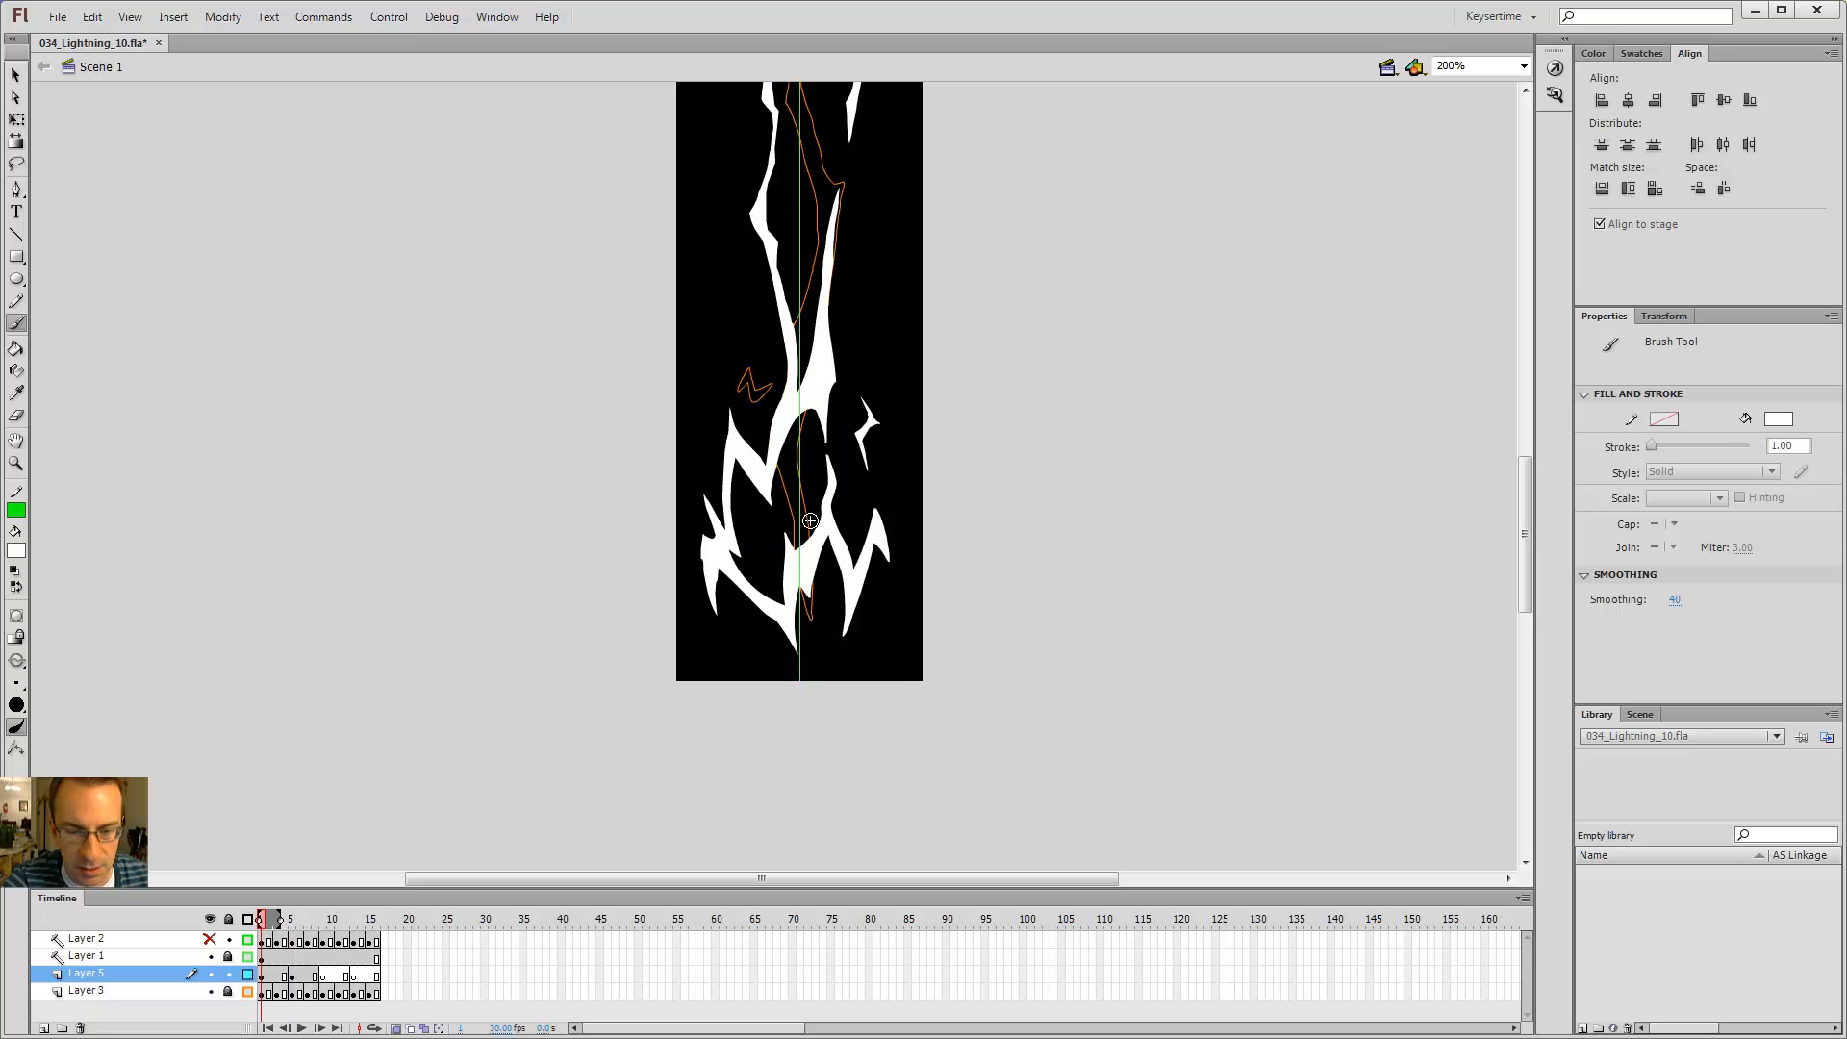
key("alt+period")
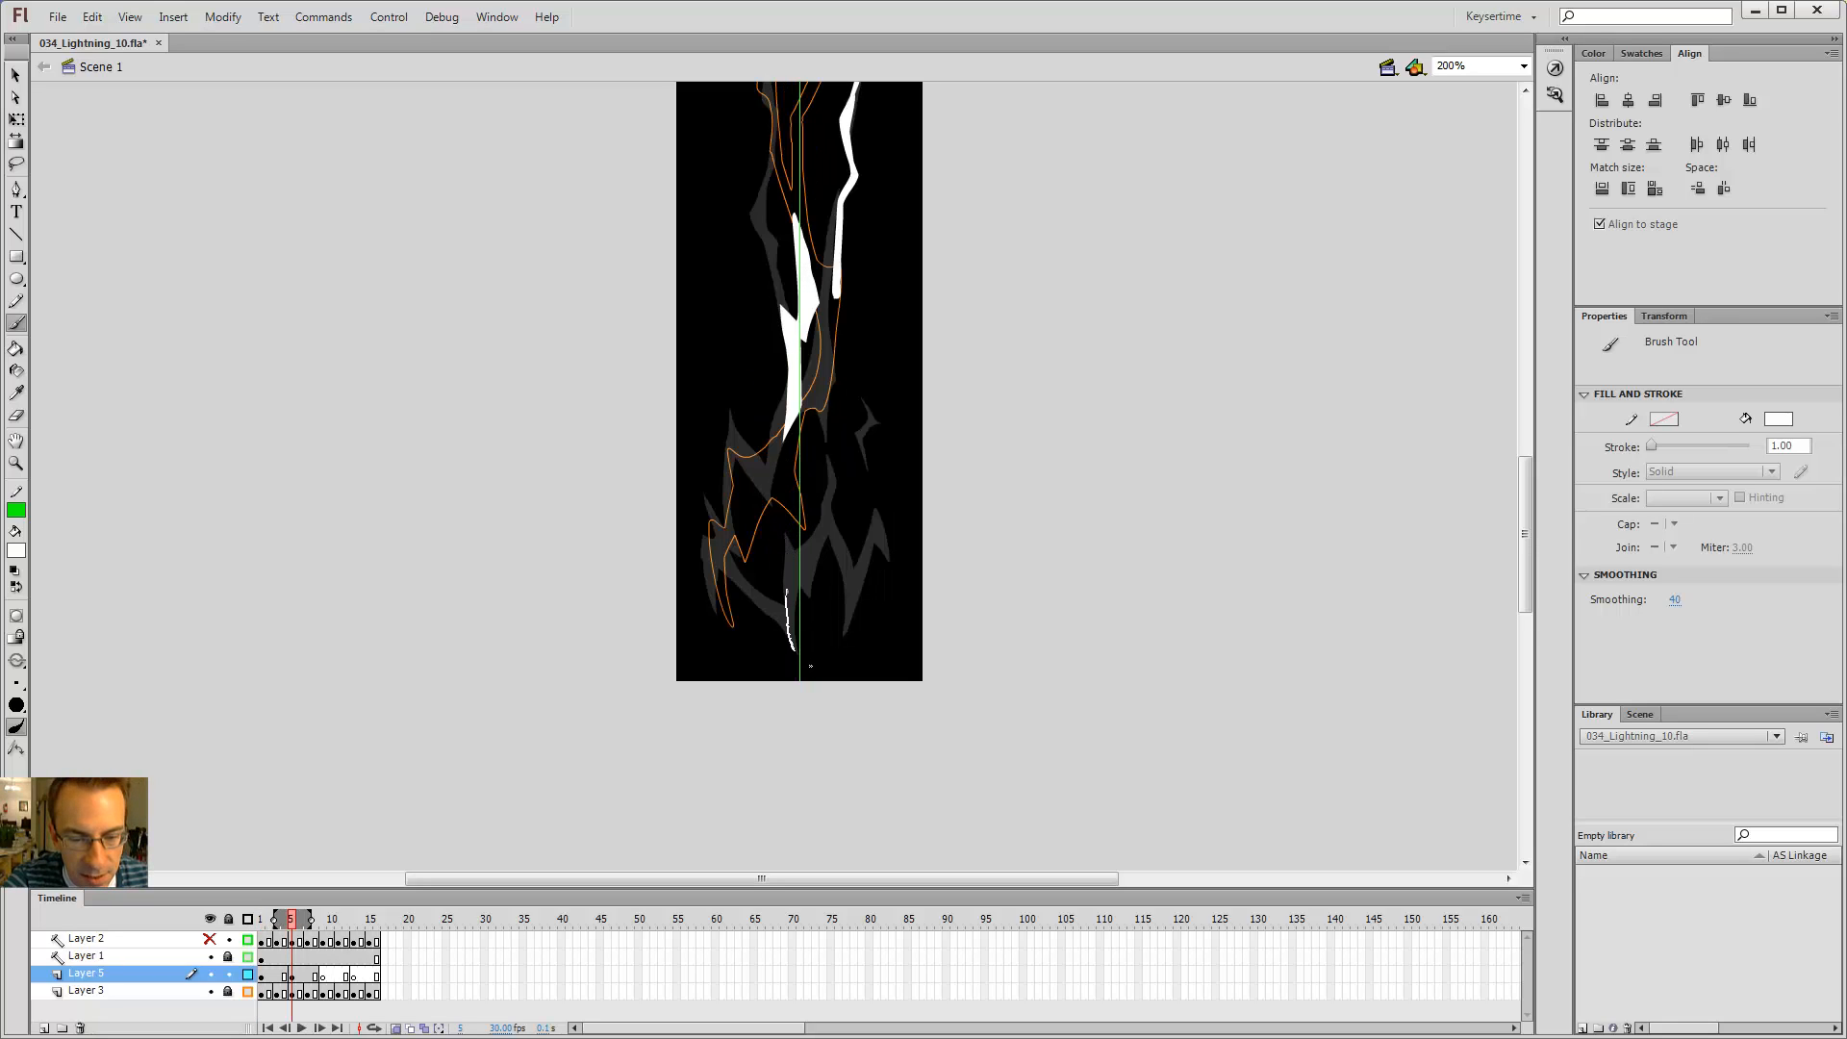
Step: Brush two thin white slivers at the lower left of the bolt
left_click_drag(792, 635, 789, 594)
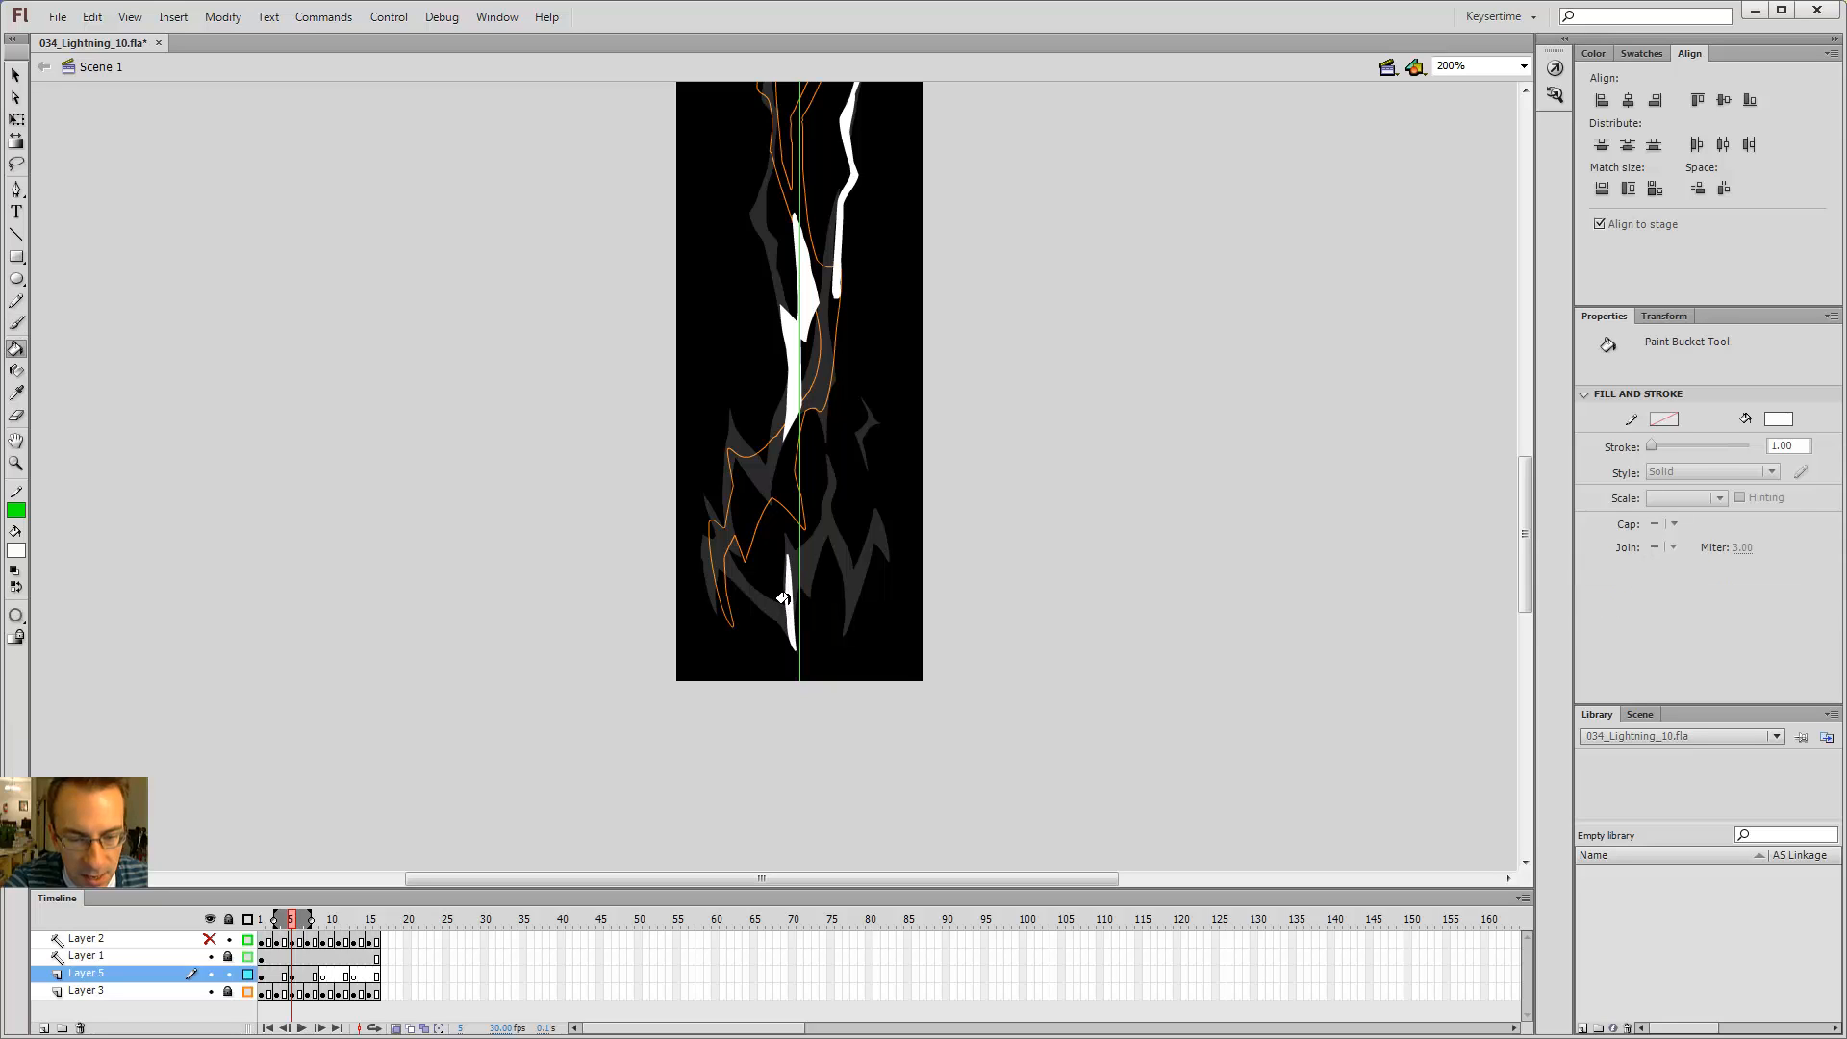
key("e")
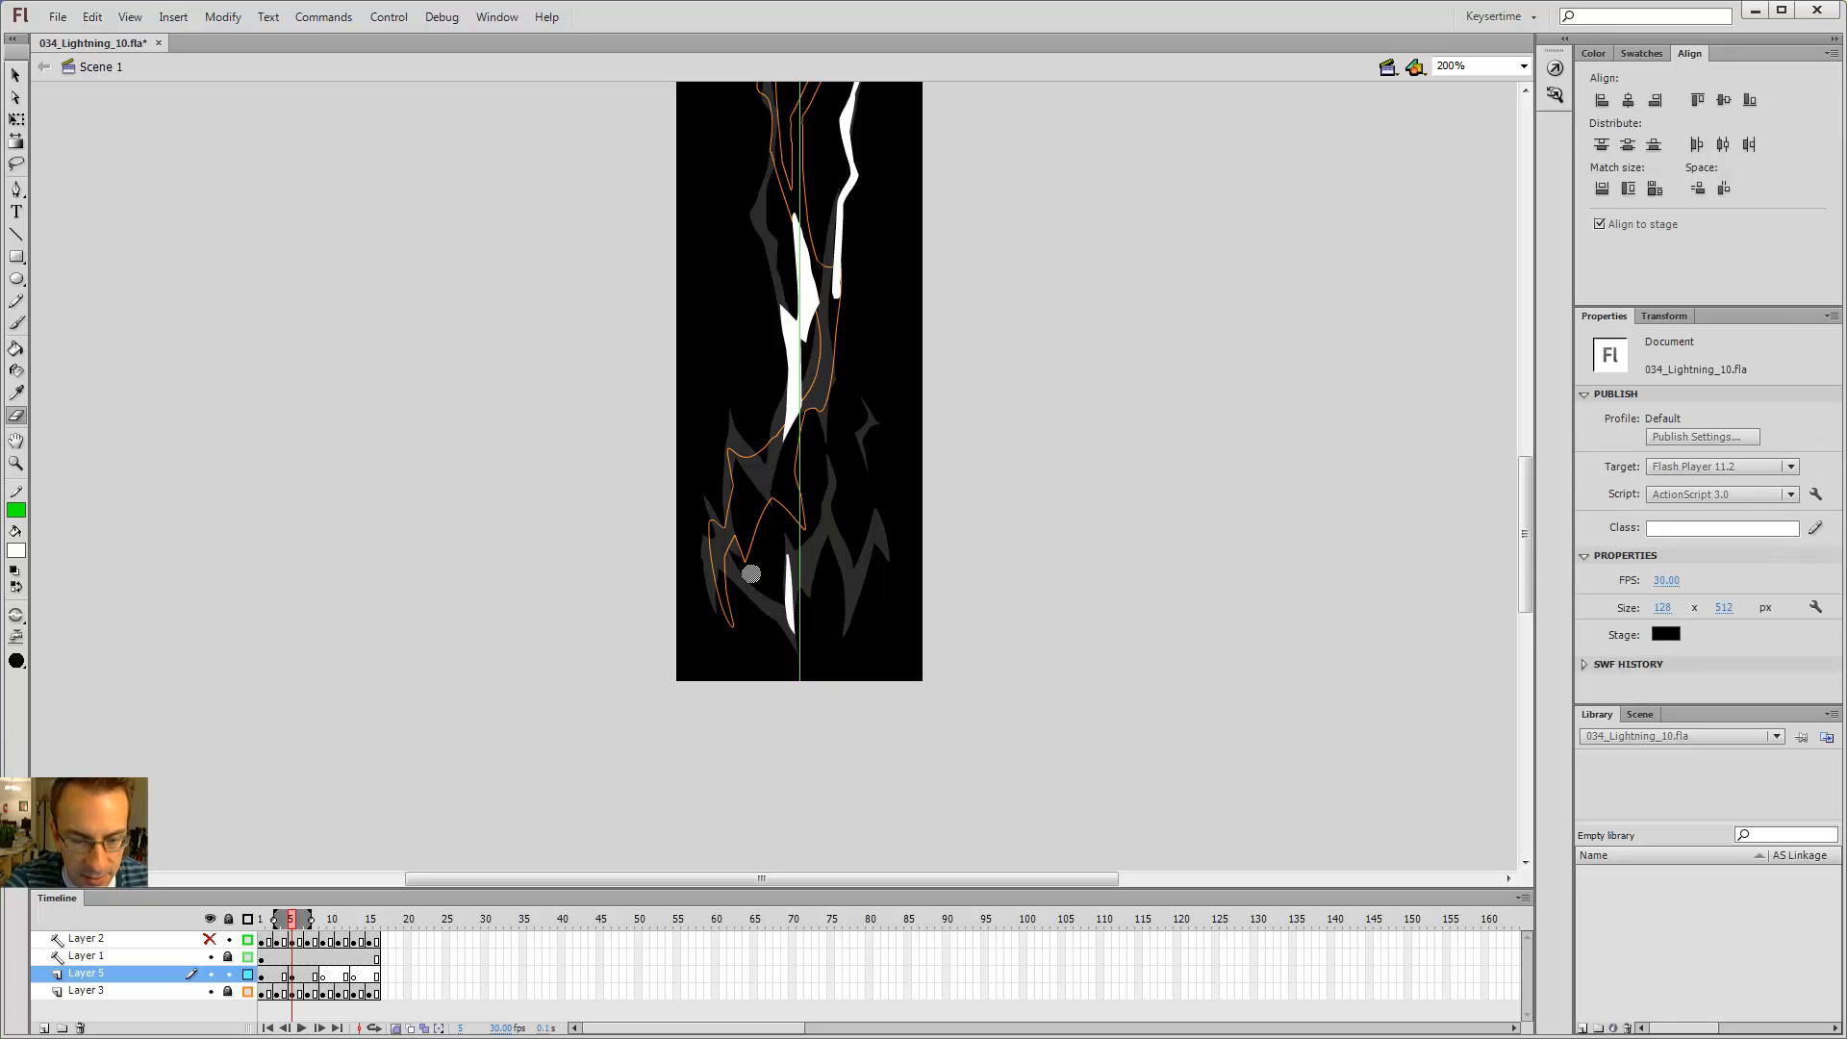
key("b")
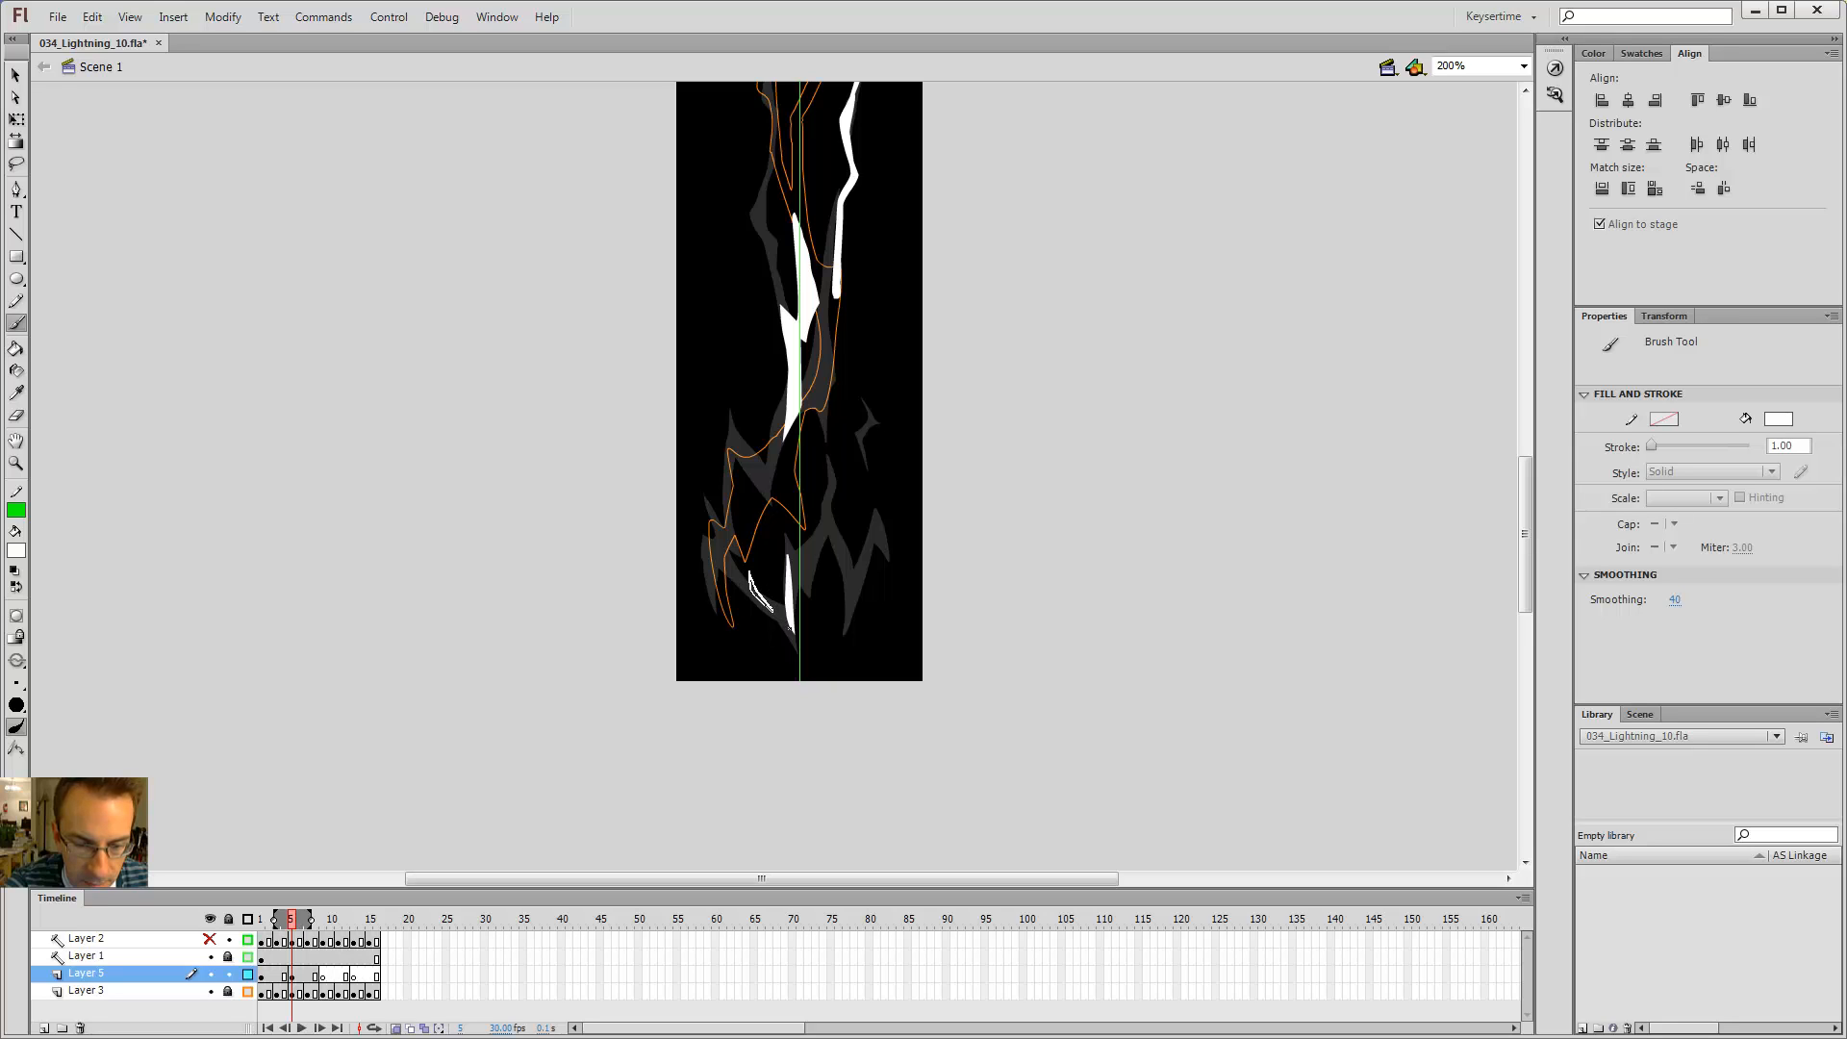
left_click_drag(774, 611, 773, 612)
key("k")
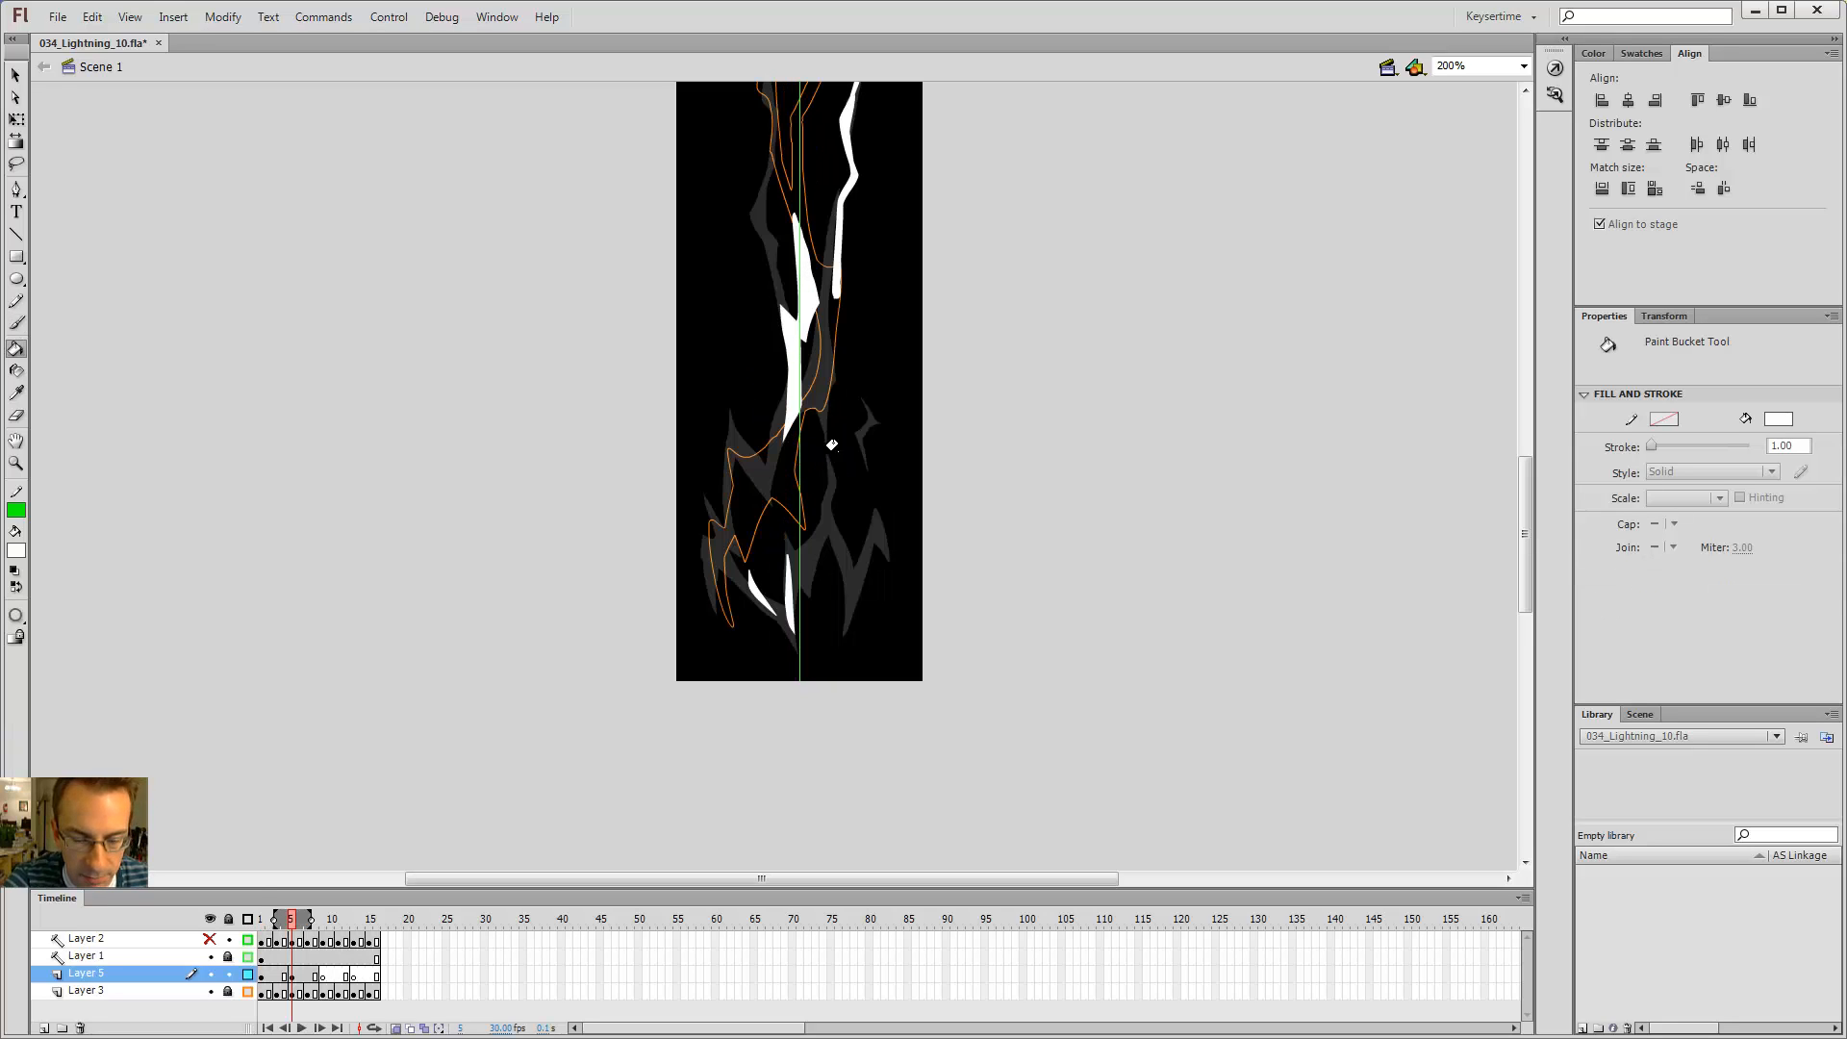
Step: Brush a forked white branch at the bolt's lower right and fill its interior with the Paint Bucket
key("period")
key("comma")
key("b")
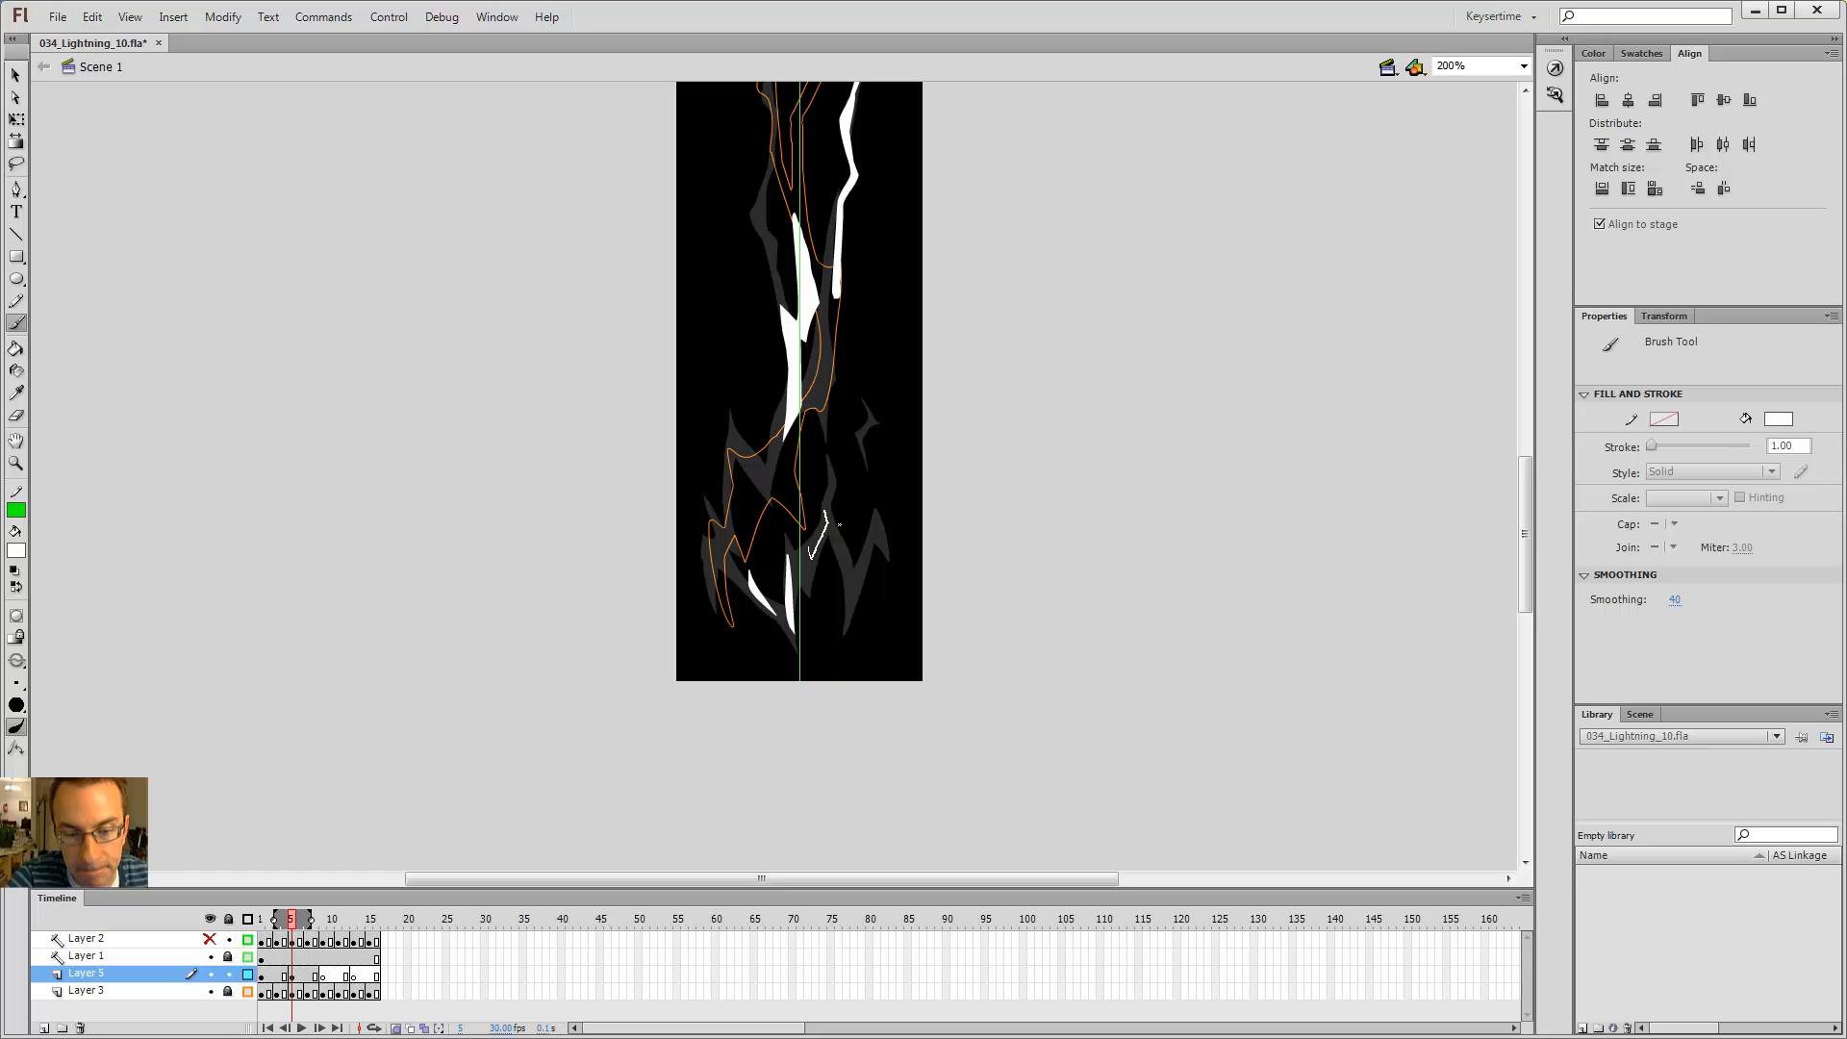
left_click_drag(824, 508, 825, 503)
key("ctrl+z")
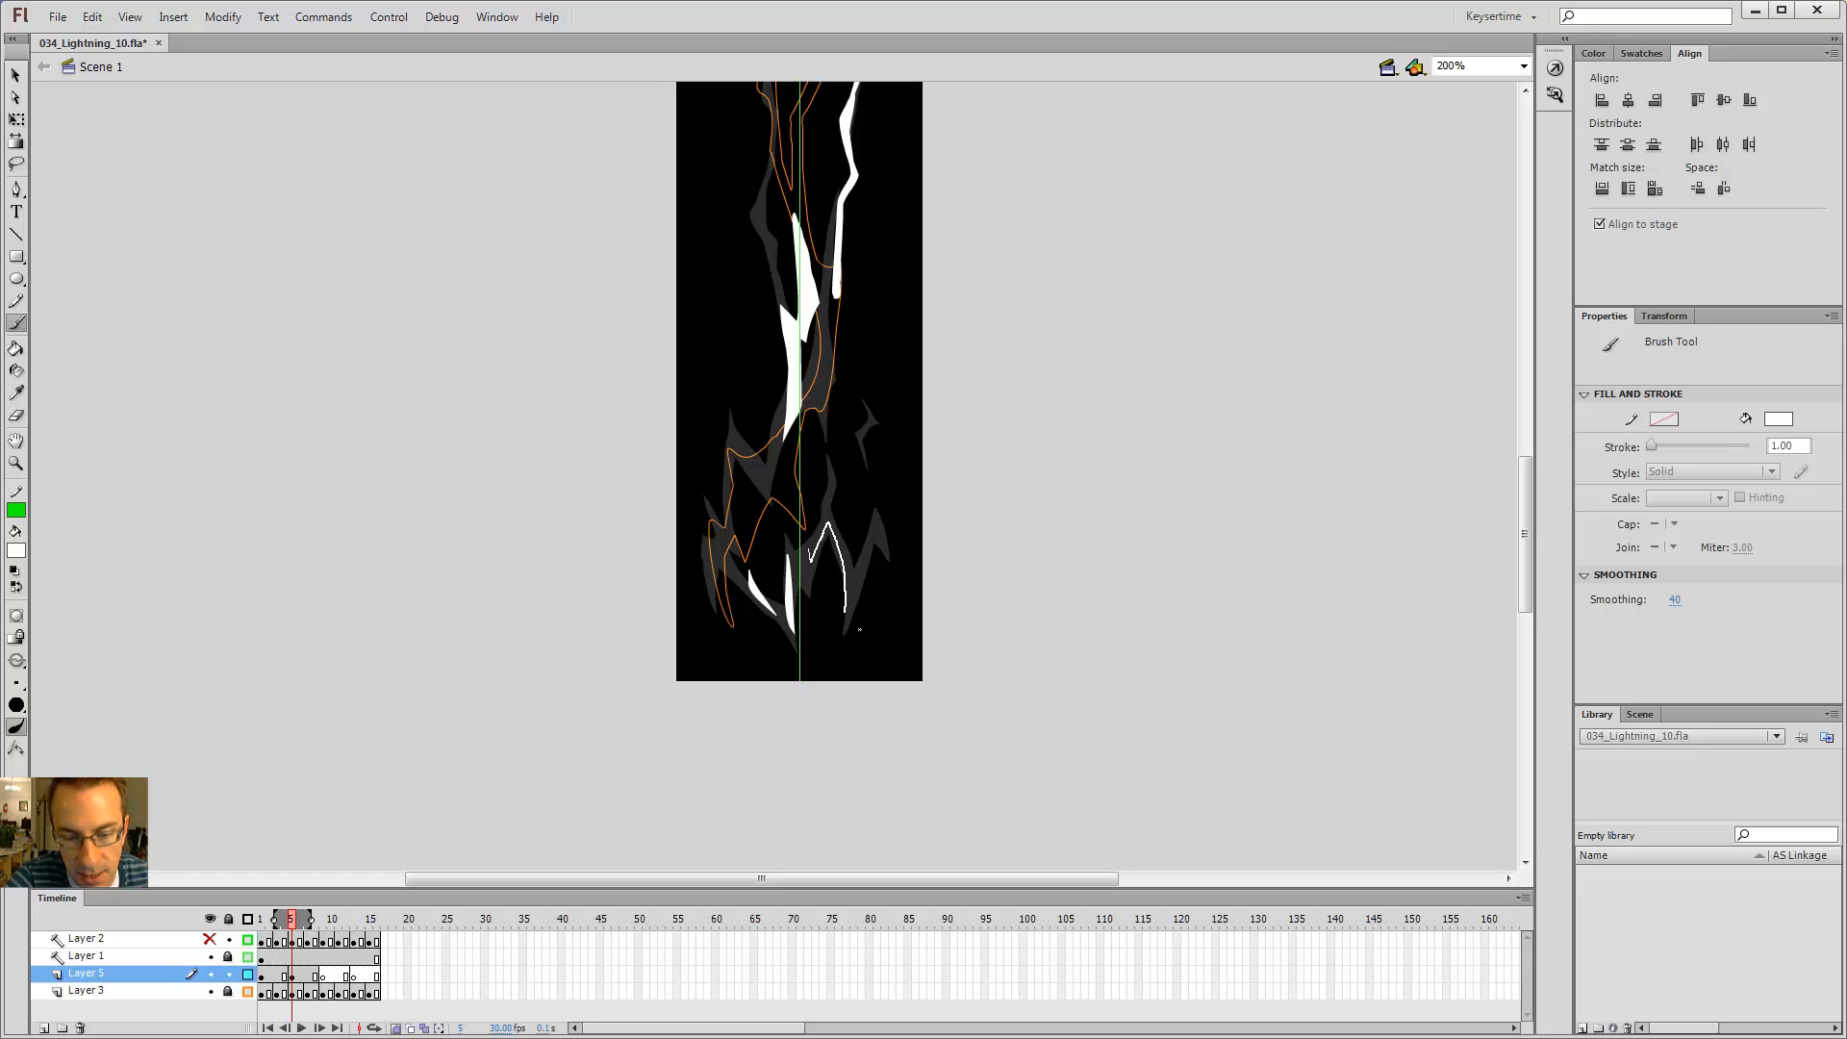
left_click_drag(869, 608, 881, 574)
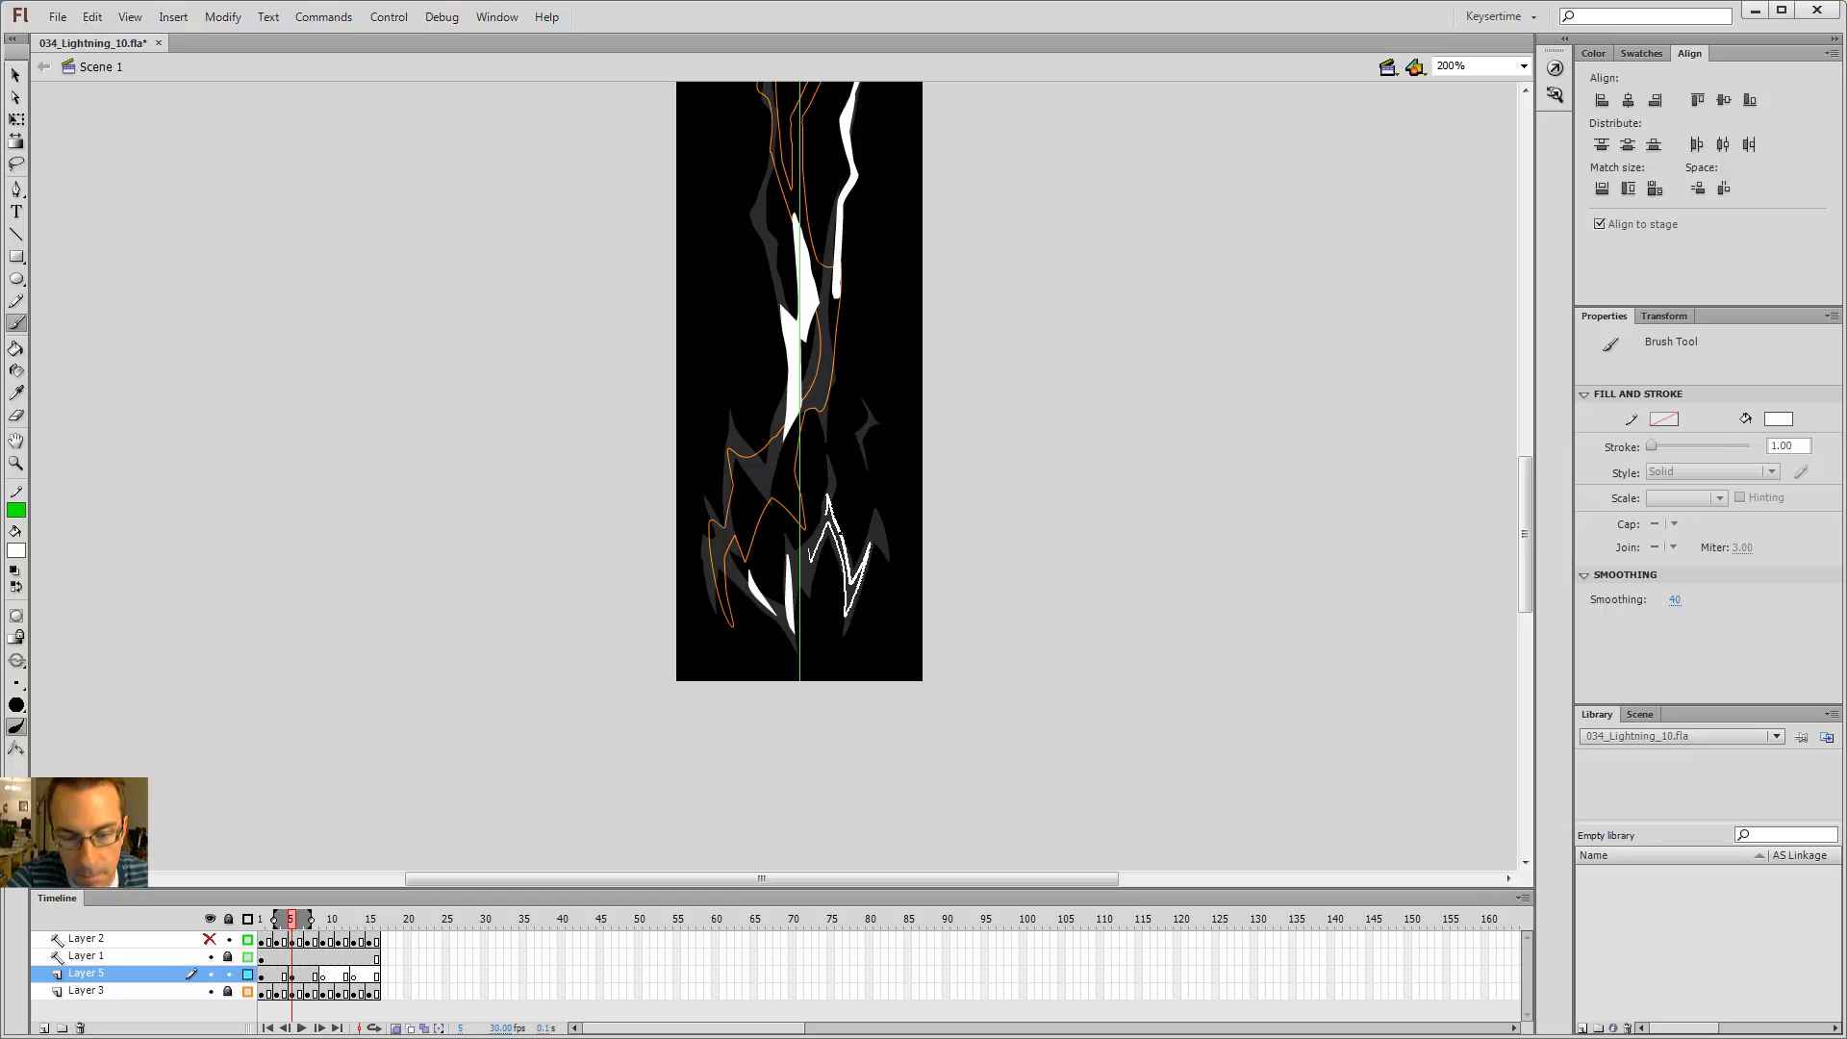
key("k")
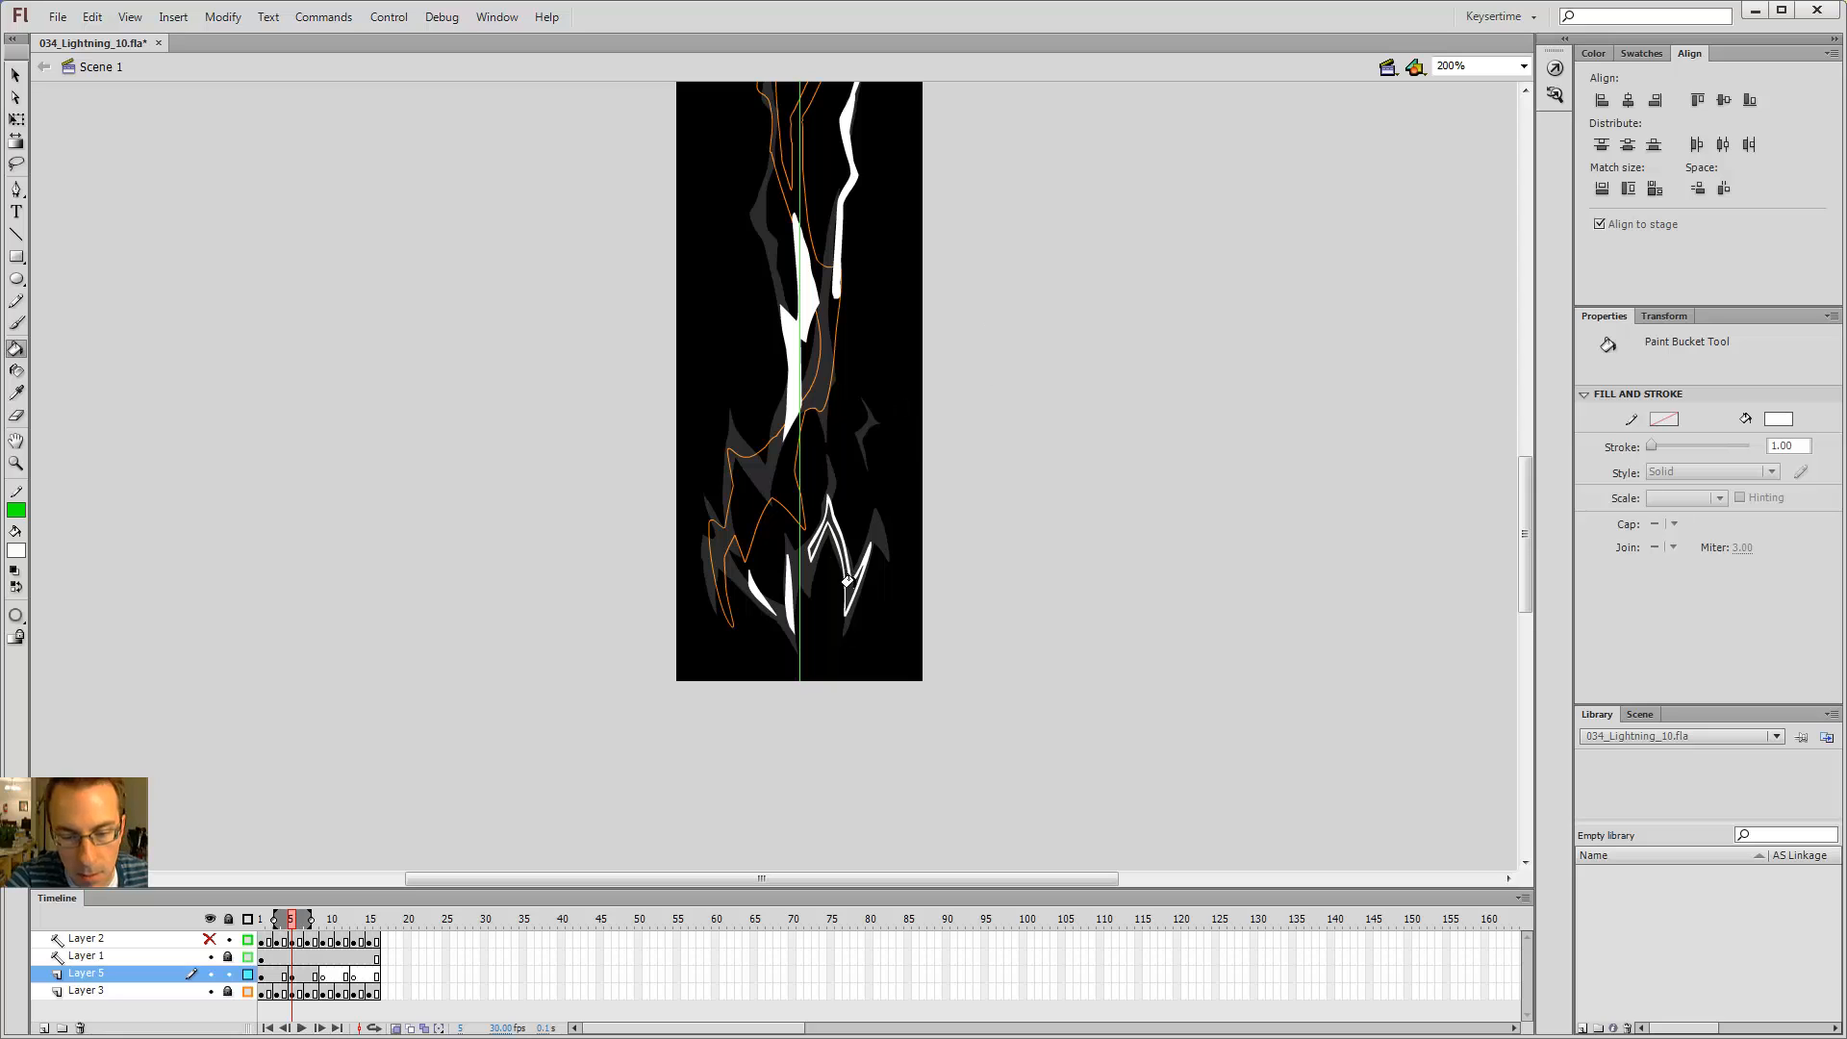
left_click(845, 573)
Step: Step between adjacent frames to compare the new lower branches with neighbouring drawings
key("shift+comma")
key("shift+period")
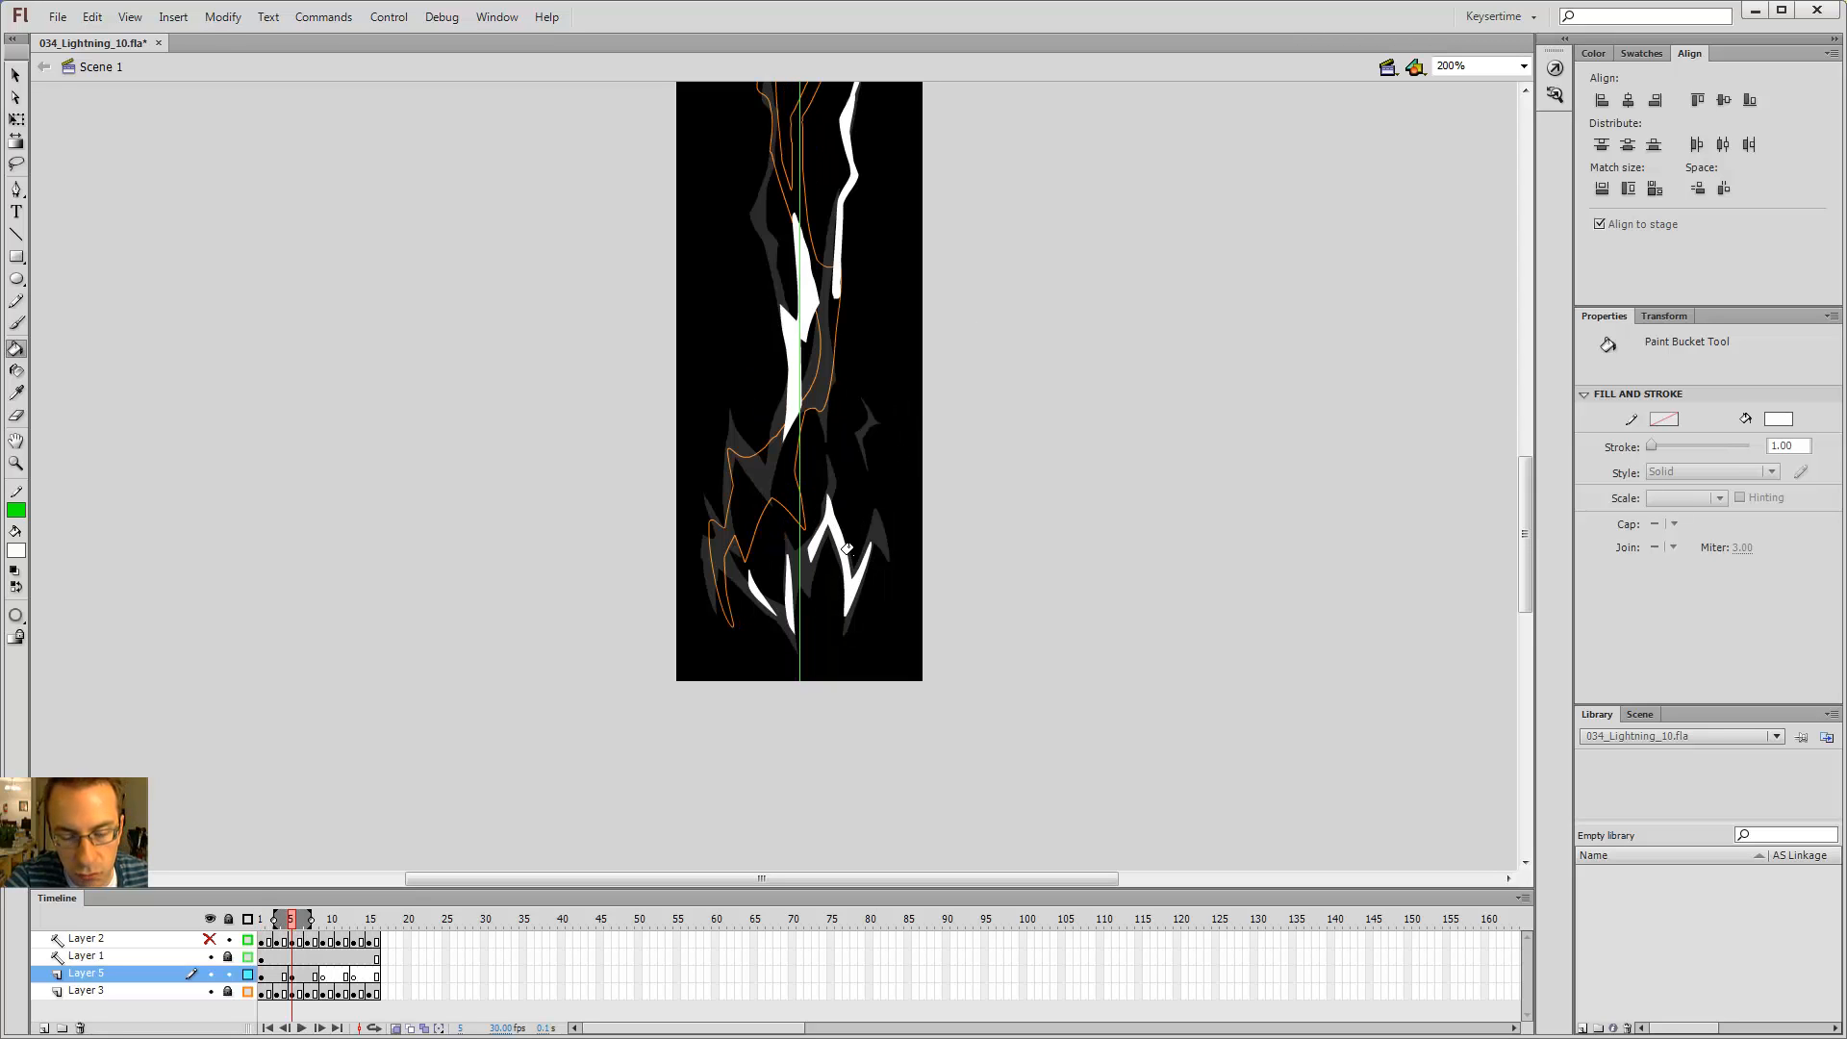
key("shift+comma")
key("shift+period")
key("shift+comma")
key("shift+period")
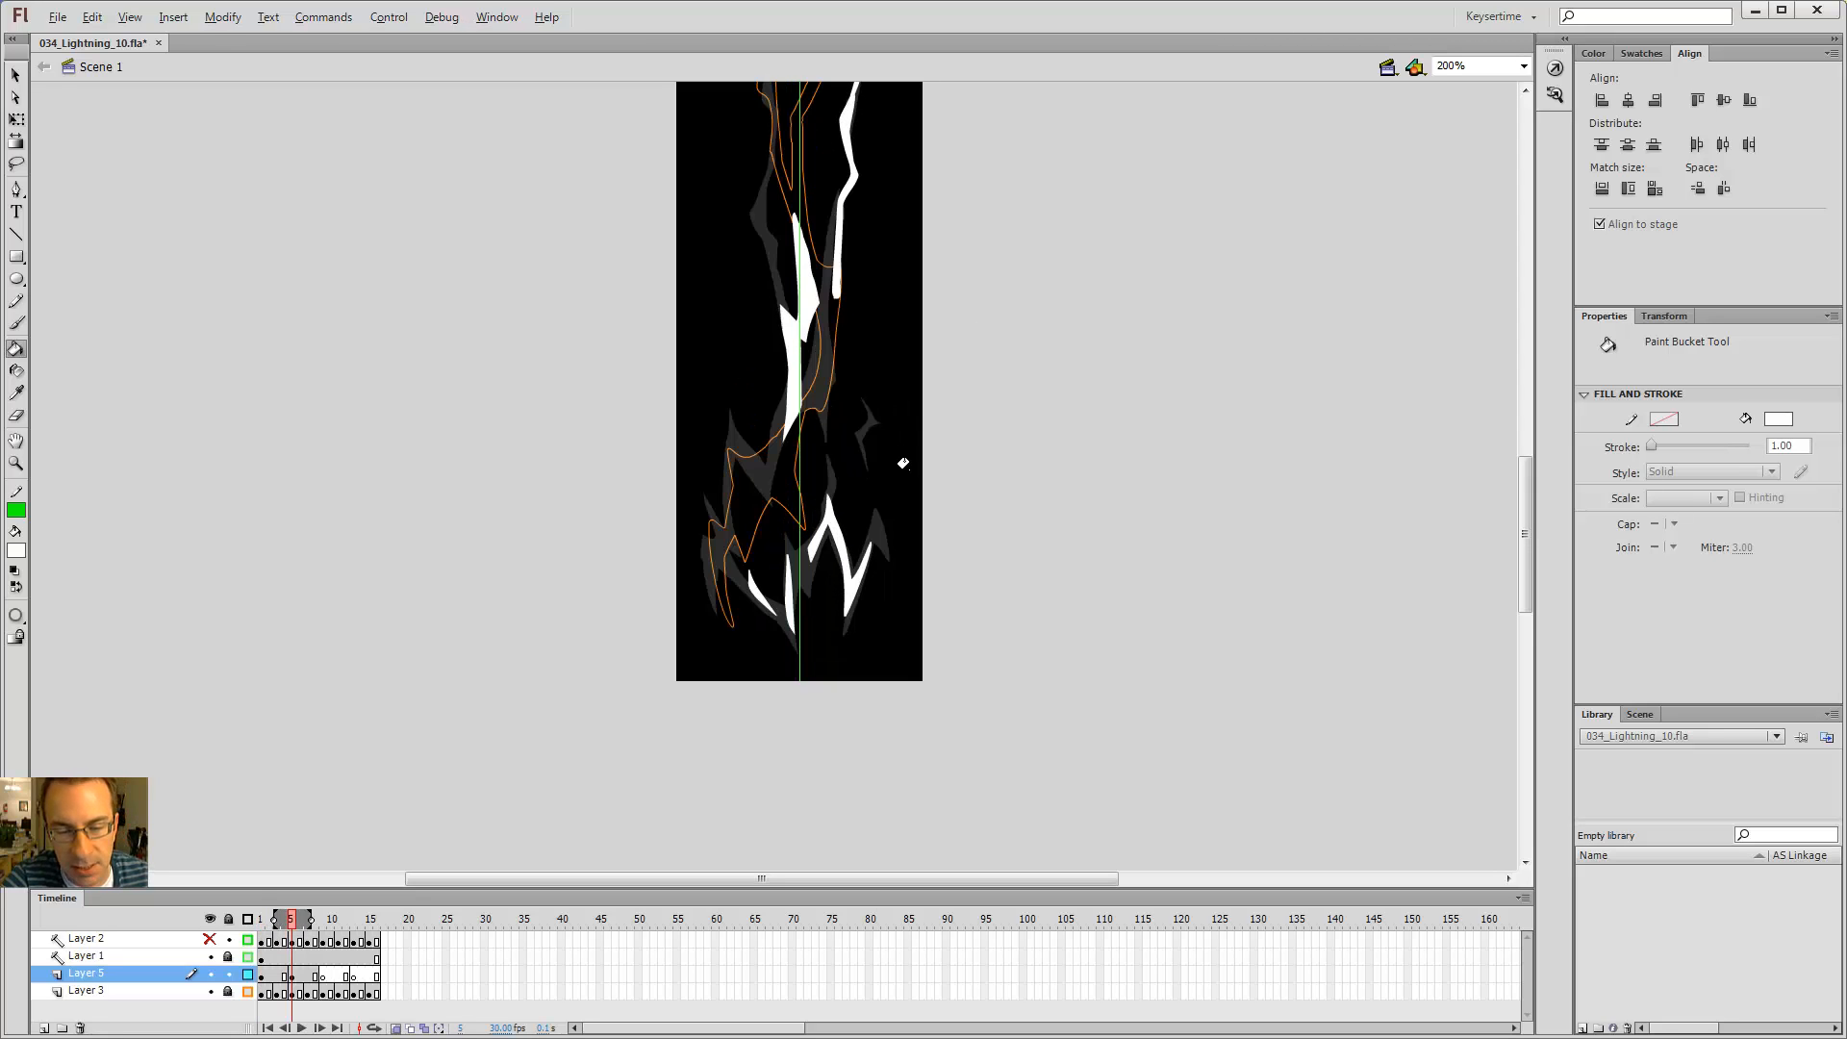
key("shift+comma")
key("shift+period")
key("shift+comma")
key("shift+period")
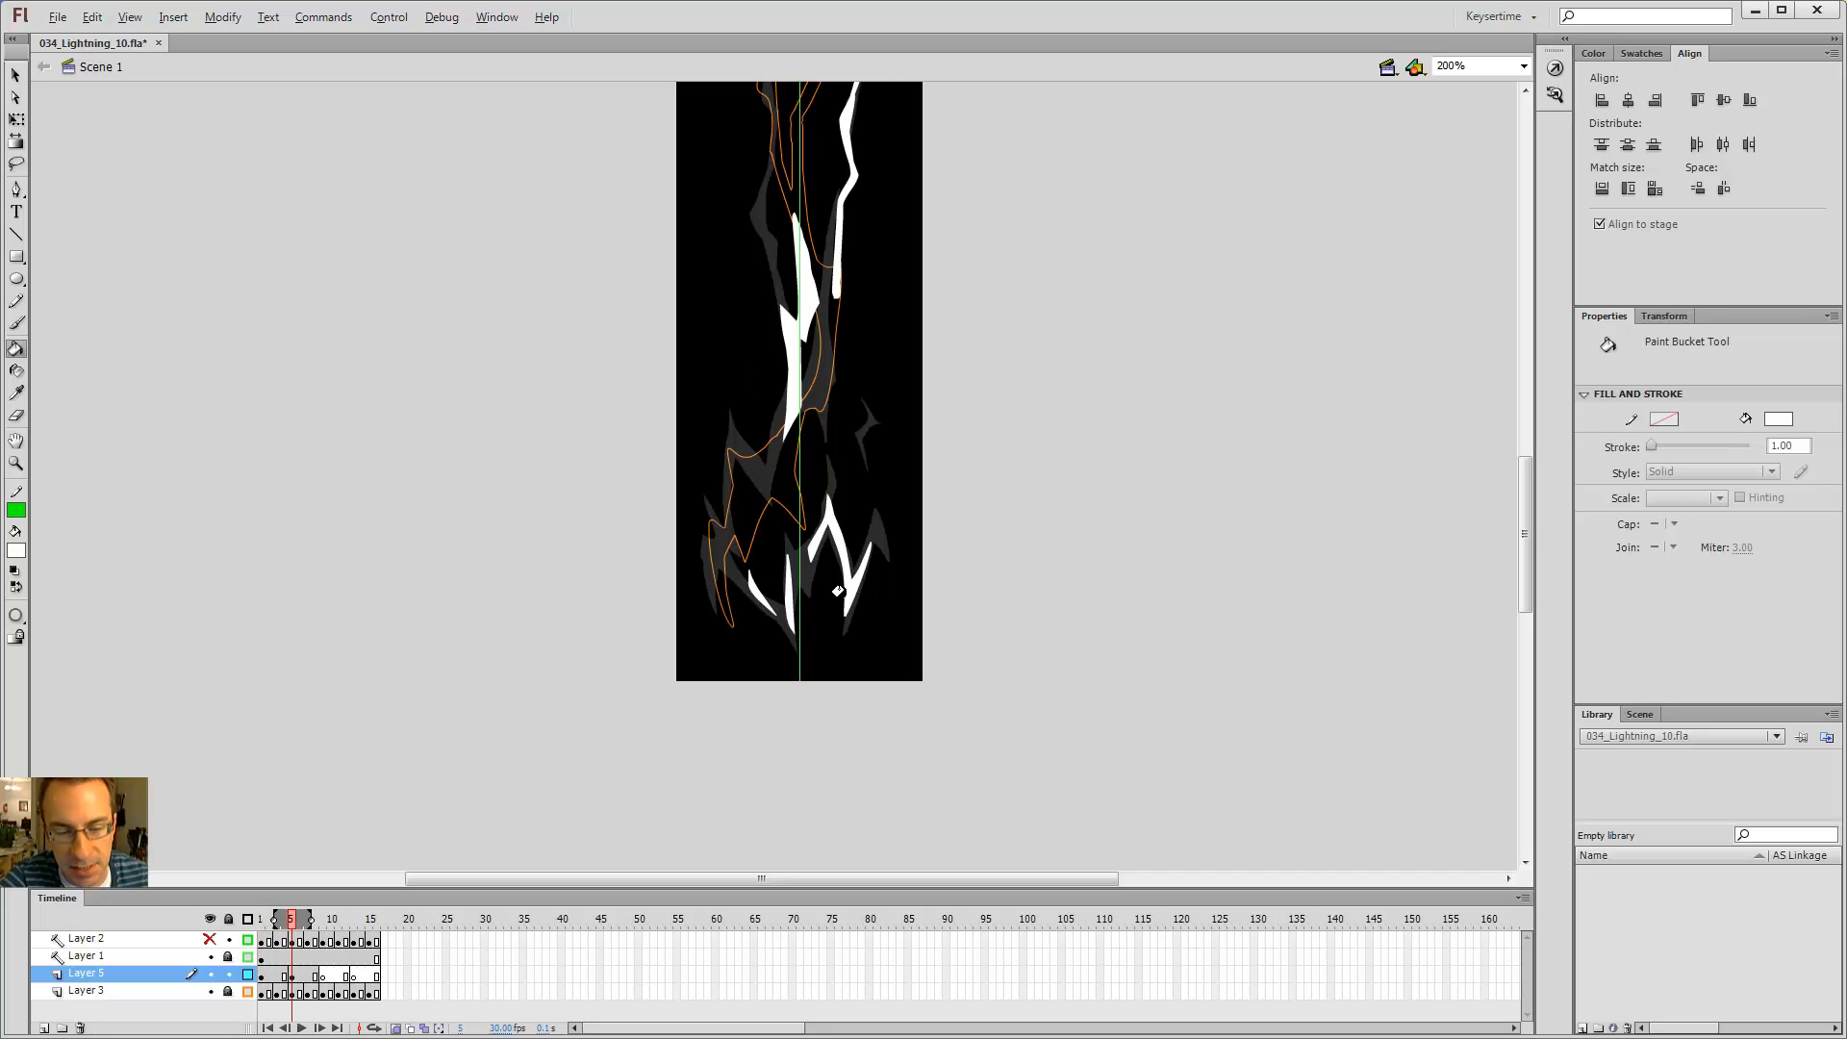
key("shift+comma")
key("shift+period")
key("shift+period")
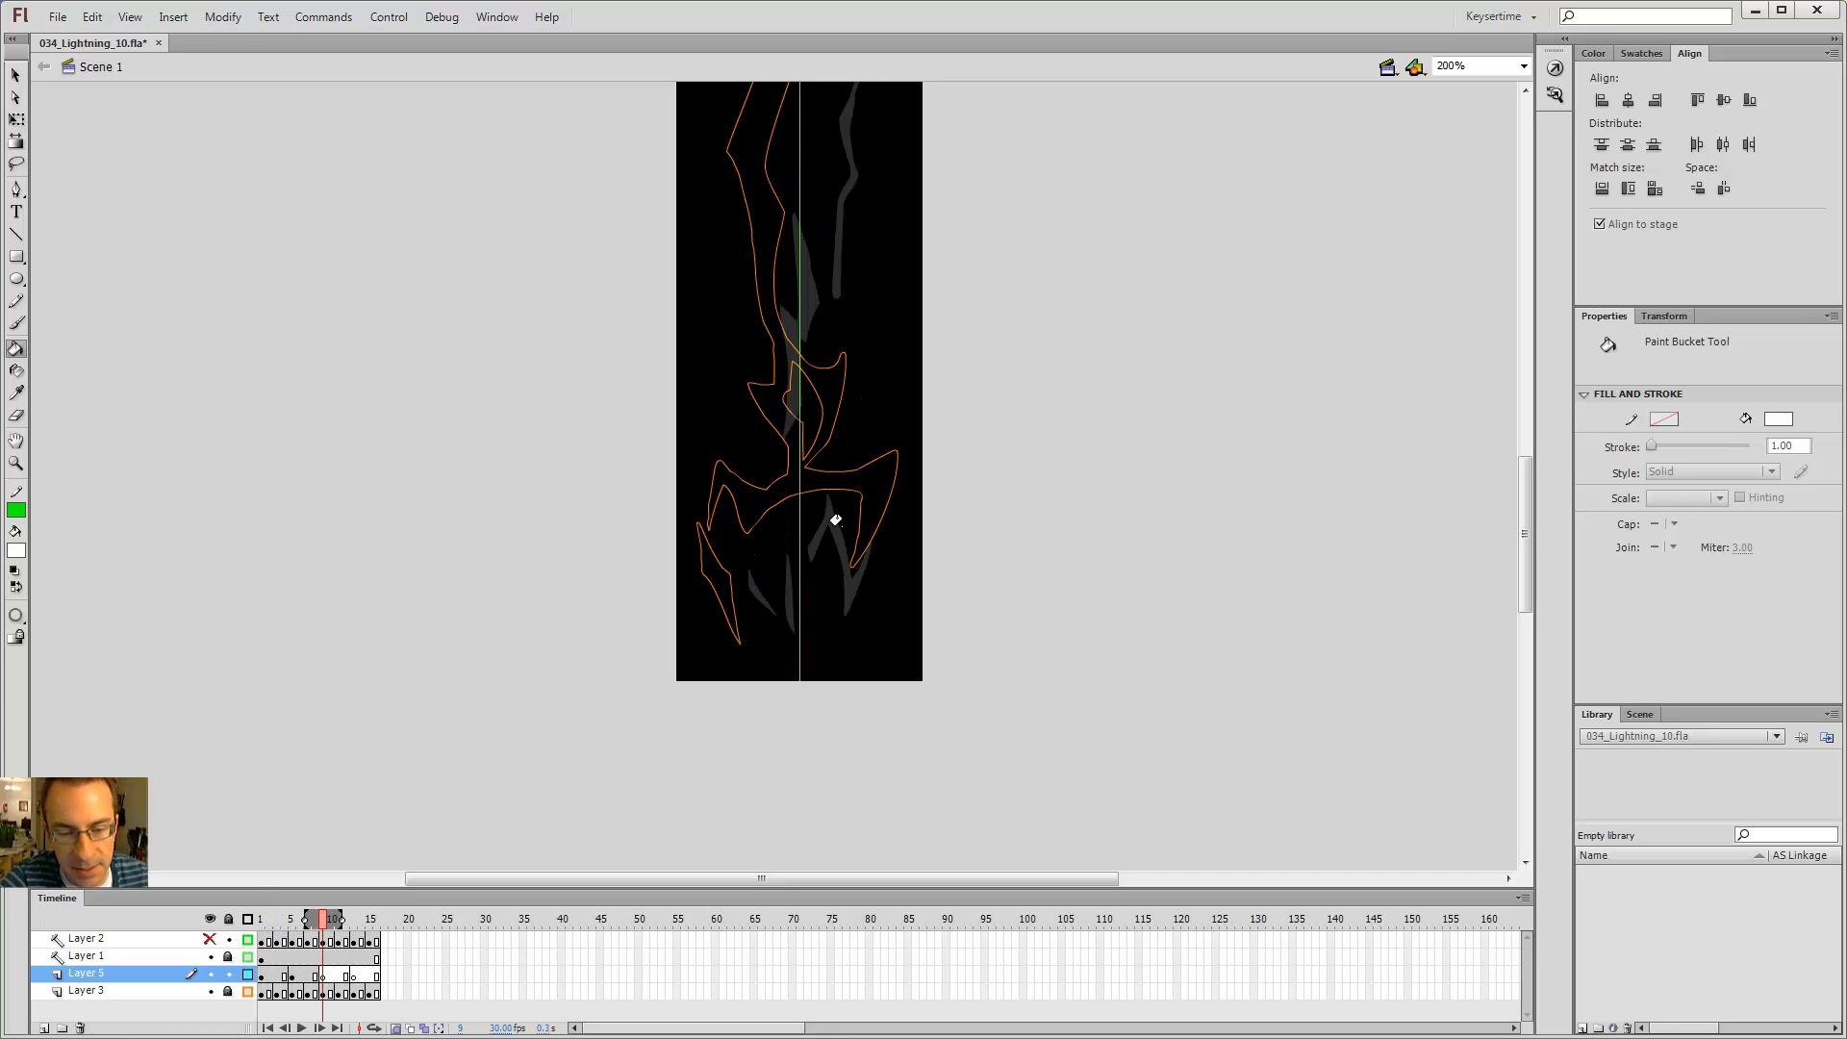
Step: Test the movie to preview the lightning animation
key("b")
key("shift+comma")
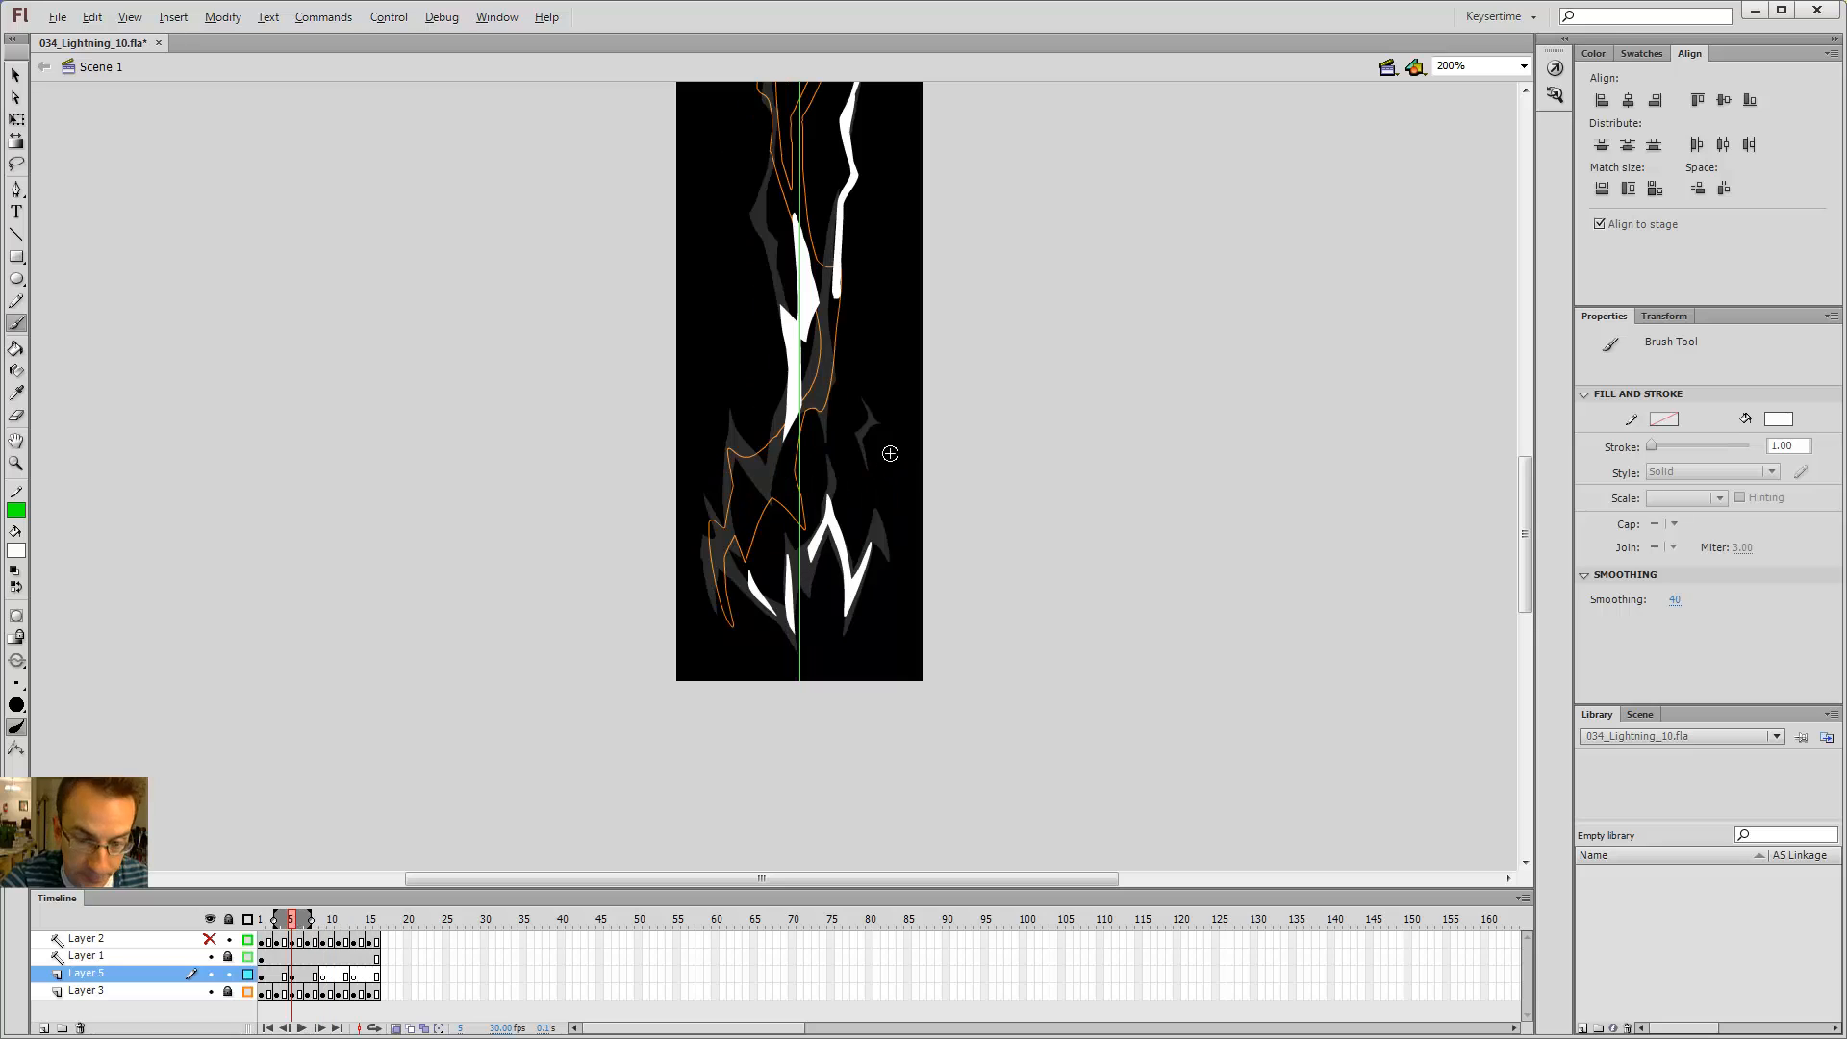
left_click_drag(867, 309, 864, 704)
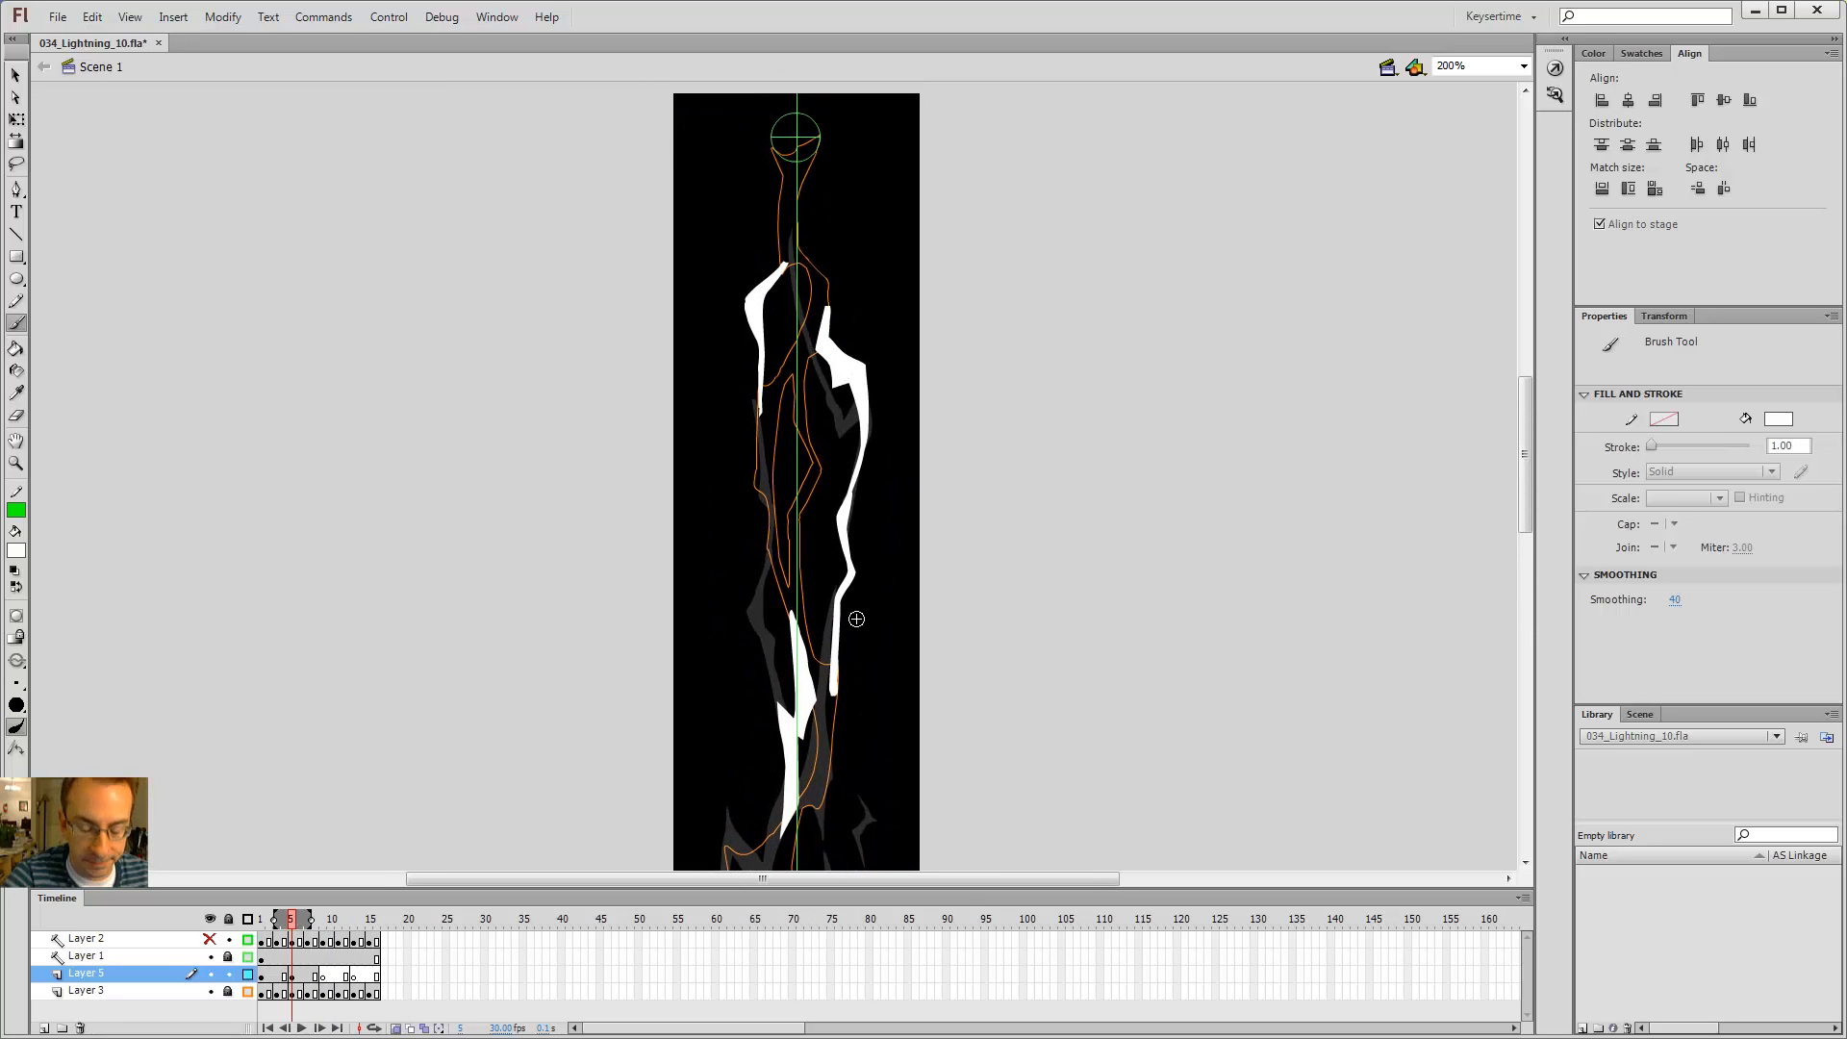
key("ctrl+Return")
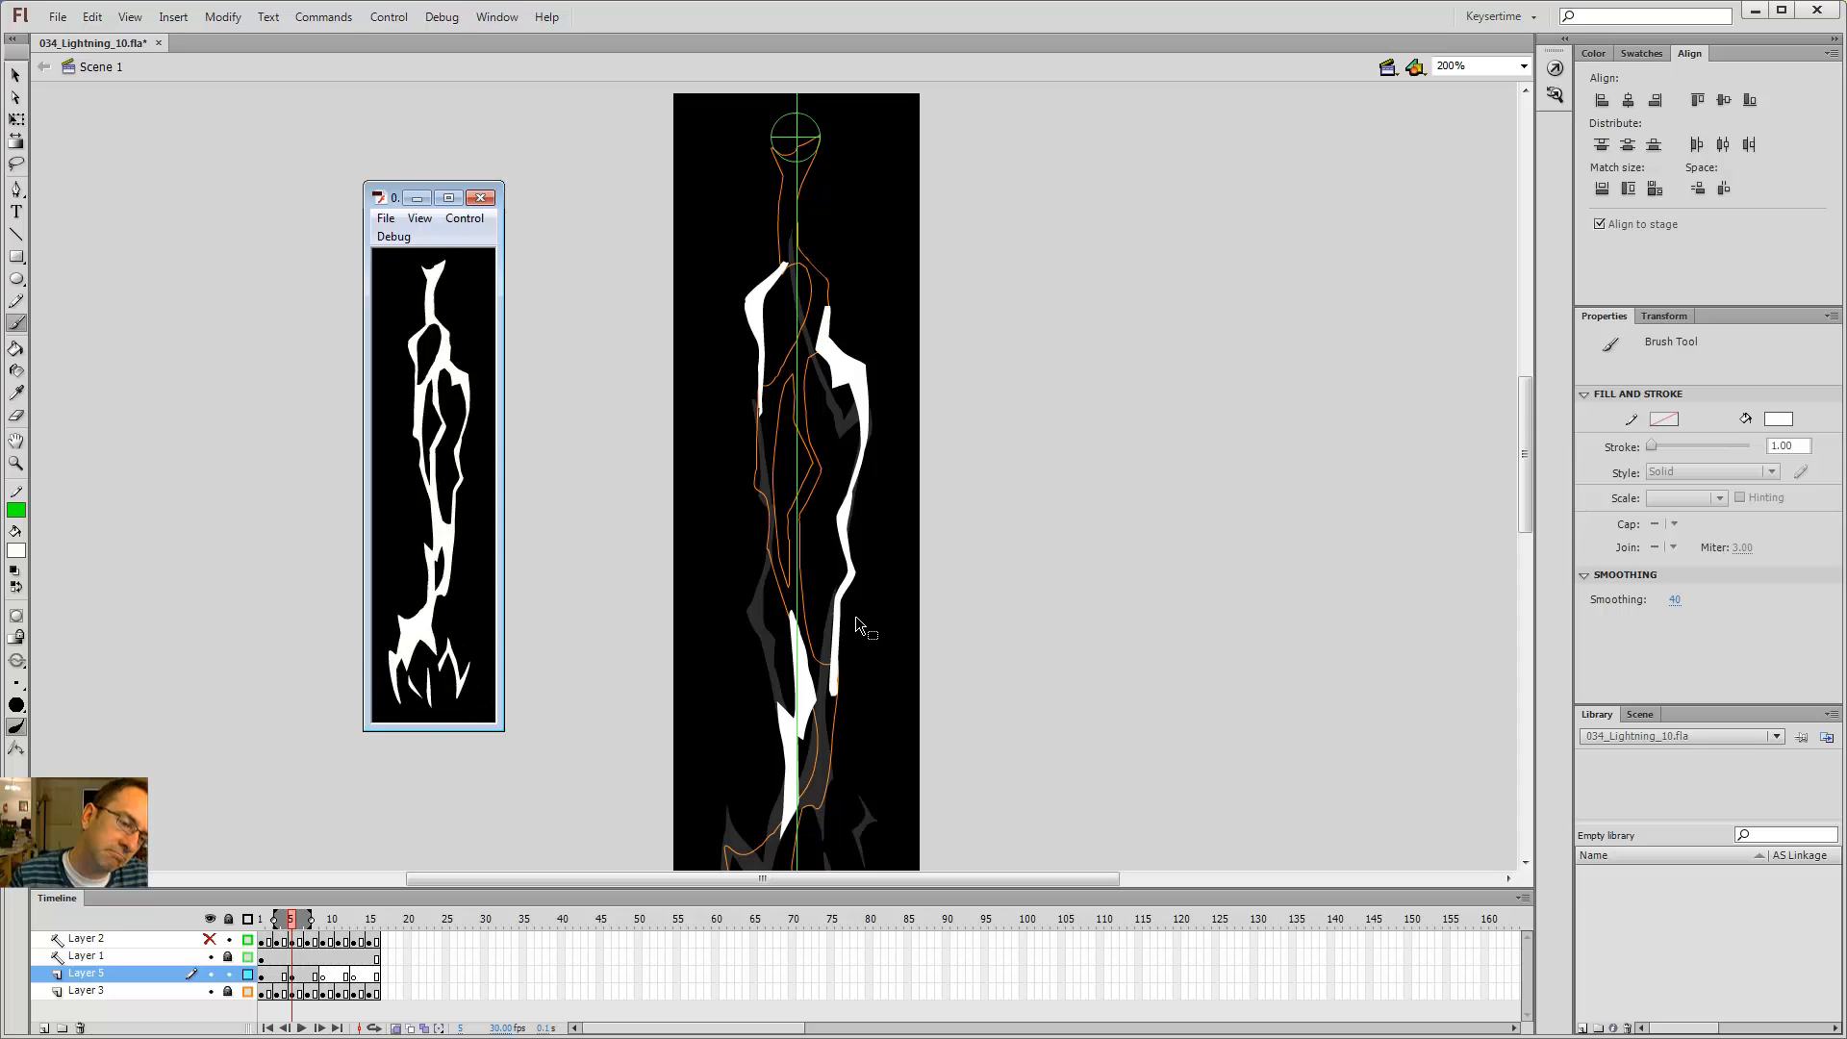
Step: Close the preview and test the movie again to preview the lightning animation
left_click(481, 198)
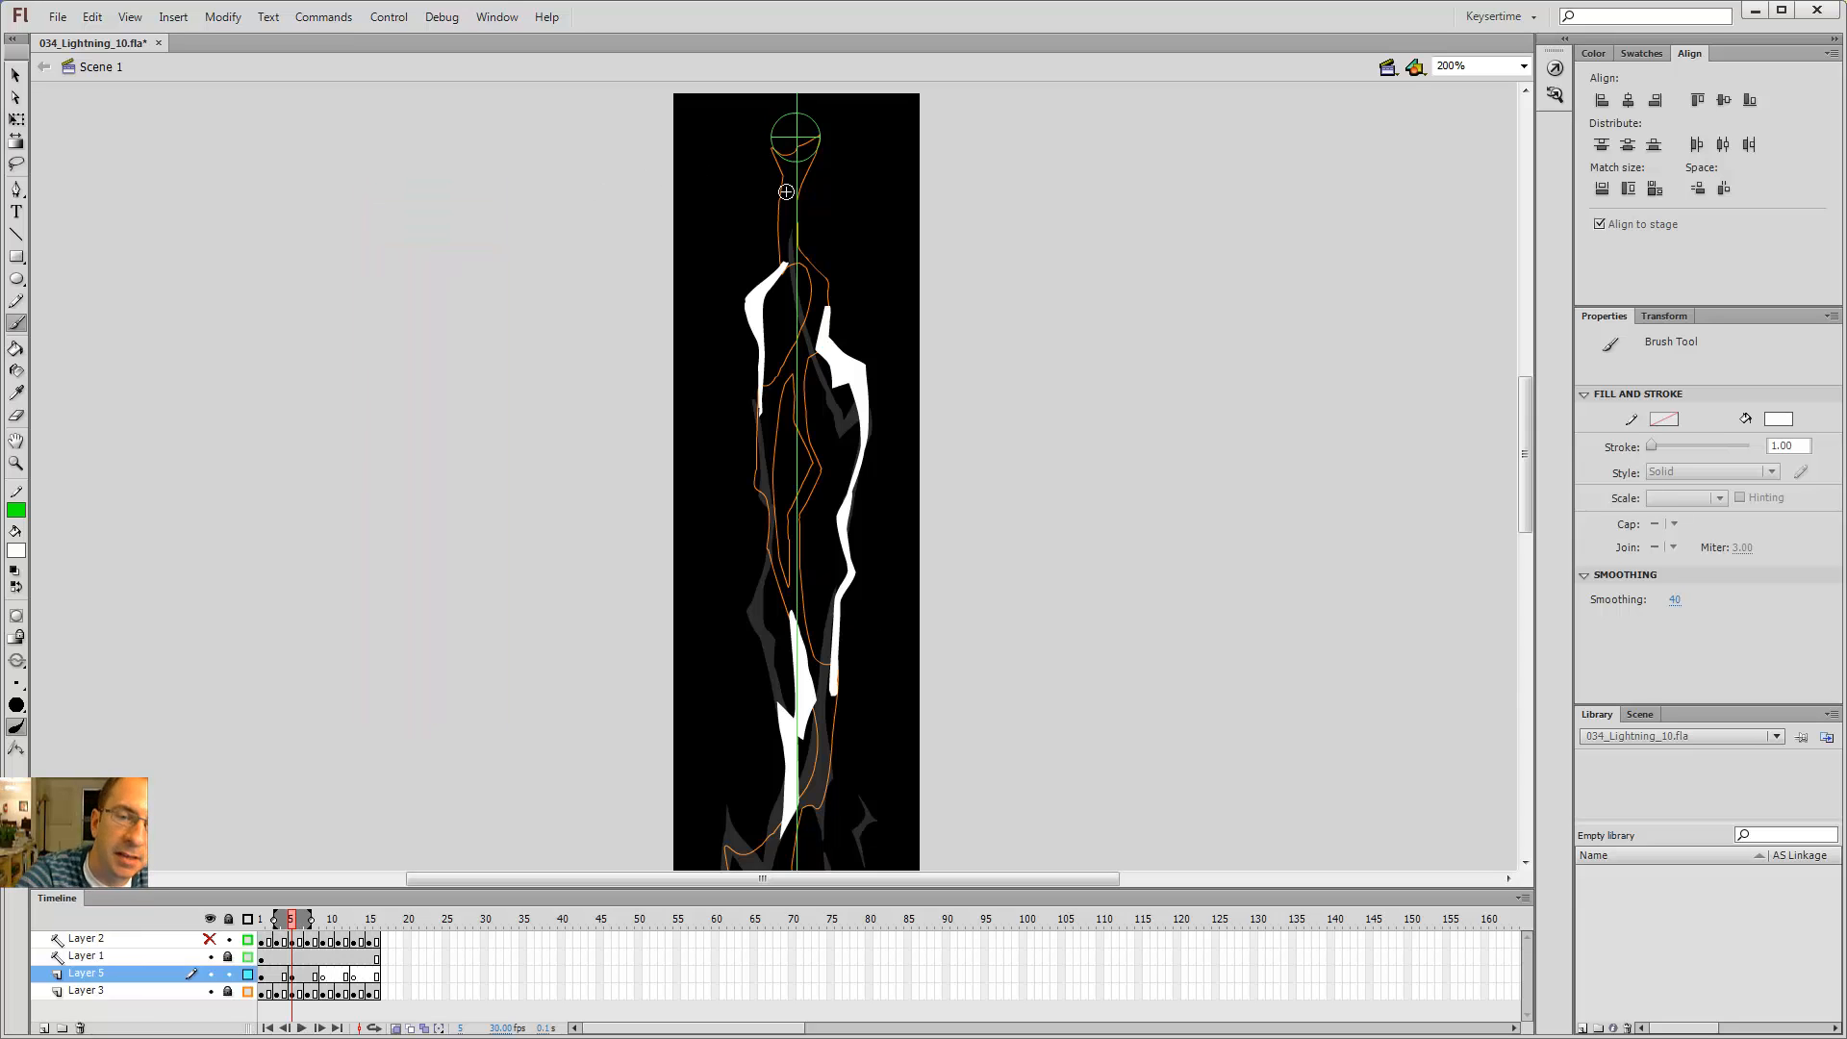
key("e")
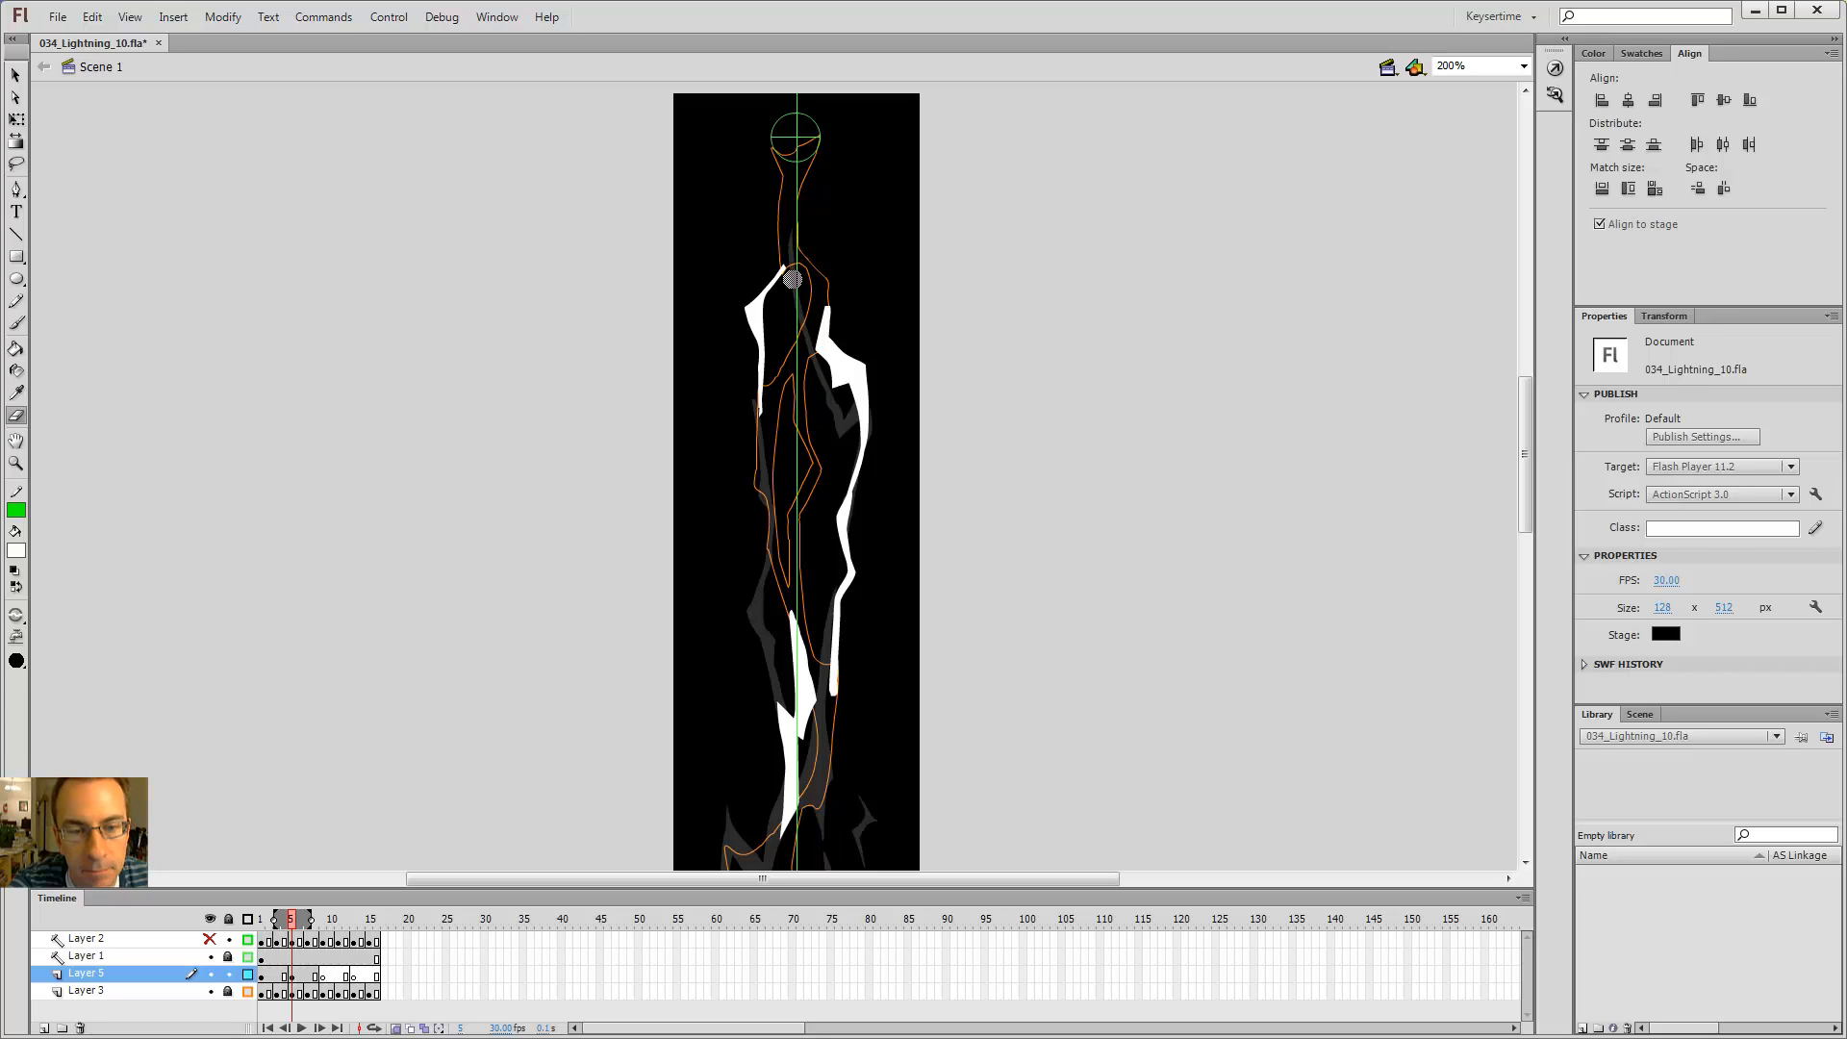
key("b")
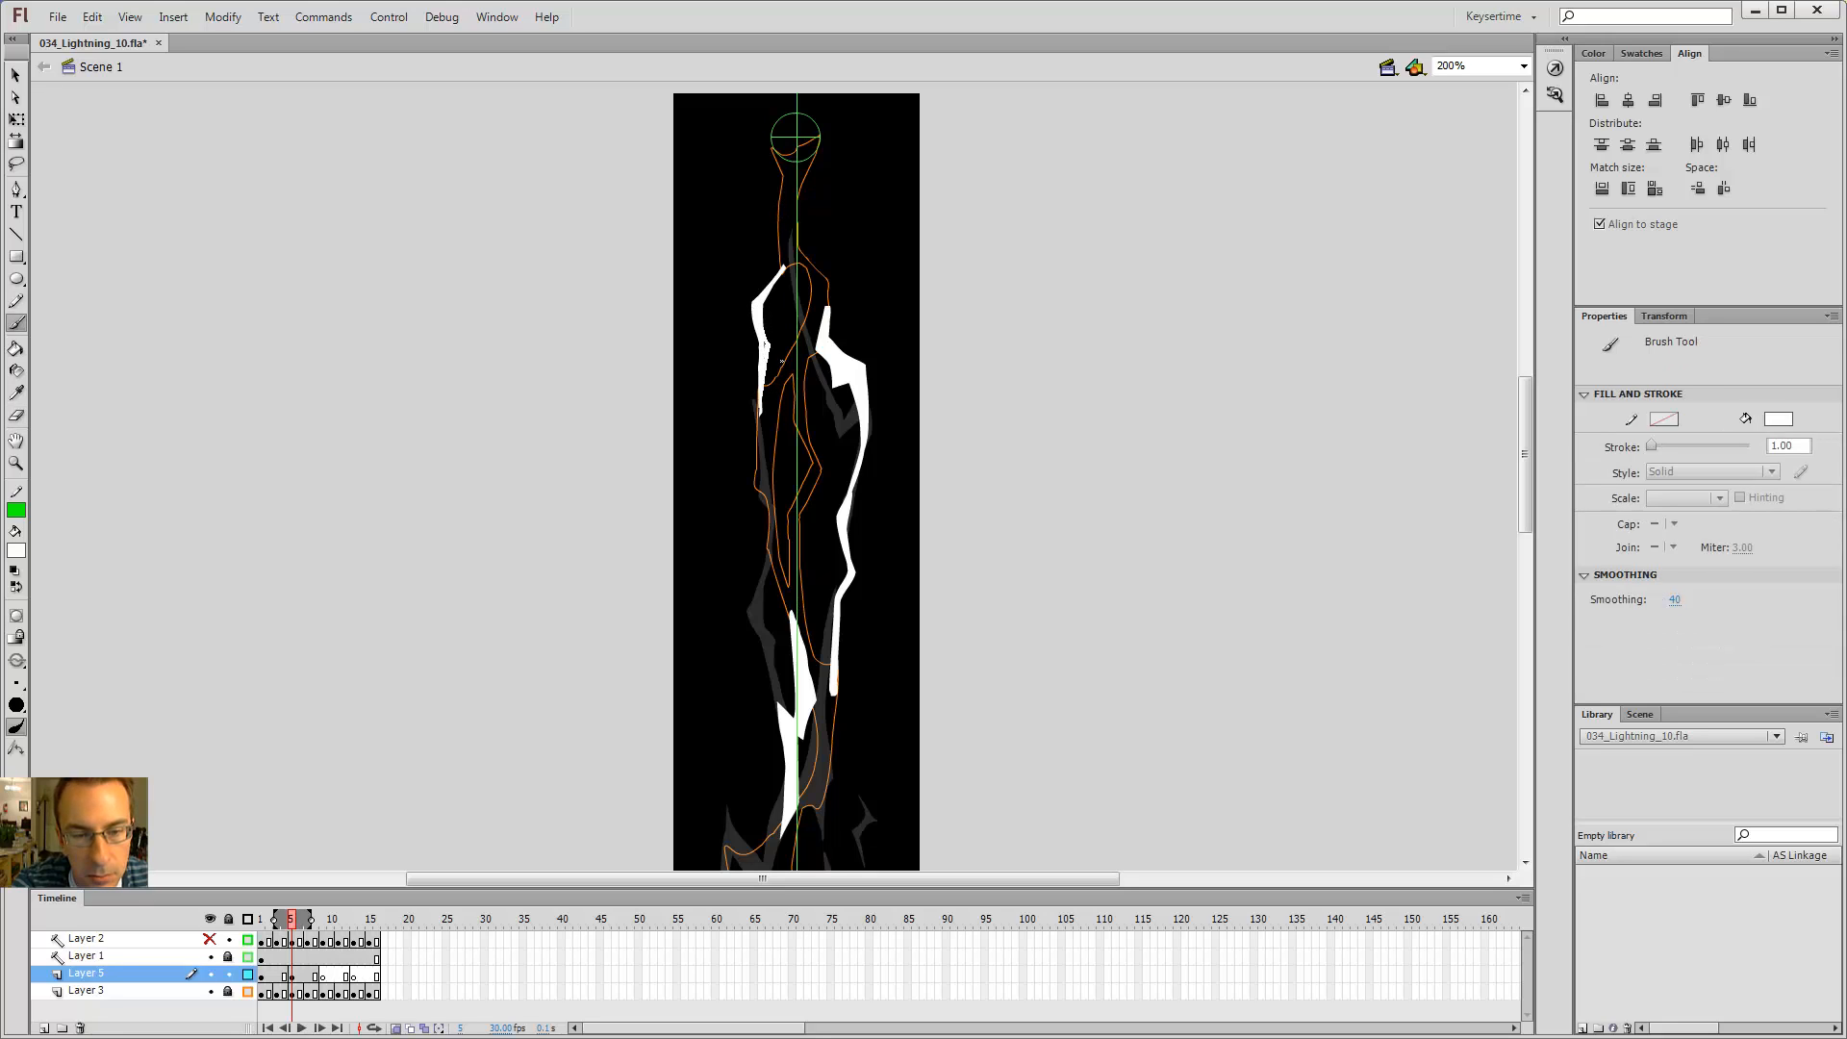
key("ctrl+Return")
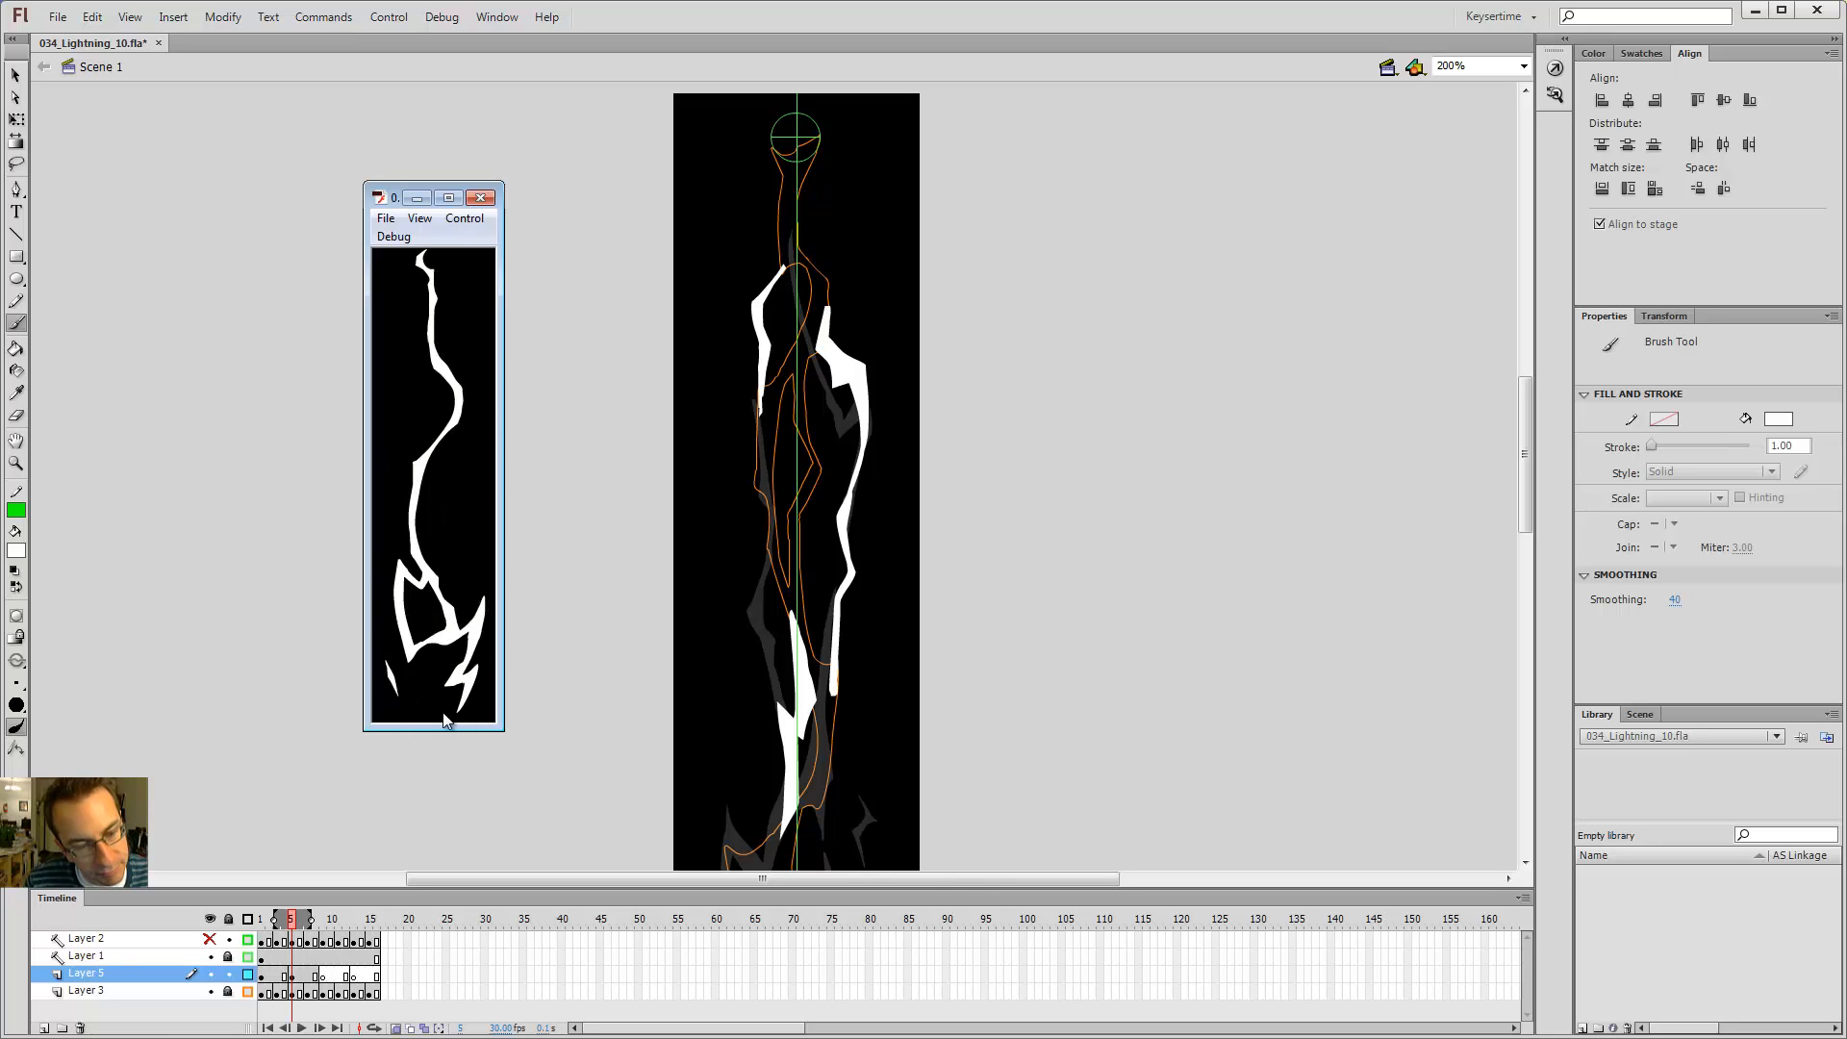
left_click(483, 203)
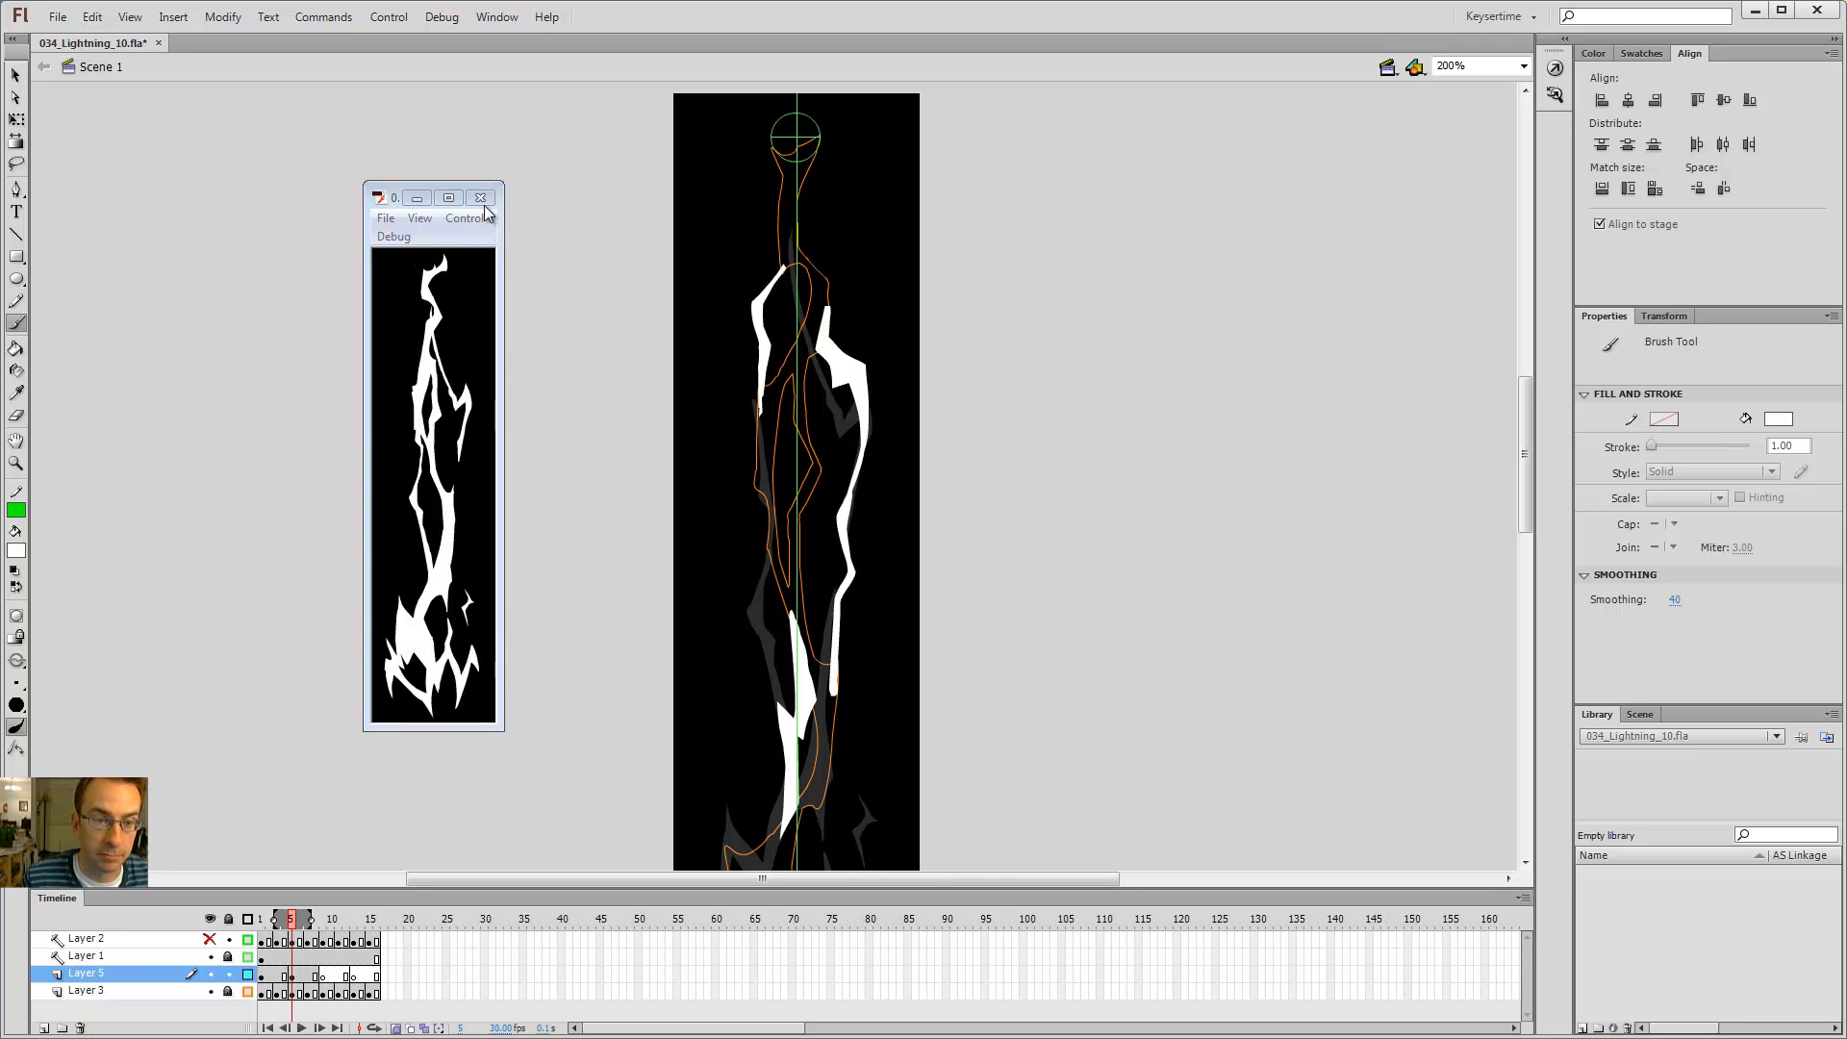
Step: Zoom in on the lower-left sliver and rescale it with Free Transform
mouse_move(1005, 679)
left_mouse_down()
mouse_move(1009, 528)
mouse_move(1060, 688)
mouse_move(1078, 305)
left_mouse_up()
key("ctrl+z")
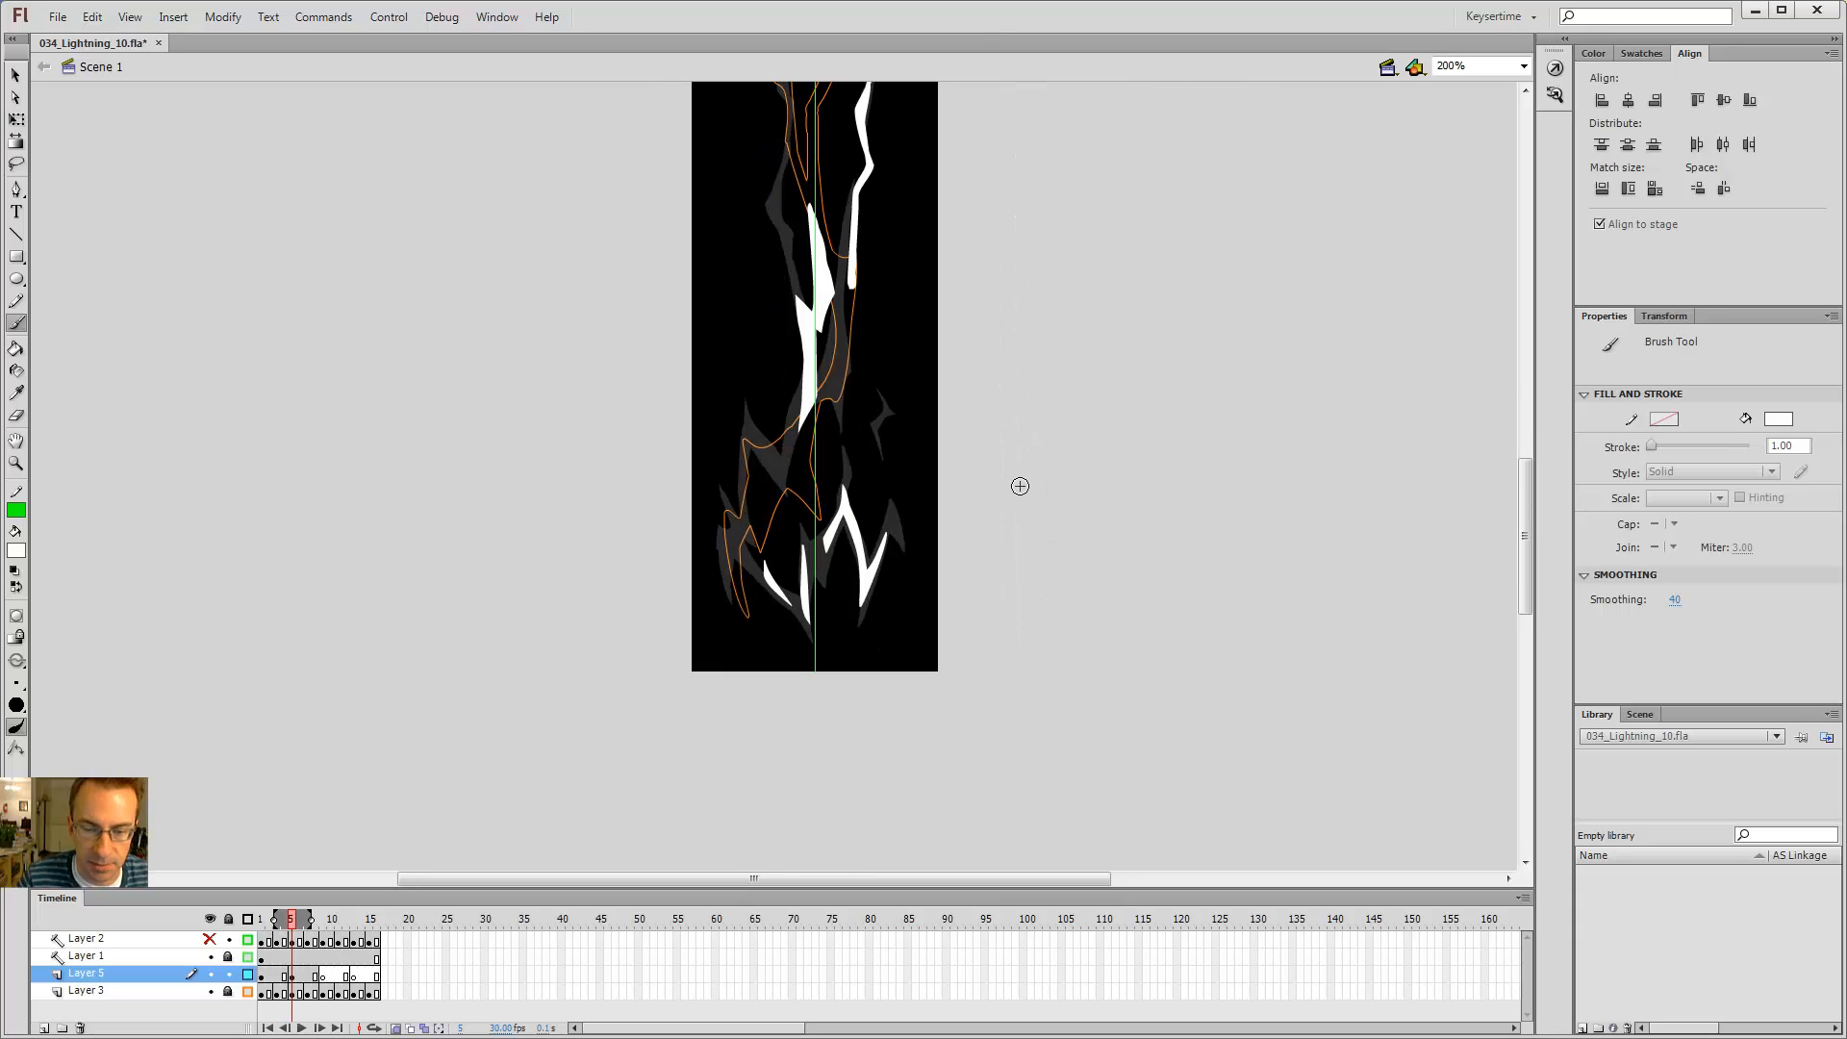
key("z")
left_click(779, 554)
key("q")
left_click(737, 490)
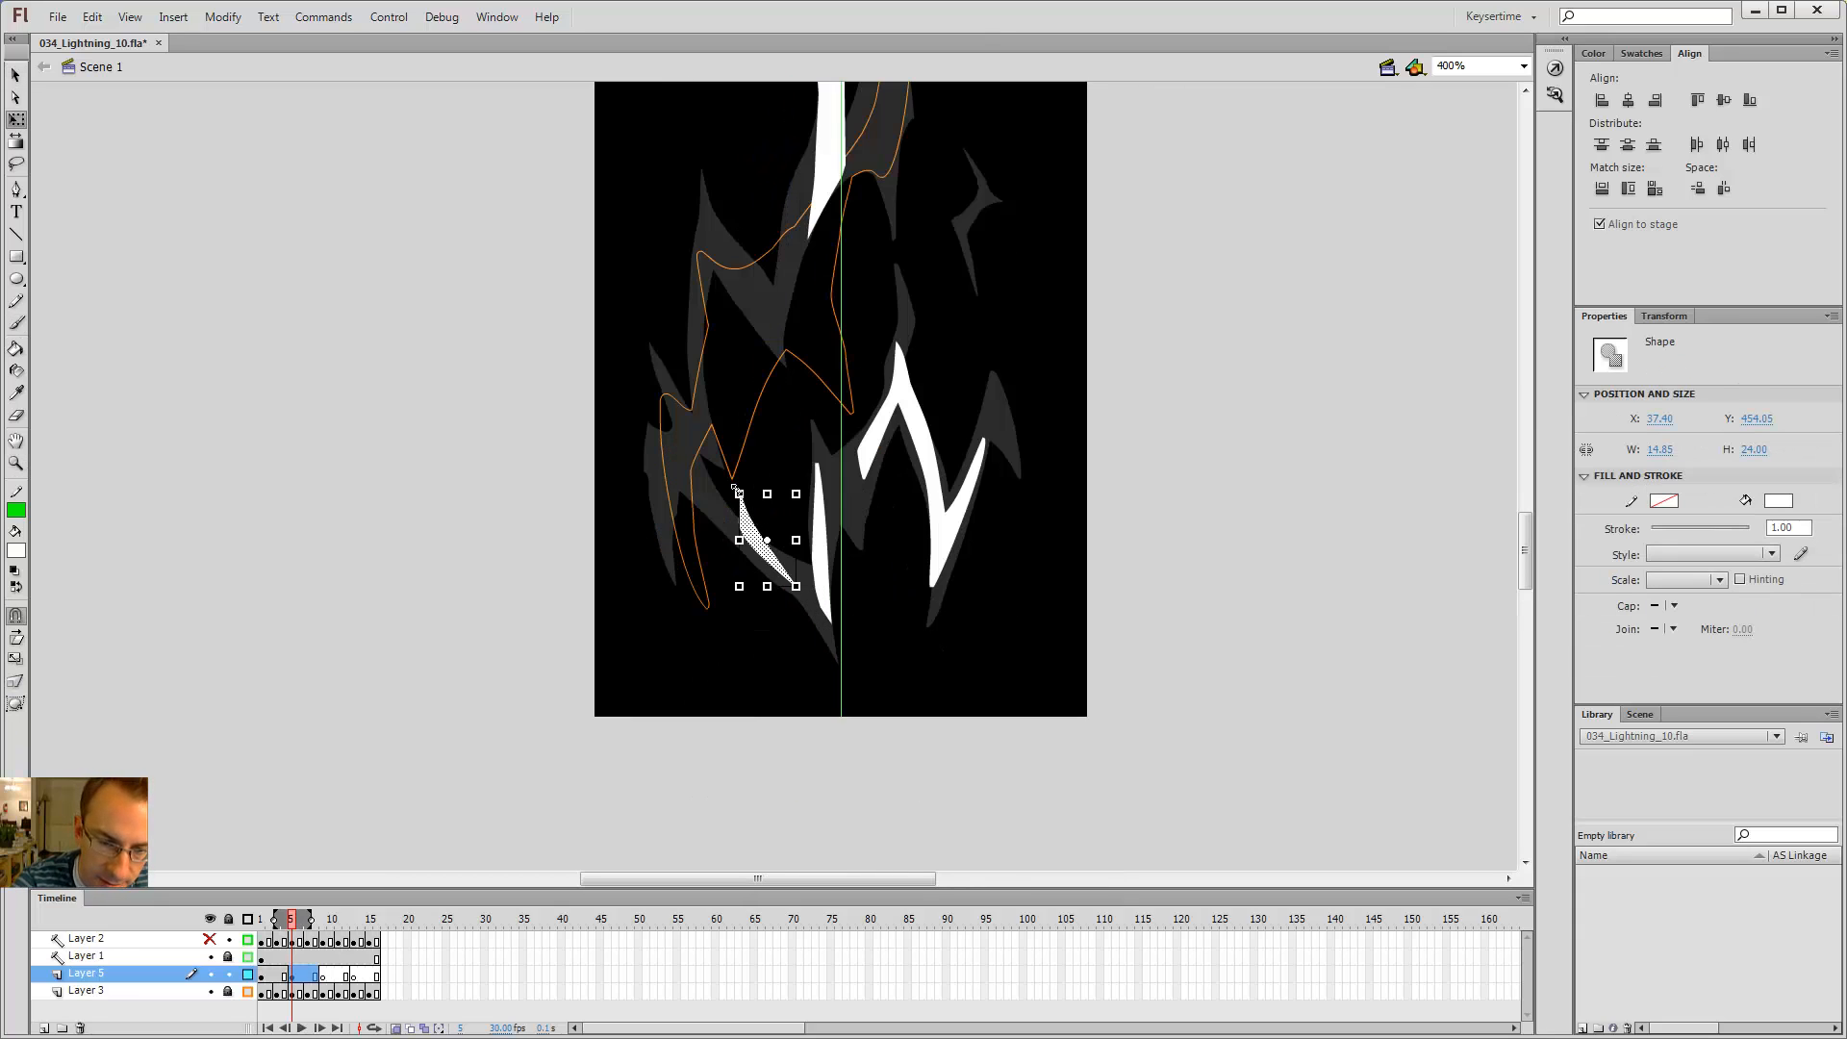
left_click_drag(738, 491, 760, 547)
Step: Delete the sliver's selected fill and refill its remaining outline with the Paint Bucket
key("v")
left_click(784, 493)
left_click(777, 563)
left_click(778, 522)
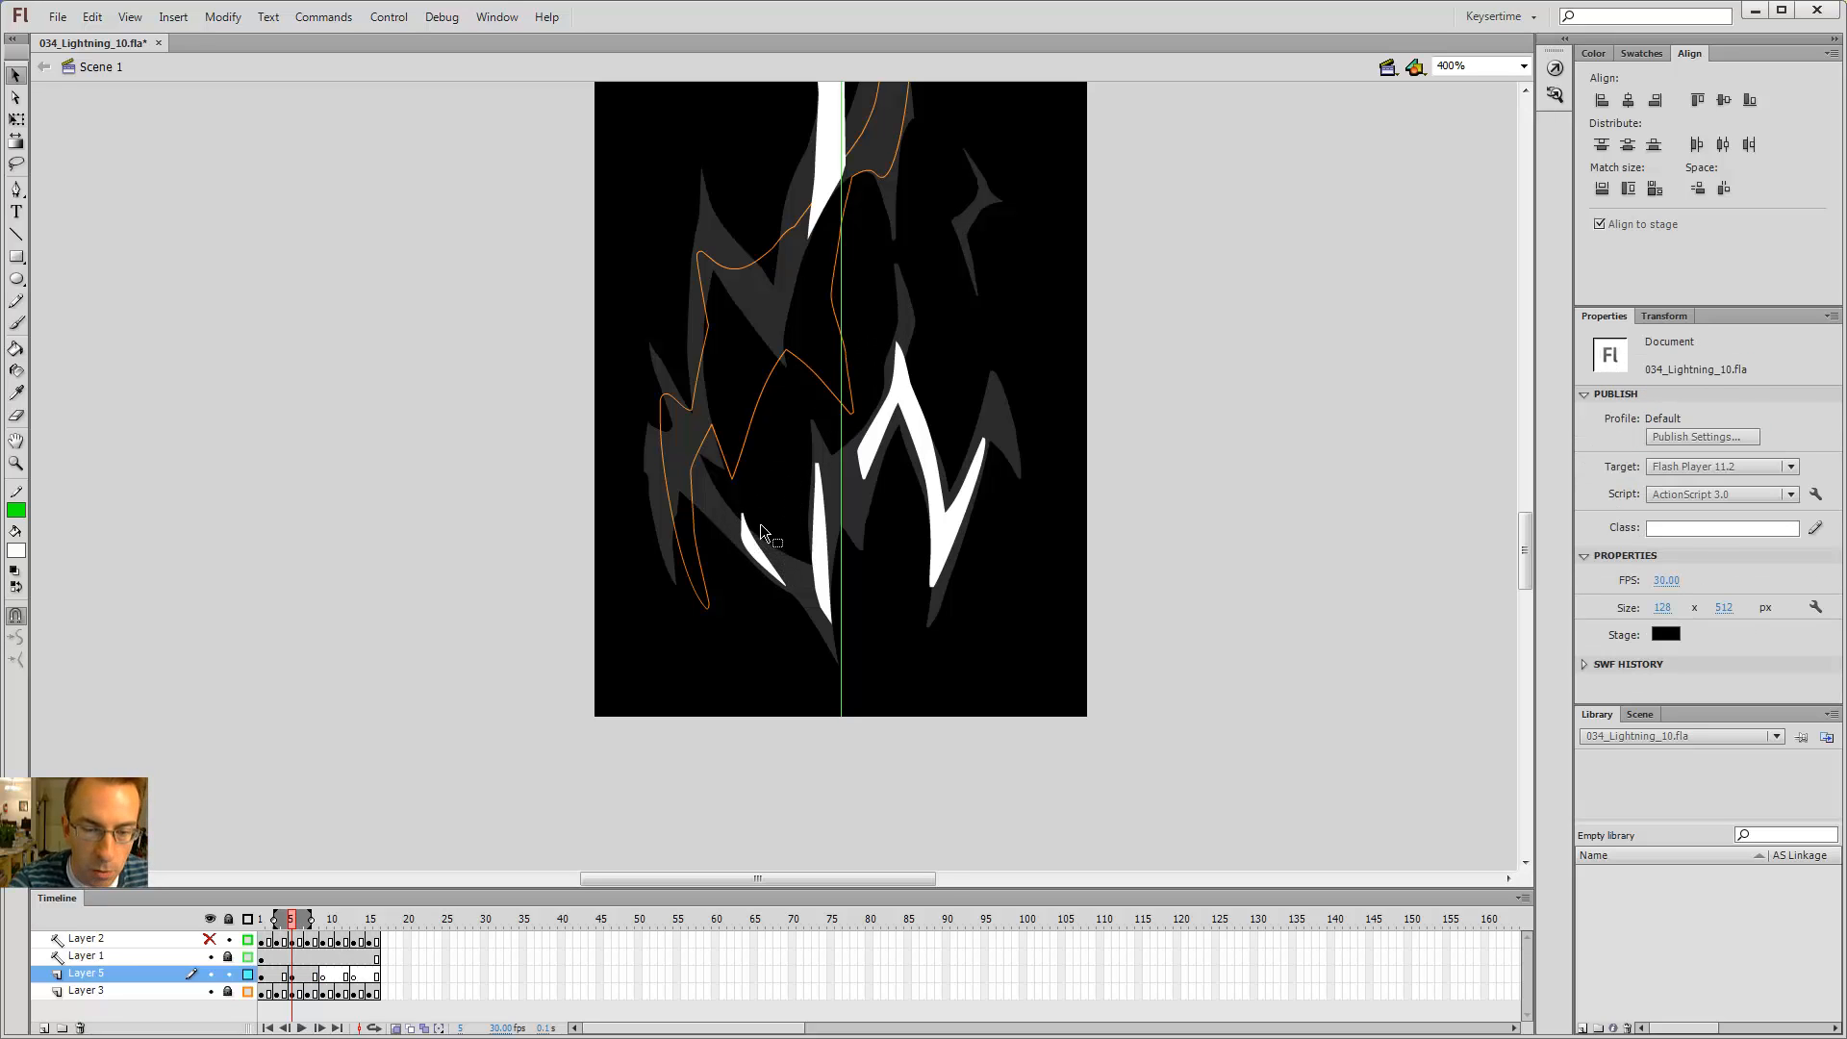
left_click(769, 563)
key("Delete")
key("b")
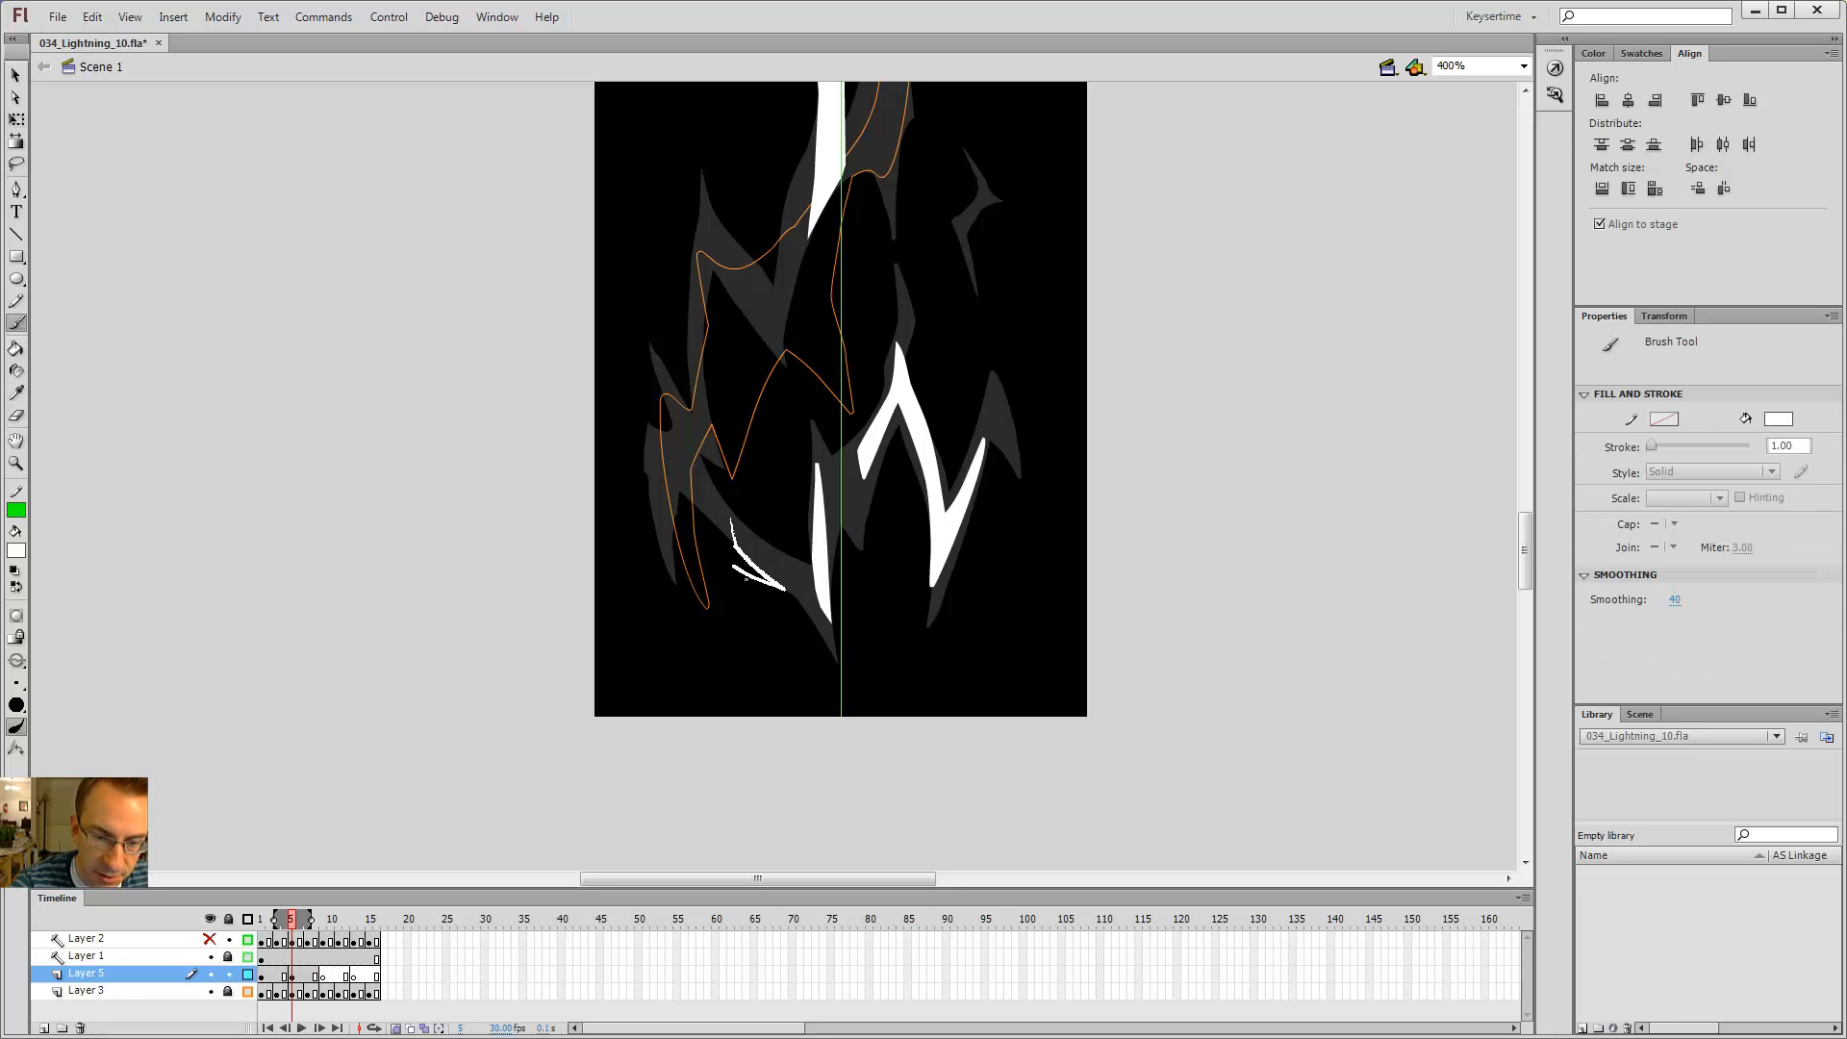
key("k")
left_click(733, 551)
Step: Erase the upper end of the lower-left sliver to trim it
key("e")
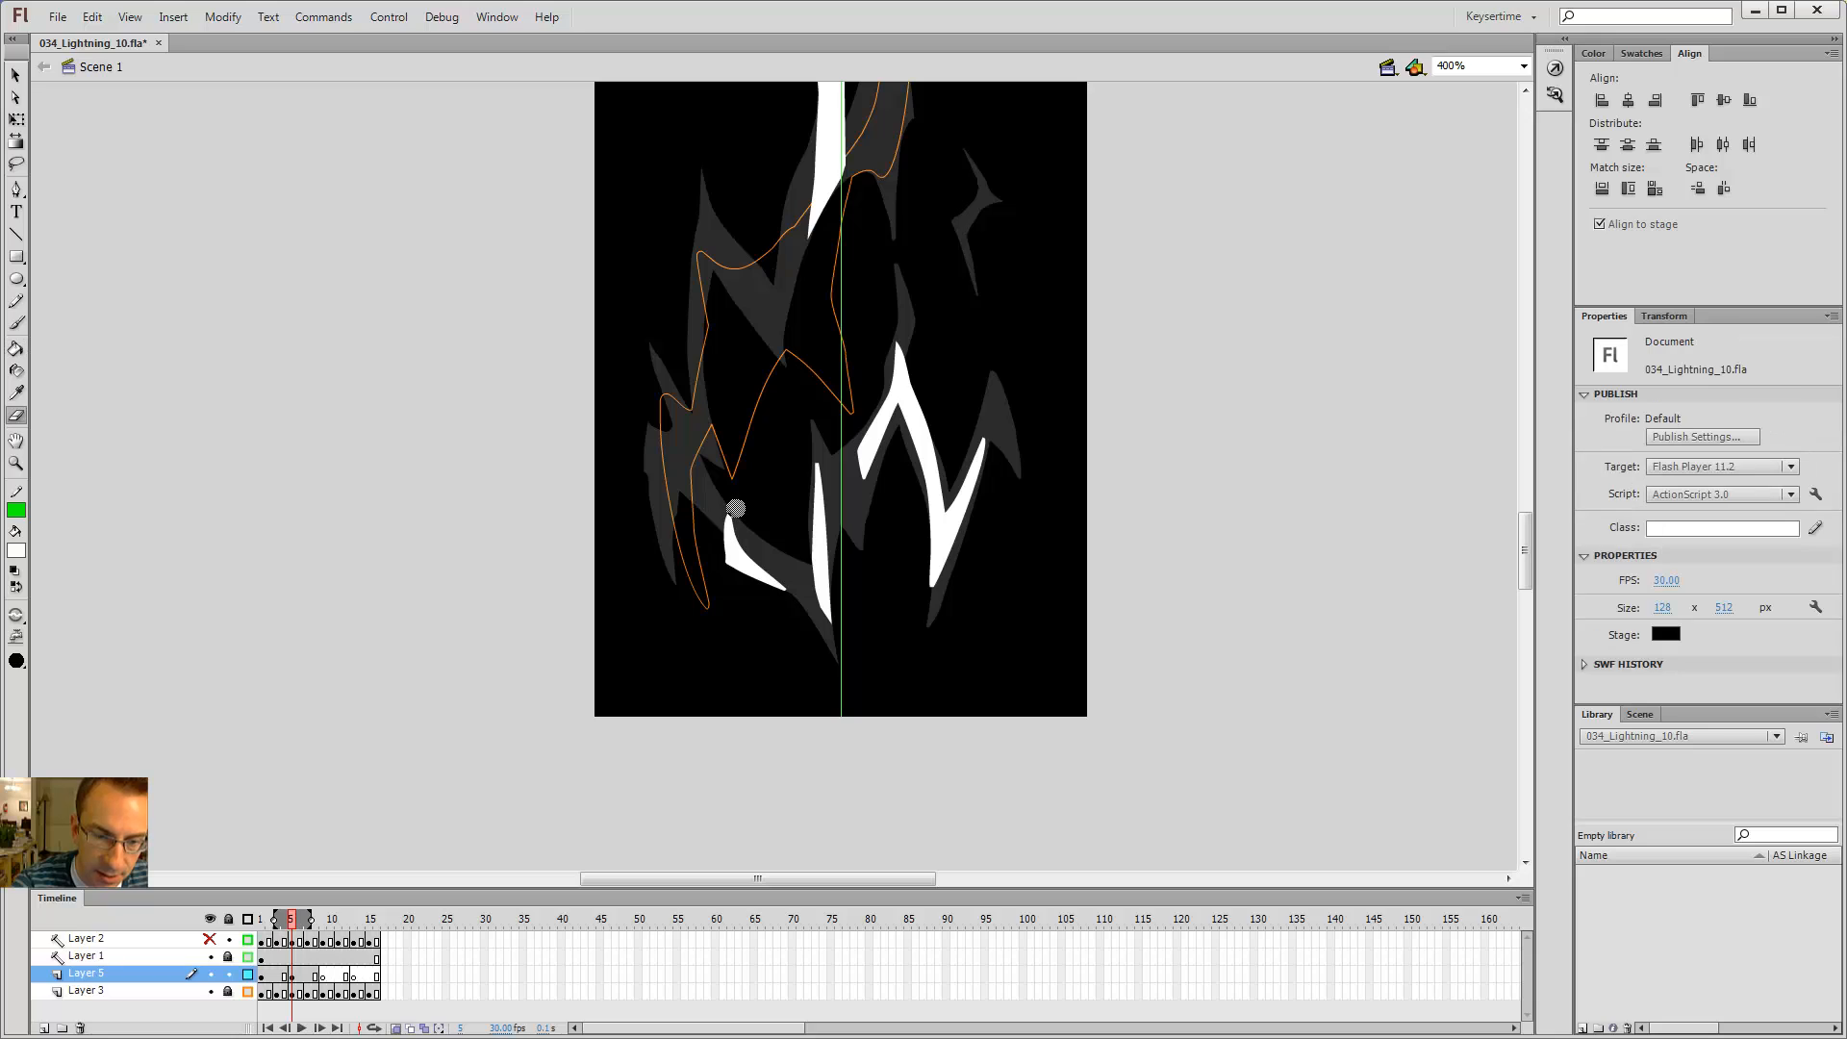
mouse_move(739, 505)
left_mouse_down()
mouse_move(798, 583)
mouse_move(745, 546)
mouse_move(728, 481)
left_mouse_up()
left_click_drag(715, 561, 727, 494)
Step: Step between adjacent frames to compare the reworked lower-left sliver
key("ctrl+minus")
key("comma")
key("period")
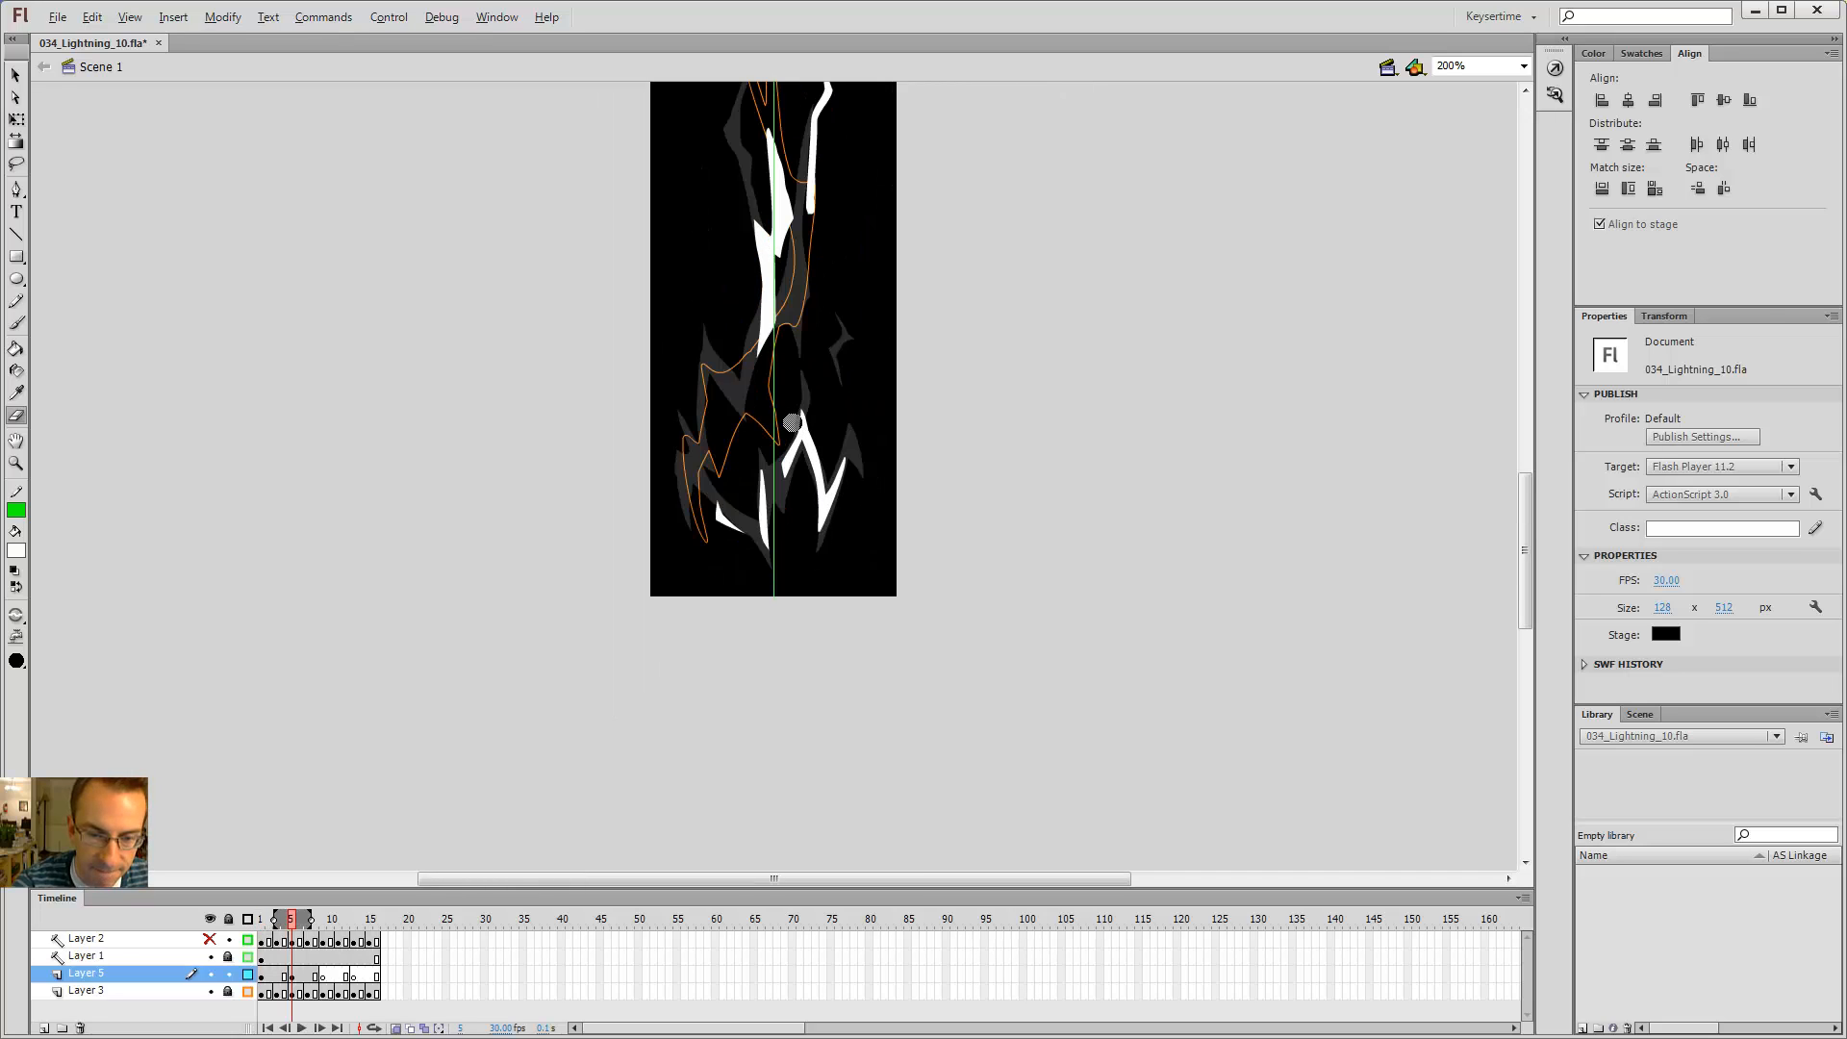
key("comma")
key("period")
key("b")
key("ctrl+z")
mouse_move(764, 533)
left_mouse_down()
mouse_move(719, 491)
mouse_move(767, 555)
left_mouse_up()
key("ctrl+z")
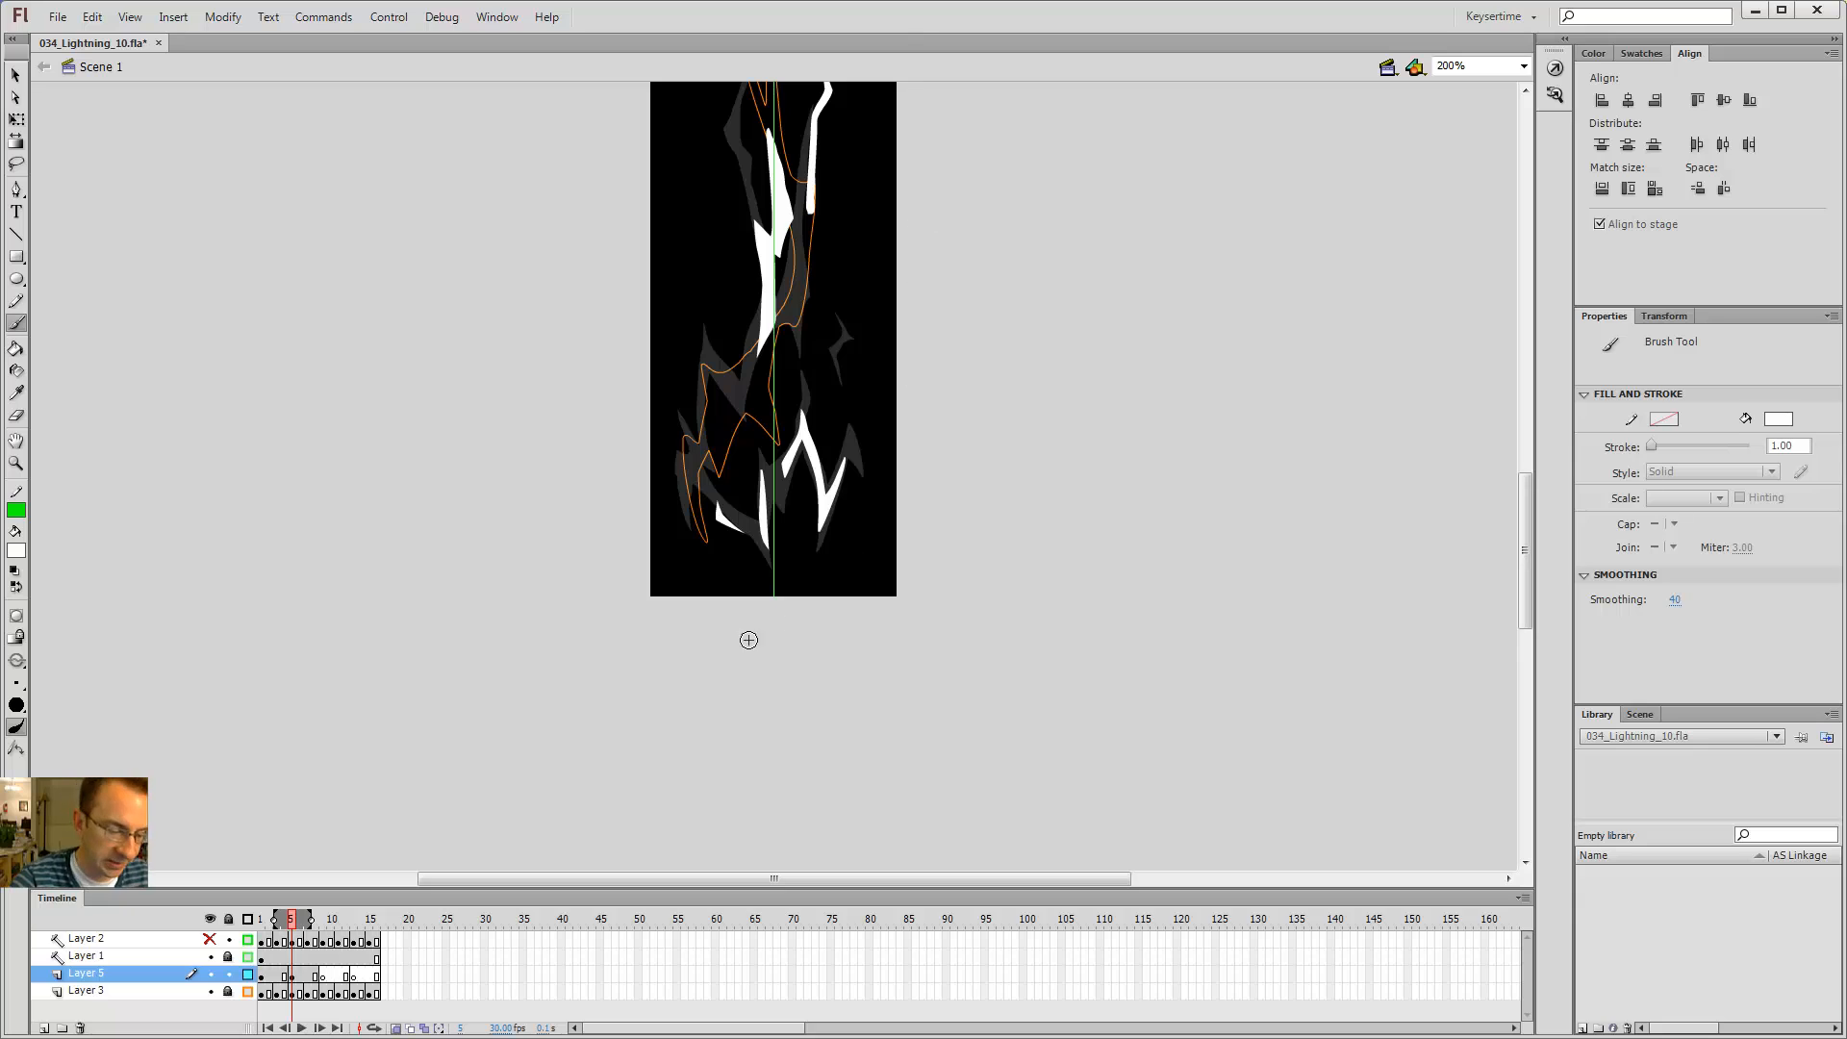
Step: Extend the tip of the bolt's upper right branch with a short white brush stroke
key("period")
key("comma")
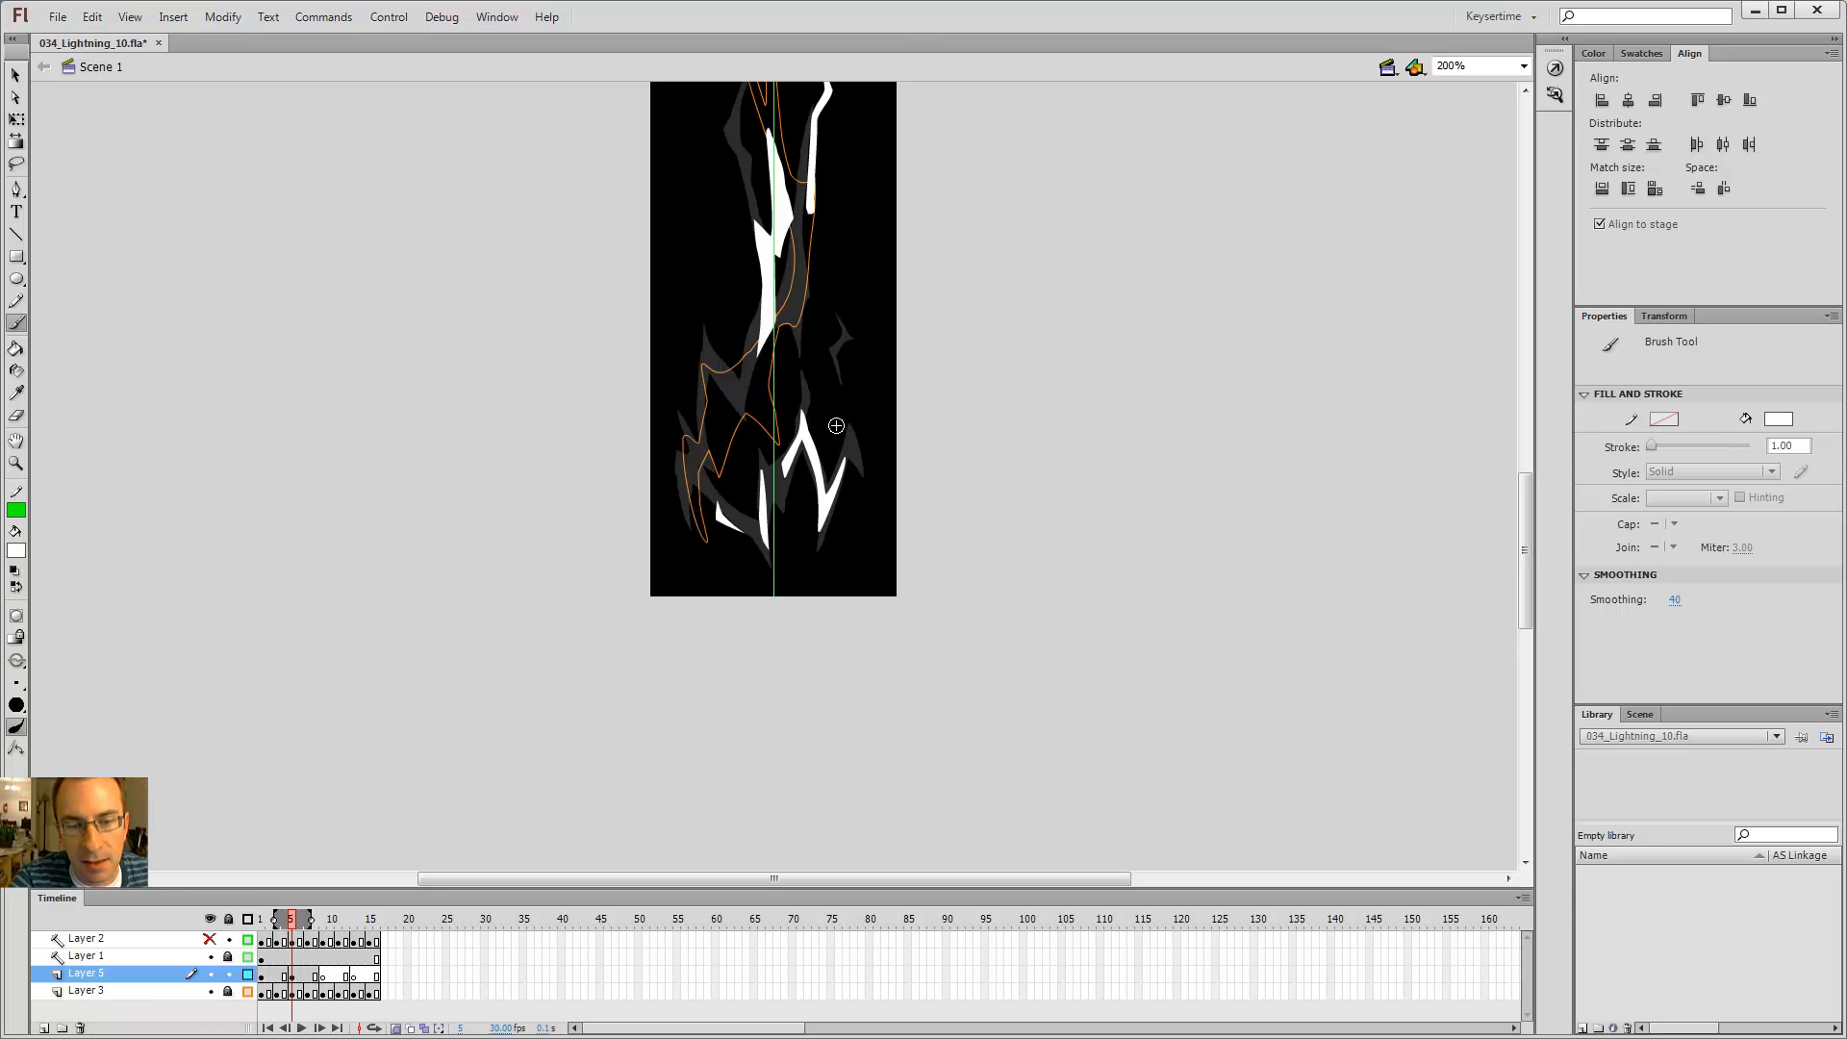
key("period")
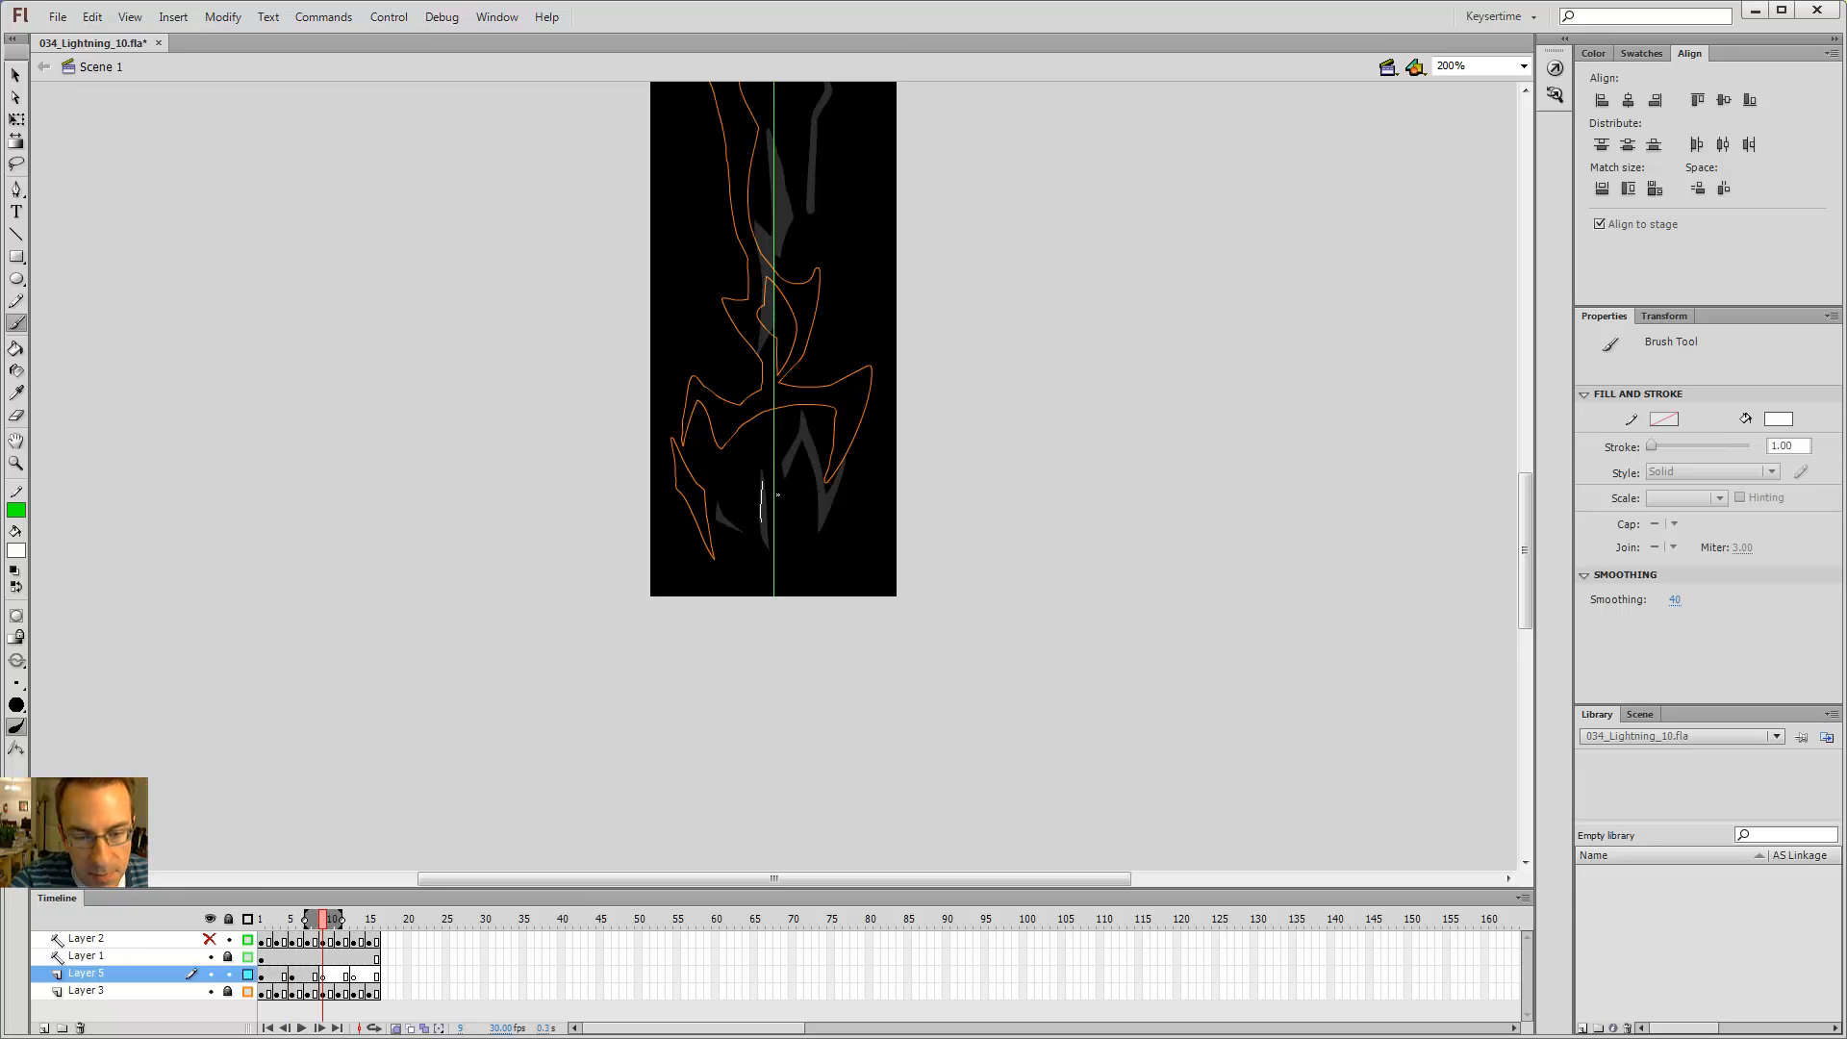
key("k")
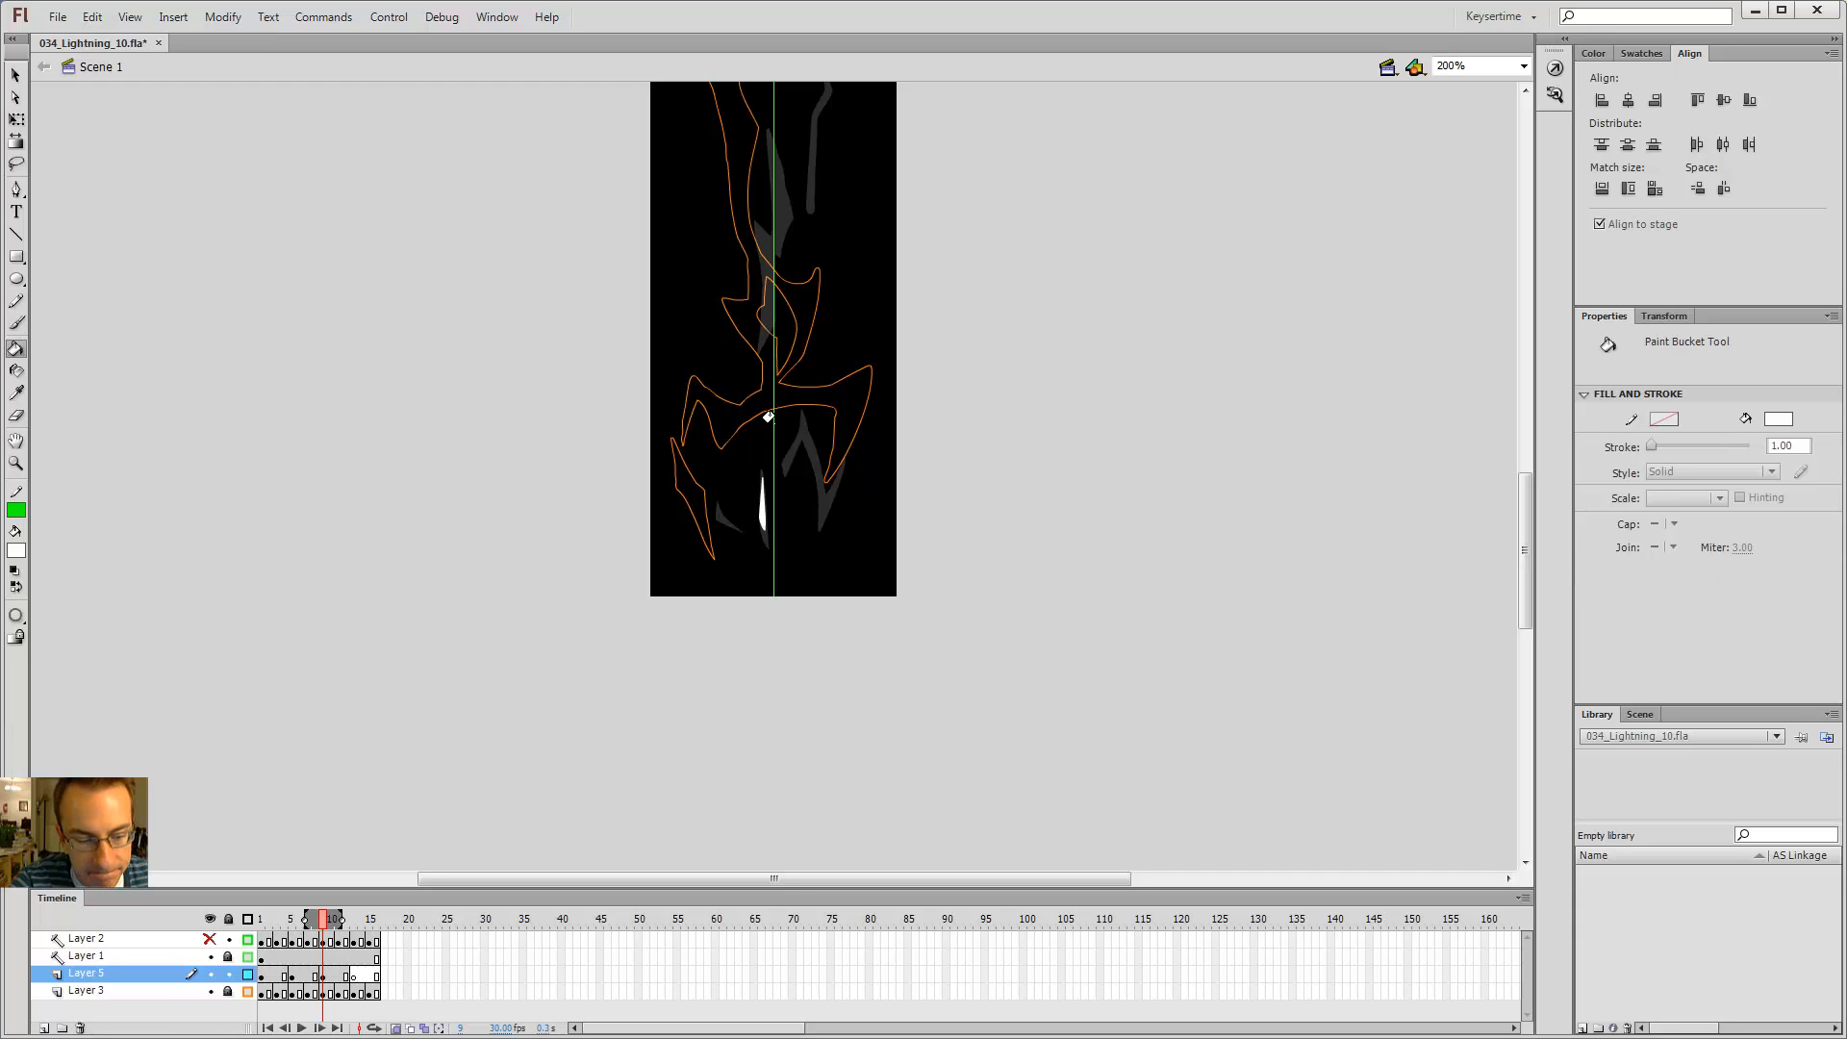
scroll(767, 418, "up", 3)
left_click_drag(785, 142, 759, 363)
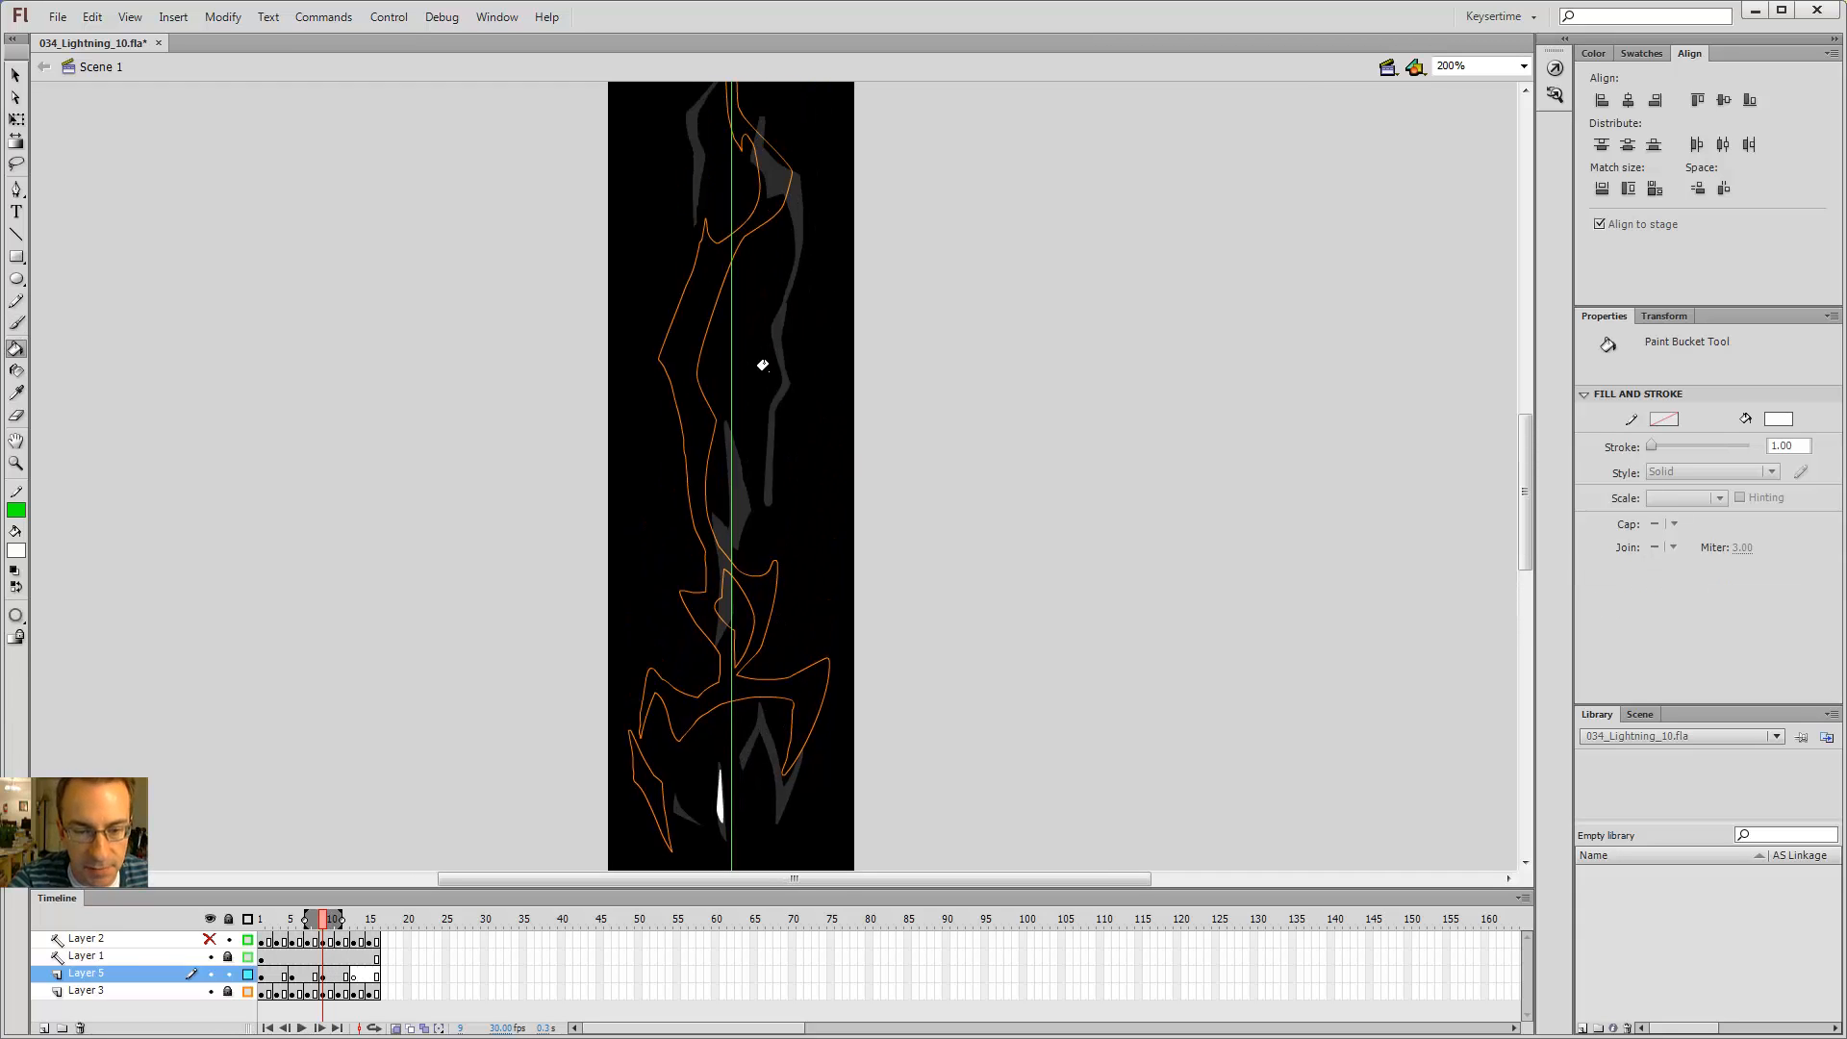
key("b")
key("comma")
key("period")
key("period")
key("period")
key("period")
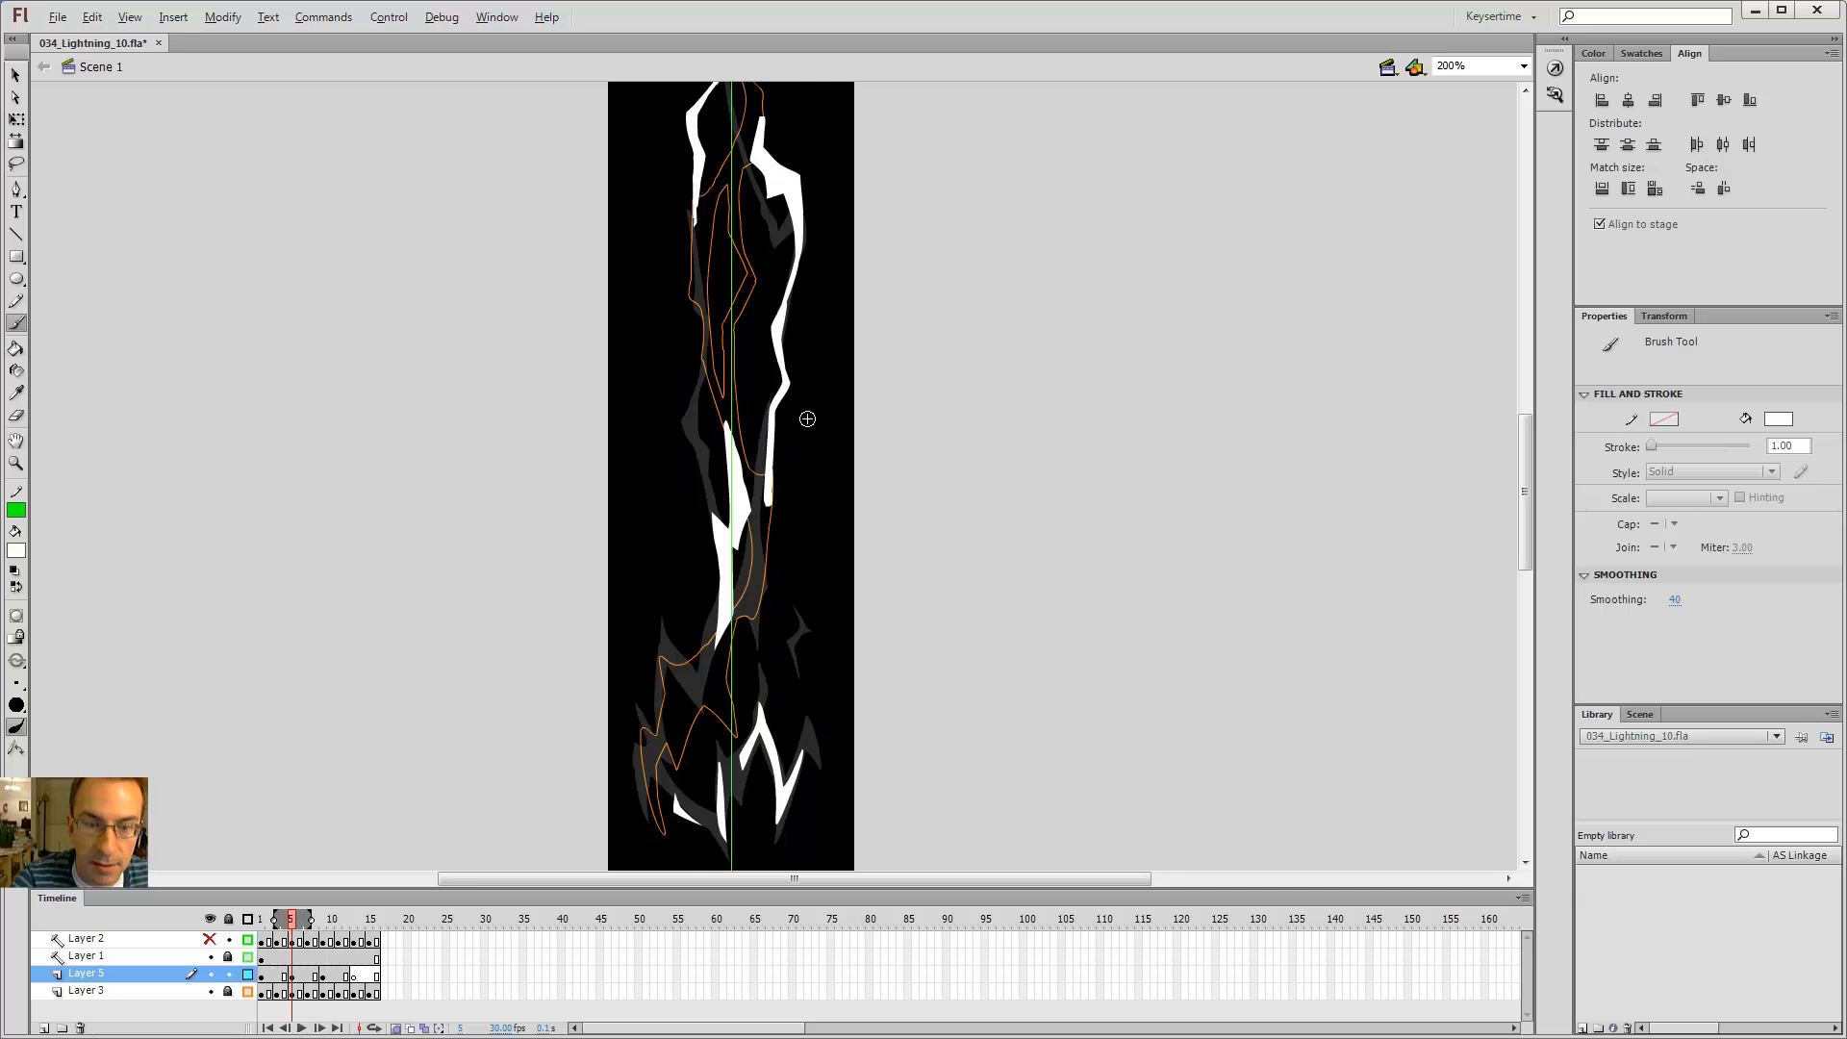
left_click_drag(784, 386, 776, 338)
Step: Step back and forth through the frames to compare the bolt drawings
key("comma")
key("comma")
key("comma")
key("comma")
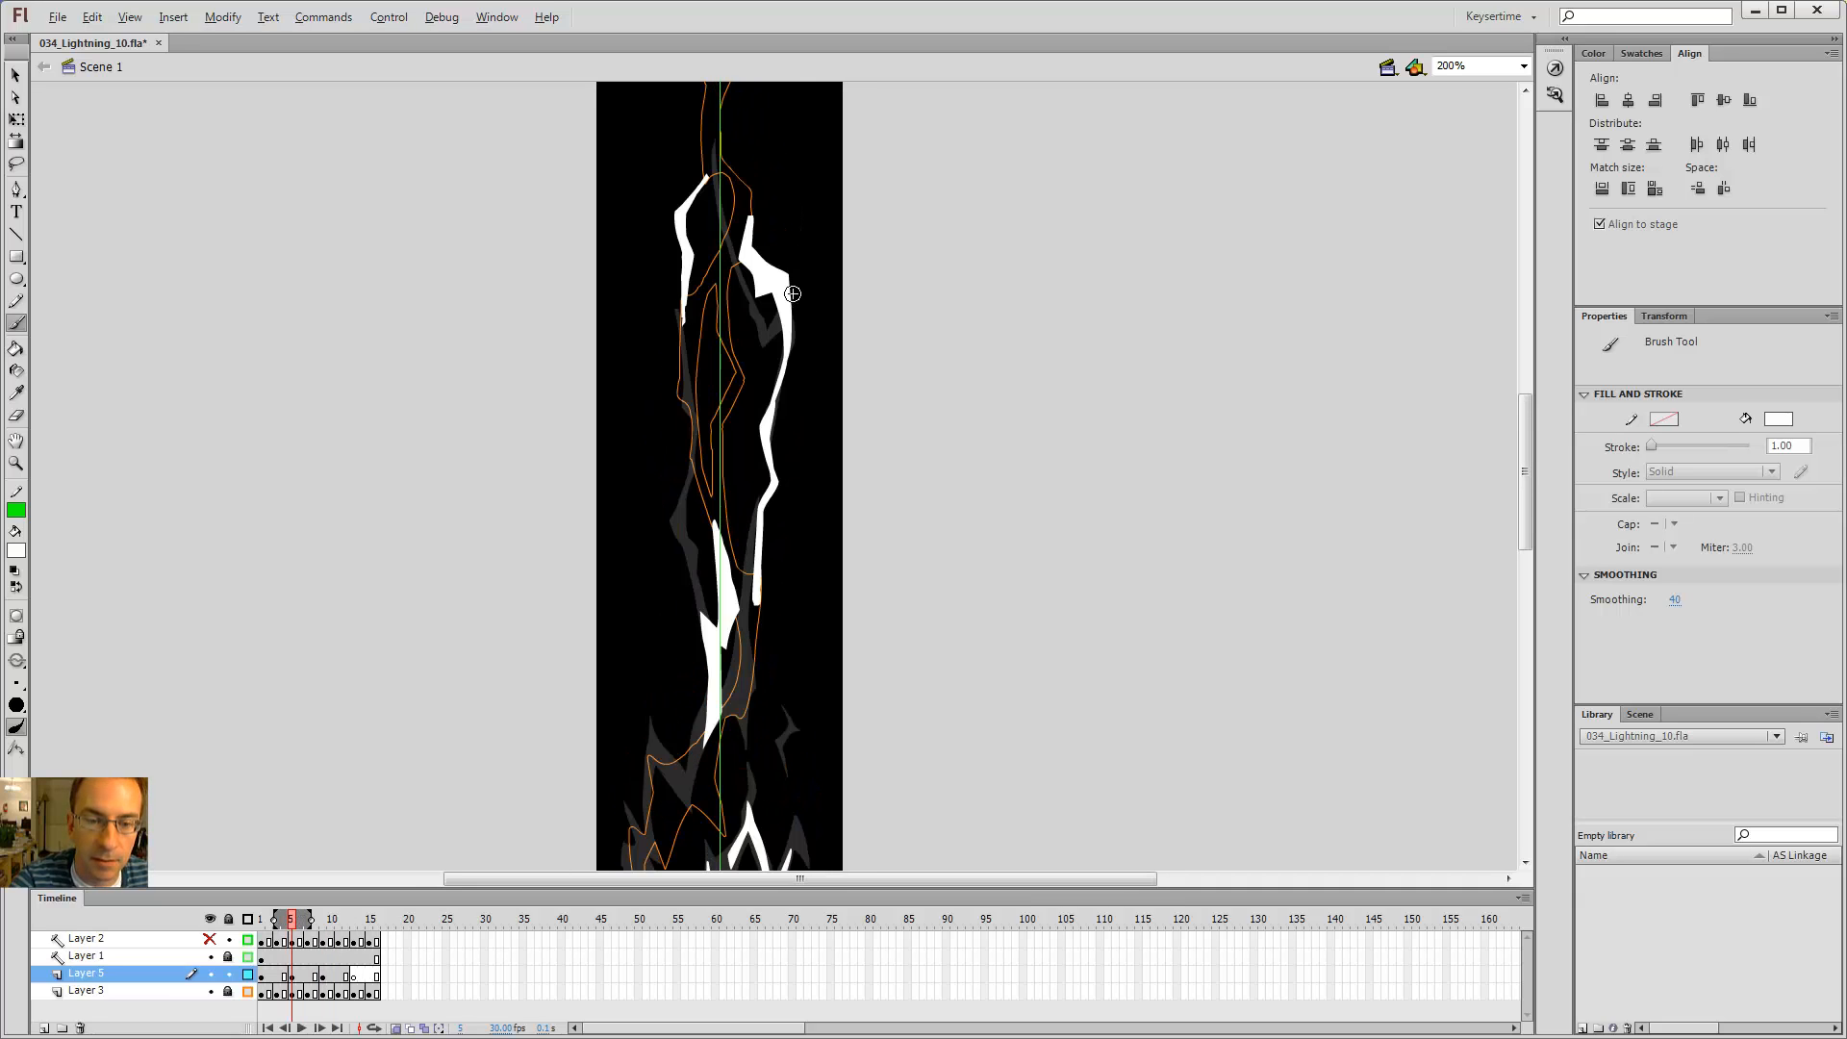
key("period")
key("period")
key("period")
key("period")
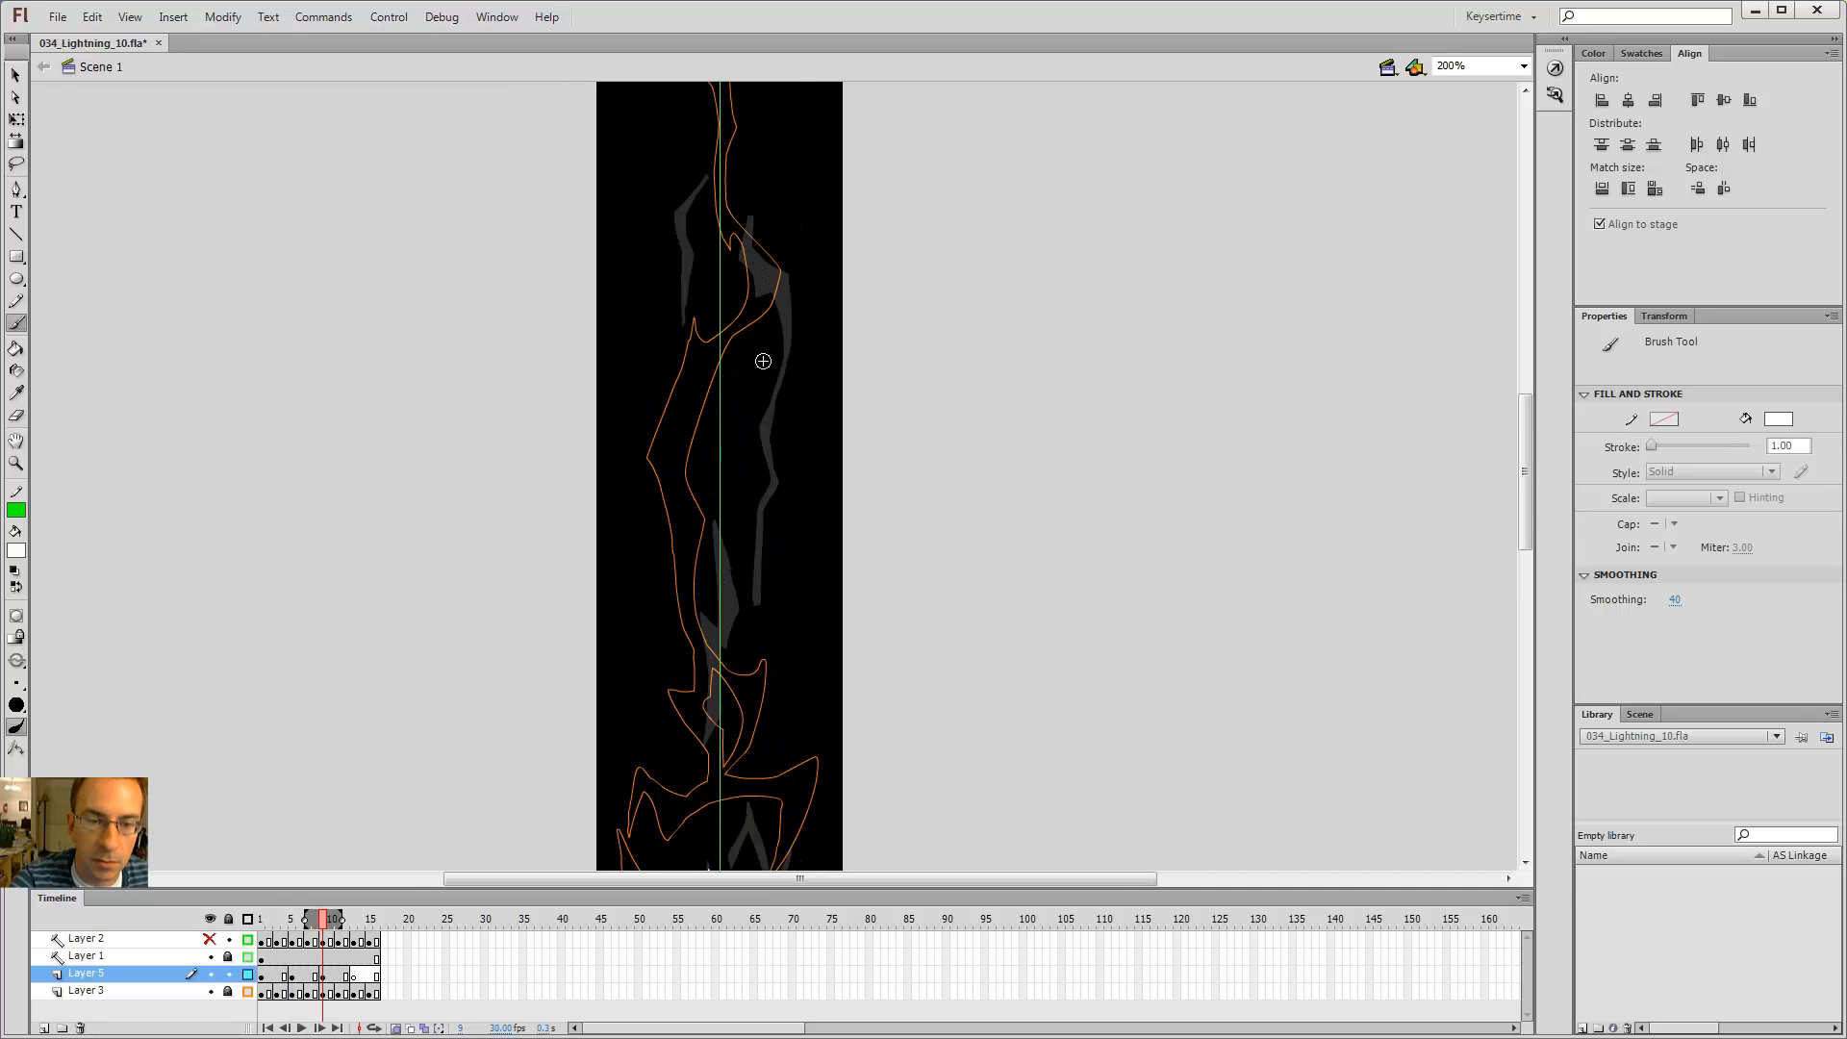
key("comma")
key("comma")
key("comma")
key("comma")
key("period")
key("period")
key("period")
key("period")
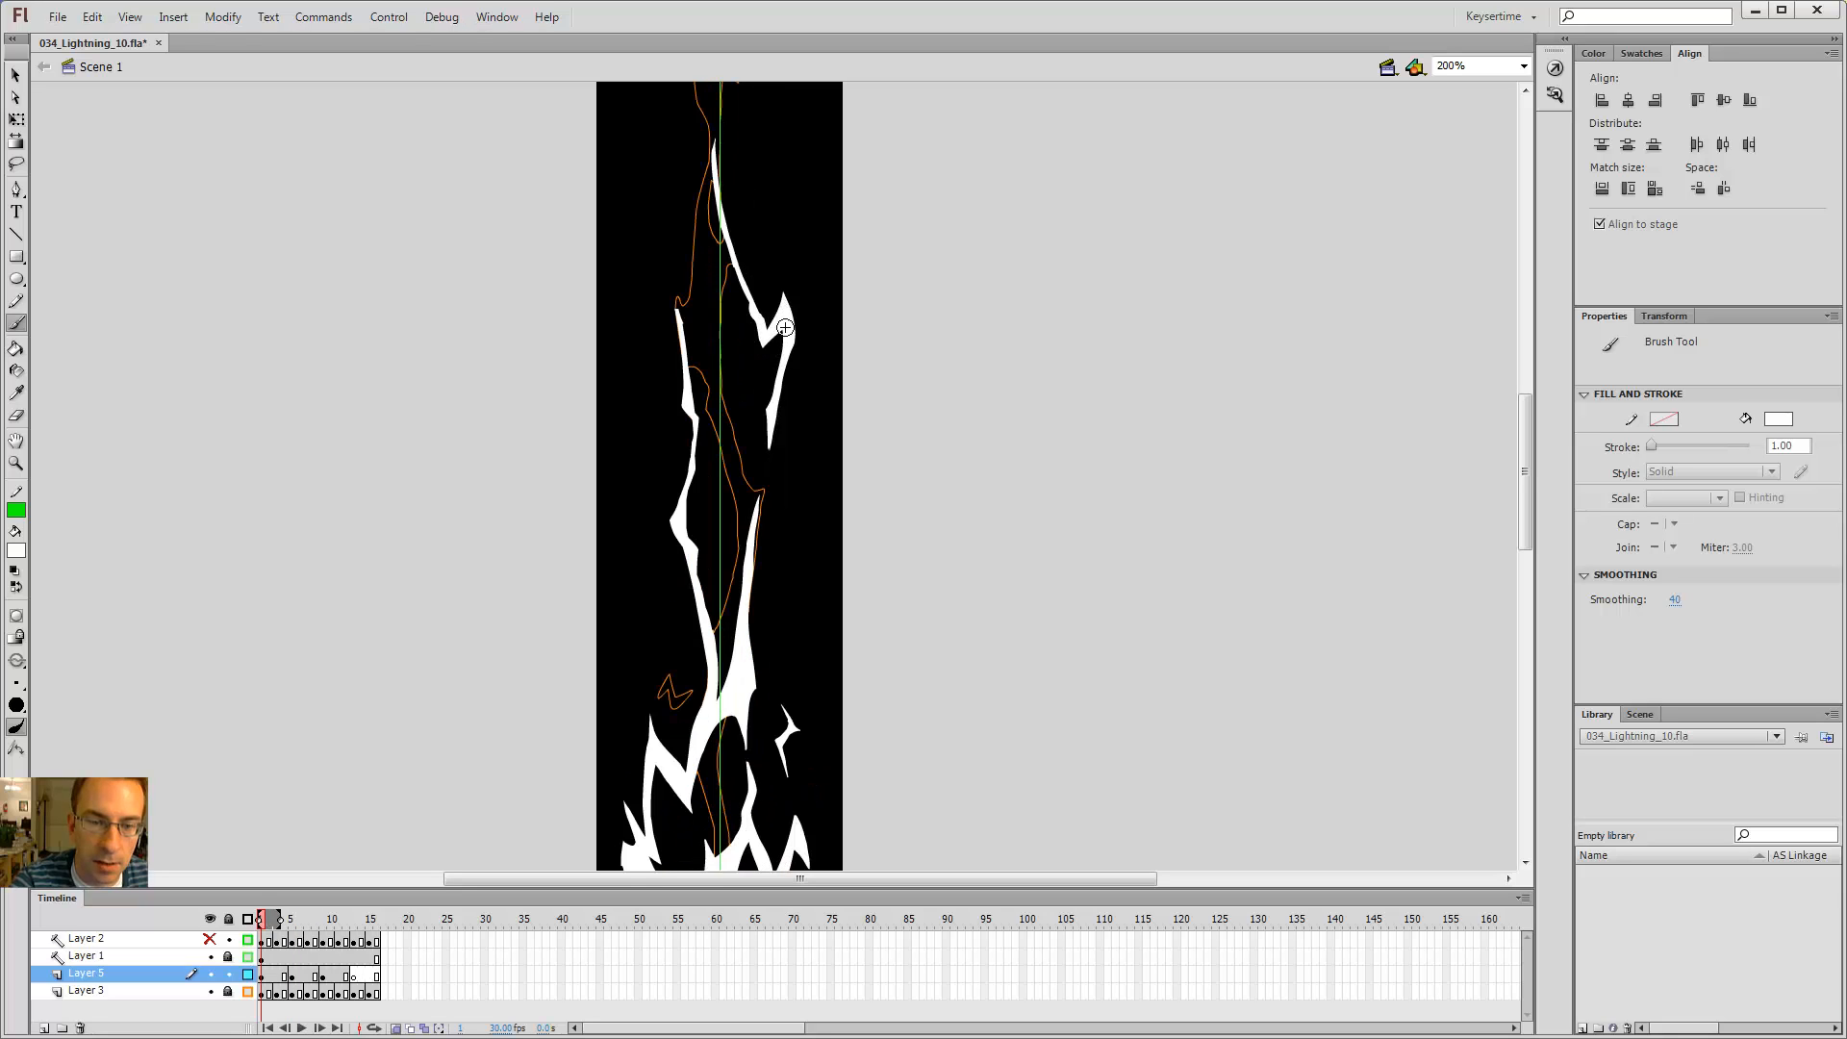
key("comma")
key("comma")
key("comma")
key("comma")
Step: Try several brush strokes for a new diagonal bolt segment on frame 9
mouse_move(777, 242)
left_mouse_down()
mouse_move(800, 366)
mouse_move(731, 541)
mouse_move(762, 341)
mouse_move(743, 360)
left_mouse_up()
key("ctrl+z")
key("period")
key("period")
key("period")
key("period")
key("ctrl+z")
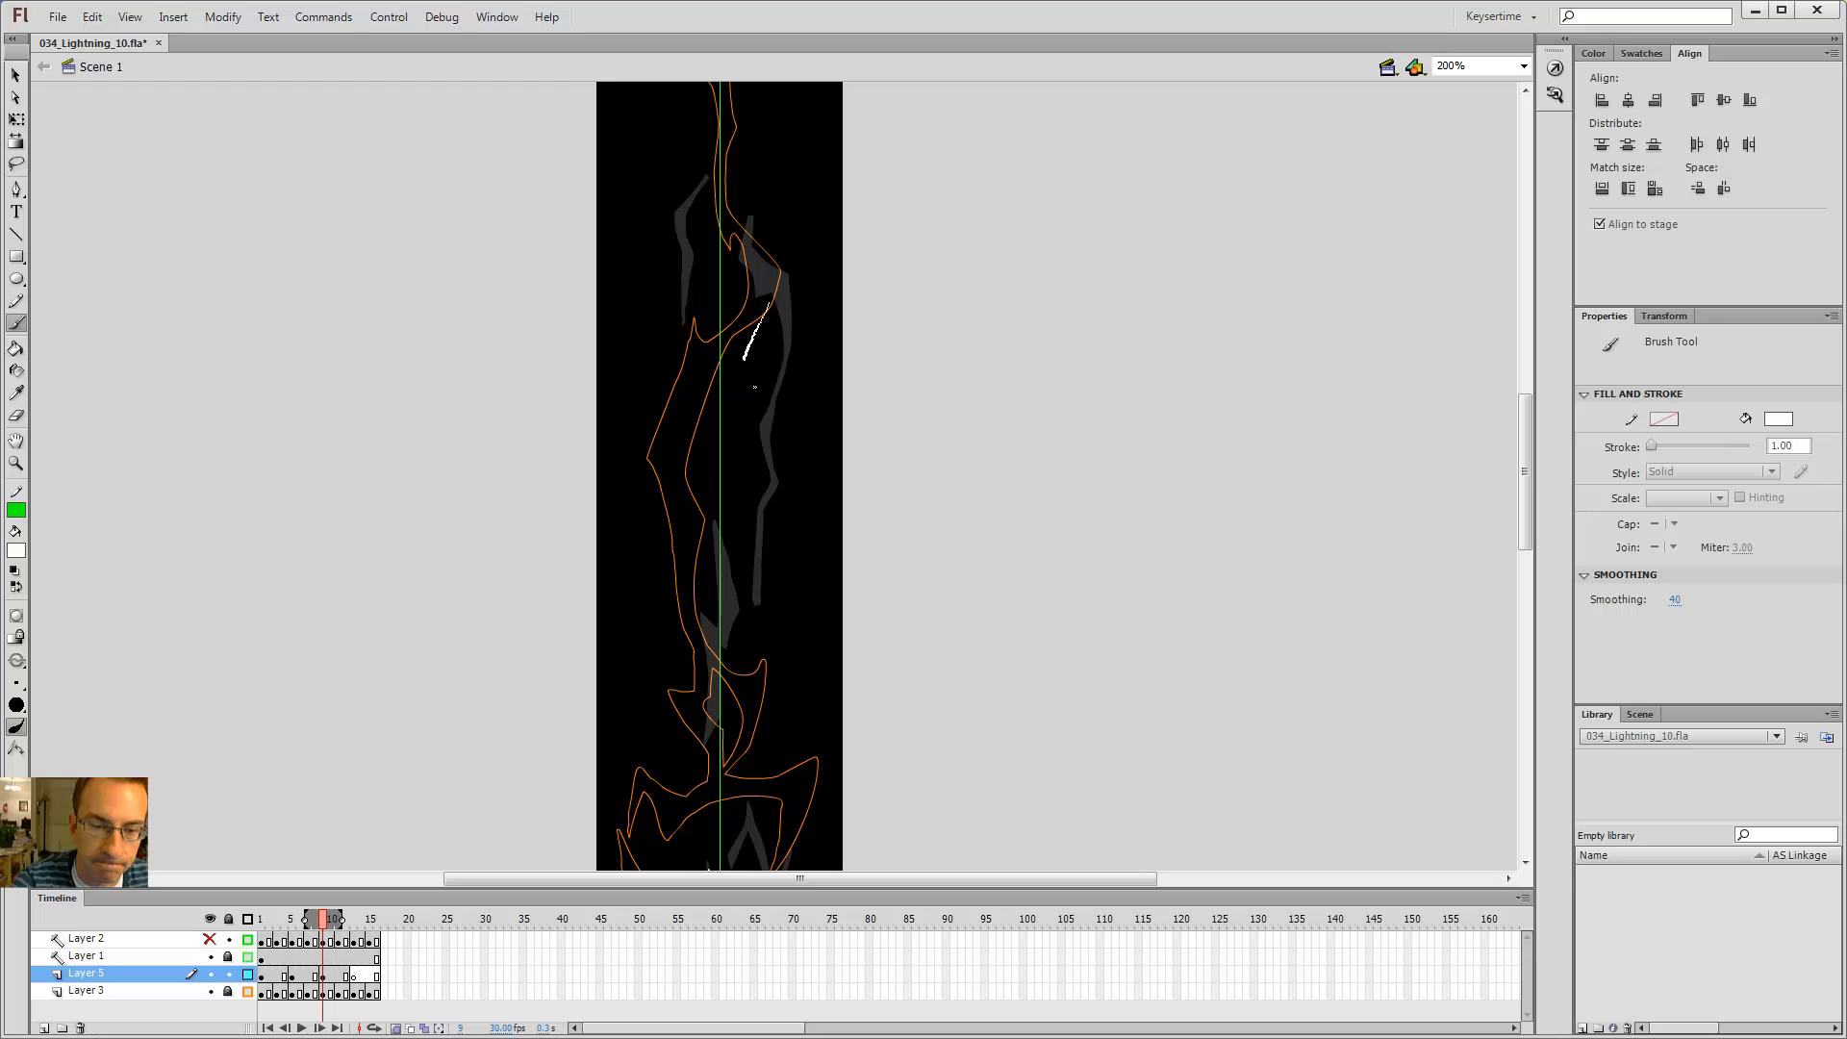
left_click_drag(717, 504, 695, 553)
key("ctrl+z")
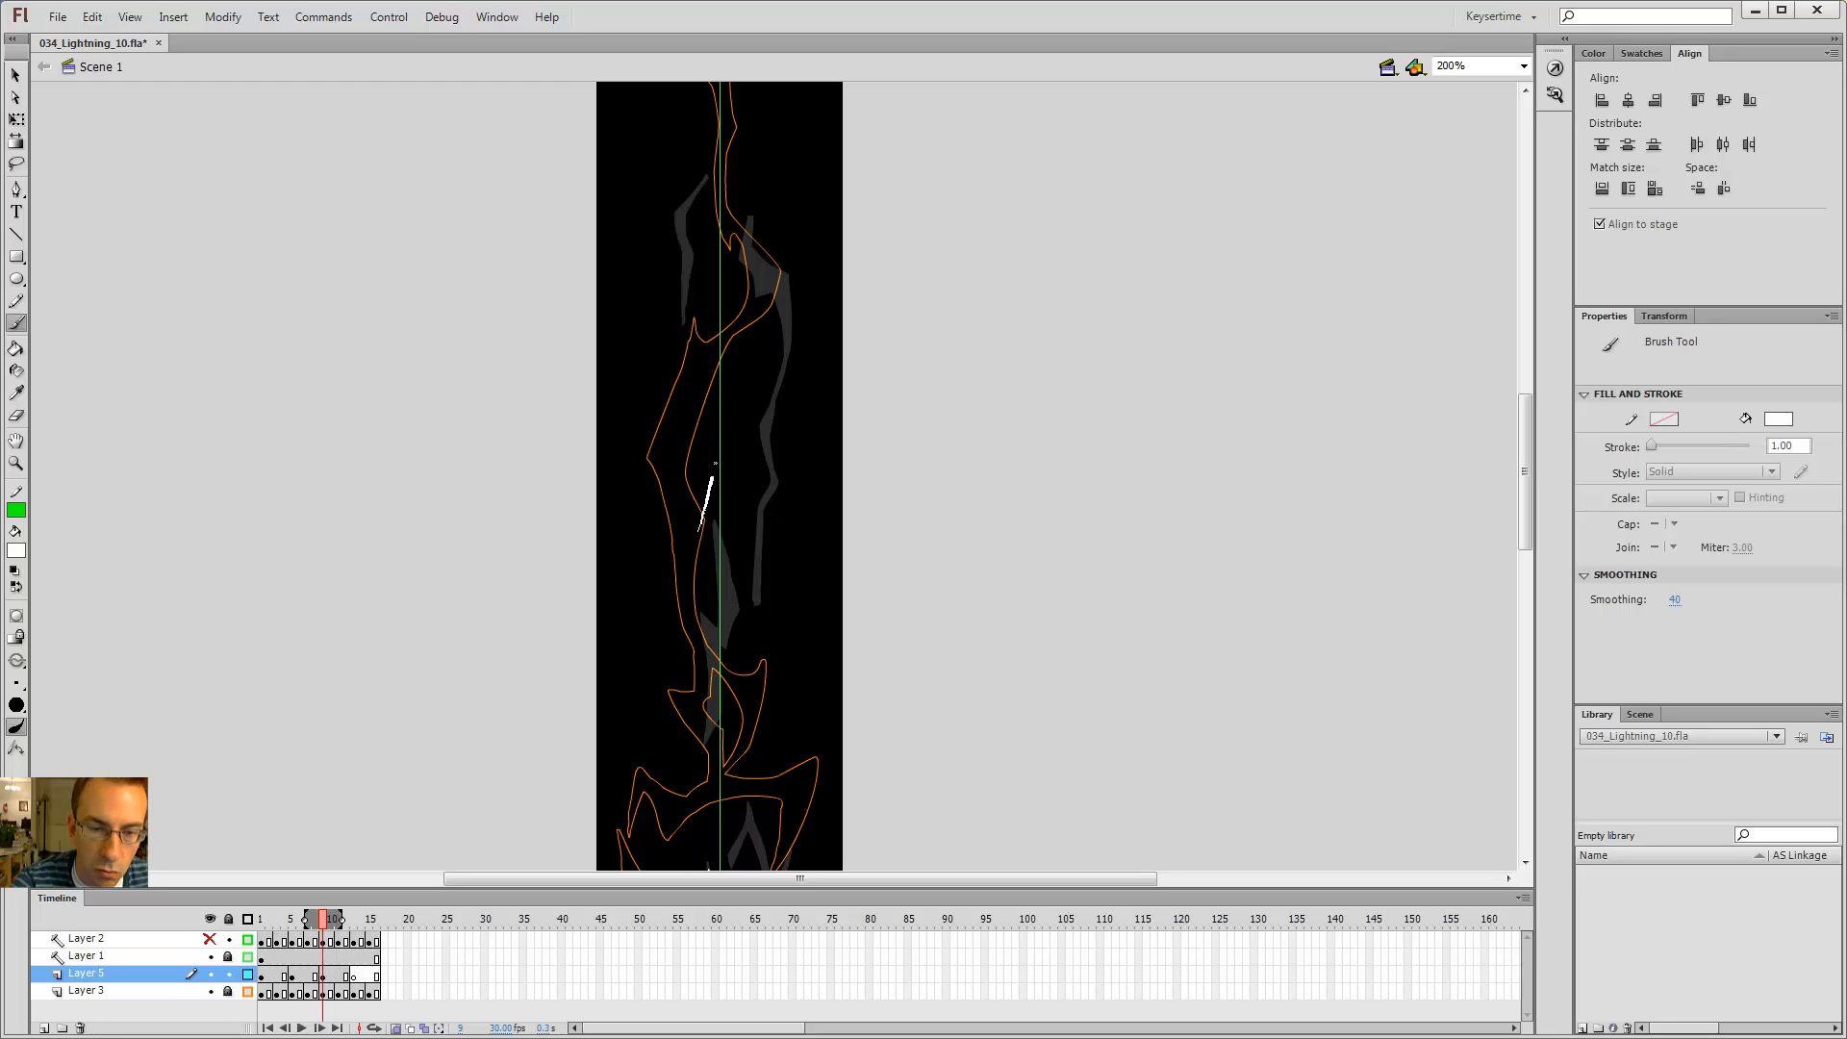
left_click_drag(715, 463, 774, 295)
key("ctrl+z")
Step: Brush the outline of a diagonal bolt segment on frame 9 and fill it with the Paint Bucket
left_click_drag(718, 457, 718, 430)
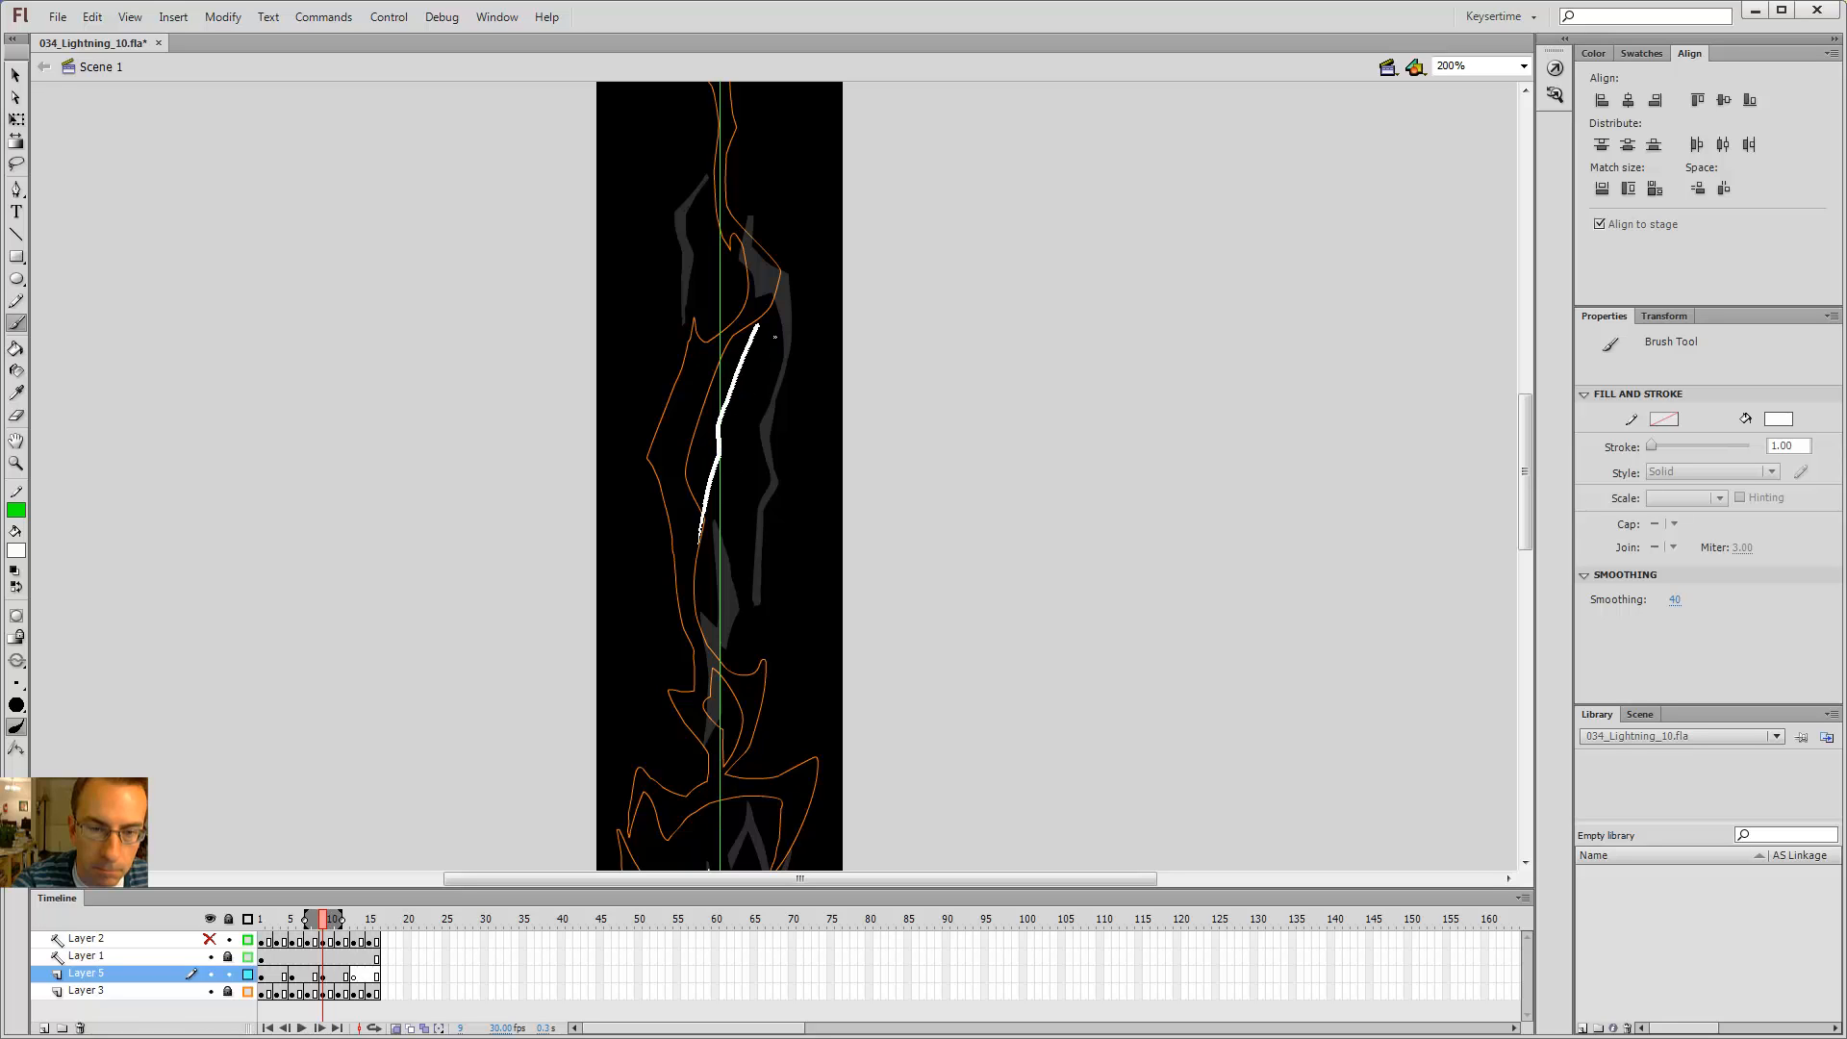
left_click_drag(774, 337, 769, 301)
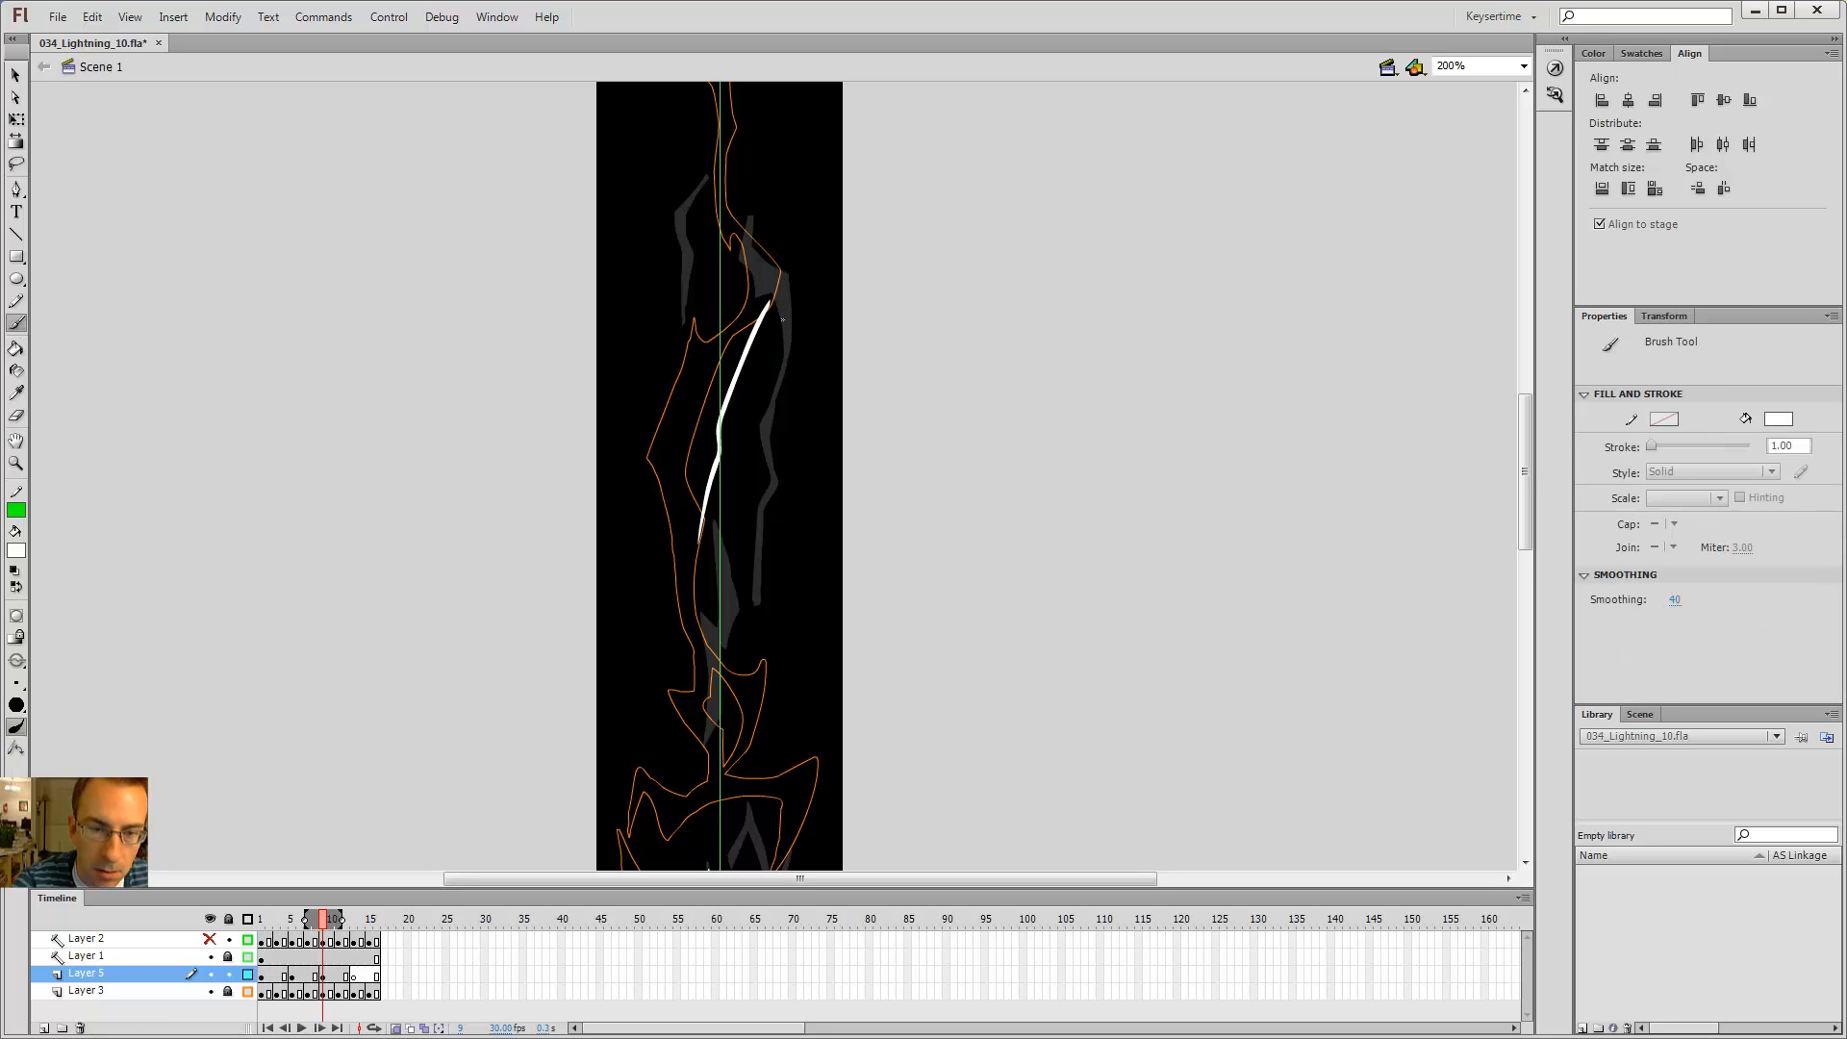
left_click_drag(741, 329, 733, 375)
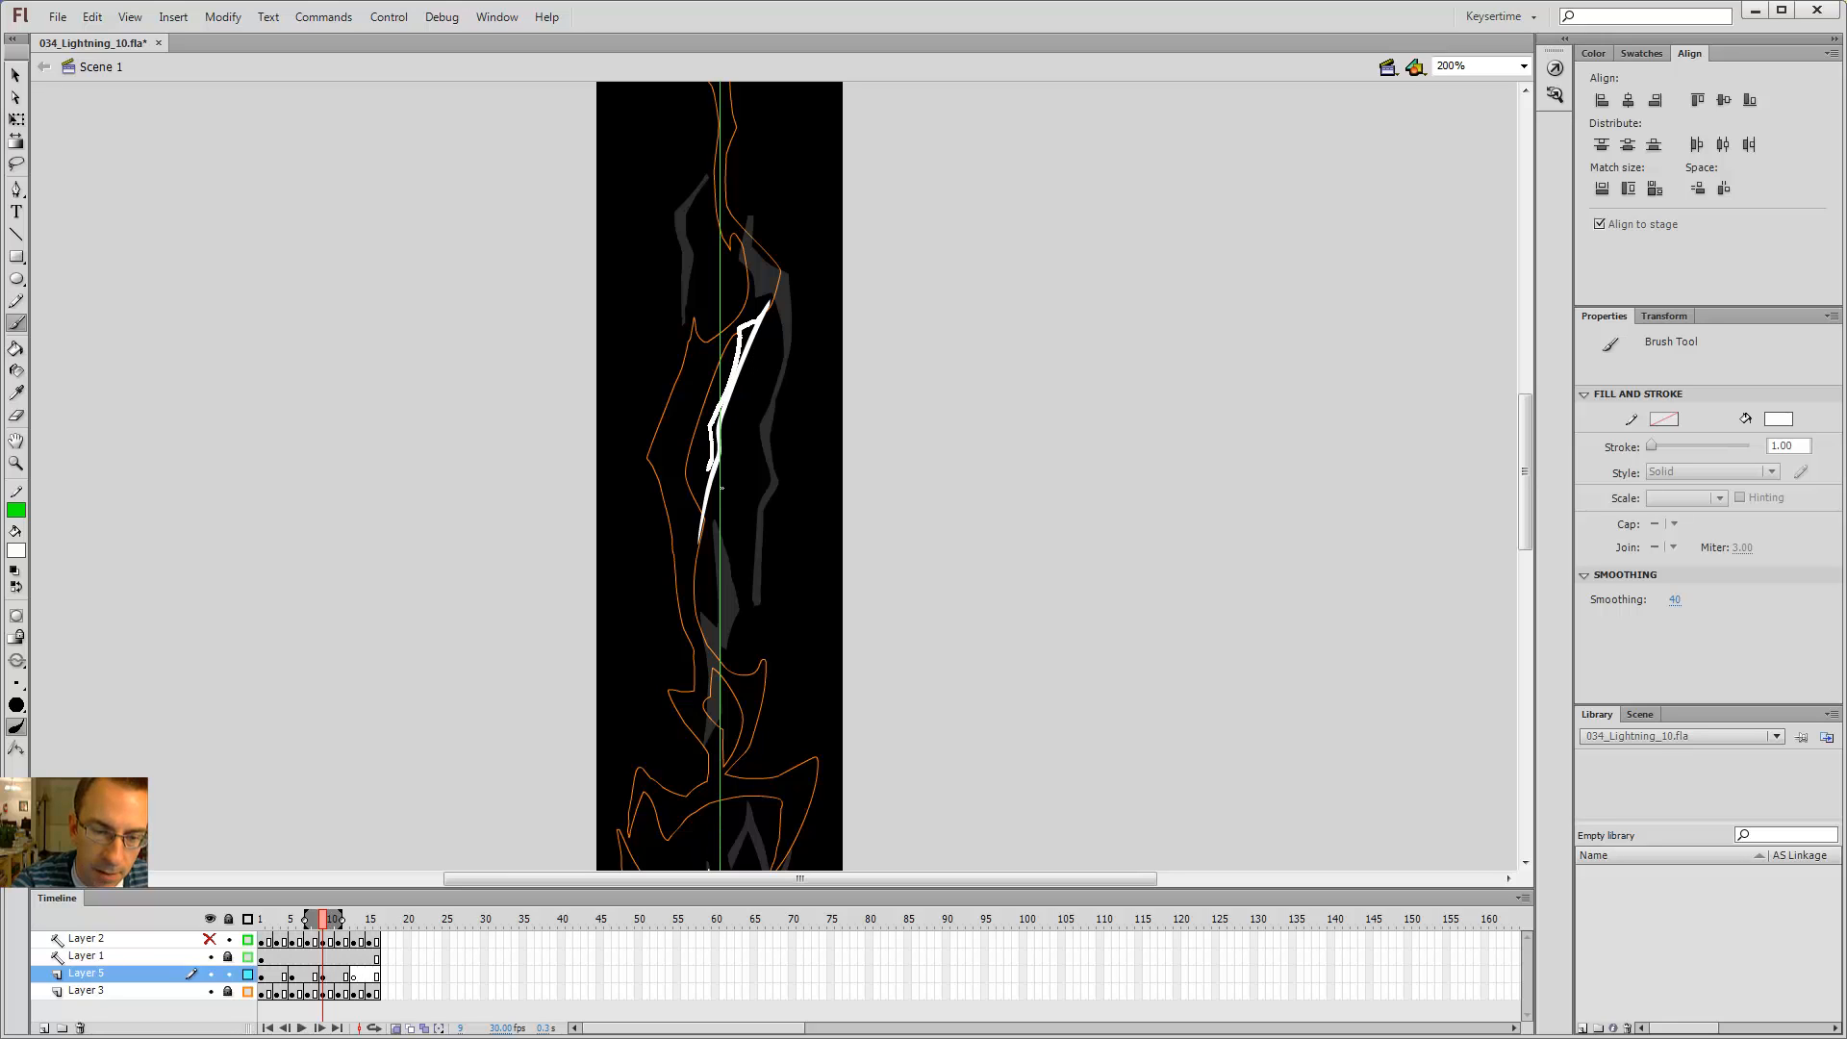
key("k")
left_click(700, 510)
left_click(715, 435)
left_click(746, 332)
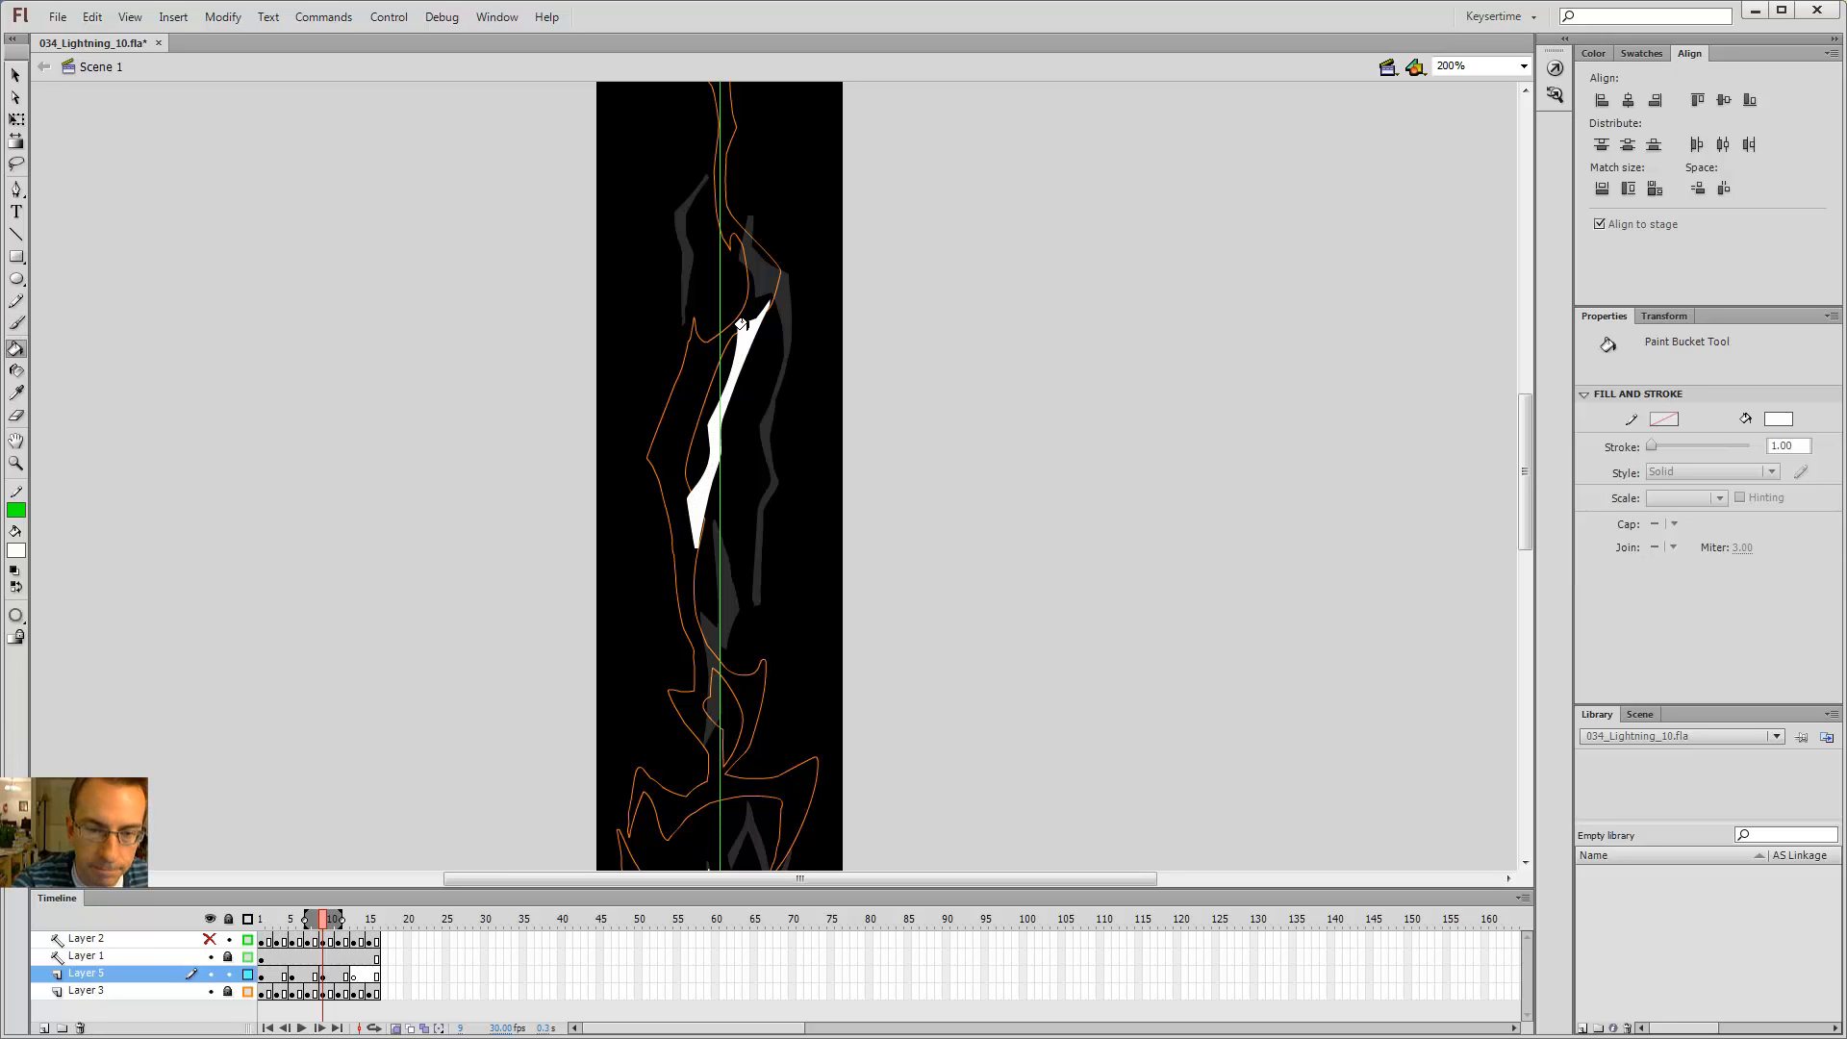
Step: Erase the top of the new diagonal segment to trim its shape
key("e")
mouse_move(739, 313)
left_mouse_down()
mouse_move(783, 272)
mouse_move(776, 419)
left_mouse_up()
key("space")
key("b")
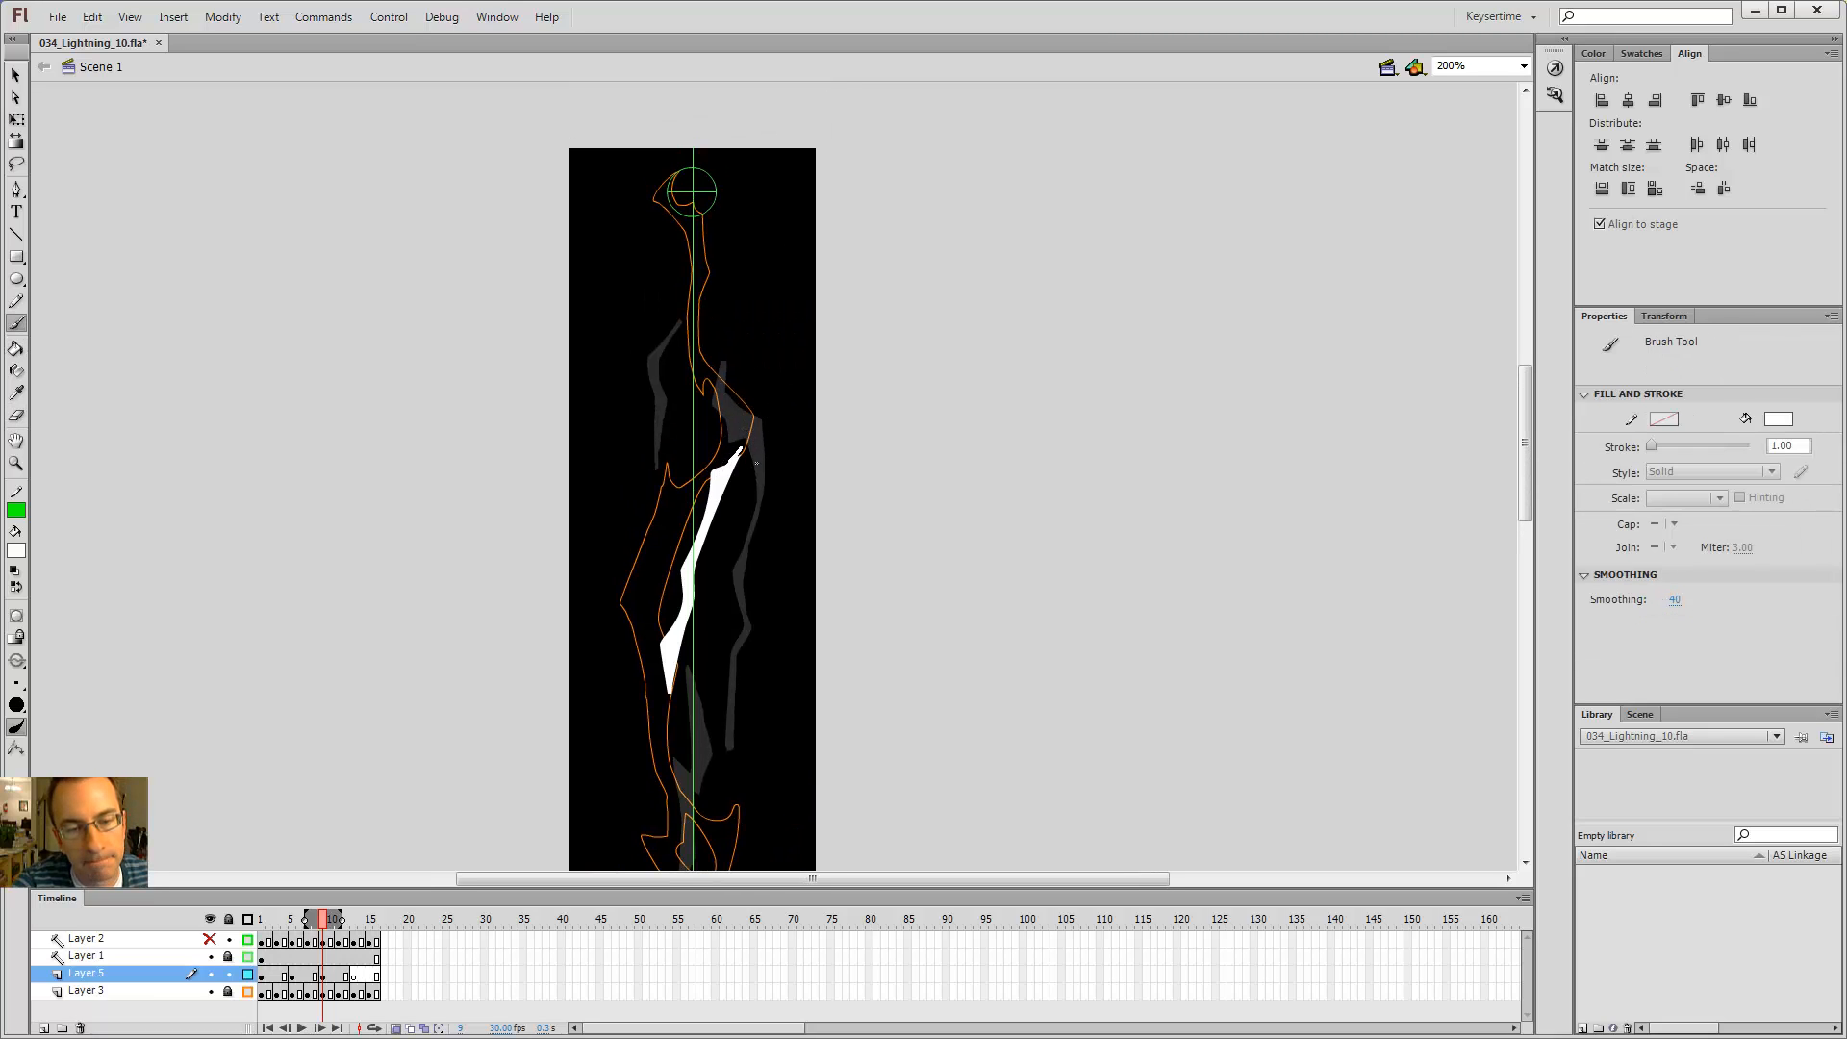
key("e")
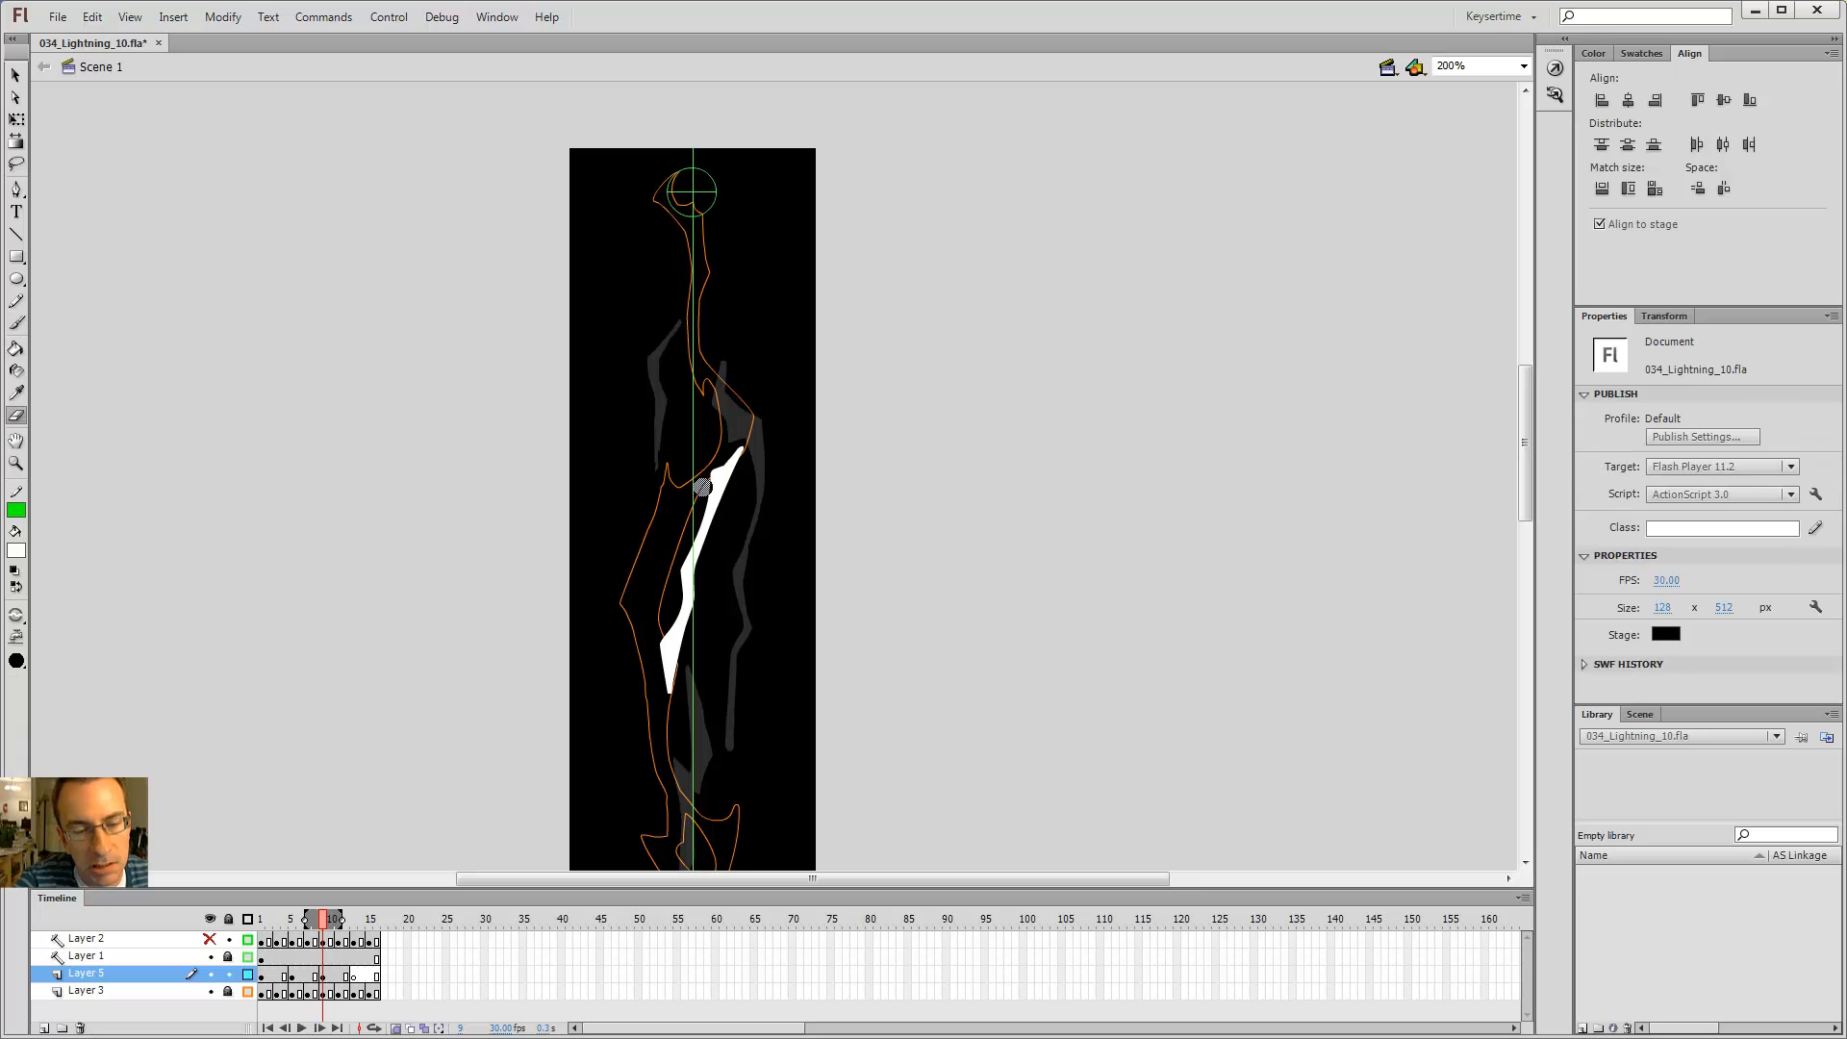
left_click_drag(692, 516, 708, 433)
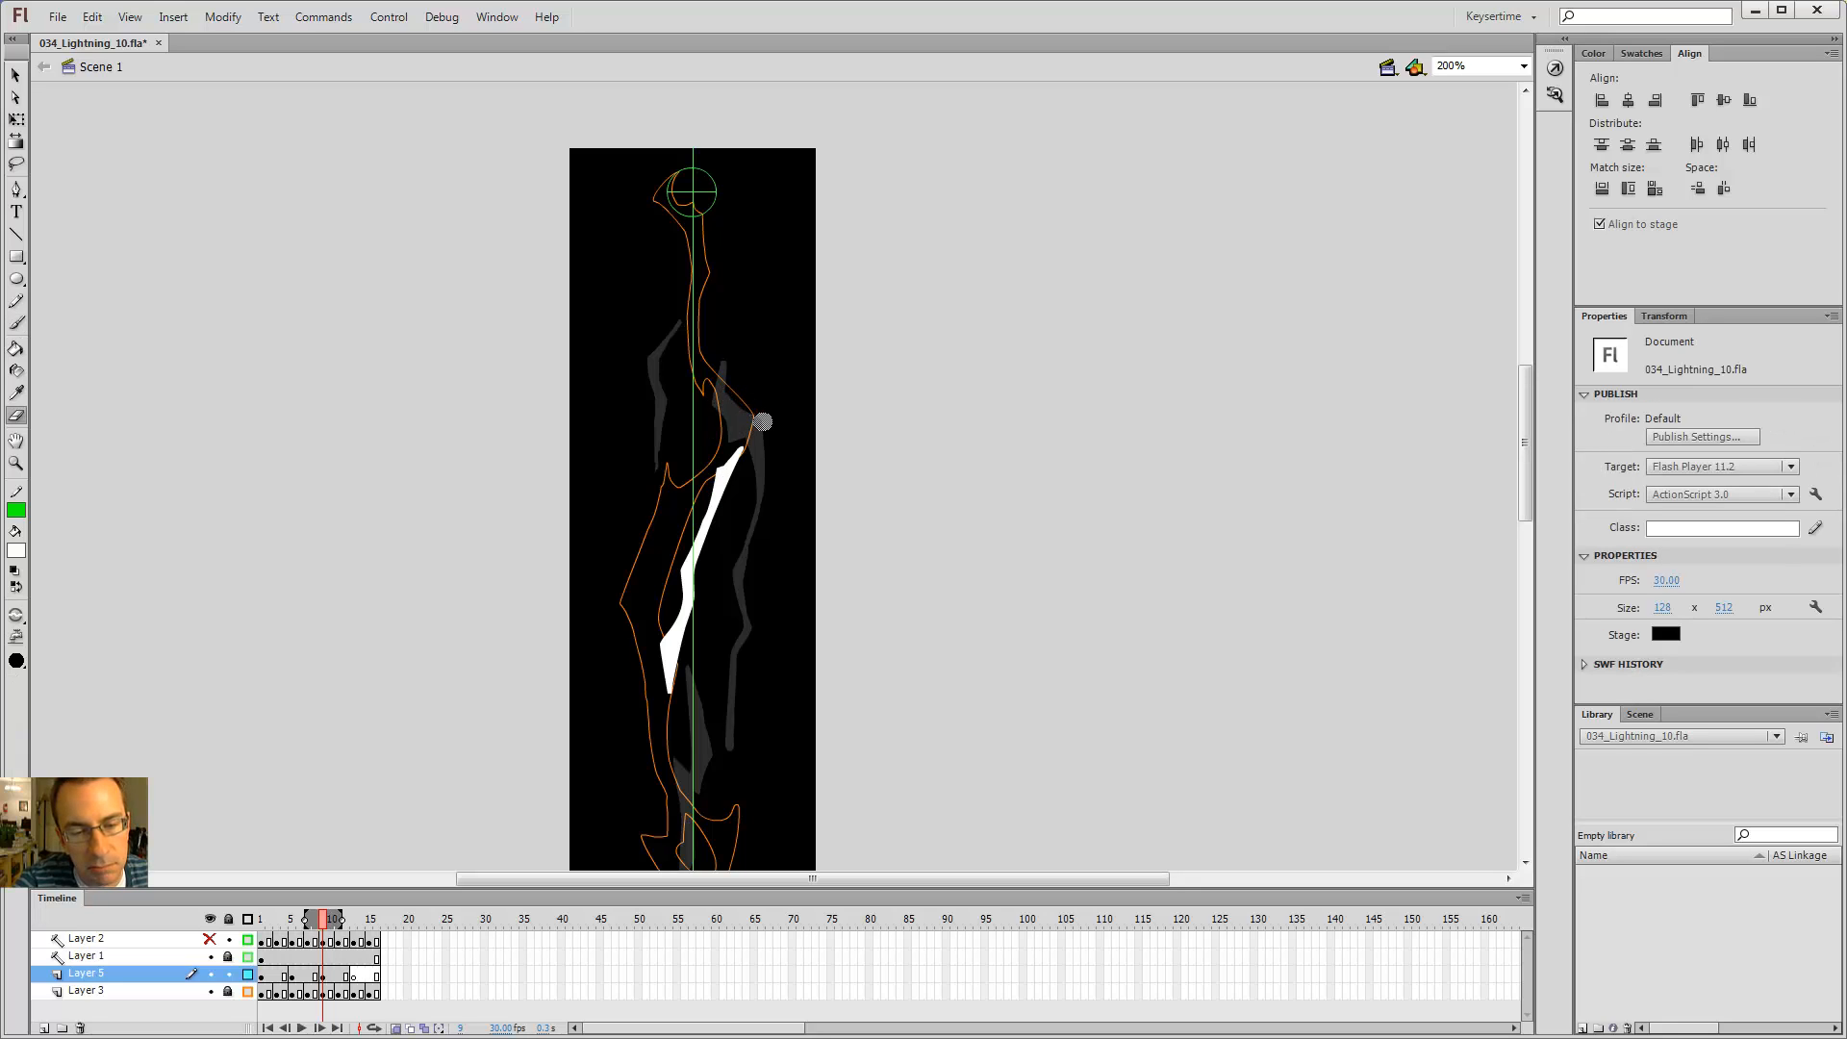
key("b")
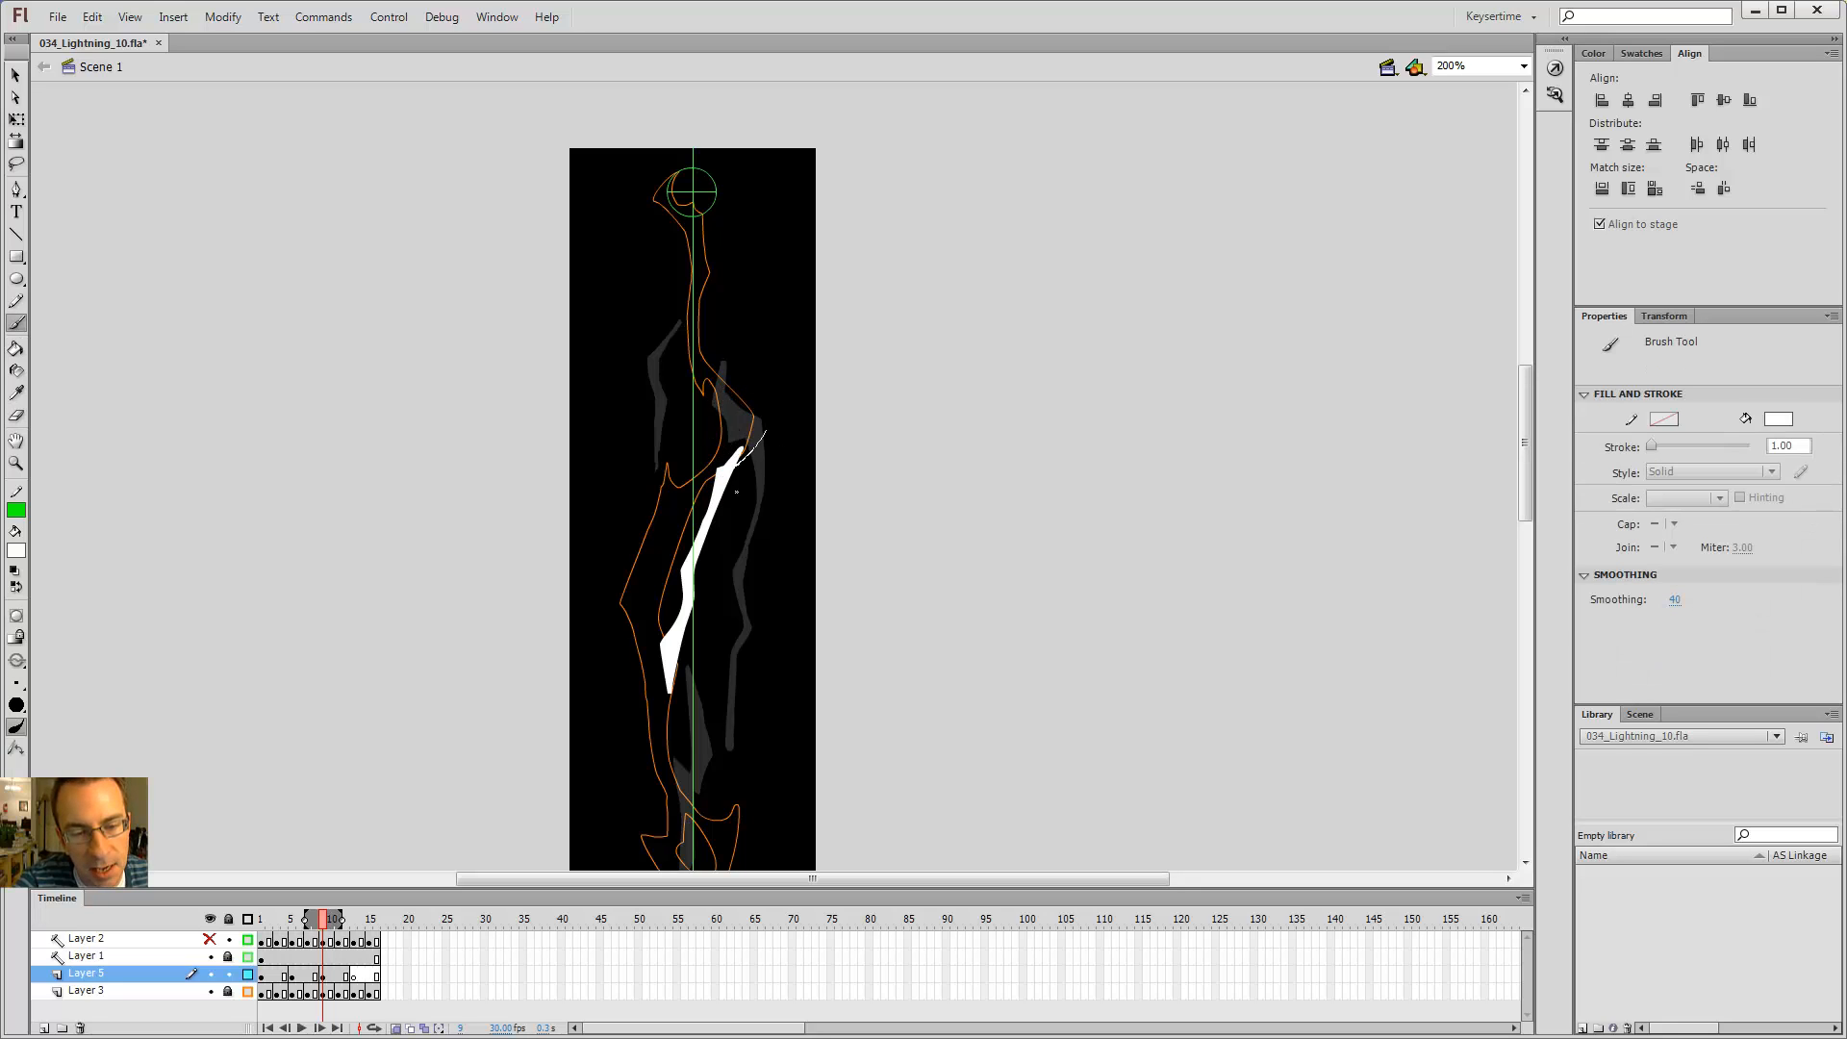
left_click_drag(737, 468, 679, 489)
key("ctrl+z")
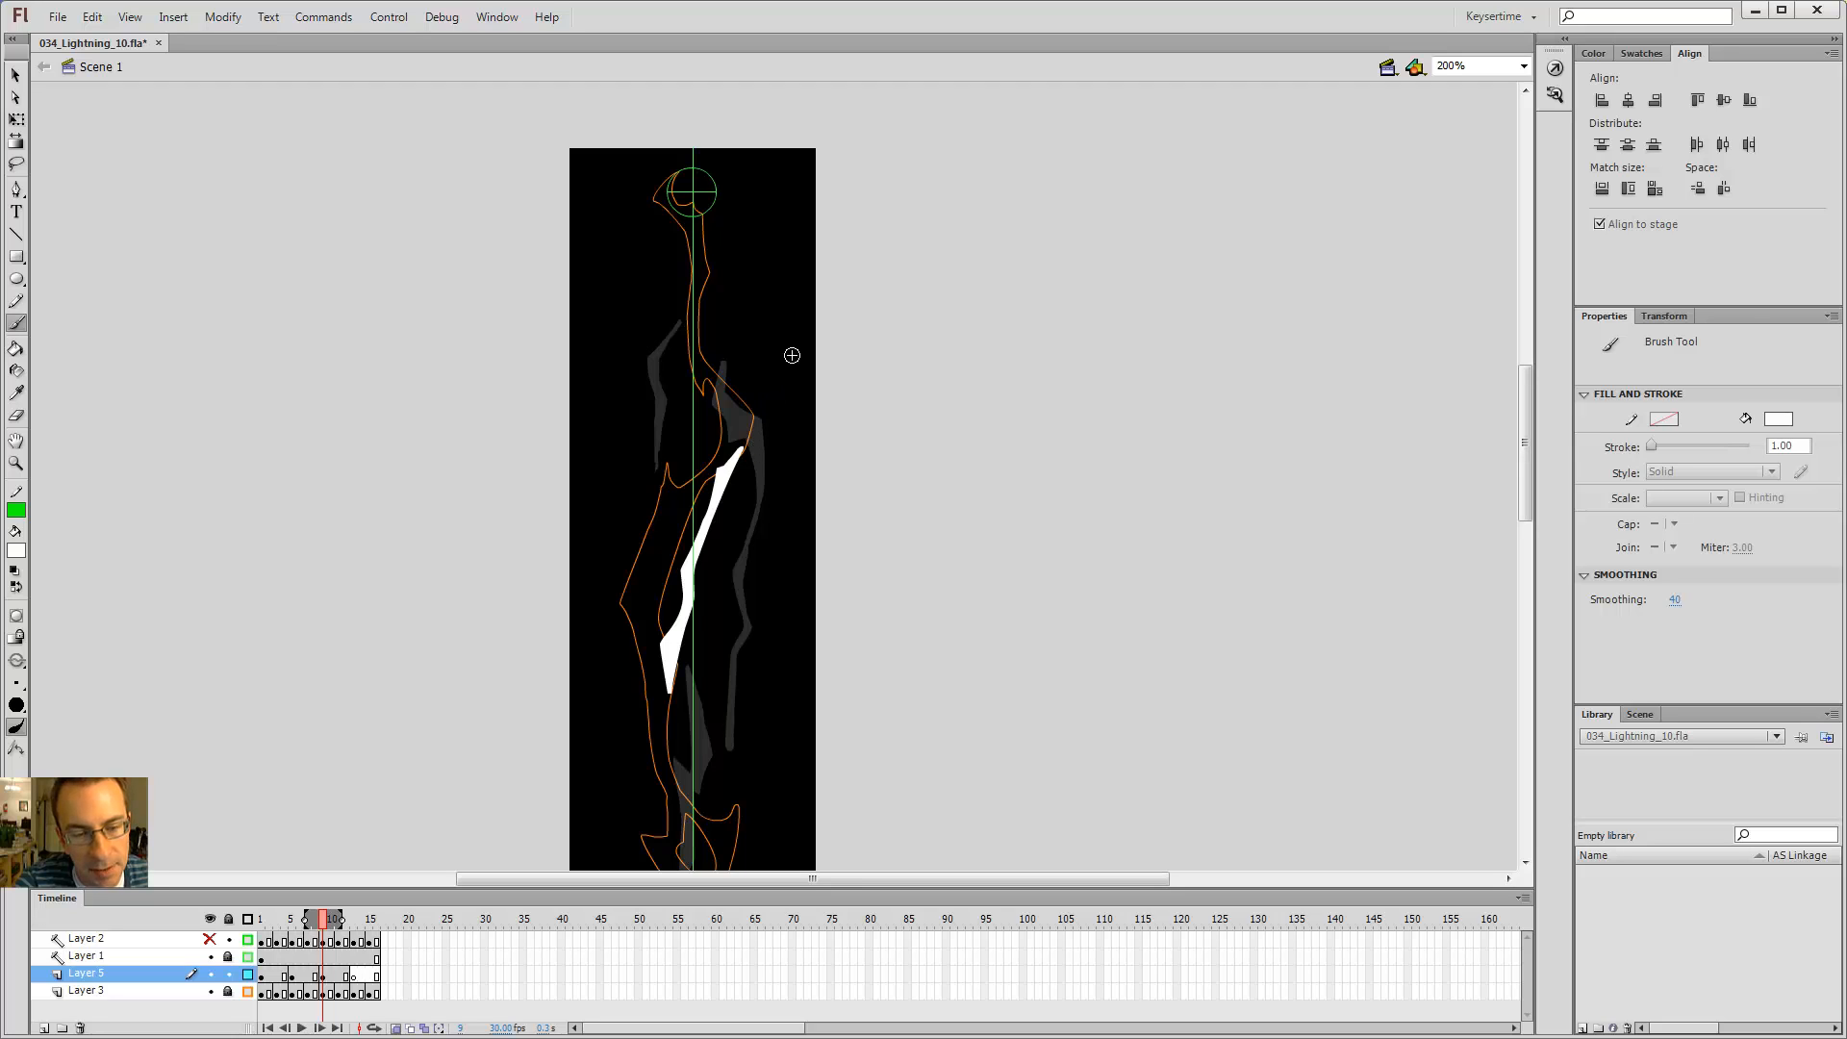
Step: Turn off outline view for Layer 3 so its bolt shows as solid shapes
key("alt+comma")
key("alt+period")
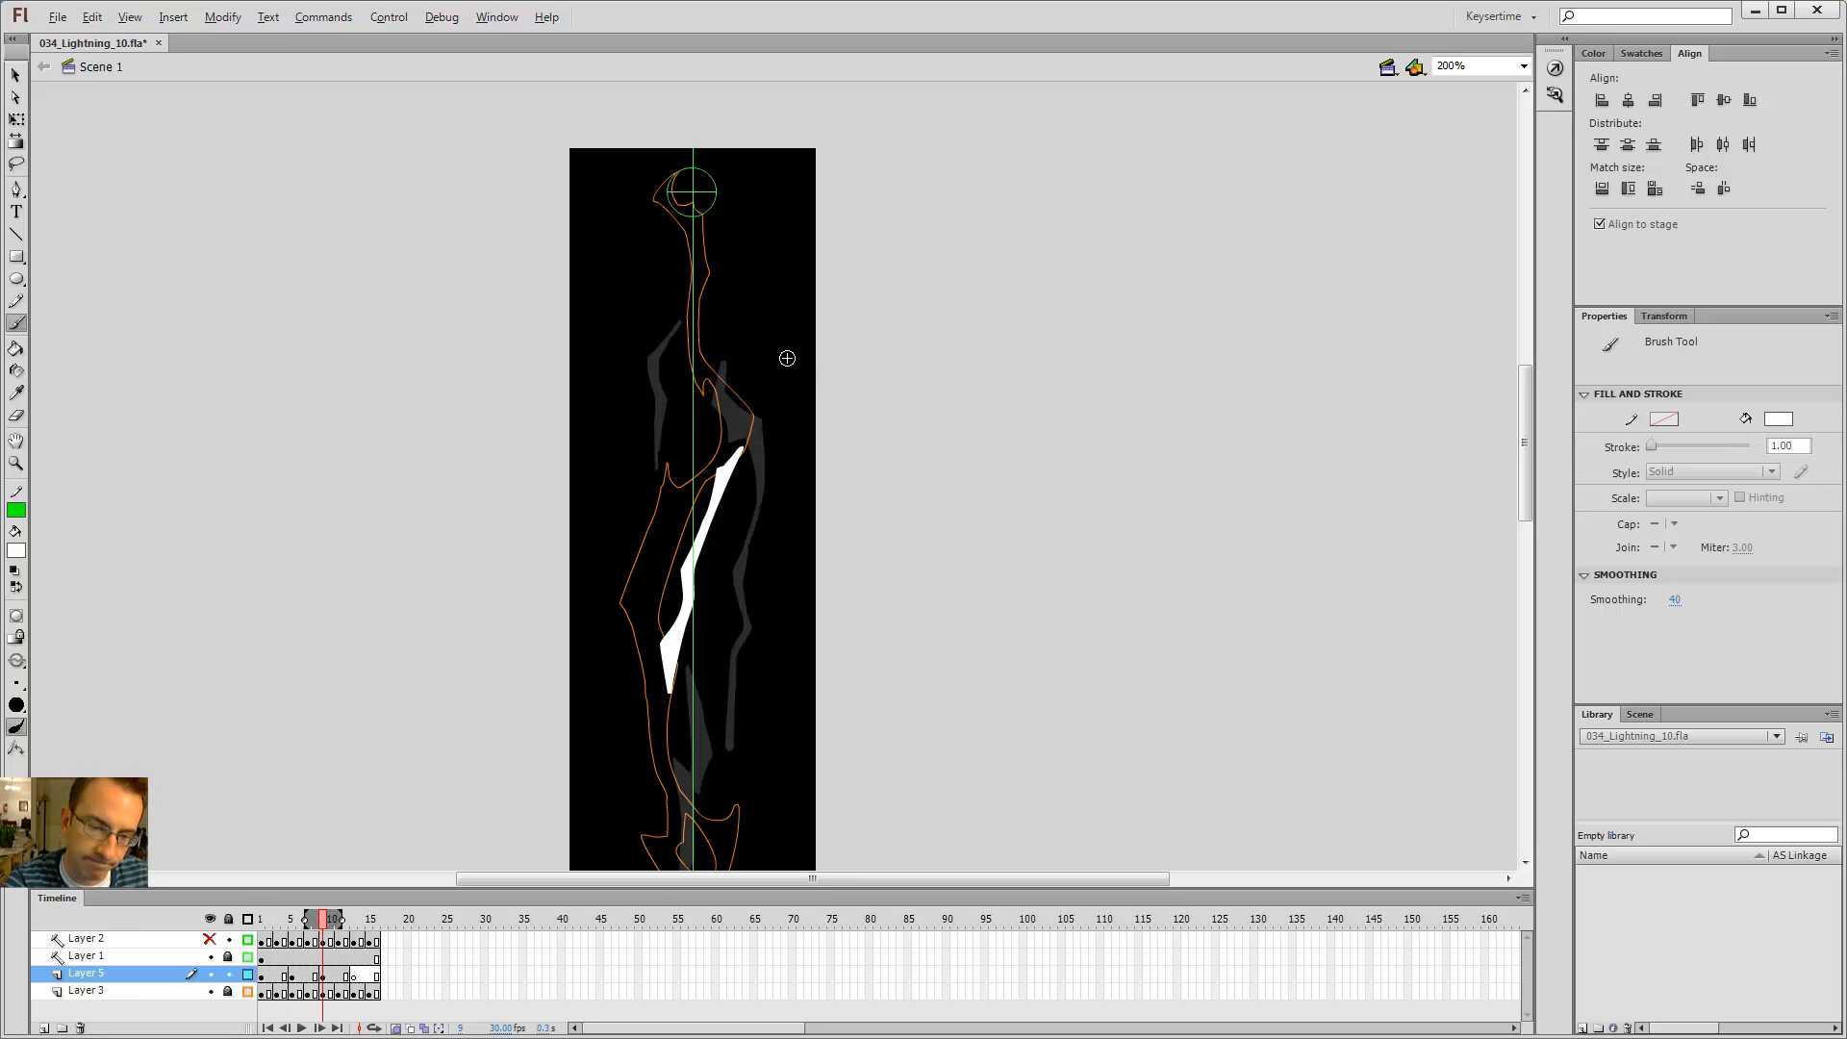
left_click(248, 990)
key("Return")
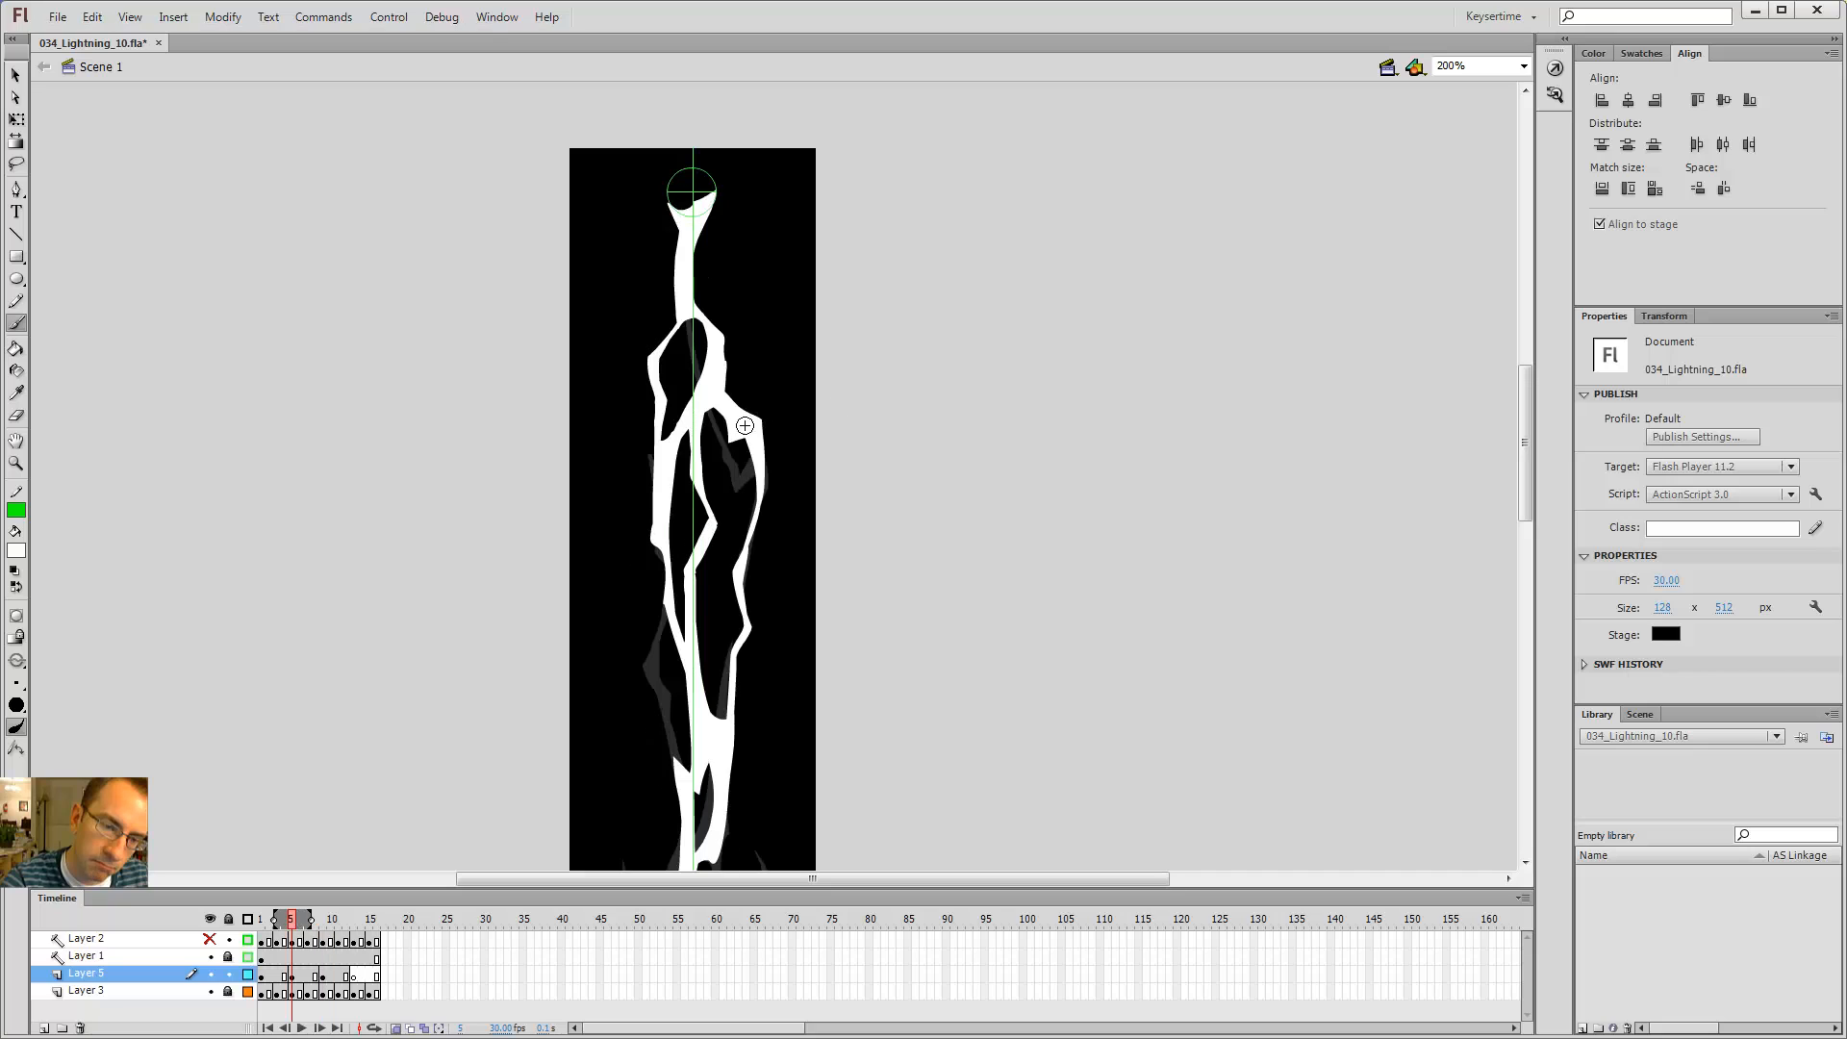
Step: Brush a thin curved branch off the upper right of the diagonal segment
key("e")
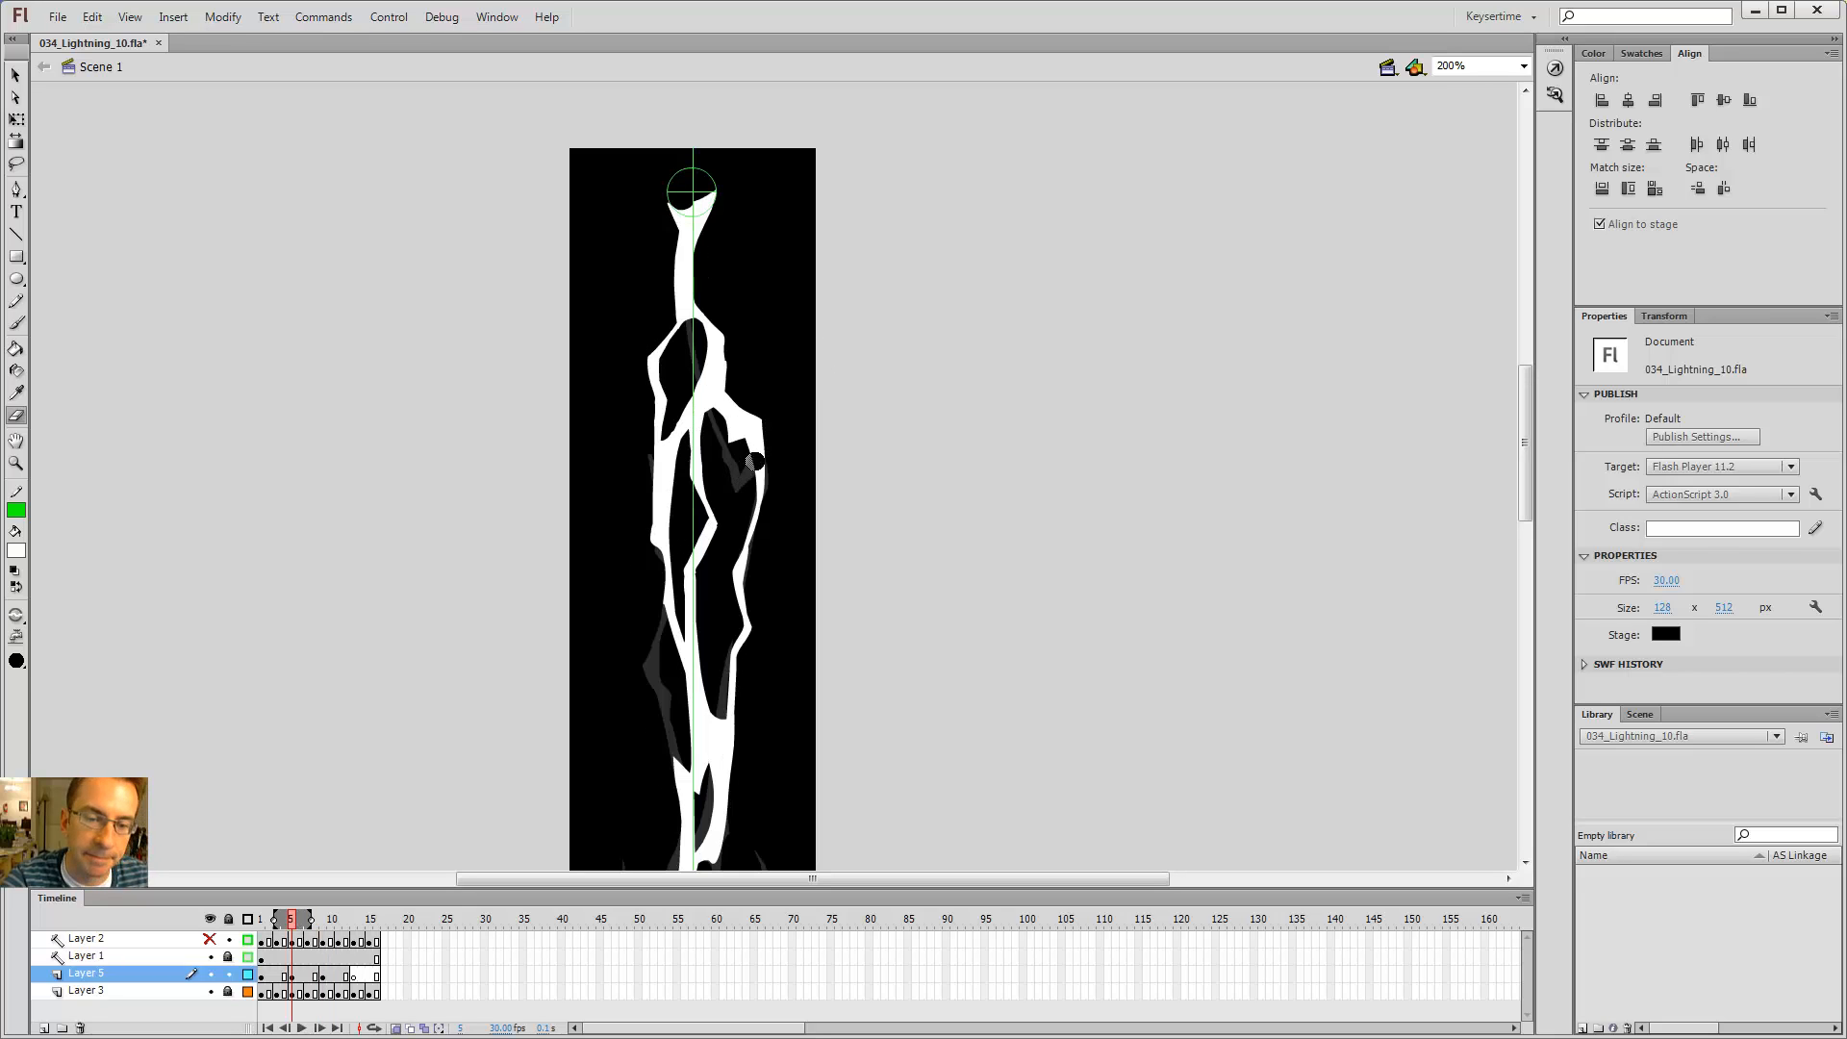
key("b")
left_click_drag(705, 484, 701, 490)
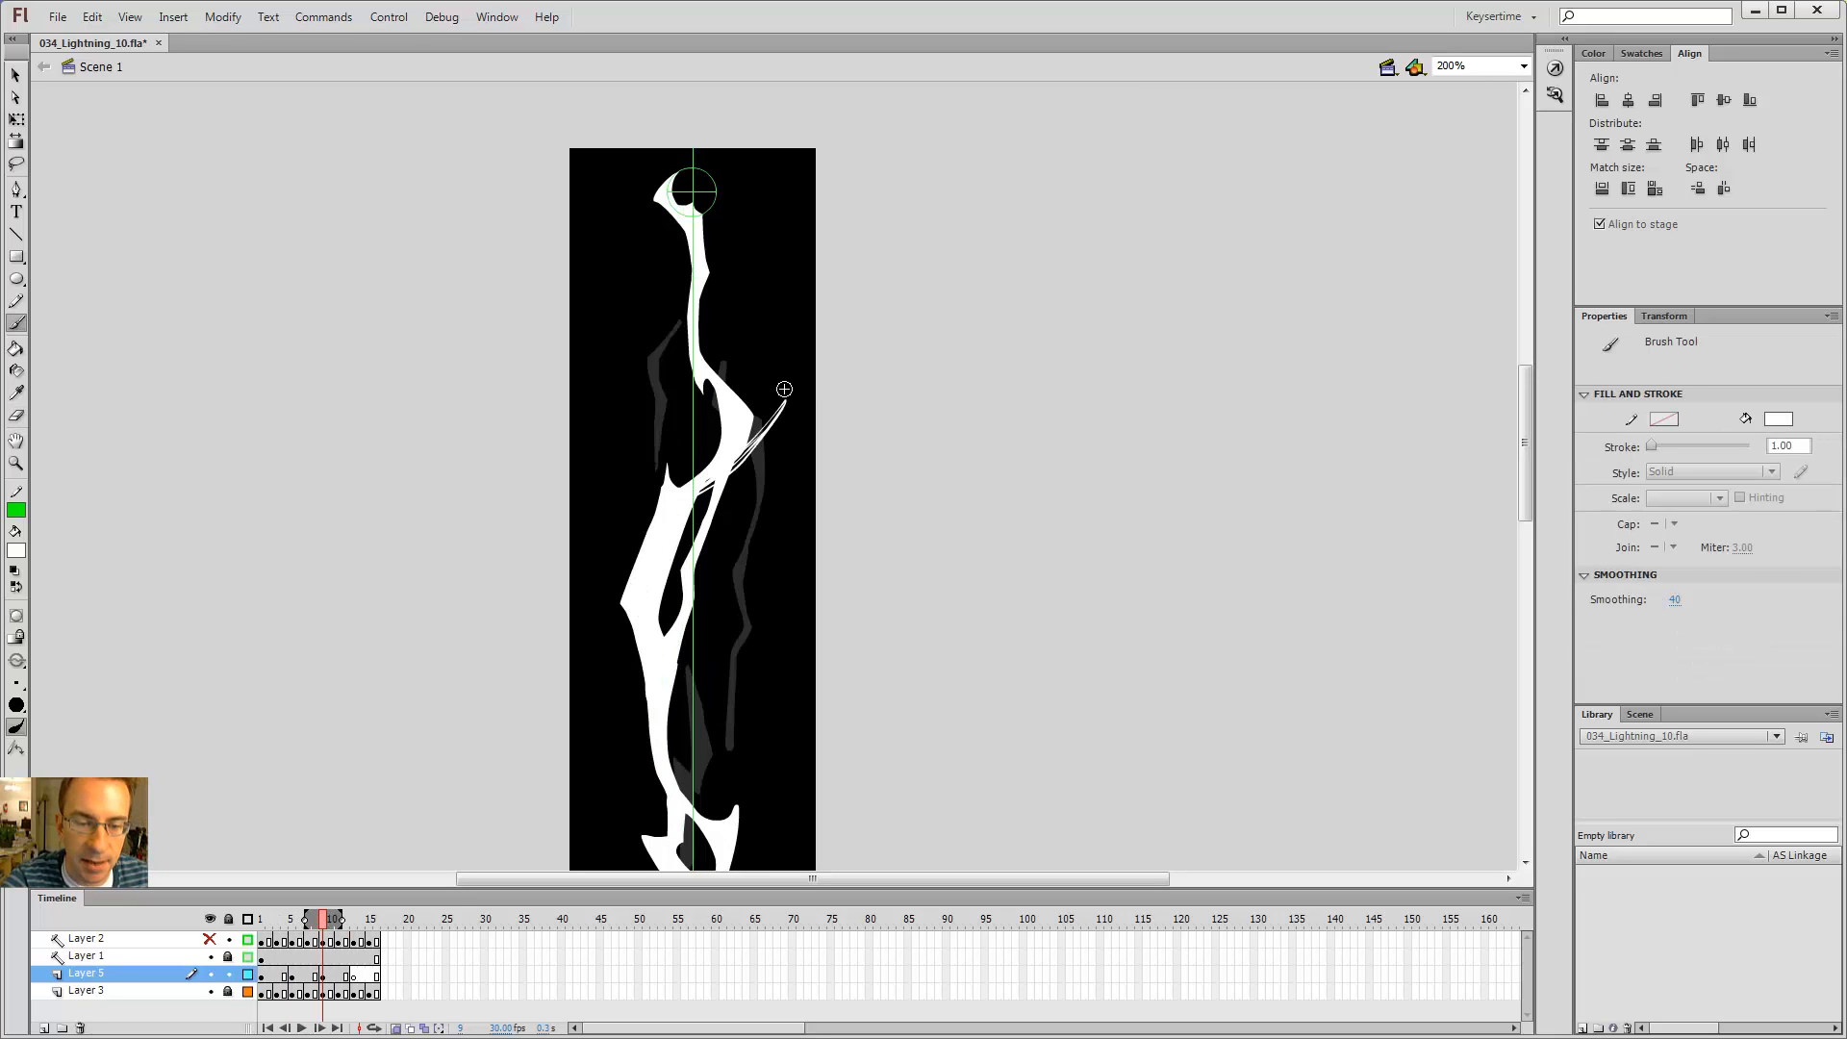
Step: Undo the thin curved branch and step through the neighbouring frames to compare the bolt
key("ctrl+z")
key("comma")
key("comma")
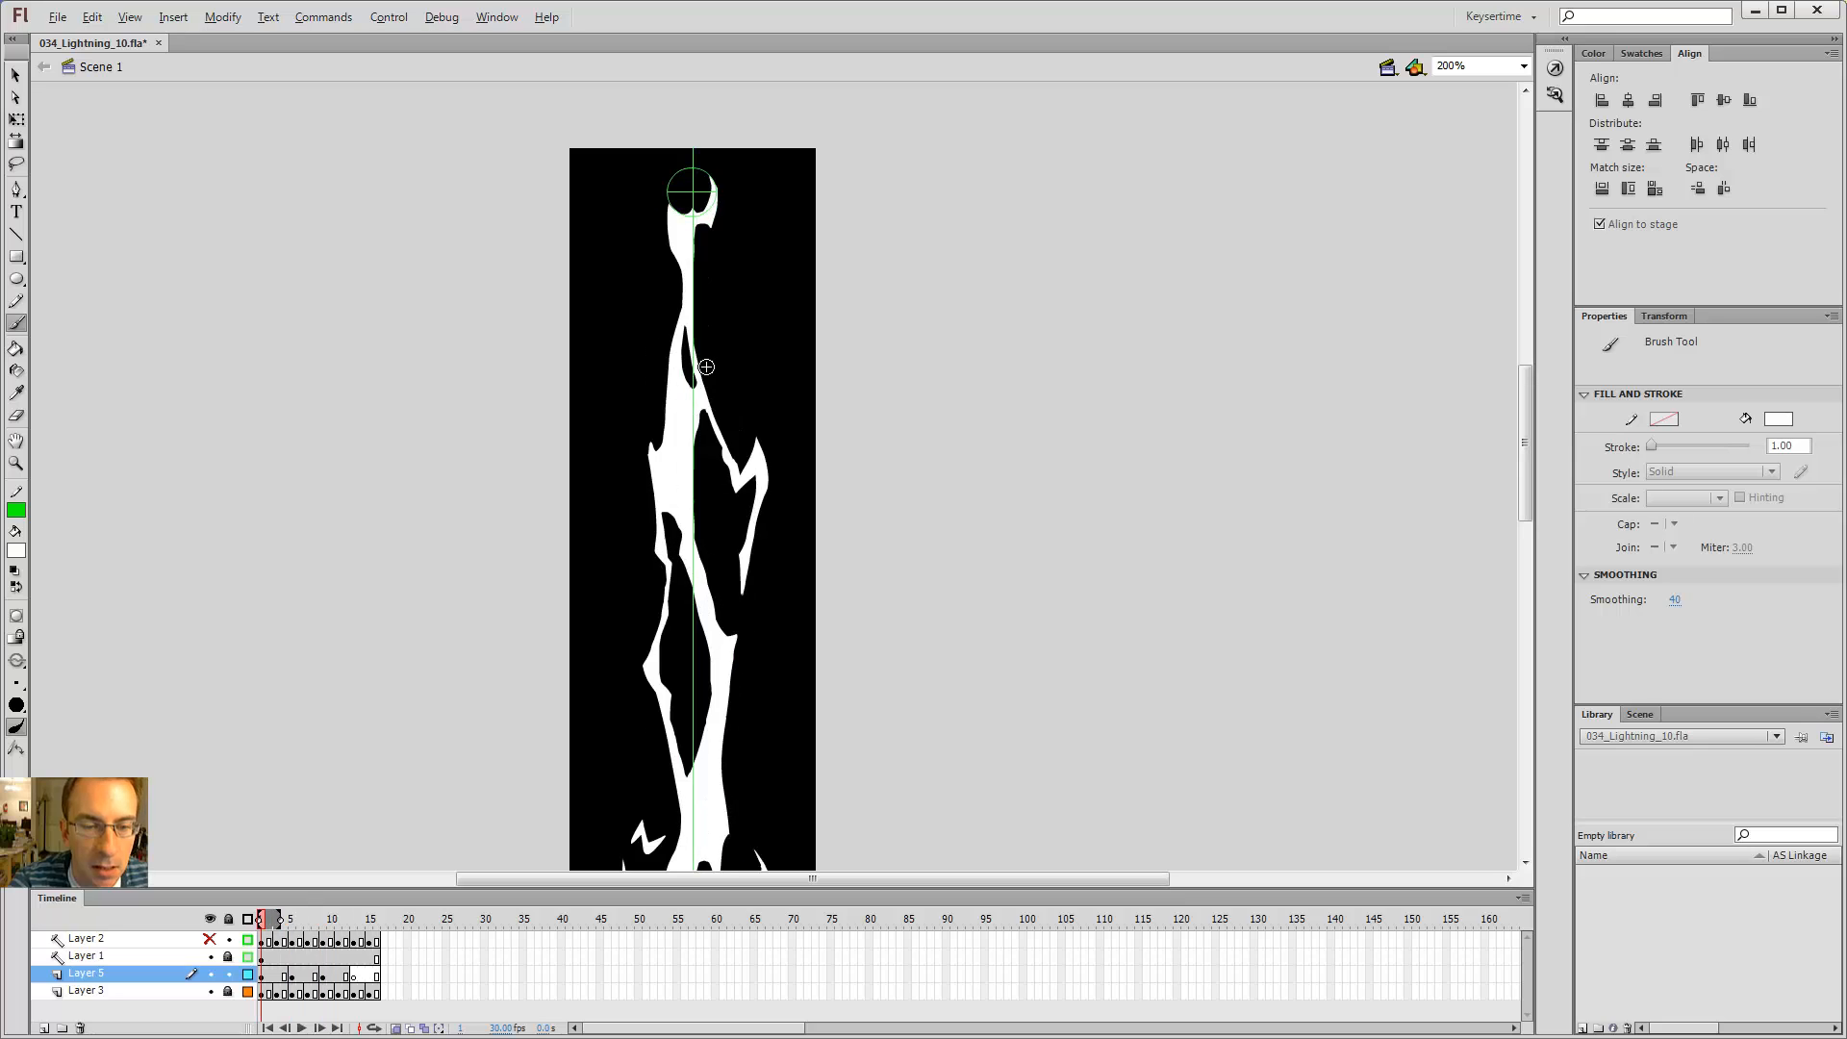
key("period")
key("period")
key("period")
key("period")
key("period")
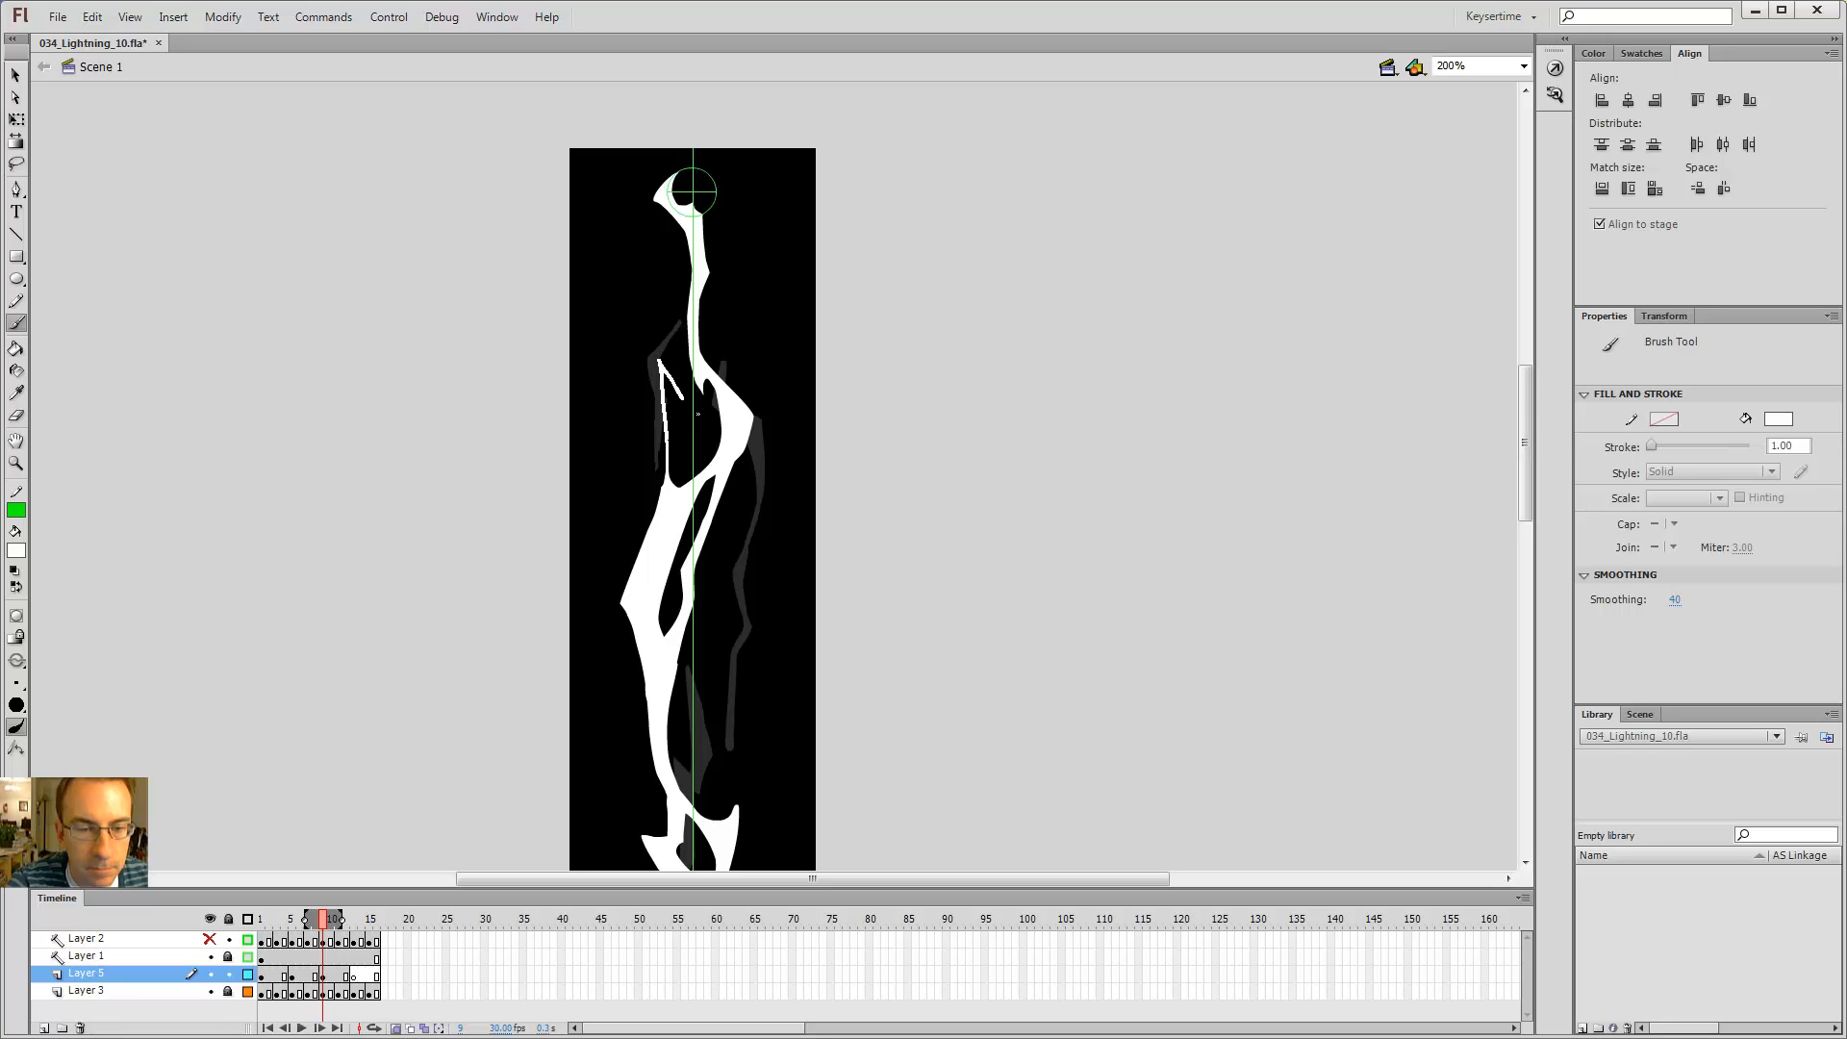
Step: Close the gap in the new segment outline with the brush, fill it with the Paint Bucket, and erase a stray tip above it
left_click_drag(714, 390, 714, 392)
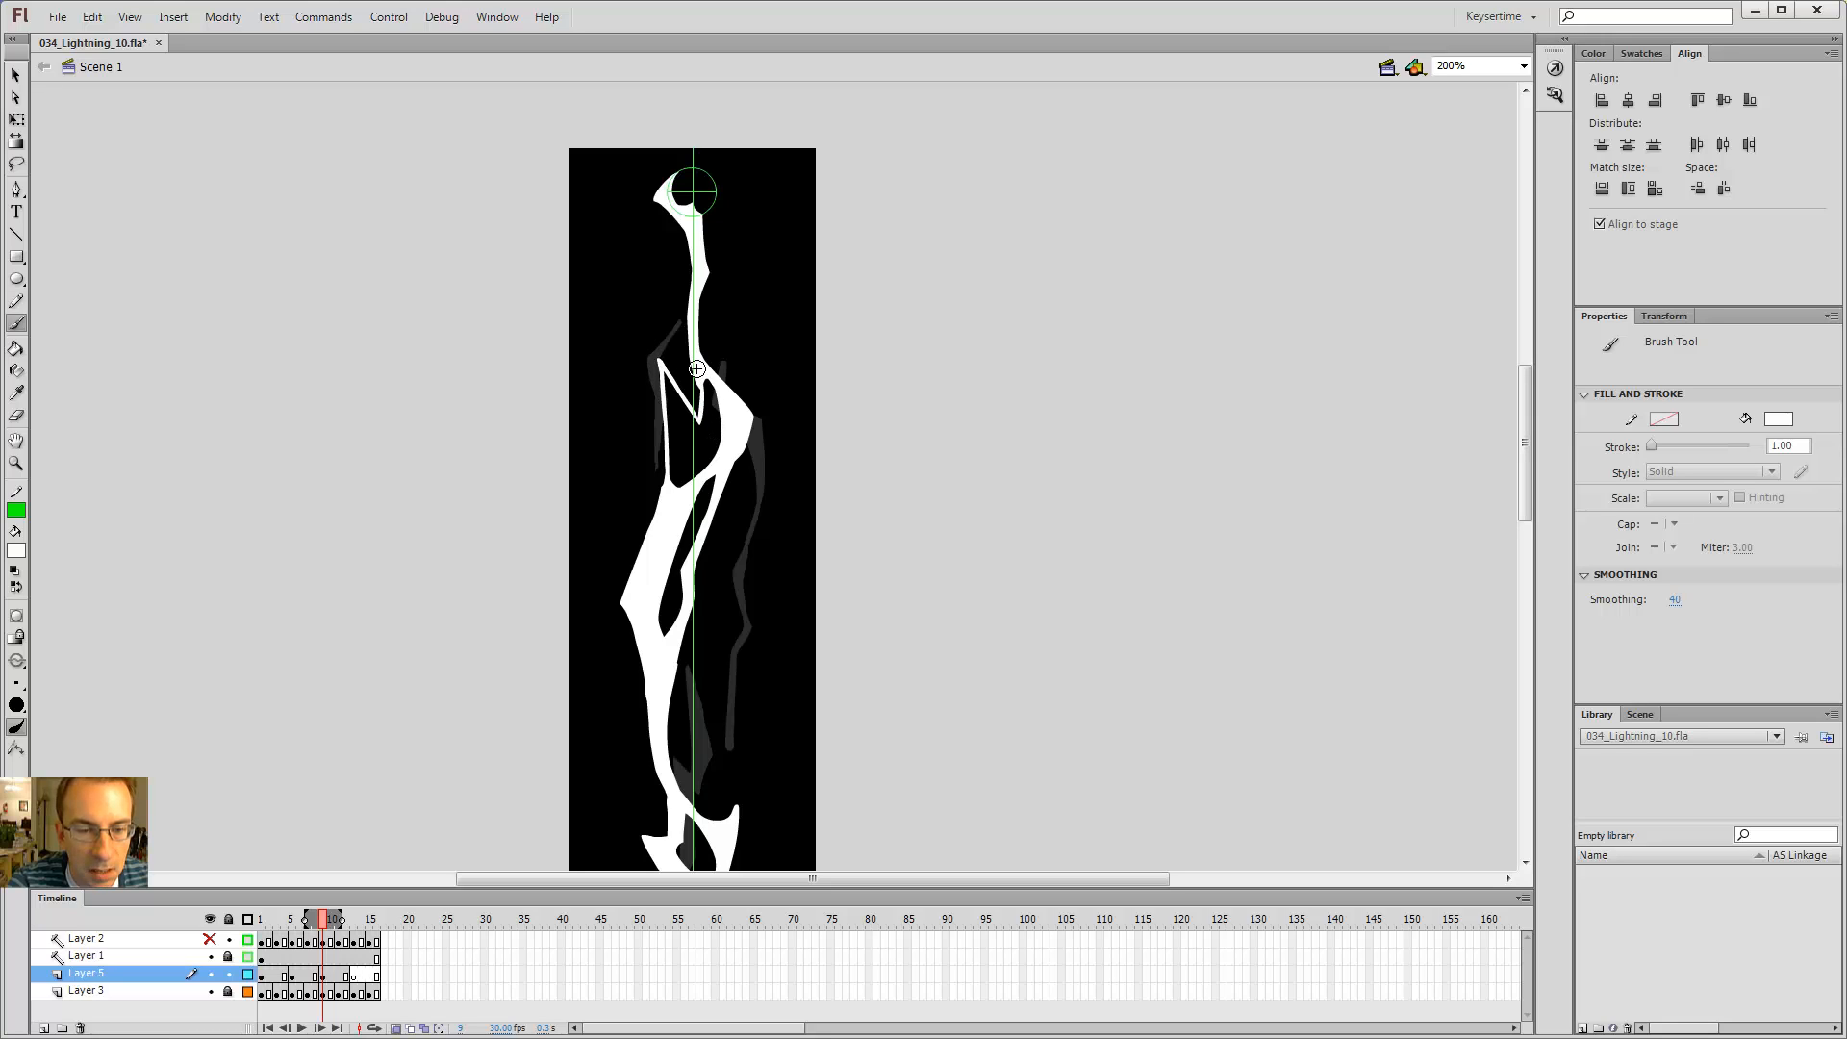
key("k")
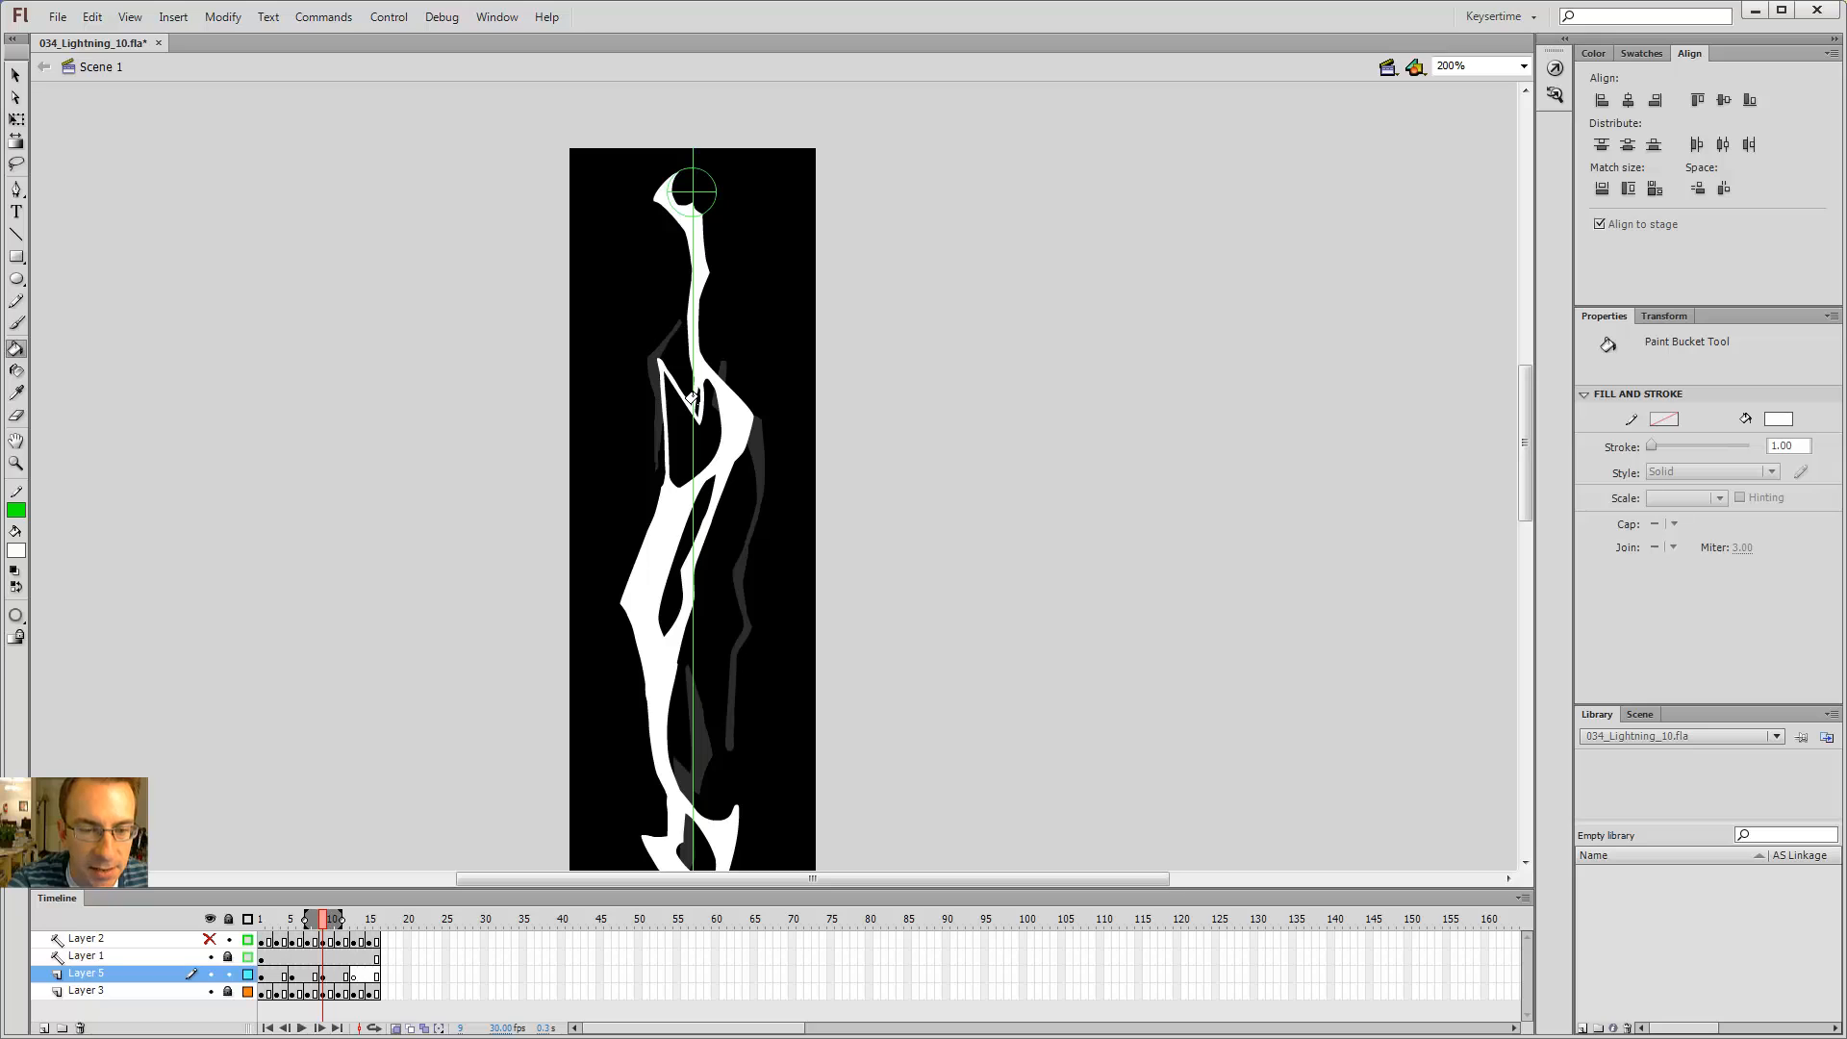
key("b")
key("k")
key("b")
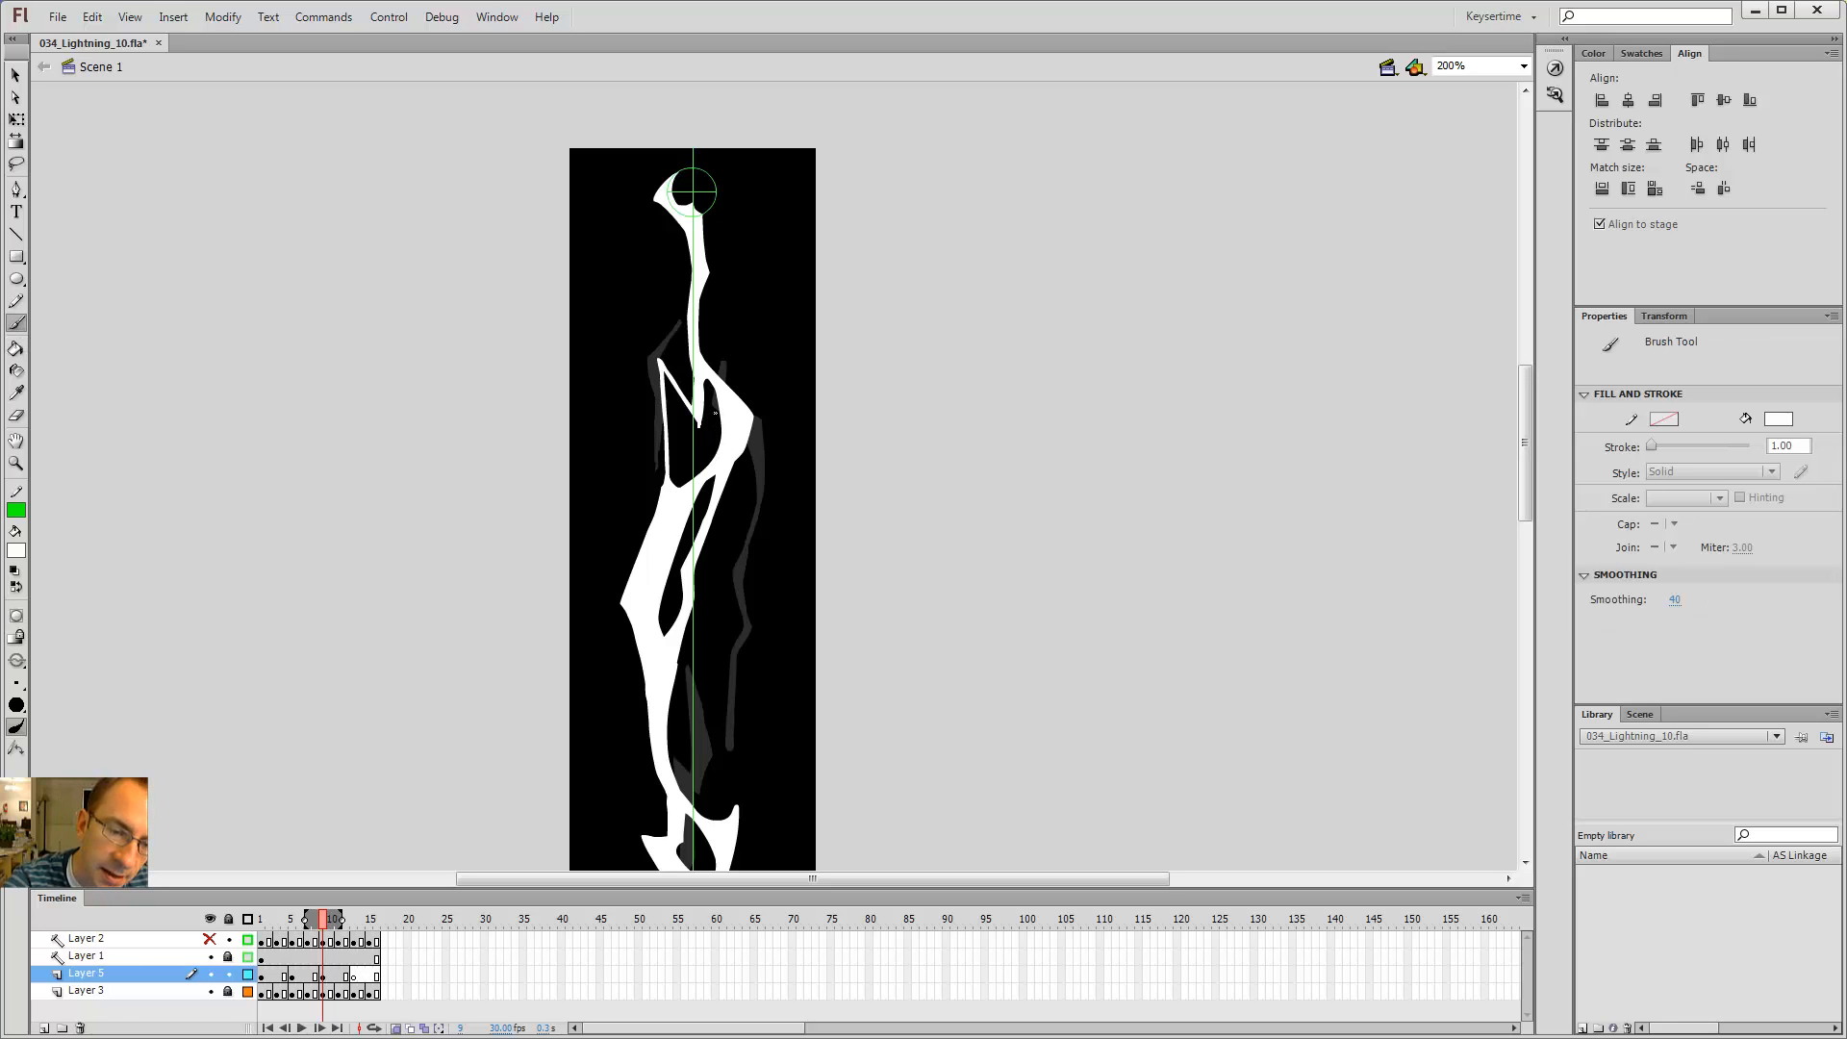
key("k")
left_click(667, 382)
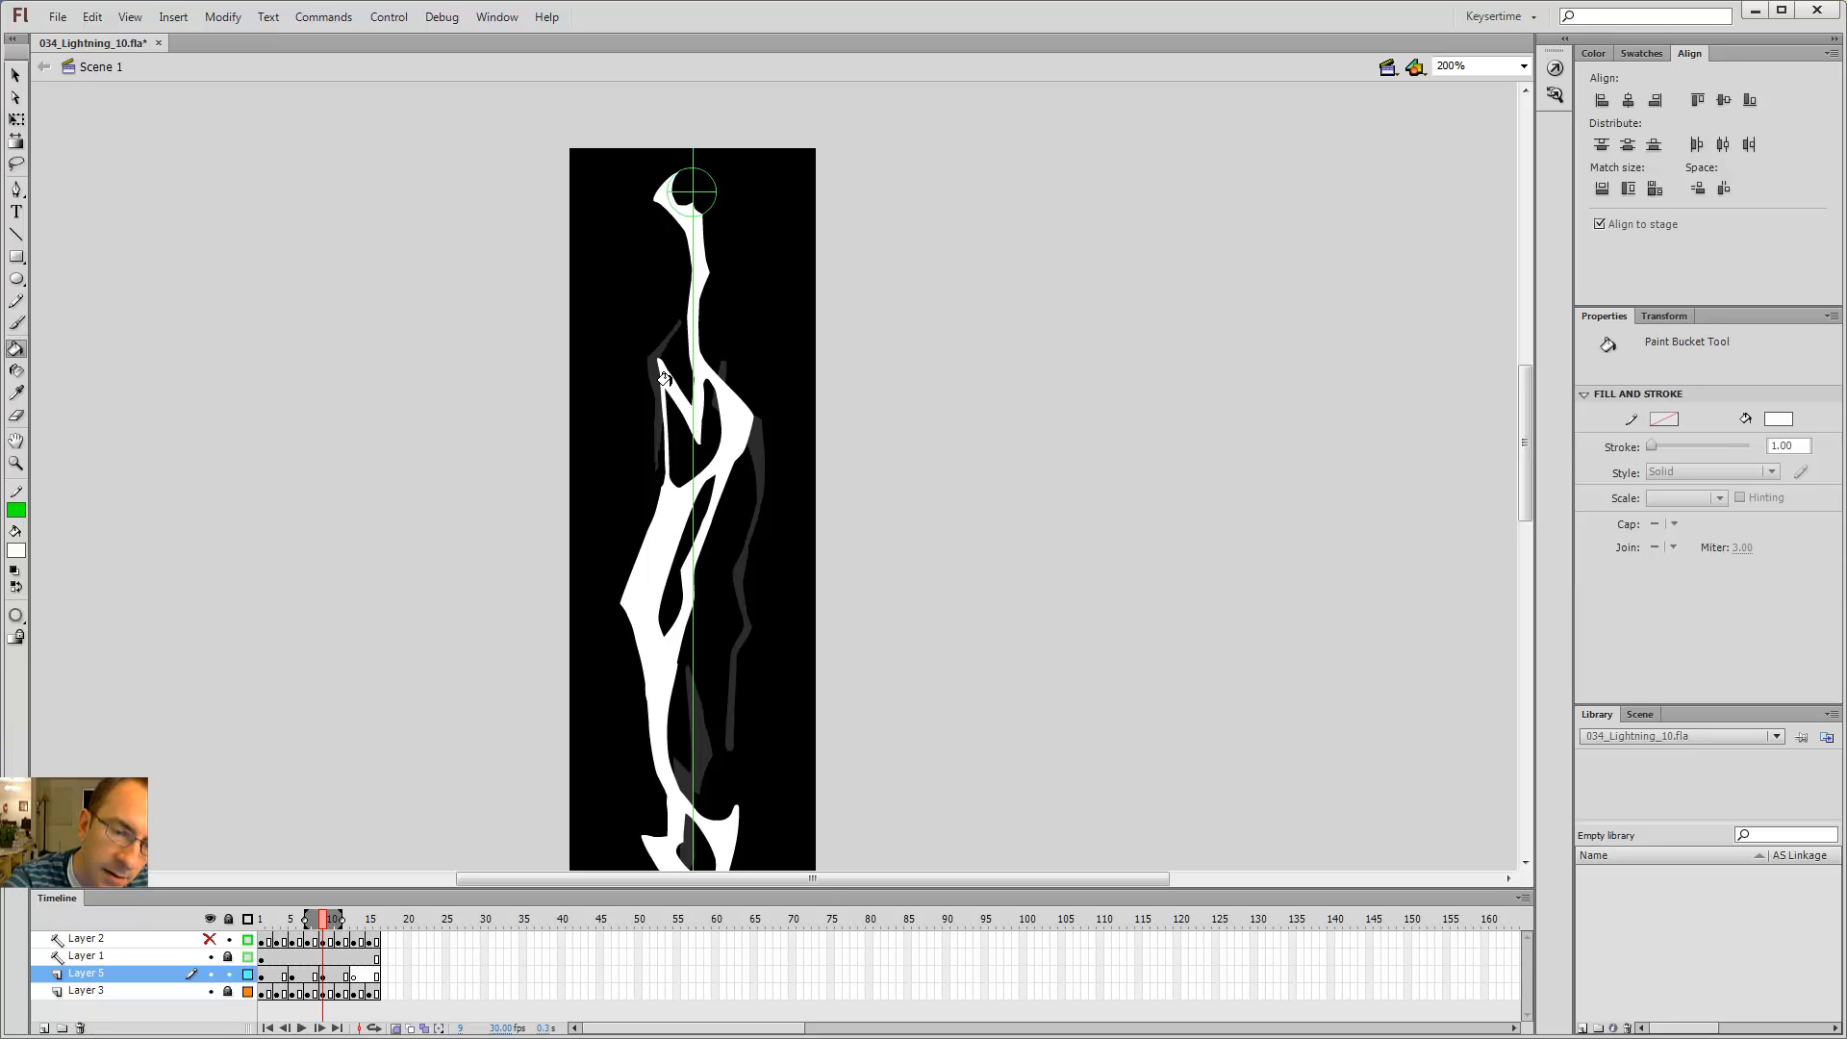
key("b")
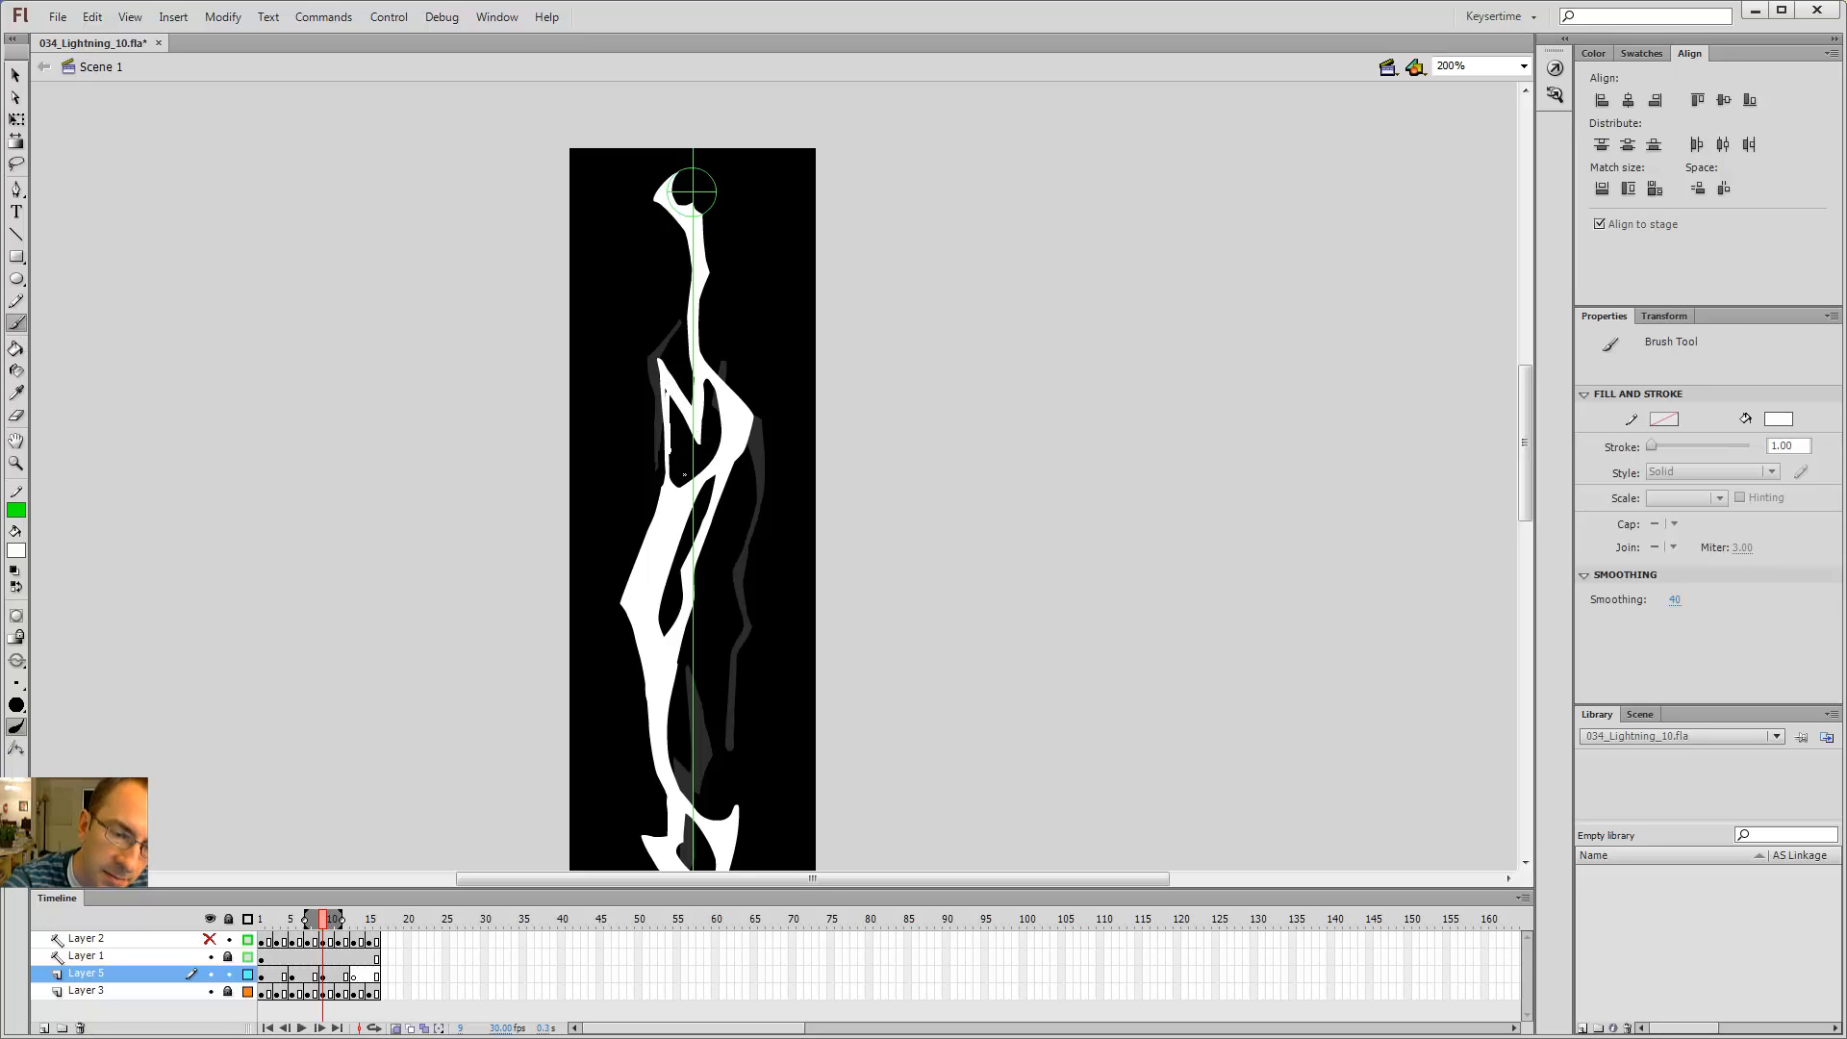
key("ctrl+z")
key("k")
key("b")
left_click(663, 426)
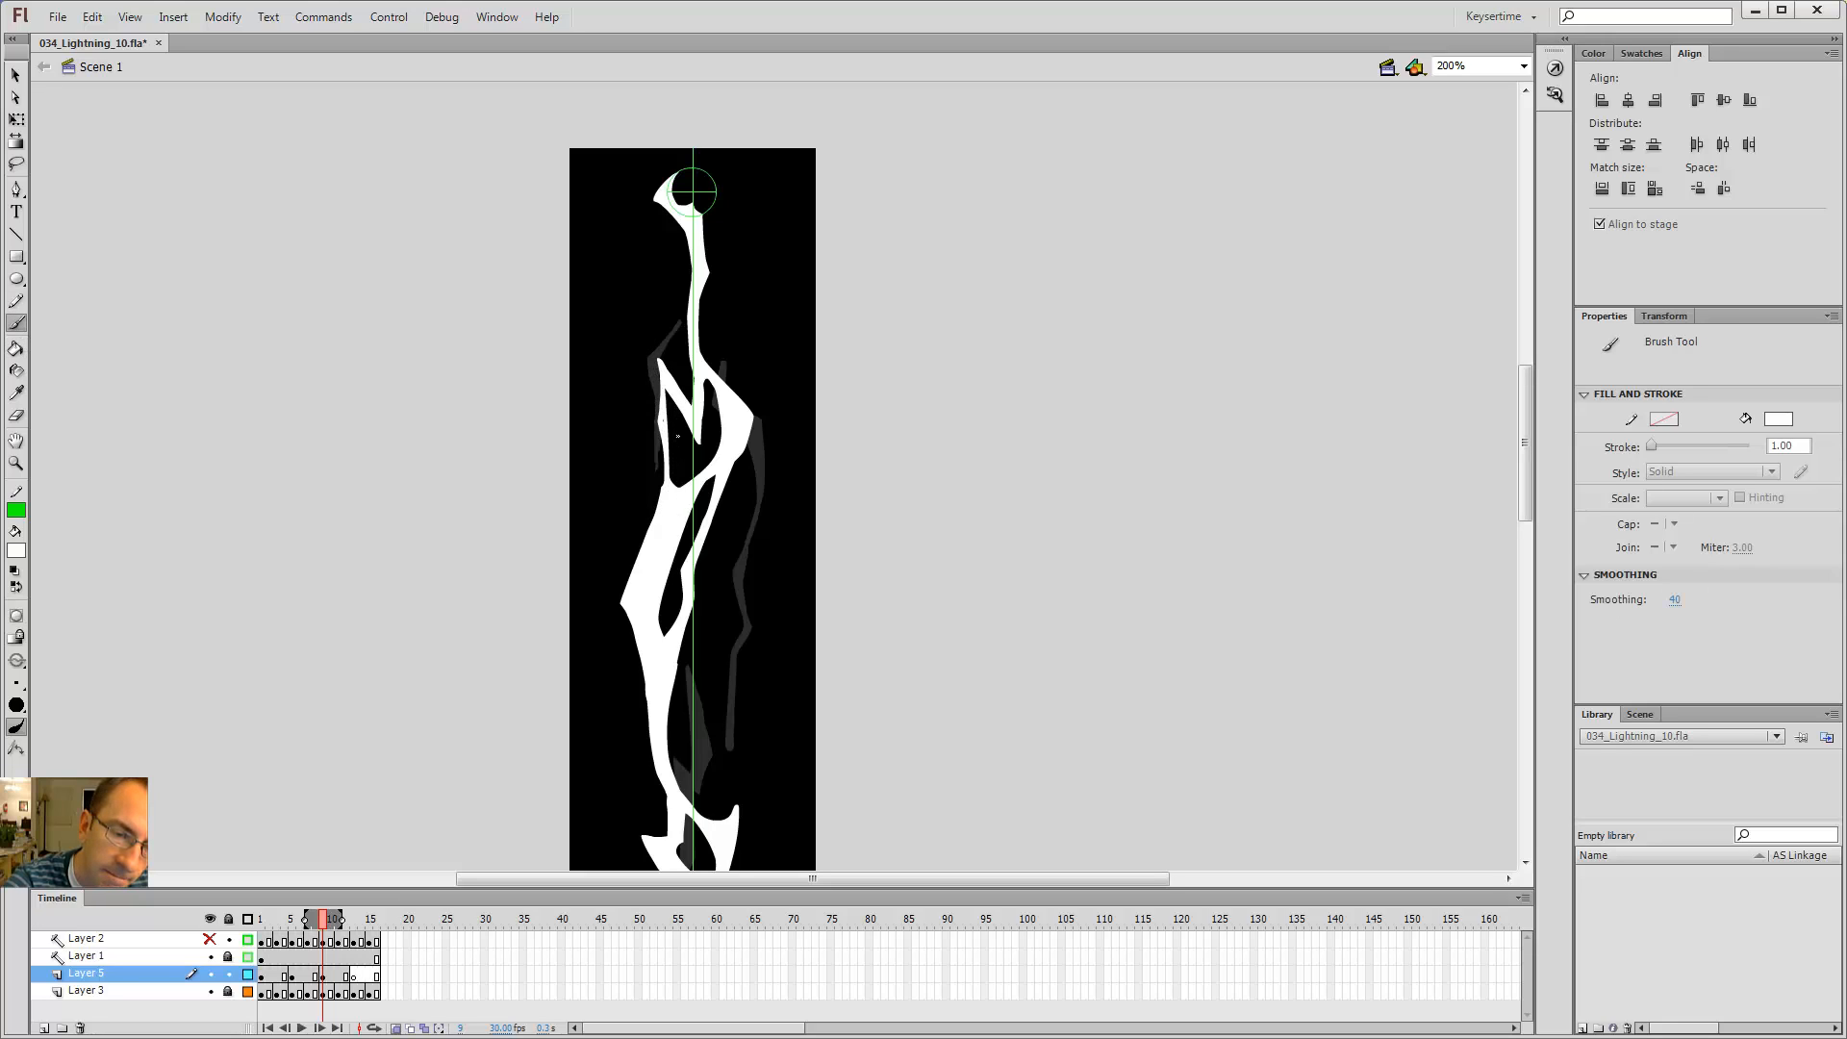
key("e")
left_click_drag(650, 381, 649, 316)
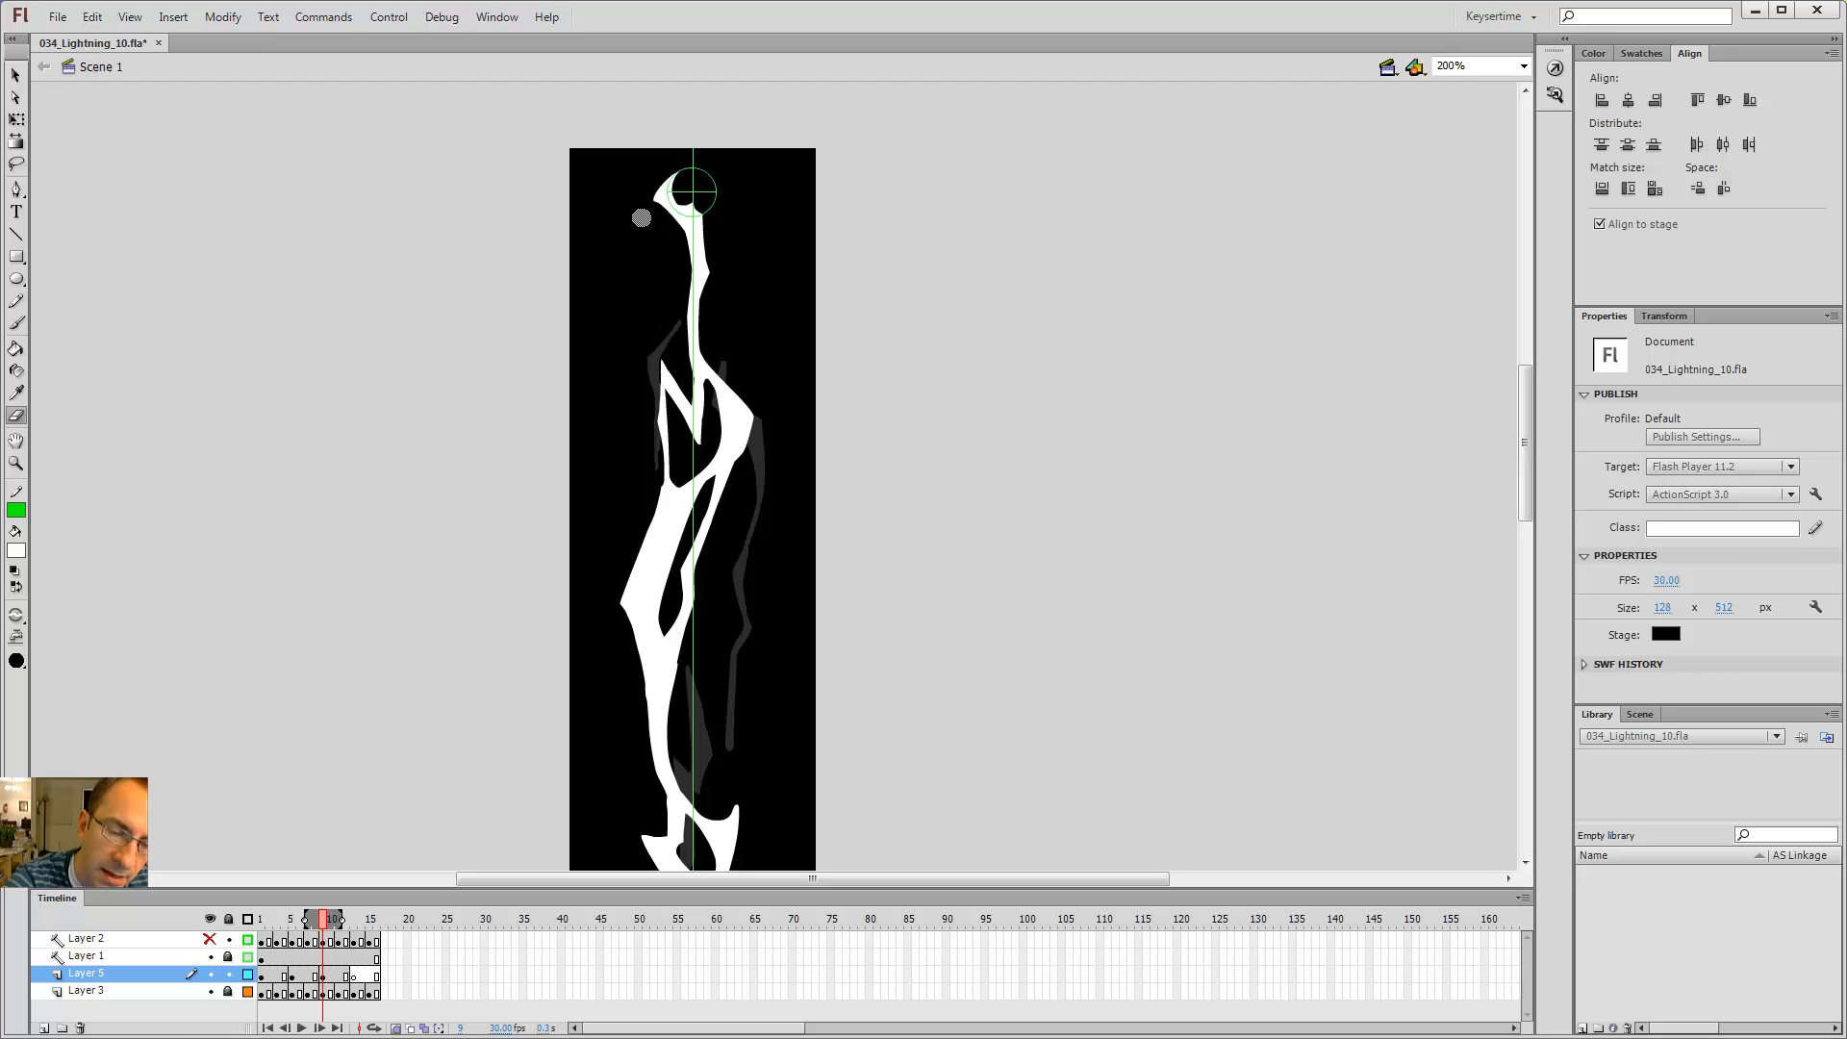
Step: Step back and forth through the frames to compare the bolt's shape between them
key("b")
key("comma")
key("comma")
key("comma")
key("comma")
key("comma")
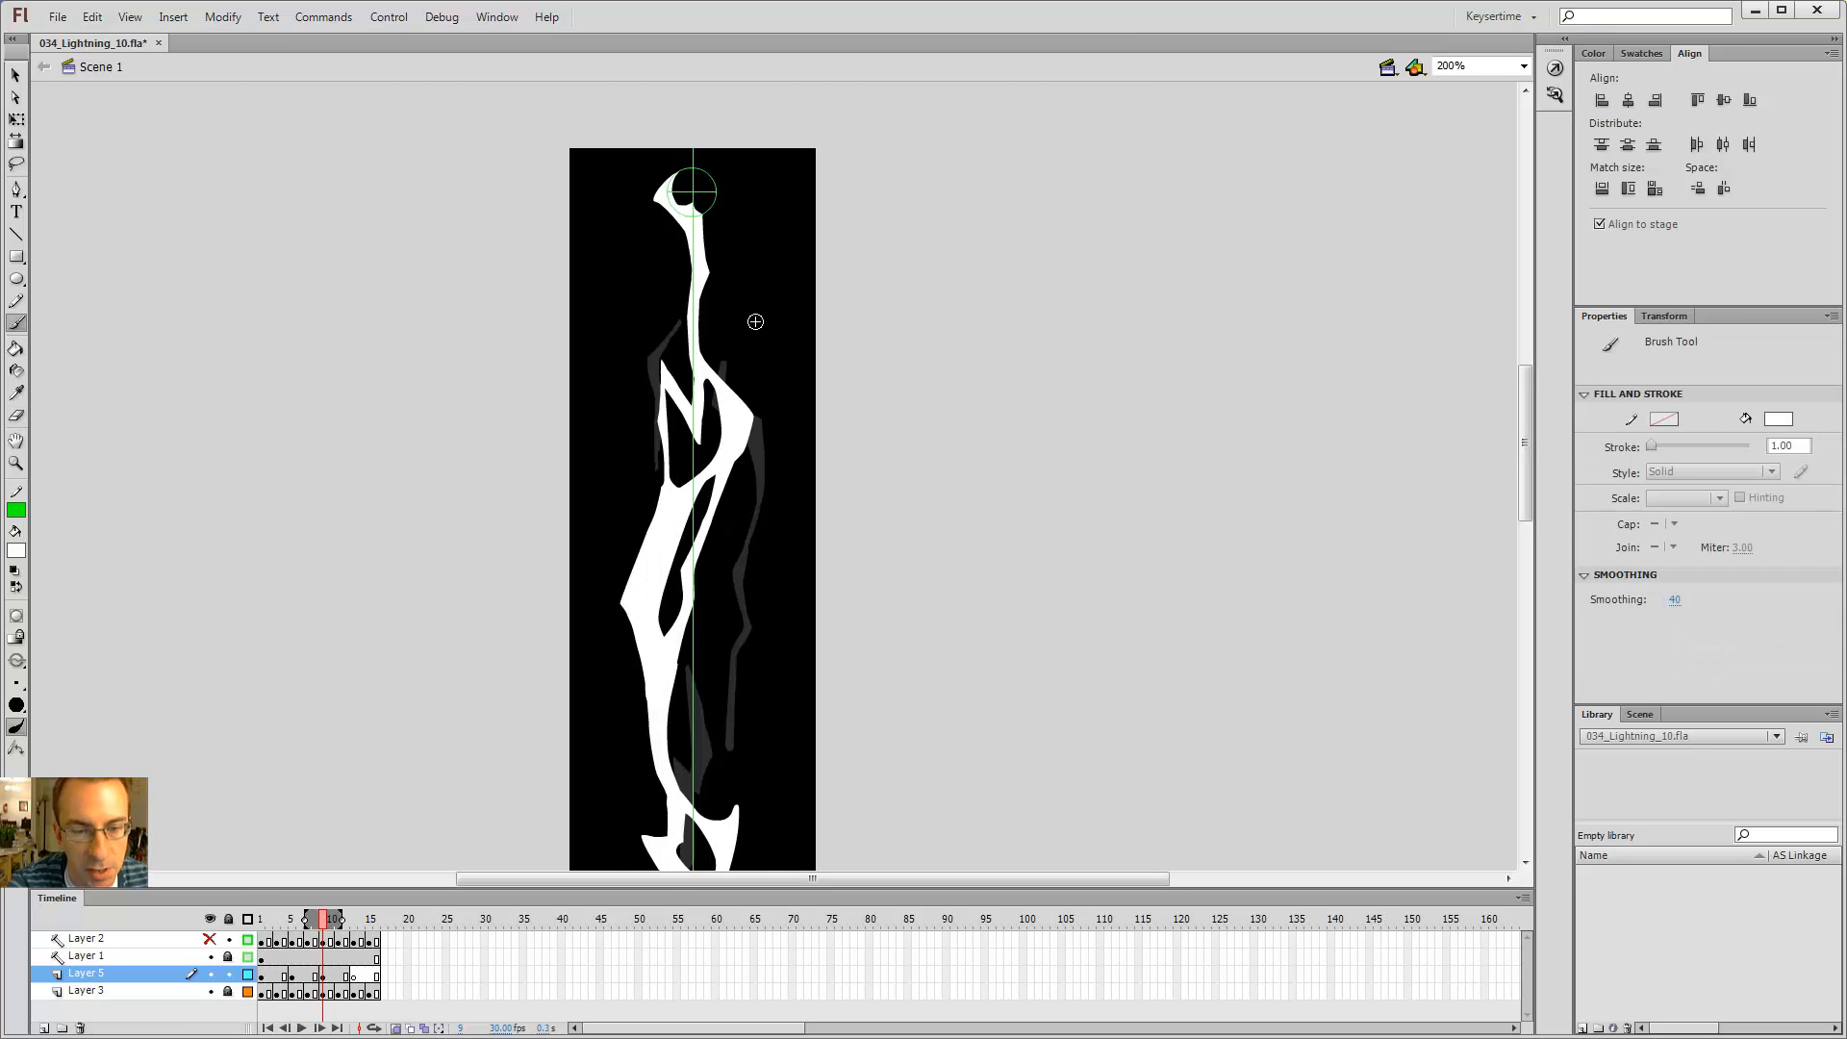
key("period")
key("comma")
key("period")
key("period")
key("period")
key("period")
key("period")
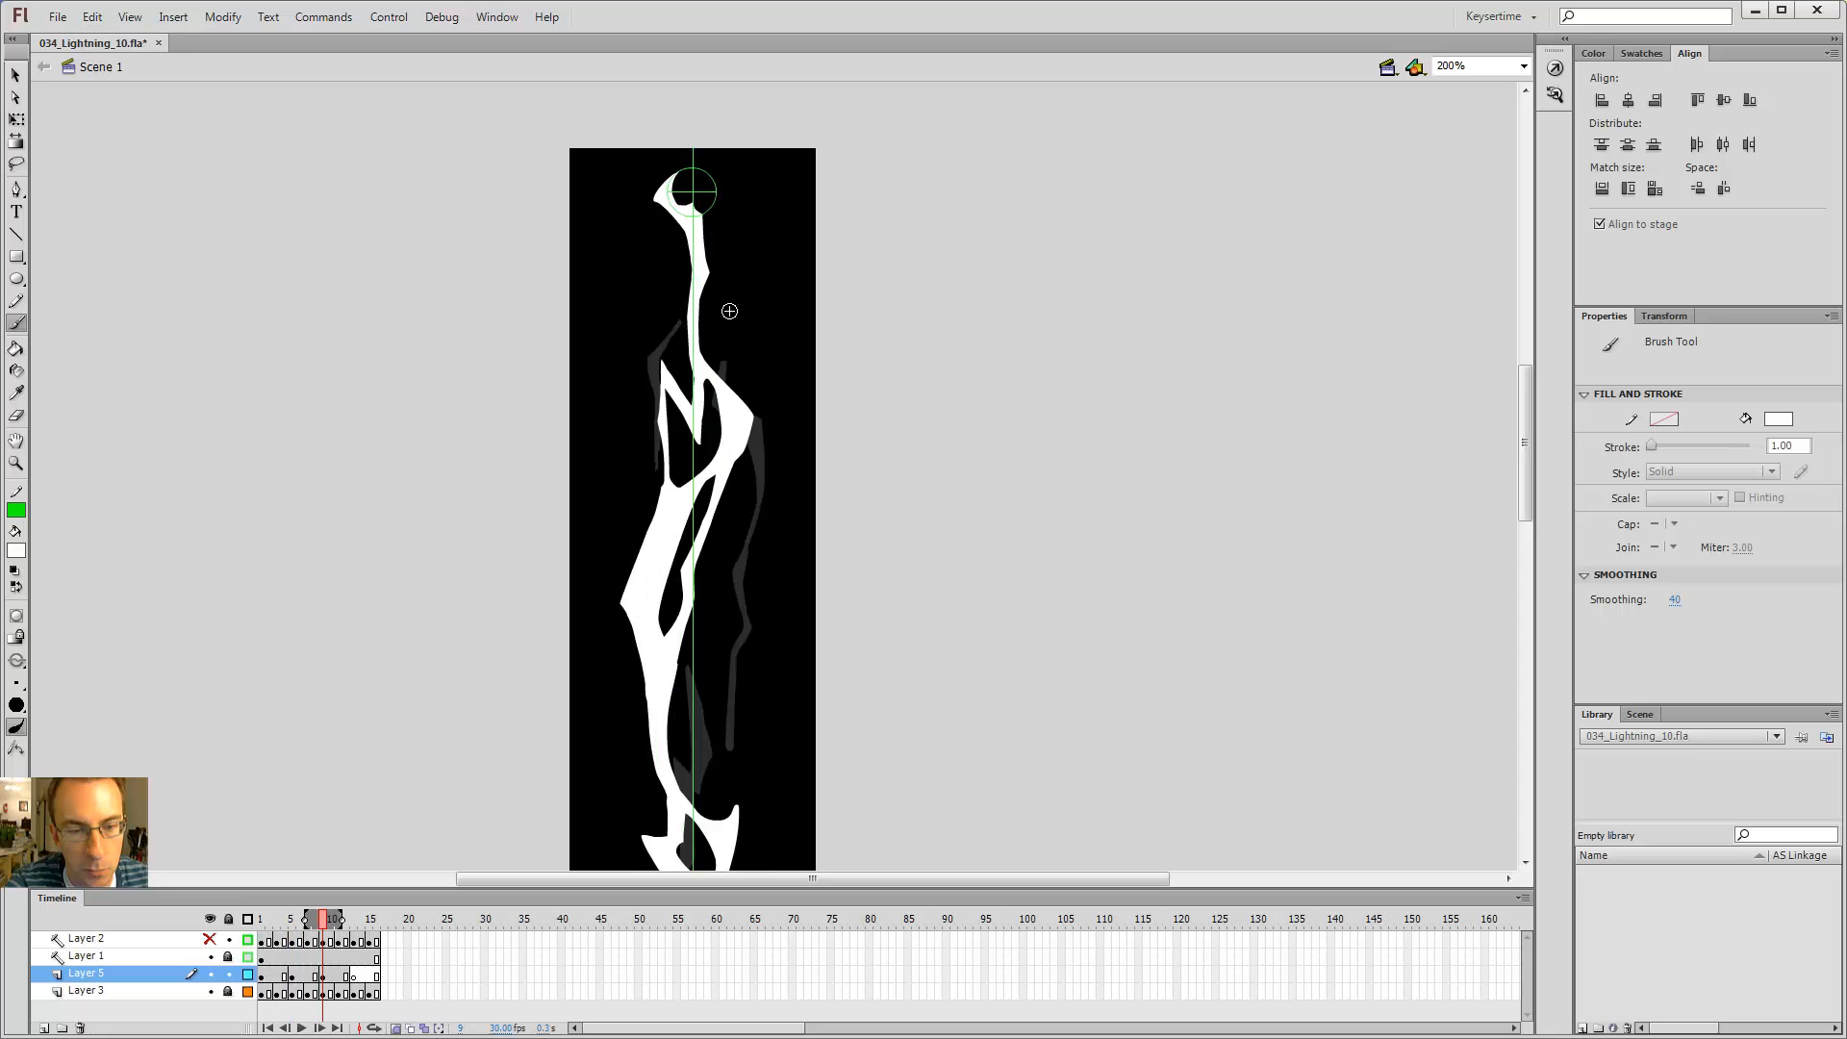
key("comma")
key("comma")
key("comma")
key("comma")
key("period")
key("period")
key("period")
key("period")
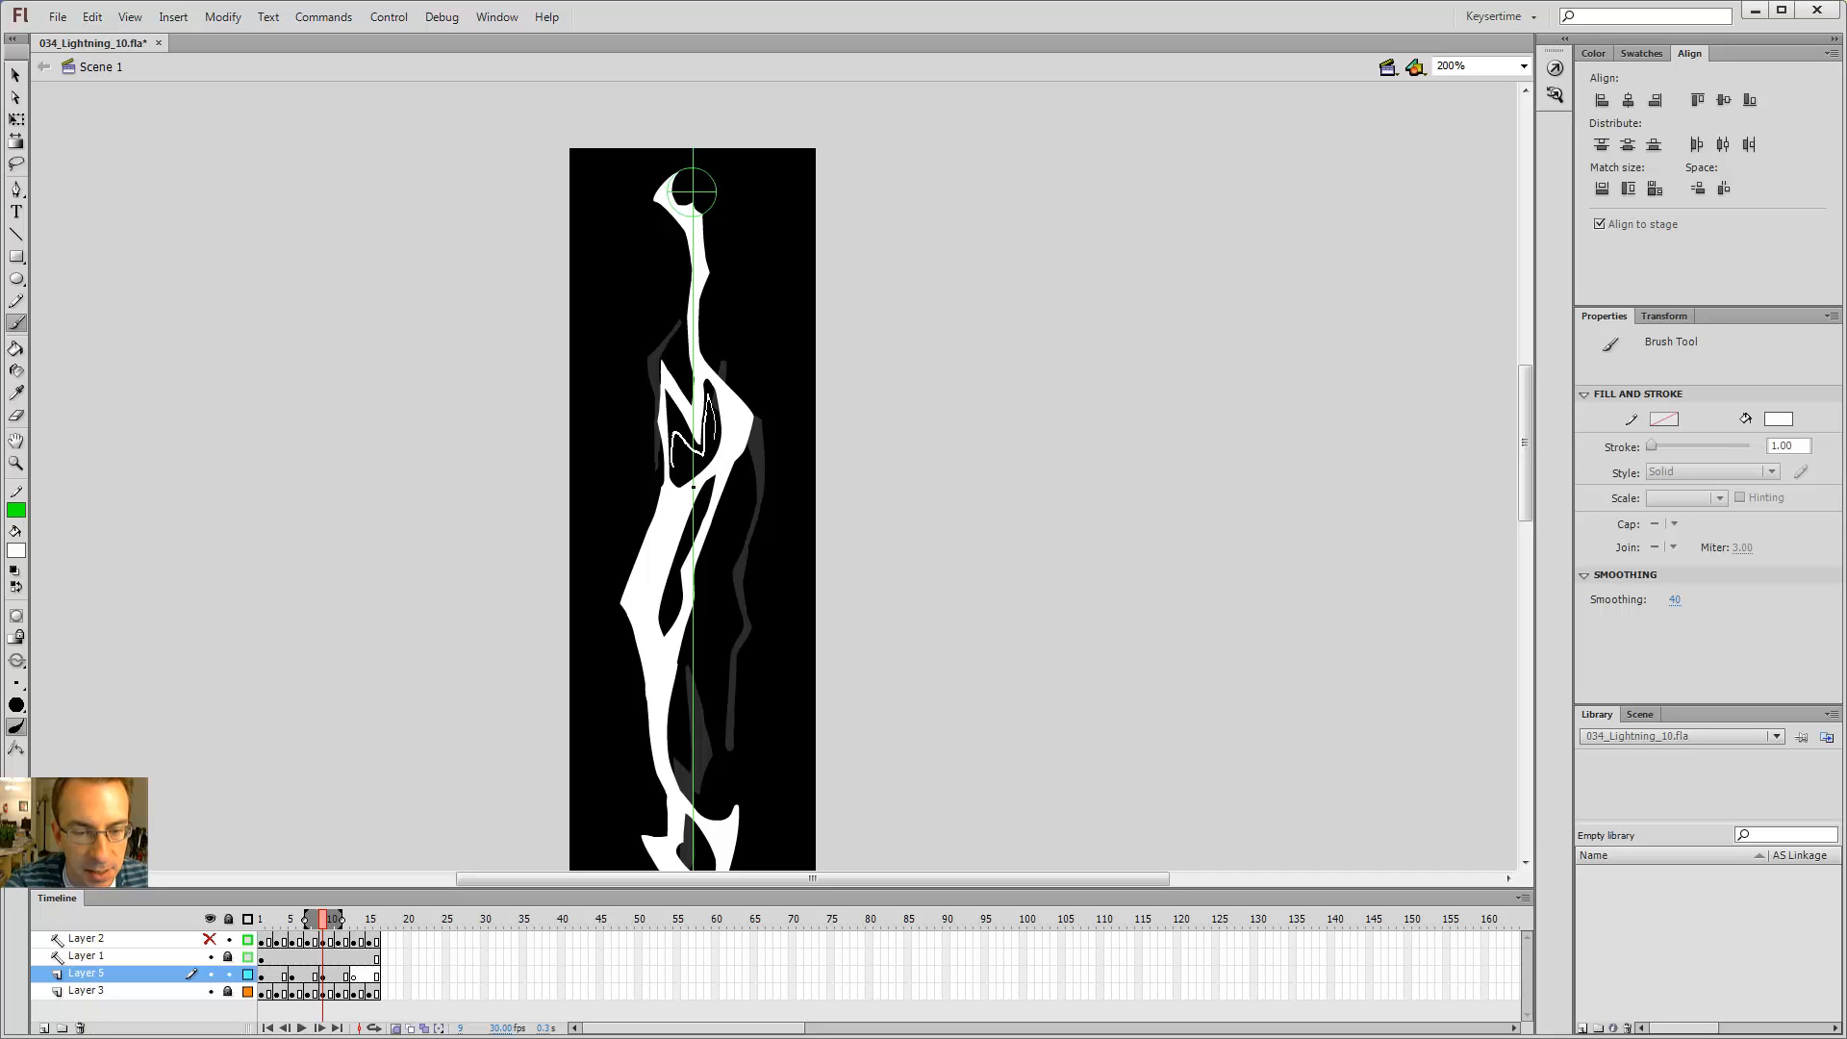
Step: Reshape the inside of the diagonal segment by brushing a curved stroke and erasing its upper left portion
left_click_drag(708, 426, 689, 463)
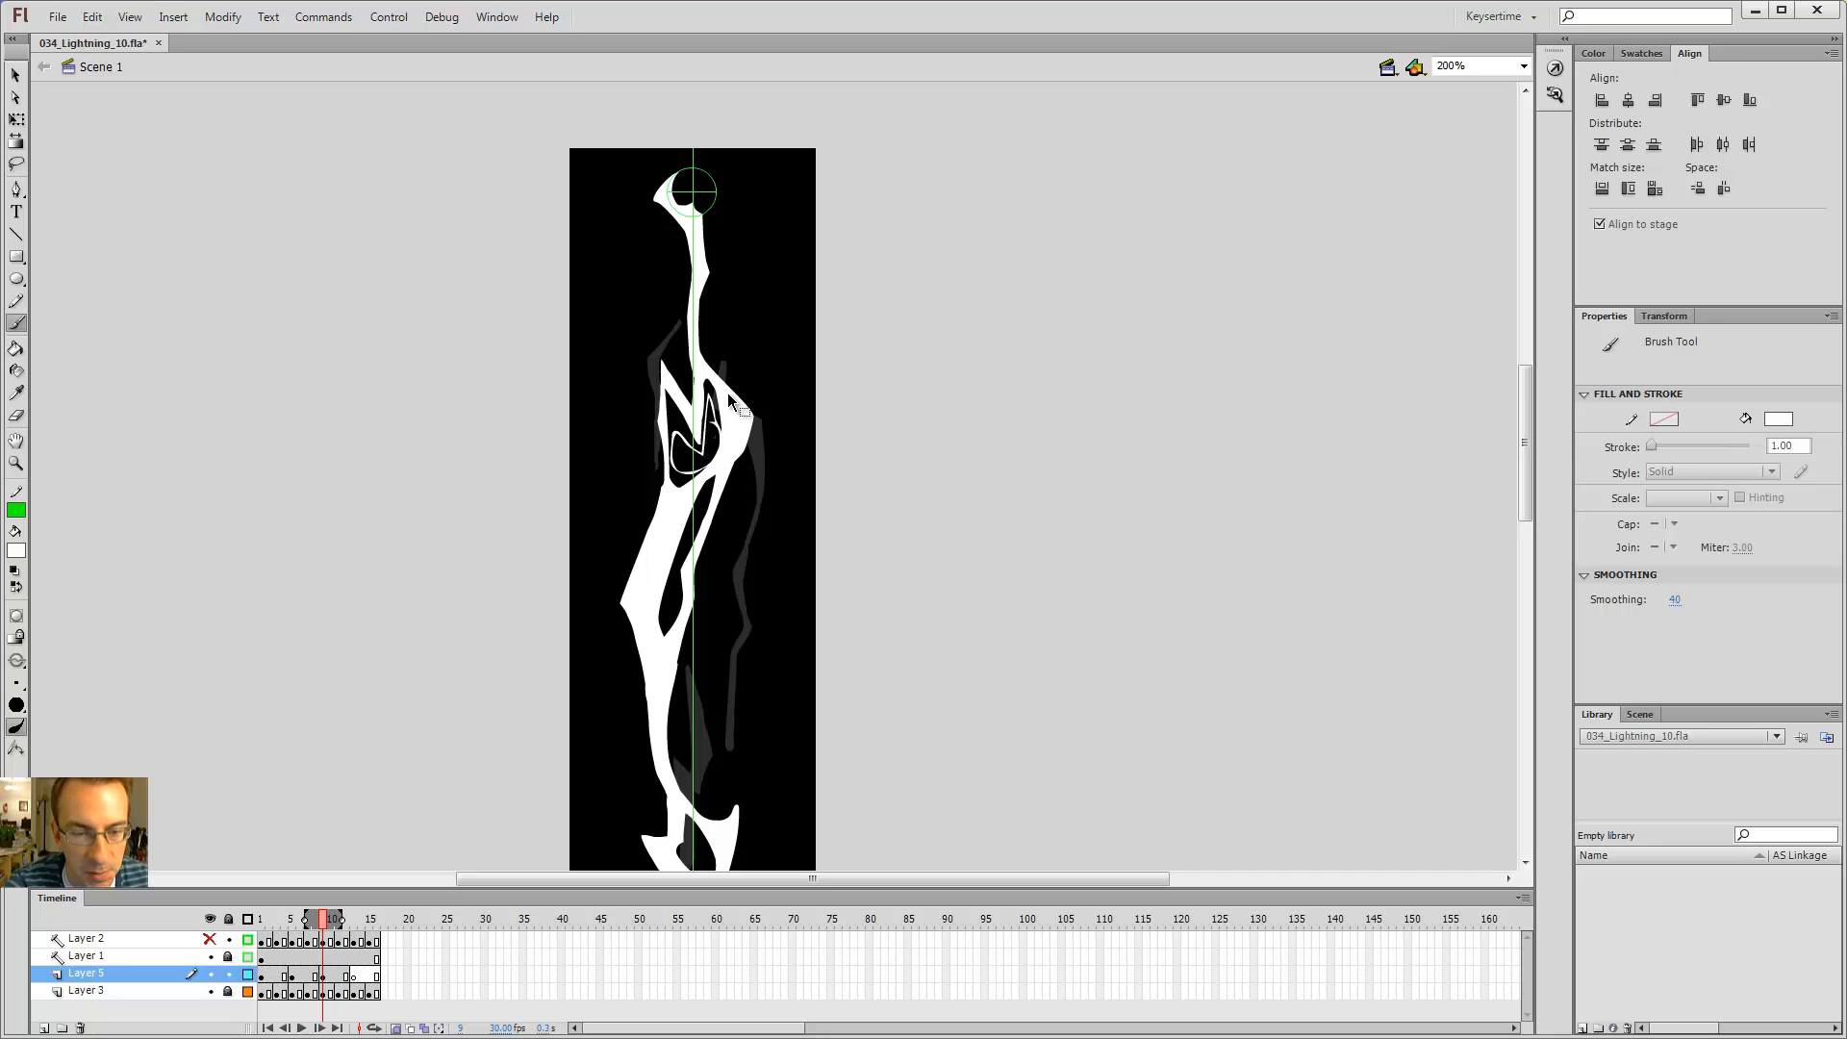
key("e")
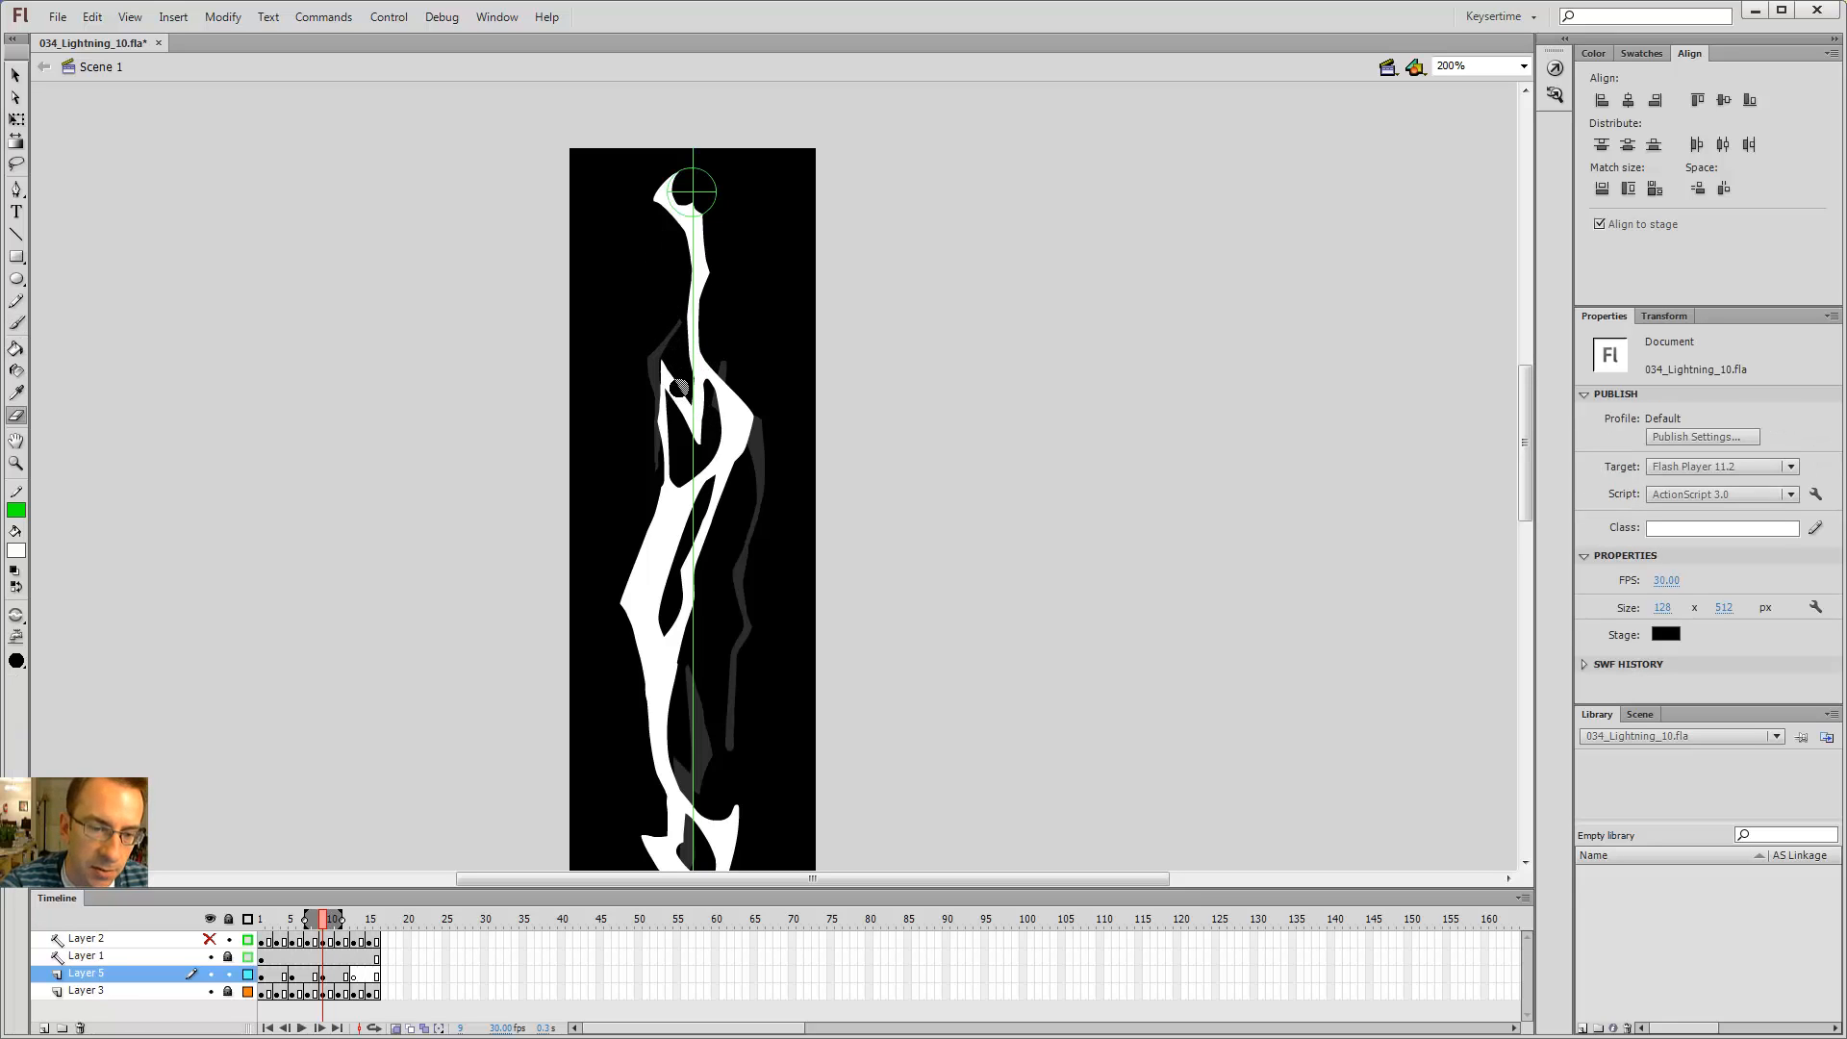
mouse_move(682, 394)
left_mouse_down()
mouse_move(657, 358)
mouse_move(692, 433)
mouse_move(667, 405)
mouse_move(672, 444)
left_mouse_up()
key("b")
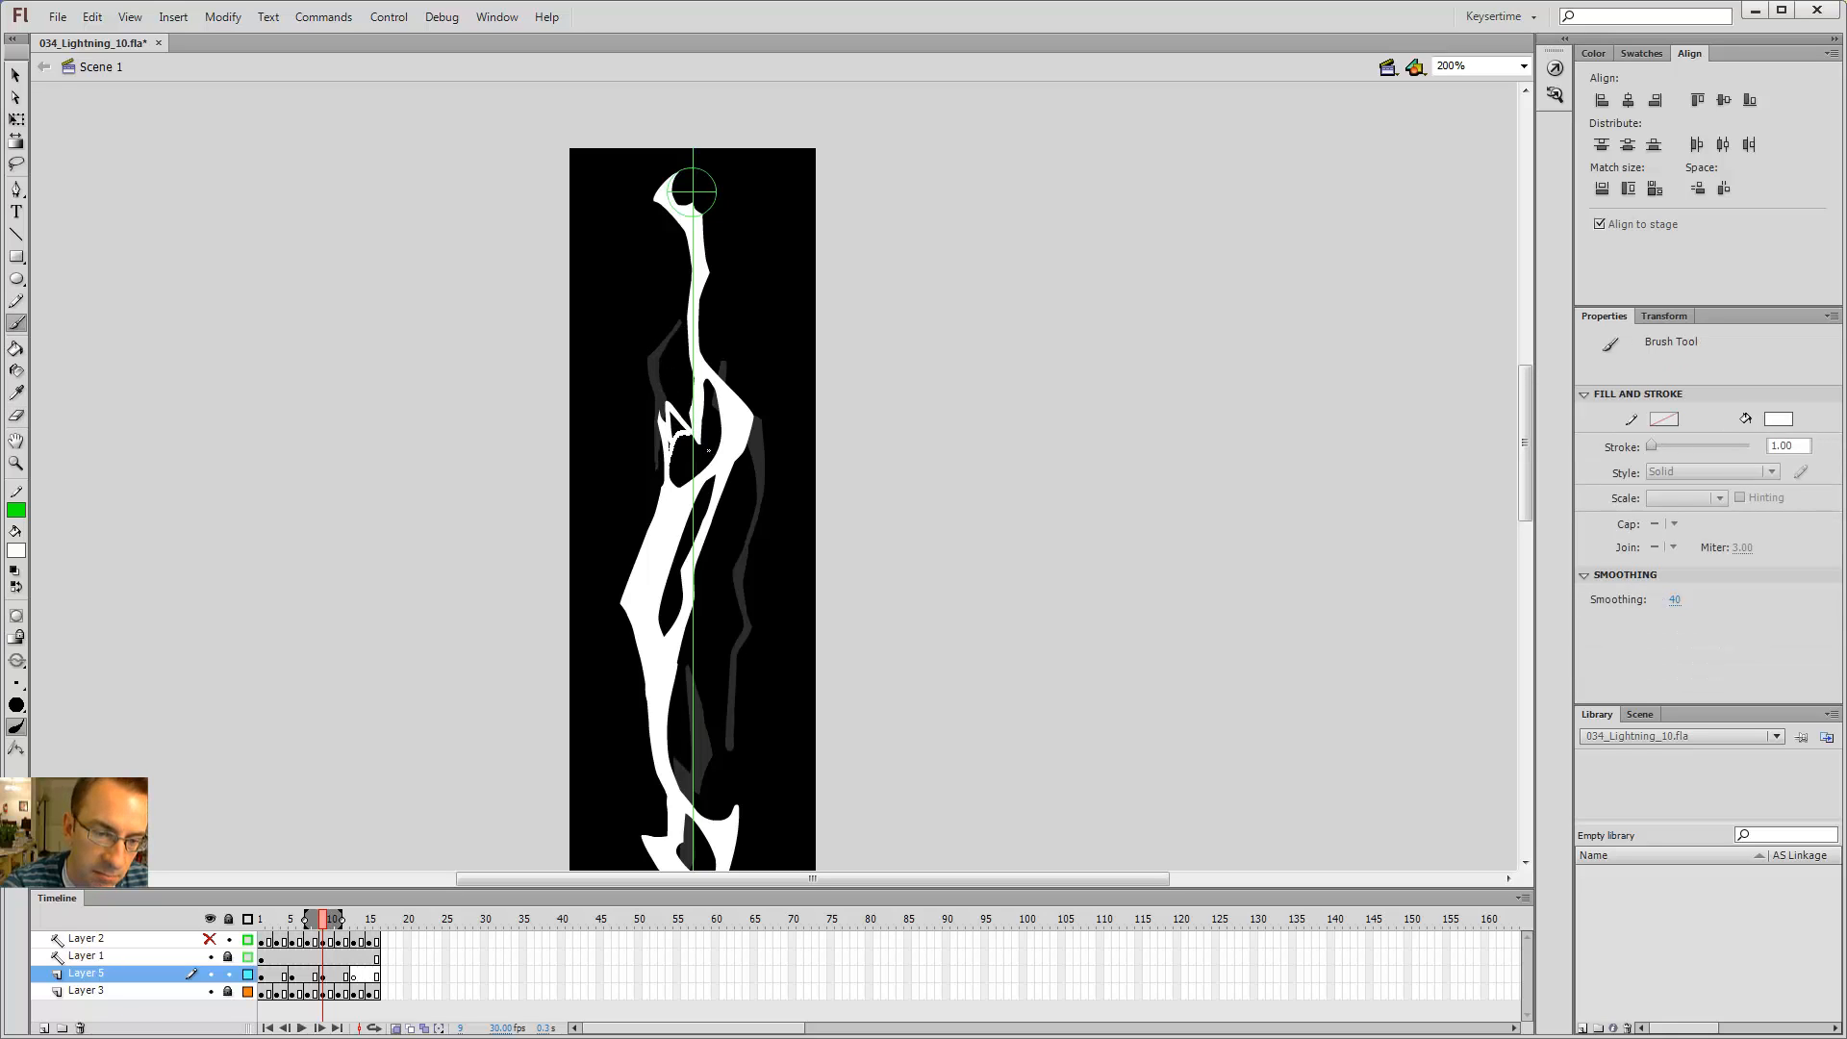
key("k")
key("b")
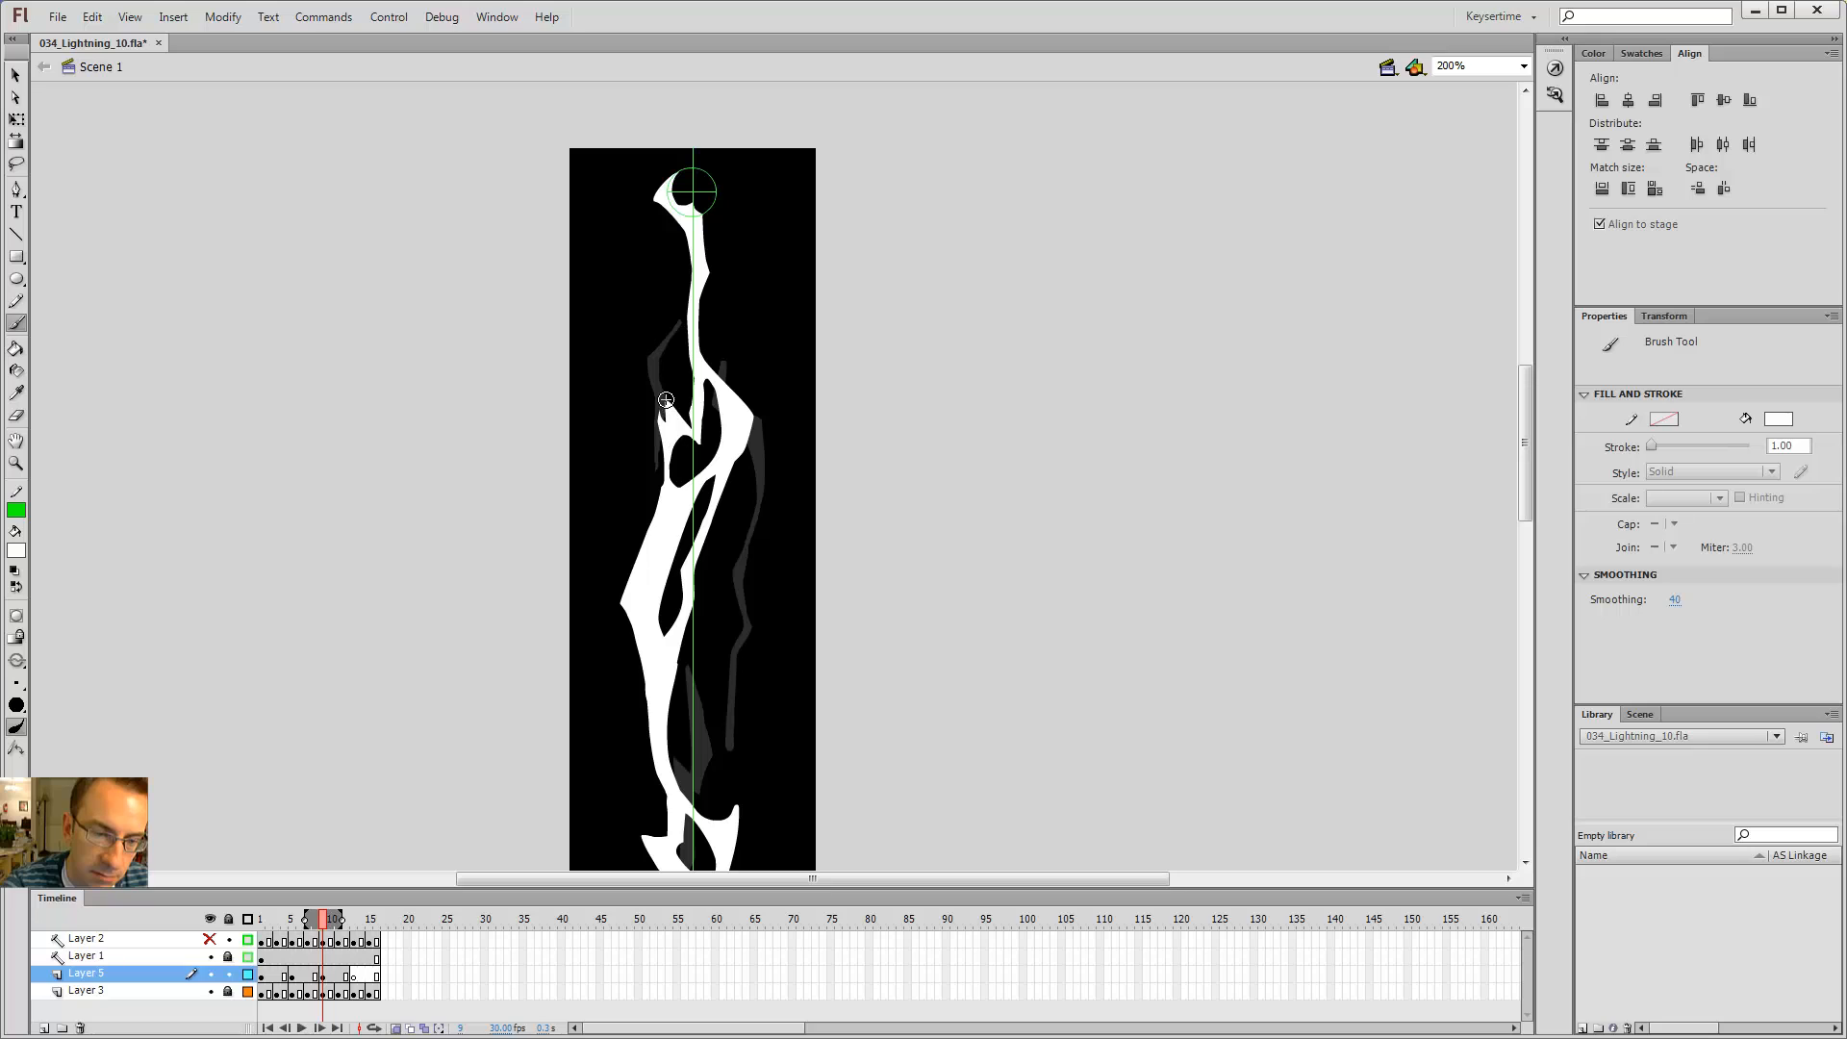
key("e")
left_click_drag(677, 428, 662, 385)
key("b")
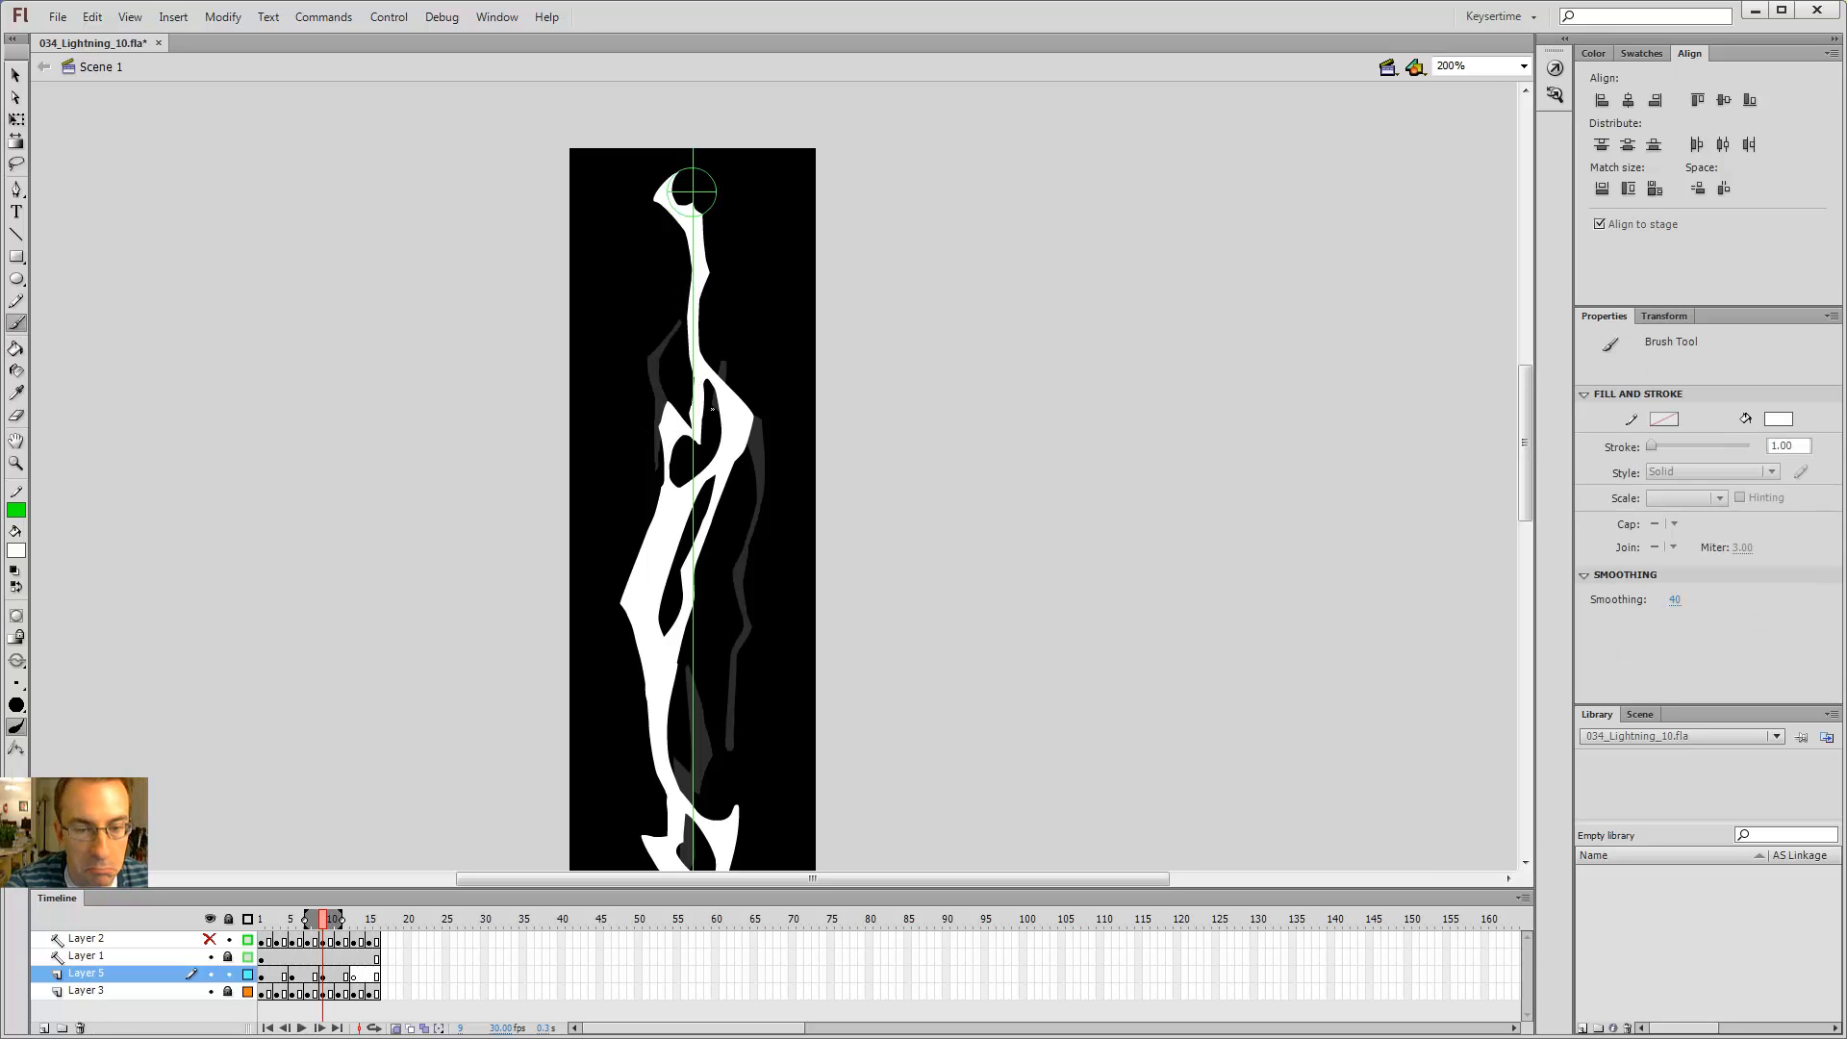
Step: Play the animation at 100% zoom to preview the flicker, then zoom back in on the segment
key("ctrl+1")
key("Return")
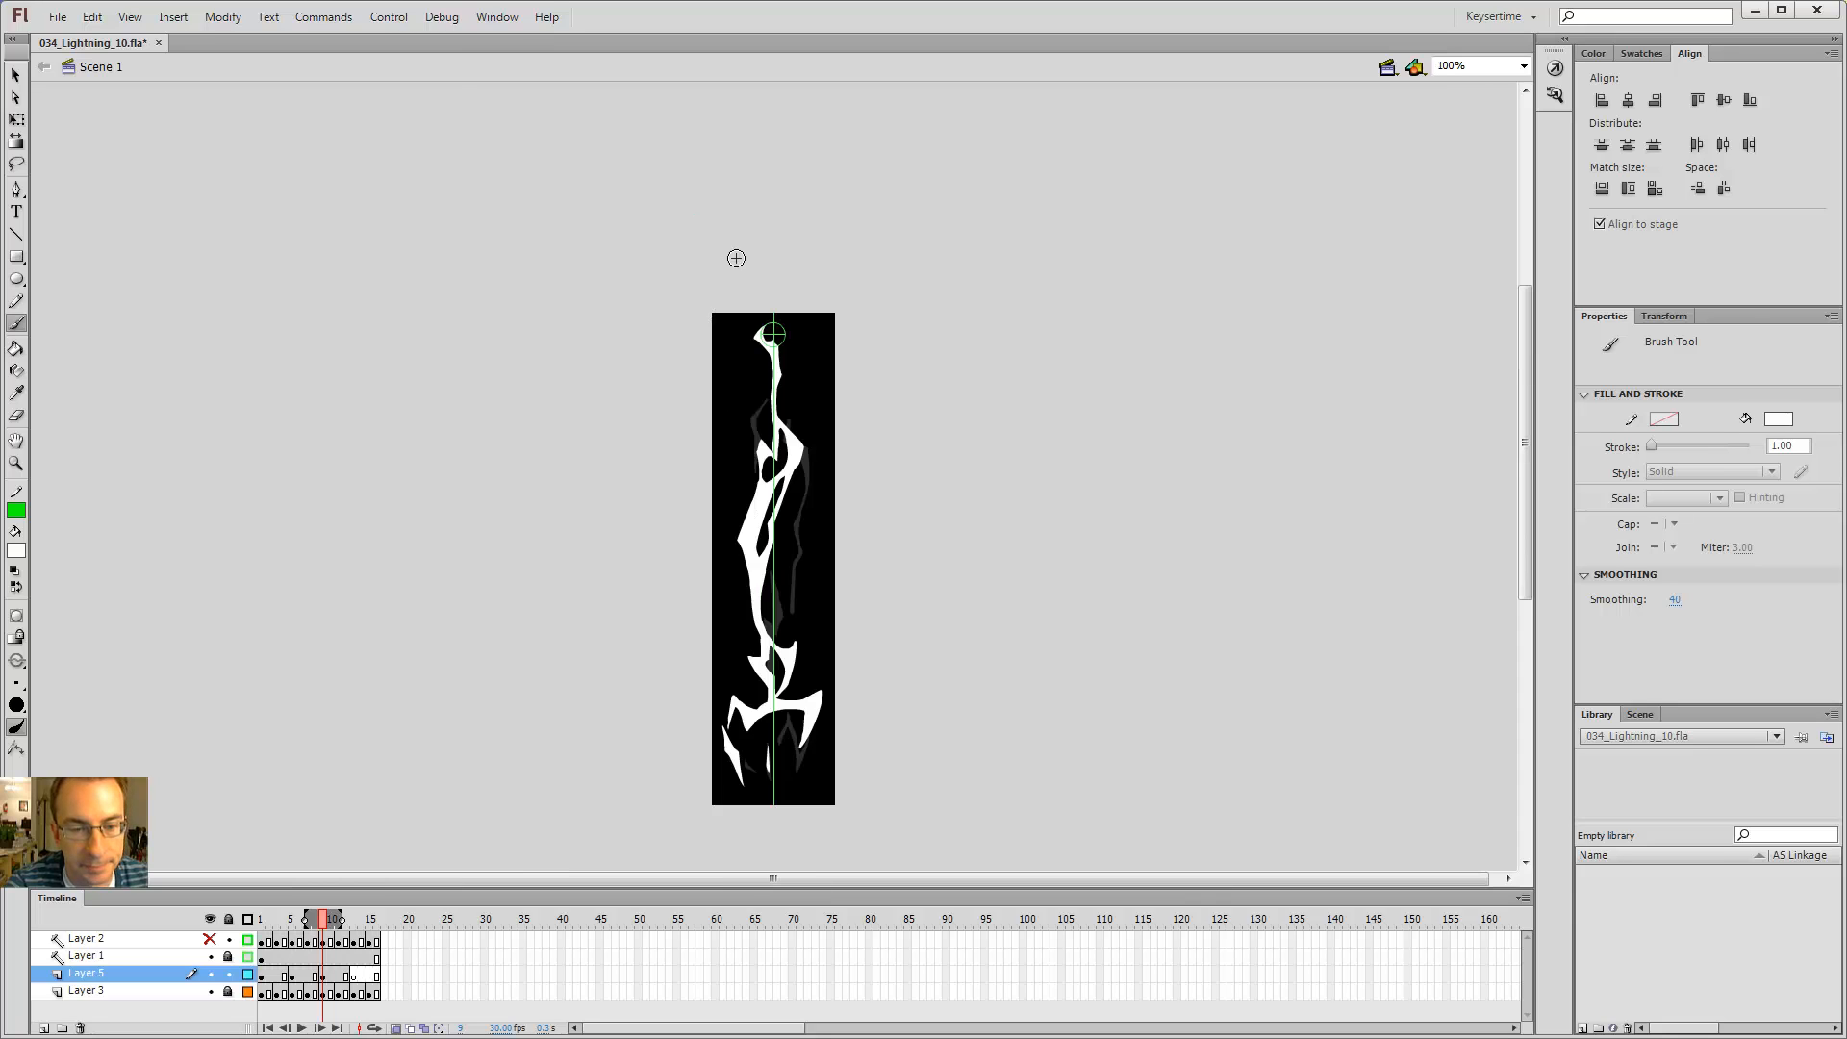
key("z")
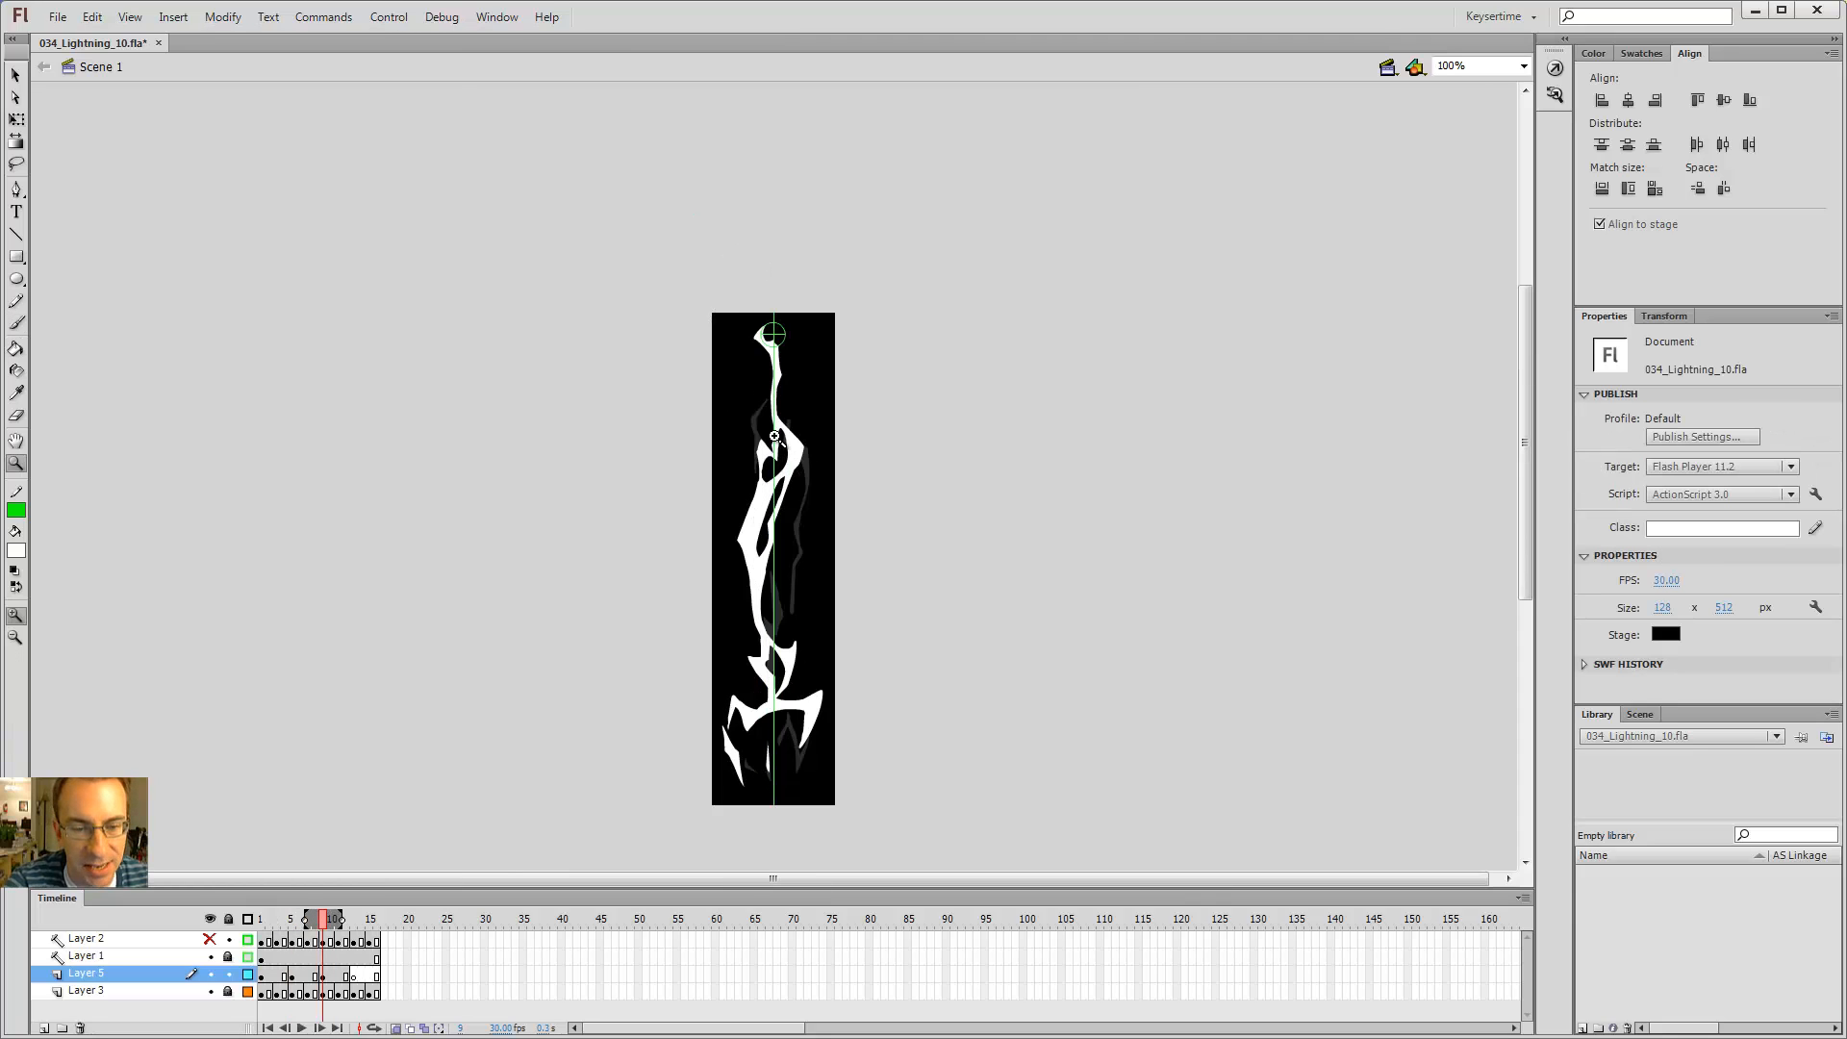
left_click(778, 430)
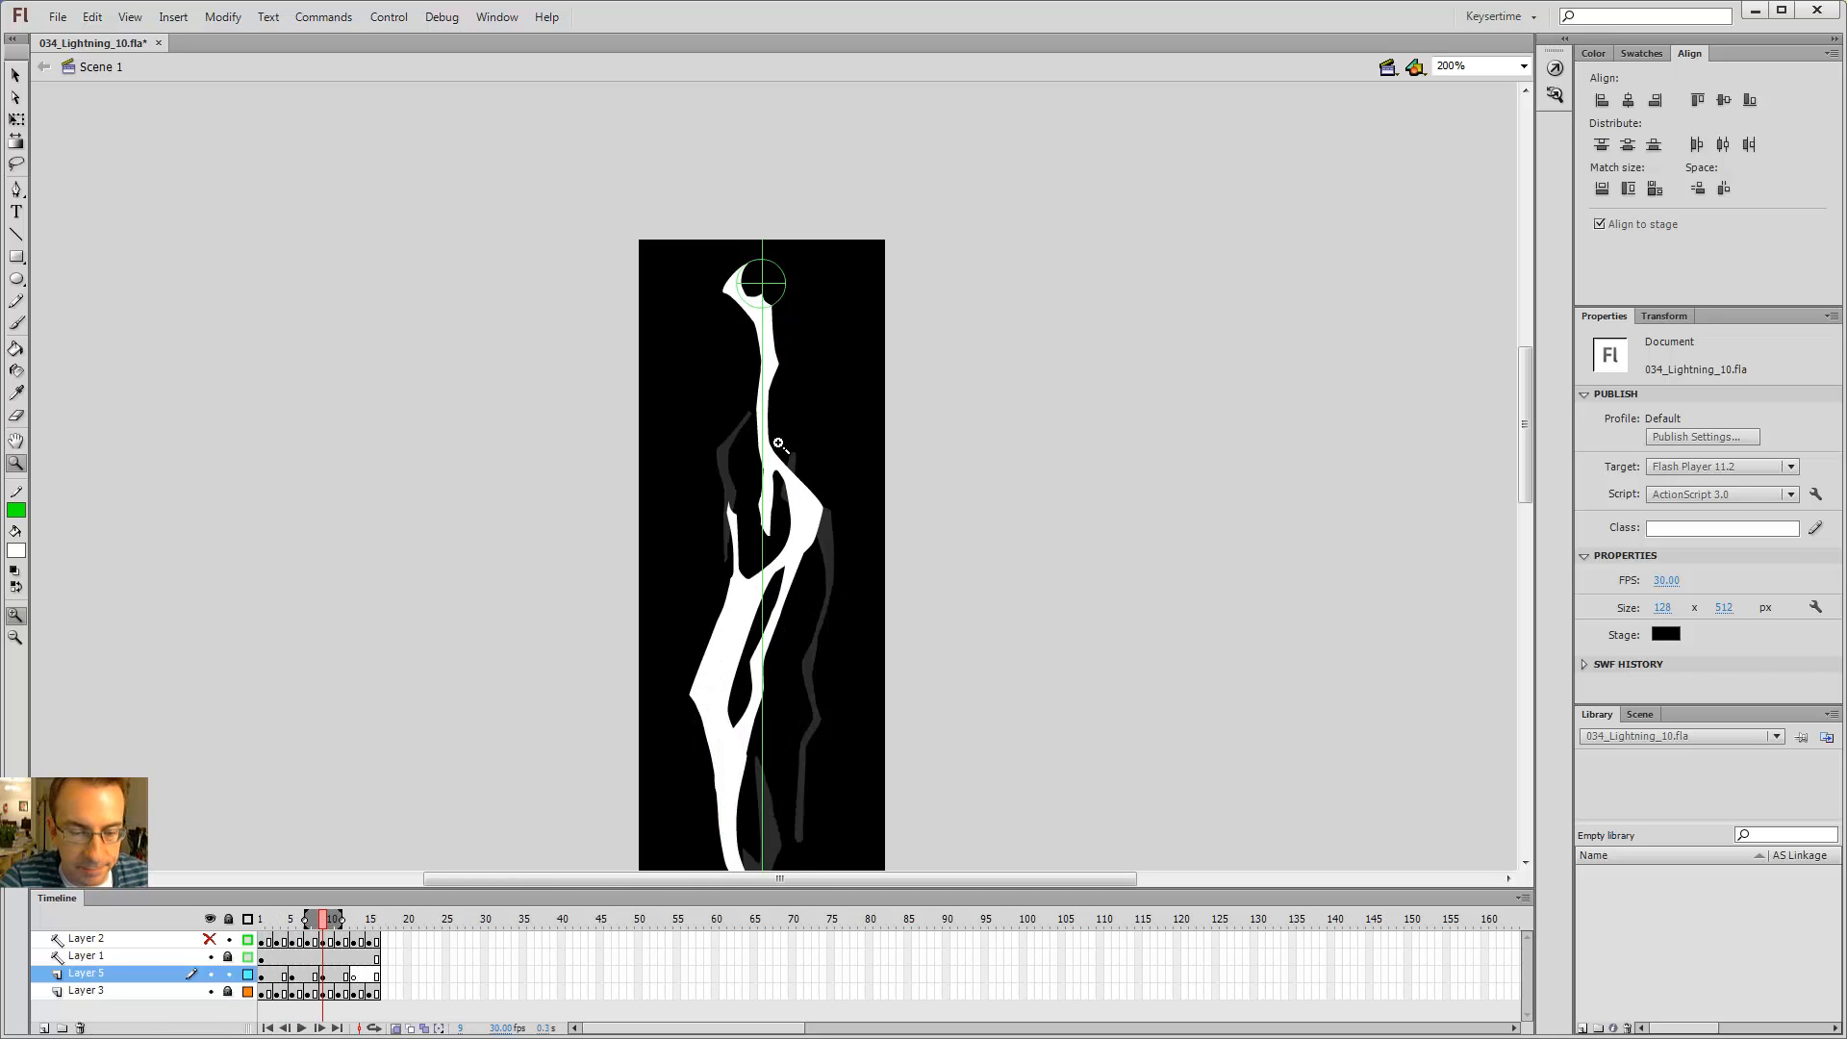
Step: Erase and refine the notch where the inner piece of the segment meets the main bolt
key("b")
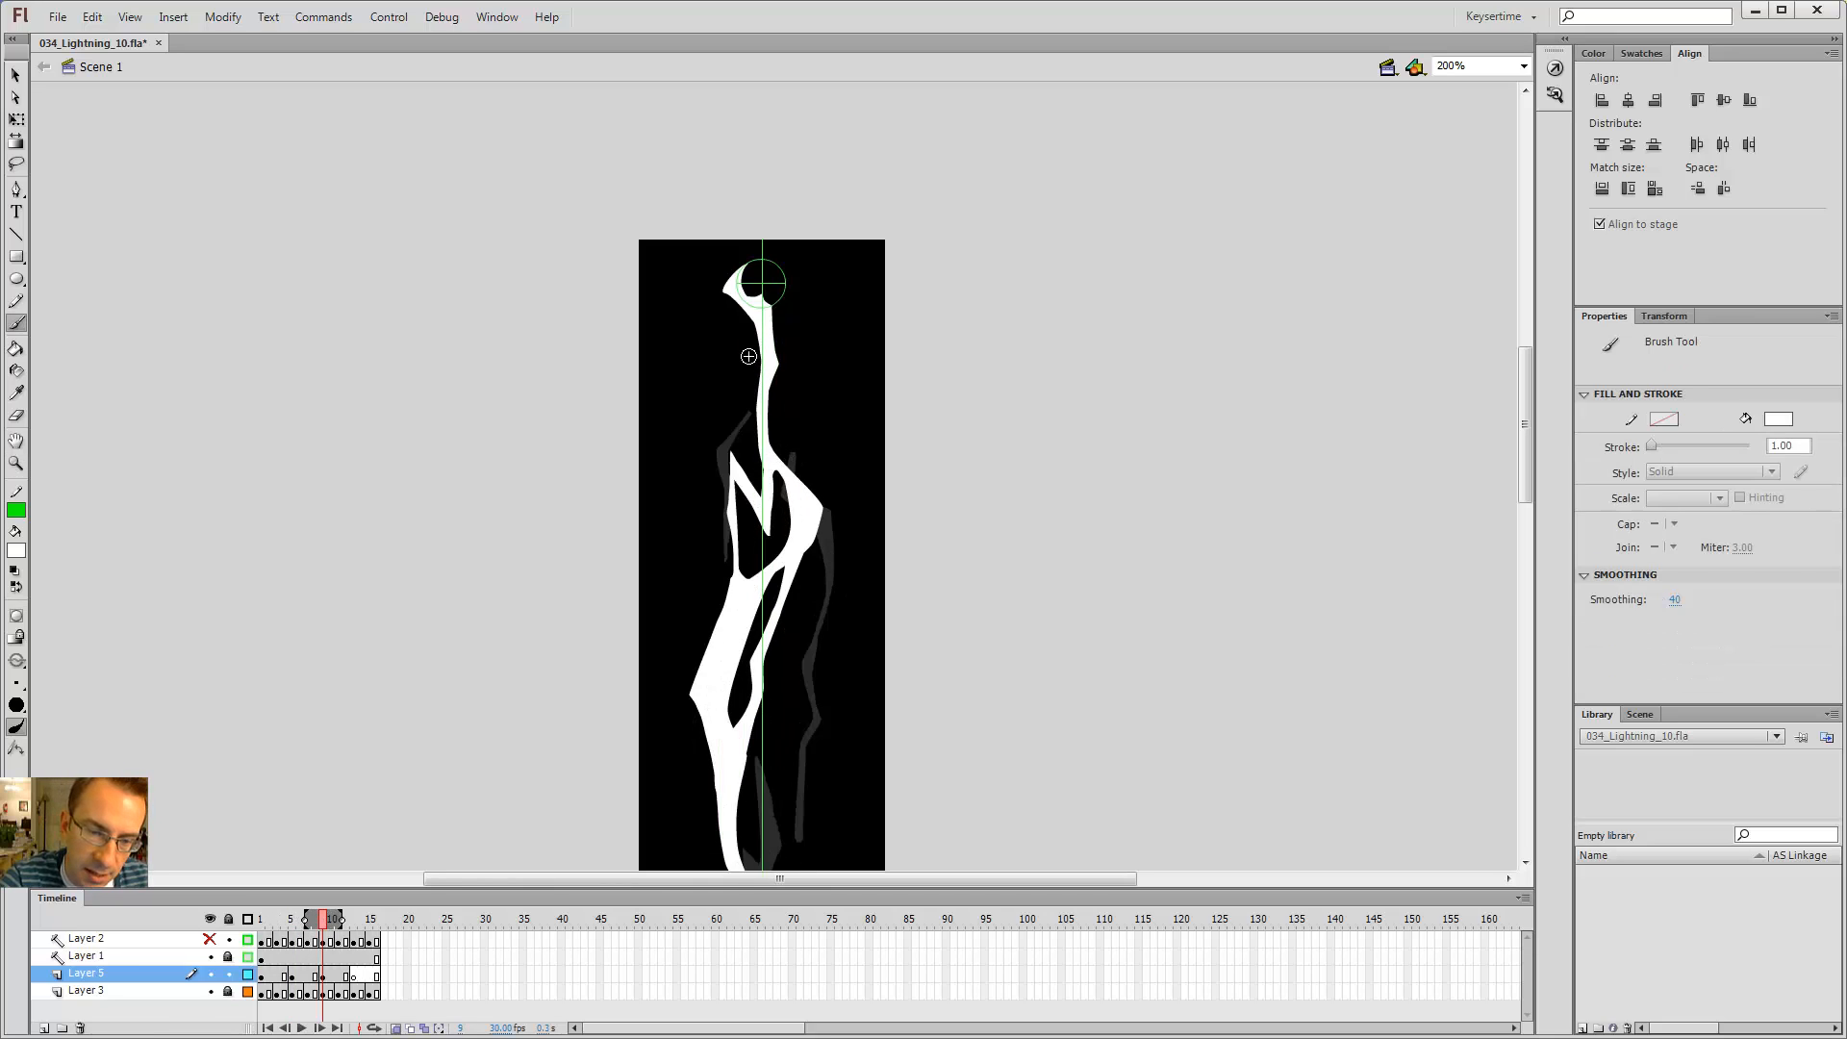
key("e")
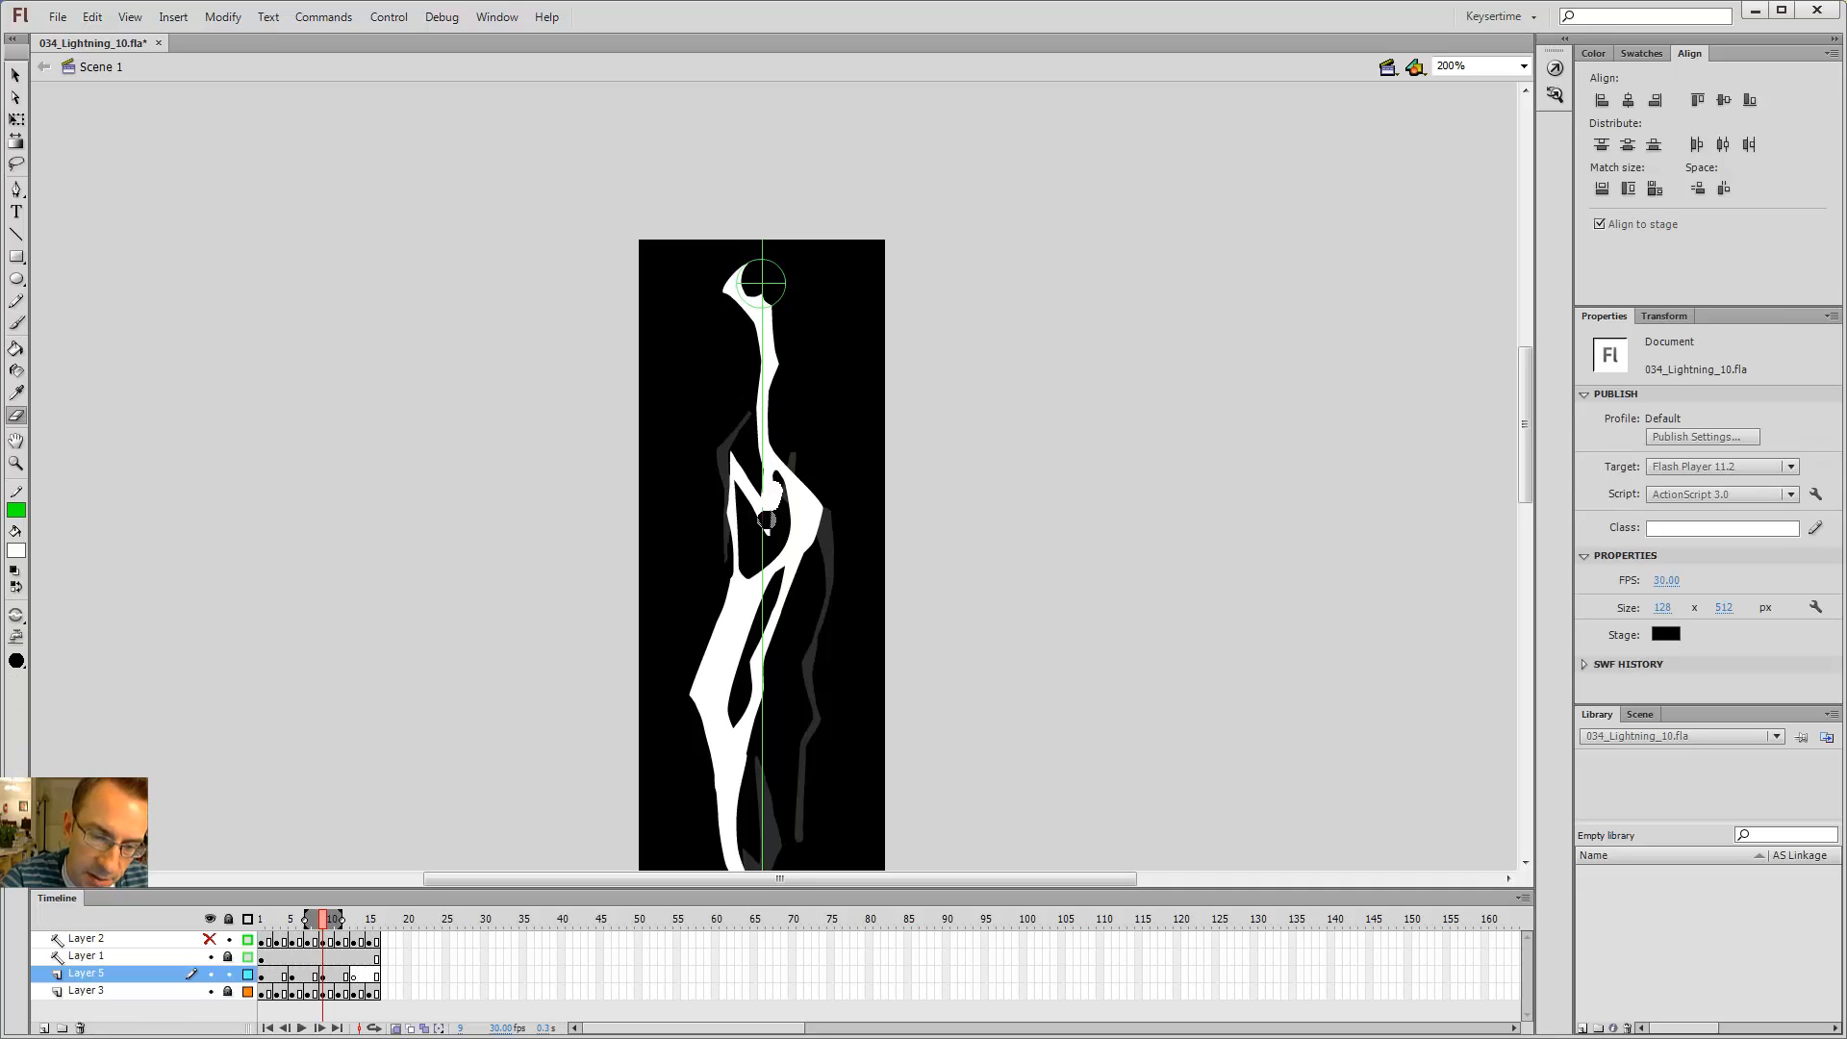
key("b")
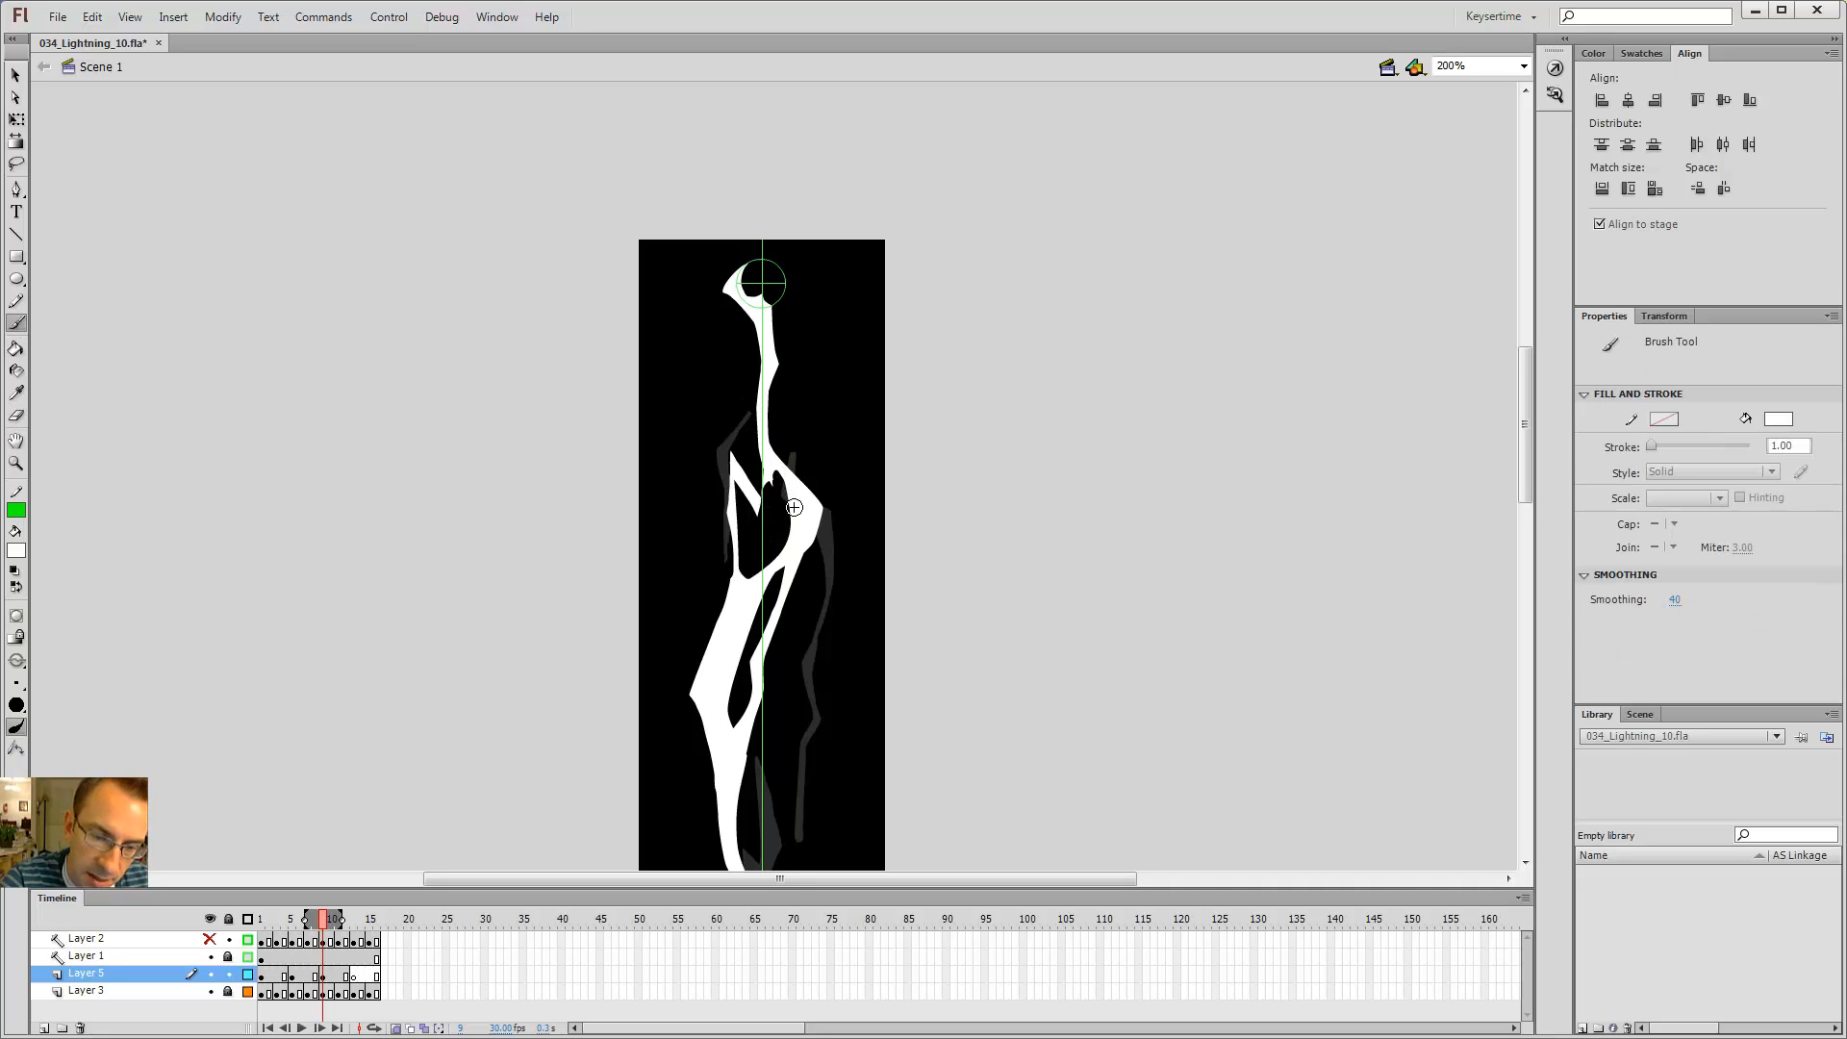
key("e")
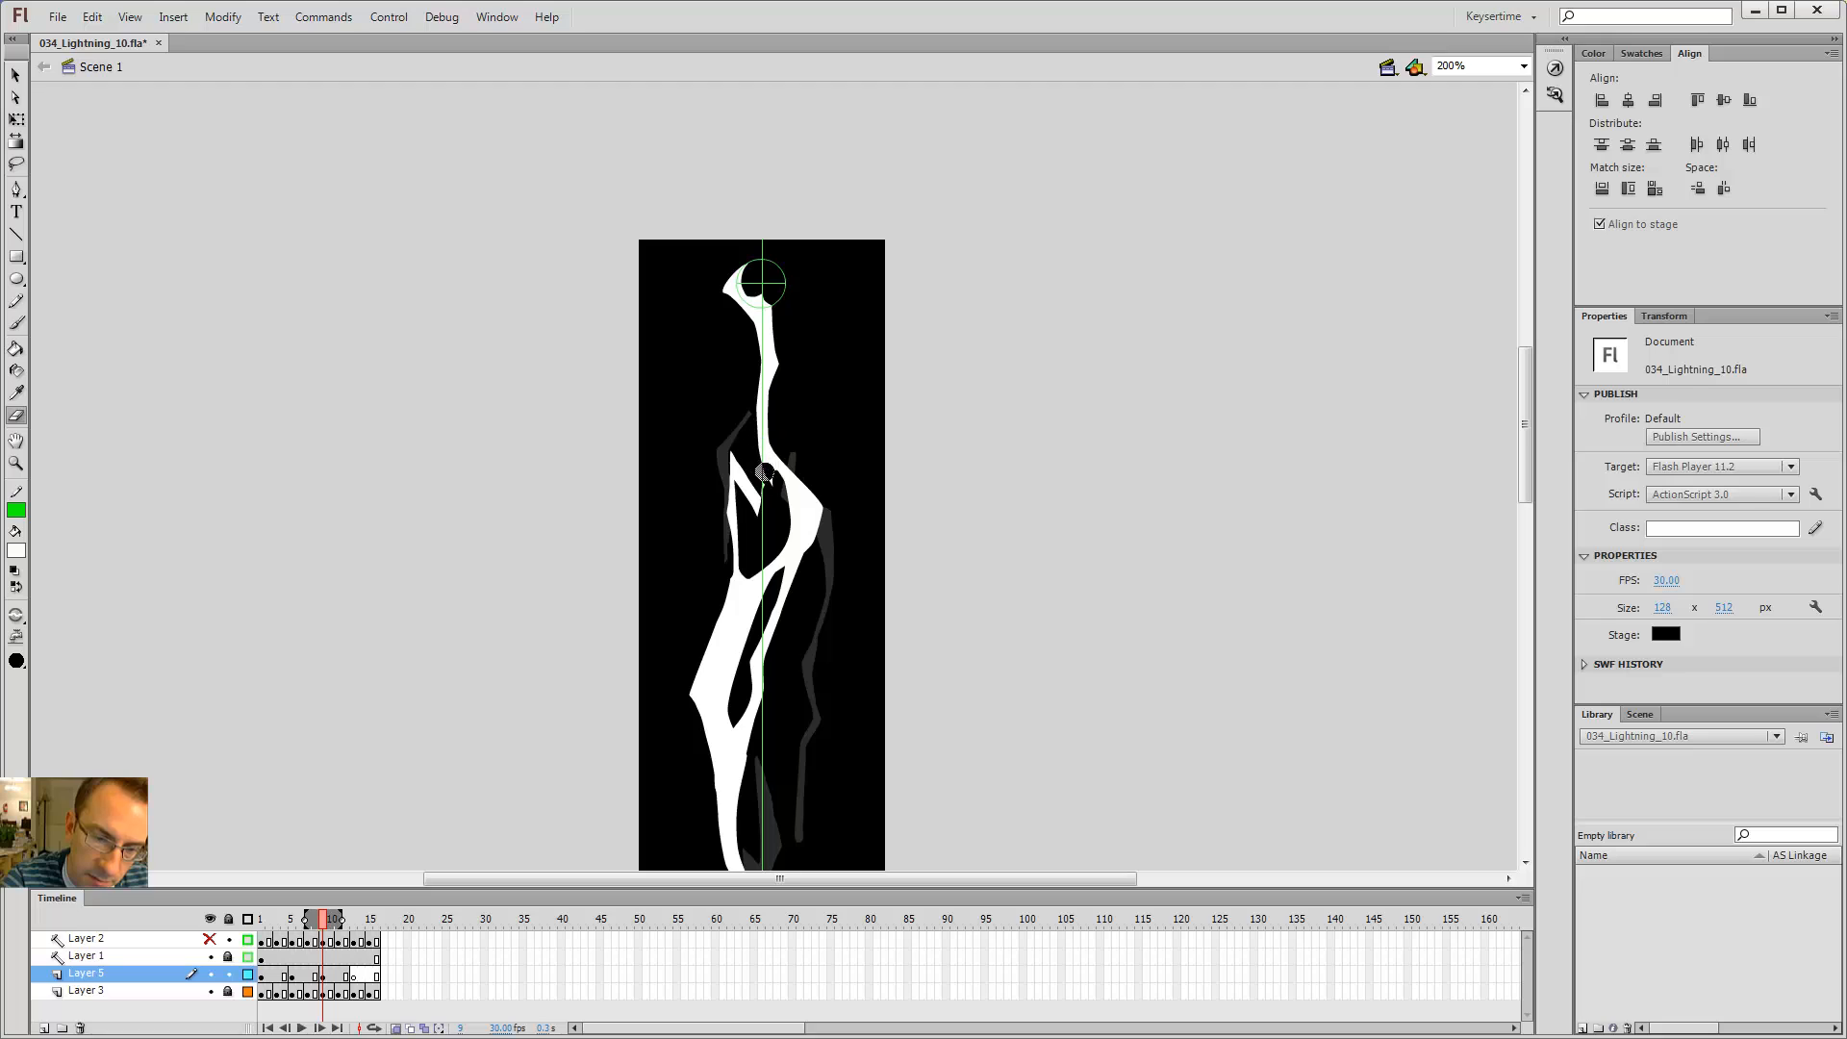
key("b")
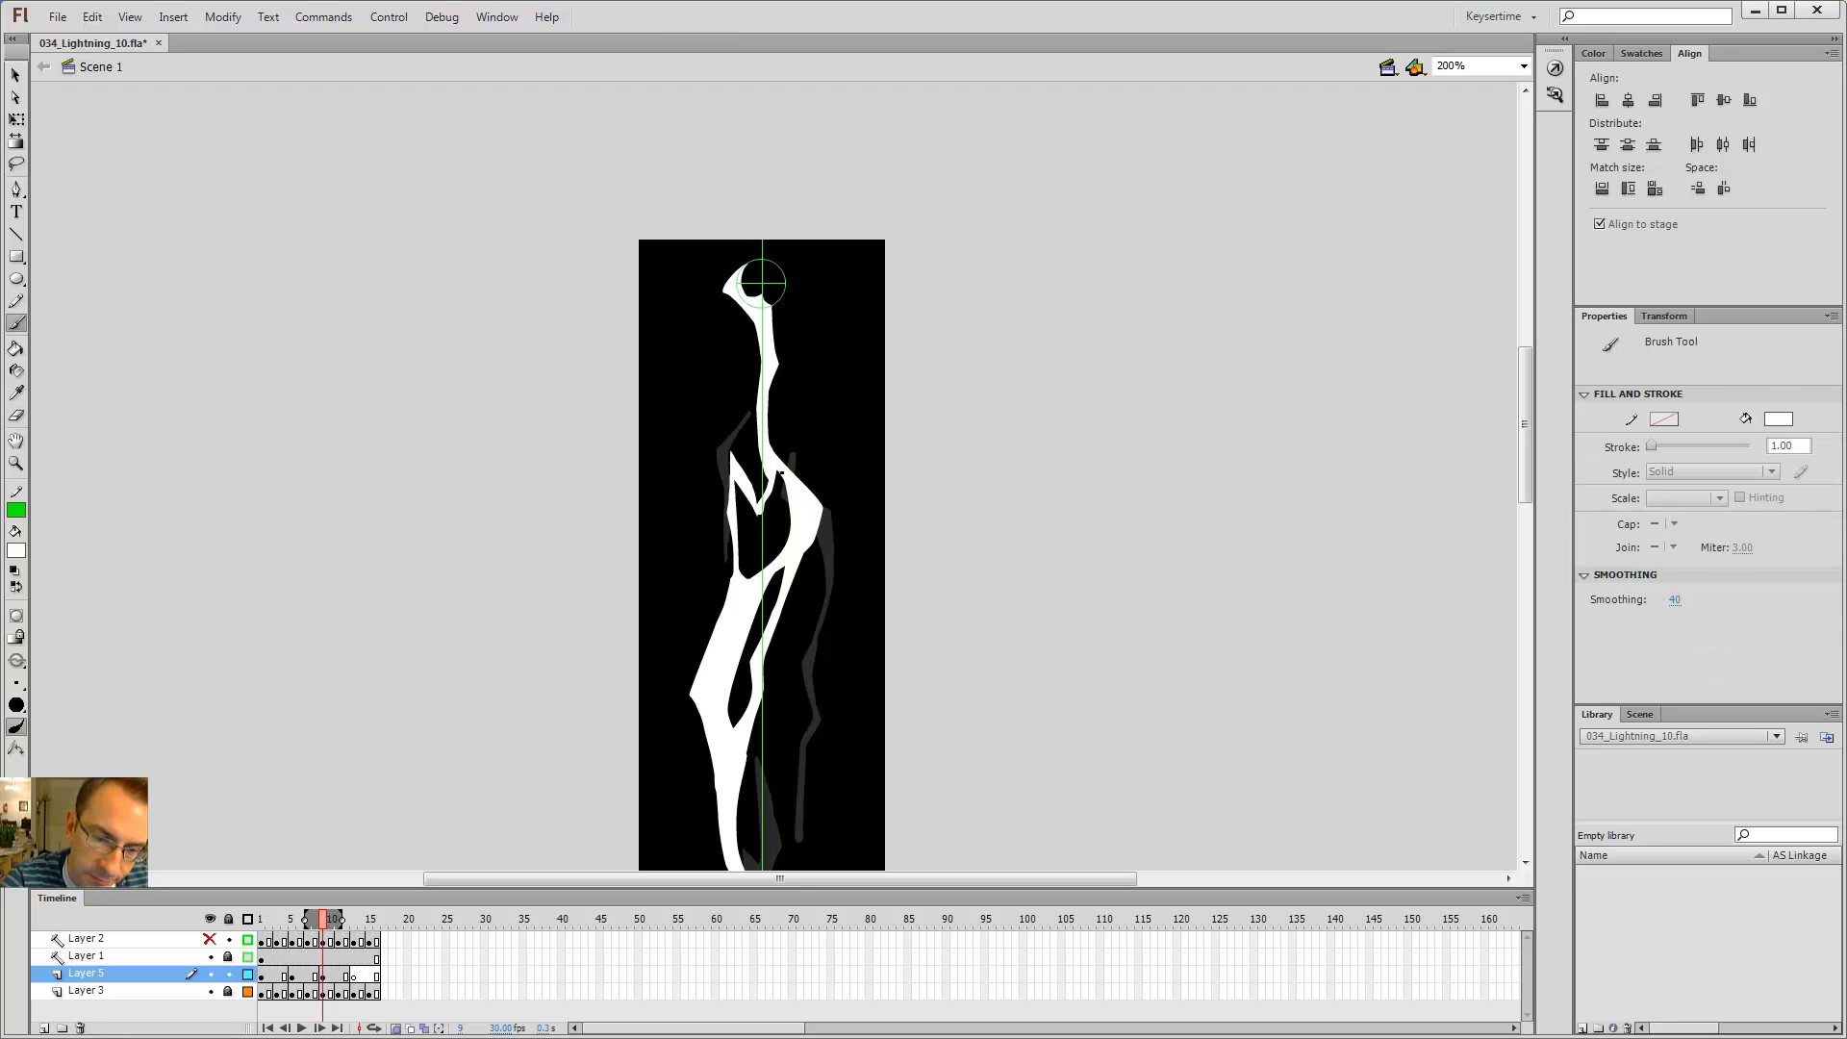
key("k")
key("b")
key("k")
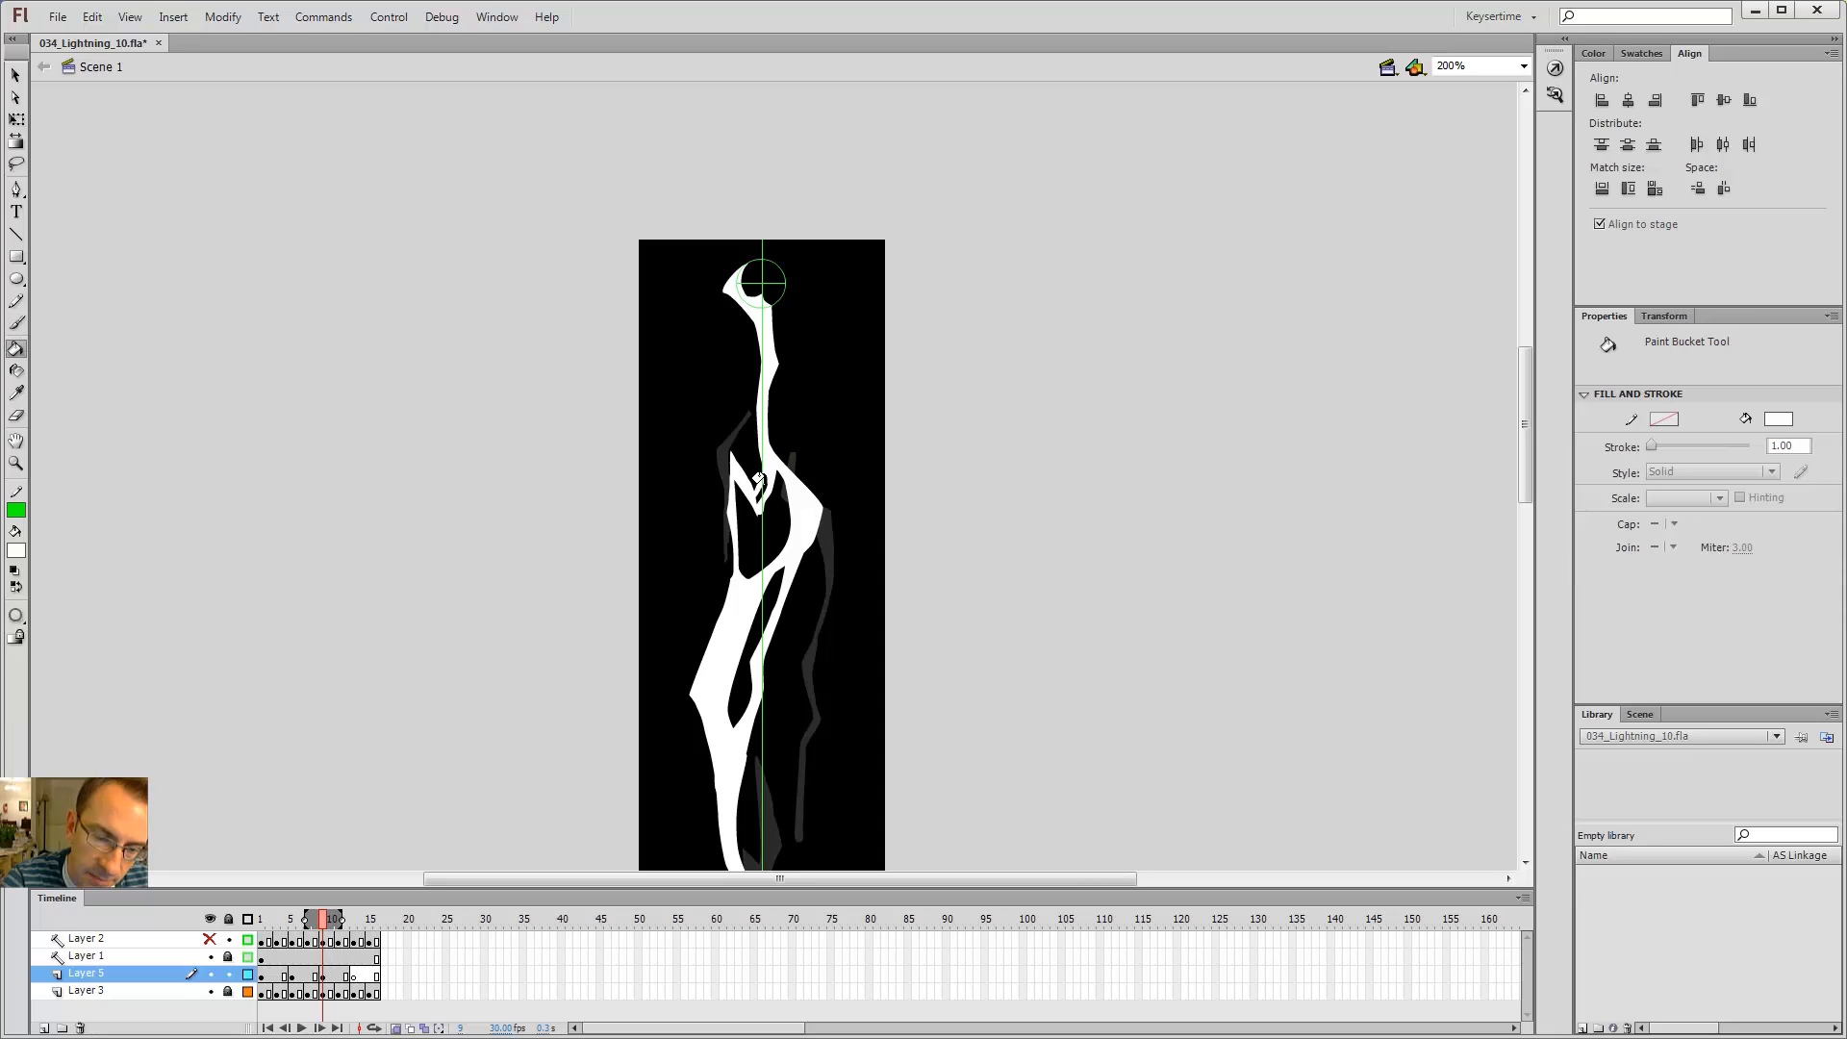
key("b")
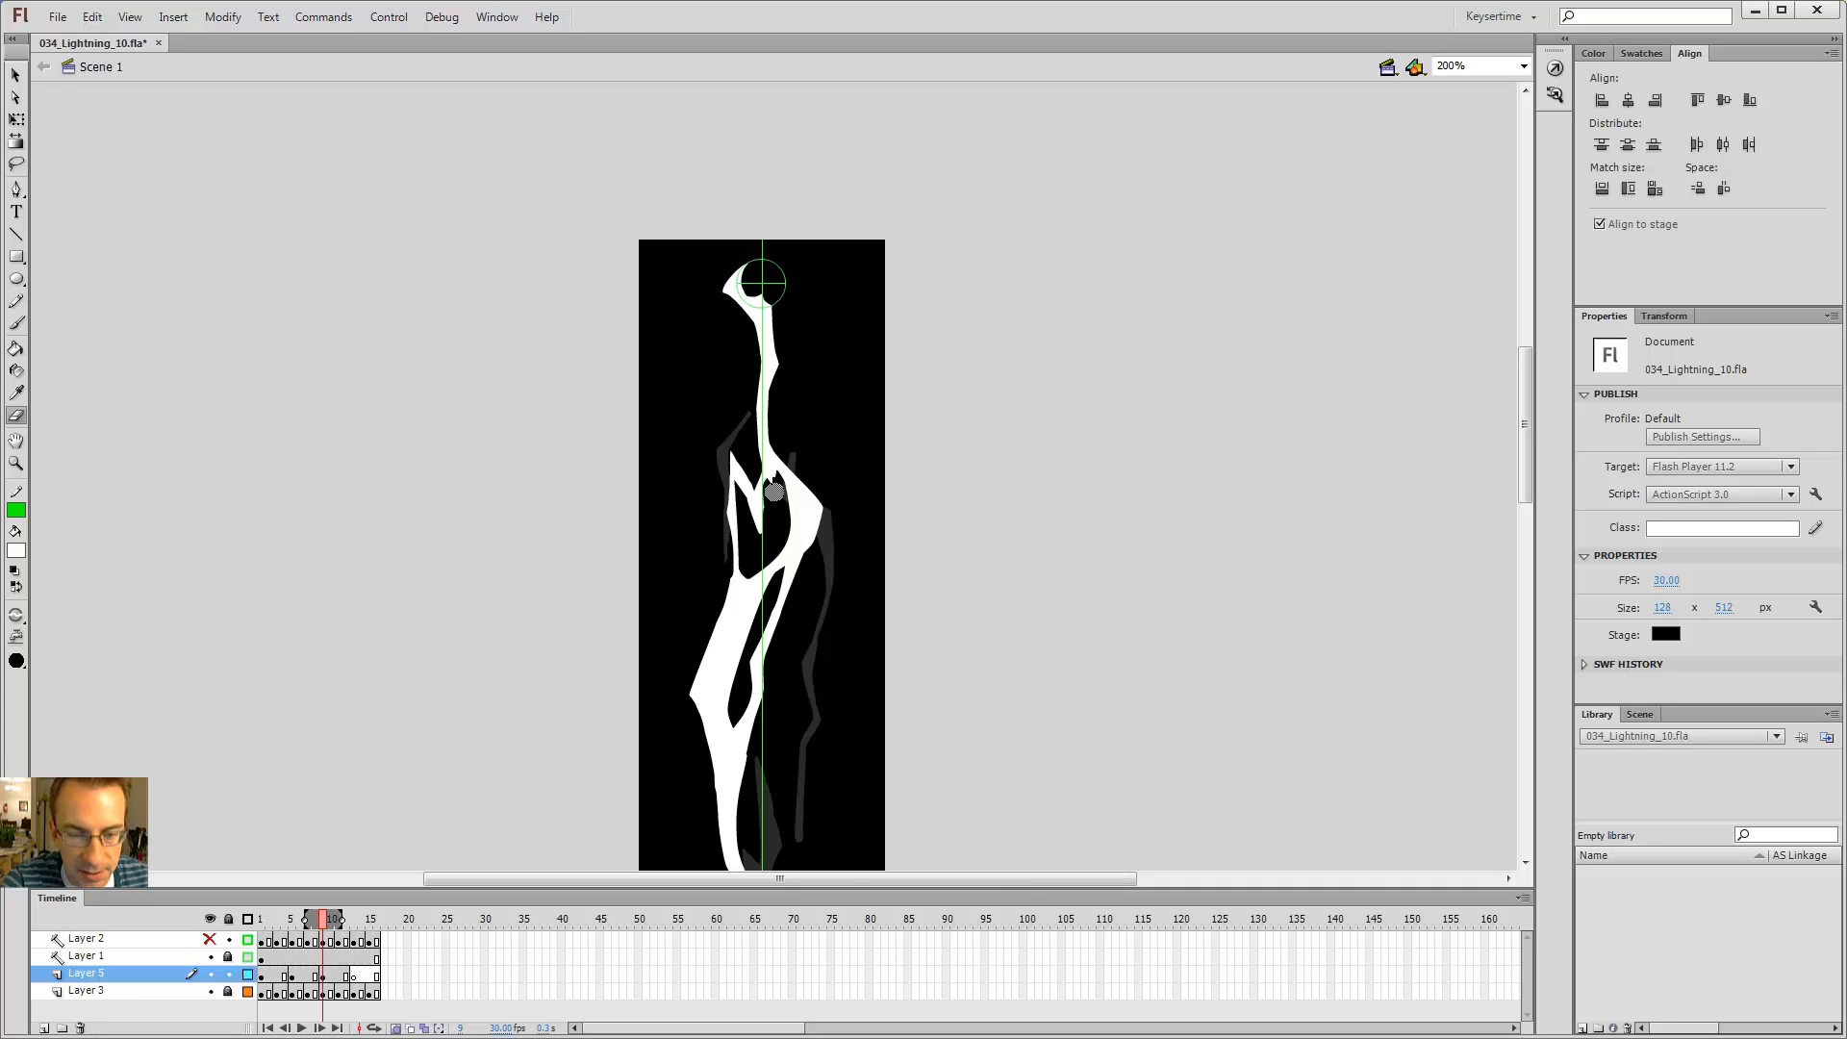
key("b")
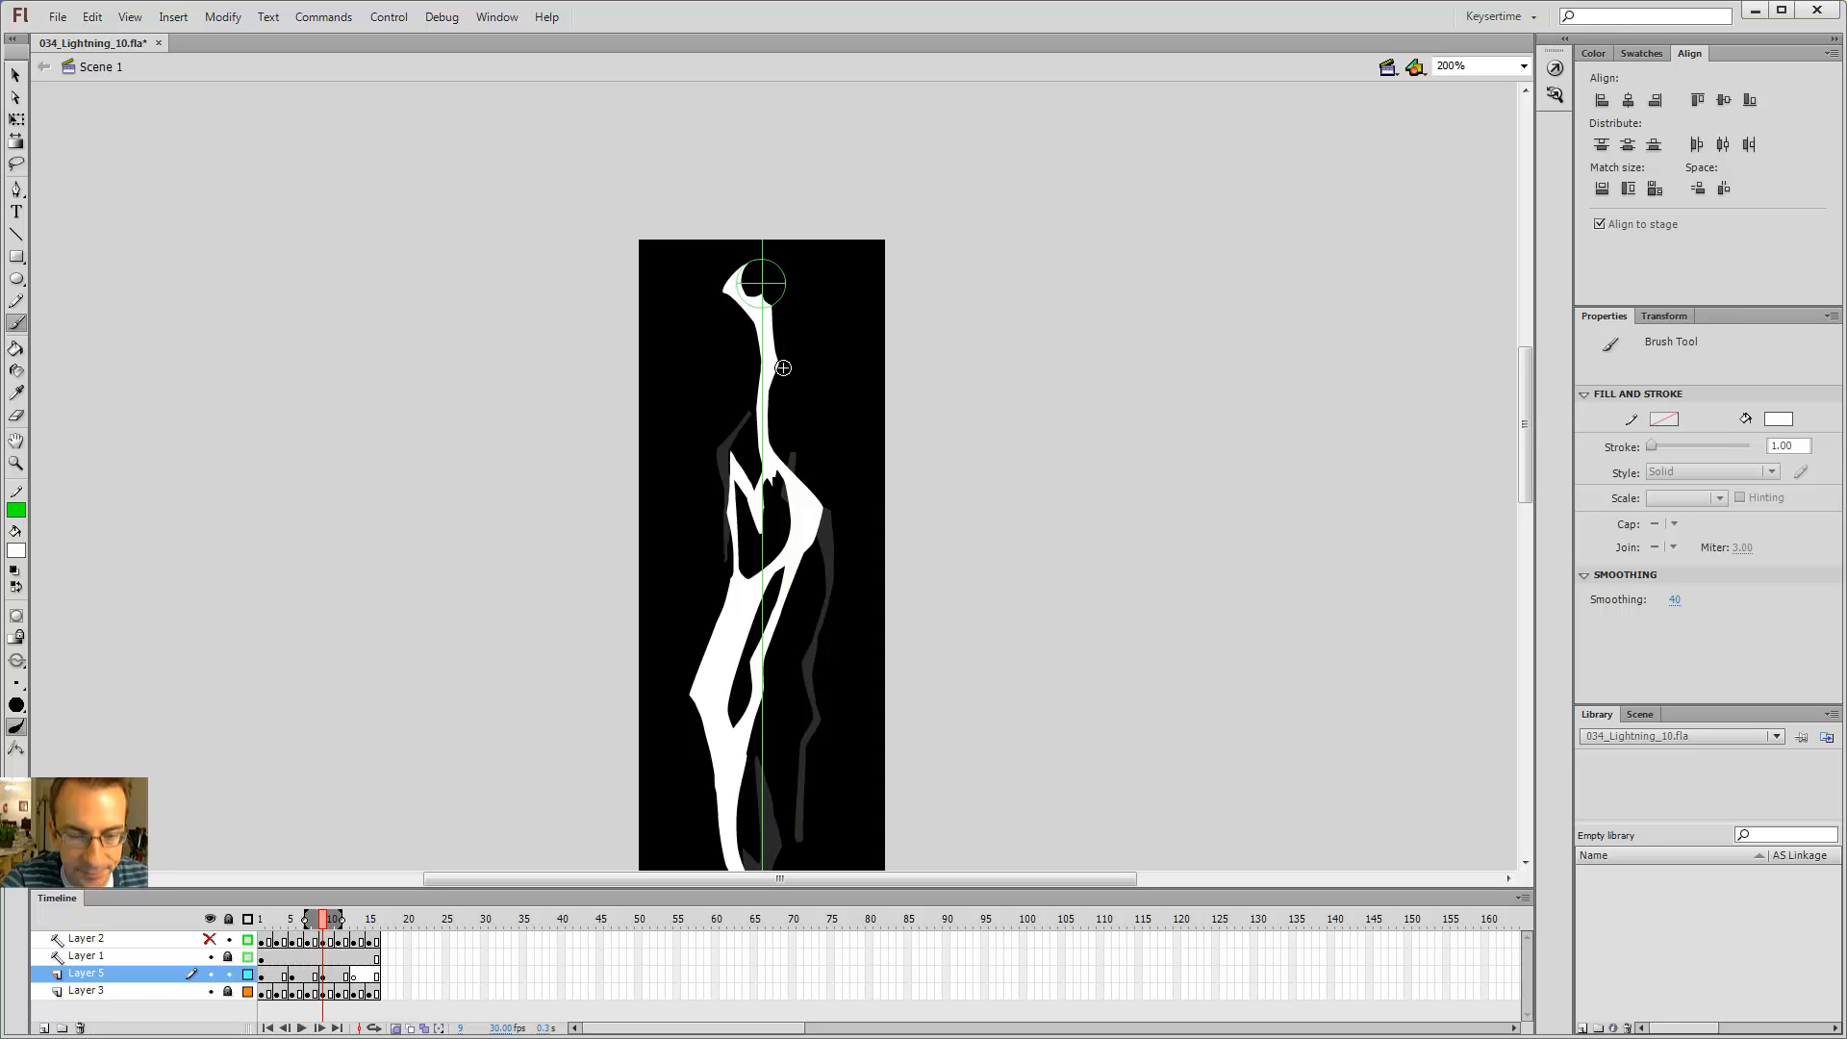
Step: Try deleting the small left piece inside the segment and brushing a replacement stroke, then undo both
key("v")
left_click(756, 498)
key("Delete")
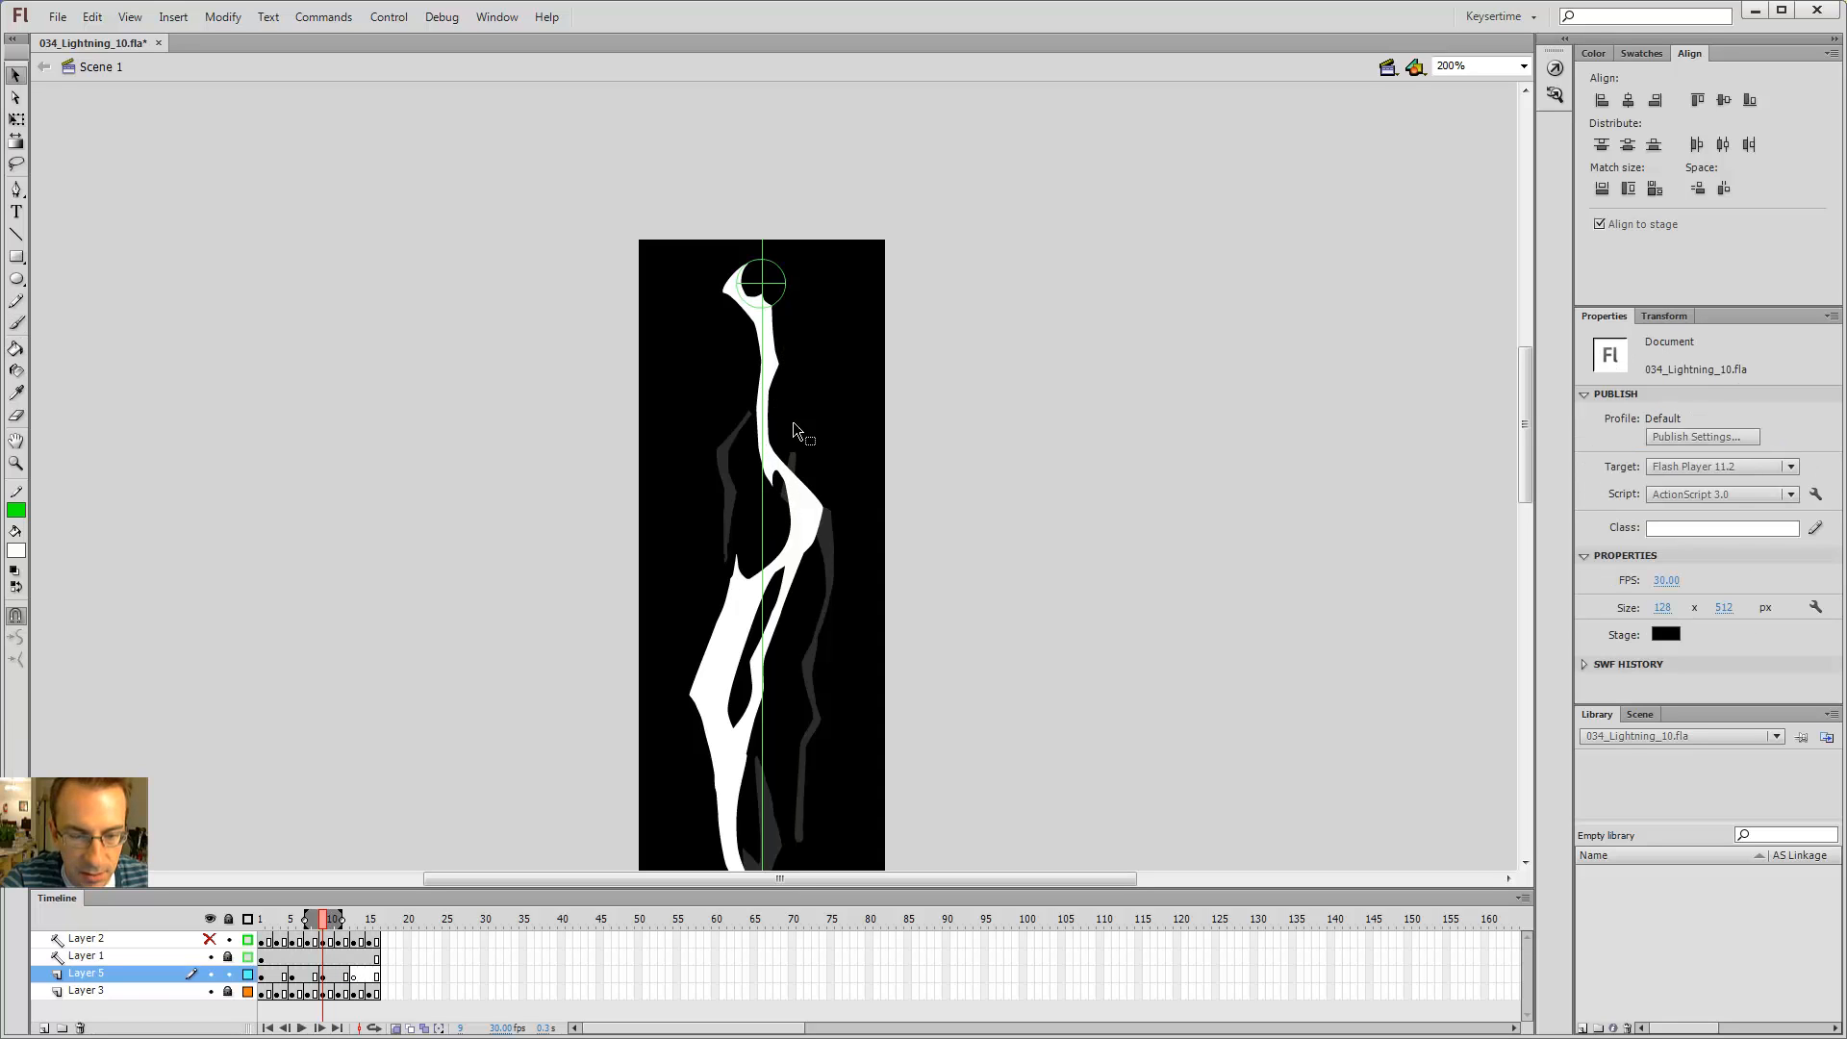
key("b")
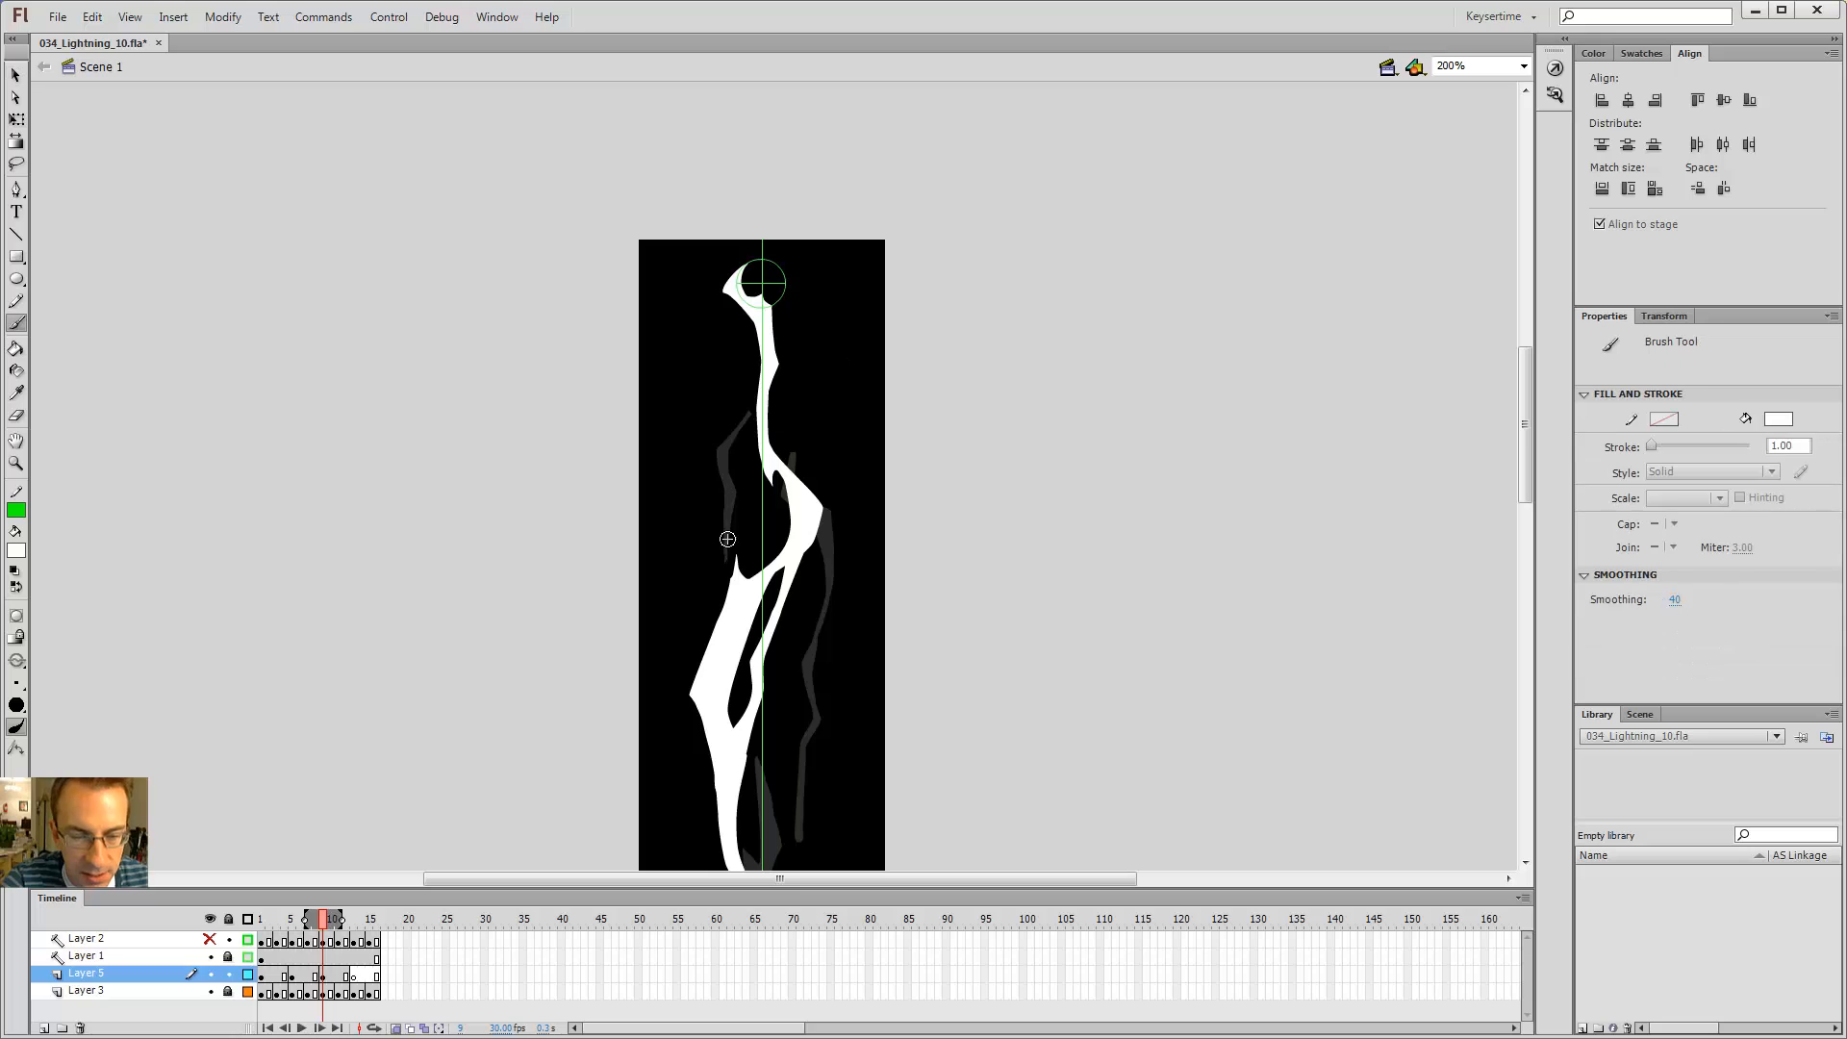
left_click_drag(722, 443, 725, 551)
key("ctrl+z")
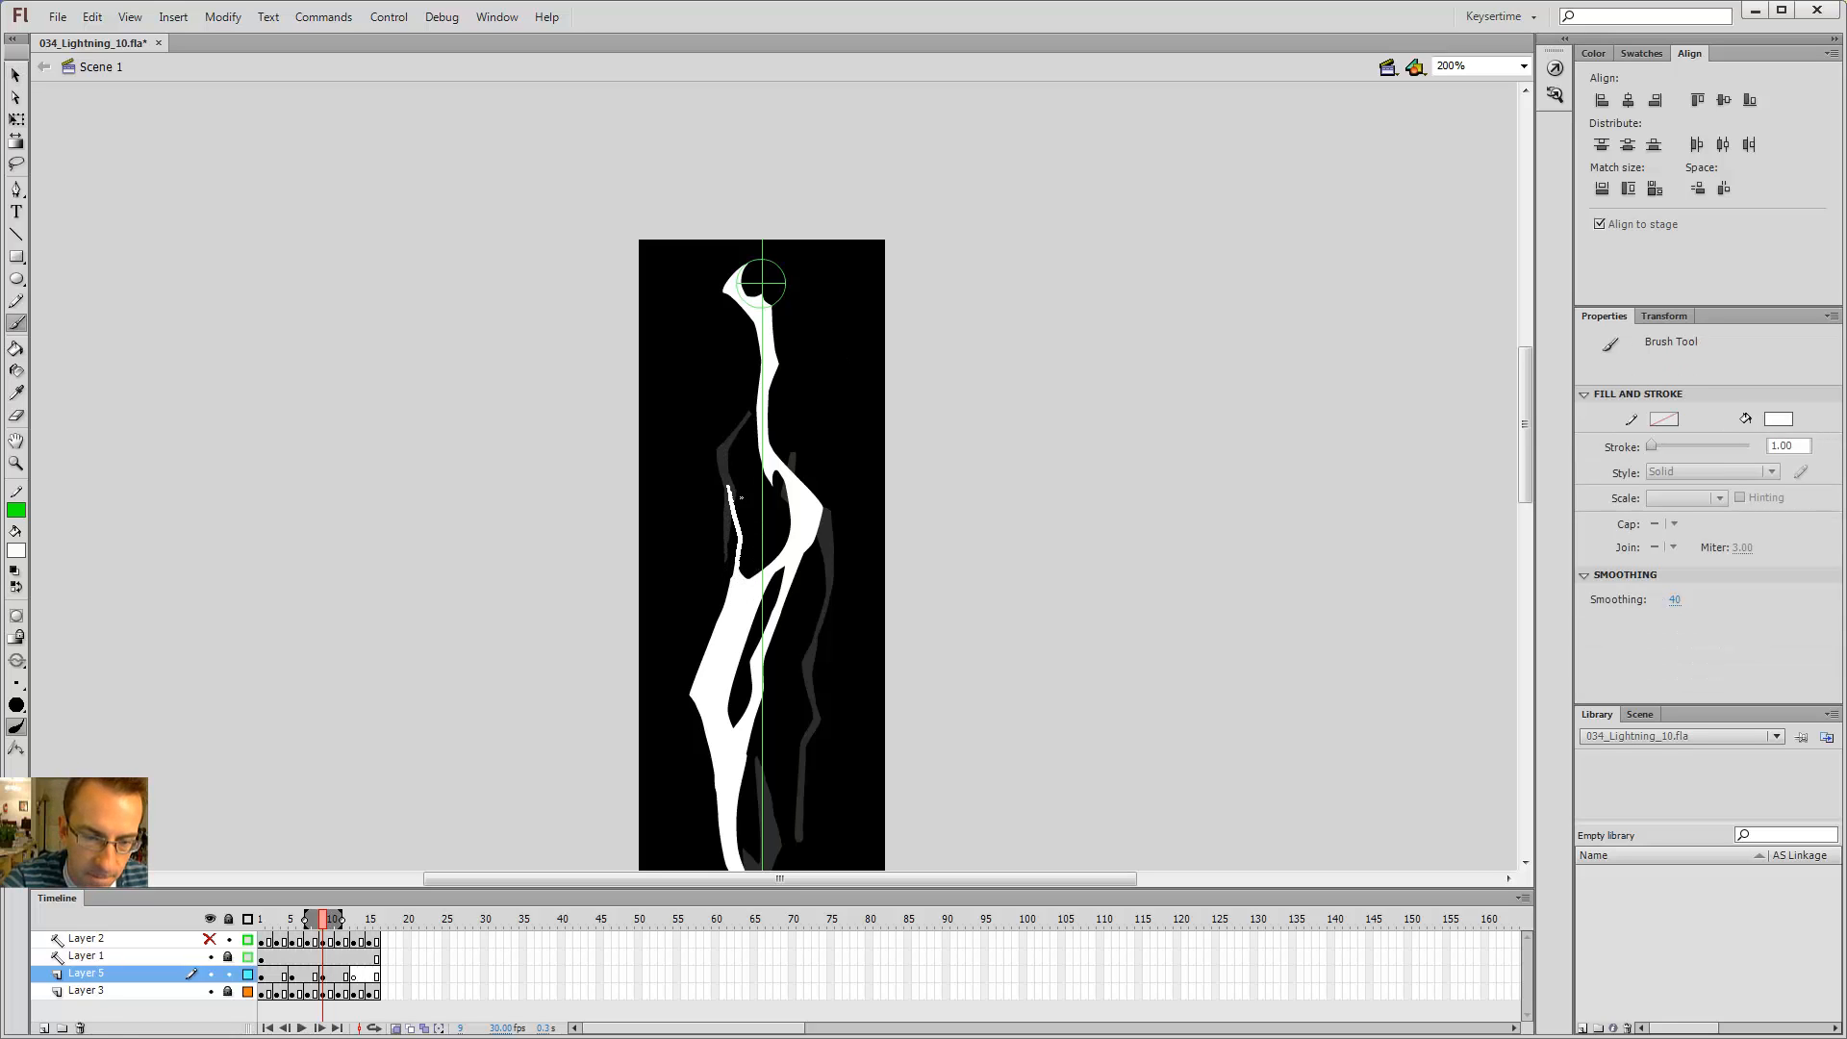
key("ctrl+z")
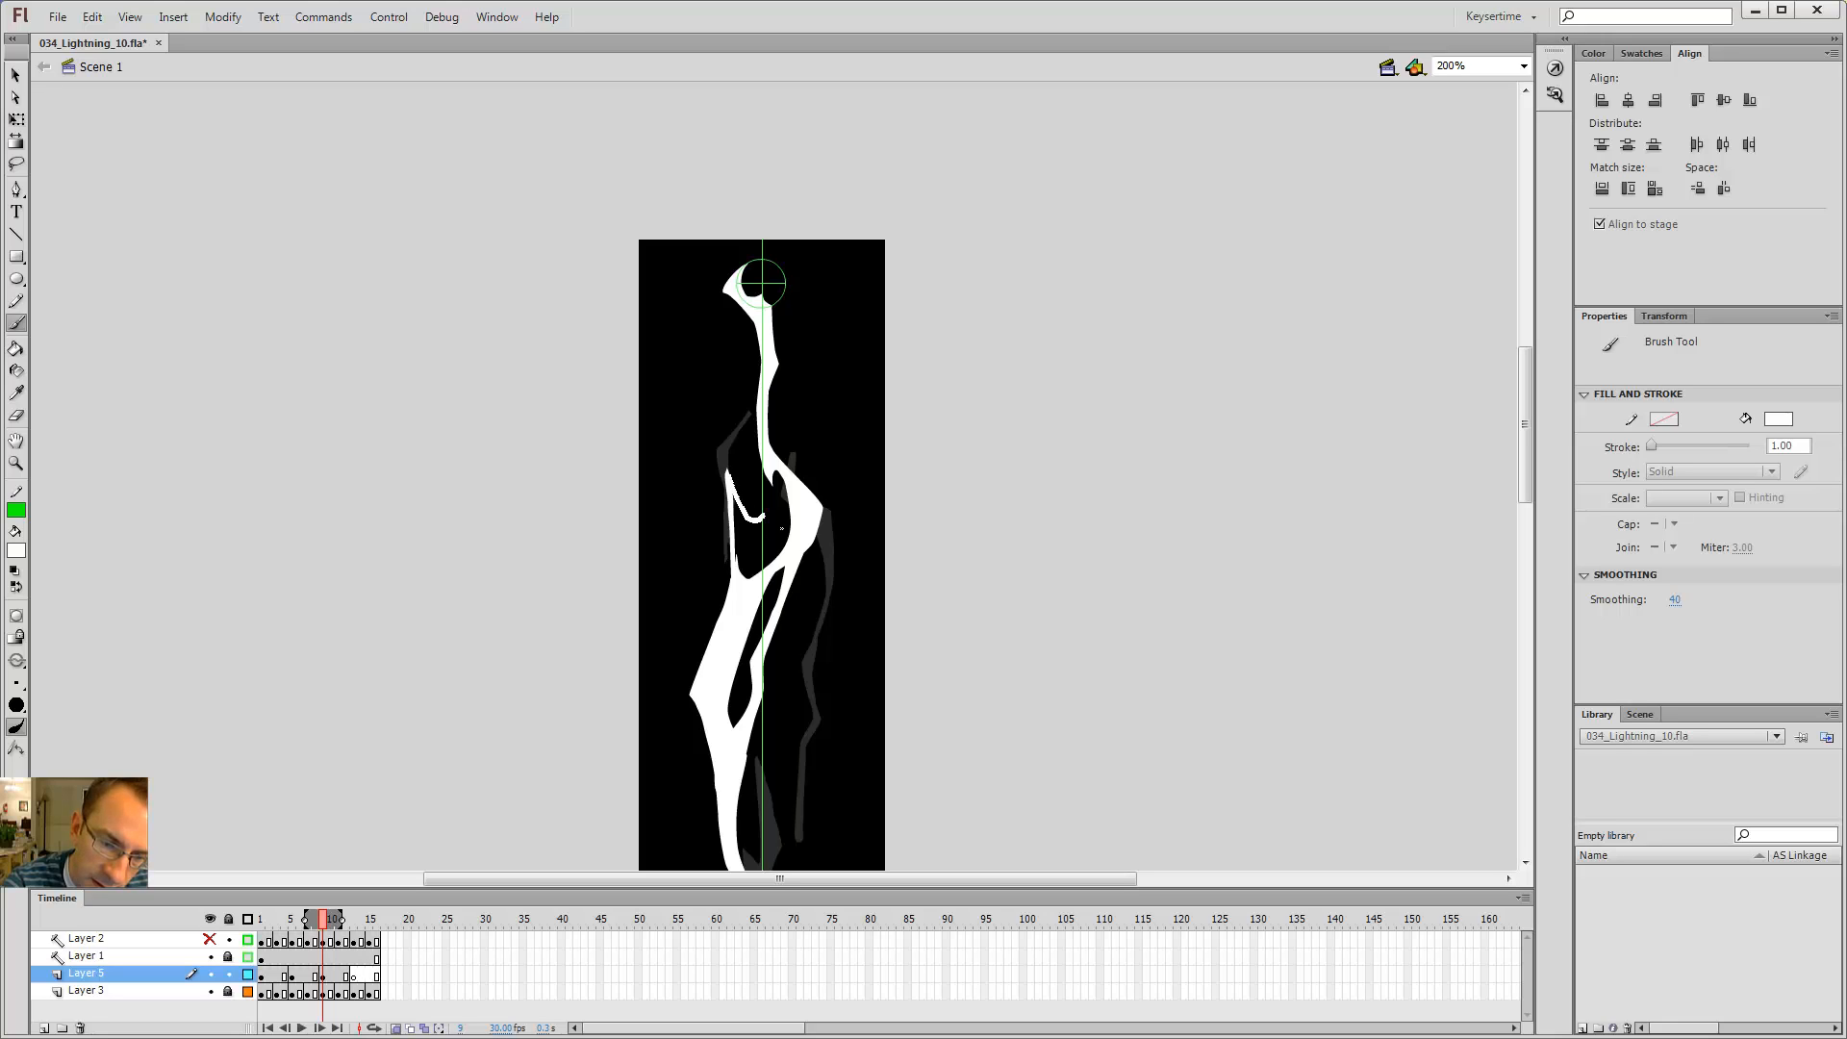
Step: Brush a short stroke joining the inner left piece to the diagonal segment's right edge
mouse_move(784, 491)
left_mouse_down()
mouse_move(787, 553)
mouse_move(725, 477)
mouse_move(757, 528)
left_mouse_up()
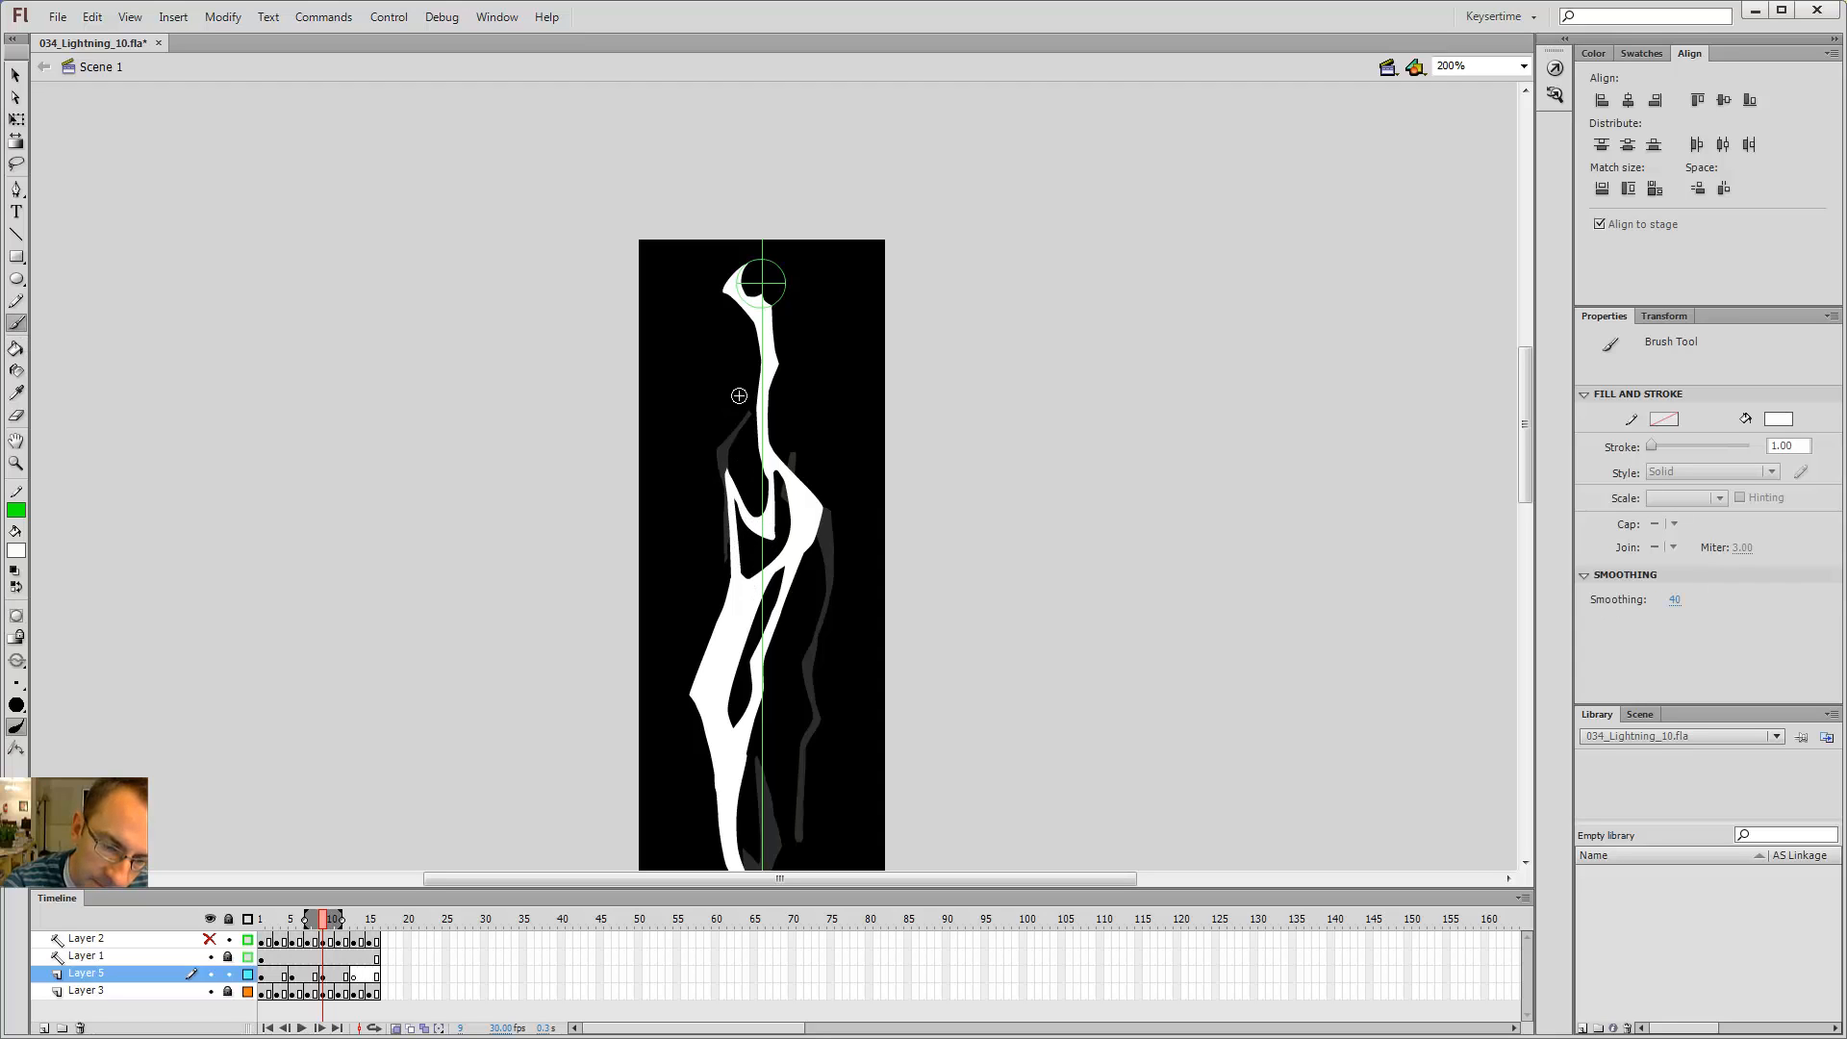
key("ctrl+minus")
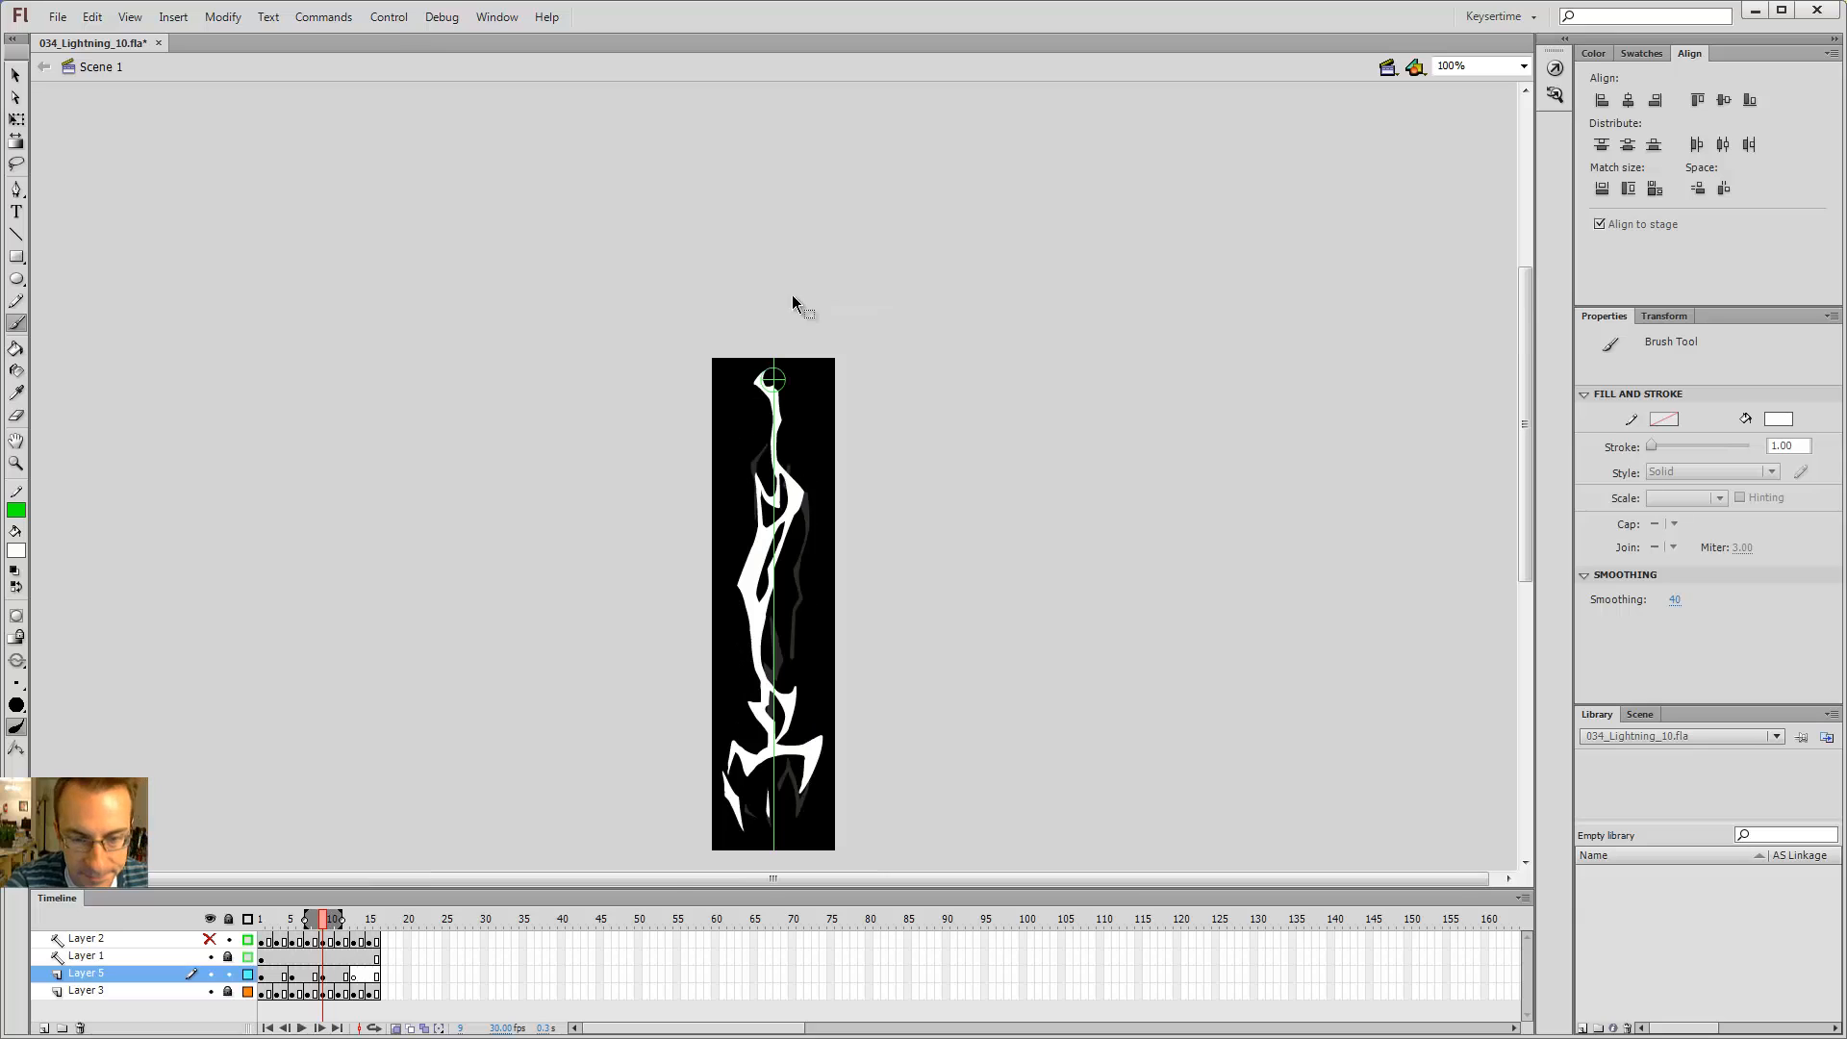
key("z")
left_click(783, 487)
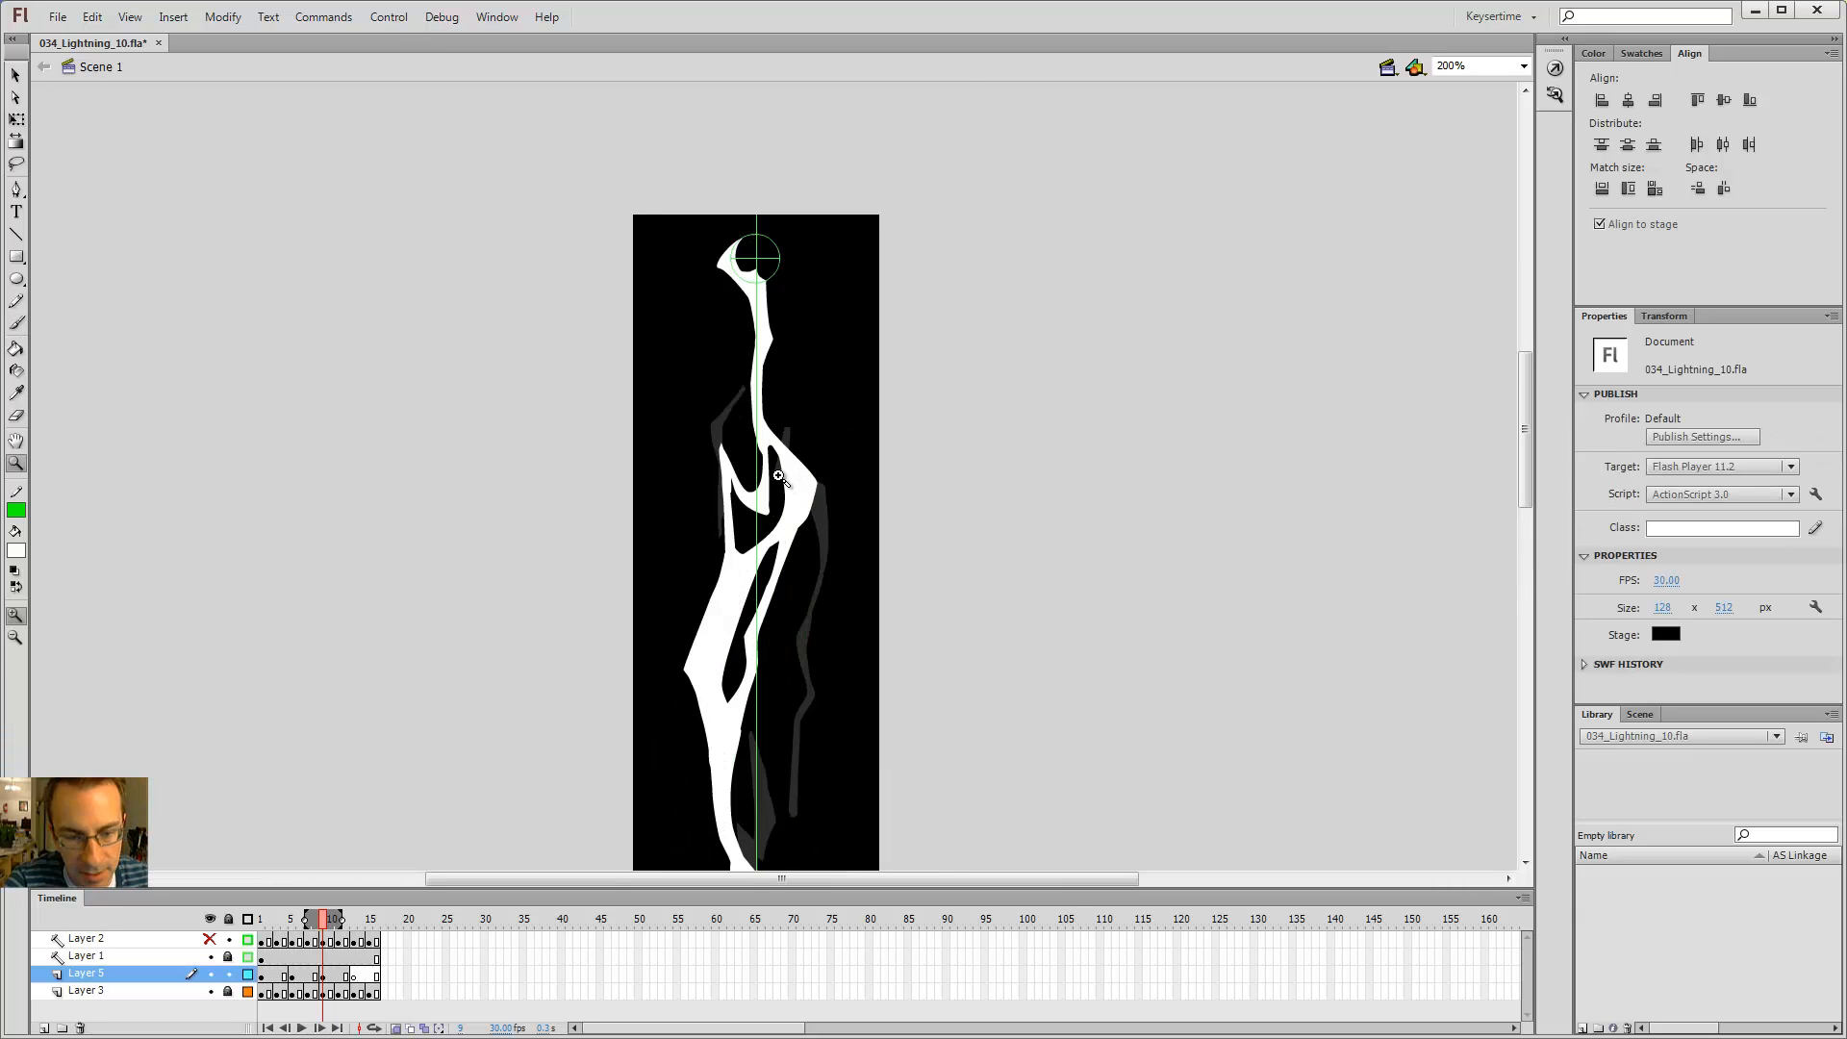
Step: Zoom in on the segment, erase part of the small inner piece, and brush it back onto the main bolt
left_click(780, 479)
key("e")
left_click_drag(760, 469, 740, 563)
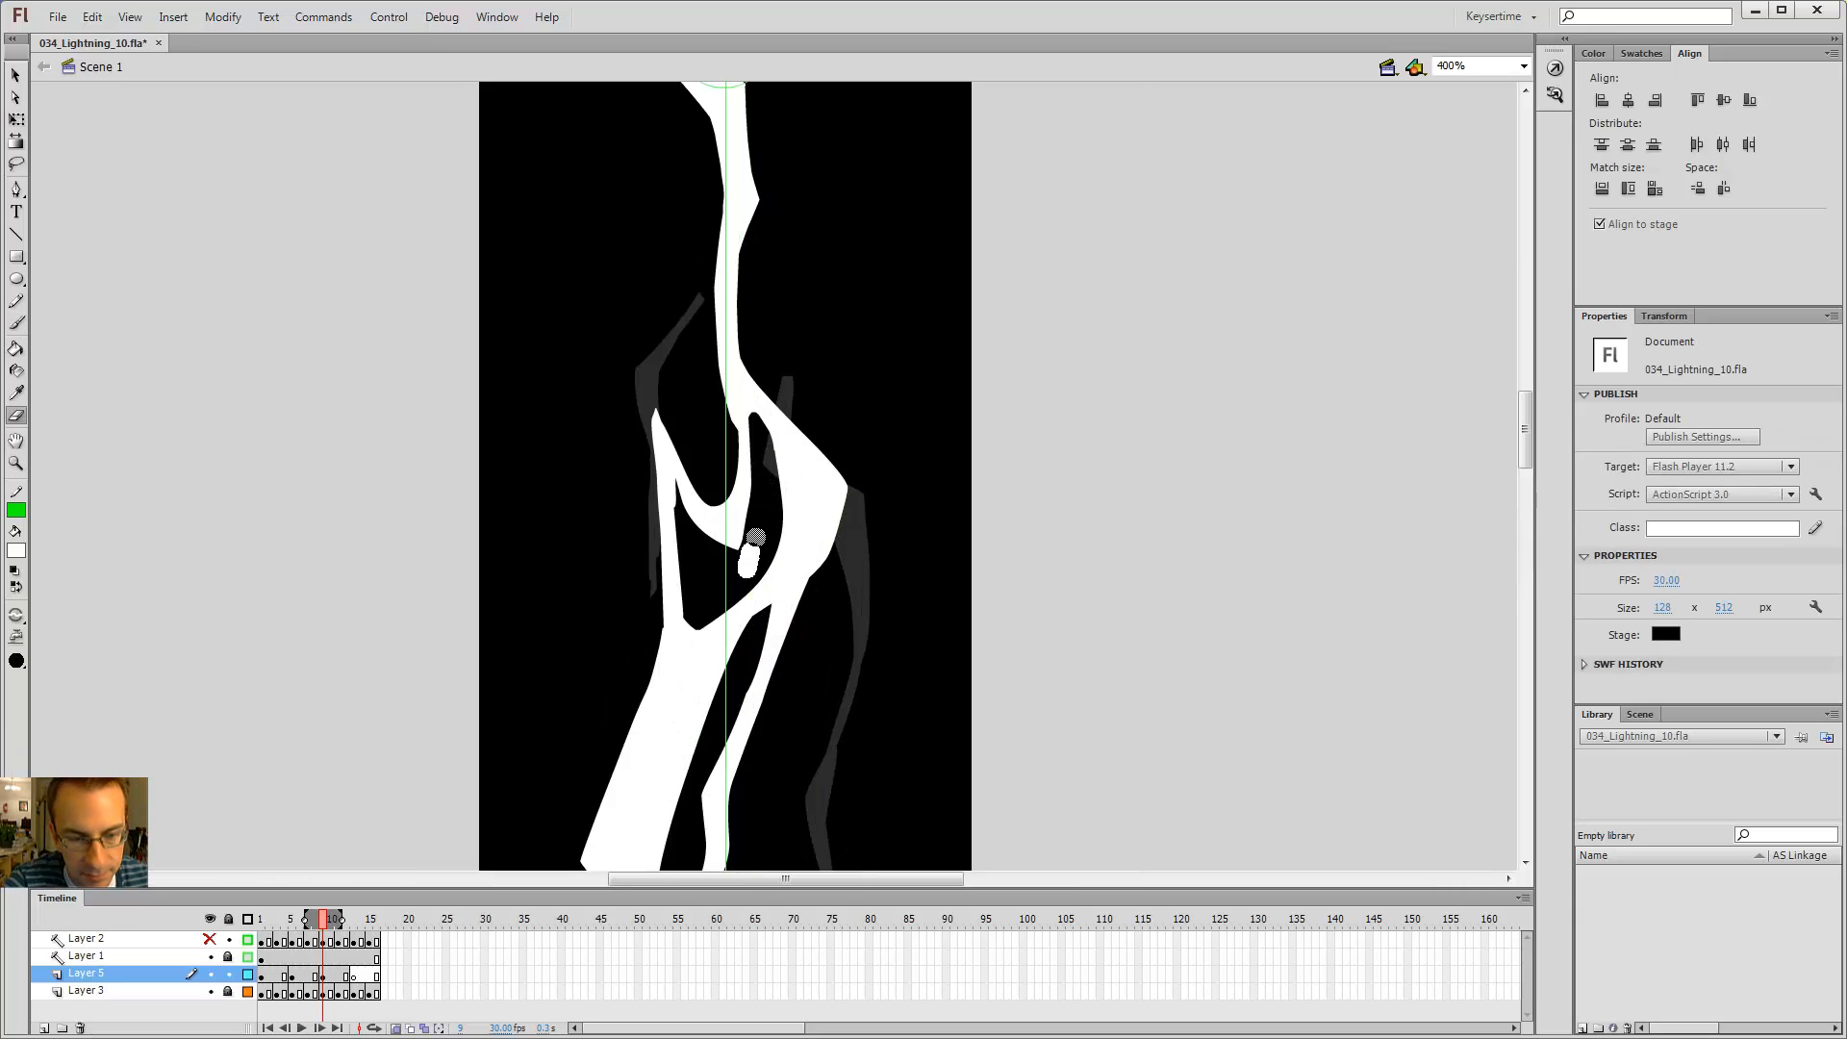
key("b")
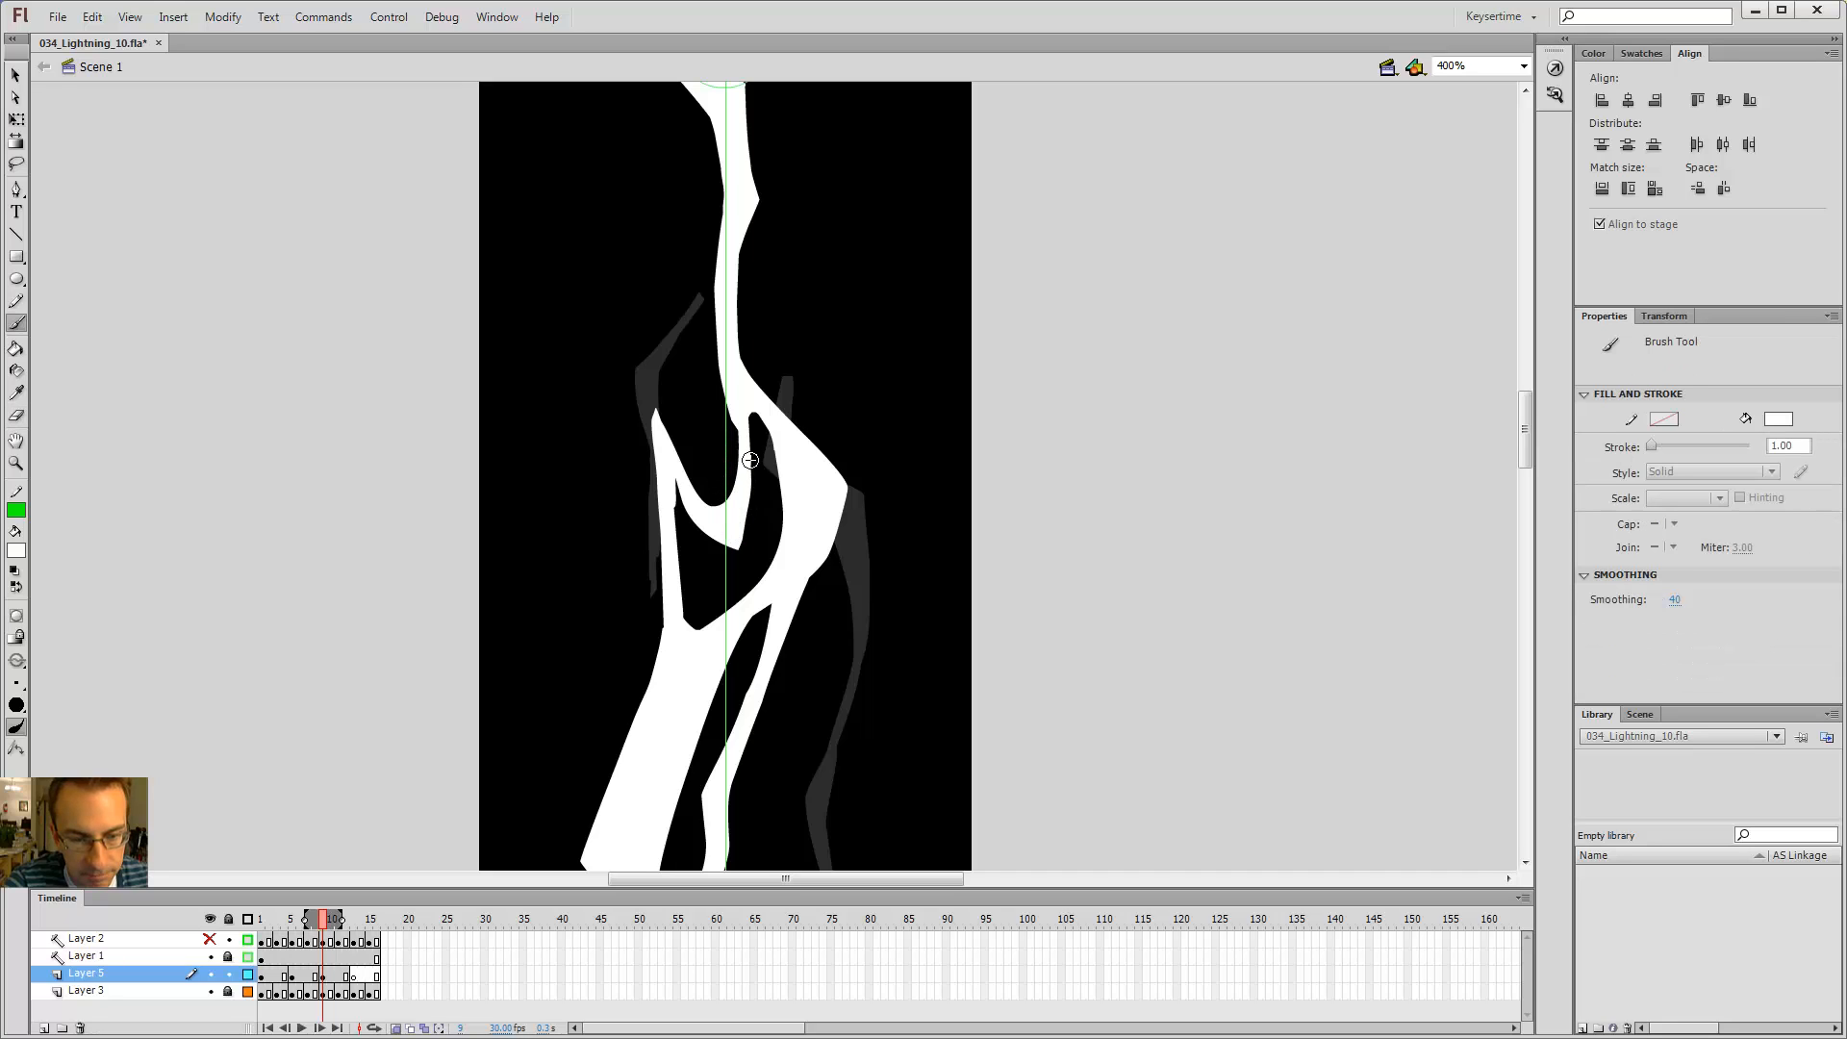
mouse_move(741, 517)
left_mouse_down()
mouse_move(782, 513)
mouse_move(755, 585)
mouse_move(747, 562)
left_mouse_up()
key("e")
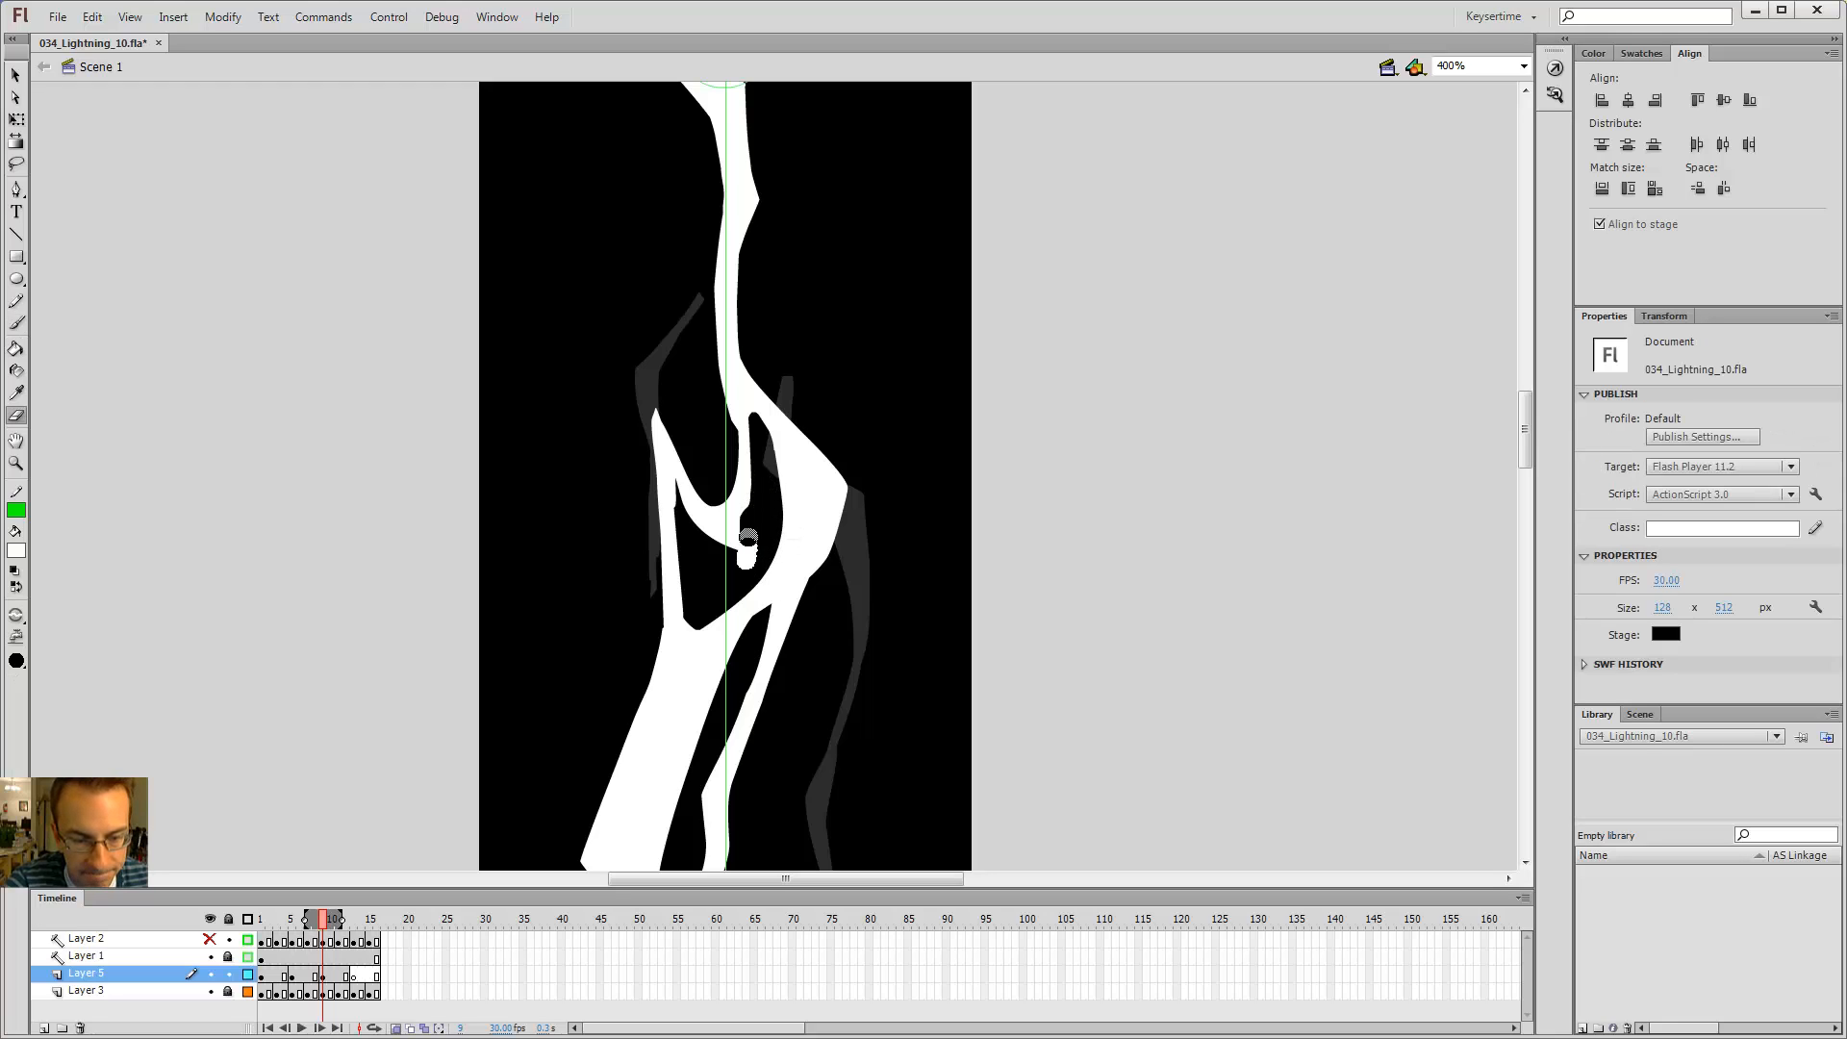
key("b")
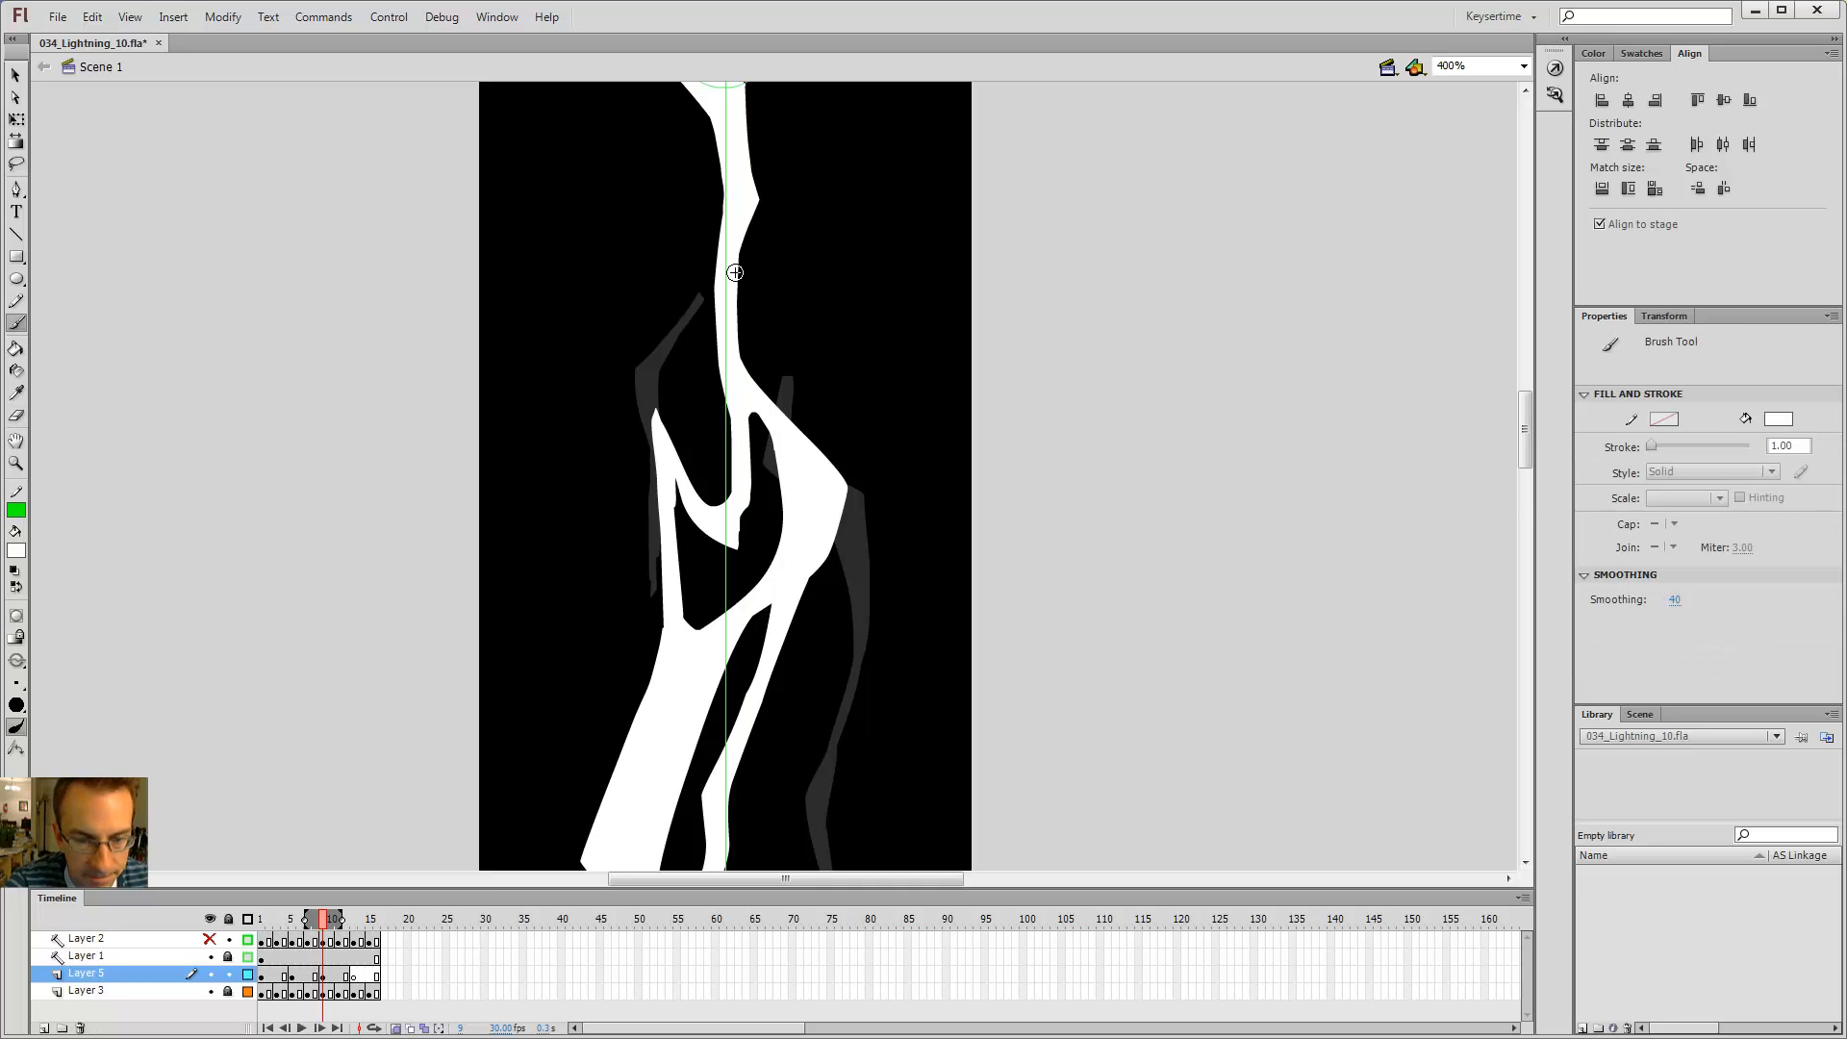
Step: Zoom out to 200% and brush a short stroke smoothing the segment's notch
key("ctrl+minus")
left_click_drag(754, 488, 777, 516)
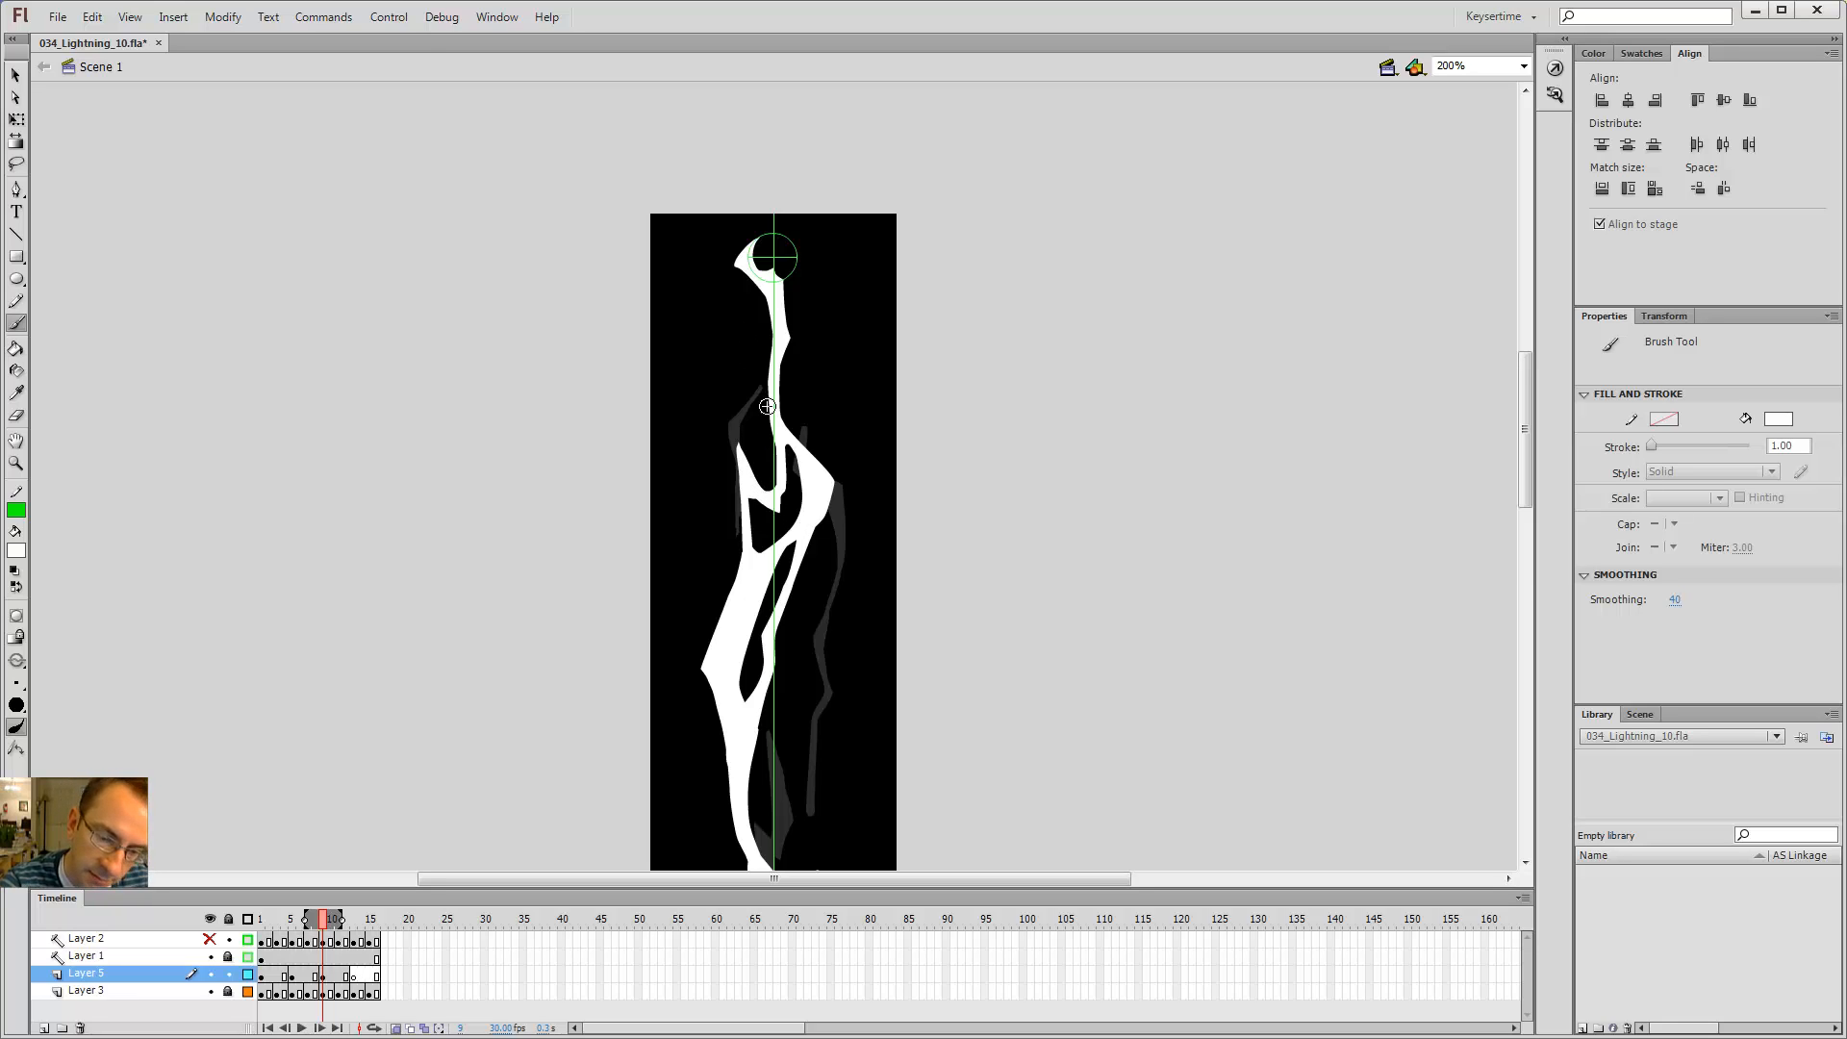
key("ctrl+minus")
left_click(791, 577, "ctrl")
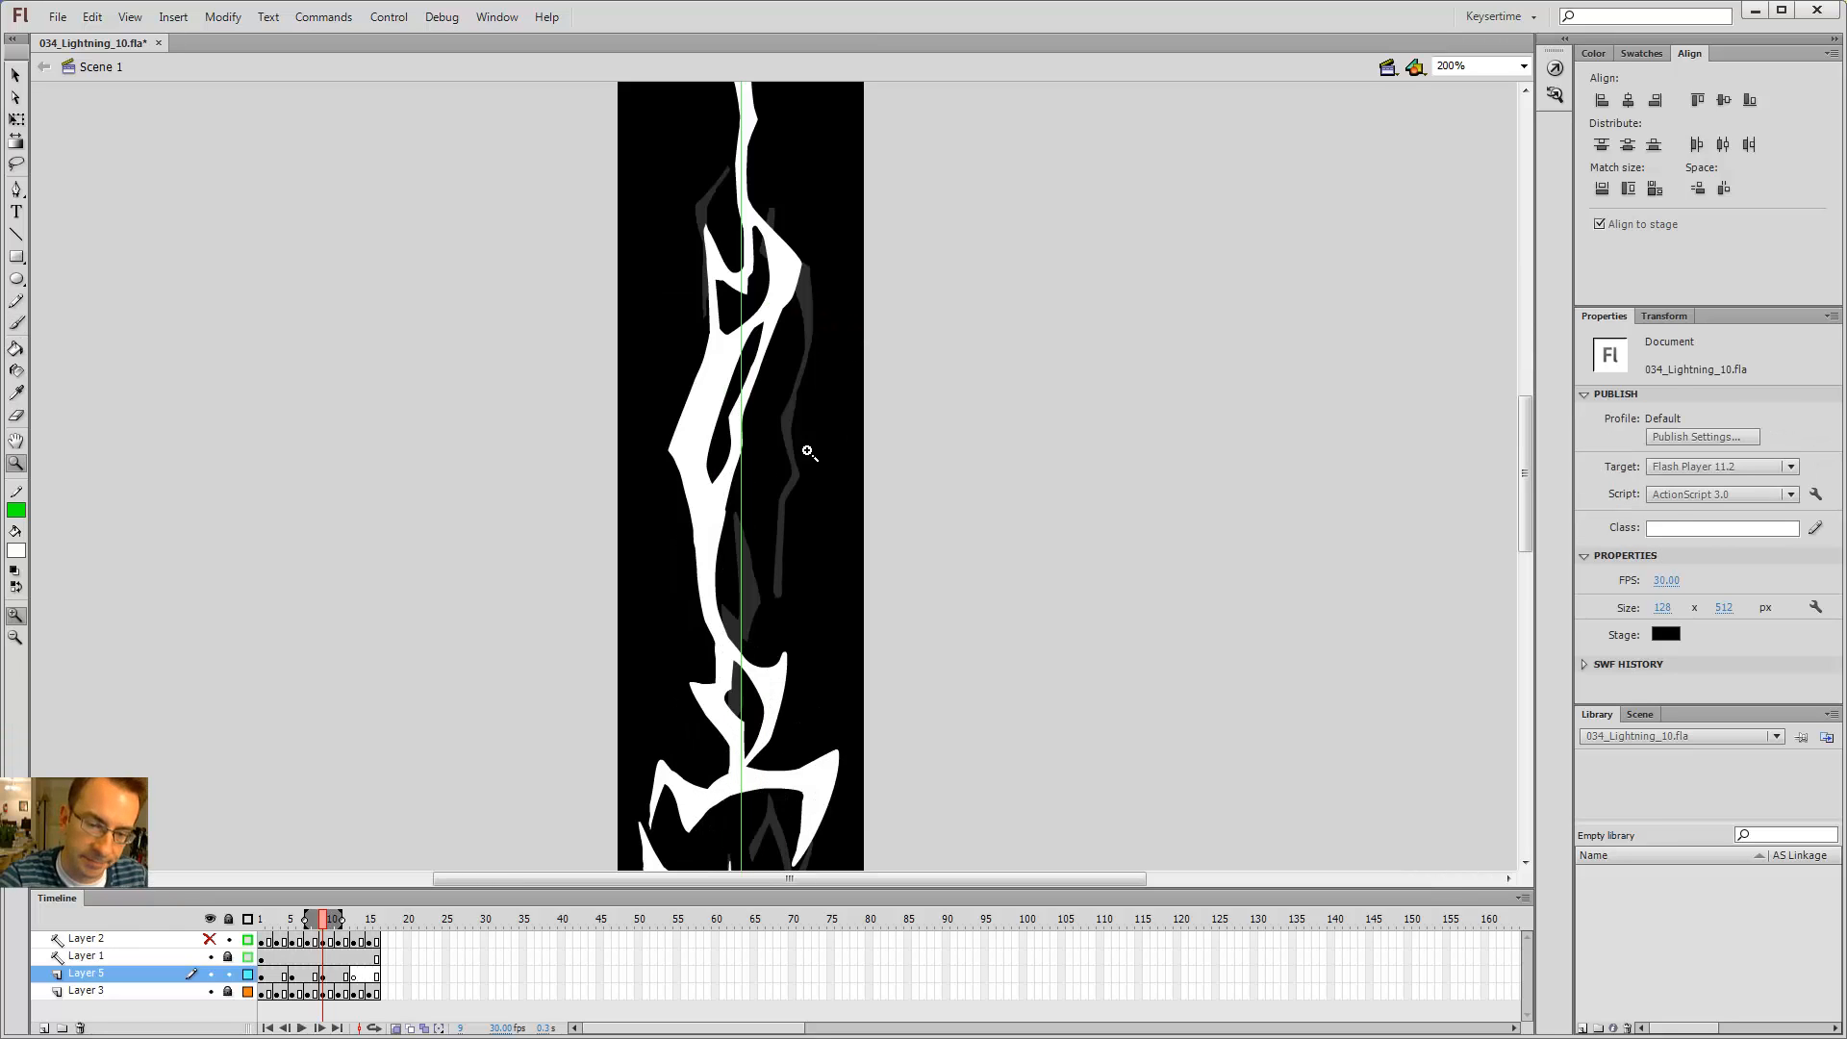
Step: Flip back and forth between neighbouring frames to compare the bolt's shapes along its length
key("alt+comma")
key("alt+period")
key("alt+comma")
key("alt+period")
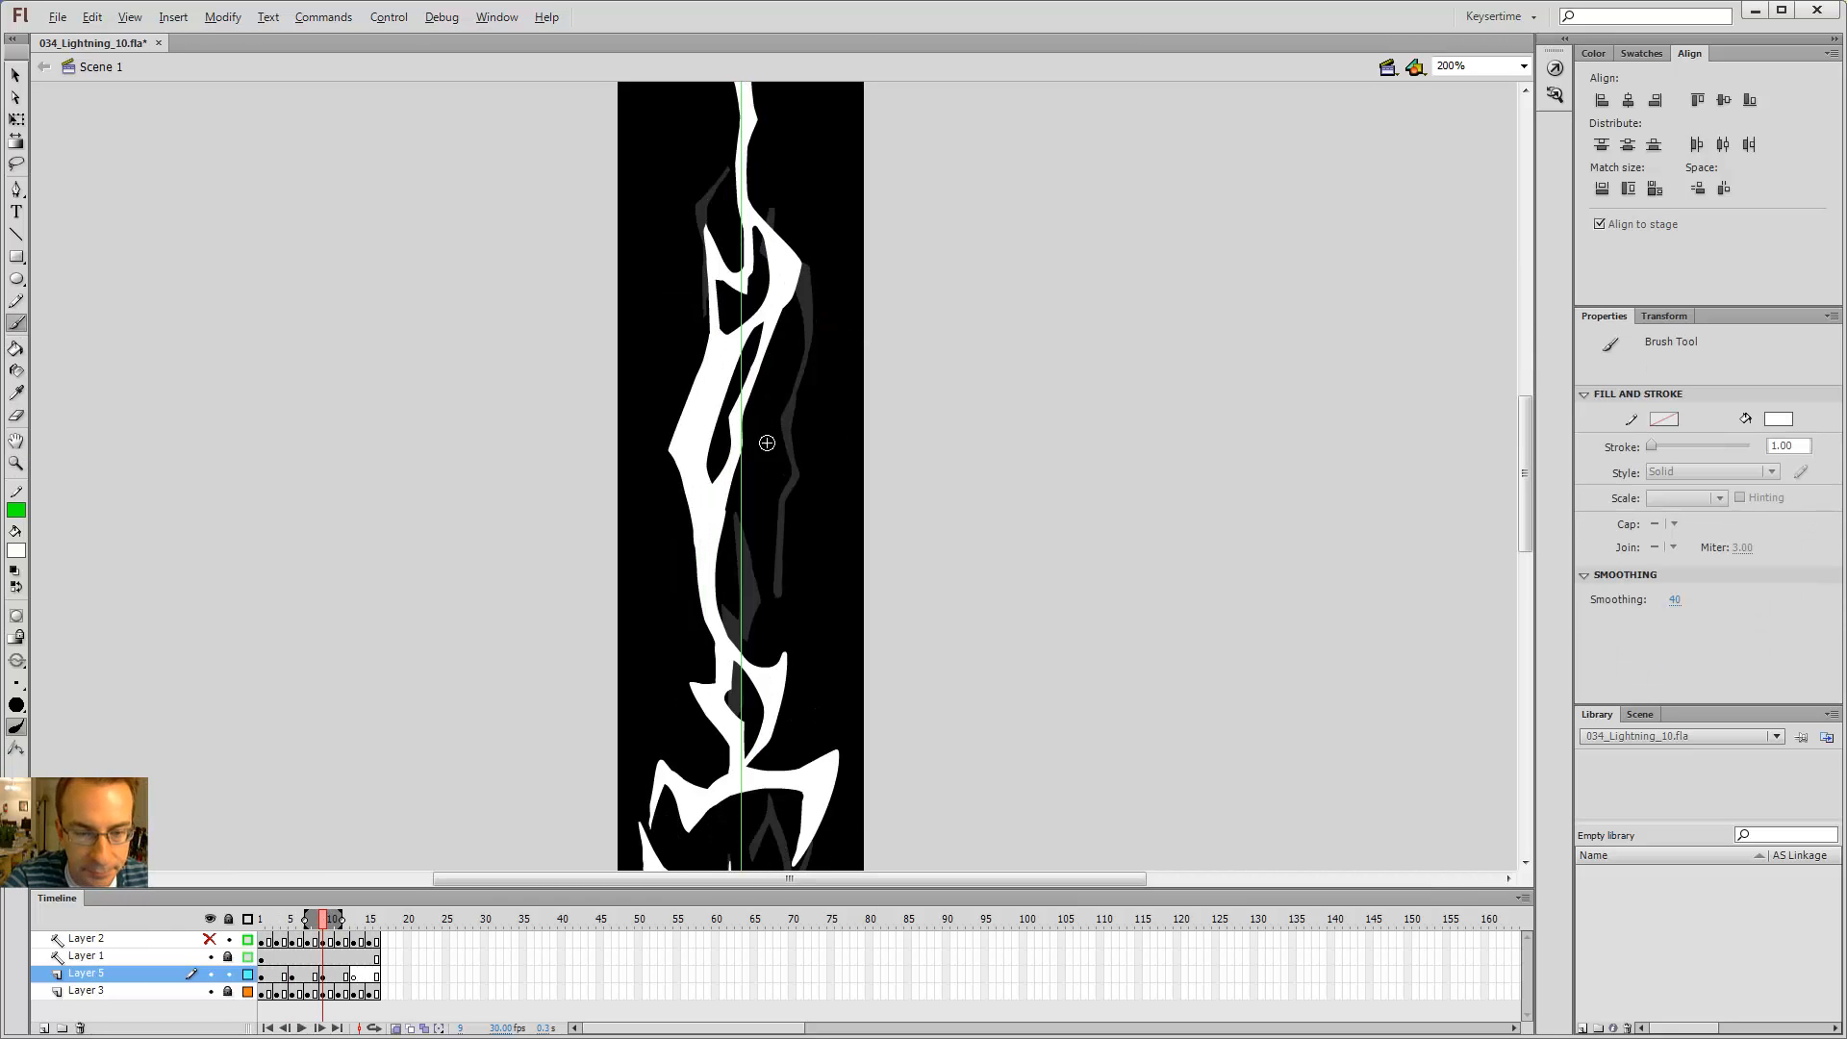
key("alt+comma")
key("alt+period")
left_click_drag(807, 596, 814, 428)
key("alt+comma")
key("alt+period")
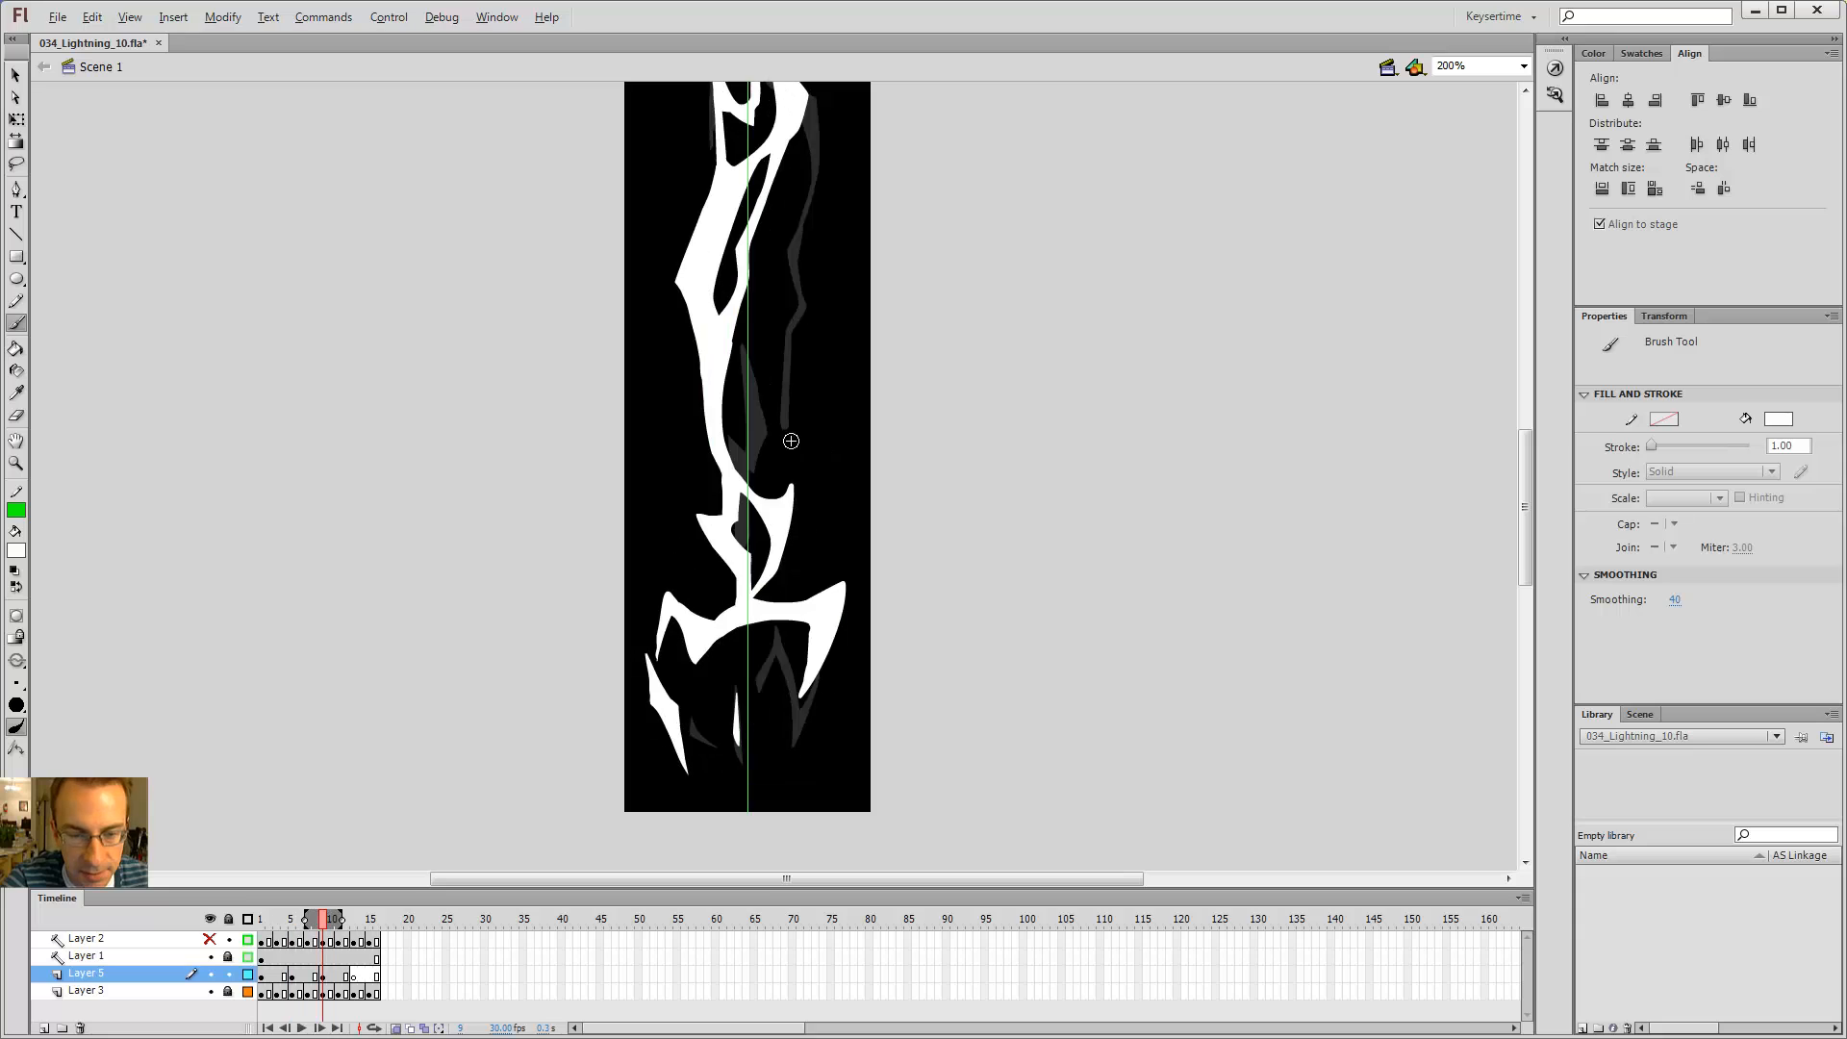
key("alt+comma")
key("alt+comma")
key("alt+period")
key("alt+period")
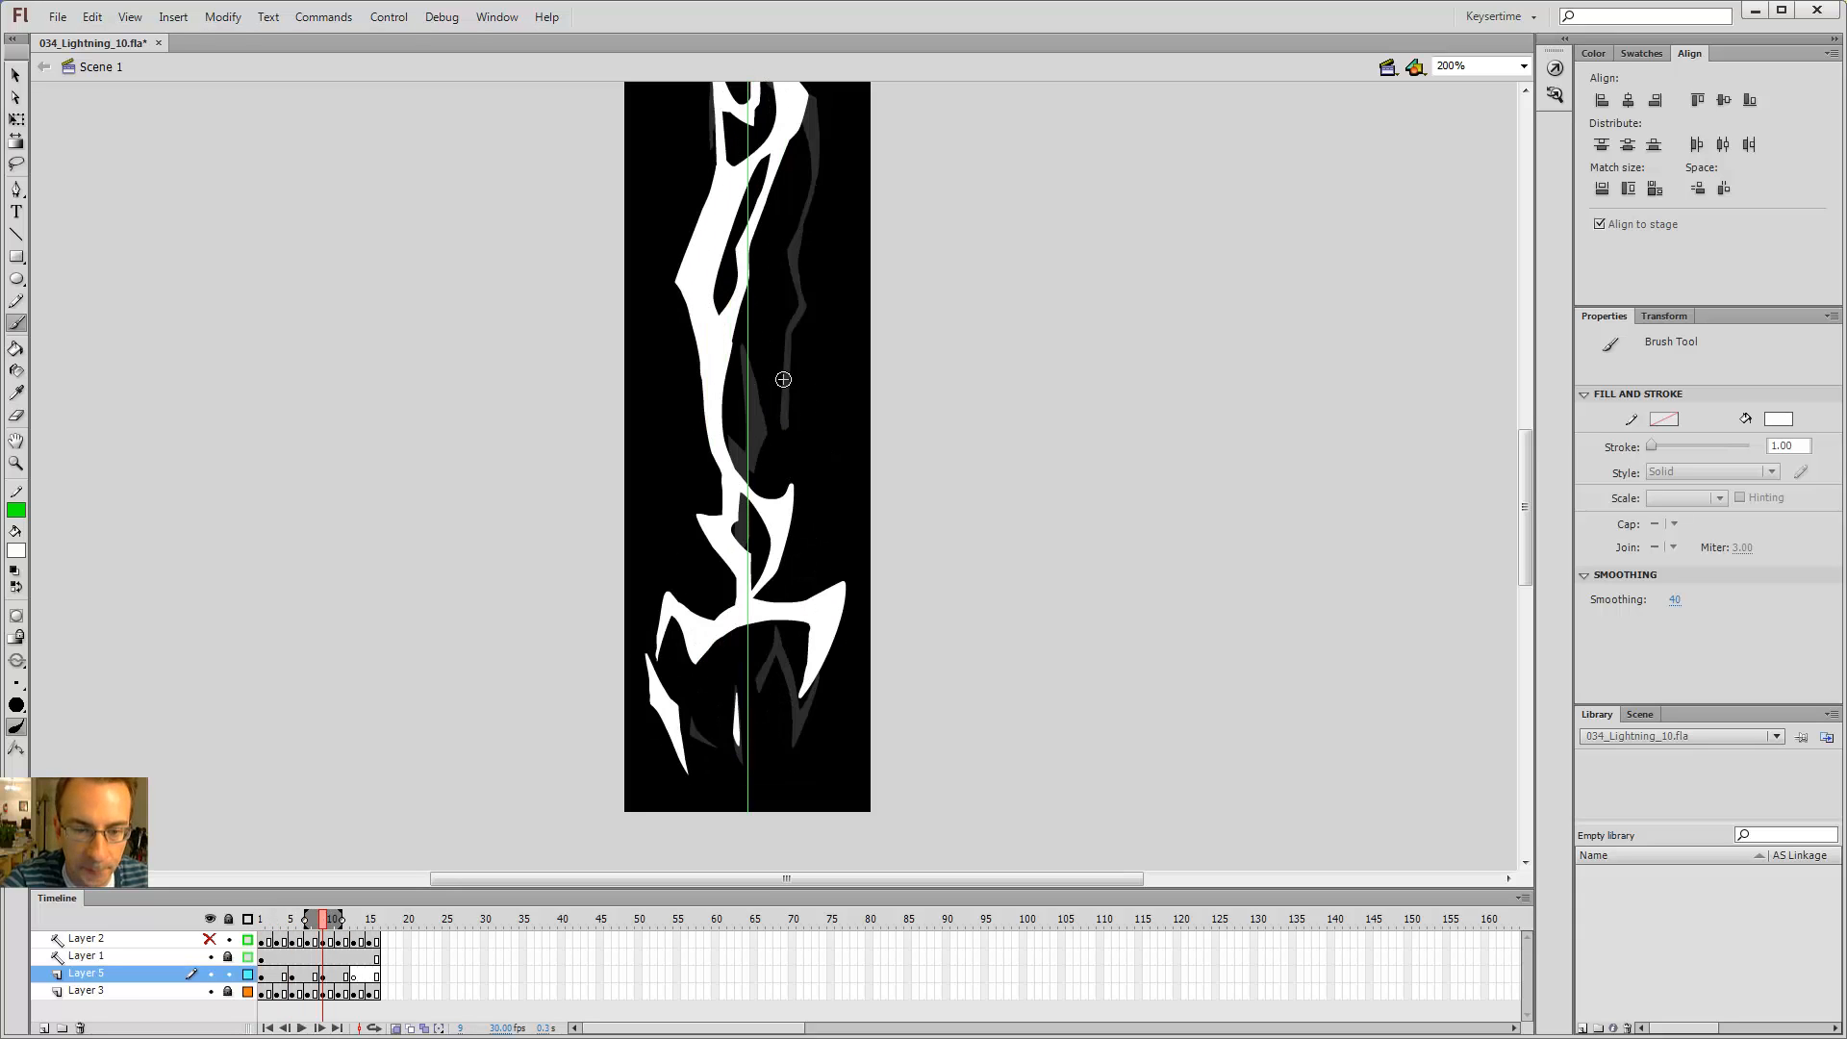
key("alt+comma")
key("alt+period")
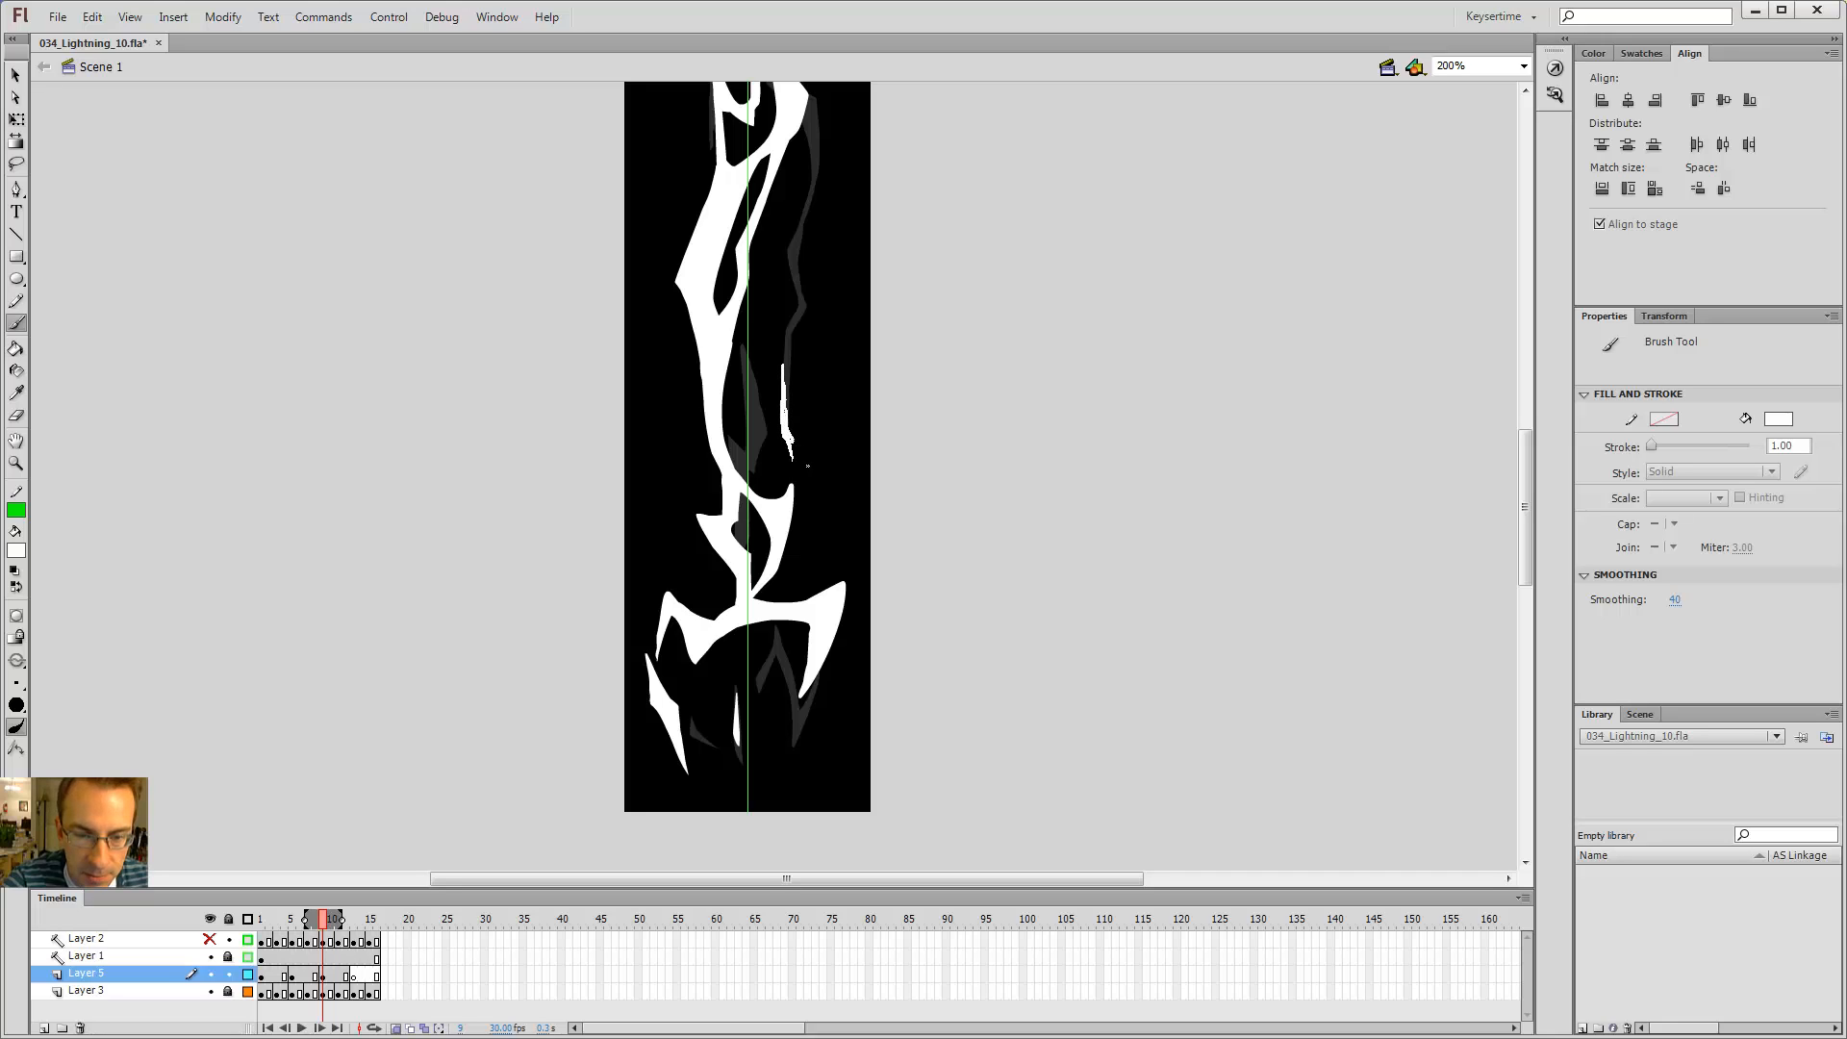
left_click_drag(809, 481, 809, 482)
key("alt+comma")
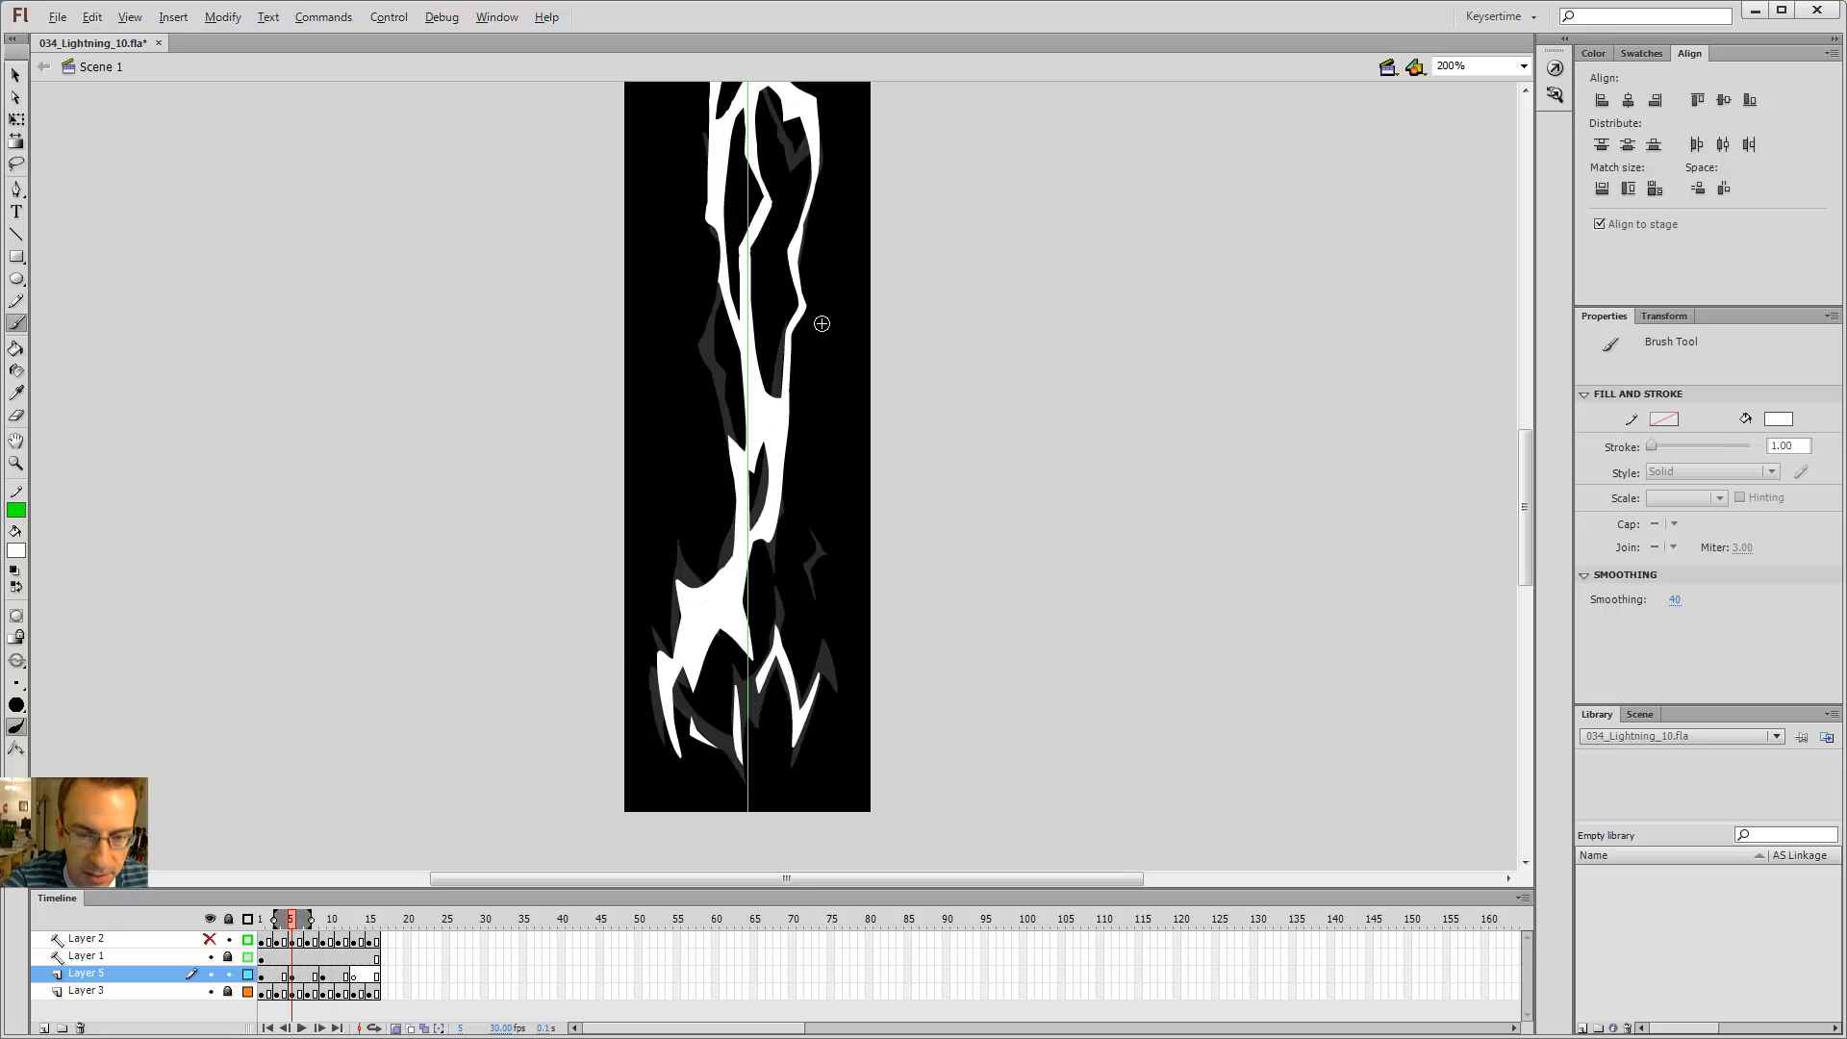
key("alt+period")
key("alt+comma")
key("alt+period")
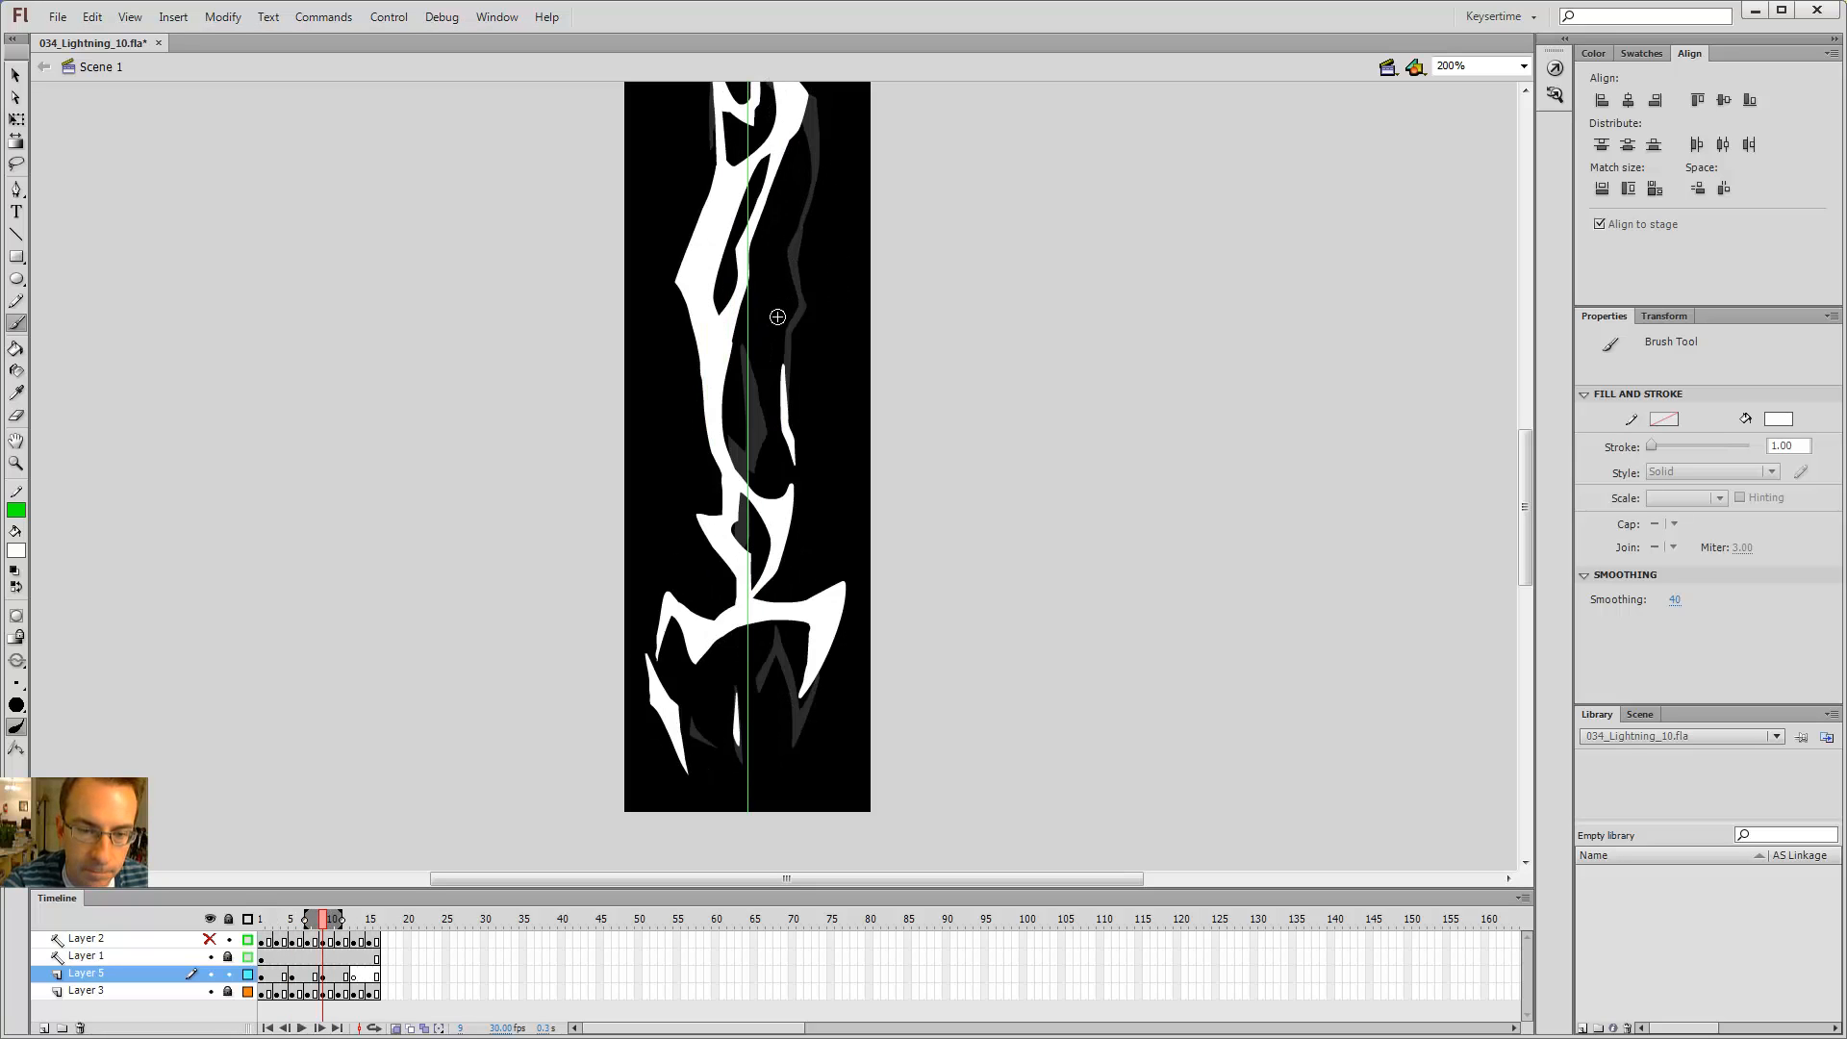
key("alt+comma")
key("alt+period")
key("alt+comma")
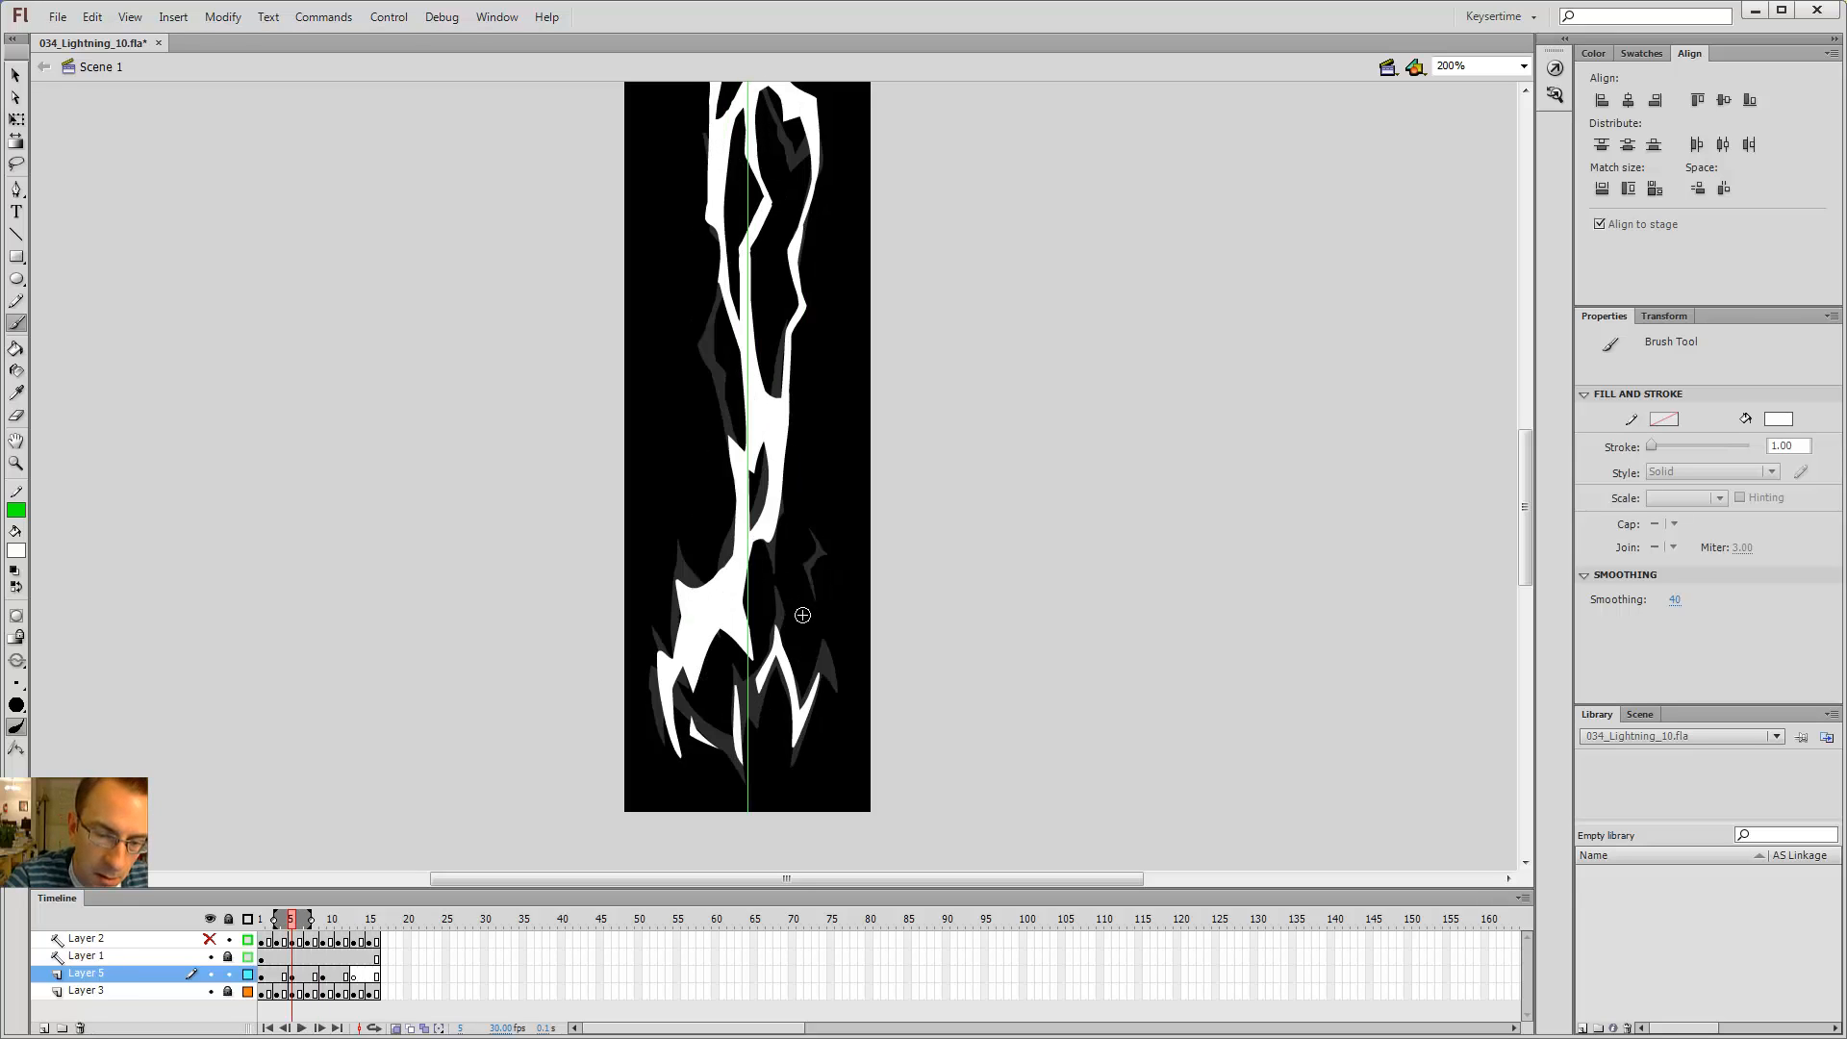
key("alt+period")
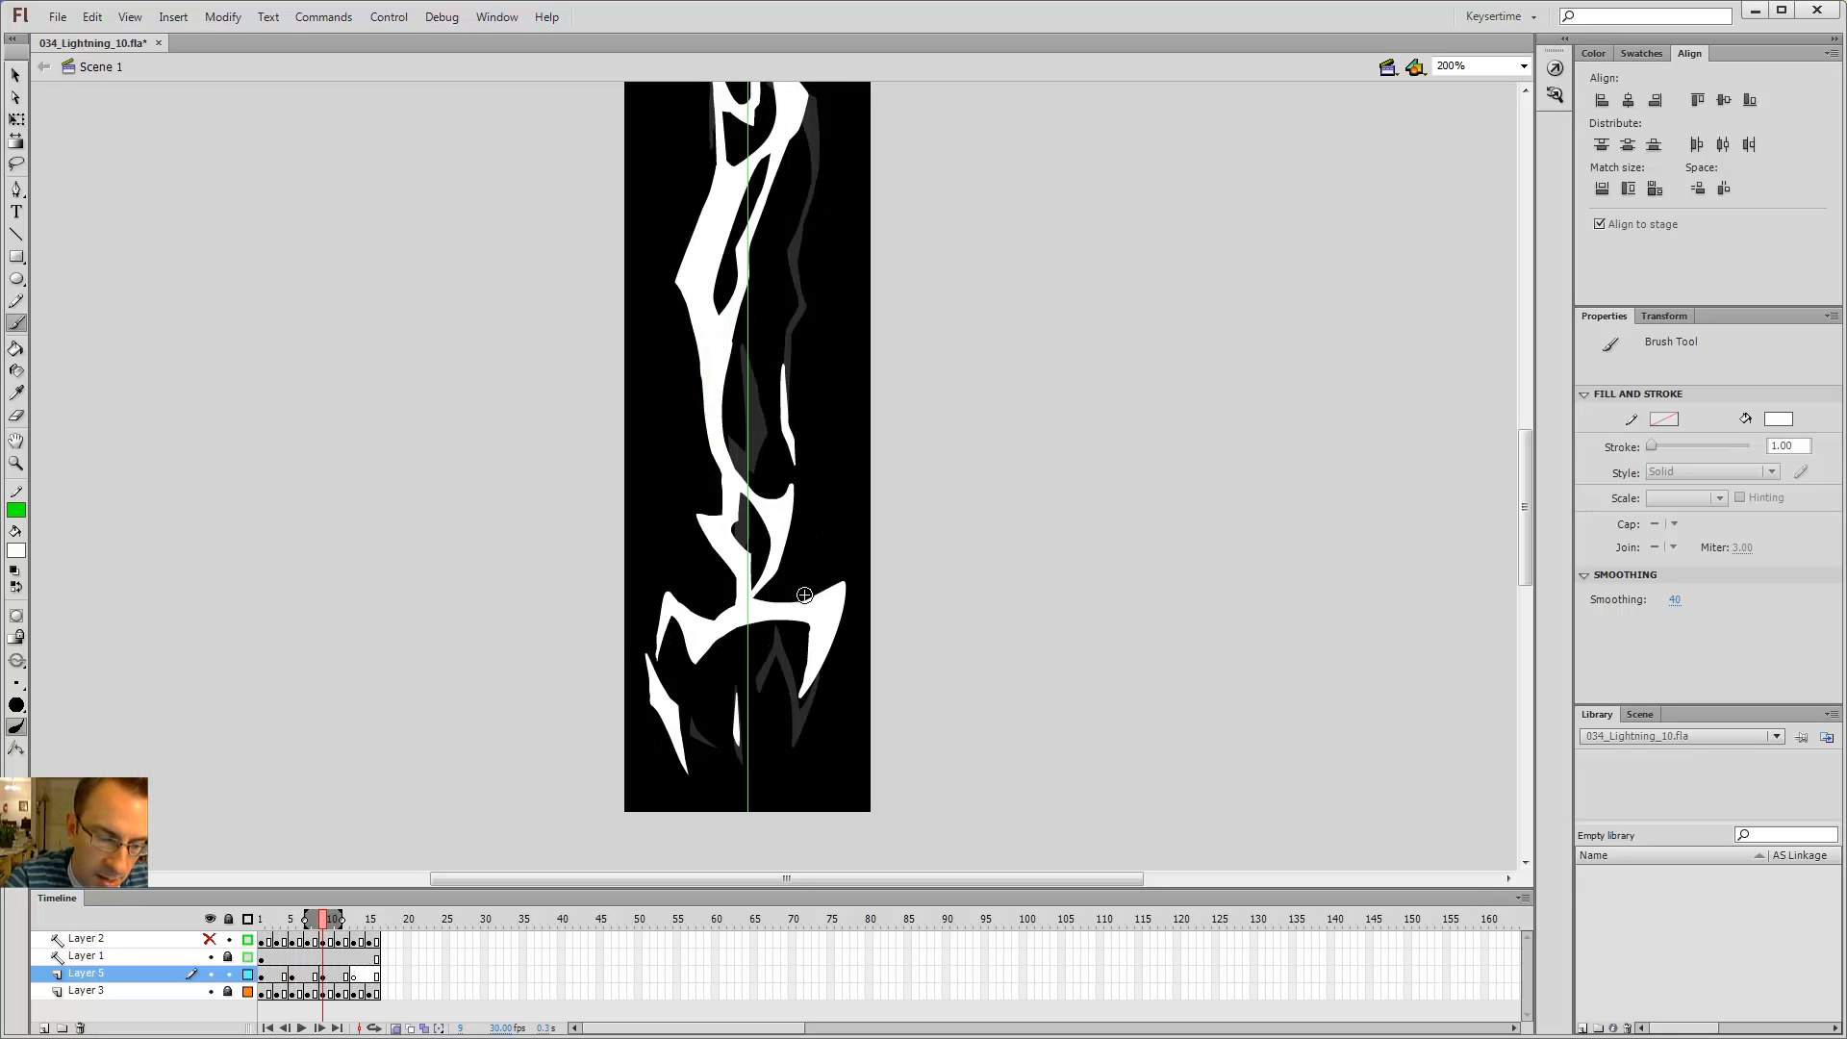
key("alt+period")
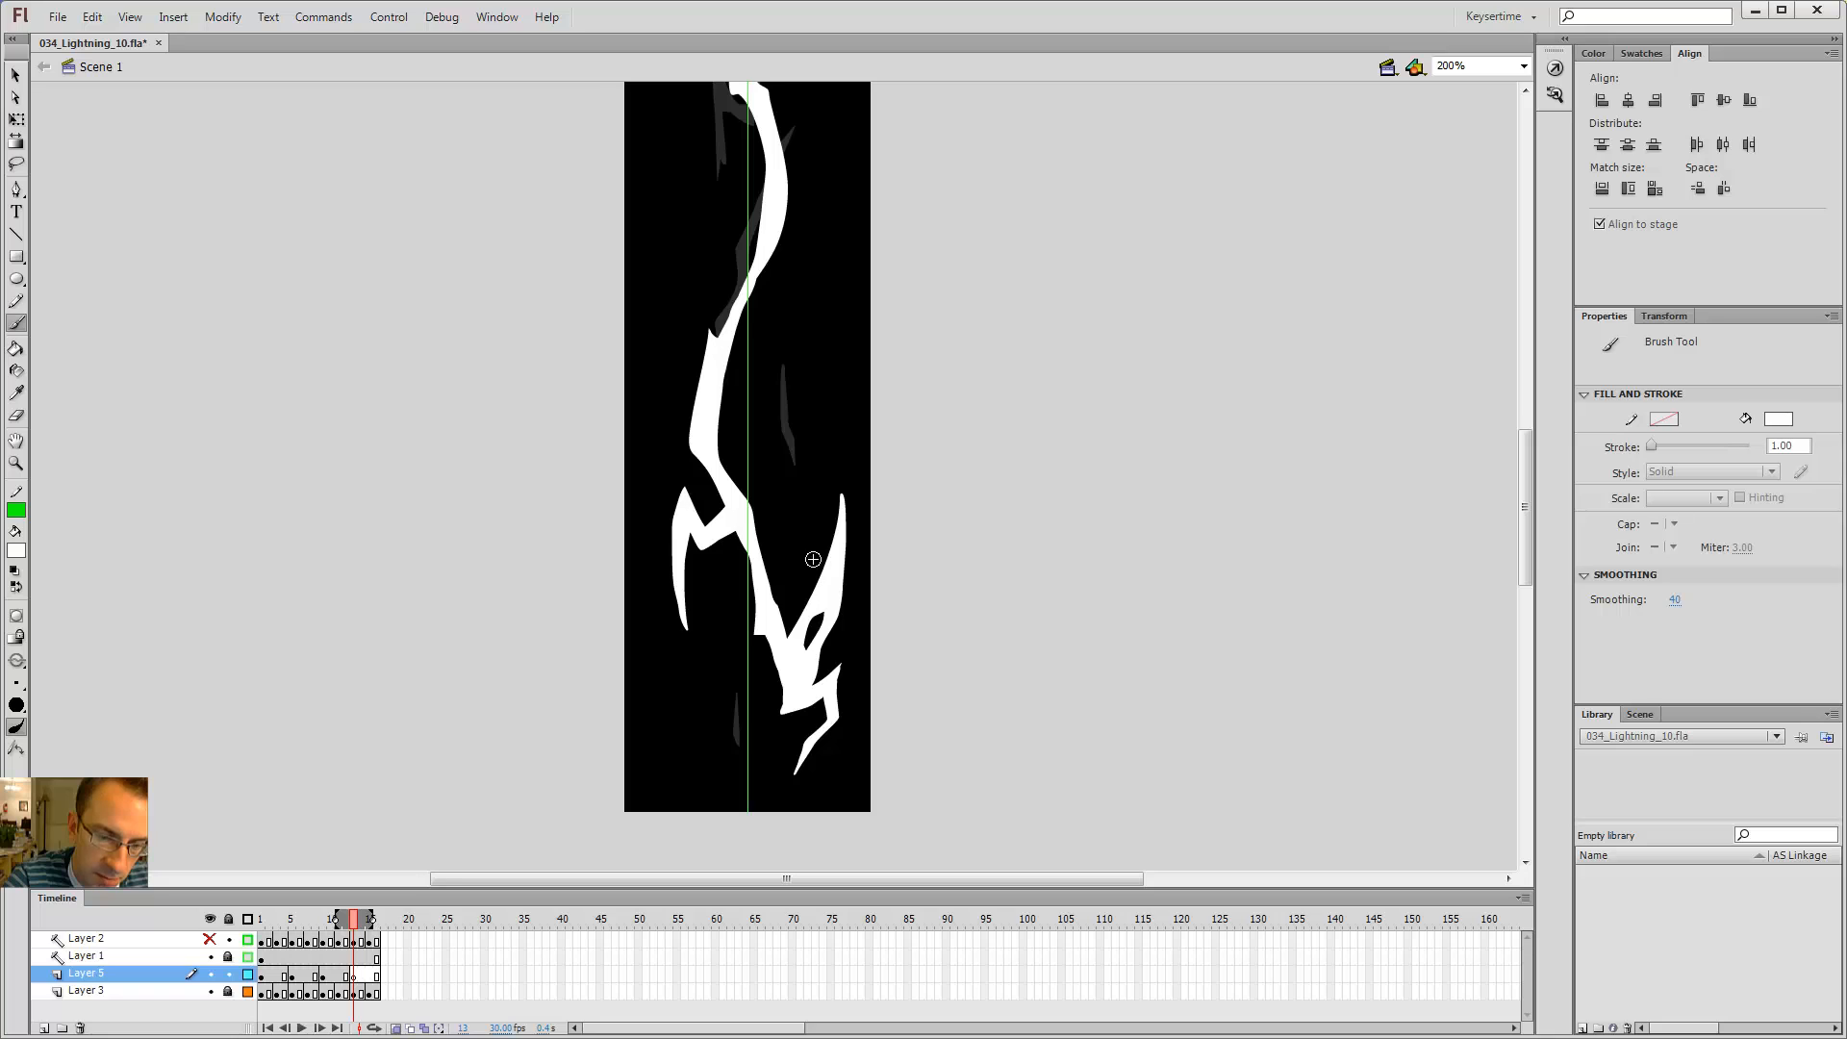
left_click_drag(817, 412, 783, 647)
key("alt+comma")
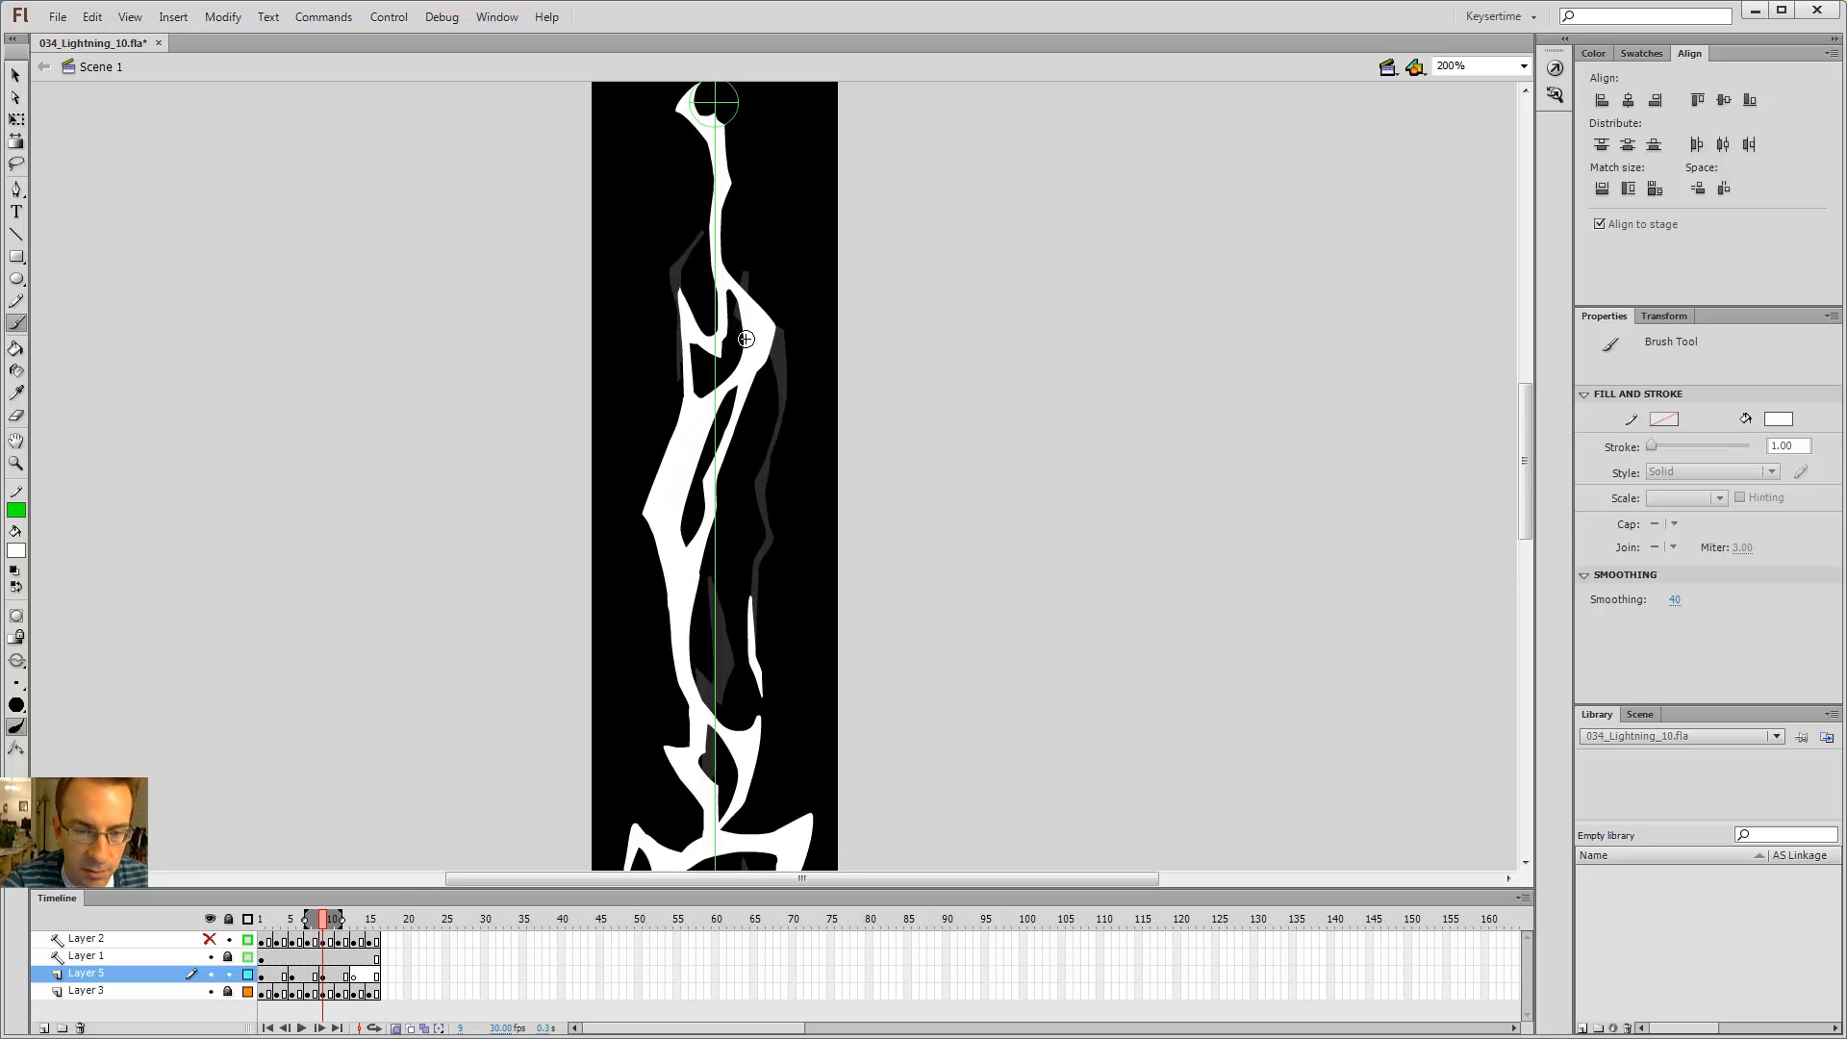
key("alt+period")
key("alt+comma")
key("alt+period")
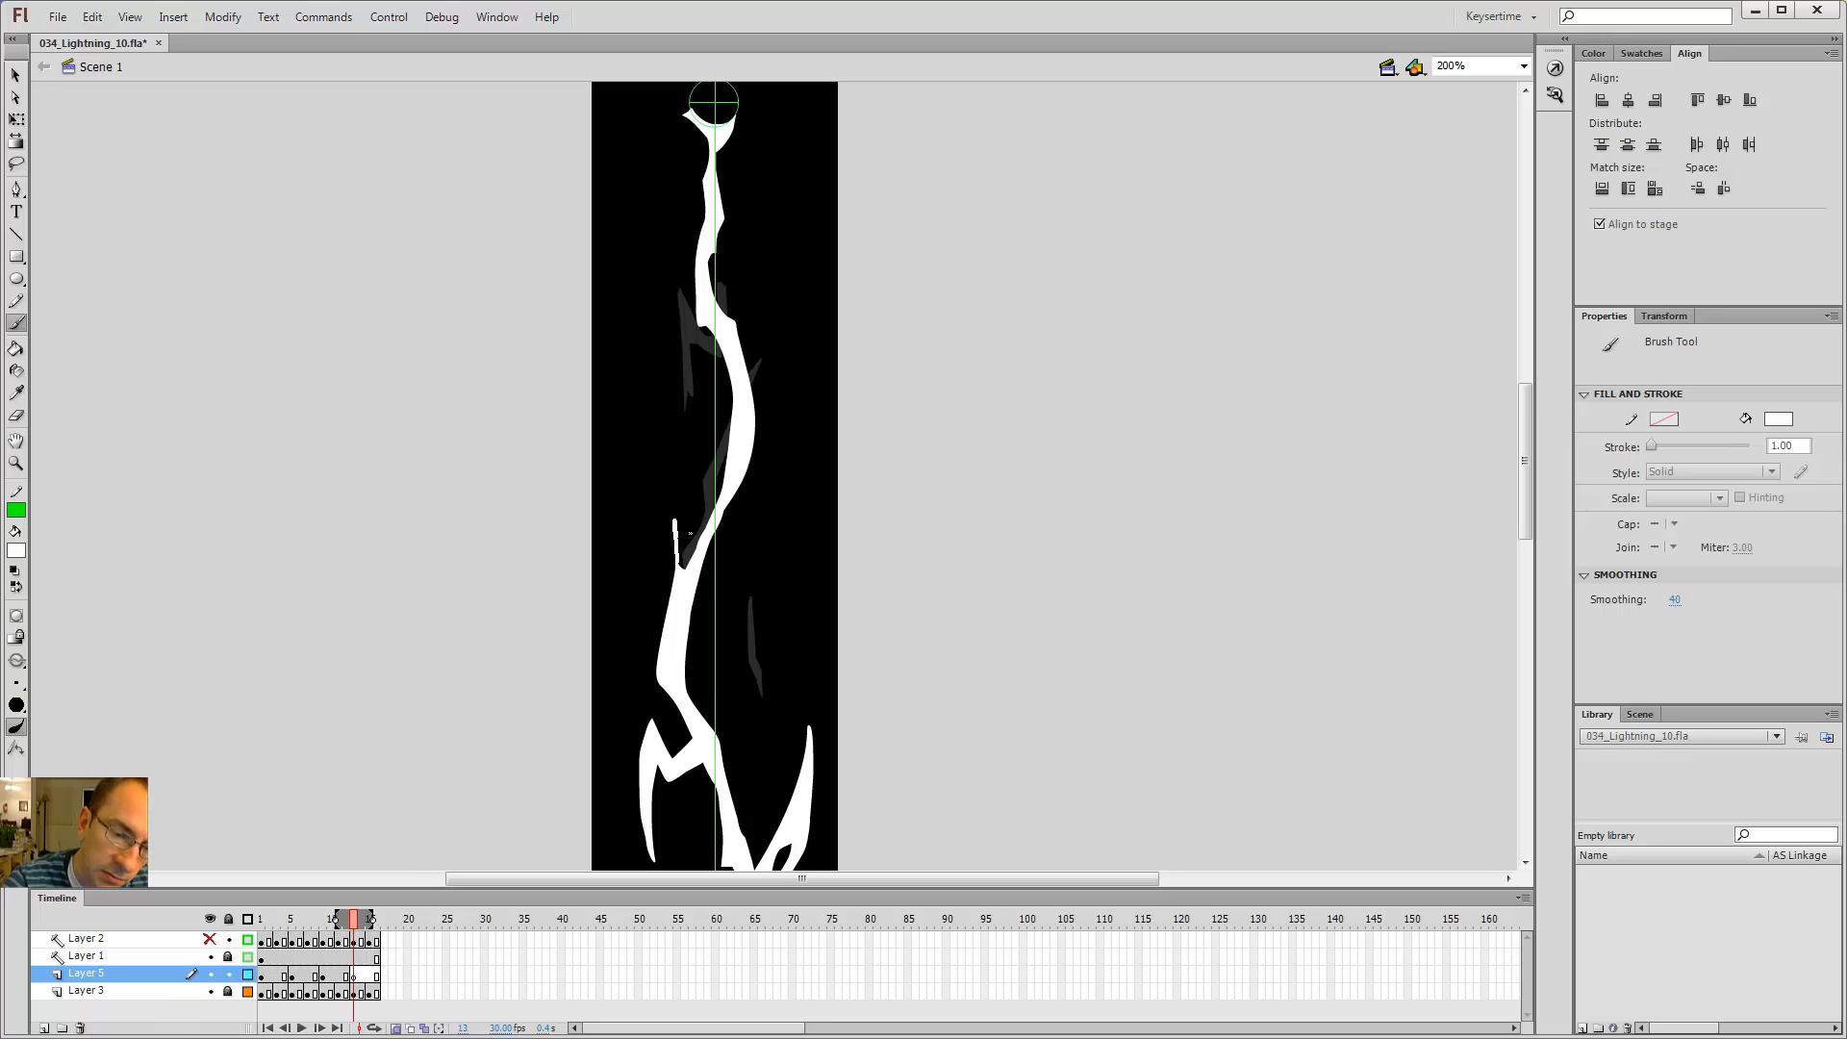
Step: Outline a new thin branch on the left of the bolt in frame 13 and fill it with the Paint Bucket
left_click_drag(678, 517, 683, 563)
key("ctrl+z")
left_click_drag(695, 491, 695, 413)
left_click_drag(718, 328, 702, 297)
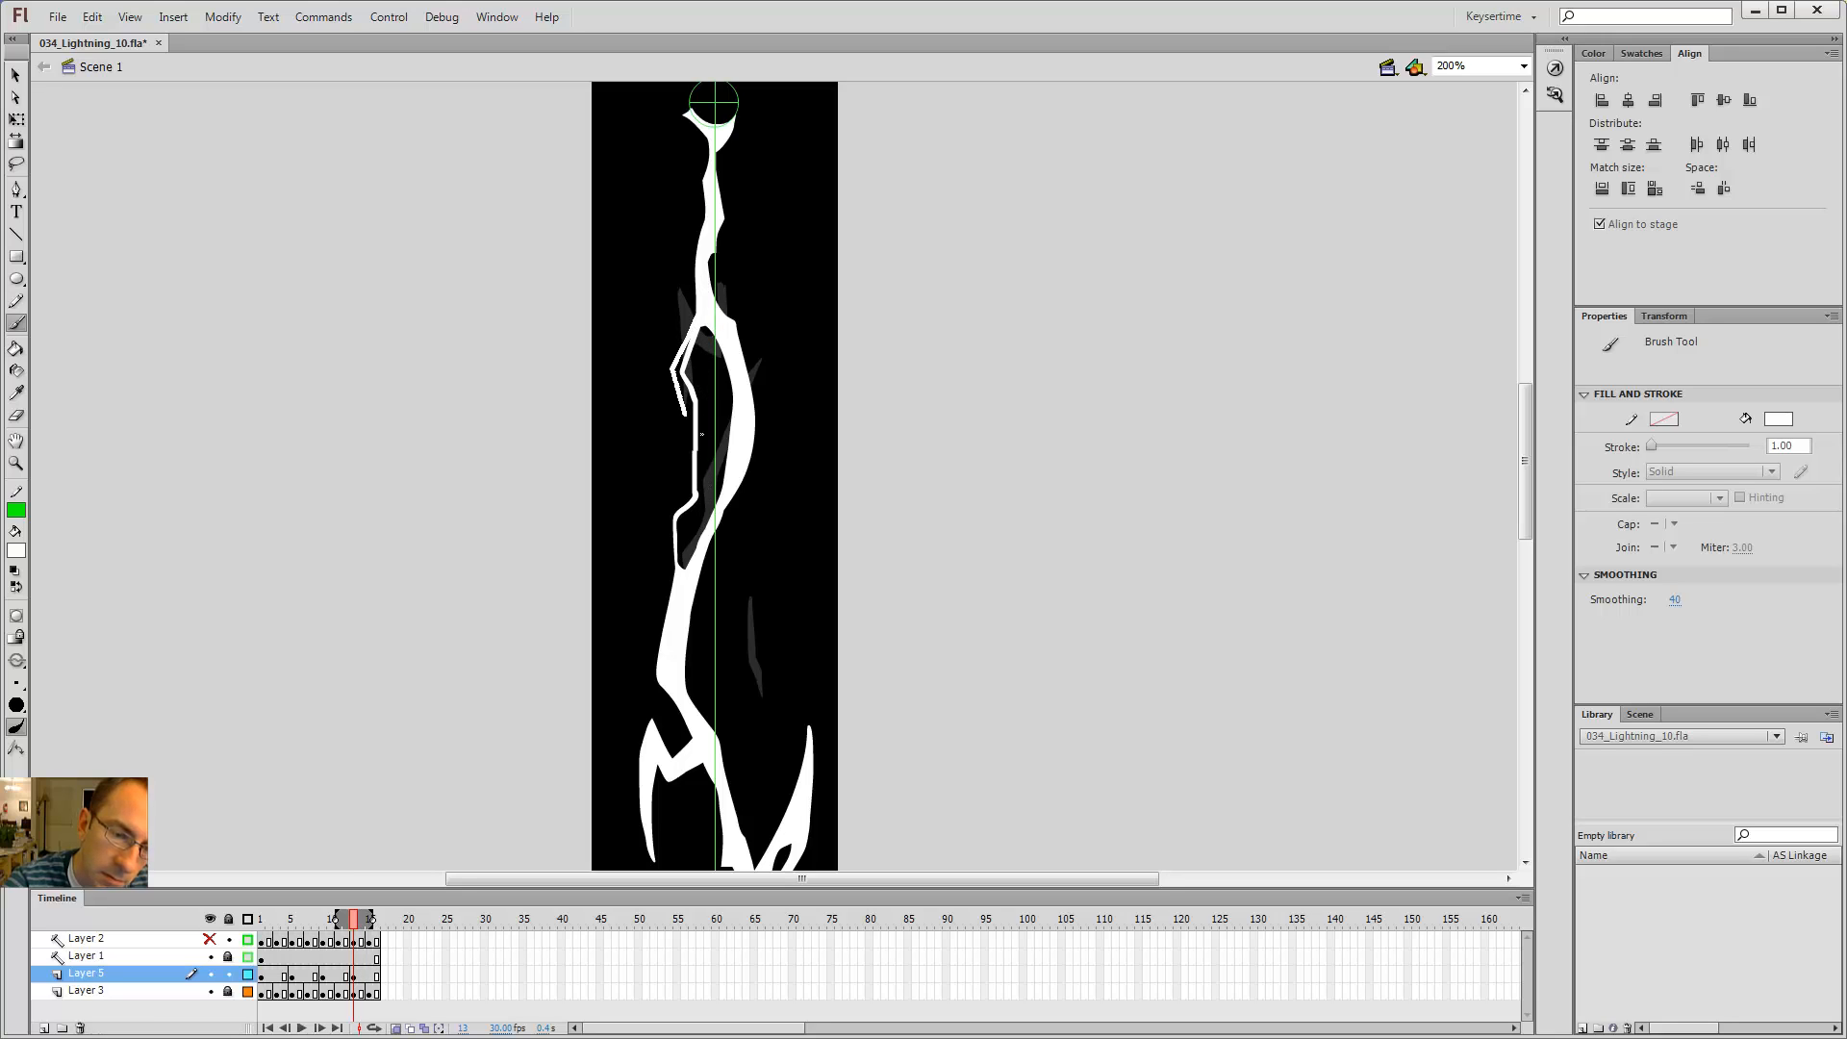
key("k")
left_click(682, 388)
key("b")
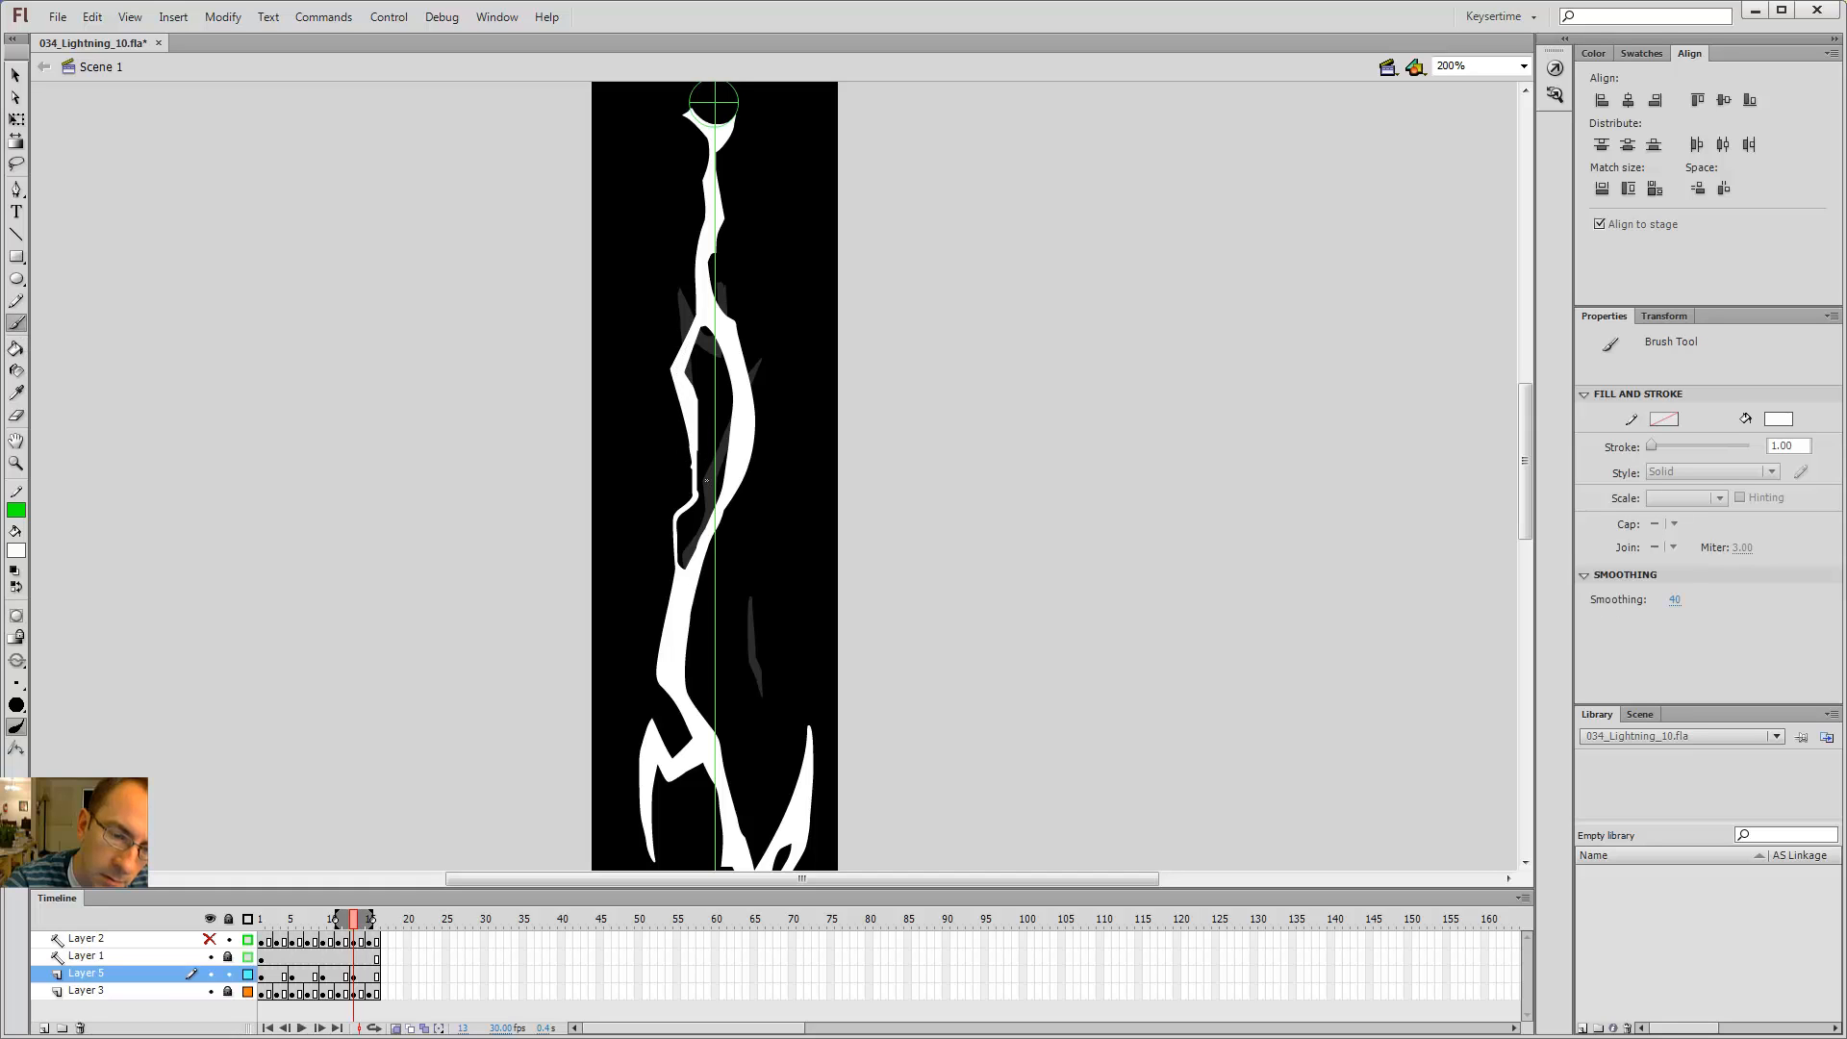
Step: Touch up the left branch's lower edge with a small brush stroke and fill the remaining gap
key("e")
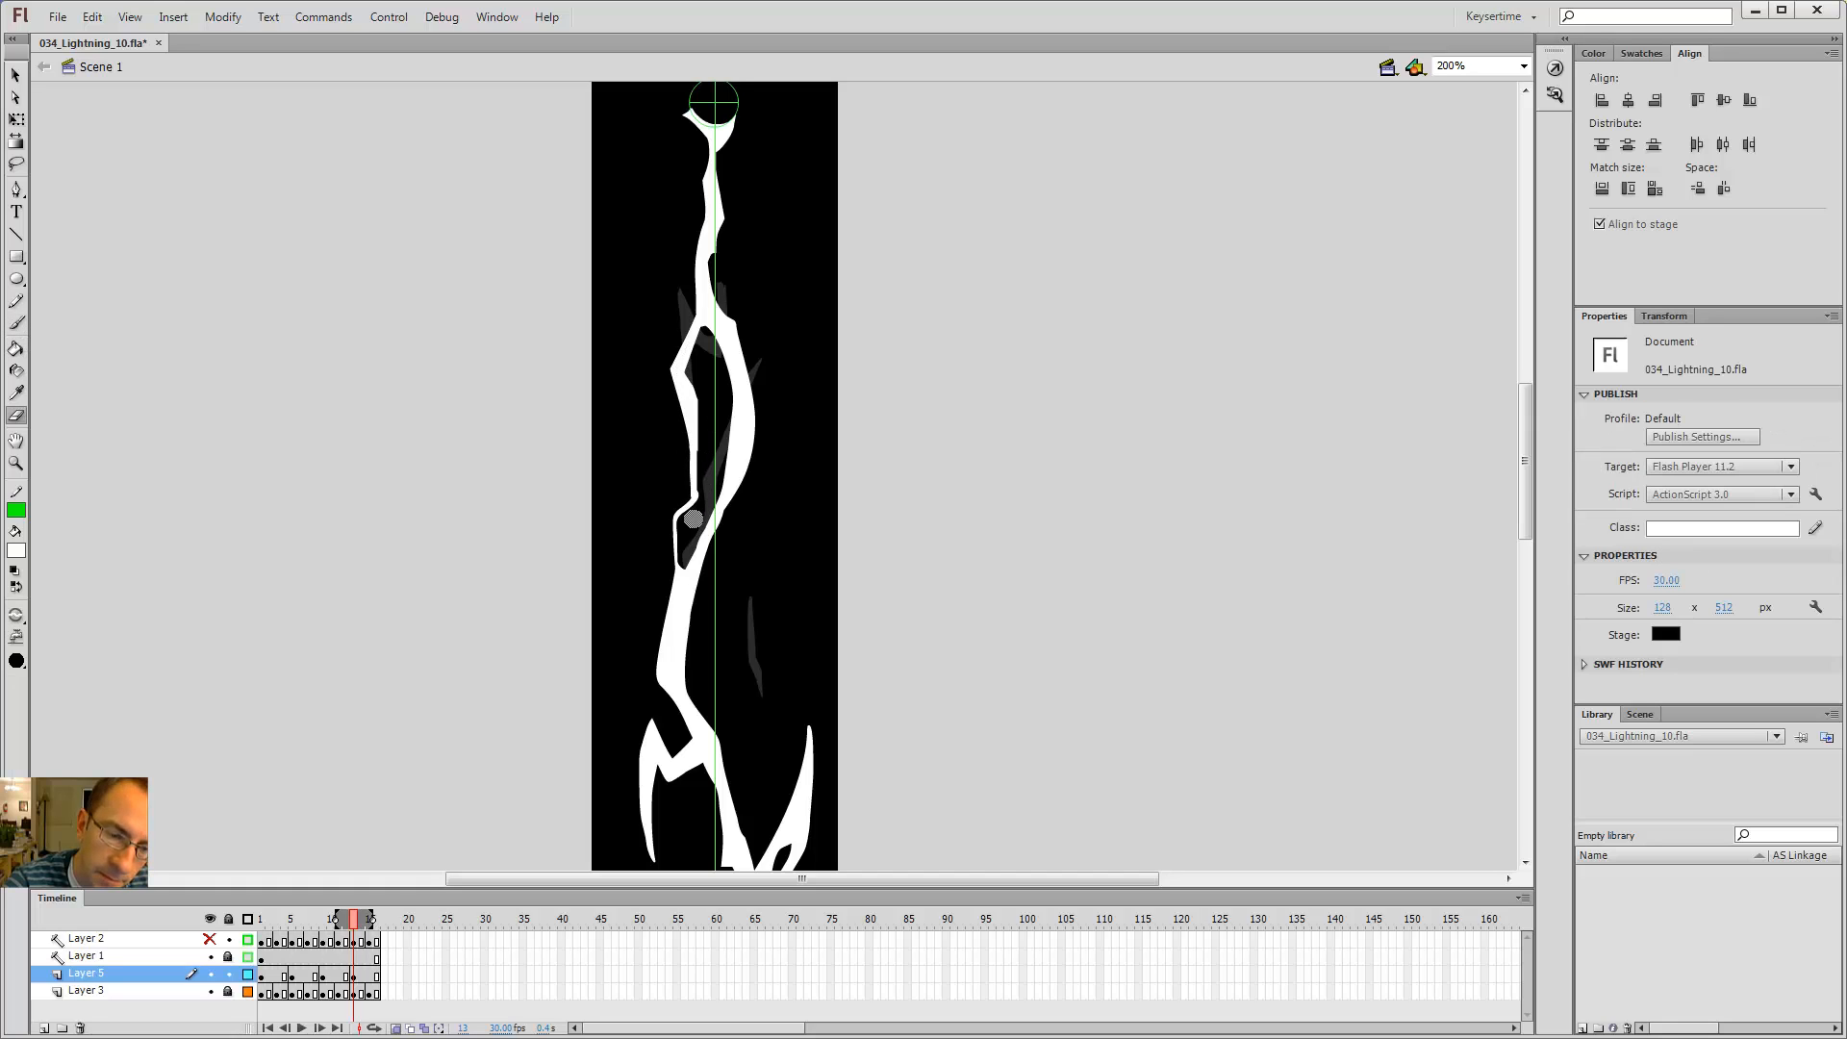
key("b")
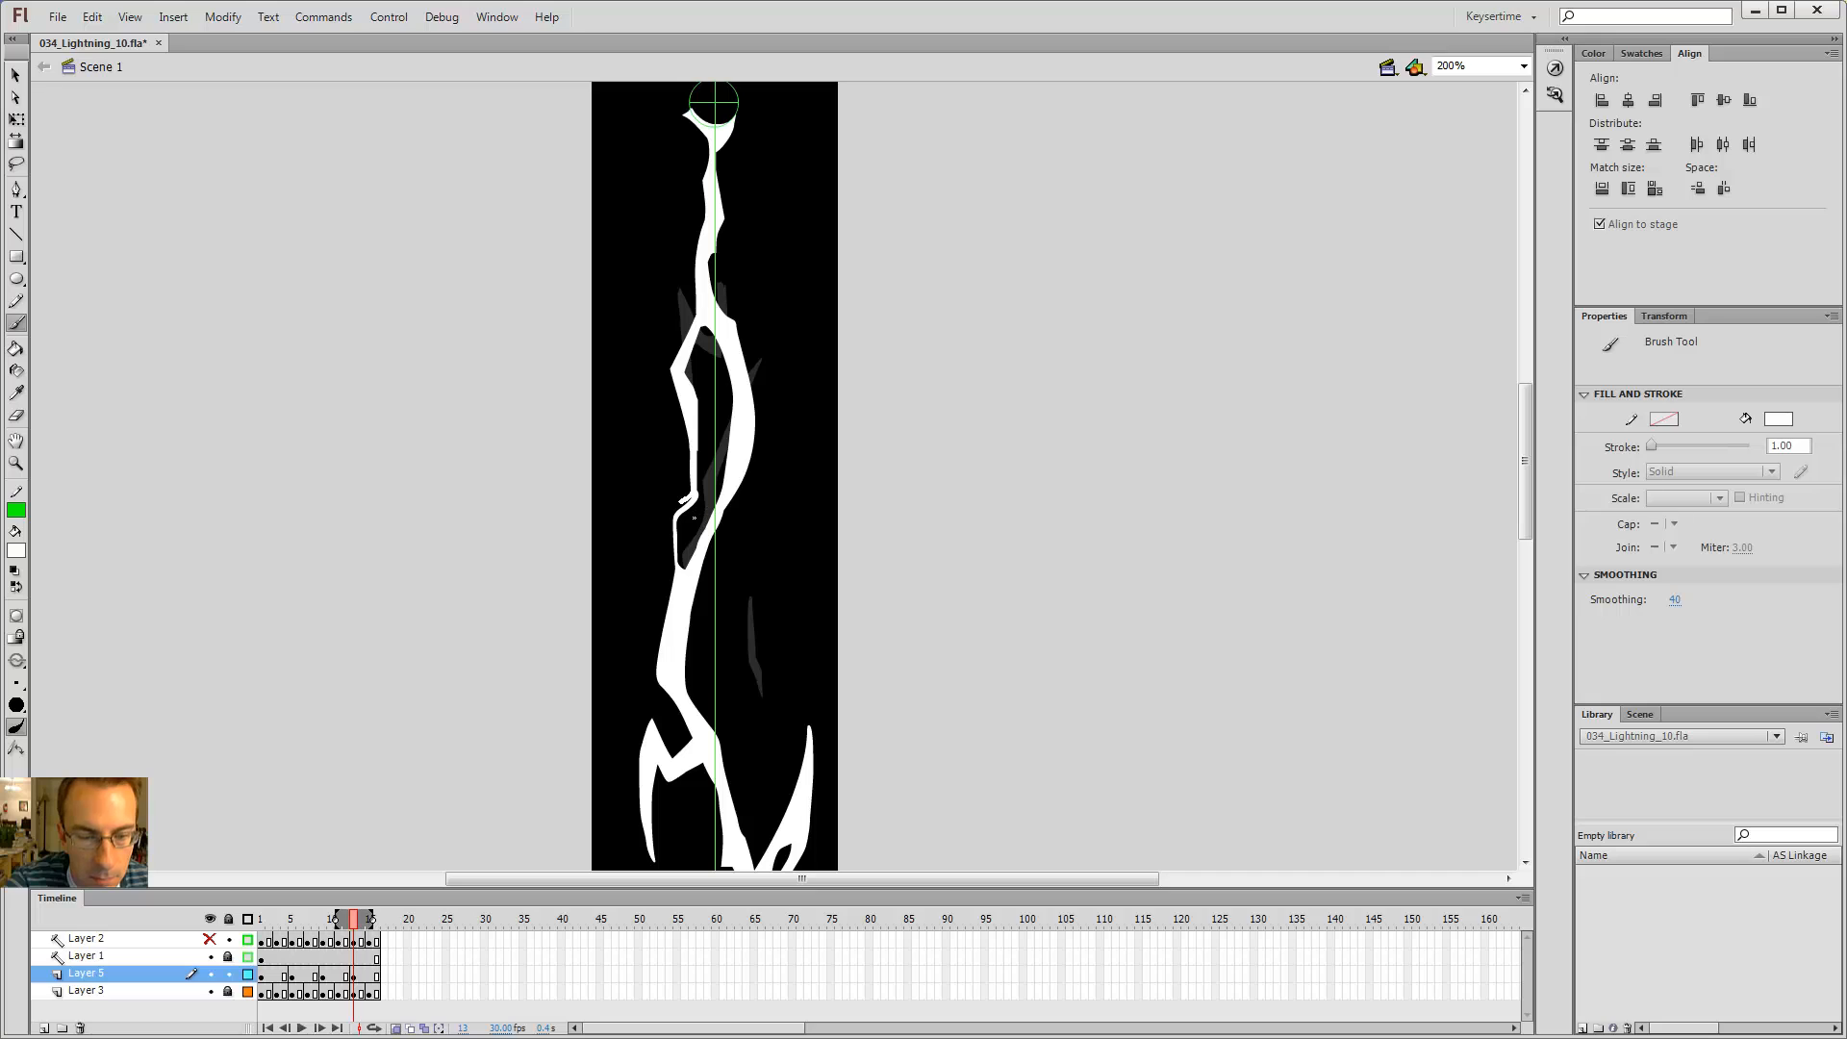
left_click_drag(690, 593, 689, 594)
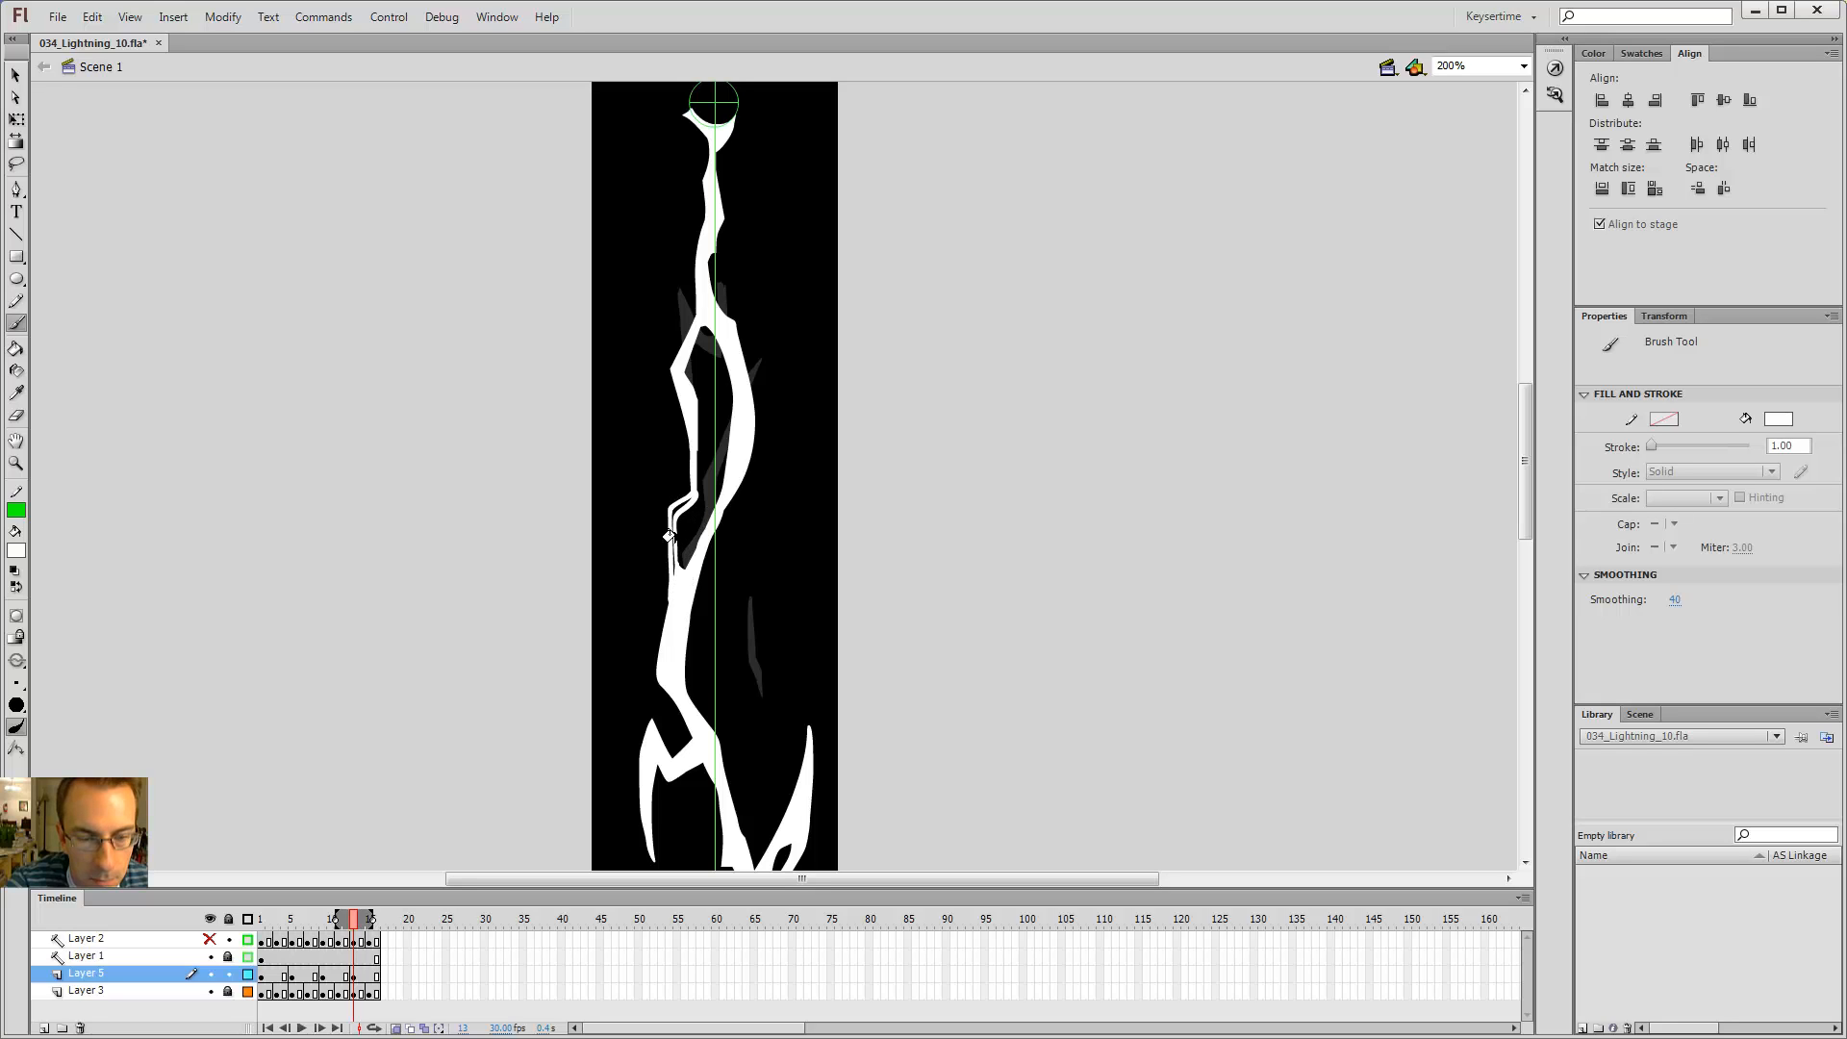
key("k")
left_click(677, 507)
key("b")
key("e")
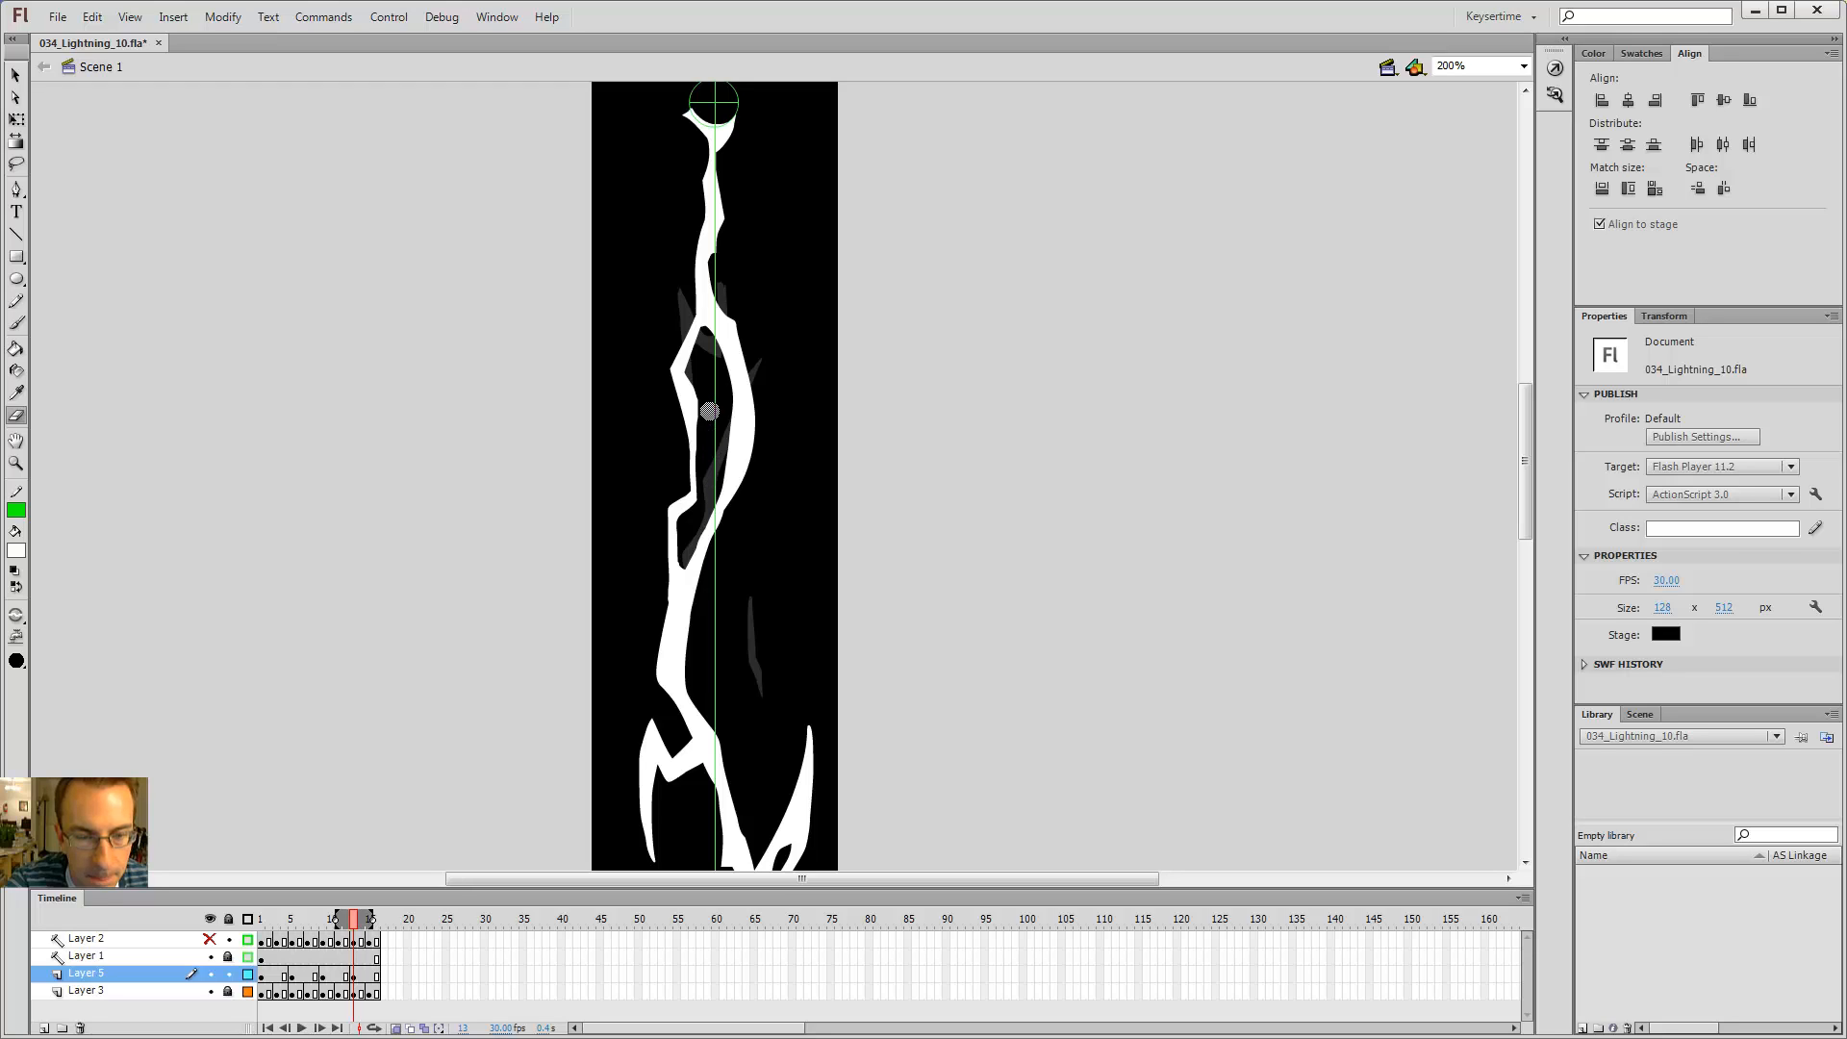
key("b")
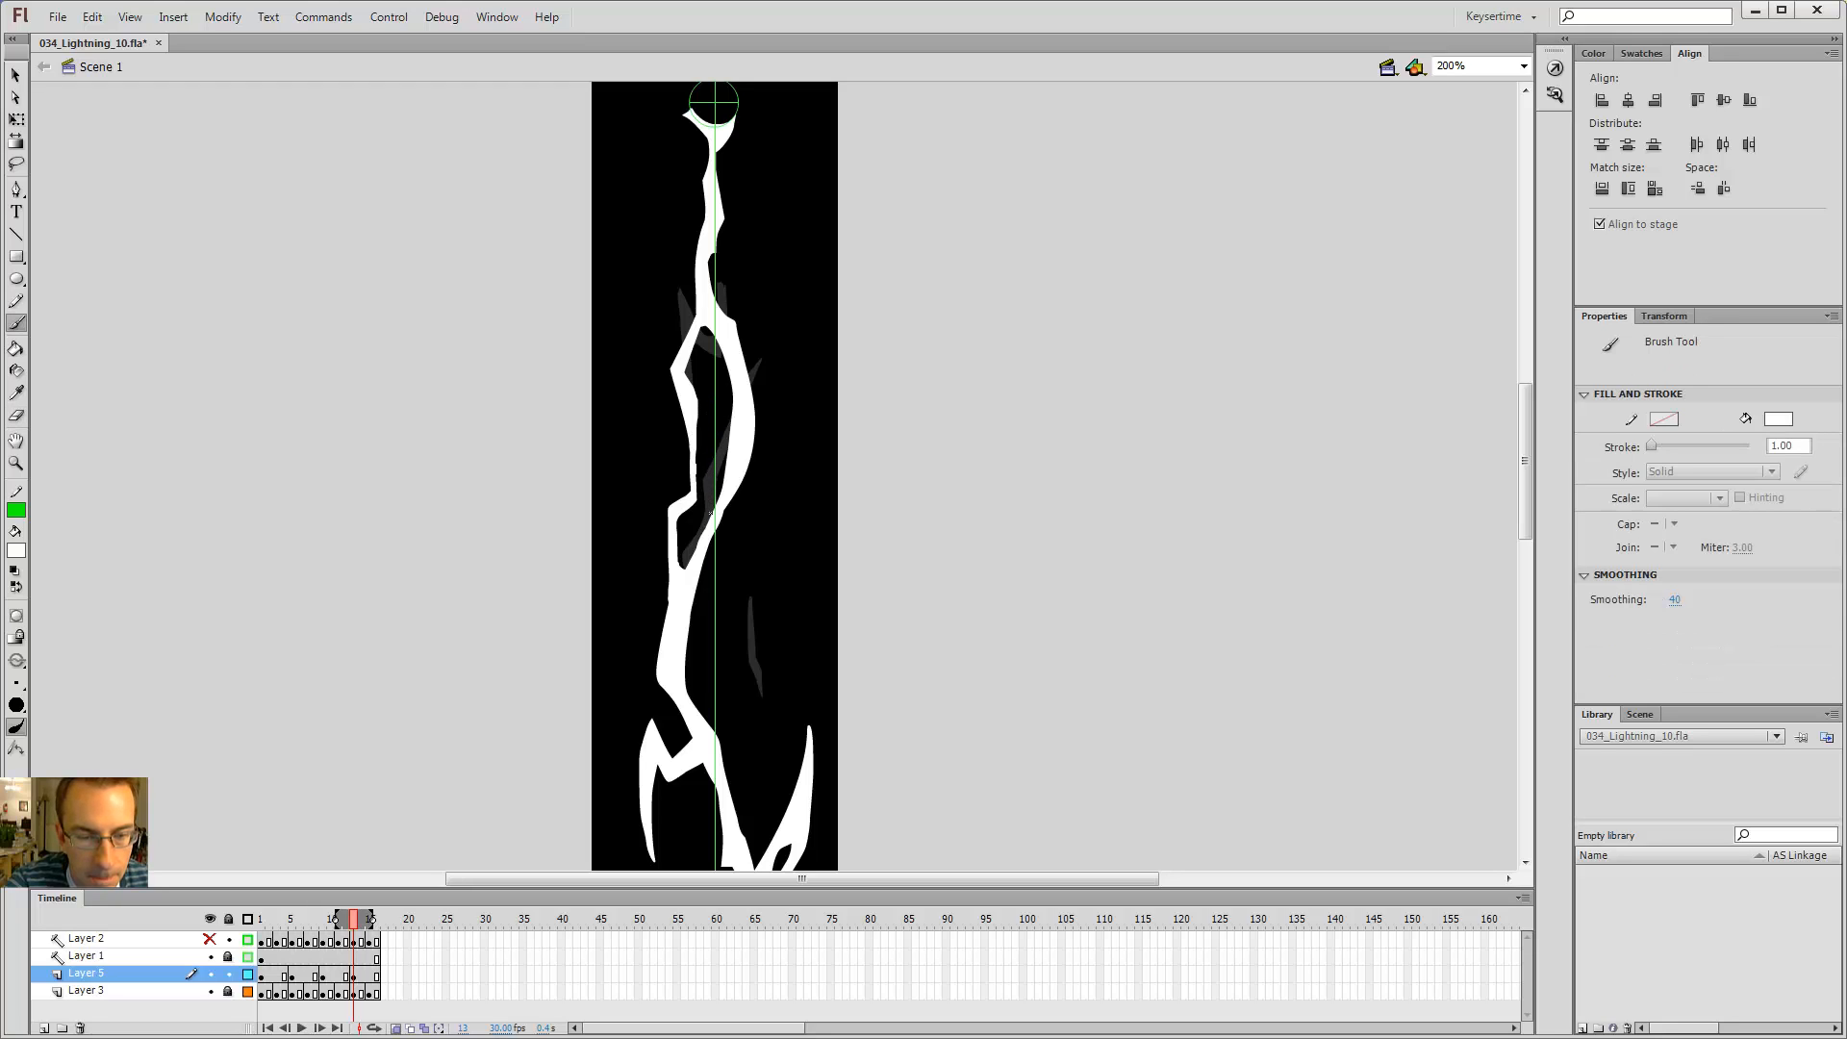
key("ctrl+z")
key("ctrl+y")
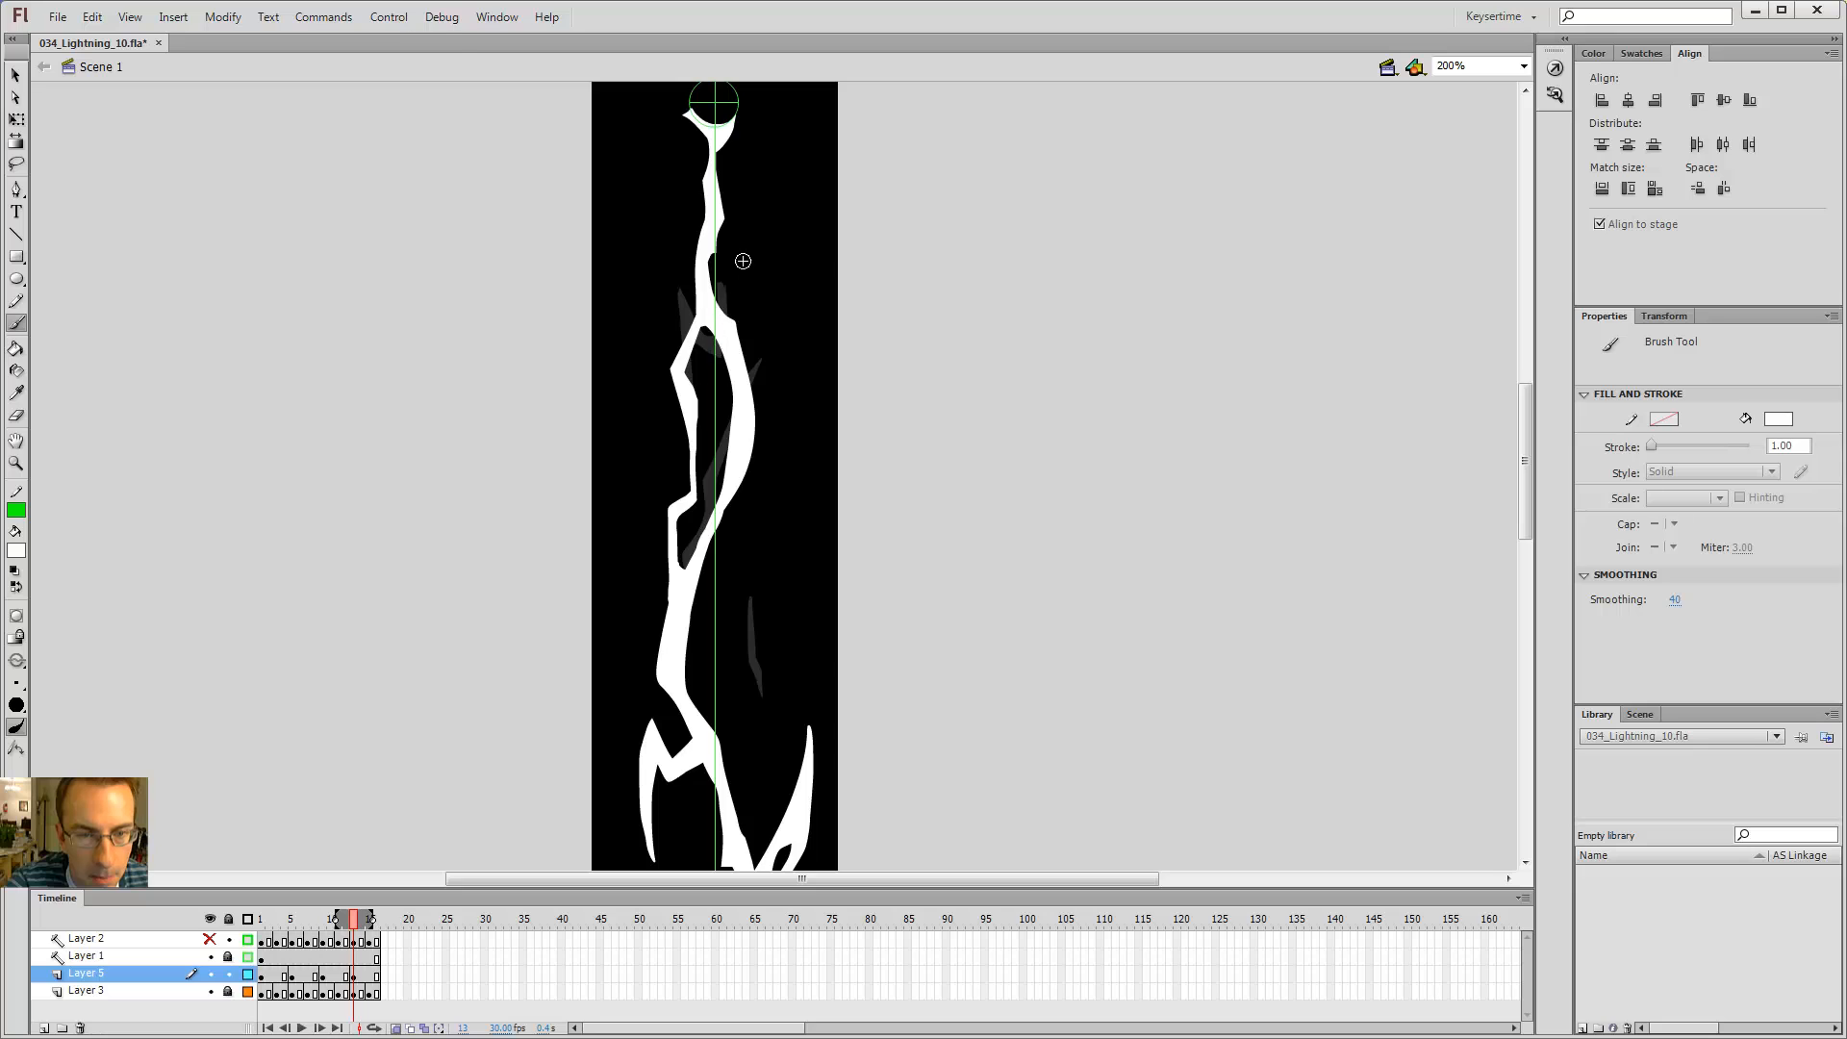
Step: Zoom out to 100%, flip between neighbouring frames, and play the animation to preview the flicker
key("ctrl+minus")
key("alt+comma")
key("alt+period")
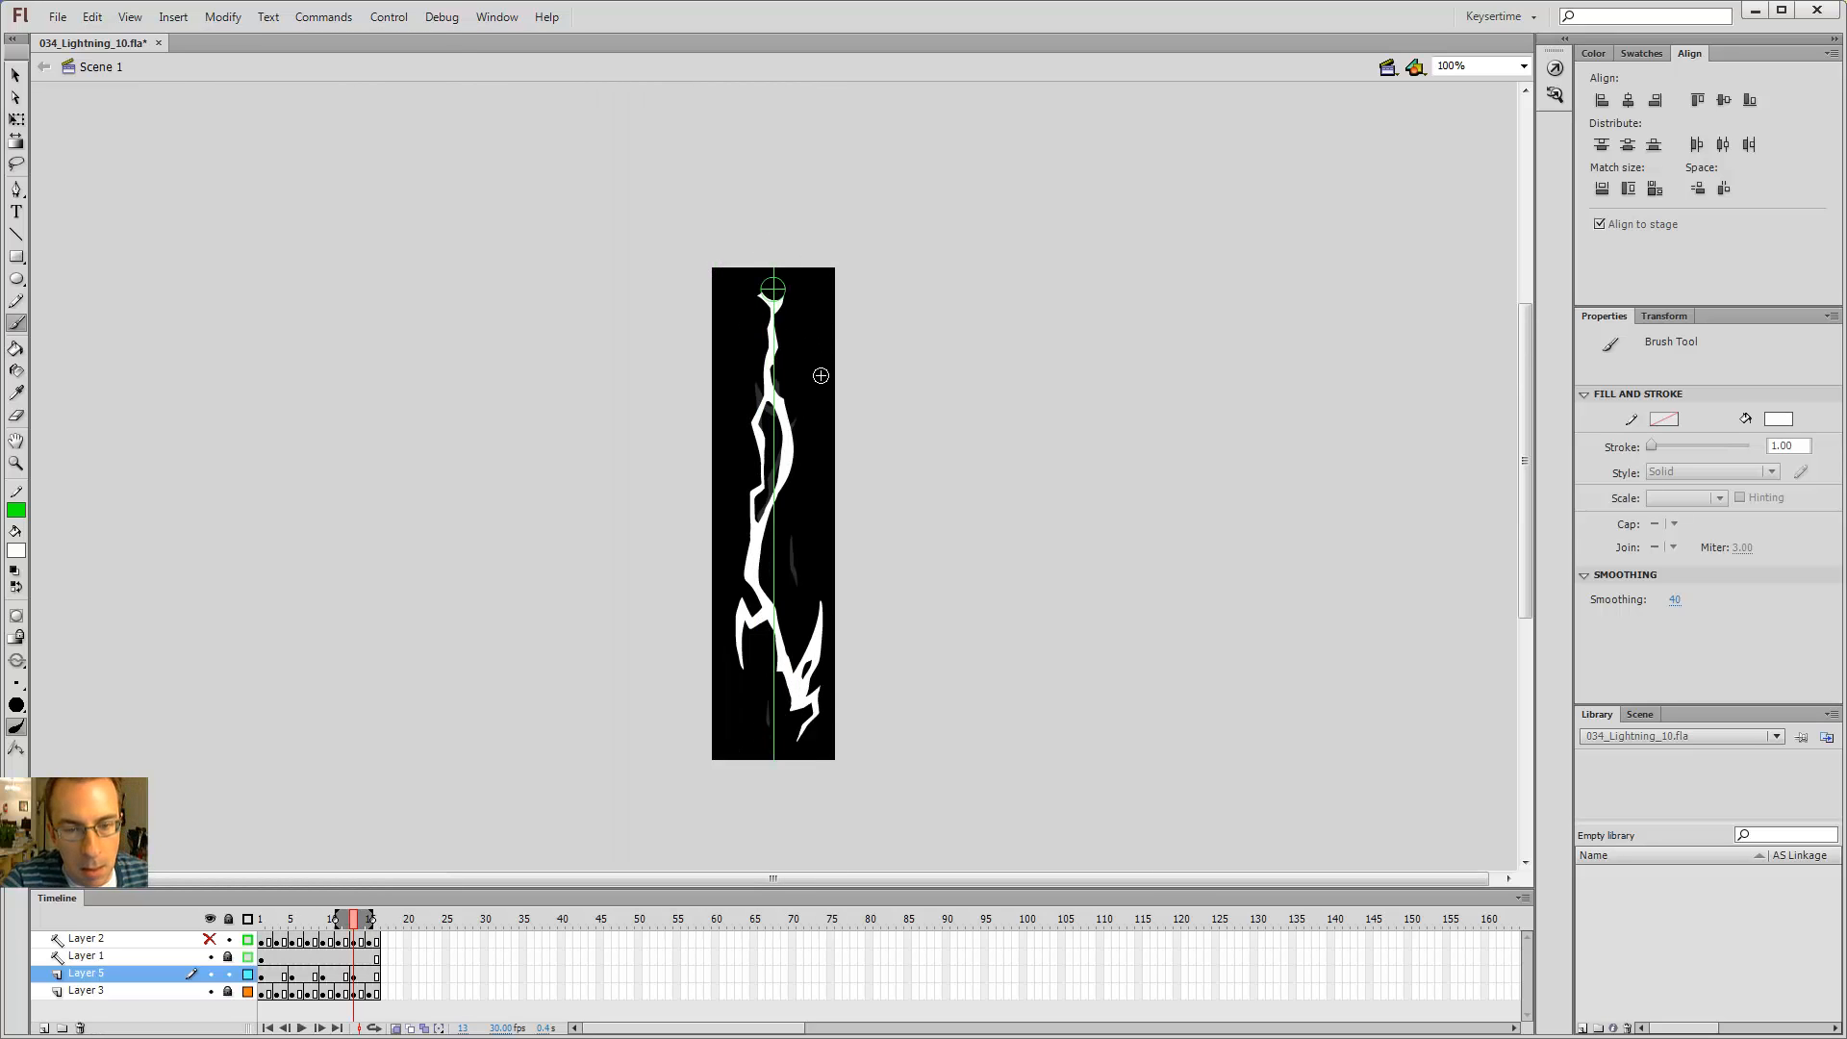
key("alt+comma")
key("alt+period")
key("alt+comma")
key("alt+period")
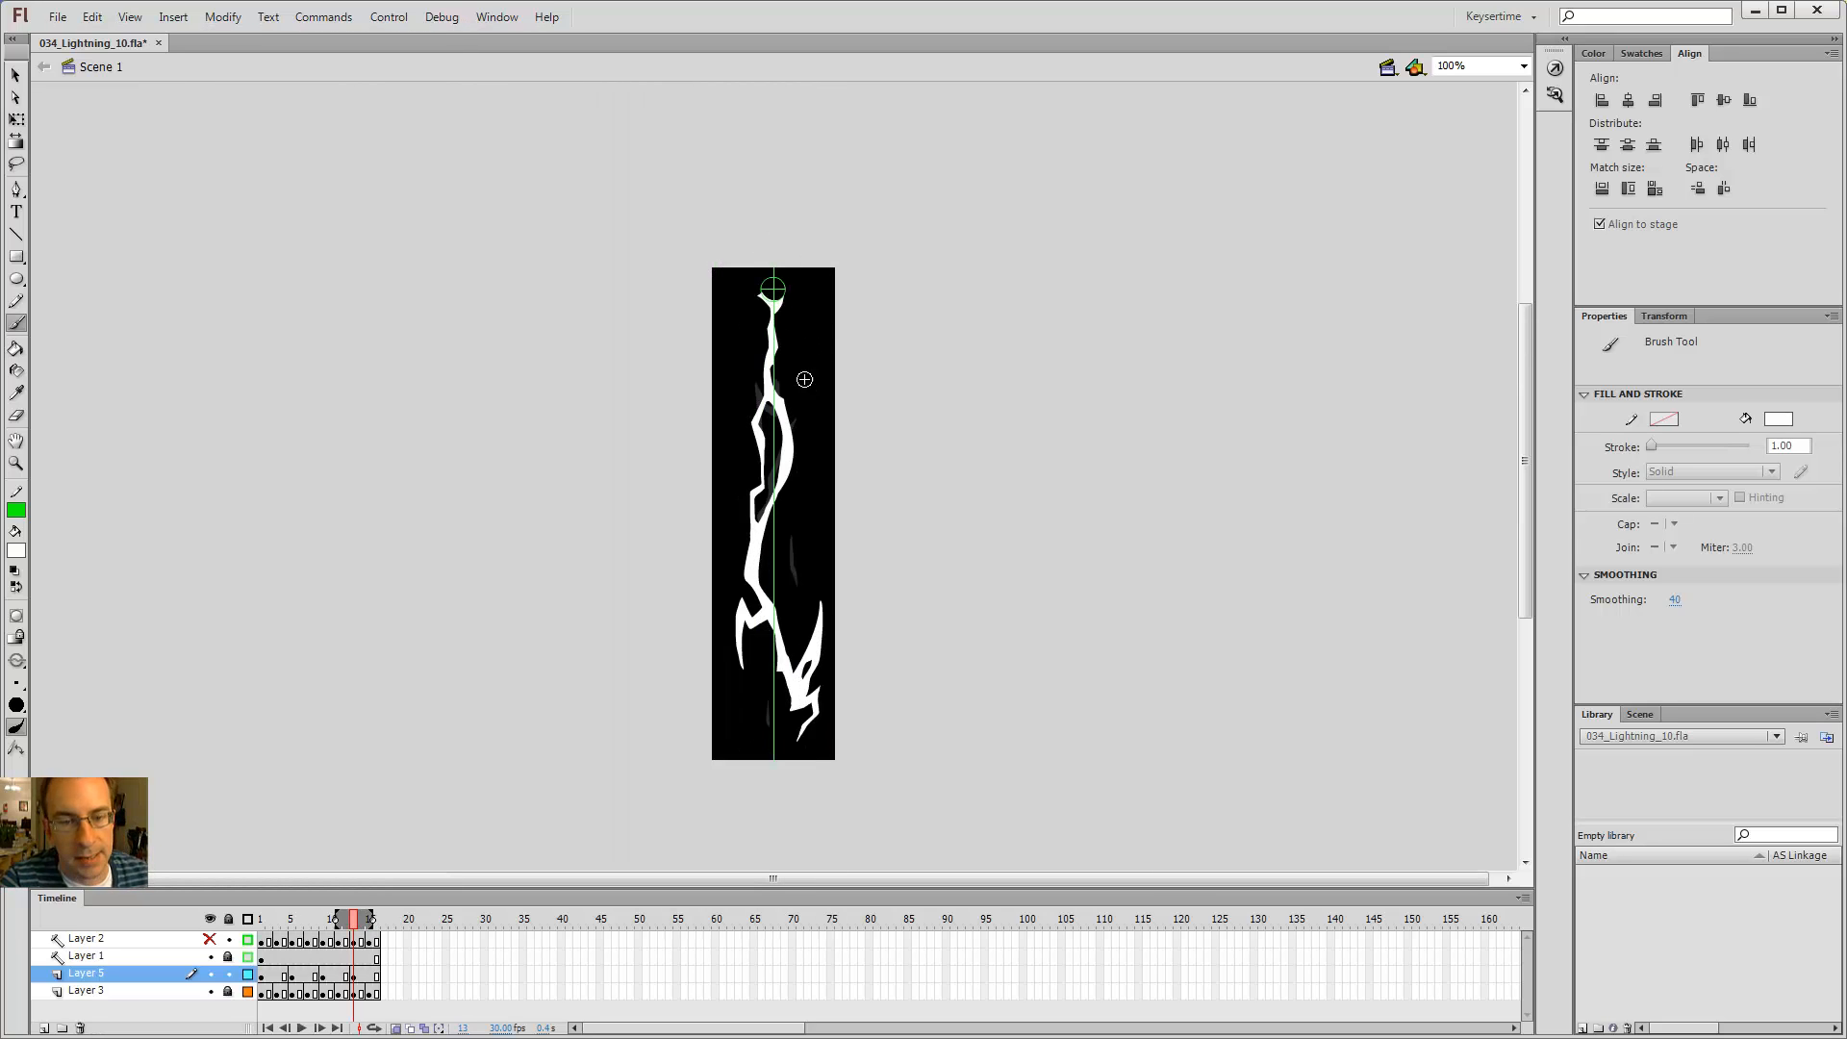
key("alt+comma")
key("alt+period")
key("alt+comma")
key("alt+period")
key("alt+comma")
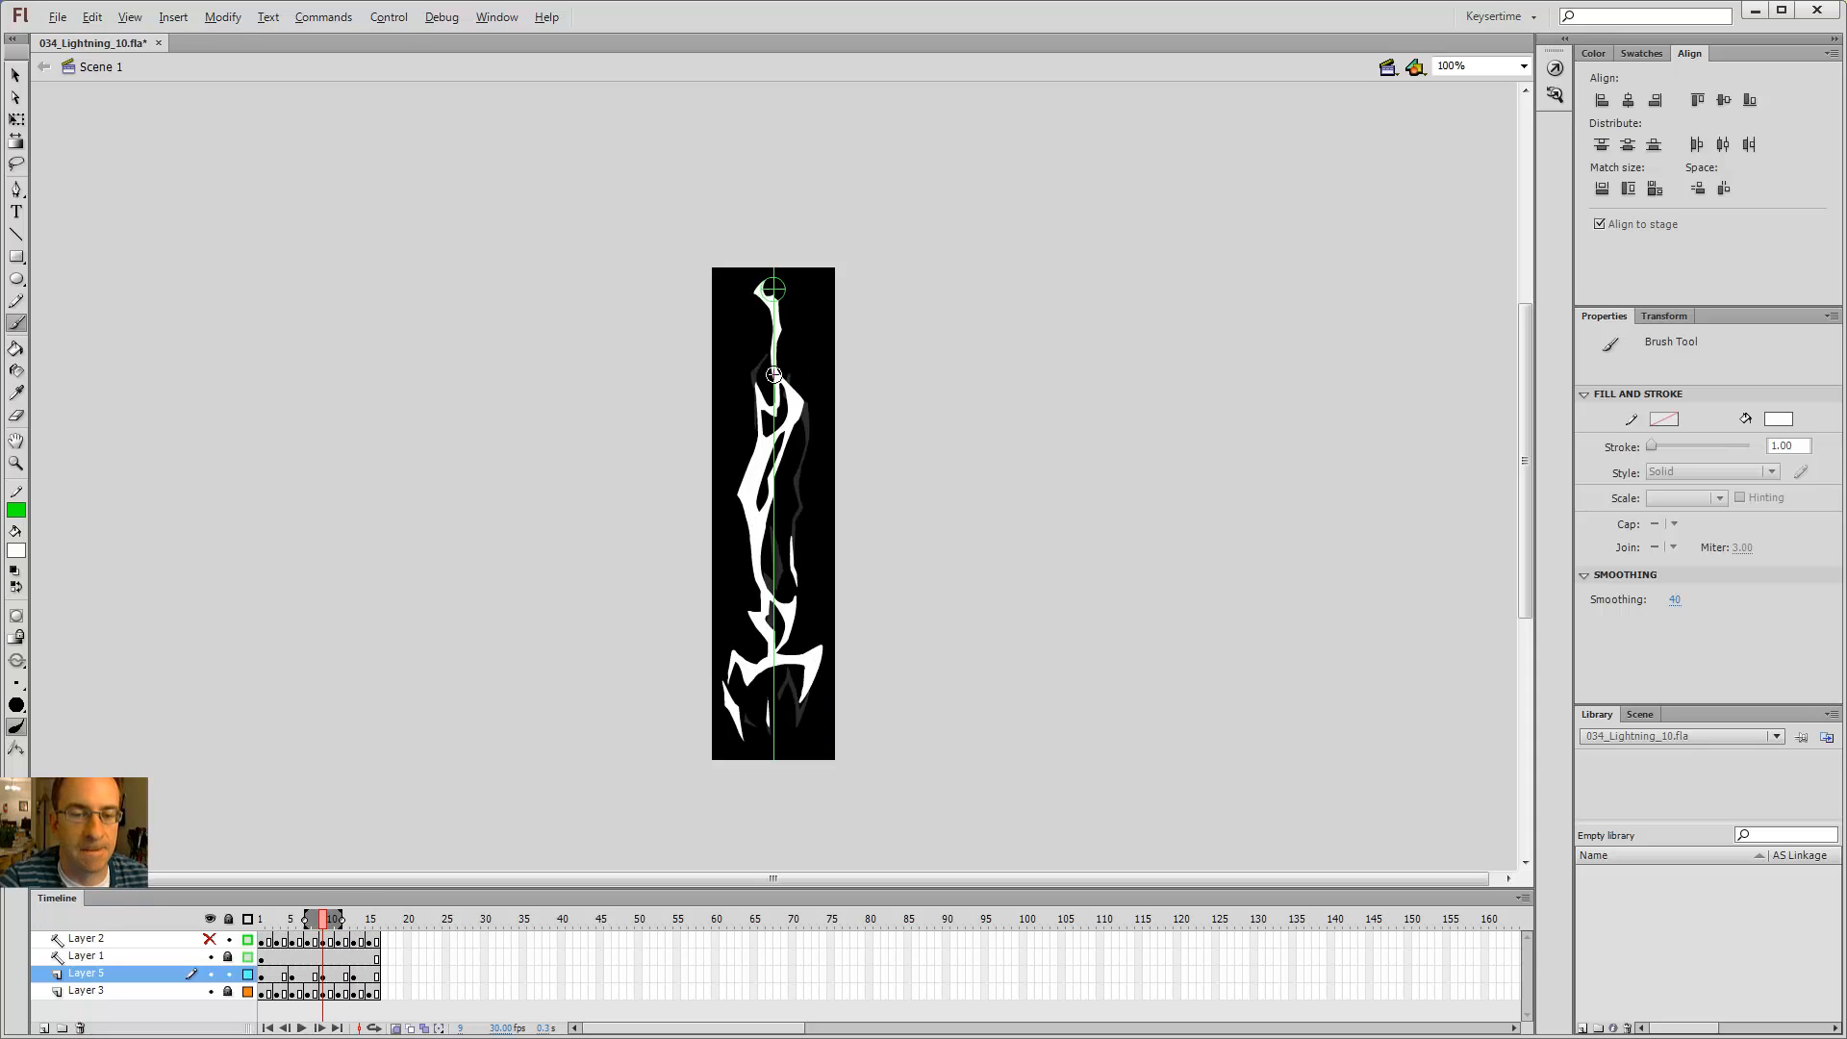
key("alt+period")
key("Return")
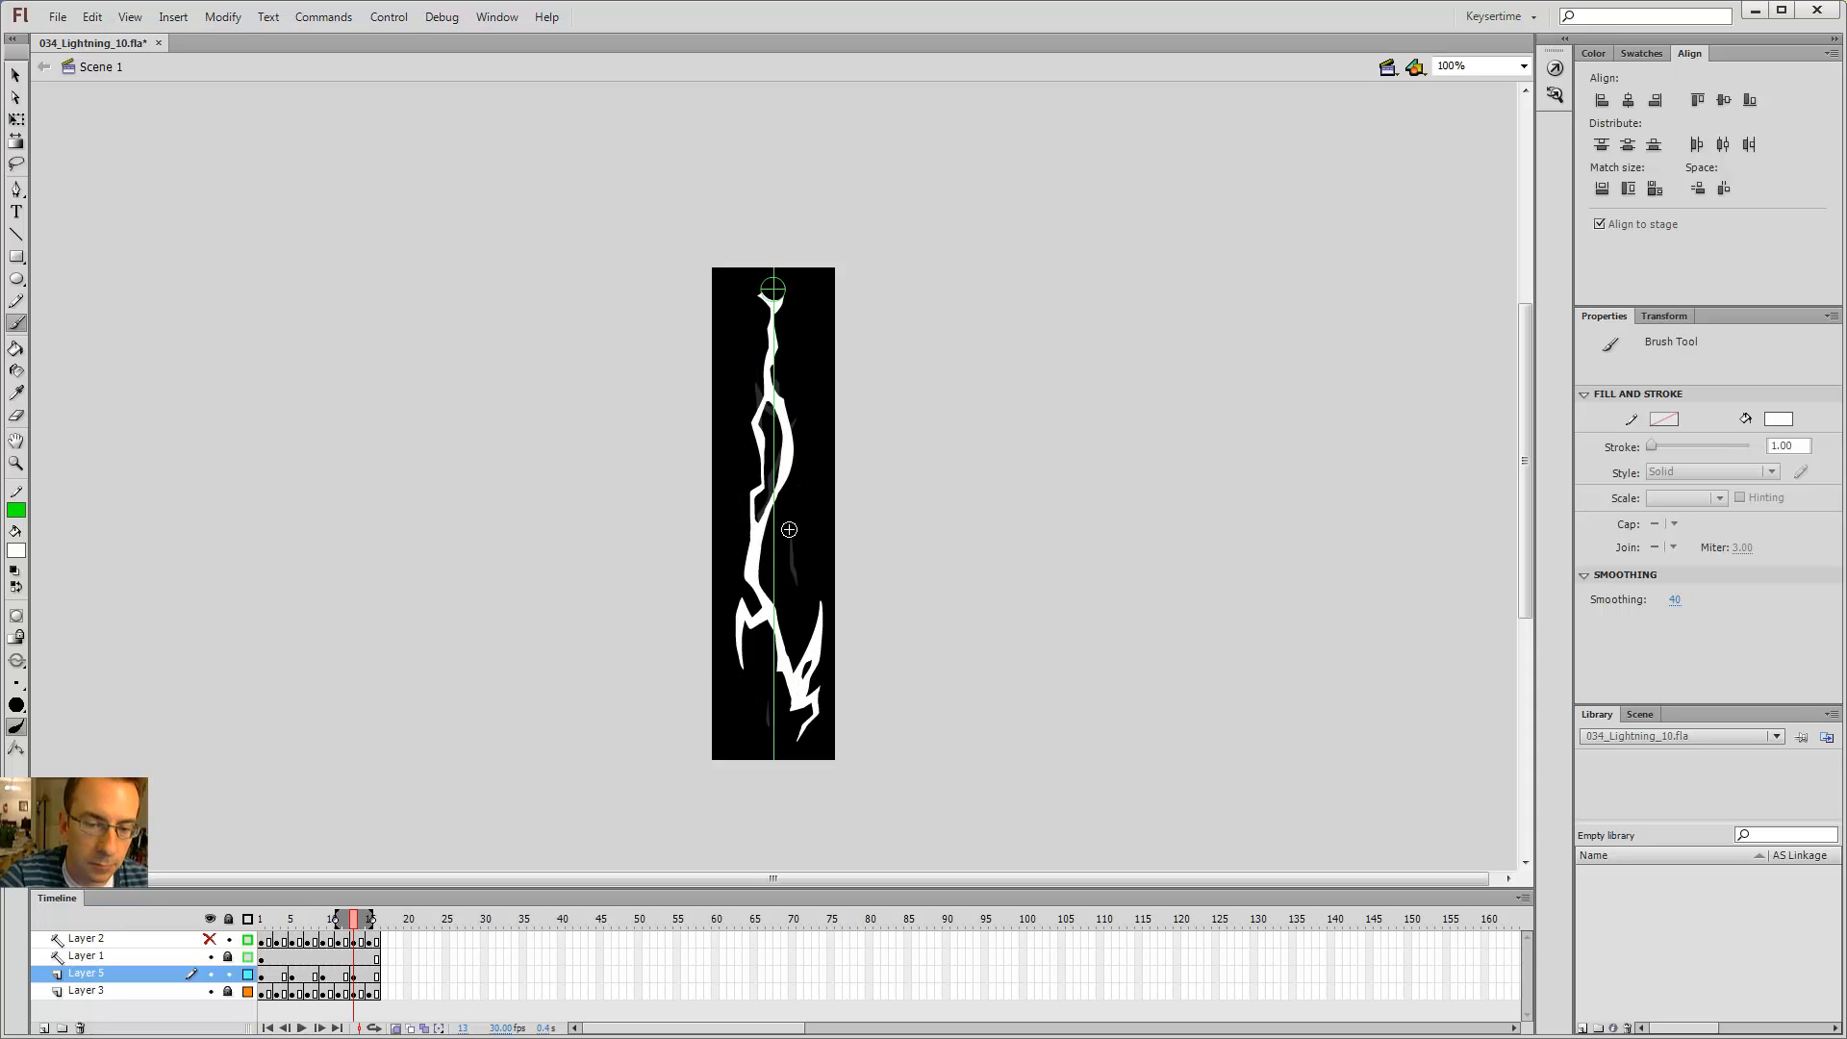
Step: Zoom in and outline a thin branch on the upper right of the bolt, then fill it with the Paint Bucket
key("z")
left_click(806, 411)
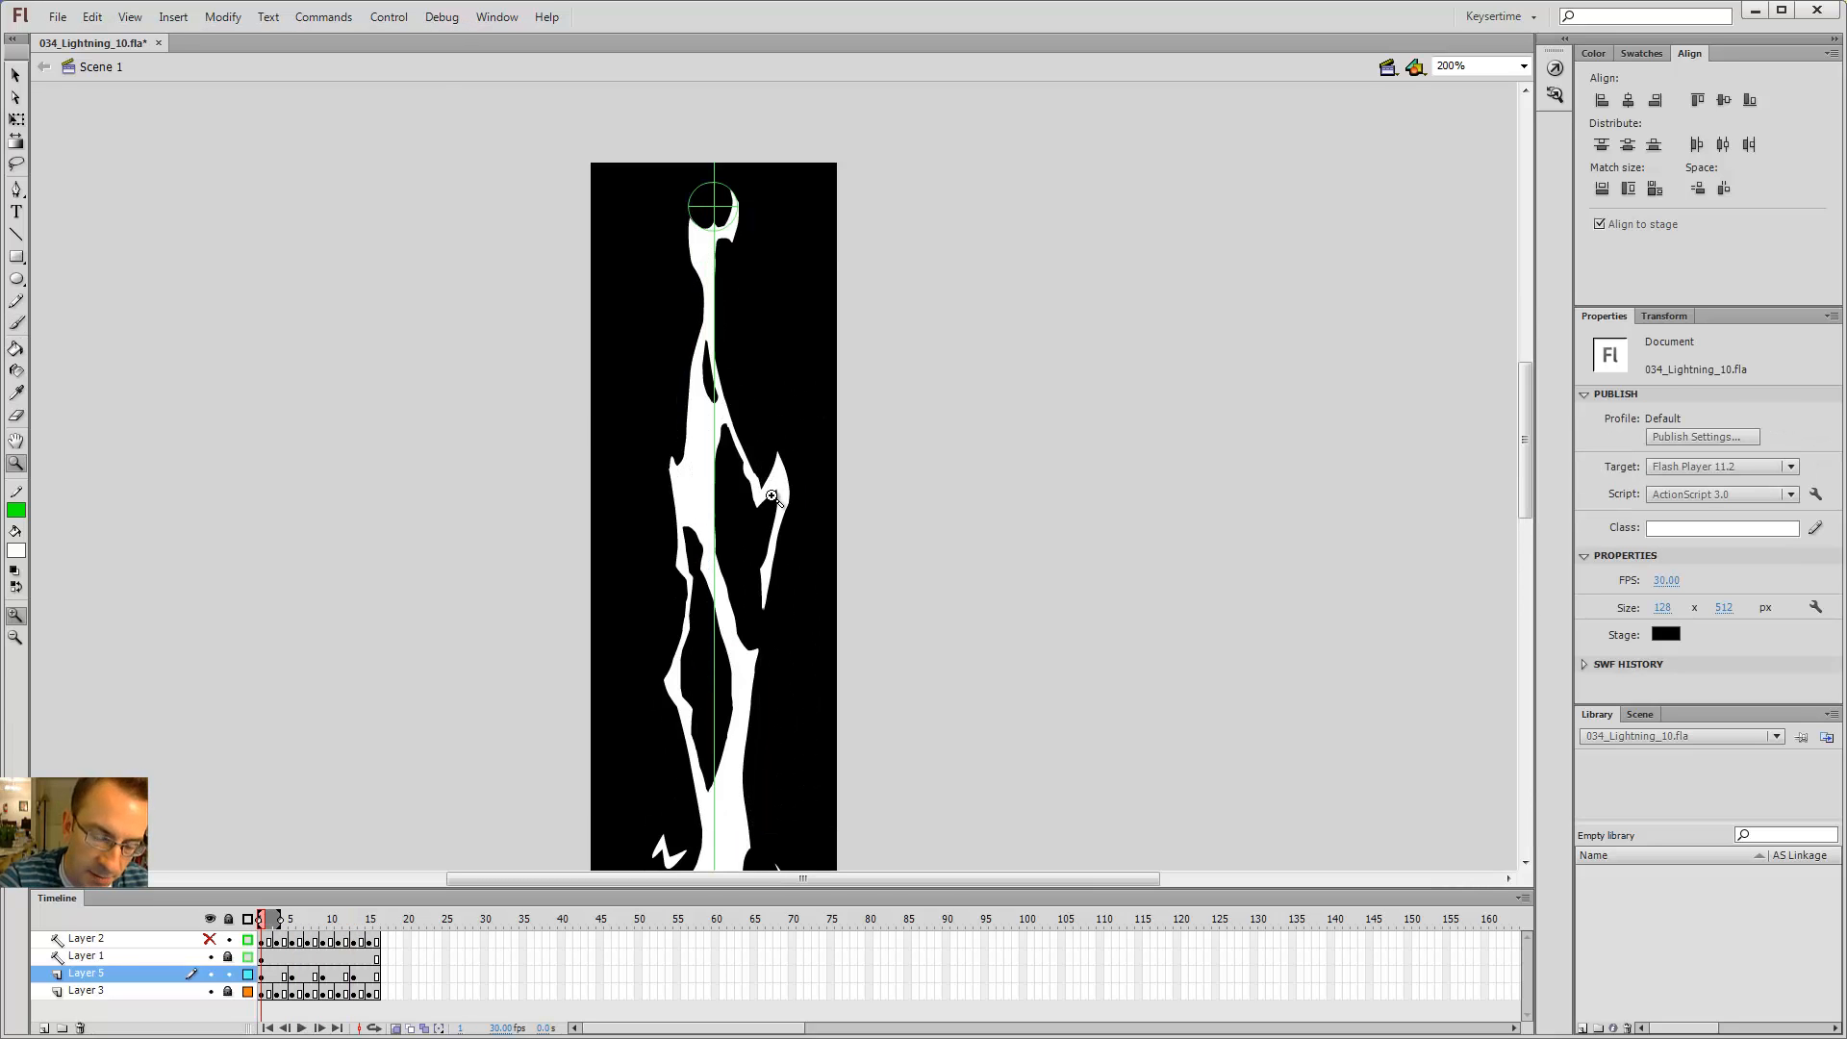
key("b")
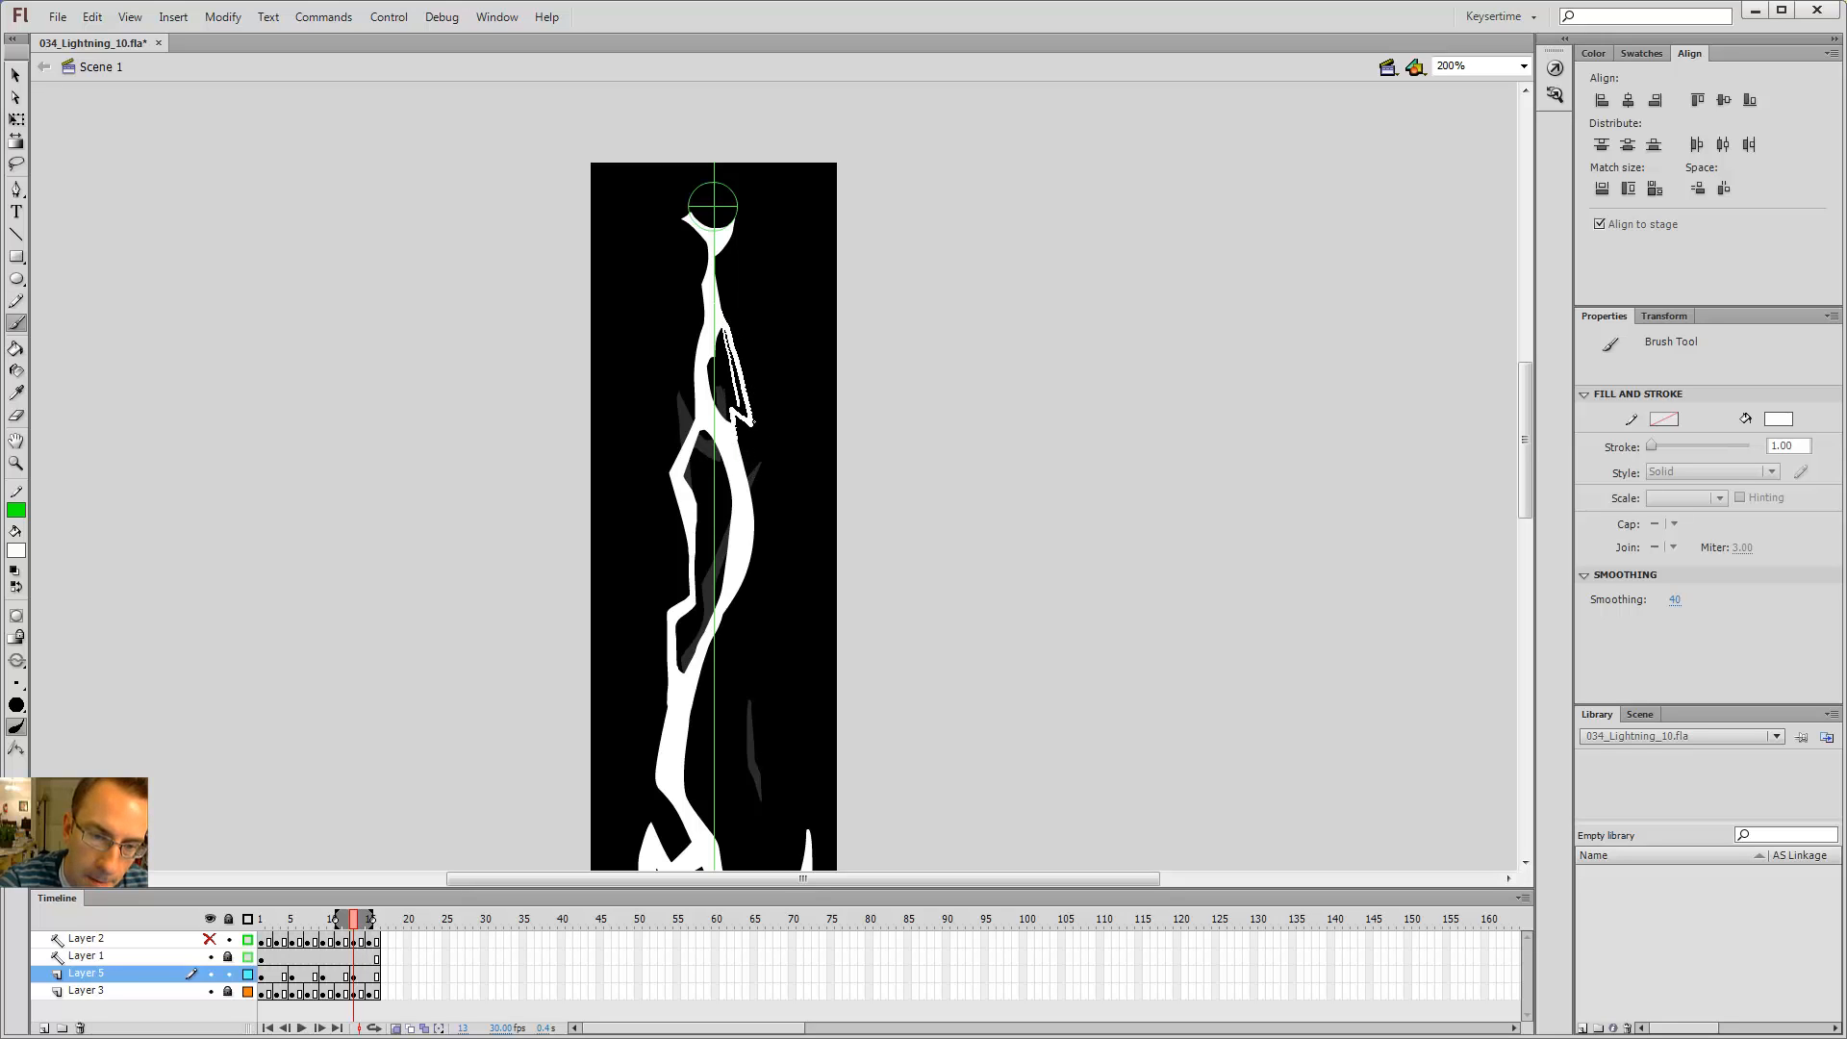
left_click_drag(727, 385, 737, 440)
key("k")
left_click(742, 402)
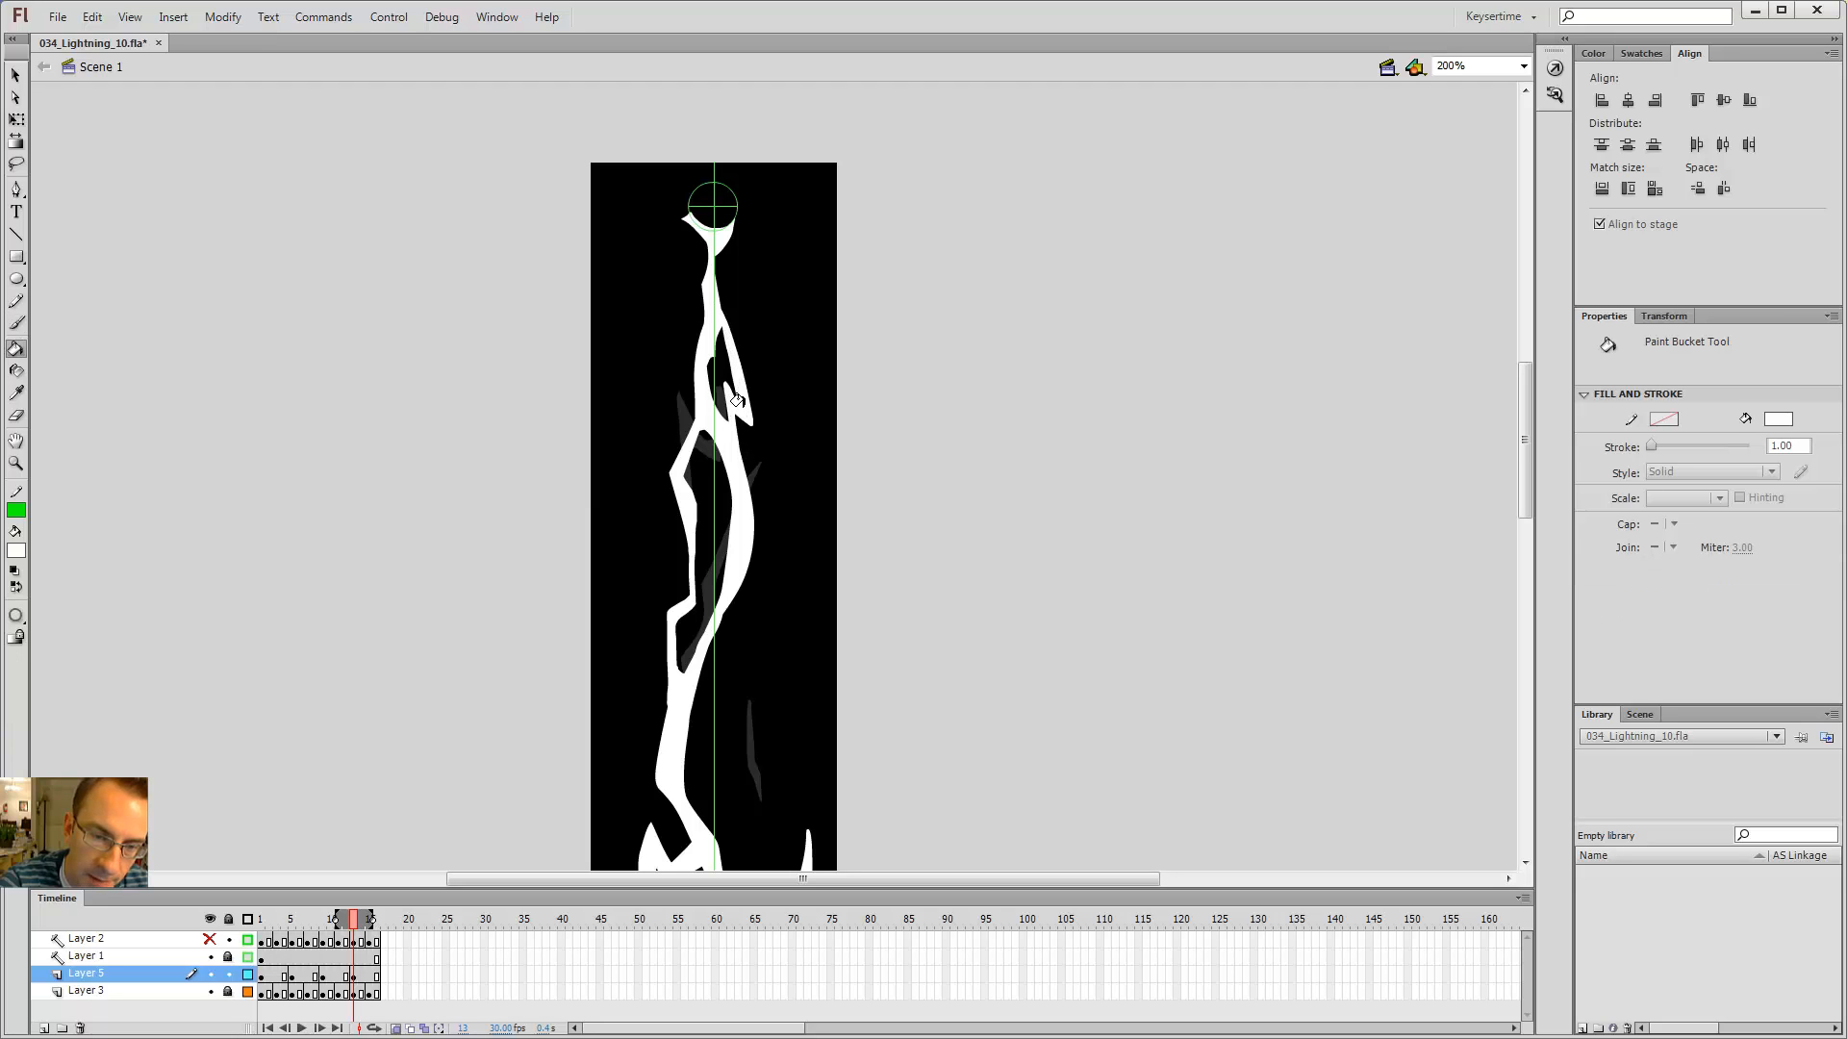
Step: Compare frame 13 with its neighbouring frames, then erase a stray fragment just above the upper right branch with the Eraser
key("alt+comma")
key("alt+period")
key("alt+period")
key("alt+comma")
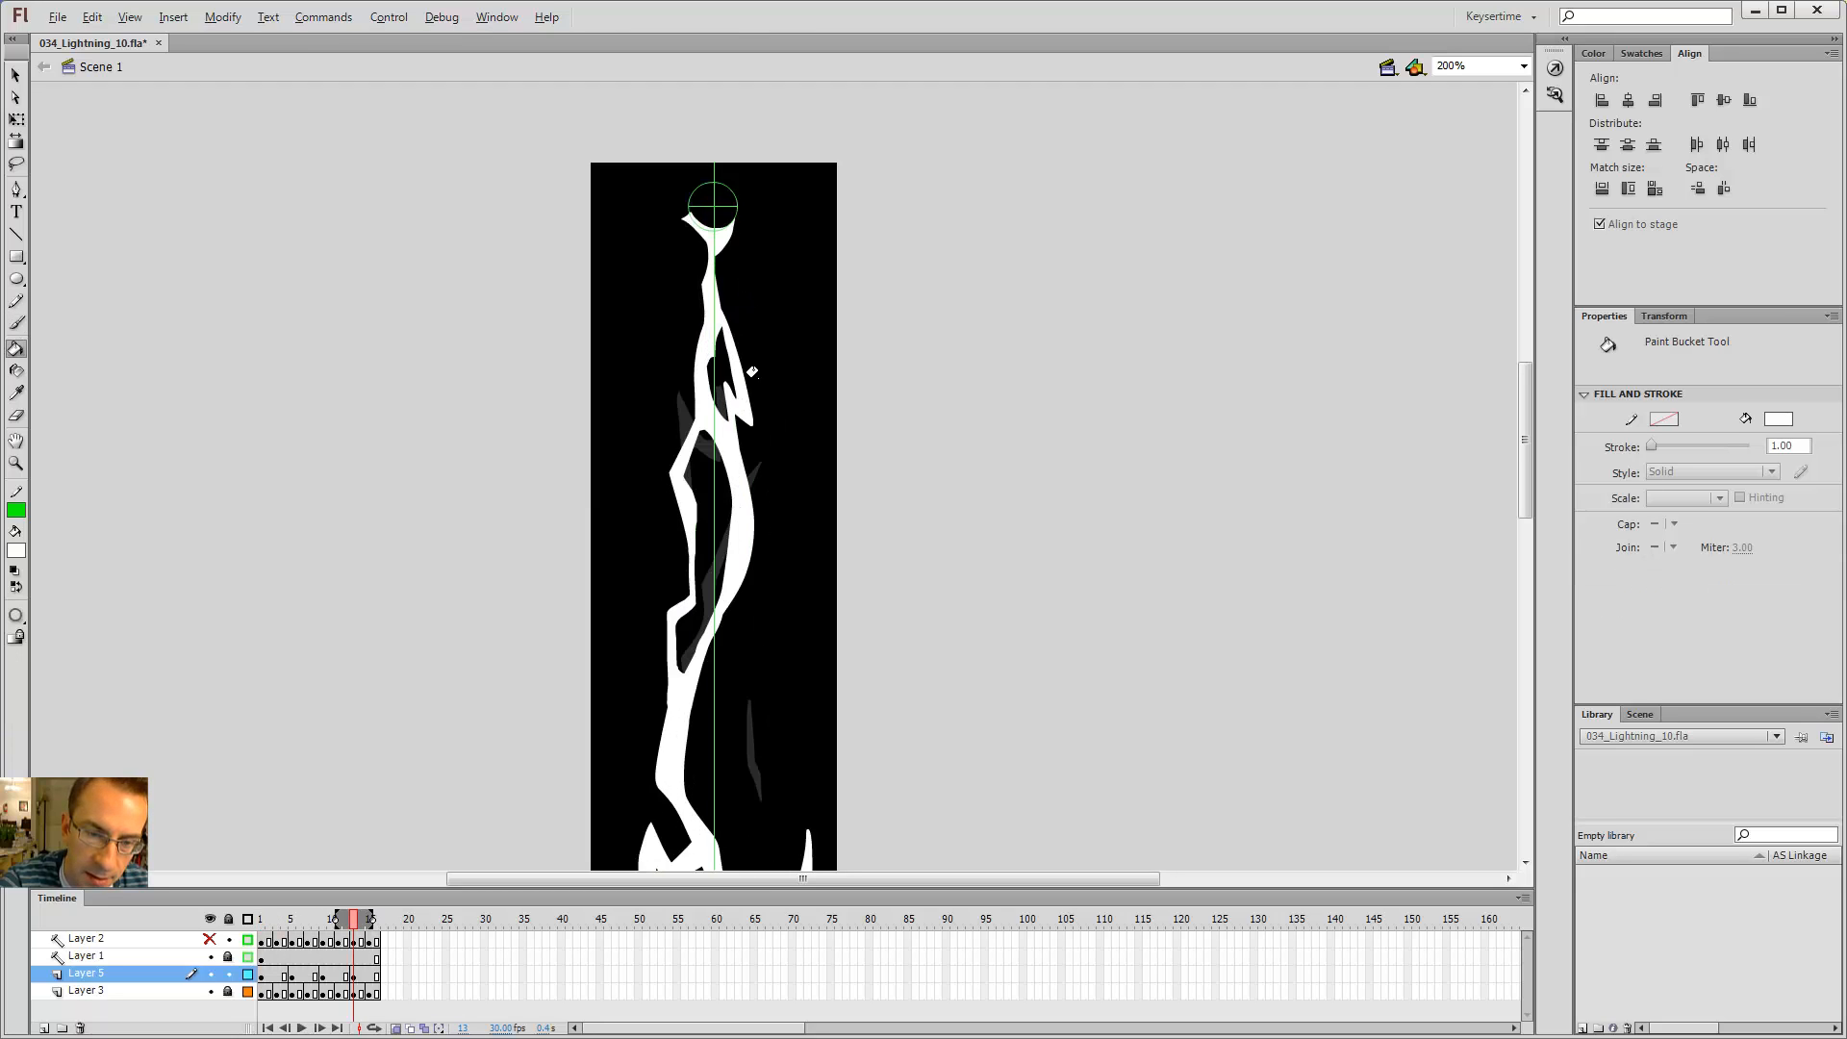
key("alt+period")
key("alt+comma")
key("b")
key("alt+comma")
key("alt+period")
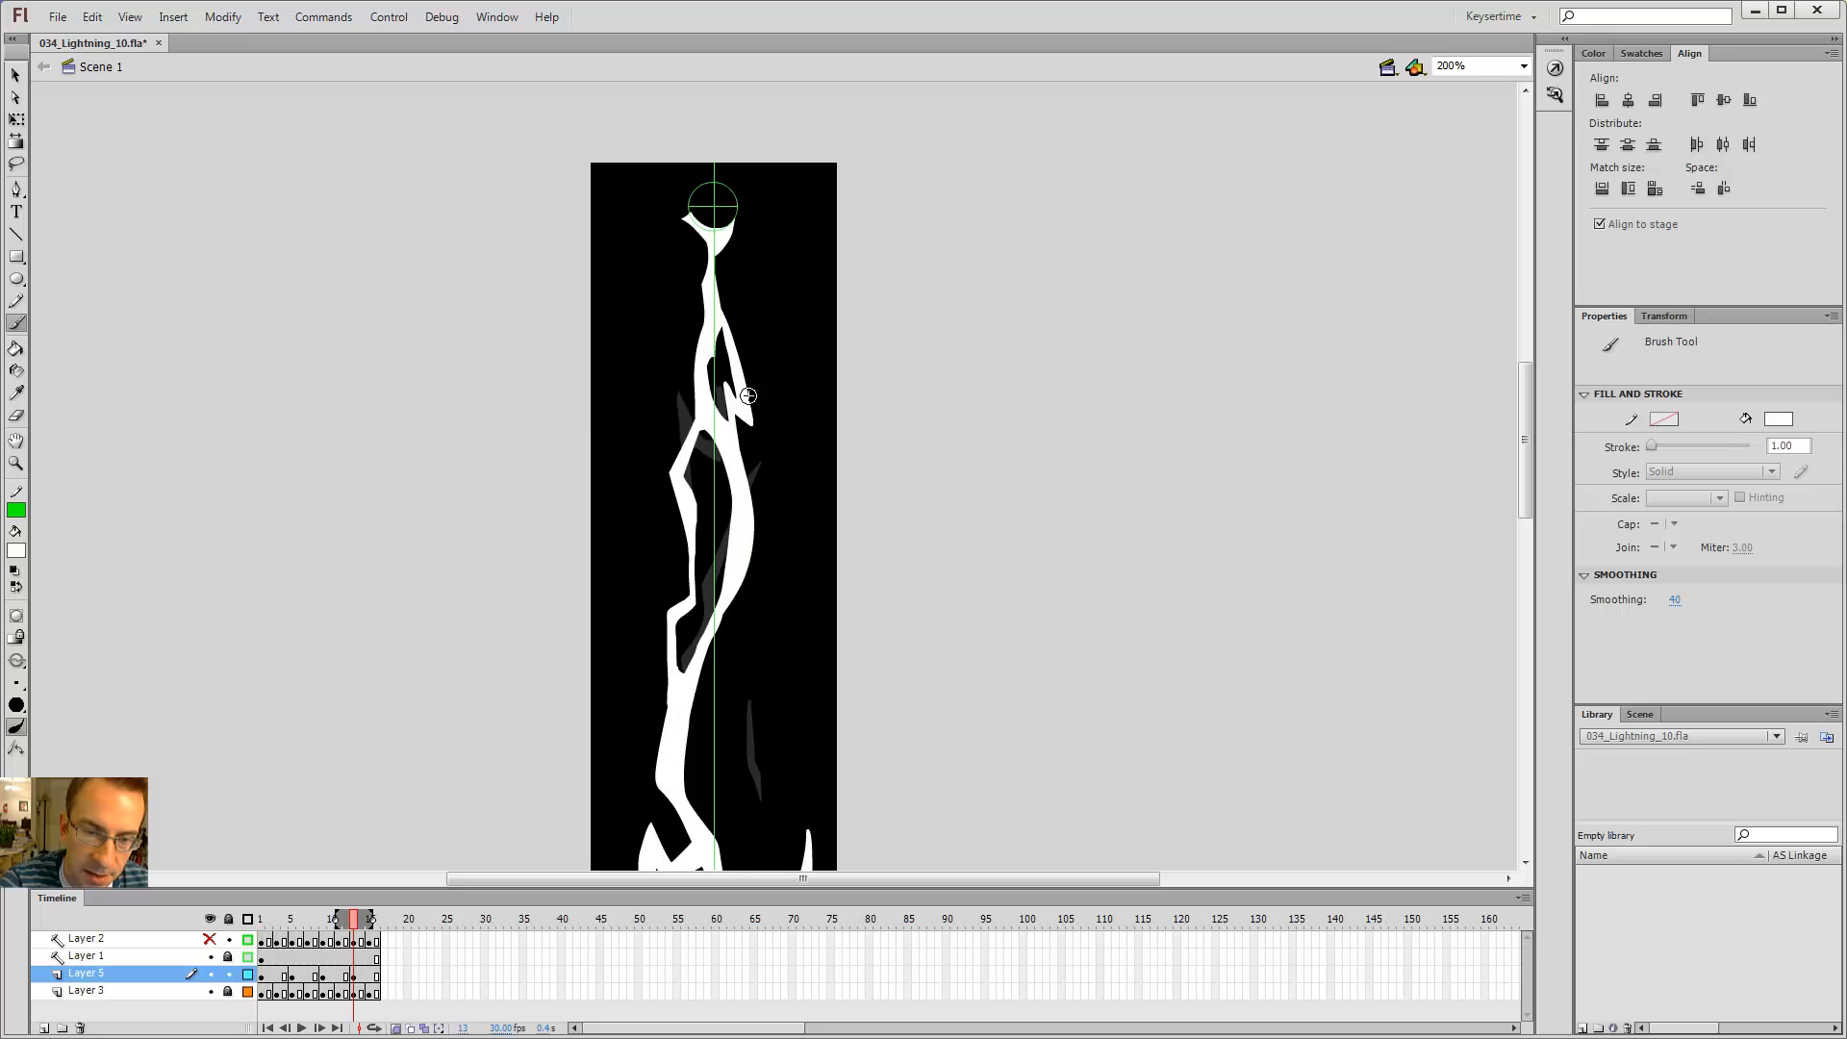
key("alt+comma")
key("alt+period")
key("alt+comma")
key("e")
key("alt+period")
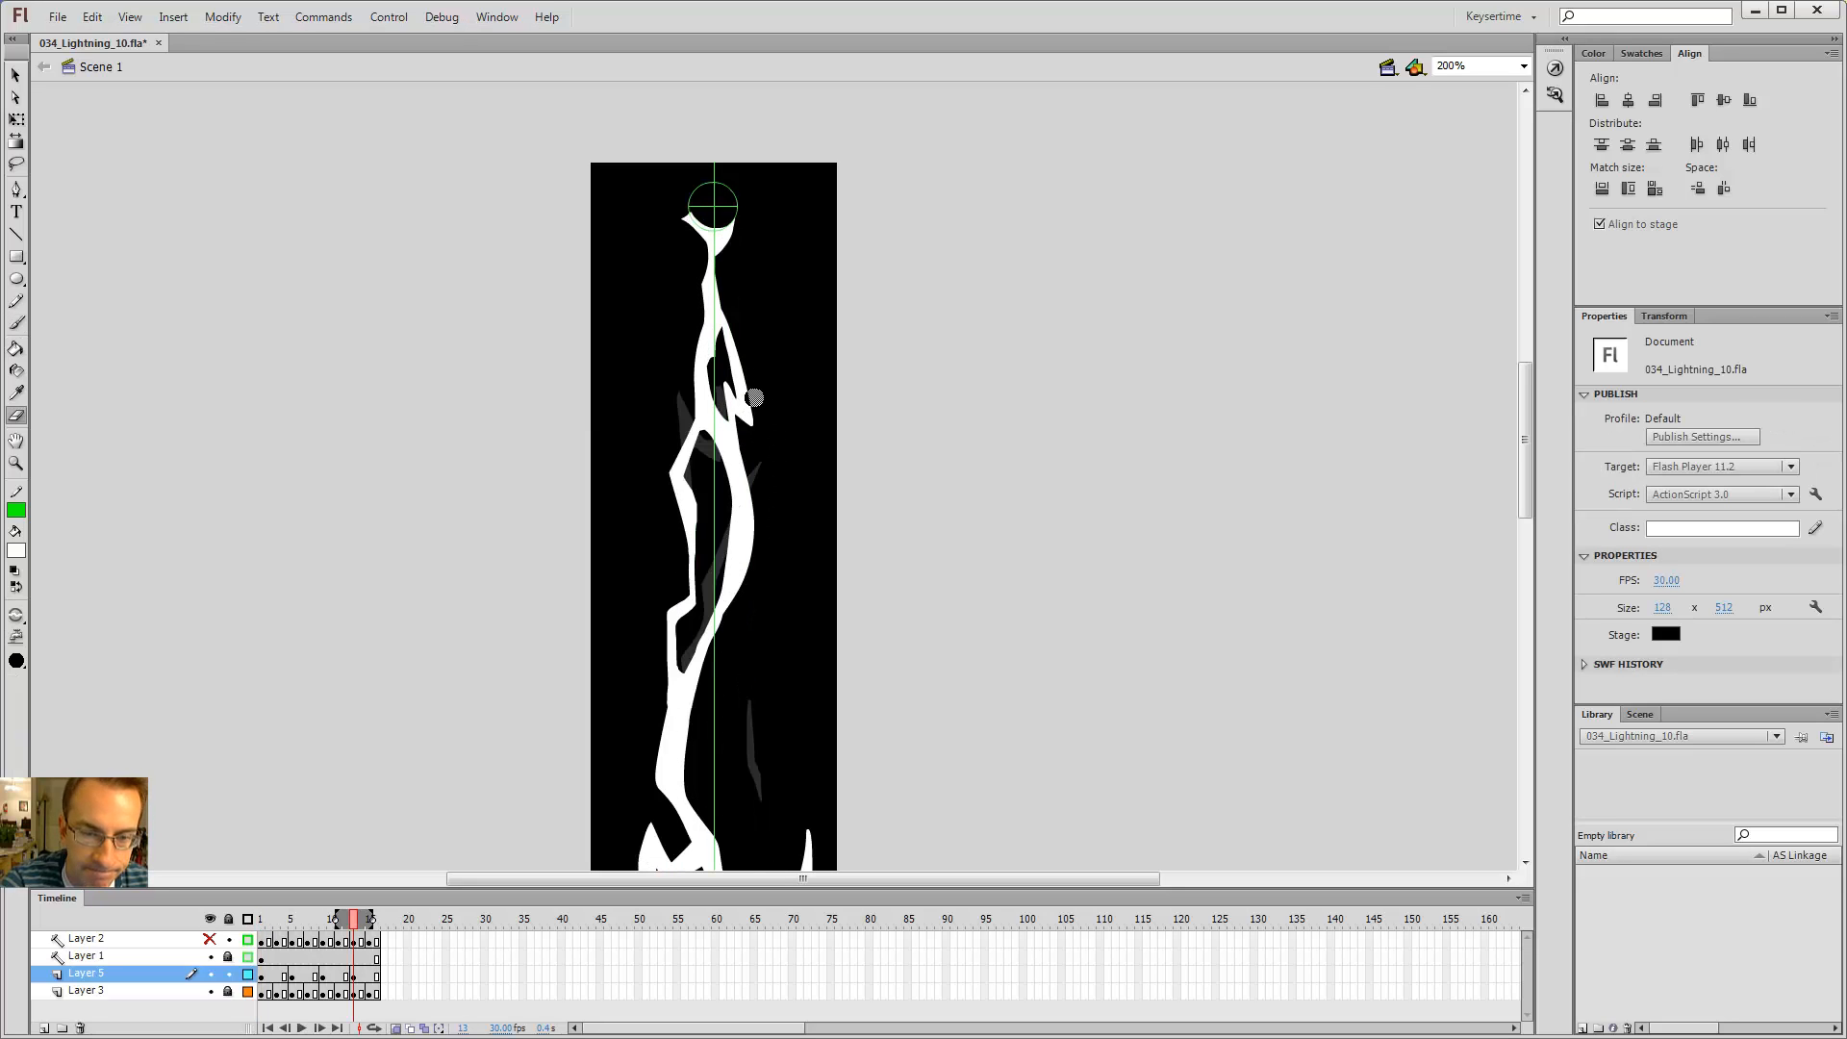
left_click_drag(742, 348, 728, 301)
Step: Zoom out to 100% and step back and forth through the neighbouring frames to check the flicker
key("b")
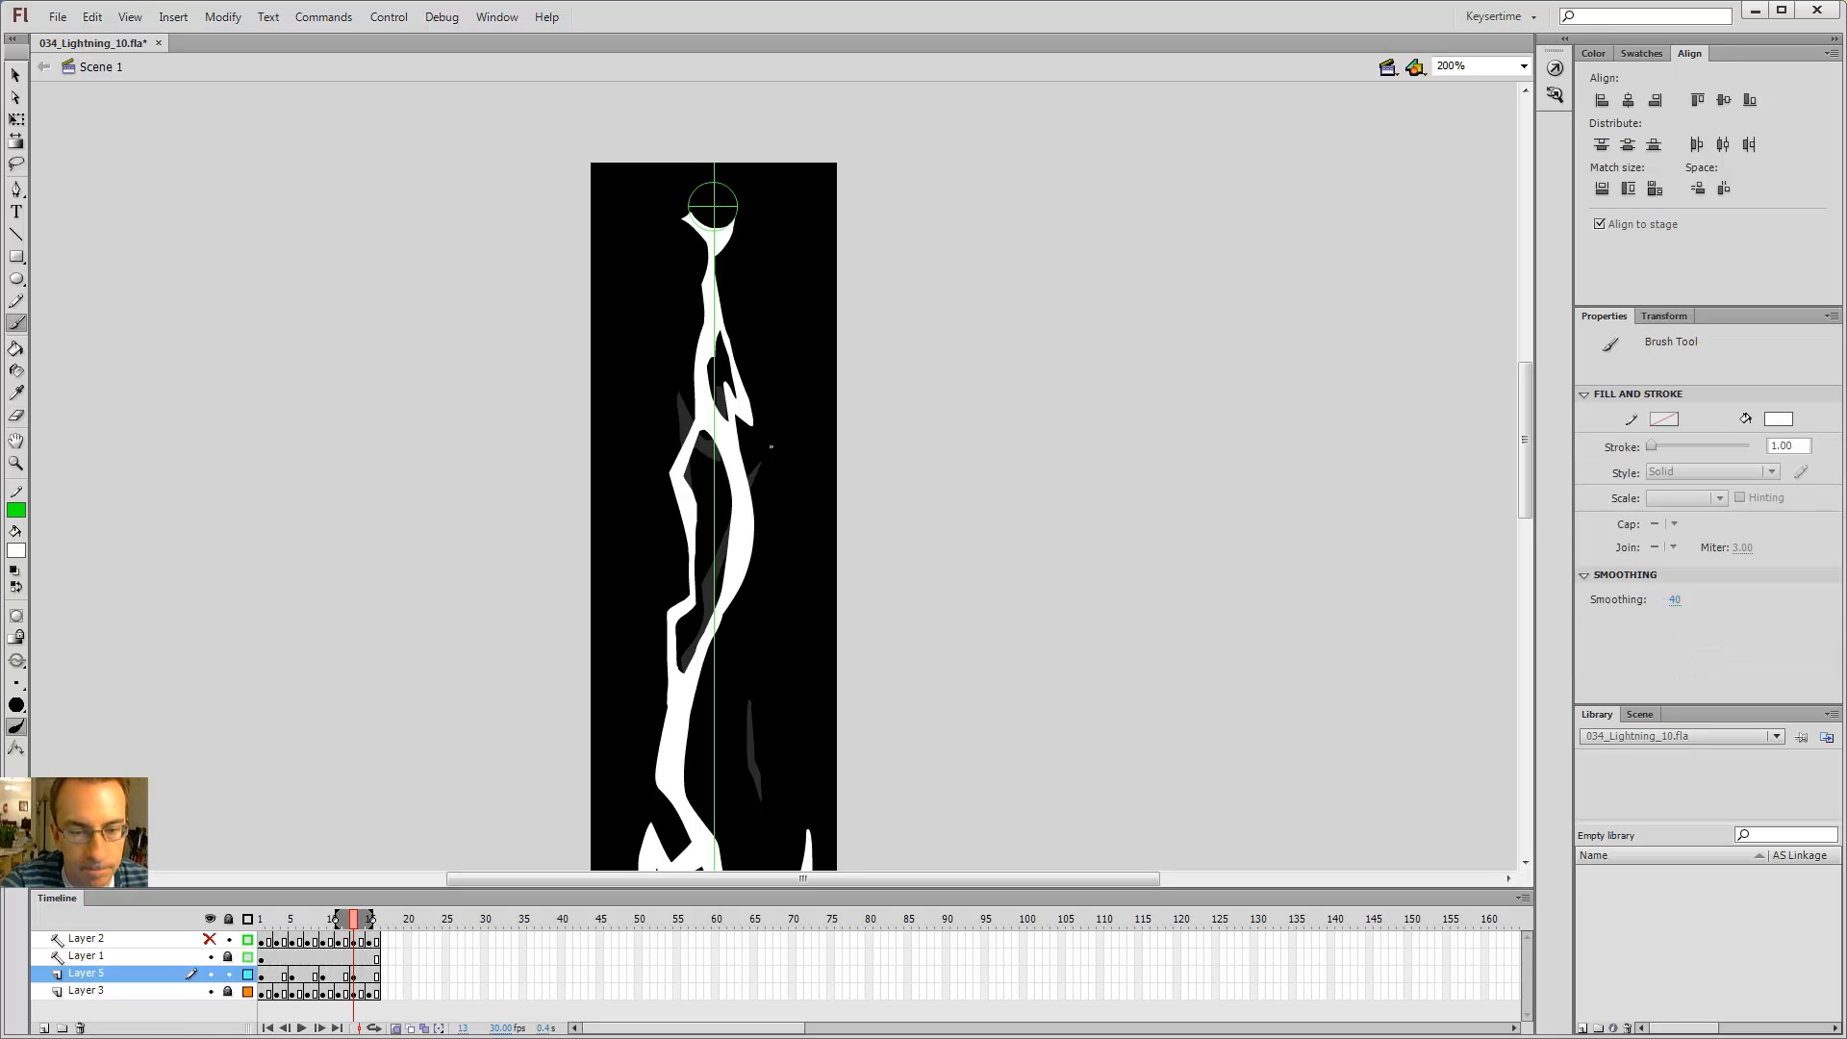
key("e")
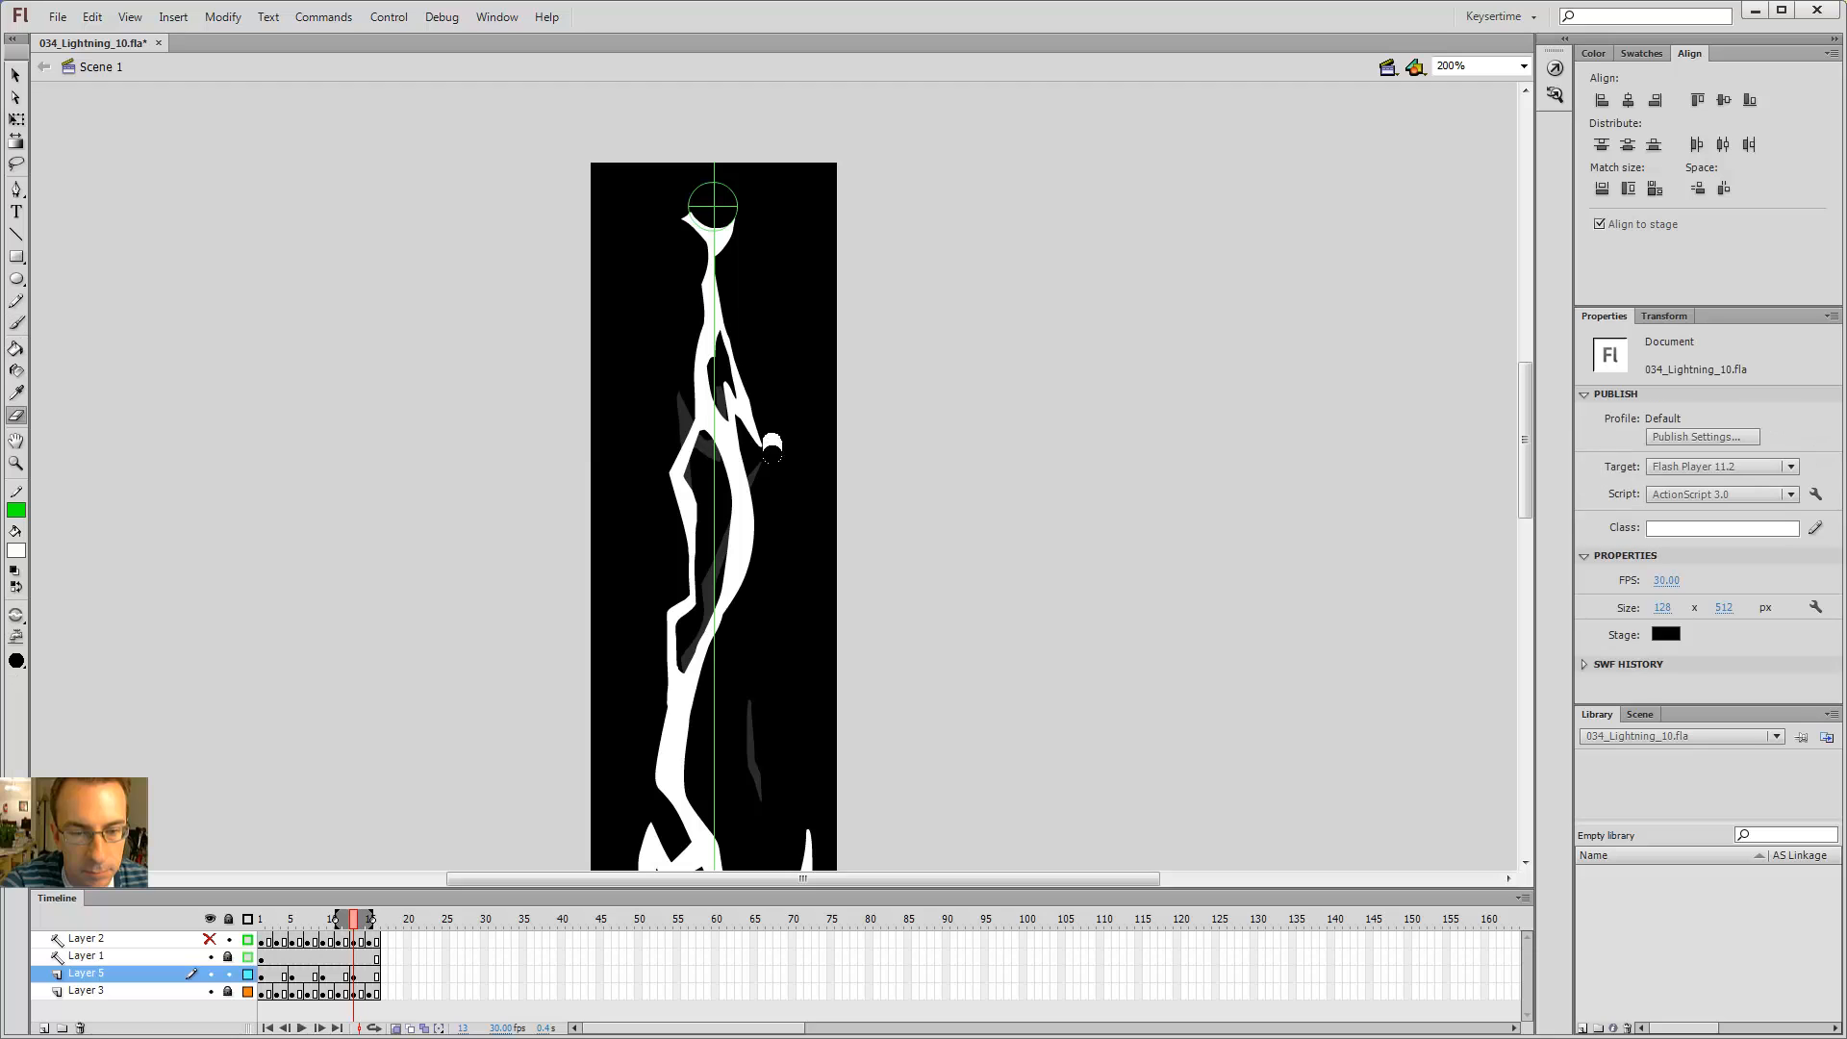
key("ctrl+1")
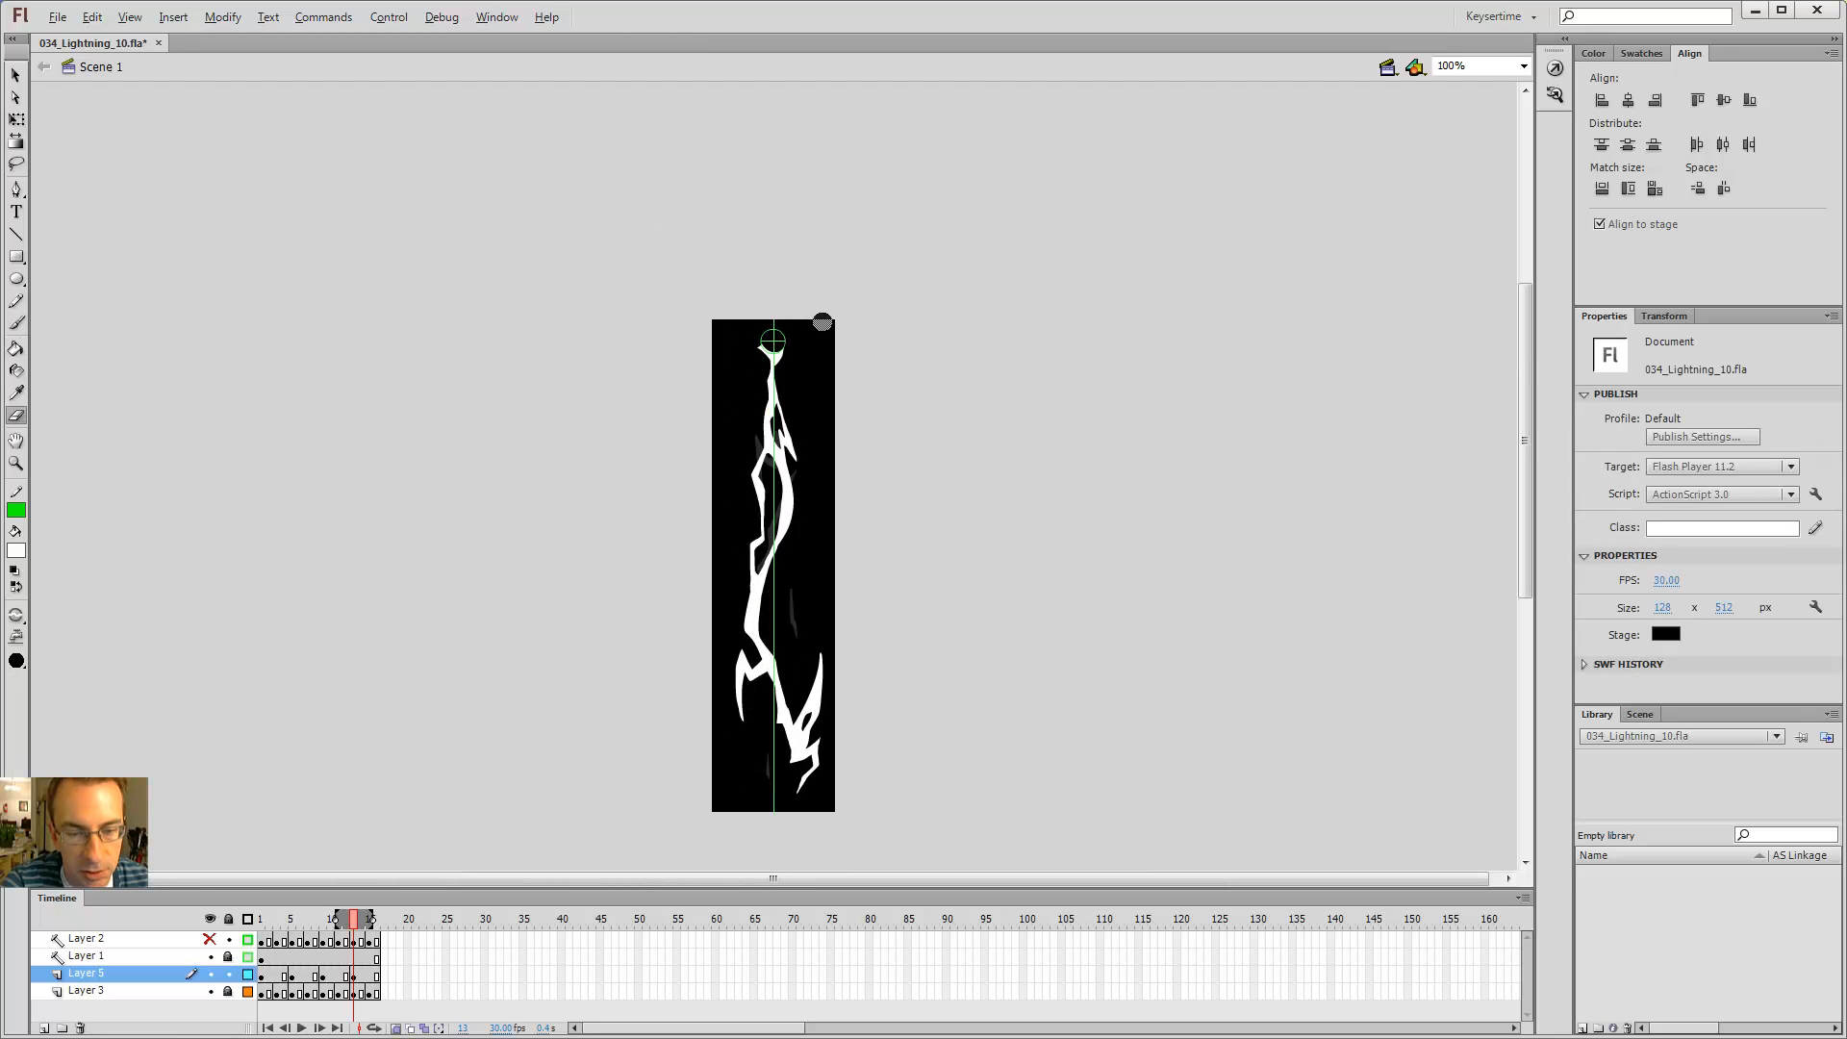
key("alt+comma")
key("alt+period")
key("alt+period")
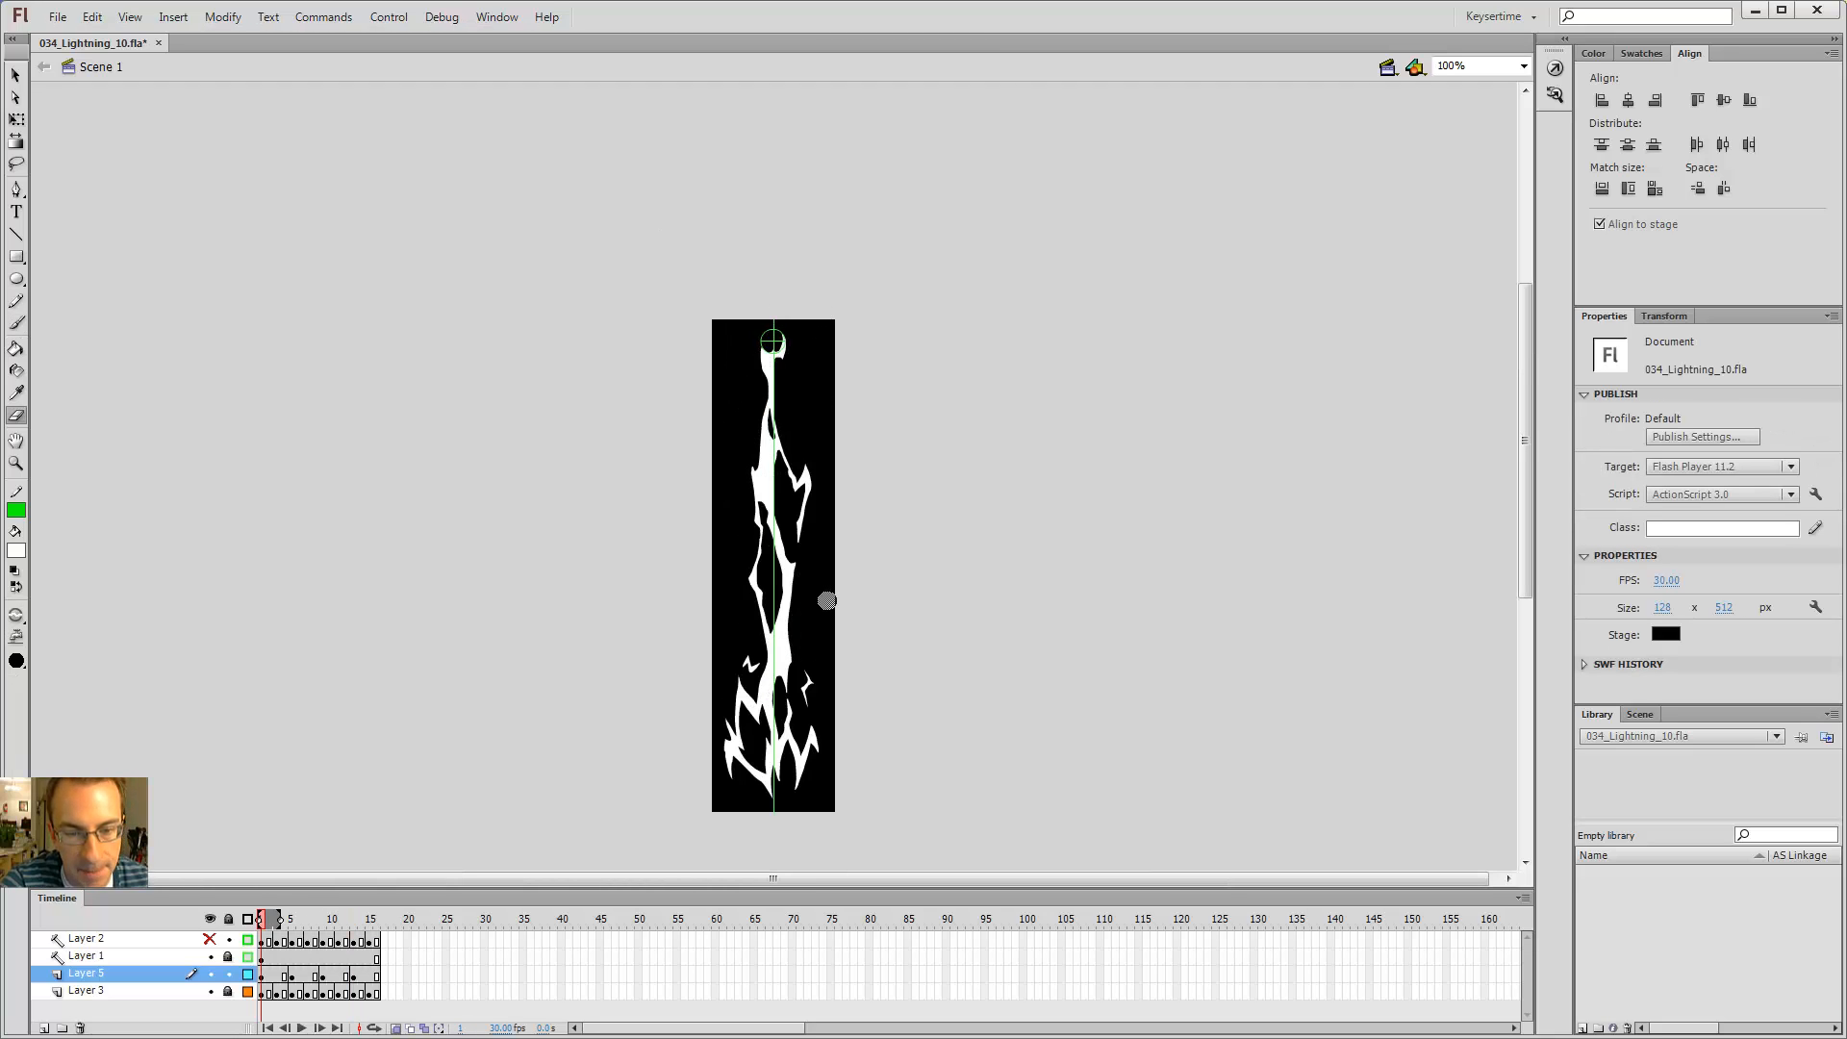
key("alt+comma")
key("alt+comma")
Step: Zoom in on the lower bolt and outline a small zigzag branch on its lower left, then fill it with the Paint Bucket
key("alt+period")
key("alt+period")
key("alt+comma")
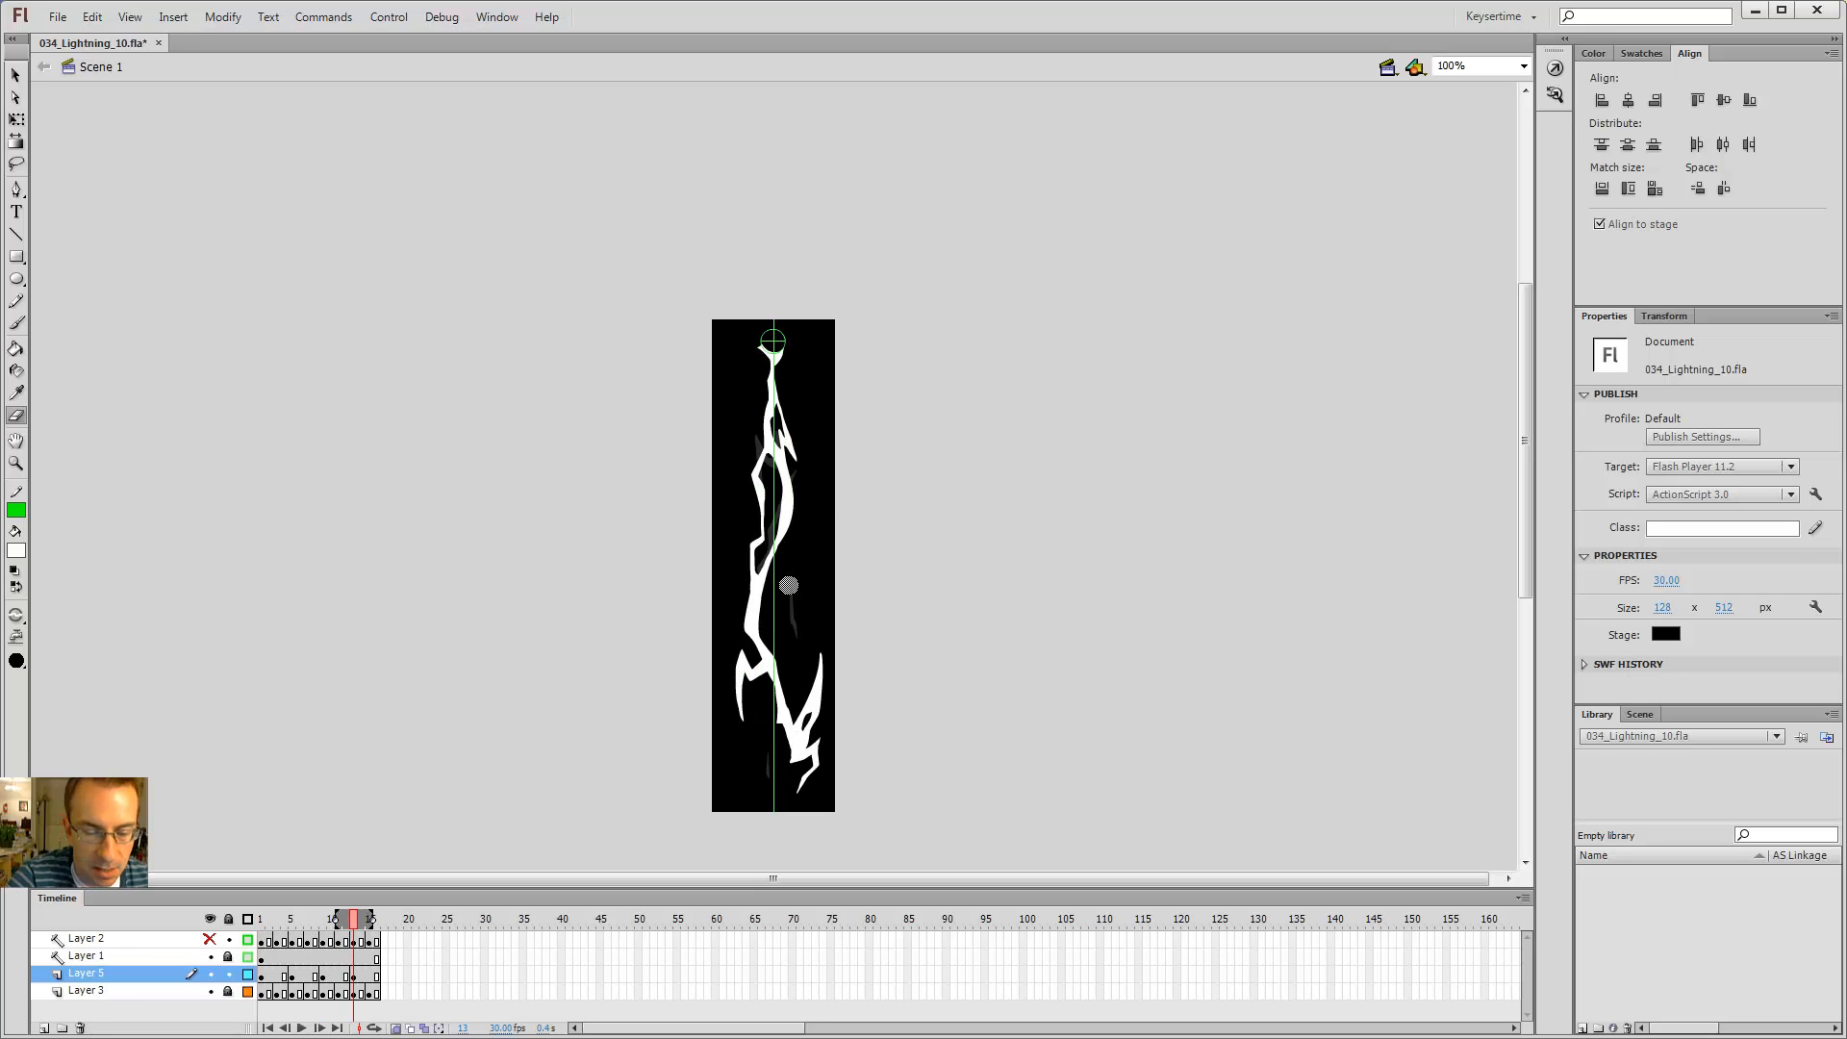
left_click_drag(787, 665, 797, 489)
key("b")
key("alt+comma")
key("alt+period")
left_click(767, 579, "ctrl")
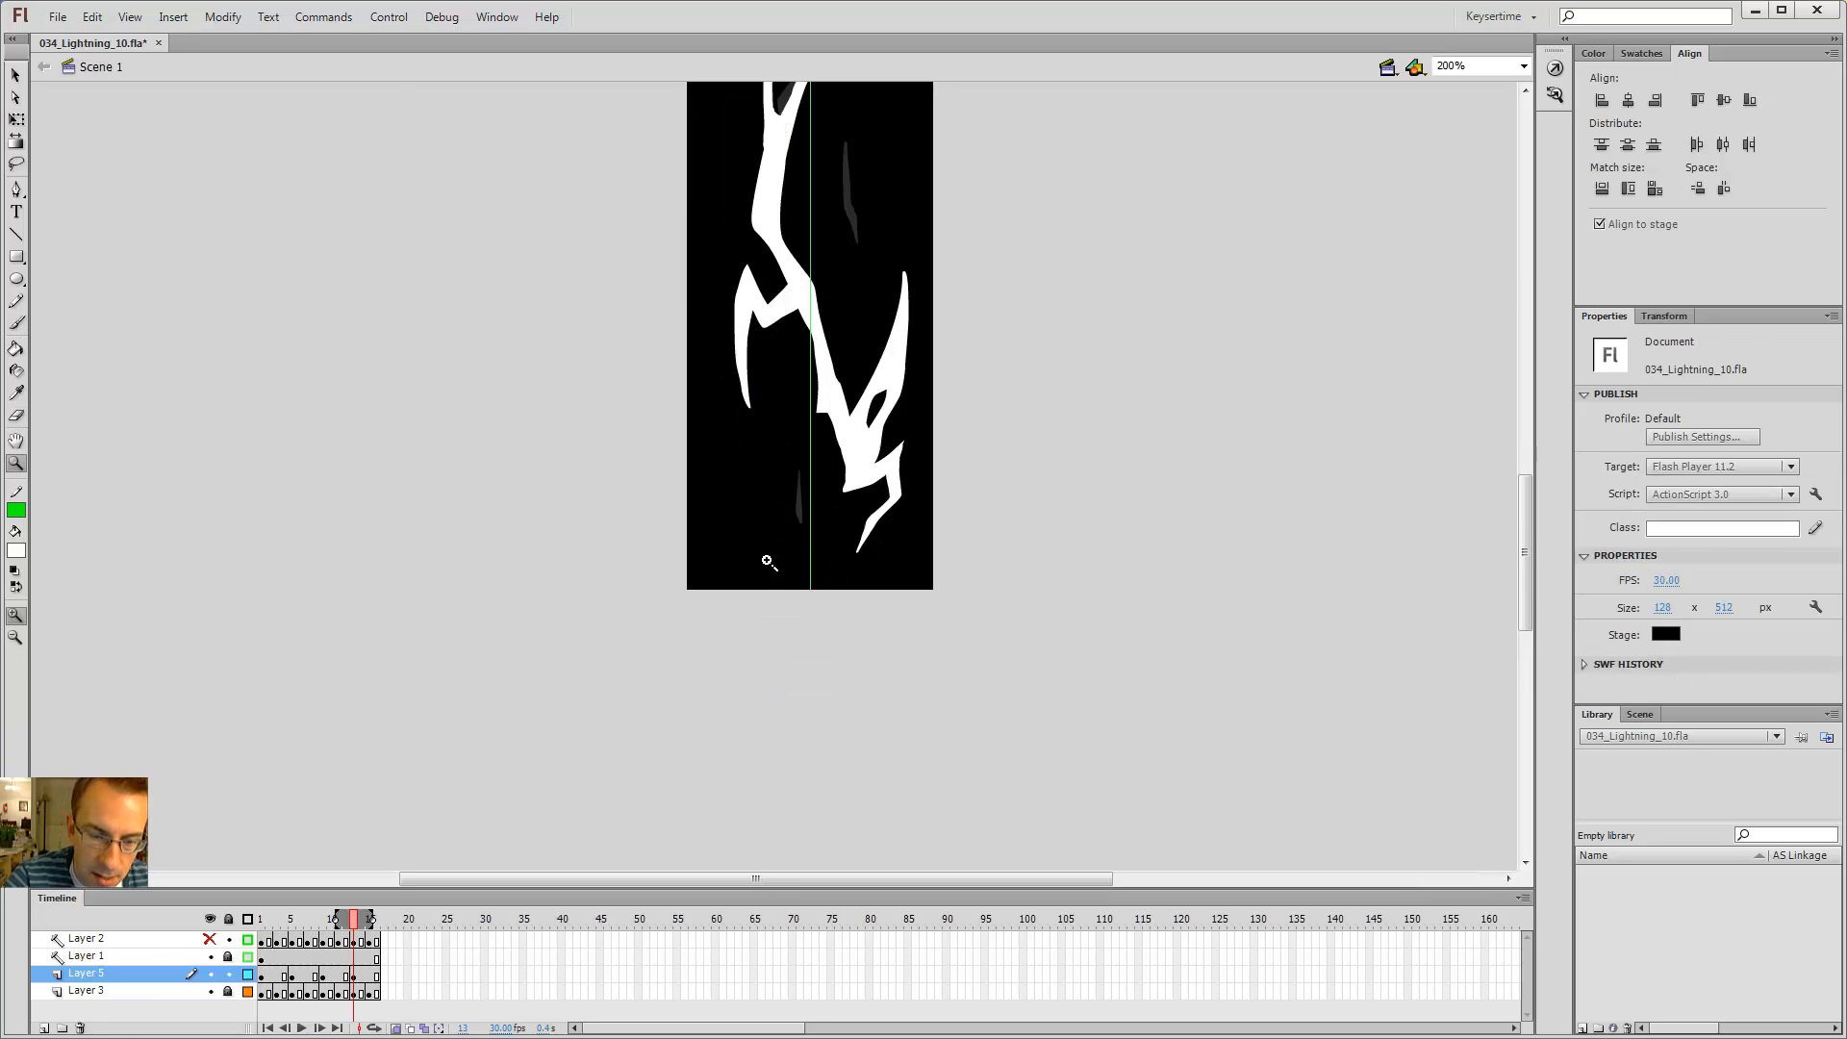
key("alt+comma")
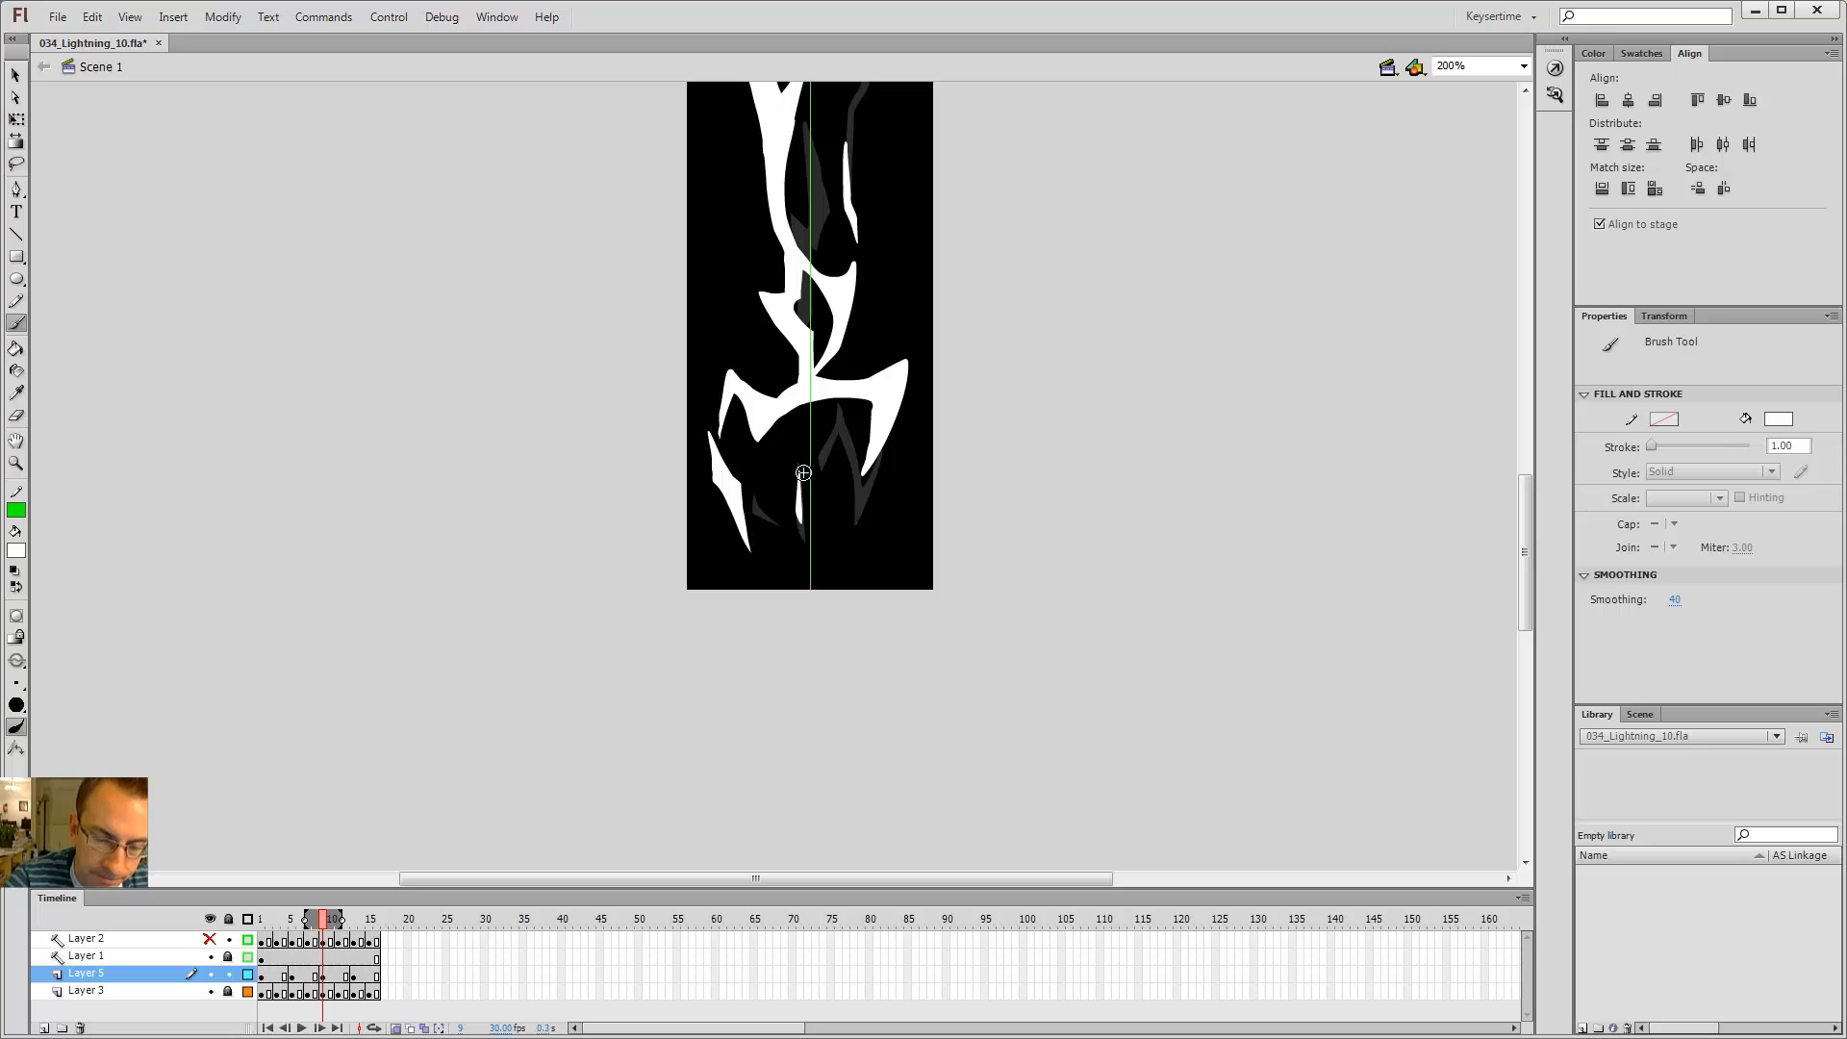
key("alt+period")
key("shift+comma")
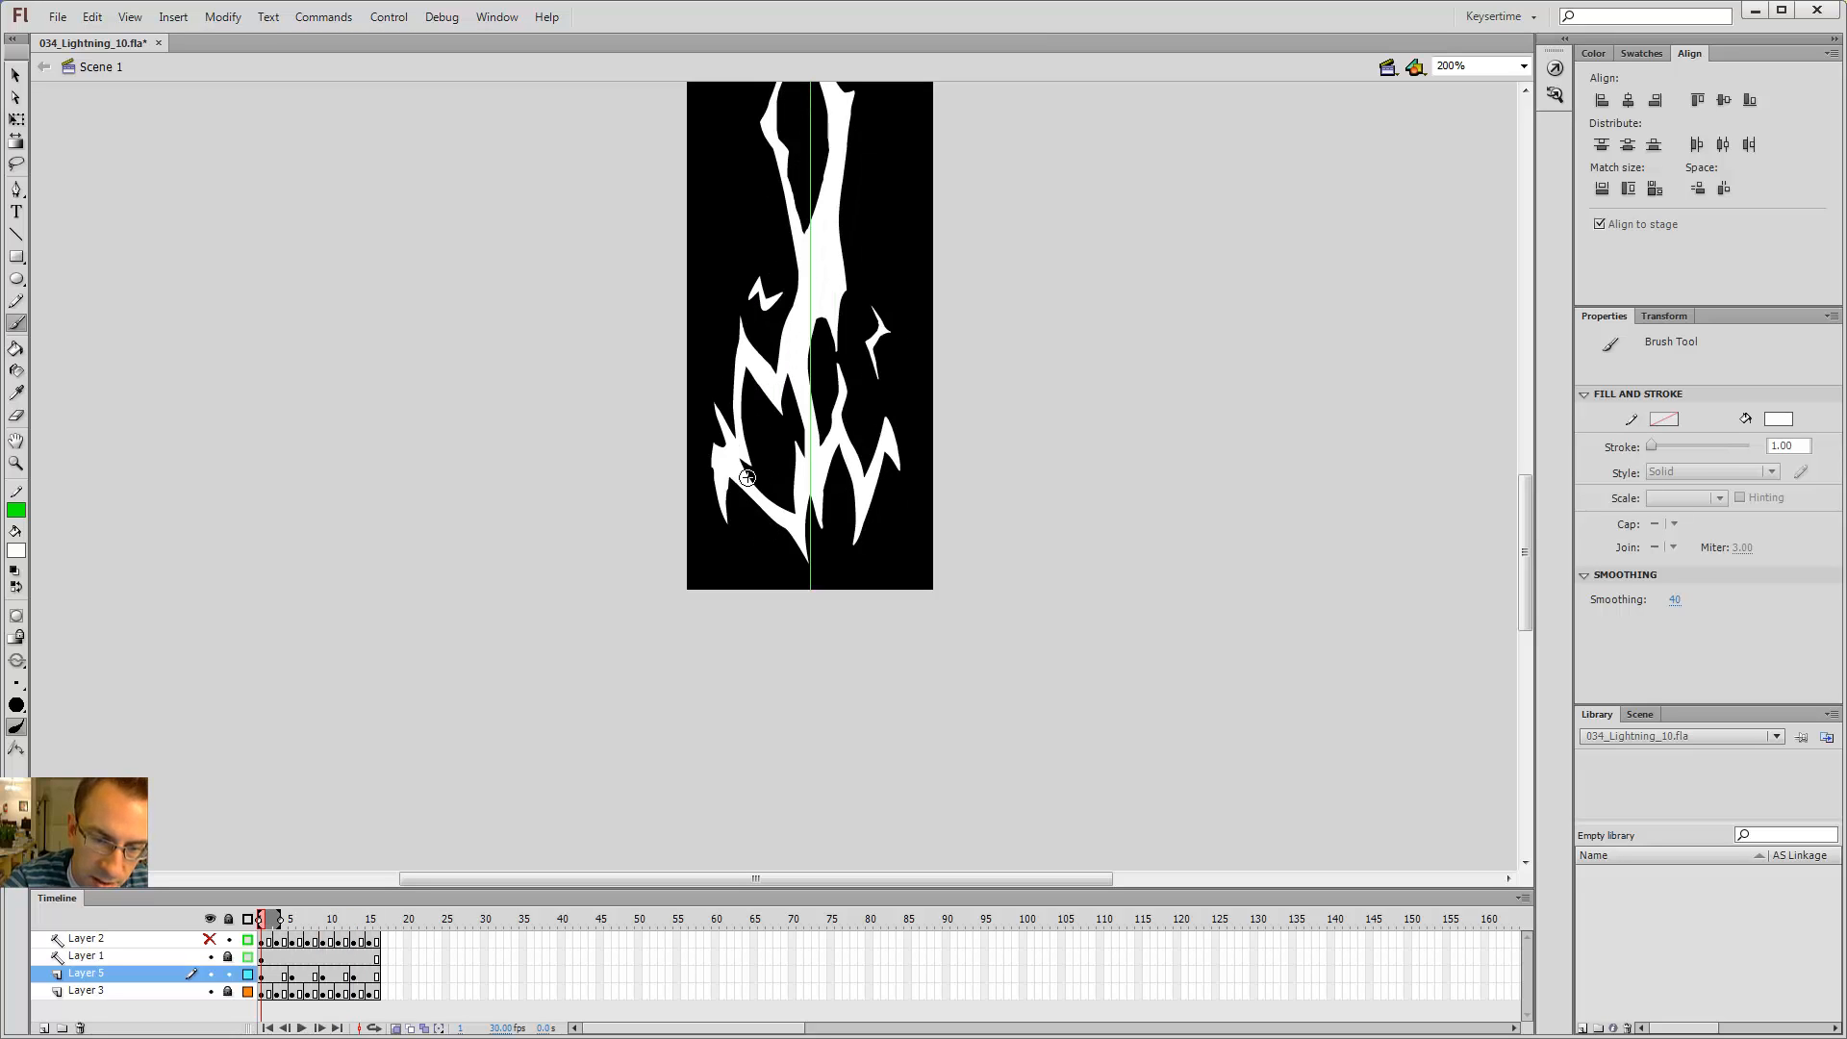
key("shift+period")
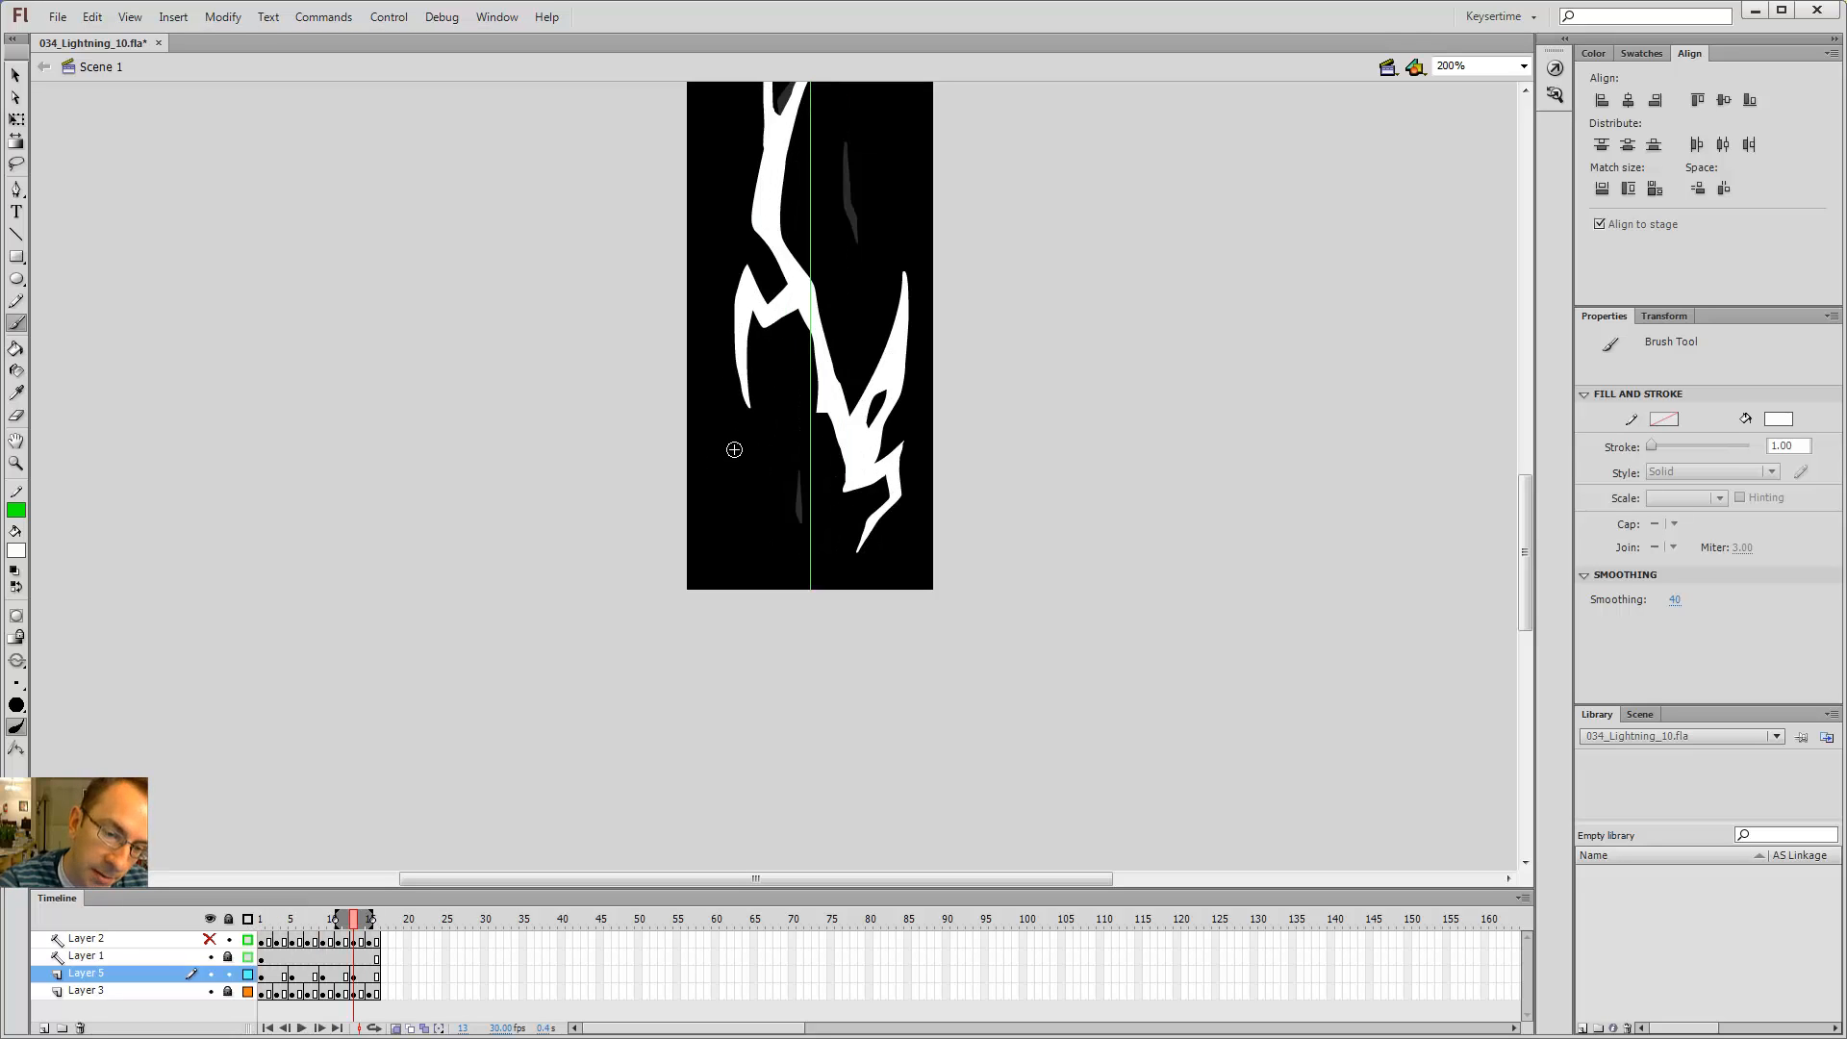
key("shift+comma")
key("shift+period")
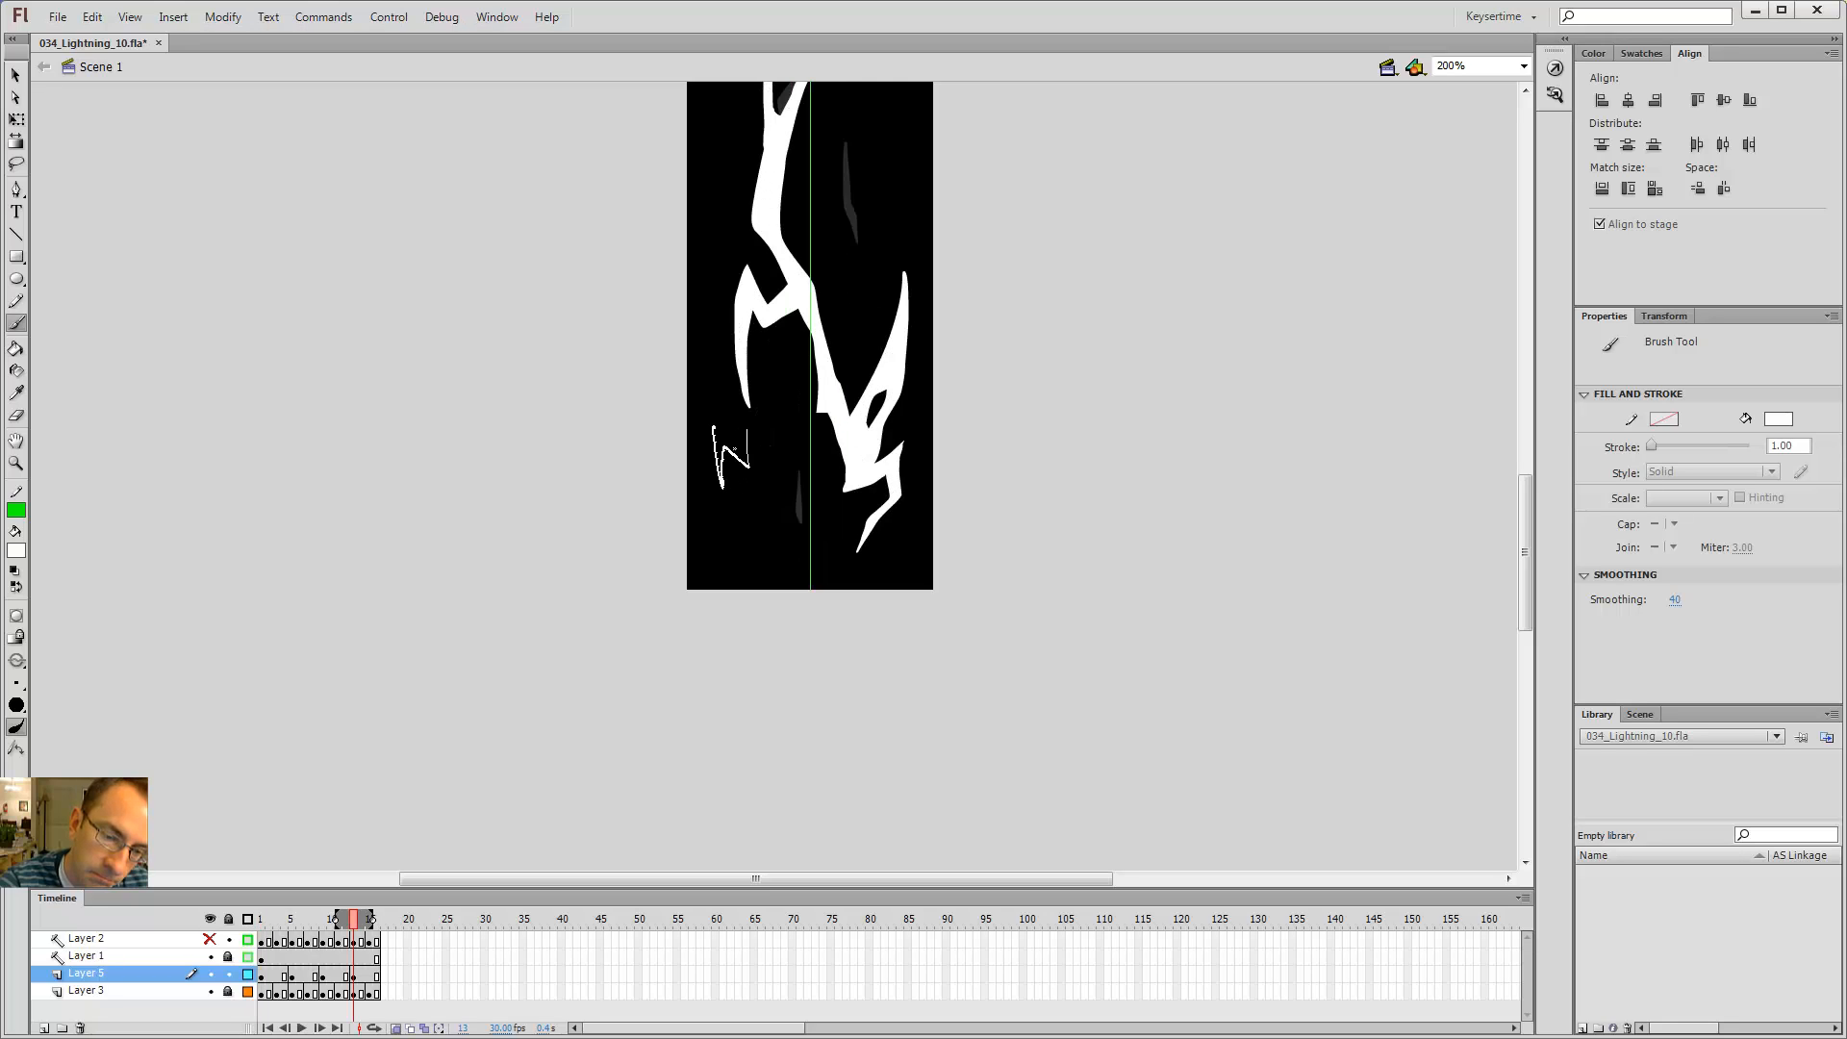
key("k")
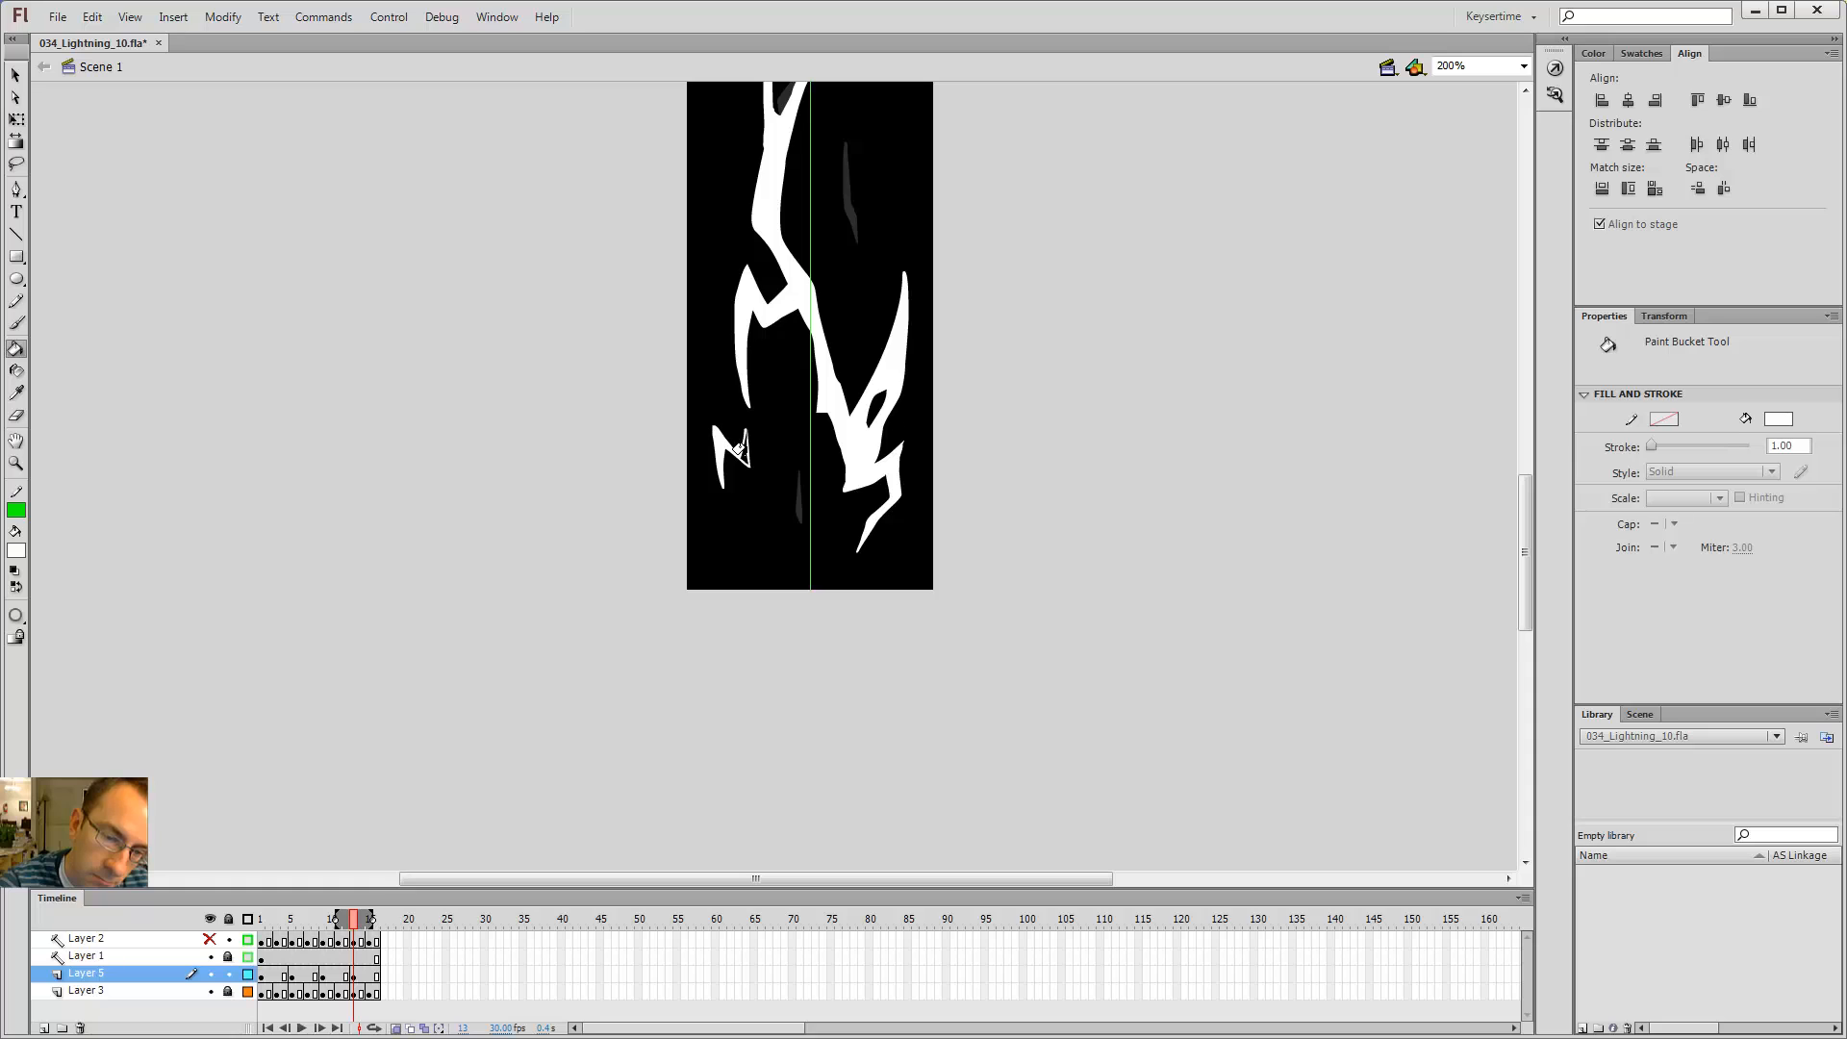
key("b")
key("k")
left_click(746, 451)
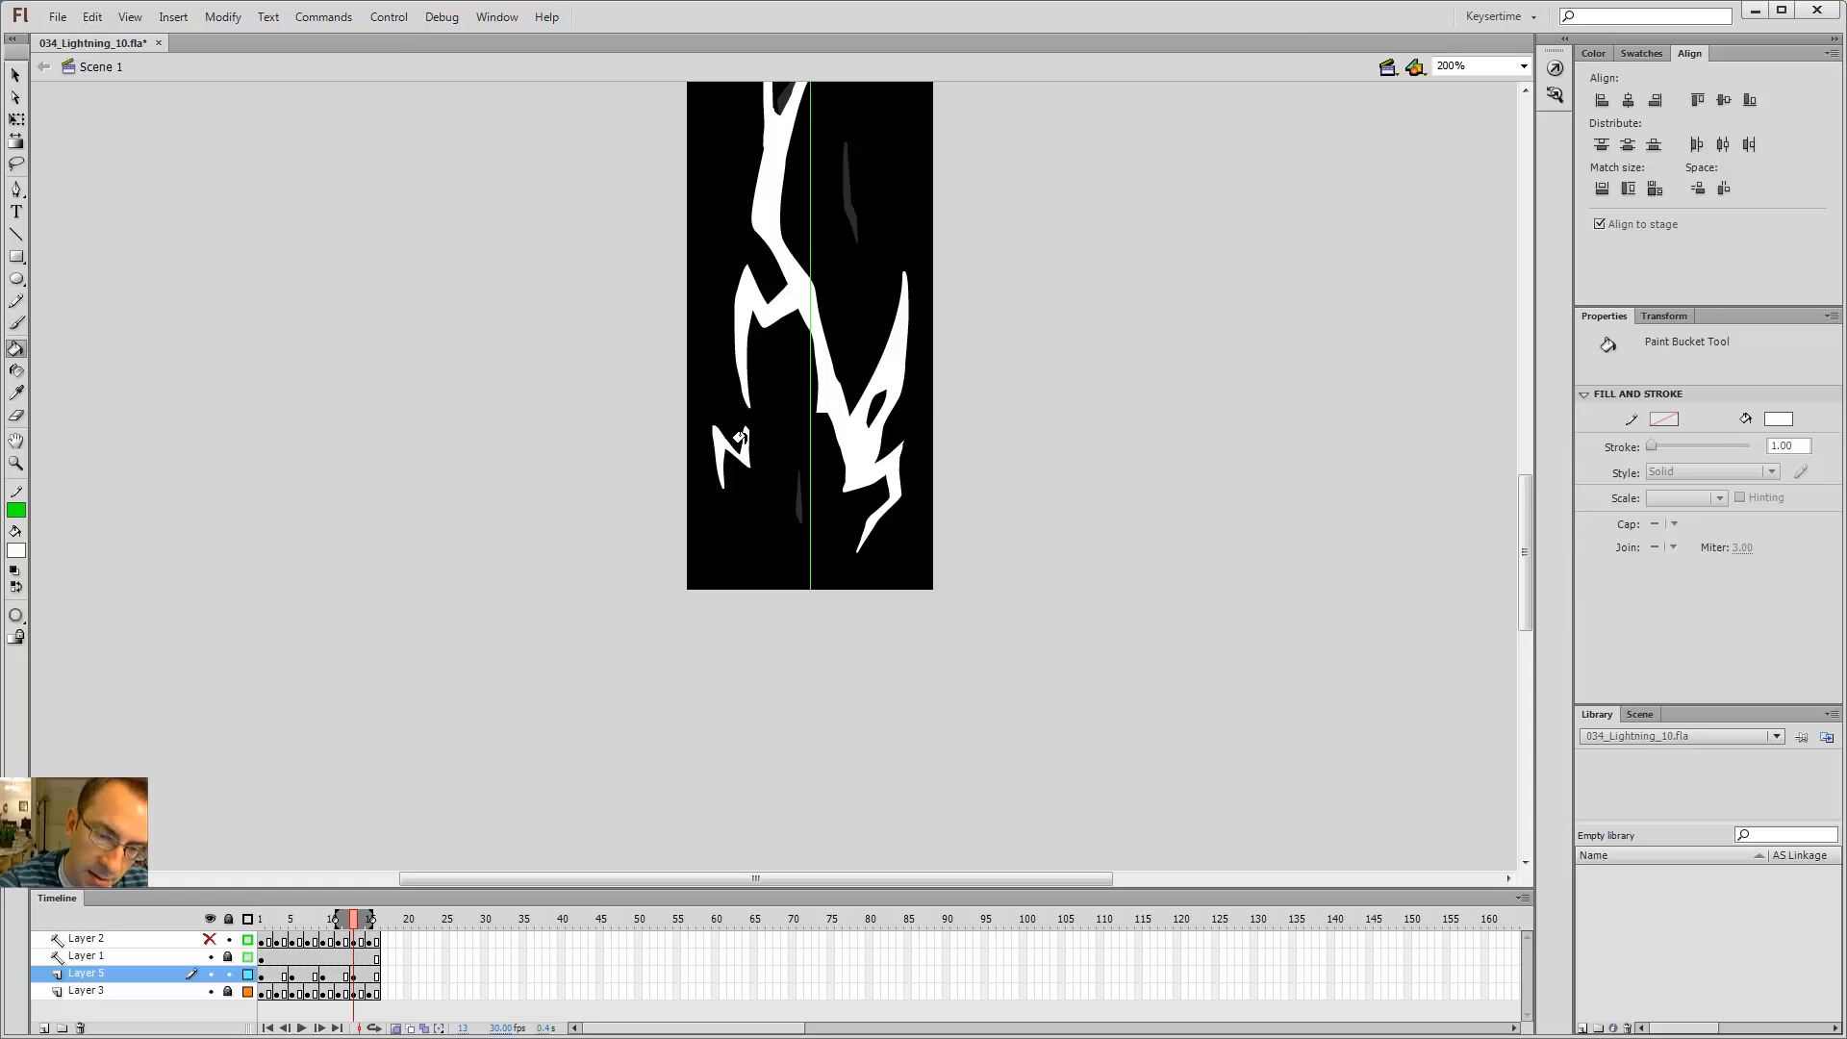
Step: Step through the neighbouring frames, play the timeline, and test the movie to preview the lightning flicker
key("alt+comma")
key("alt+comma")
key("alt+comma")
key("alt+comma")
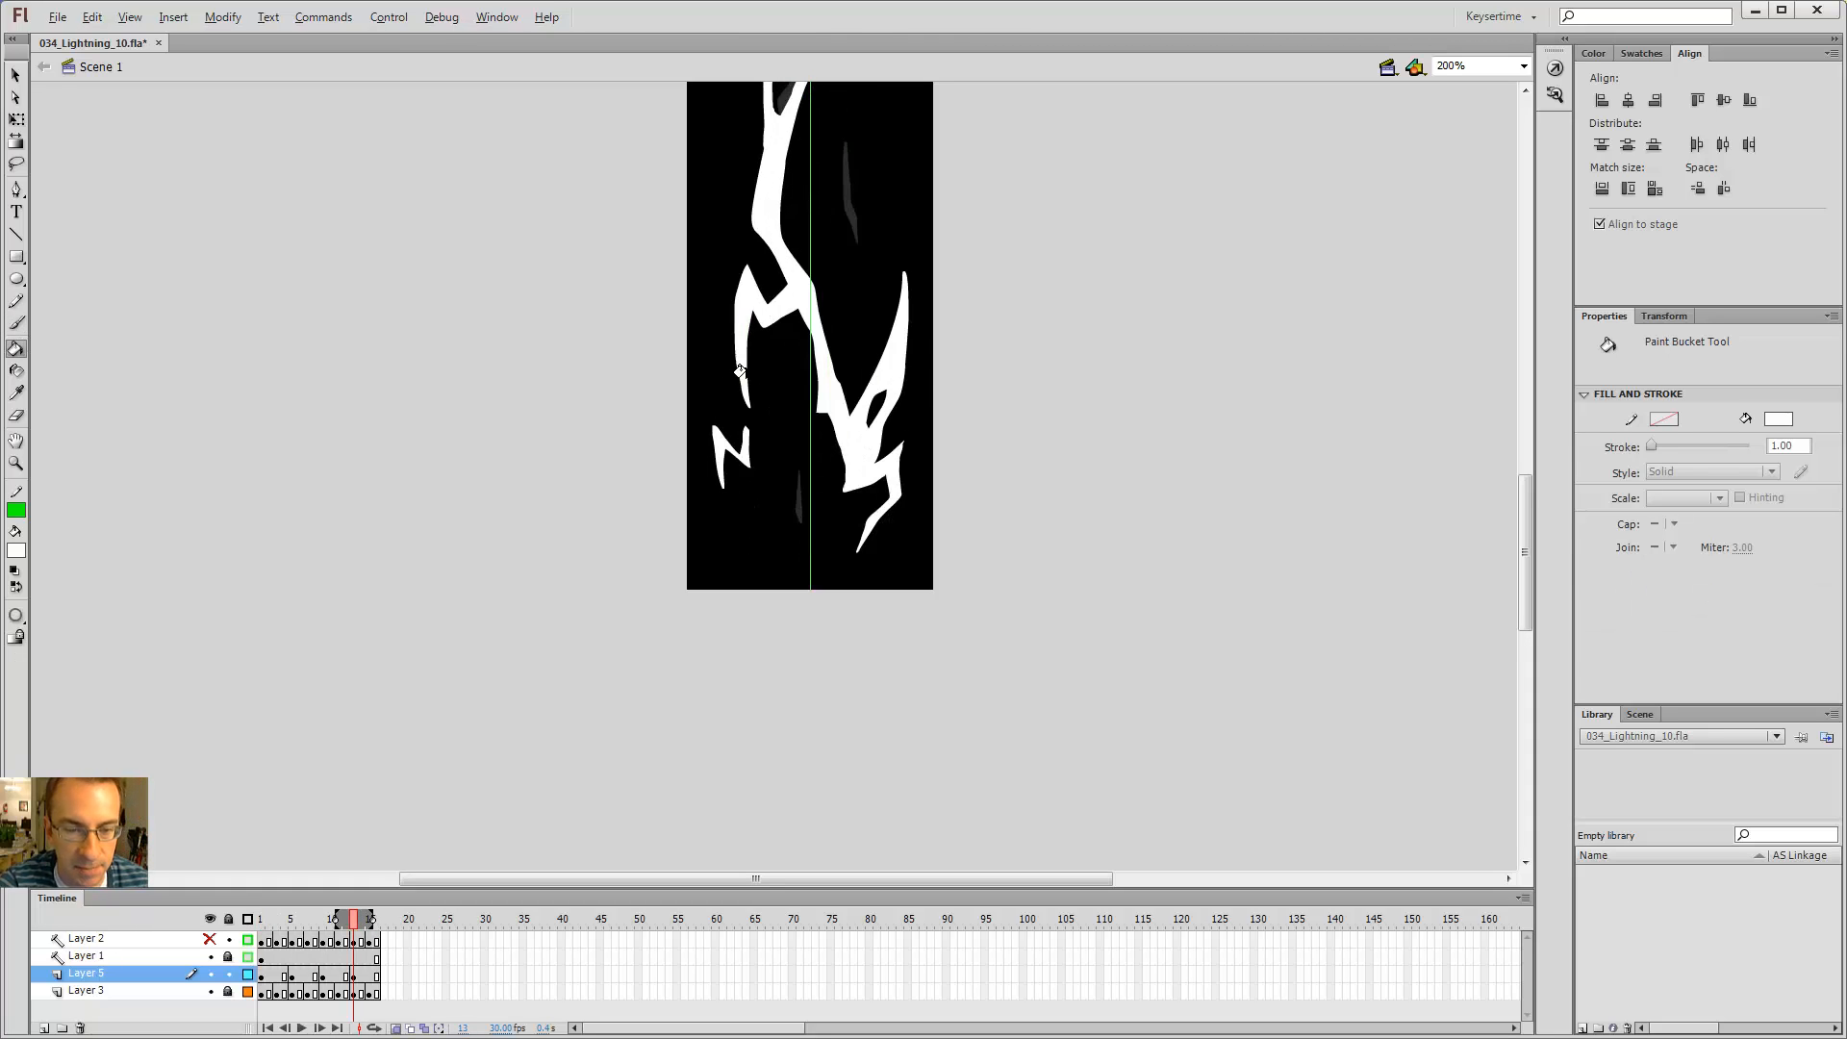
key("b")
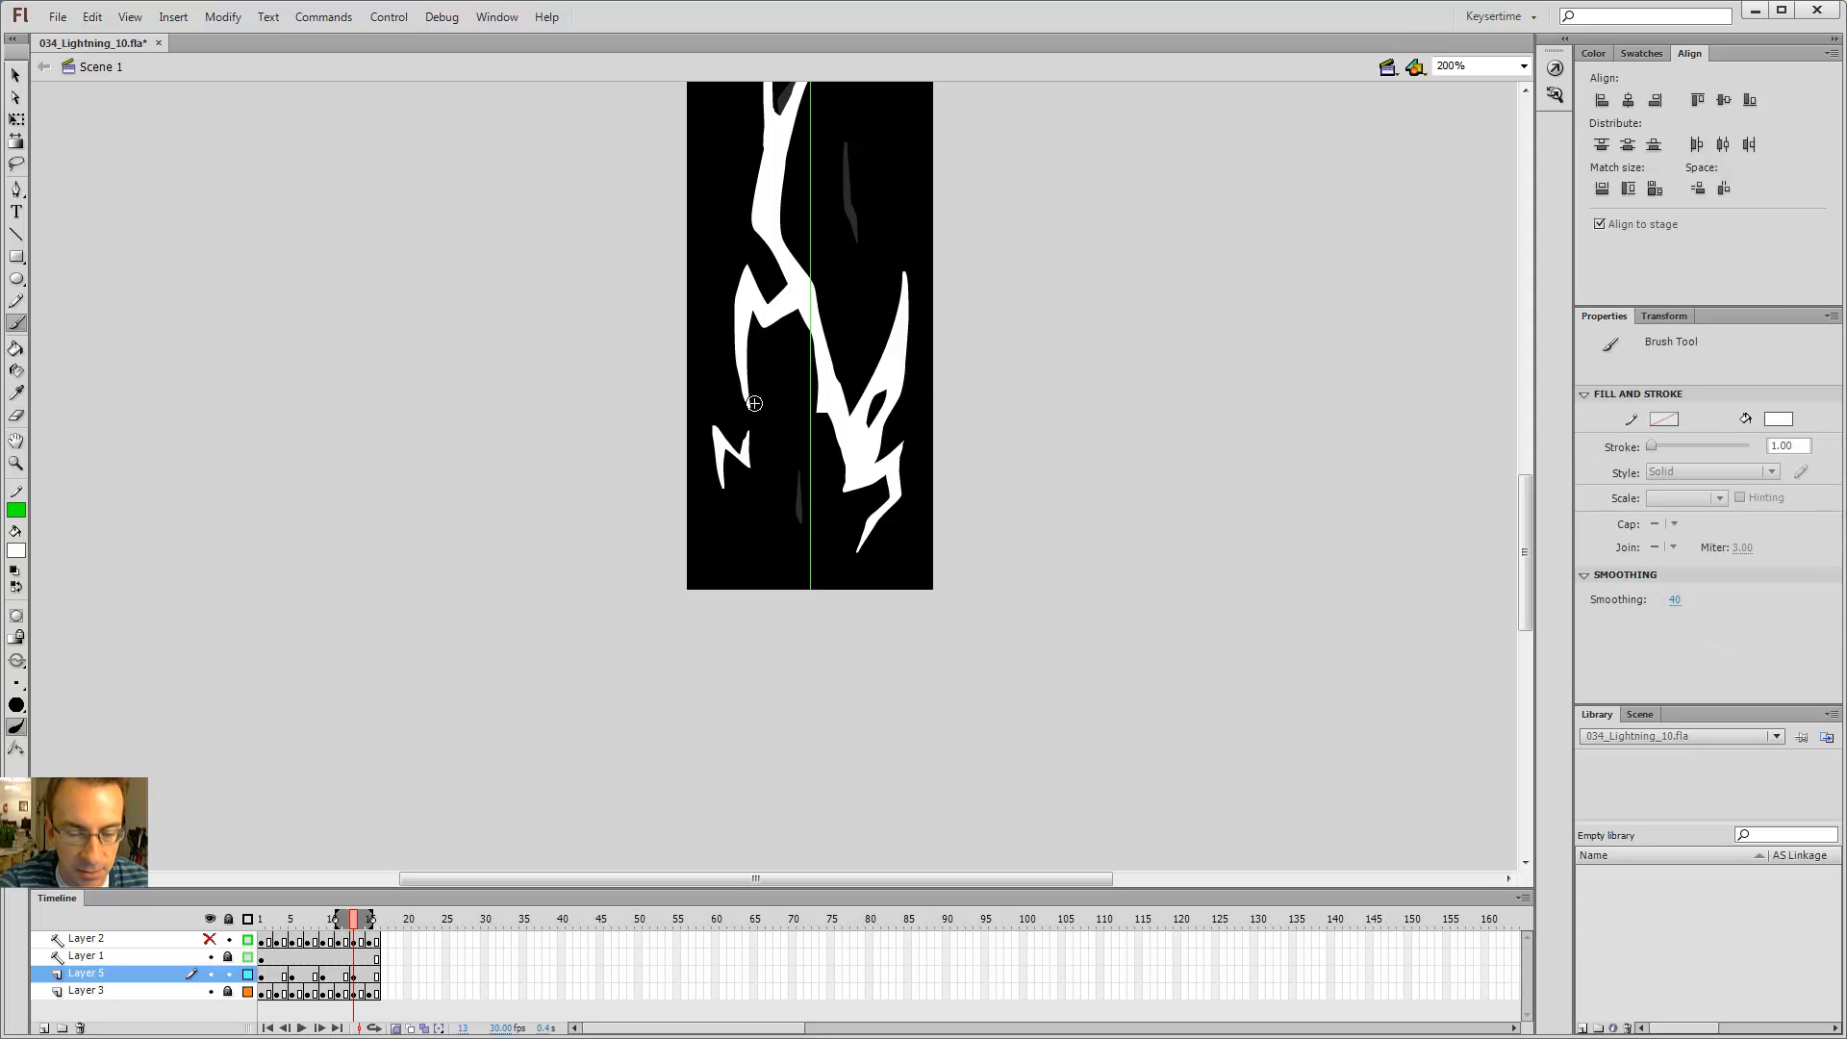
key("alt+comma")
key("alt+period")
key("alt+period")
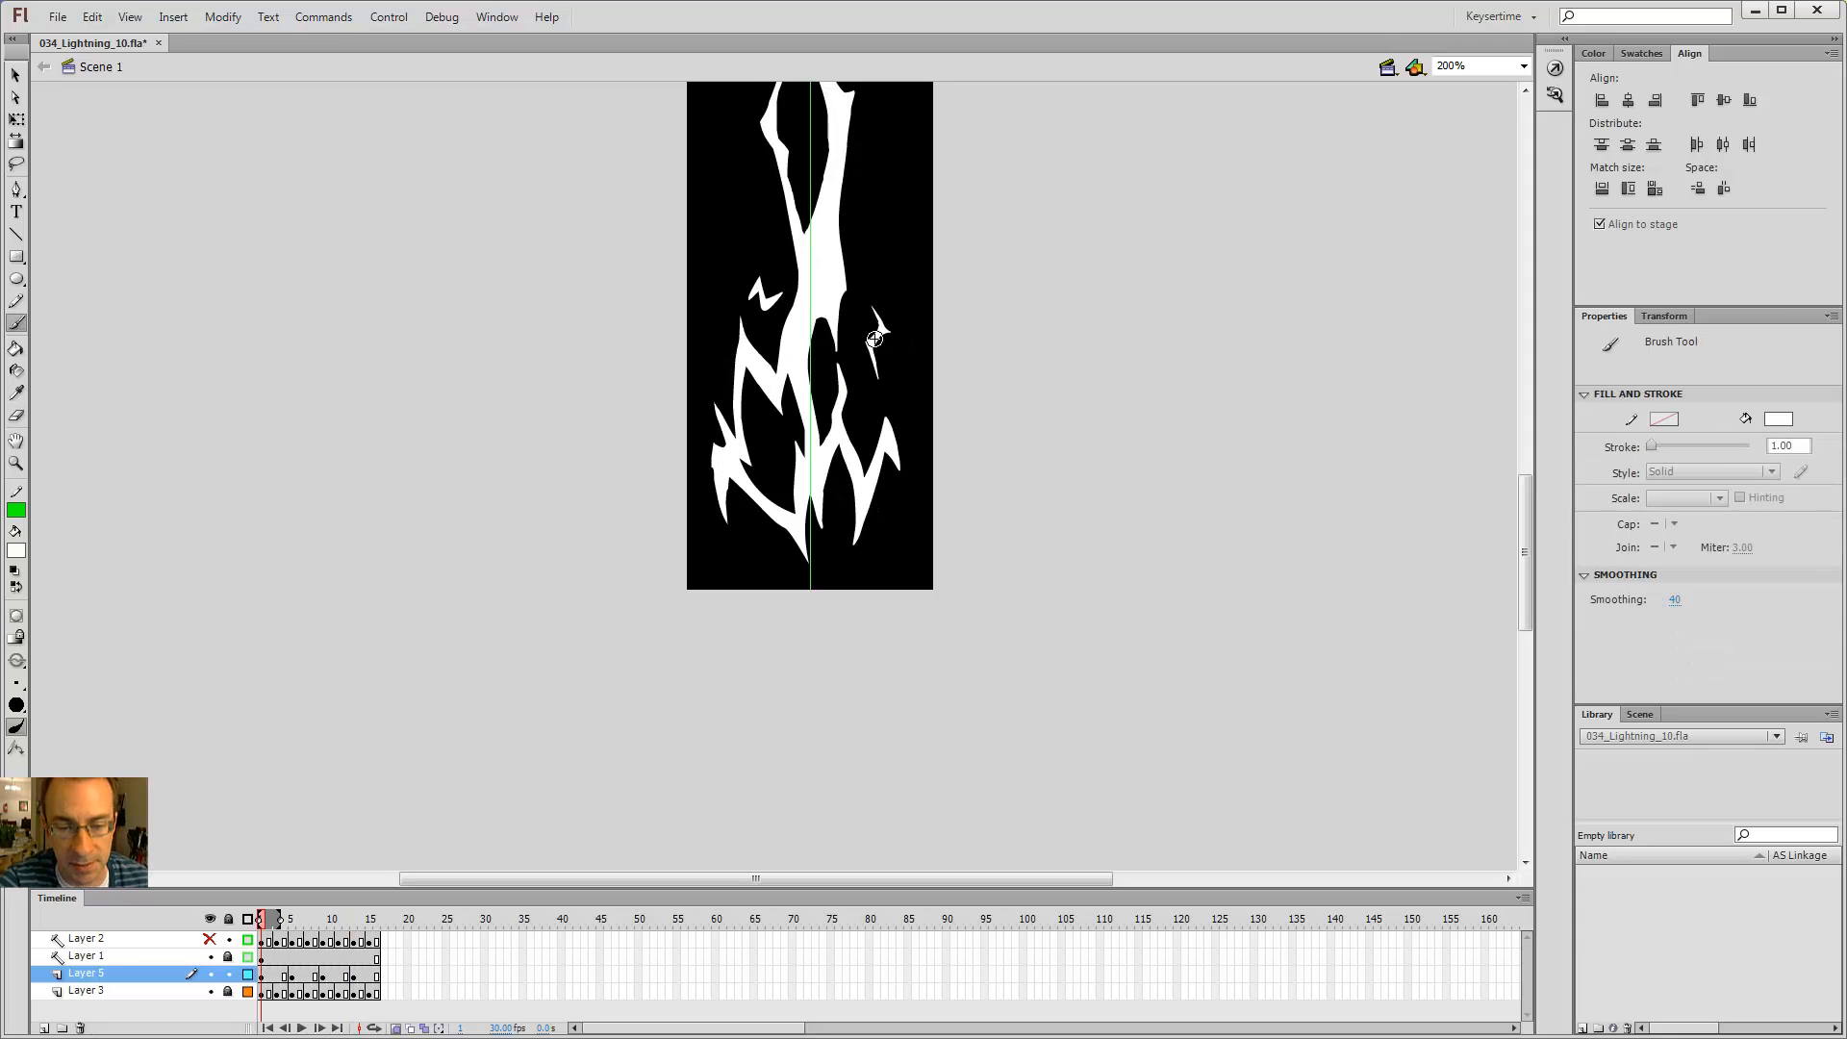
key("Return")
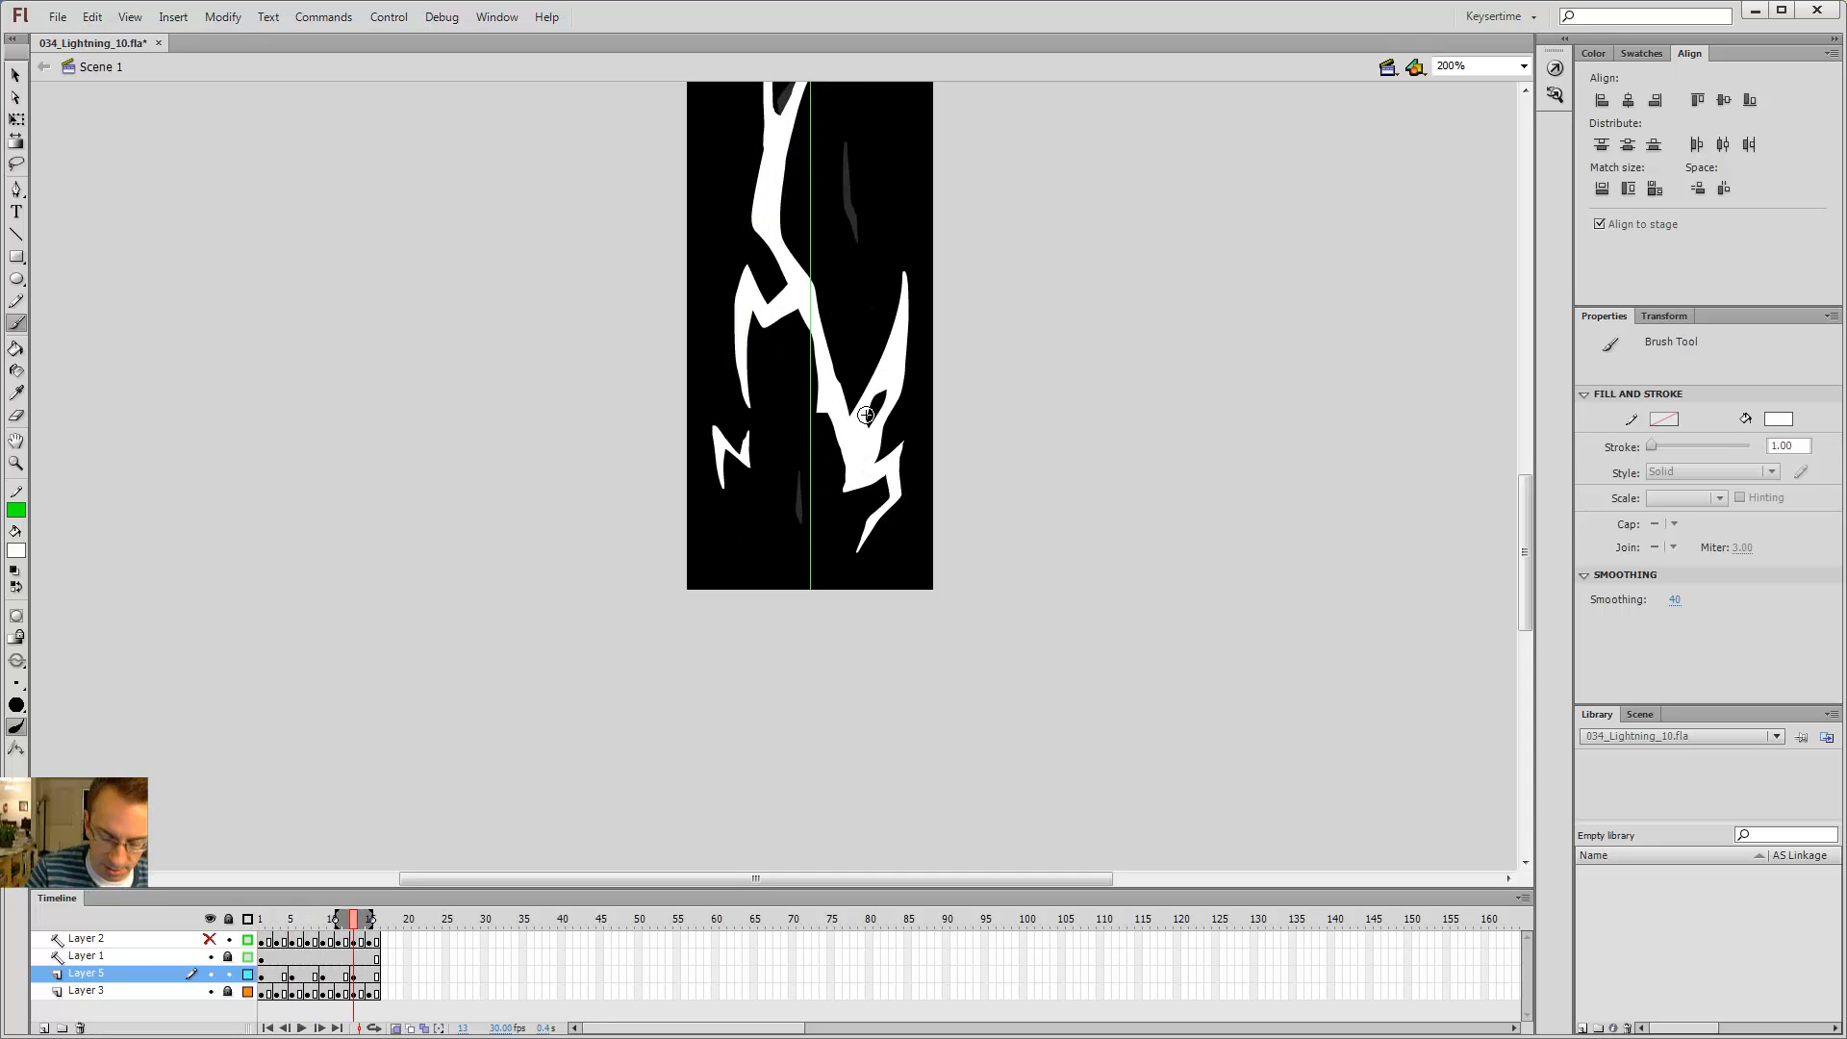
key("ctrl+Return")
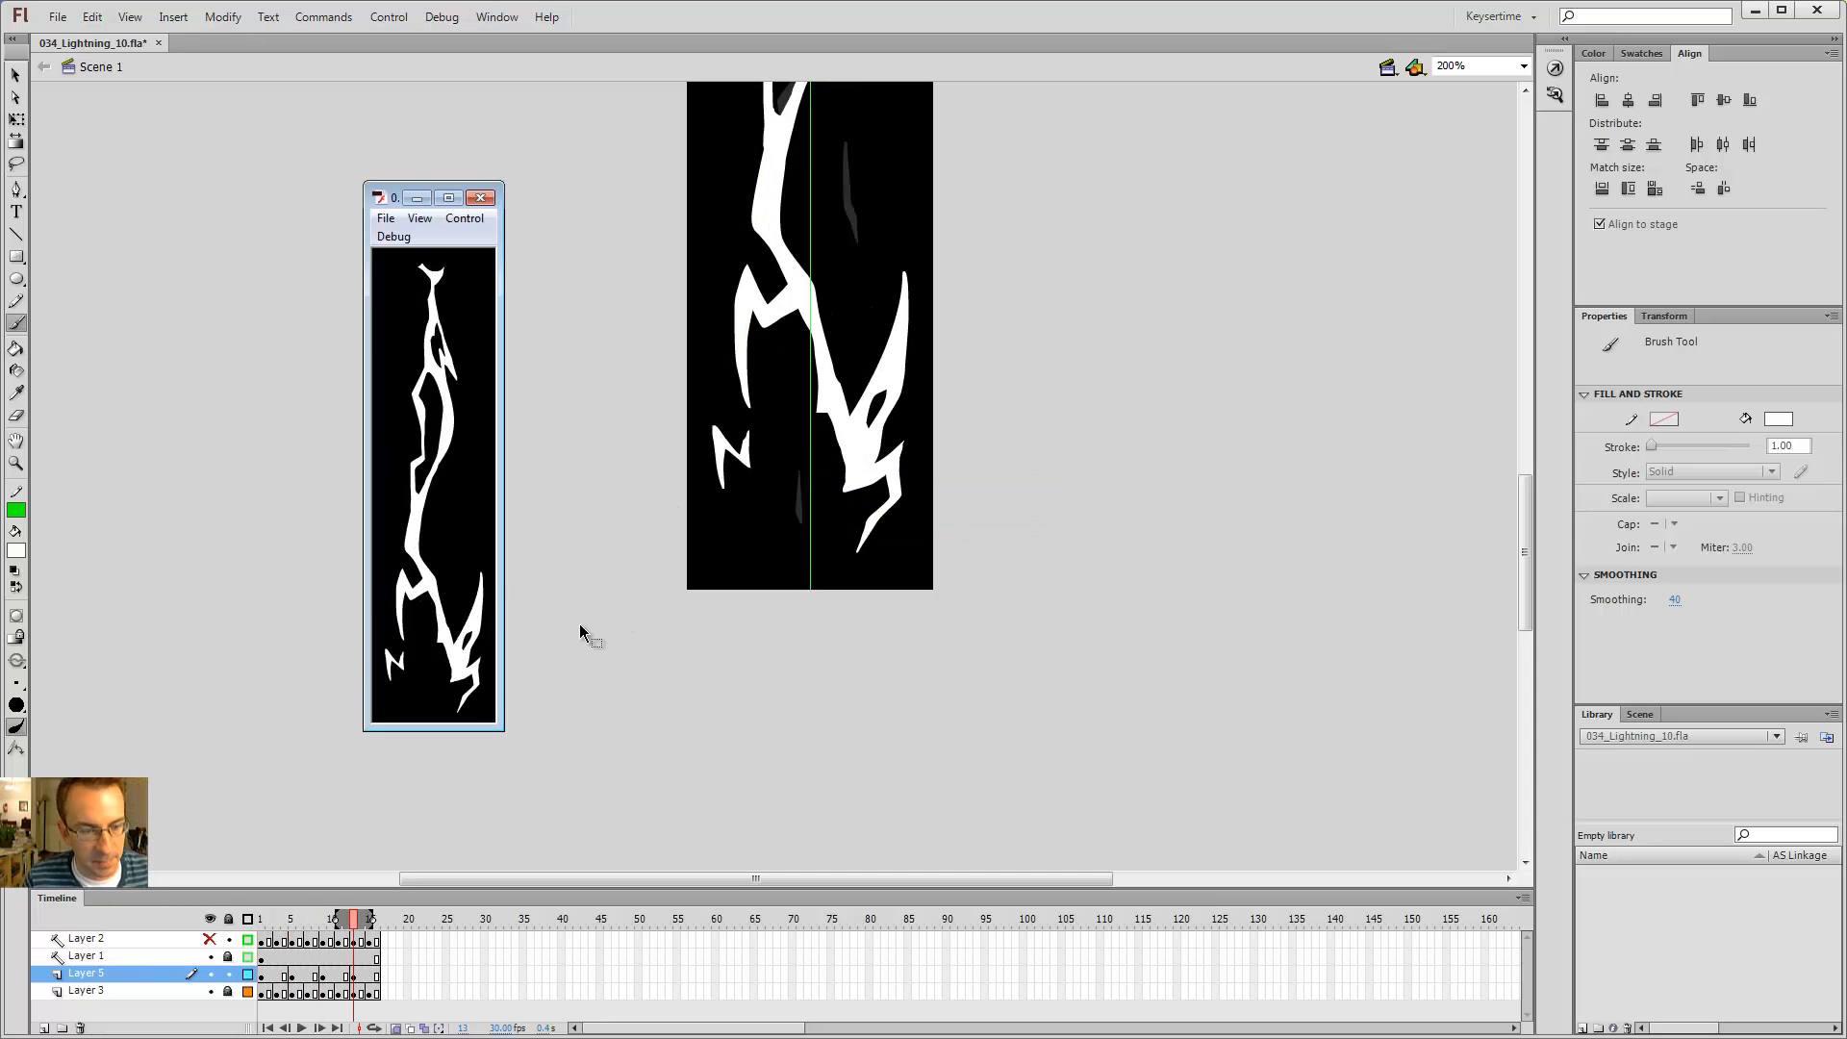
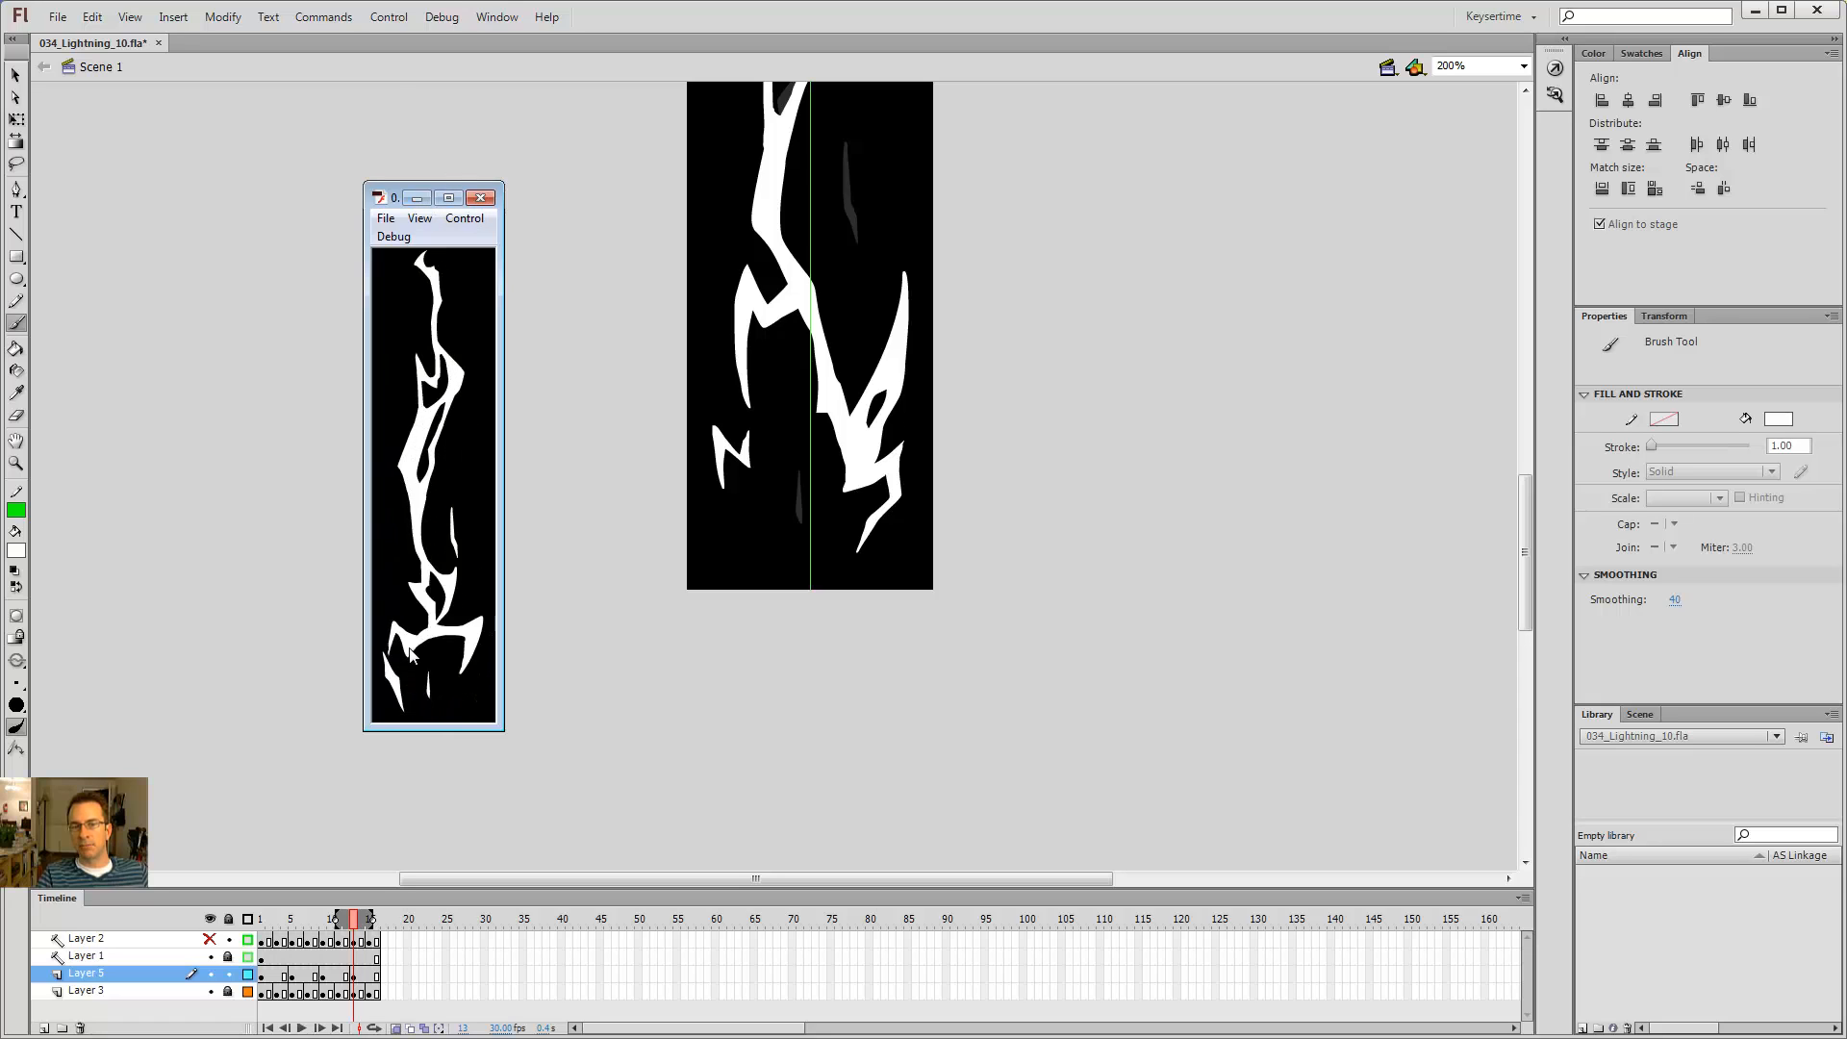
Step: Close the preview window and step through the early frames of Layer 5
left_click(480, 198)
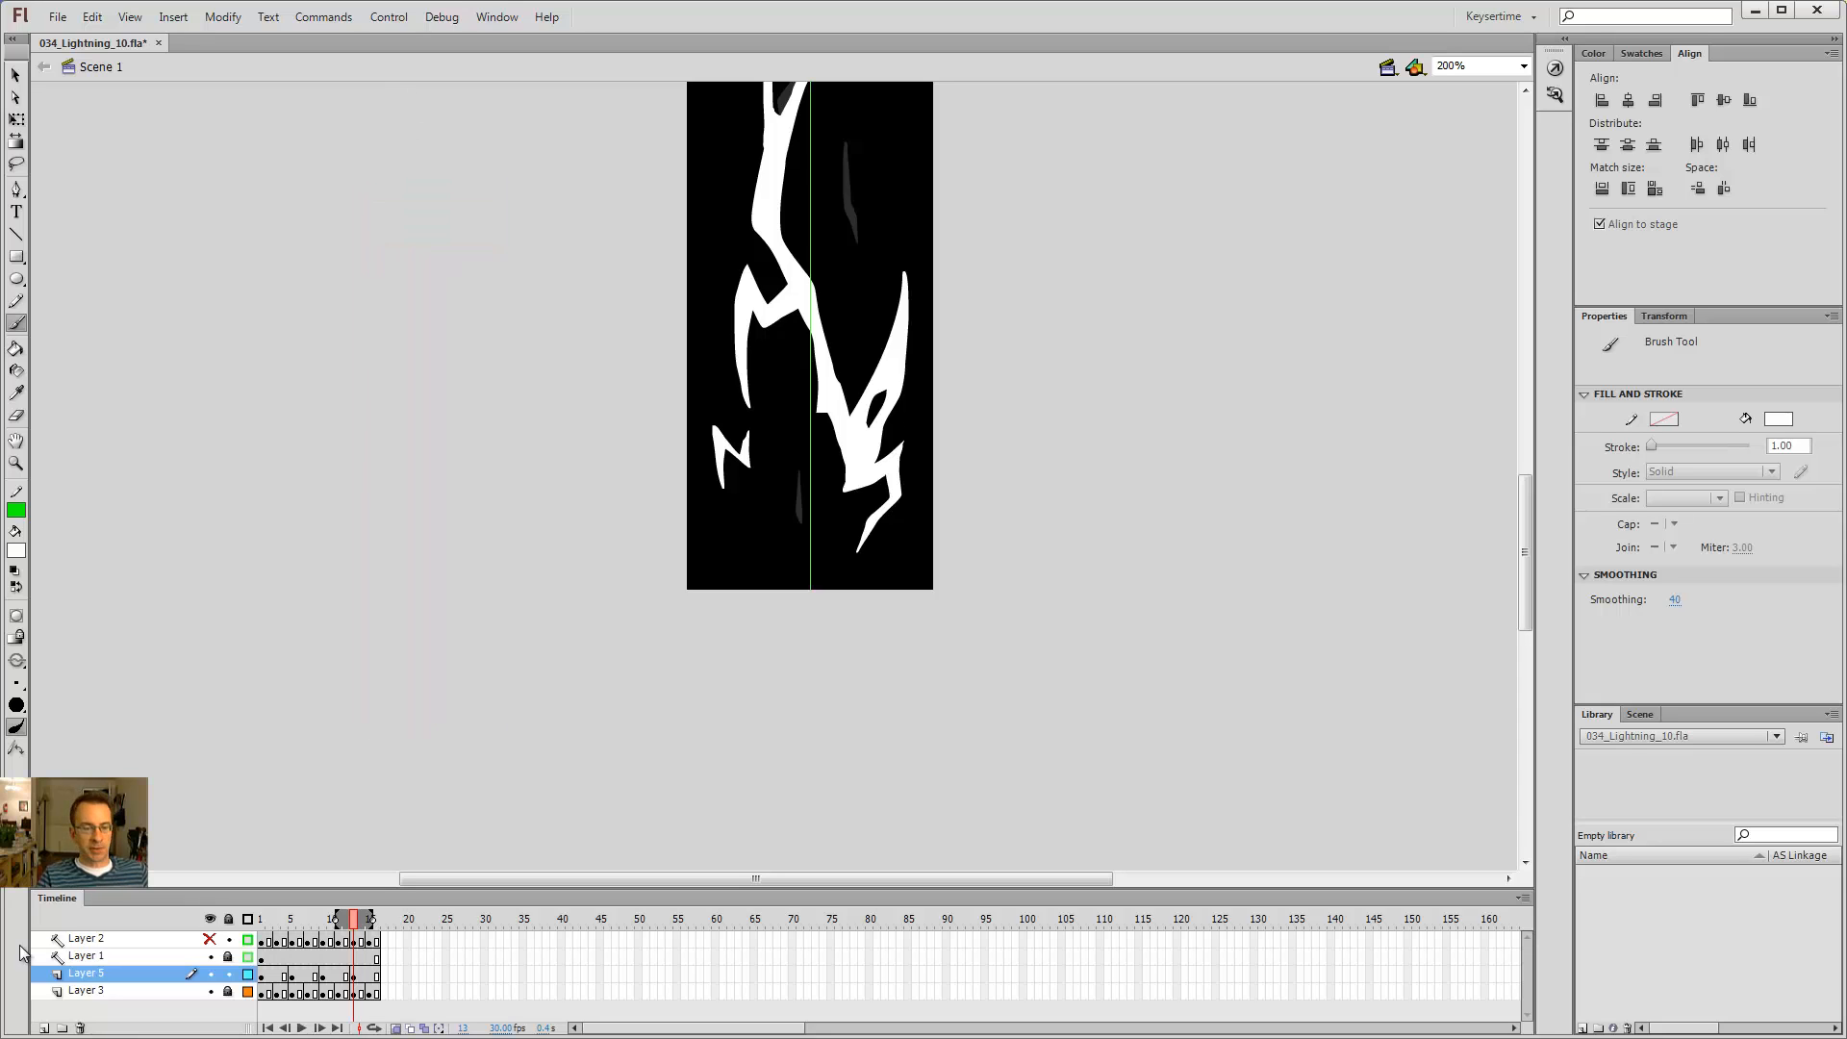
left_click(278, 975)
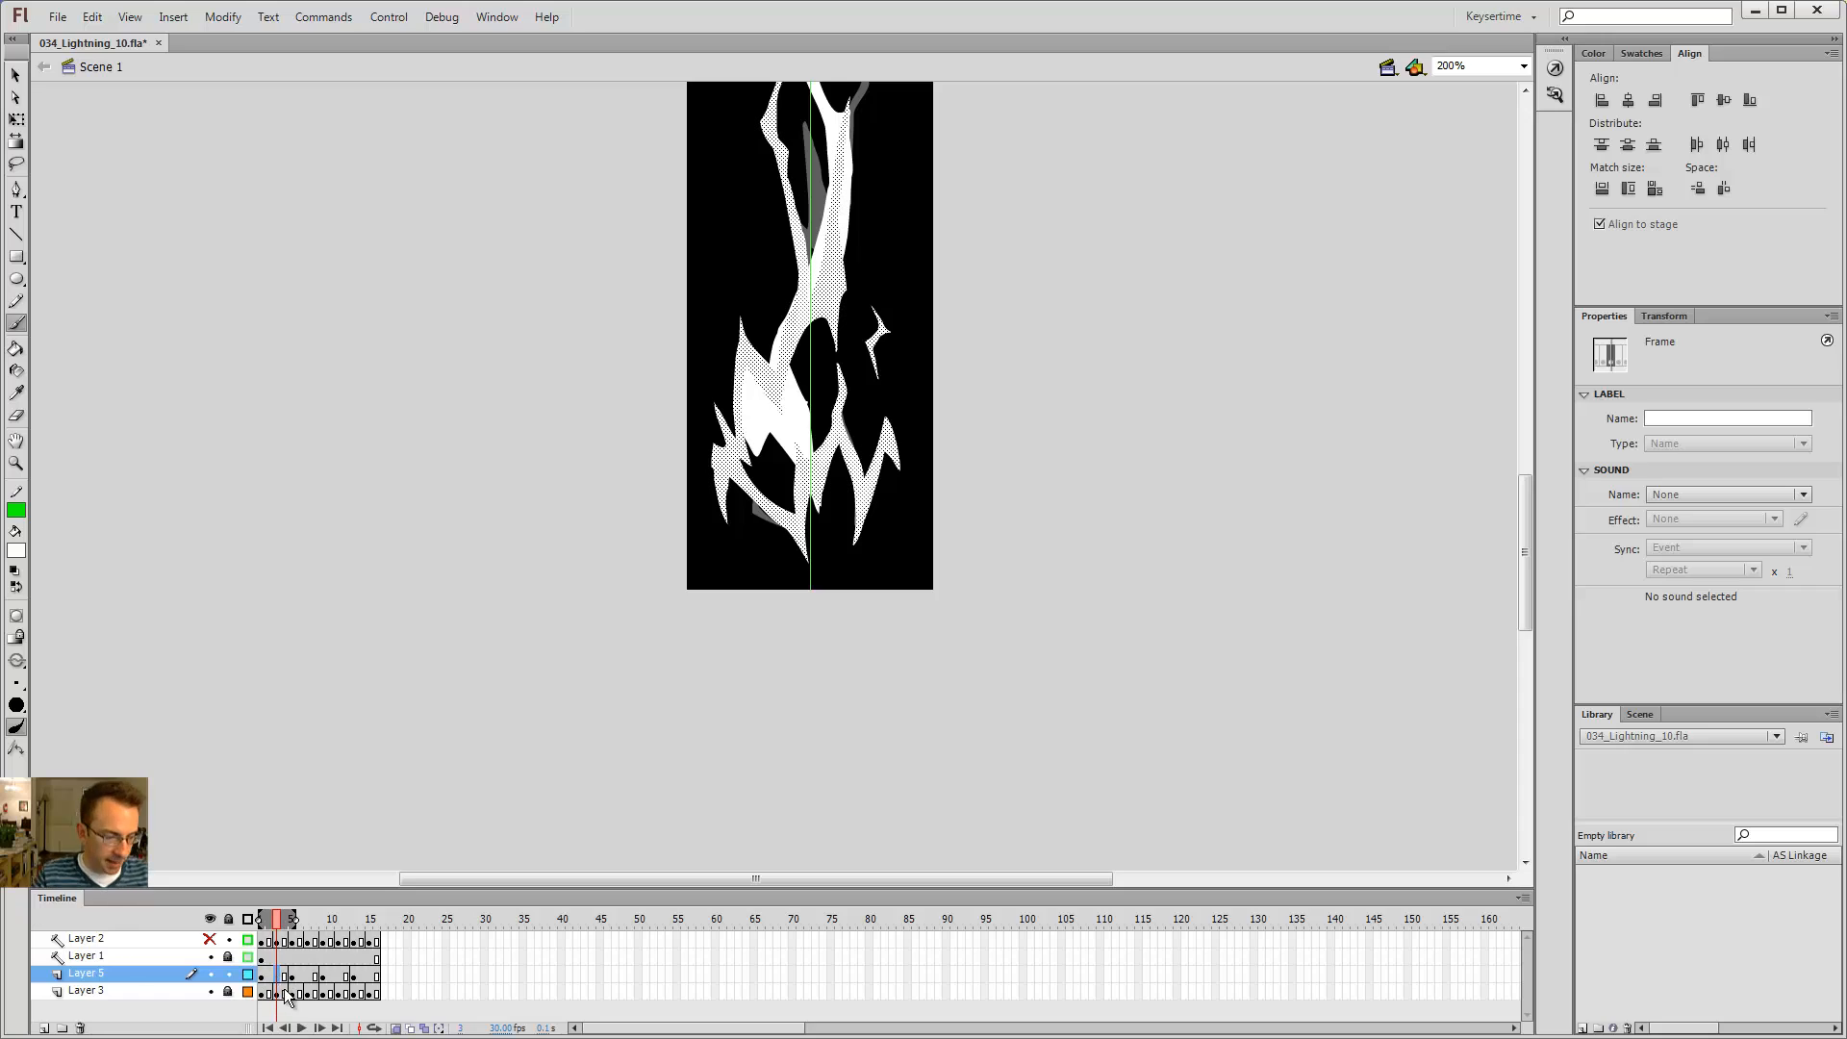
left_click_drag(258, 921, 266, 921)
key("period")
key("period")
key("period")
key("period")
key("period")
key("period")
key("period")
key("period")
key("period")
key("period")
key("period")
key("period")
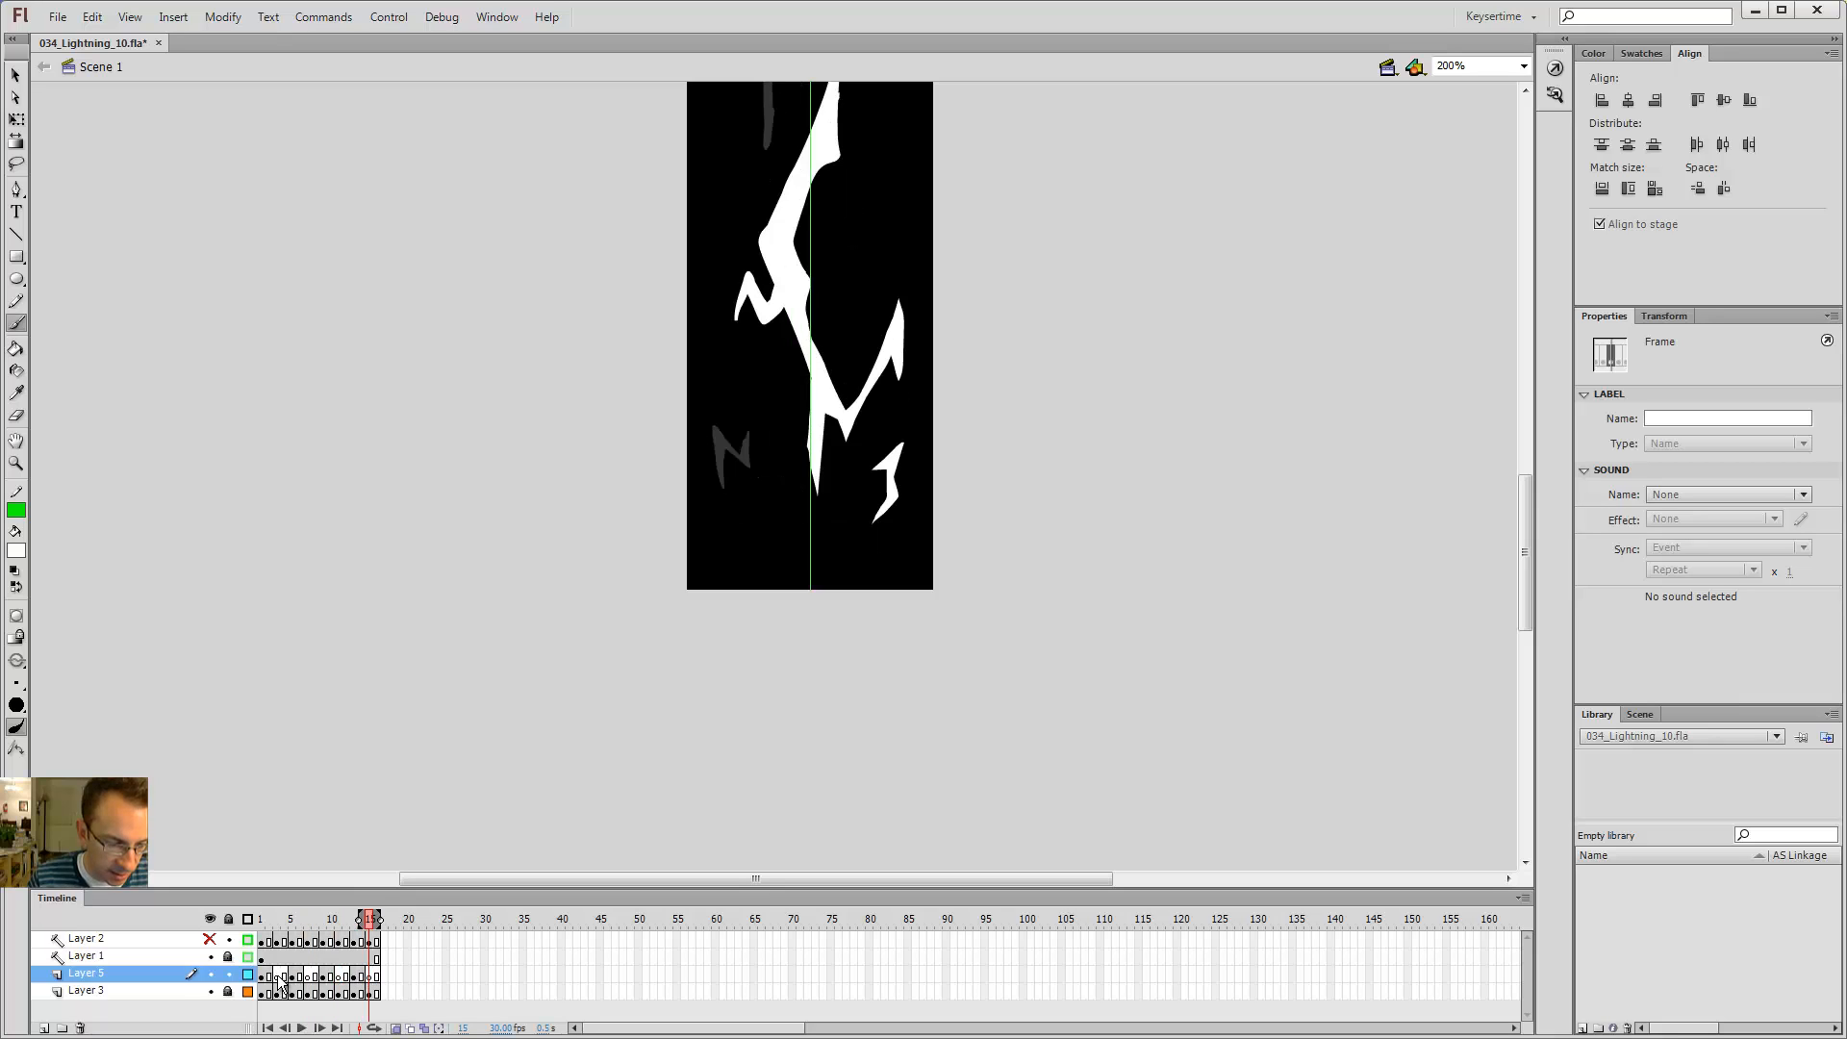
Step: On frame 3 of Layer 5, outline a zigzag branch at the lower right of the bolt and fill it with the Paint Bucket
left_click(277, 978)
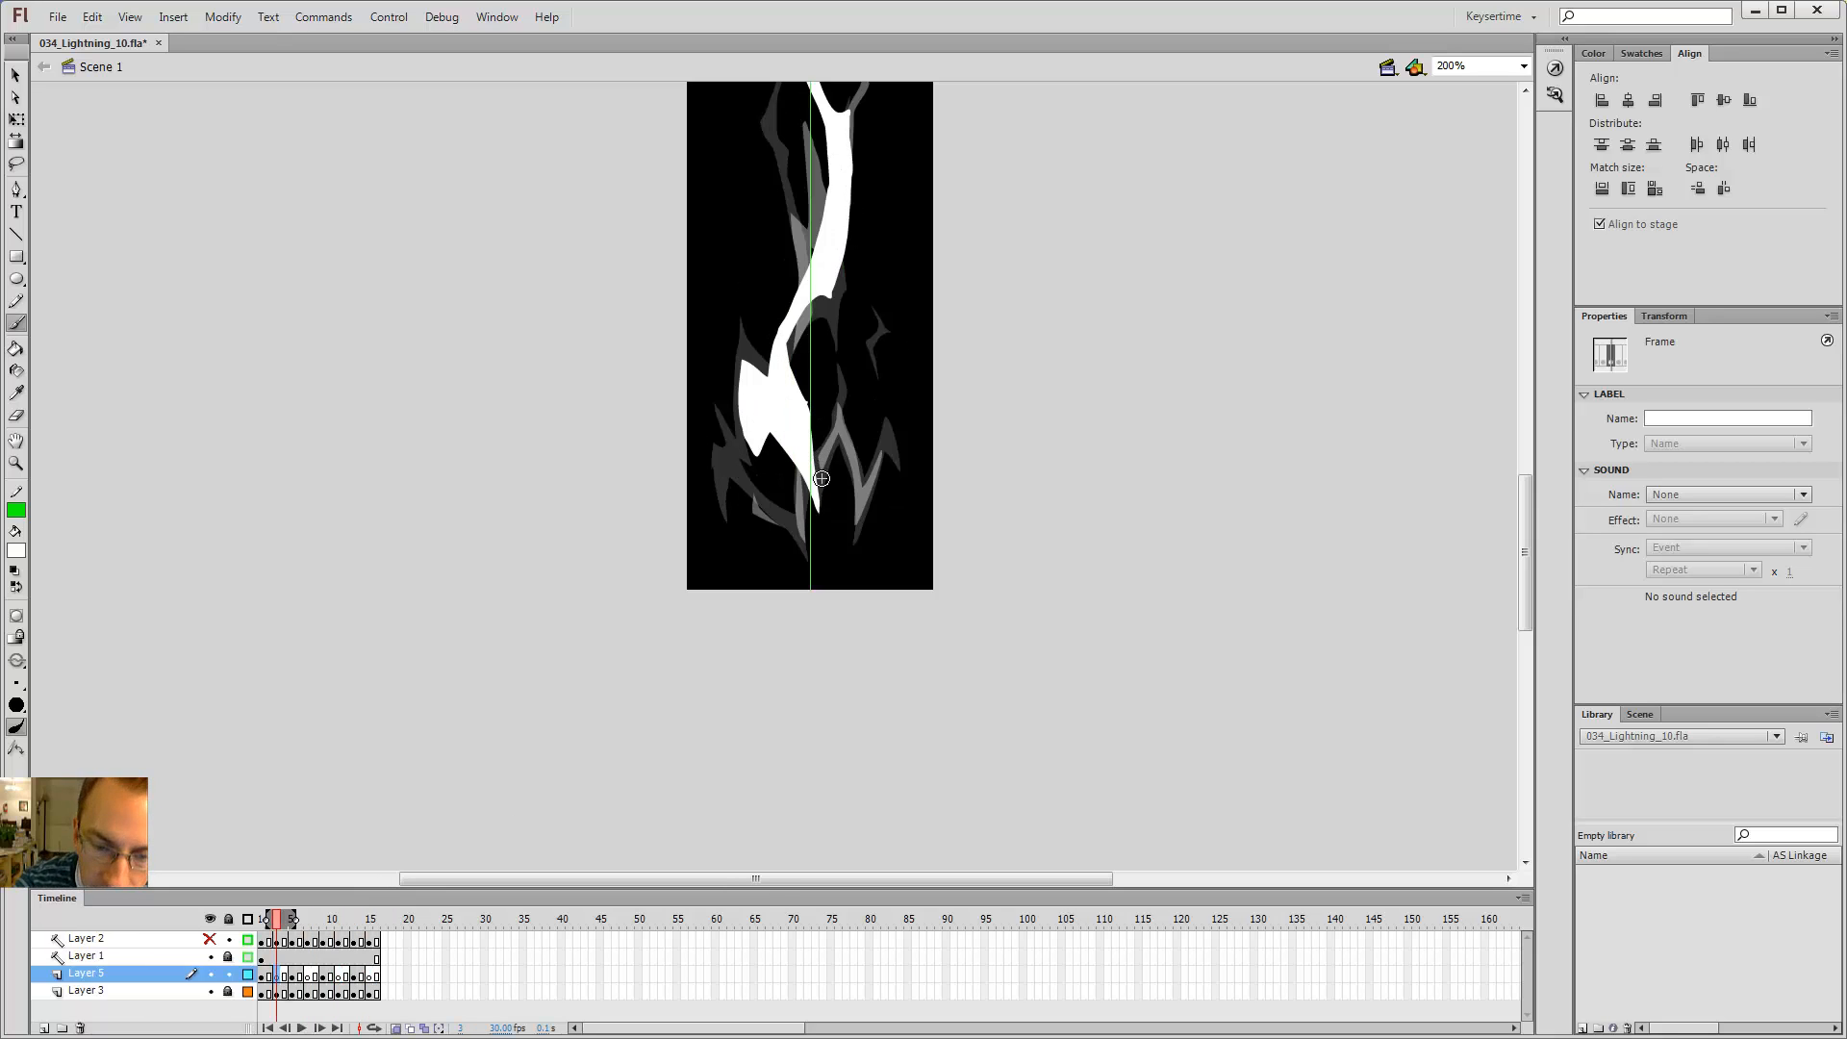
left_click_drag(817, 486, 837, 433)
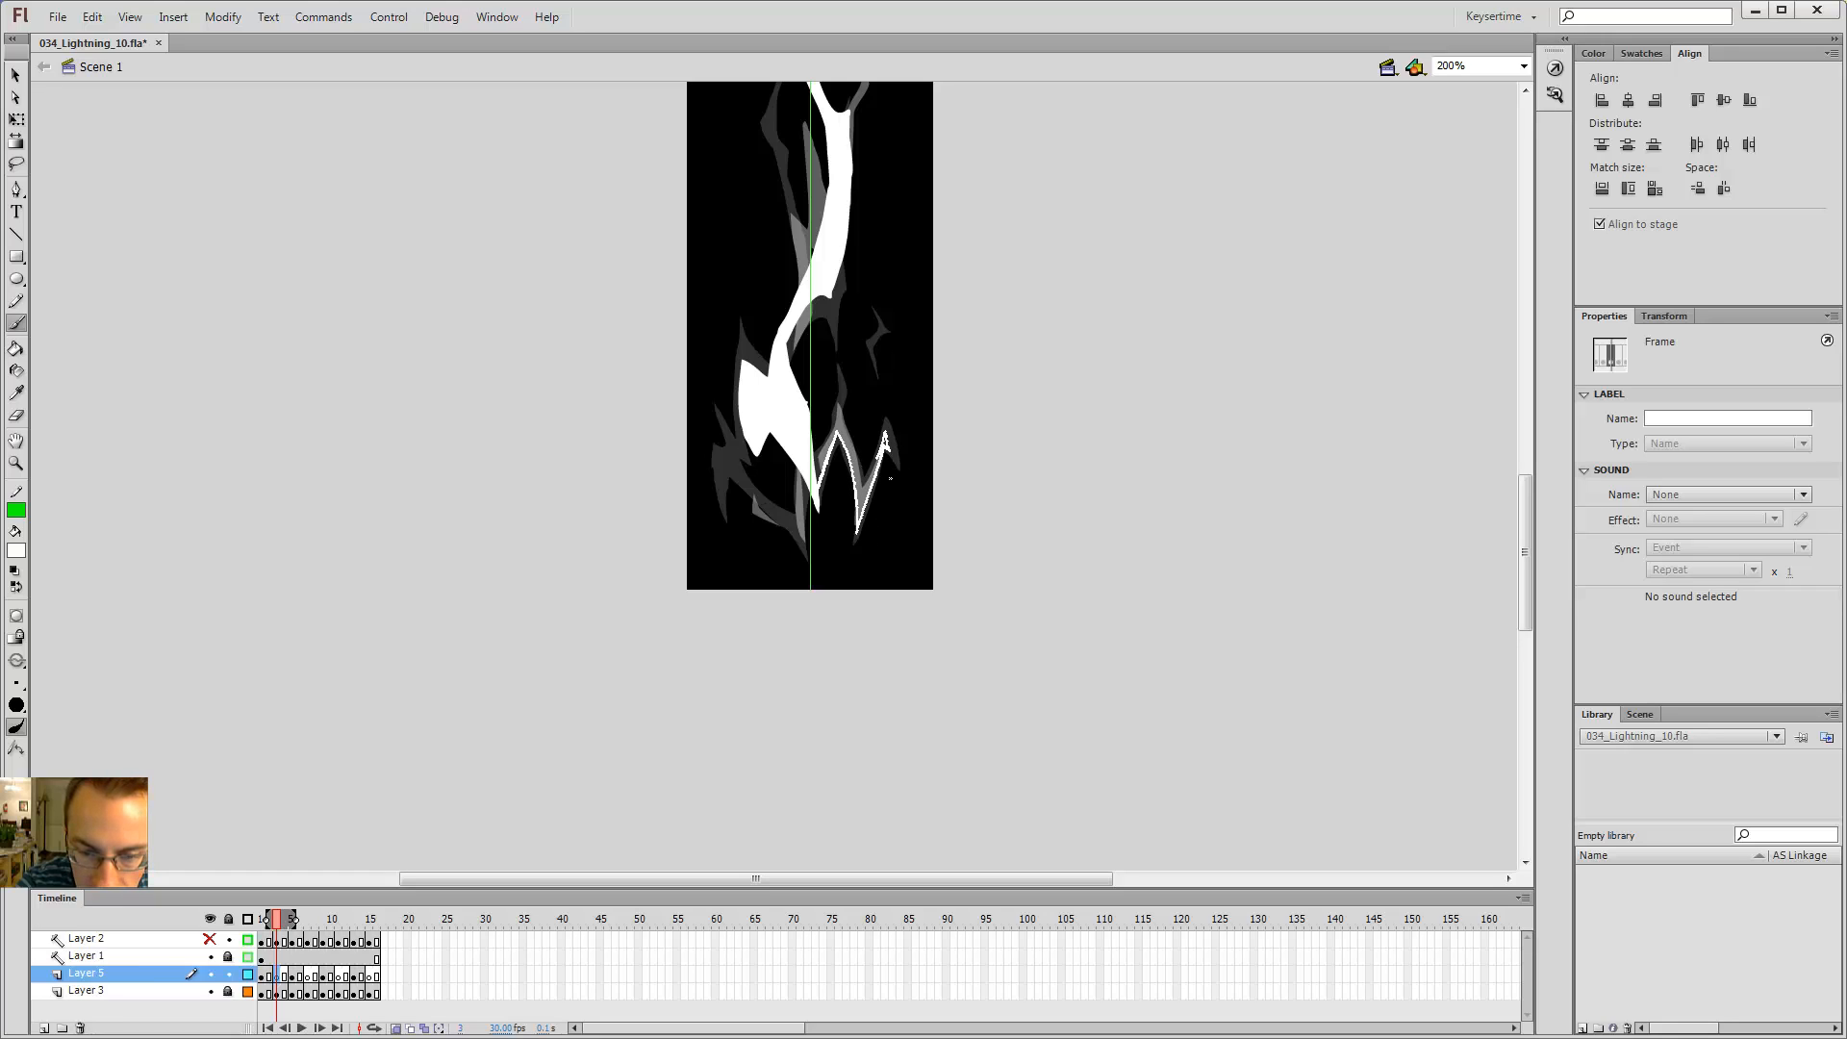
left_click_drag(863, 488, 853, 444)
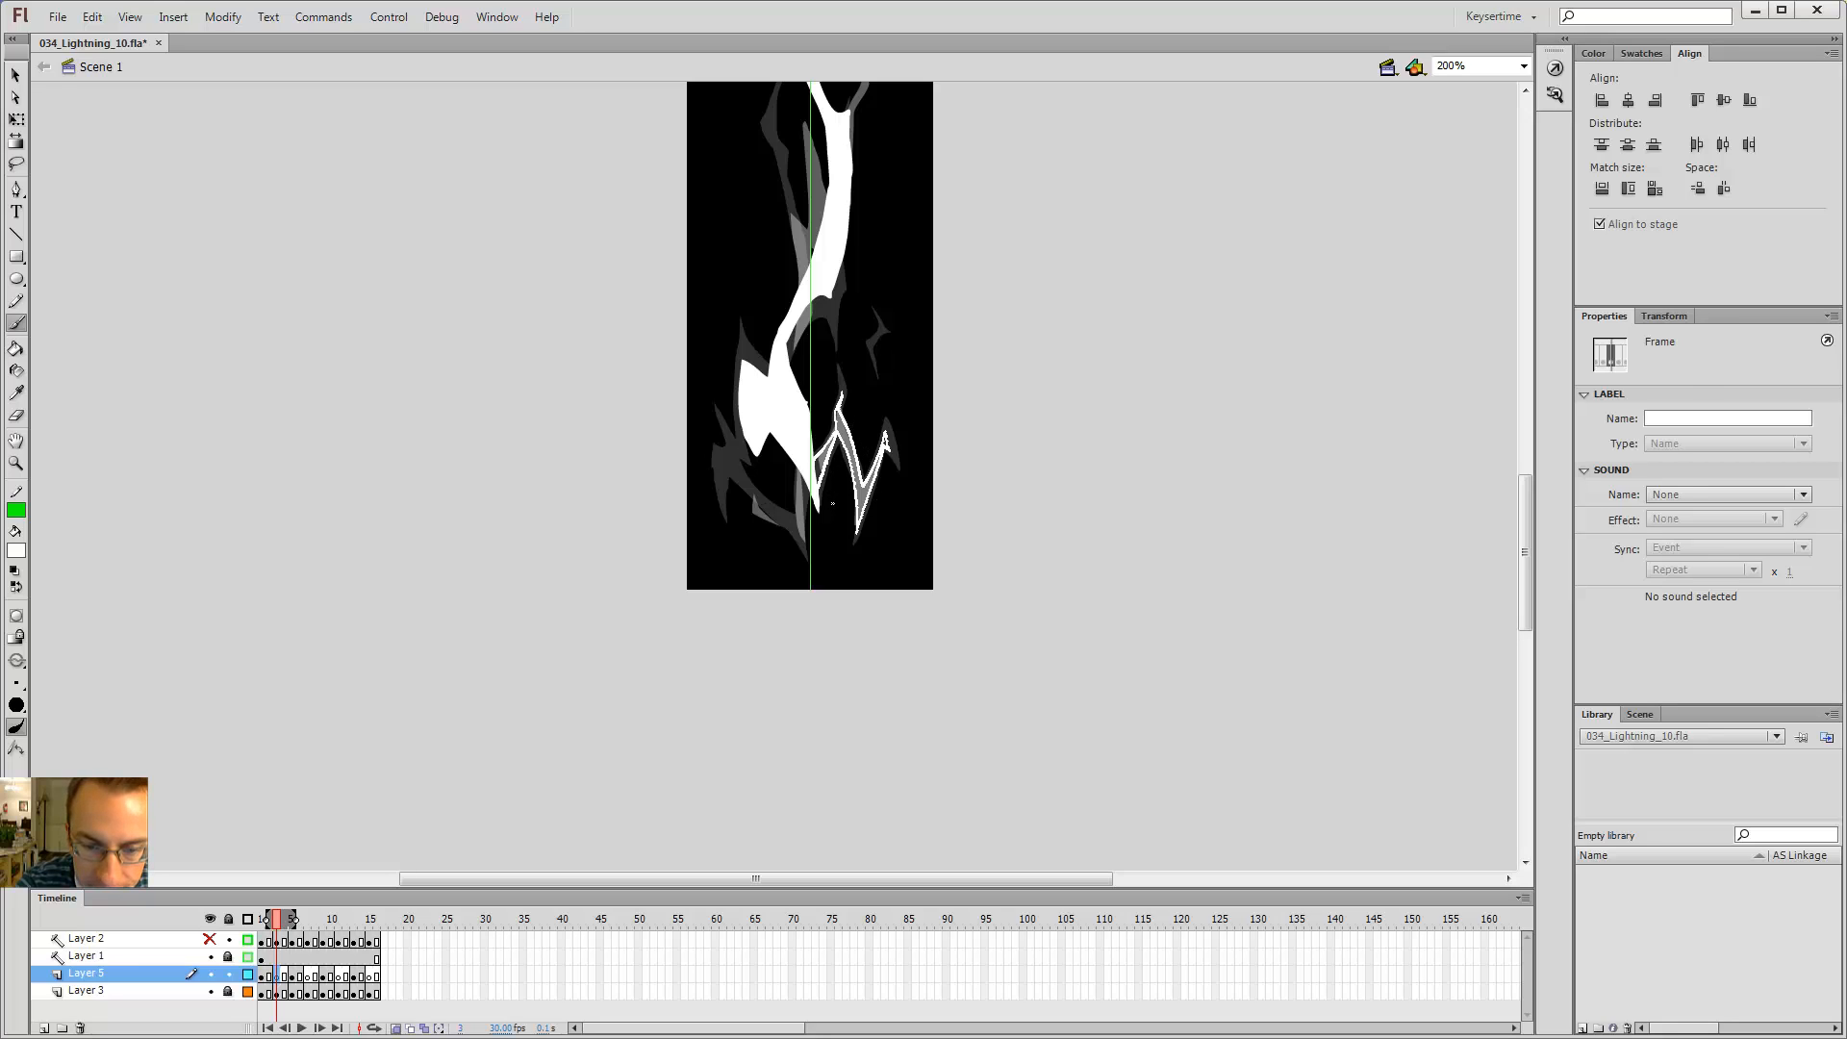
key("k")
left_click(824, 464)
Step: Outline a branch curving off the lower left of the bolt and fill it with the Paint Bucket
key("b")
left_click_drag(810, 493, 804, 546)
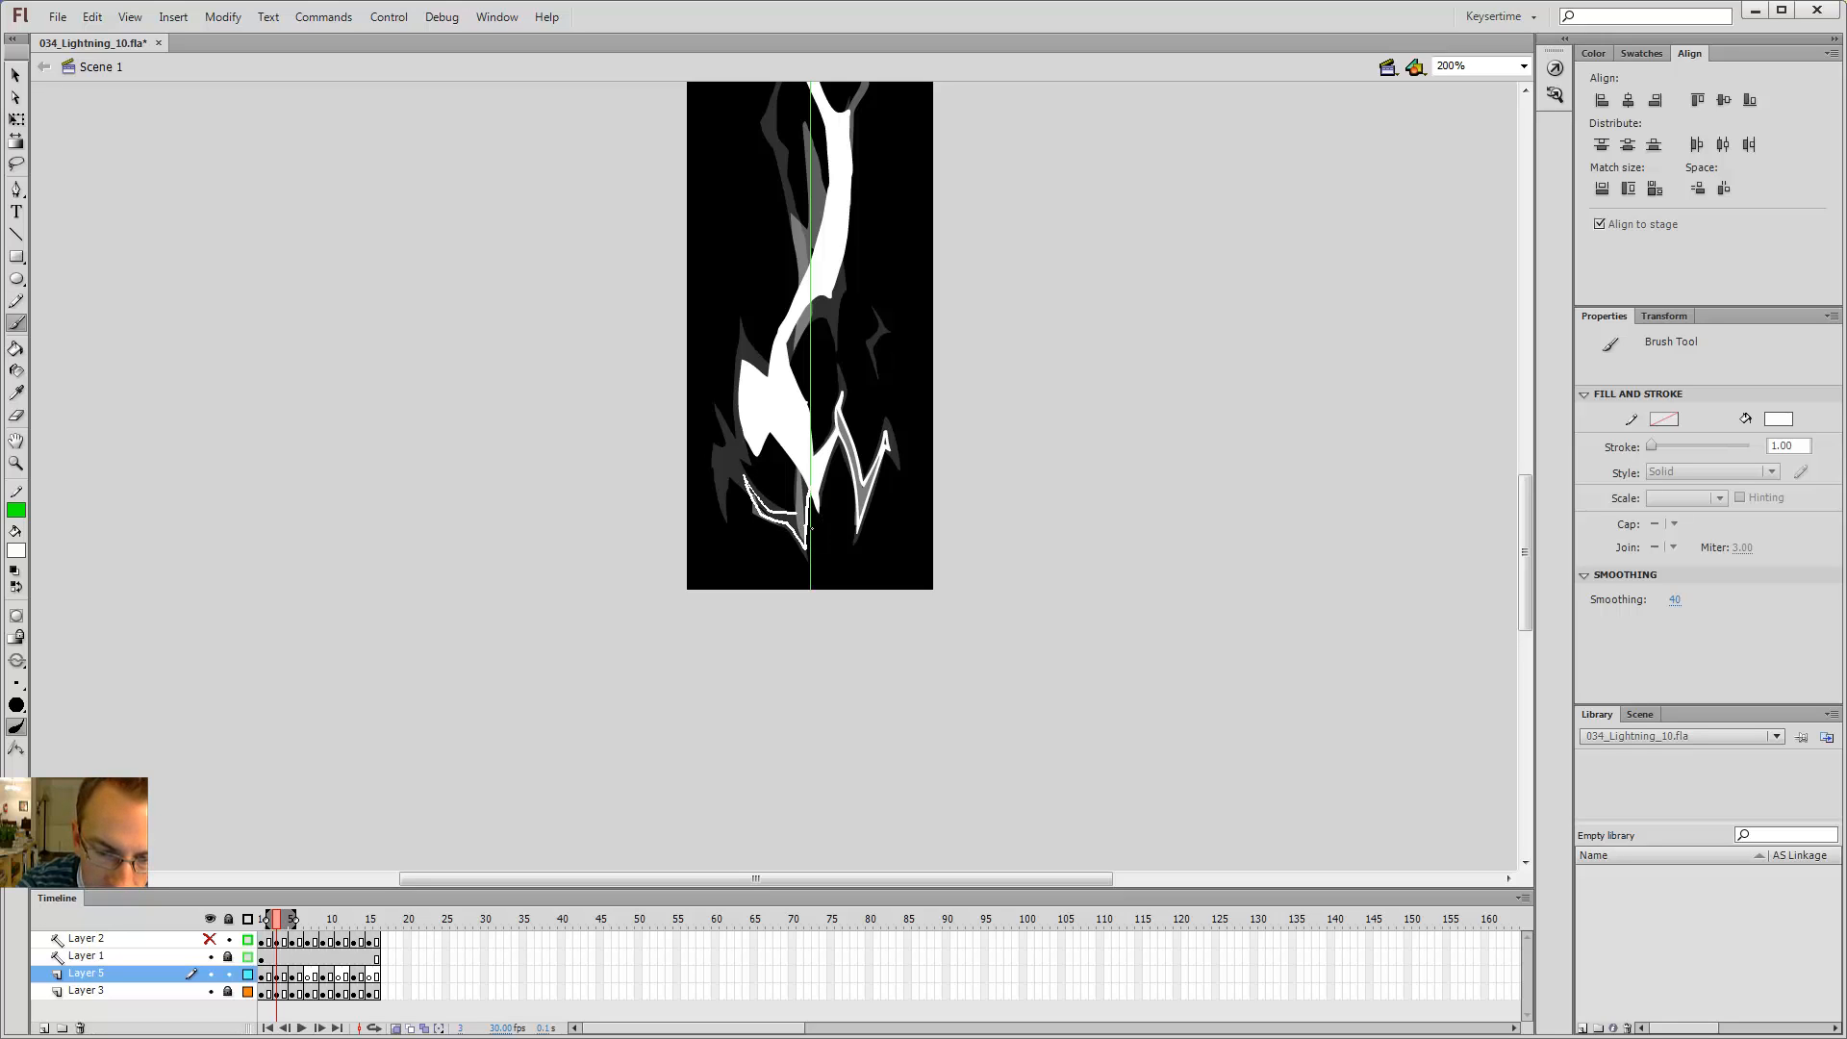
key("k")
left_click(784, 511)
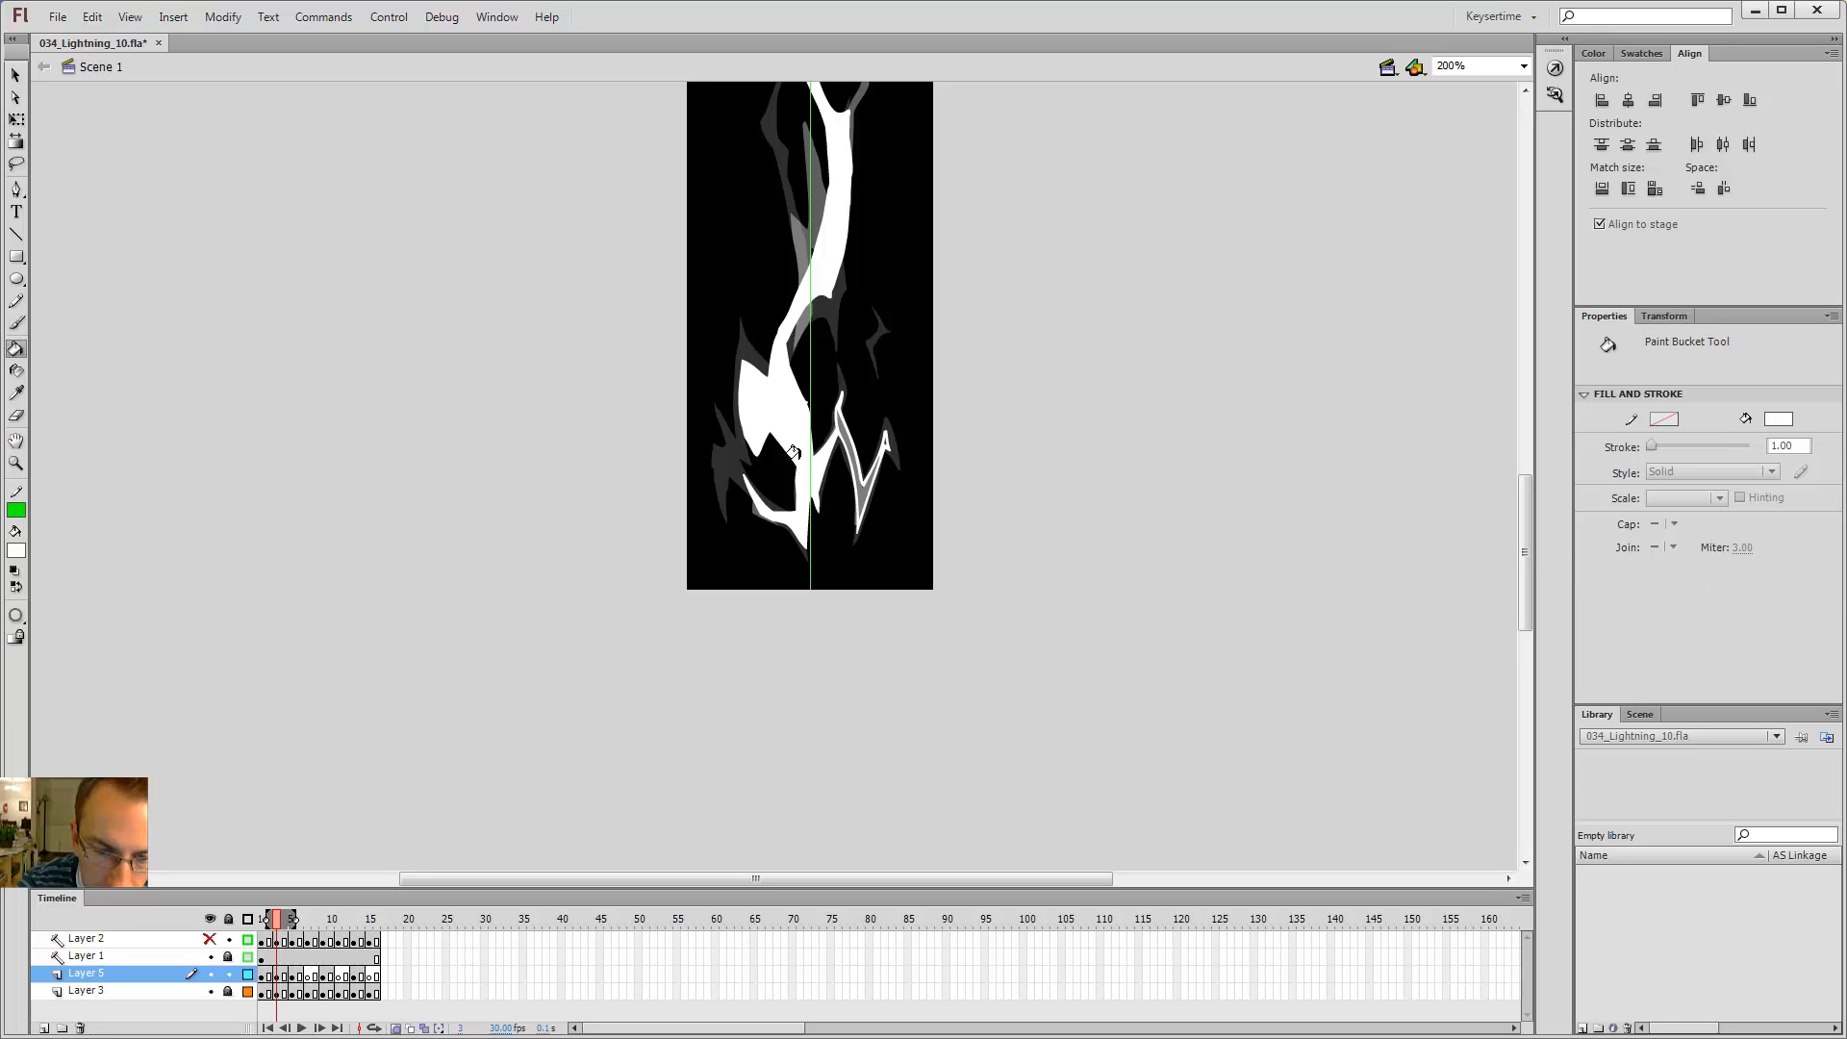
Step: Add a small zigzag tip to the lower left branch with the Brush and fill it
key("comma")
key("comma")
key("period")
key("period")
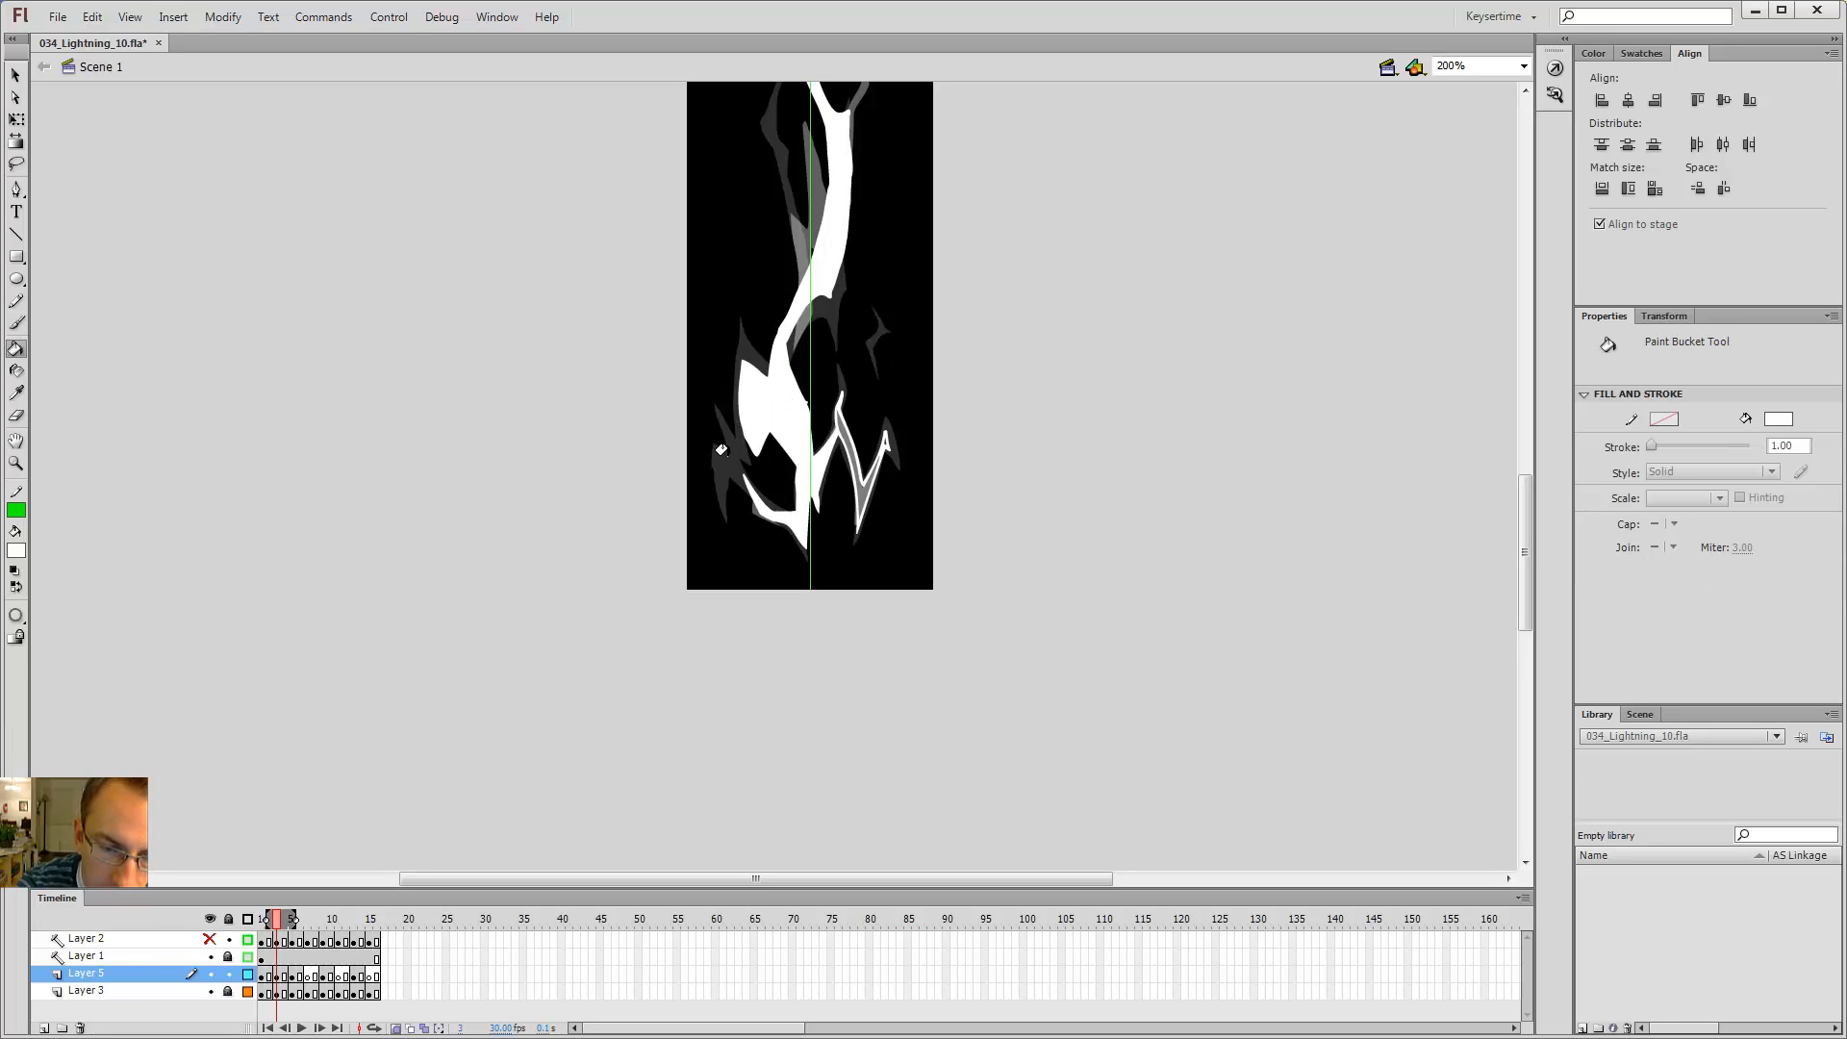
key("b")
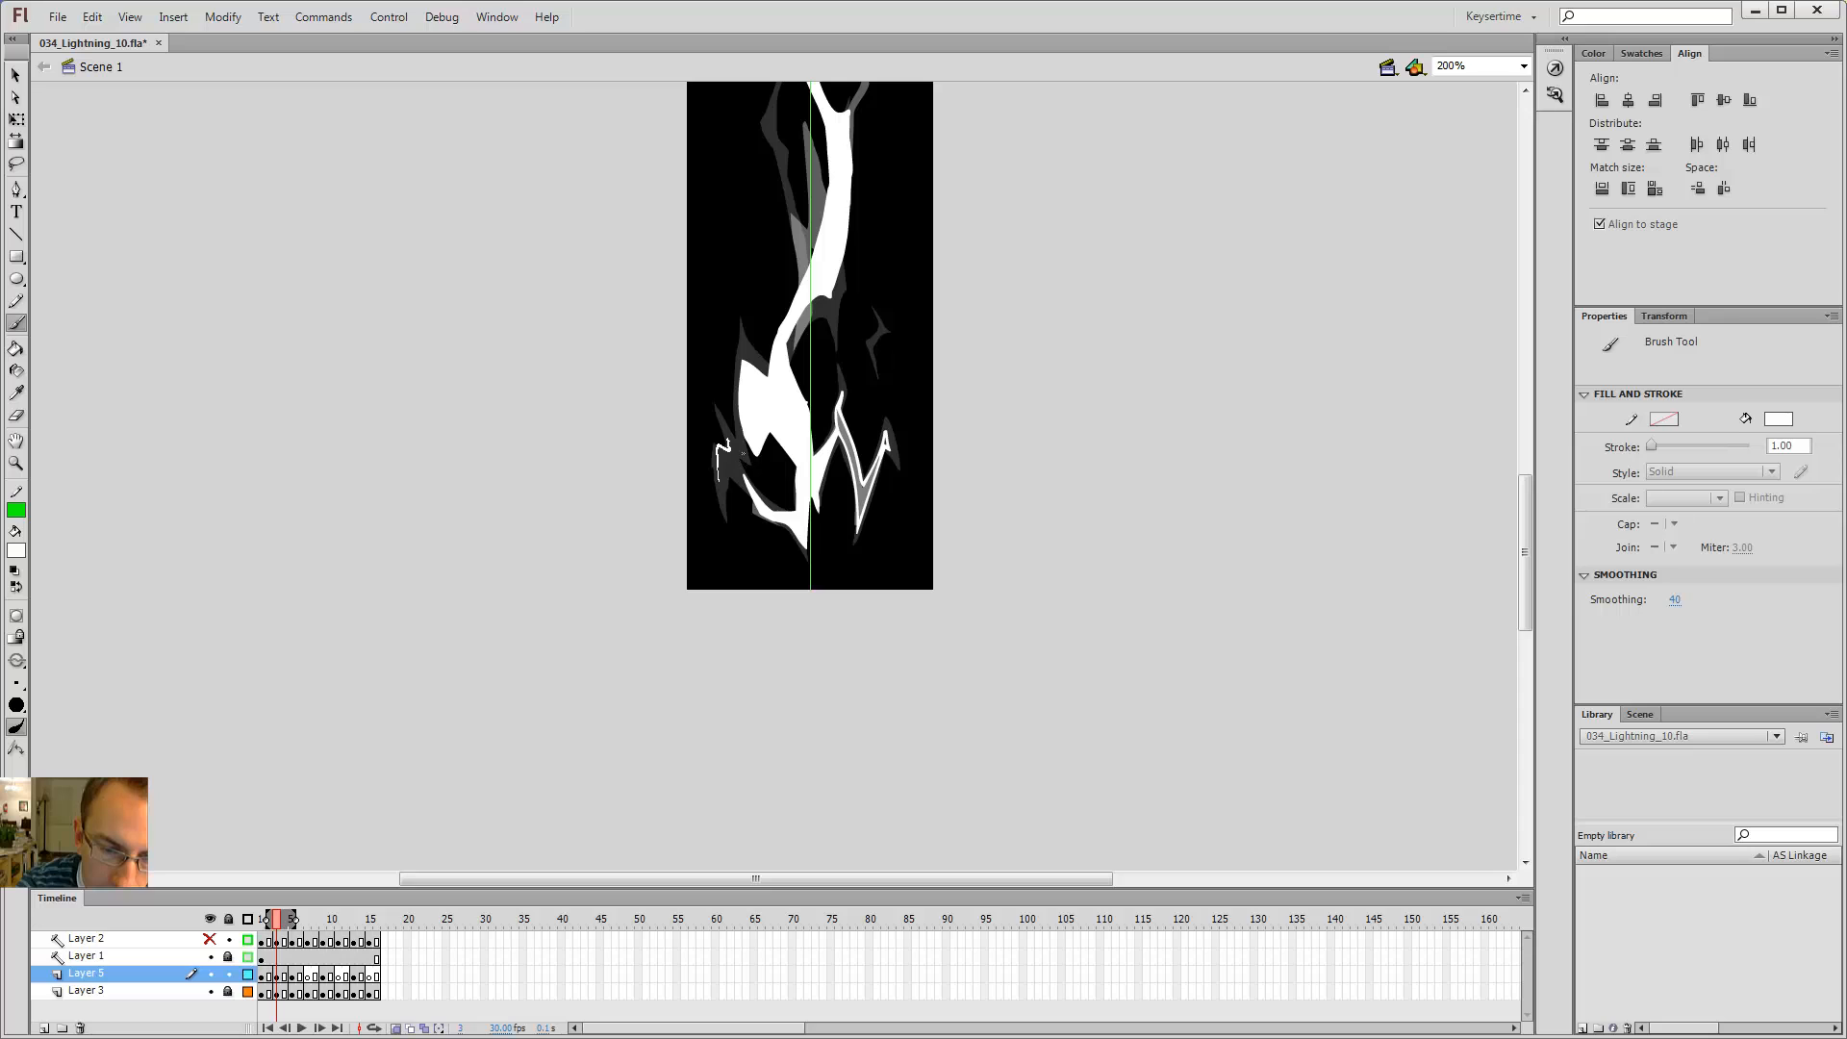
left_click_drag(719, 480, 720, 473)
key("k")
left_click(724, 458)
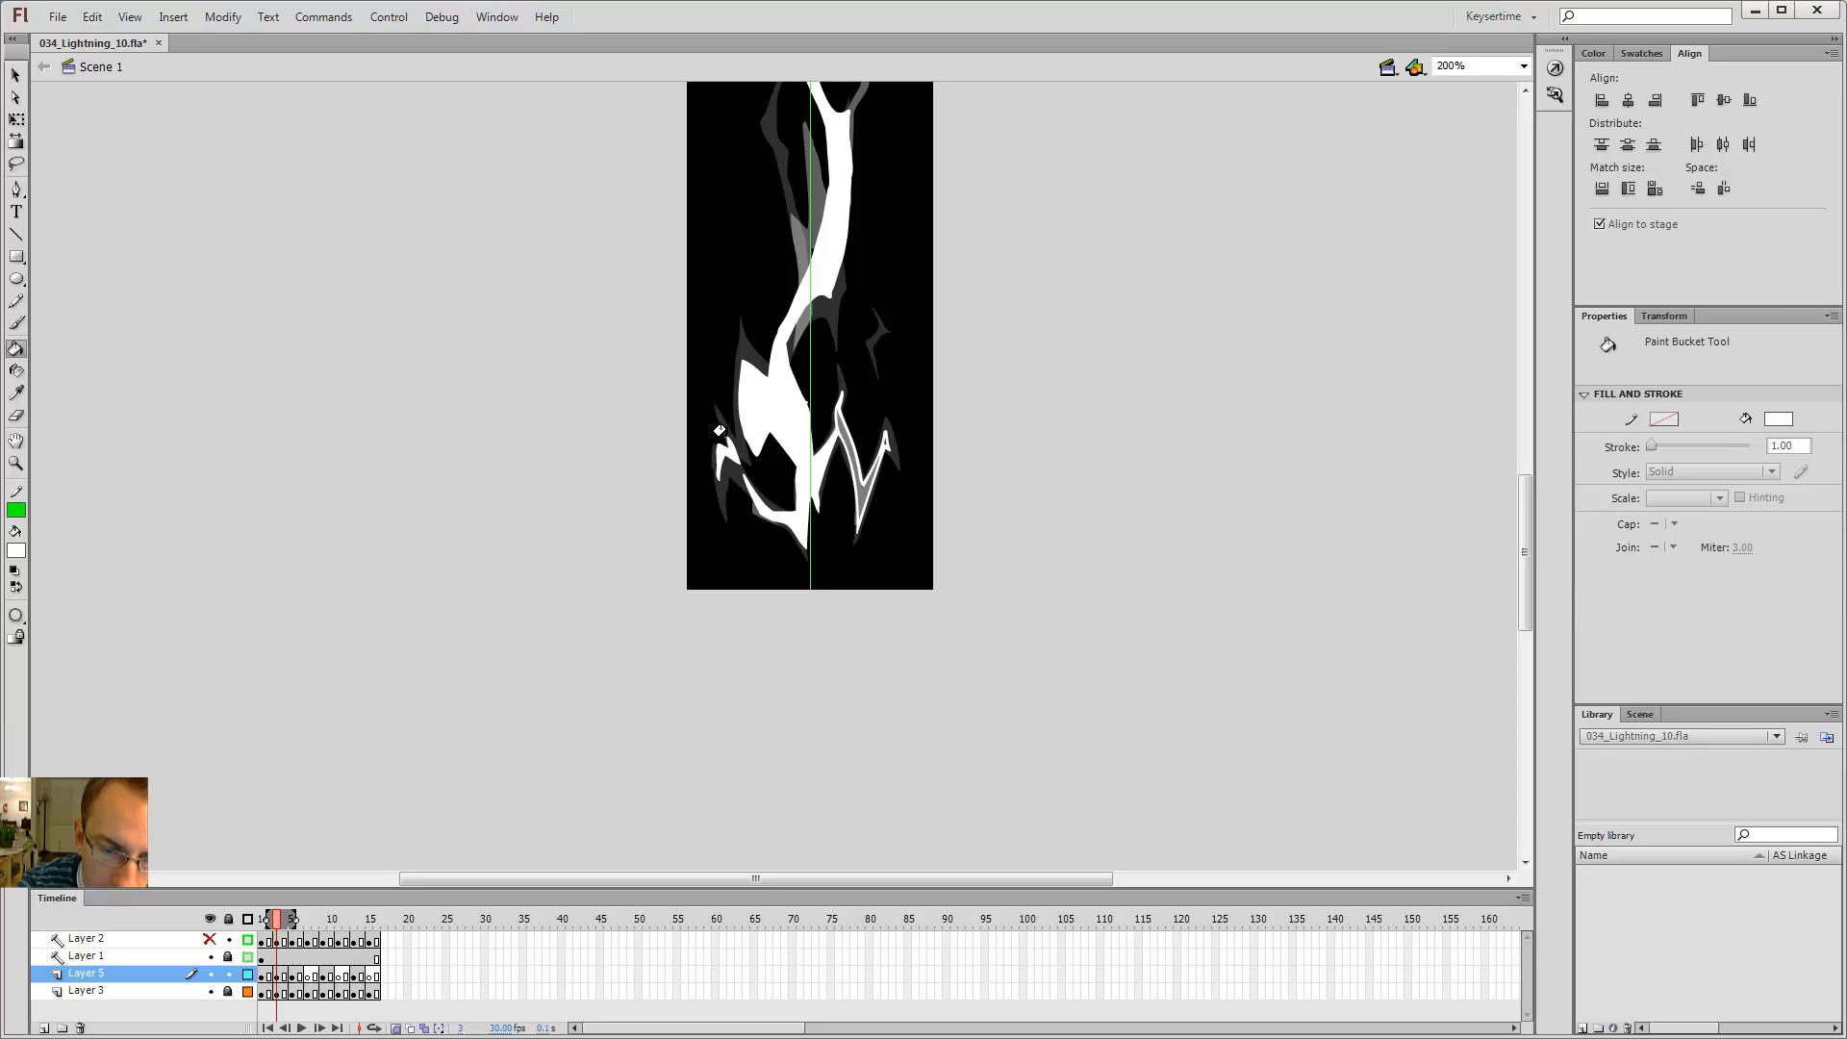
Step: Step back and forth through frames 1 to 5 to check the new branches
key("comma")
key("comma")
key("period")
key("period")
key("period")
key("period")
key("comma")
key("comma")
key("comma")
key("comma")
key("comma")
key("comma")
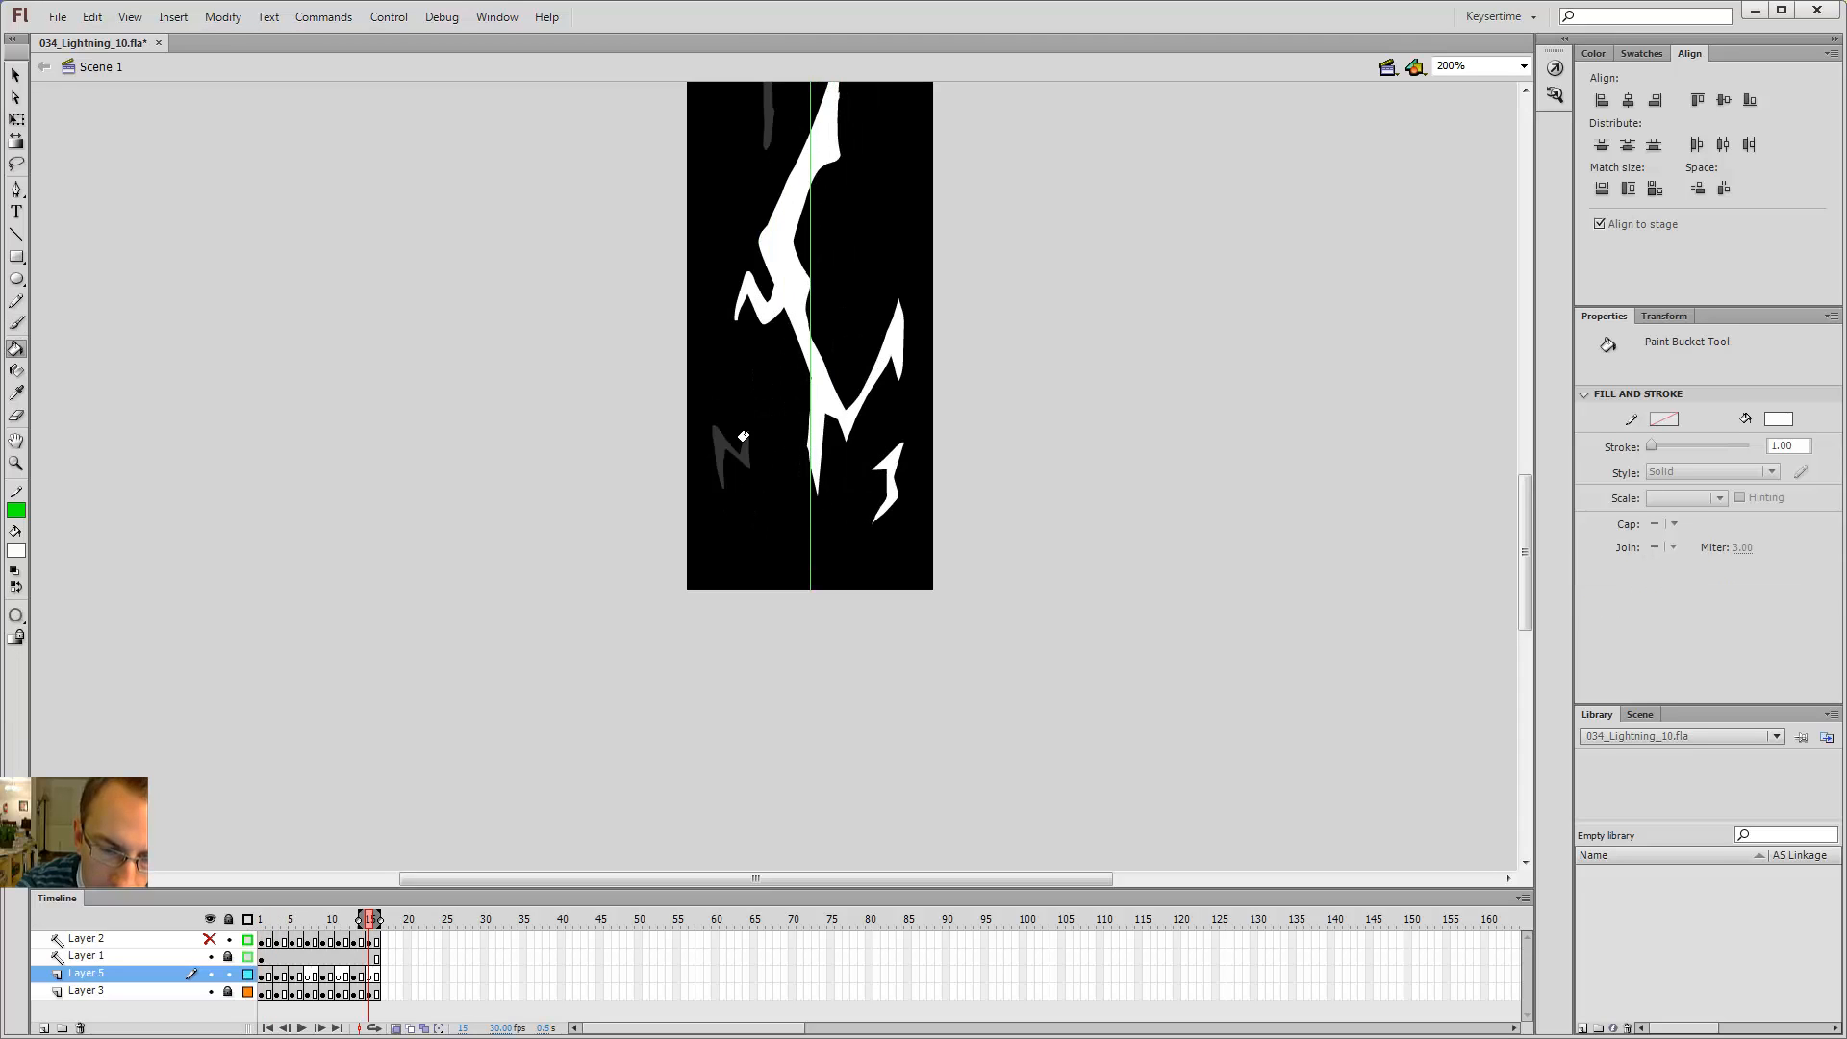
key("period")
key("period")
key("comma")
key("comma")
key("period")
key("period")
key("period")
key("period")
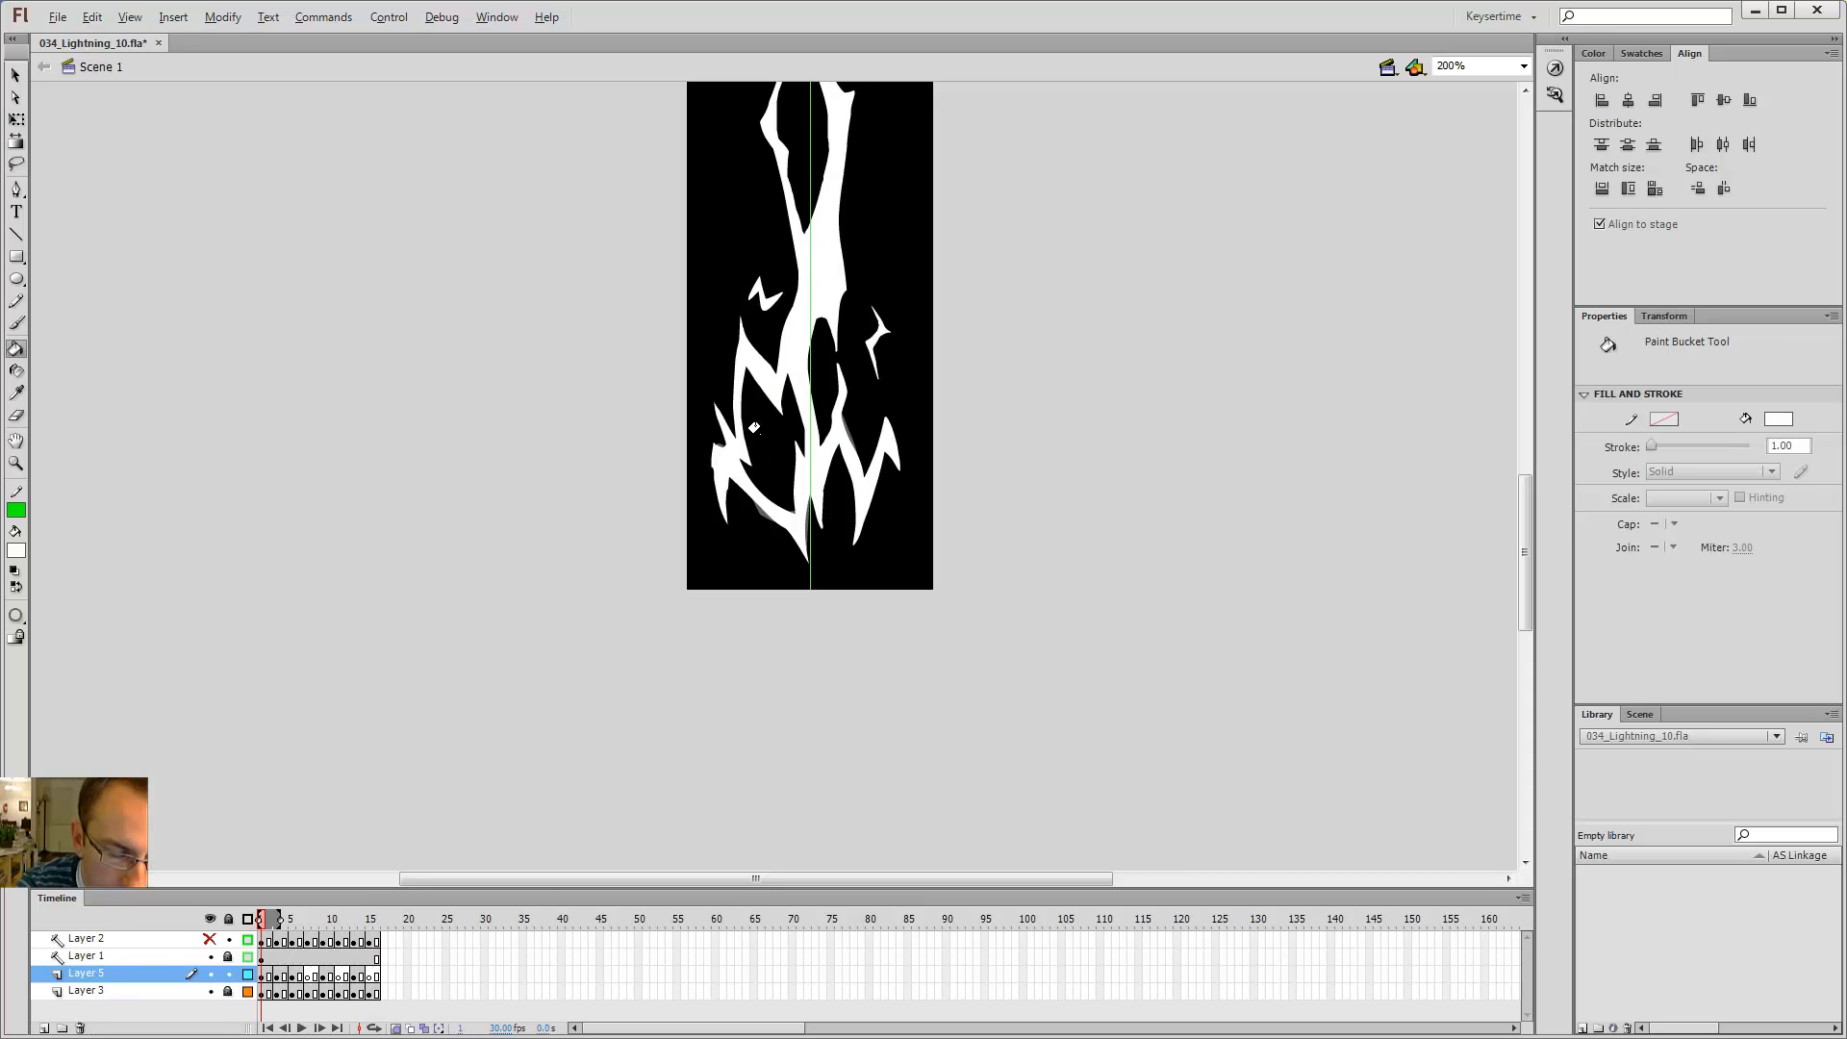
Step: Scroll to show more of the bolt and keep stepping through the neighbouring frames
left_click_drag(861, 395, 851, 582)
left_click(845, 670)
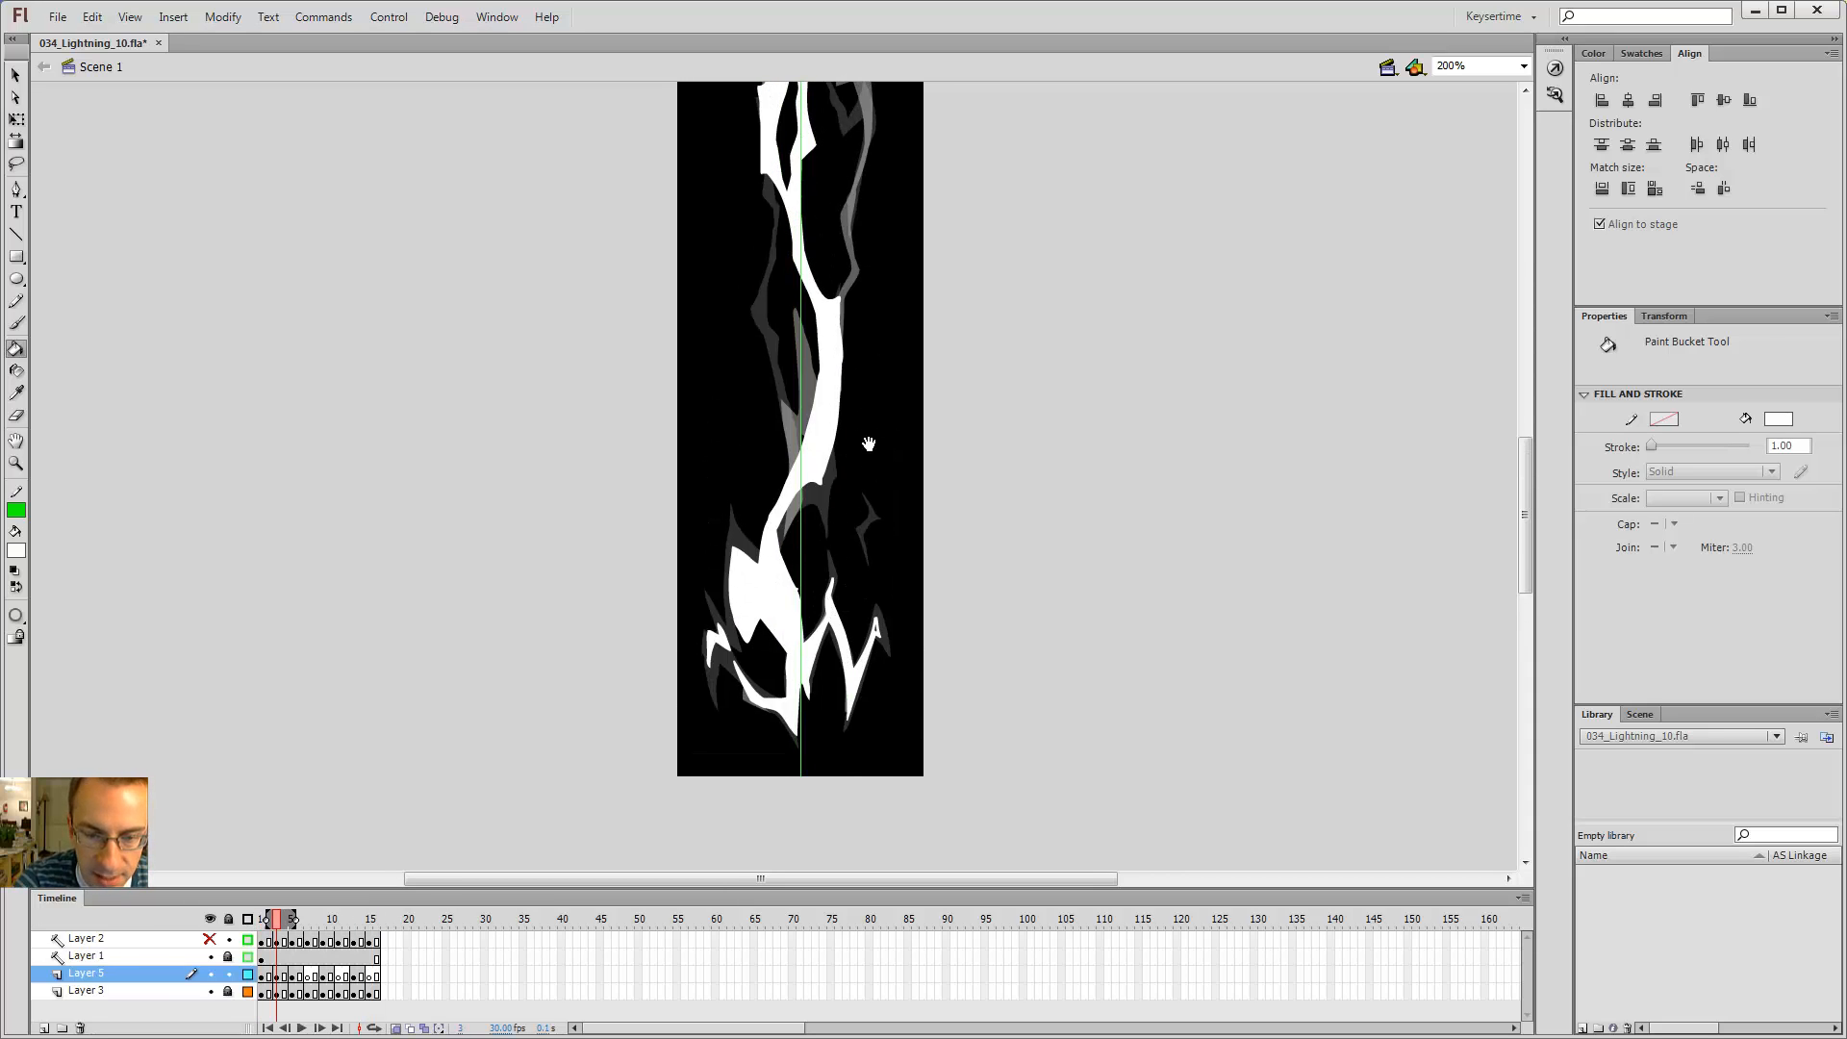
left_click(873, 651)
left_click_drag(868, 445, 871, 632)
key("b")
key("period")
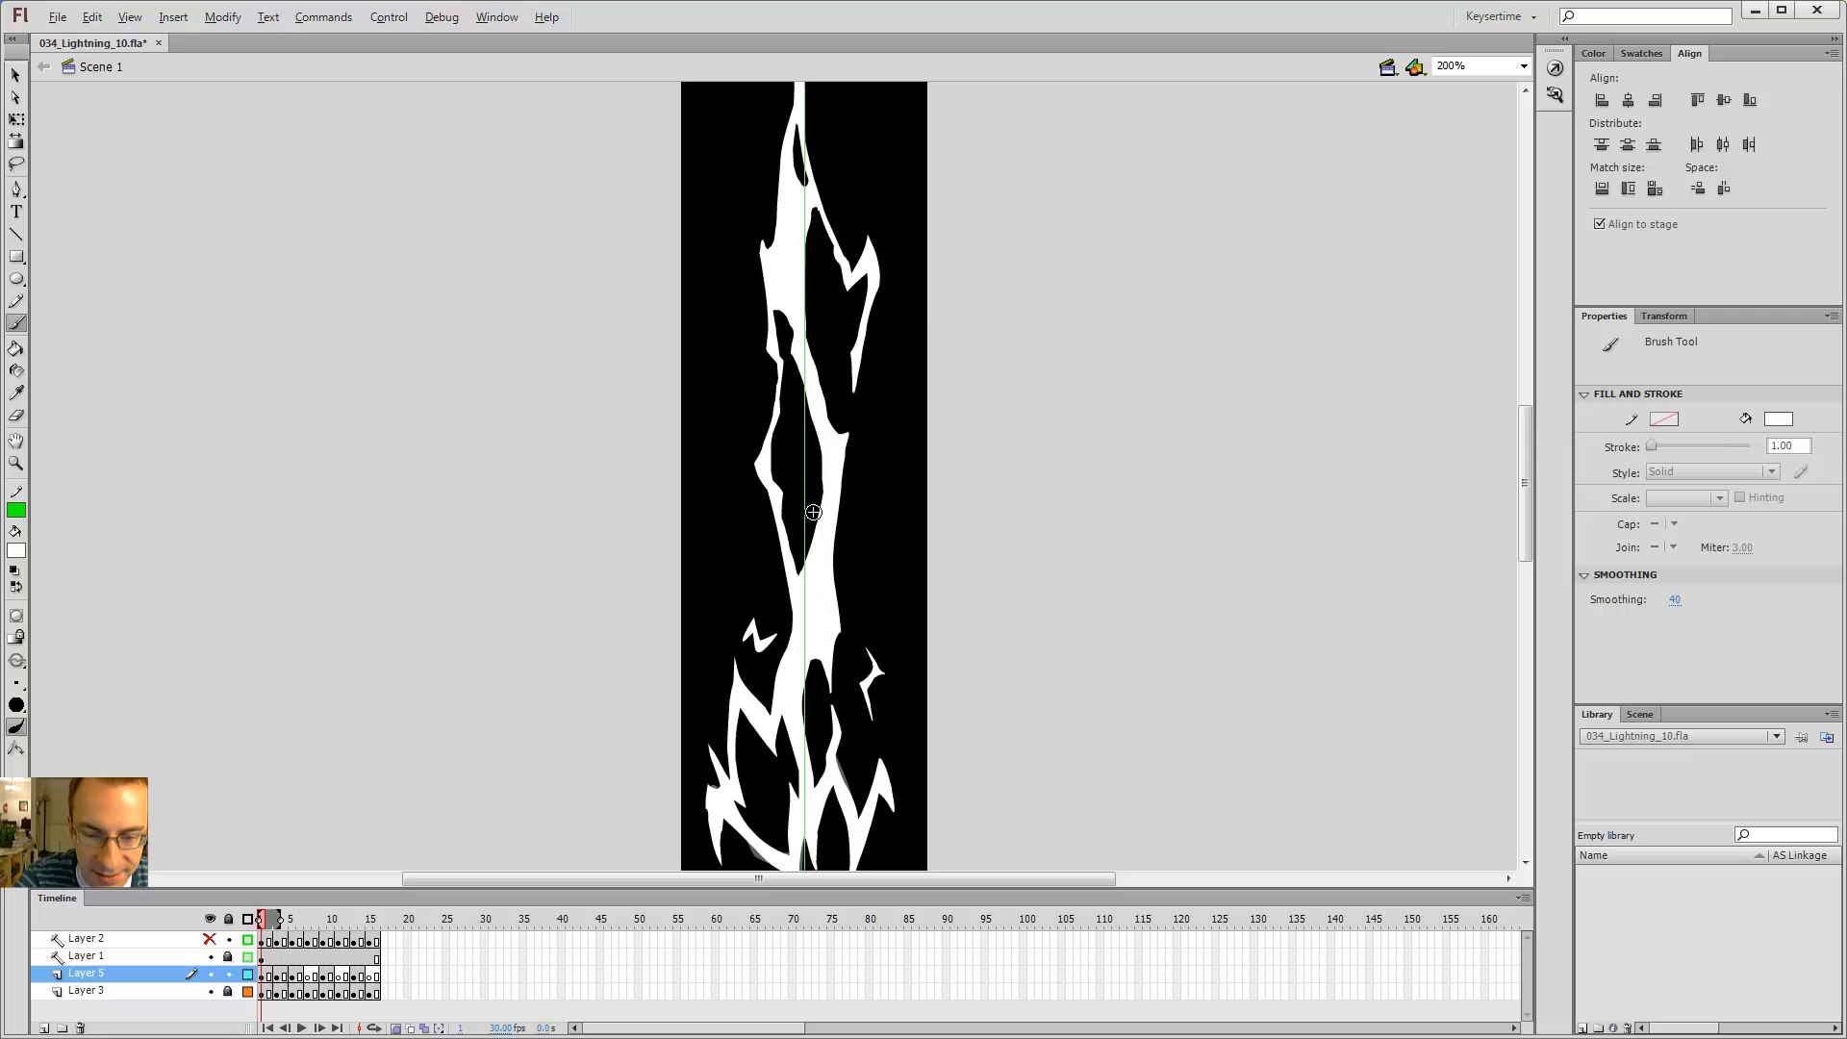
key("comma")
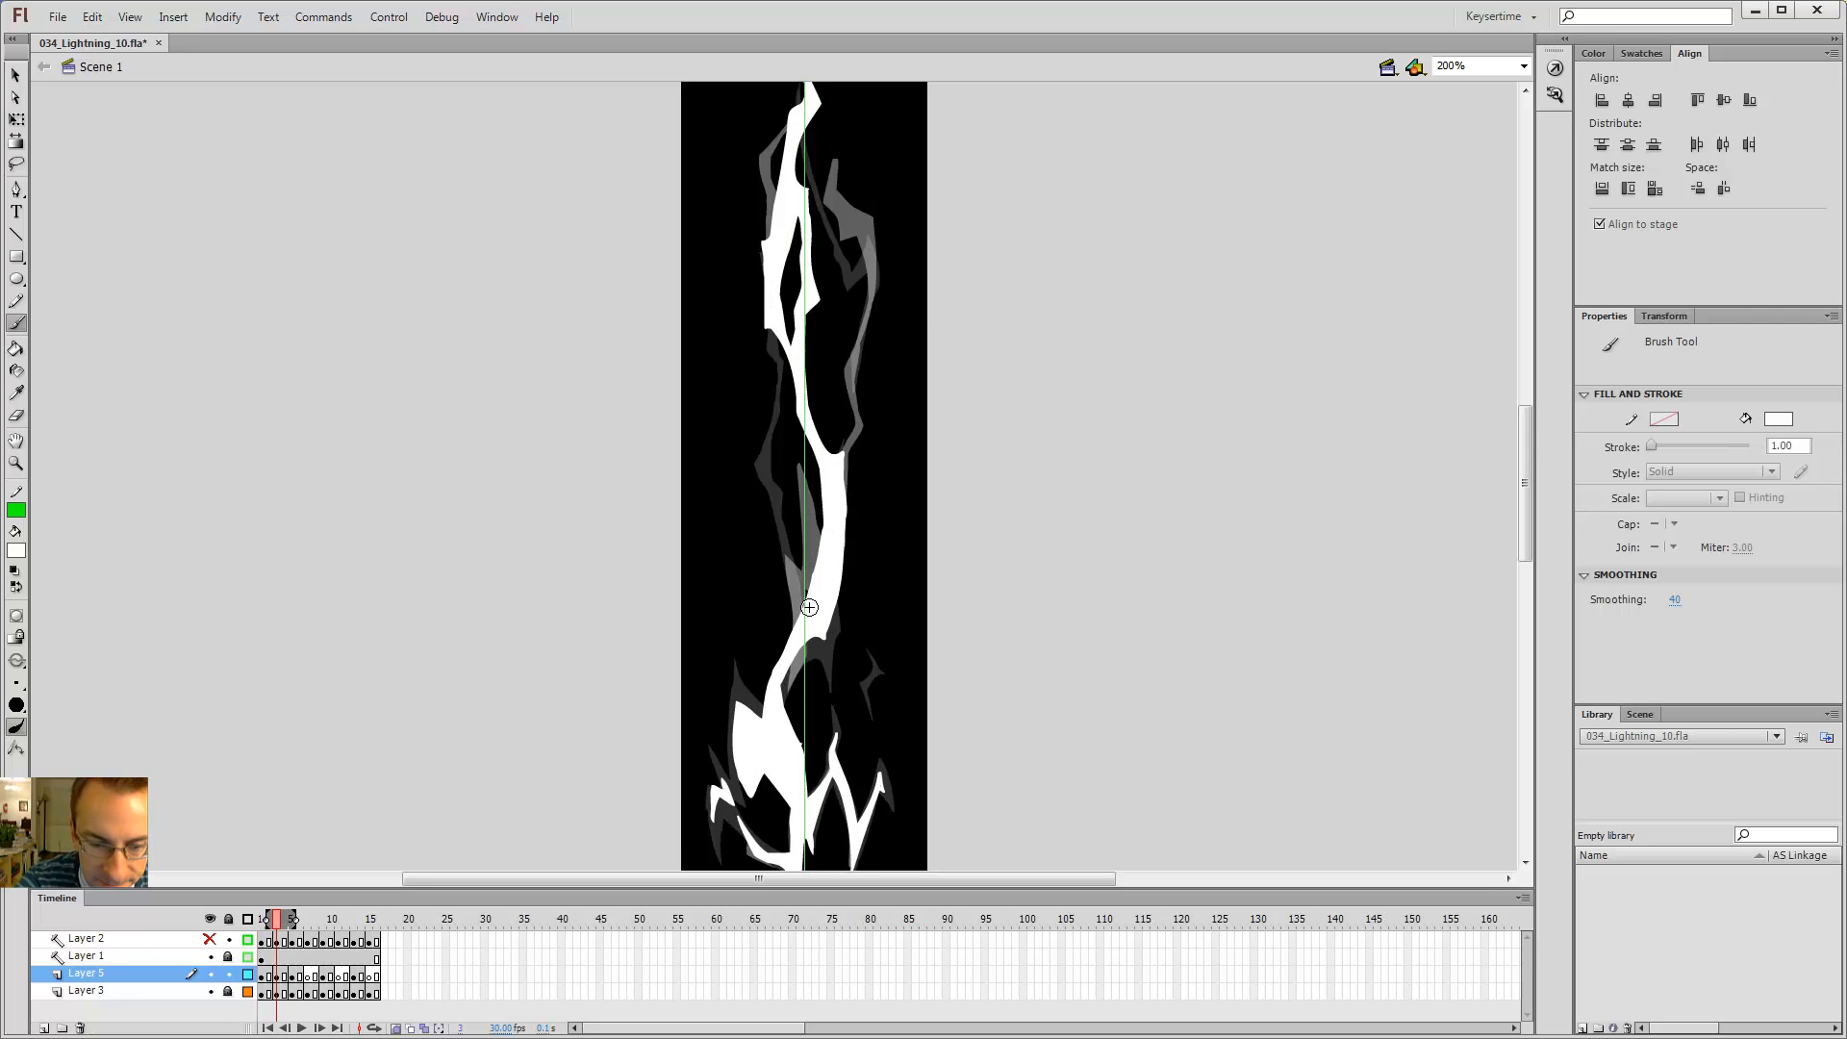
key("period")
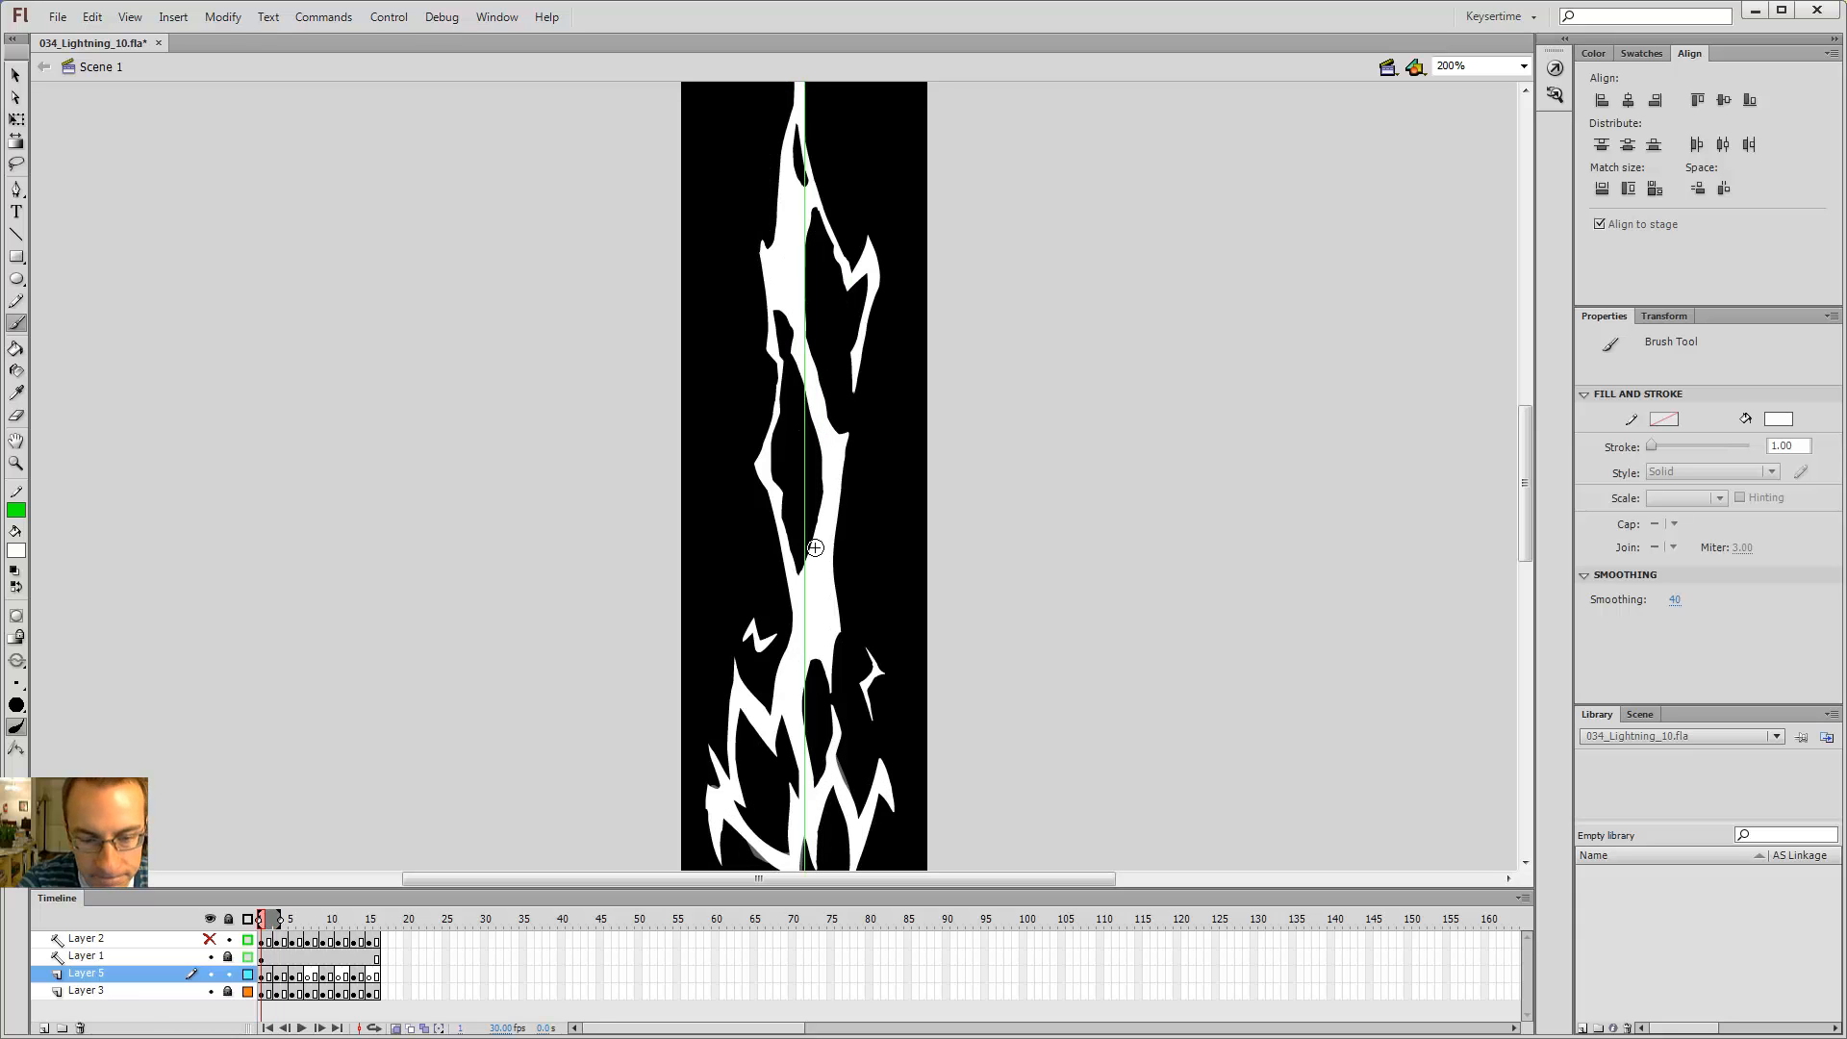
key("comma")
key("period")
key("period")
Step: On frame 3, outline a zigzag branch on the left side of the bolt's middle and fill it with the Paint Bucket
key("v")
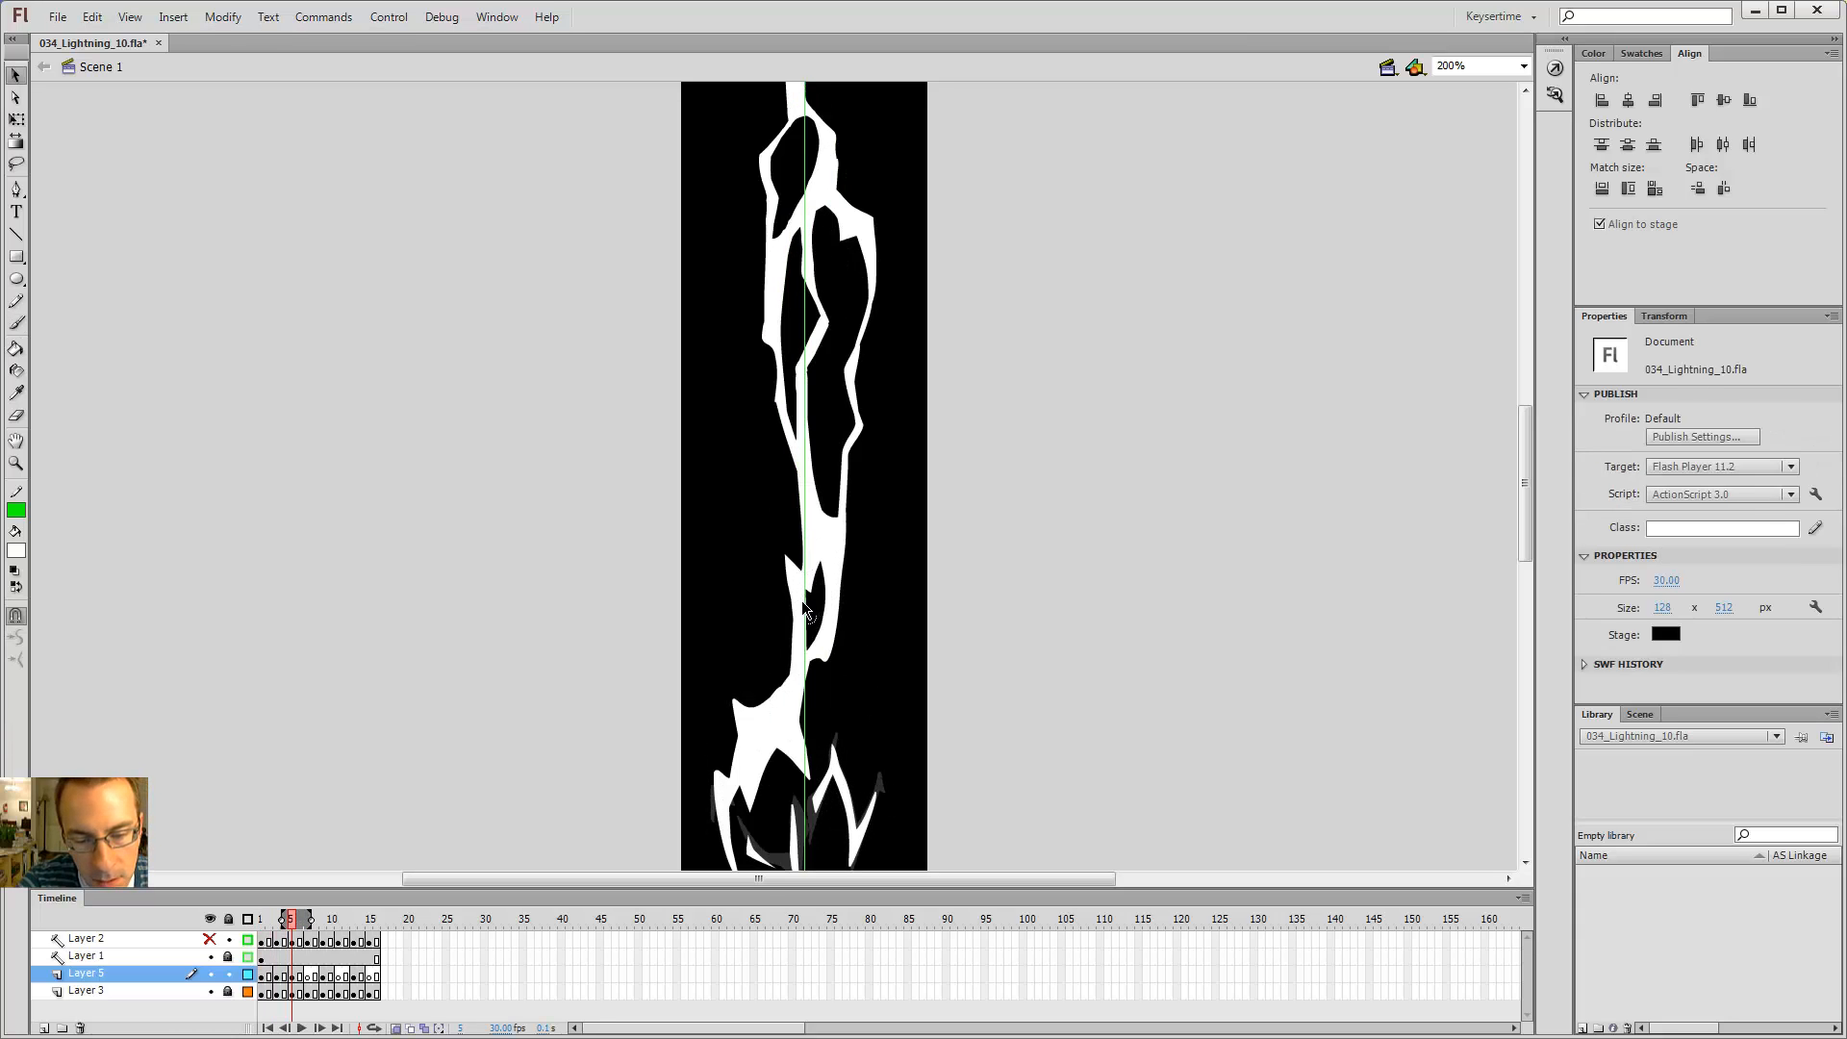
left_click(804, 585)
key("comma")
key("comma")
key("b")
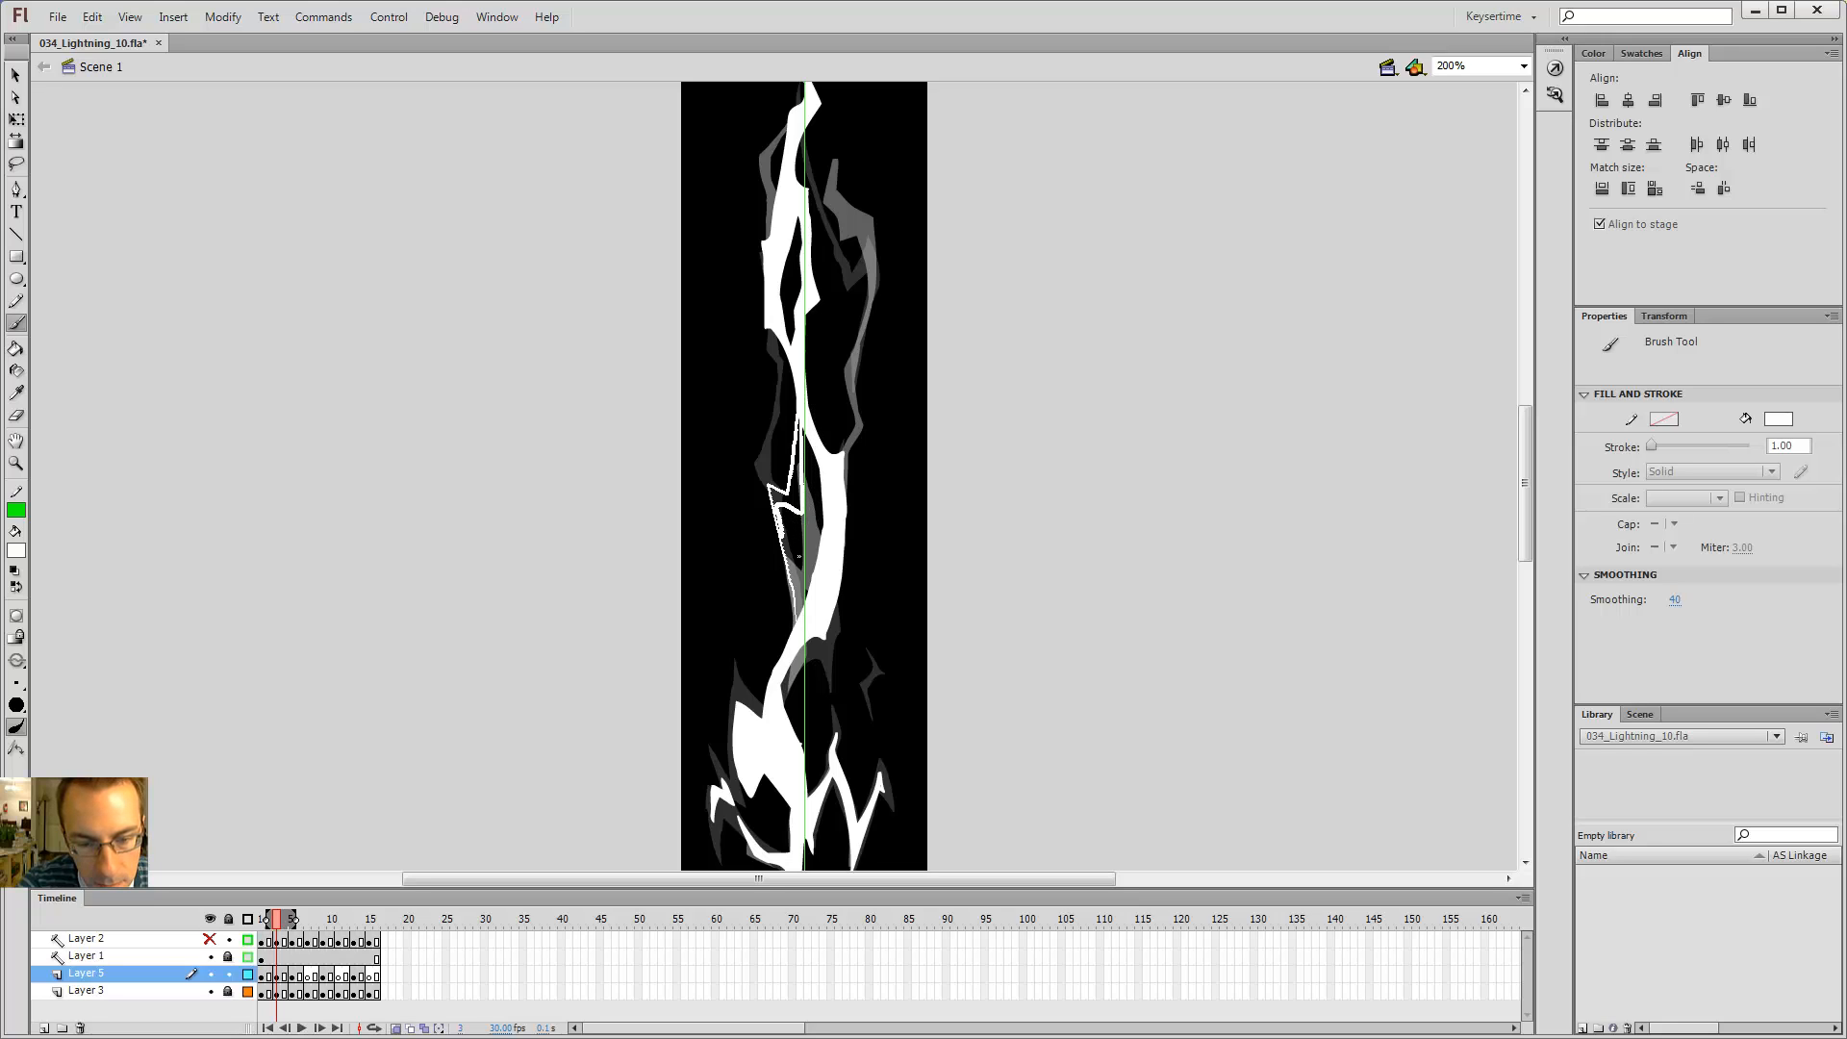
key("k")
left_click(797, 588)
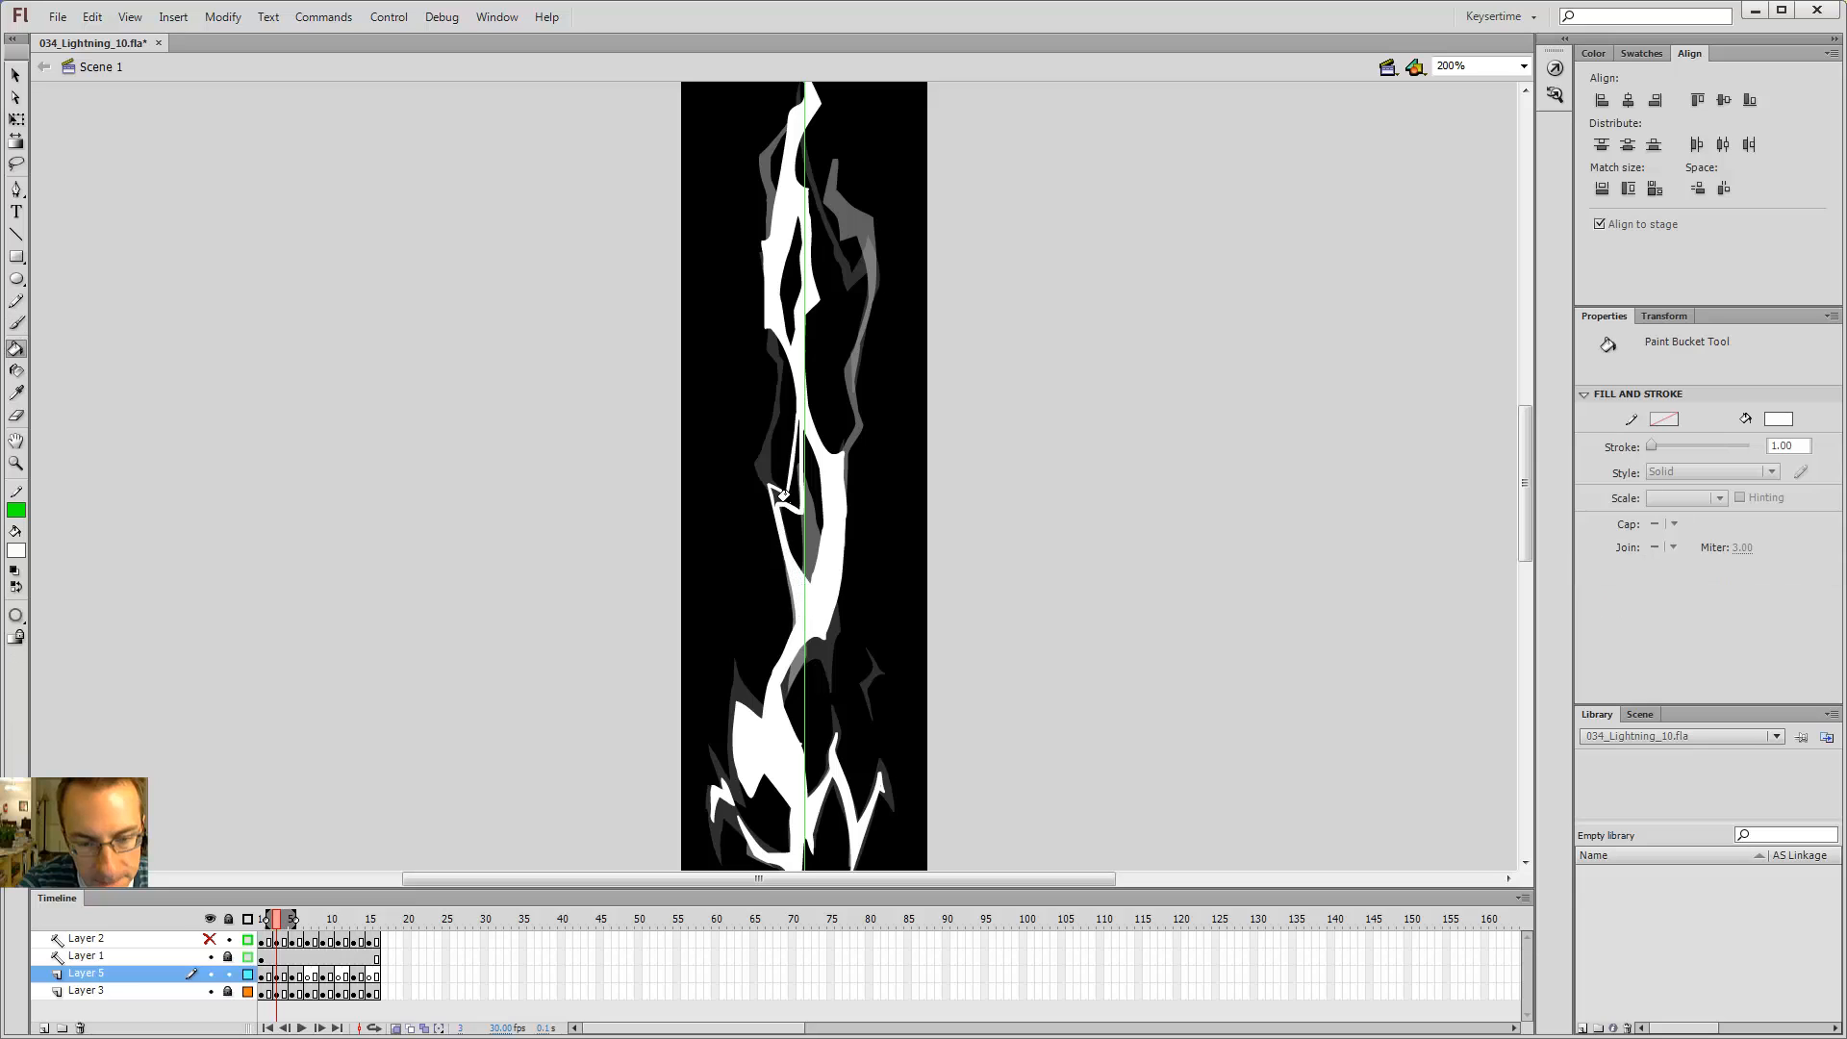
left_click(792, 489)
Step: Step back and forth through frames 1 to 5 to compare the flicker of the middle branches
key("comma")
key("comma")
key("b")
key("period")
key("period")
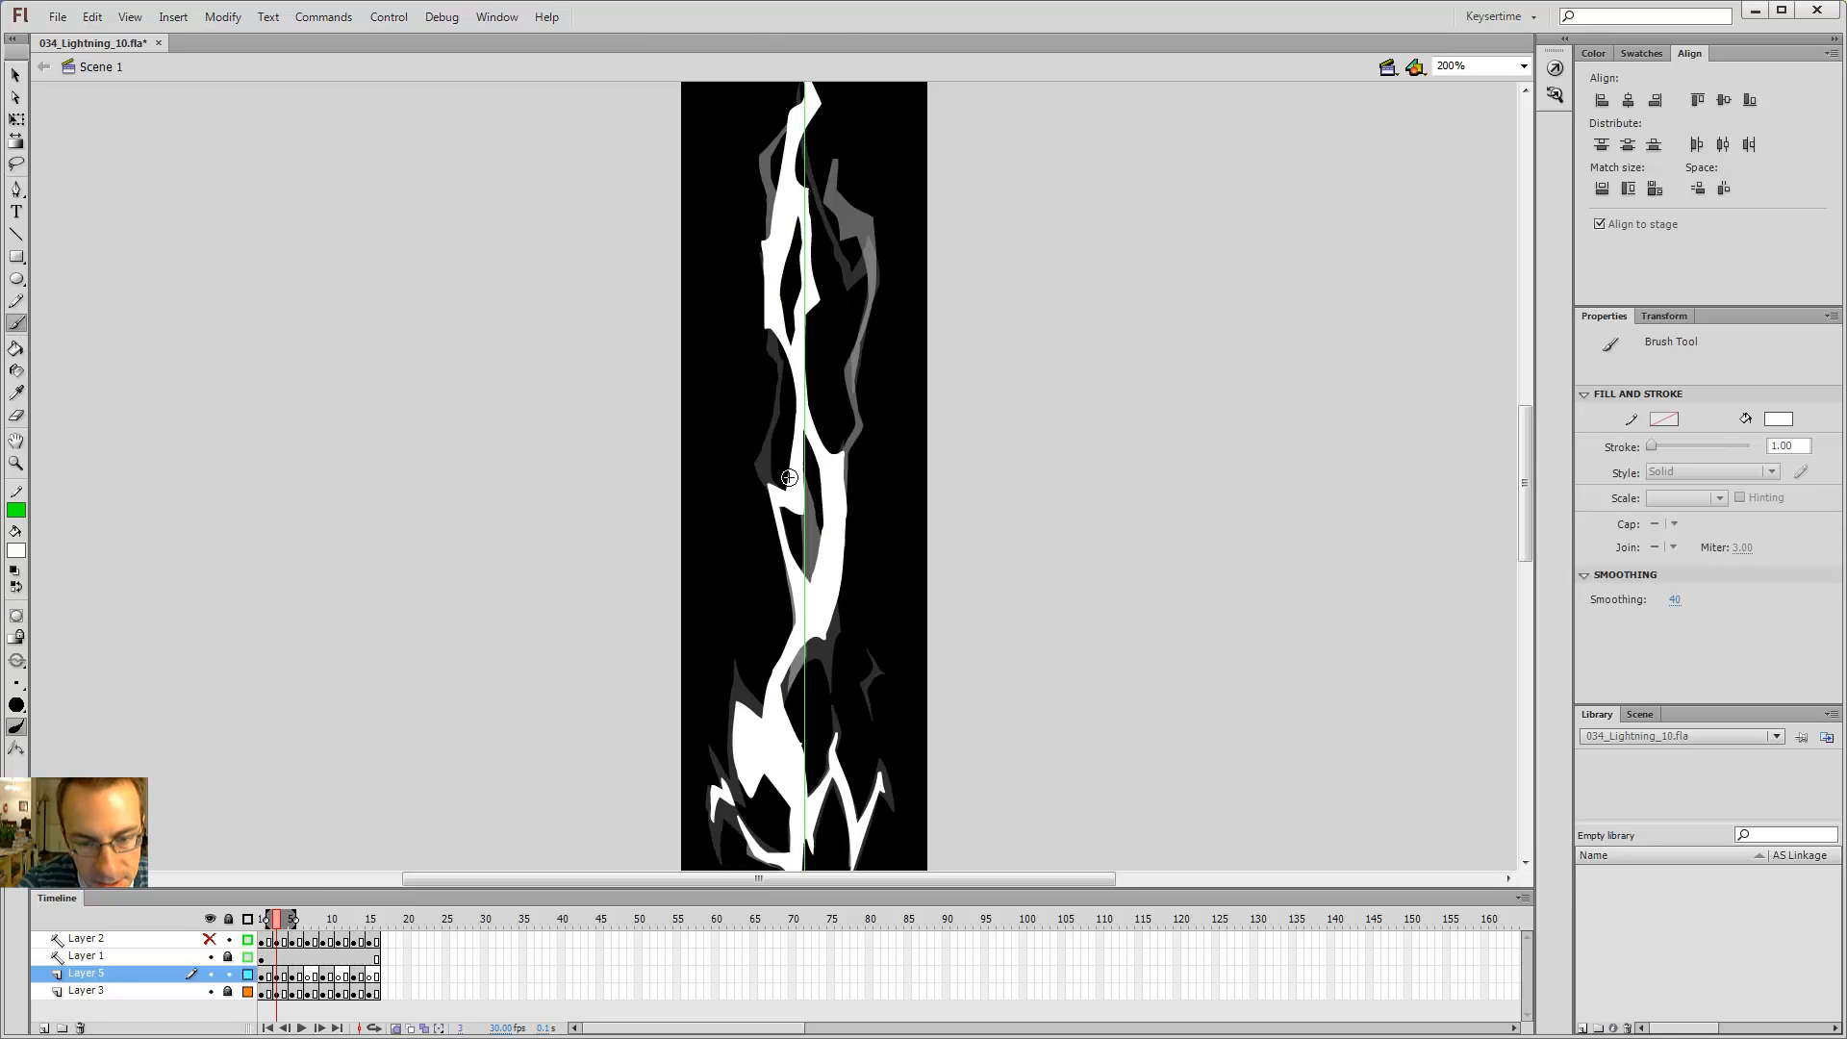
key("period")
key("period")
left_click_drag(803, 565, 791, 542)
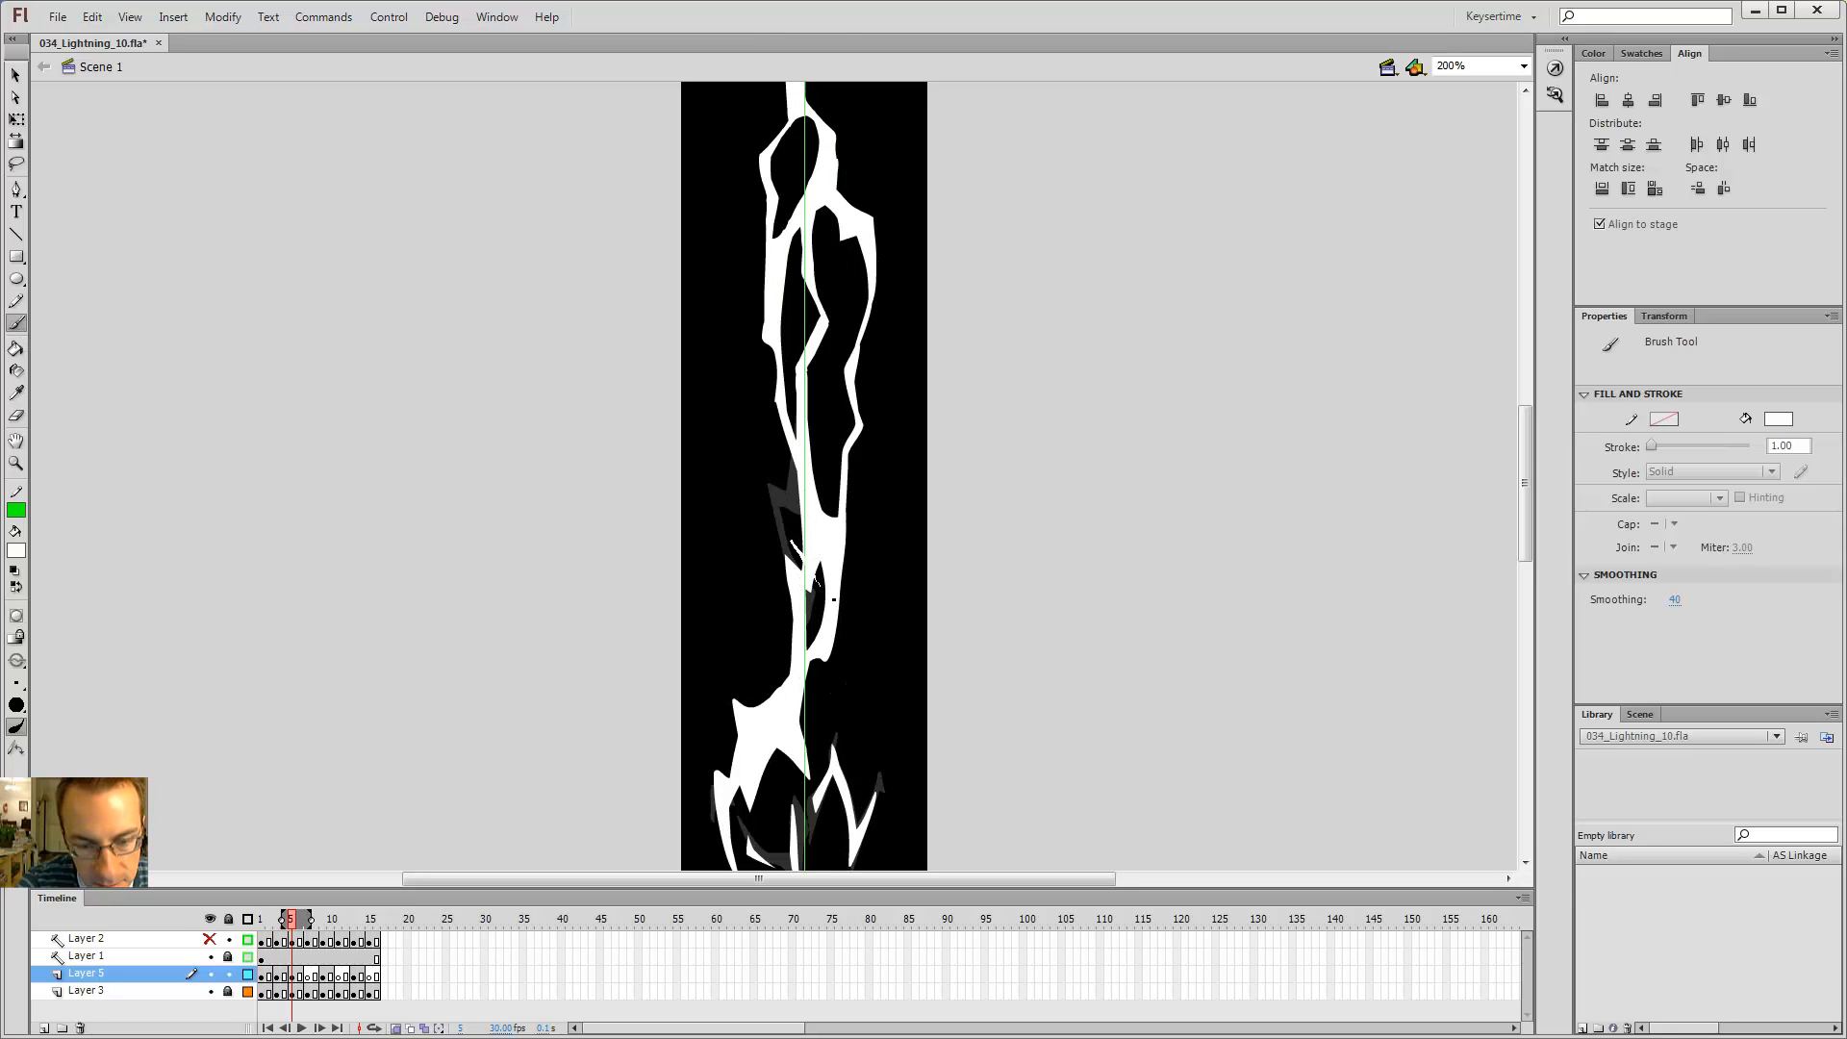
key("comma")
key("comma")
key("period")
key("period")
key("comma")
key("comma")
key("comma")
key("comma")
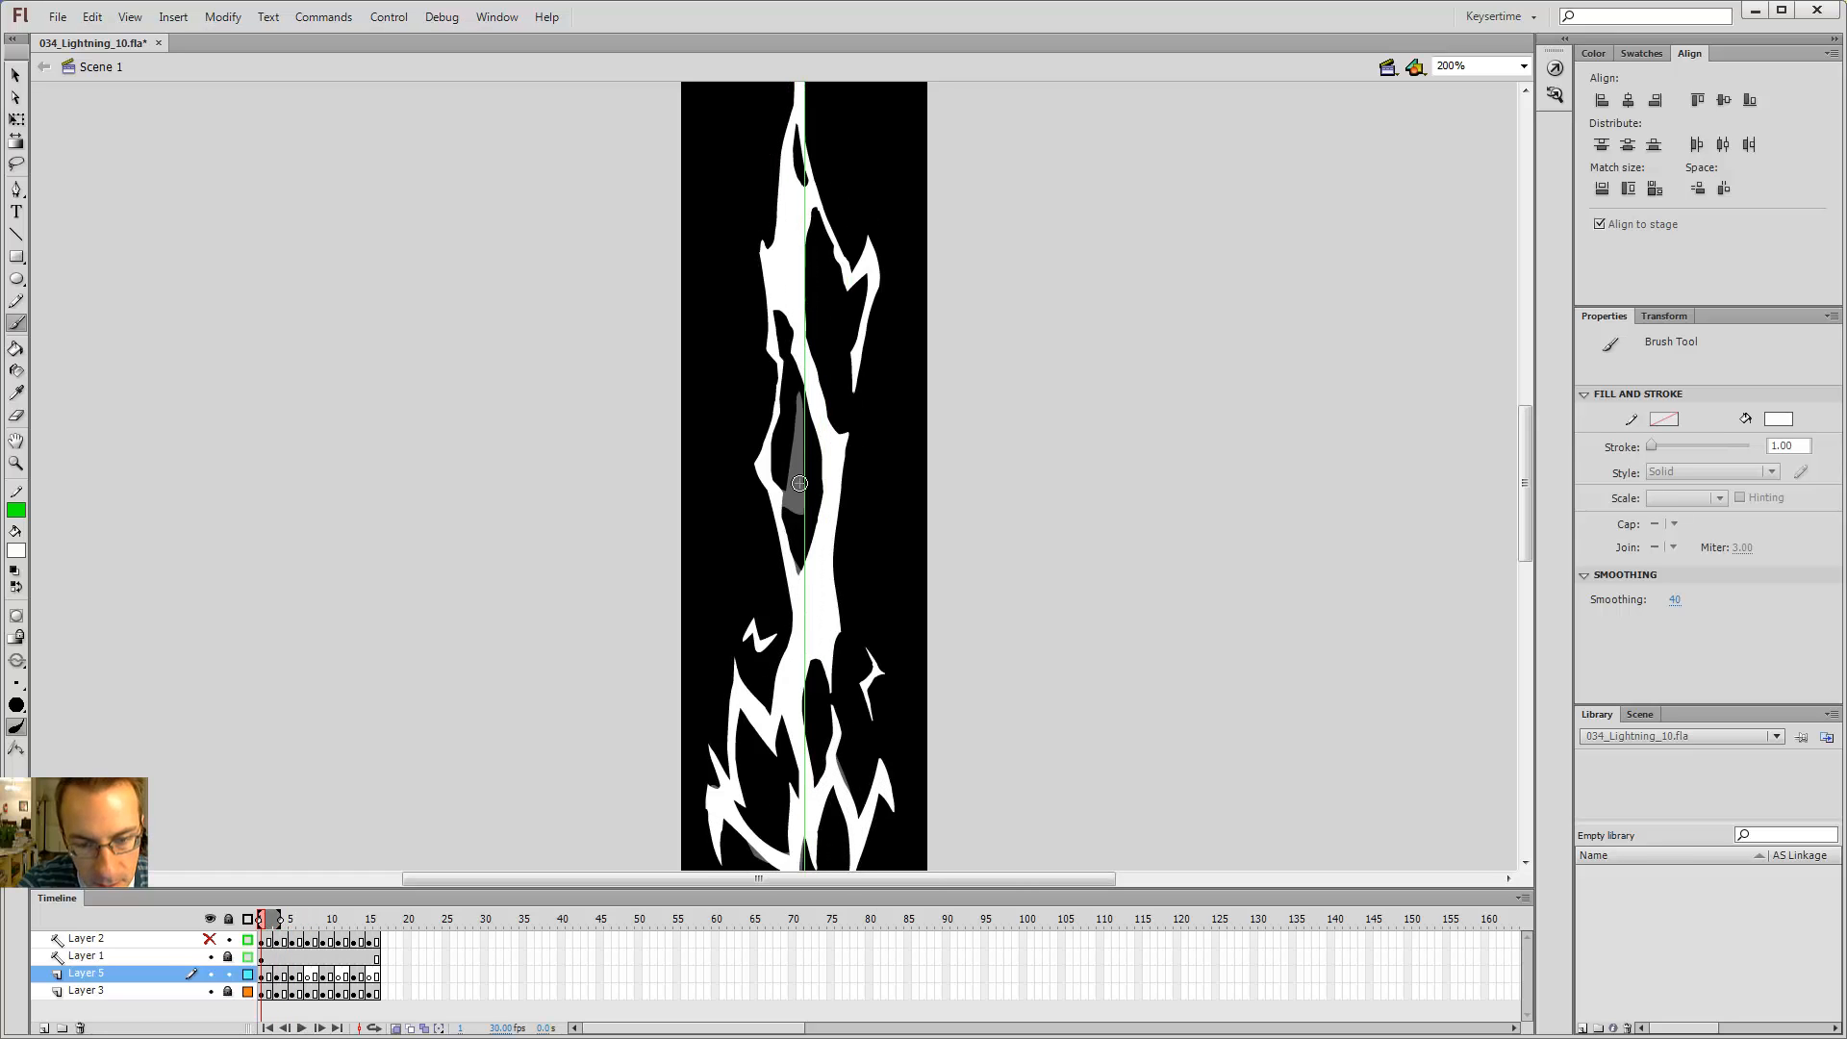
key("period")
key("period")
key("period")
key("comma")
key("comma")
key("period")
key("period")
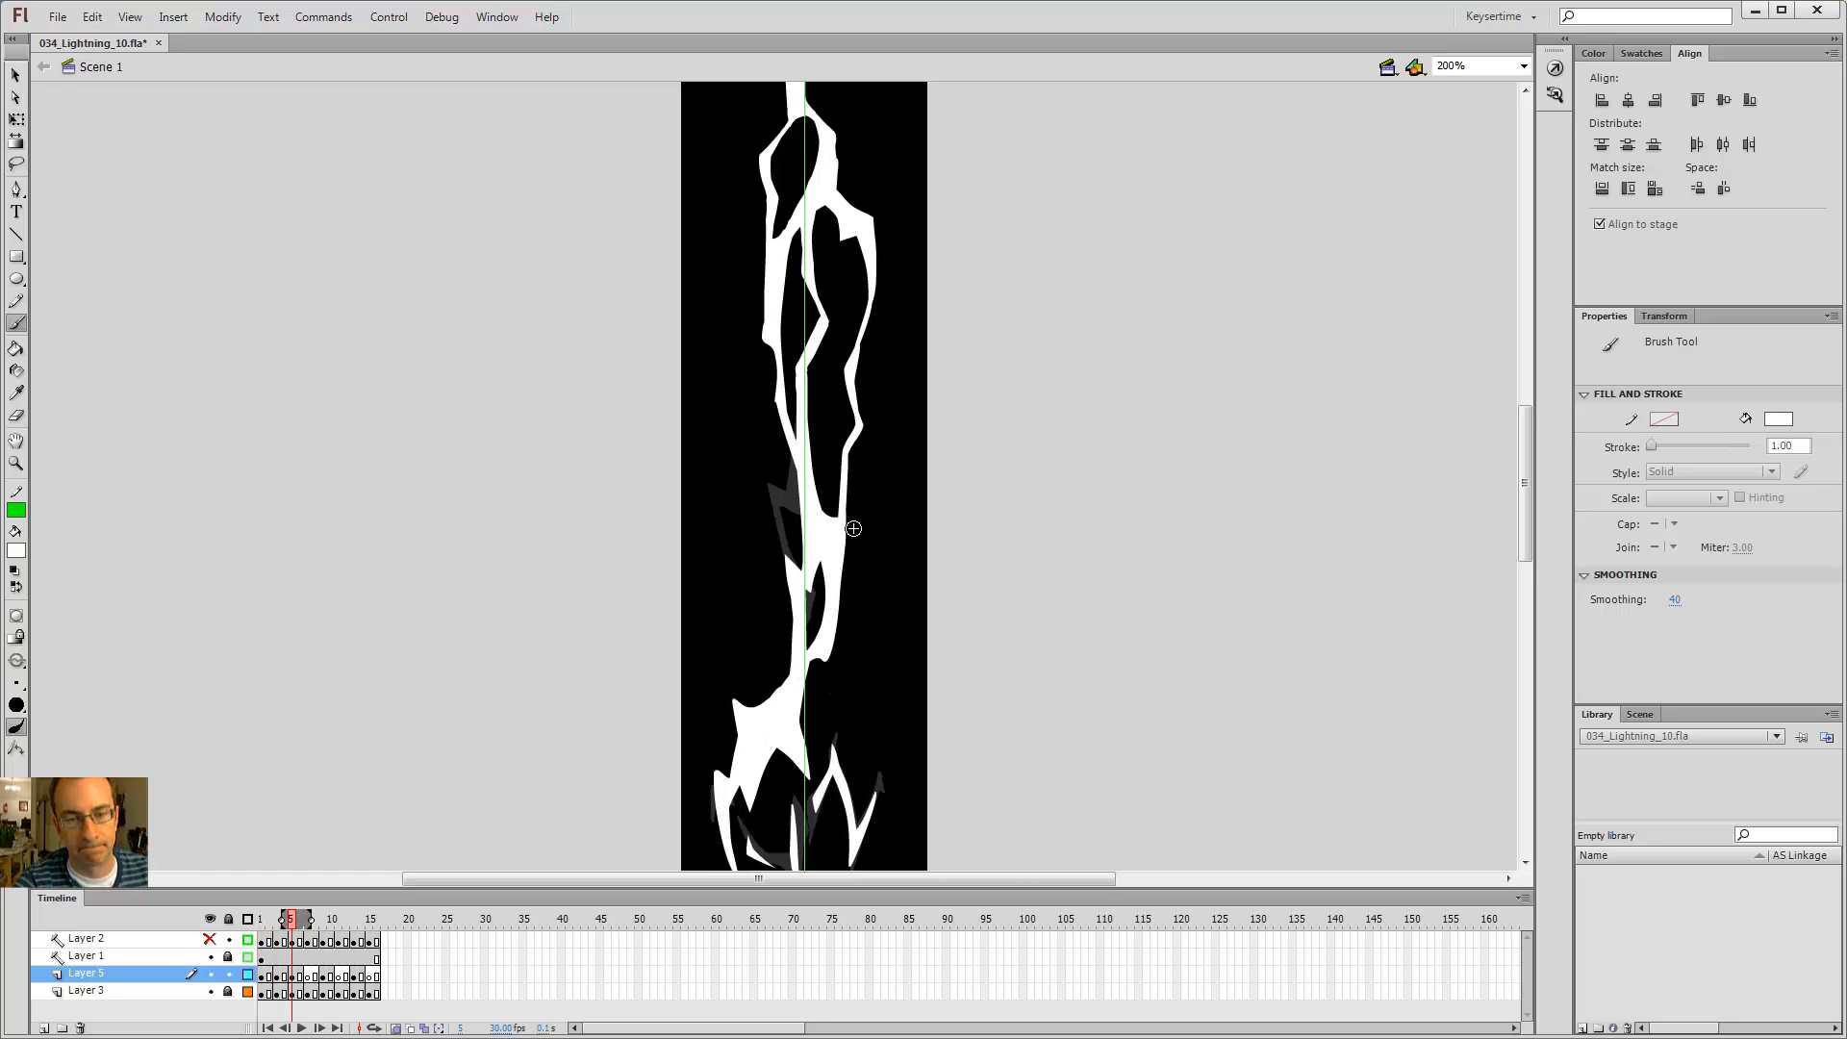
key("comma")
key("comma")
key("period")
key("period")
key("comma")
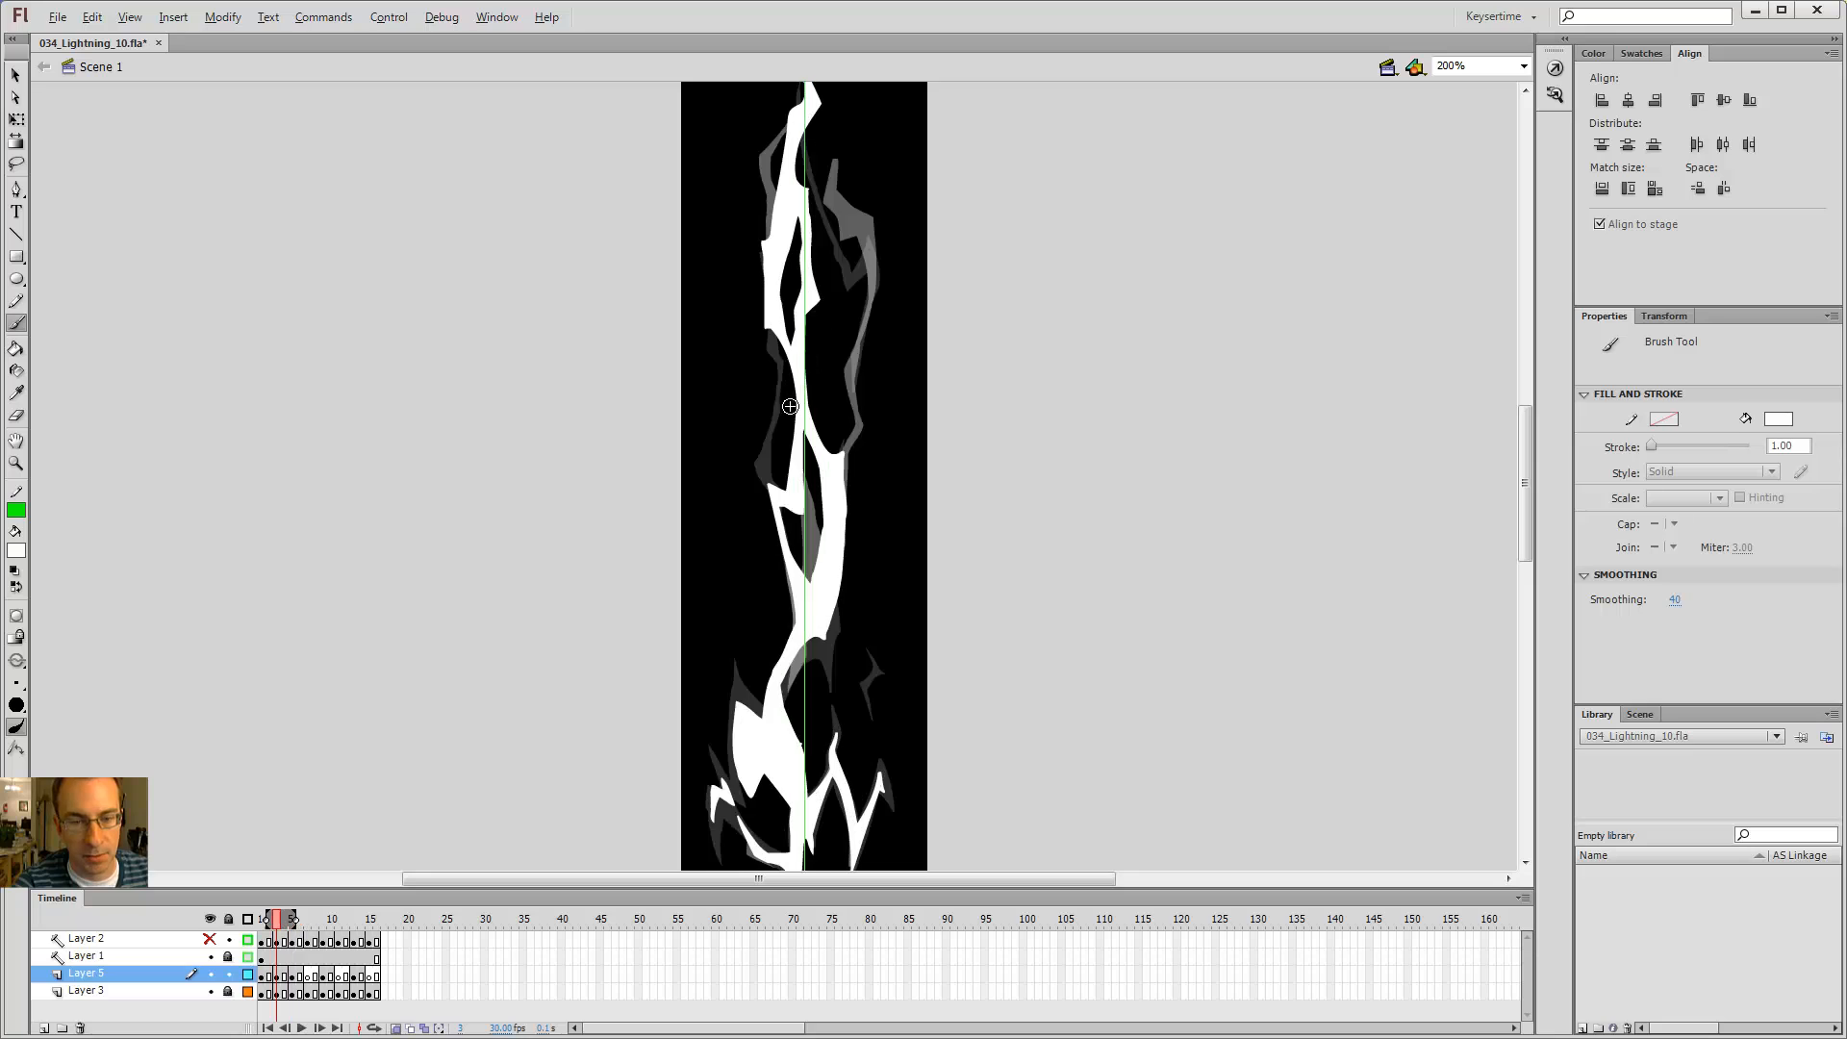
key("comma")
key("period")
key("period")
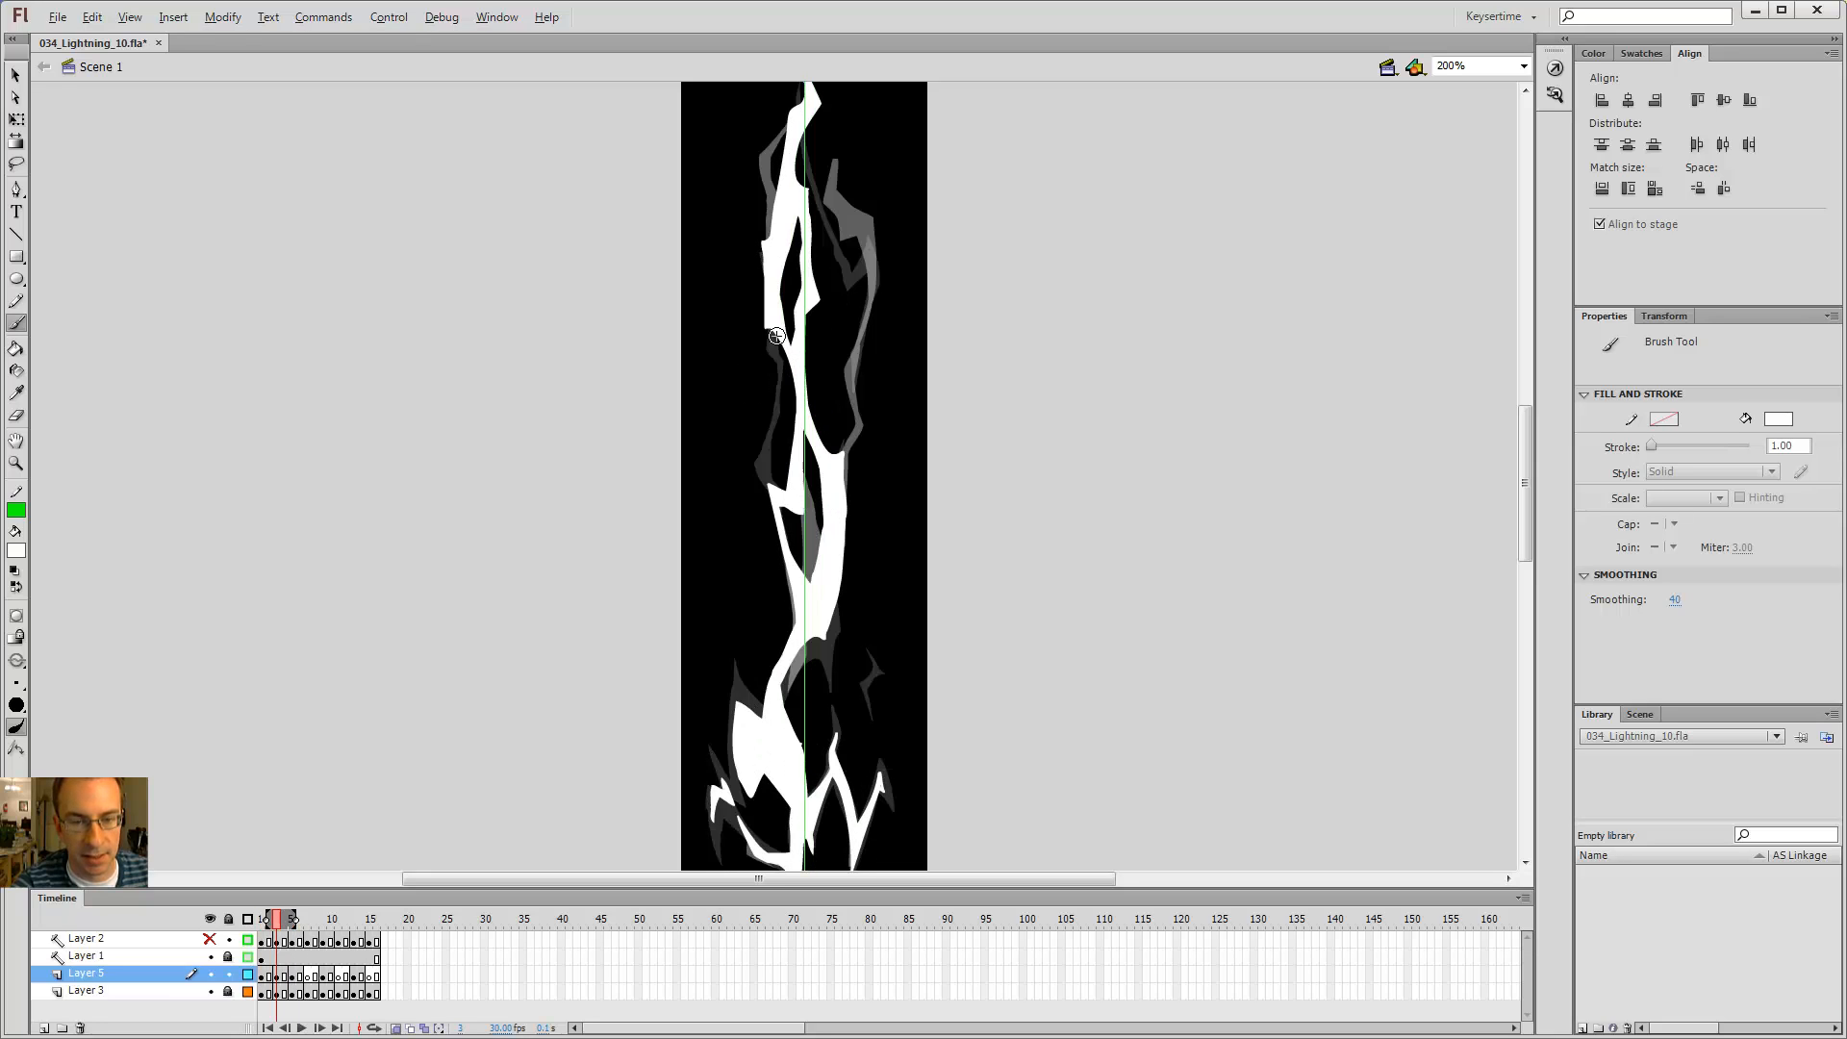
mouse_move(777, 413)
left_mouse_down()
mouse_move(764, 351)
mouse_move(774, 413)
left_mouse_up()
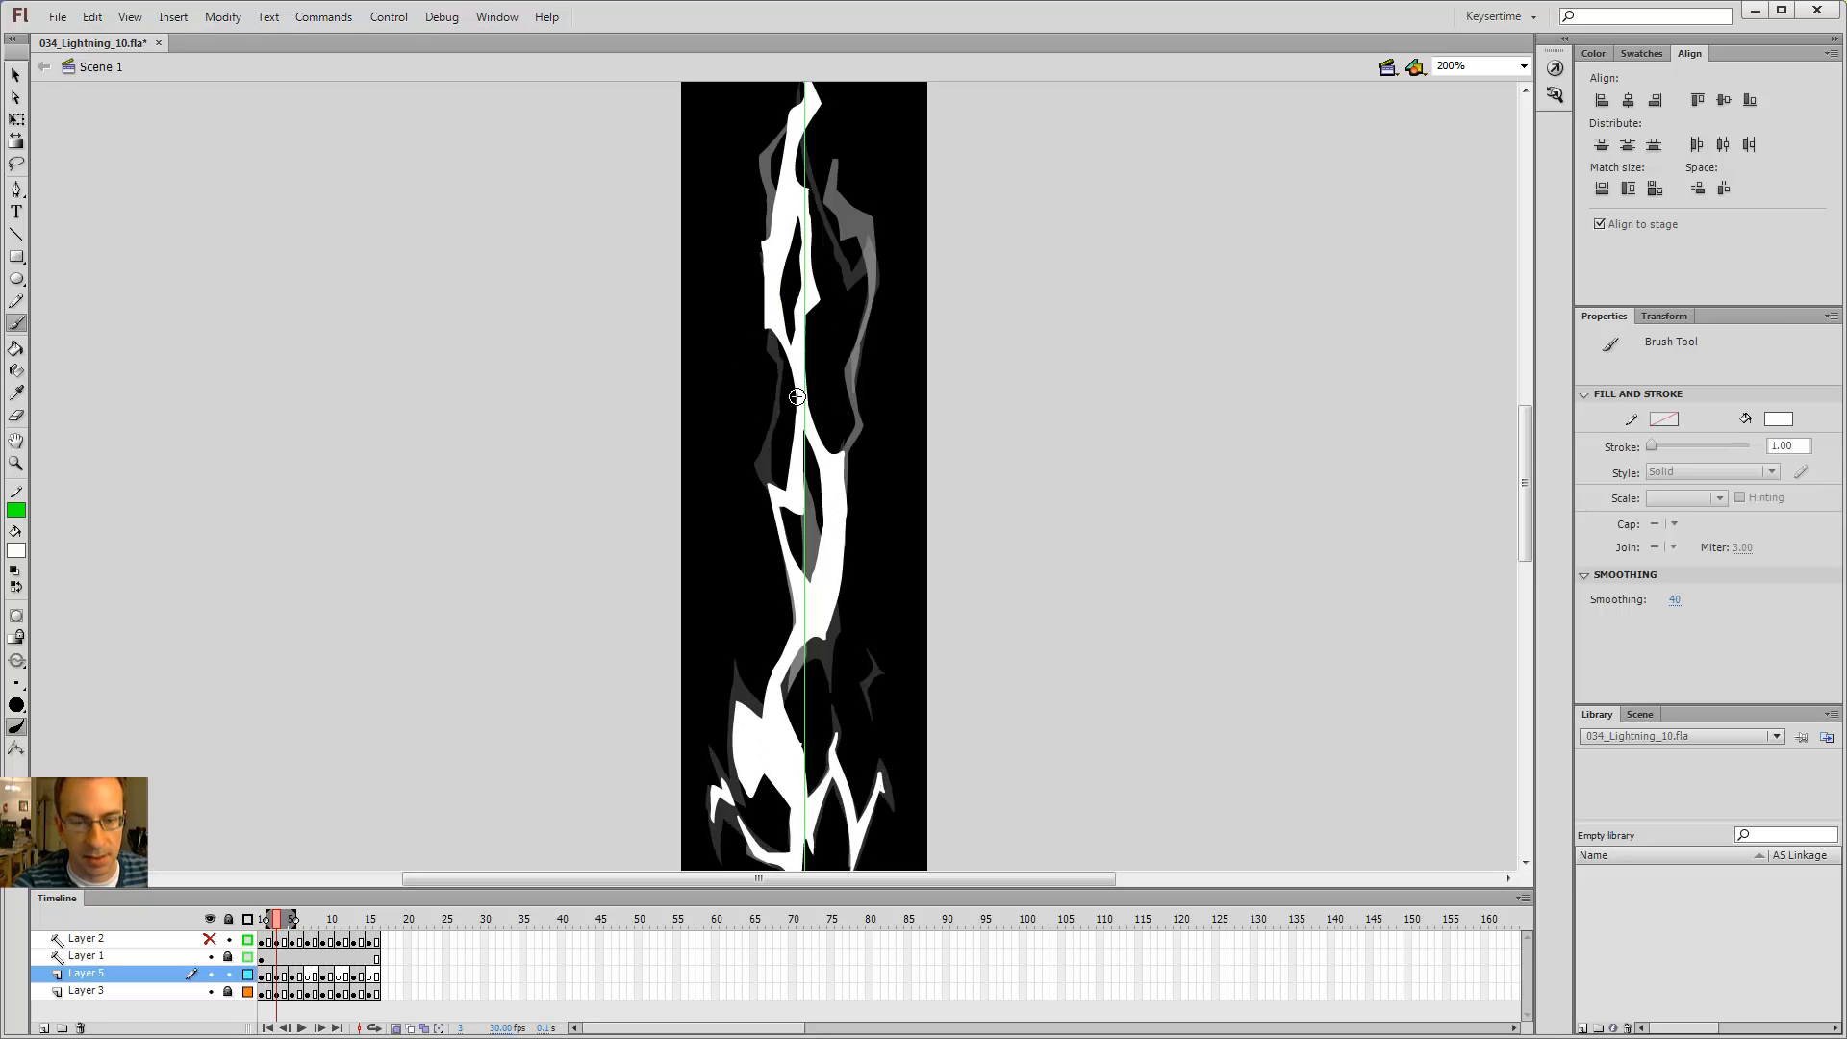
key("period")
key("comma")
key("period")
key("comma")
Step: Scroll up to the top of the bolt and step through the neighbouring frames again
key("comma")
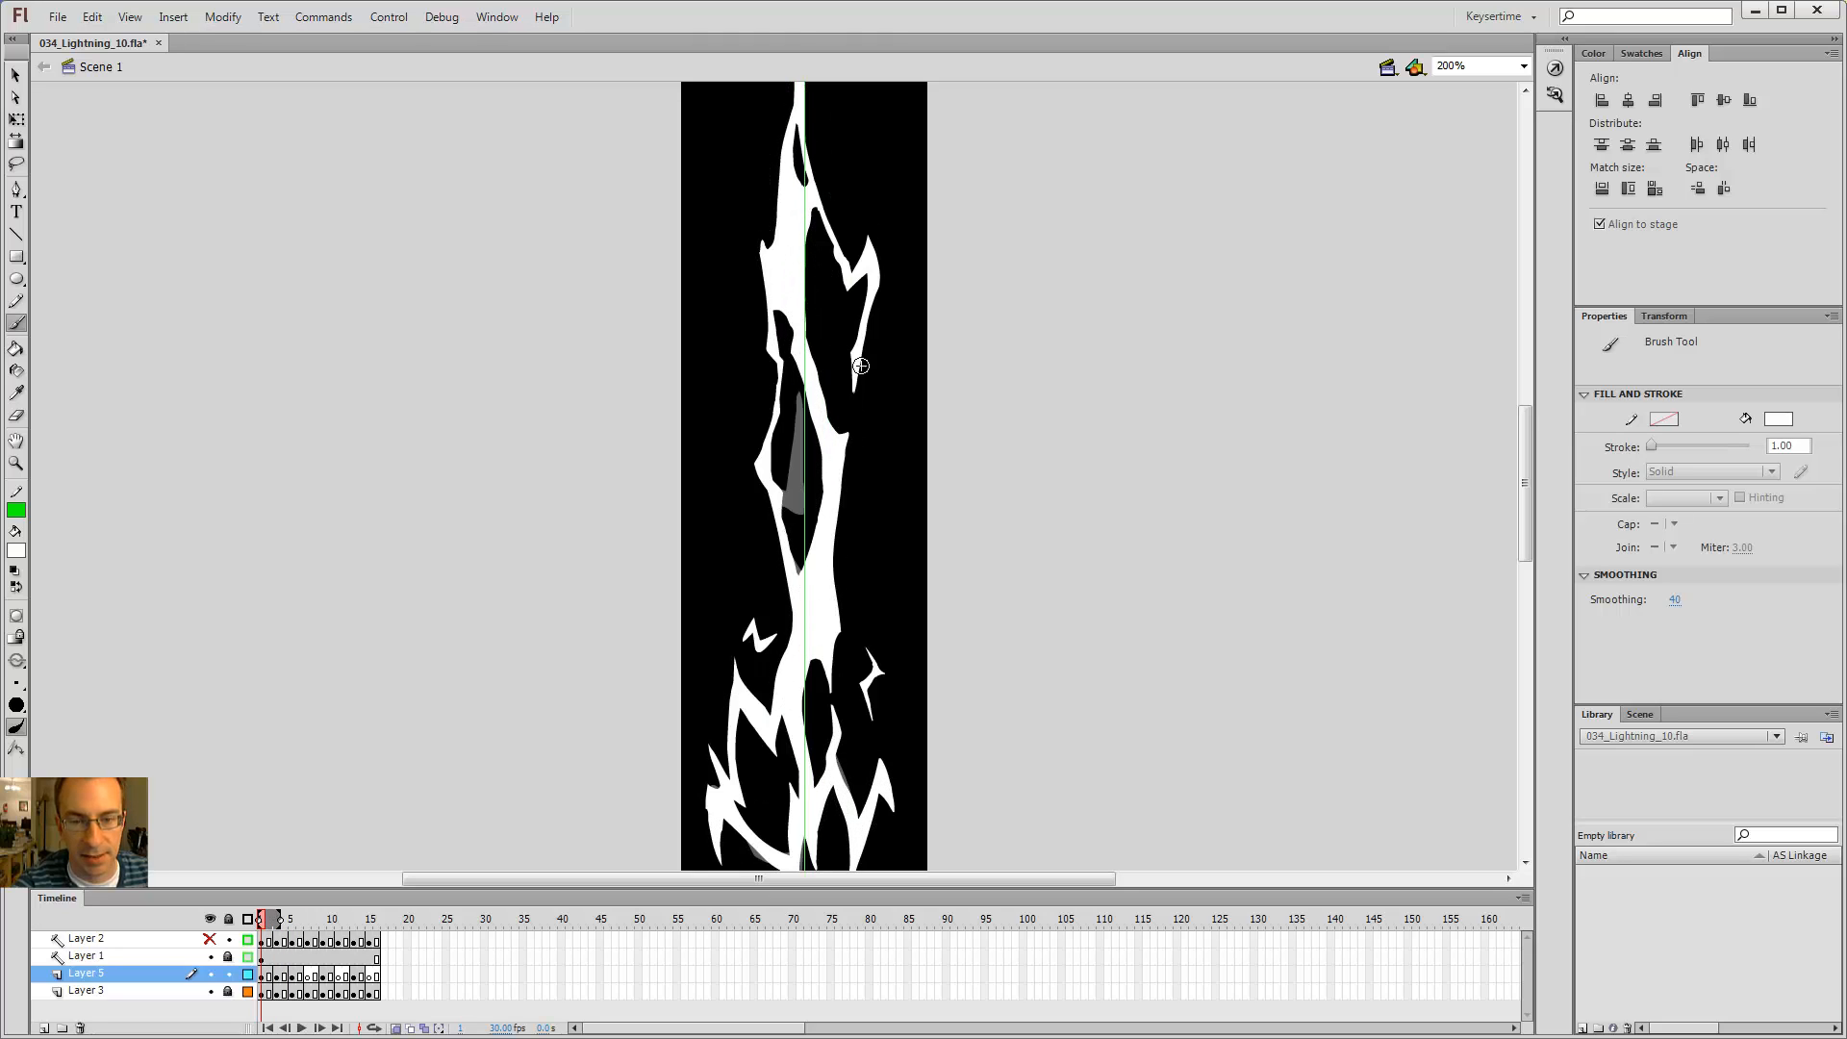
key("period")
left_click_drag(843, 349, 811, 494)
key("comma")
key("period")
key("period")
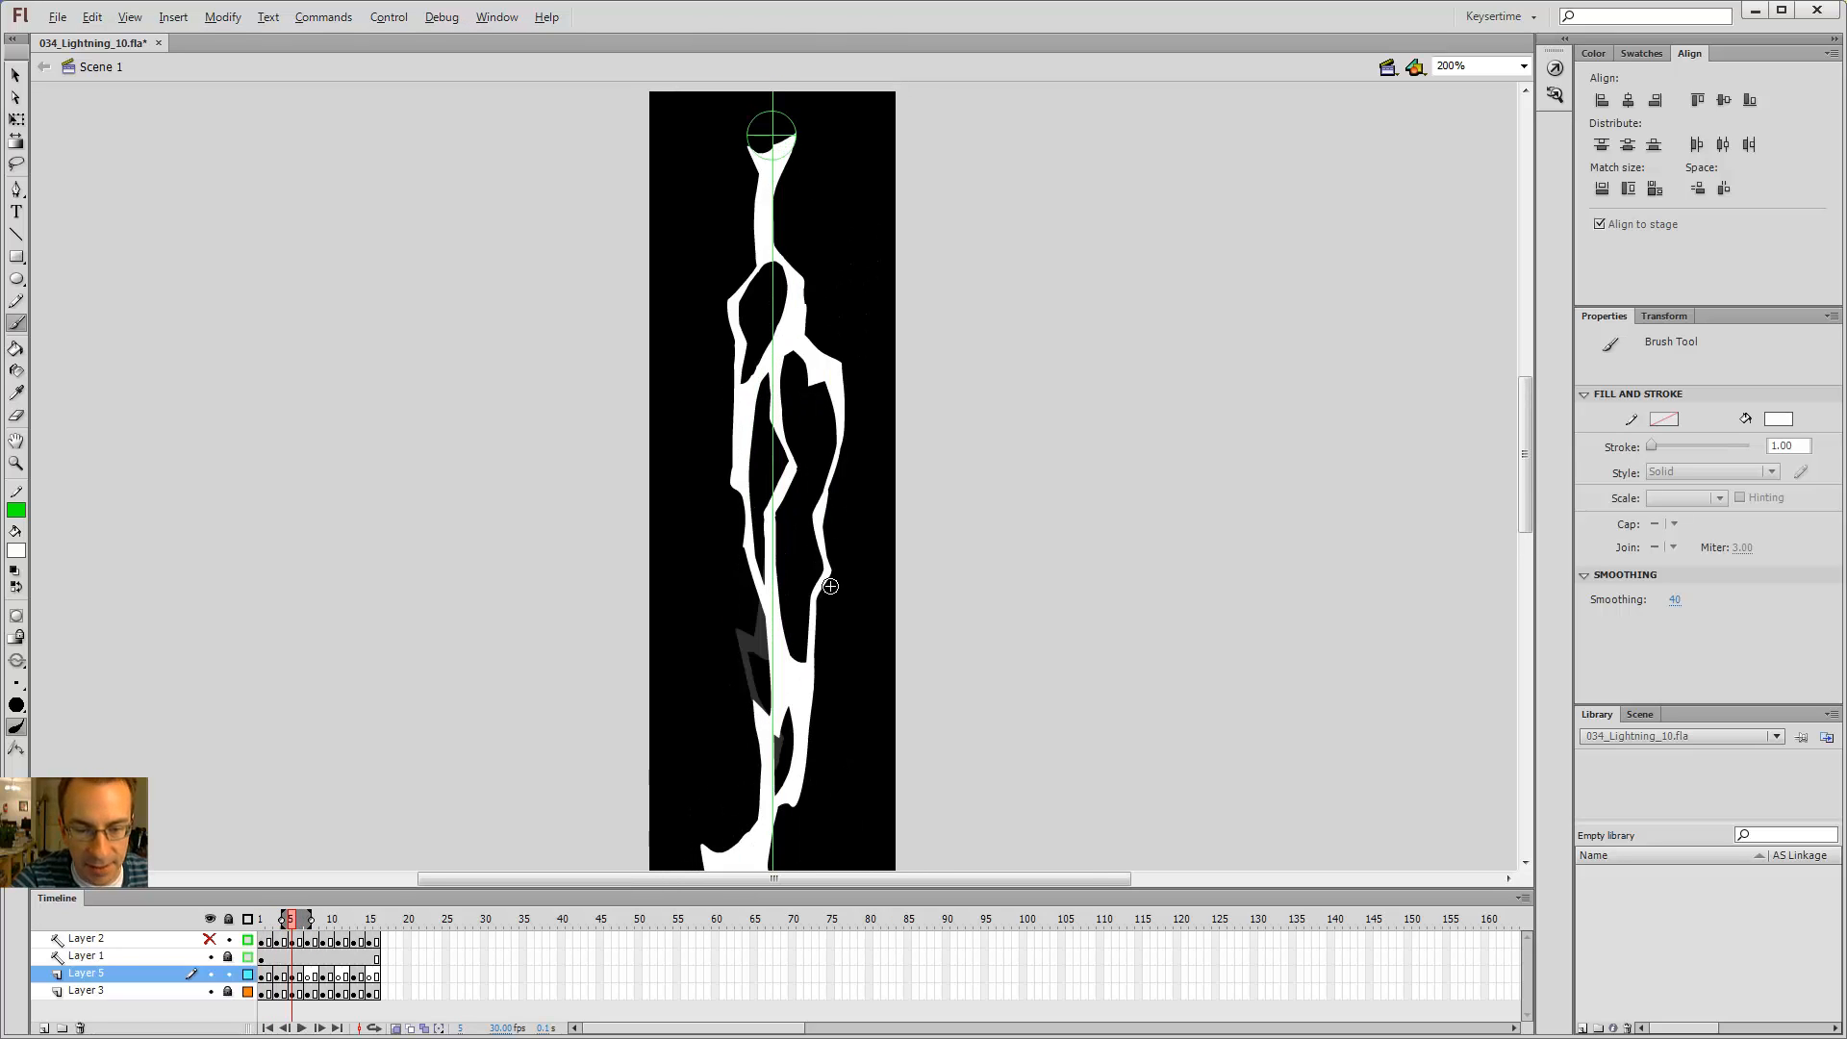
key("comma")
key("comma")
key("period")
key("comma")
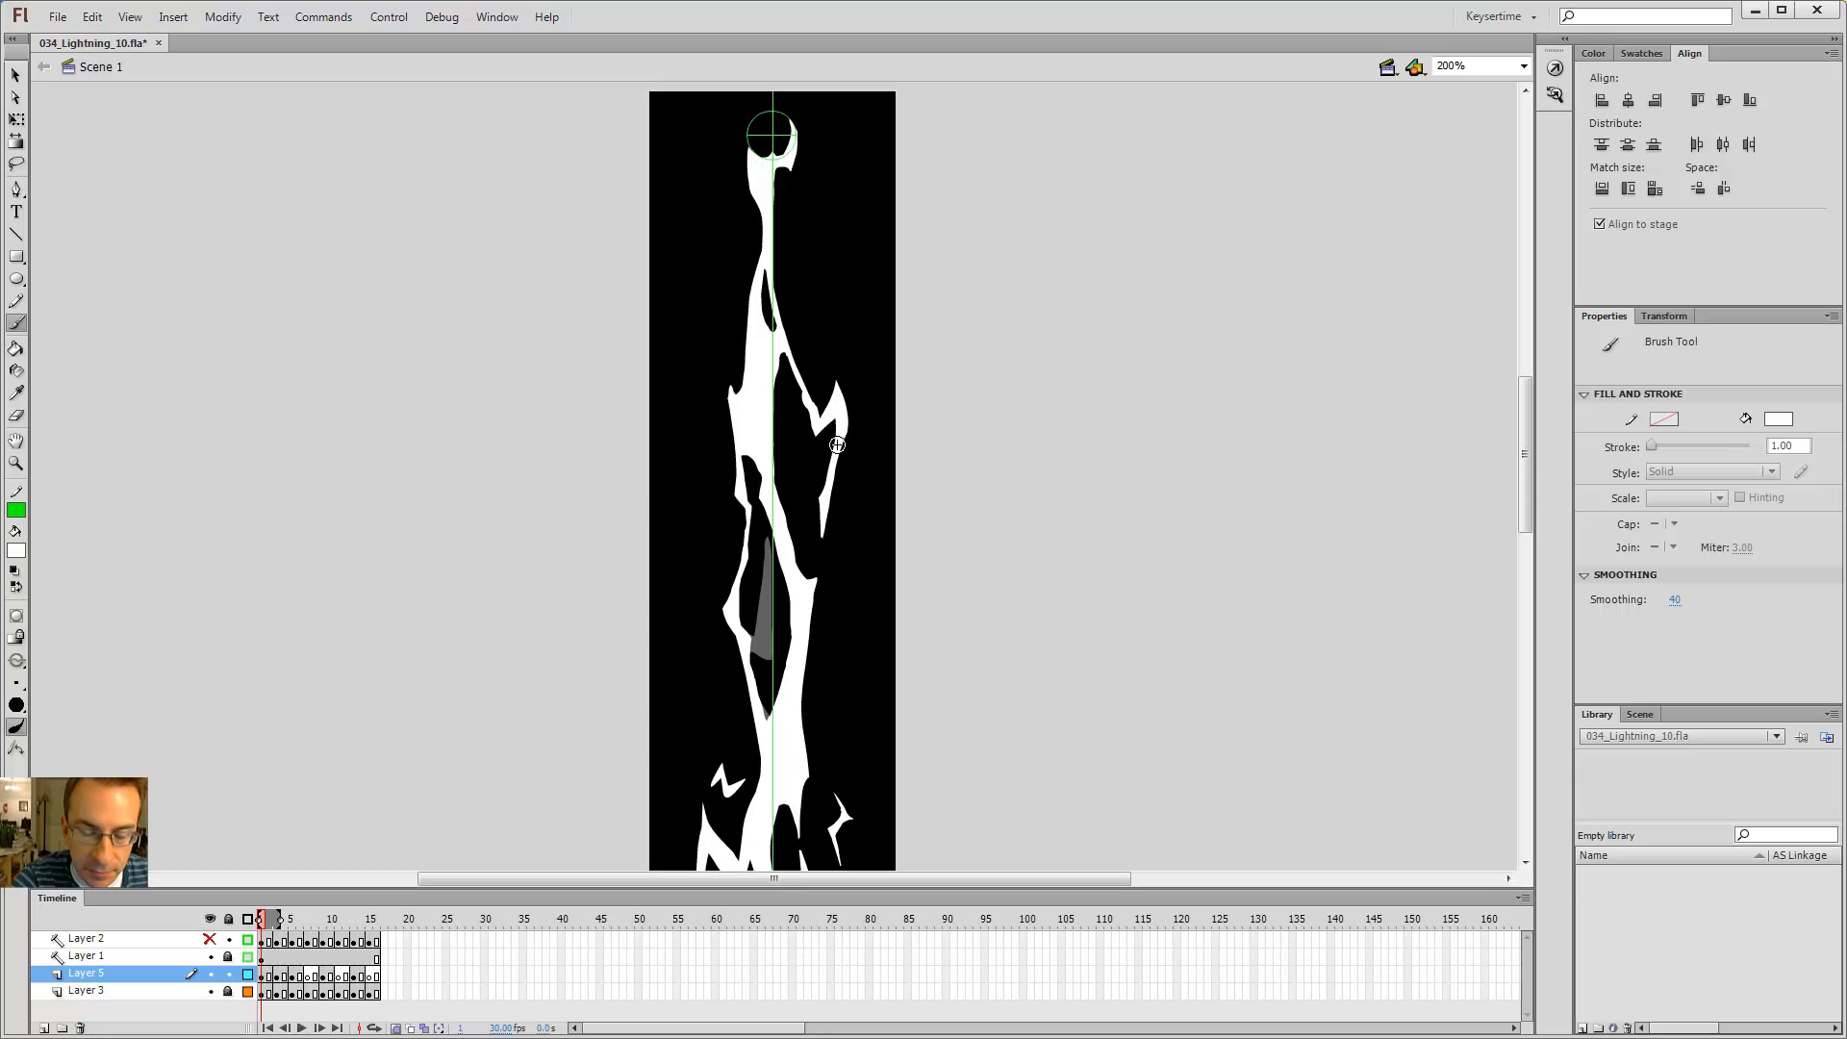
key("period")
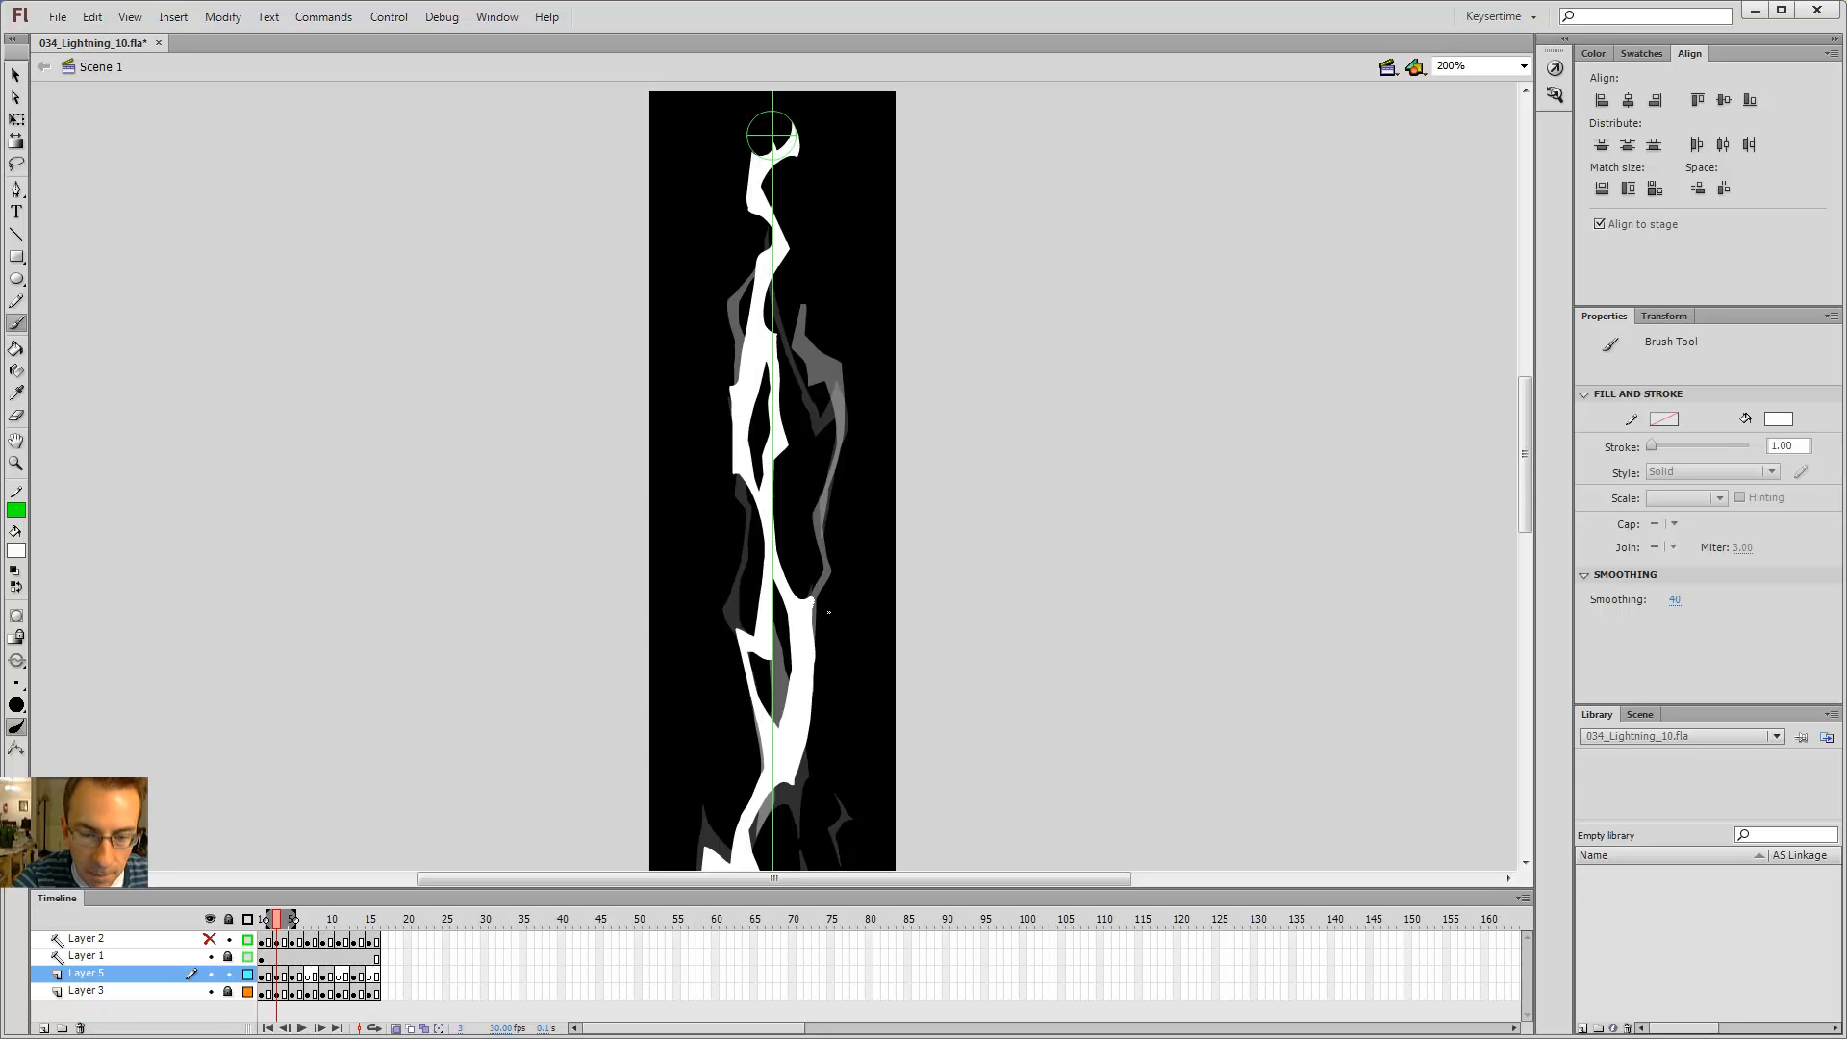
Step: Undo the recent brush strokes near the right middle of the bolt, including one trial stroke
key("ctrl+z")
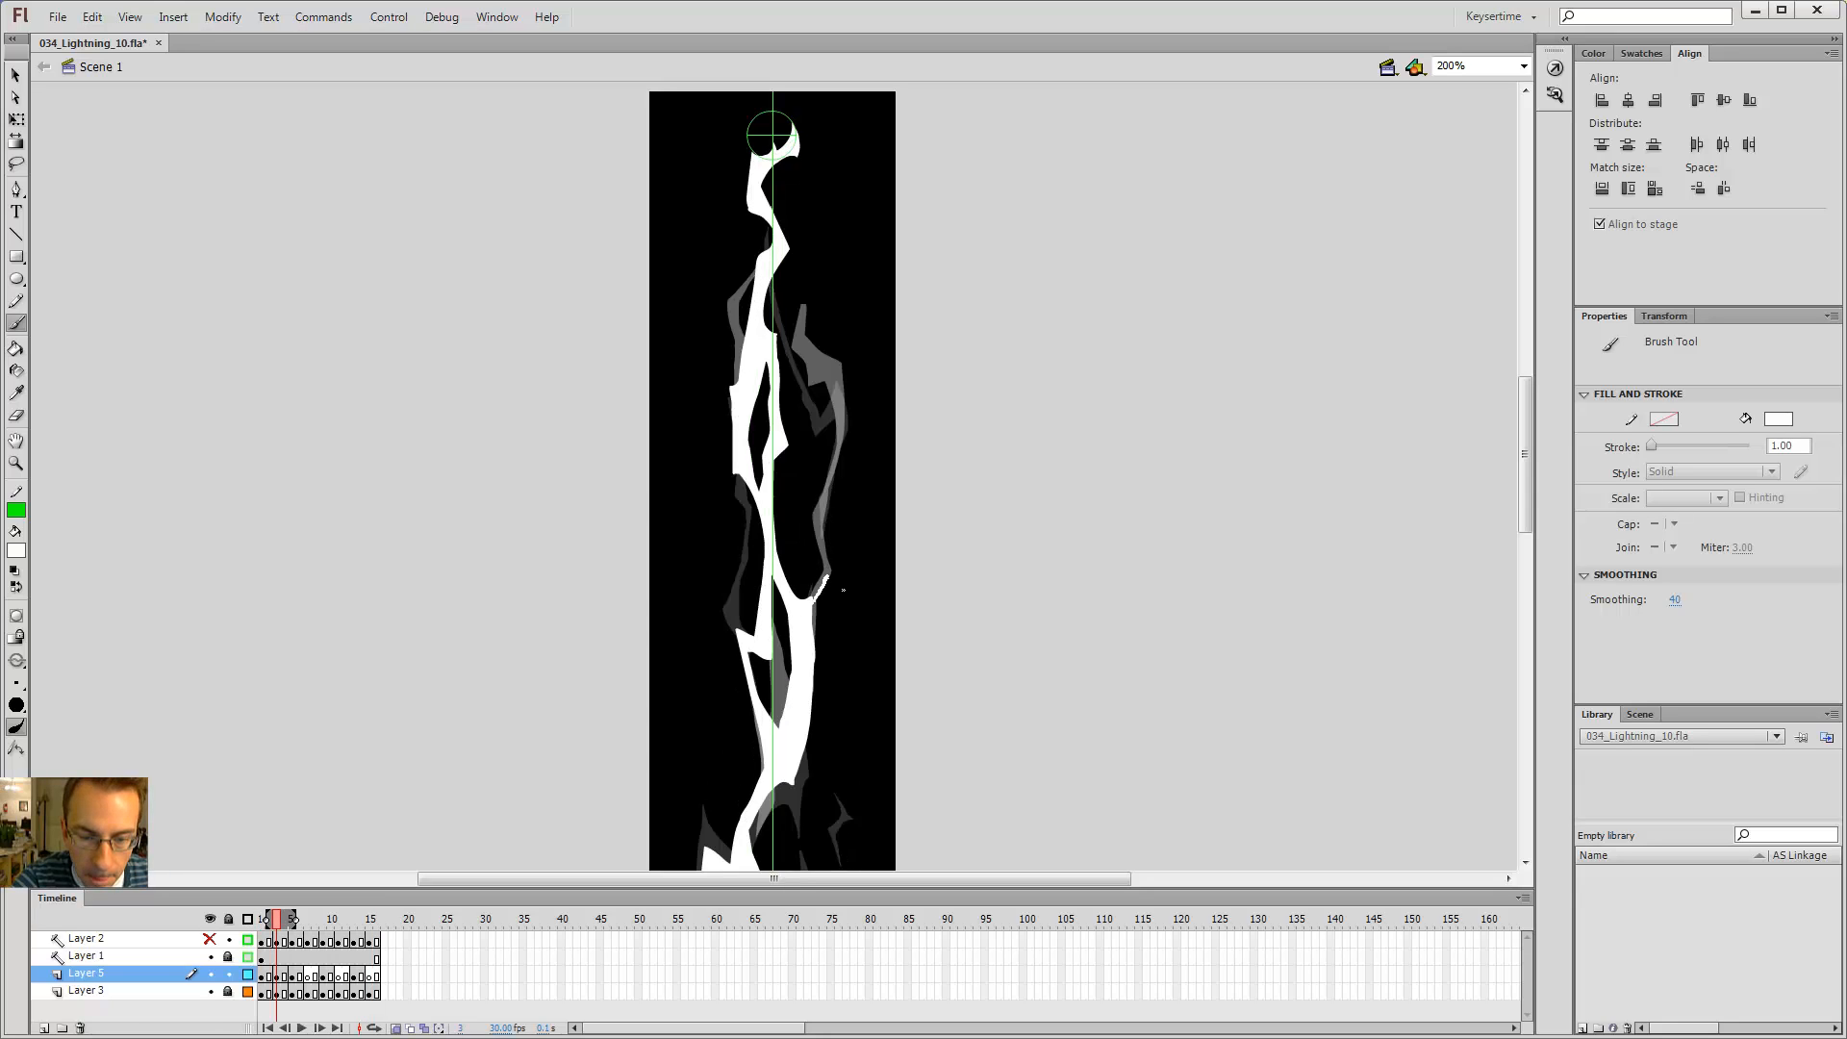
key("ctrl+z")
left_click_drag(828, 575, 822, 583)
key("ctrl+z")
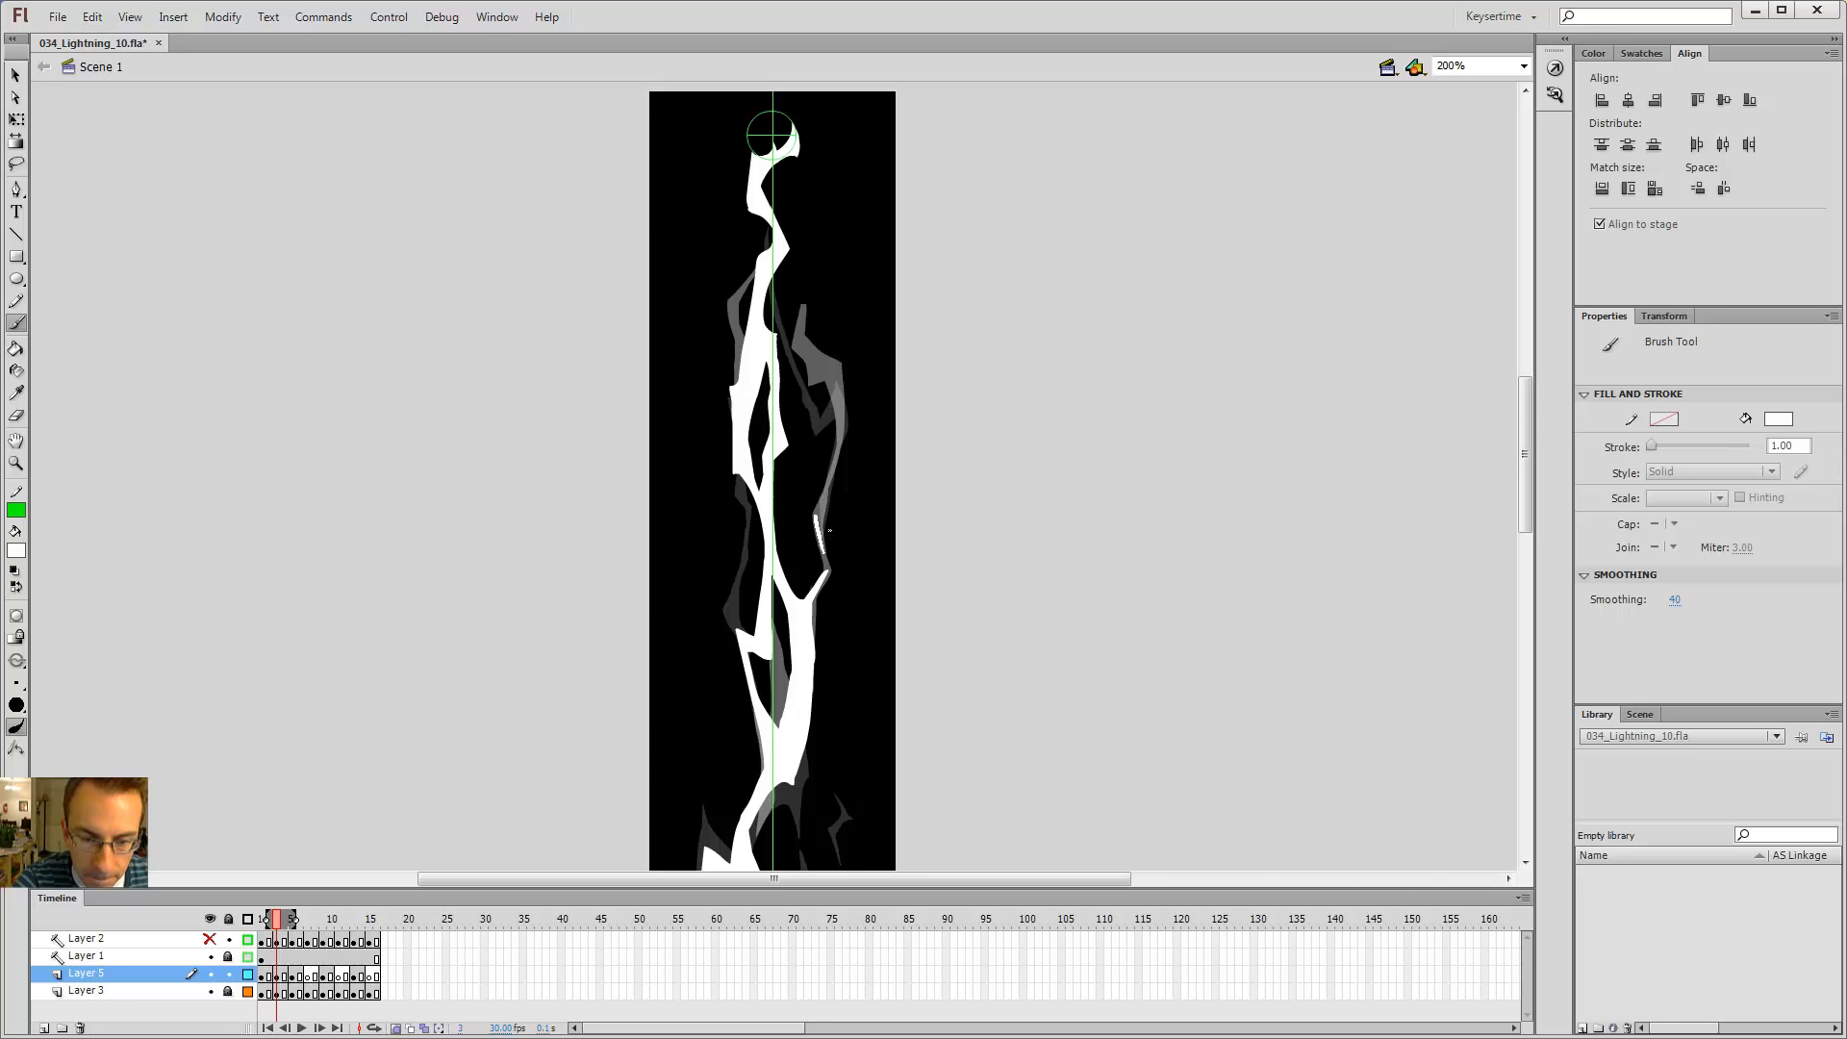
key("ctrl+z")
Step: On frame 3, paint brush strokes forming a branch along the right side of the bolt's middle
left_click_drag(832, 526, 851, 466)
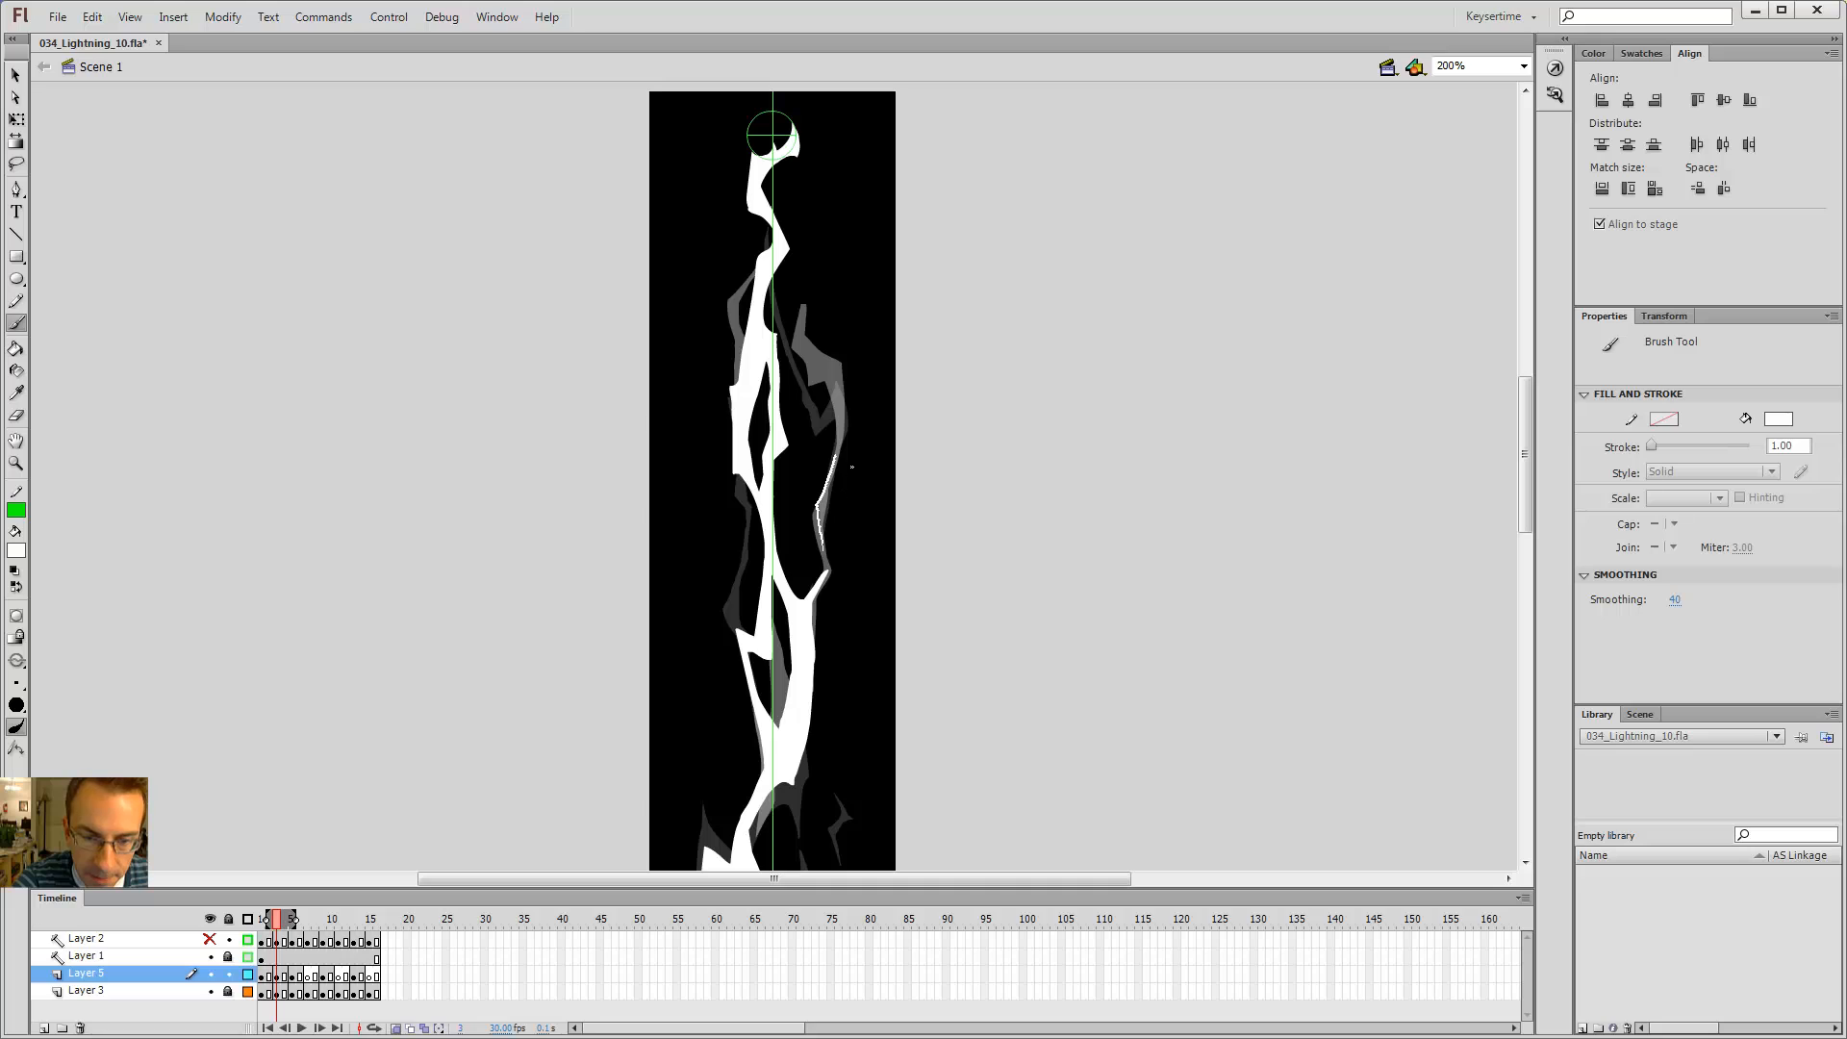
left_click_drag(828, 397, 831, 415)
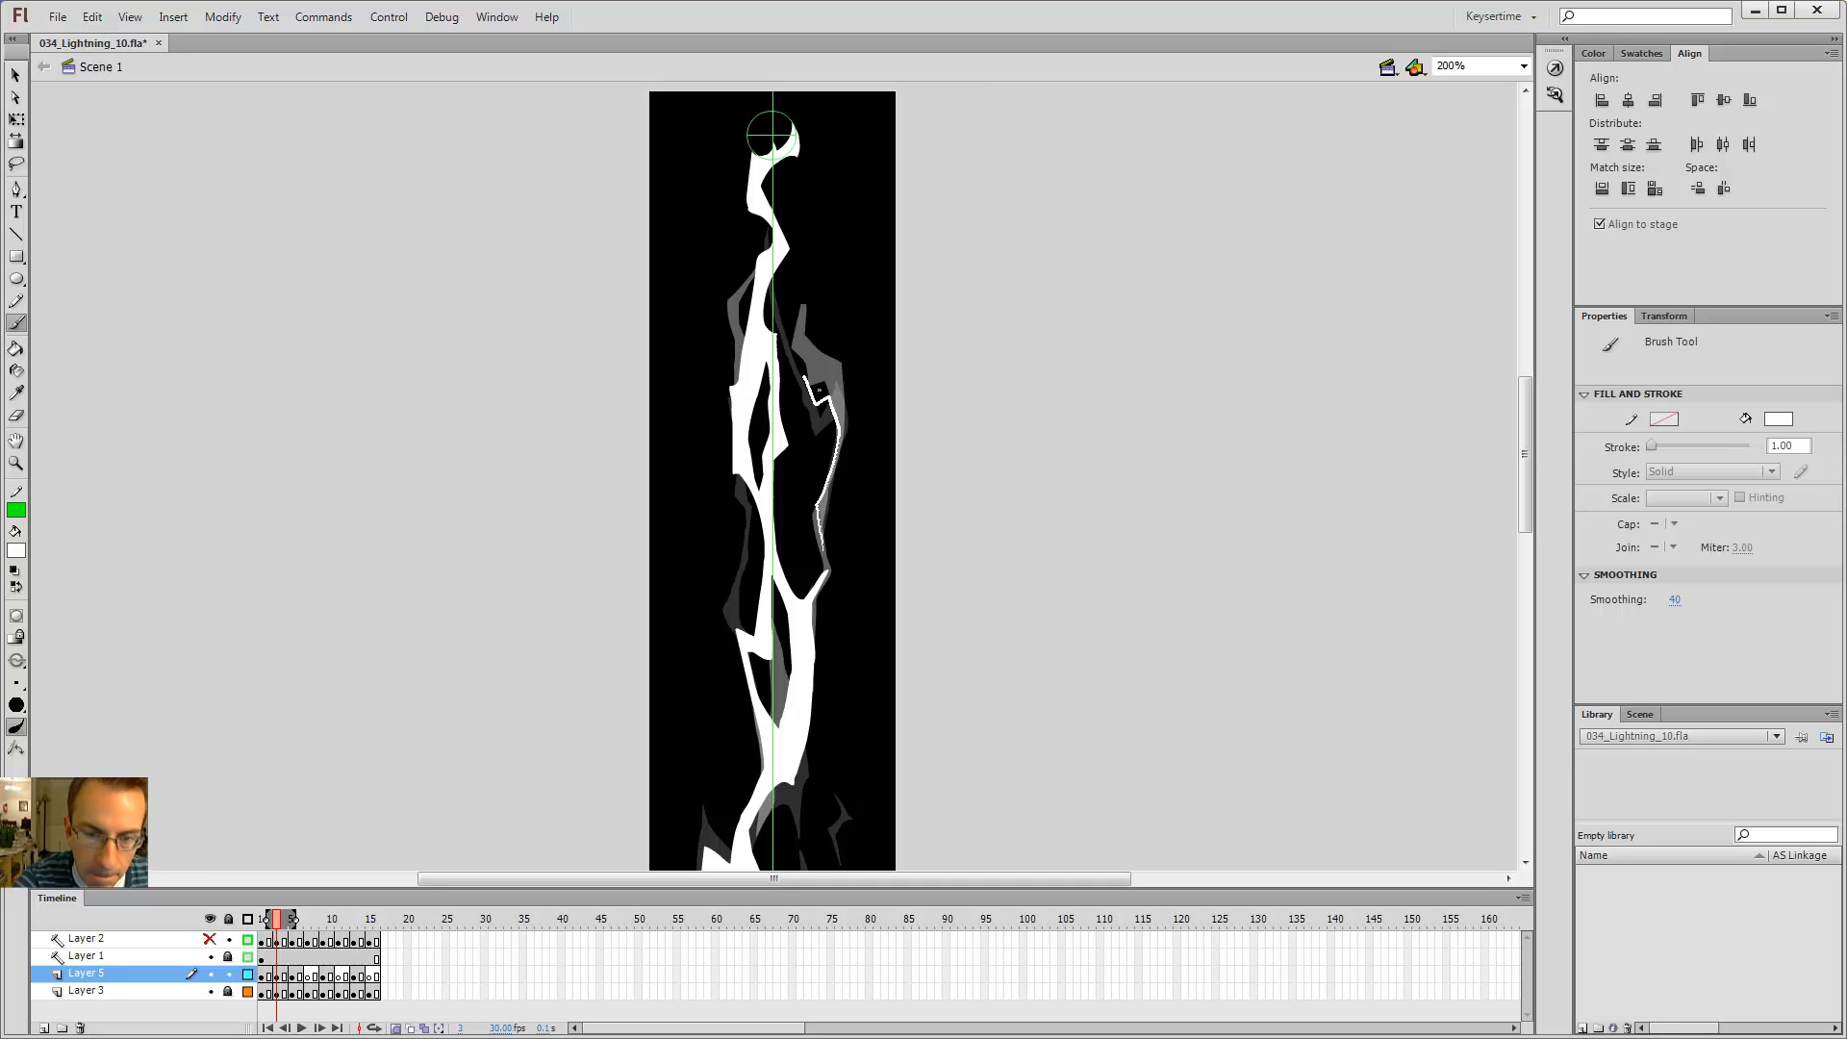
left_click_drag(790, 347, 788, 343)
Step: Step back and forth through the neighbouring frames to compare the new branch with the flicker
key("comma")
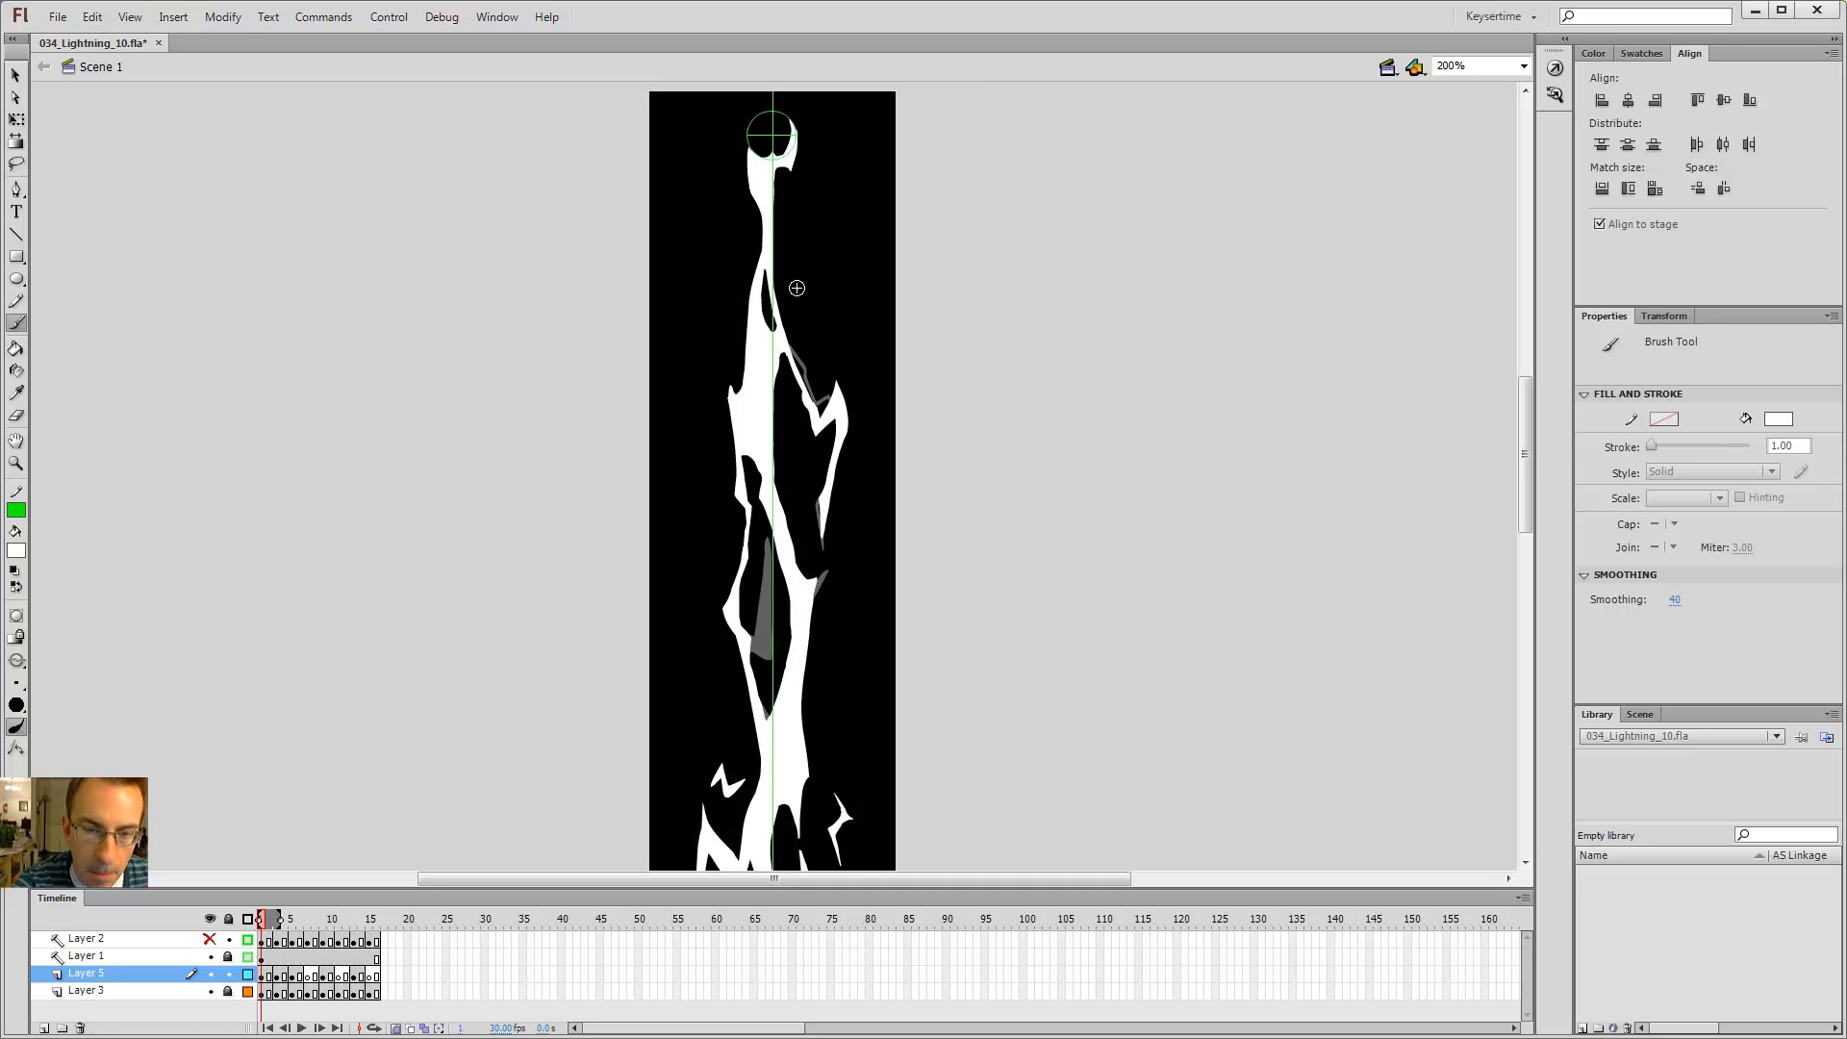
key("comma")
key("period")
key("period")
key("period")
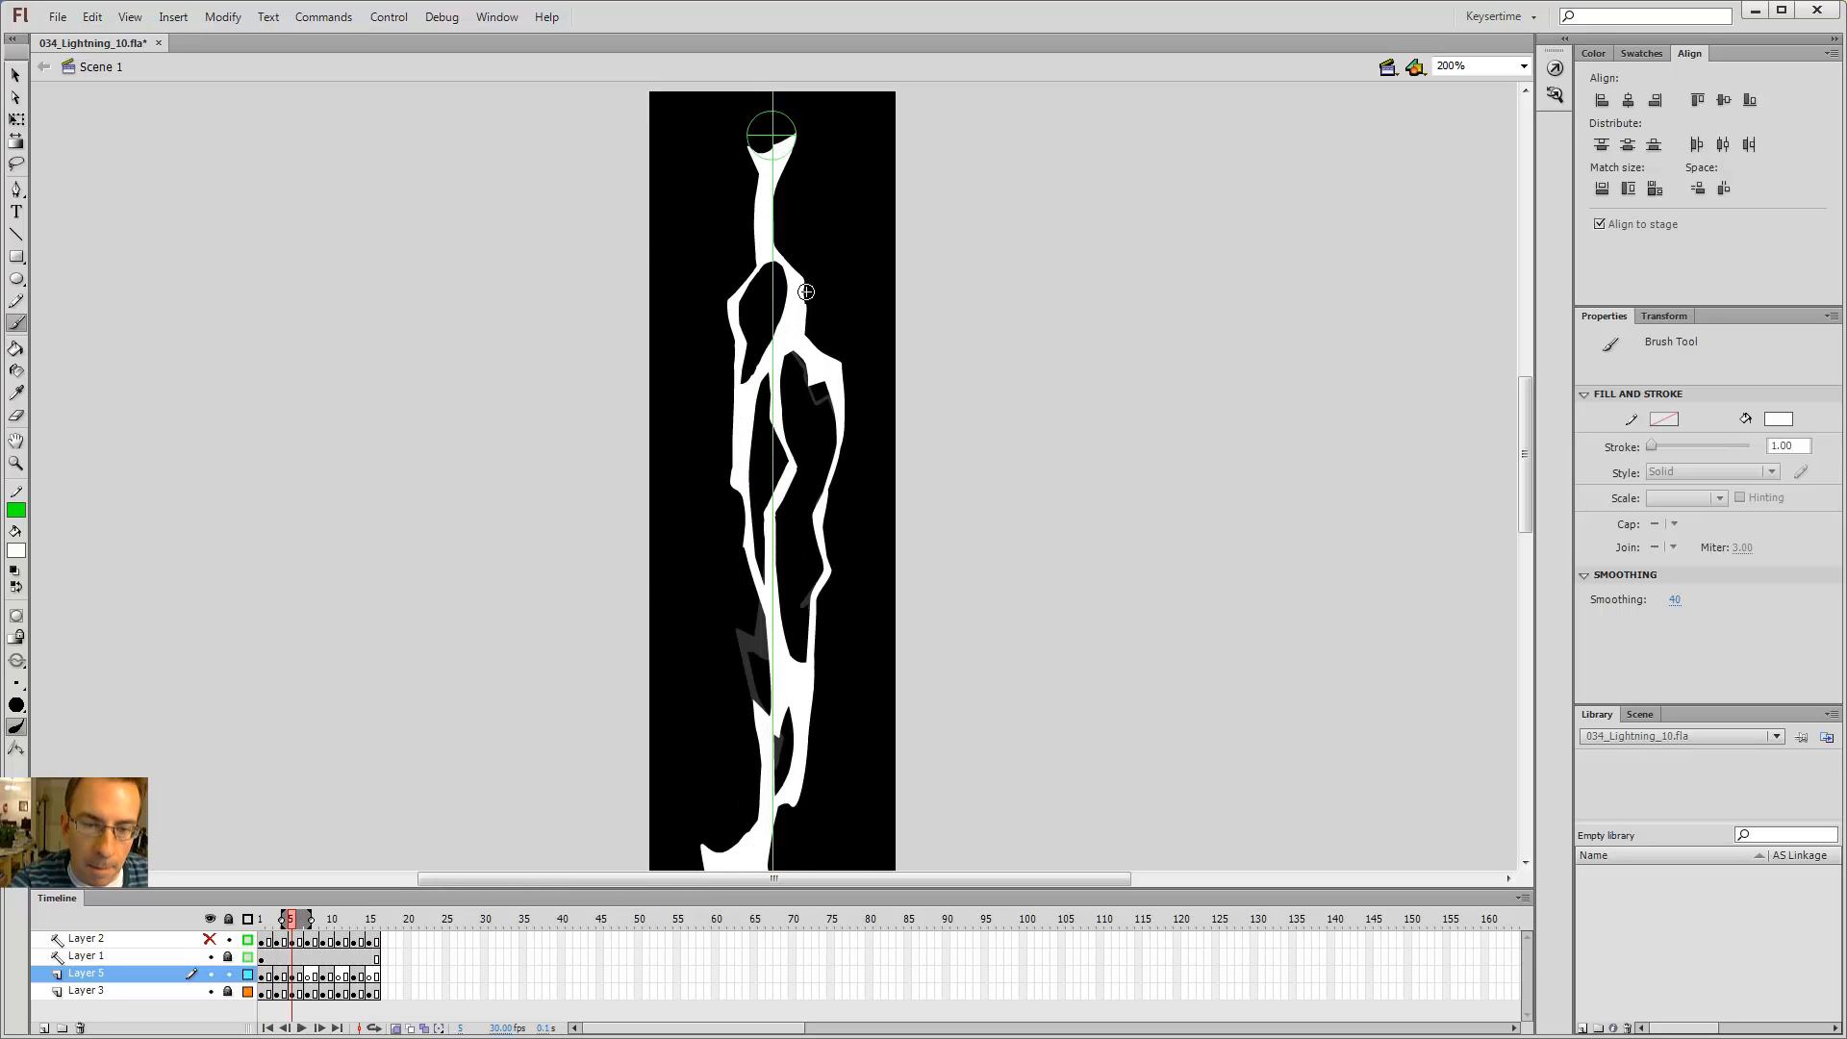
key("comma")
key("comma")
key("period")
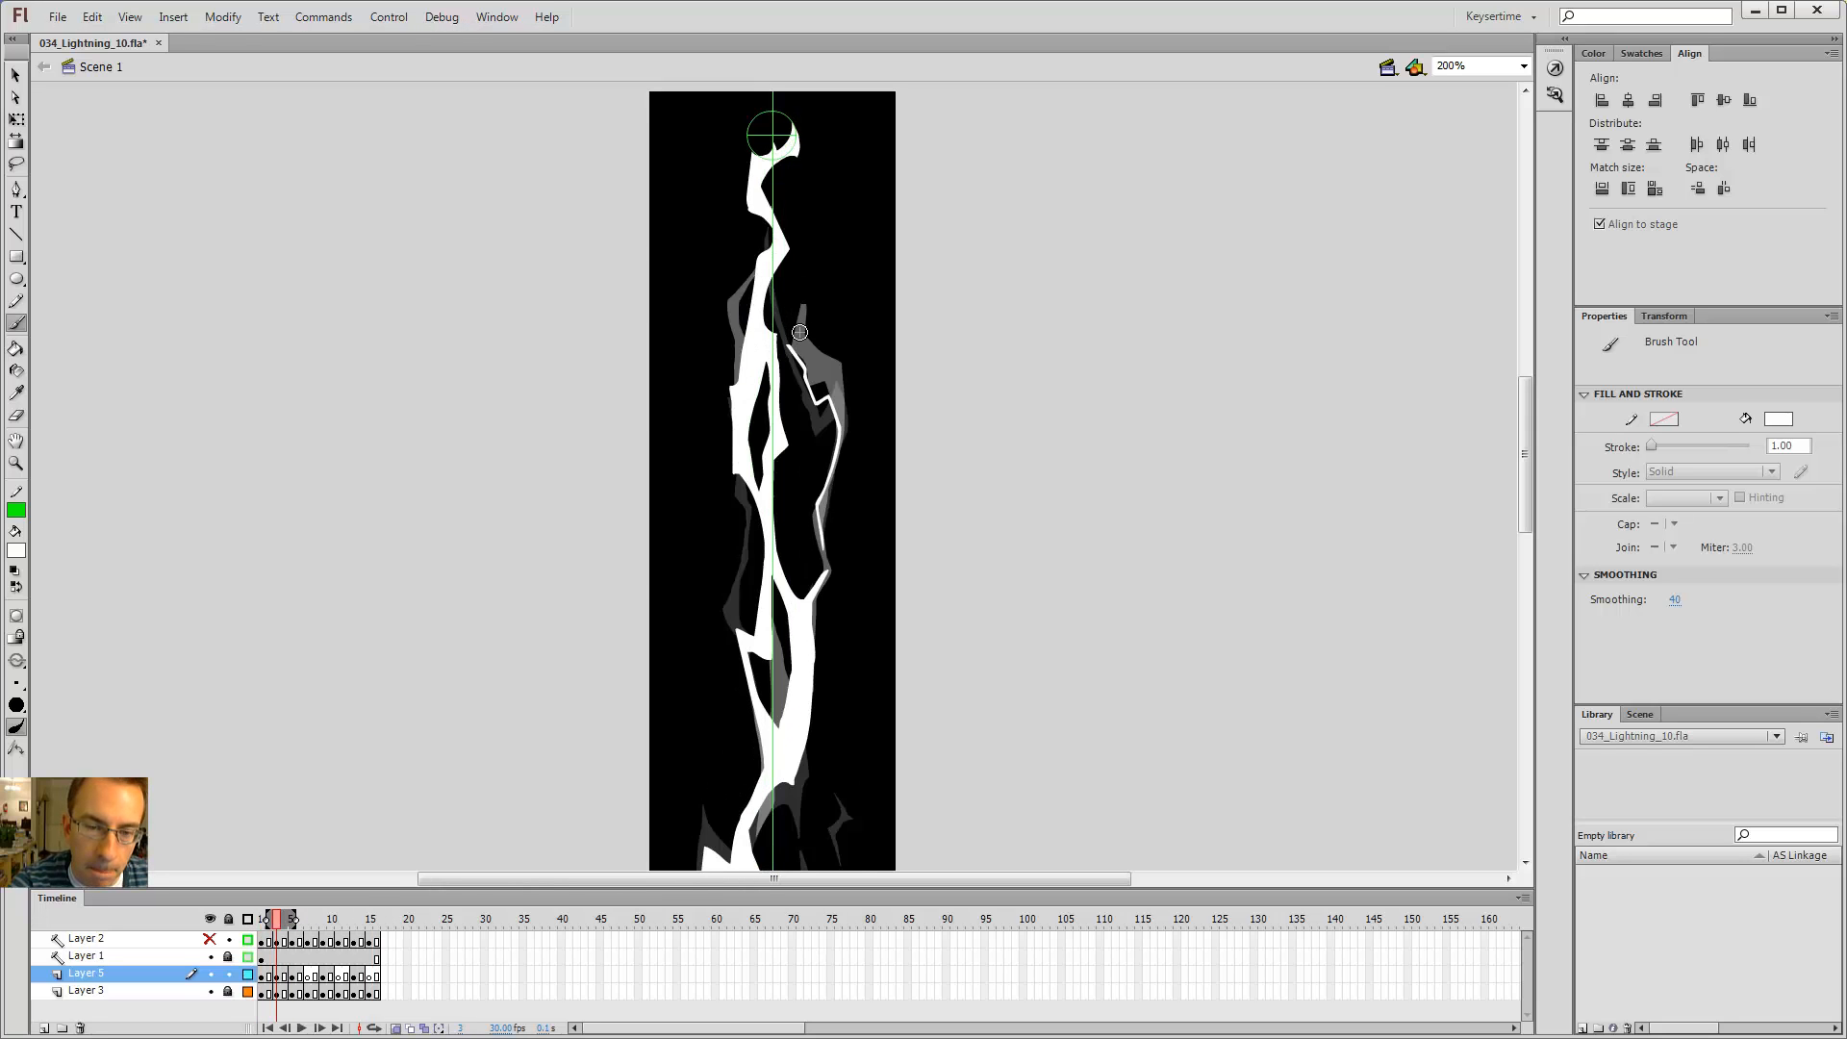
key("comma")
key("comma")
key("period")
key("period")
key("period")
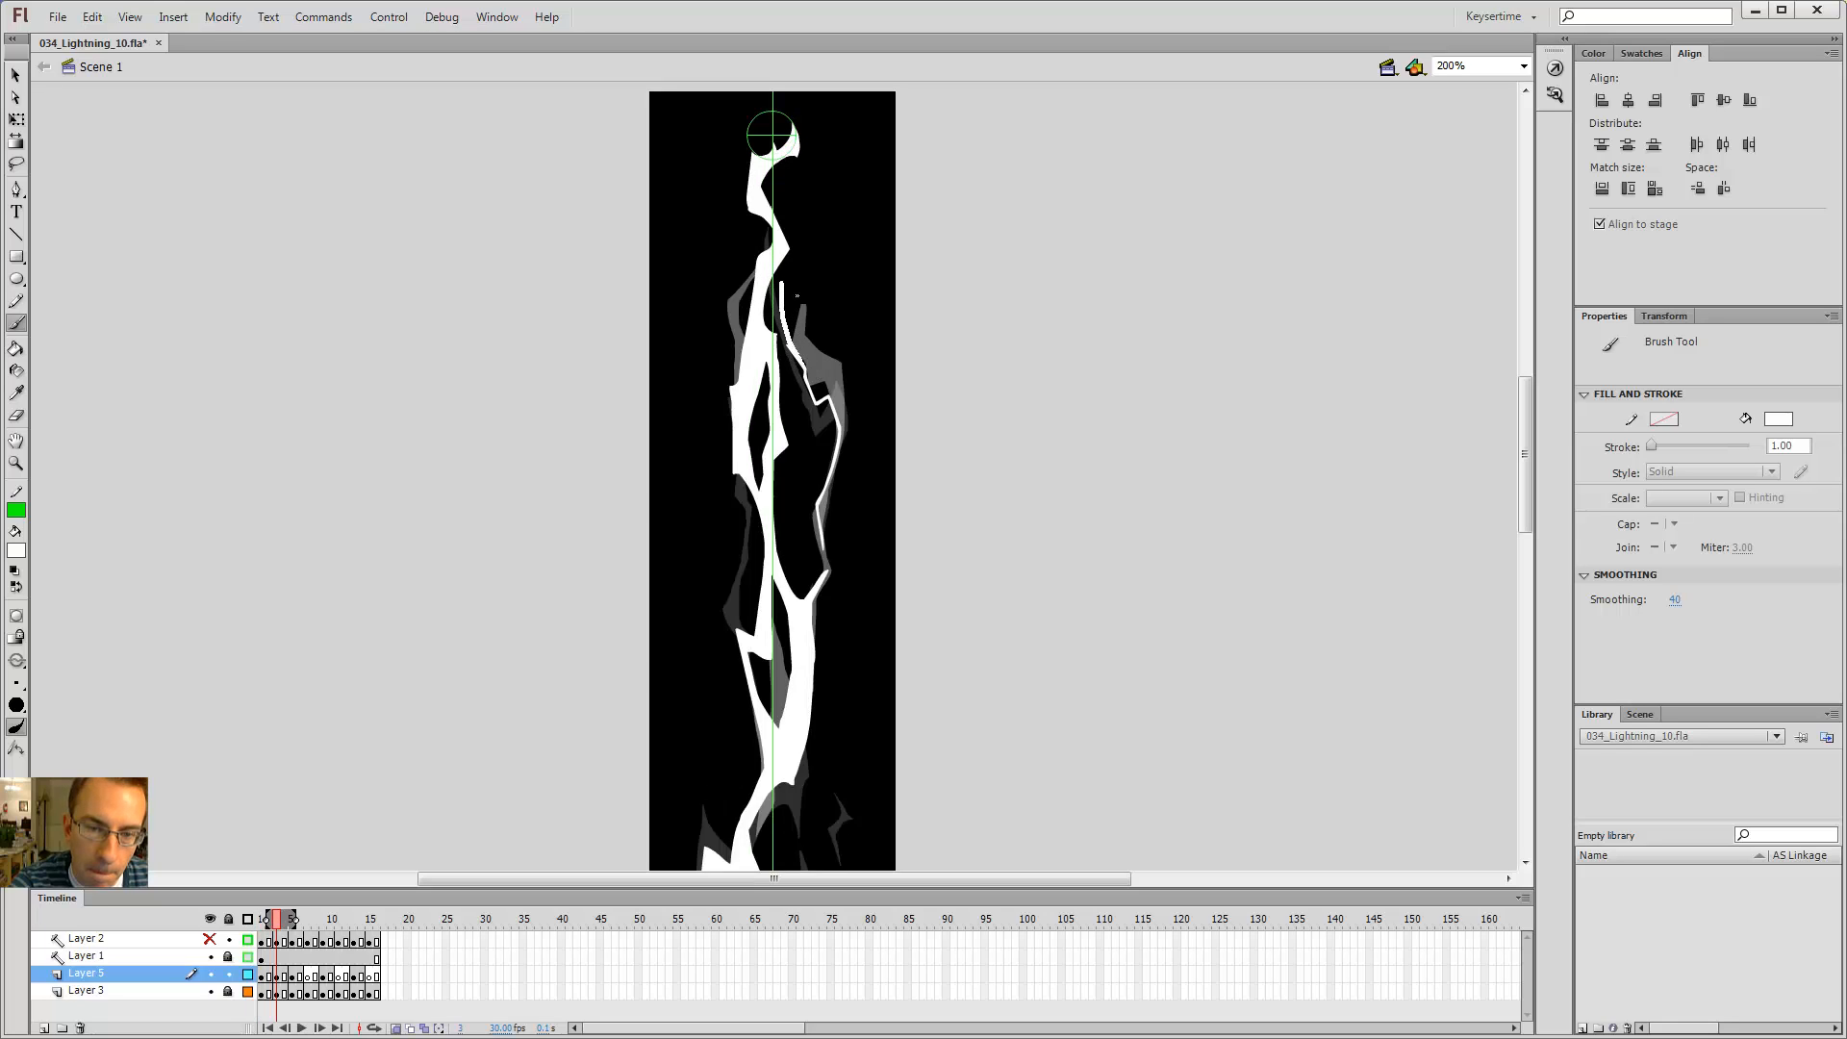
Step: Outline a branch on the upper right of the bolt on frame 3 and fill it with the Paint Bucket
left_click_drag(784, 265, 783, 257)
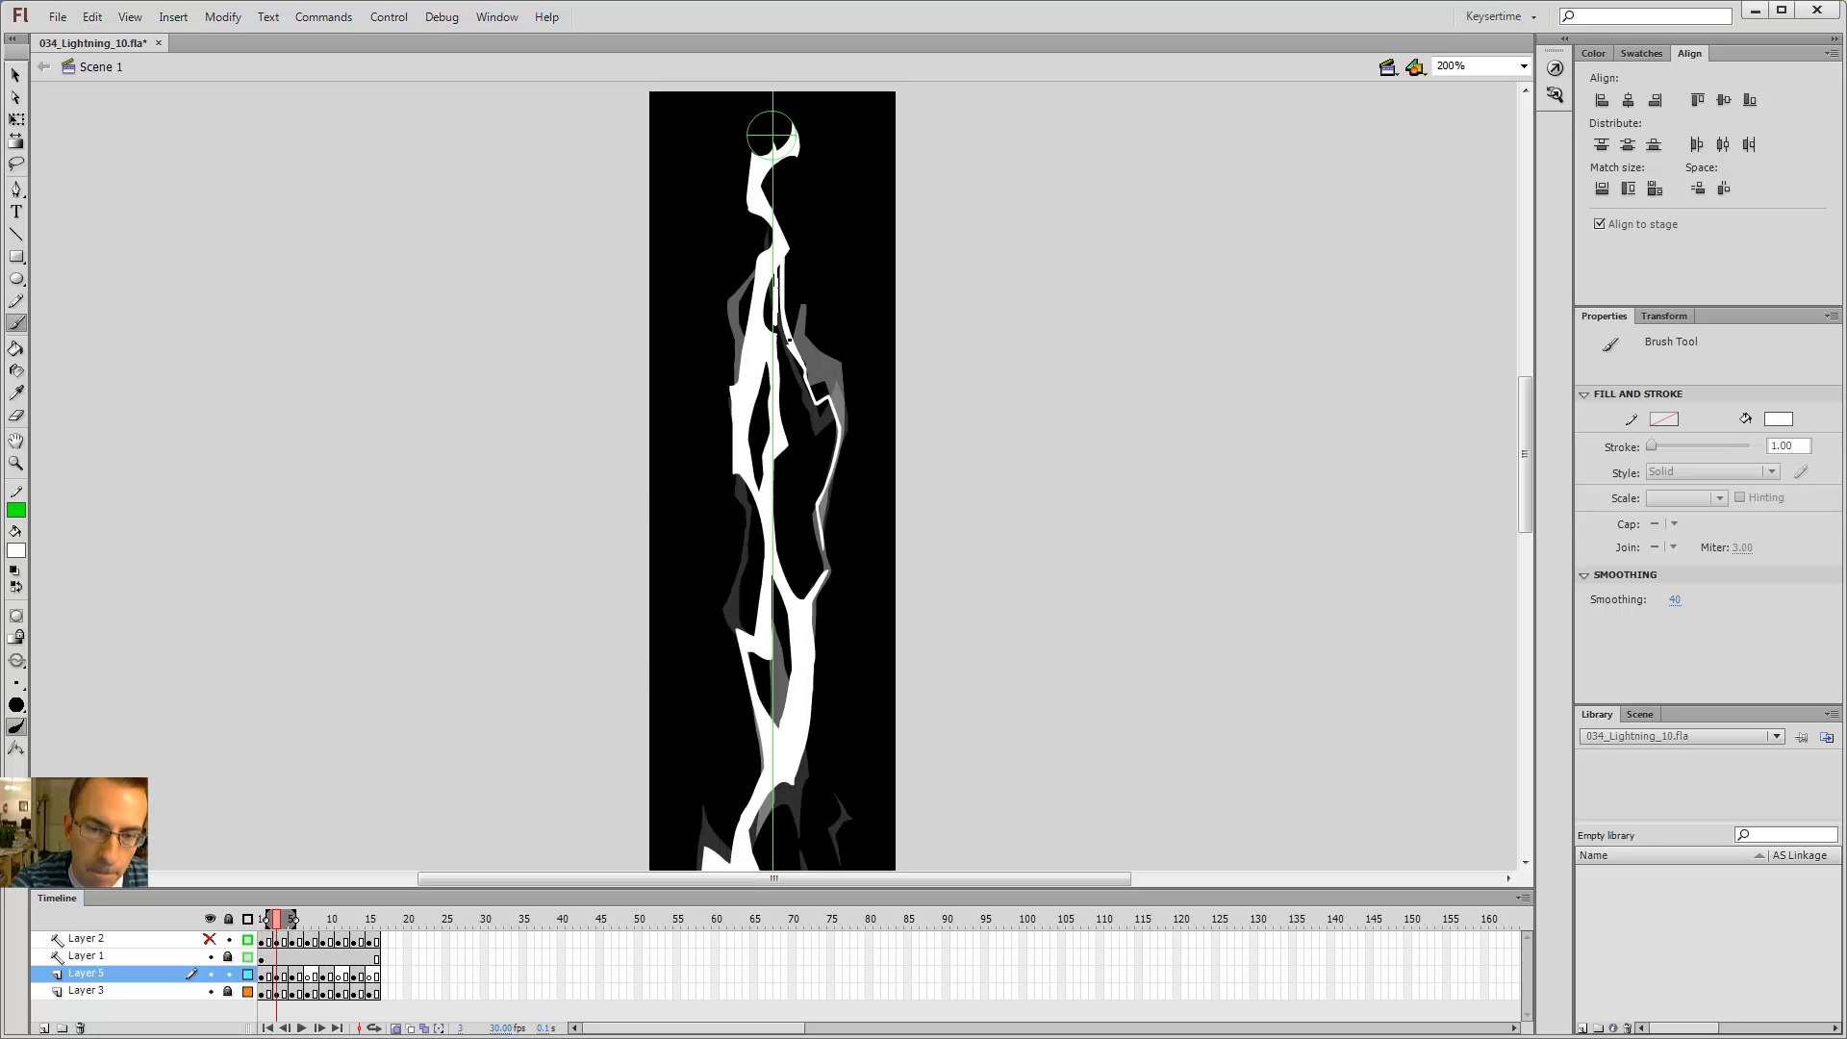
left_click_drag(790, 340, 828, 419)
key("k")
key("b")
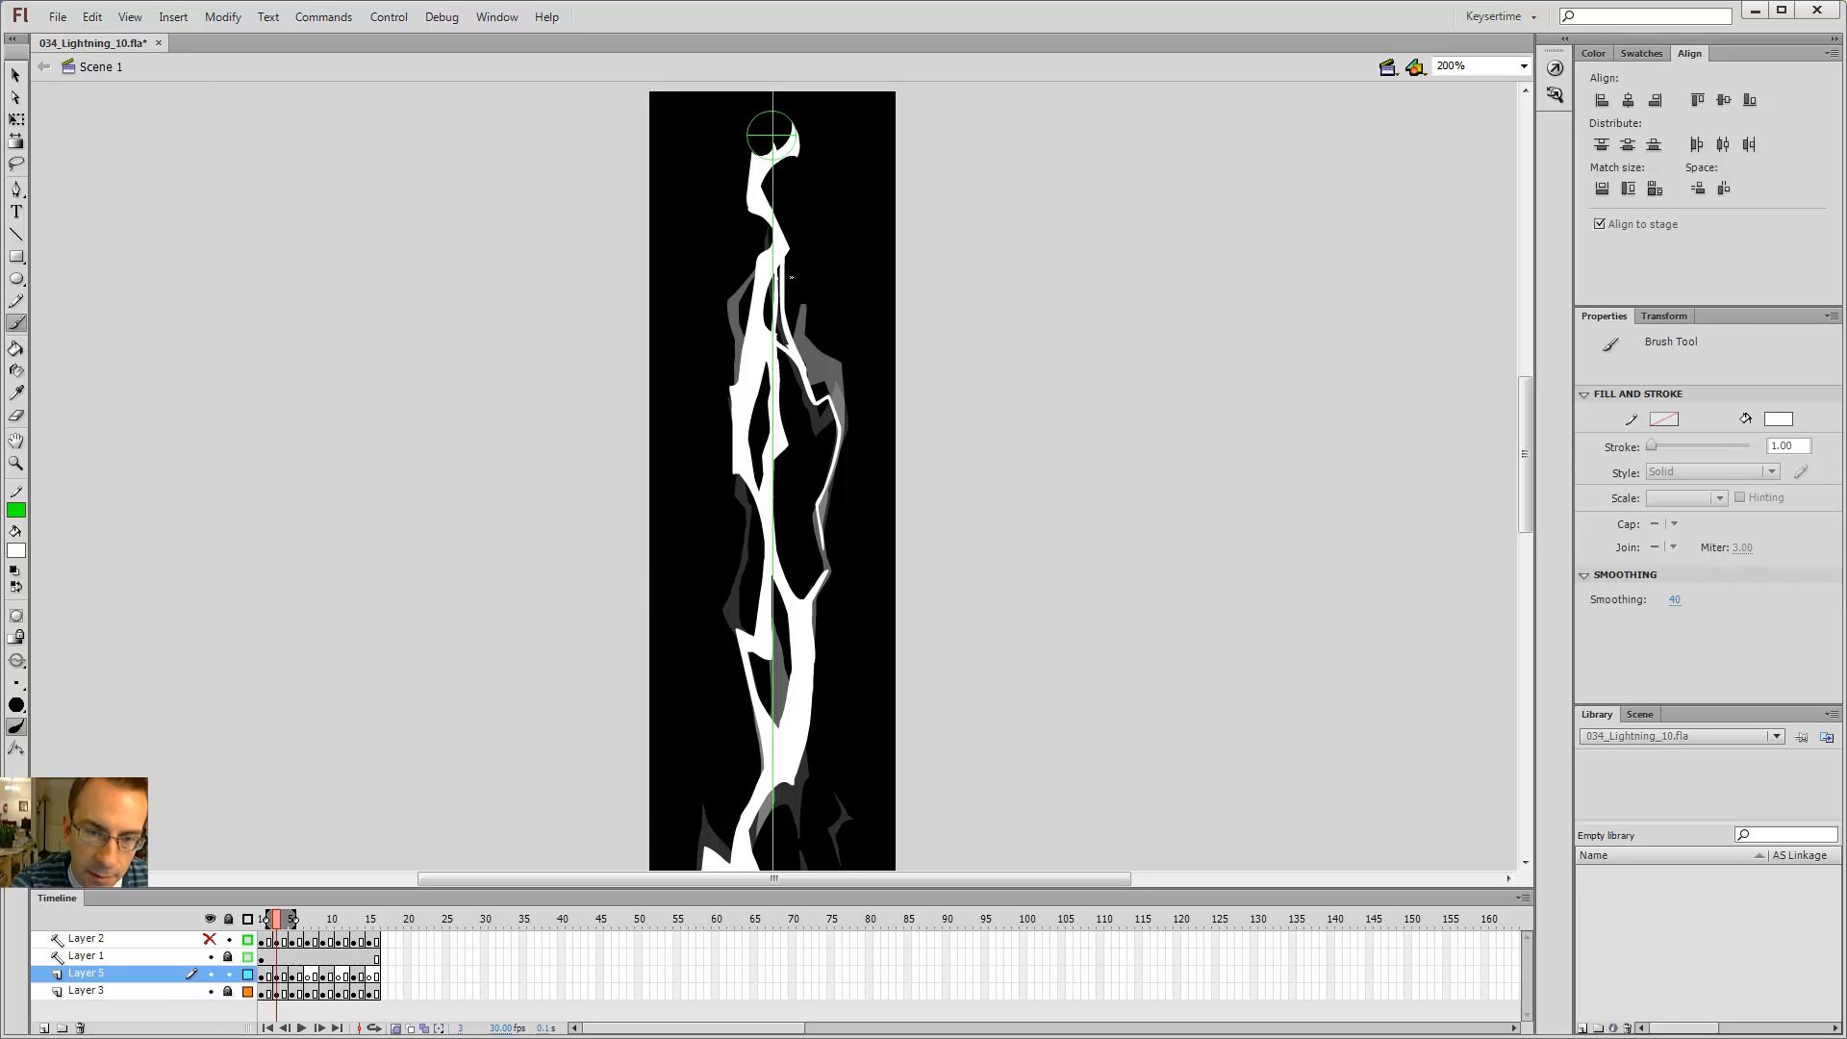
left_click_drag(780, 266, 781, 288)
key("k")
left_click(780, 312)
left_click(776, 333)
key("b")
key("Return")
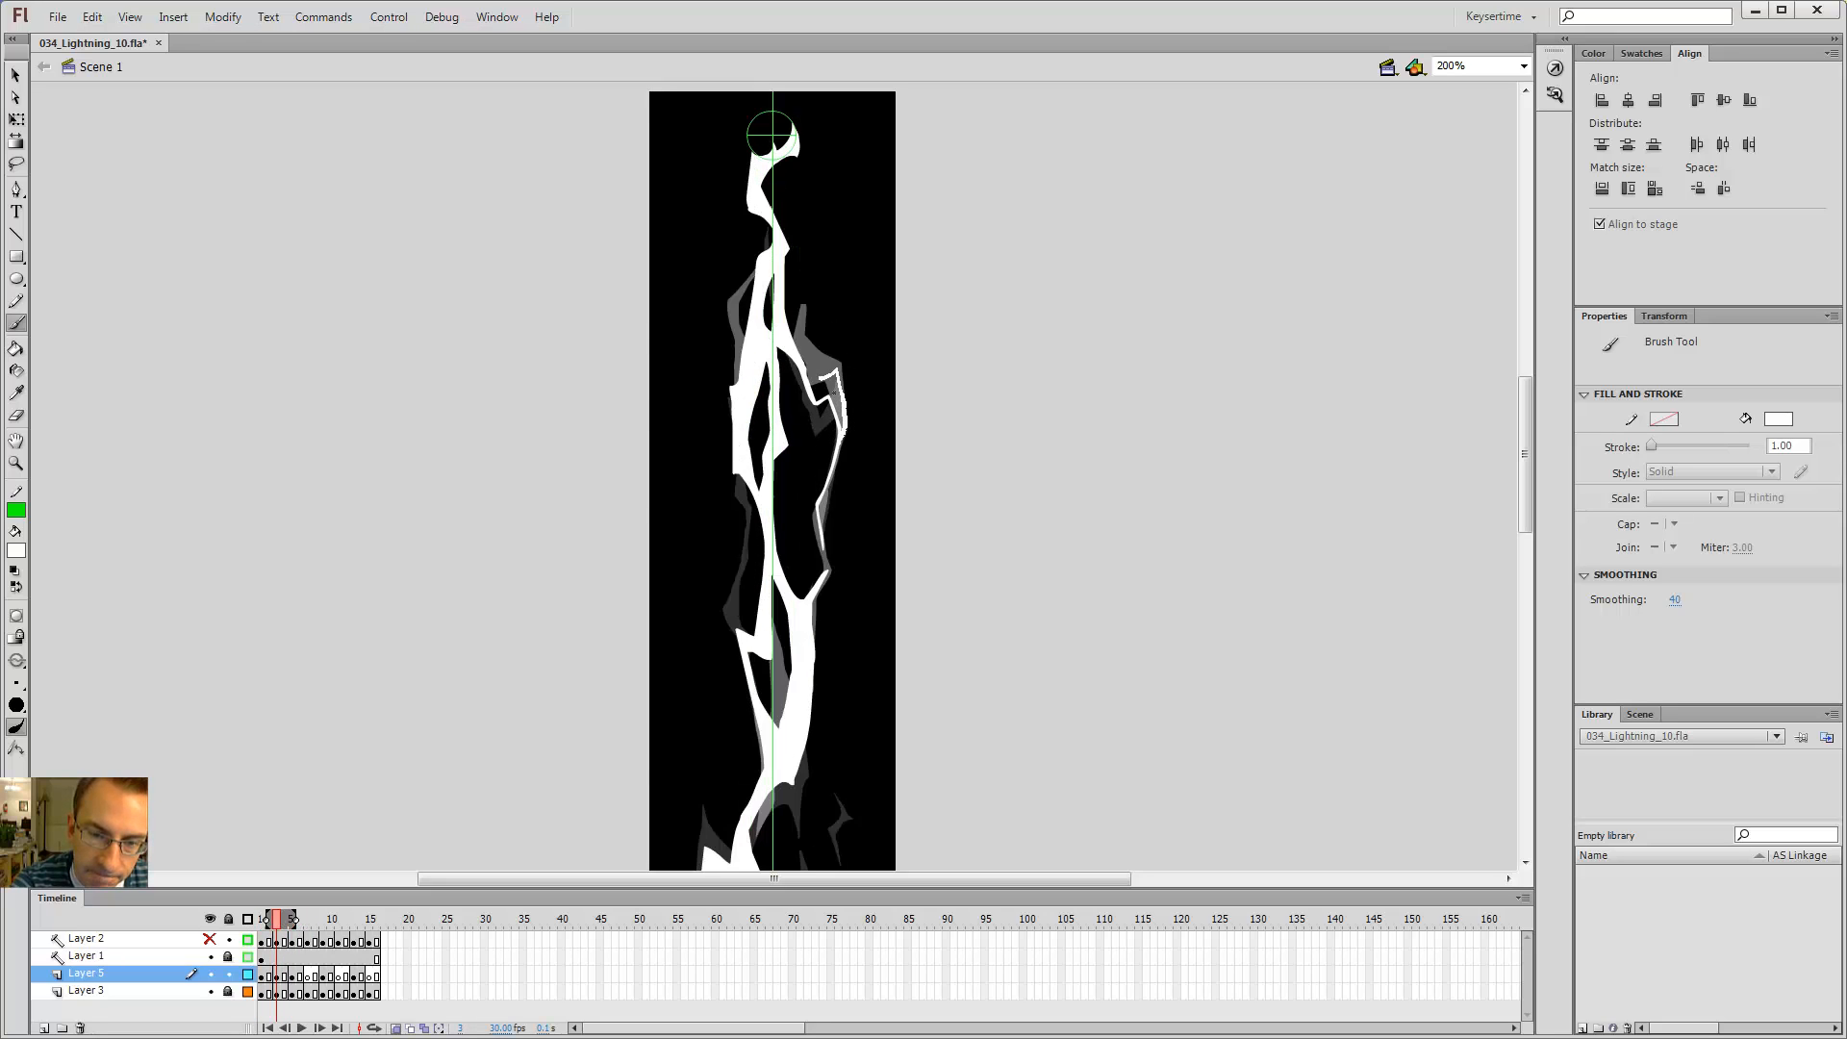
Step: Extend the upper-right branch with another brush stroke and fill the enclosed area
left_click_drag(821, 378, 807, 367)
key("k")
left_click(831, 386)
key("comma")
key("period")
key("b")
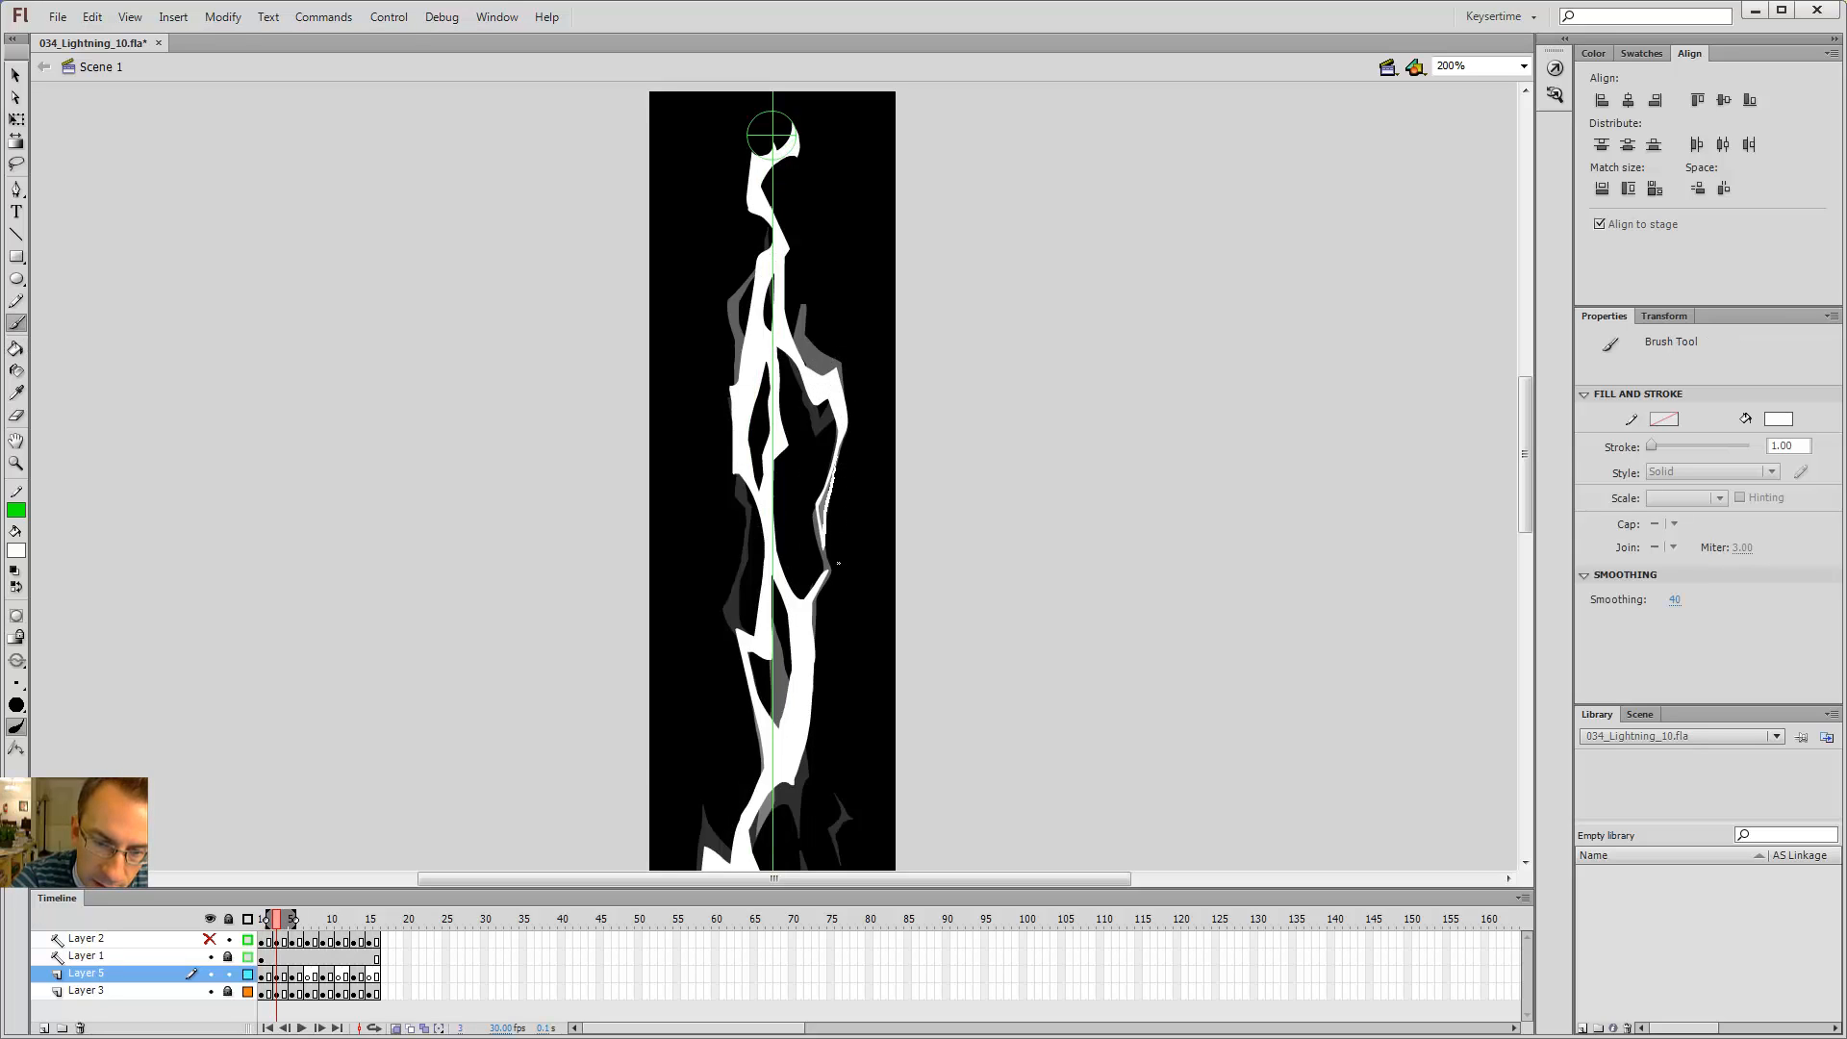
key("k")
key("b")
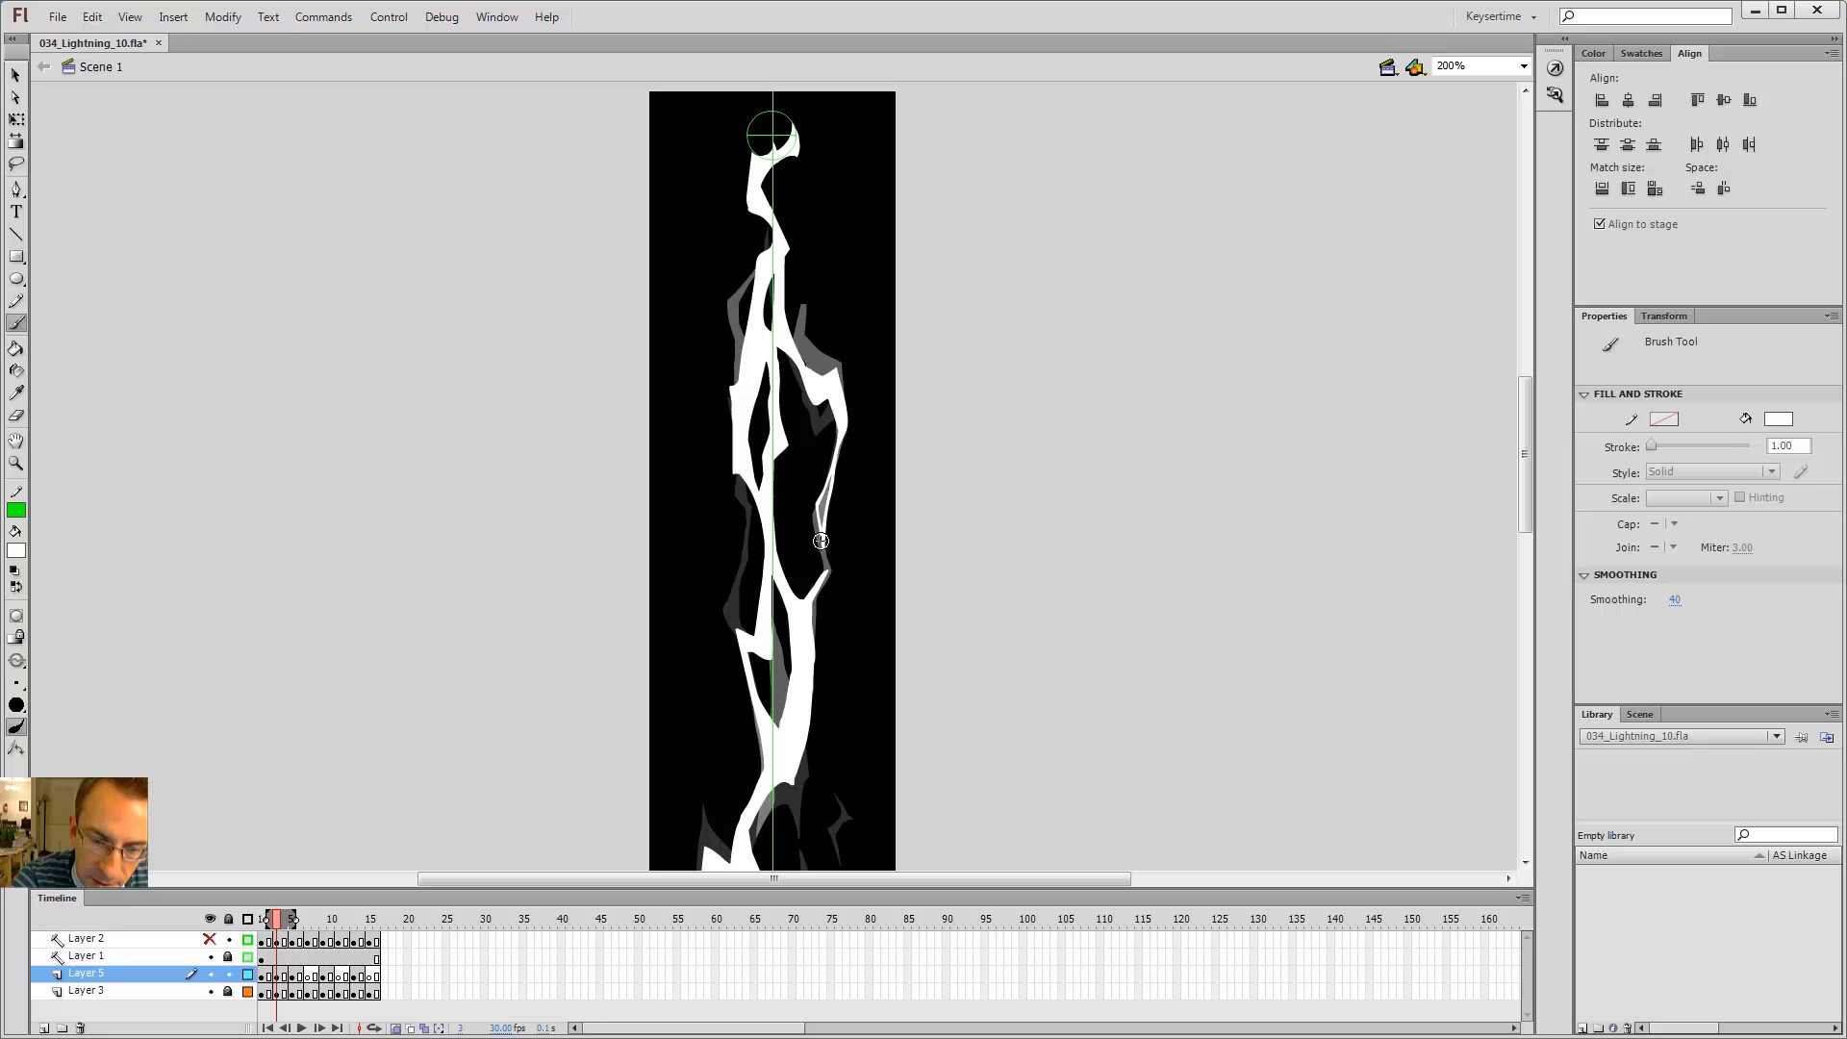
Step: Close off the lower-right branch with a brush stroke and fill it with the Paint Bucket
left_click_drag(820, 540, 824, 518)
key("k")
left_click(824, 500)
Step: Step back and forth through frames 1 to 5 to compare the flicker of the branches
key("comma")
key("comma")
key("period")
key("period")
key("period")
key("period")
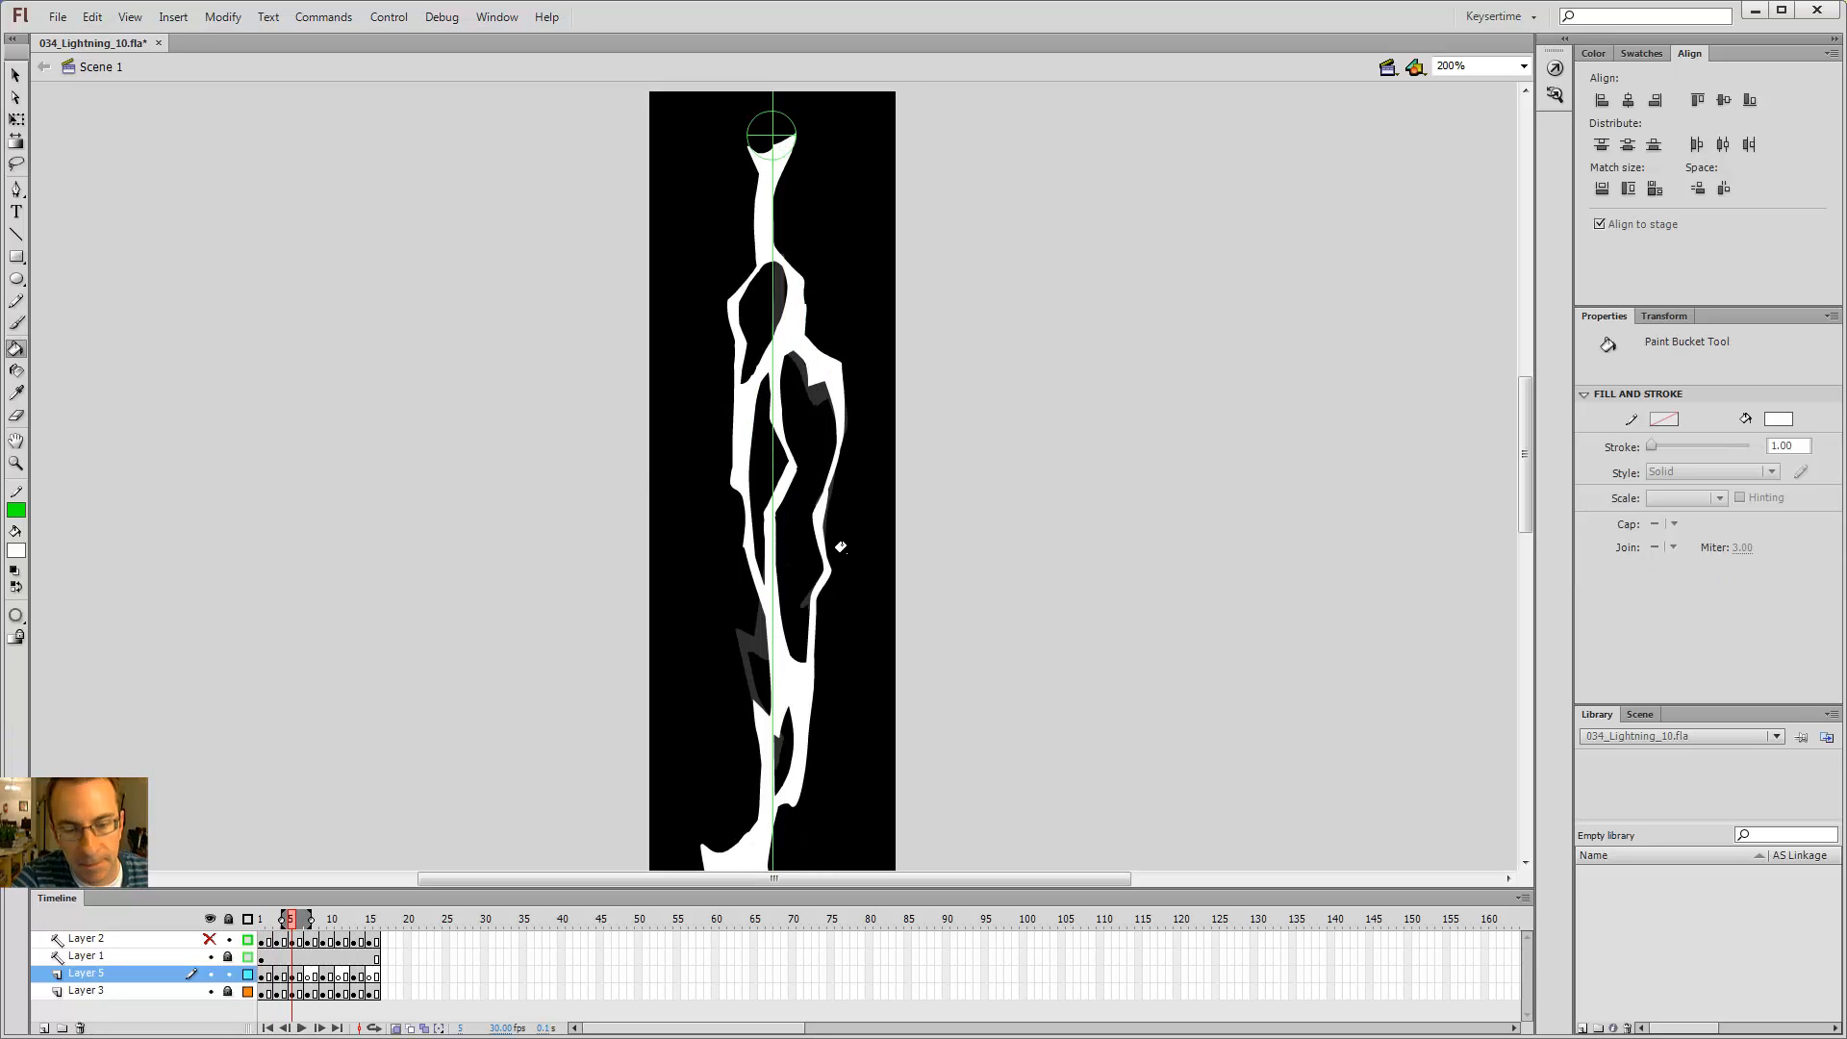
key("comma")
key("comma")
key("comma")
key("comma")
key("period")
key("period")
key("period")
key("period")
key("comma")
key("comma")
key("comma")
key("comma")
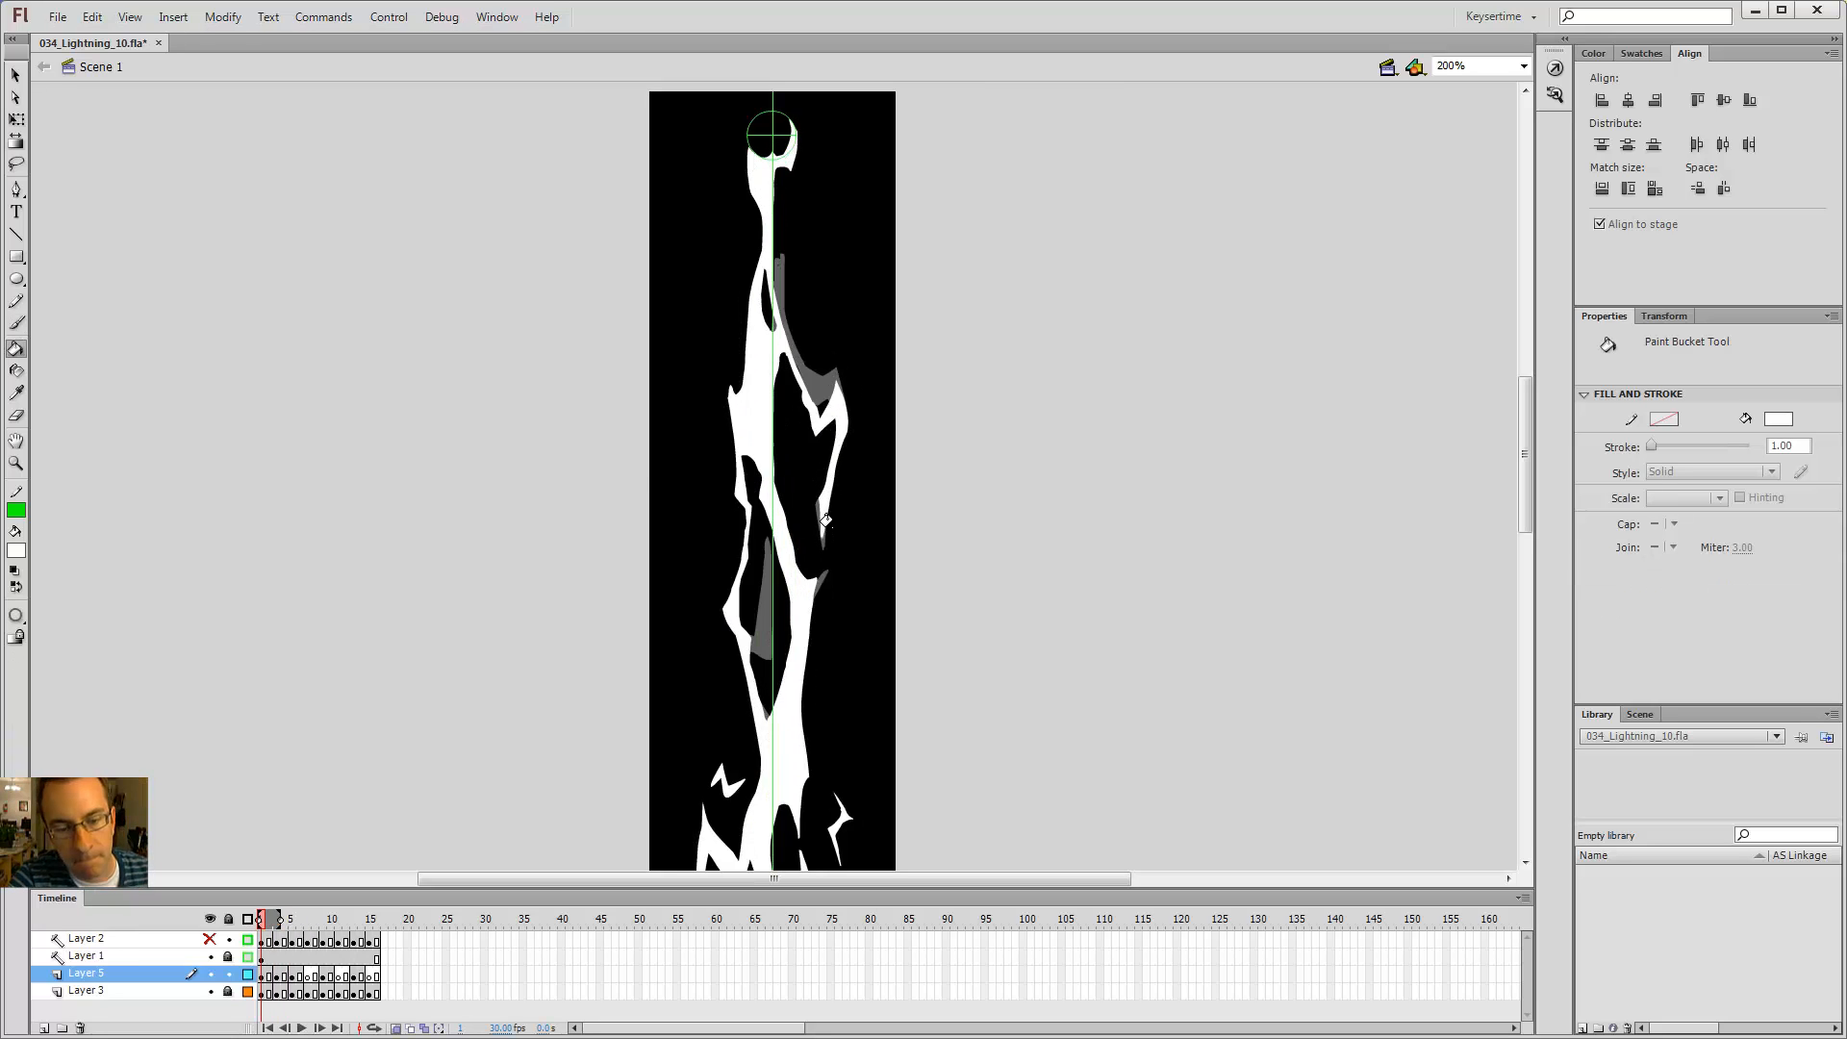
key("period")
key("period")
Step: Step forward through frames 5 to 9 and back to review the later bolt shapes
key("period")
key("period")
key("comma")
key("comma")
key("b")
key("comma")
key("comma")
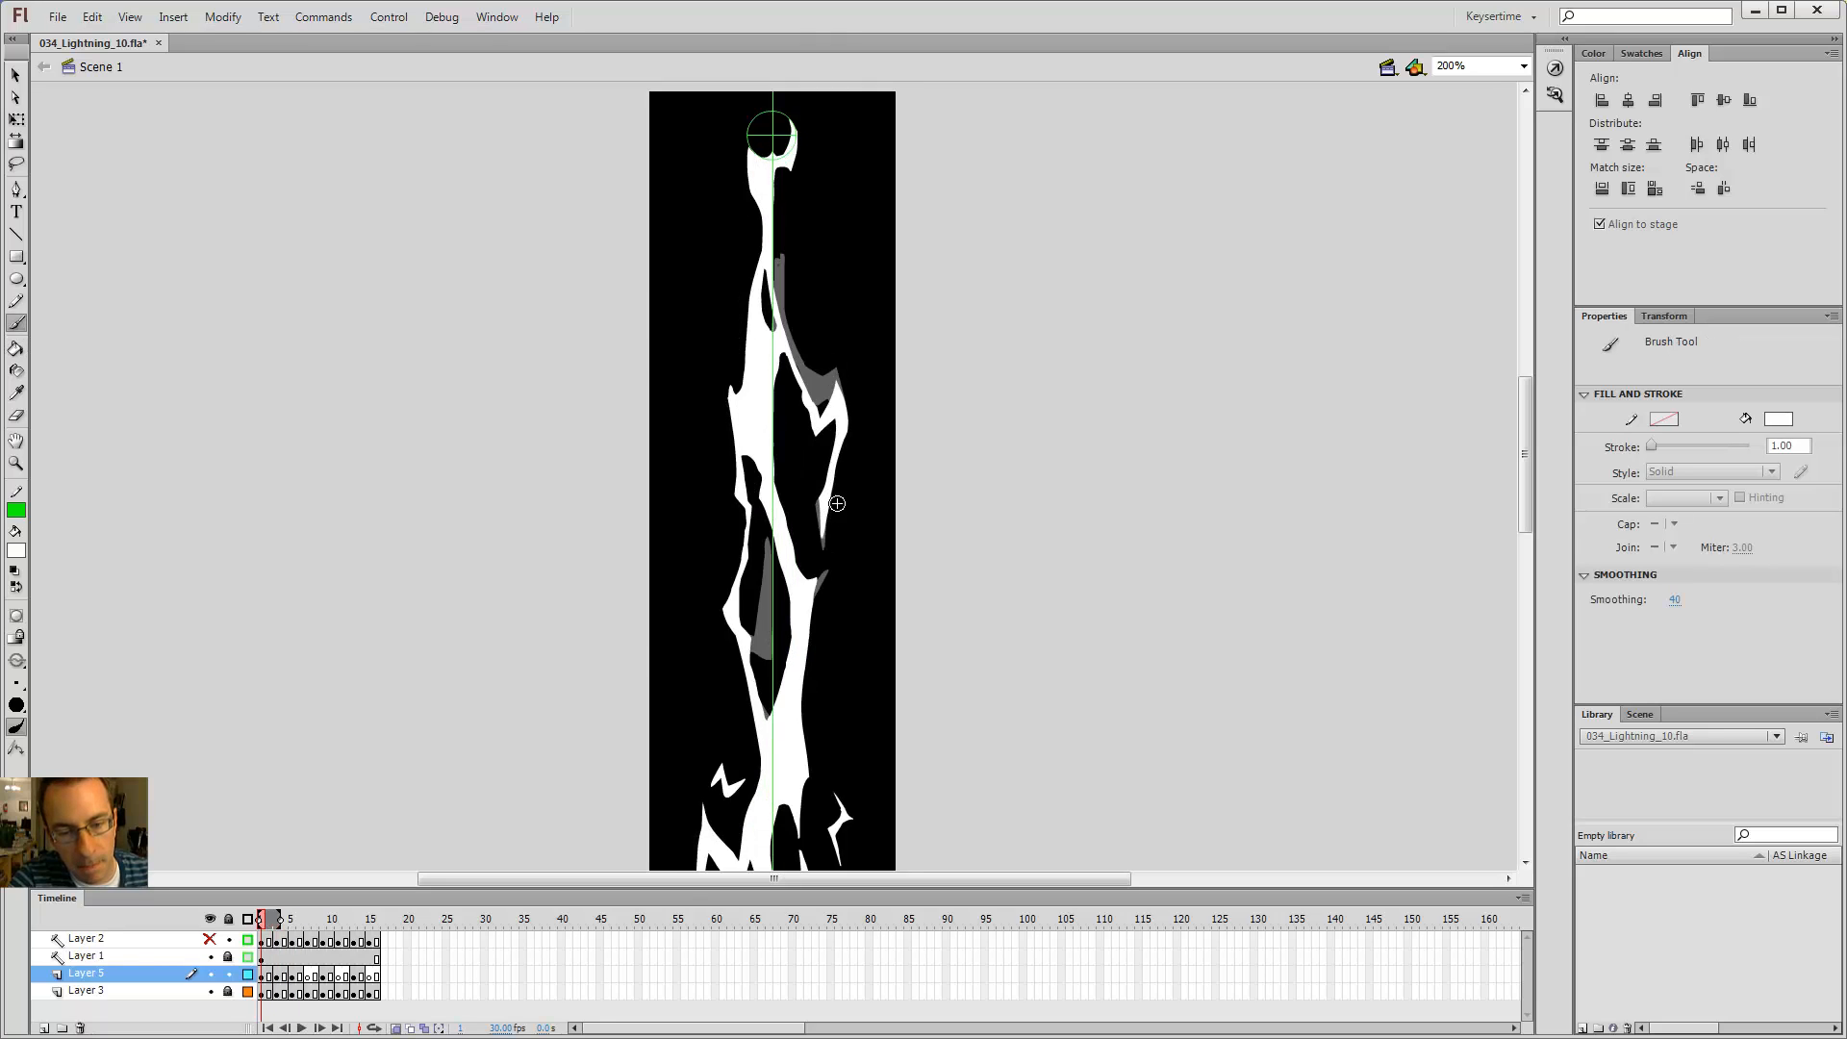
key("shift+period")
key("shift+comma")
left_click_drag(867, 589, 911, 600)
key("period")
key("period")
key("period")
key("period")
key("period")
key("period")
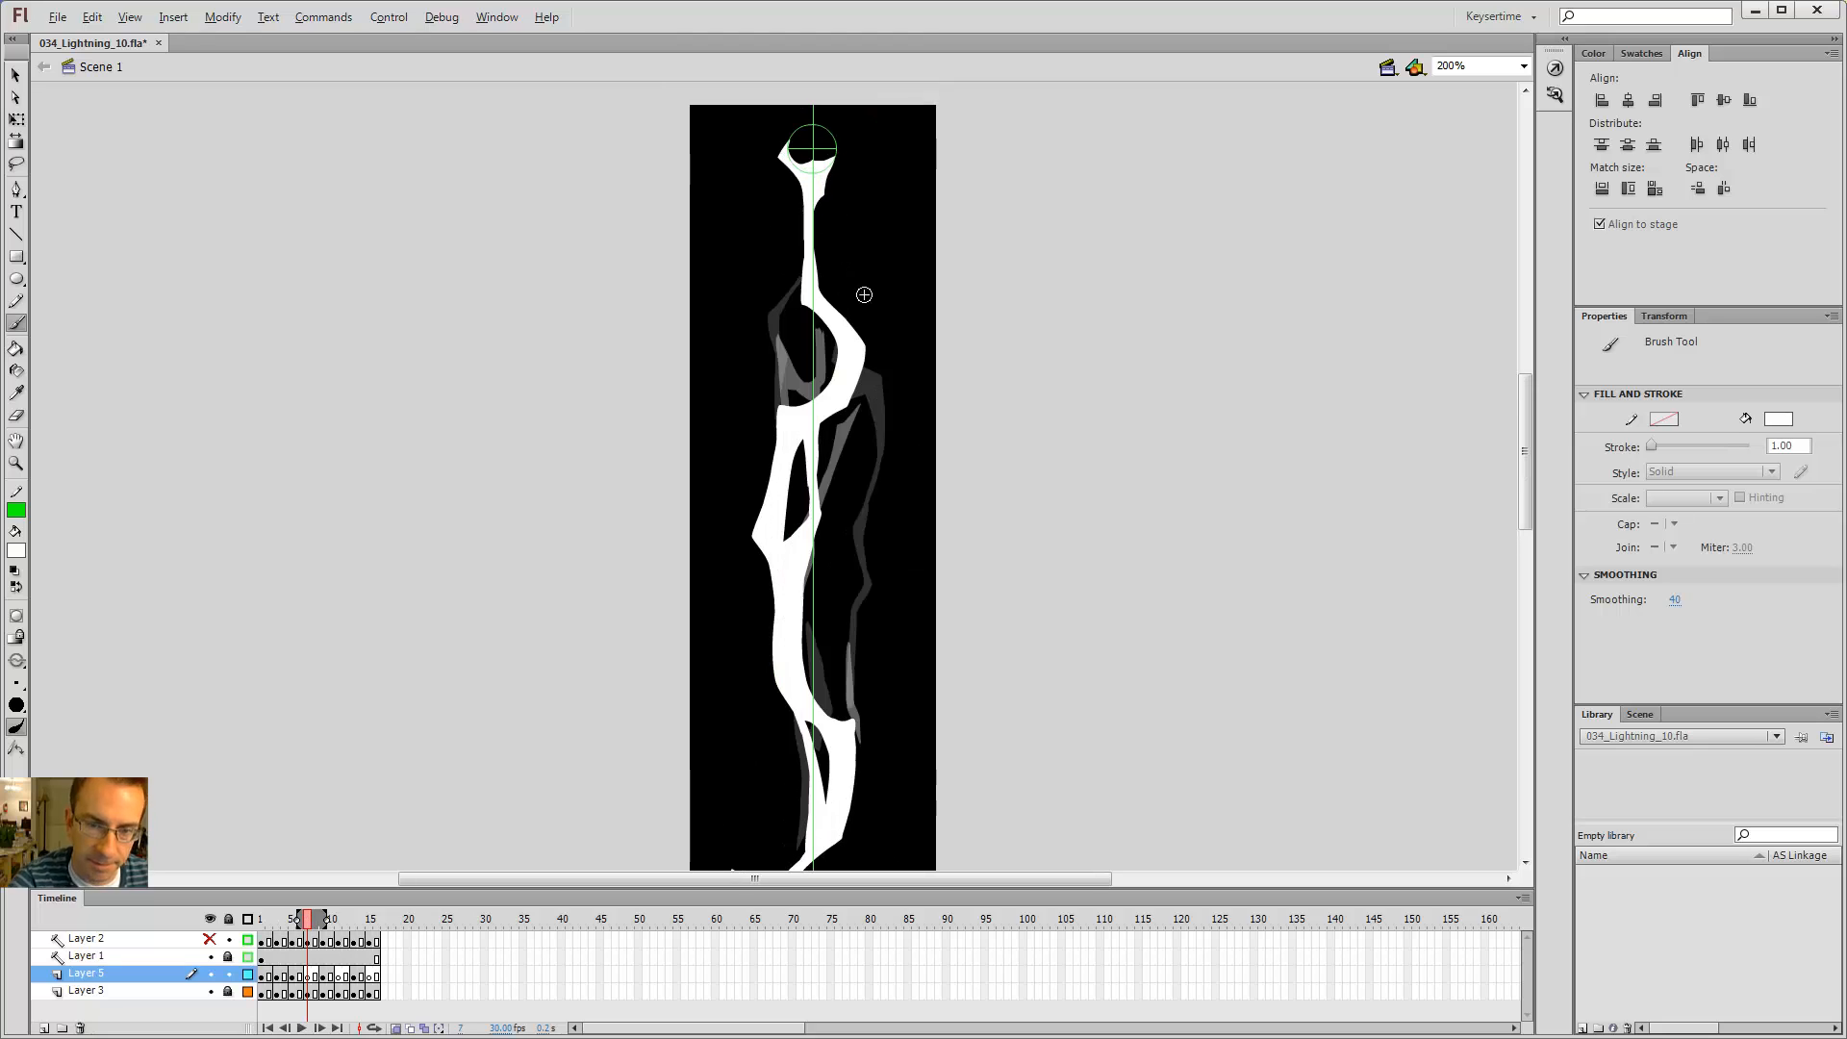
key("period")
key("period")
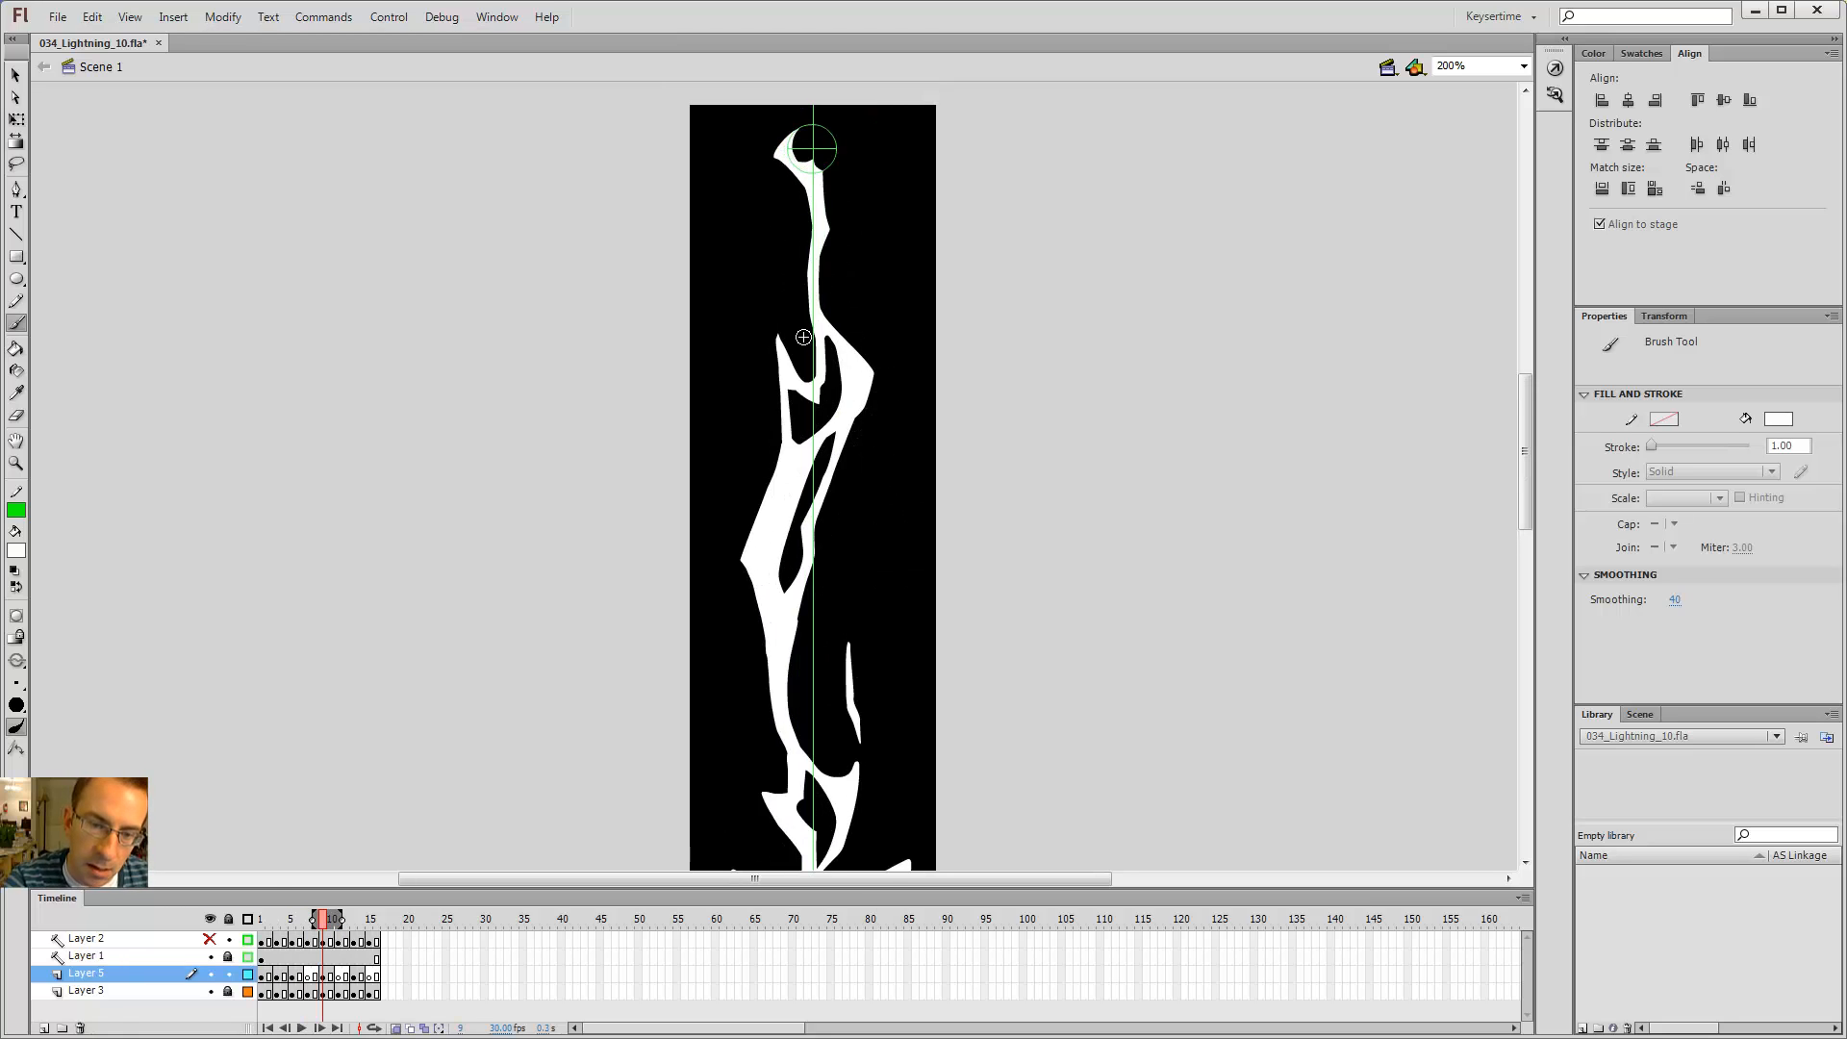
key("comma")
key("comma")
key("comma")
key("comma")
key("period")
key("period")
key("period")
key("period")
key("comma")
key("comma")
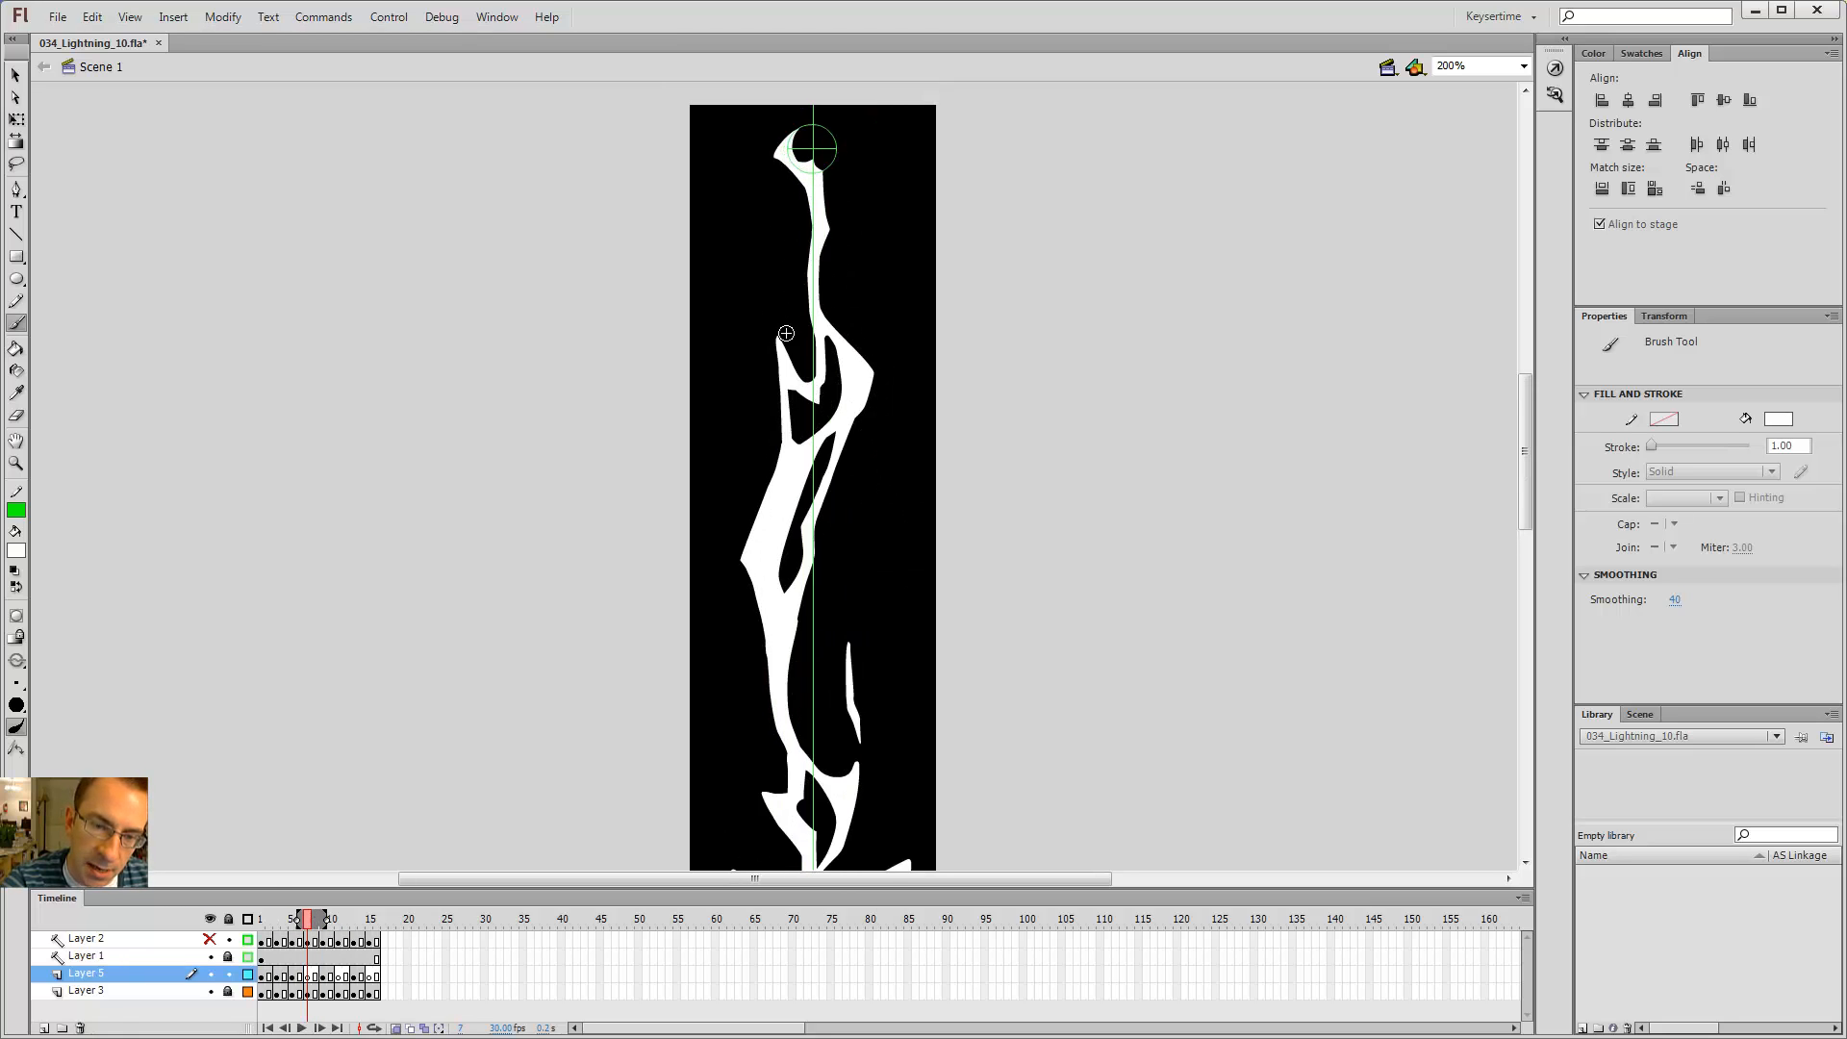
Step: On frame 7, draw a small branch on the upper left of the bolt and fill it with the Paint Bucket
mouse_move(773, 320)
left_mouse_down()
mouse_move(800, 346)
mouse_move(822, 308)
left_mouse_up()
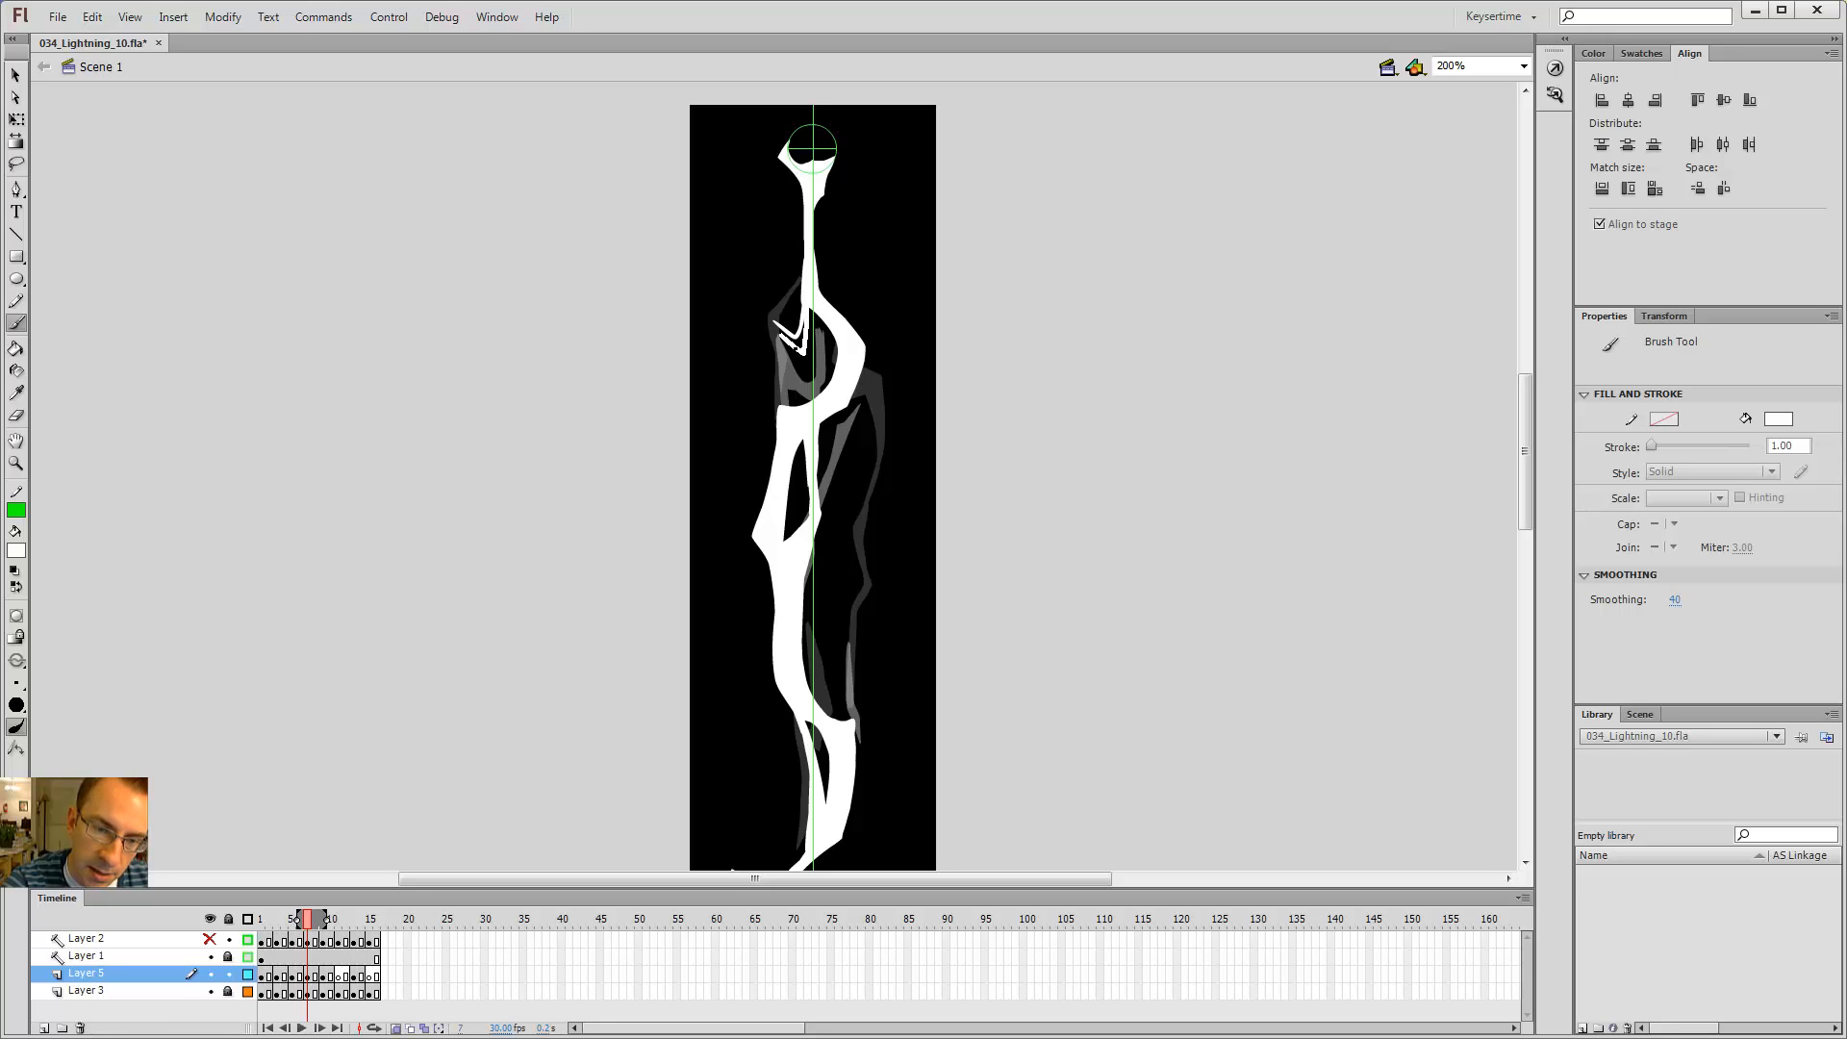
mouse_move(798, 409)
left_mouse_down()
mouse_move(782, 404)
mouse_move(790, 340)
left_mouse_up()
key("k")
left_click(792, 340)
key("b")
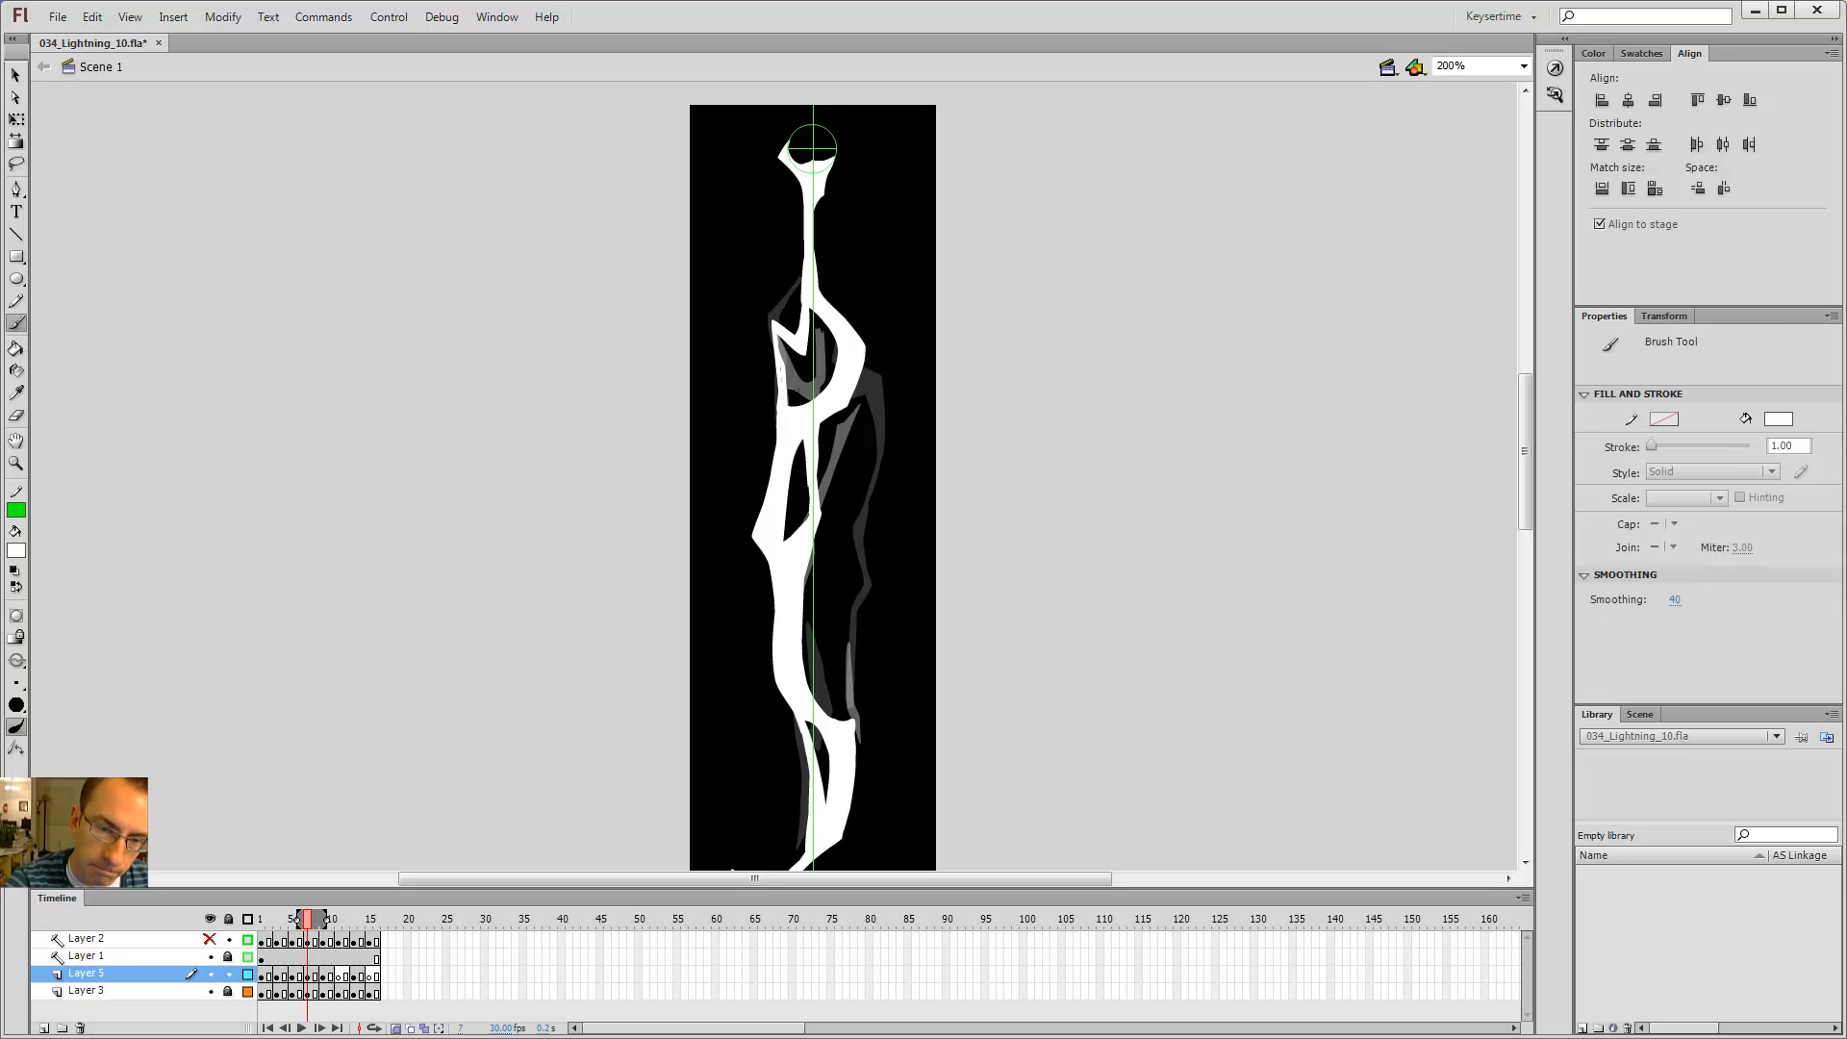
Step: Step repeatedly back and forth through frames 1 to 9 to review the flicker of the whole bolt
key("comma")
key("comma")
key("period")
key("period")
key("period")
key("period")
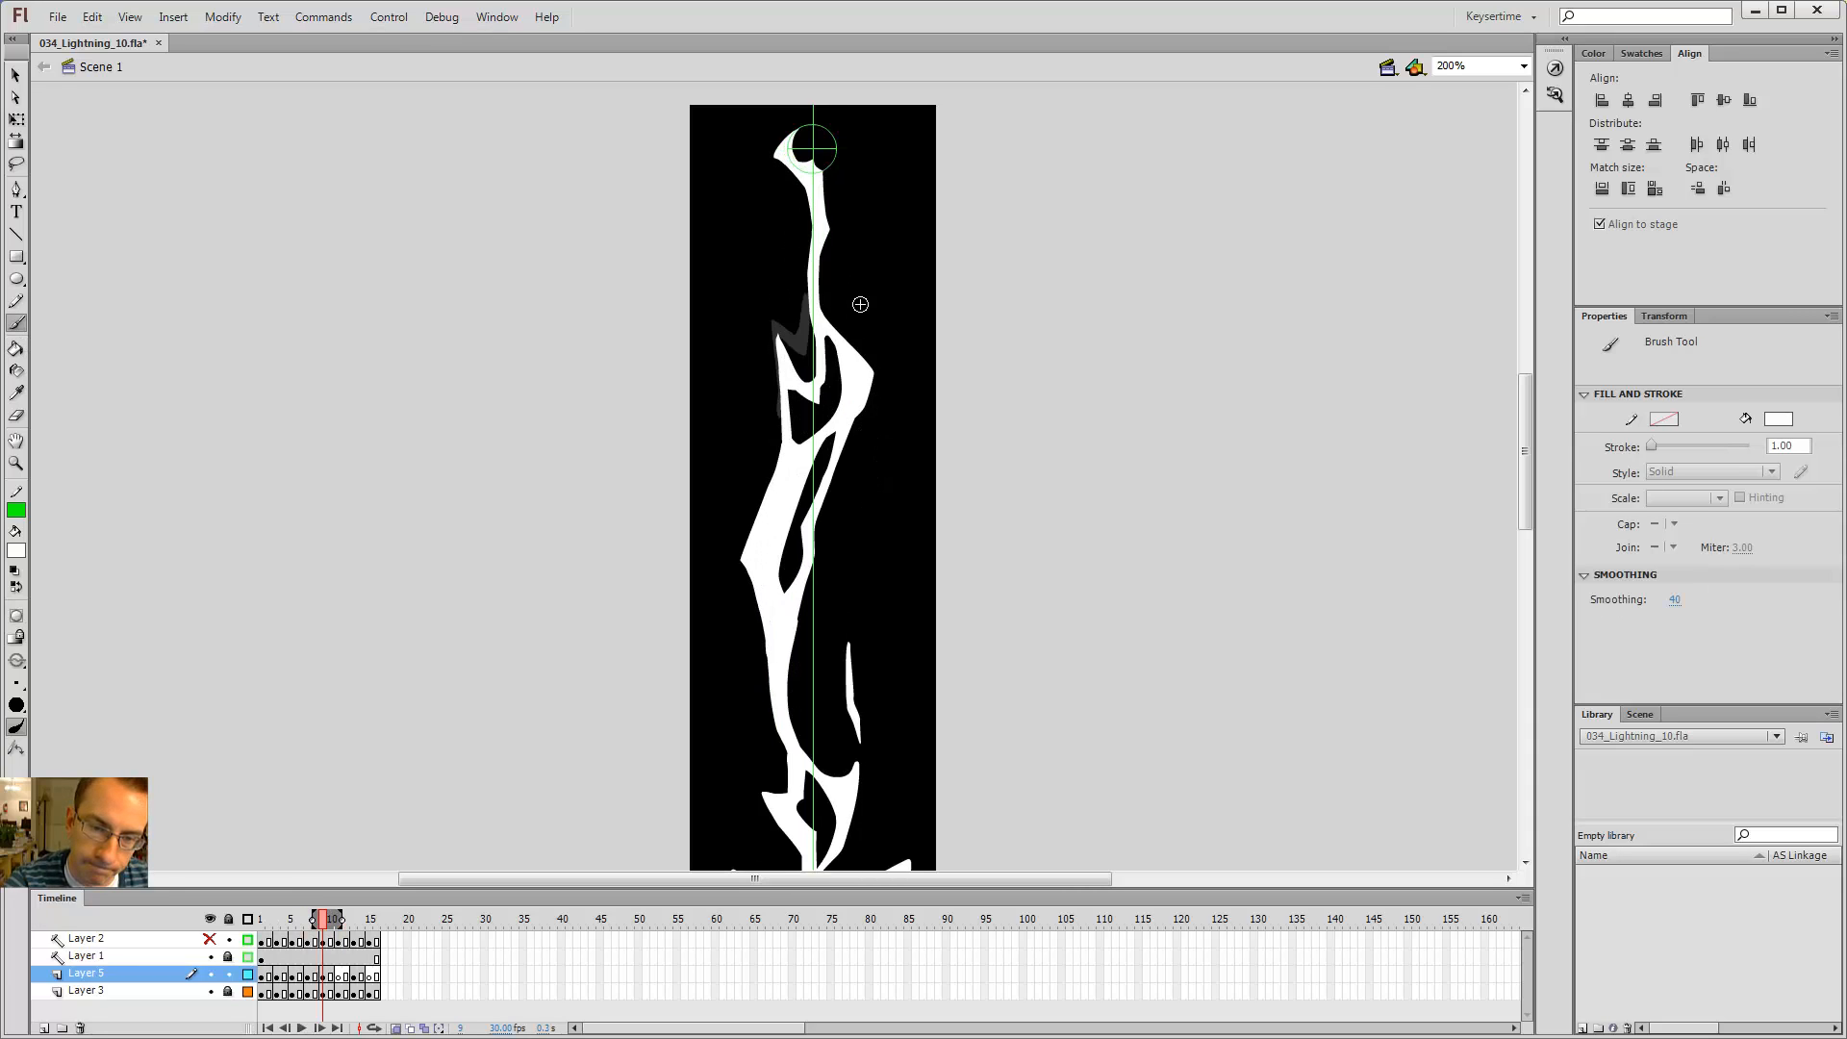
key("comma")
key("comma")
key("comma")
key("comma")
key("period")
key("period")
key("period")
key("period")
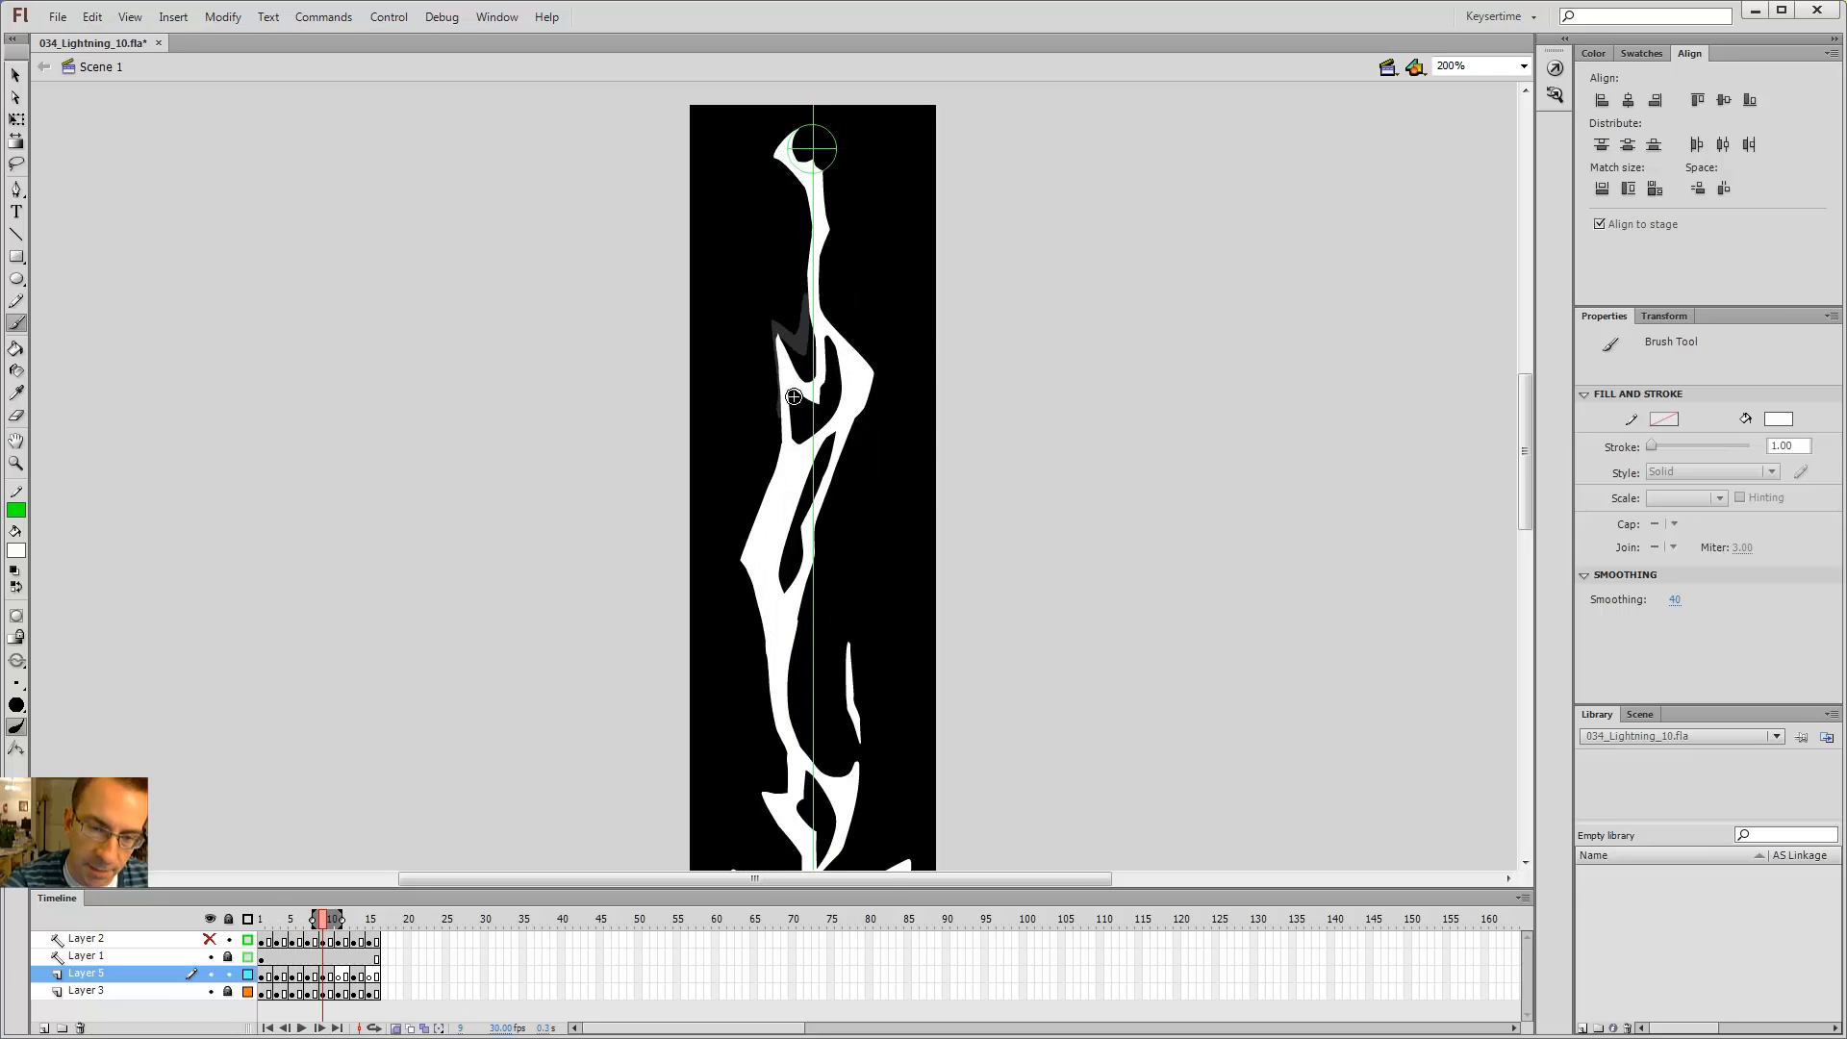
key("comma")
key("comma")
key("comma")
key("comma")
key("period")
key("period")
key("period")
key("period")
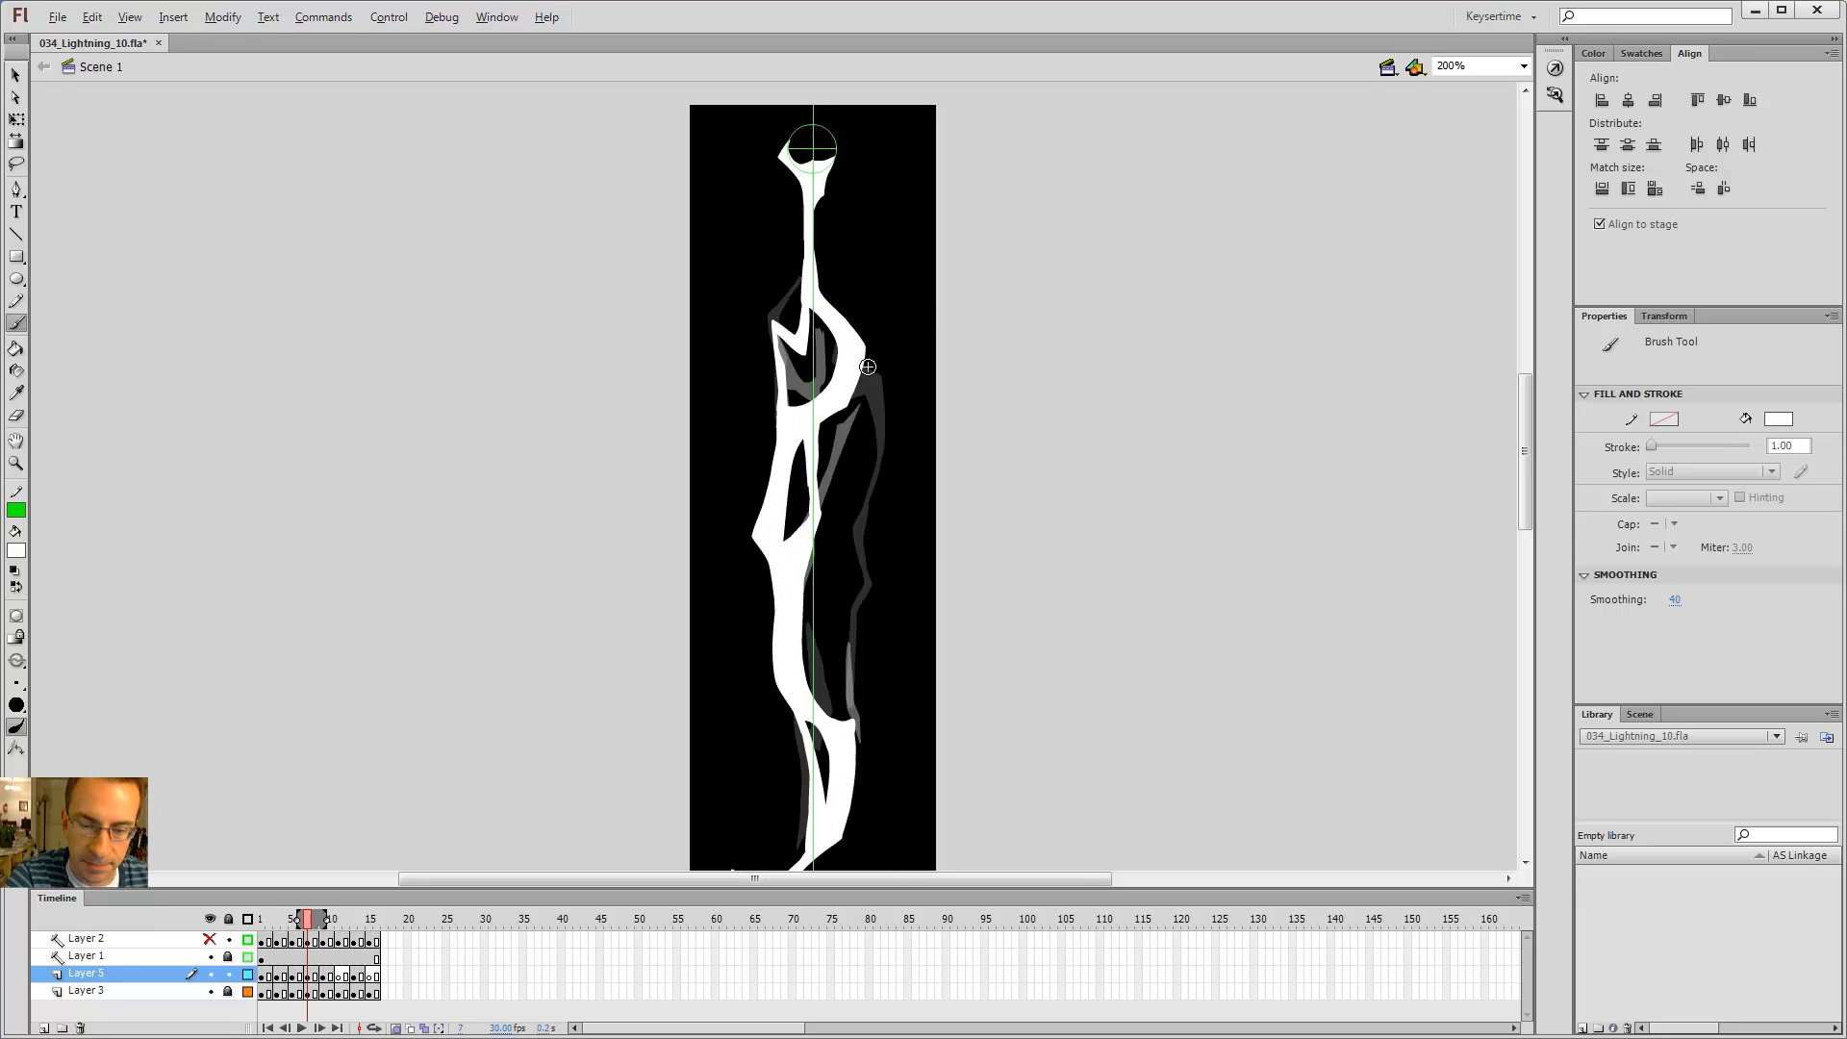
key("comma")
key("comma")
key("comma")
key("comma")
key("period")
key("period")
key("period")
key("period")
key("comma")
key("comma")
key("comma")
key("comma")
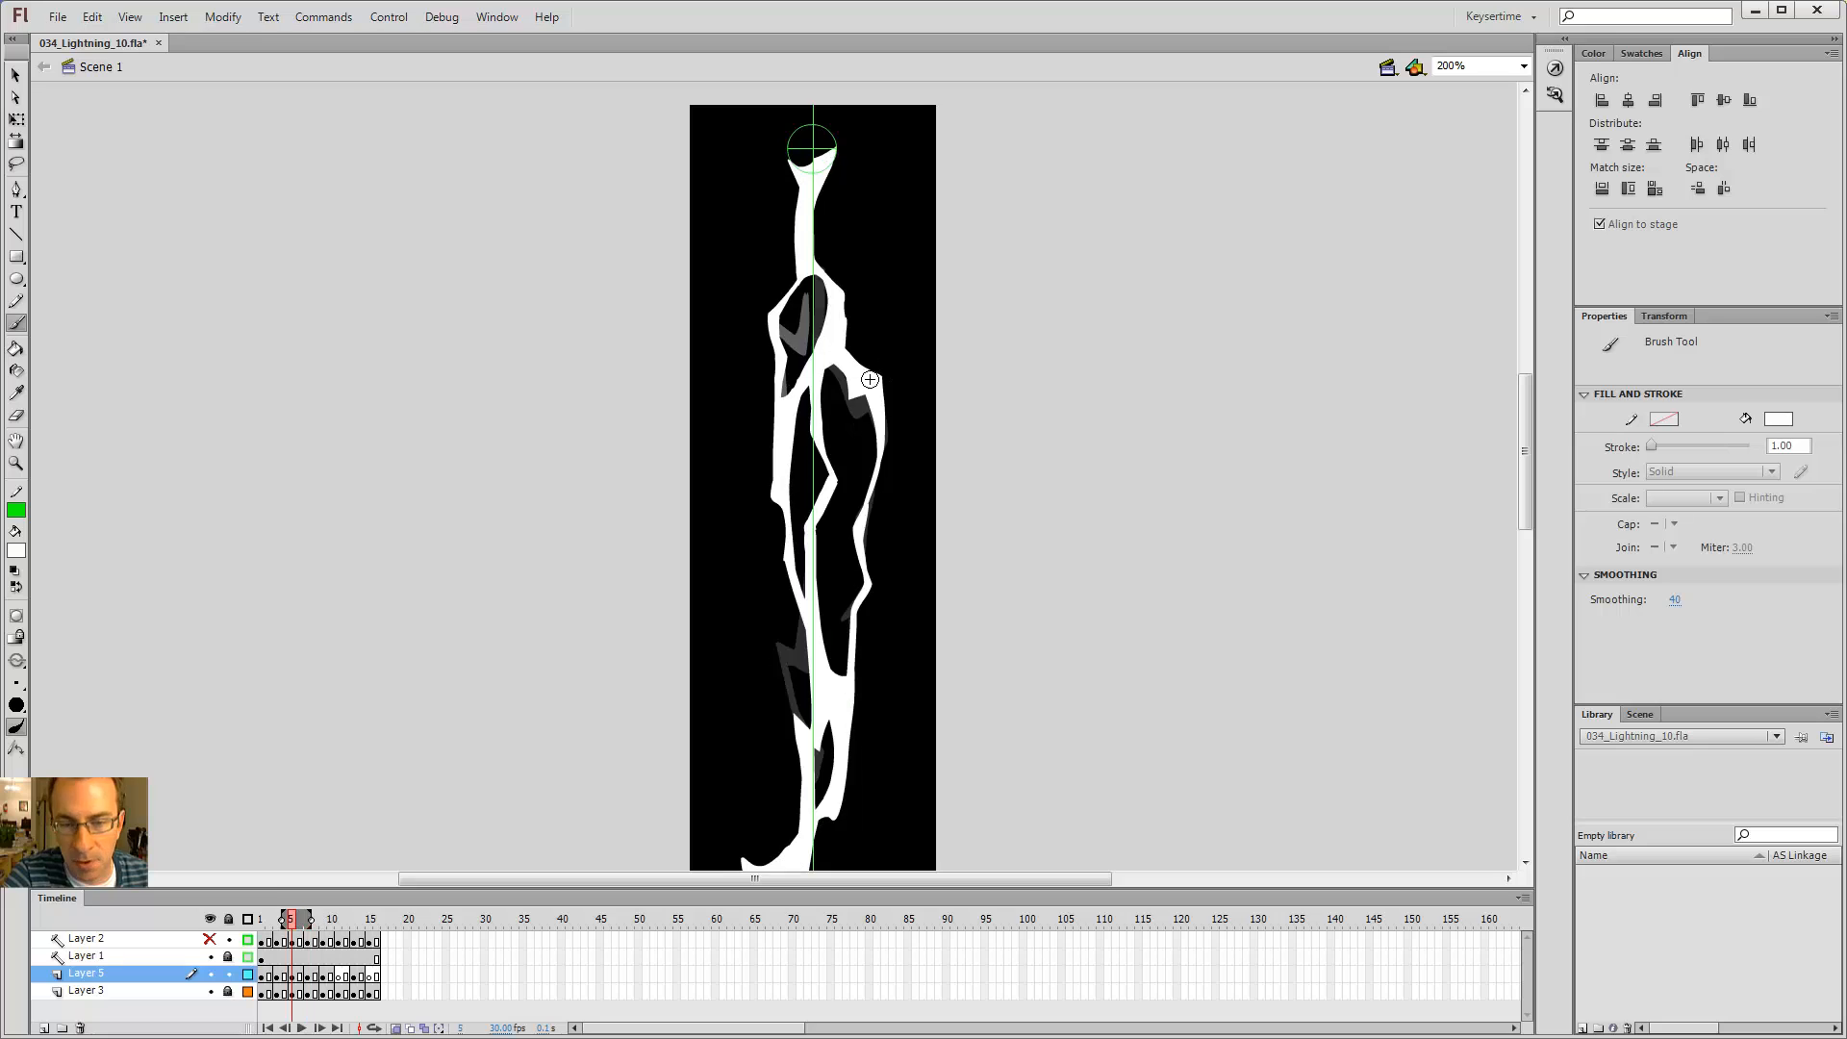
key("period")
key("period")
key("period")
key("period")
key("comma")
key("comma")
key("comma")
key("comma")
key("period")
key("period")
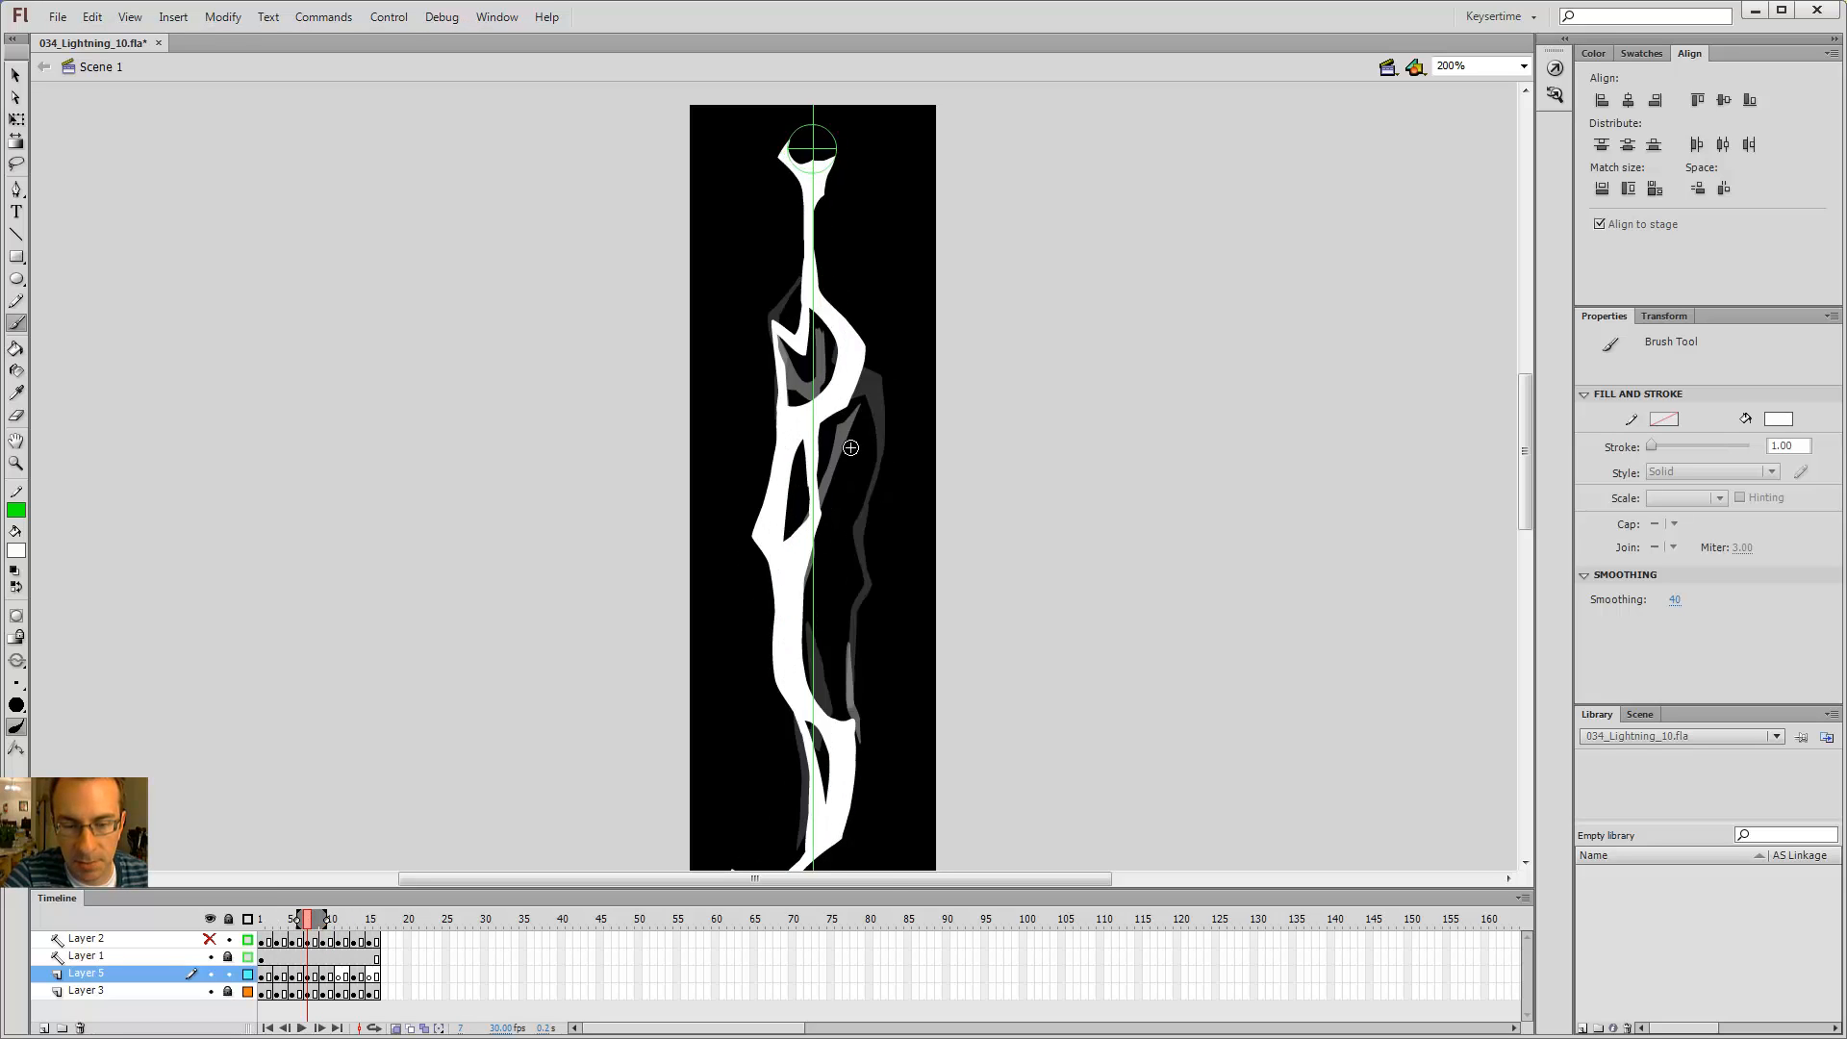
key("period")
key("period")
key("comma")
key("comma")
key("comma")
key("comma")
key("period")
key("period")
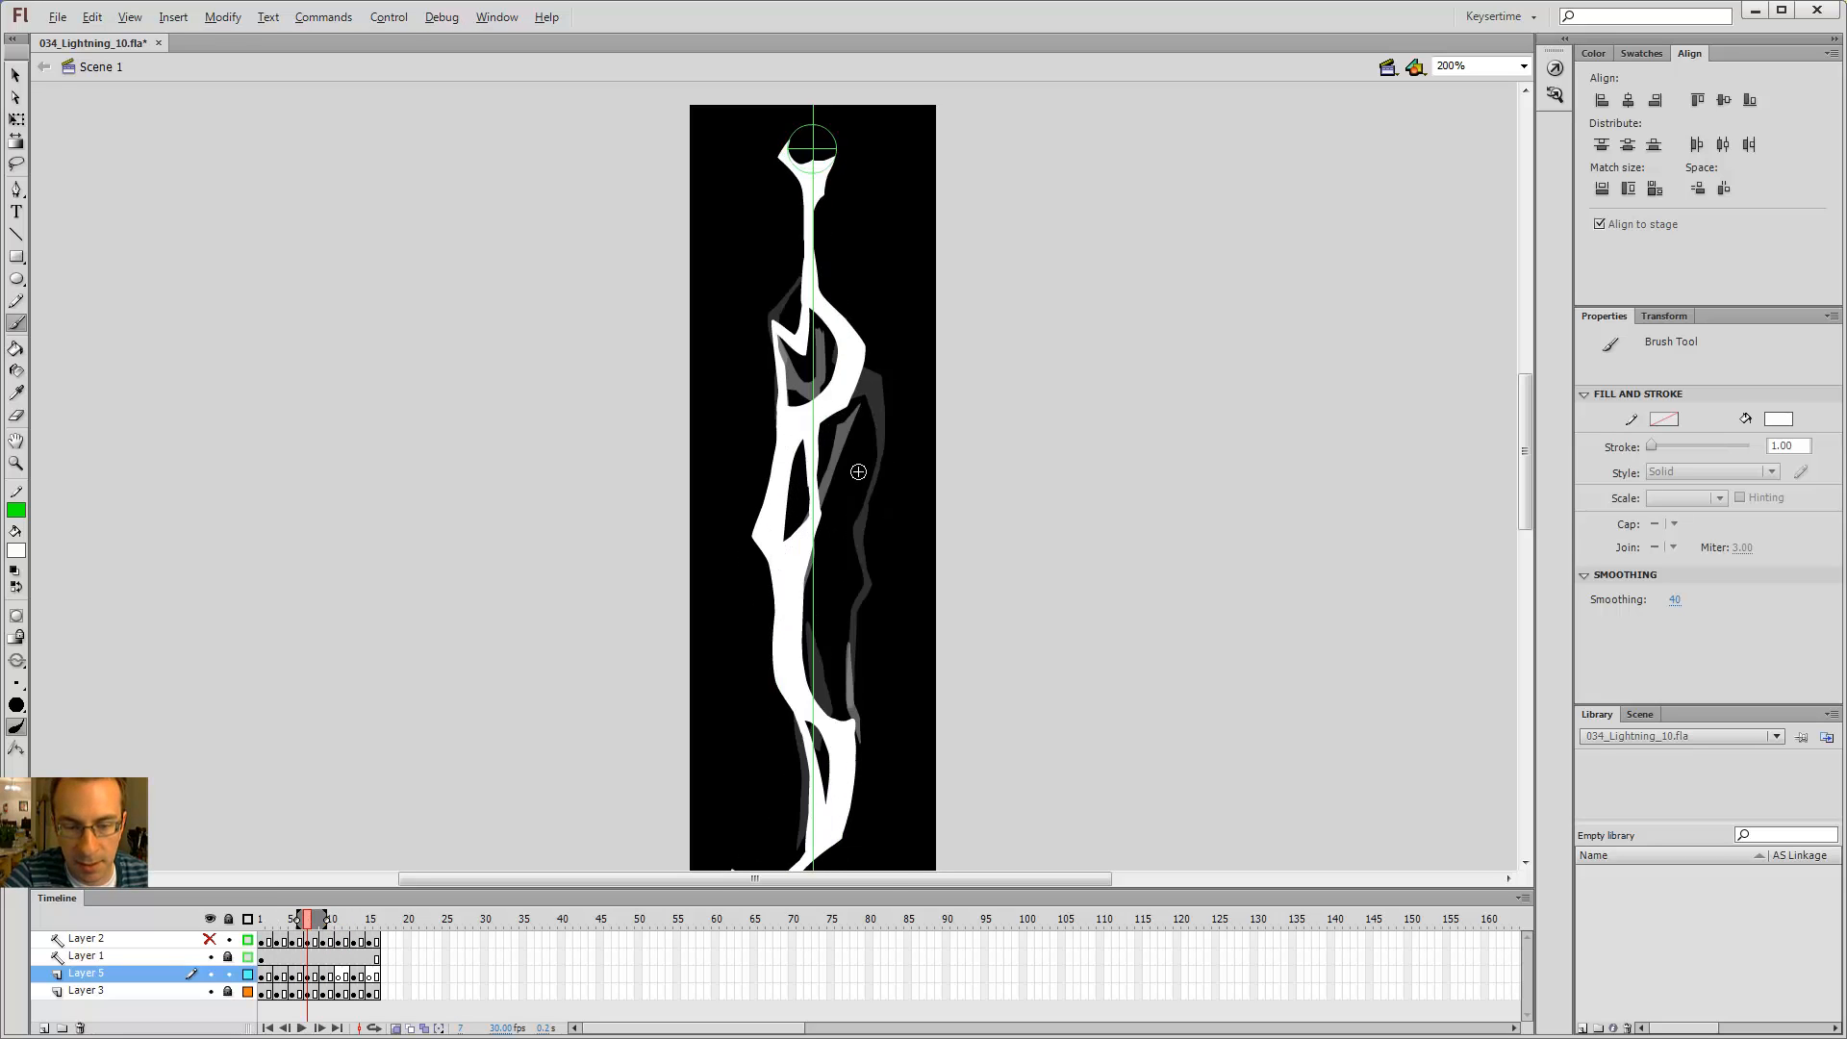
key("period")
key("period")
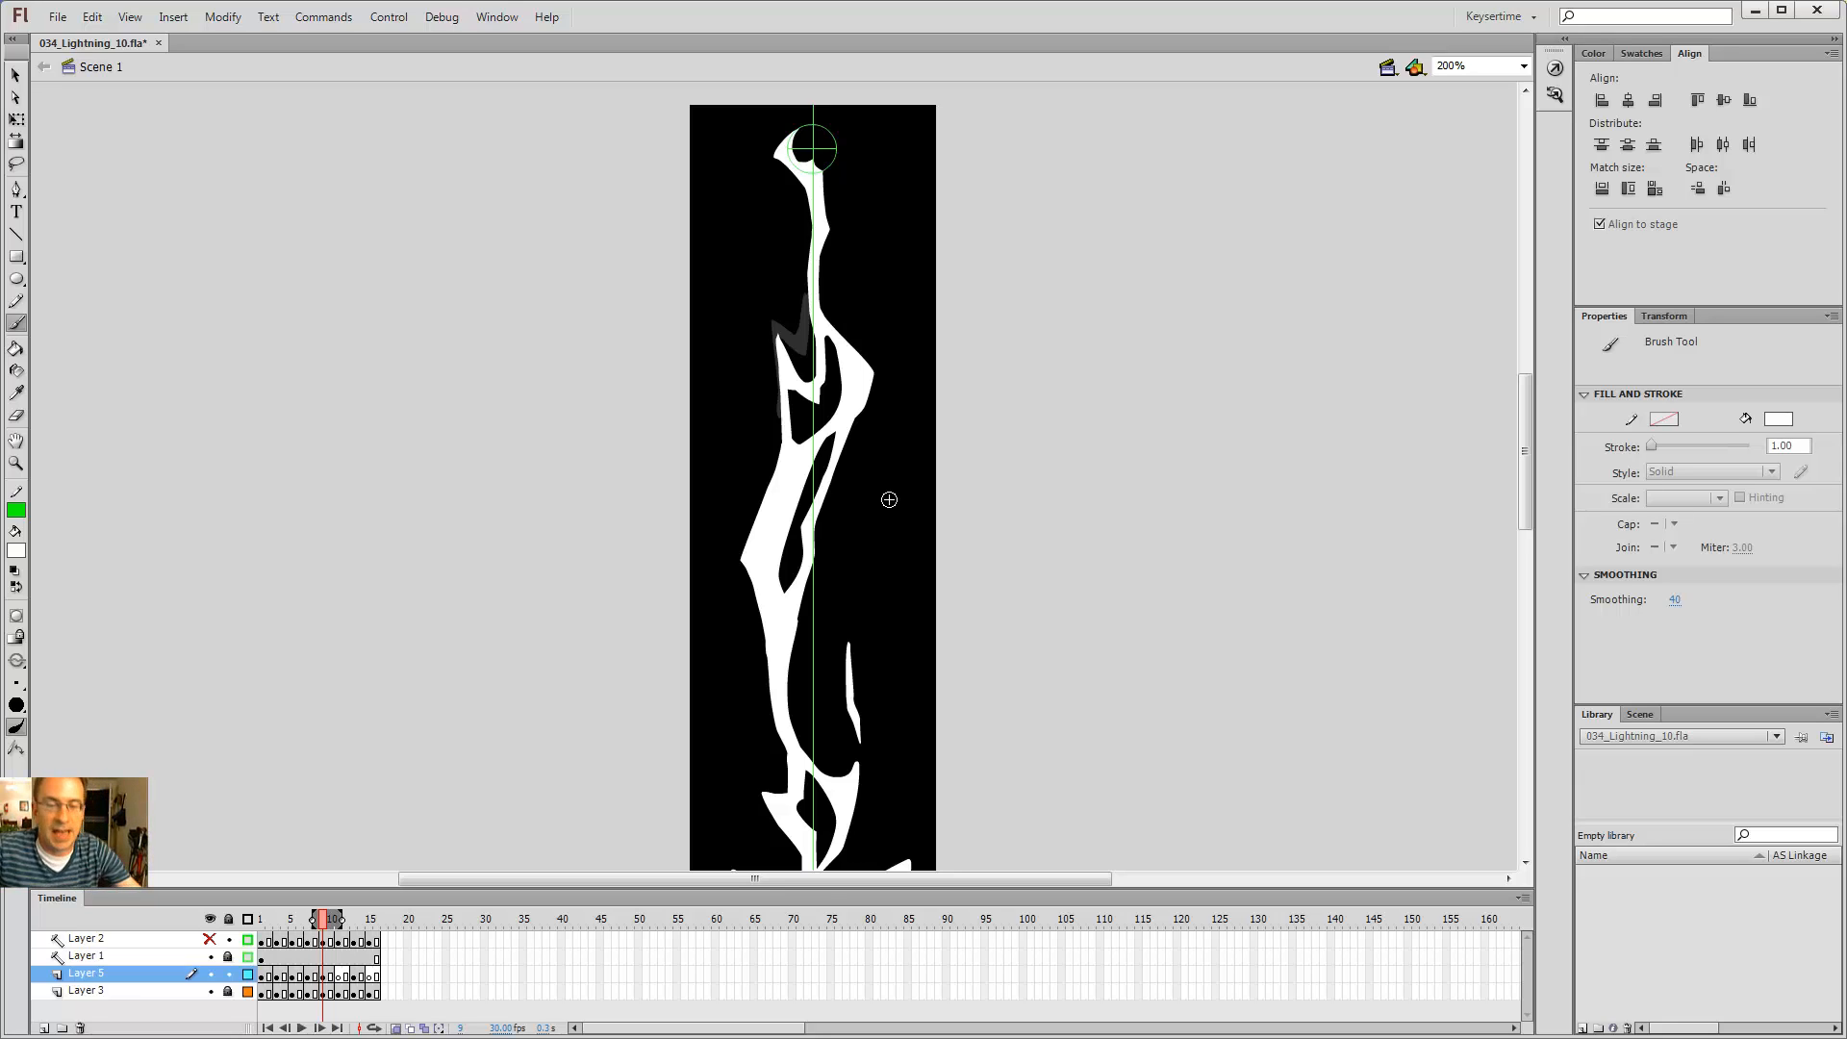
key("comma")
key("comma")
key("comma")
key("comma")
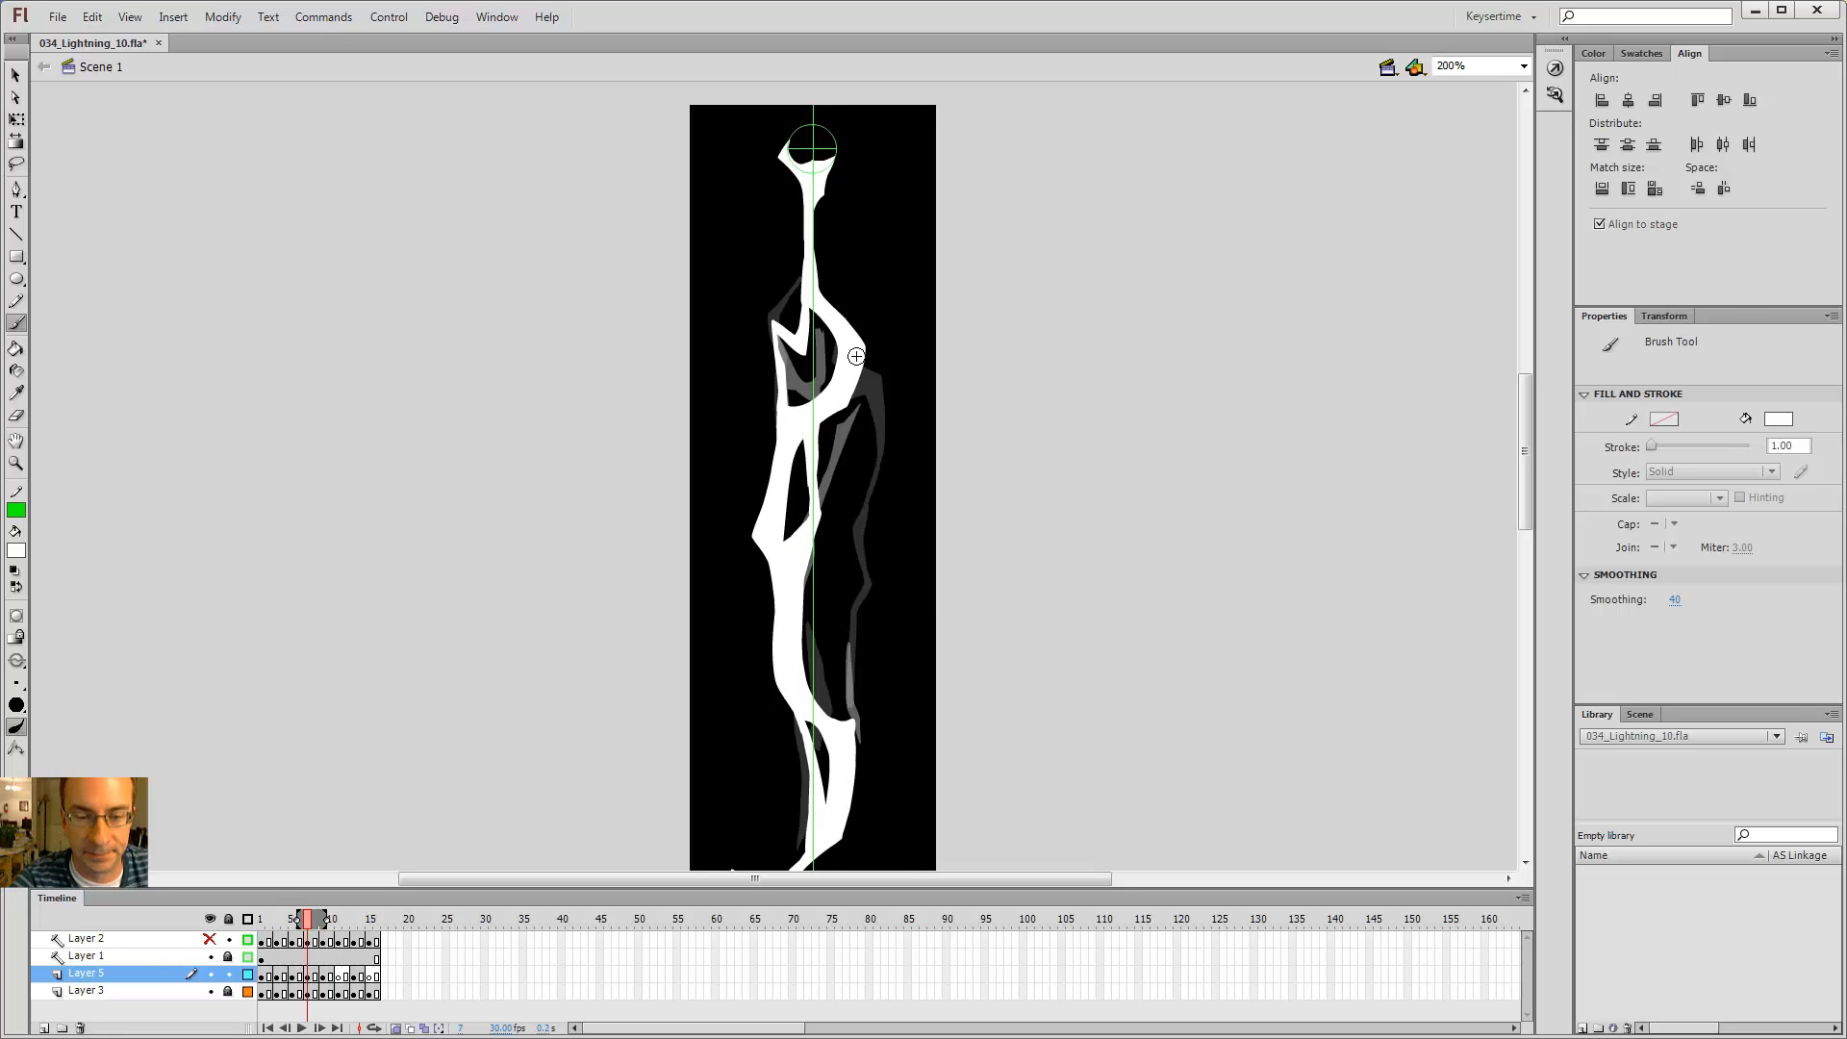
key("period")
key("period")
key("period")
key("period")
key("comma")
key("comma")
key("comma")
key("comma")
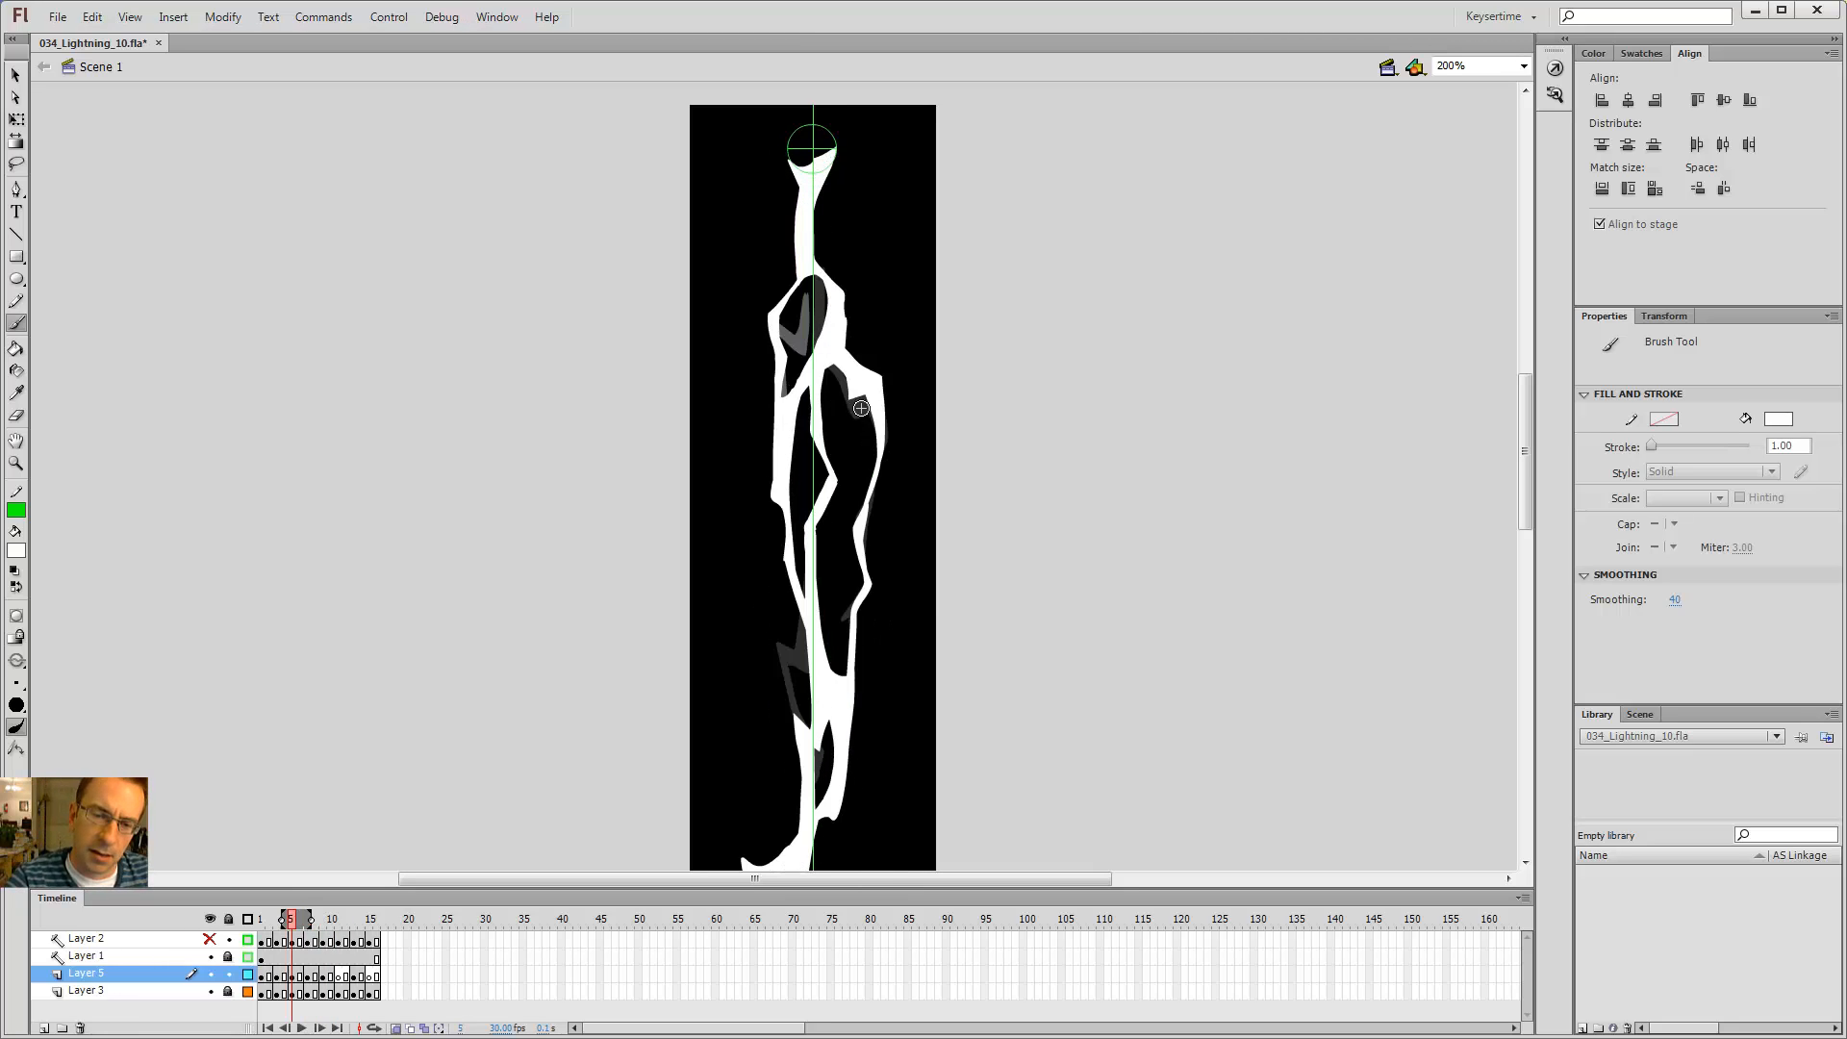
key("period")
key("period")
Step: Step back and forth through frames 5 to 9 to review the bolt's shapes
key("period")
key("period")
Step: Select the bolt shape on frame 9 and return to the Brush tool
key("v")
left_click(831, 484)
key("b")
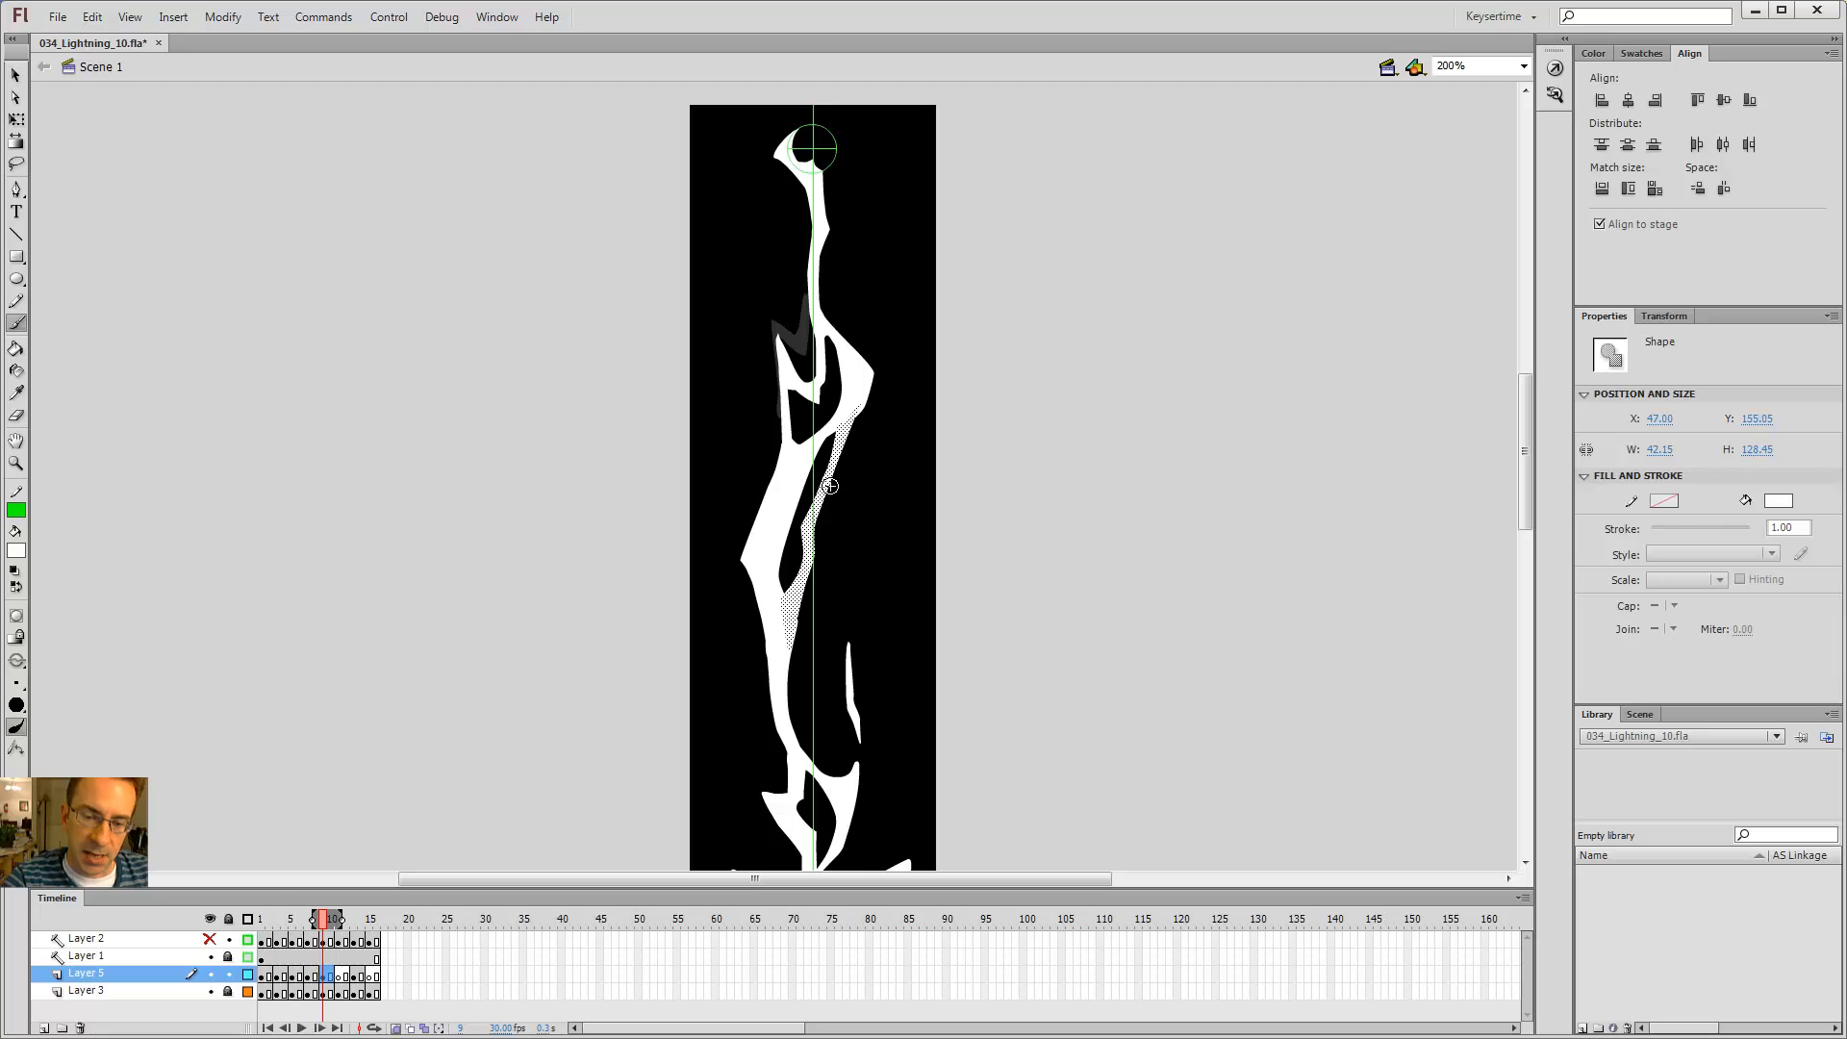
key("comma")
key("comma")
key("comma")
key("comma")
key("period")
key("period")
key("period")
key("period")
key("comma")
key("comma")
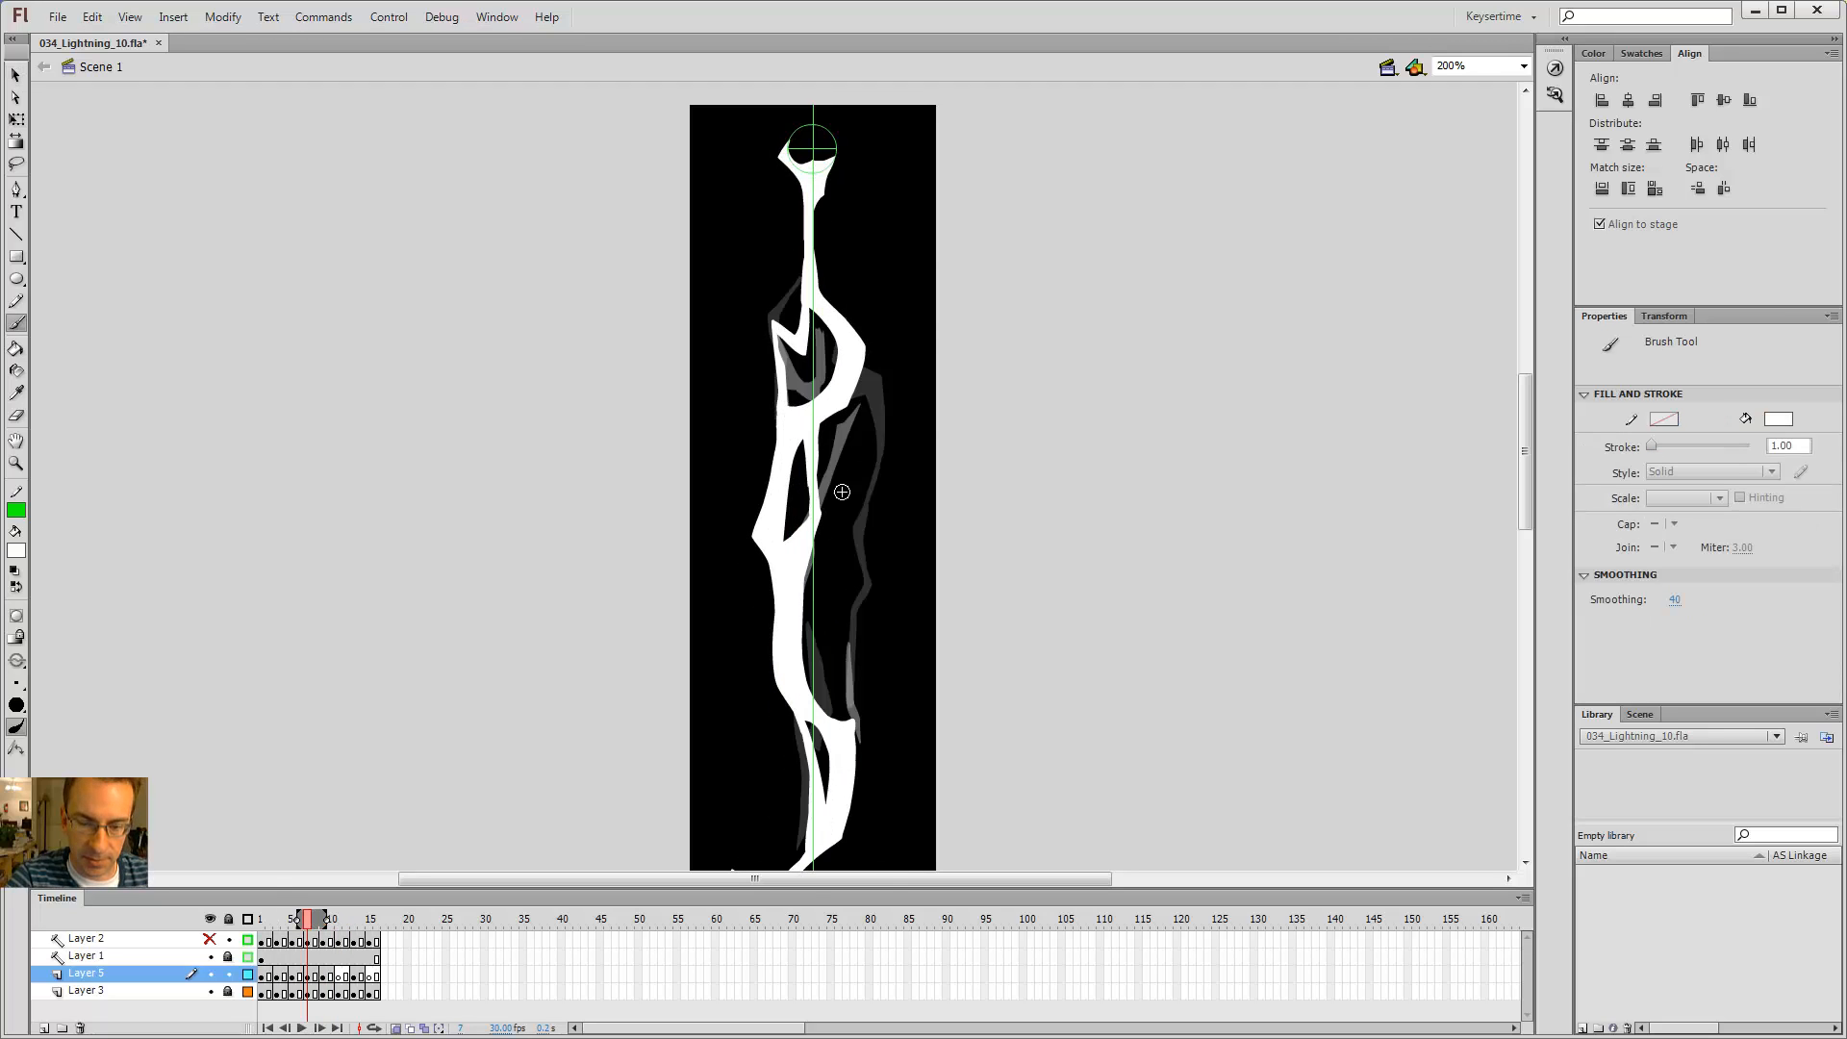
key("comma")
key("comma")
key("comma")
key("comma")
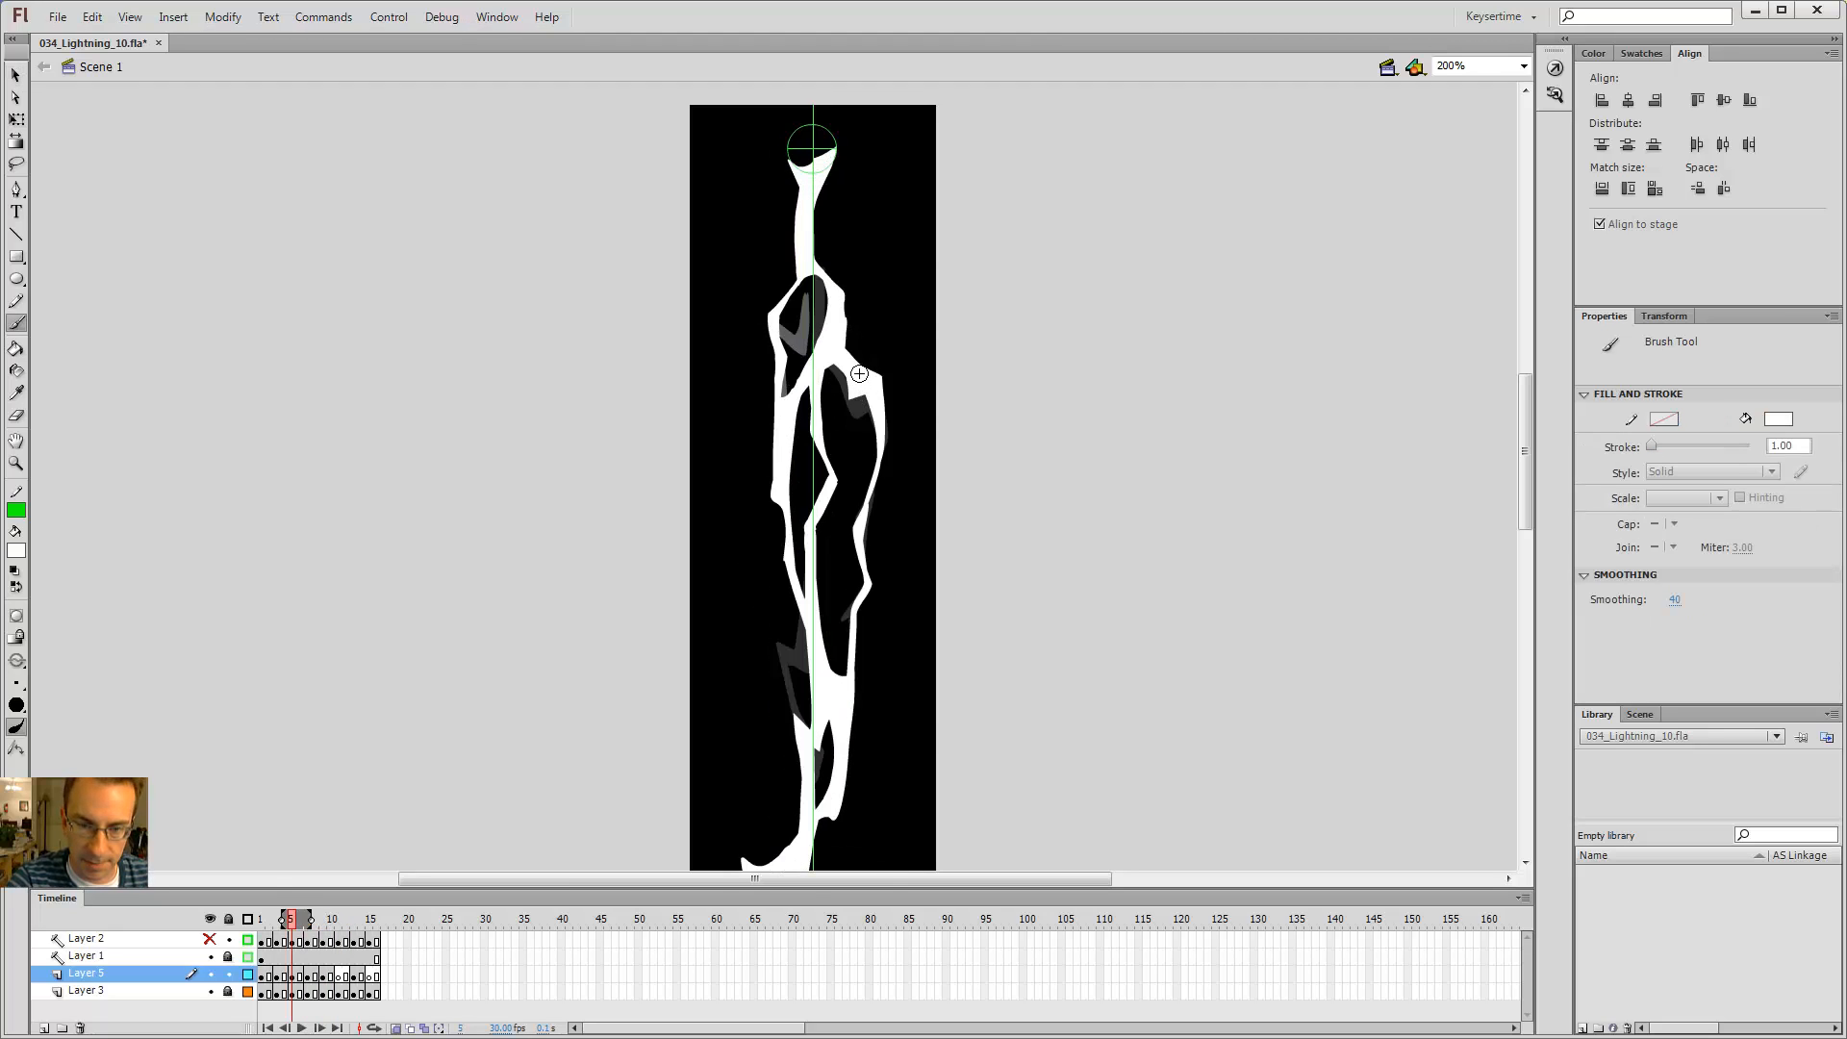
key("period")
key("period")
key("comma")
key("comma")
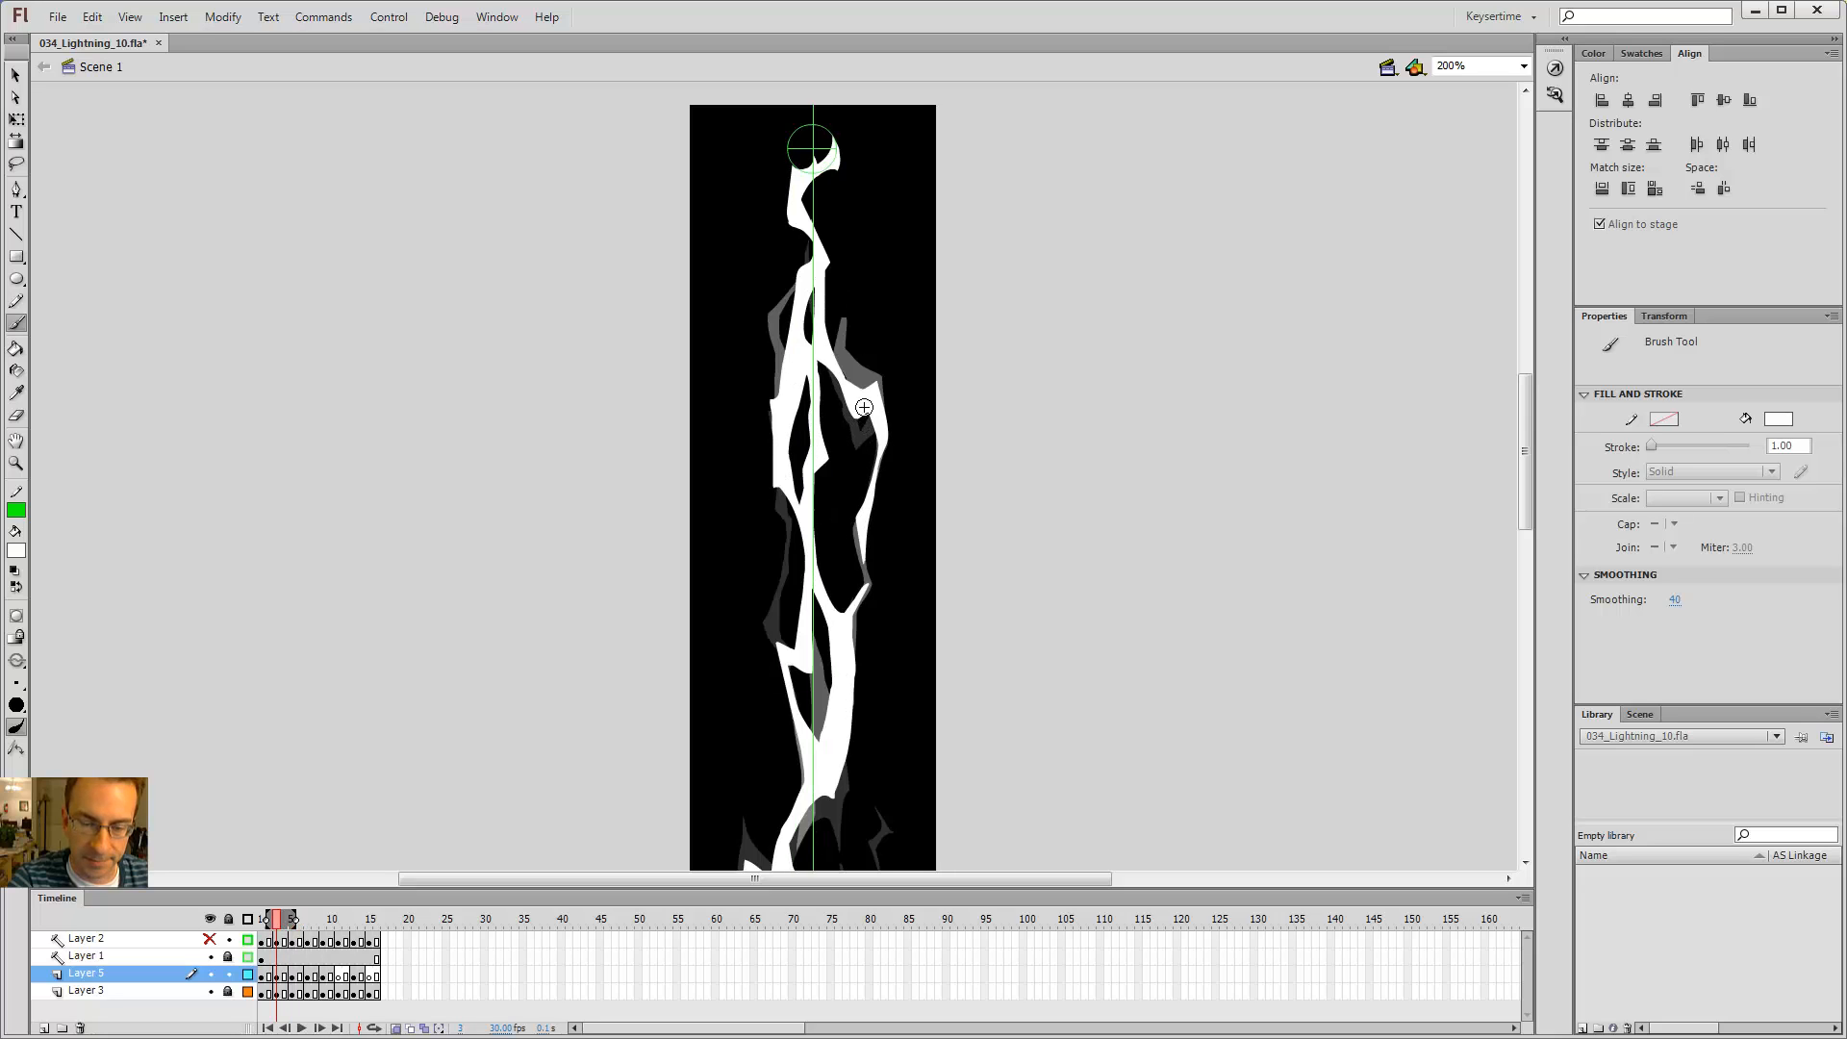
key("period")
key("period")
key("comma")
key("comma")
key("period")
key("period")
key("period")
key("period")
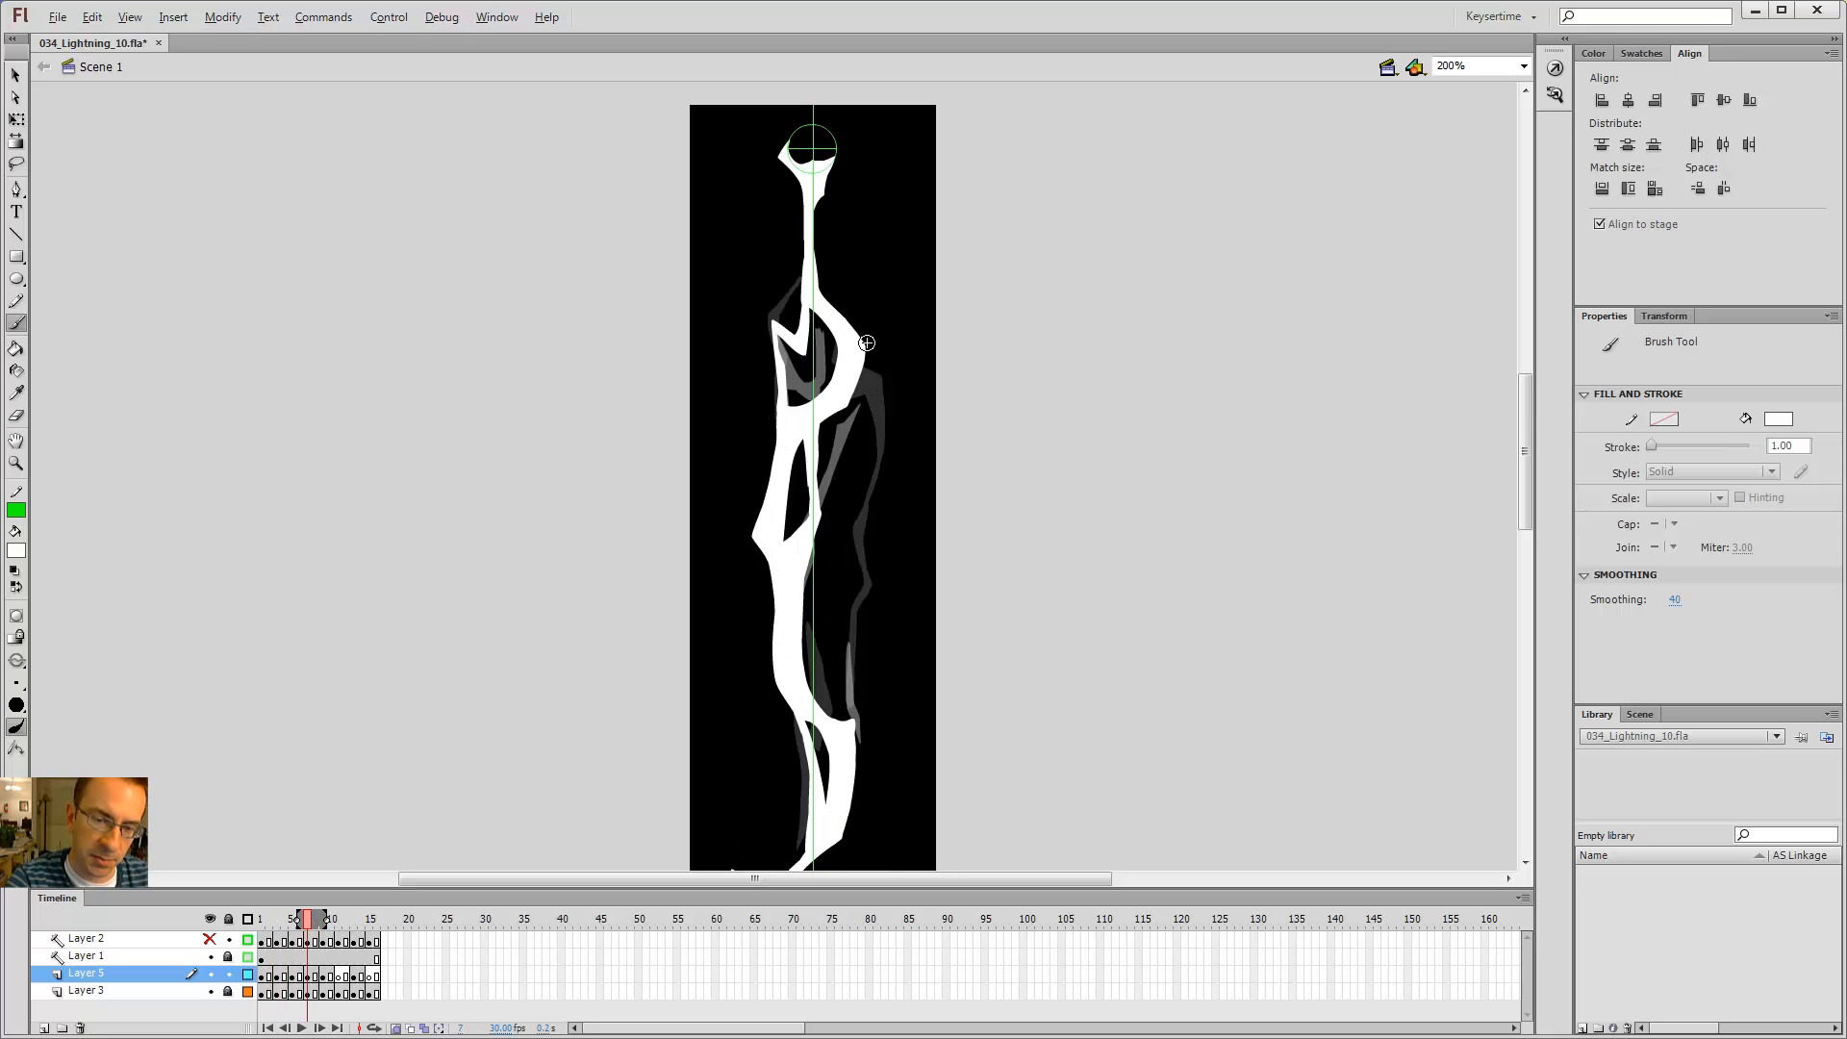
key("comma")
key("comma")
Step: On frame 7, brush a thin branch off the right side of the bolt's middle
key("e")
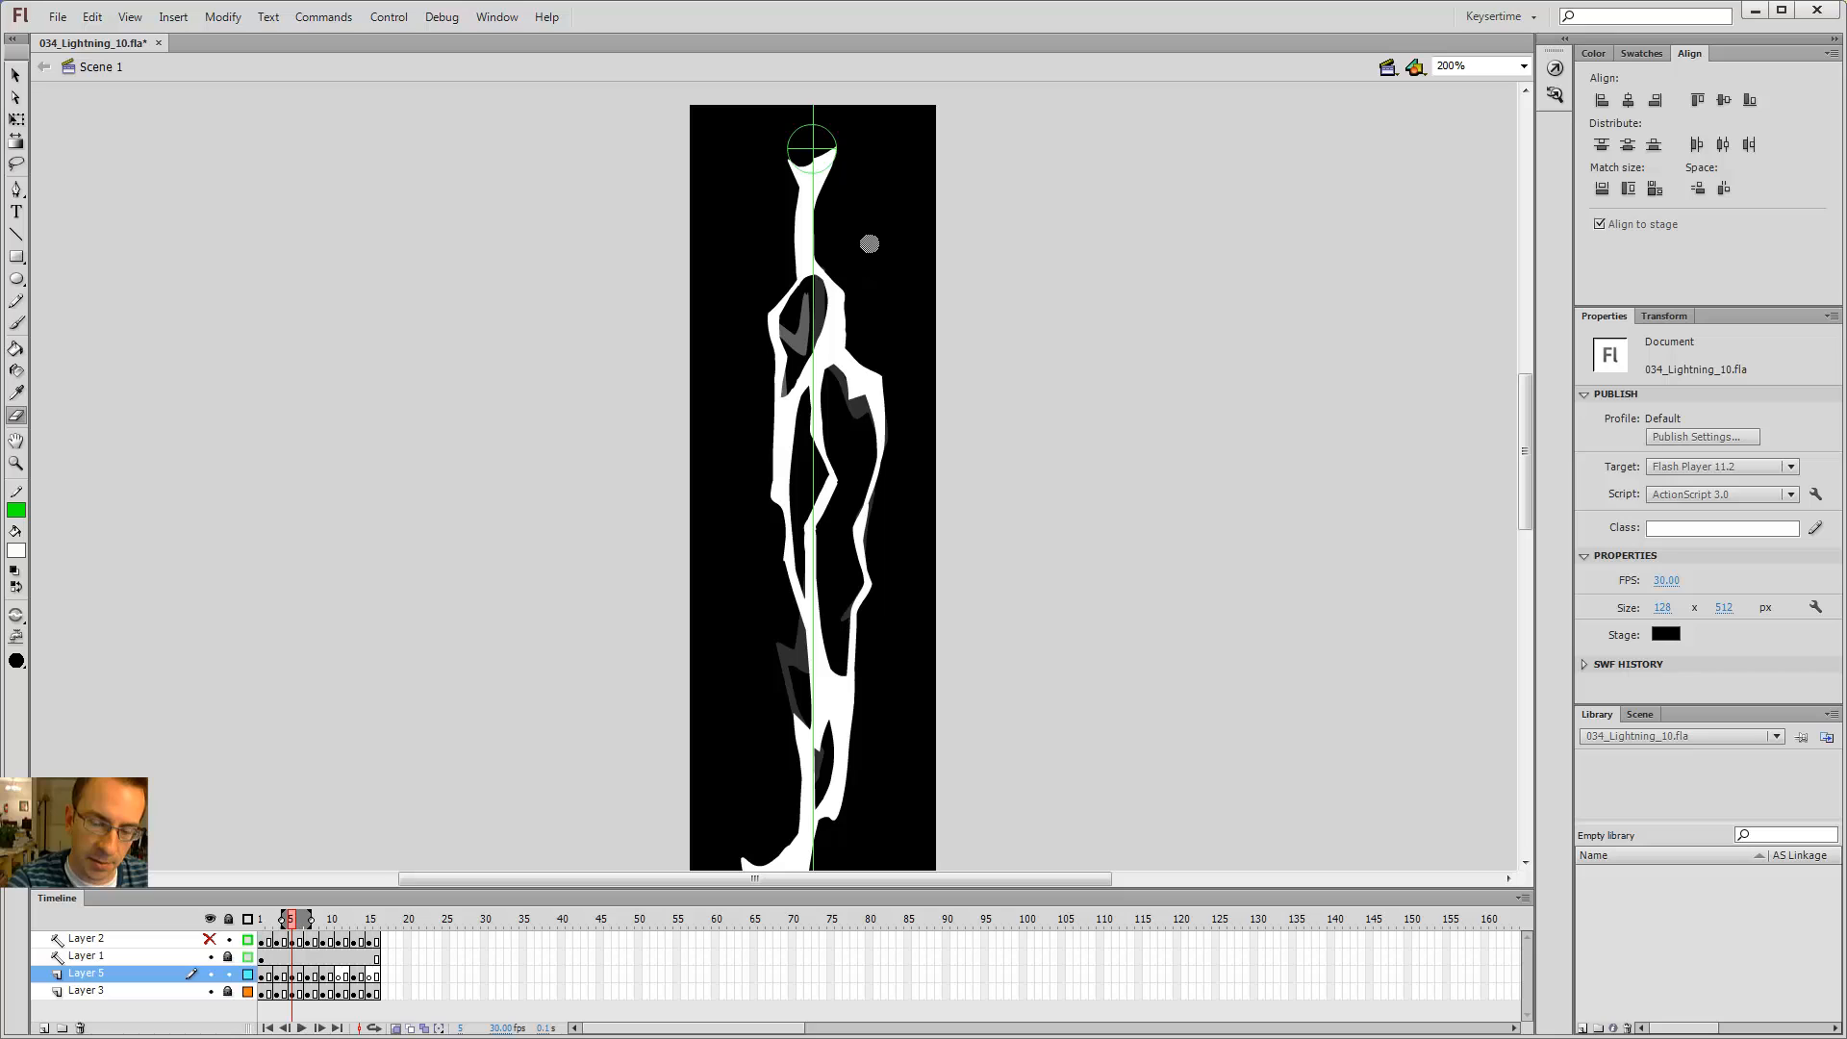
key("period")
key("period")
key("period")
key("period")
key("b")
key("comma")
key("comma")
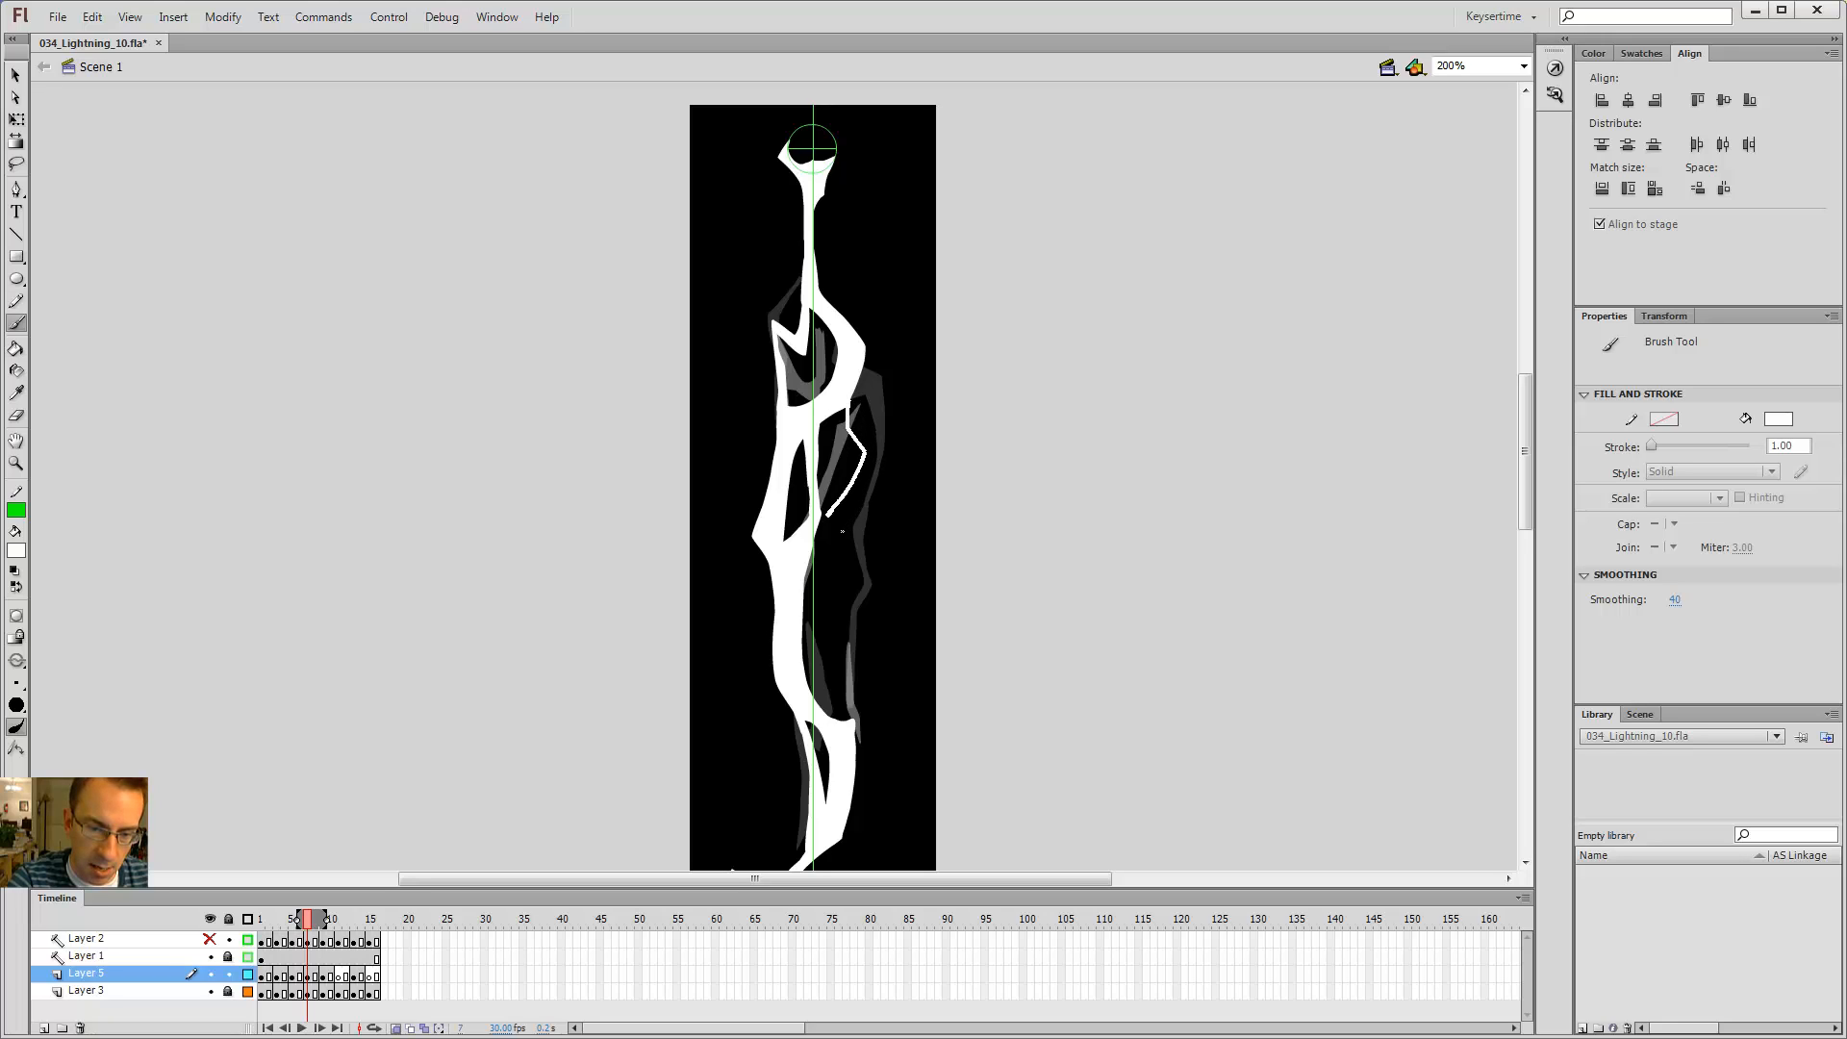
left_click_drag(817, 539, 821, 524)
left_click_drag(826, 521, 824, 503)
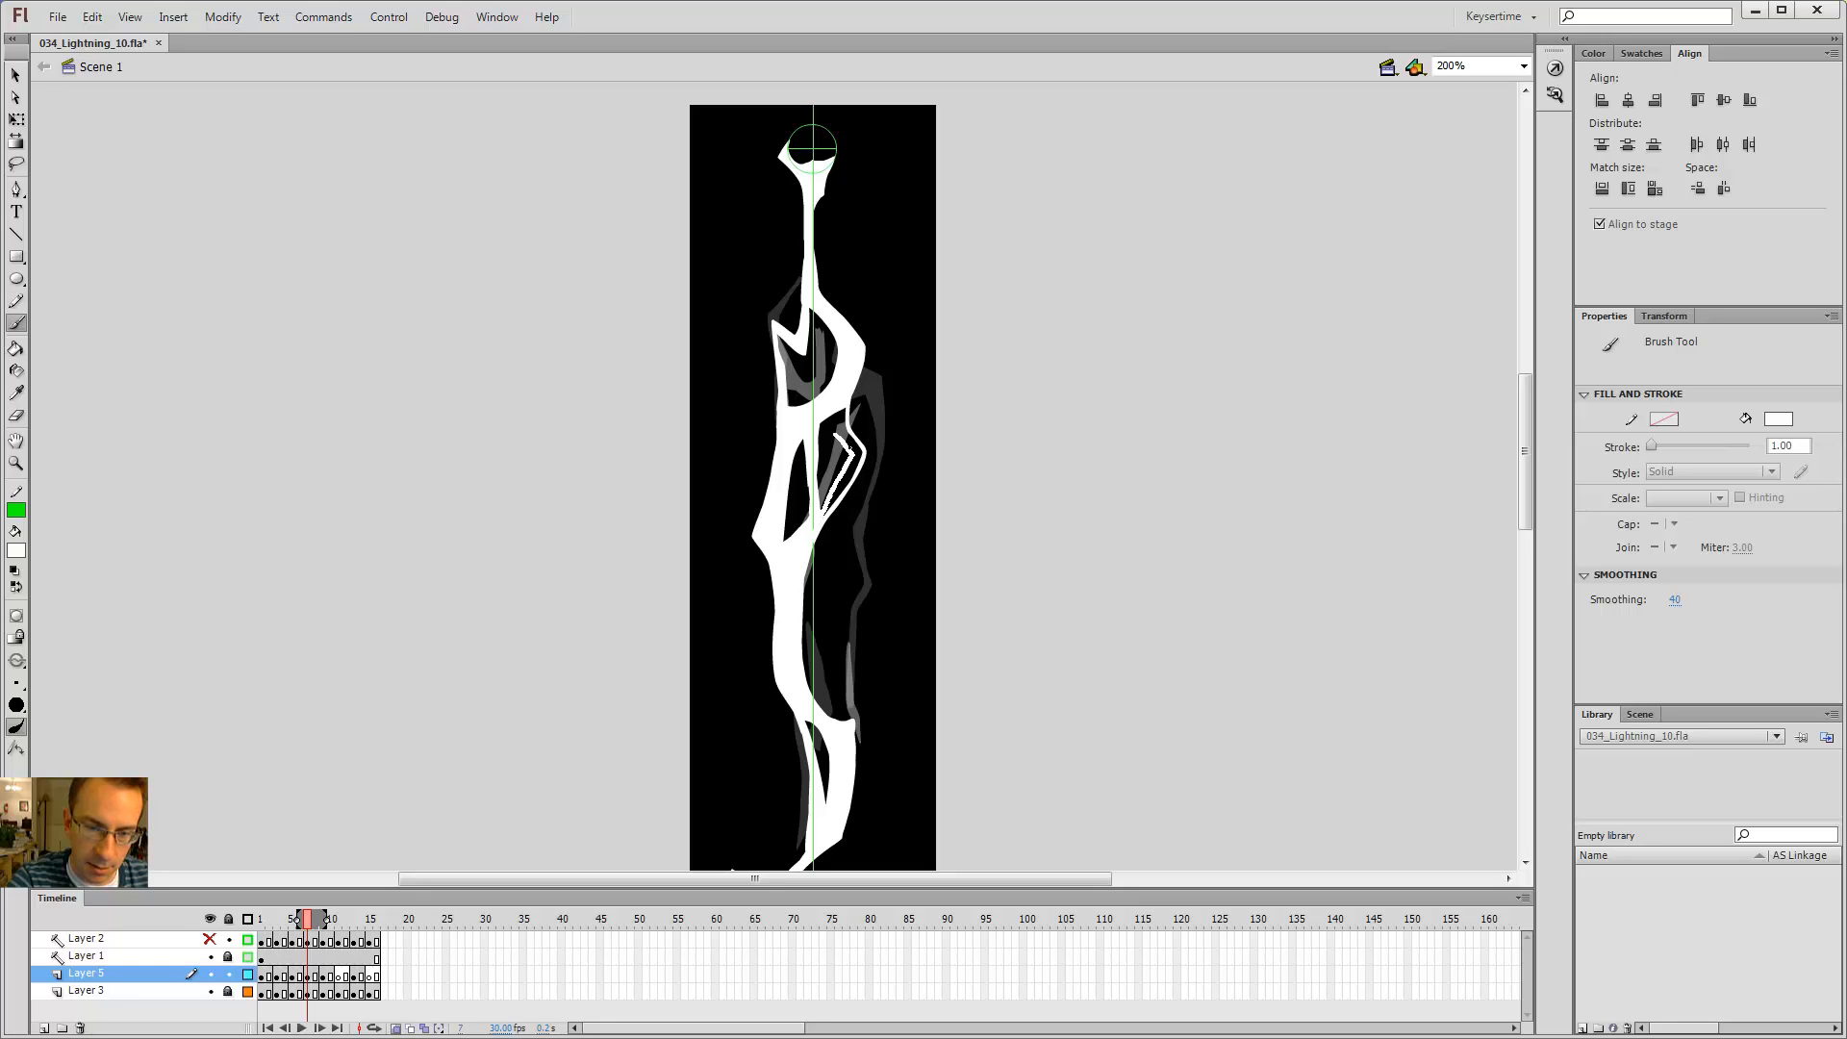
left_click_drag(862, 428, 864, 422)
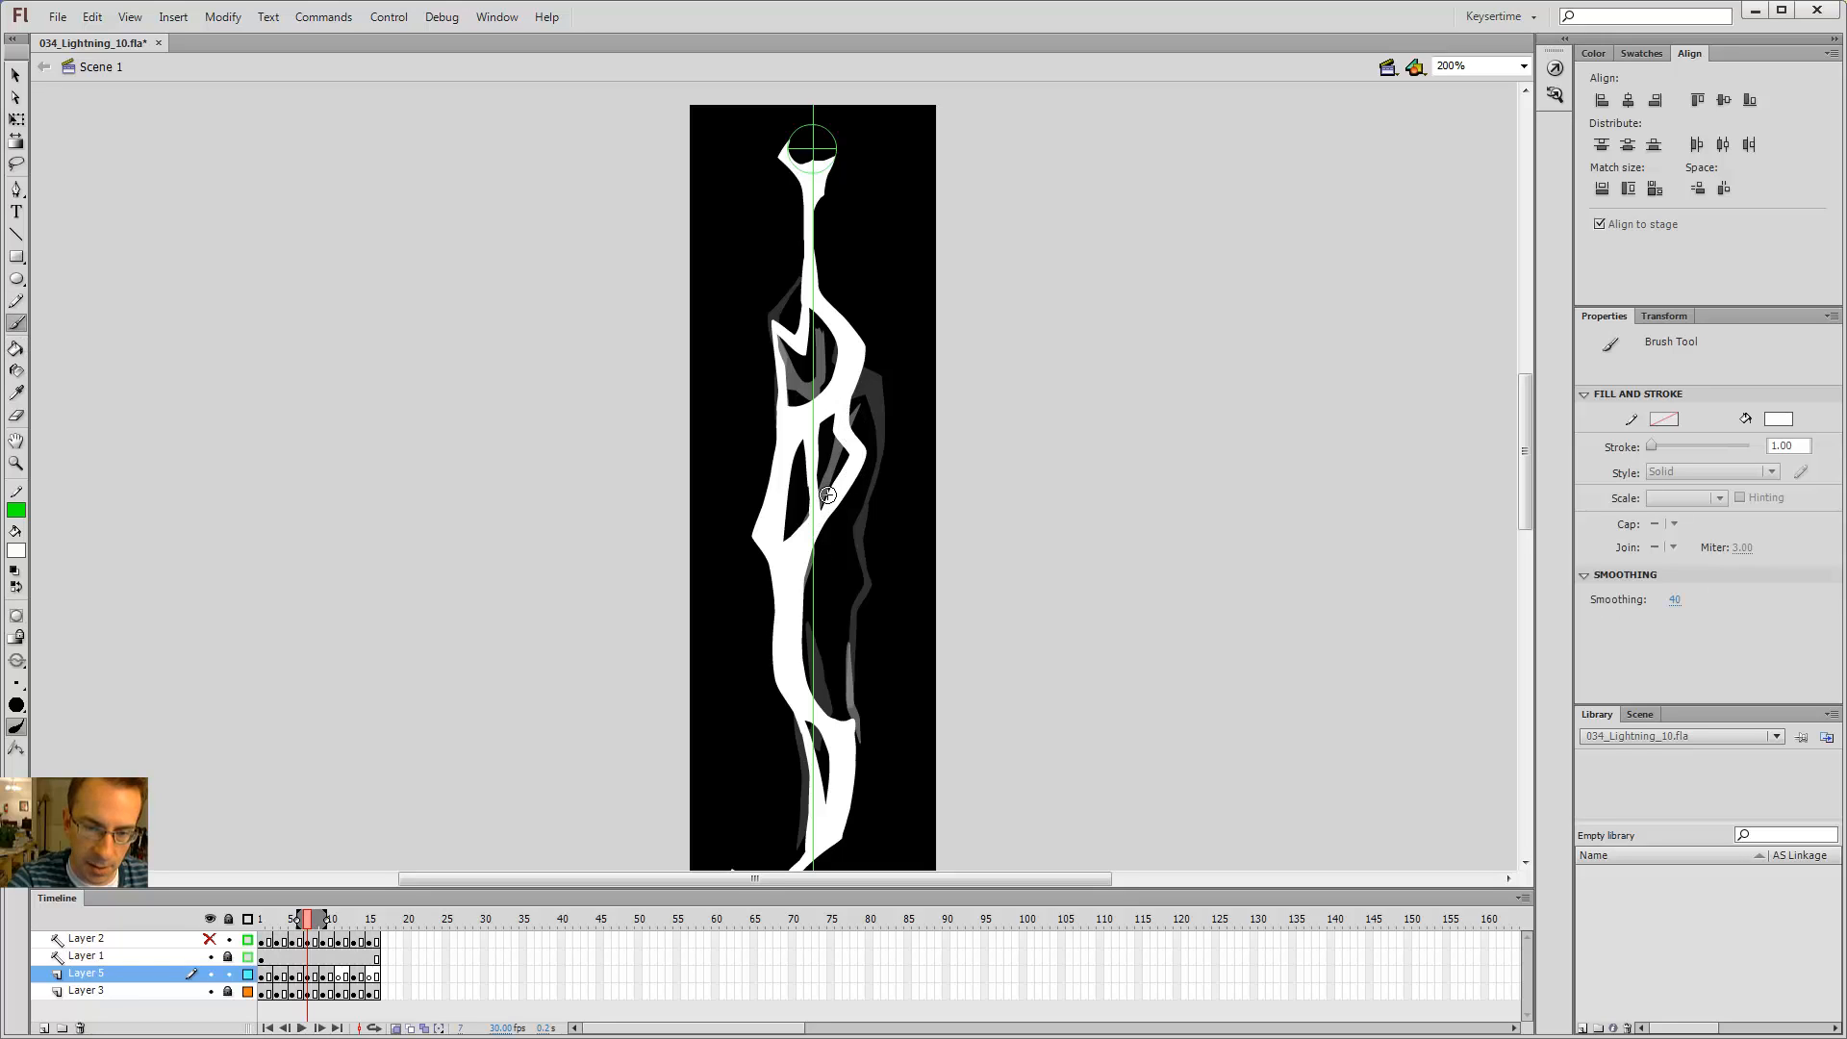
Step: Step repeatedly through frames 6 to 9 to check the new branch in the flicker
key("comma")
key("comma")
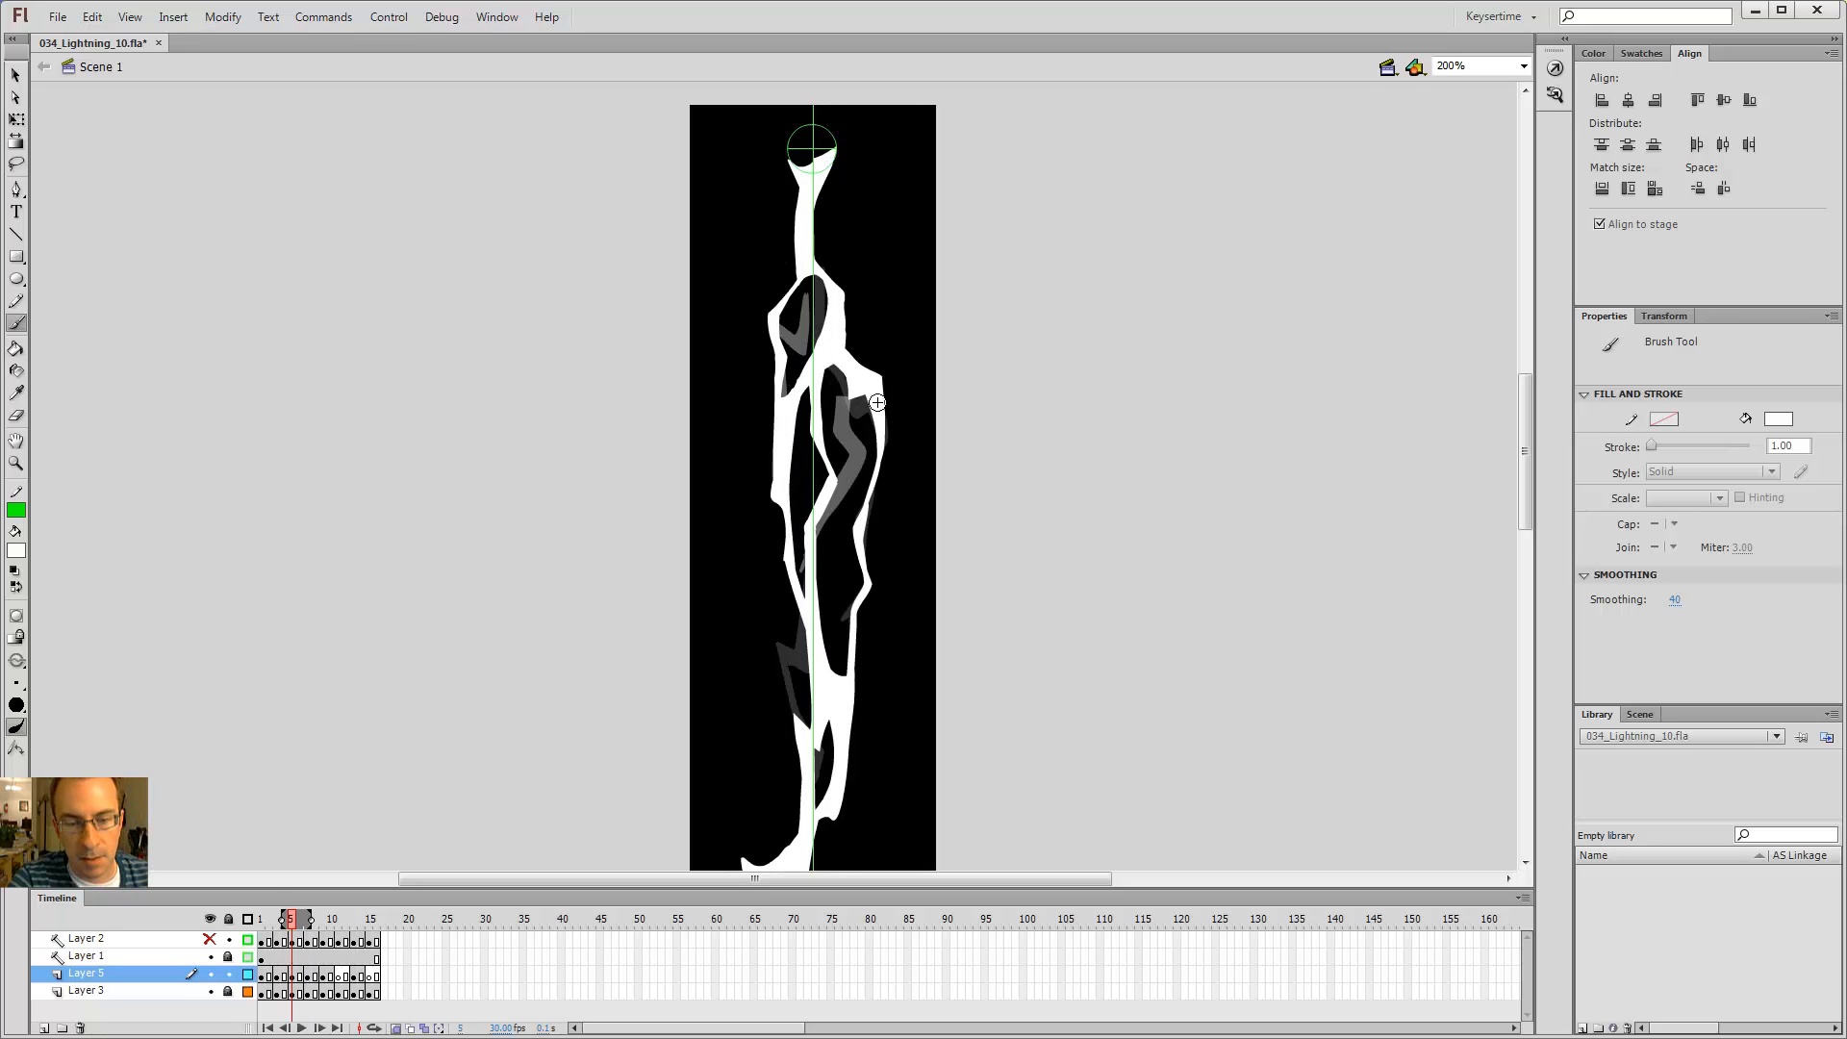
key("period")
key("period")
key("comma")
key("comma")
key("period")
key("period")
key("e")
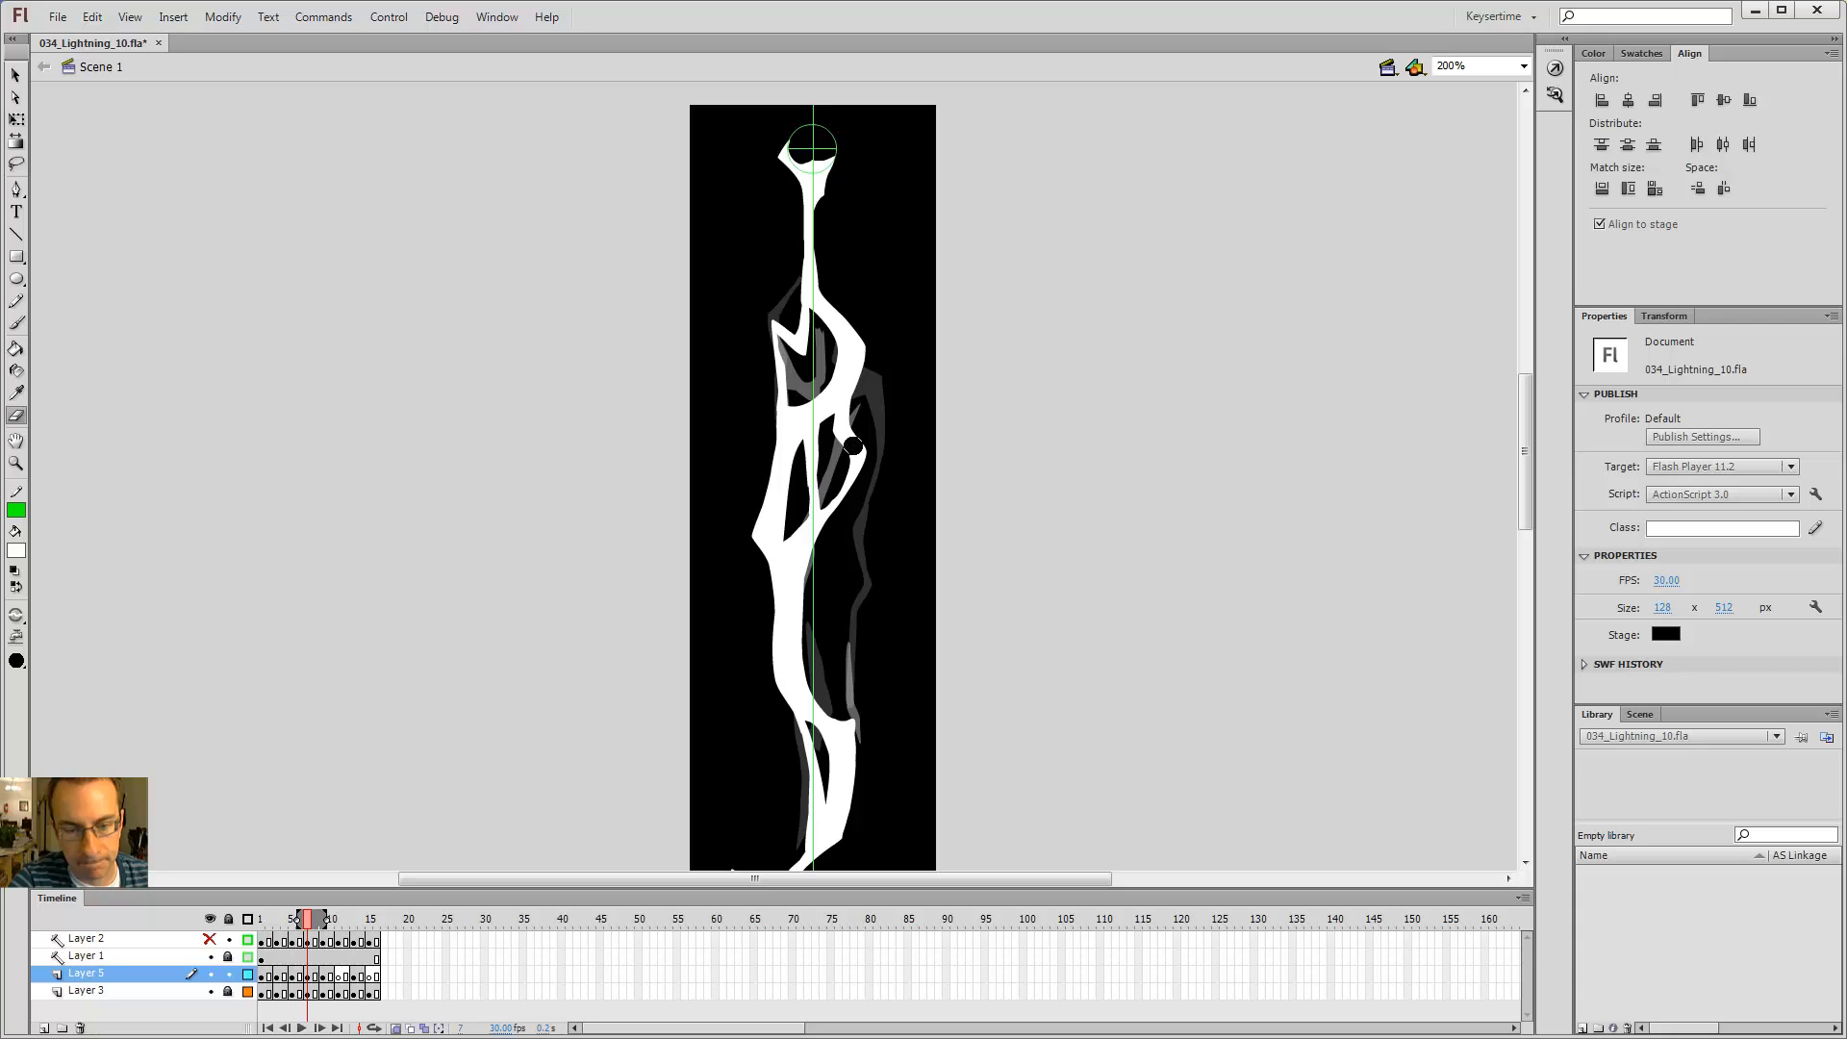
key("comma")
key("comma")
key("period")
key("period")
key("comma")
key("comma")
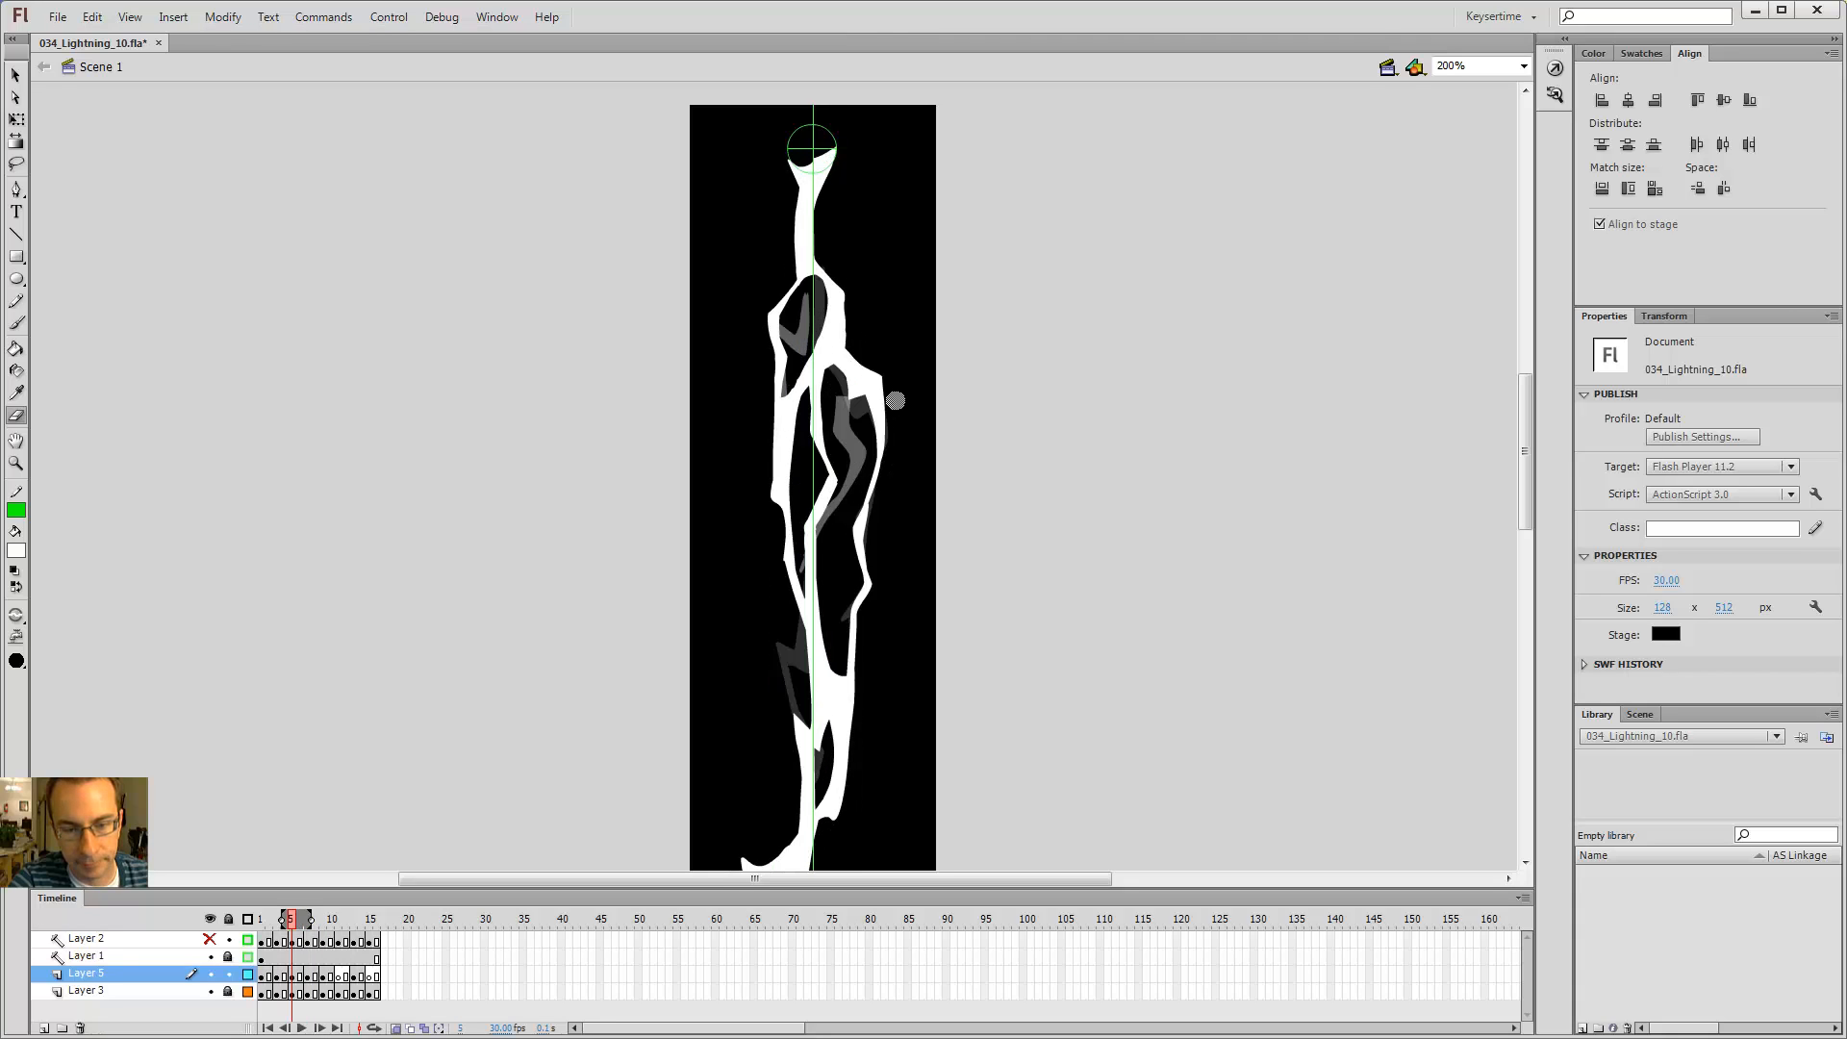
key("period")
key("period")
key("comma")
key("comma")
key("period")
key("period")
key("b")
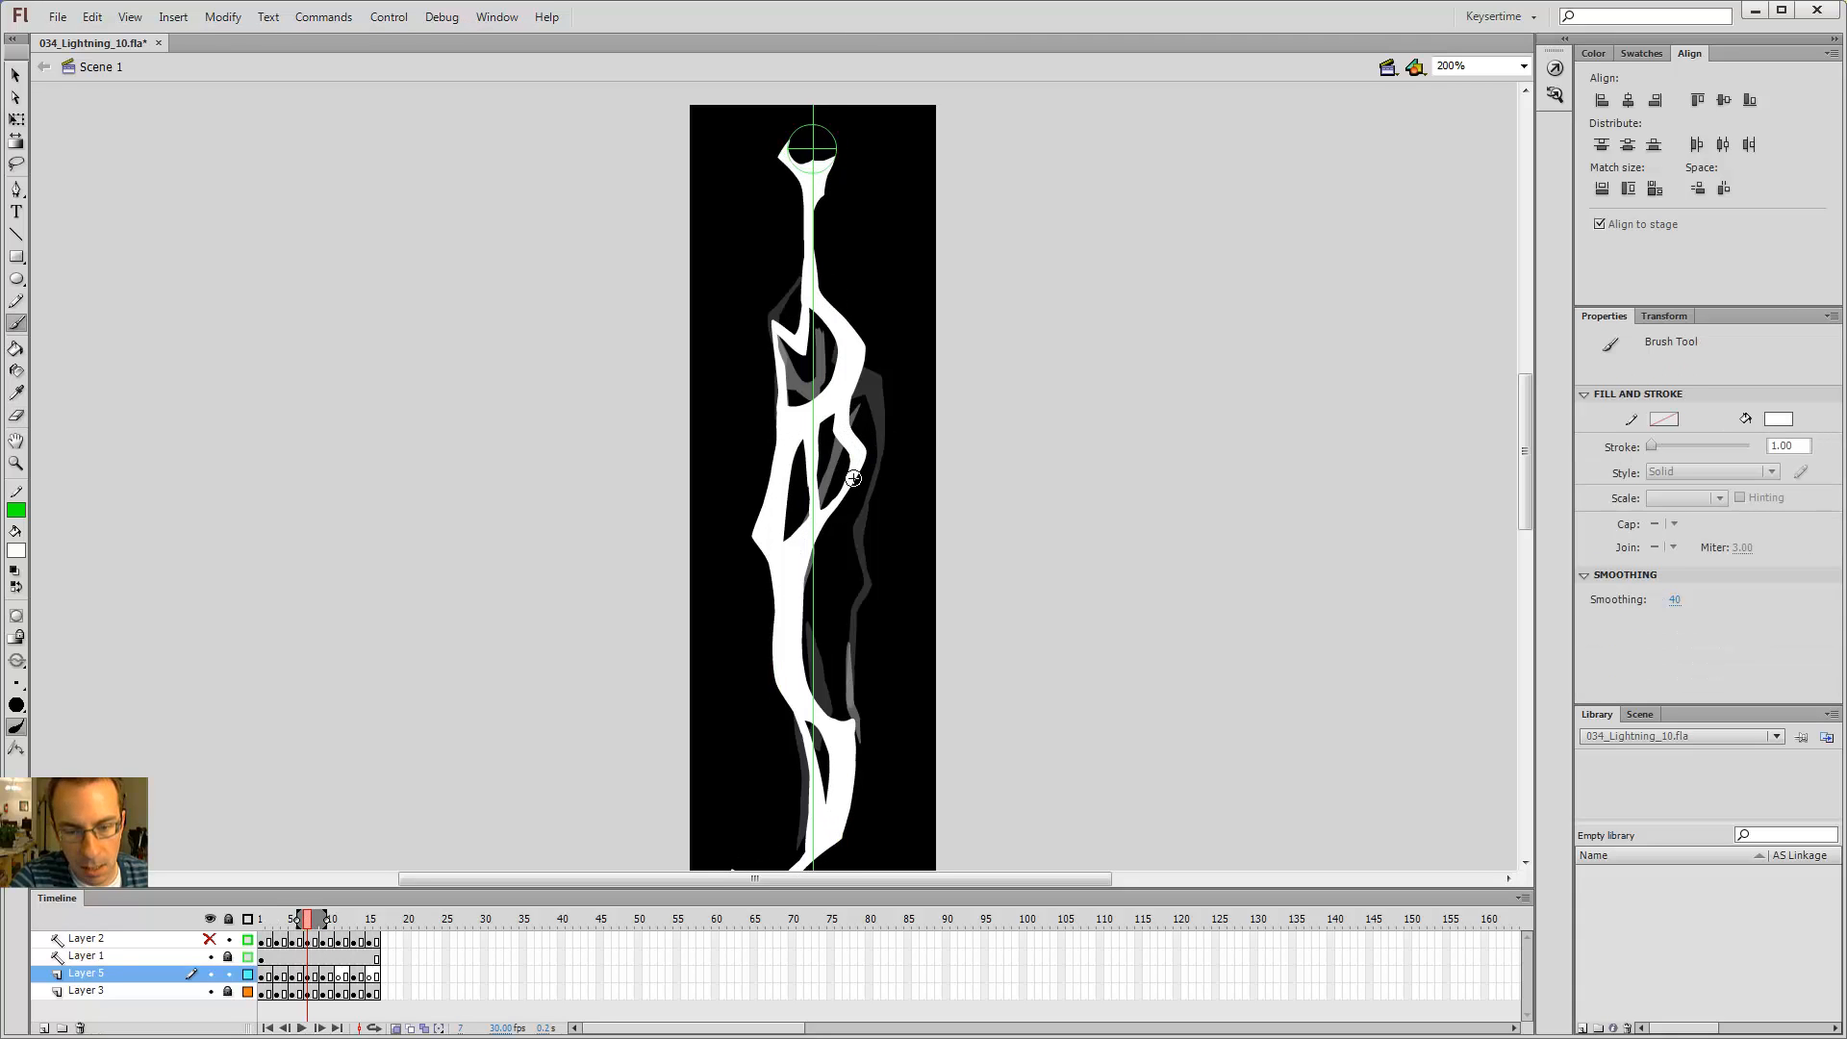
Step: On frame 7, undo a stray stroke and brush a longer branch down the right side of the bolt
left_click_drag(849, 491, 853, 528)
key("ctrl+z")
key("comma")
key("comma")
key("comma")
key("comma")
key("period")
key("period")
key("period")
key("period")
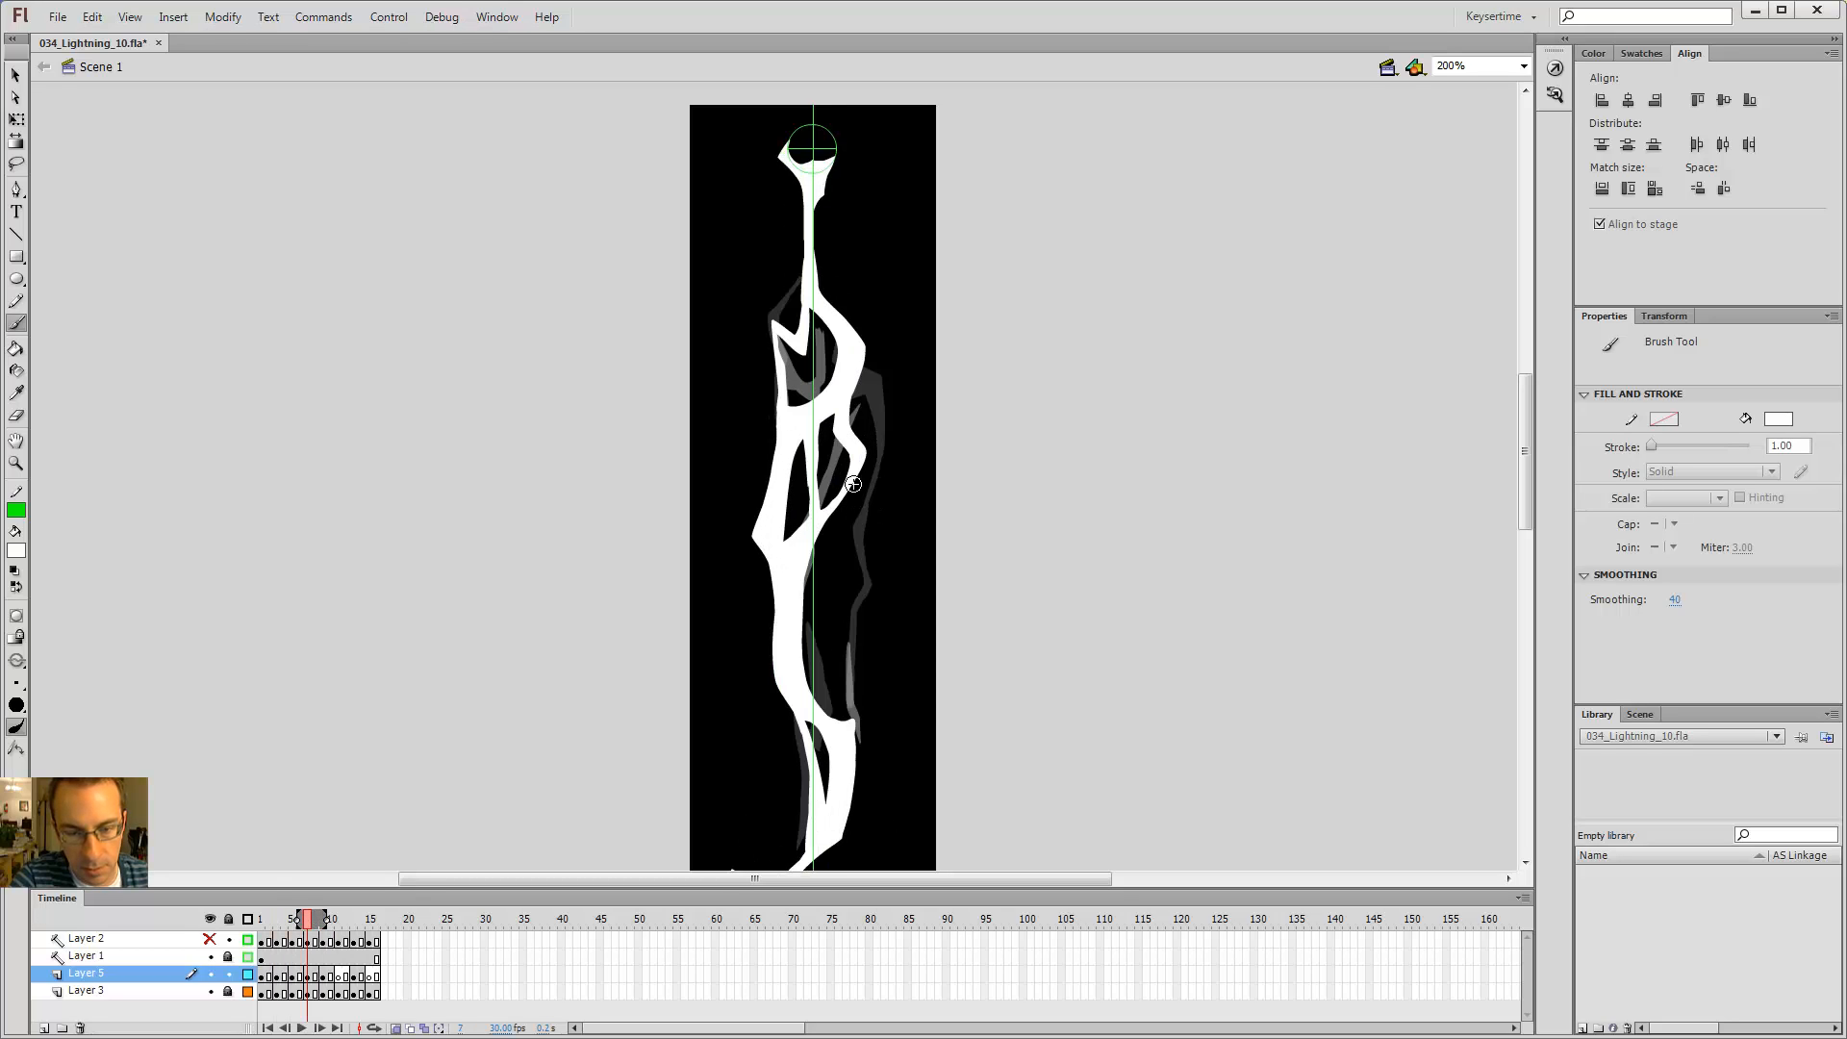
left_click_drag(850, 491, 868, 575)
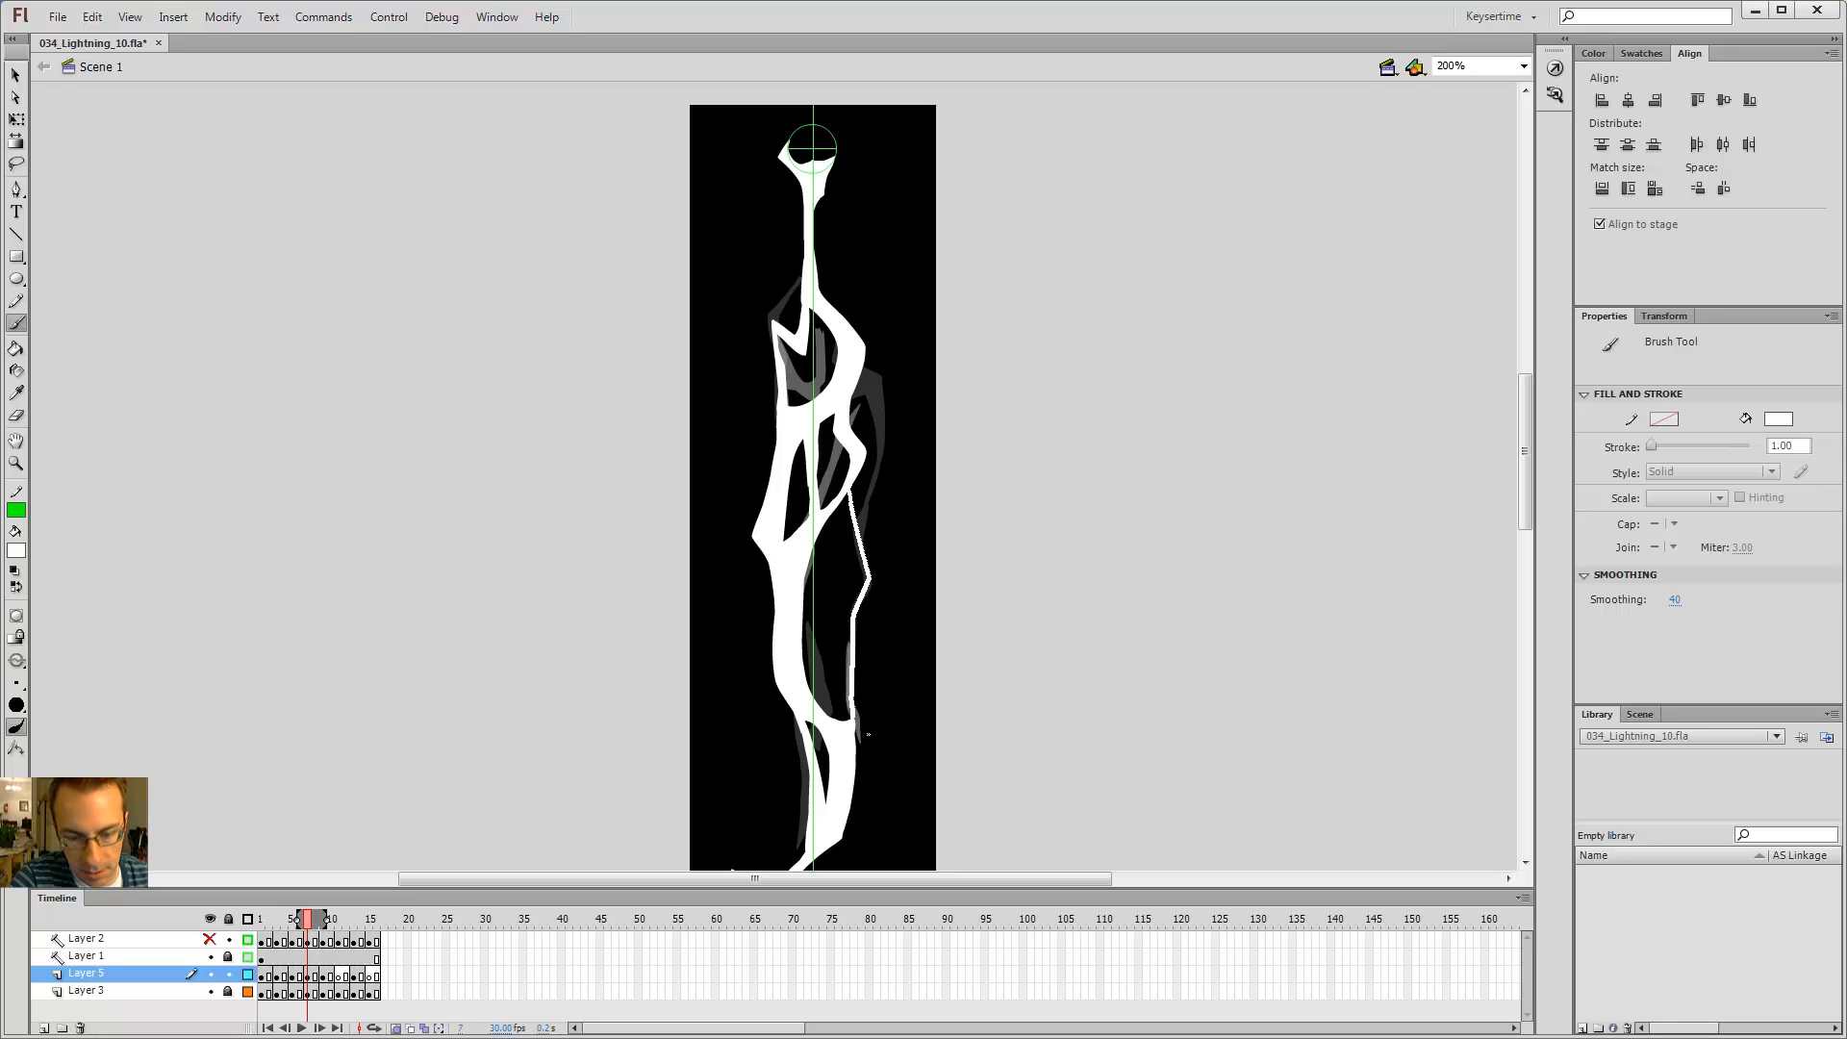
Step: Add two small brush strokes along the right-side branch on frame 7
key("comma")
key("comma")
key("period")
key("period")
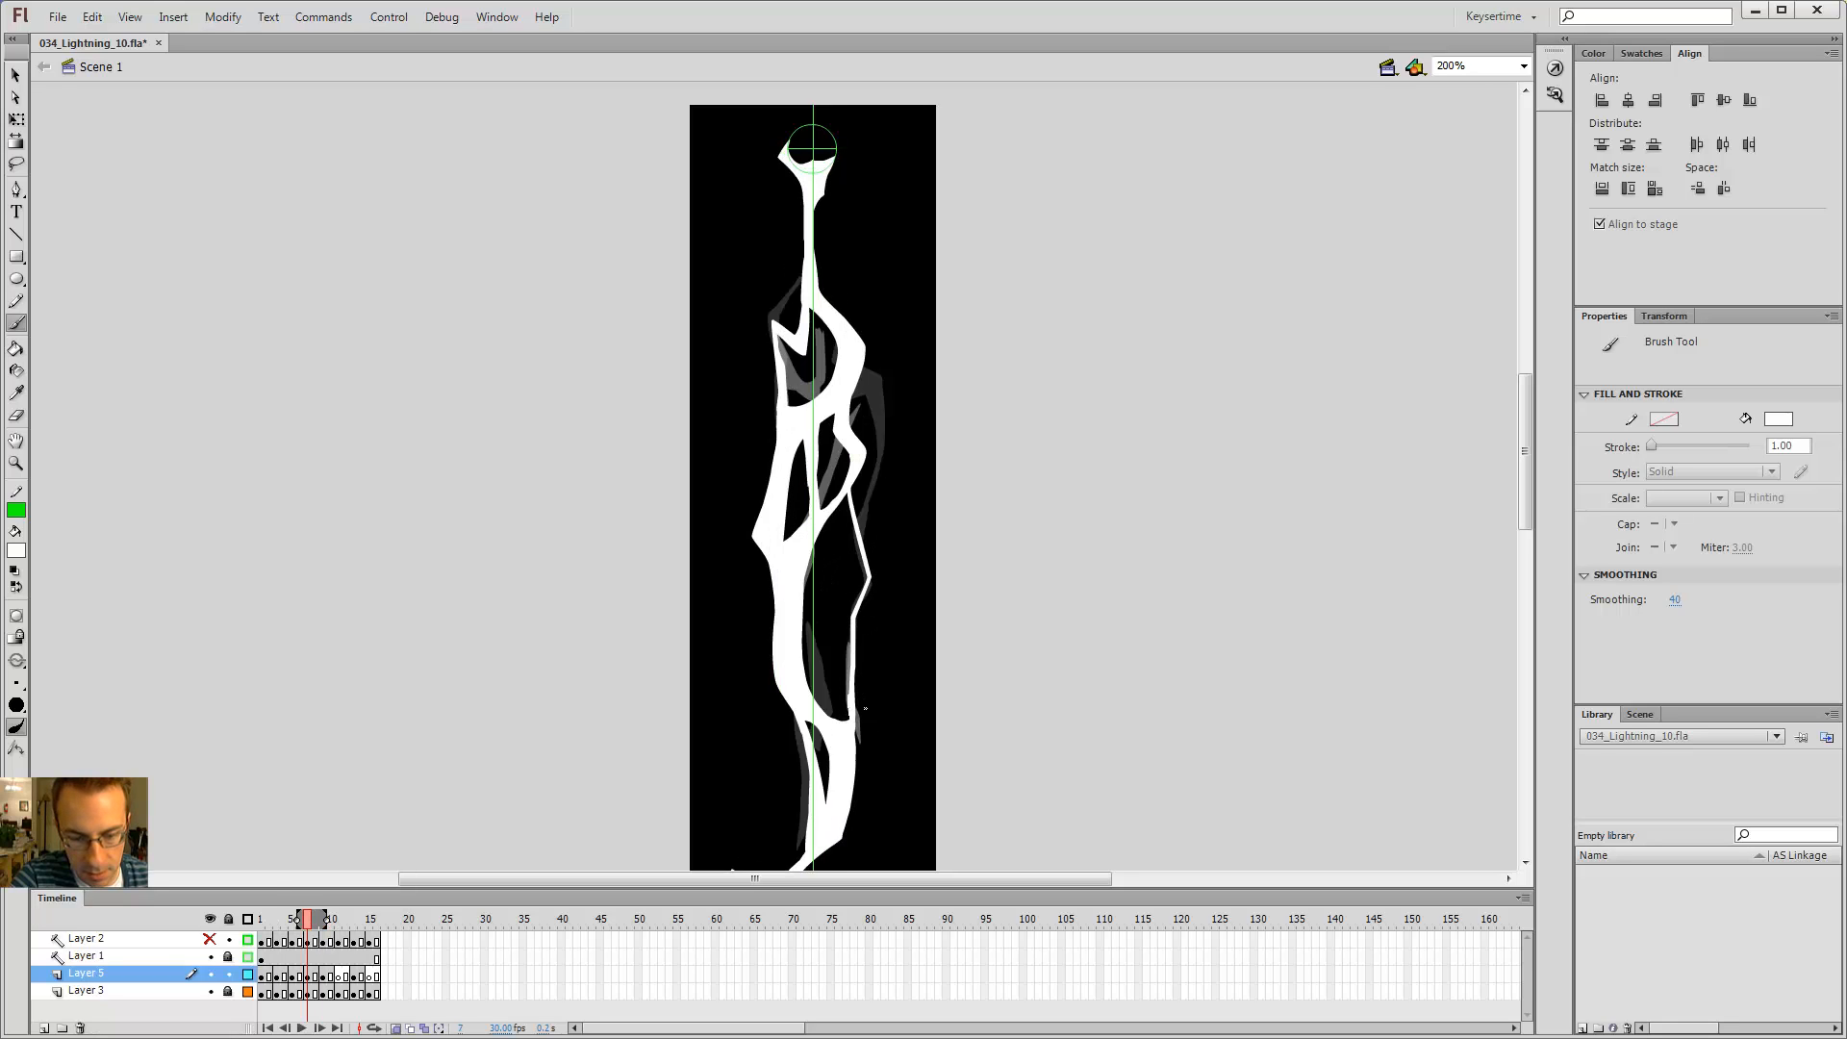
left_click_drag(865, 709, 864, 663)
key("comma")
key("period")
key("comma")
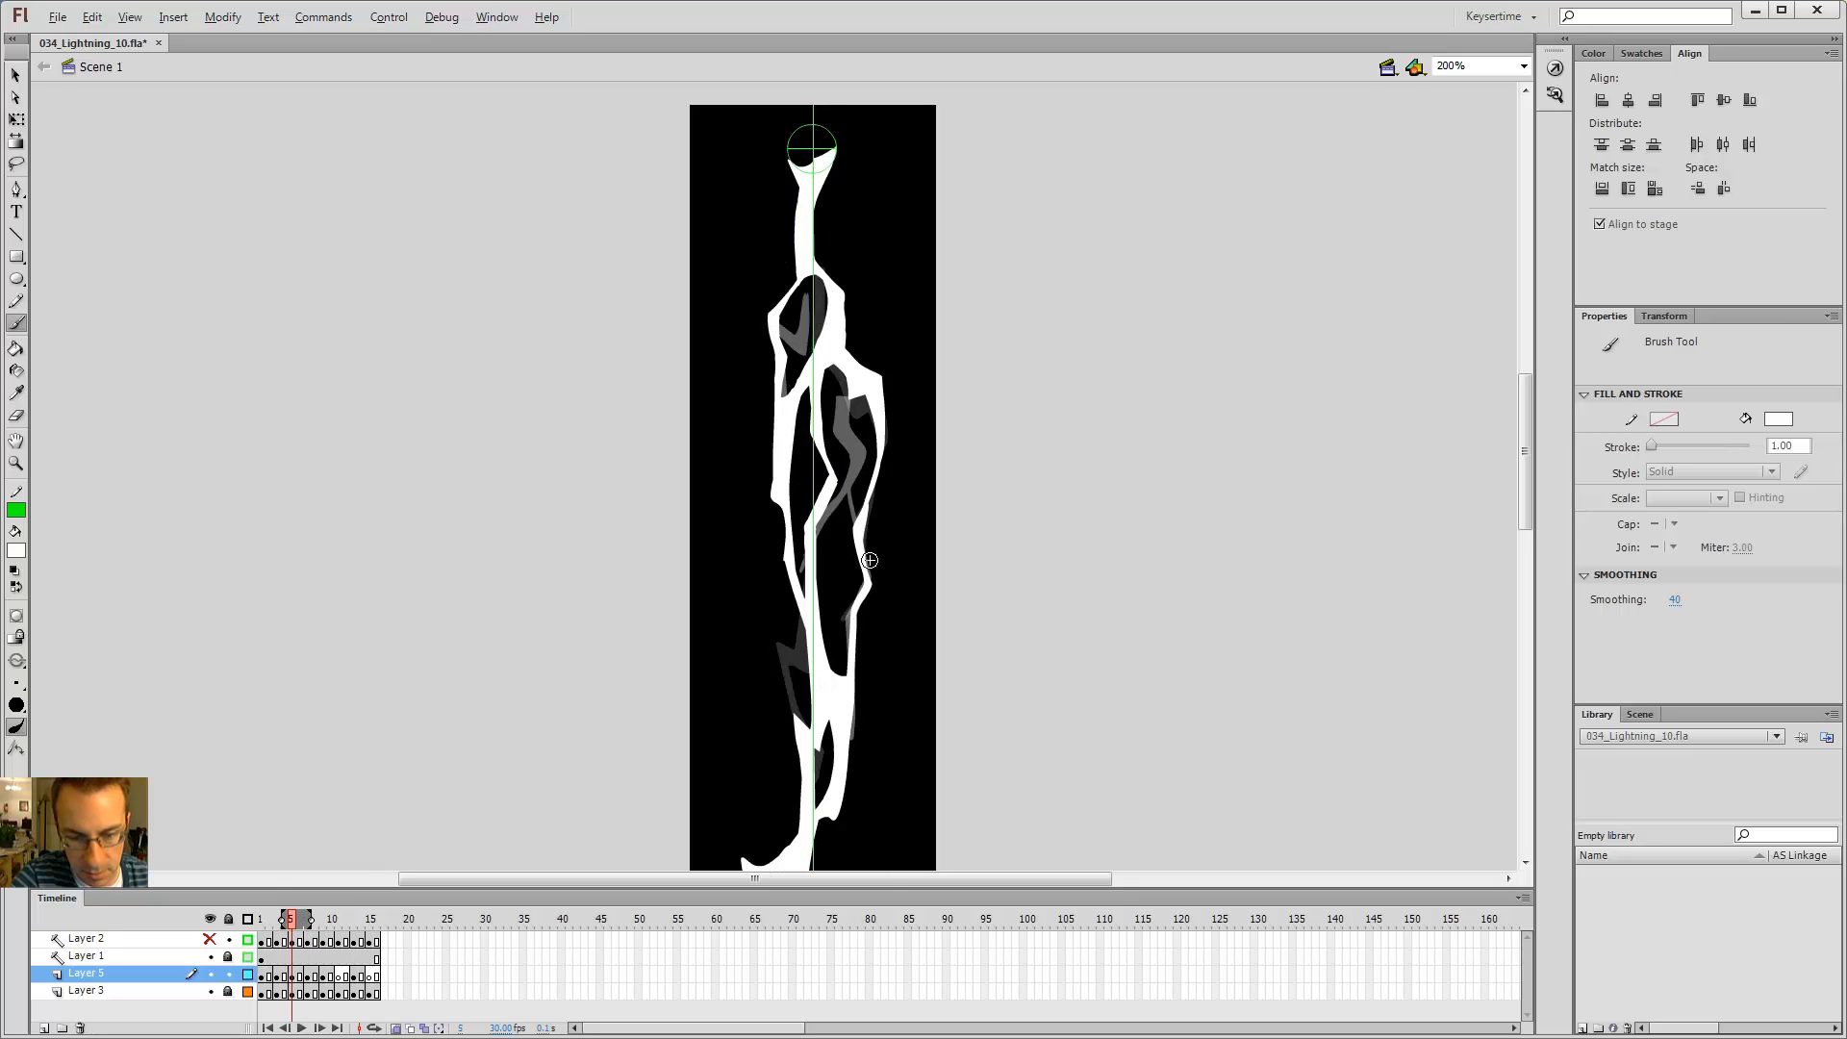
key("period")
key("comma")
key("period")
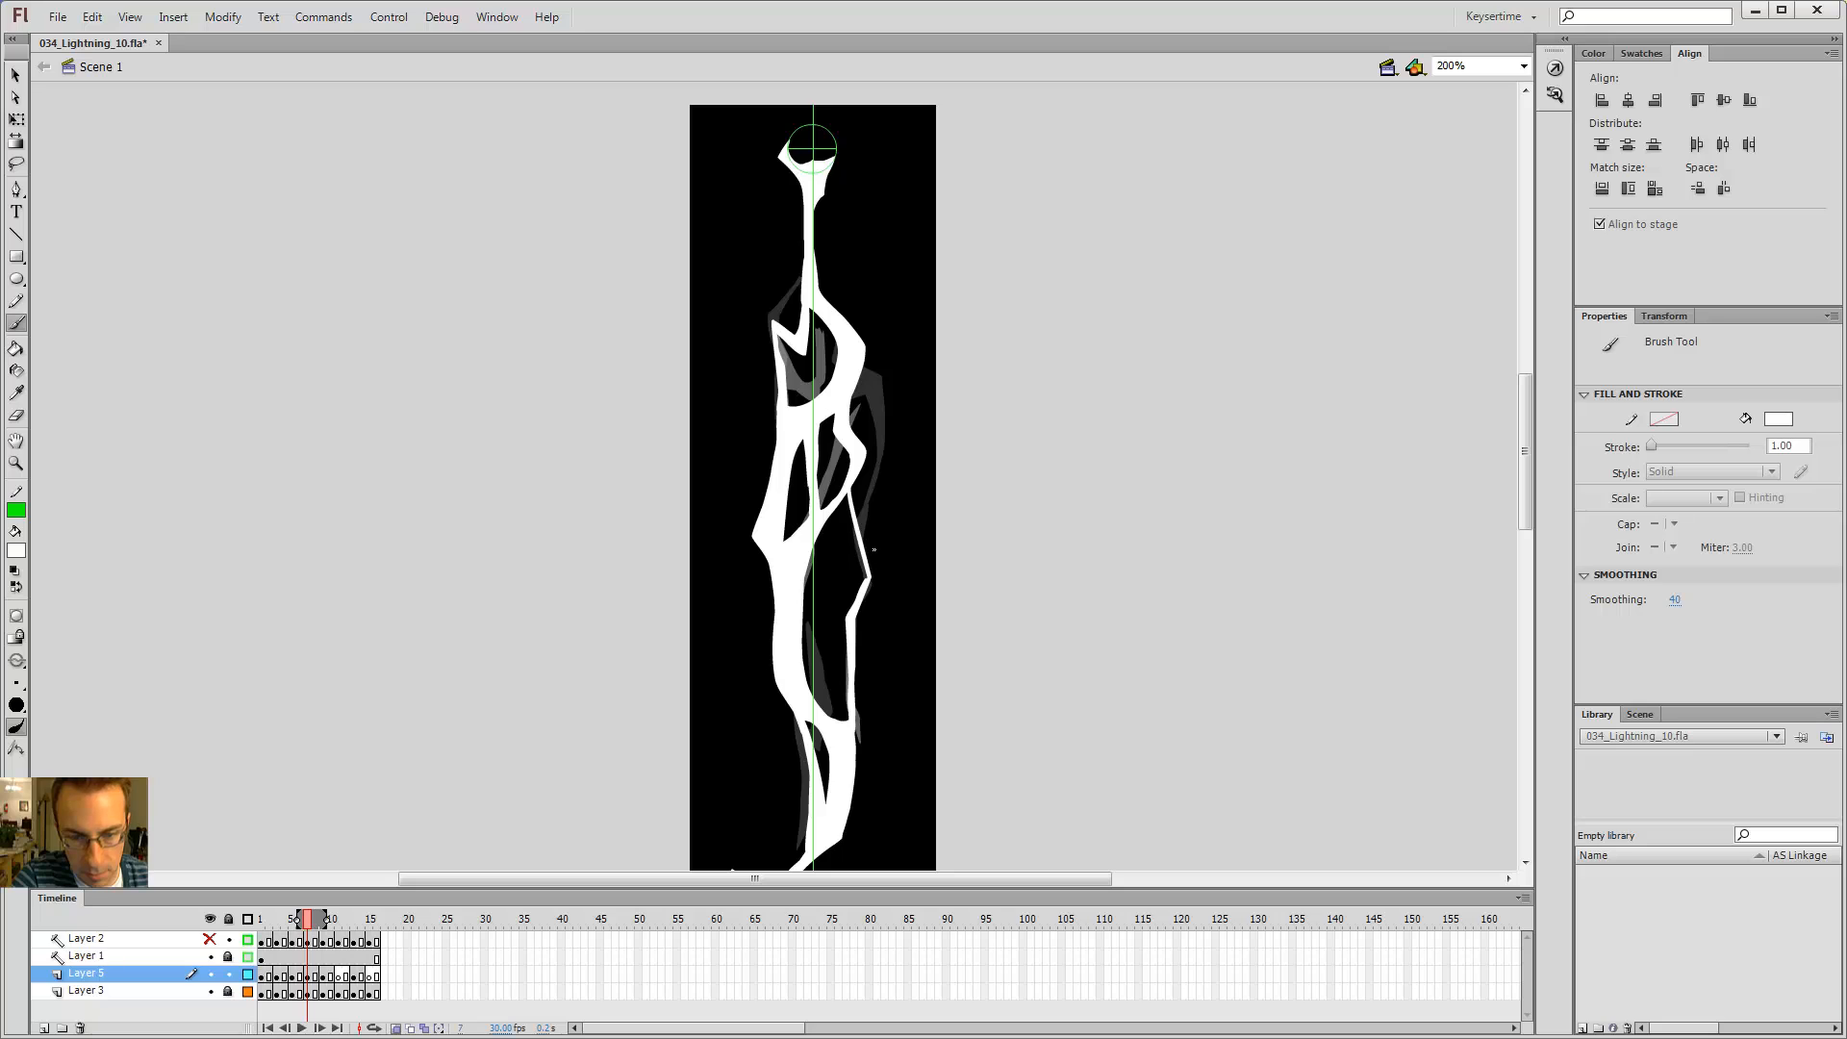
left_click_drag(867, 498, 868, 474)
Step: Step back and forth through frames 7 to 9 at 100% zoom to review the flicker
key("alt+comma")
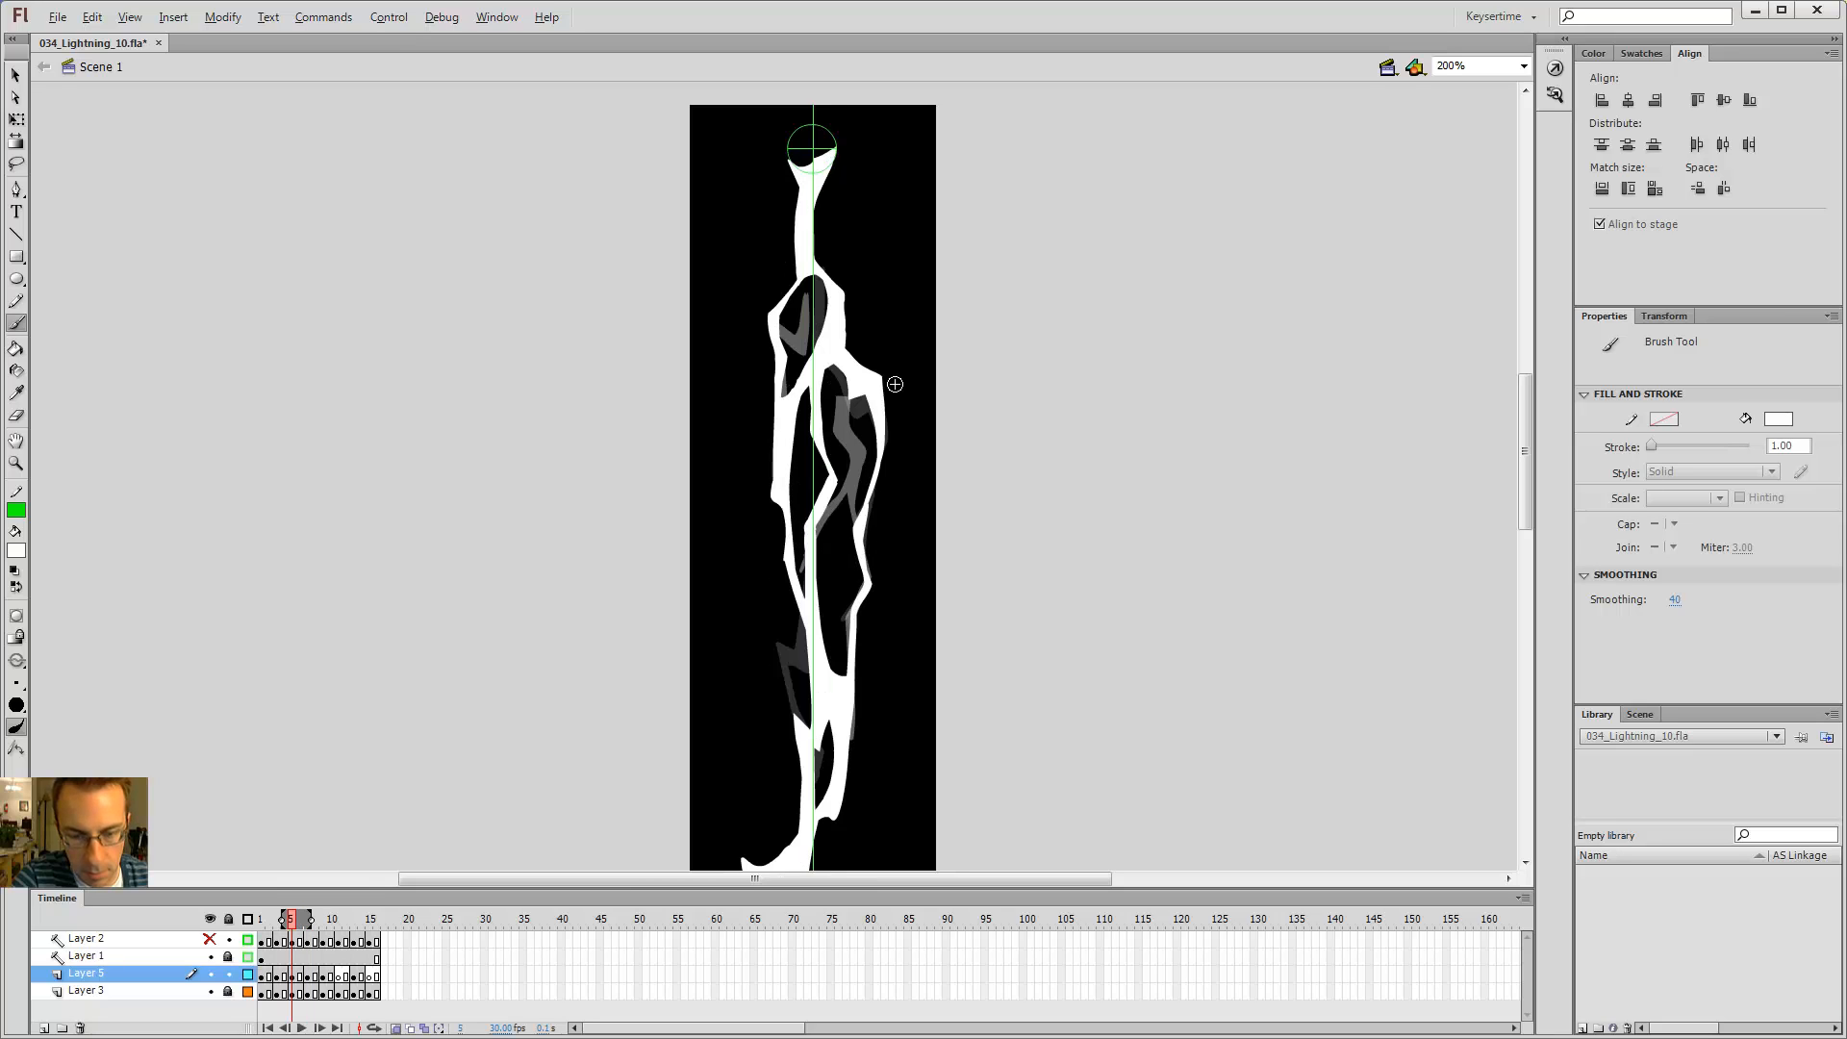
key("alt+period")
key("alt+period")
key("alt+comma")
key("alt+comma")
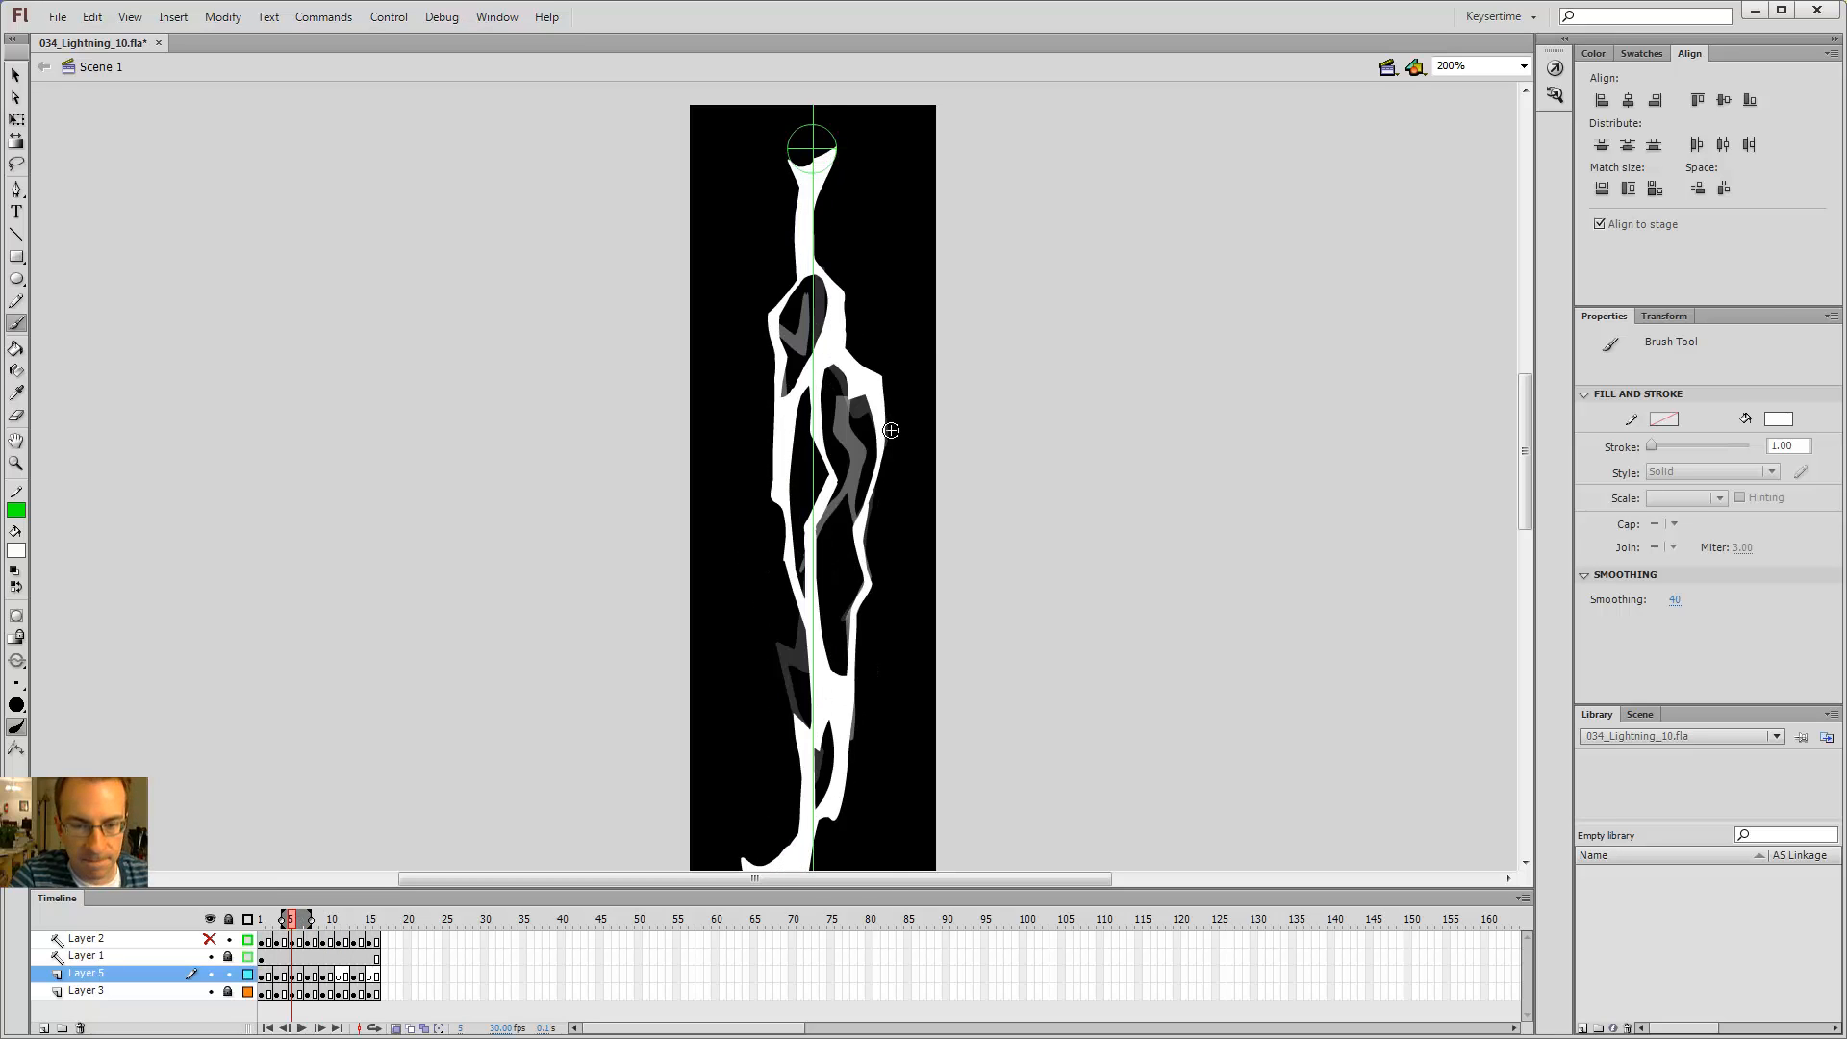
key("alt+period")
key("alt+period")
key("alt+comma")
key("alt+comma")
key("alt+period")
key("alt+period")
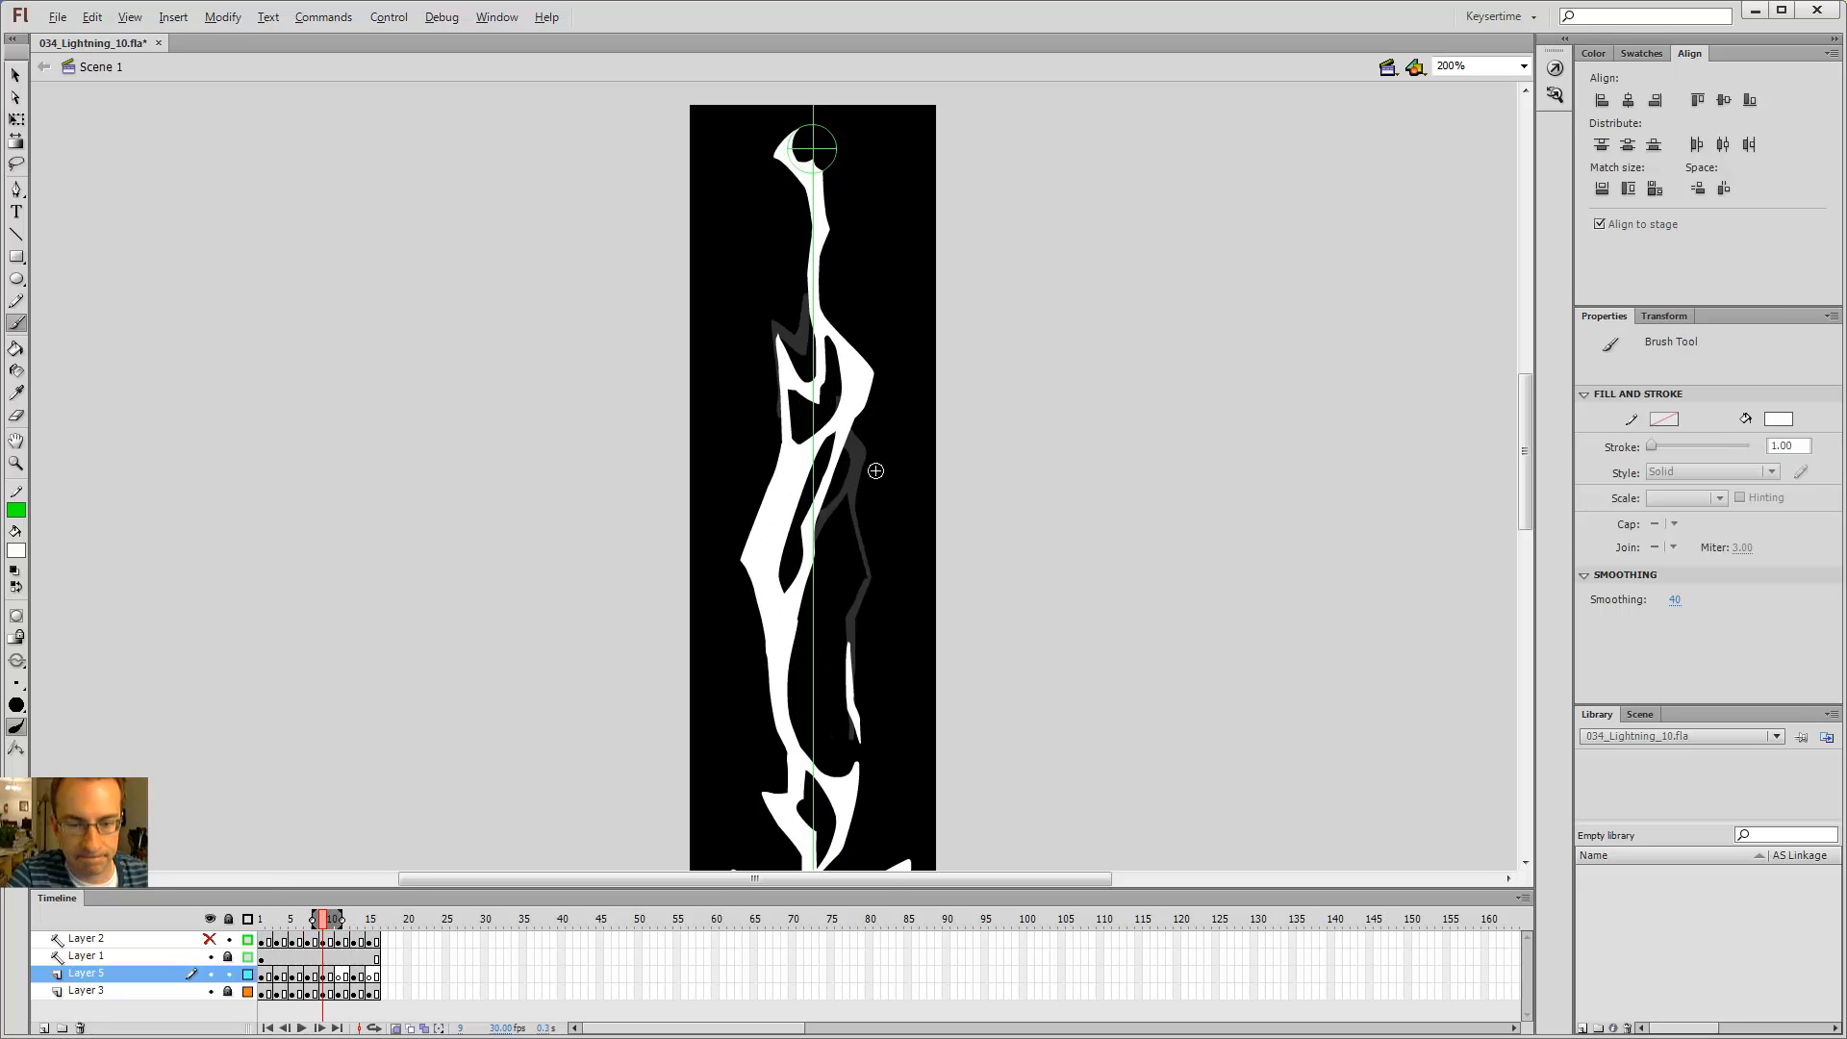
key("alt+comma")
key("alt+comma")
key("alt+period")
key("alt+period")
key("alt+comma")
key("alt+comma")
key("ctrl+1")
key("alt+comma")
key("alt+period")
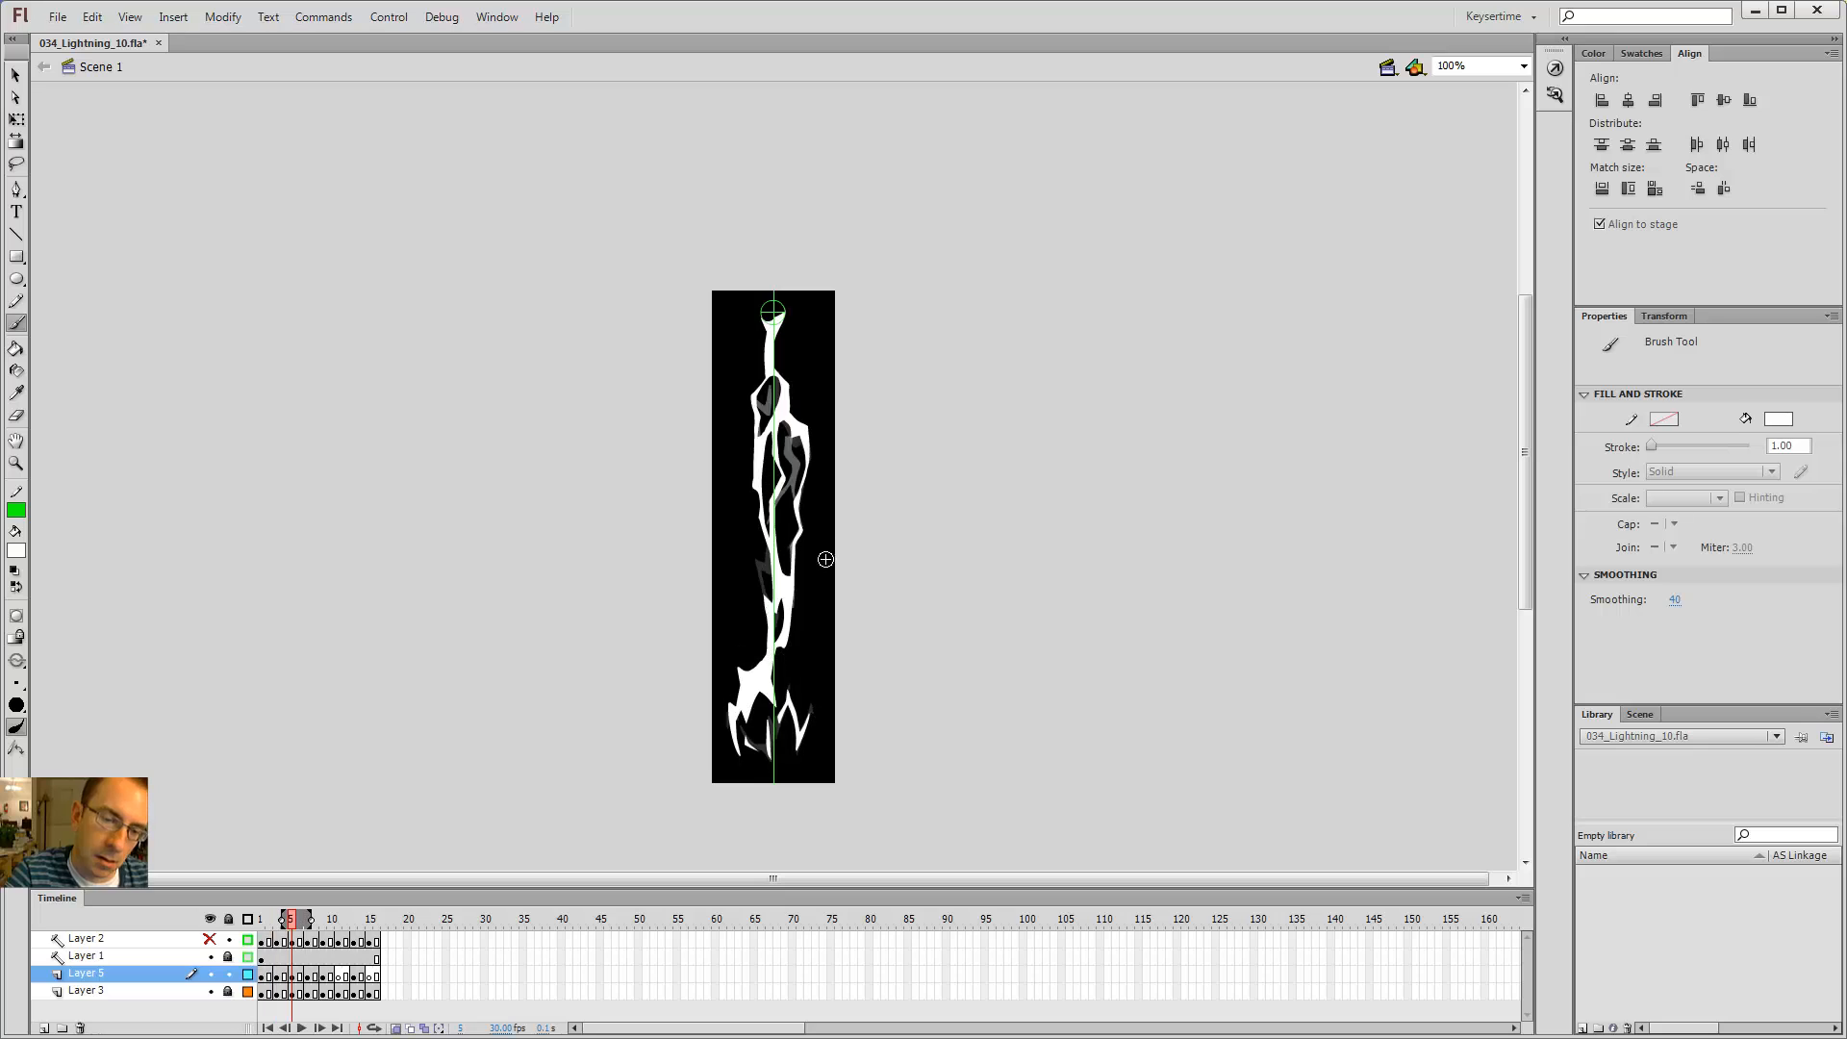
key("alt+period")
key("alt+period")
key("alt+comma")
key("alt+comma")
key("alt+period")
key("alt+period")
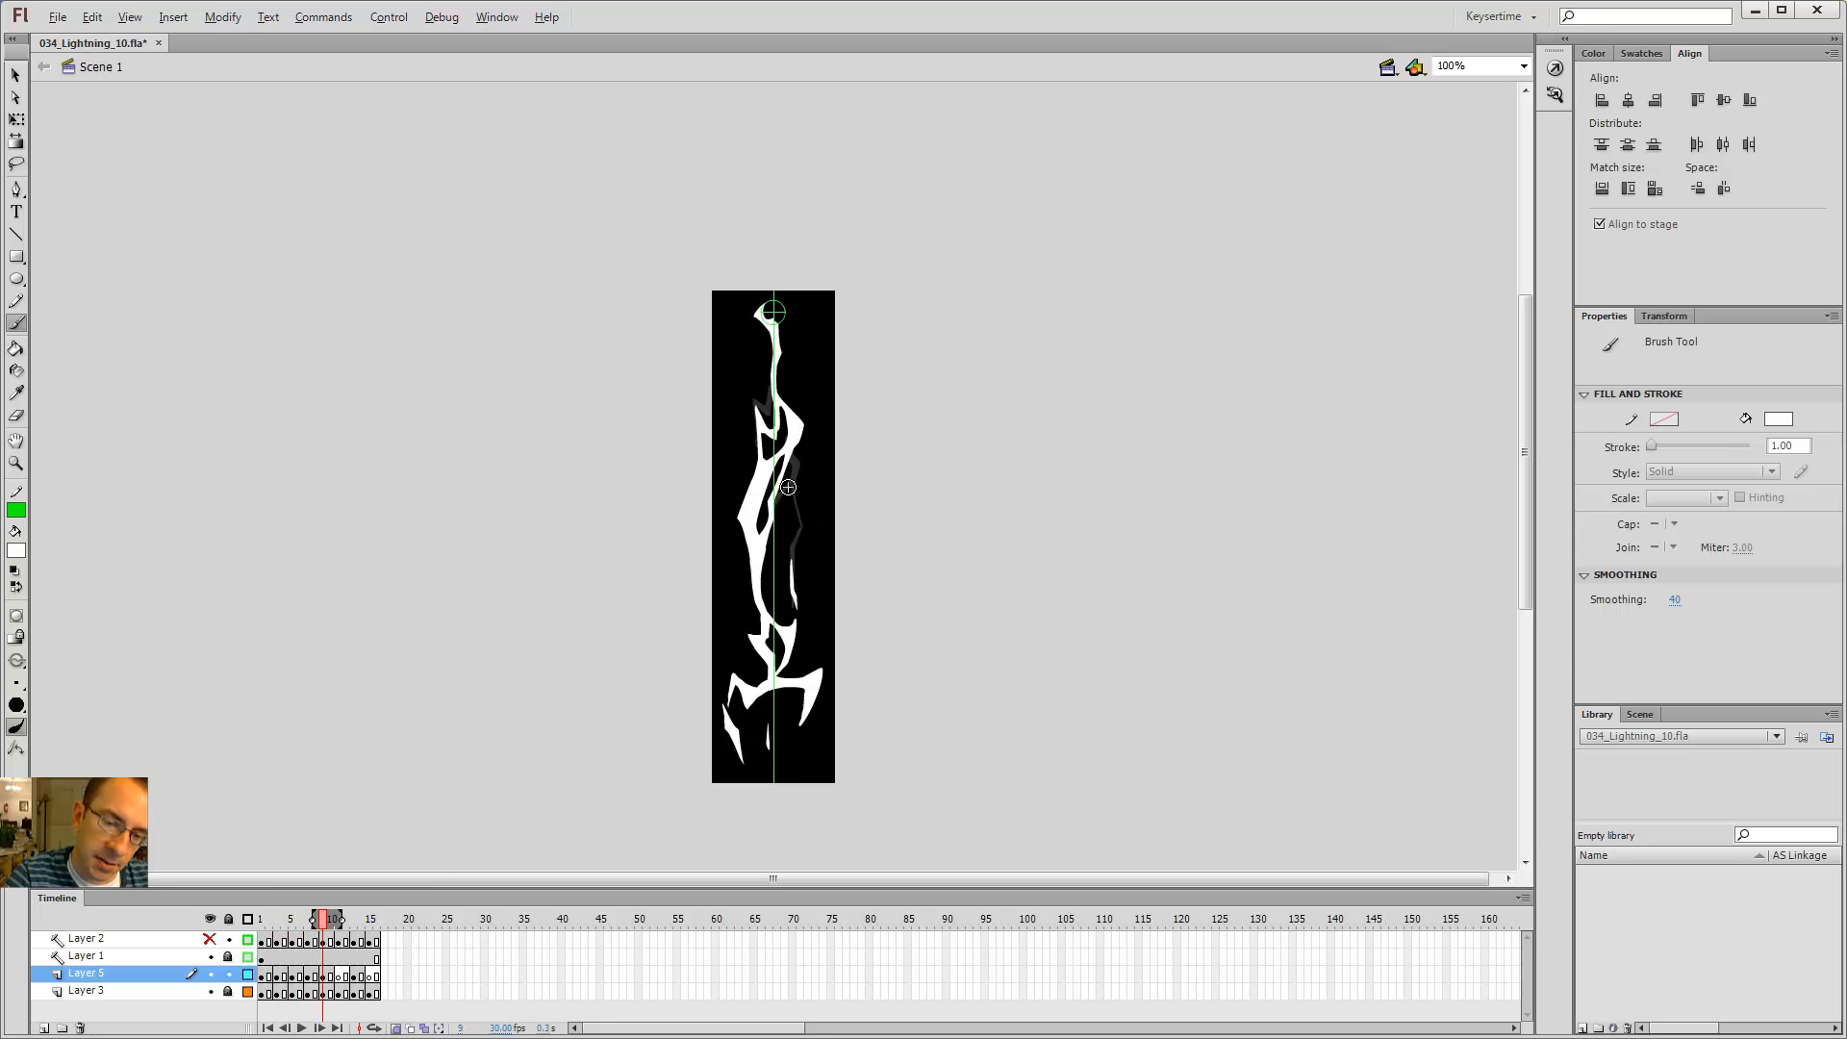
Step: On frame 11, extend the small fragment beside the bolt's lower part with a short brush stroke
key("ctrl+equal")
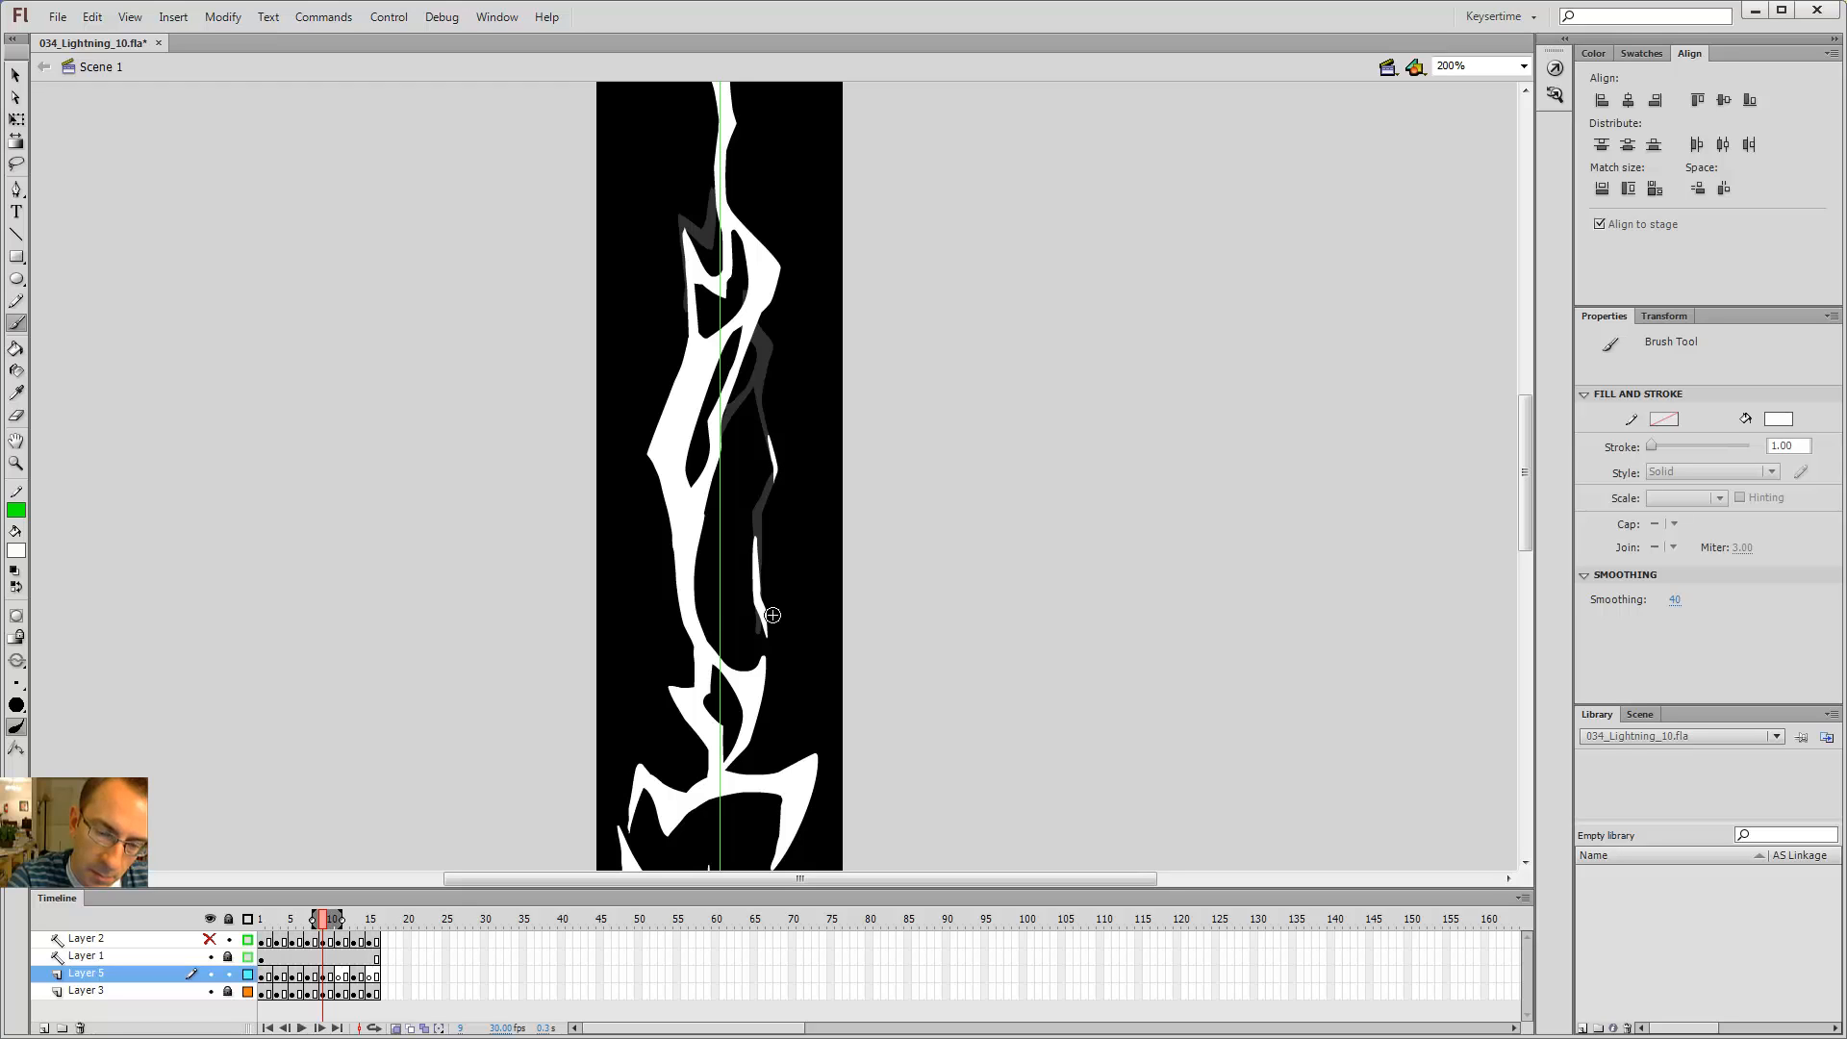
key("alt+period")
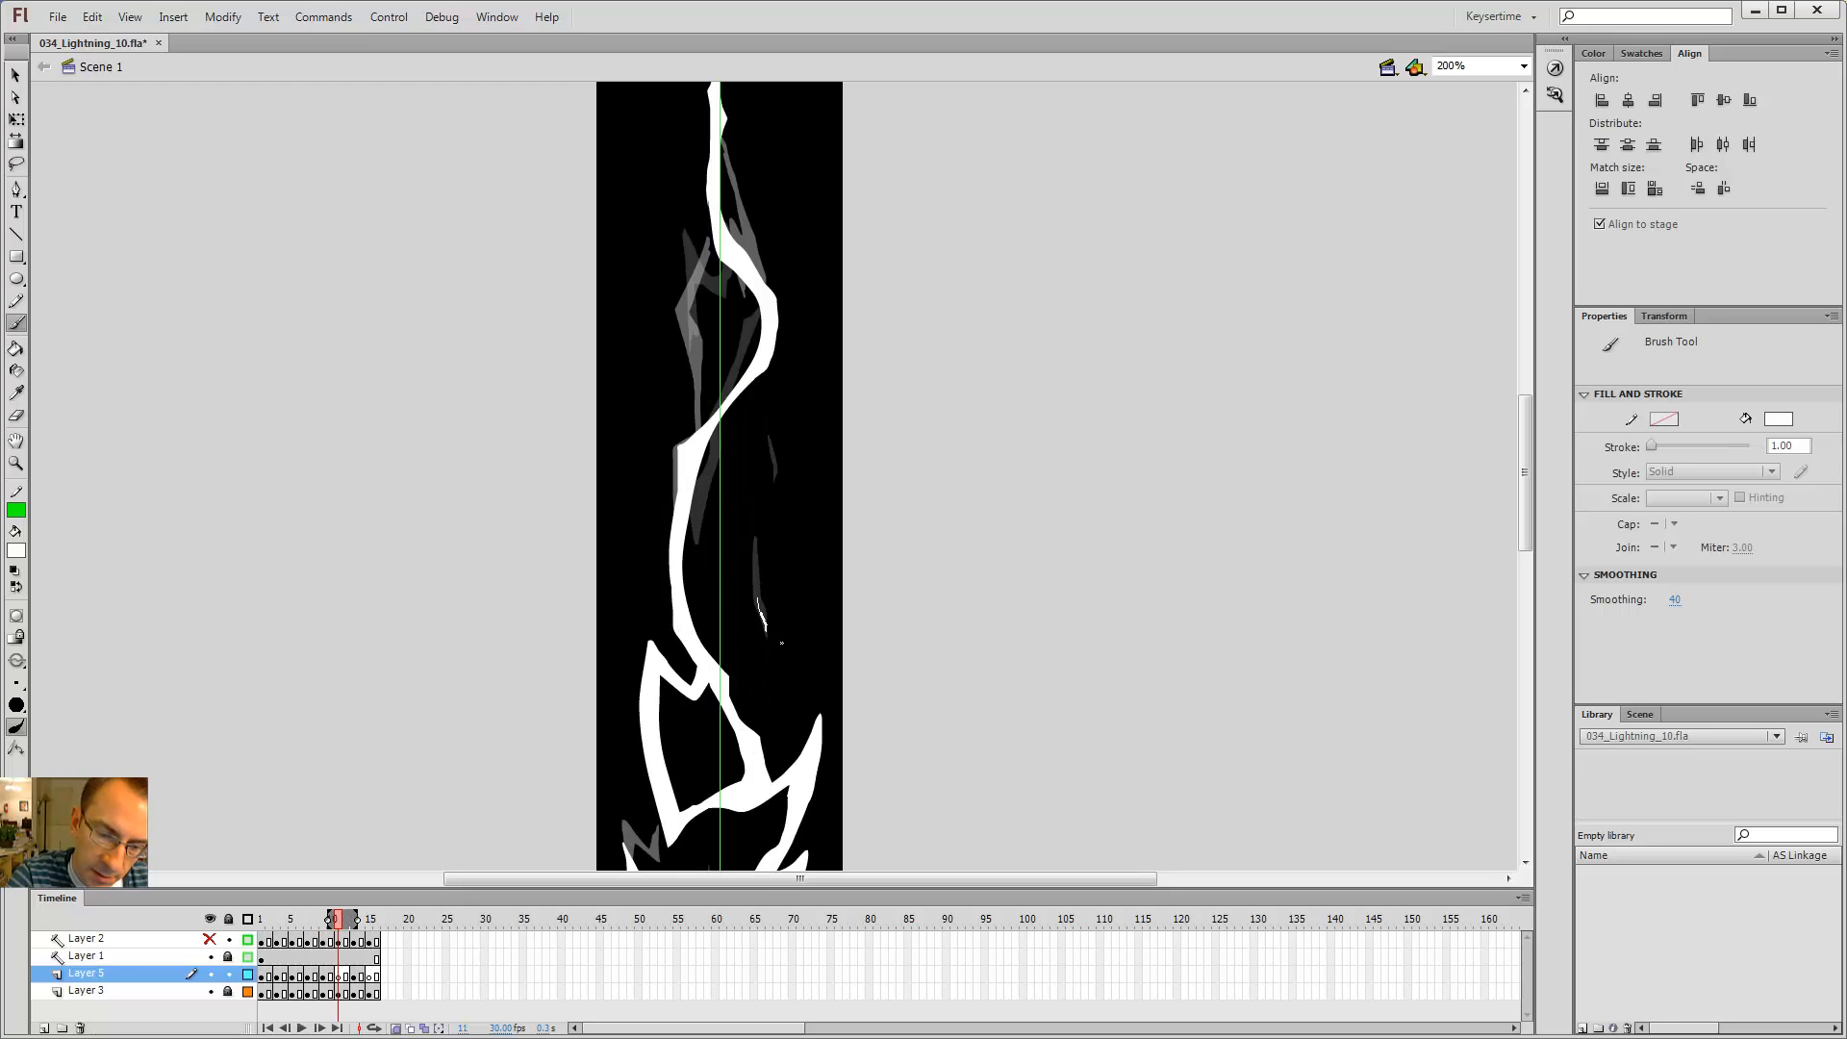
left_click_drag(775, 629, 773, 632)
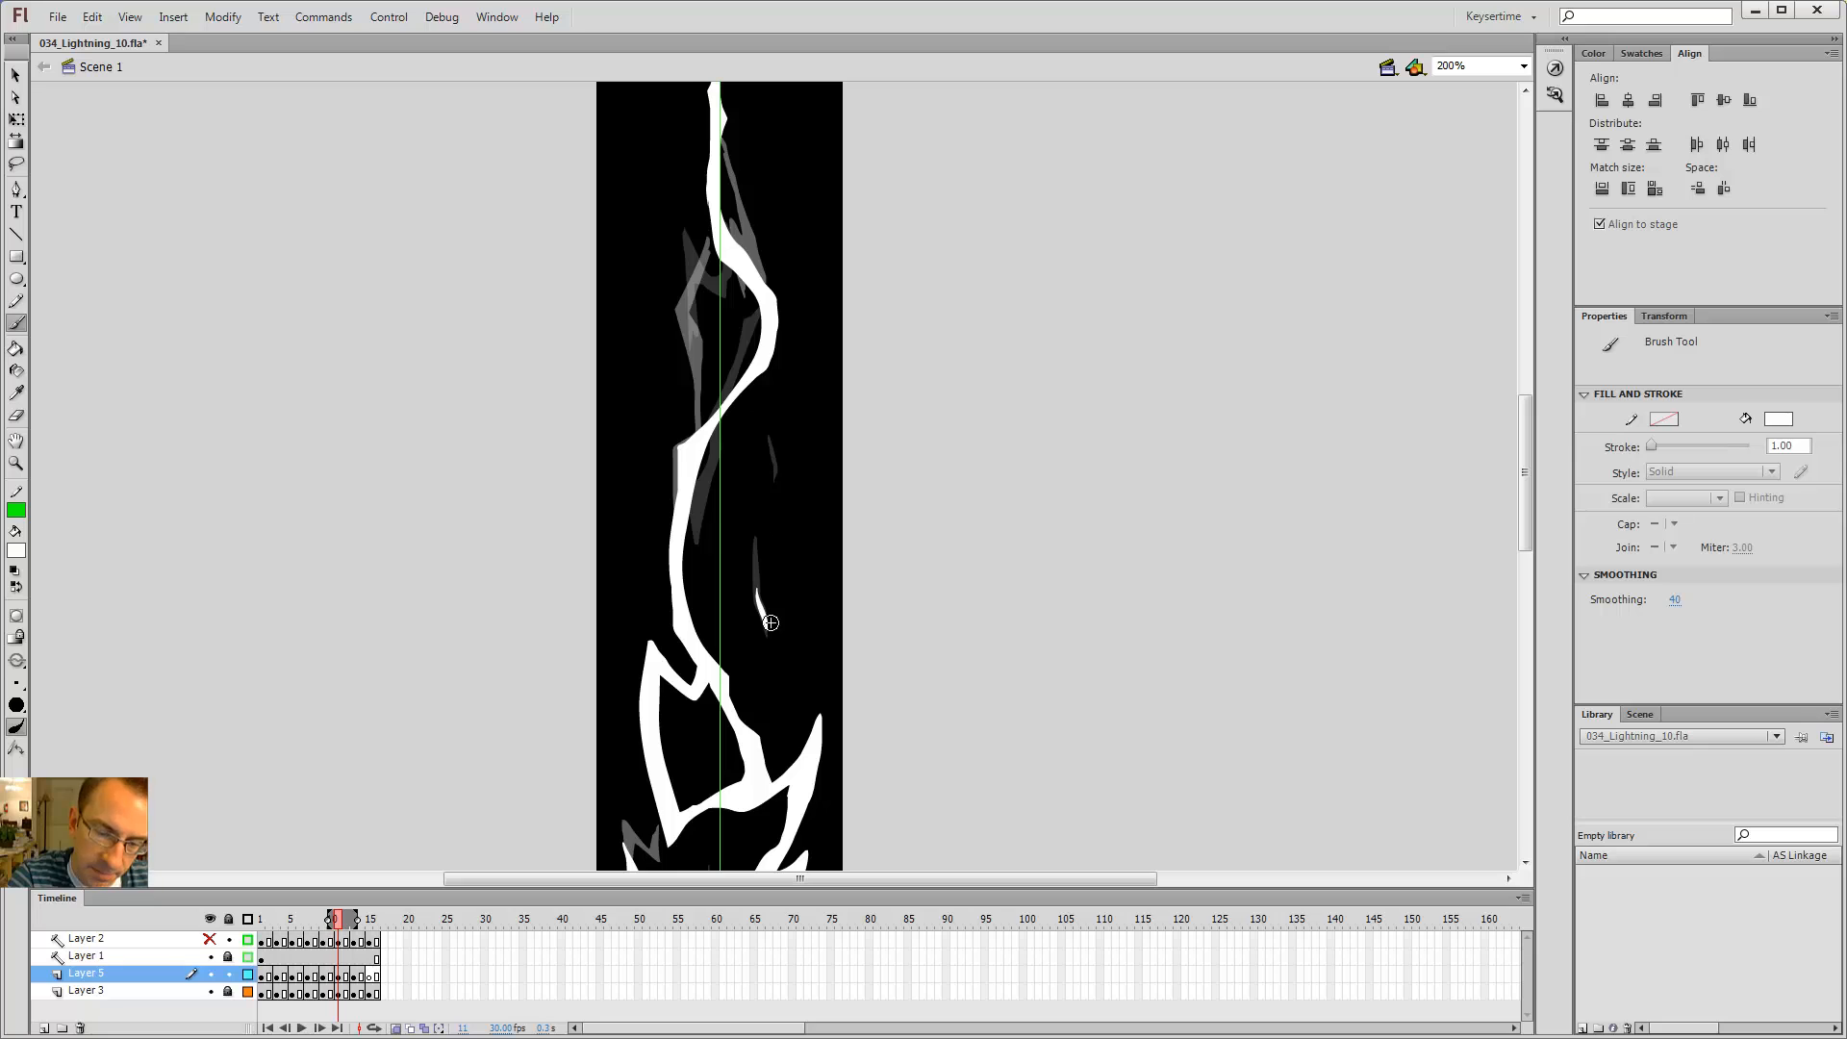
Step: On frame 7, brush a jagged branch at the lower right of the bolt
key("alt+comma")
key("alt+comma")
key("alt+period")
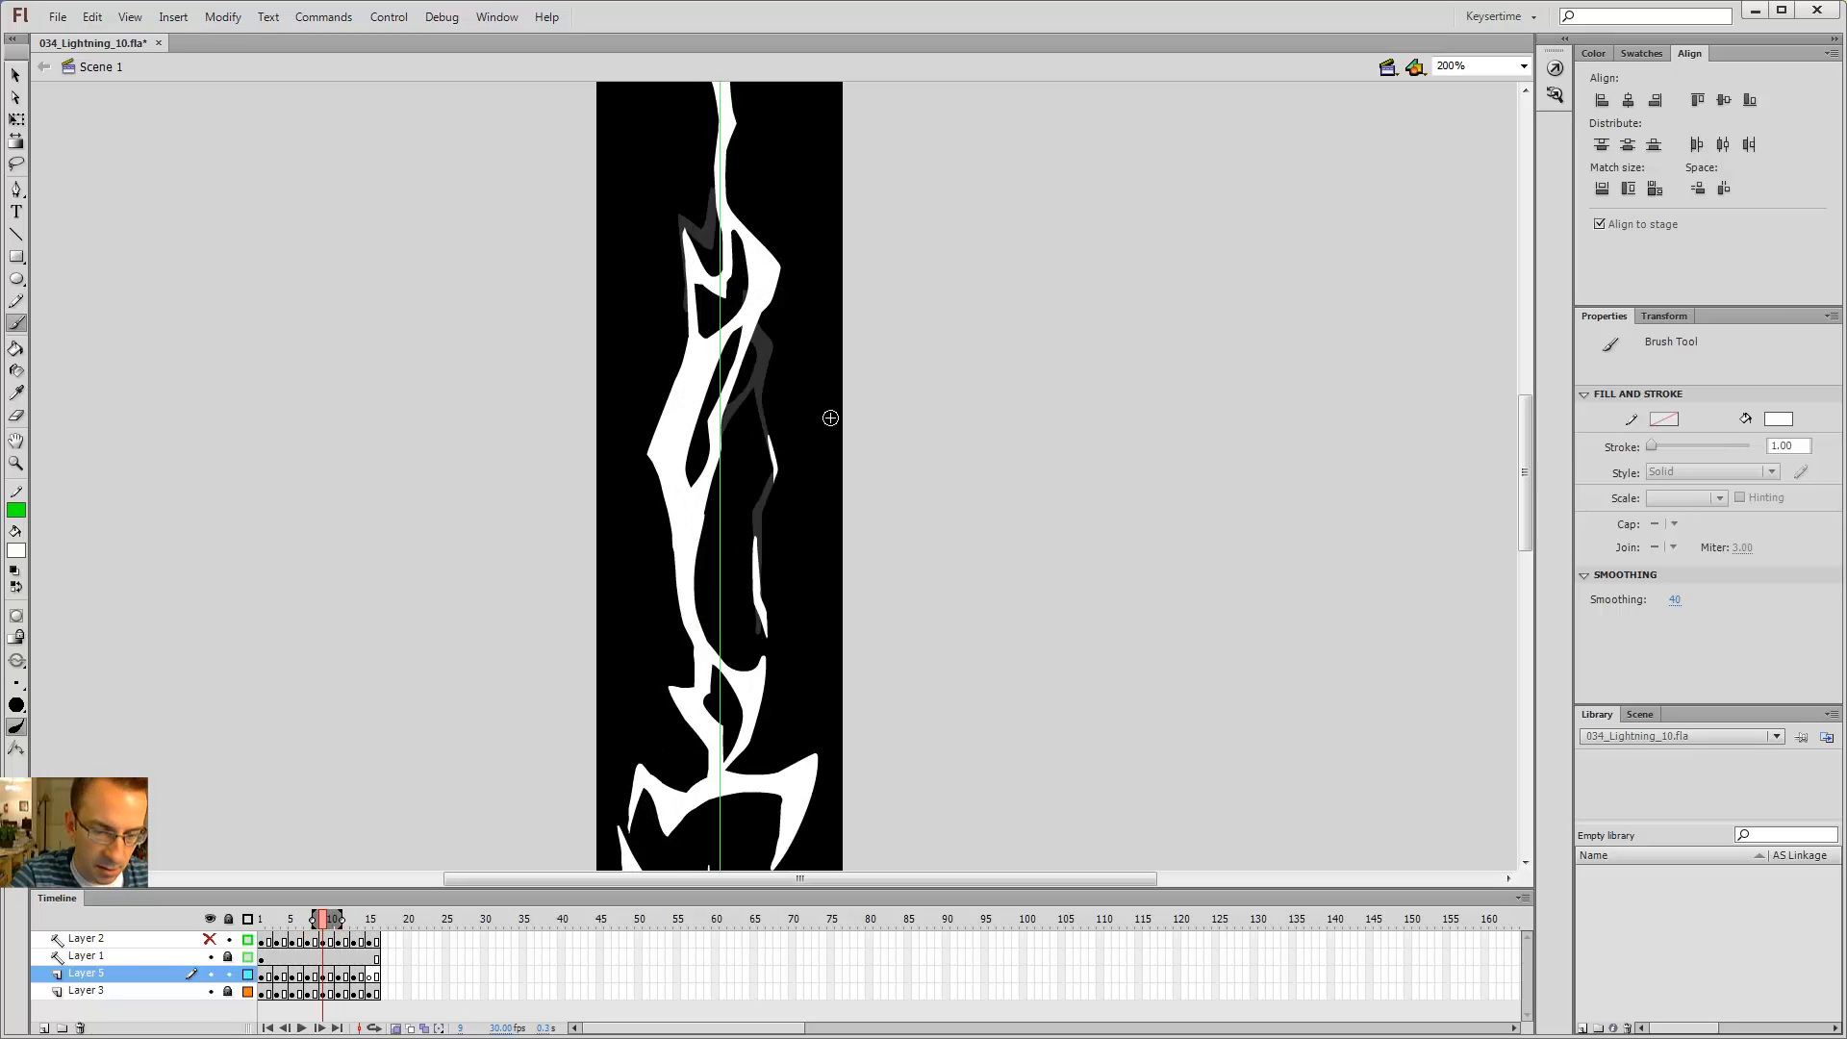
key("alt+period")
key("alt+comma")
left_click_drag(832, 541, 860, 258)
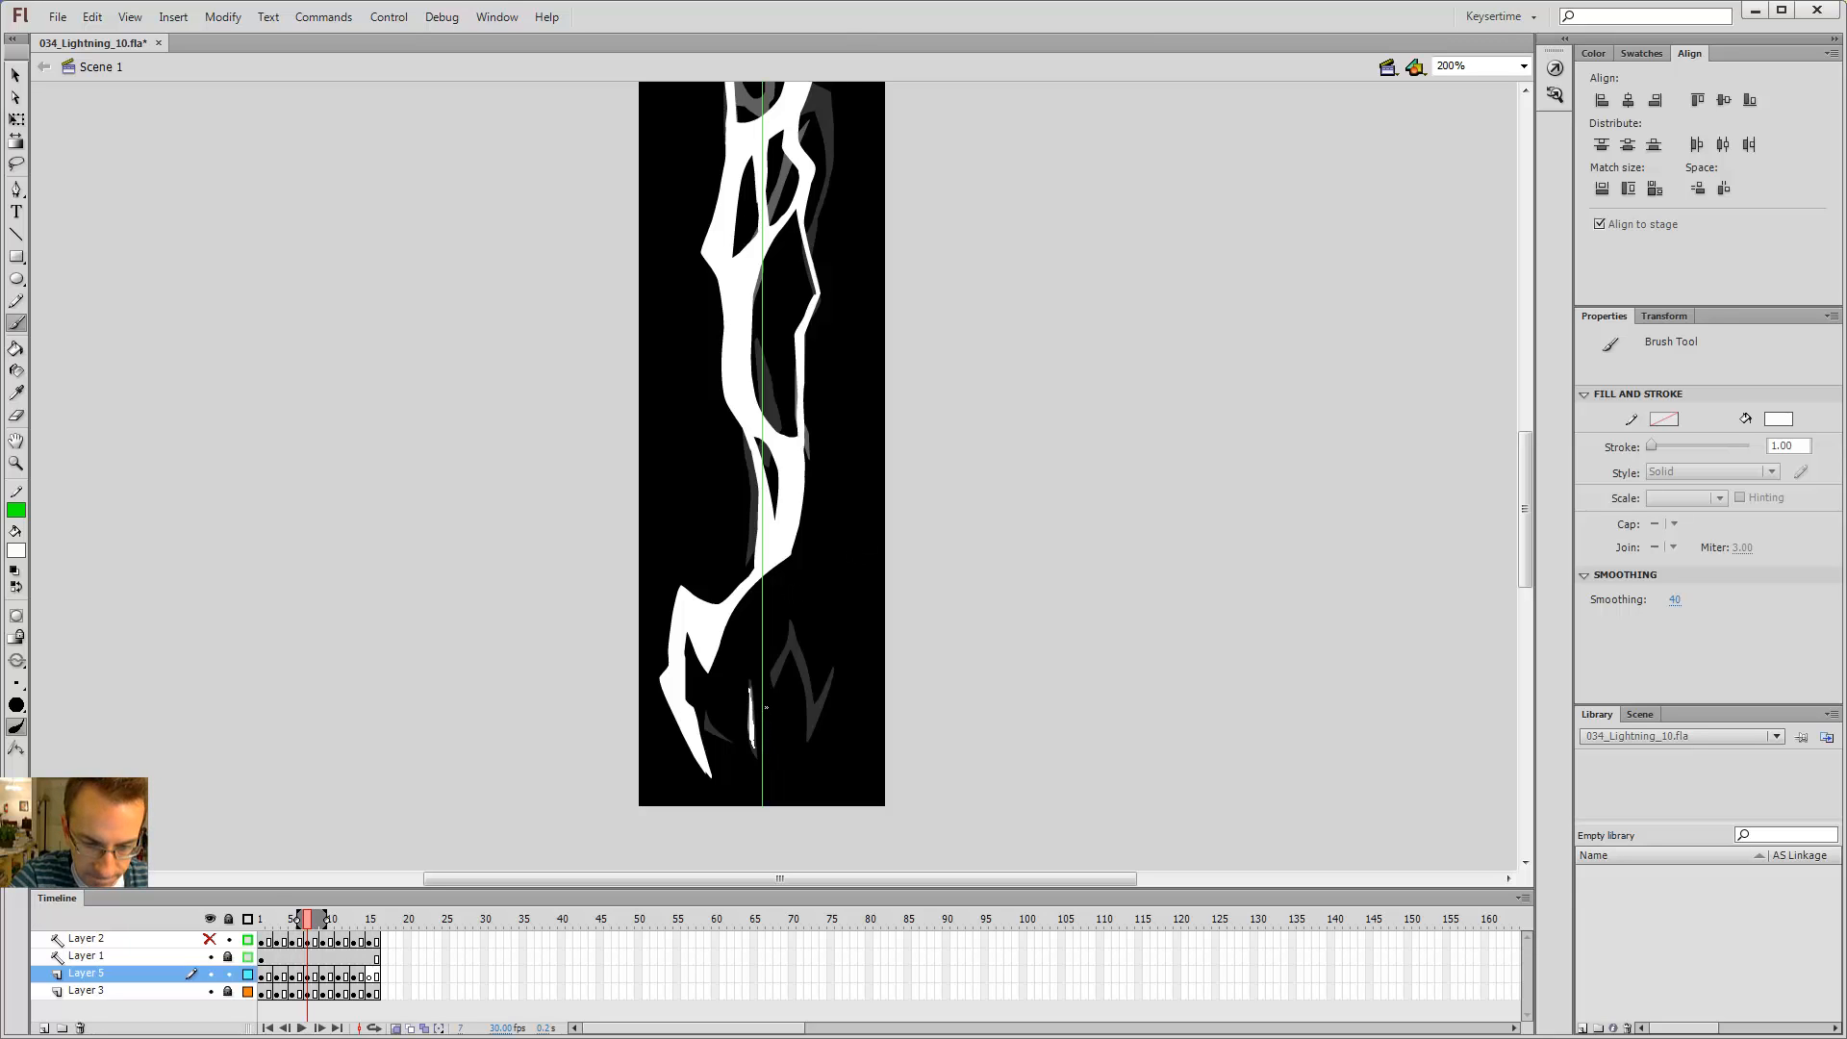
key("comma")
key("comma")
key("period")
key("period")
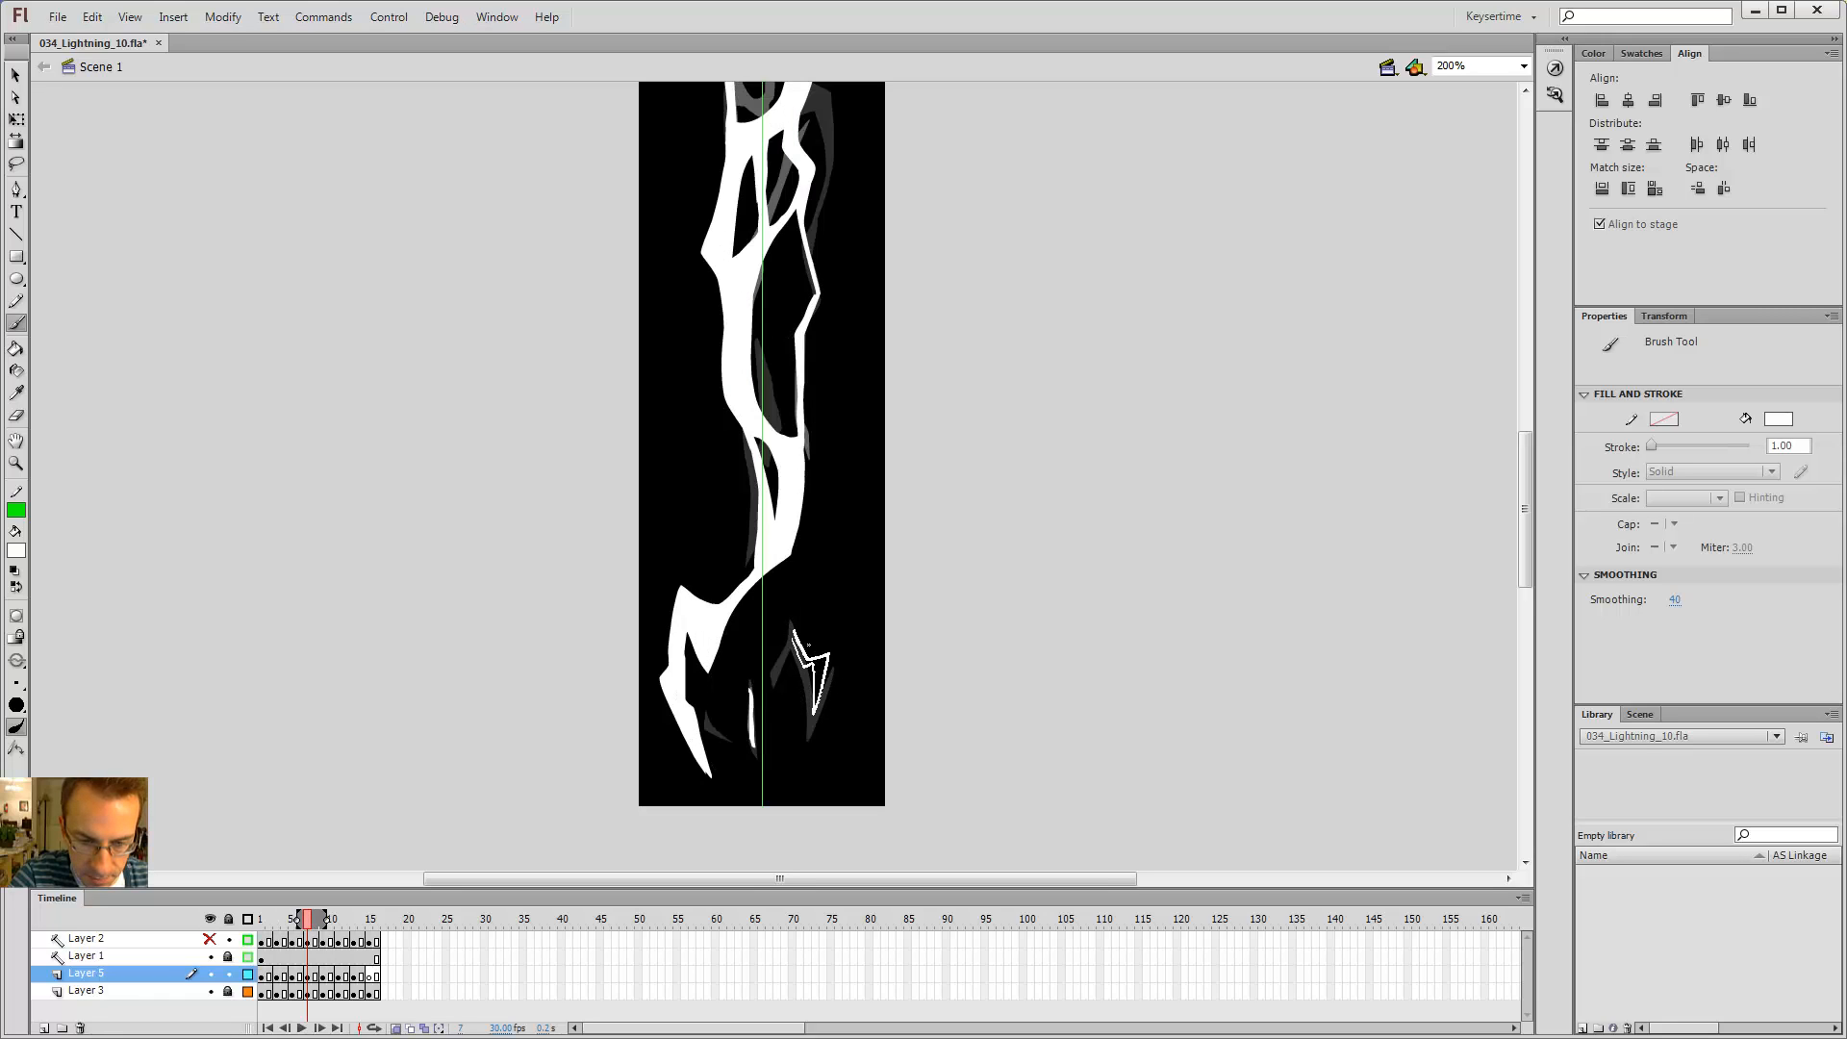
key("comma")
key("period")
Step: Erase the upper part of the new lower-right branch on frame 7
key("e")
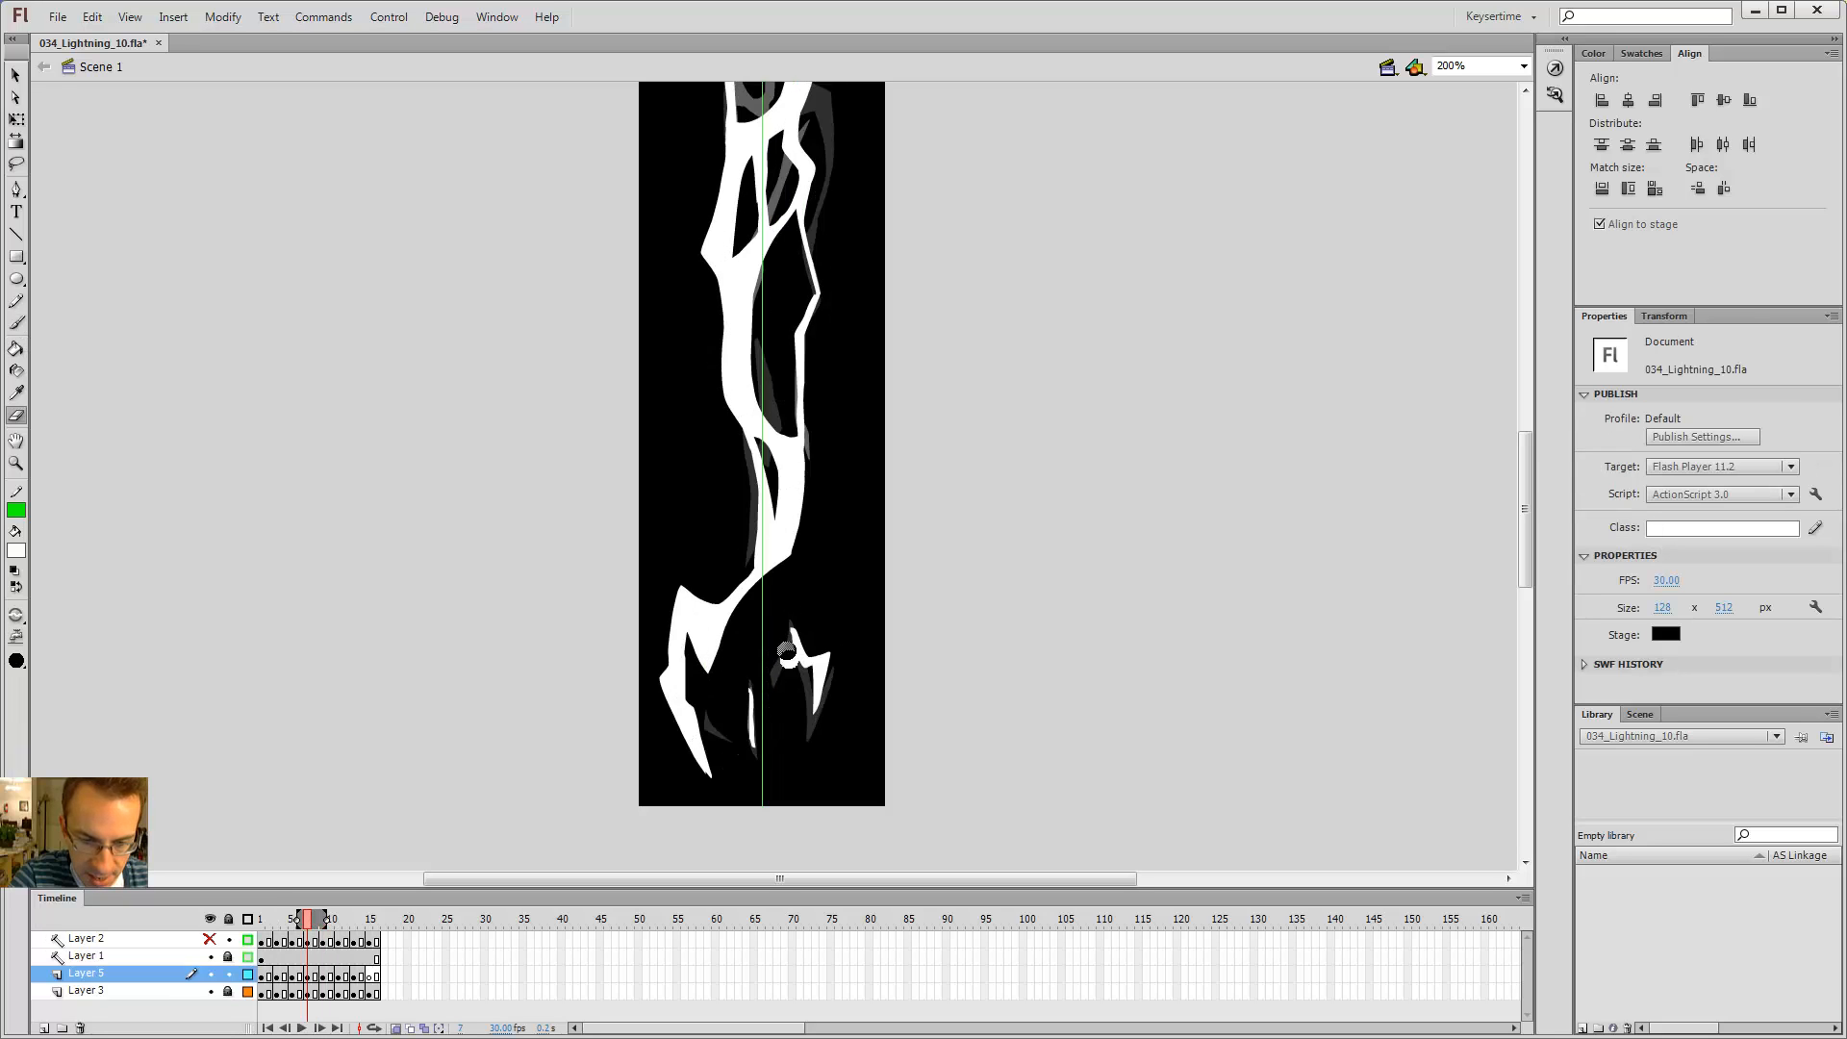
left_click_drag(786, 652, 776, 598)
key("comma")
key("period")
Step: Step back and forth through frames 7 to 9 to review the new branches
key("period")
key("period")
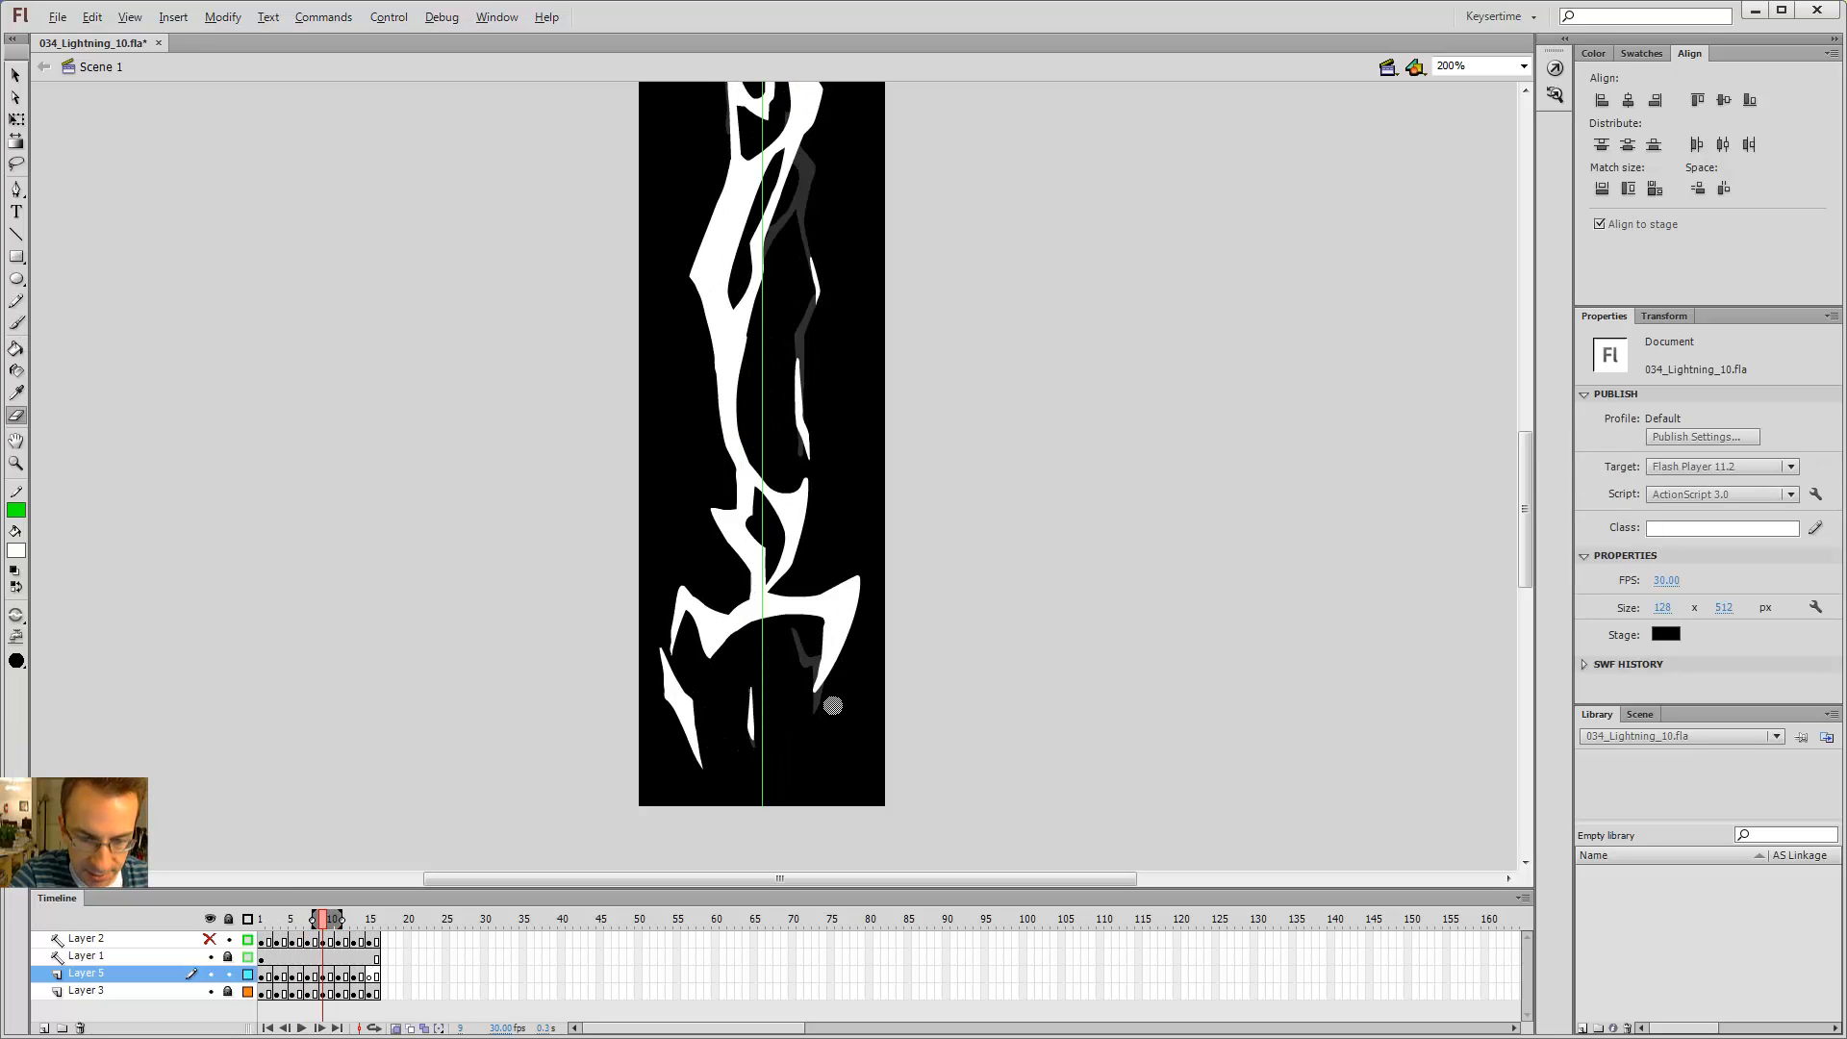
key("comma")
key("comma")
key("period")
key("period")
key("comma")
key("comma")
key("v")
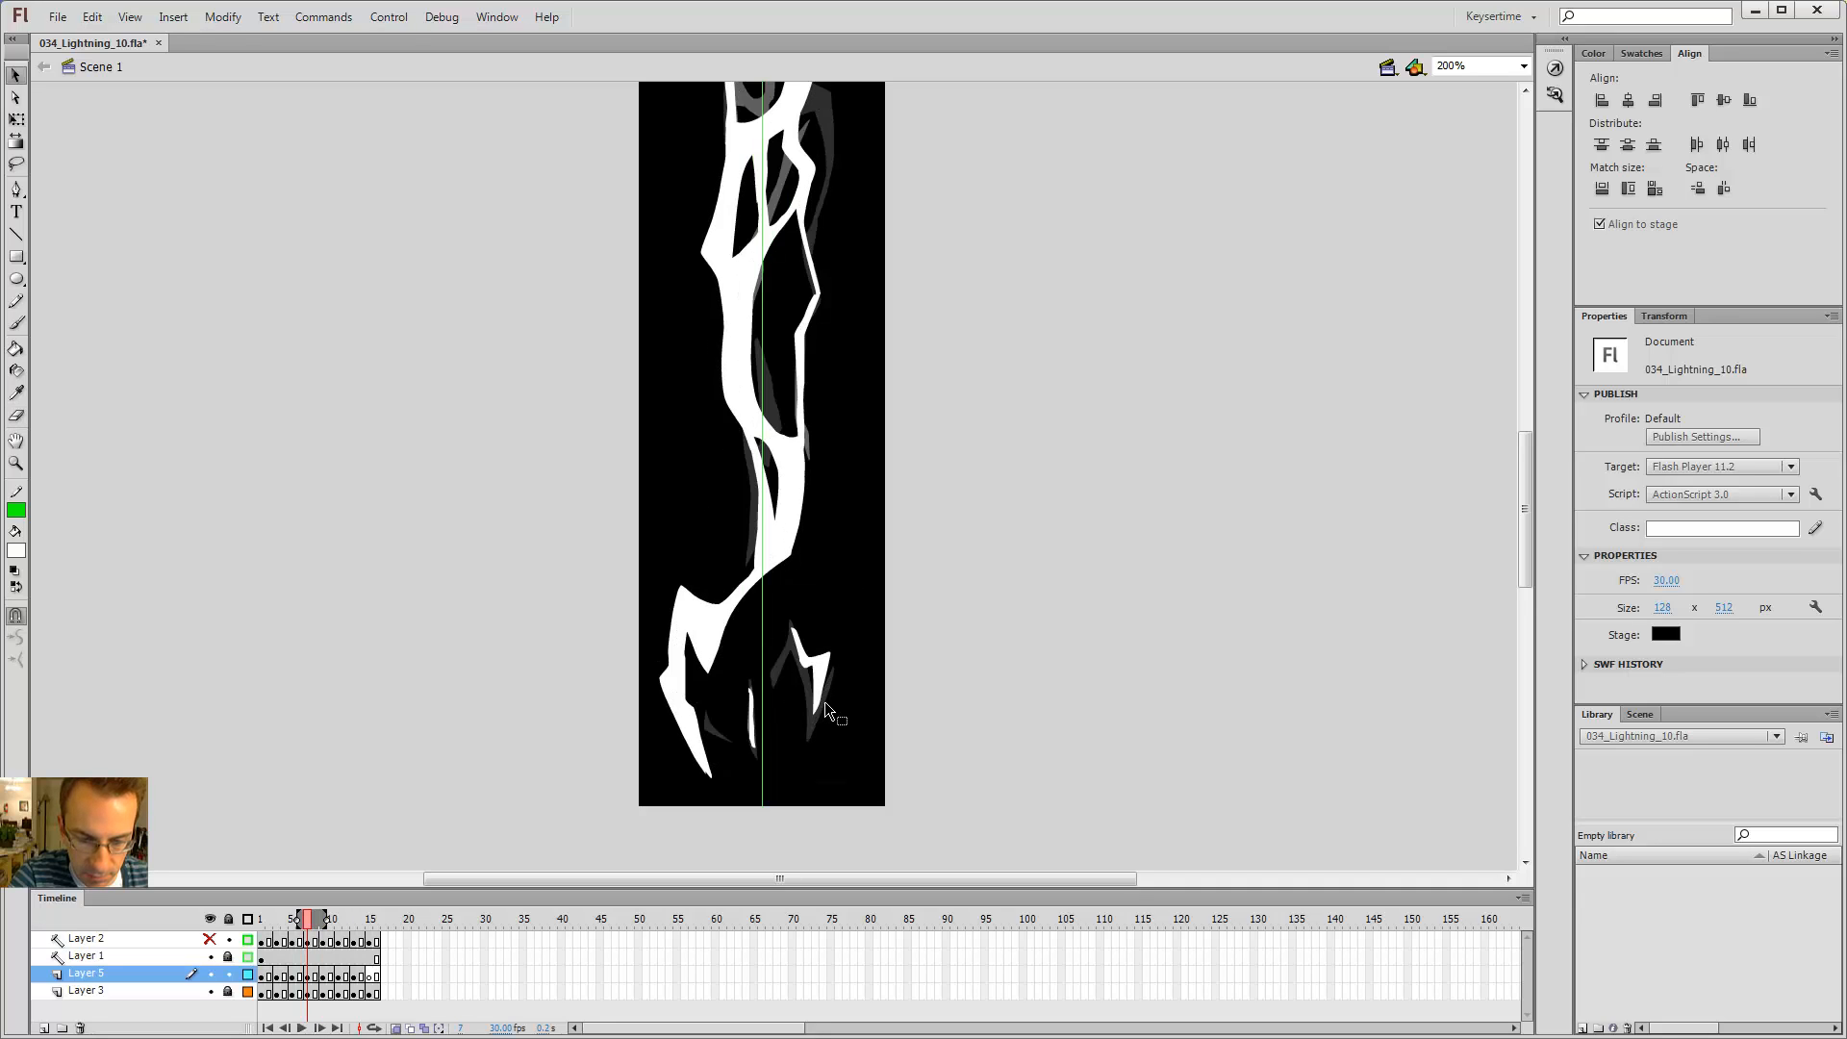
key("b")
key("comma")
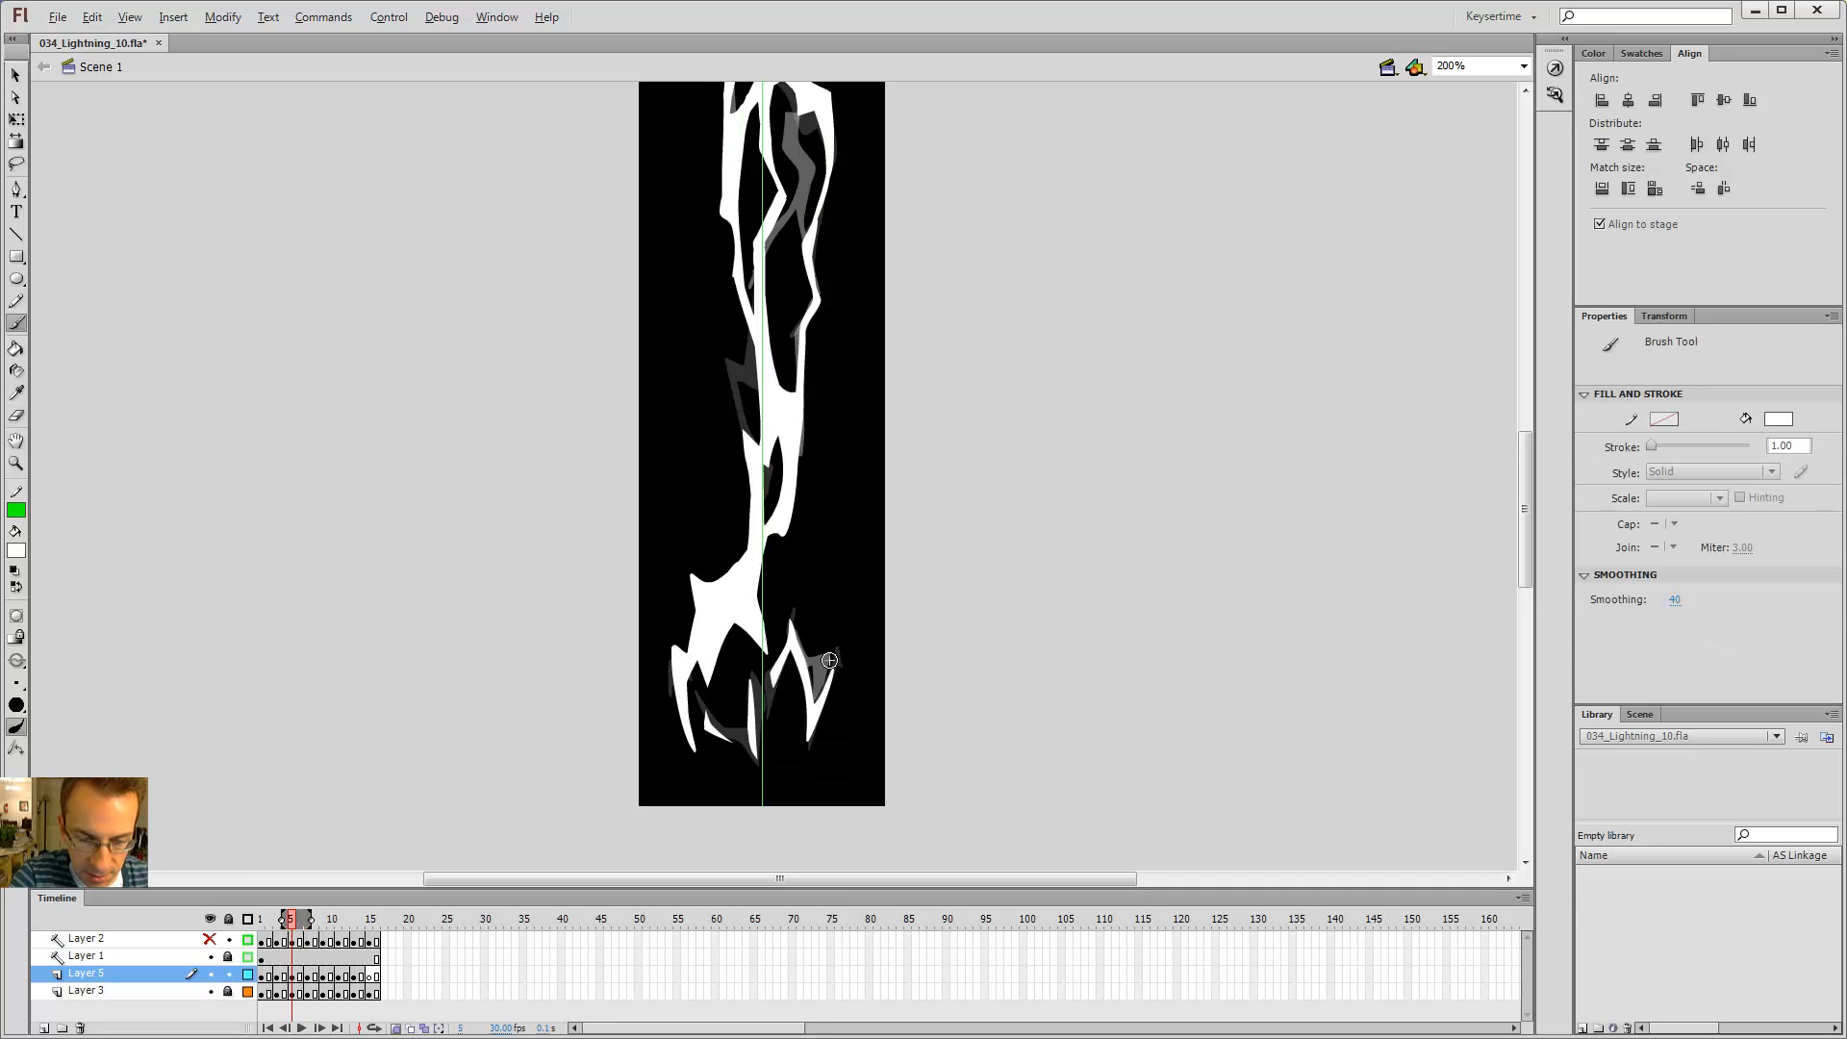
key("period")
key("period")
key("period")
key("comma")
key("comma")
key("comma")
key("comma")
key("period")
key("period")
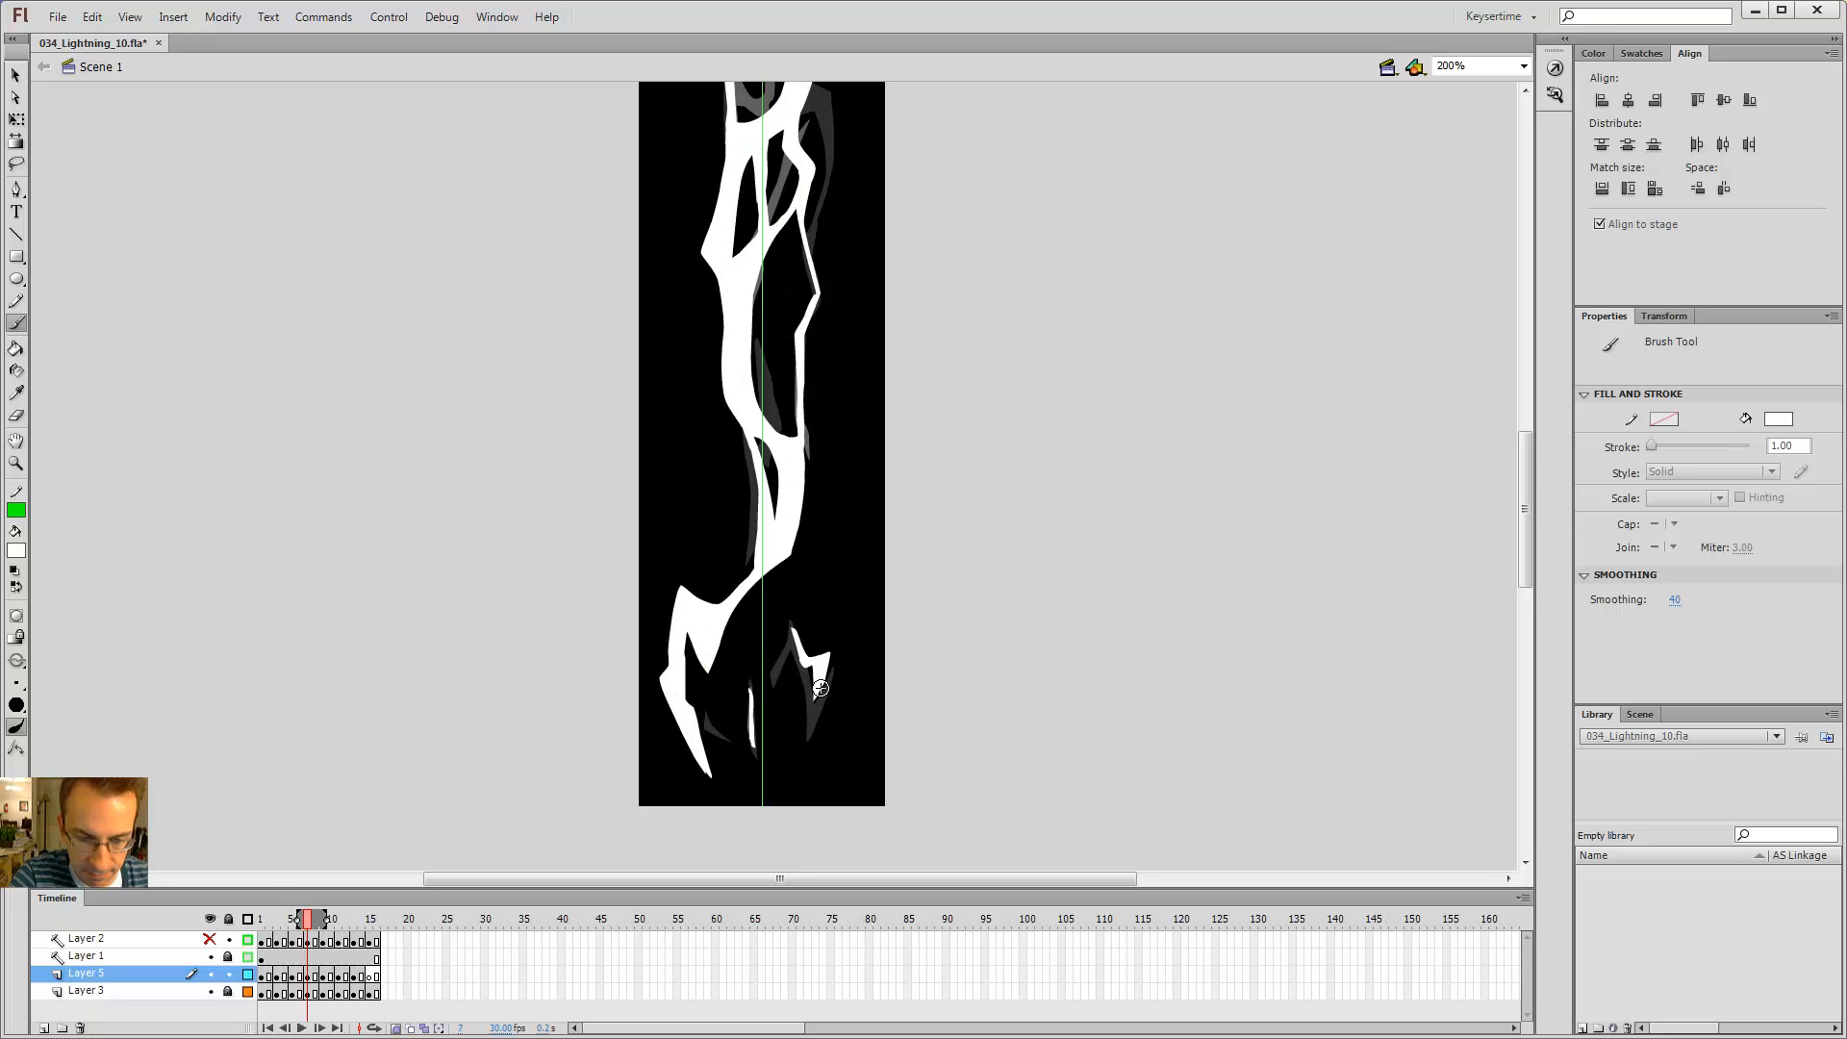
key("period")
key("period")
key("comma")
key("comma")
key("comma")
key("comma")
key("period")
key("period")
key("period")
key("period")
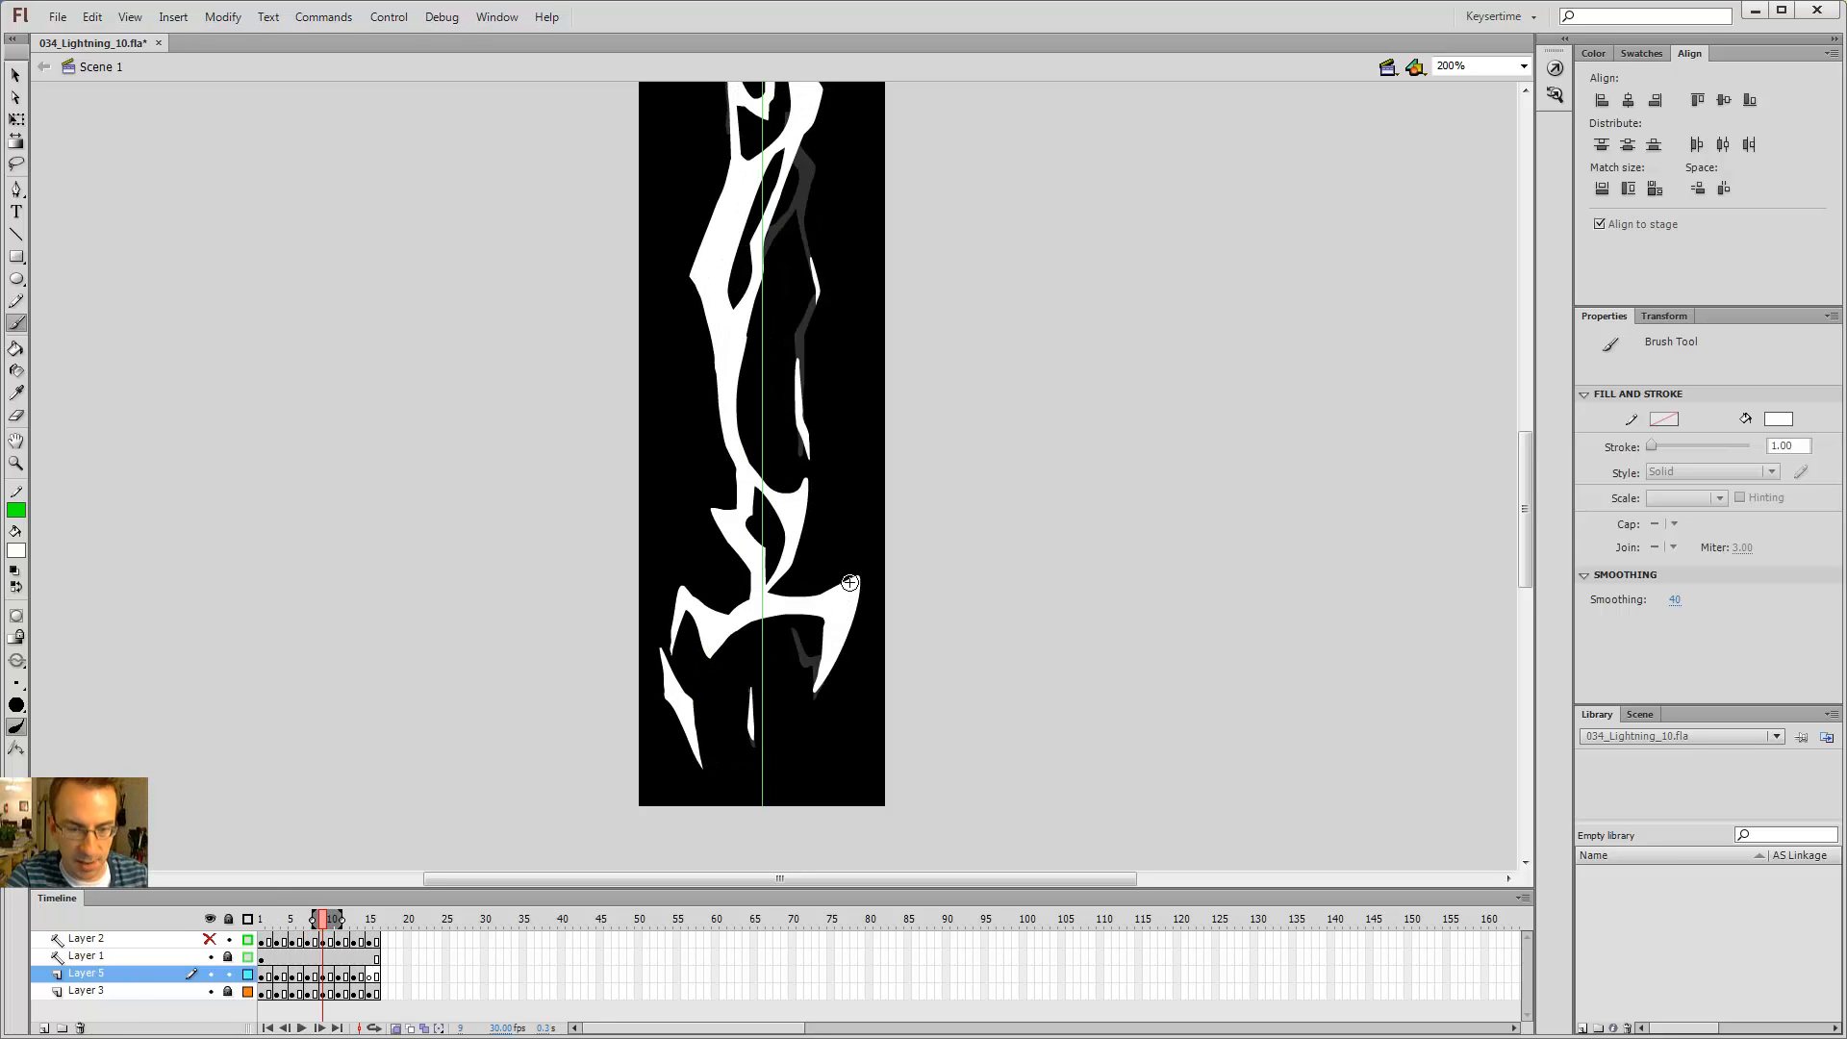
key("comma")
key("comma")
key("comma")
key("comma")
key("period")
key("period")
key("period")
key("period")
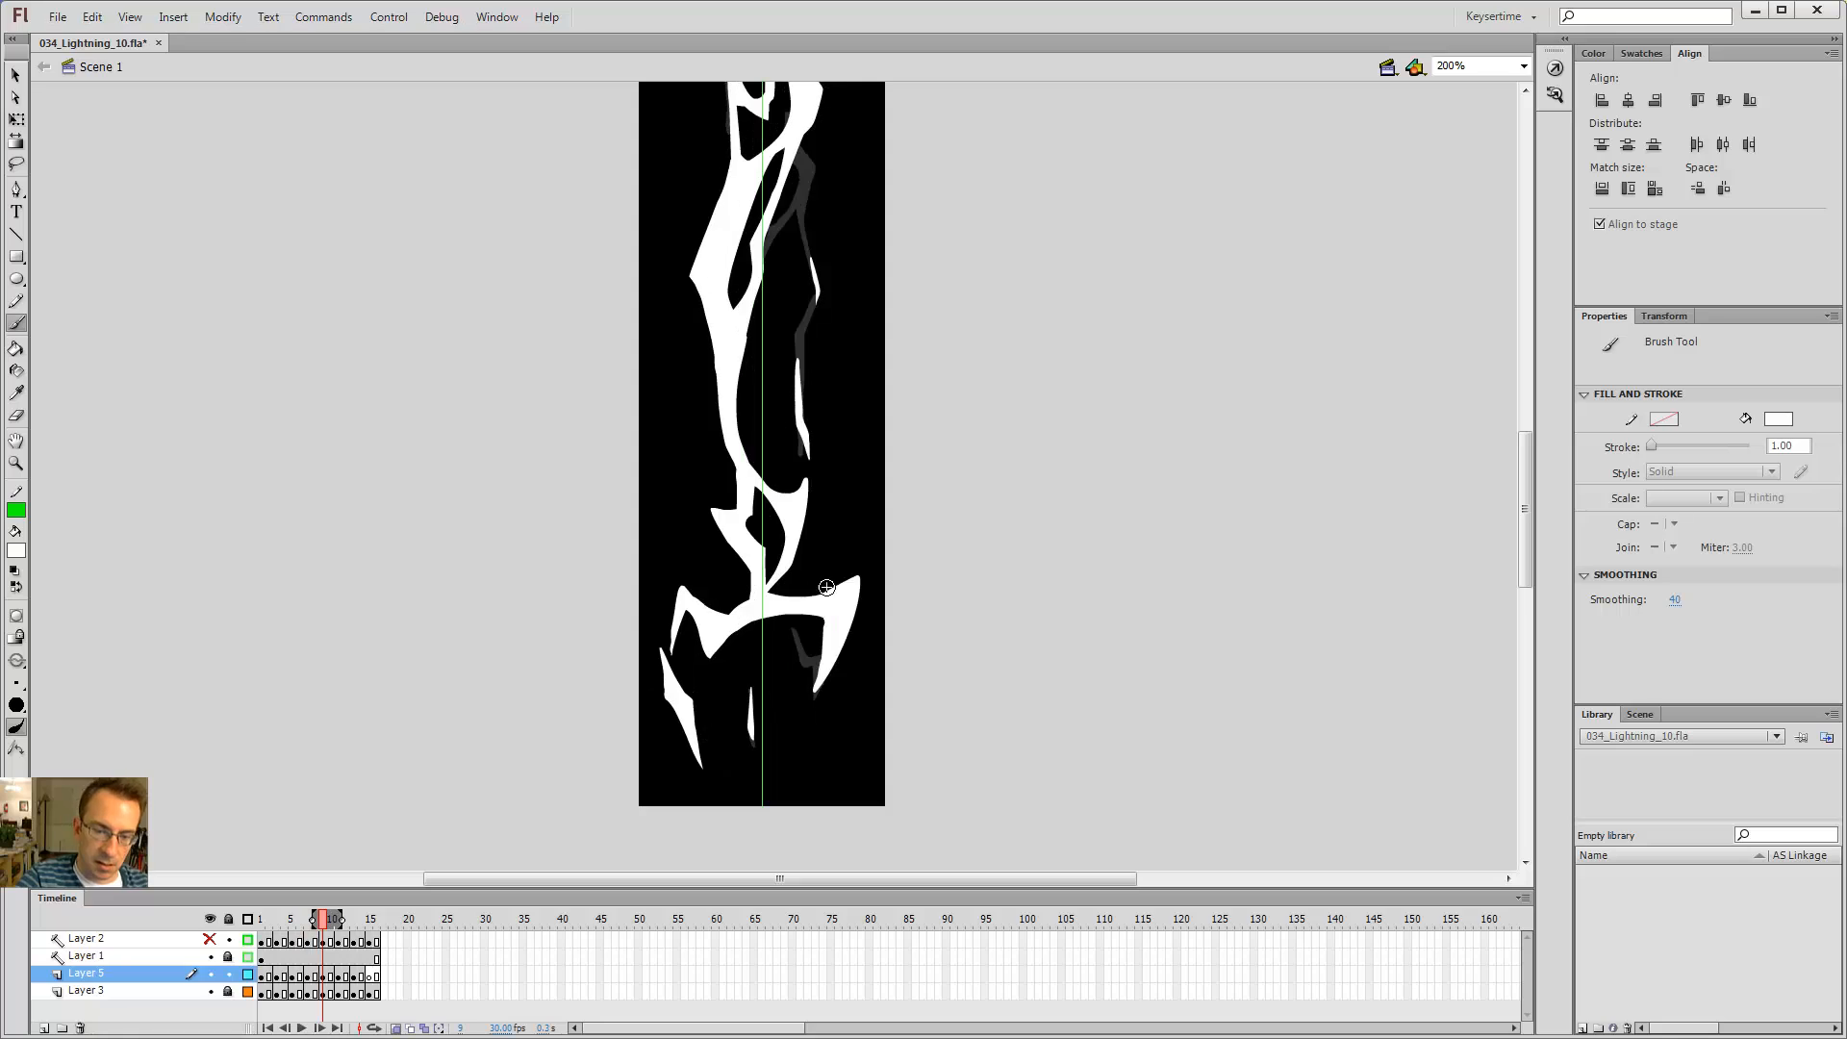
Step: On frame 7, touch up the new lower-right branch of the bolt with a short brush stroke
key("comma")
key("comma")
left_click_drag(801, 655, 813, 666)
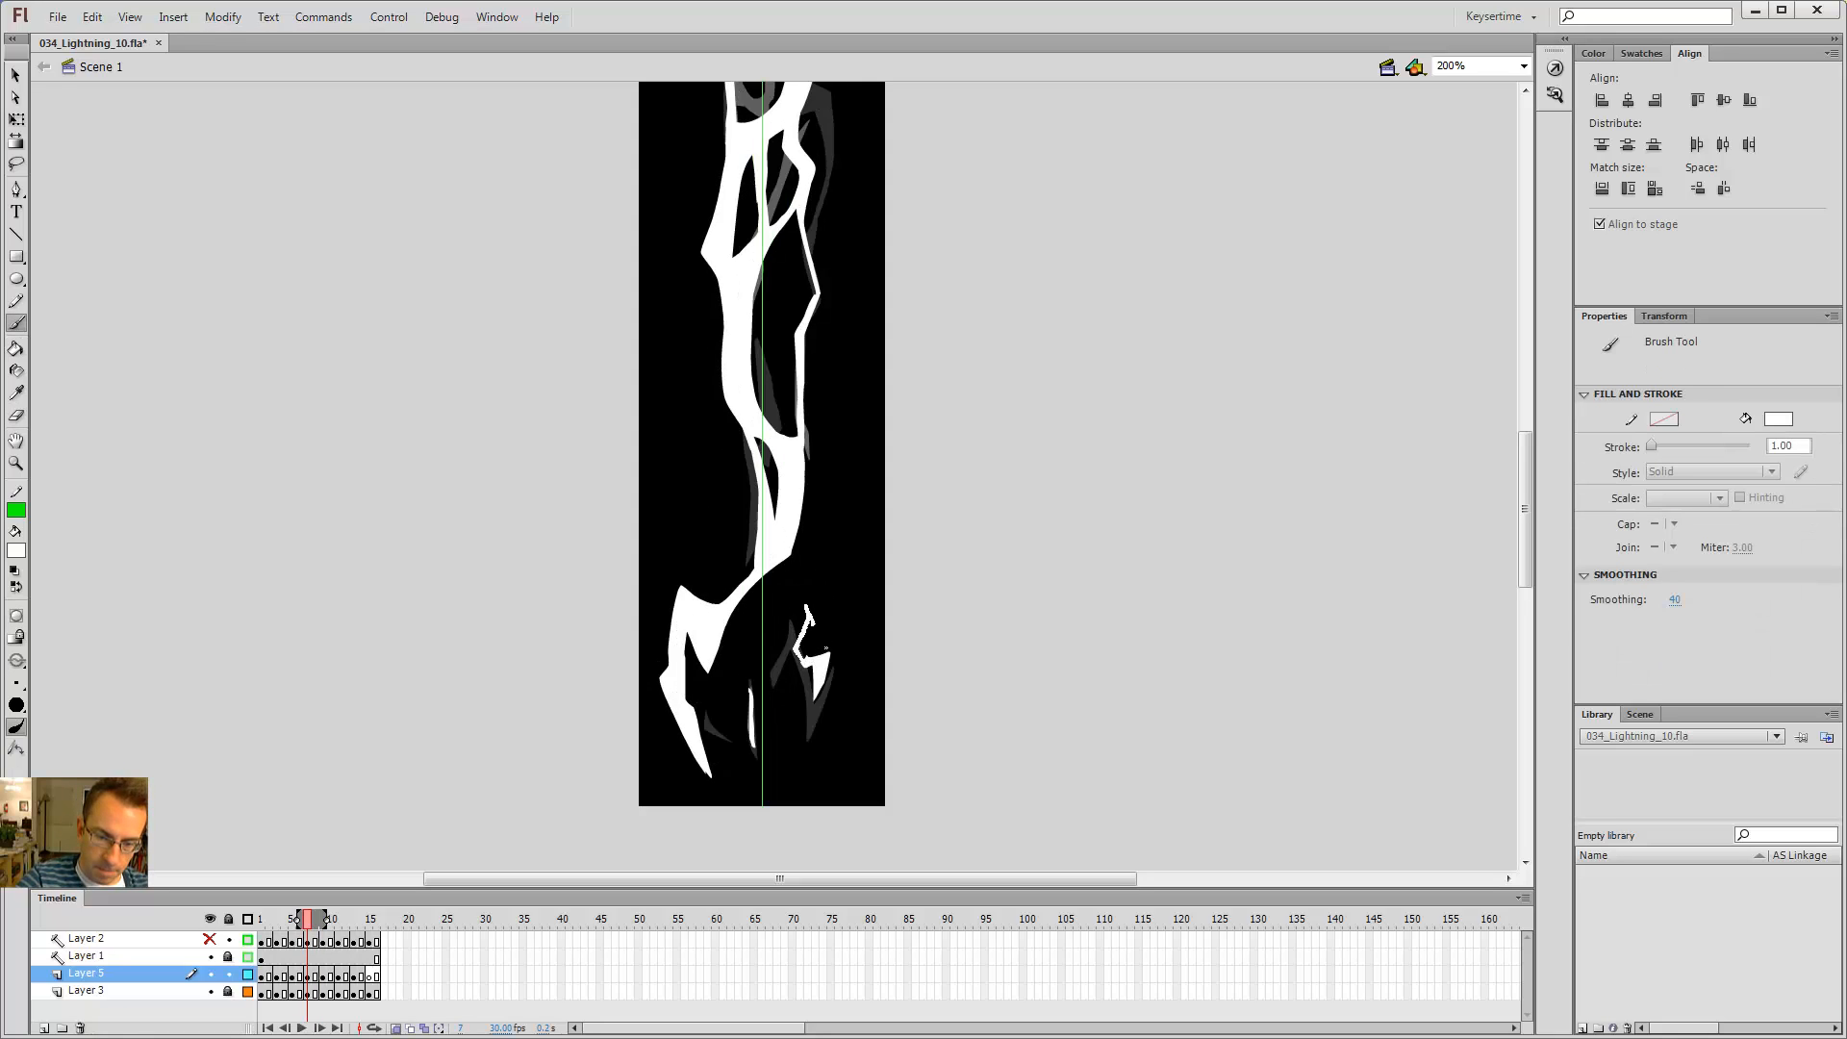
Step: Step back and forth through frames 5 to 13 to review the flickering bolt and its branches
key("k")
key("comma")
key("comma")
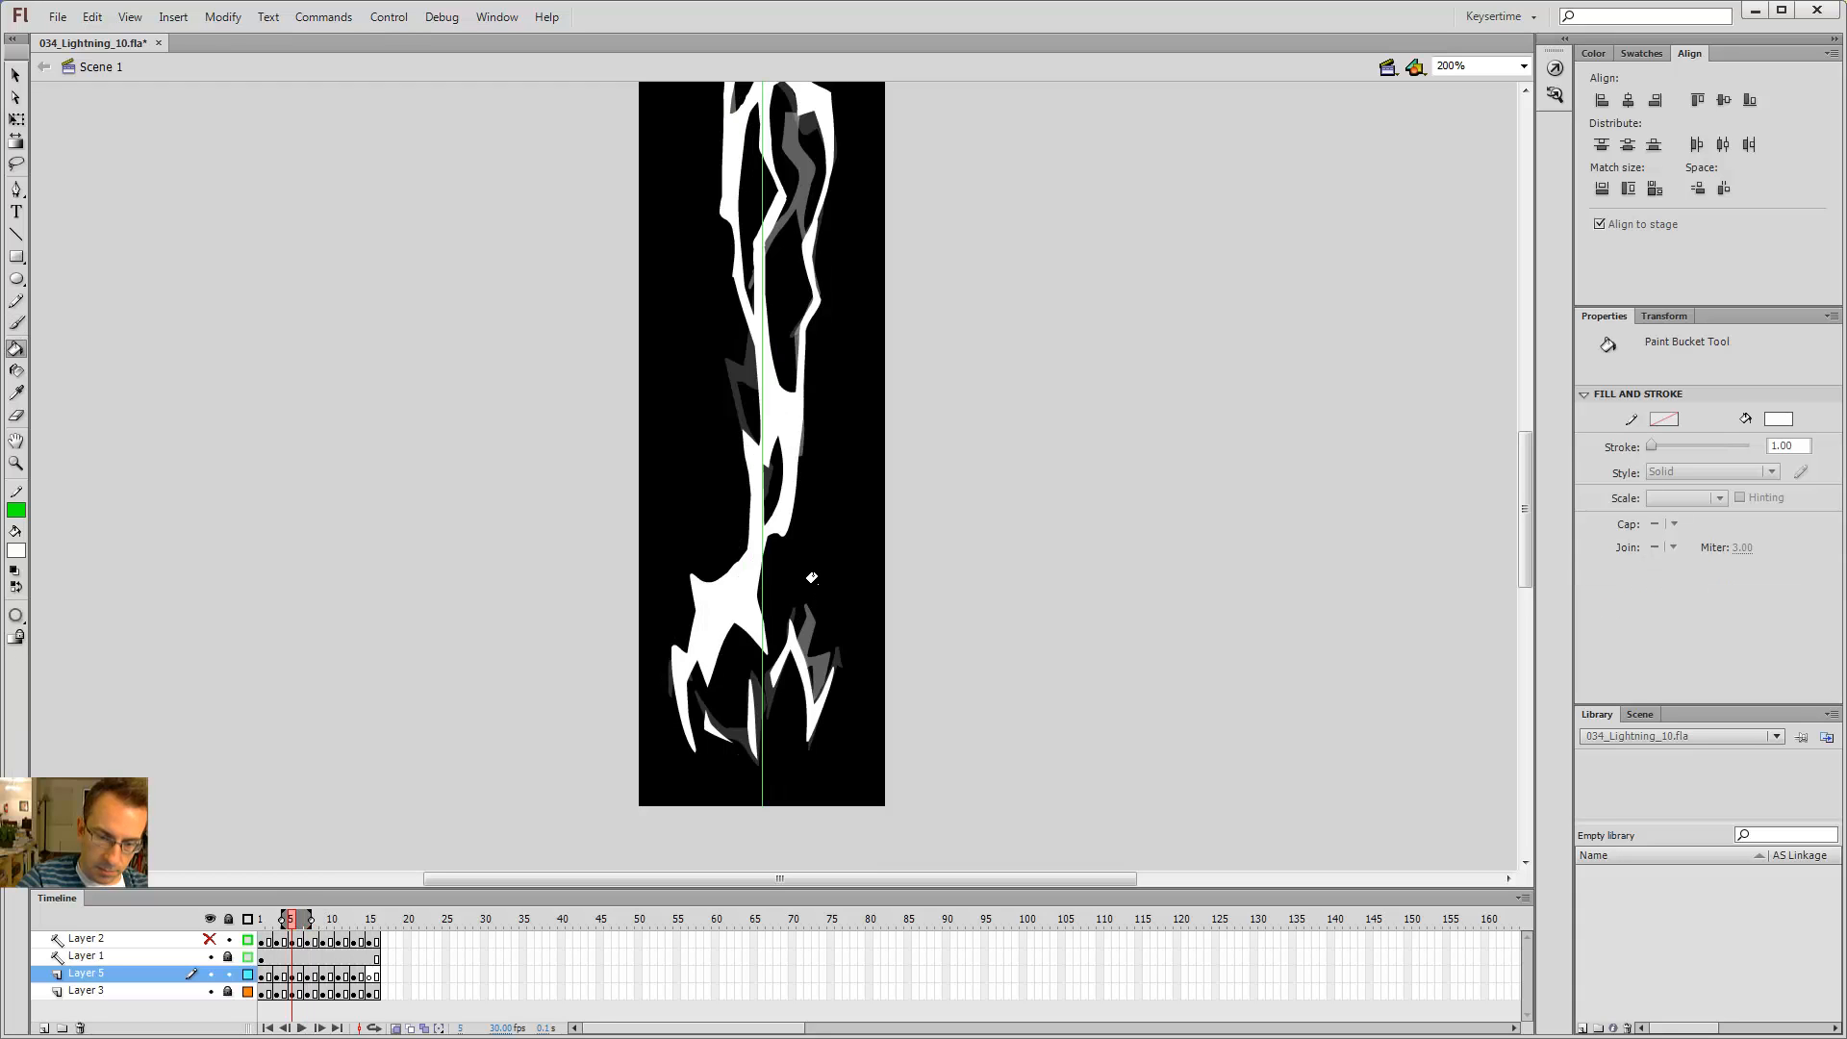
key("period")
key("period")
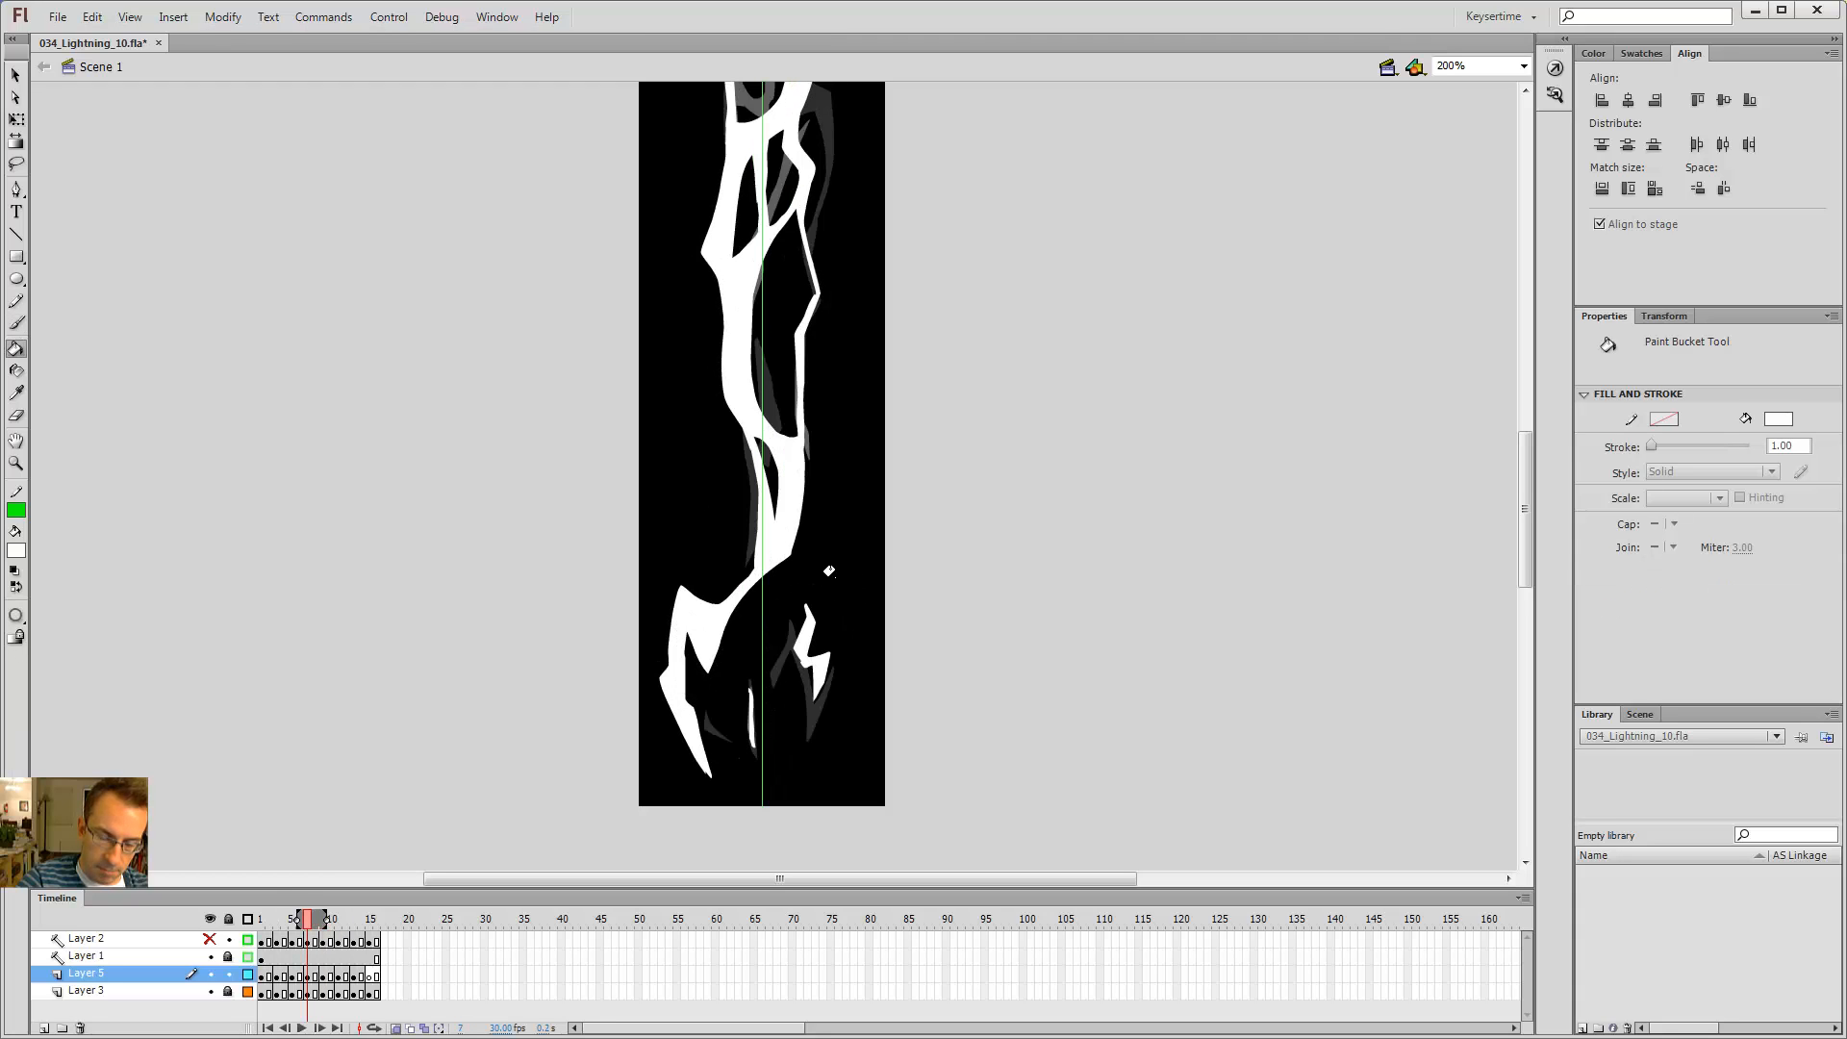
key("period")
key("period")
key("period")
key("period")
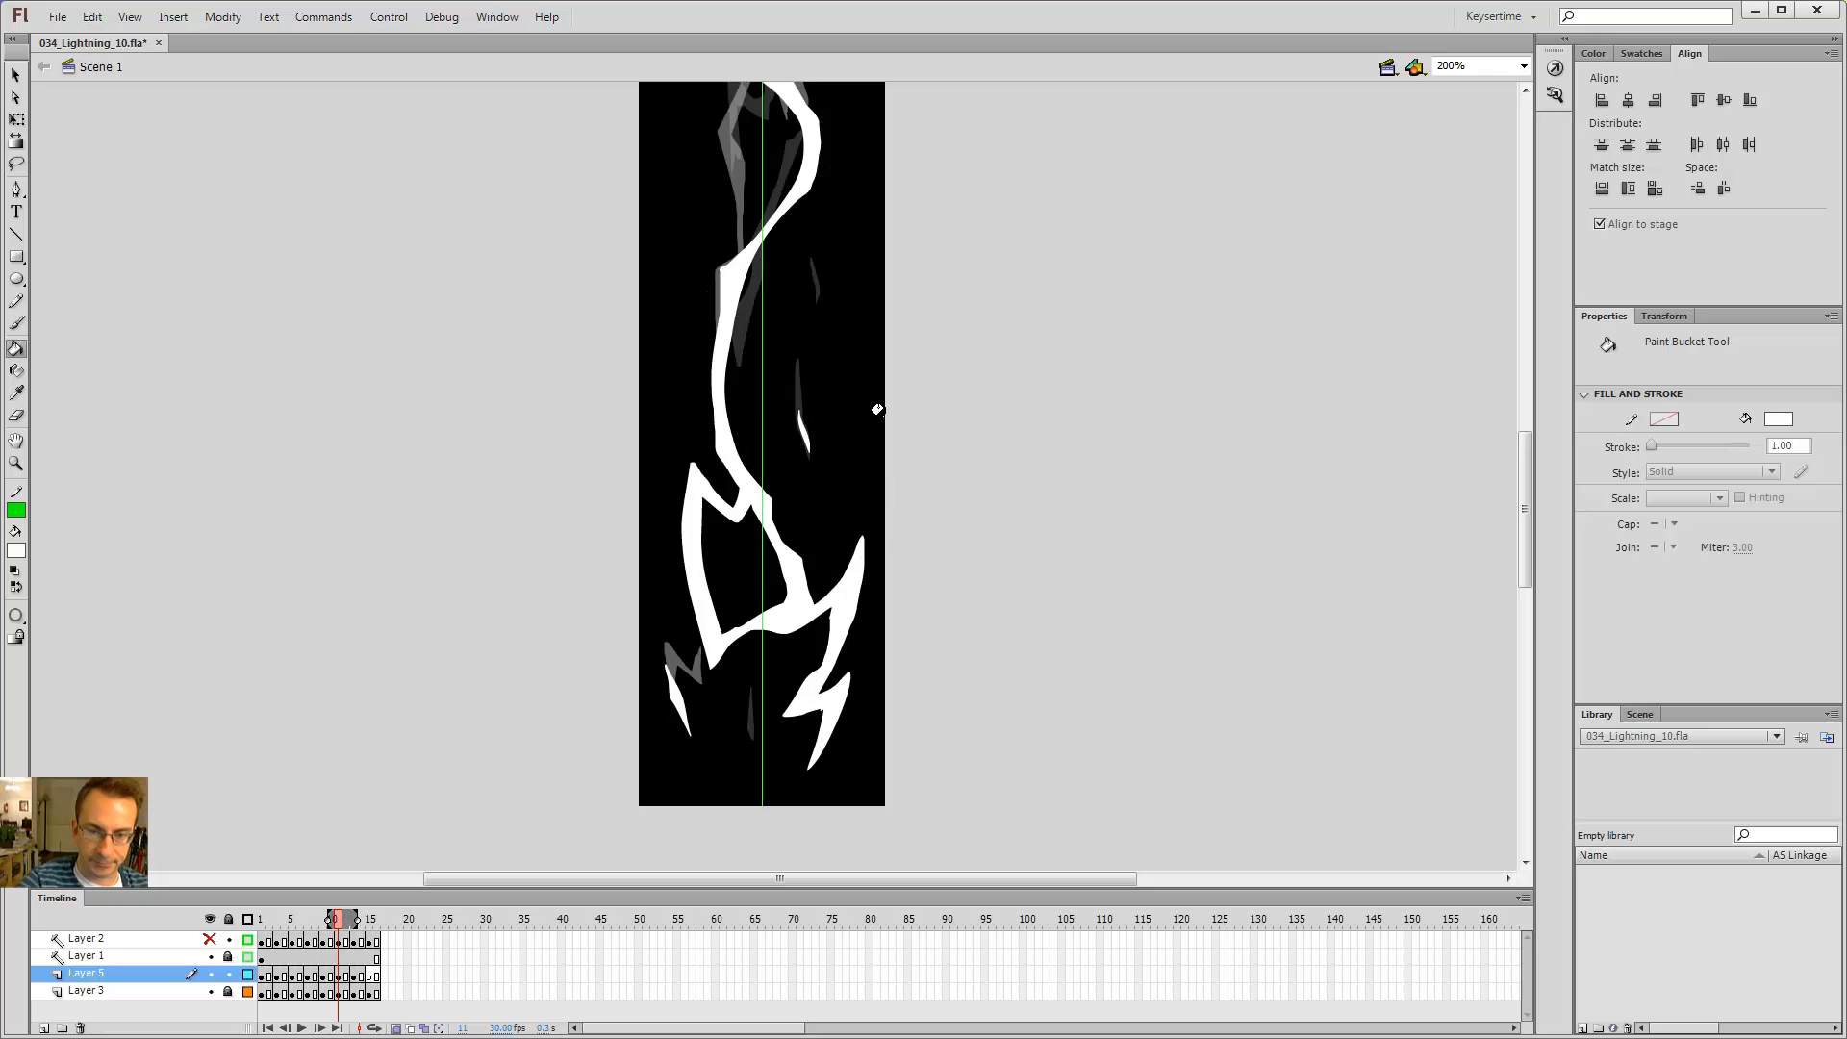
left_click_drag(808, 290, 832, 636)
key("comma")
key("comma")
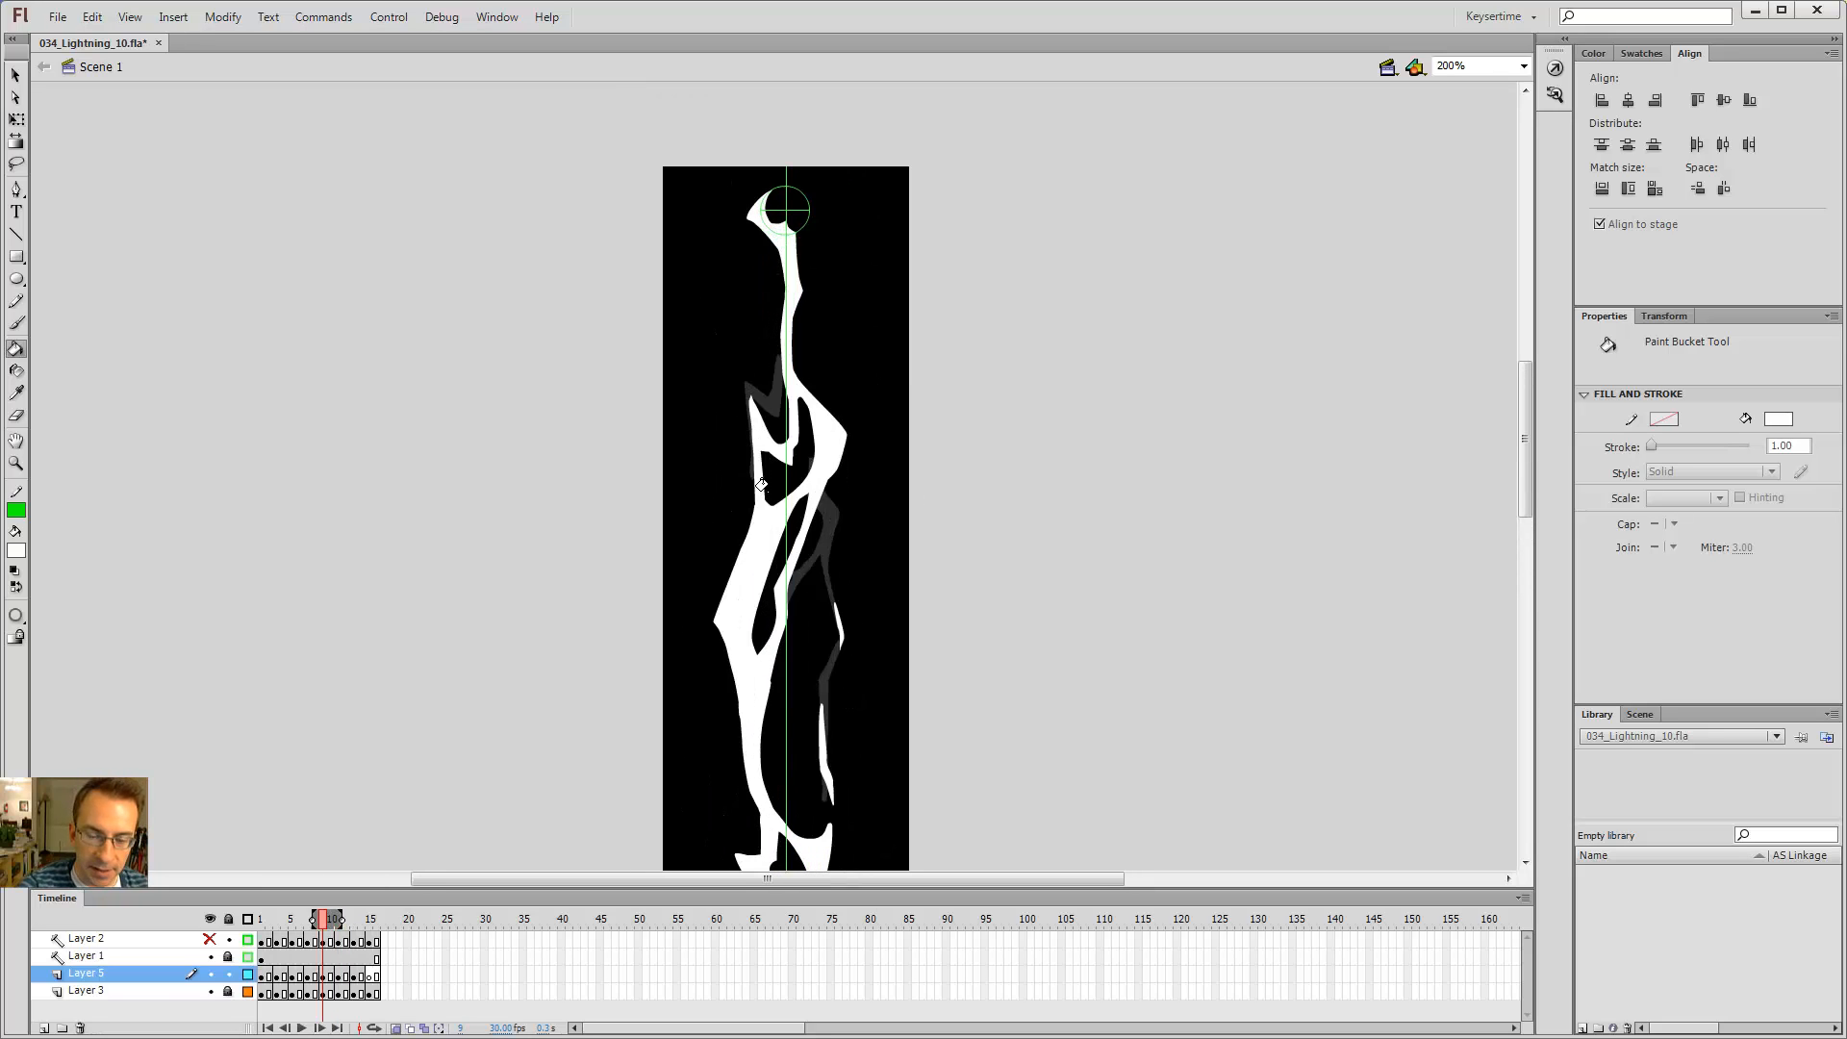
key("period")
key("period")
key("period")
key("period")
key("comma")
key("comma")
key("comma")
key("comma")
key("period")
key("period")
key("period")
key("period")
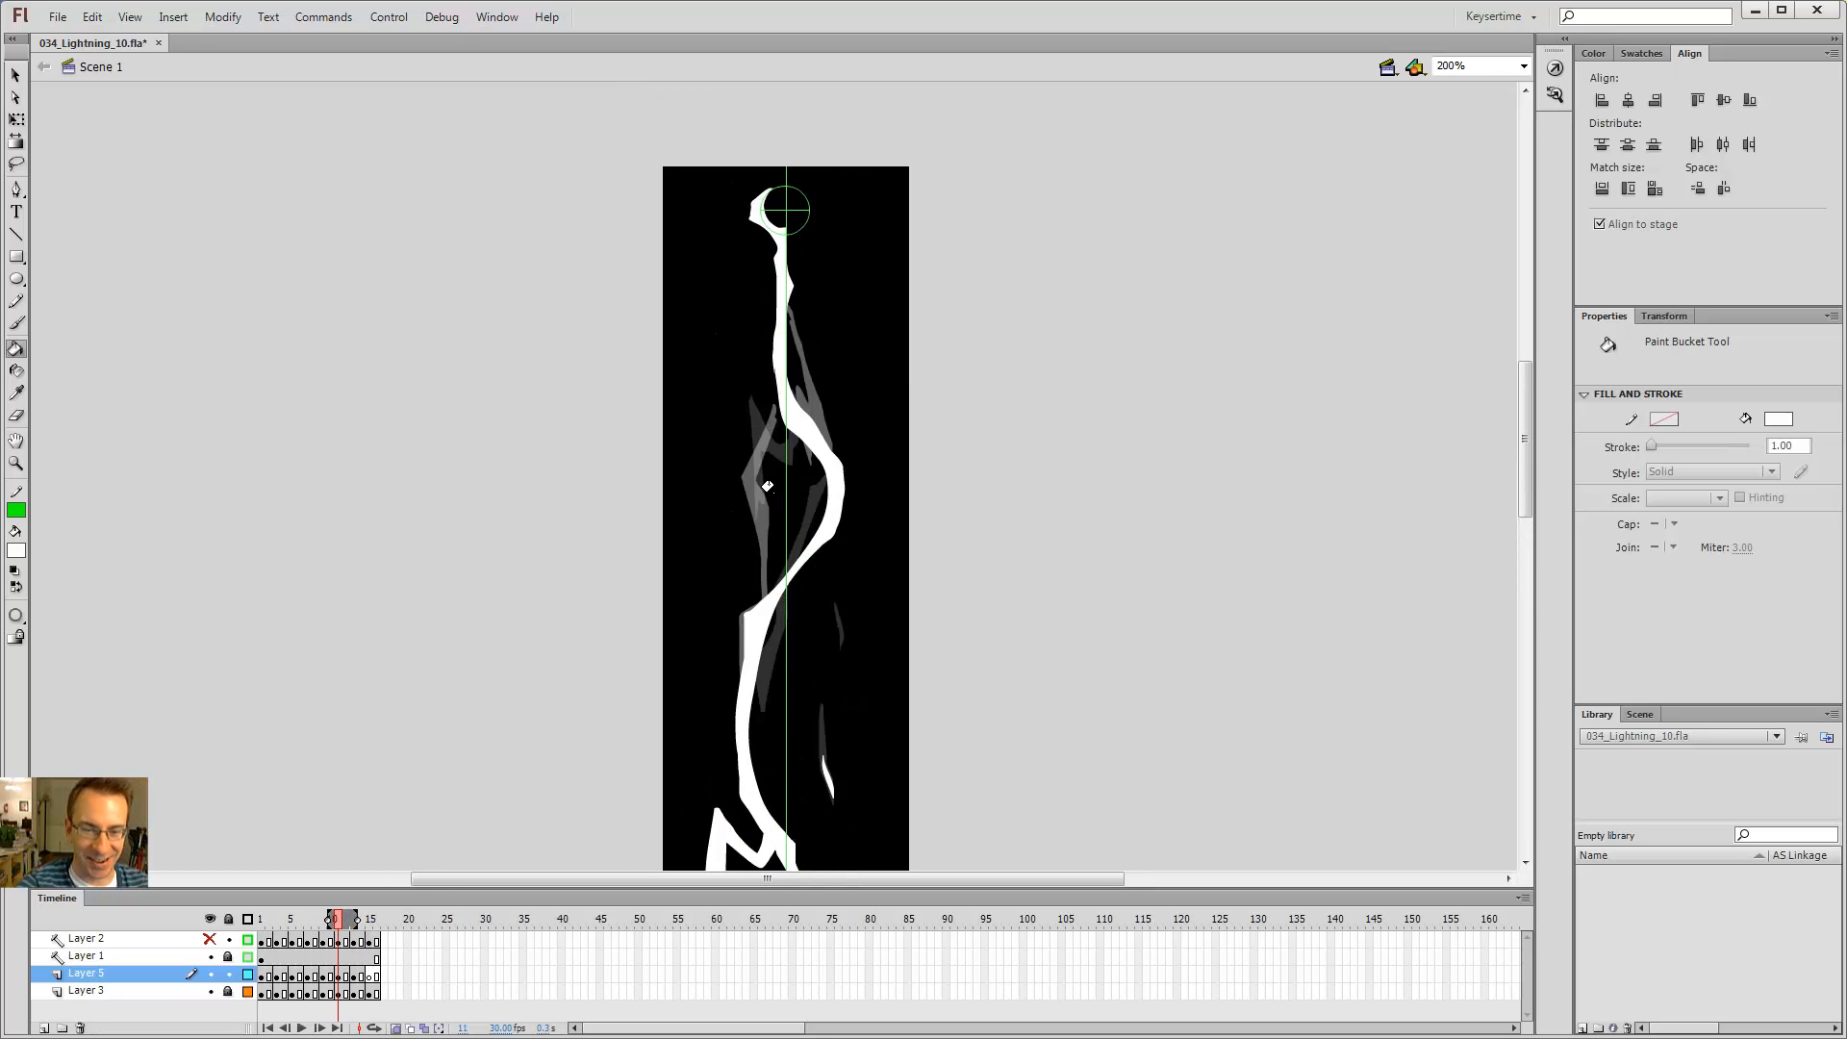
key("comma")
key("comma")
key("comma")
key("comma")
key("period")
key("period")
key("period")
key("period")
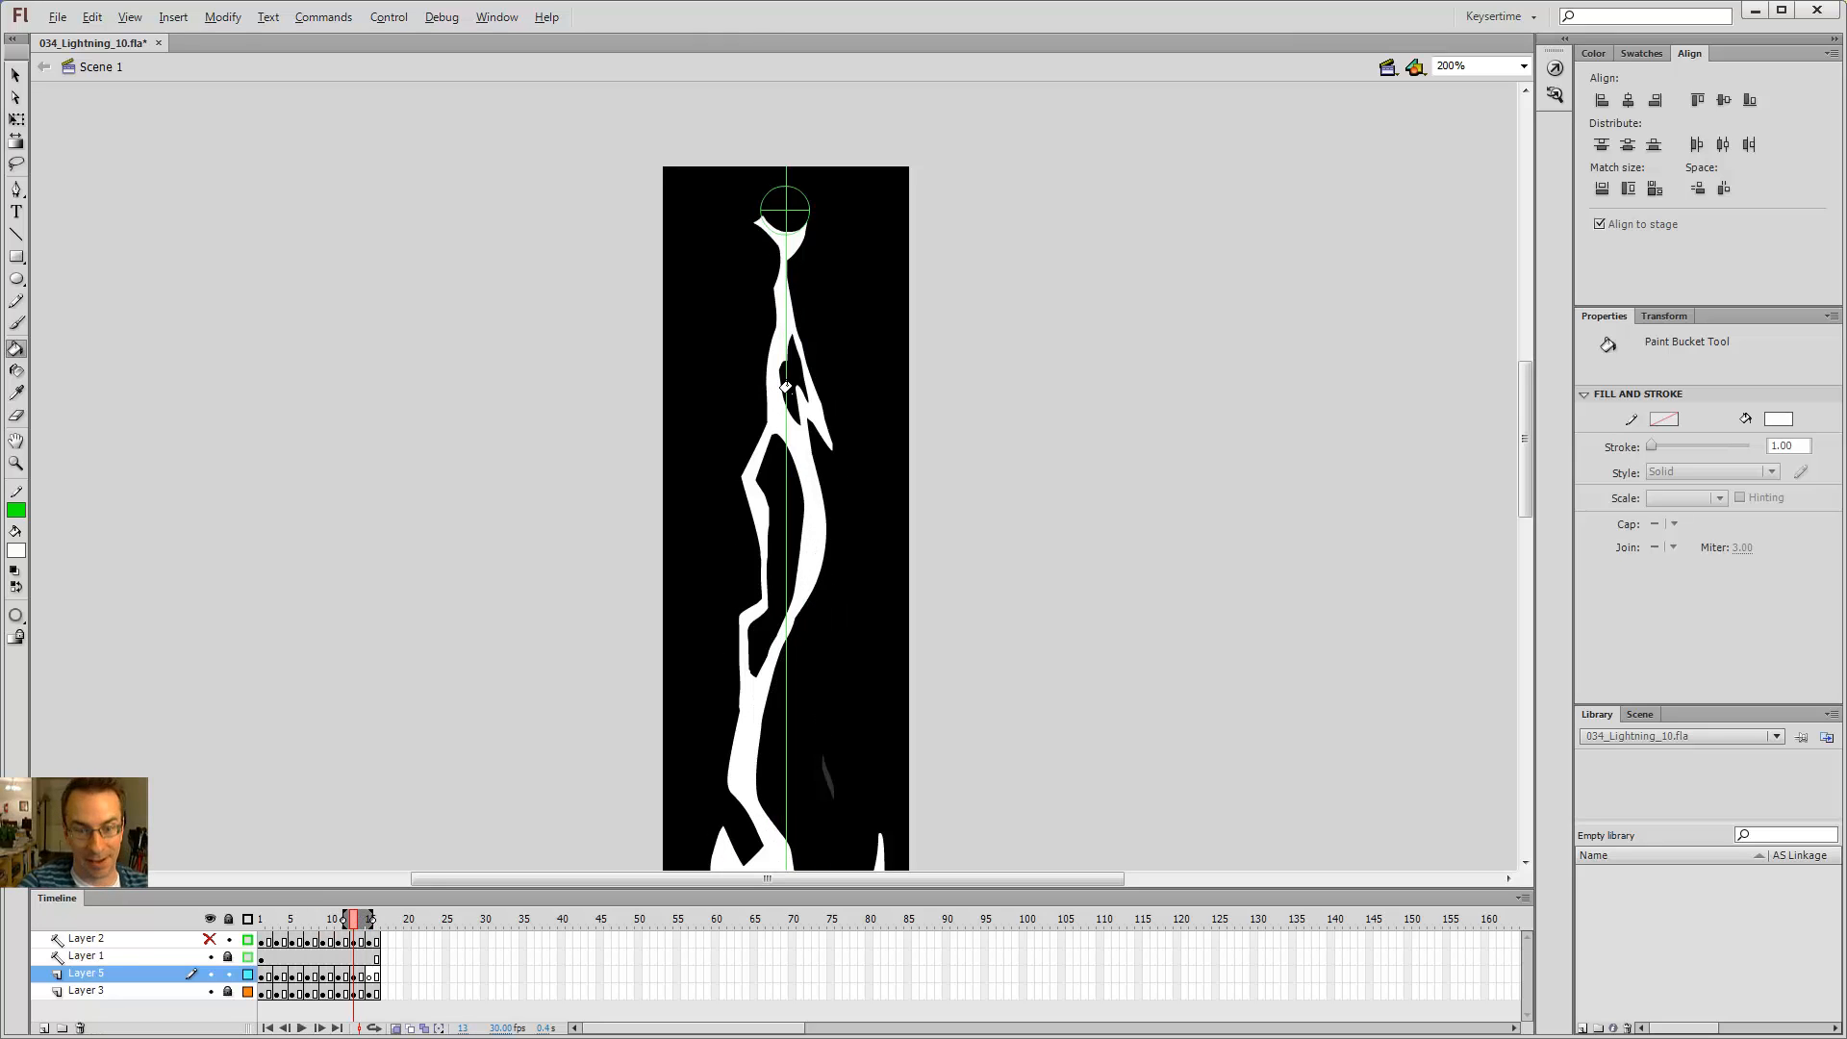
key("comma")
key("comma")
key("comma")
key("comma")
key("period")
key("period")
key("period")
key("period")
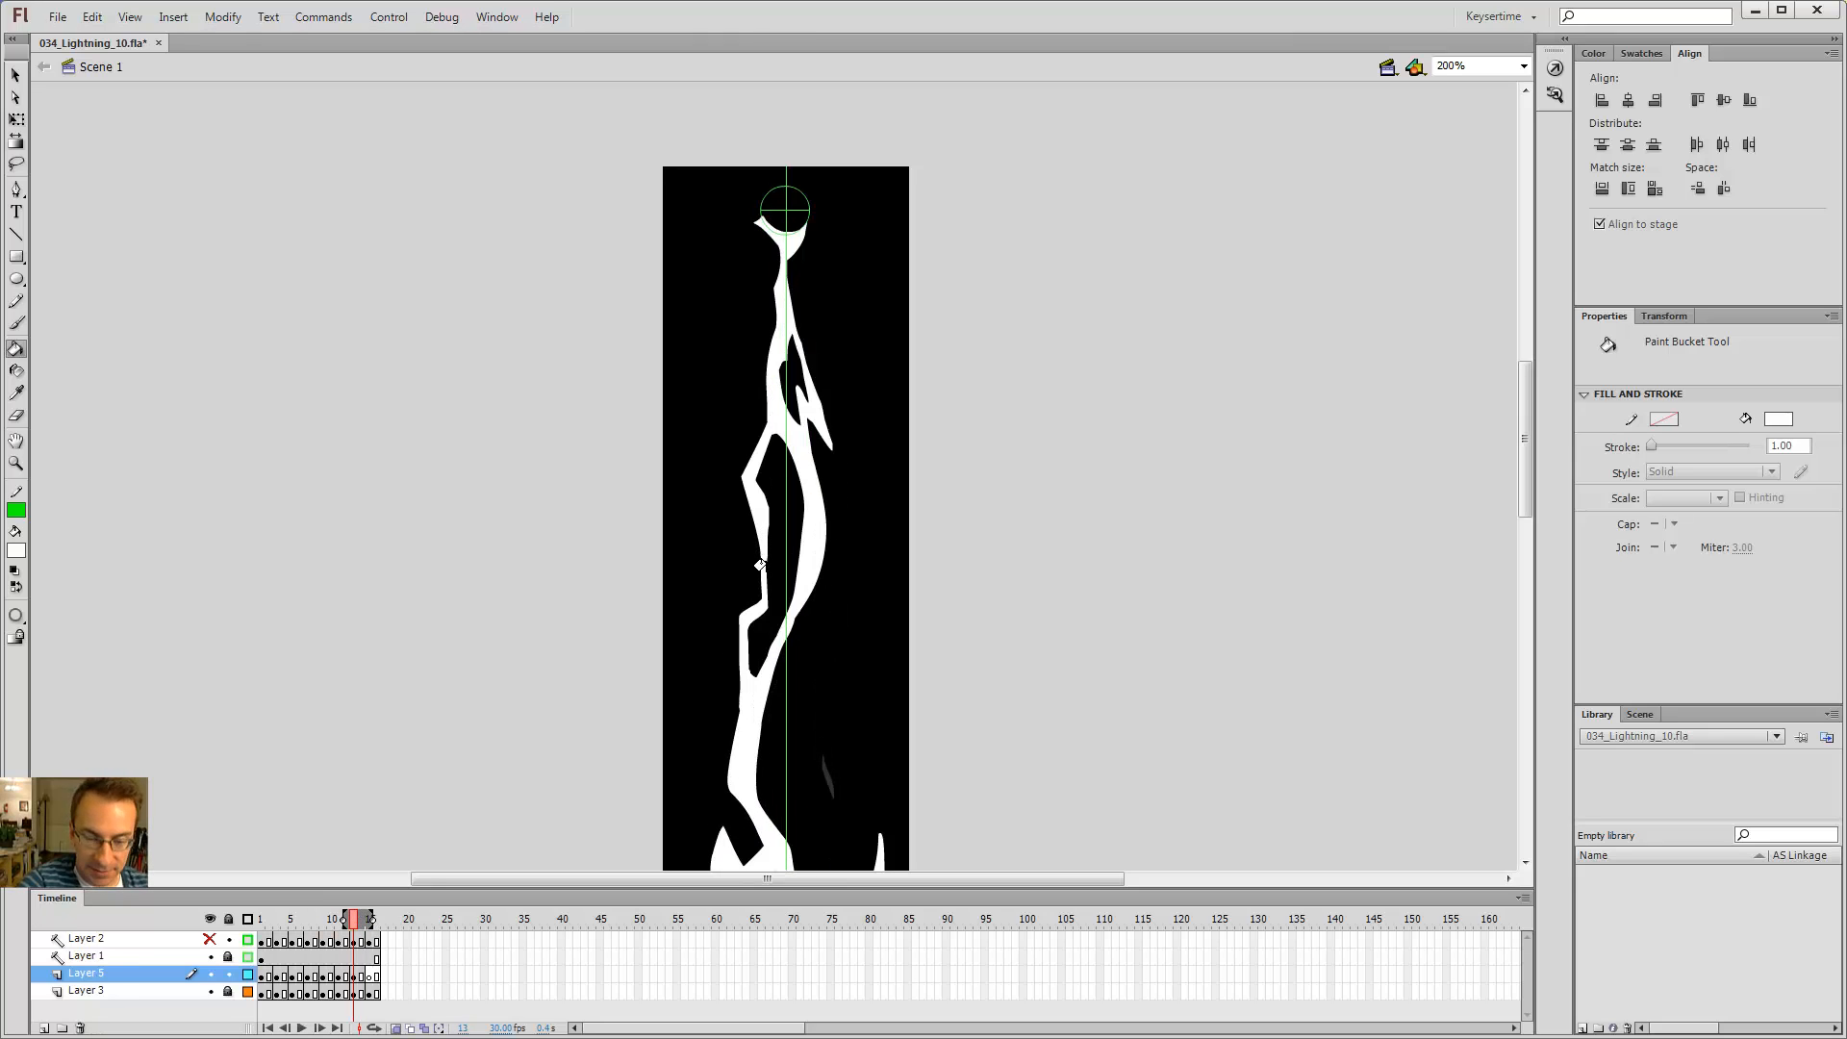
key("comma")
key("comma")
key("comma")
key("comma")
Step: Try brushing a short hooked branch off the bolt's left side on frame 11, then undo it
key("period")
key("period")
key("period")
key("period")
key("comma")
key("comma")
key("comma")
key("comma")
key("b")
key("period")
key("period")
key("period")
key("period")
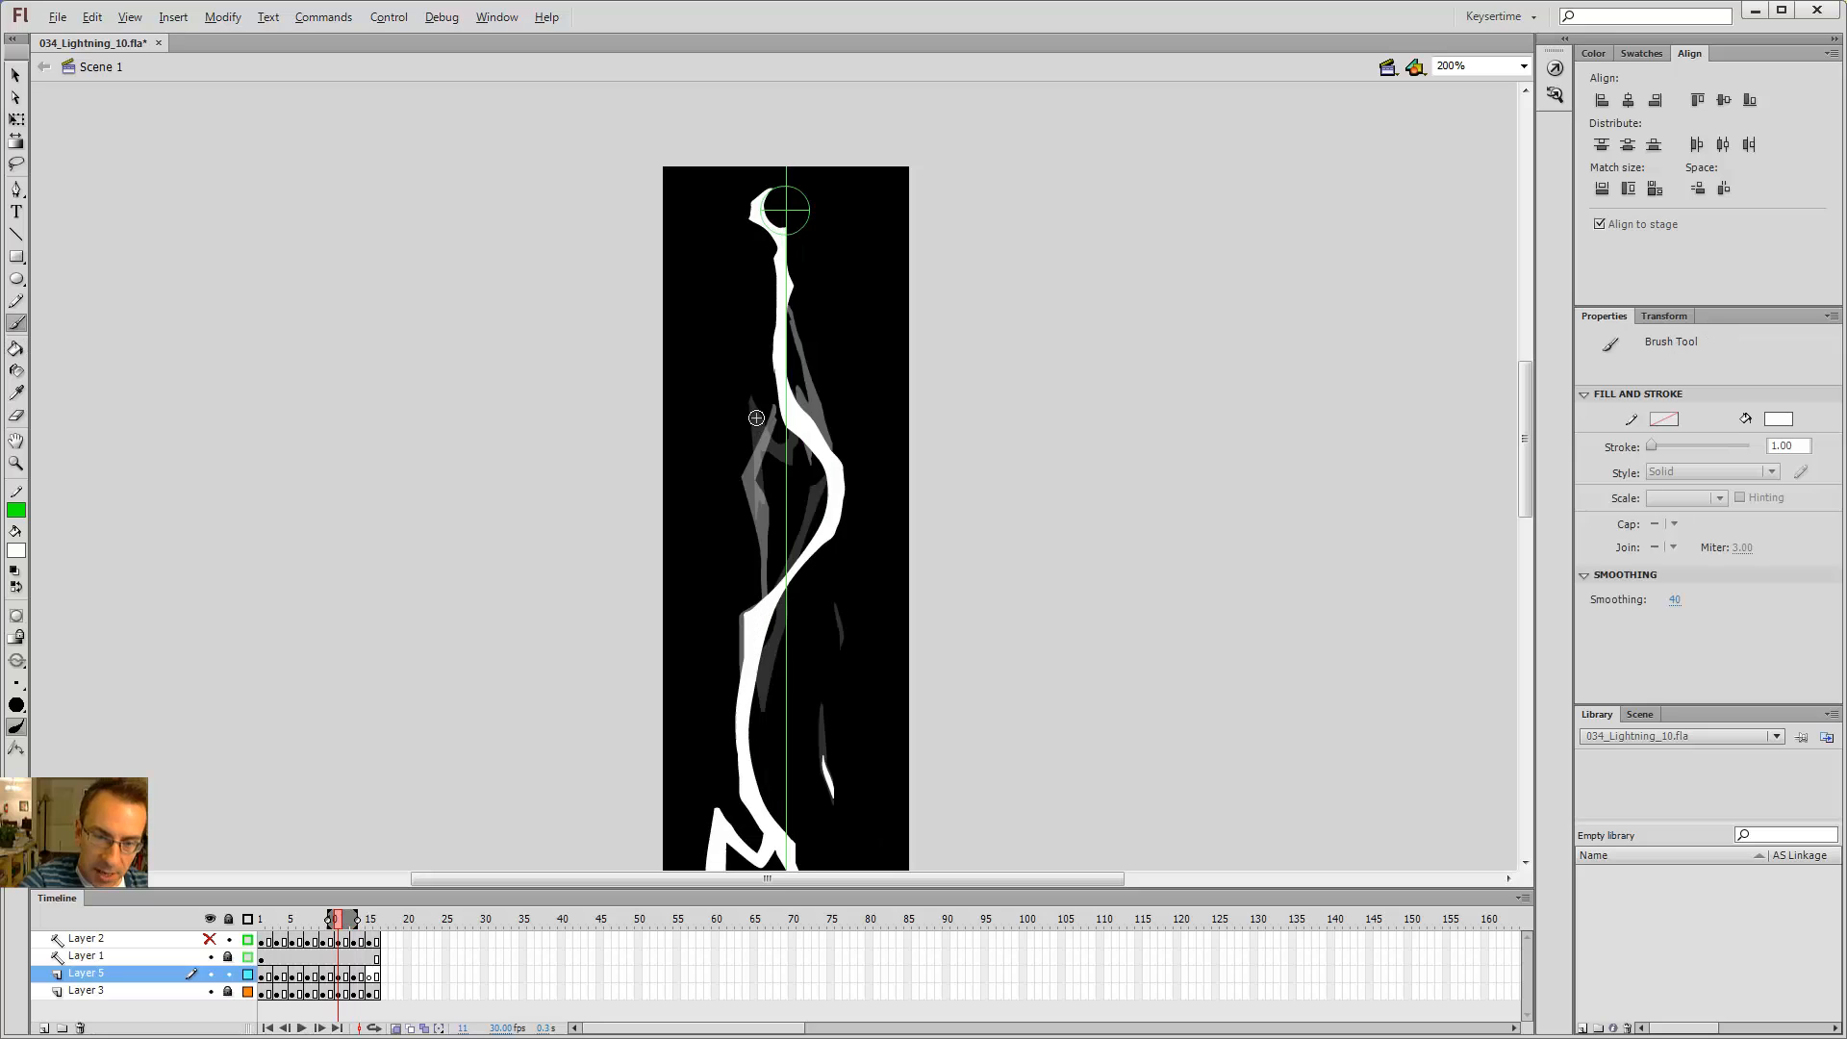
key("comma")
key("comma")
key("comma")
key("comma")
key("period")
key("period")
key("period")
key("period")
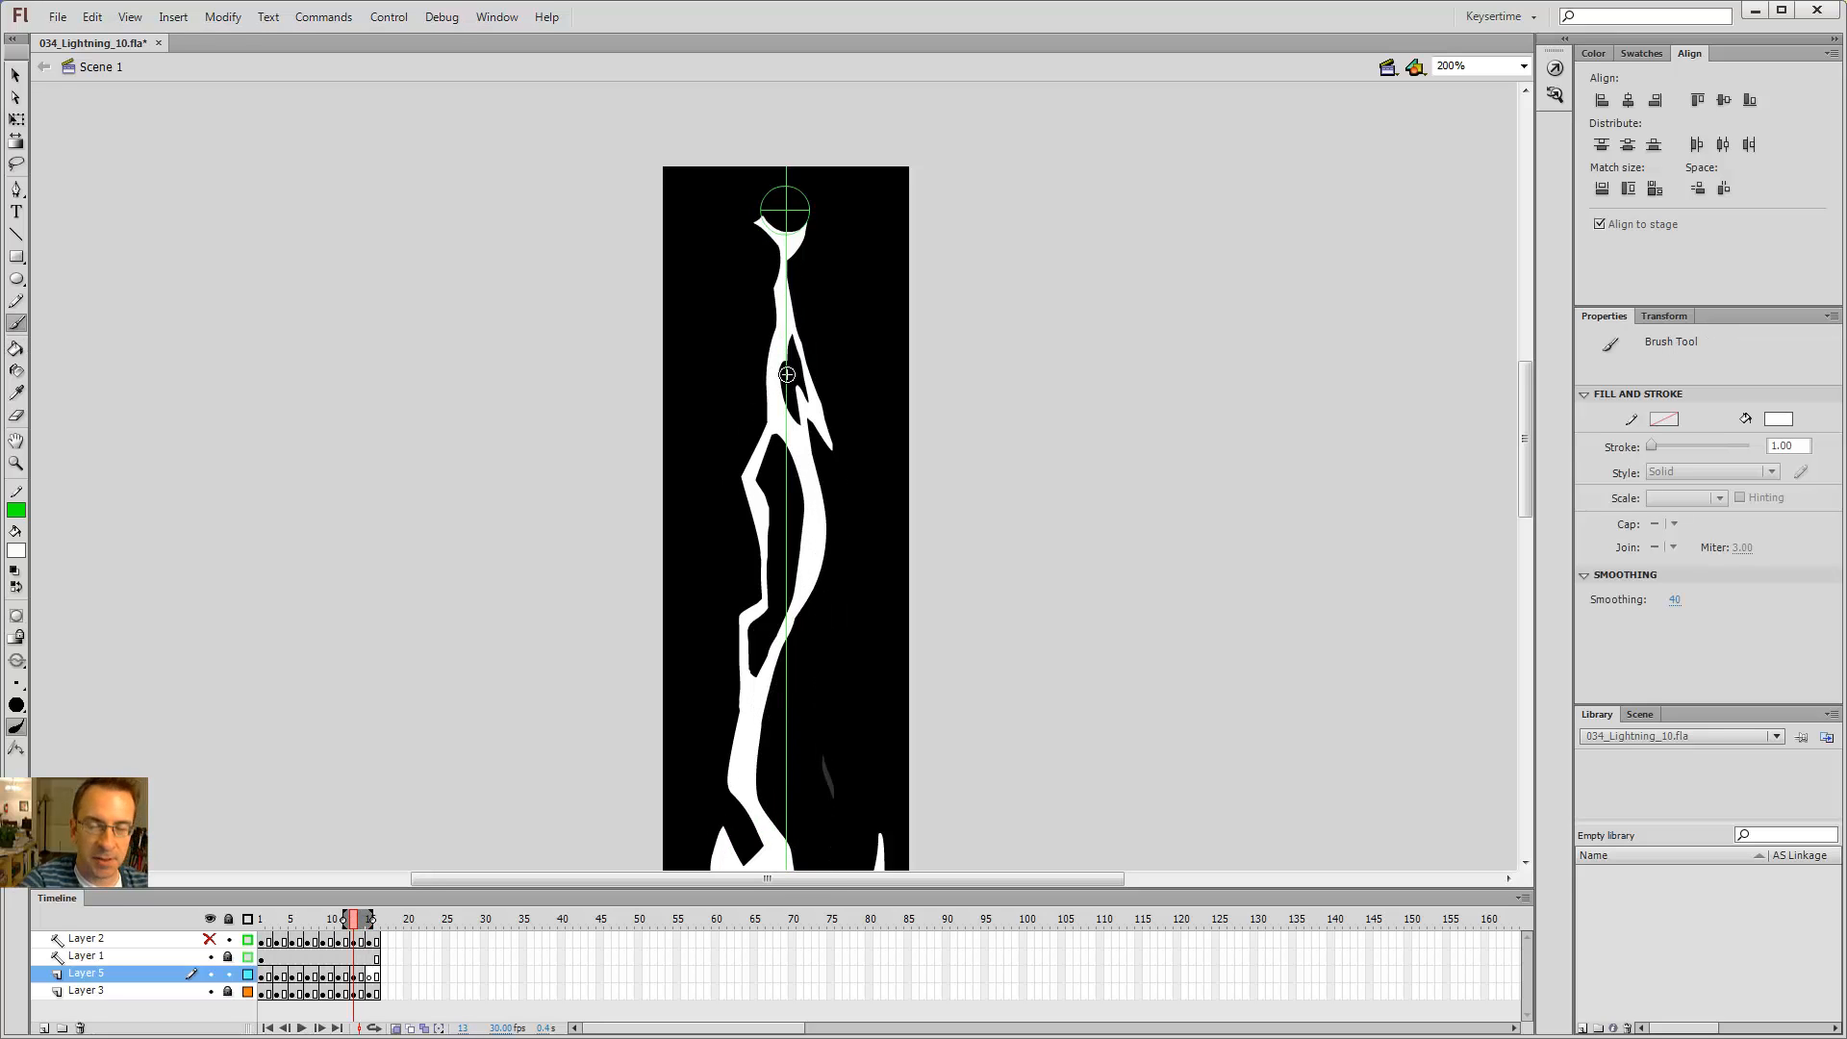
key("comma")
key("comma")
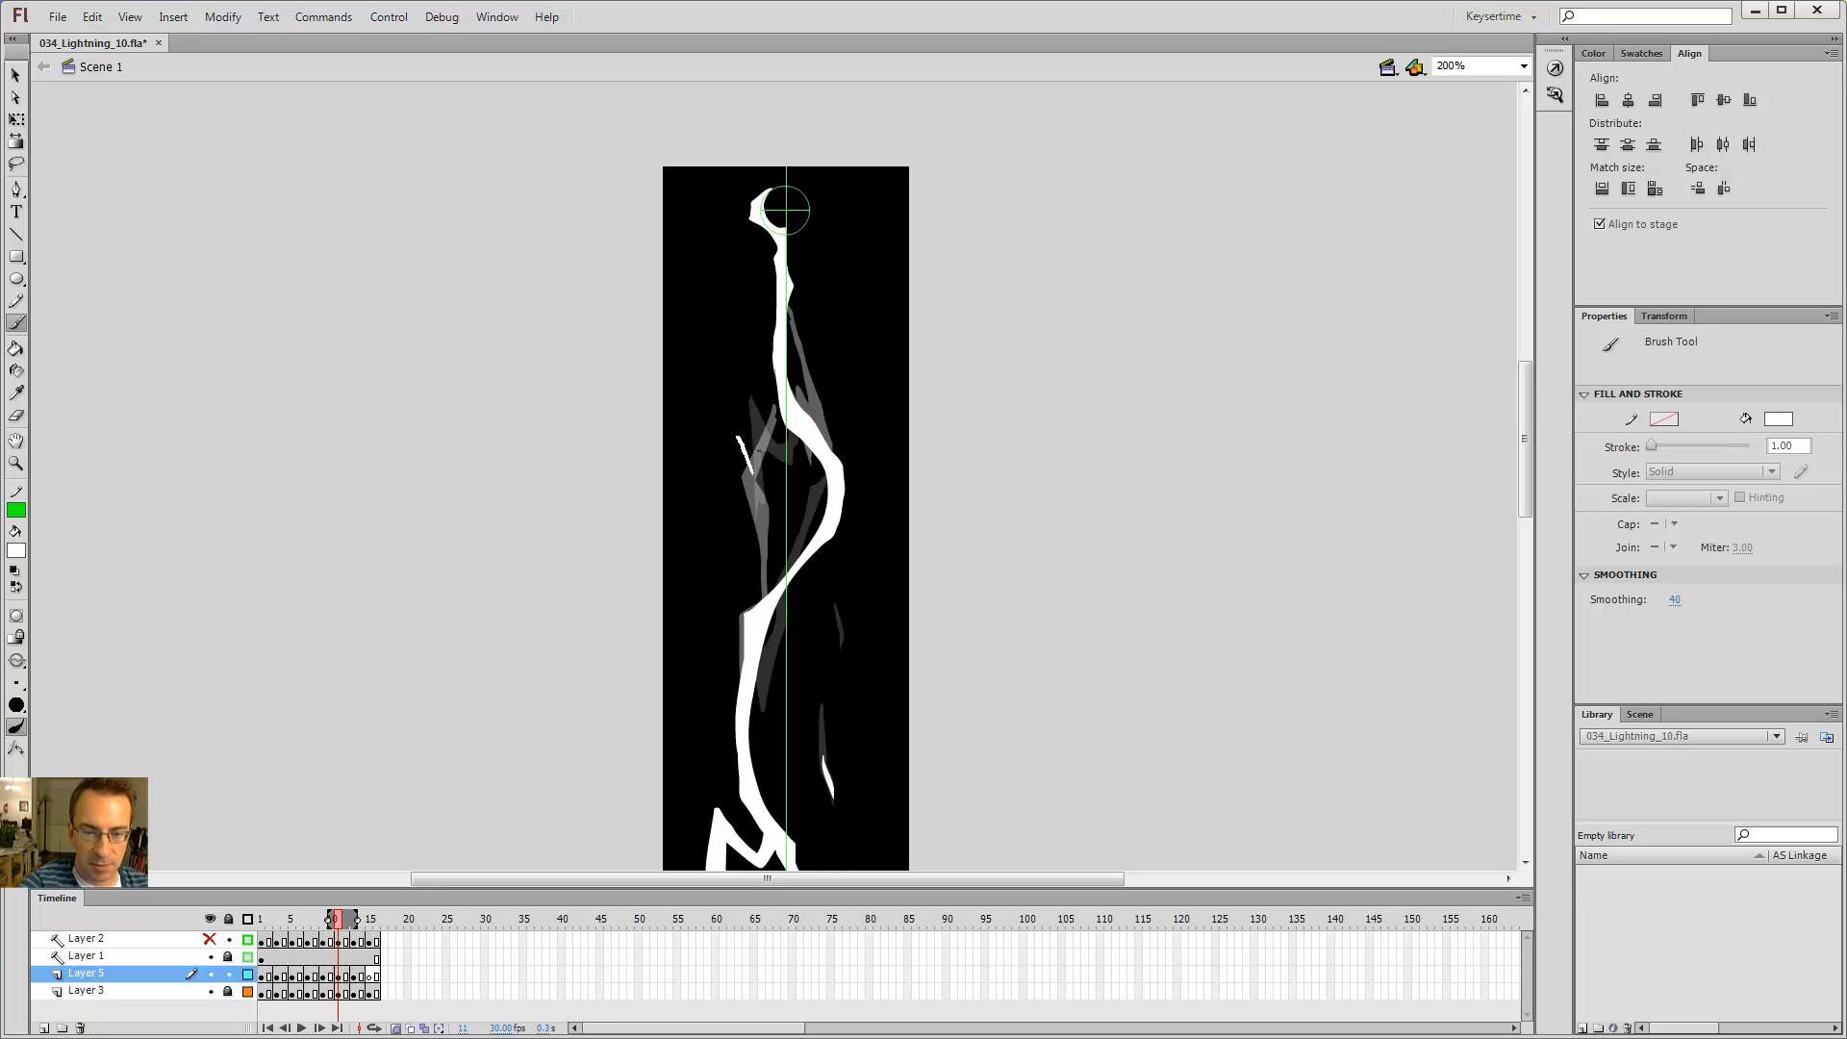
left_click_drag(739, 437, 769, 430)
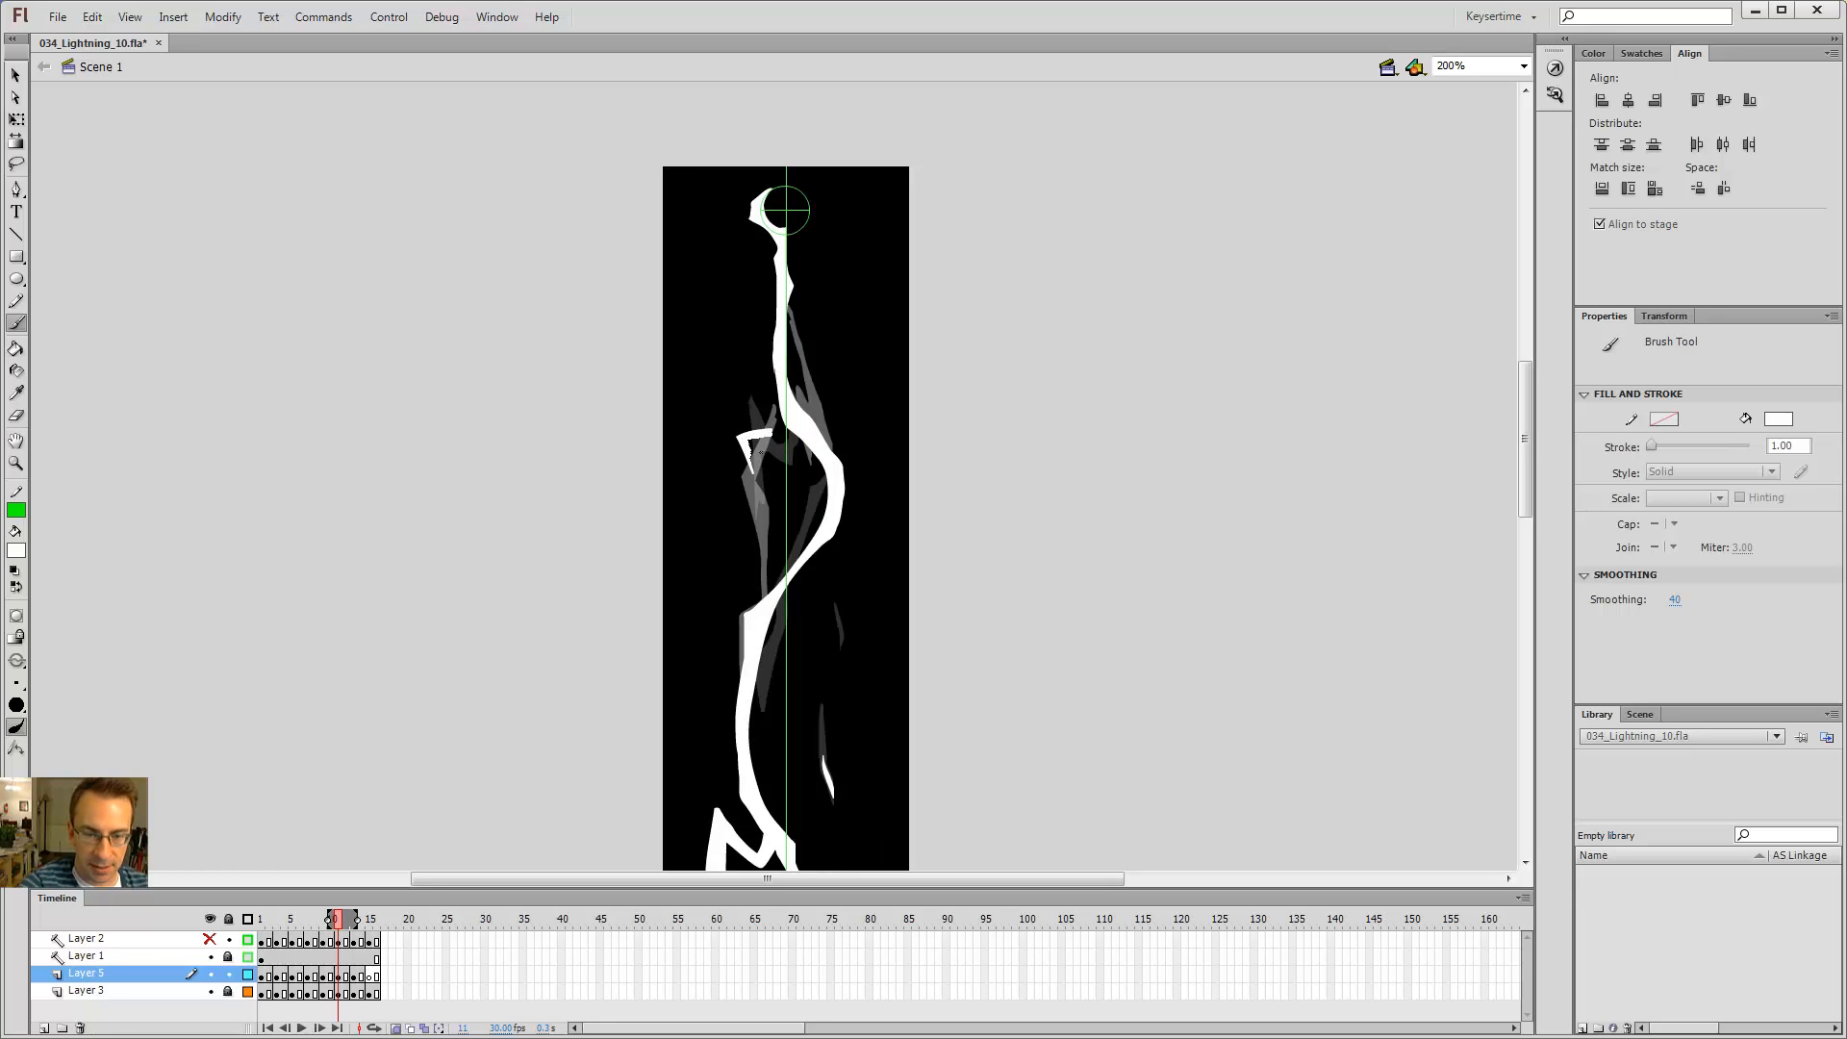
key("ctrl+z")
Step: On frame 11, brush a jagged branch off the left side of the bolt's middle section
key("comma")
key("comma")
key("period")
key("period")
key("period")
key("period")
key("comma")
key("comma")
key("comma")
key("comma")
key("period")
key("period")
key("period")
key("period")
key("v")
key("comma")
key("comma")
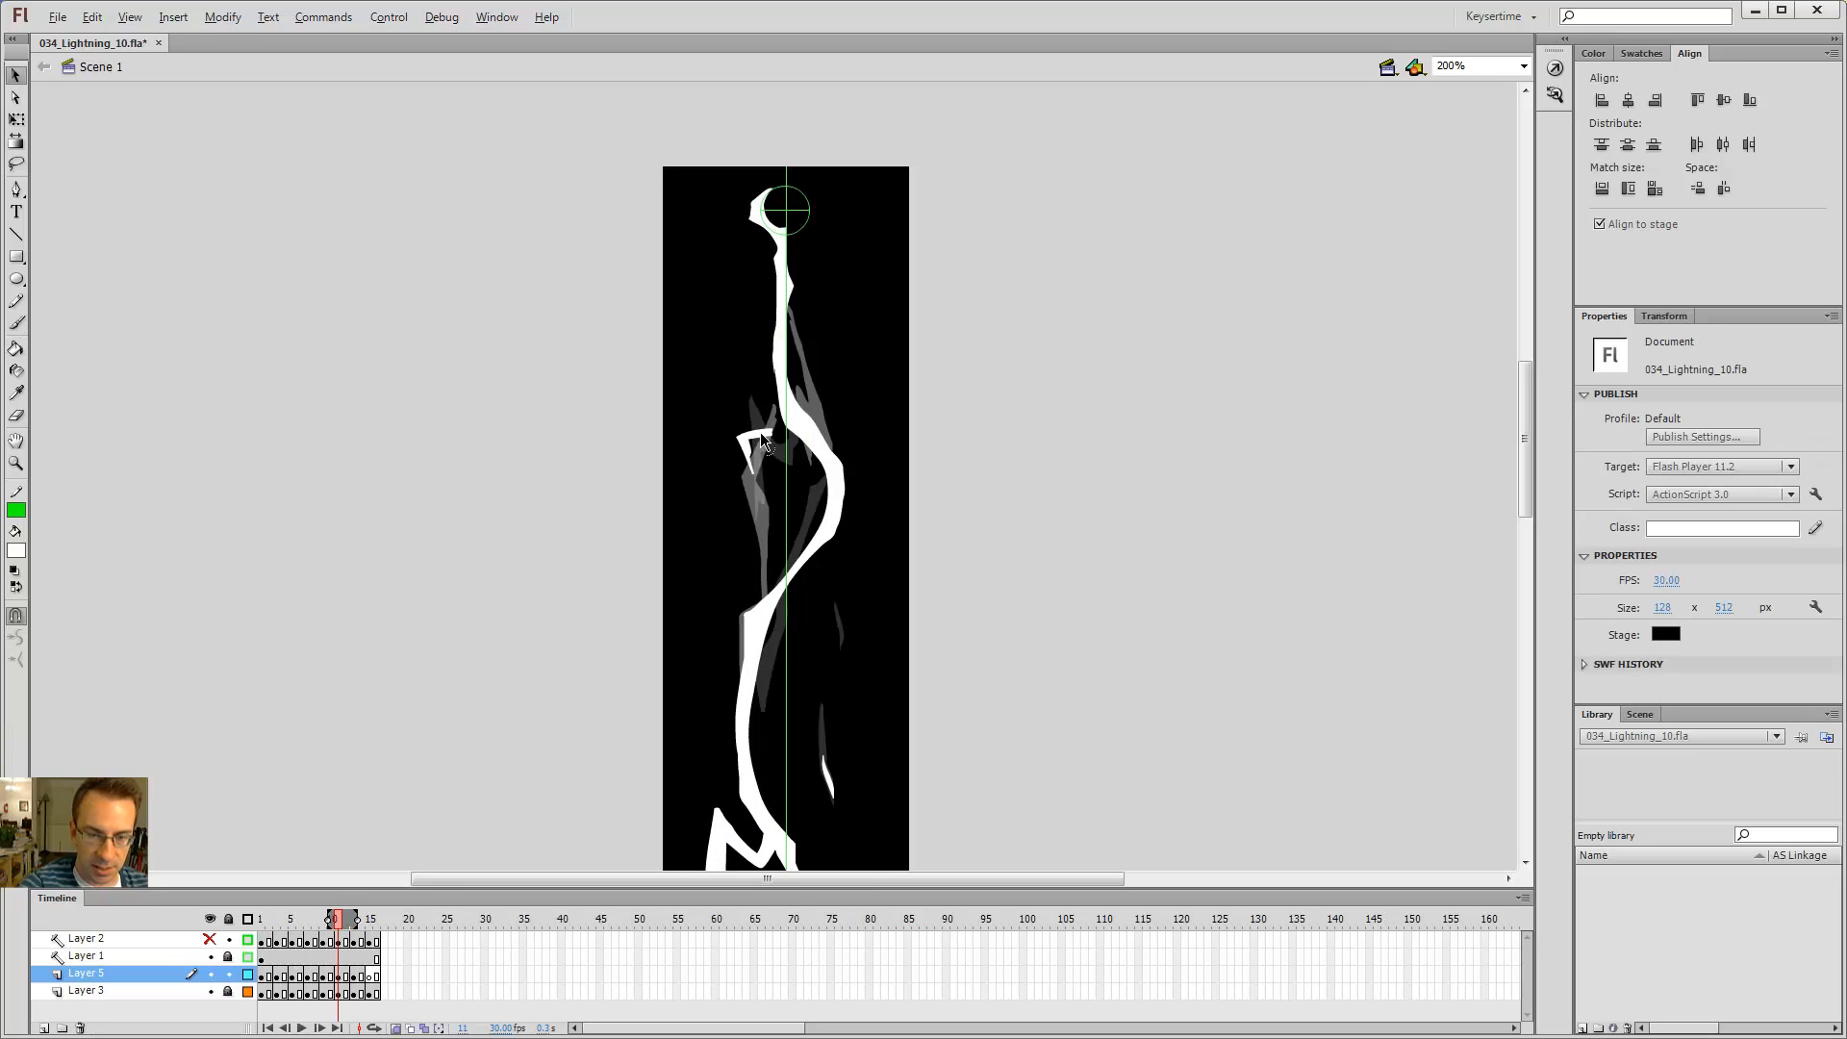
key("period")
key("comma")
key("b")
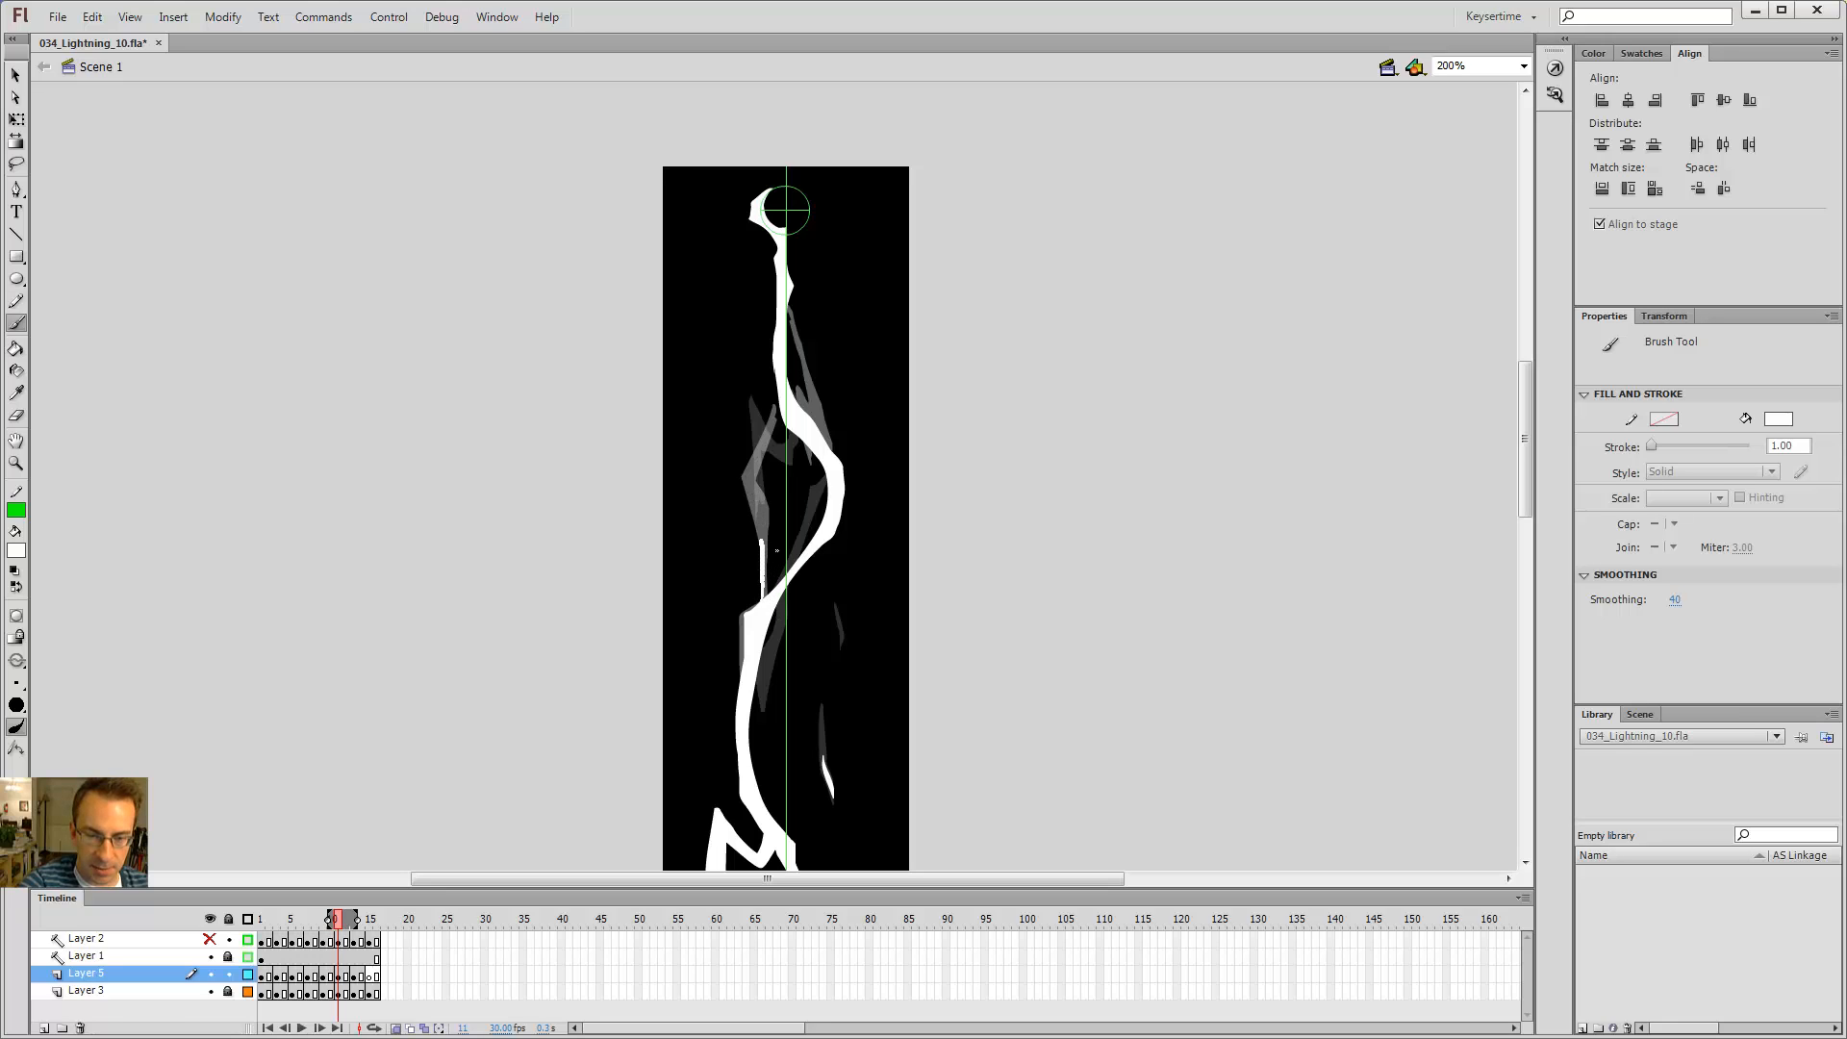
mouse_move(762, 512)
left_mouse_down()
mouse_move(737, 434)
mouse_move(768, 595)
mouse_move(778, 530)
mouse_move(752, 429)
mouse_move(765, 521)
left_mouse_up()
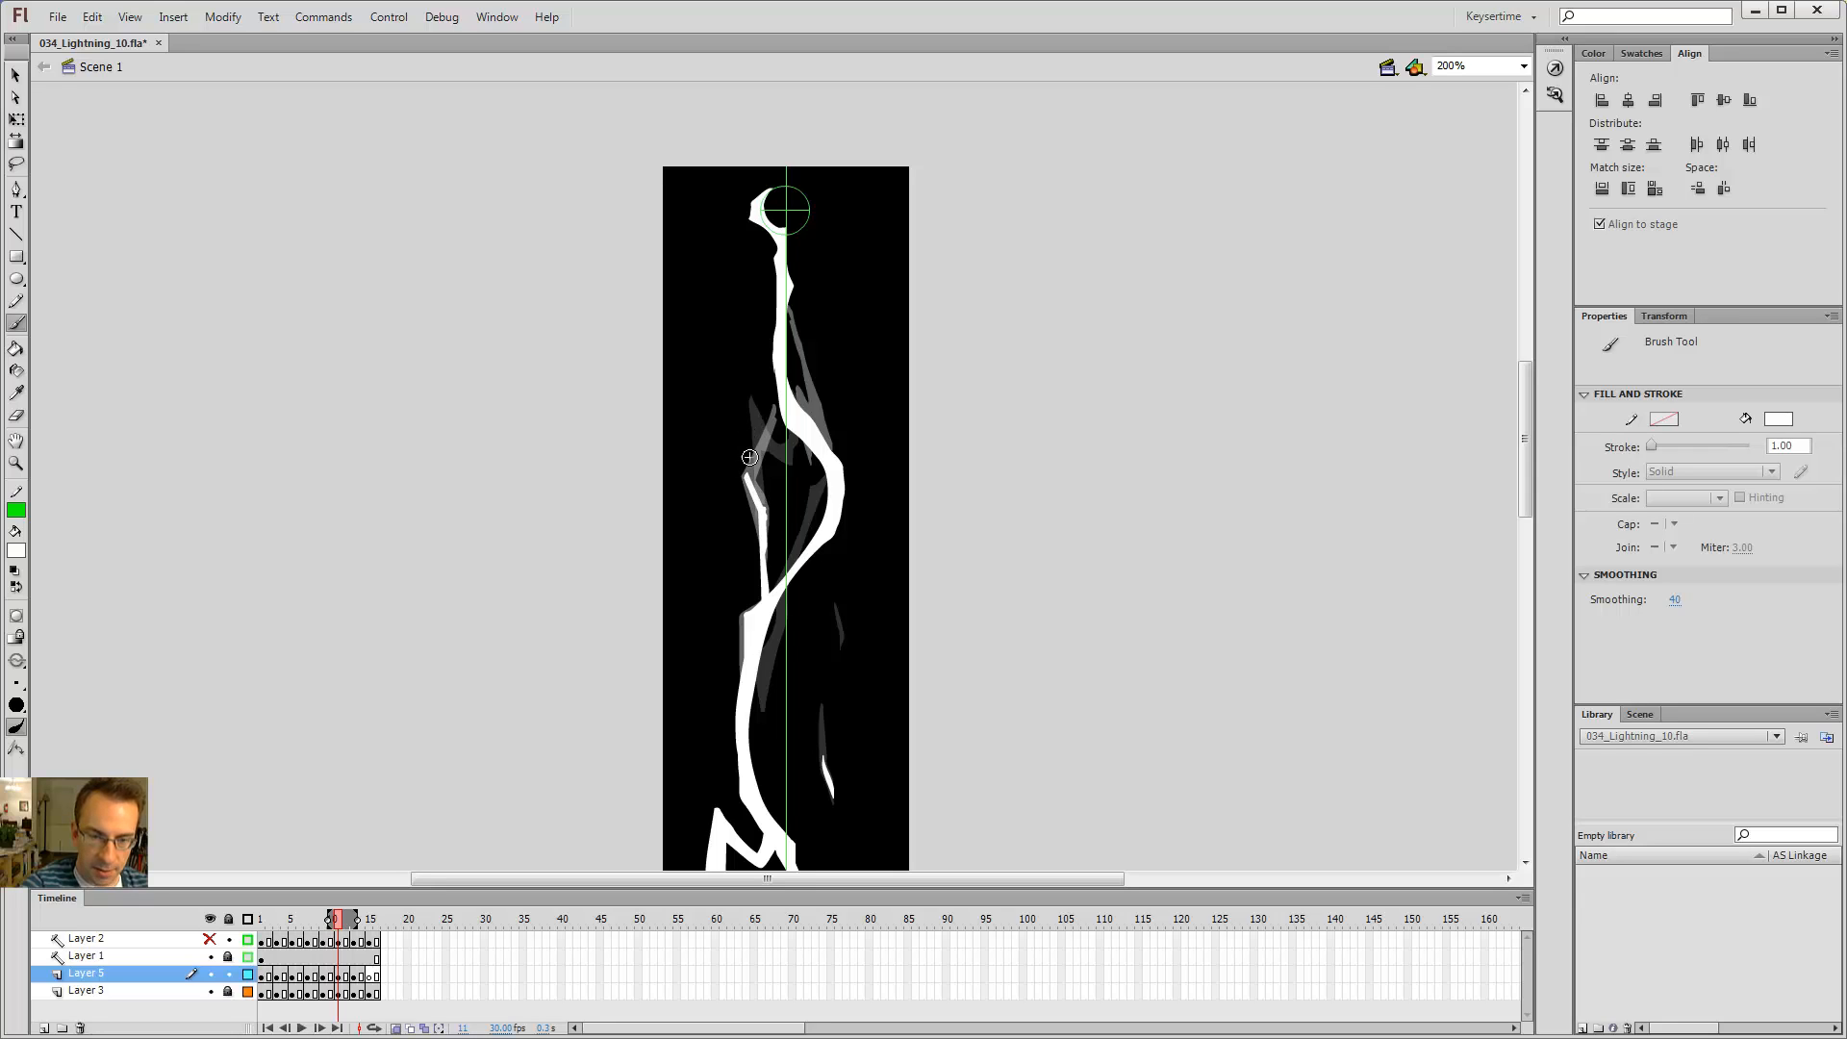
Step: Refine the new left branch on frame 11 with eraser and brush, comparing it against neighbouring frames
key("period")
key("comma")
key("period")
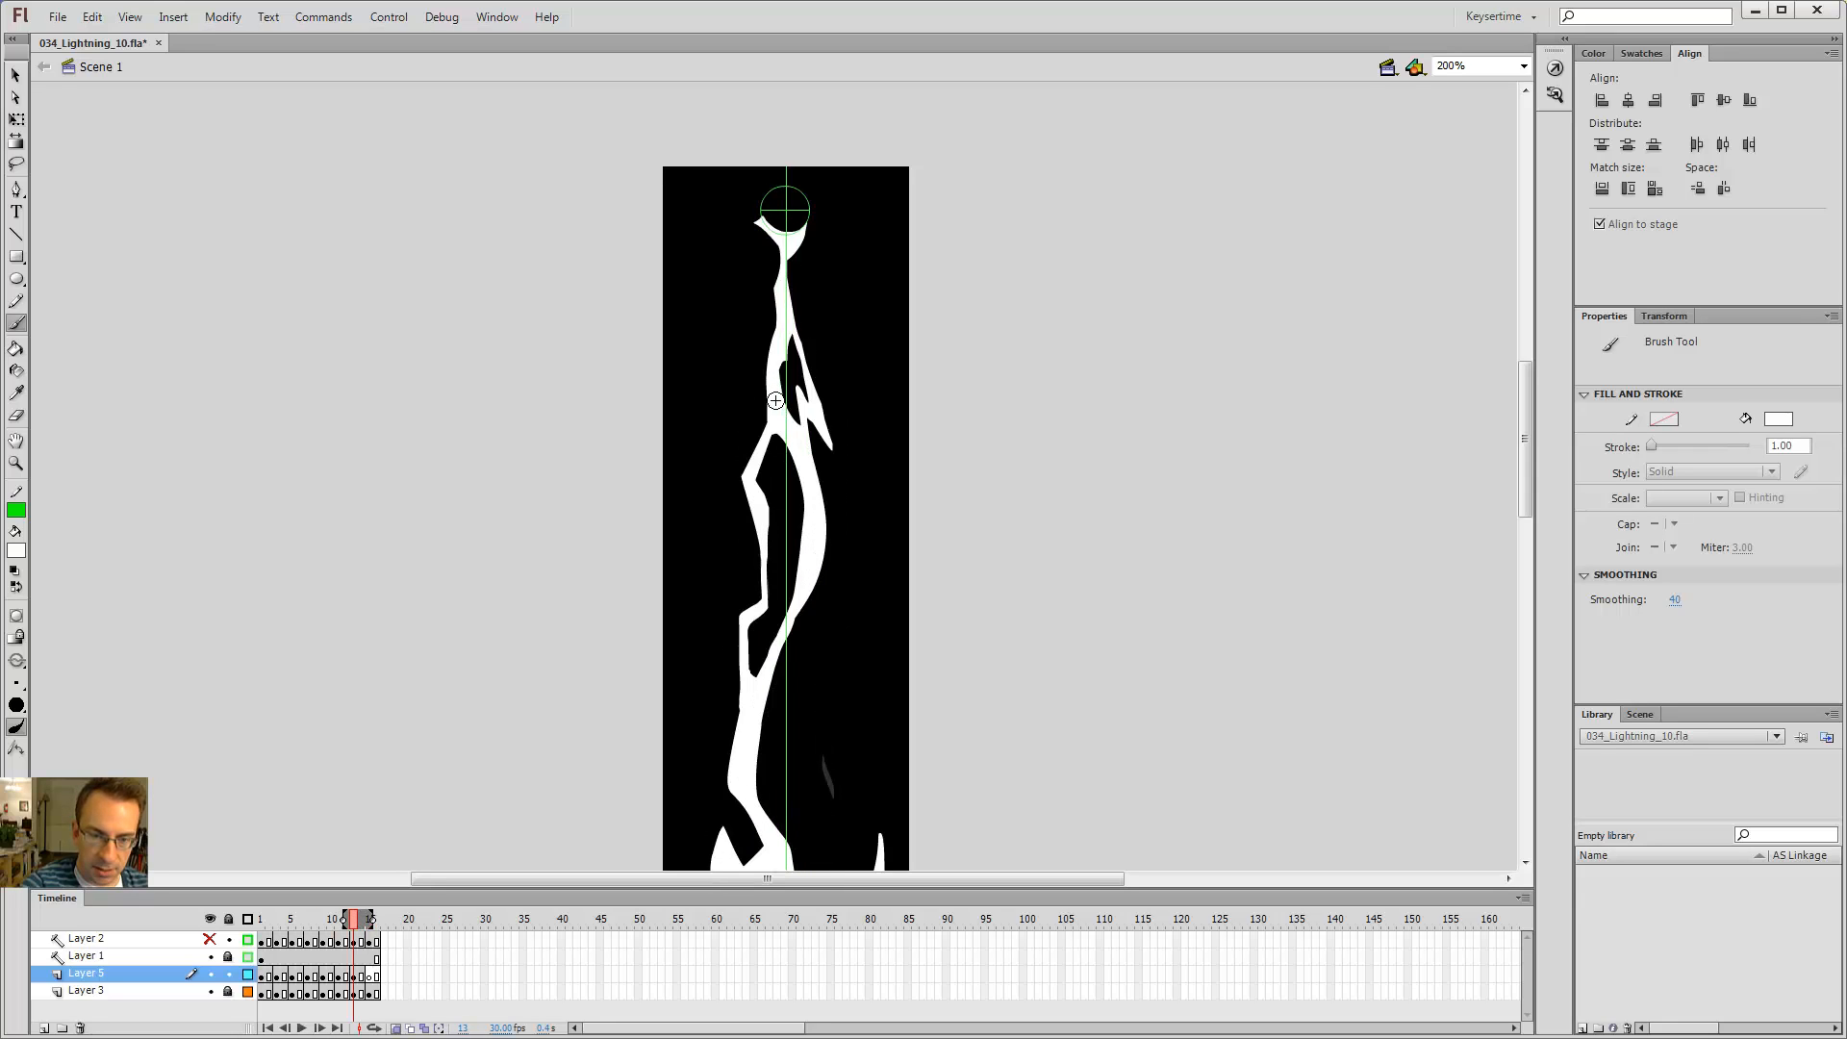
key("comma")
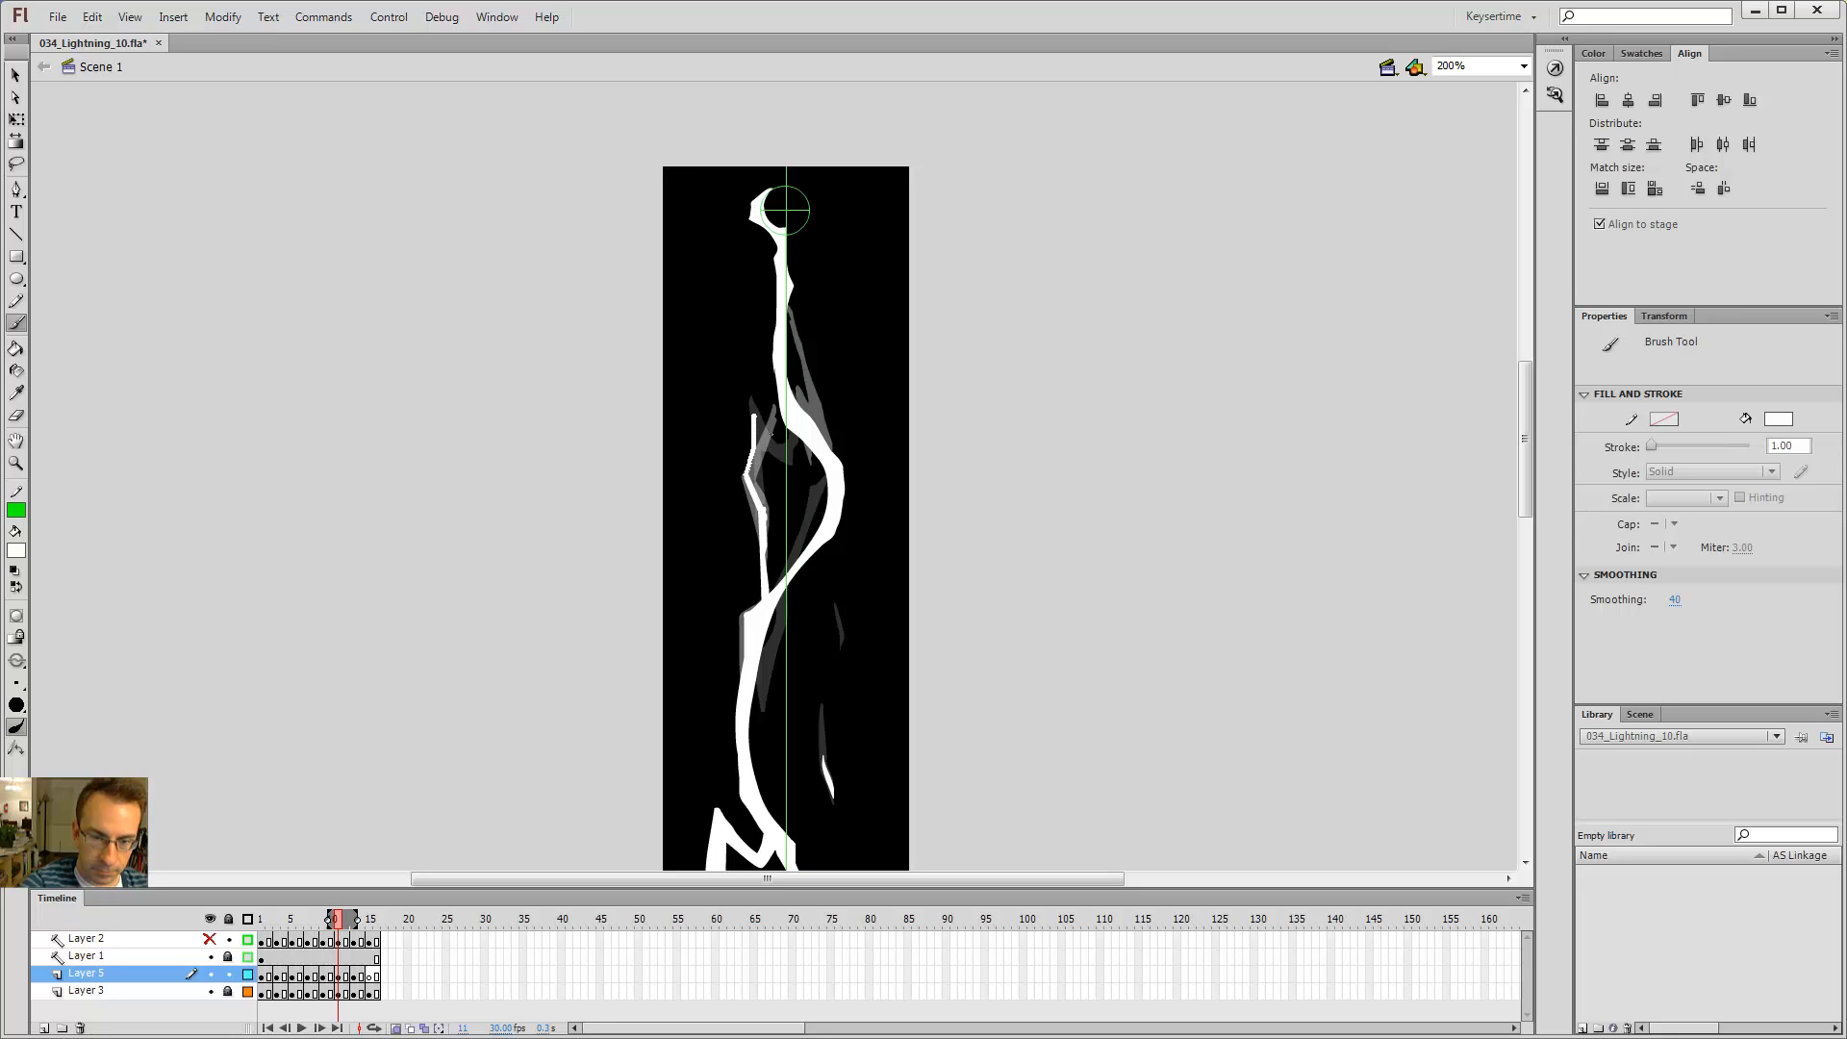
key("period")
key("comma")
key("comma")
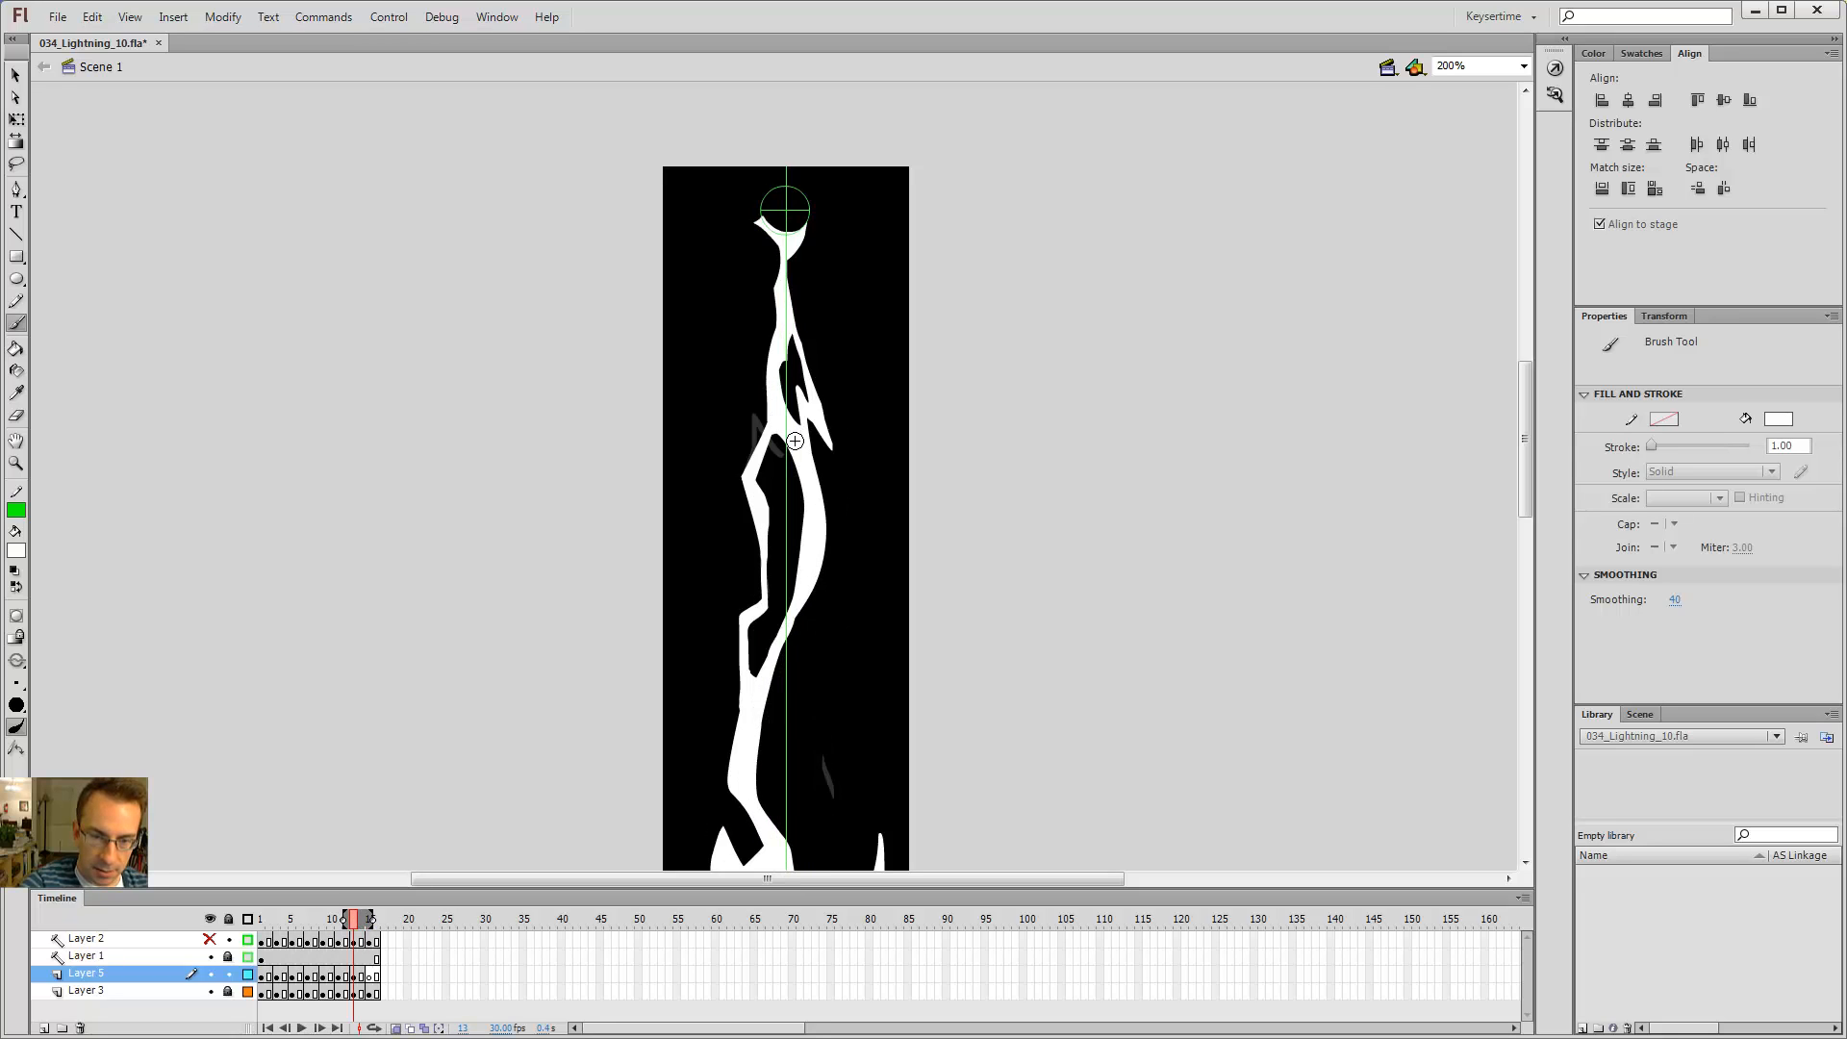
key("period")
key("period")
key("comma")
key("comma")
key("period")
key("e")
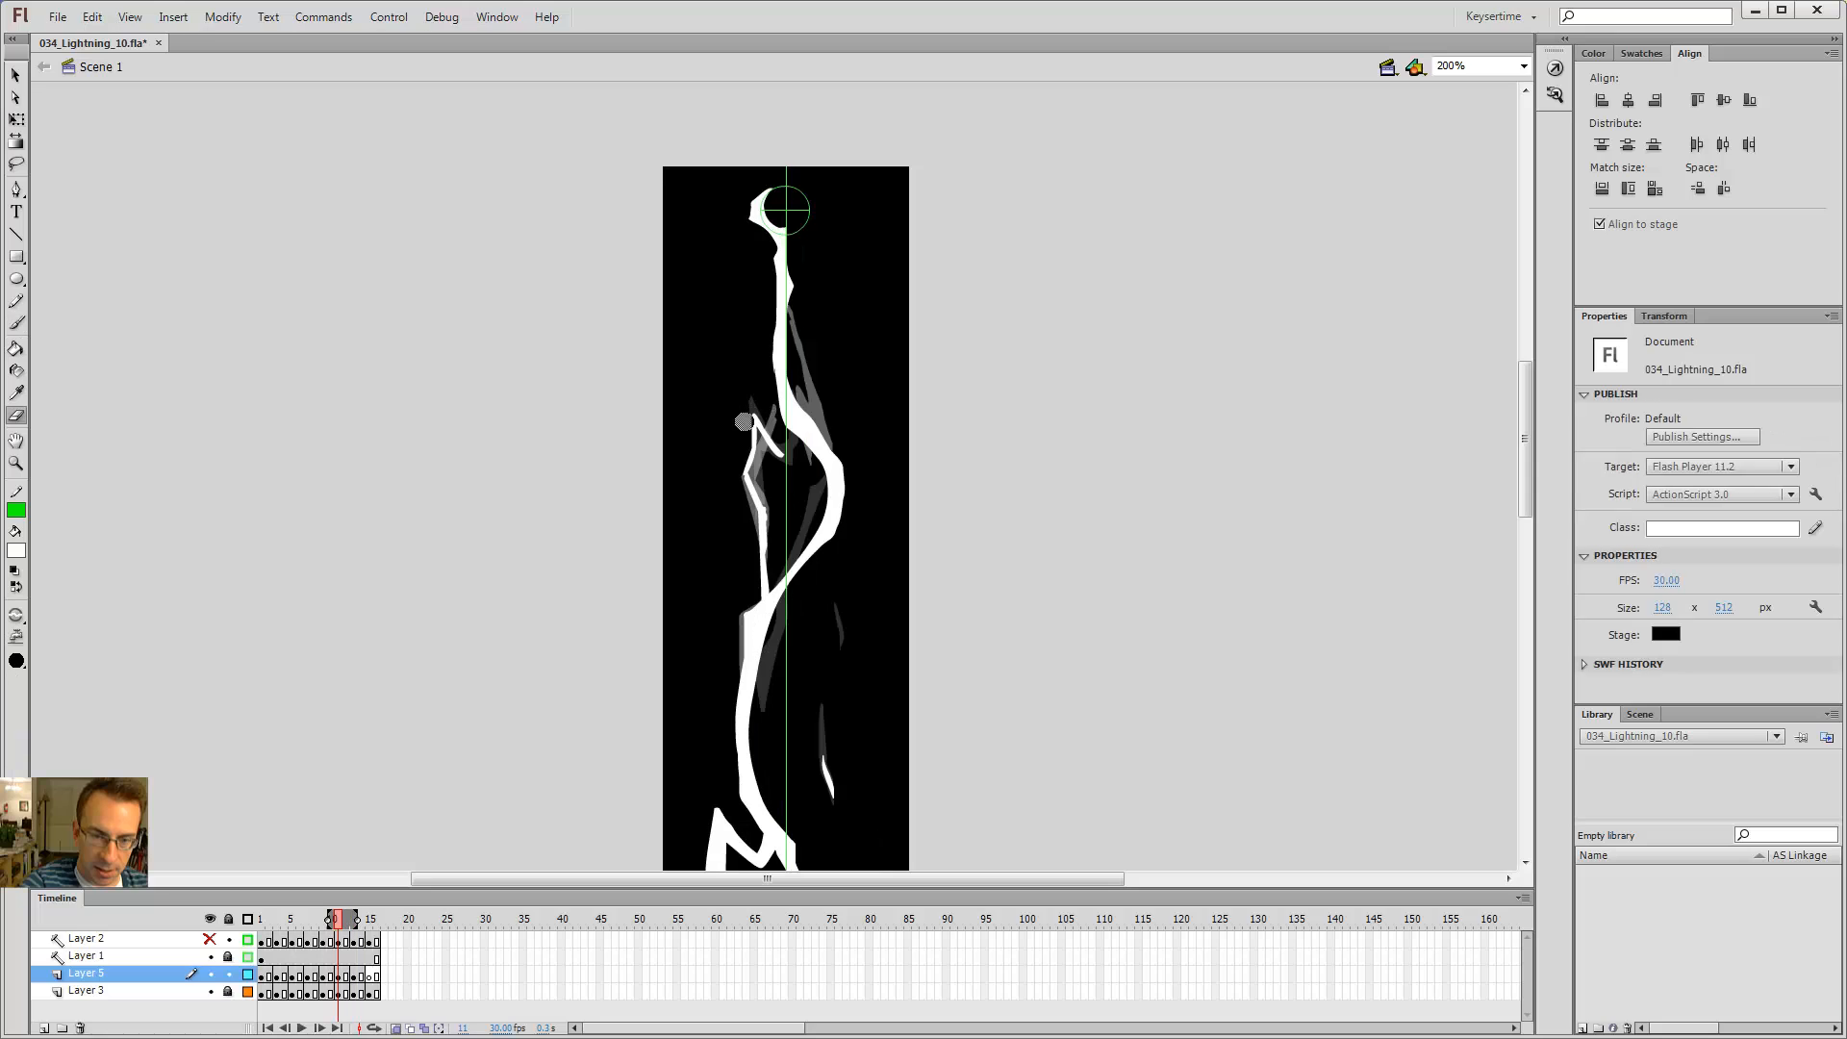
key("b")
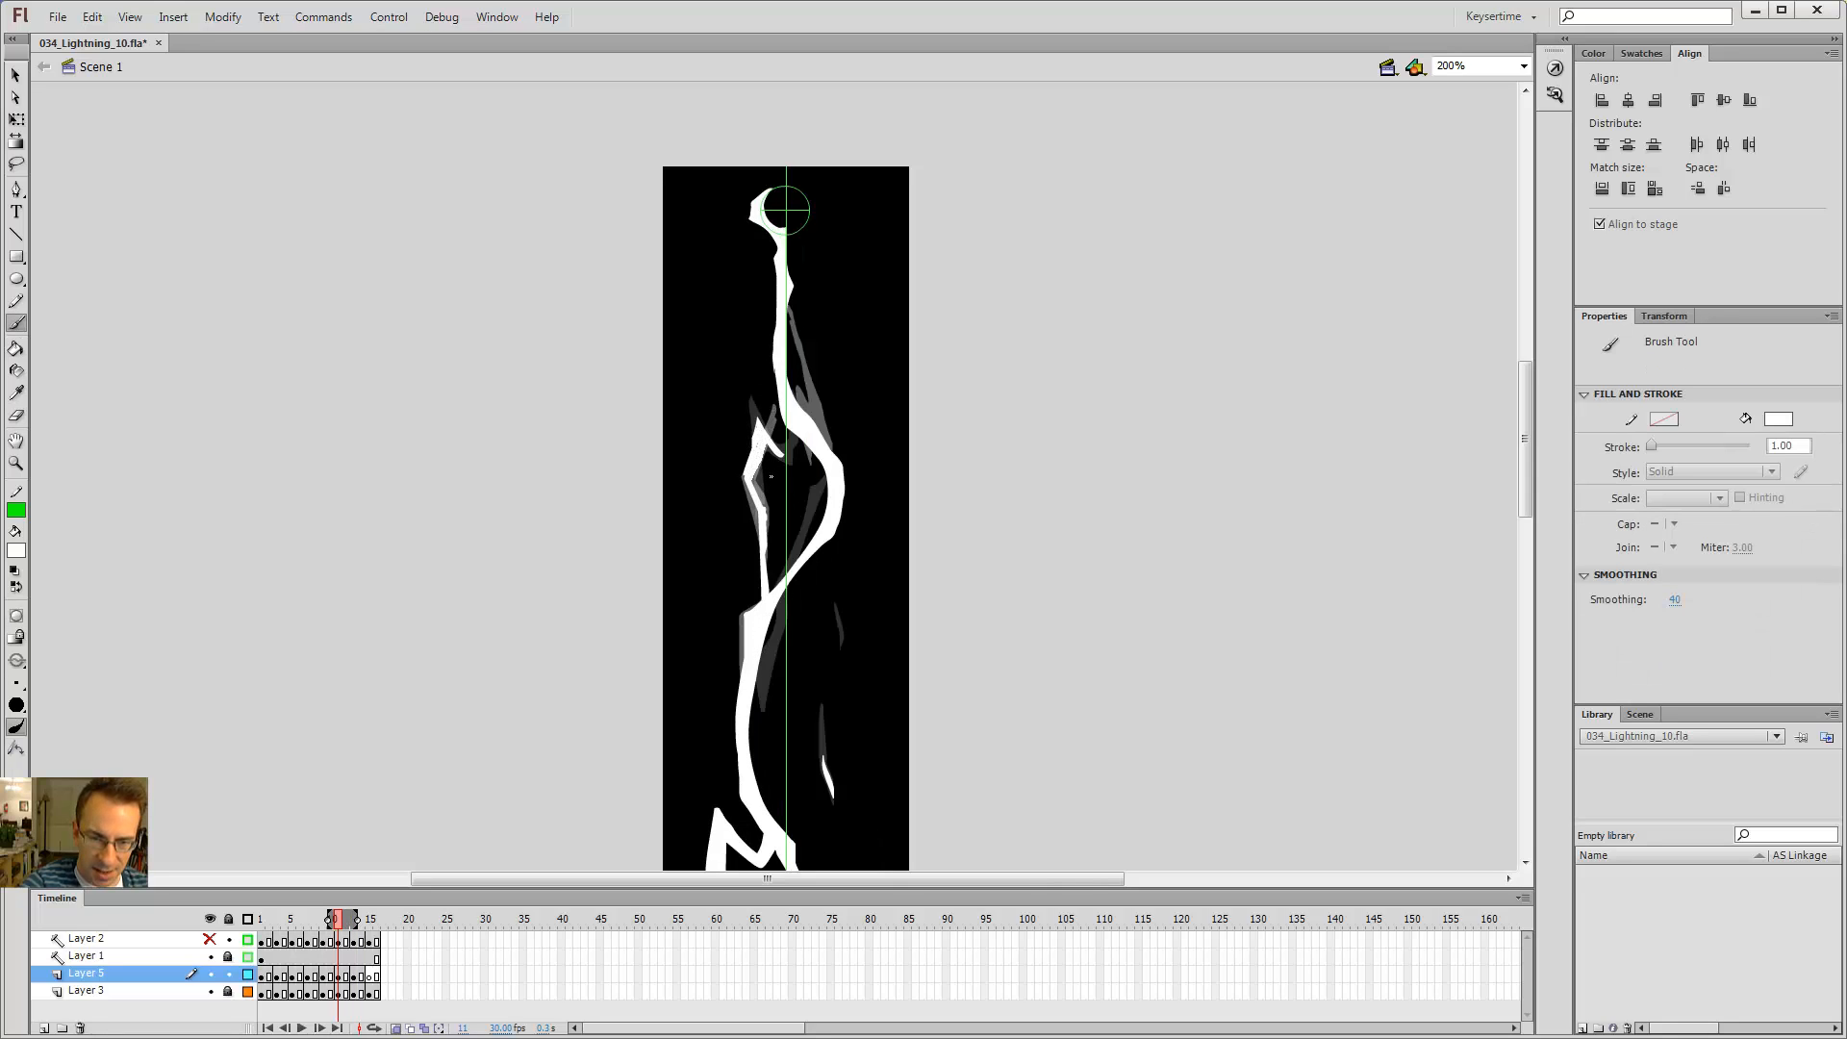
key("period")
key("comma")
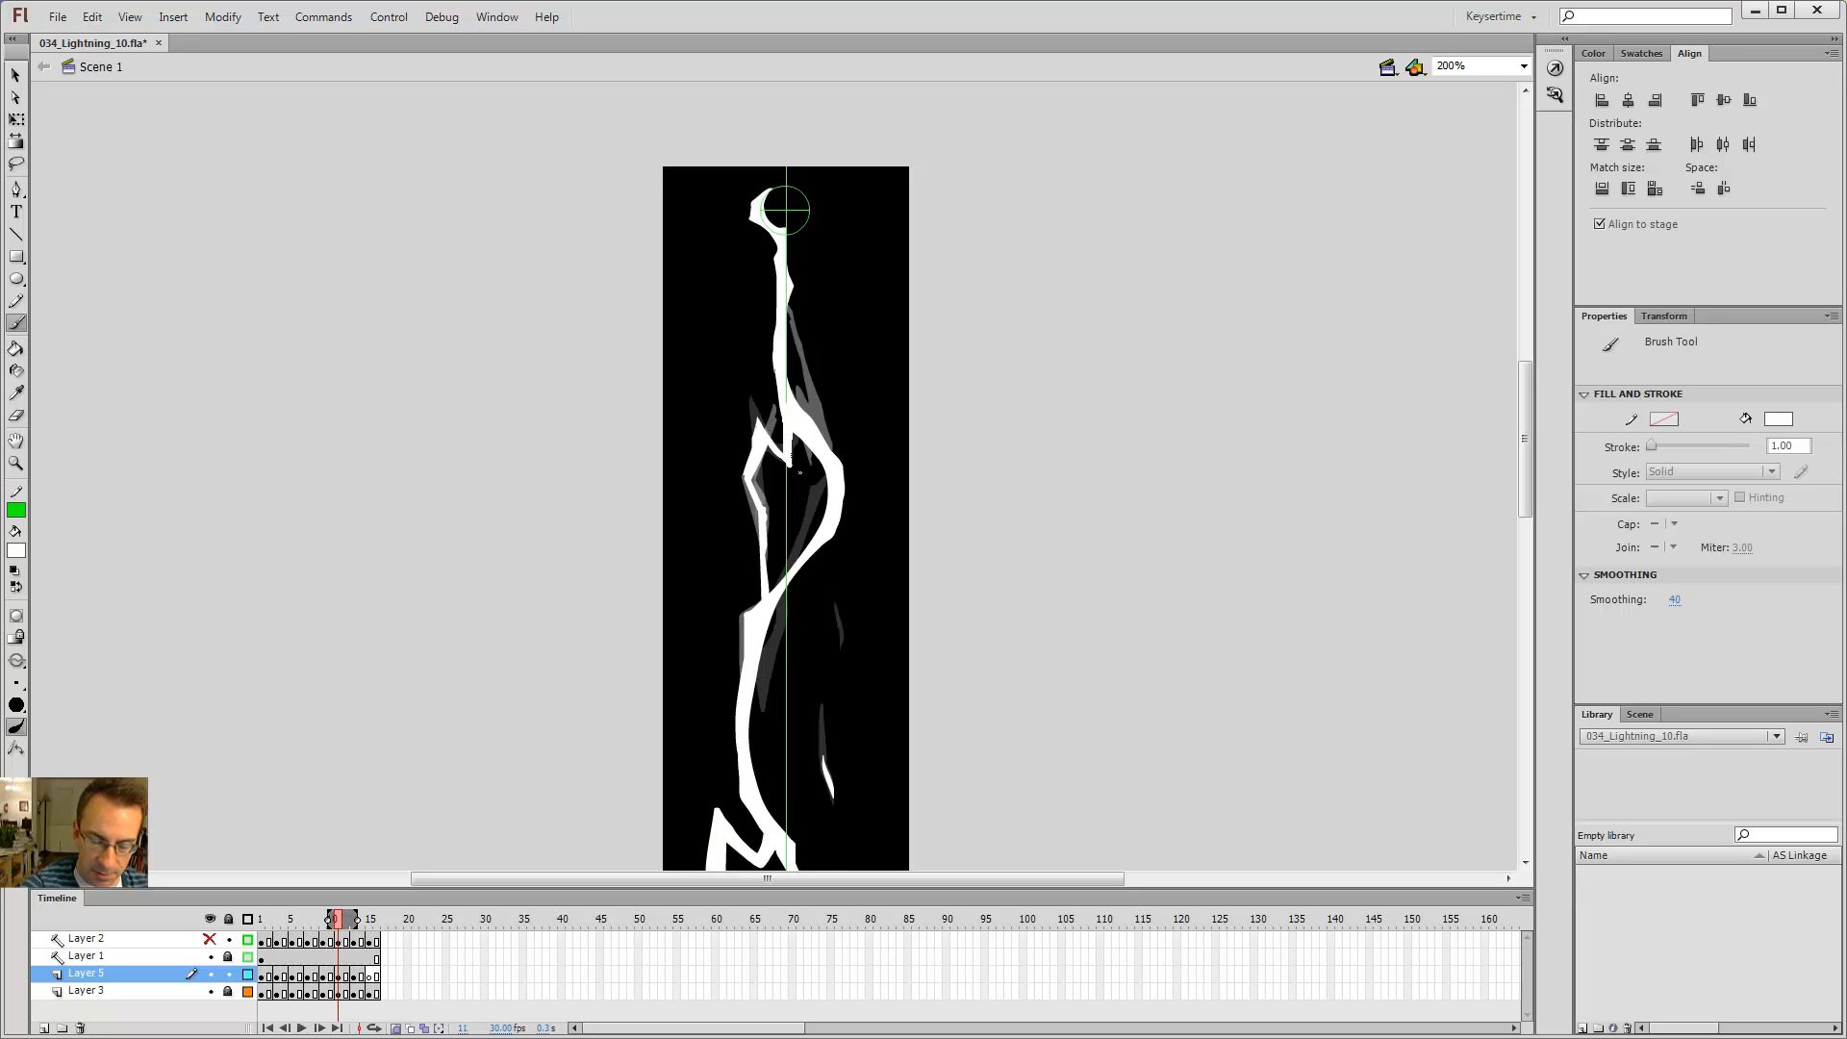
key("period")
key("comma")
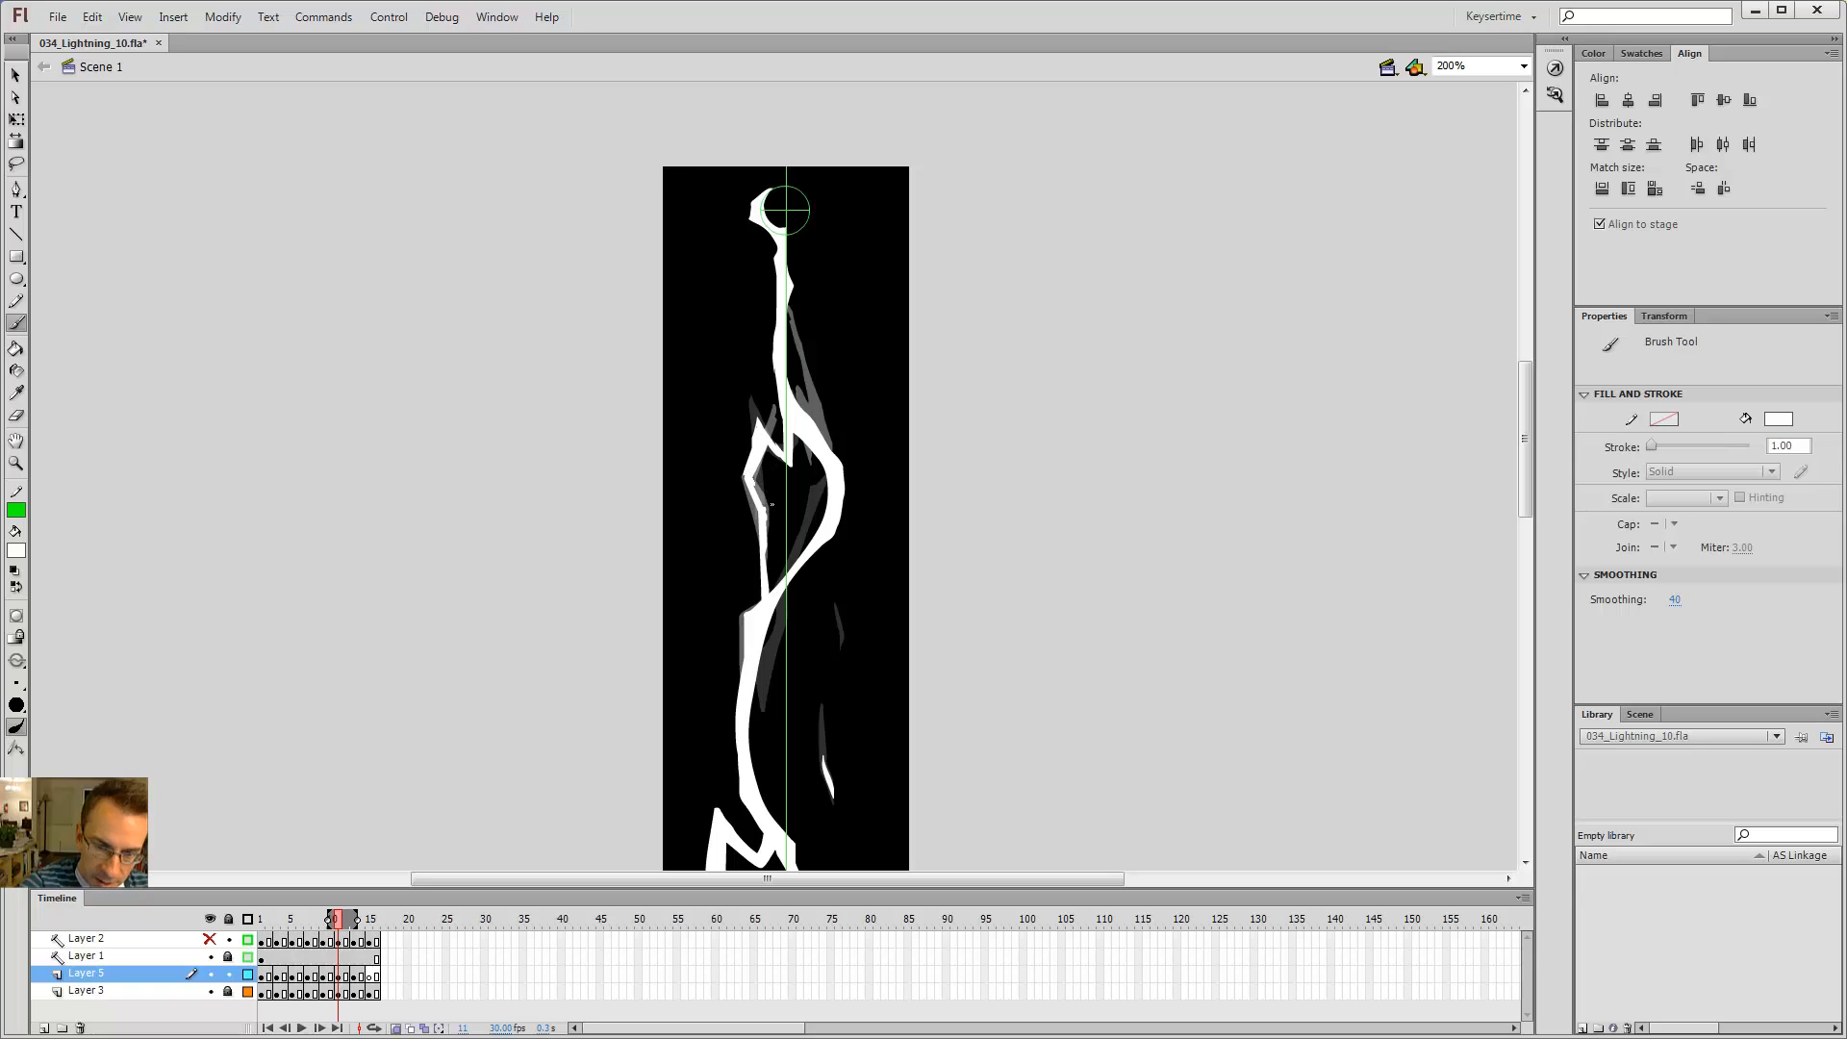
key("comma")
key("comma")
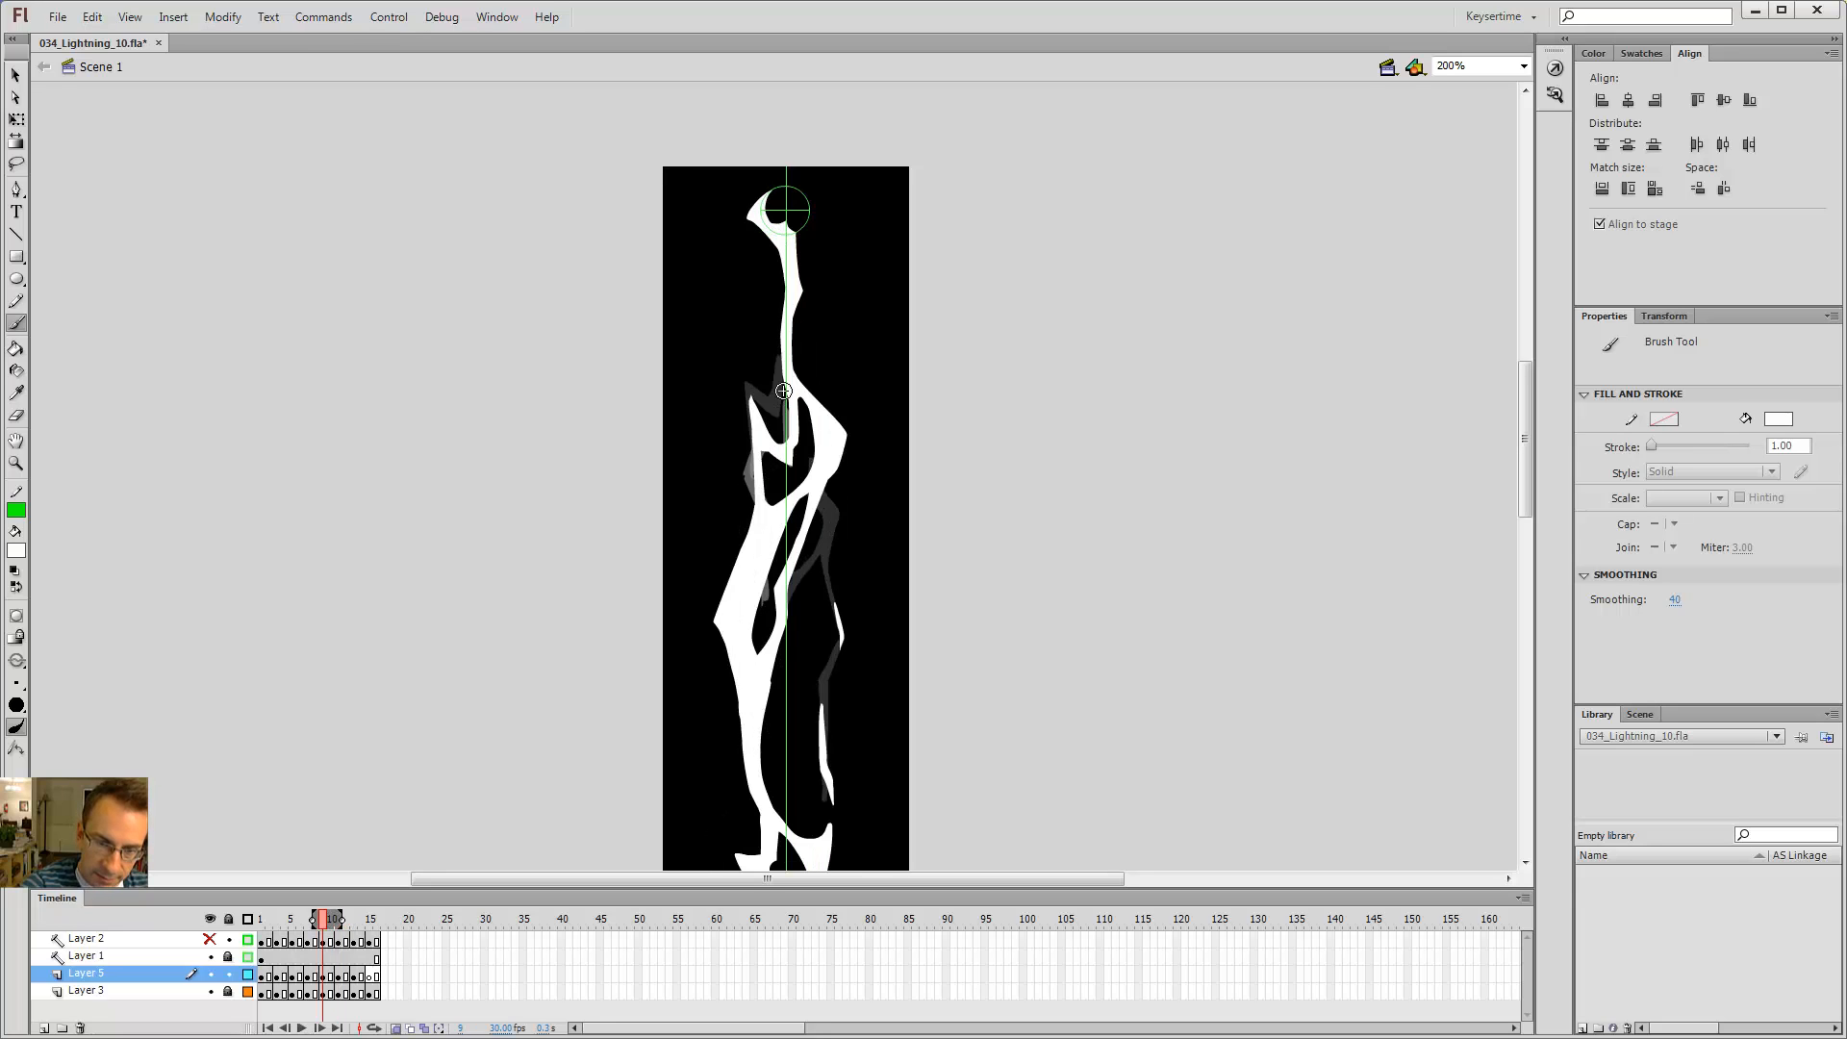
Step: Step back and forth through frames 9 to 13 to review the new left branch
key("period")
key("period")
key("period")
key("period")
key("period")
key("period")
key("comma")
key("comma")
key("comma")
key("comma")
key("comma")
key("comma")
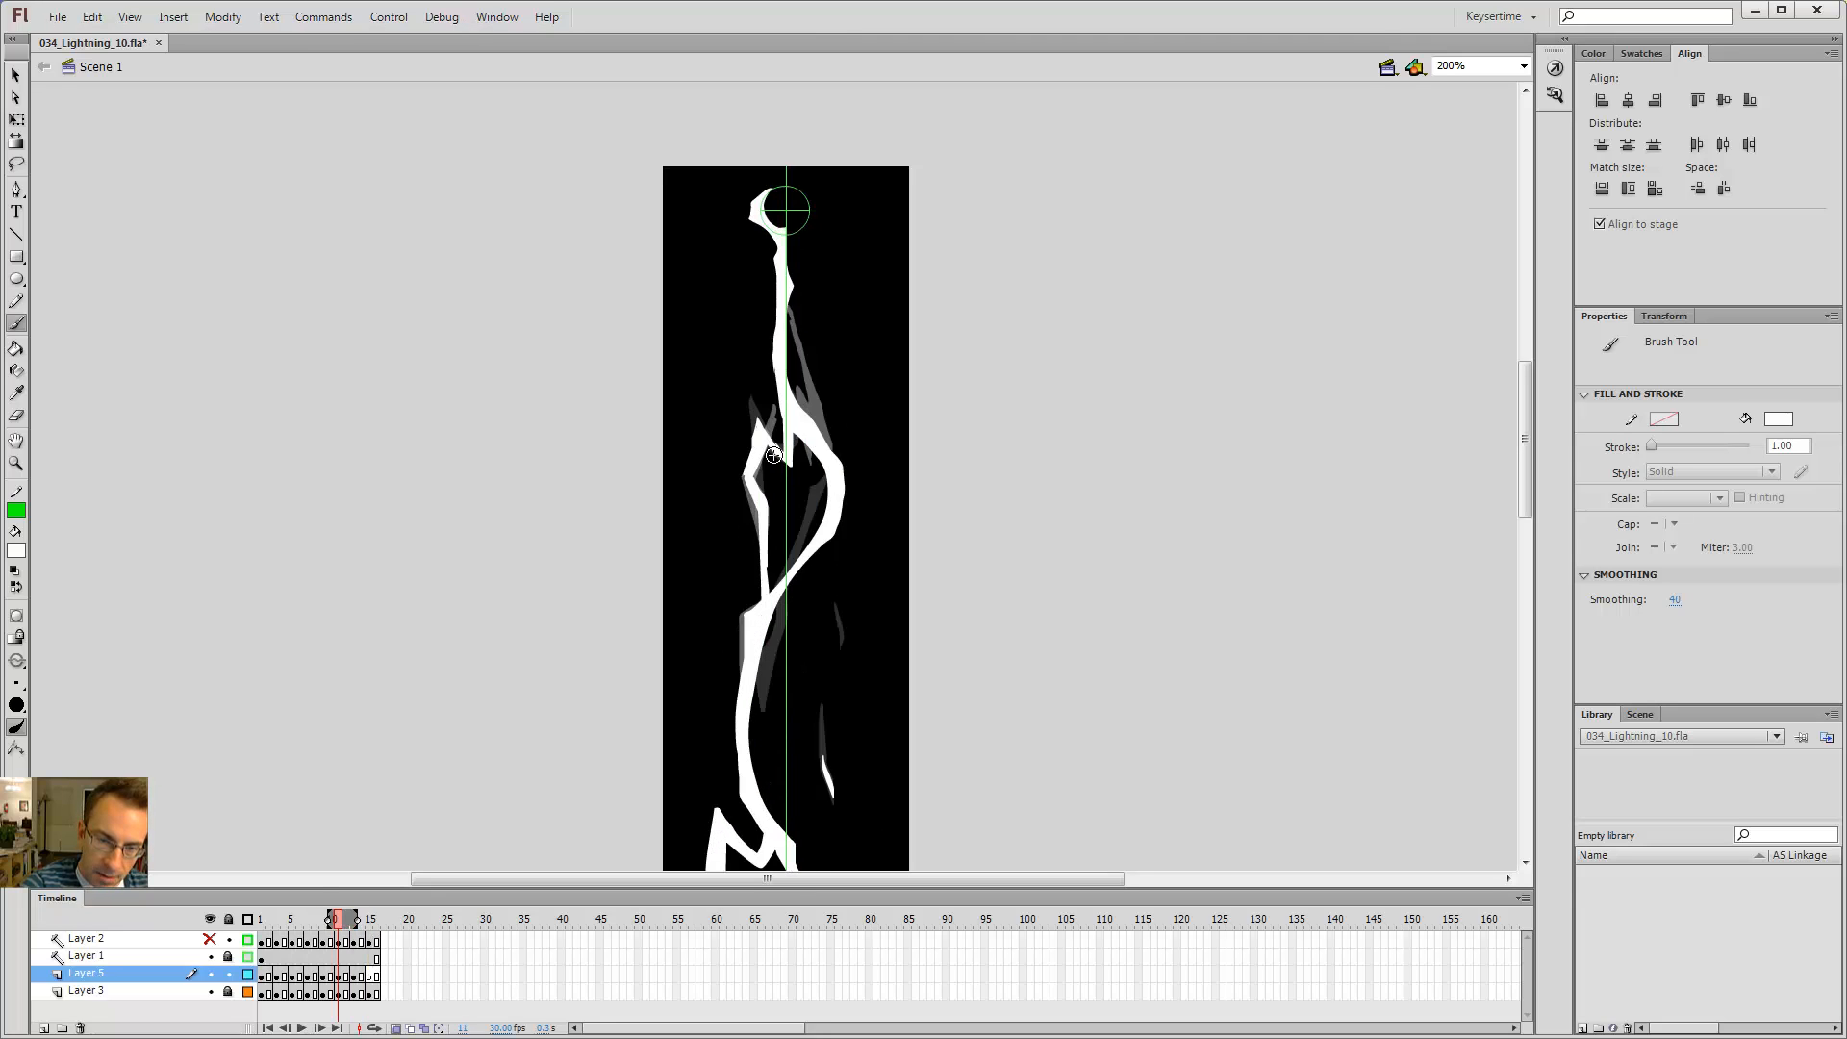
key("period")
key("period")
key("period")
key("comma")
key("period")
key("comma")
key("period")
key("period")
key("comma")
key("comma")
key("comma")
key("comma")
key("period")
key("period")
key("period")
key("period")
key("comma")
key("comma")
key("comma")
key("comma")
key("period")
key("period")
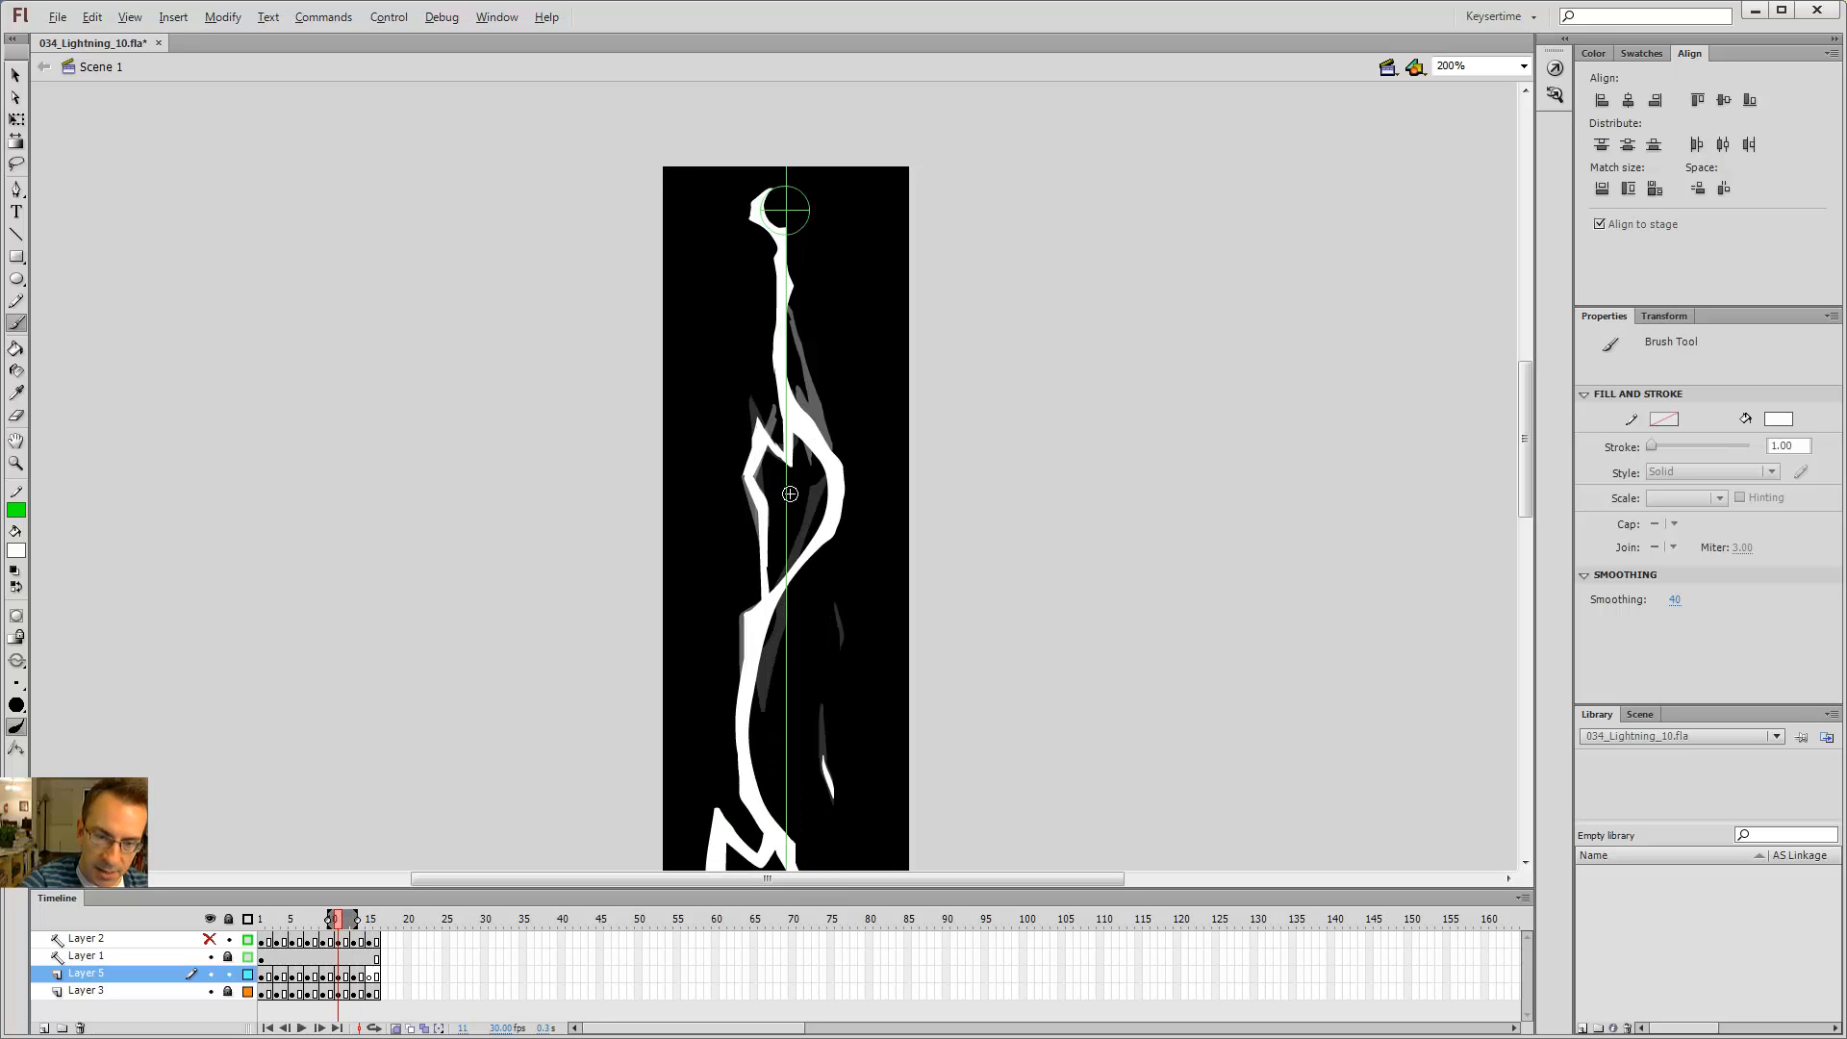
key("period")
key("period")
key("comma")
key("comma")
key("comma")
key("comma")
key("period")
key("period")
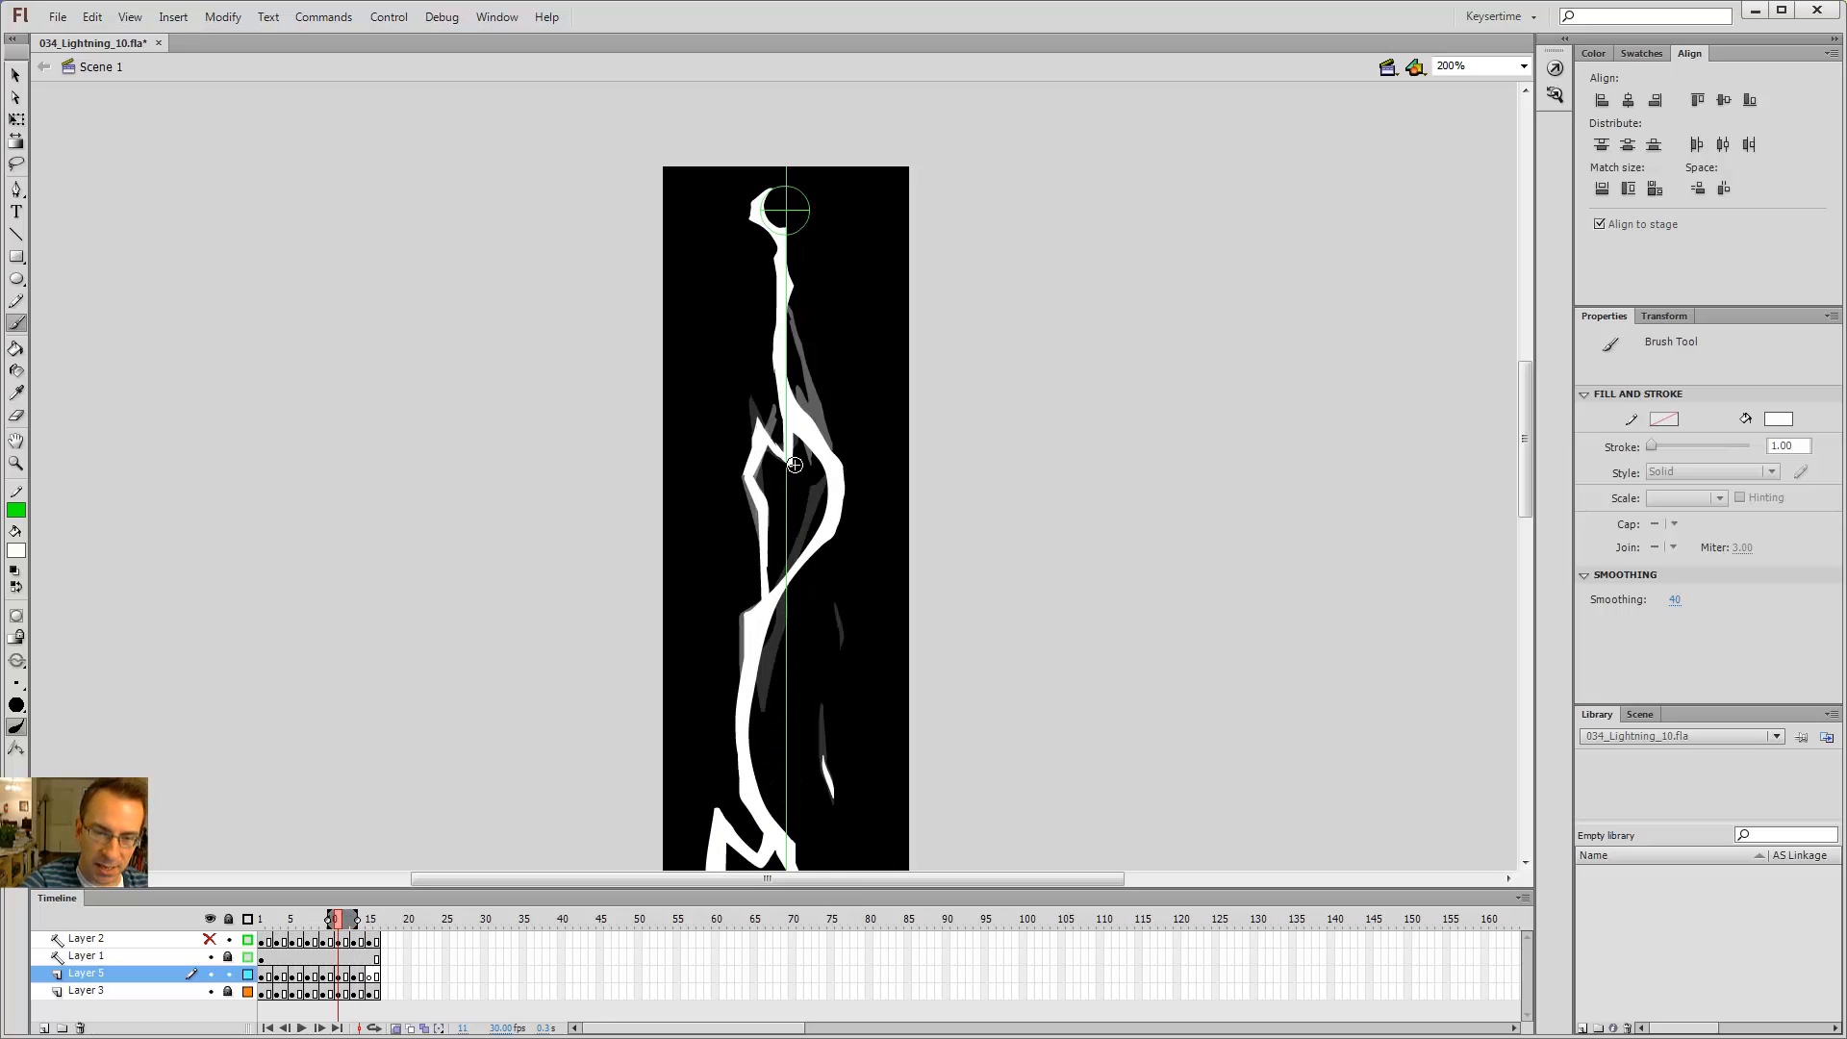
key("period")
key("period")
key("comma")
key("comma")
key("comma")
key("comma")
key("period")
key("period")
key("period")
key("period")
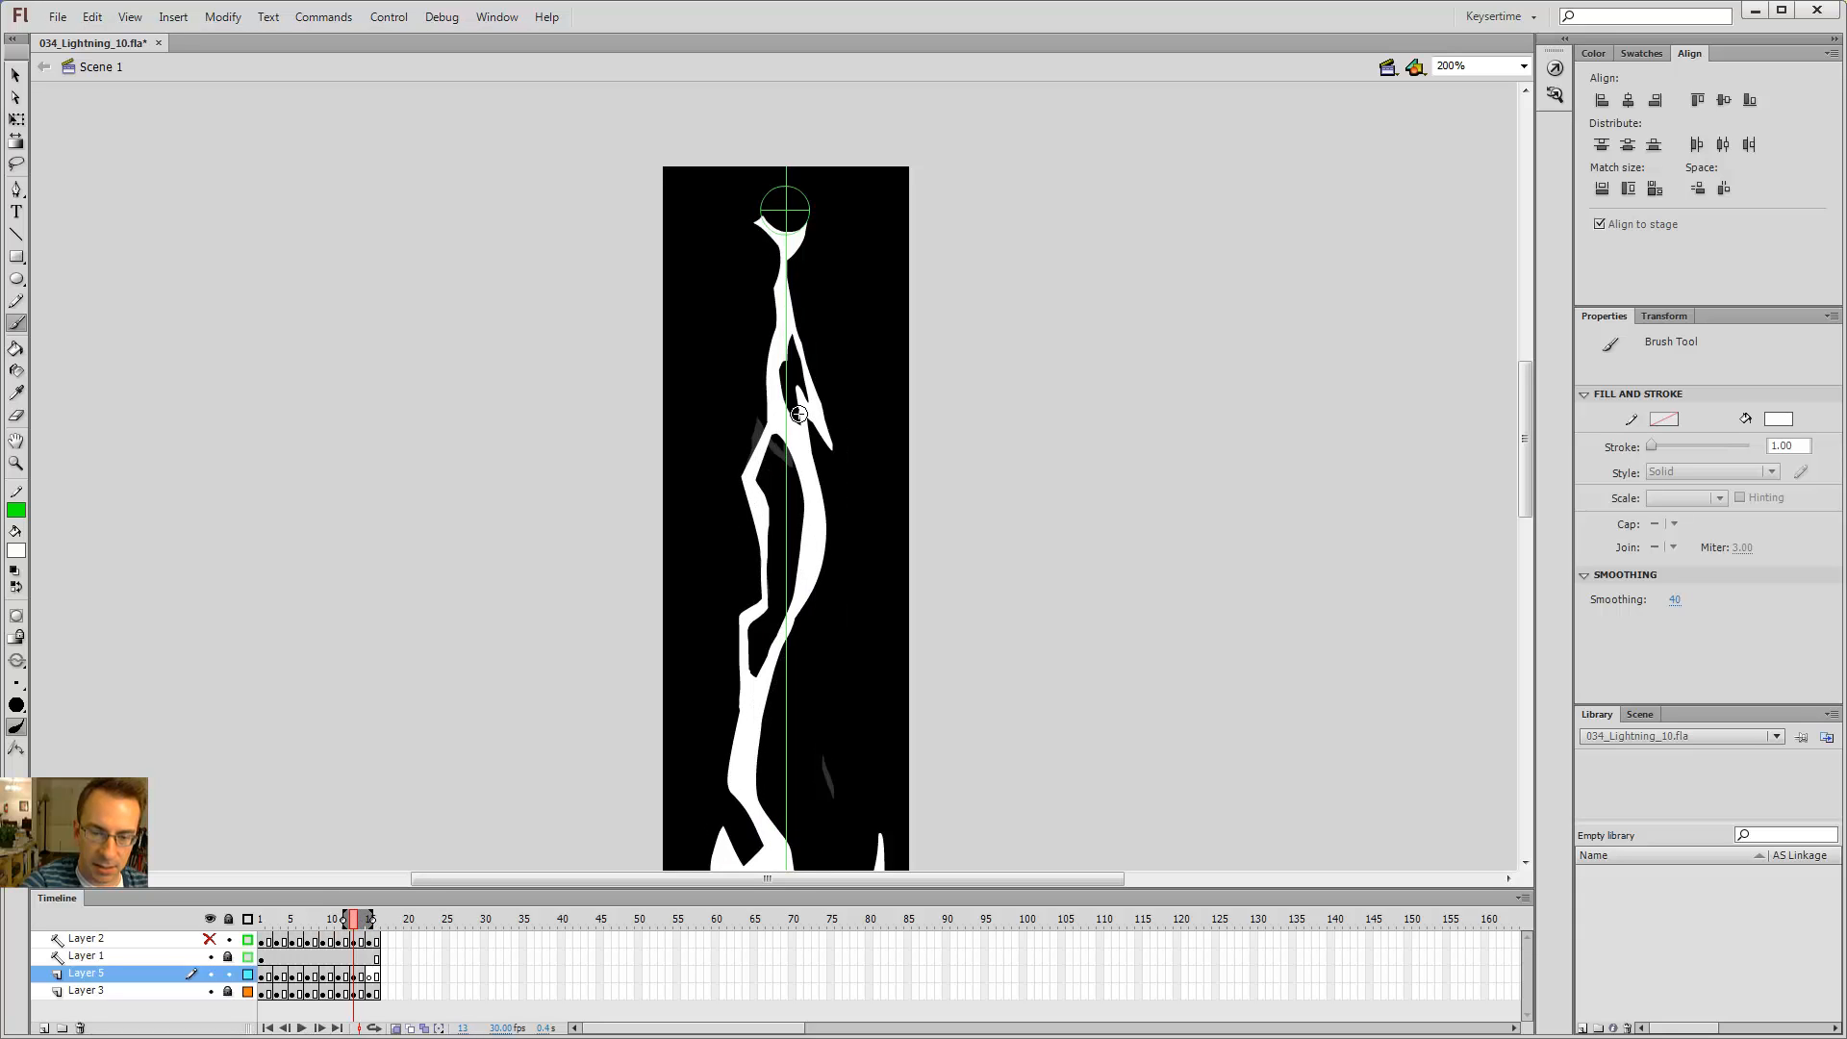
key("comma")
key("comma")
Step: Erase a small notch from the new left branch on frame 11
key("e")
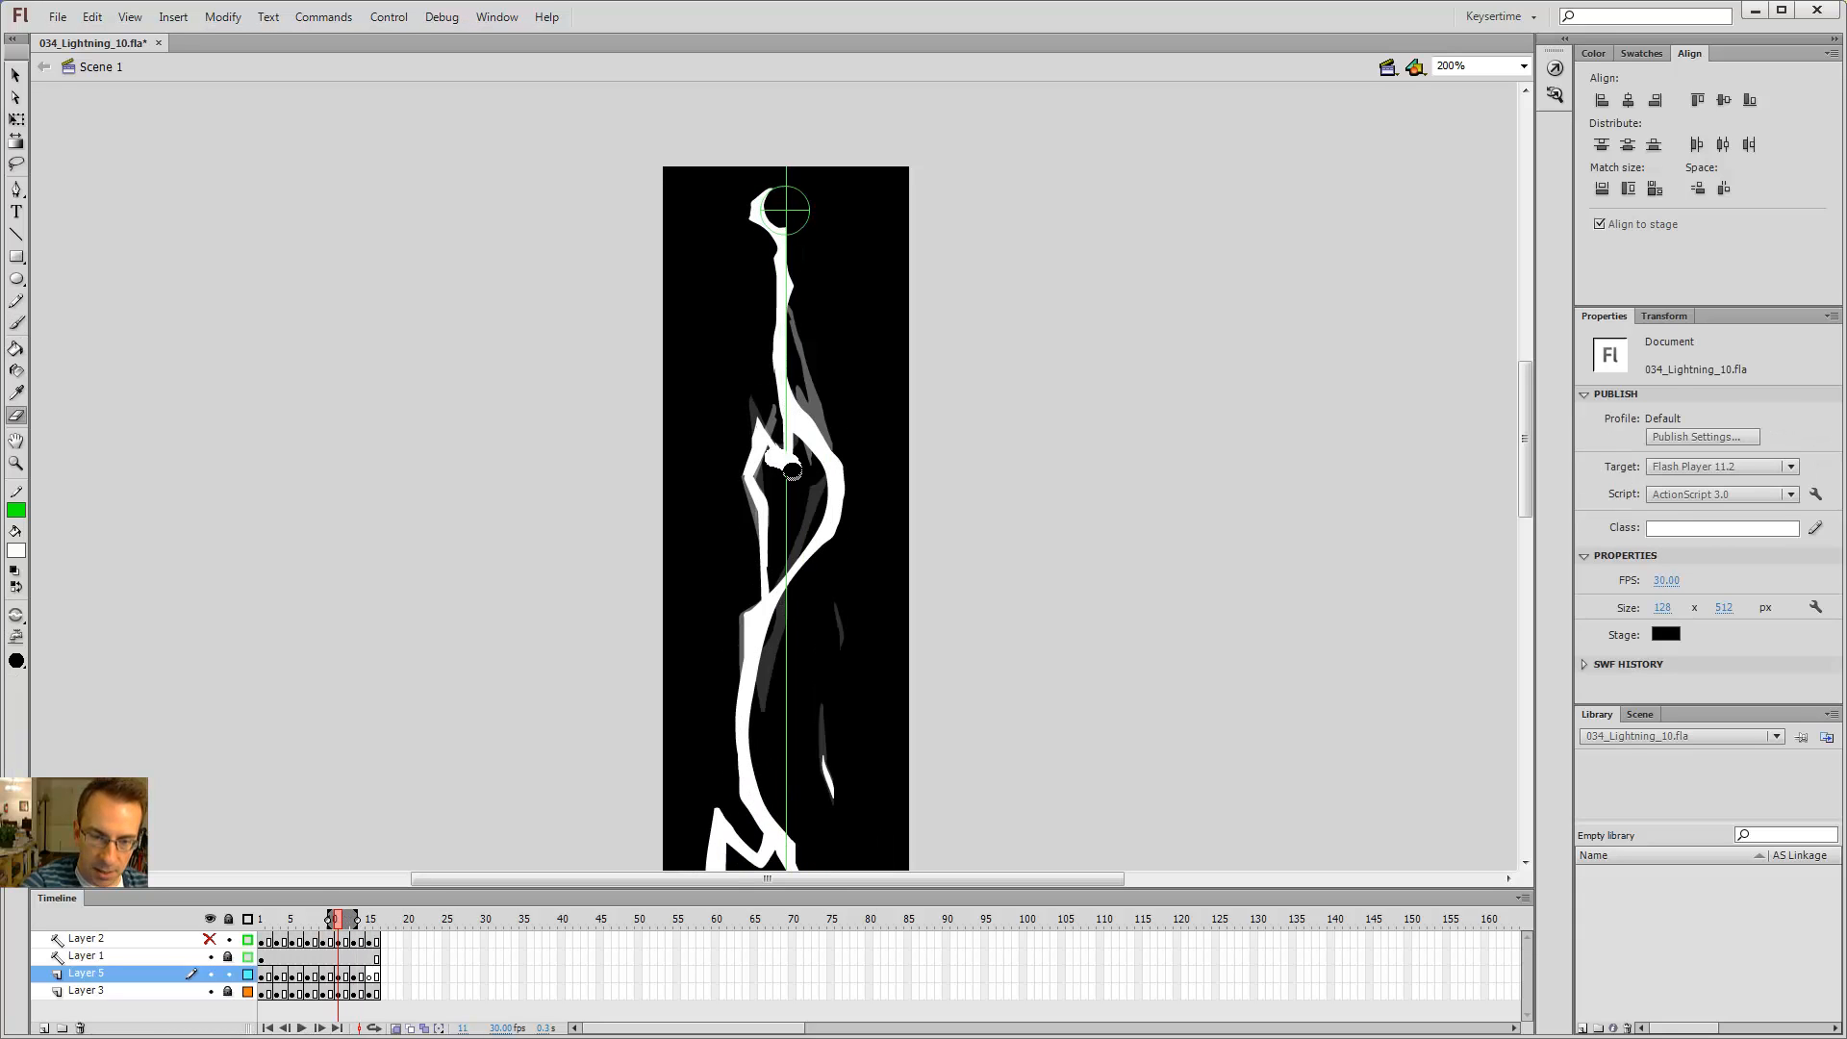
key("b")
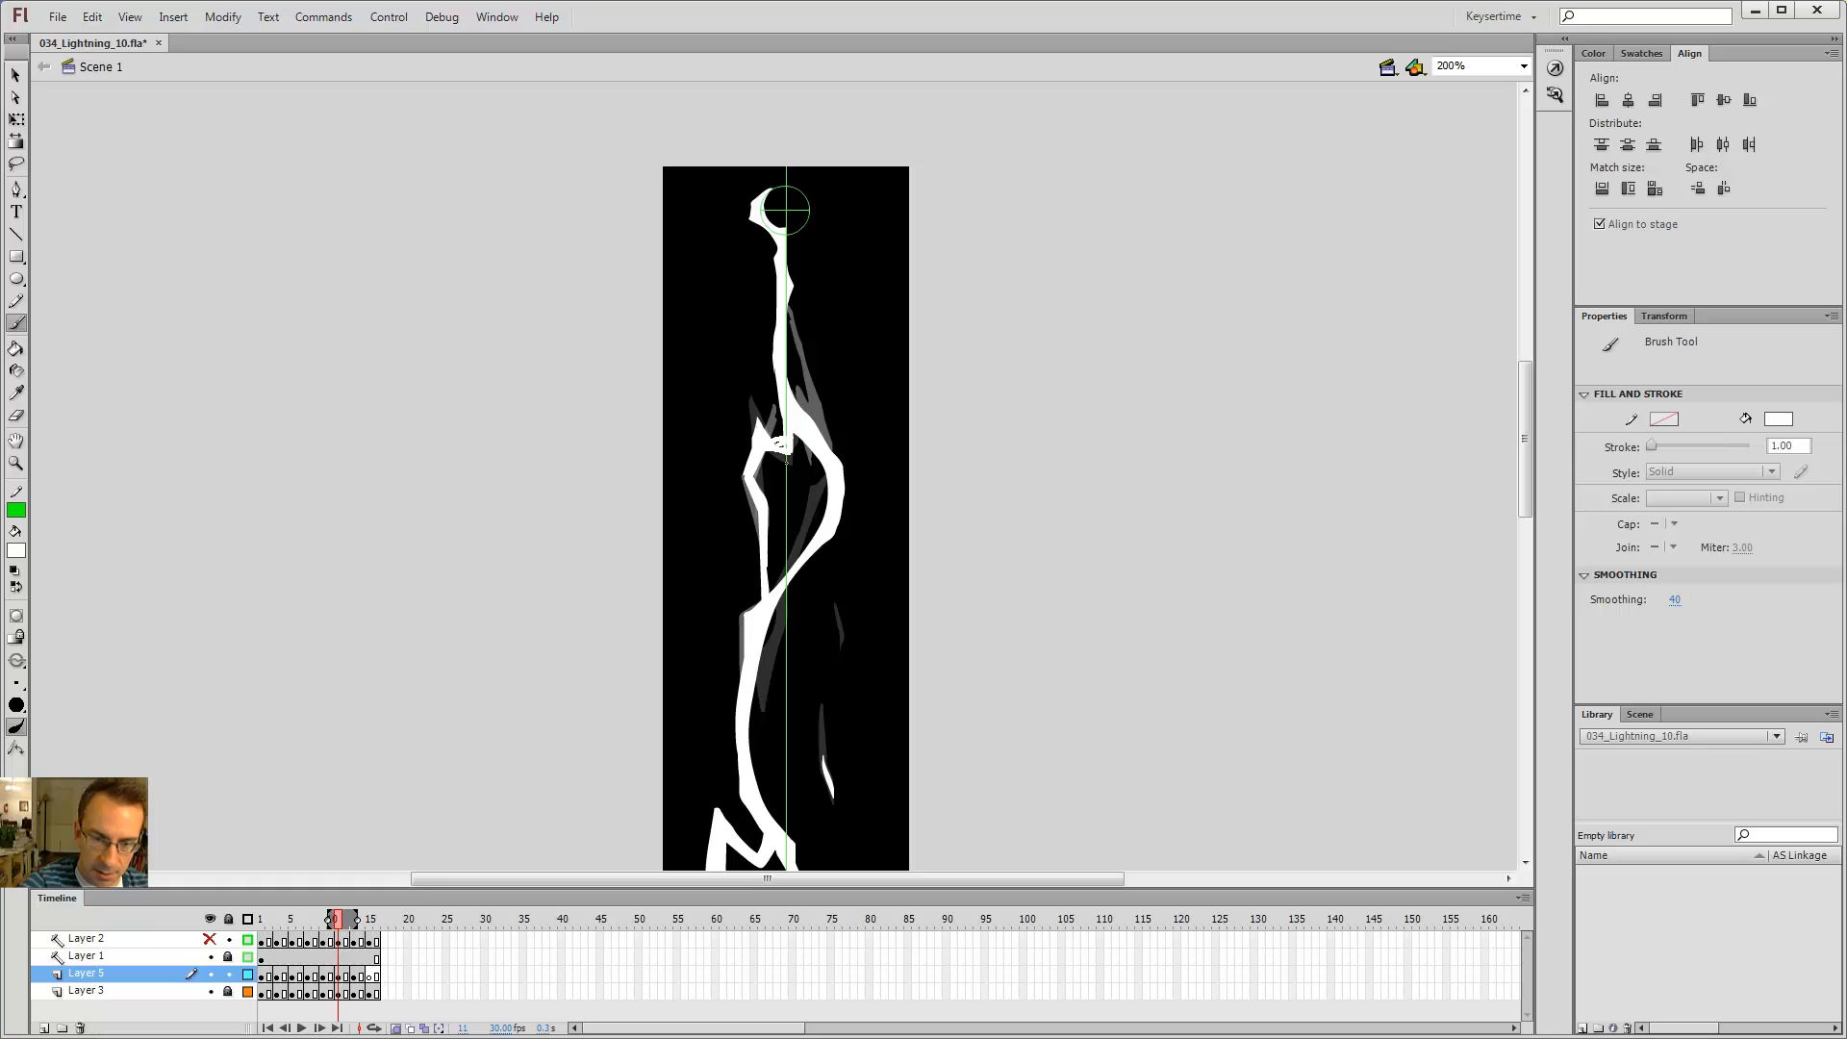
Step: Step back and forth through frames 9 to 13 to compare the bolt's shape between frames
key("comma")
key("comma")
key("period")
key("period")
key("comma")
key("comma")
key("period")
key("period")
key("comma")
key("comma")
key("period")
key("period")
key("period")
key("period")
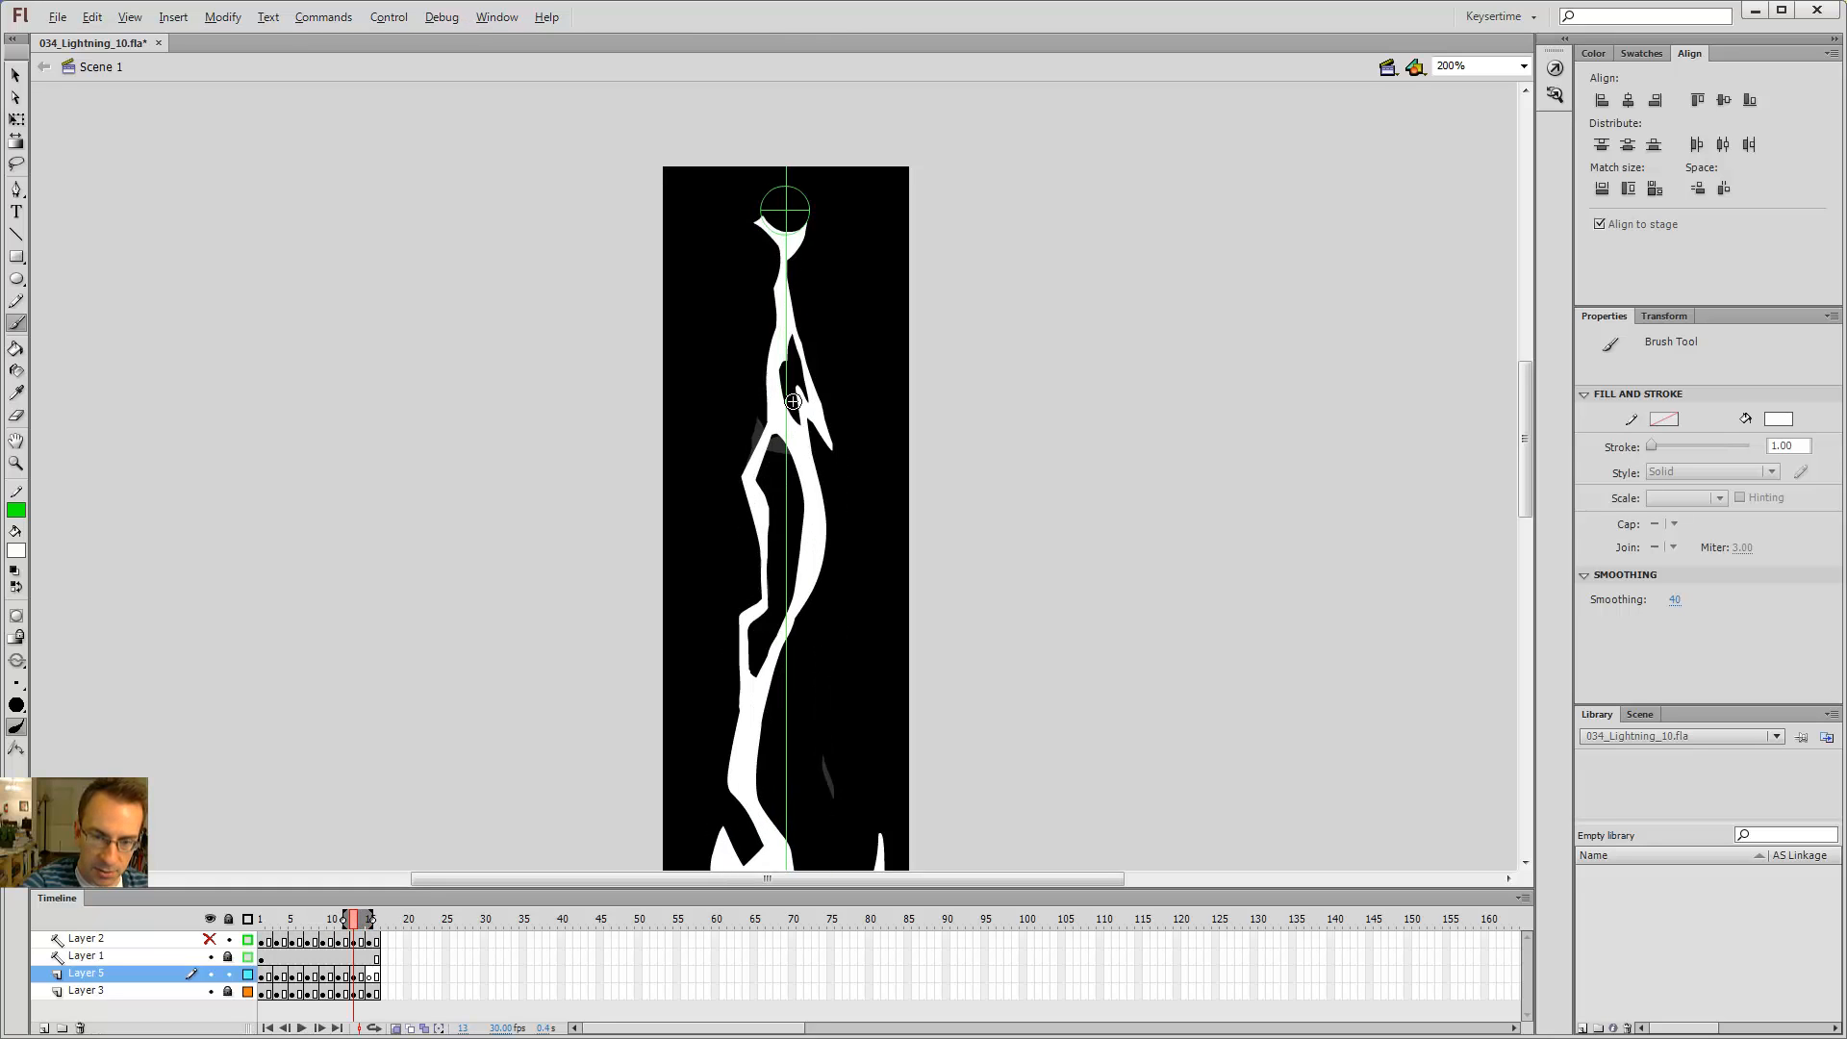
key("comma")
key("comma")
key("period")
key("period")
key("comma")
key("comma")
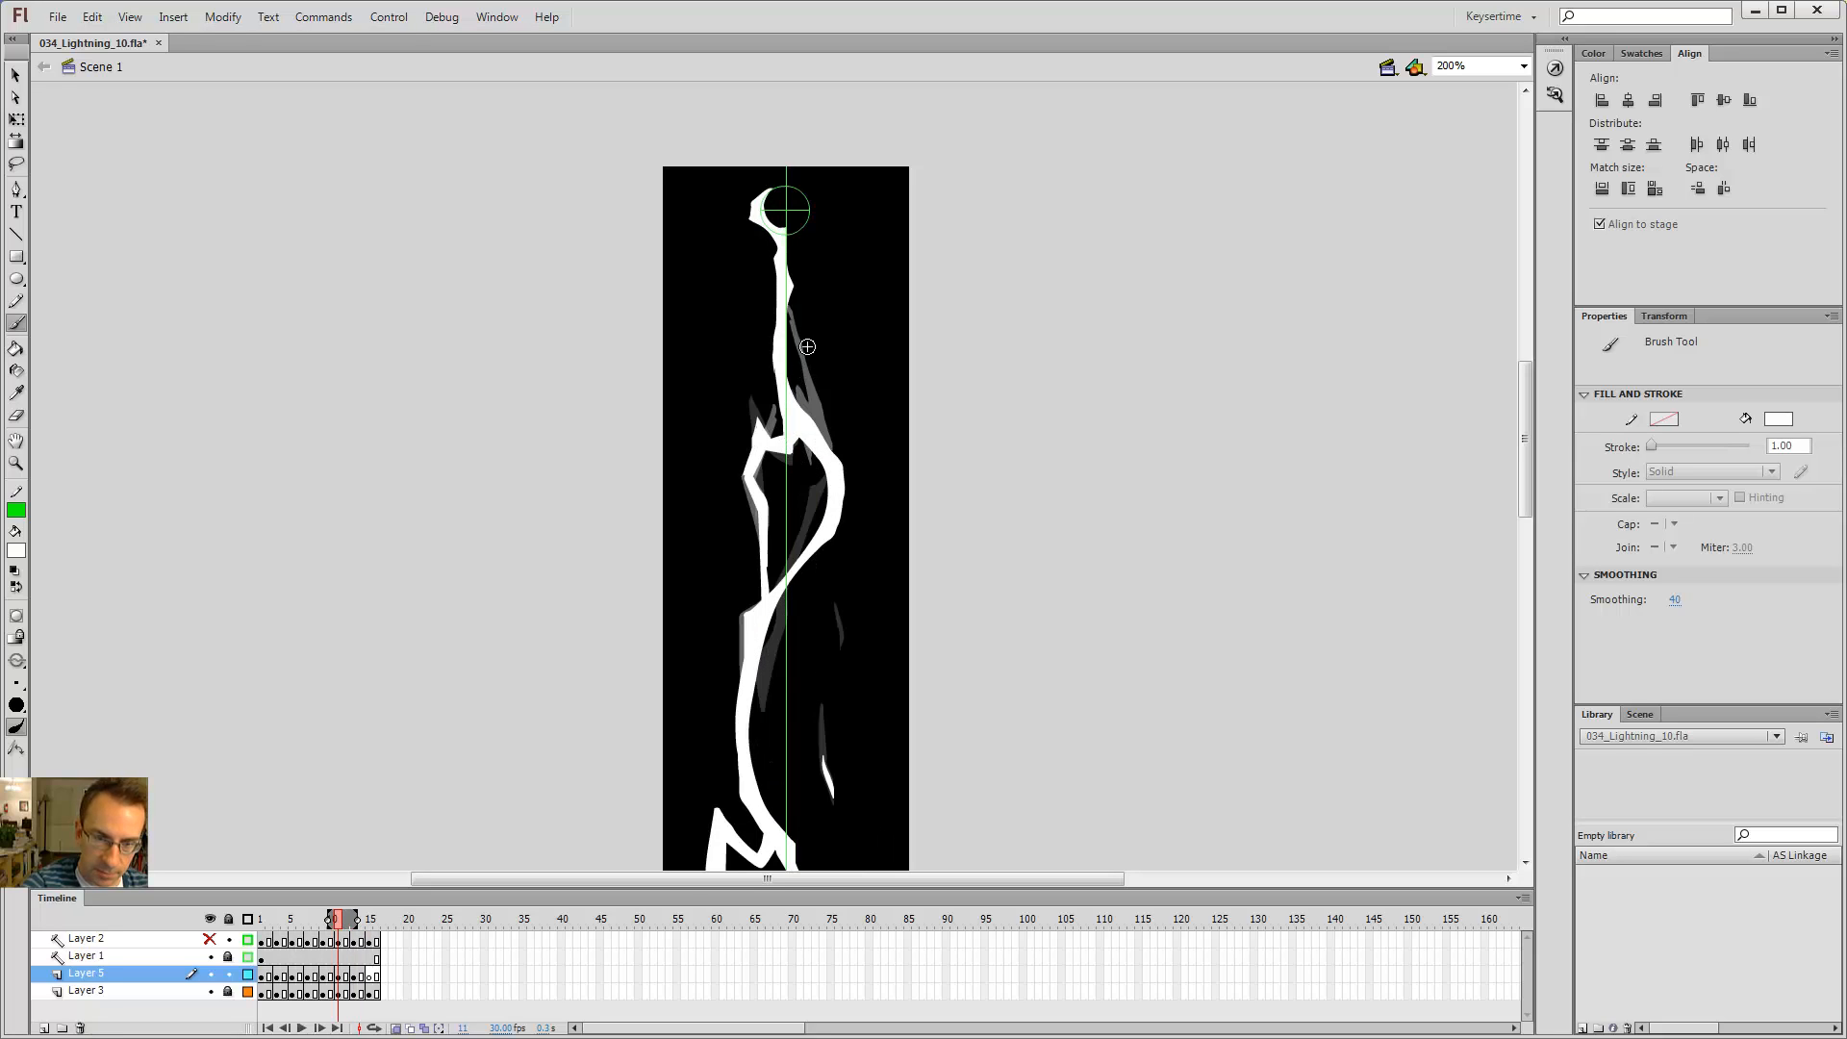
key("comma")
key("comma")
key("period")
key("period")
key("period")
key("period")
key("comma")
key("comma")
key("period")
key("period")
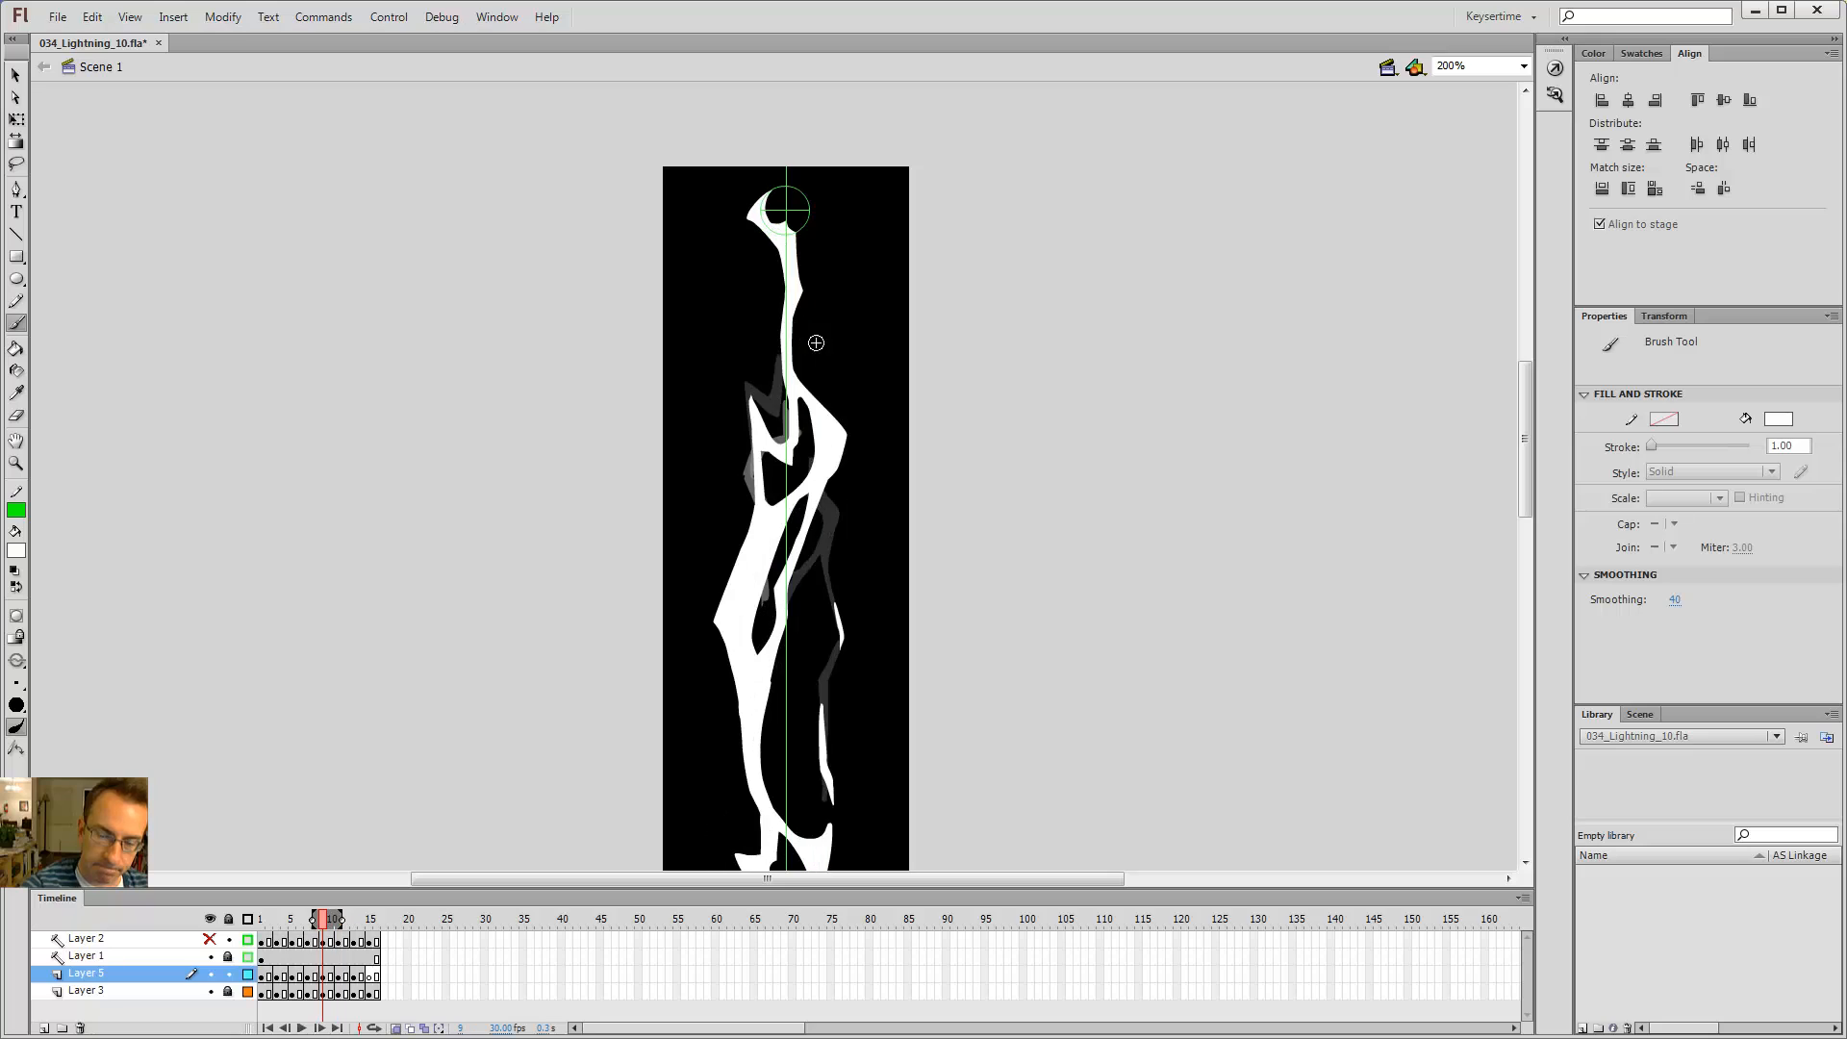
key("comma")
key("comma")
key("period")
key("period")
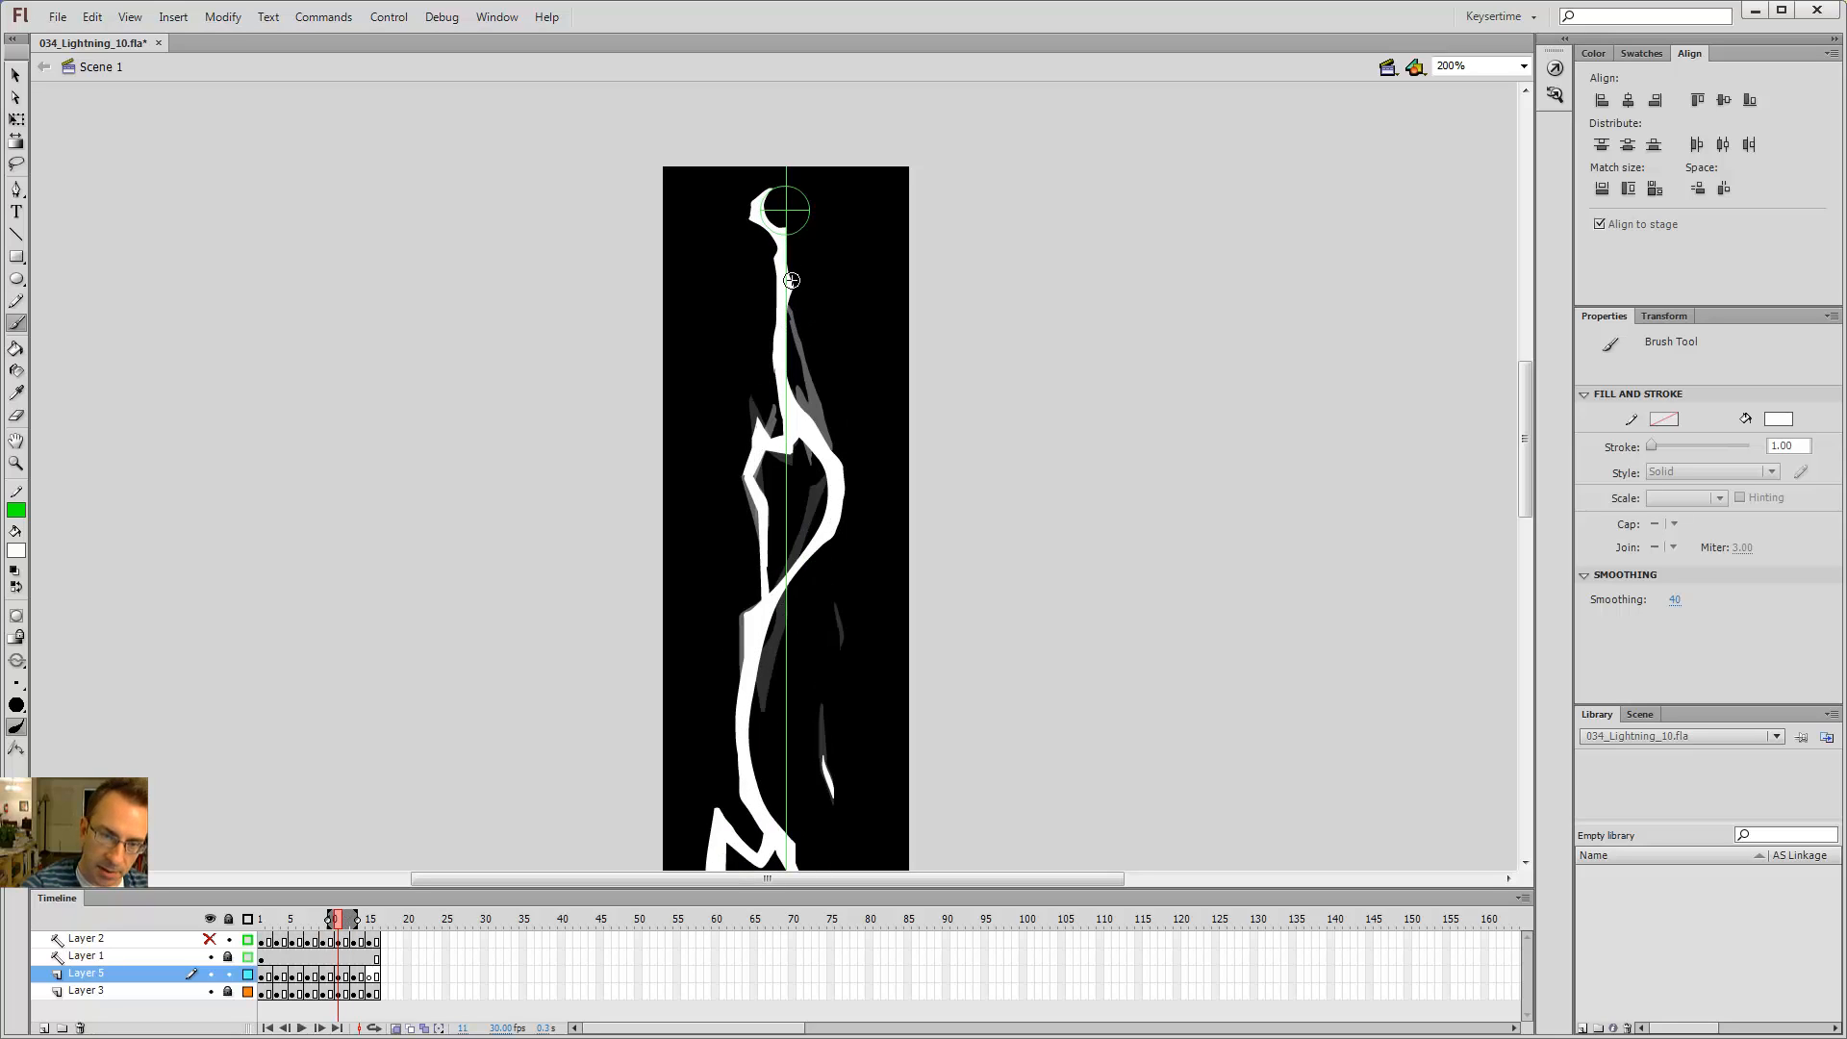
key("comma")
key("comma")
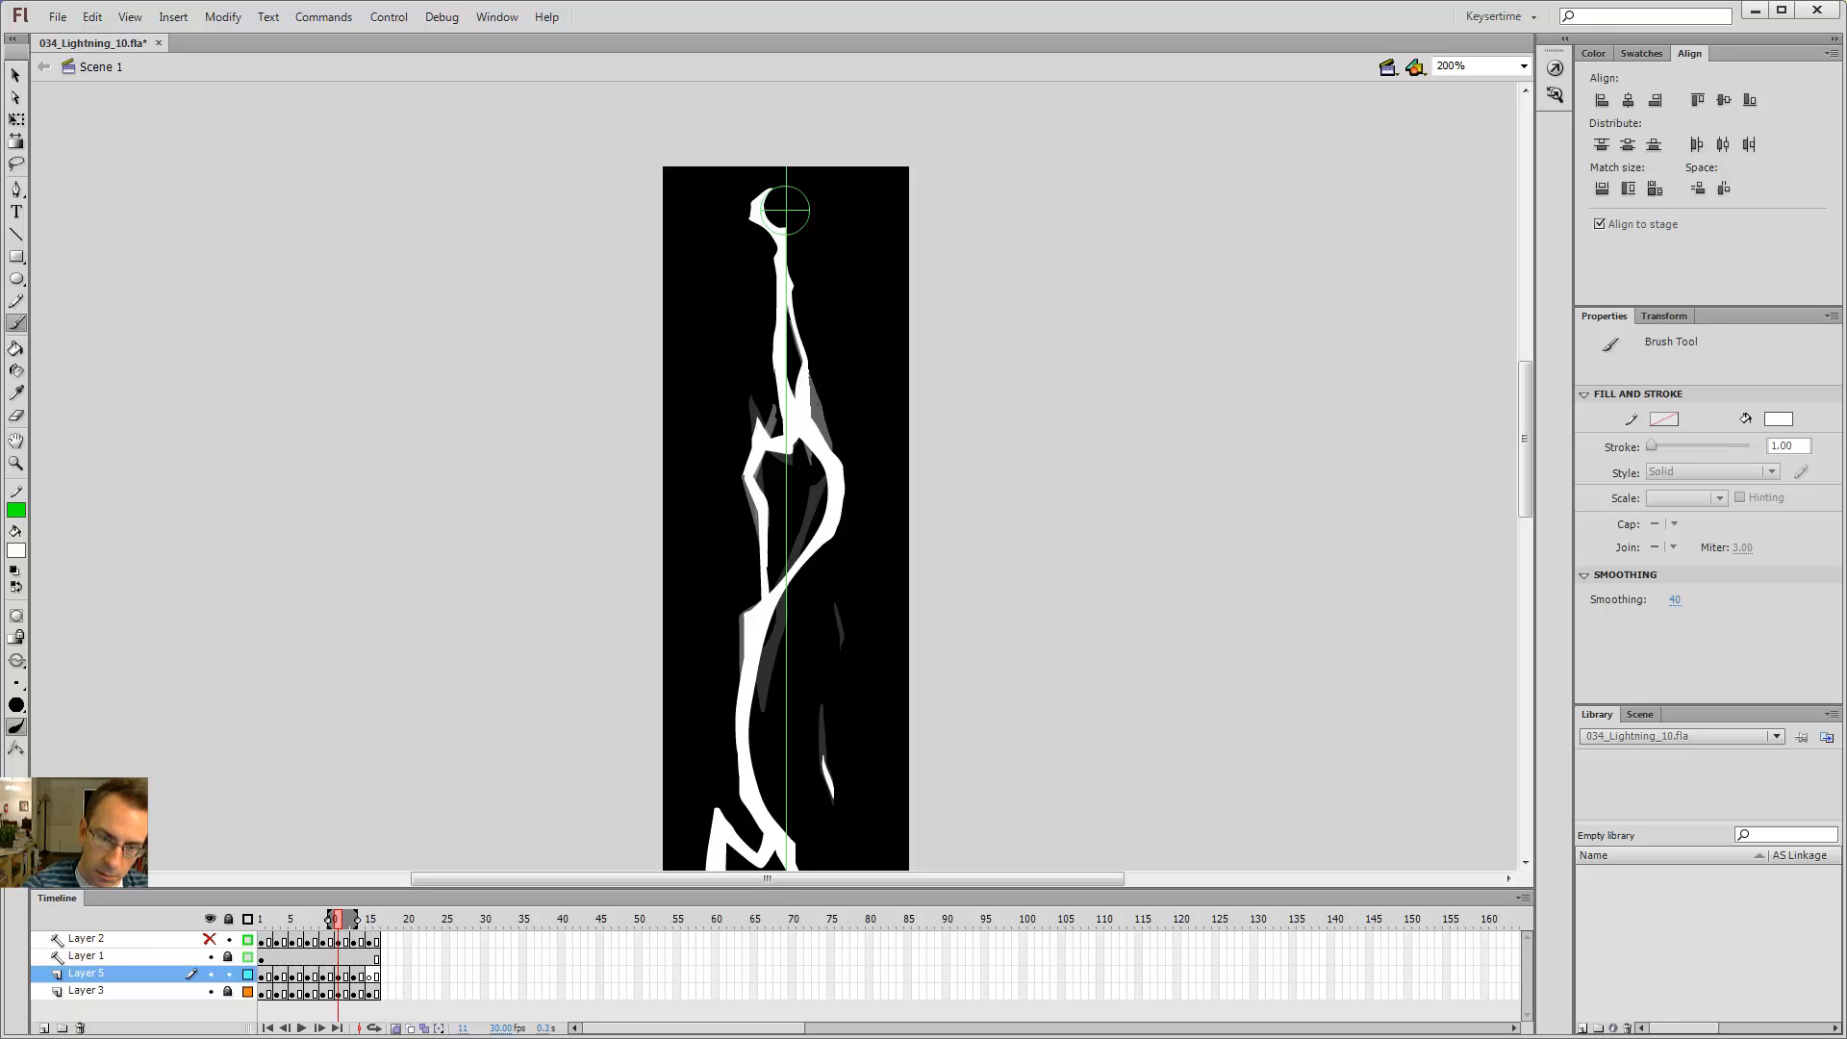
key("comma")
key("comma")
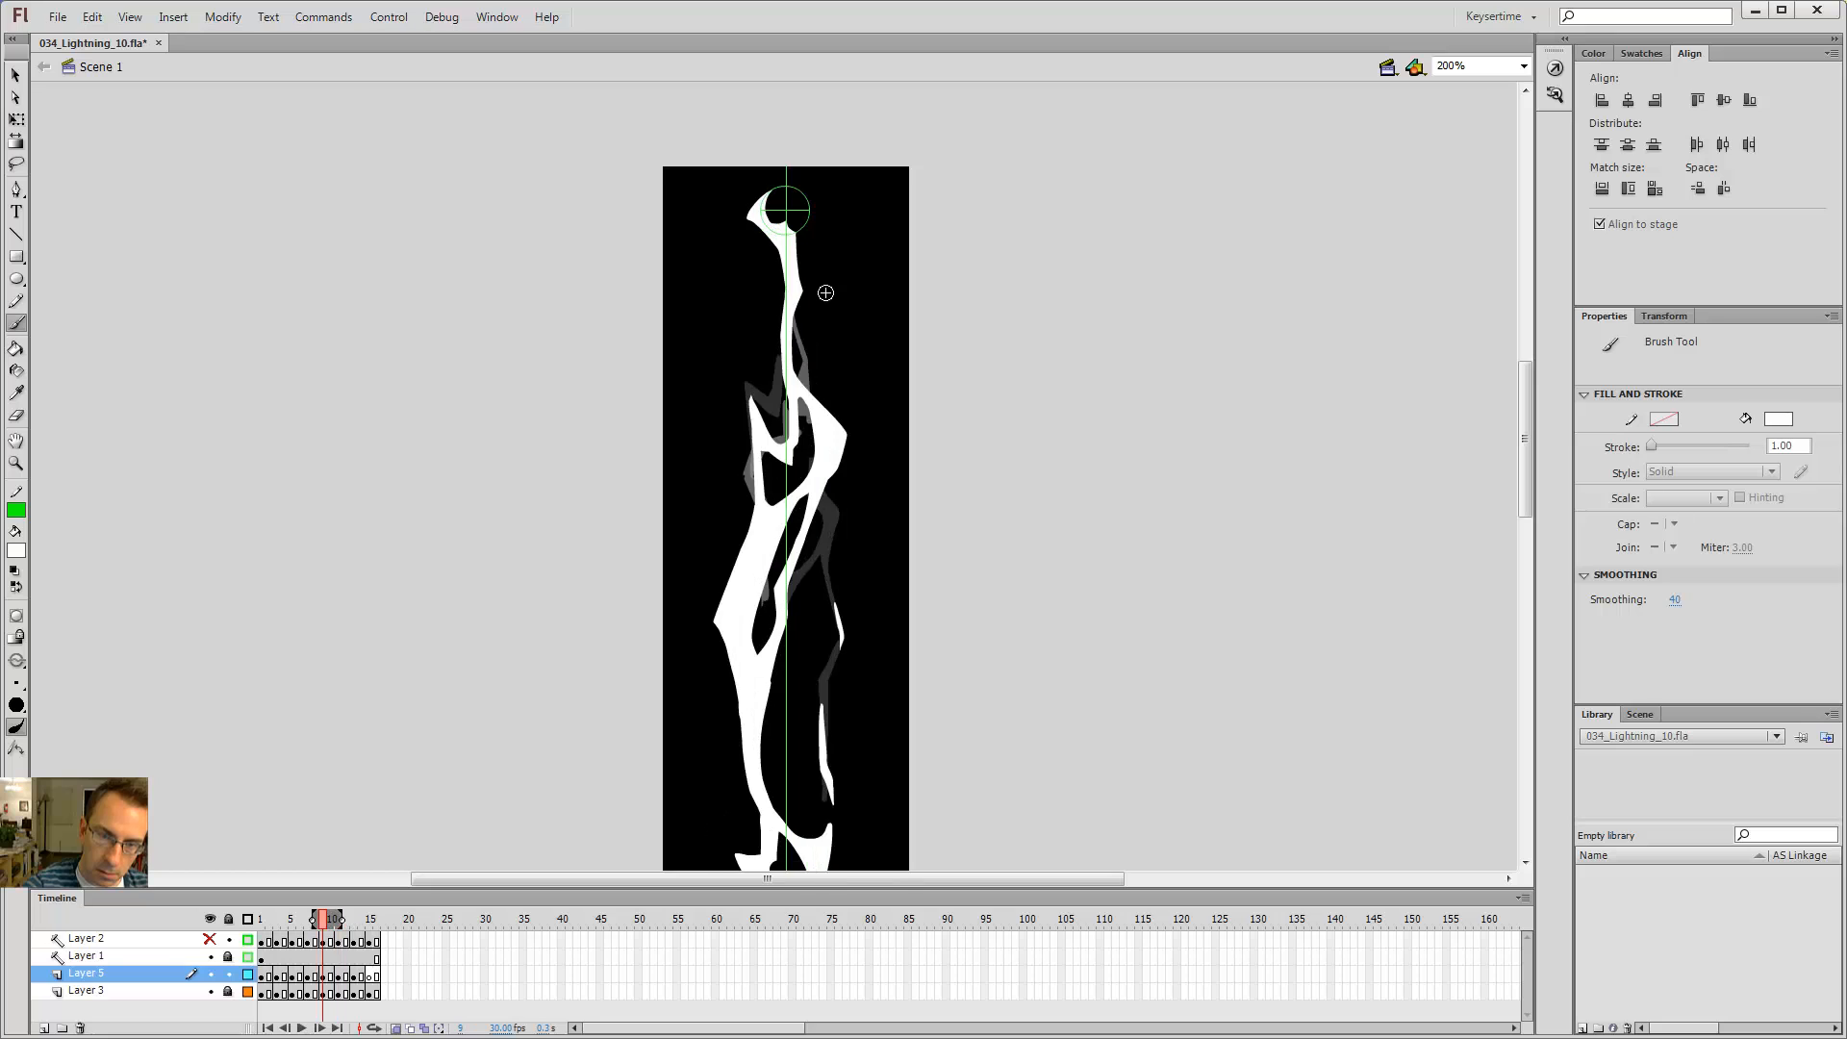
key("period")
key("period")
key("period")
key("period")
key("comma")
key("comma")
key("comma")
key("comma")
key("period")
key("period")
key("period")
key("period")
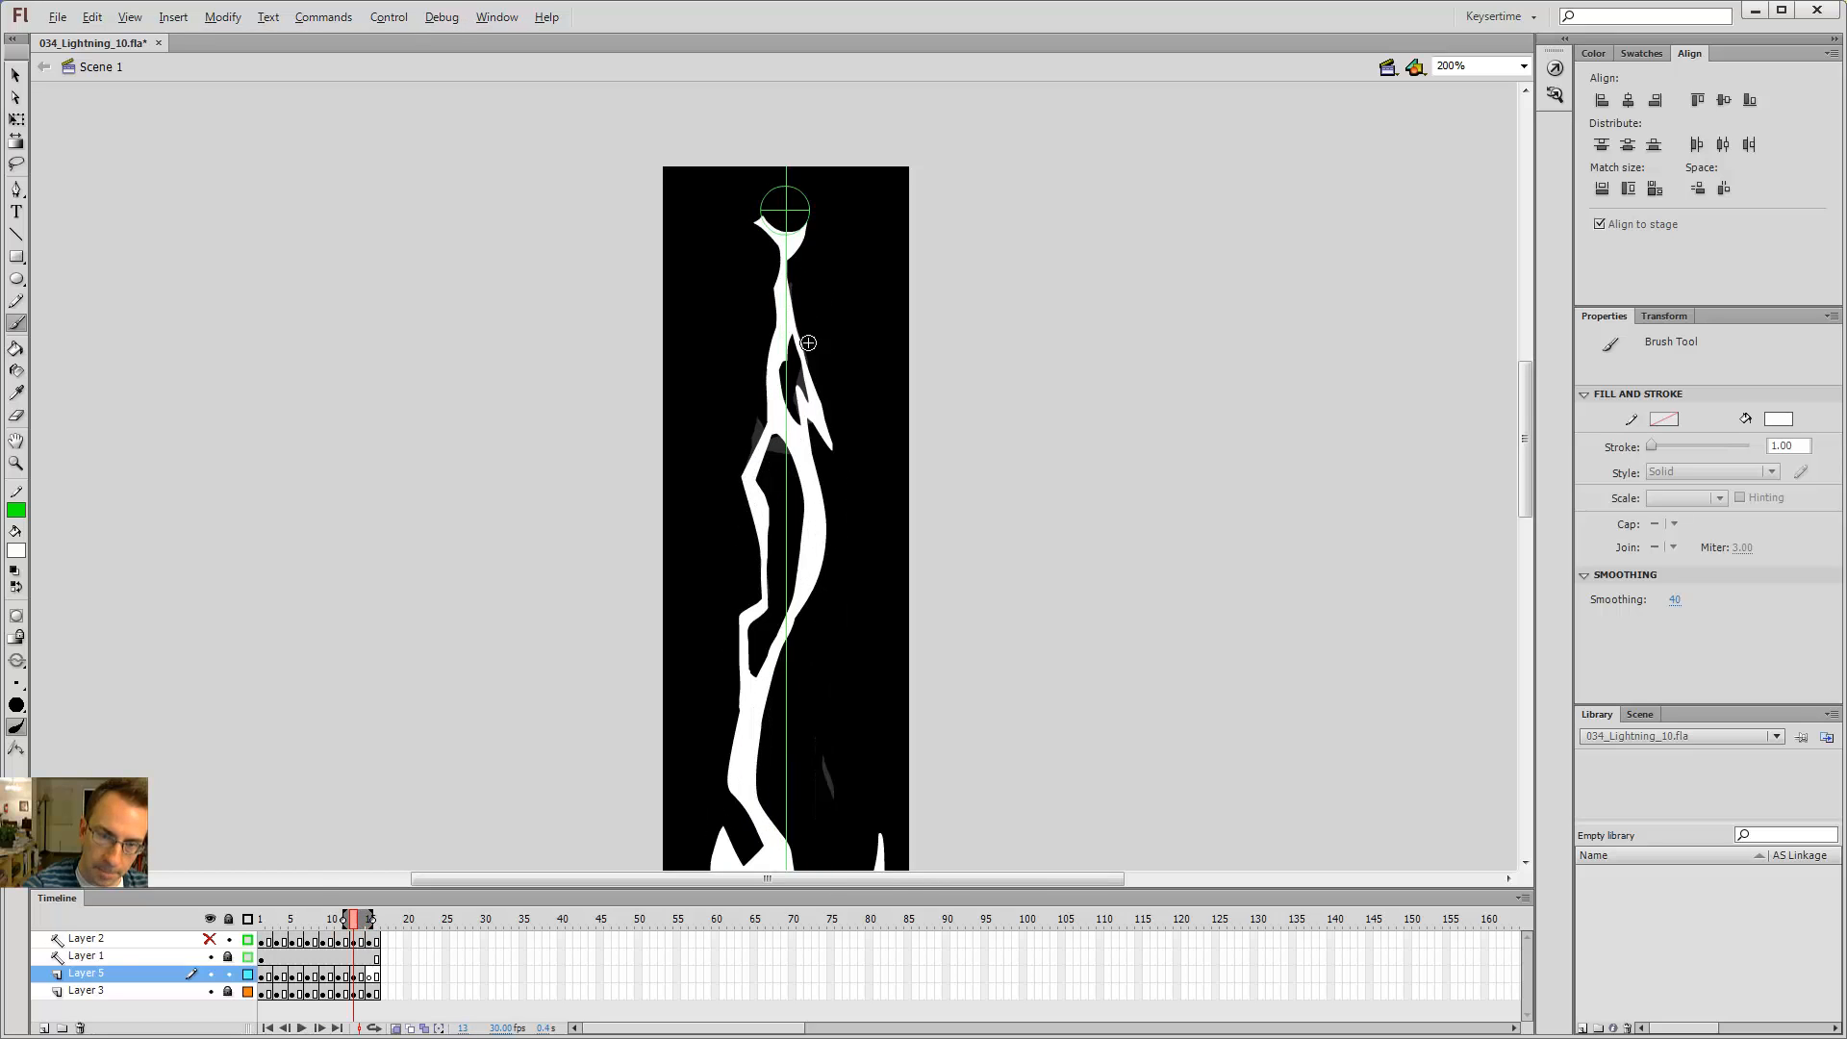
key("comma")
key("comma")
key("period")
key("period")
key("comma")
key("comma")
key("comma")
key("comma")
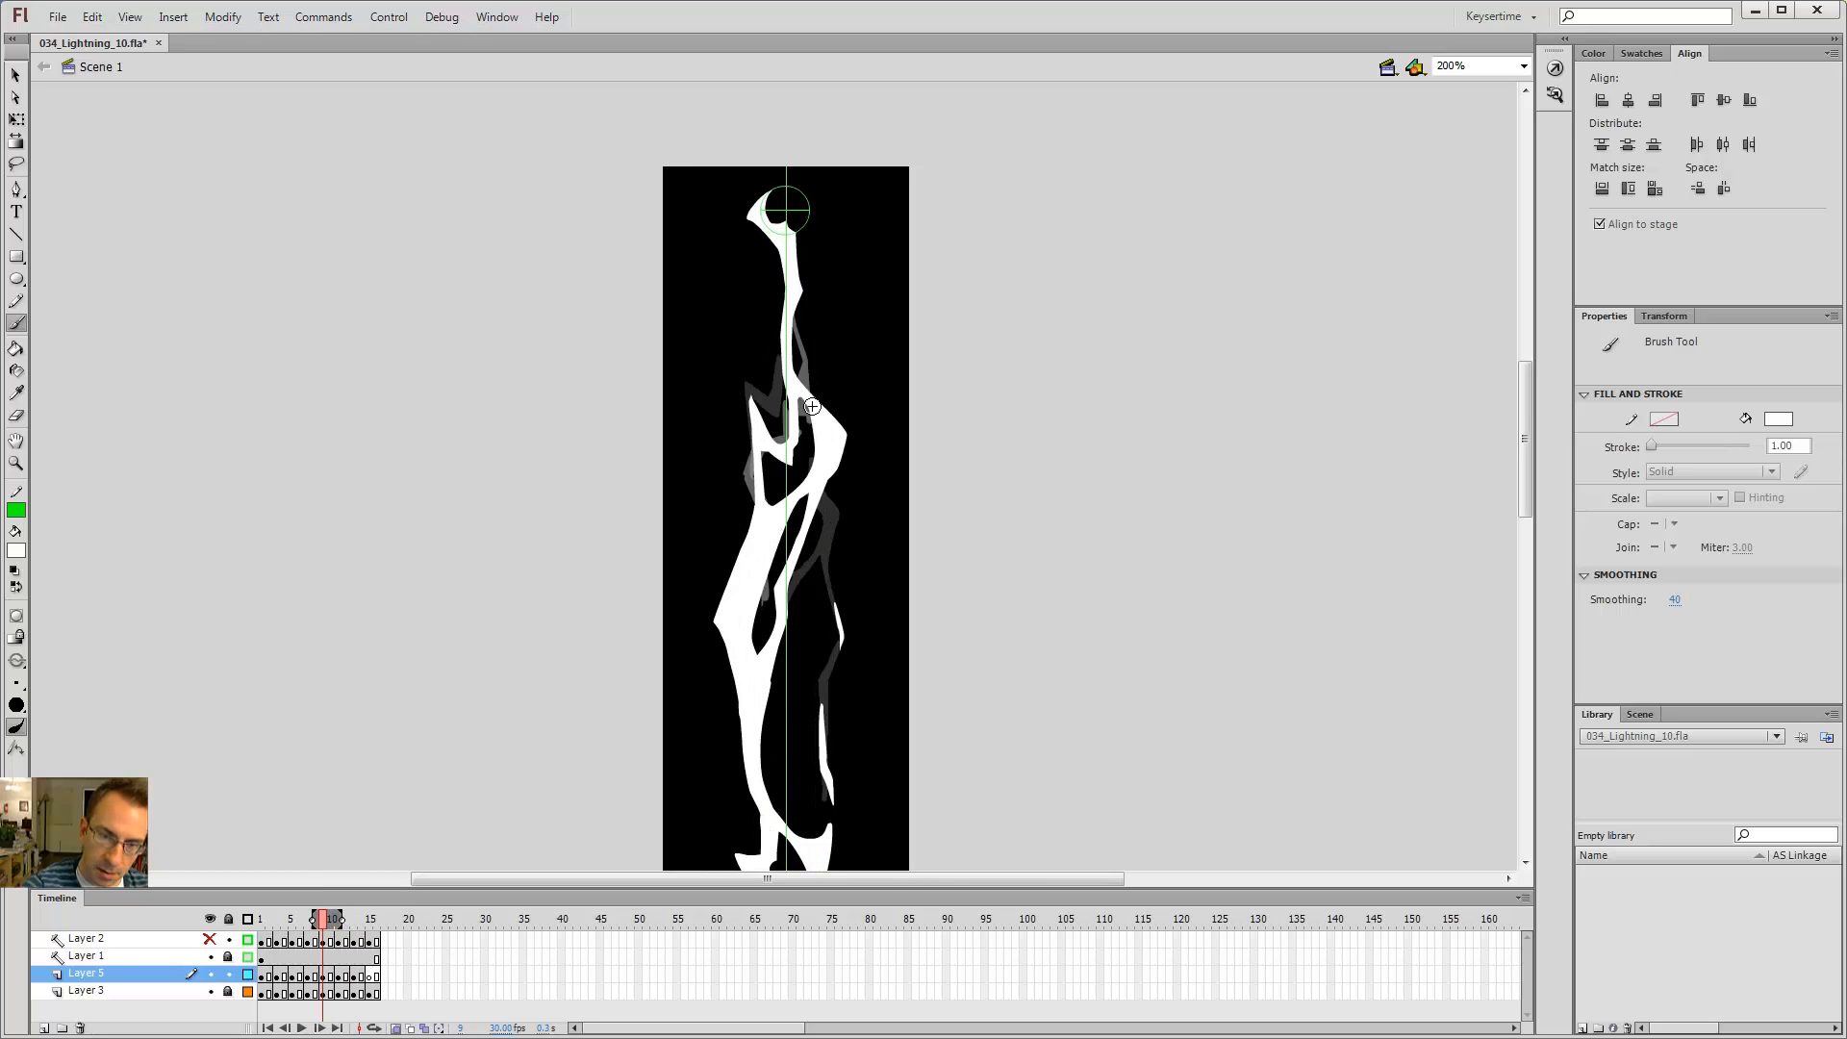
key("period")
key("period")
key("comma")
key("comma")
key("period")
key("period")
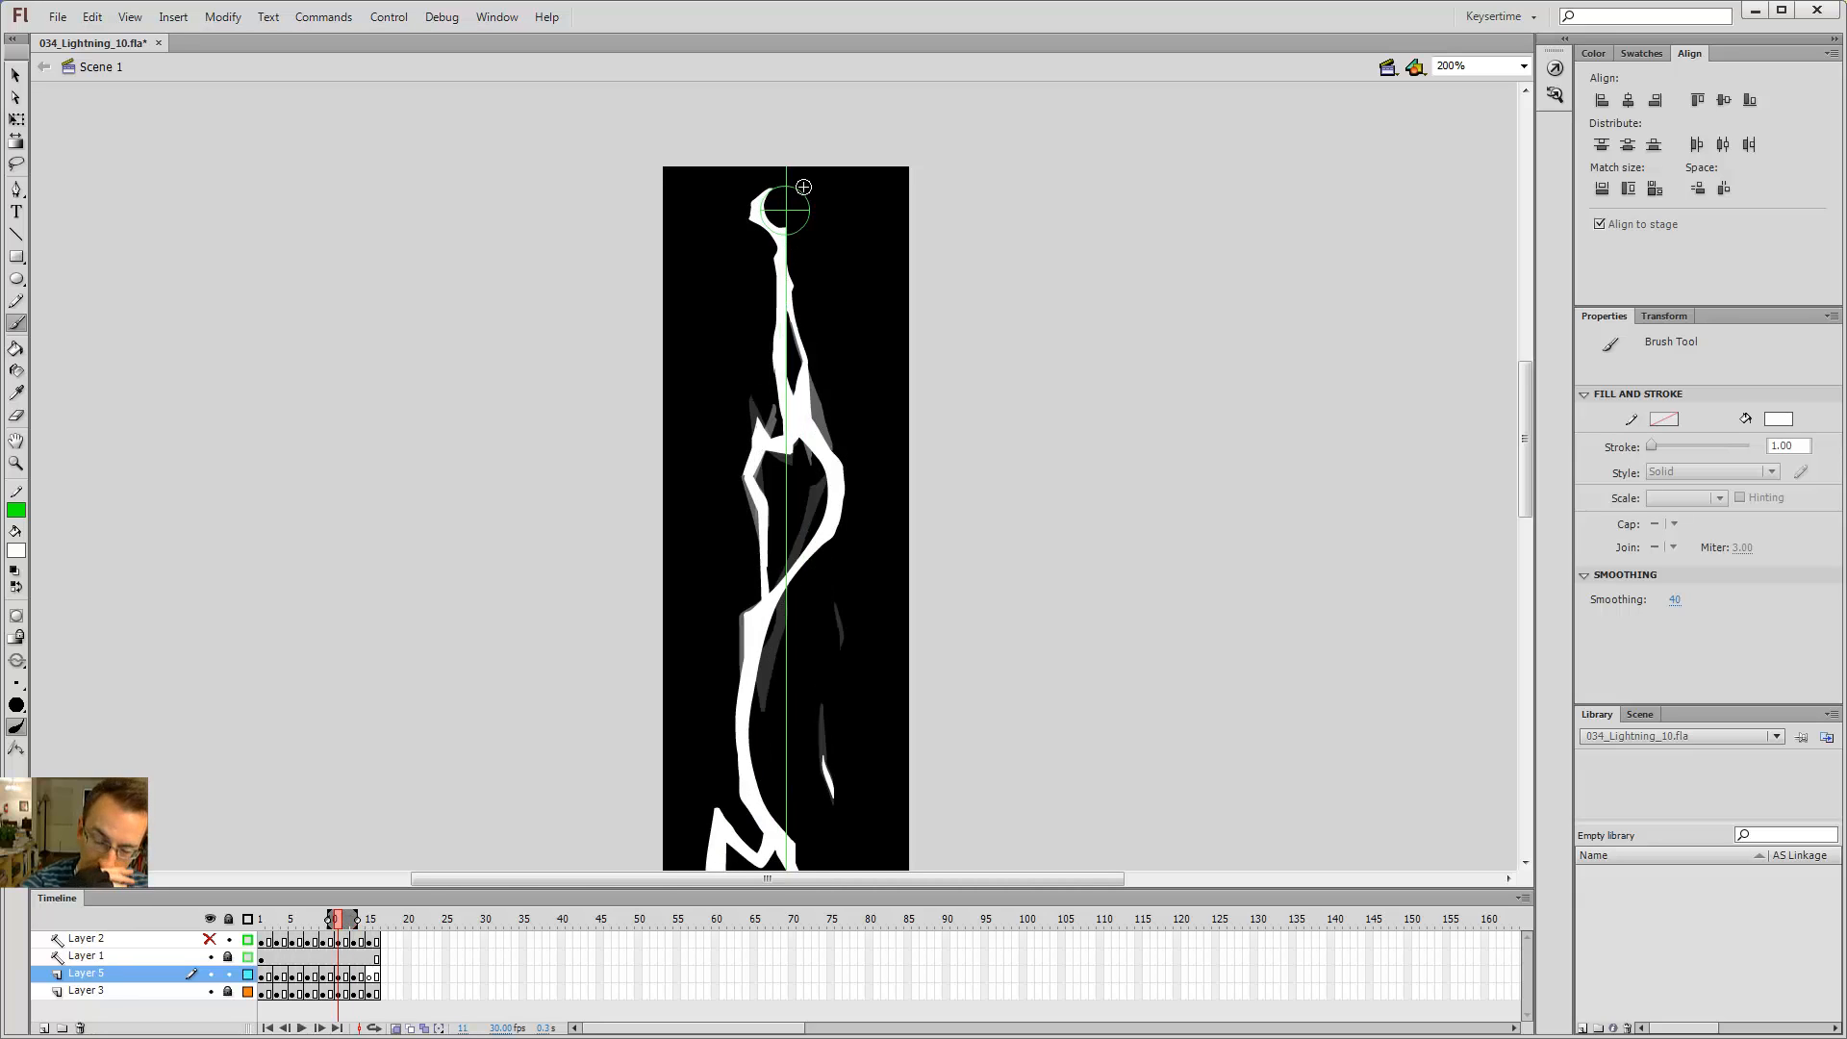
key("comma")
key("comma")
key("period")
key("period")
key("period")
key("period")
Step: Review the lower part of the bolt by stepping through frames 11 to 15 and playing the animation
left_click_drag(839, 537, 855, 278)
key("comma")
key("comma")
key("comma")
key("comma")
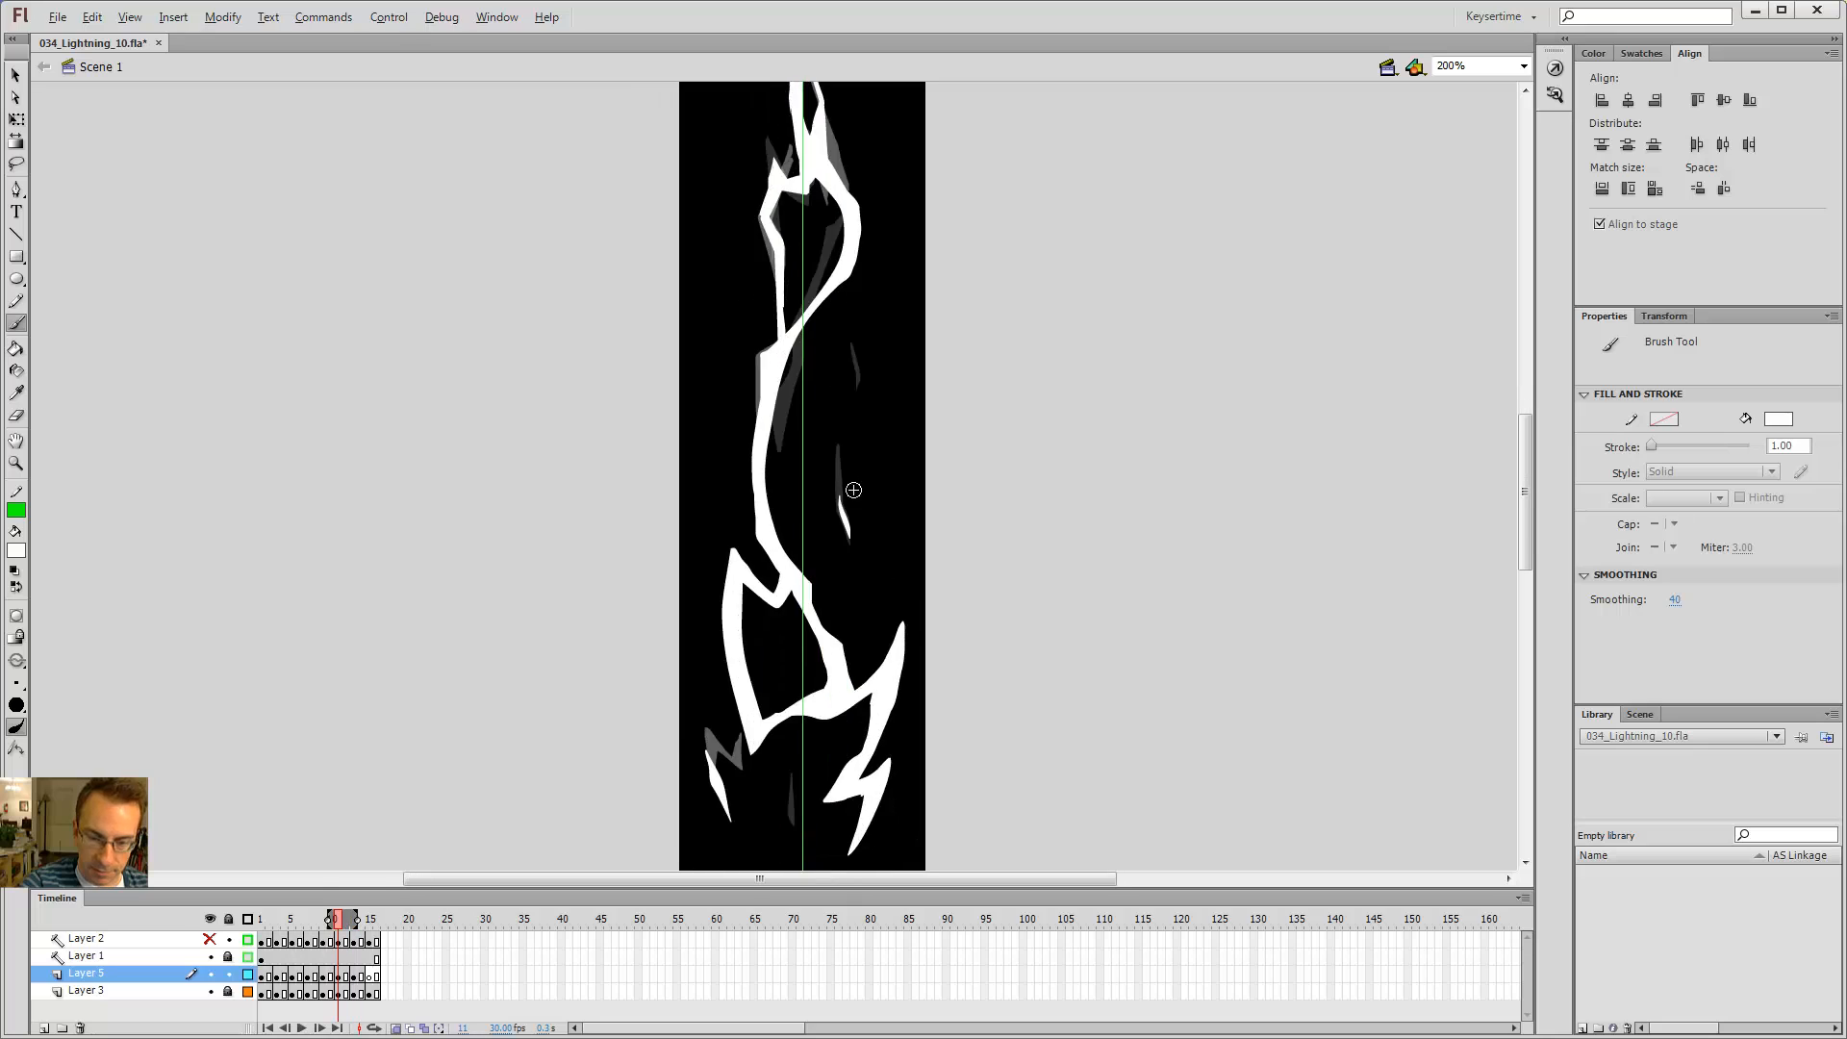
key("period")
key("period")
key("period")
key("comma")
key("comma")
key("comma")
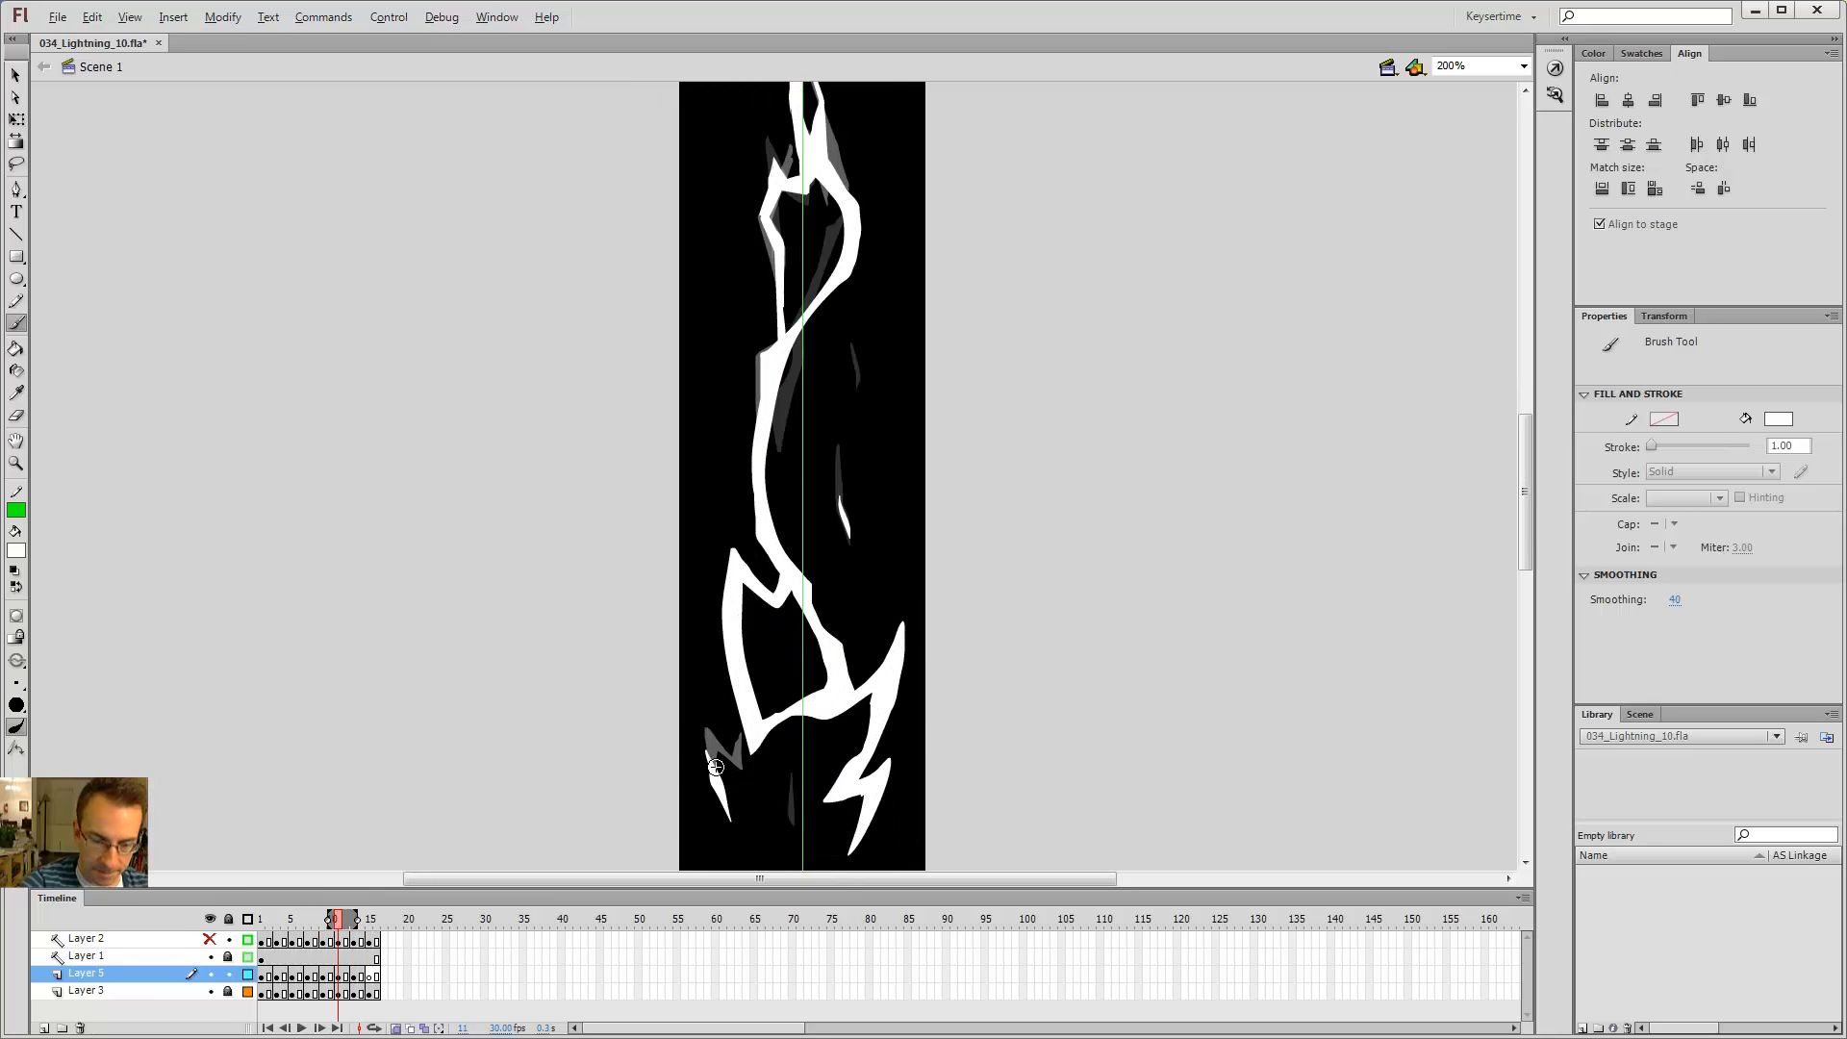
key("period")
key("period")
key("period")
key("period")
key("period")
key("period")
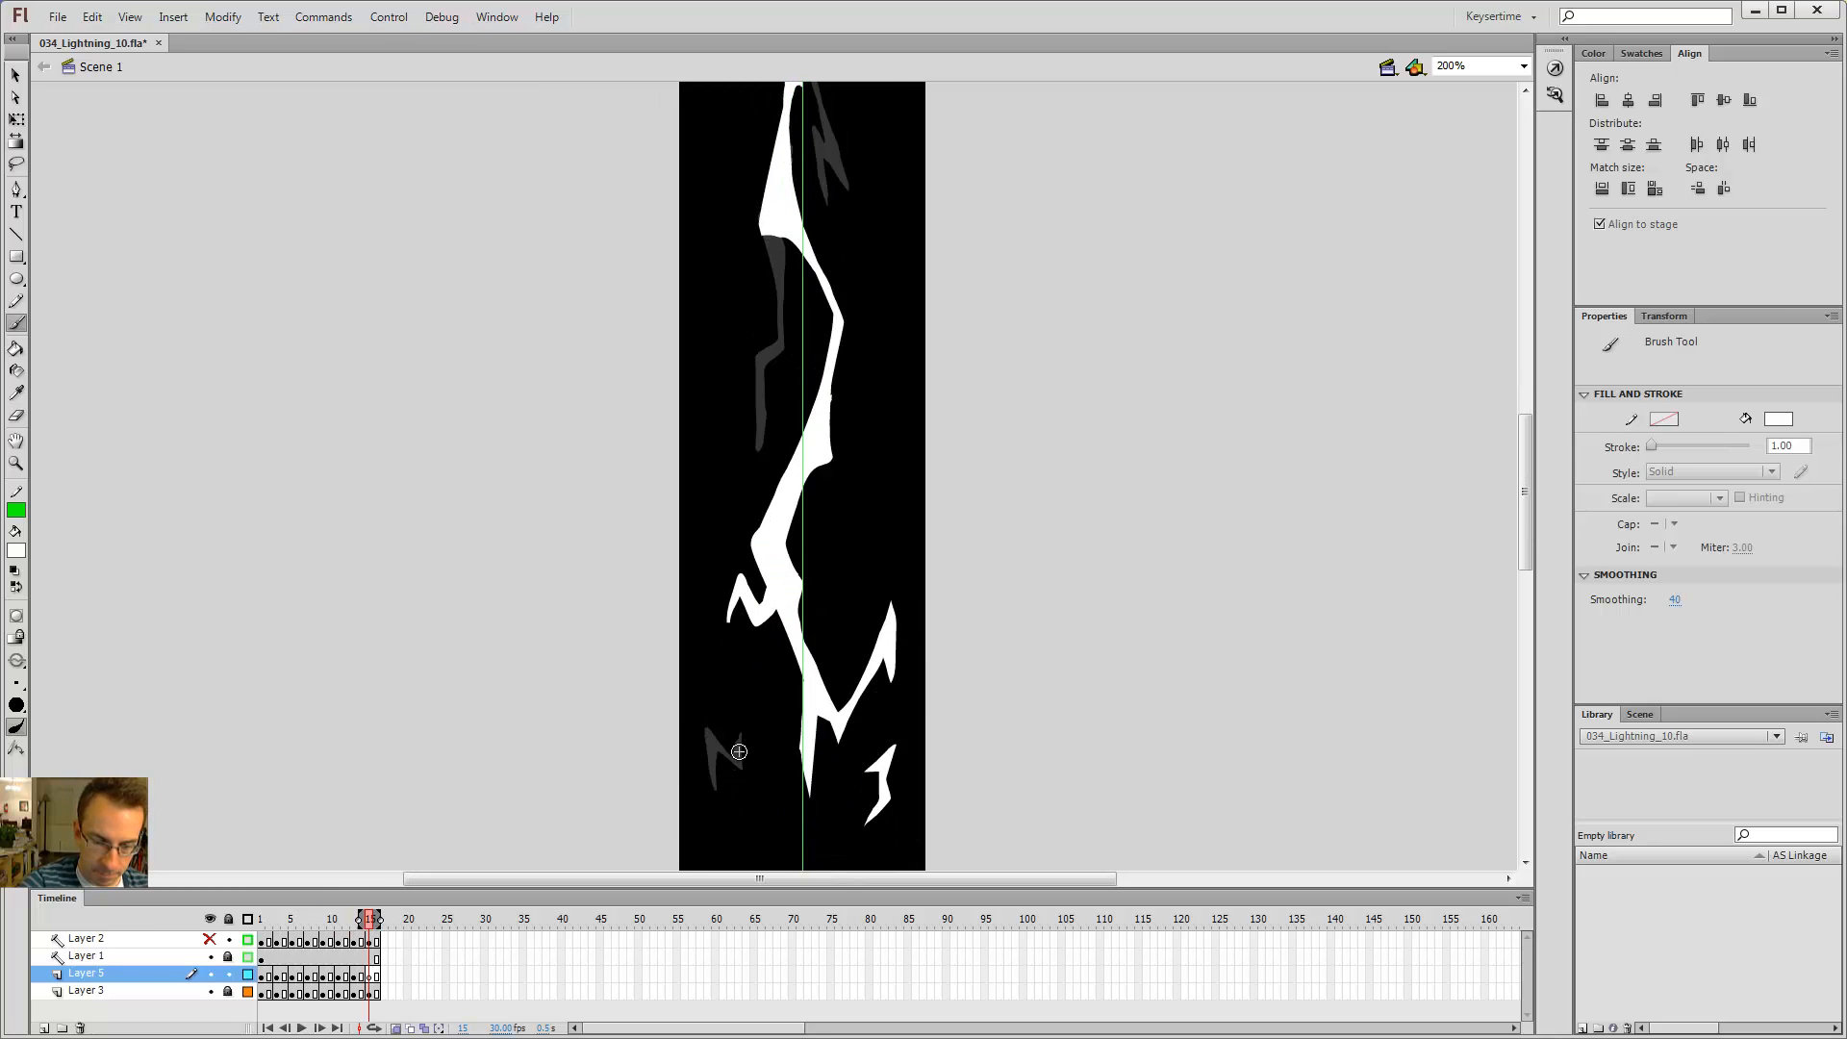
key("shift+comma")
key("Return")
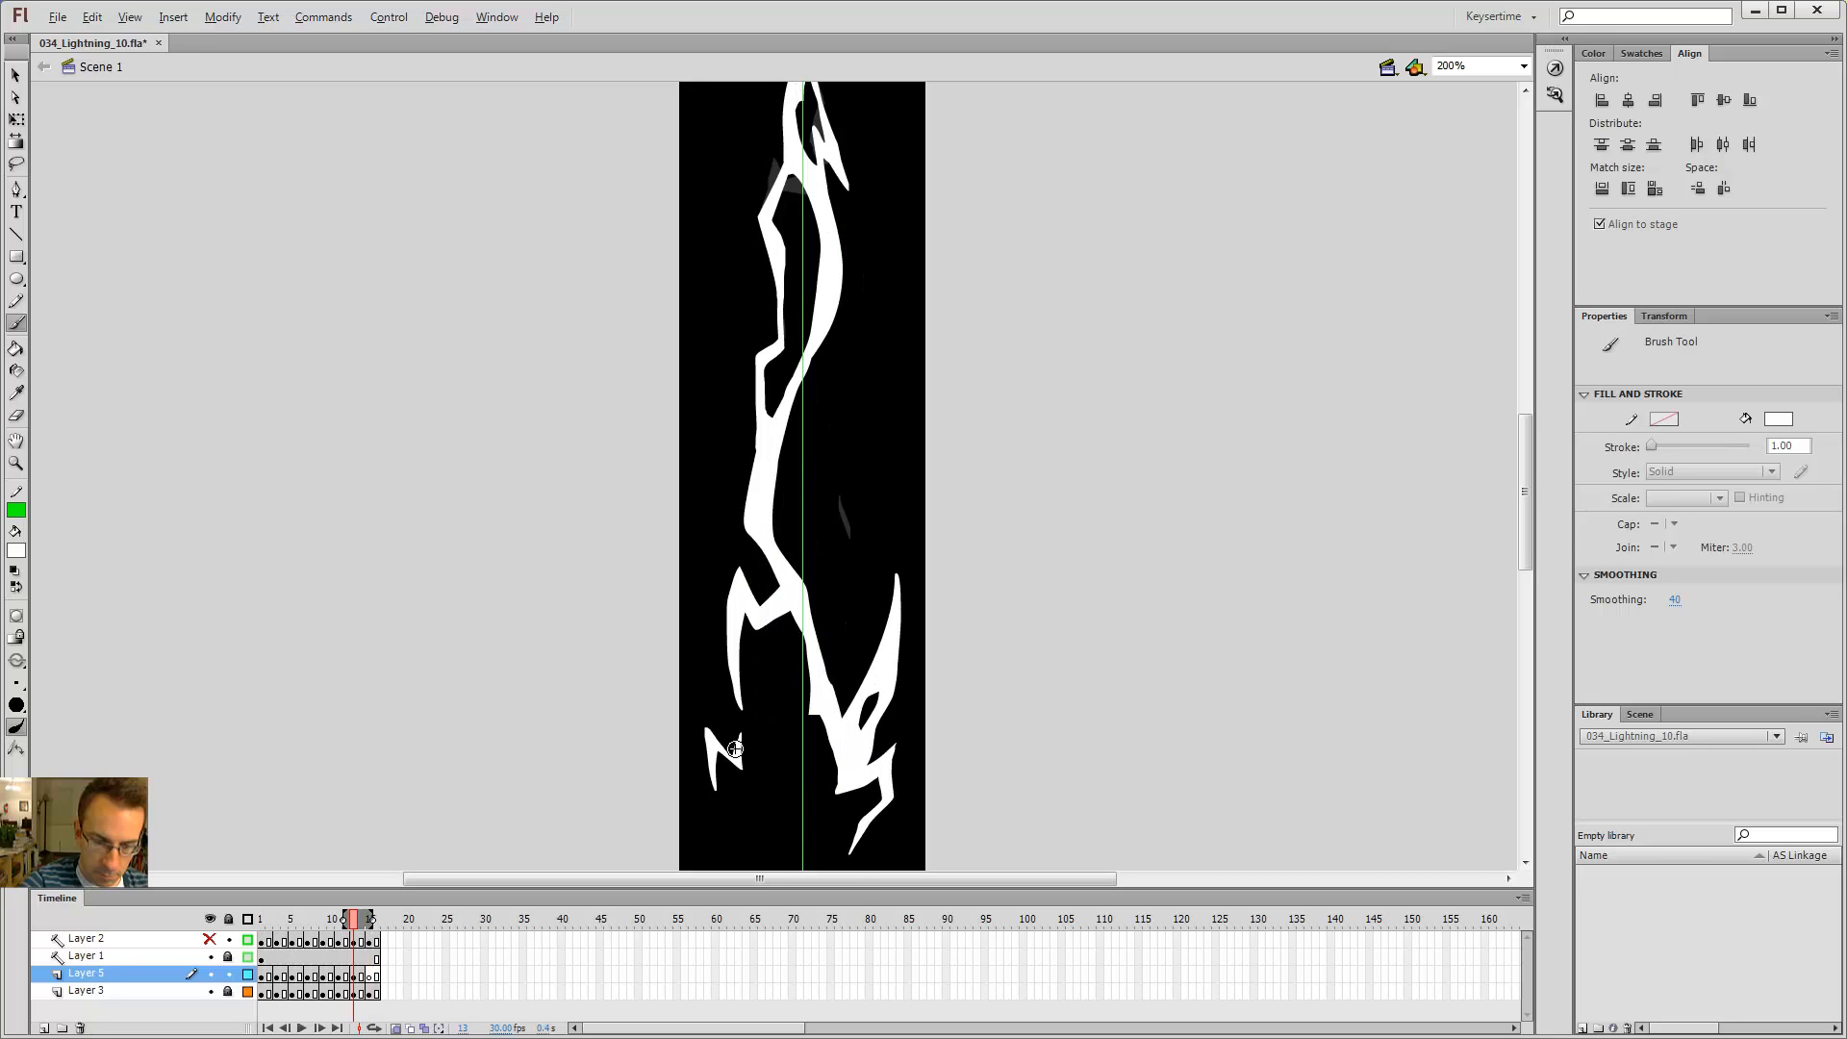
Step: Insert a blank keyframe at frame 17 on Layer 5 and paste the copied bolt drawing in place
key("v")
left_click(736, 758)
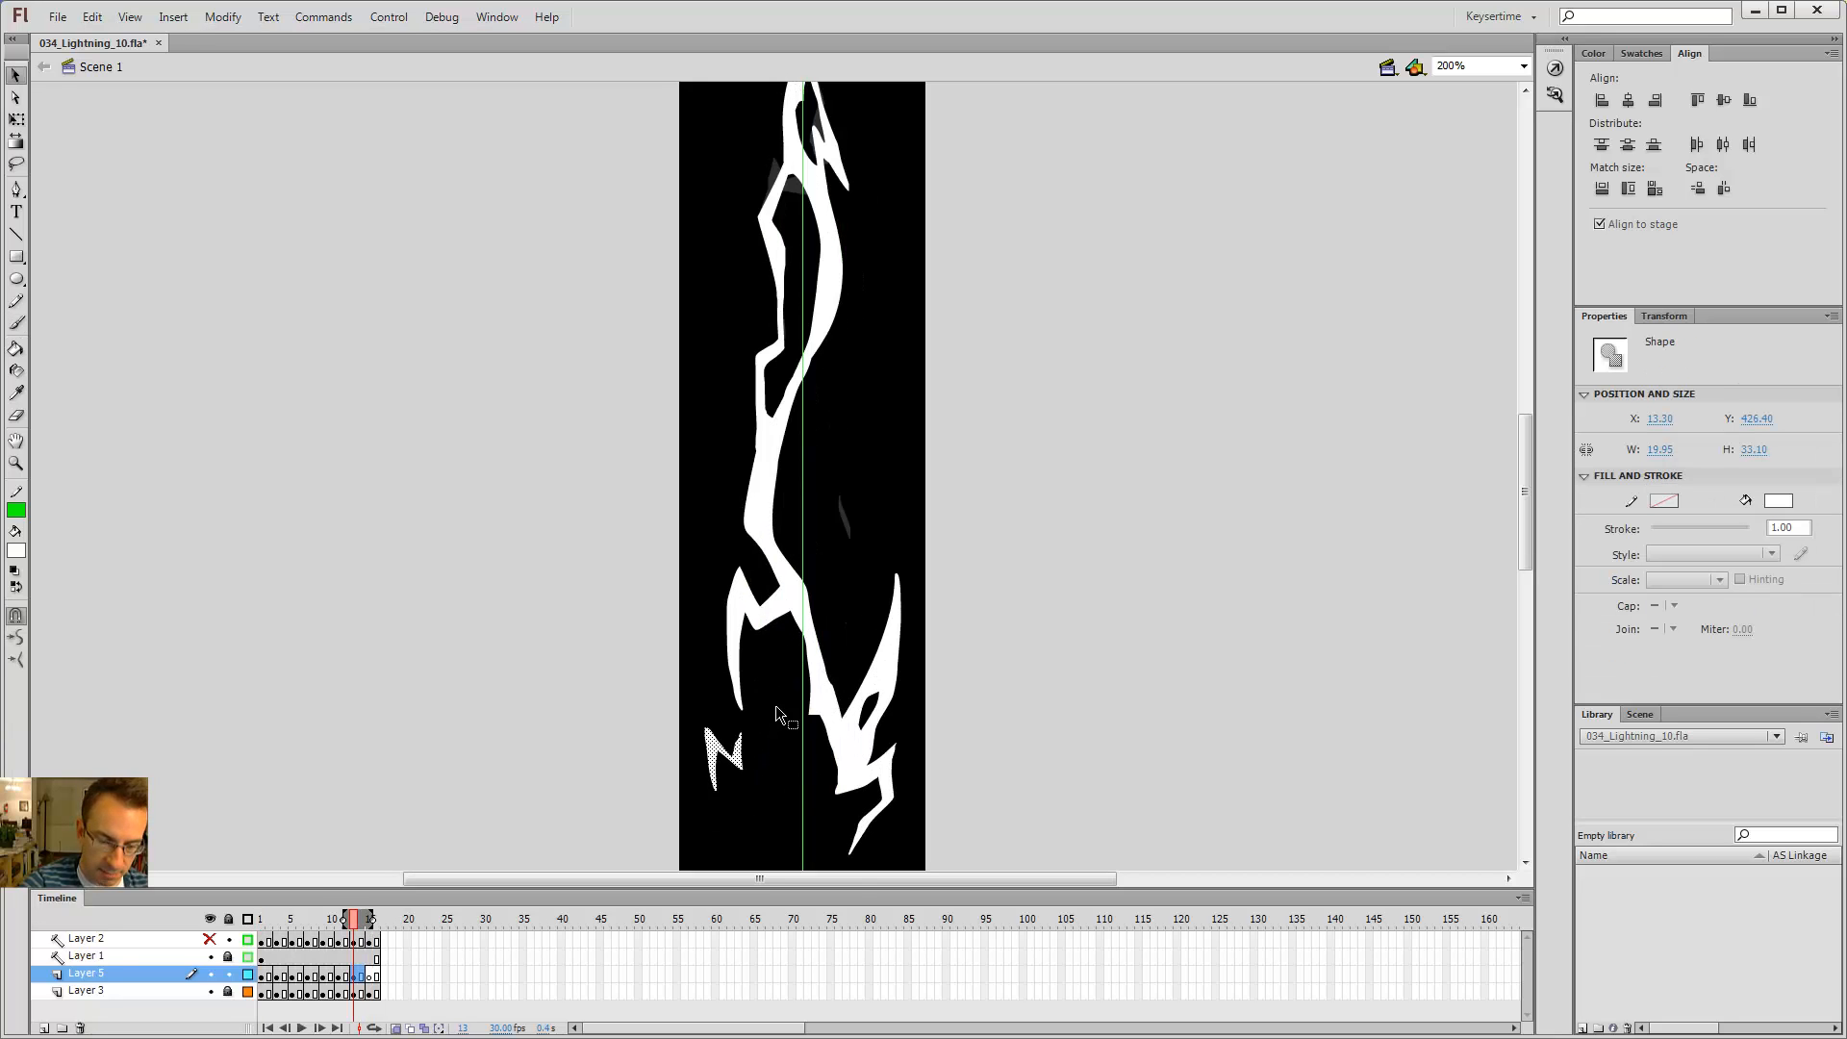
key("comma")
key("comma")
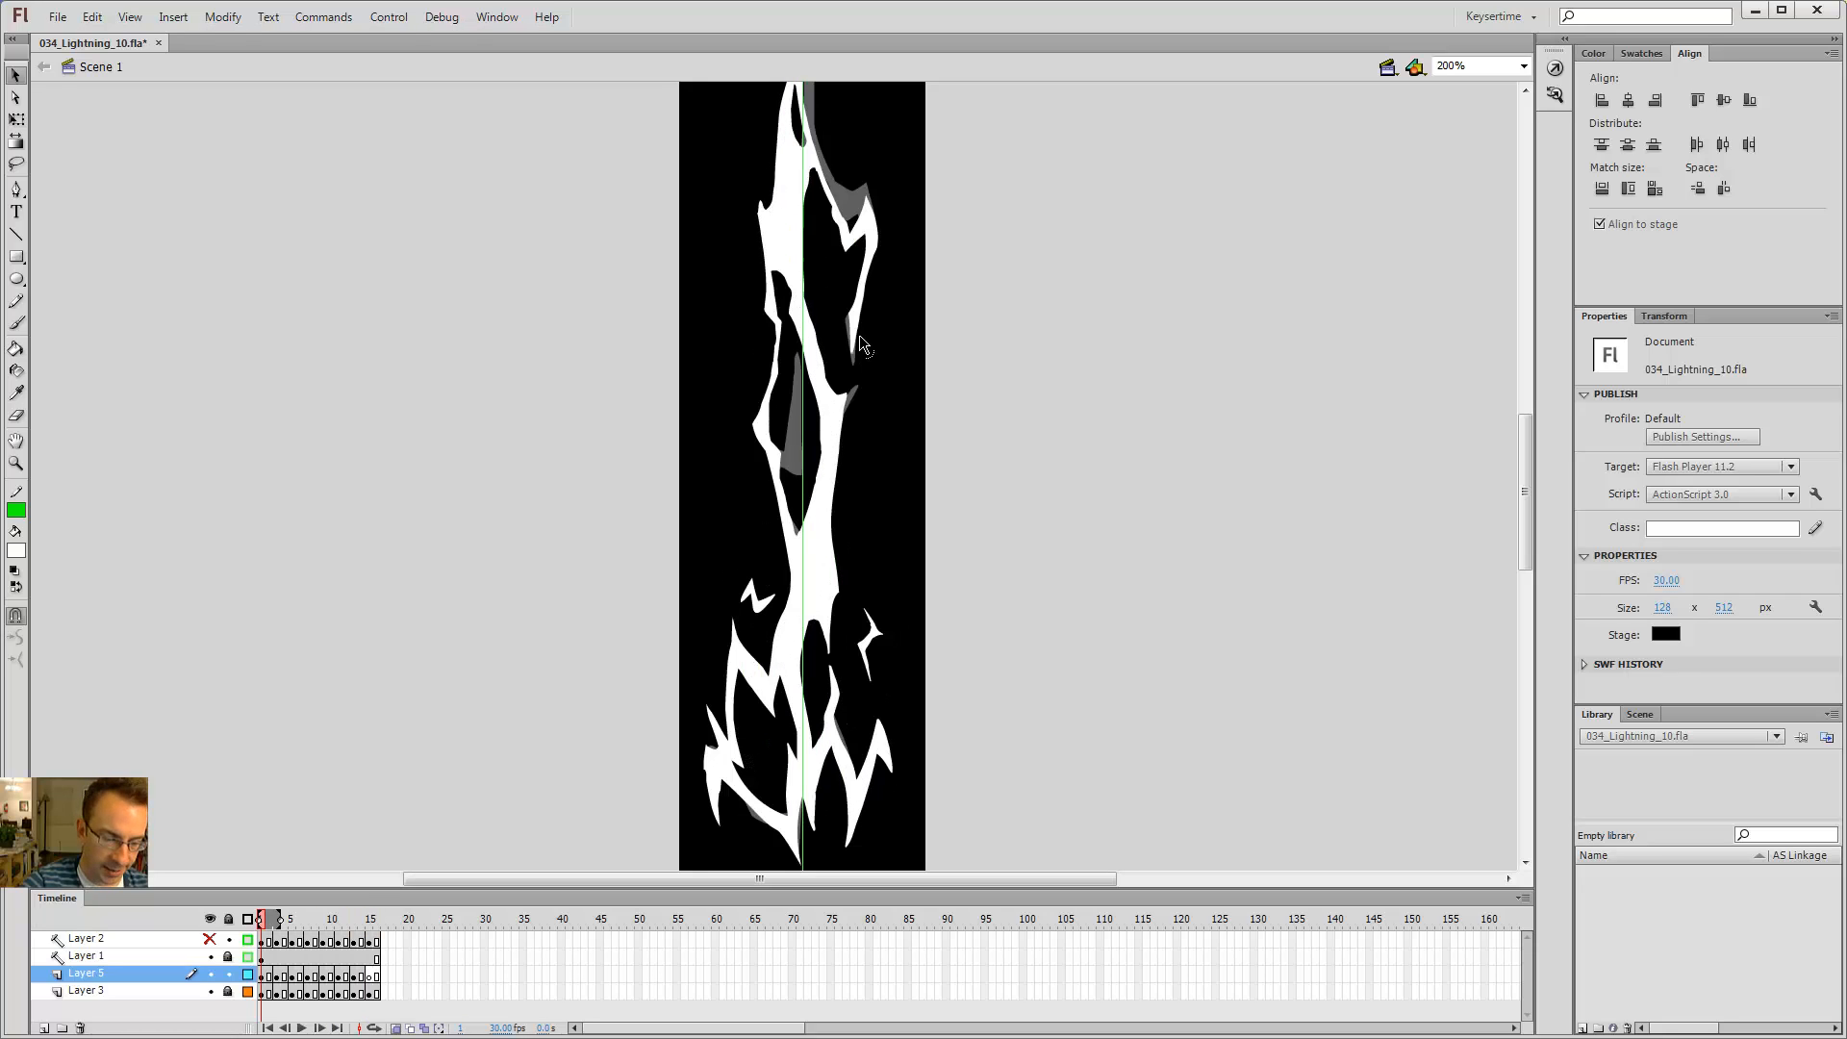
left_click_drag(261, 918, 370, 919)
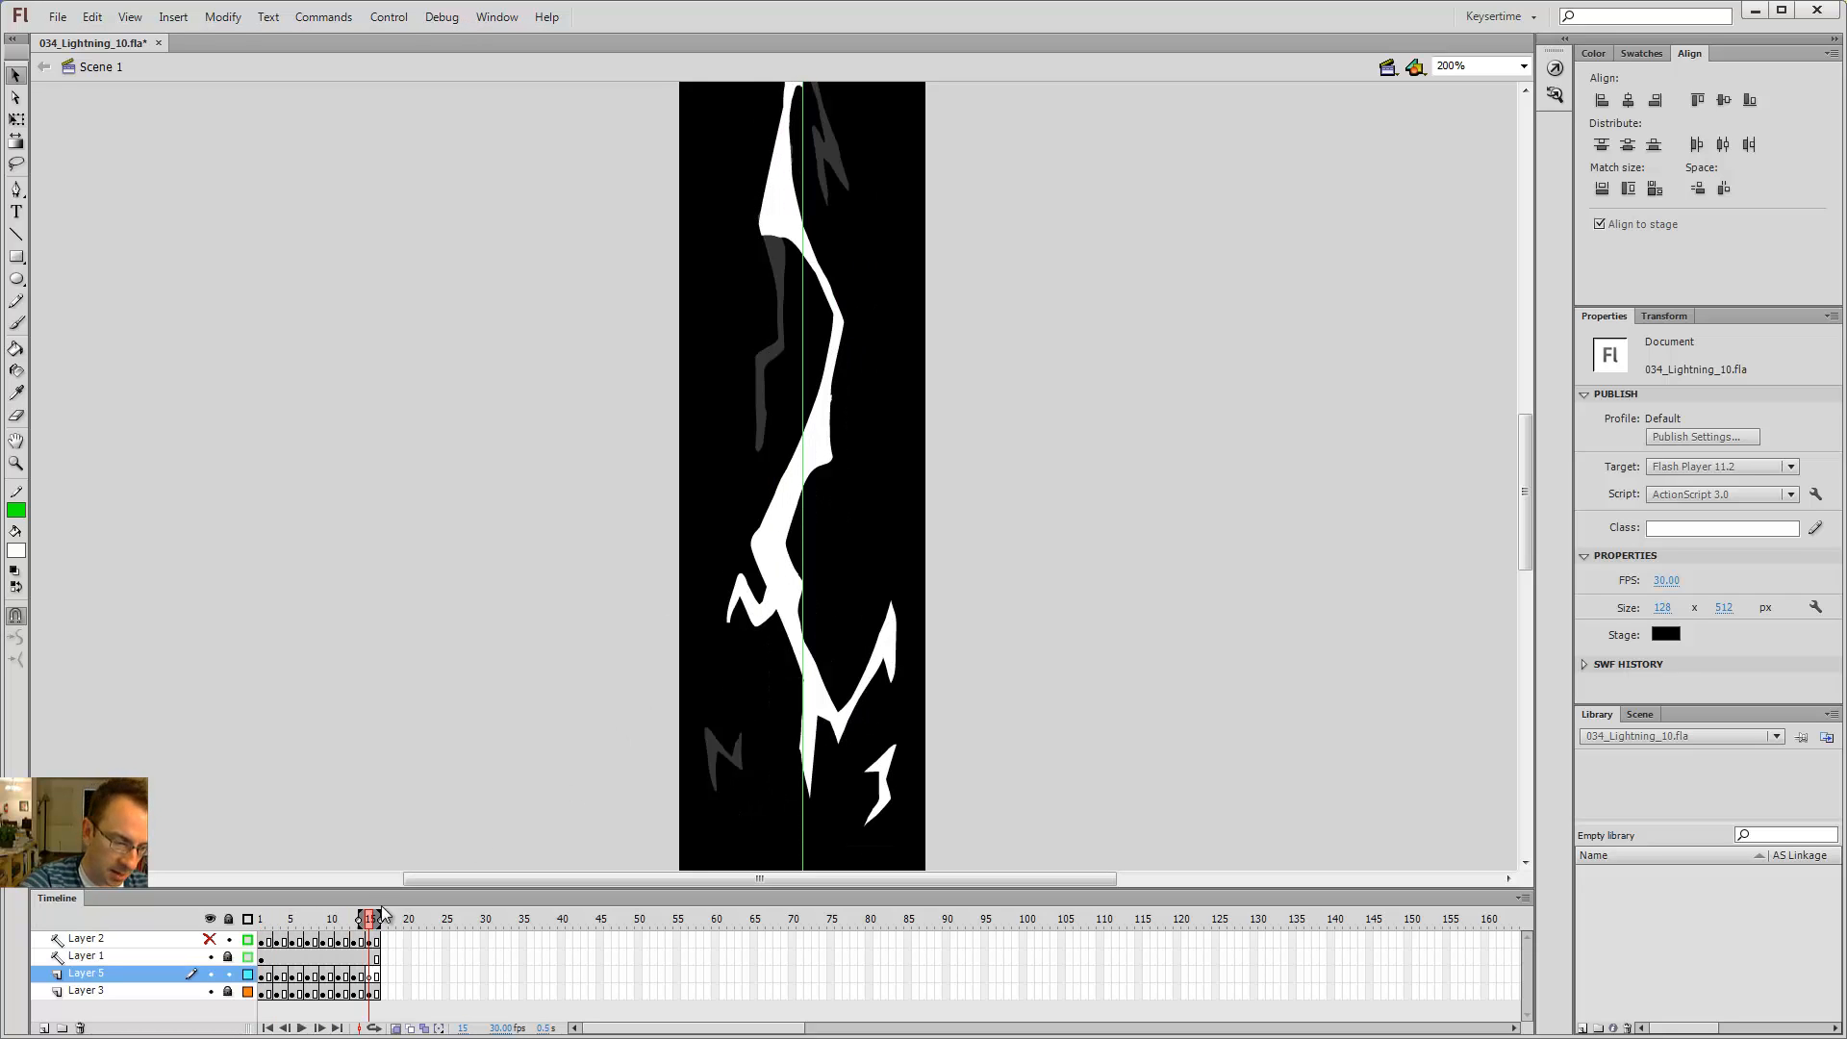
left_click(271, 970)
left_click(387, 980)
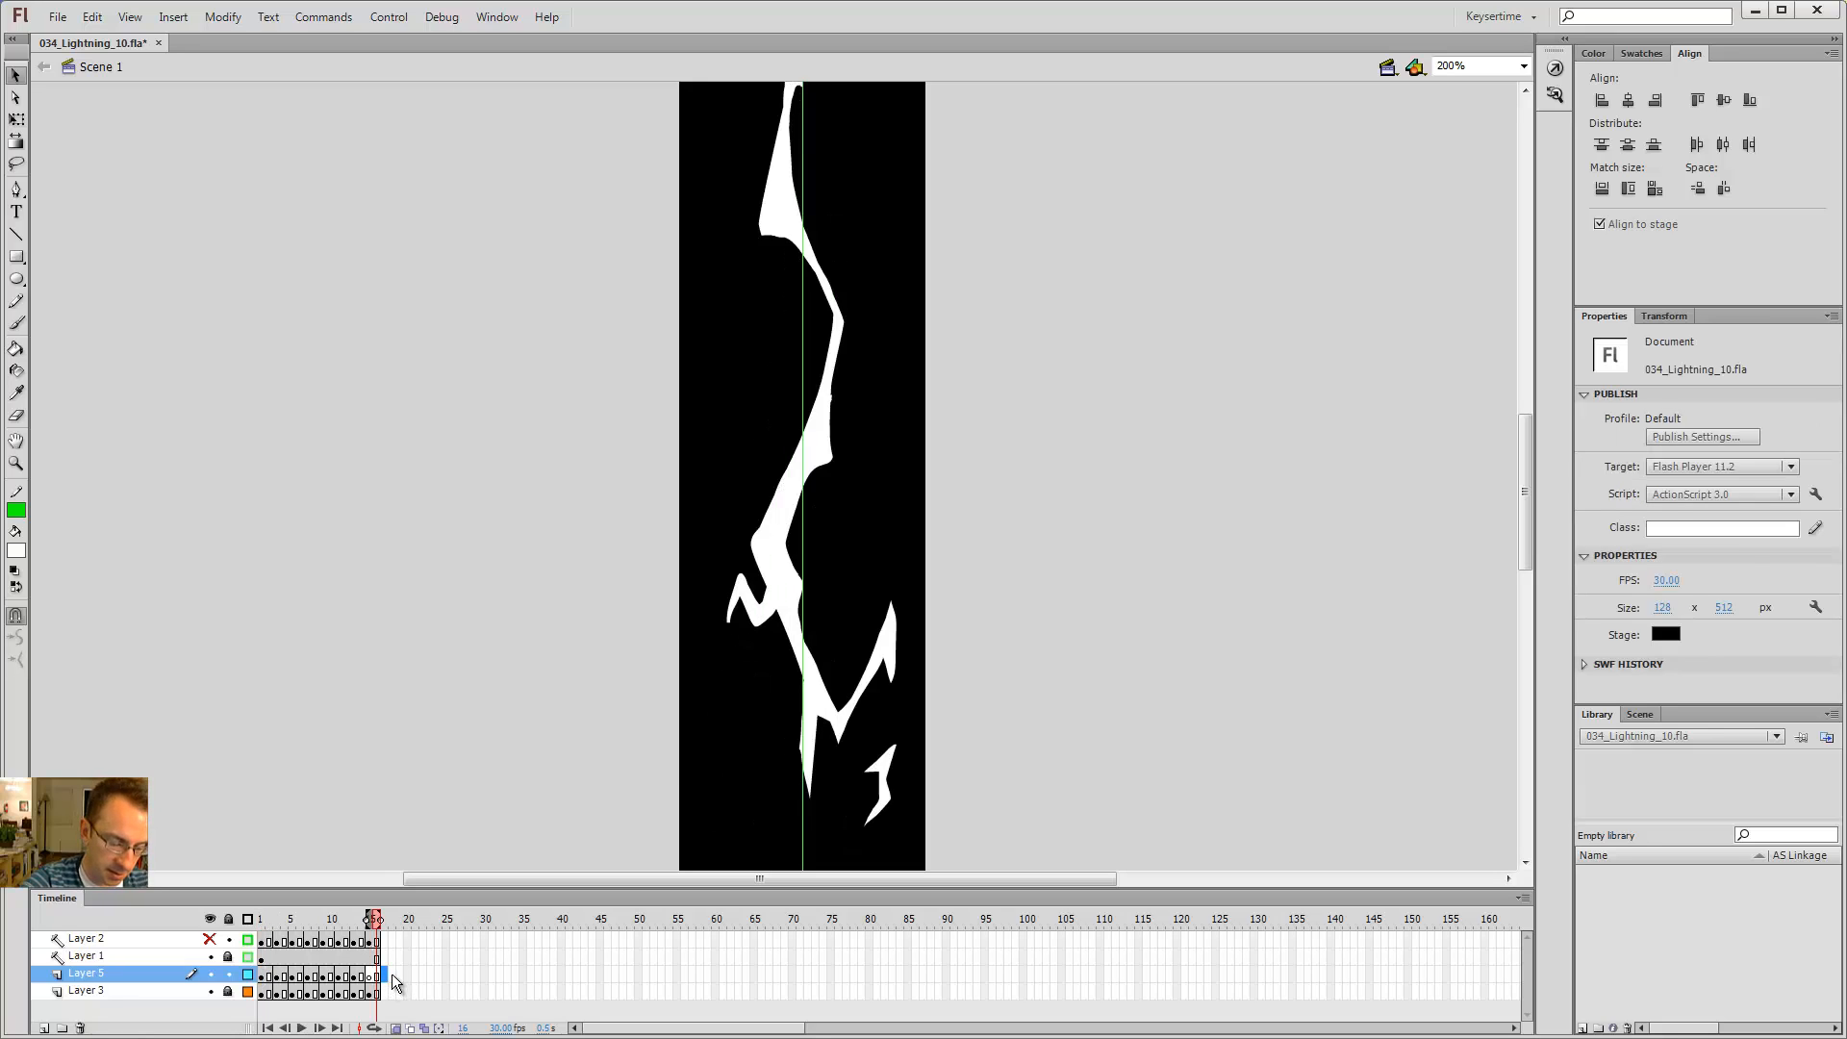
key("F7")
key("ctrl+shift+v")
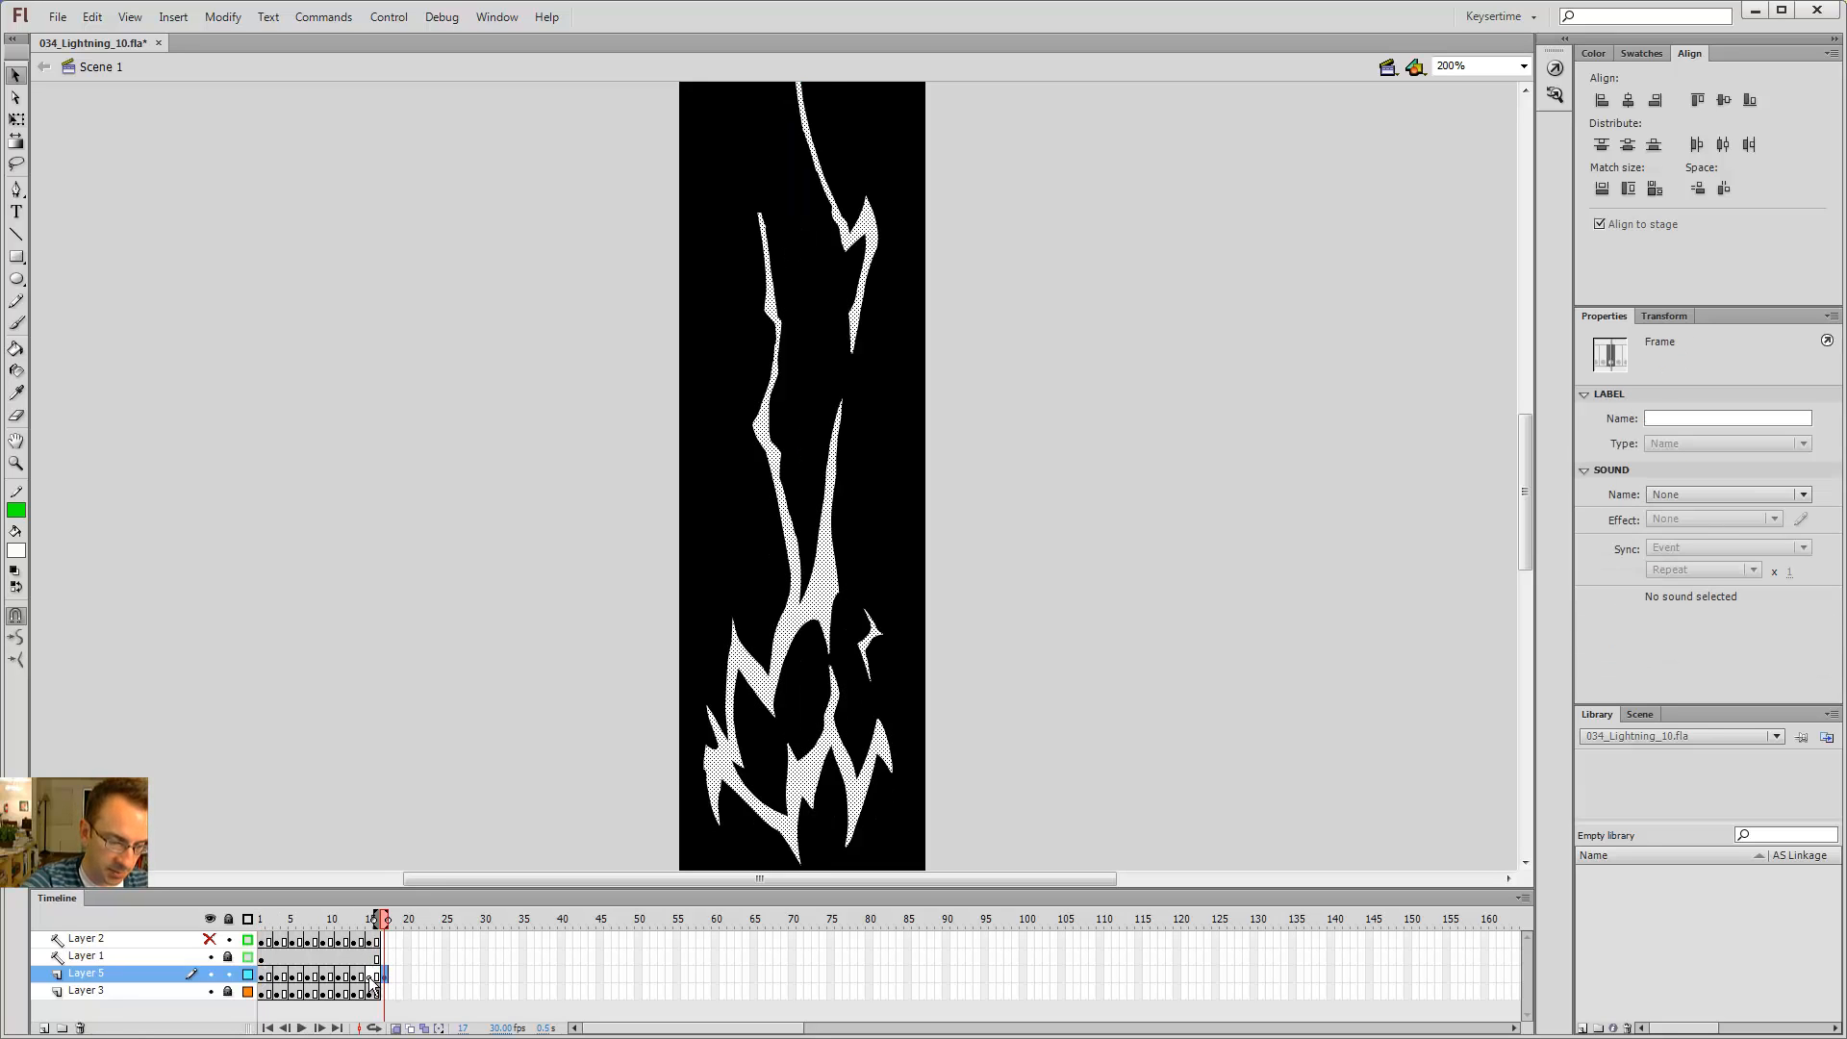
Step: On frame 15, brush a small touch onto the lower-left zigzag branch and fill it with the Paint Bucket
left_click(370, 975)
key("b")
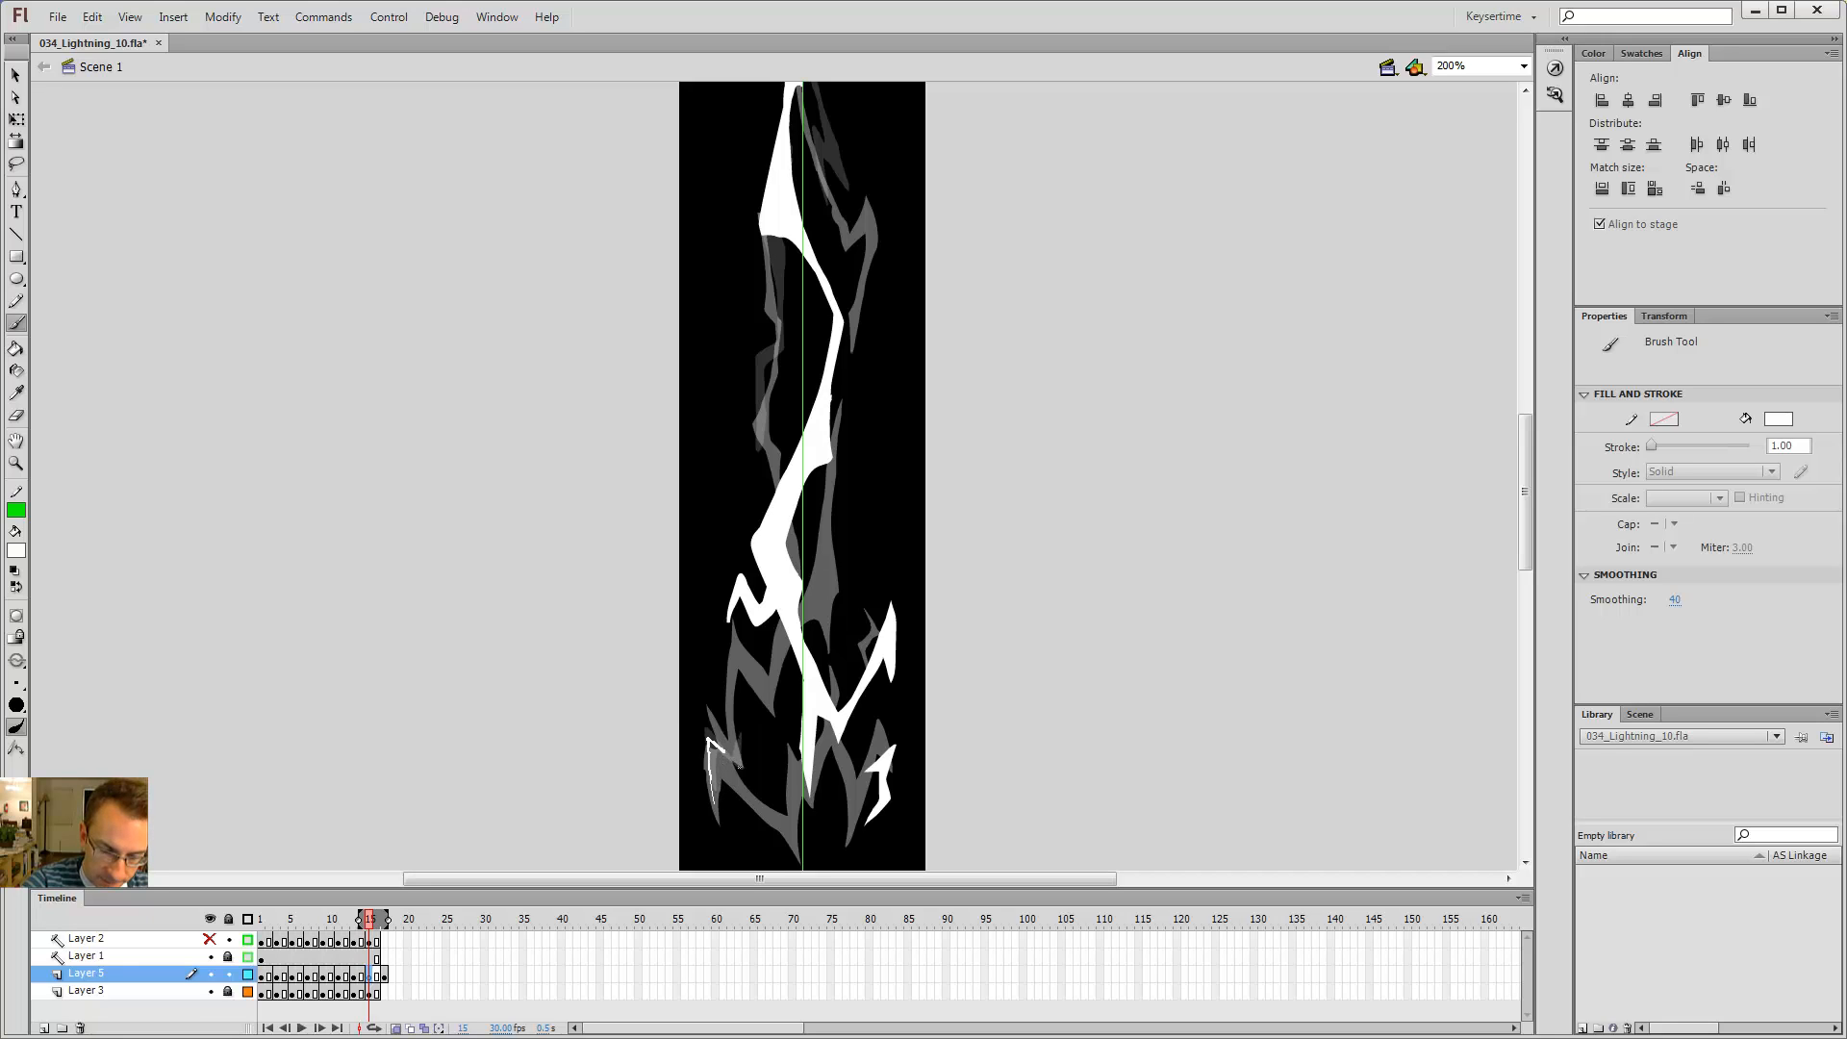
left_click_drag(714, 801, 715, 796)
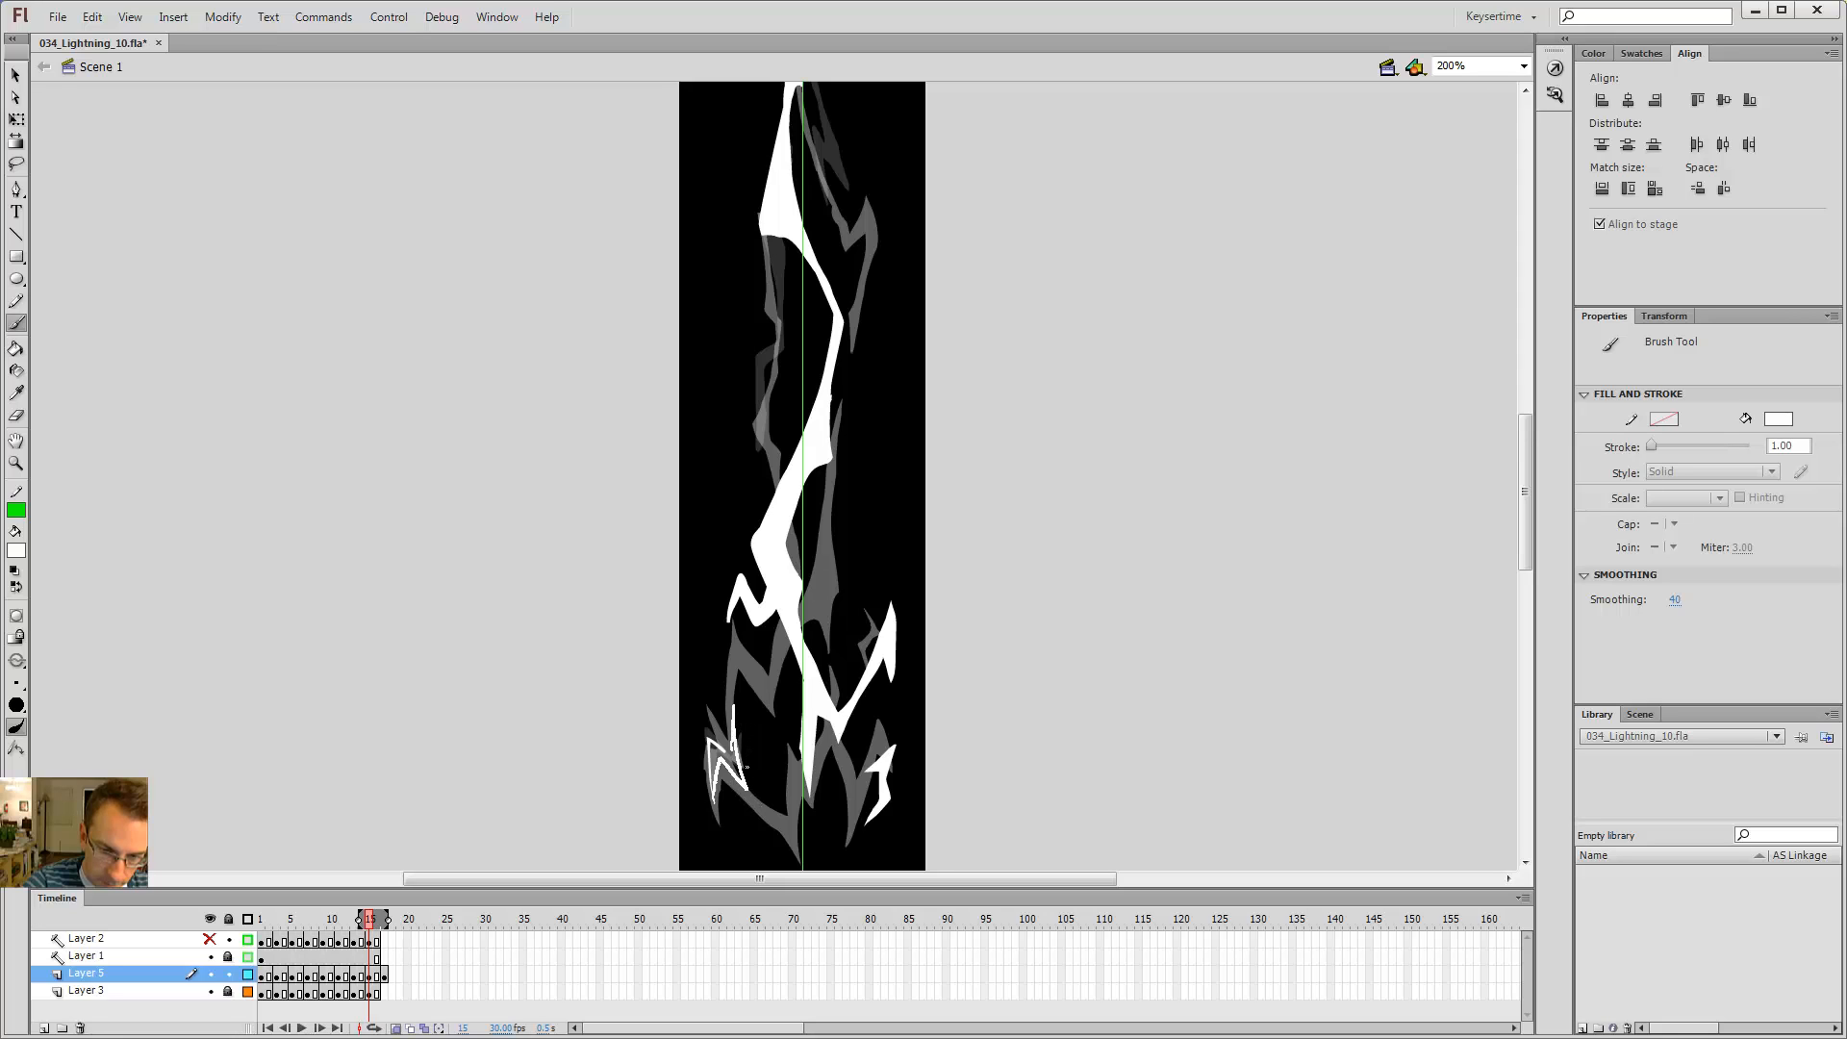
key("k")
left_click(722, 756)
Step: Step back and forth through frames 15 to 17 to review the lower branches
key("comma")
key("comma")
key("period")
key("period")
key("period")
key("period")
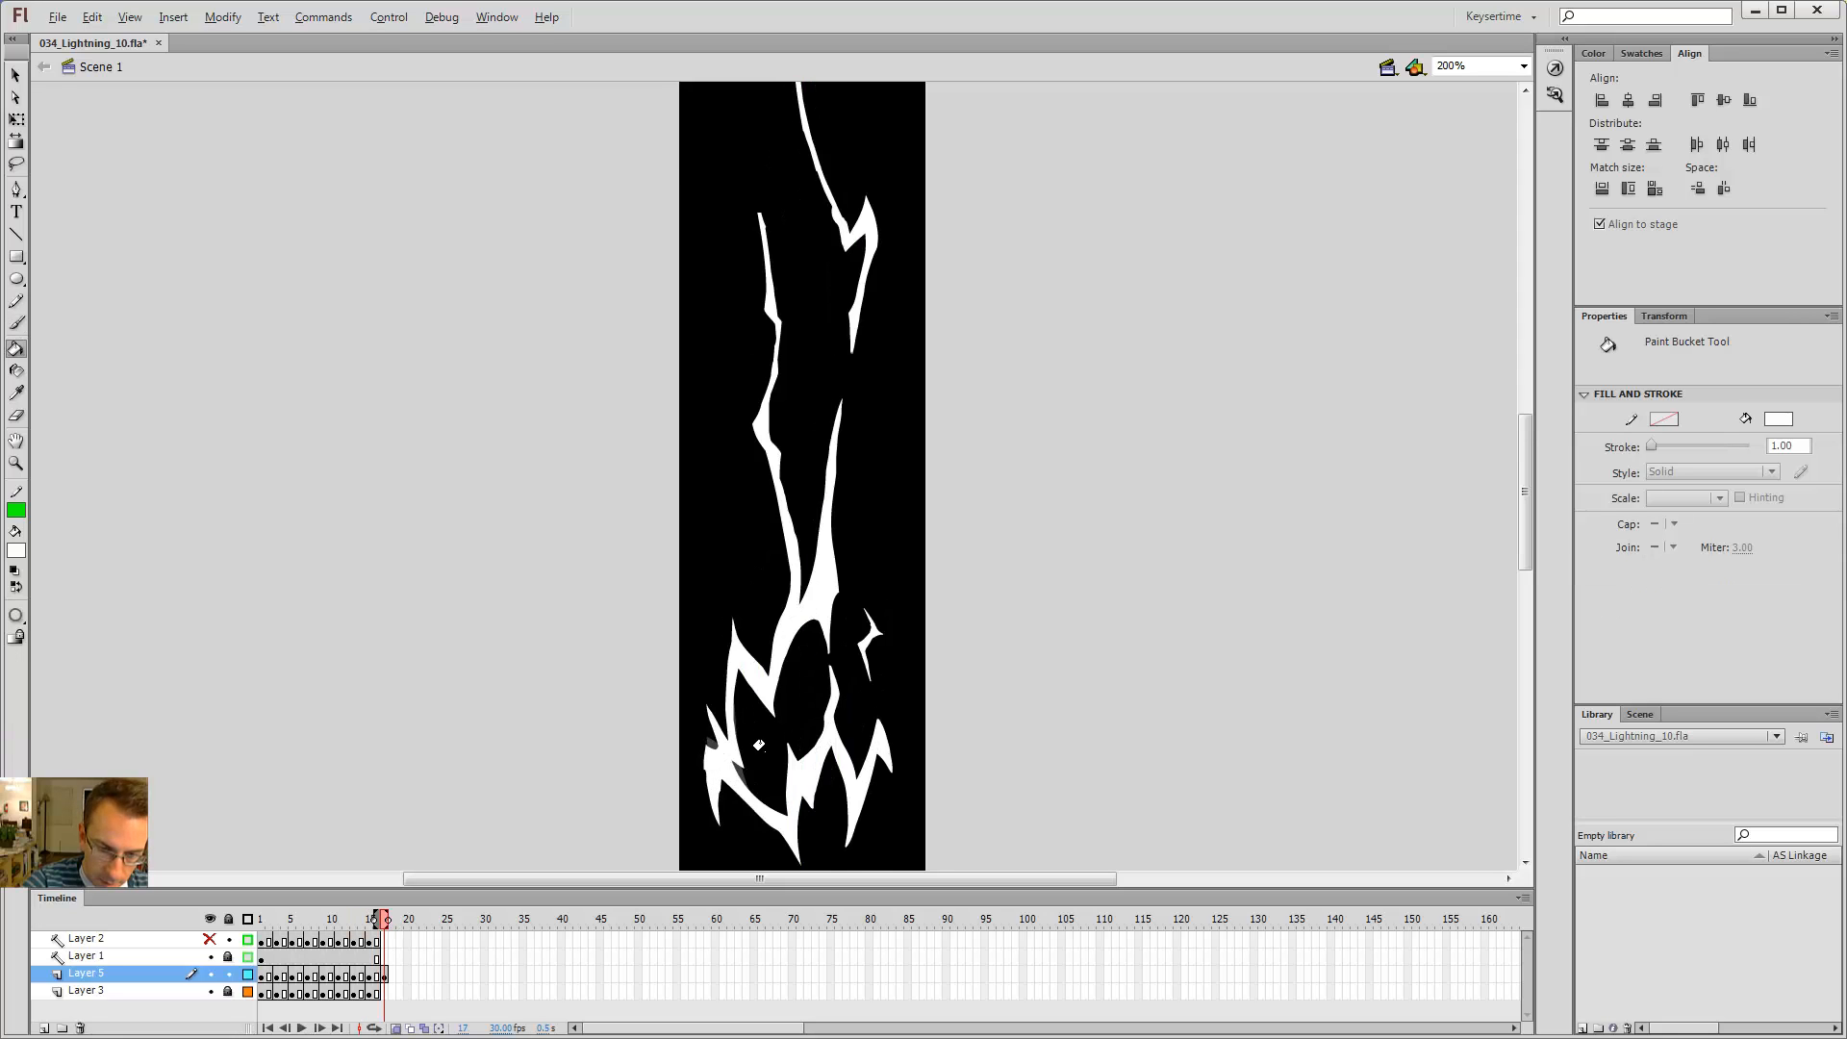
key("comma")
key("comma")
key("comma")
key("comma")
key("period")
key("period")
key("period")
key("period")
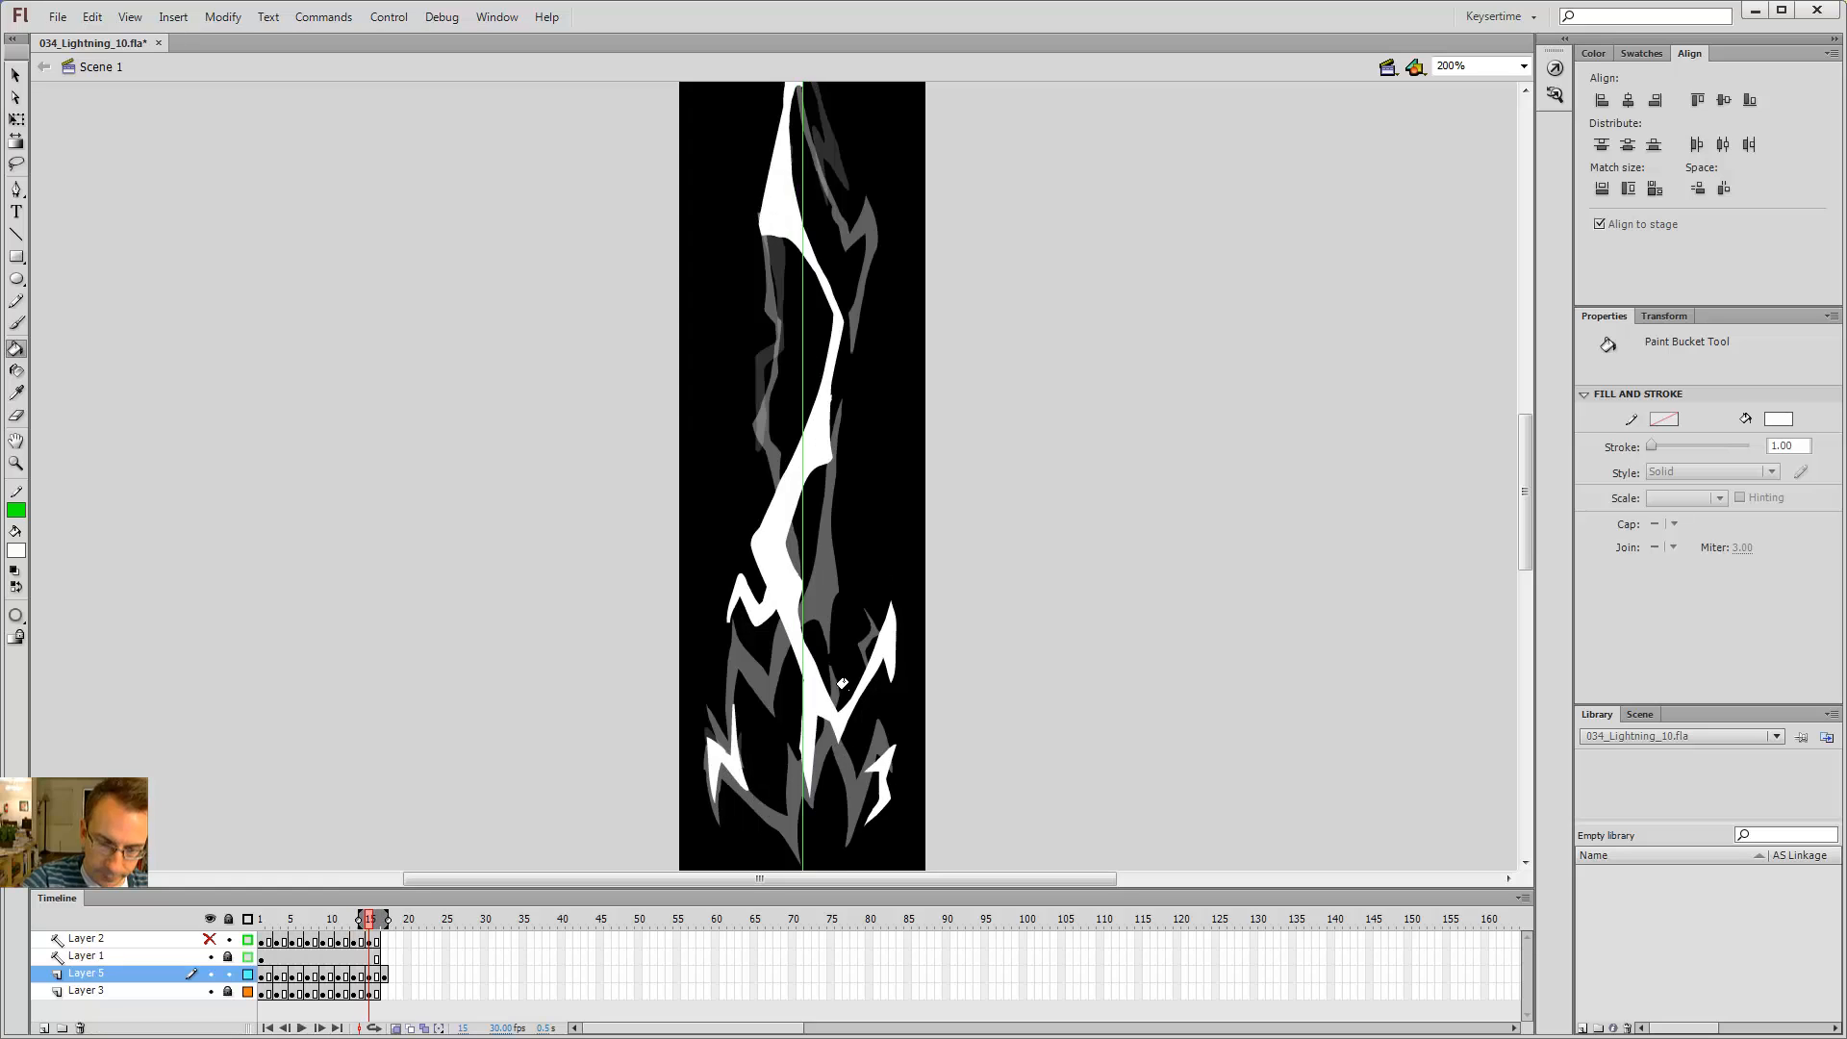
key("comma")
key("comma")
Step: On frame 15, brush a short stroke onto the right edge of the bolt's middle section
key("alt+shift+o")
key("b")
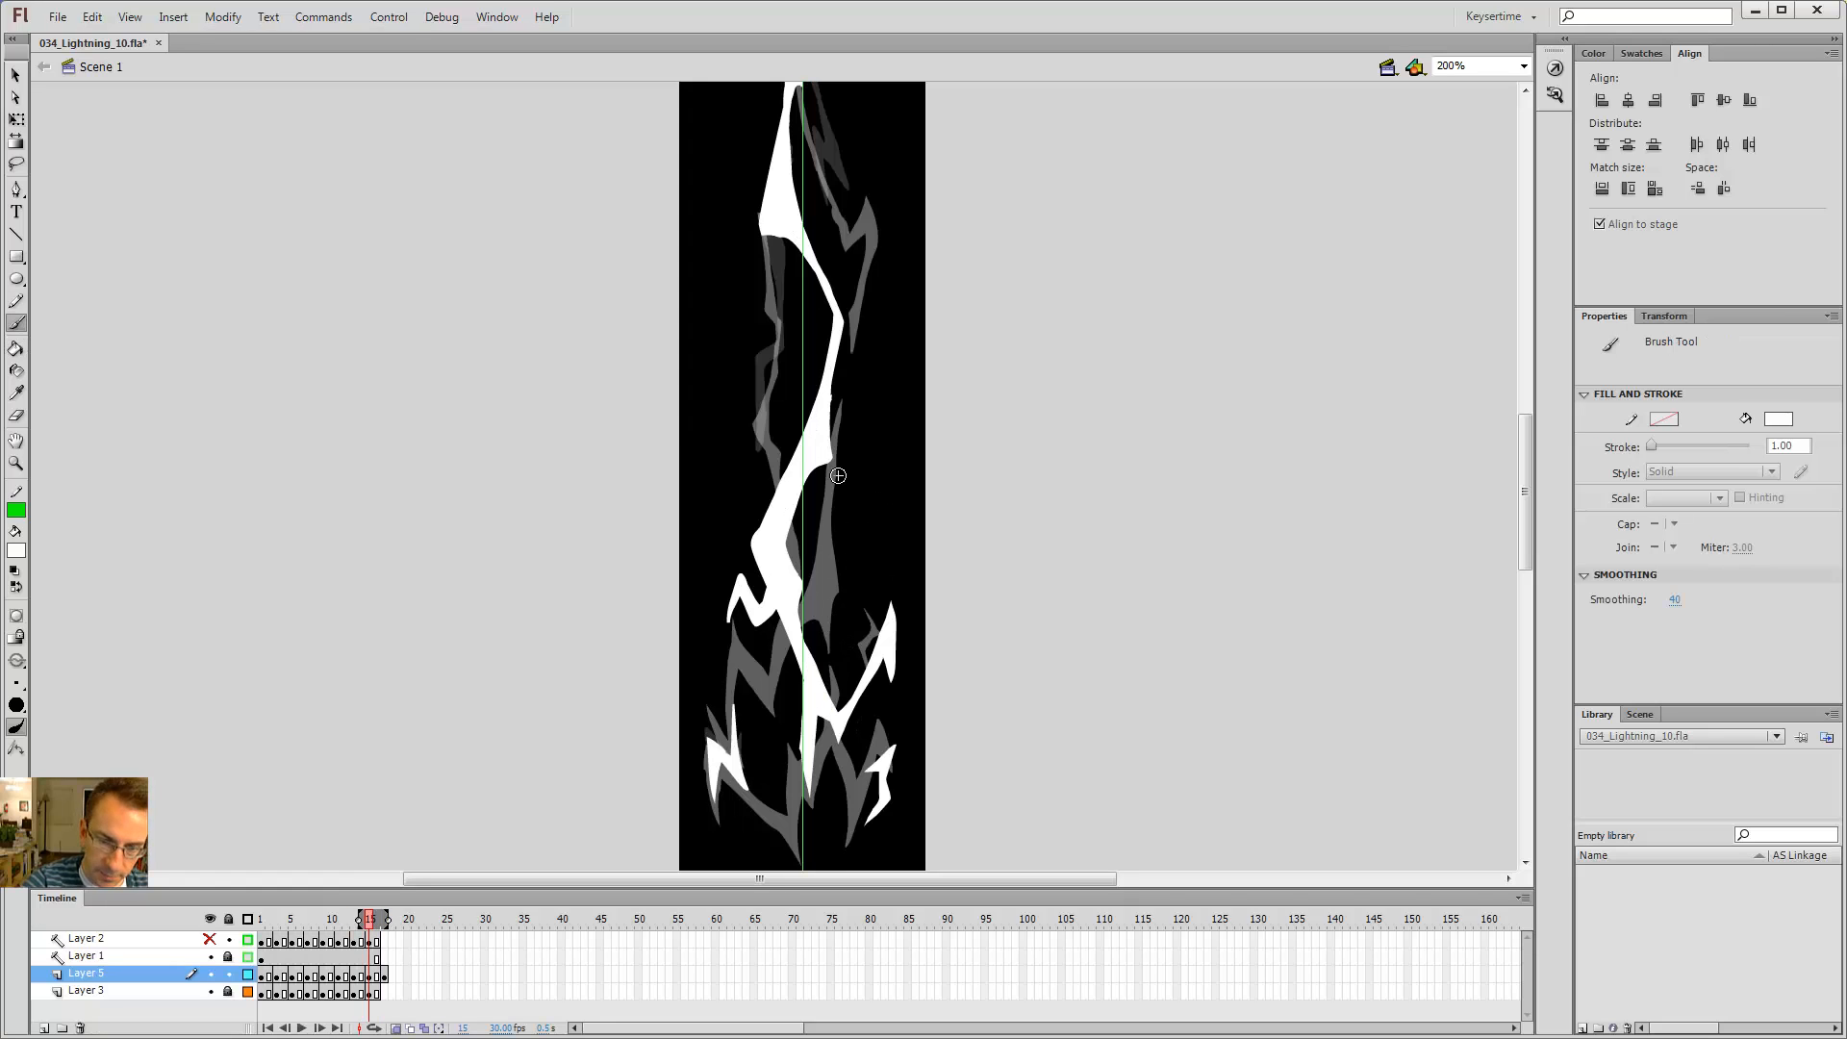
mouse_move(829, 574)
left_mouse_down()
mouse_move(801, 659)
mouse_move(827, 593)
left_mouse_up()
key("comma")
key("period")
key("period")
key("period")
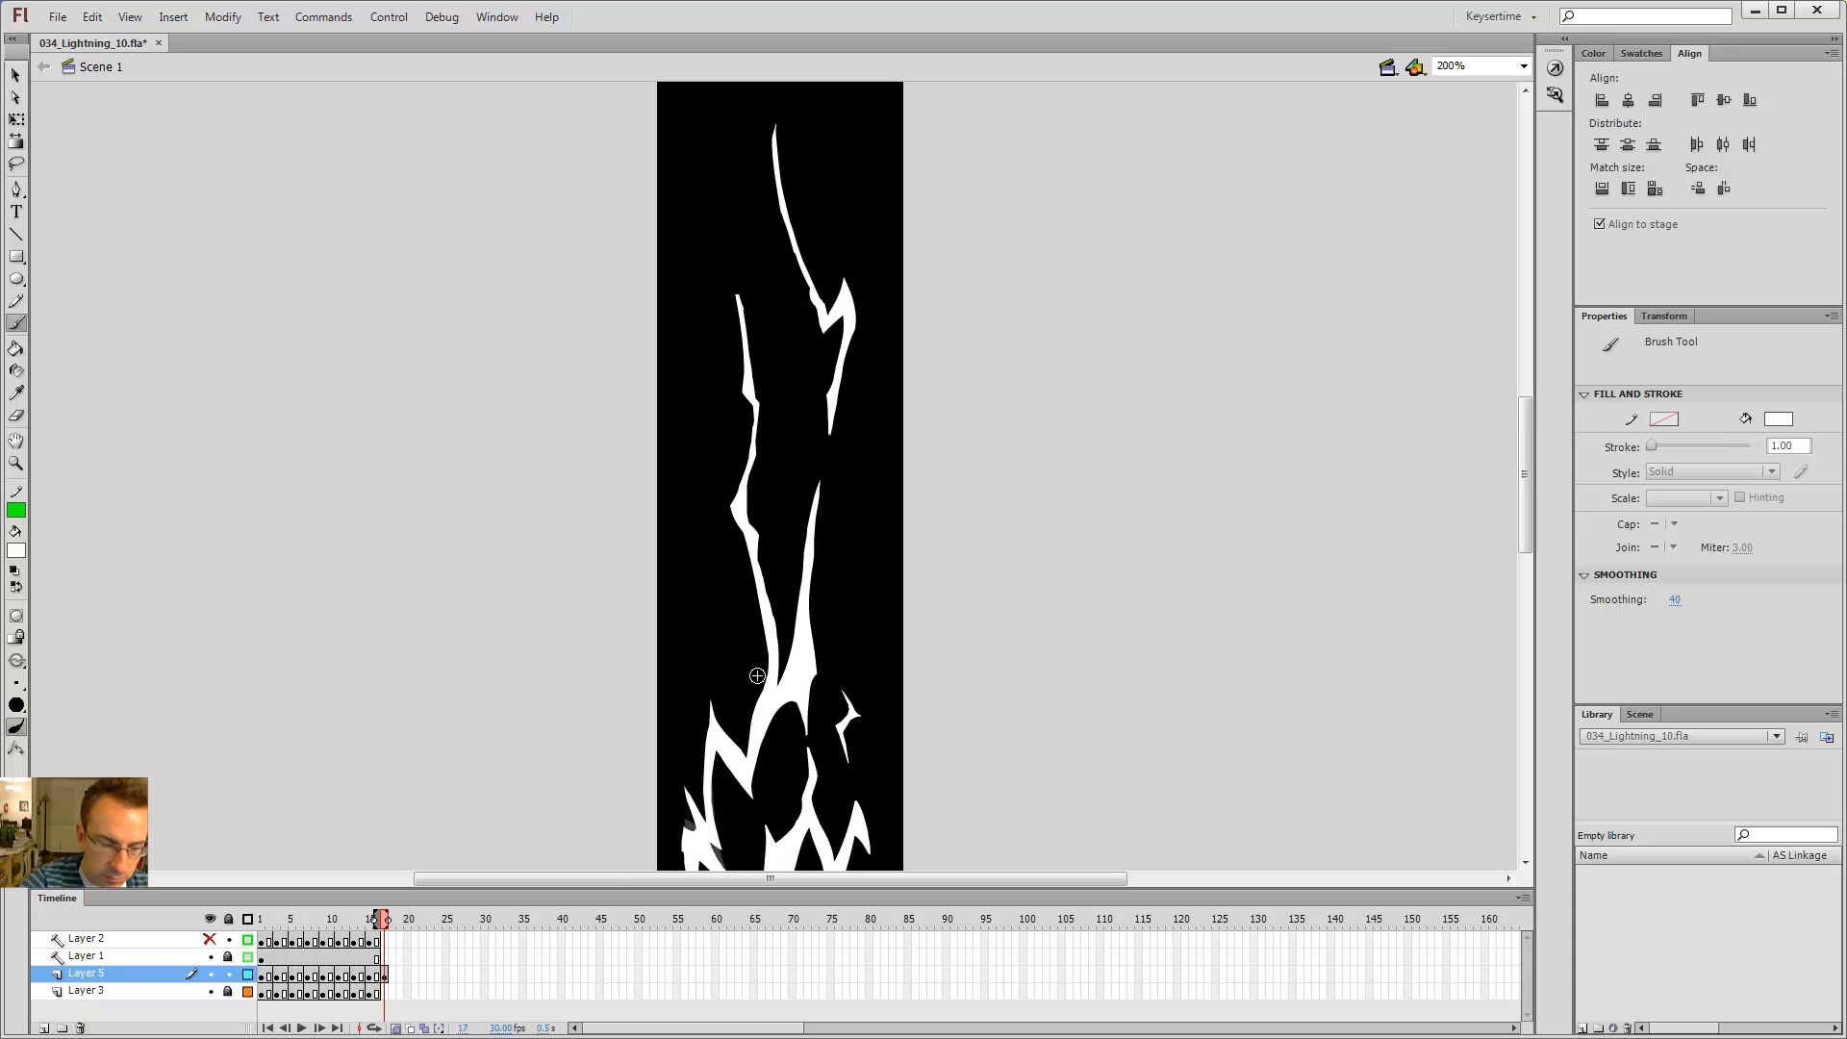
left_click(234, 998)
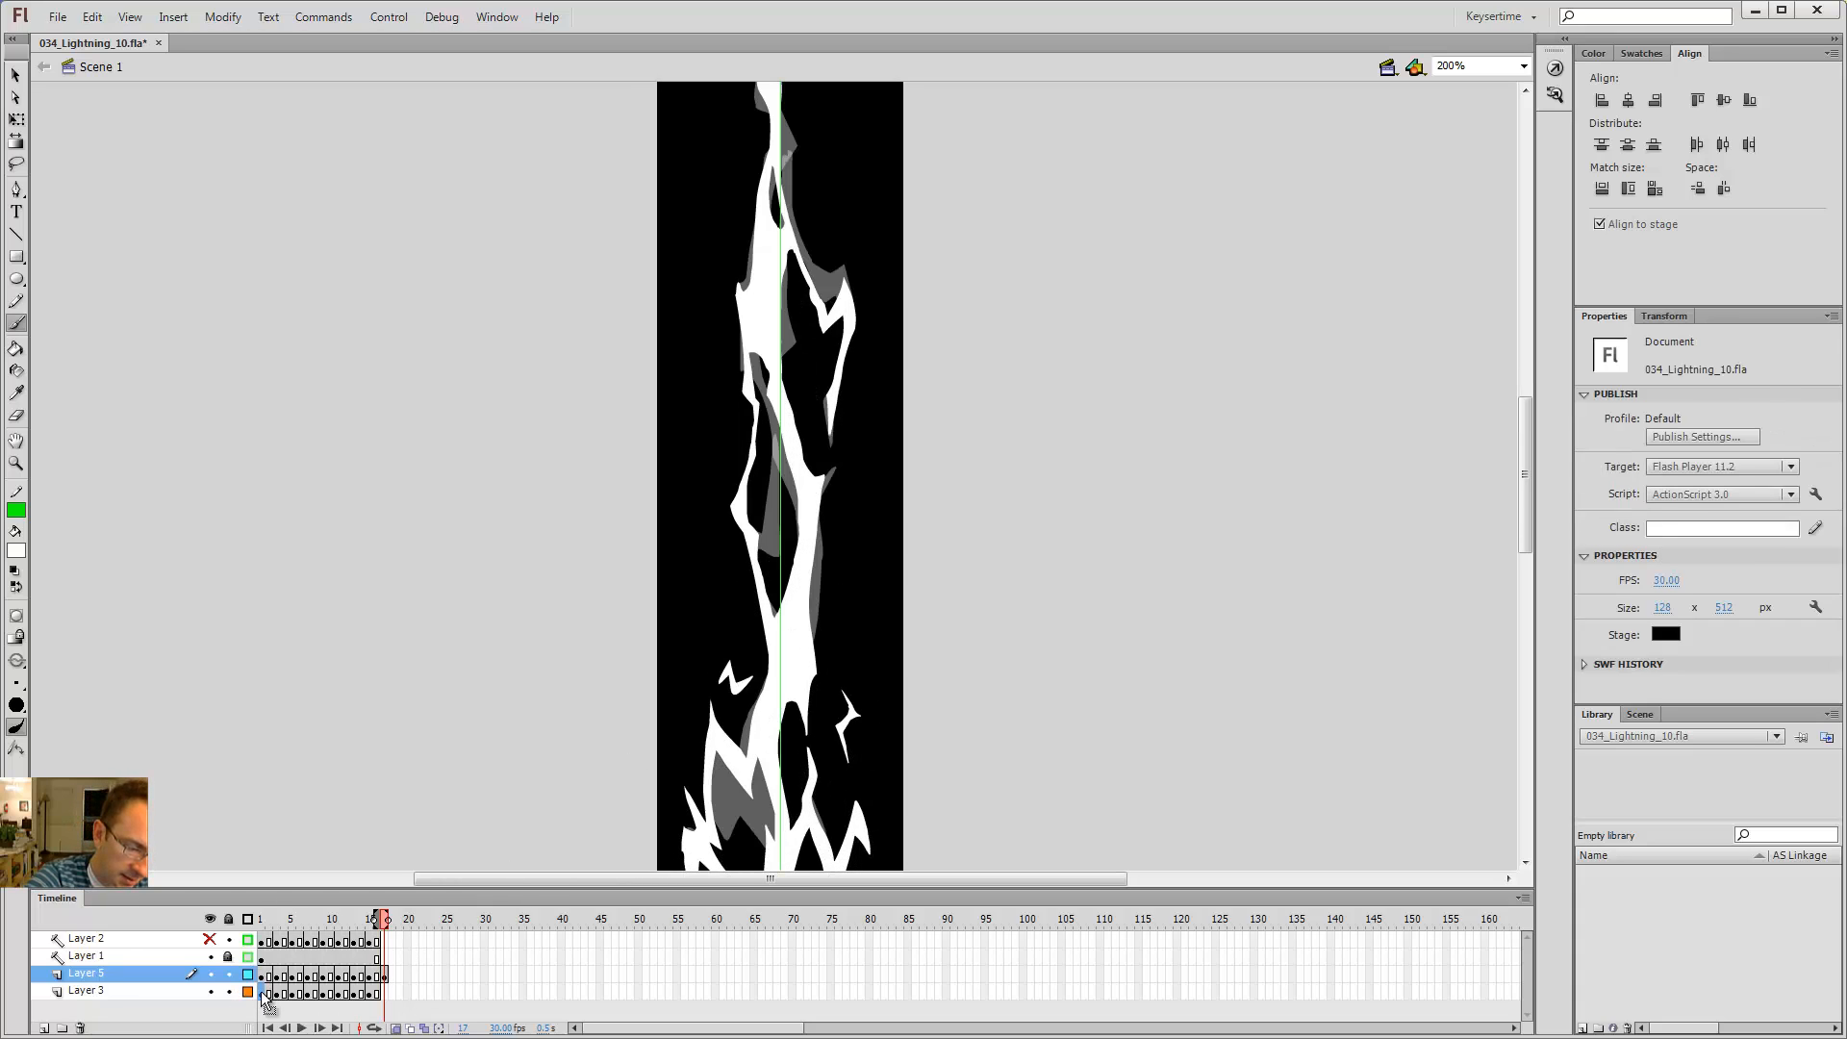
left_click(388, 997)
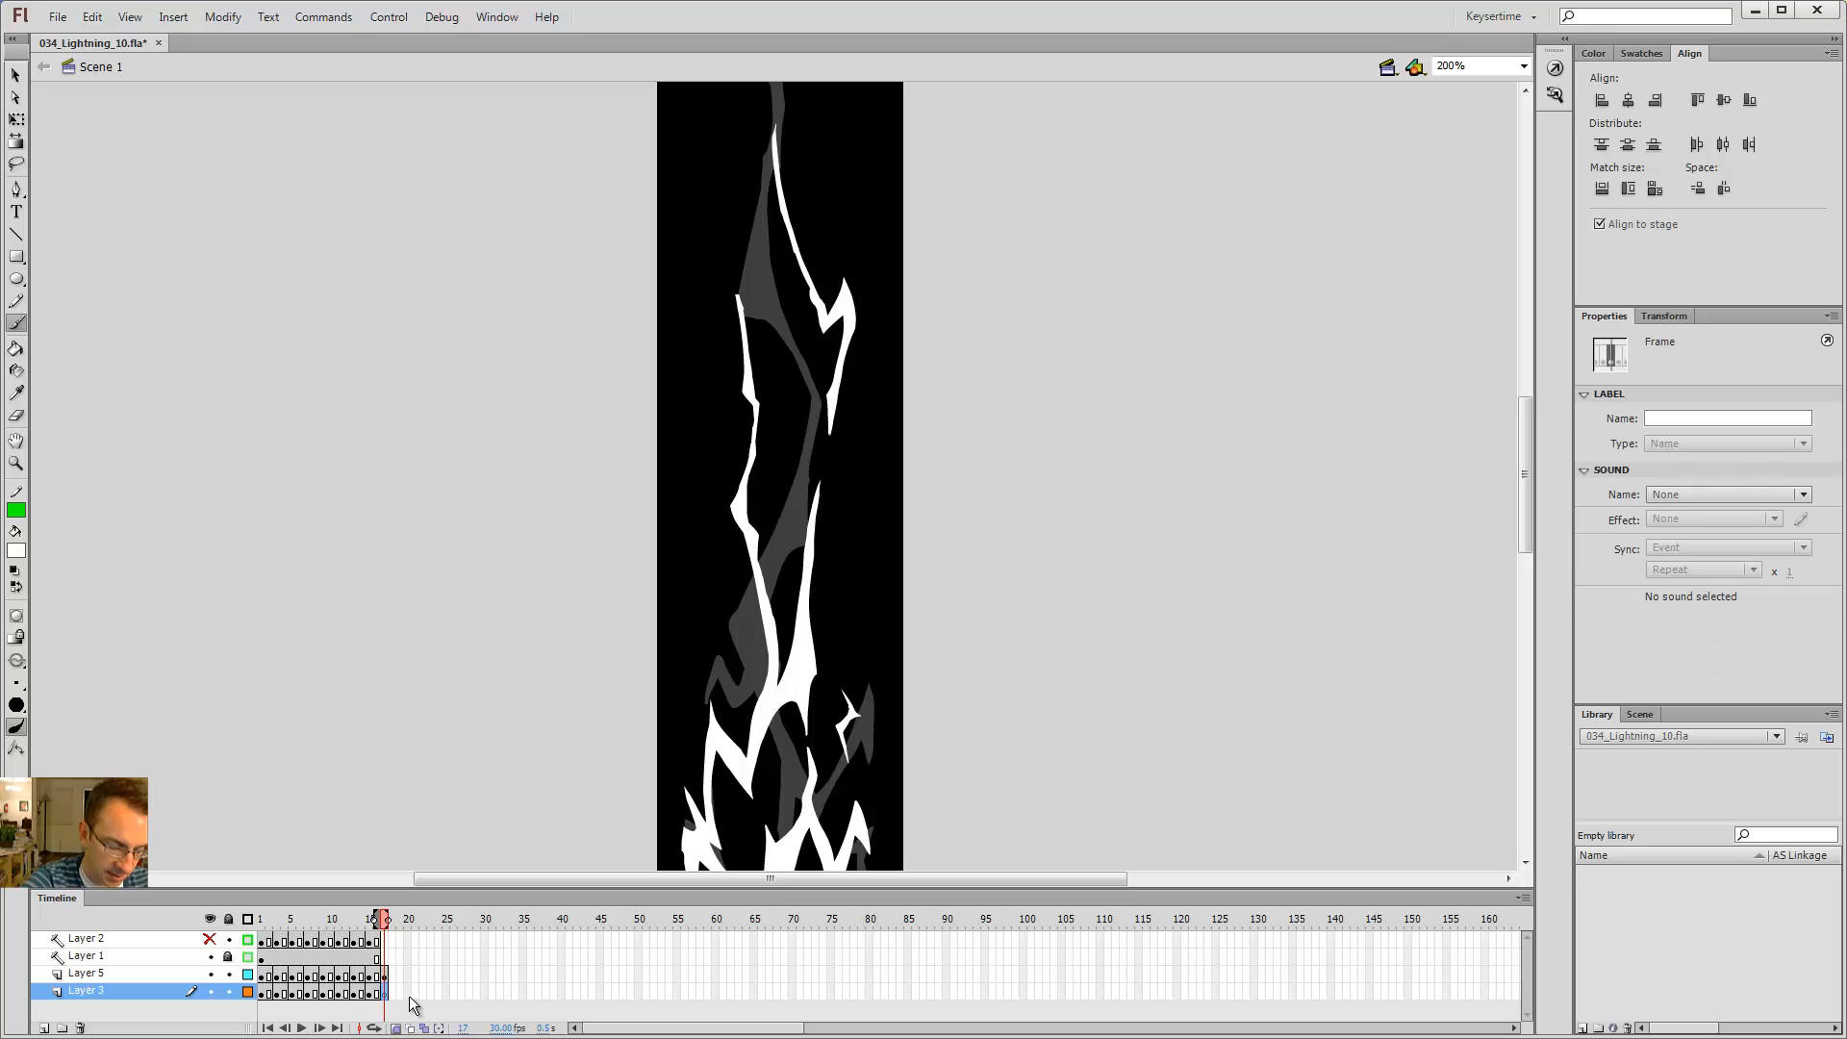
left_click(229, 994)
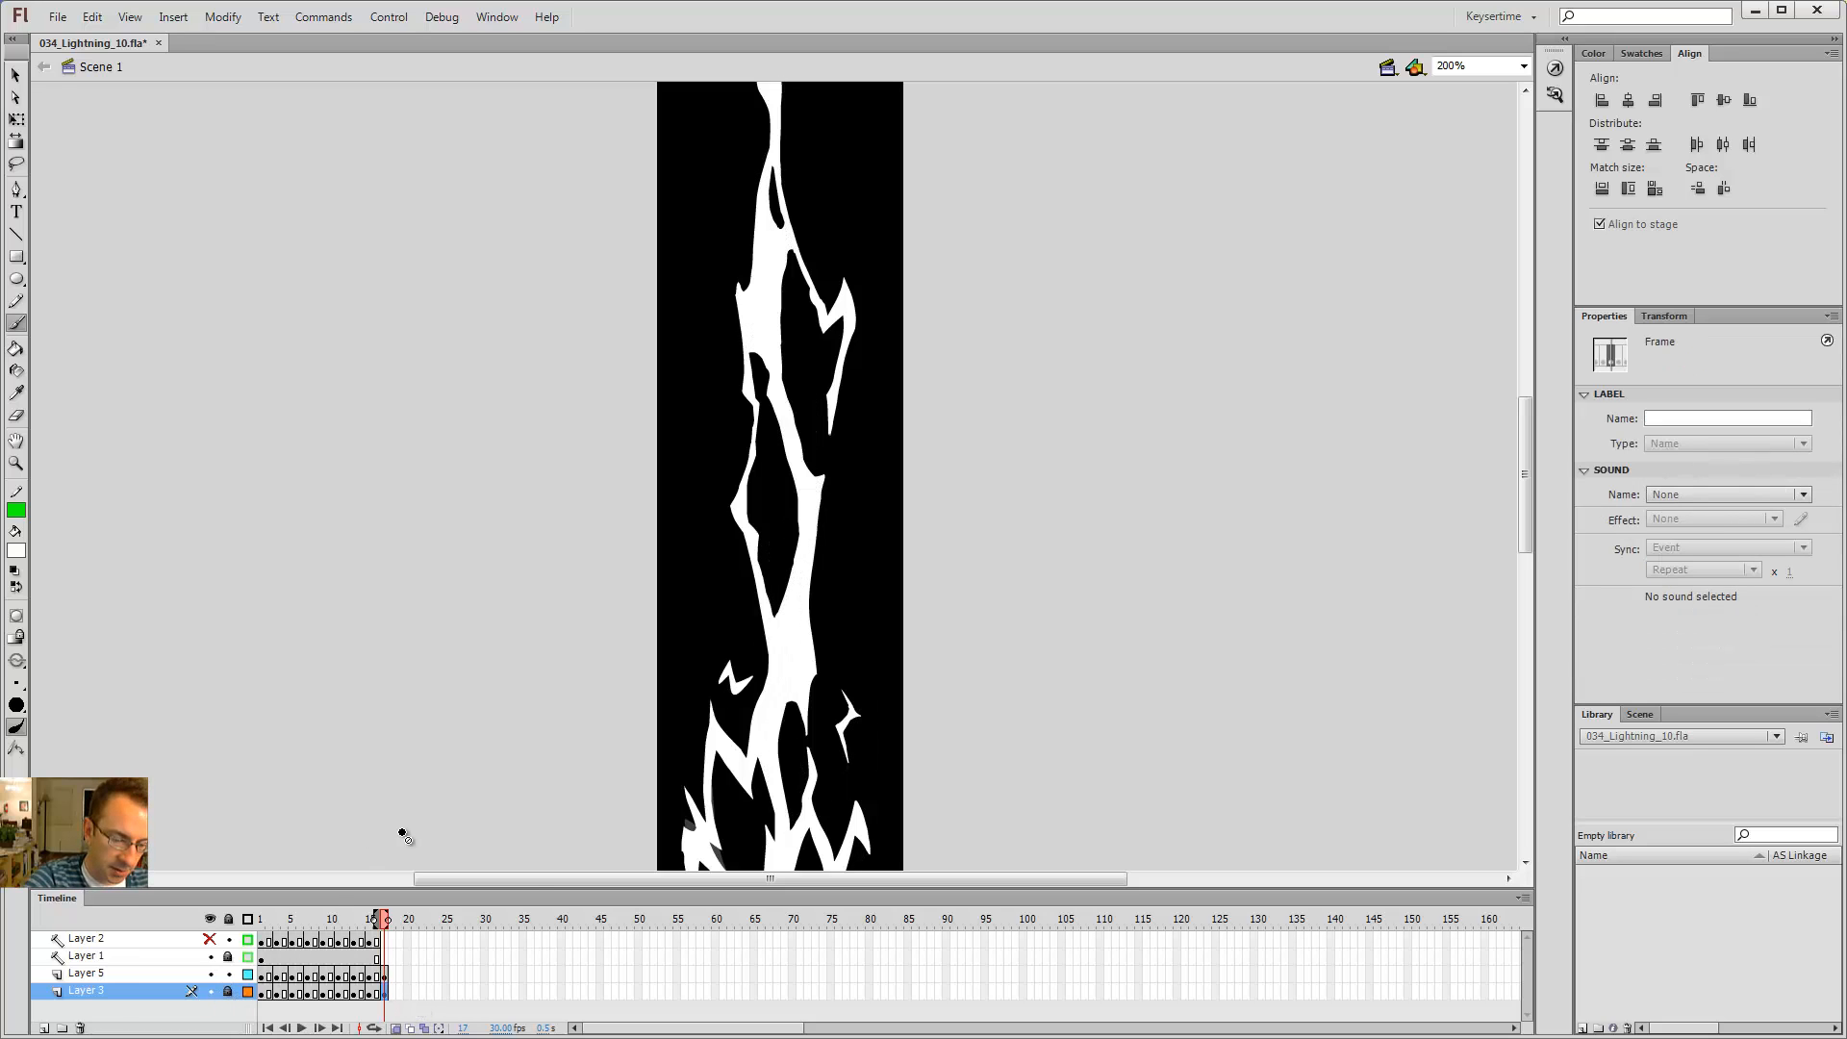
left_click(387, 974)
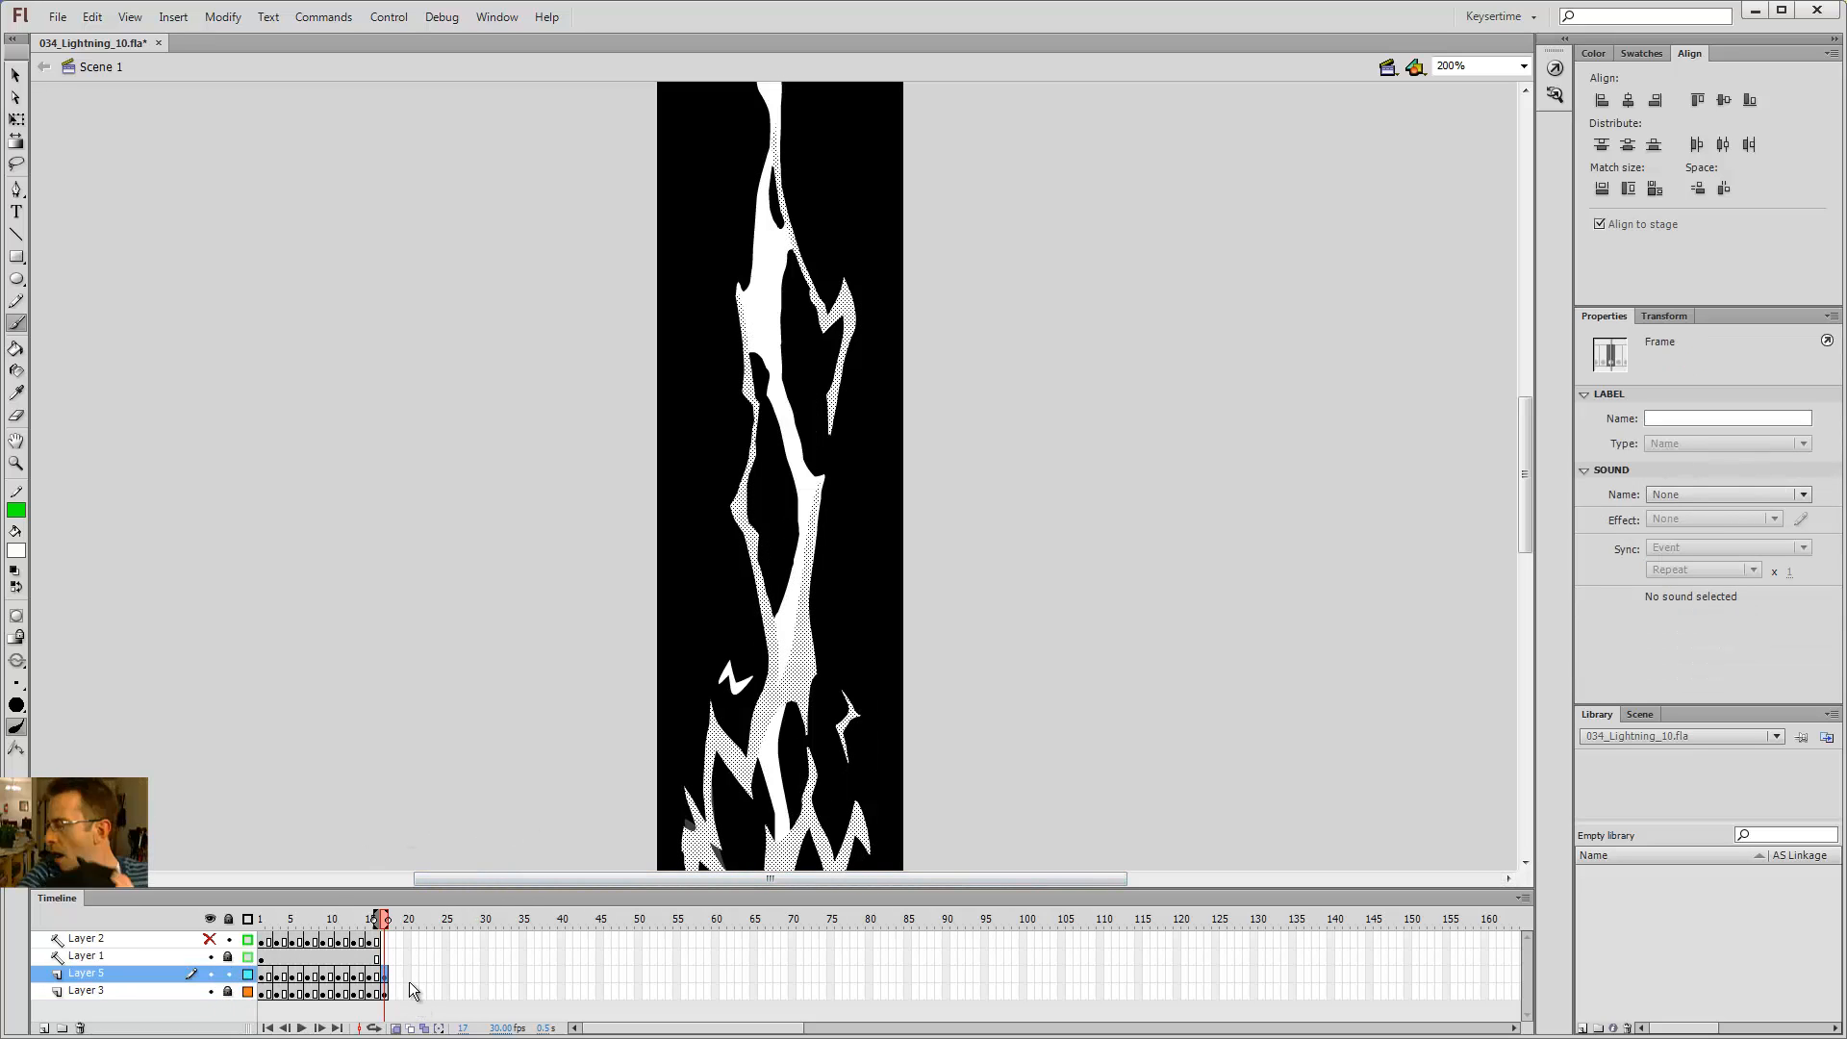
Step: Play the animation and step through frames 13 to 17 to review the bolt
key("Return")
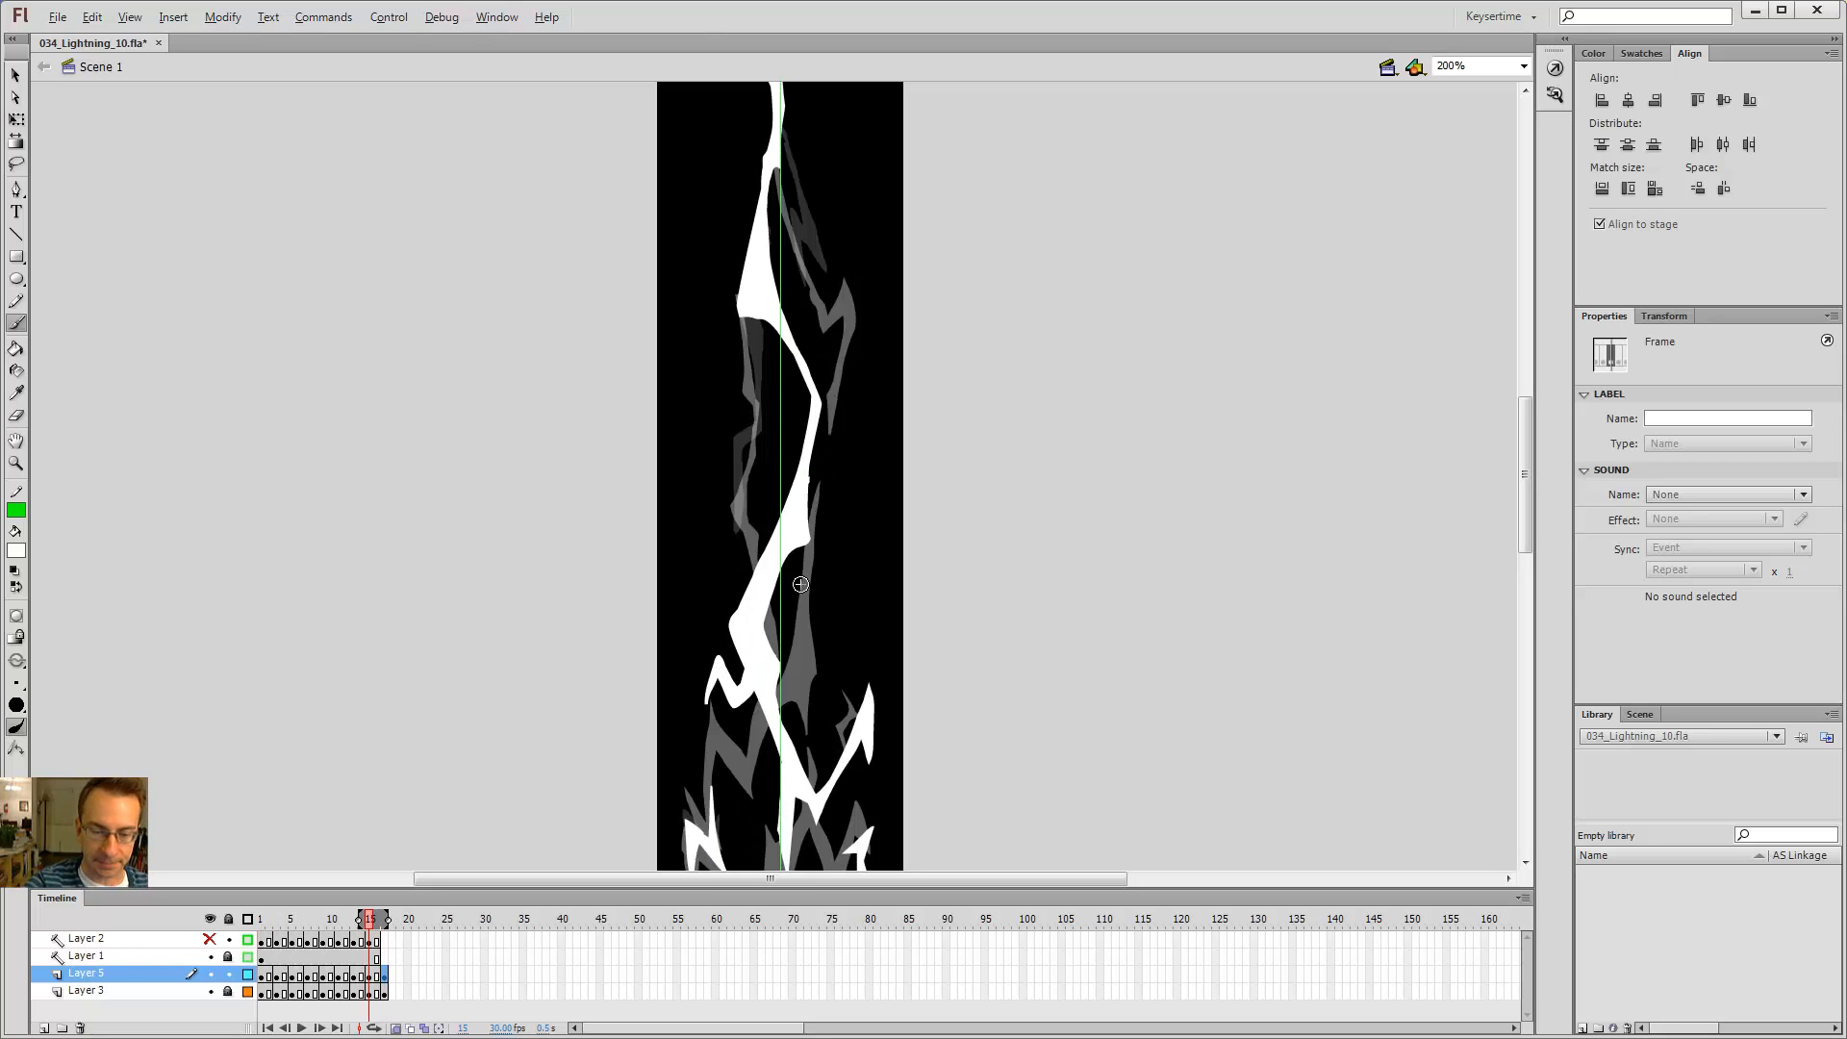
key("Return")
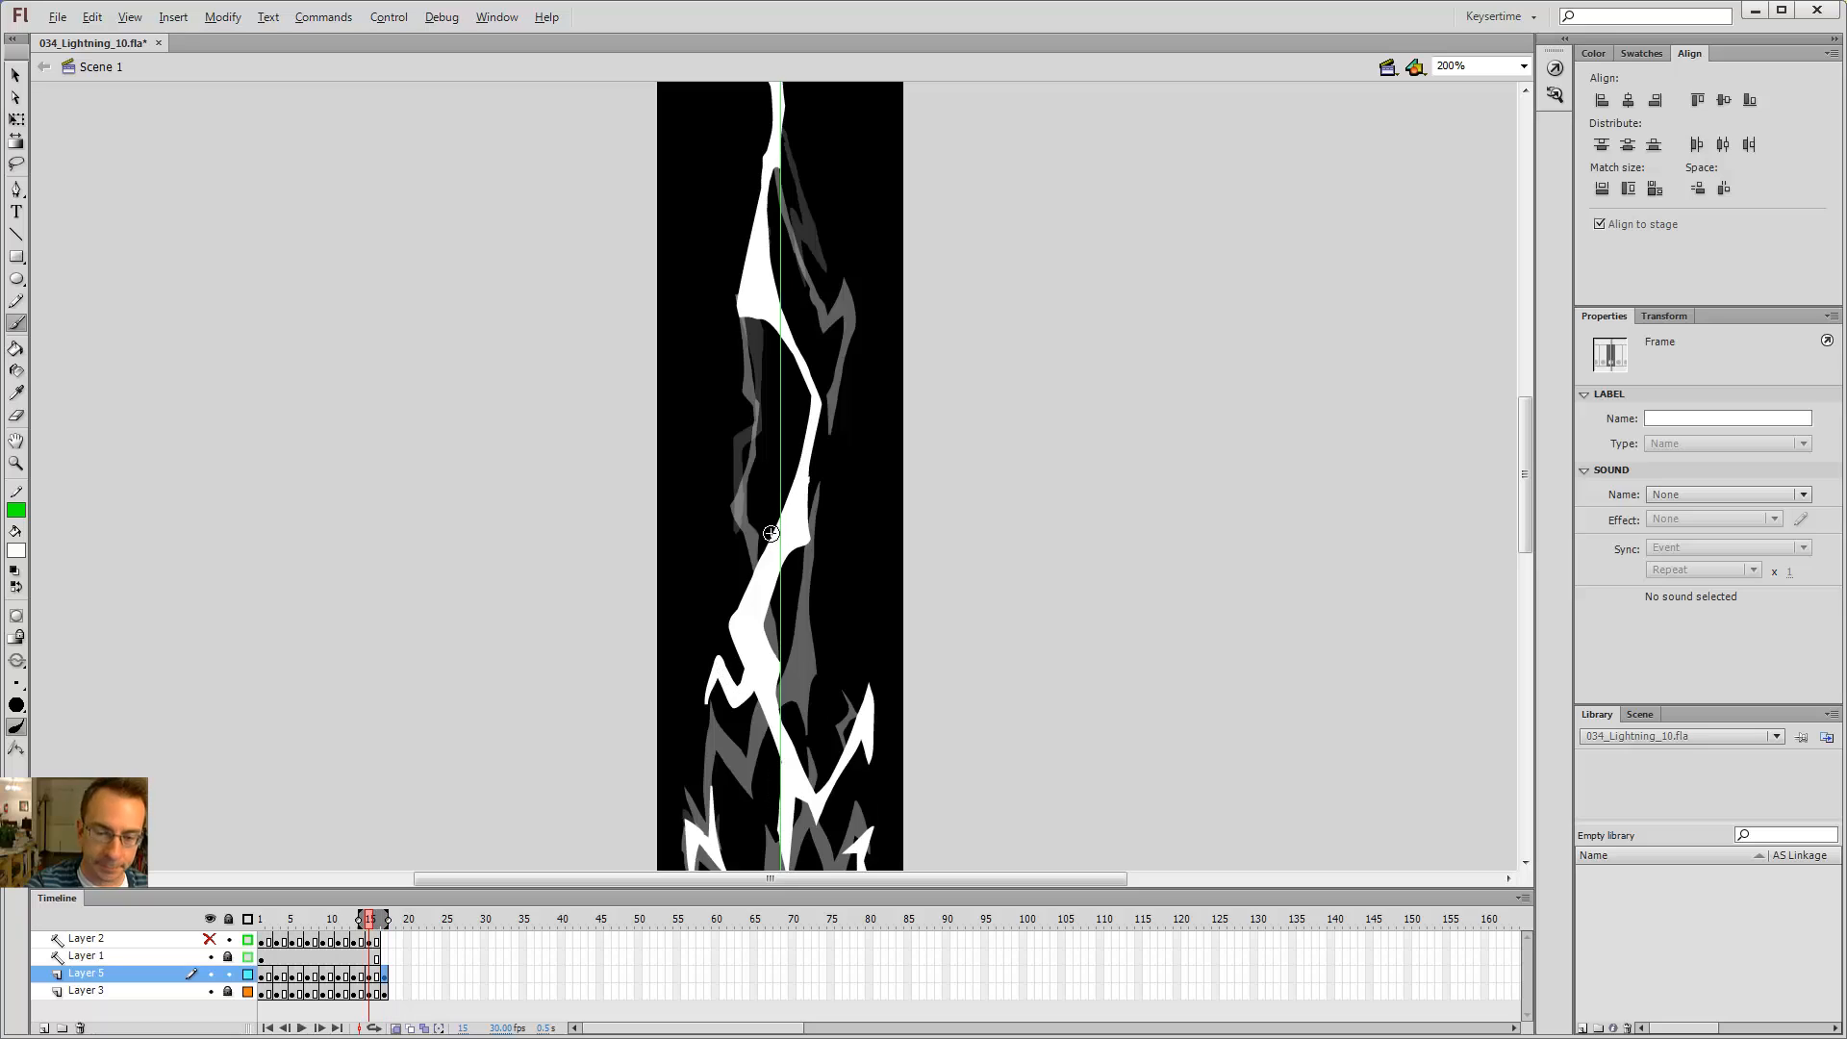
key("comma")
key("comma")
key("period")
key("period")
key("period")
key("period")
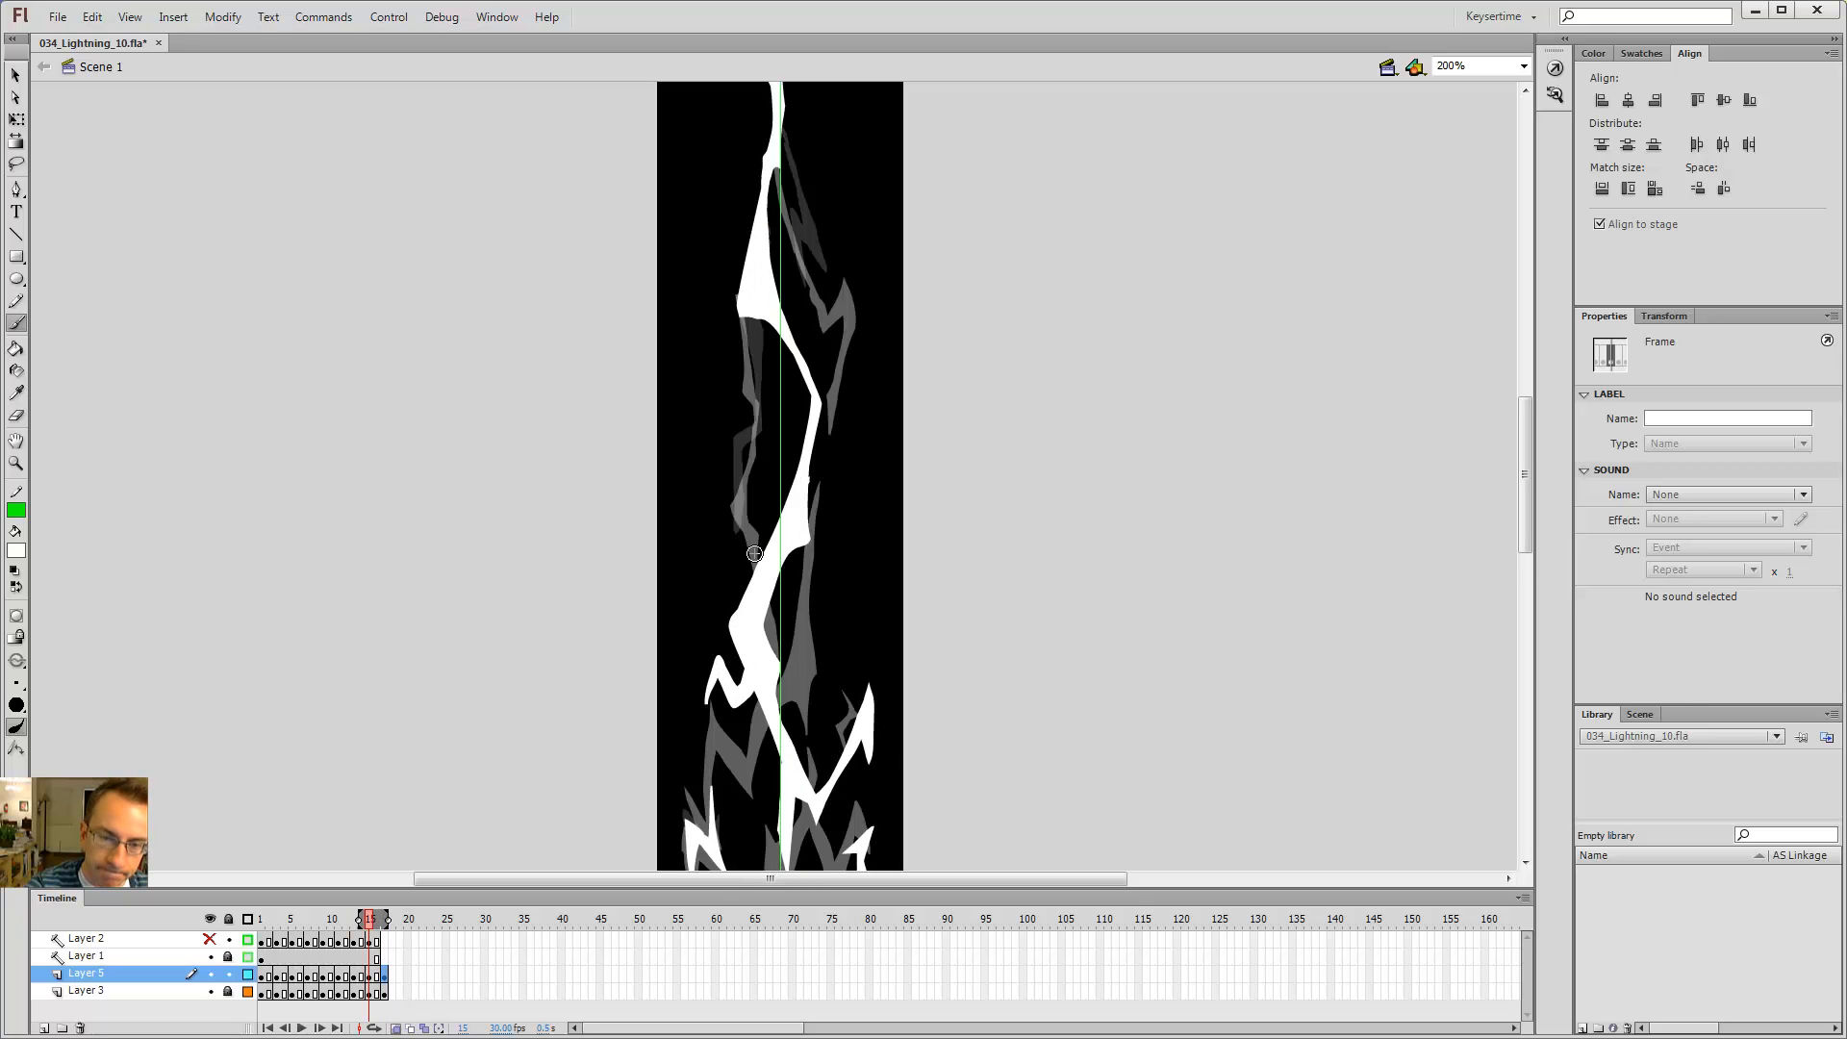
key("comma")
key("comma")
key("period")
key("period")
key("comma")
key("comma")
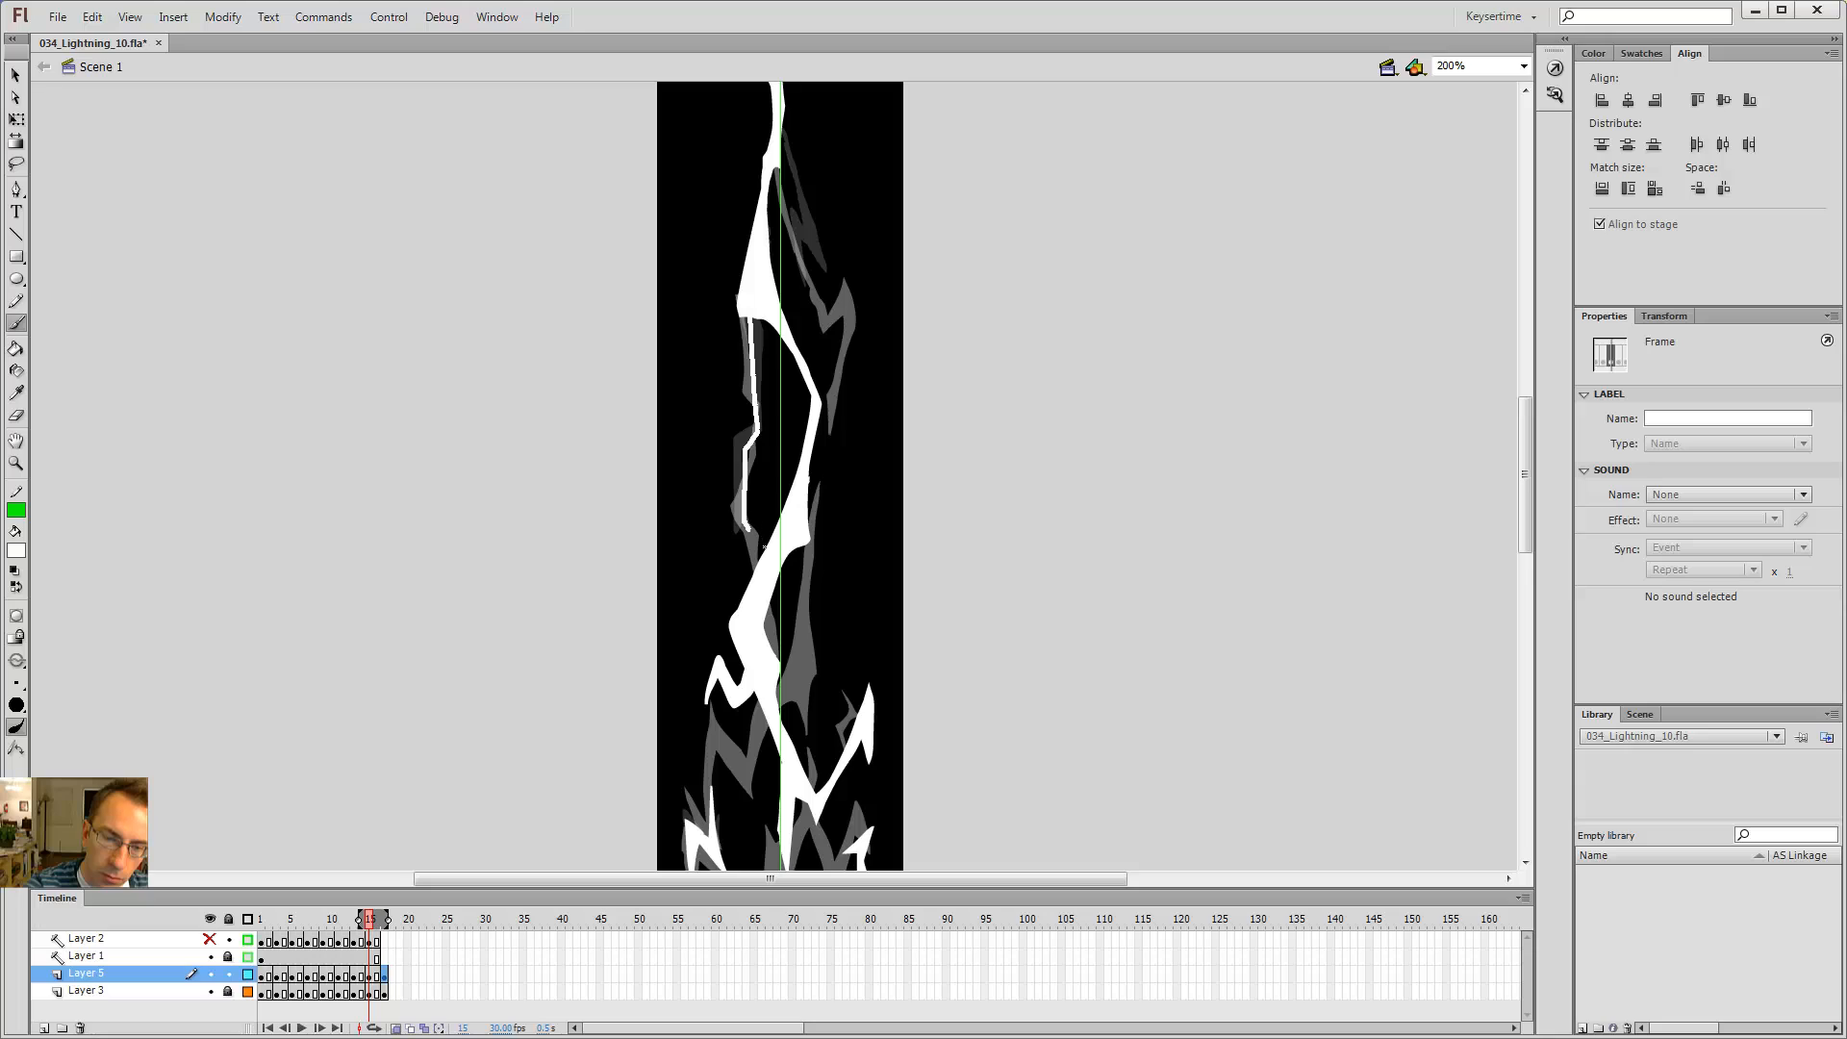
key("b")
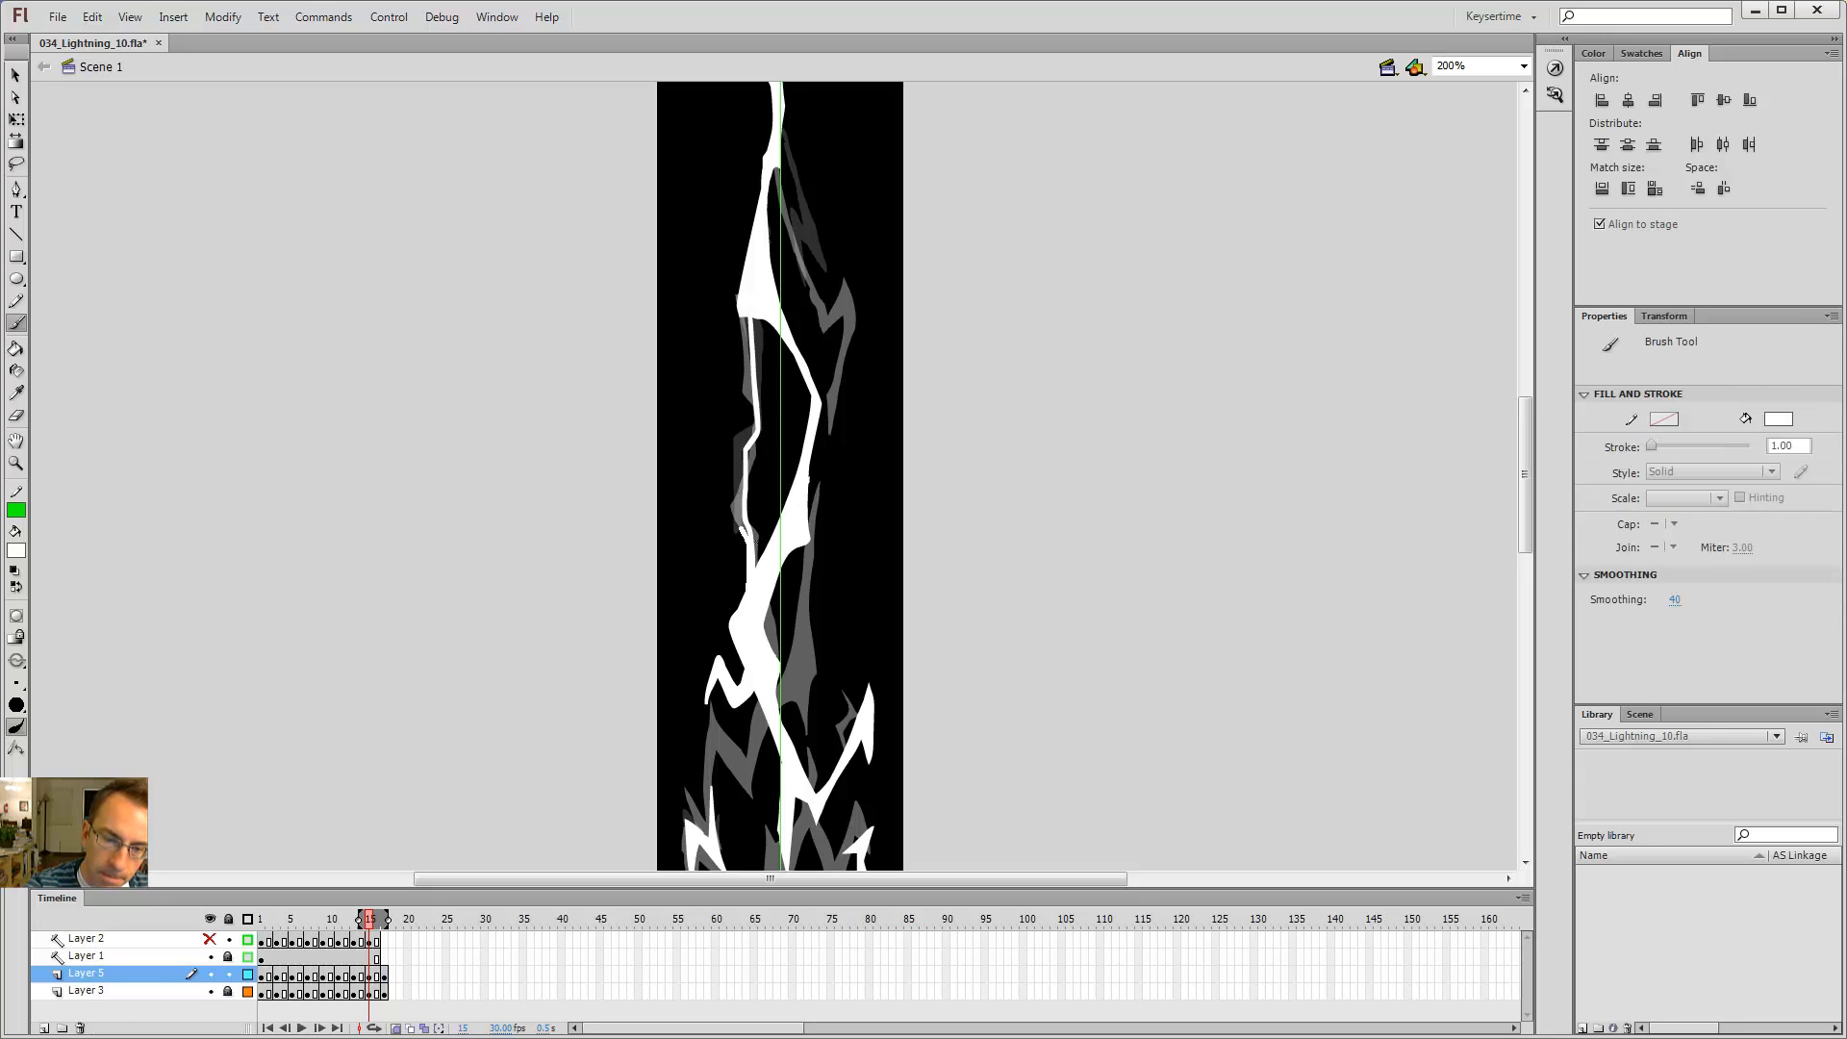
key("k")
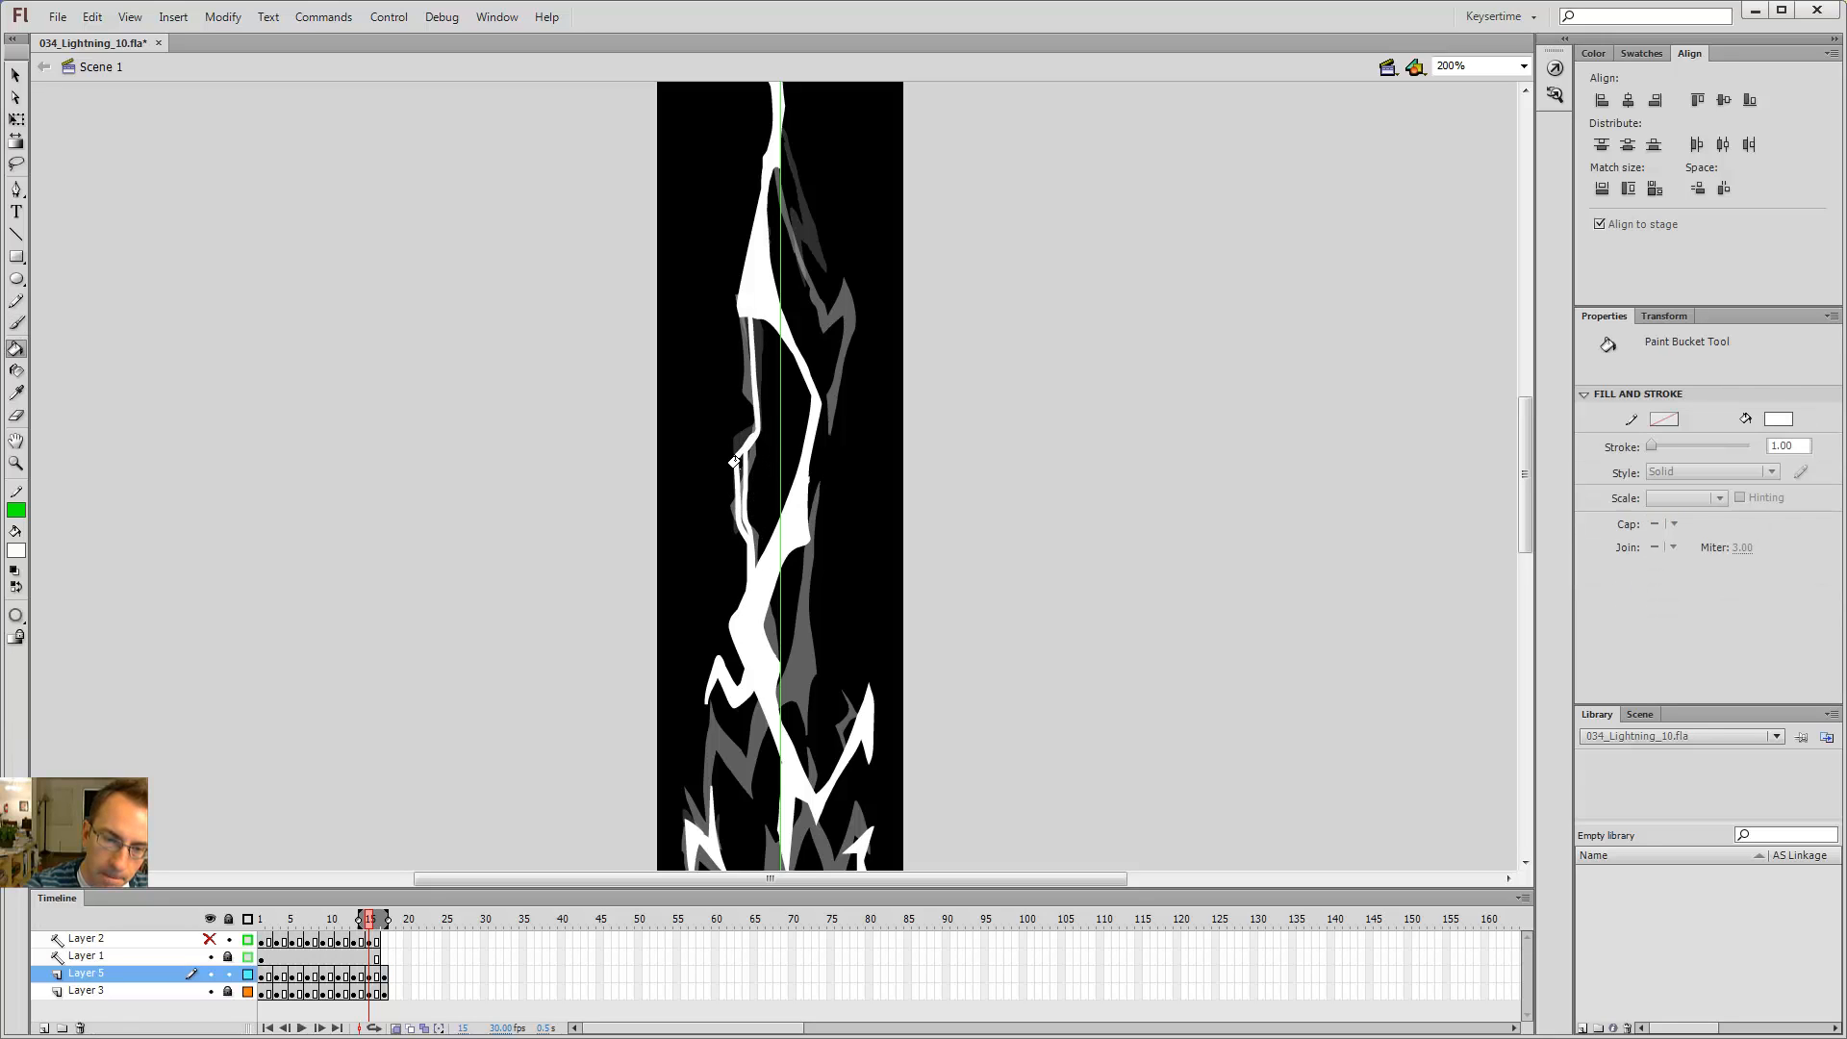
key("b")
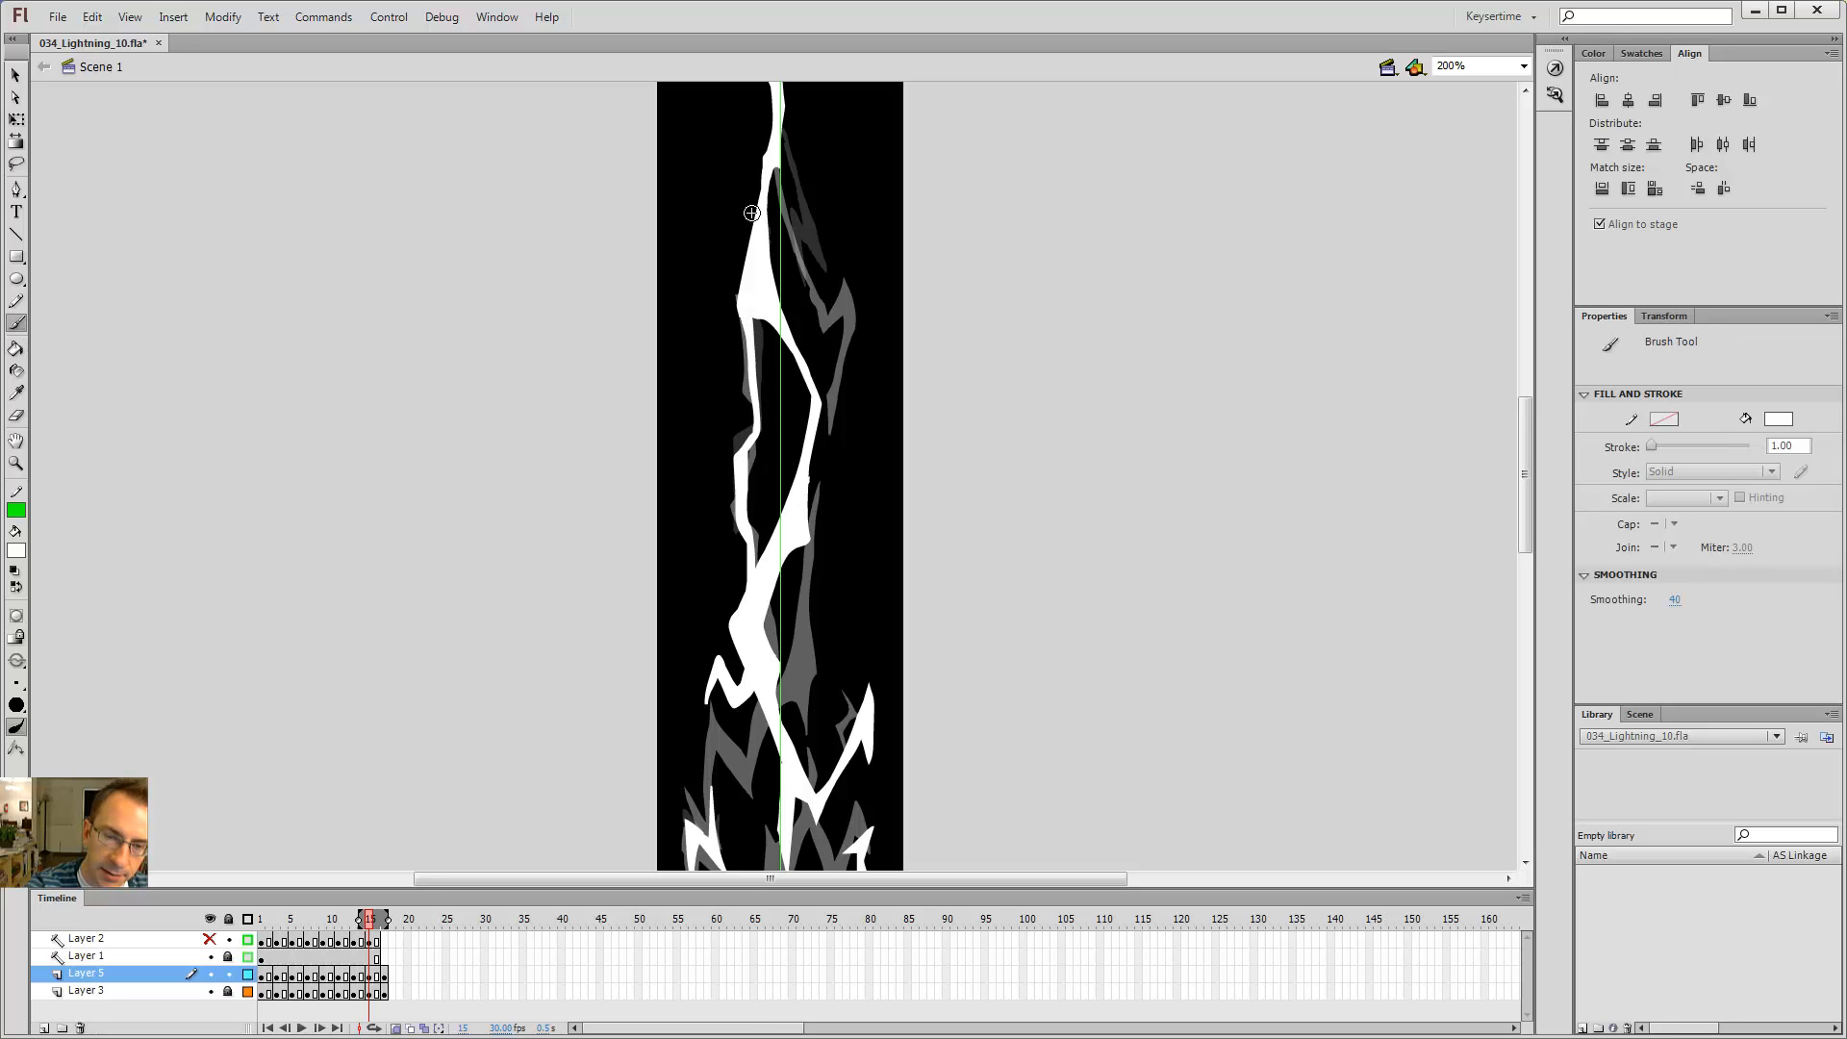
Step: Flip back and forth between frames 13 and 15 to compare the bolt's upper branches
key("period")
key("period")
key("comma")
key("comma")
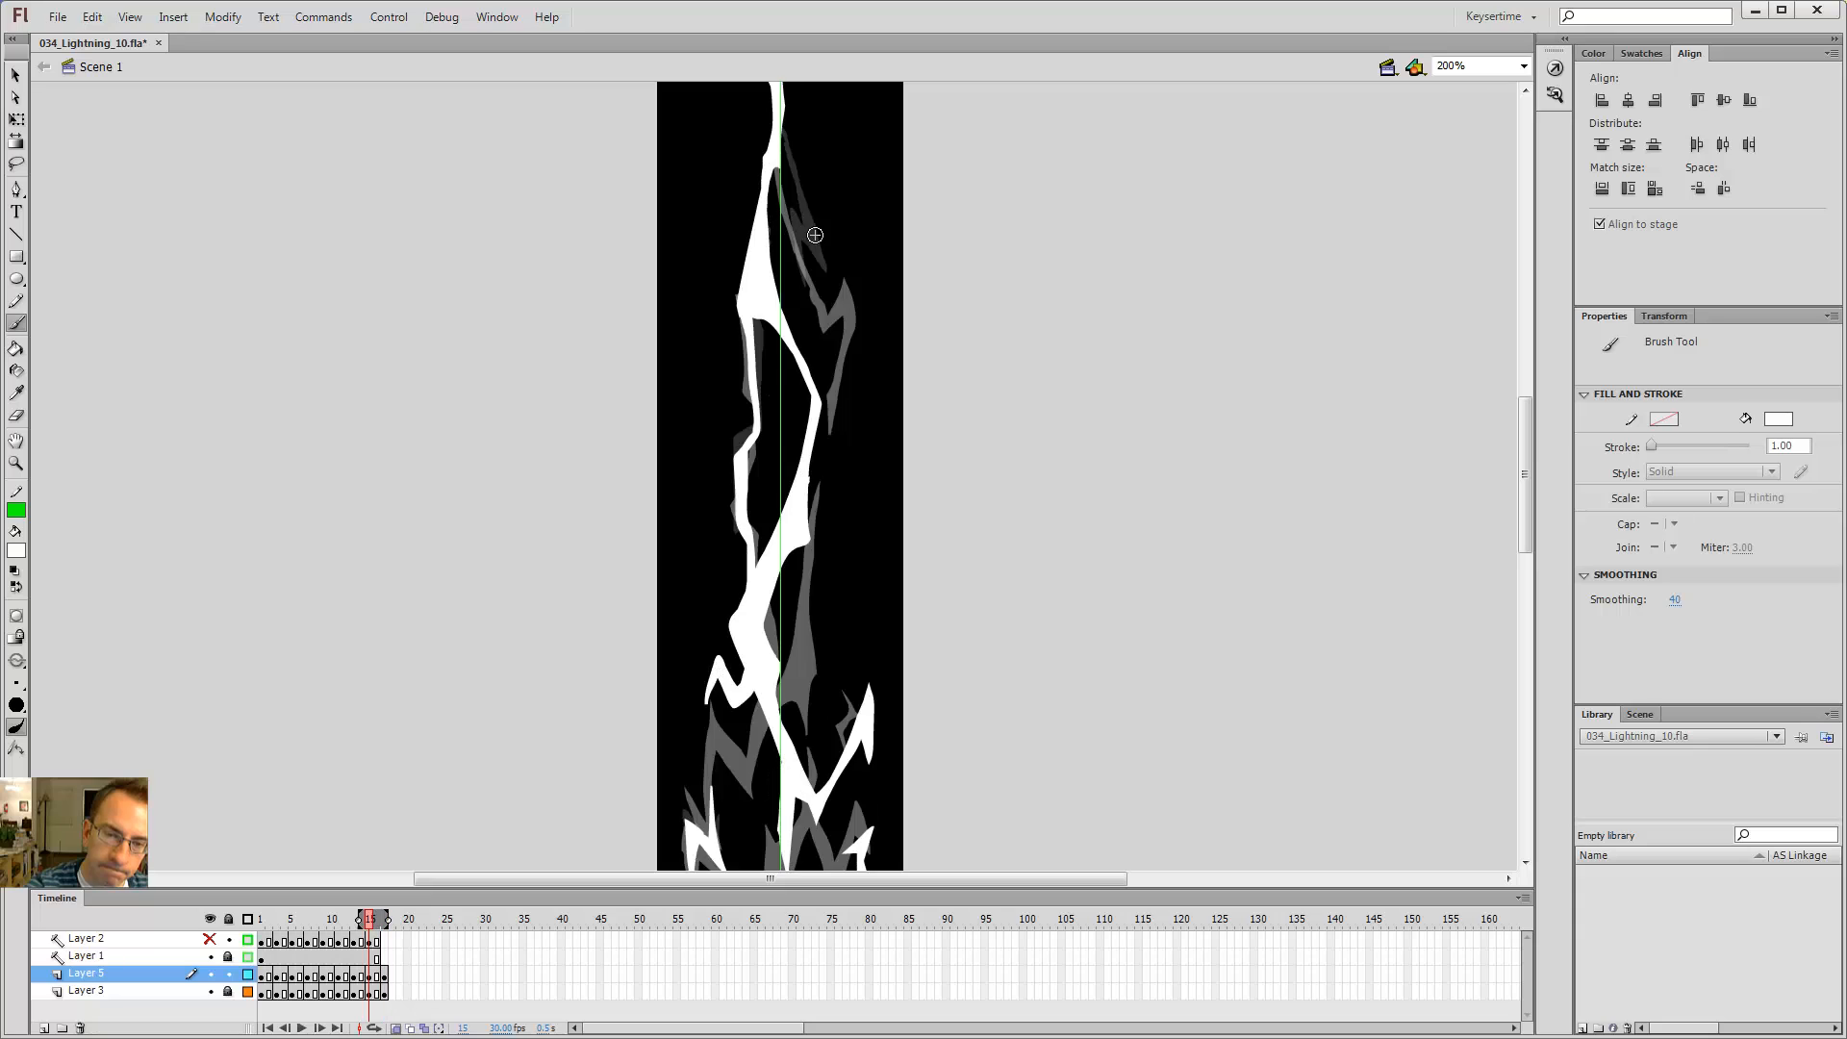
key("period")
key("period")
key("comma")
key("comma")
key("period")
key("period")
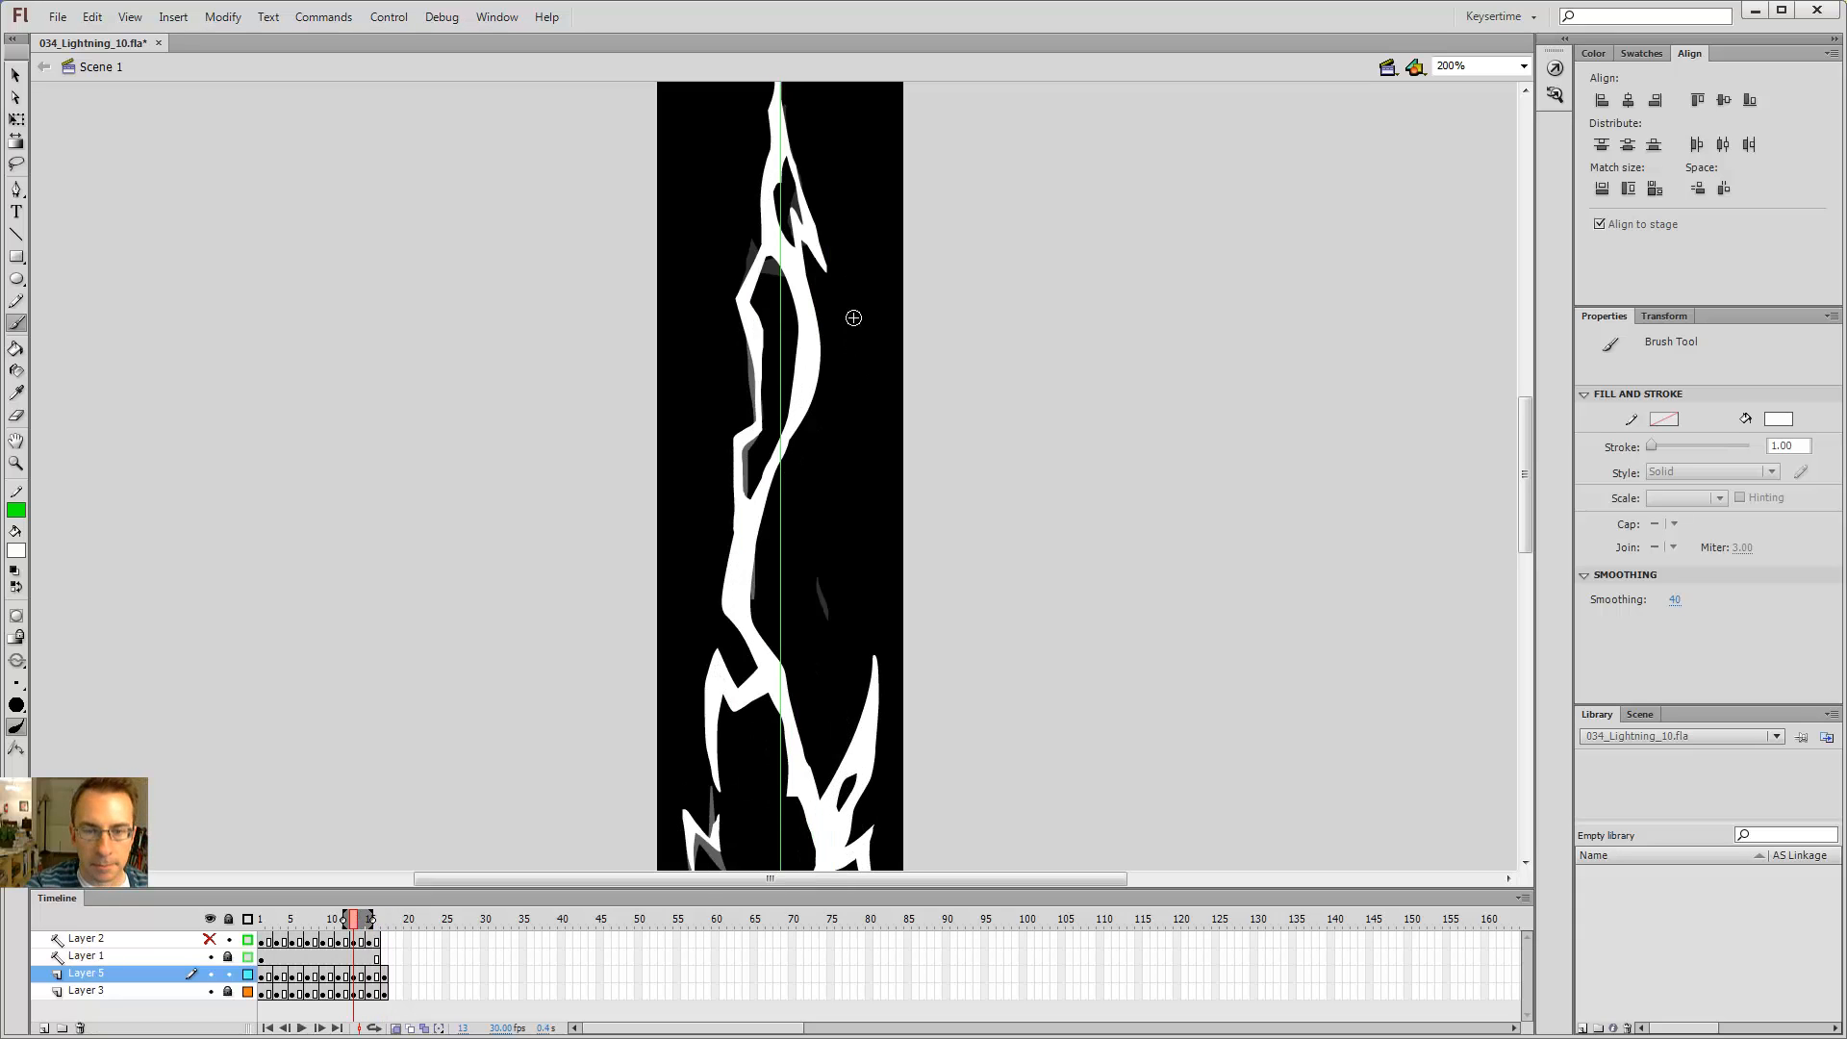
key("comma")
key("comma")
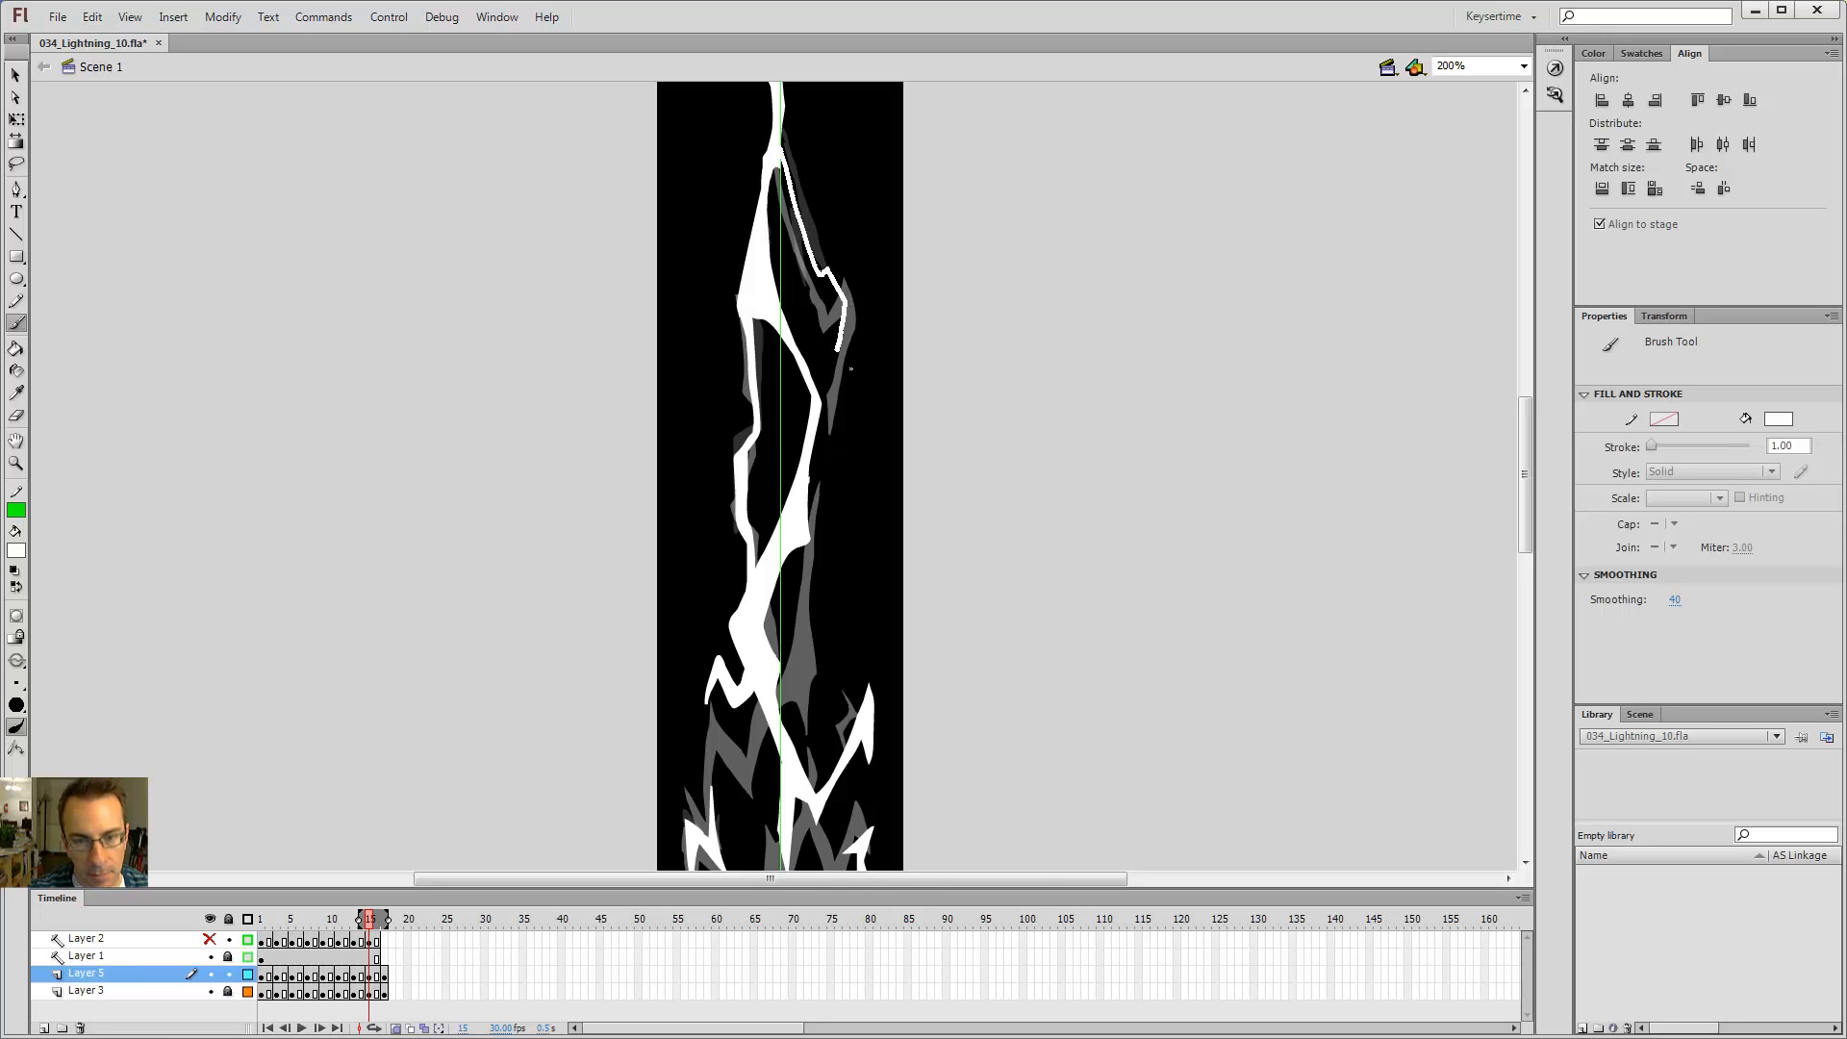
Step: On frame 15, brush a new branch along the bolt's upper right and fill it with the Paint Bucket
left_click_drag(843, 395, 843, 393)
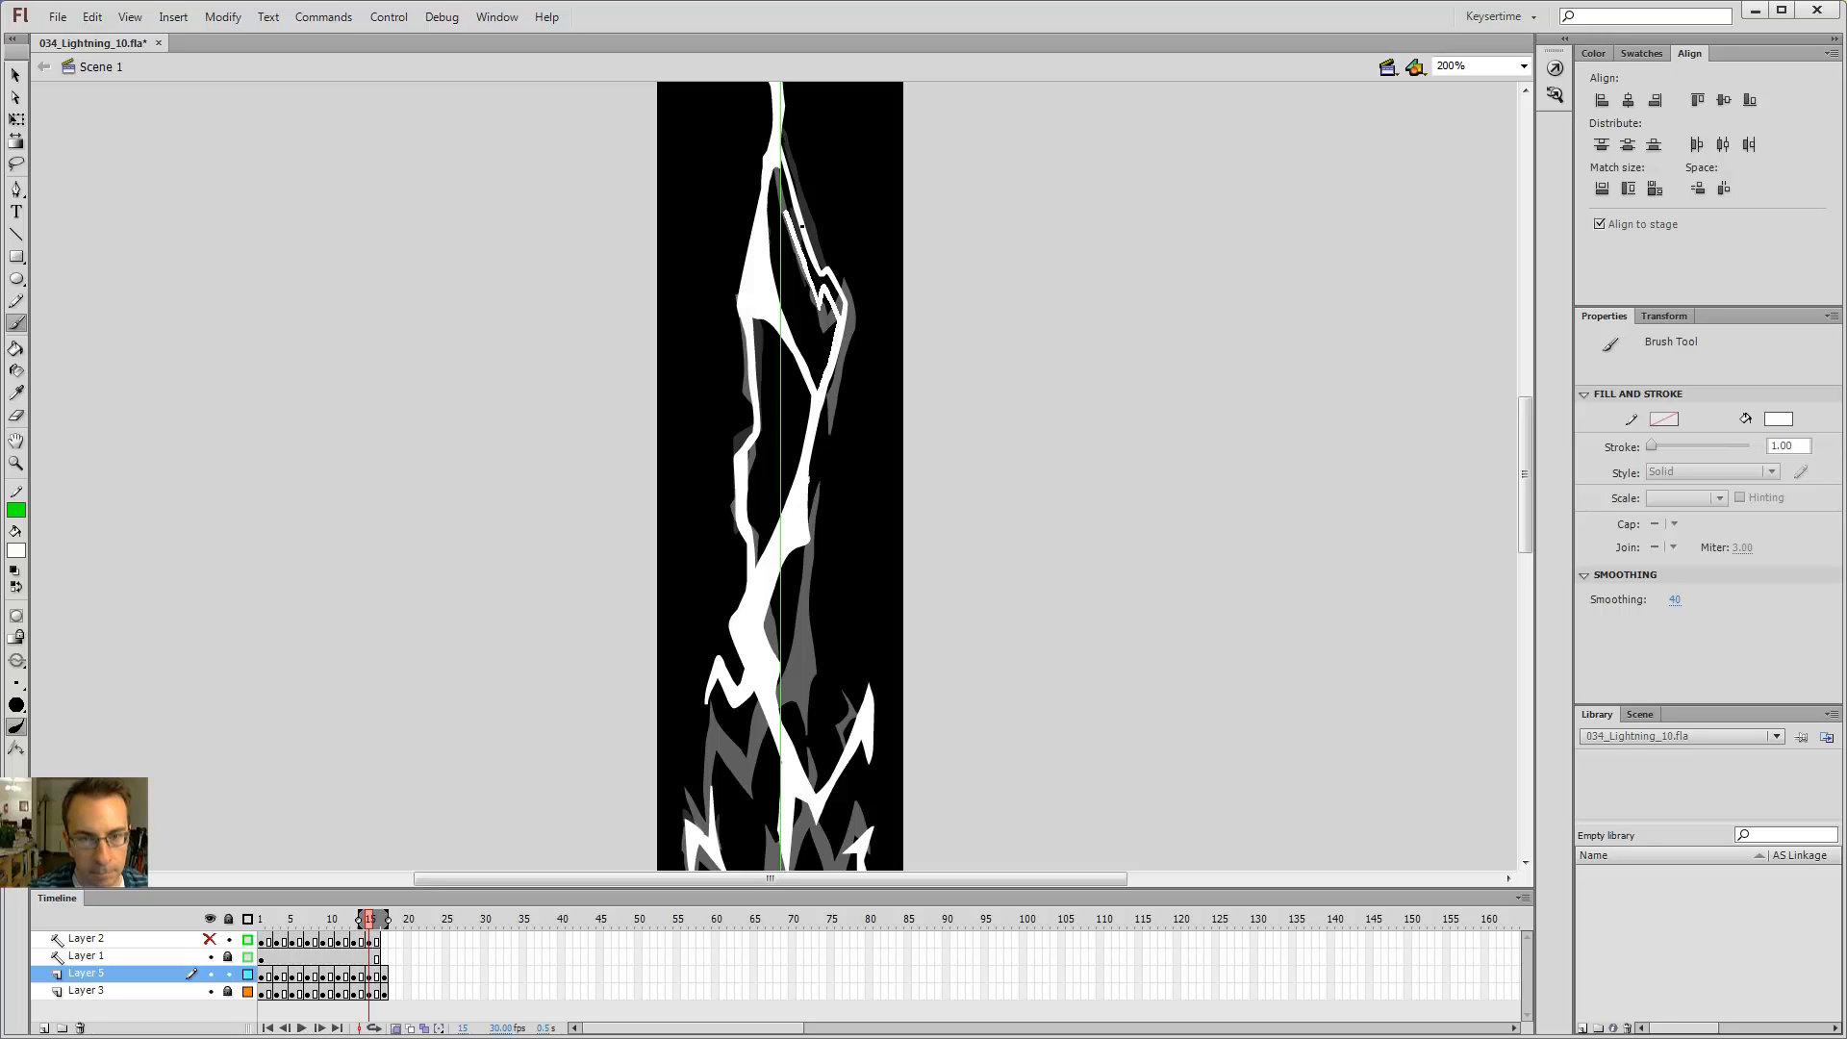
key("k")
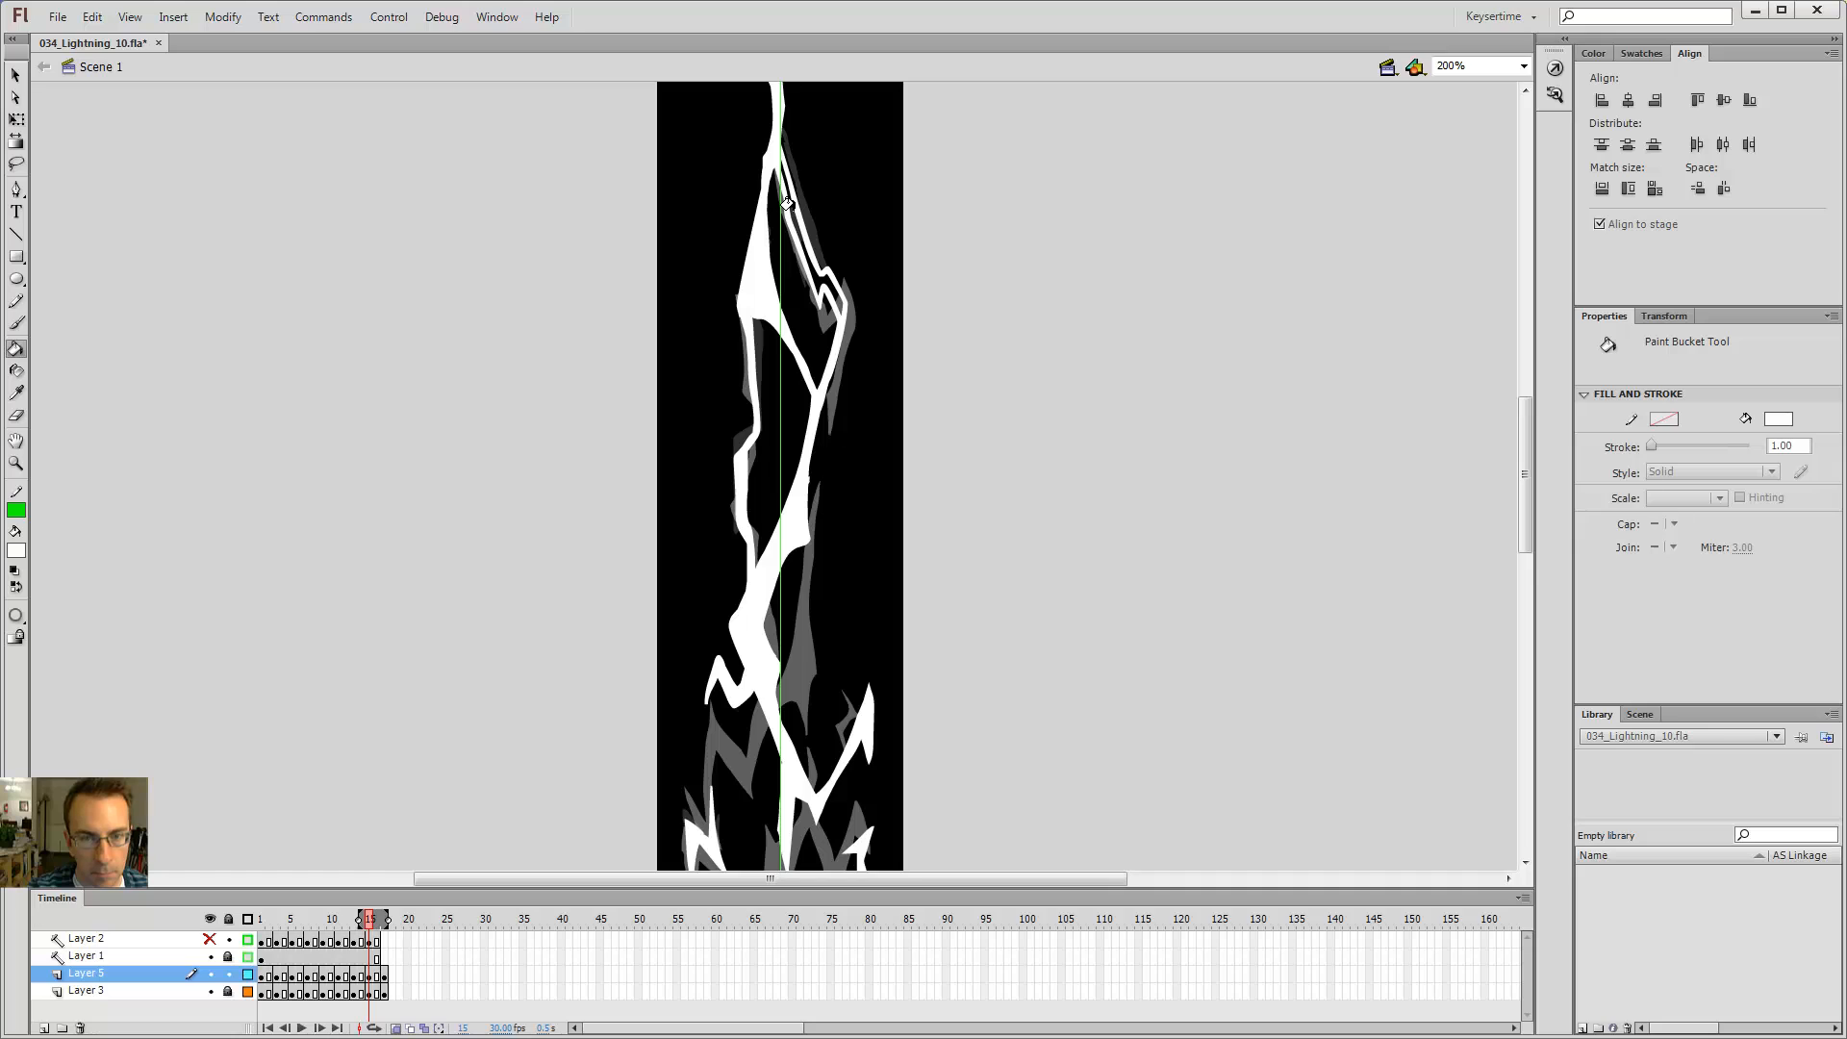
key("b")
key("k")
left_click(797, 182)
key("b")
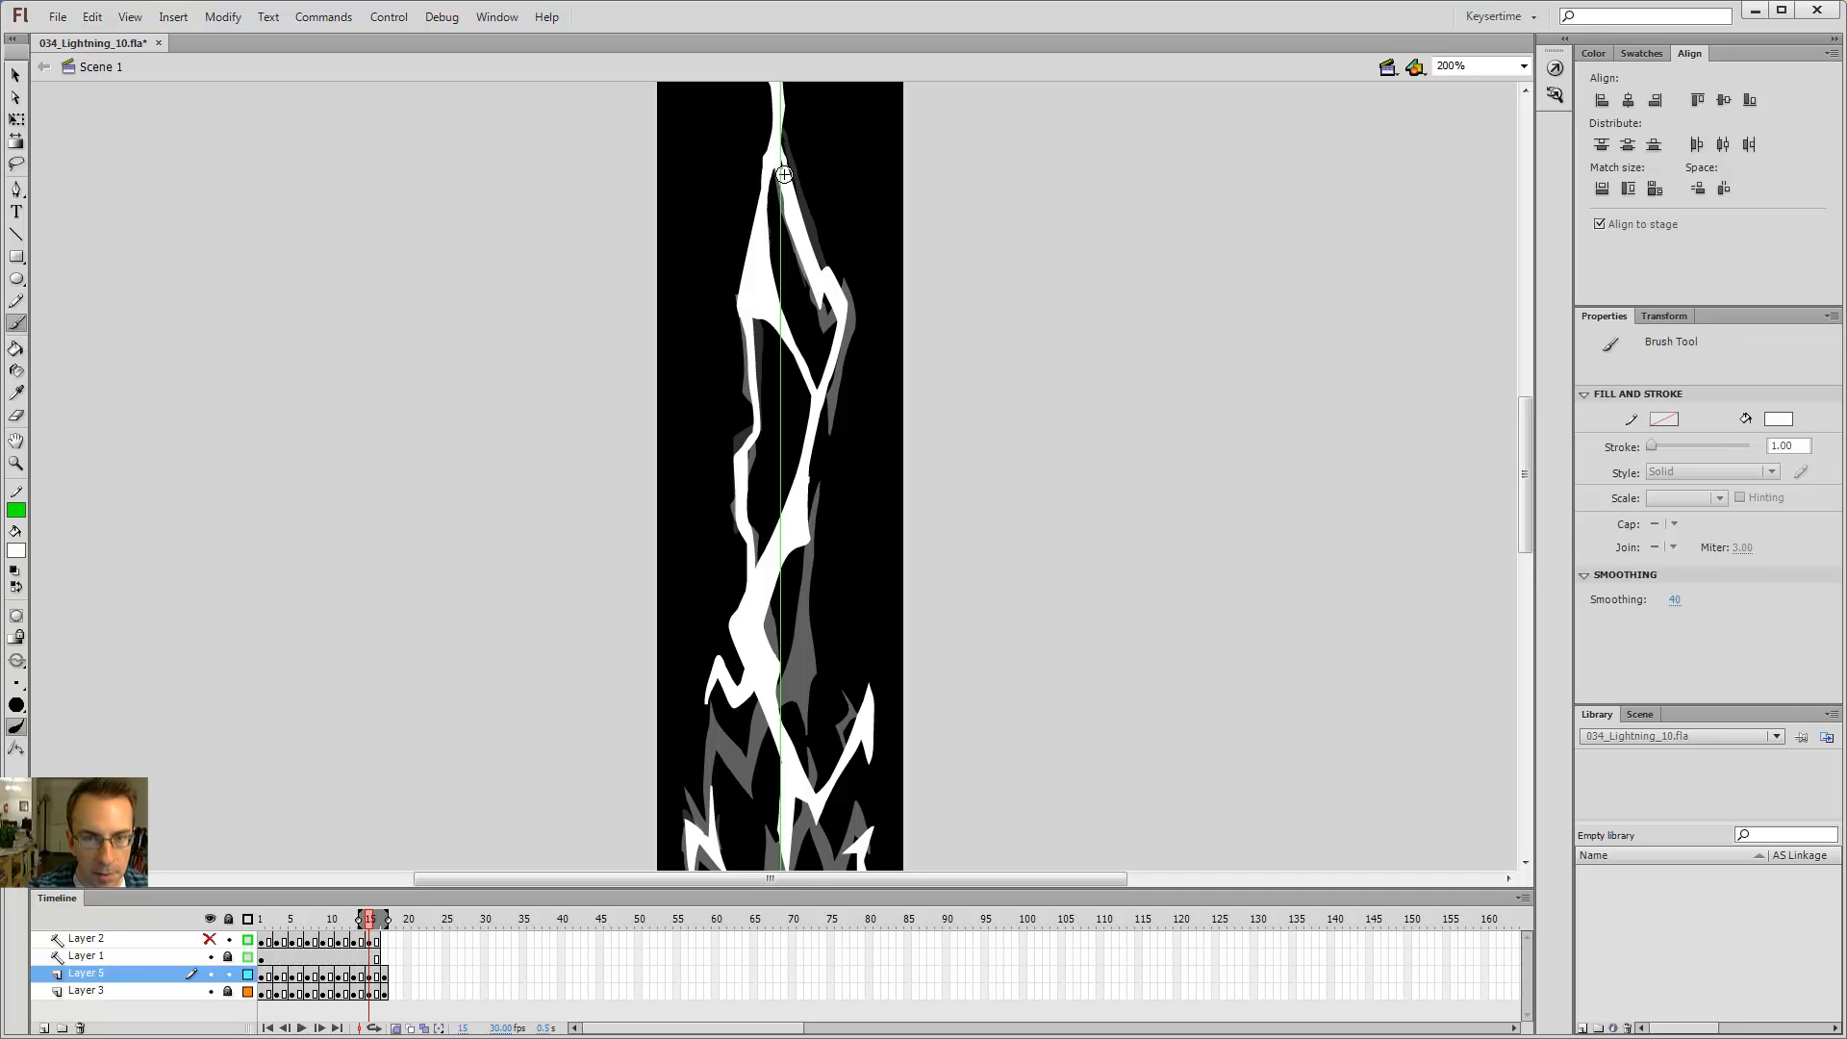
key("e")
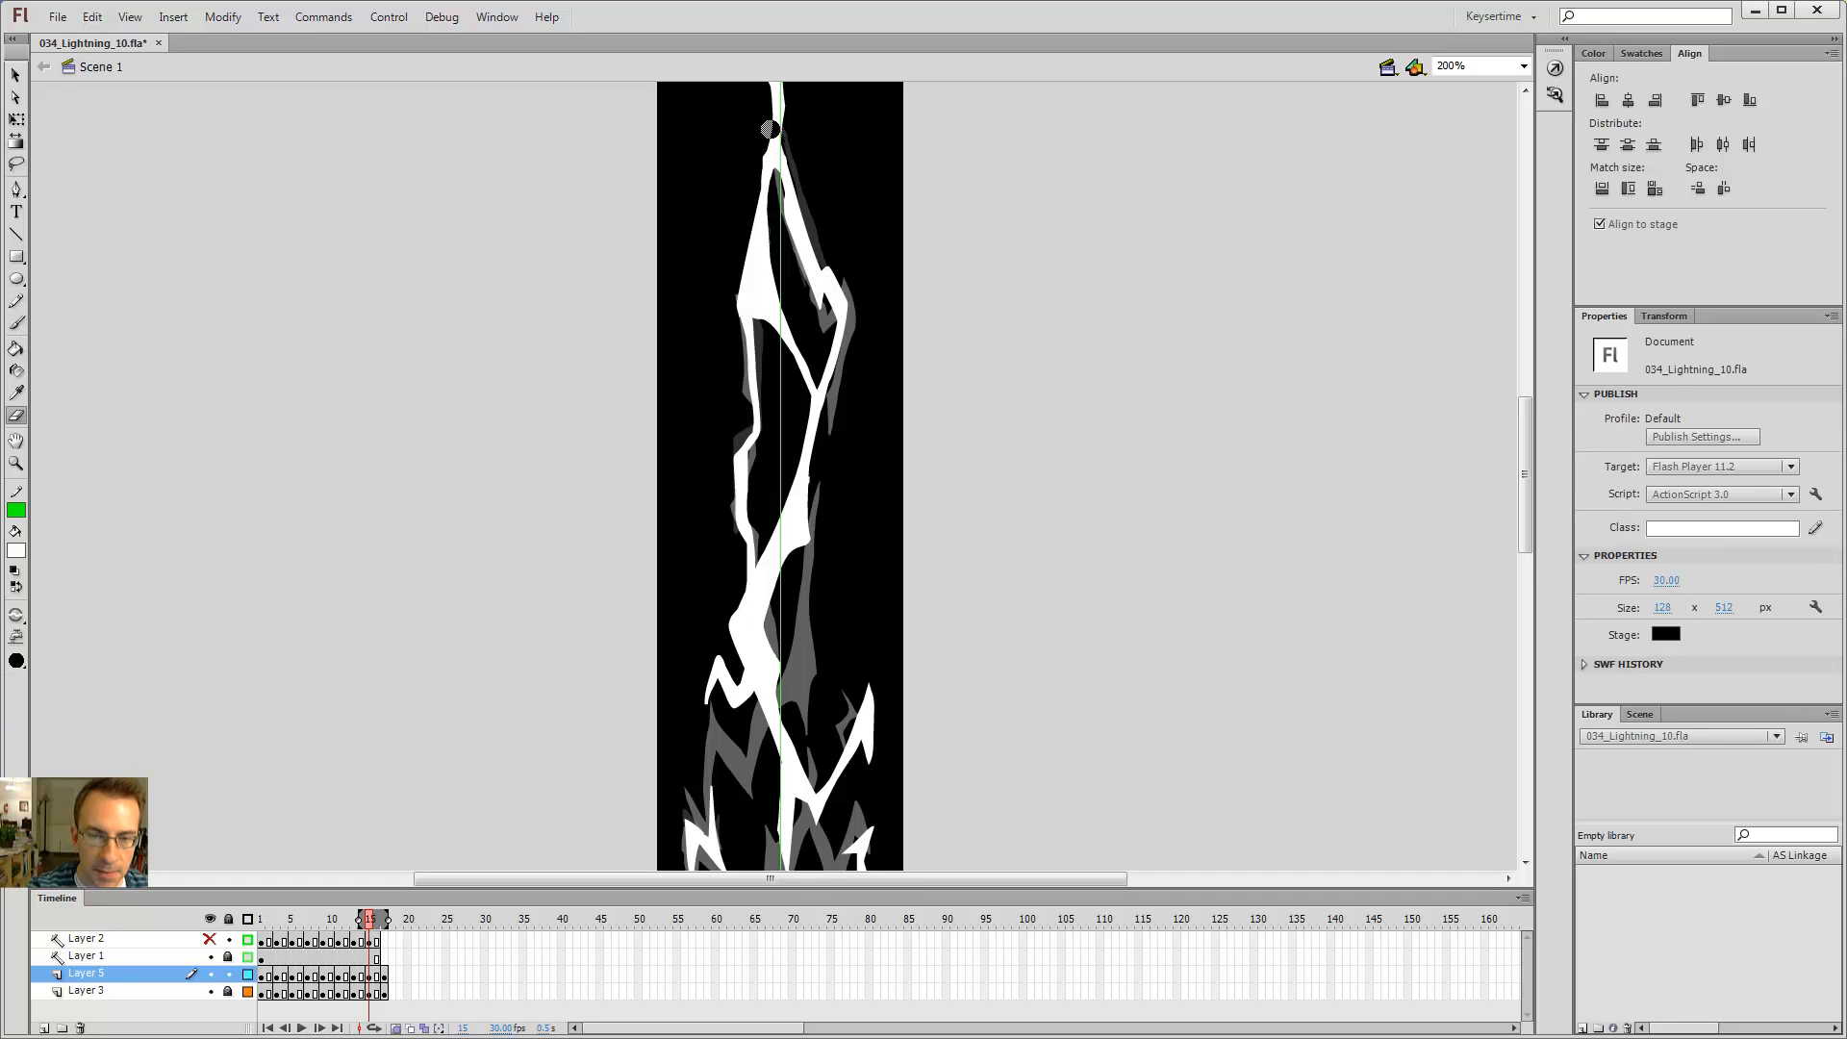
key("b")
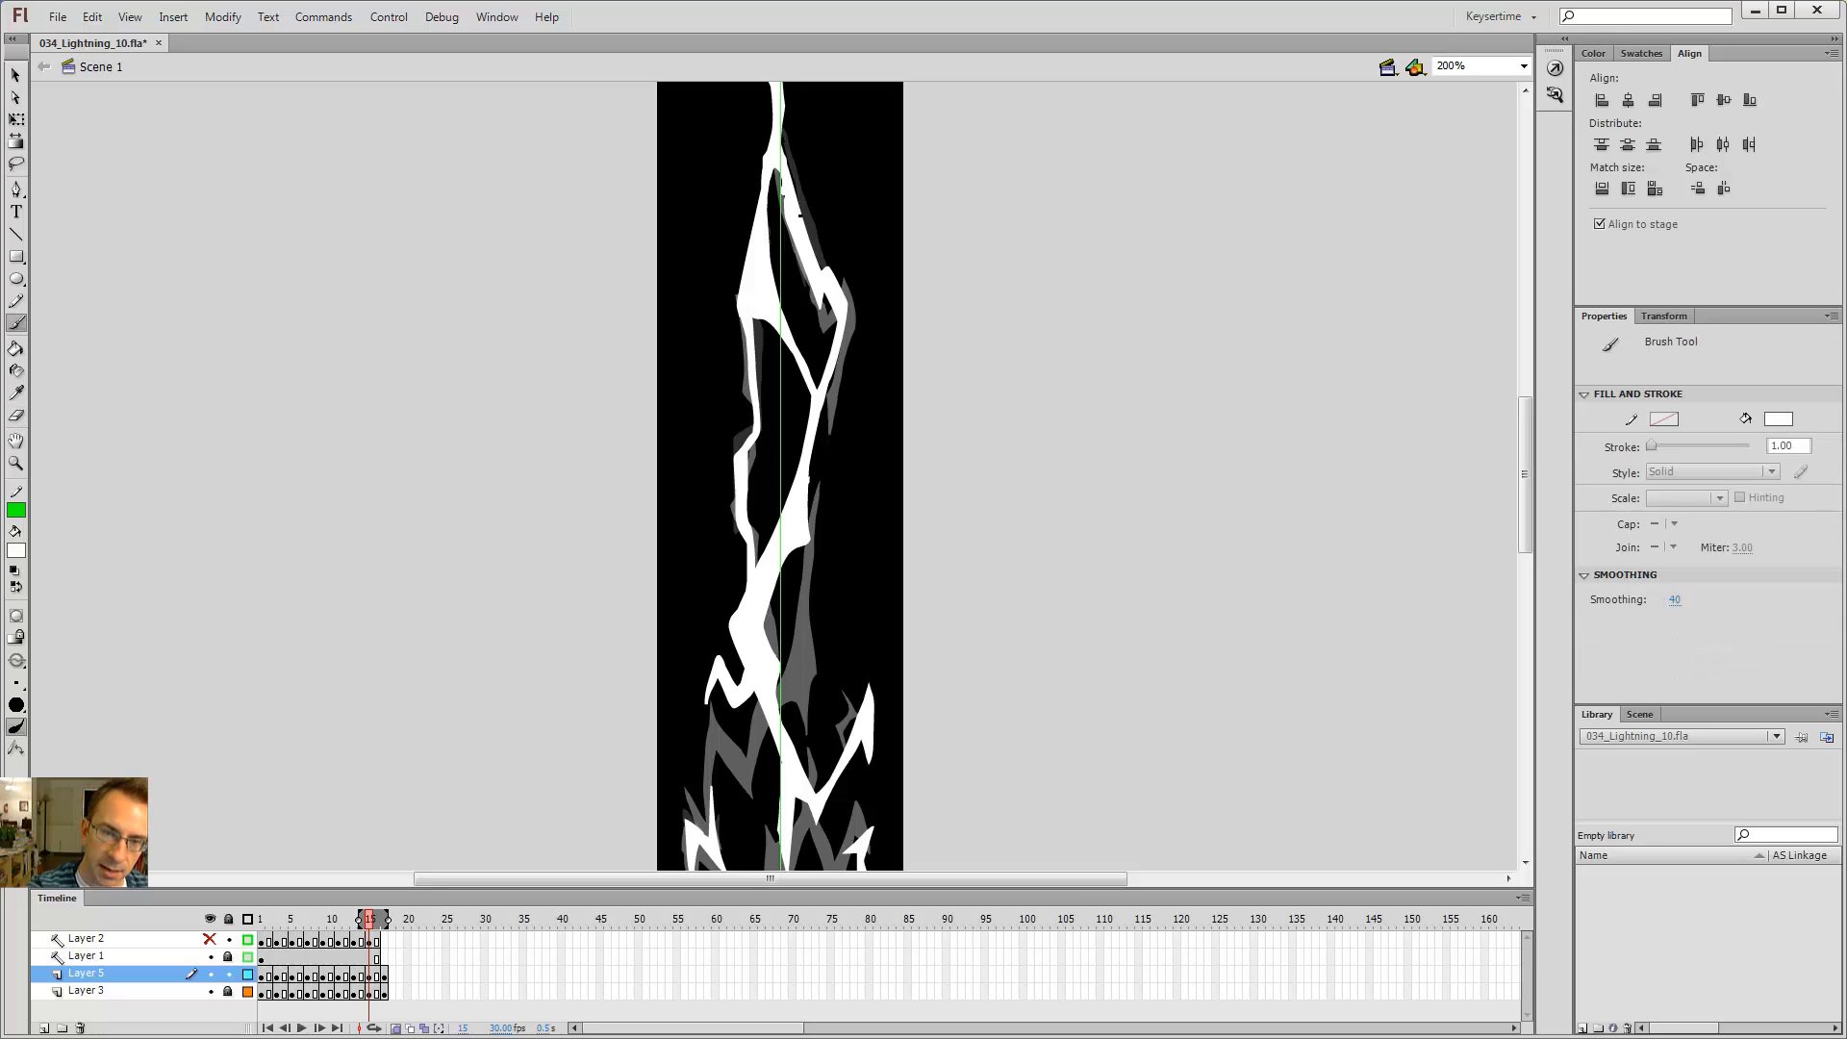
Step: Show Layer 3 as outlines to compare it against the bolt, then switch the outline view off
left_click(248, 992)
mouse_move(886, 251)
left_mouse_down()
mouse_move(869, 362)
mouse_move(857, 257)
left_mouse_up()
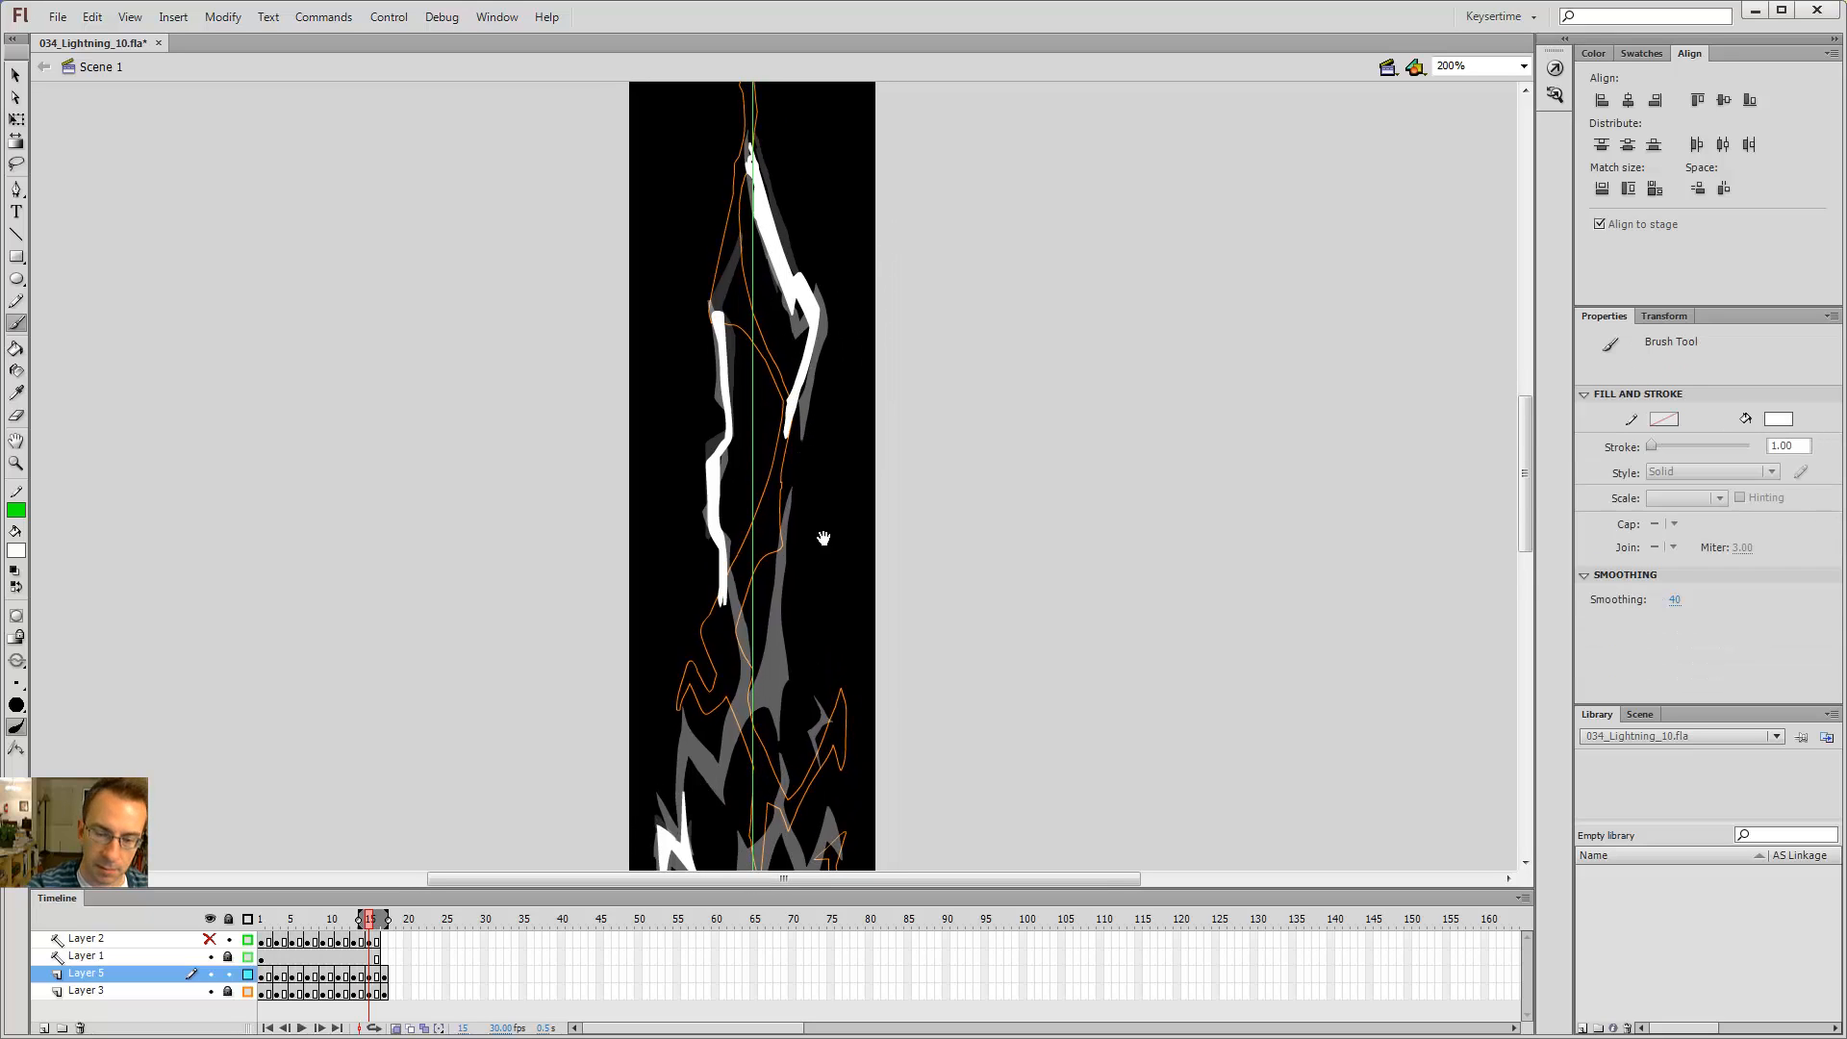
left_click_drag(824, 536, 817, 367)
left_click(248, 993)
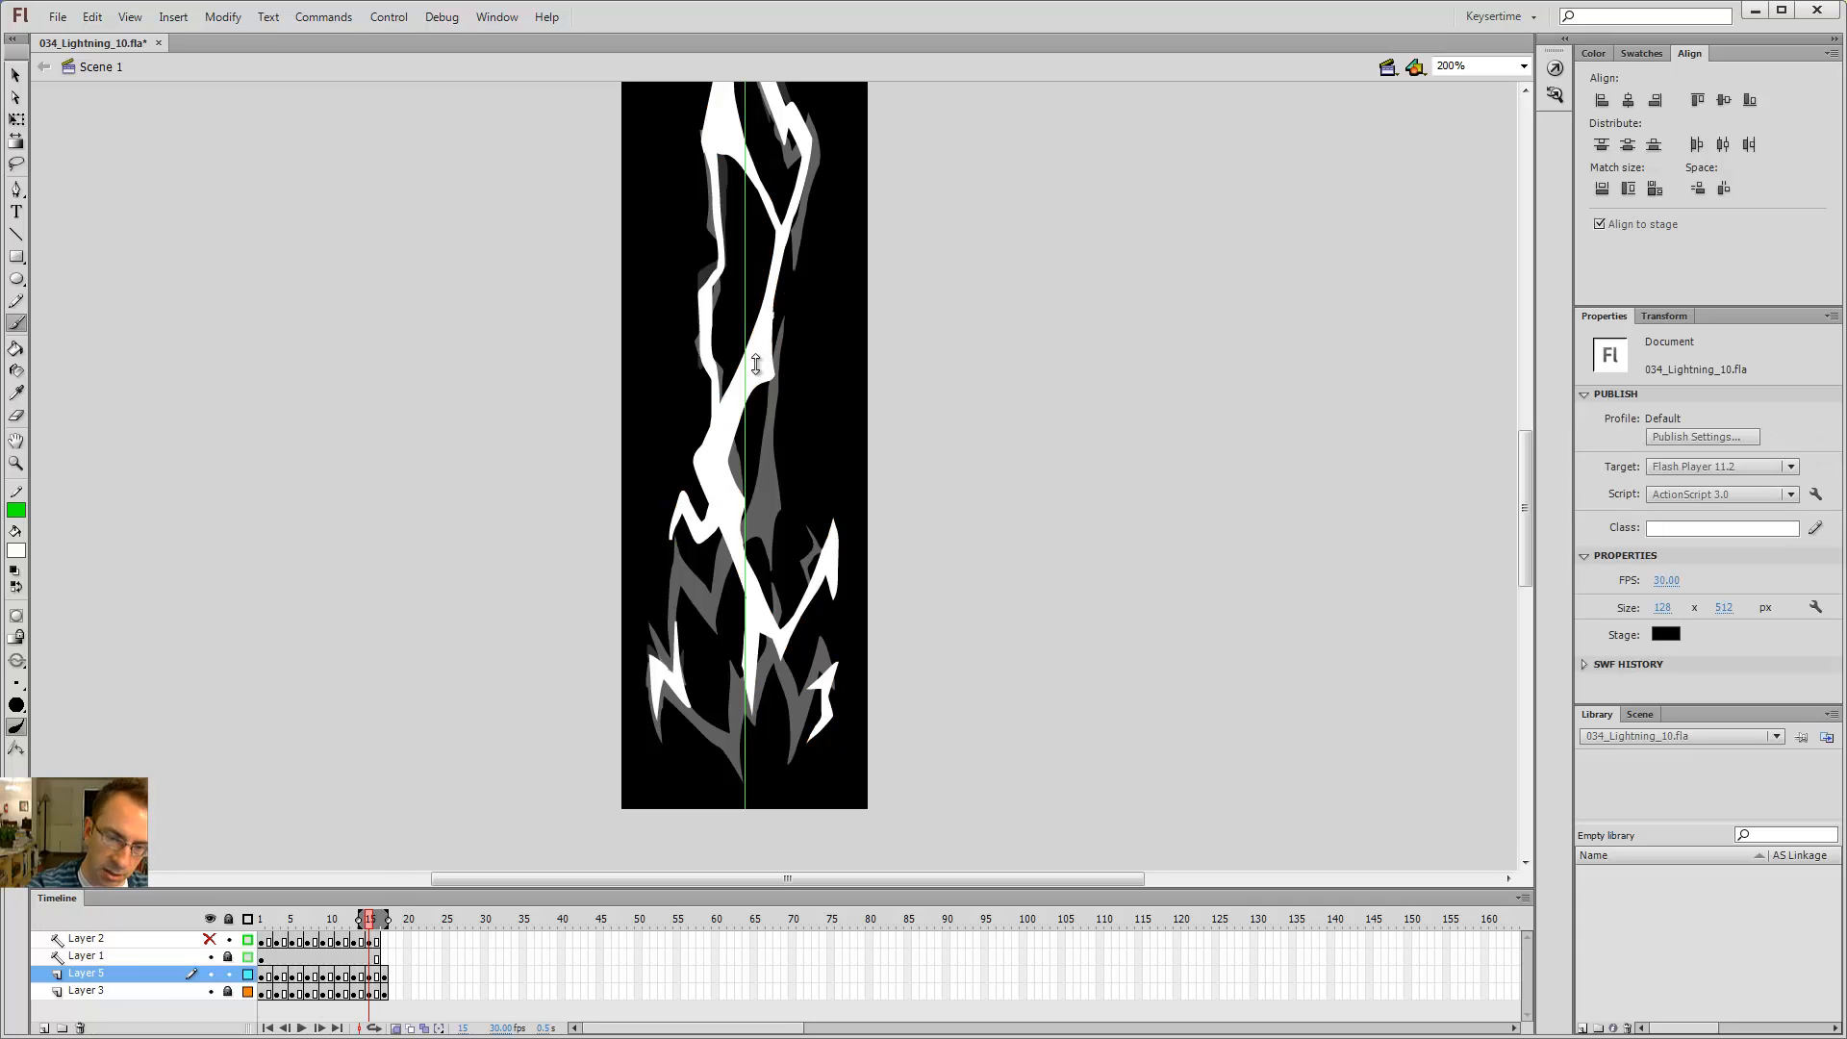
Step: Step back and forth around frame 15 to review the new upper branch
key("period")
key("period")
key("comma")
key("comma")
key("comma")
key("comma")
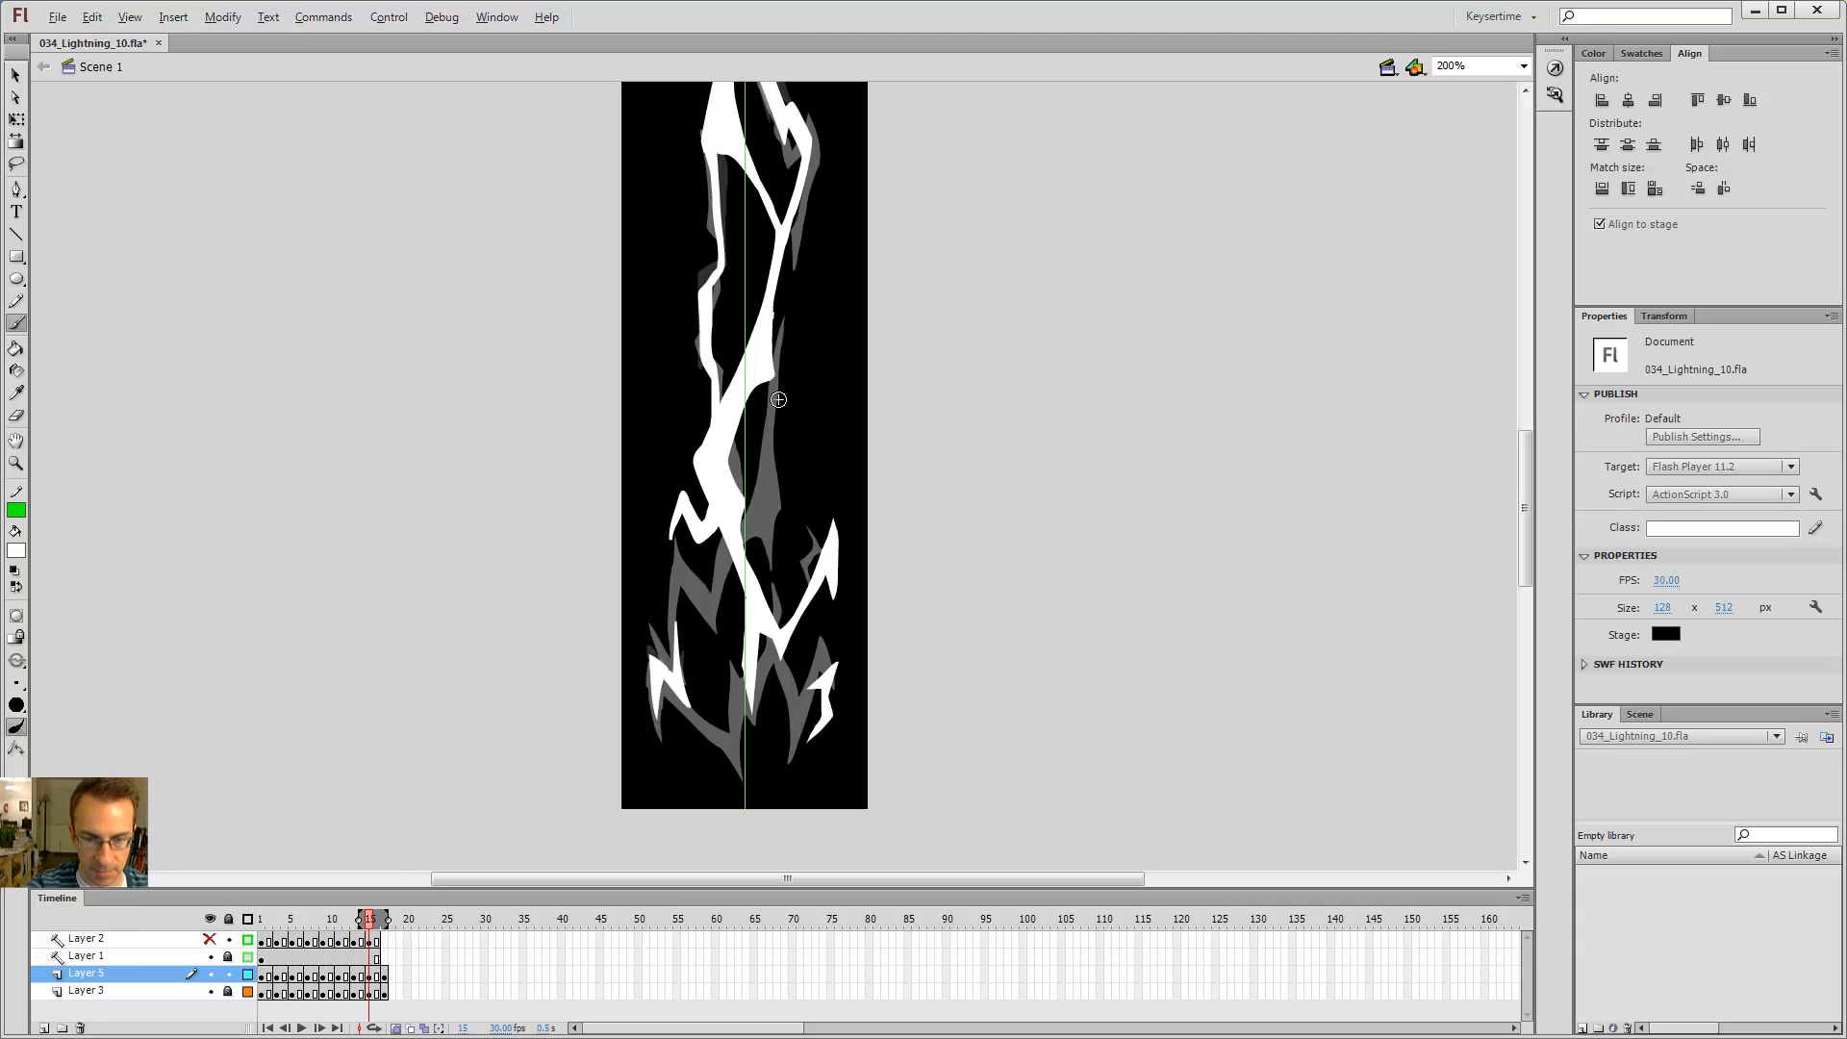
key("period")
key("period")
key("period")
key("period")
key("comma")
key("comma")
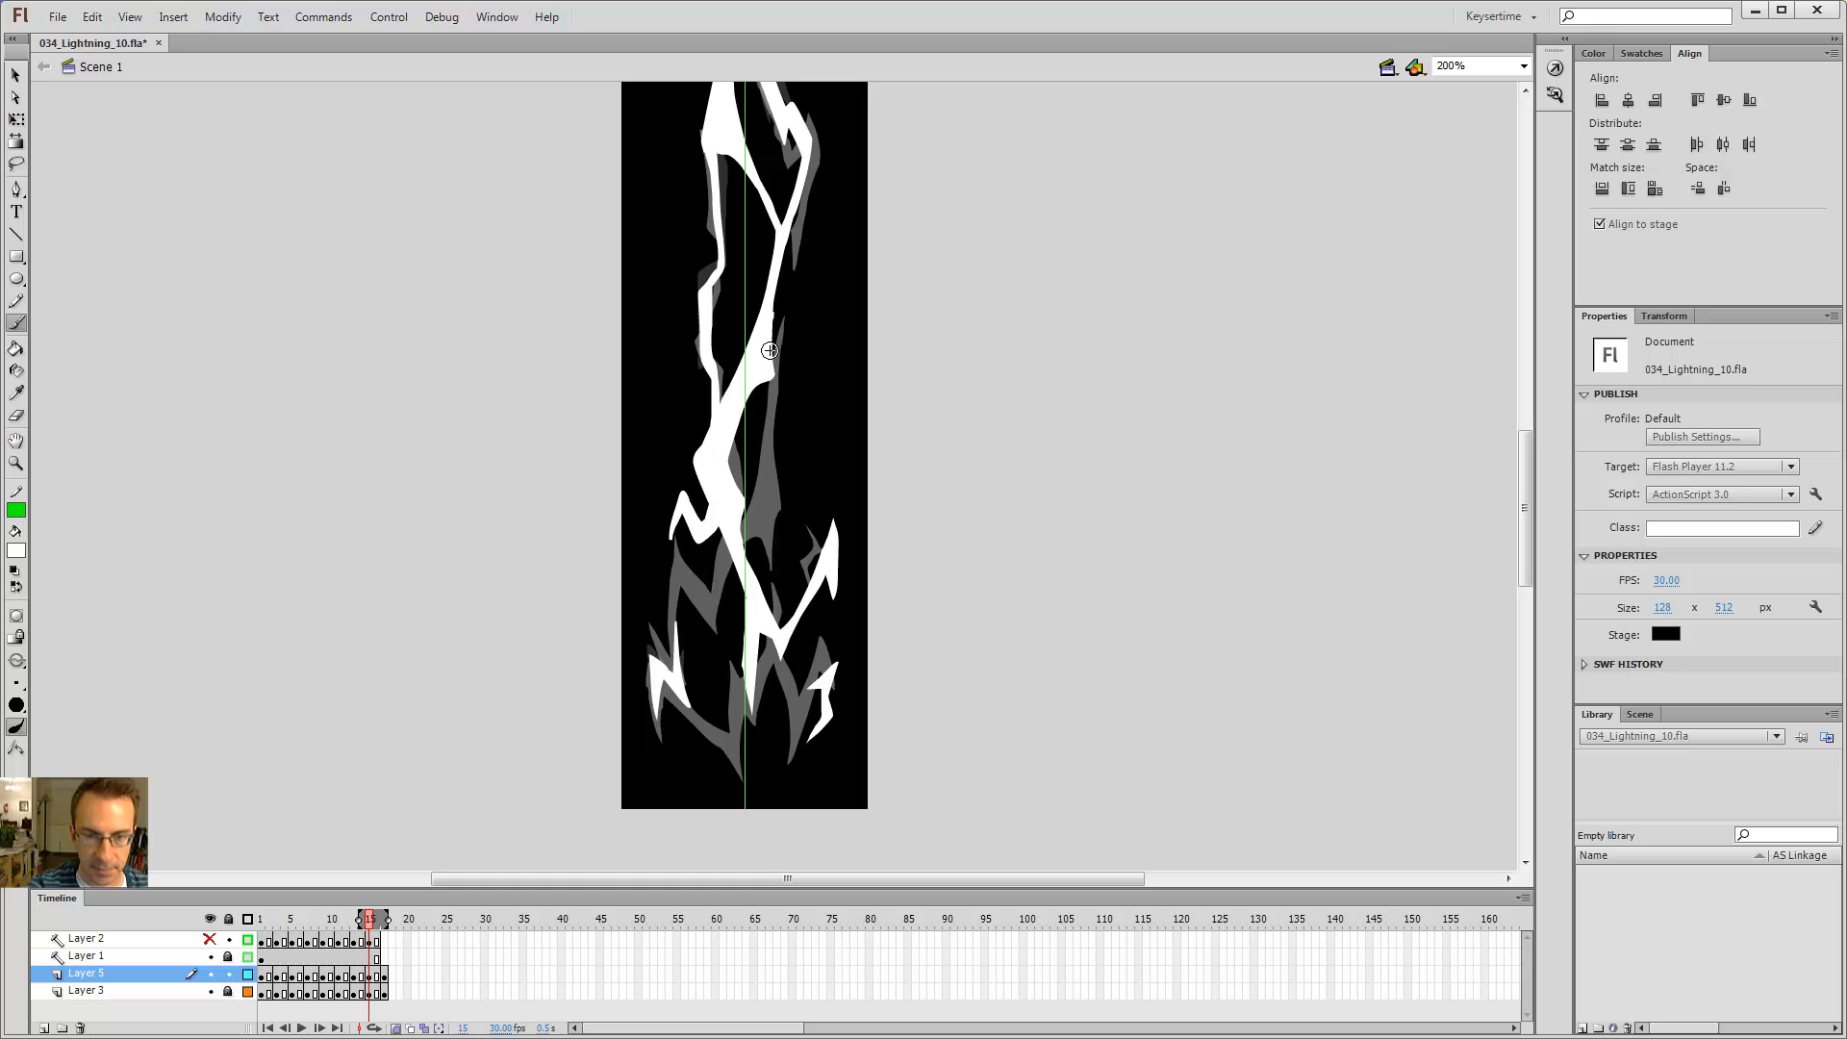
Step: On frame 15, erase a small area beside the middle of the bolt with the Eraser
key("b")
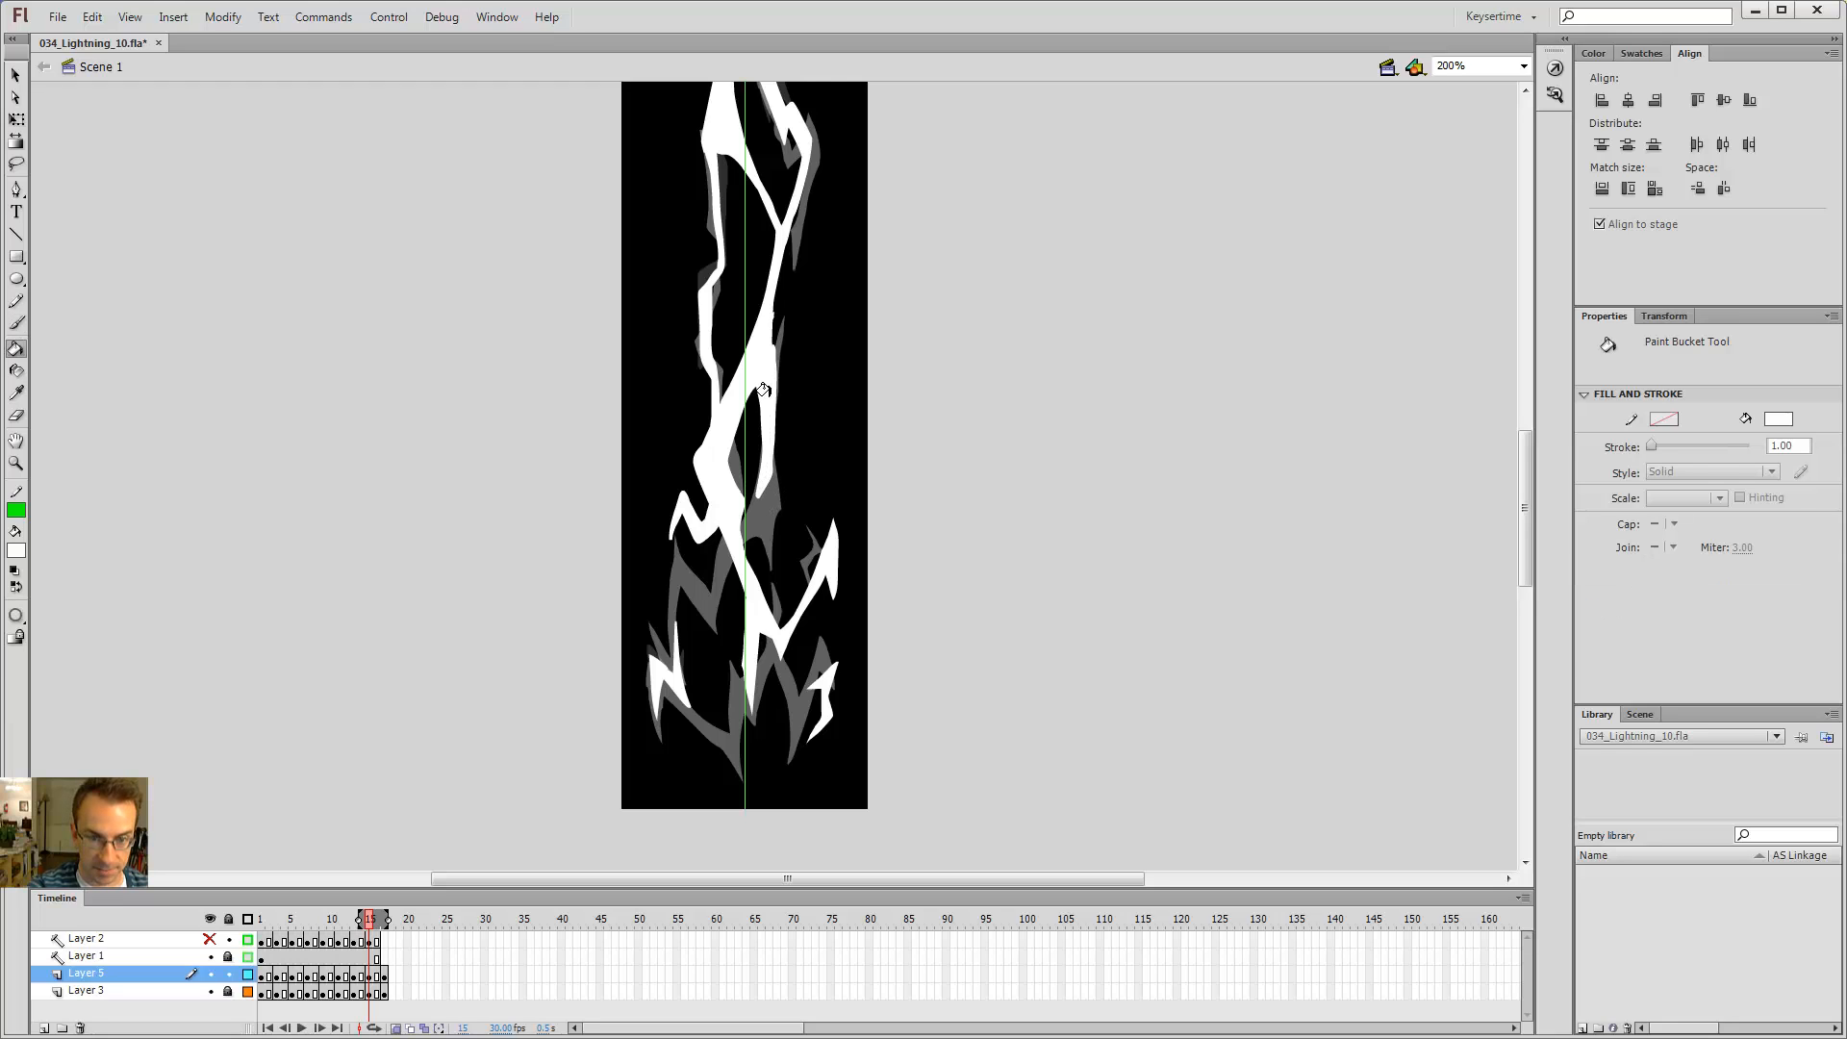
key("e")
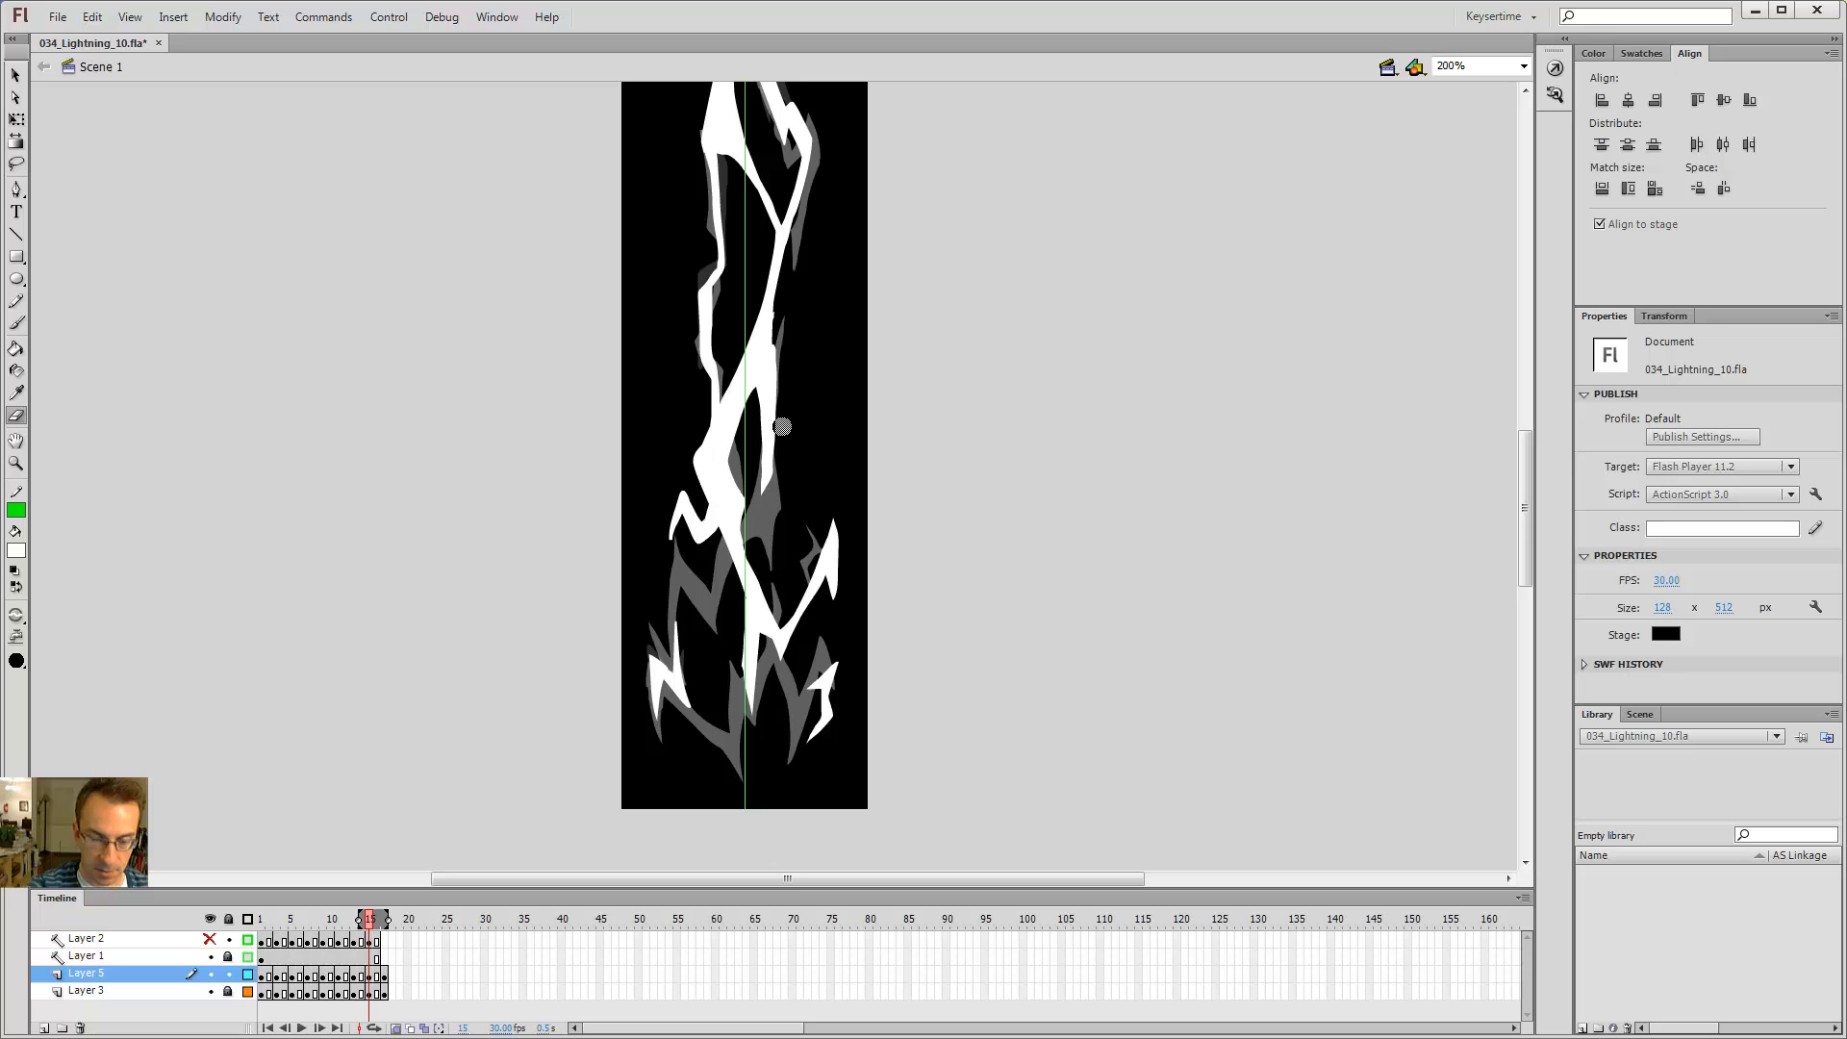
left_click_drag(765, 508, 811, 433)
Step: Step through the frames from 1 to 15 to review the bolt's sequence
key("comma")
key("comma")
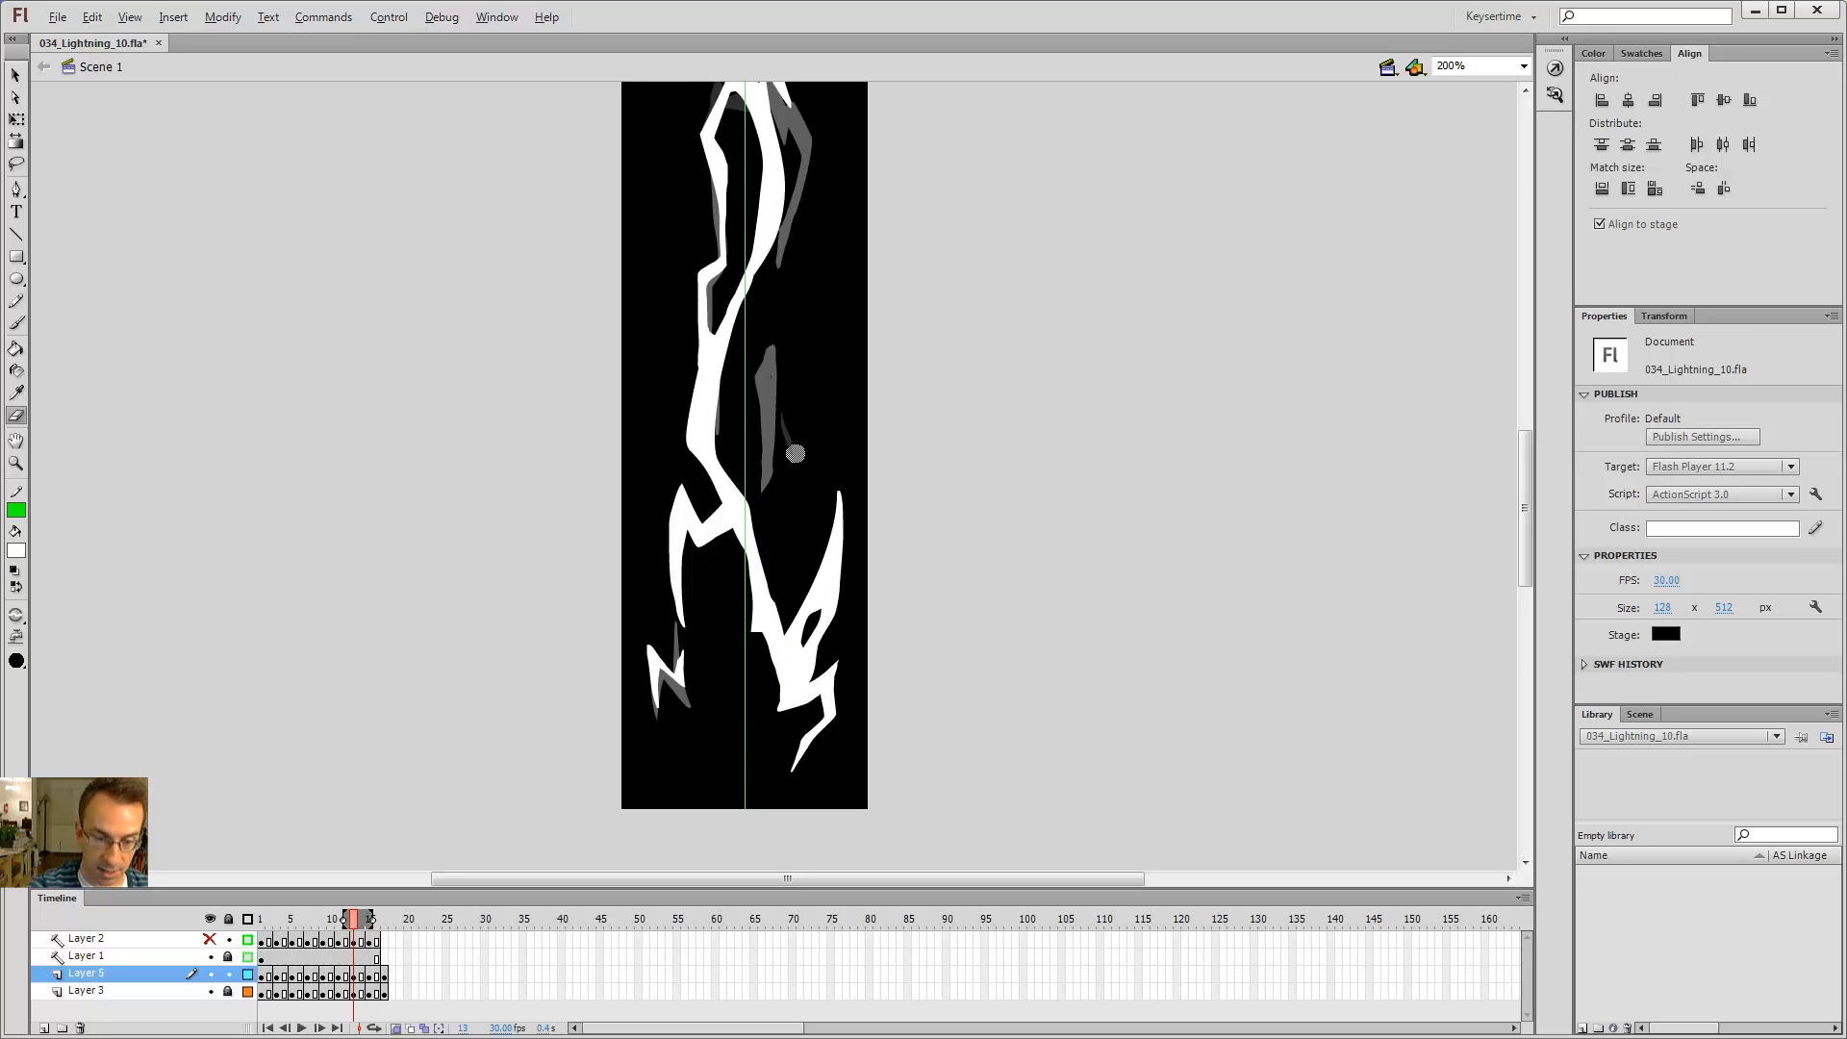
key("period")
key("period")
key("period")
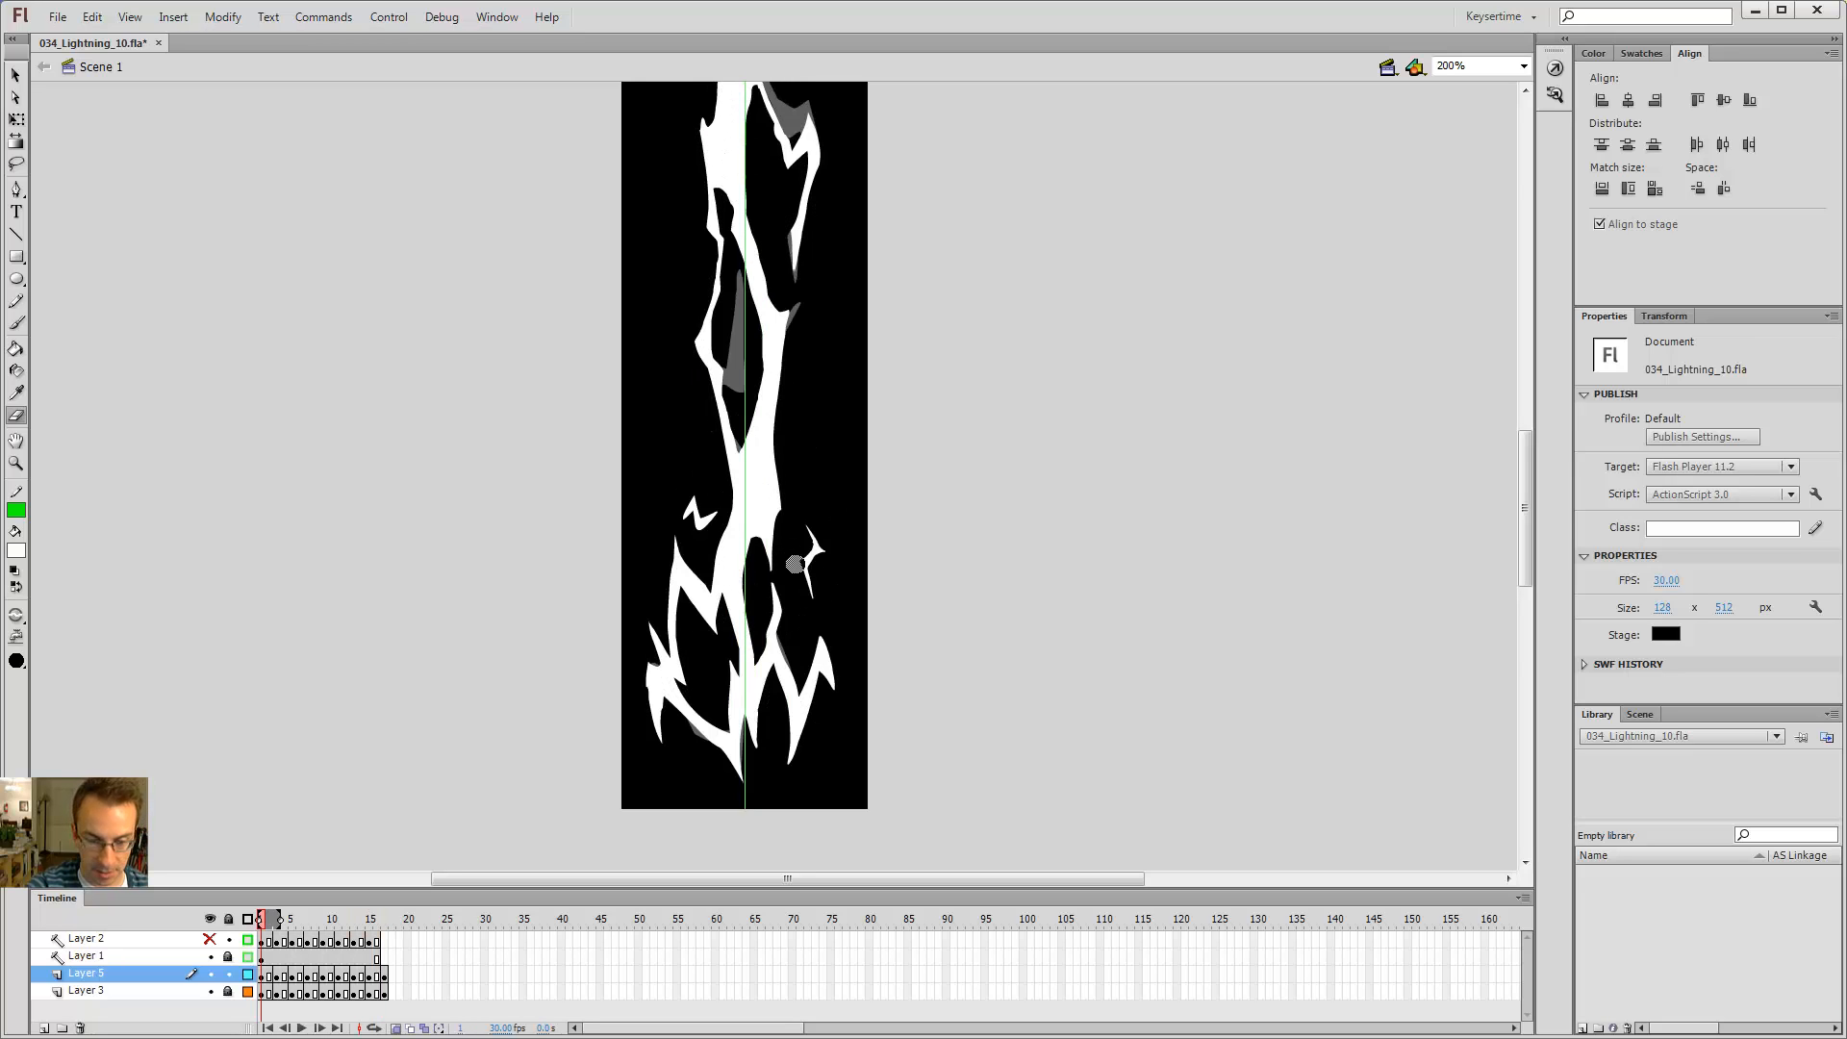
key("comma")
key("comma")
key("comma")
key("period")
key("period")
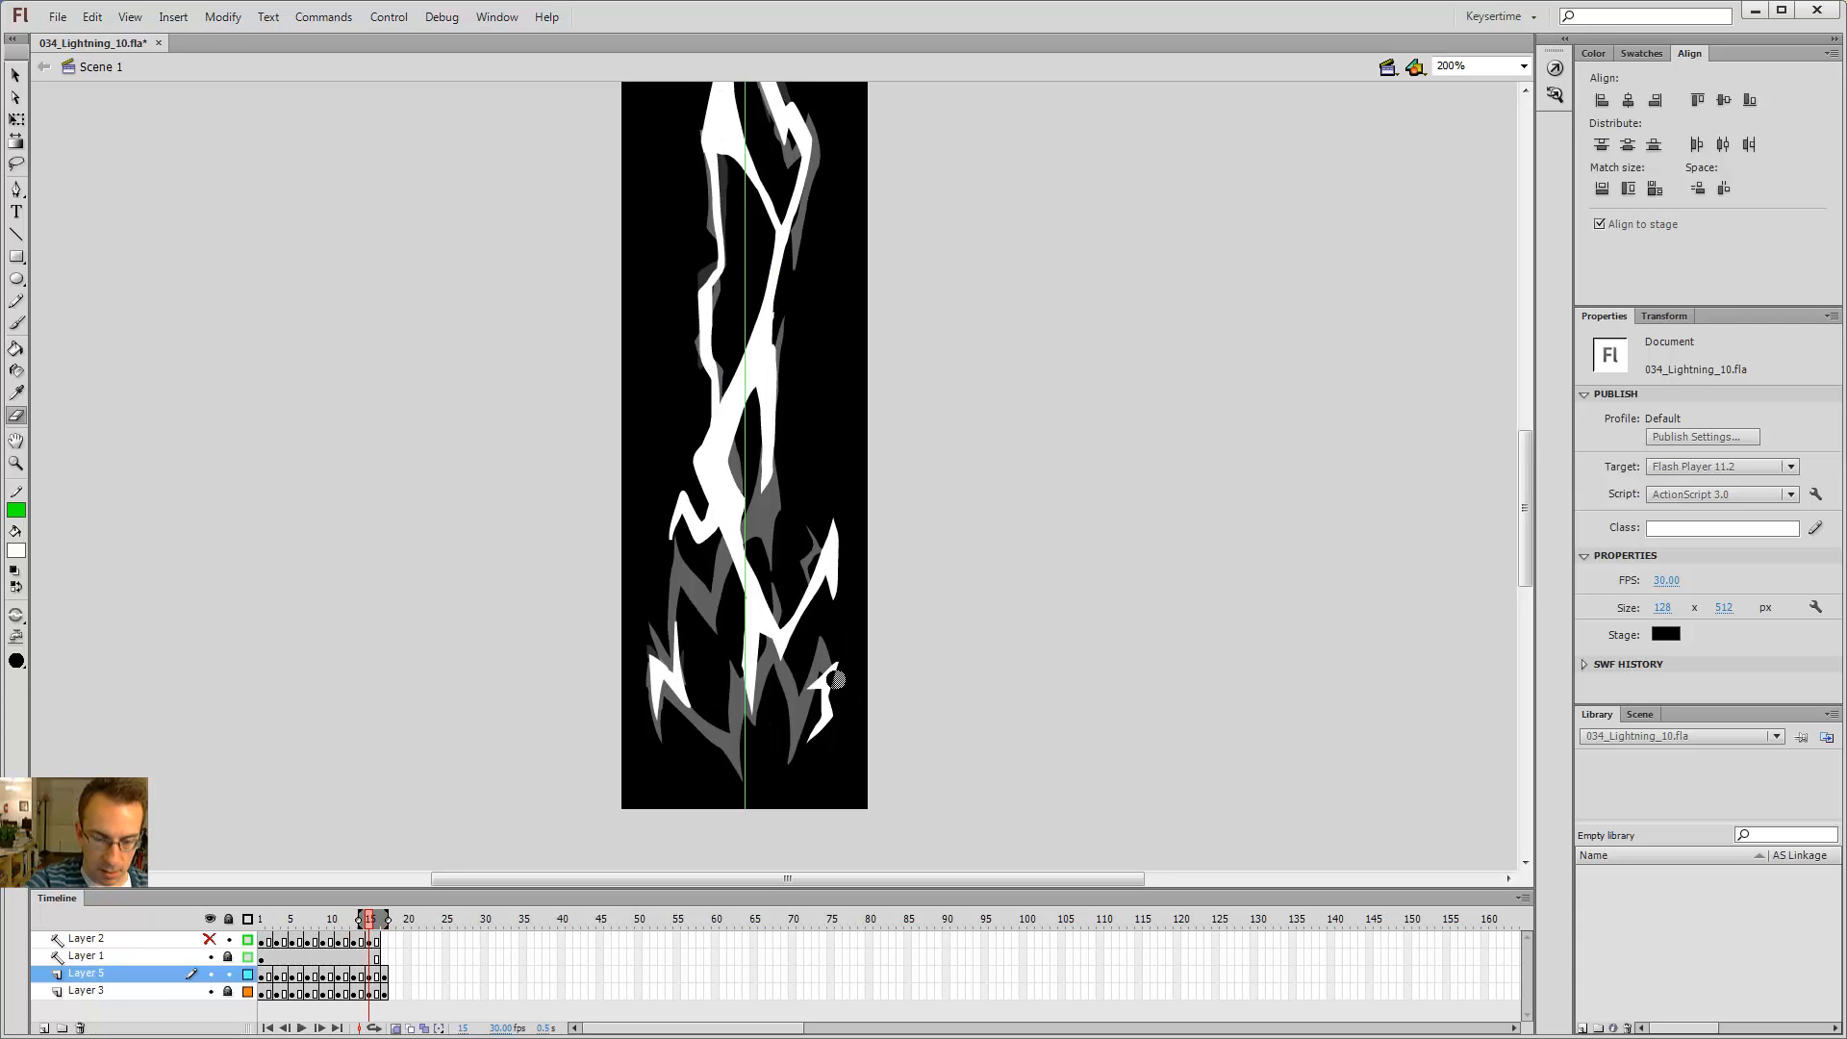
Step: Select frame 16 on Layer 3 and turn off onion skinning
key("b")
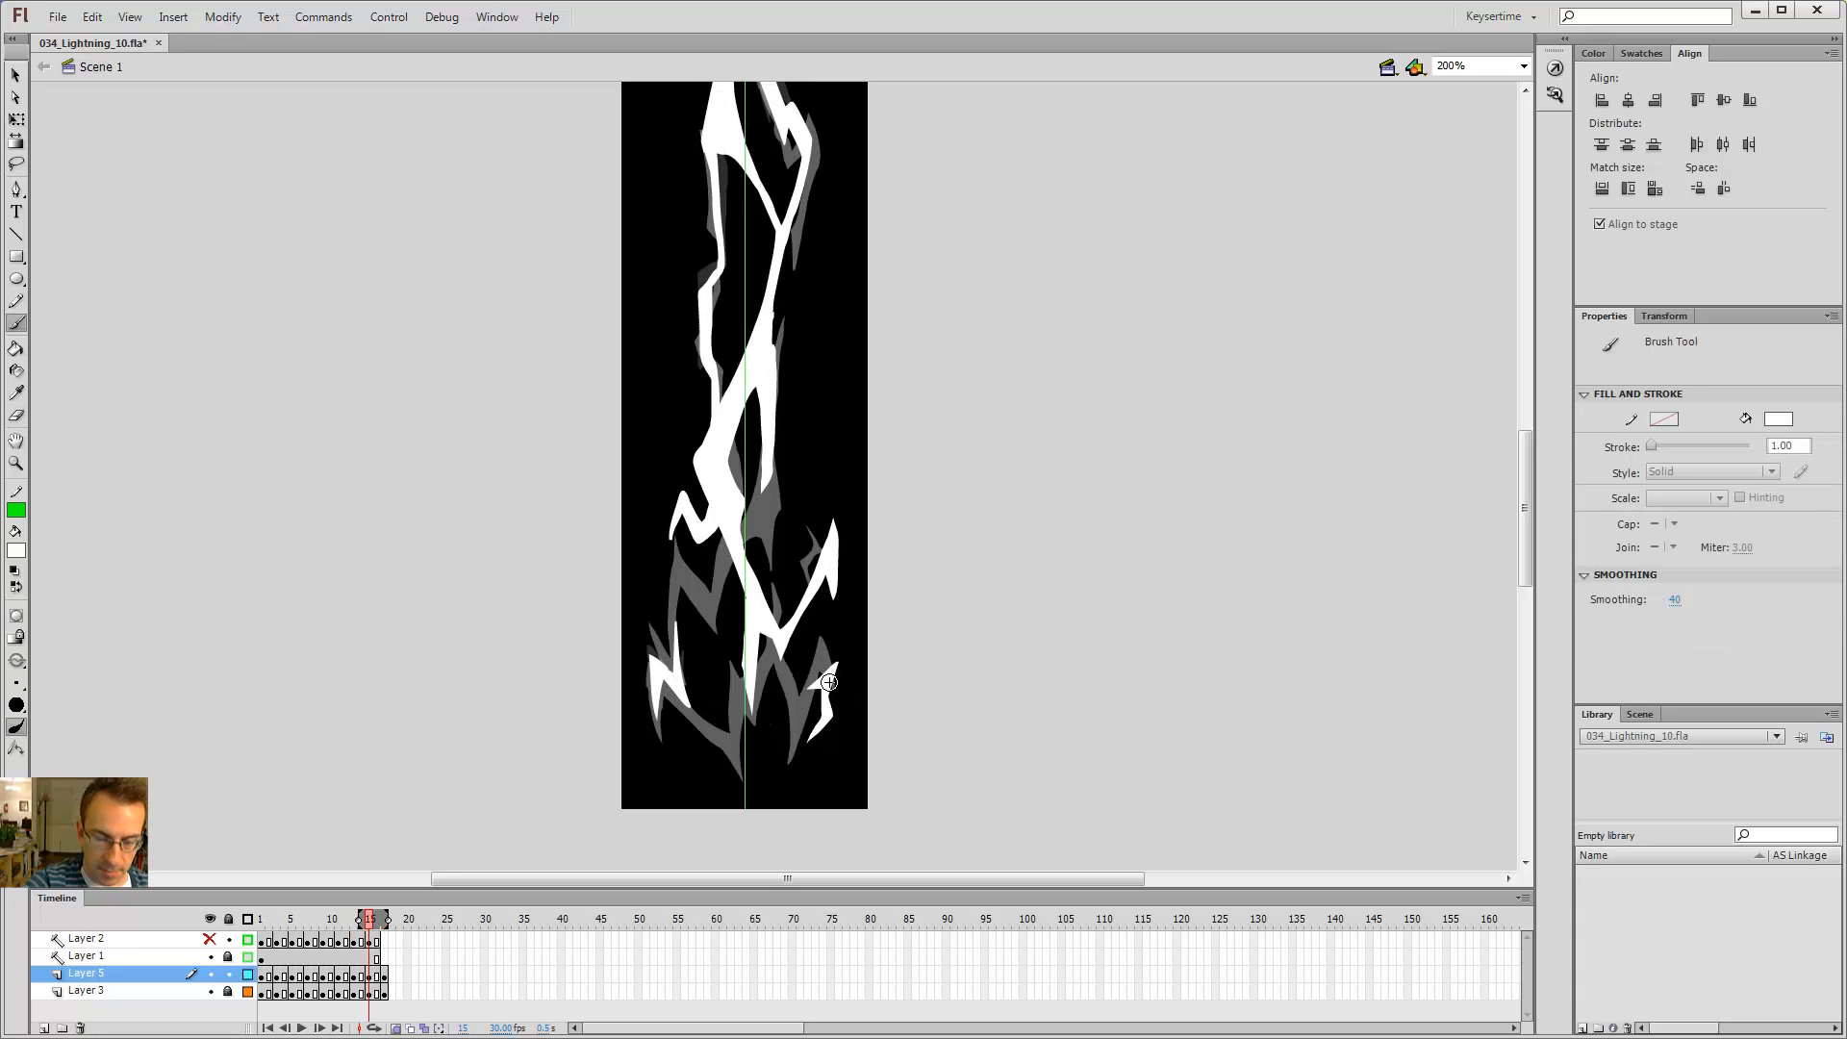
left_click(378, 992)
left_click(396, 1028)
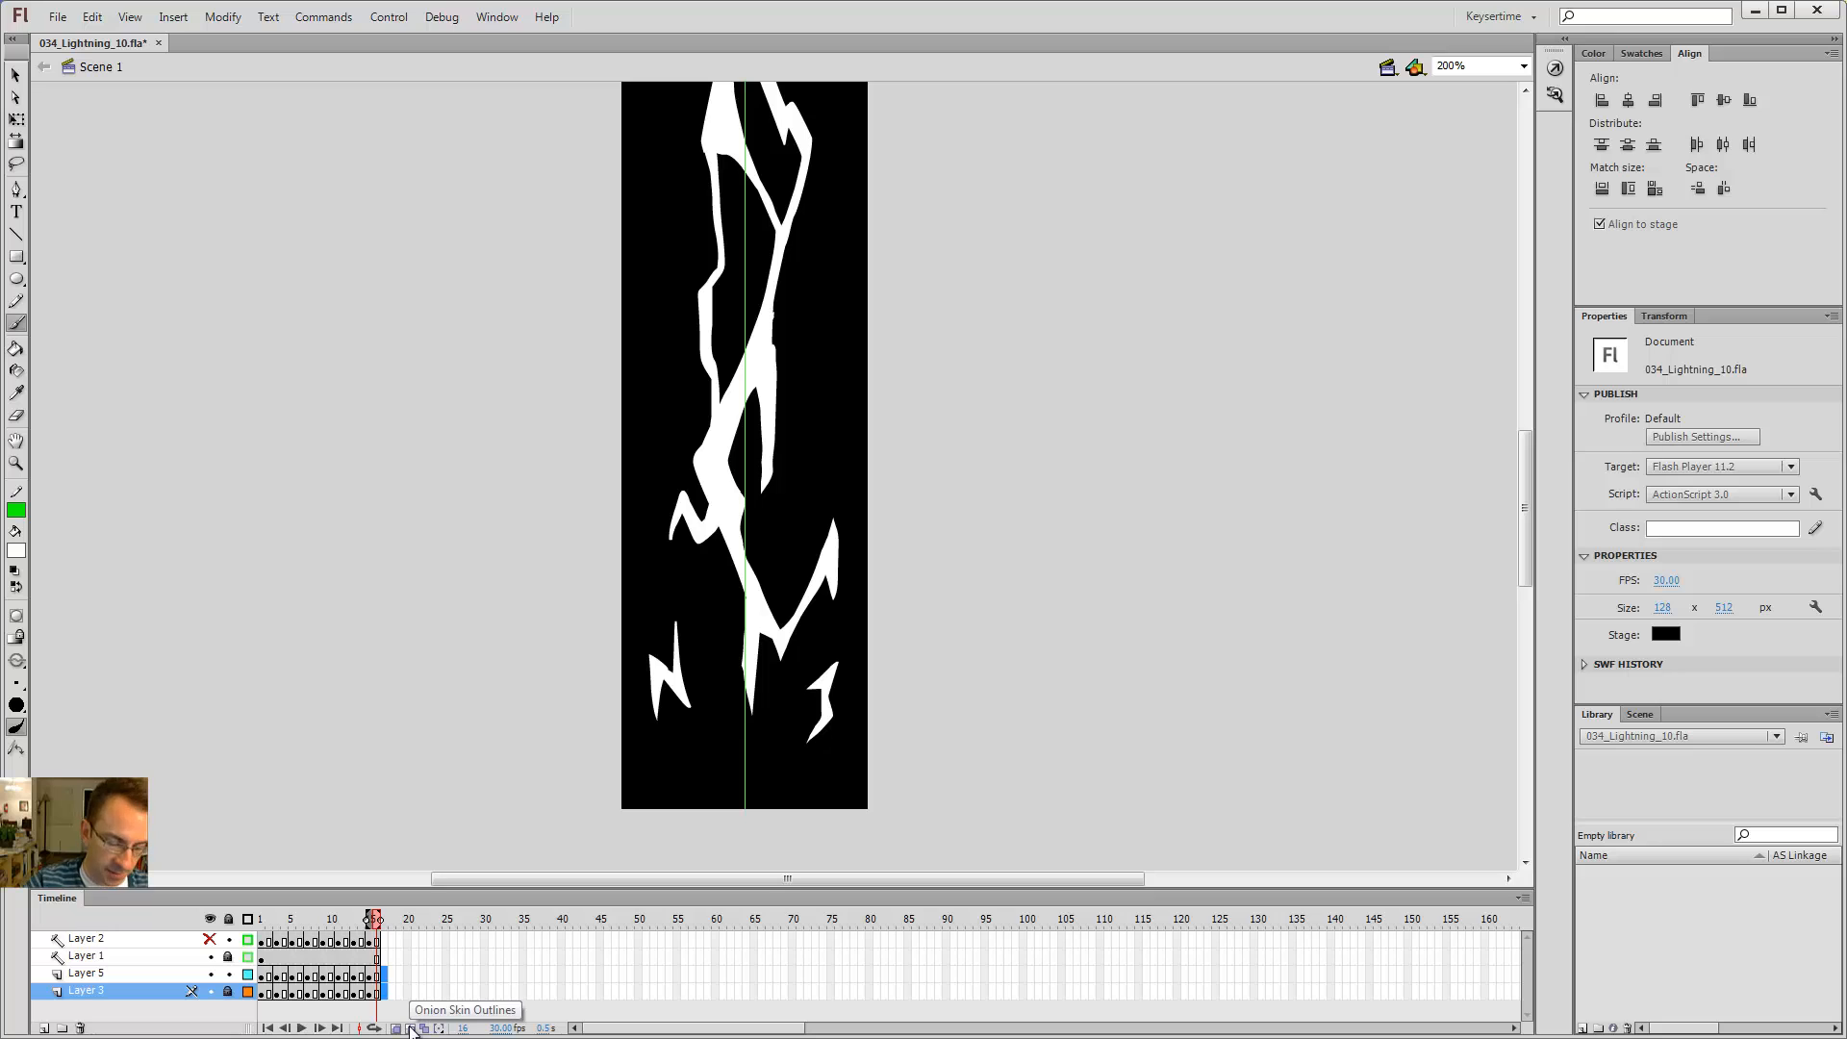
Step: Save the document and test the movie, then close the preview window
key("ctrl+s")
key("ctrl+Return")
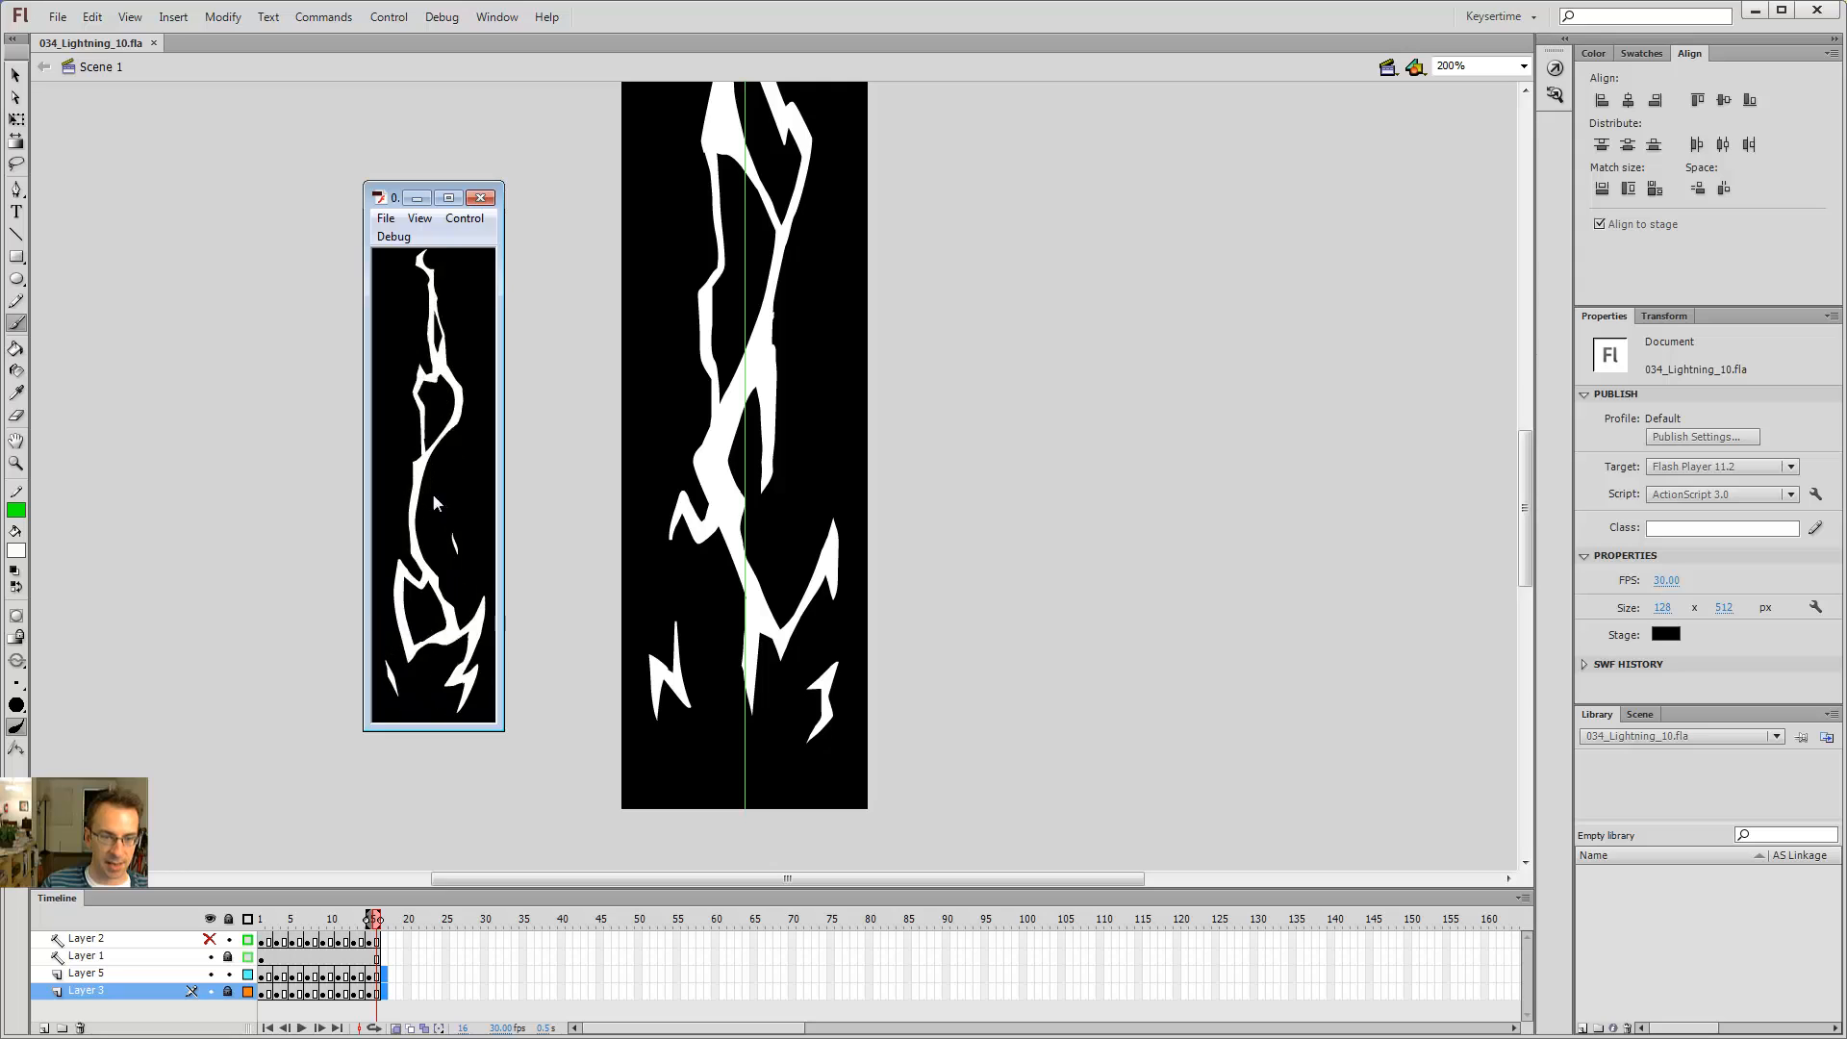
left_click(480, 197)
Step: Unlock Layer 3 at the prompt, lock it again, and select frame 15 on Layer 5
left_click(919, 204)
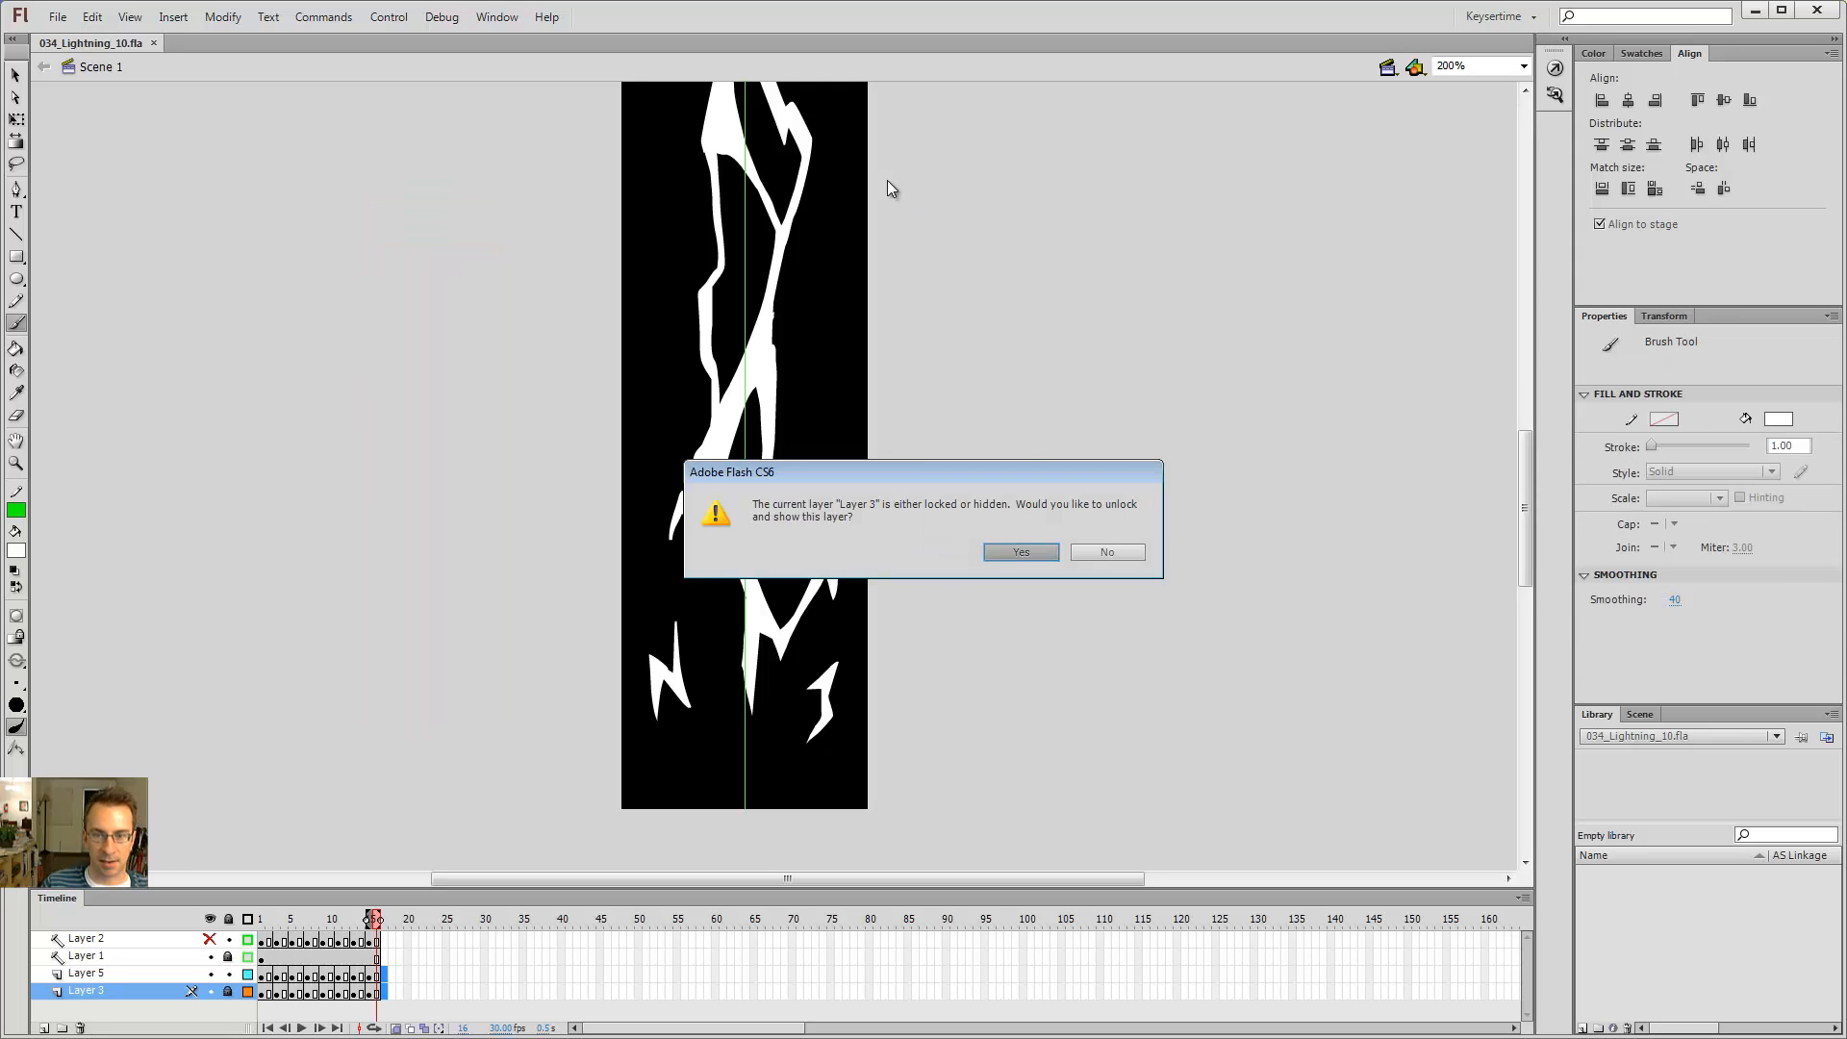
left_click(1054, 554)
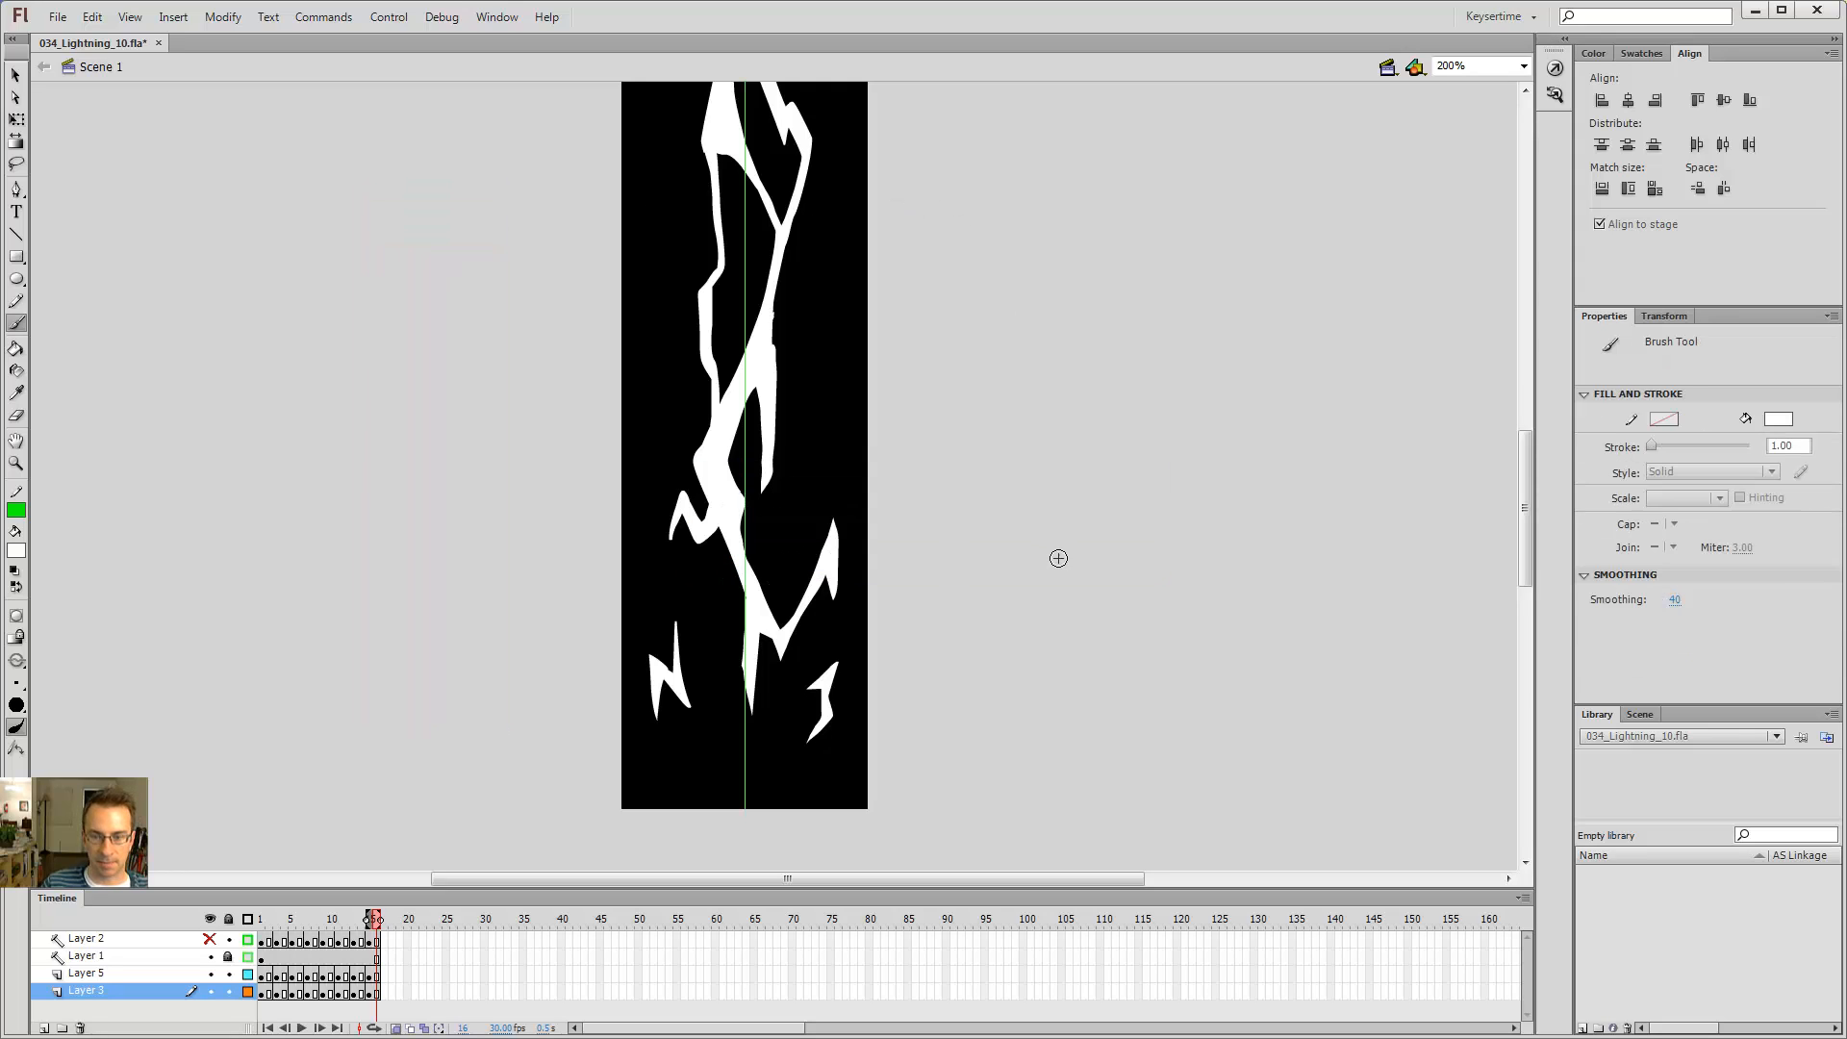
left_click(370, 973)
left_click(228, 991)
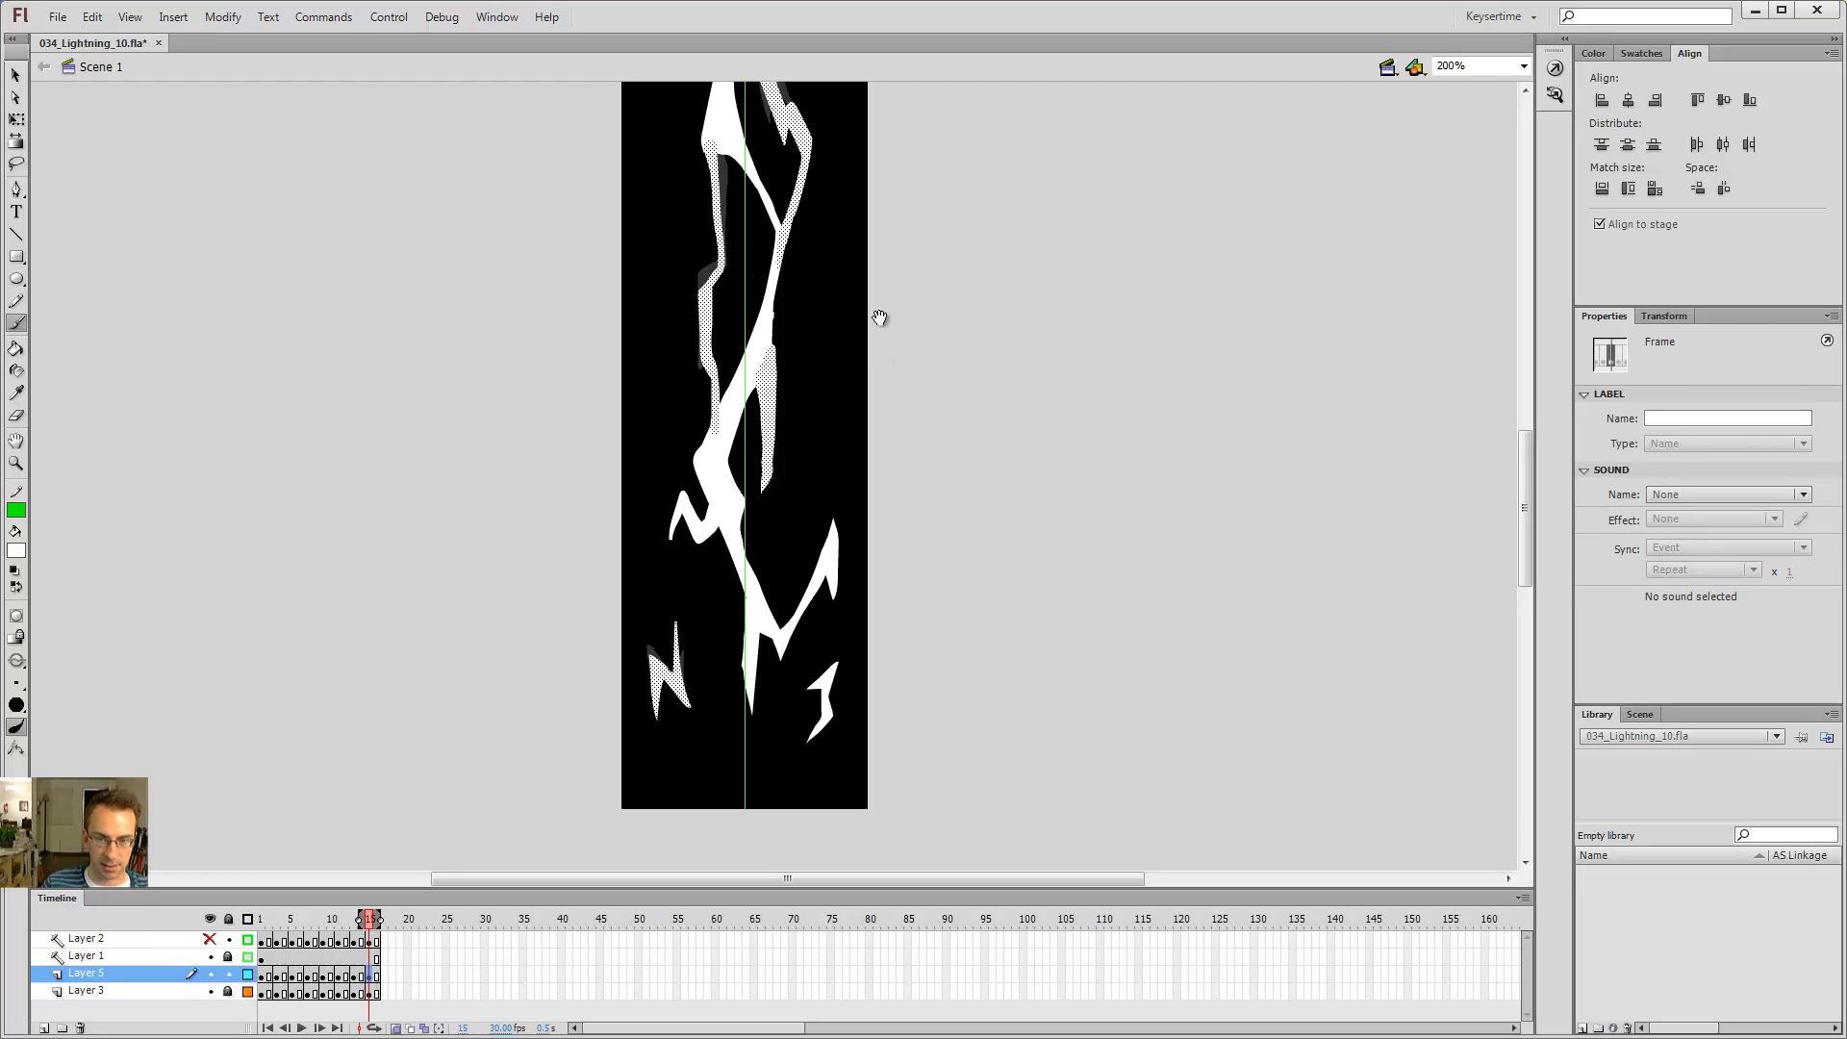
Step: Play the animation from the start to review the bolt
left_click_drag(879, 317, 836, 534)
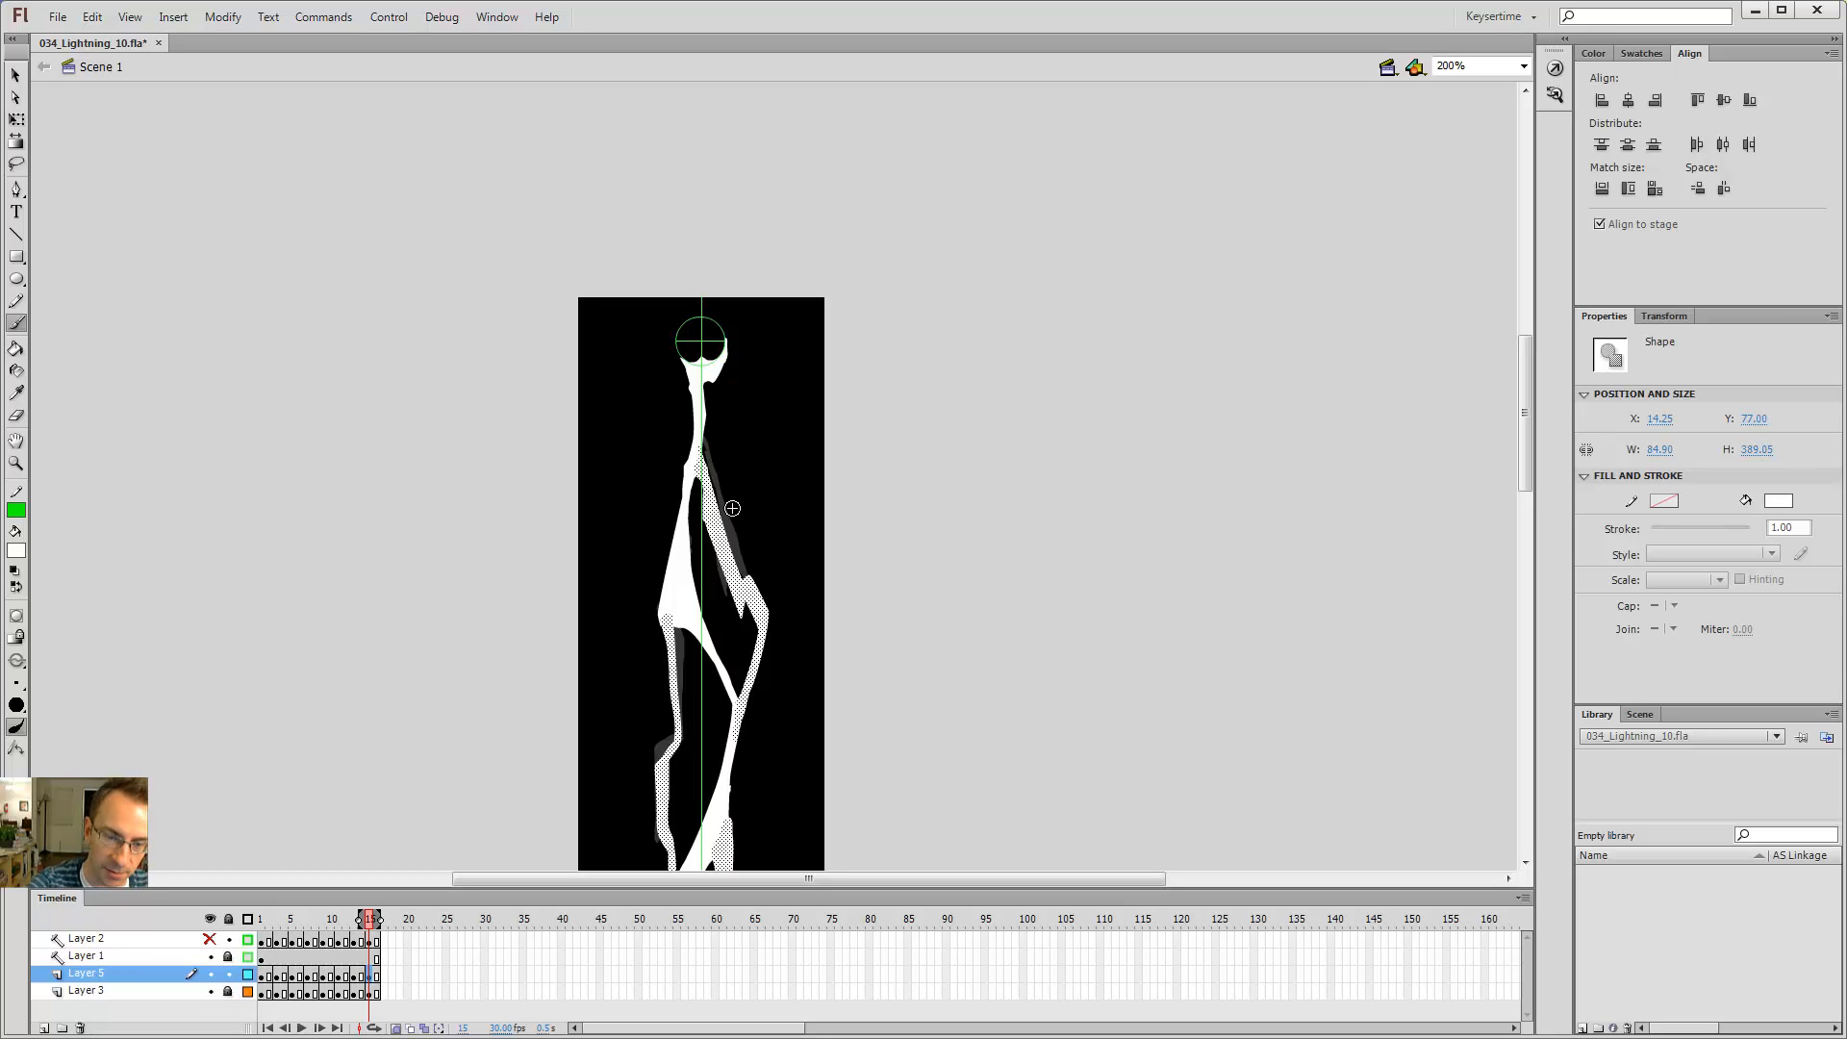
key("v")
key("Return")
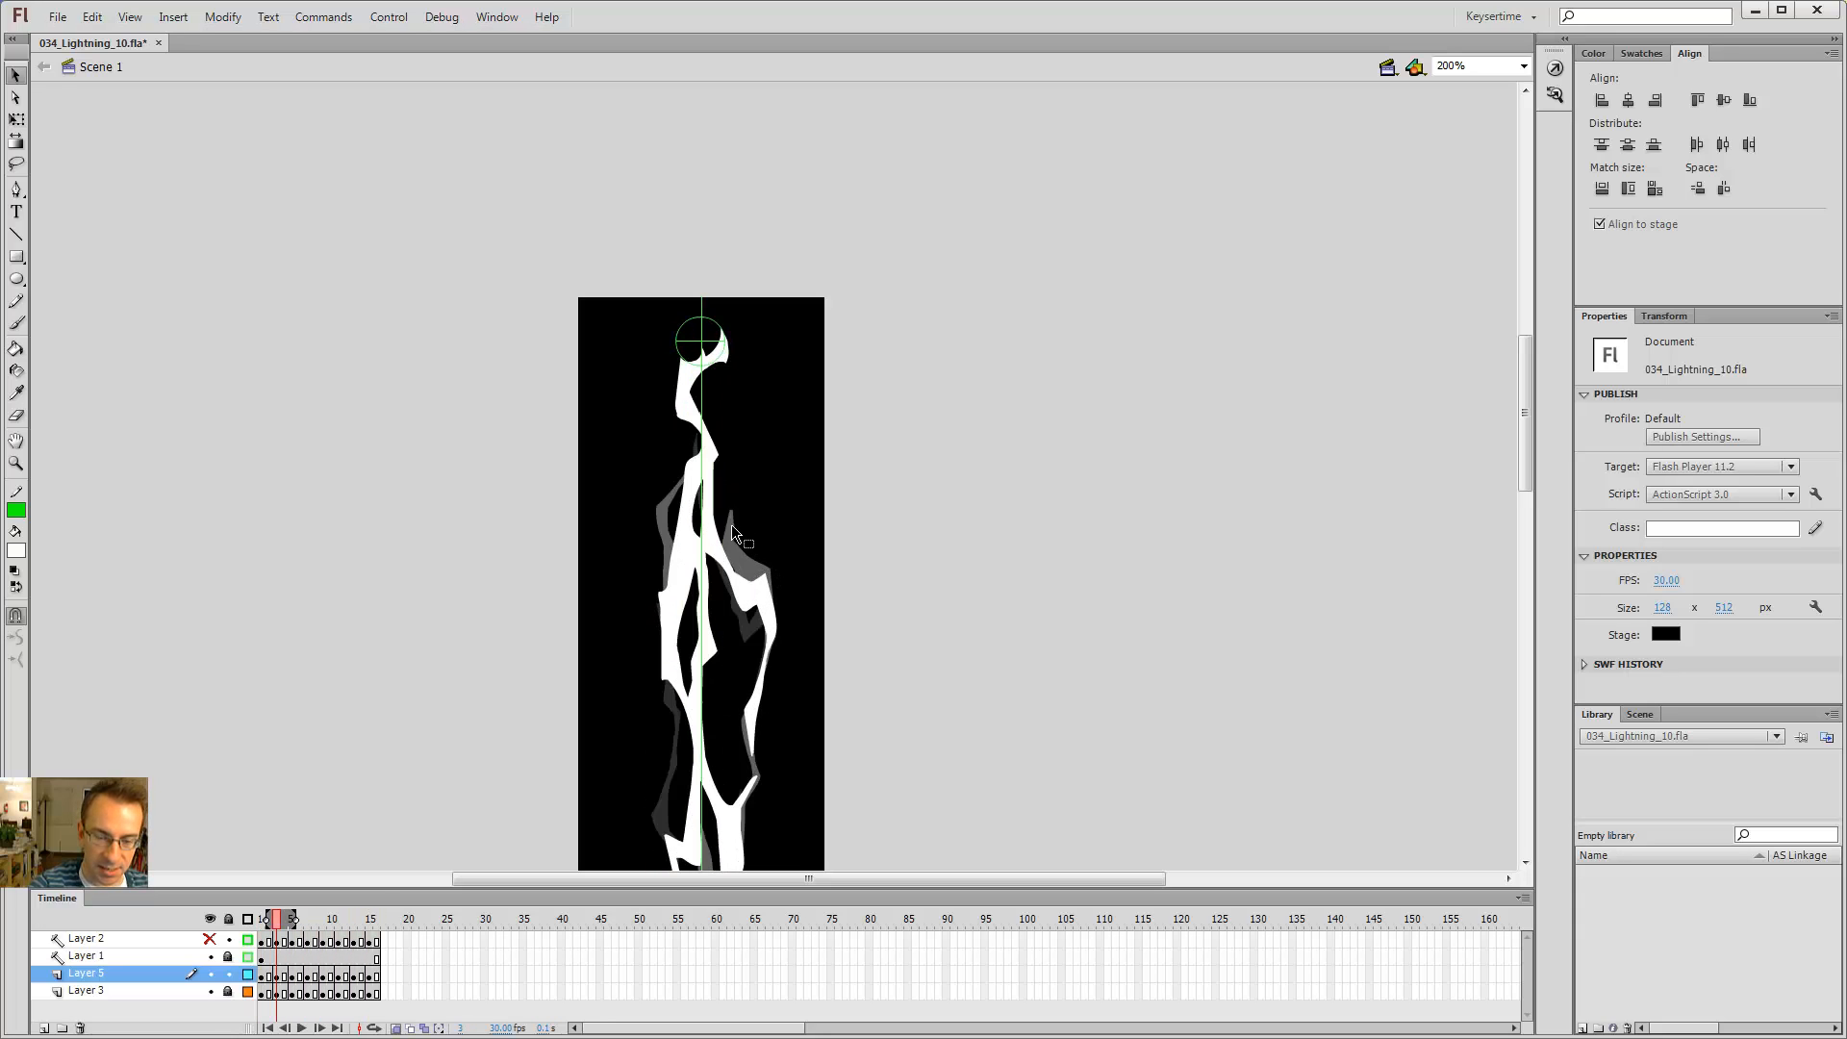
Step: On frame 3, erase and redraw the small branch on the right side of the bolt
key("e")
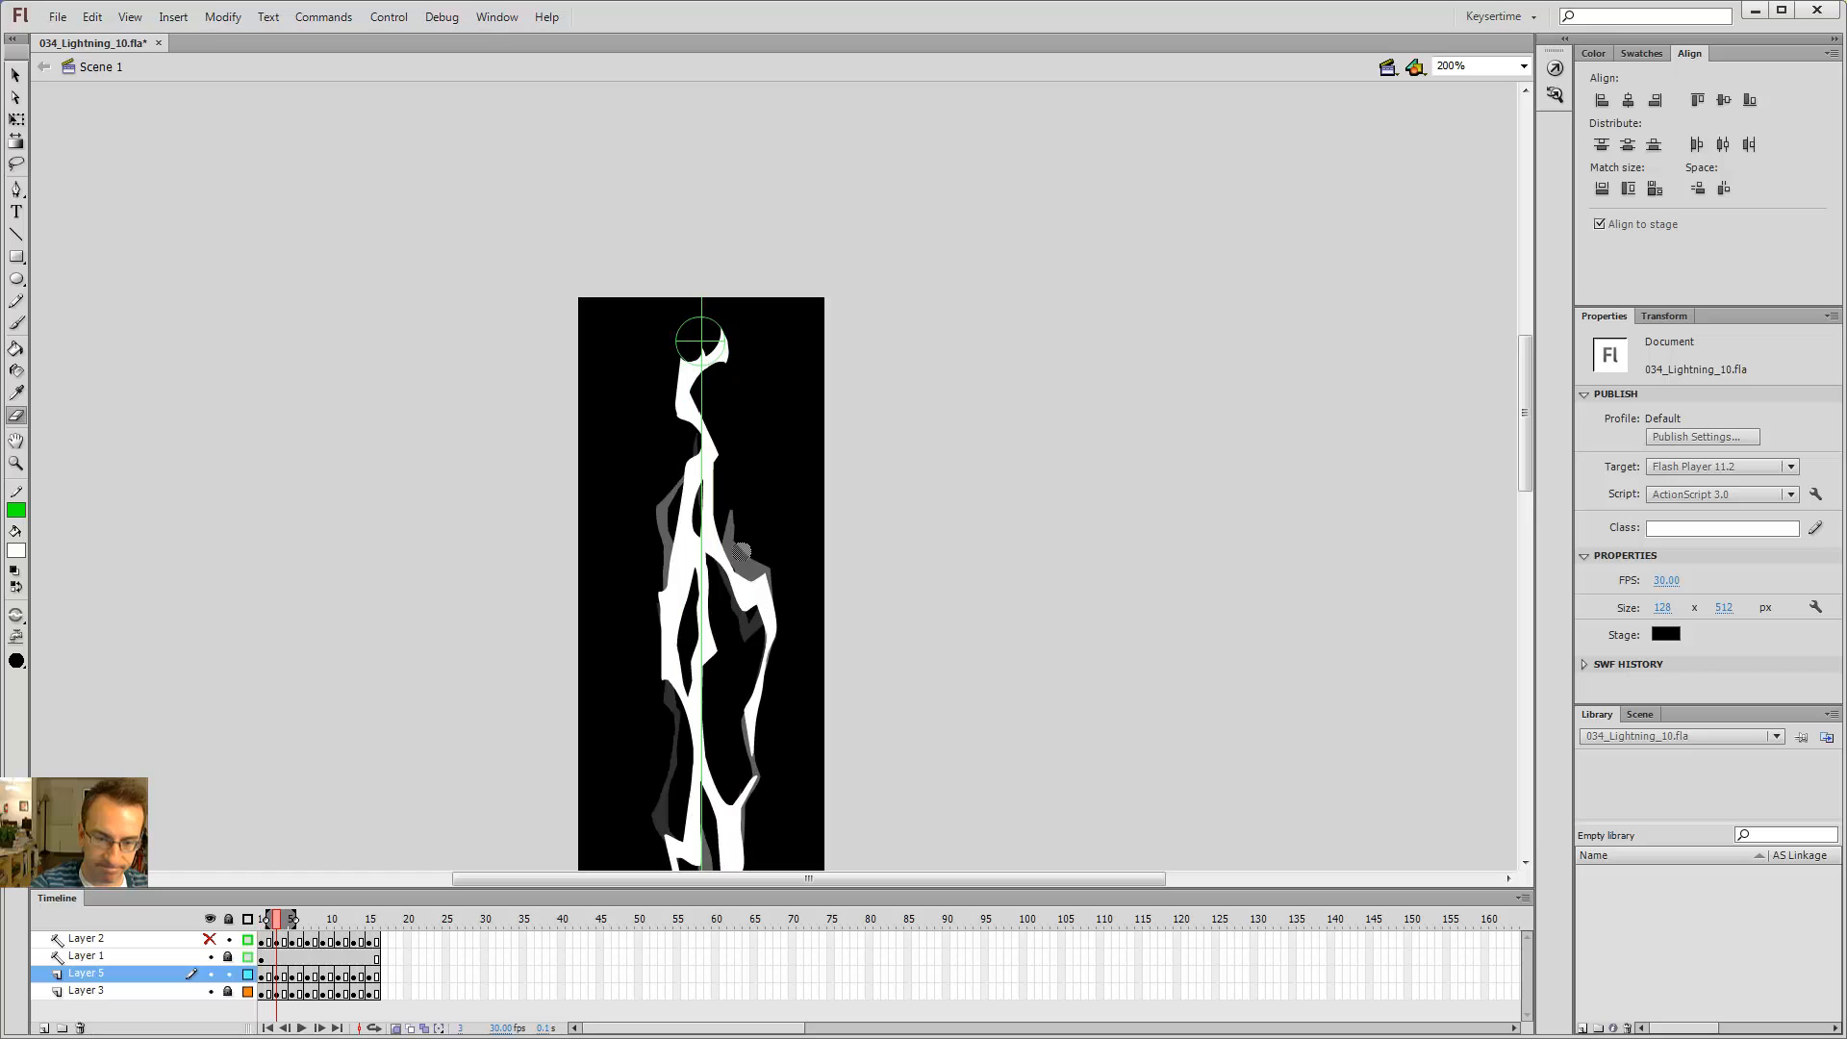
left_click_drag(735, 546, 772, 612)
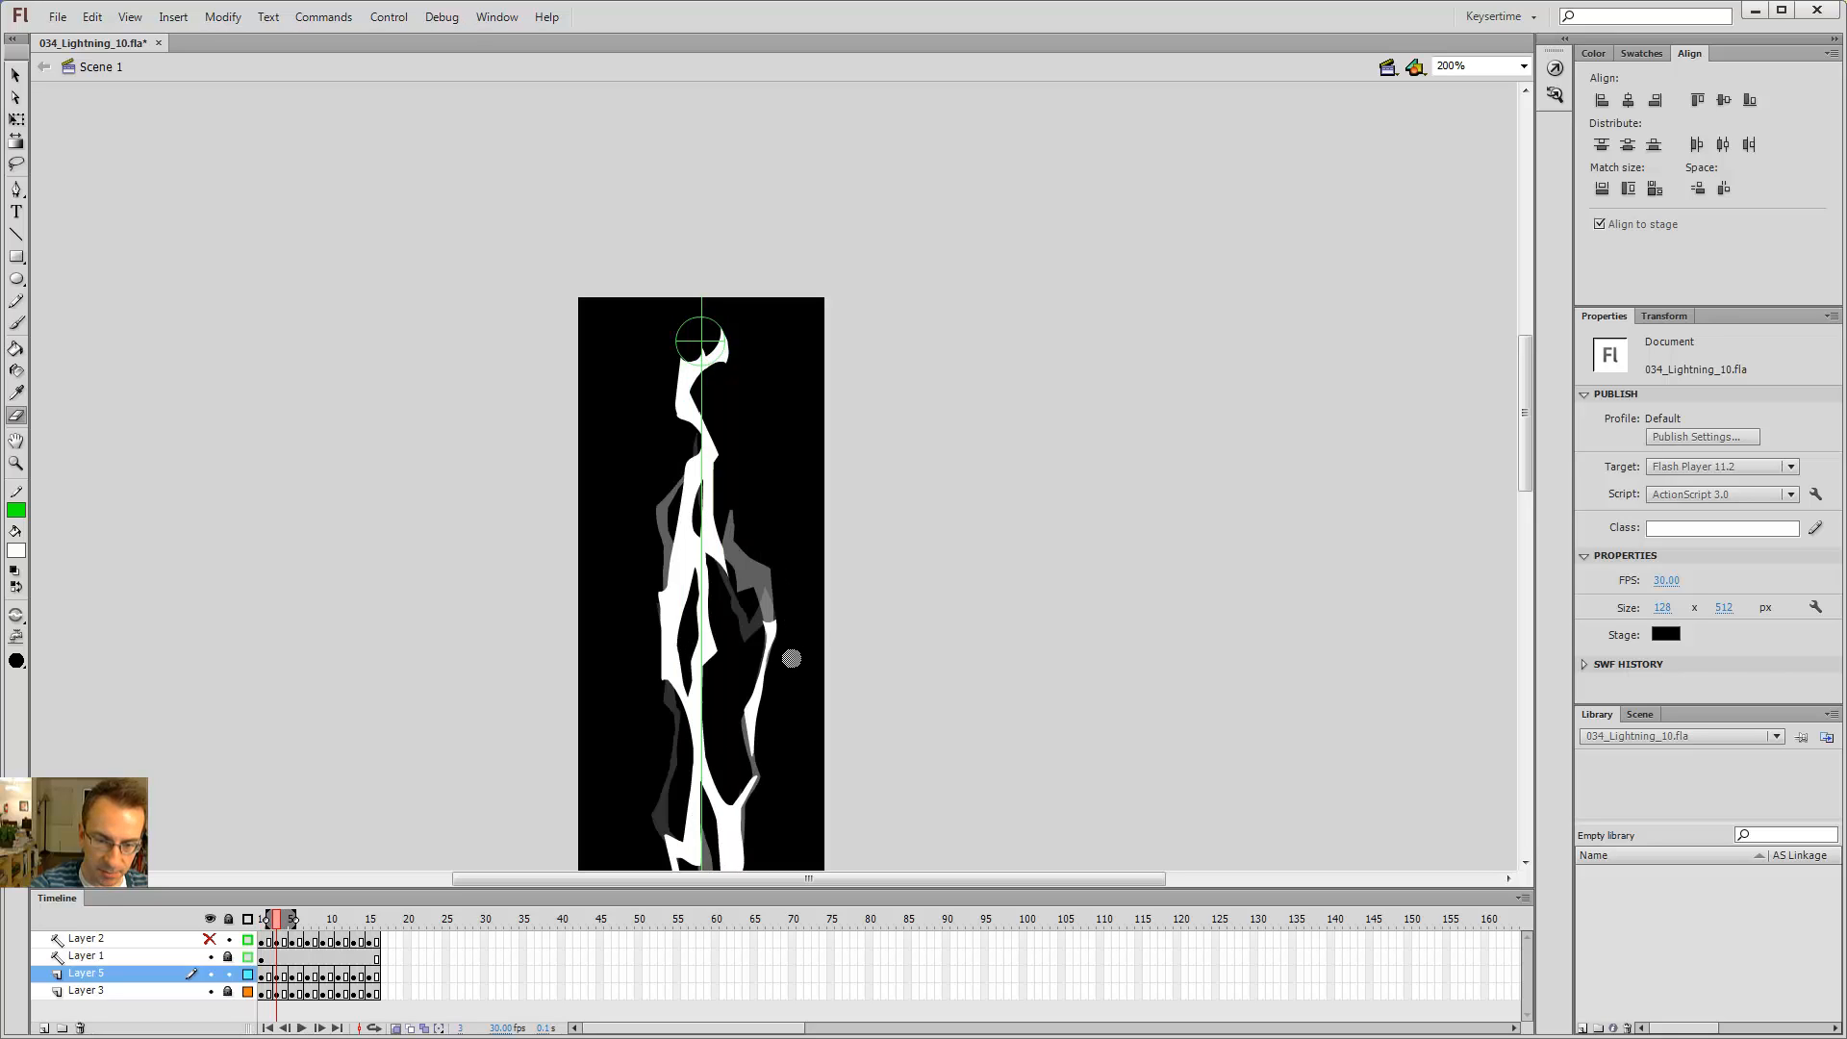
key("b")
key("e")
key("b")
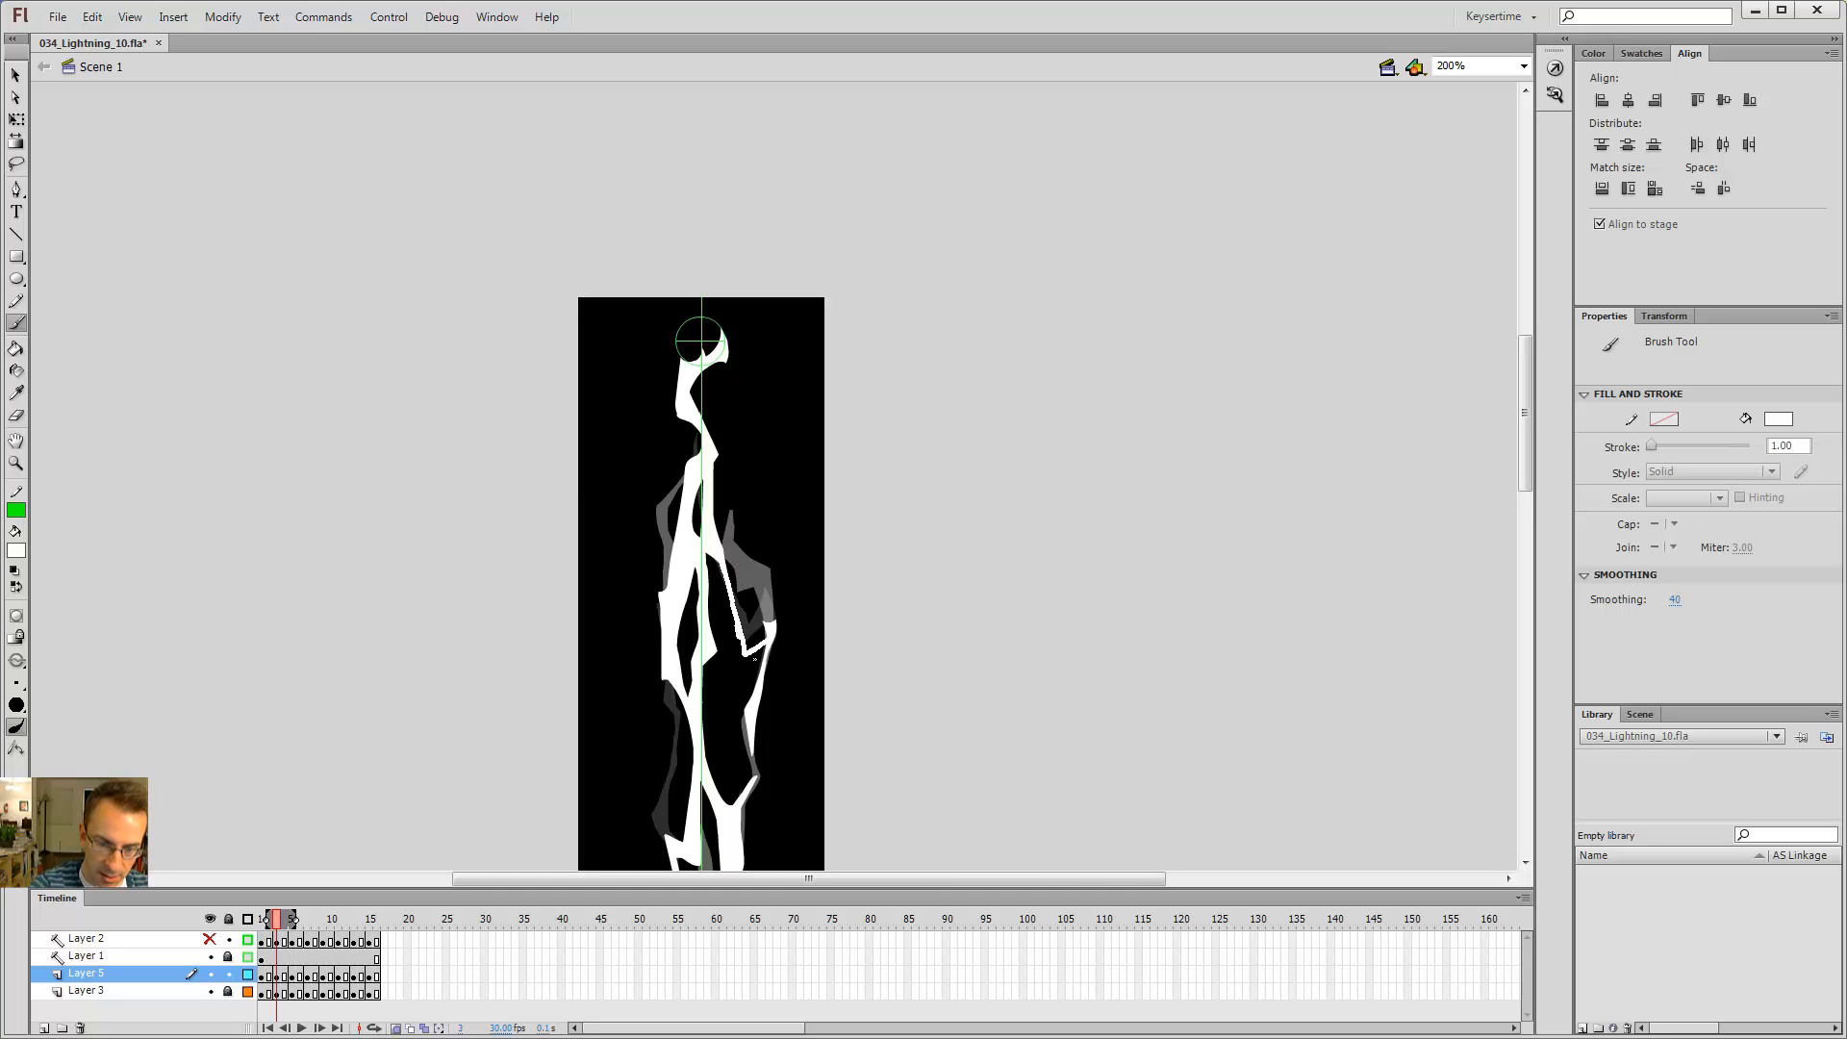
key("e")
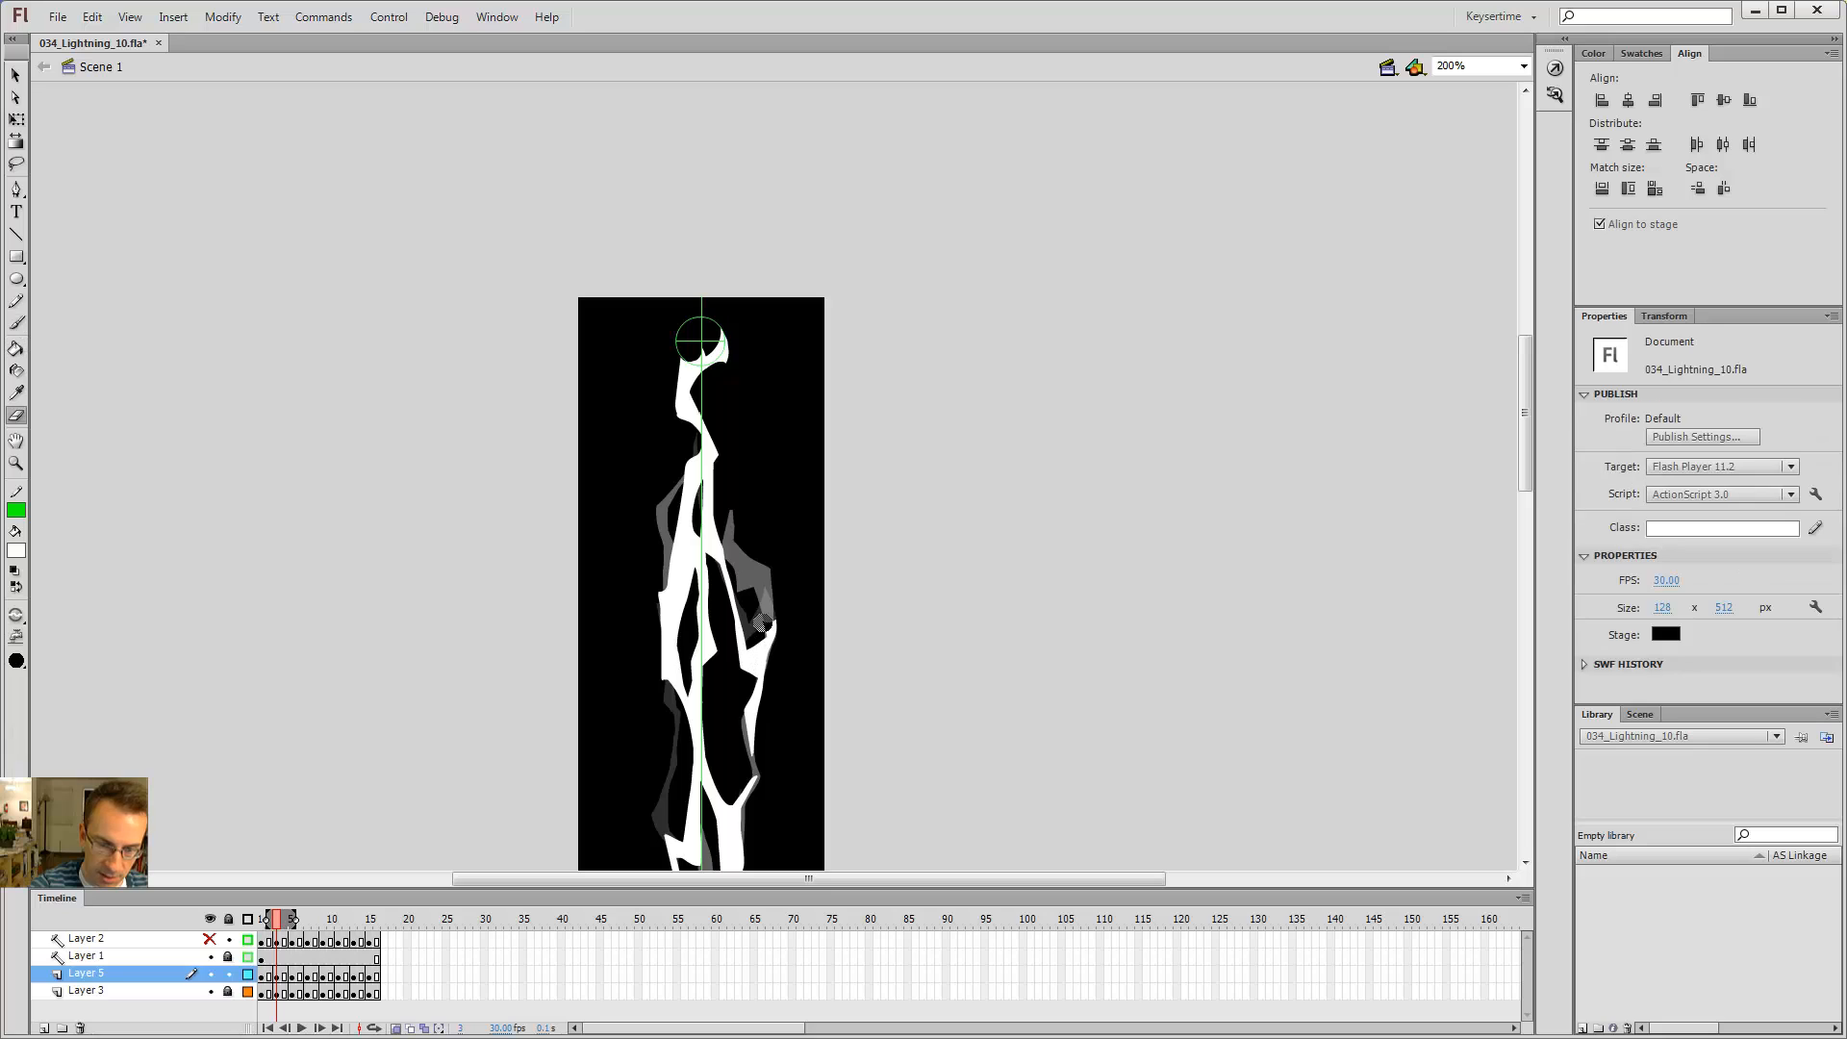
Step: Step between frames 1 and 5 to review the right-hand branch
key("comma")
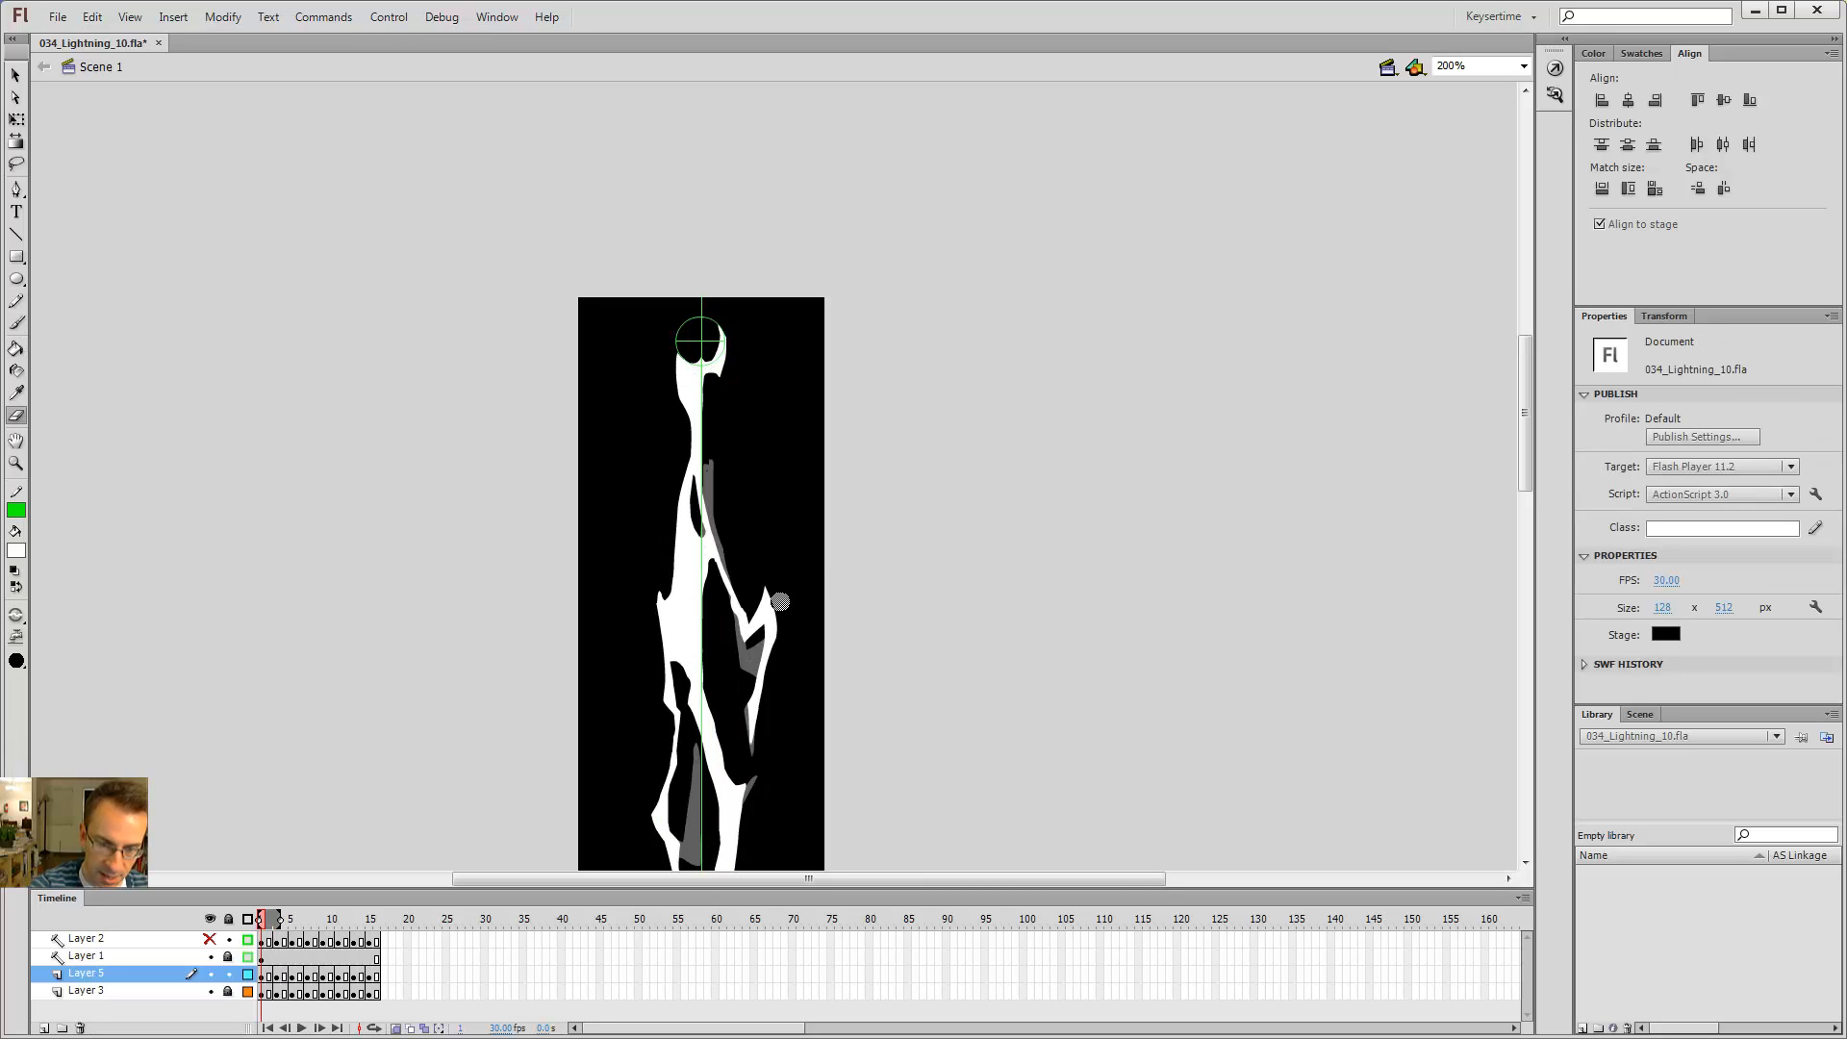
key("period")
key("comma")
key("period")
left_click_drag(779, 655, 782, 625)
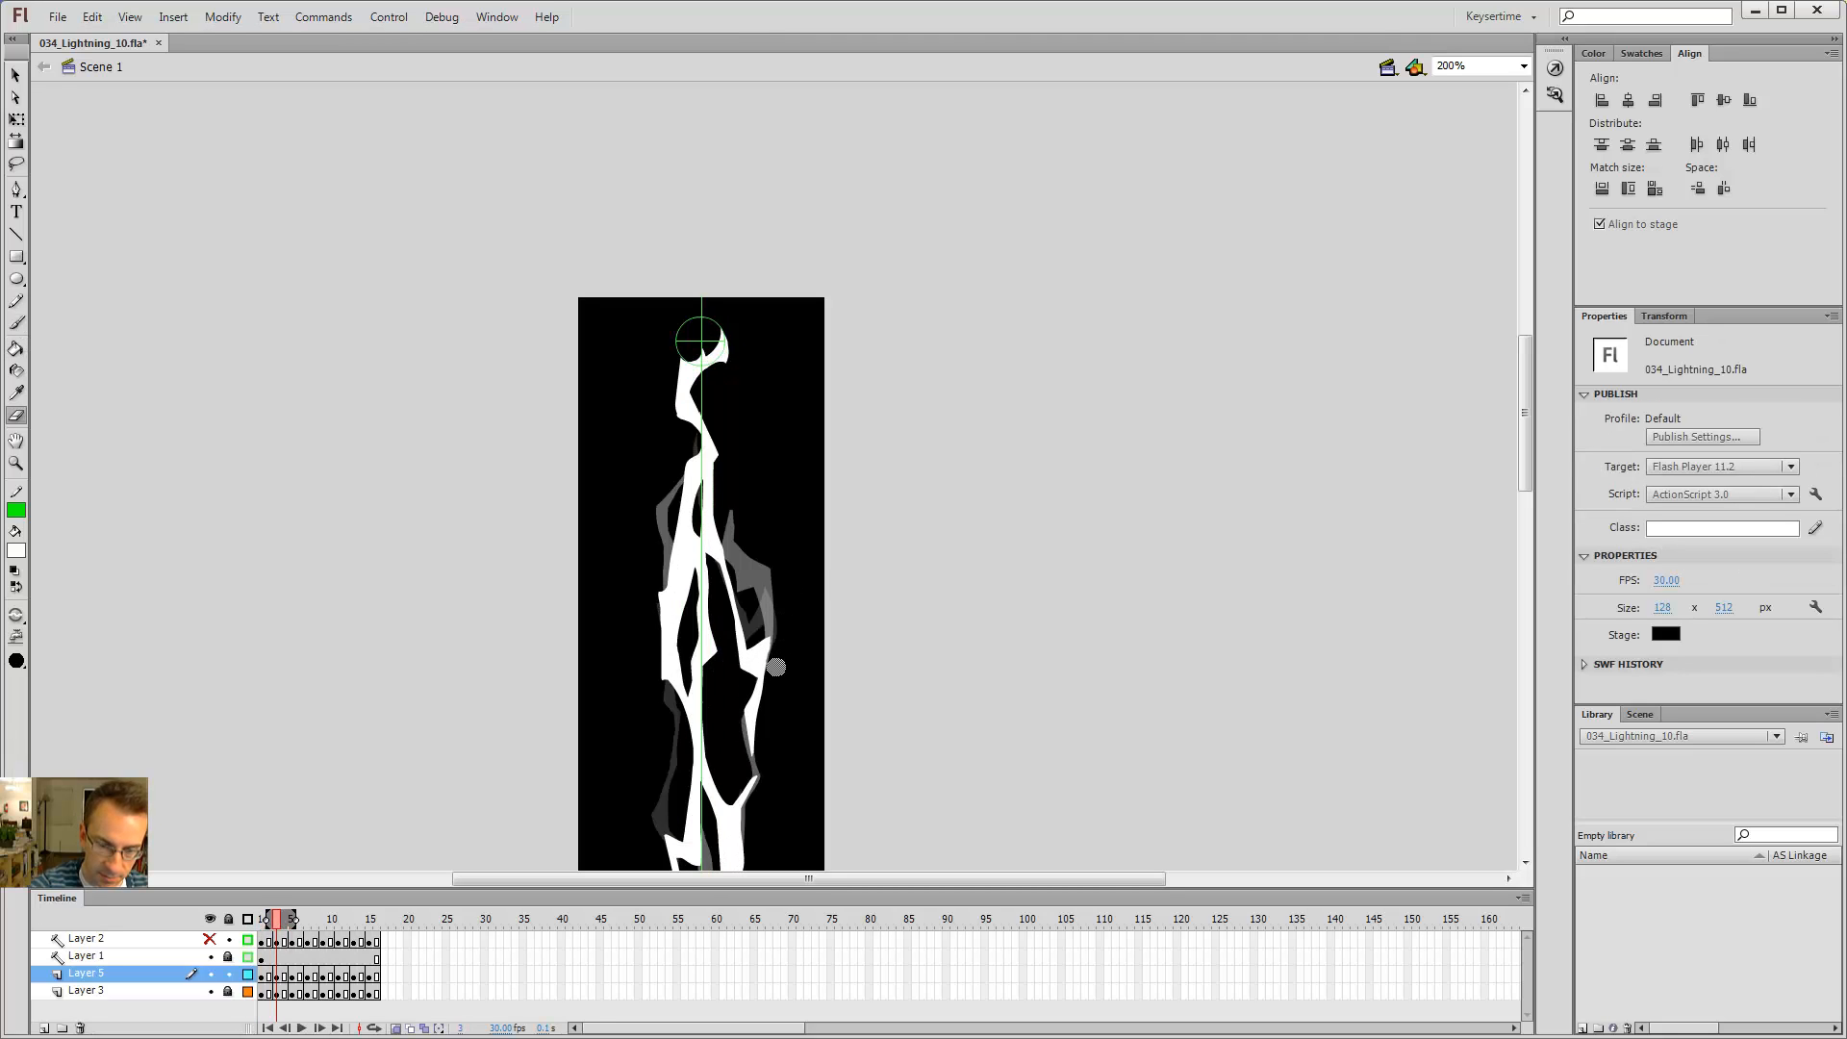
key("comma")
key("period")
key("period")
key("period")
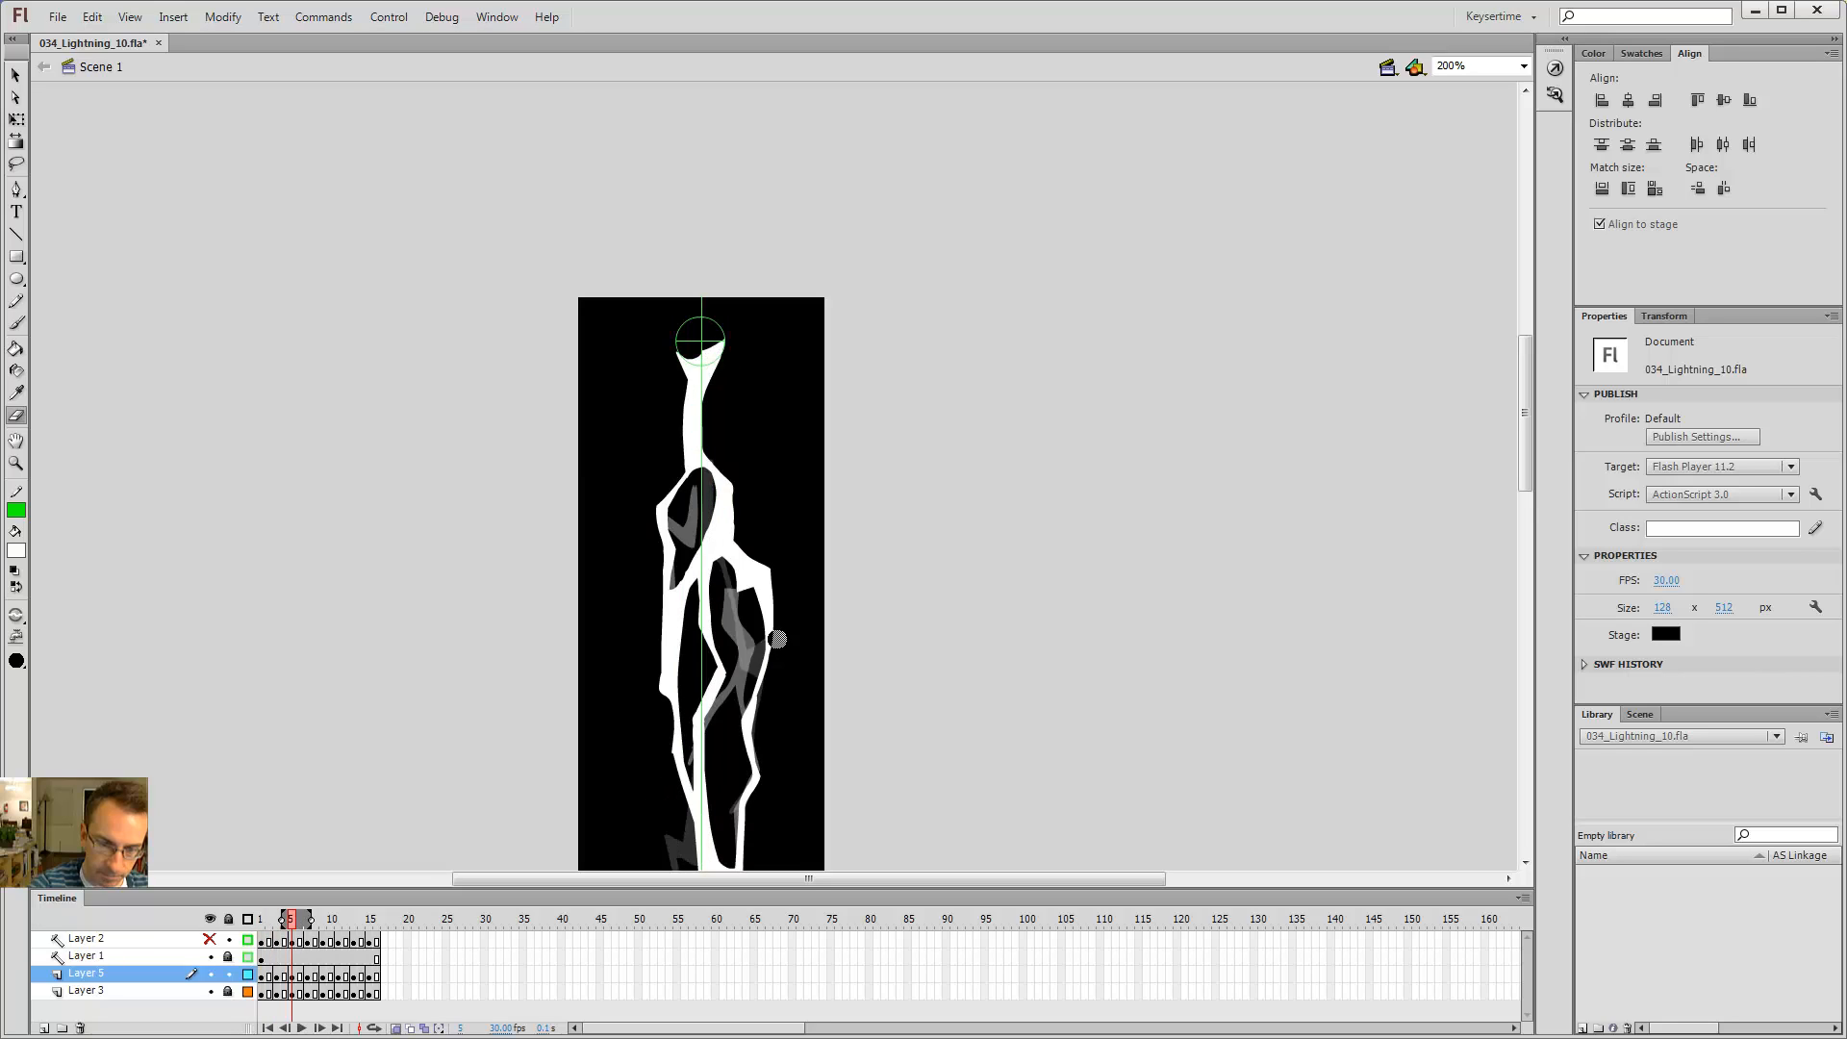
Step: On frame 5, erase a notch into the bolt's right-hand branch
left_click_drag(744, 529, 721, 573)
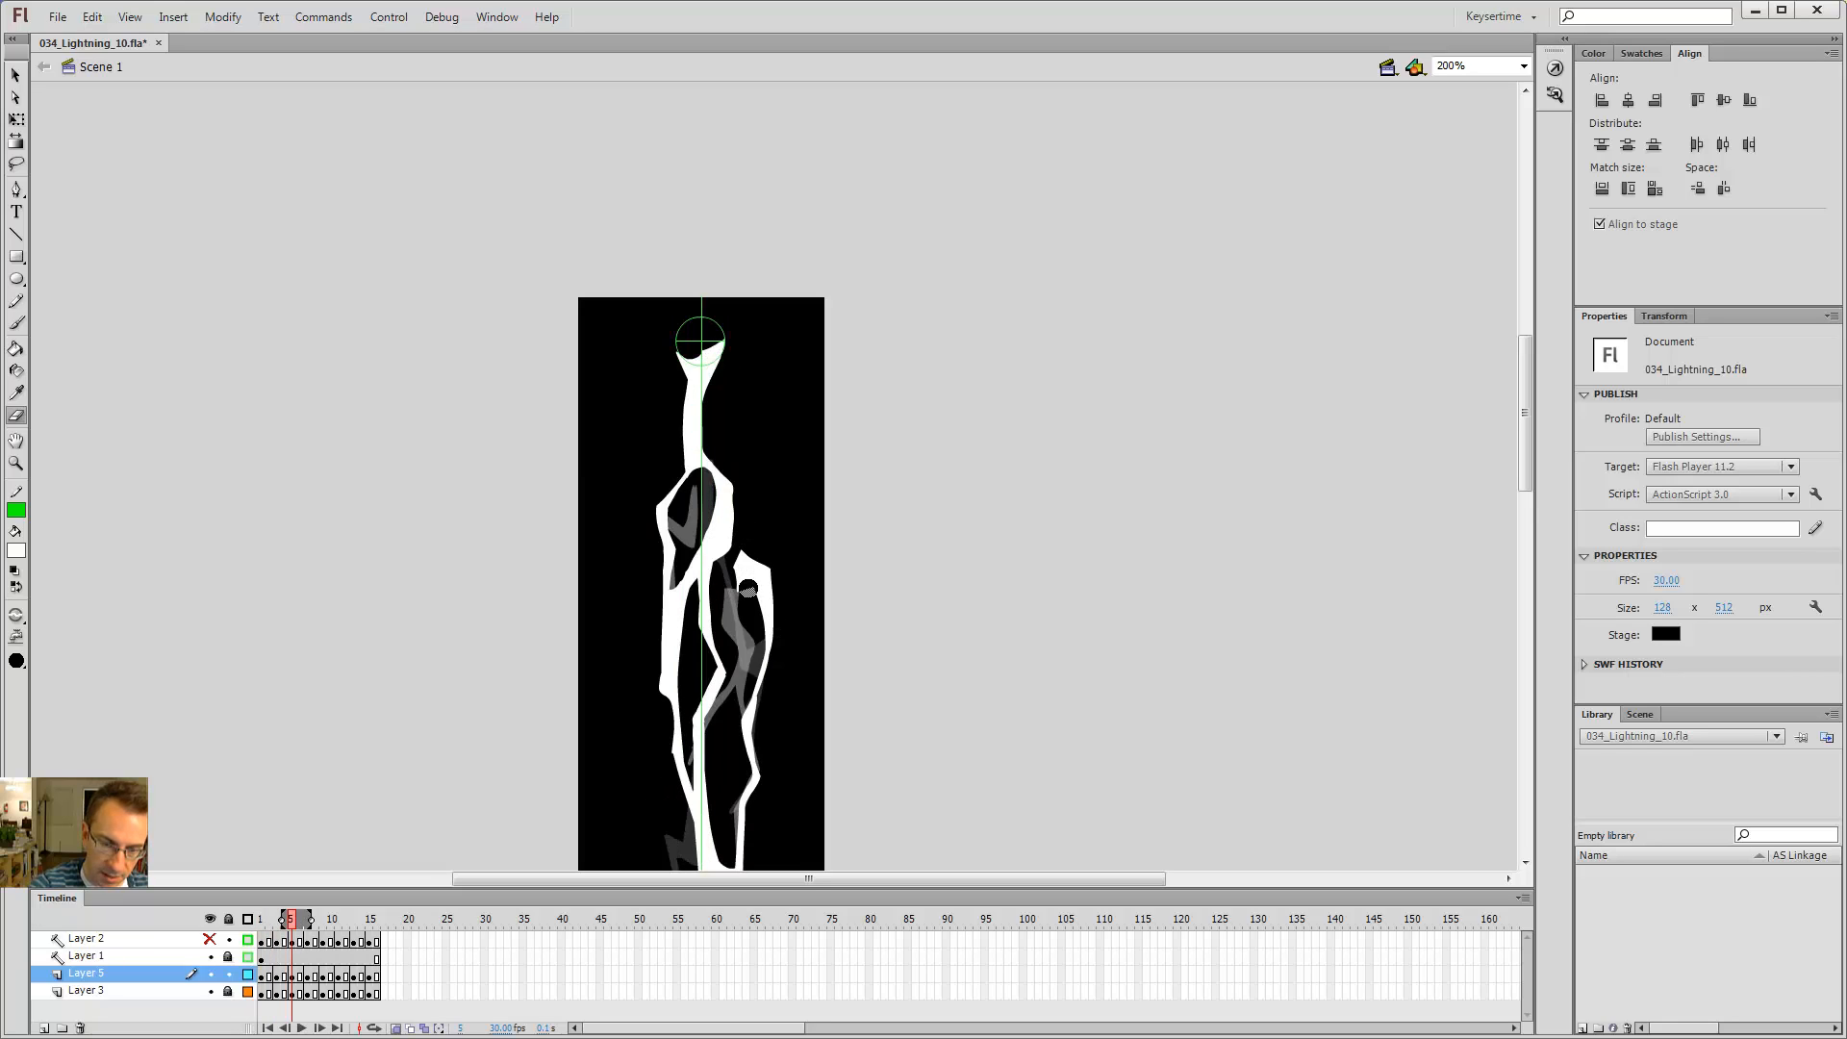
left_click(750, 588)
key("v")
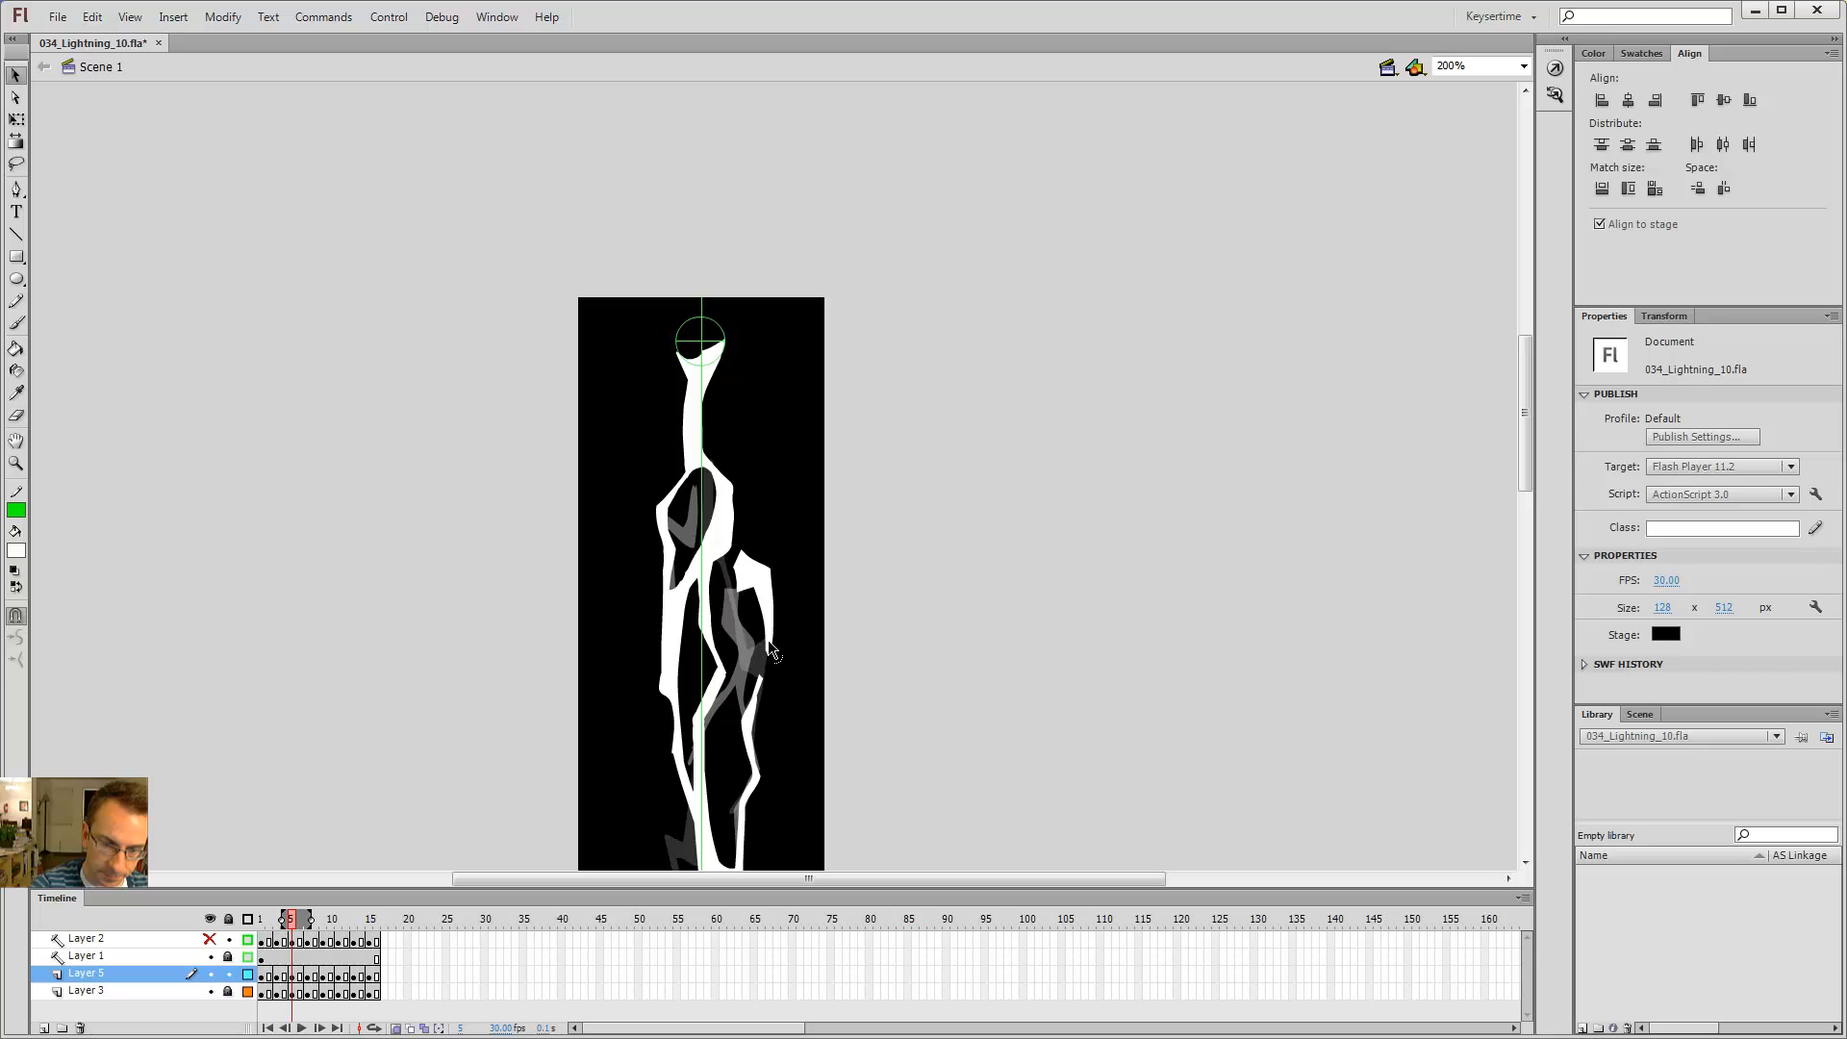
Step: Return to frame 5 and trim more of the right-hand branch with the Eraser
key("comma")
key("comma")
key("period")
key("period")
mouse_move(786, 634)
left_mouse_down()
mouse_move(779, 558)
mouse_move(770, 520)
left_mouse_up()
key("e")
left_click_drag(744, 545, 739, 595)
key("b")
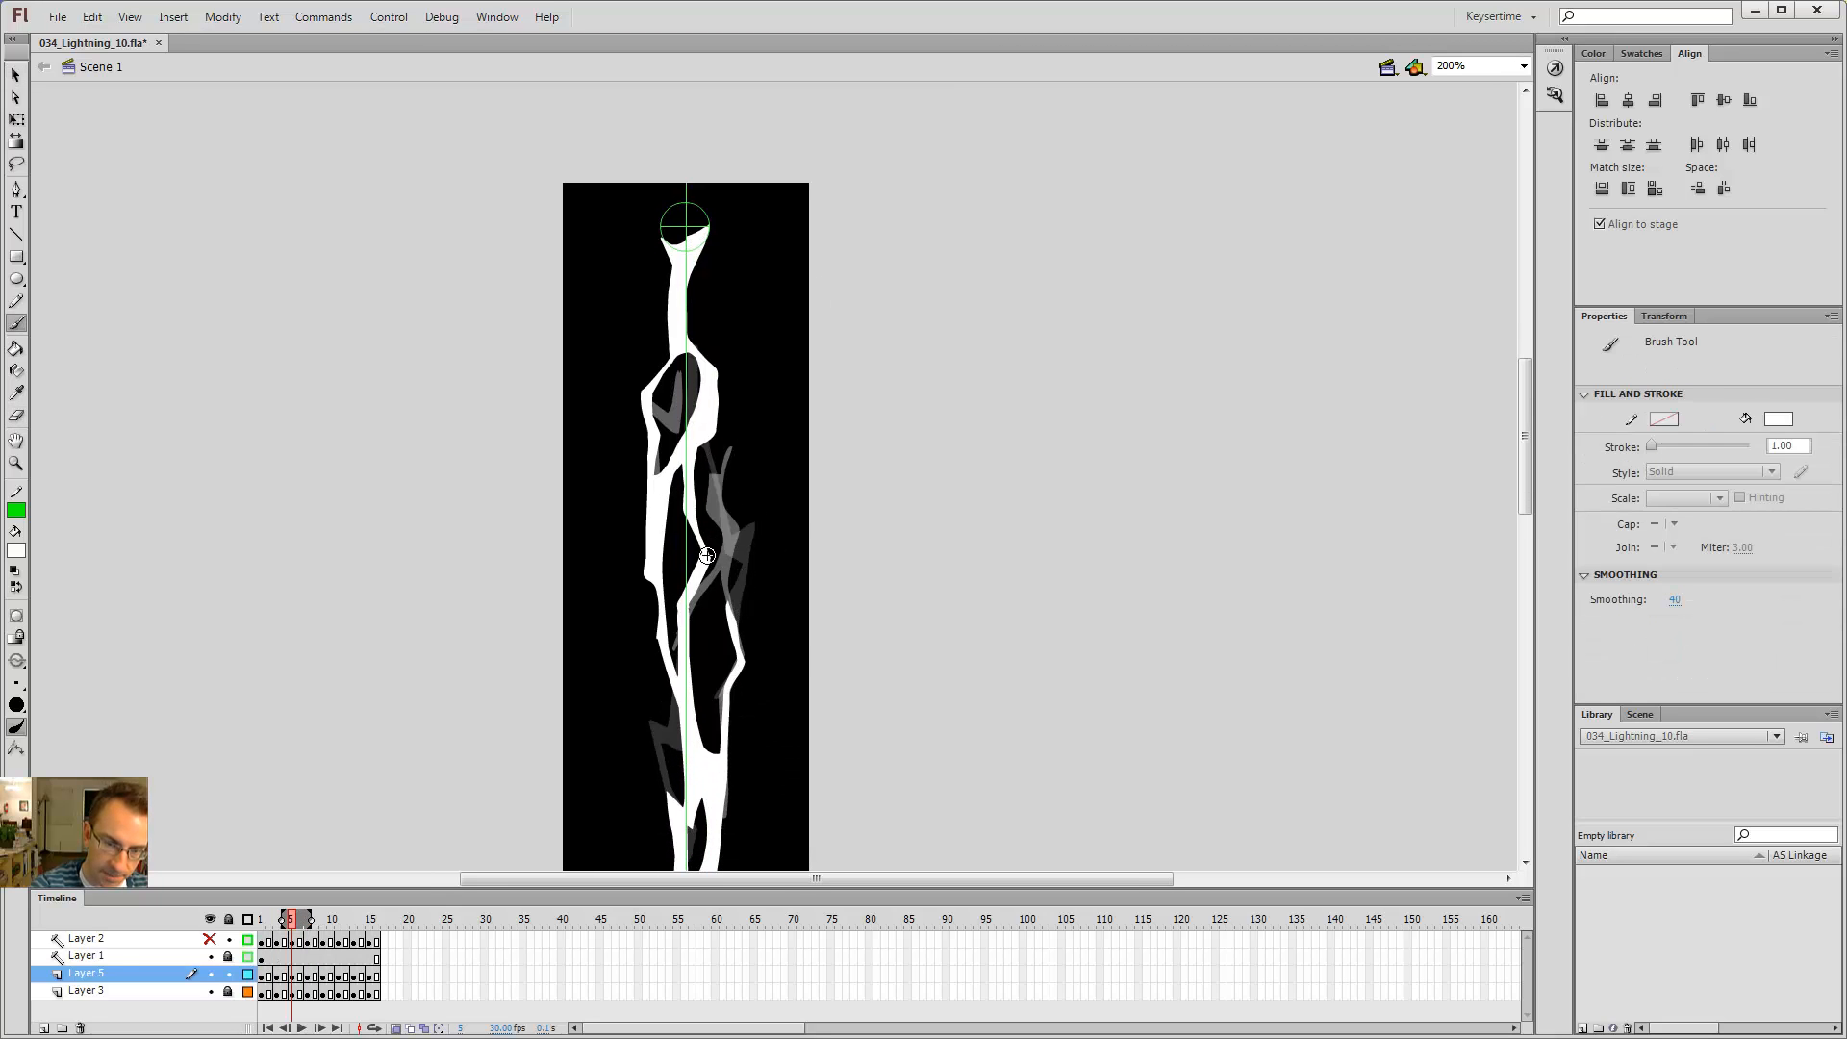
Step: Step back and forth through the early frames to review the bolt's right-hand branch
key("comma")
key("comma")
key("period")
key("period")
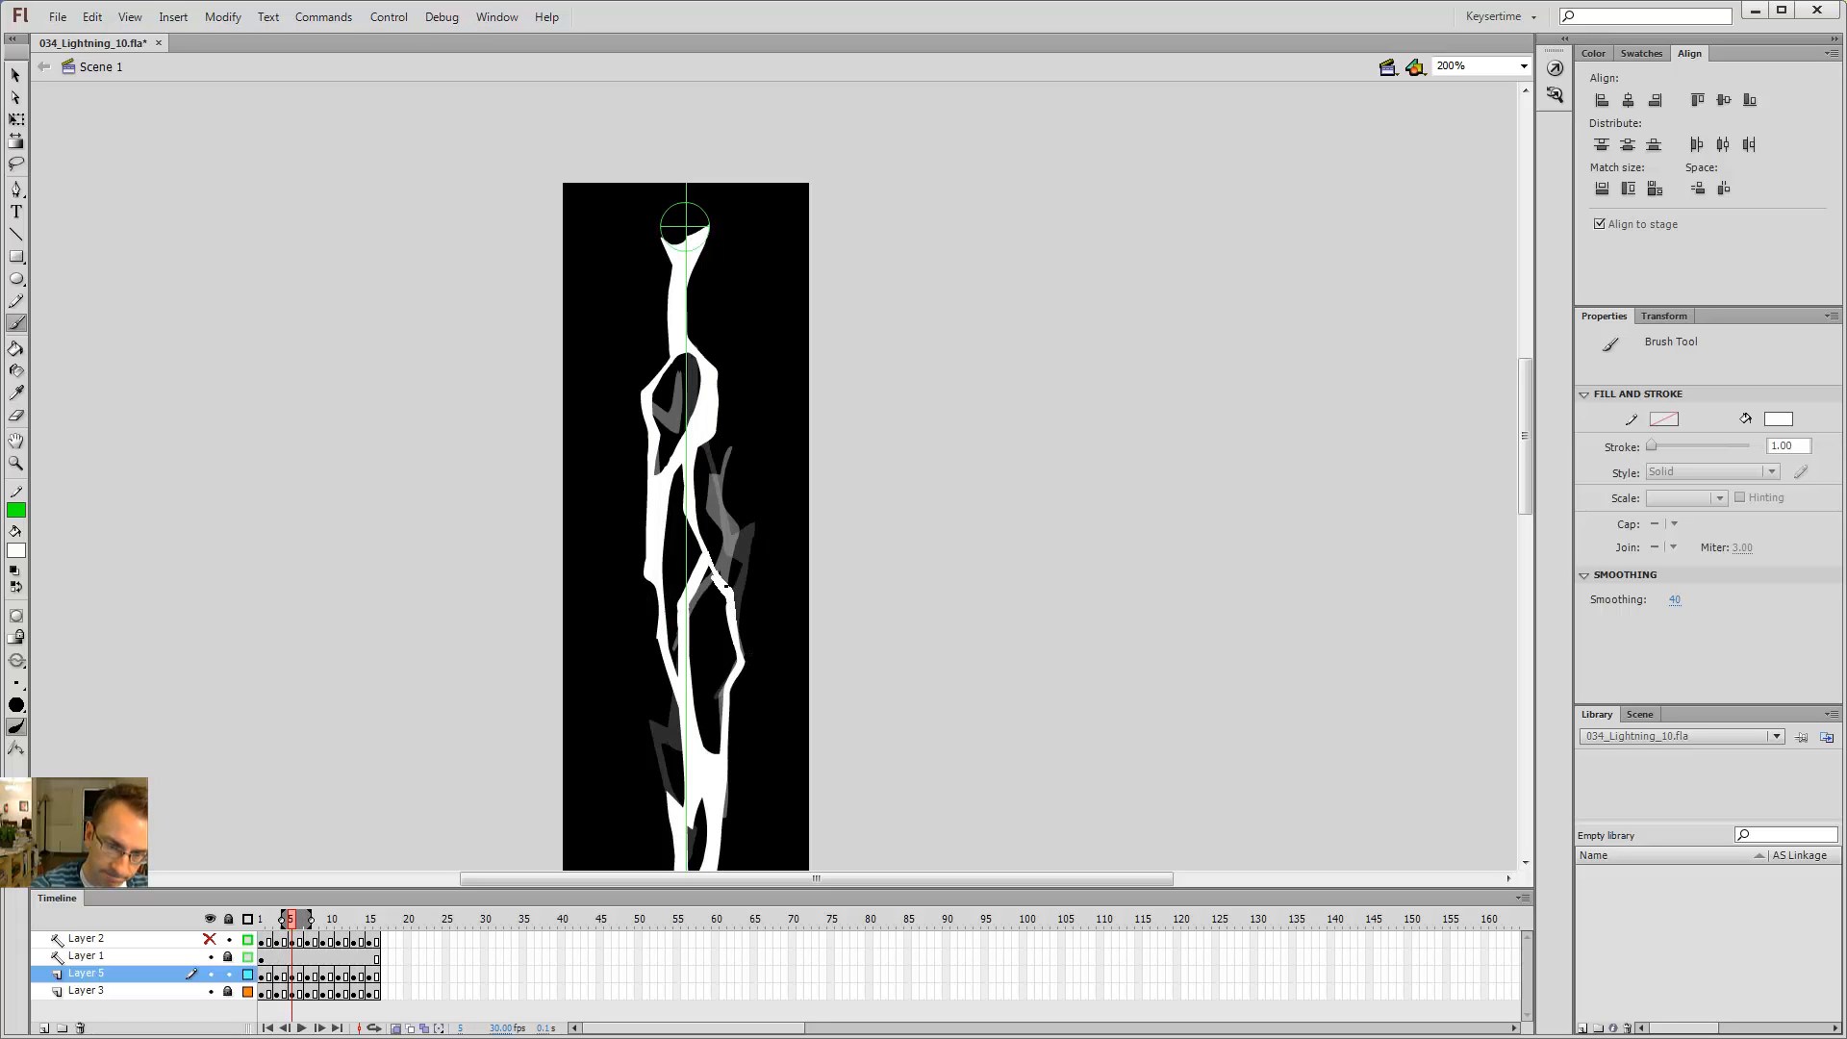
key("e")
key("b")
key("comma")
key("comma")
key("period")
key("period")
key("comma")
key("comma")
key("comma")
key("comma")
key("period")
key("period")
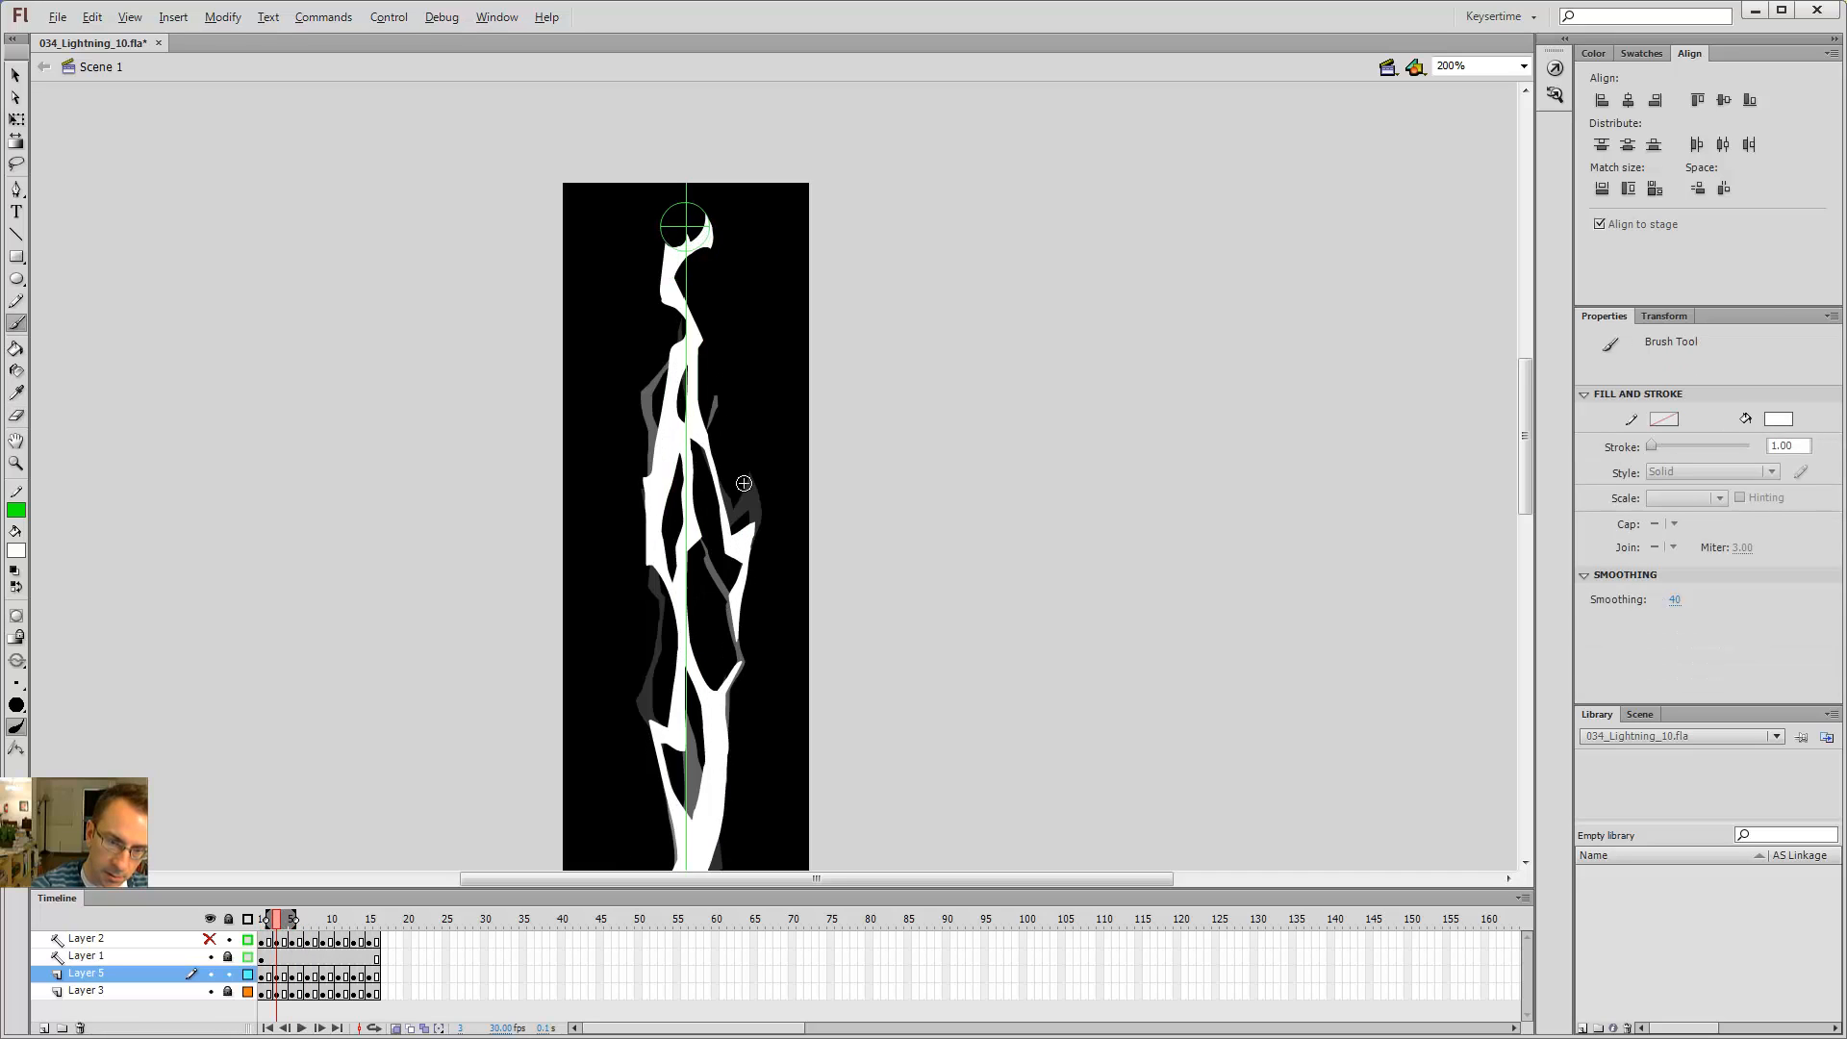
Step: On frame 3, erase along the right-hand branch of the bolt with the Eraser
key("e")
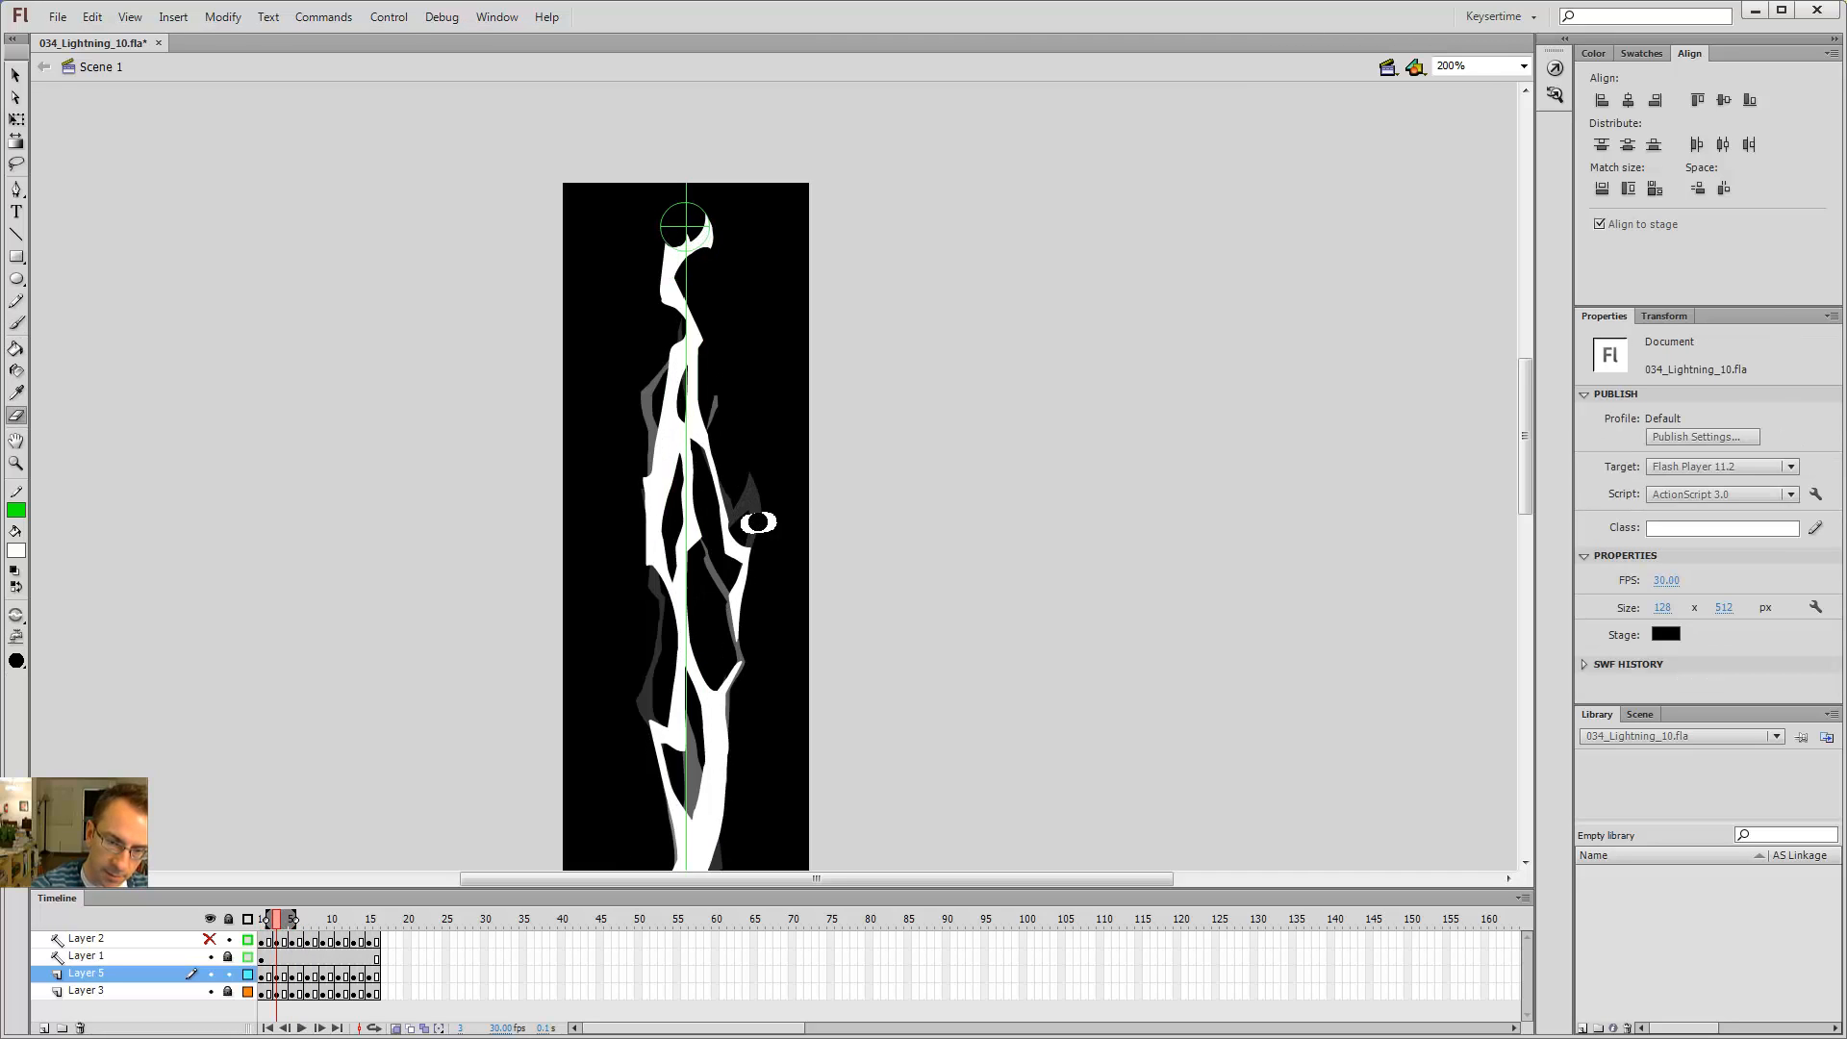
key("comma")
key("period")
key("comma")
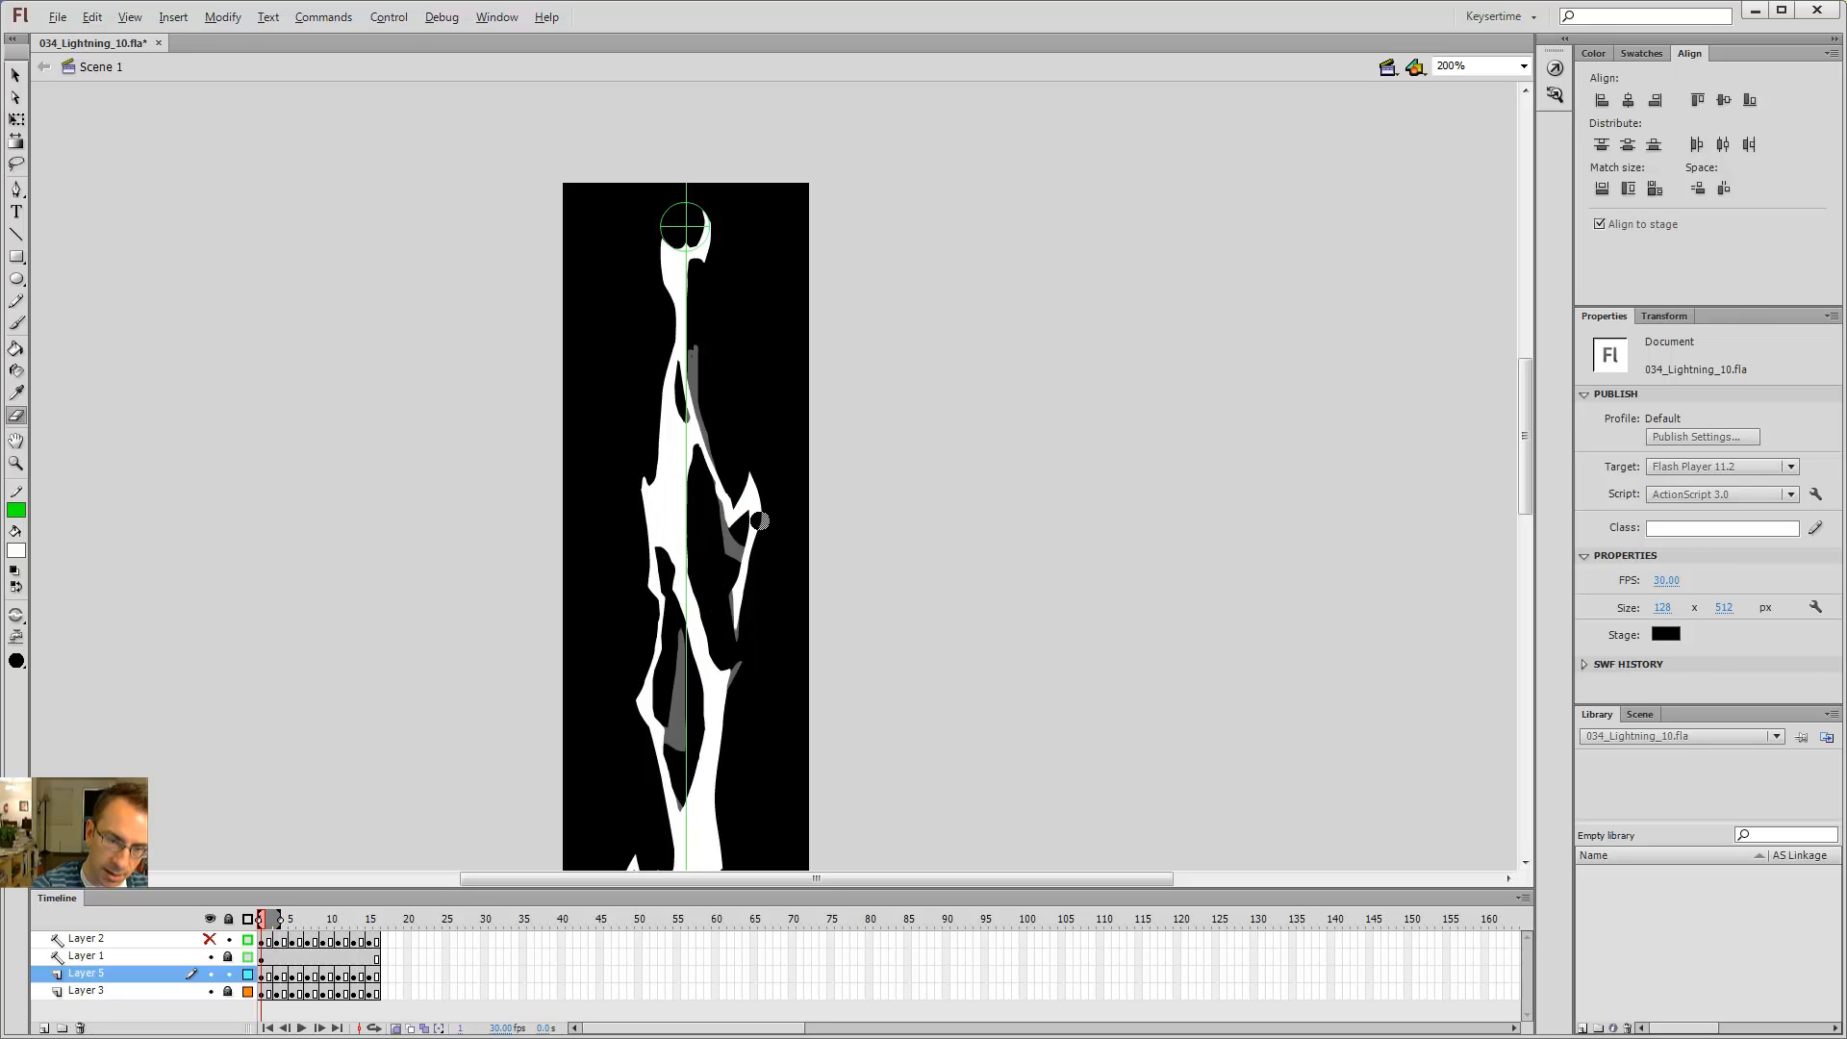
key("period")
key("comma")
key("period")
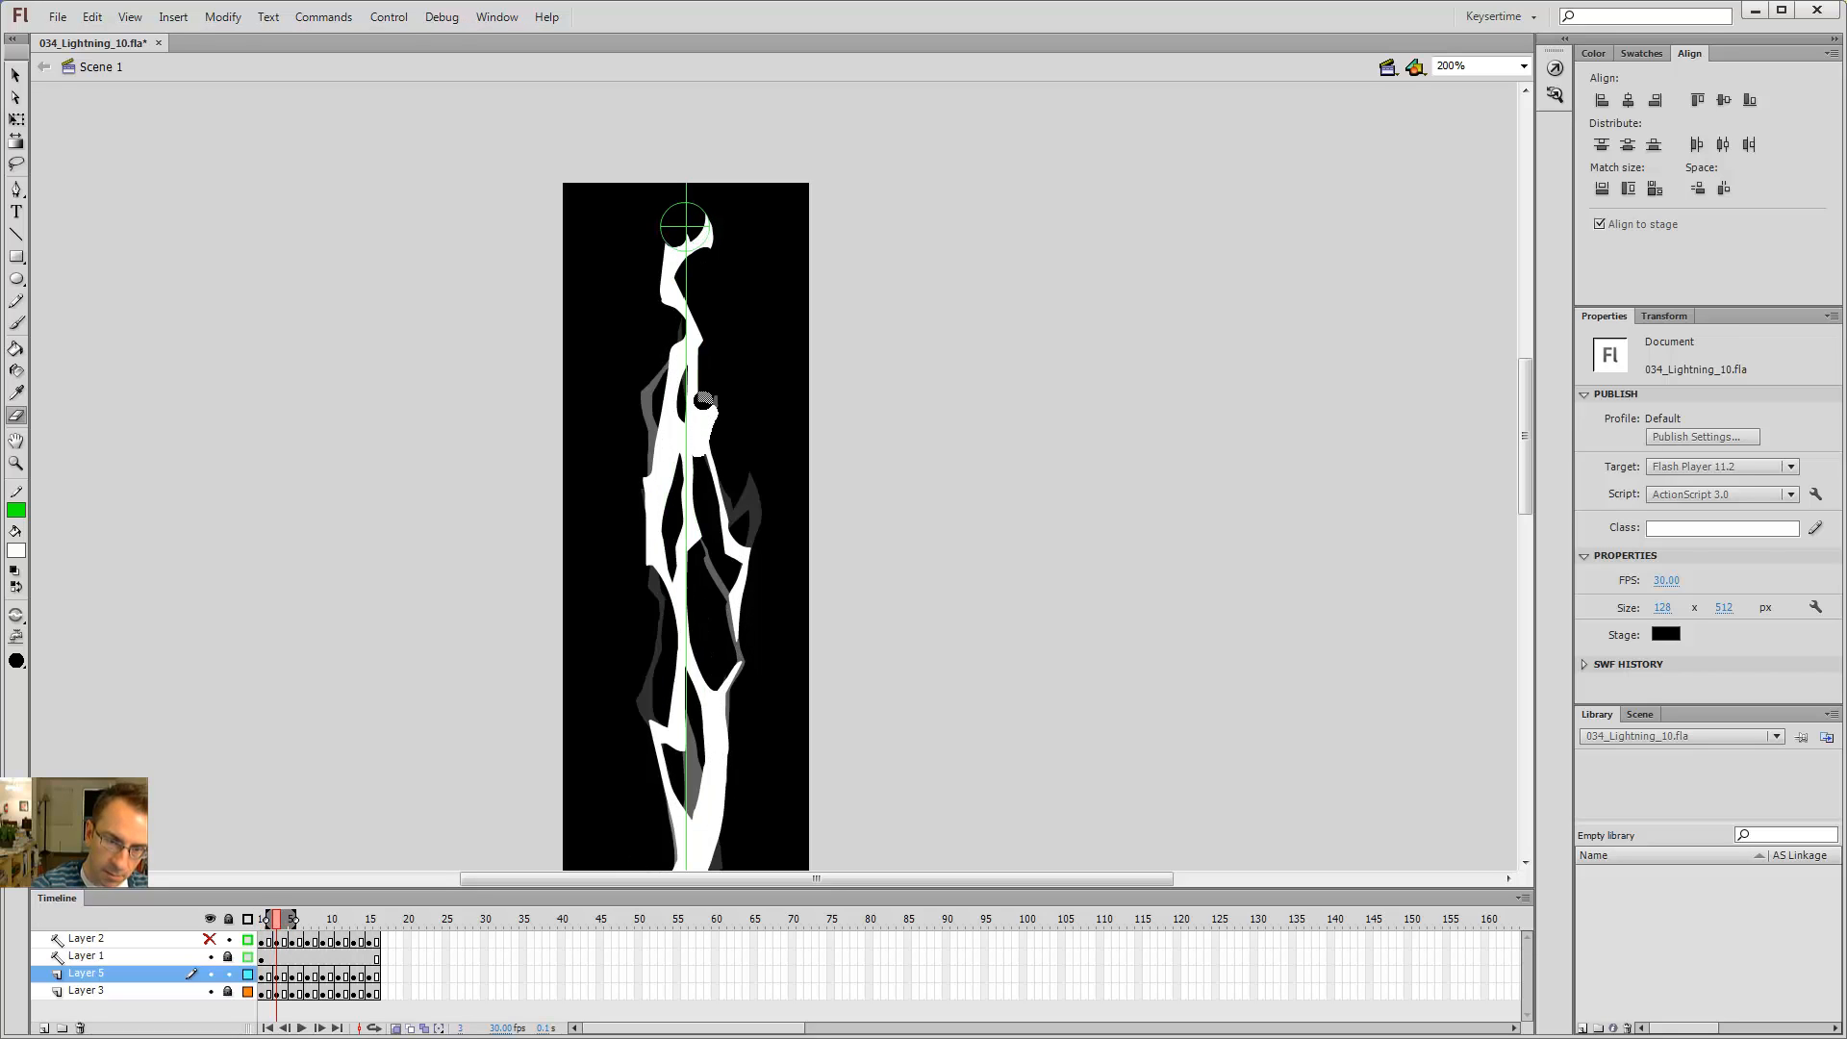
left_click_drag(705, 408, 744, 533)
key("b")
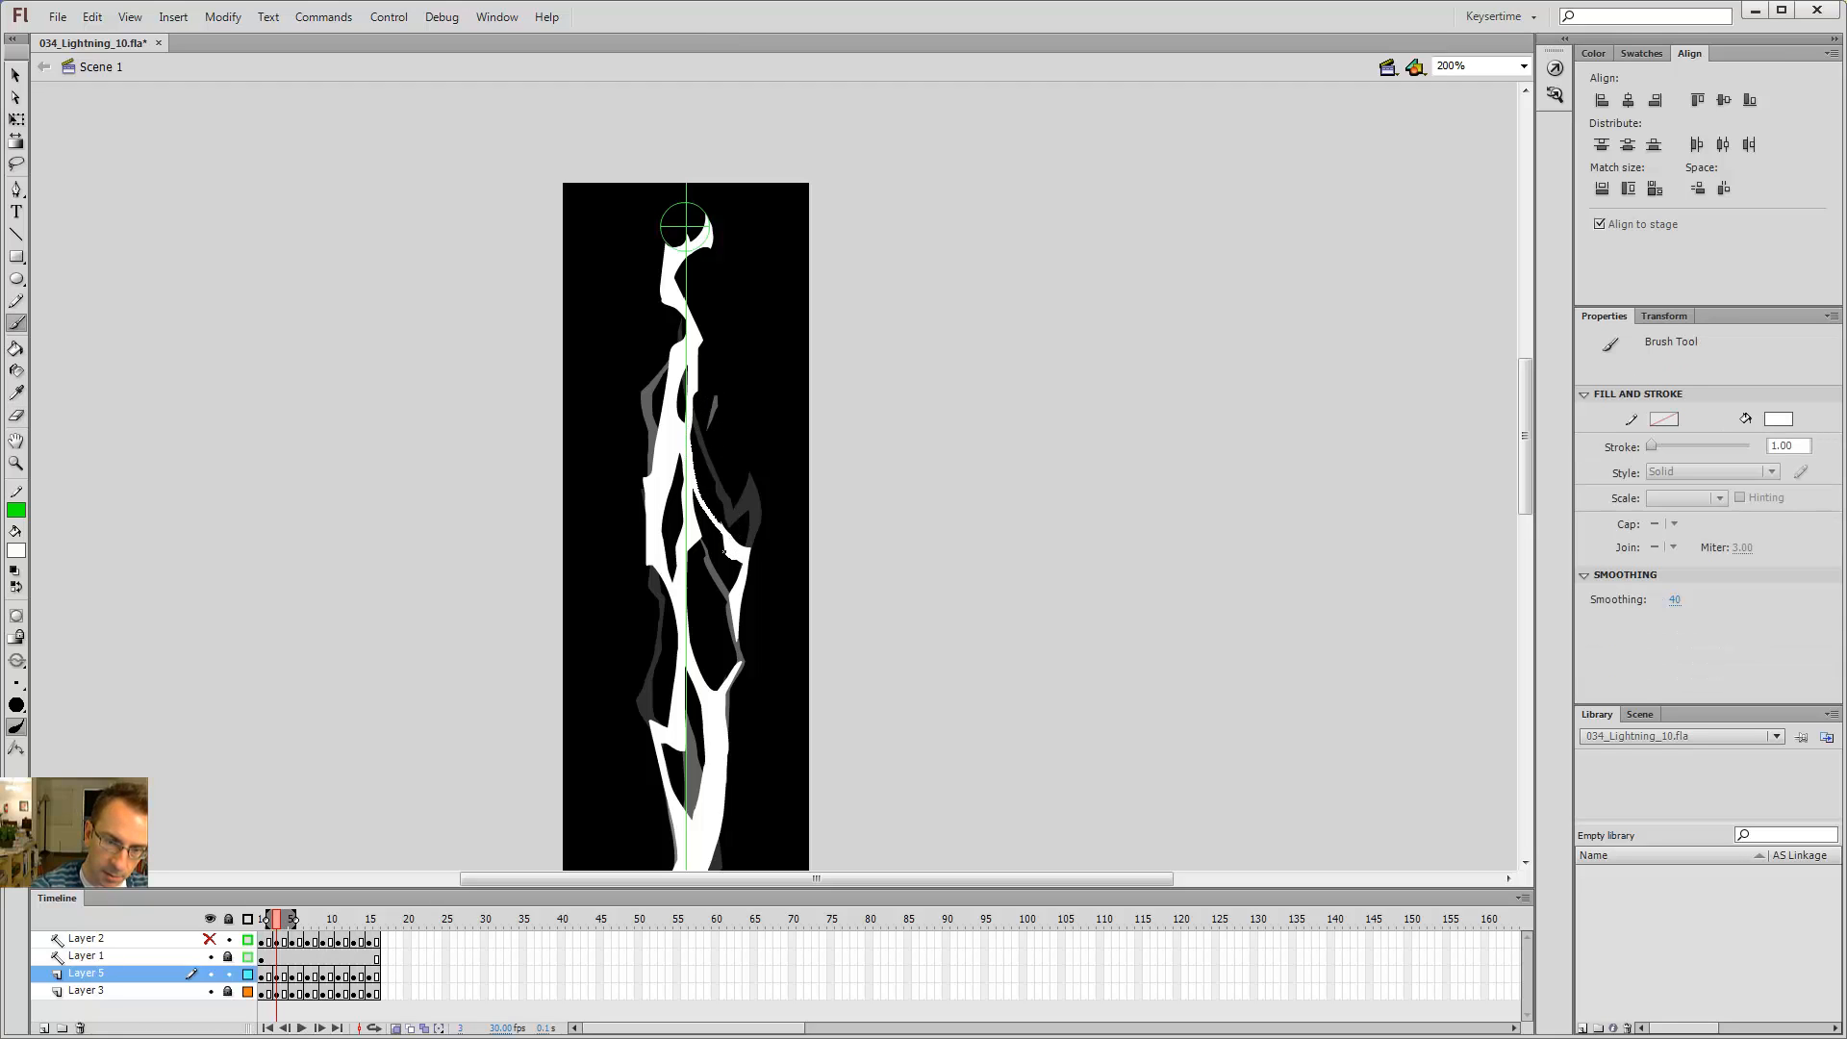
key("e")
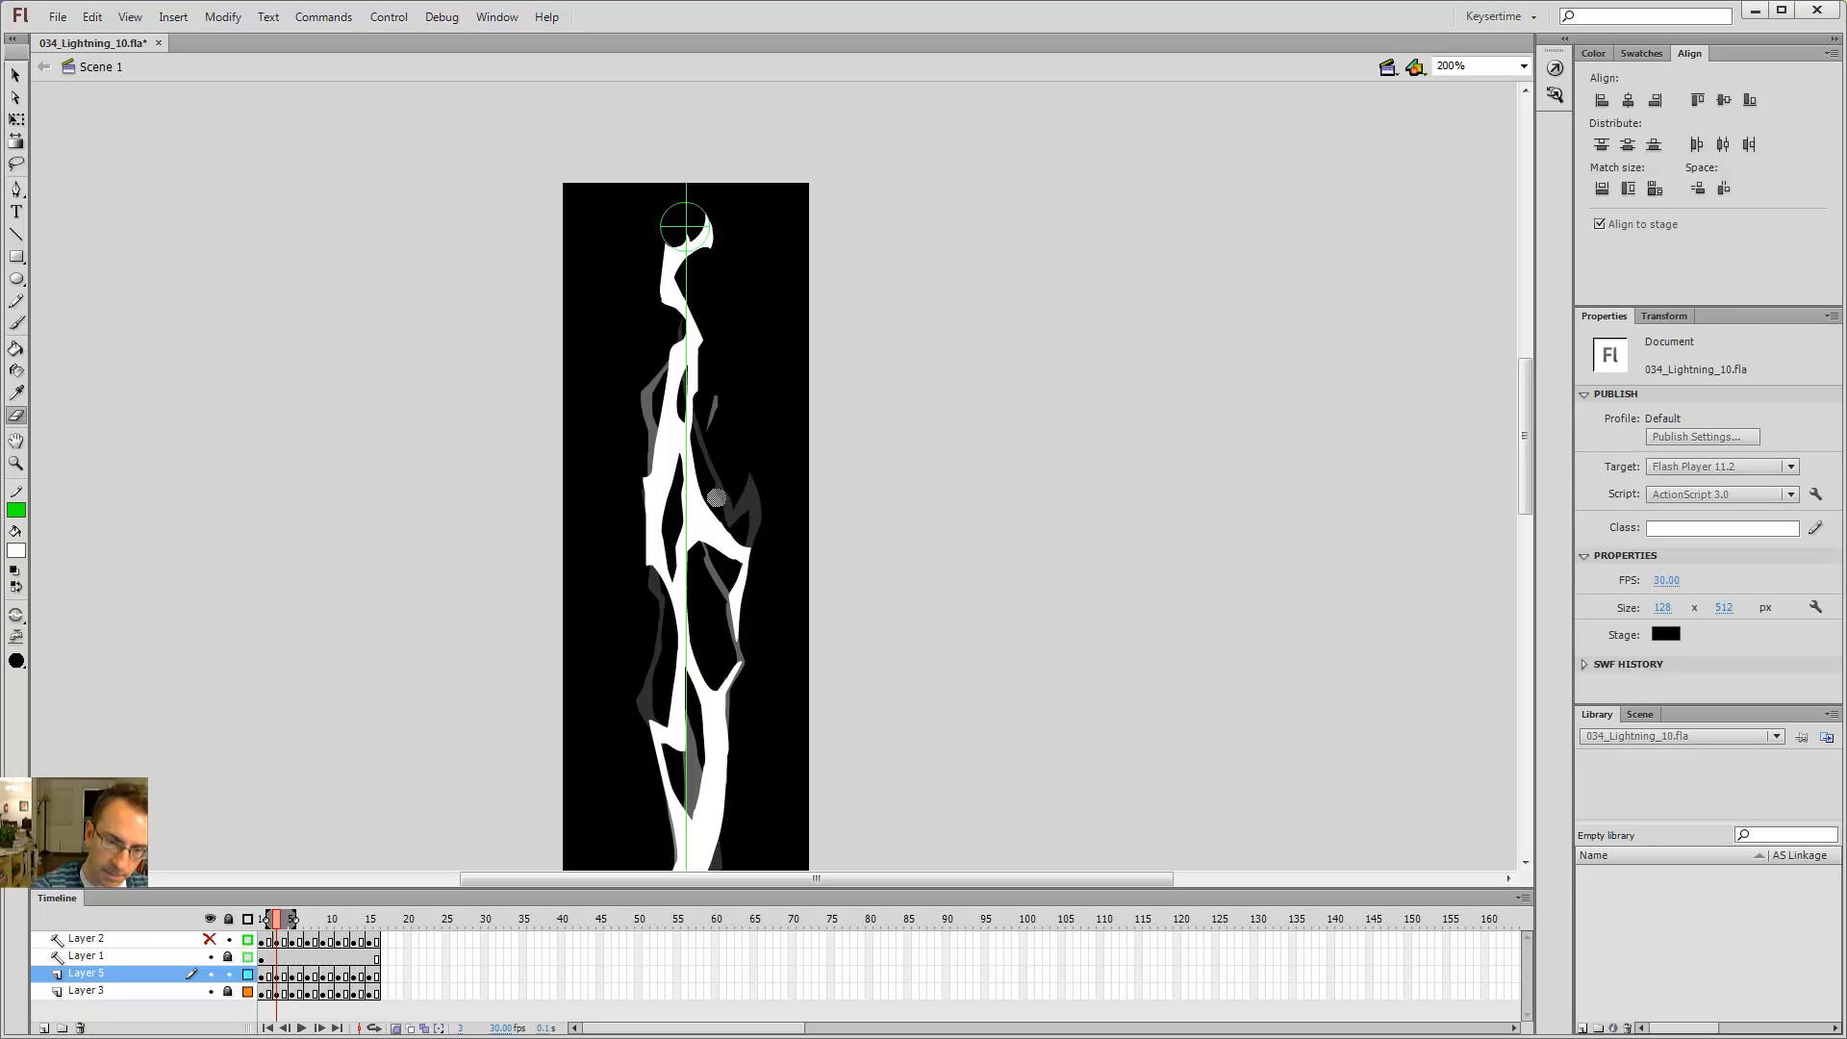
mouse_move(706, 547)
left_mouse_down()
mouse_move(733, 555)
mouse_move(703, 539)
left_mouse_up()
key("b")
key("e")
key("b")
Step: Step between frames 3 and 1 to compare the right-hand branch
key("comma")
key("comma")
key("period")
key("period")
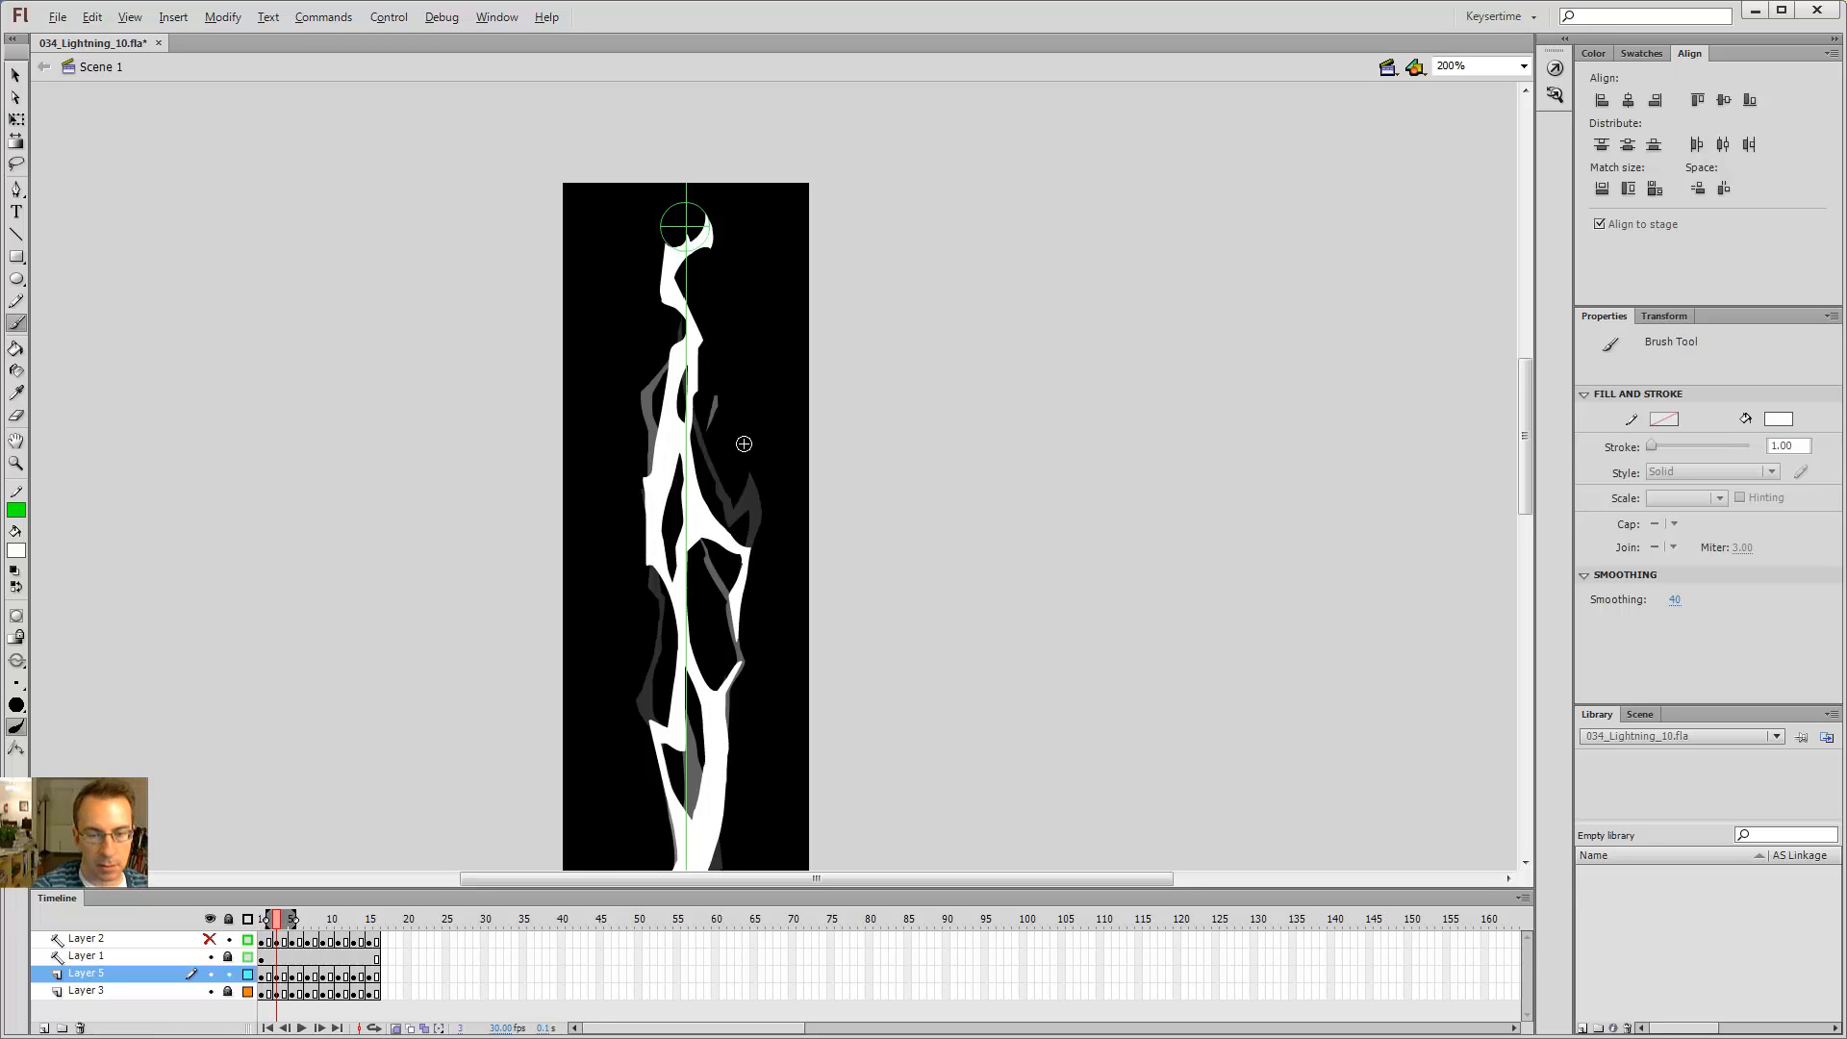
key("comma")
key("comma")
key("period")
key("period")
key("comma")
key("comma")
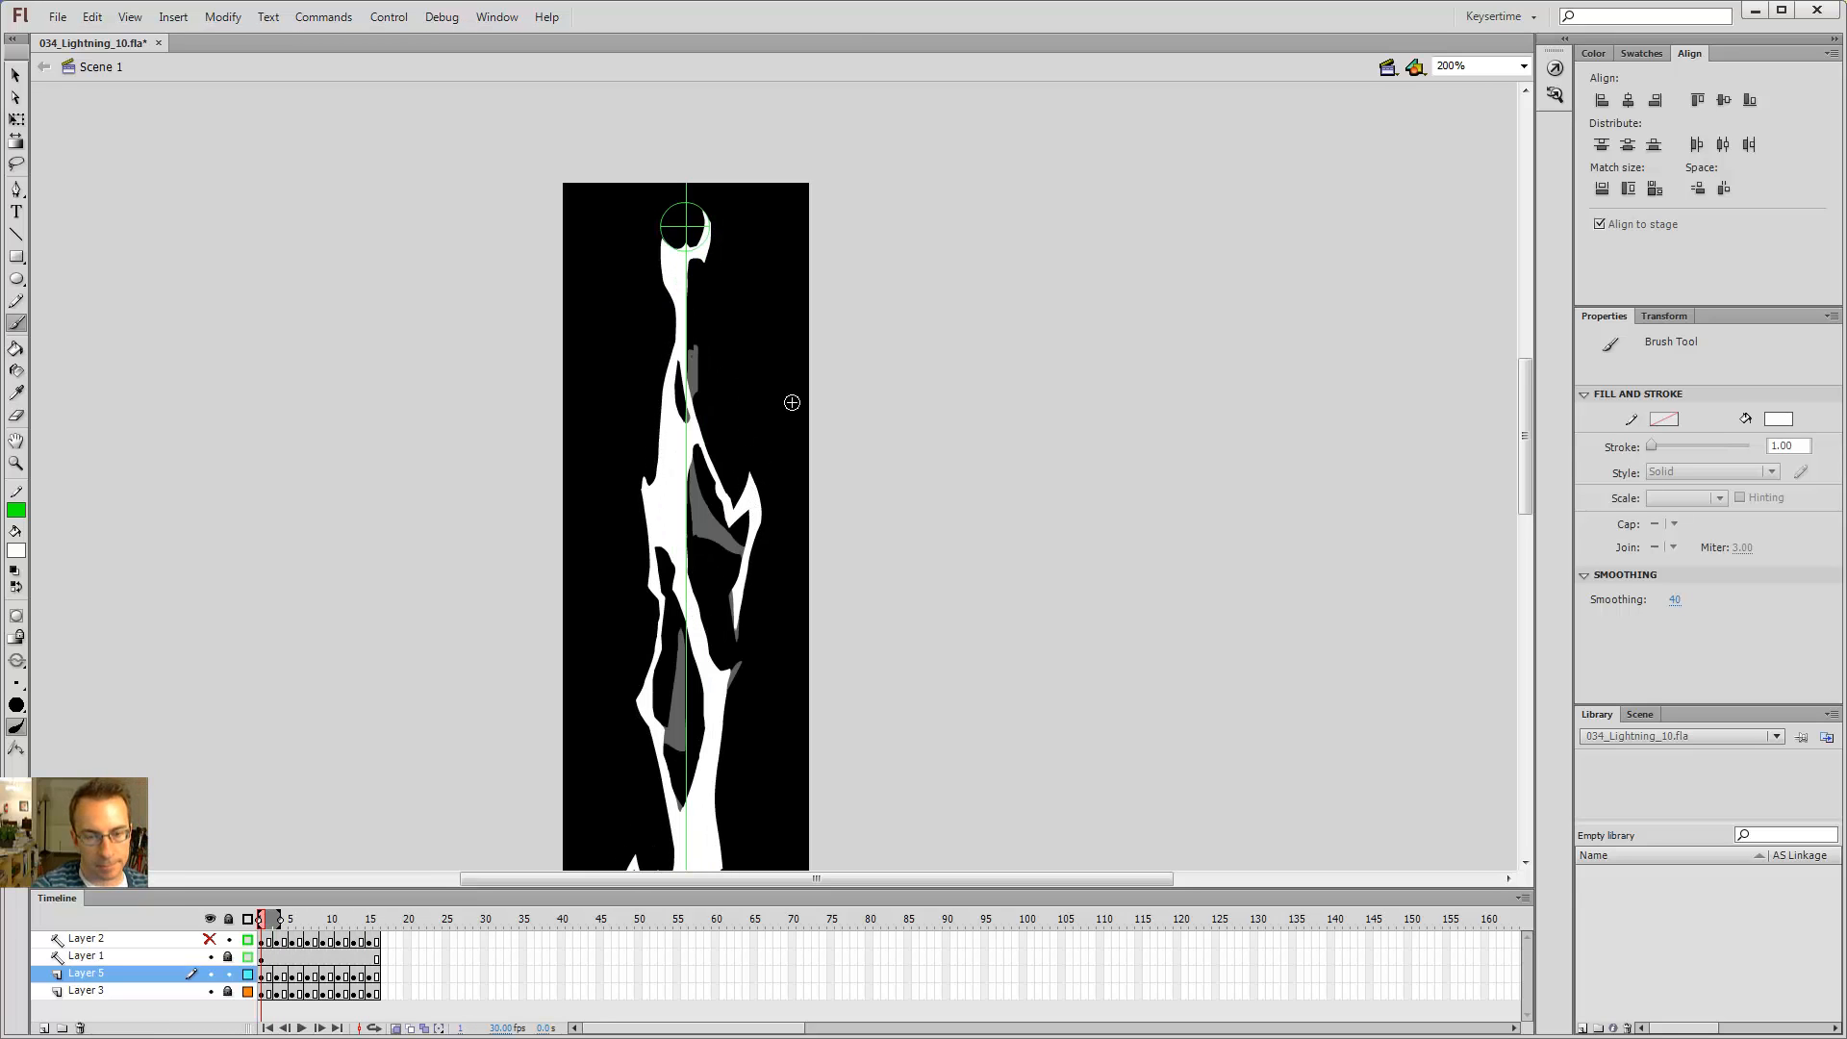
Step: On frame 1, erase the lower tip of the right-hand branch and play the animation
key("e")
mouse_move(737, 512)
left_mouse_down()
mouse_move(757, 478)
mouse_move(758, 535)
left_mouse_up()
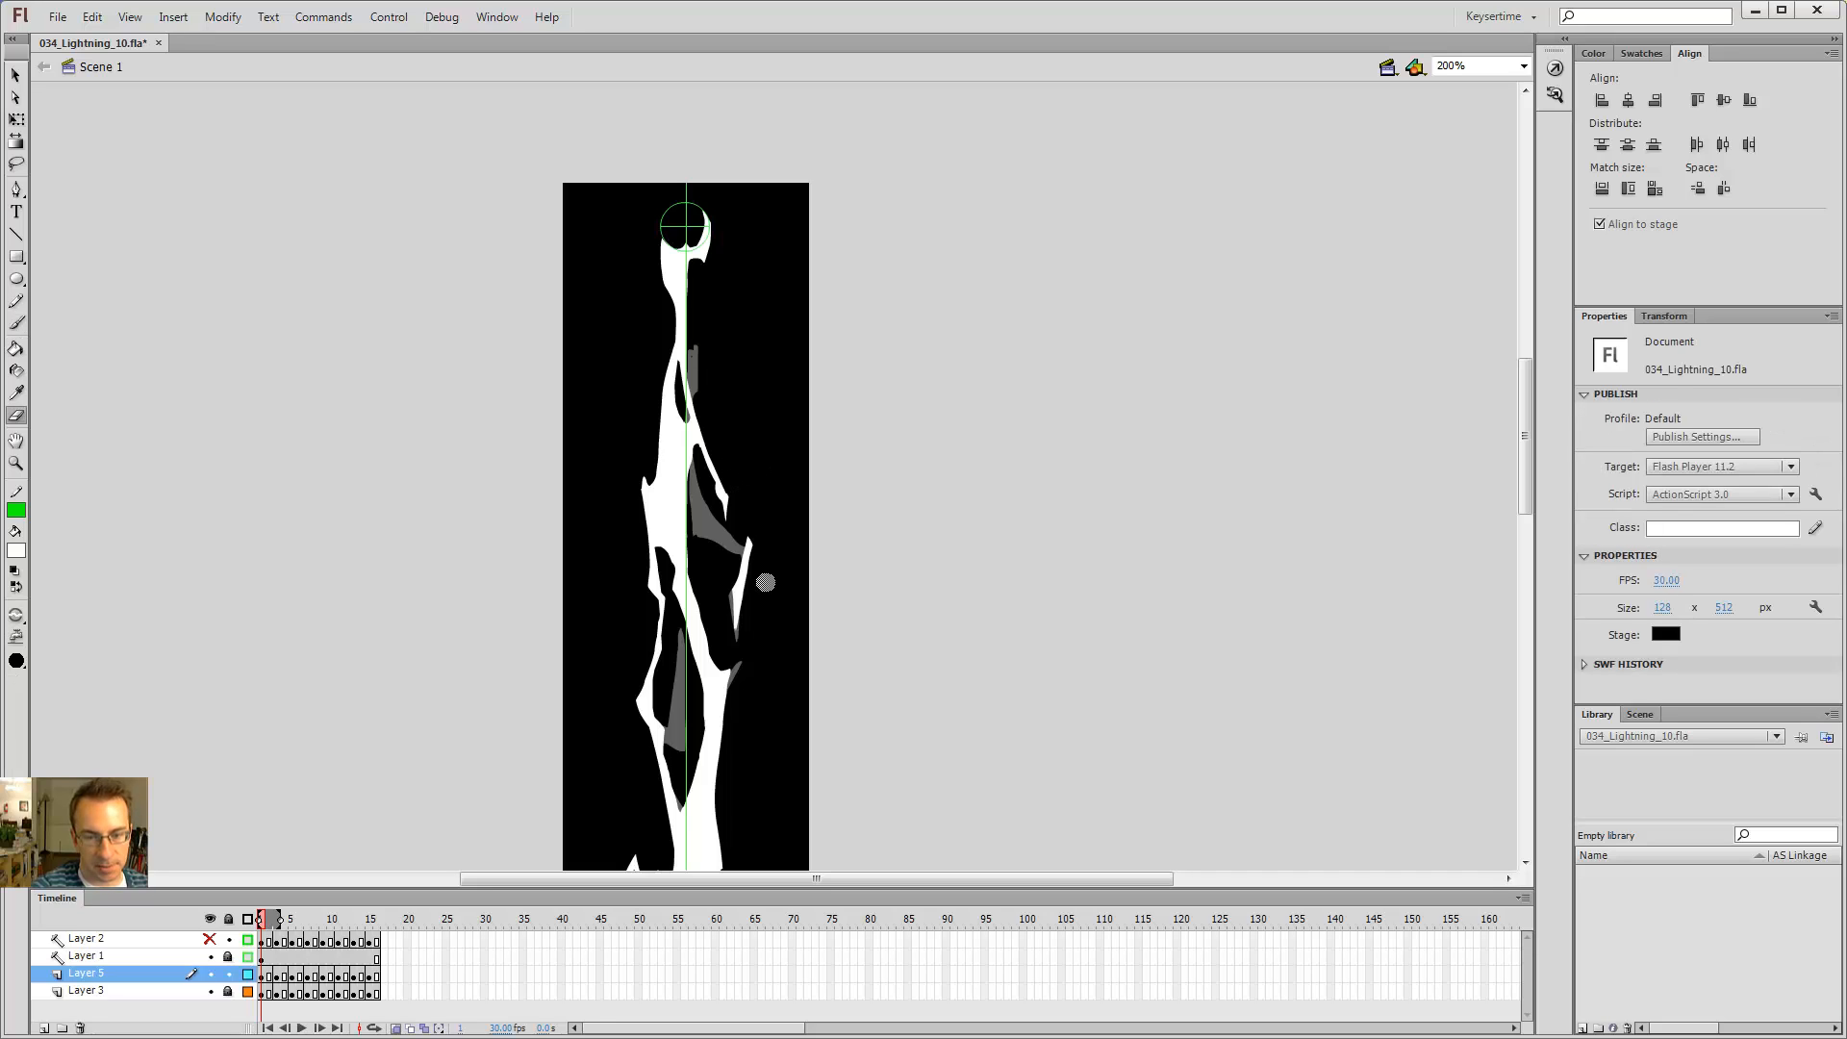
key("b")
key("Return")
key("period")
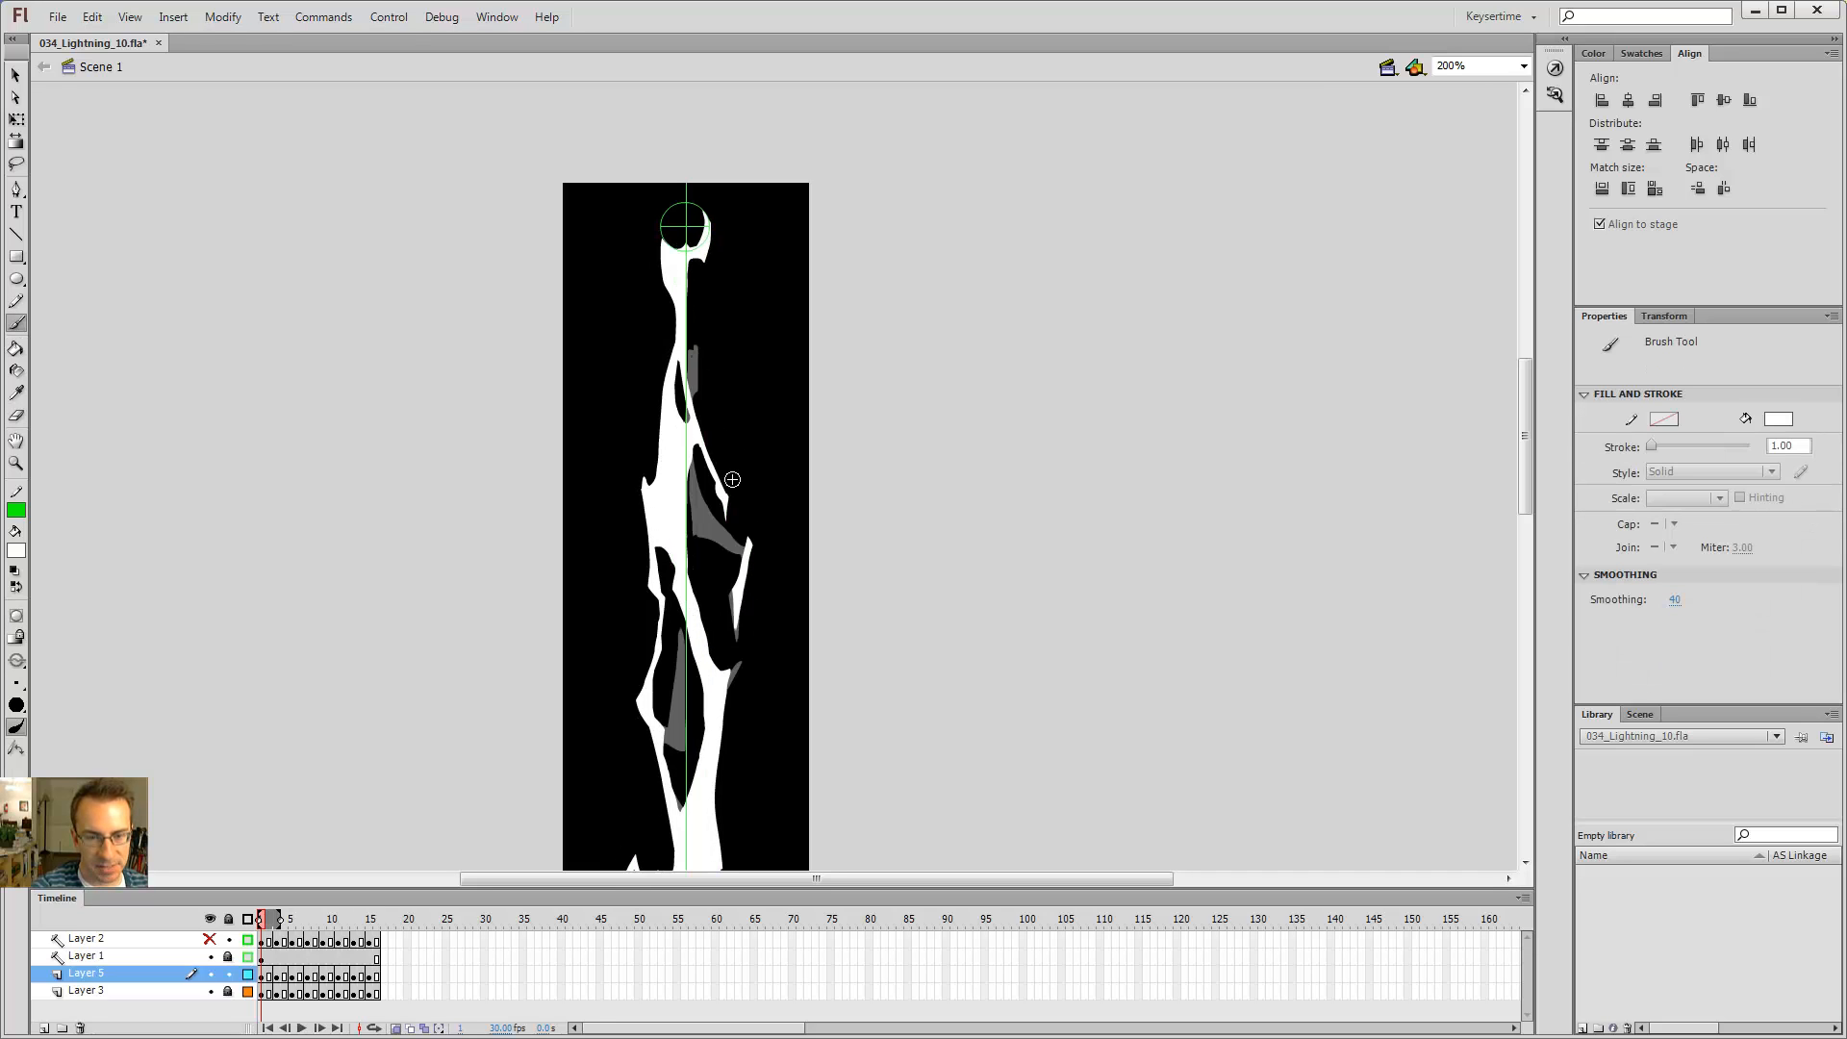
Step: Step between frames 1, 3 and 15 to compare the right-hand branch across frames
key("comma")
key("period")
key("comma")
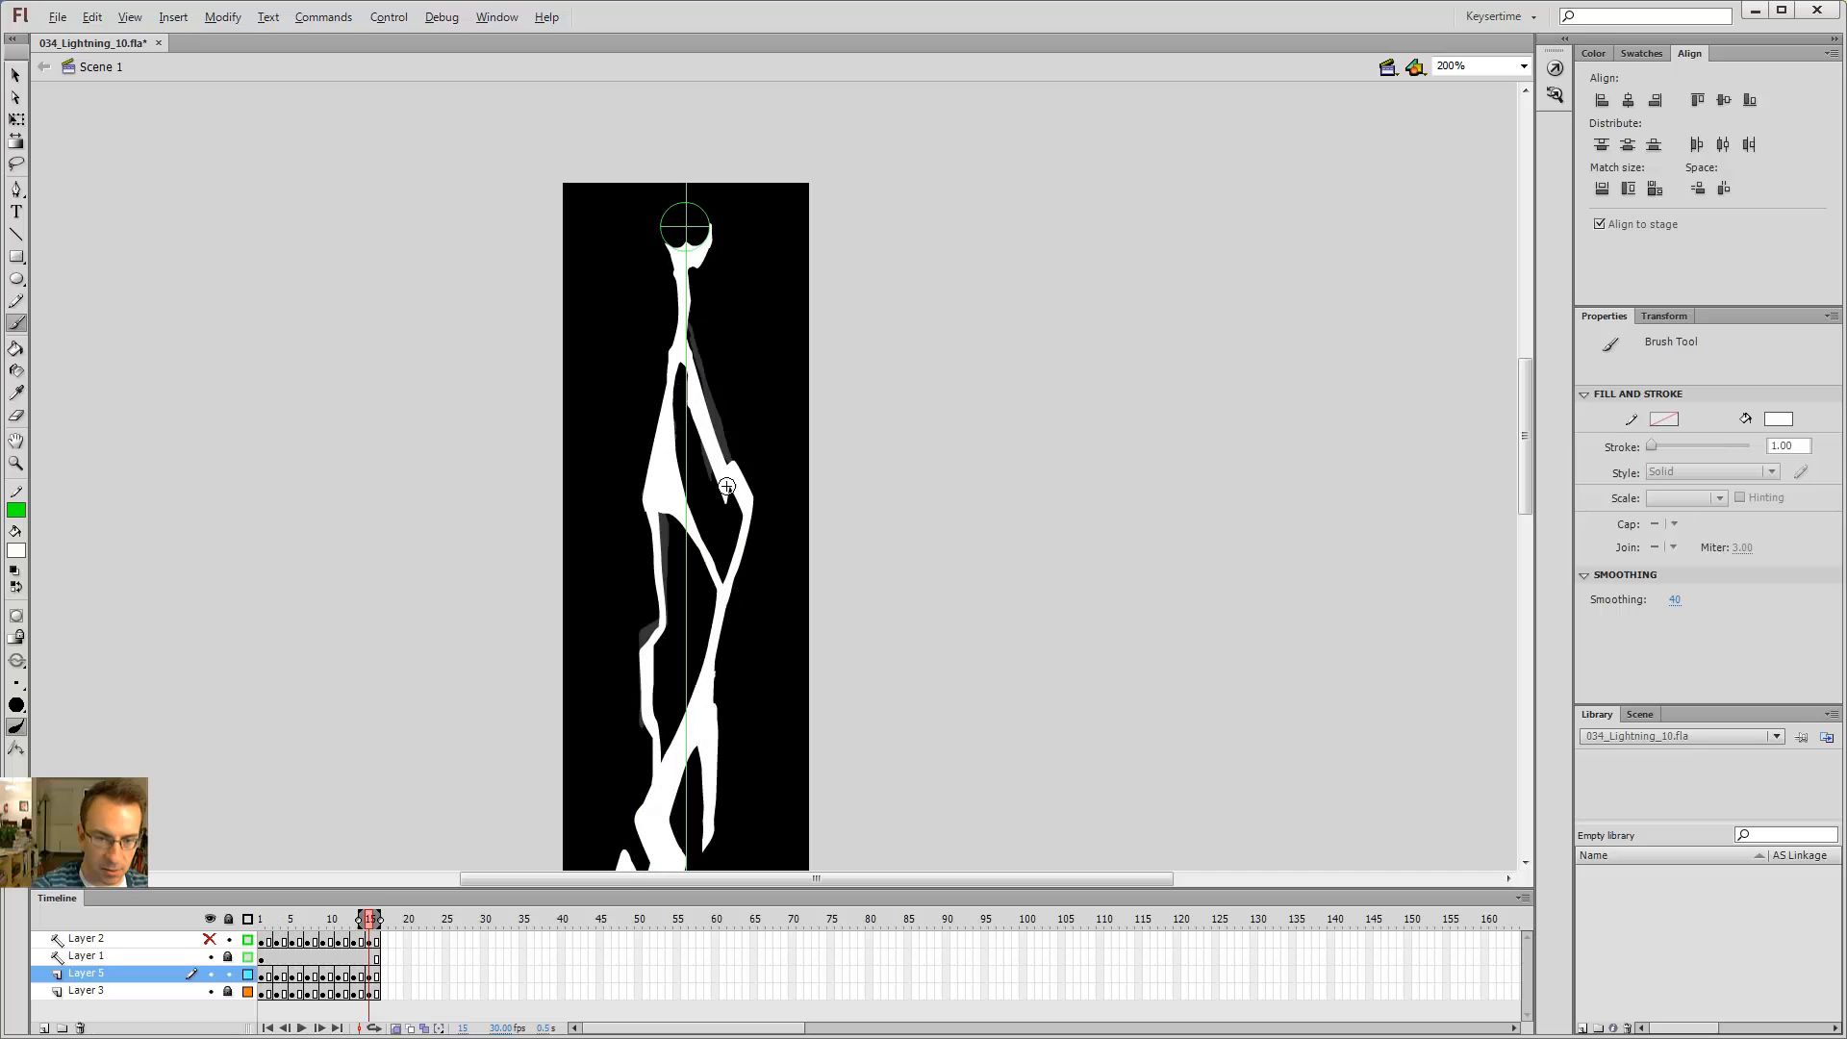
key("period")
key("comma")
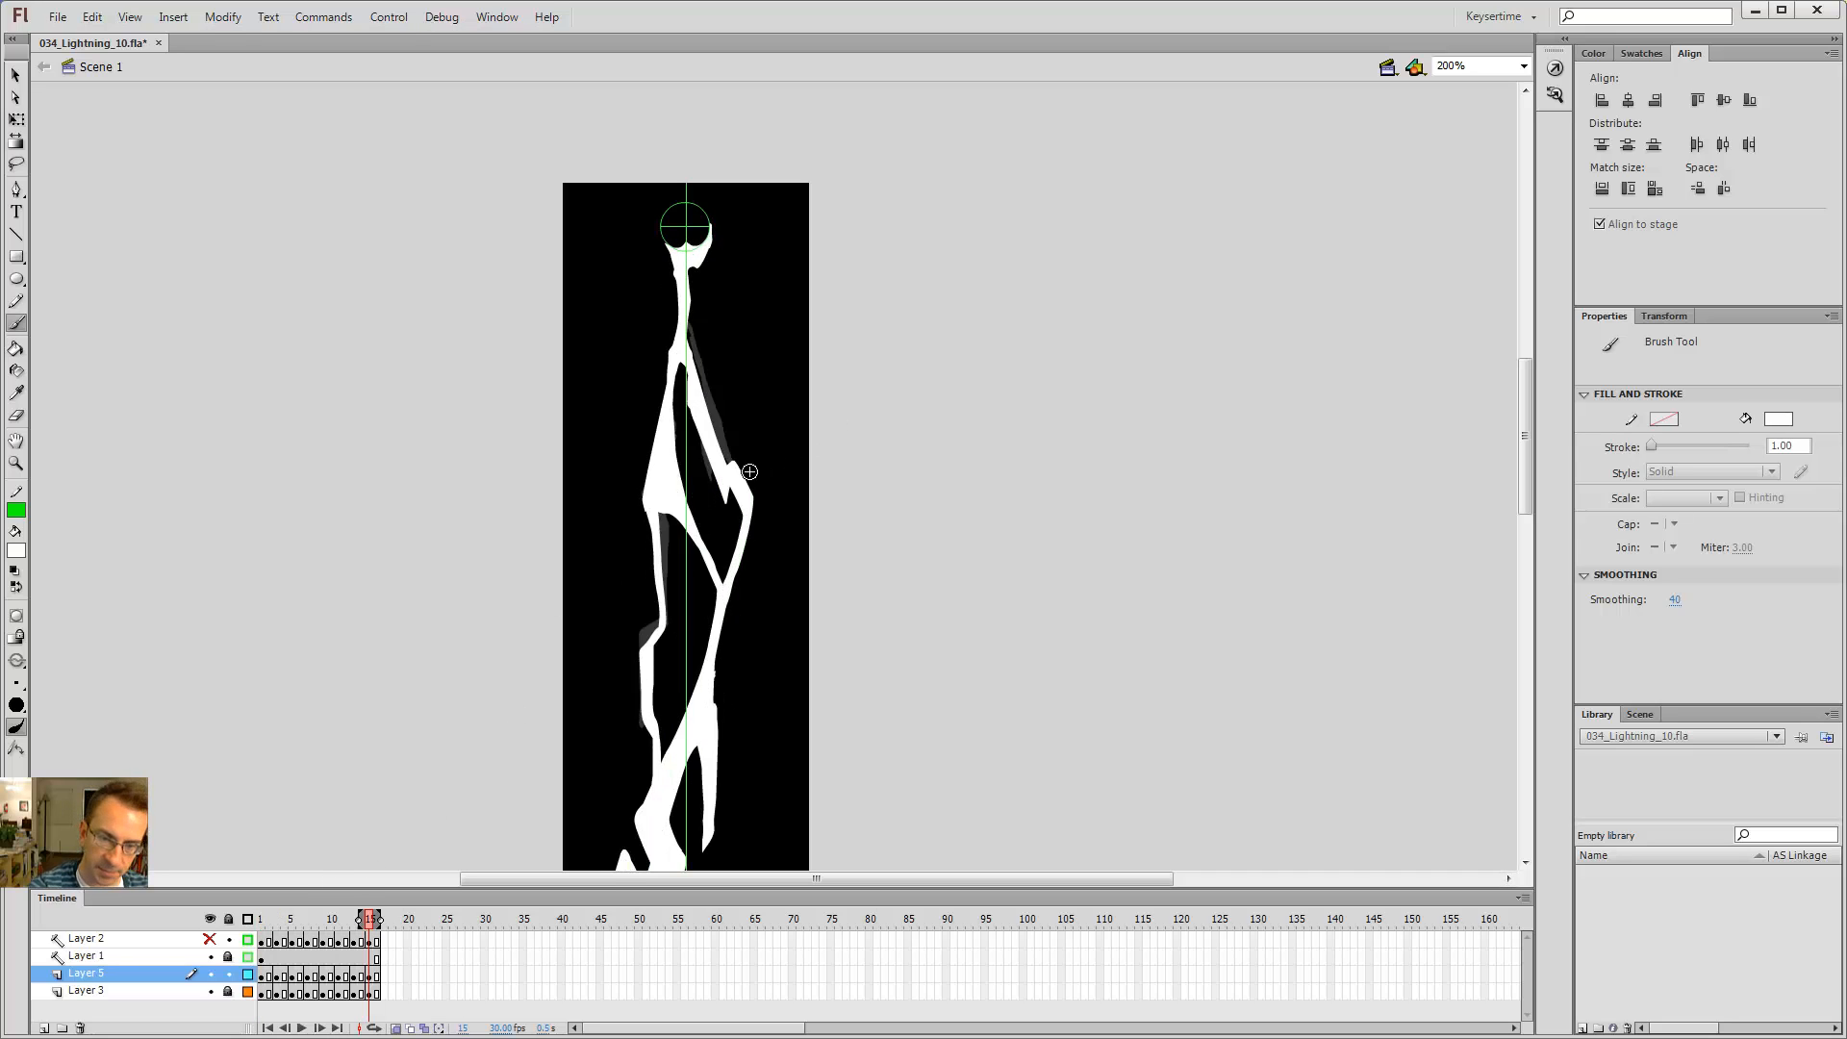
key("period")
key("period")
key("comma")
key("comma")
key("period")
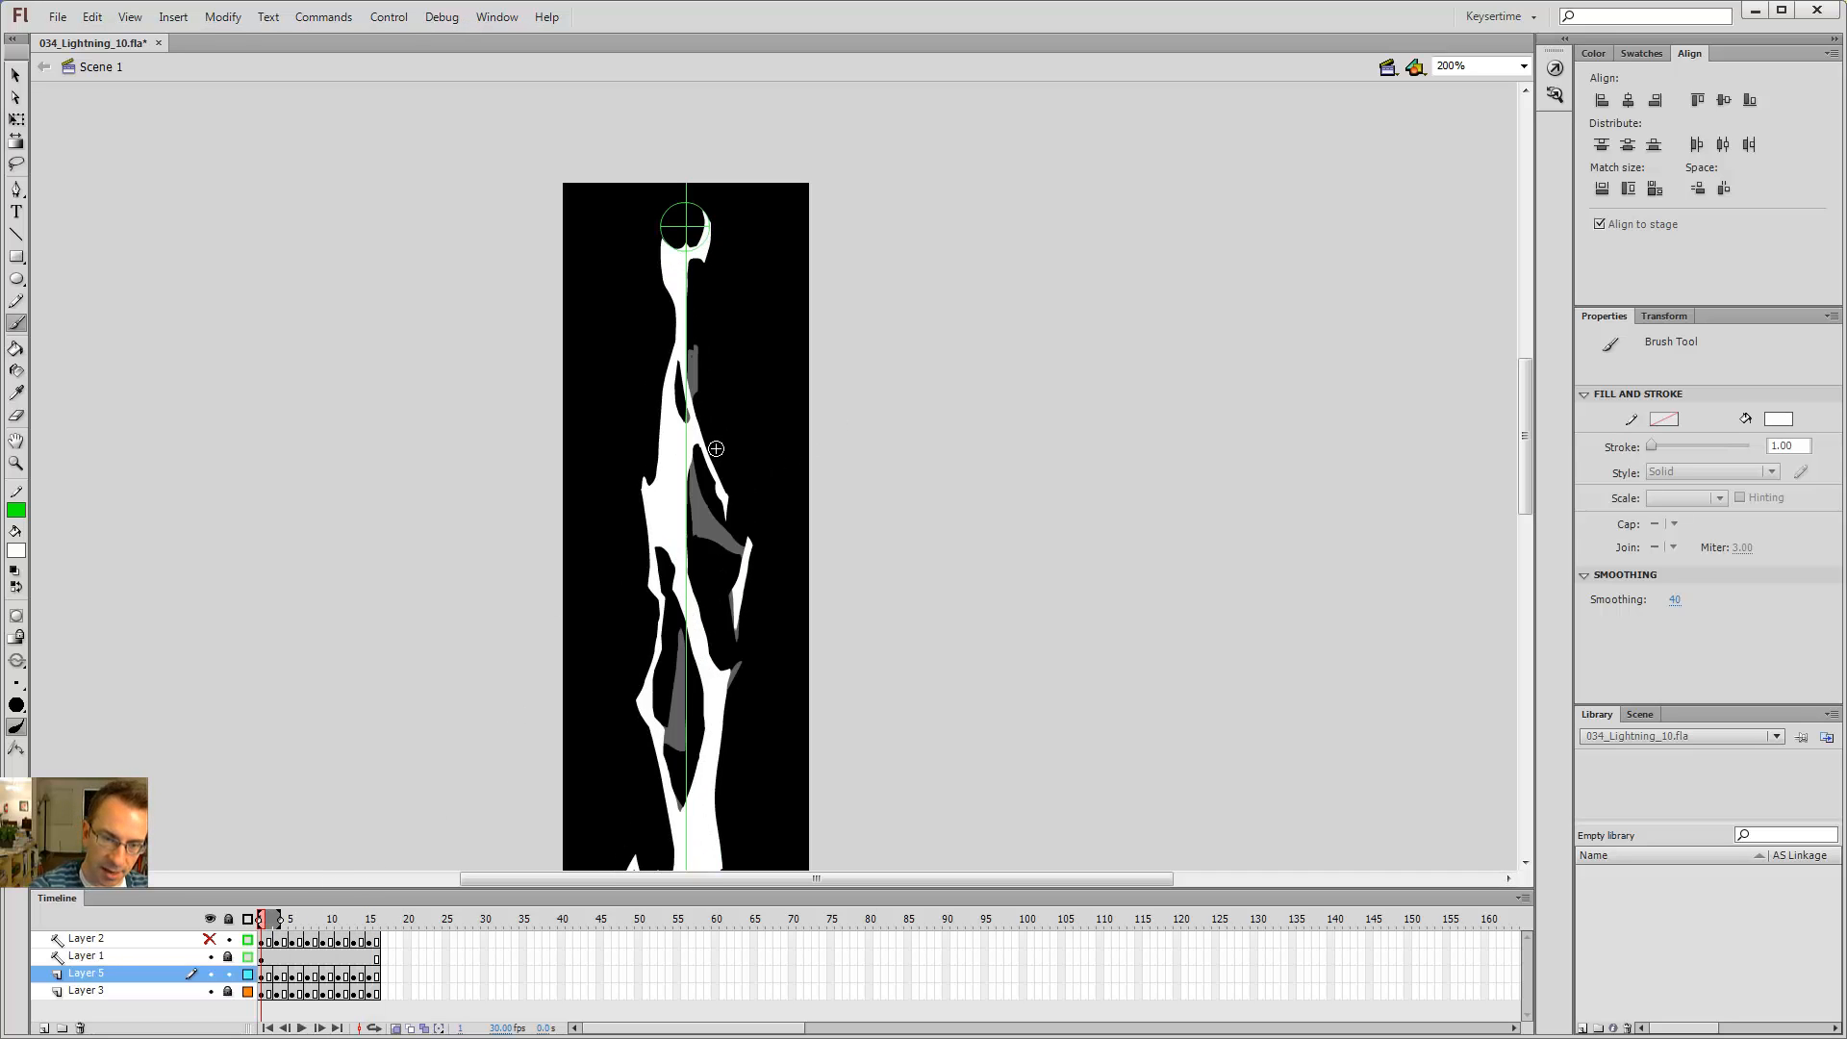
key("period")
key("comma")
key("comma")
key("period")
key("period")
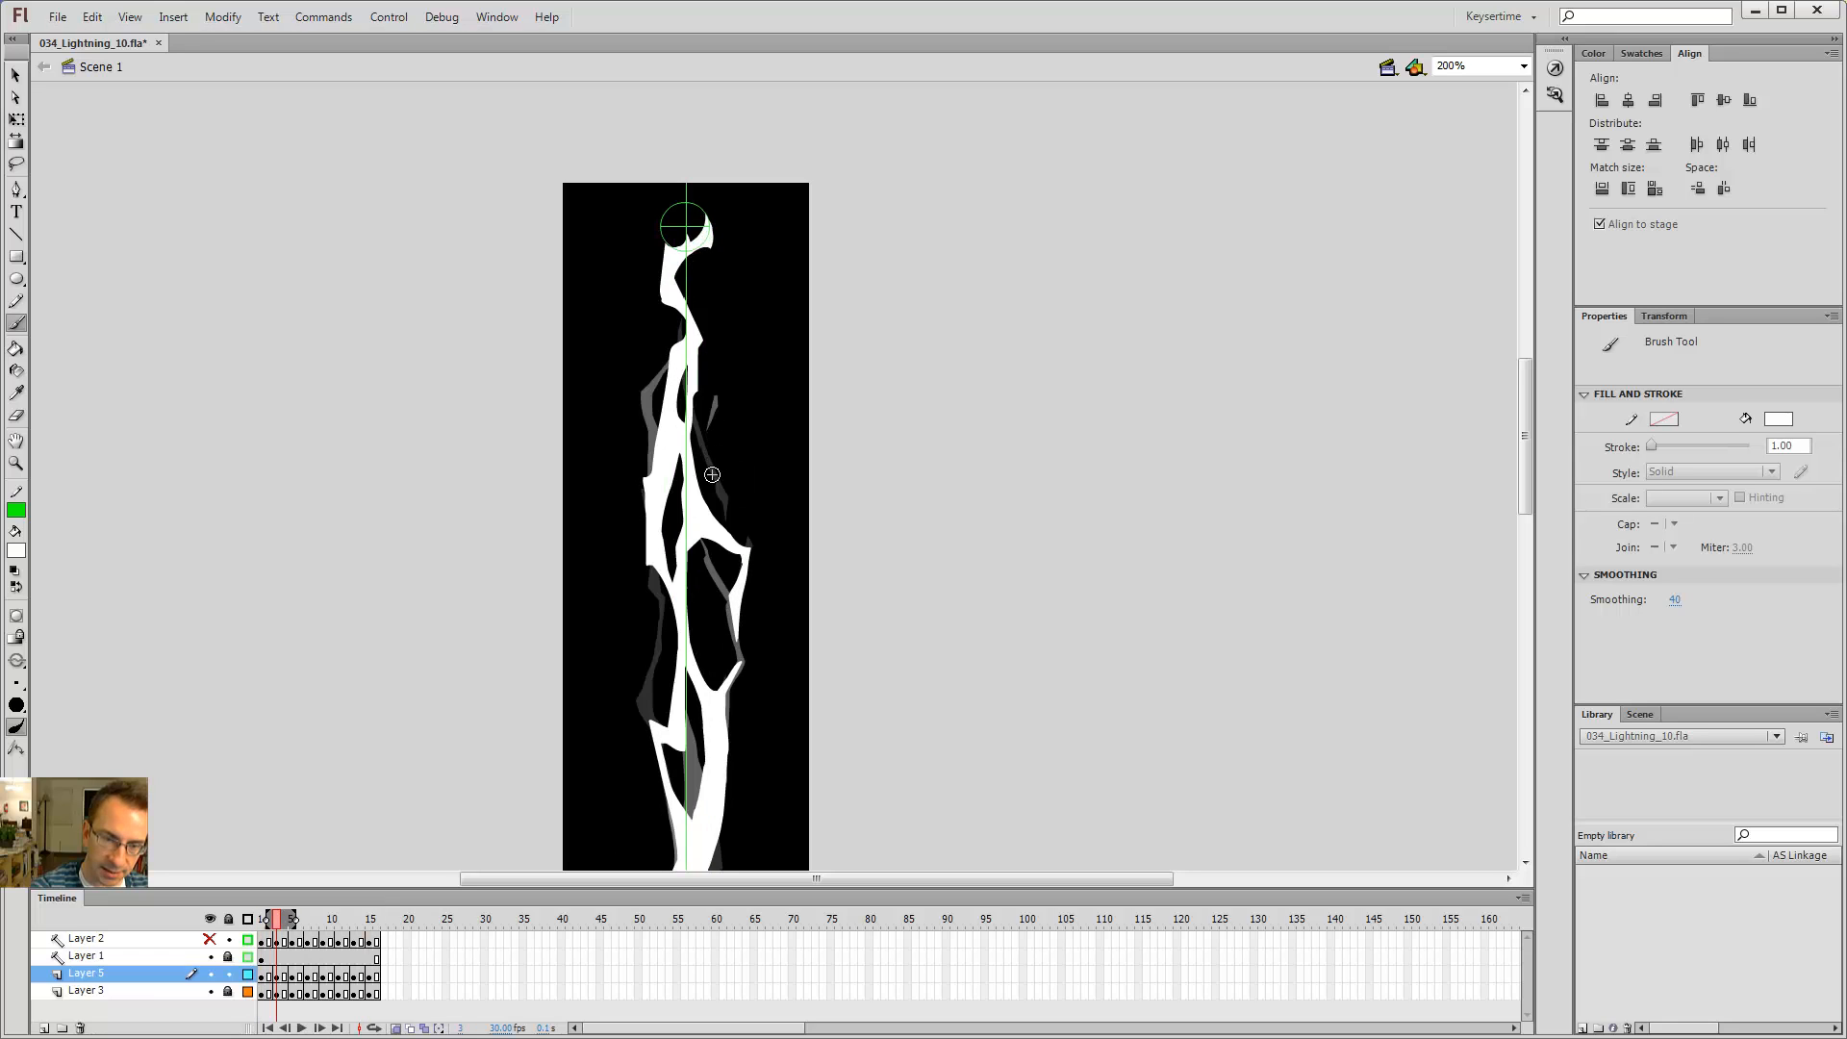
key("comma")
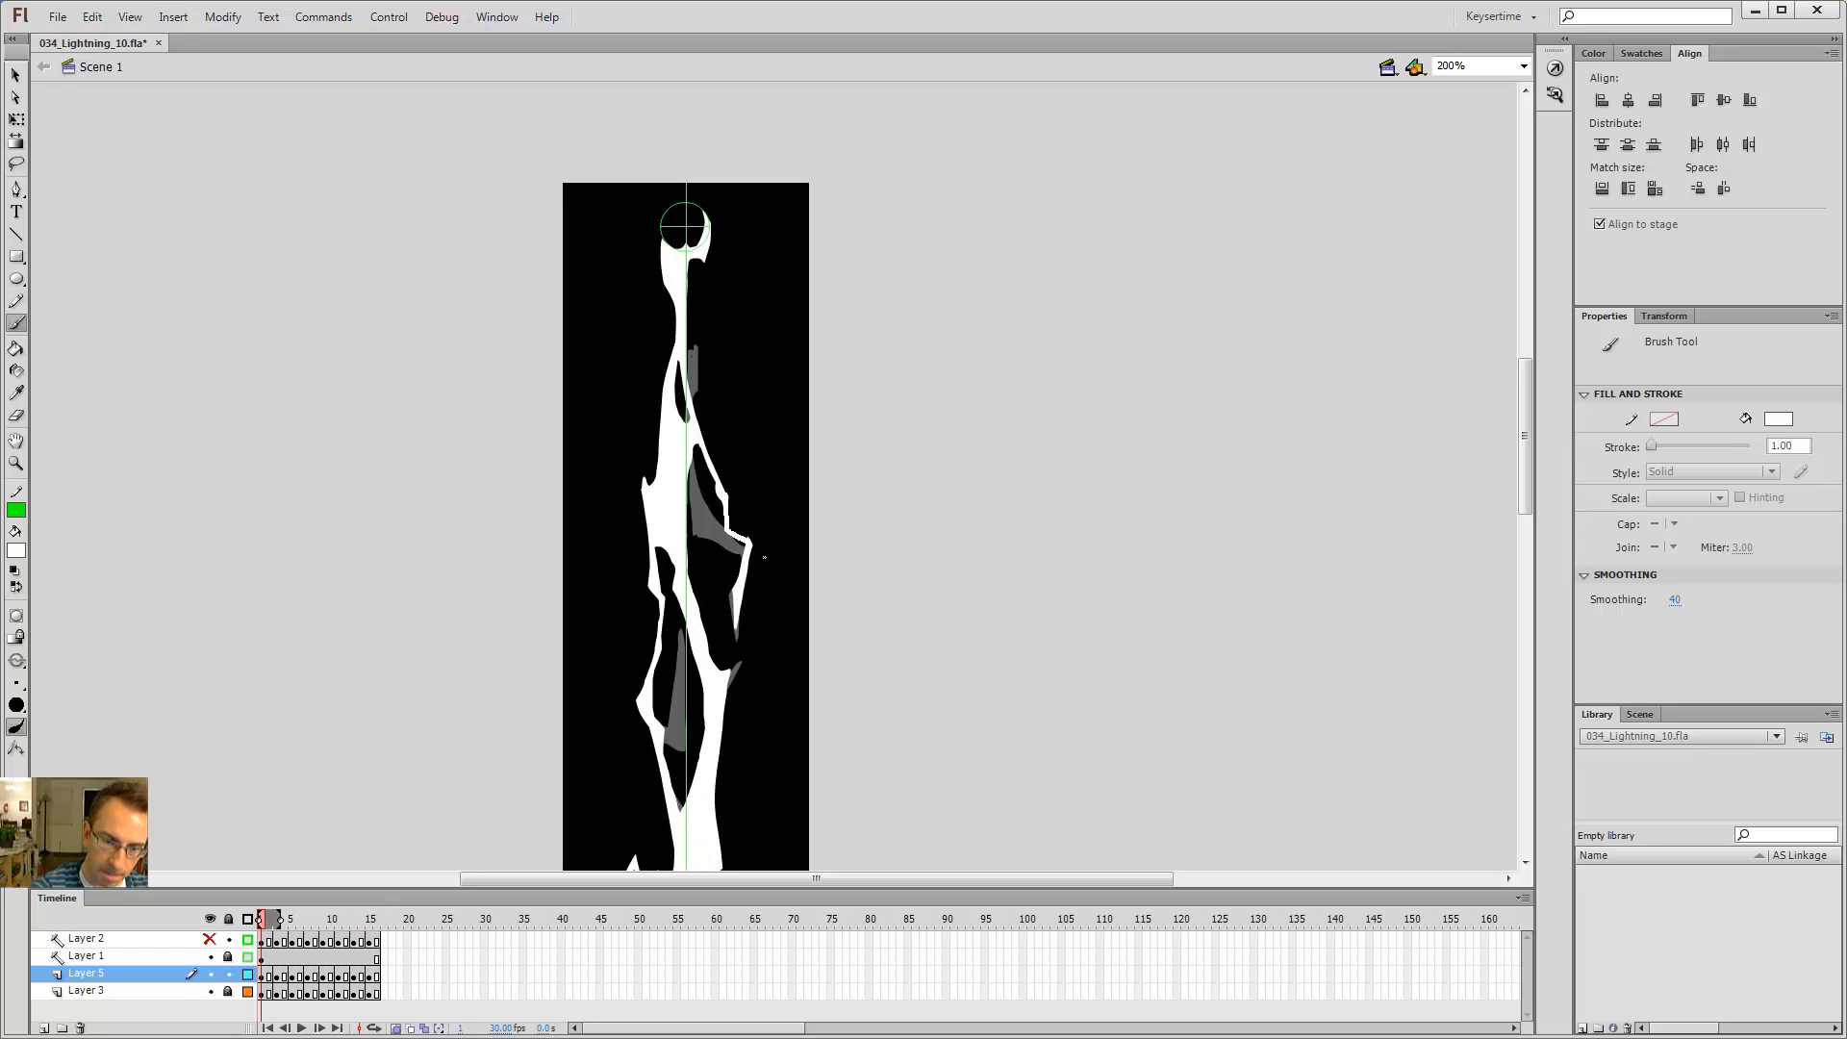
key("k")
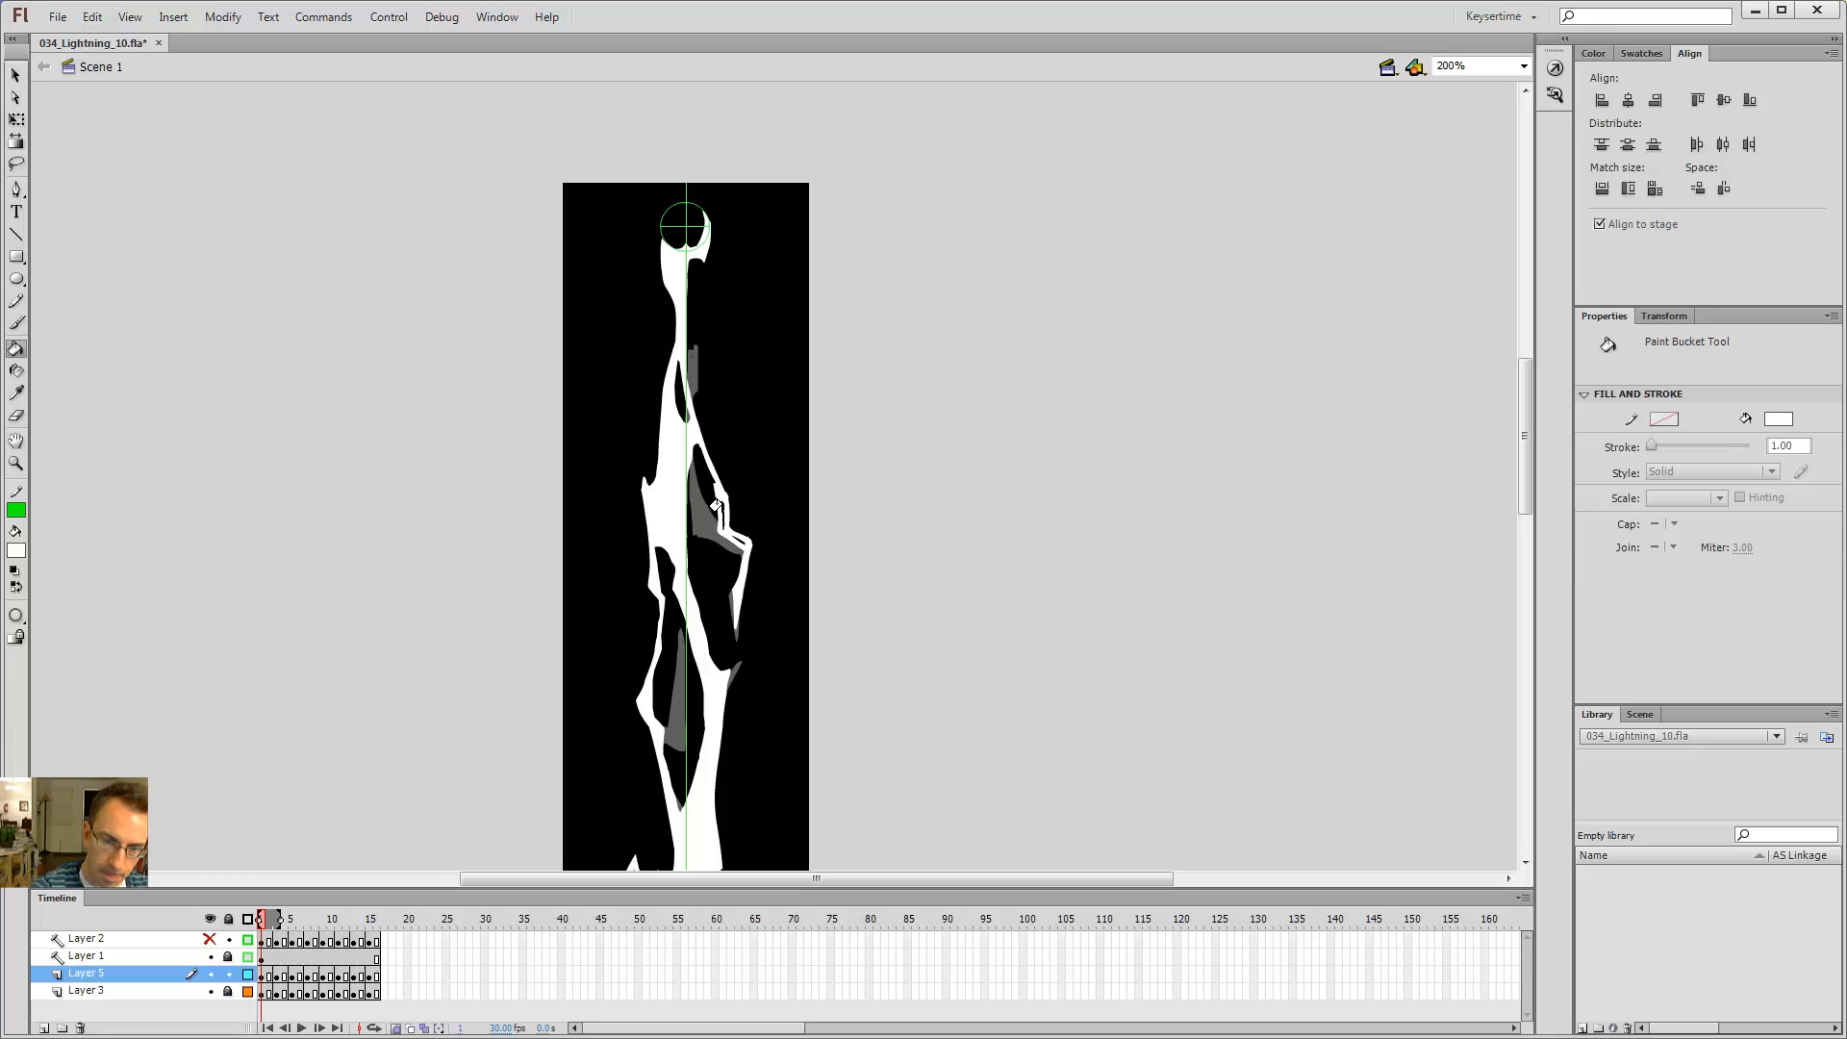
key("e")
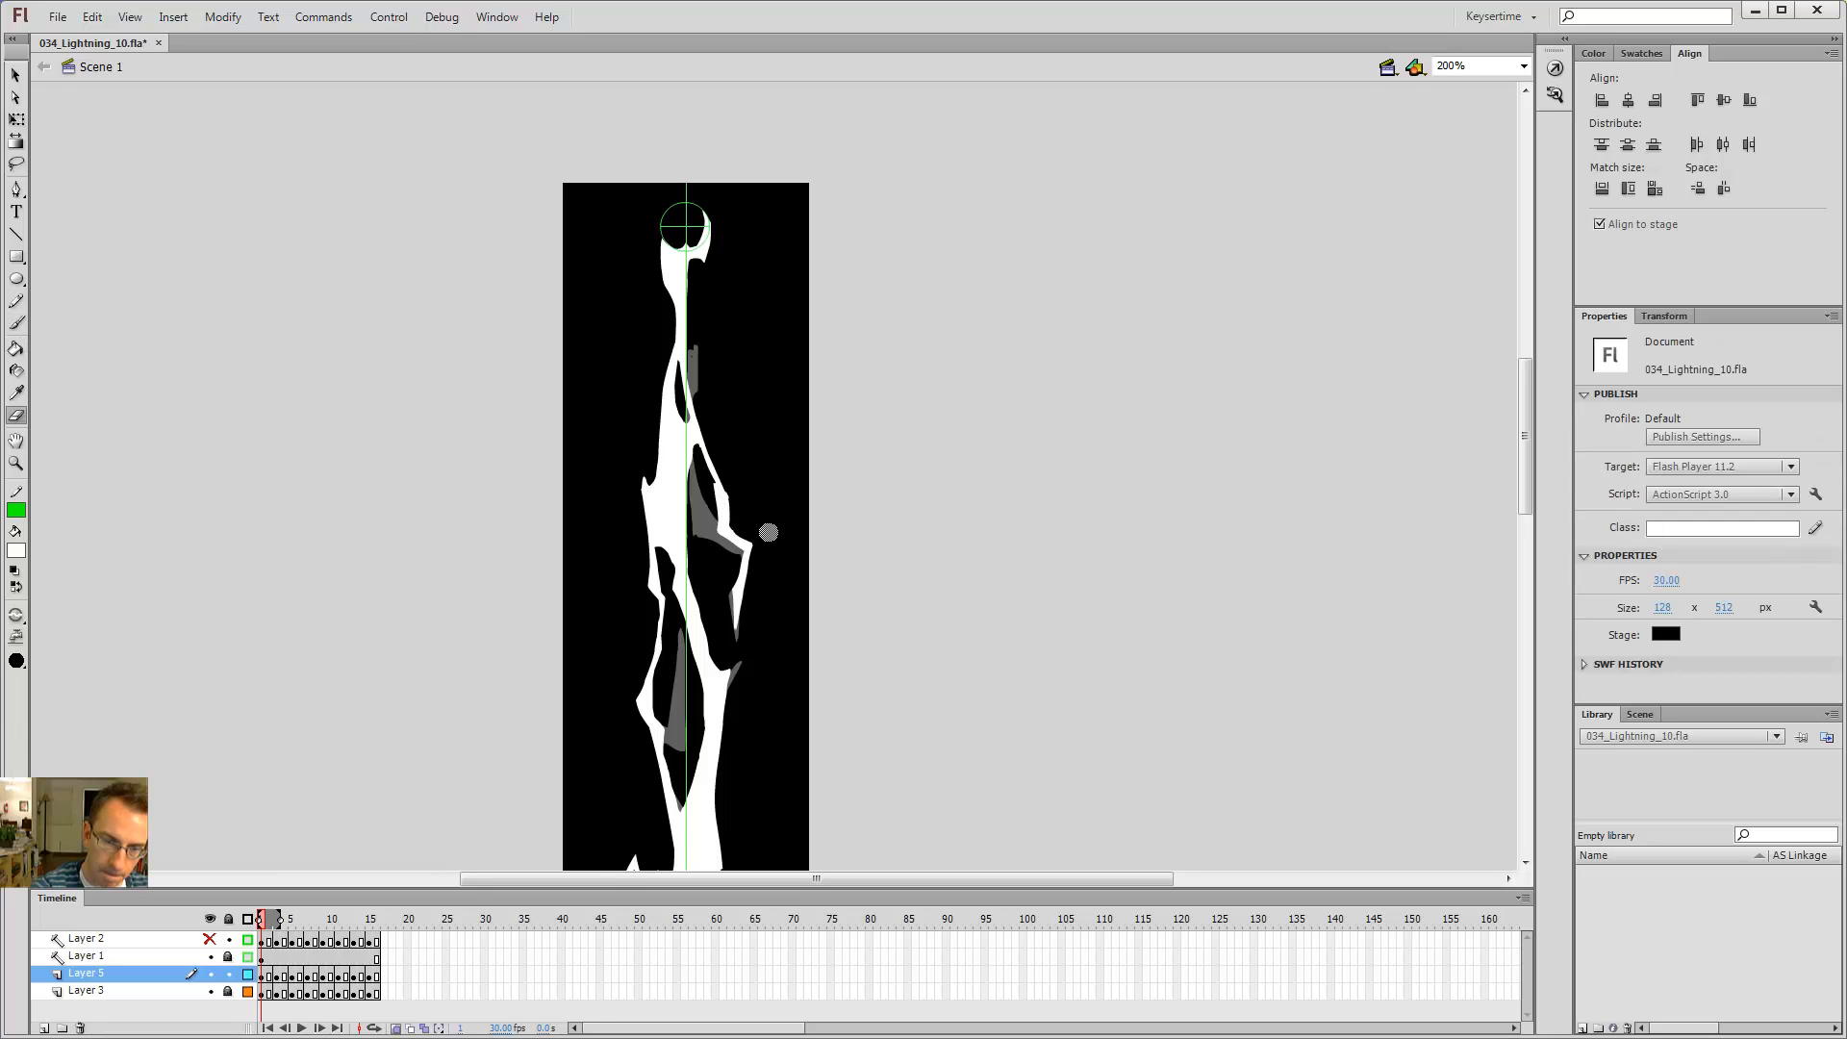
key("period")
key("comma")
key("Return")
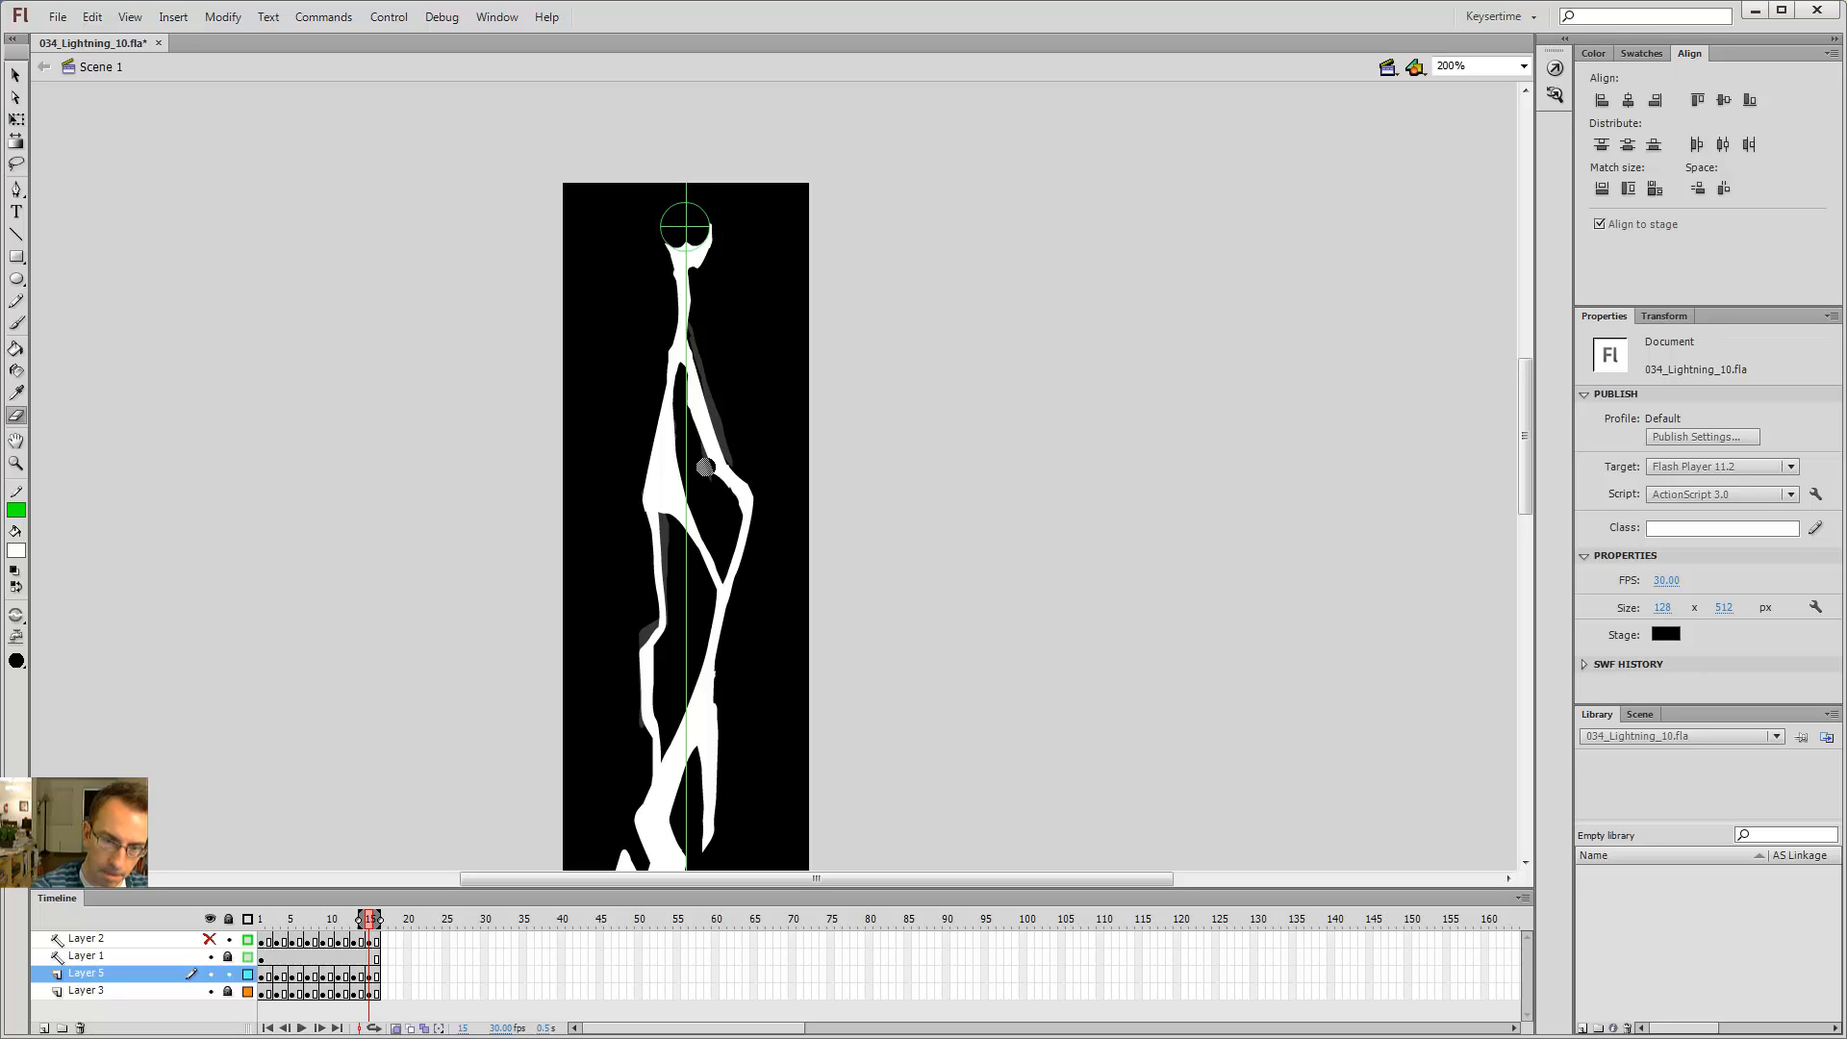
Step: Jump to the first and last frames and step through the whole animation to review it
key("b")
key("comma")
key("period")
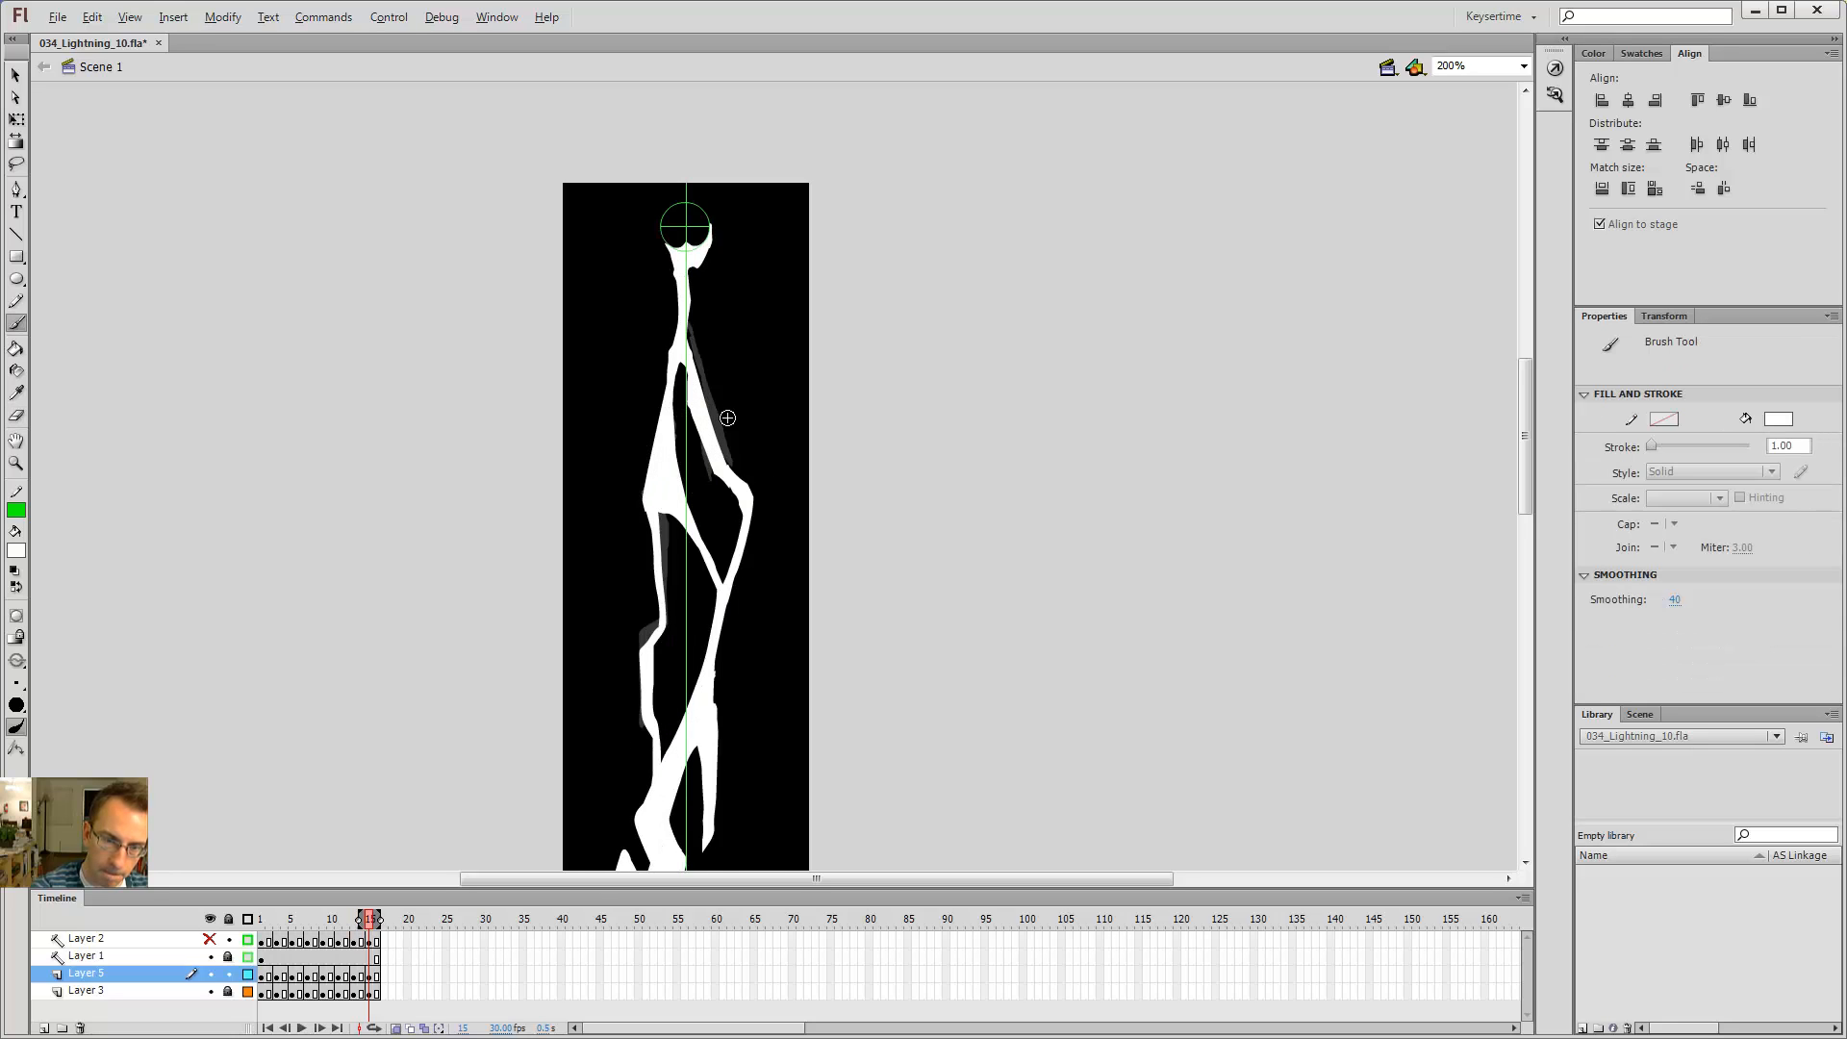
key("shift+comma")
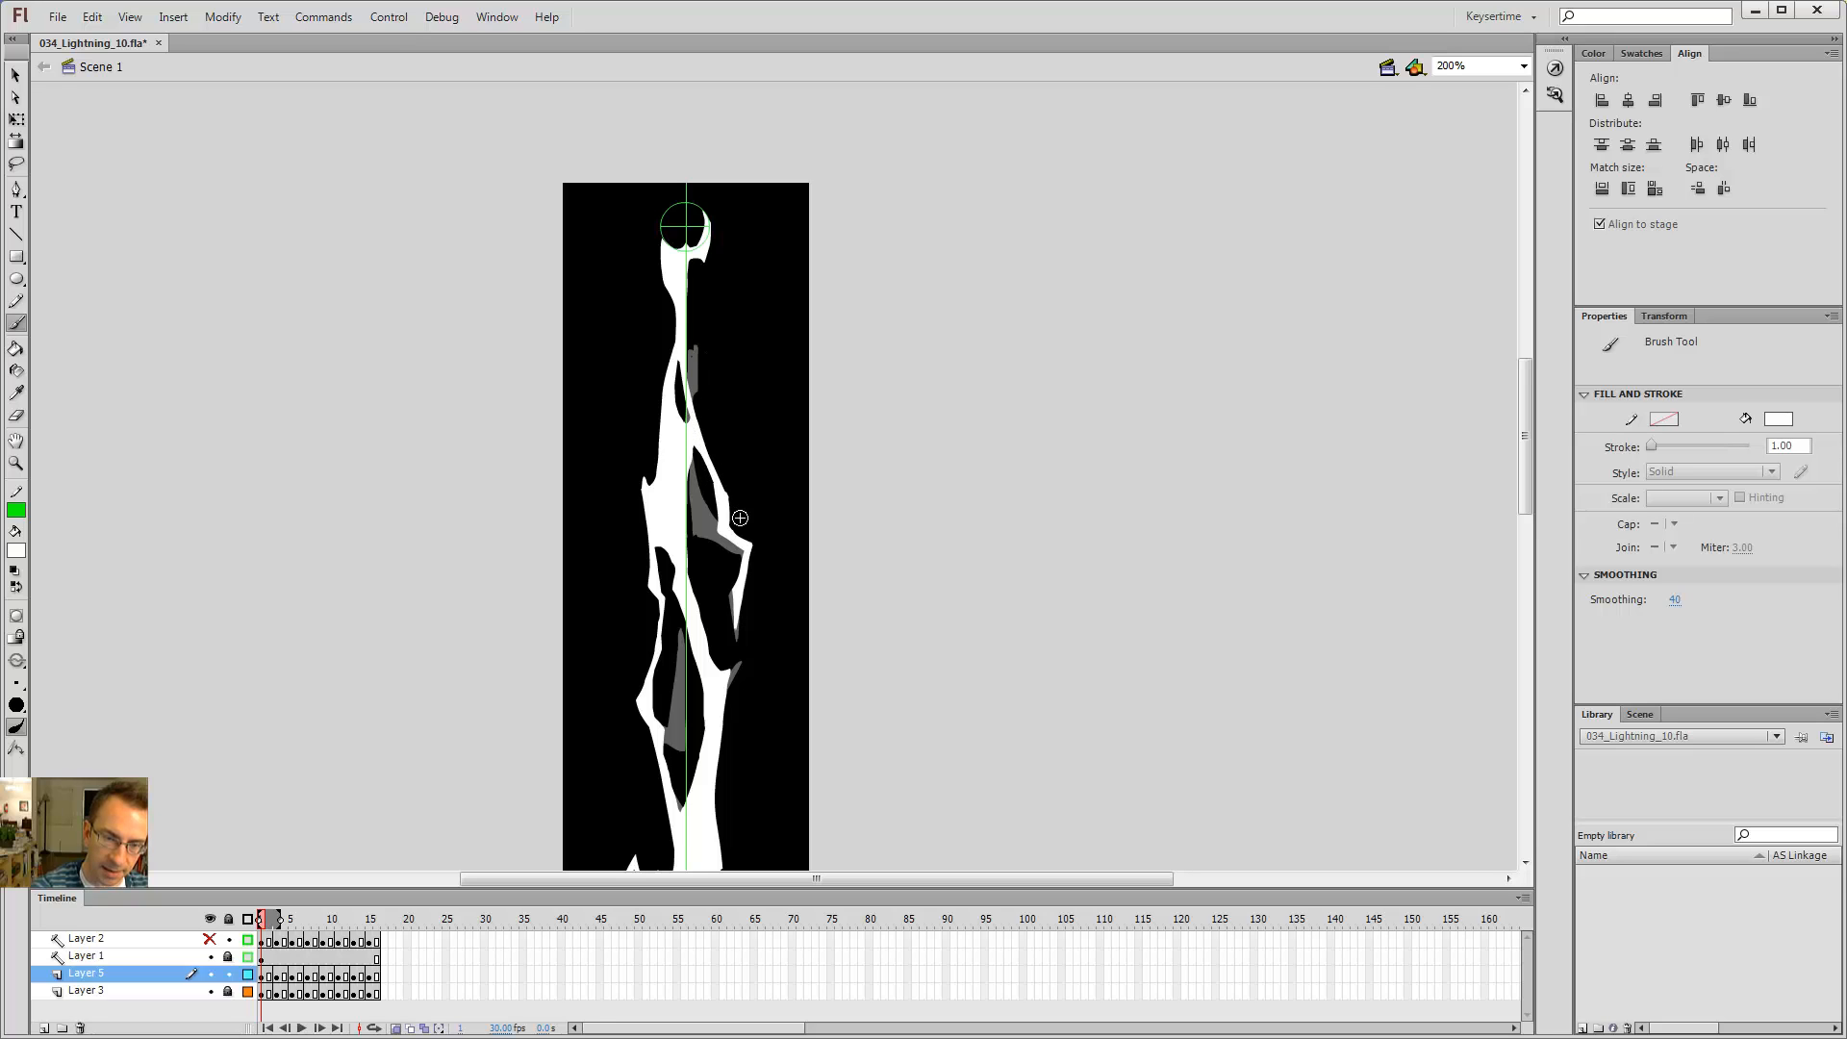
key("shift+period")
key("shift+comma")
key("shift+period")
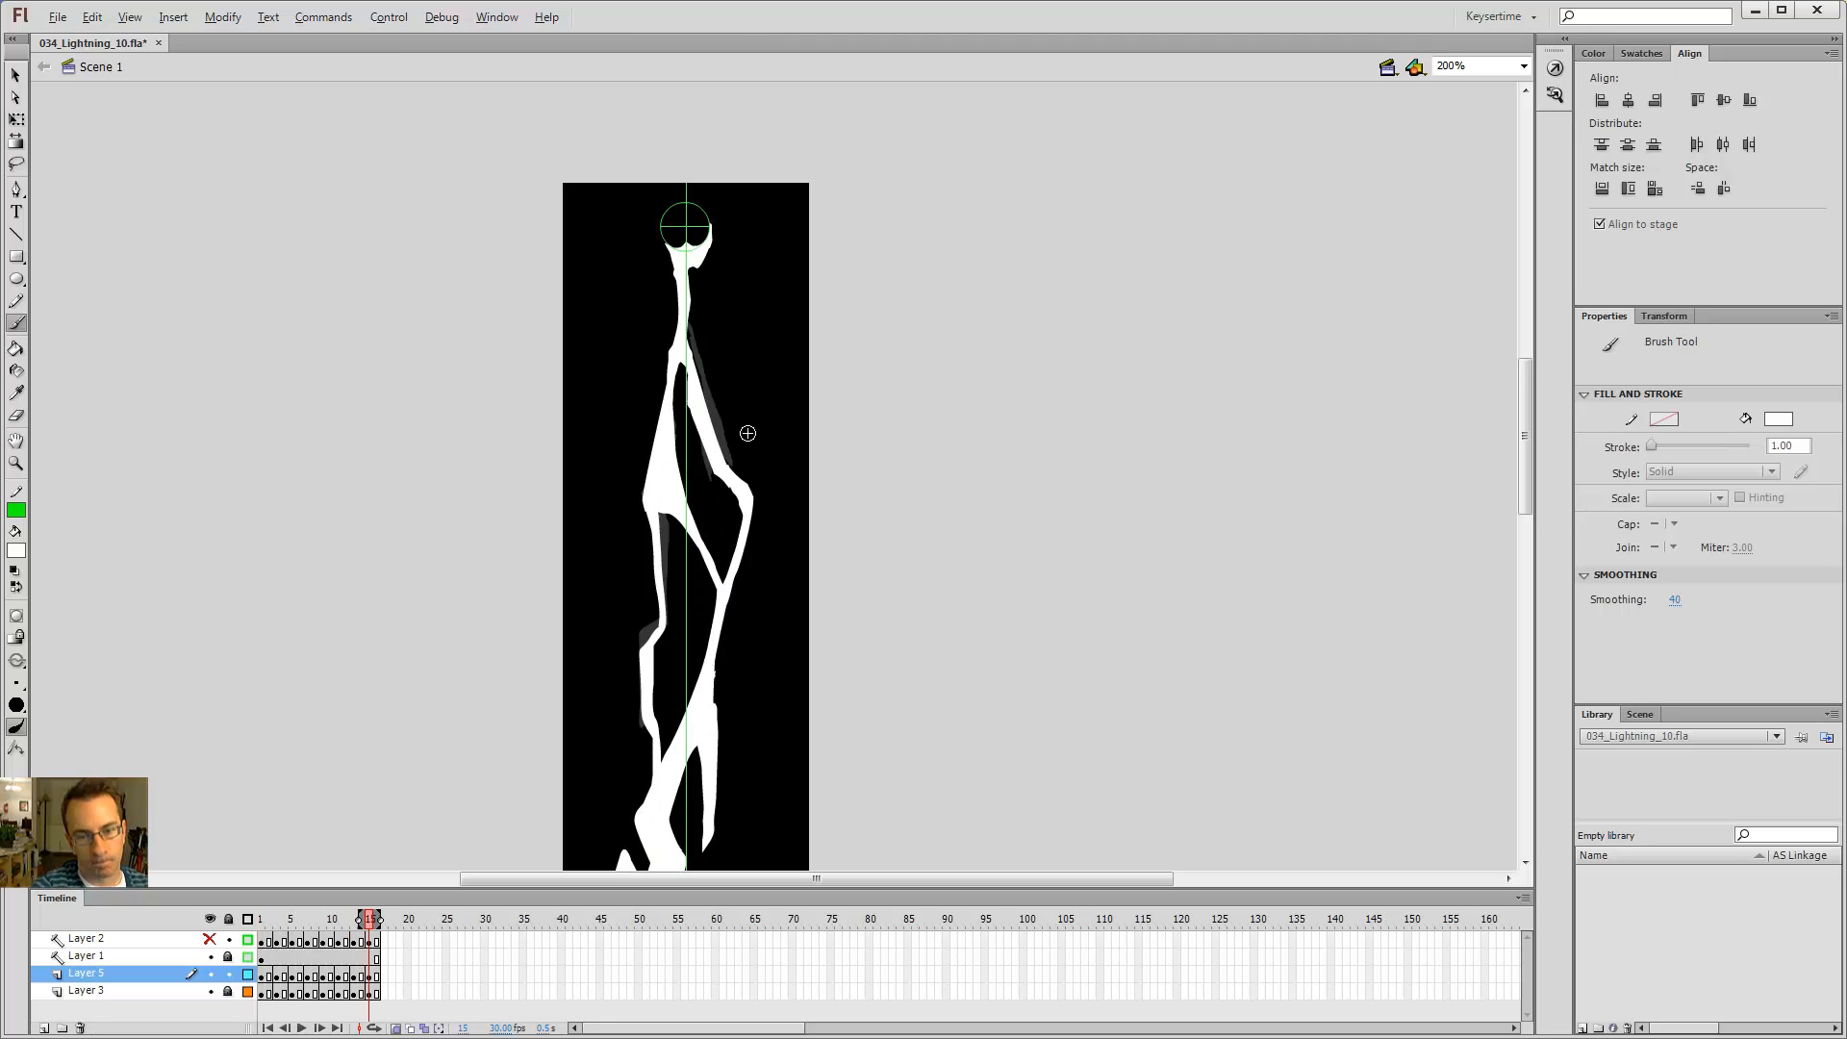
key("shift+comma")
key("period")
key("period")
key("period")
key("period")
key("period")
key("period")
key("period")
key("period")
key("period")
key("period")
key("period")
key("period")
key("period")
key("period")
key("period")
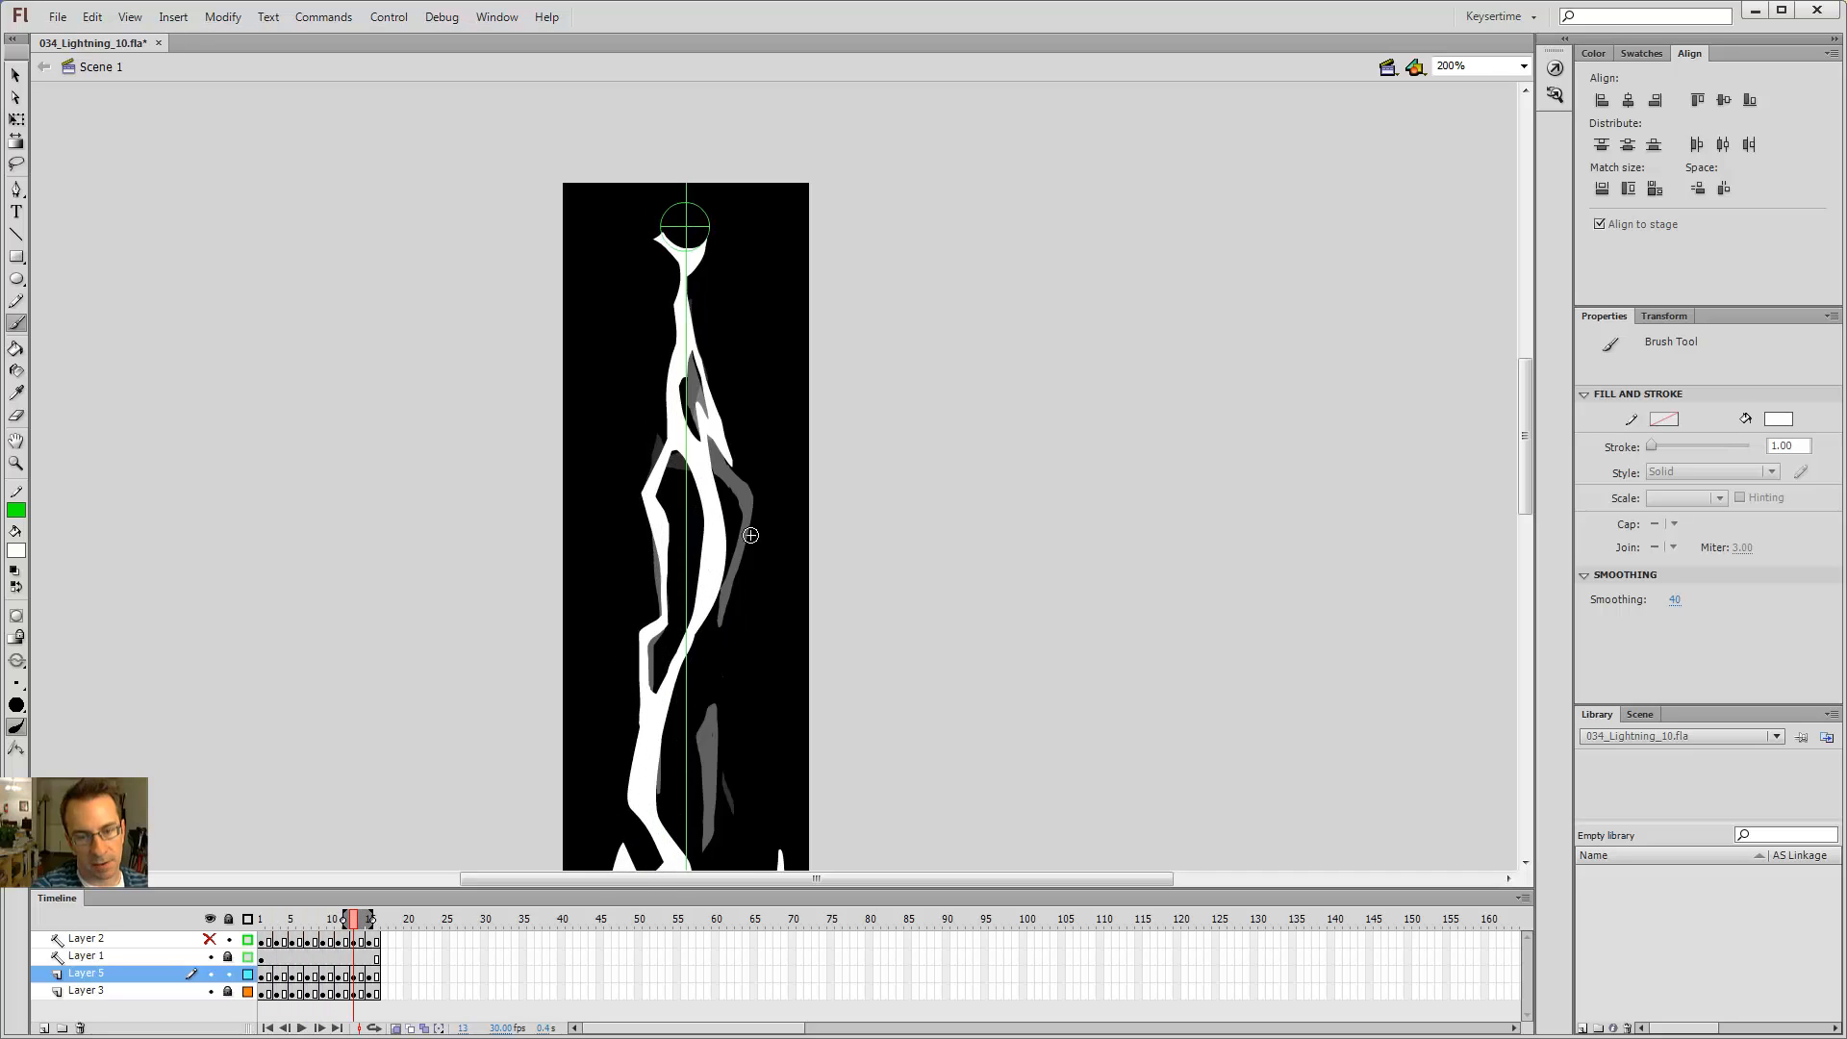
key("period")
key("period")
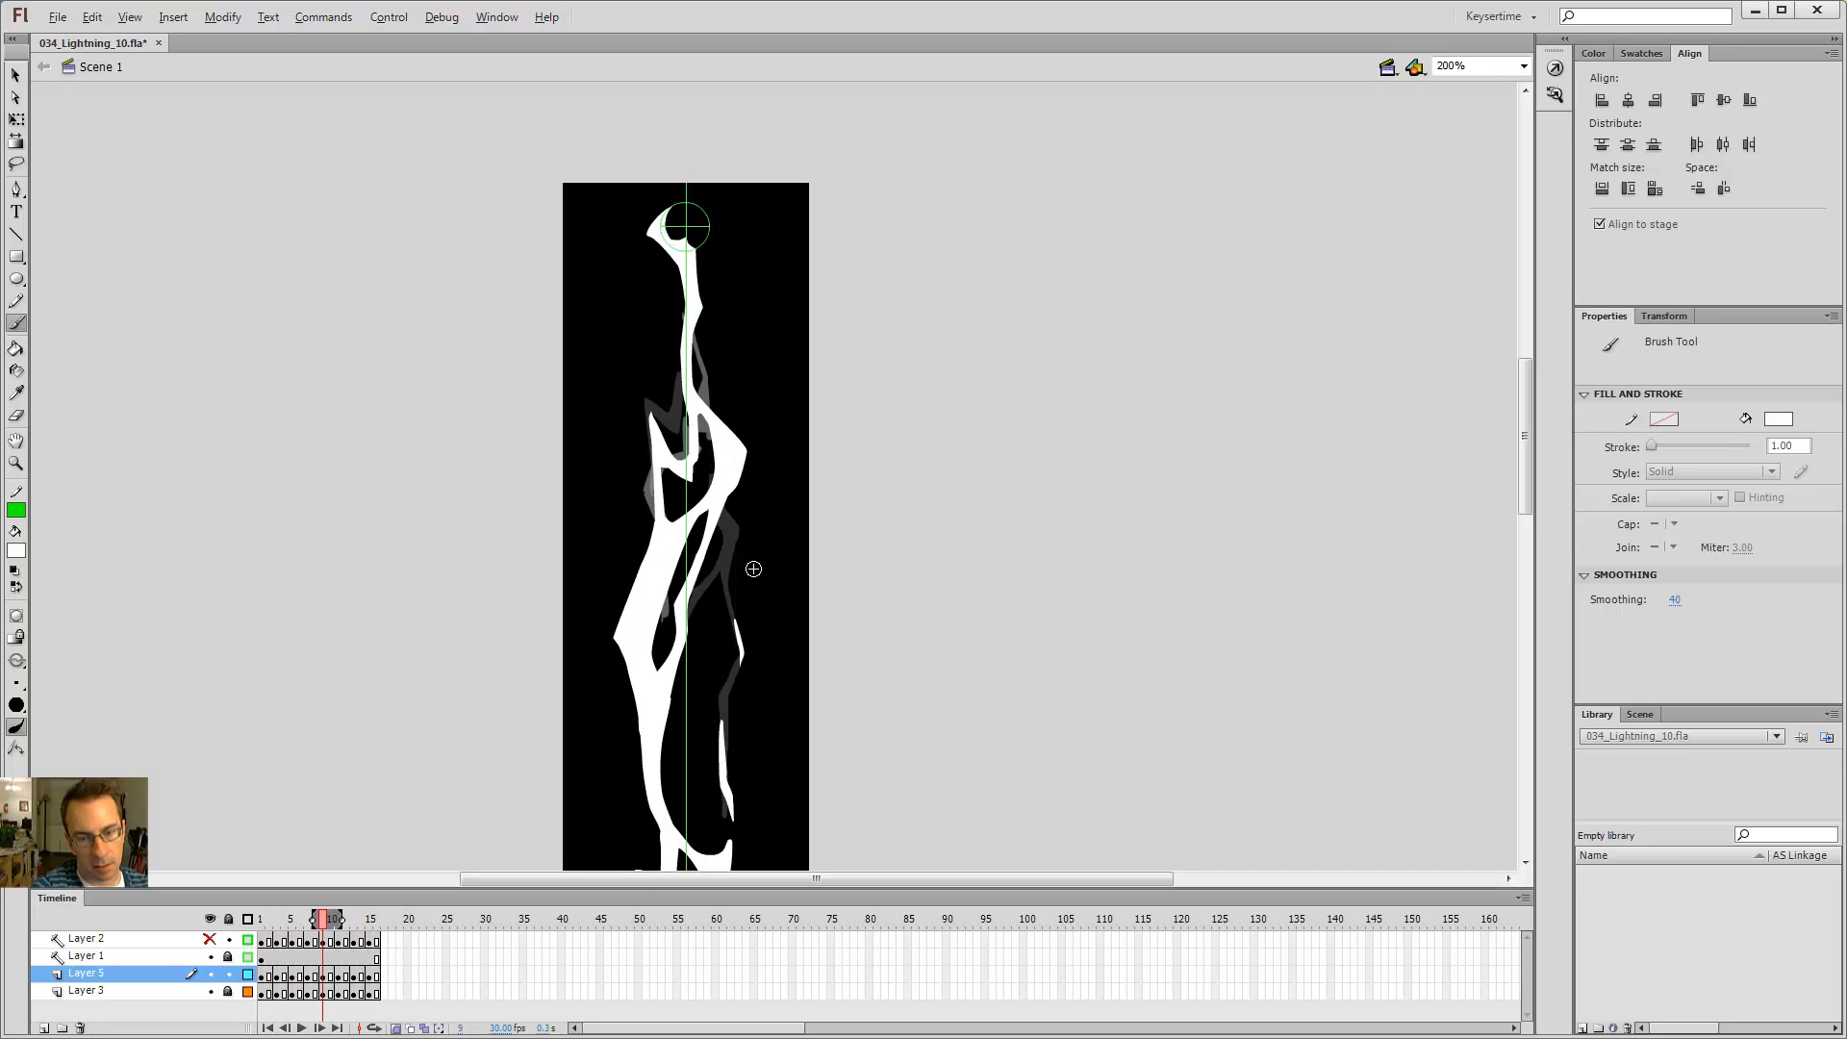
key("period")
key("period")
key("period")
key("period")
key("period")
key("period")
key("period")
key("period")
key("period")
key("period")
key("period")
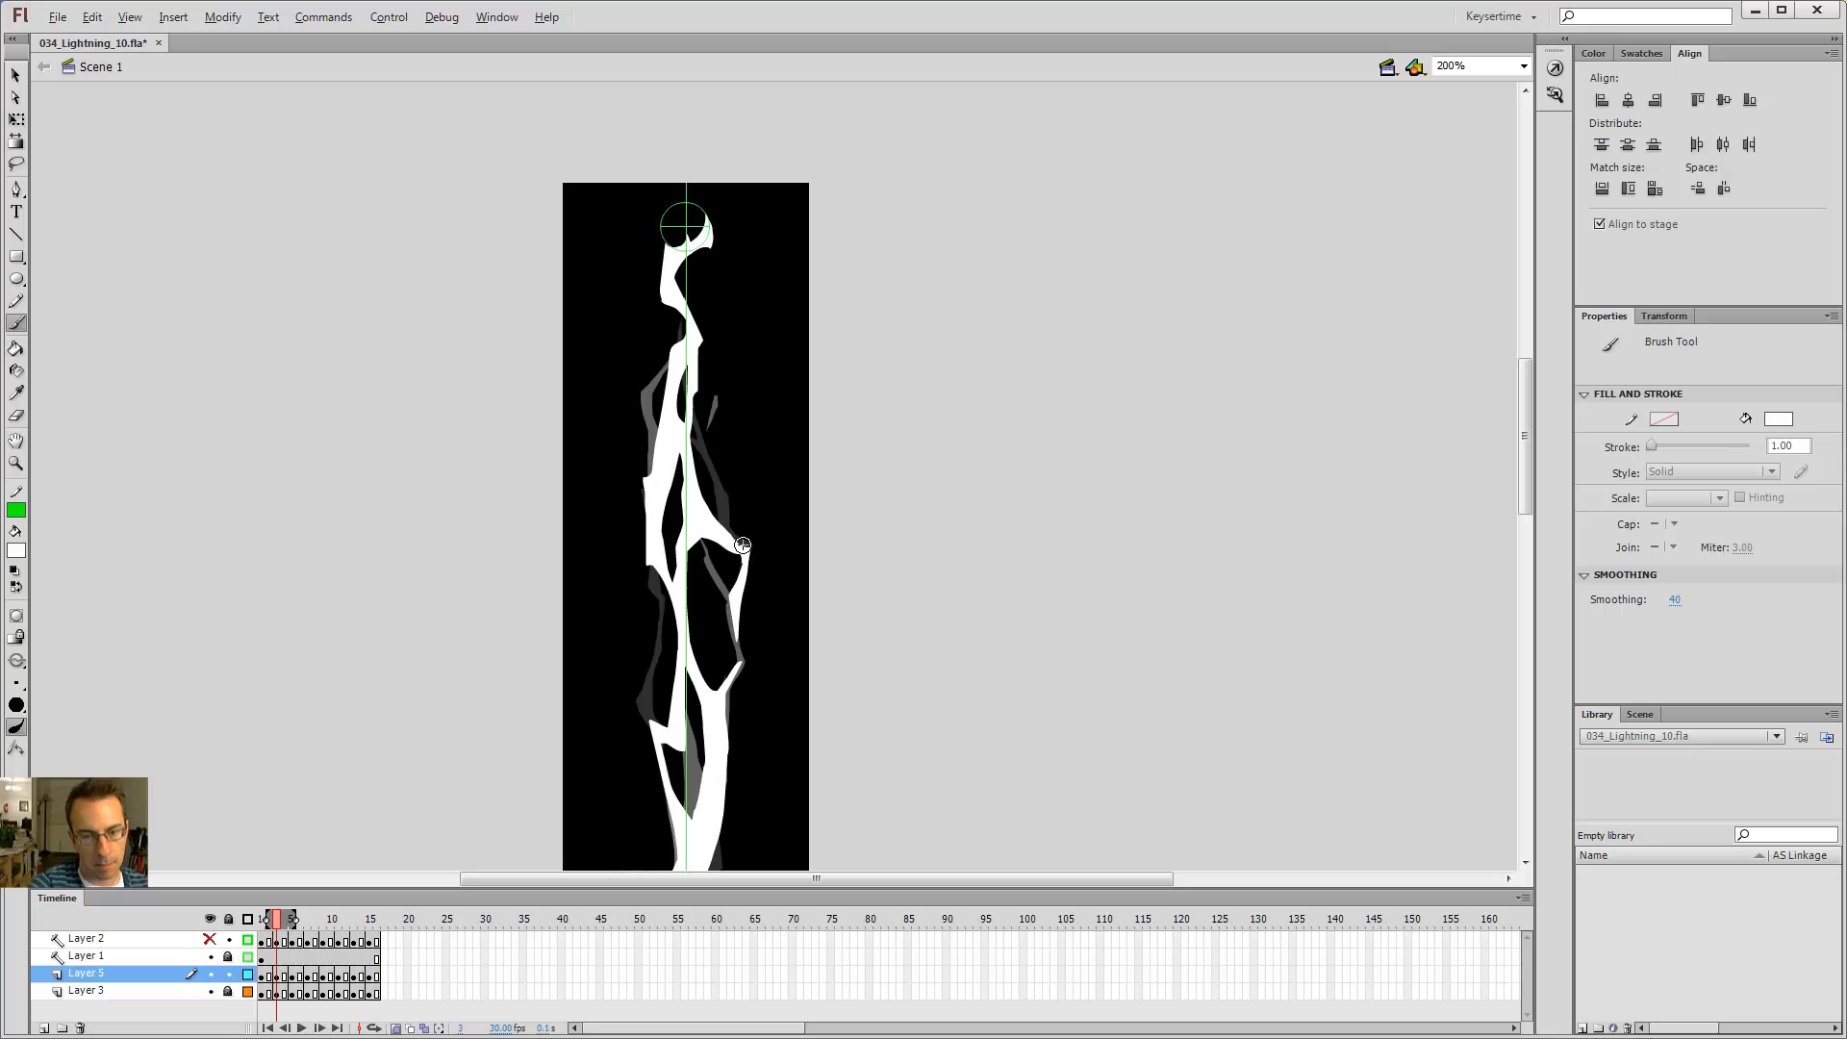
Step: Test the movie in a preview window, close it, and return to frame 1
key("ctrl+Return")
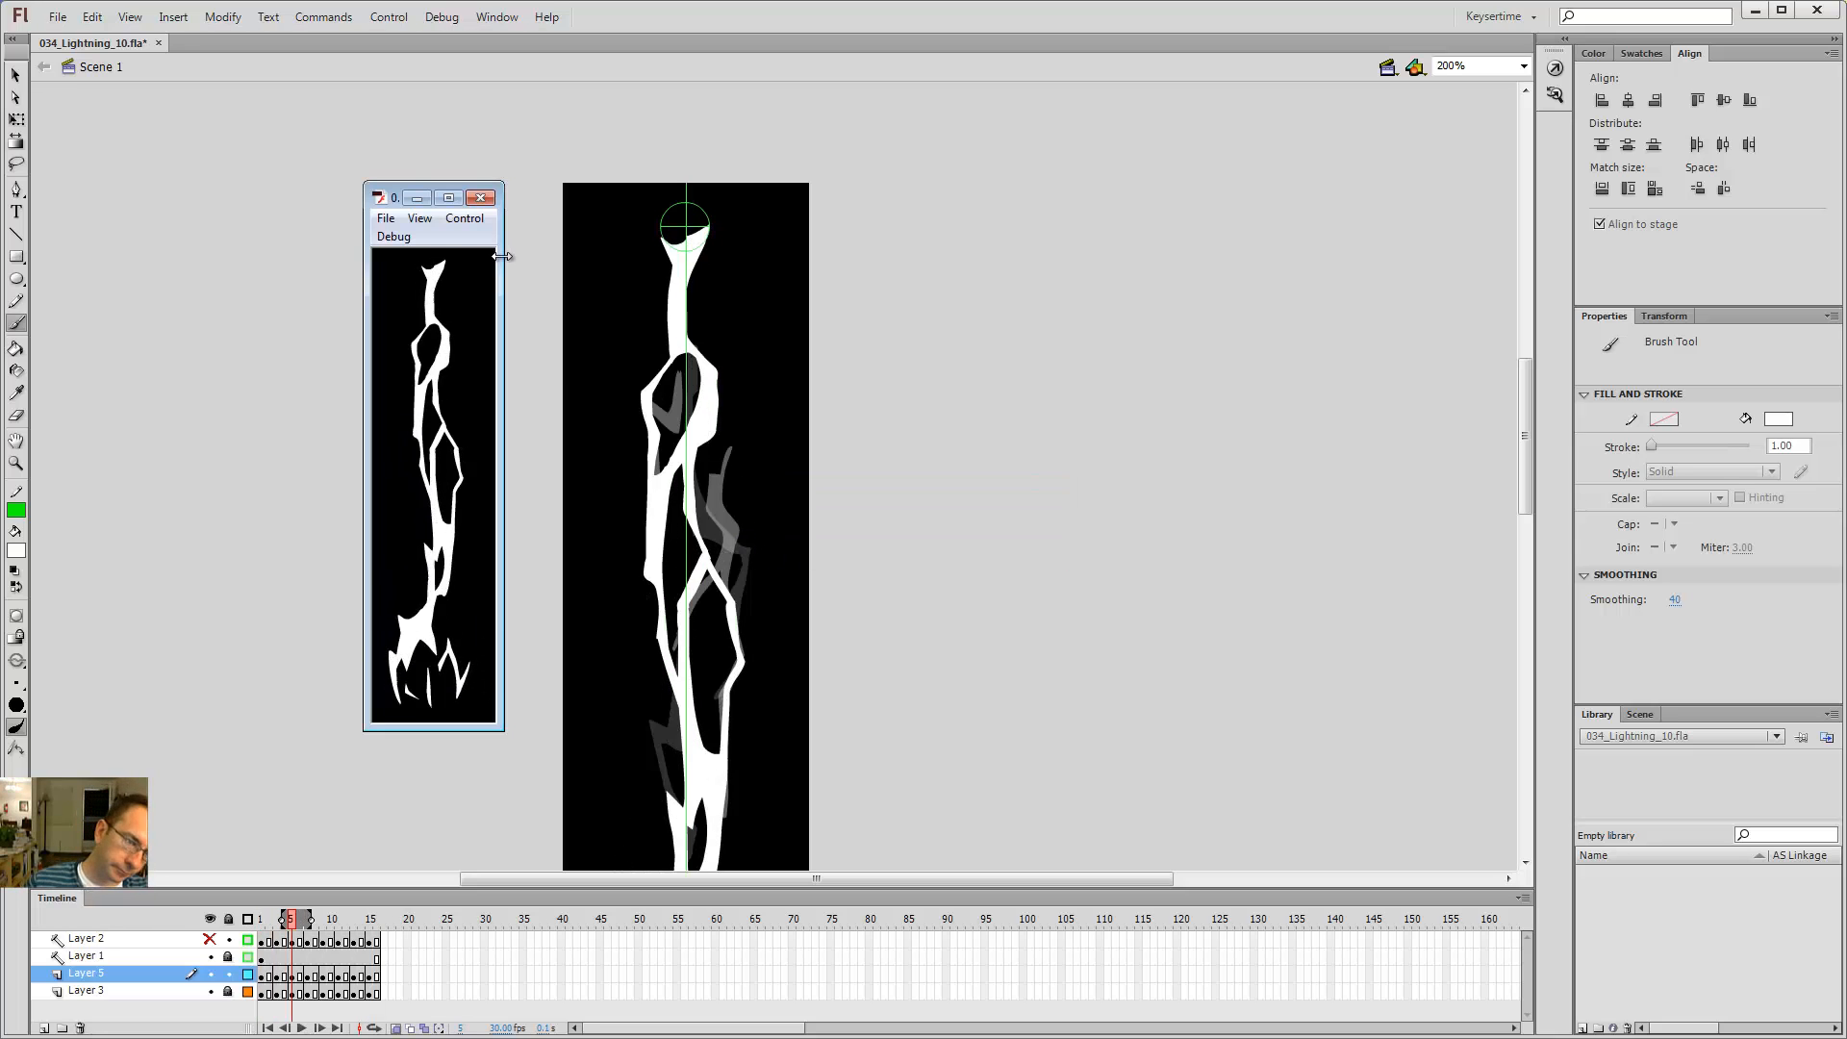
left_click(480, 197)
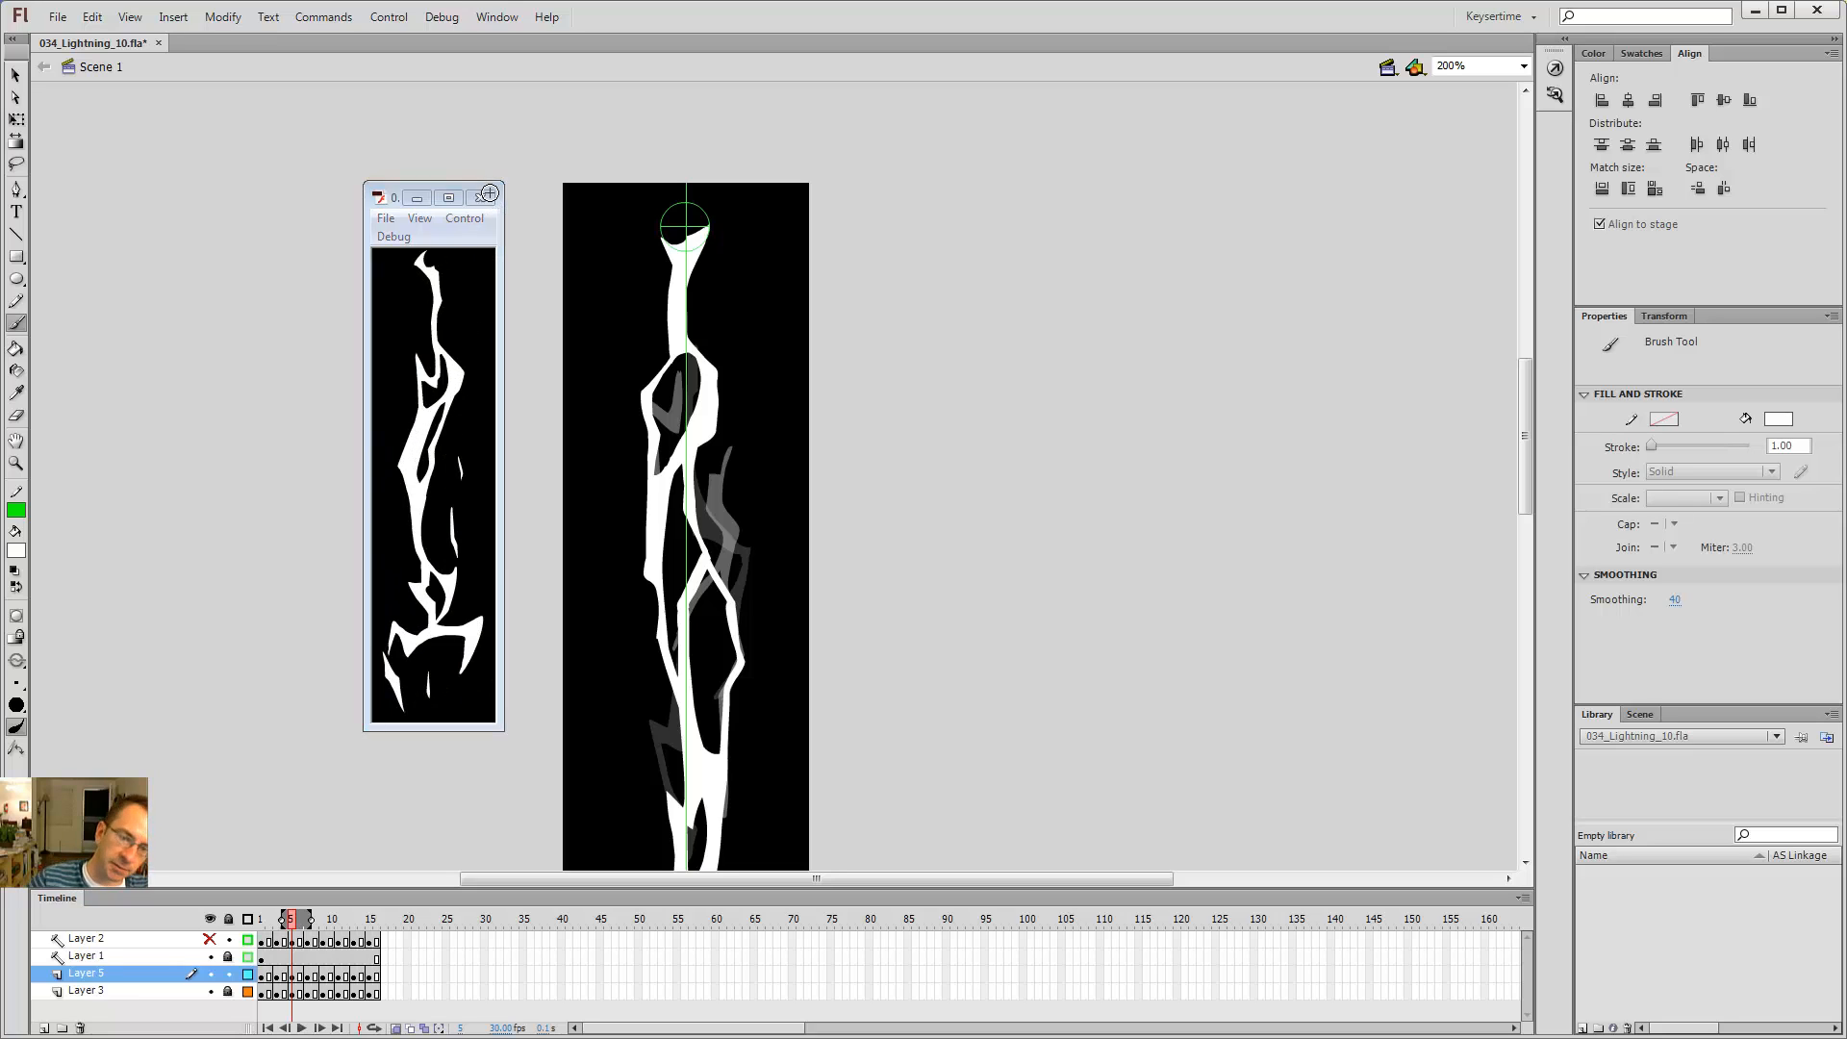
key("comma")
key("period")
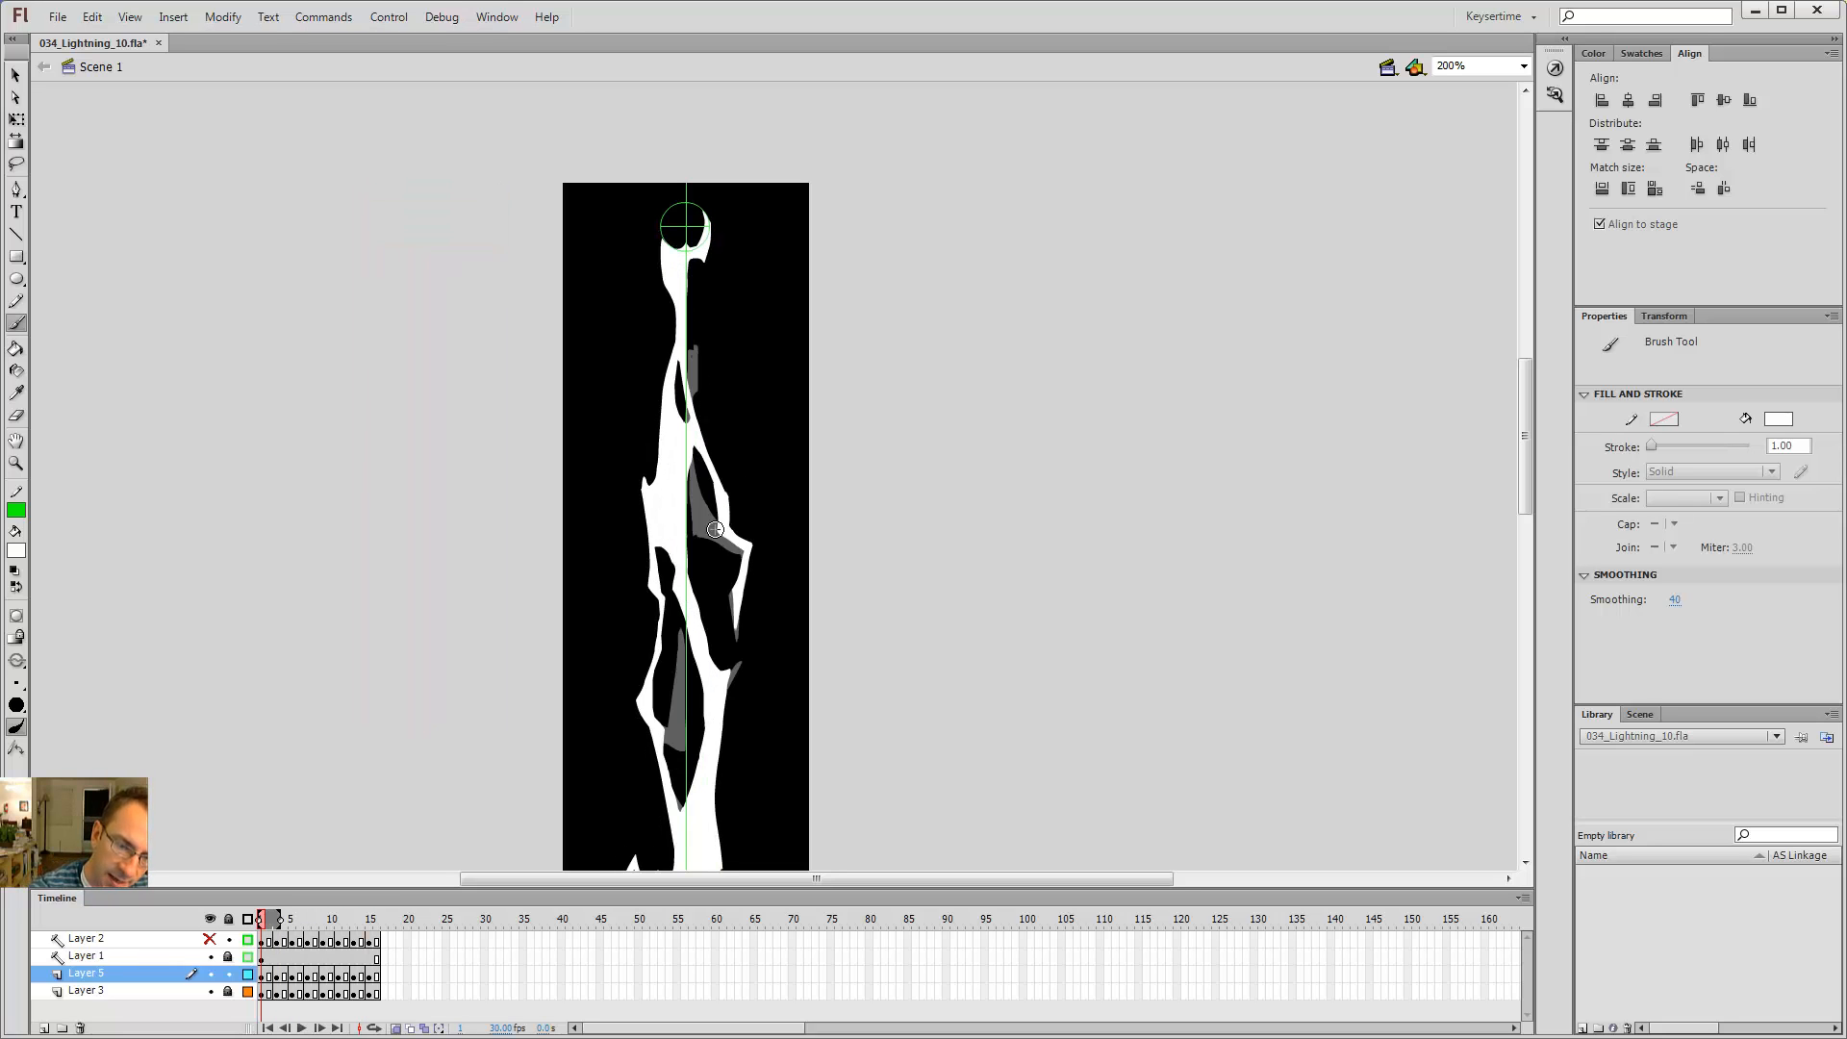
Step: Undo the last two eraser edits
key("ctrl+z")
key("e")
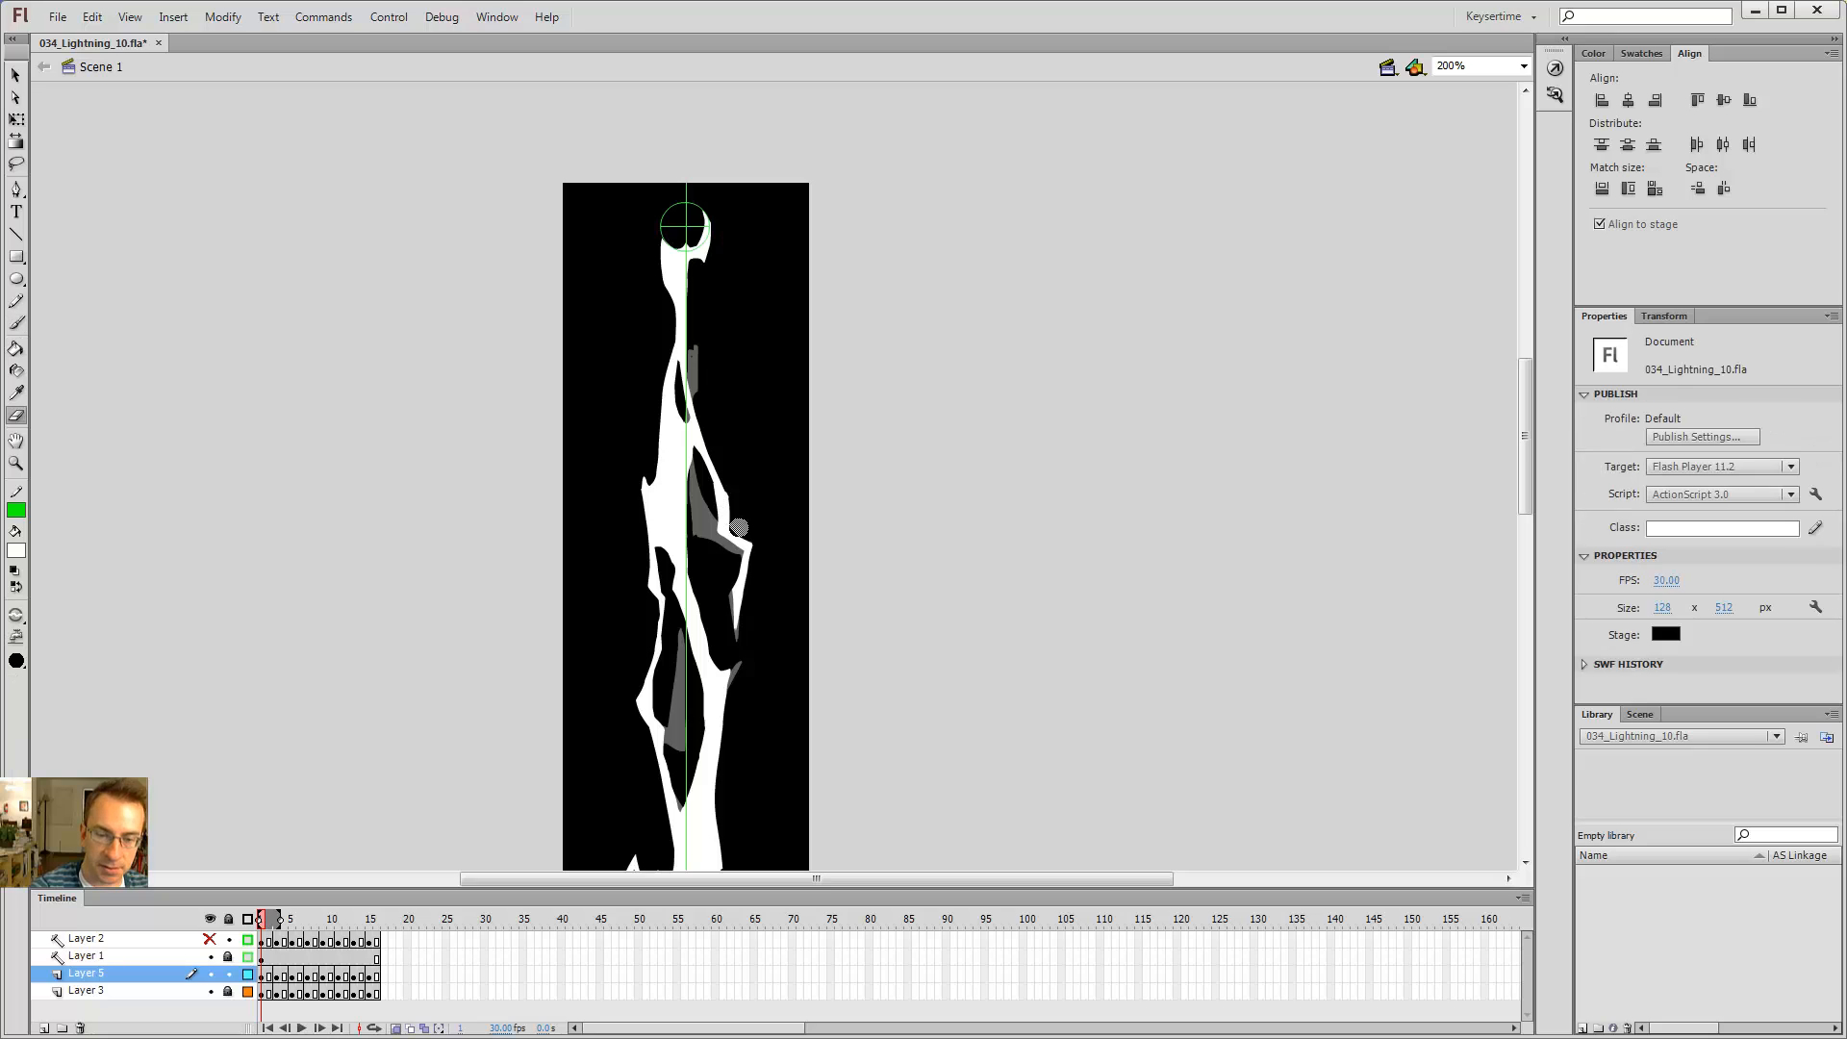
key("b")
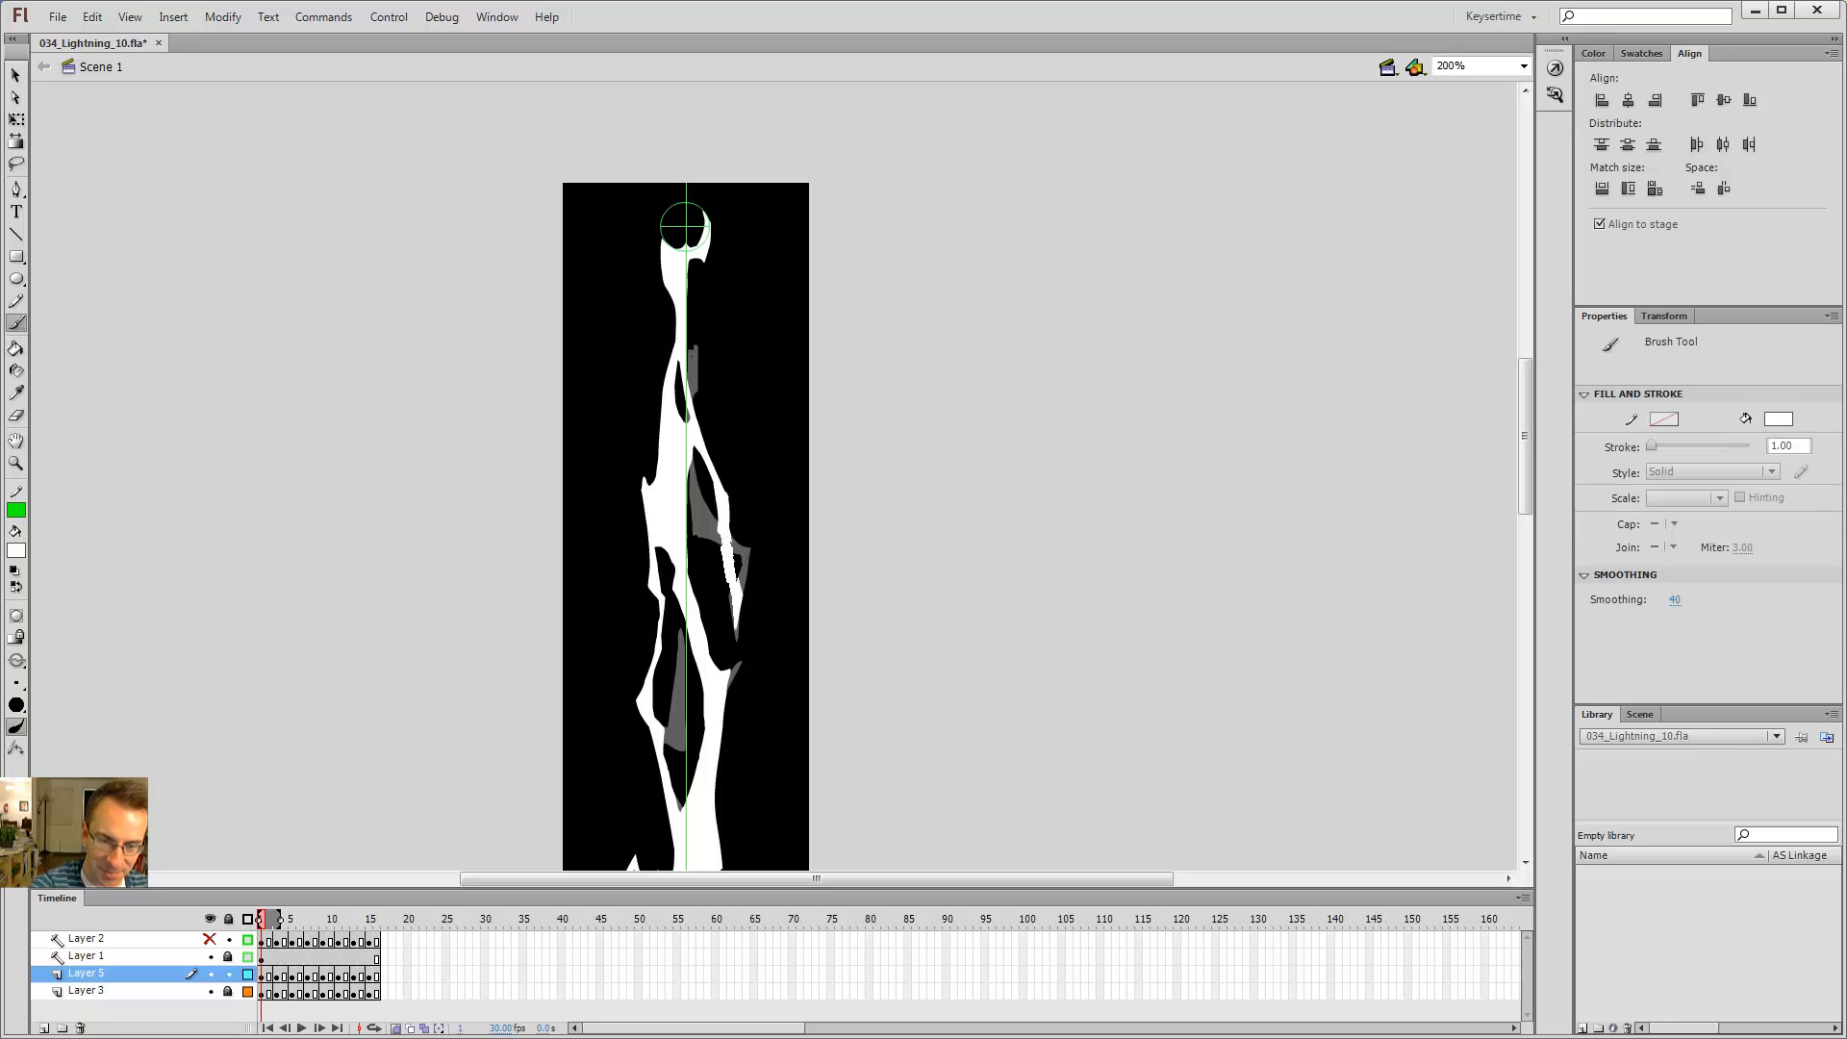
key("ctrl+z")
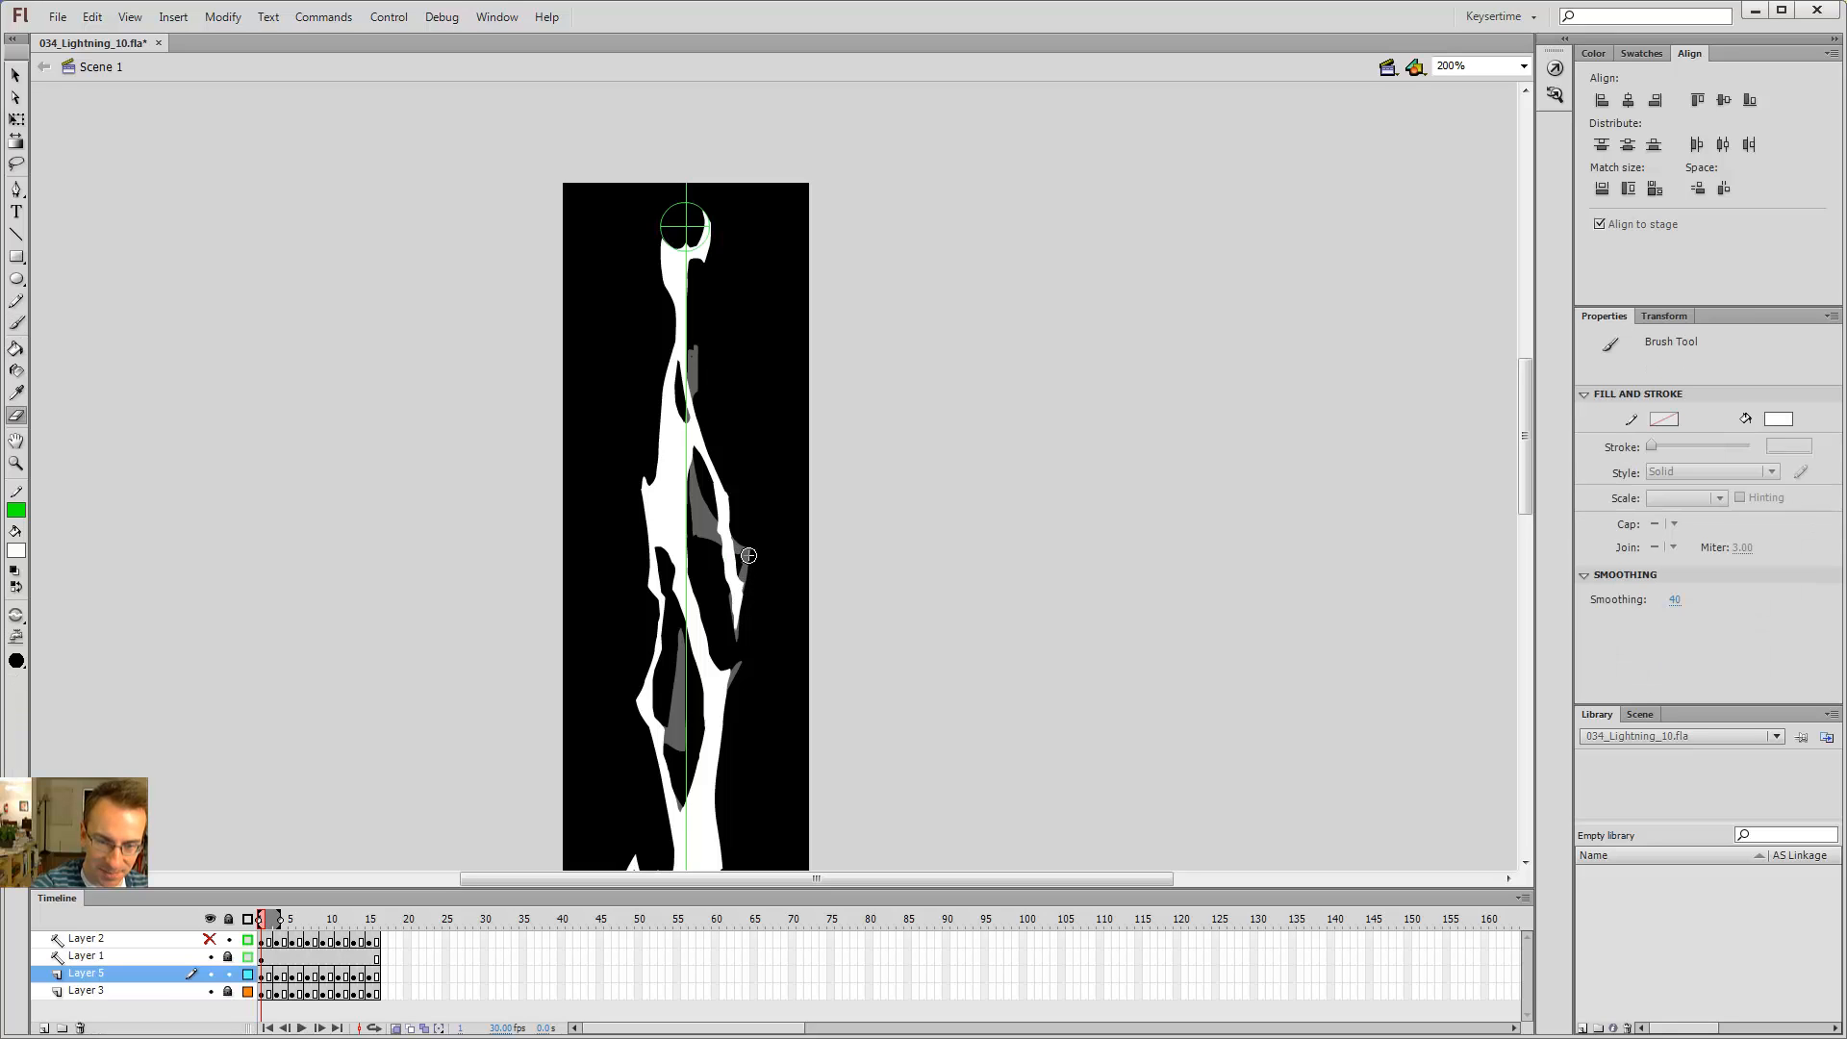
Step: On frame 1, paint a short extension onto the right-hand branch with the Brush and play the animation
left_click_drag(738, 596, 760, 583)
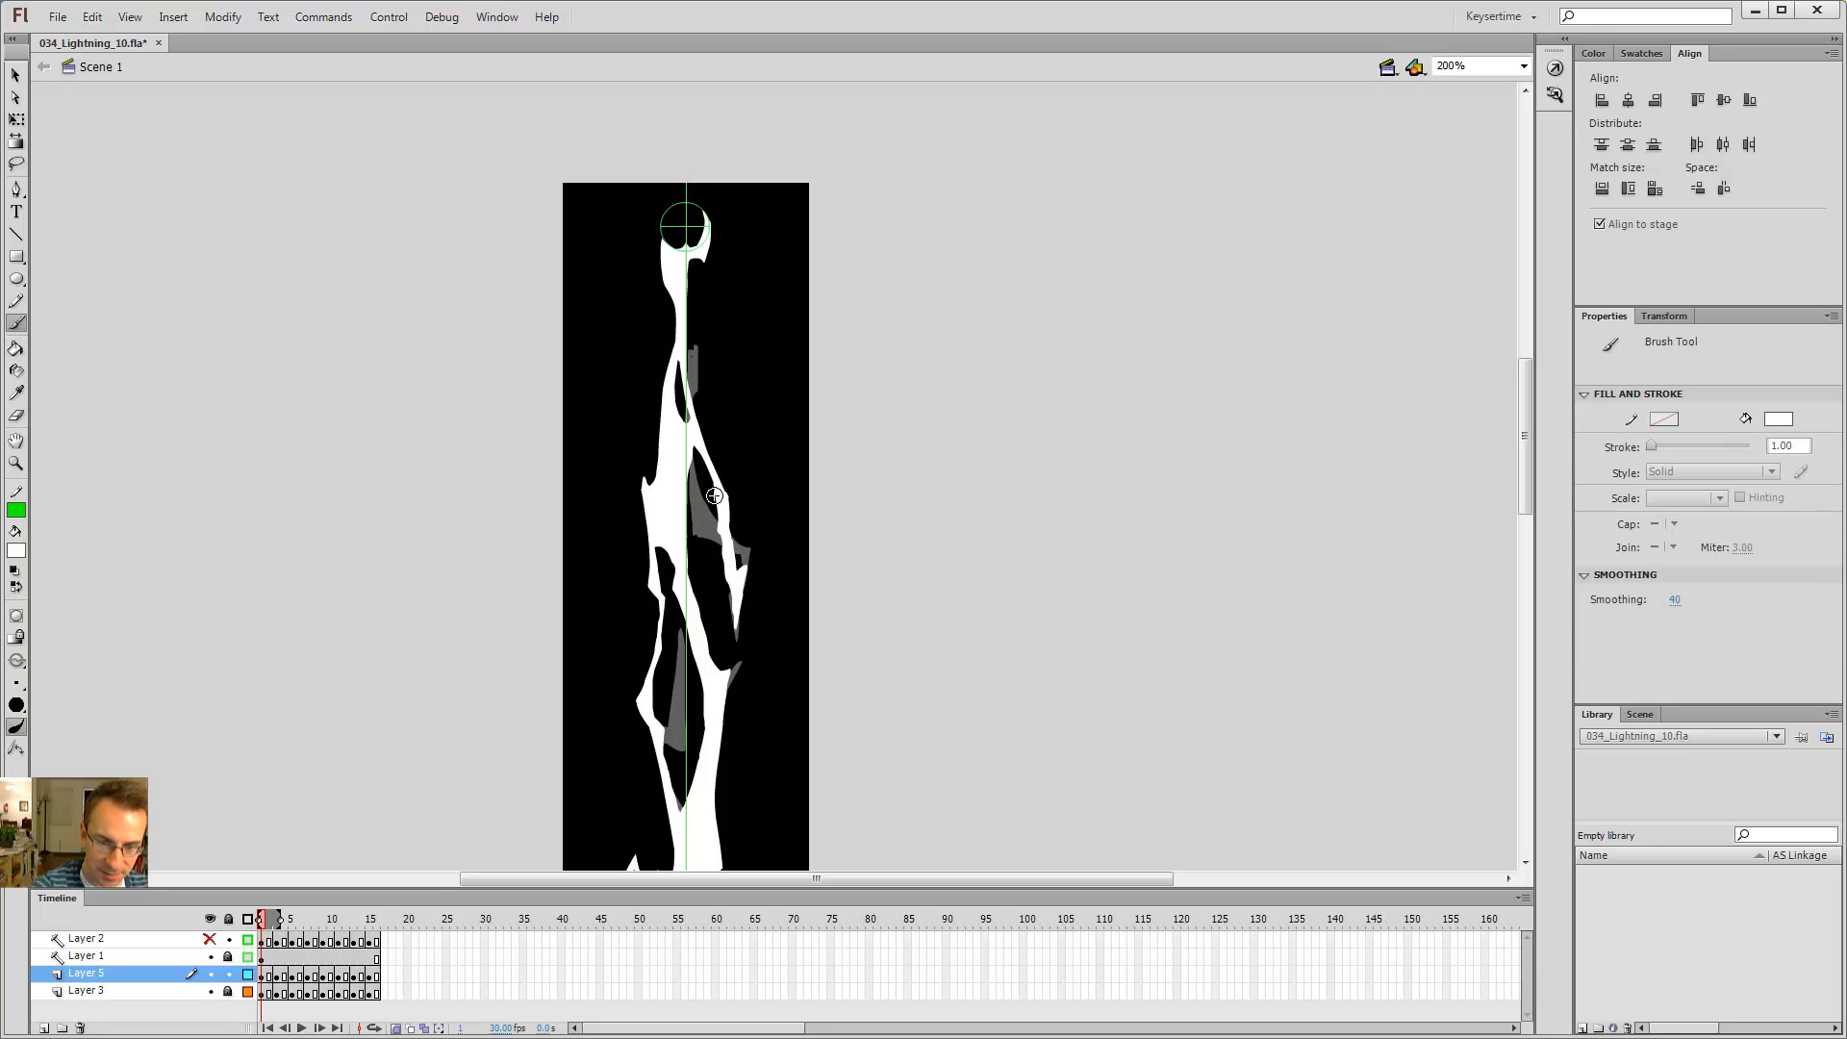
key("e")
key("Return")
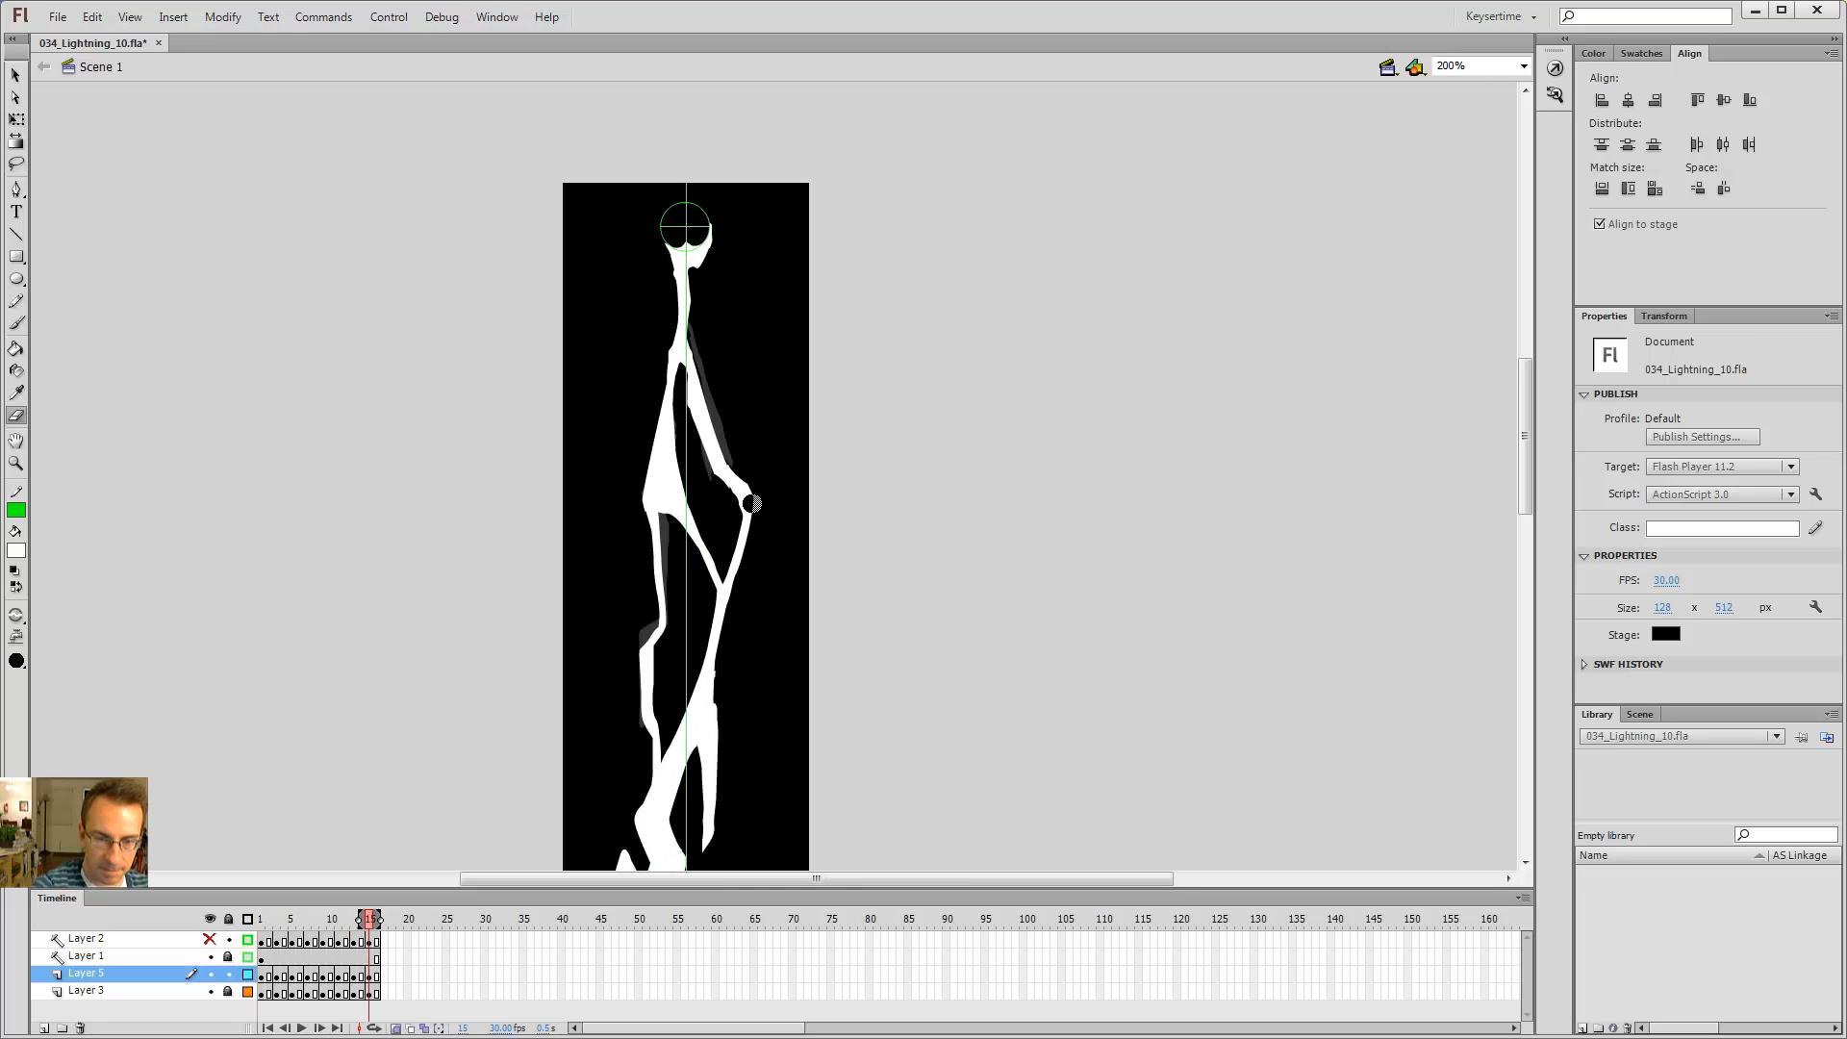
Step: On frame 15, erase a notch out of the right-hand branch
left_click_drag(745, 548, 736, 575)
key("b")
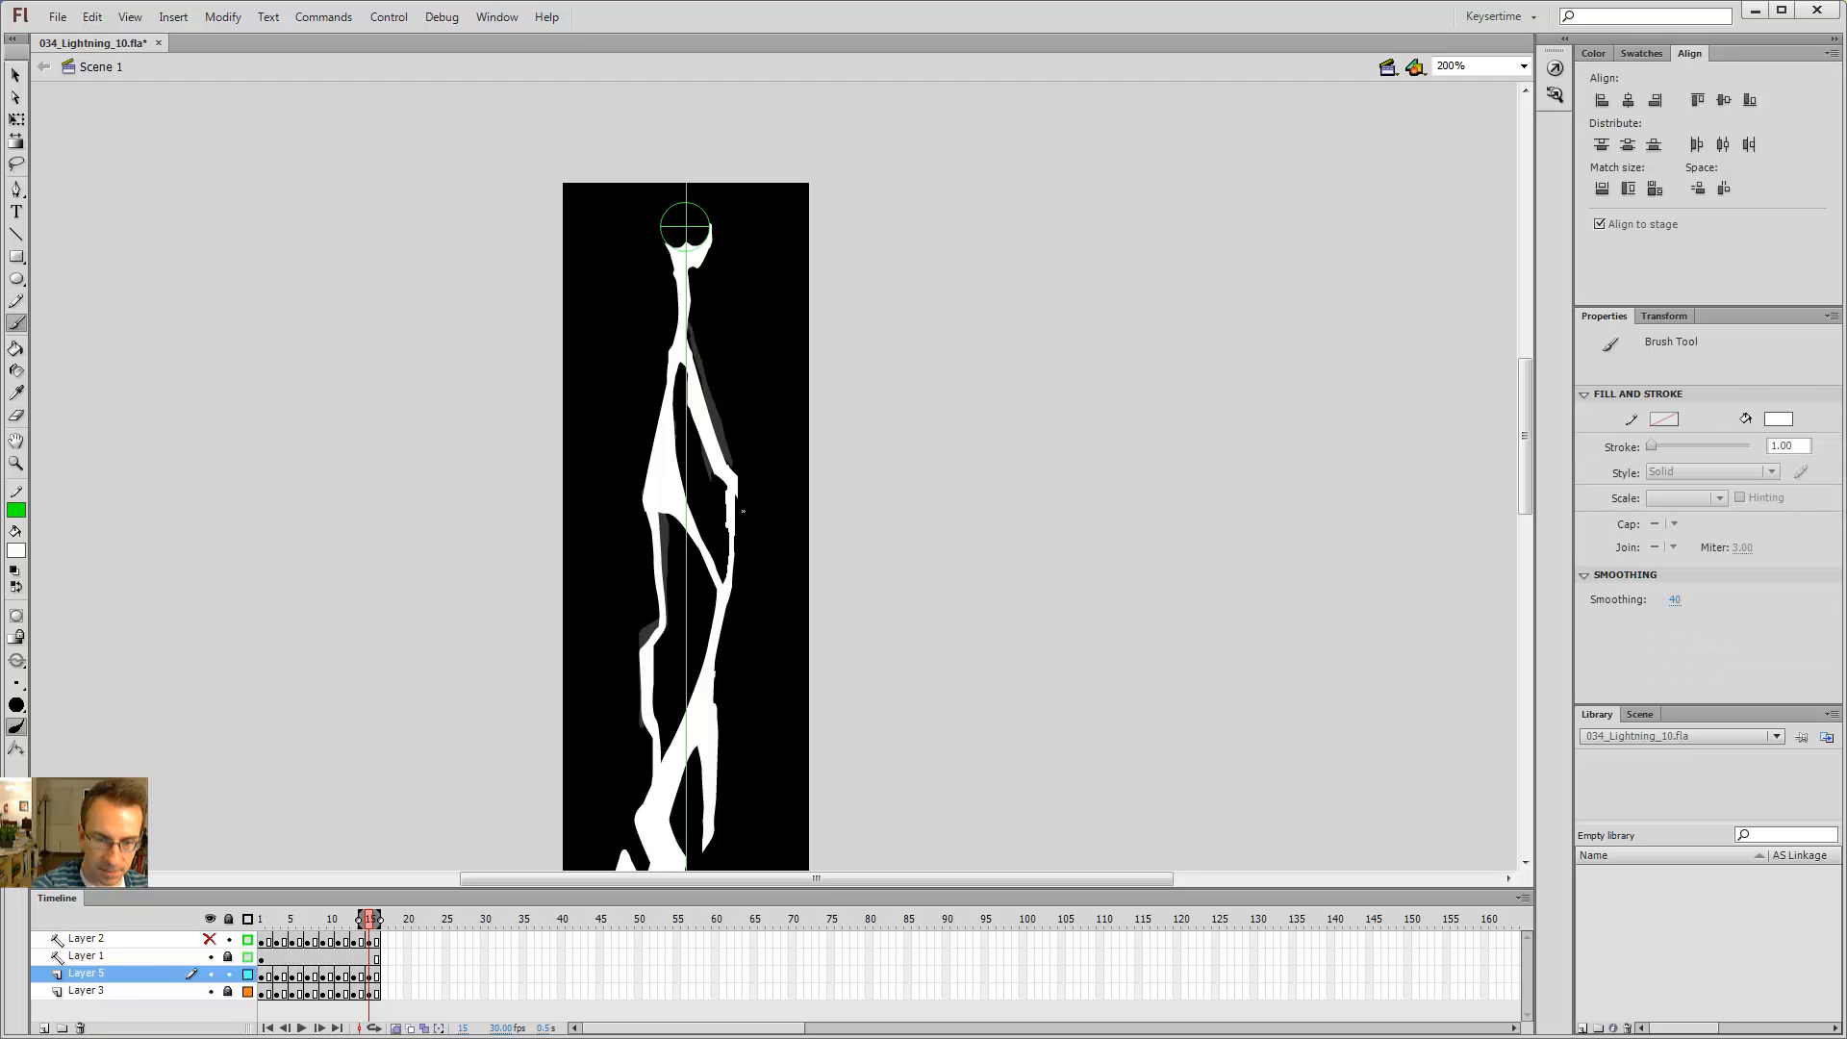
key("e")
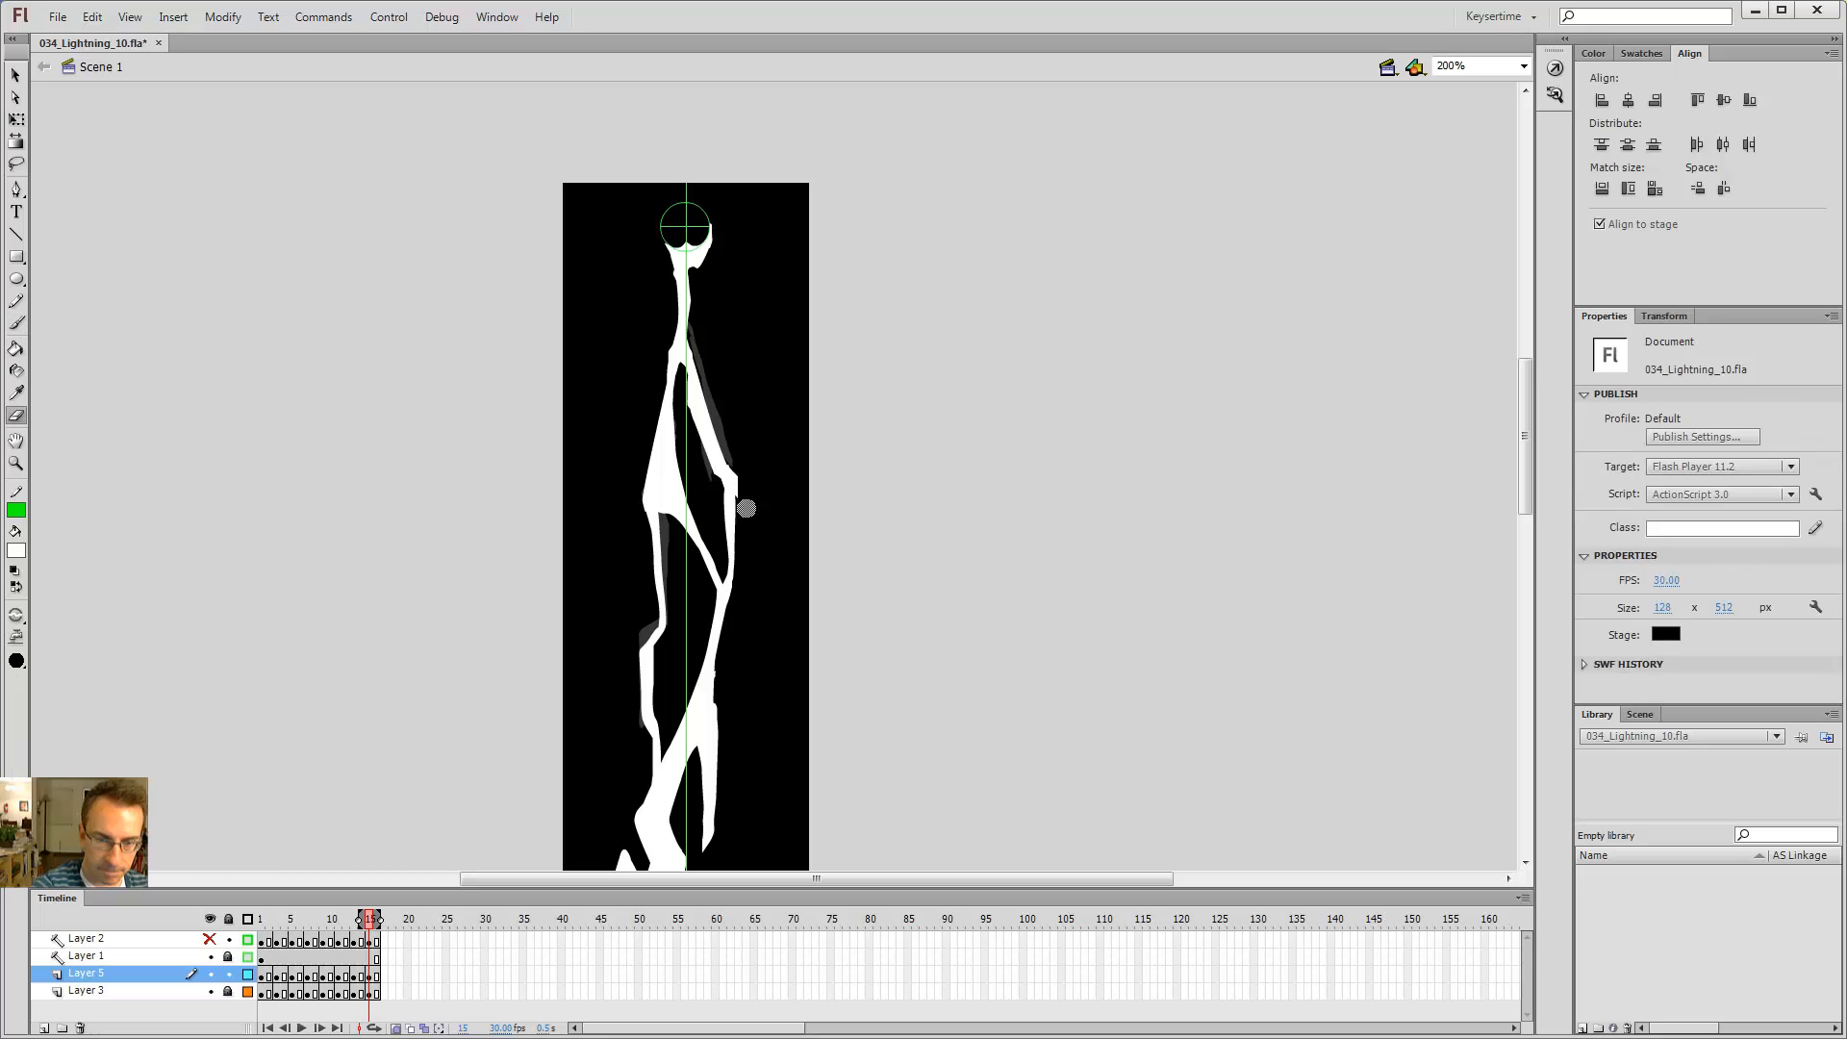
Step: On frame 15, erase further into the right-hand branch and scrub back through the frames
left_click_drag(747, 509, 743, 482)
key("b")
key("comma")
key("comma")
key("shift+period")
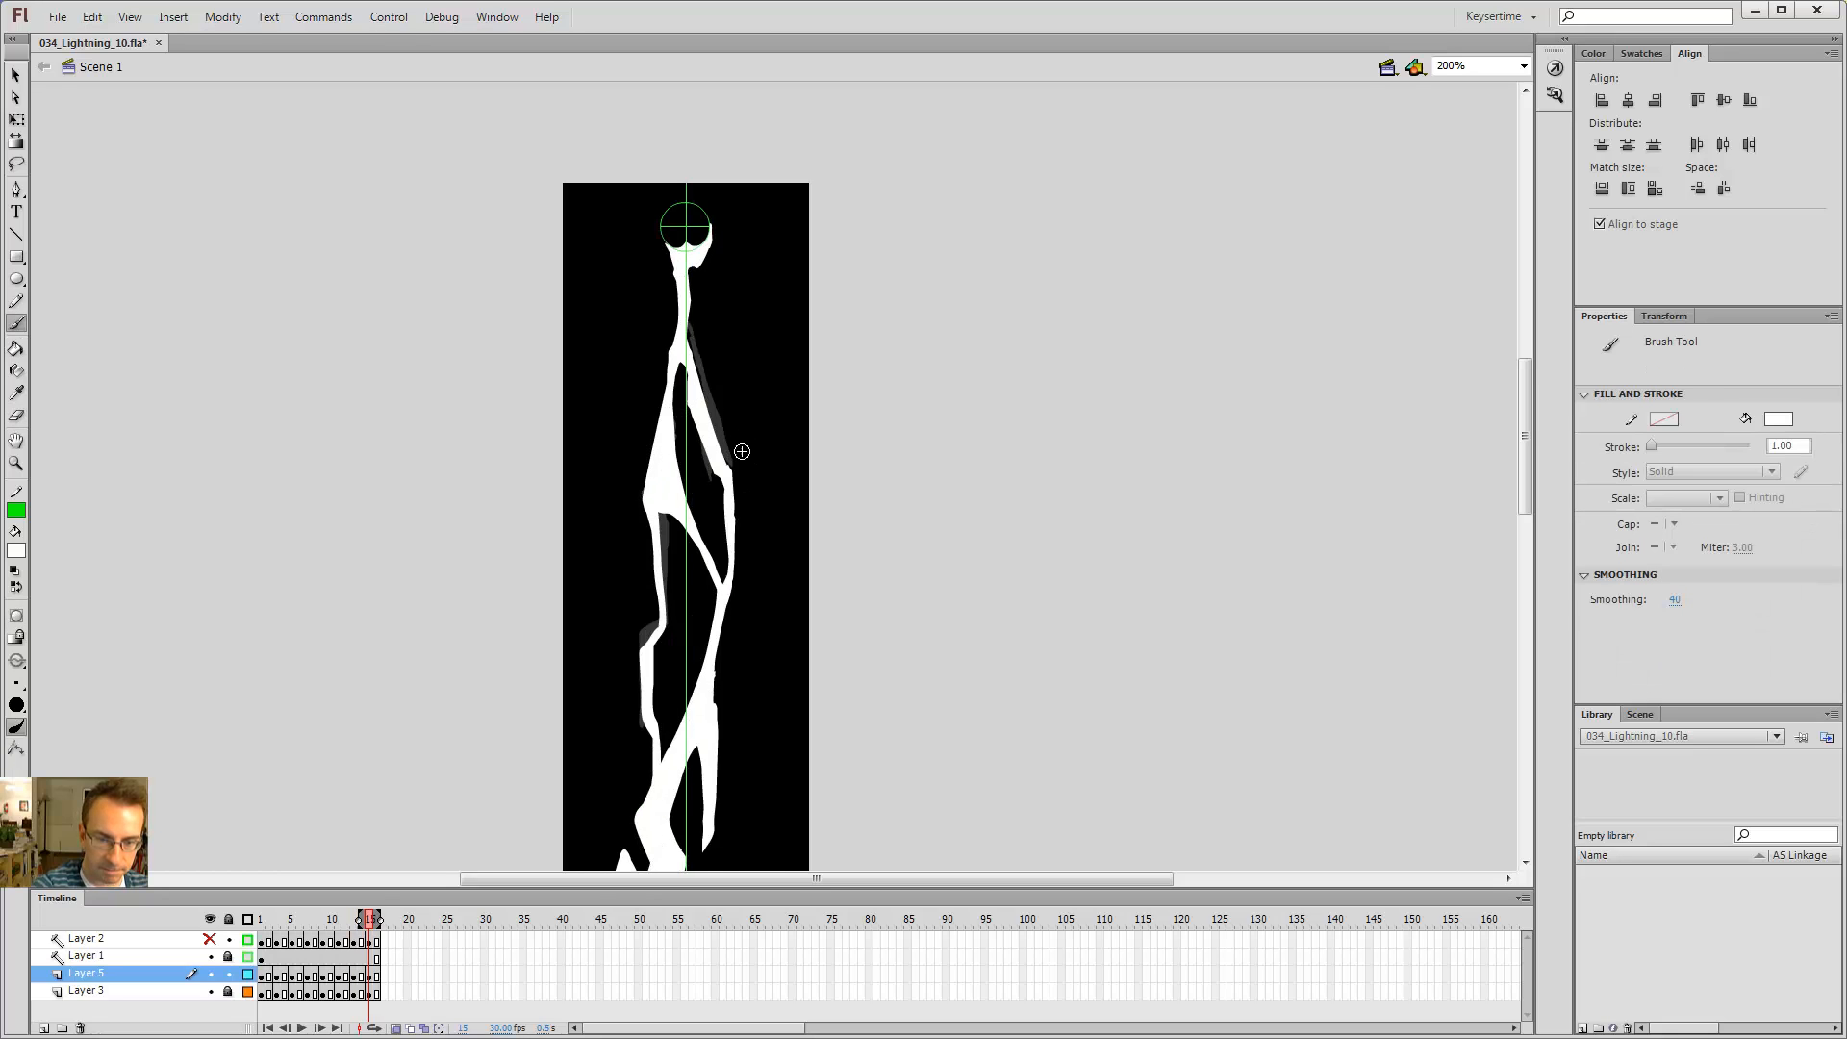
key("shift+comma")
key("period")
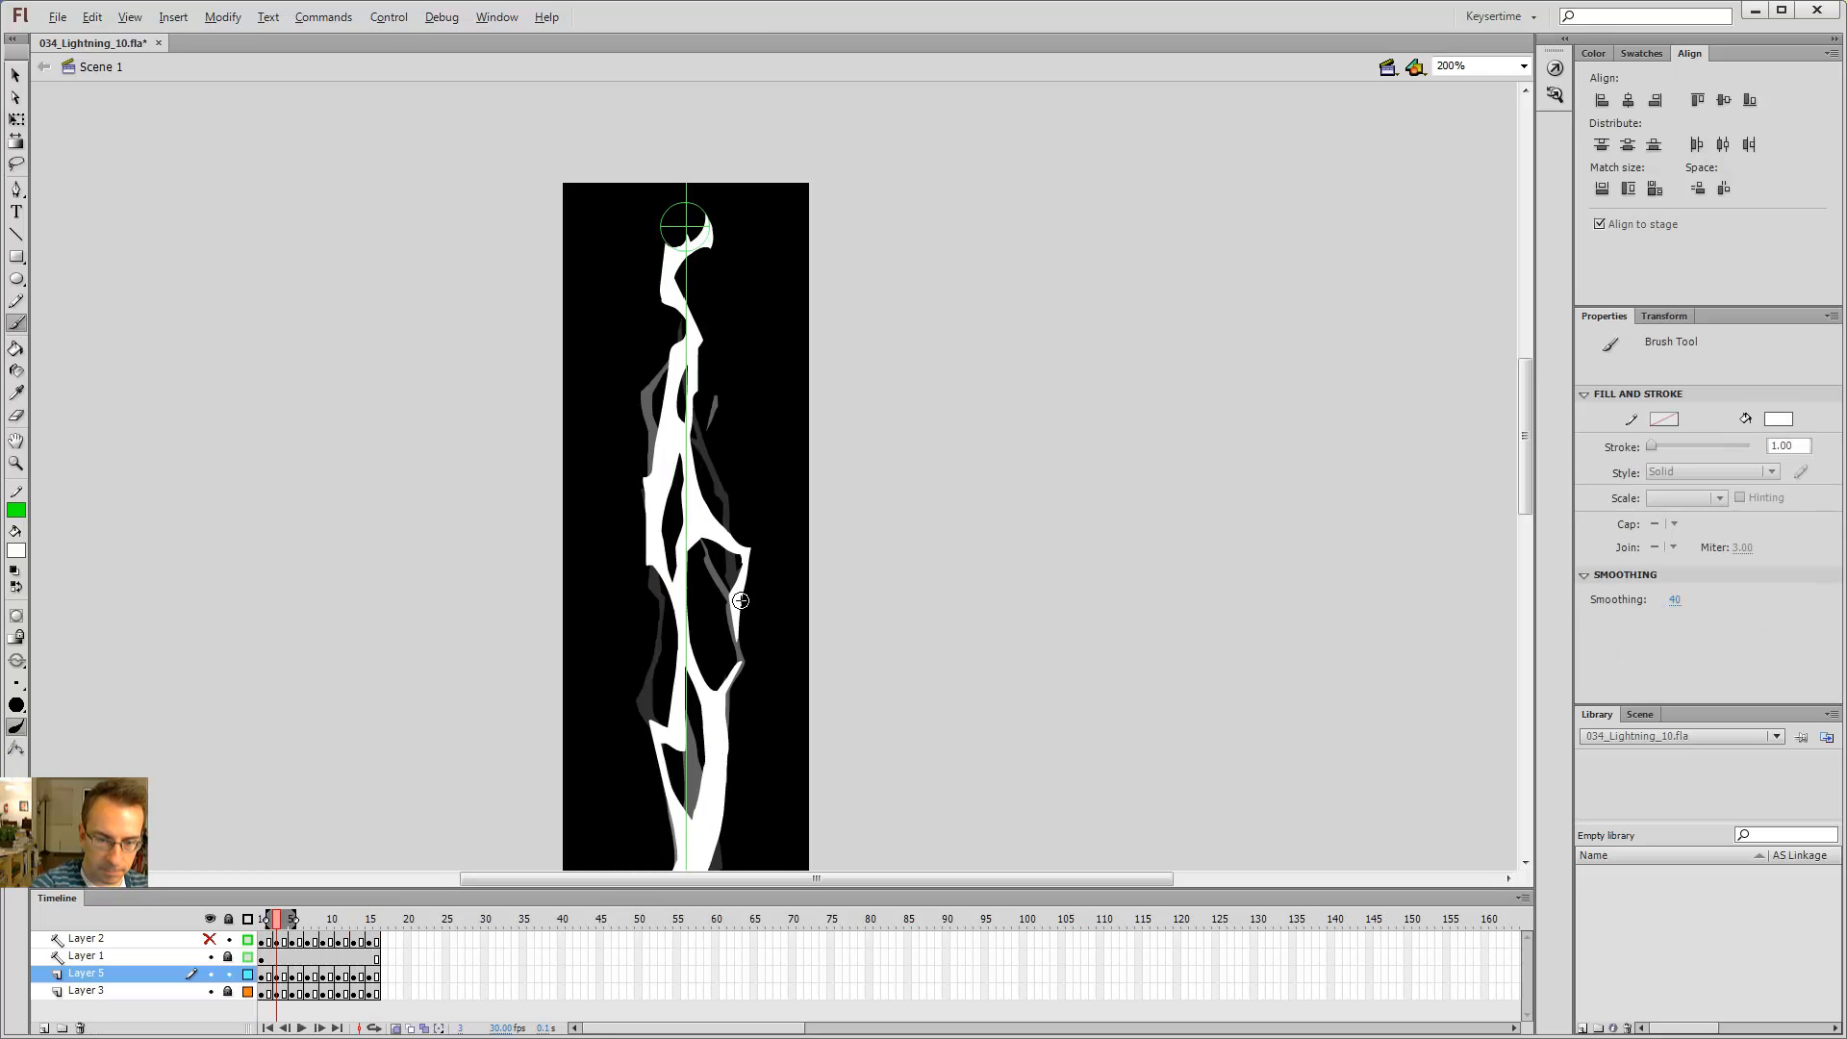
Step: On frame 3, erase the lower section of the right-hand branch with the Eraser
key("comma")
key("comma")
key("period")
key("period")
key("e")
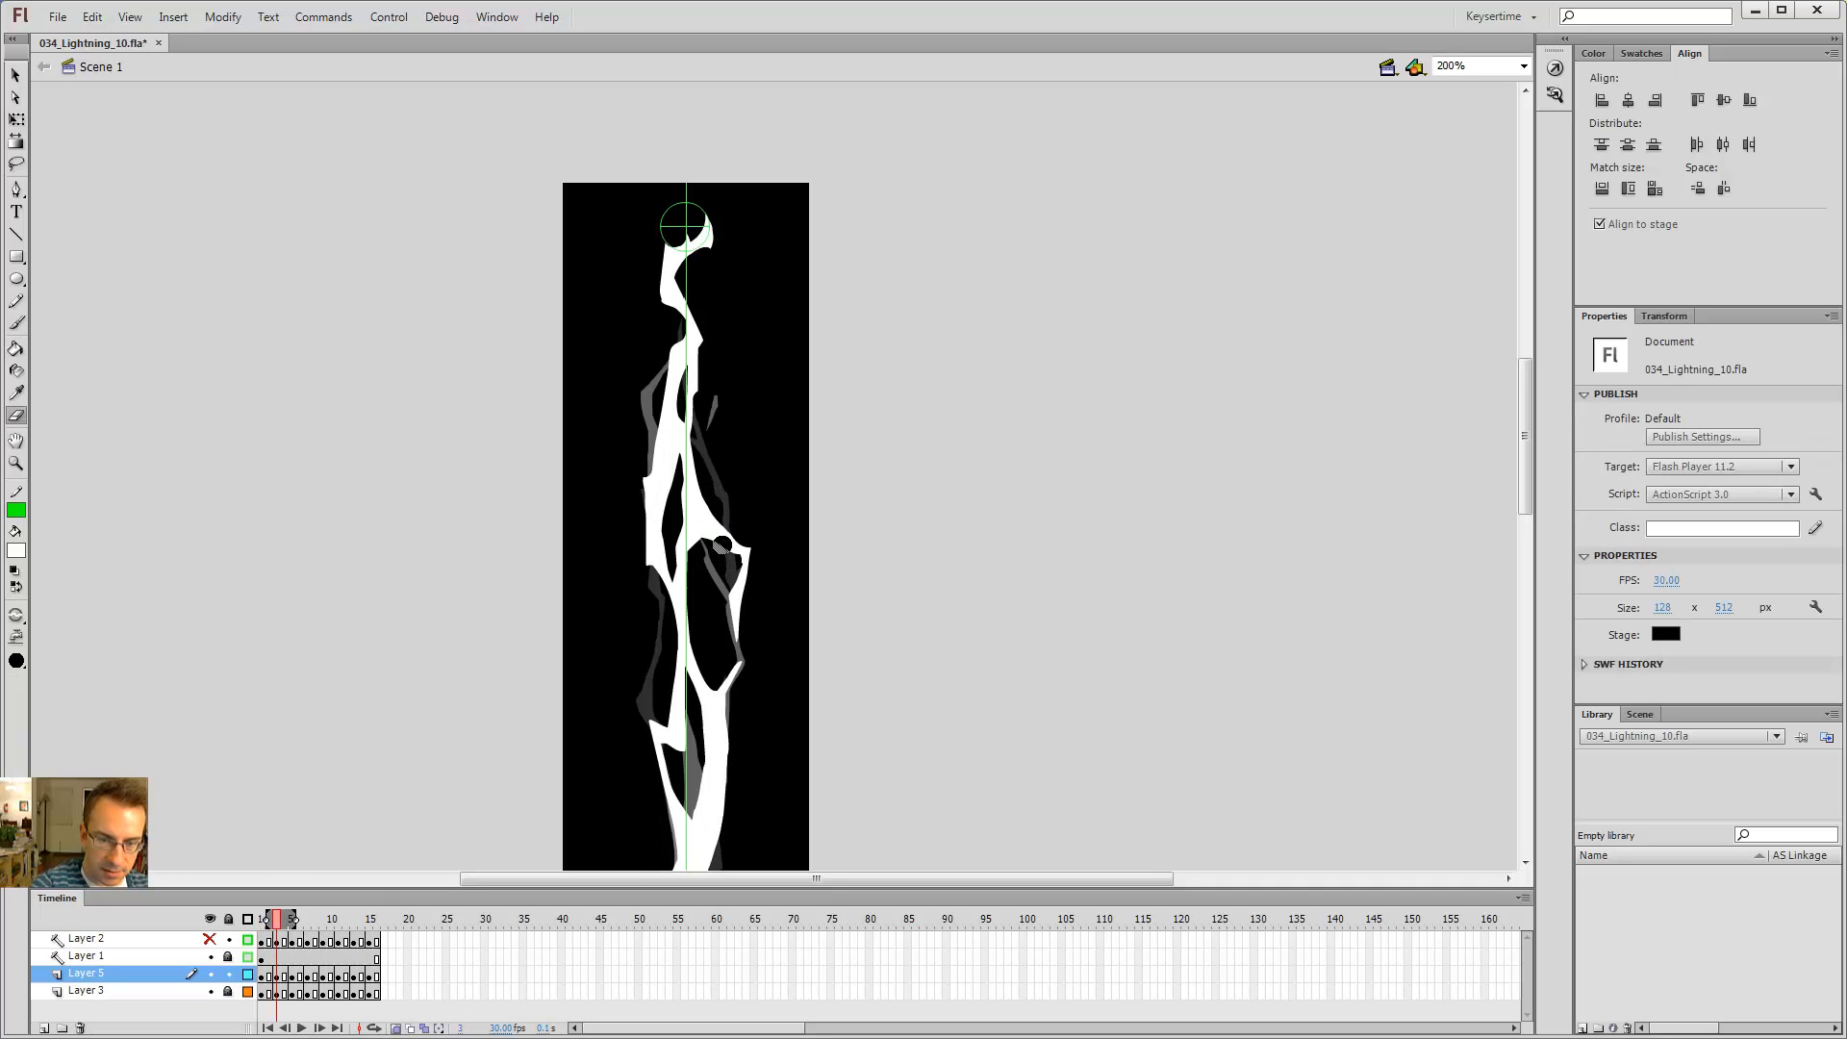
mouse_move(717, 502)
left_mouse_down()
mouse_move(750, 578)
mouse_move(740, 638)
left_mouse_up()
key("b")
key("e")
key("b")
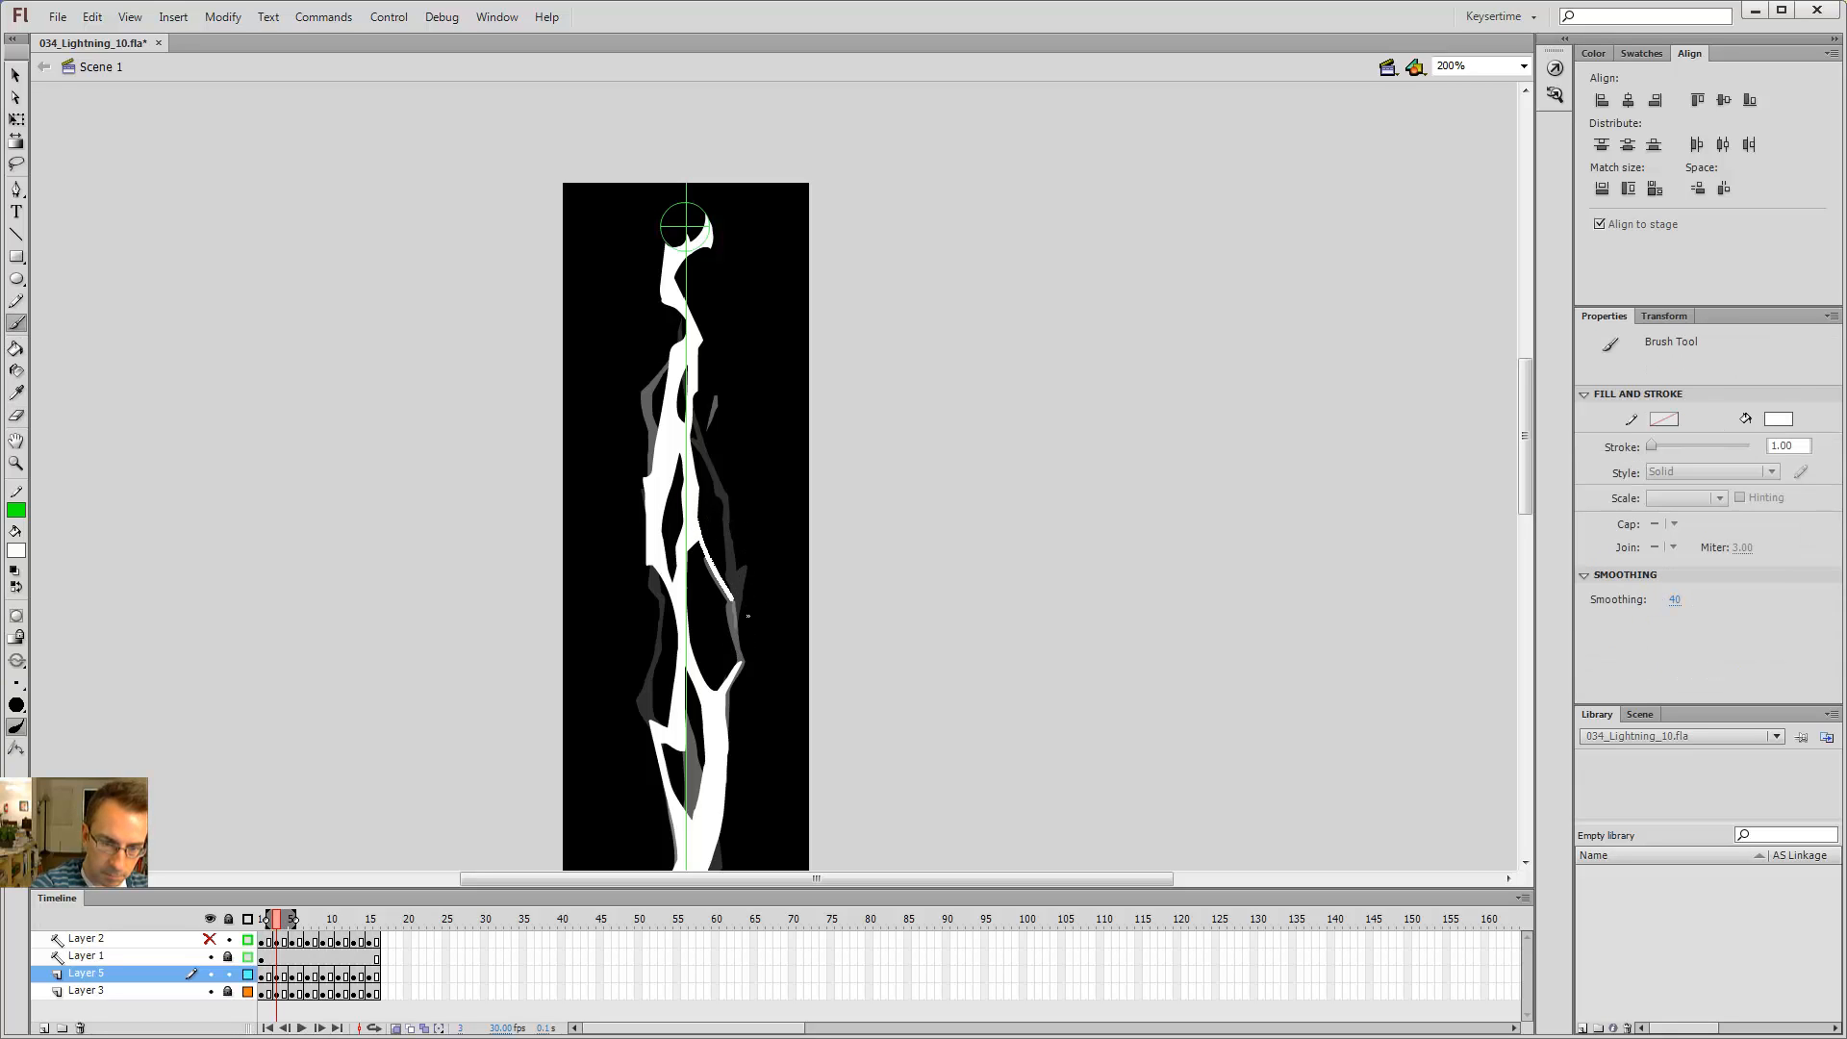
key("e")
left_click_drag(732, 664, 739, 681)
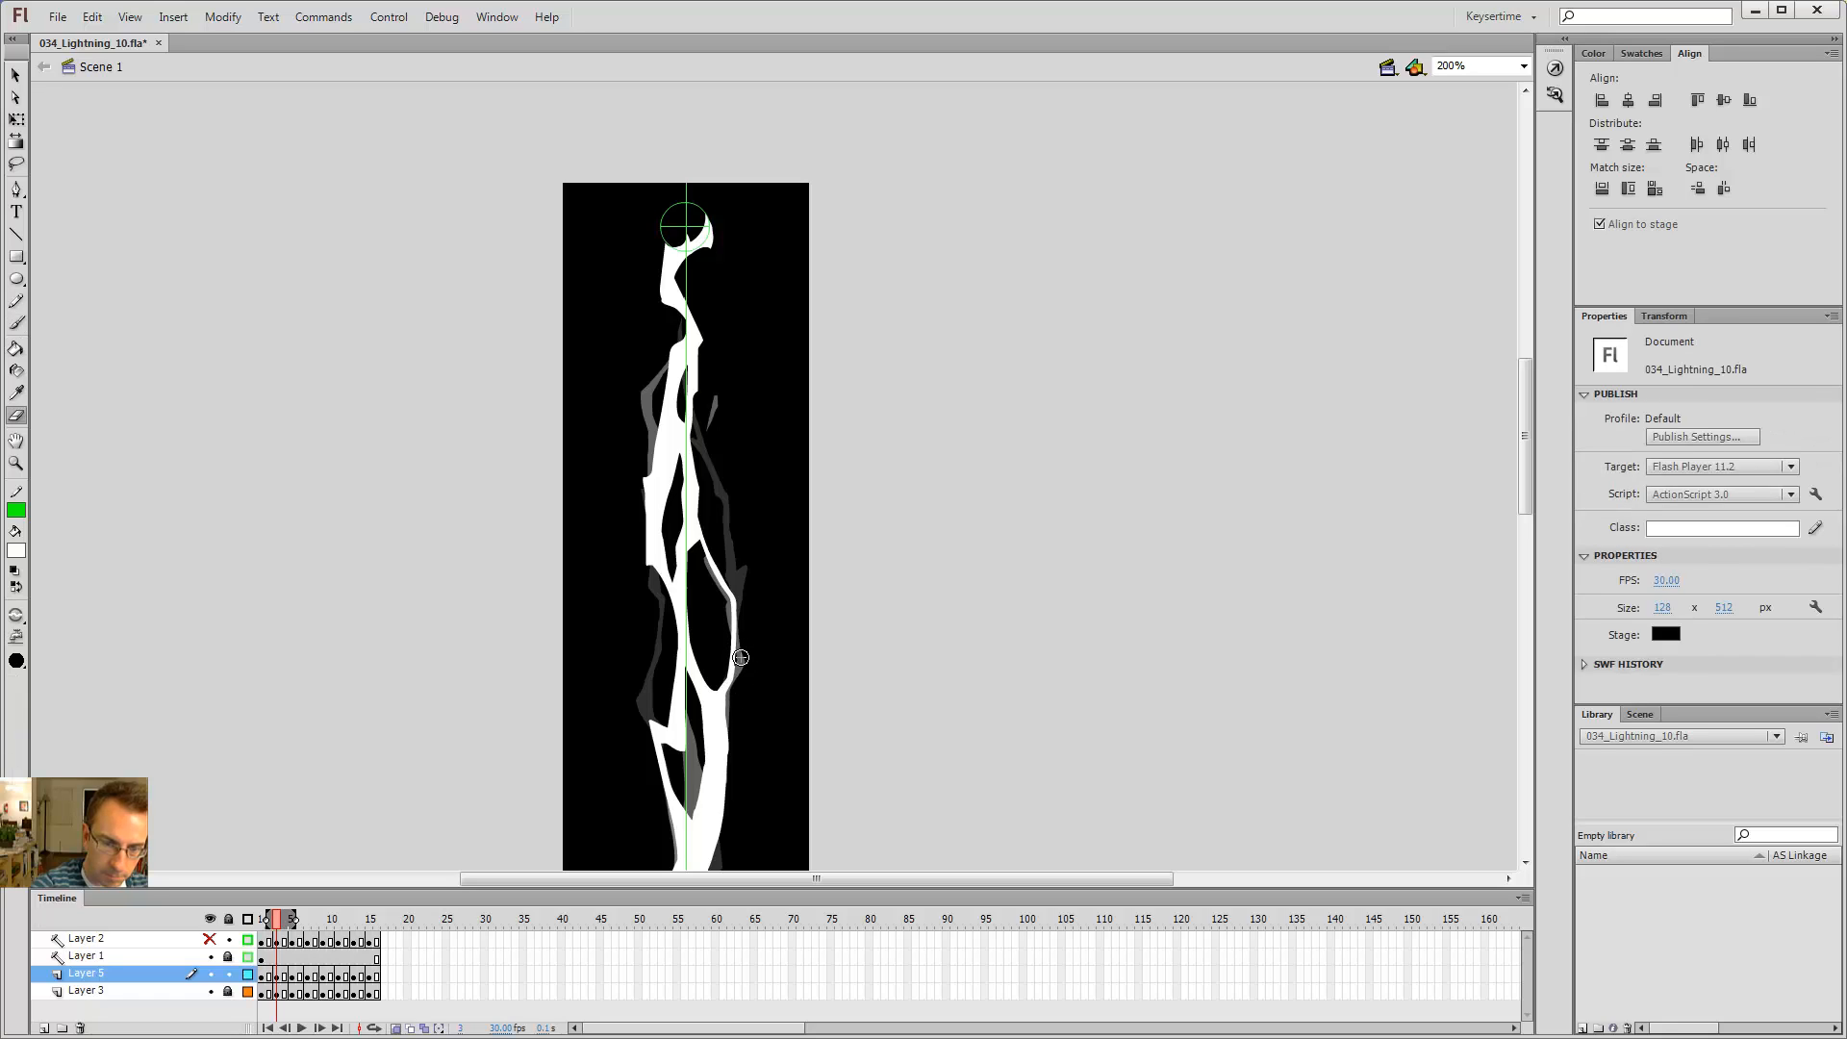
key("b")
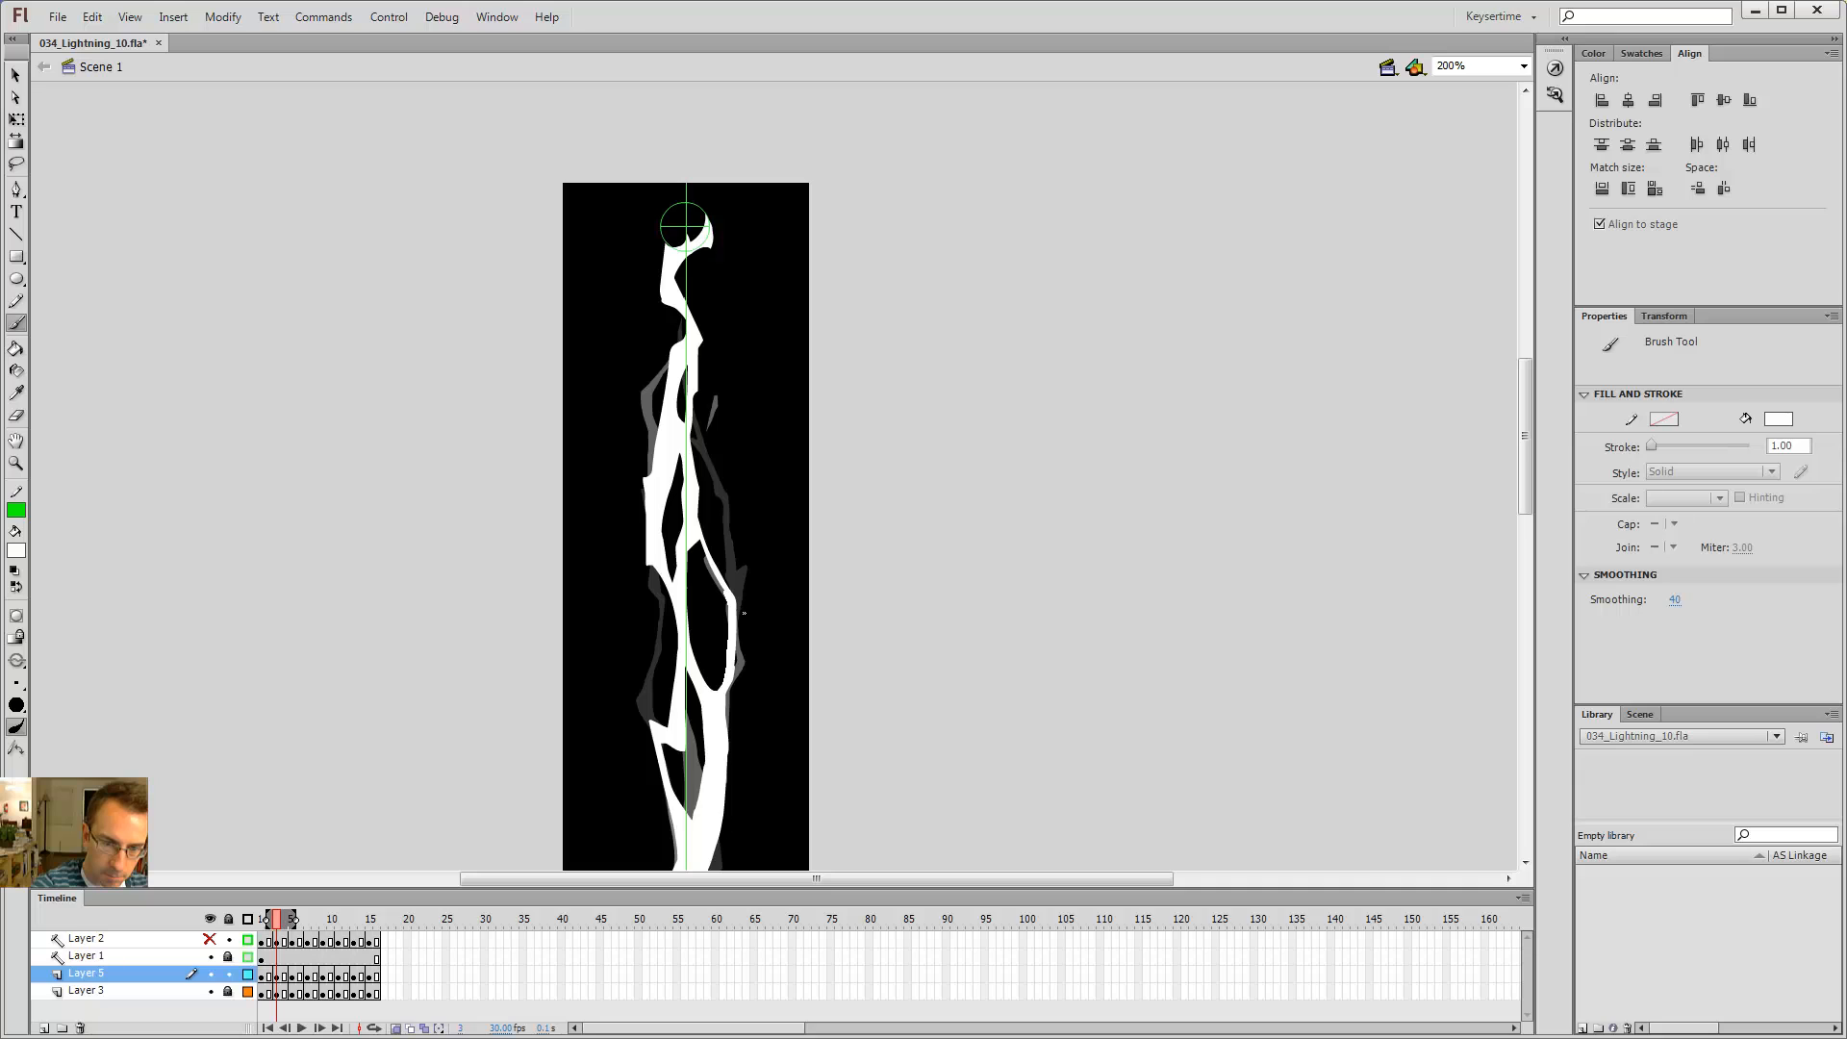
Step: Fill the enclosed gap in the right-hand branch on frame 3 with the Paint Bucket
key("k")
left_click(710, 568)
key("b")
key("comma")
key("comma")
key("period")
key("period")
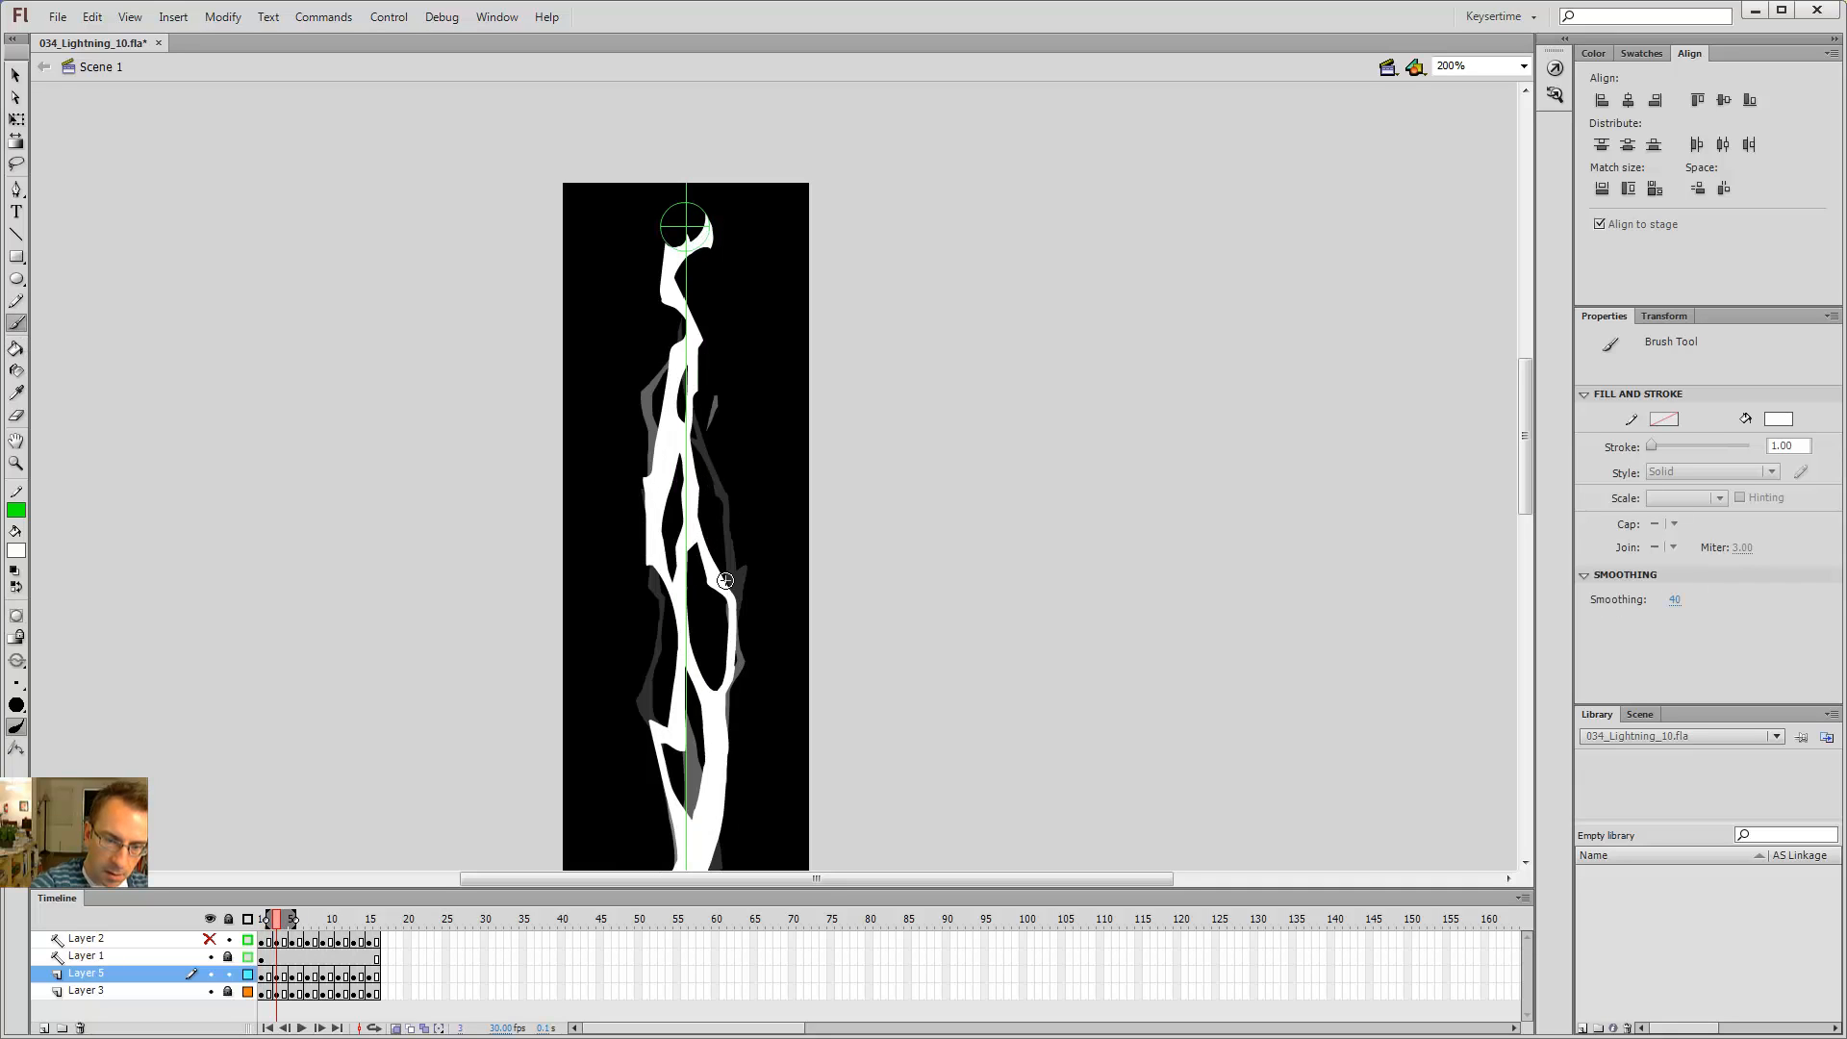
Step: Step back and forth through the frames to review the animation
key("comma")
key("comma")
key("comma")
key("period")
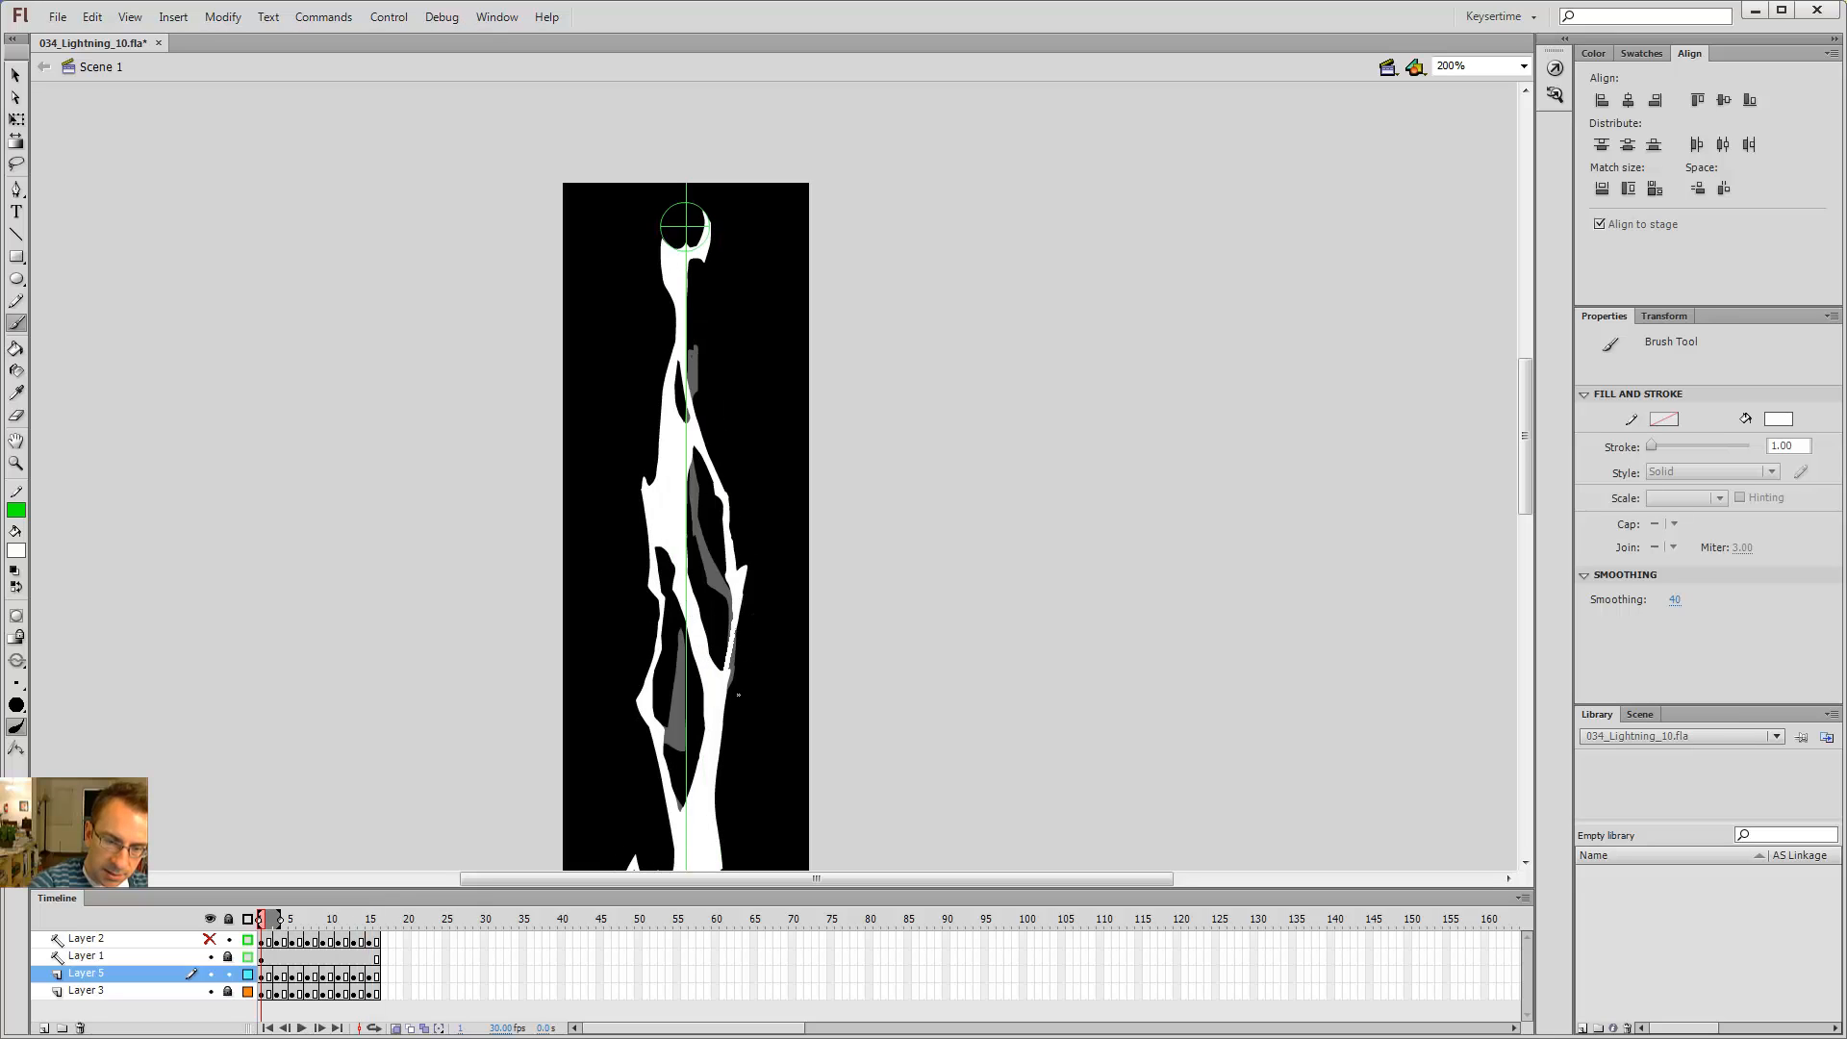
key("comma")
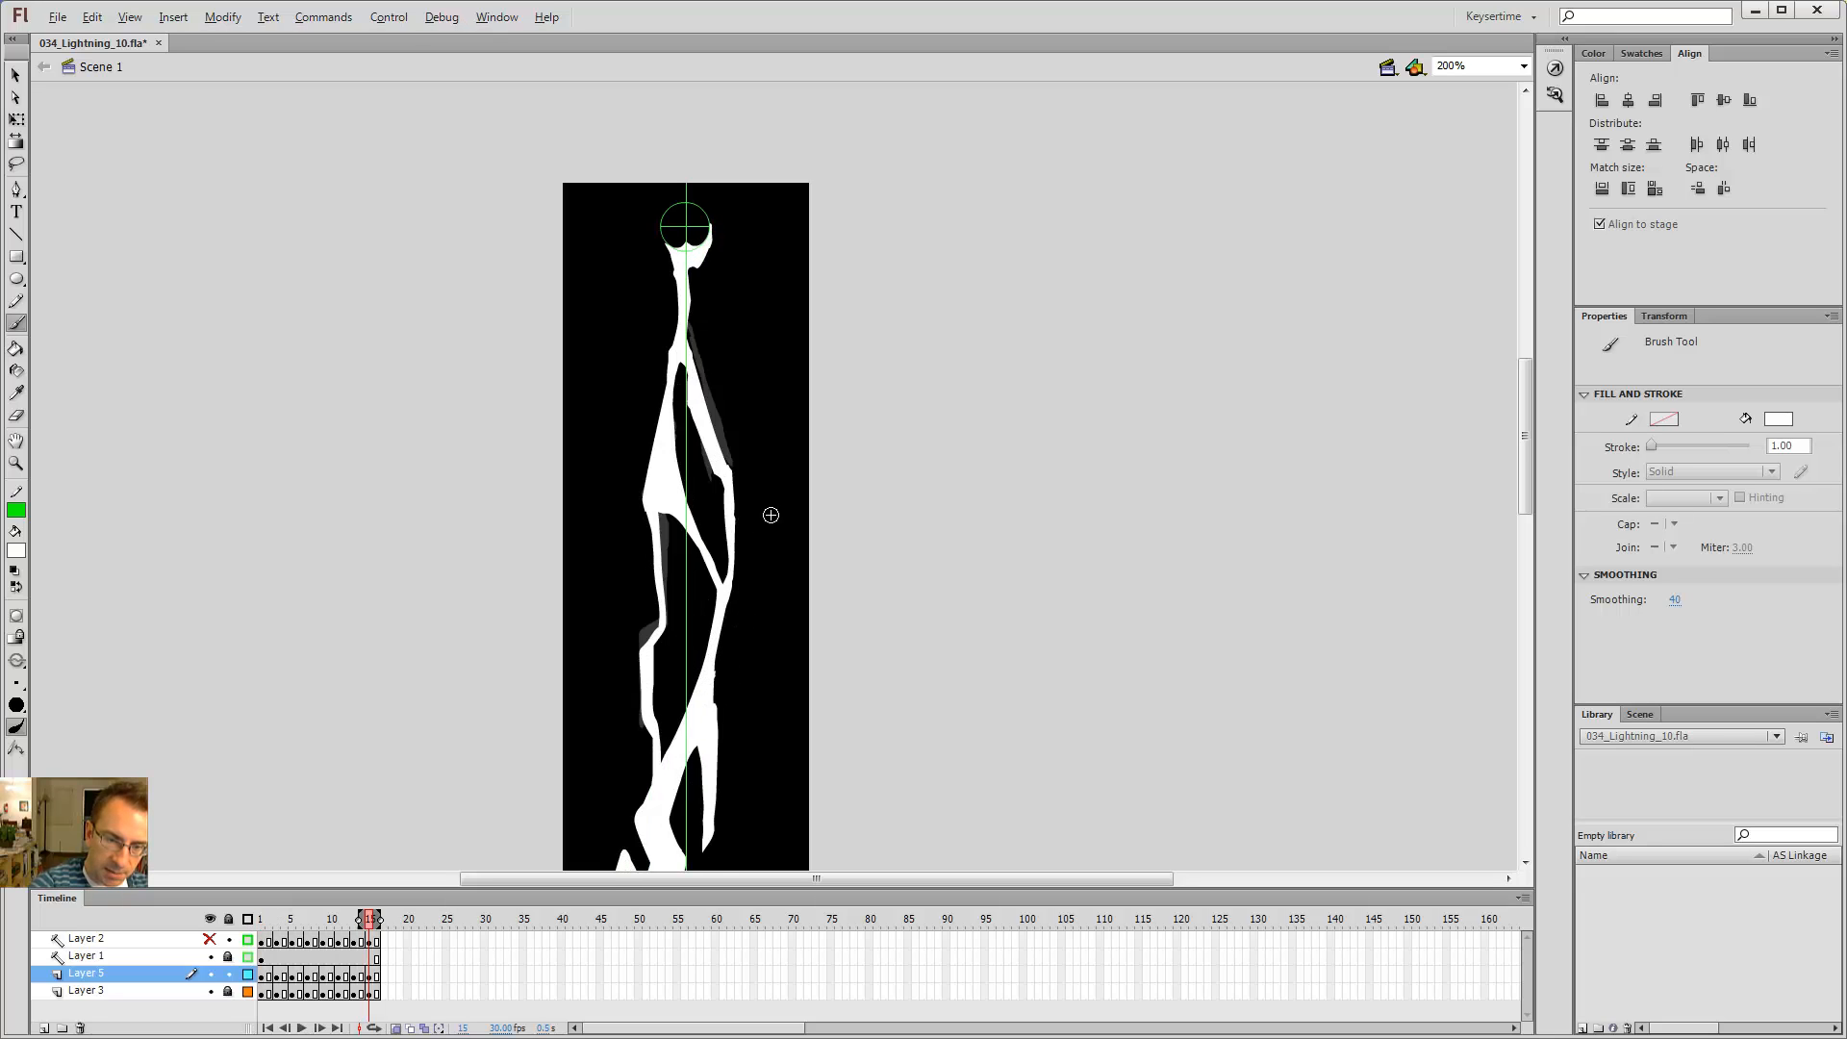
key("period")
key("period")
key("period")
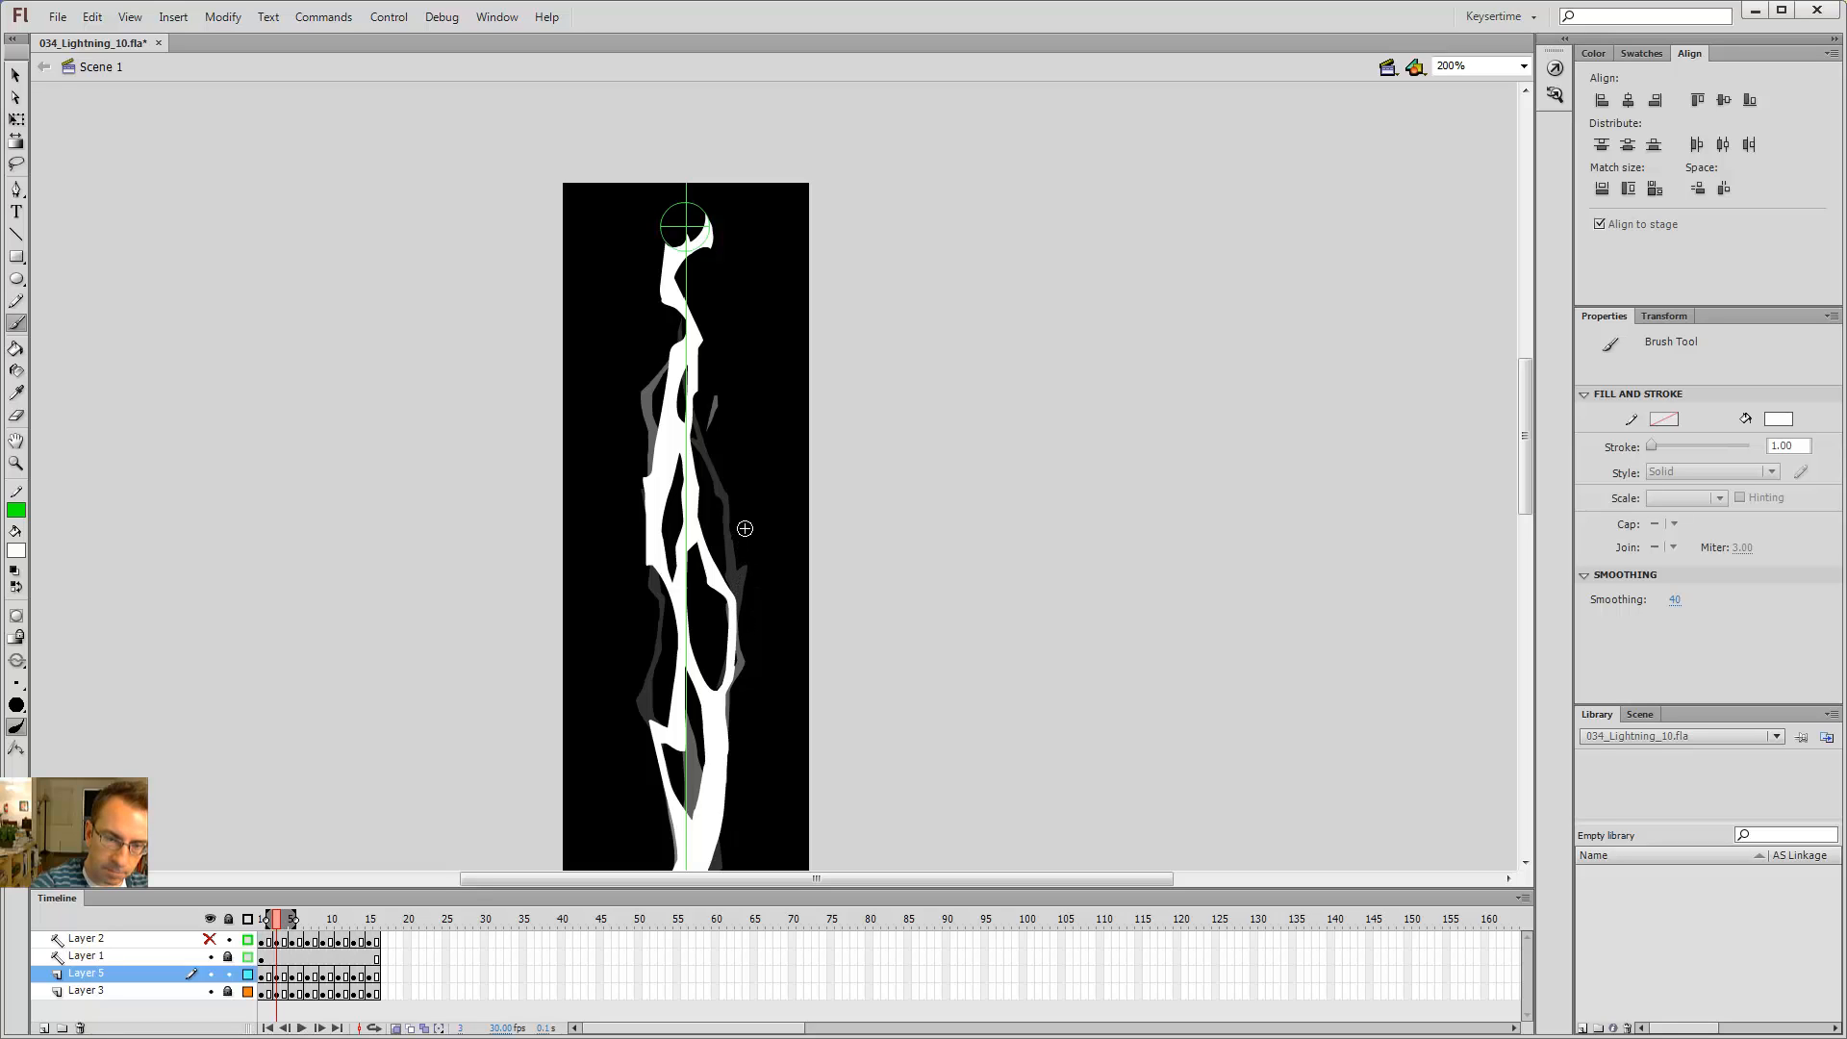
key("period")
key("period")
Step: On frame 5, erase a short section of the right-hand branch
key("e")
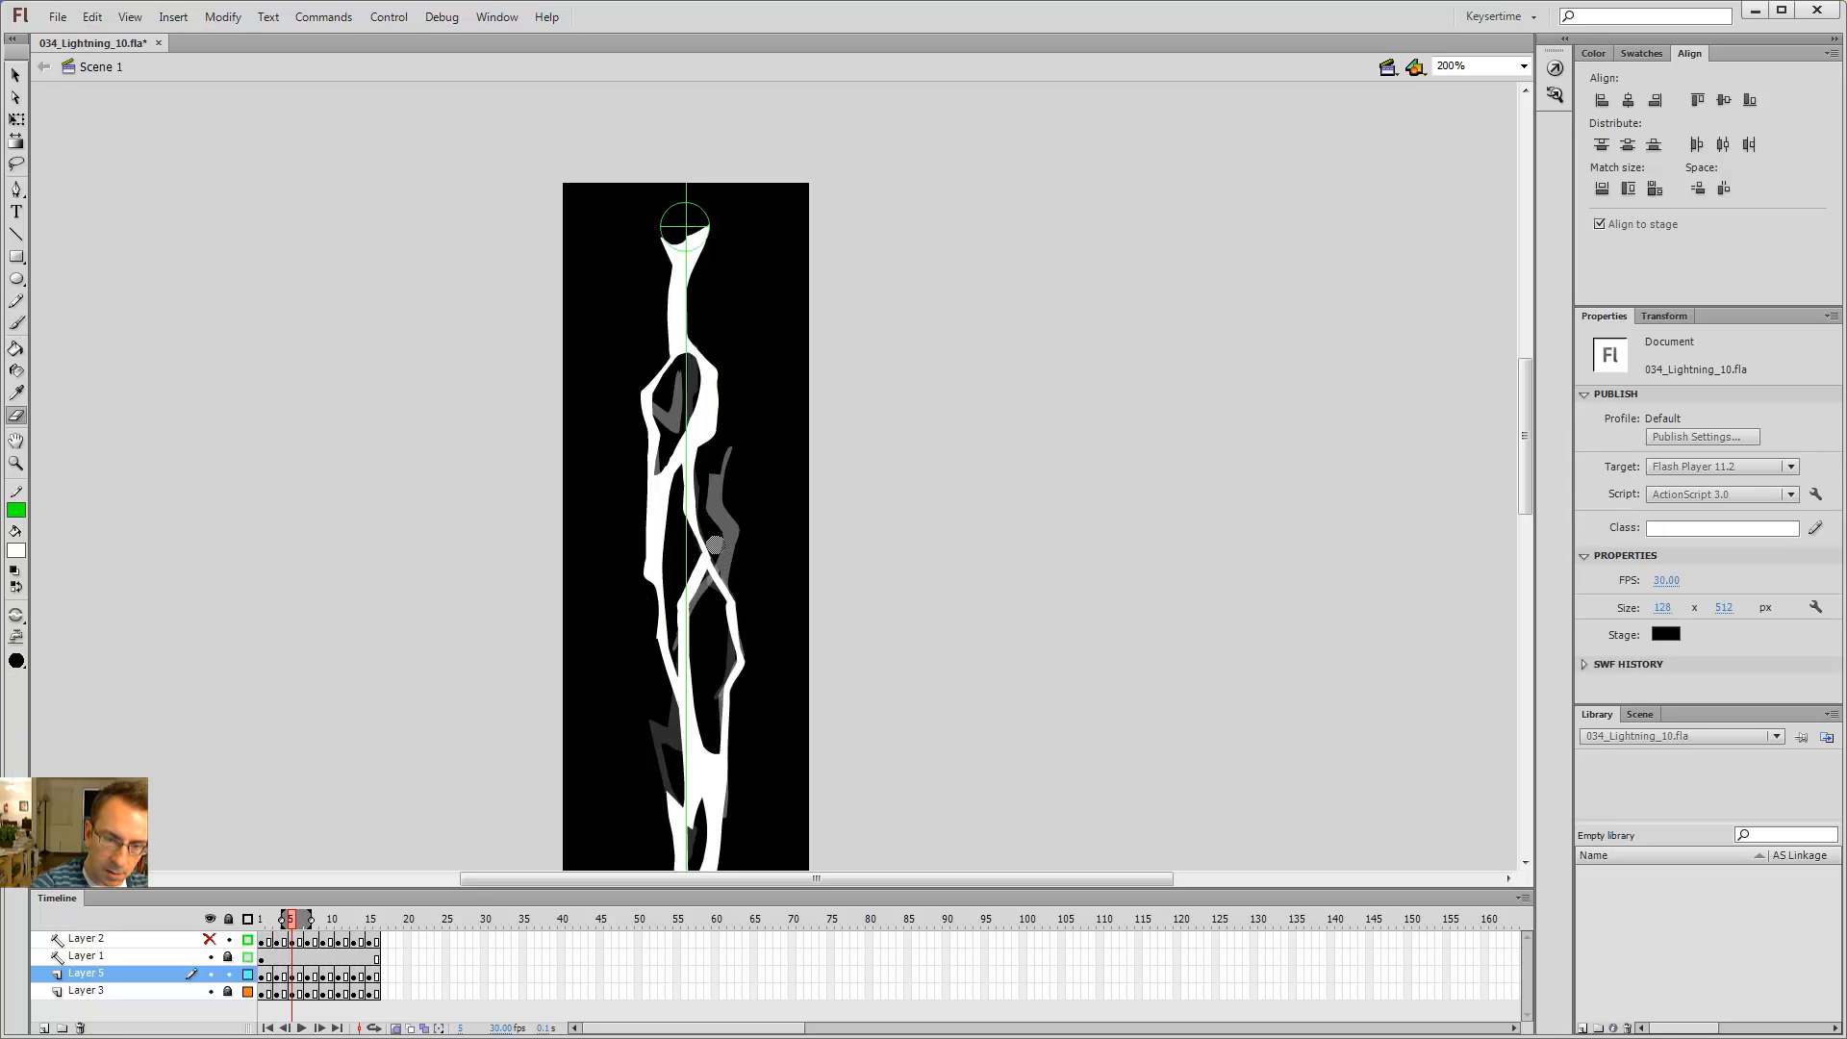
mouse_move(715, 546)
left_mouse_down()
mouse_move(740, 658)
mouse_move(717, 577)
left_mouse_up()
key("b")
key("e")
key("b")
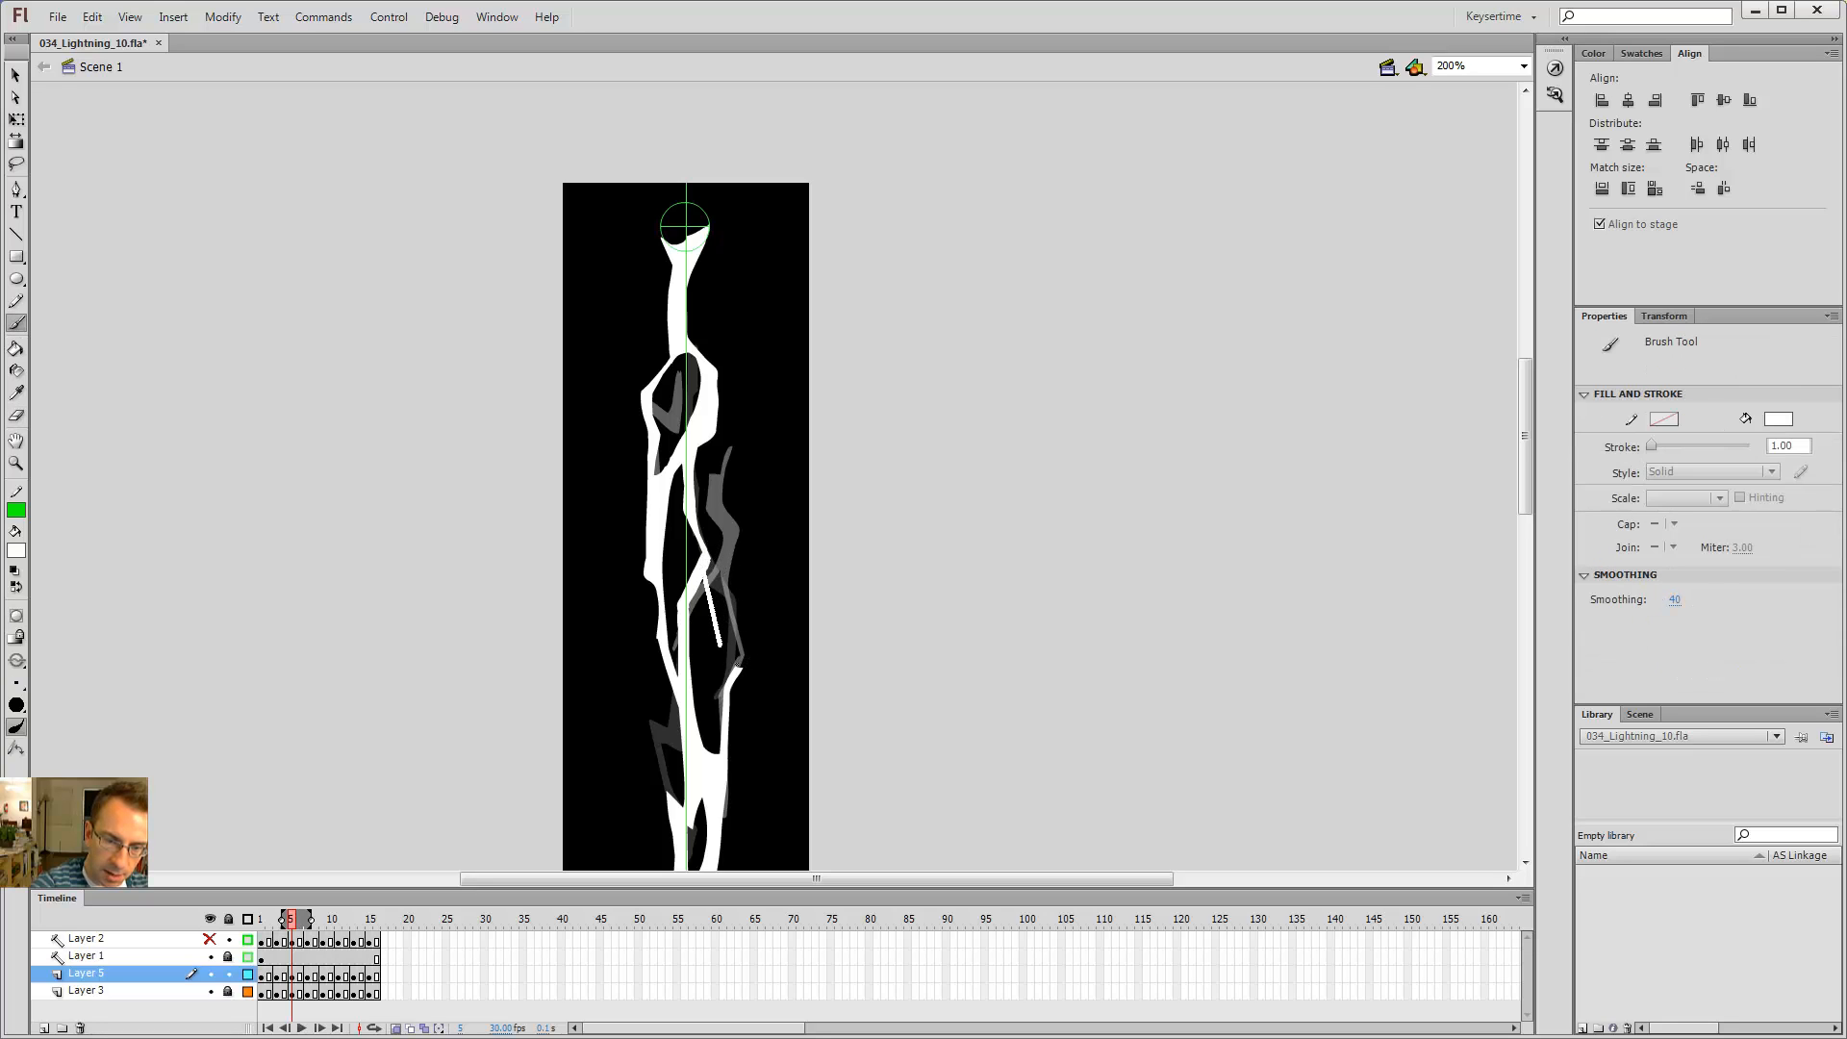
Step: Paint a small dab onto the lower right-hand branch on frame 5 with the Brush
mouse_move(738, 690)
left_mouse_down()
mouse_move(722, 613)
mouse_move(736, 697)
left_mouse_up()
key("e")
key("b")
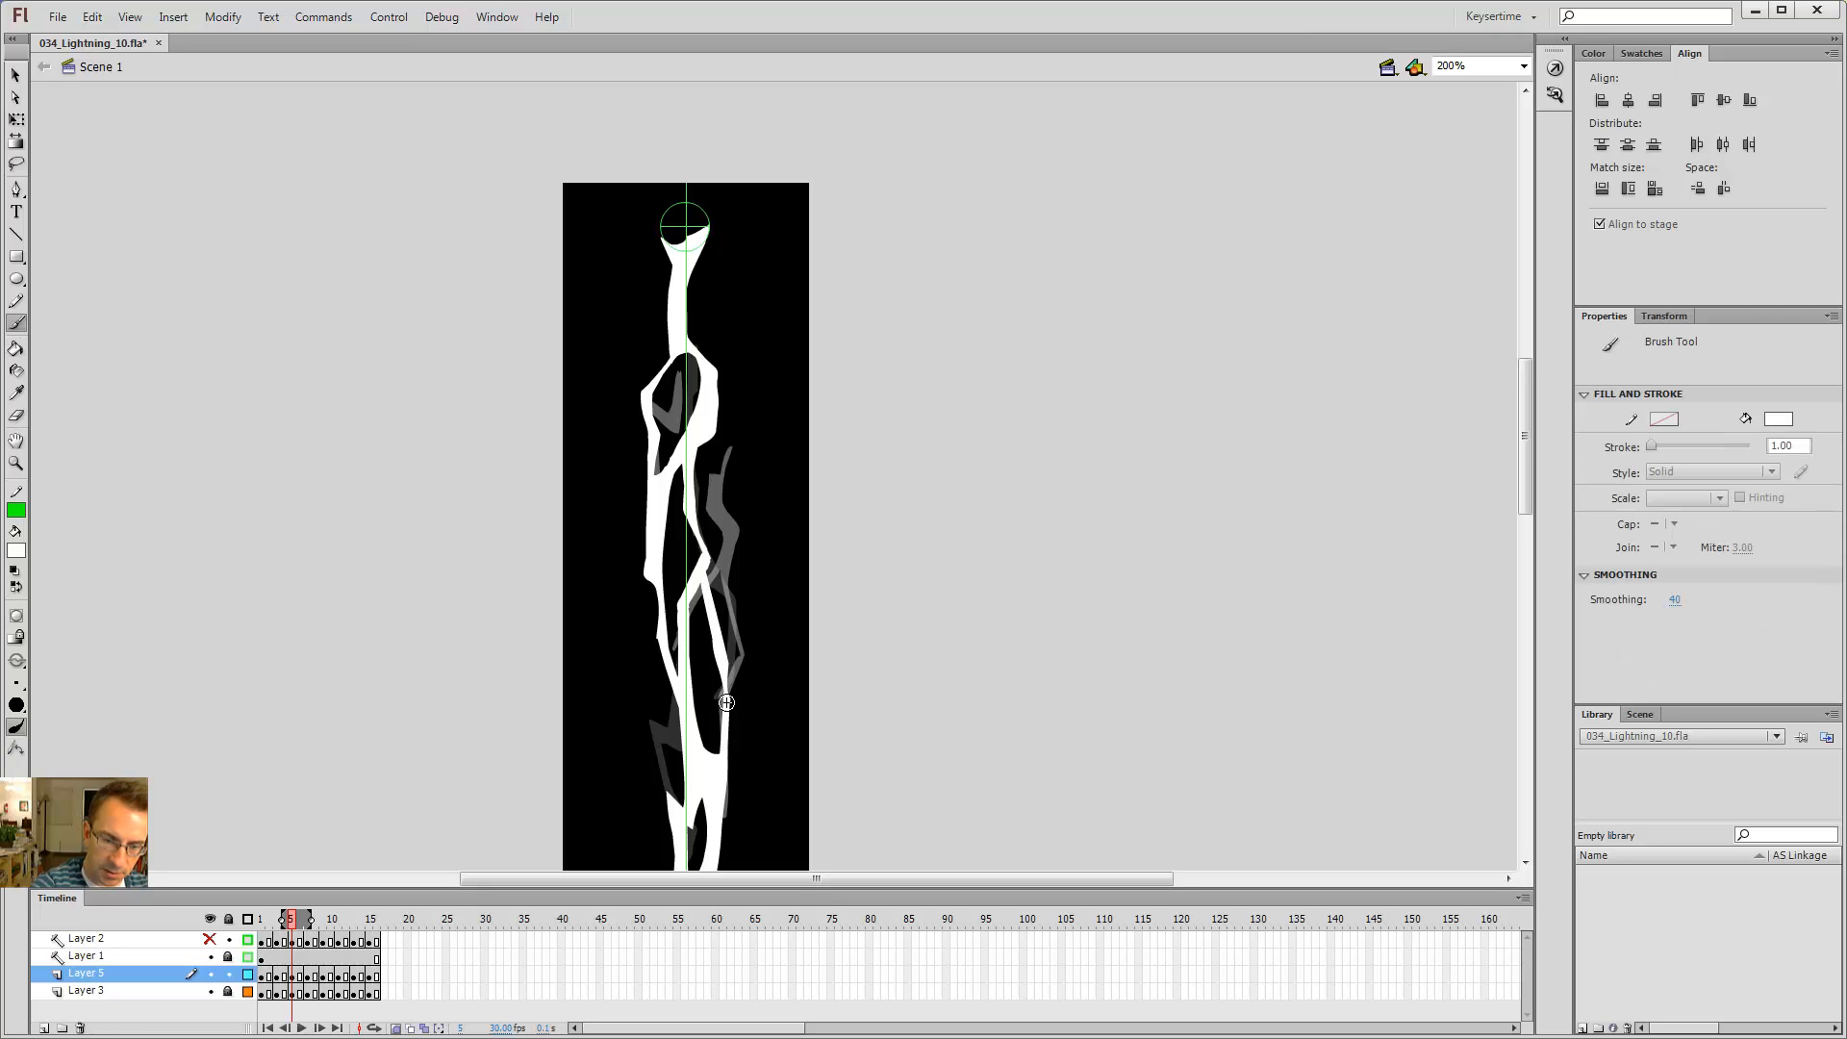
key("comma")
key("comma")
key("period")
key("period")
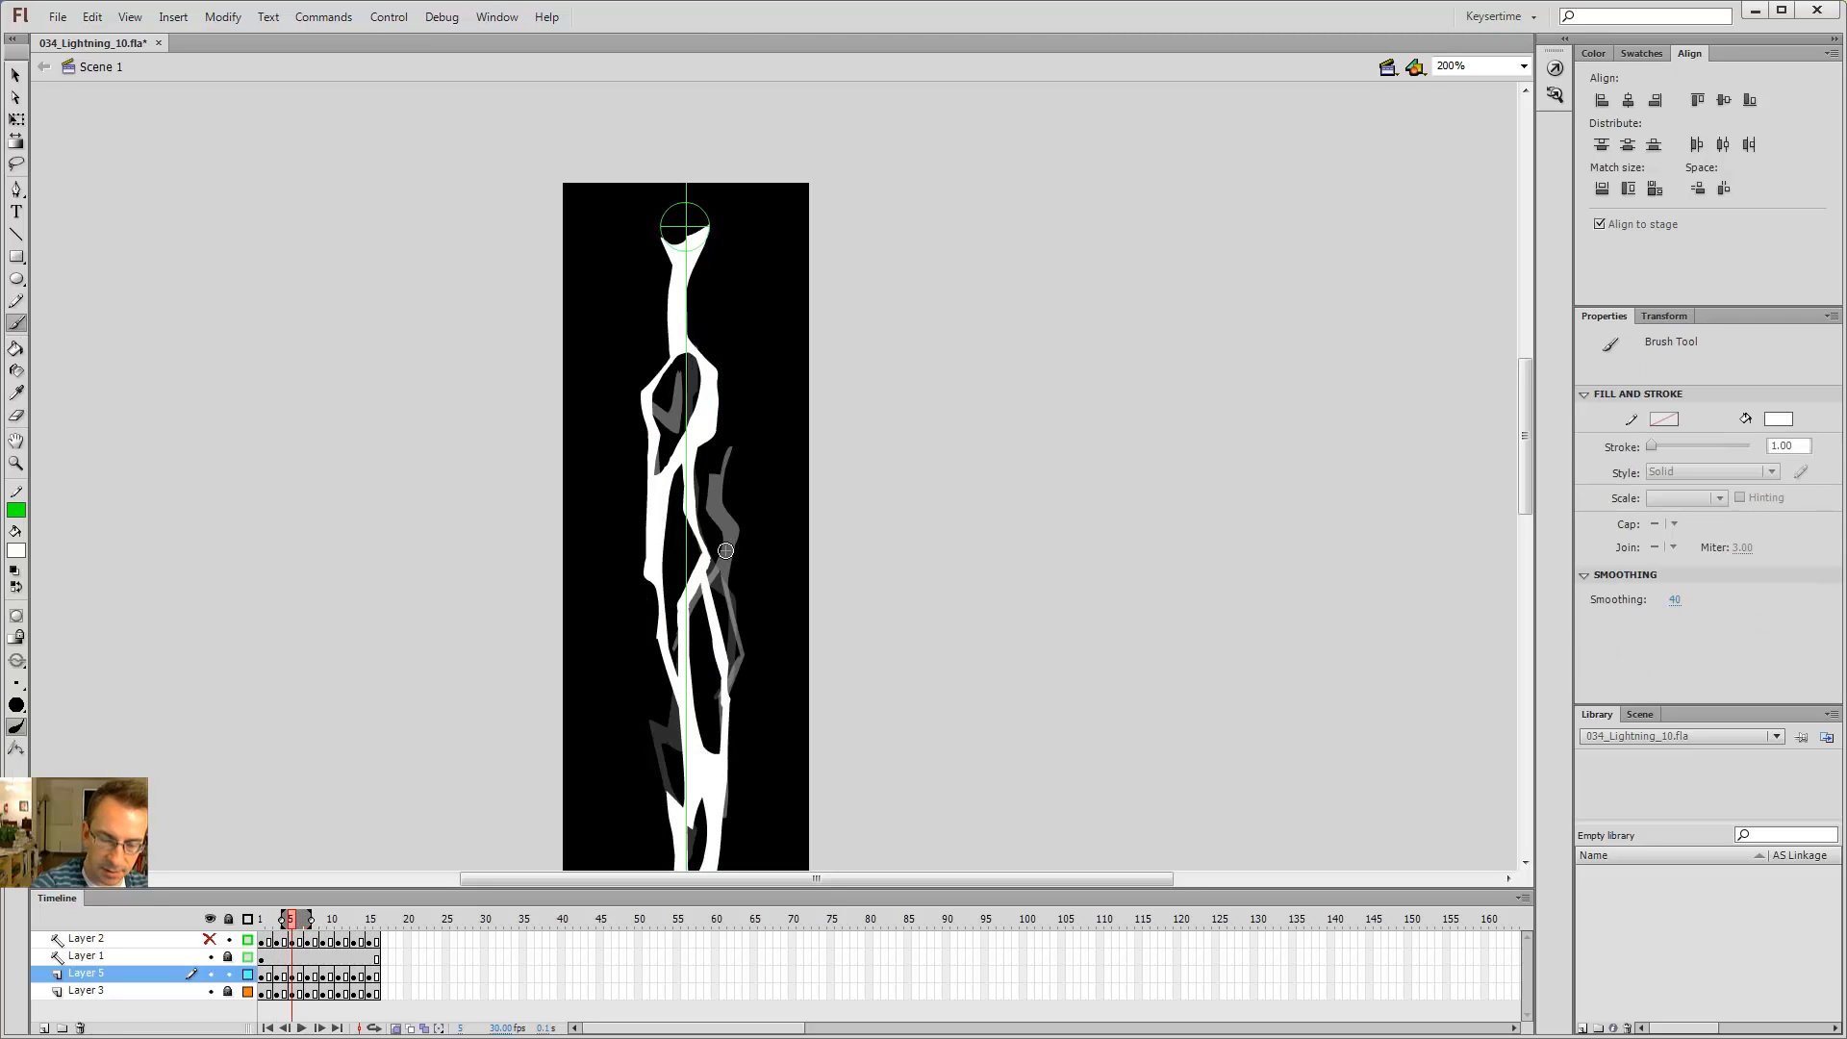
Step: Paint a diagonal stroke off the right-hand branch on frame 5 and step ahead to frame 7
left_click_drag(736, 512, 775, 601)
key("e")
key("b")
key("v")
key("comma")
key("comma")
key("period")
key("period")
key("period")
key("period")
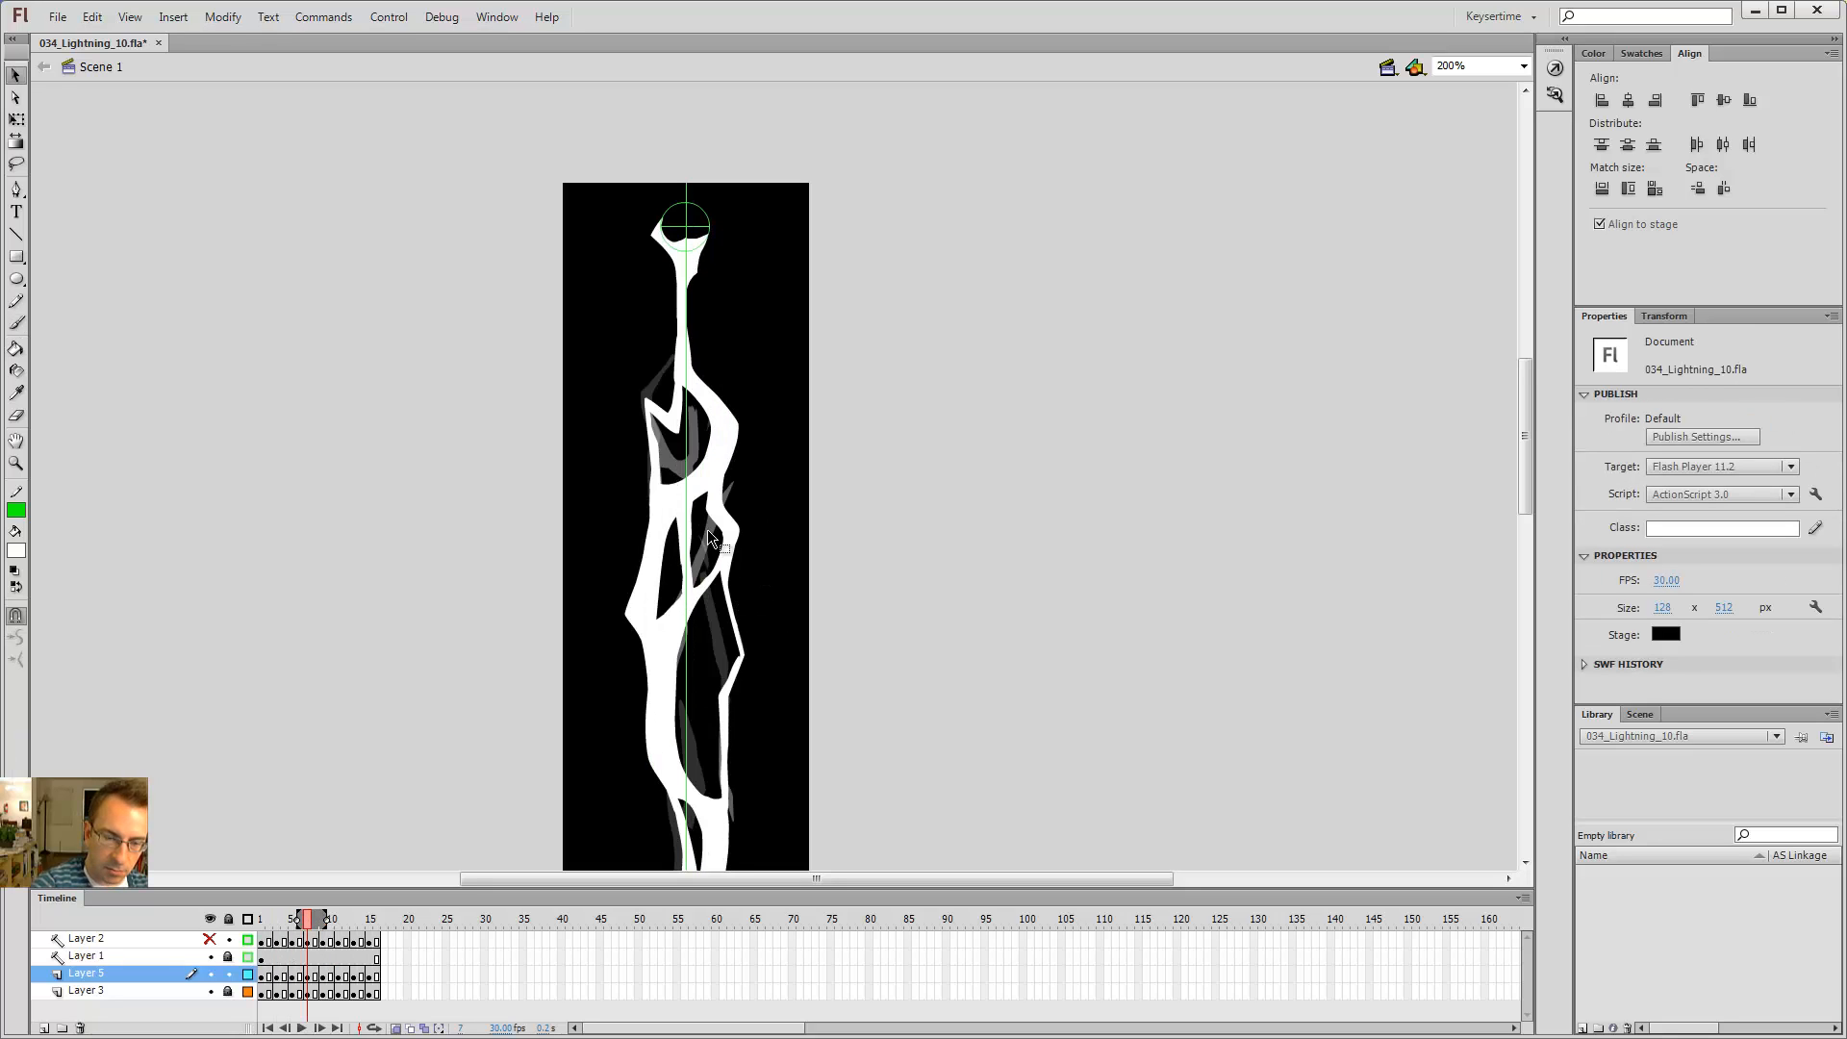
Step: On frame 7, erase a long stretch of the lower right-hand branch
key("comma")
key("comma")
key("comma")
key("comma")
key("period")
key("period")
key("period")
key("period")
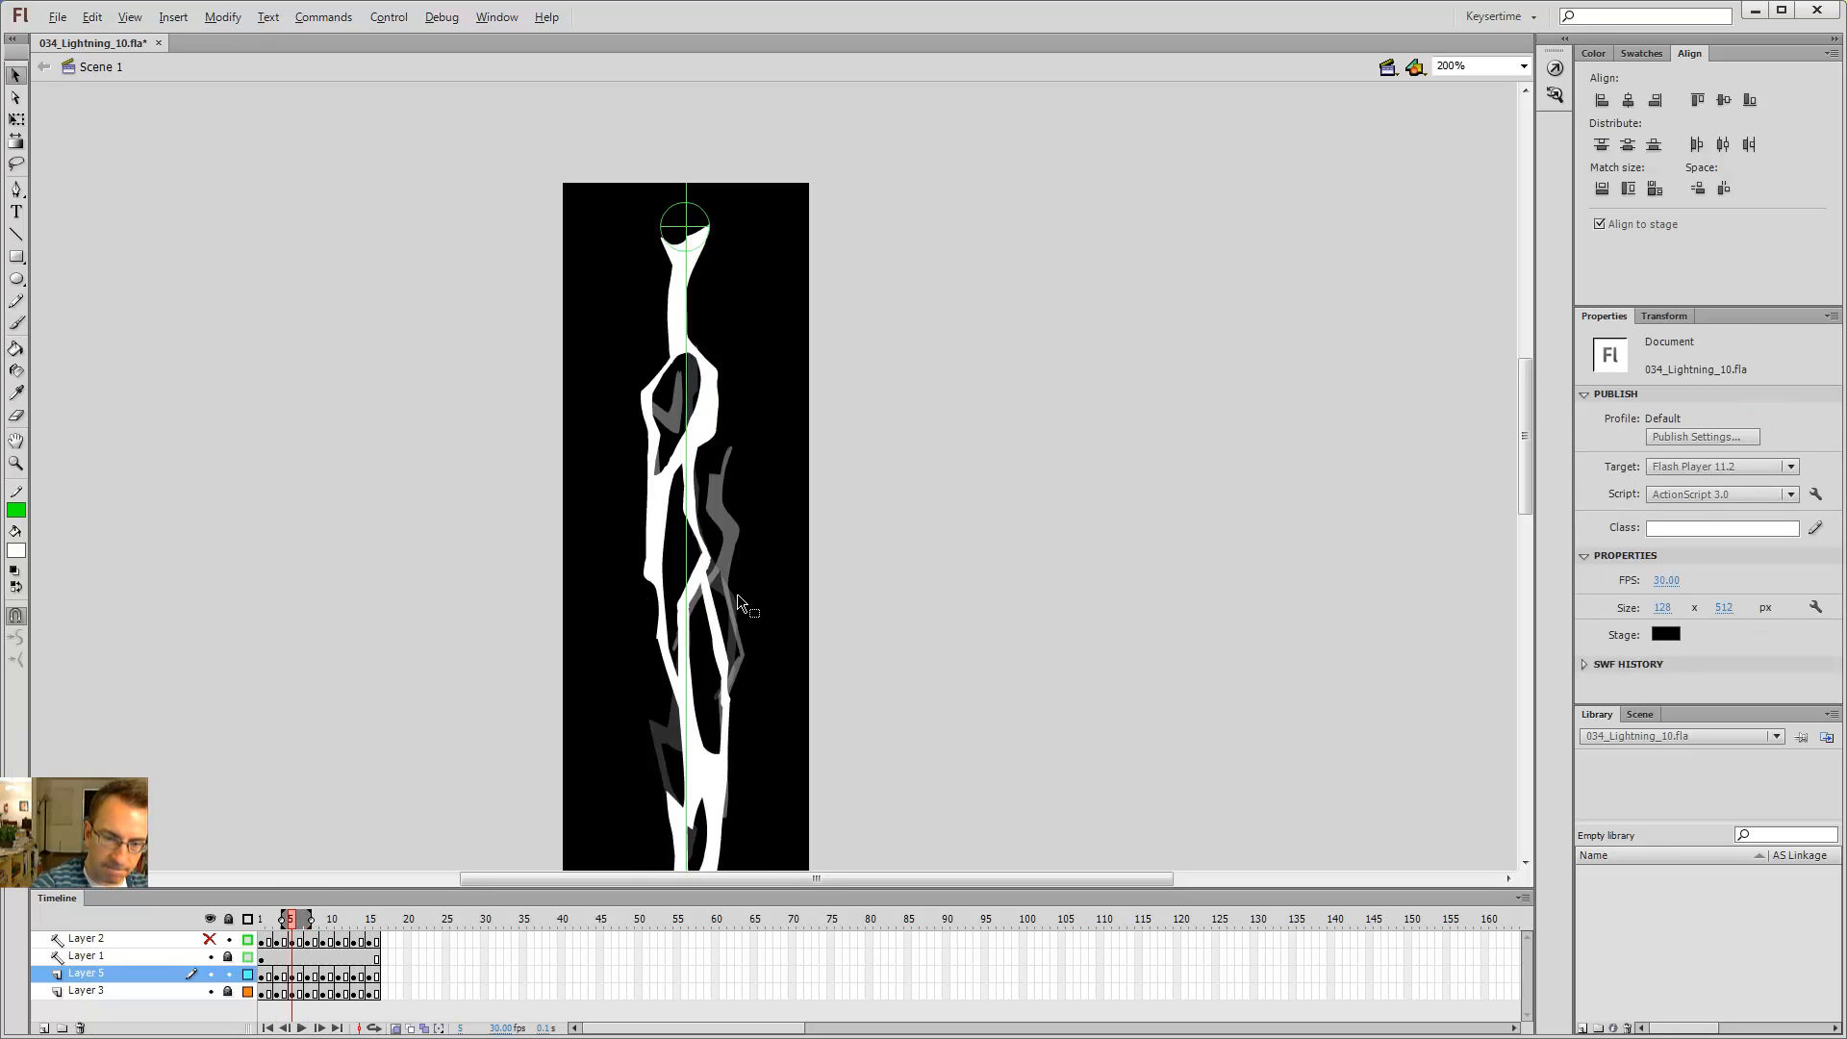
key("e")
mouse_move(726, 577)
left_mouse_down()
mouse_move(736, 793)
mouse_move(718, 685)
left_mouse_up()
key("b")
key("e")
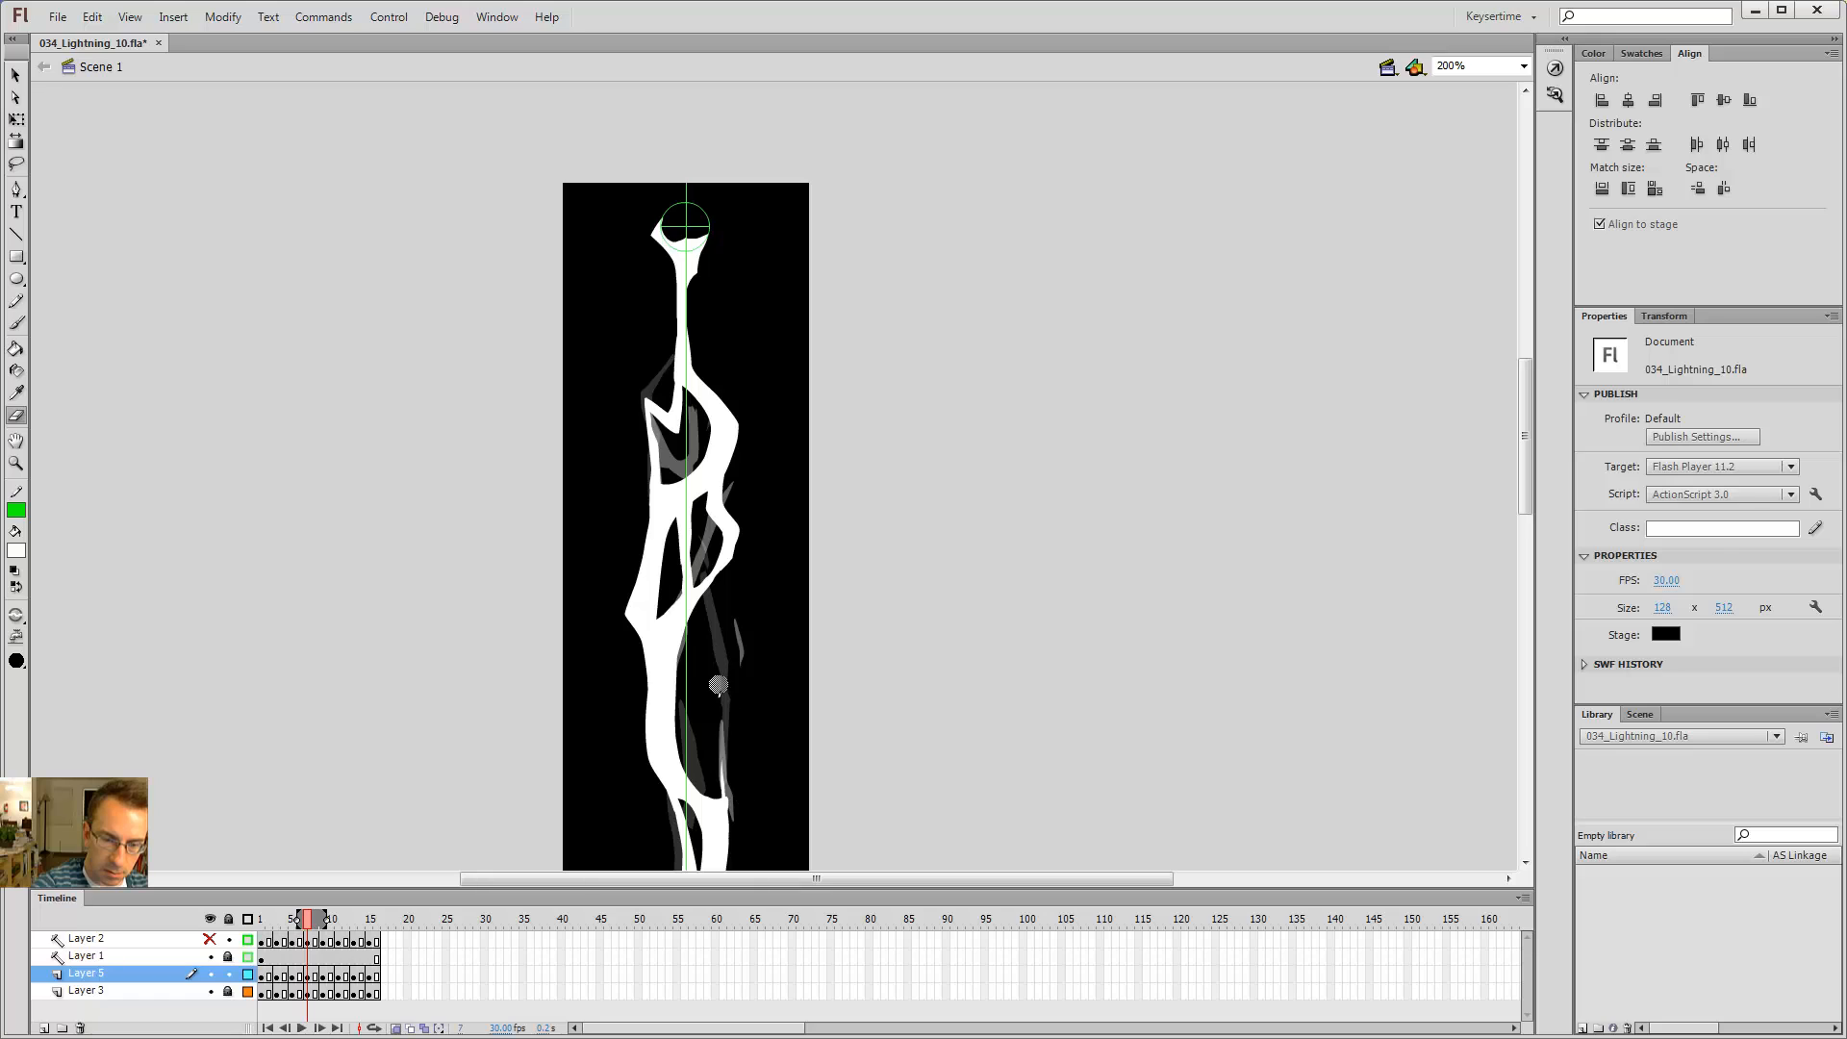
key("b")
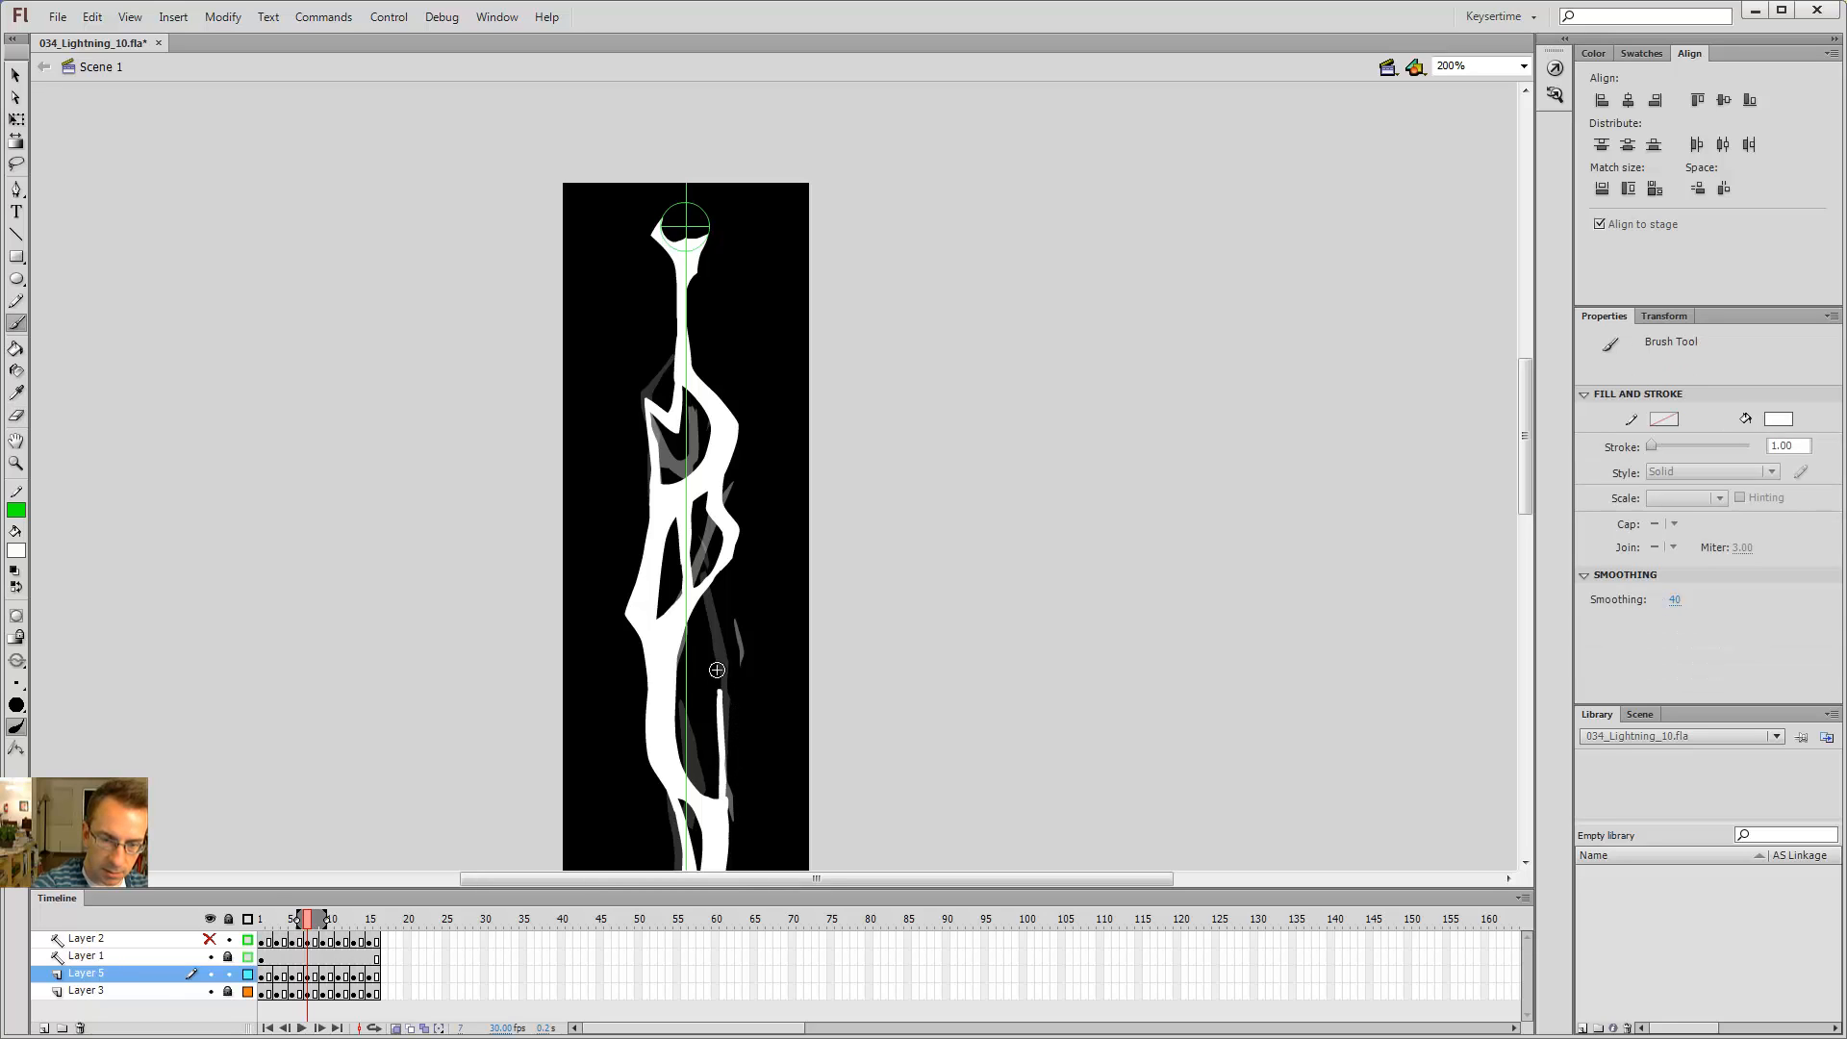
Step: Undo the last edit on frame 7
key("comma")
key("comma")
key("period")
key("period")
key("ctrl+z")
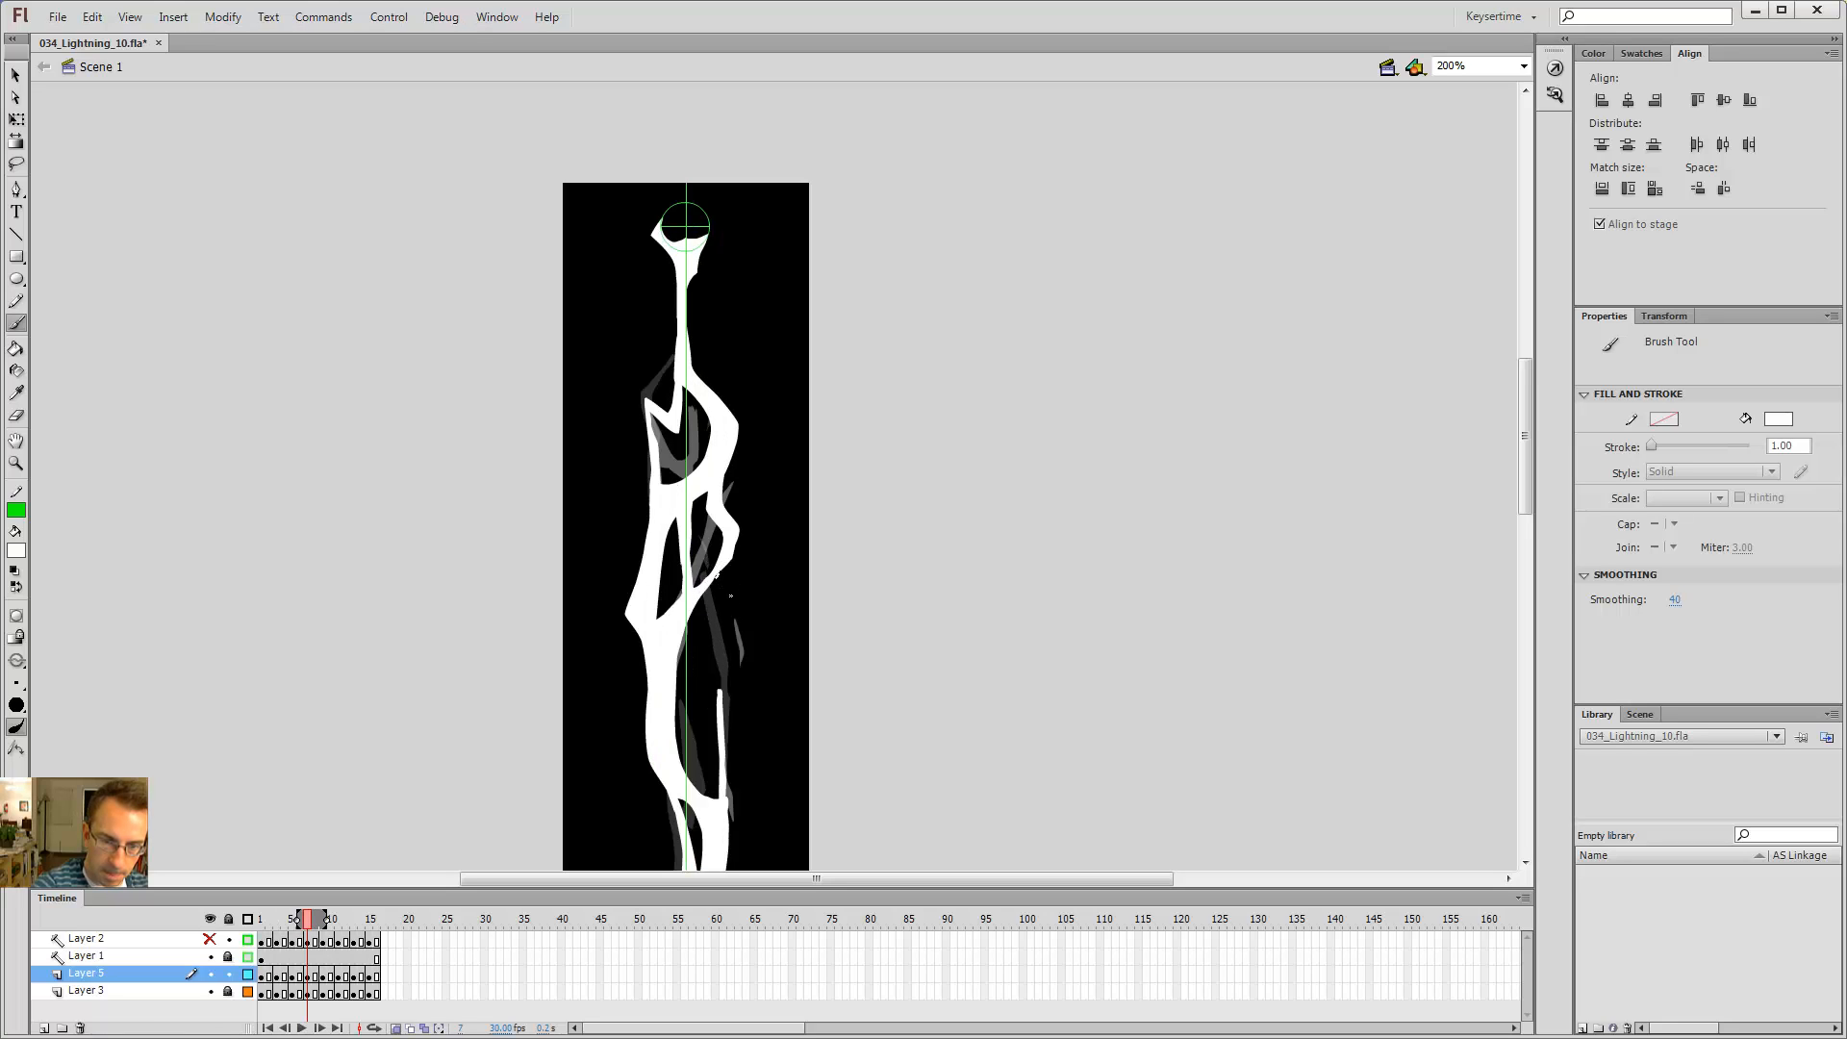
Step: Step through the frames around frame 7 to review the branches
key("e")
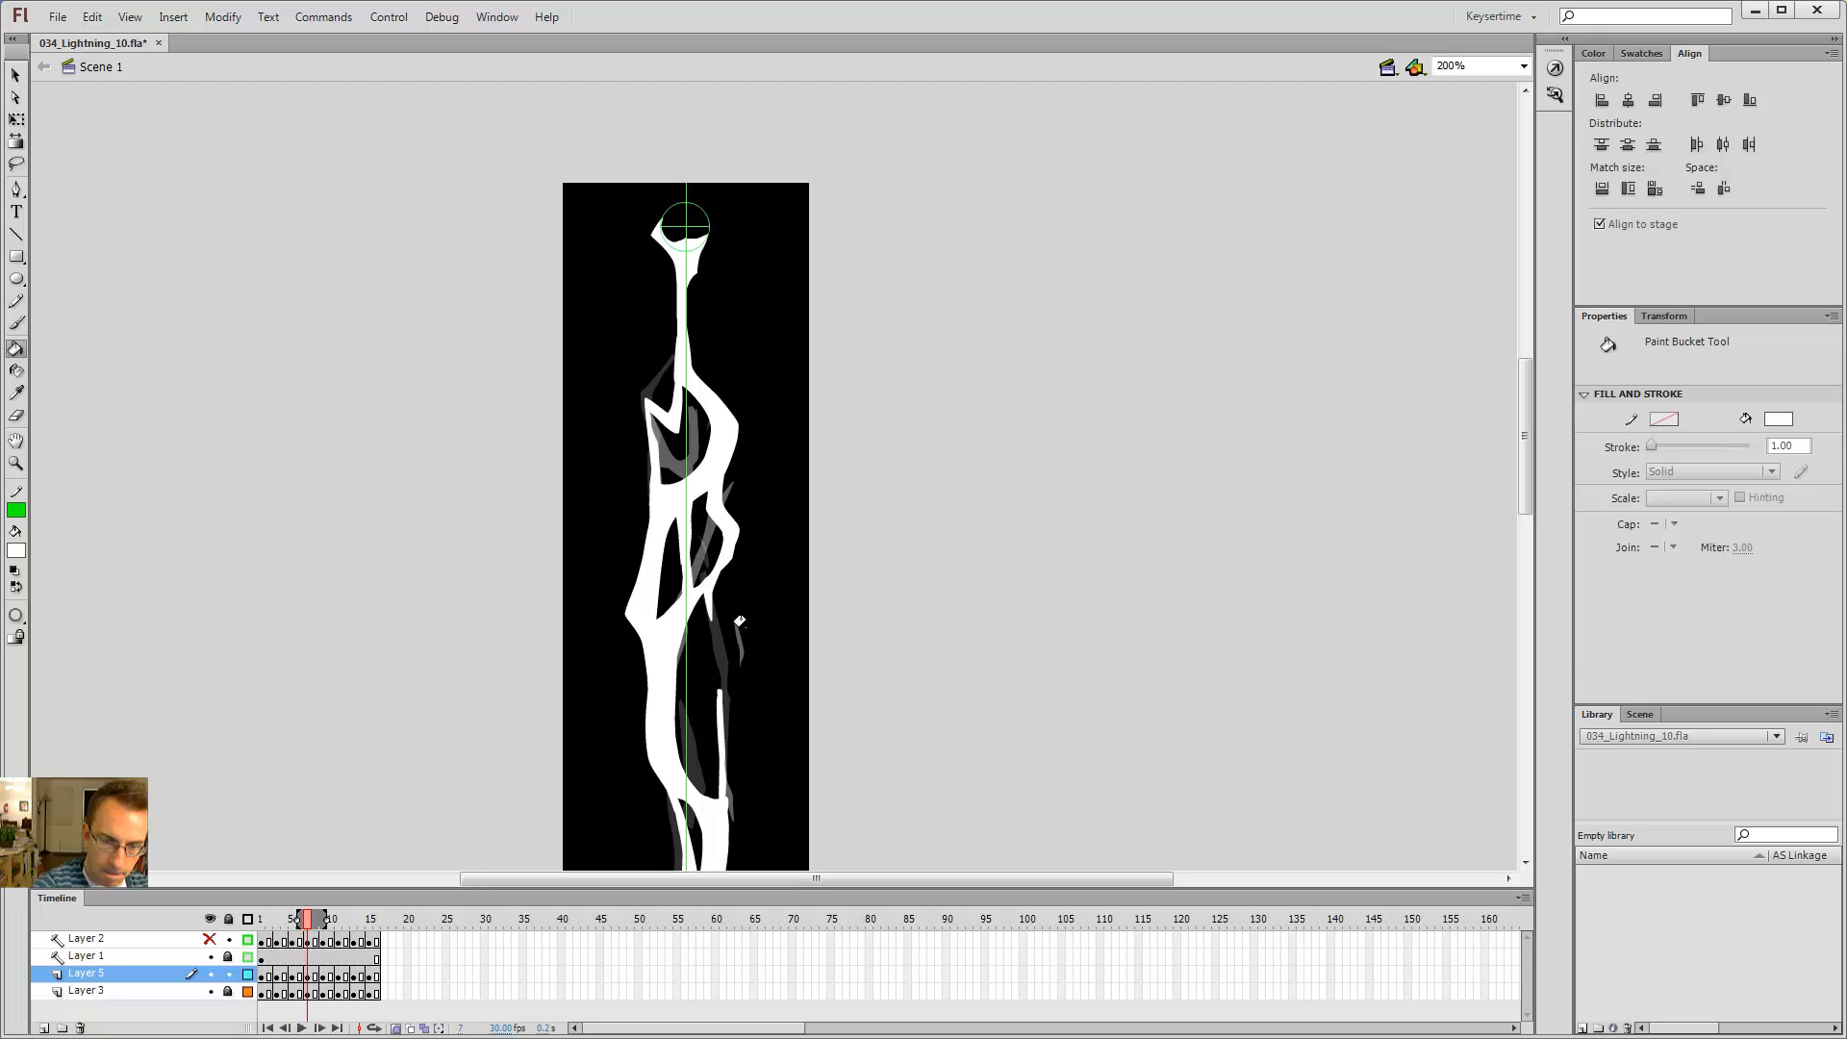
key("comma")
key("comma")
key("period")
key("period")
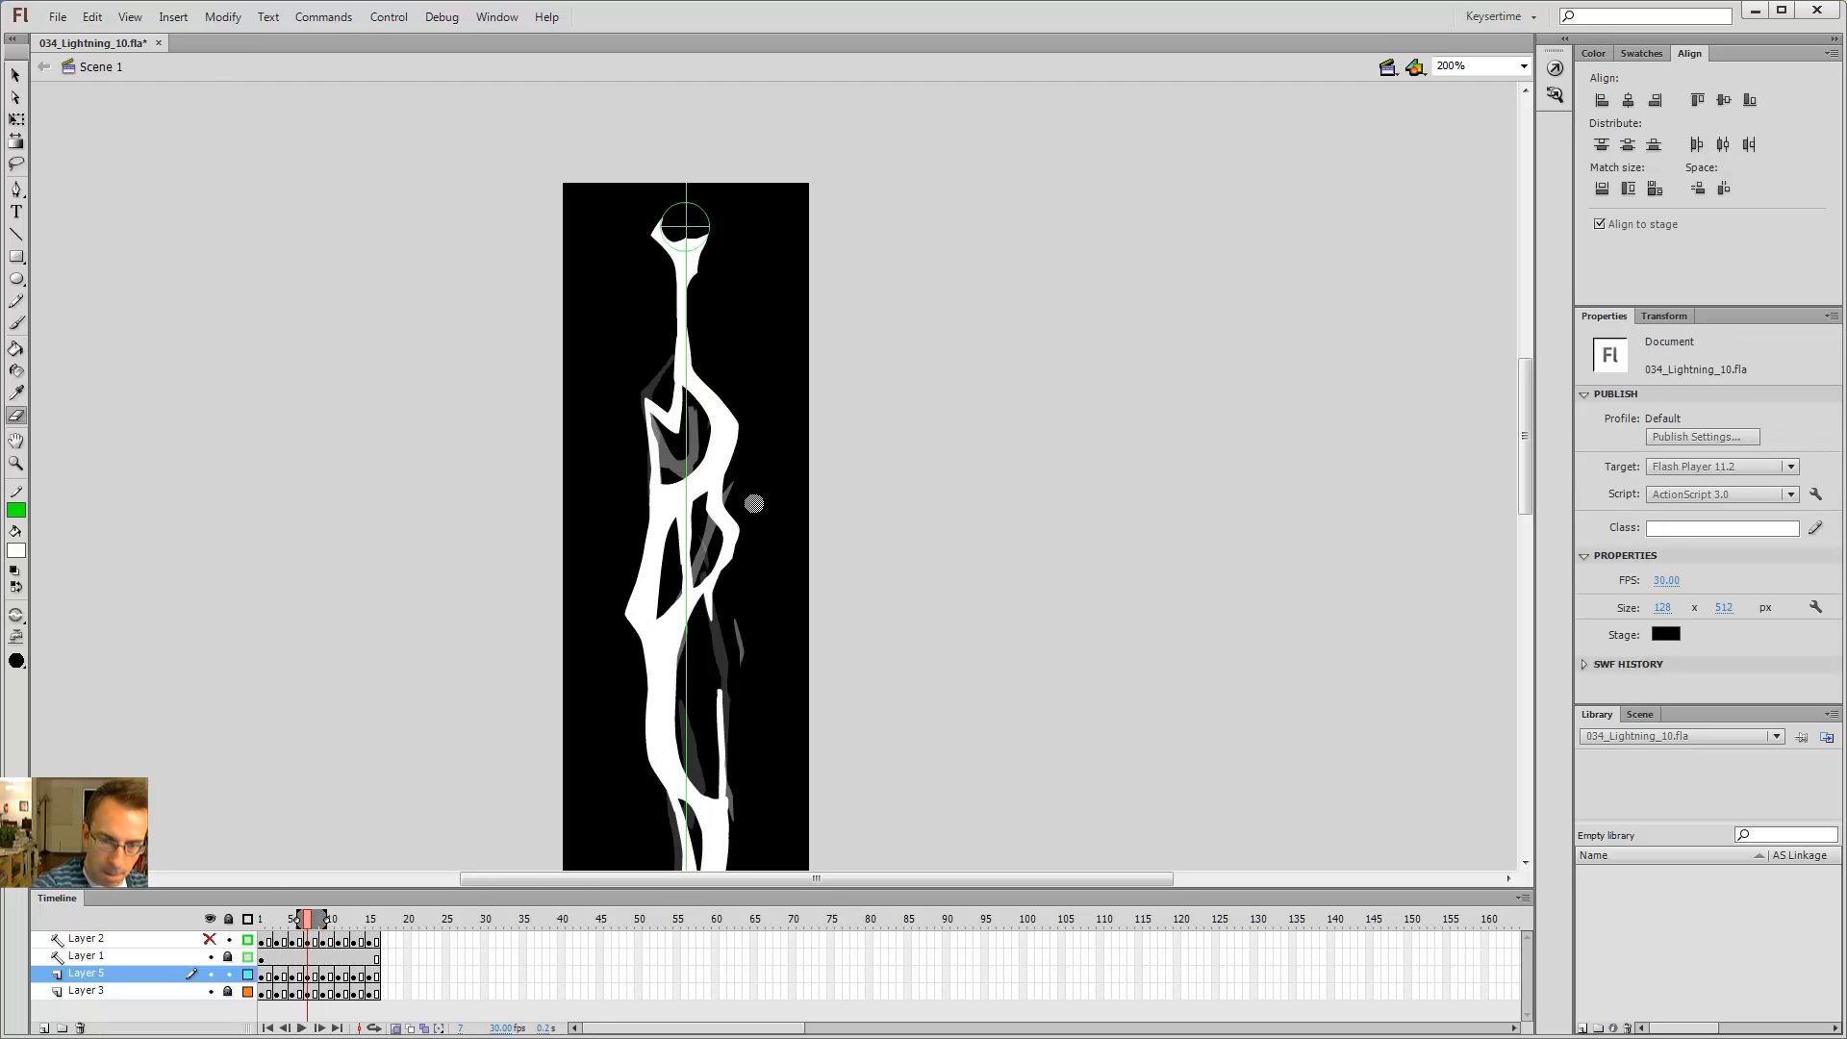
key("period")
key("comma")
key("comma")
key("period")
key("period")
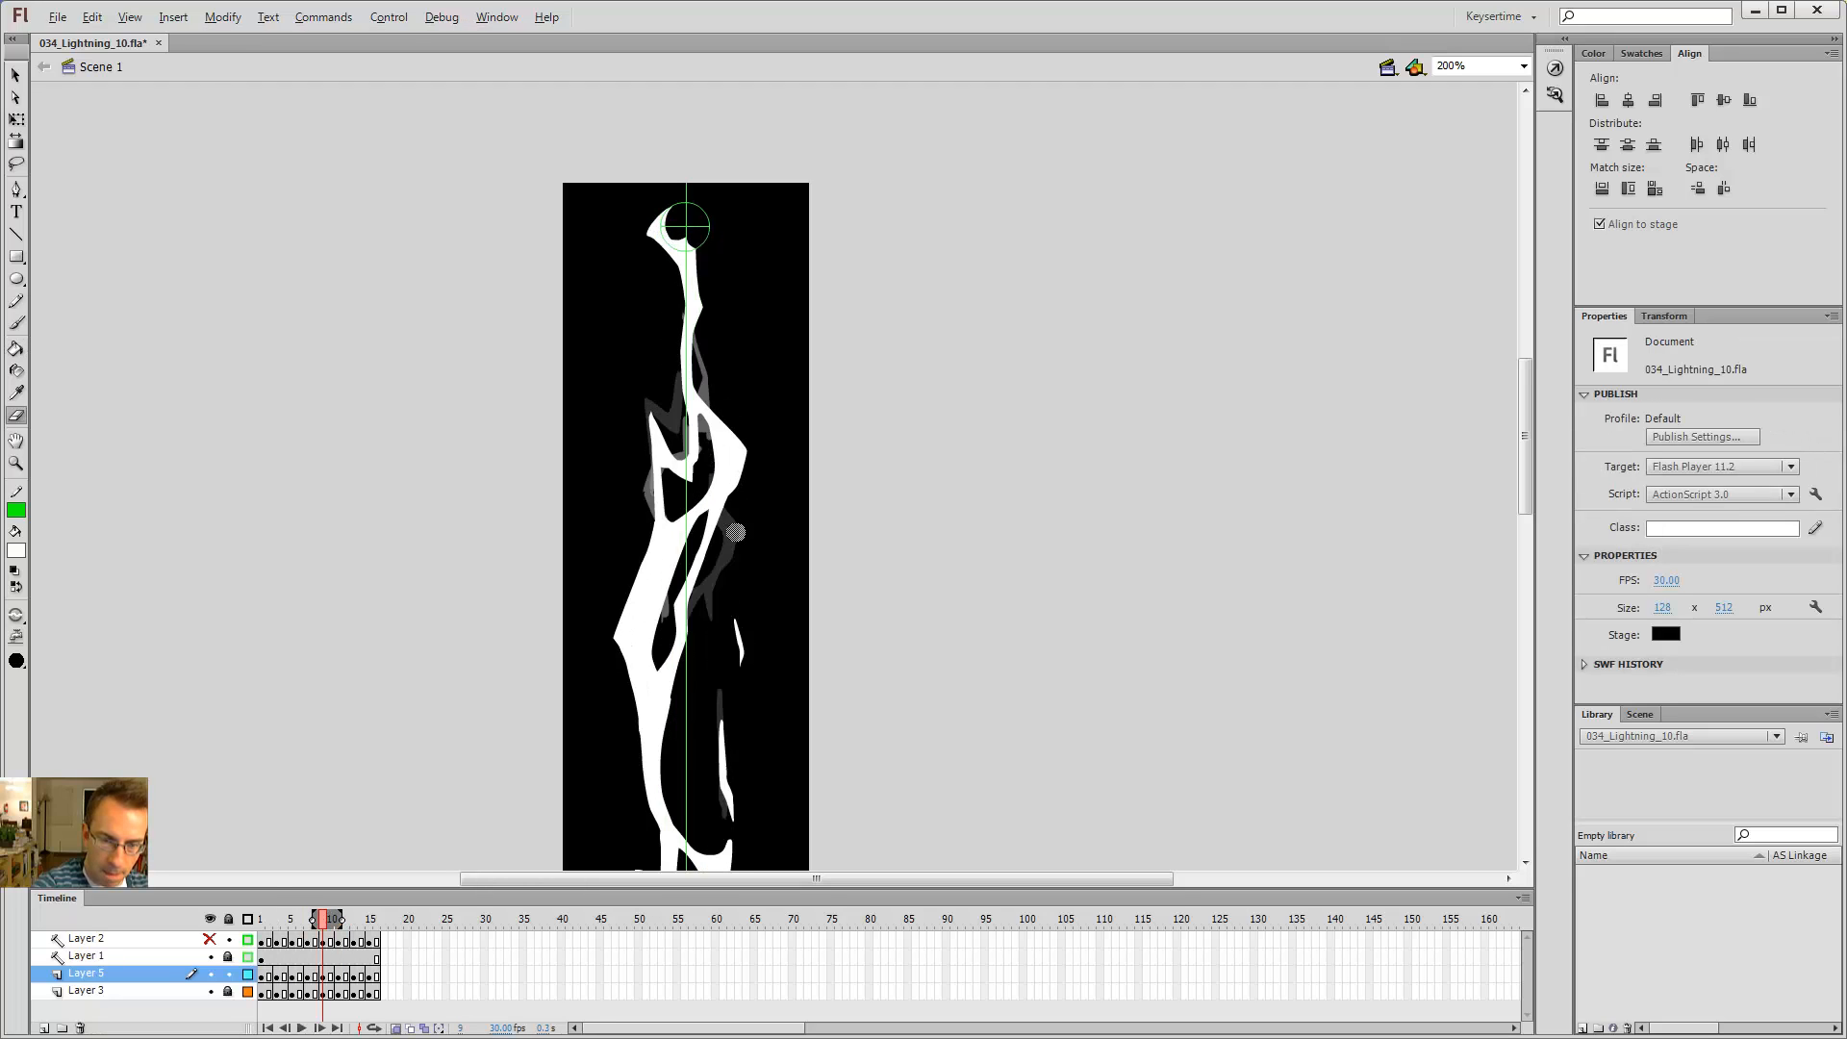
key("comma")
key("comma")
key("comma")
key("b")
key("period")
key("period")
key("e")
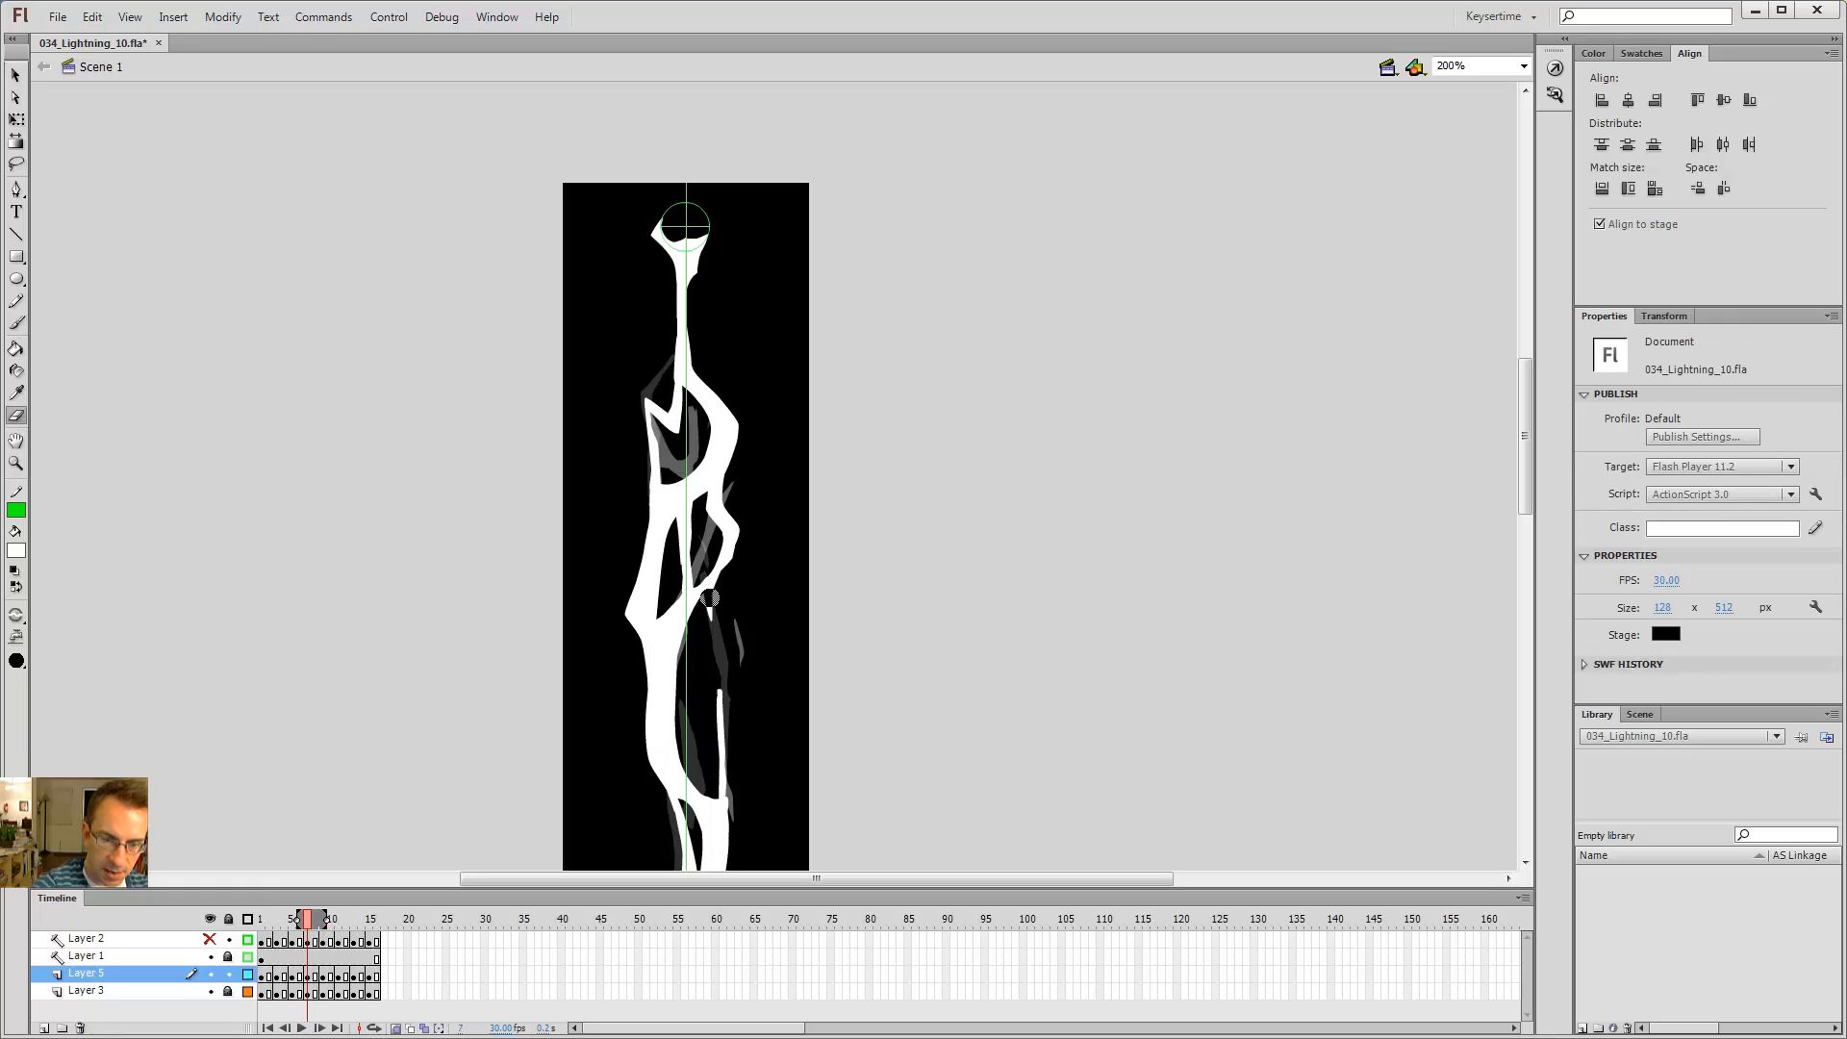
Step: On frame 7, erase a bit of the right-hand branch and delete the detached fragment
left_click_drag(725, 509, 719, 500)
key("v")
left_click(728, 530)
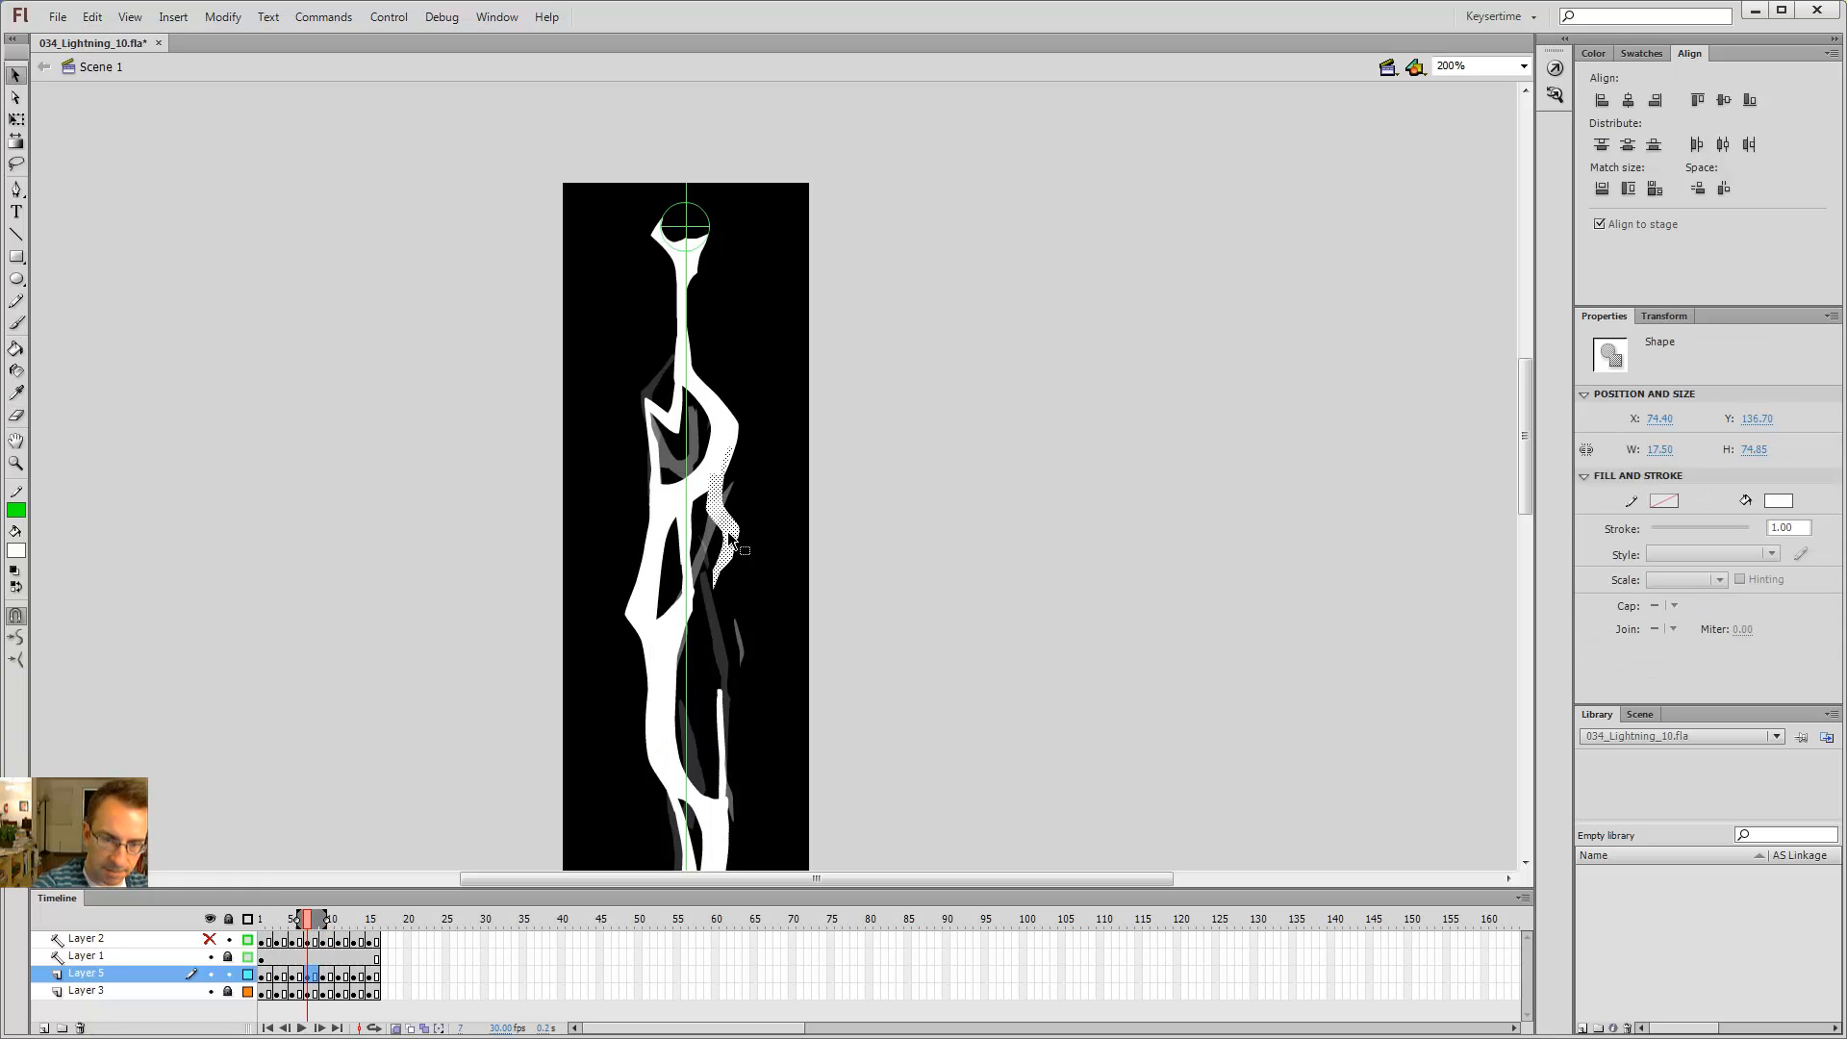
key("Delete")
Step: Scrub through the neighbouring frames to check the edits
key("comma")
key("comma")
key("period")
key("period")
key("comma")
key("comma")
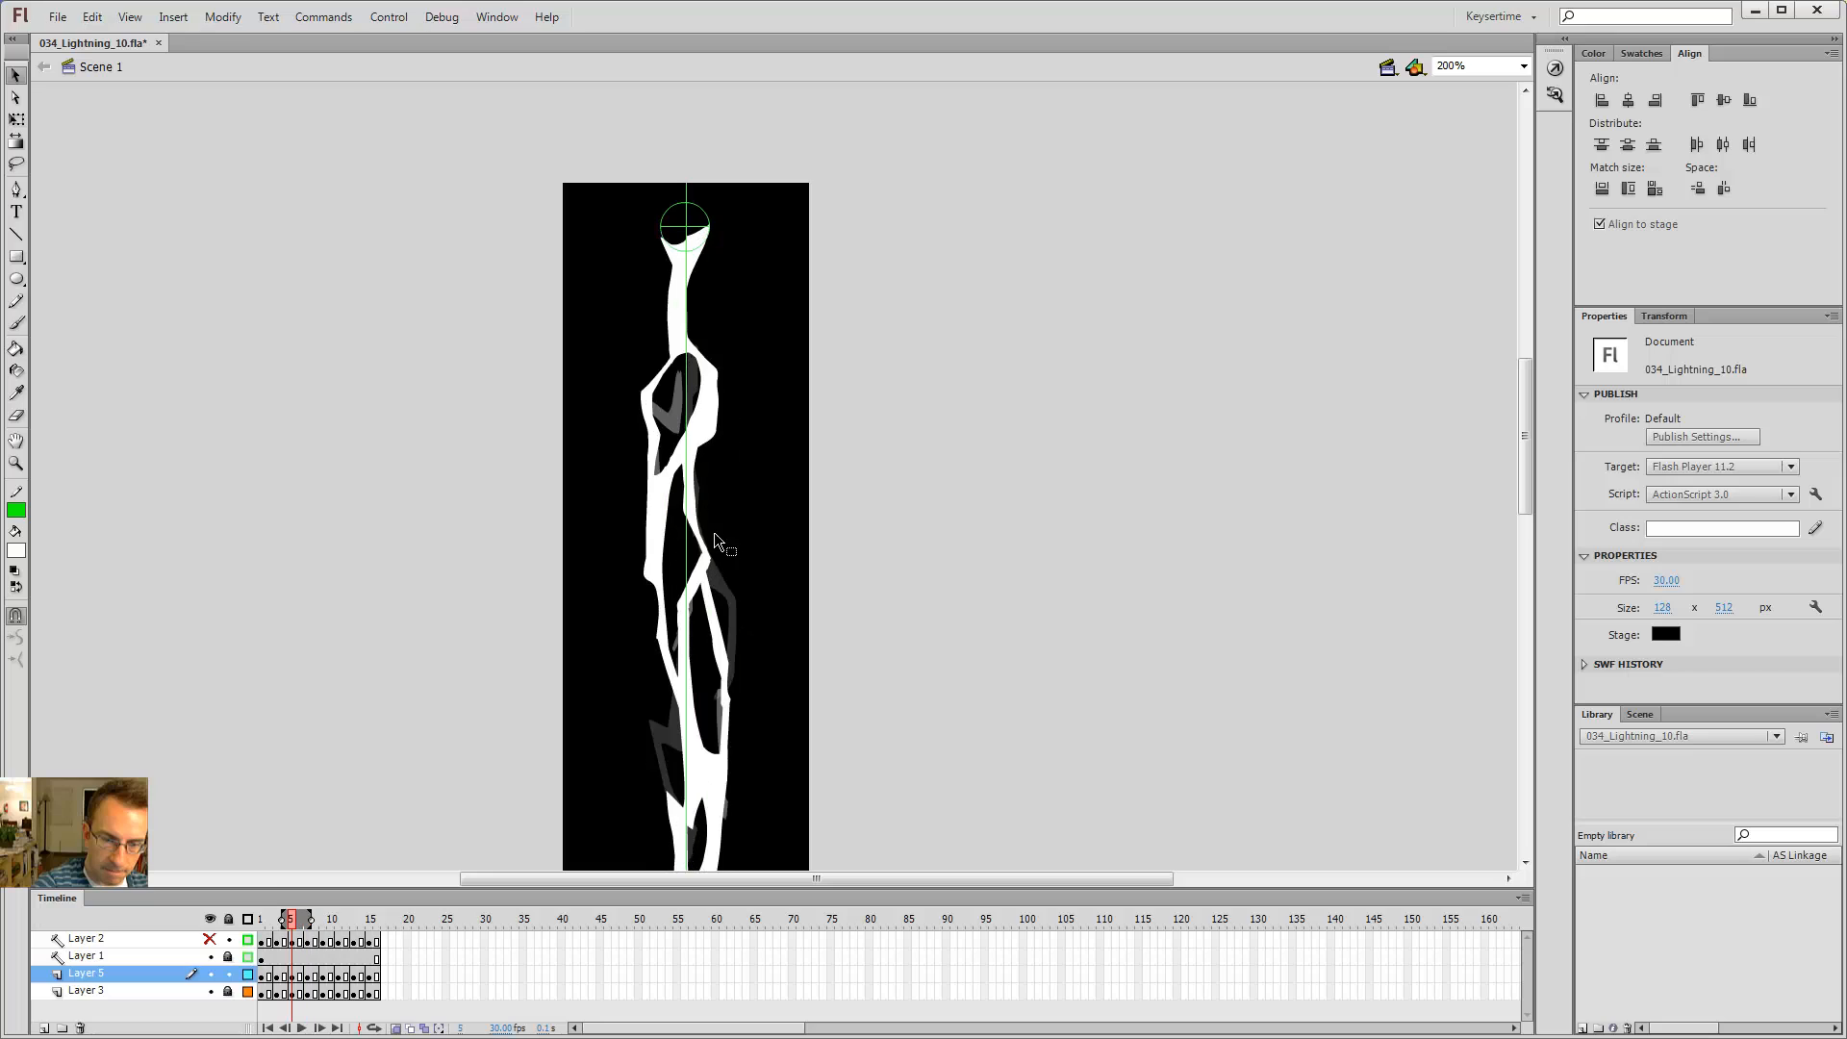
key("period")
key("period")
key("b")
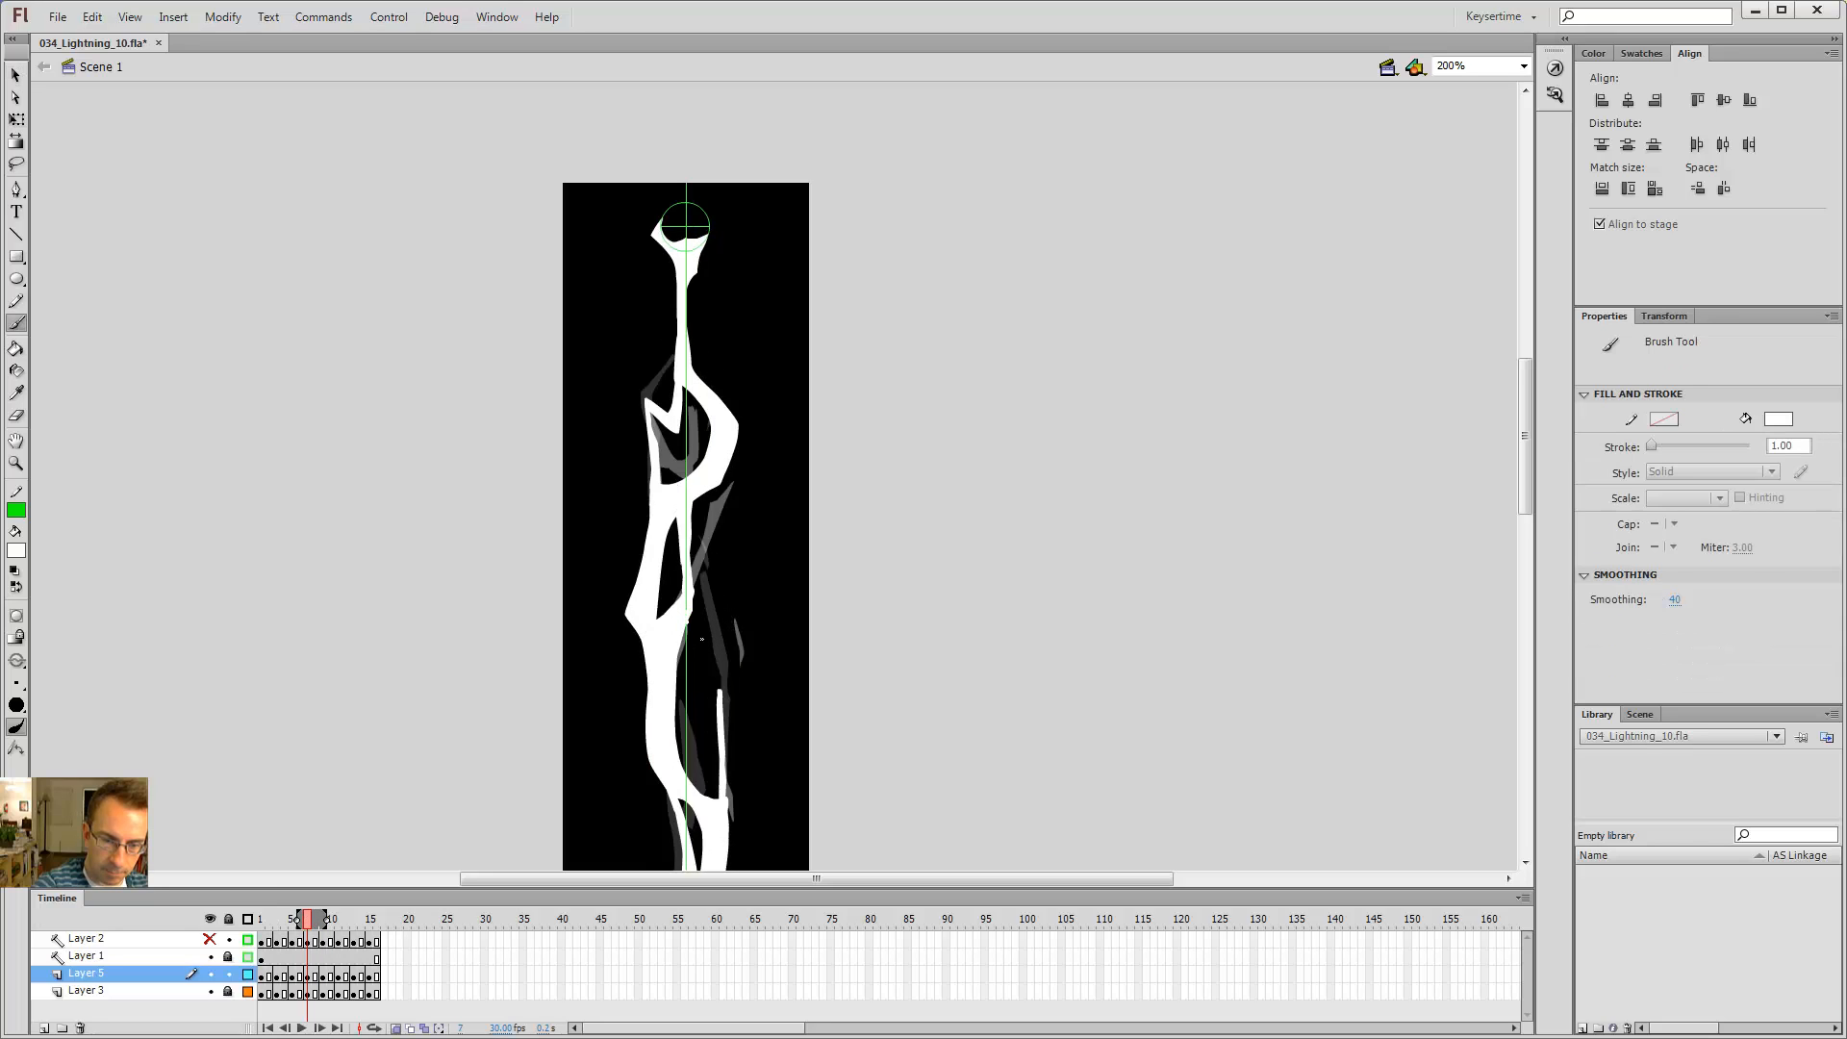
key("comma")
key("comma")
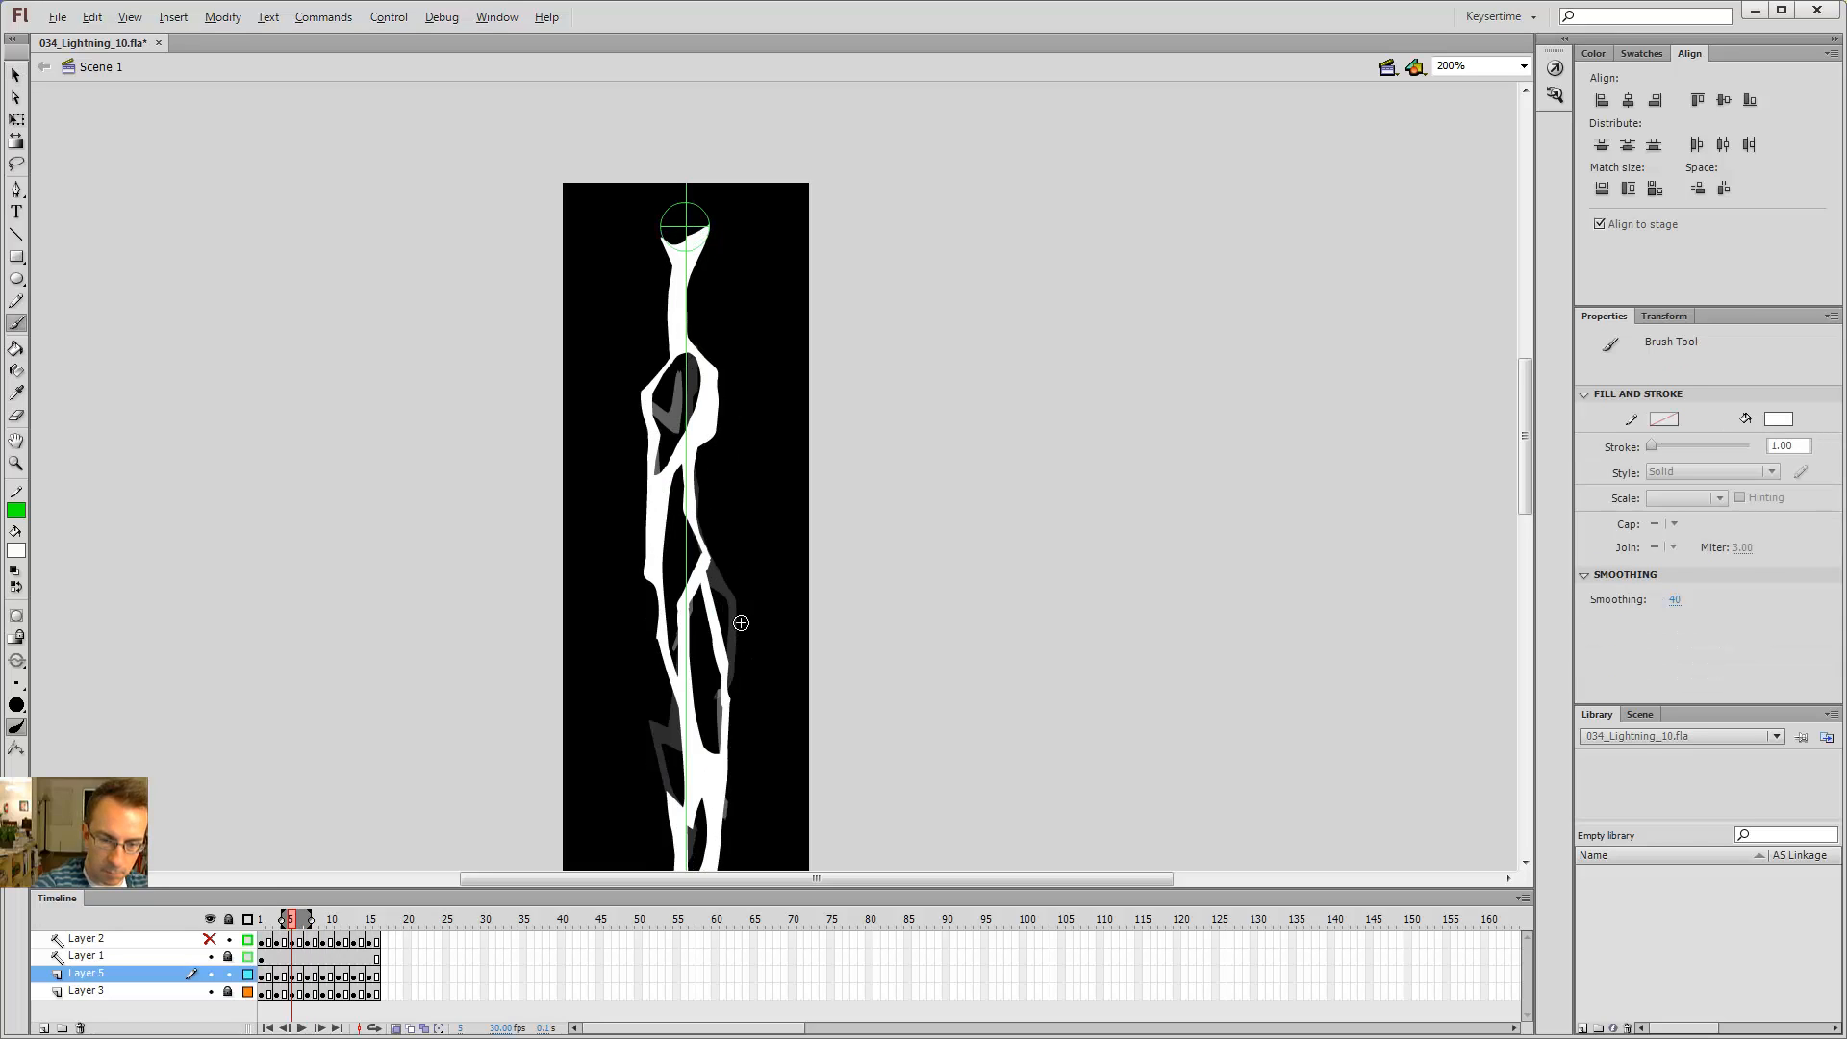
key("period")
key("period")
key("comma")
key("comma")
Step: On frame 5, erase a section of the lower right-hand branch
key("e")
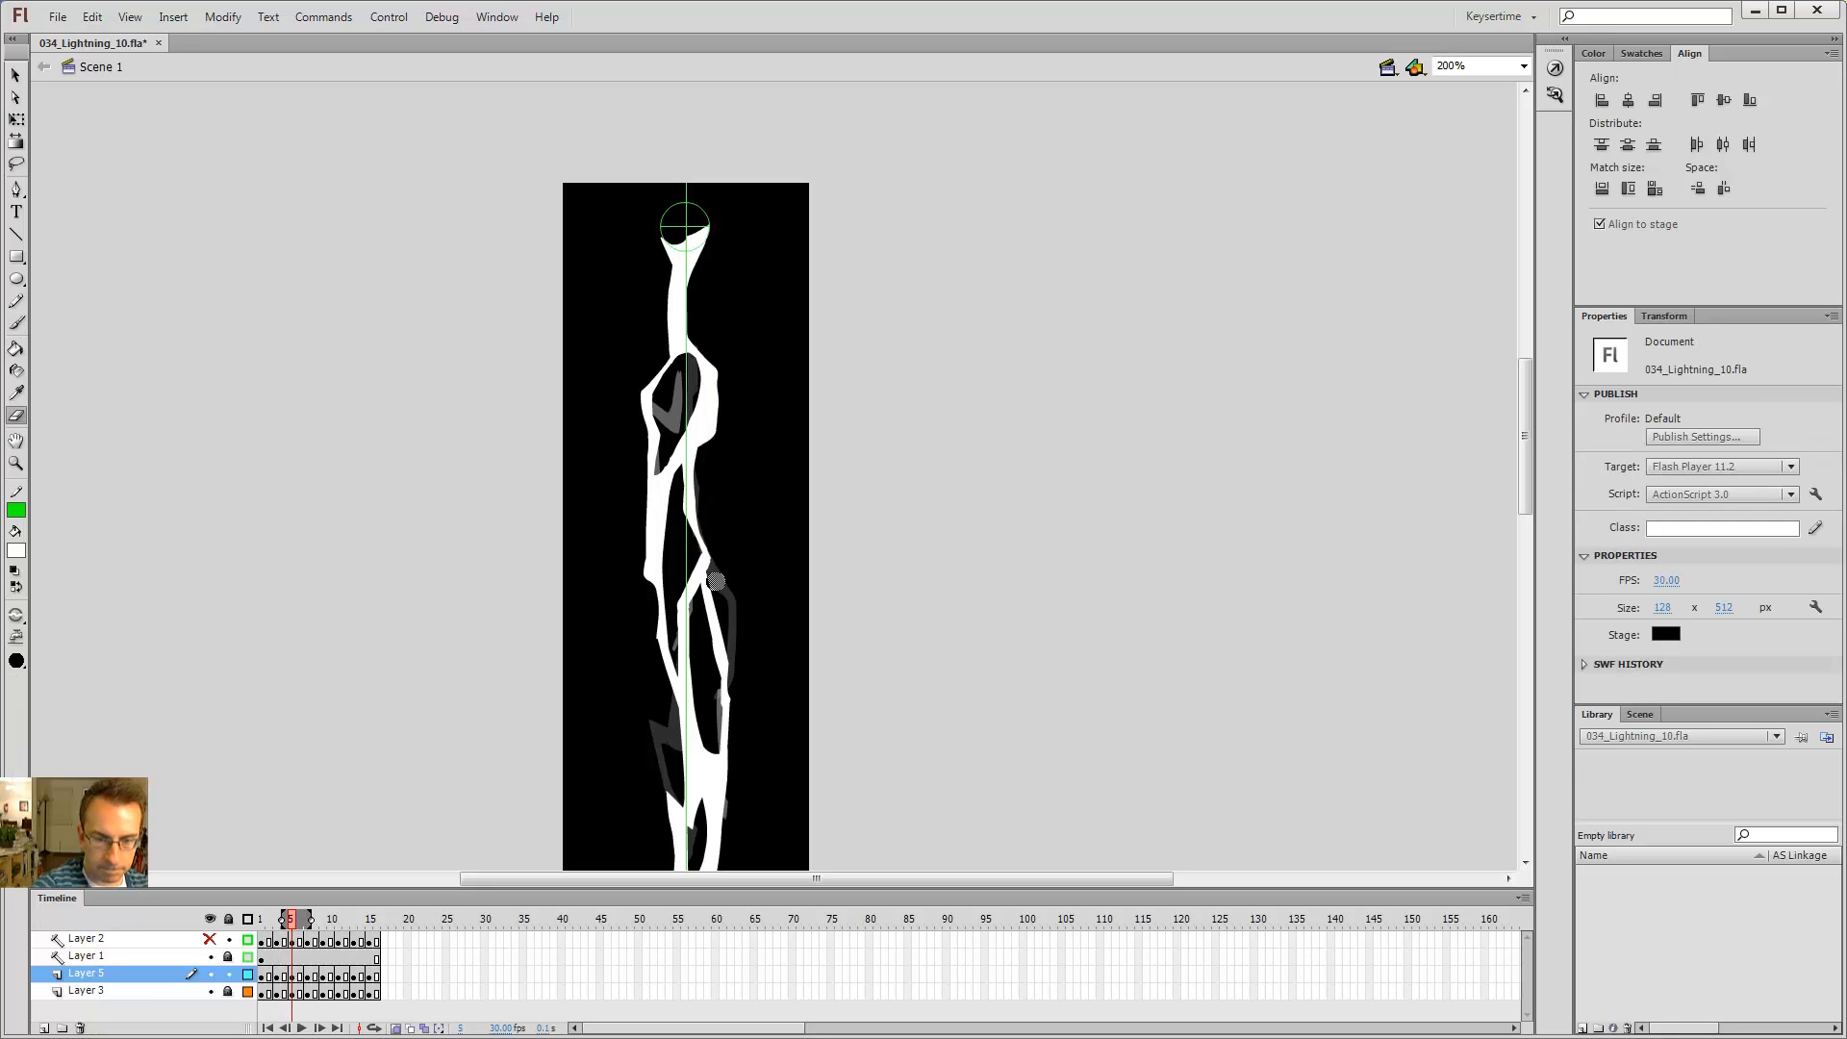
left_click_drag(712, 584, 729, 687)
key("b")
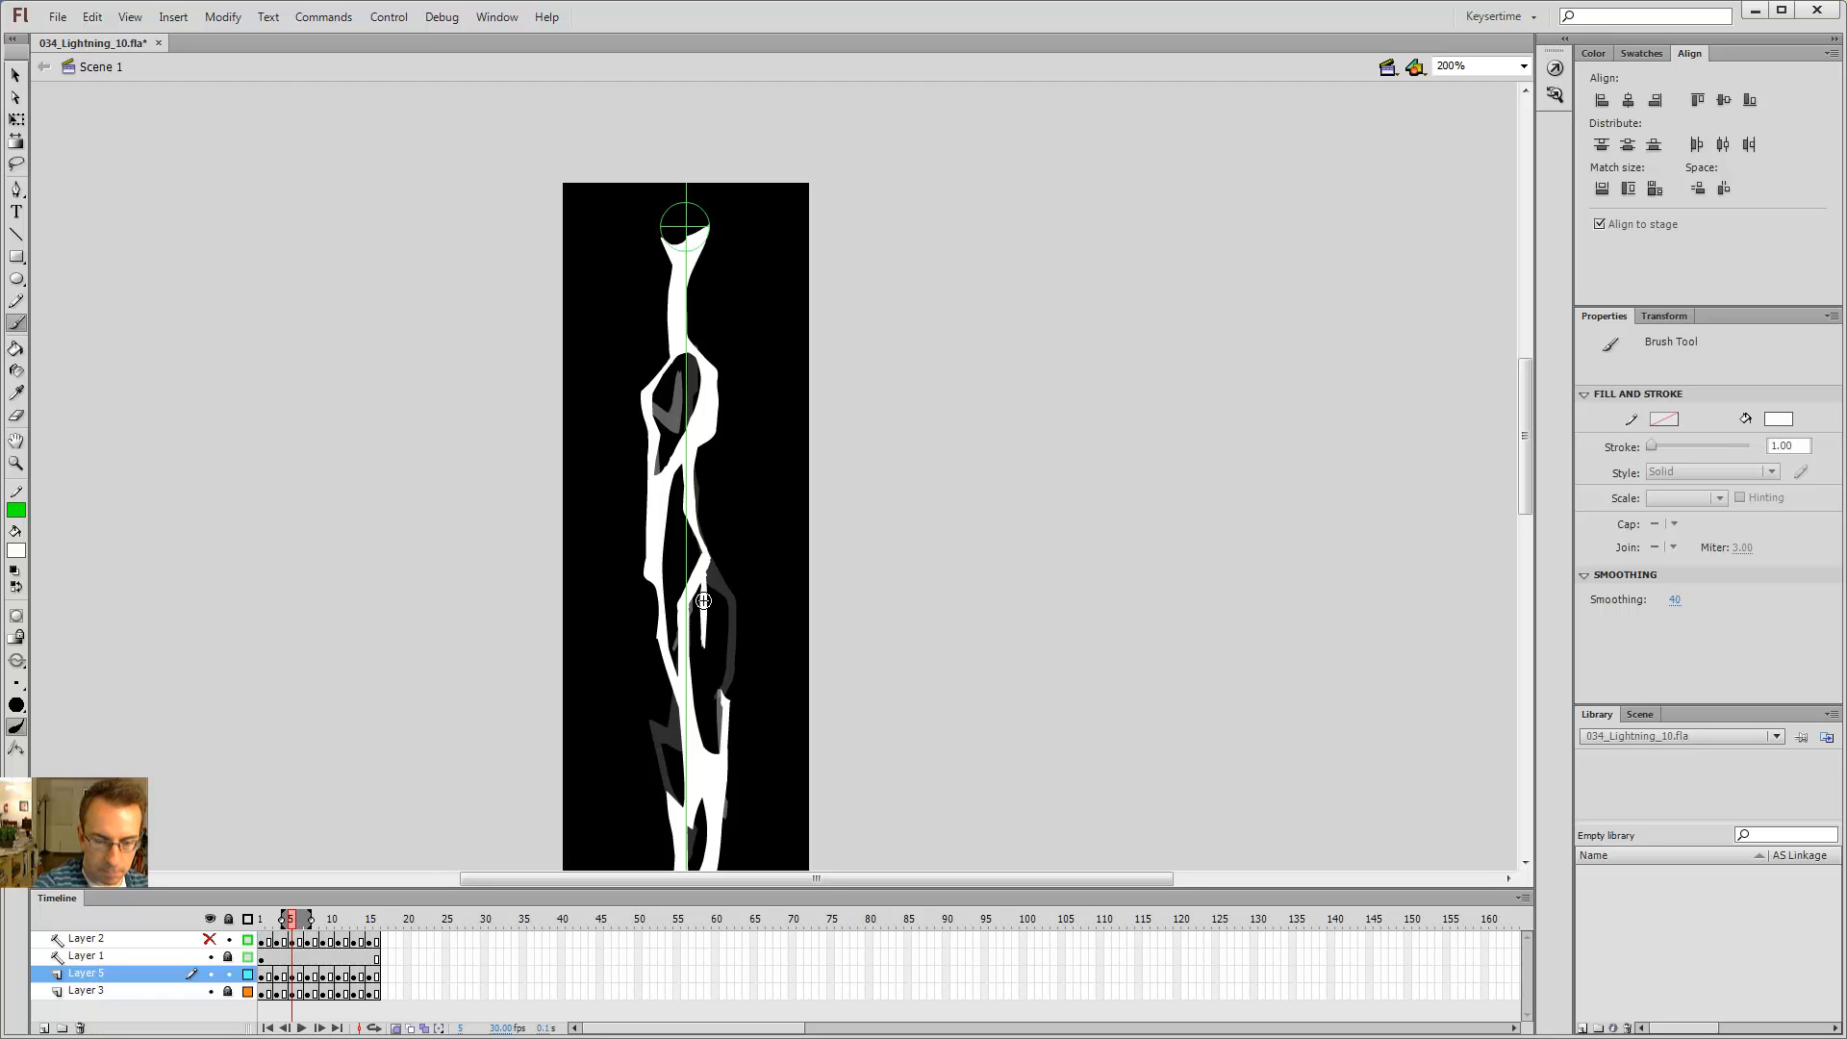
key("e")
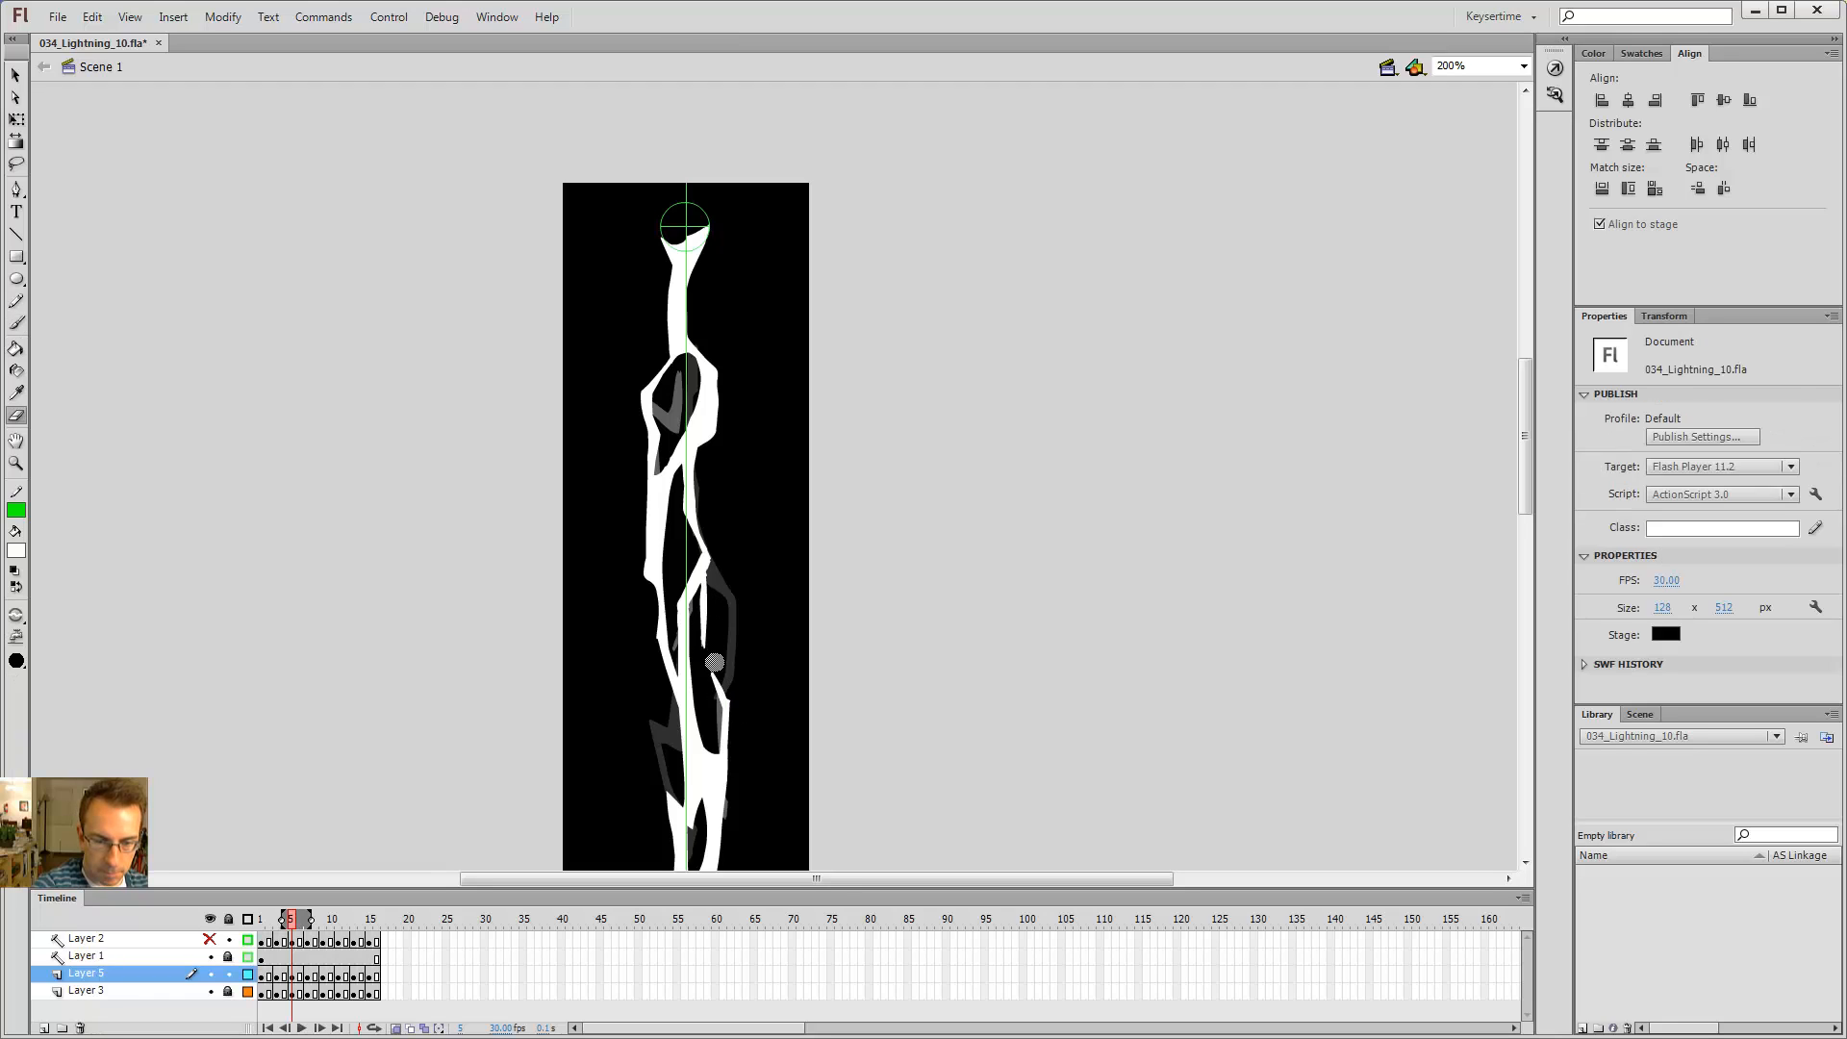
key("b")
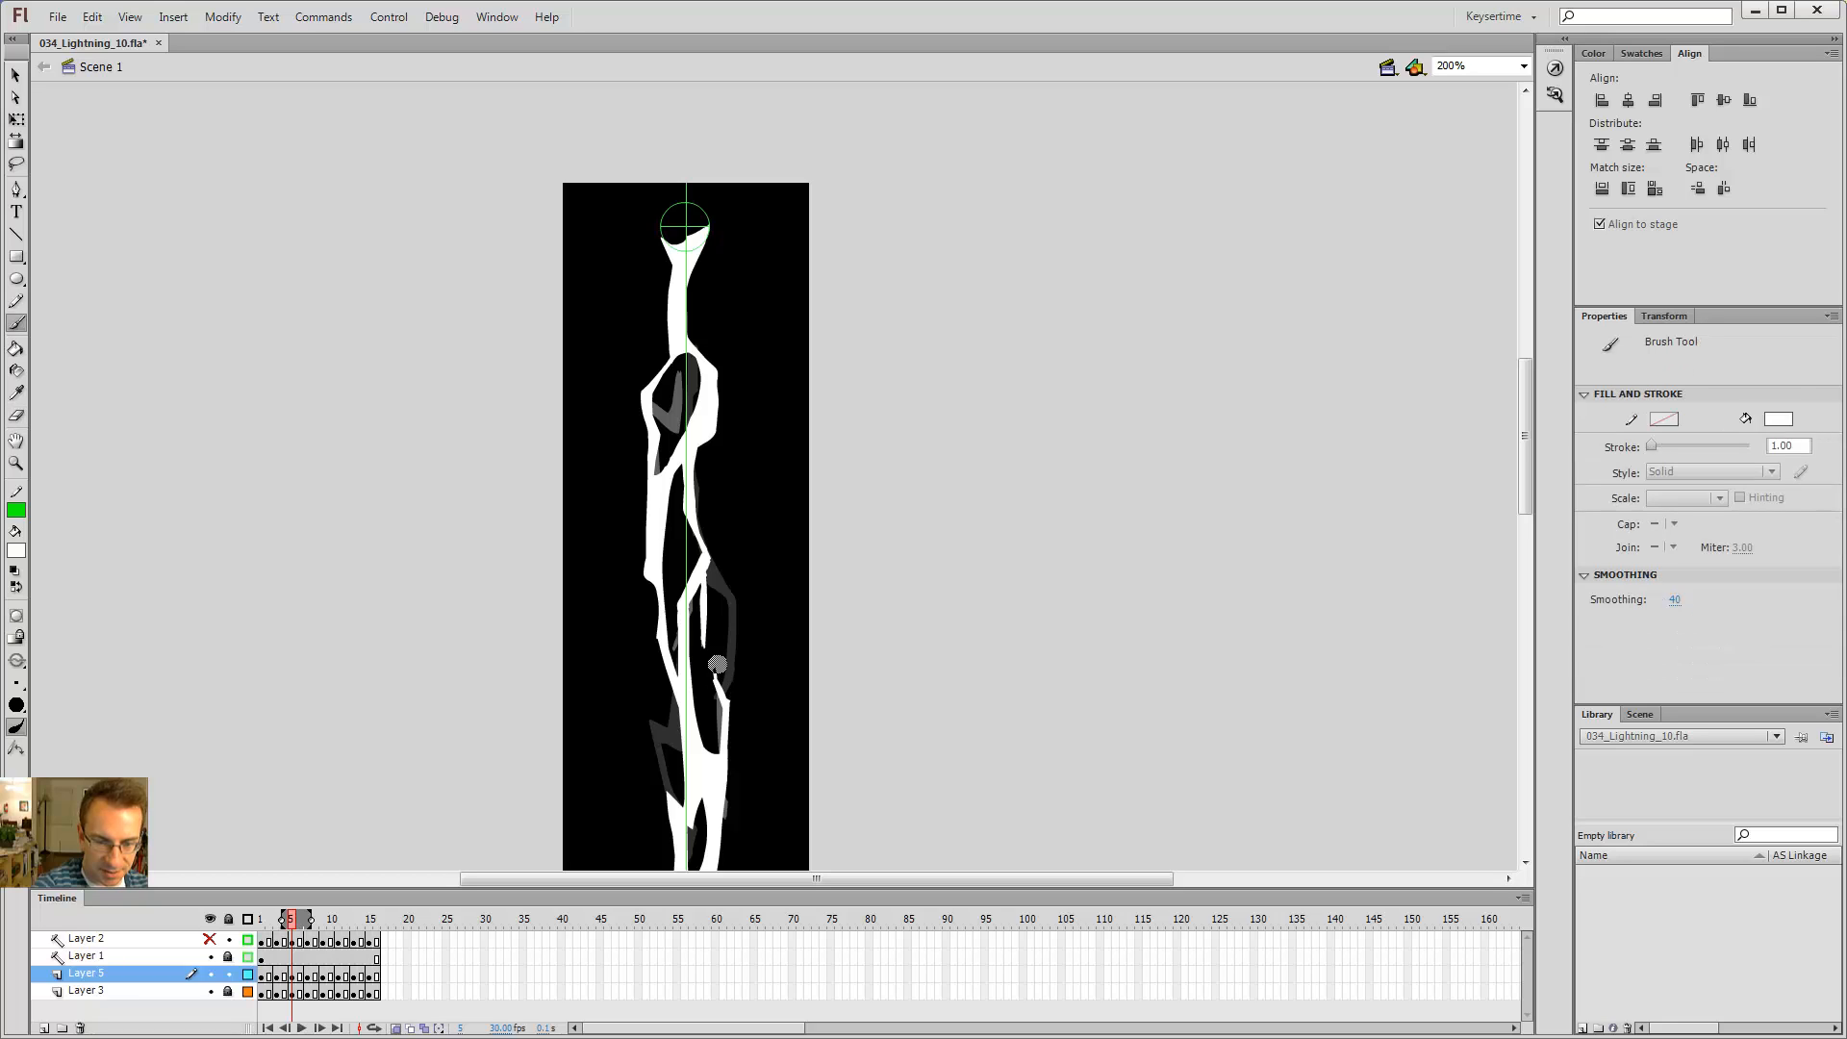
key("e")
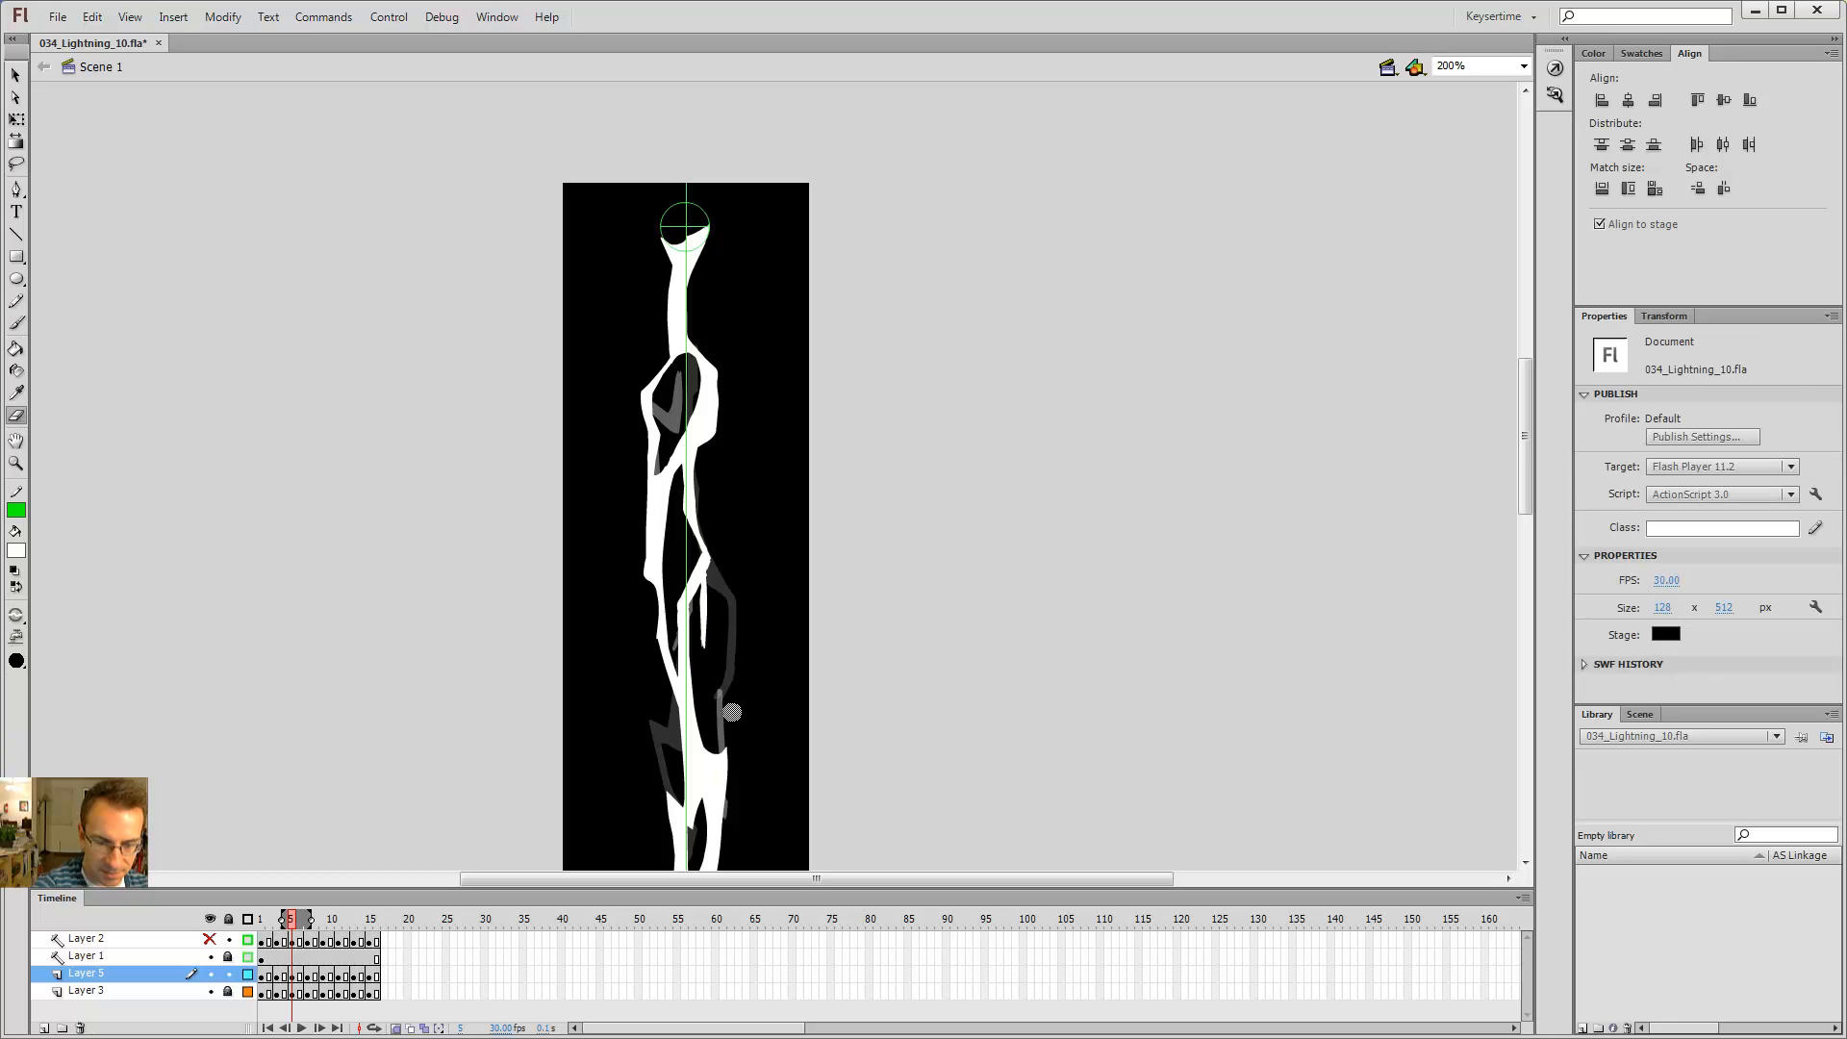
key("b")
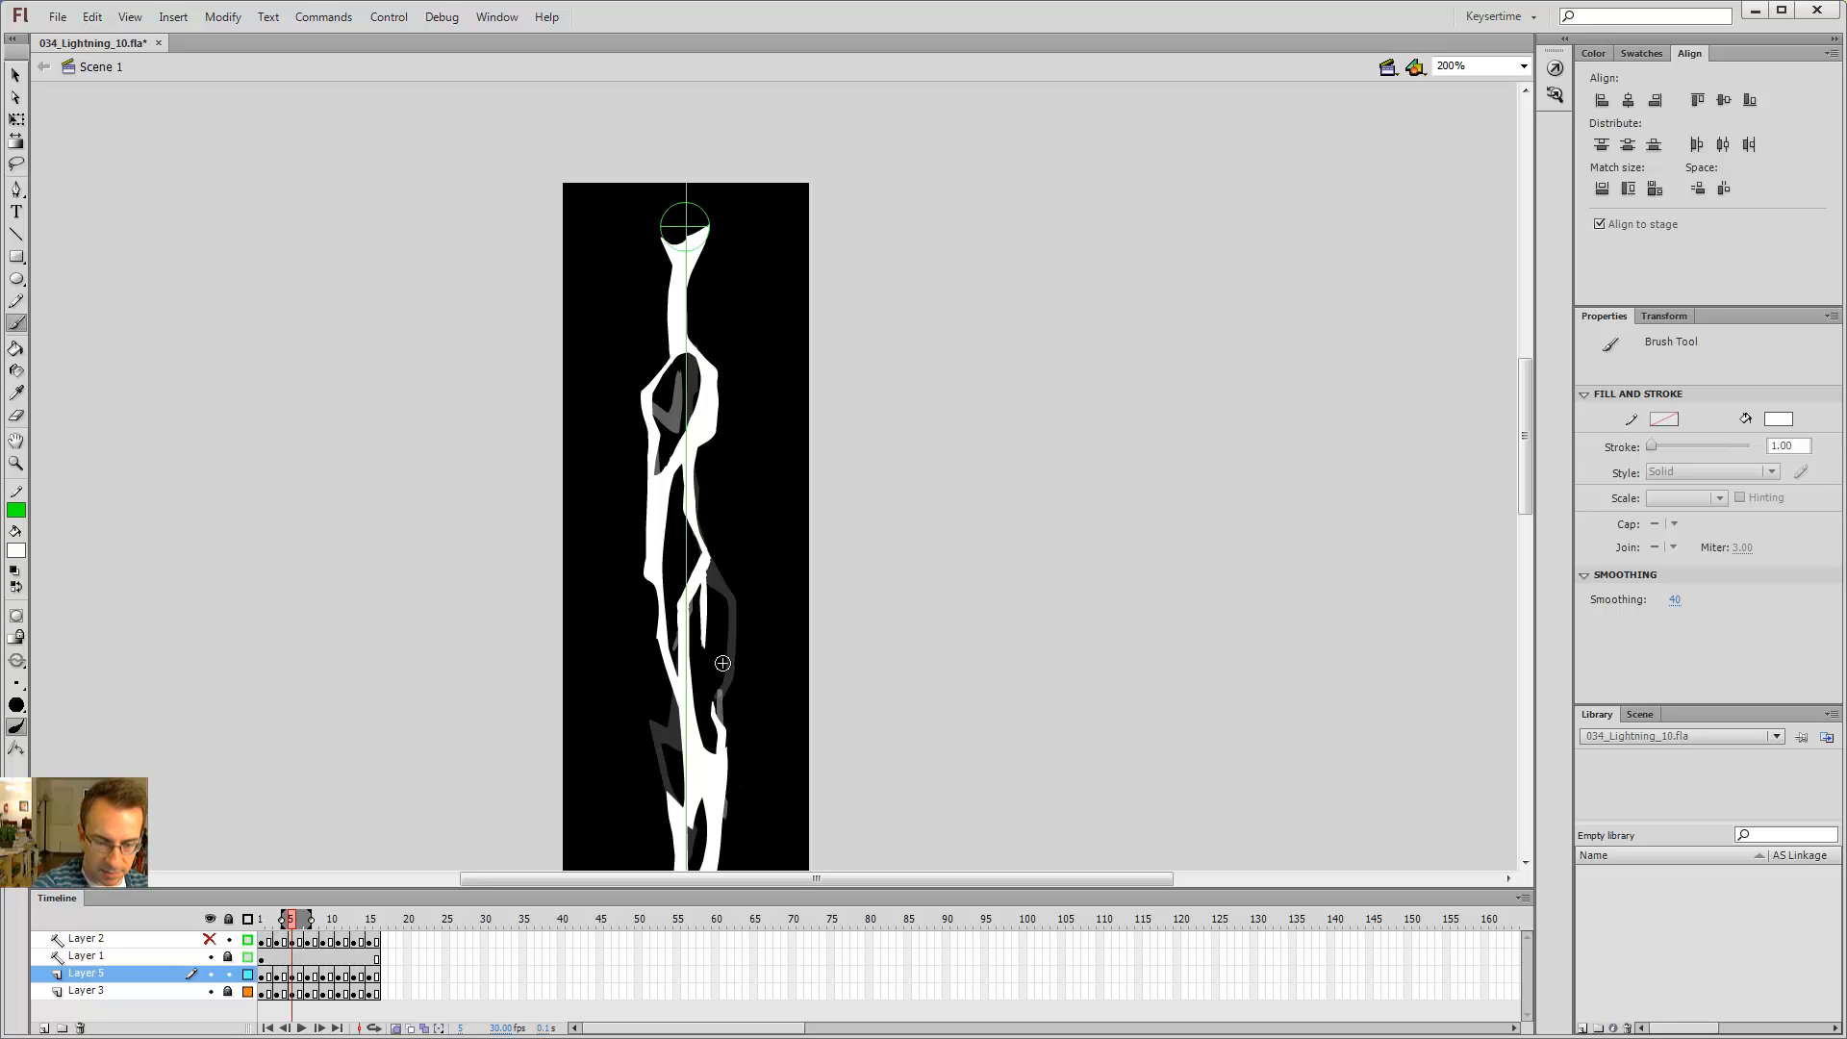
Step: Step back to frame 7 and brush a short stroke extending the lower right-hand branch
key("comma")
key("comma")
key("period")
key("period")
key("period")
key("period")
key("e")
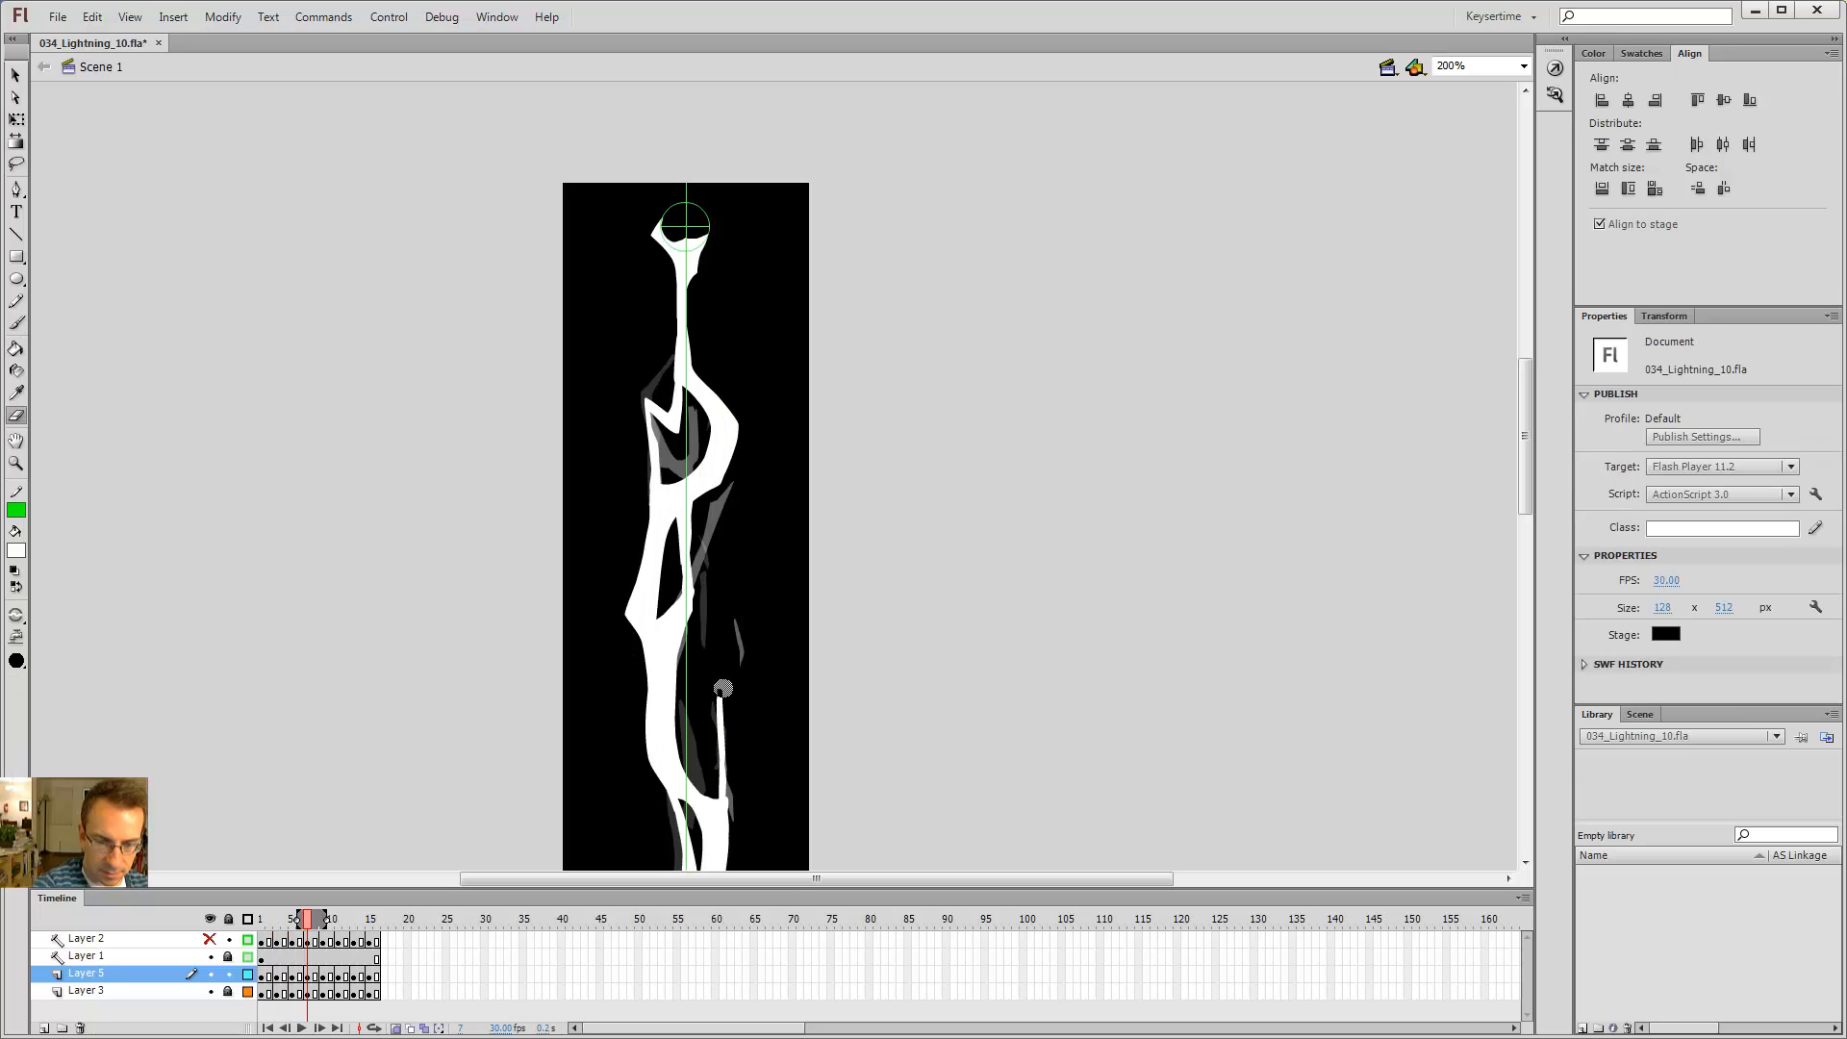
key("b")
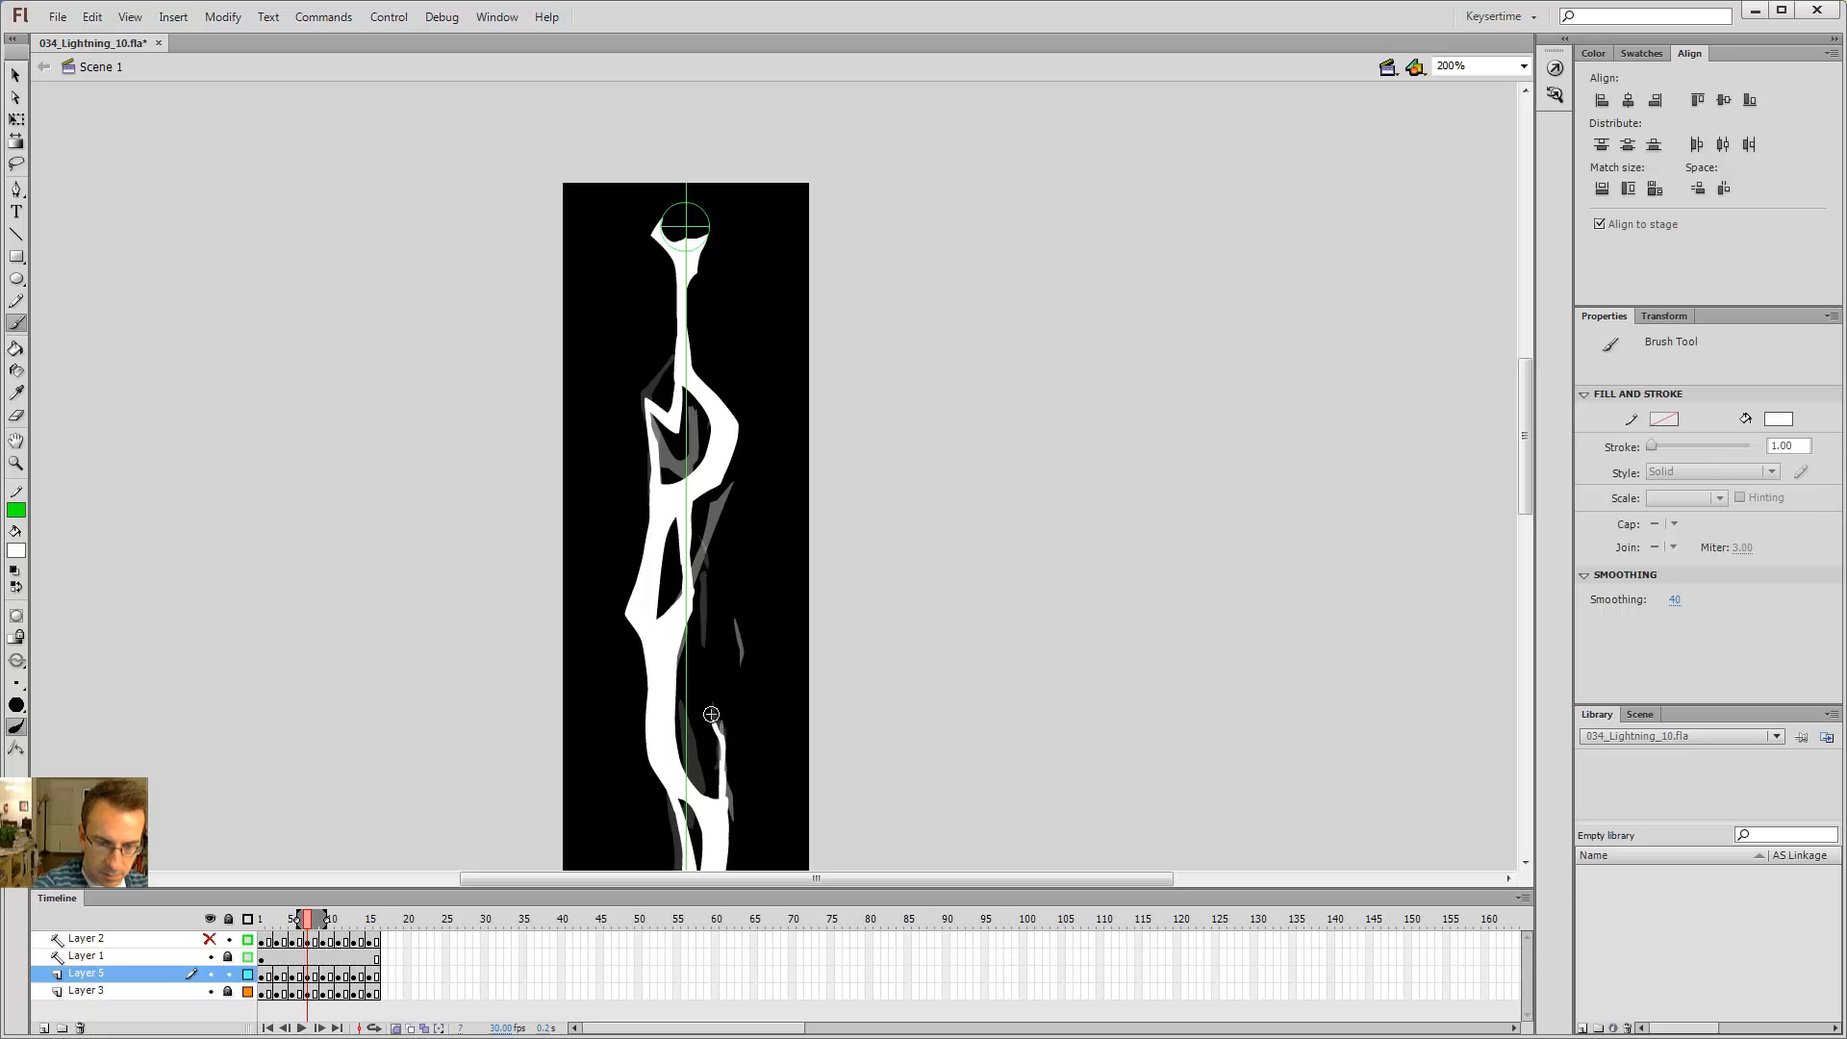
mouse_move(711, 714)
left_mouse_down()
mouse_move(735, 771)
mouse_move(738, 753)
left_mouse_up()
Step: After scrubbing the neighbouring frames, brush another stroke on frame 7 to reshape the tip of the lower right-hand branch
key("e")
key("b")
key(".")
key("v")
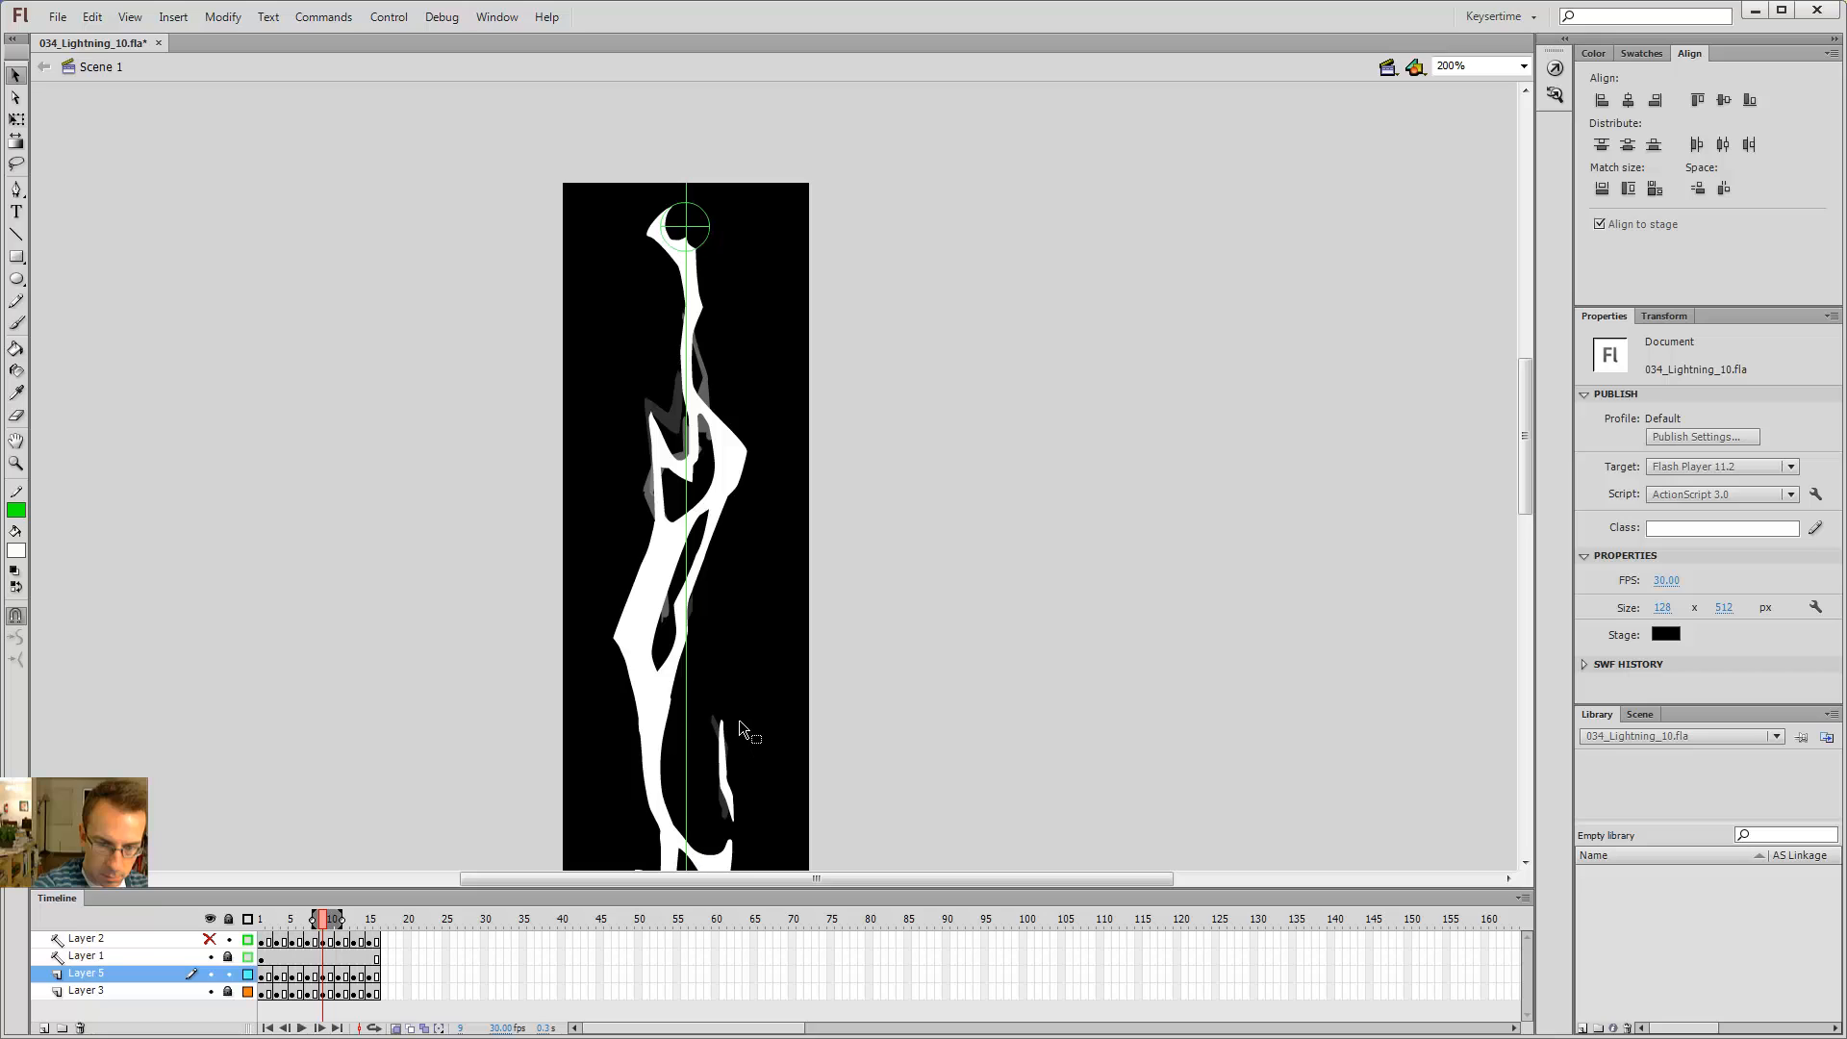
key("comma")
key("period")
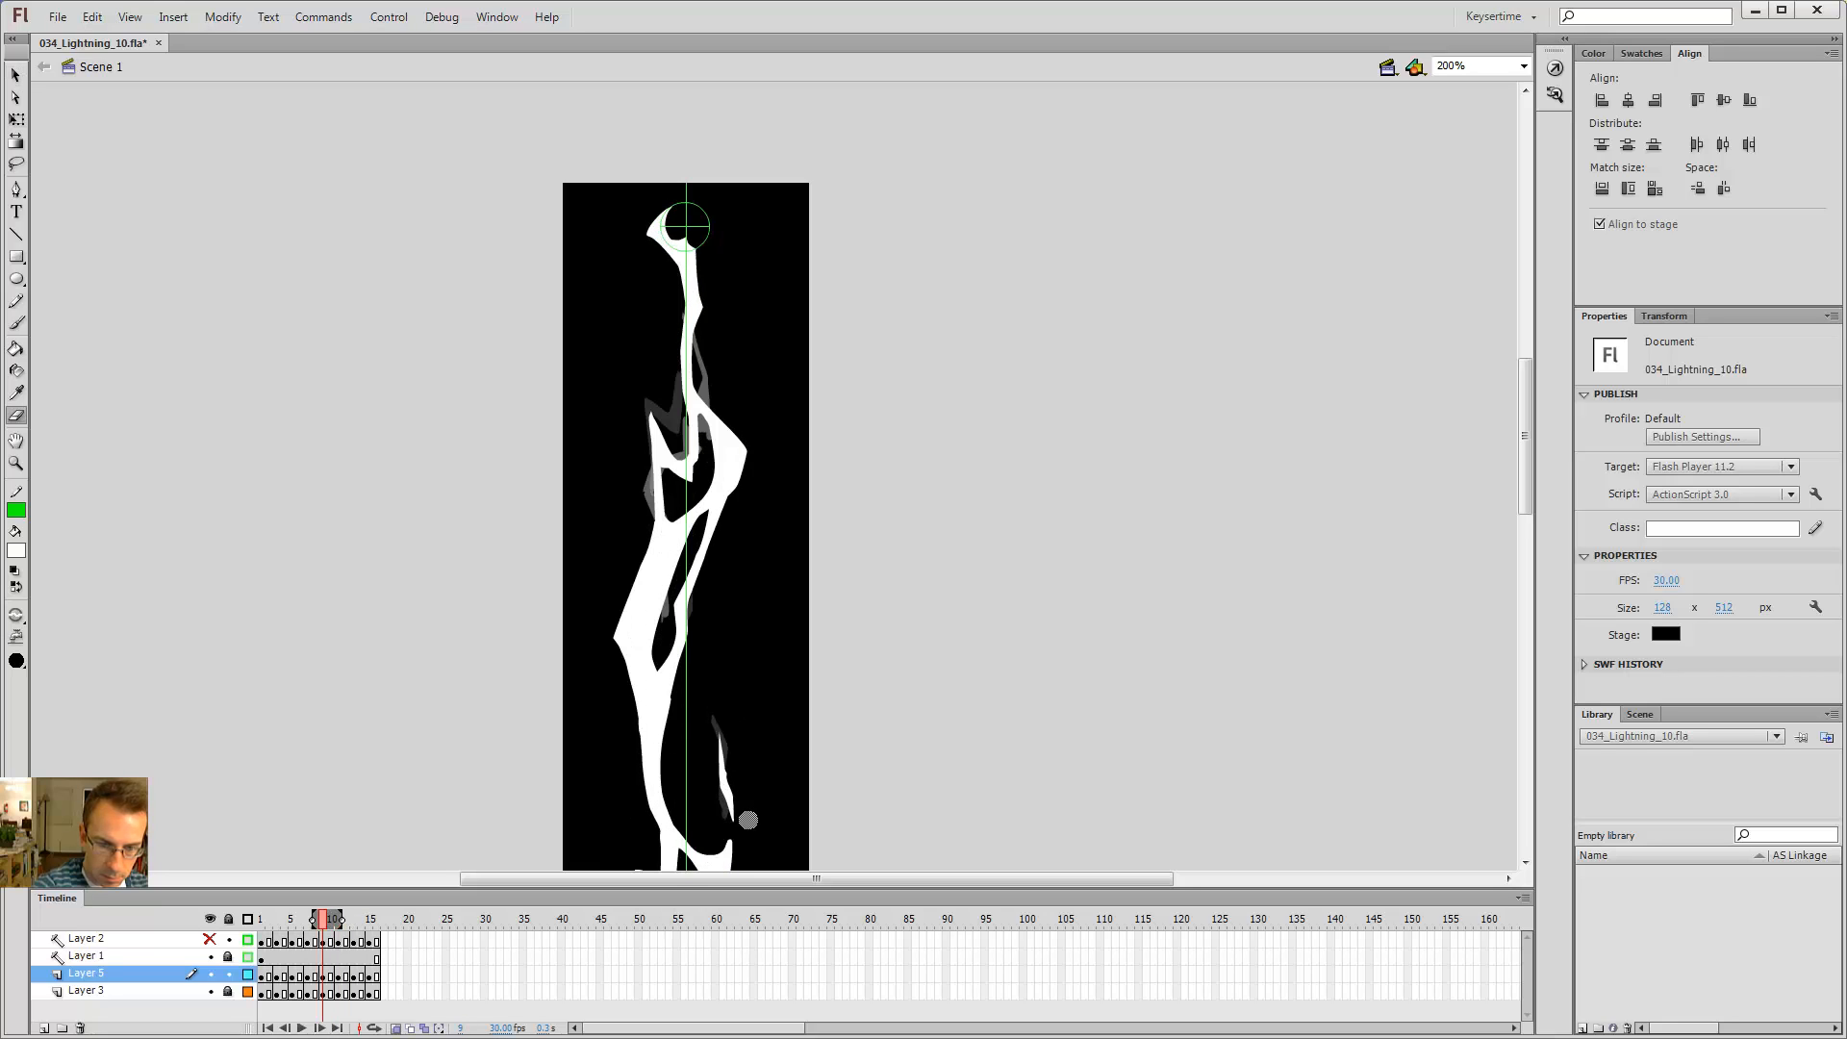
key("comma")
key("comma")
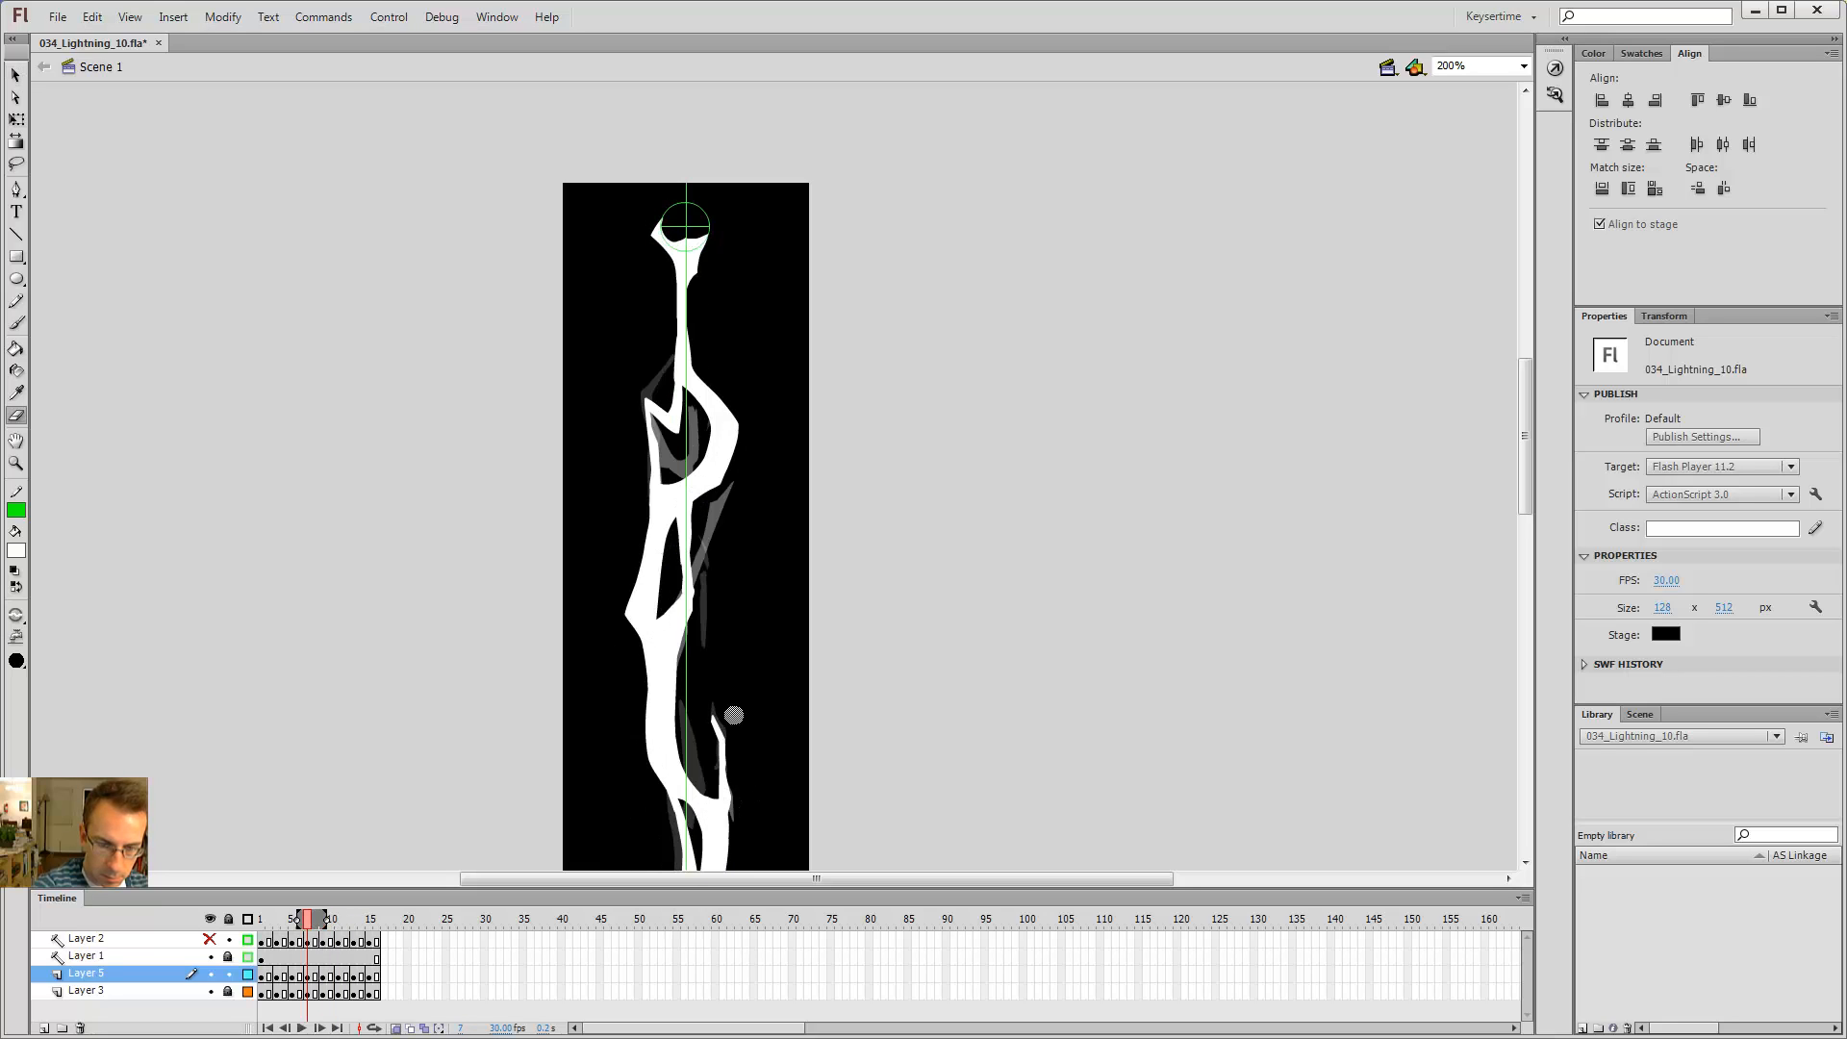
key("b")
left_click_drag(722, 738, 713, 719)
Step: Scrub the frames at a zoom of 100% and test the movie to preview the lightning animation
key("e")
key("b")
key("period")
key("period")
key("period")
key("period")
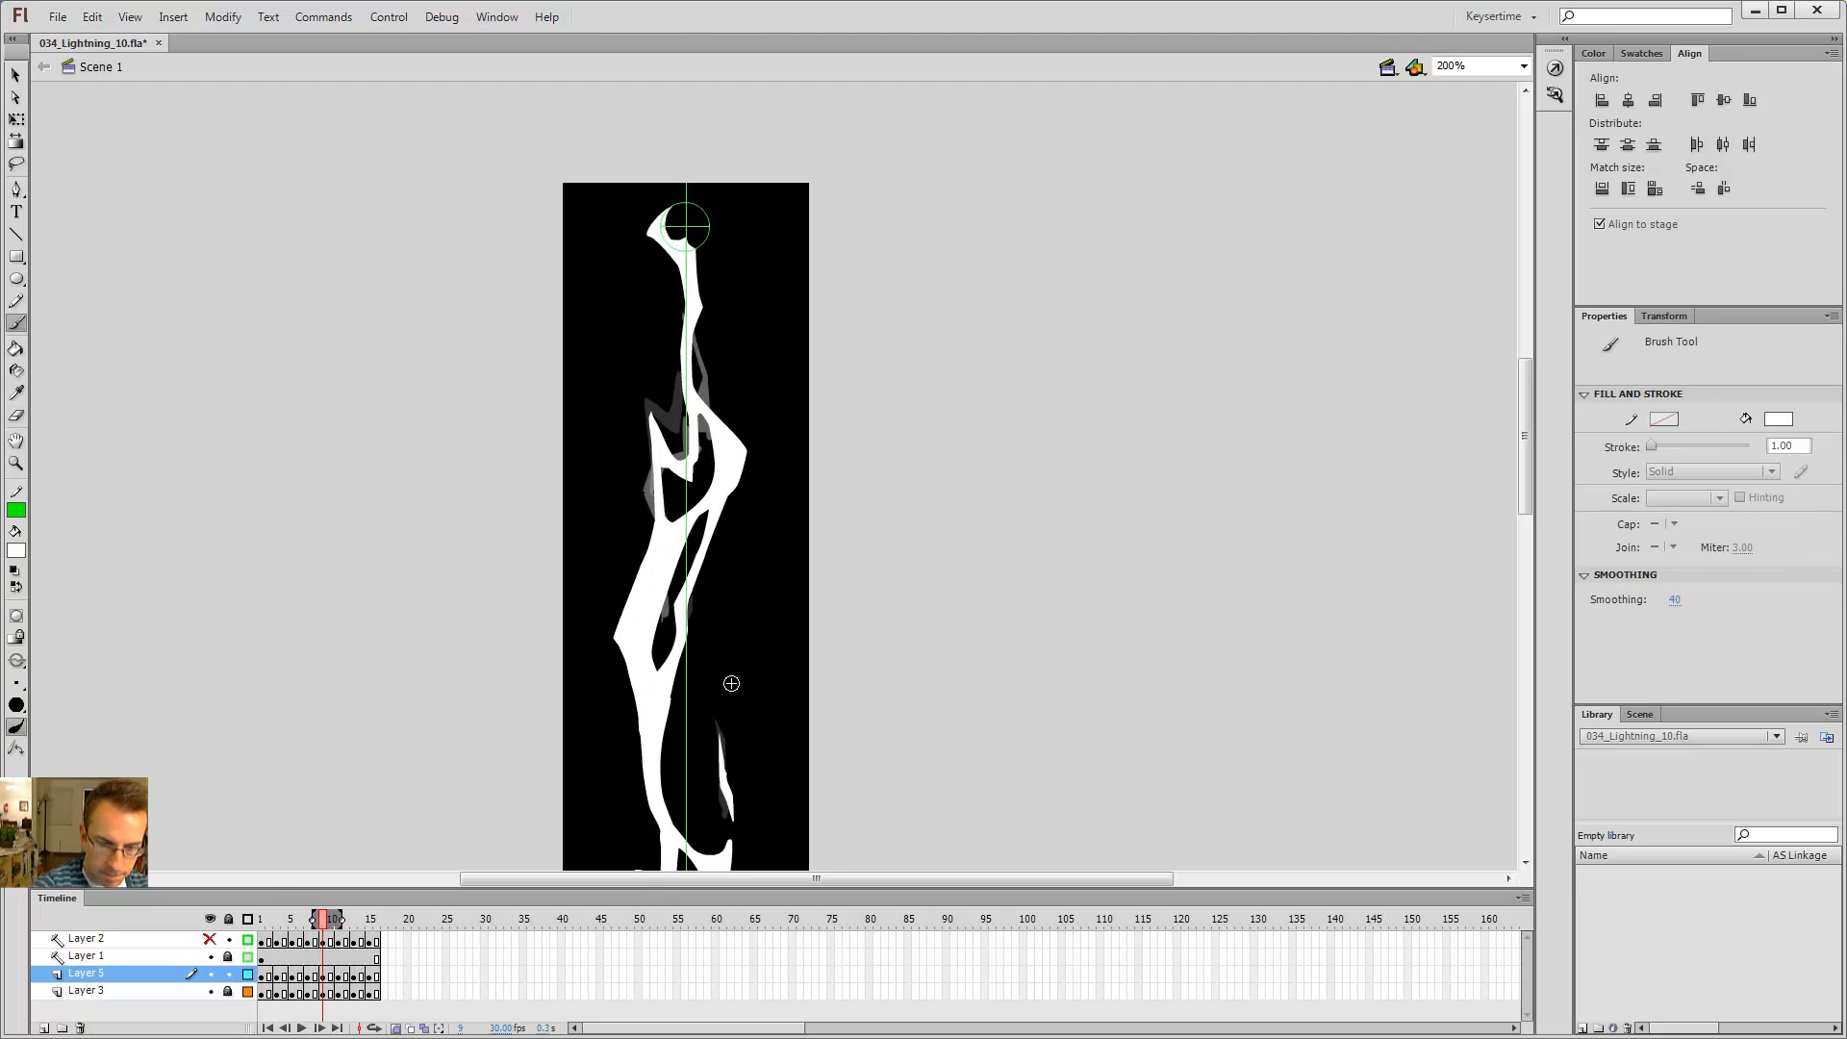
key("comma")
key("comma")
key("comma")
key("comma")
key("comma")
key("comma")
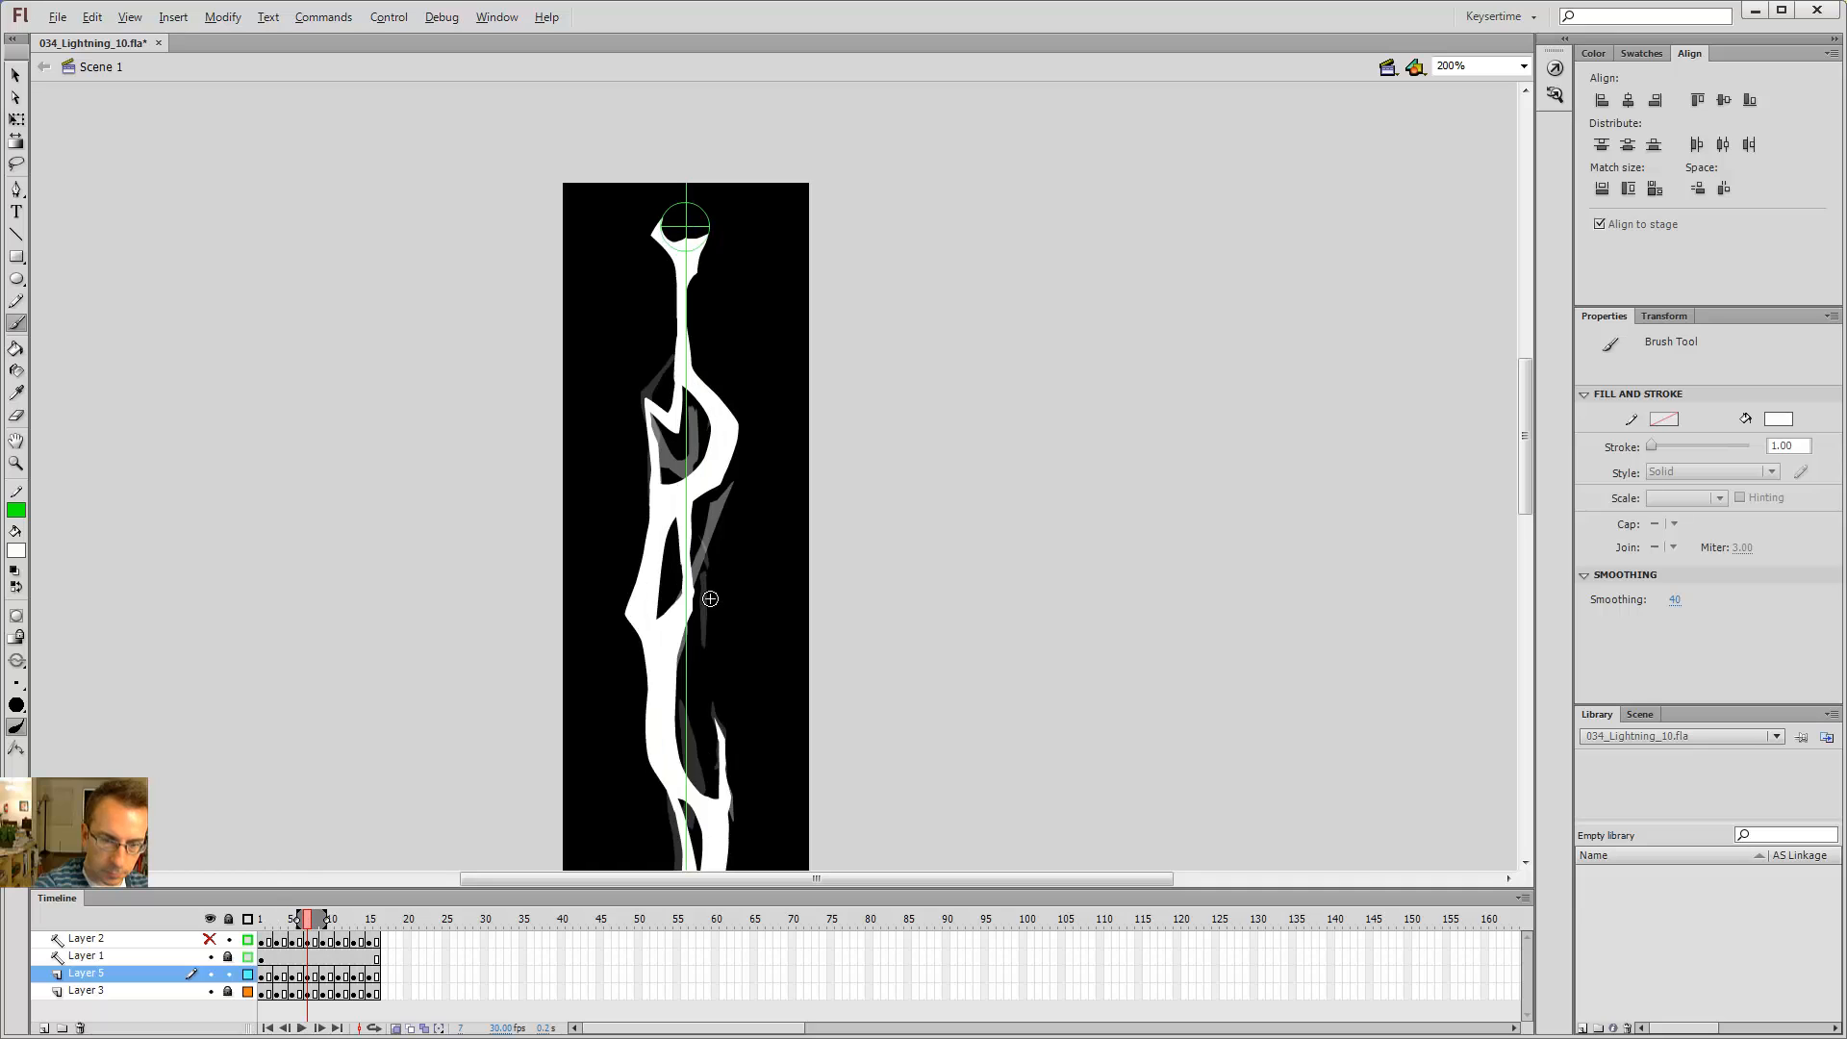
key("e")
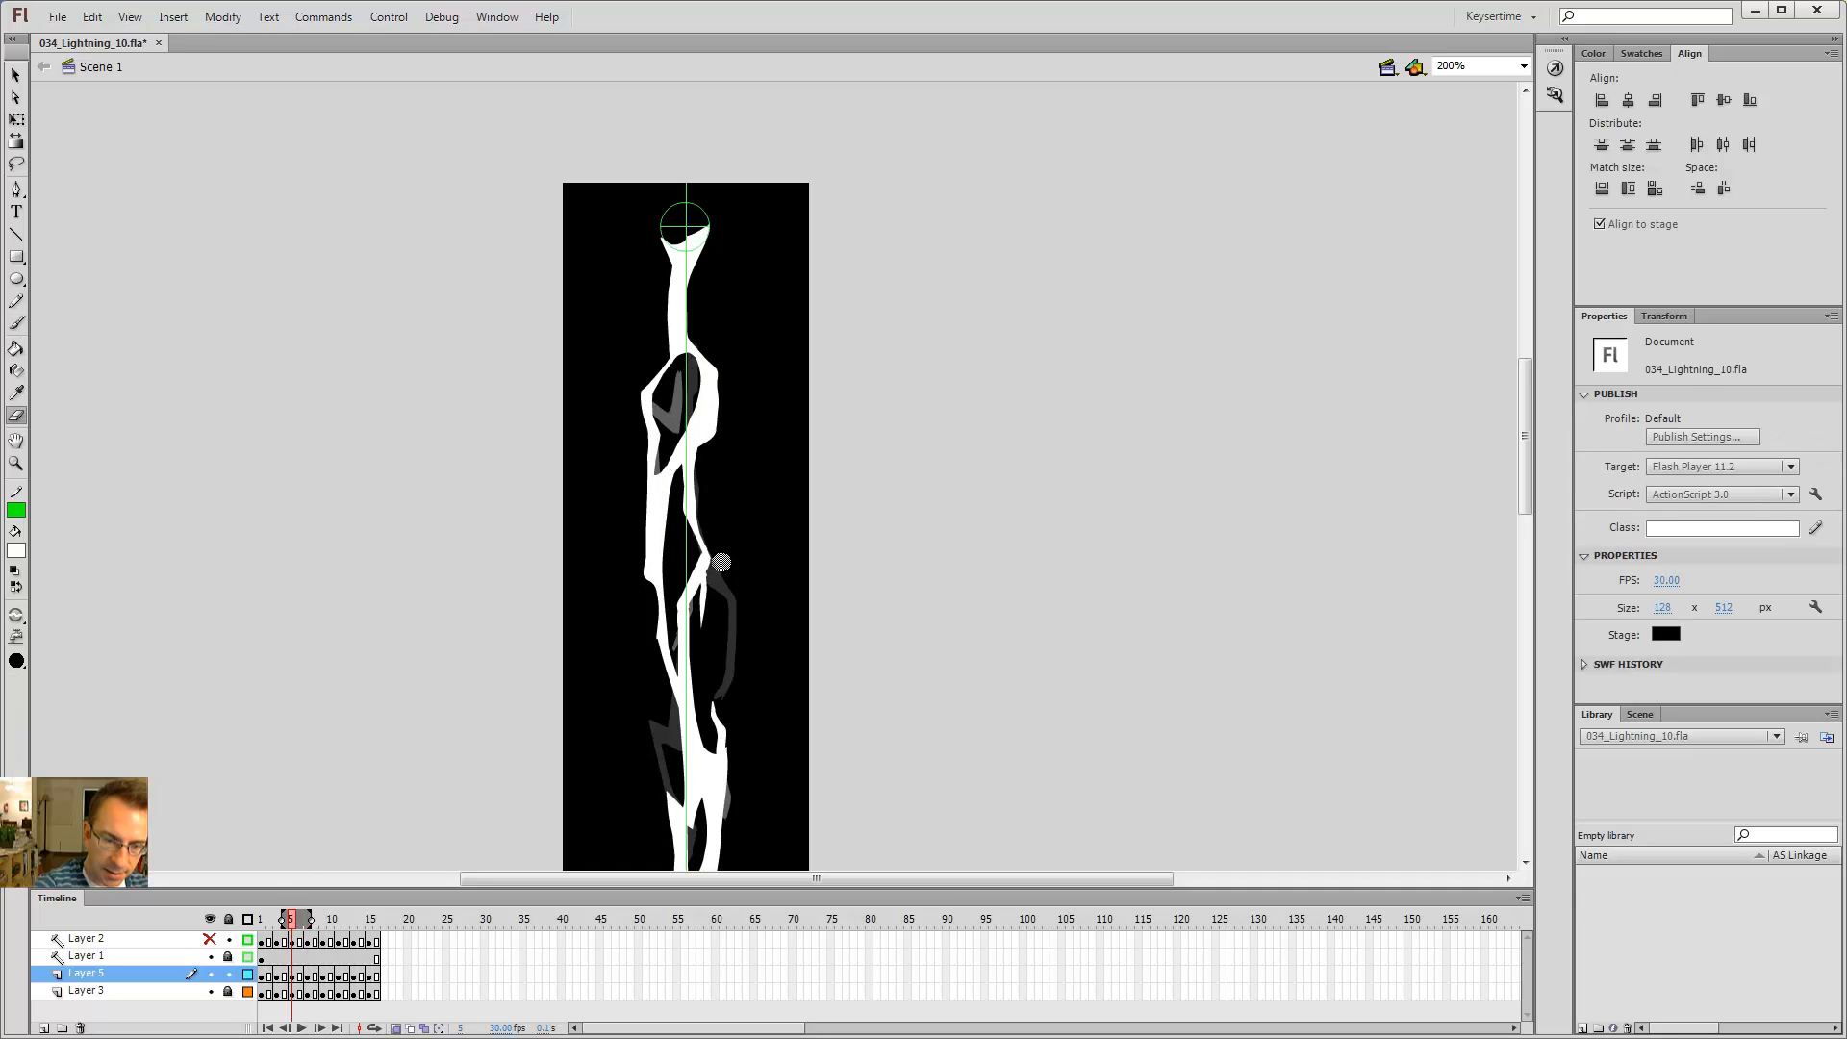
key("b")
key("ctrl+minus")
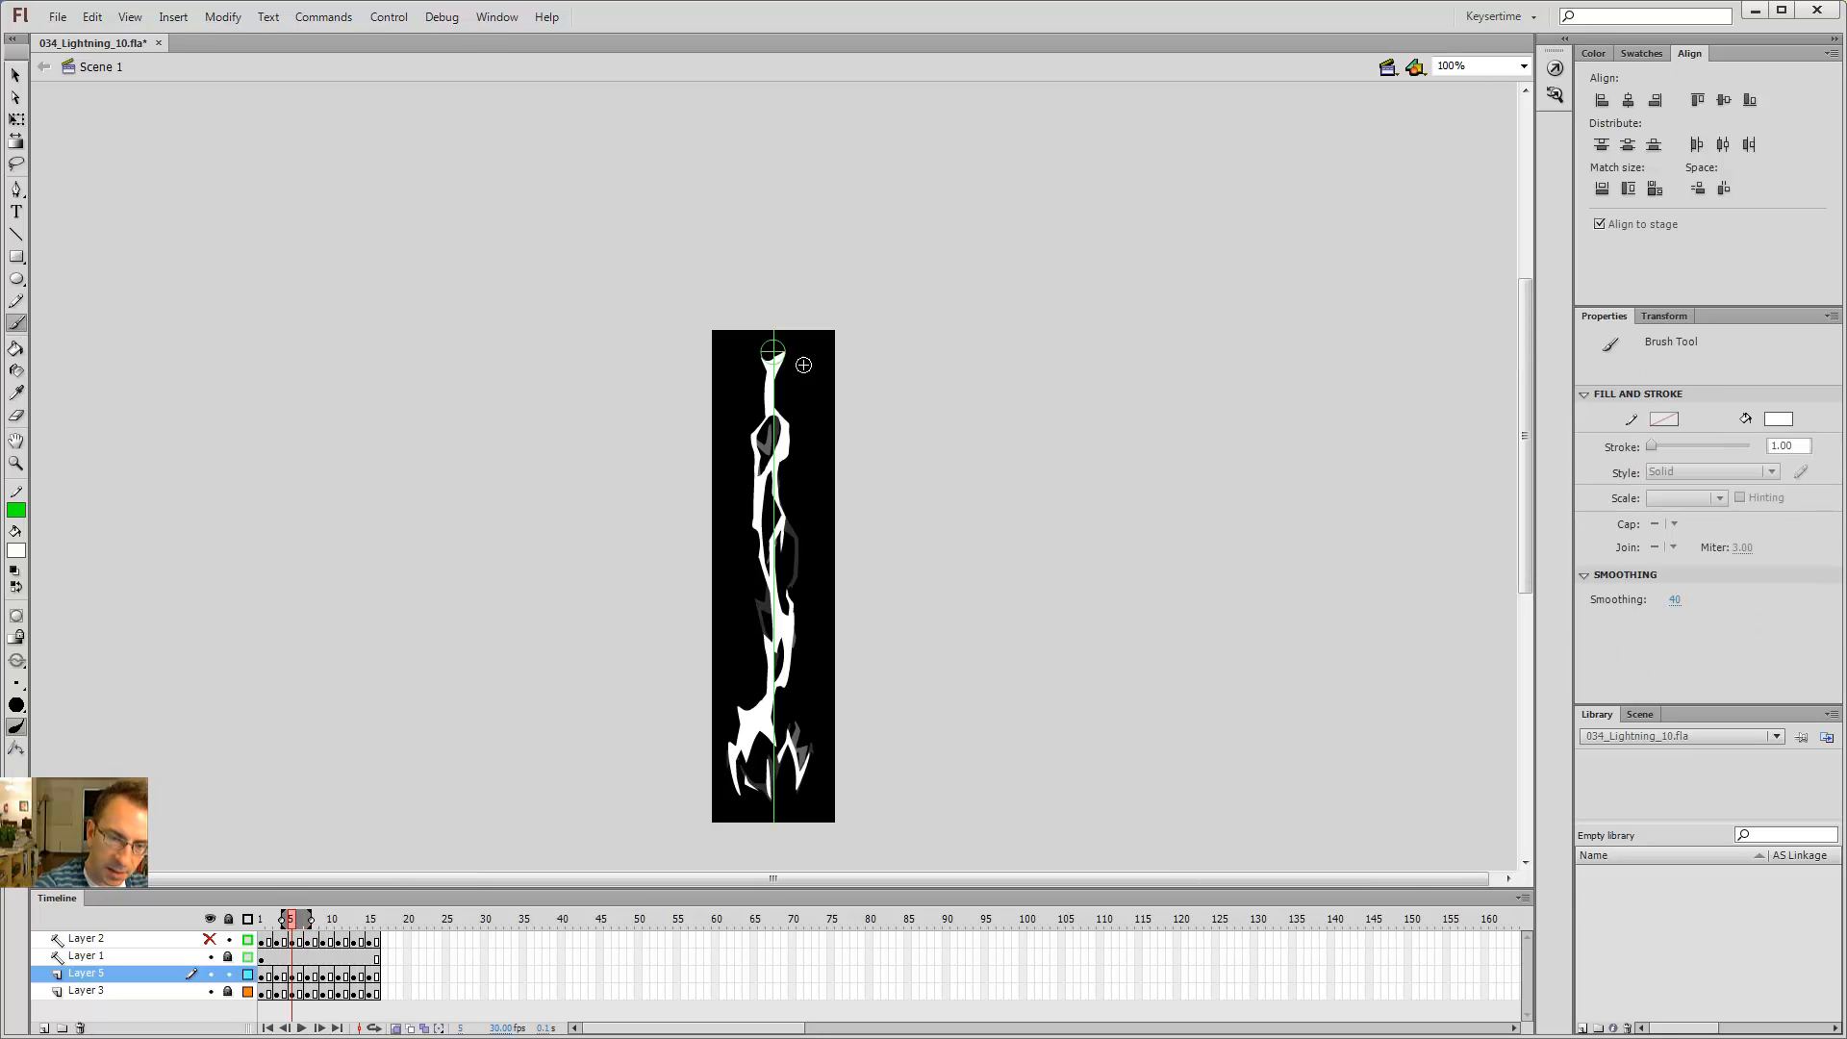
key("period")
key("period")
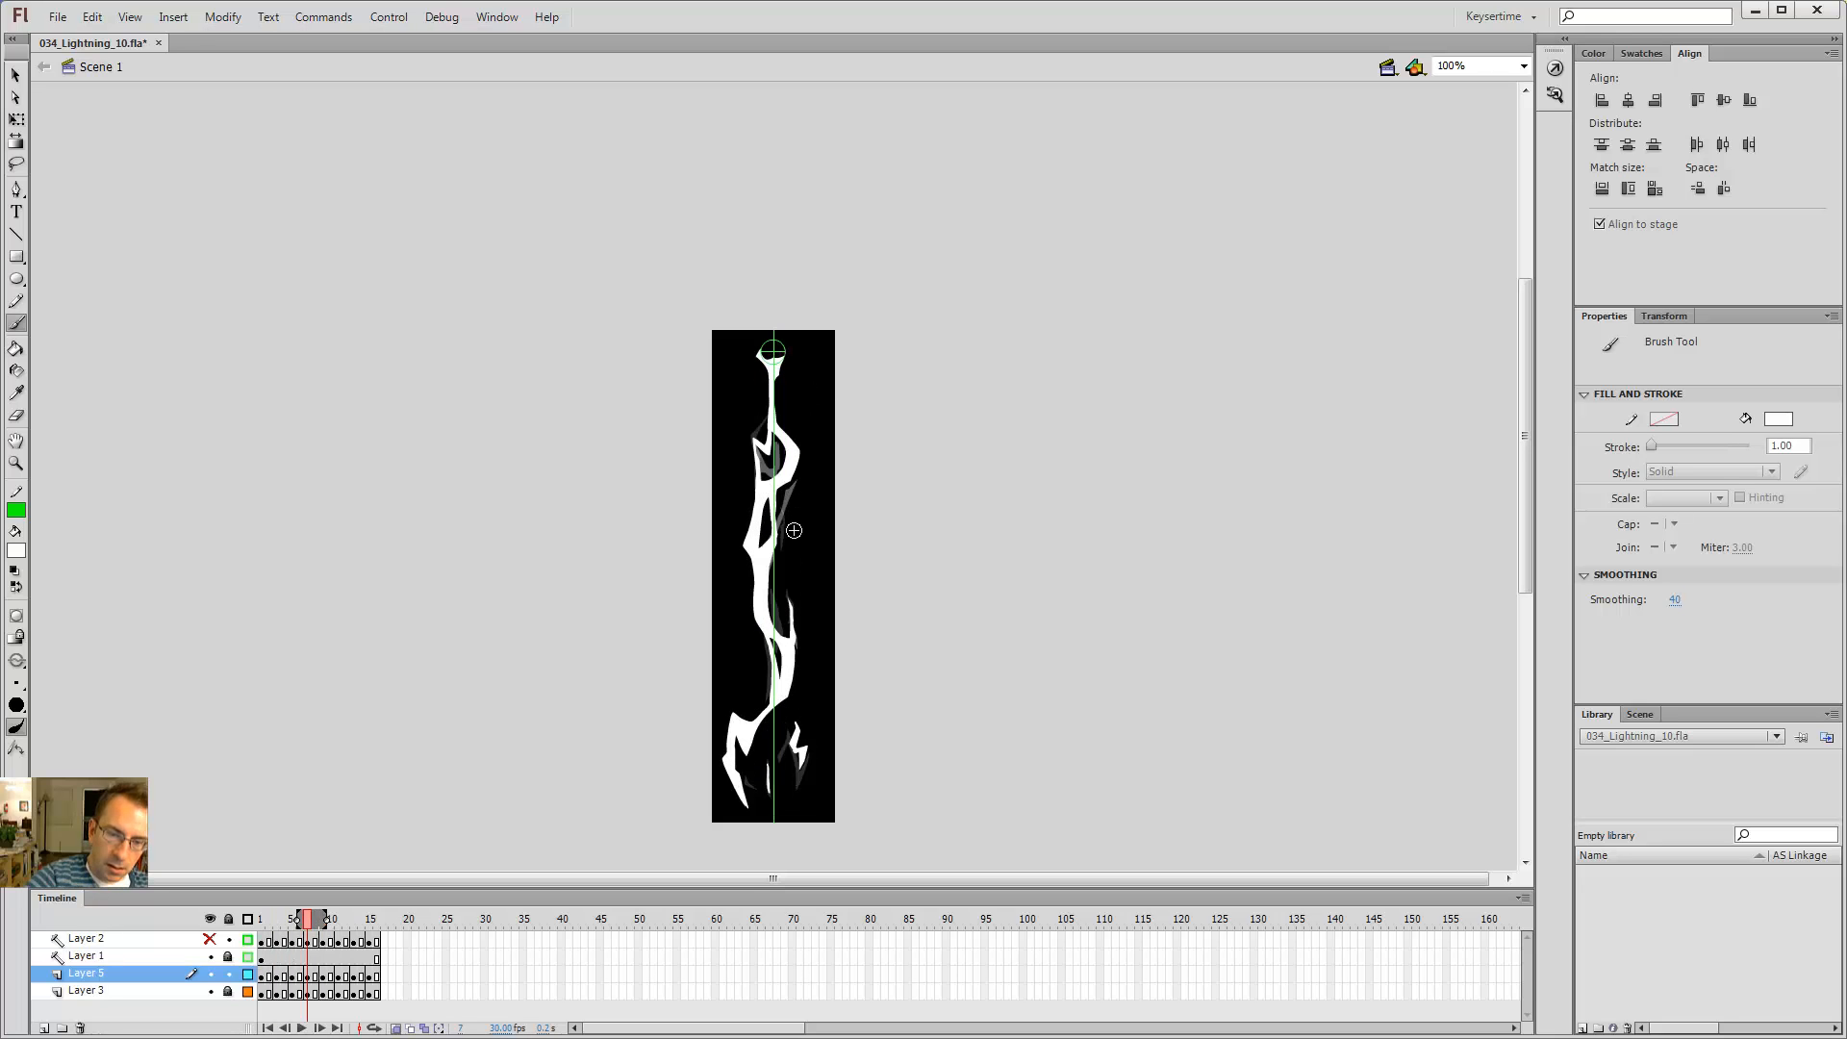
key("ctrl+Return")
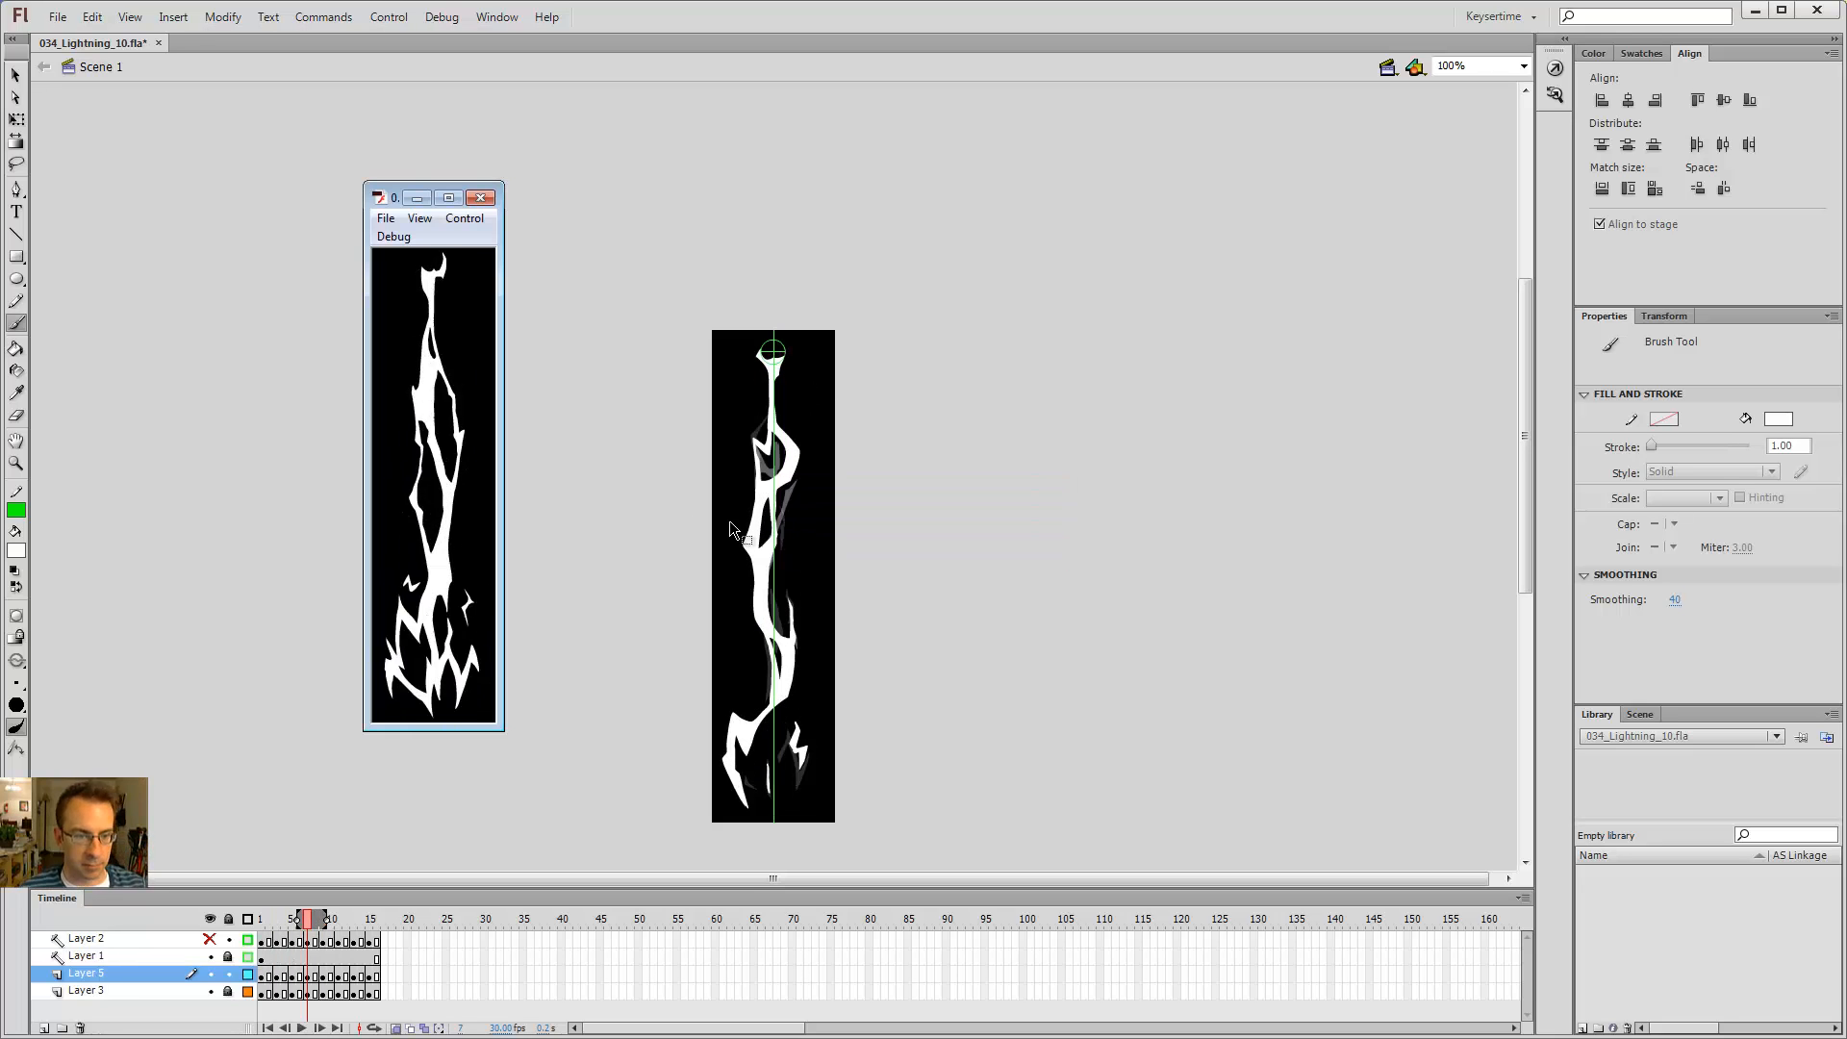
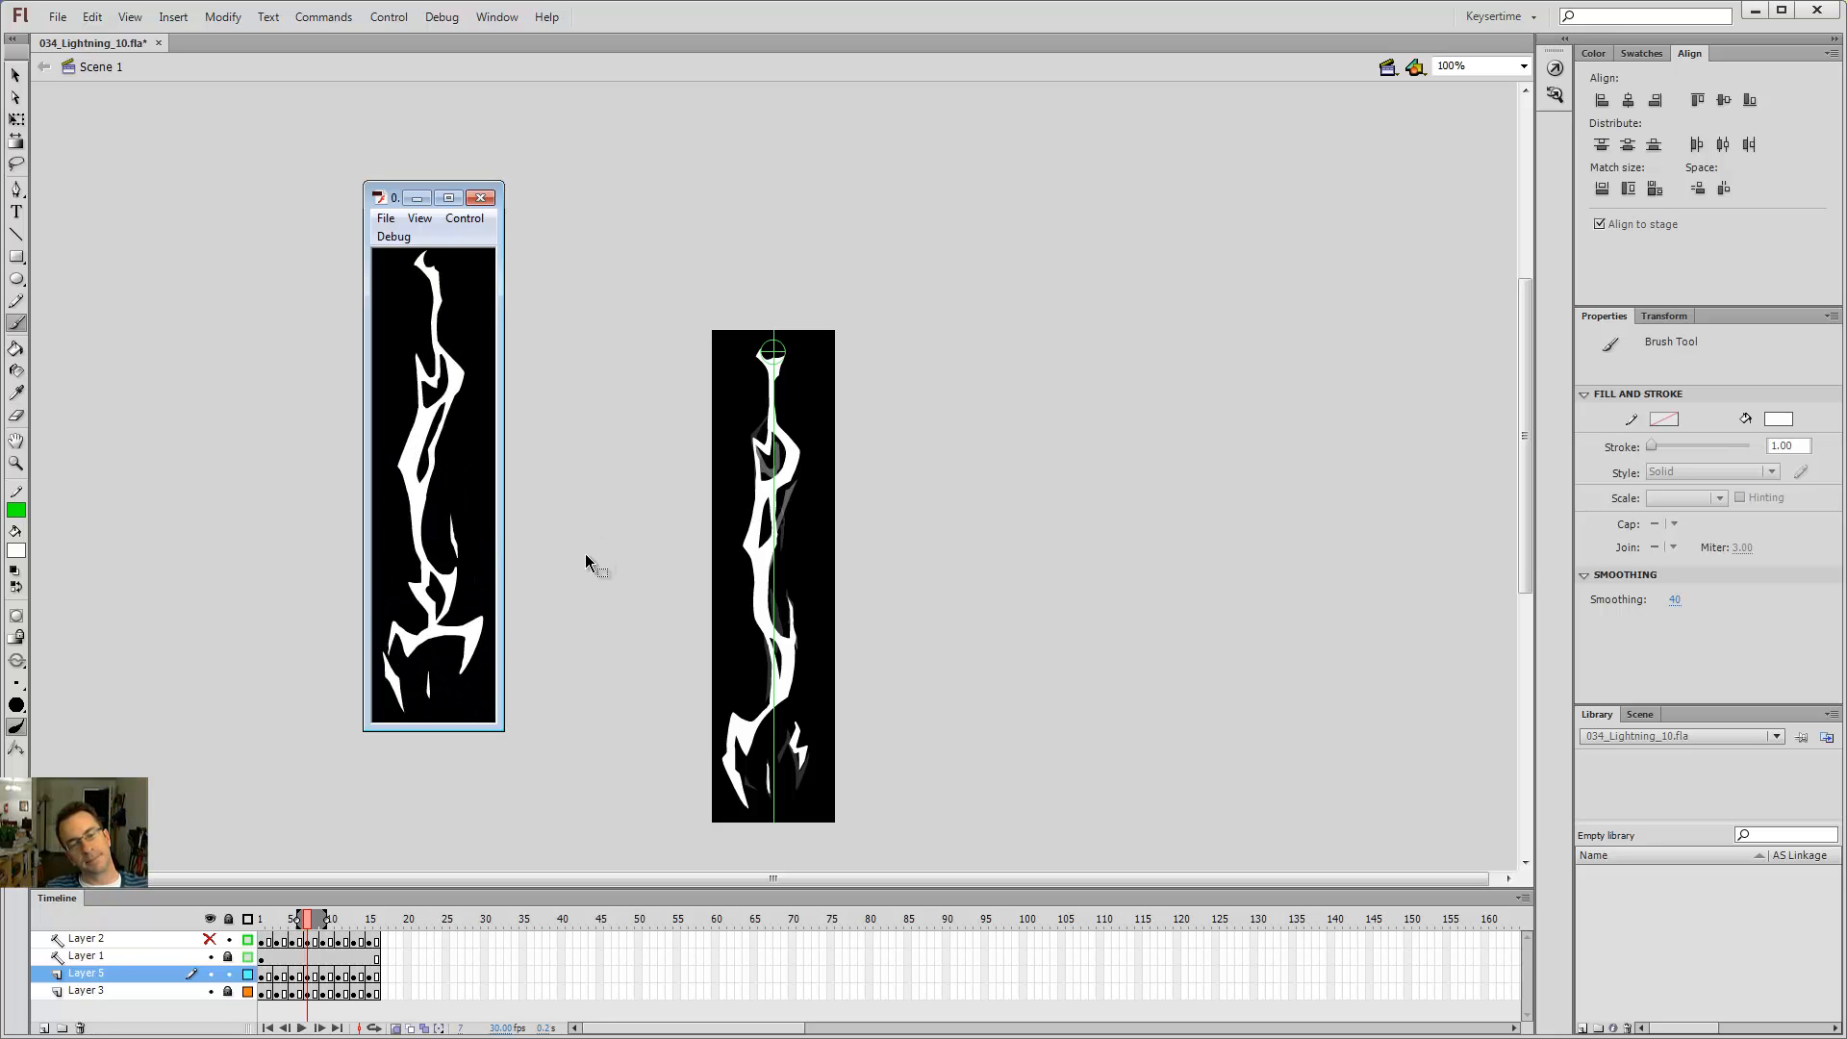
Step: Close the movie preview and save the document as 034_Lightning_11.fla
key("ctrl+w")
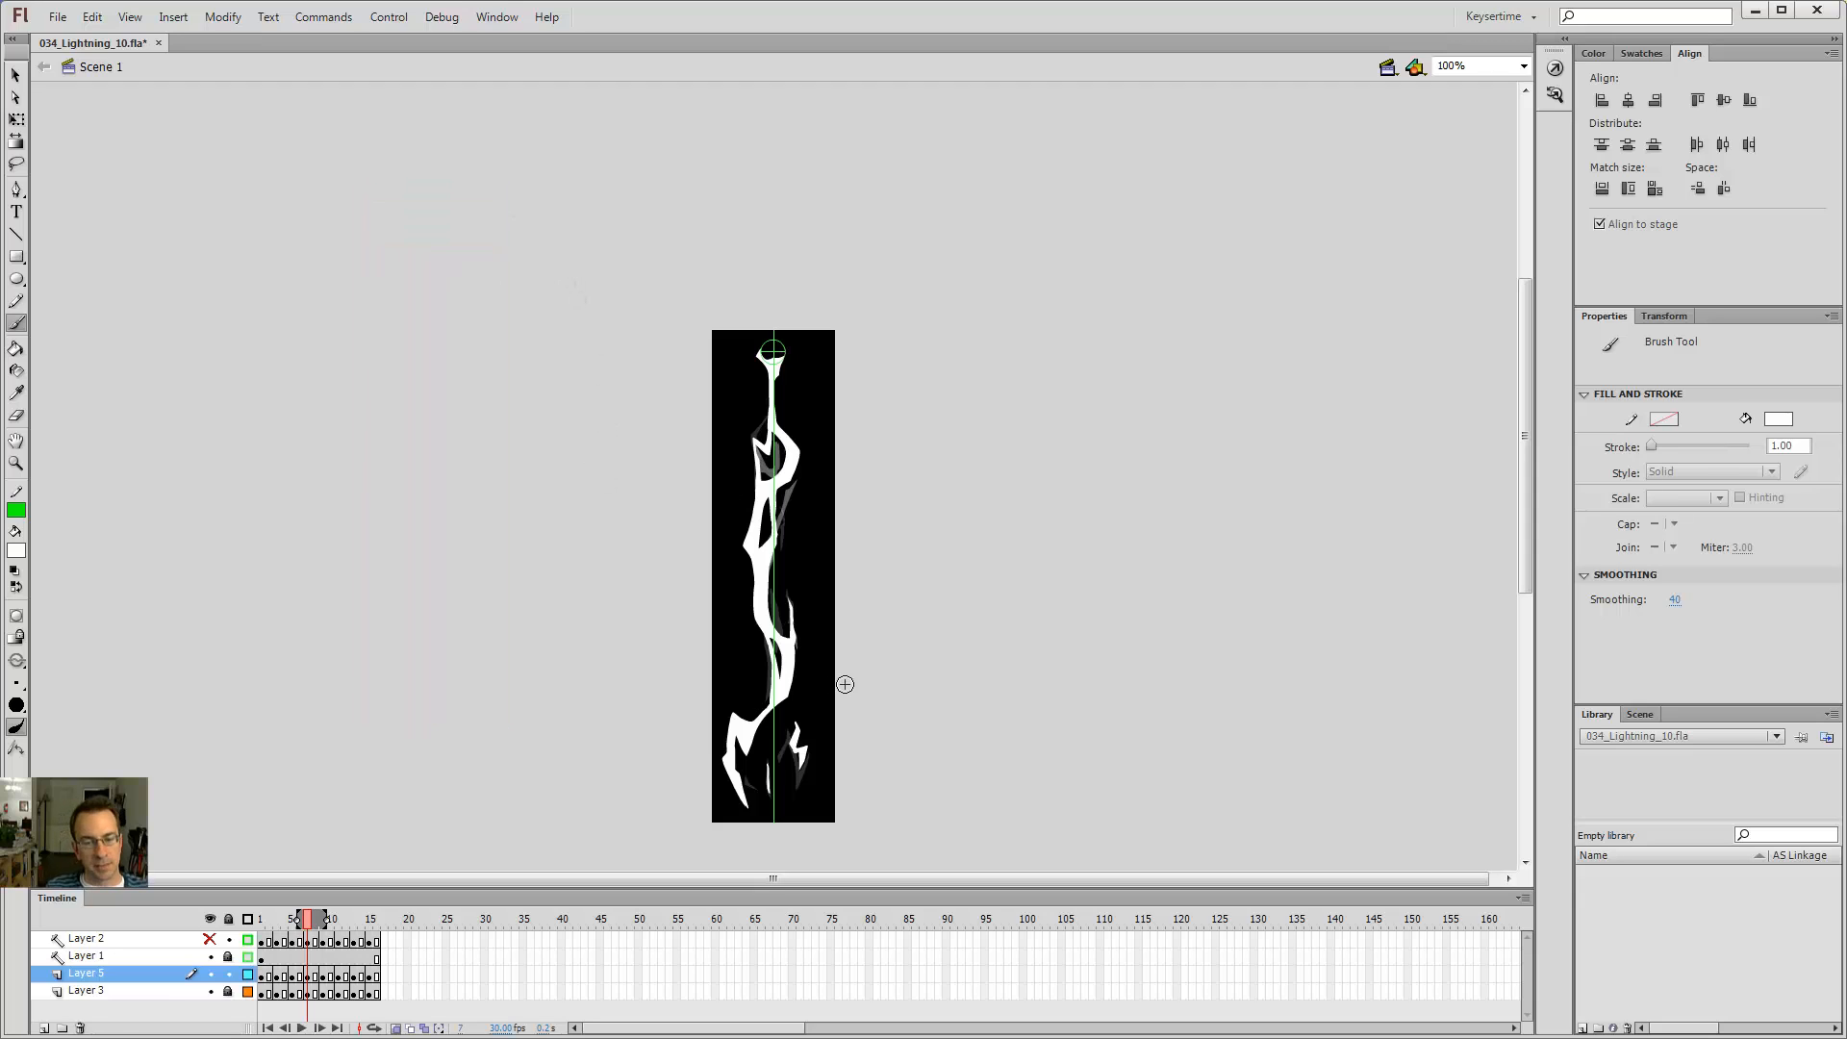
key("z")
left_click(729, 682)
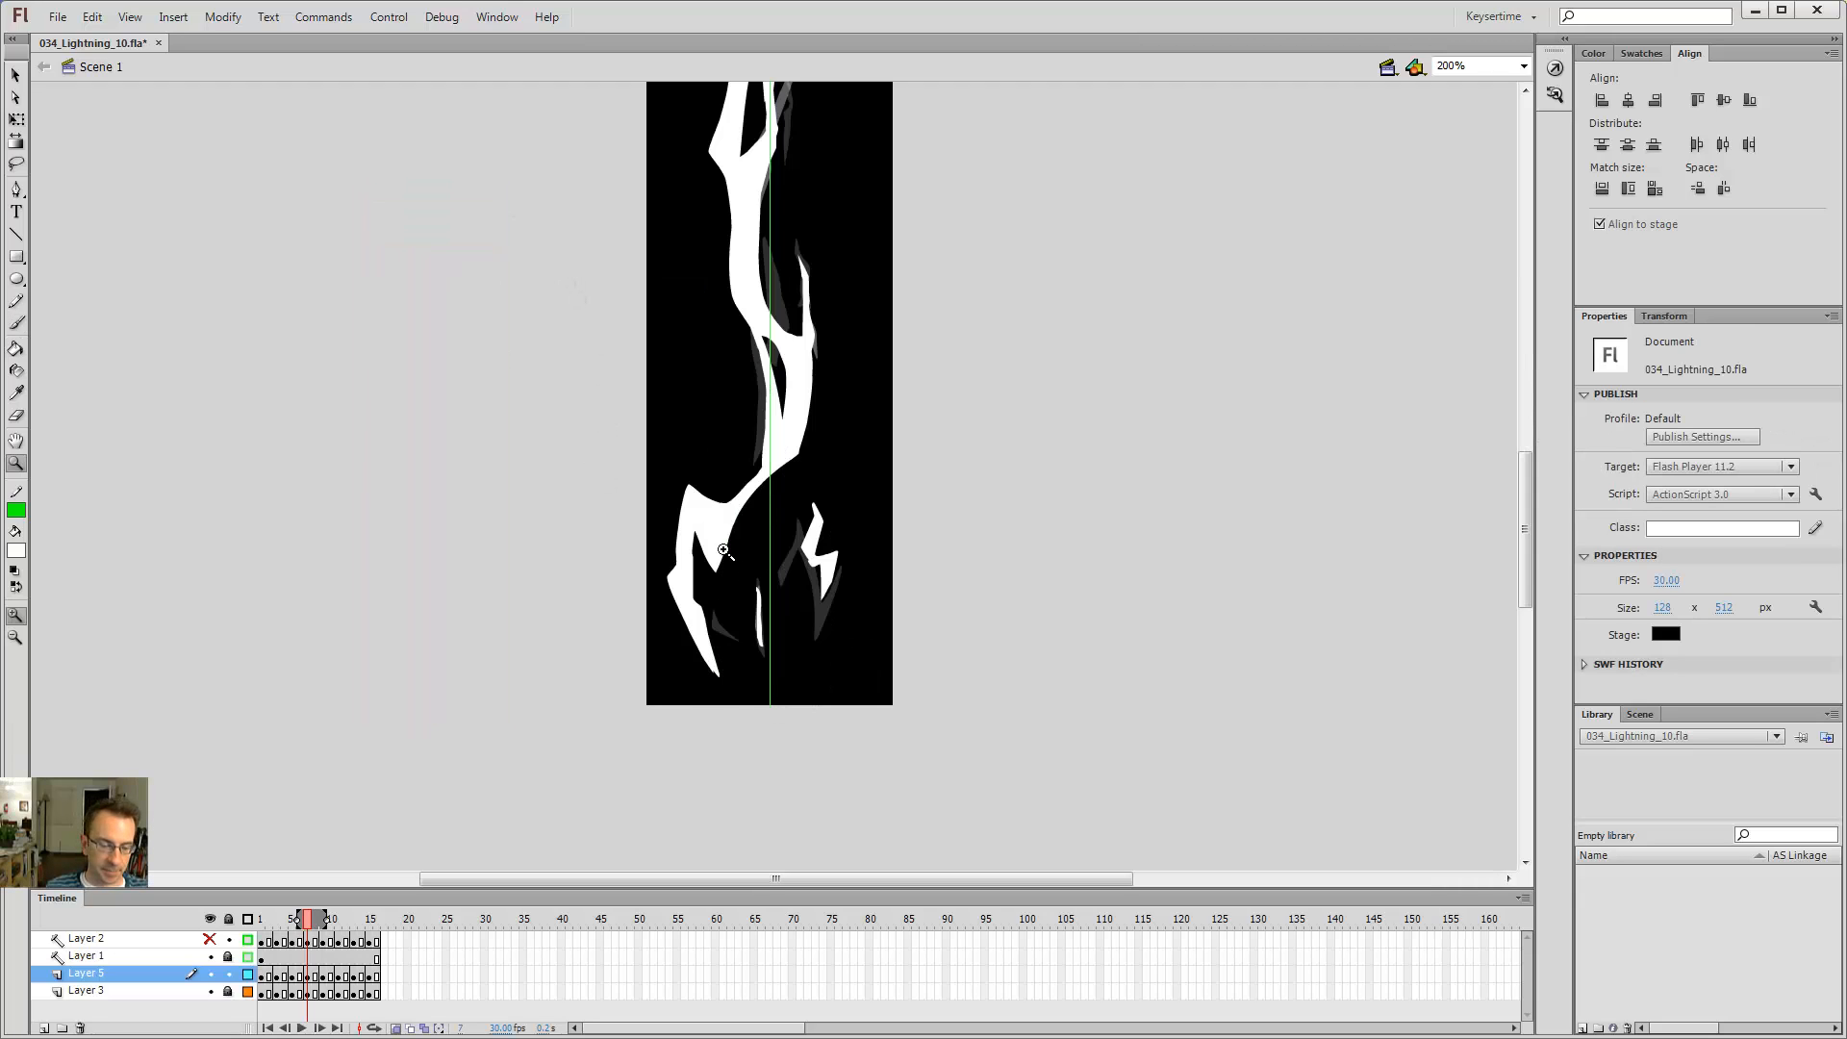
key("ctrl+s")
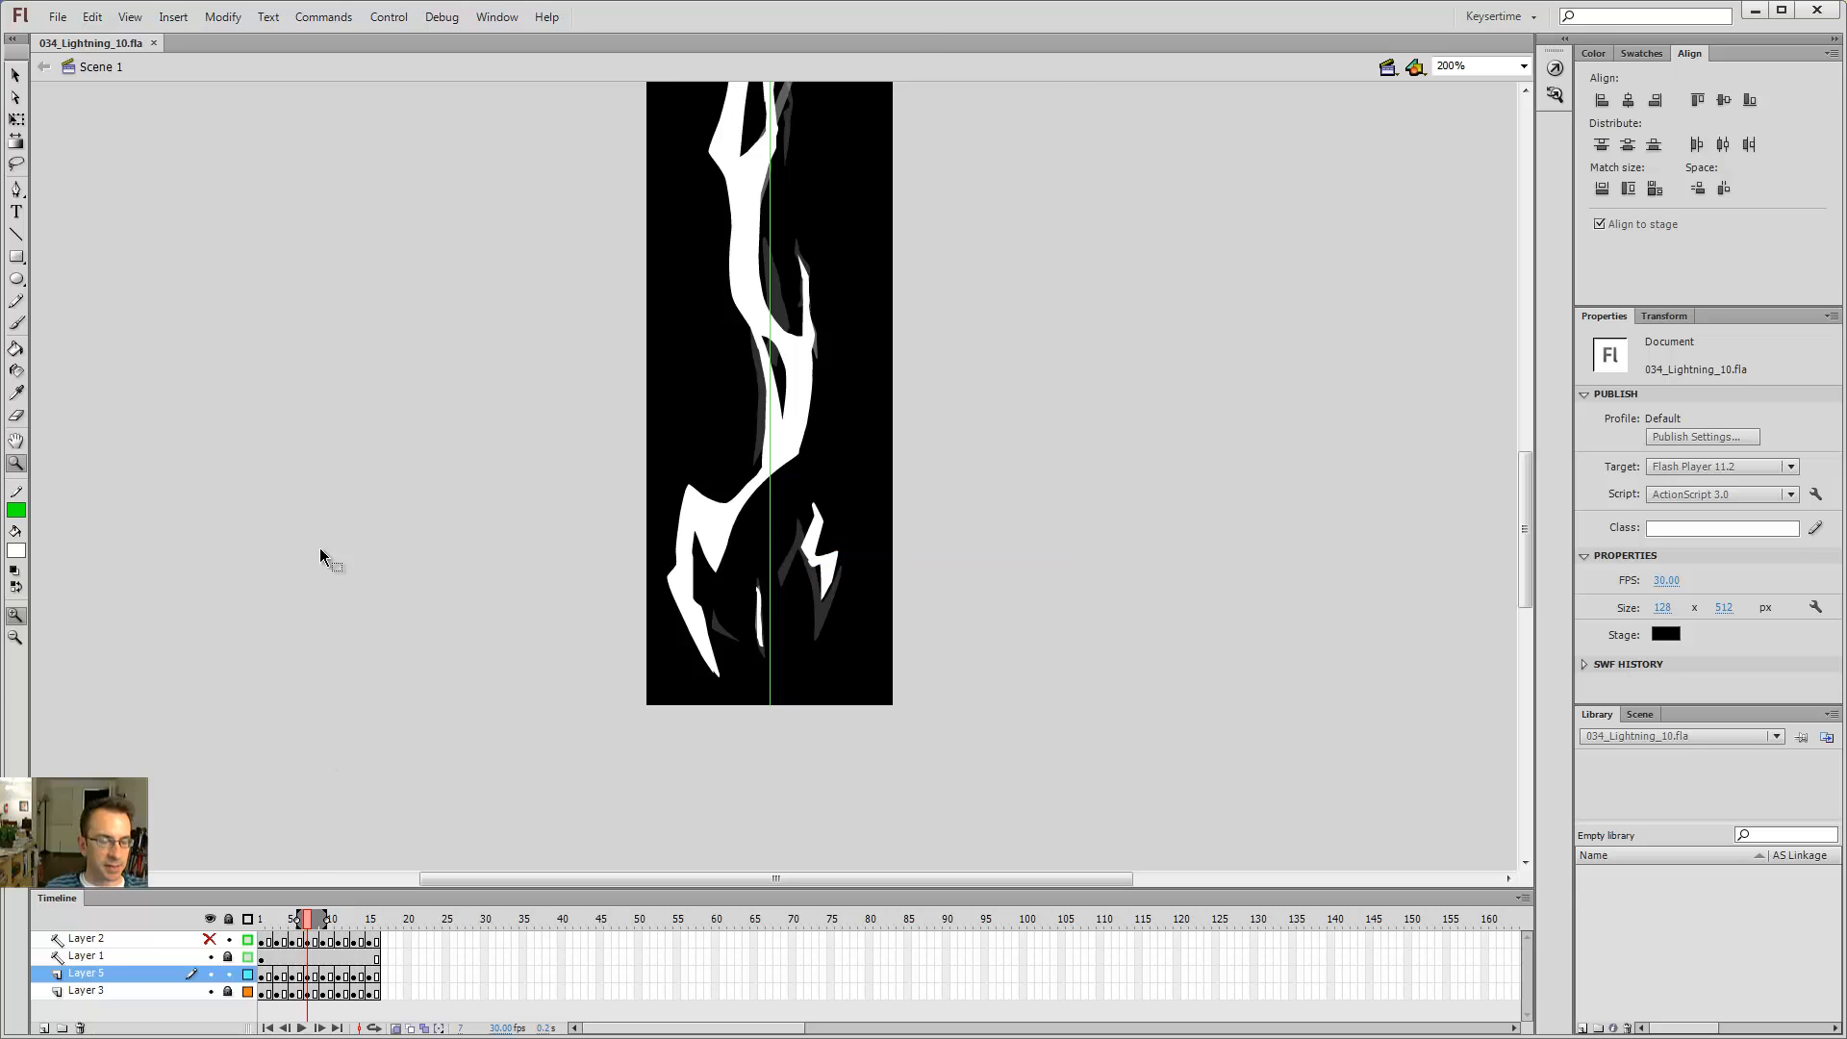
key("ctrl+shift+s")
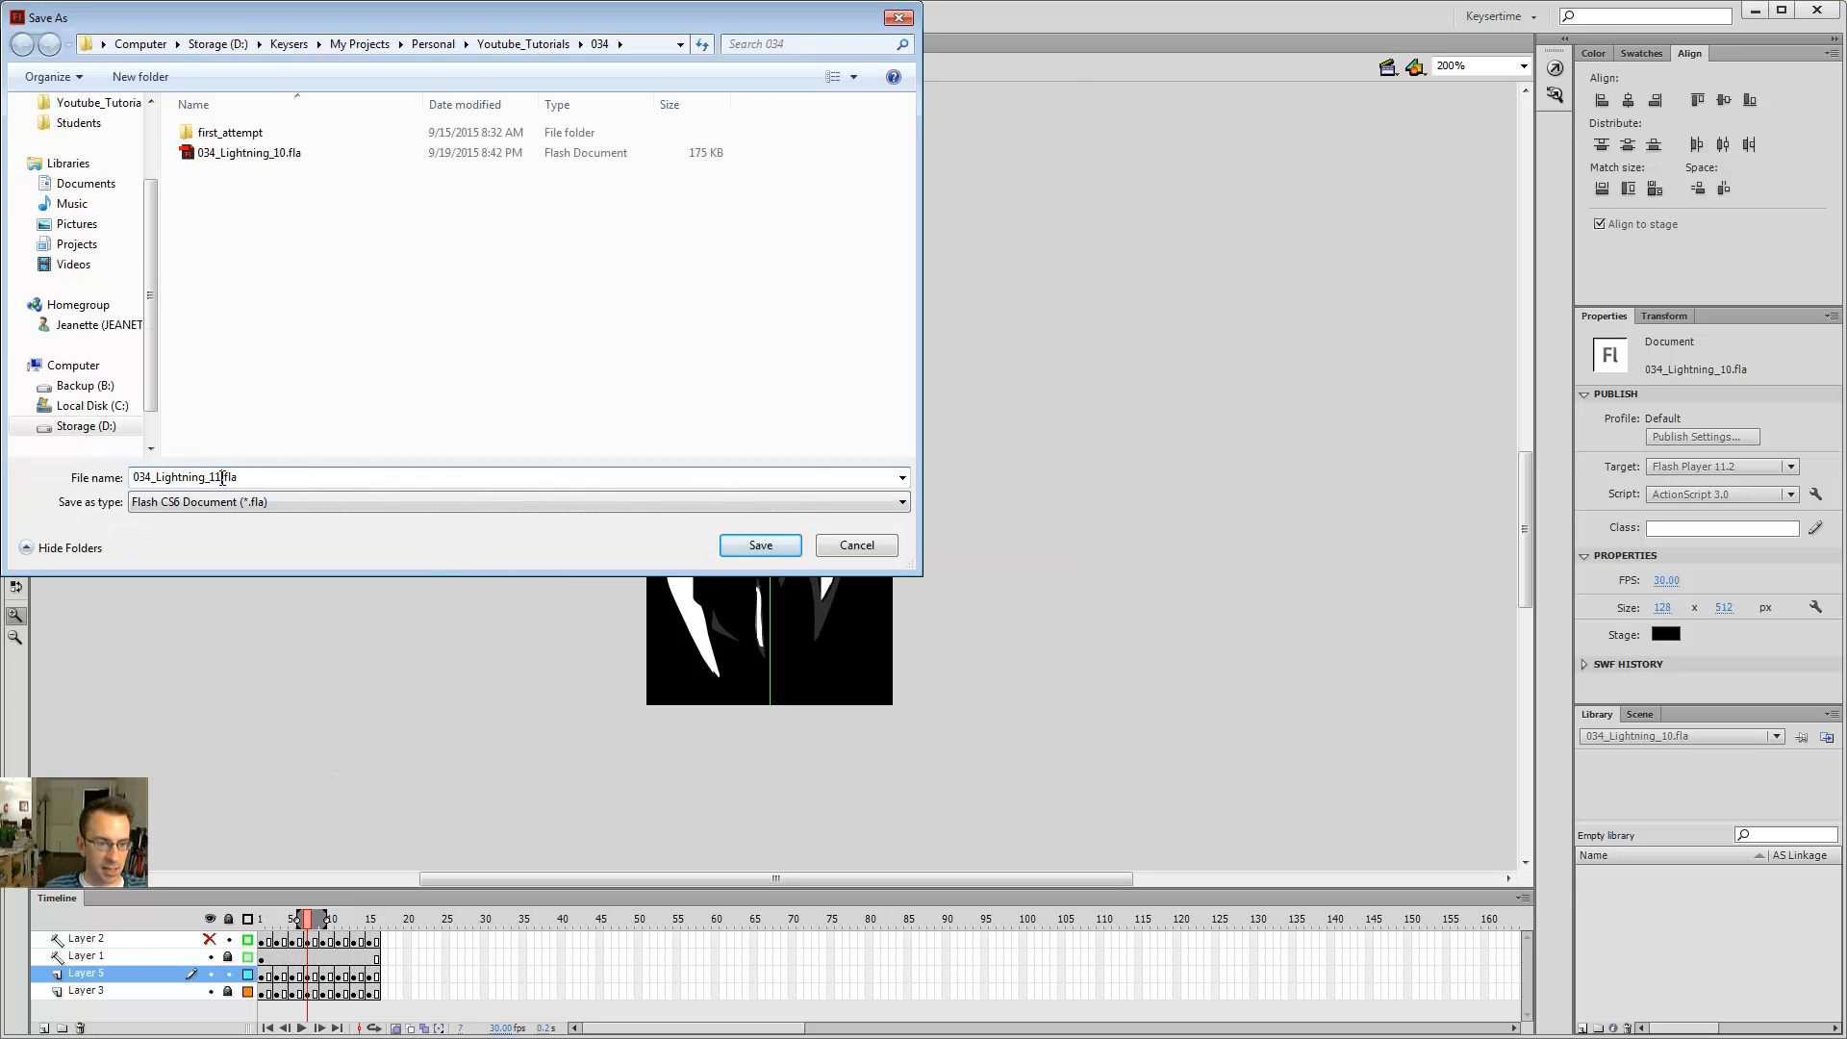
left_click(760, 545)
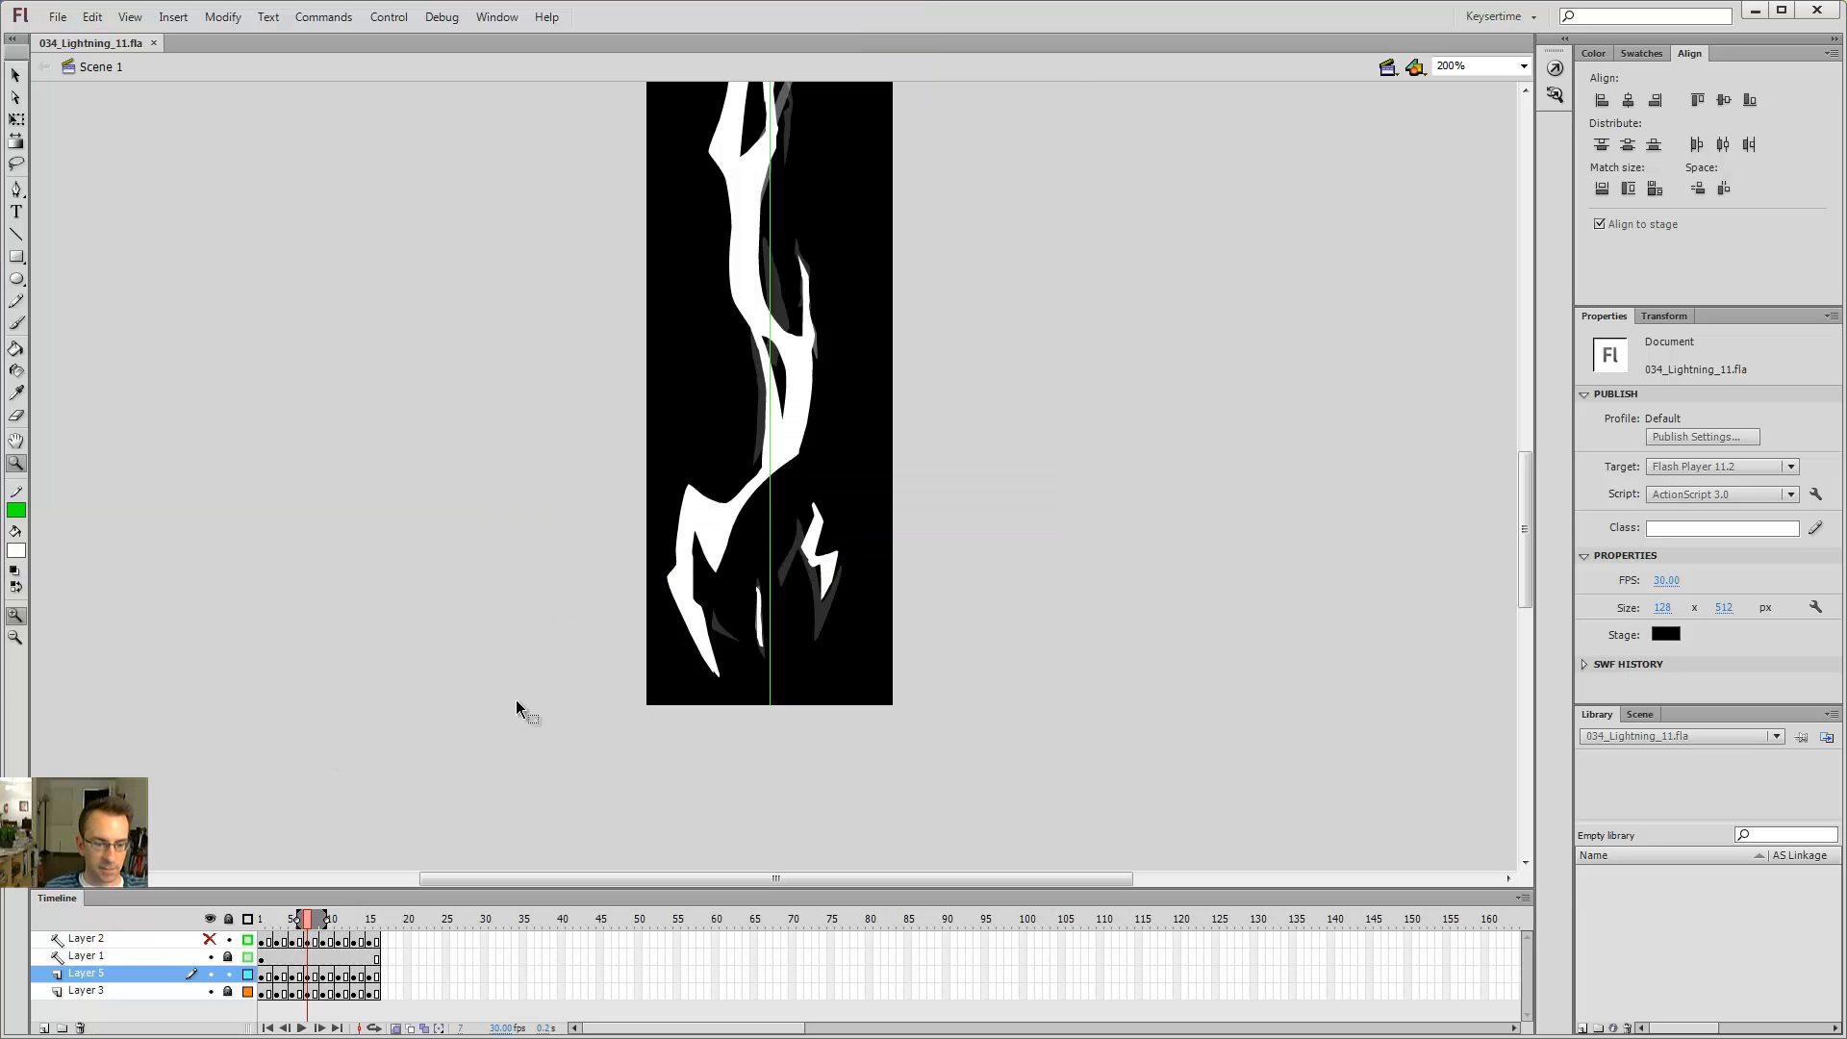
Step: Turn off onion skinning, then cut Layer 5's frame 1 artwork and paste it in place onto Layer 3's frame 1
left_click(396, 1028)
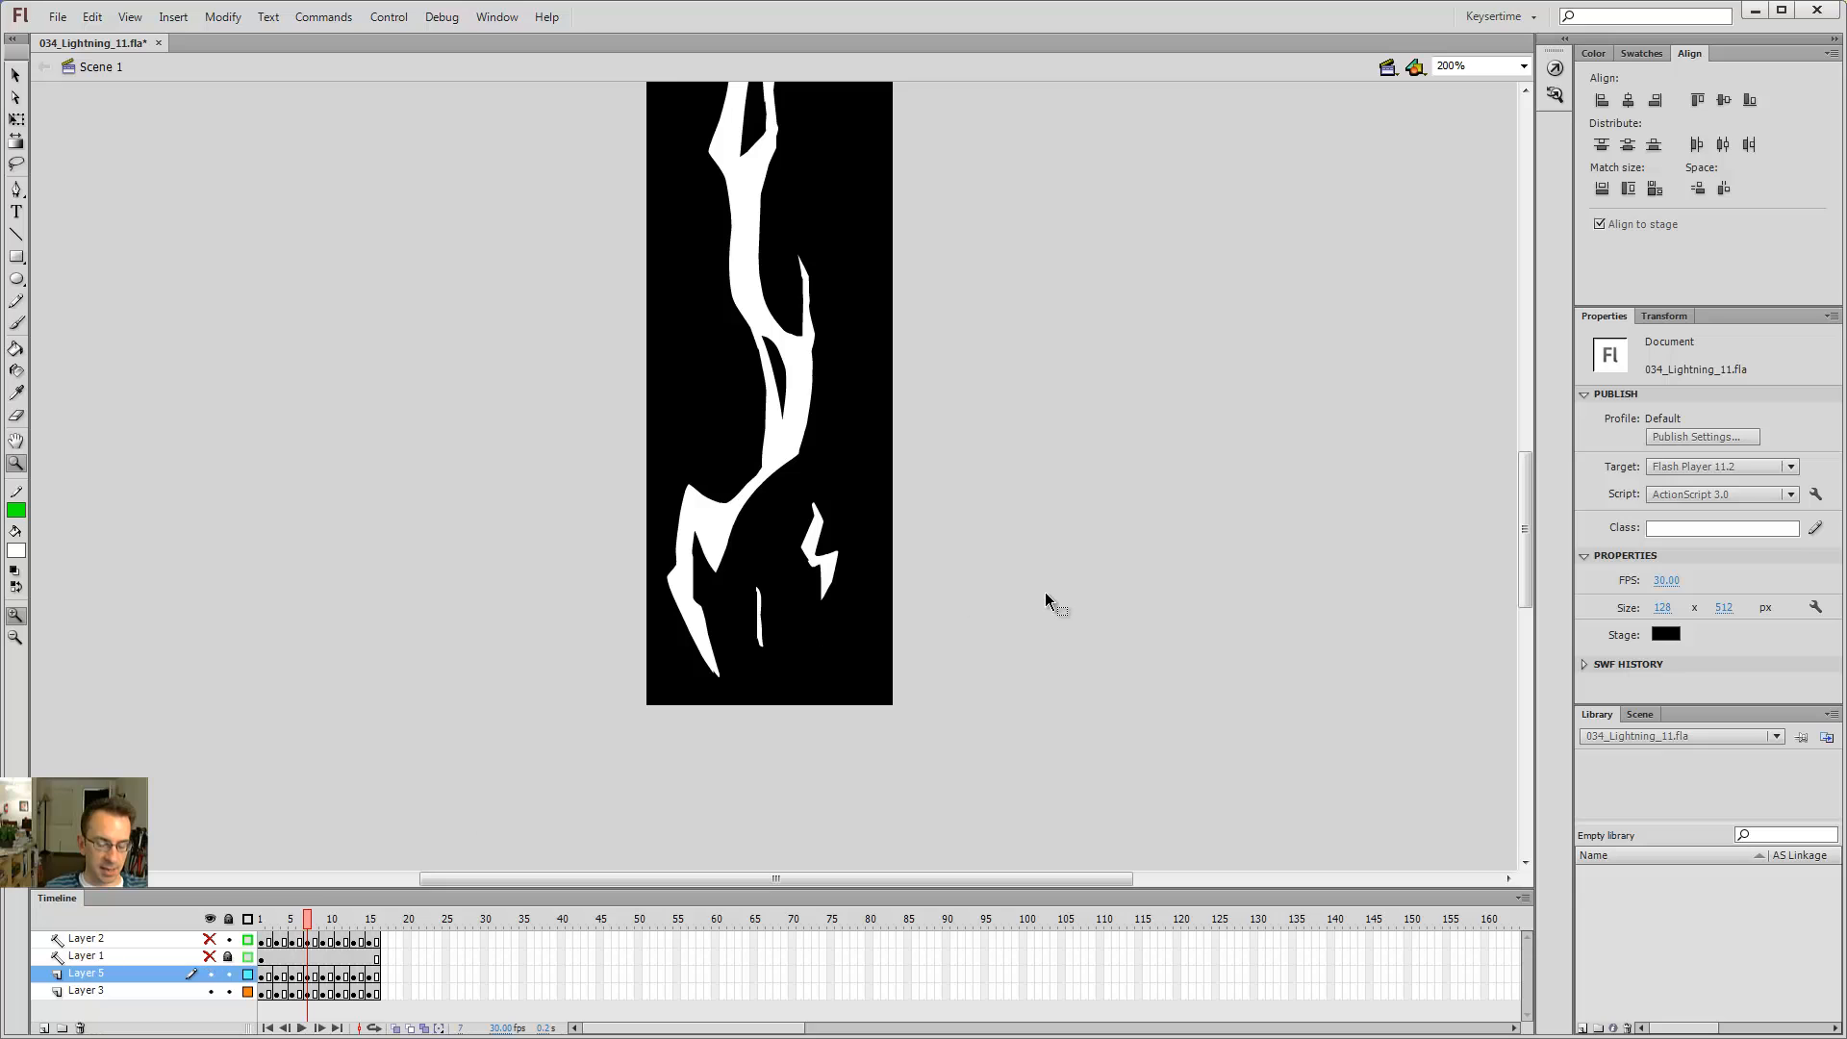
key("ctrl+minus")
left_click_drag(896, 421, 898, 545)
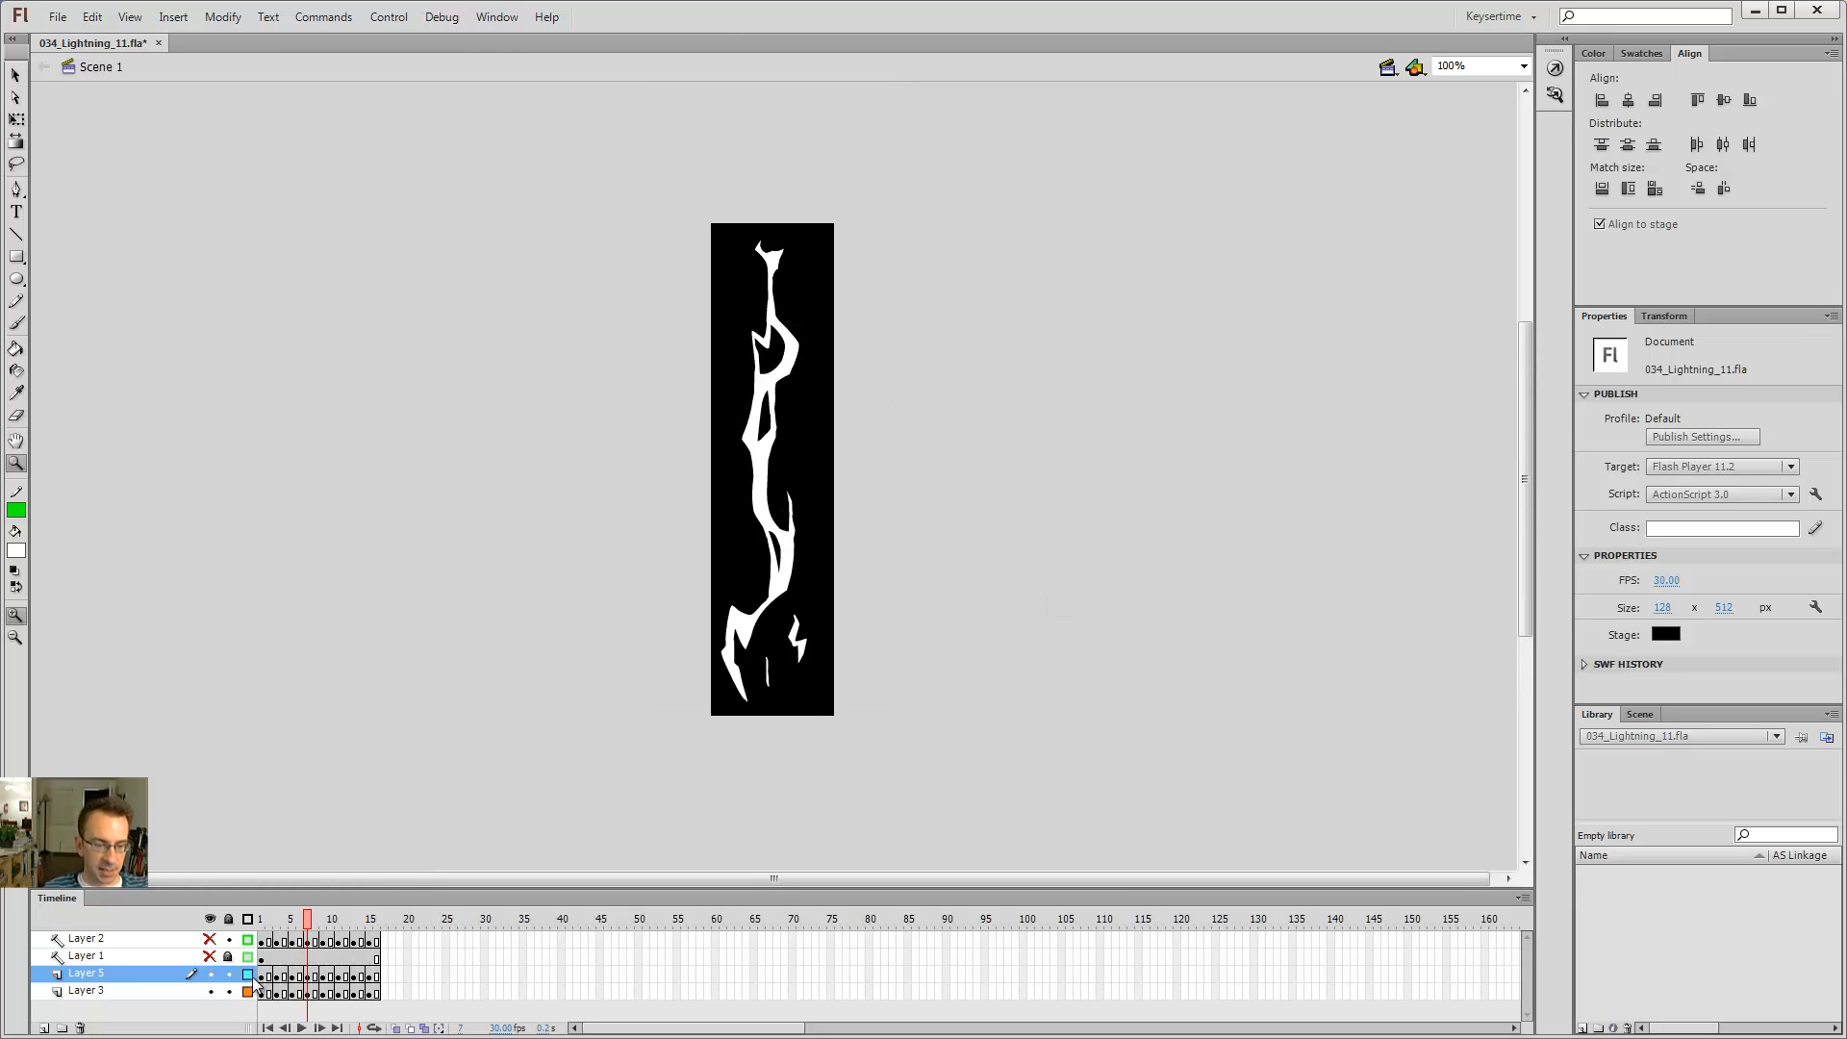
left_click_drag(262, 974, 287, 979)
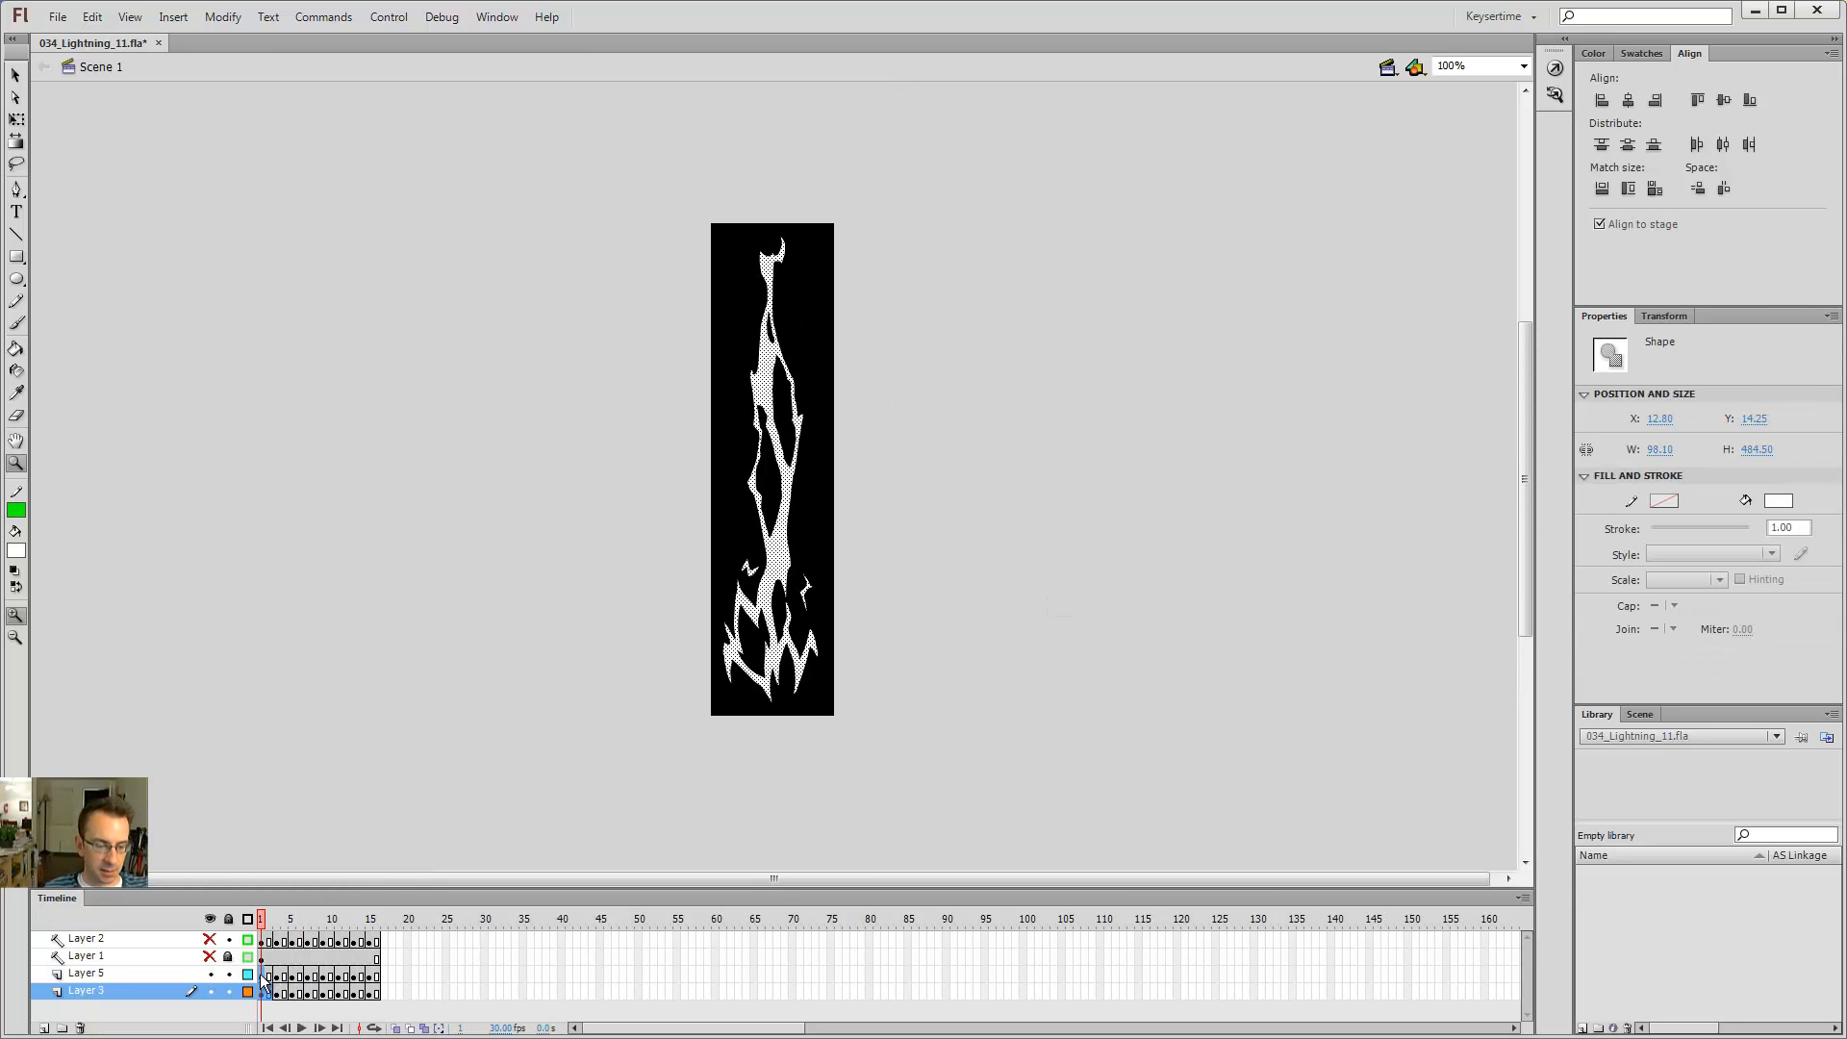
left_click(264, 975)
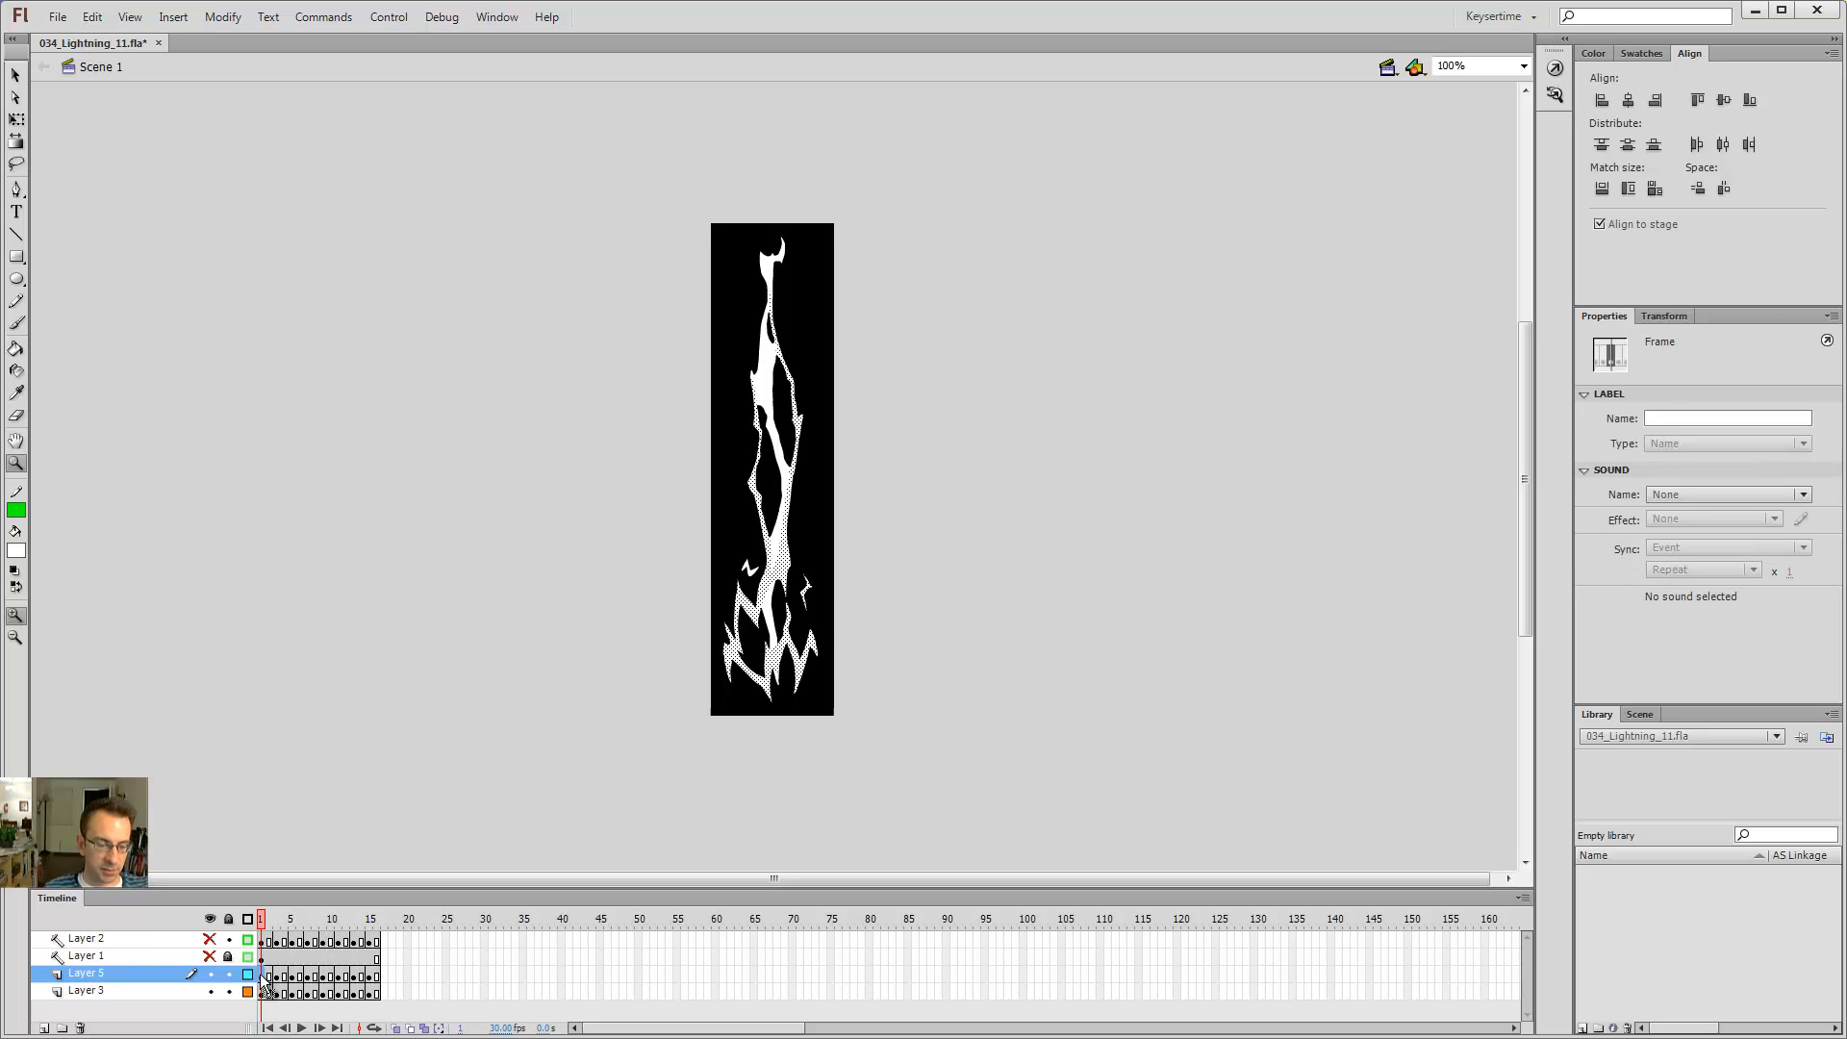
left_click(278, 976)
left_click(291, 977)
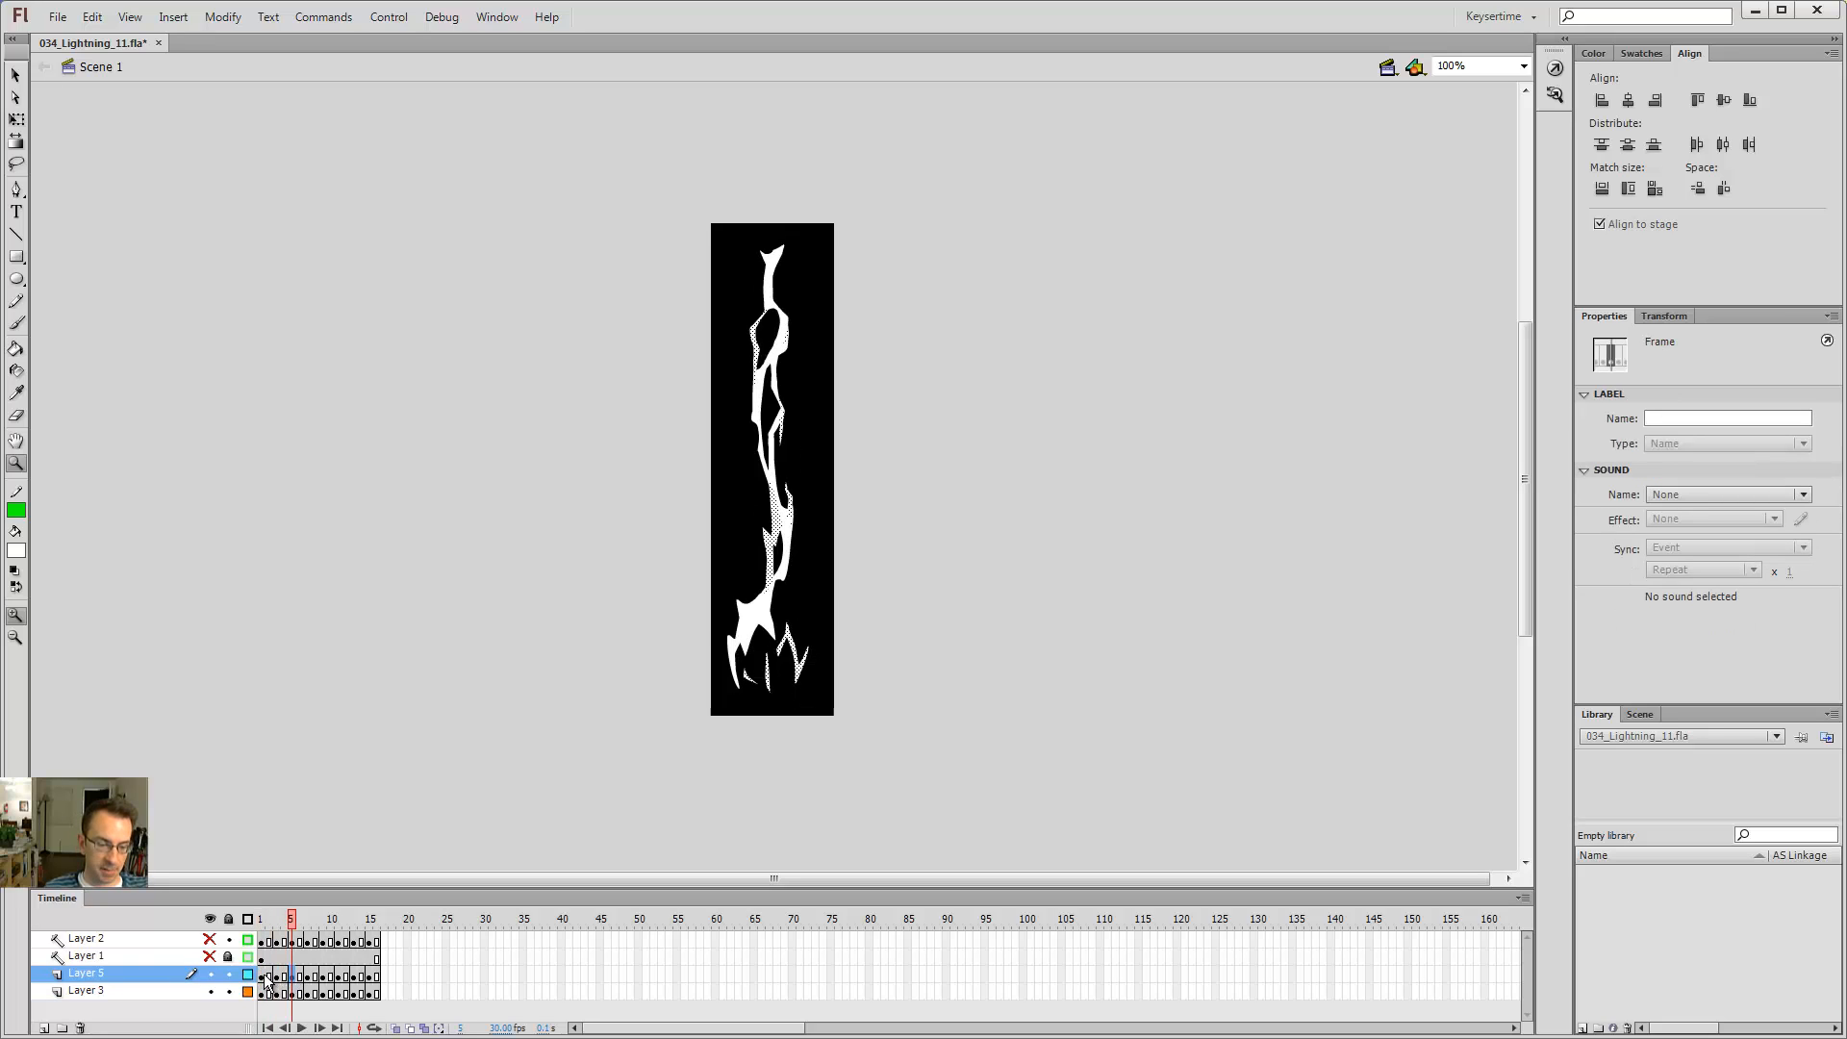
left_click(264, 975)
key("ctrl+x")
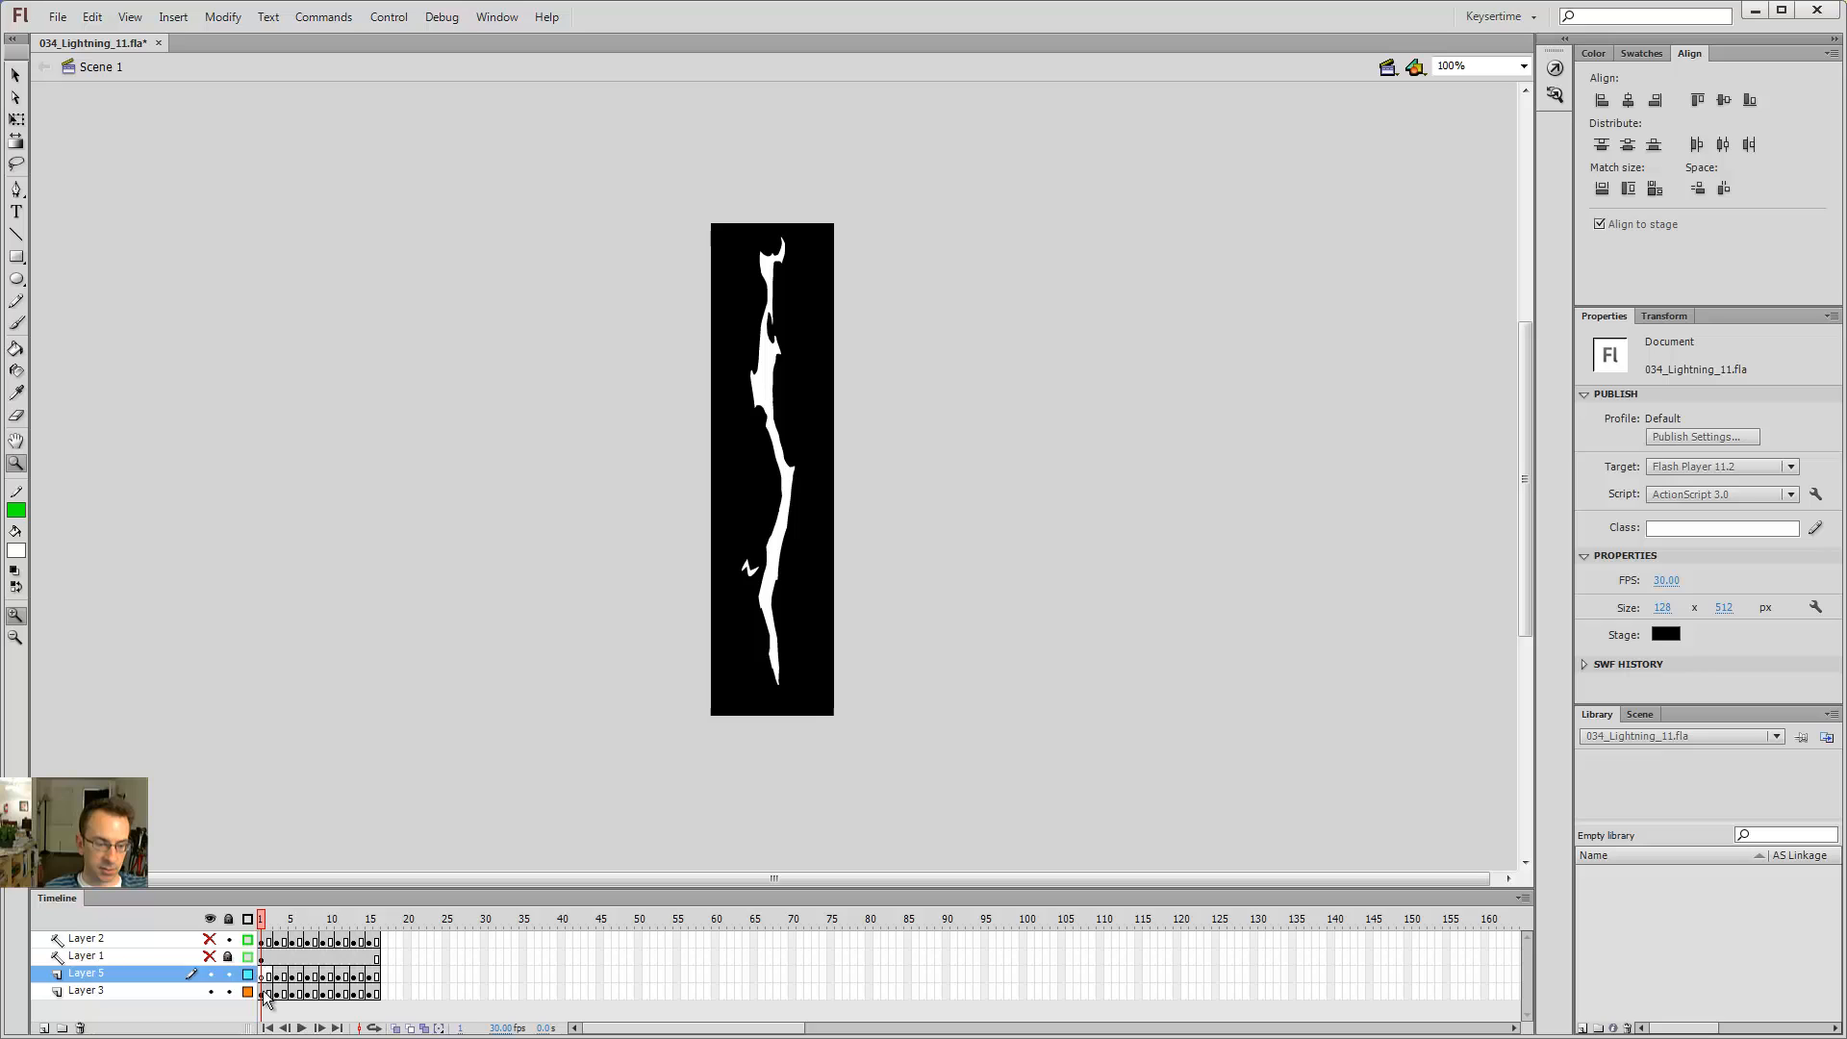
left_click(267, 994)
key("ctrl+shift+v")
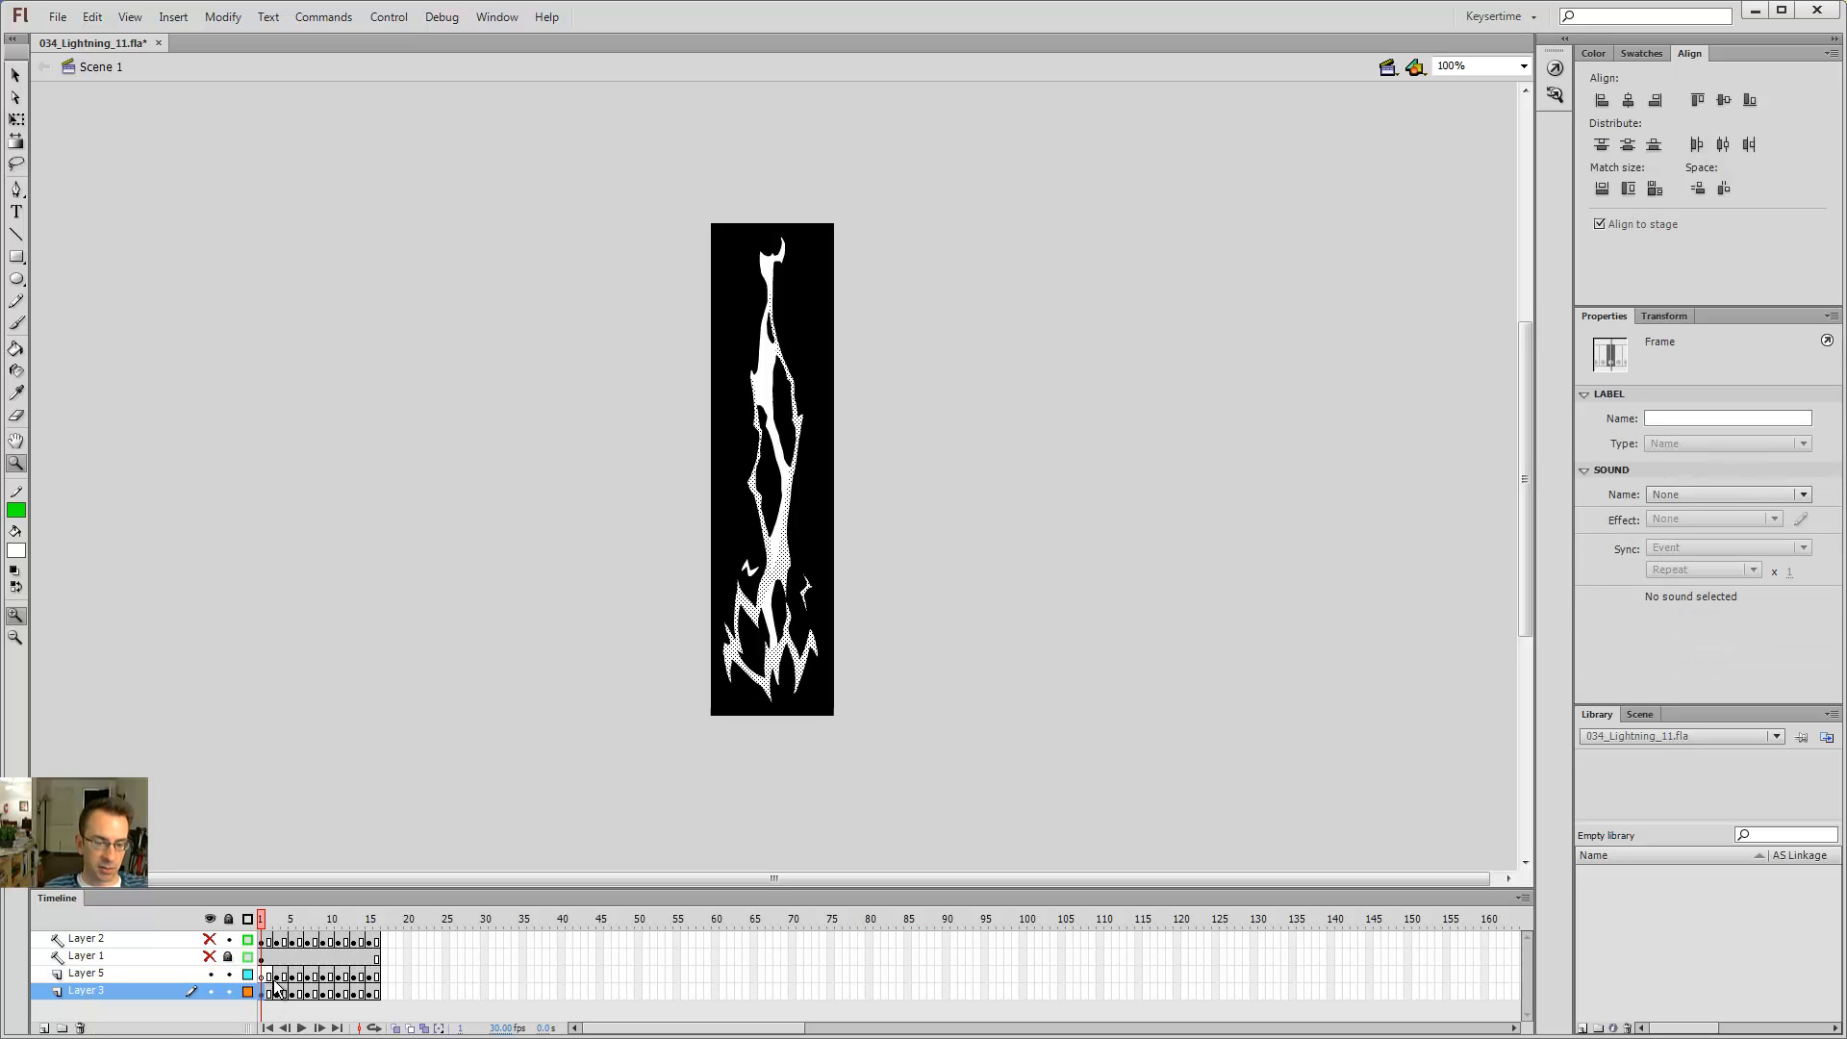
Step: Move Layer 5's artwork on the following keyframes into the matching Layer 3 keyframes by cutting and pasting in place
left_click(277, 977)
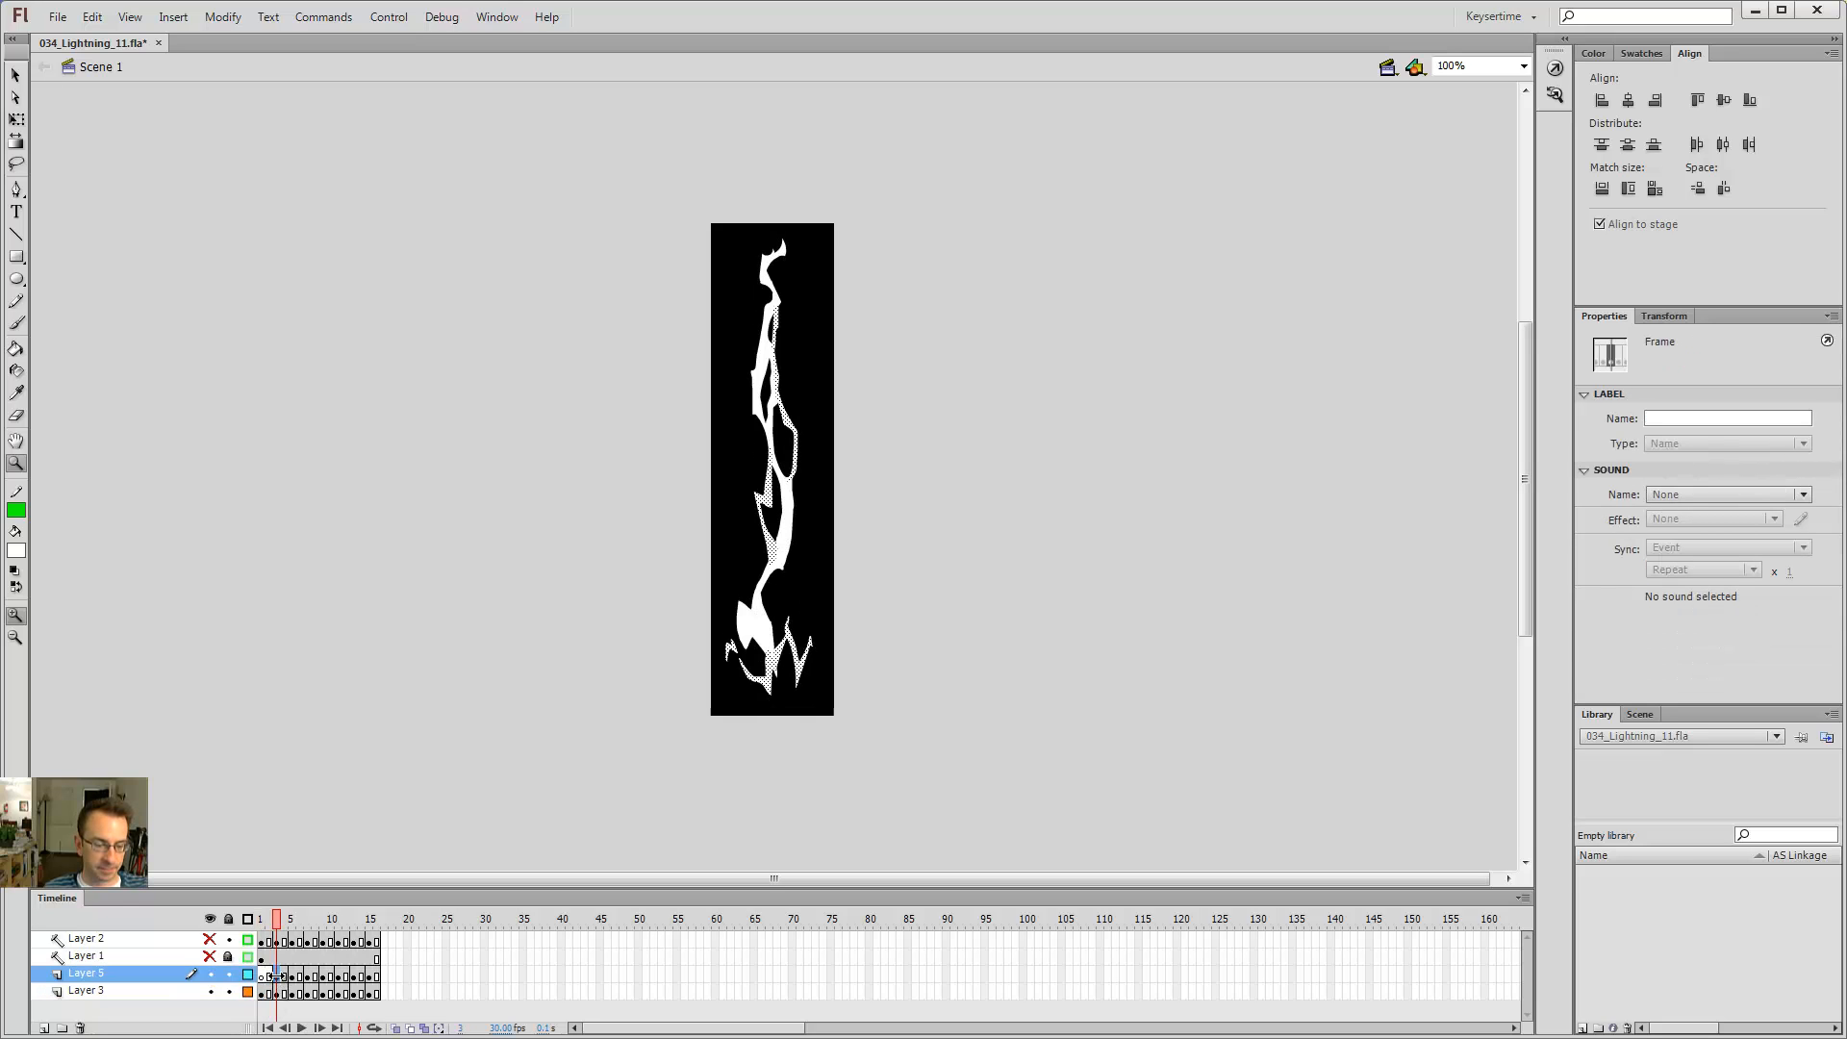
left_click(279, 992)
left_click(292, 977)
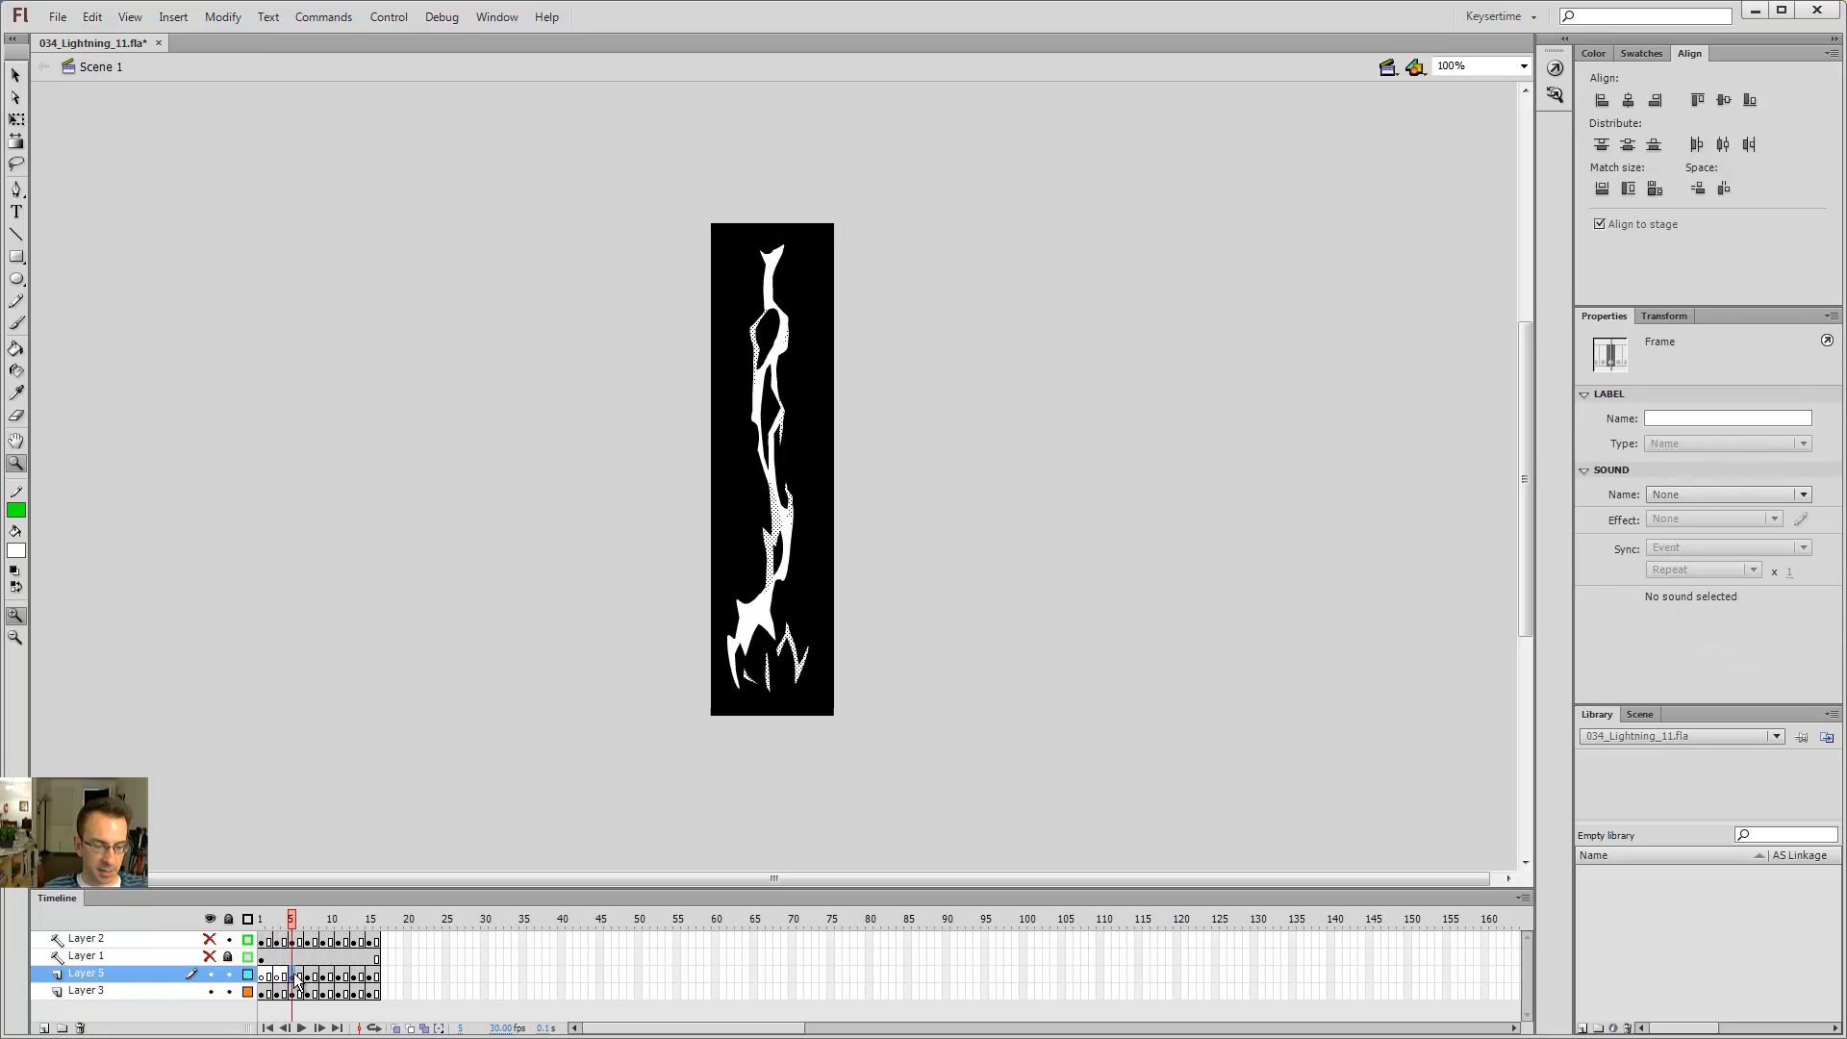
key("ctrl+x")
left_click(293, 994)
key("ctrl+shift+v")
left_click(307, 978)
key("ctrl+x")
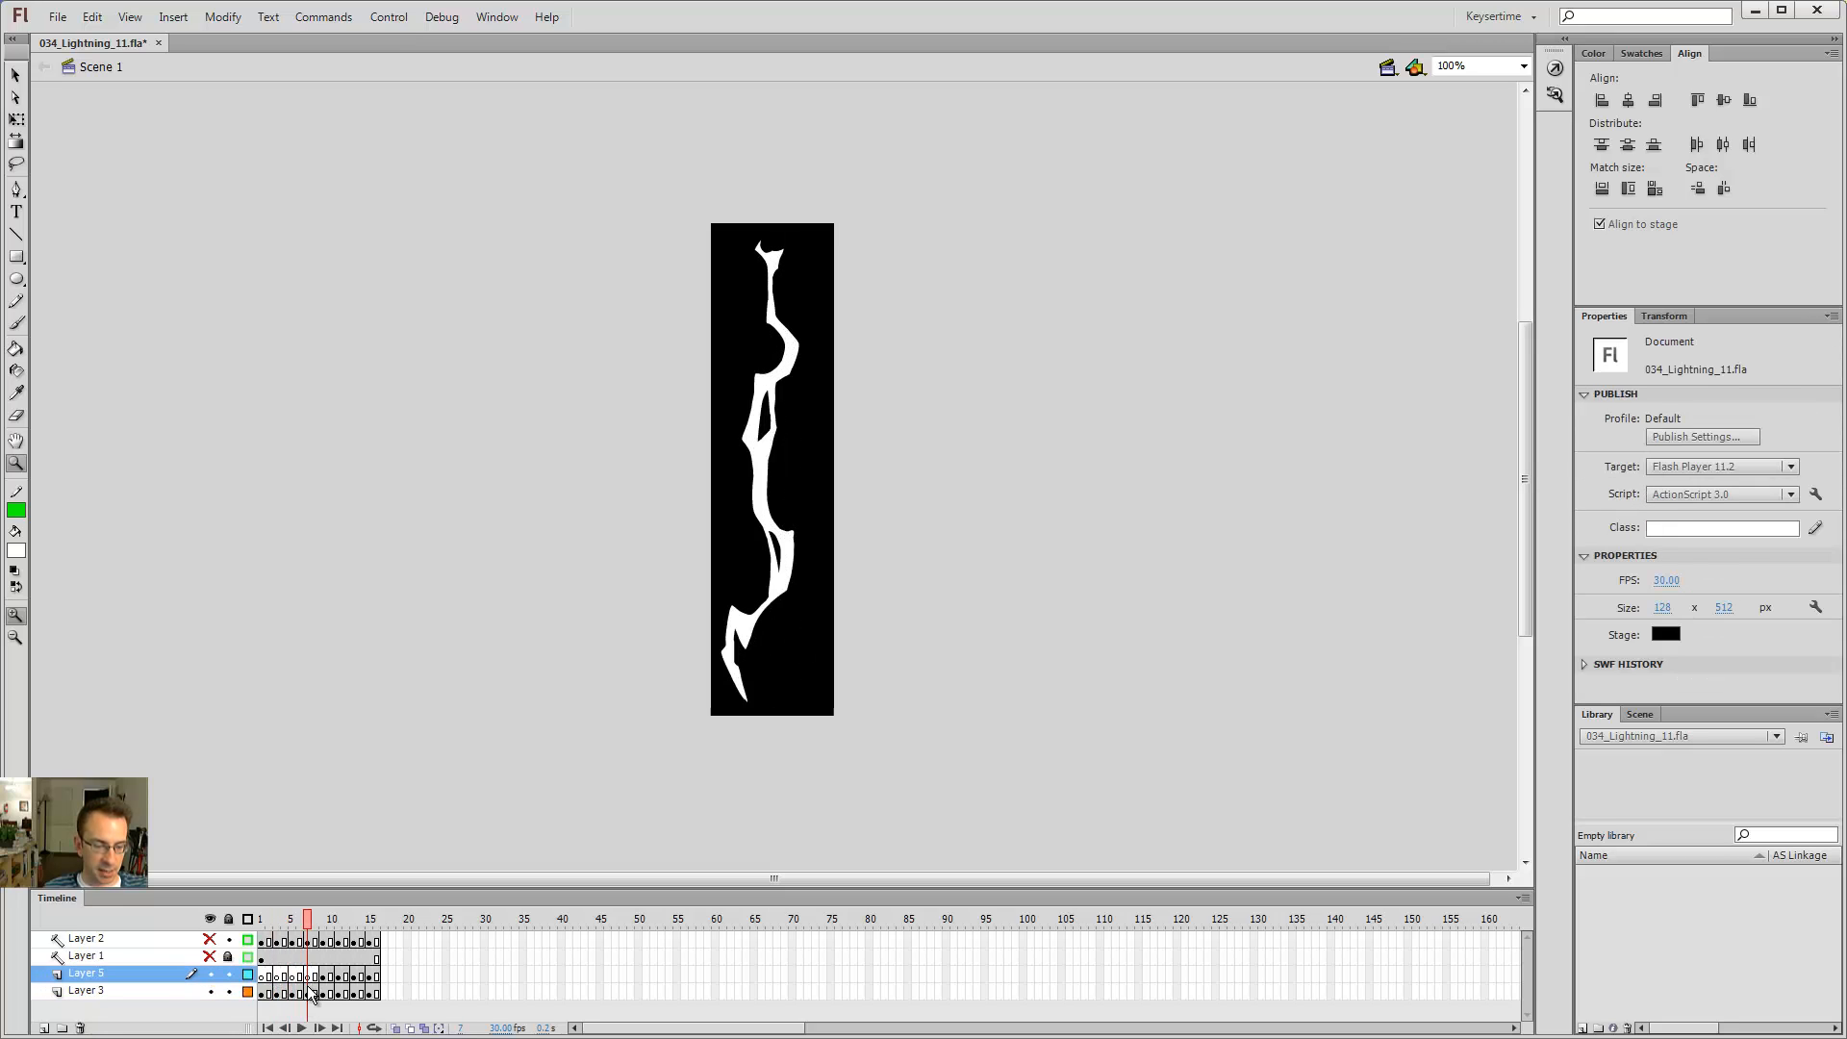
left_click(309, 994)
key("ctrl+shift+v")
left_click(325, 978)
key("ctrl+x")
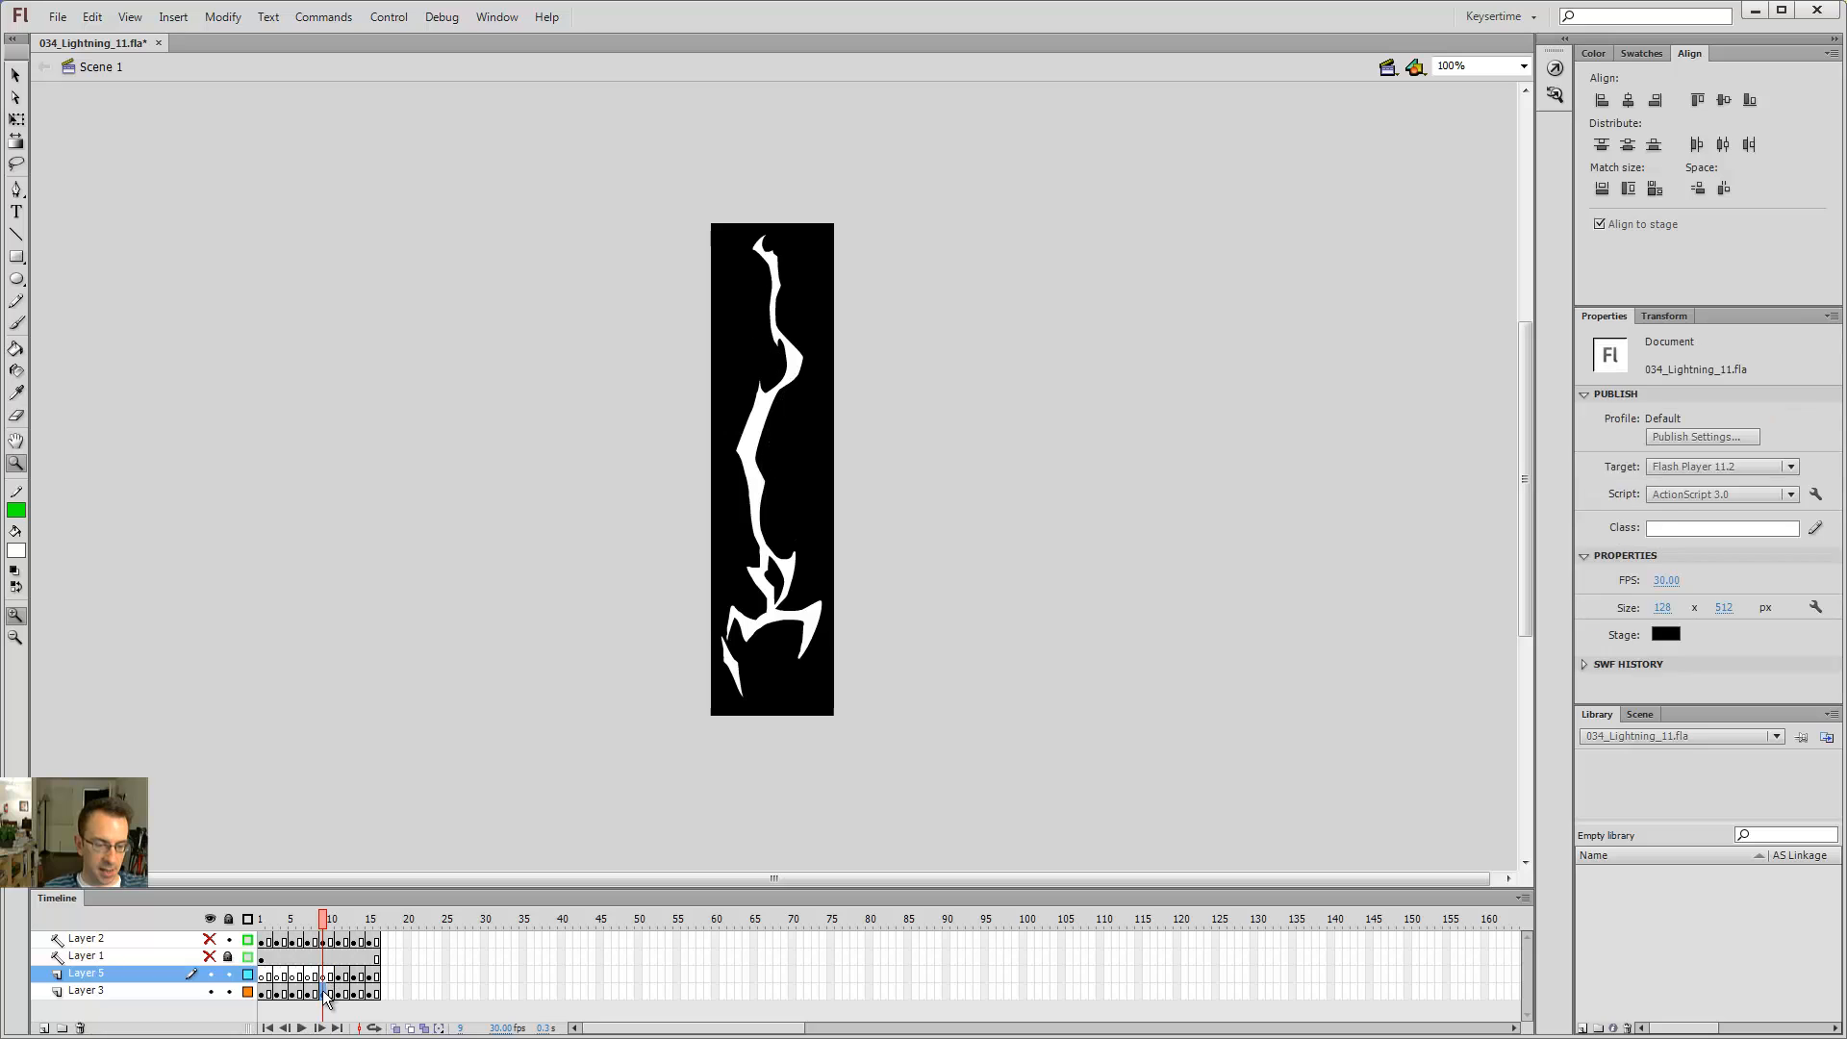
left_click(326, 994)
key("ctrl+shift+v")
Step: Transfer the frame 11 artwork from Layer 5 into Layer 3 in place, undoing an accidental shape drag
left_click(339, 978)
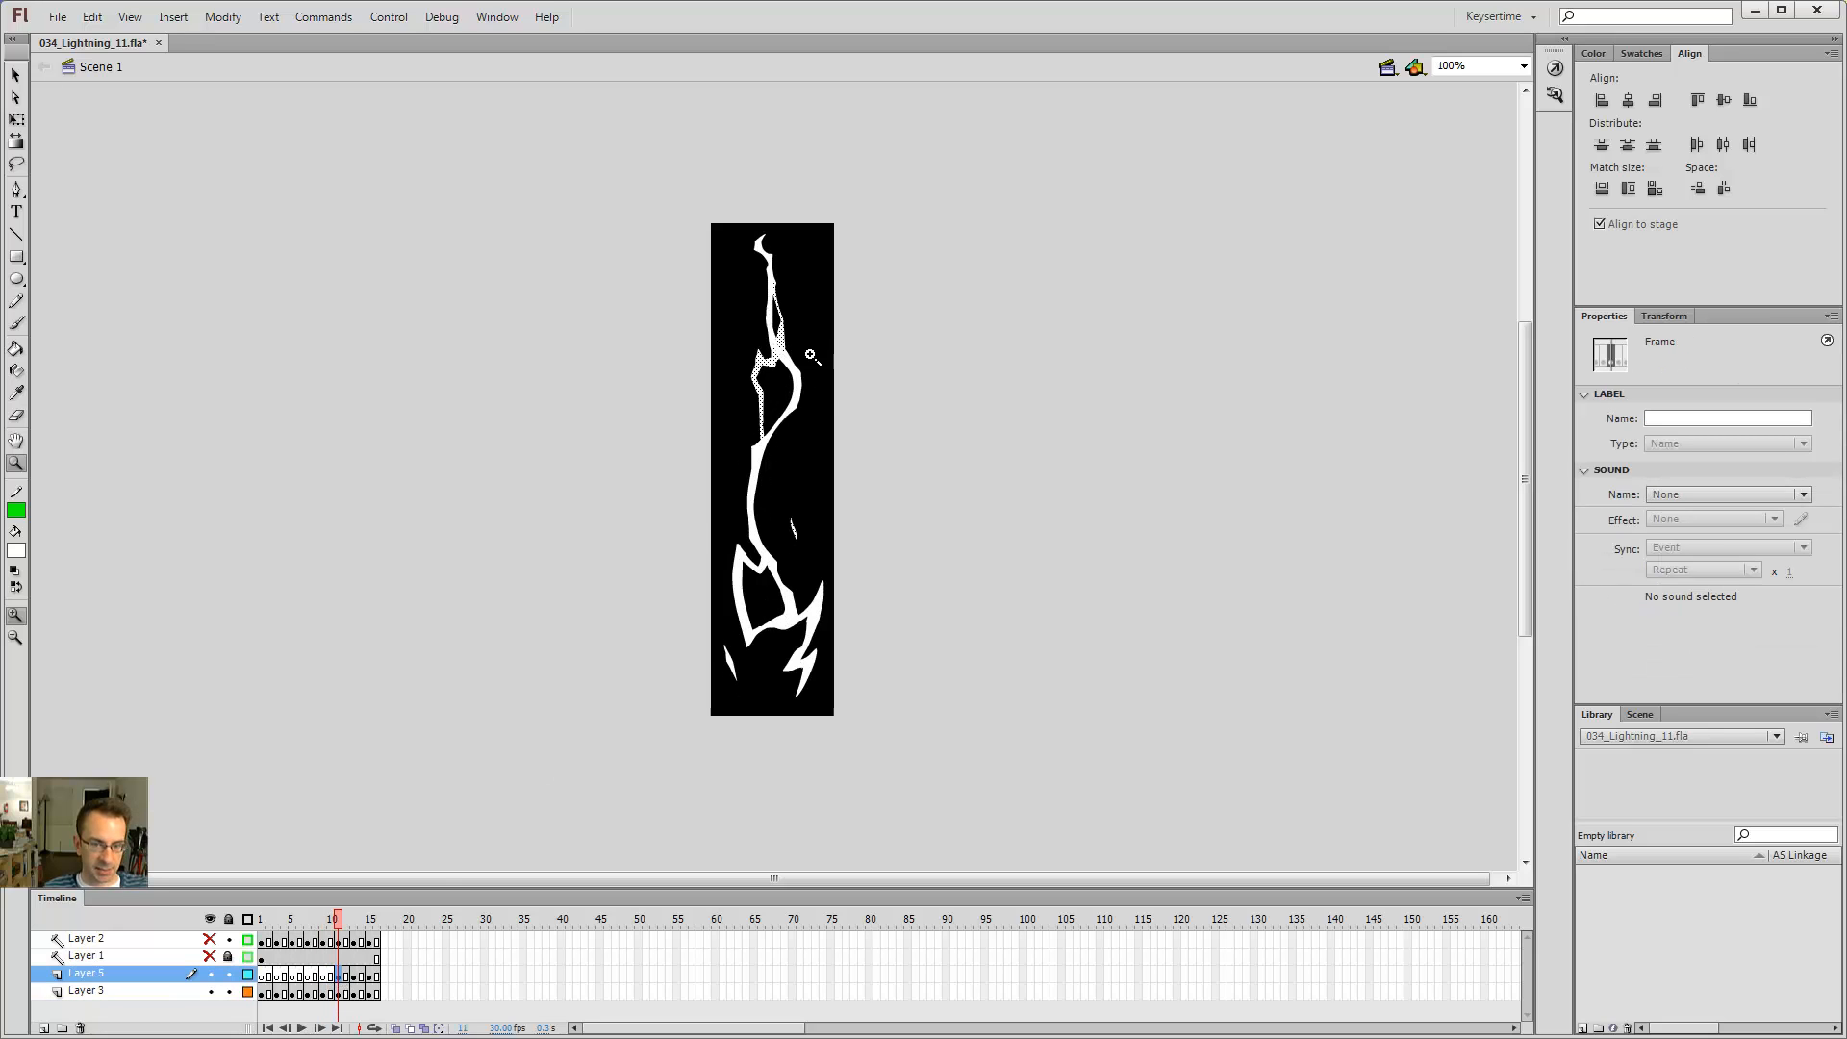
key("v")
left_click(766, 502)
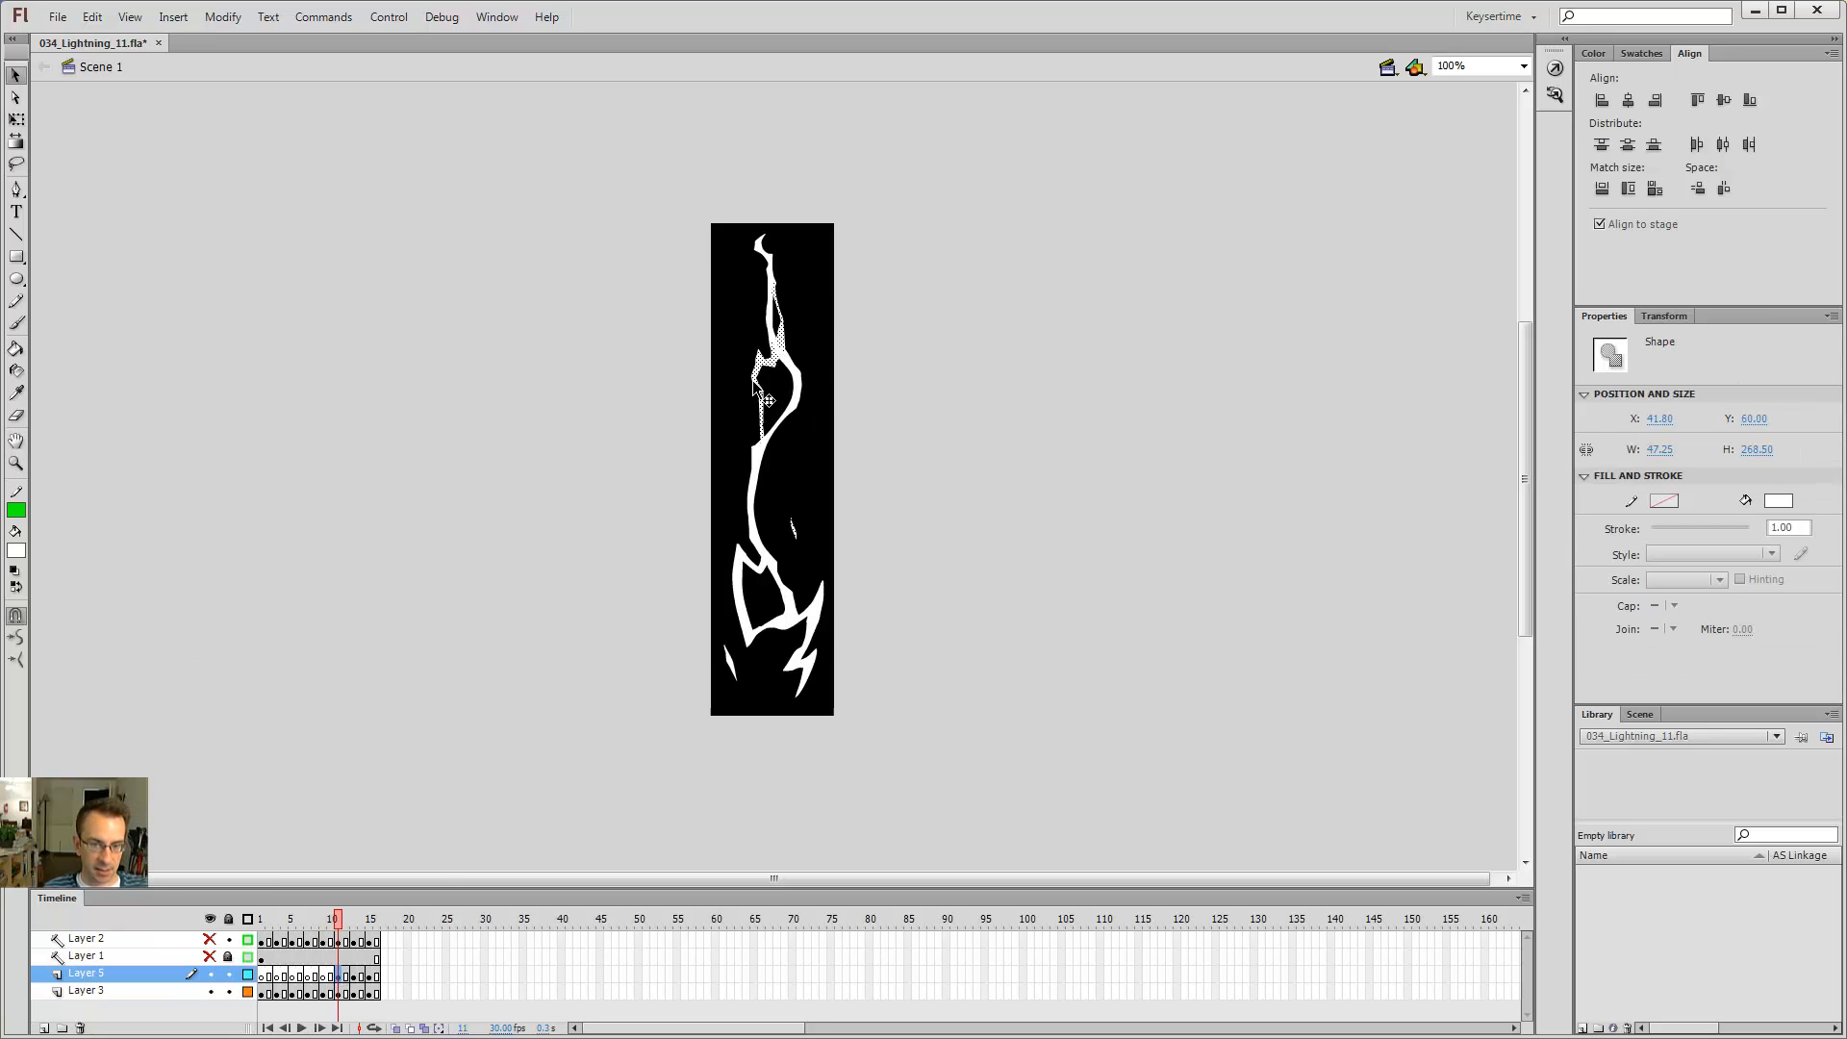
left_click_drag(753, 381, 529, 365)
key("ctrl+z")
left_click(340, 992)
key("ctrl+shift+v")
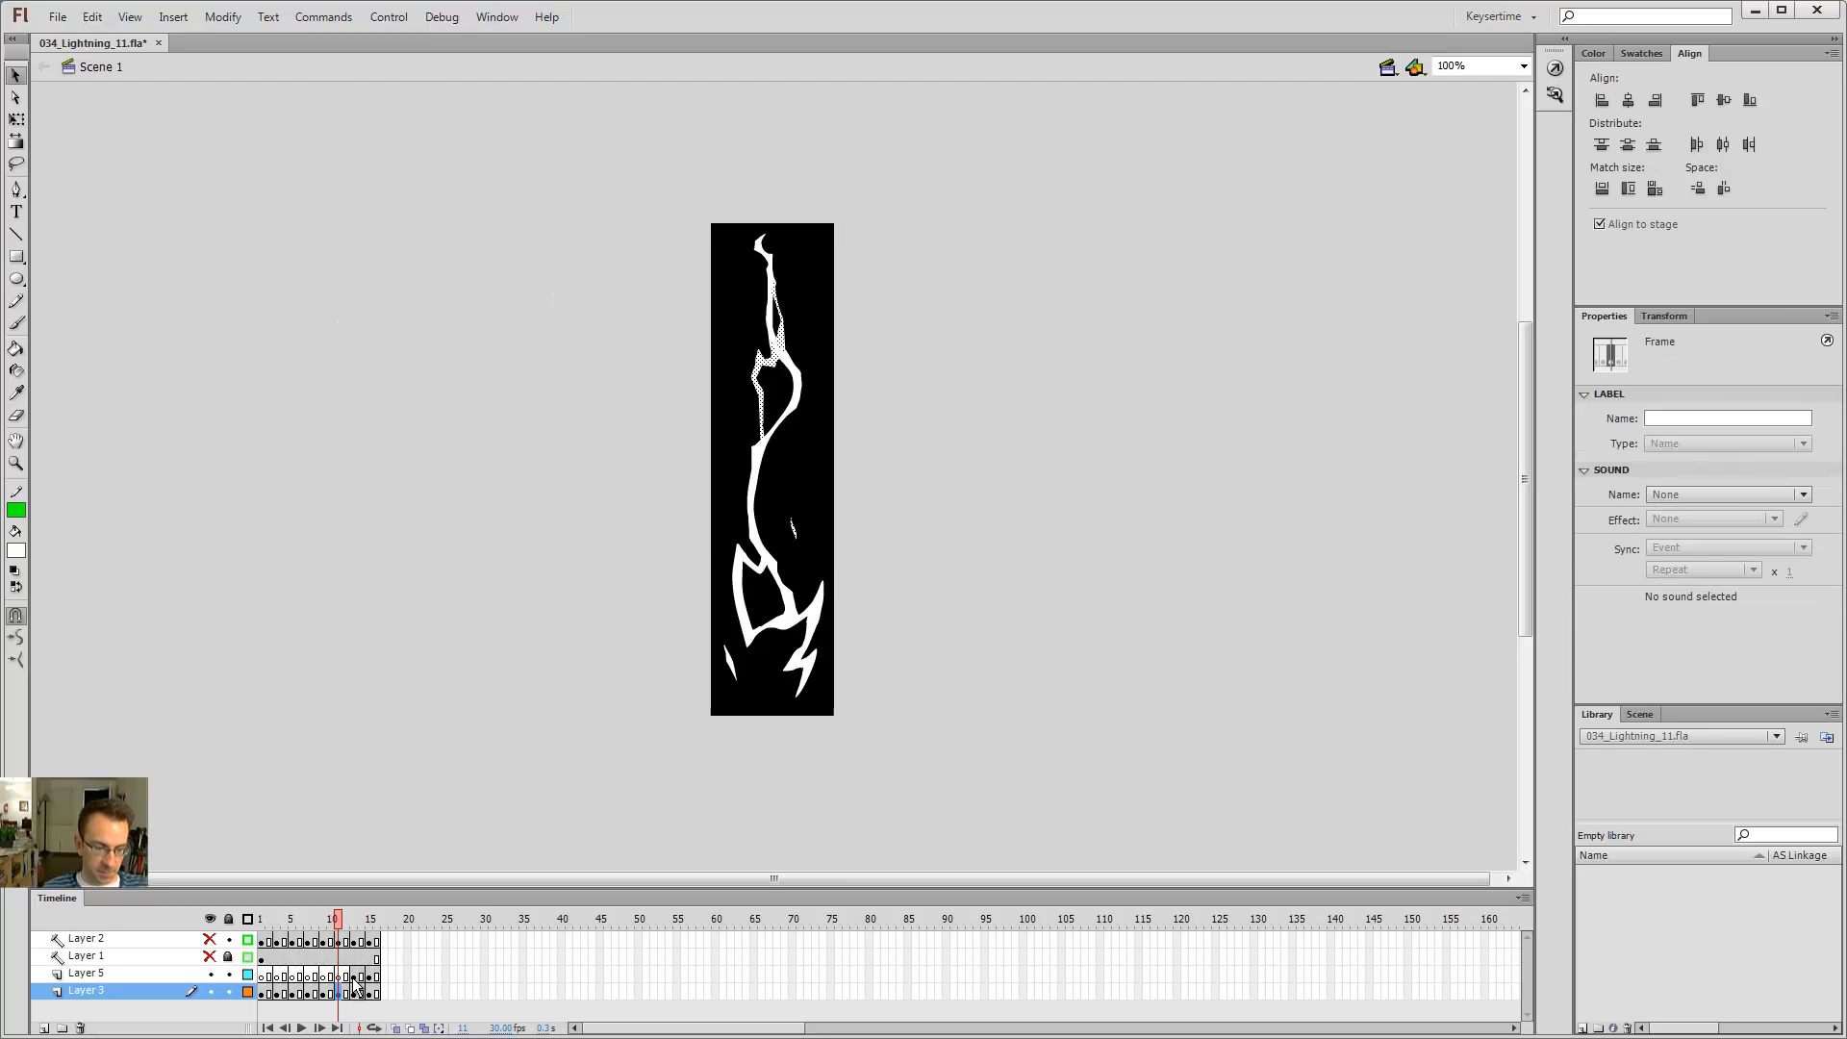
Step: Play back the timeline, then delete the emptied Layer 5
left_click(353, 976)
key("Return")
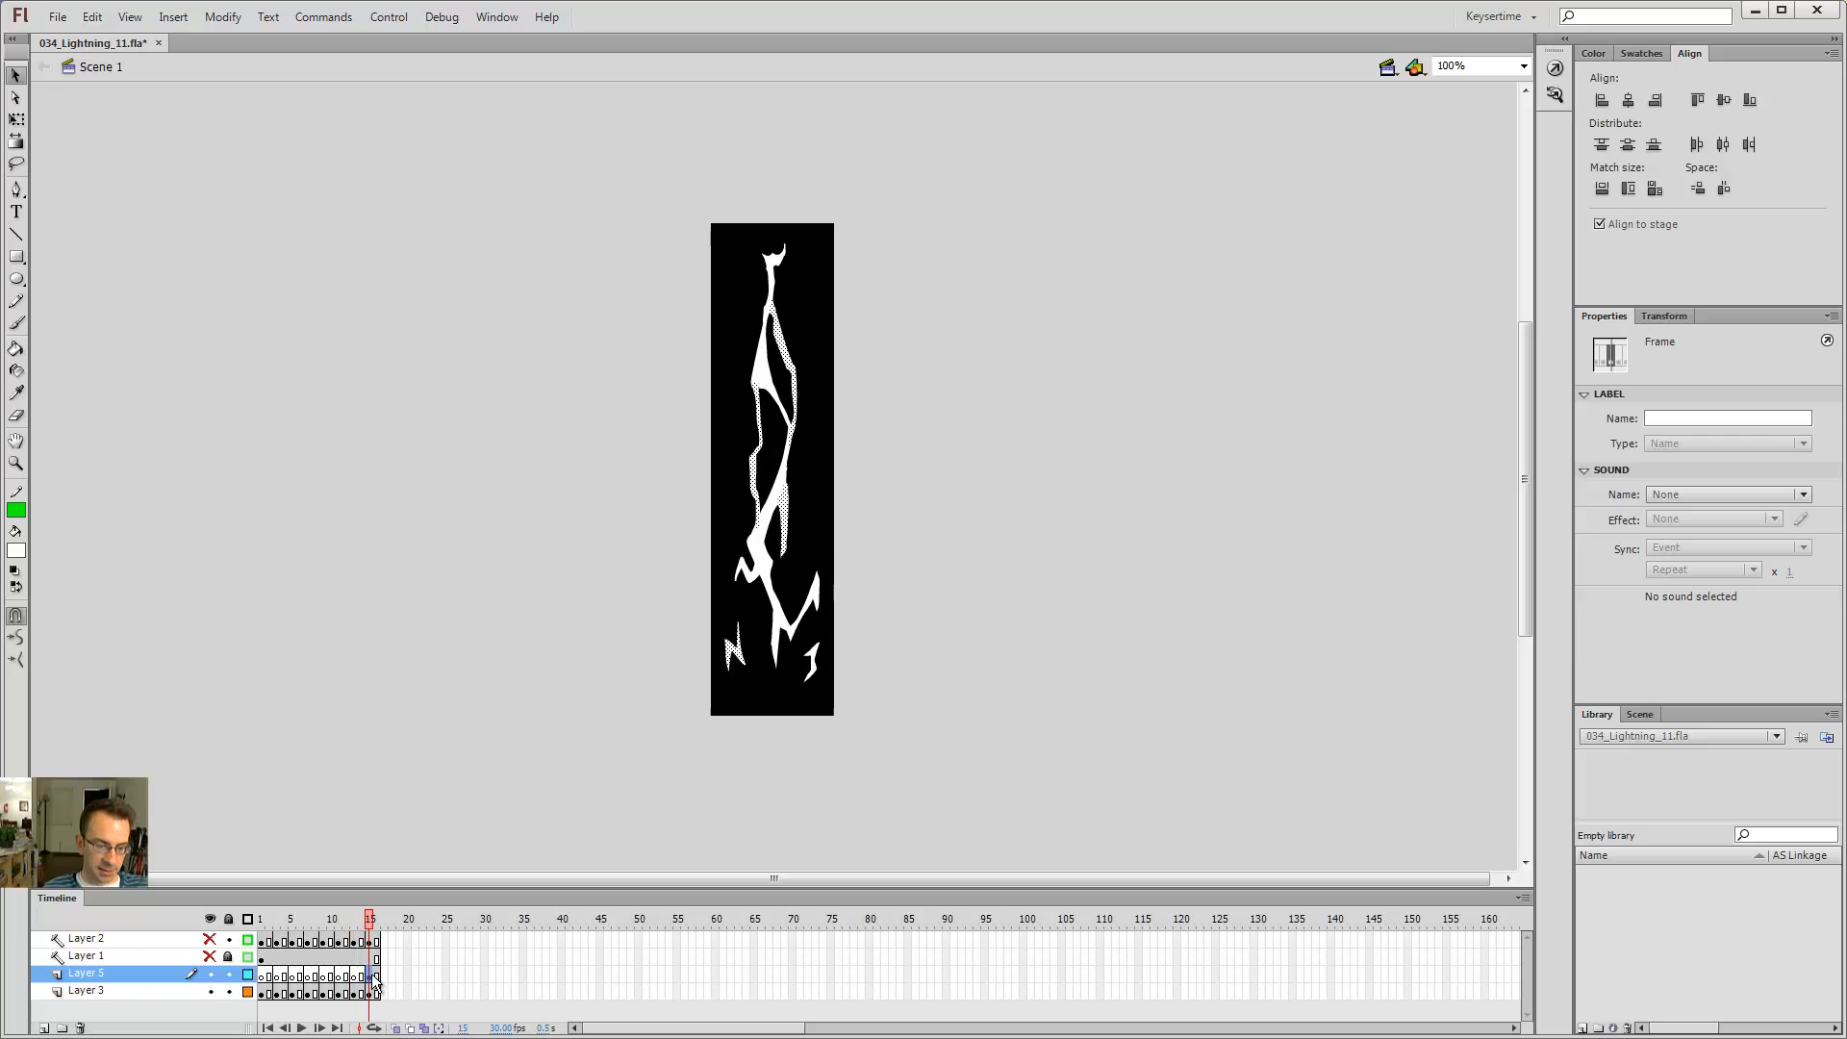
left_click(374, 993)
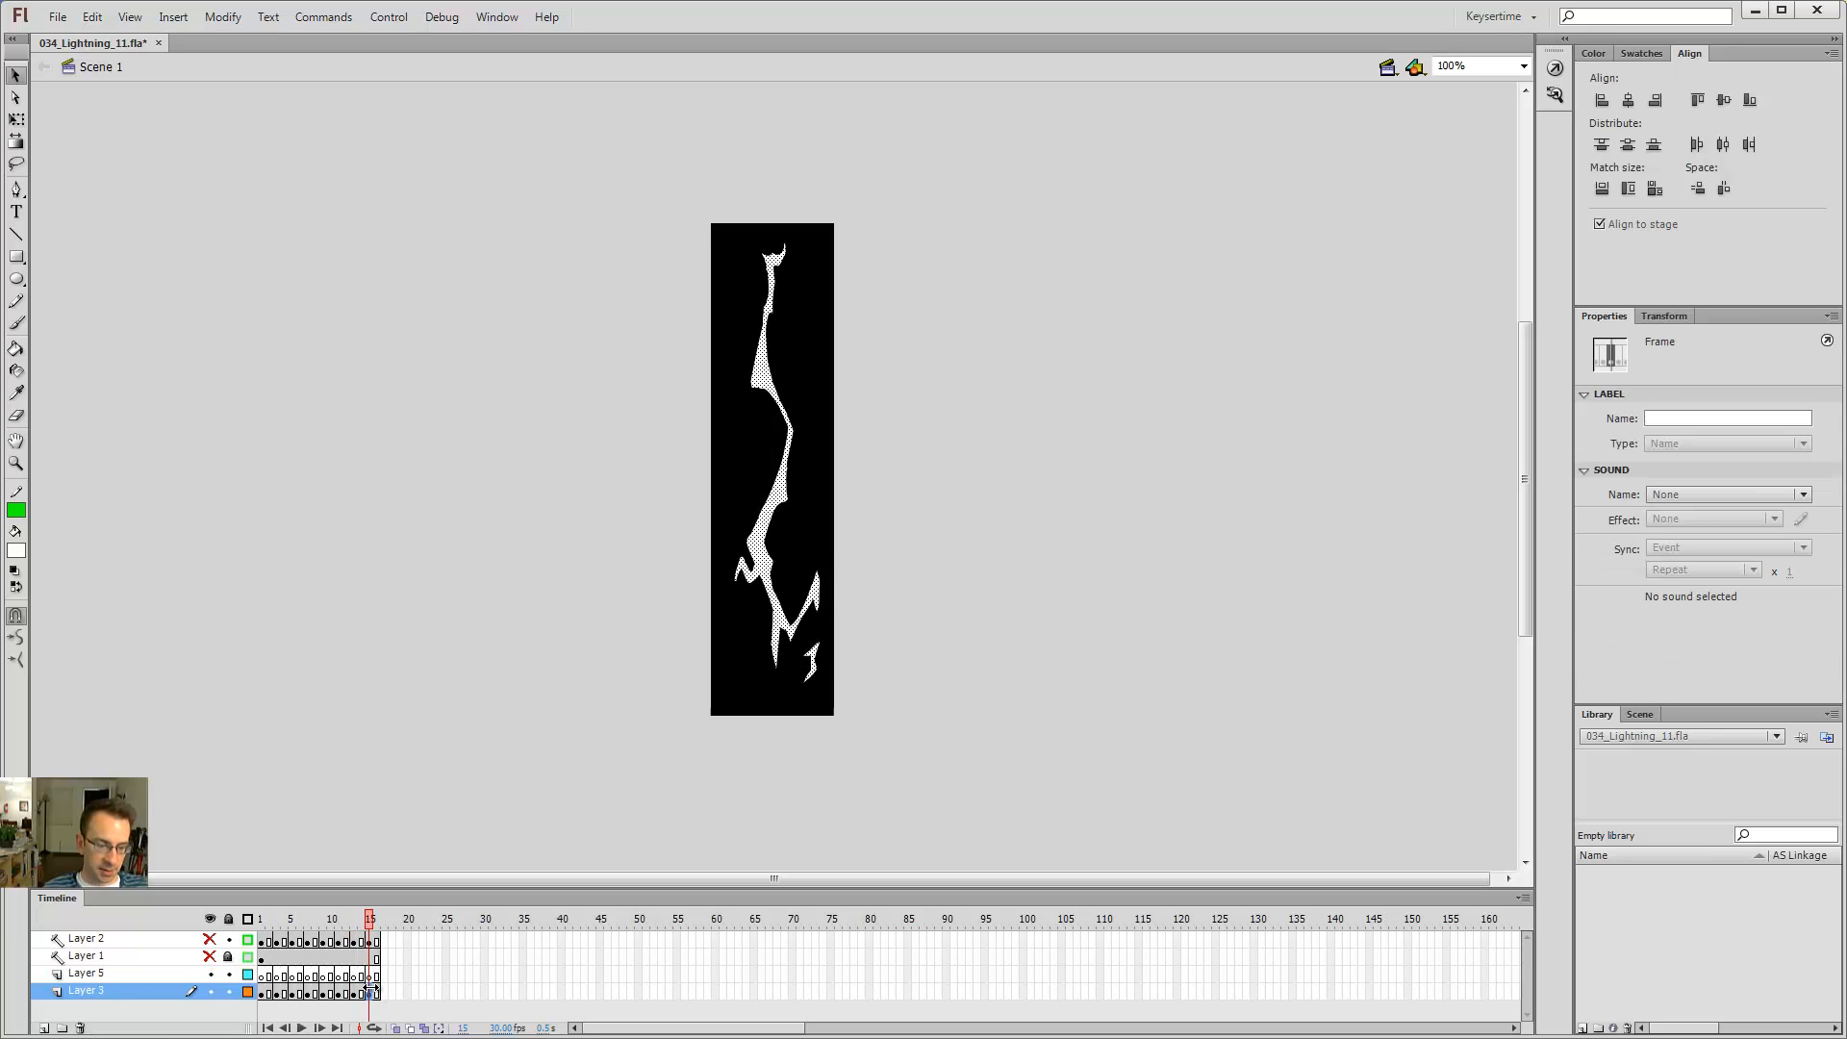
left_click(123, 975)
left_click(78, 1027)
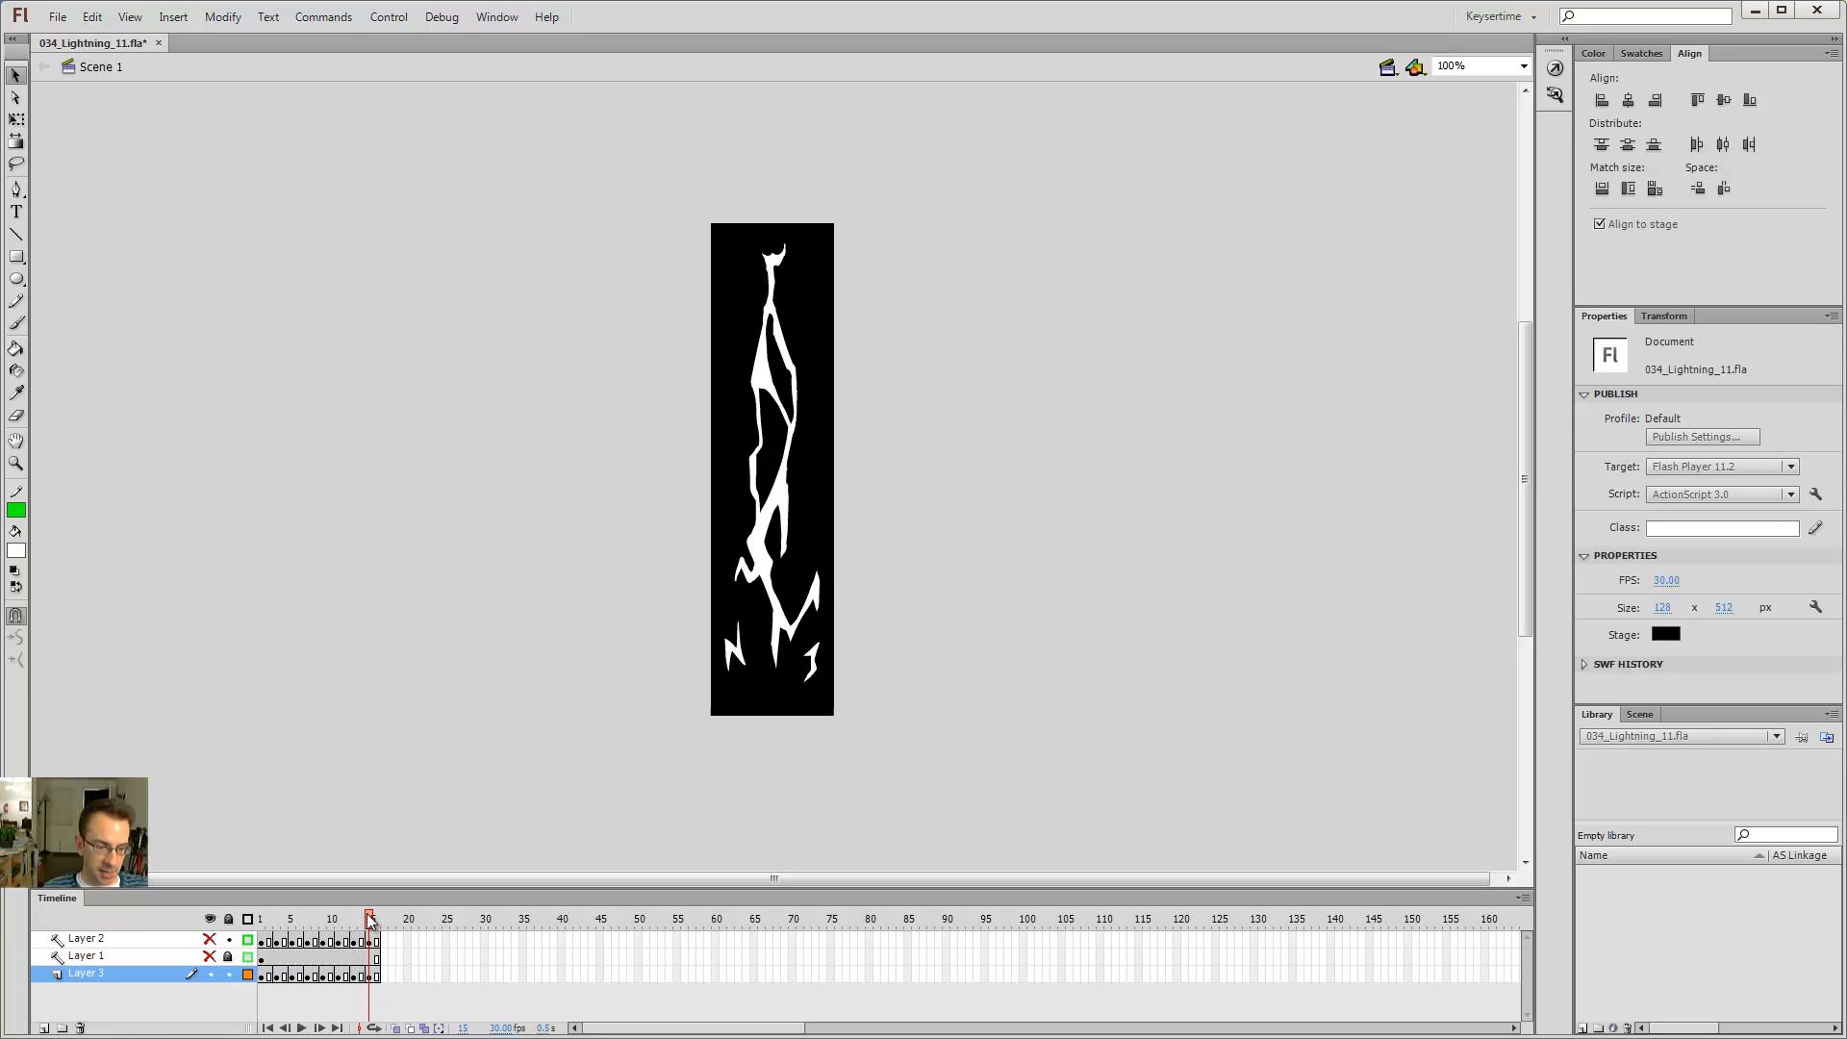
Step: Return to frame 1 and delete Layer 2 with the green guide lines
left_click_drag(368, 920, 146, 919)
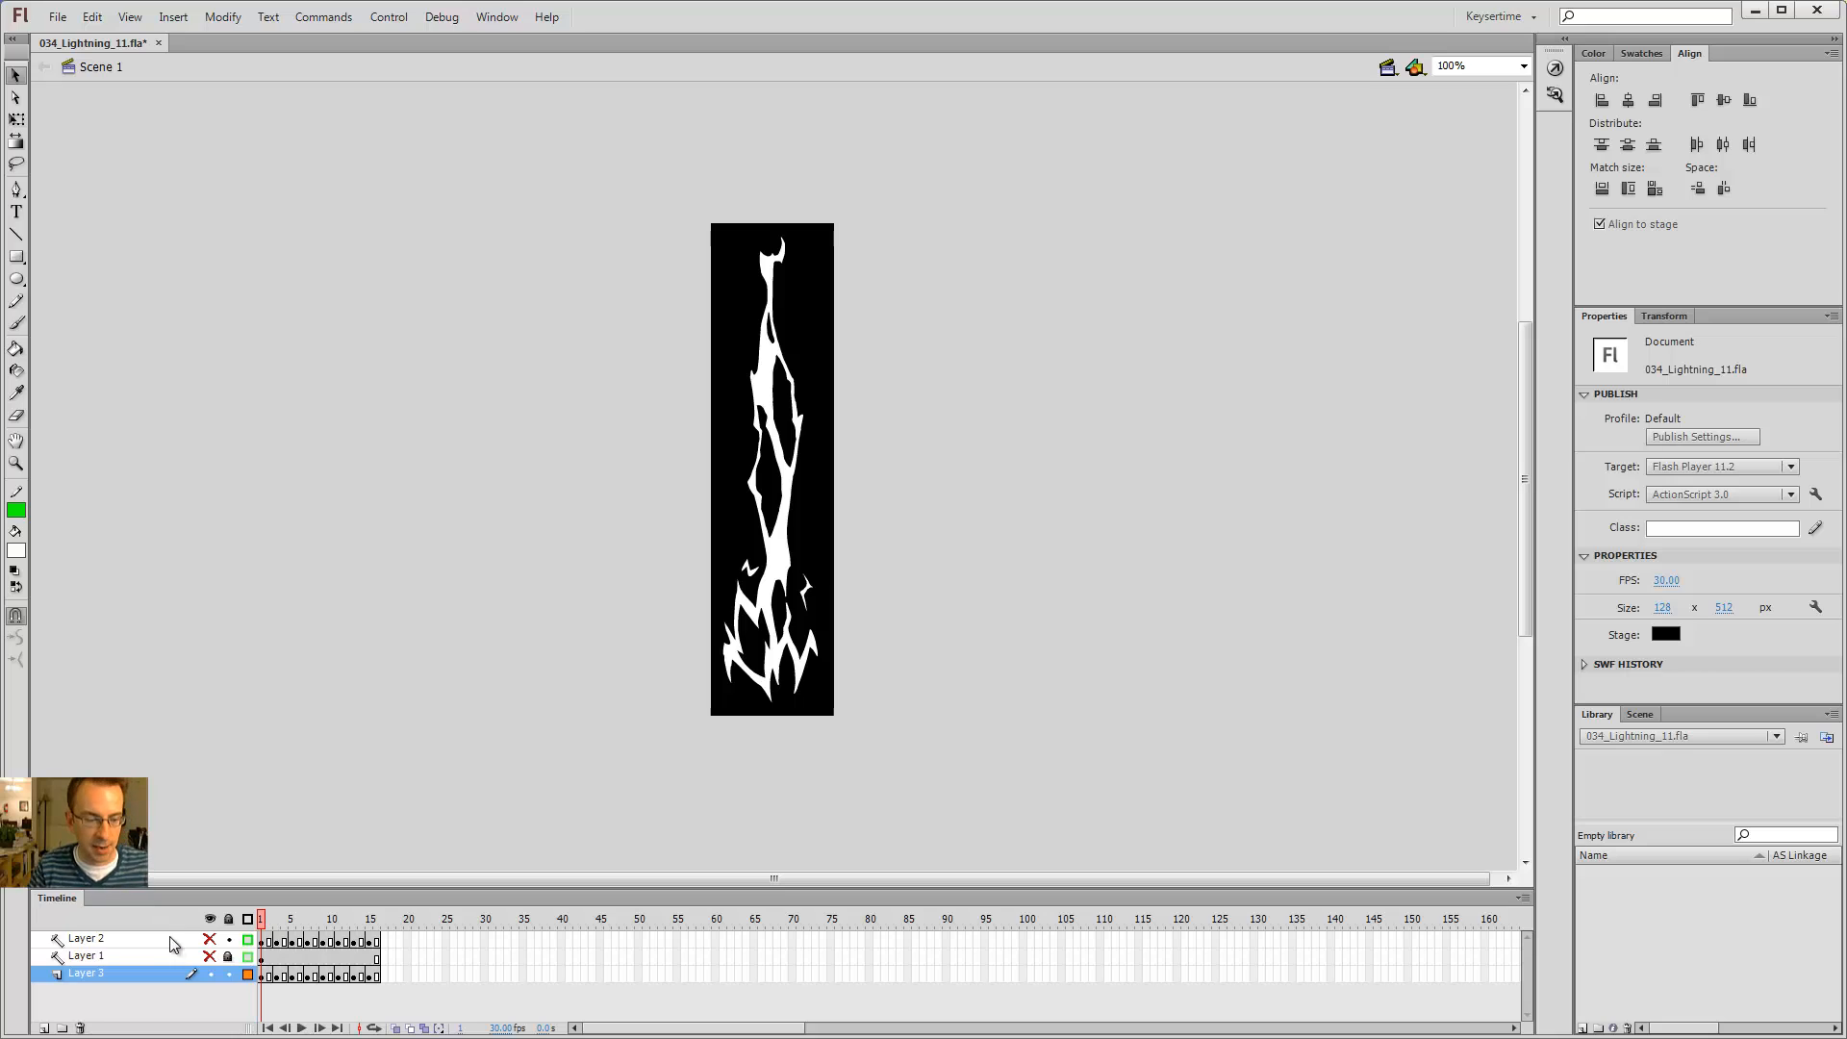
left_click(148, 938)
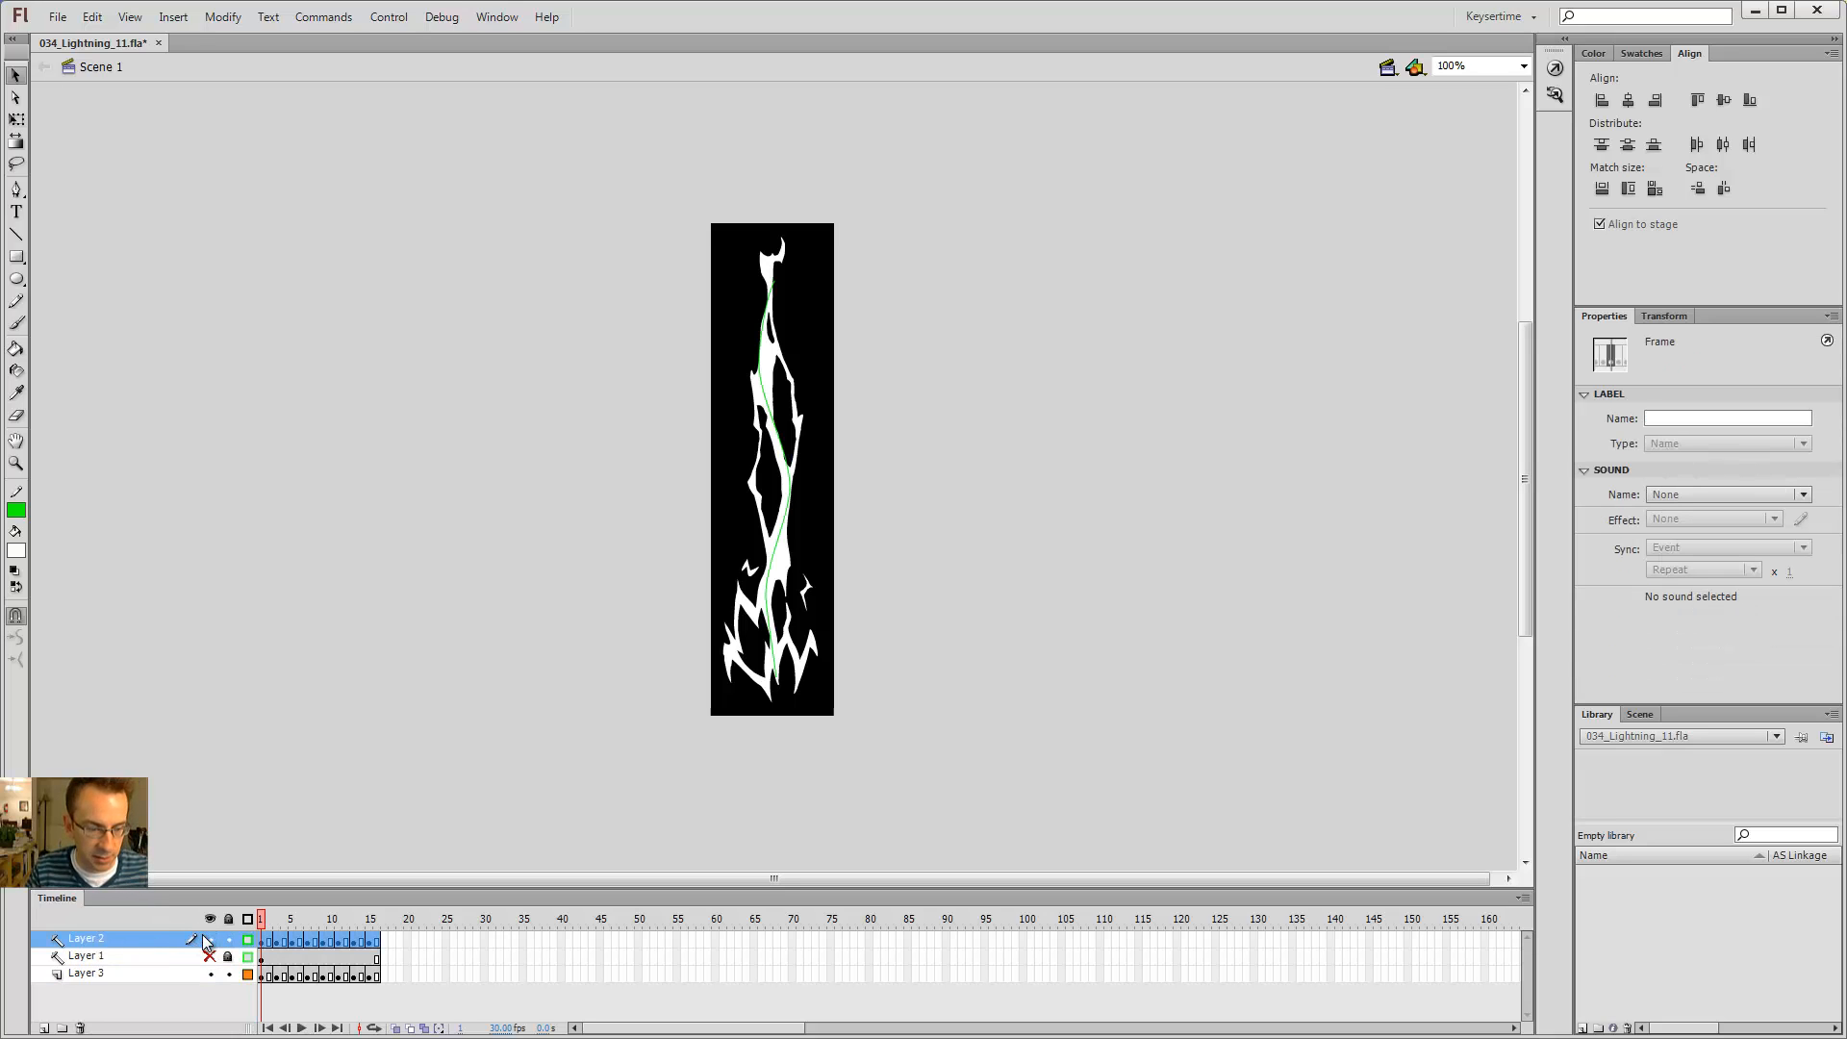
left_click(80, 1029)
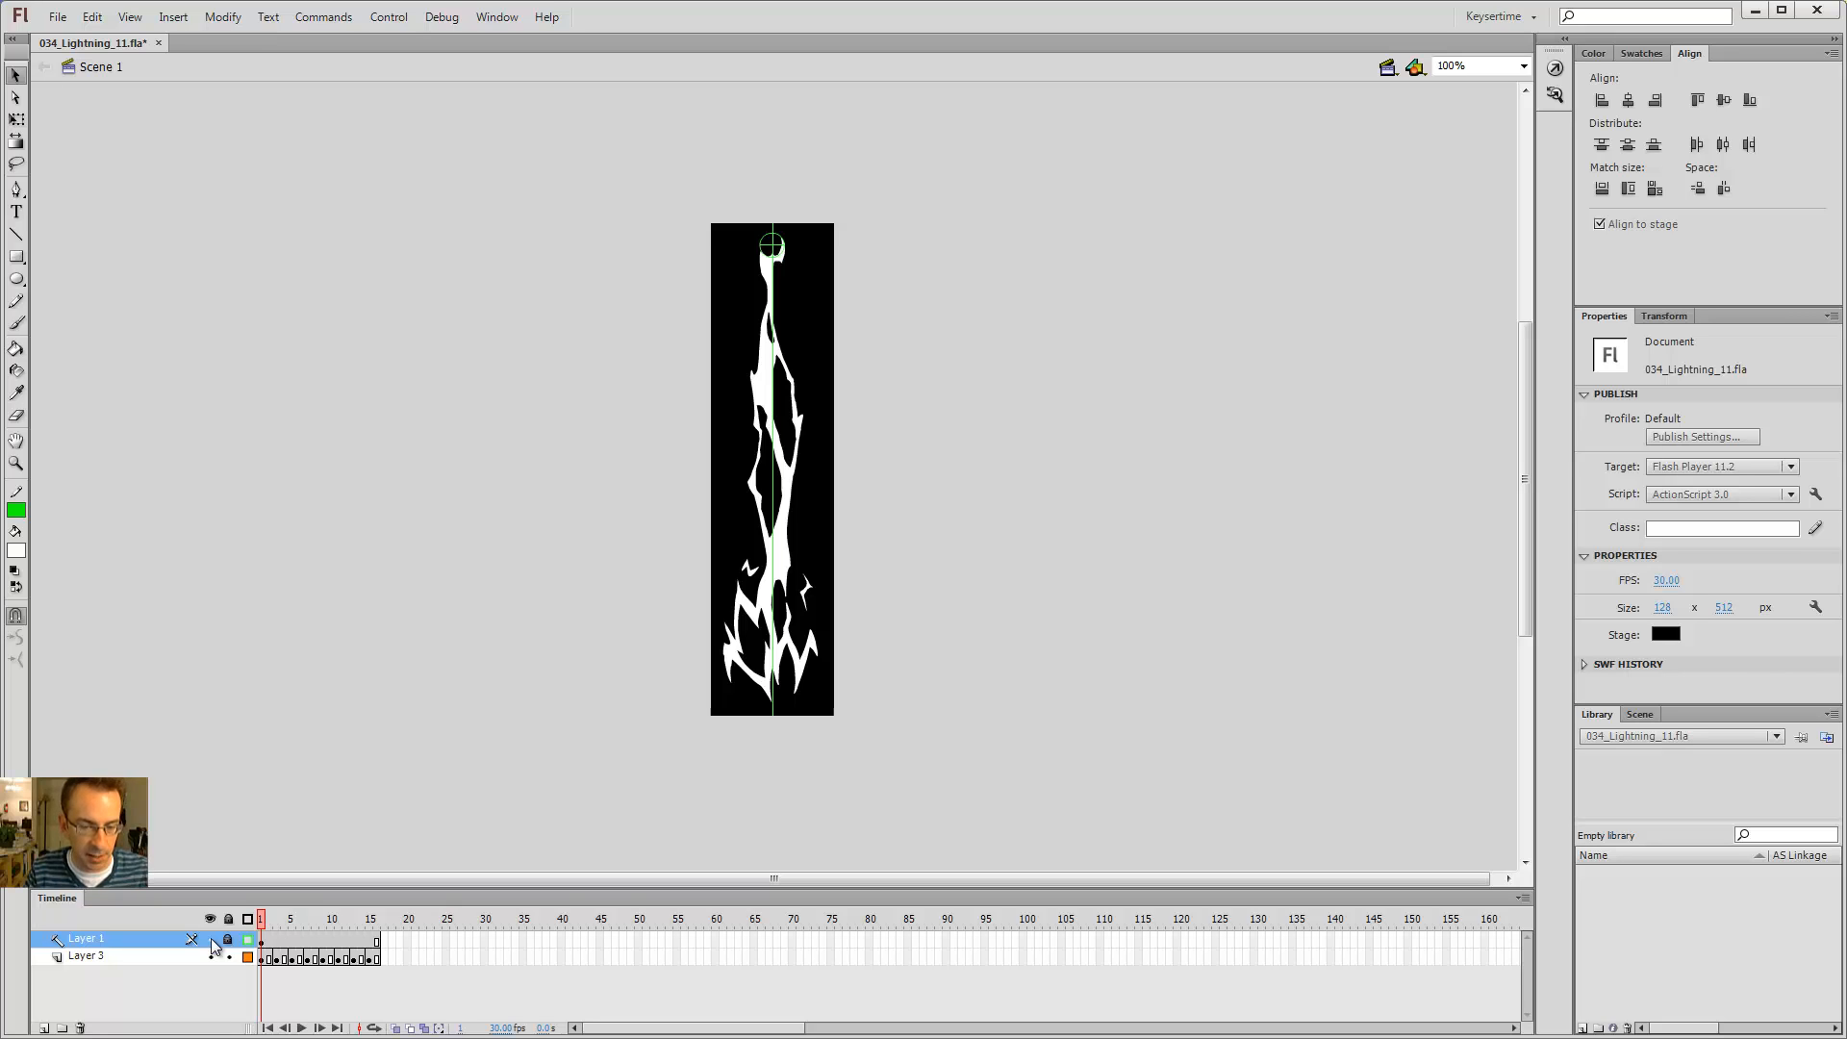
Step: Play the animation and zoom in to 200% on the lower part of the bolt
left_click(210, 939)
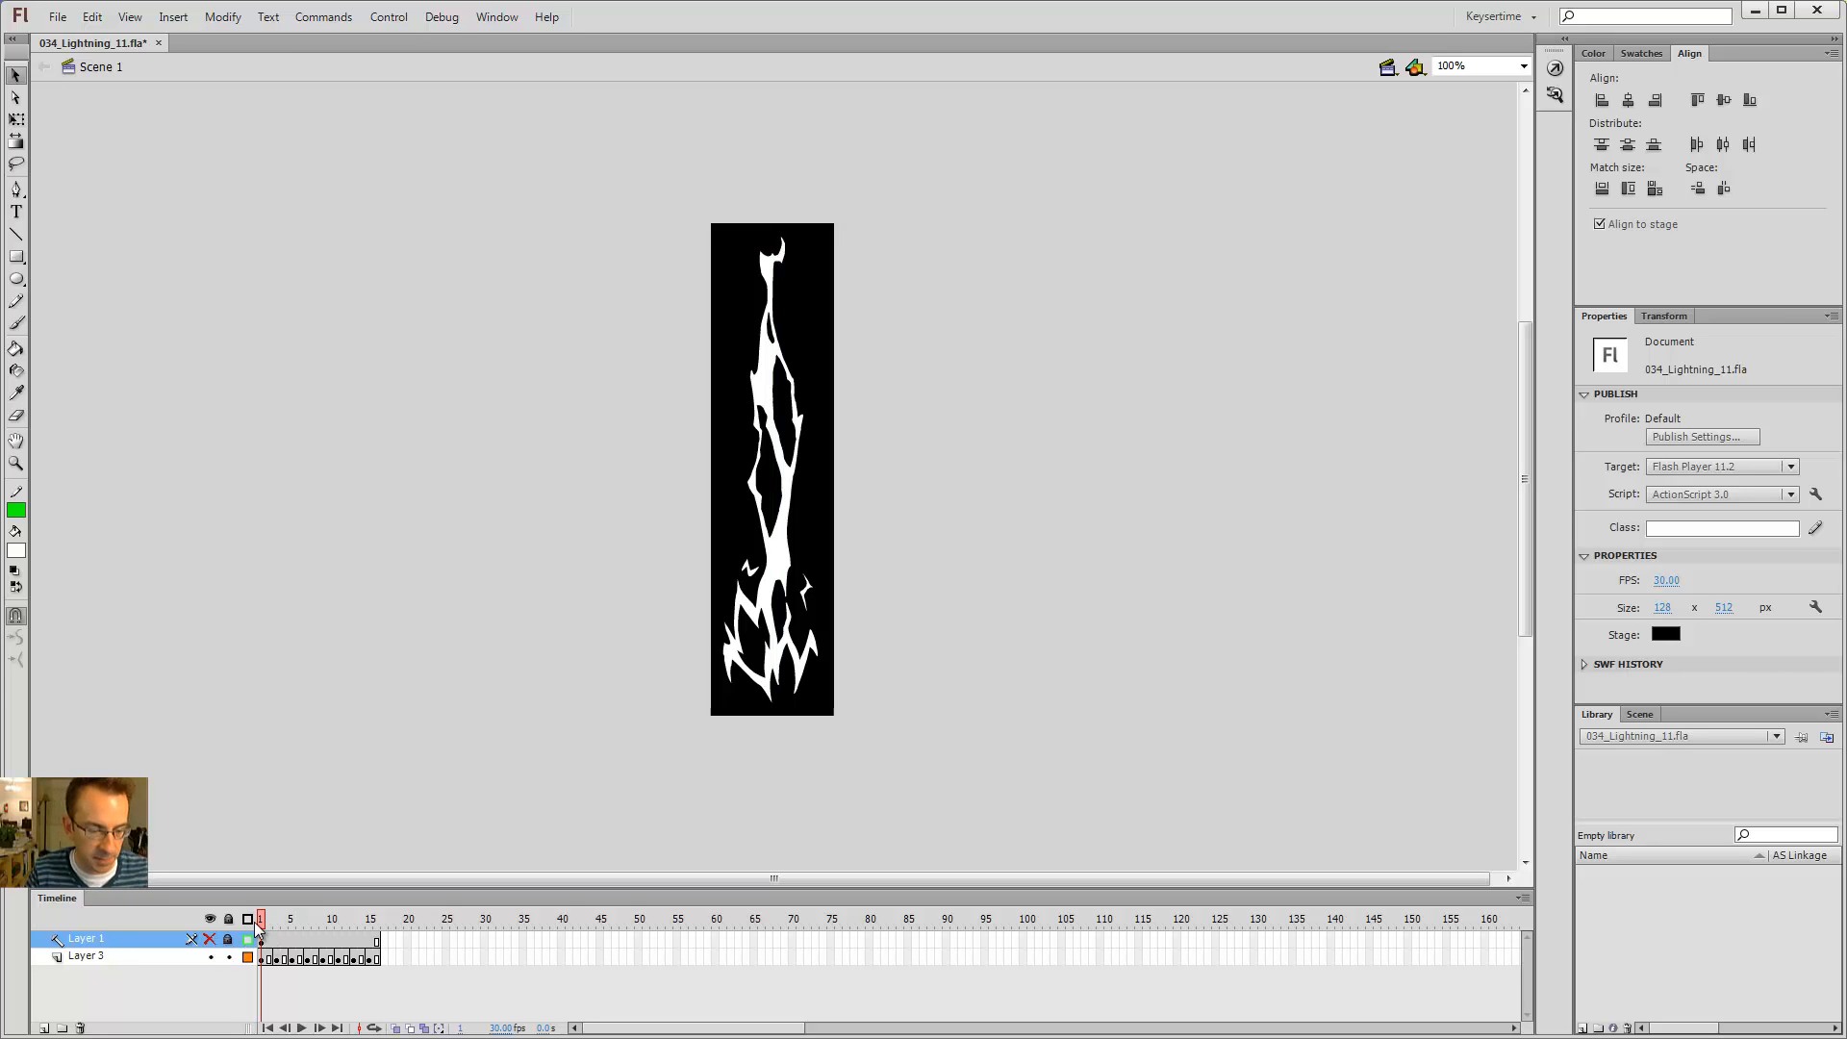
key("Return")
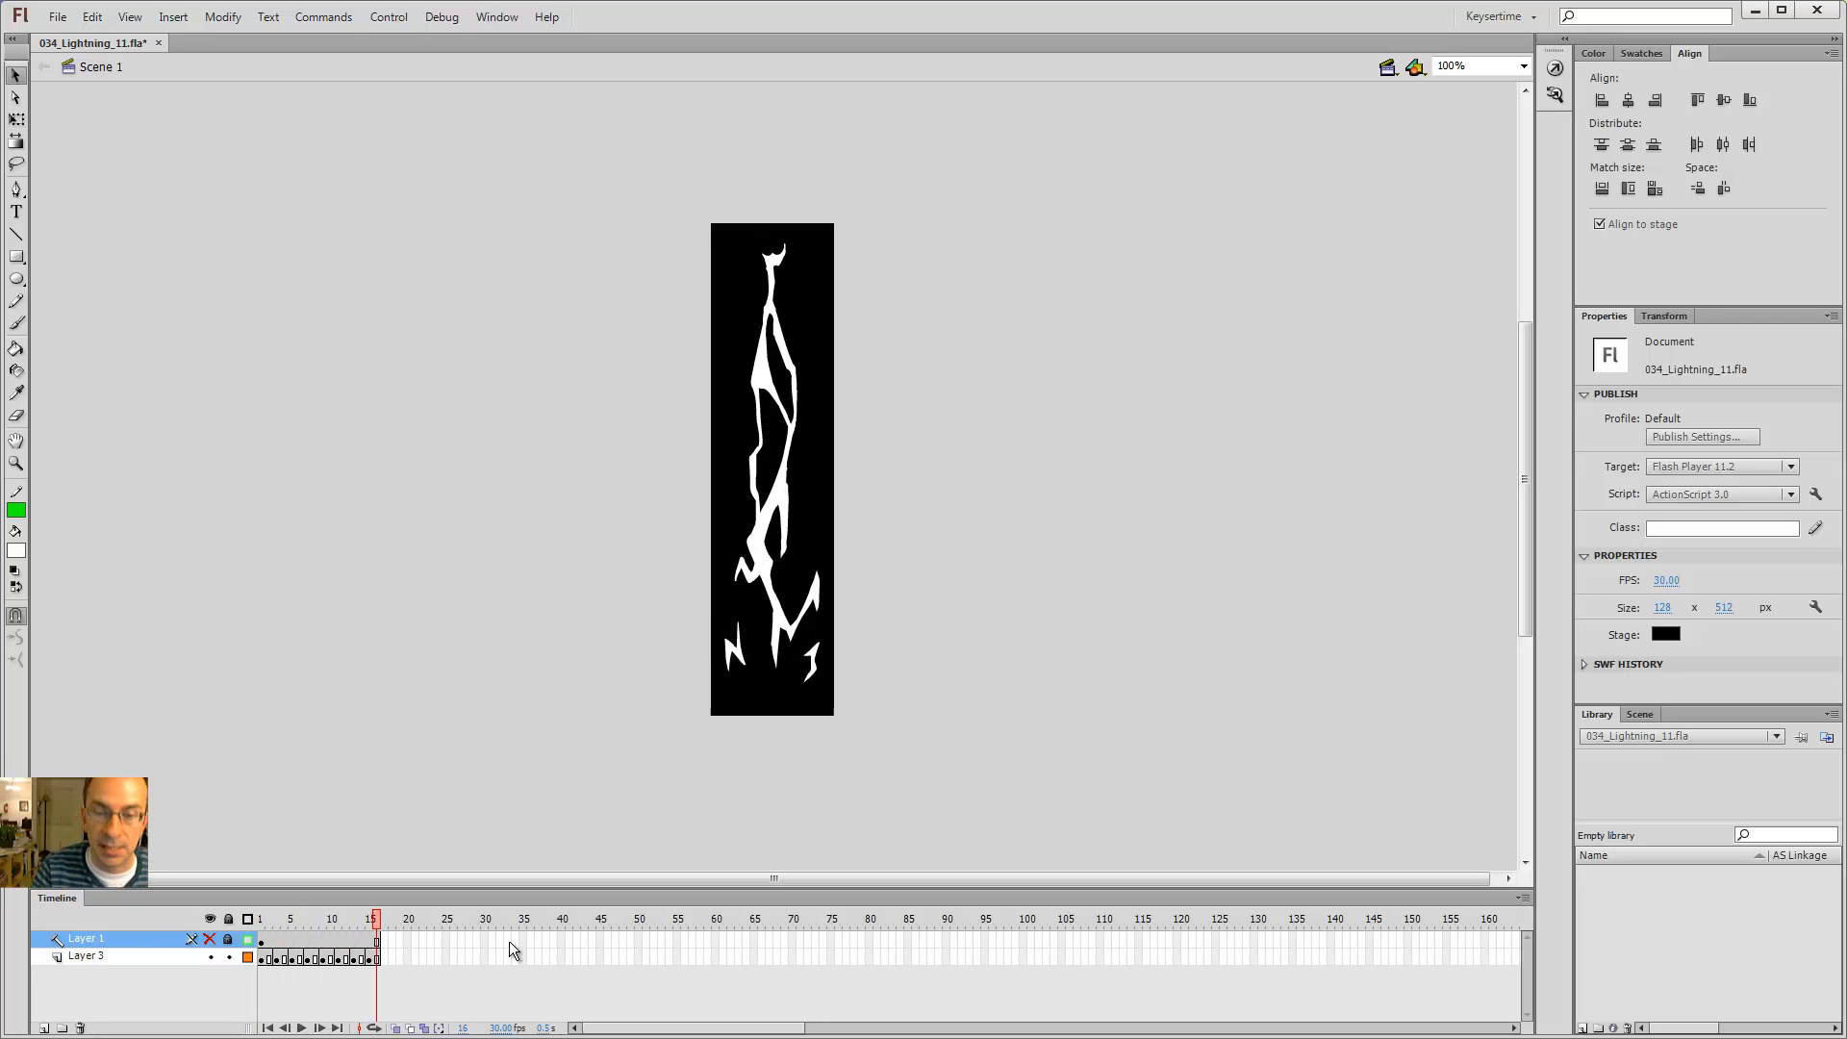
key("z")
left_click(819, 592)
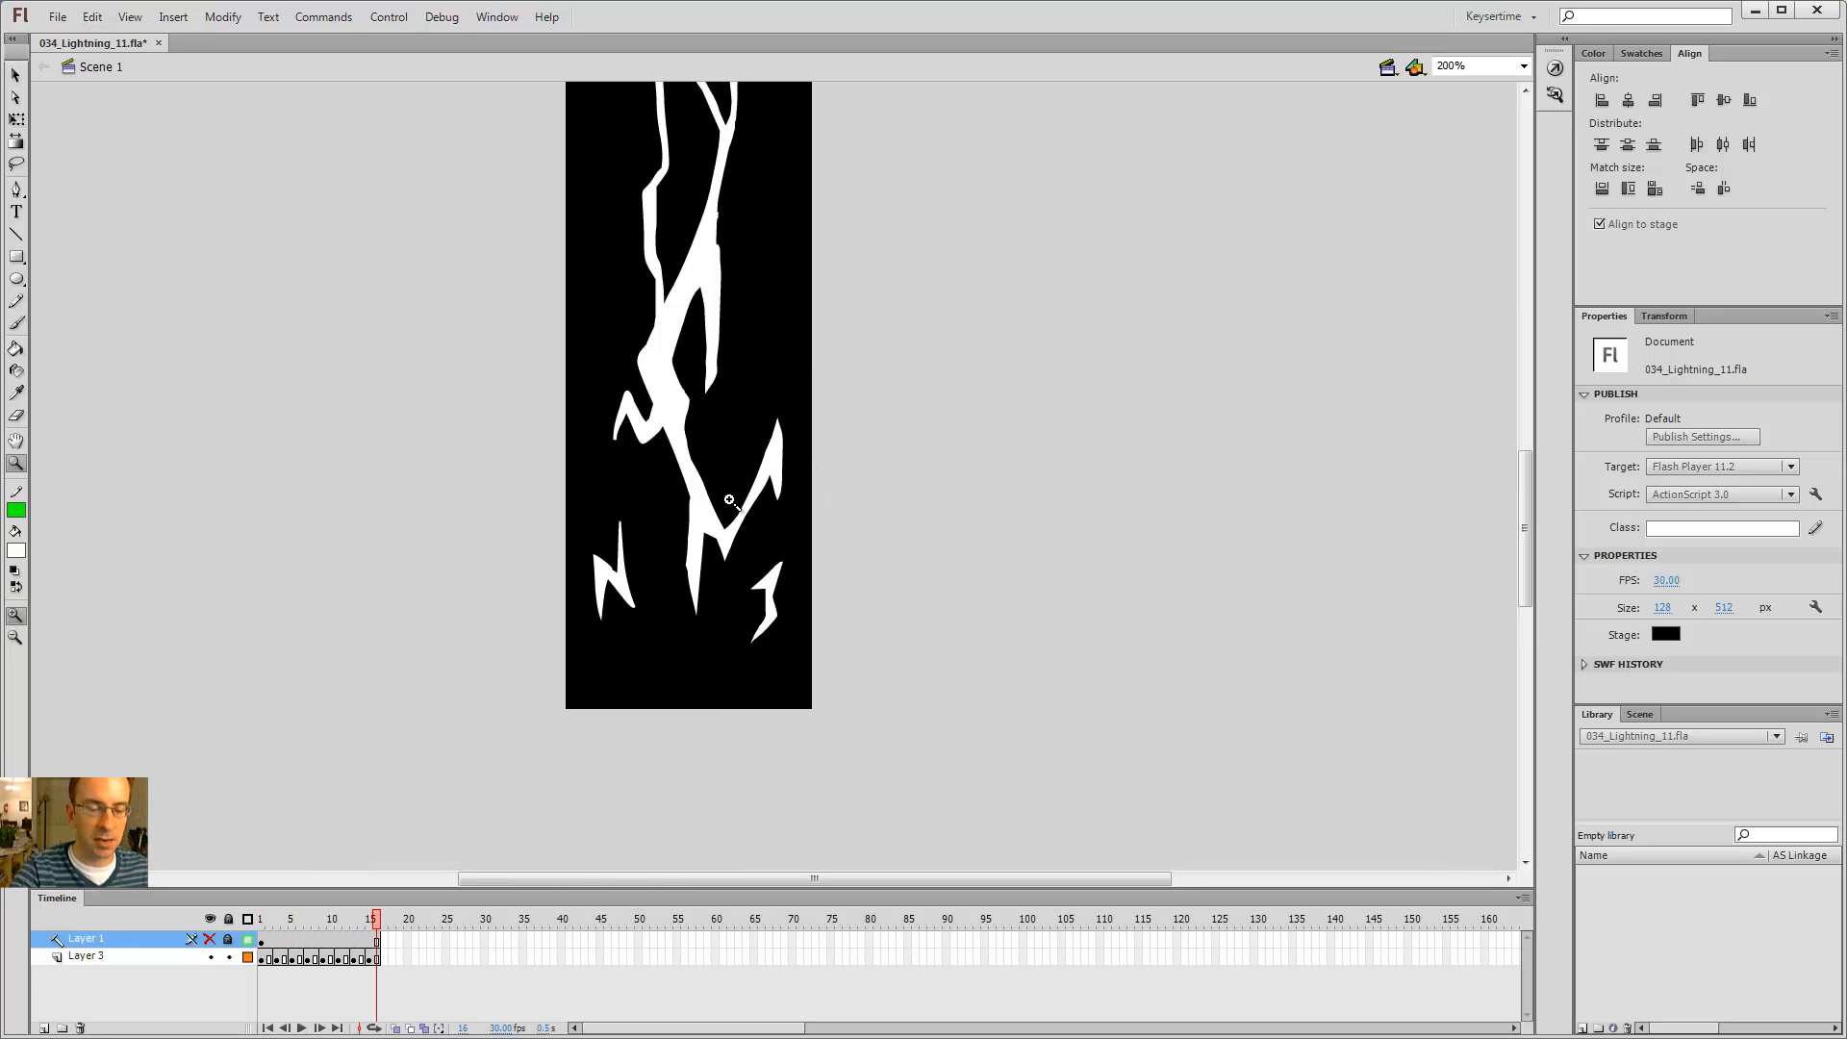
Step: With onion skinning on, go to frame 3 of Layer 3 and brush a stroke extending the lower left branch upward
left_click_drag(289, 919, 260, 920)
left_click(260, 957)
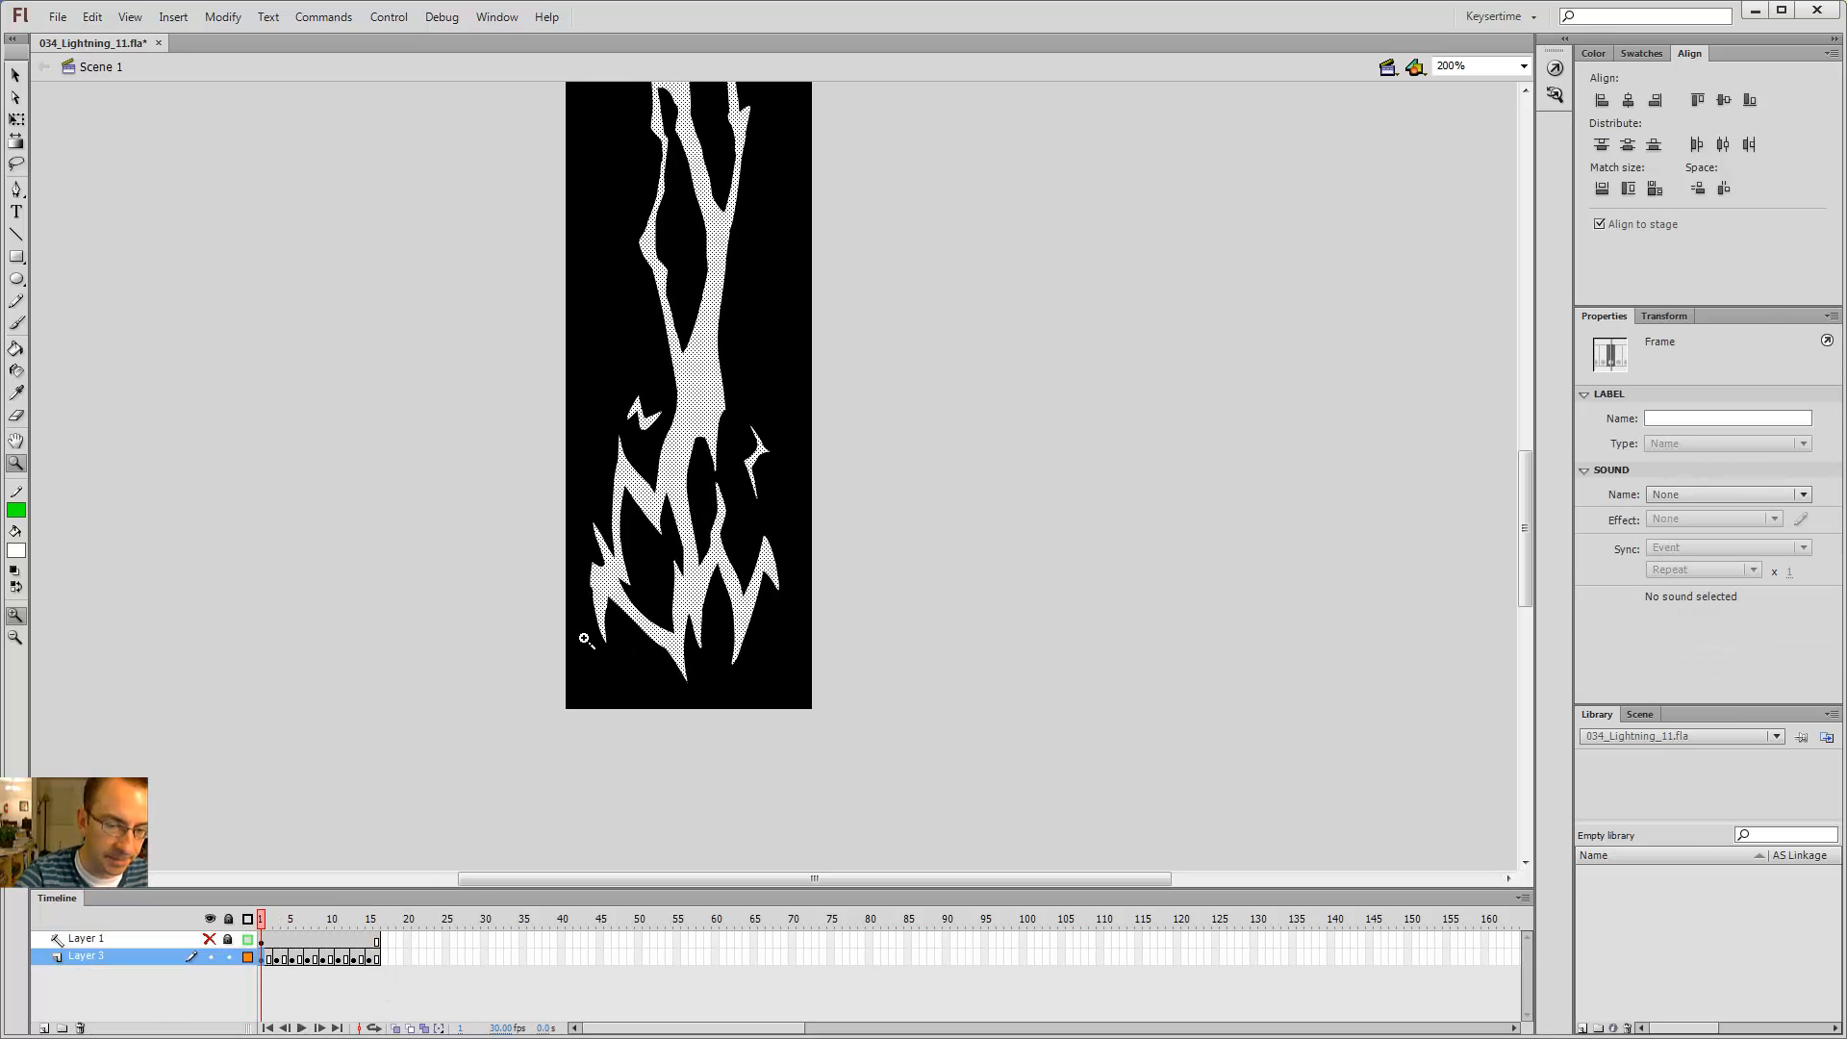
left_click(397, 1027)
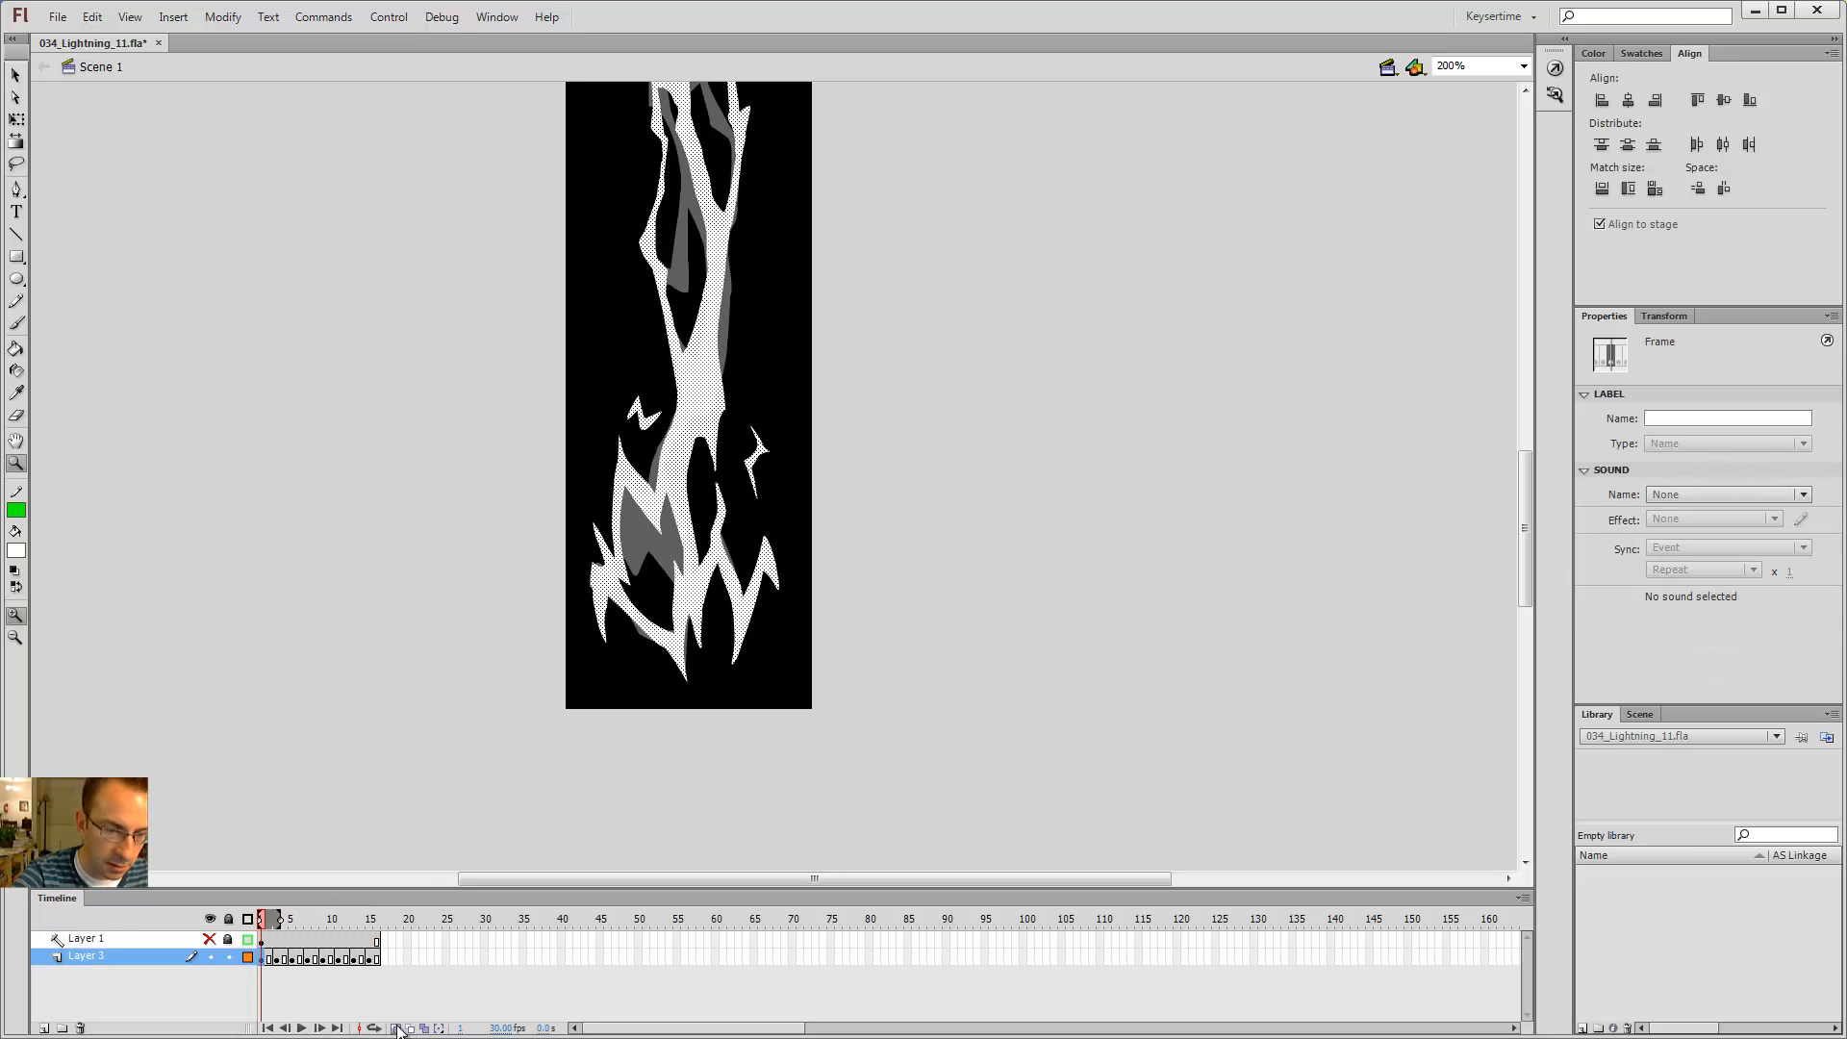
key("period")
key("period")
left_click(747, 518)
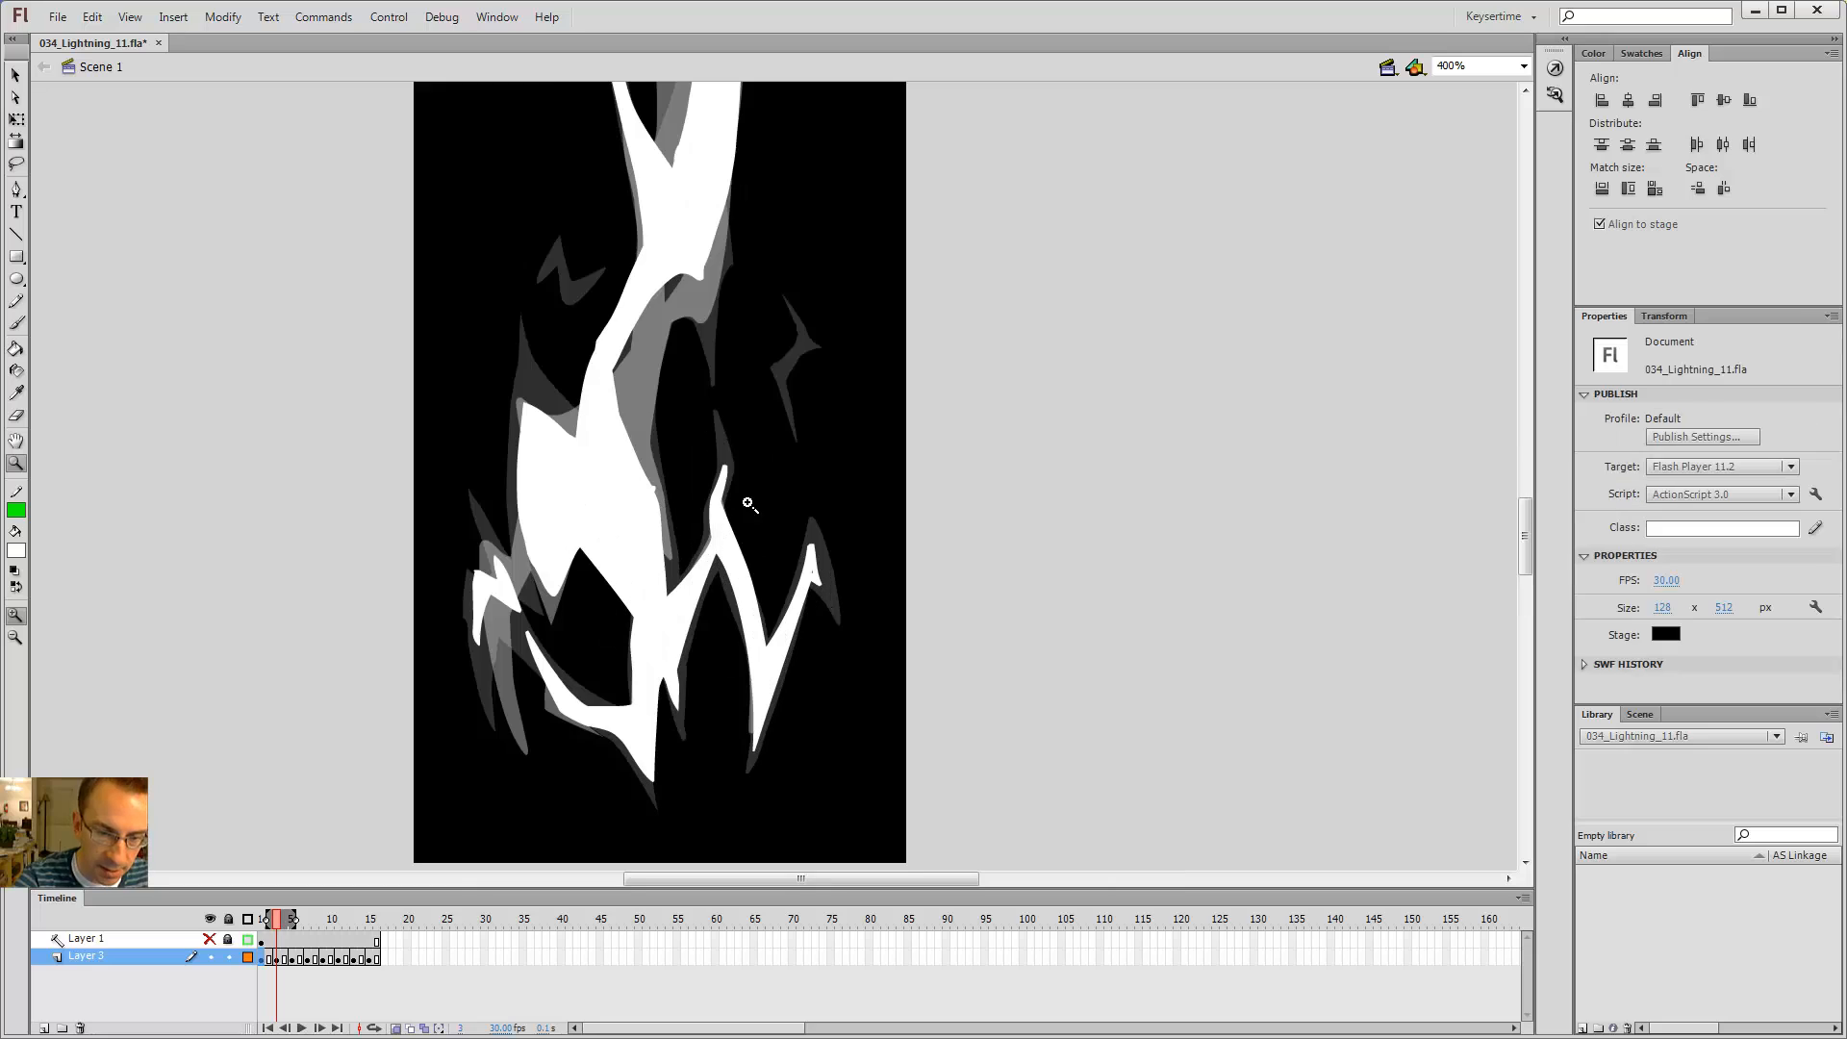
key("v")
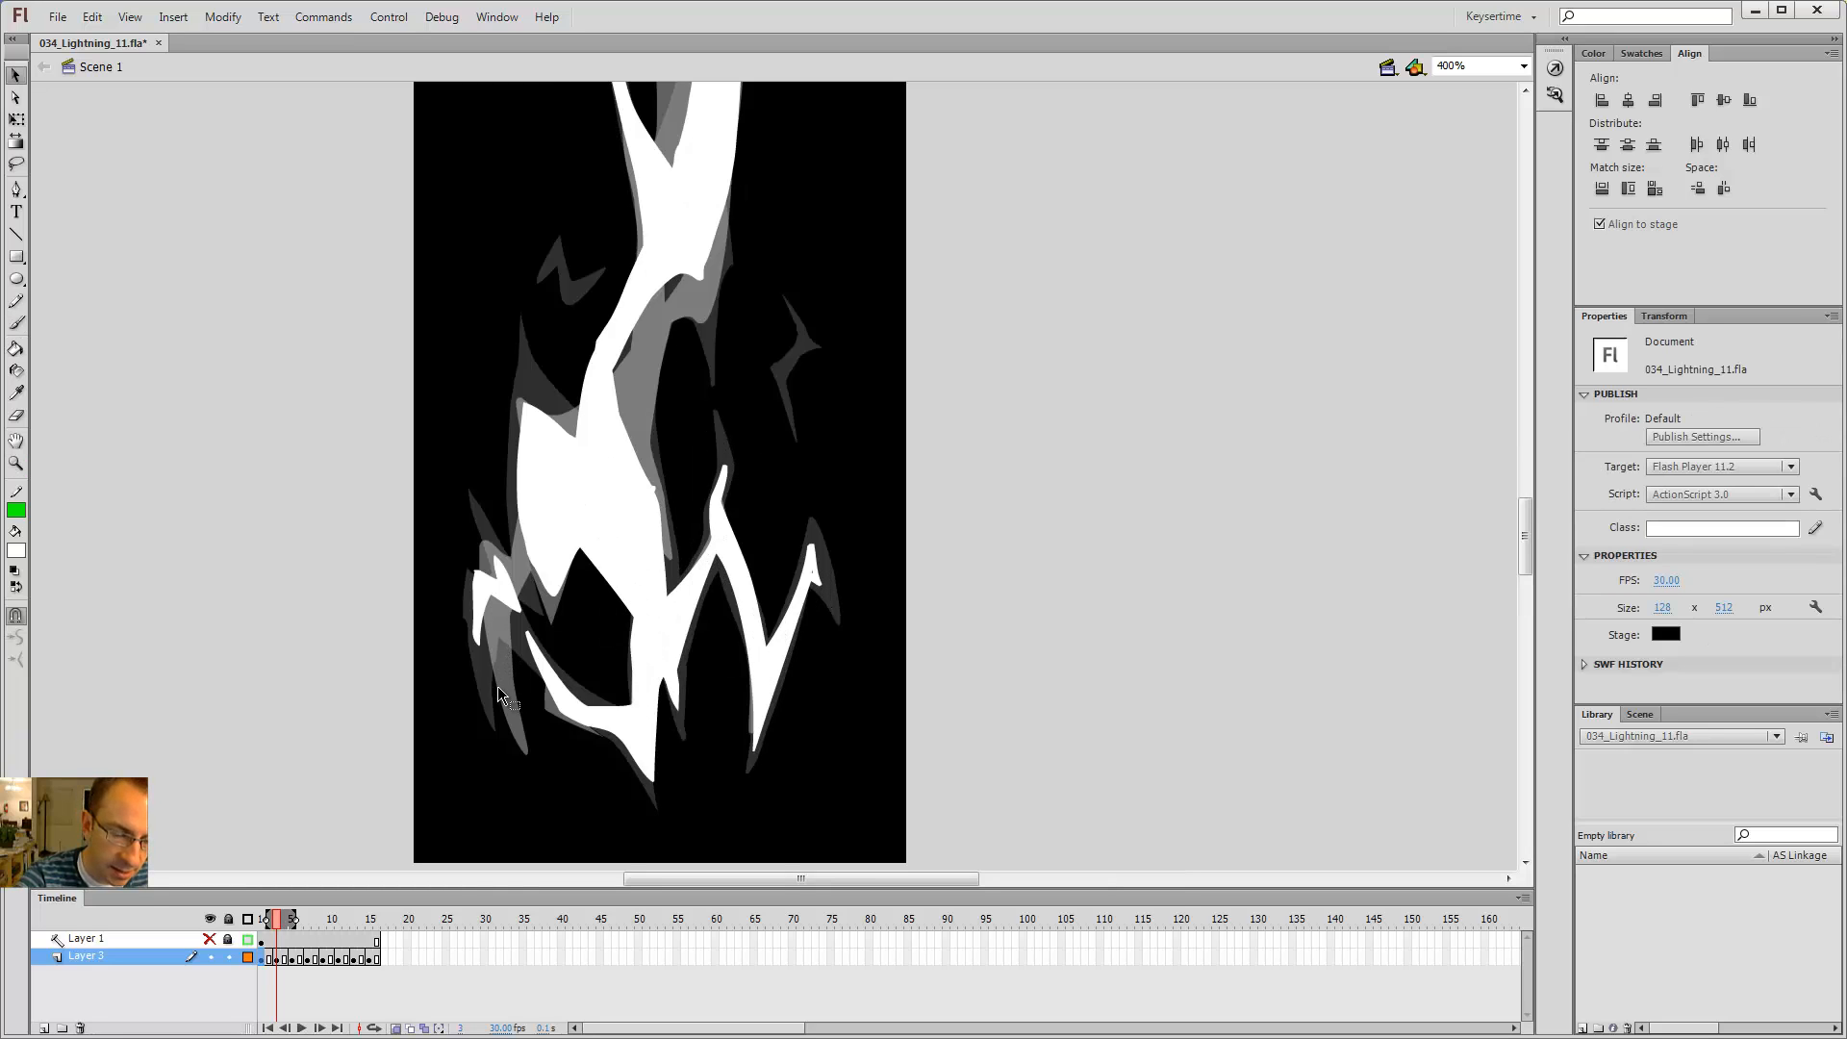
key("b")
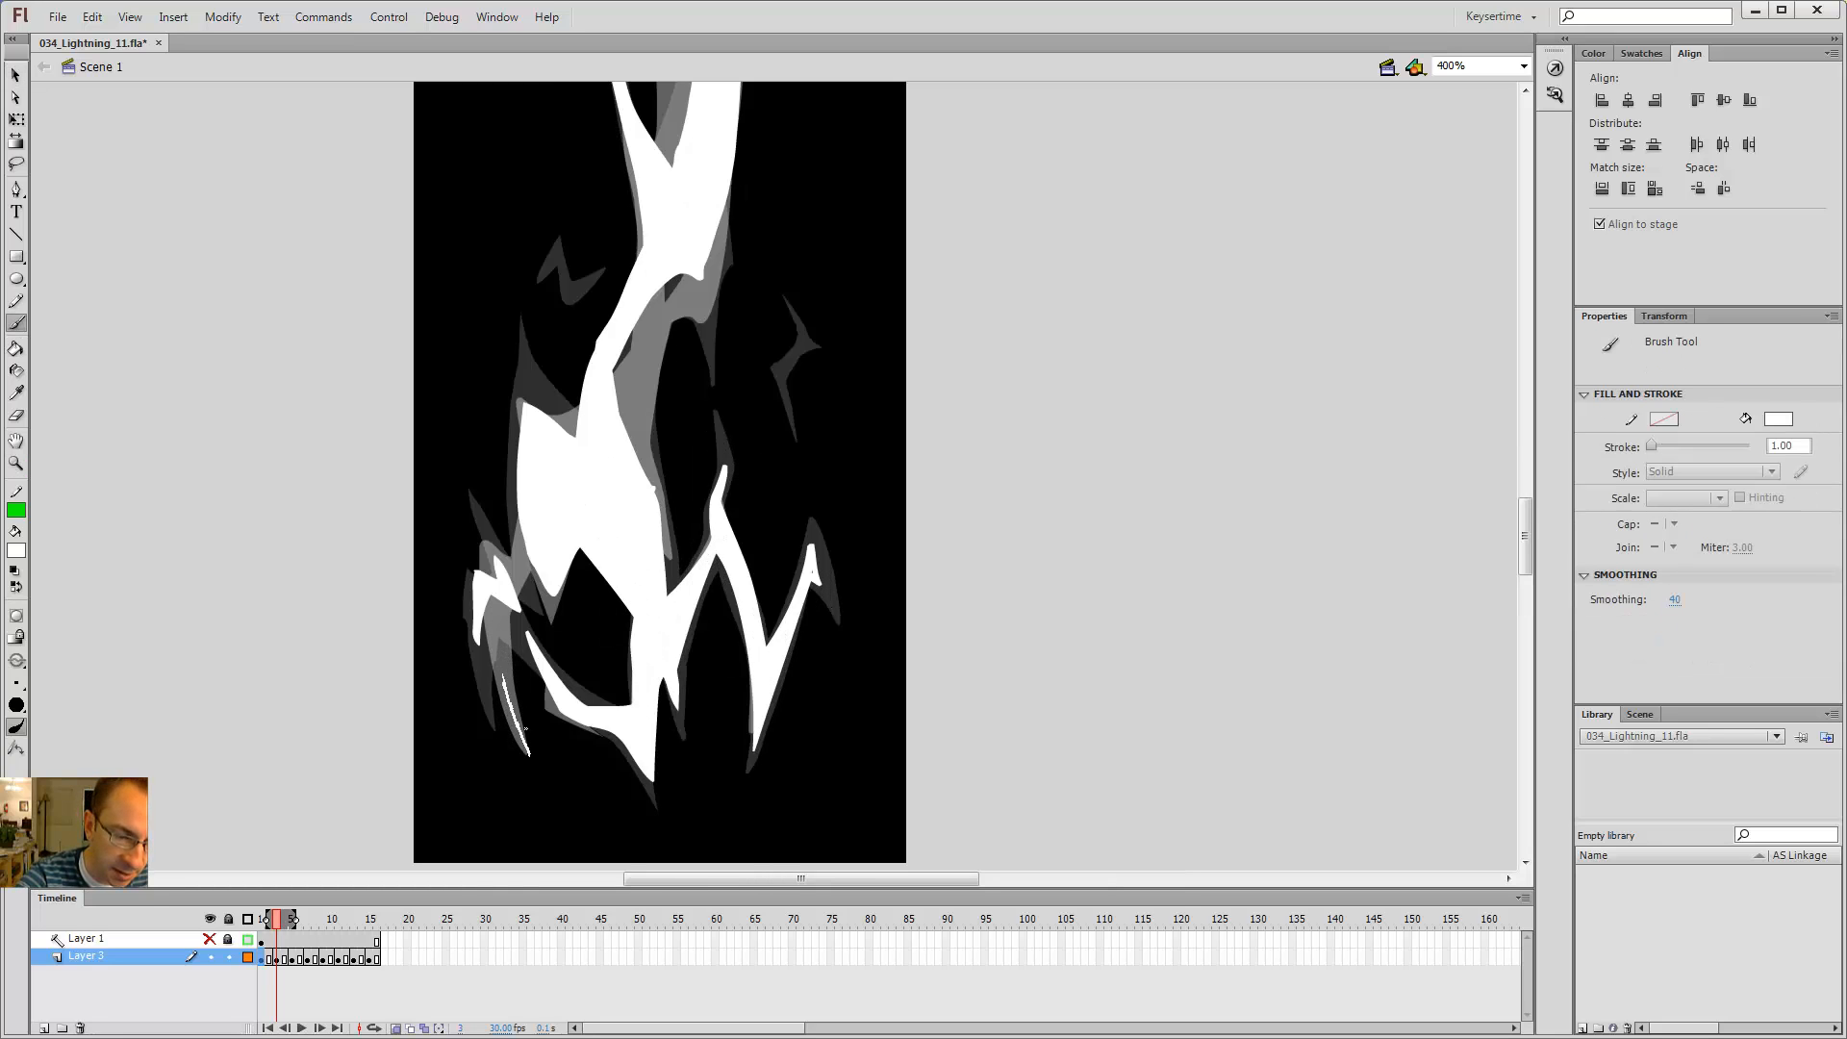
key("ctrl+z")
left_click_drag(525, 728, 491, 670)
Step: Step back and forth through the neighbouring frames to check the edited lower branches
key("comma")
key("comma")
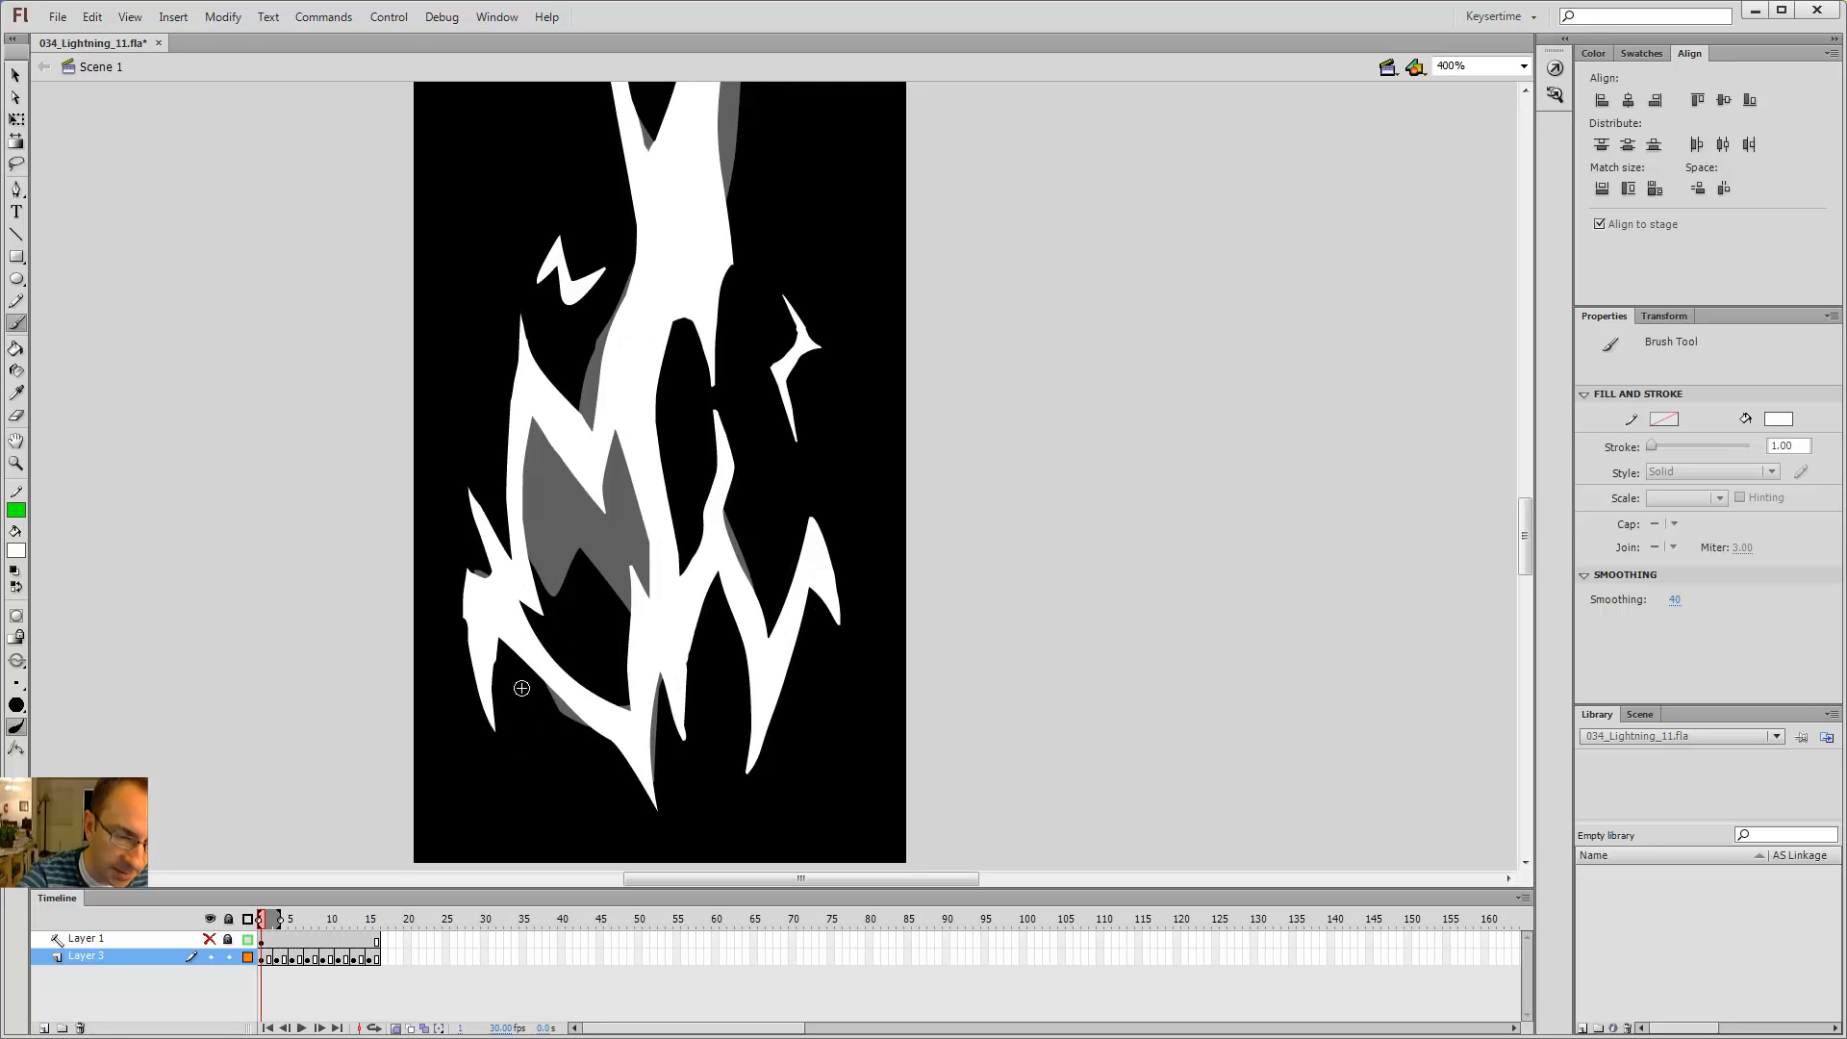
key("period")
key("period")
key("period")
key("period")
key("comma")
key("comma")
key("period")
key("period")
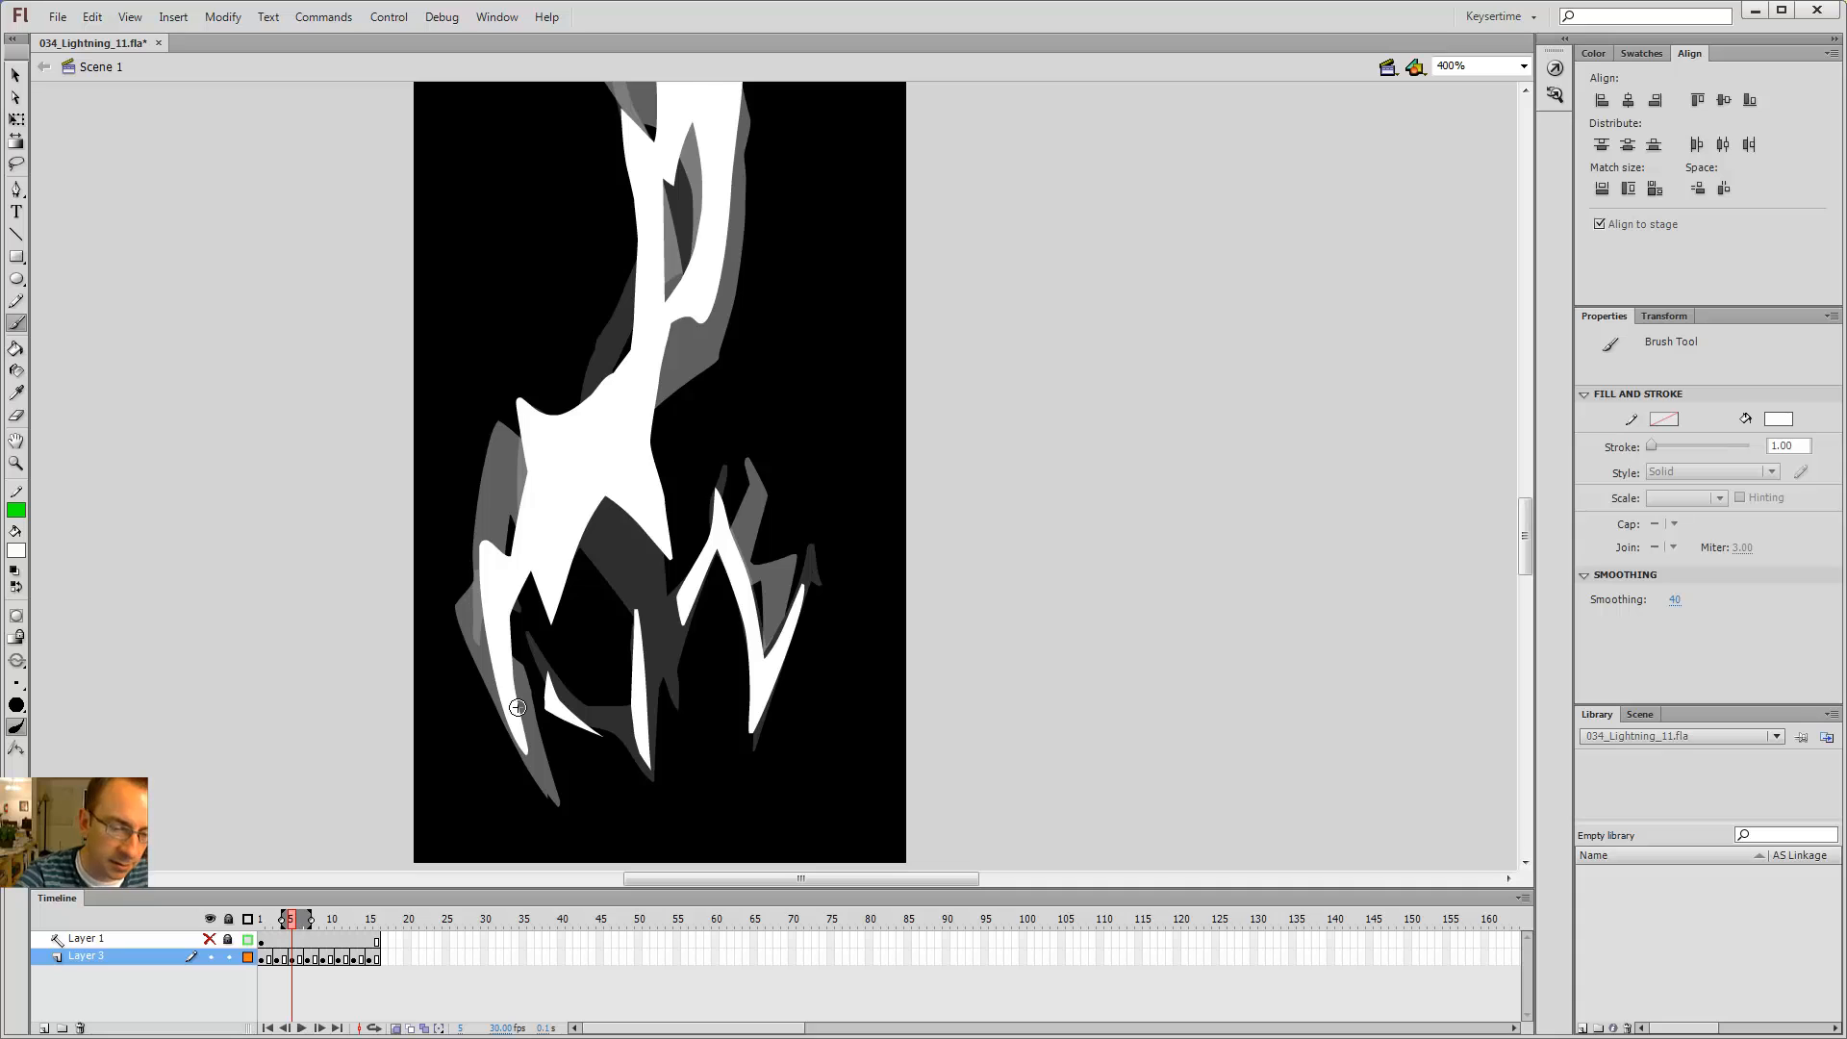
Step: Step through the first few frames to compare the lower left branch
key("comma")
key("comma")
key("comma")
key("comma")
key("period")
key("period")
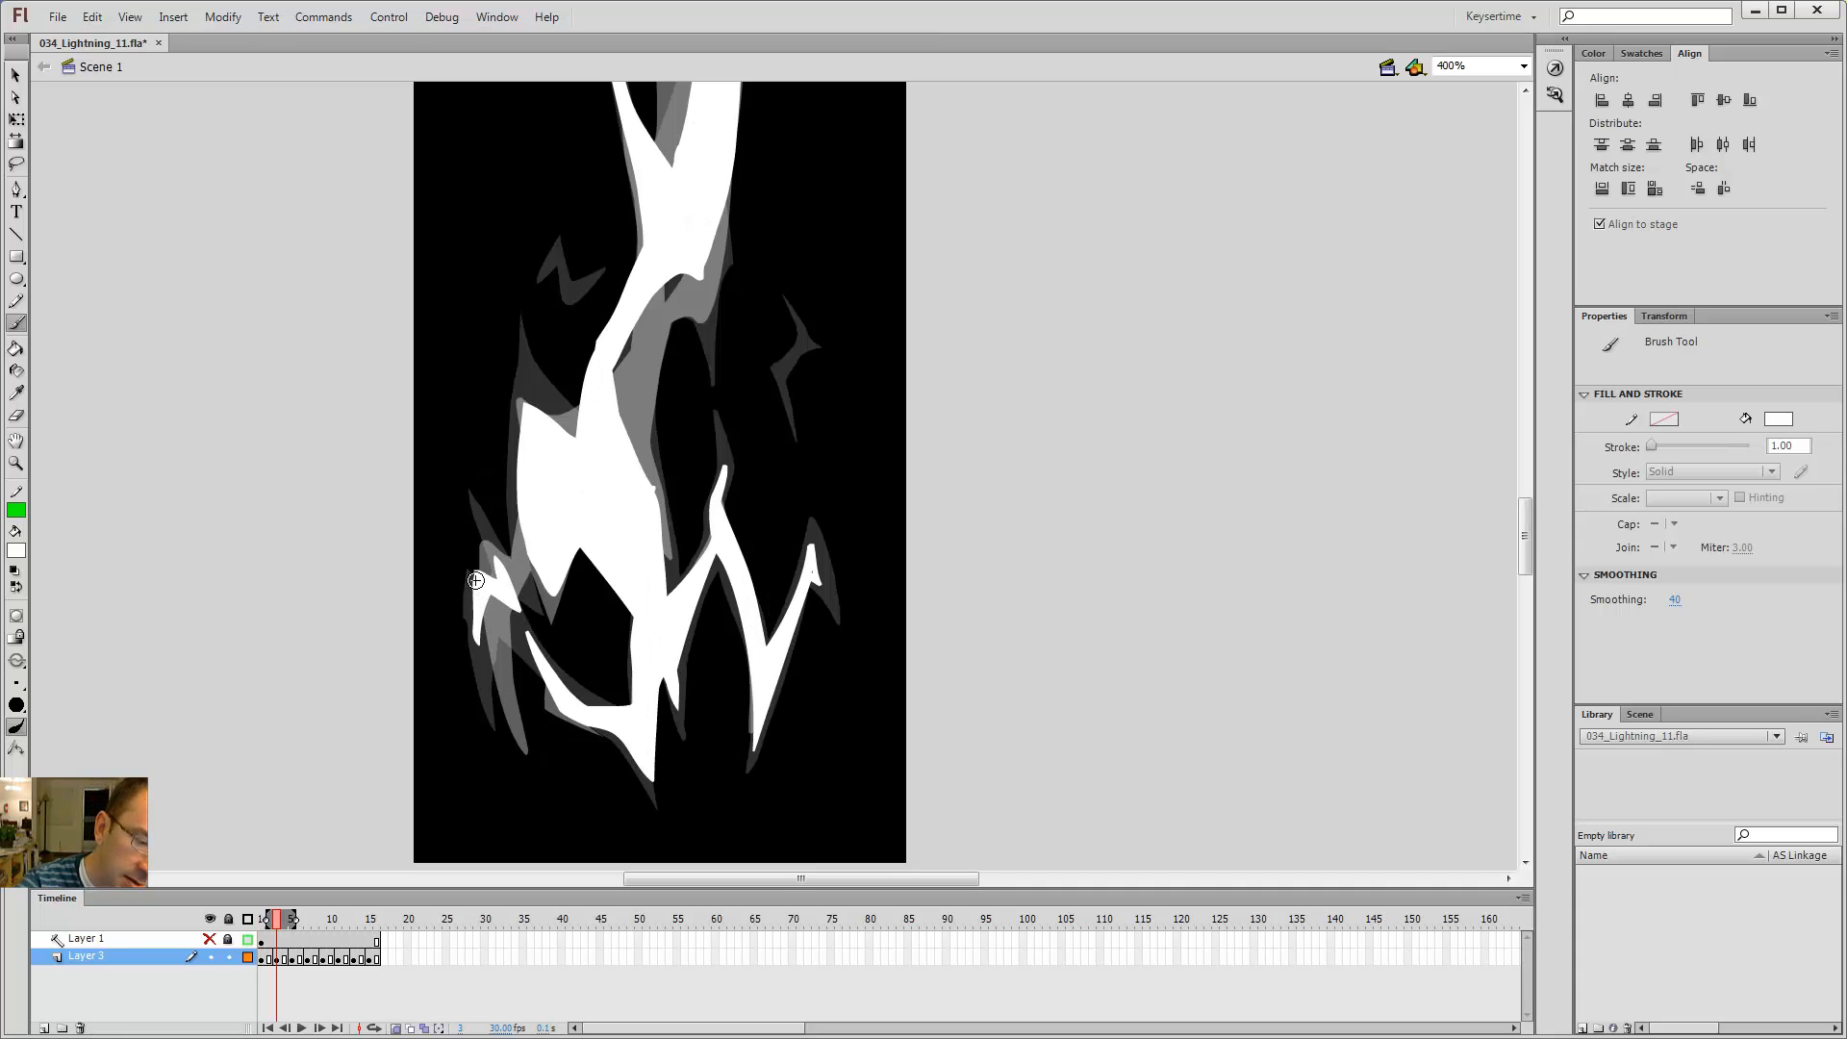
Step: Try brushing and filling an extension of the lower left branch on frame 3
left_click_drag(479, 670, 503, 740)
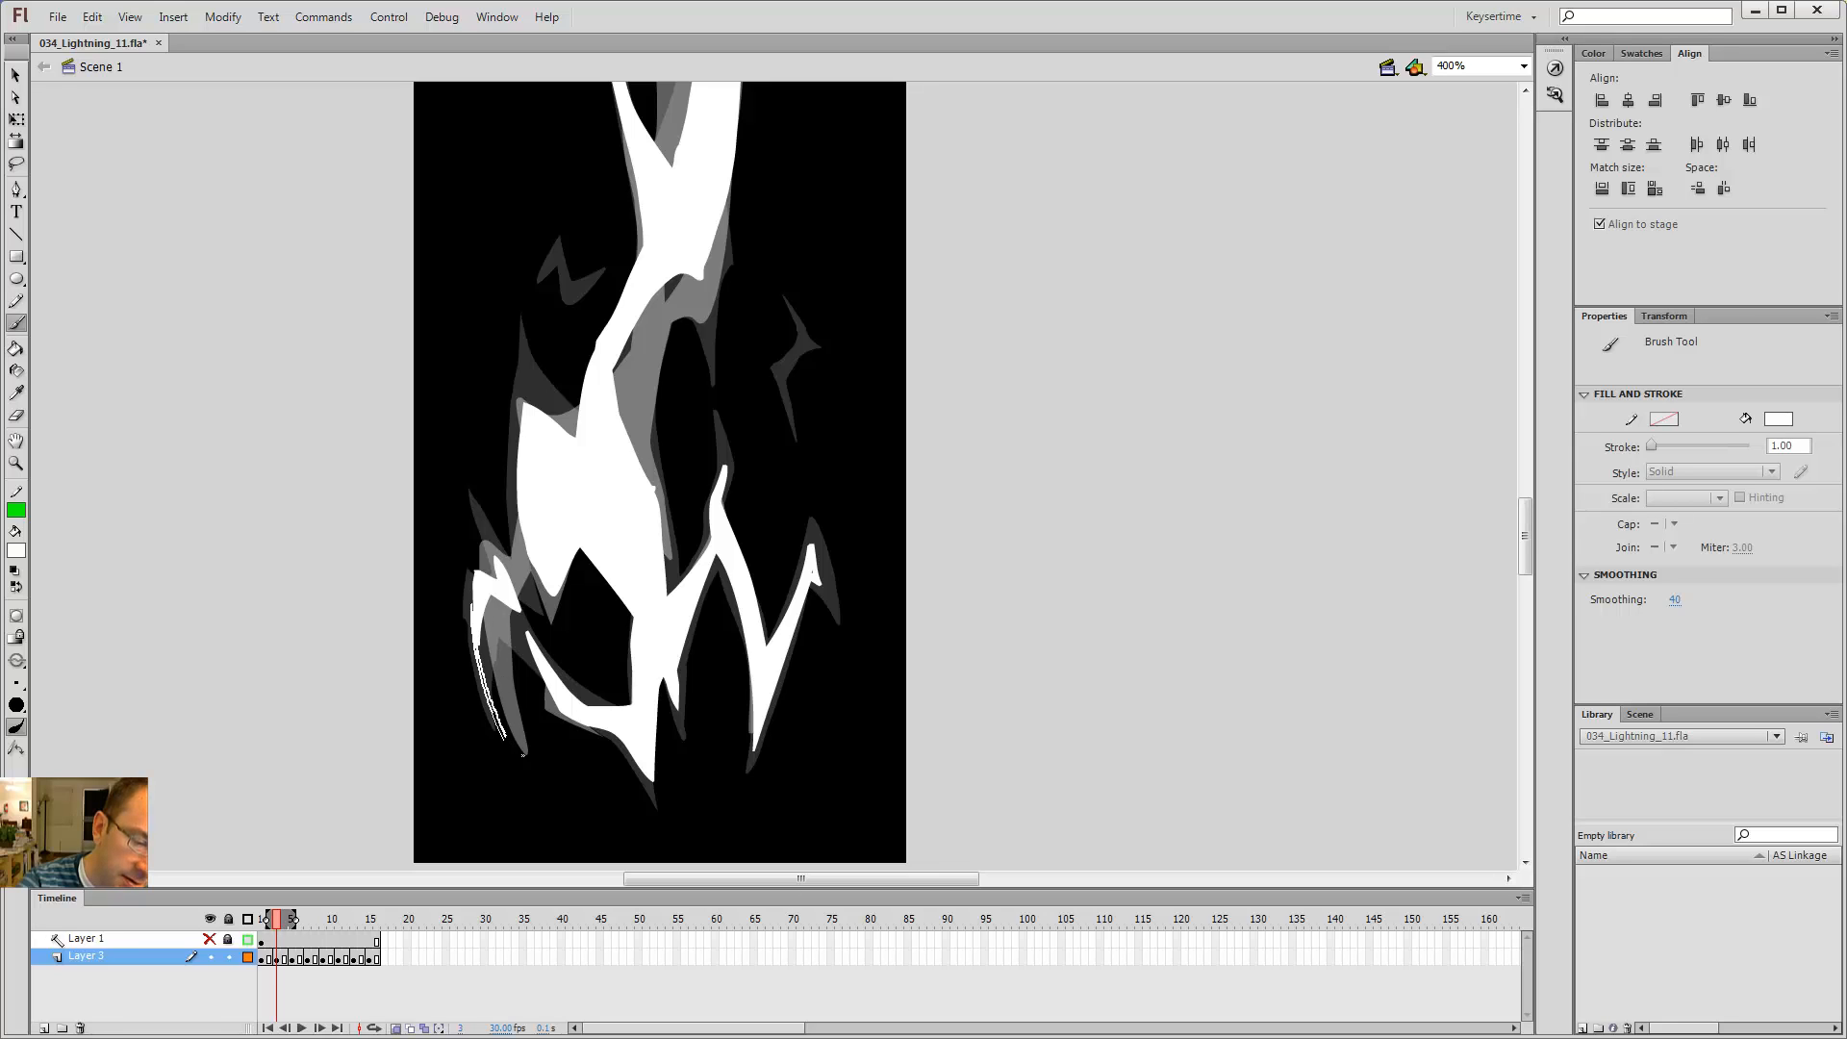
left_click_drag(488, 610, 507, 740)
key("k")
left_click(481, 663)
key("b")
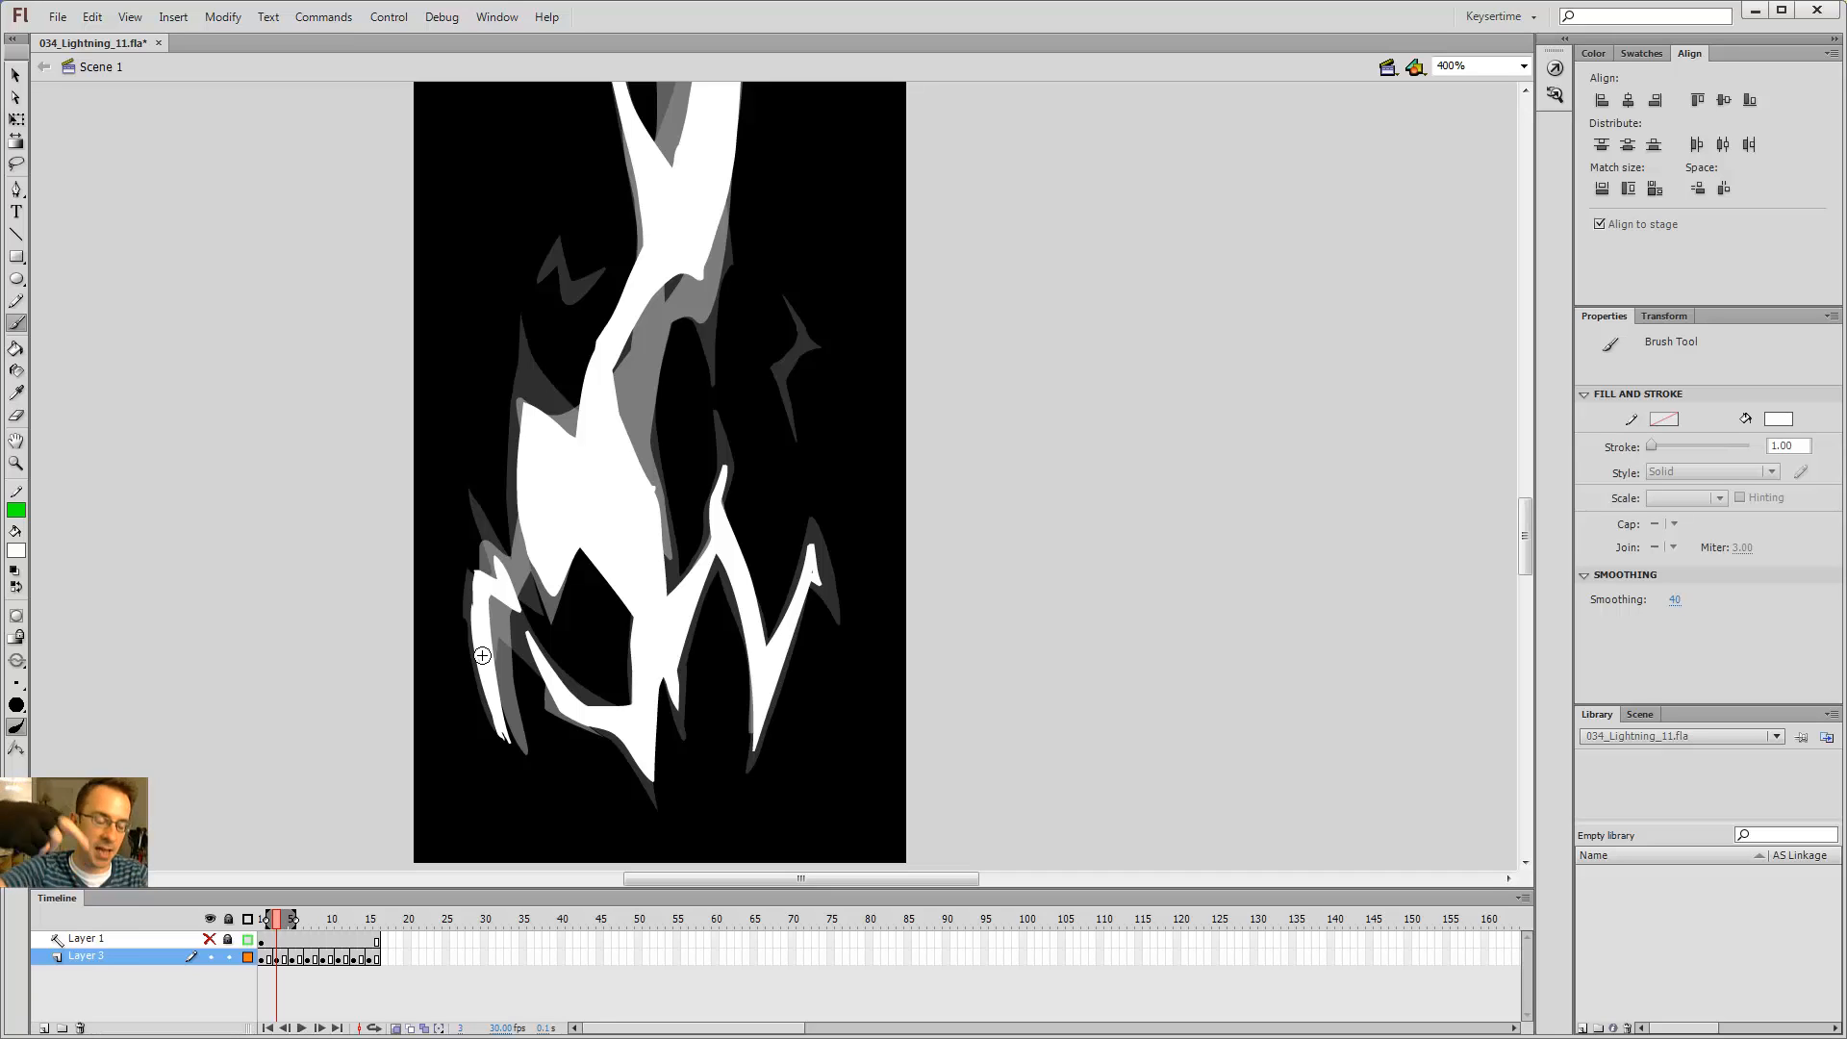
key("ctrl+z")
key("ctrl+z")
key("ctrl+z")
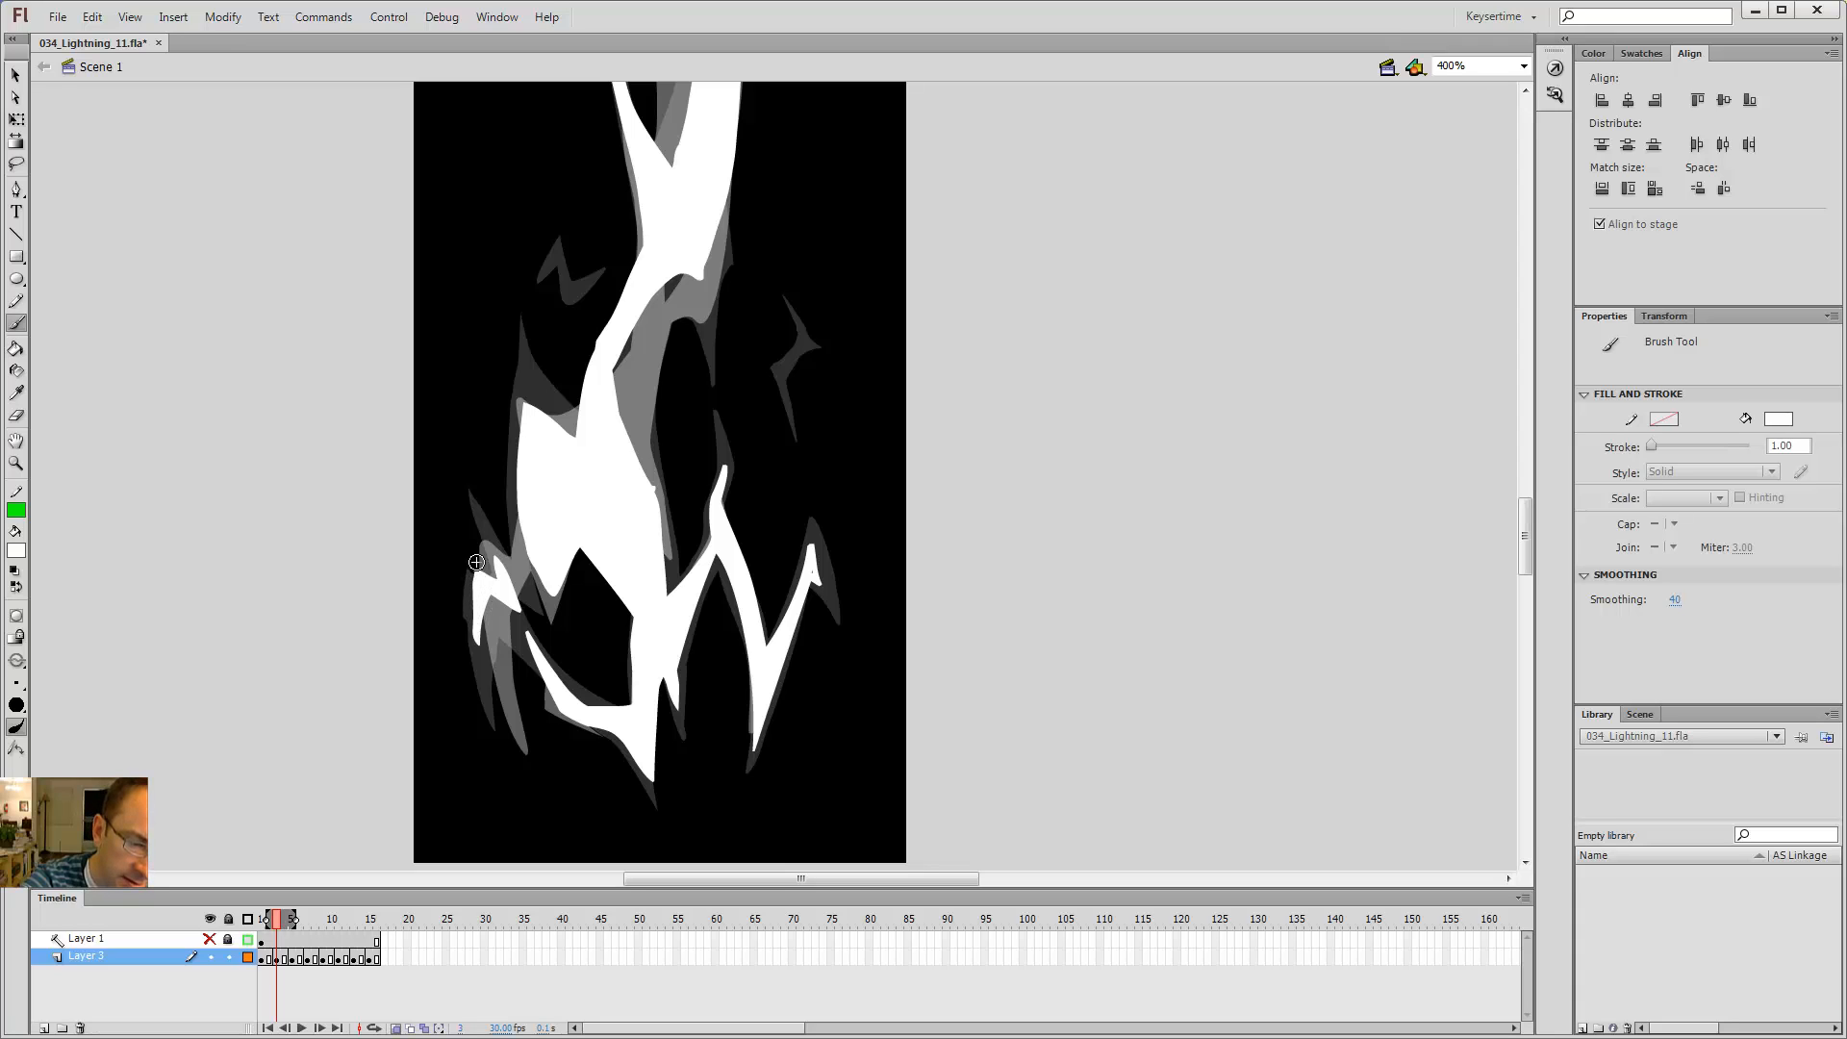
Step: On frame 3, brush and fill a new lower left branch extending up toward the main bolt
key("v")
left_click(516, 602)
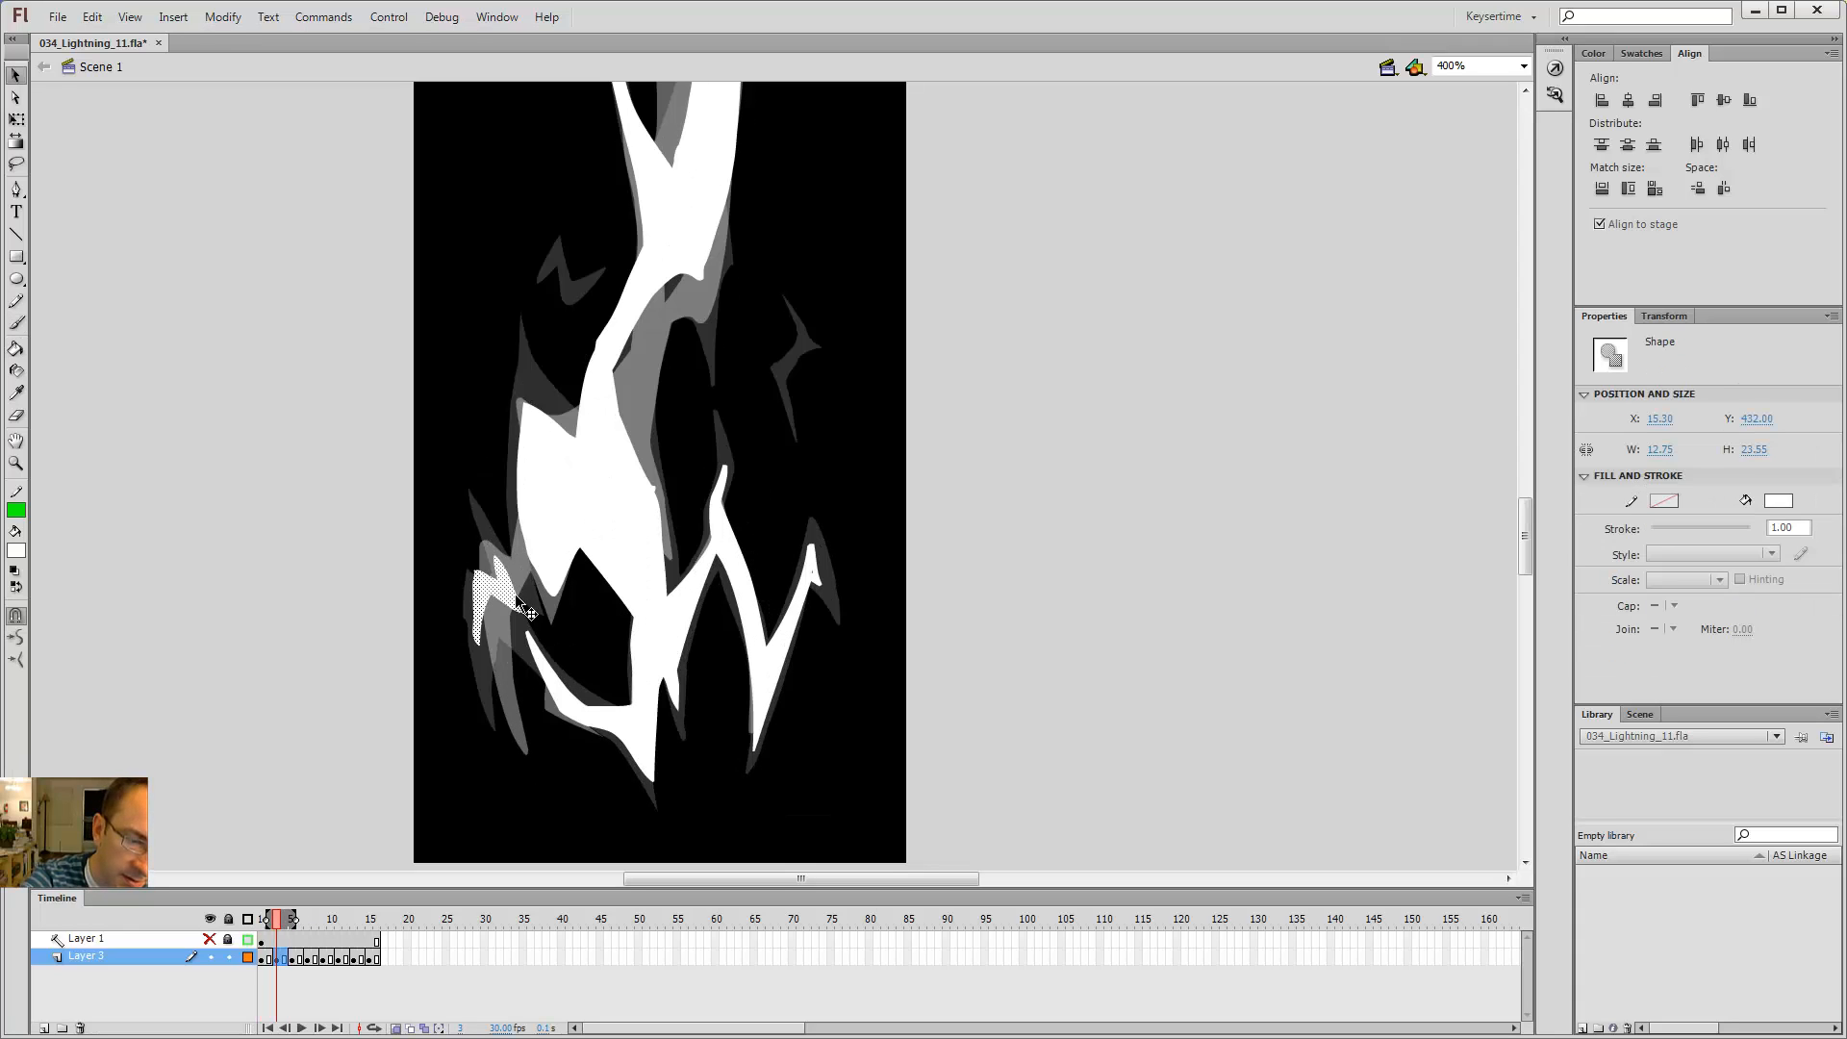
left_click(479, 492)
key("b")
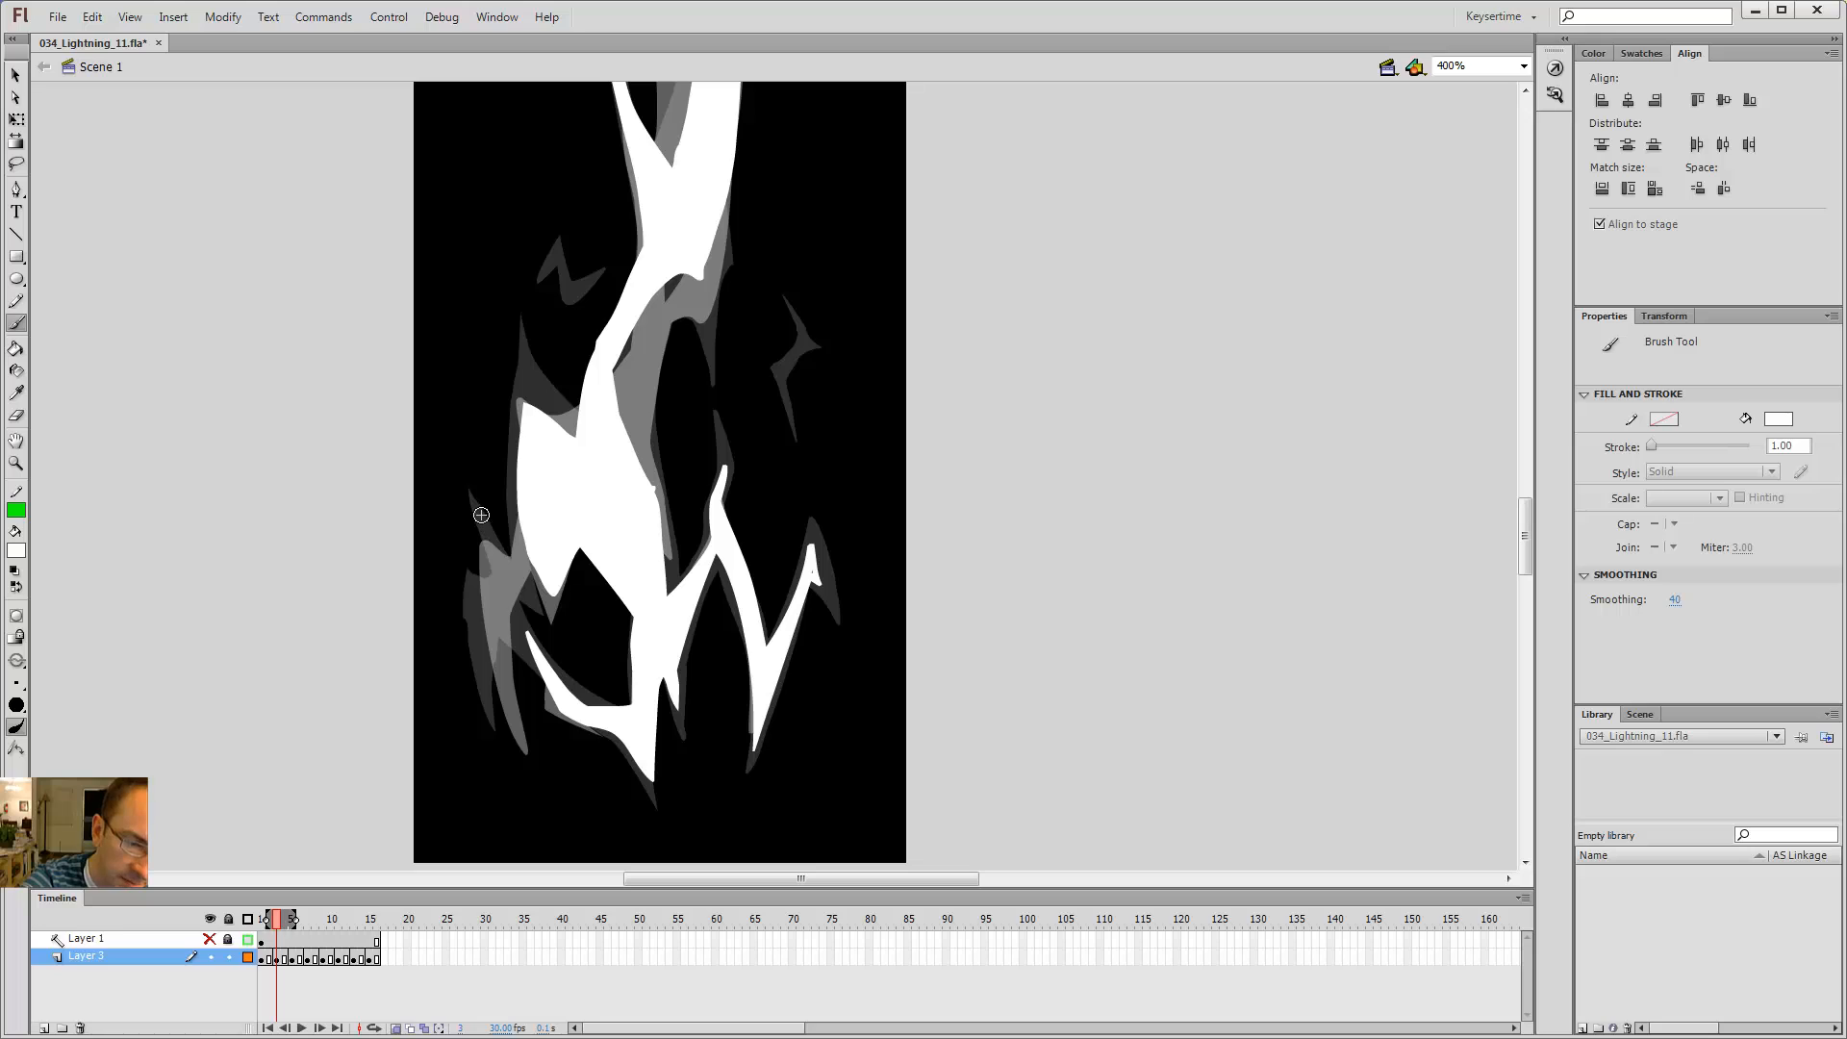
key("comma")
key("period")
left_click_drag(486, 669, 476, 657)
key("e")
key("b")
key("k")
left_click_drag(498, 538, 467, 493)
left_click(493, 585)
key("e")
key("b")
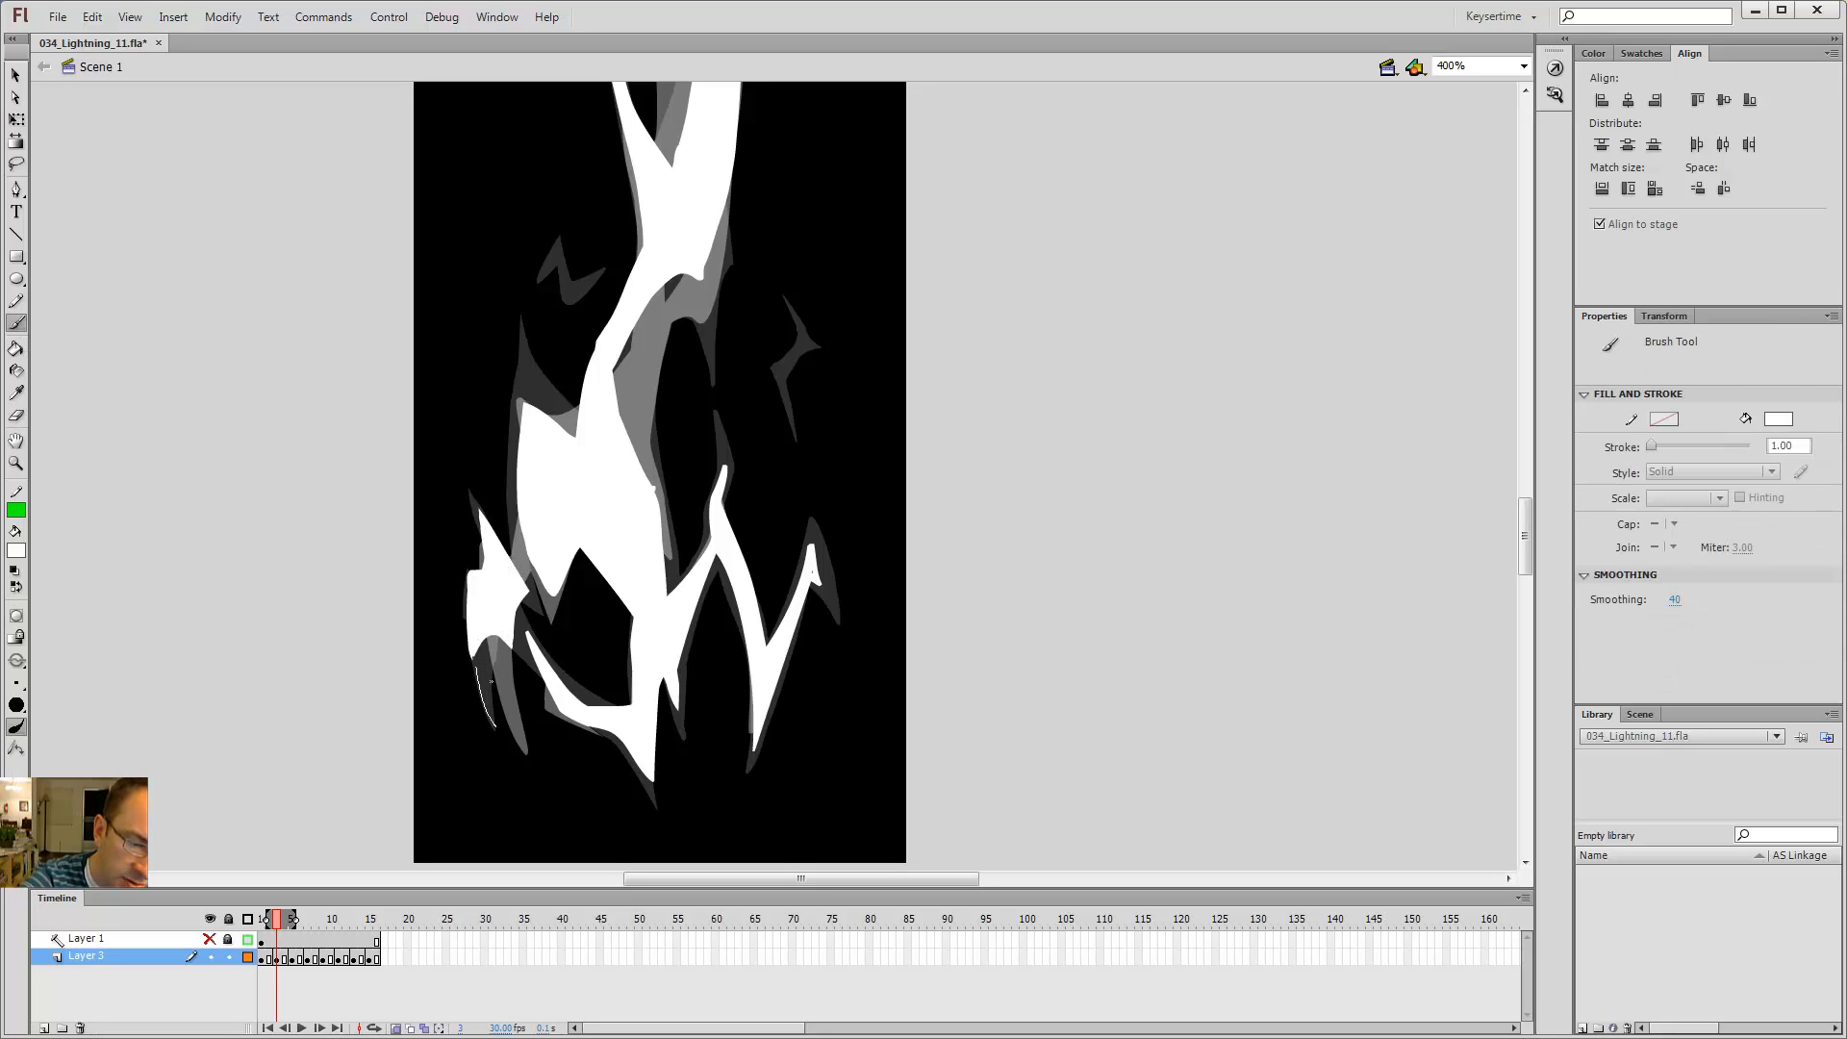
Step: Try adding two small brush strokes at the bottom of the lower left branch
left_click_drag(493, 723, 477, 665)
left_click_drag(536, 739, 528, 738)
key("ctrl+z")
key("ctrl+z")
key("ctrl+z")
Step: Step back and forth through frames 1 to 5 to compare the new left branch
key("comma")
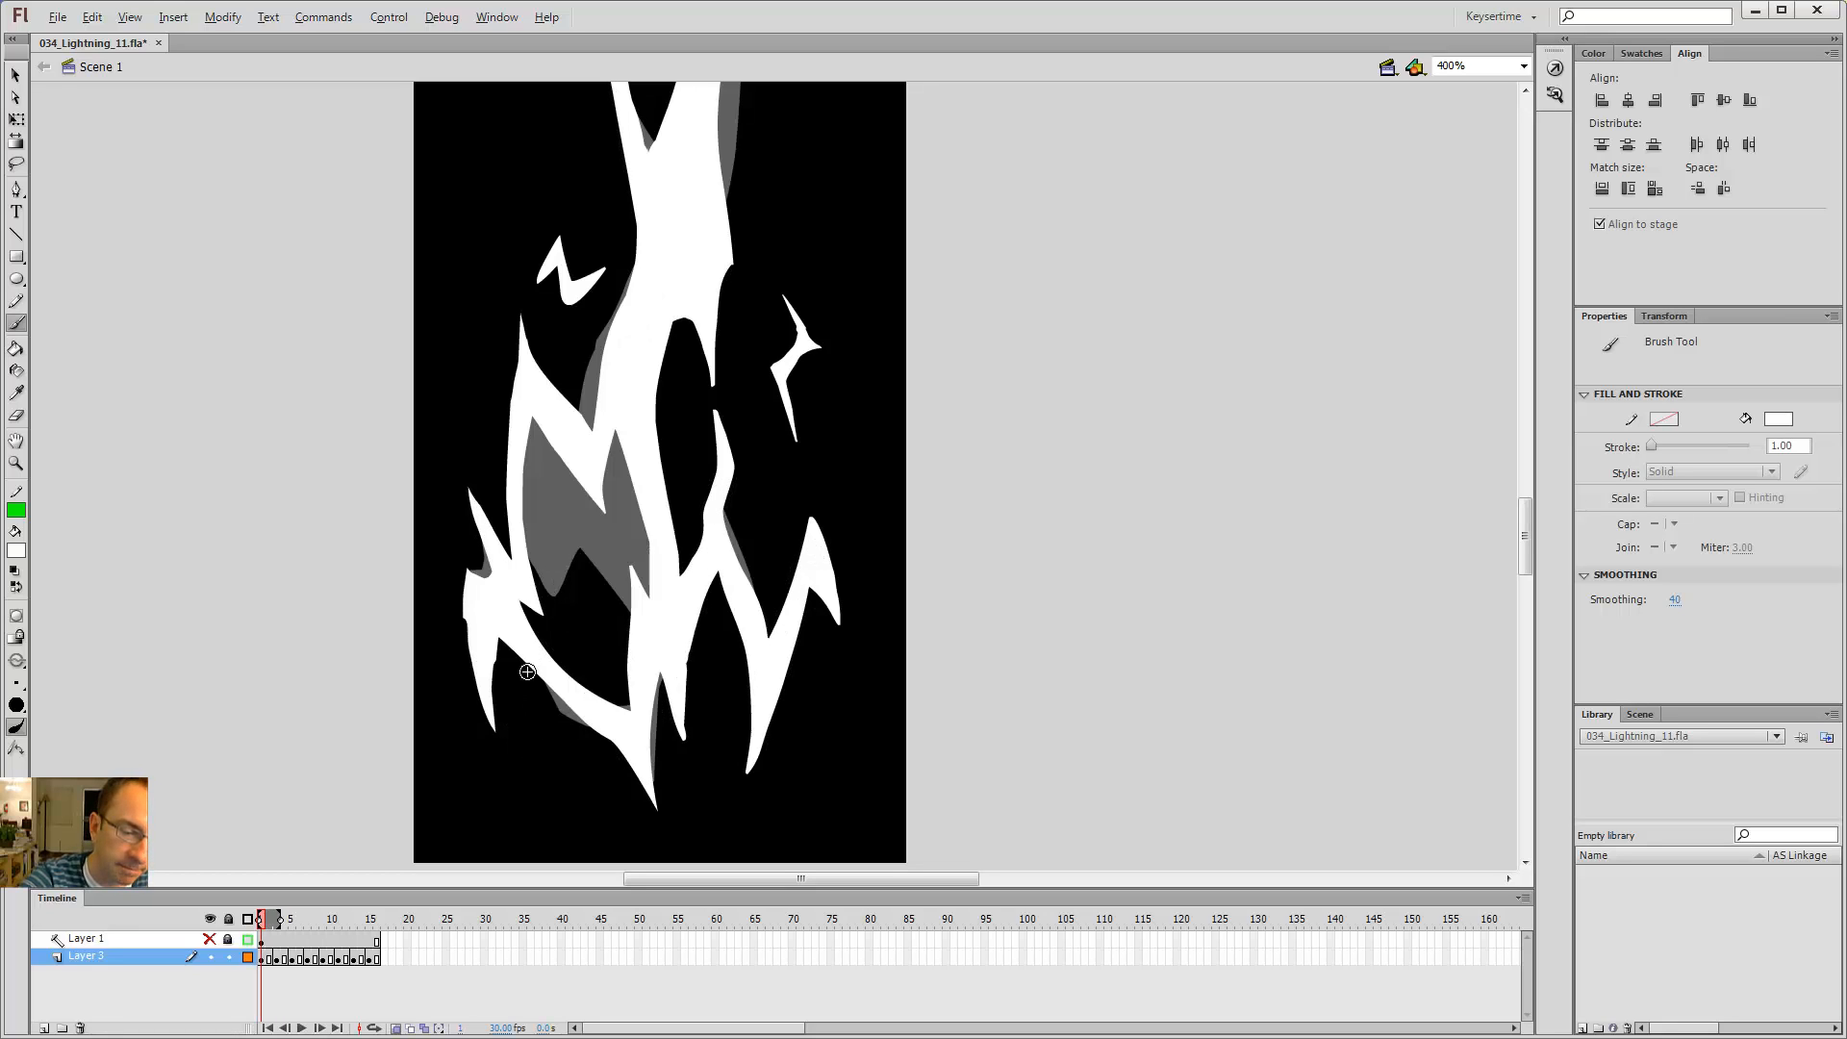
key("period")
key("period")
key("period")
key("comma")
key("comma")
key("comma")
key("period")
key("period")
key("period")
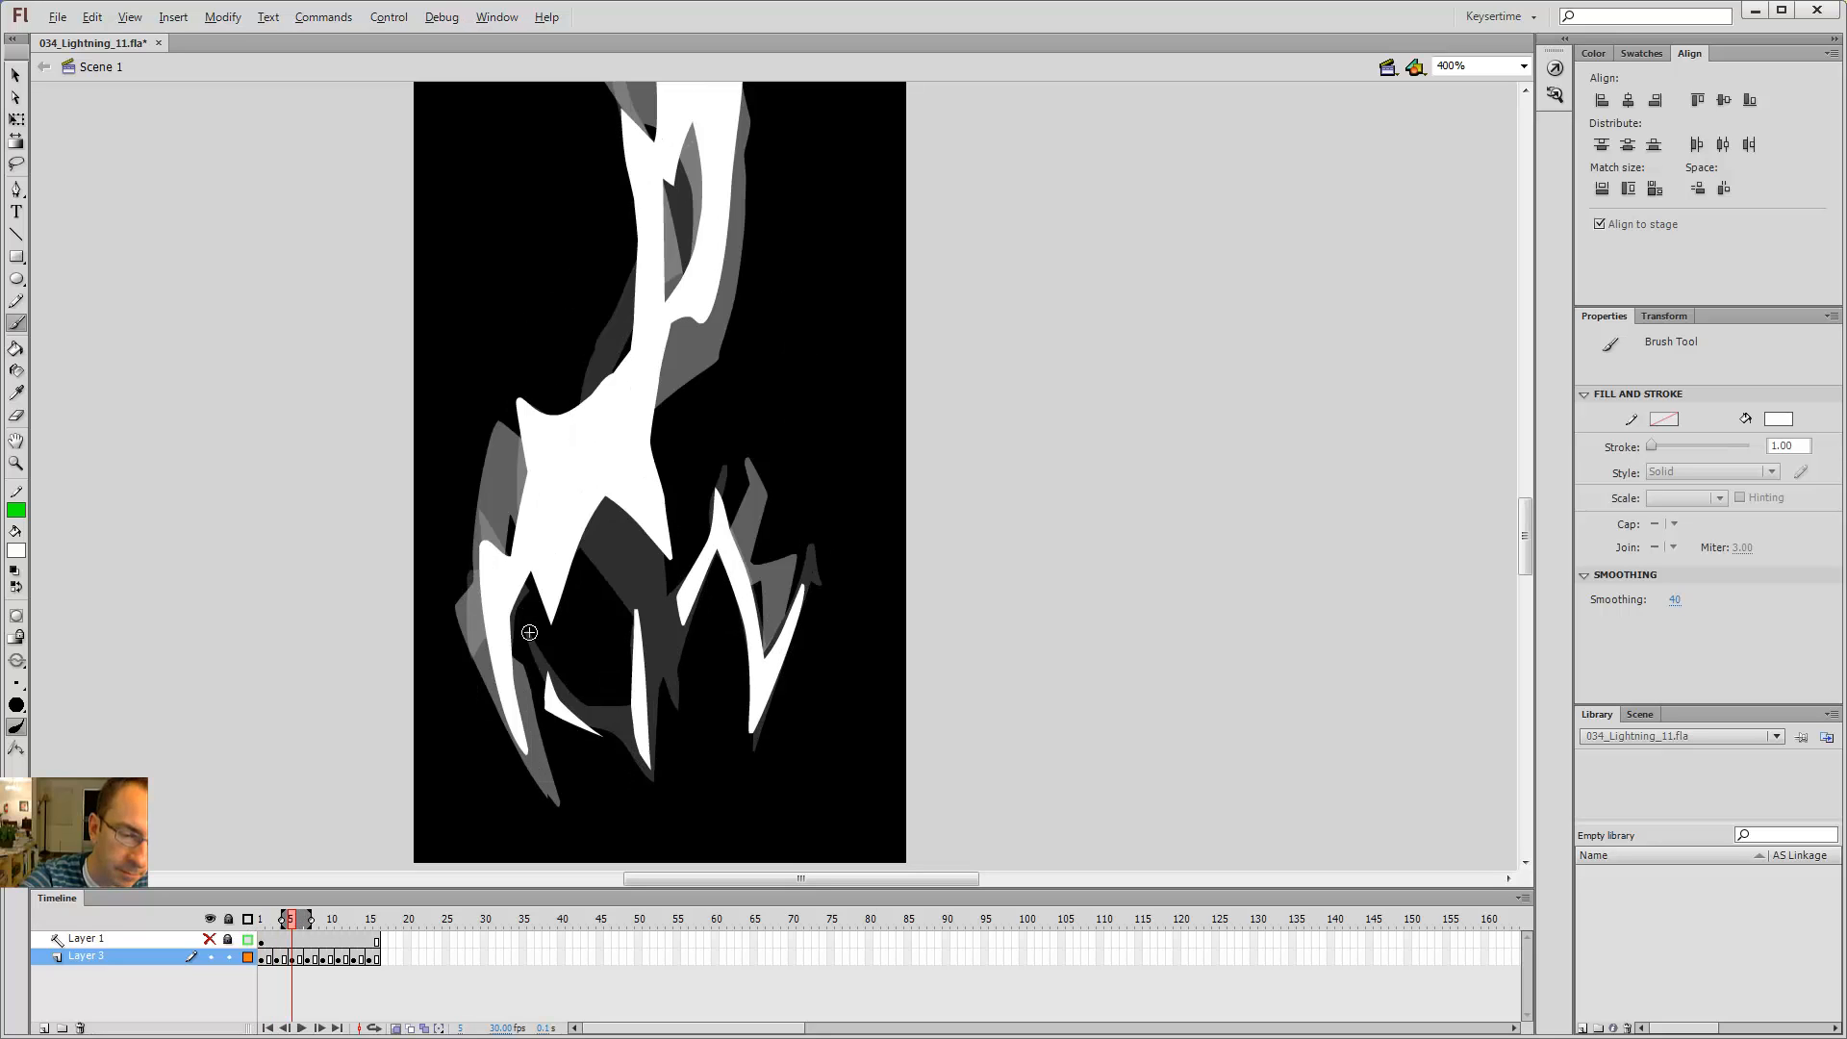
key("comma")
key("comma")
key("period")
key("comma")
key("comma")
key("period")
key("period")
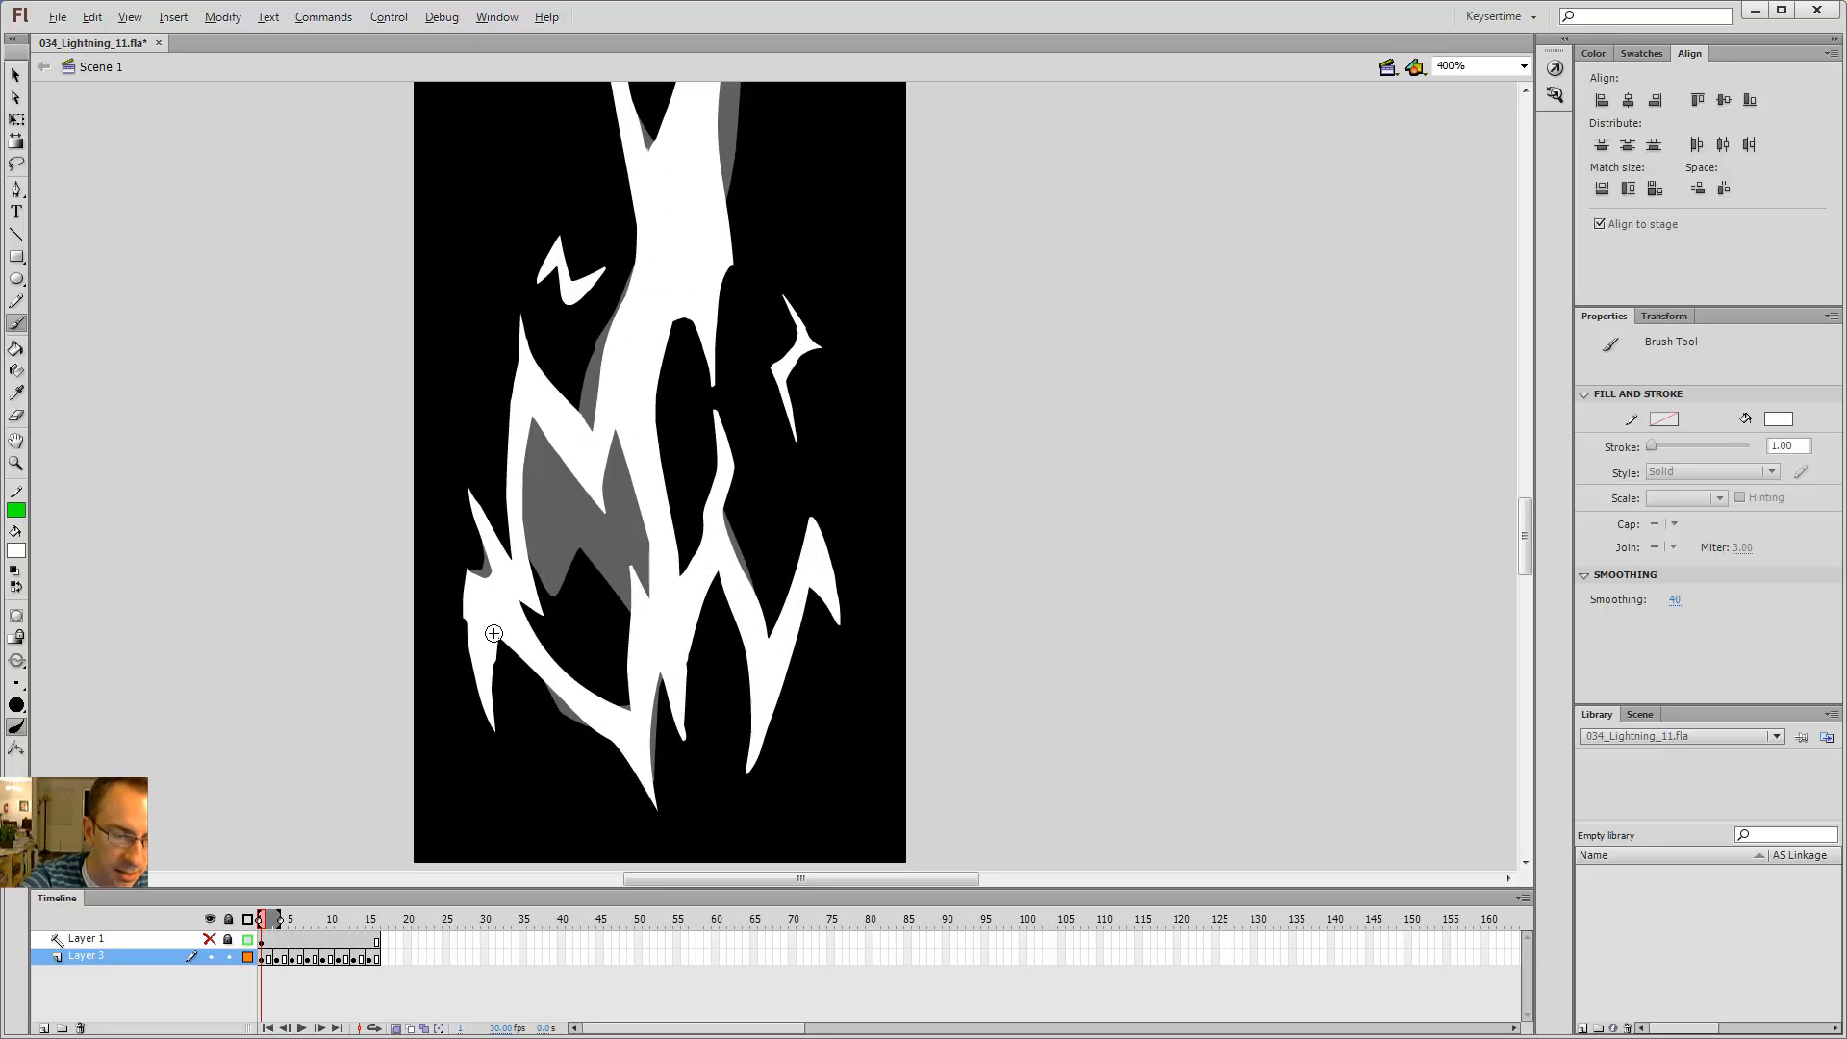
key("comma")
key("period")
key("comma")
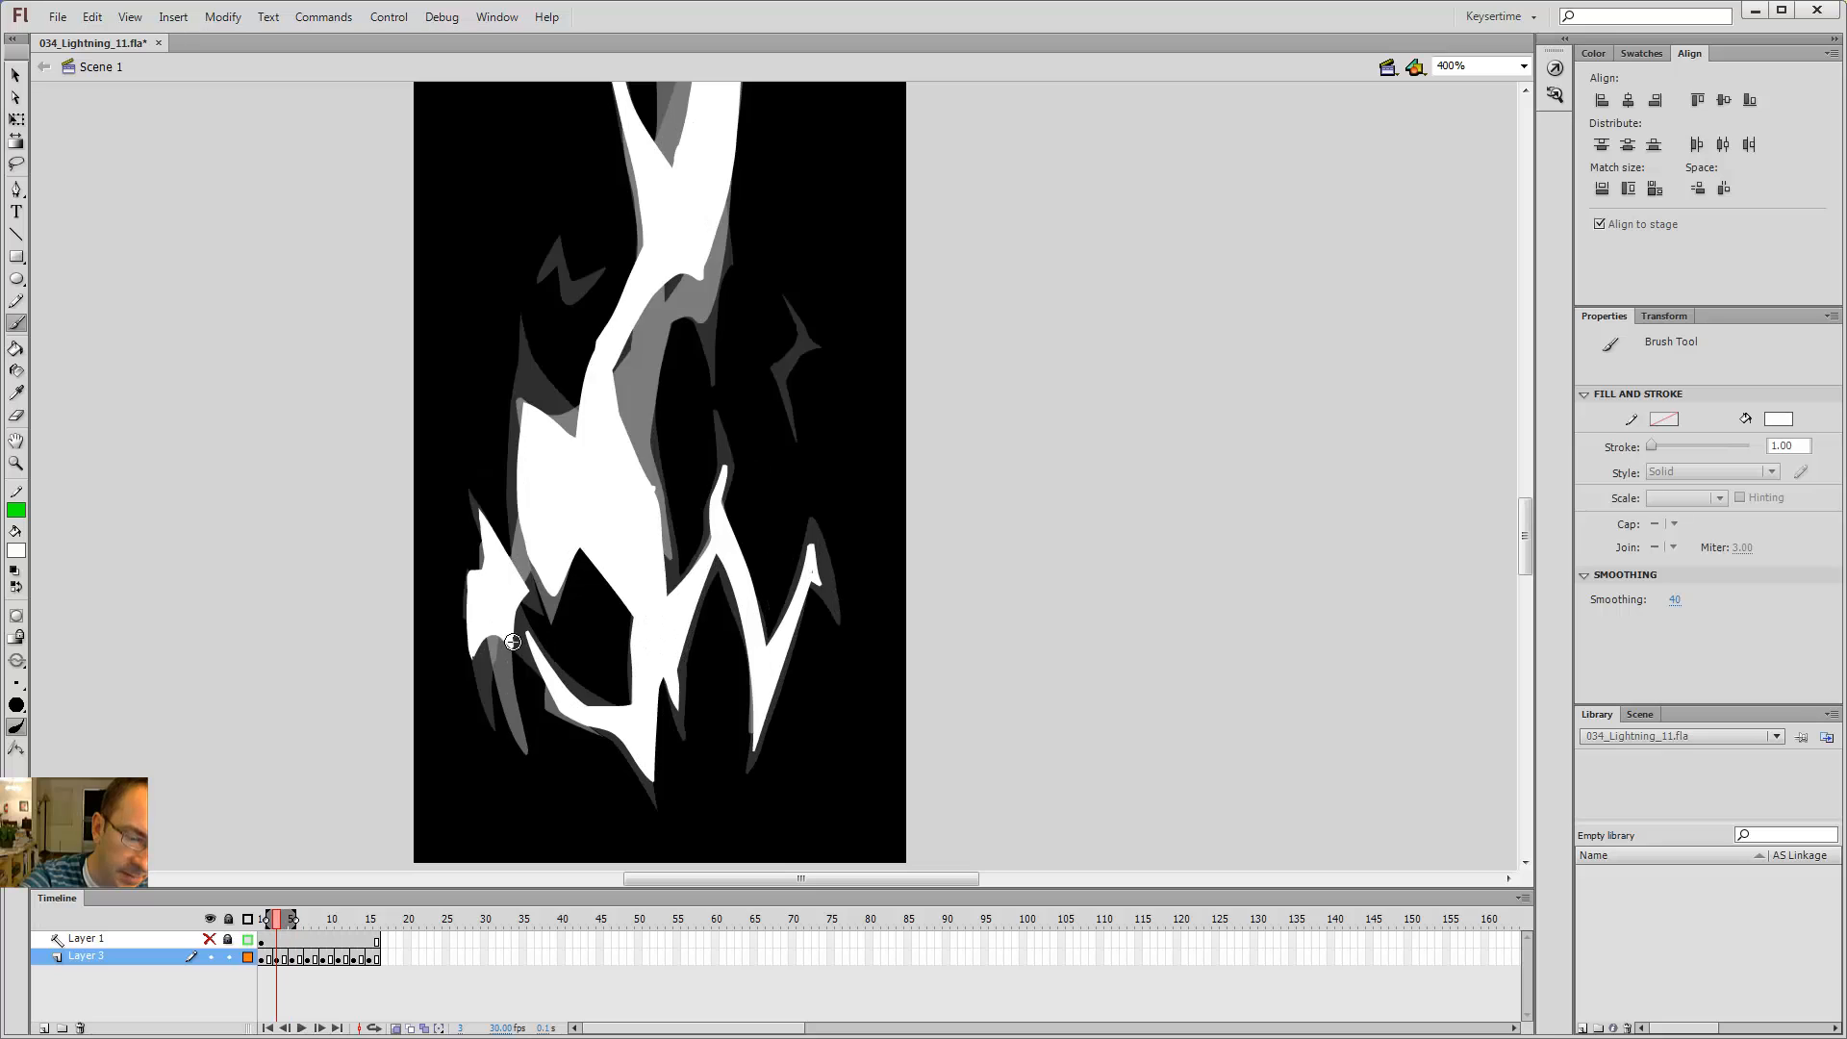
key("period")
key("period")
key("comma")
key("comma")
key("period")
Step: On frame 5, brush and fill a narrow lower left branch and erase its lower tip
key("e")
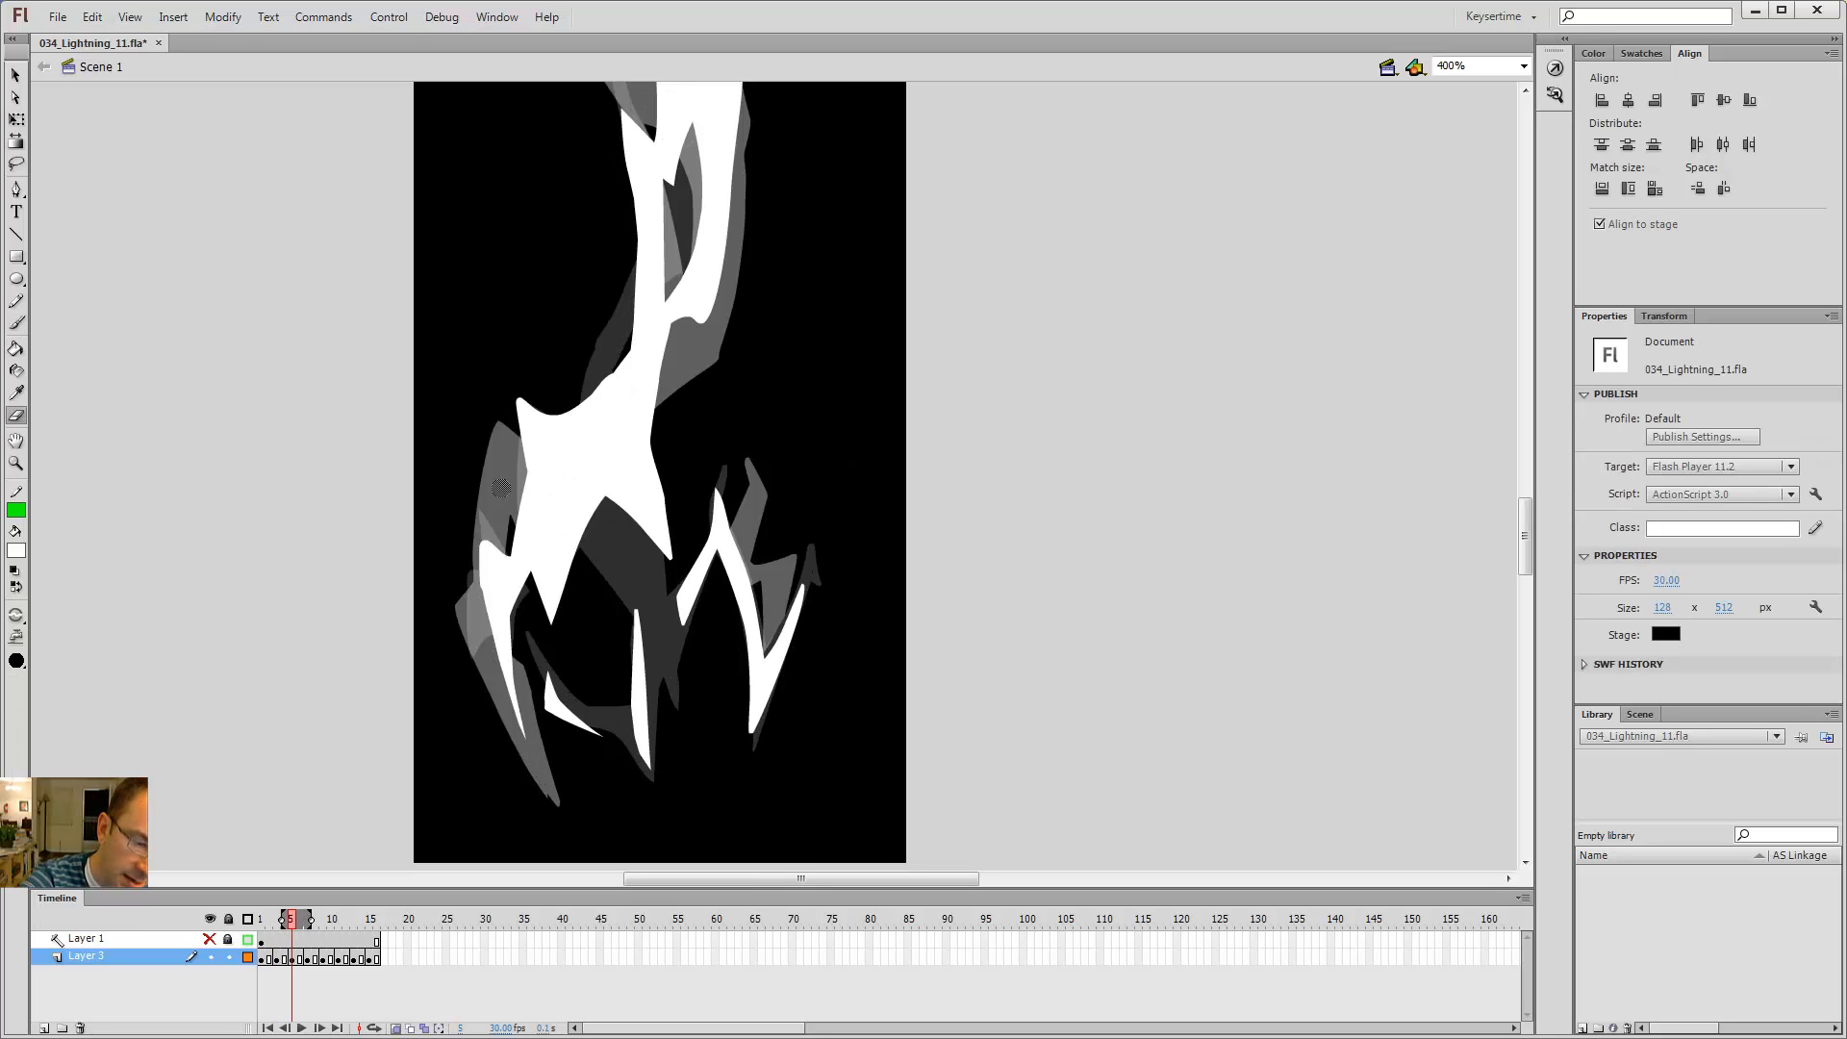
key("b")
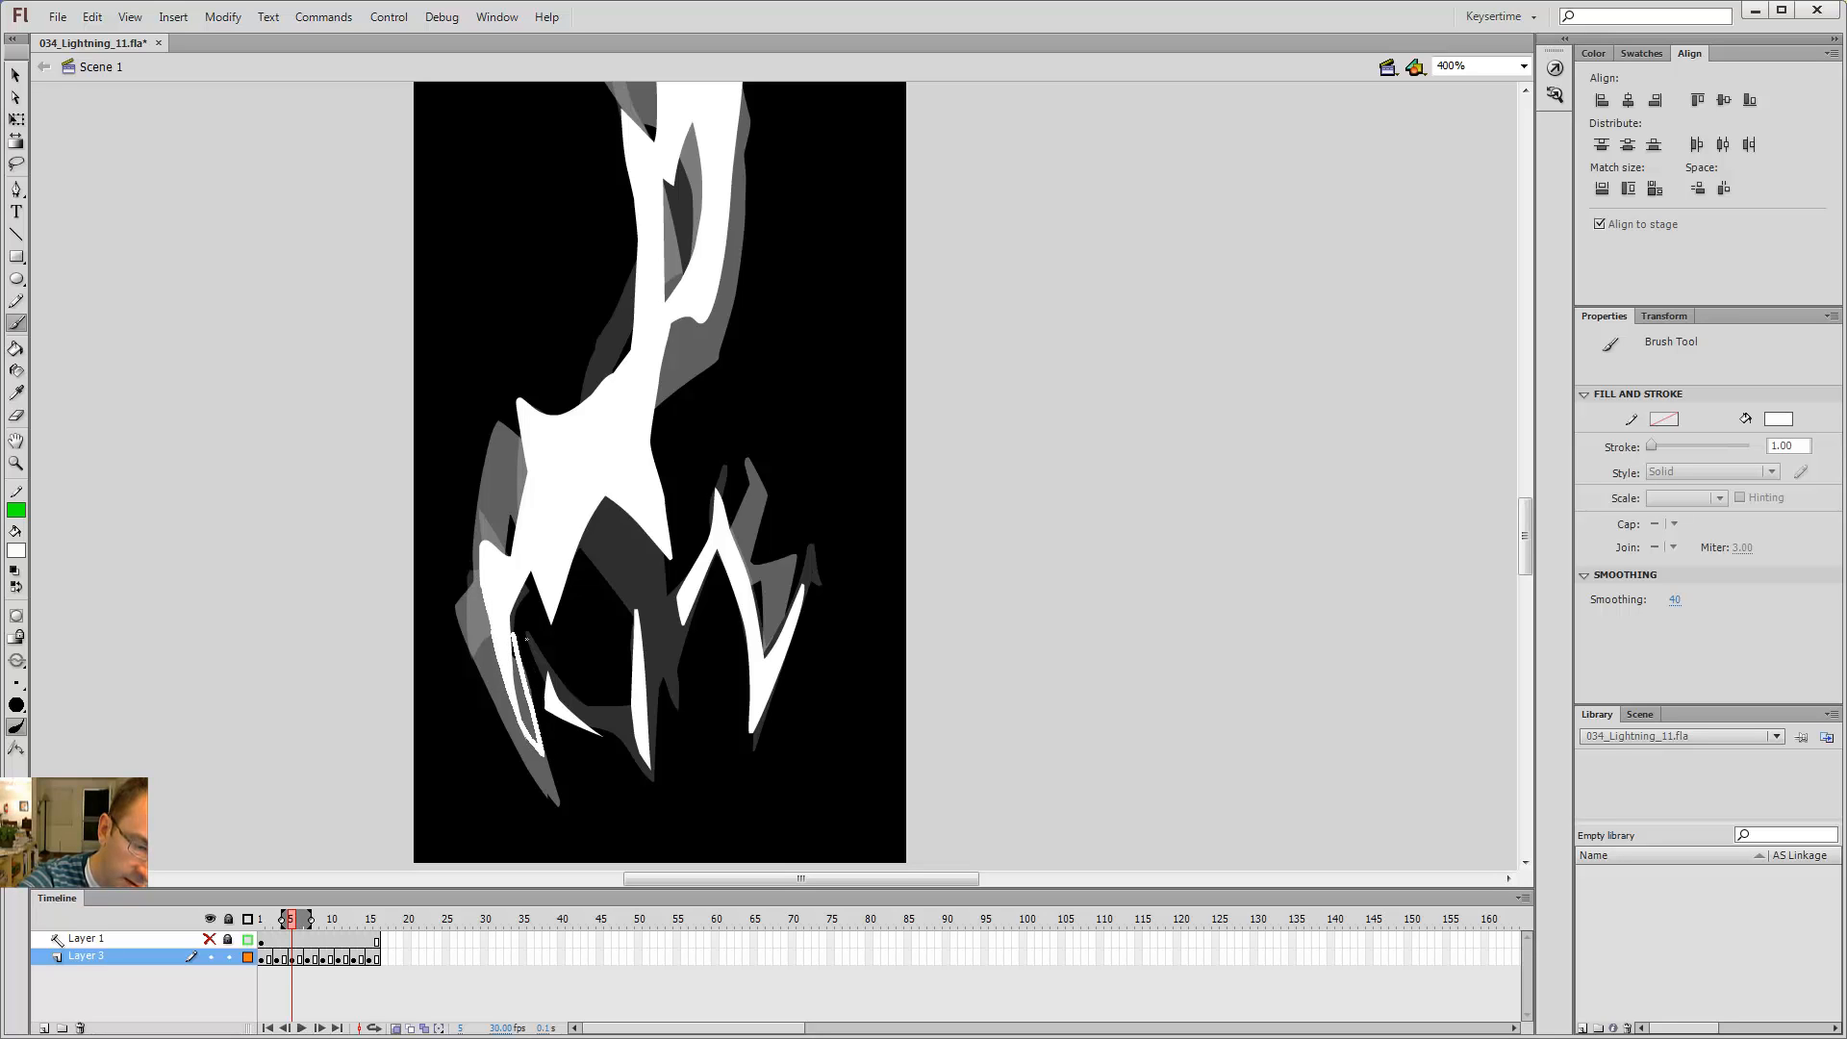
left_click_drag(526, 639, 513, 610)
key("k")
left_click(522, 698)
key("e")
mouse_move(516, 724)
left_mouse_down()
mouse_move(539, 758)
mouse_move(517, 699)
left_mouse_up()
Step: Flip between frames 1 and 3 to compare the lower left branches
key("comma")
key("comma")
key("comma")
key("comma")
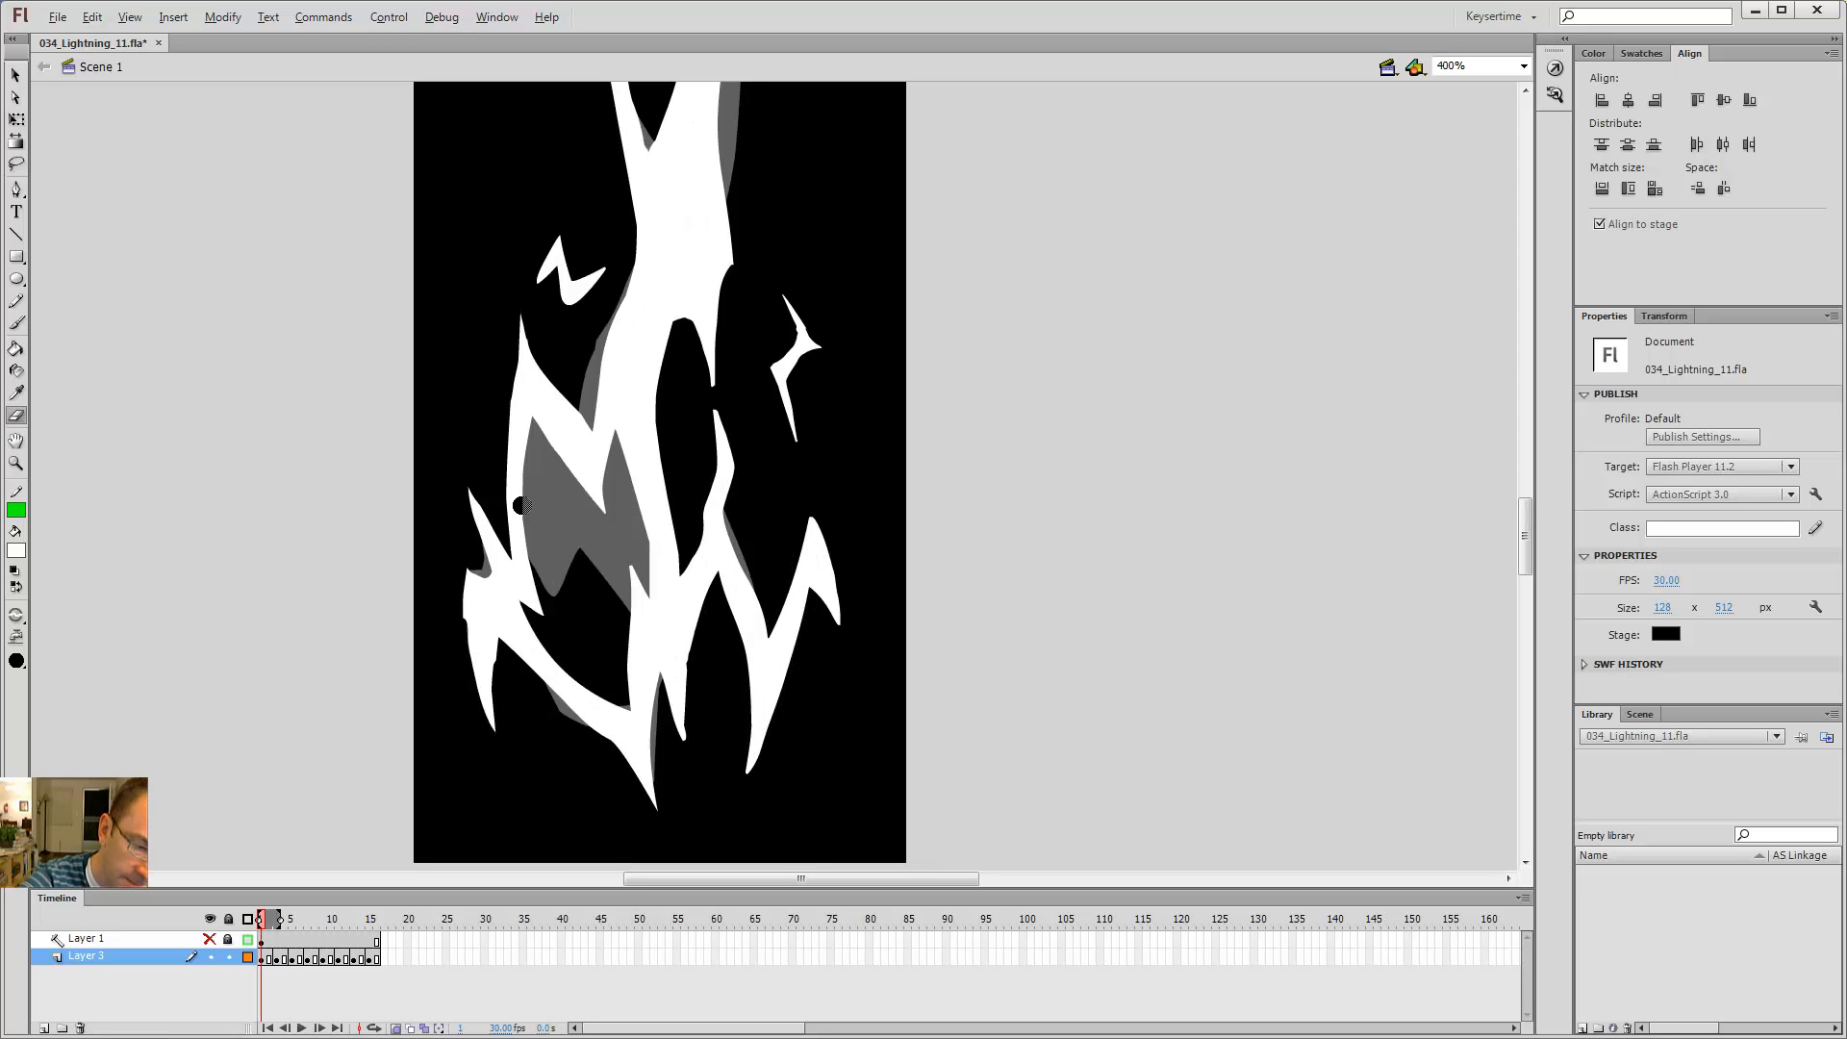
key("period")
key("period")
key("b")
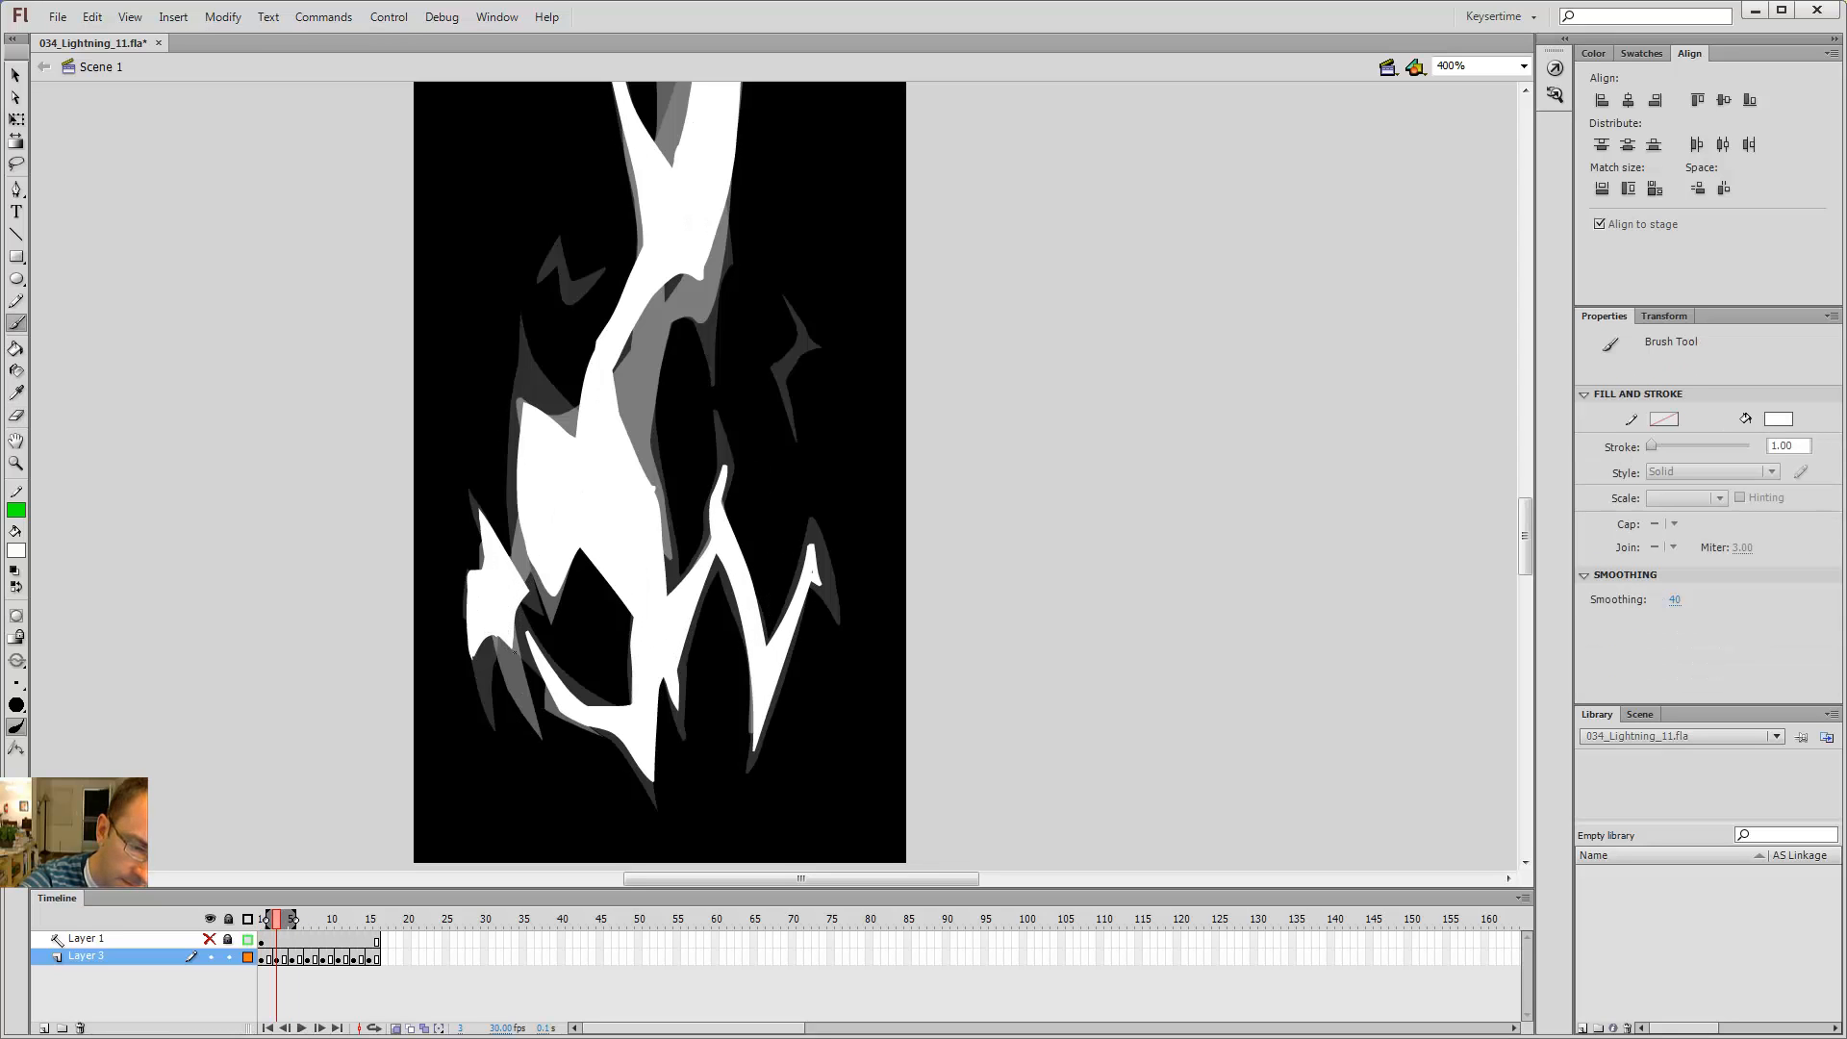
key("comma")
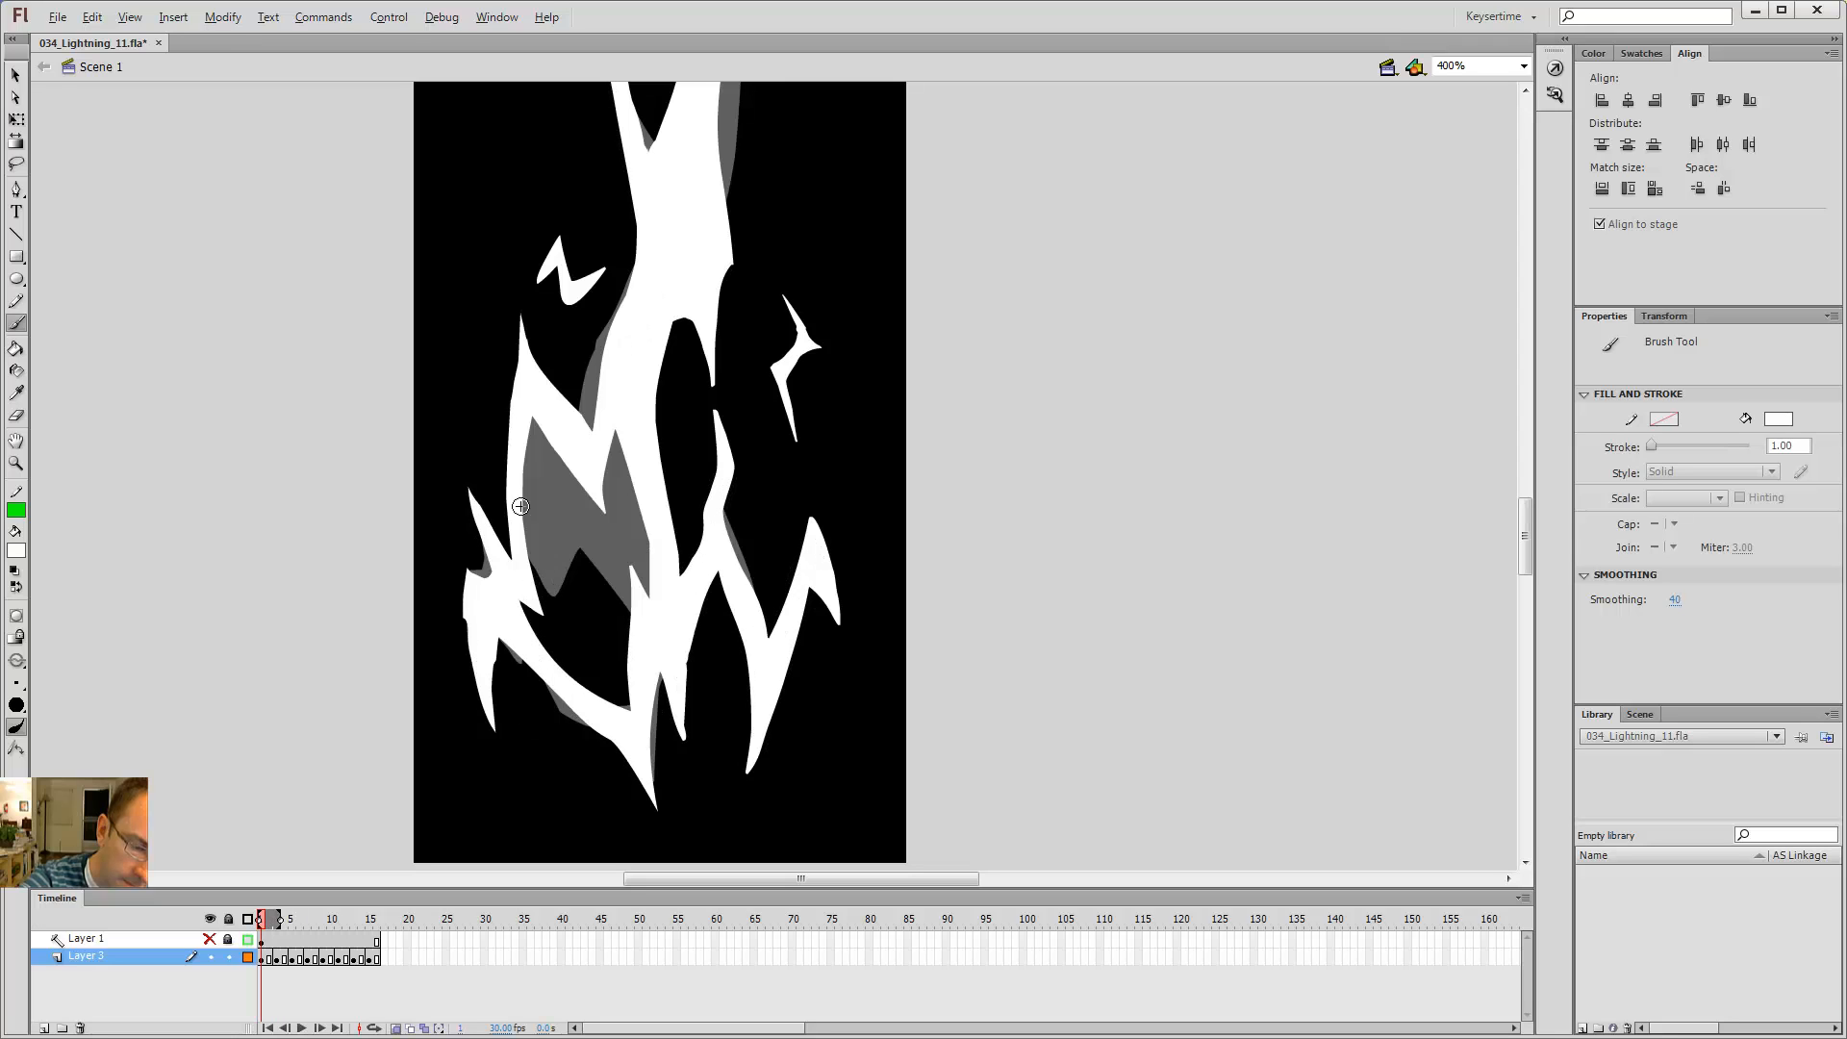
key("period")
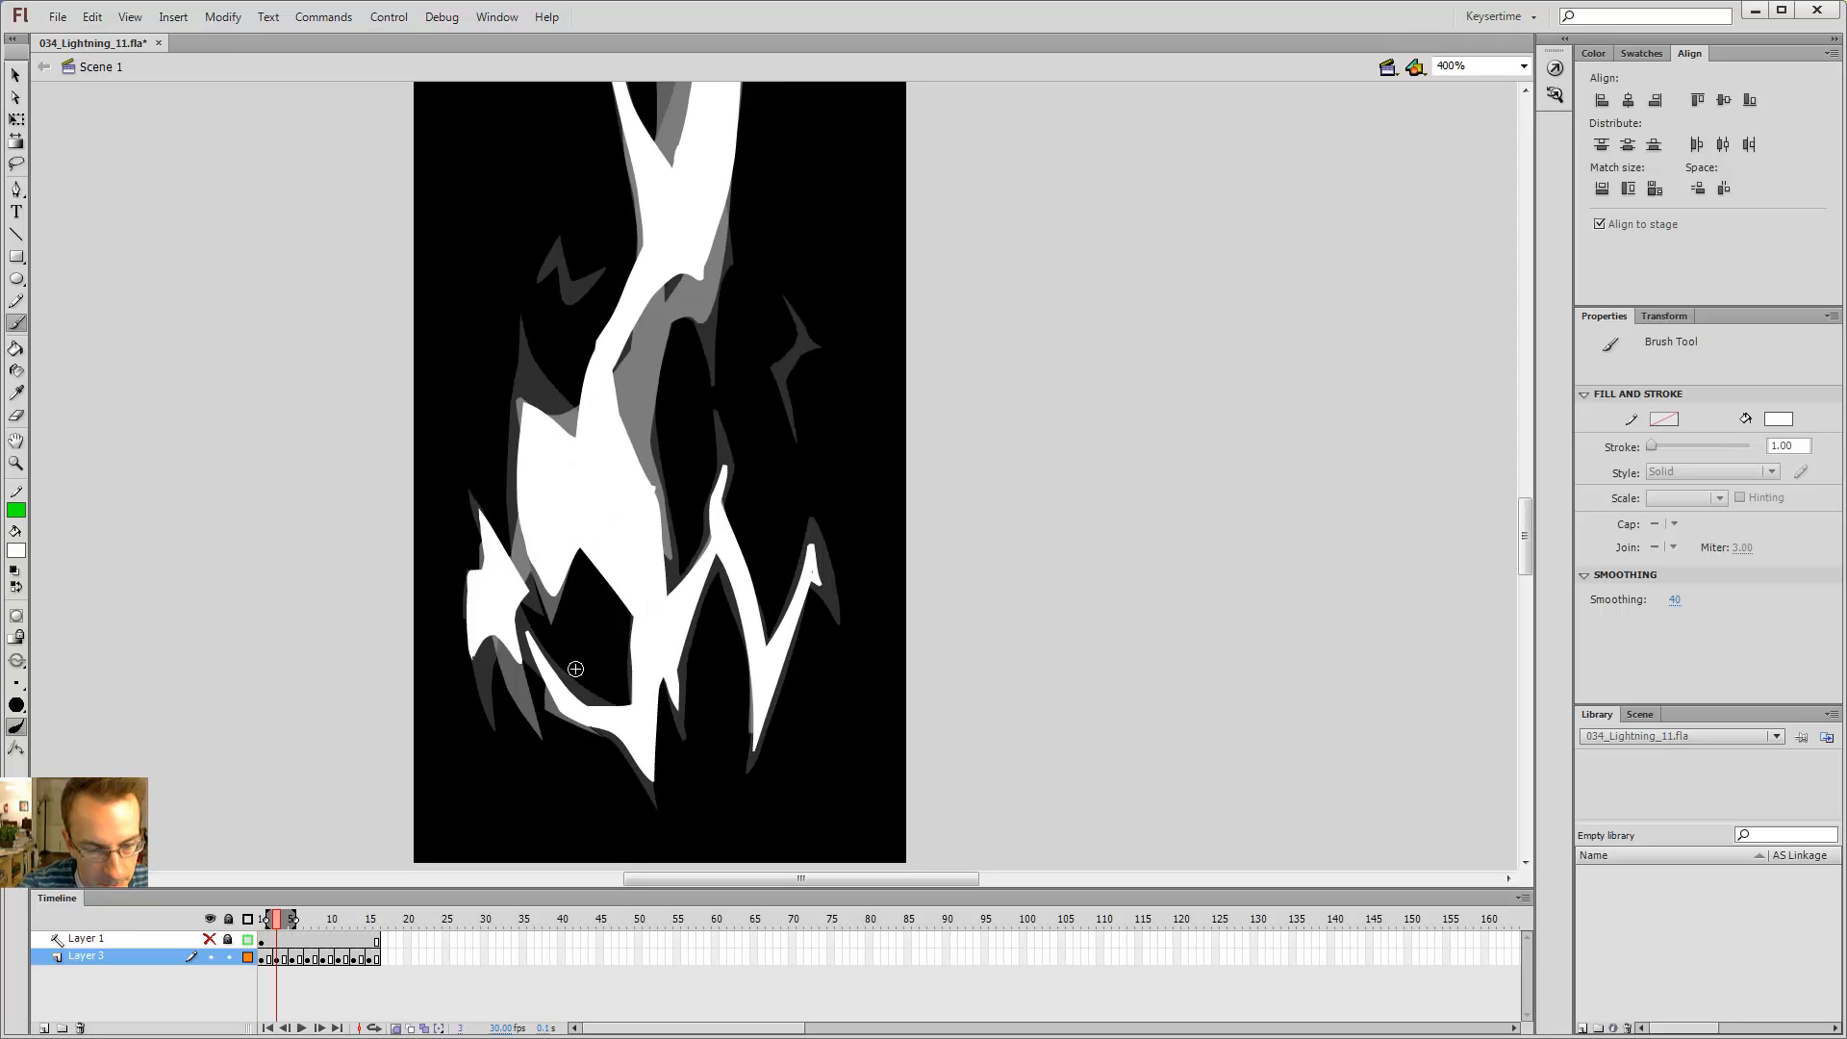
key("comma")
key("period")
key("comma")
key("comma")
key("period")
key("period")
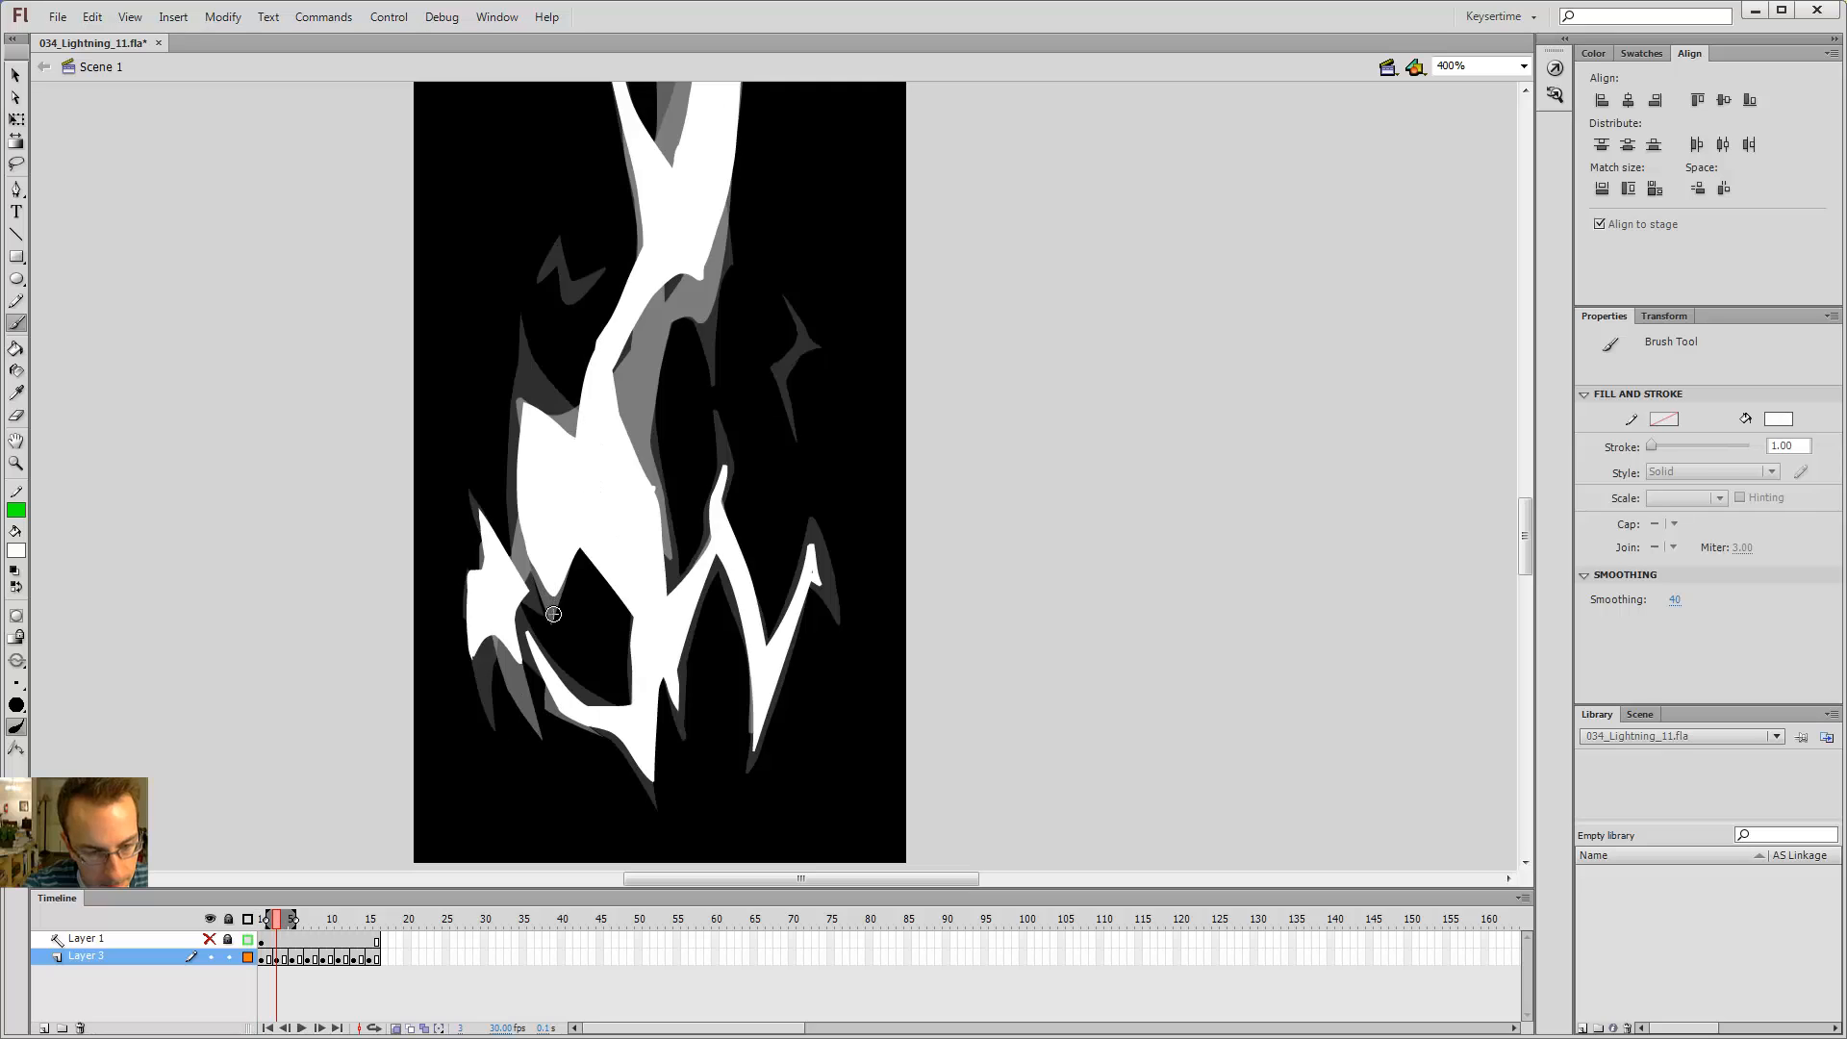
Step: Try erasing across the lower left branch on frame 3
key("e")
mouse_move(527, 628)
left_mouse_down()
mouse_move(553, 707)
mouse_move(546, 673)
left_mouse_up()
key("b")
key("ctrl+z")
key("ctrl+z")
key("e")
key("b")
key("e")
key("b")
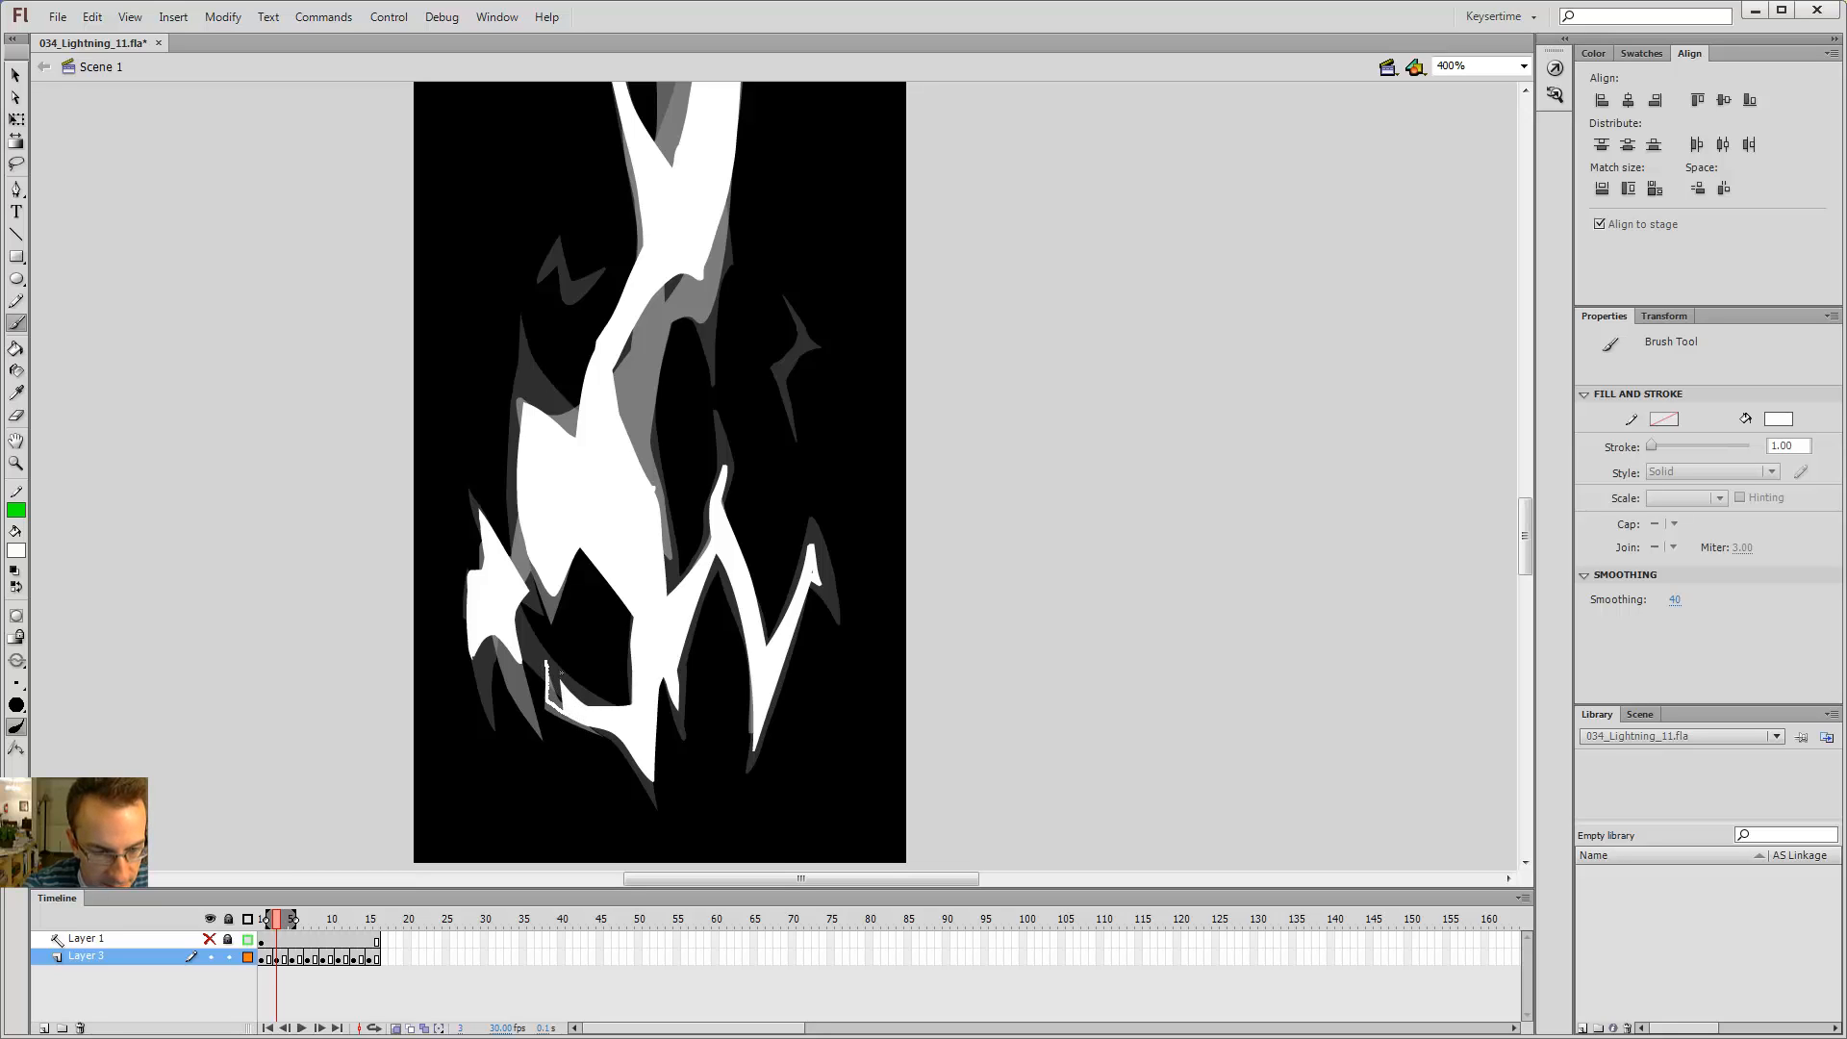
Step: Brush a short stroke and fill the gap between the lower branches on frame 3
left_click_drag(572, 685, 576, 698)
key("k")
left_click(552, 674)
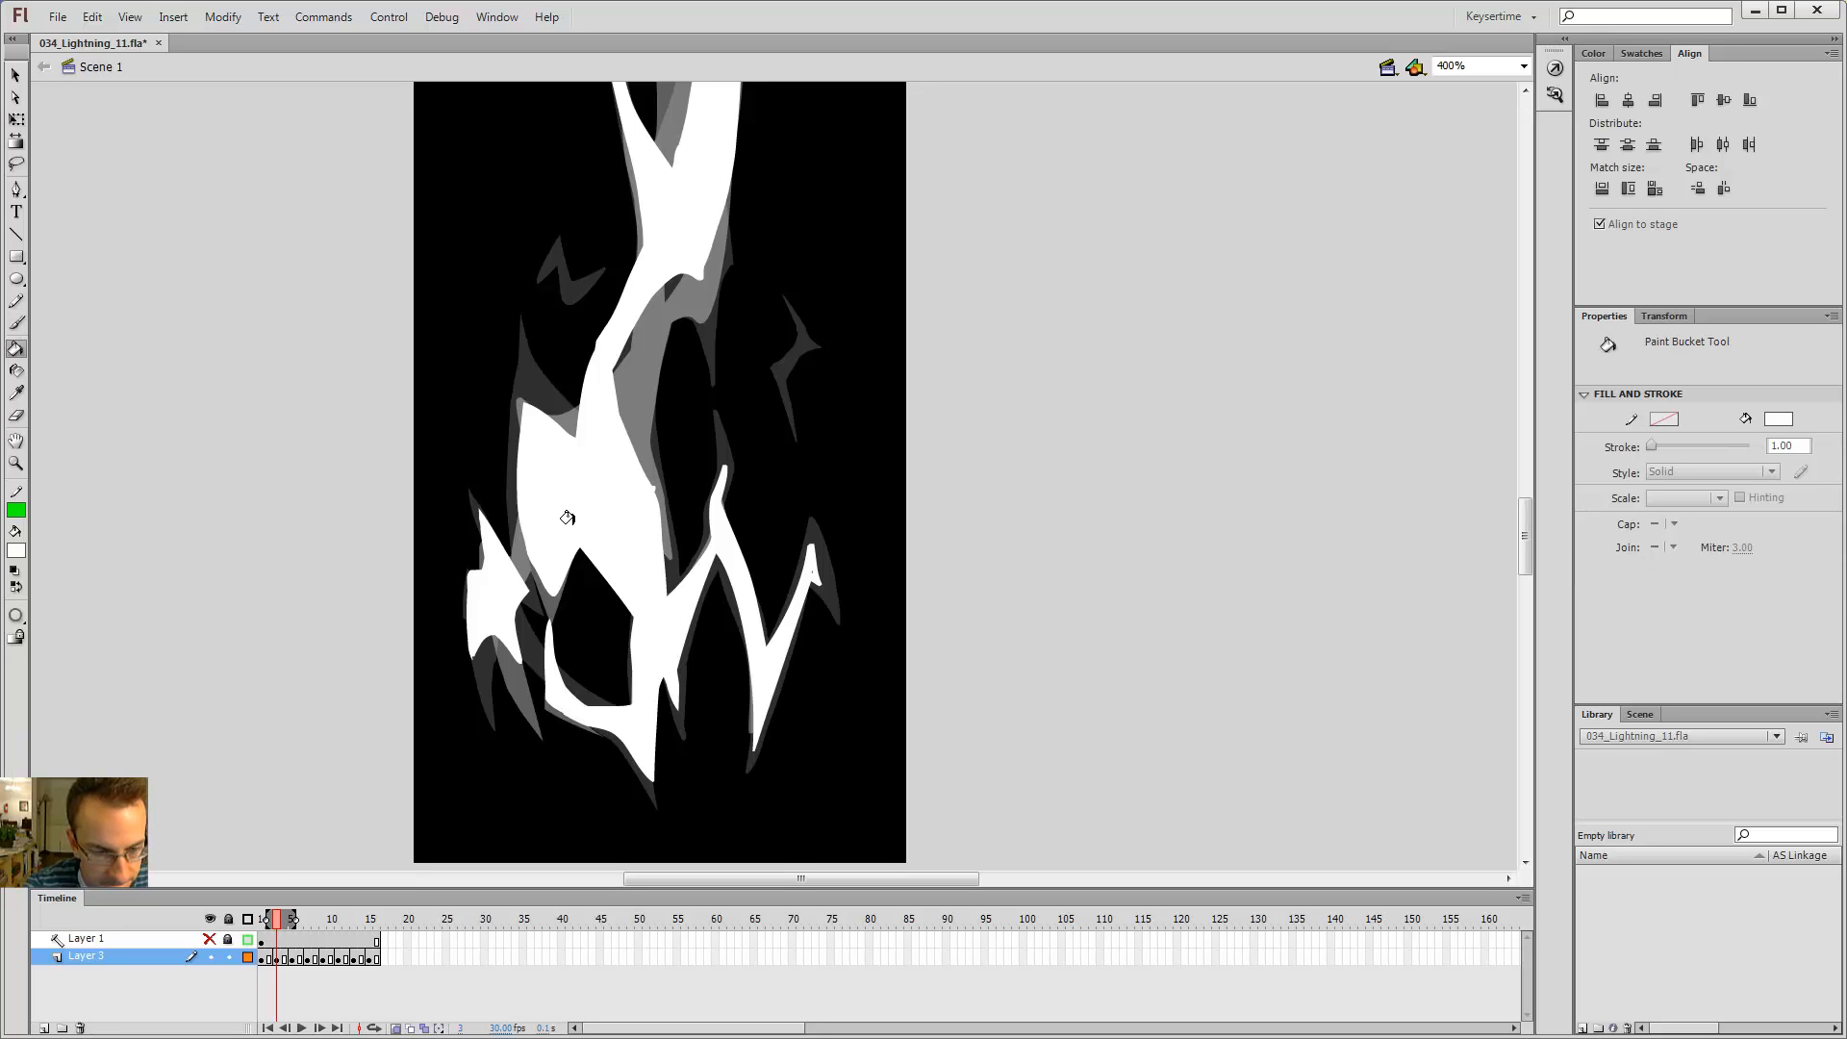
Step: Step through frames 1 to 5 to review the filled lower branches
key("comma")
key("period")
key("e")
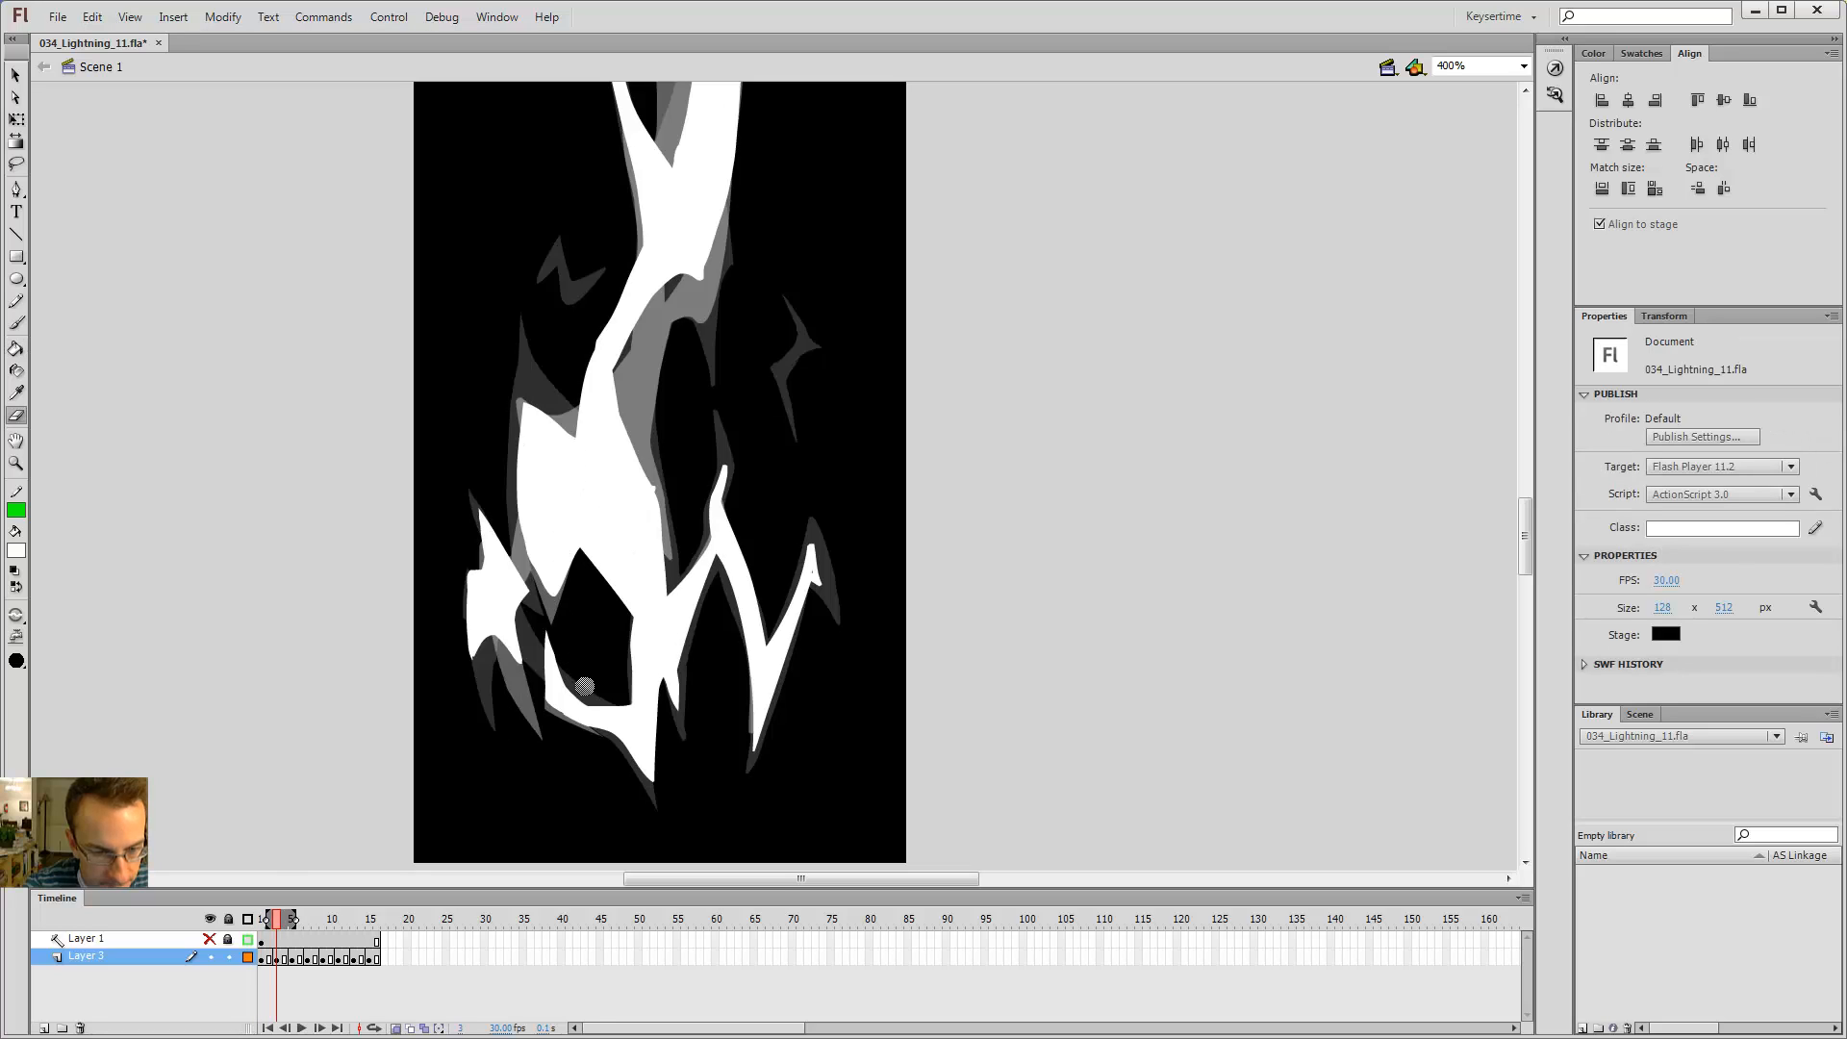
key("comma")
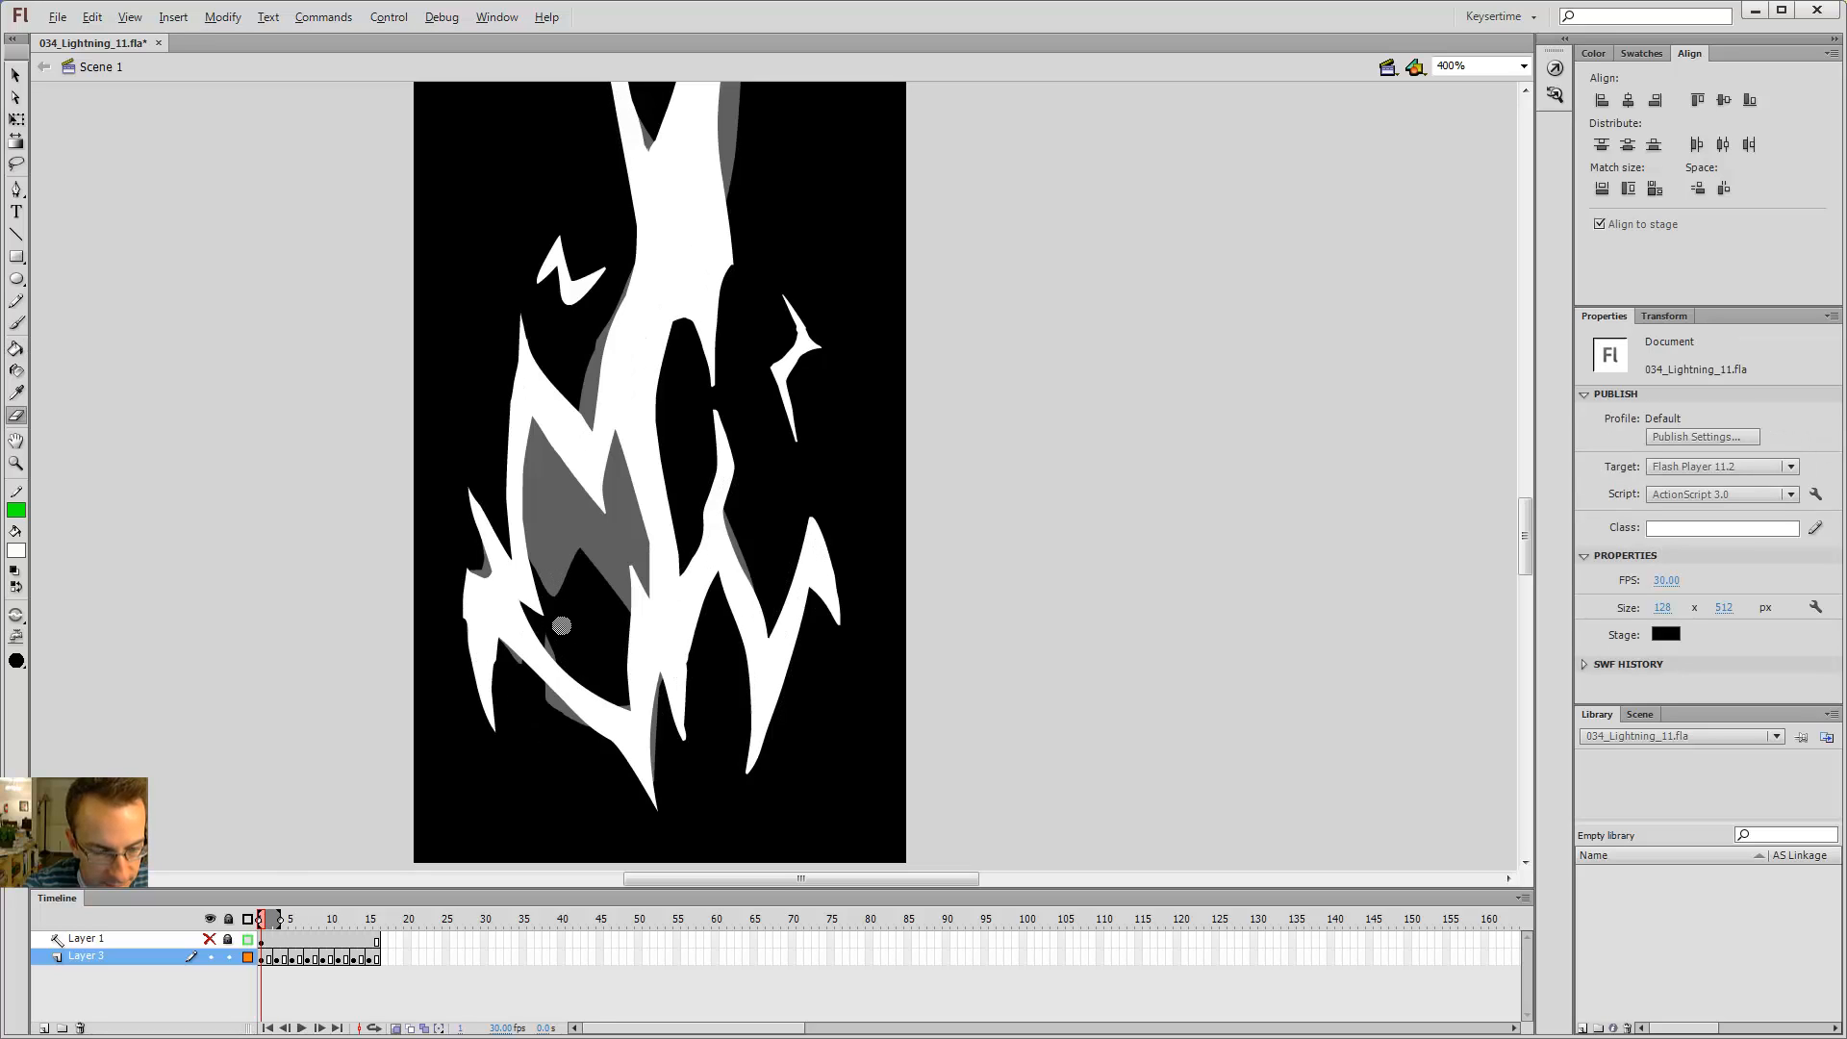
key("period")
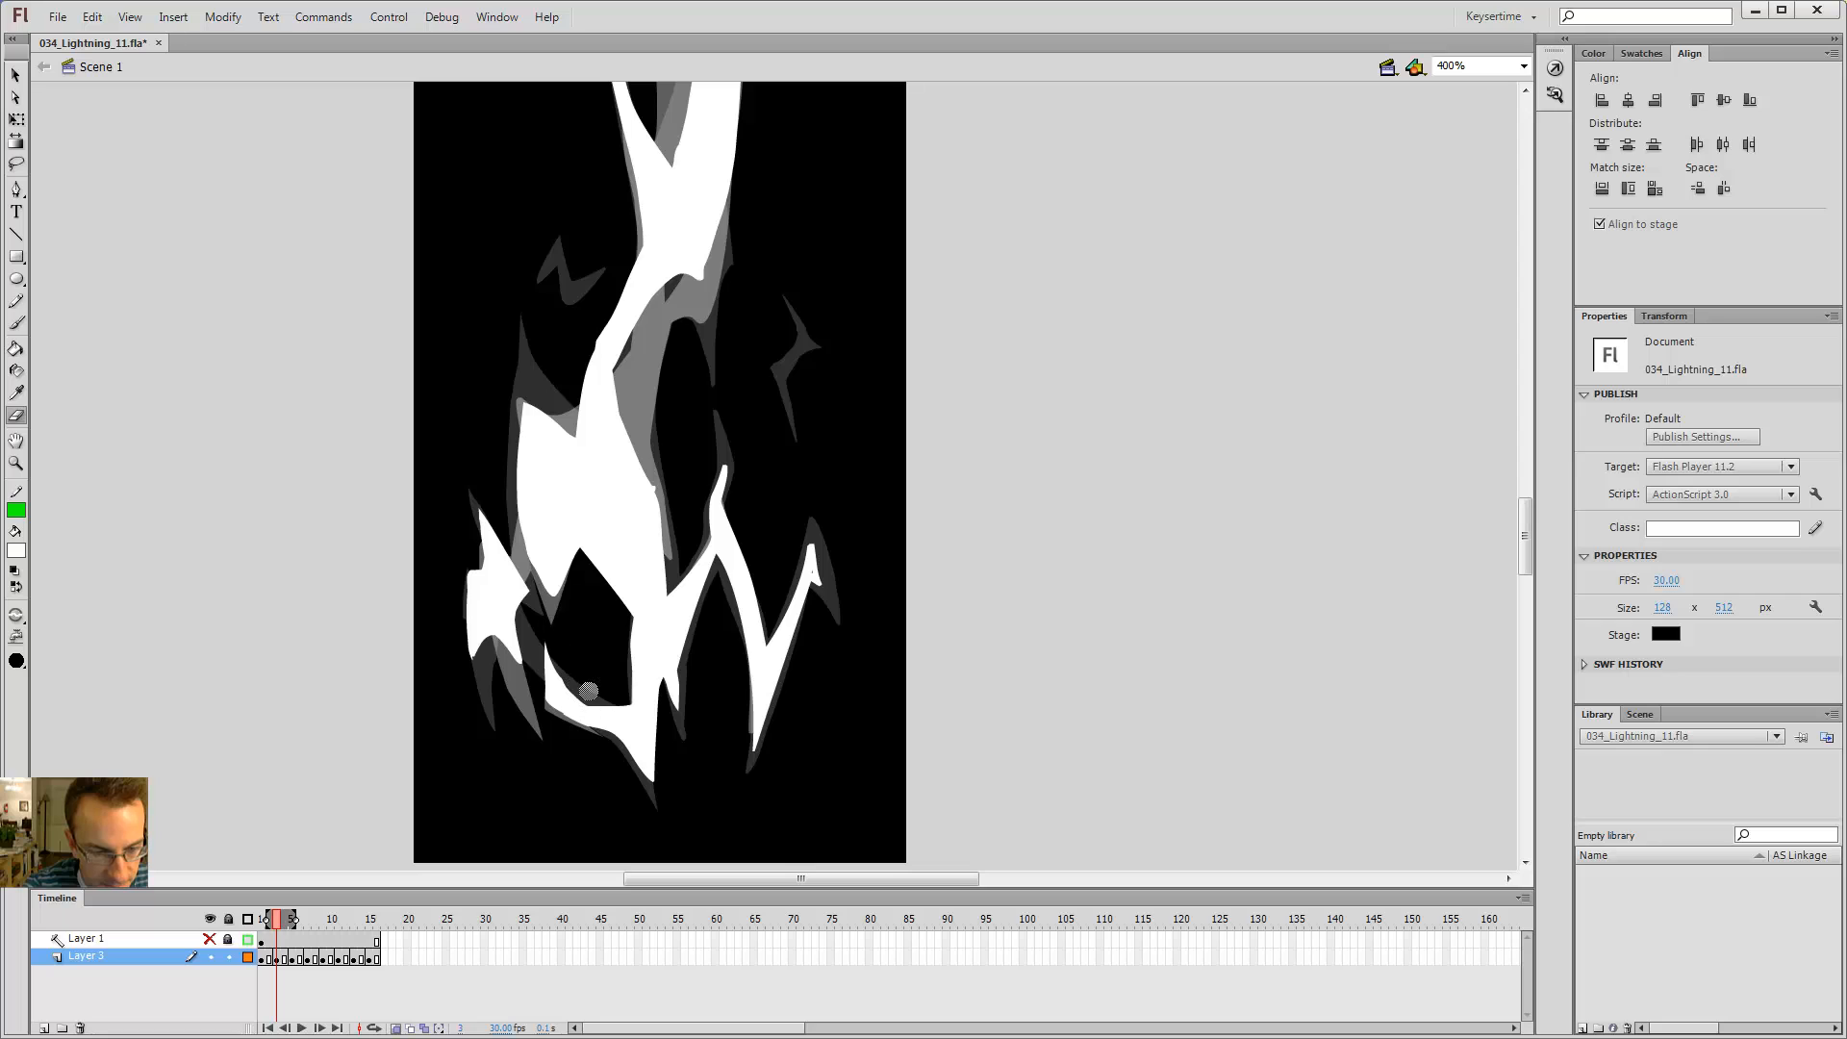
key("comma")
key("period")
key("period")
key("period")
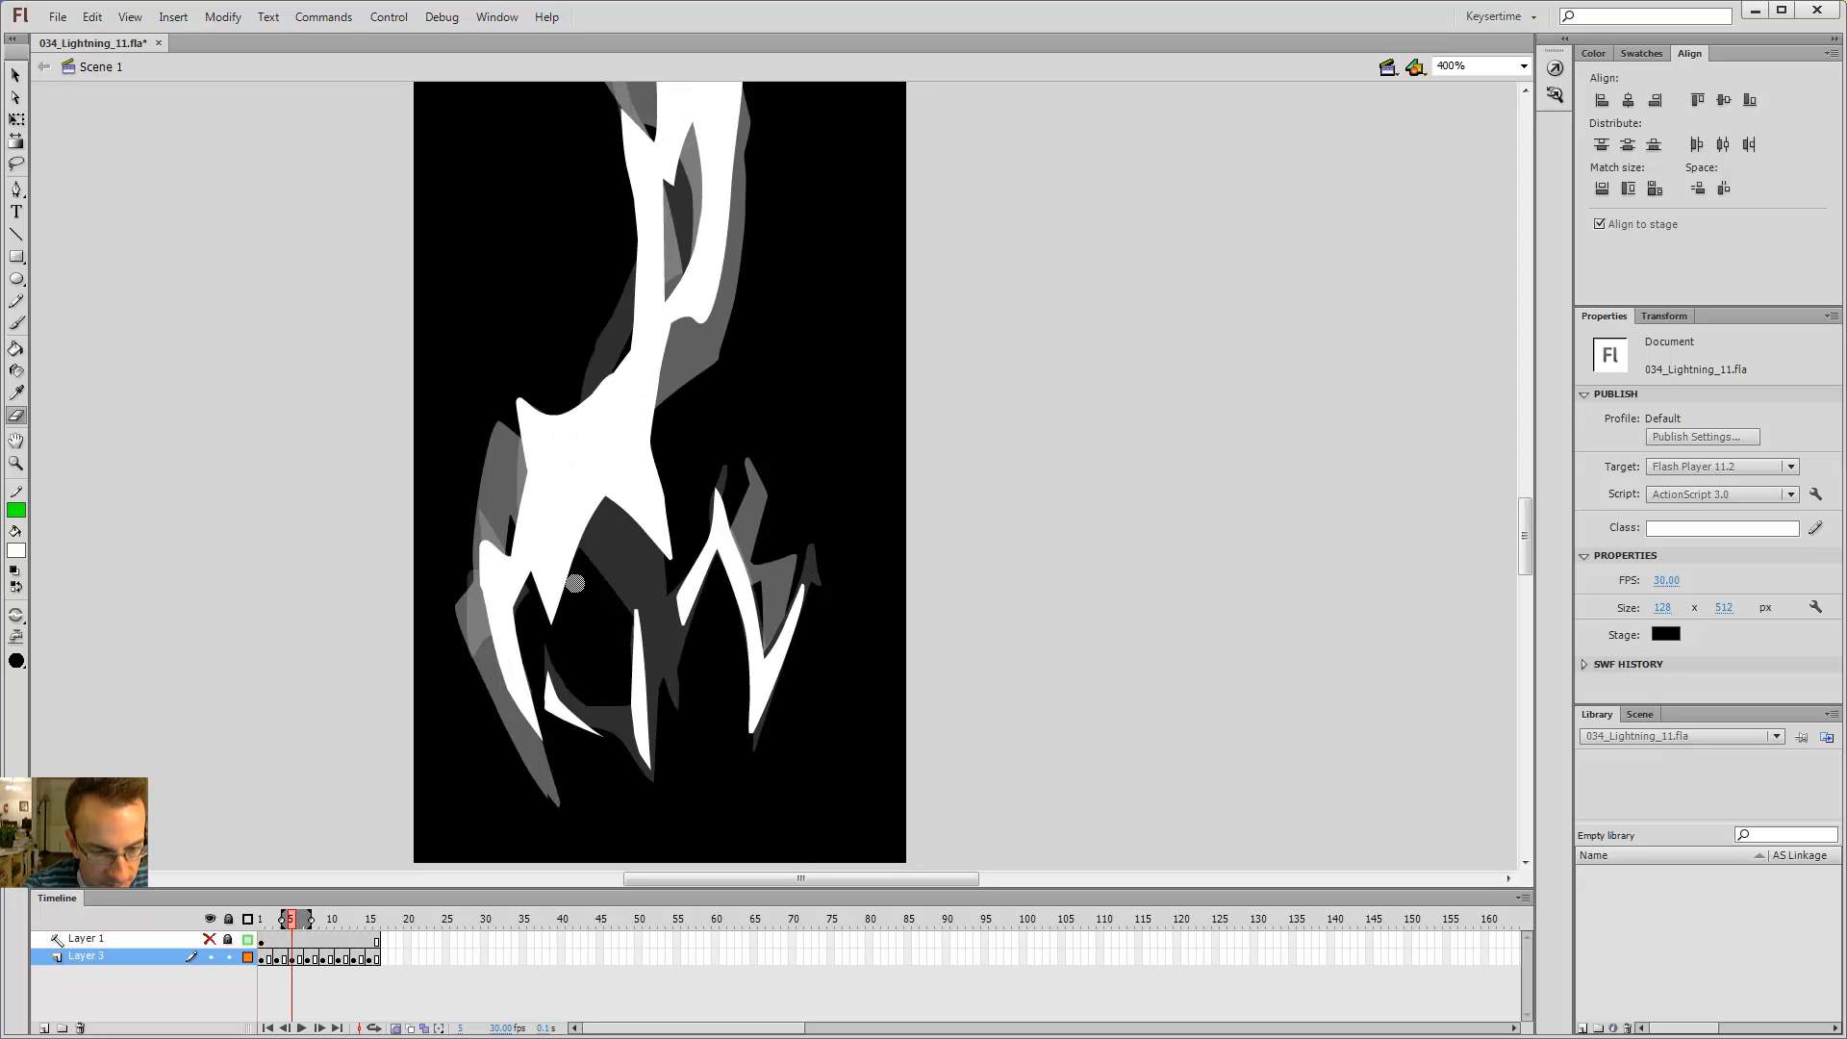
key("comma")
key("comma")
key("comma")
key("comma")
key("period")
key("period")
key("period")
key("period")
key("comma")
key("comma")
key("comma")
key("comma")
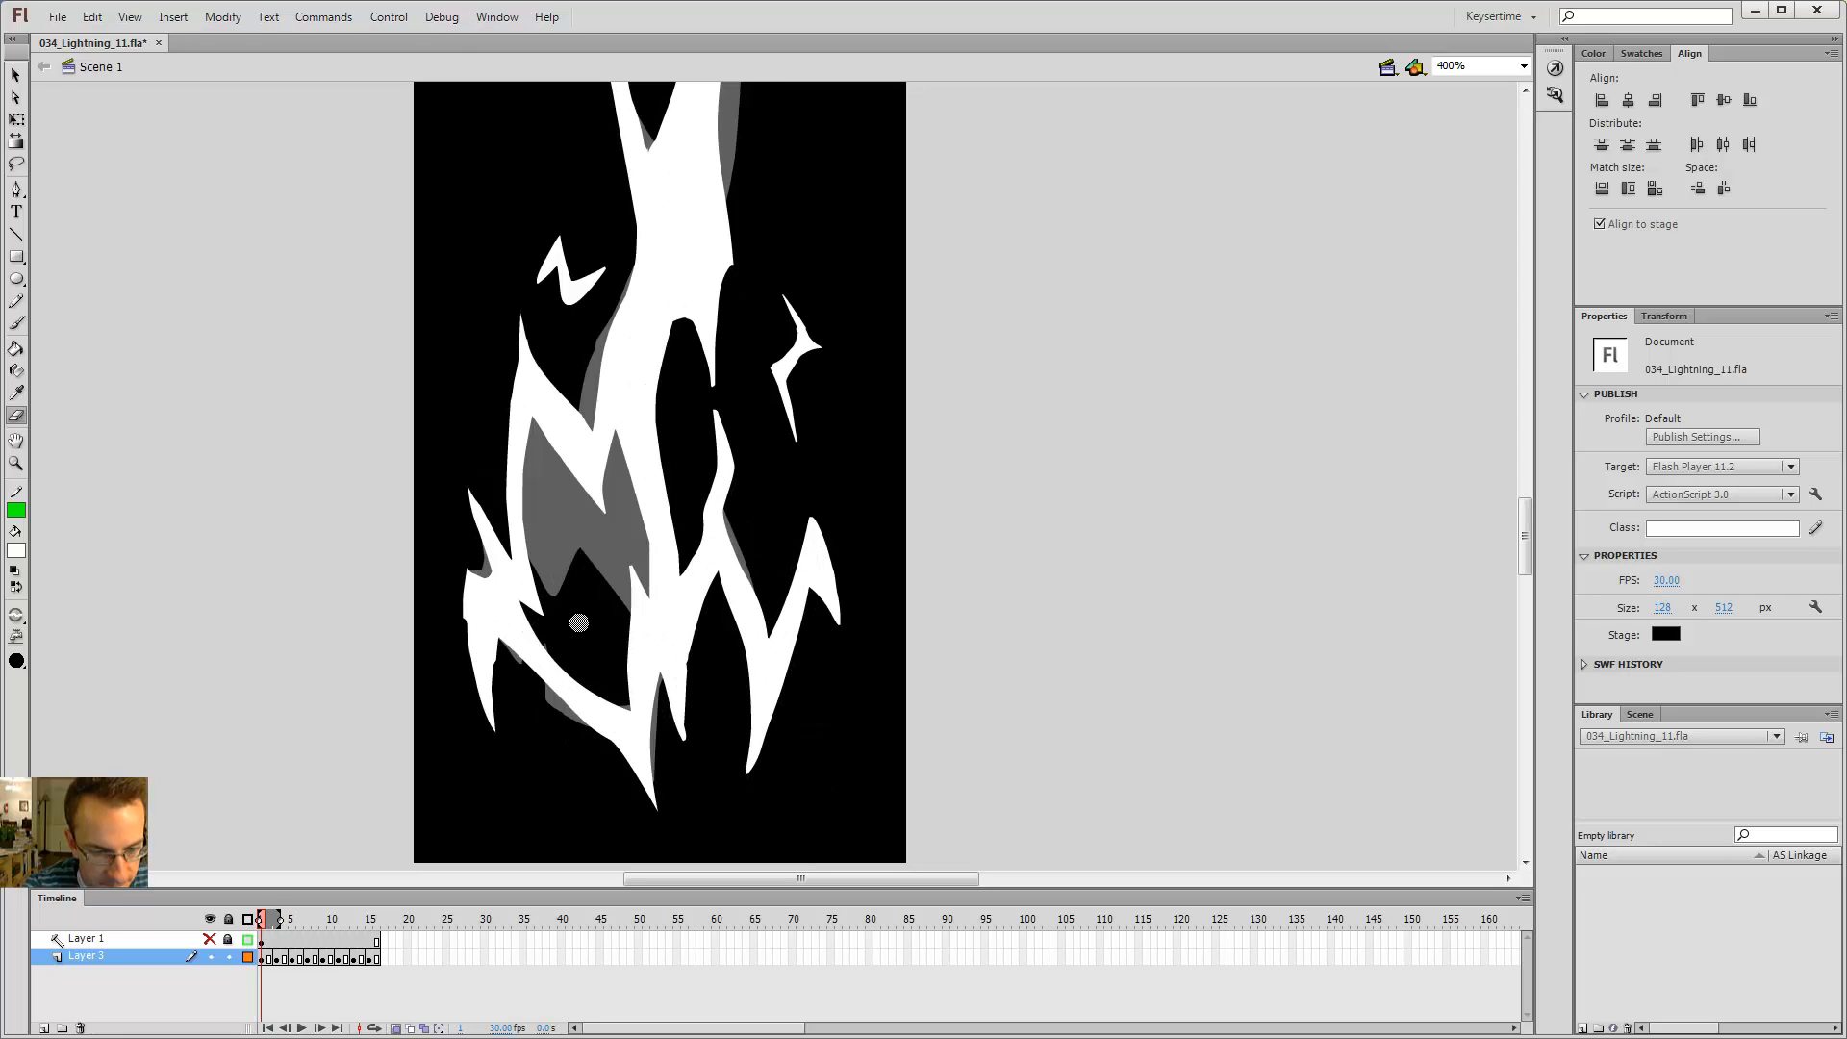
key("period")
key("period")
key("period")
key("period")
key("comma")
key("comma")
key("comma")
key("comma")
key("period")
key("period")
key("period")
key("period")
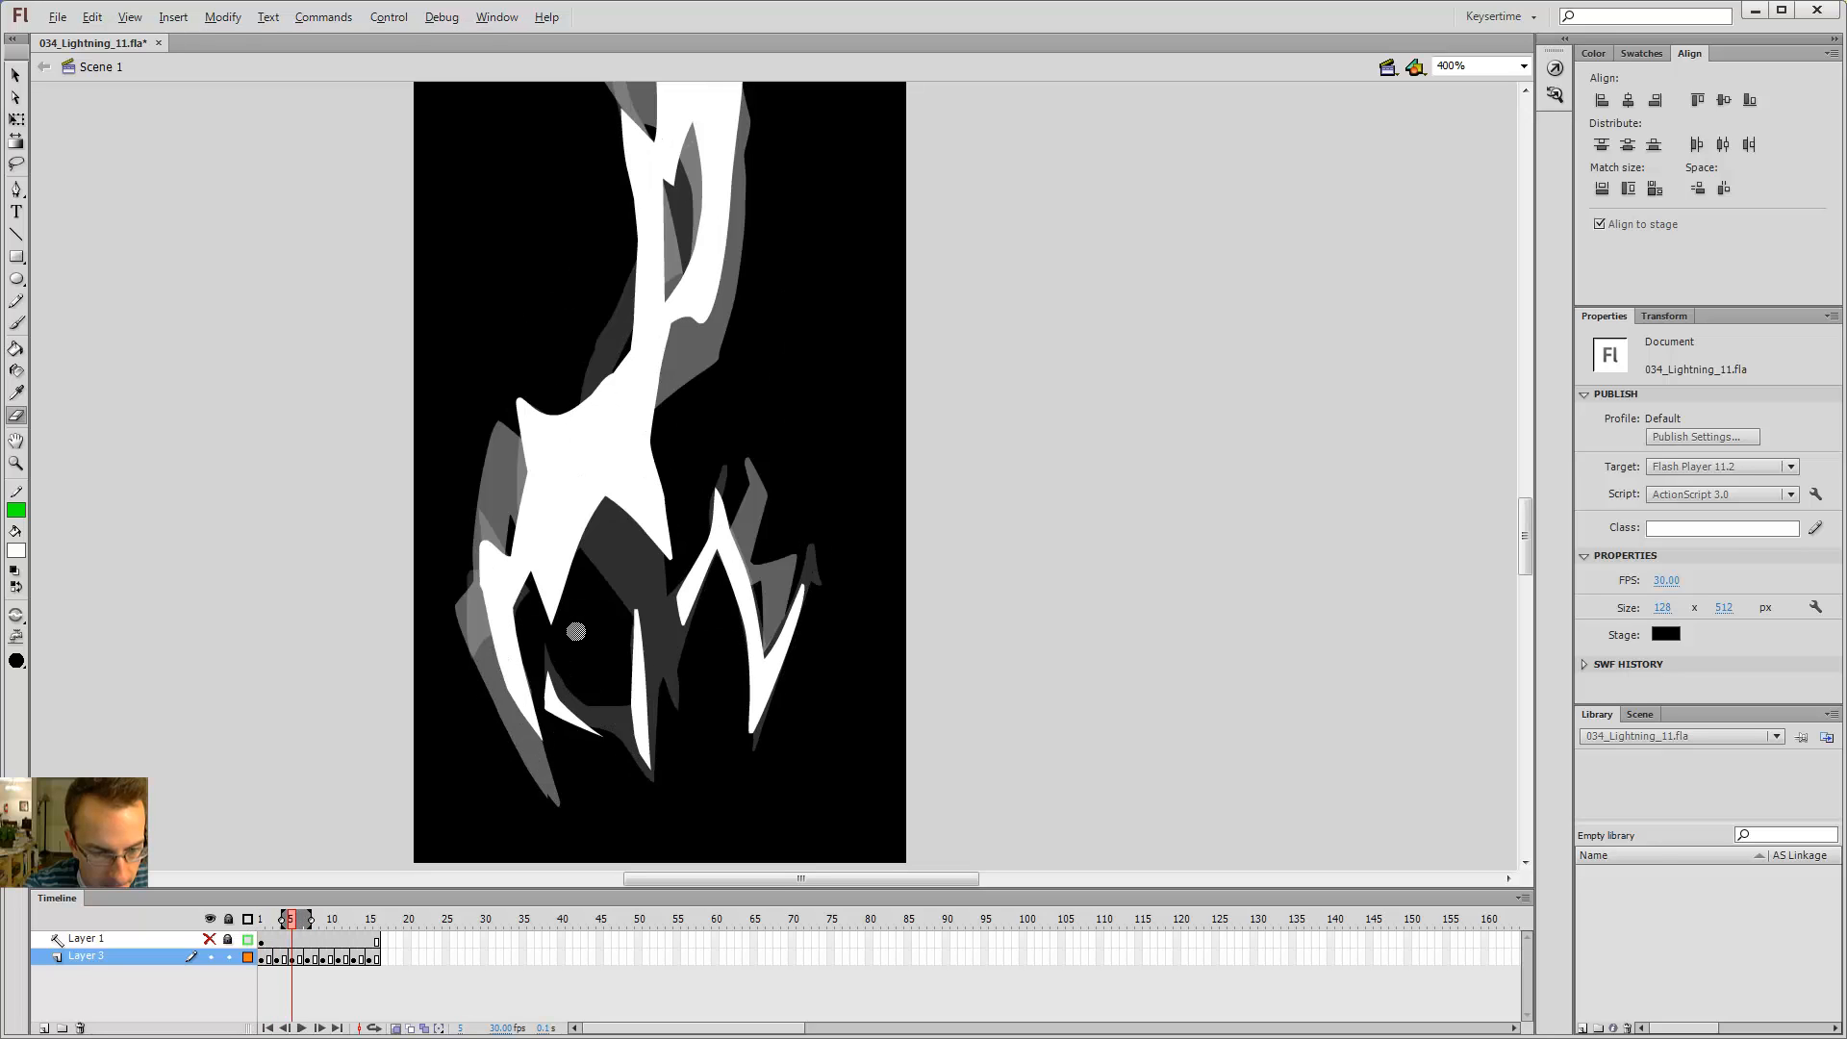
key("period")
key("period")
key("period")
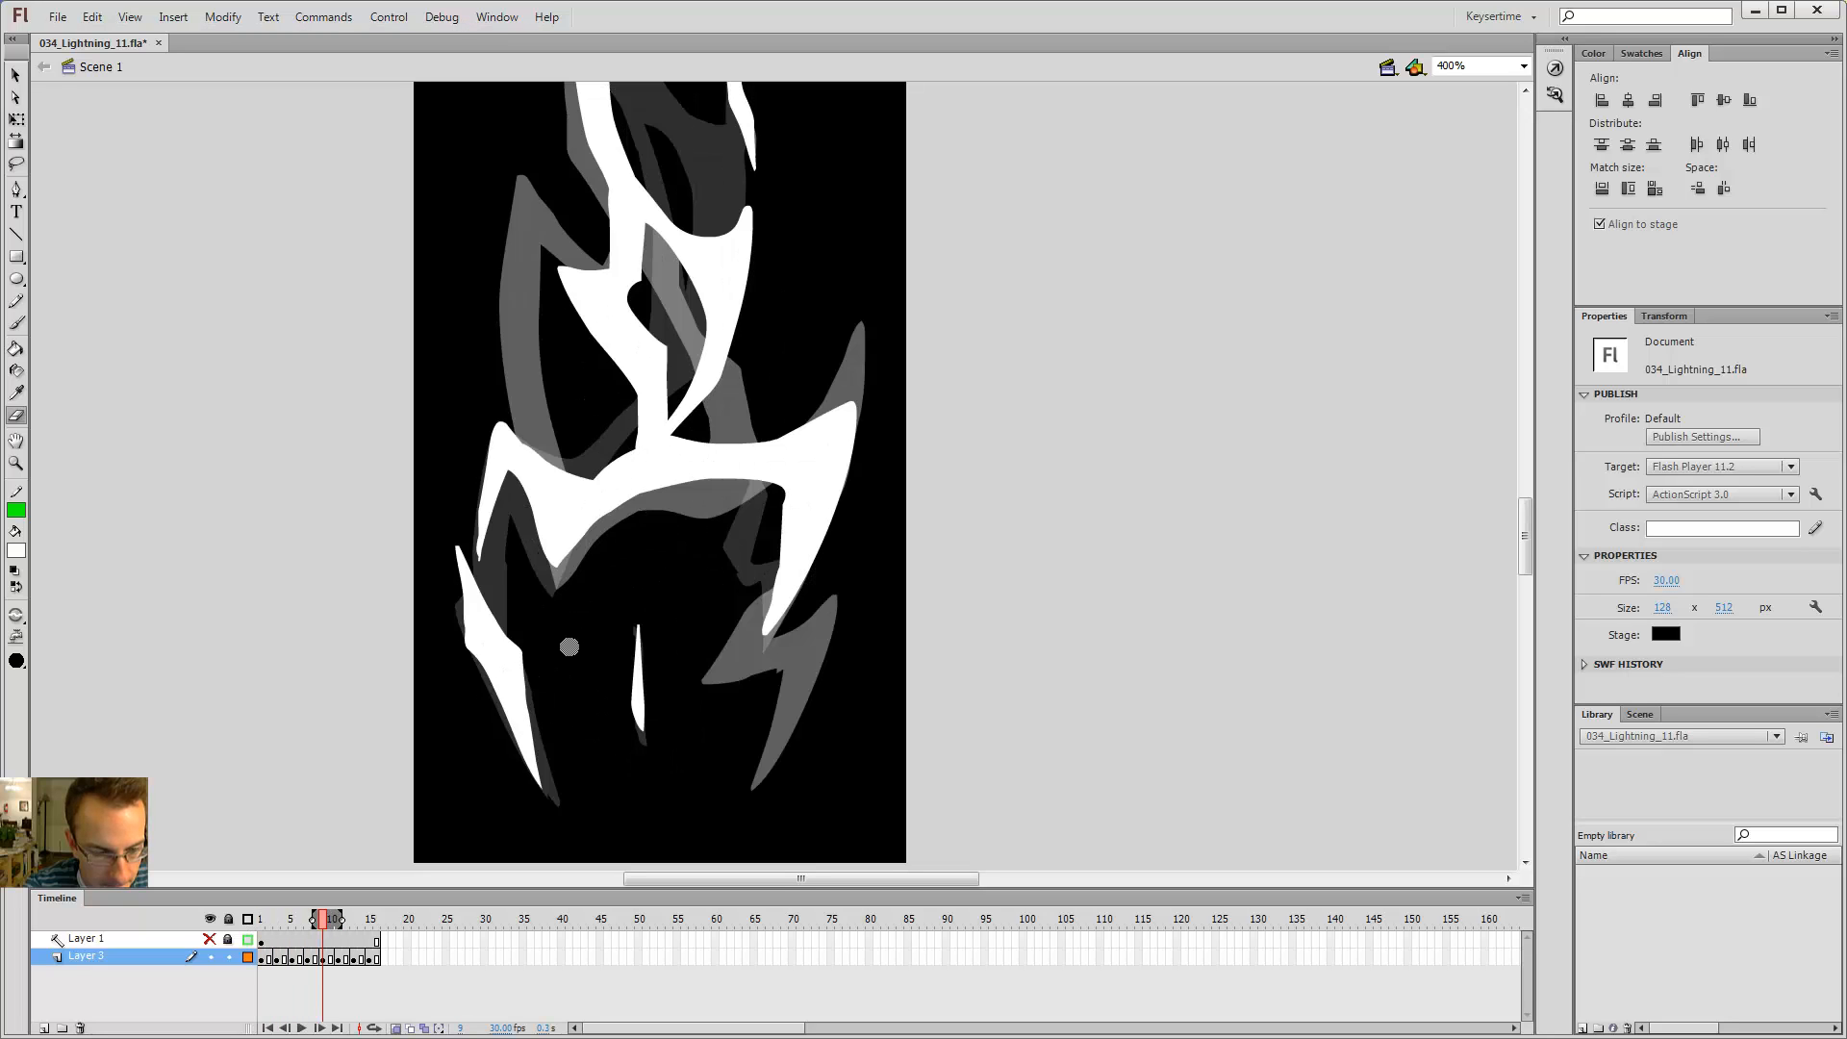
Step: Step through frames 9 to 15 to inspect the lower left branch there
key("comma")
key("comma")
key("comma")
key("comma")
key("comma")
key("comma")
key("comma")
key("comma")
key("comma")
key("comma")
key("comma")
key("comma")
key("comma")
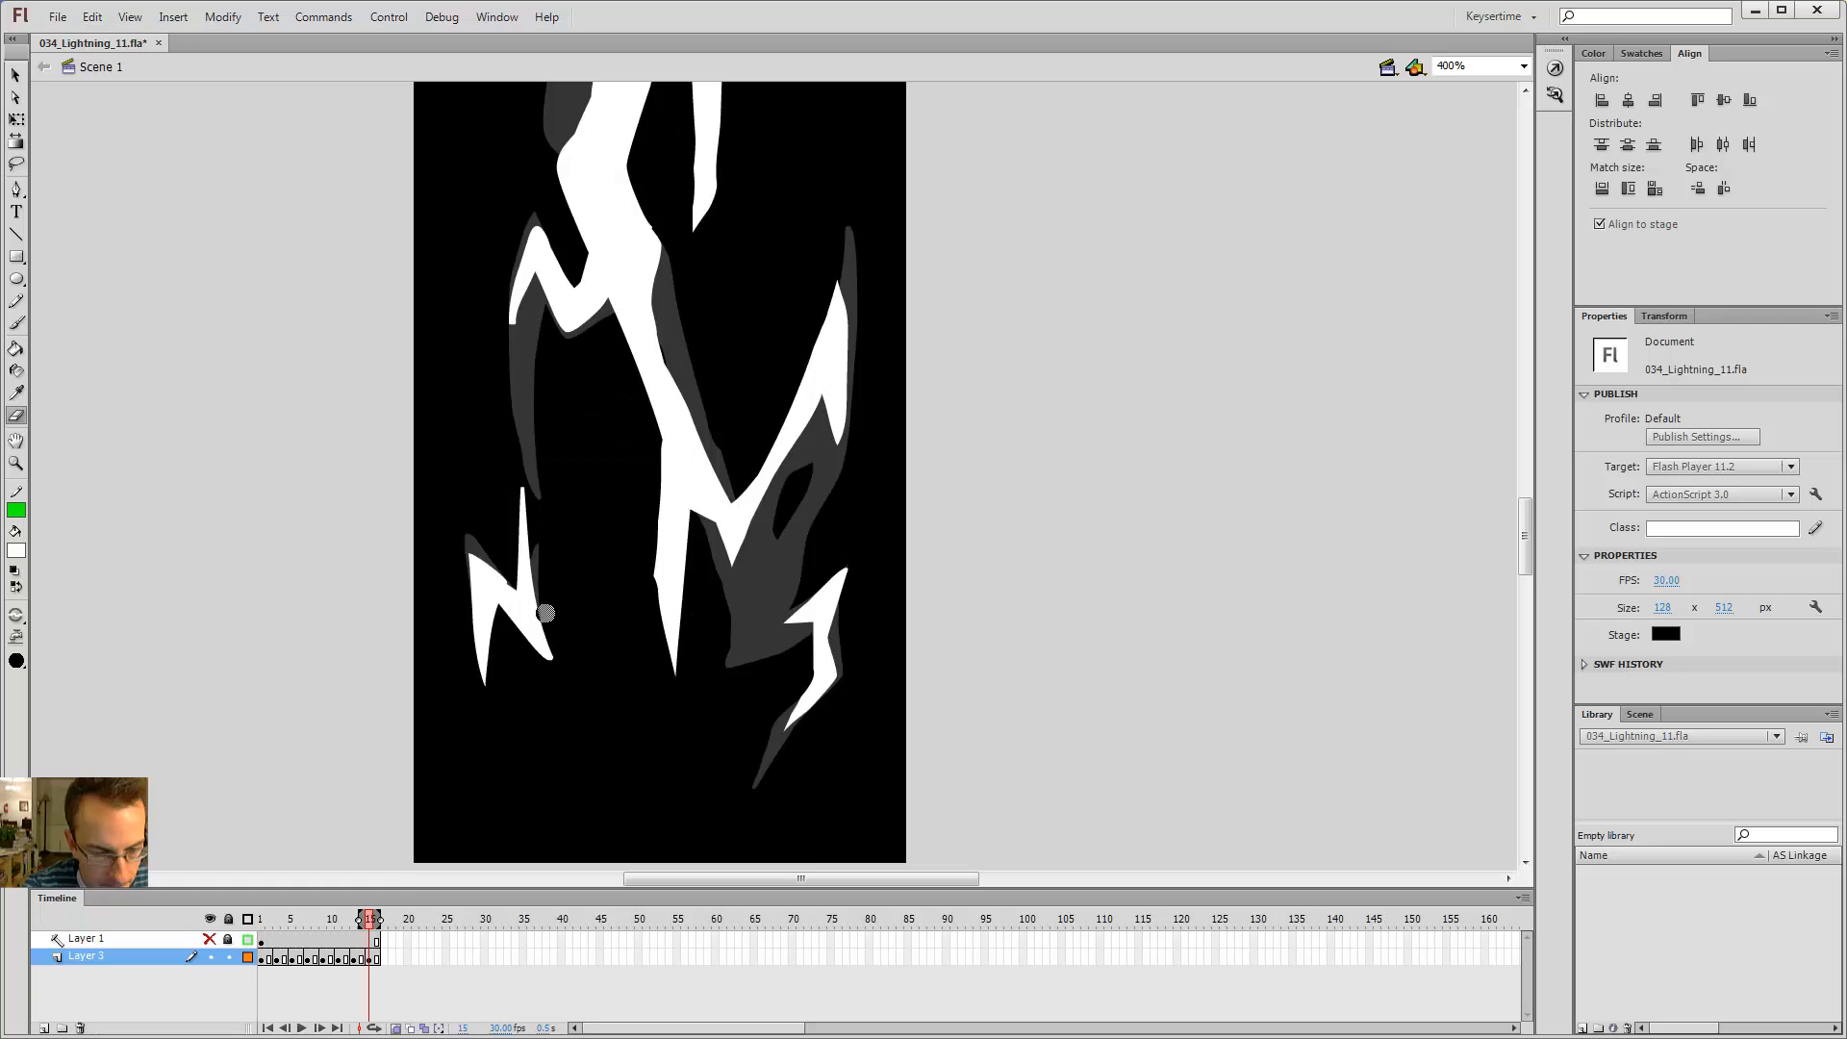
key("period")
key("period")
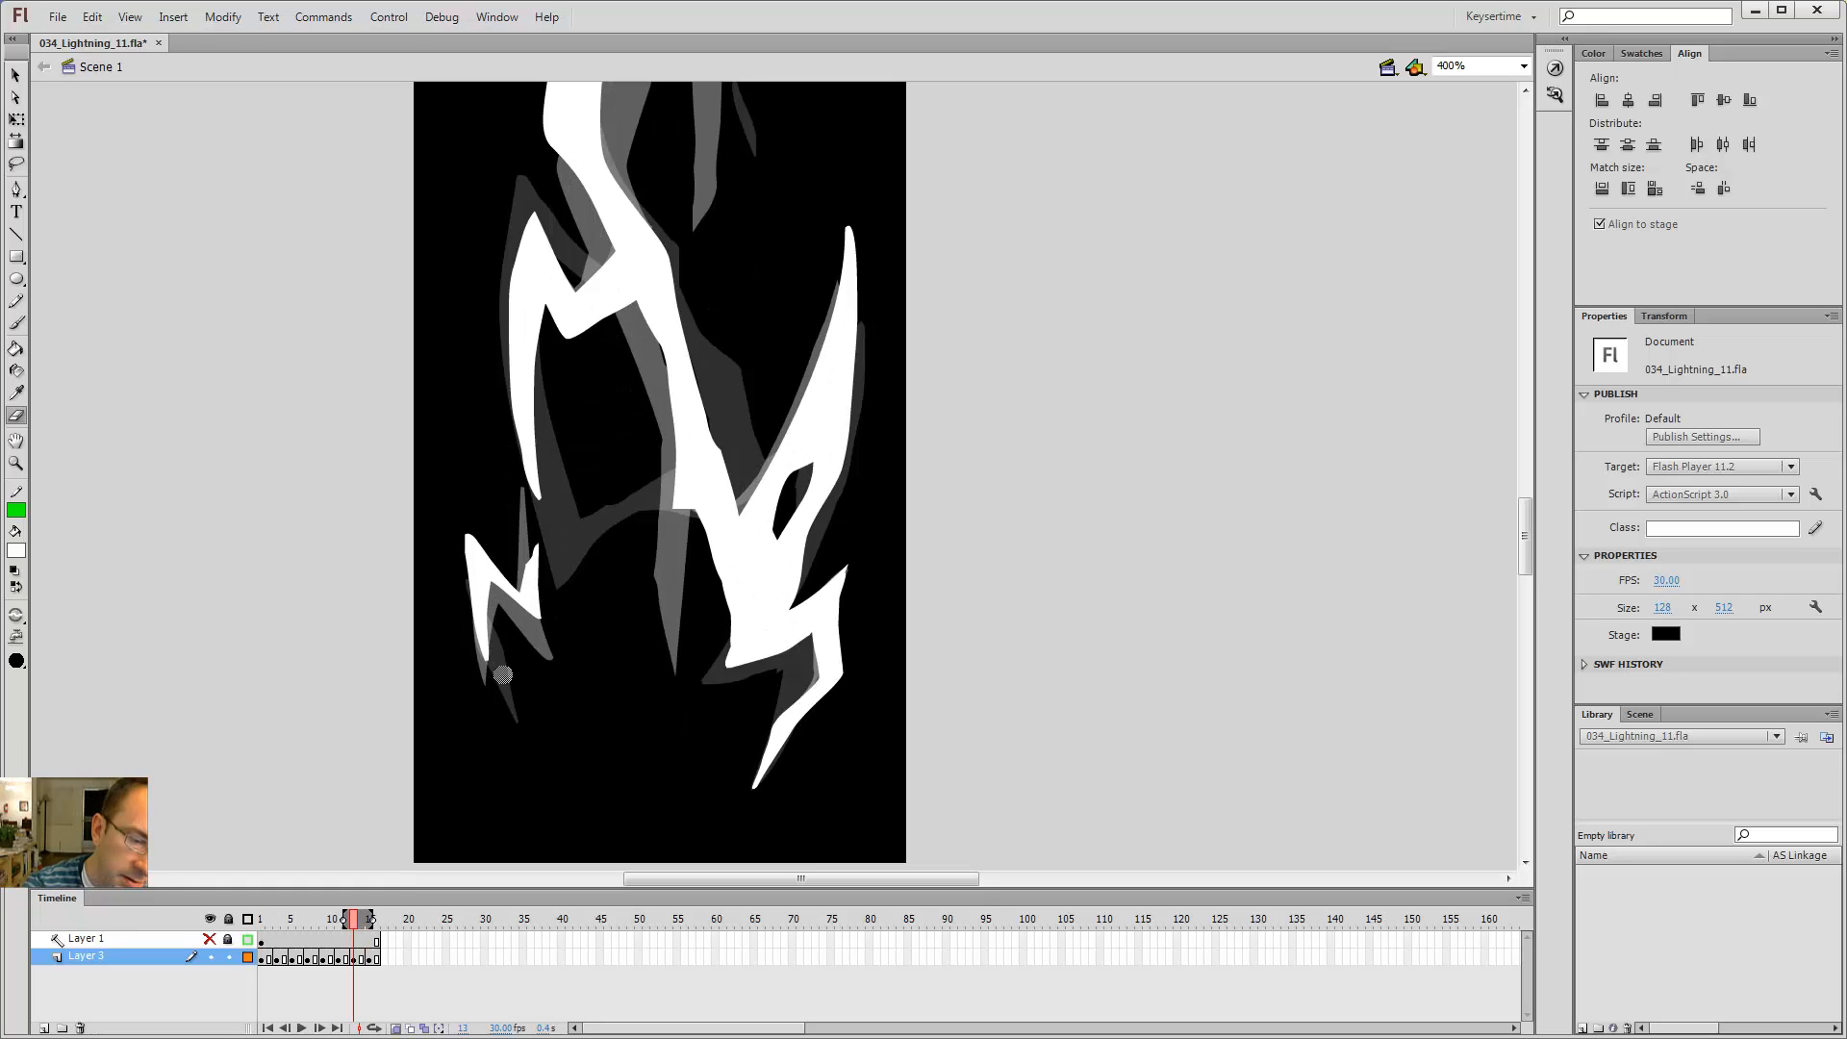
key("period")
key("period")
key("period")
key("period")
key("period")
key("period")
key("comma")
key("comma")
key("comma")
key("comma")
key("comma")
key("comma")
key("comma")
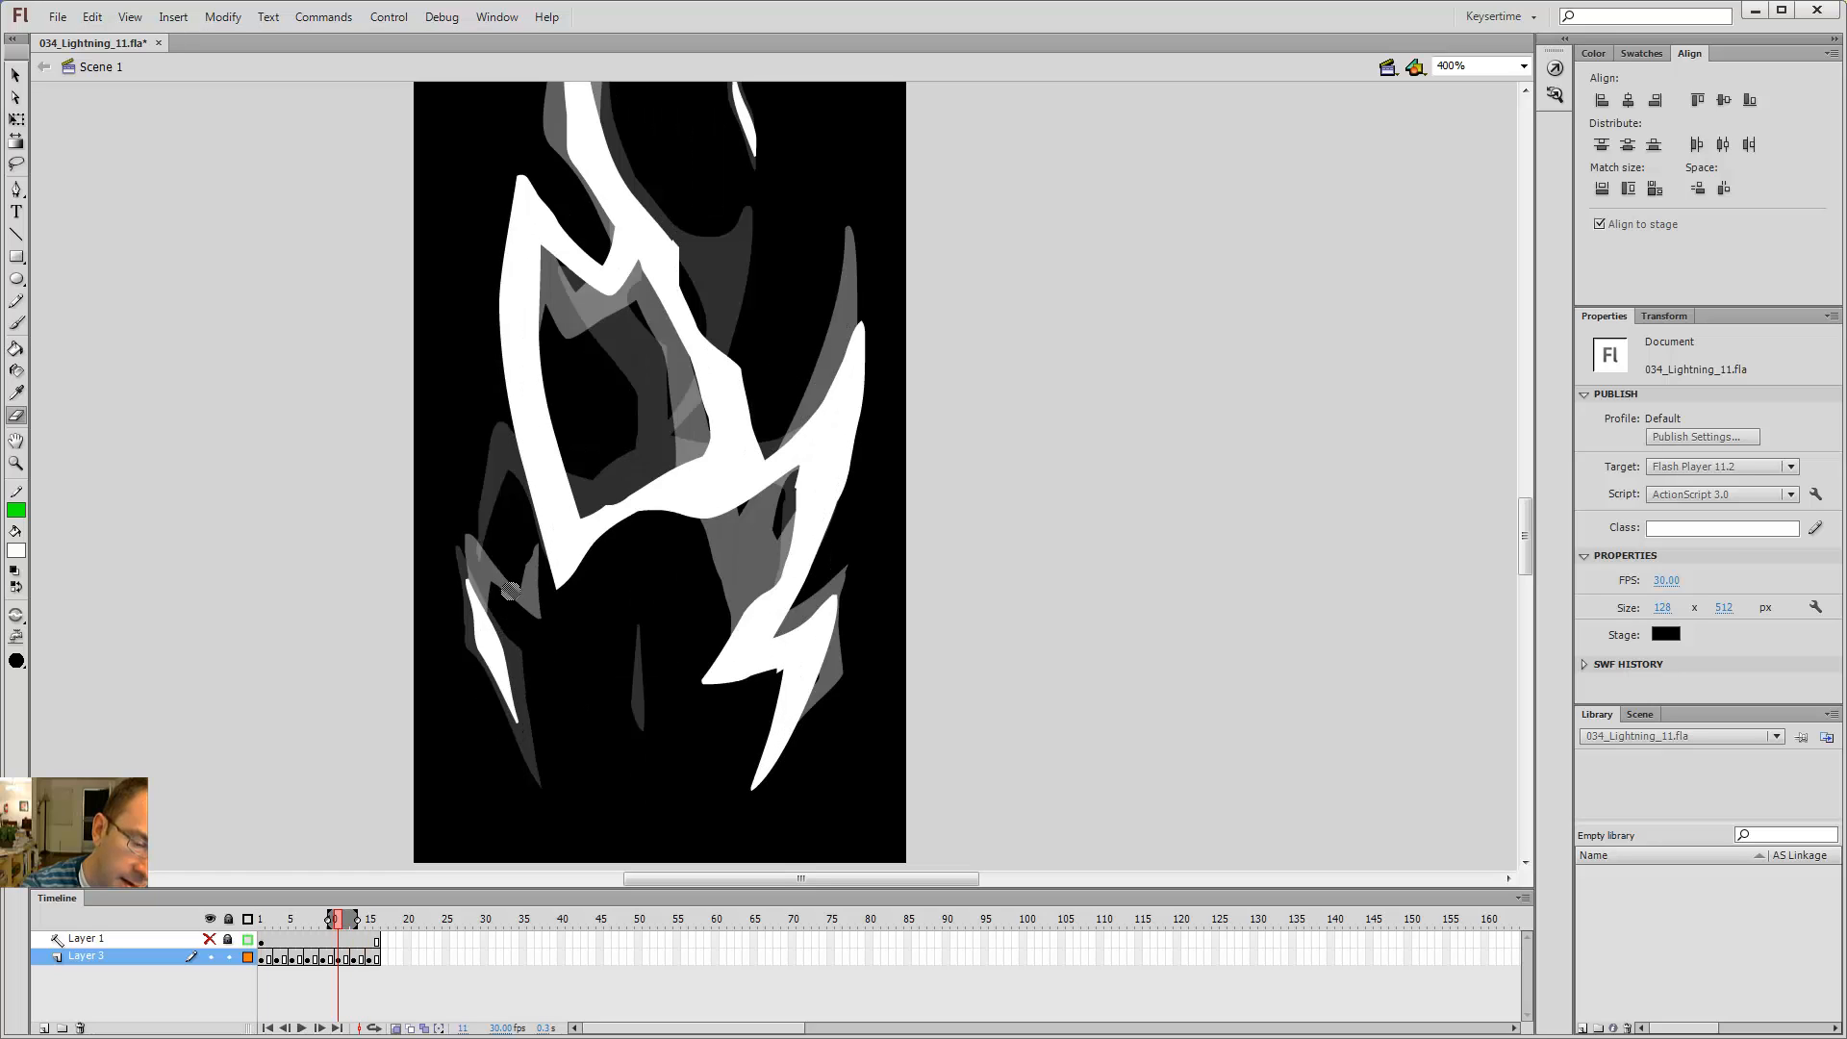
key("period")
key("period")
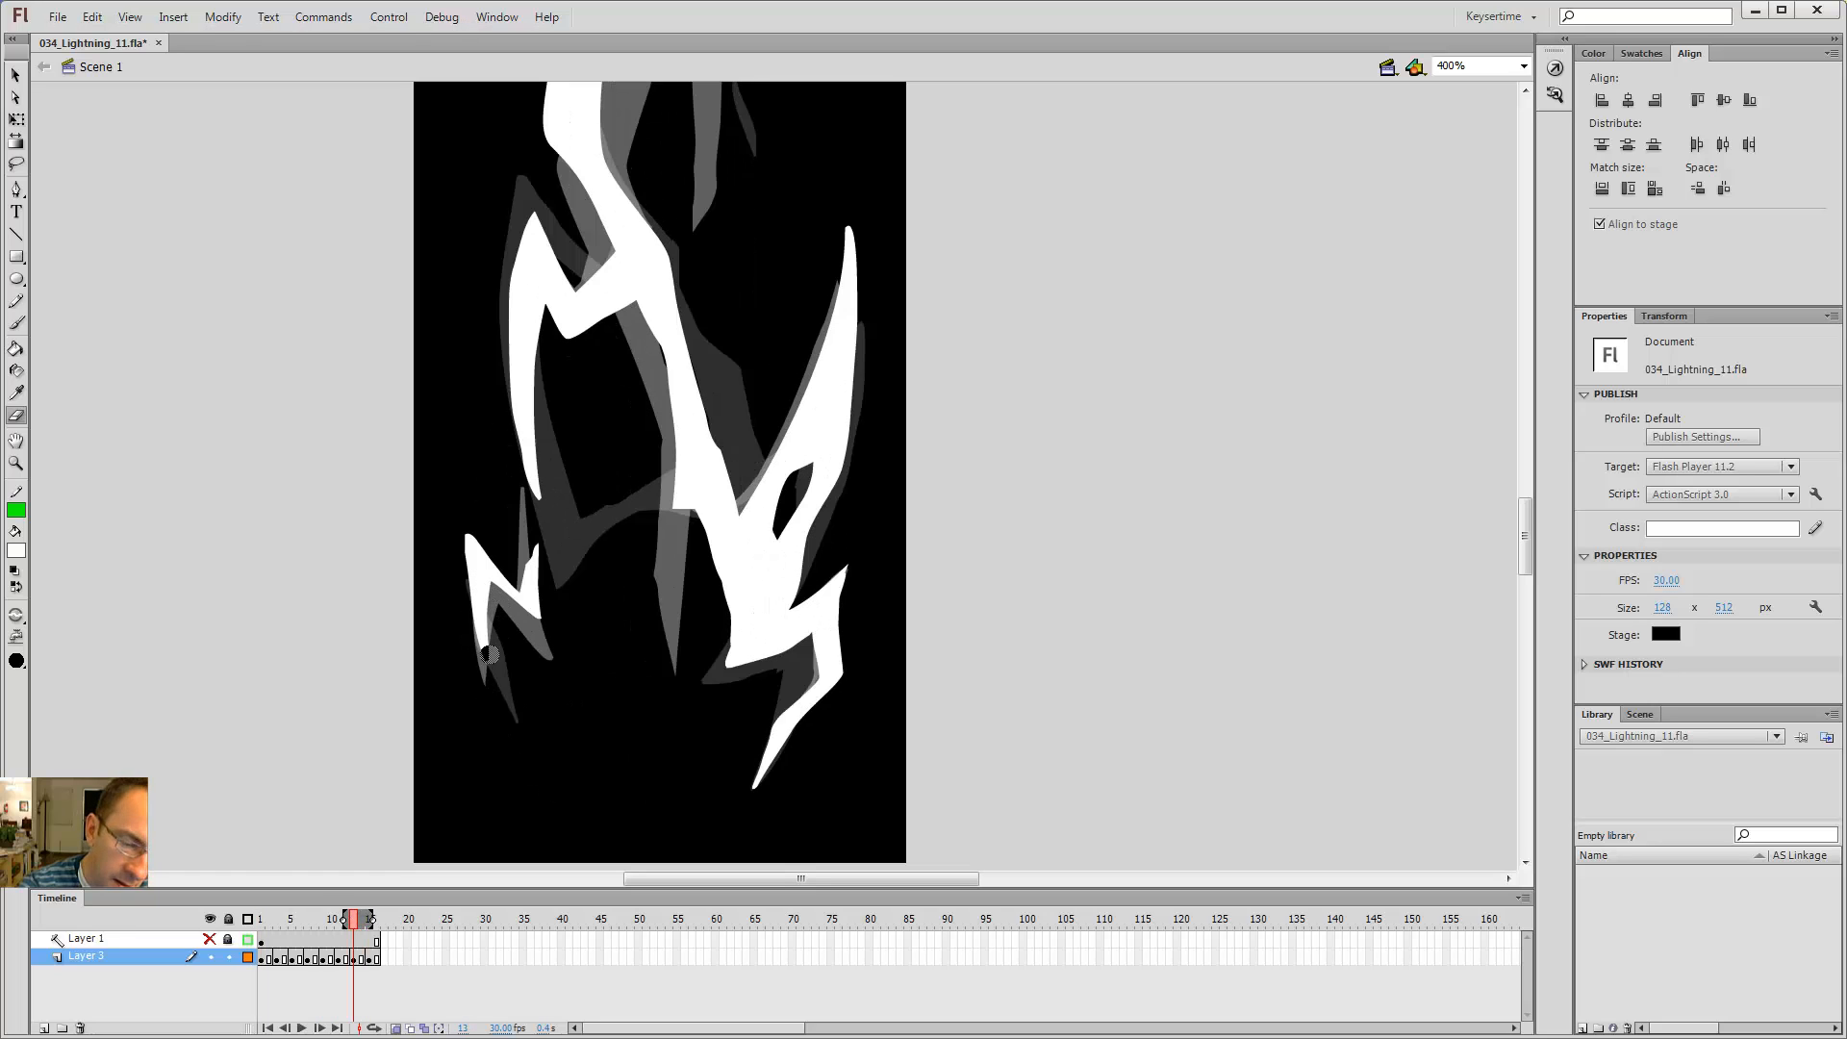
key("period")
key("comma")
key("period")
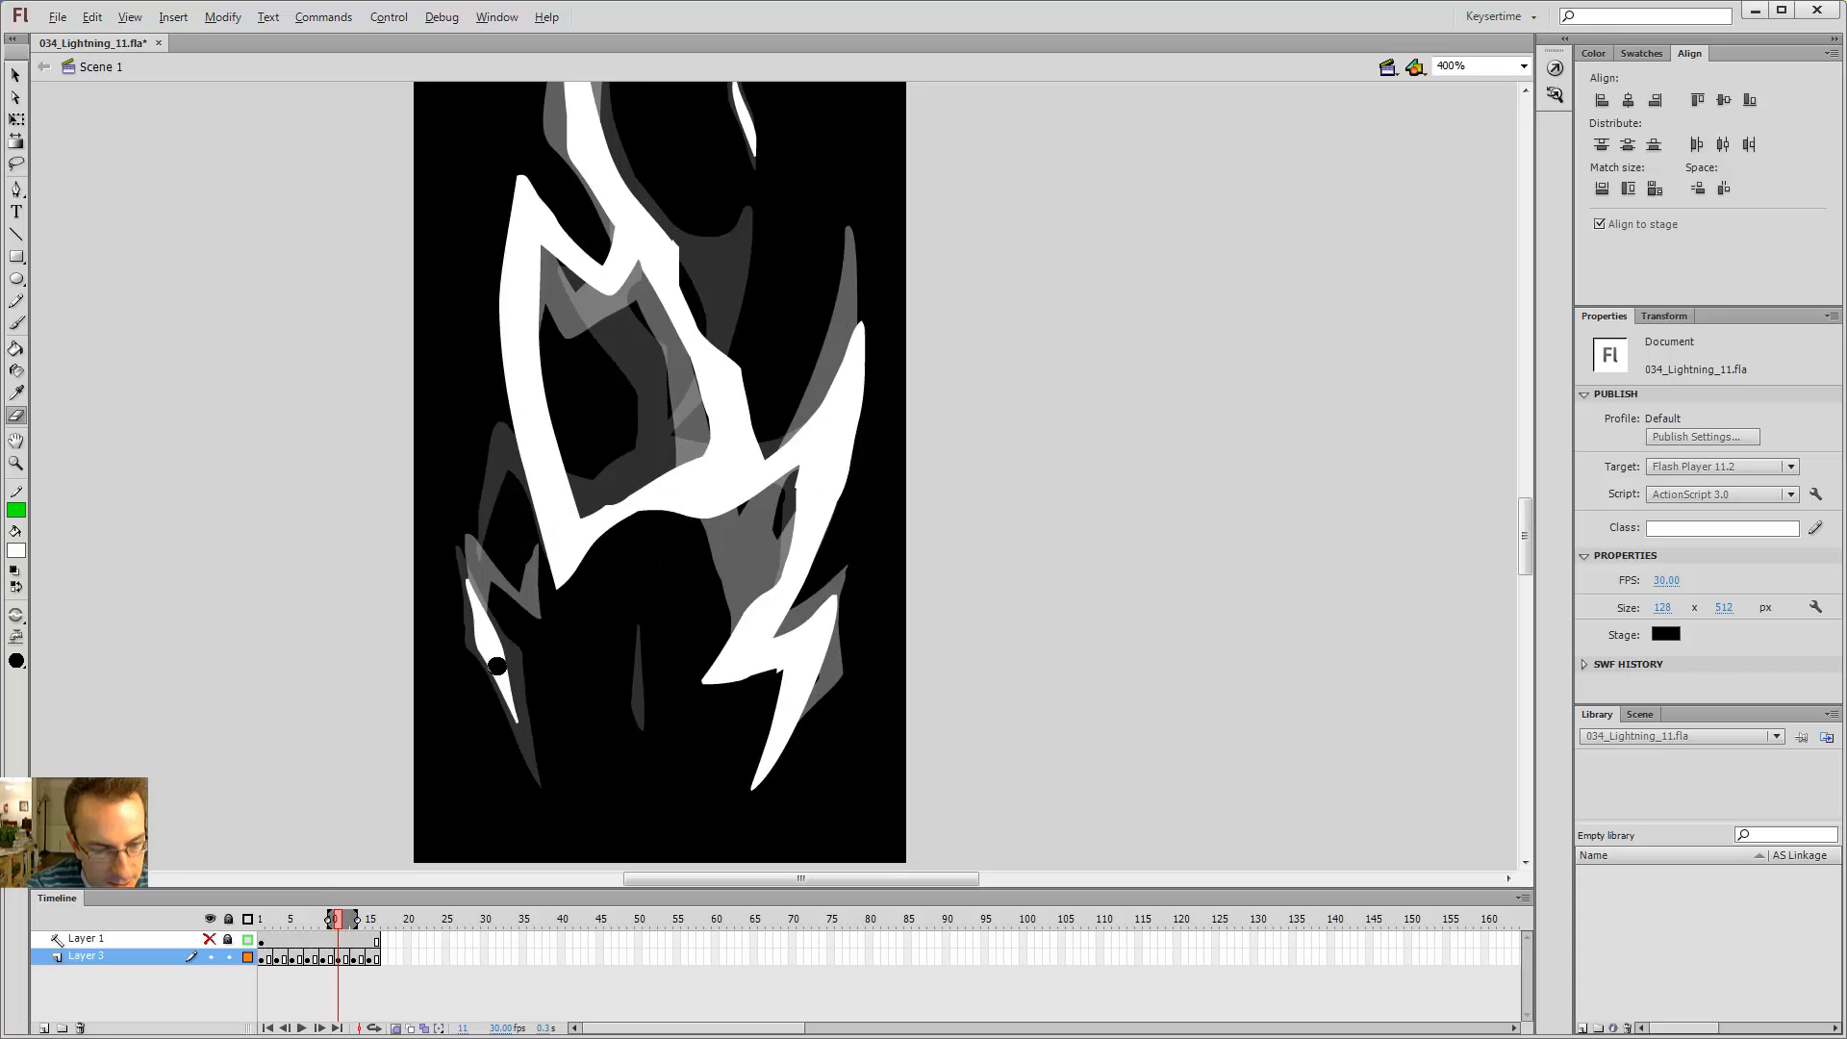
key("comma")
key("b")
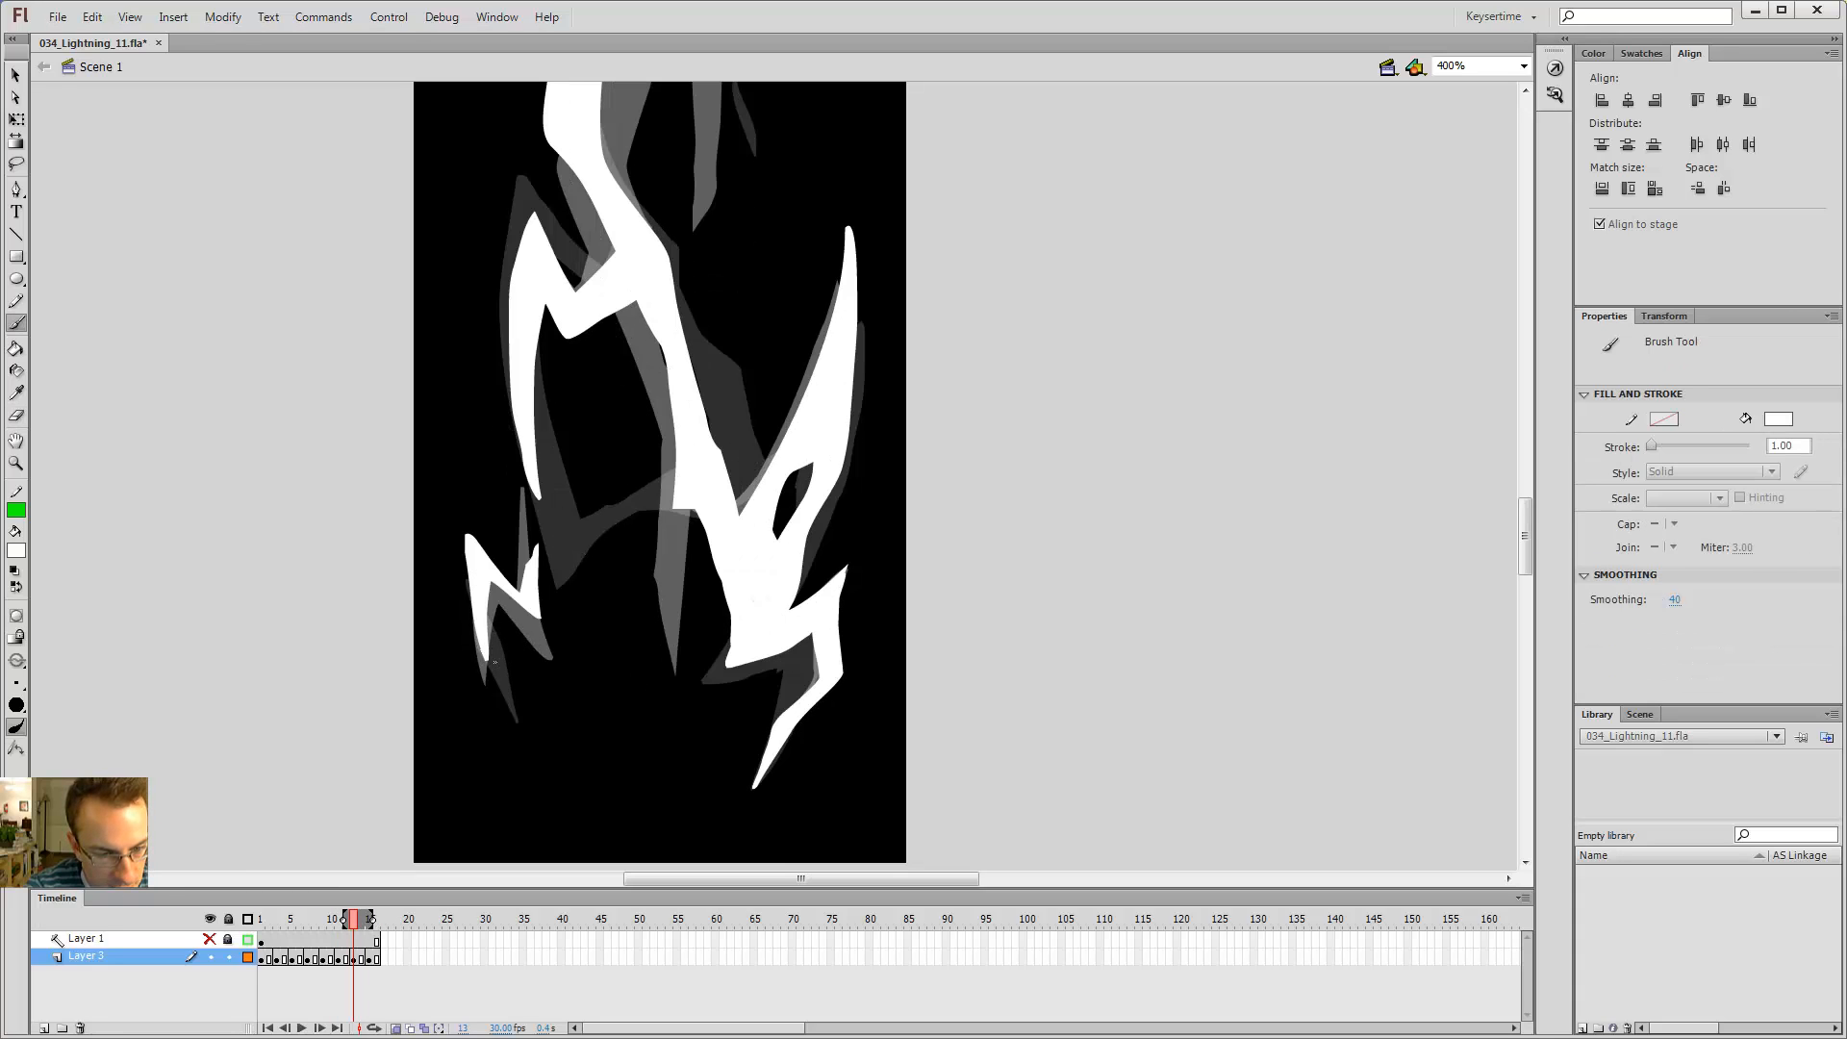
key("k")
key("period")
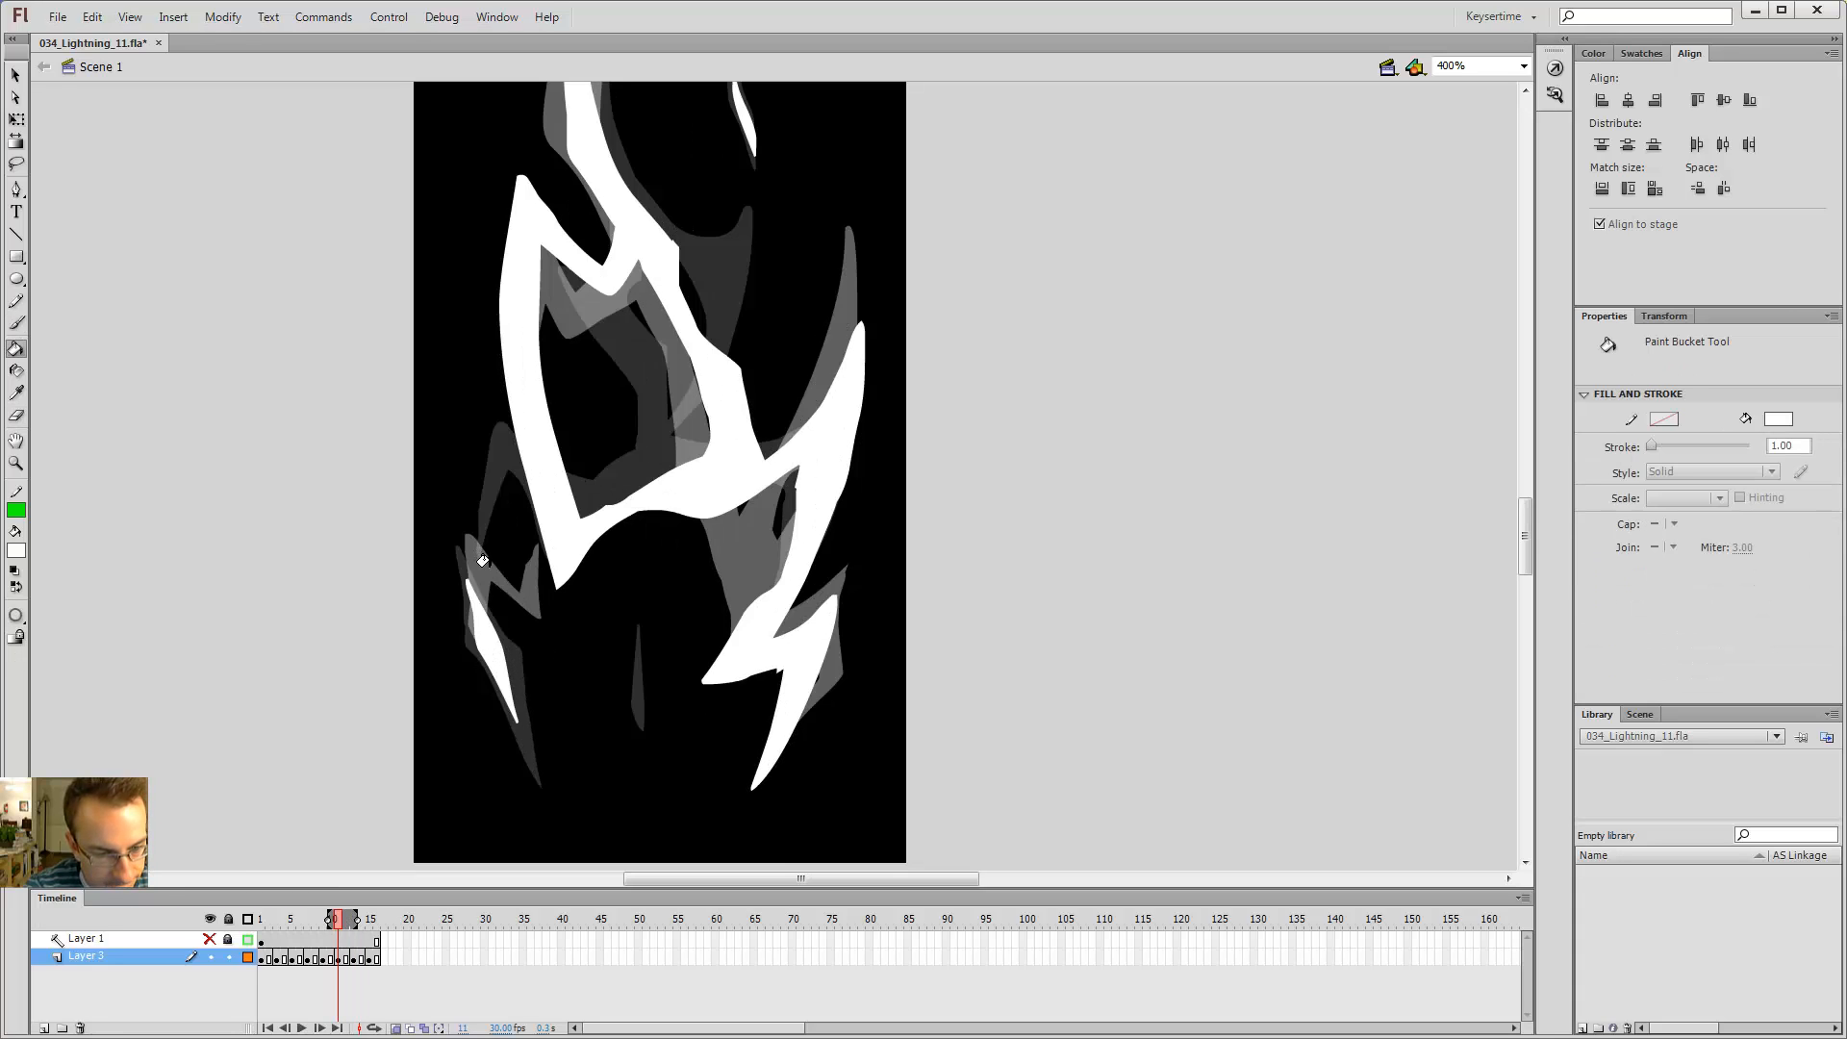
key("comma")
key("e")
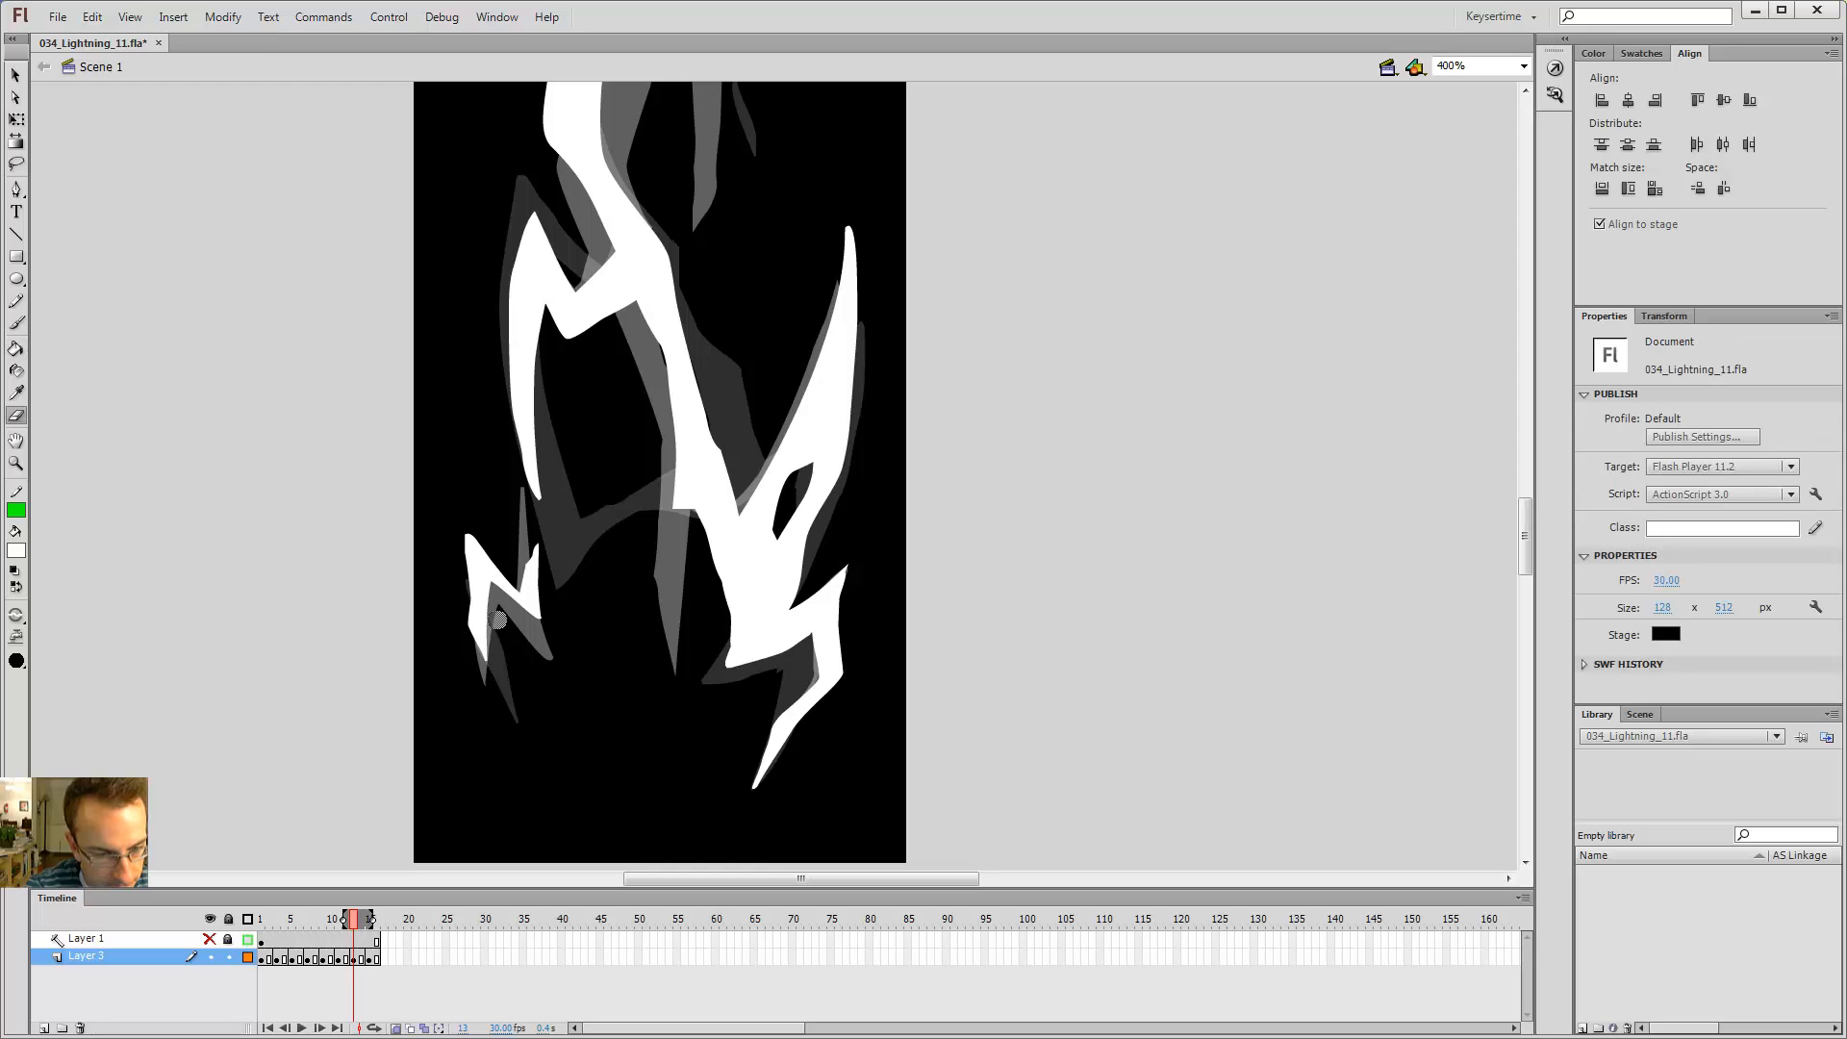
Step: Step back and forth between frames 11 and 15 to compare the lower left branch
key("b")
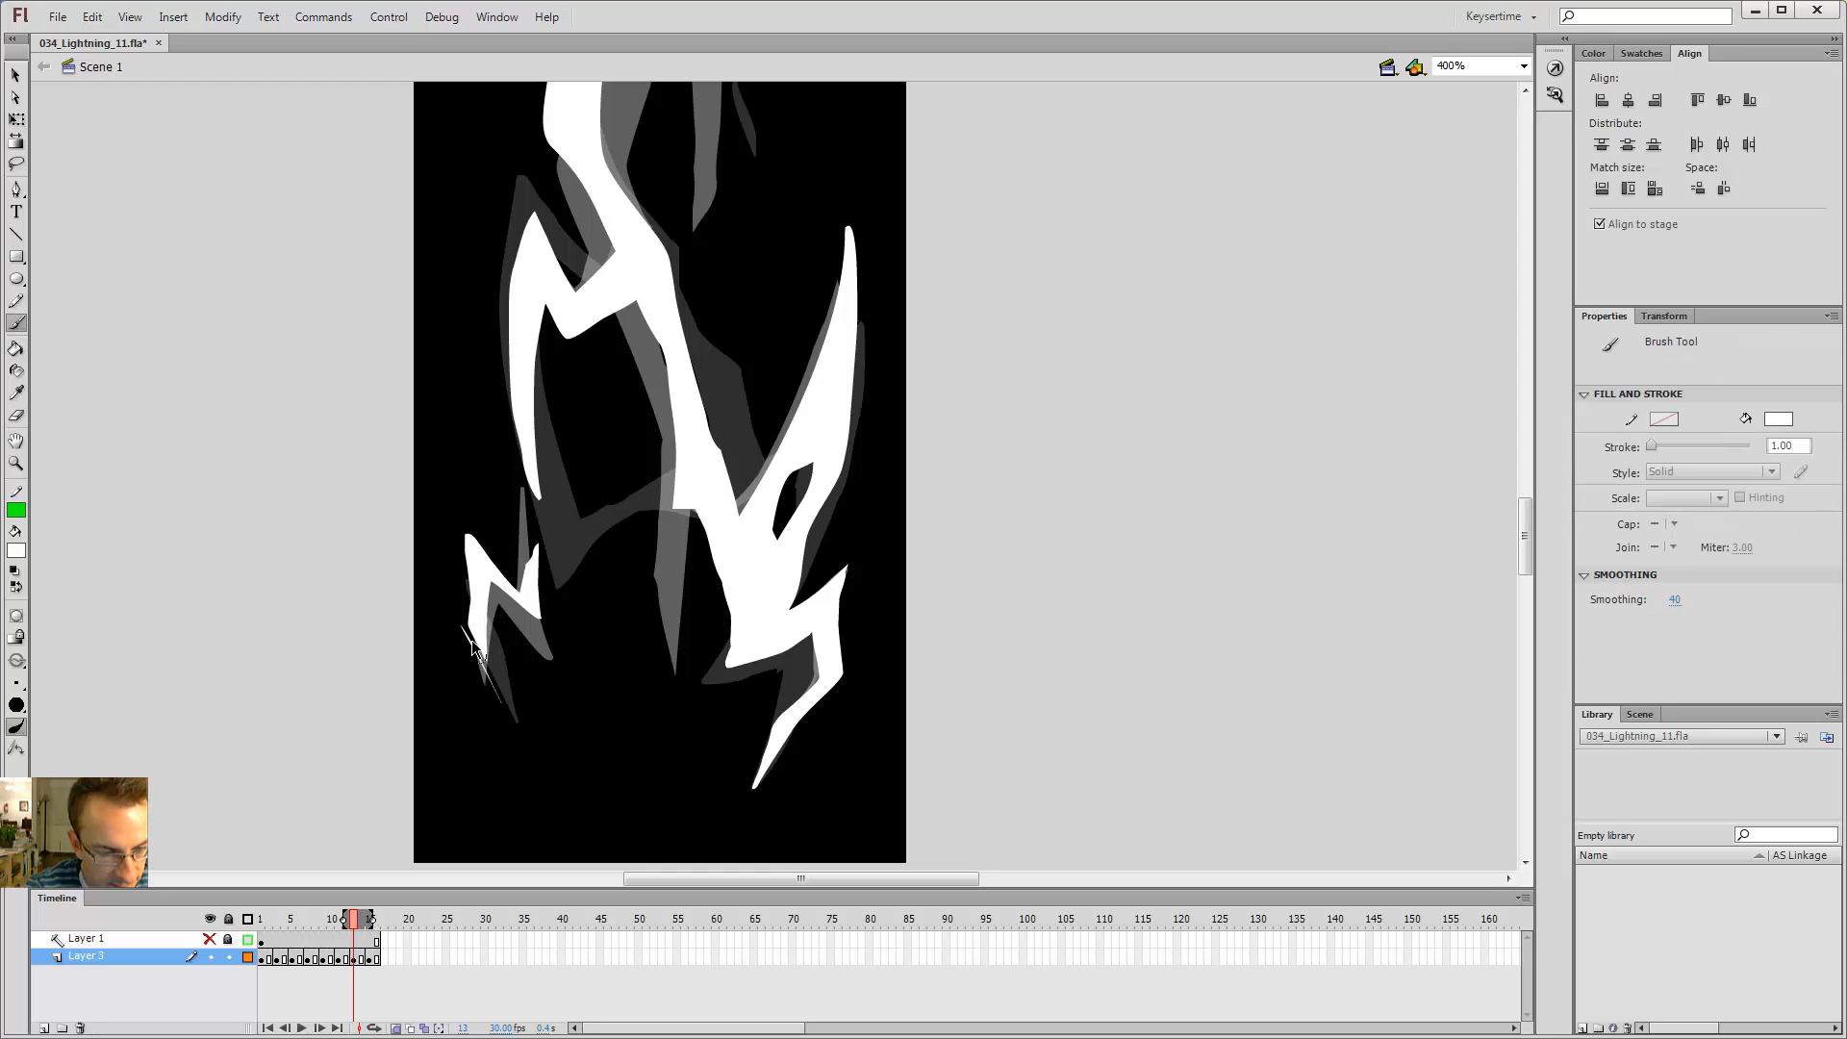
key("period")
key("comma")
key("period")
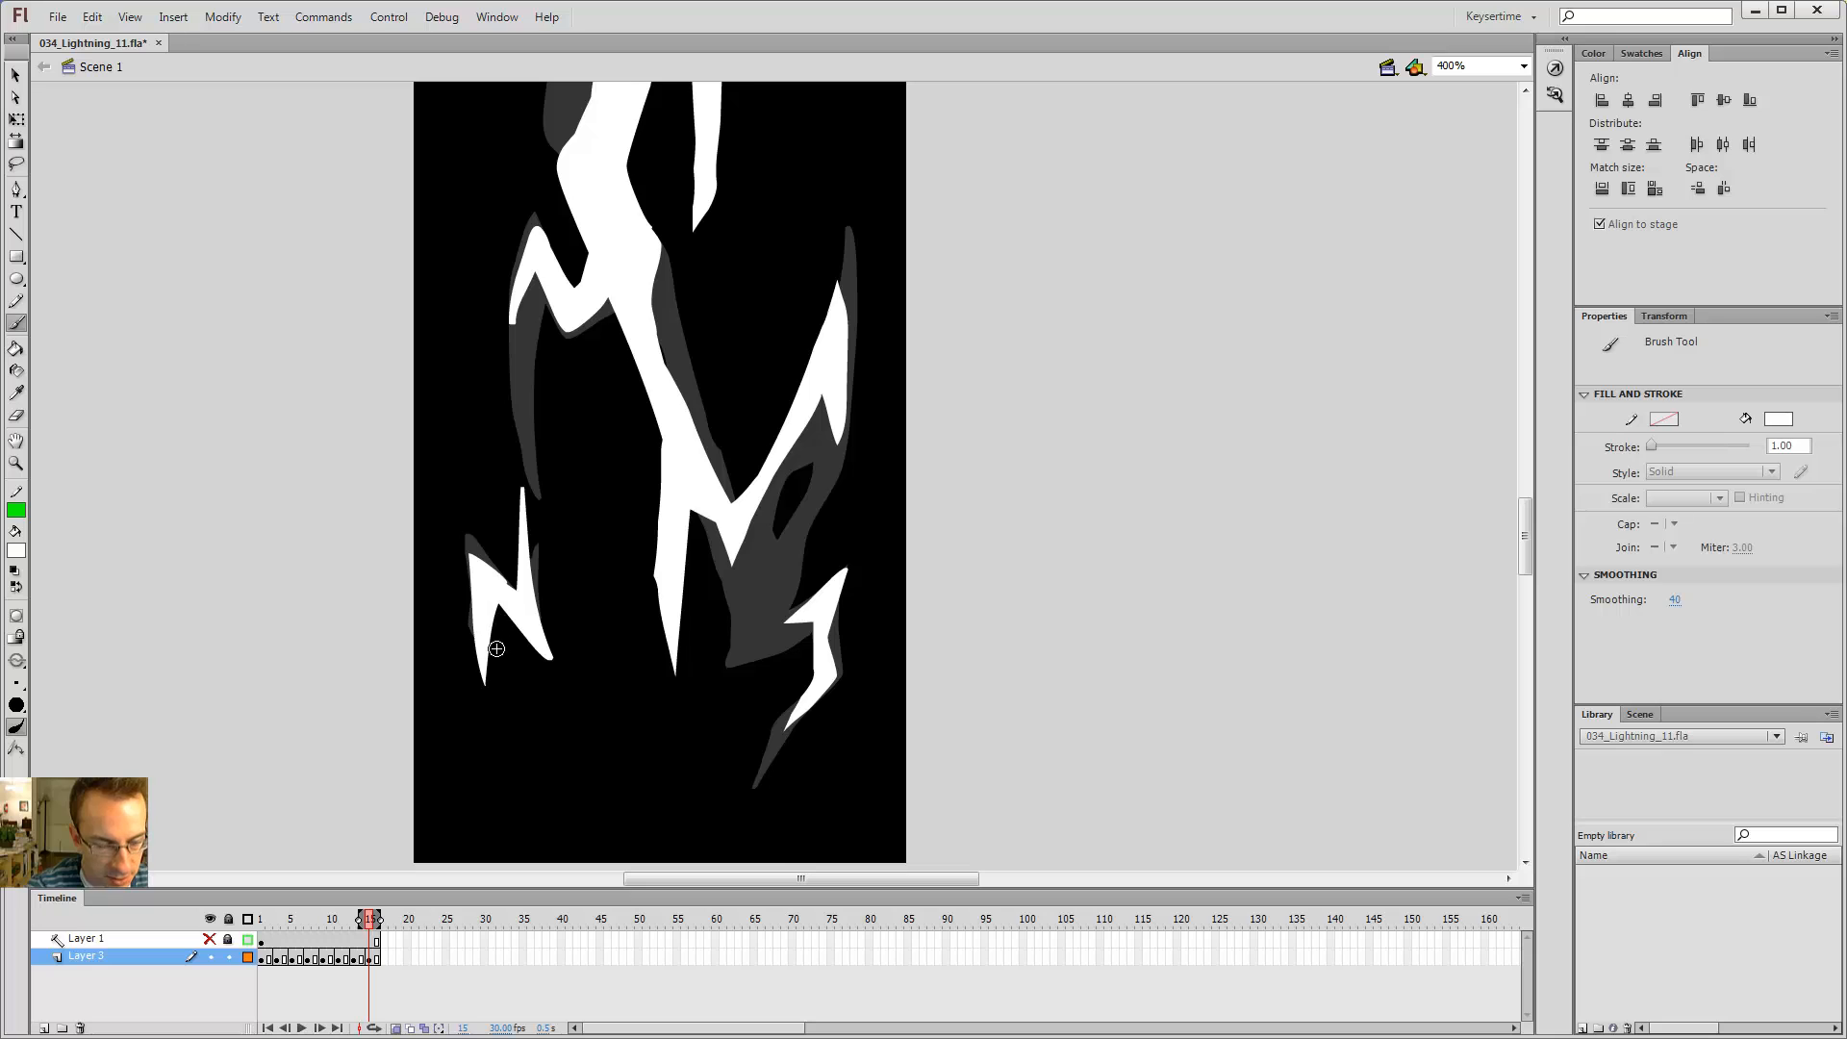
key("period")
key("comma")
key("comma")
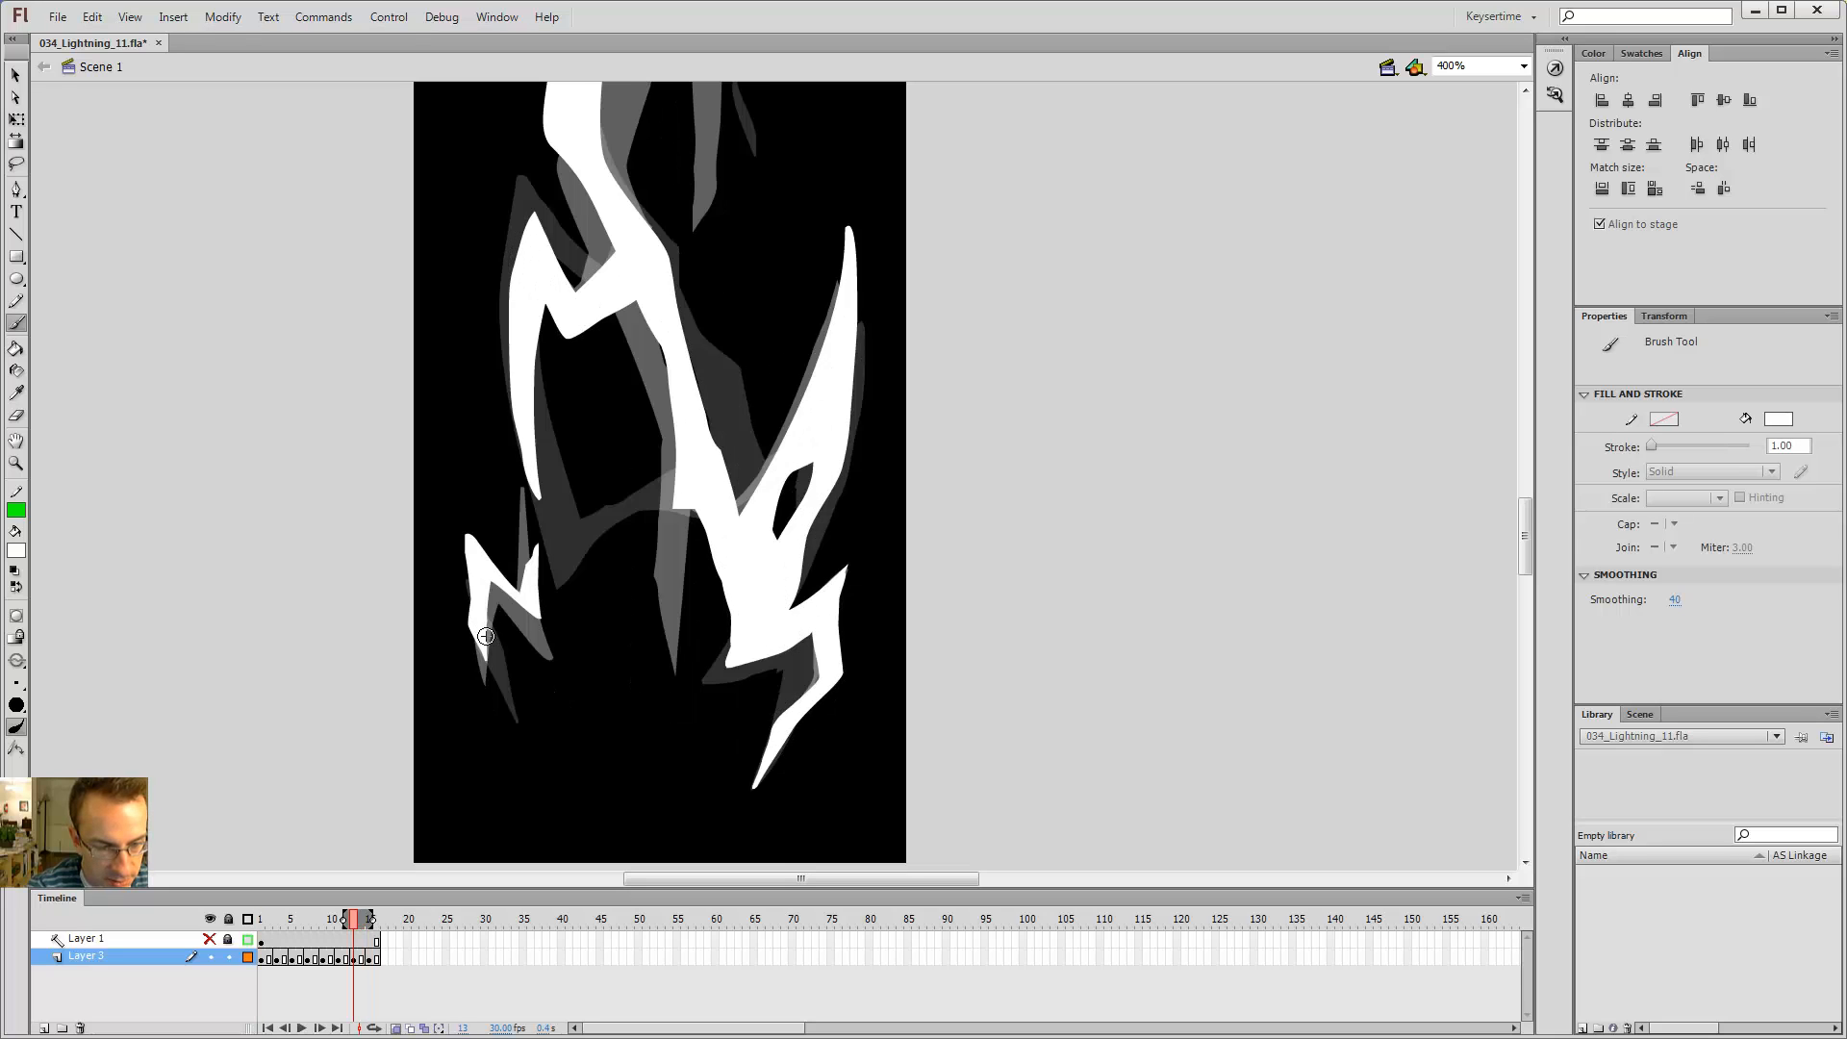
key("period")
key("comma")
key("period")
key("comma")
key("period")
key("period")
Step: Try reshaping the lower left branch on frame 15 with the Selection tool, then undo it
key("comma")
key("comma")
key("comma")
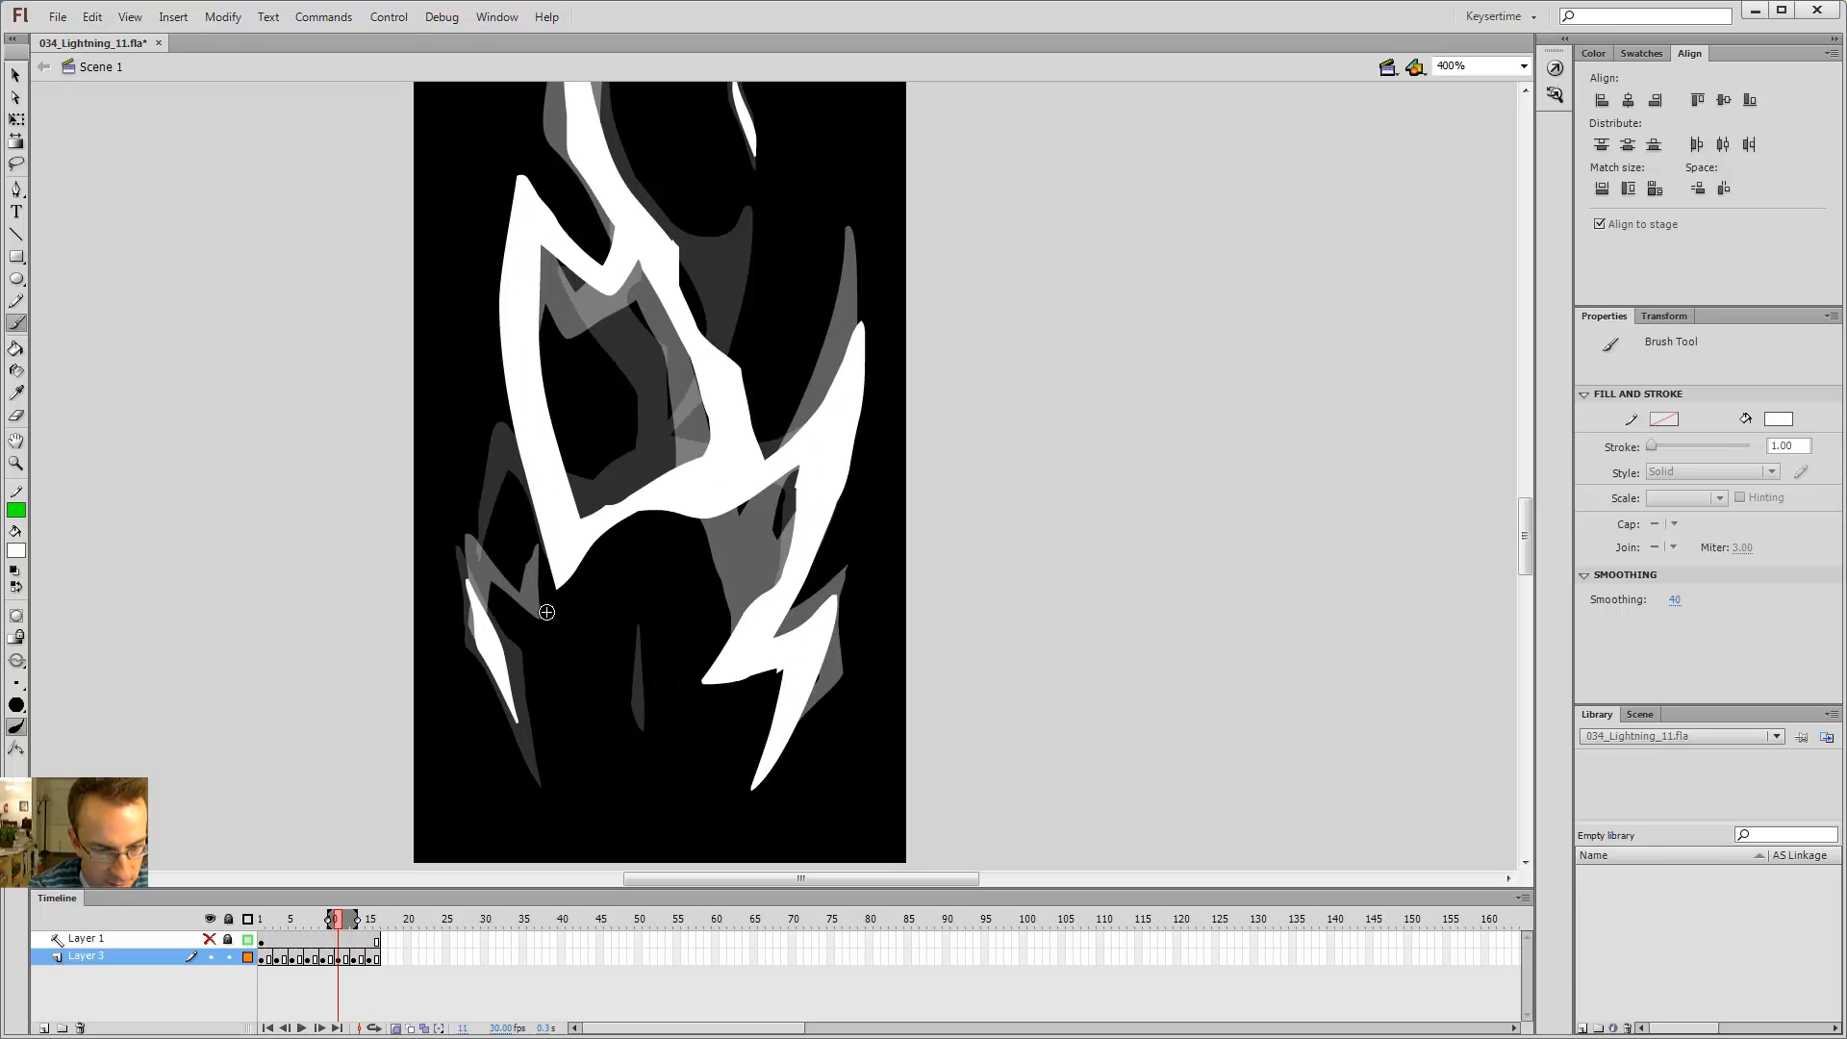
key("period")
key("period")
key("v")
key("comma")
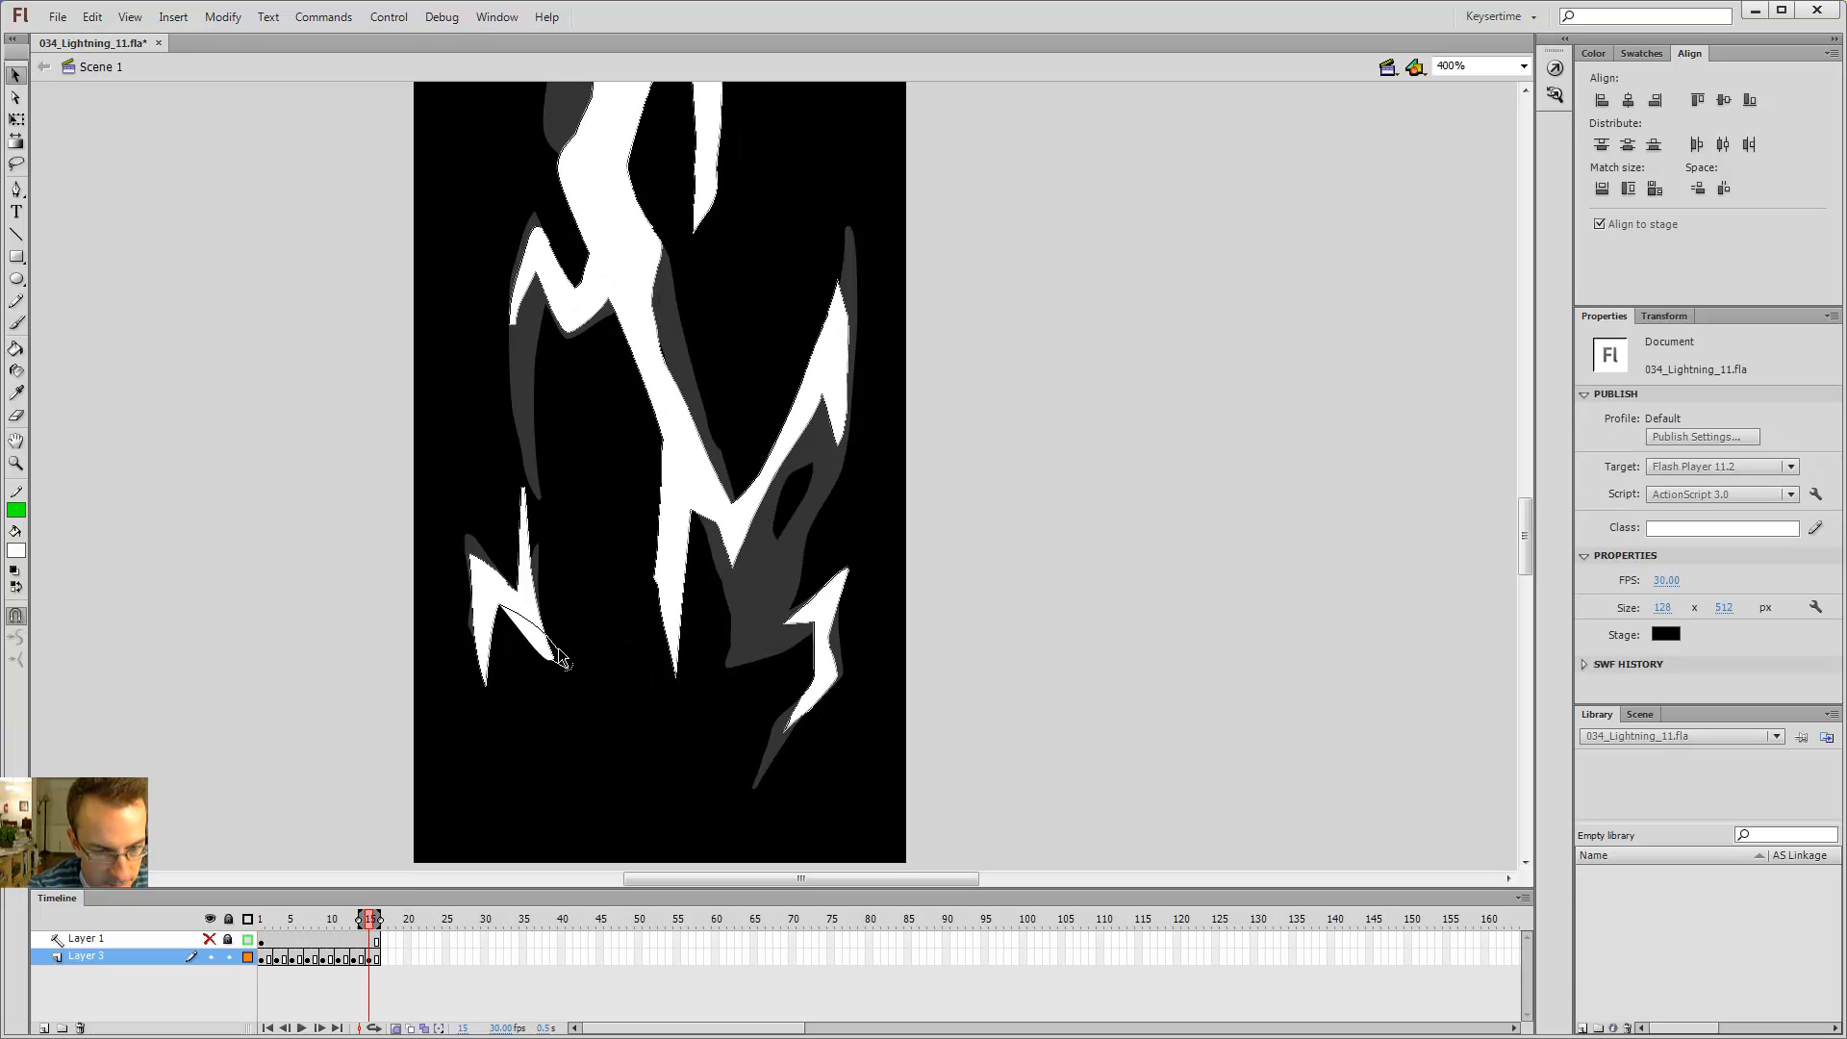
key("period")
key("comma")
key("period")
mouse_move(528, 621)
left_mouse_down()
mouse_move(485, 701)
mouse_move(469, 654)
left_mouse_up()
key("b")
key("ctrl+z")
key("ctrl+z")
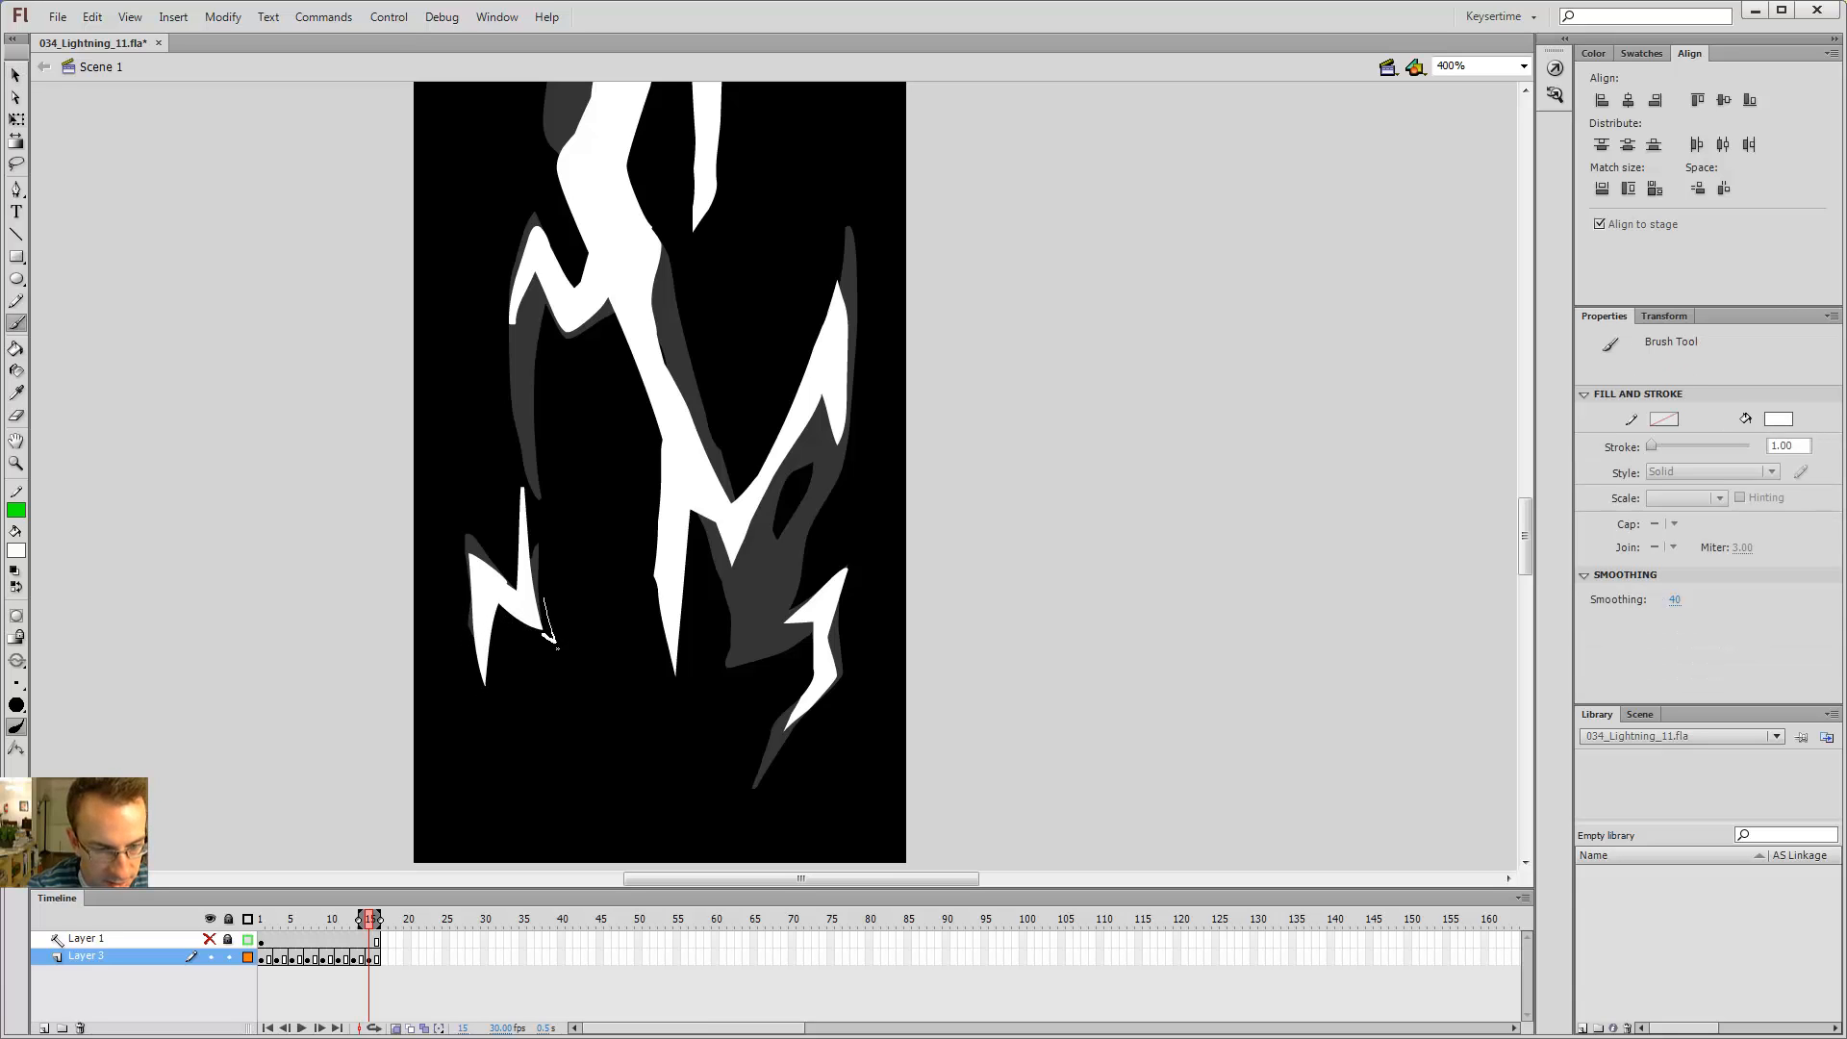
Step: Jump between the first frame and frame 15 to compare the lower branches across the animation
key("comma")
key("comma")
key("period")
key("period")
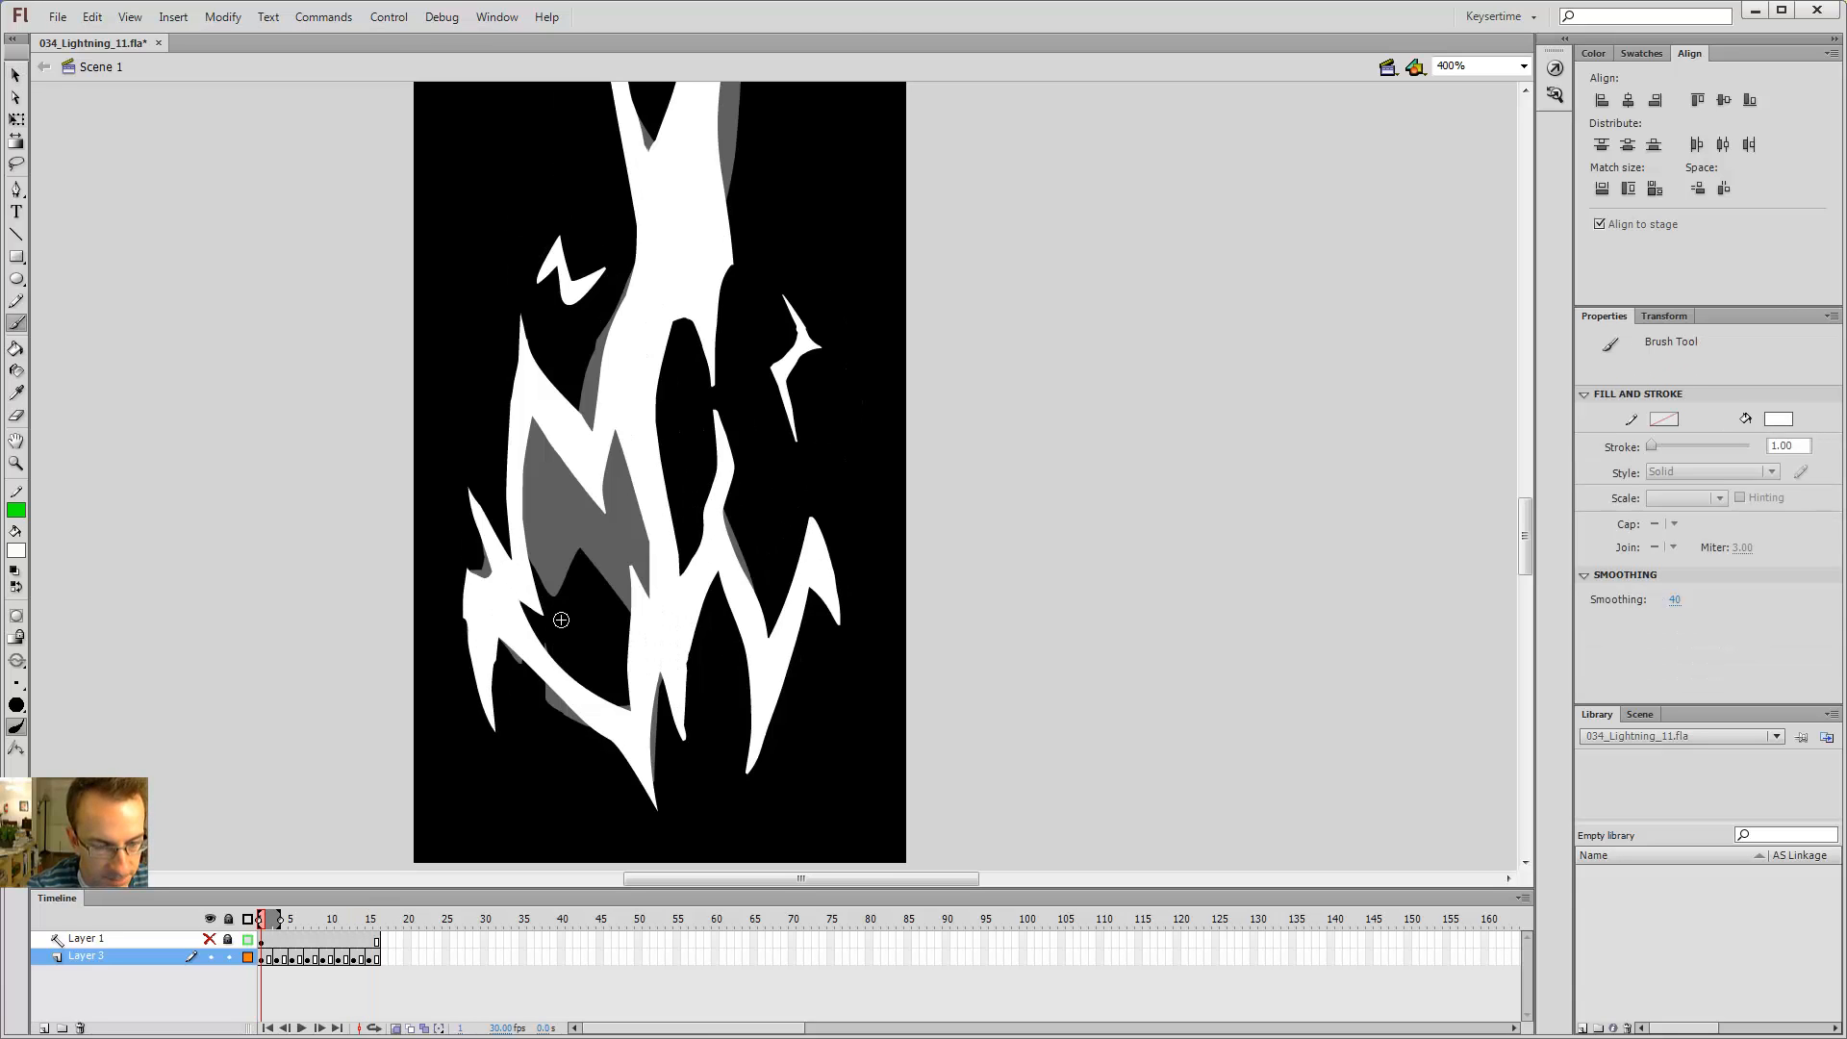
key("comma")
key("comma")
key("period")
key("period")
key("shift+comma")
key("comma")
key("comma")
key("period")
key("period")
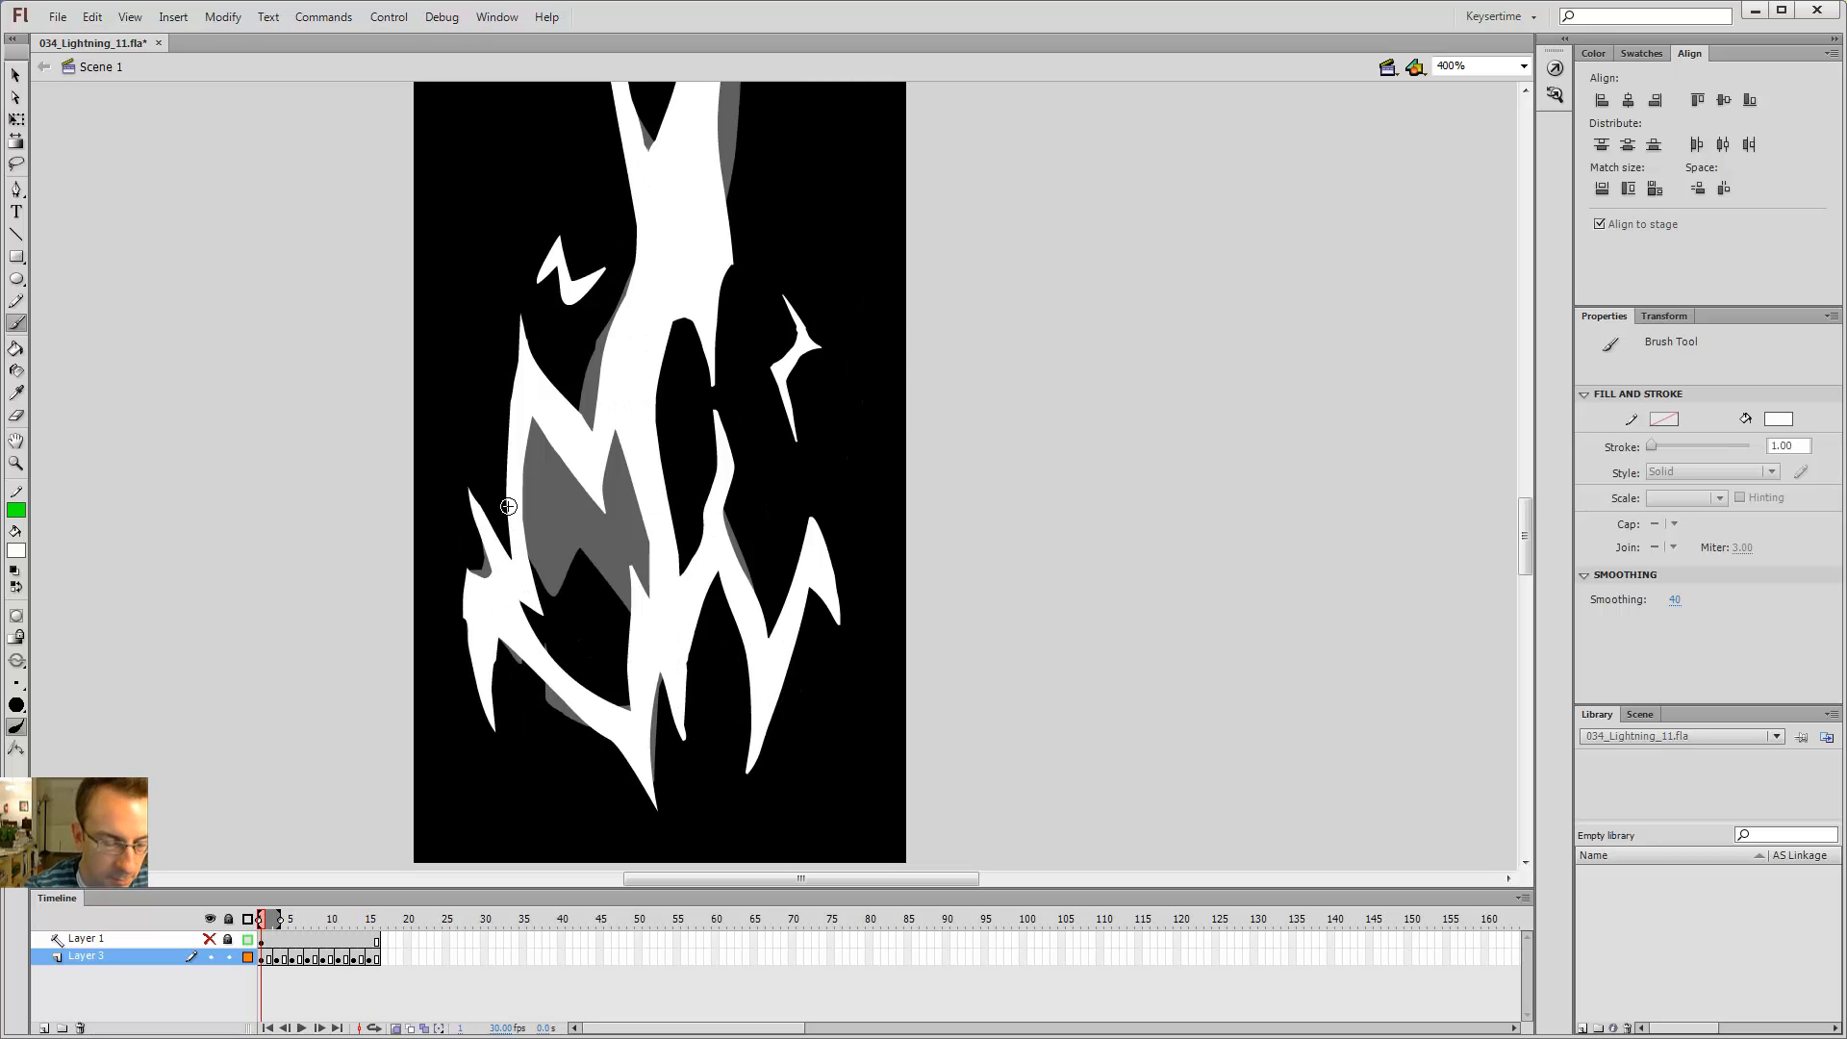
key("comma")
key("period")
key("comma")
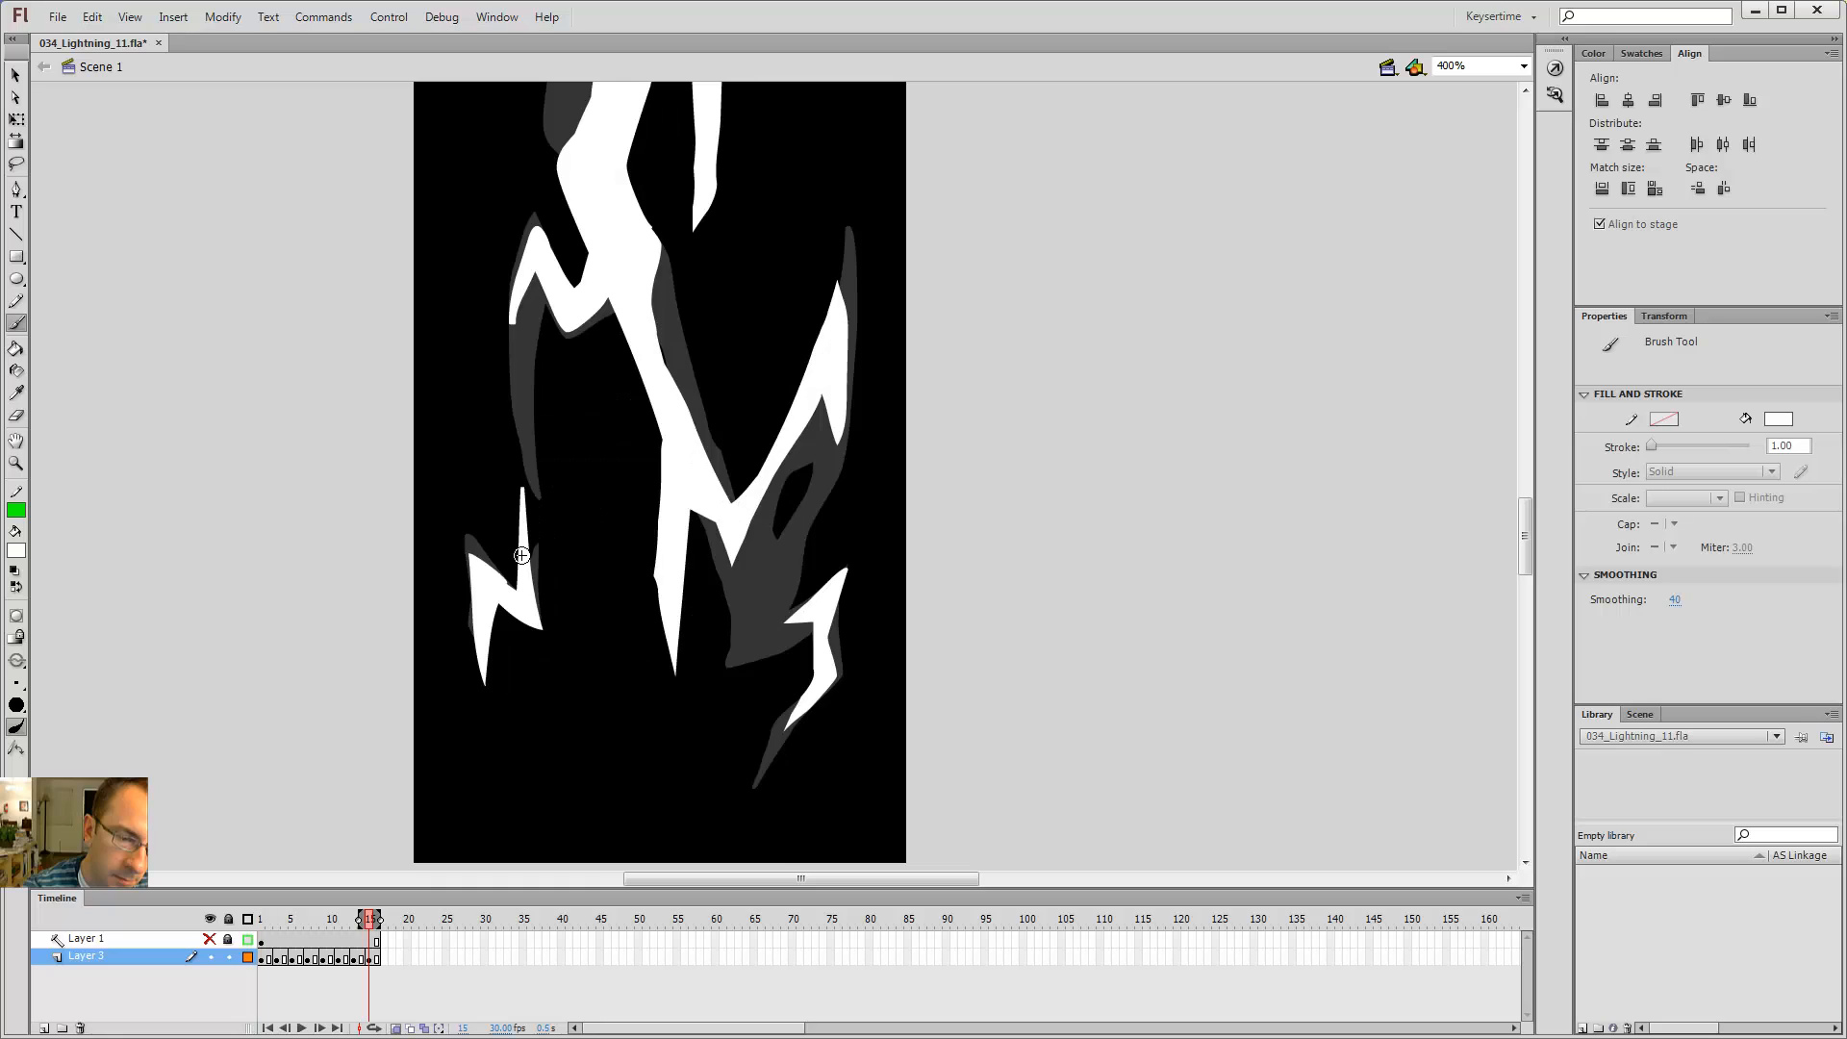
key("k")
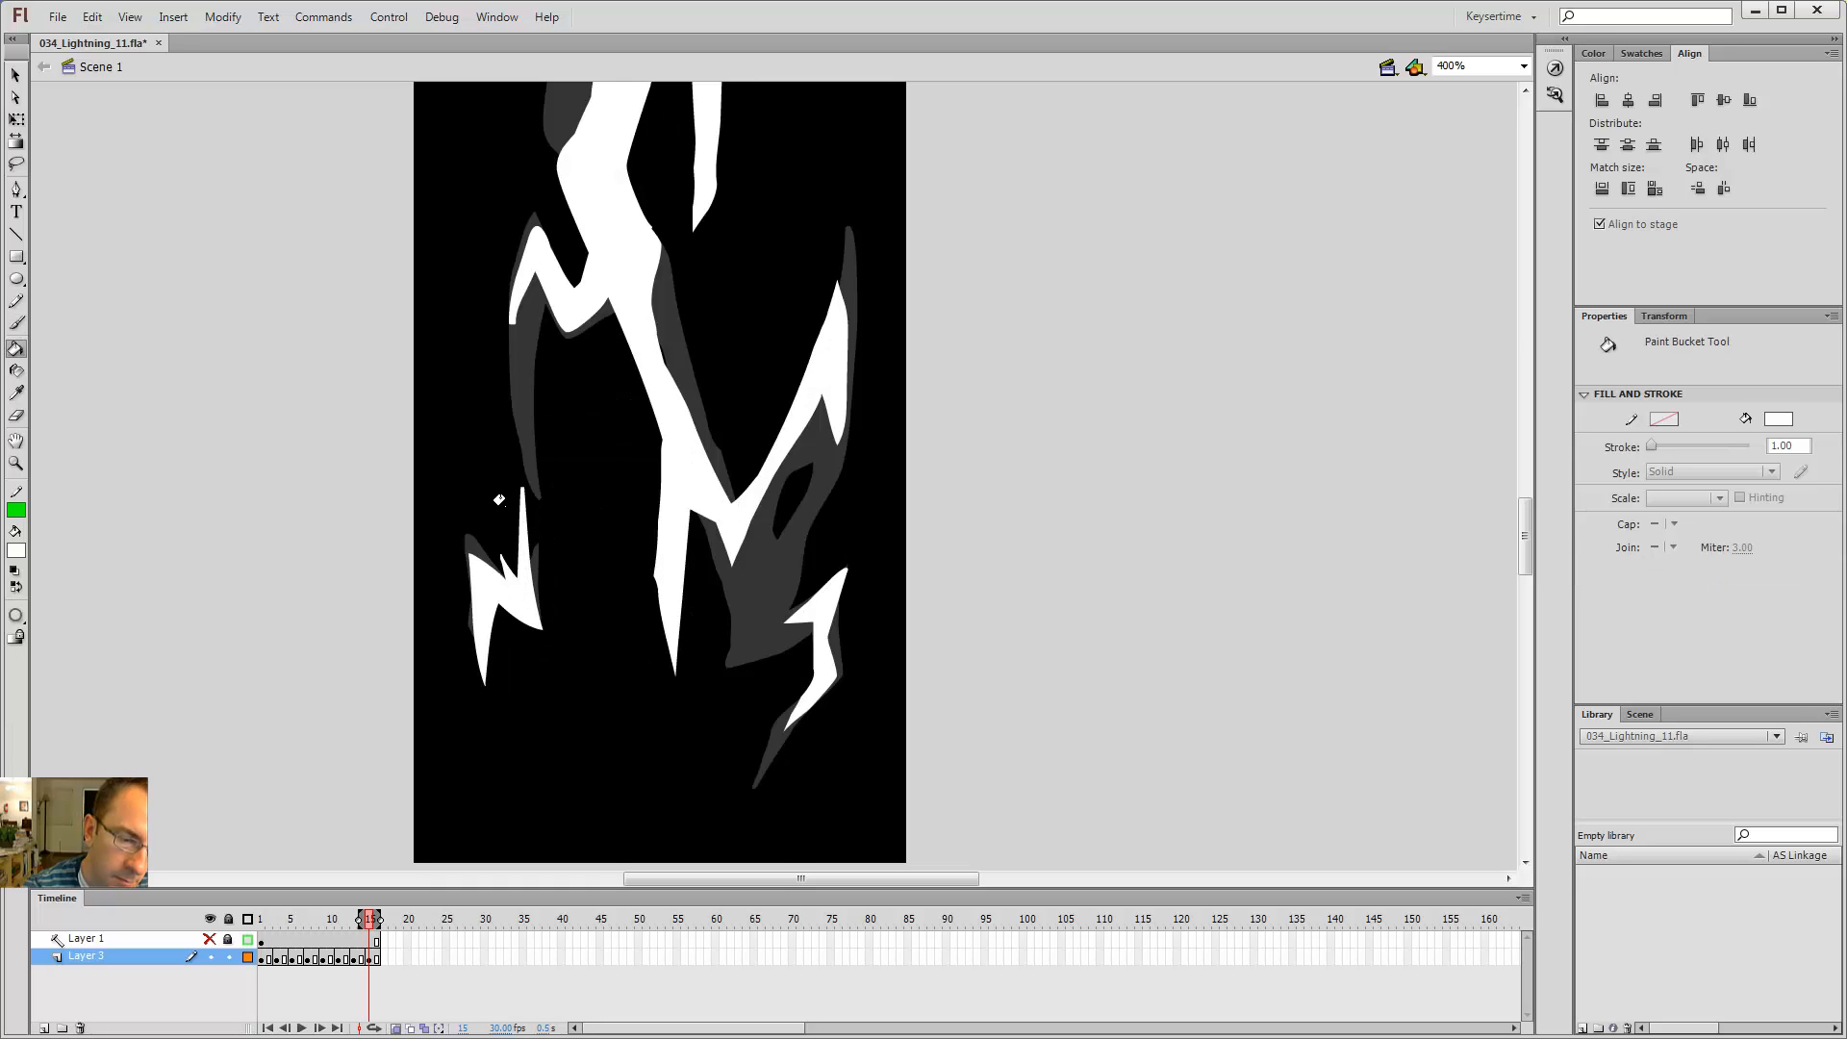
key("comma")
key("period")
key("shift+comma")
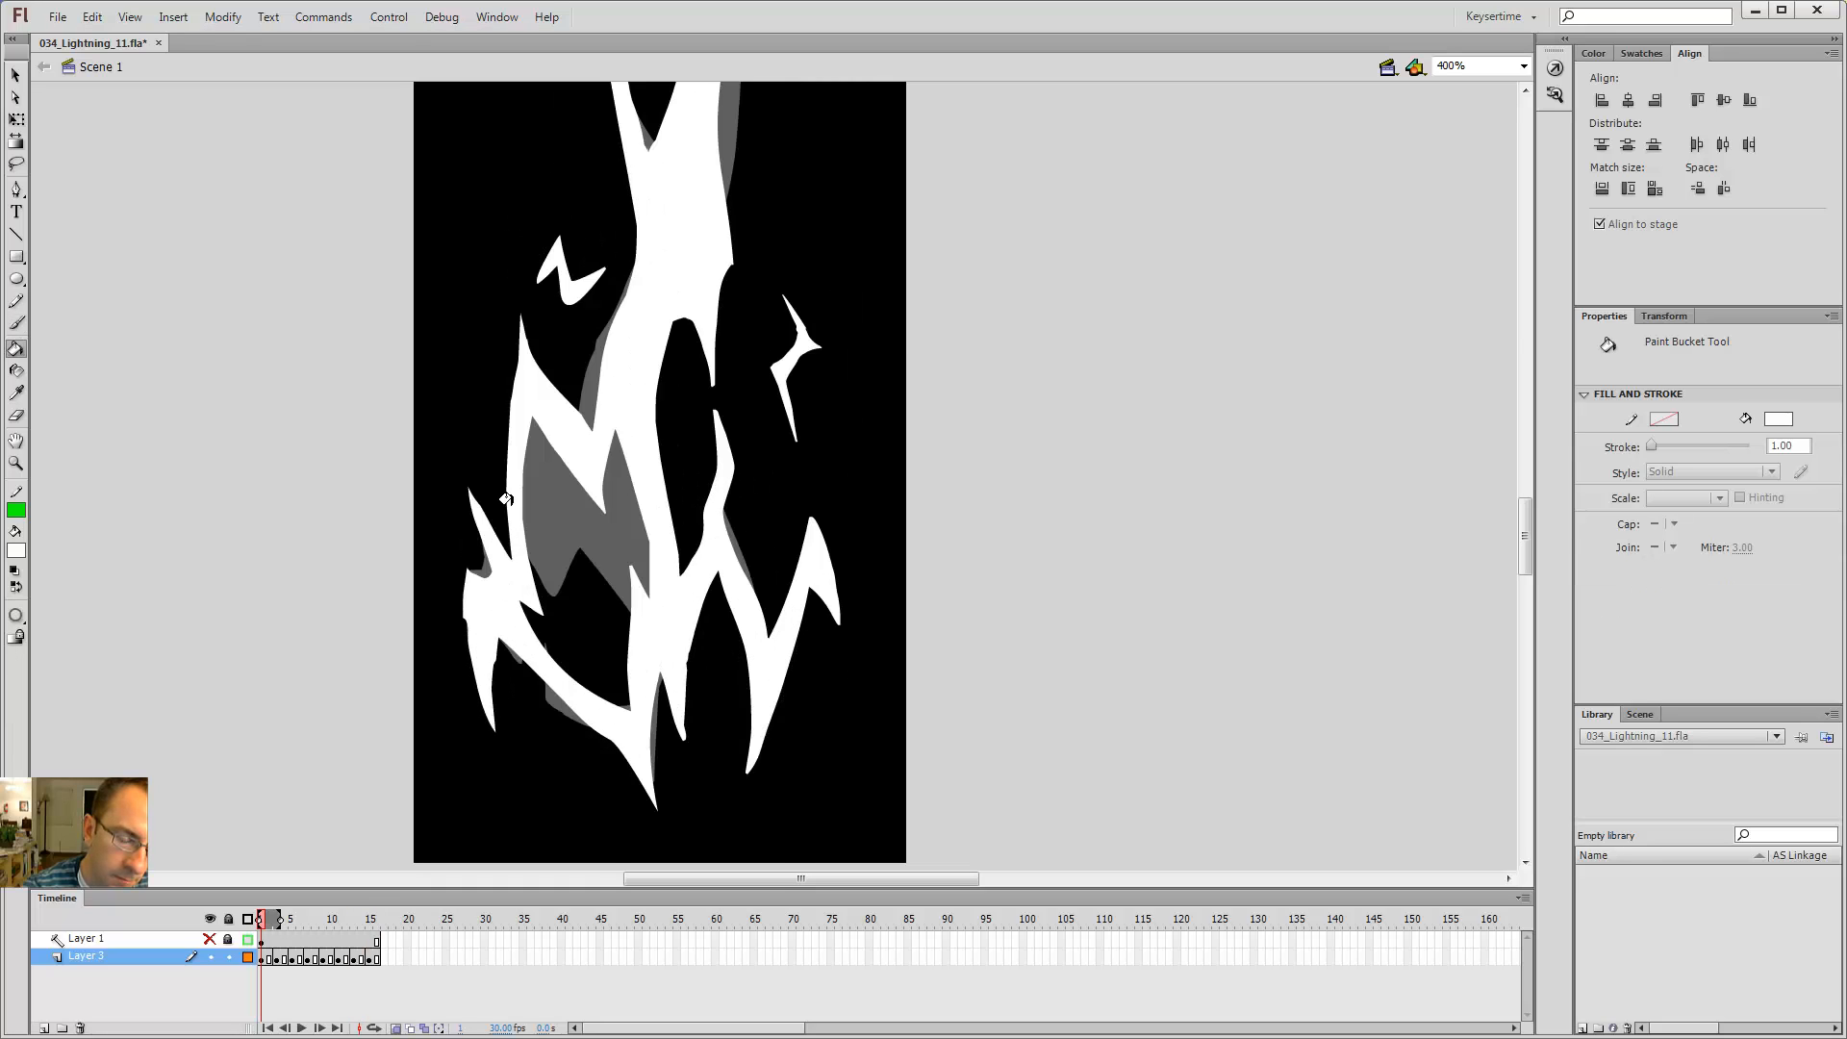
key("b")
key("shift+period")
key("shift+comma")
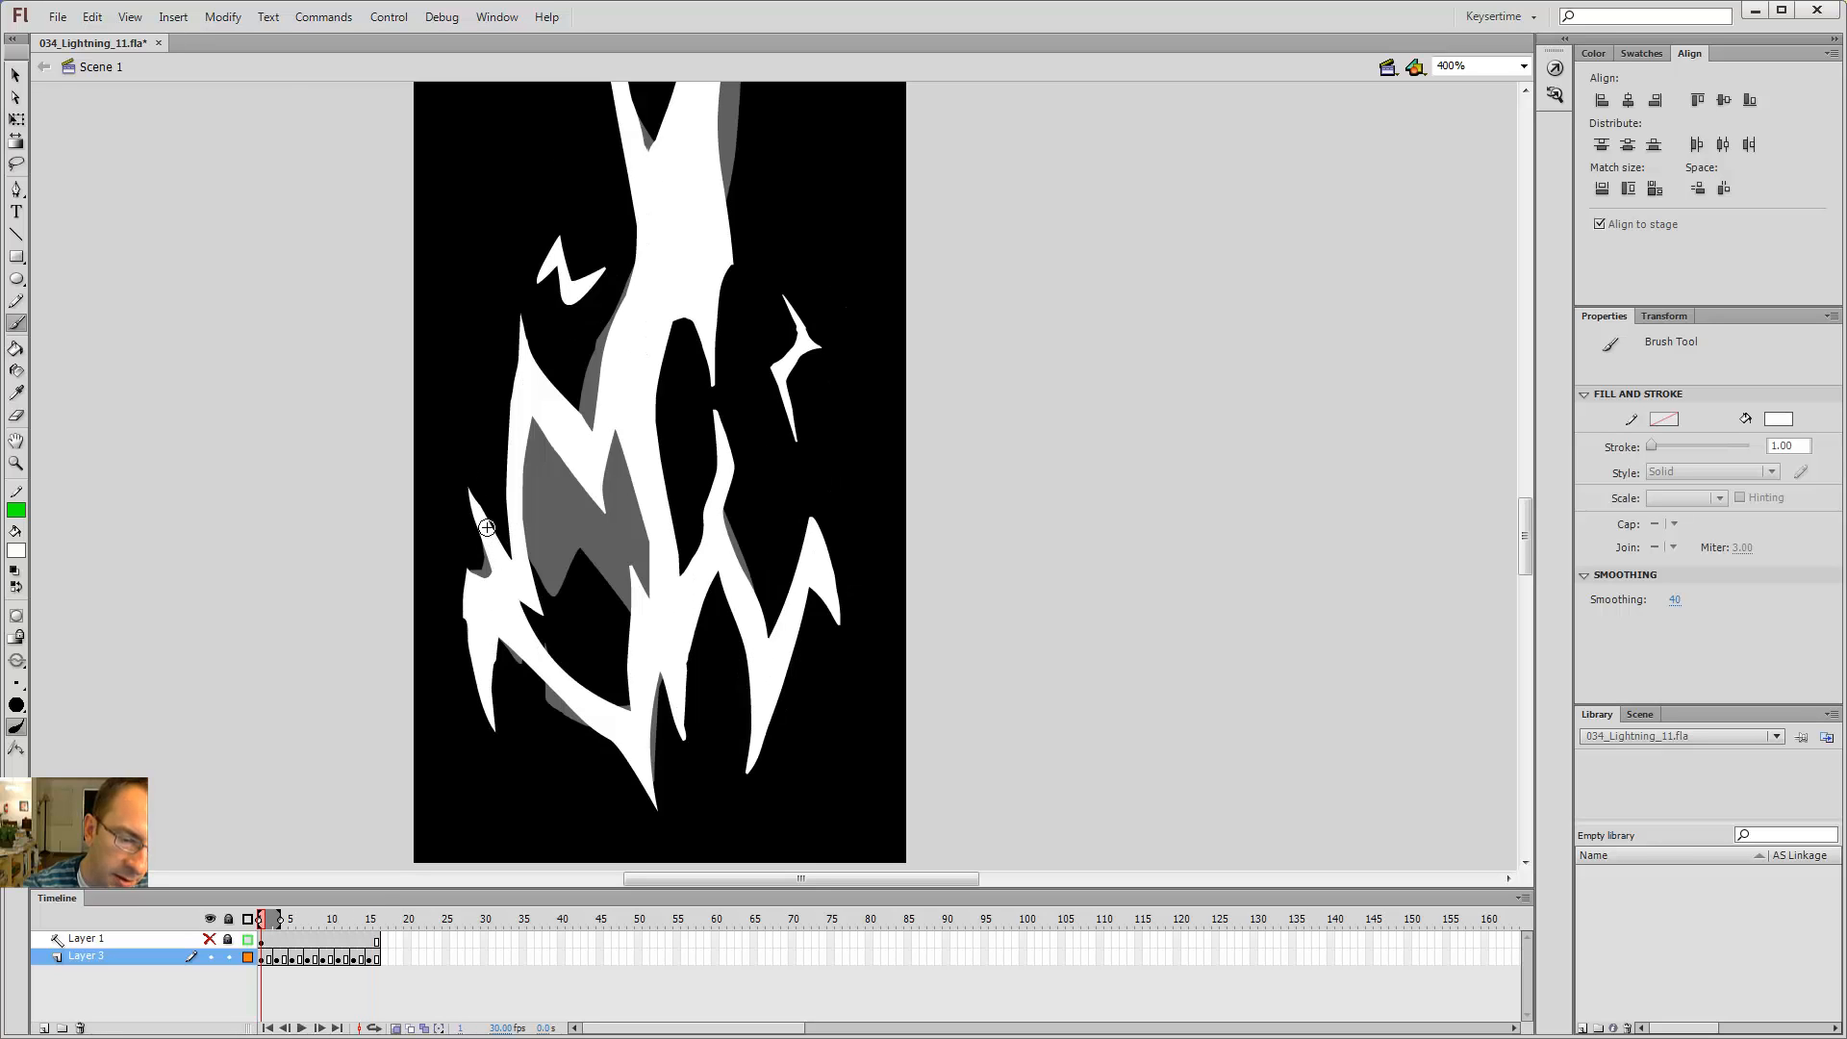
key("shift+period")
key("shift+comma")
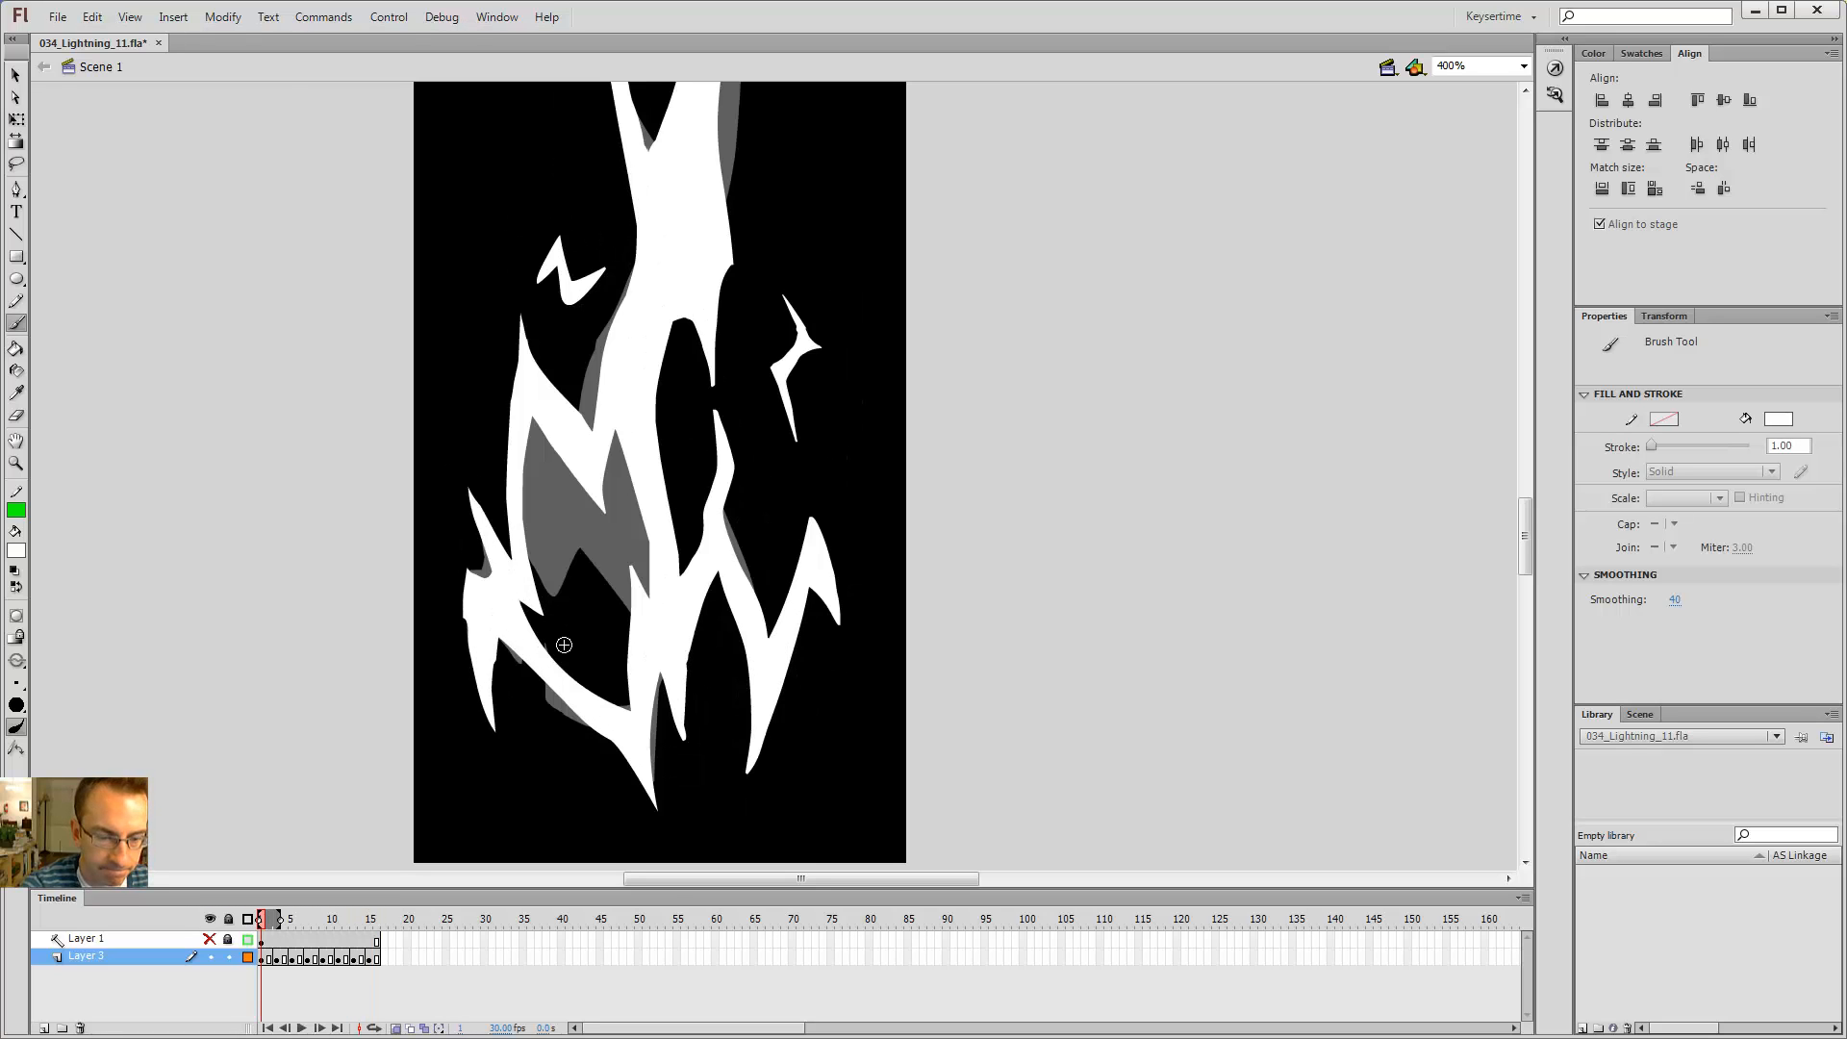
key("shift+period")
key("comma")
key("period")
key("shift+comma")
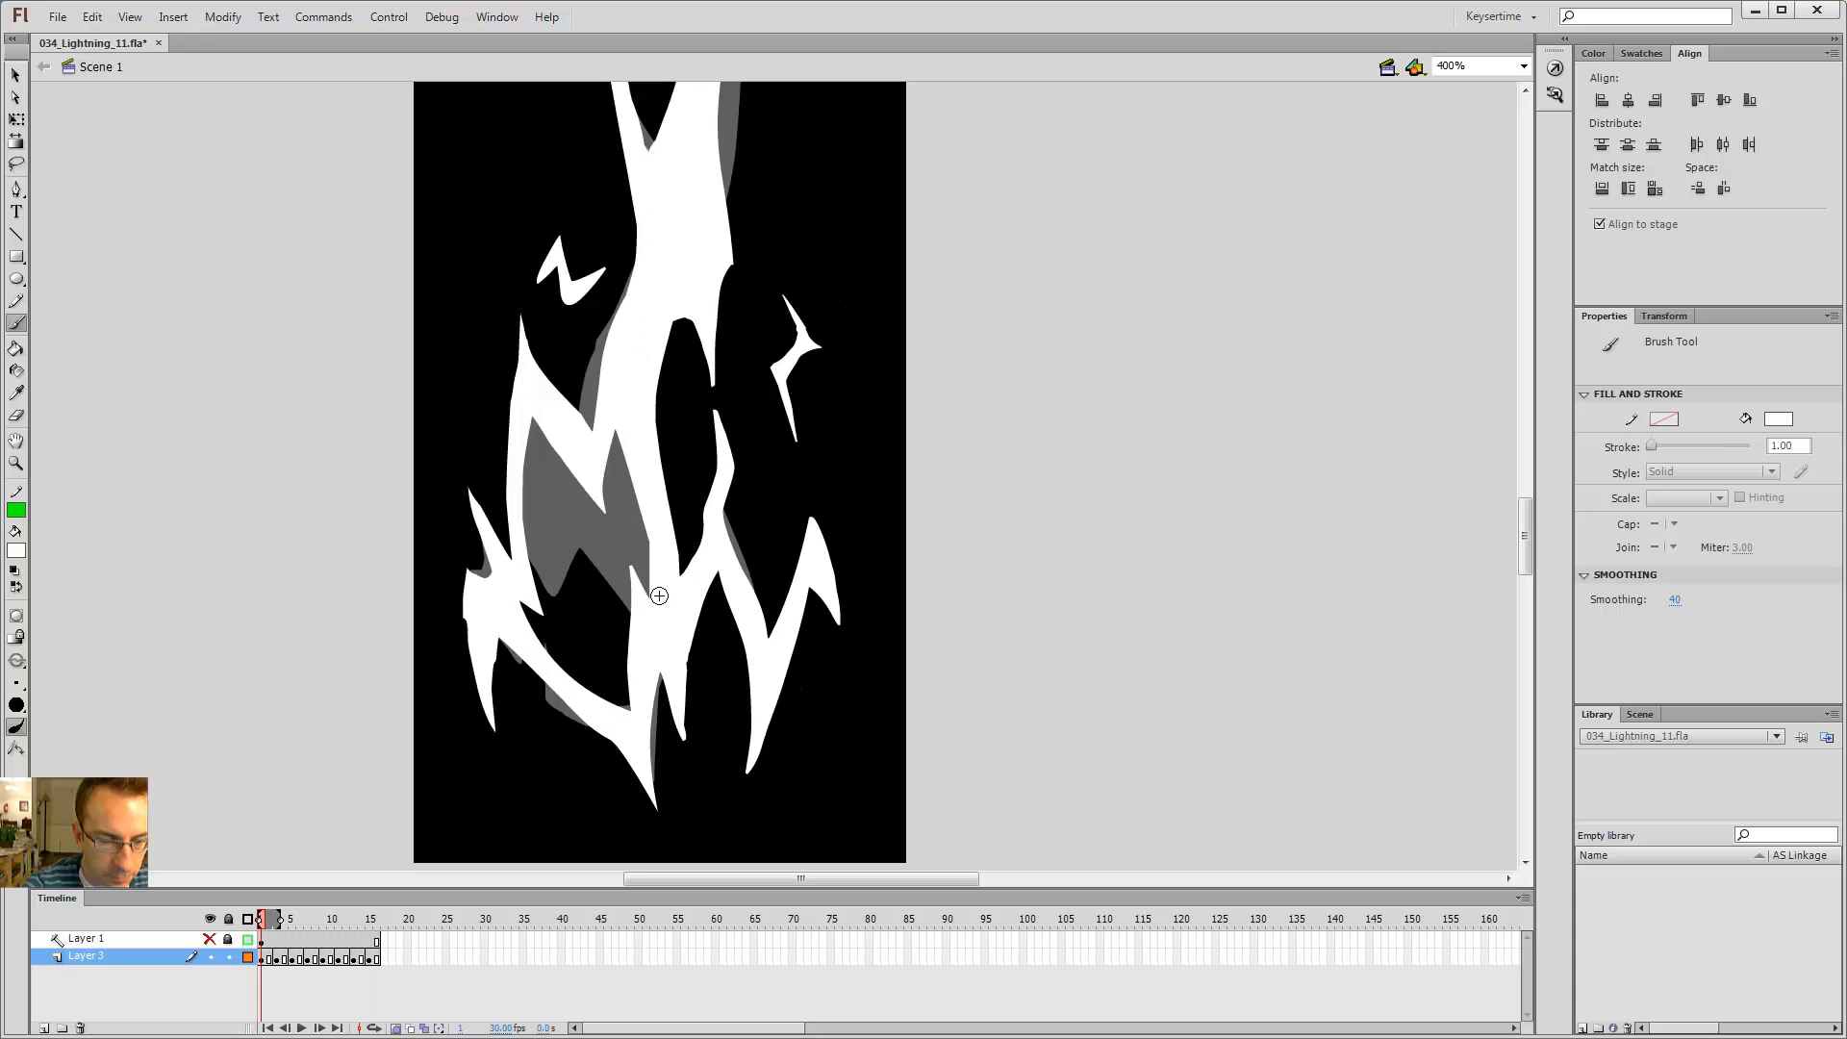
key("period")
key("period")
key("shift+period")
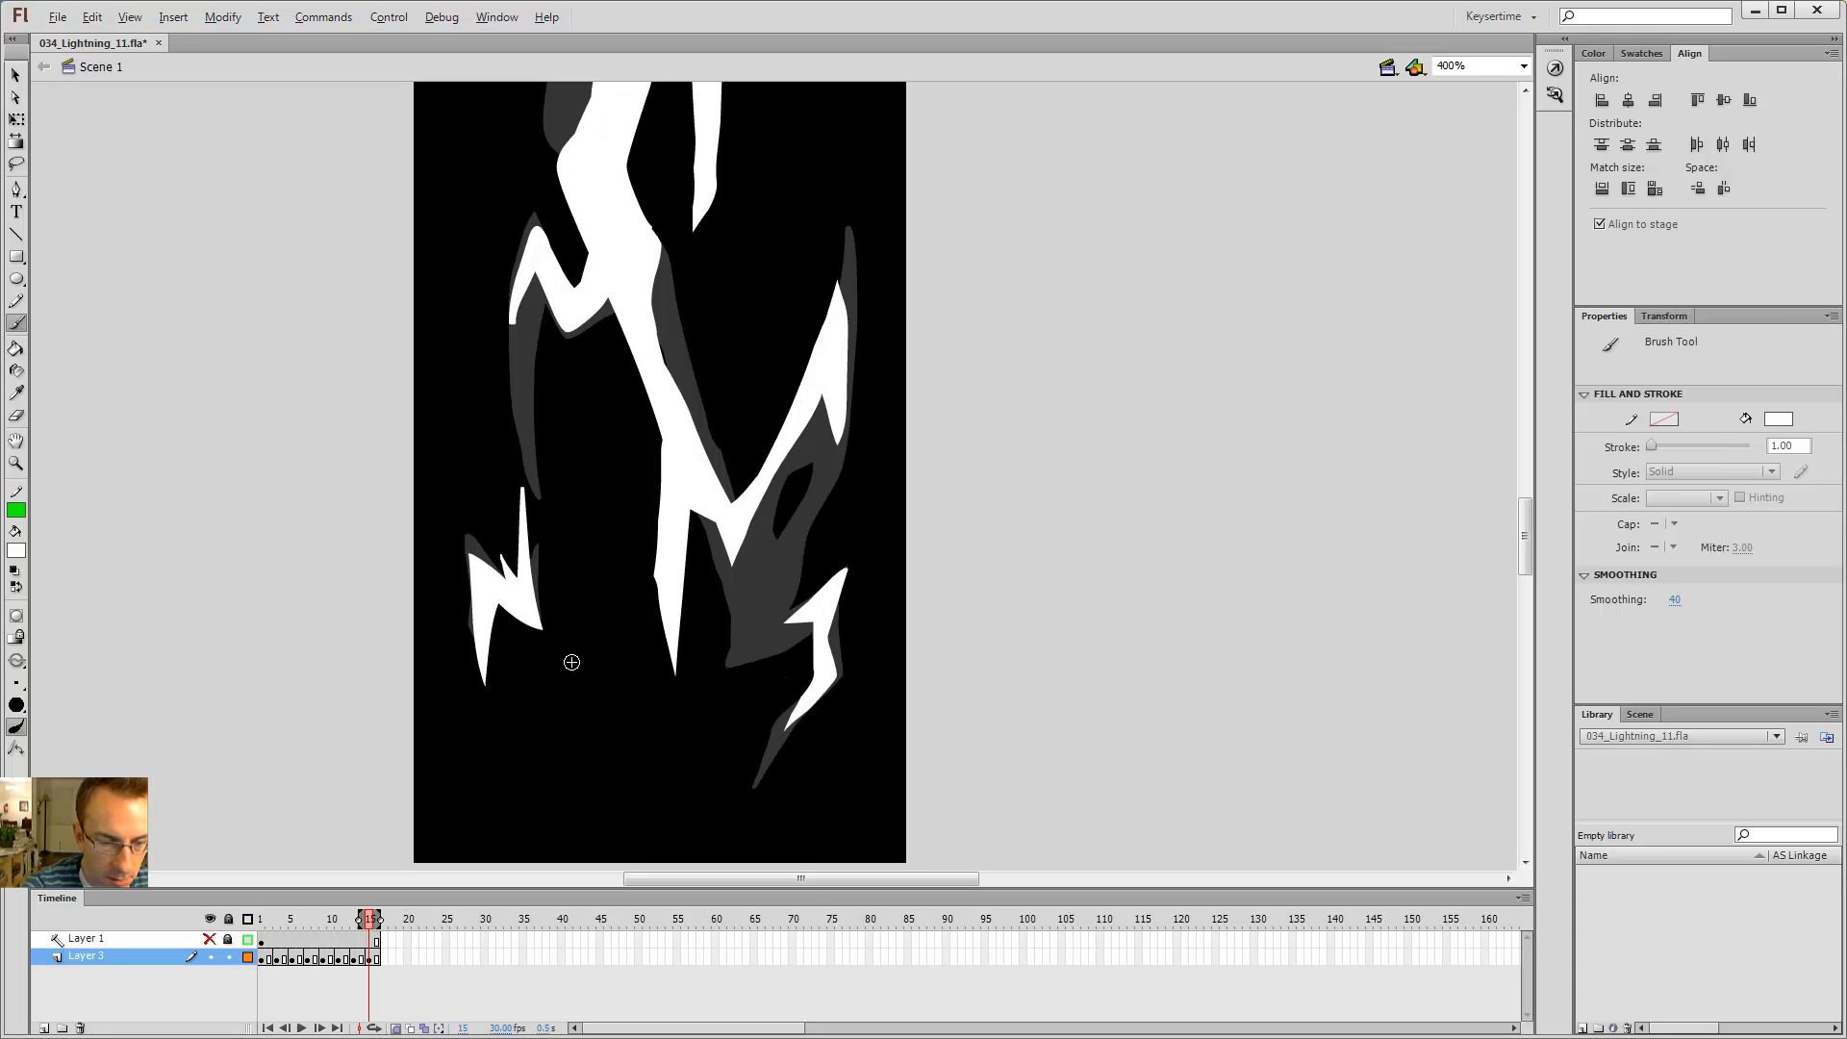
key("shift+comma")
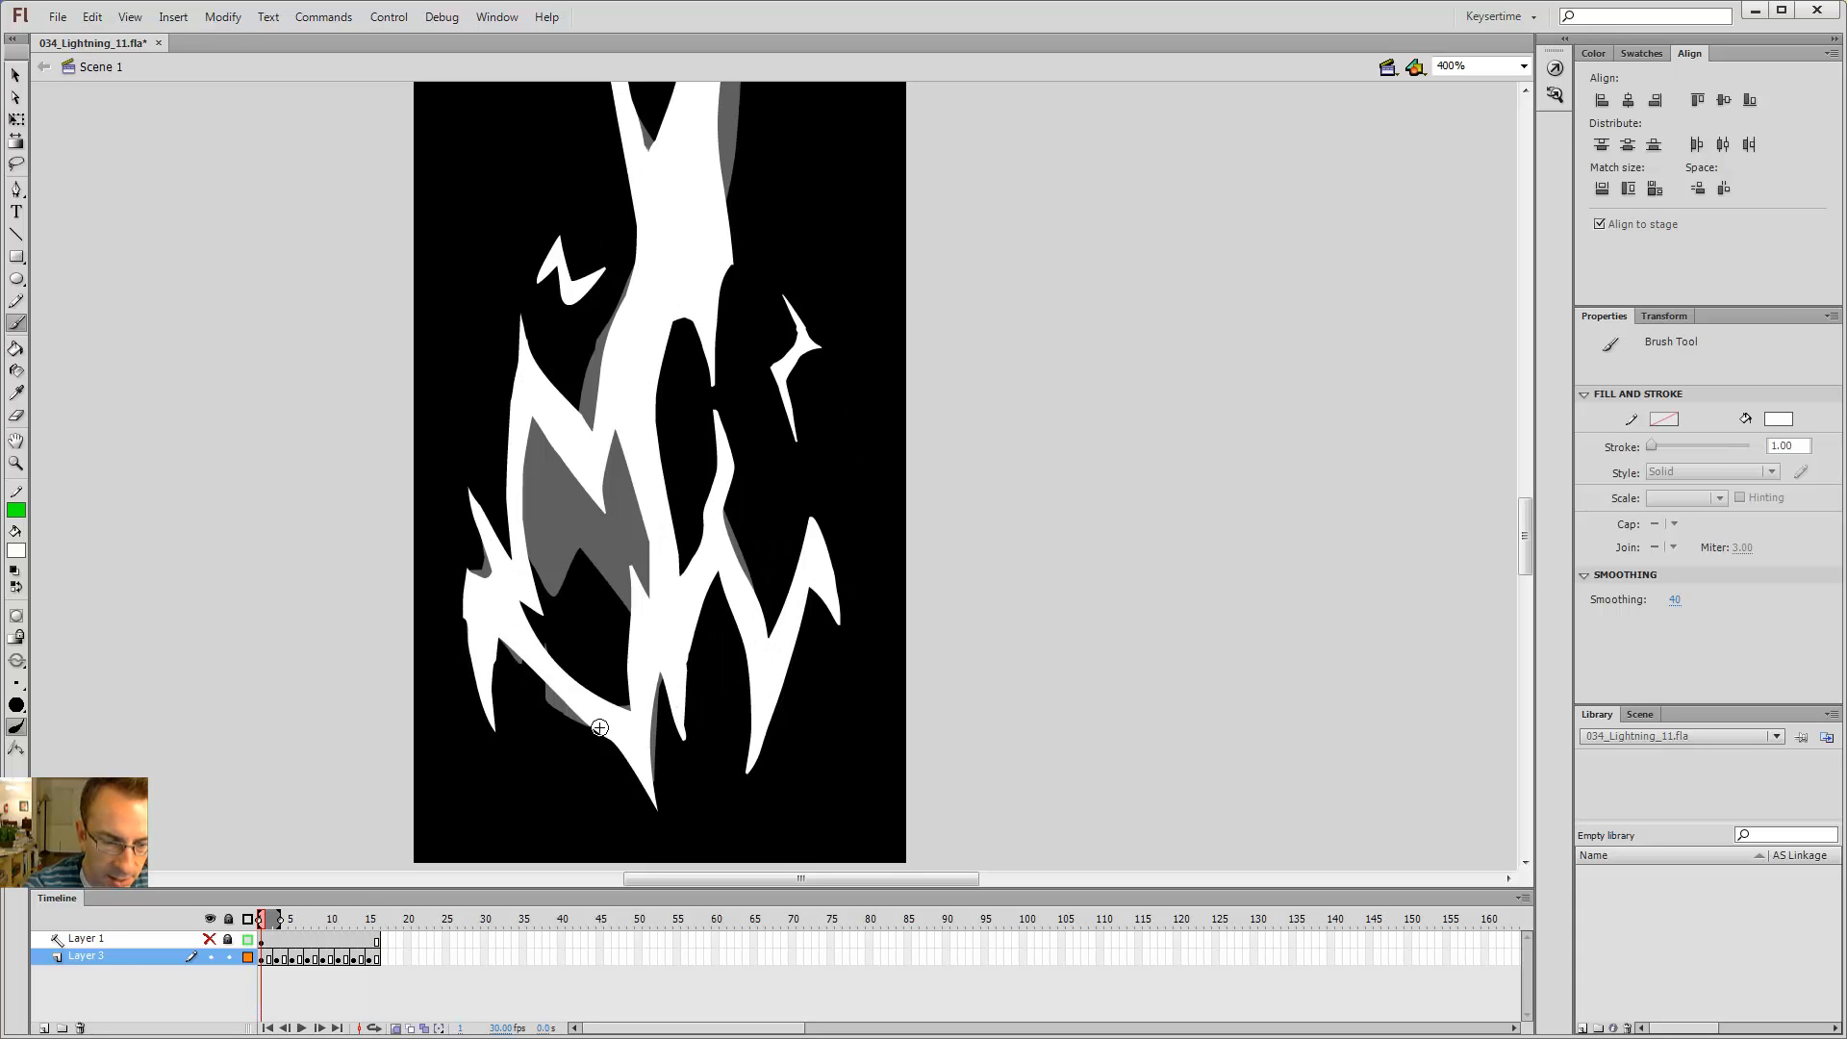
key("shift+period")
key("shift+comma")
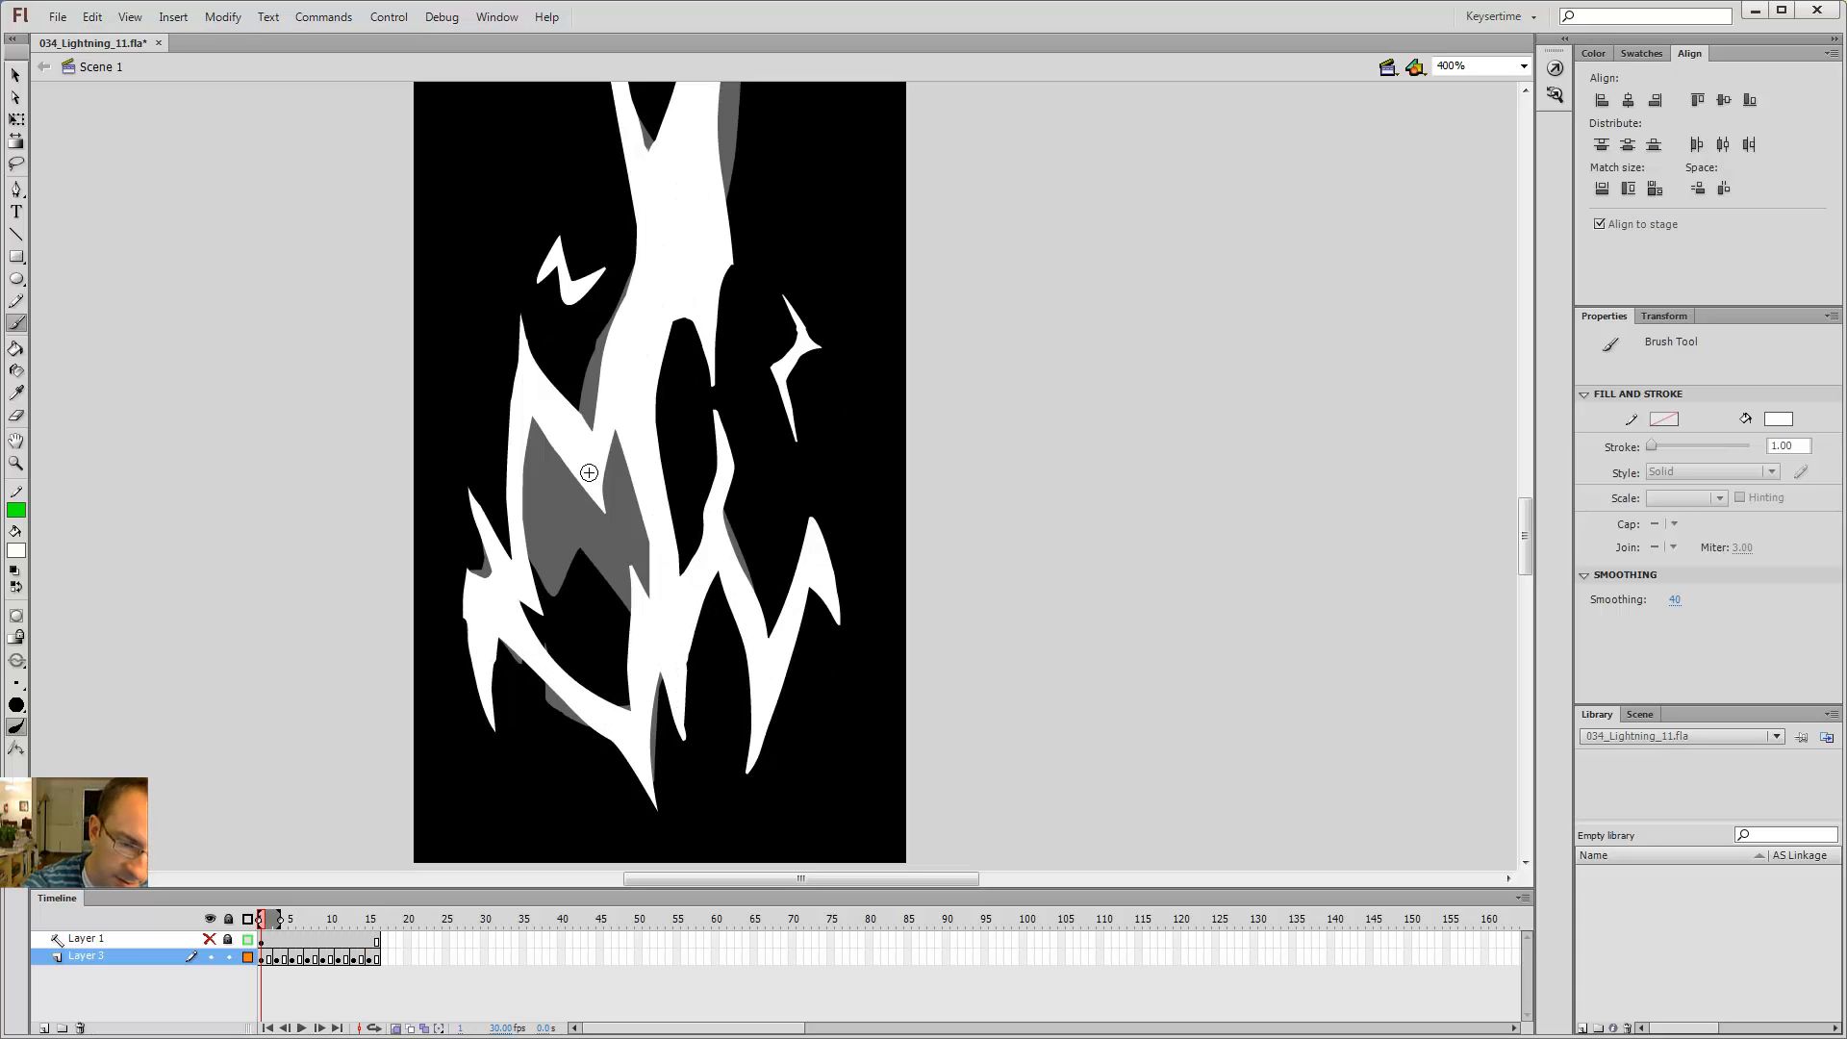
key("shift+period")
key("comma")
key("comma")
key("period")
key("period")
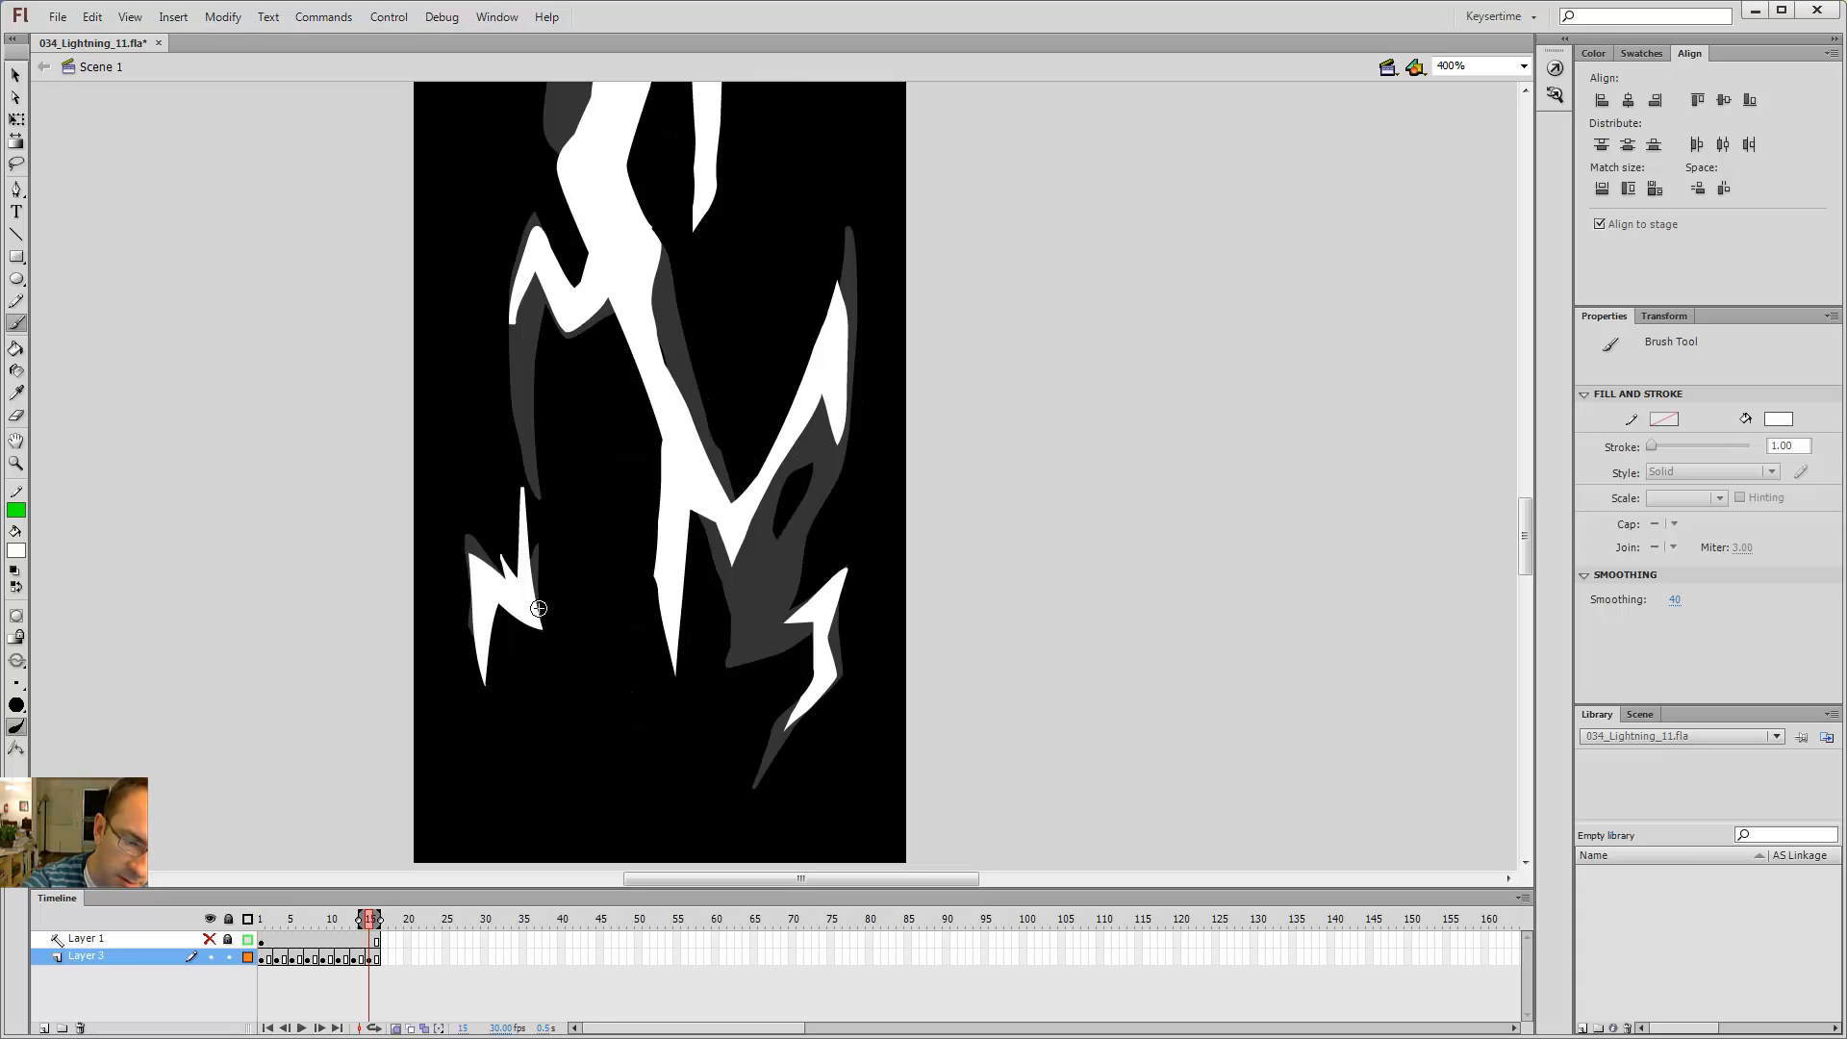
Step: Brush a curved branch from the lower left branch to the trunk on frame 15 and fill it solid
mouse_move(584, 620)
left_mouse_down()
mouse_move(635, 625)
mouse_move(677, 675)
left_mouse_up()
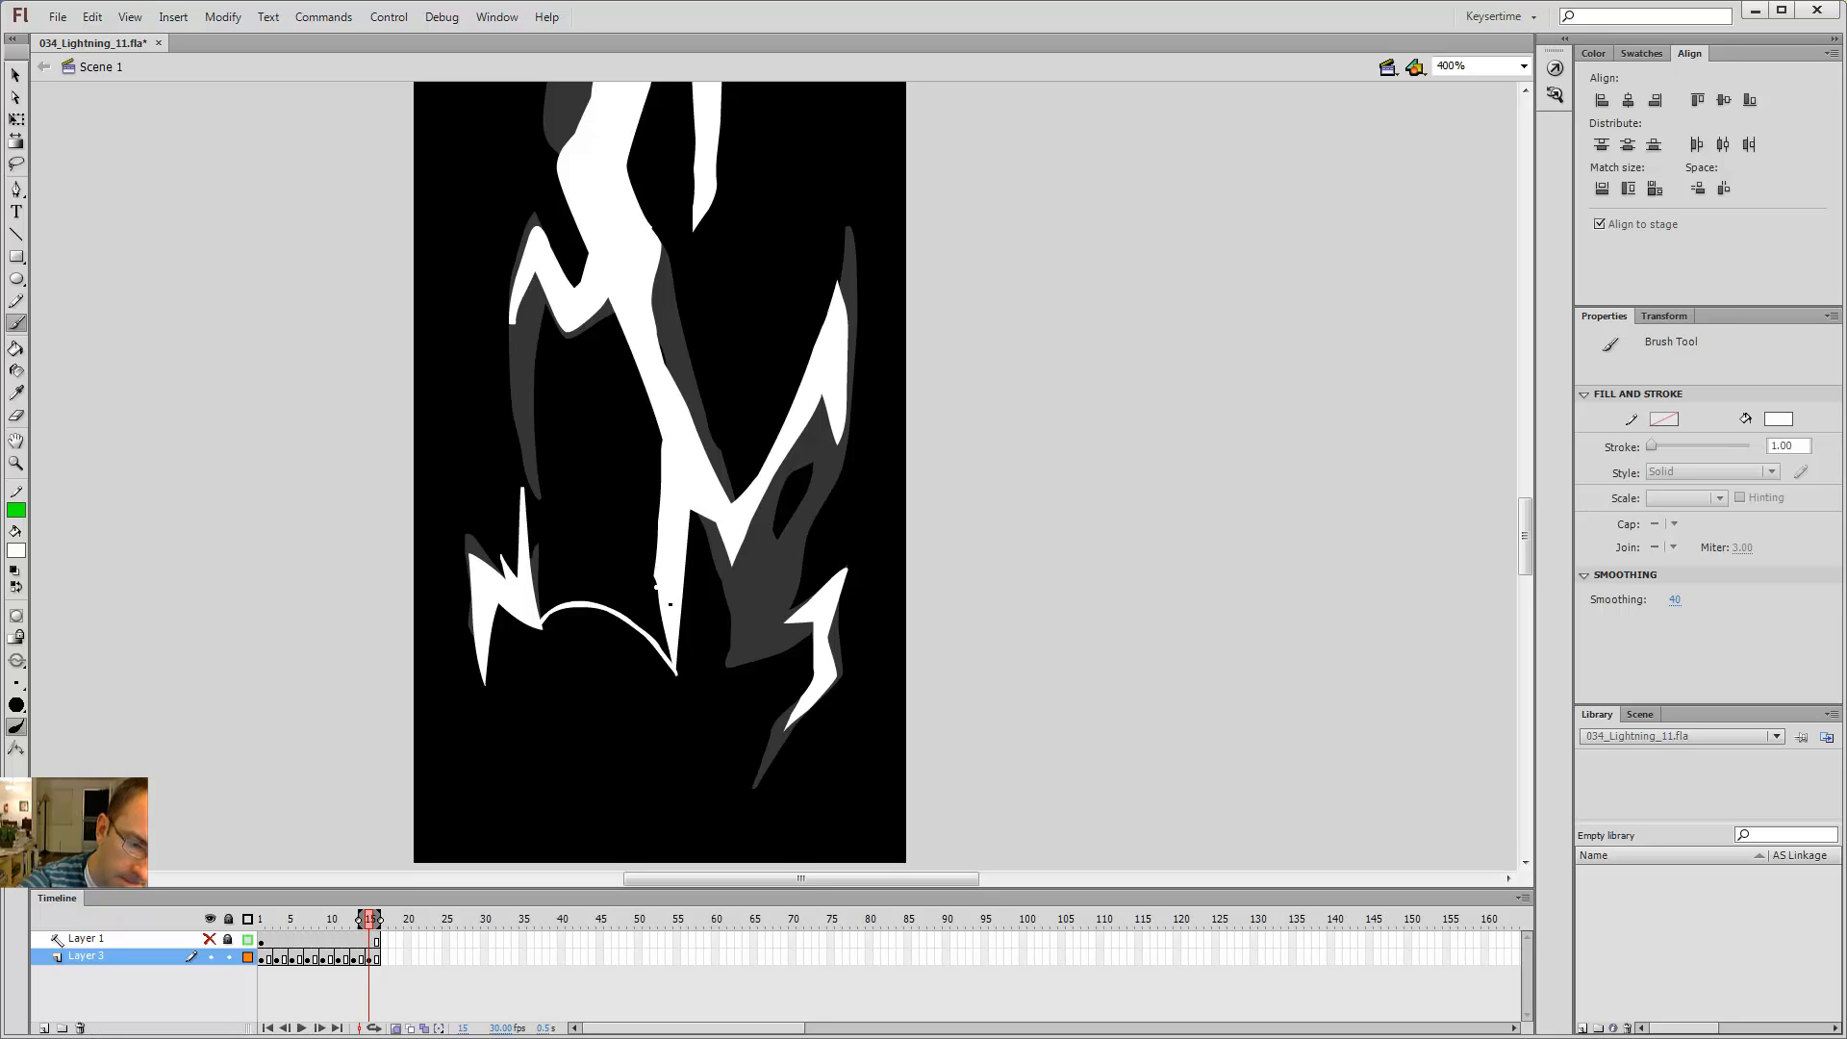
left_click_drag(528, 574, 528, 574)
key("k")
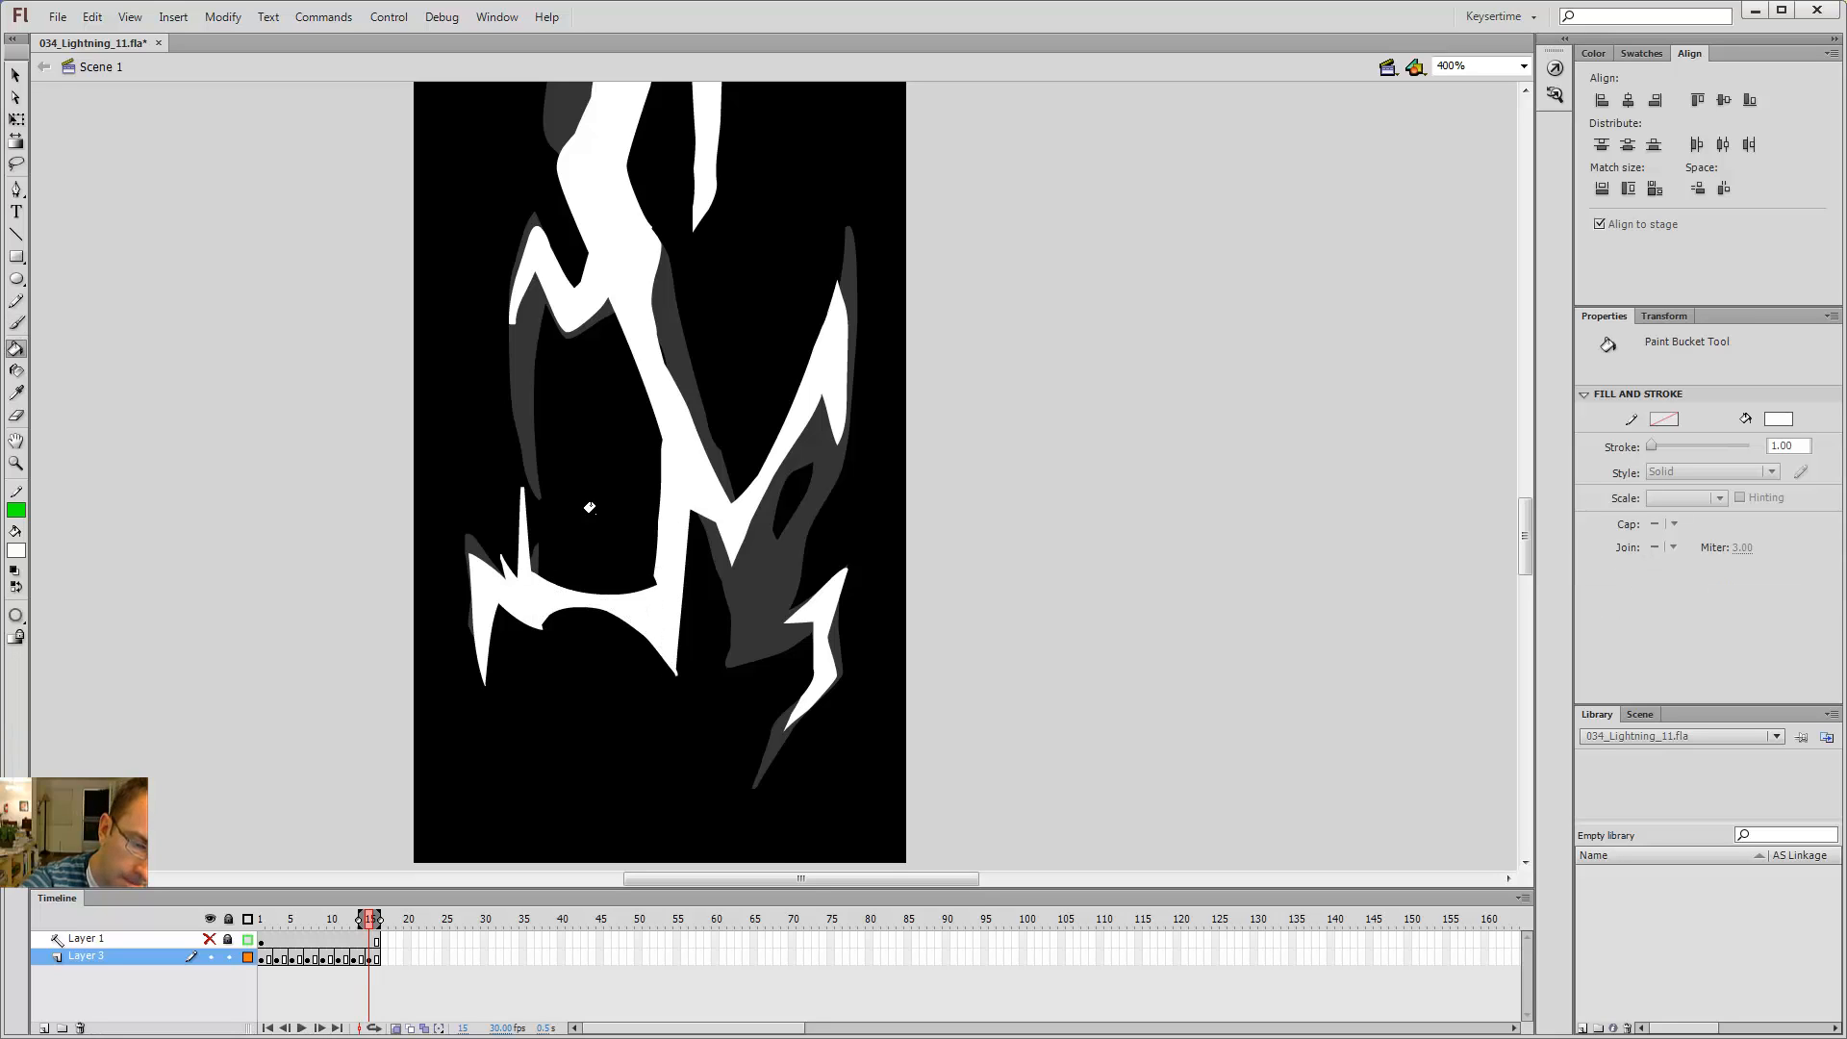
Step: On frame 13, brush an arched branch joining the lower left branch to the trunk and fill it
key("comma")
key("comma")
key("b")
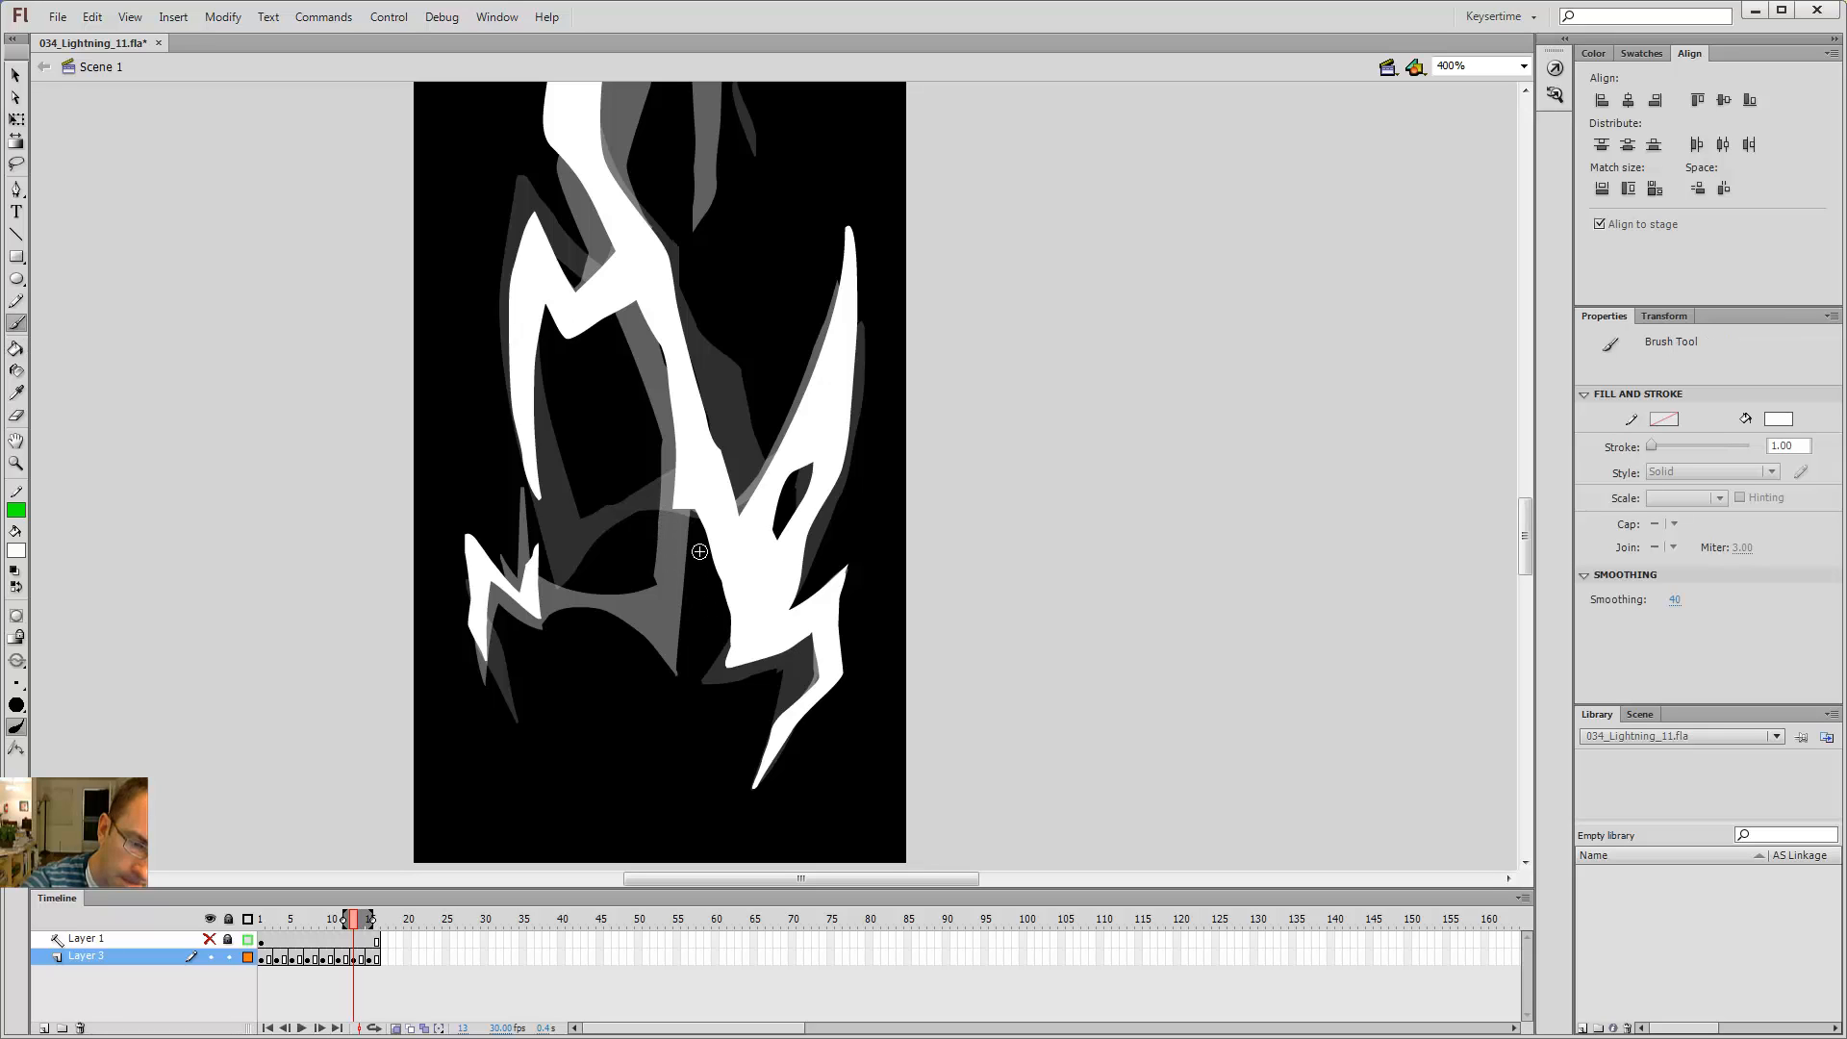
key("period")
key("period")
key("comma")
key("comma")
left_click_drag(677, 500, 692, 521)
key("ctrl+z")
left_click_drag(620, 536, 541, 613)
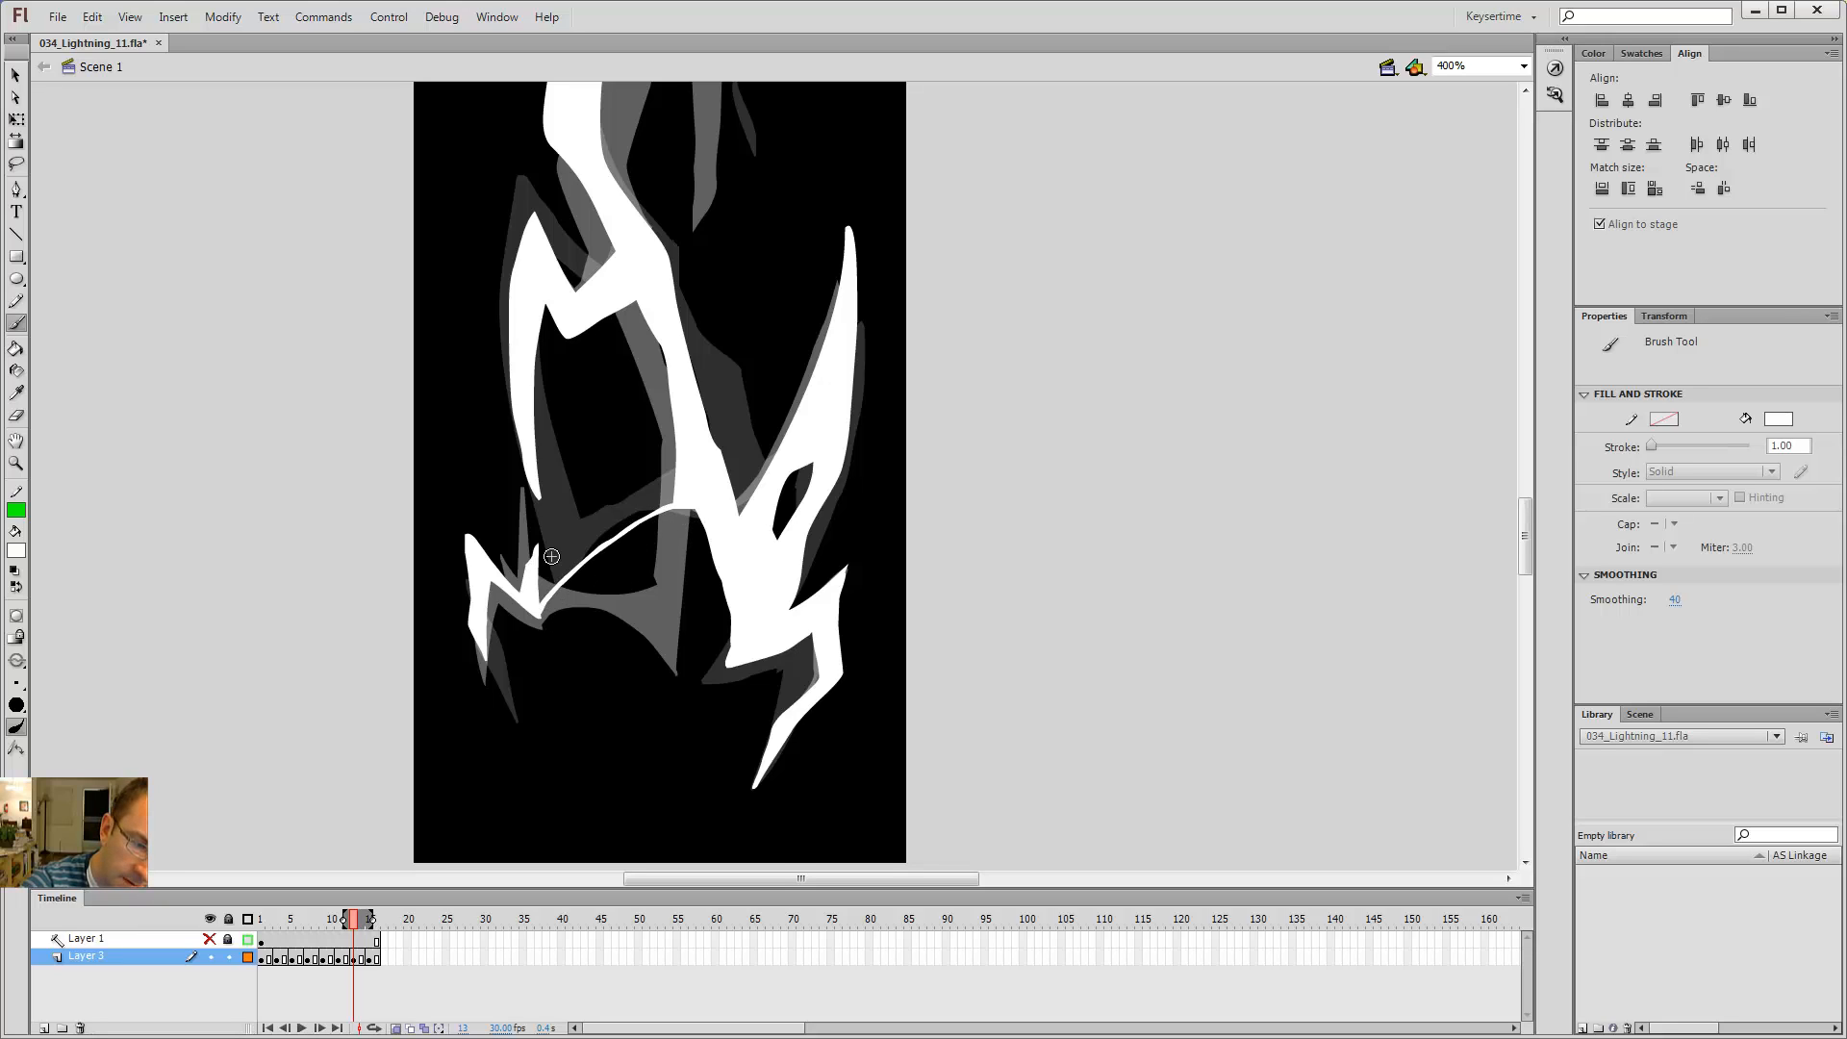
left_click_drag(538, 545, 679, 504)
key("k")
left_click(655, 487)
Step: Step through the frames around frame 13 to review the new arched branch
key("comma")
key("comma")
key("period")
key("period")
key("period")
key("period")
key("period")
key("period")
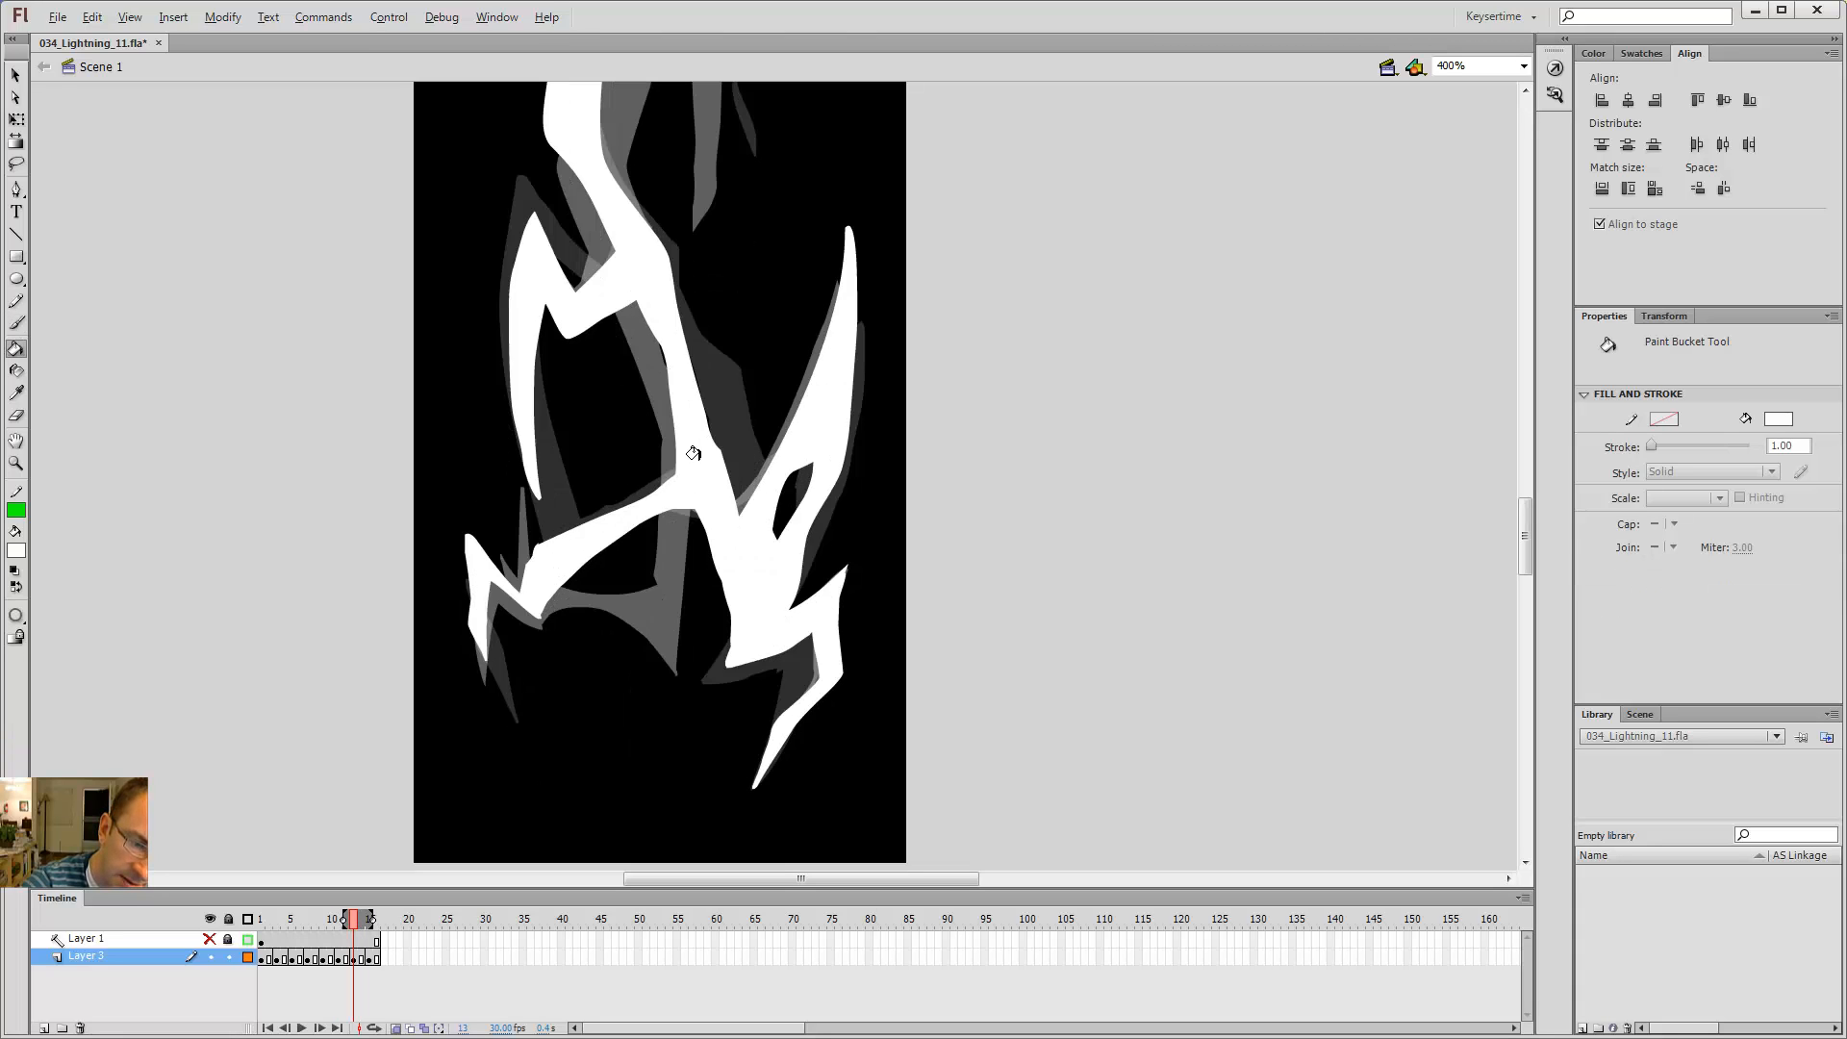
key("comma")
key("comma")
key("comma")
key("comma")
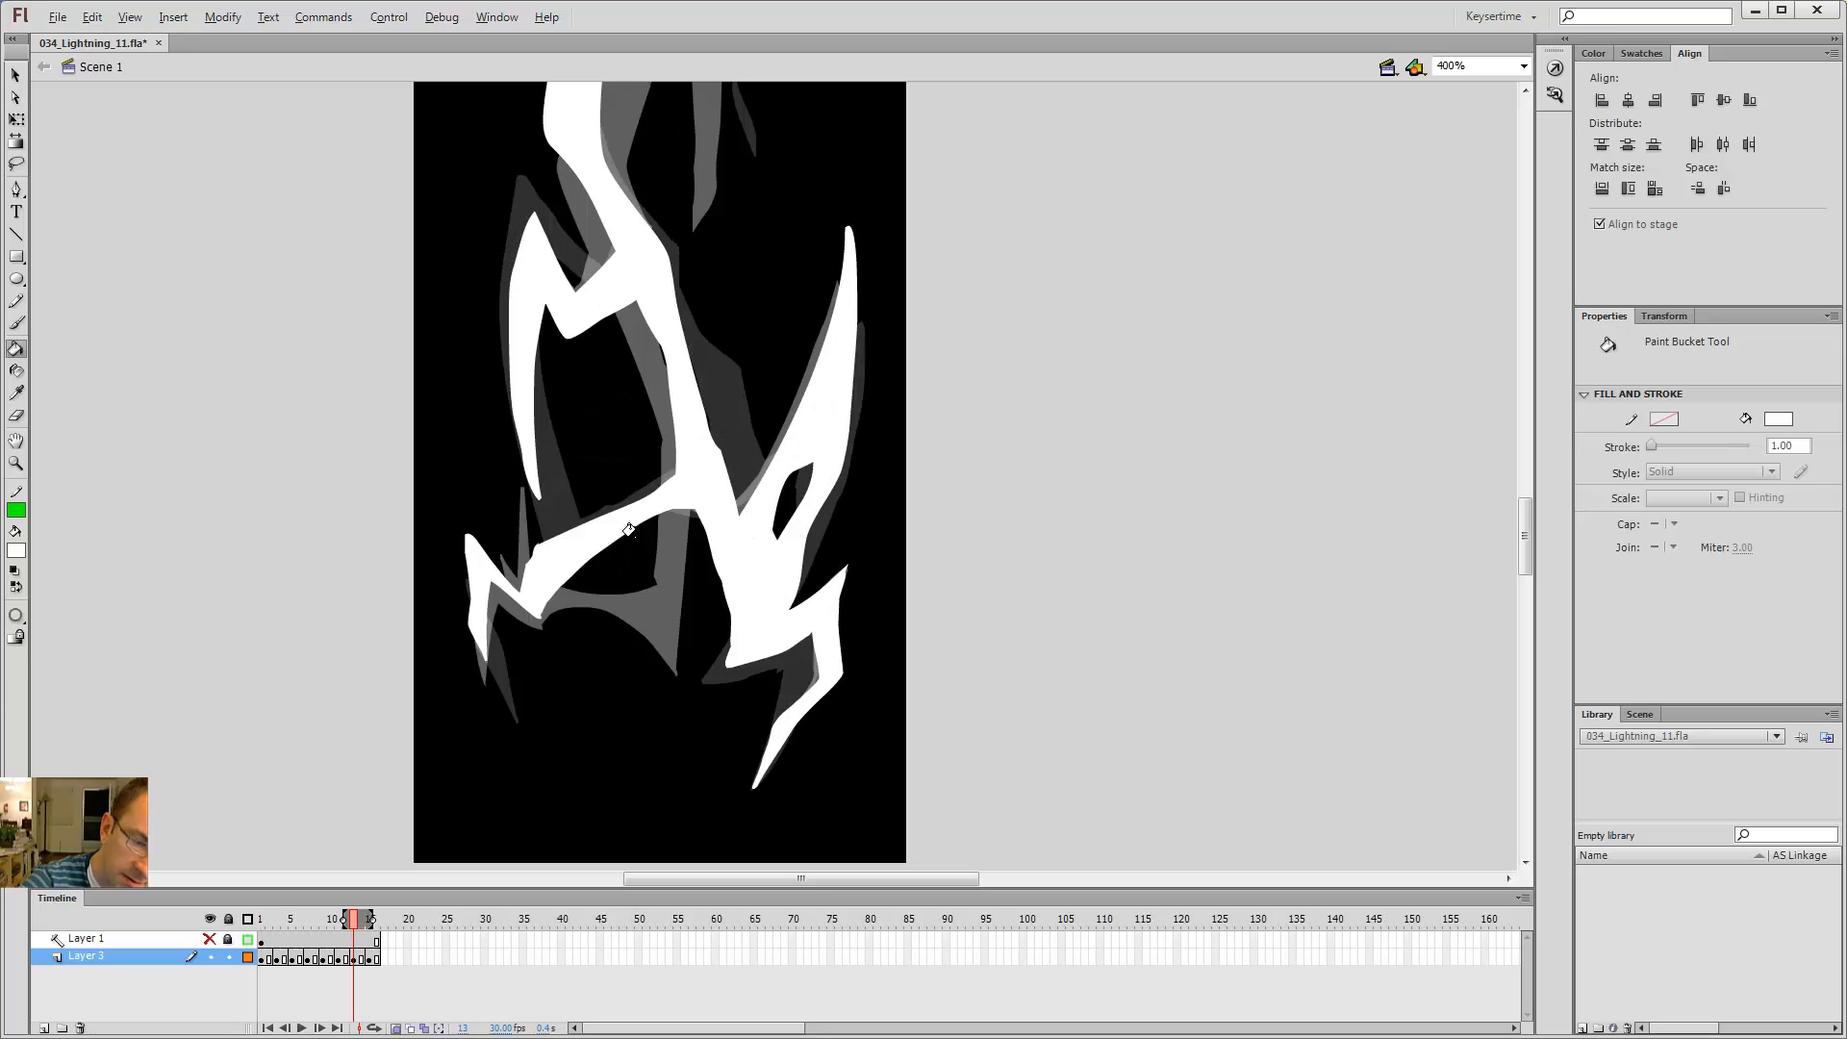
Step: Brush a stroke from the trunk toward the left branch on frame 11
key("b")
key("comma")
key("comma")
left_click_drag(684, 452, 600, 493)
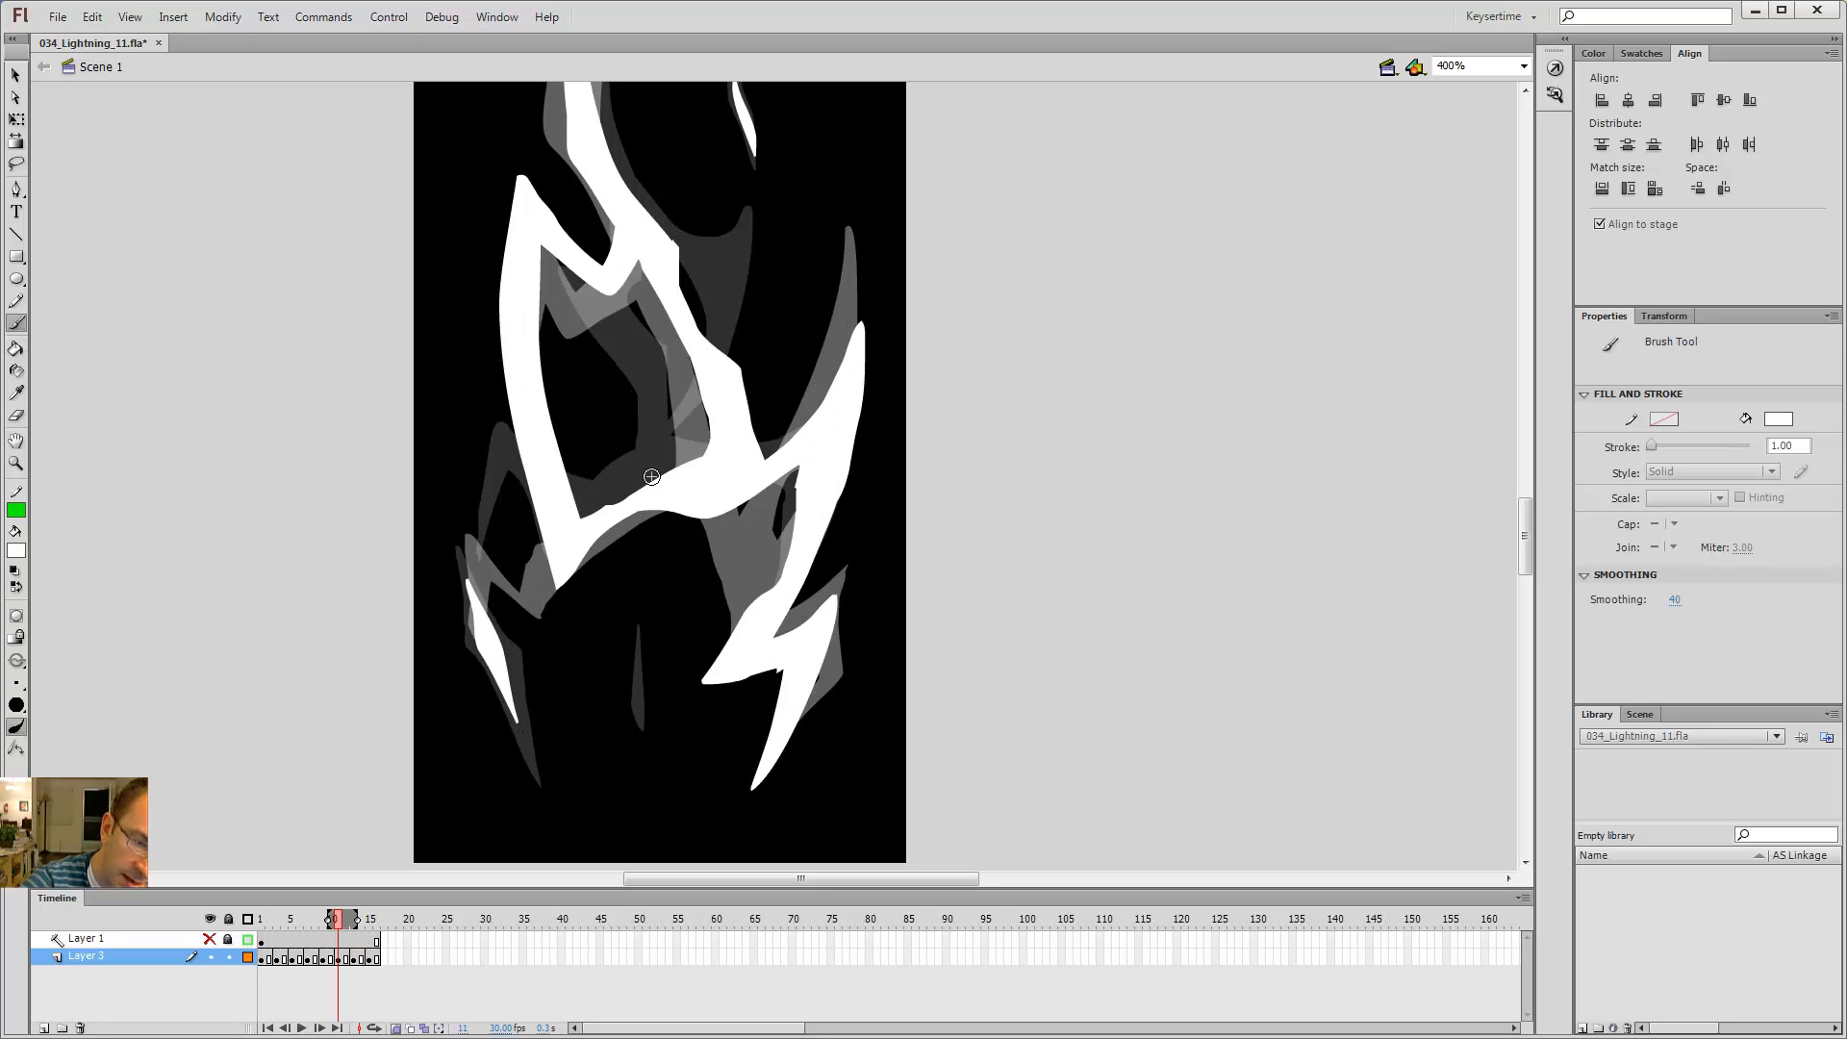
Step: Try brushing a stroke under the new branch on frame 15
key("period")
key("period")
key("period")
key("period")
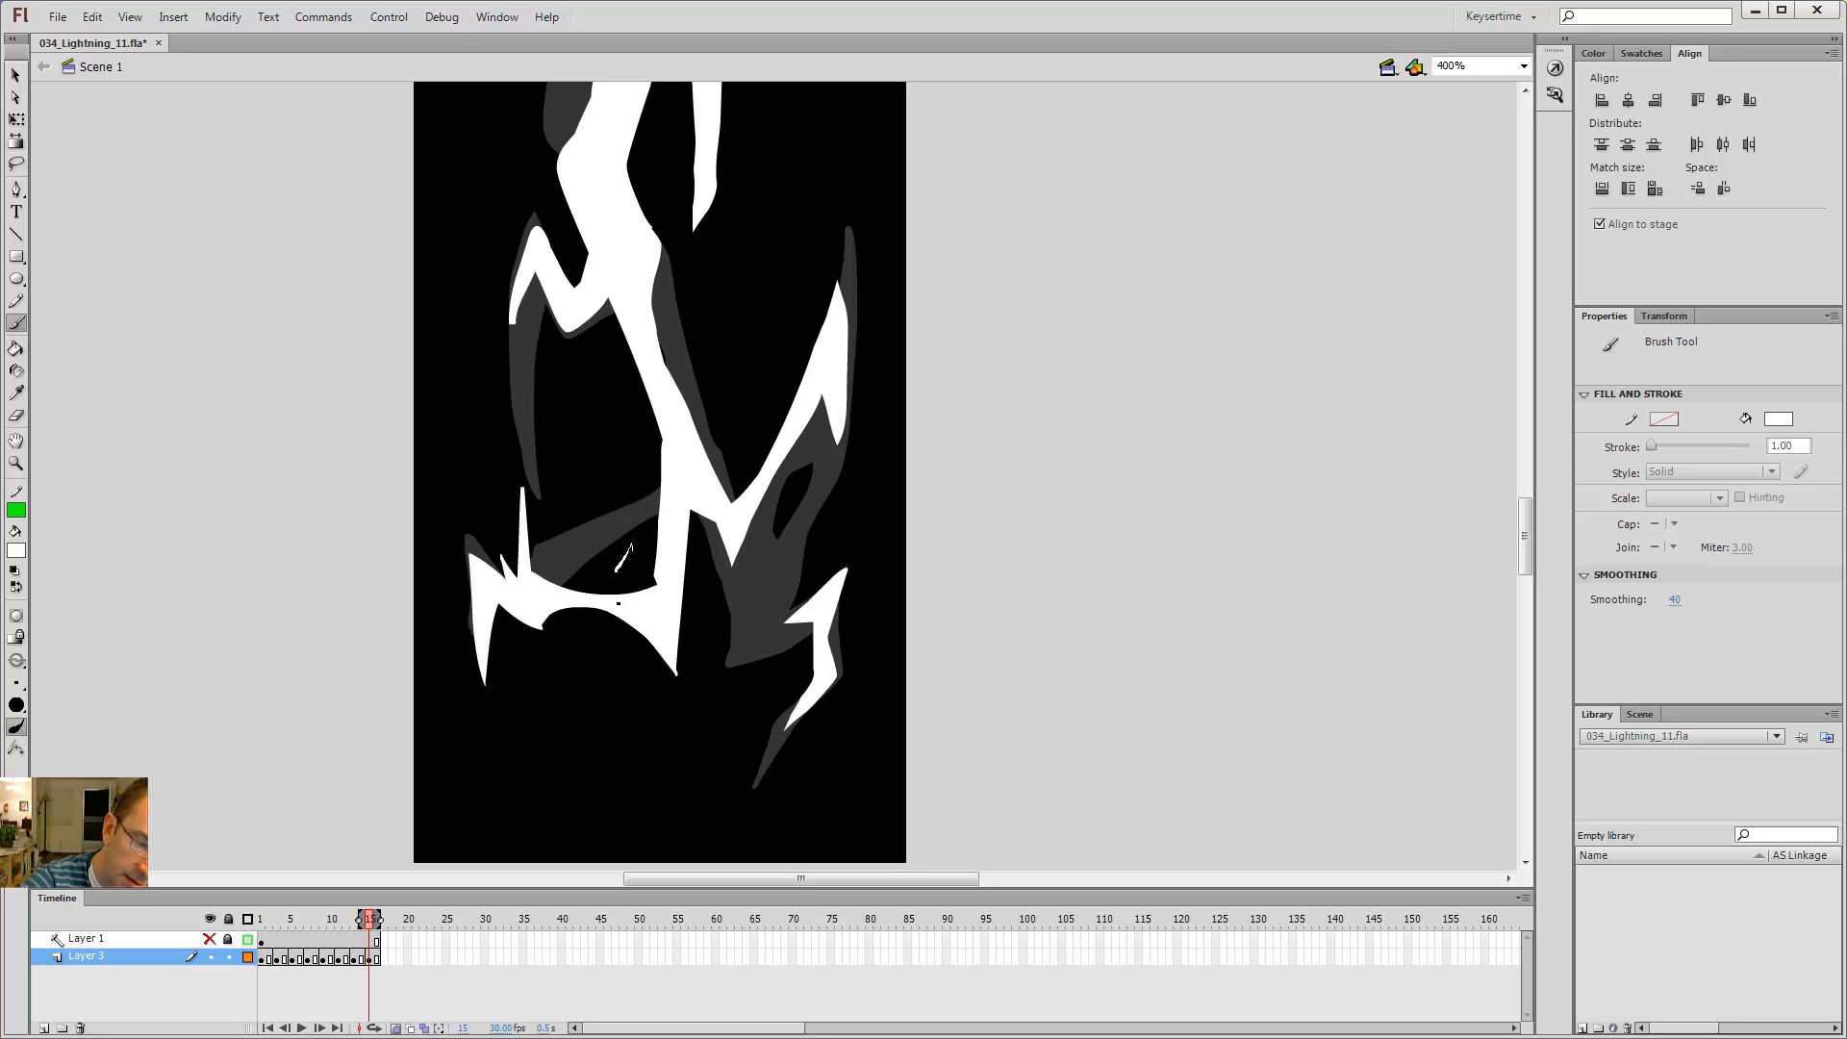
left_click_drag(616, 572, 553, 645)
key("ctrl+z")
Step: Test the movie in the preview window, then close it
key("period")
key("period")
key("period")
key("period")
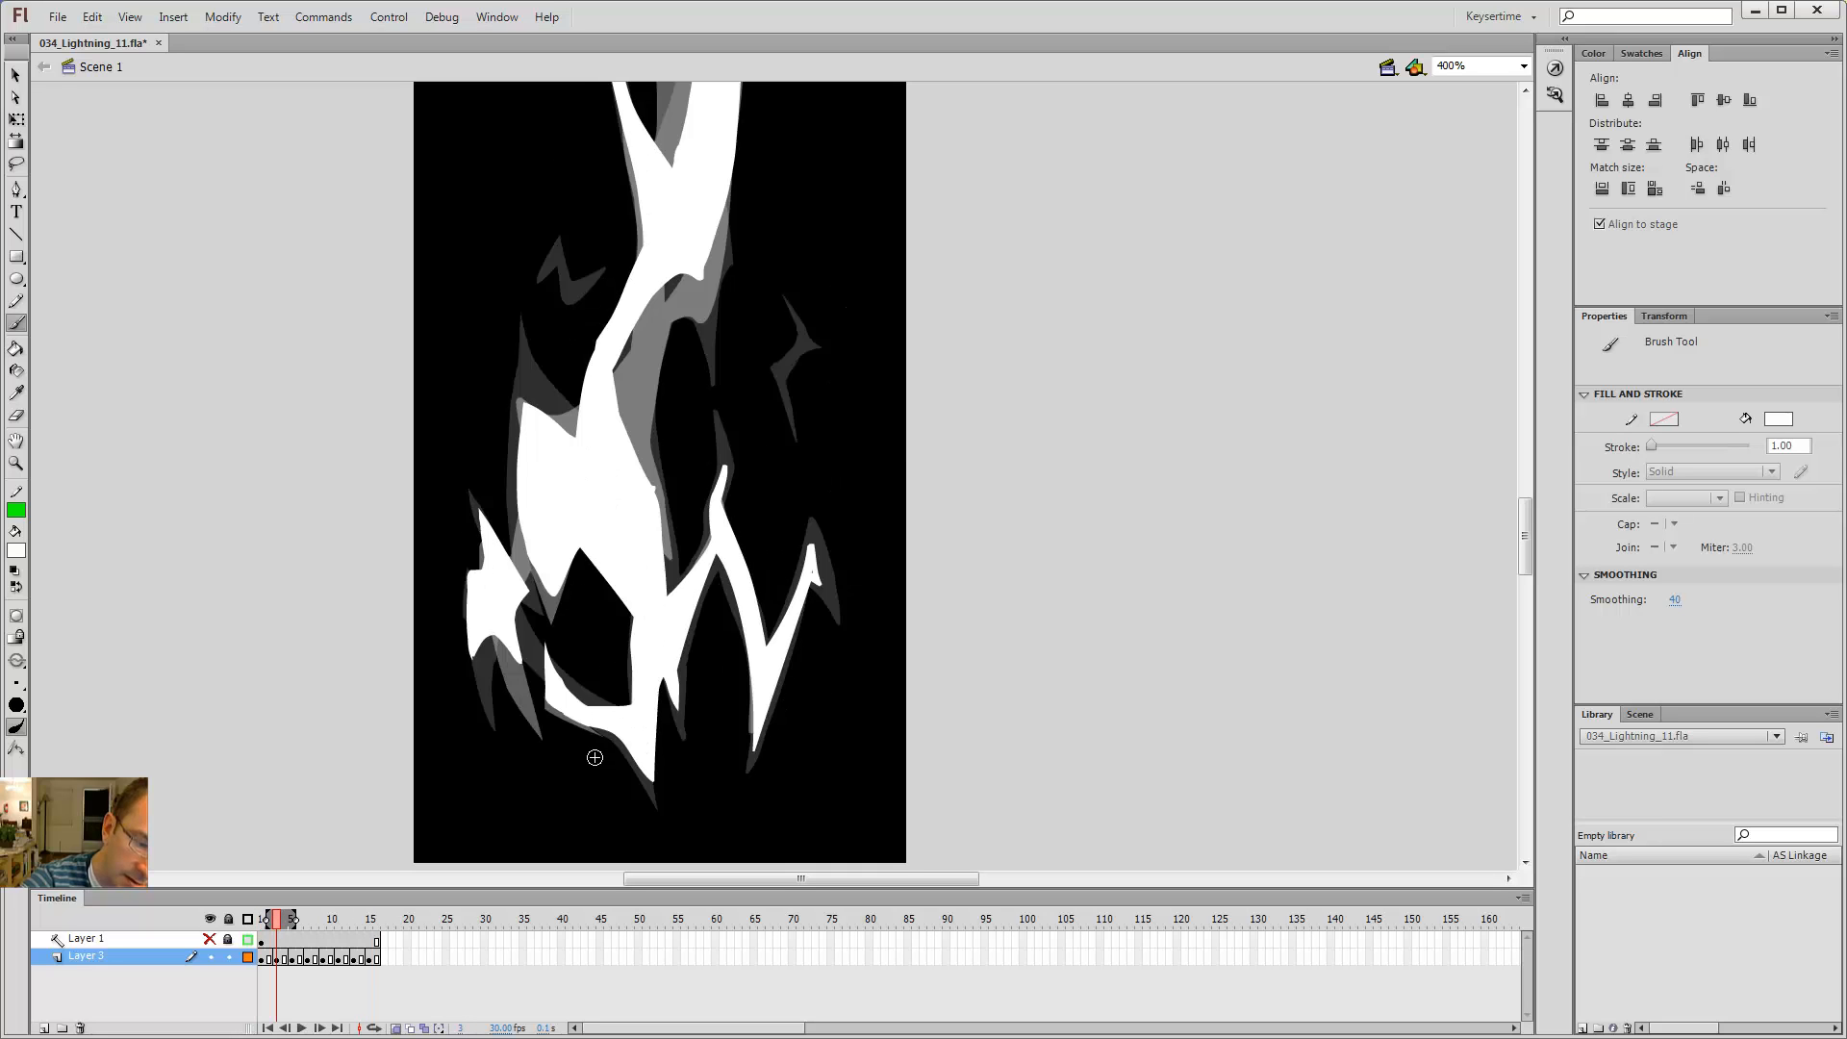
key("period")
key("period")
key("ctrl+Return")
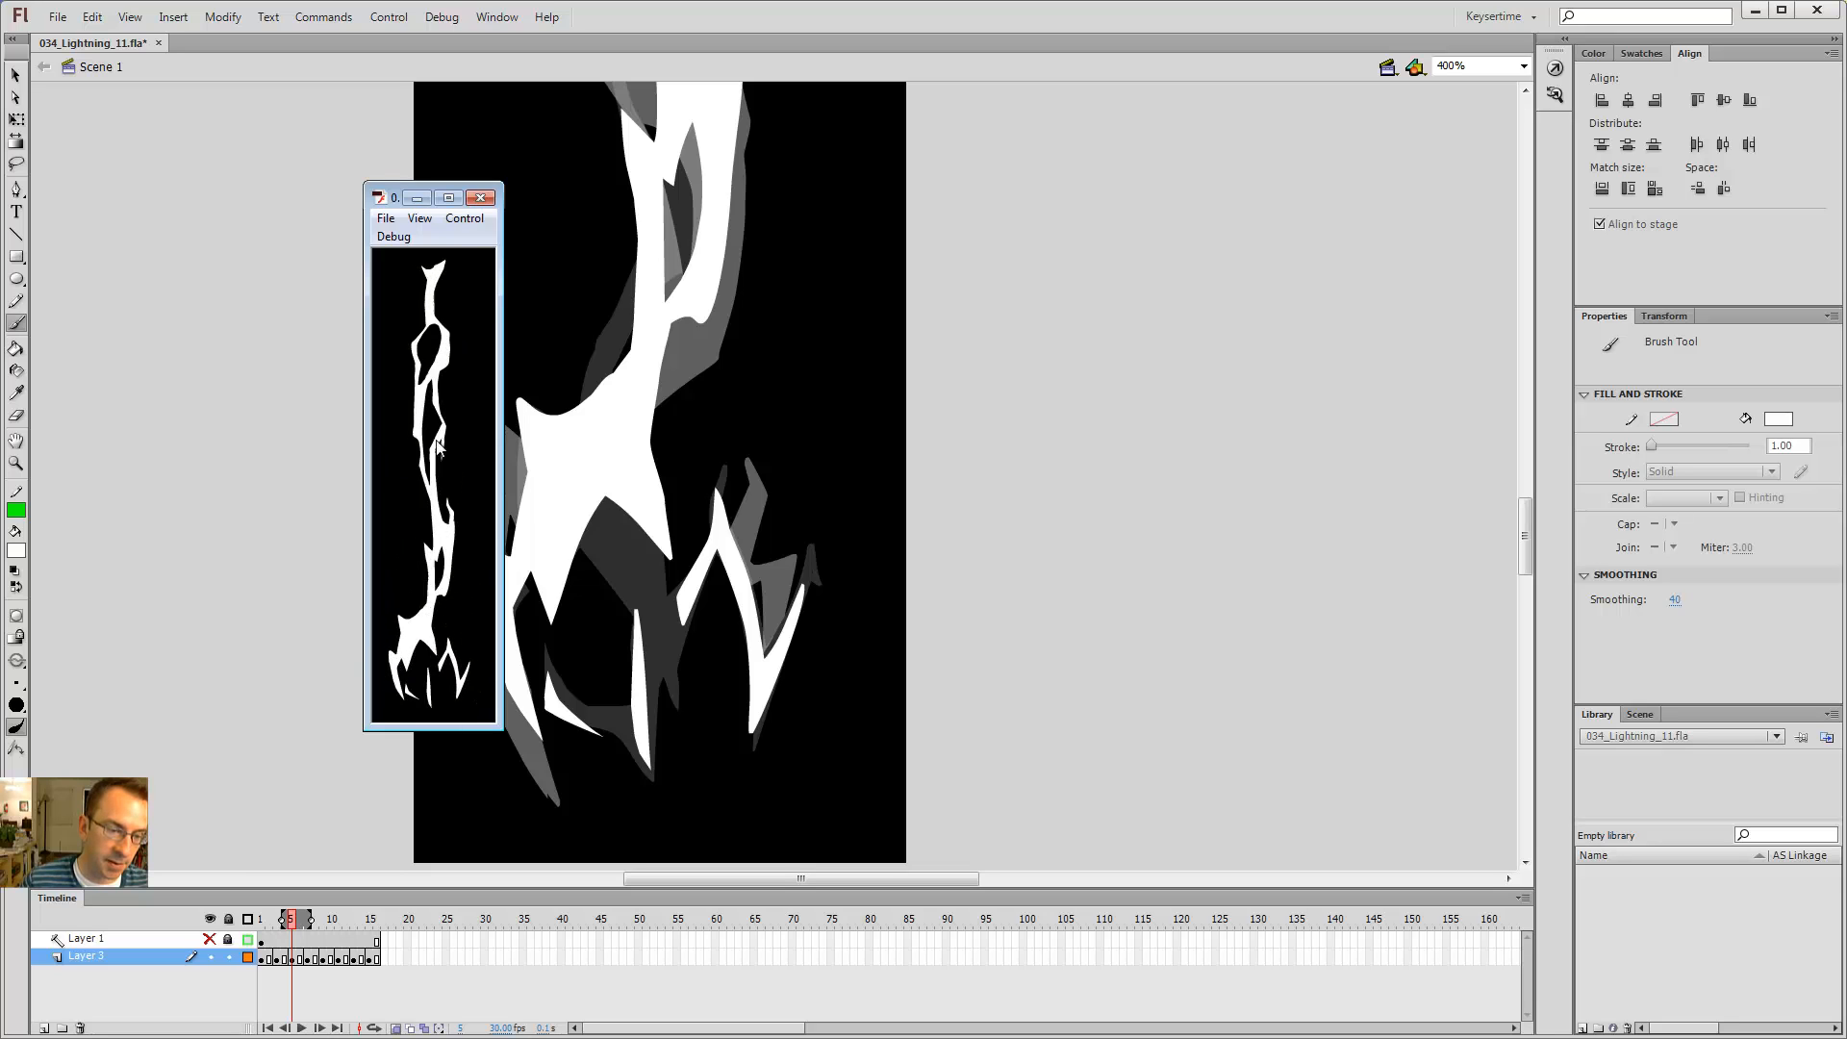
left_click(484, 198)
Step: Try brushing long streaks beside the lower right branch on frame 13
key("comma")
key("comma")
key("comma")
key("comma")
key("comma")
key("comma")
key("comma")
key("comma")
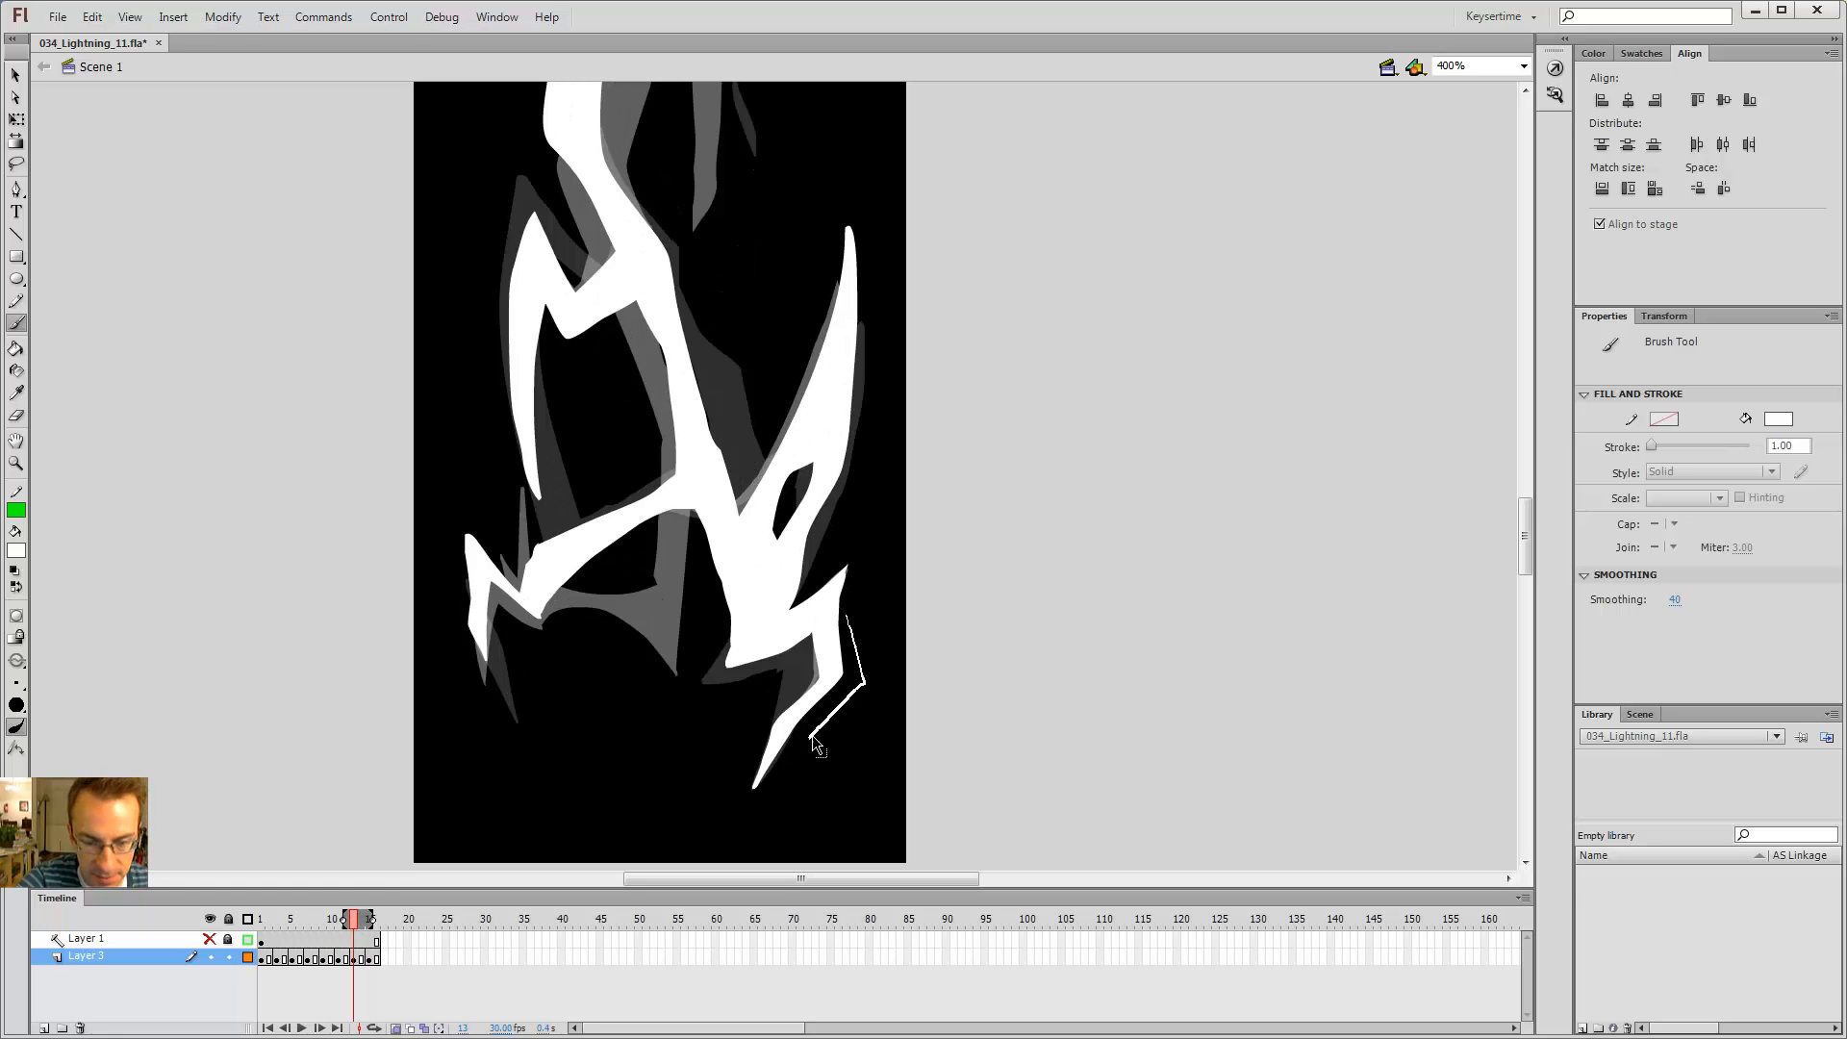
left_click_drag(813, 740, 817, 733)
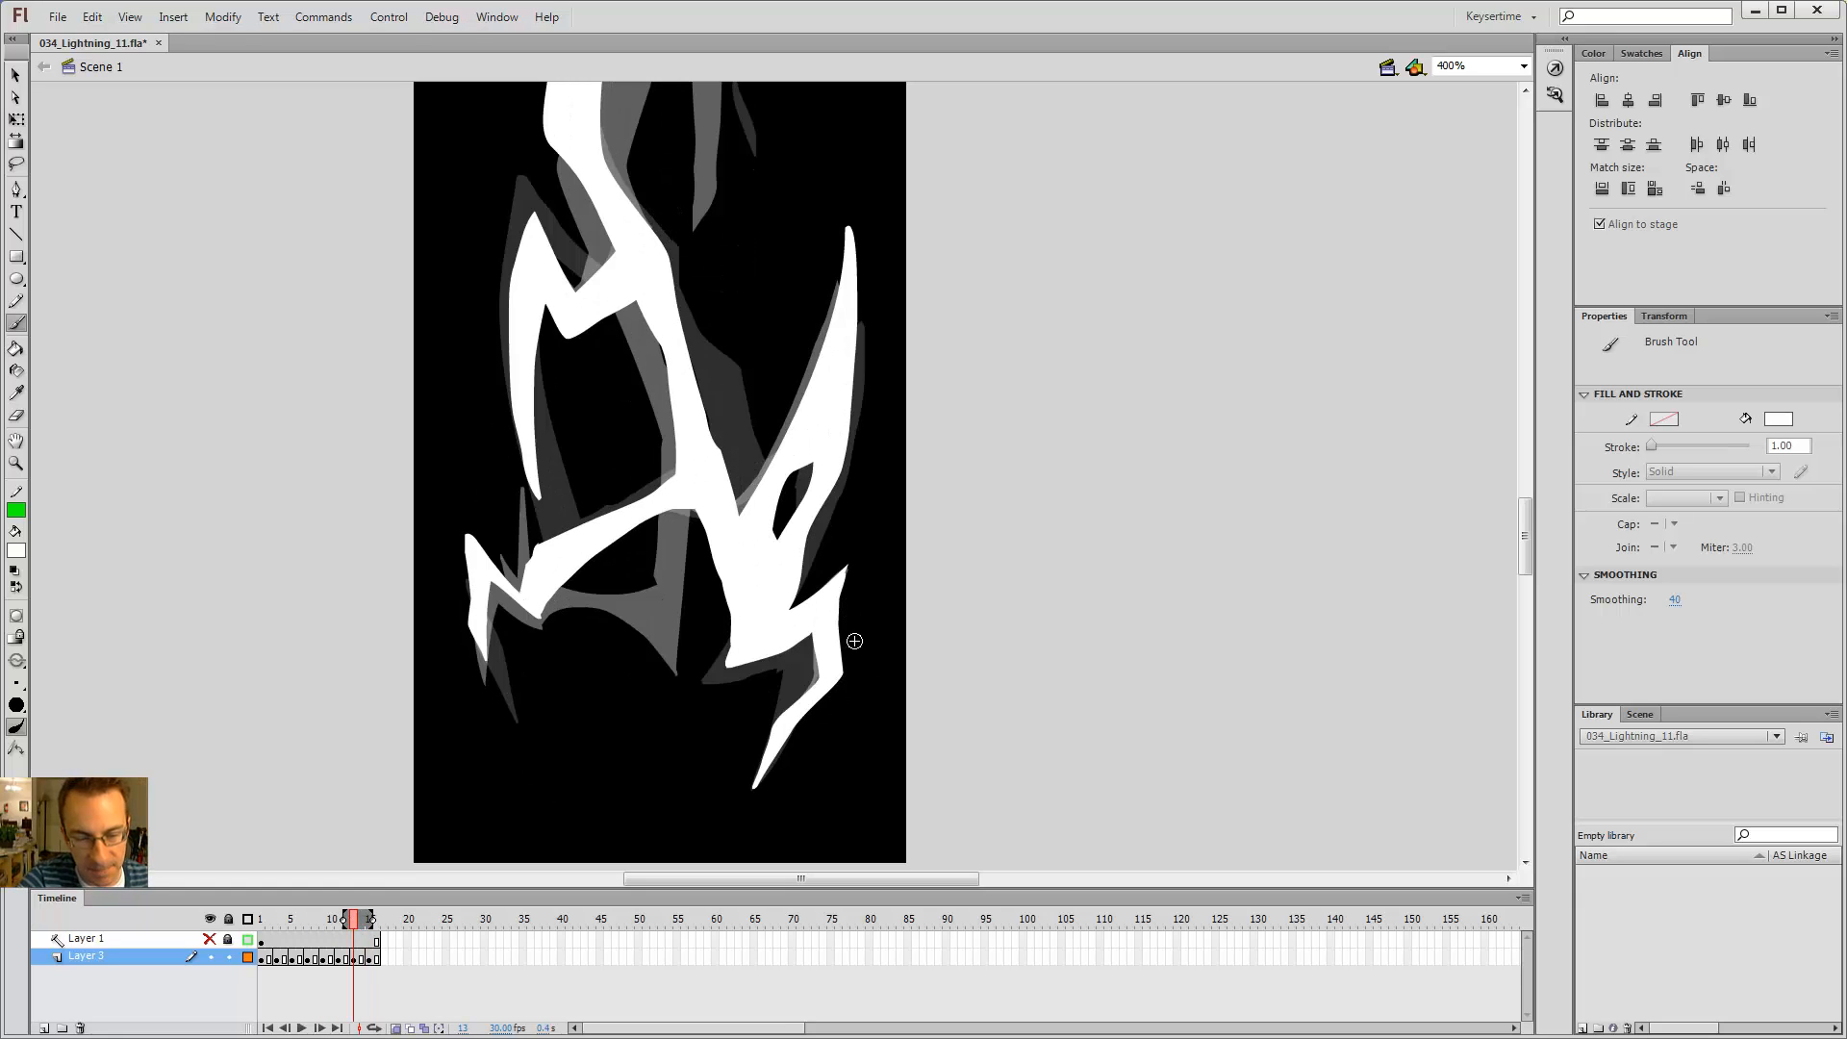
left_click_drag(816, 756, 918, 452)
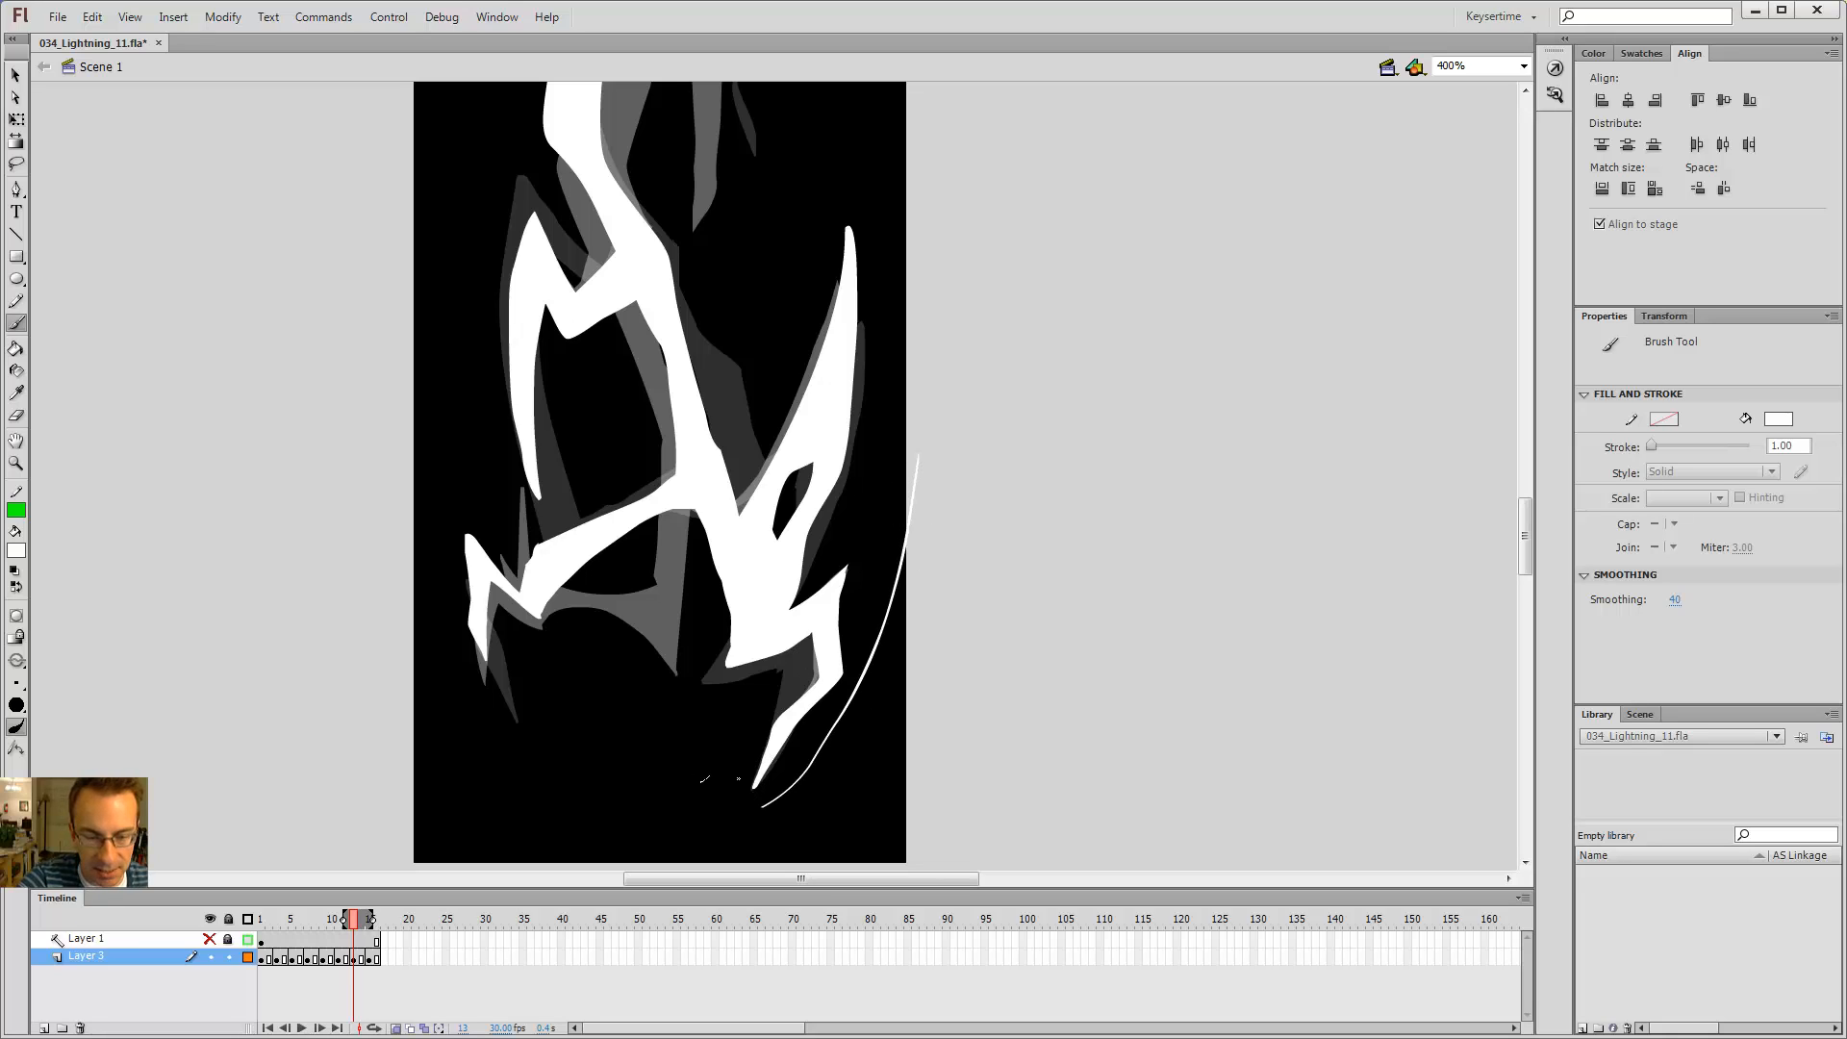
mouse_move(703, 779)
left_mouse_down()
mouse_move(817, 424)
mouse_move(742, 258)
left_mouse_up()
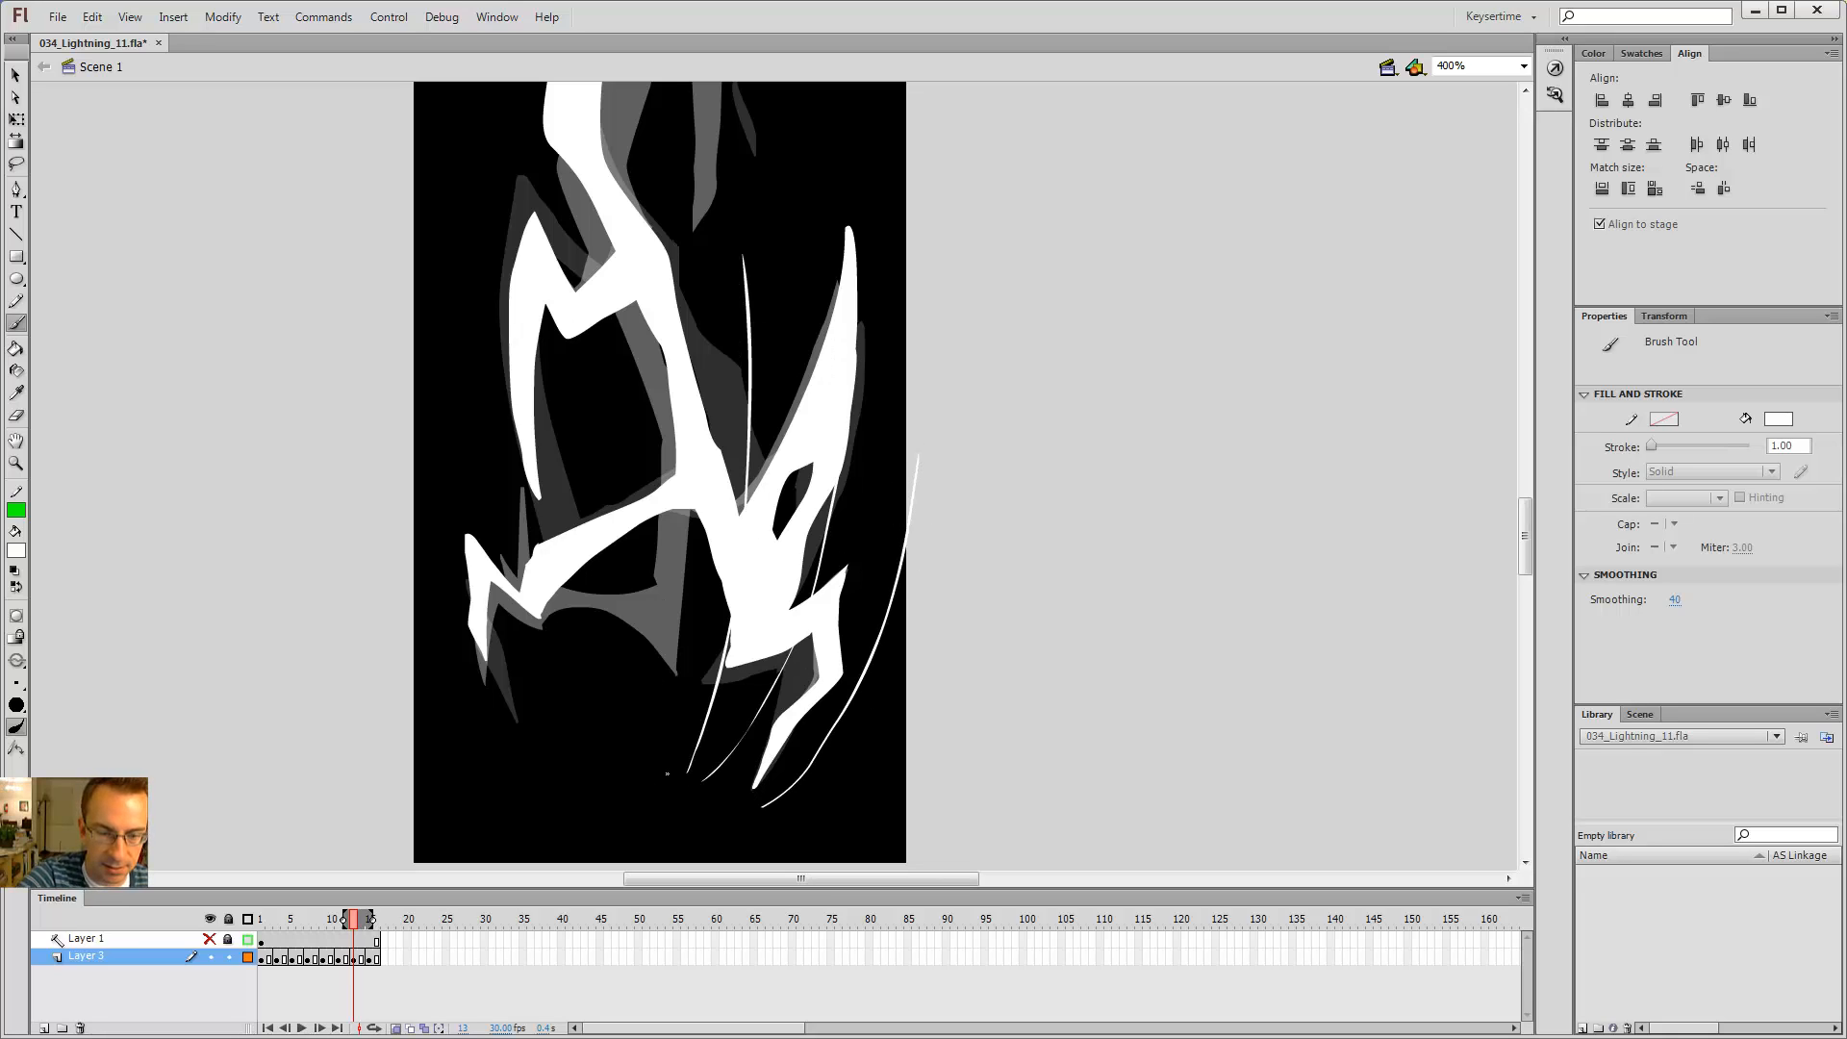
left_click_drag(656, 770, 663, 355)
key("ctrl+z")
key("ctrl+z")
key("ctrl+z")
key("ctrl+z")
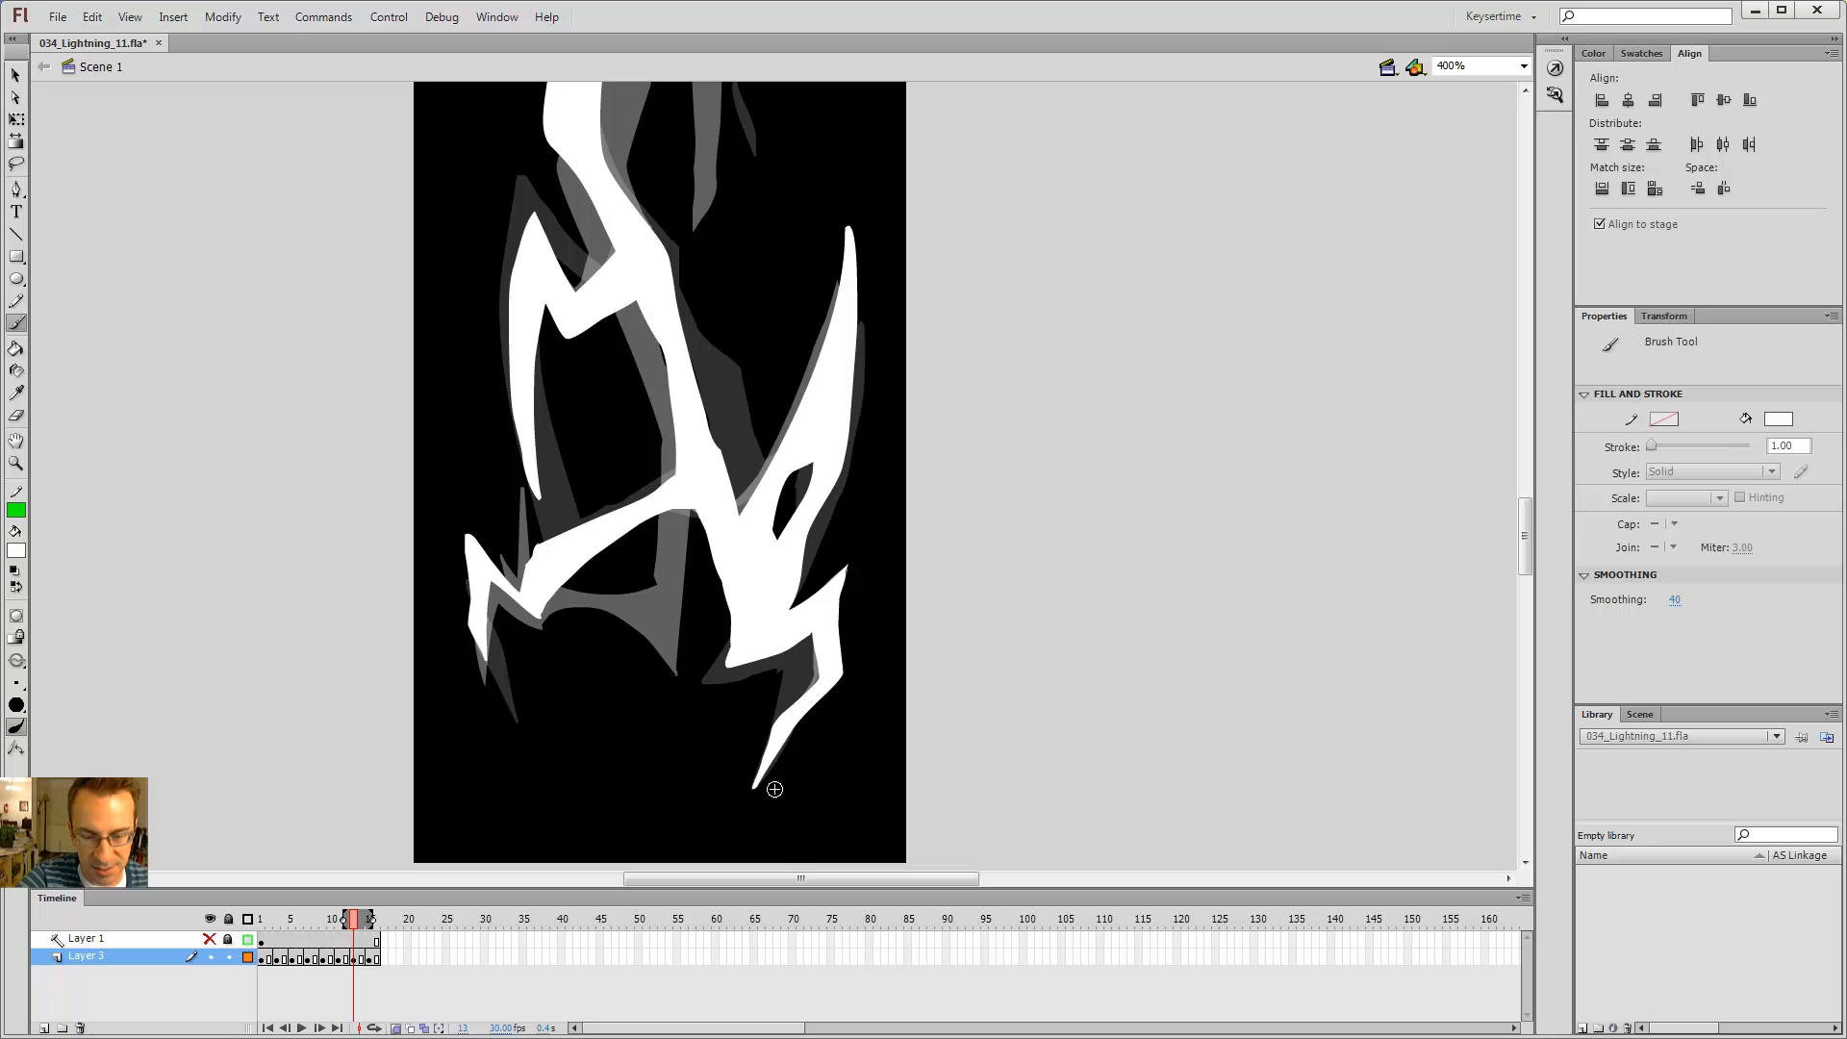
Step: Play the timeline on the stage and pick the Eraser tool
key("Return")
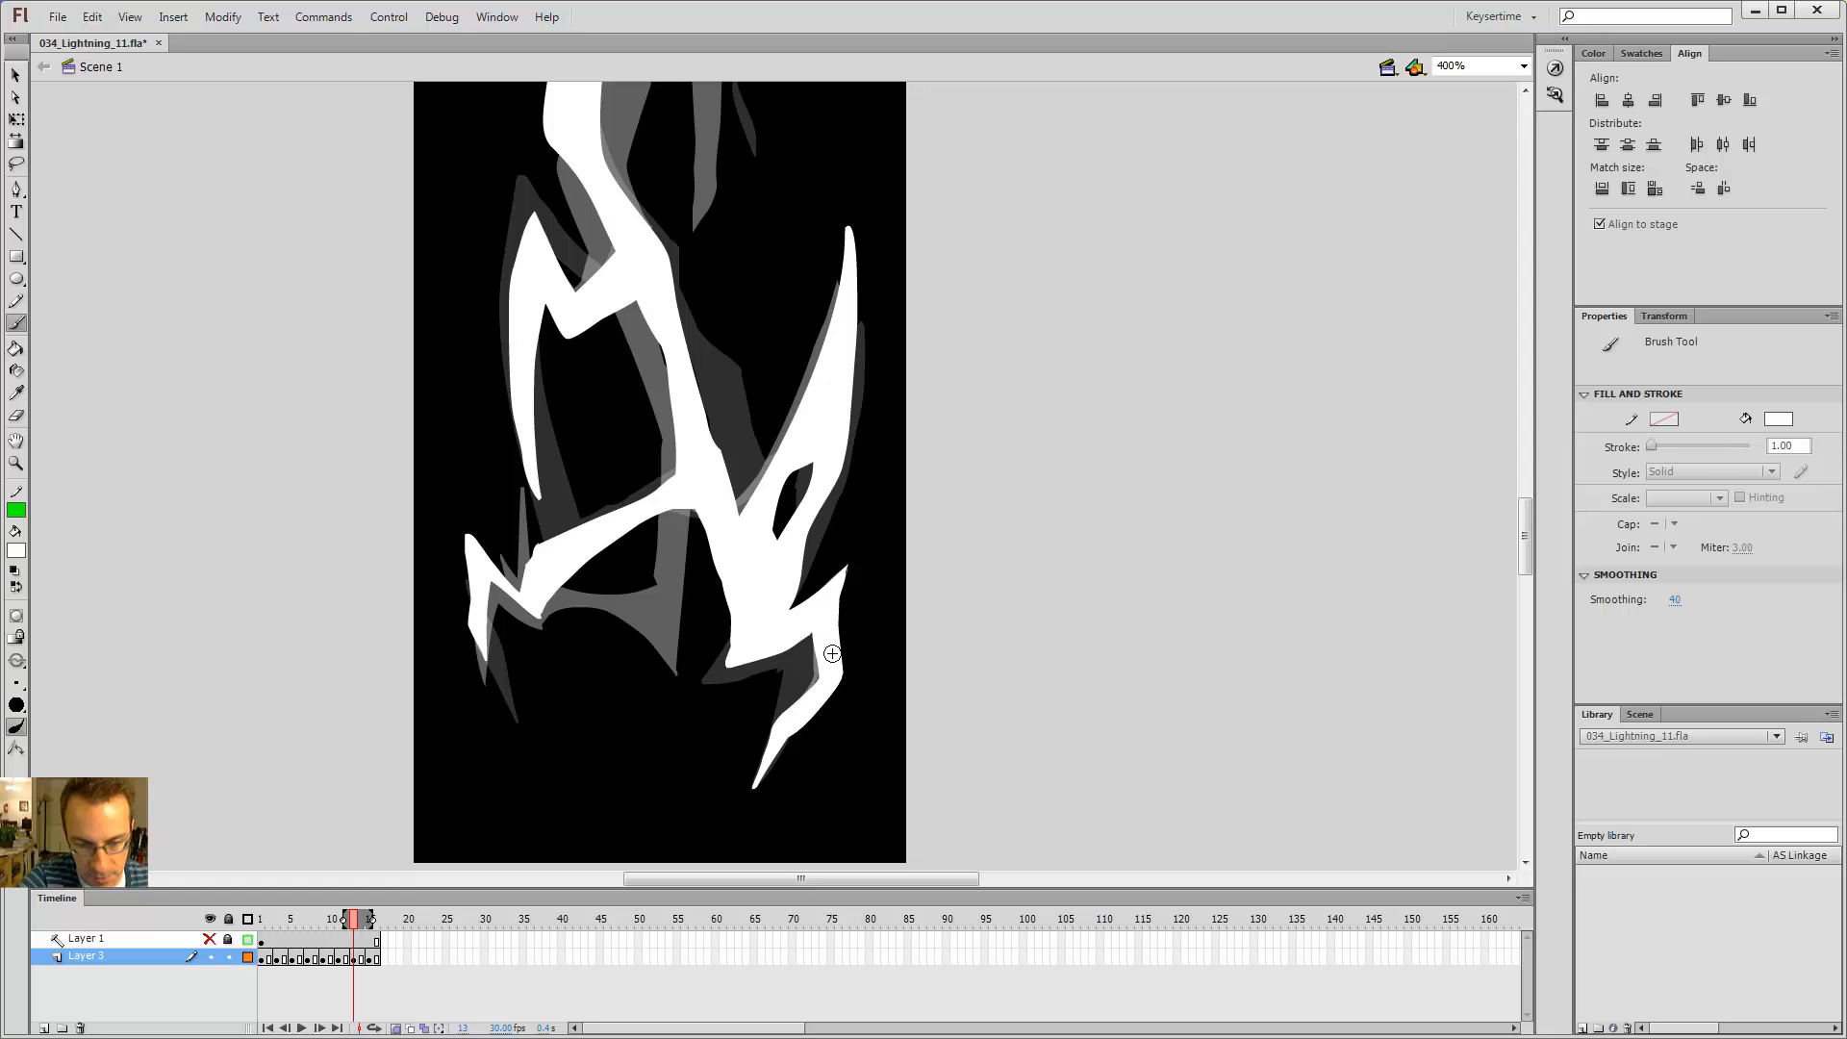
key("e")
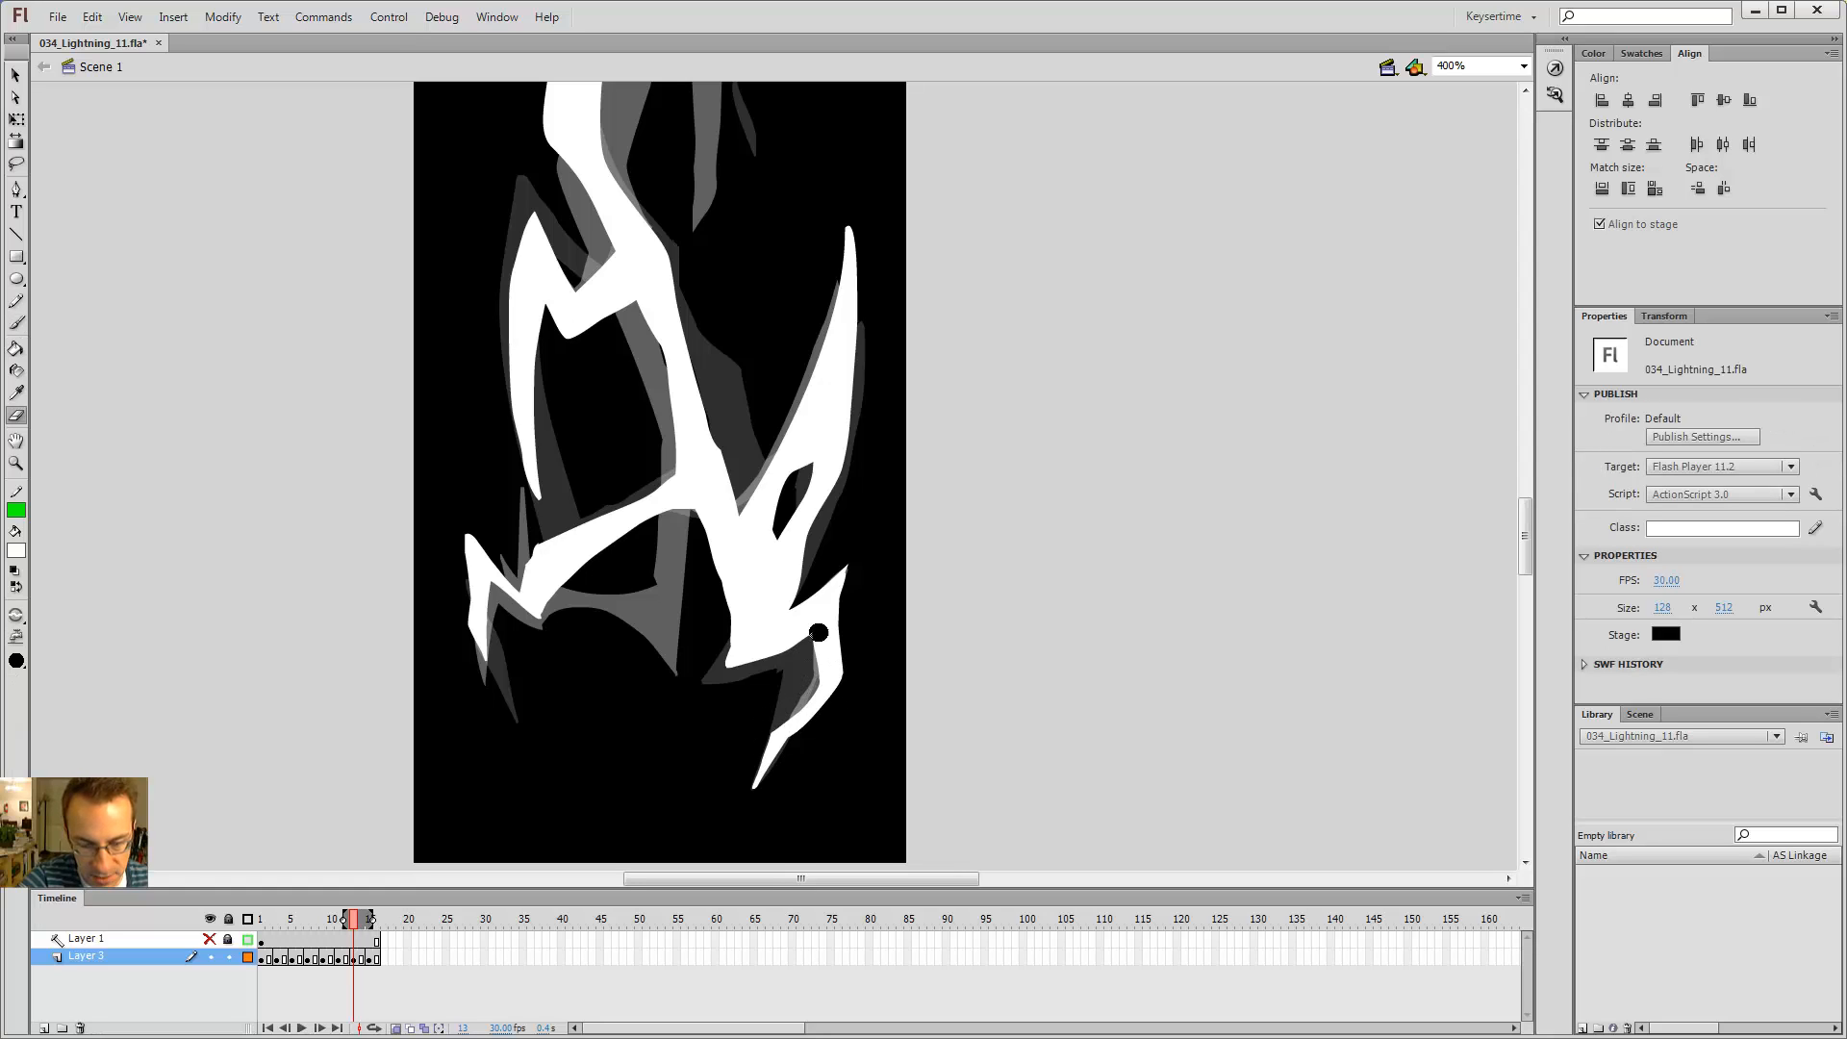
Step: Fill a small gap in the lower right branch on frame 13 white with the Paint Bucket
key("comma")
key("period")
key("comma")
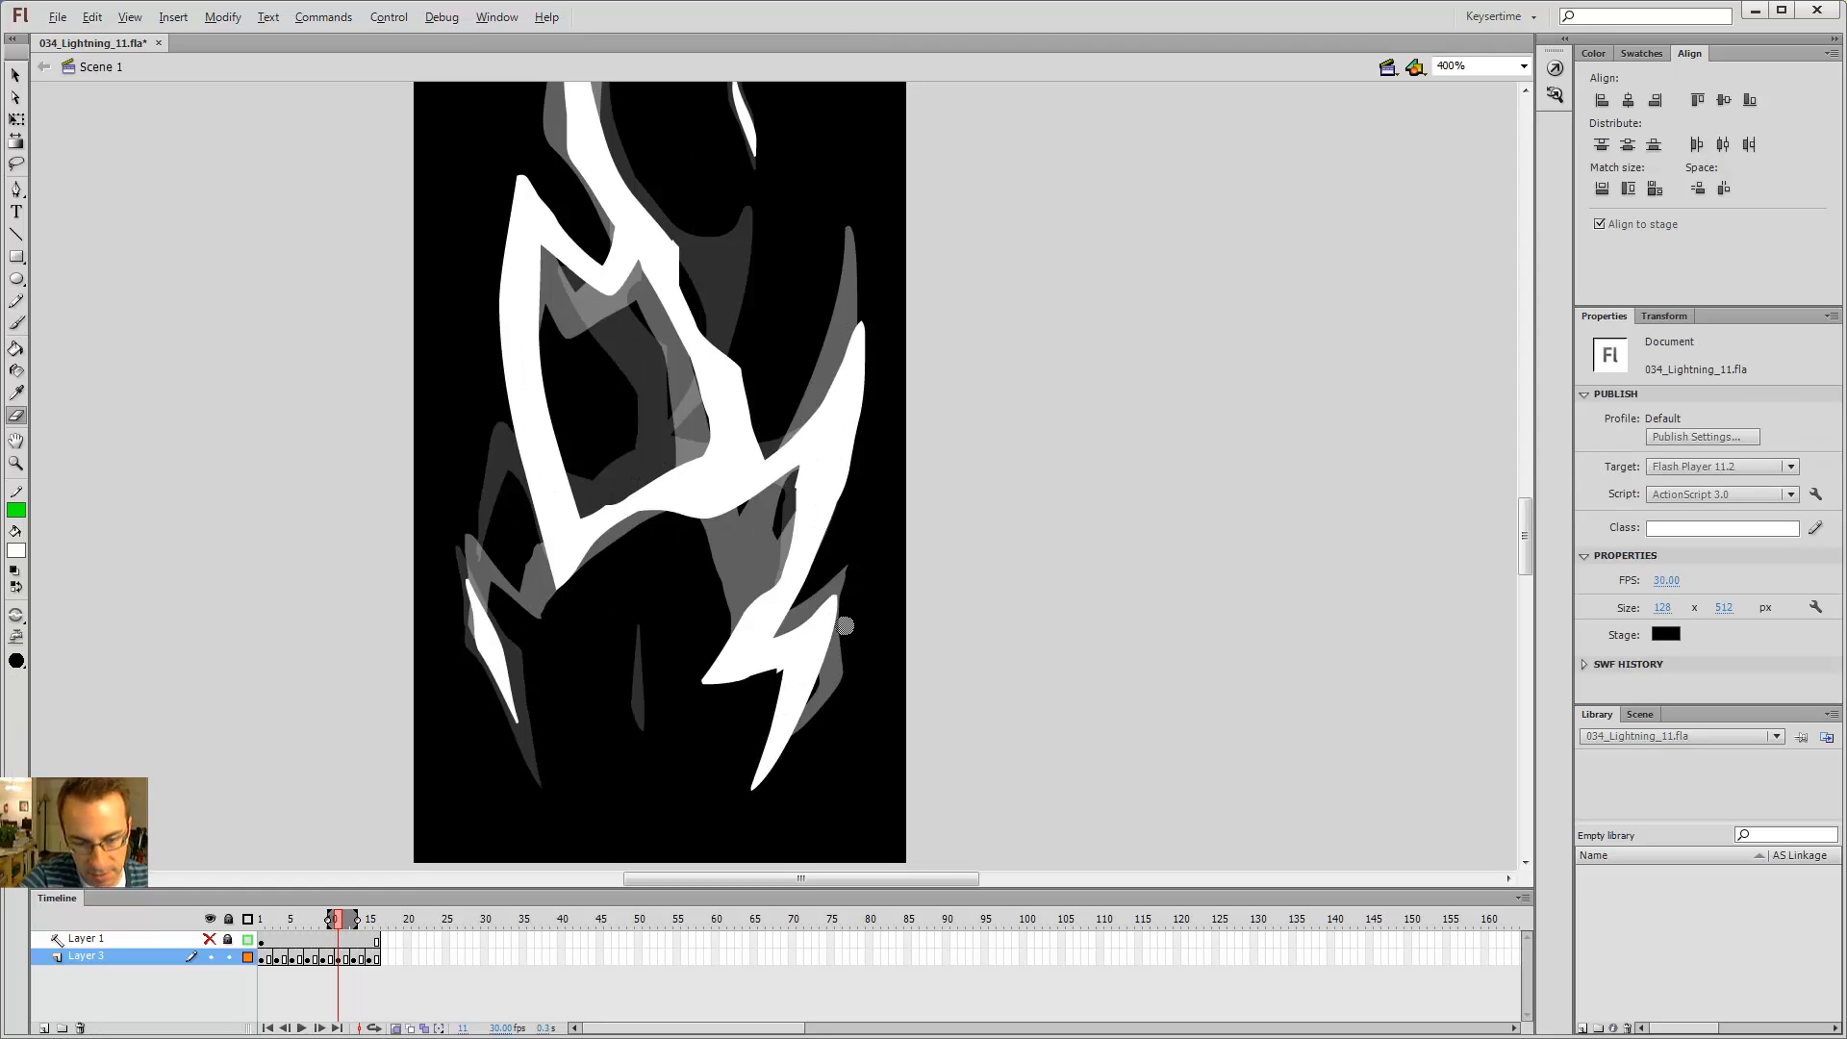
key("period")
key("b")
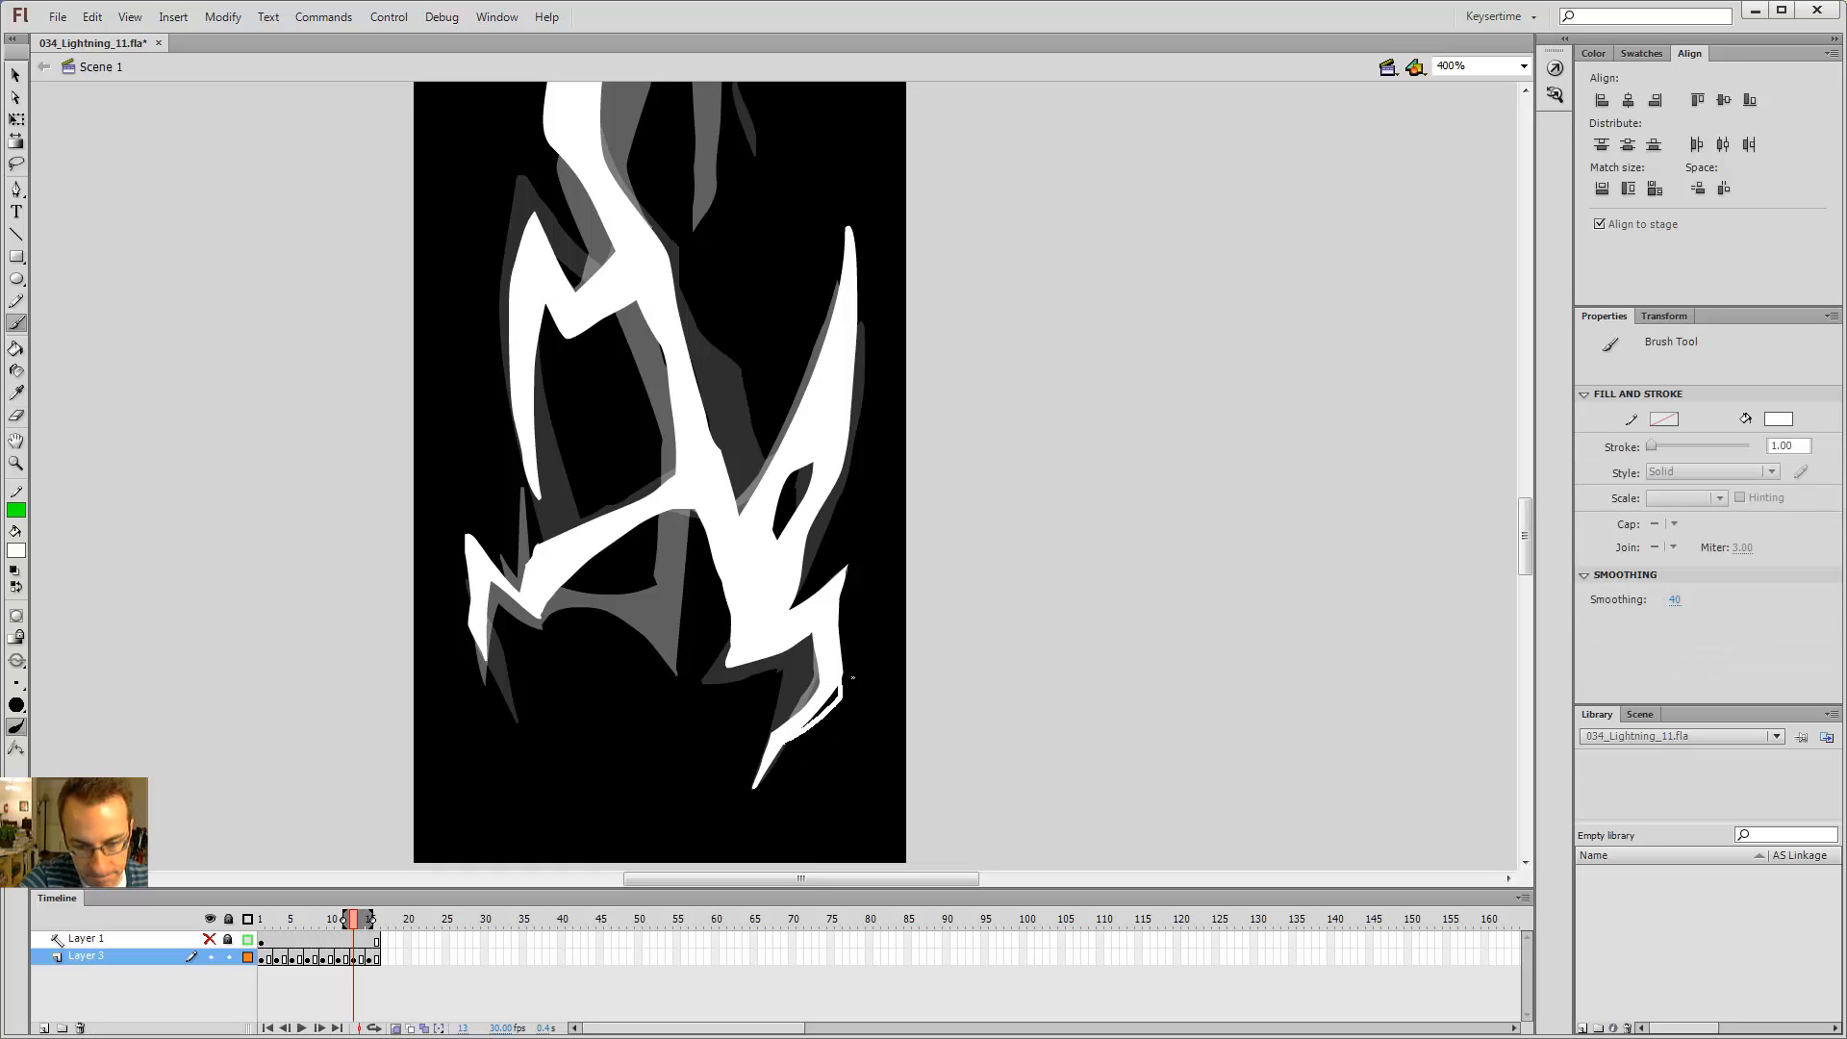
key("k")
left_click(826, 708)
key("e")
key("b")
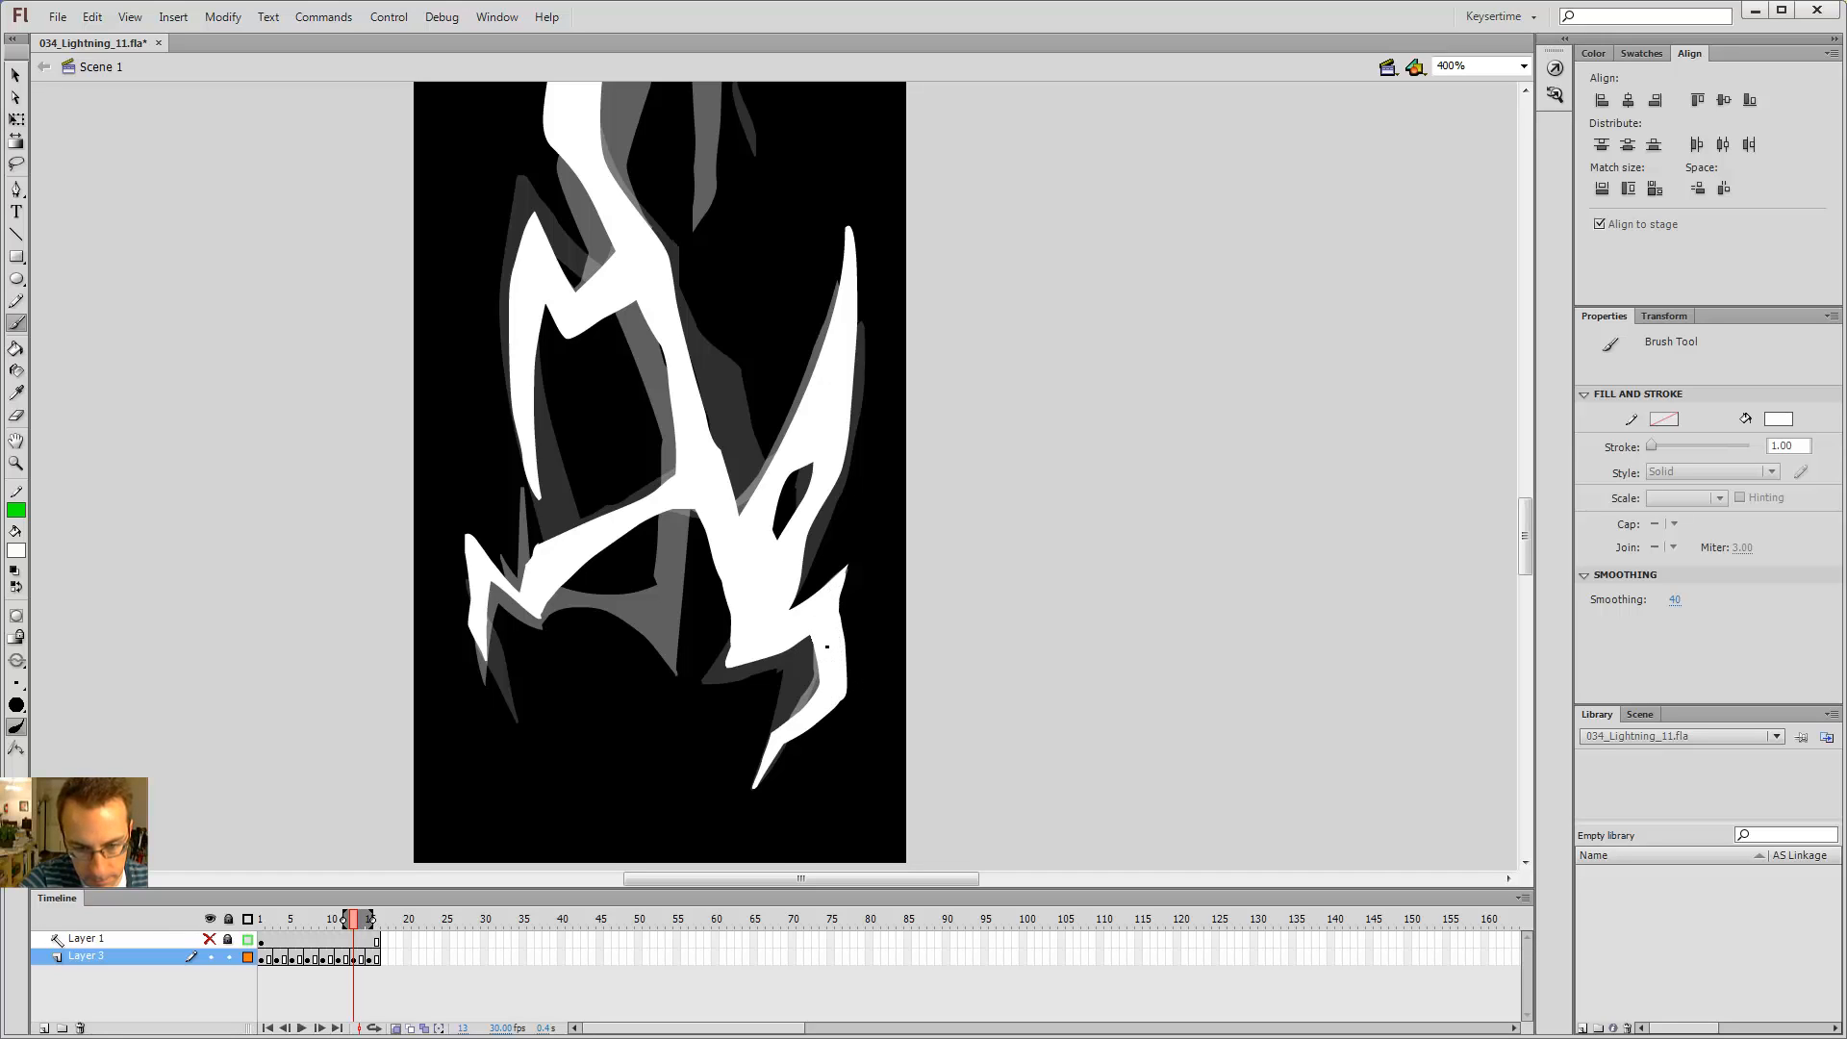
Step: Step back and forth through frames 9 to 15 to review the lower branches' motion
key("period")
key("period")
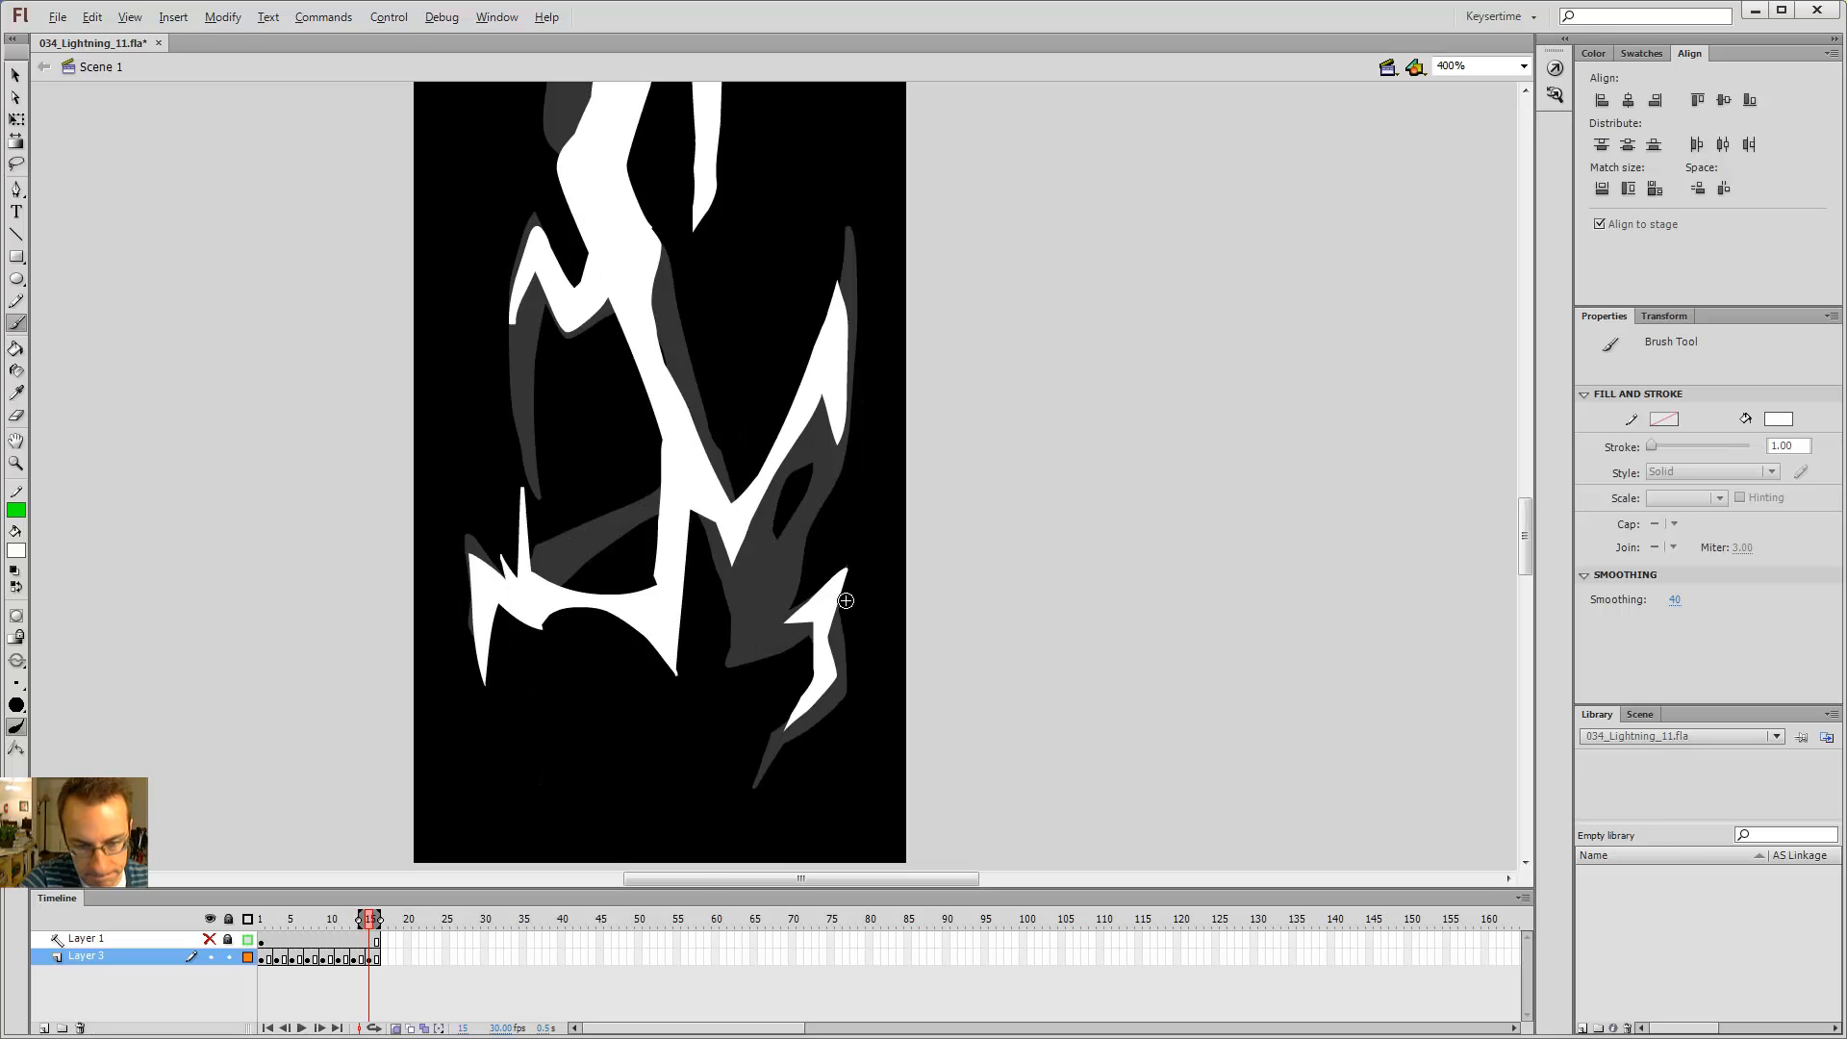
key("period")
key("period")
key("period")
key("comma")
key("comma")
key("comma")
key("comma")
key("period")
key("v")
left_click(825, 675)
key("comma")
key("comma")
key("period")
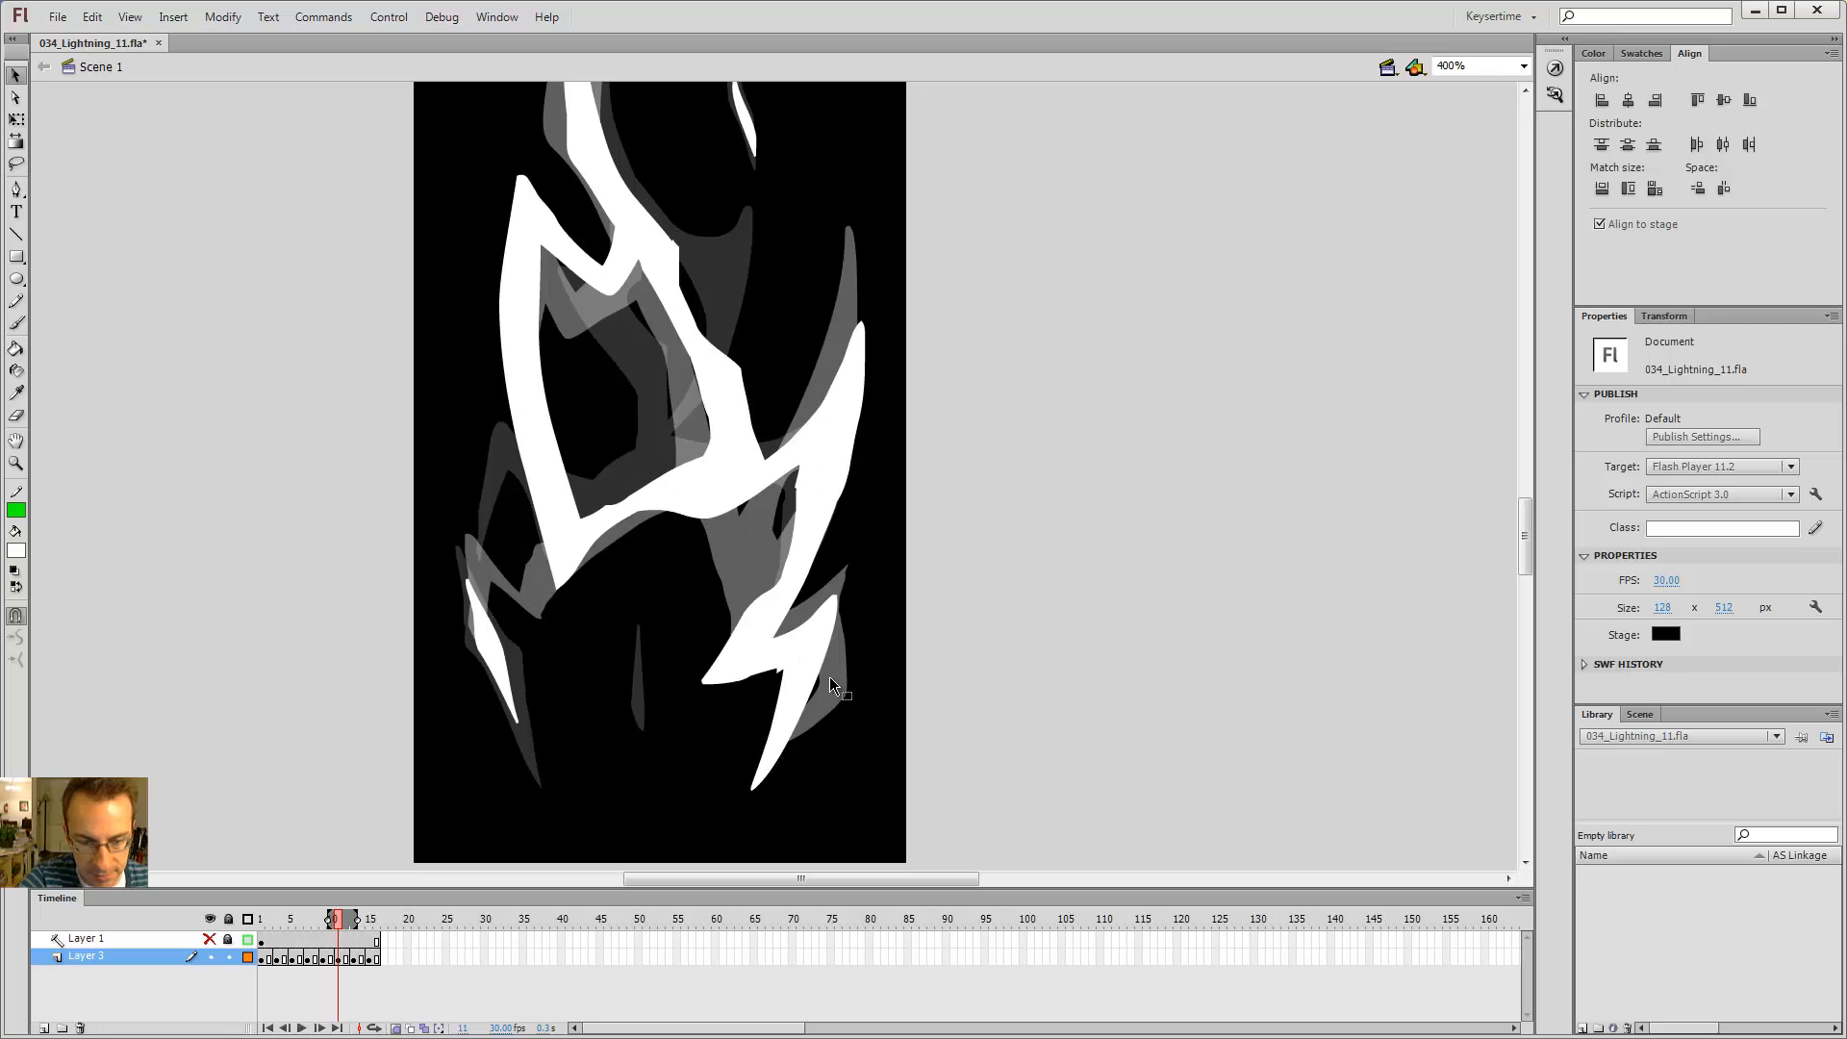
key("comma")
key("comma")
key("comma")
key("comma")
key("comma")
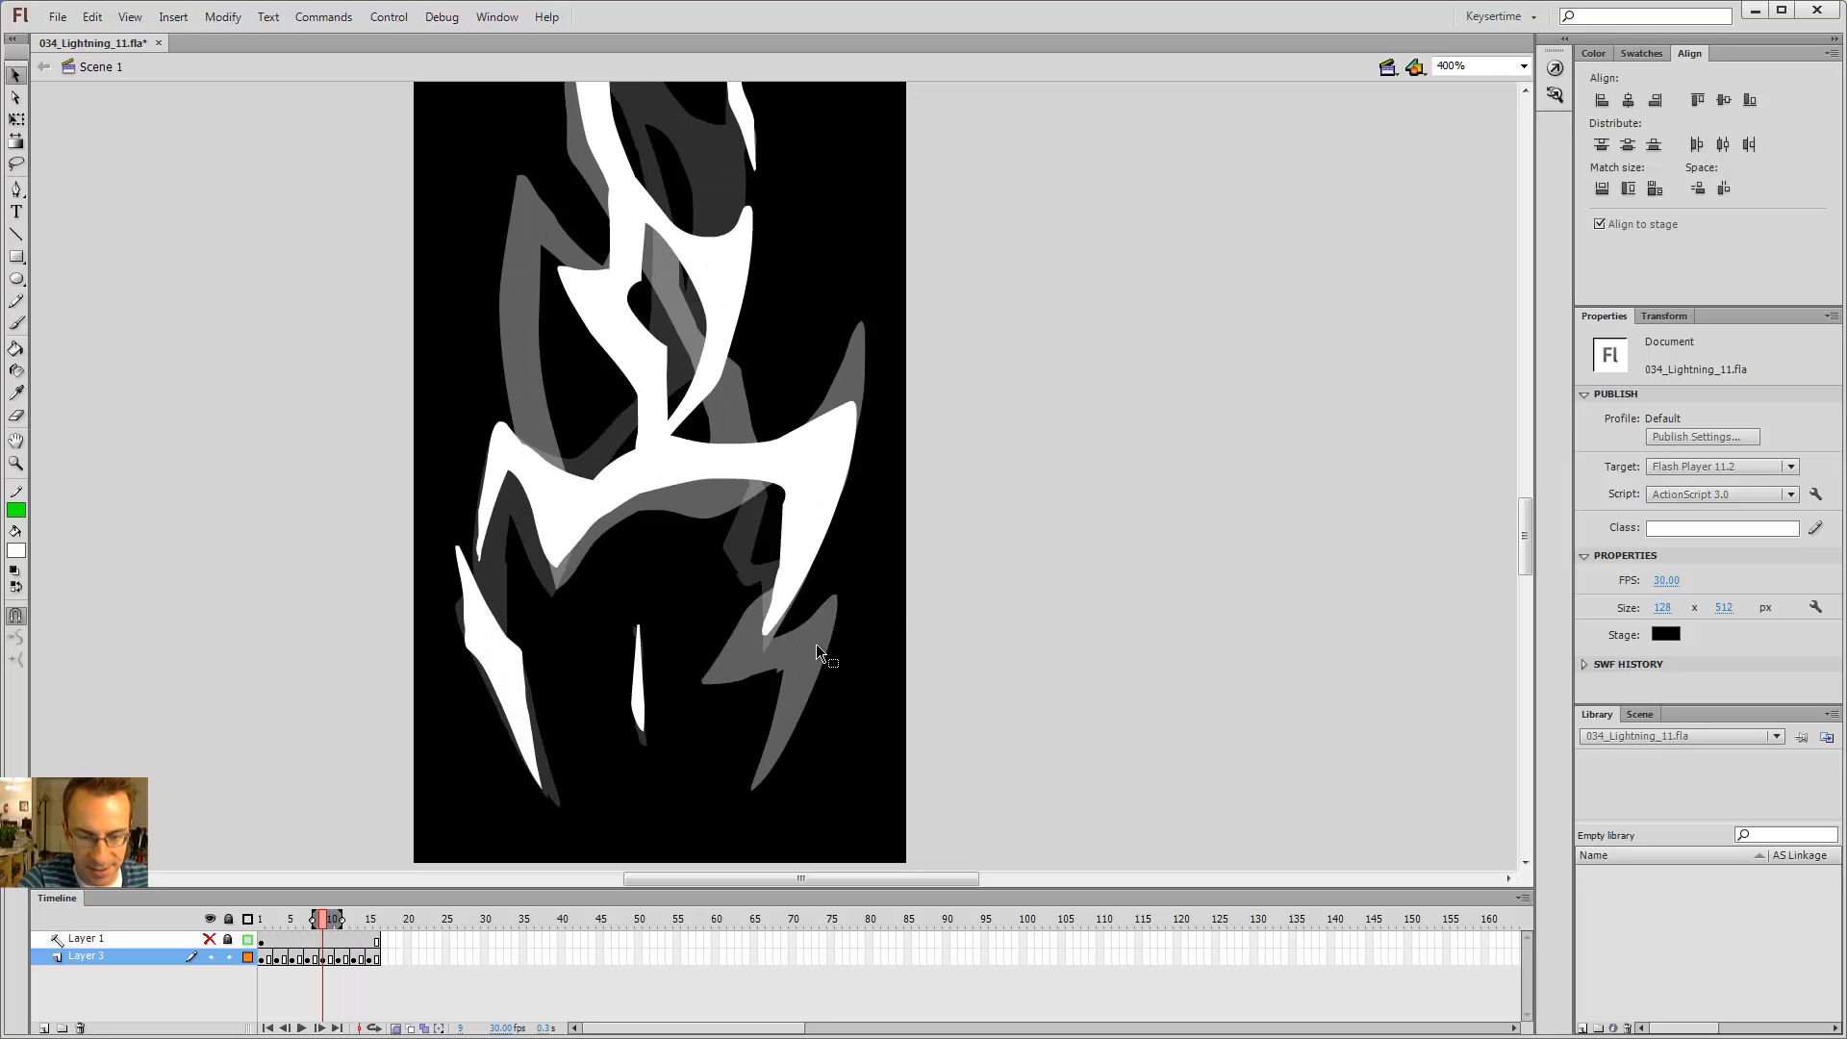
key("period")
key("period")
Step: Step through frames 5 to 9 to compare the right branch across neighbouring frames
key("comma")
key("comma")
key("e")
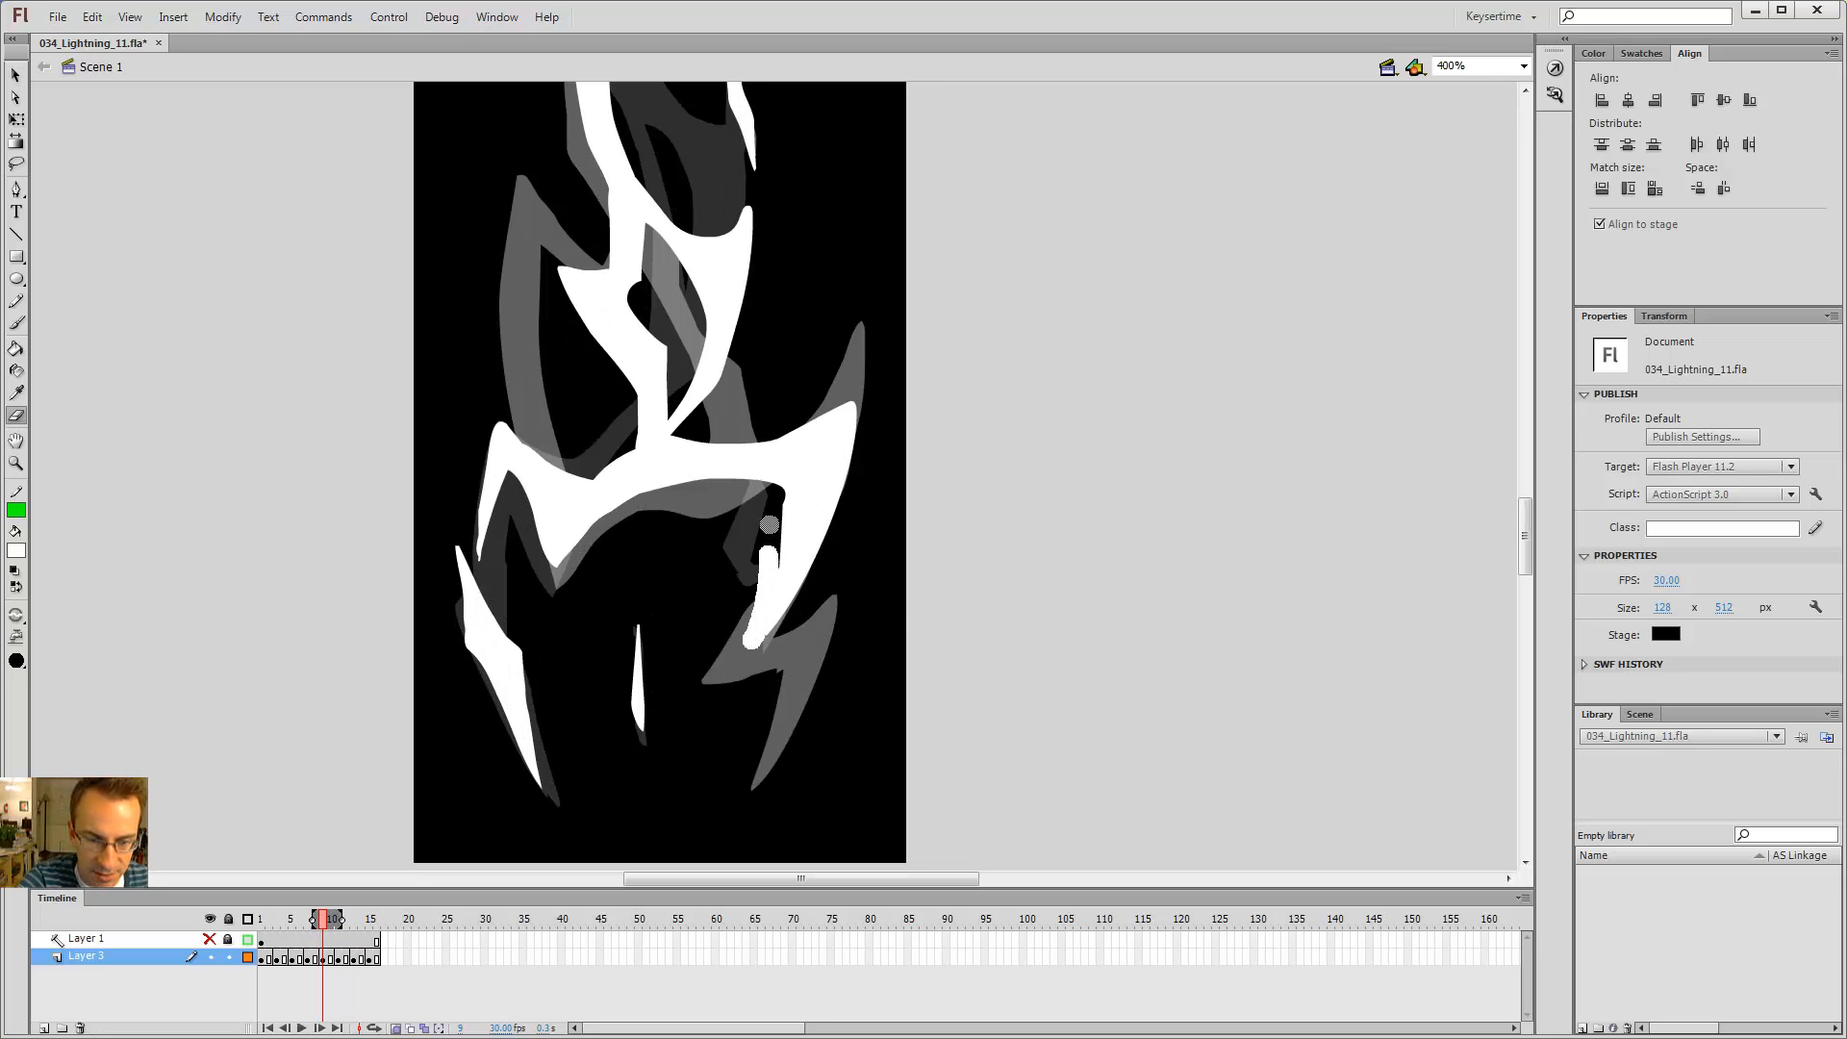
key("comma")
key("comma")
key("period")
key("period")
key("comma")
key("comma")
key("comma")
key("comma")
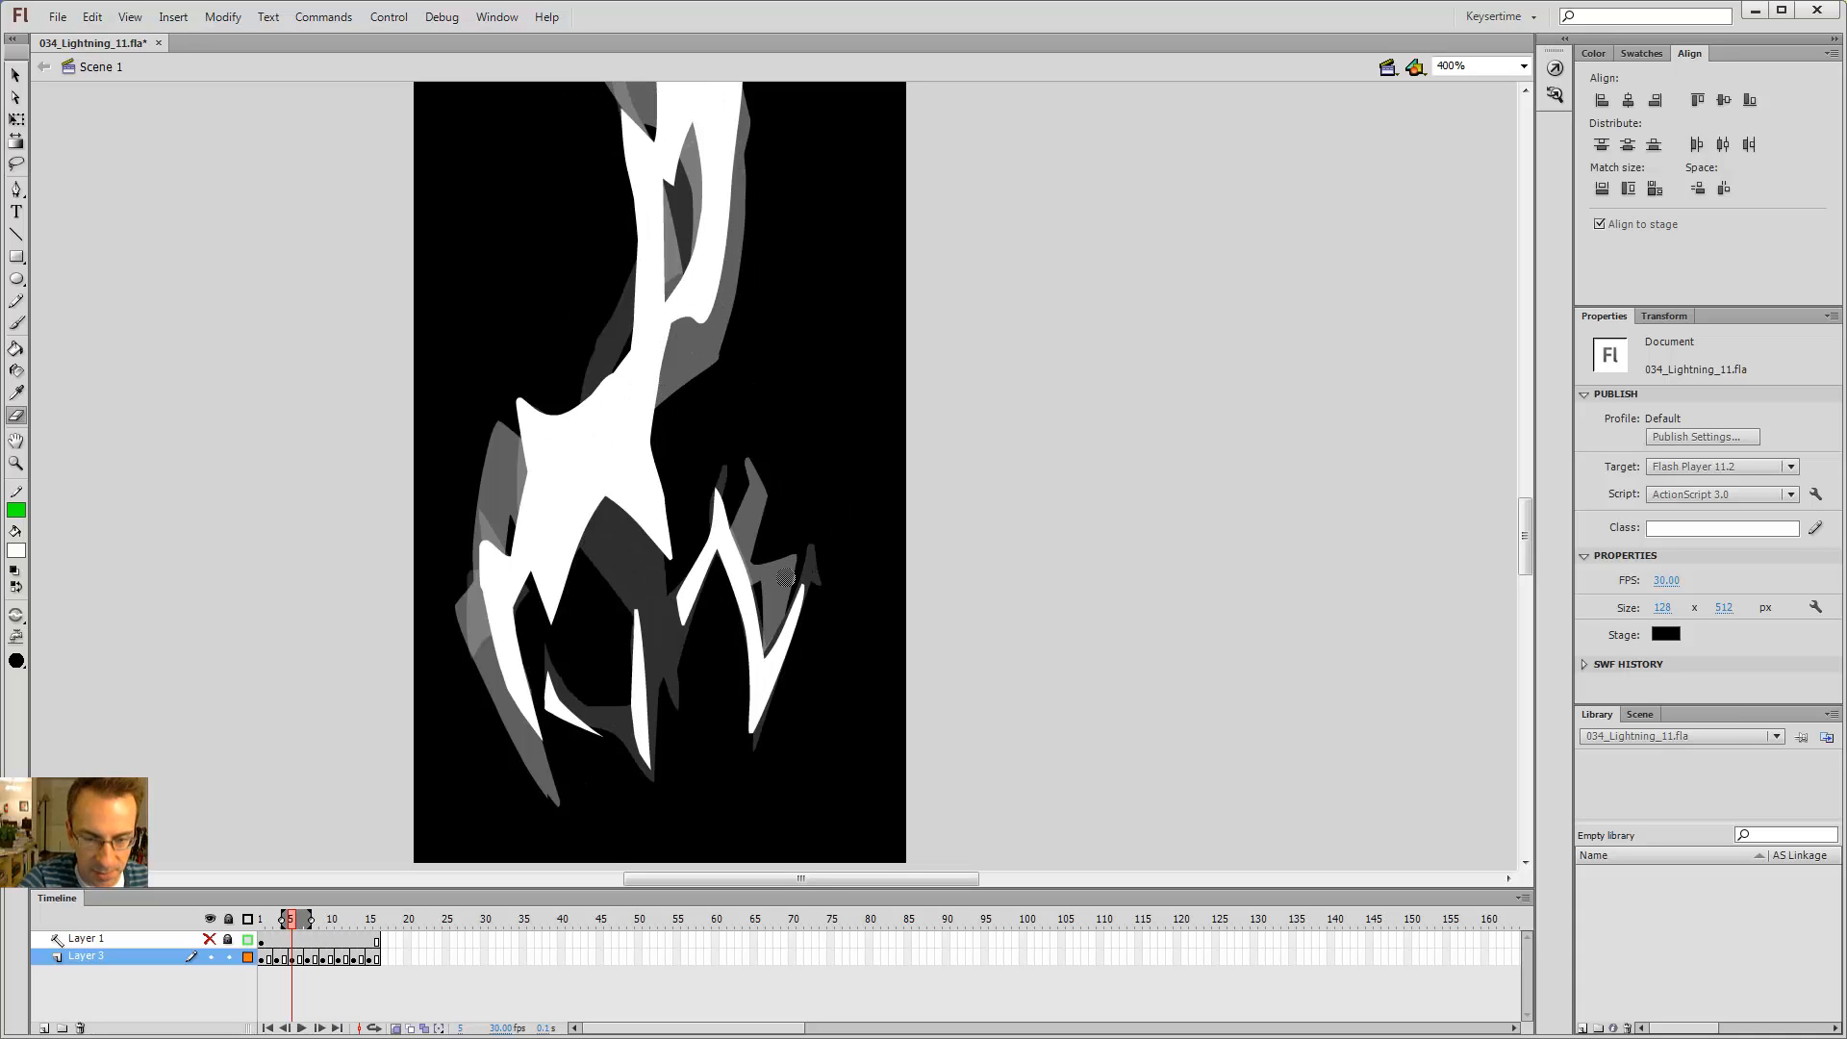
key("period")
key("period")
key("period")
key("period")
key("comma")
key("comma")
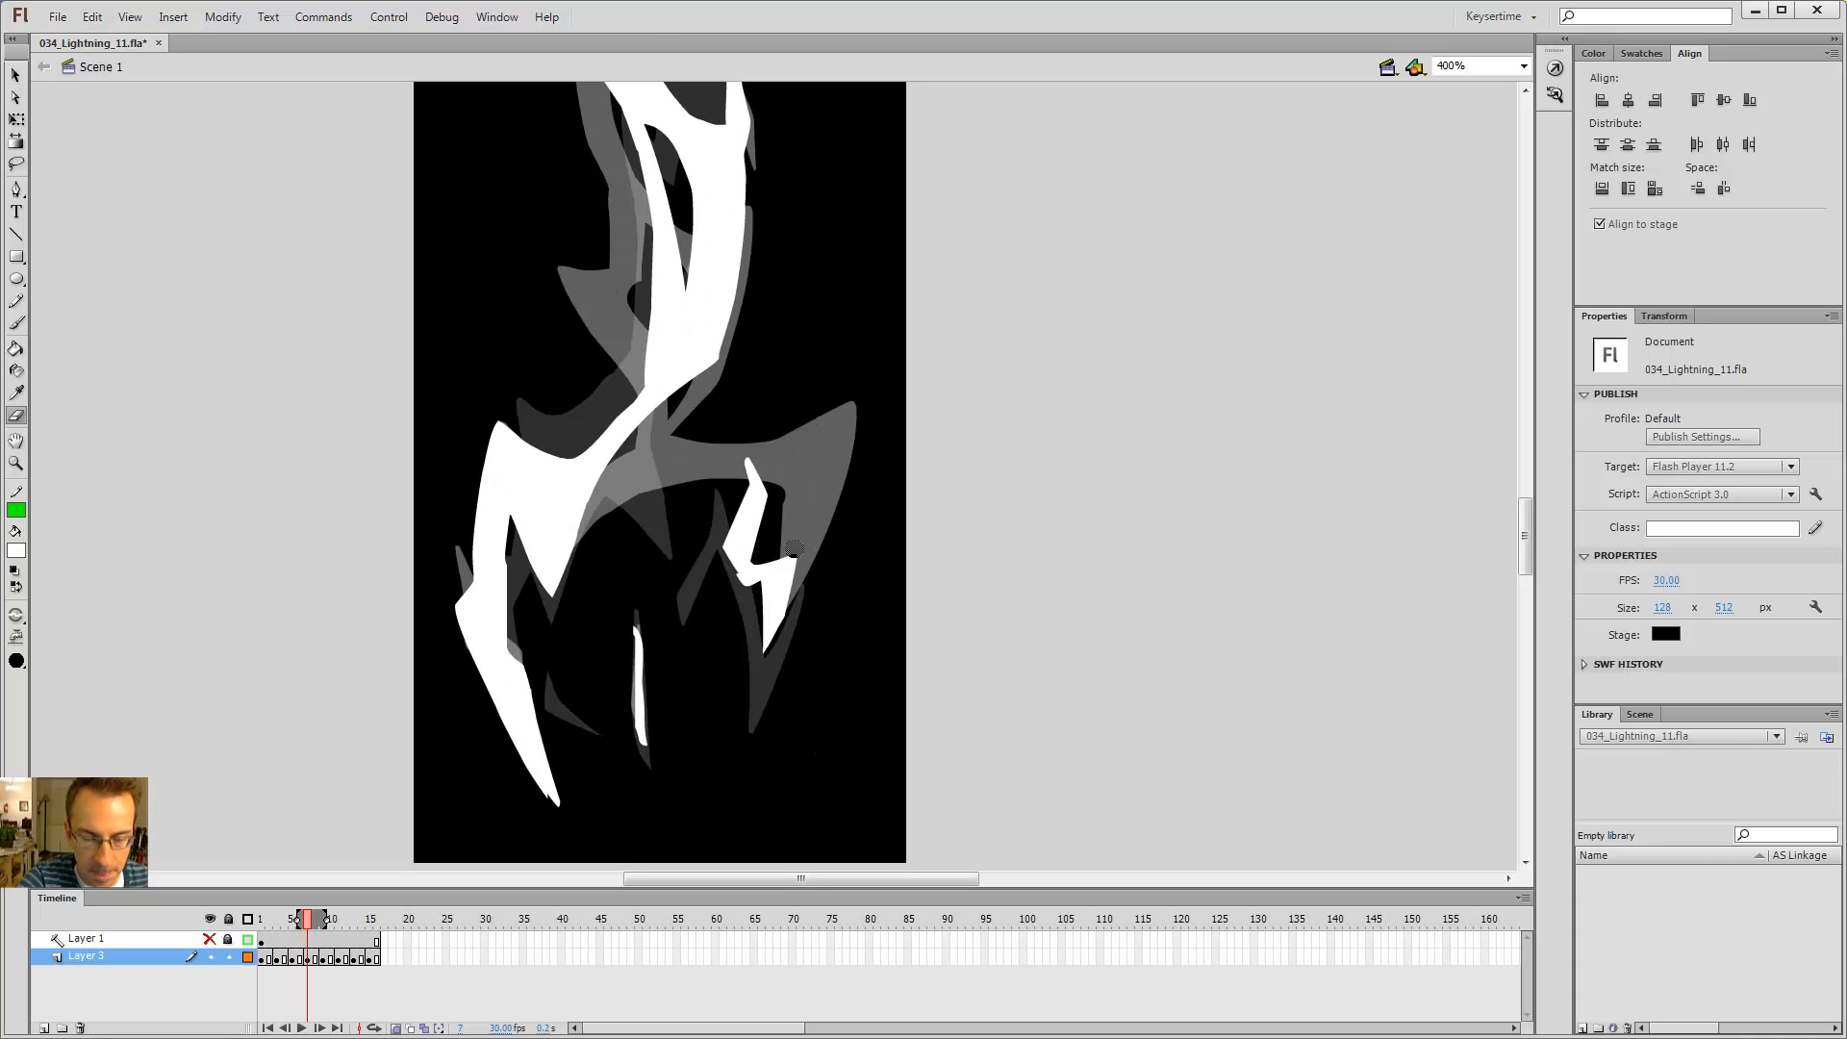
key("period")
key("period")
key("comma")
key("comma")
key("comma")
key("comma")
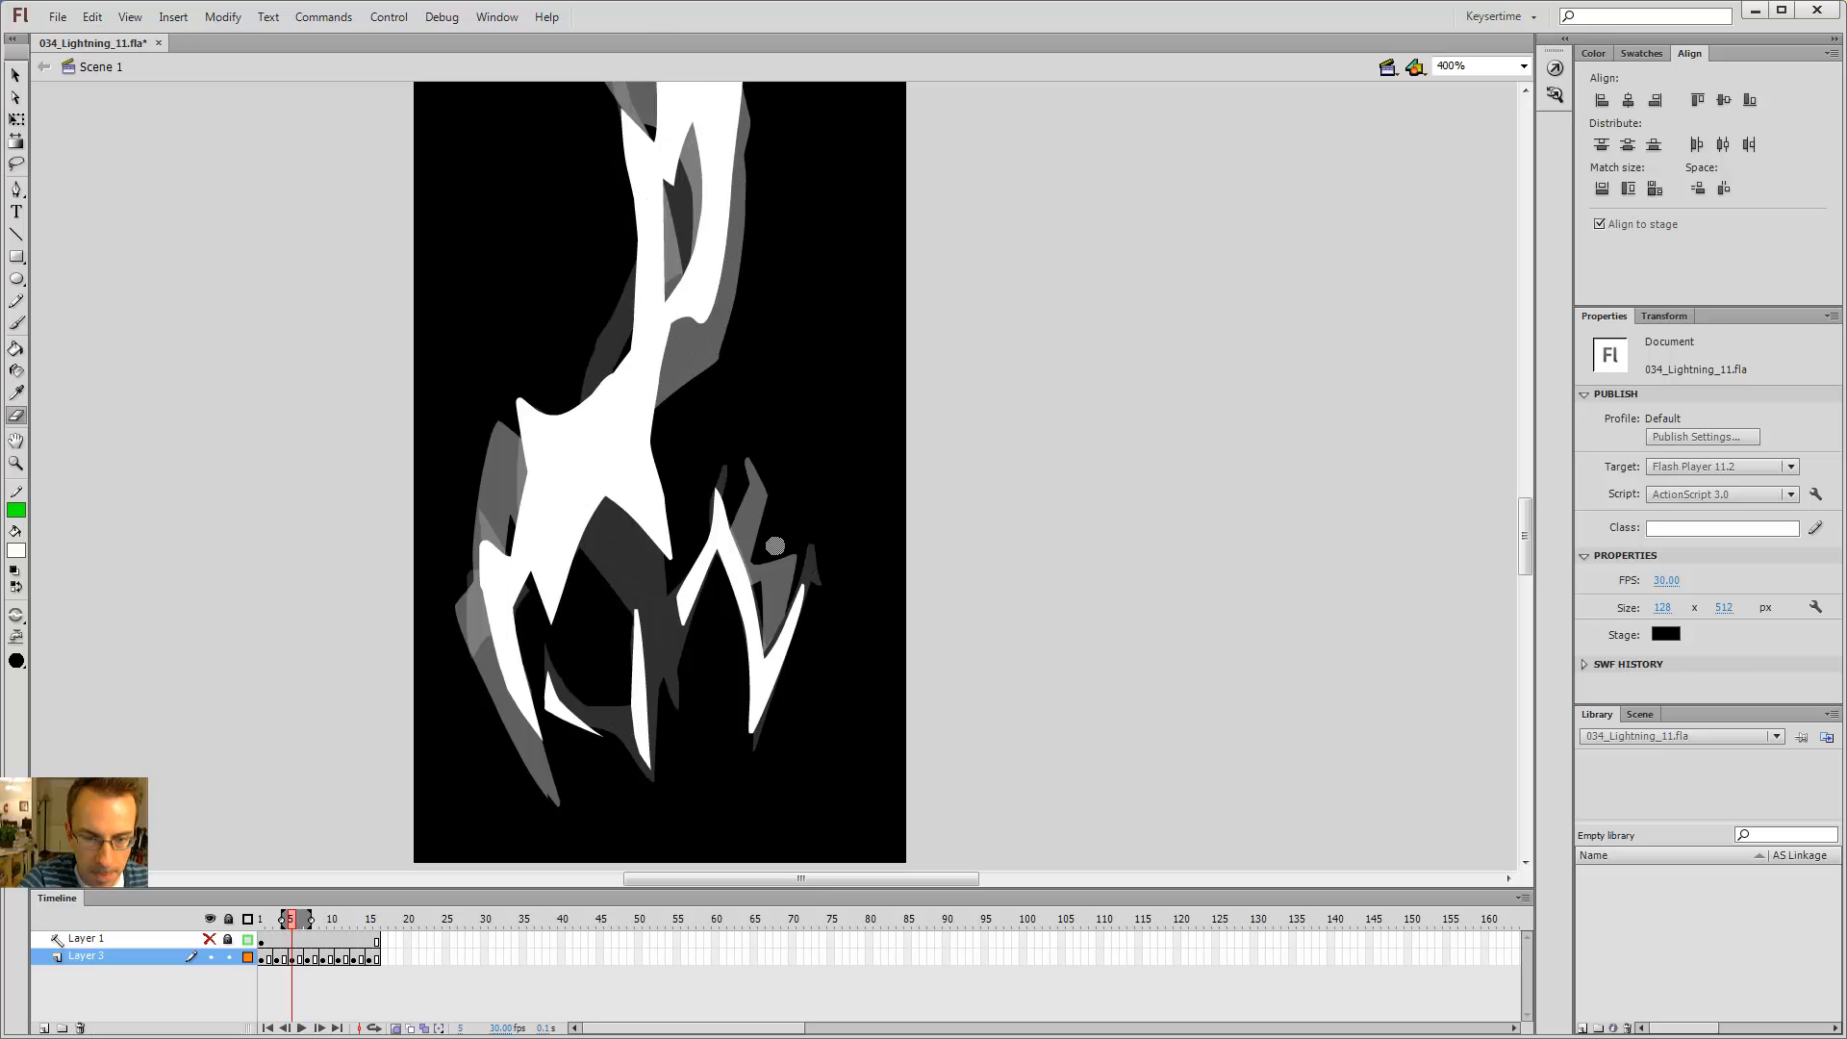
key("period")
key("period")
key("period")
key("period")
key("comma")
key("comma")
key("comma")
key("comma")
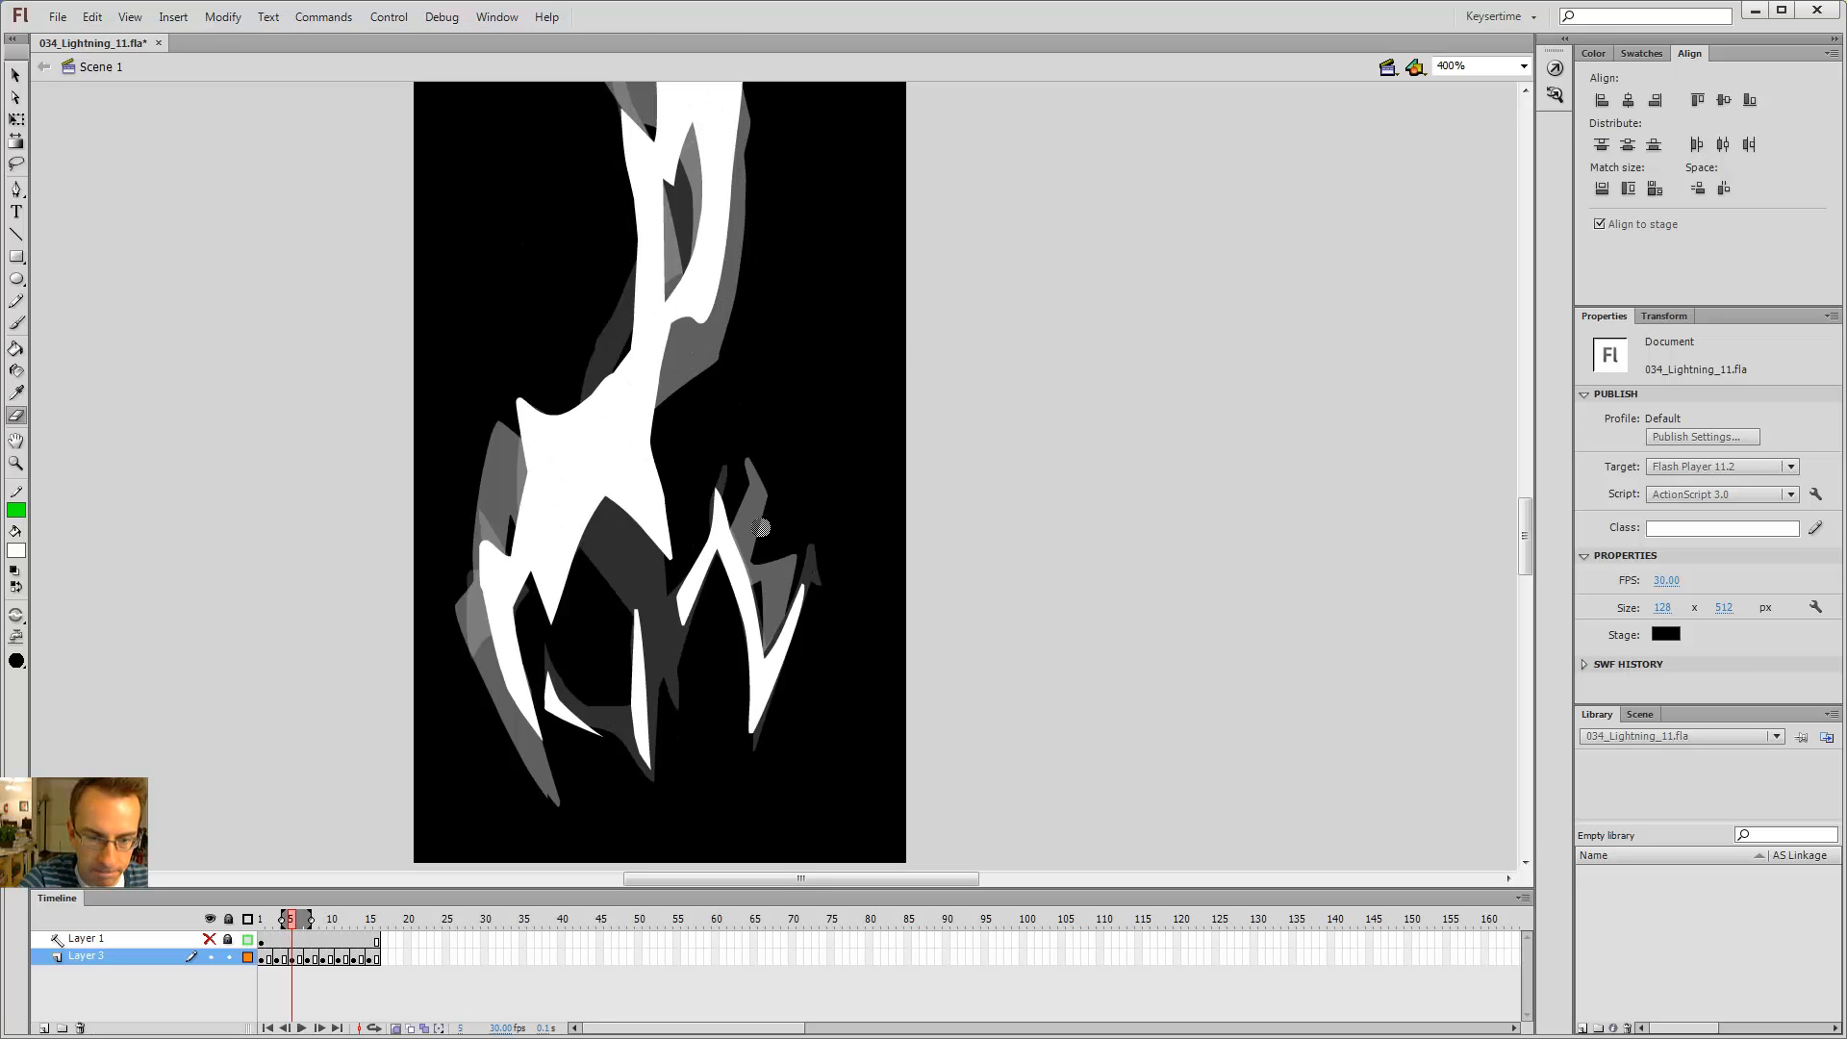
key("comma")
key("comma")
key("period")
key("period")
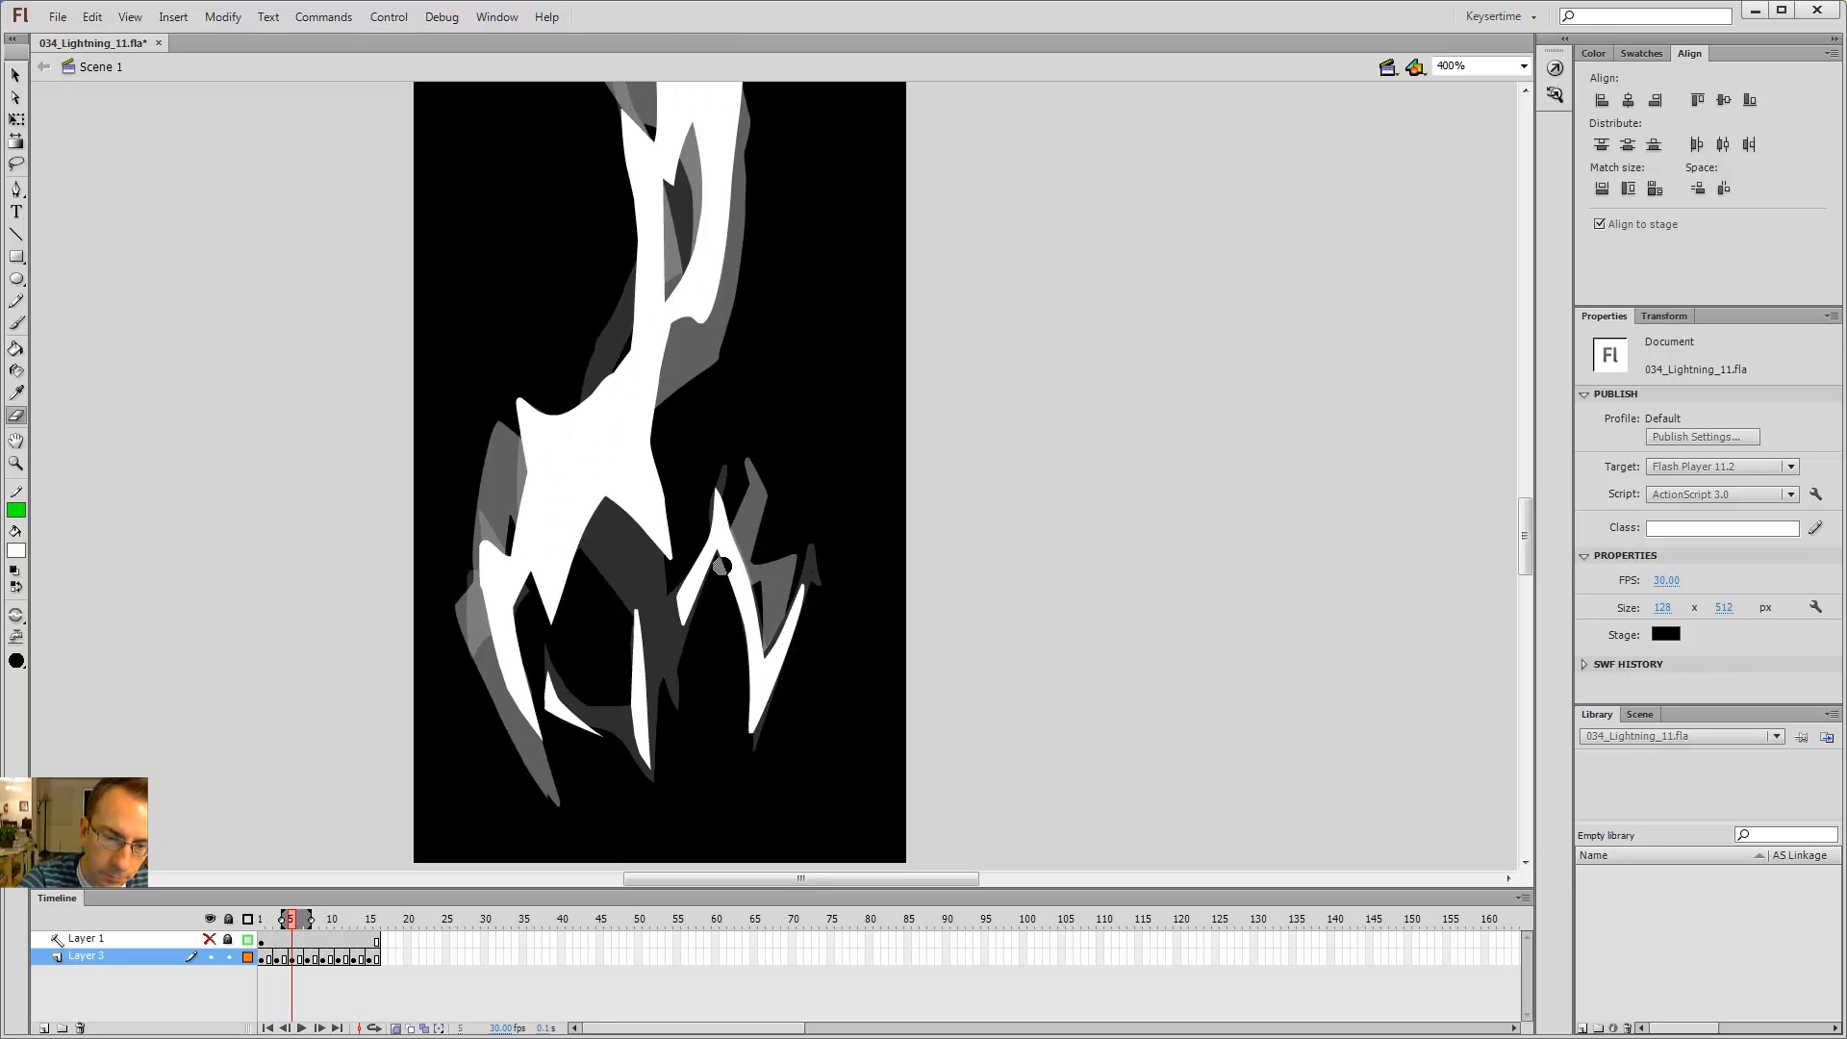
key("period")
key("period")
key("b")
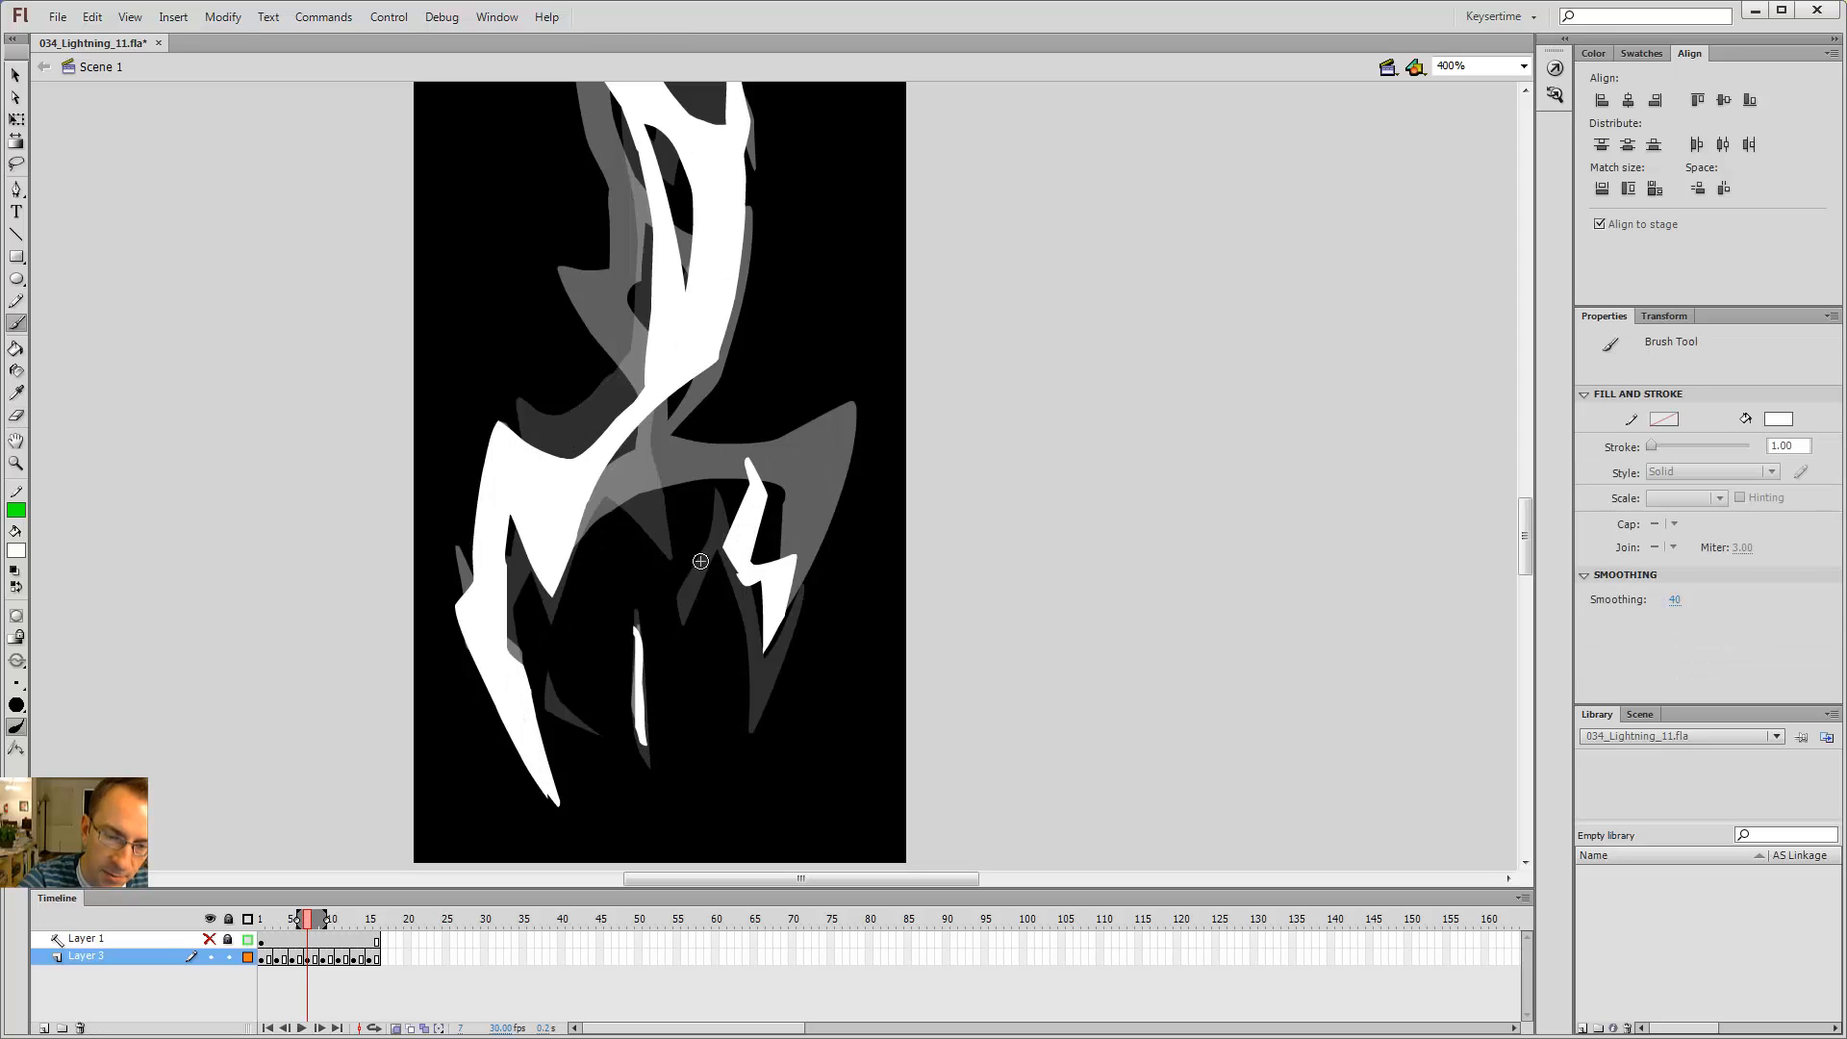
Step: Undo the last change on frame 7
key("ctrl+z")
key("comma")
key("comma")
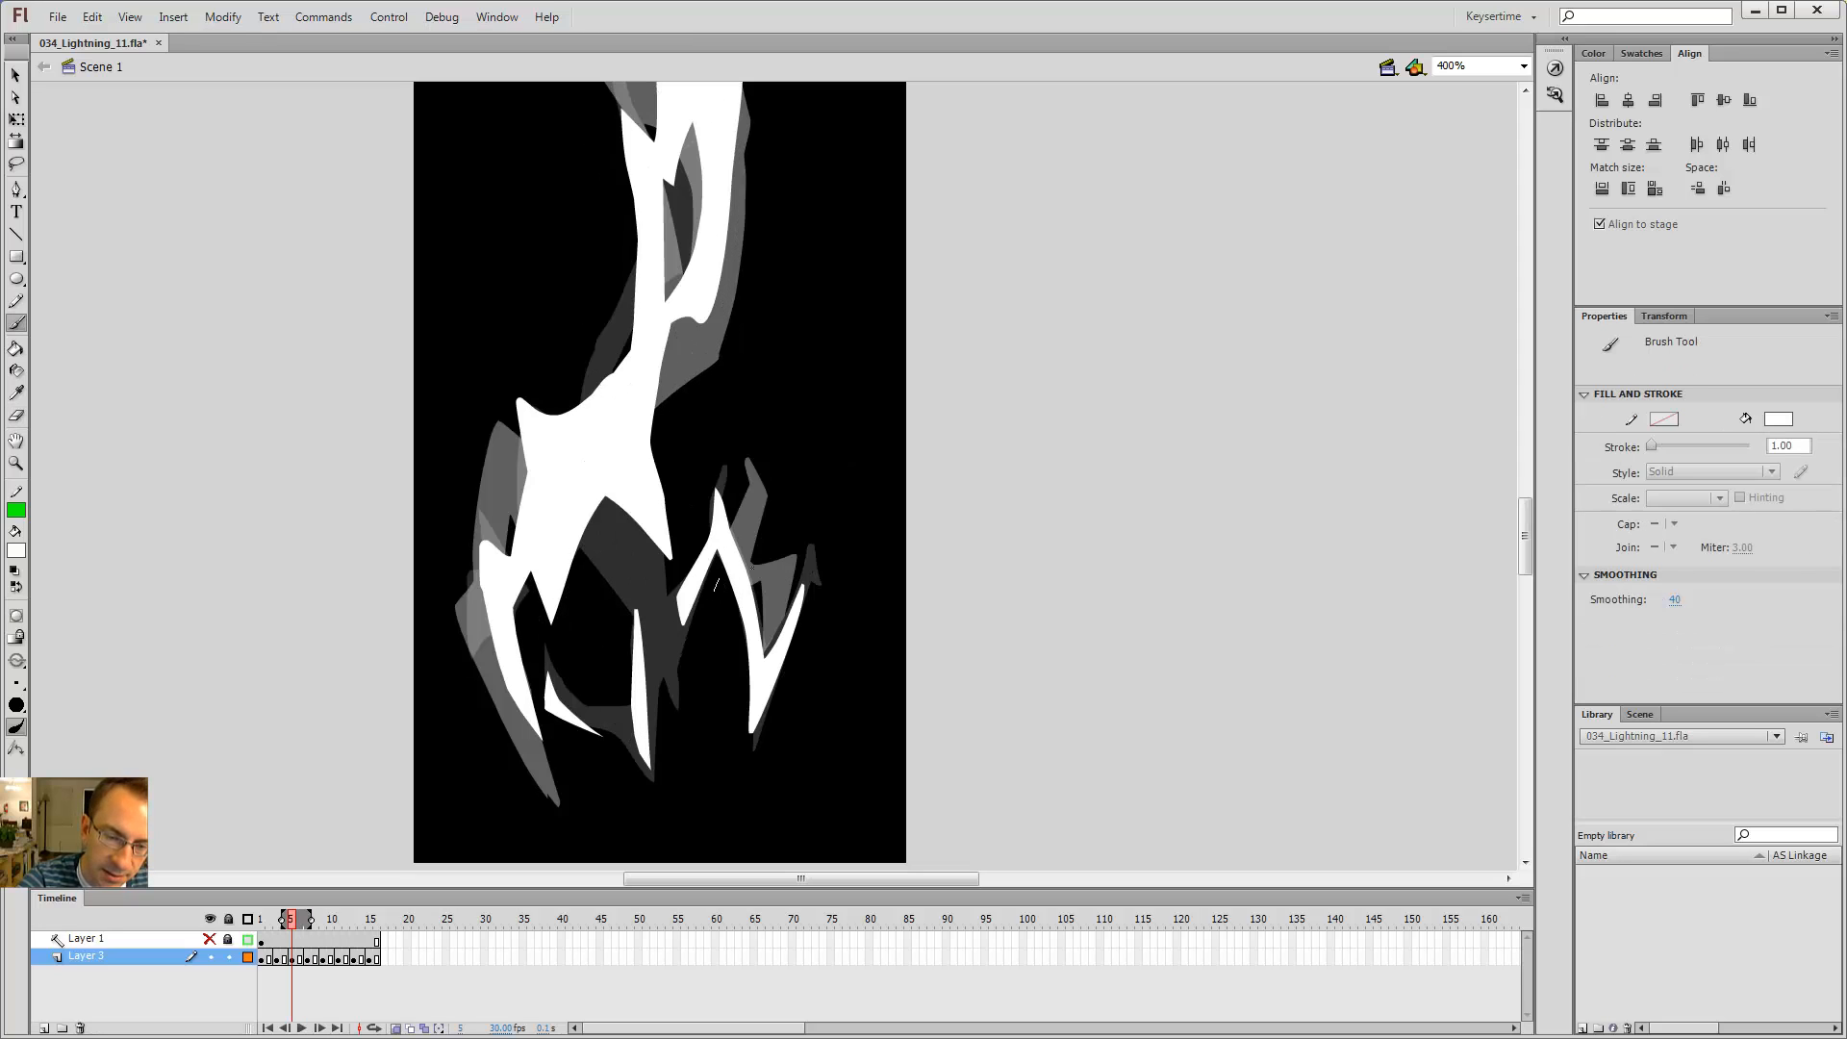
Step: Reshape the right branch on frame 5 by erasing a cut through it and filling a redrawn outline white
key("e")
left_click_drag(749, 540, 749, 597)
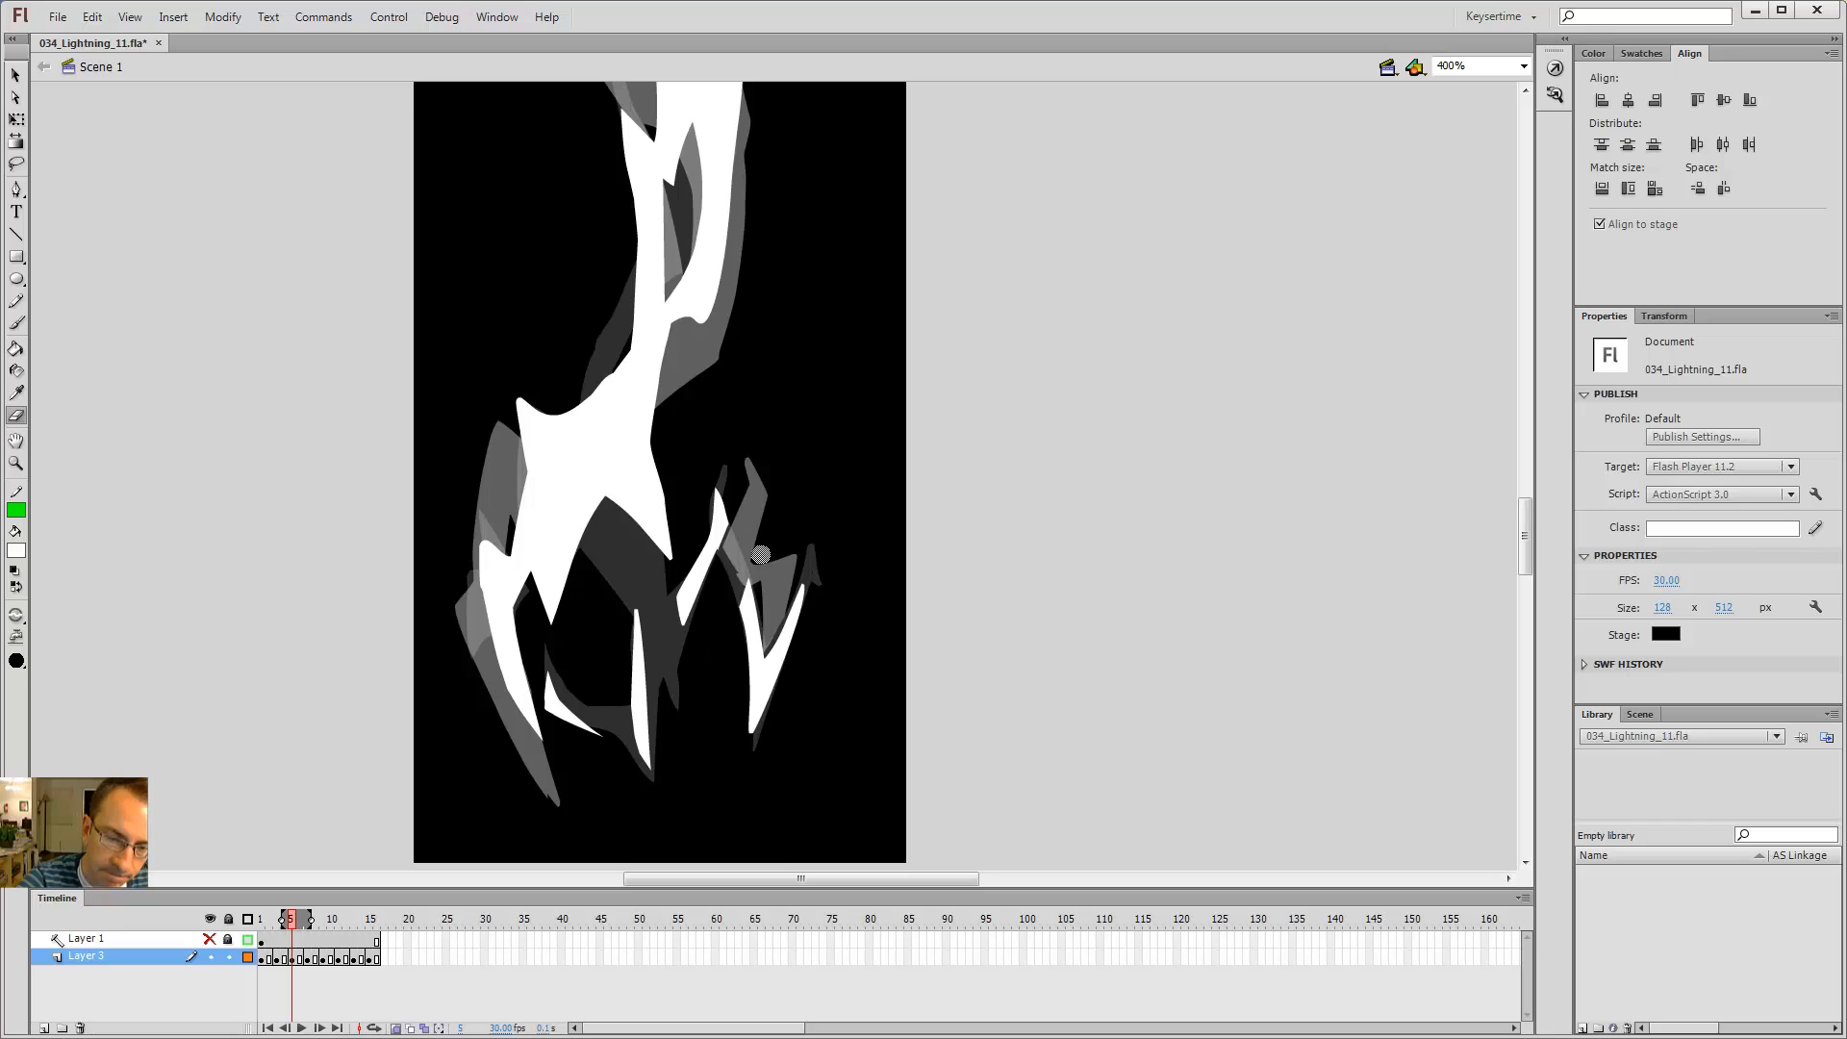
key("b")
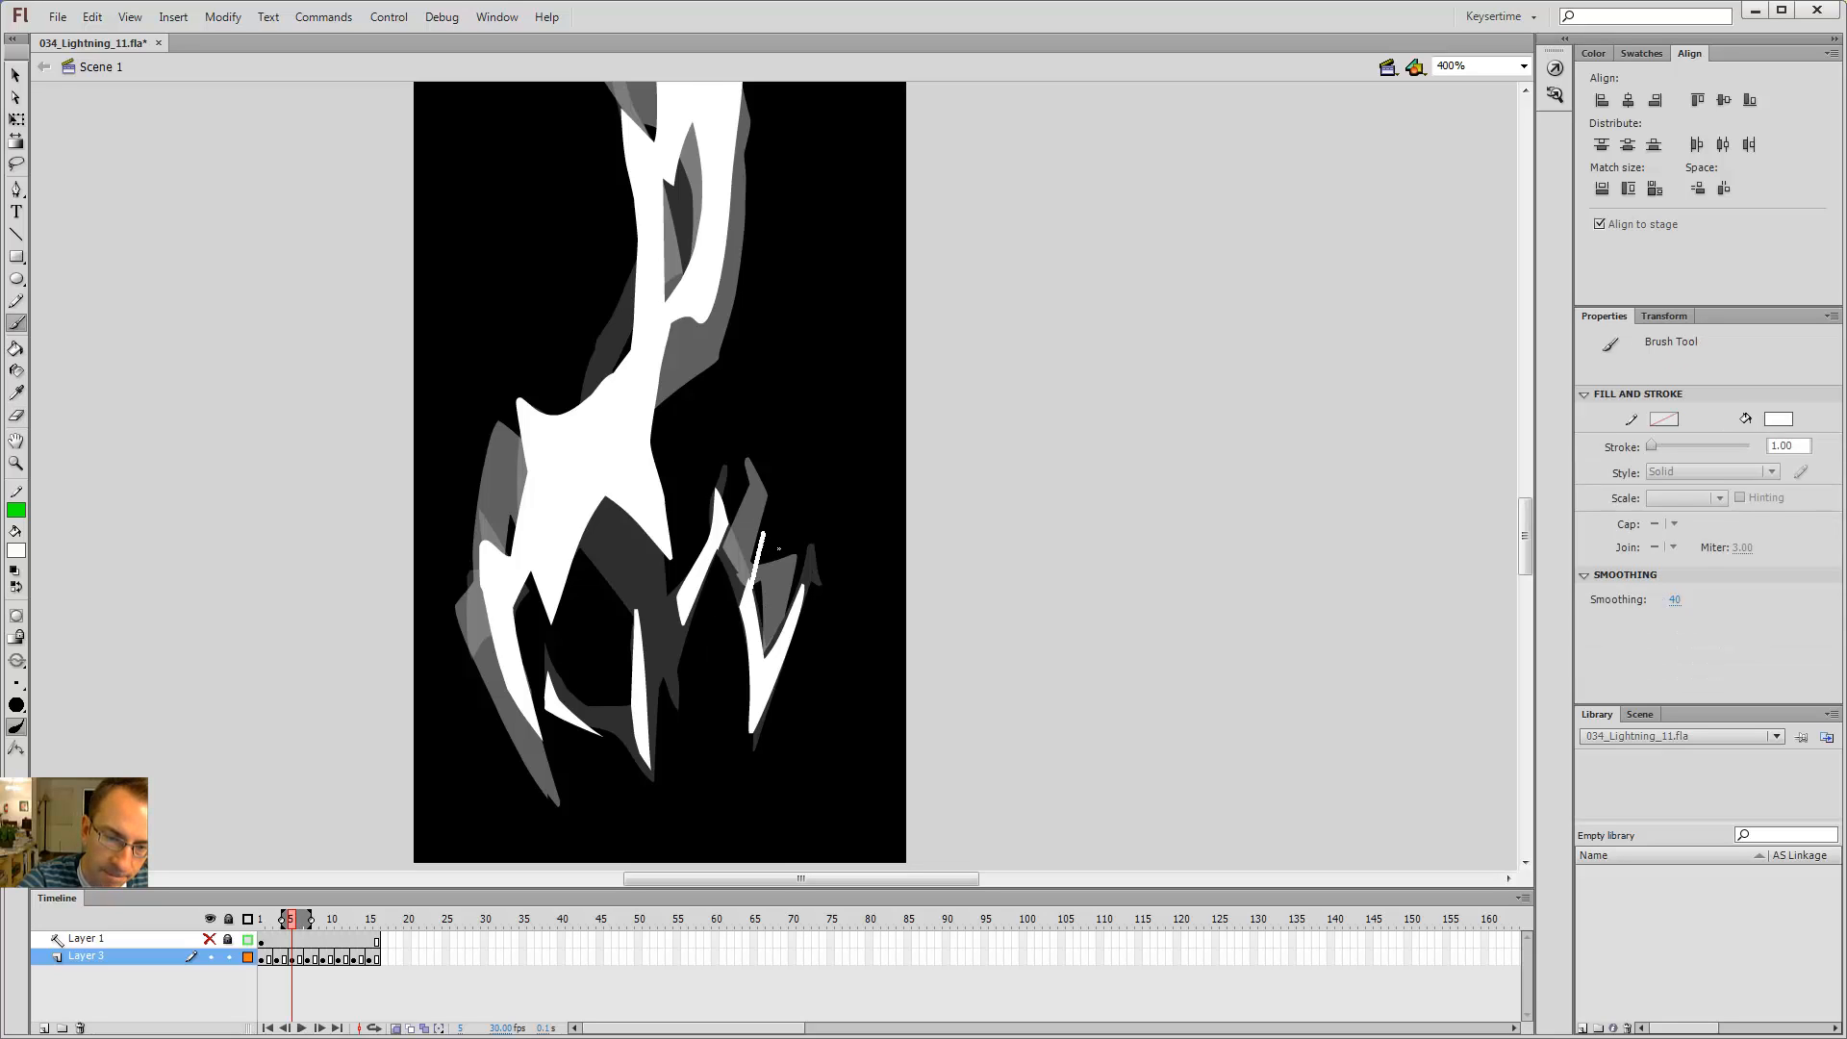
key("period")
key("period")
key("comma")
key("comma")
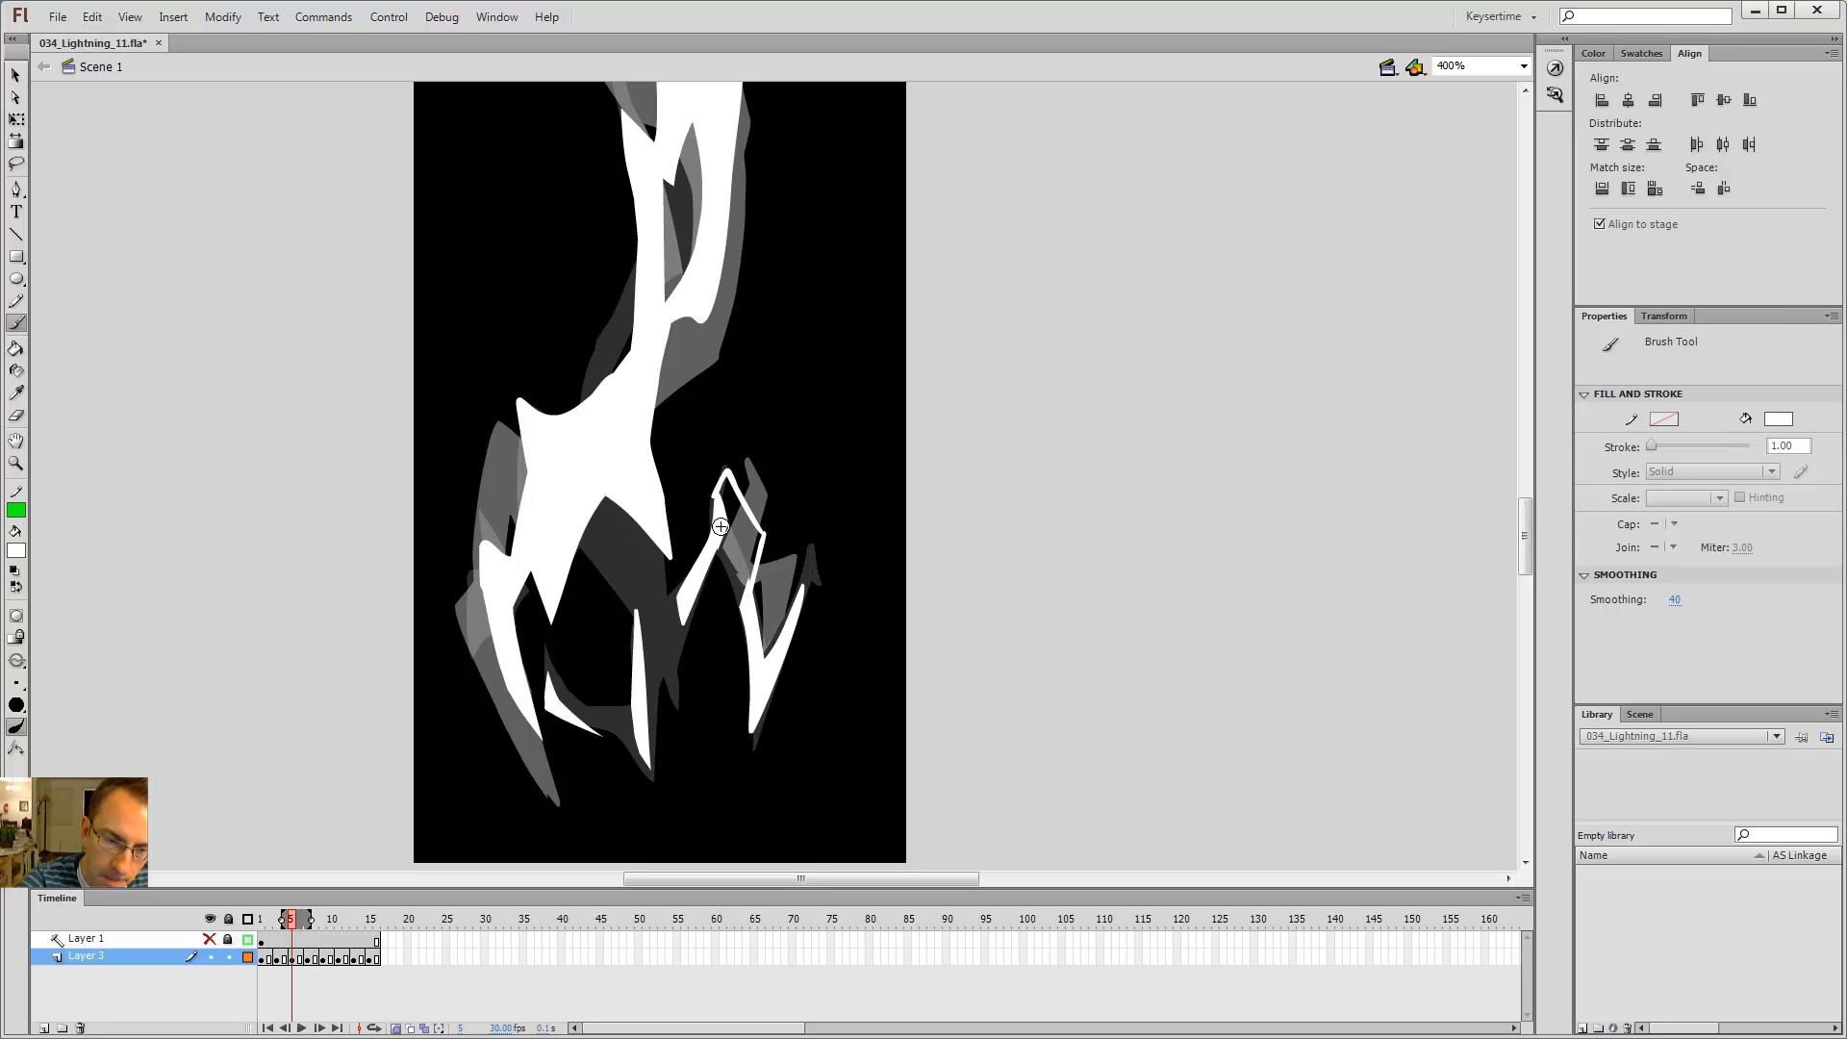
key("k")
left_click(738, 542)
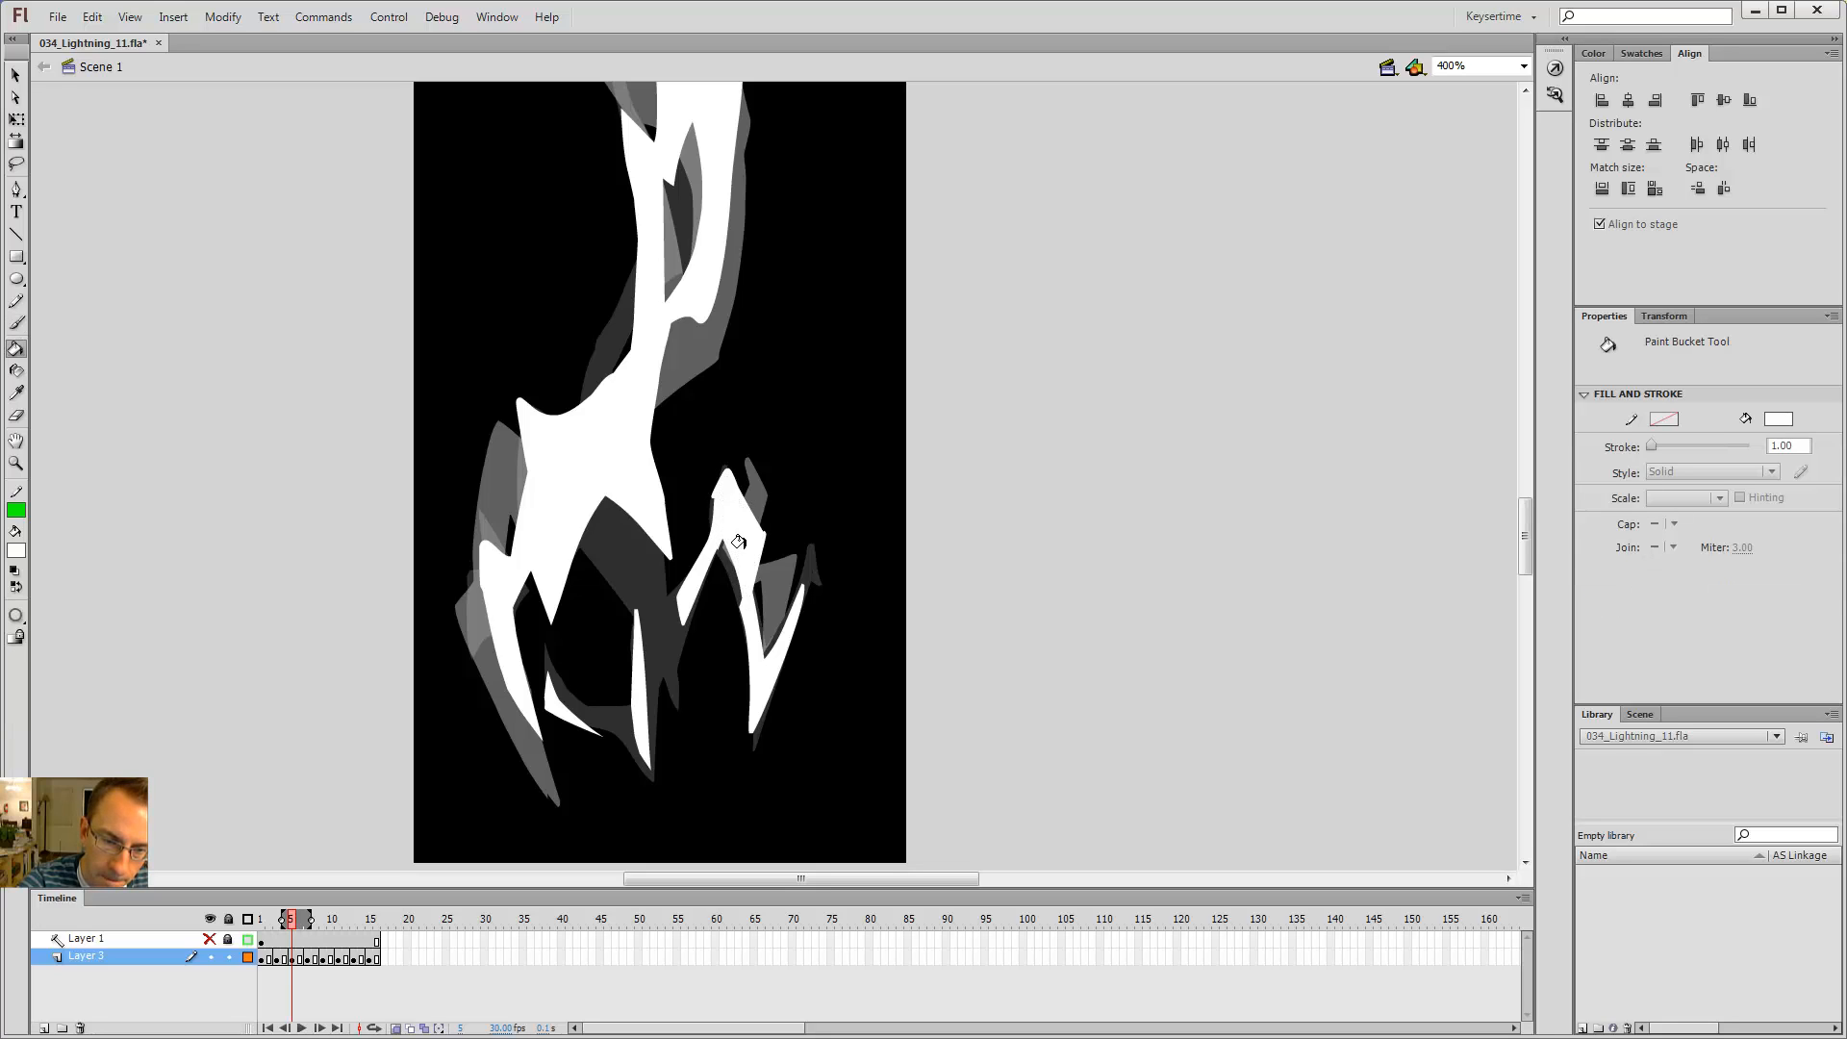
Step: On frame 7, fill a new connecting piece joining the small right branch to the bolt with white
key("period")
key("comma")
key("period")
key("period")
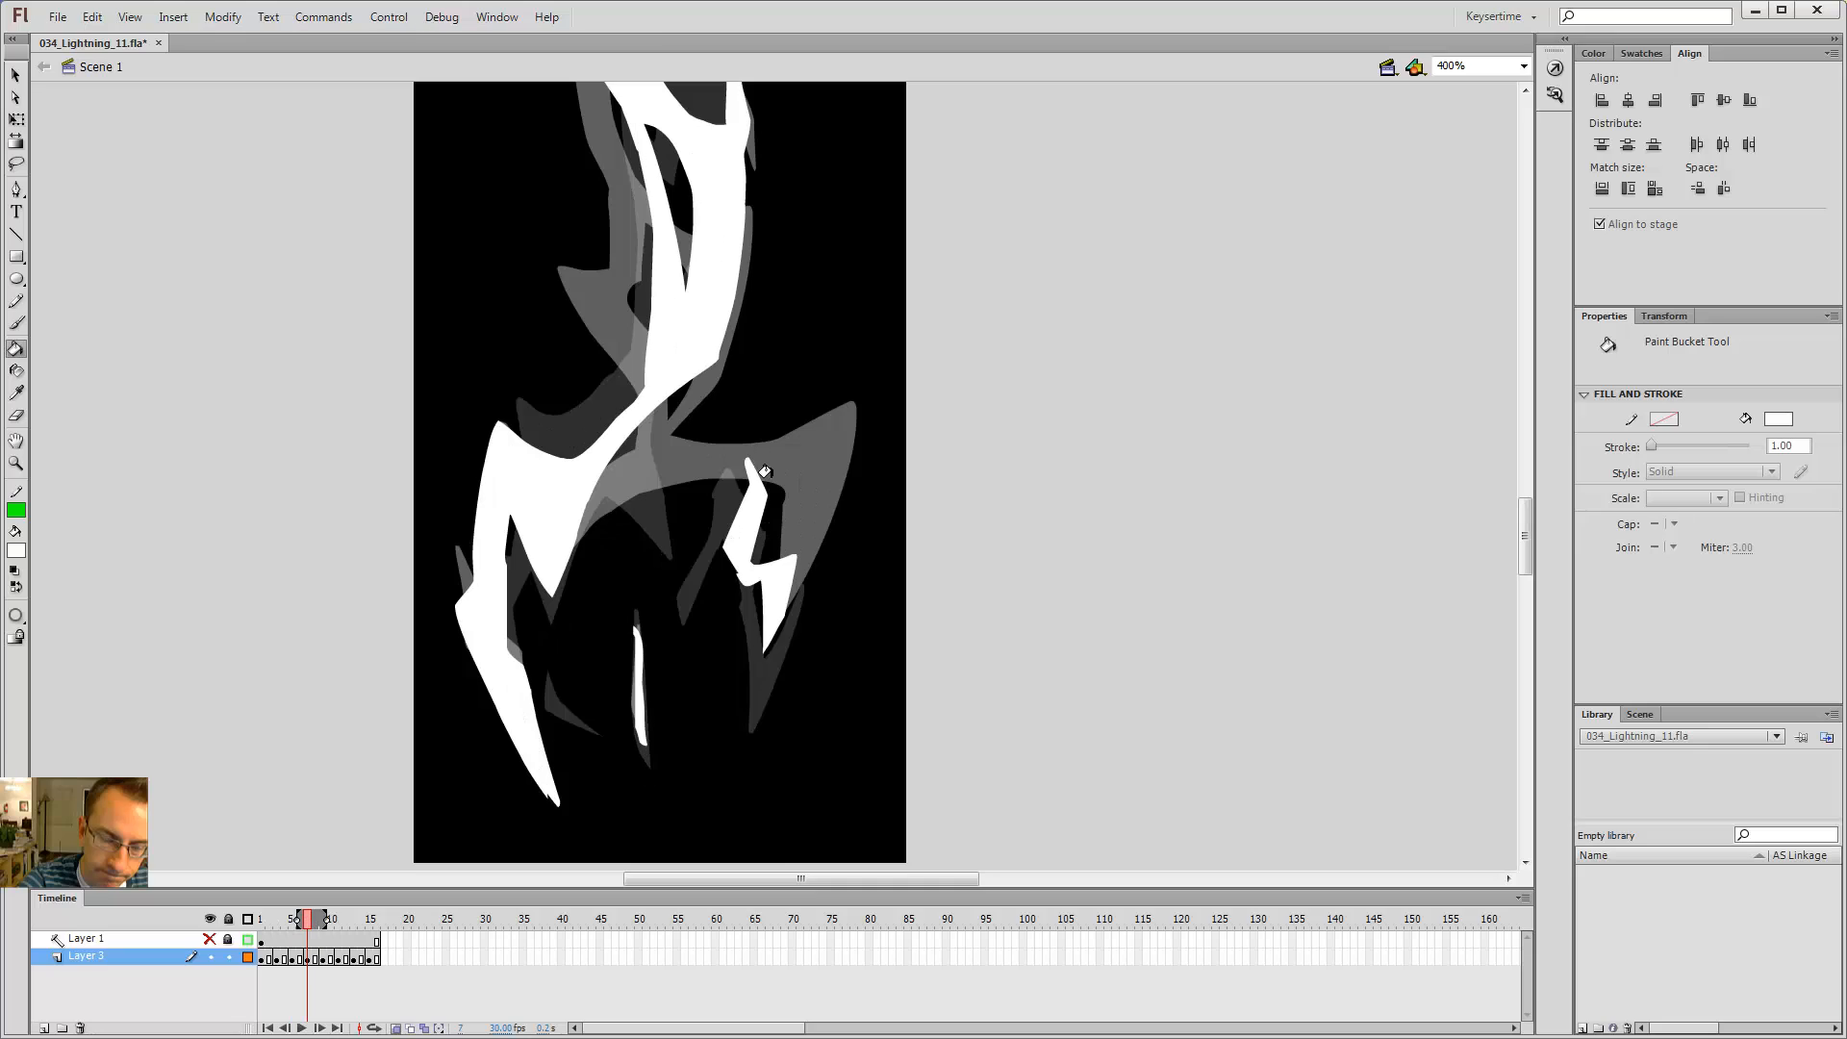
key("b")
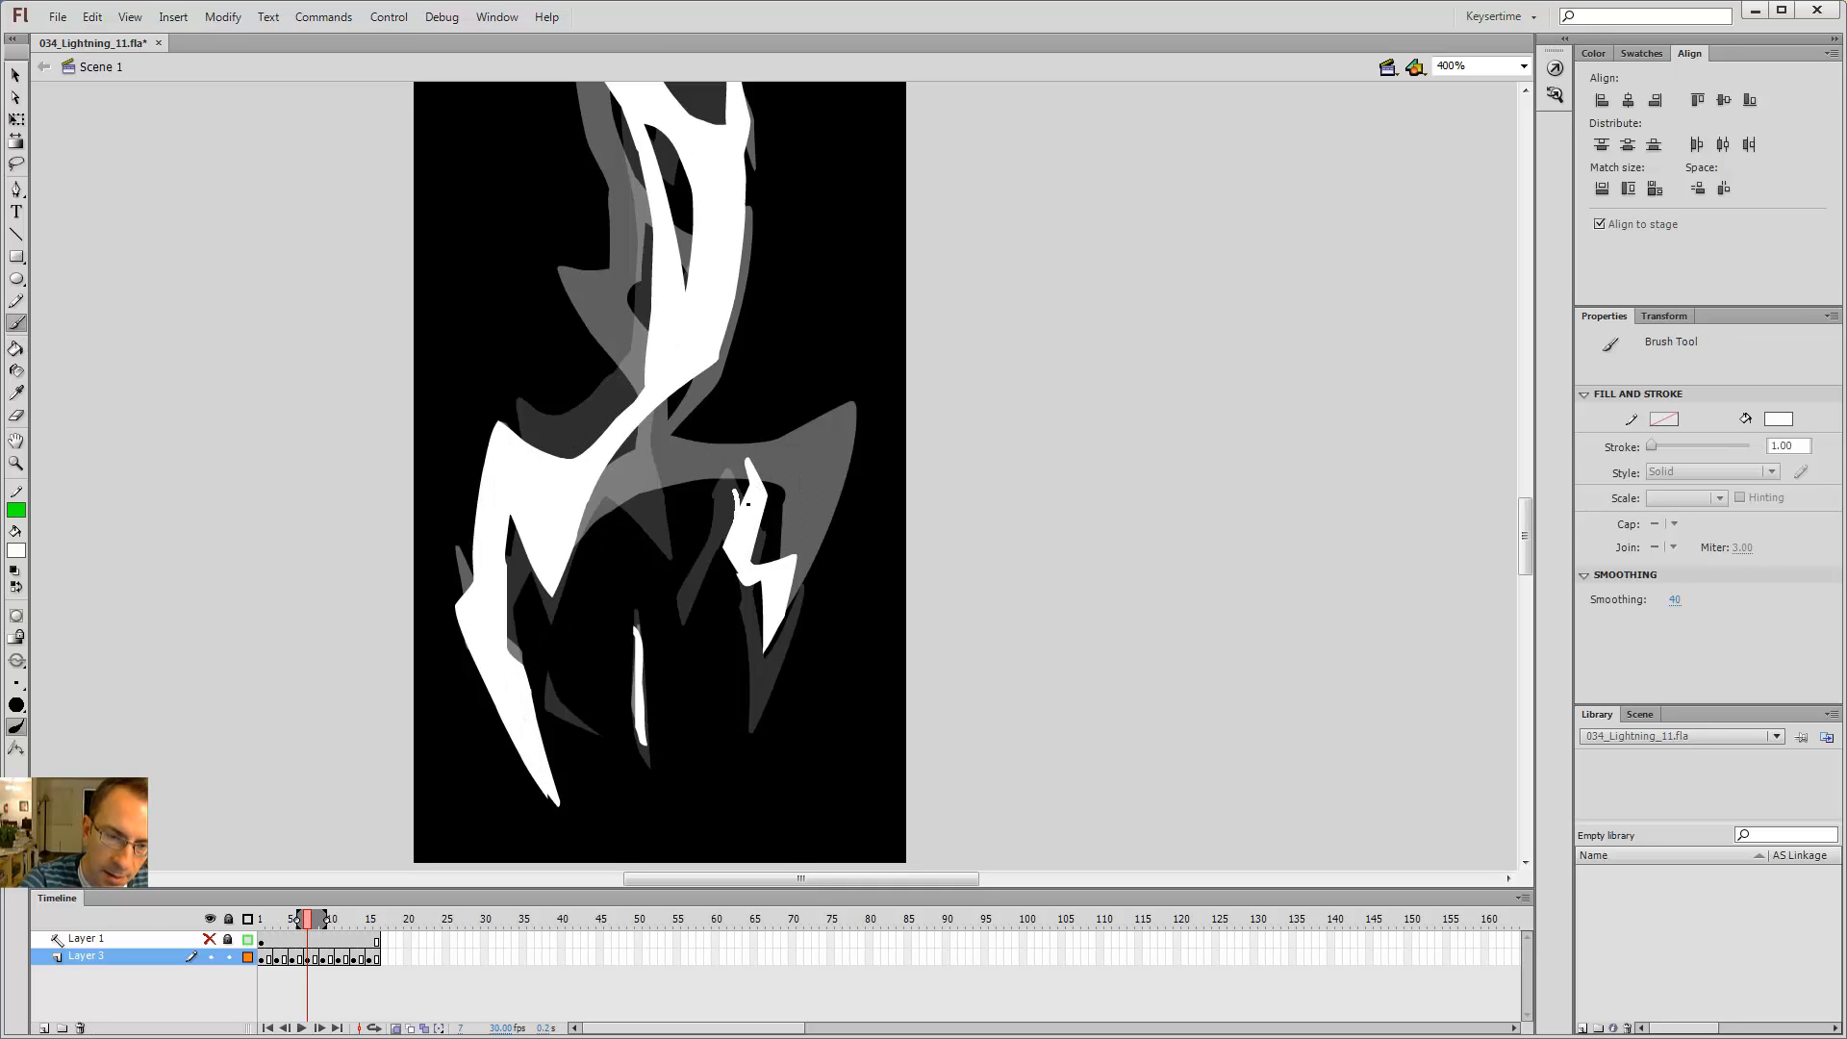
key("k")
left_click(731, 468)
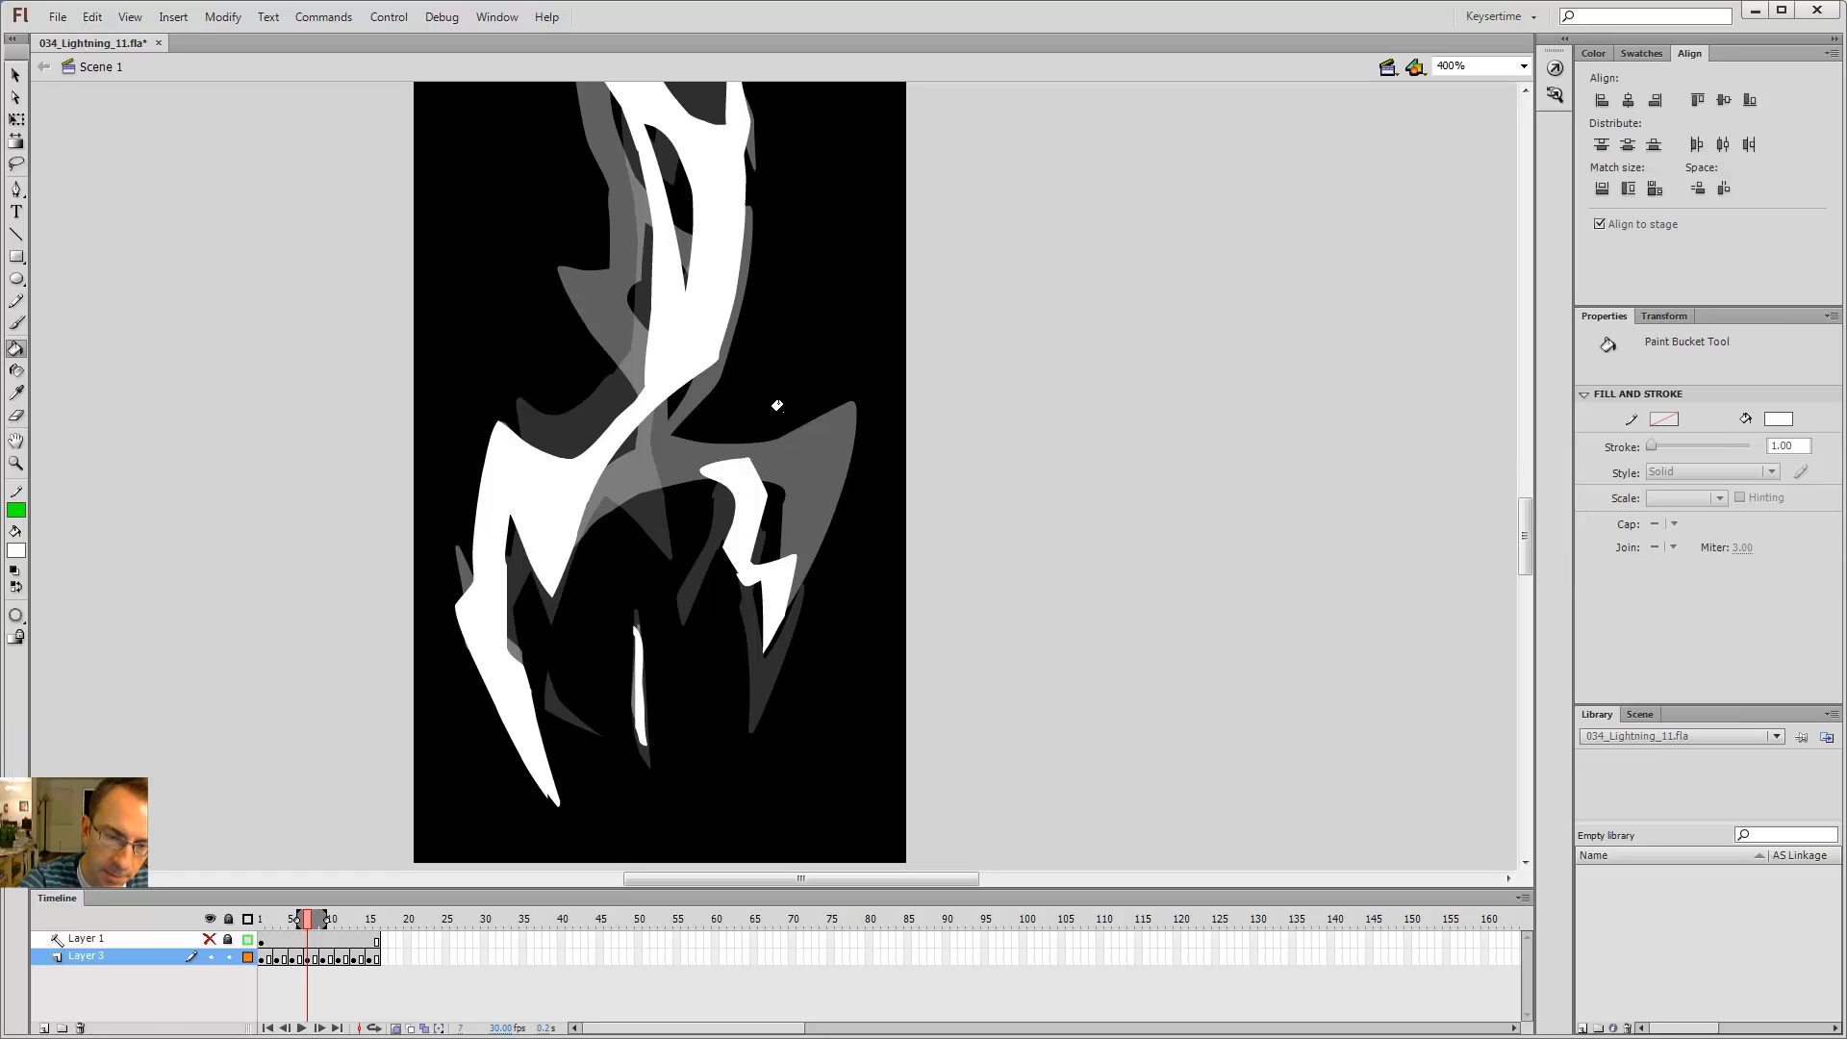
Step: Brush a thin extension on the connector on frame 7 and fill it white
key("comma")
key("period")
key("b")
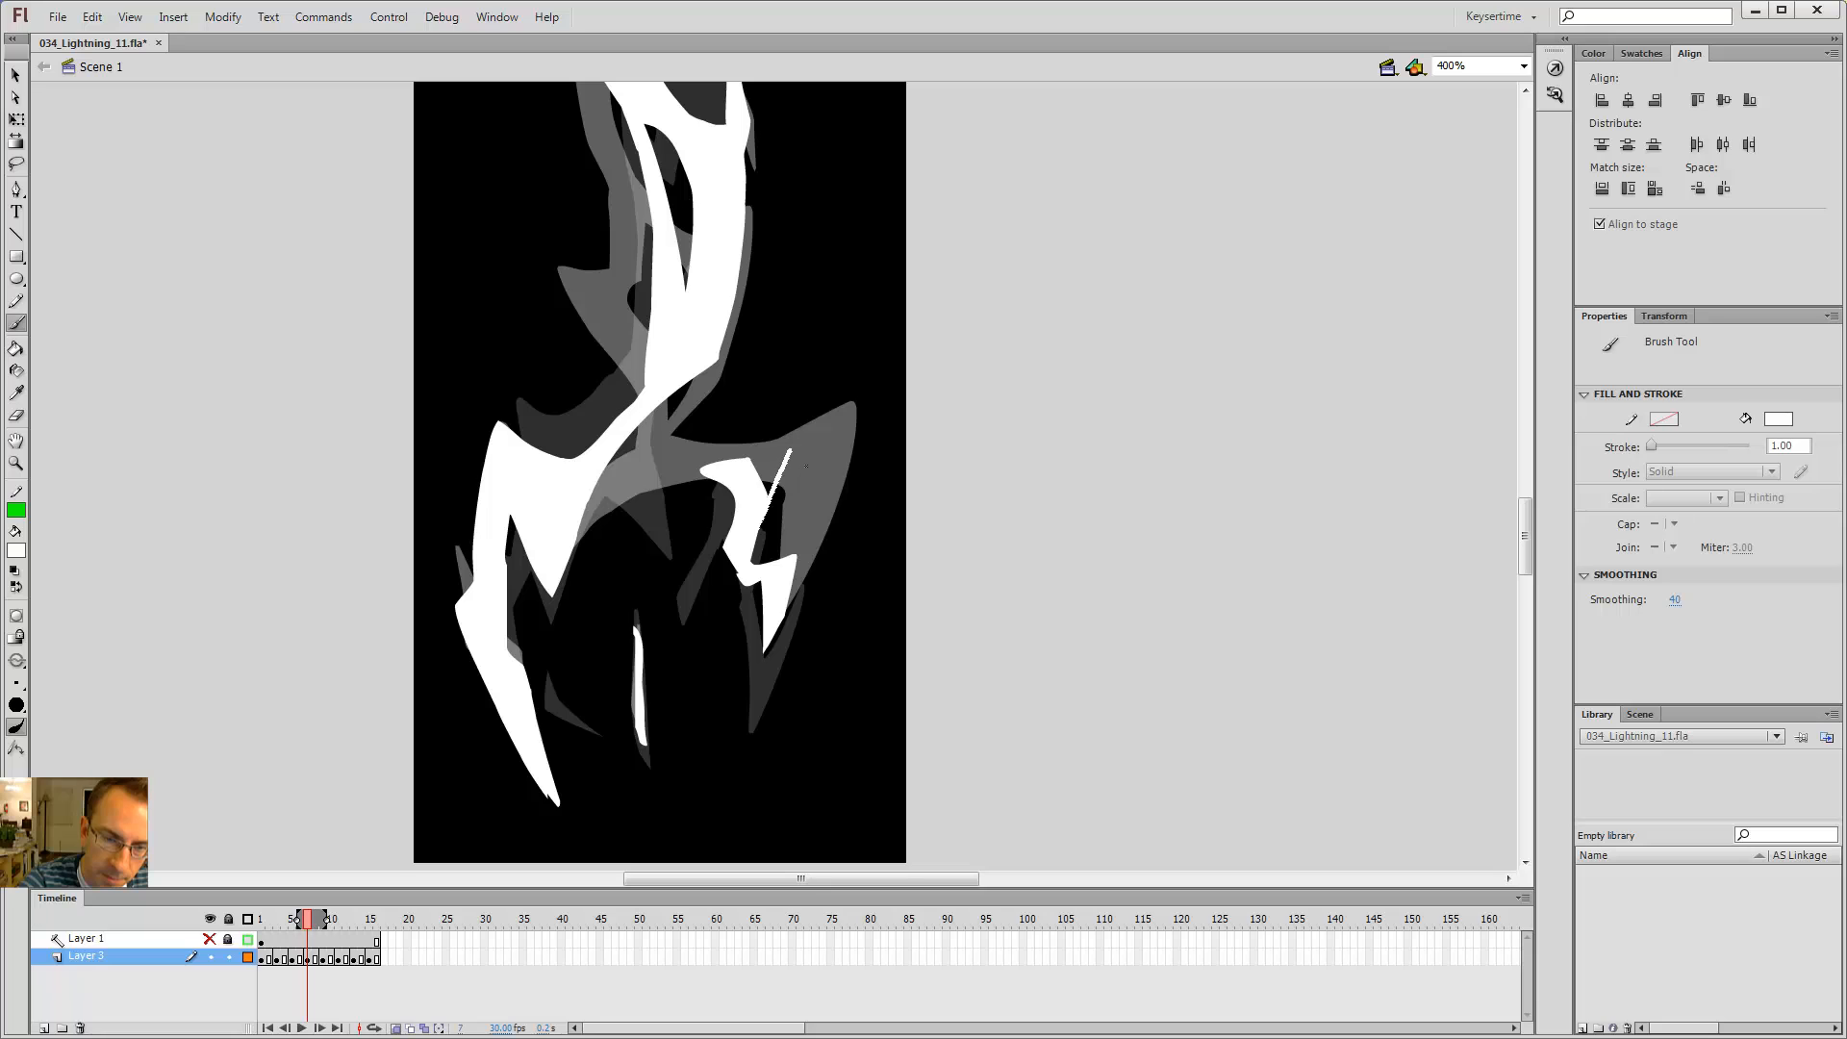
key("k")
left_click(766, 472)
Step: Step through frames 5 to 9 to check the new right-branch connection
key("comma")
key("comma")
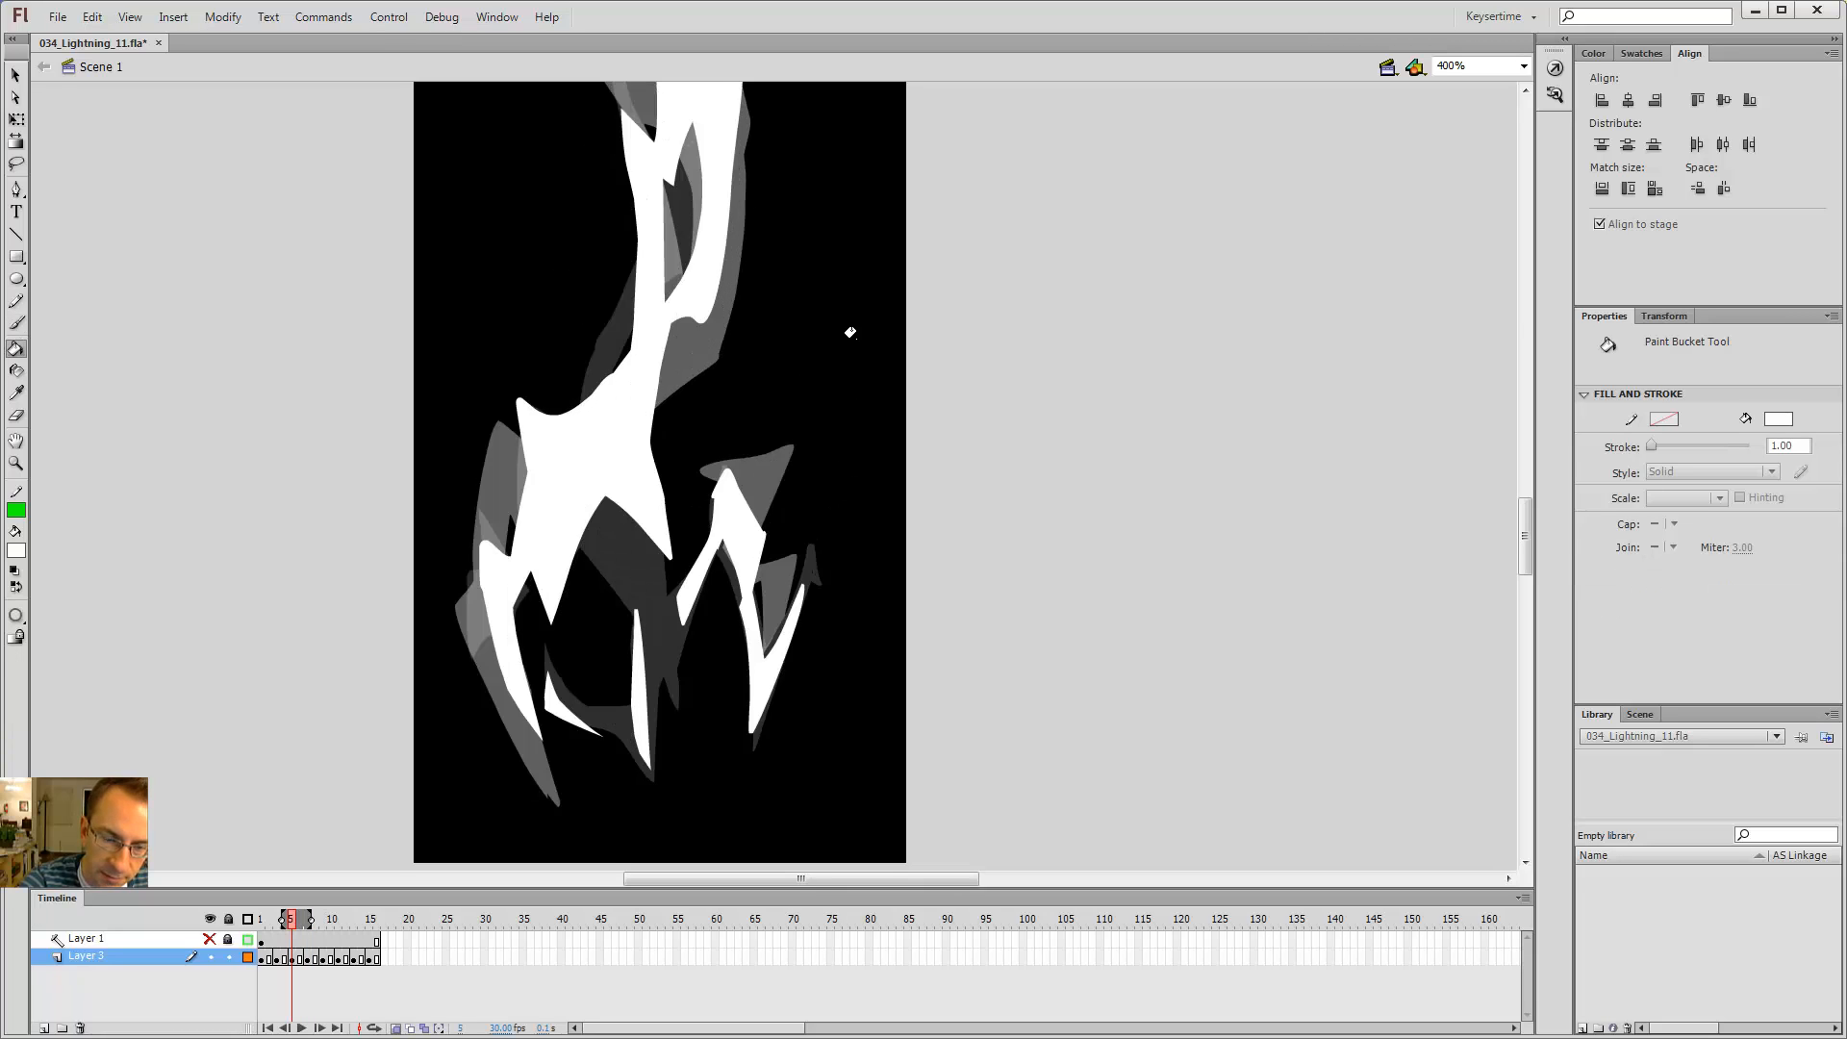
key("period")
key("period")
key("e")
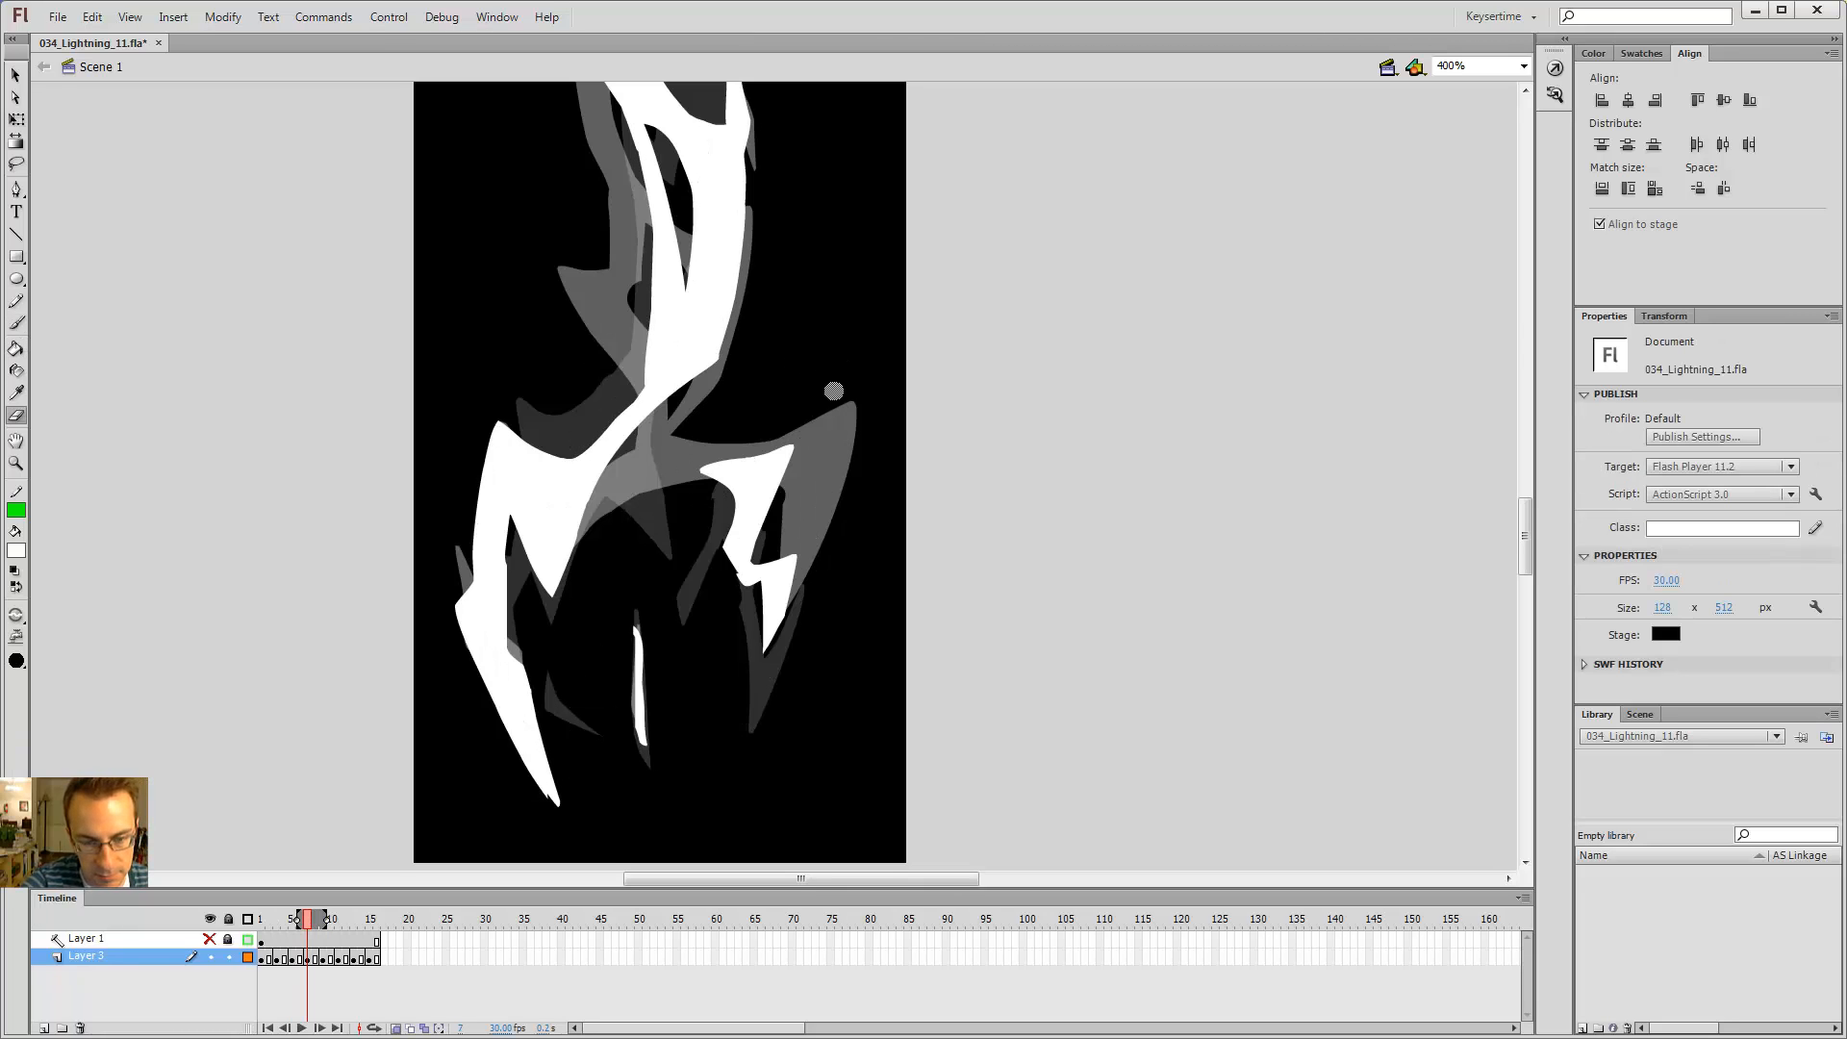
key("period")
key("comma")
key("period")
key("period")
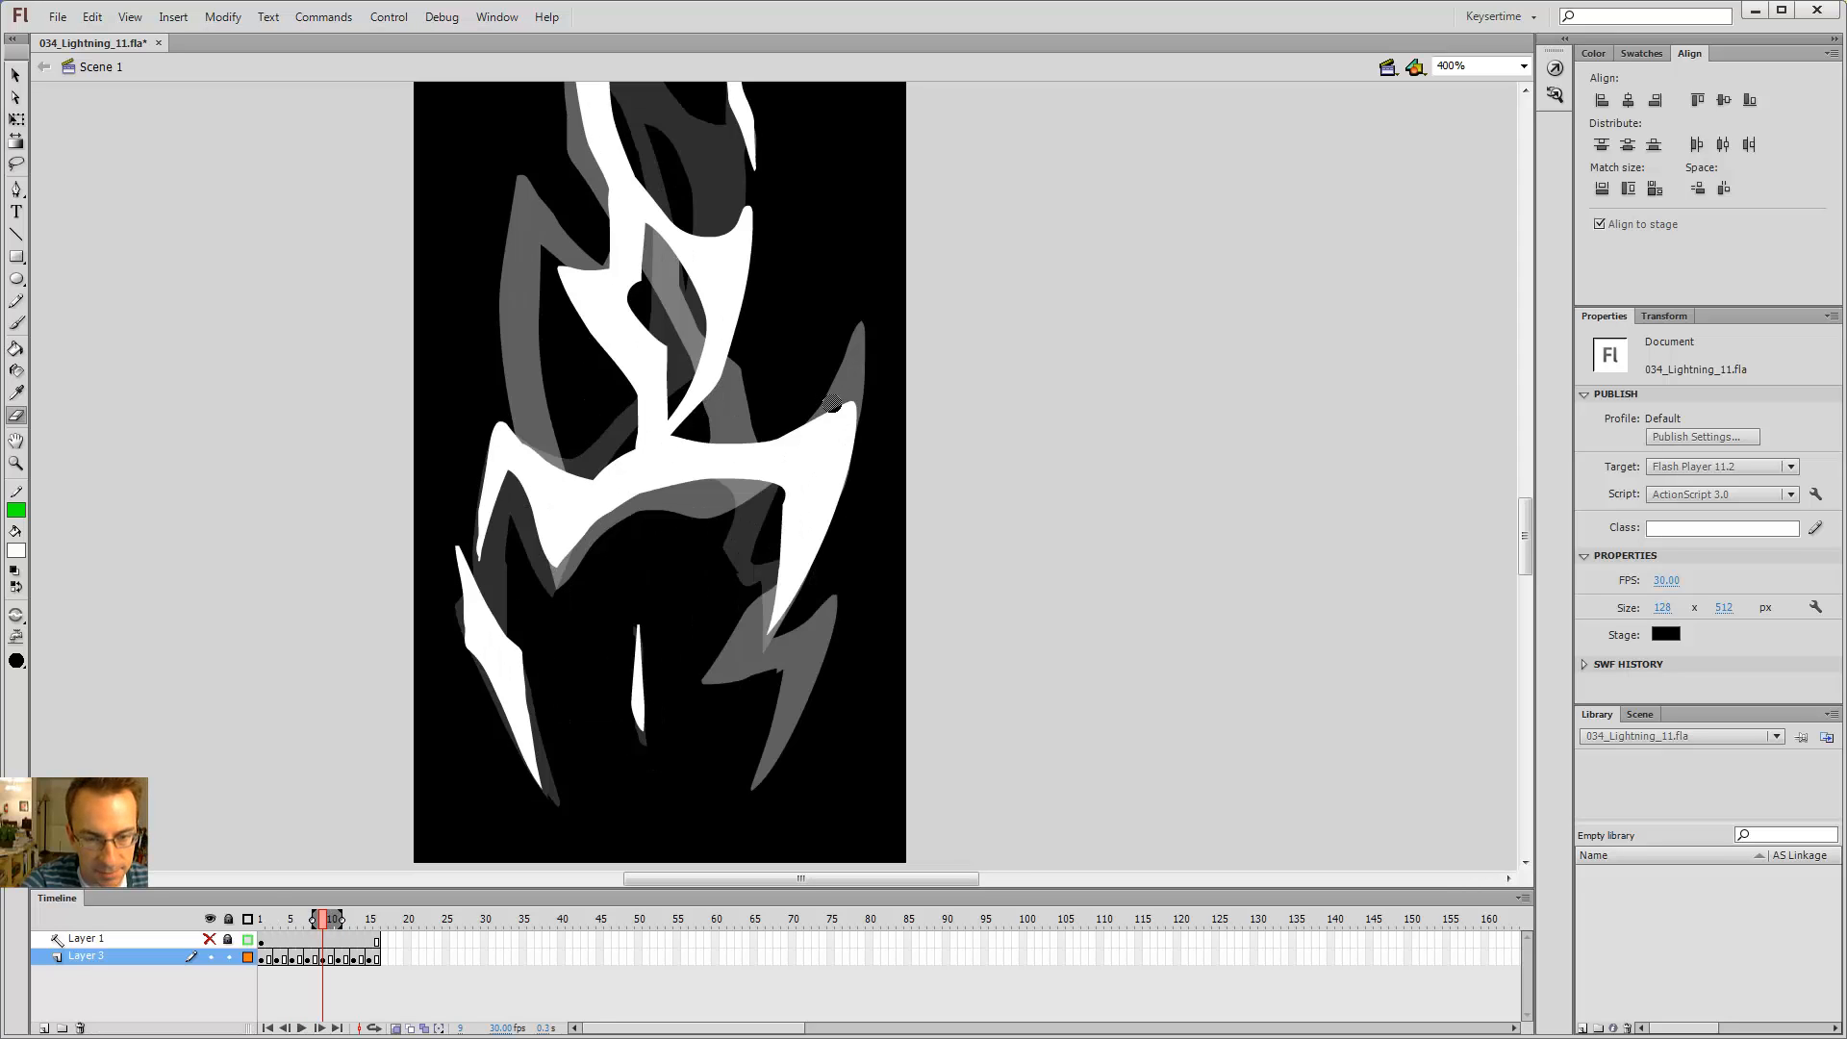
key("comma")
key("comma")
key("period")
key("period")
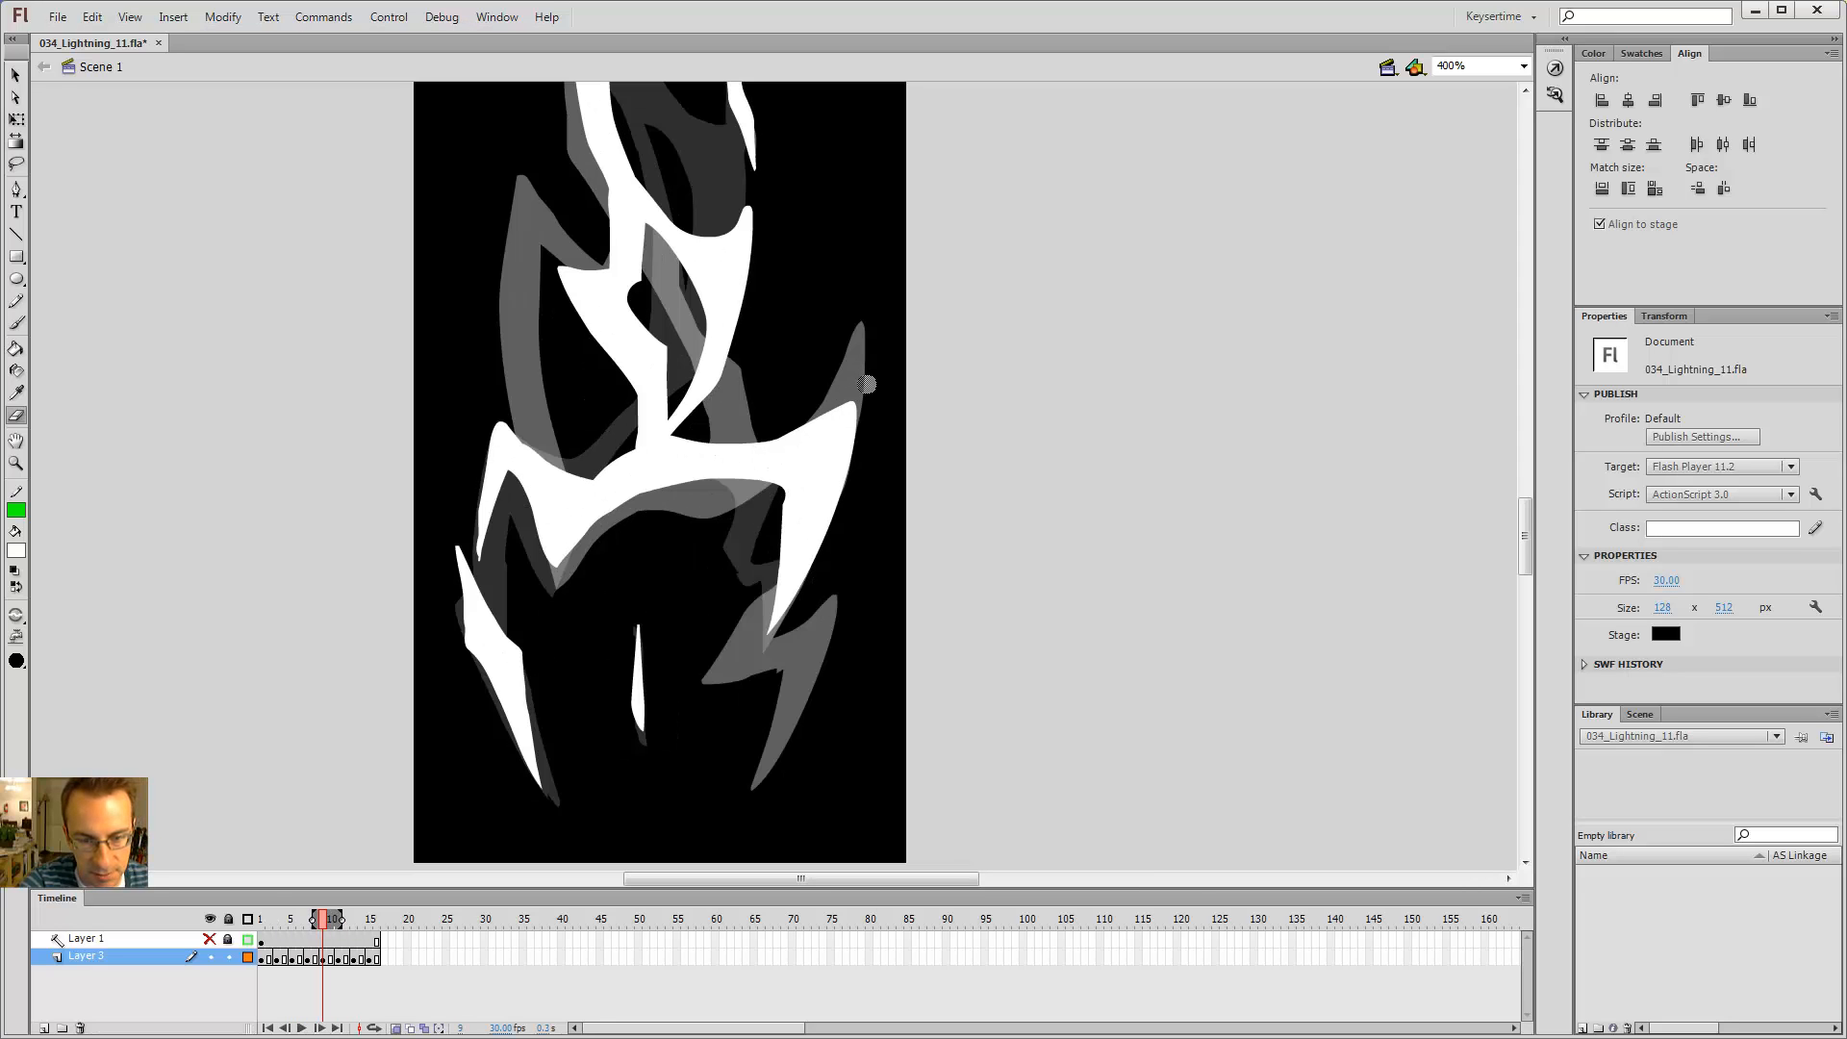
key("period")
Step: Step between frames 13 and 15 to review the lower right branch
key("period")
key("period")
key("b")
key("period")
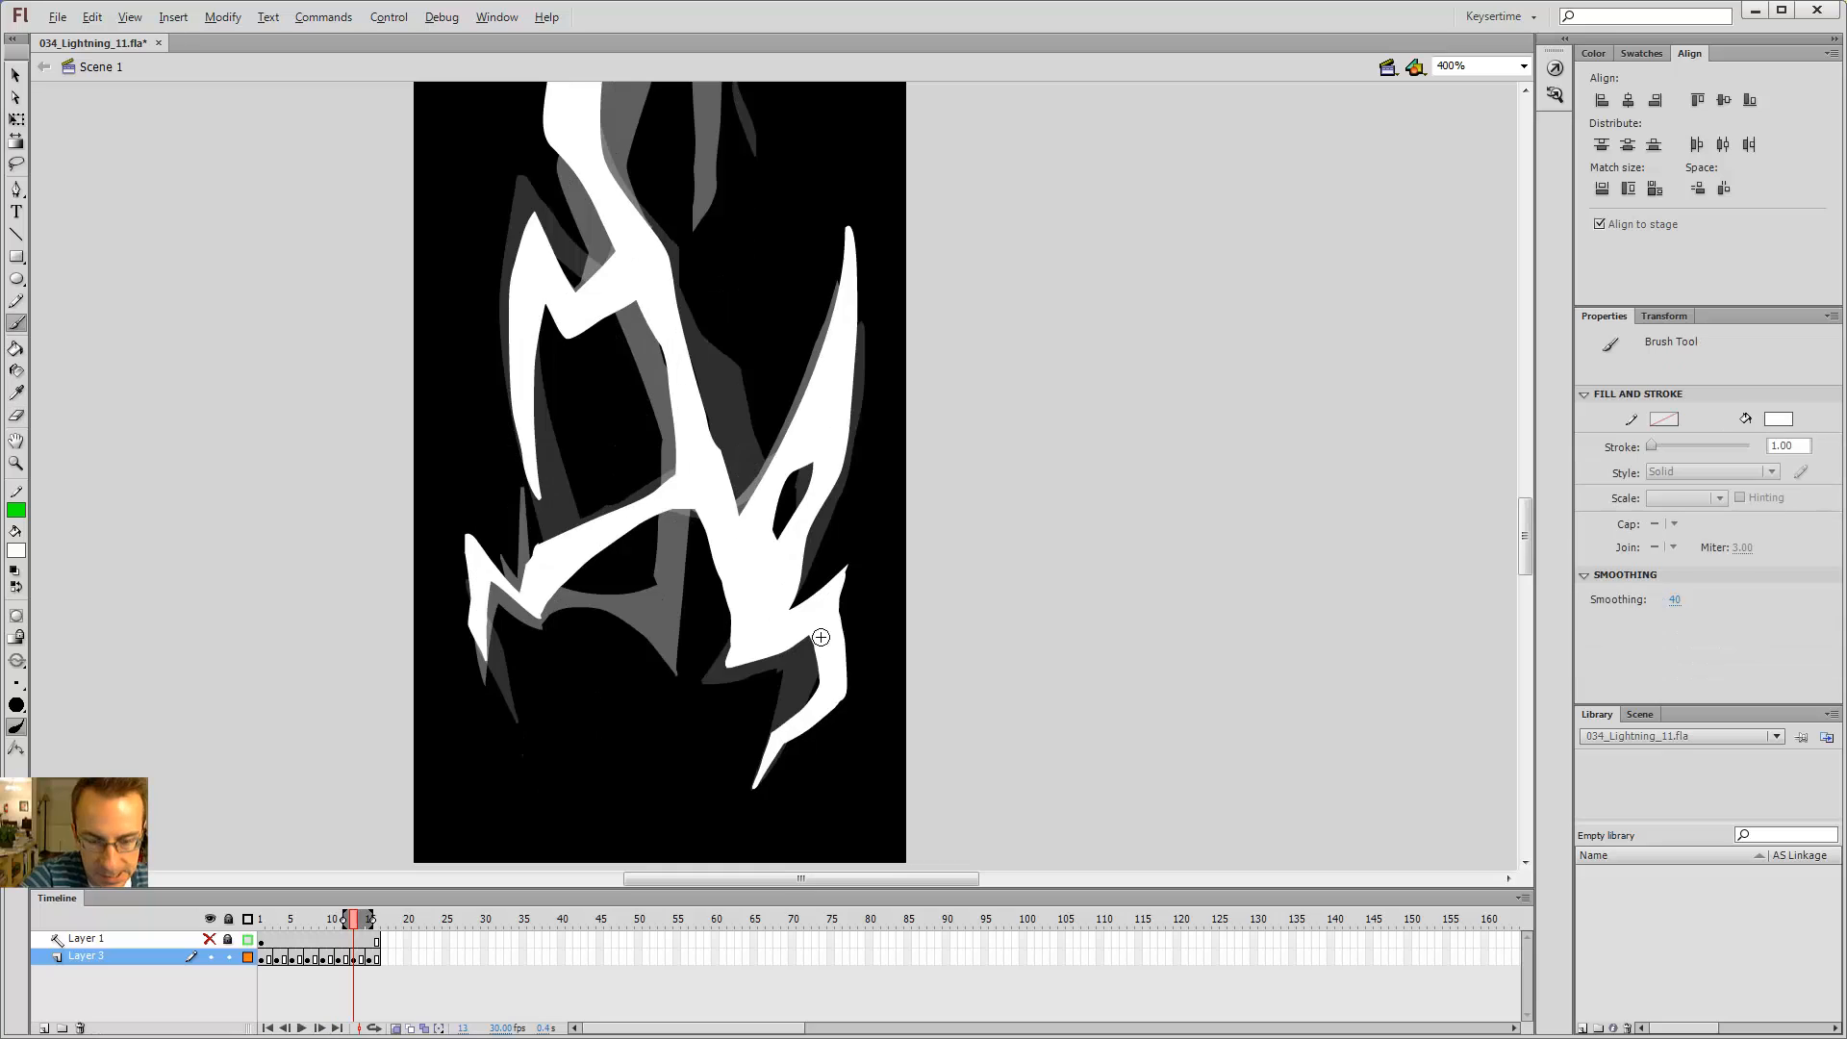
key("period")
key("period")
key("comma")
key("comma")
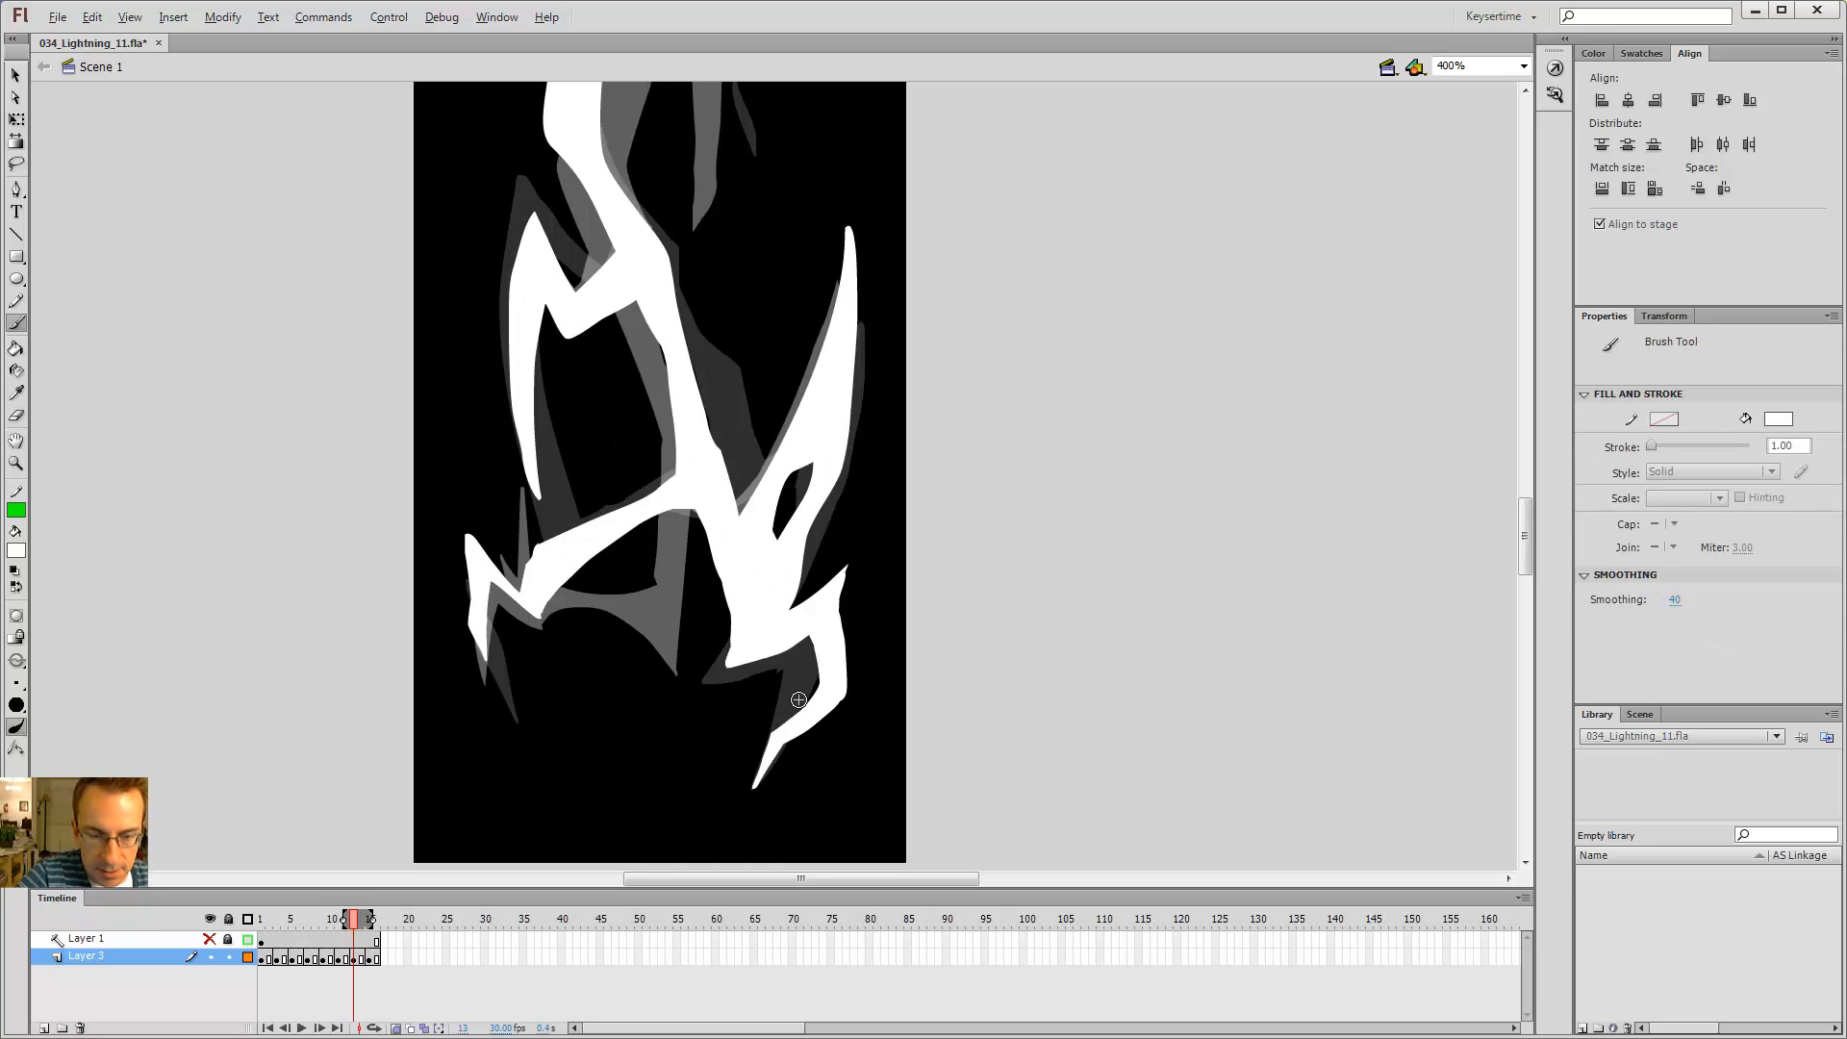
key("comma")
key("comma")
key("period")
key("period")
key("period")
key("period")
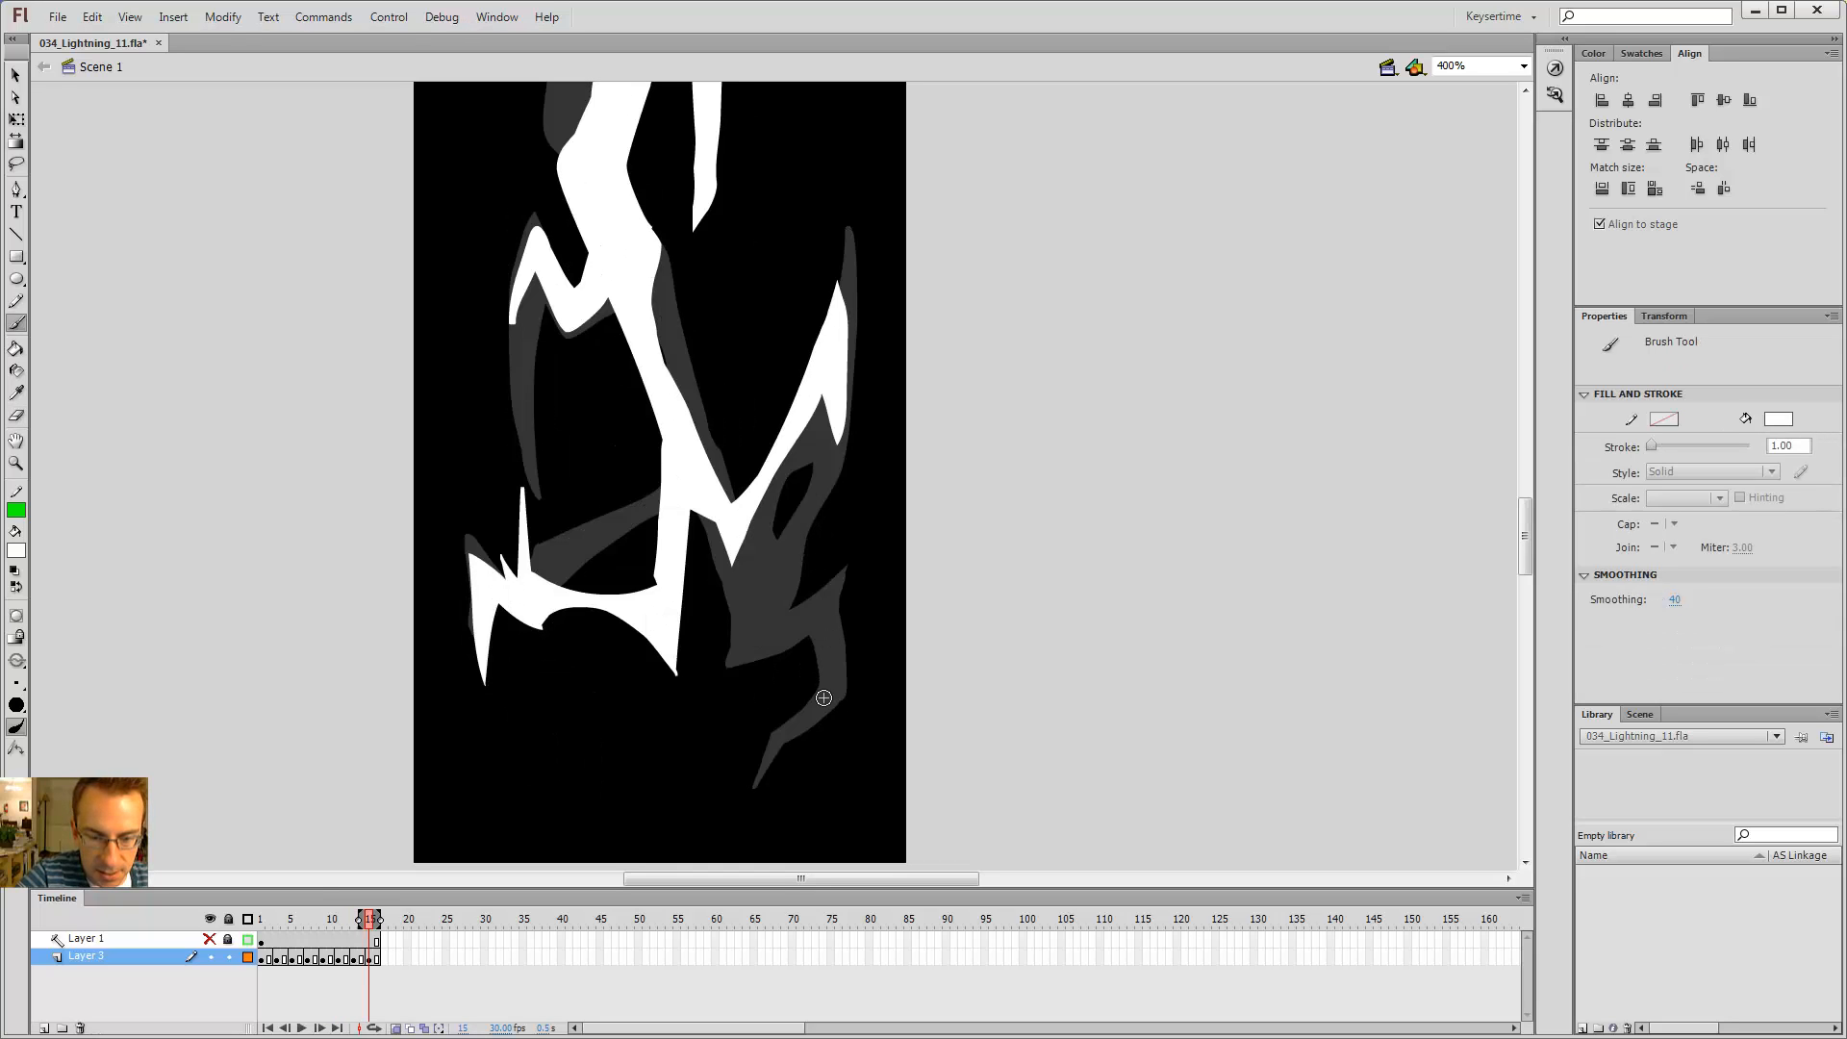
key("comma")
key("comma")
key("period")
key("period")
key("comma")
key("comma")
key("period")
key("period")
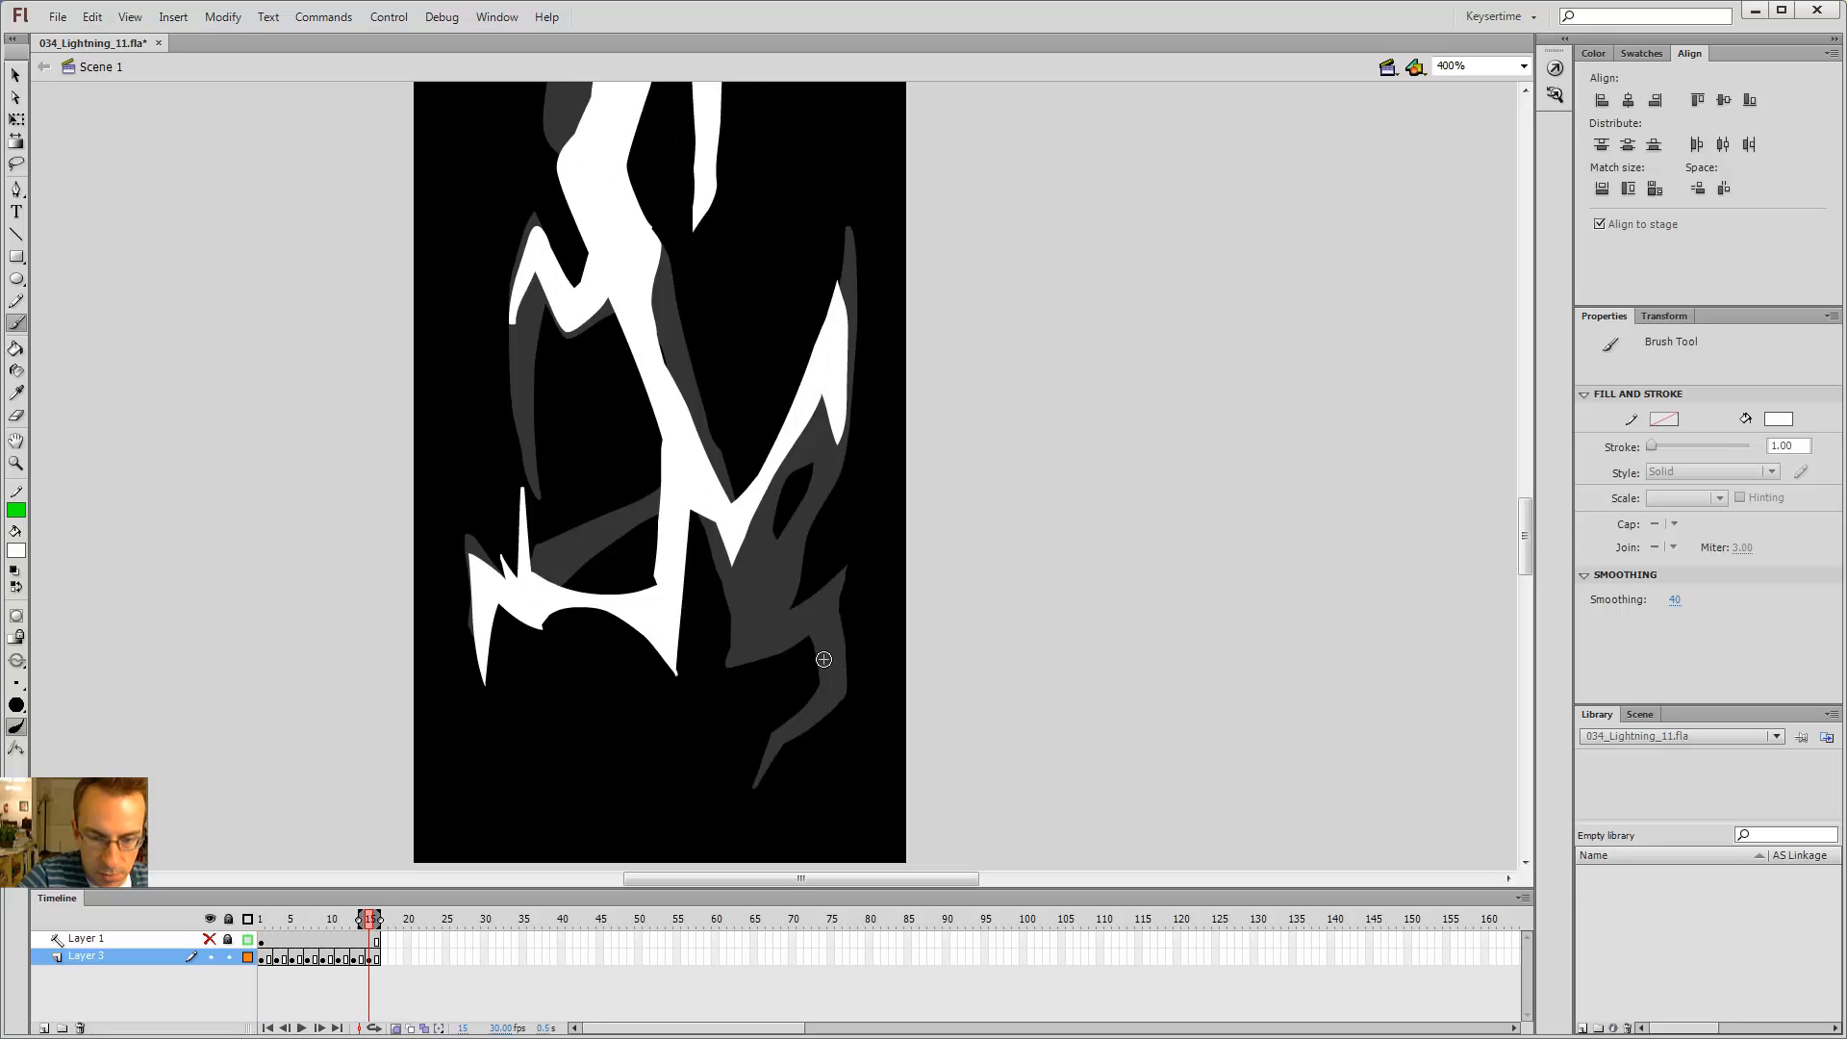
key("comma")
key("comma")
key("period")
key("period")
key("comma")
key("comma")
key("period")
key("period")
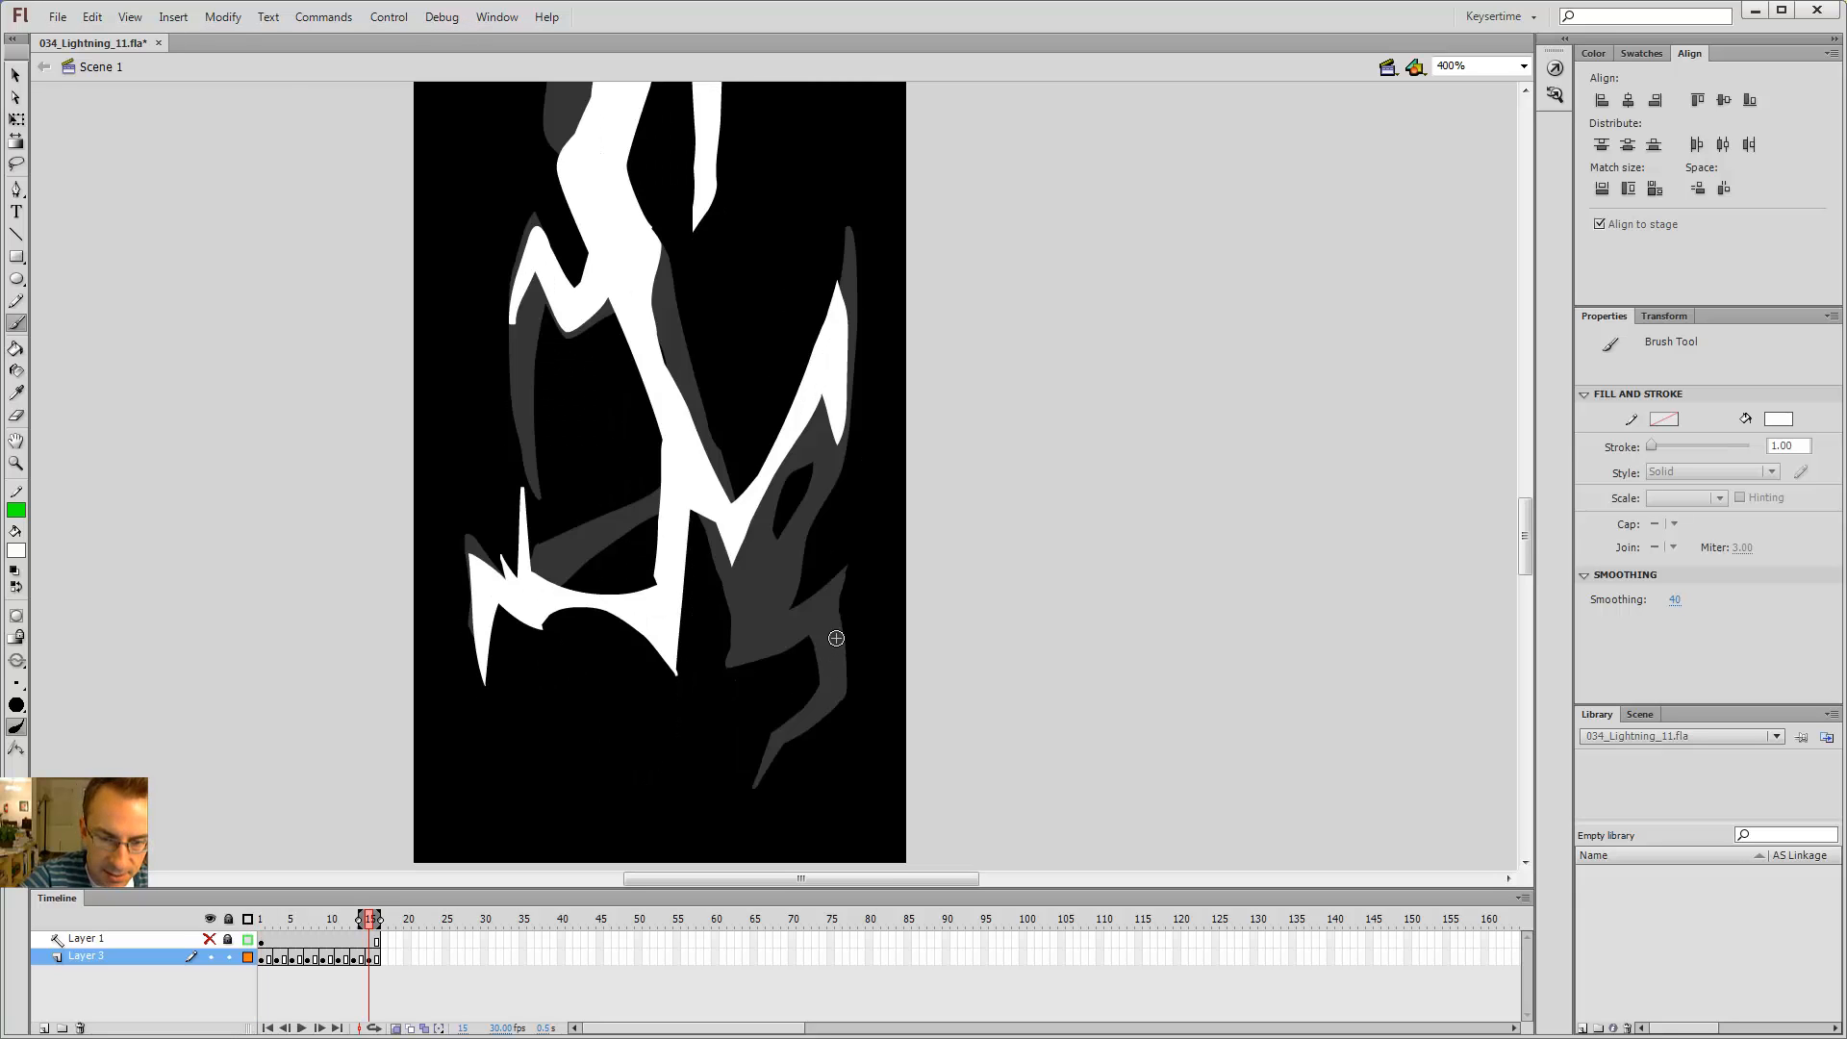
key("comma")
key("comma")
key("period")
key("period")
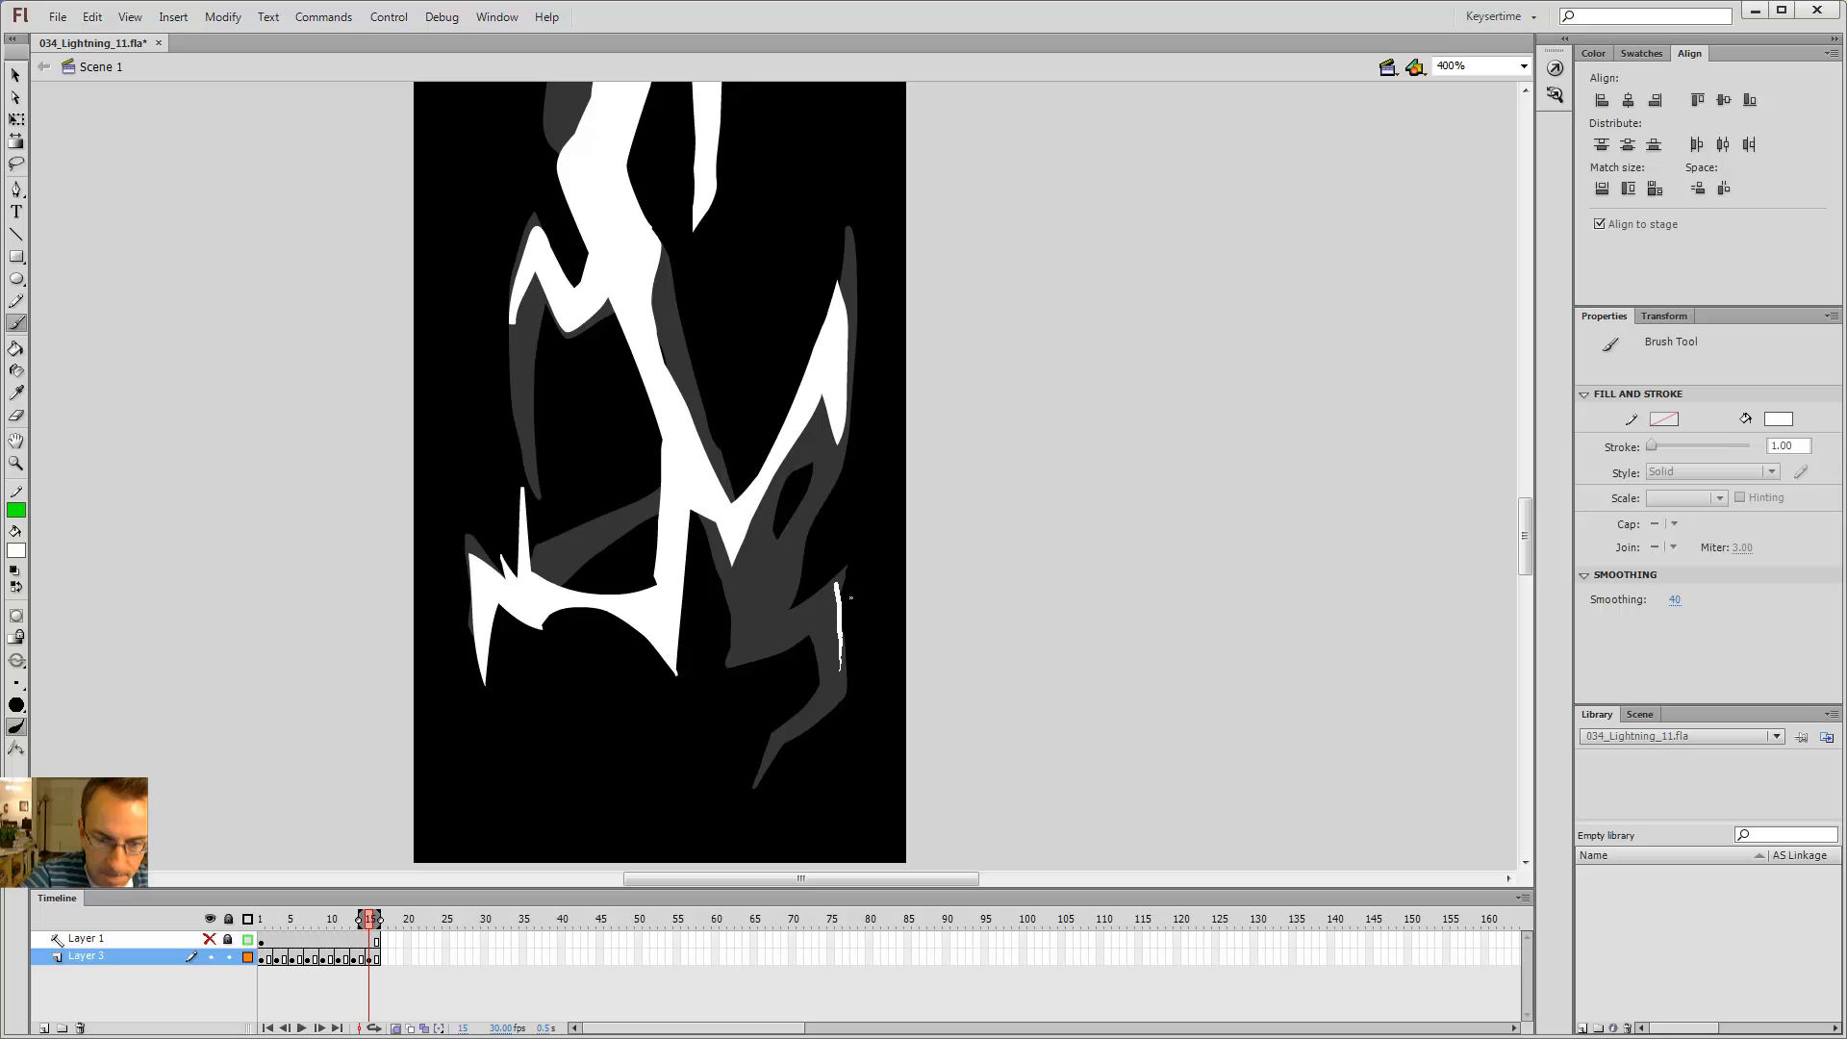
key("comma")
key("comma")
key("period")
key("period")
key("period")
key("period")
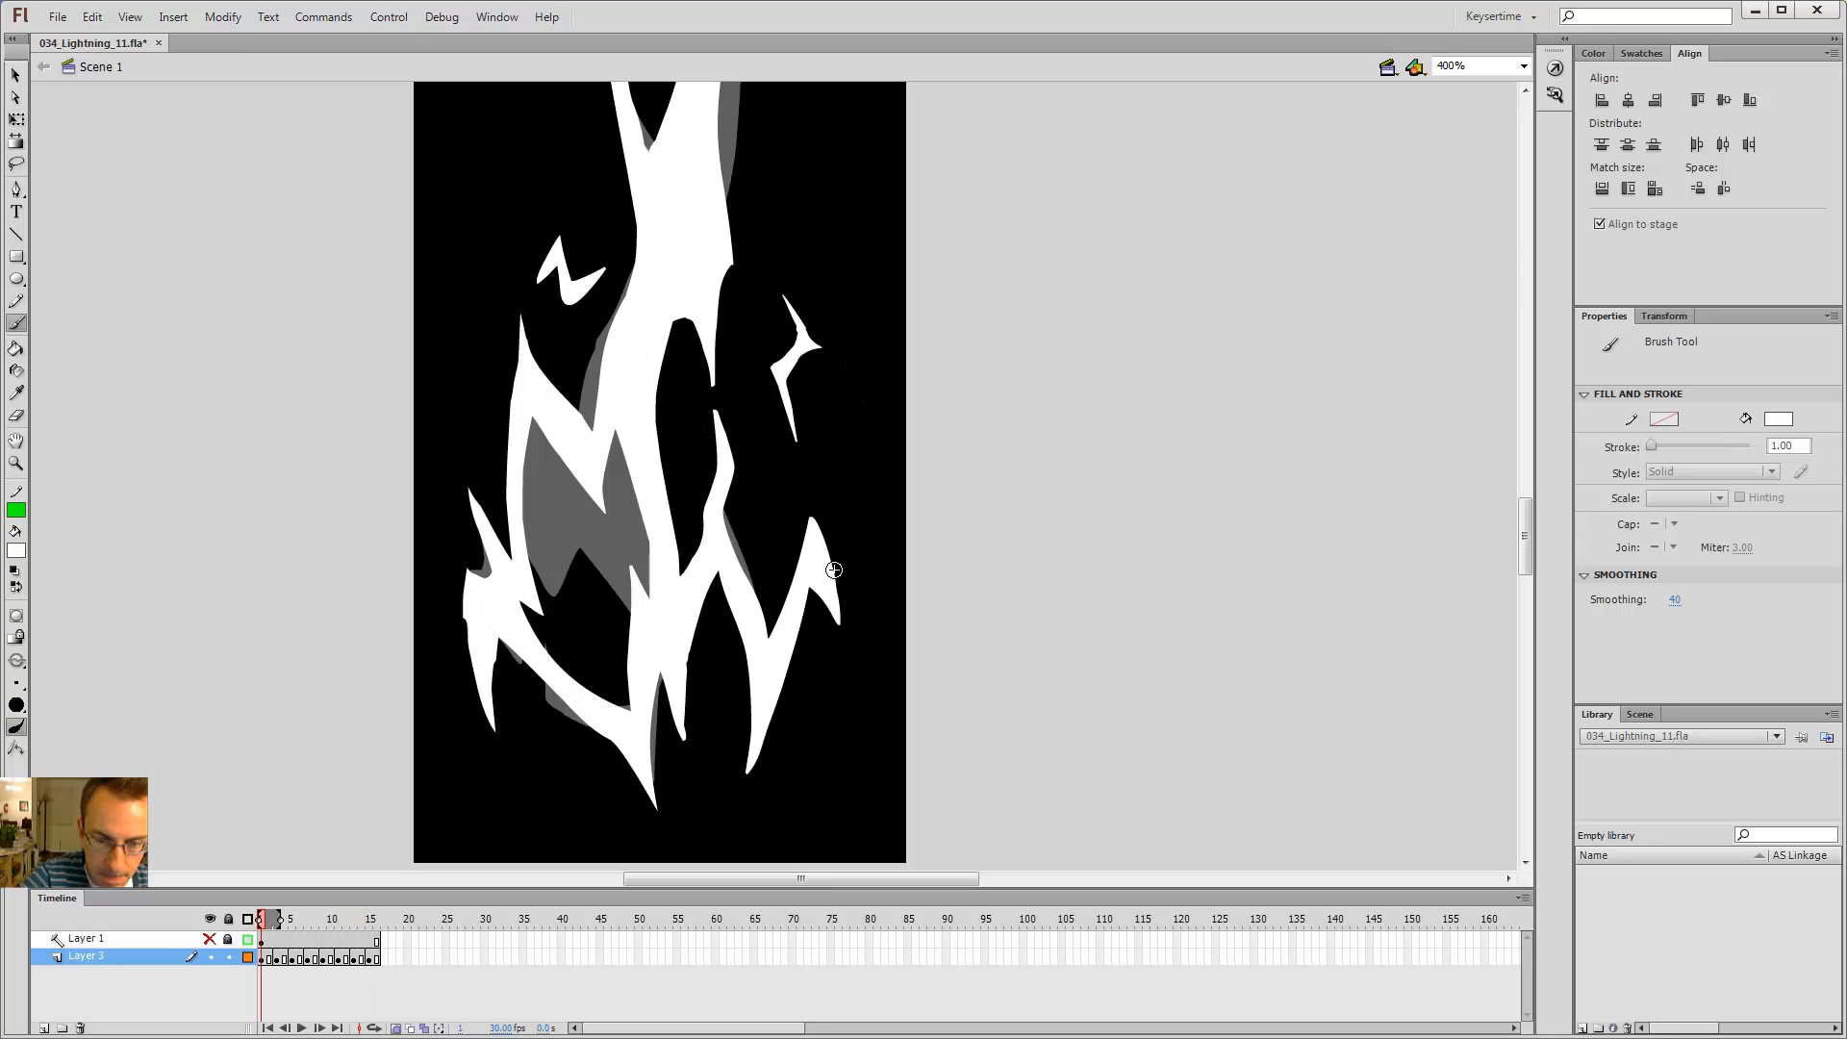
key("comma")
key("comma")
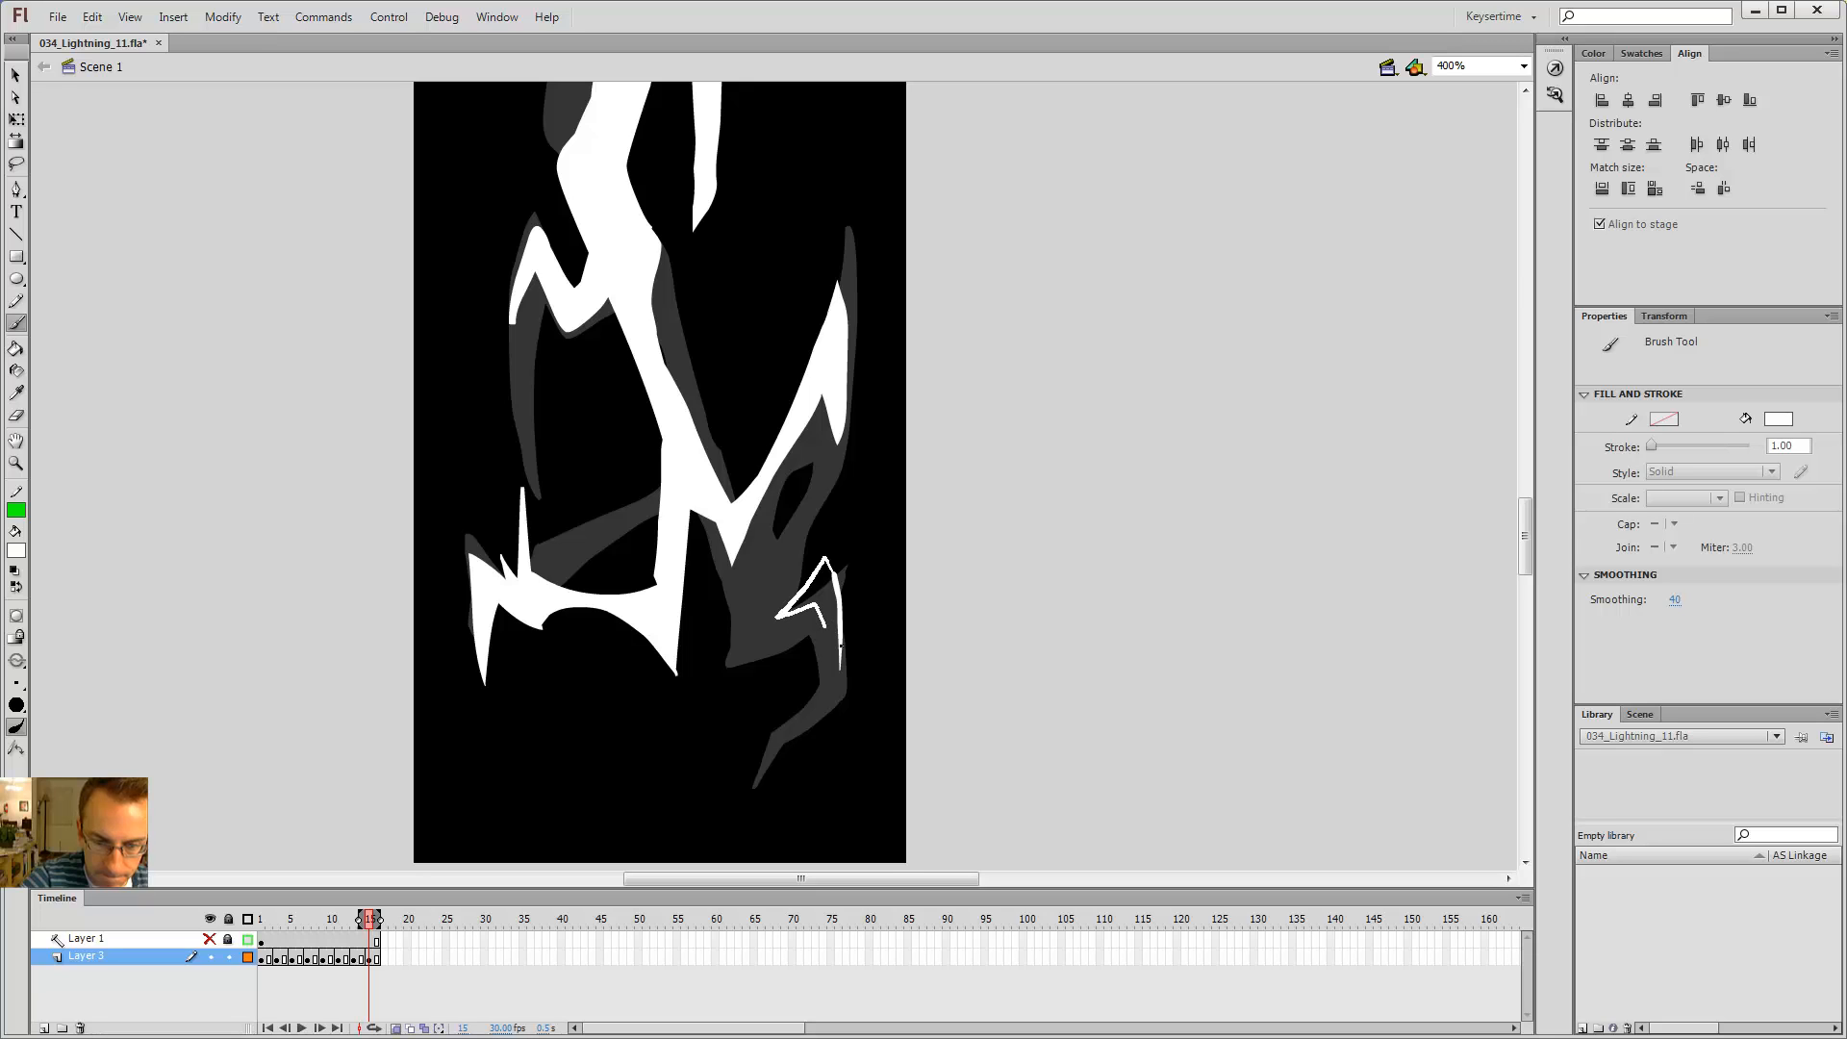
Step: Finish a zigzag branch outline beside the lower right branch on frame 15 and fill it white
left_click_drag(840, 687, 842, 649)
key("k")
left_click(826, 585)
key("comma")
key("comma")
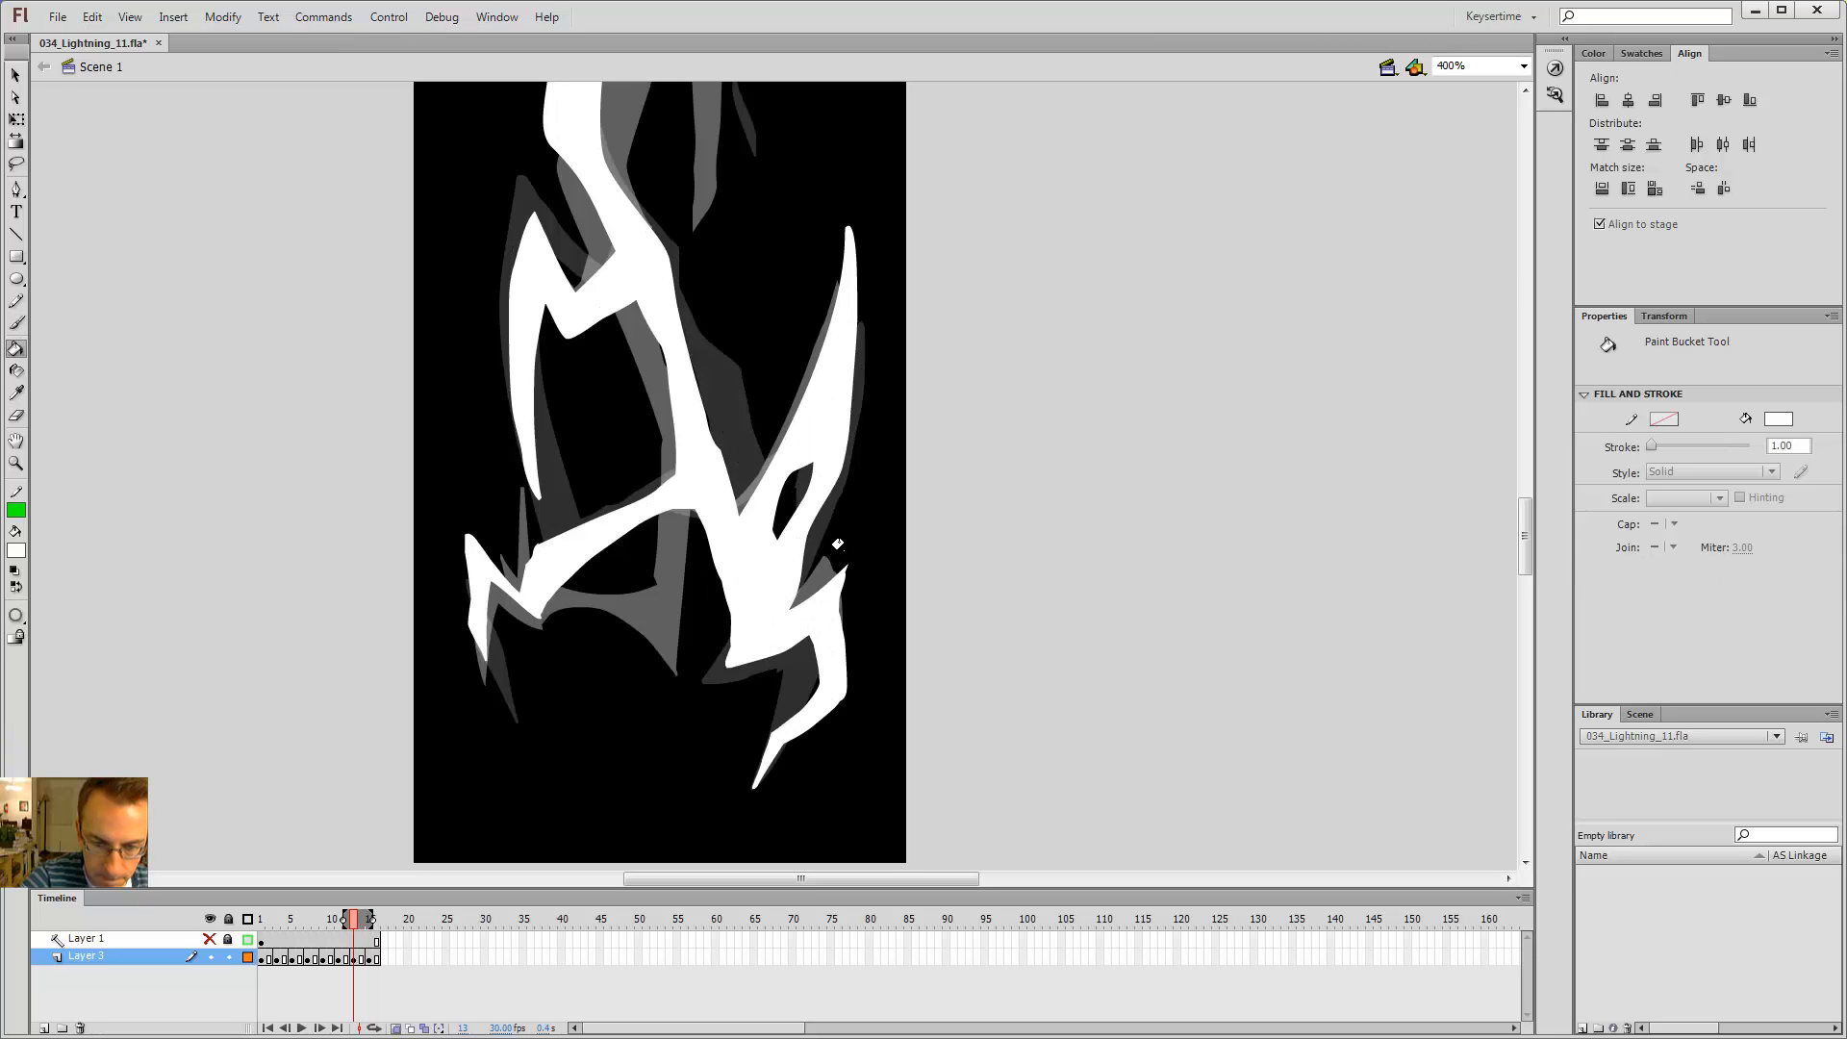
Step: Step back and forth through the frames to review the lower right branch across the animation
key("period")
key("period")
key("period")
key("period")
key("comma")
key("comma")
key("period")
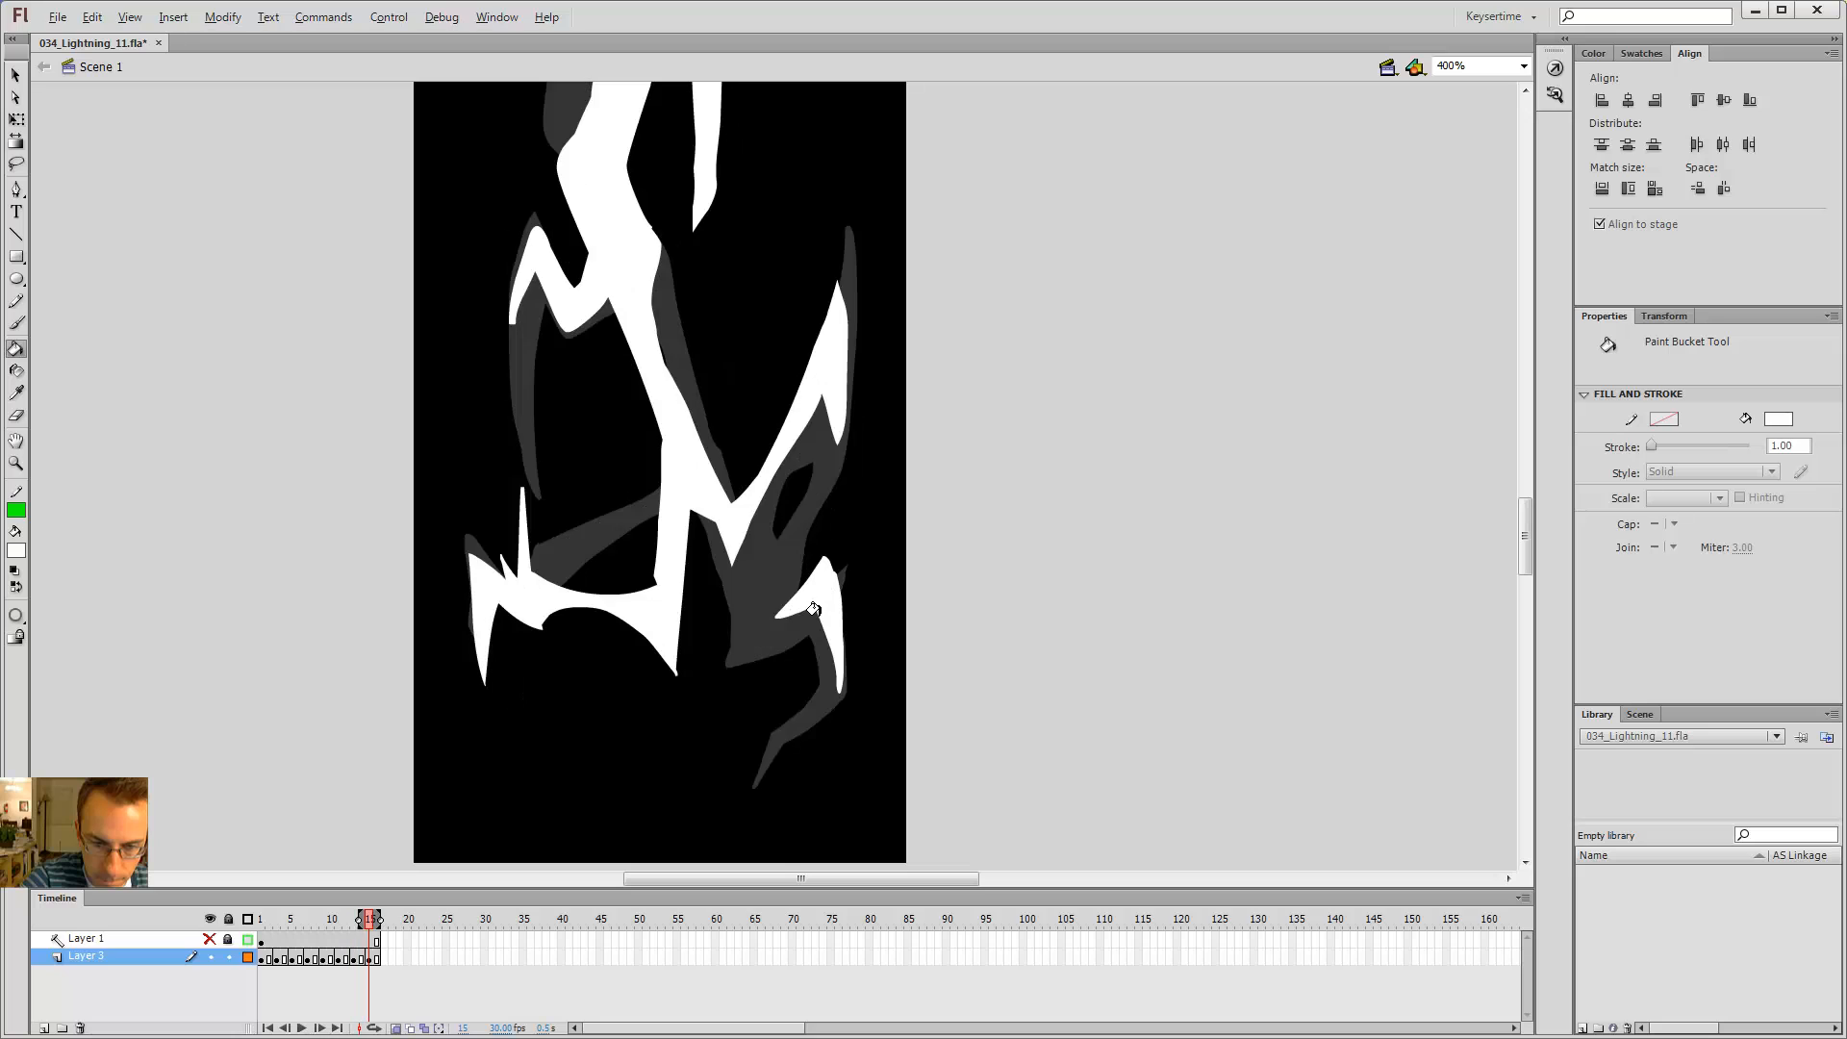
key("period")
key("comma")
key("comma")
key("comma")
key("period")
key("period")
key("comma")
key("period")
key("period")
key("period")
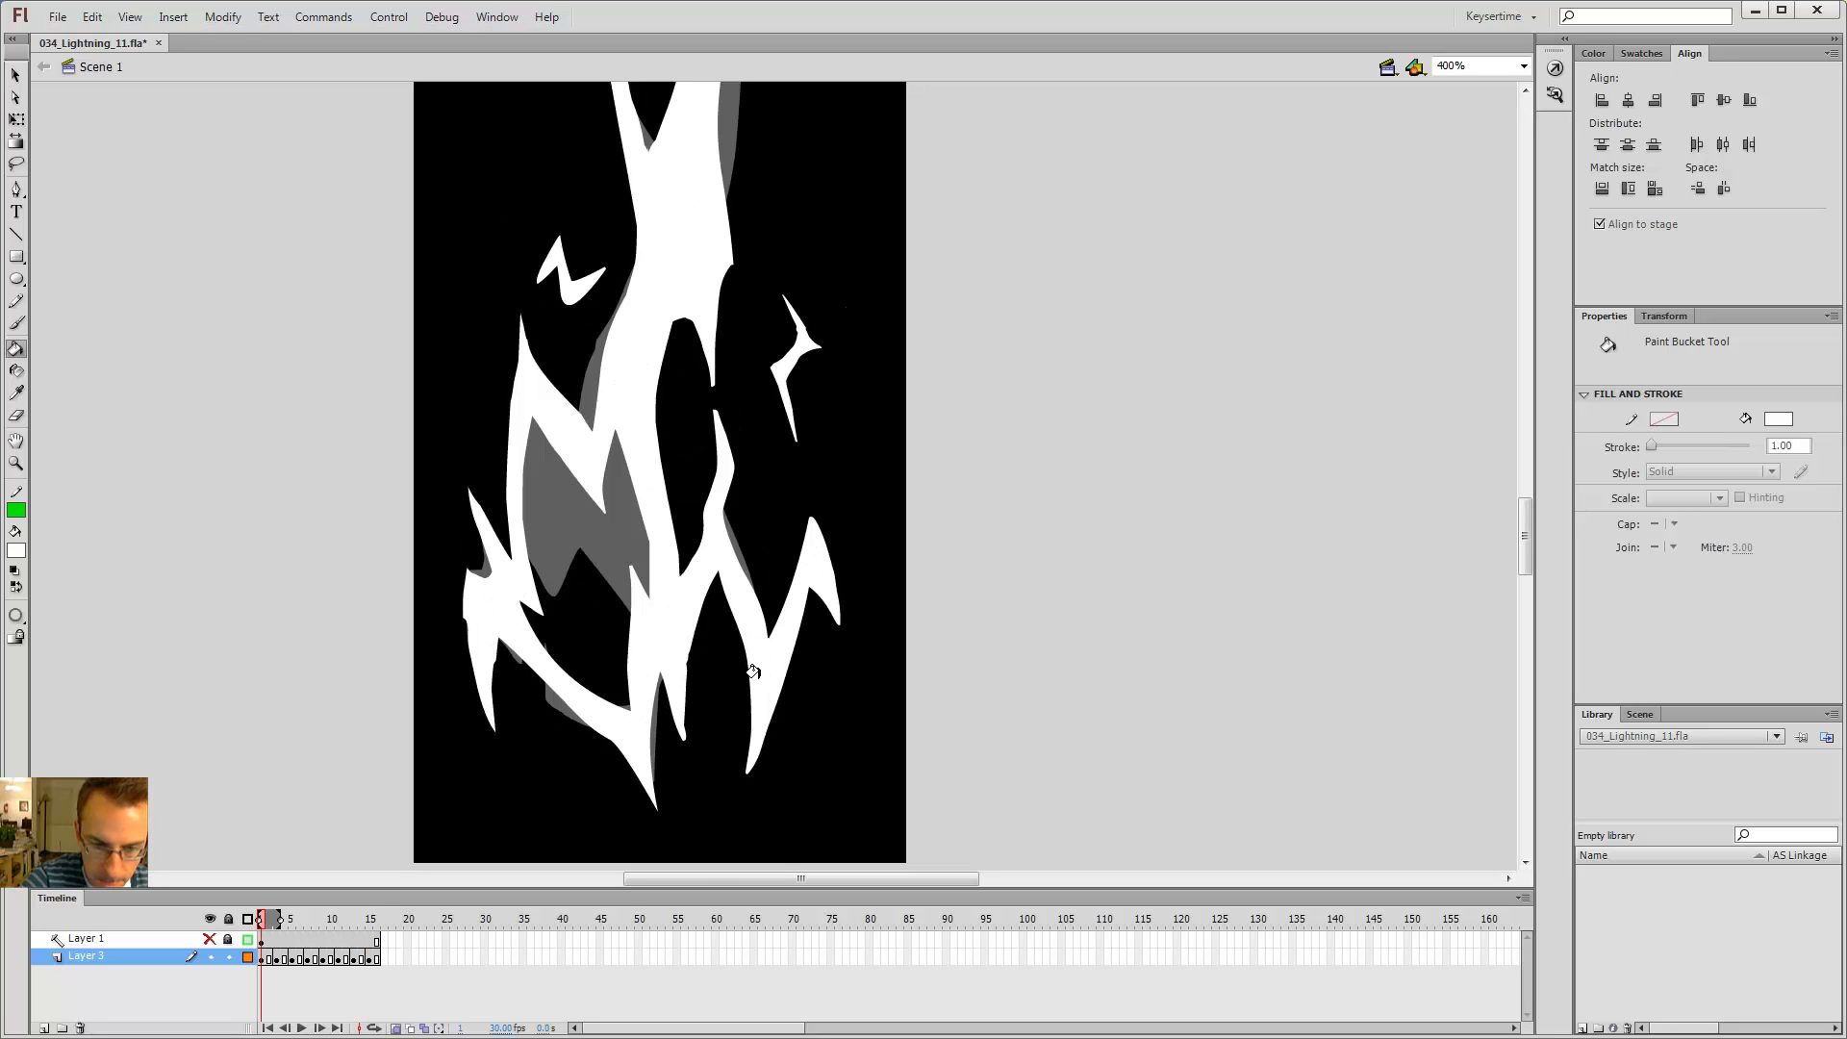
key("comma")
key("comma")
Step: Fill the new branch outline below the lower right branch on frame 15 white
key("b")
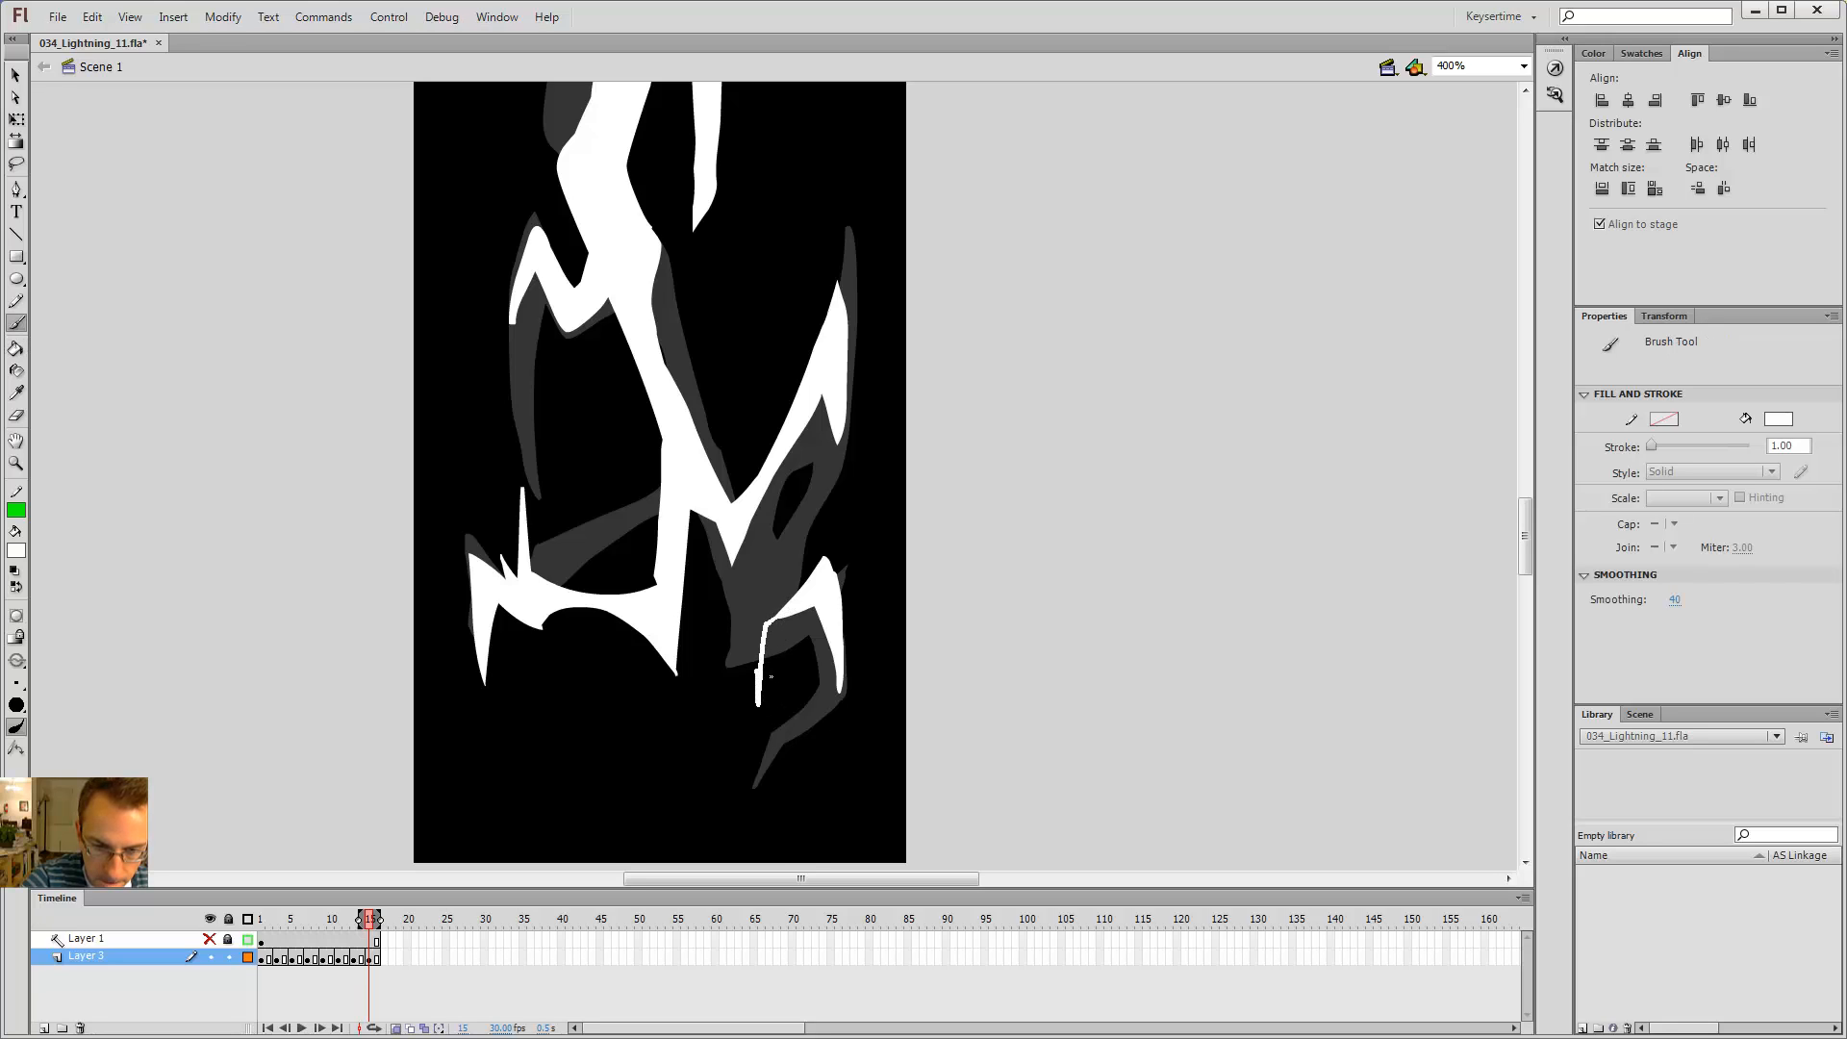
key("k")
left_click(759, 636)
key("b")
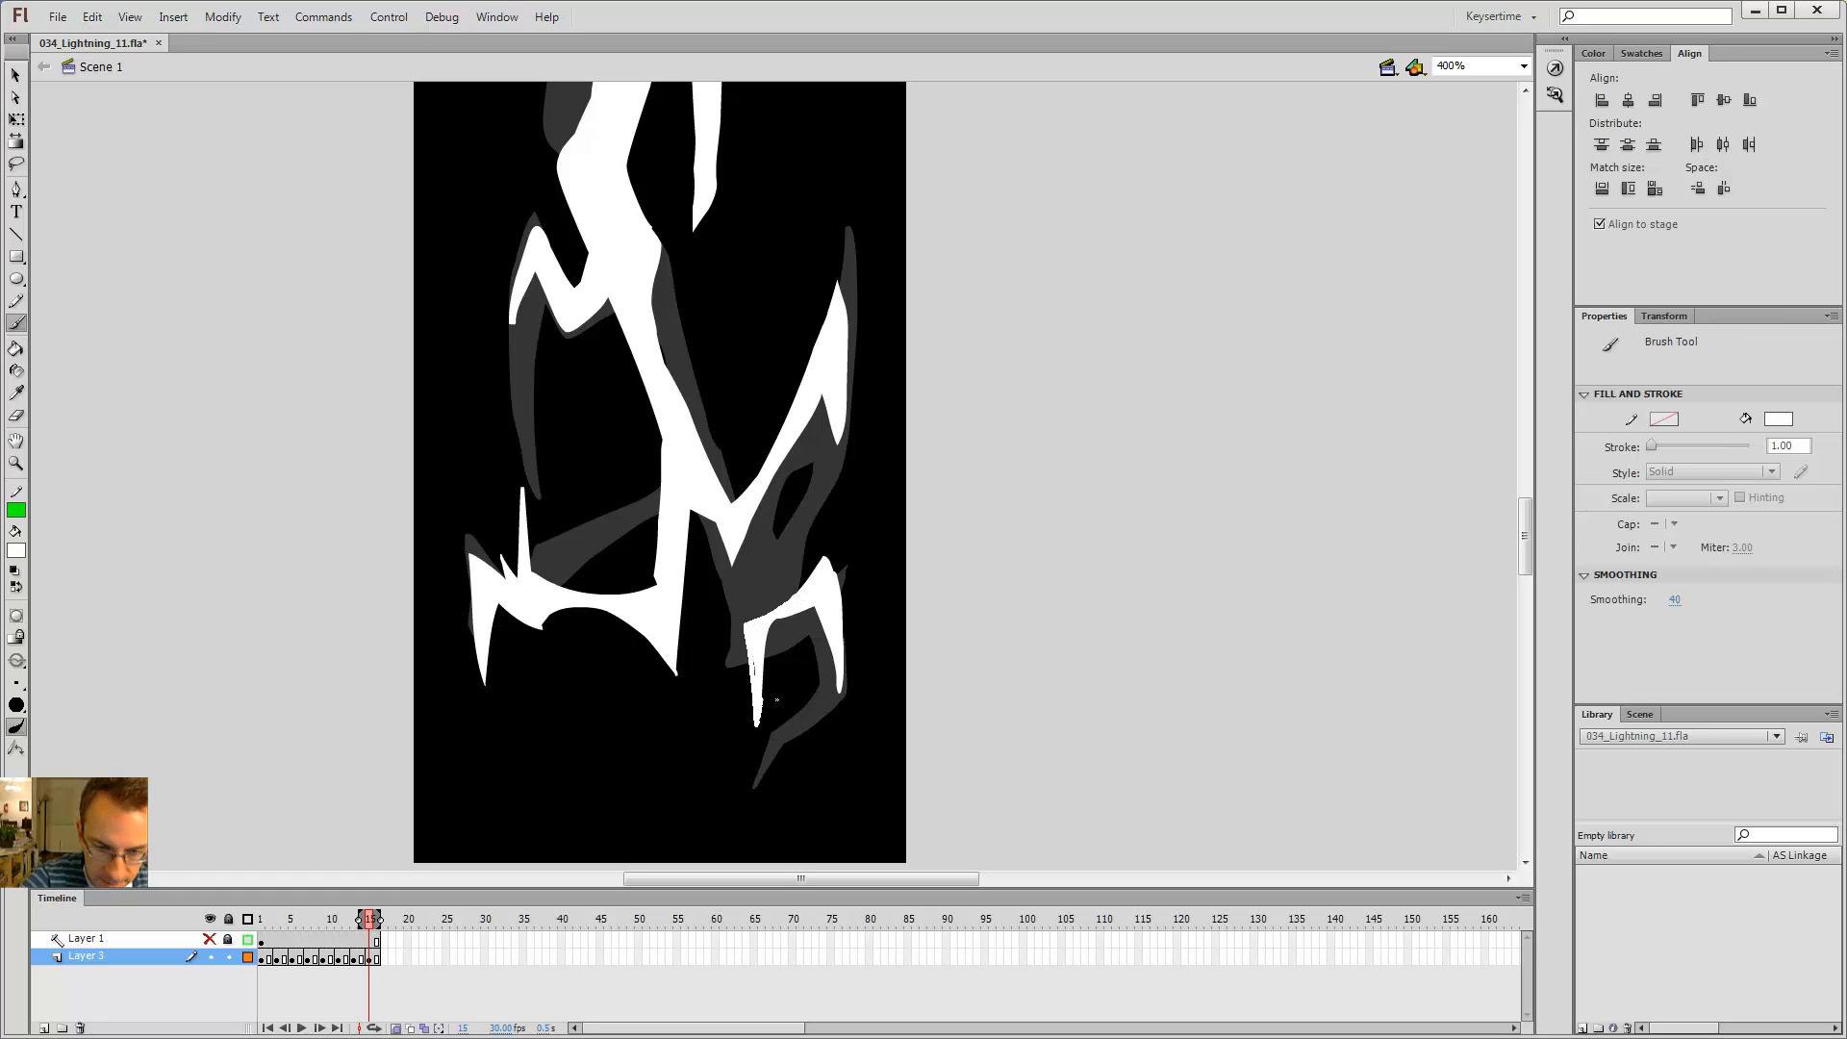
Step: Erase along the inner edge of the central branch on frame 13
key("e")
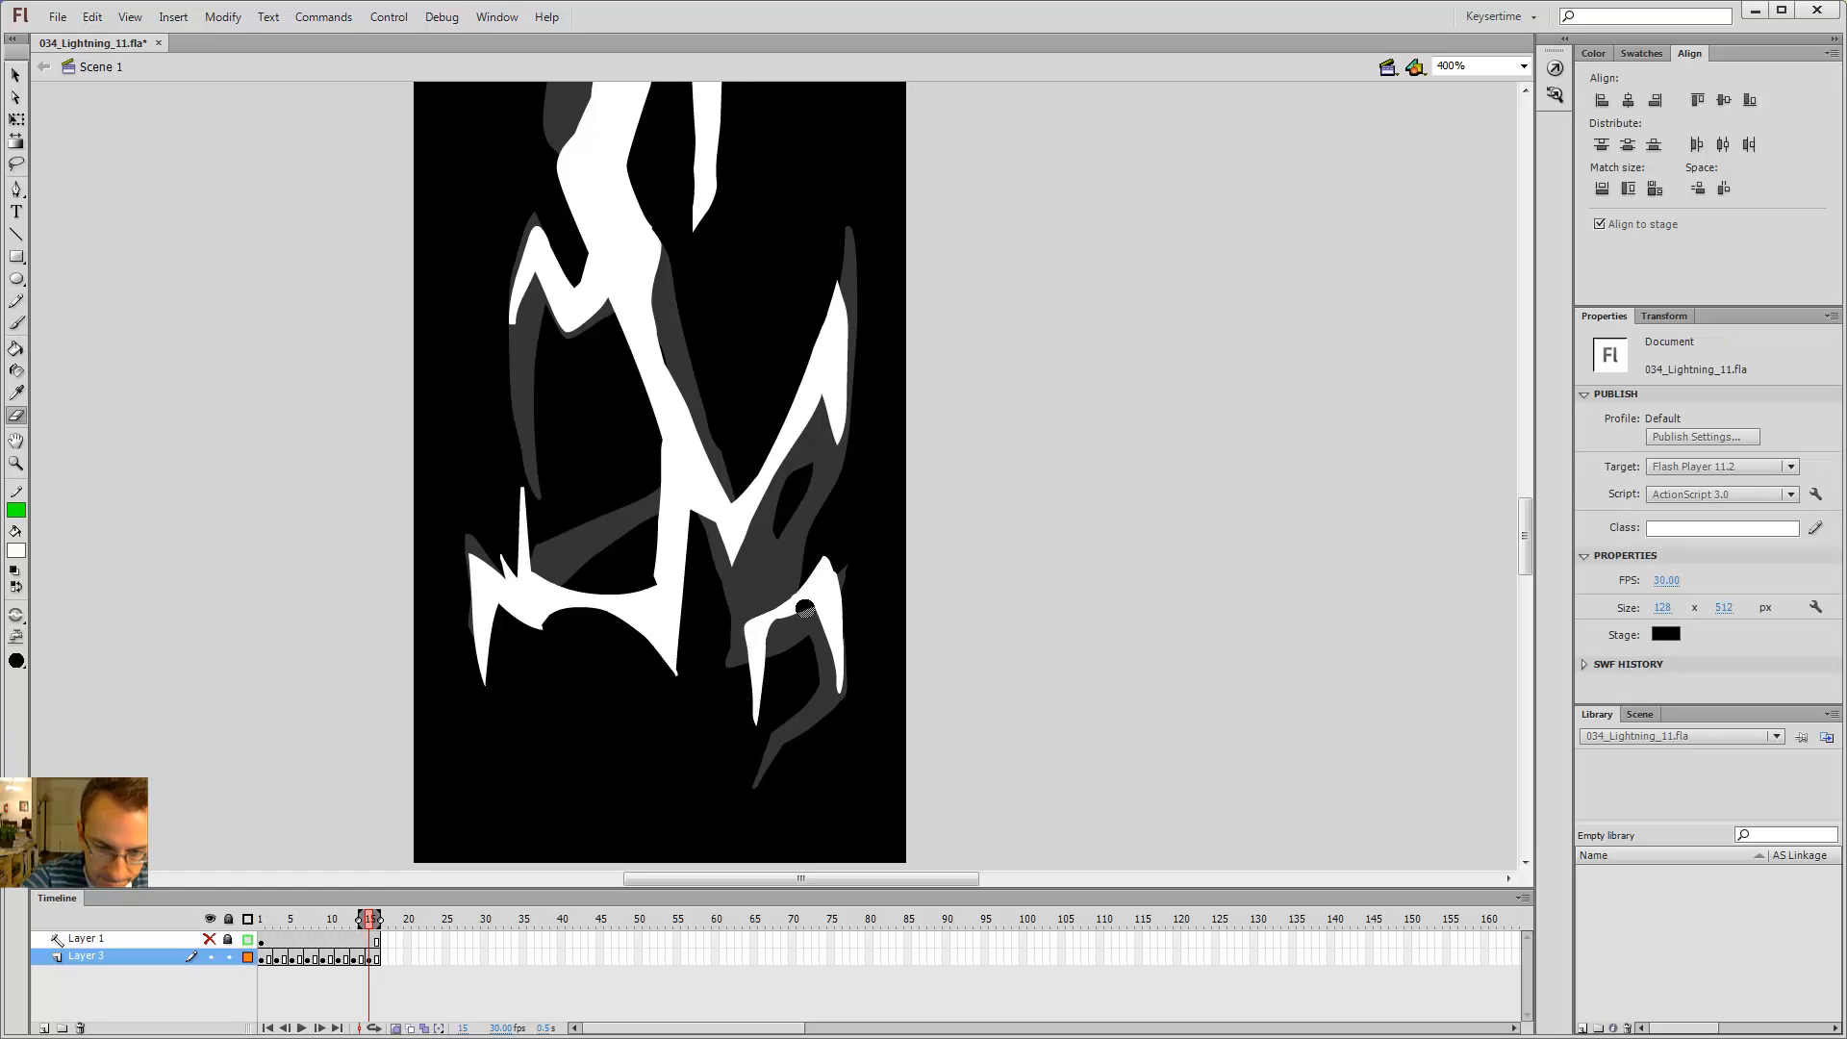
key("comma")
key("period")
key("period")
key("period")
key("comma")
key("comma")
key("comma")
key("comma")
key("comma")
key("comma")
key("period")
key("period")
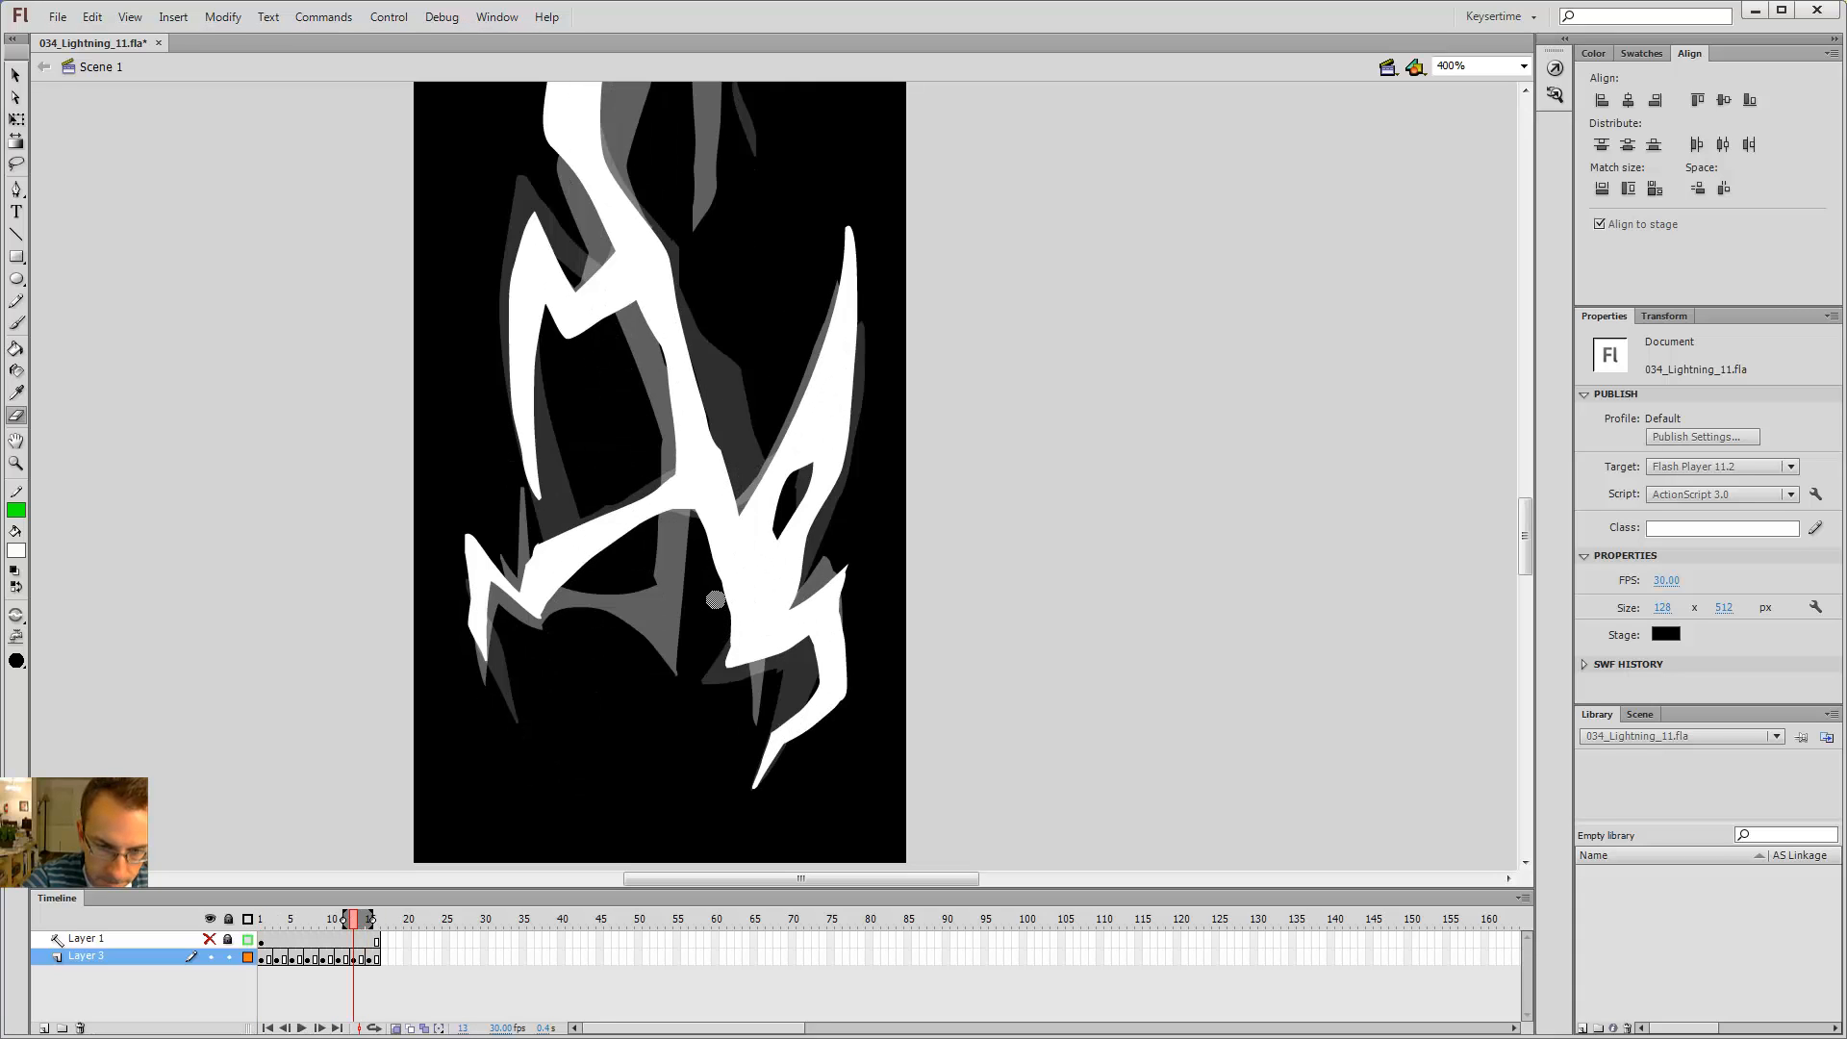
mouse_move(715, 599)
left_mouse_down()
mouse_move(731, 680)
mouse_move(695, 539)
left_mouse_up()
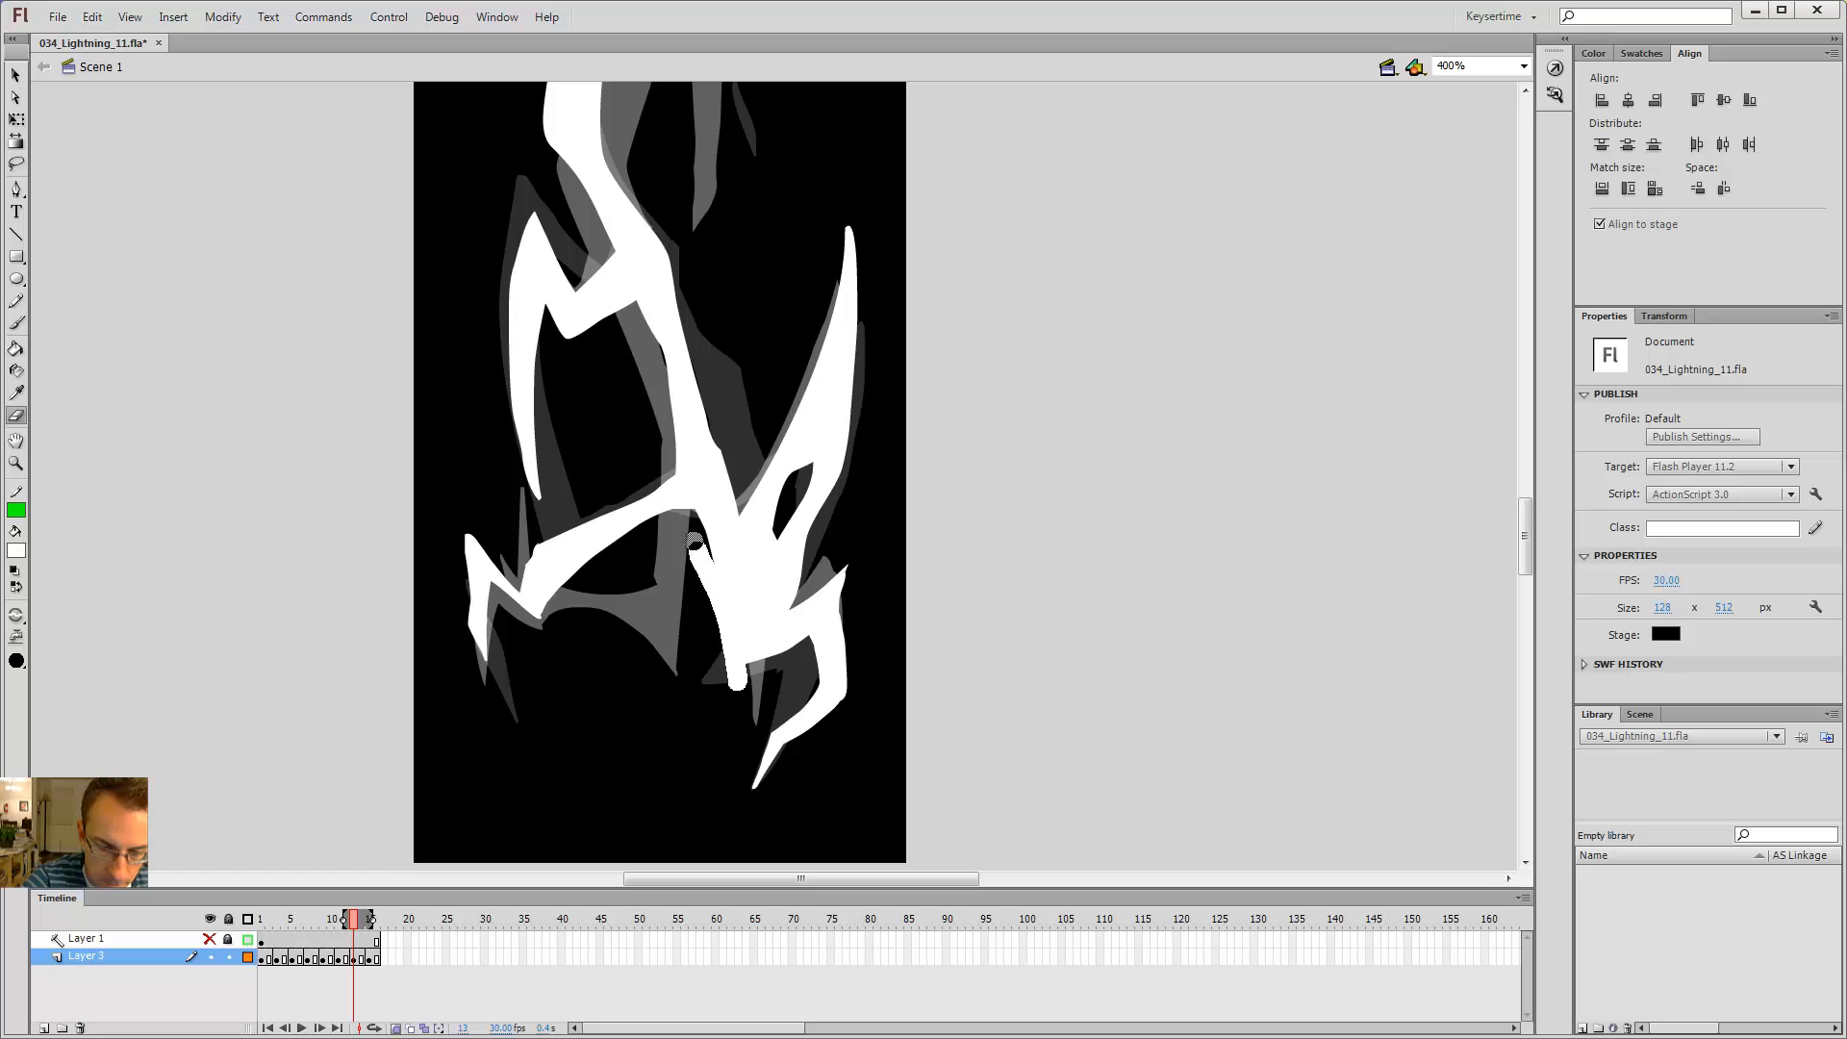
Step: Step between frames 11 and 15 to compare the lower branches
key("period")
key("comma")
key("period")
key("period")
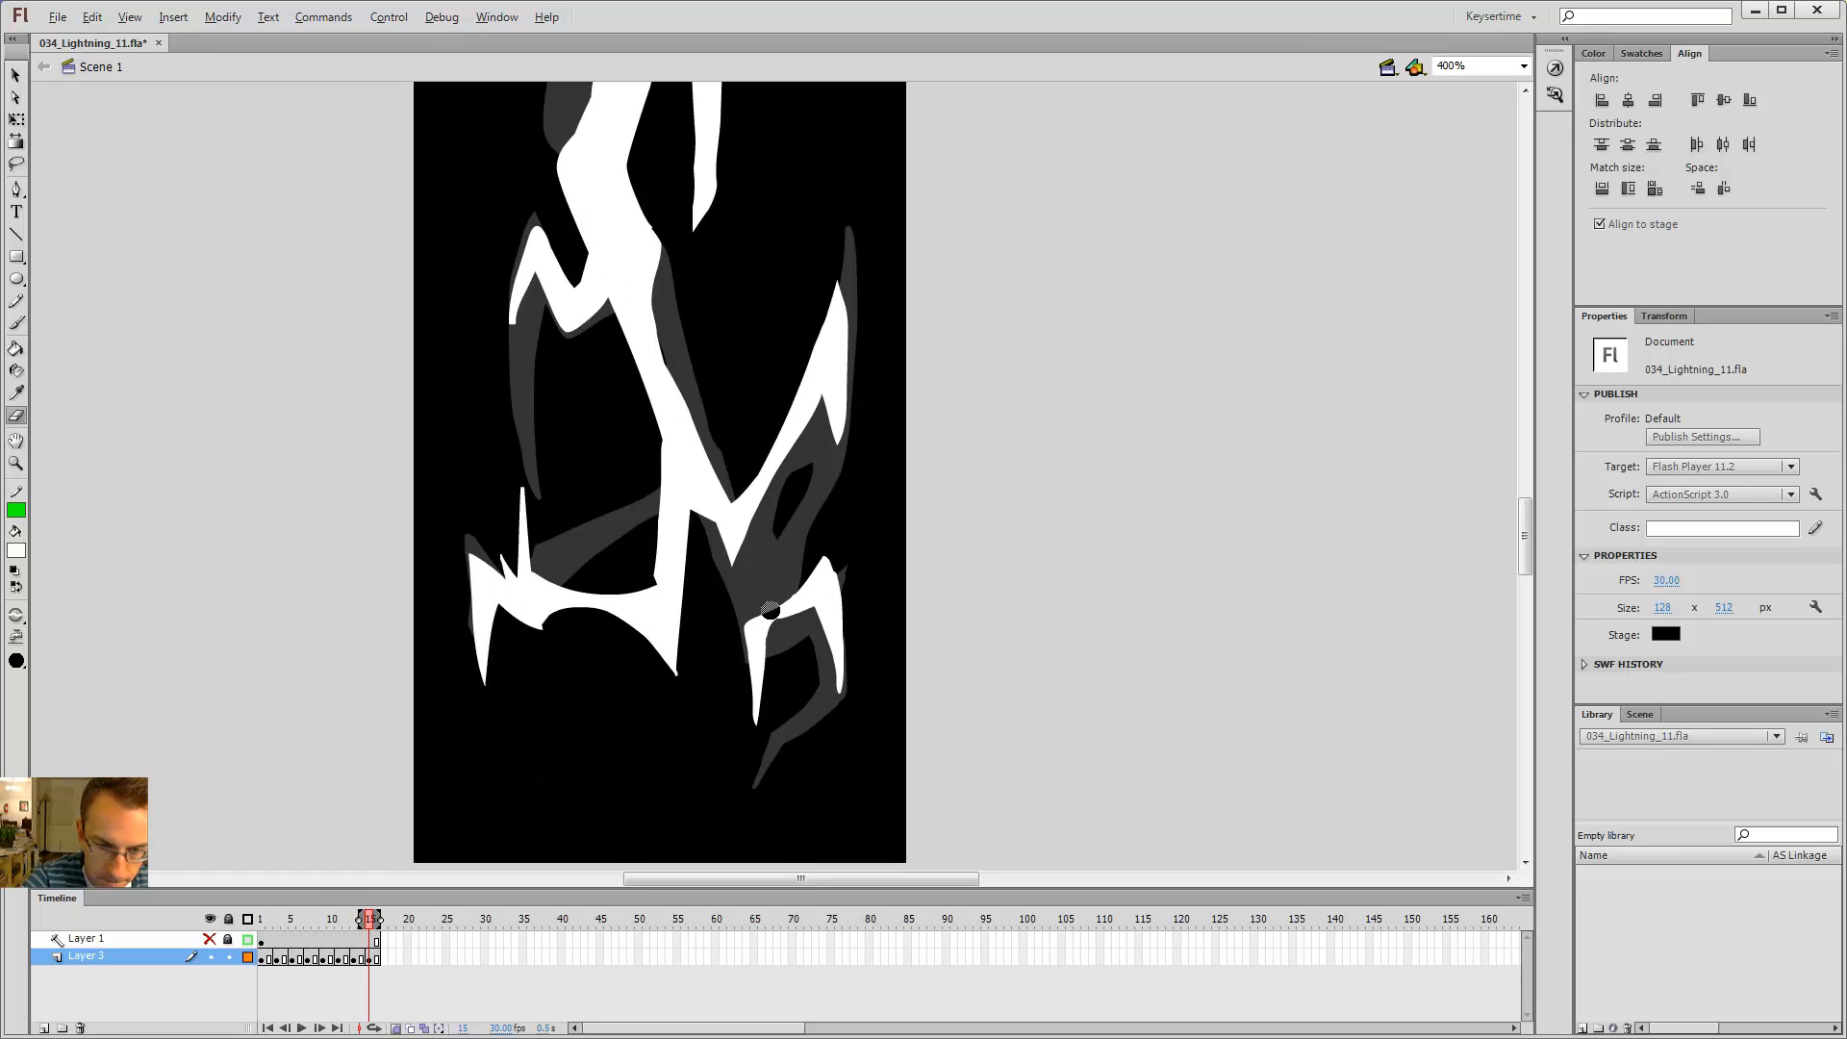
key("comma")
key("comma")
key("comma")
key("comma")
key("period")
key("period")
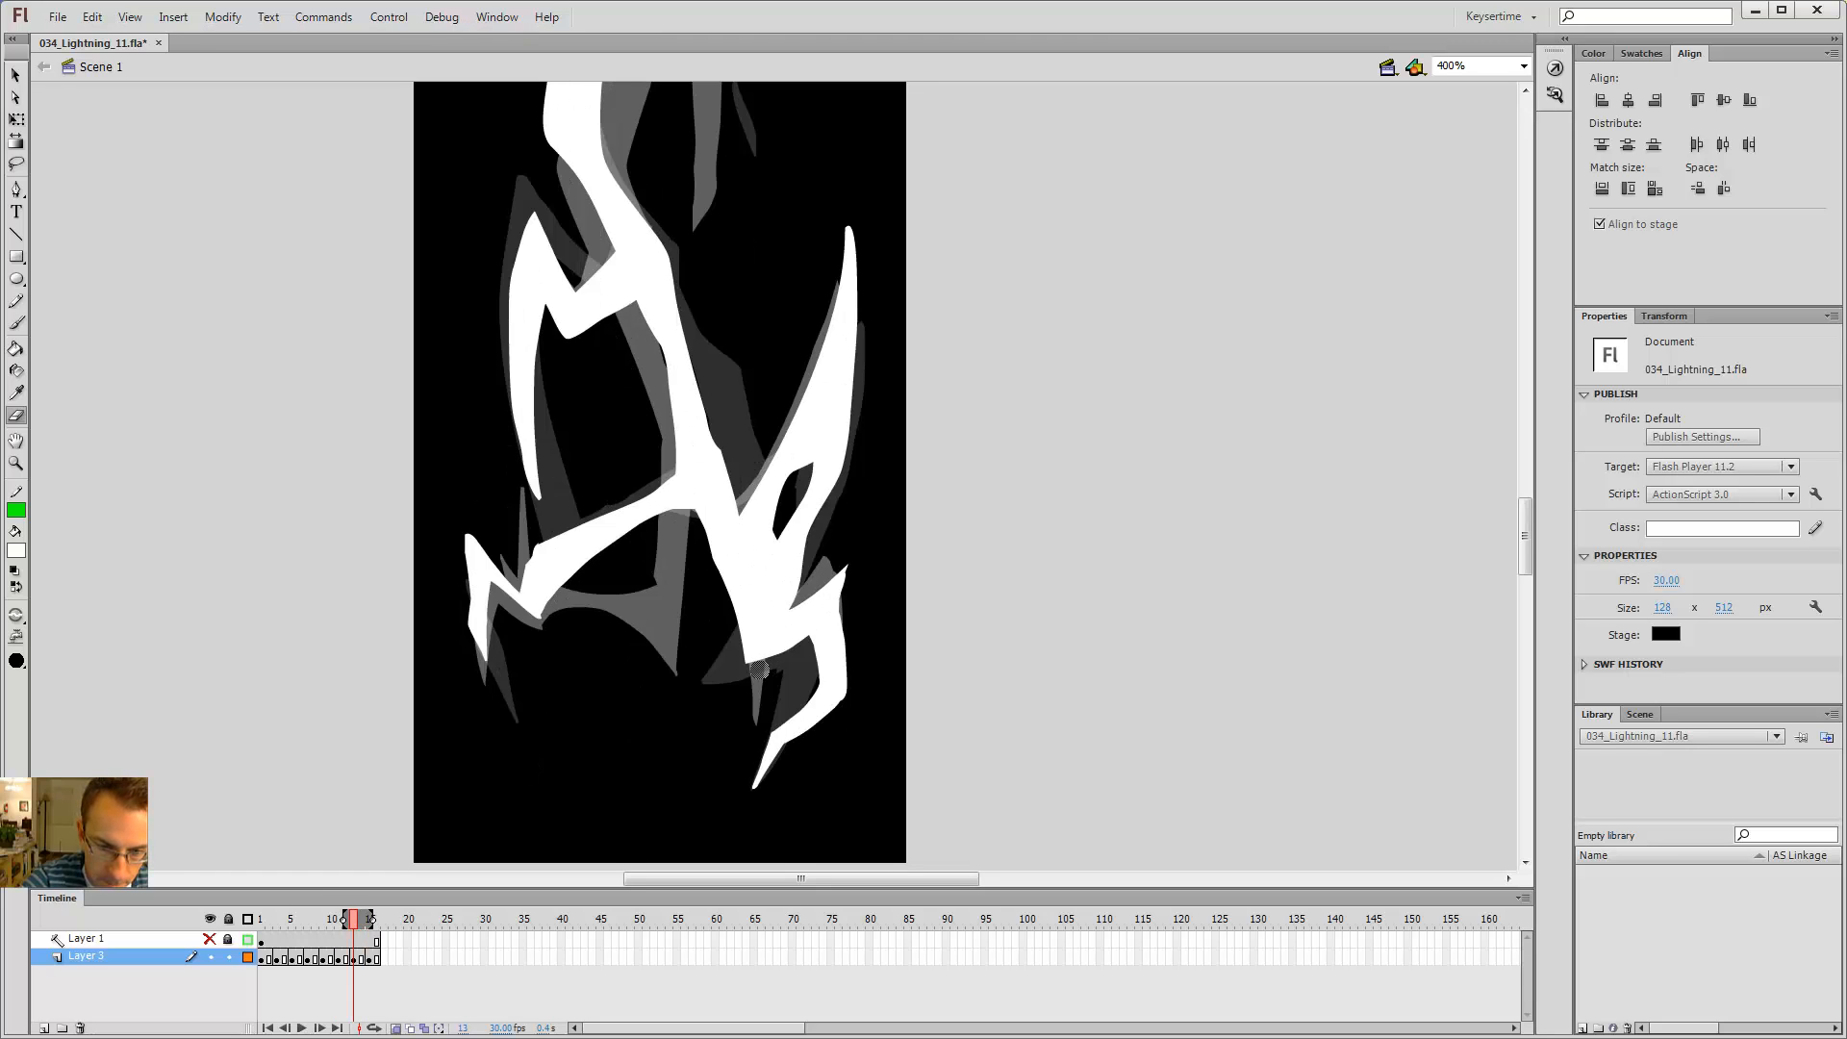
key("period")
key("period")
key("comma")
key("comma")
key("comma")
key("comma")
Step: Play the animation and preview it in a test movie window, then close the preview
key("b")
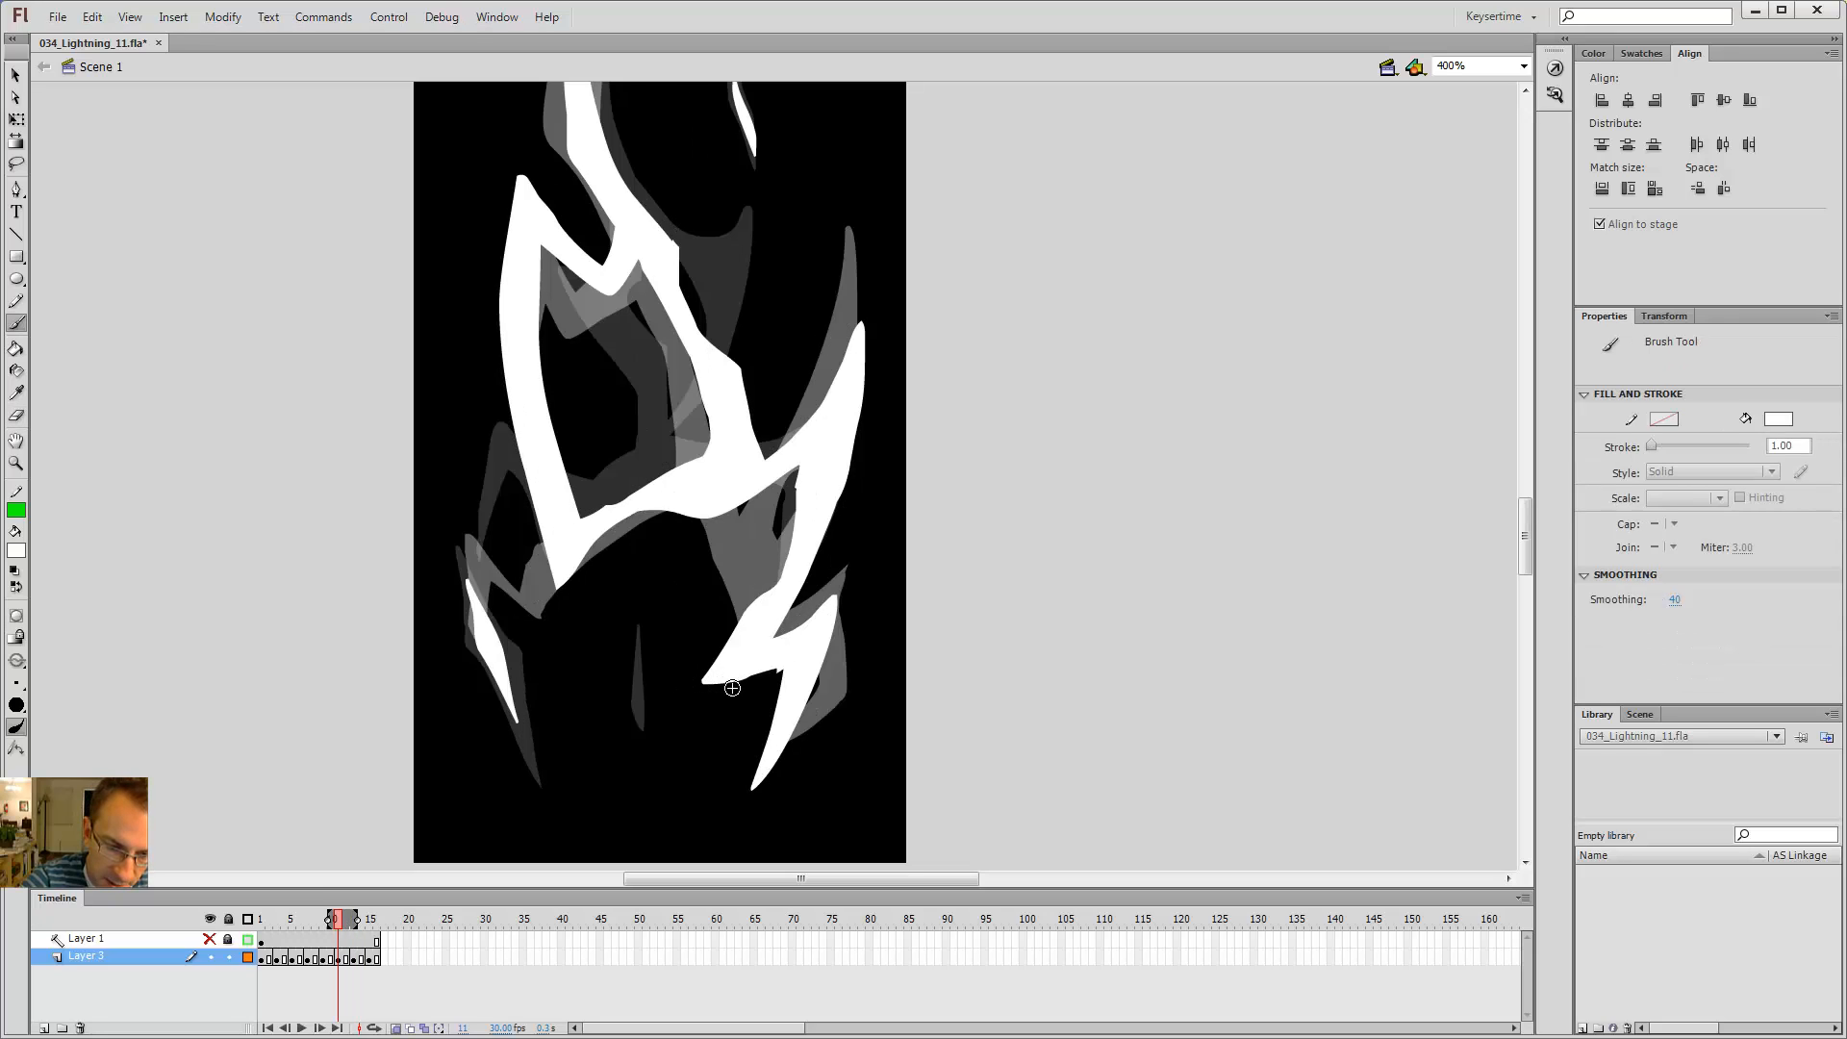
key("period")
key("period")
key("period")
key("period")
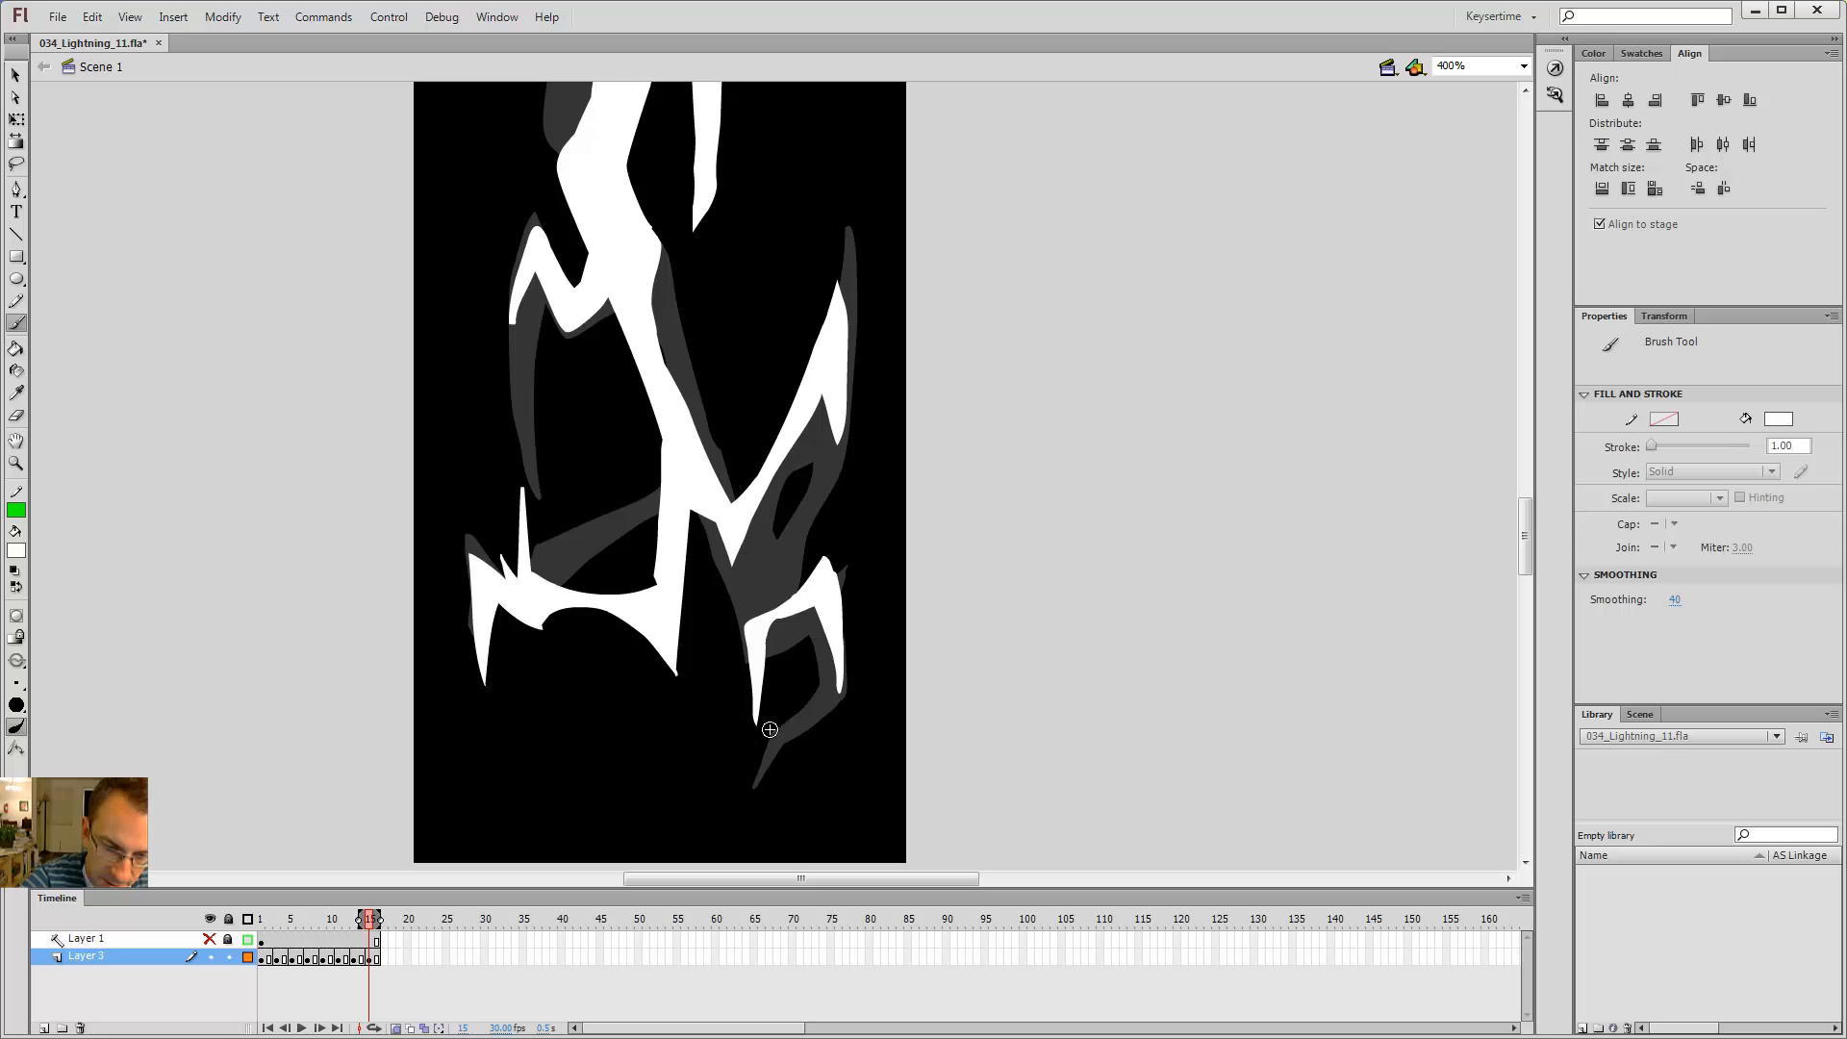
key("shift+comma")
key("Return")
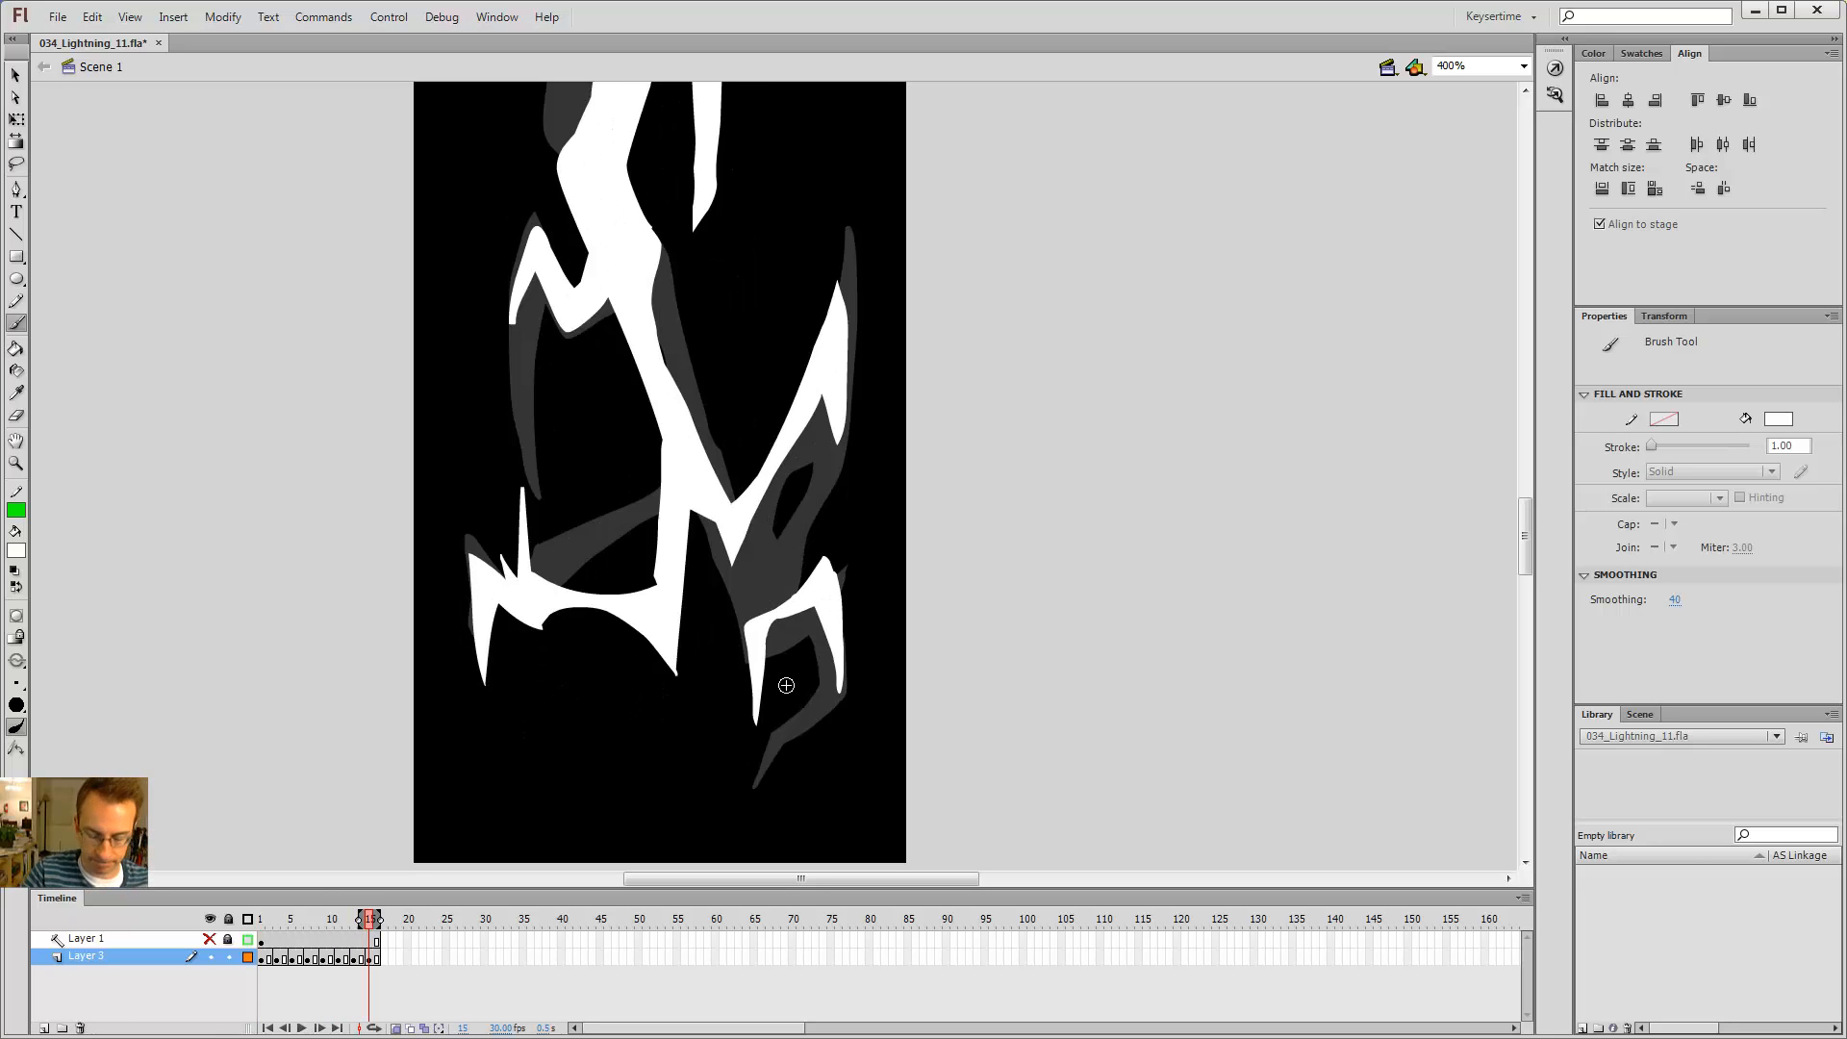
key("ctrl+Return")
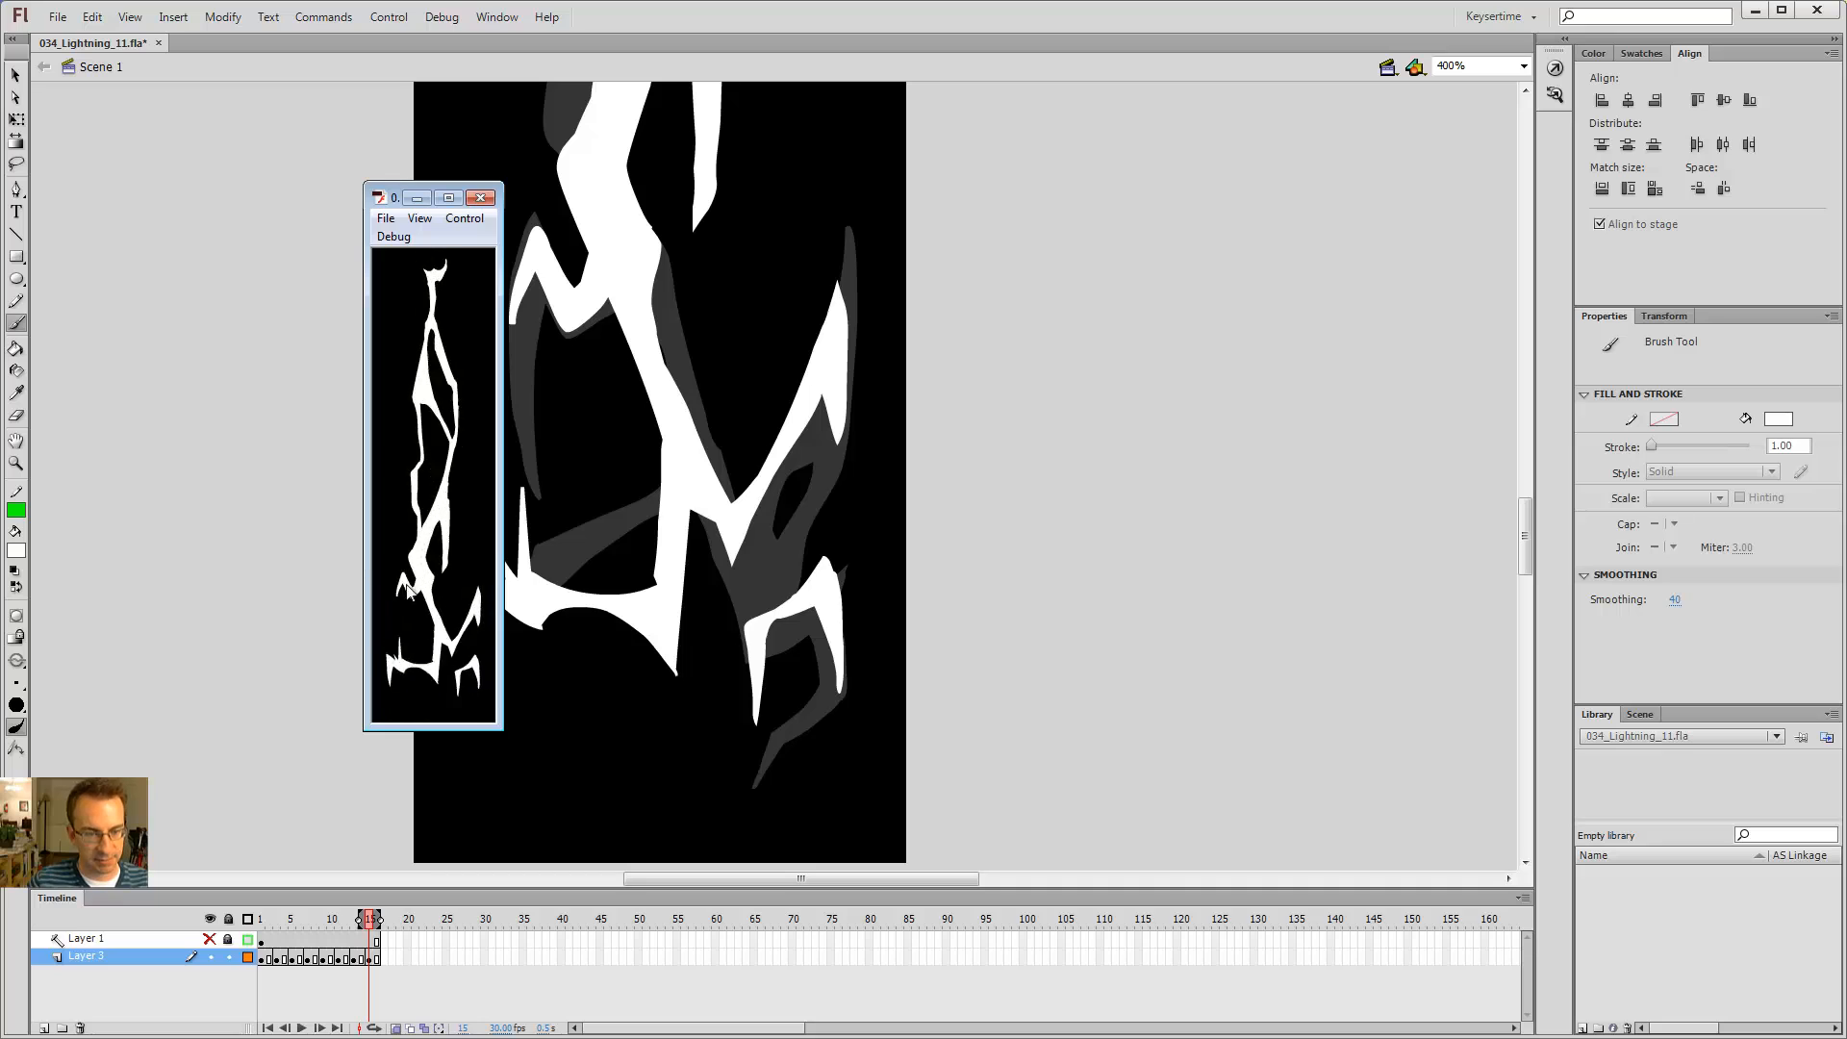
left_click(481, 197)
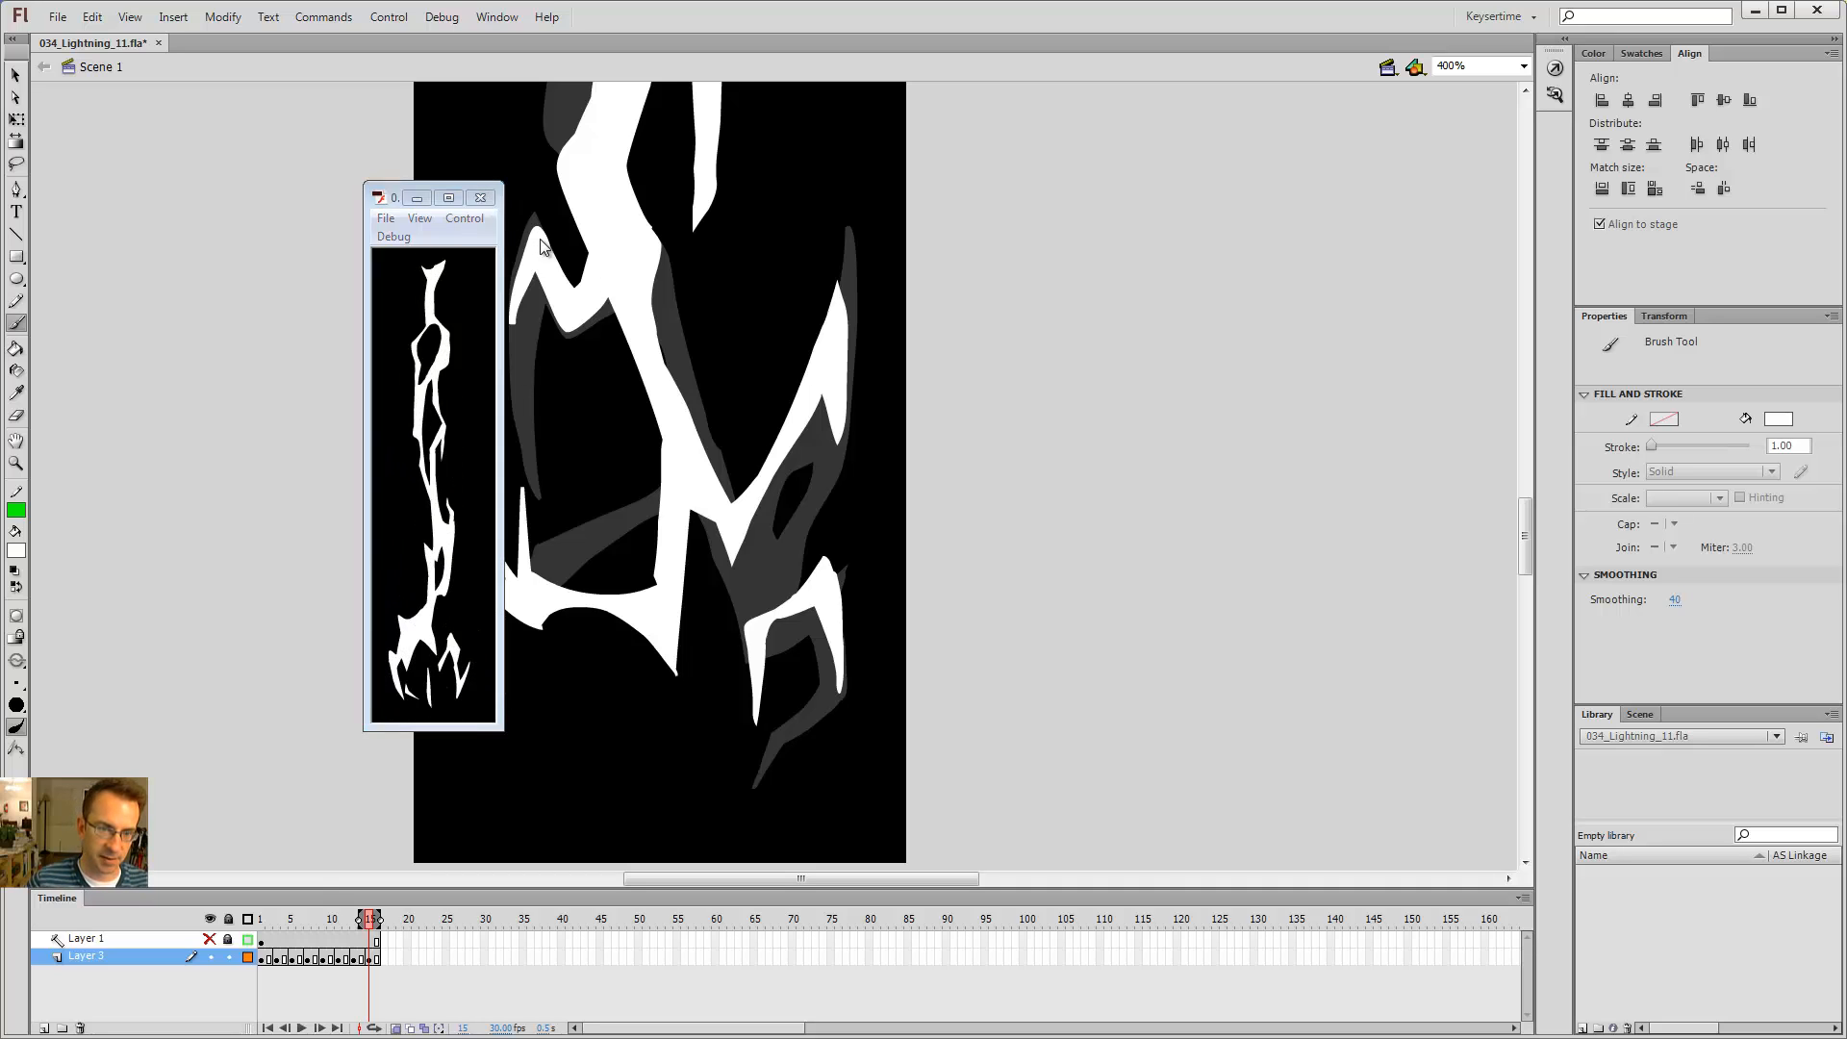
Step: Delete the small spark to the right of the bolt on frame 1
key("comma")
key("comma")
key("comma")
key("comma")
key("comma")
key("comma")
left_click_drag(881, 297, 901, 477)
key("z")
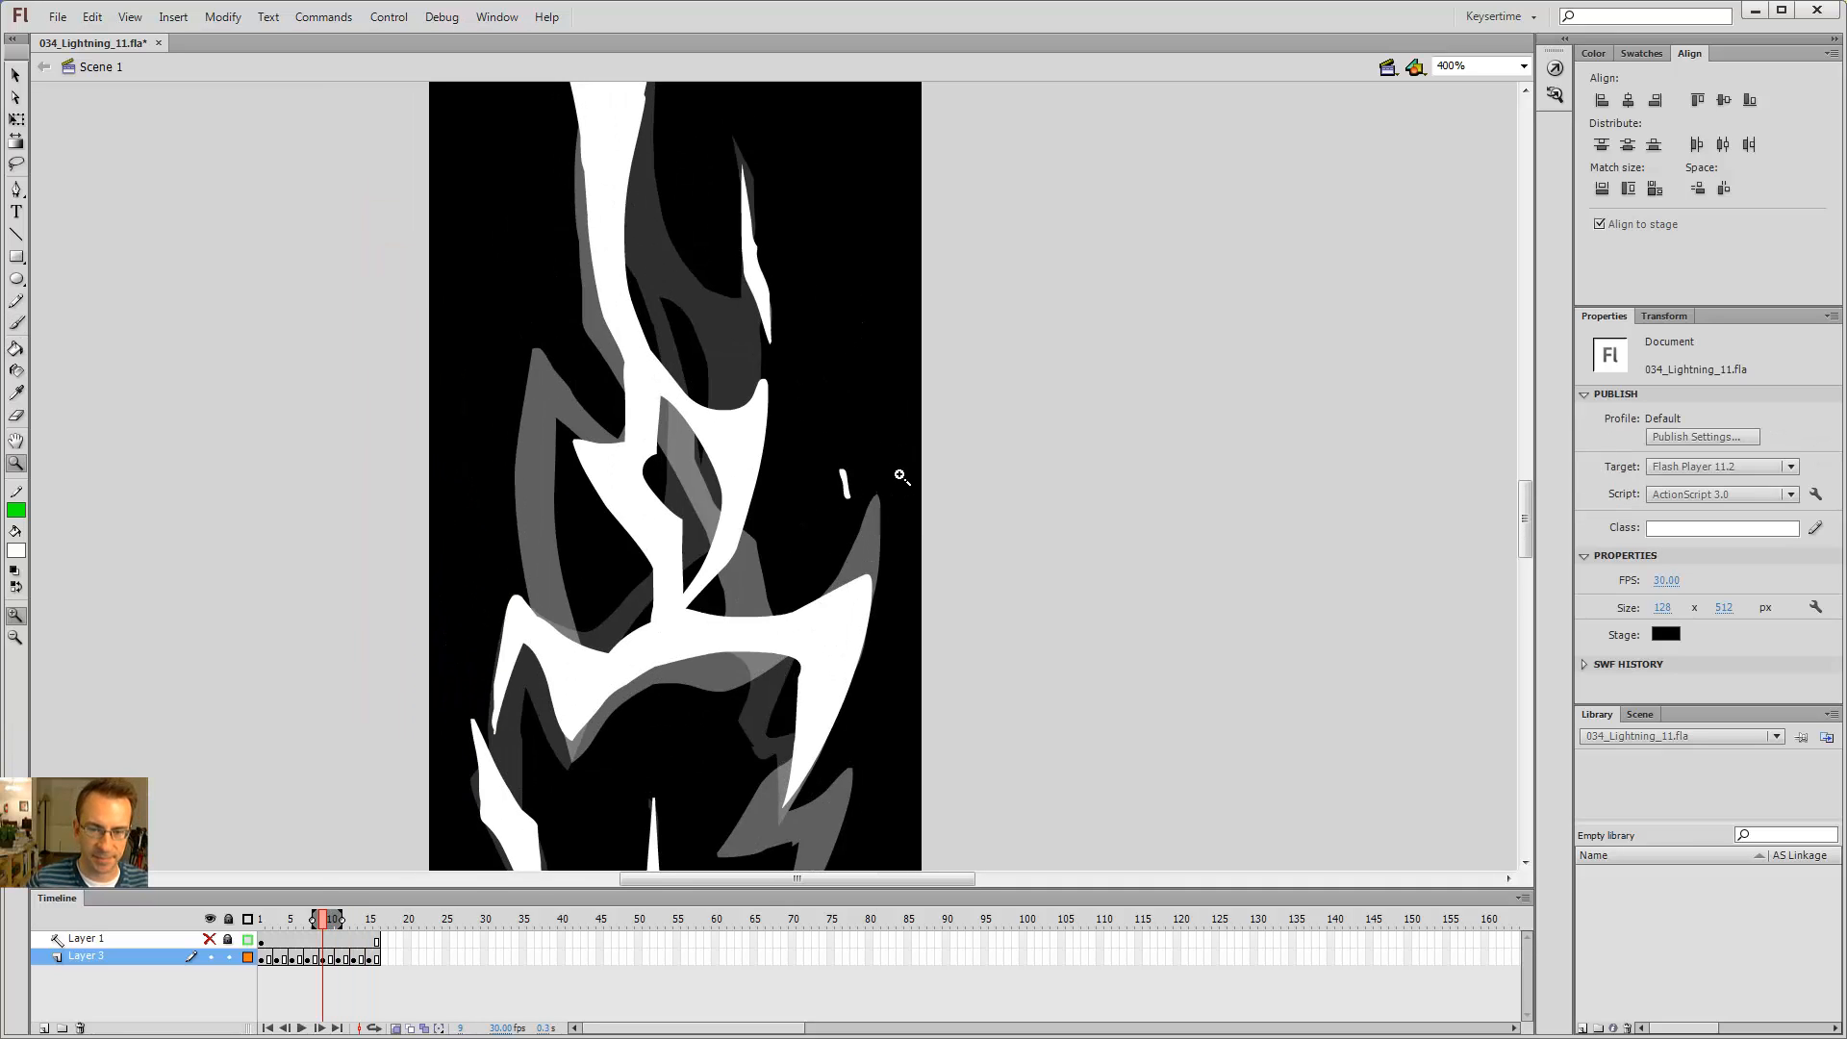
key("Return")
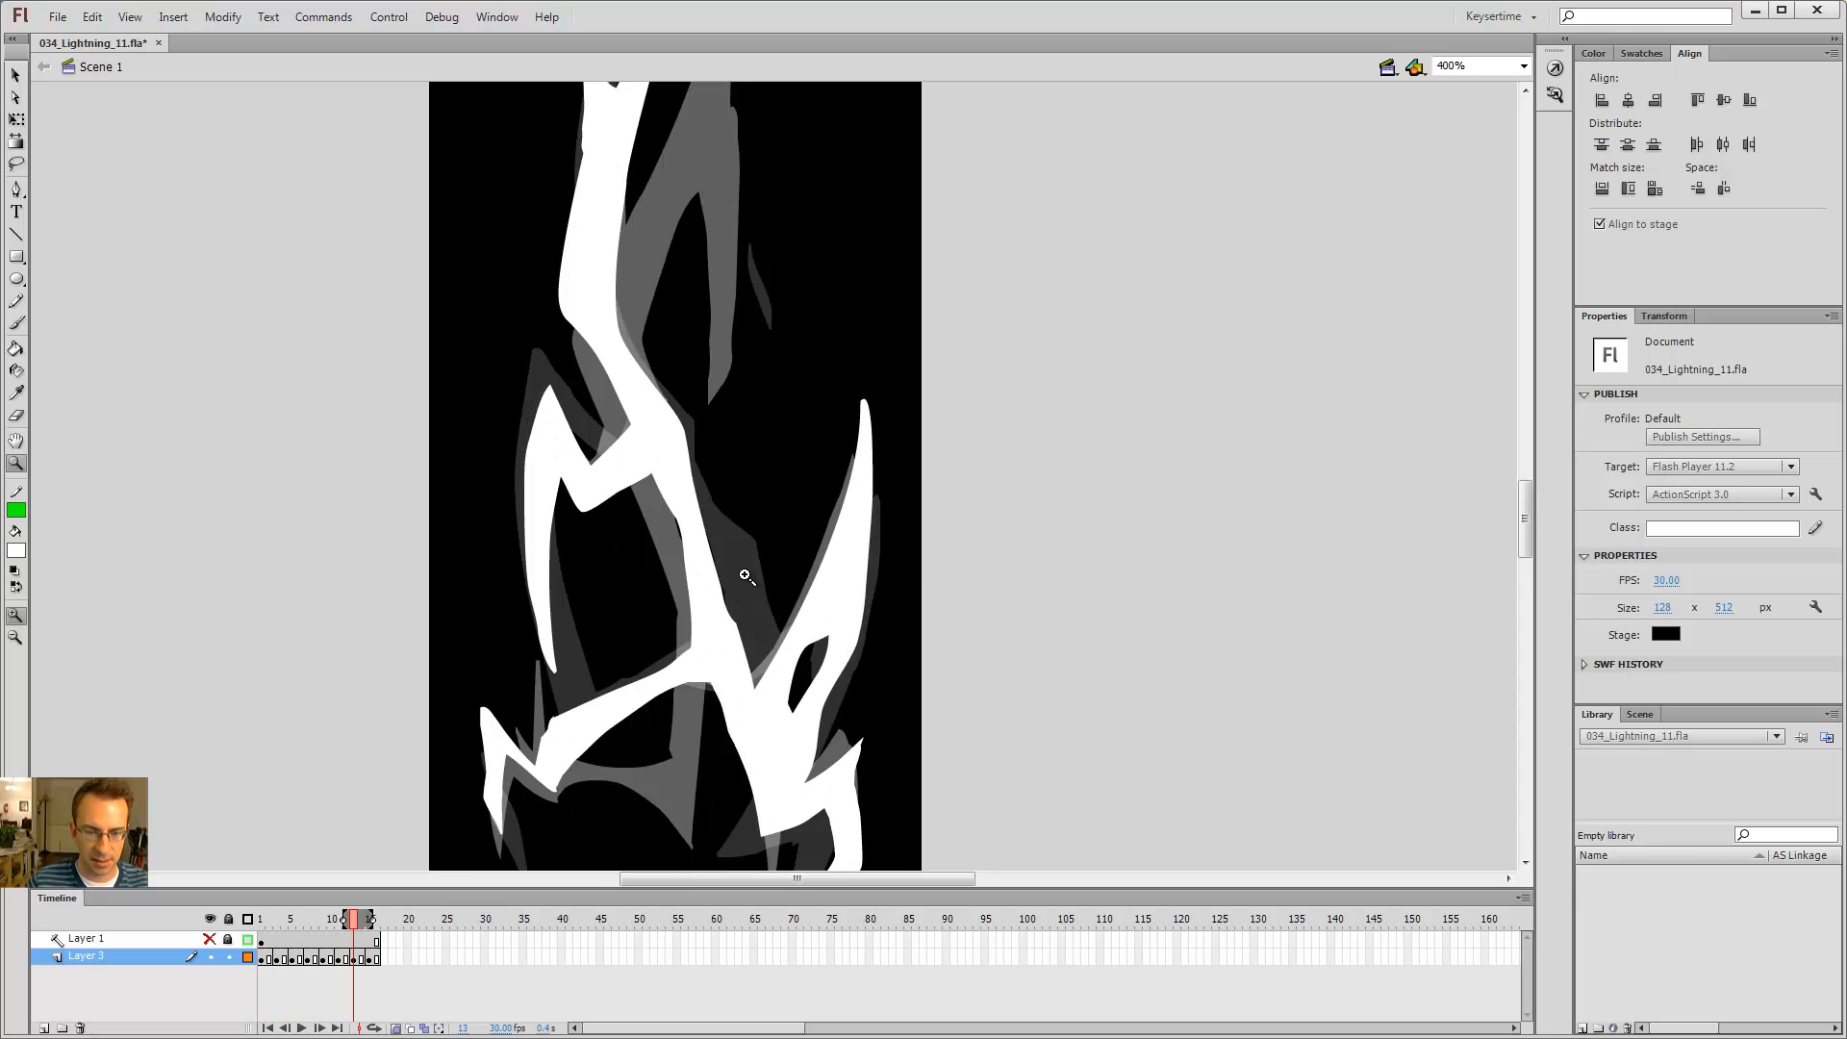
key("v")
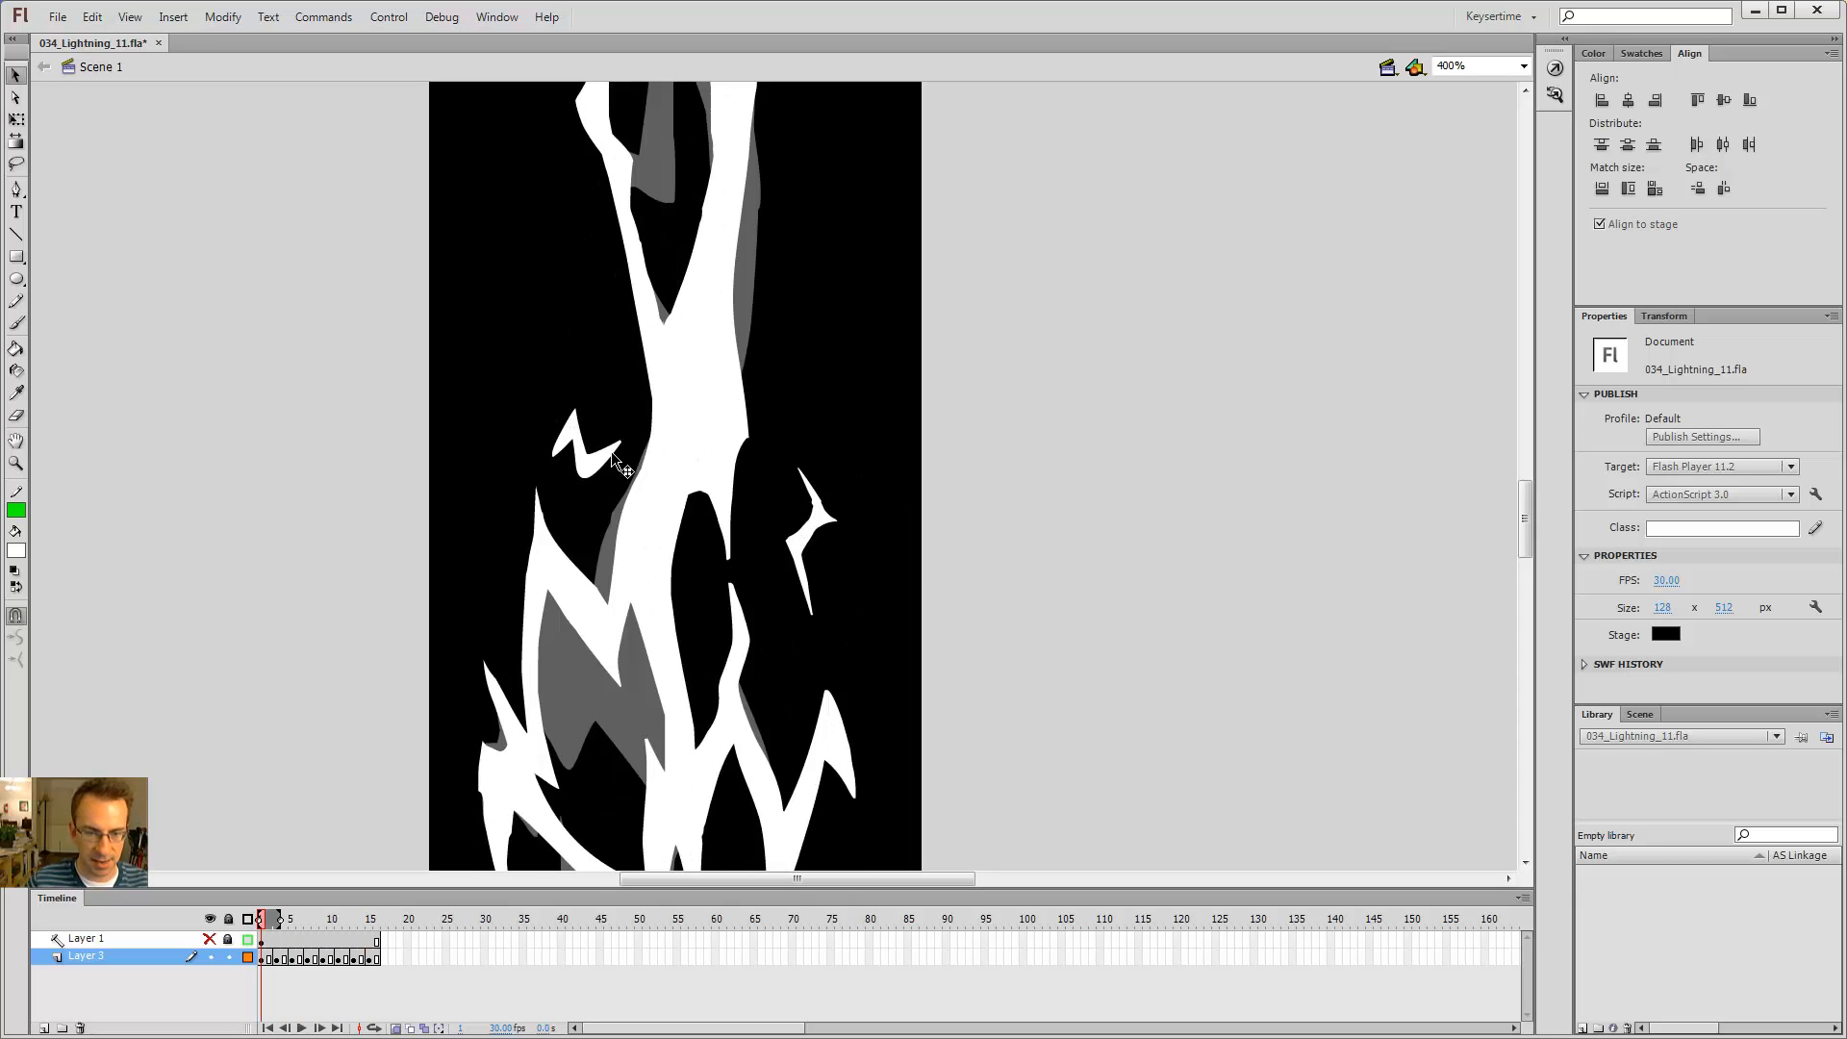
key("Return")
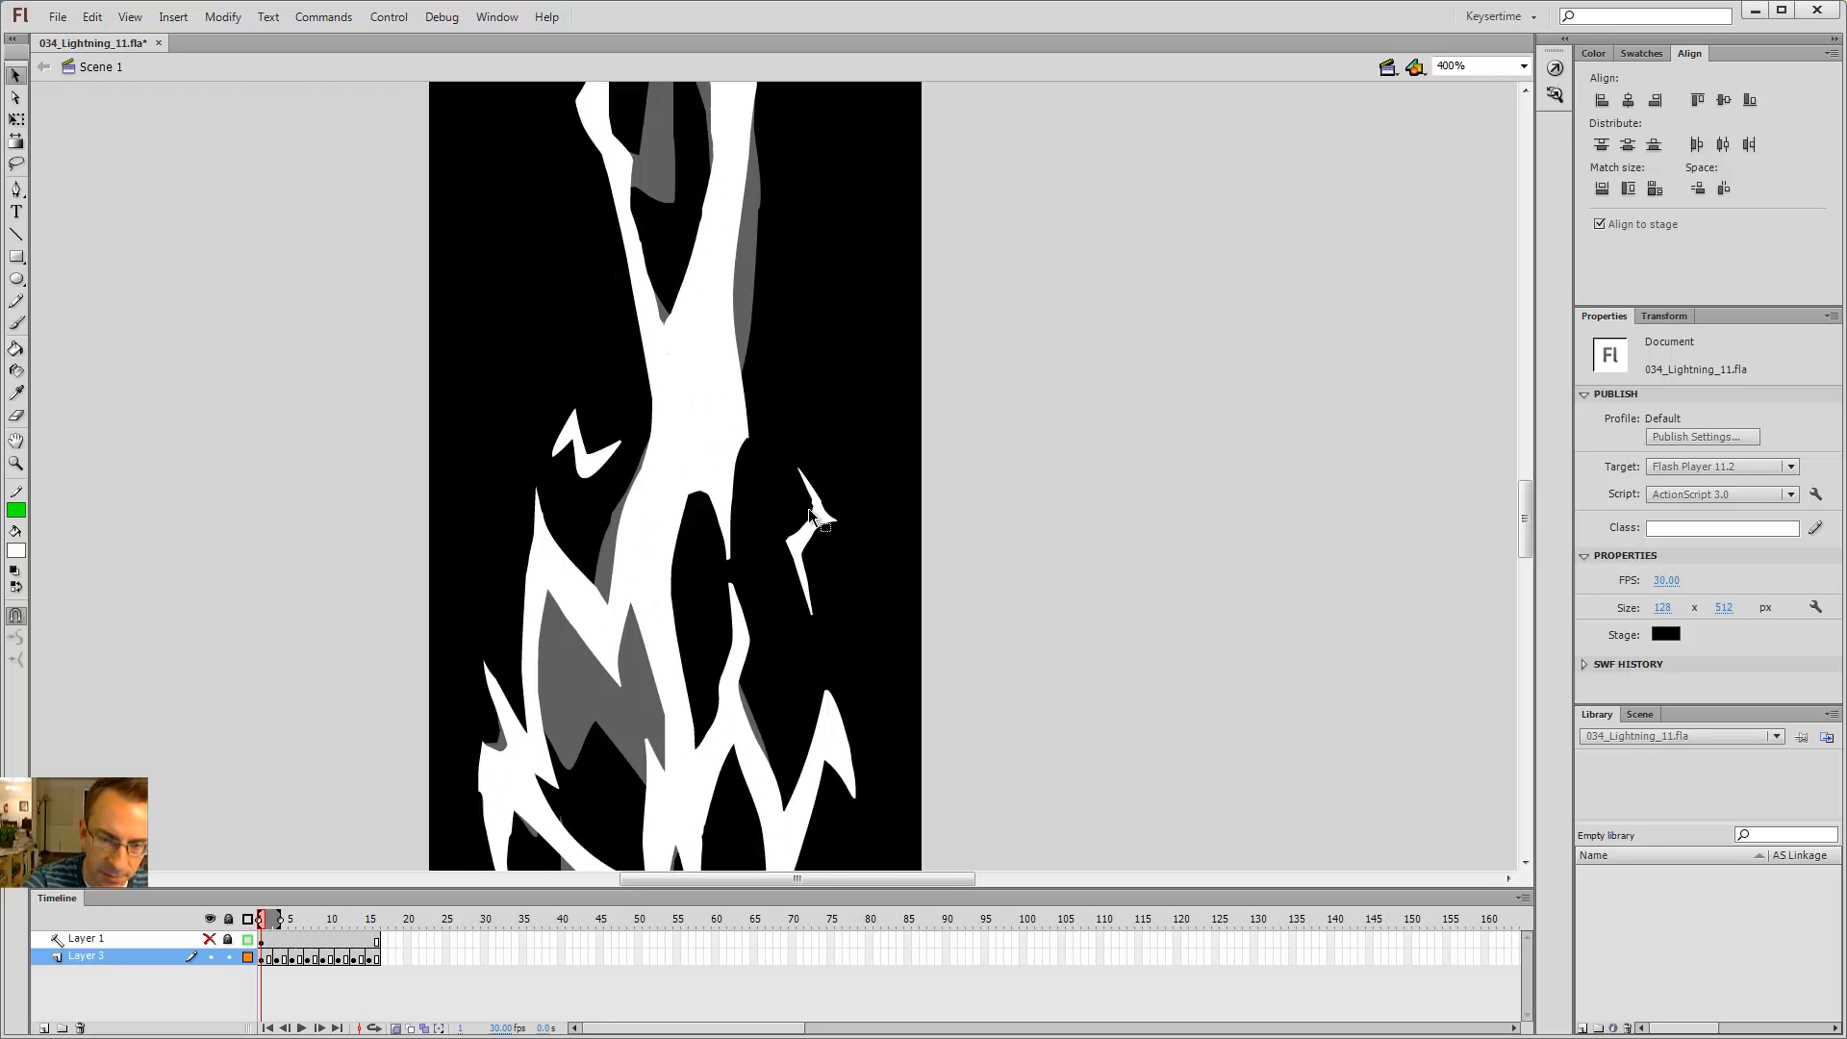
left_click(818, 519)
key("Delete")
Step: Step through the frames again to review the left side of the bolt
key("comma")
key("comma")
key("b")
key("comma")
key("comma")
key("period")
key("period")
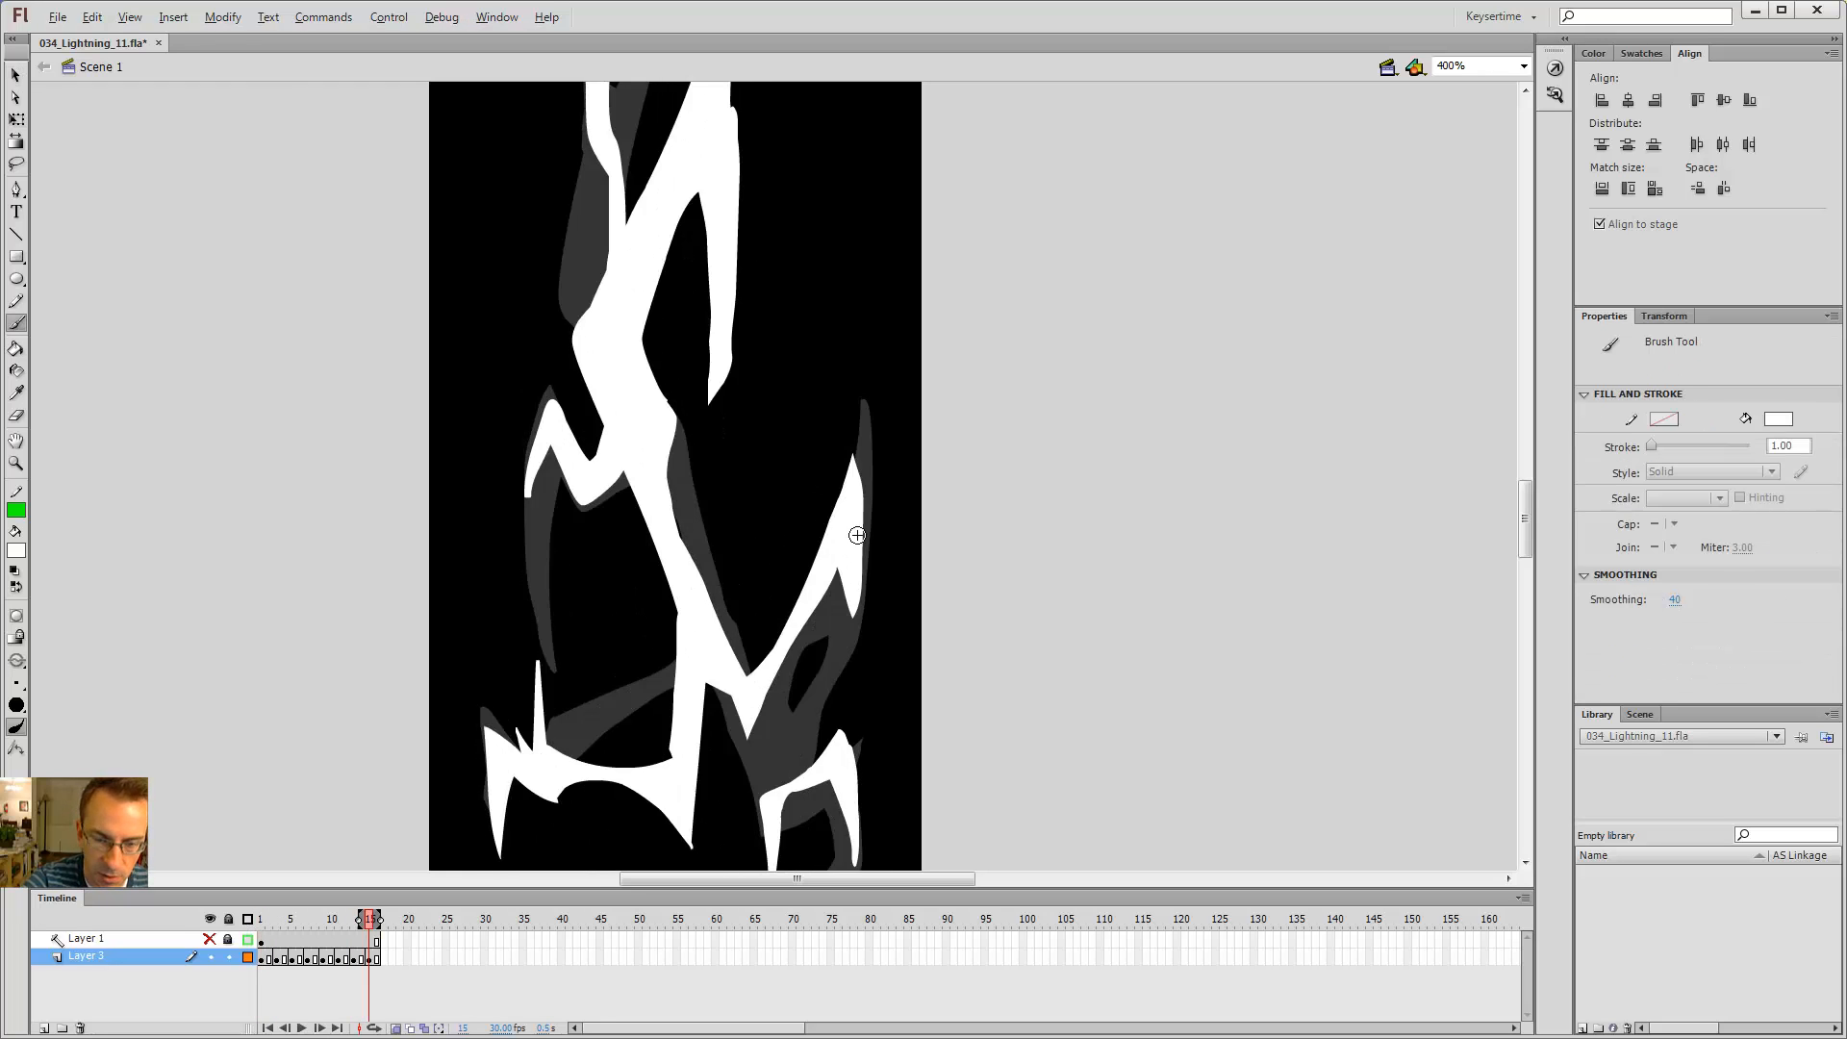
key("period")
key("period")
key("comma")
key("comma")
key("comma")
key("comma")
key("period")
key("period")
key("period")
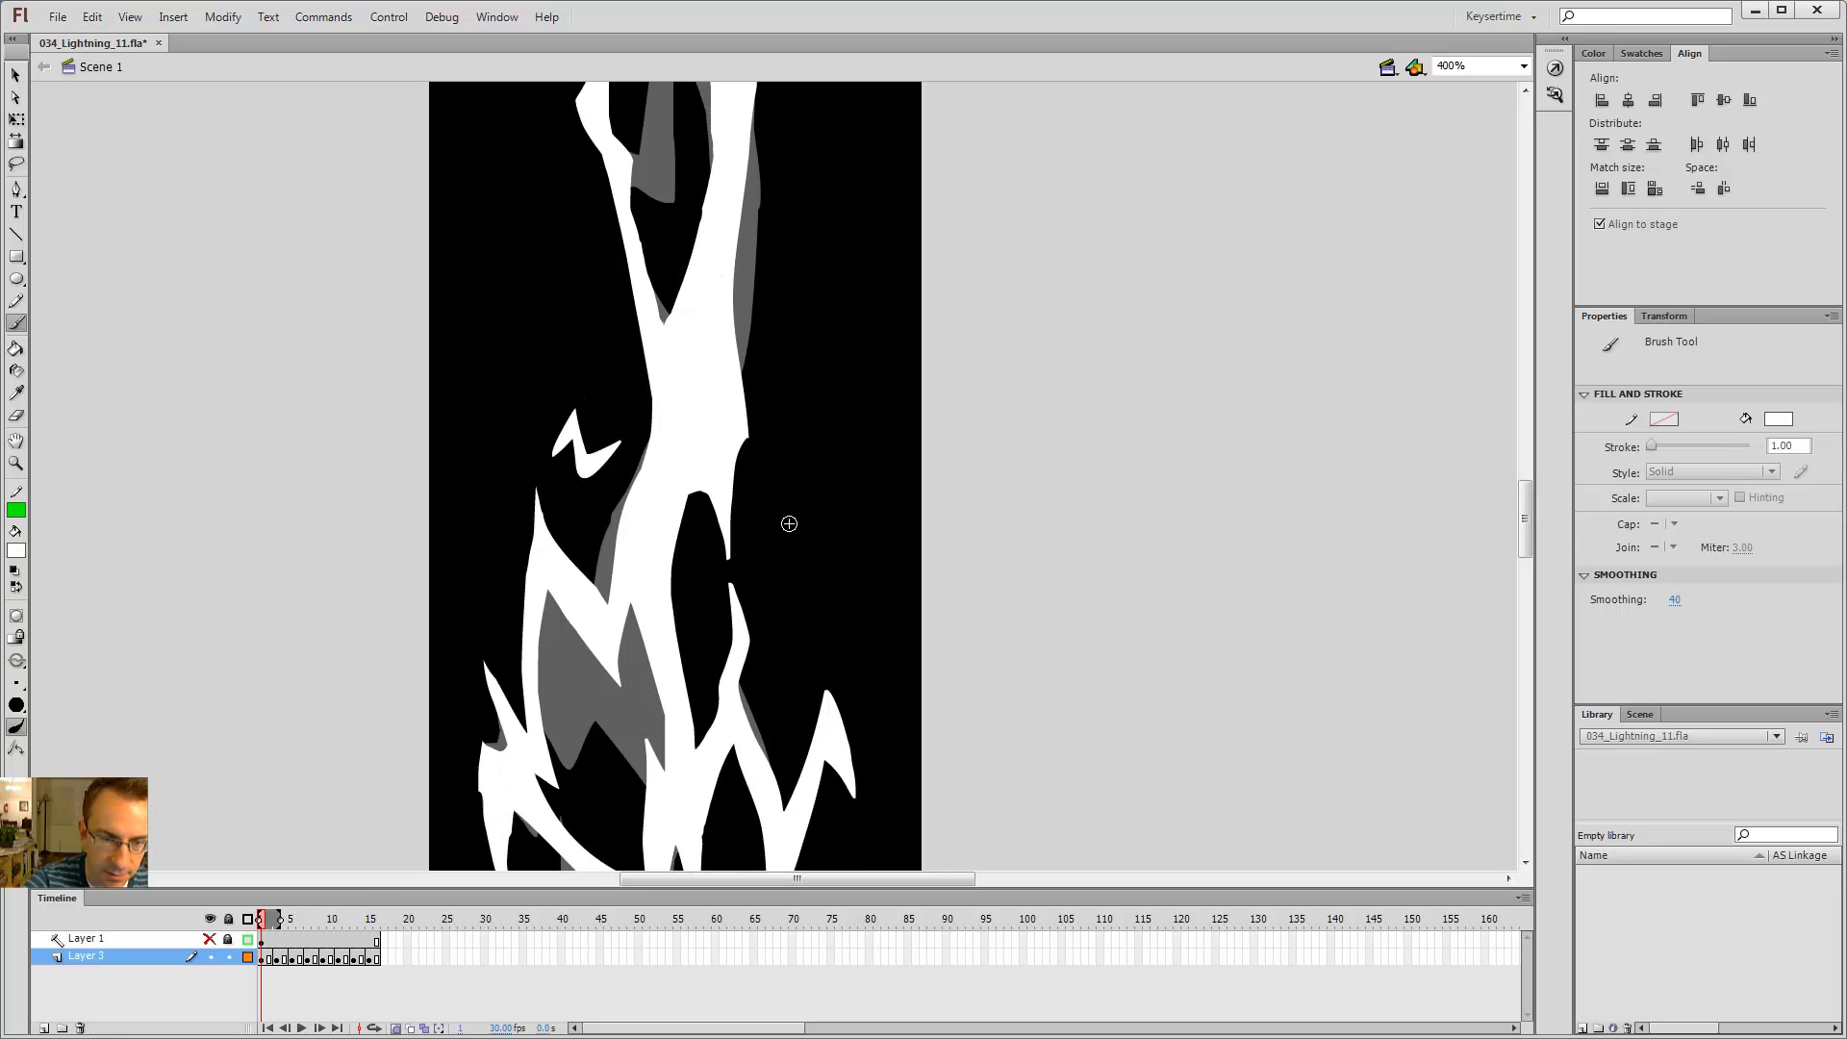
key("period")
key("comma")
key("v")
key("comma")
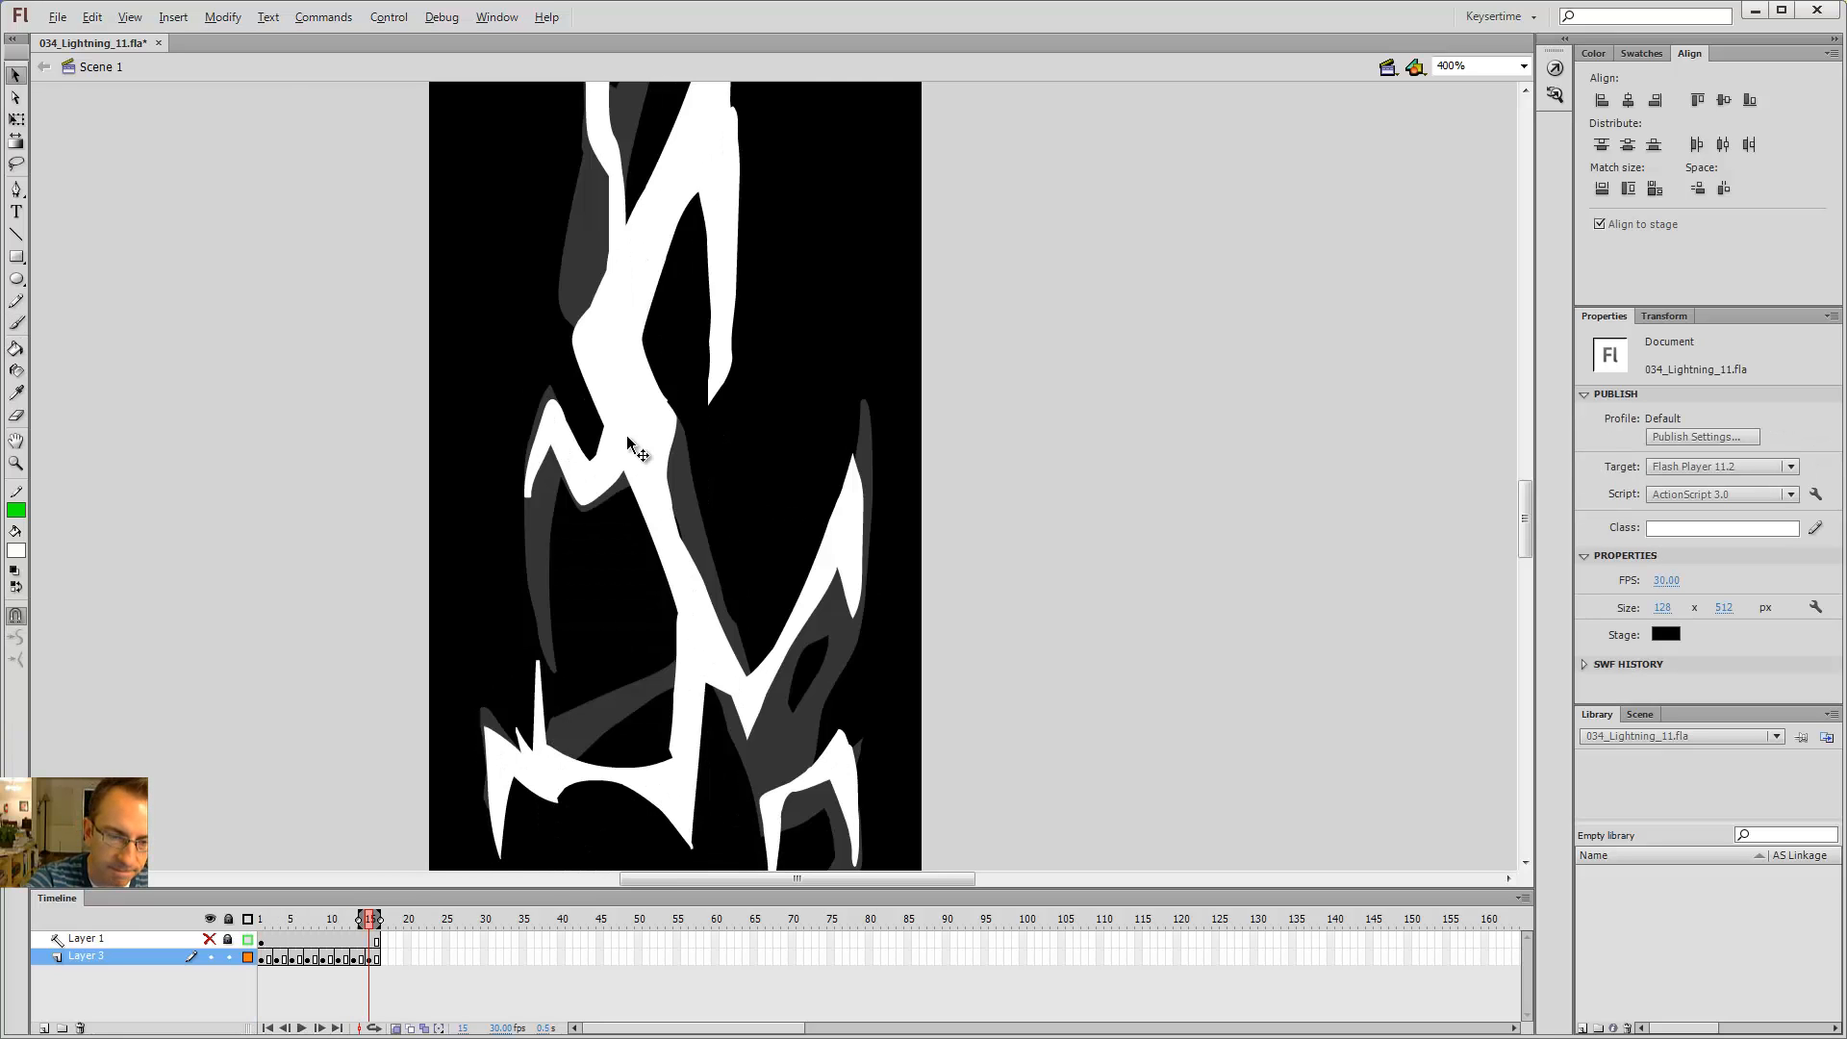
key("period")
key("comma")
key("comma")
key("period")
Step: Erase and repaint the hooked tip of the left branch on frame 15
key("e")
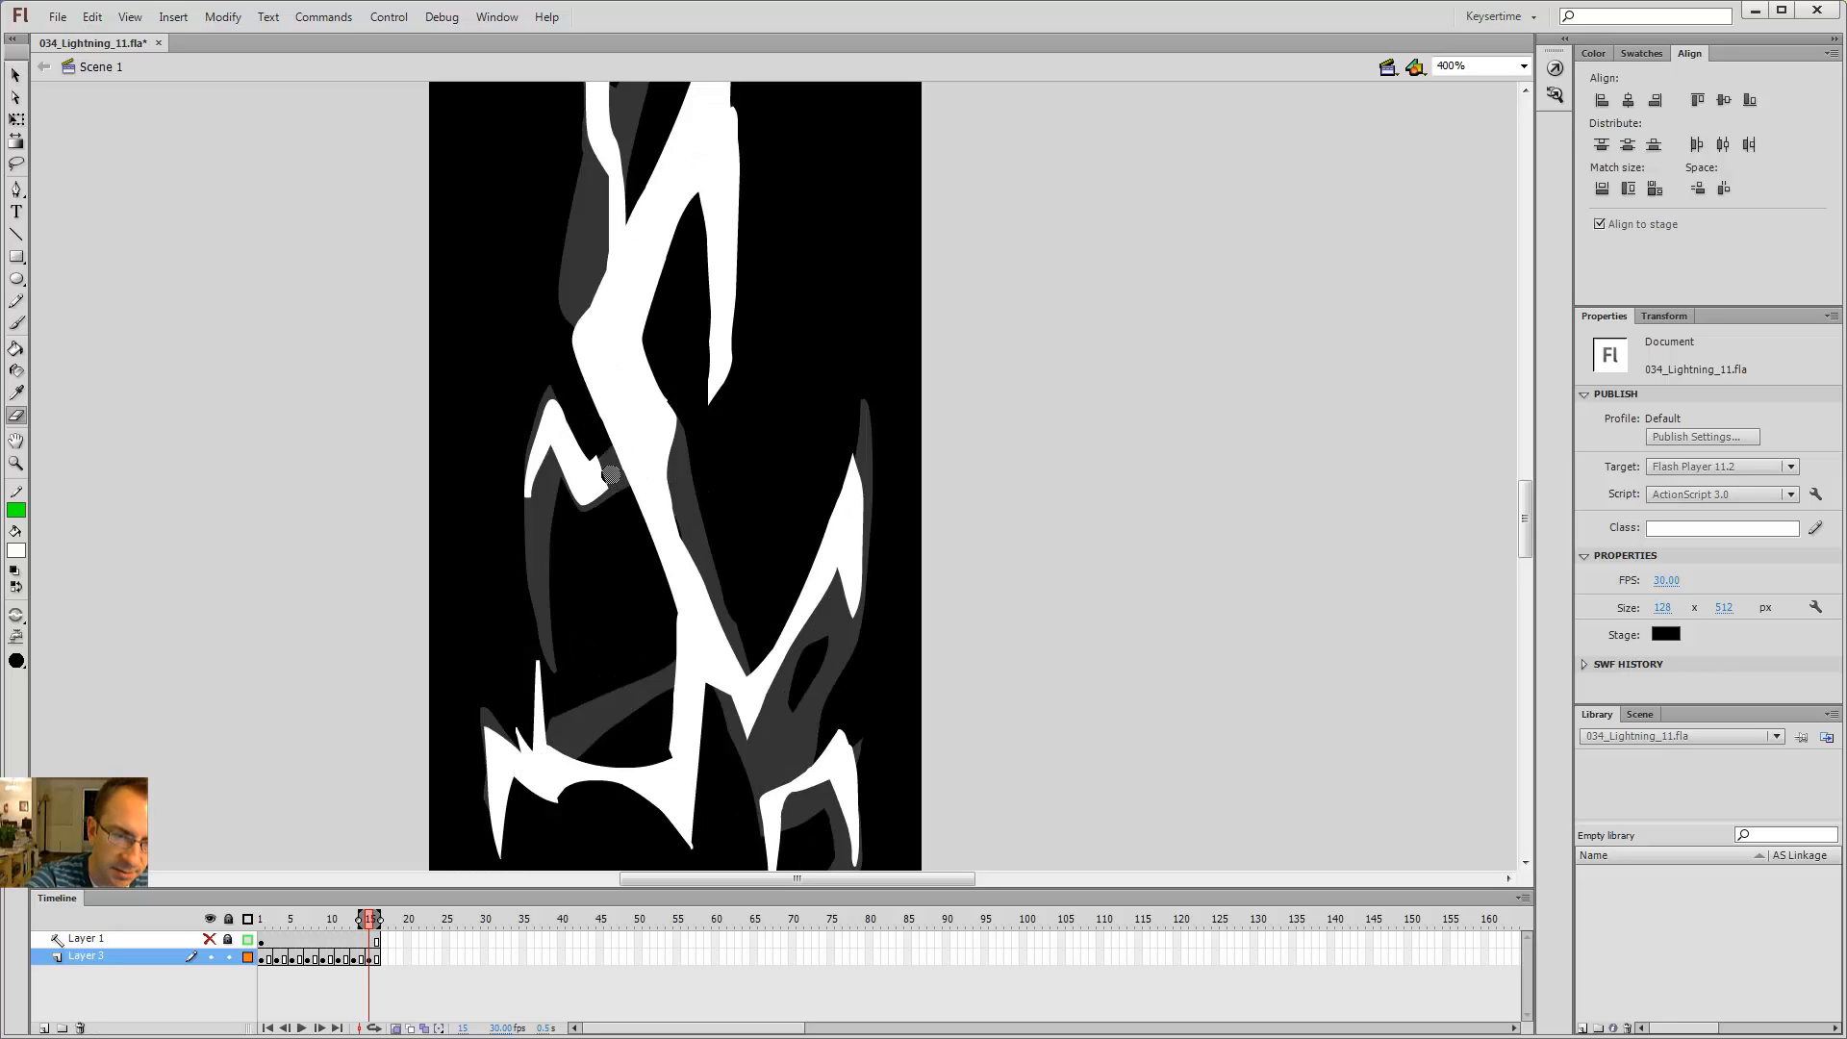
left_click_drag(604, 464, 600, 498)
key("b")
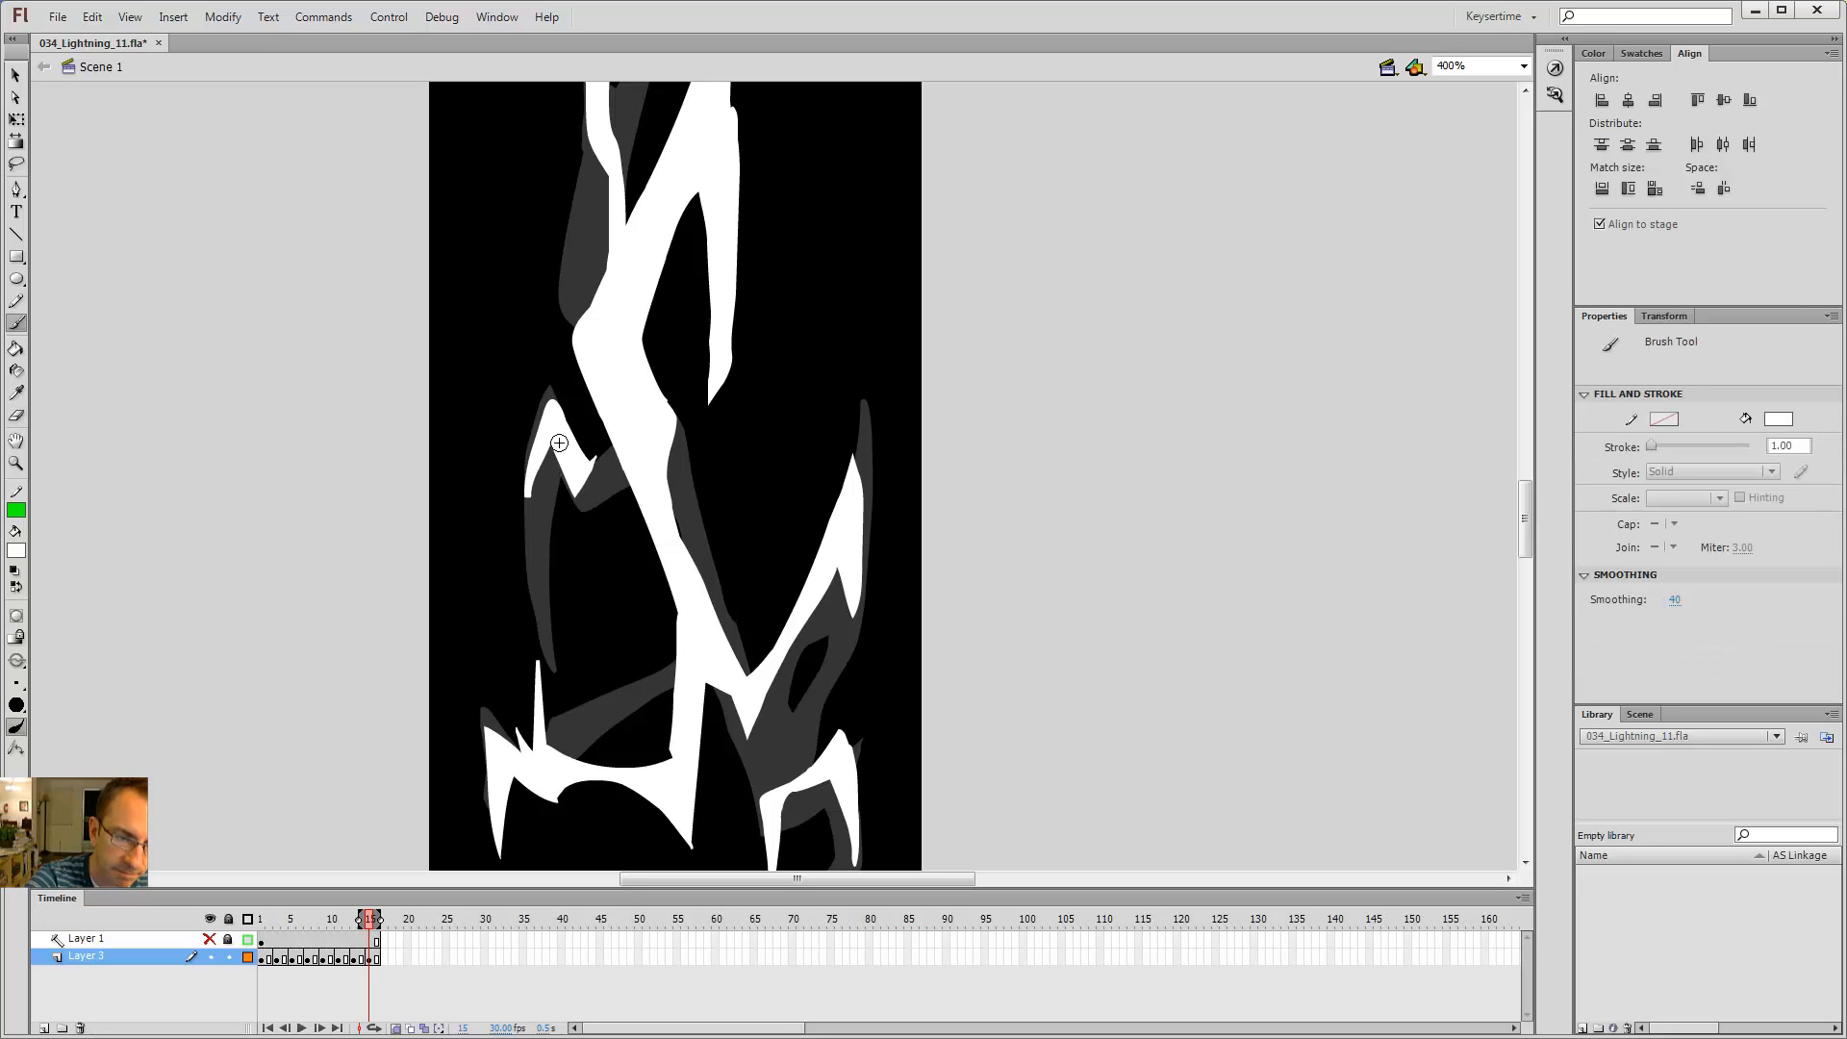
mouse_move(528, 459)
left_mouse_down()
mouse_move(609, 481)
mouse_move(582, 431)
mouse_move(577, 492)
mouse_move(594, 518)
mouse_move(598, 476)
left_mouse_up()
key("e")
Step: Step between frames 1 and 15 to compare the left branch
key("comma")
key("comma")
key("period")
key("period")
key("b")
key("k")
key("comma")
key("period")
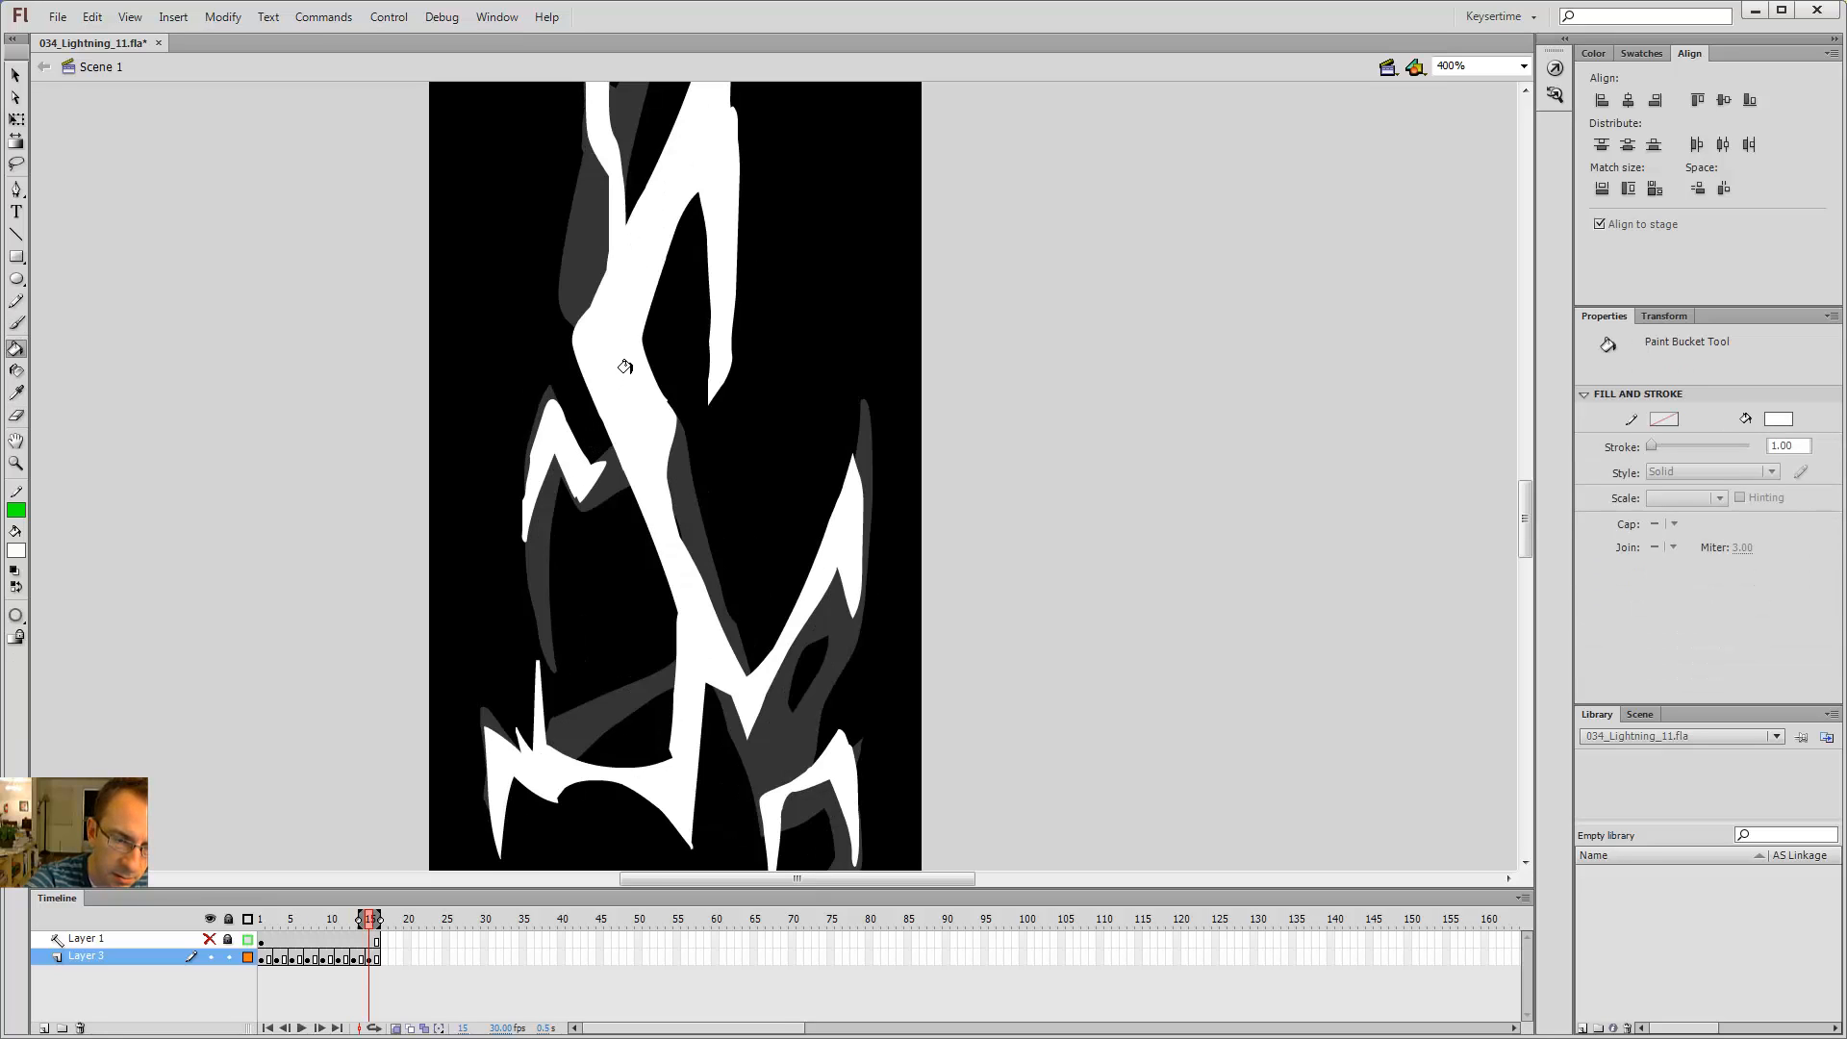
key("shift+comma")
key("v")
key("shift+period")
key("comma")
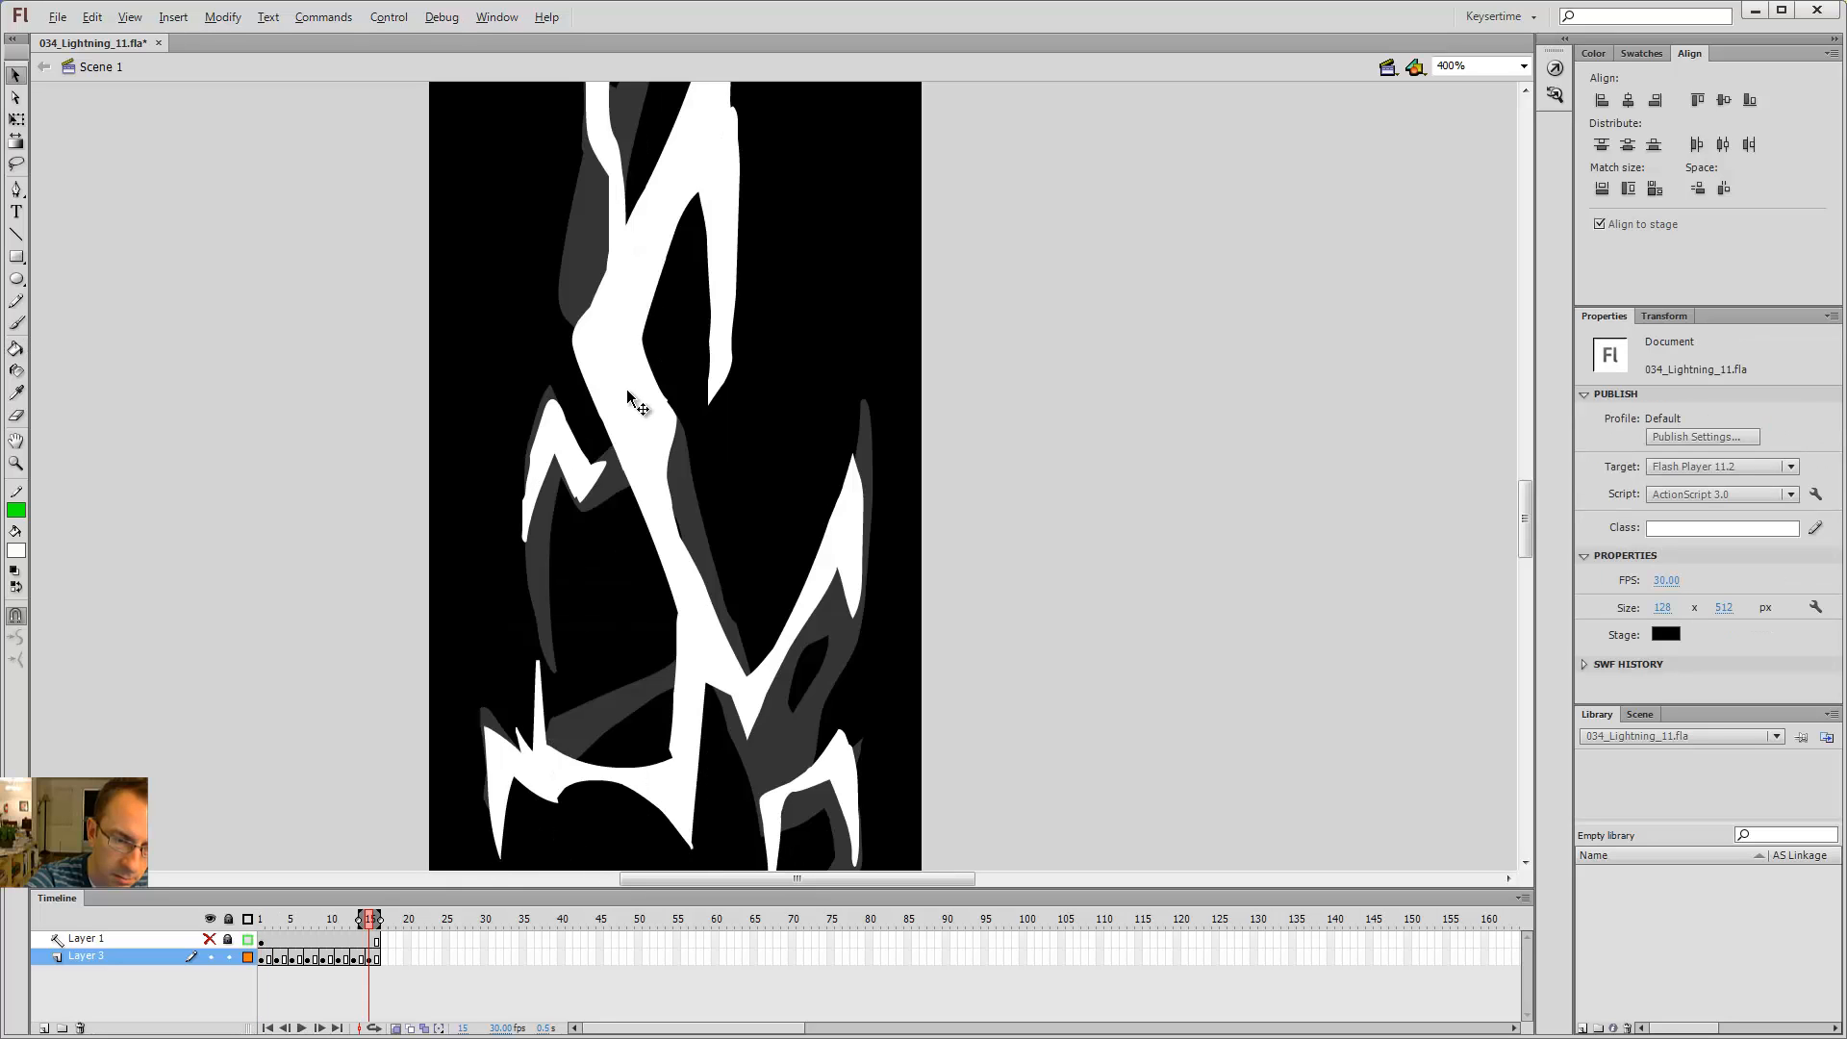
key("period")
key("comma")
key("period")
key("comma")
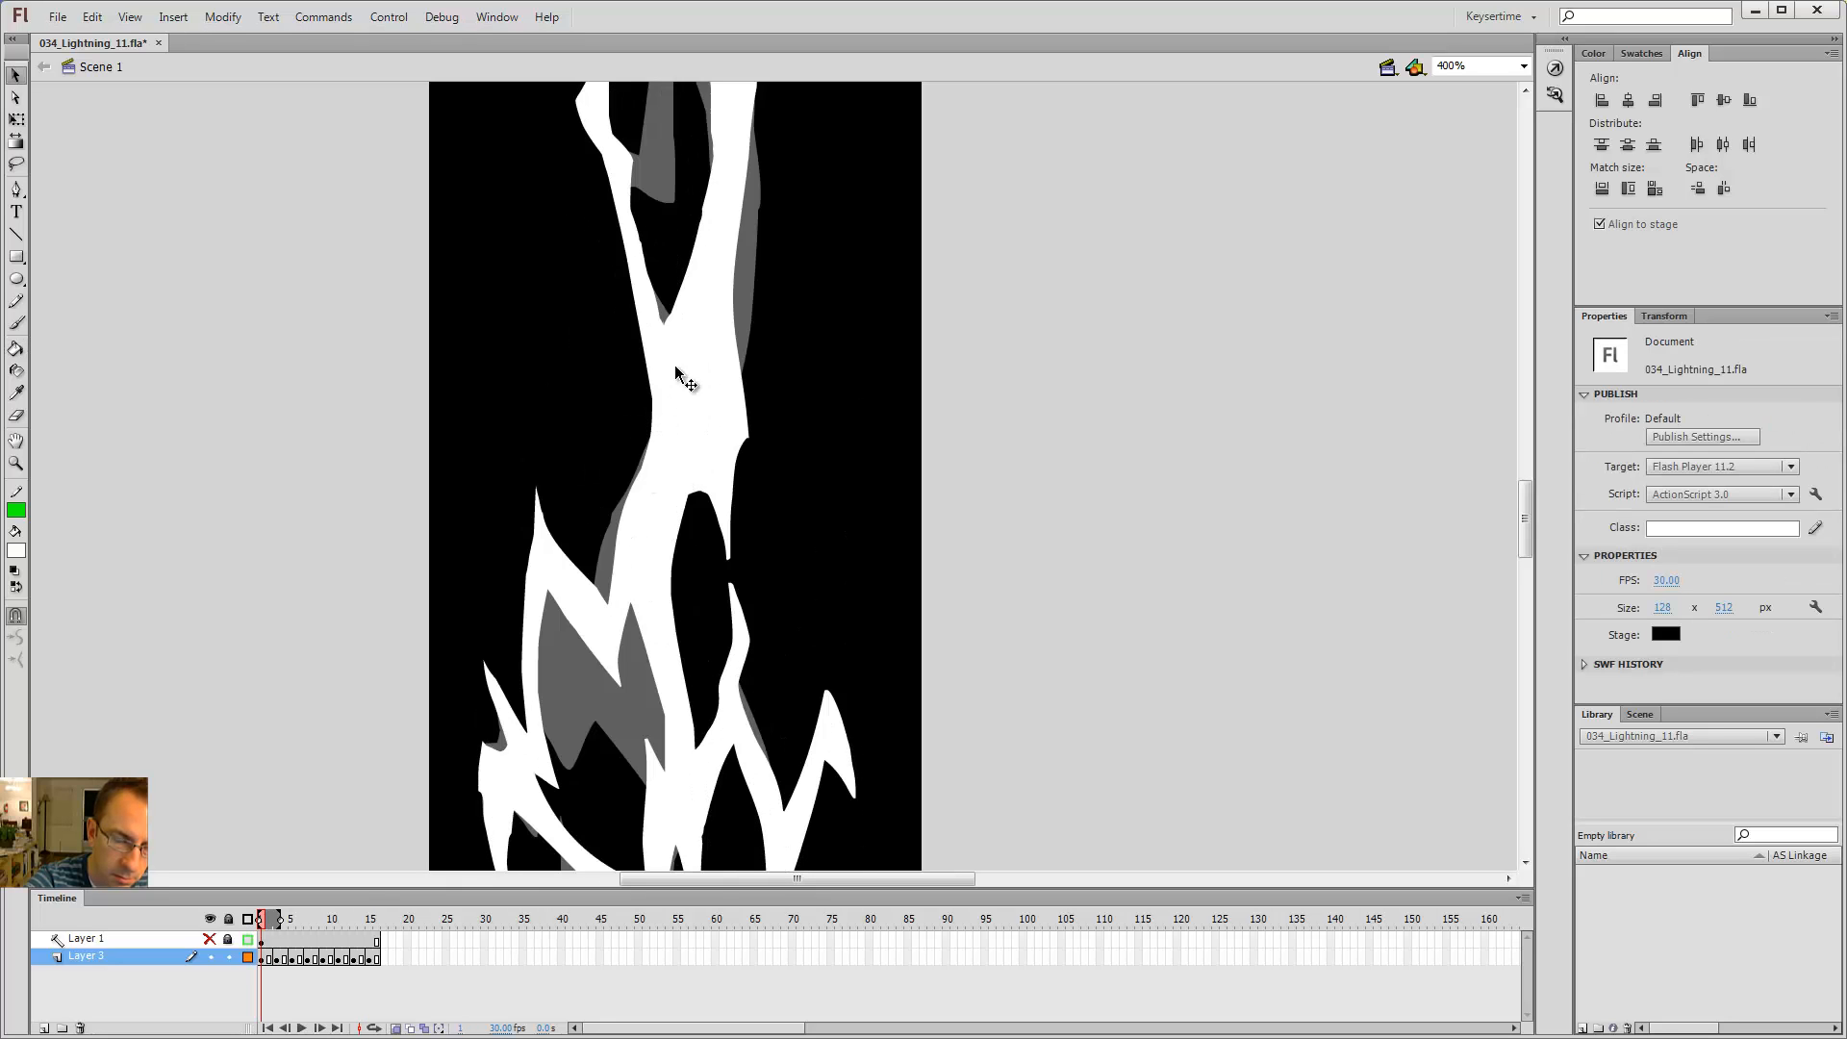
key("period")
Step: Brush a small spark left of the bolt on frame 1 and fill it white
key("b")
key("shift+comma")
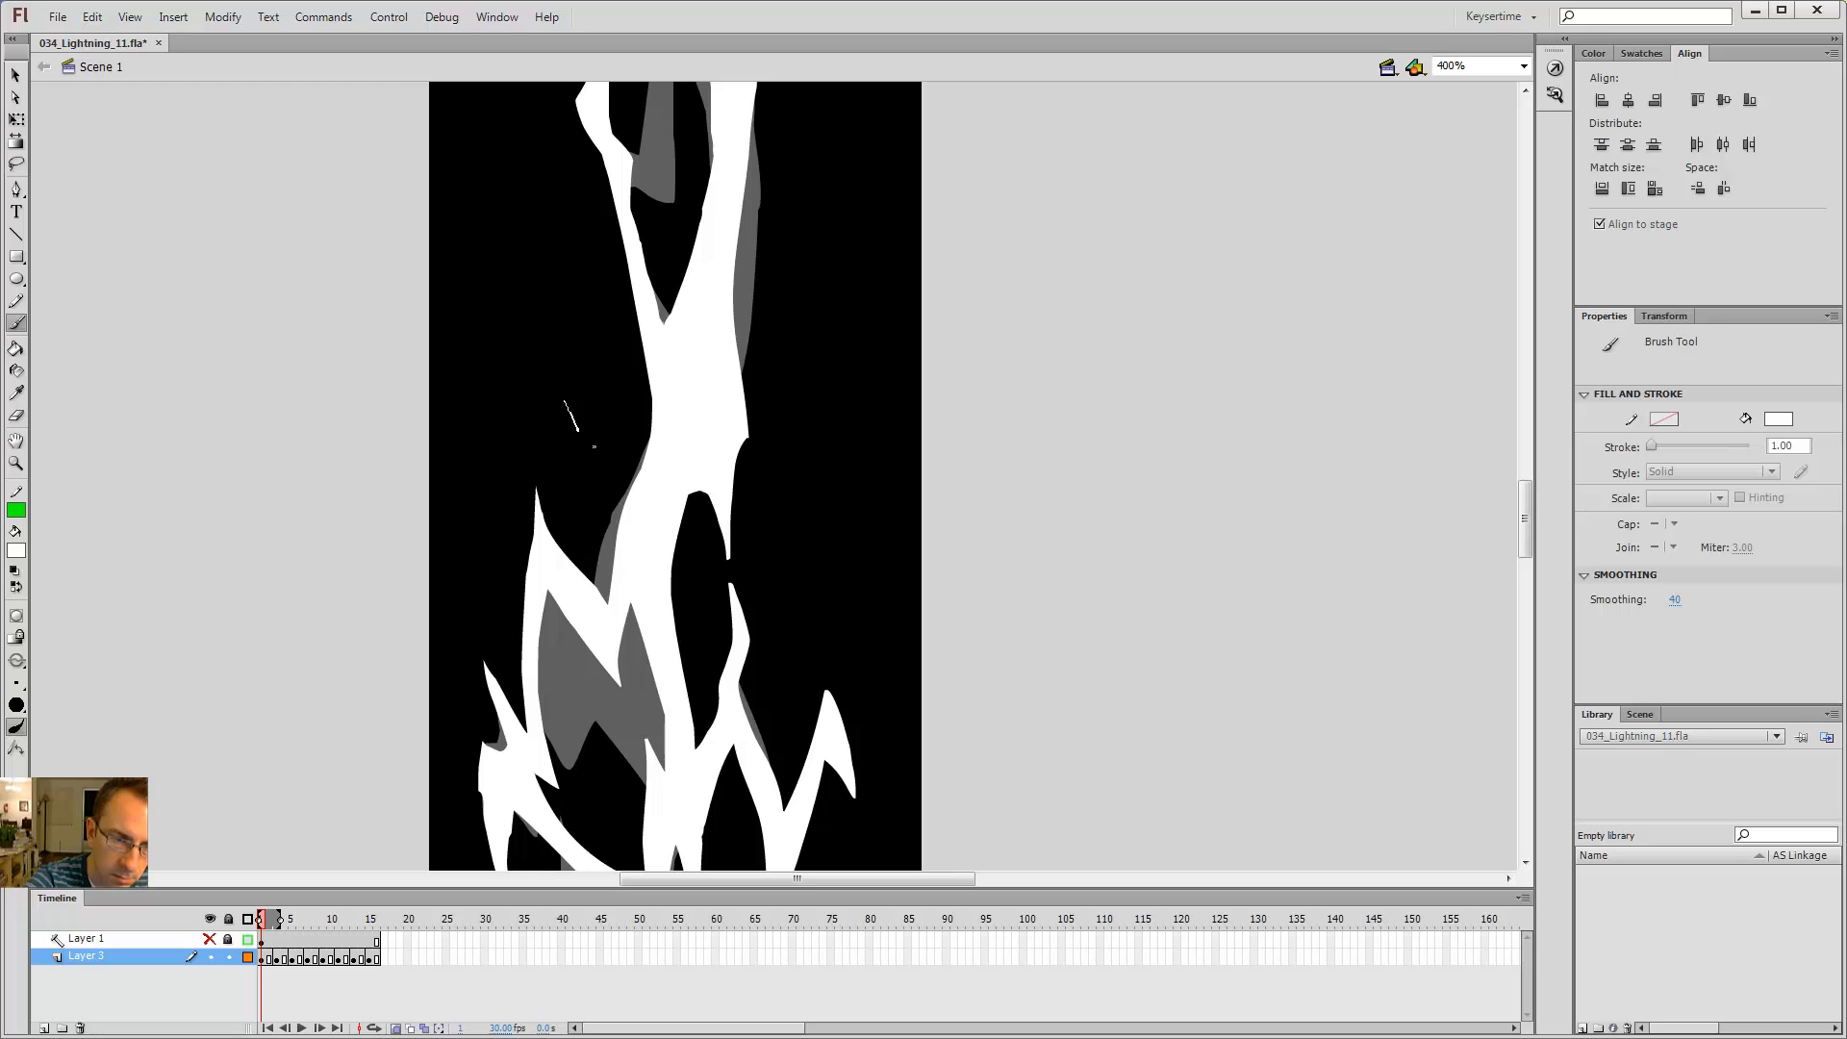
left_click_drag(579, 414, 560, 387)
key("k")
left_click(563, 401)
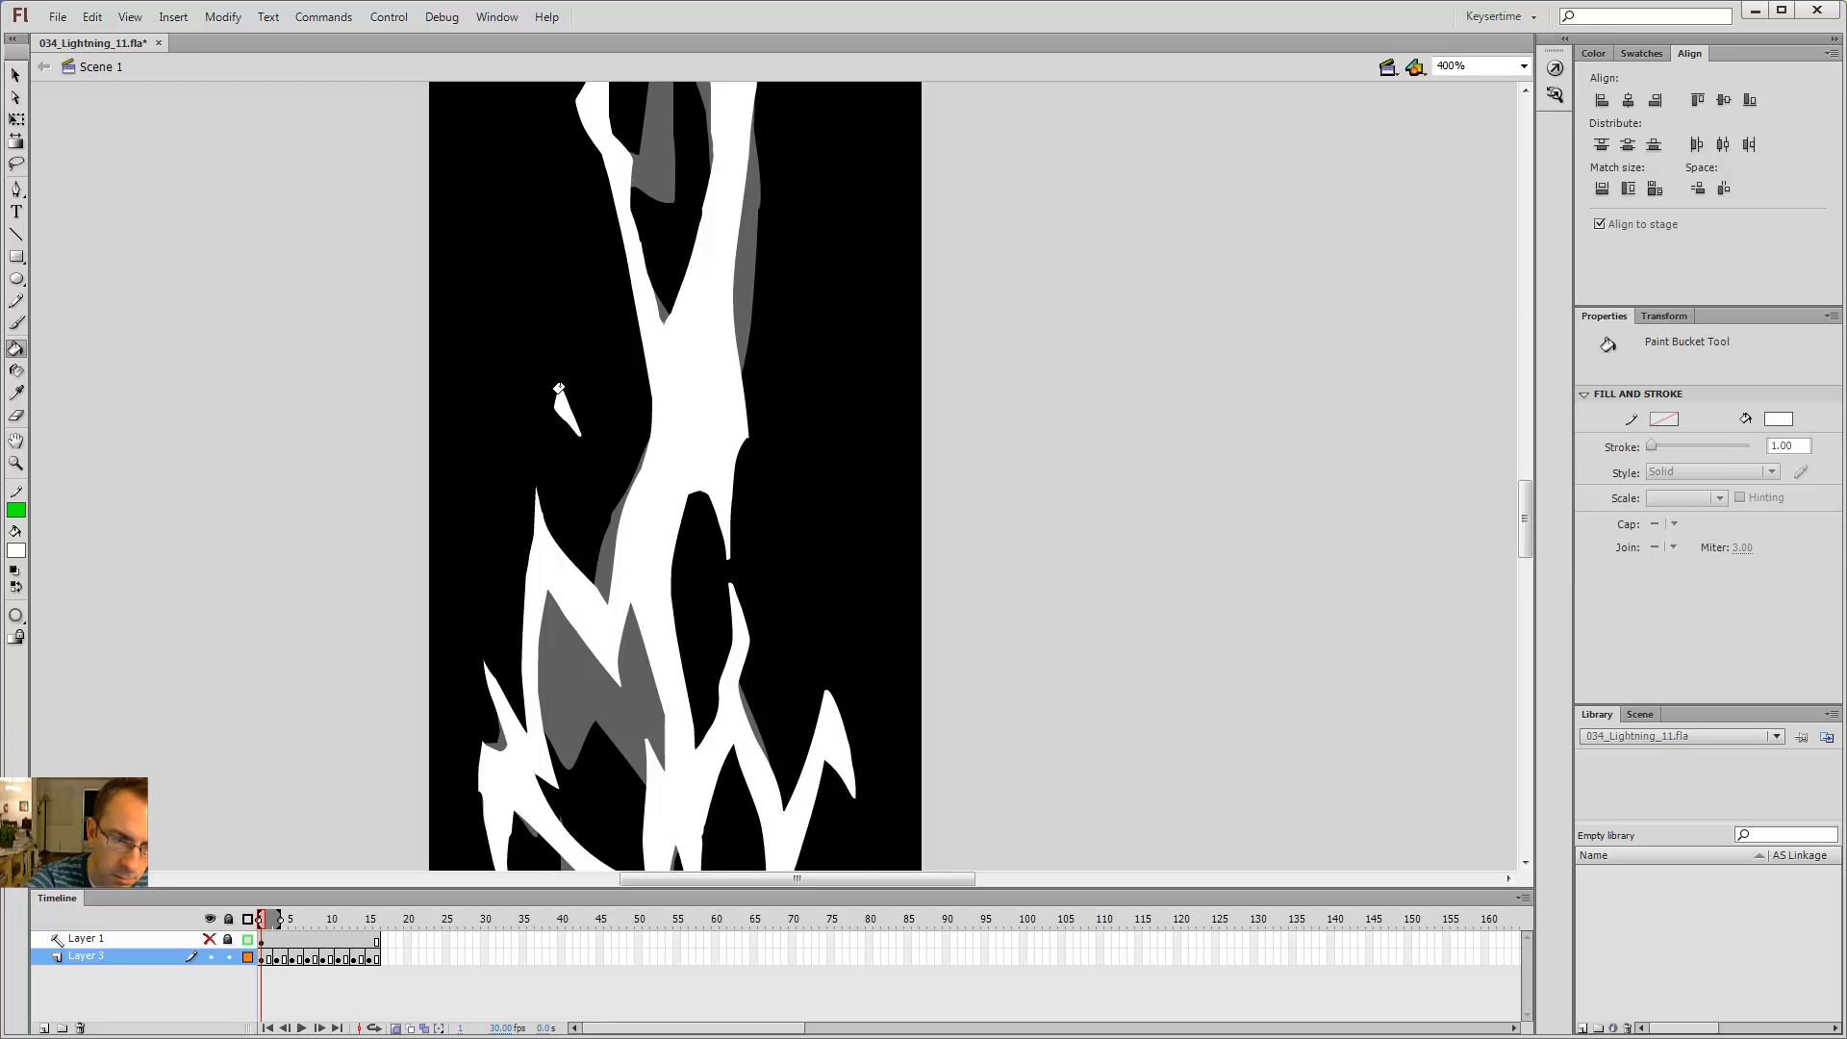
Step: Move the new spark slightly downward on frame 1
key("shift+period")
key("shift+comma")
key("shift+period")
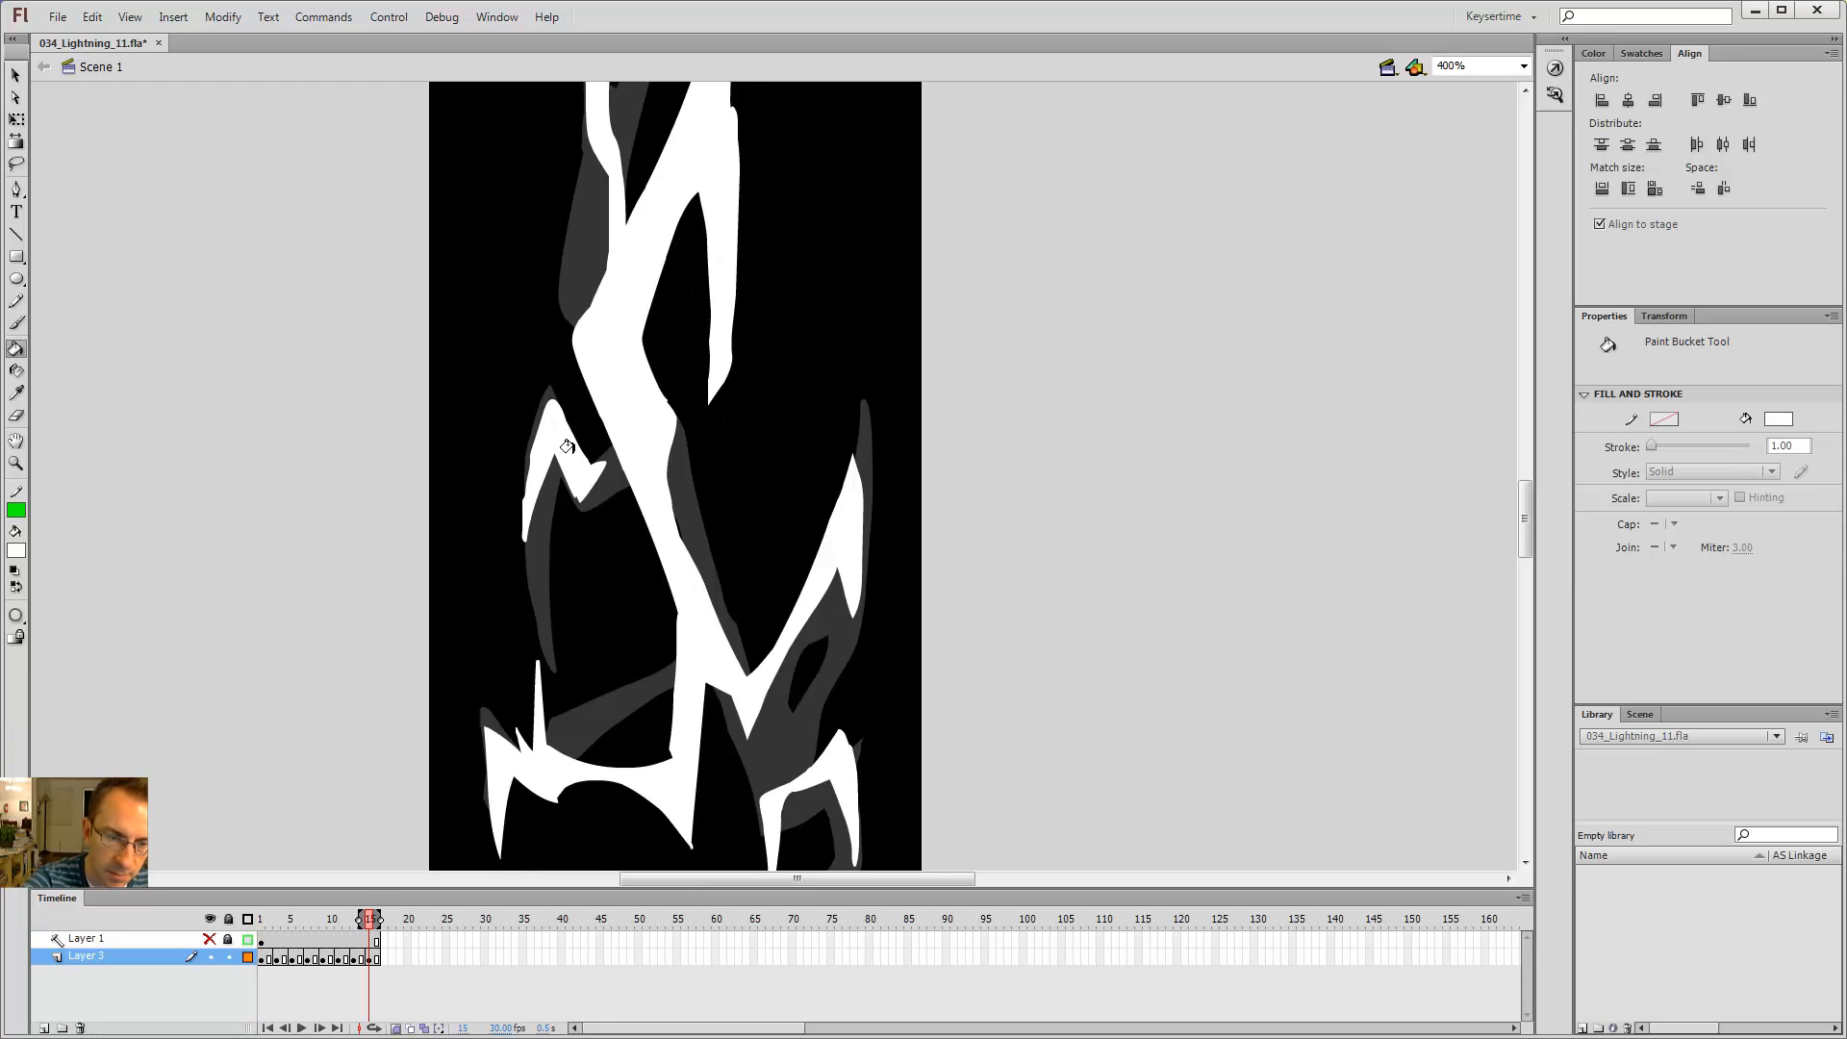
key("shift+comma")
key("v")
left_click(568, 413)
left_click_drag(567, 421, 564, 439)
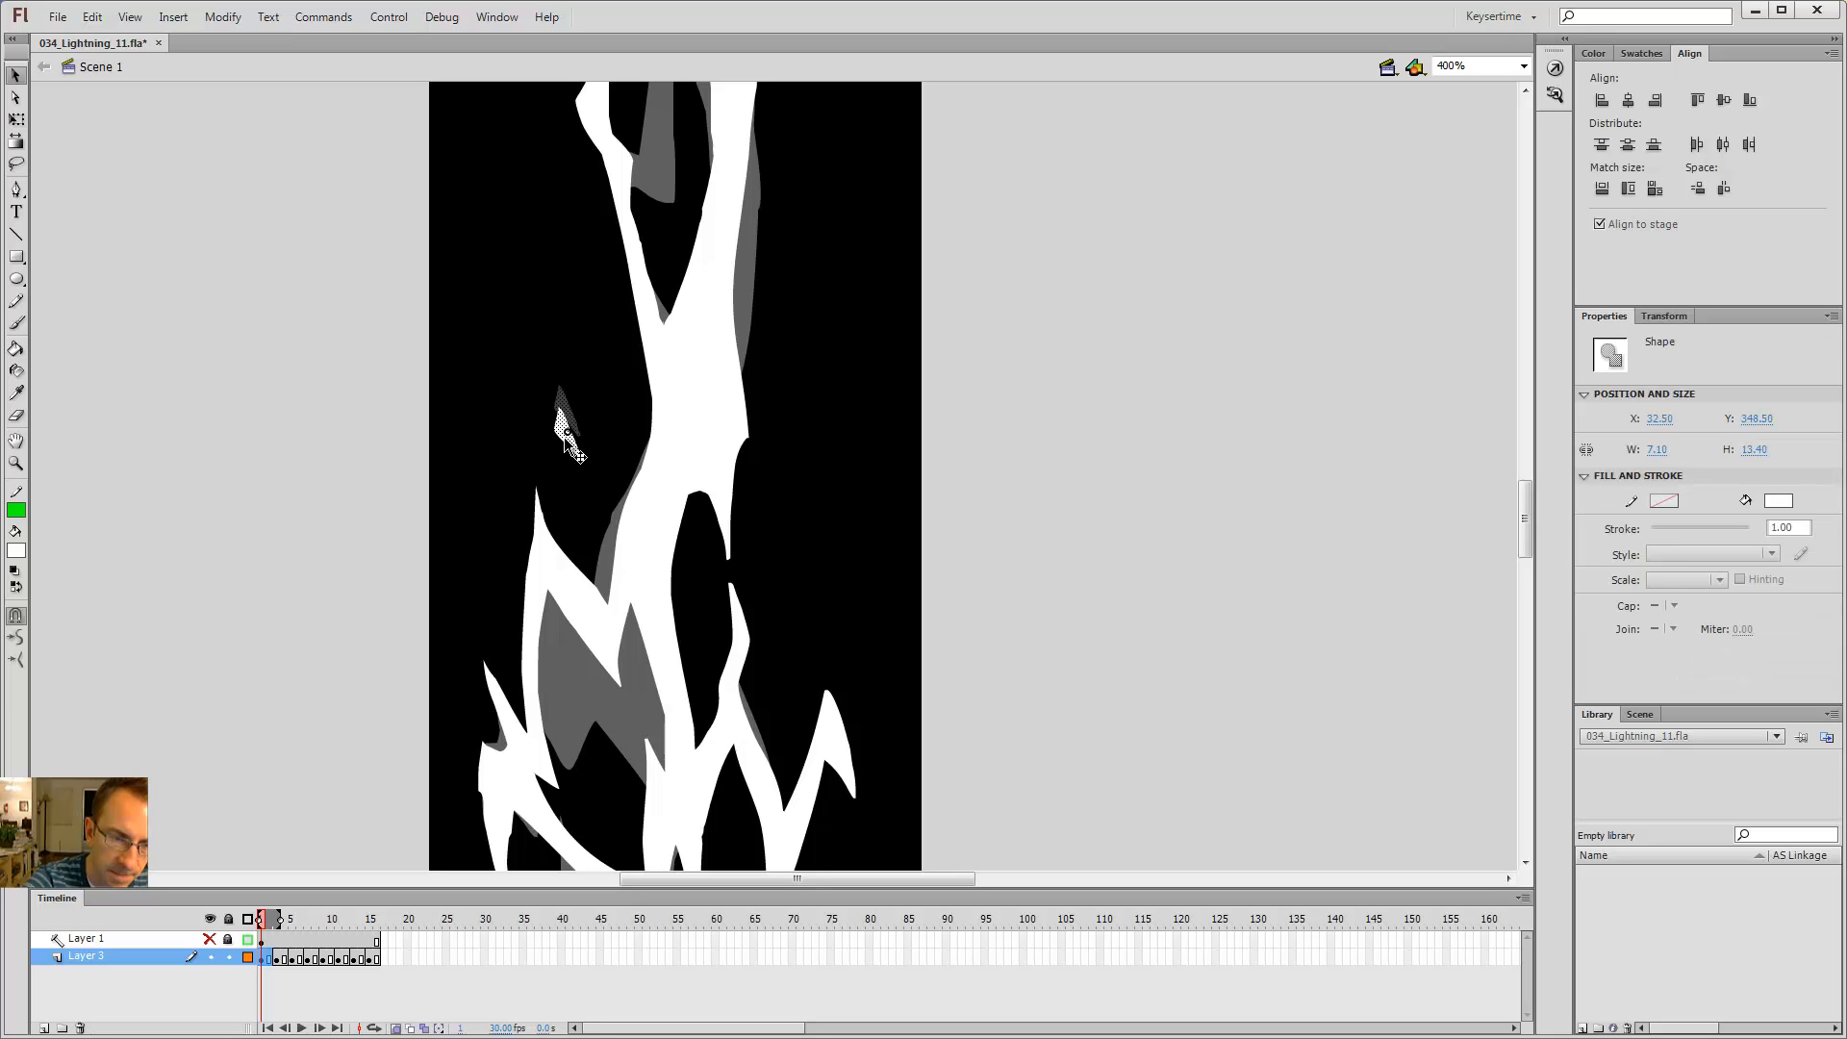
Step: Step through the frames to review the new spark within the animation
key("shift+period")
key("shift+comma")
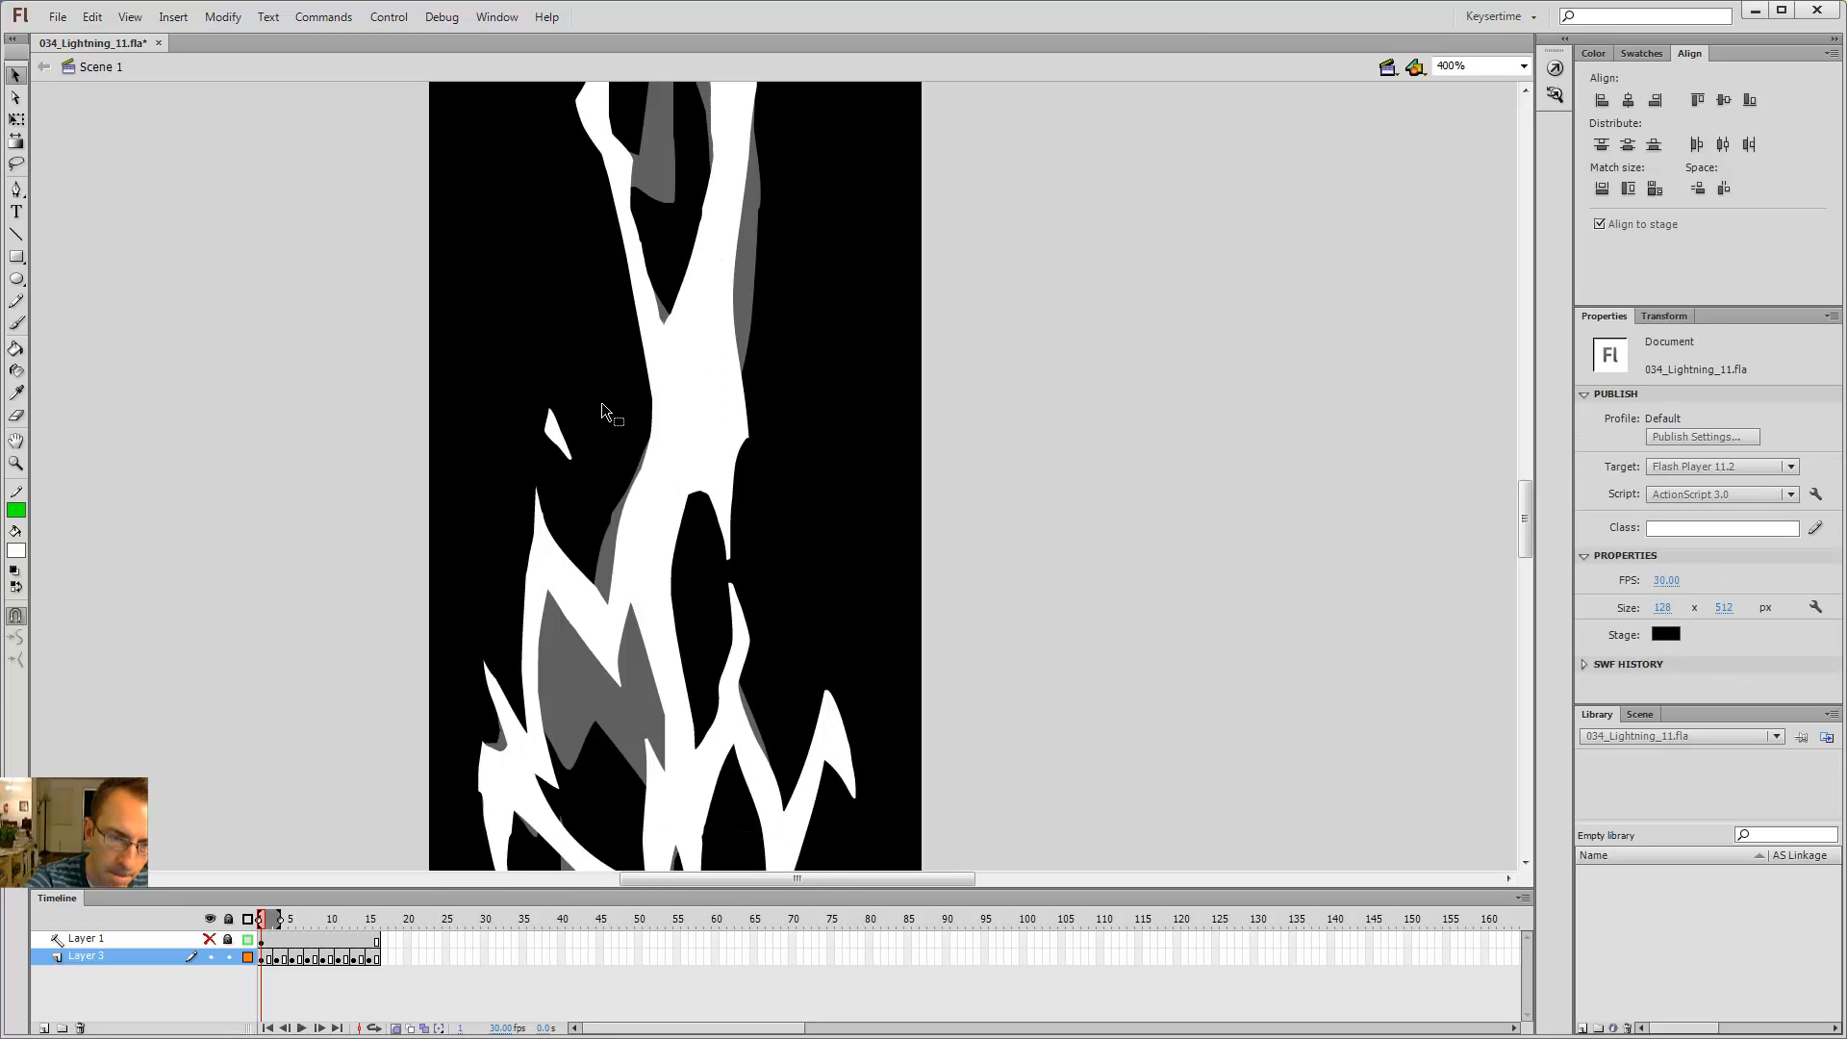
key("shift+period")
key("period")
key("period")
key("comma")
key("comma")
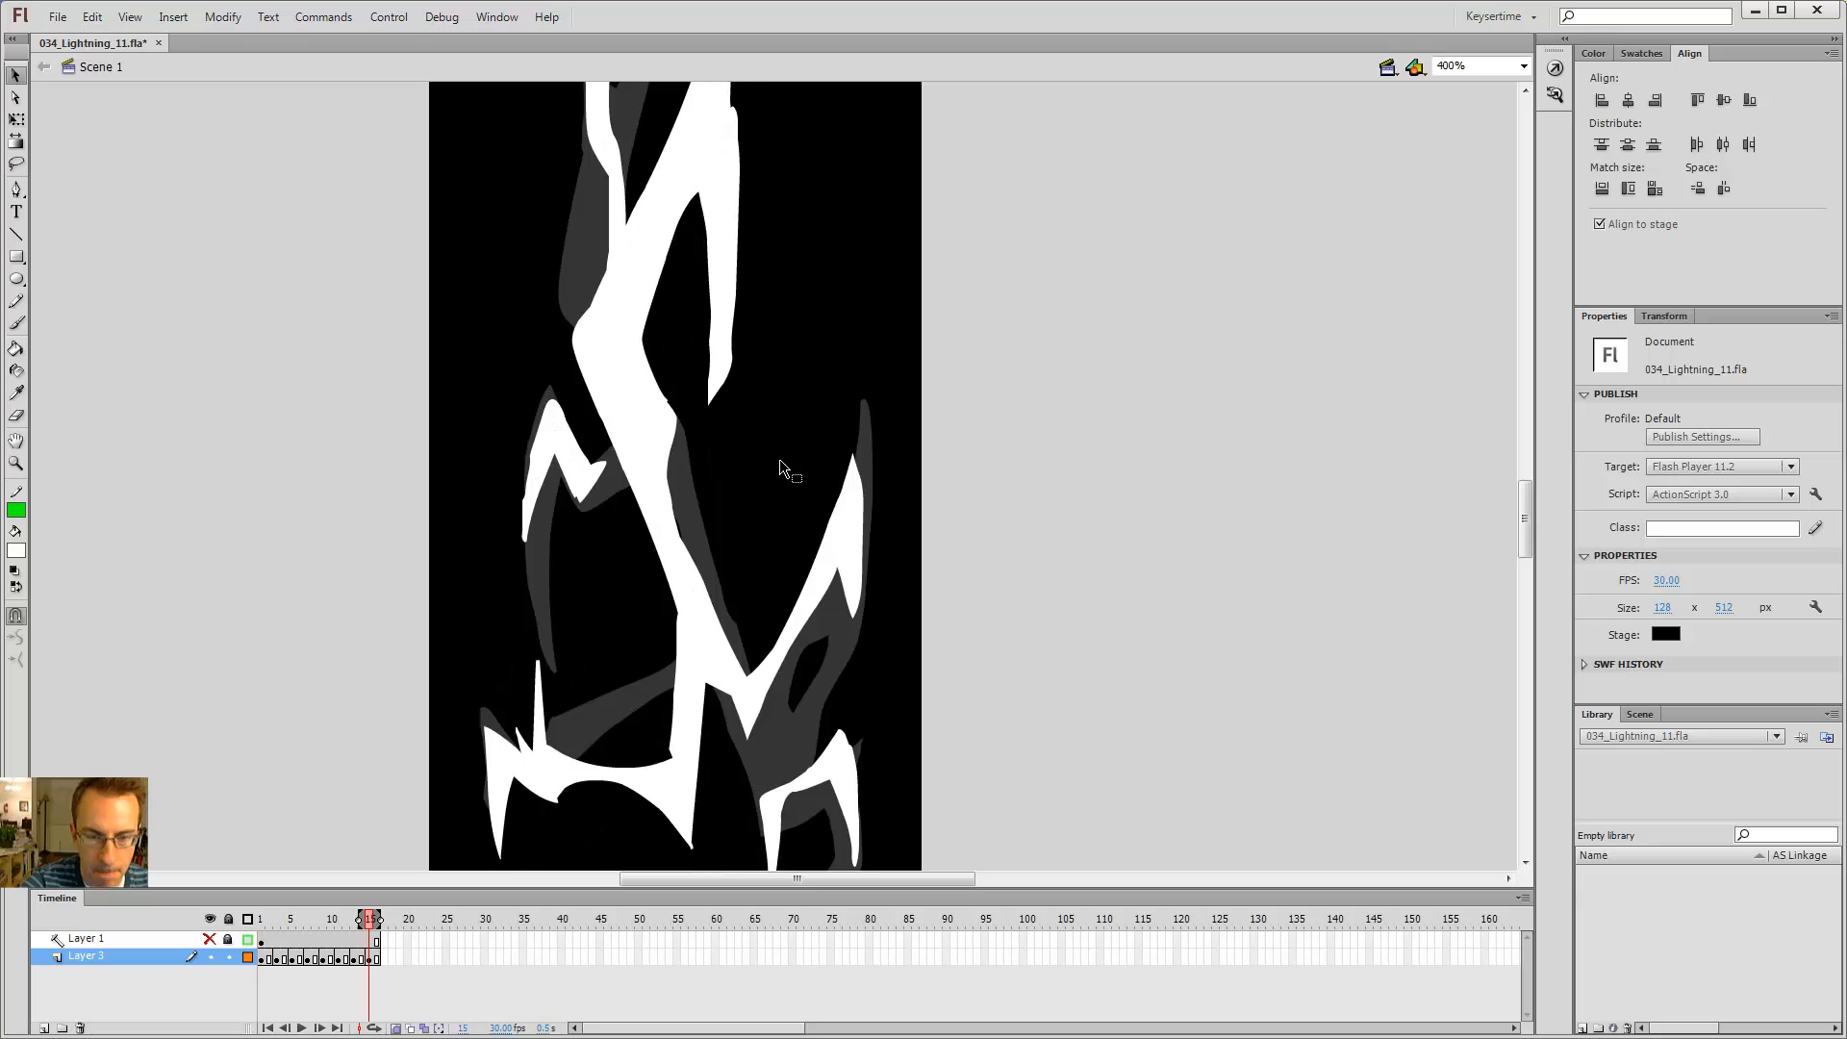
key("period")
key("period")
key("comma")
key("comma")
key("period")
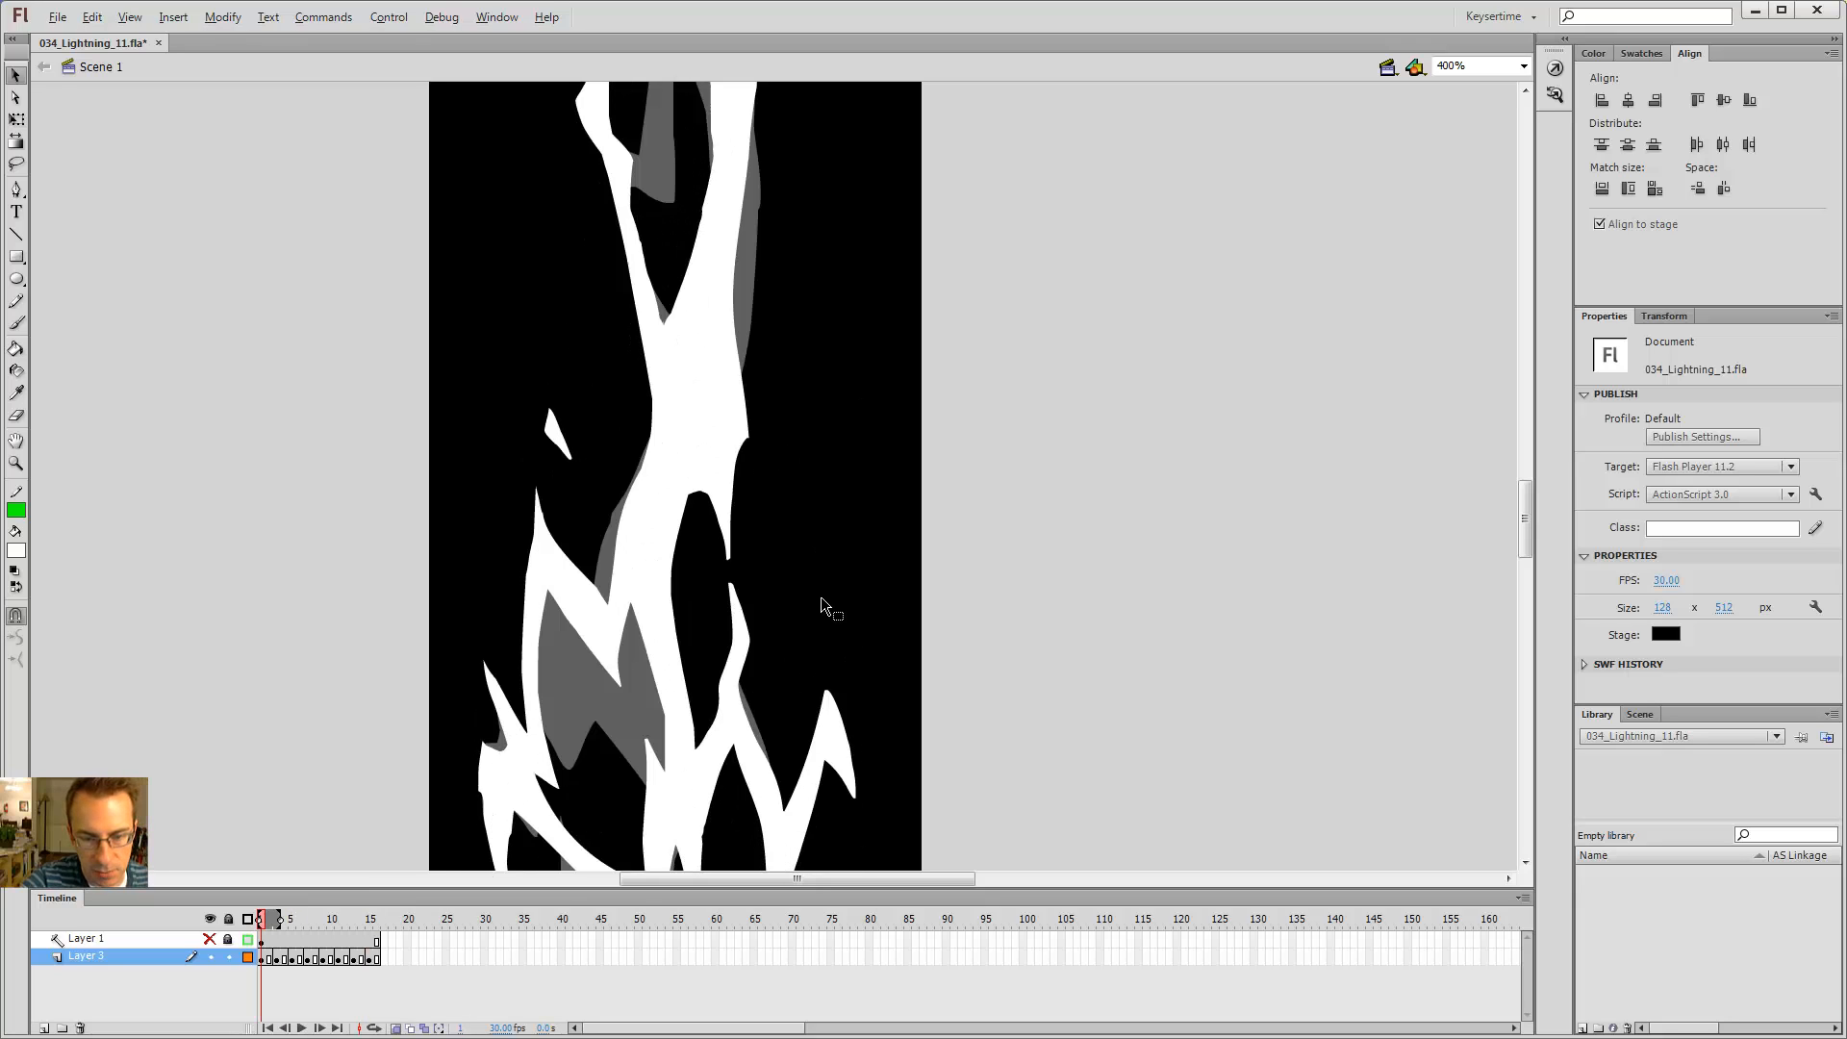
key("b")
key("comma")
key("period")
key("comma")
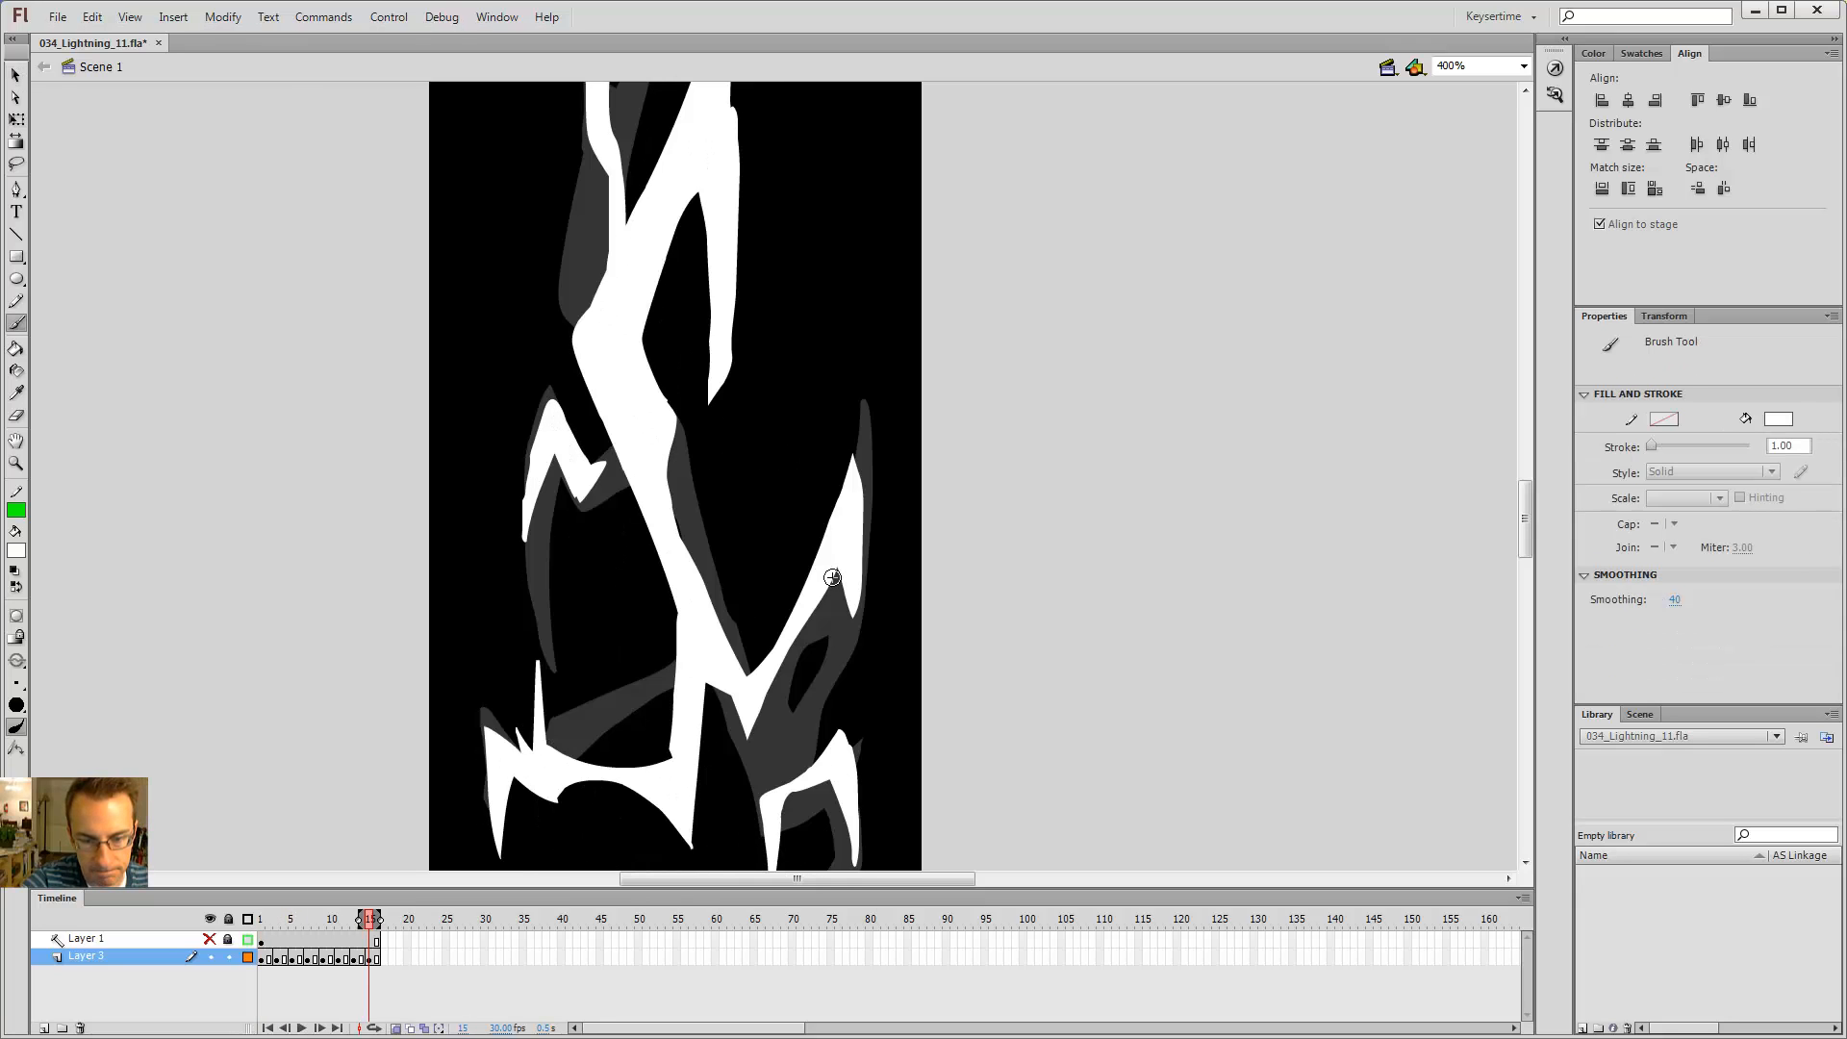
key("period")
key("comma")
key("comma")
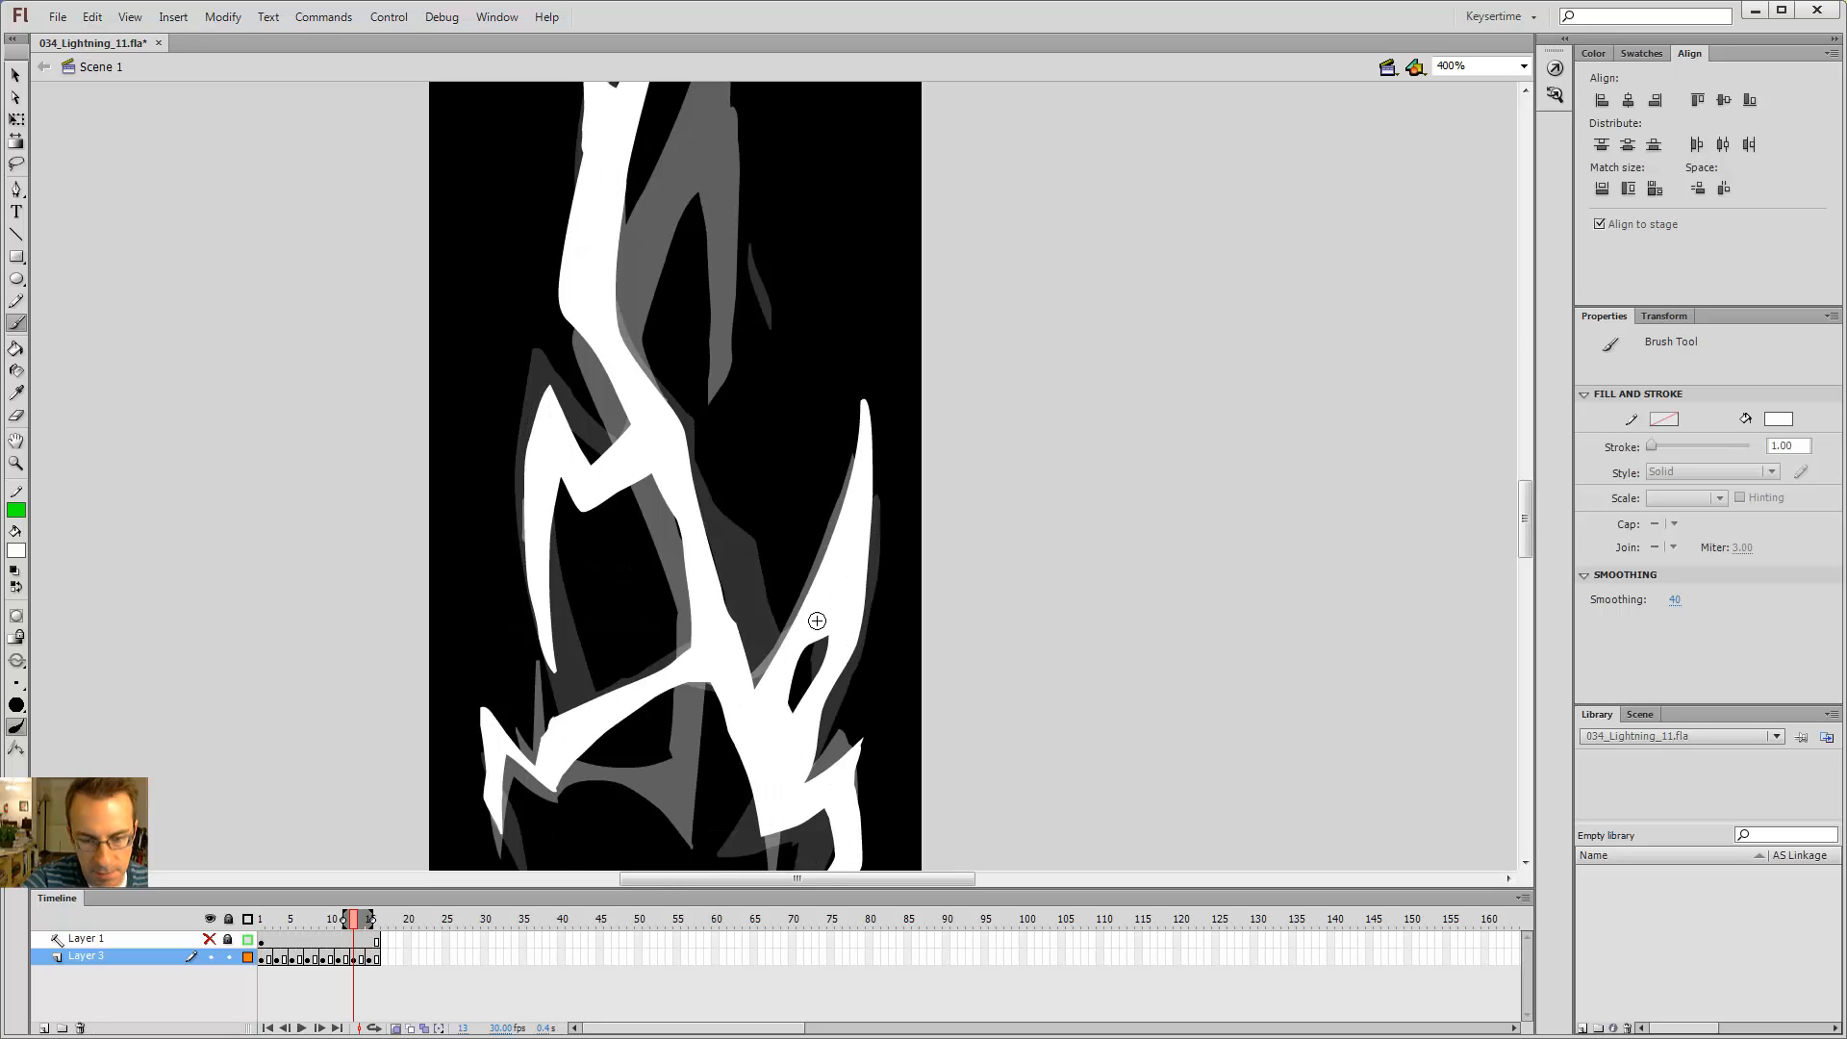
Step: Return to frame 1 and fill the outlined spark right of the bolt white
key("period")
key("period")
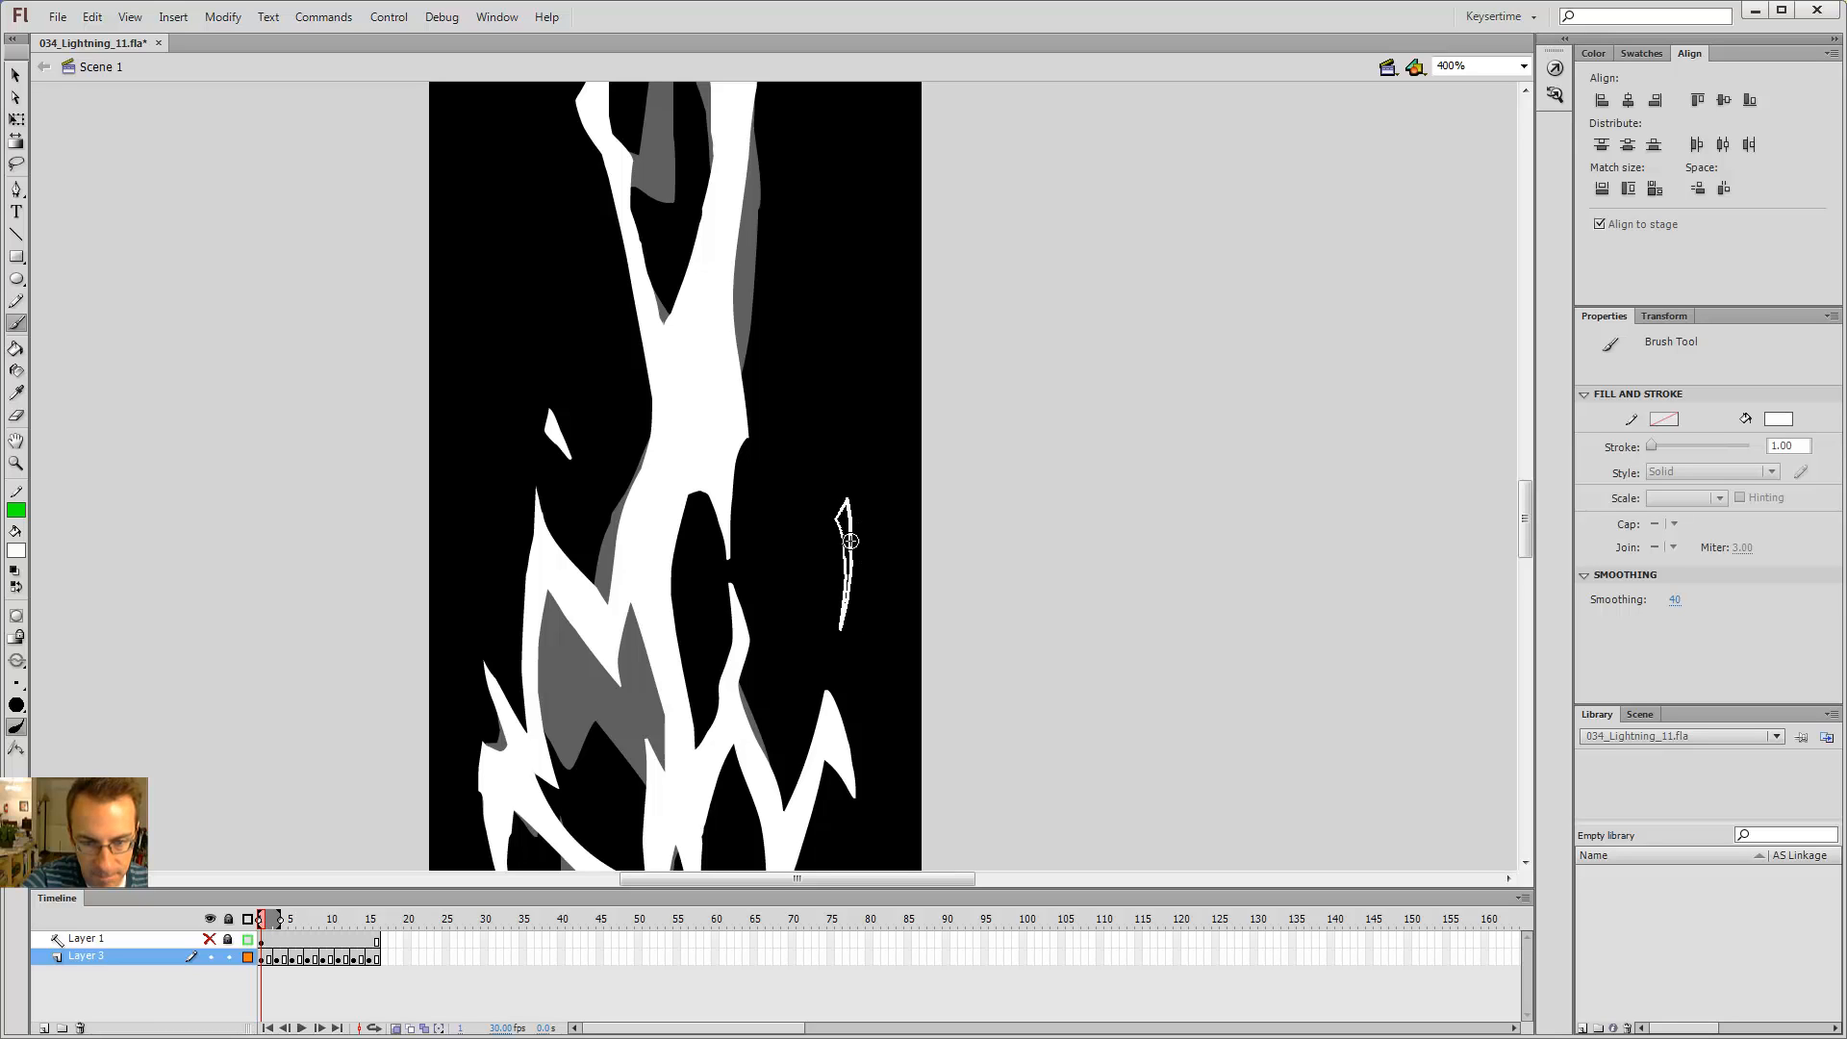
key("k")
left_click(850, 539)
Step: On frame 2, brush a small spark right of the bolt and fill it white
key("period")
key("b")
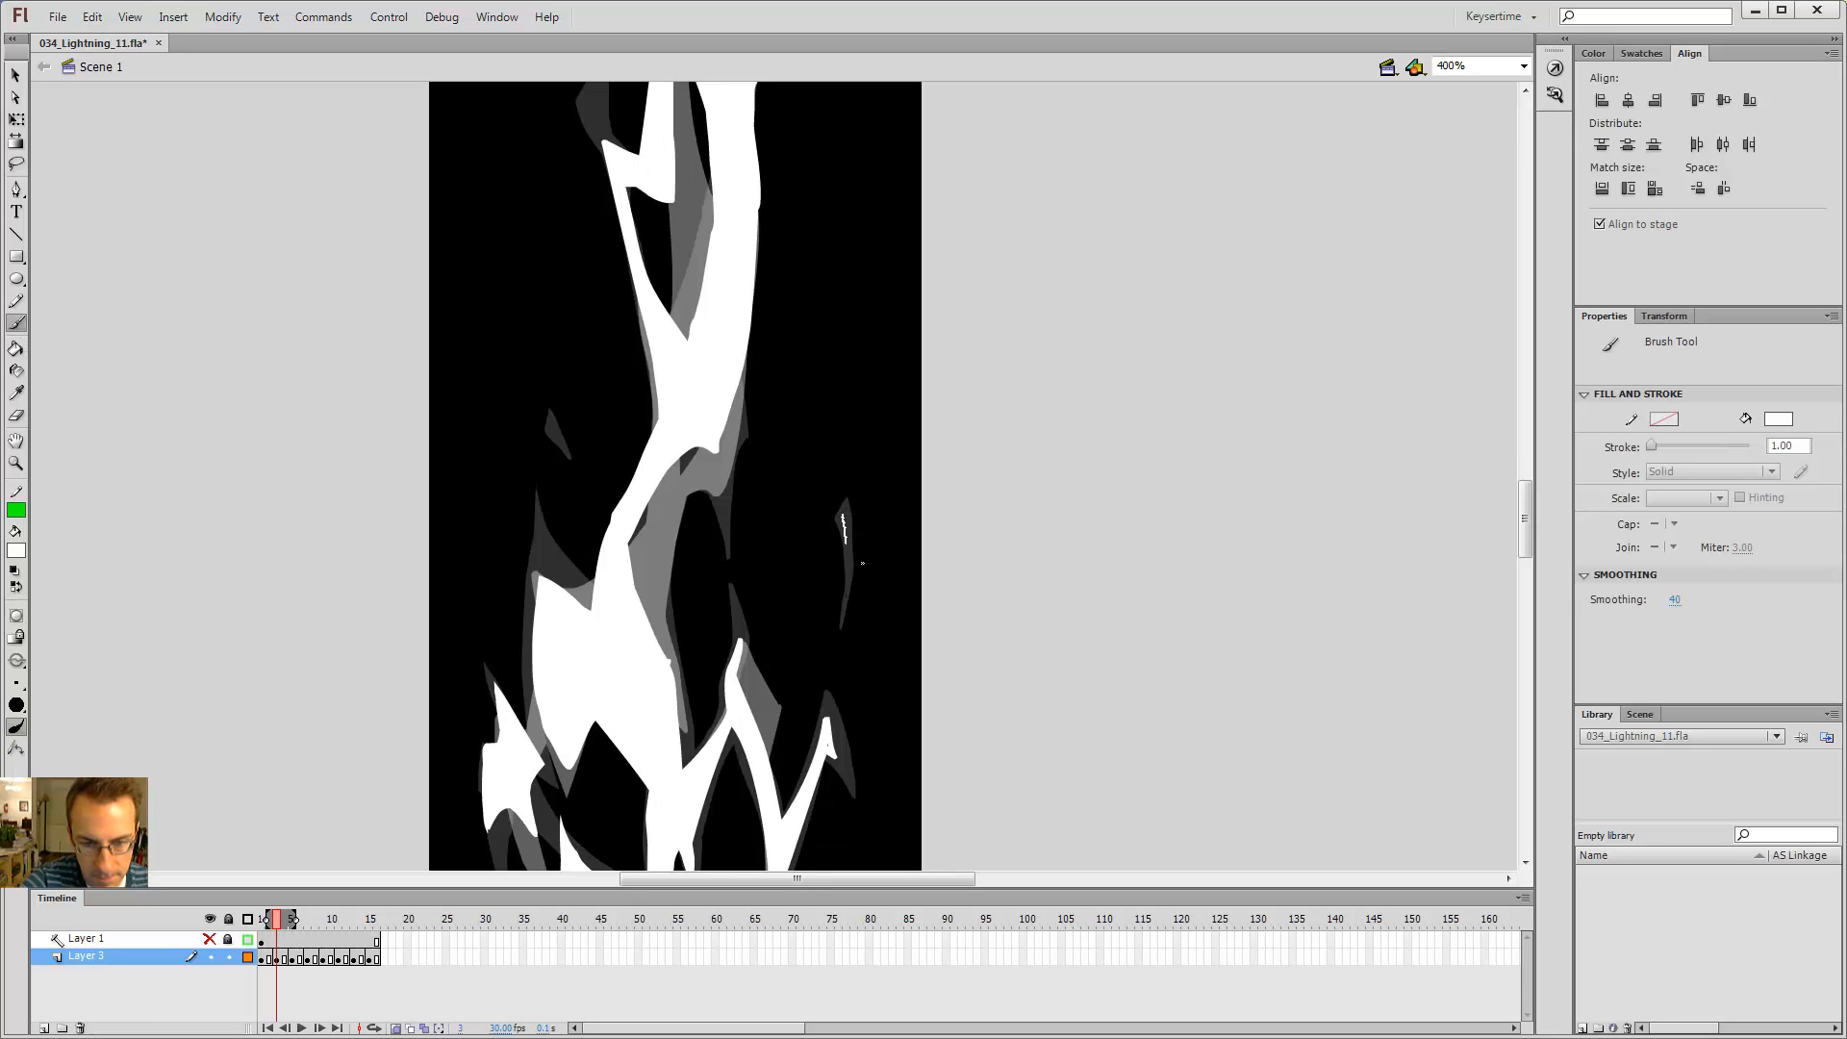
left_click_drag(846, 508, 843, 525)
key("k")
left_click(846, 520)
Step: Test the movie to preview the lightning animation, then close the preview window
key("comma")
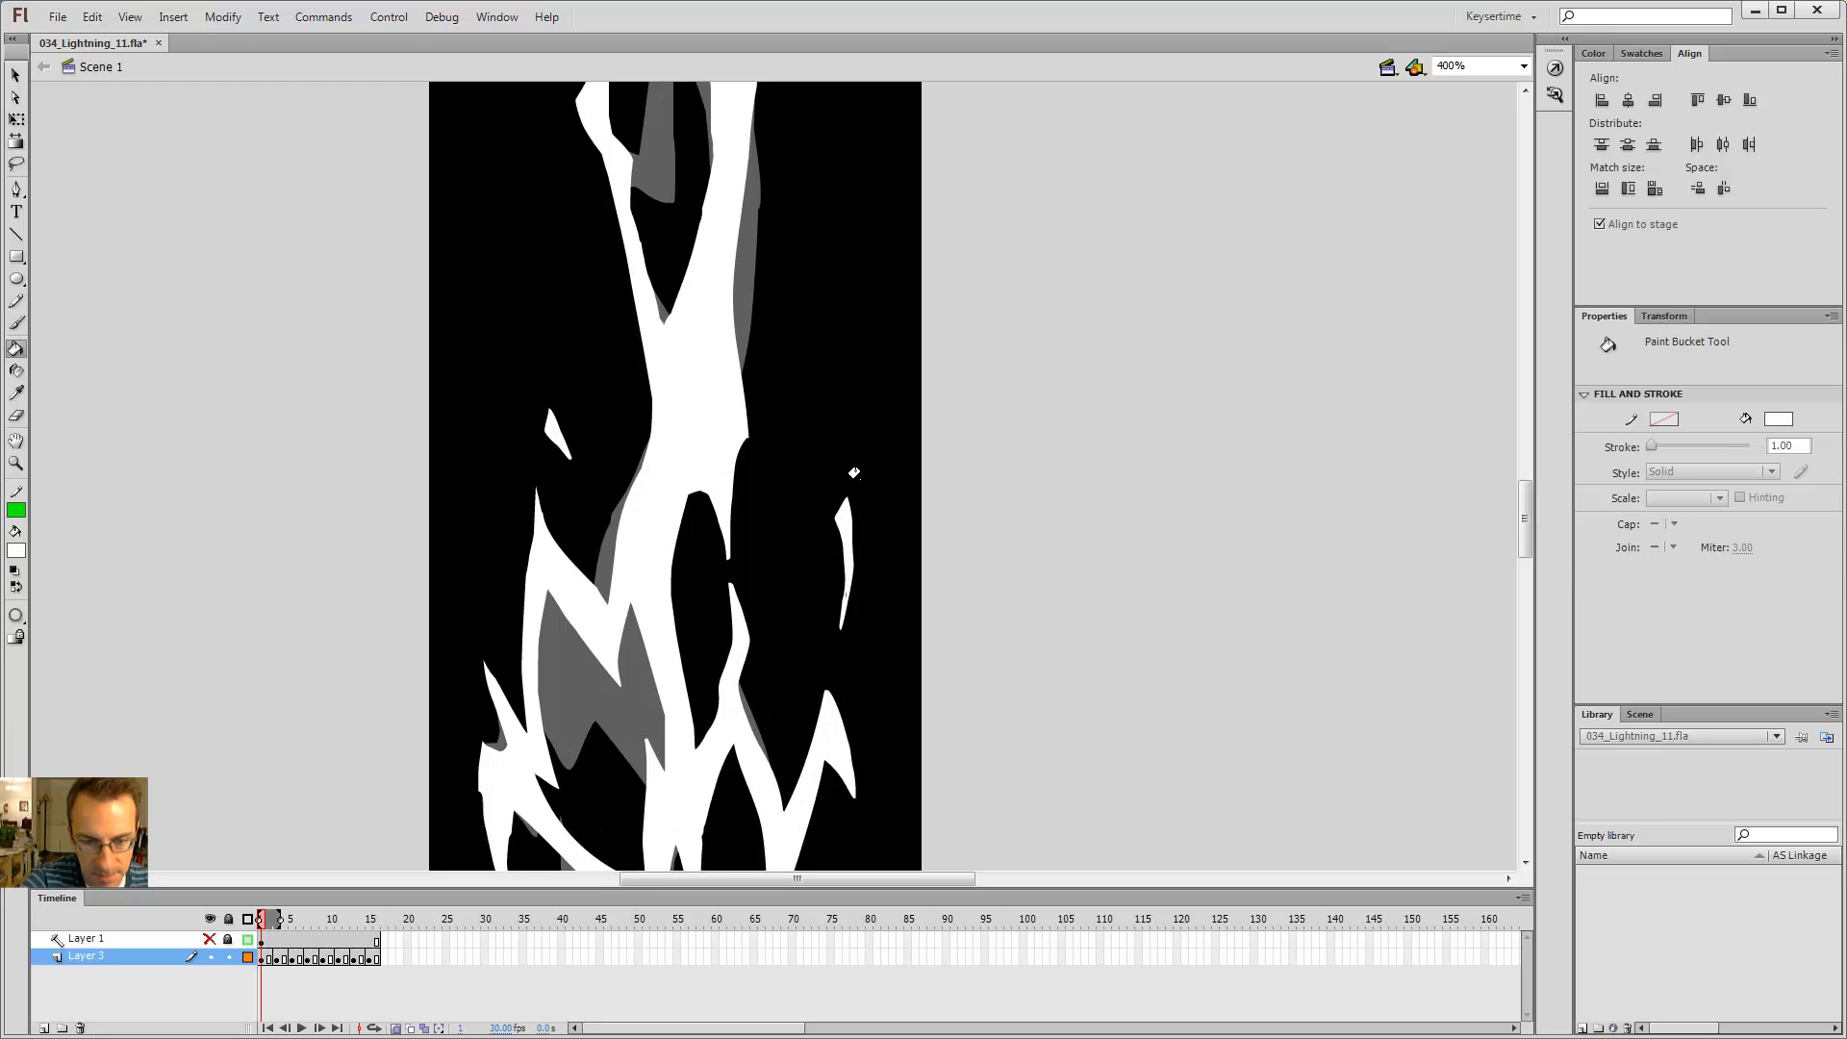
key("period")
key("ctrl+Return")
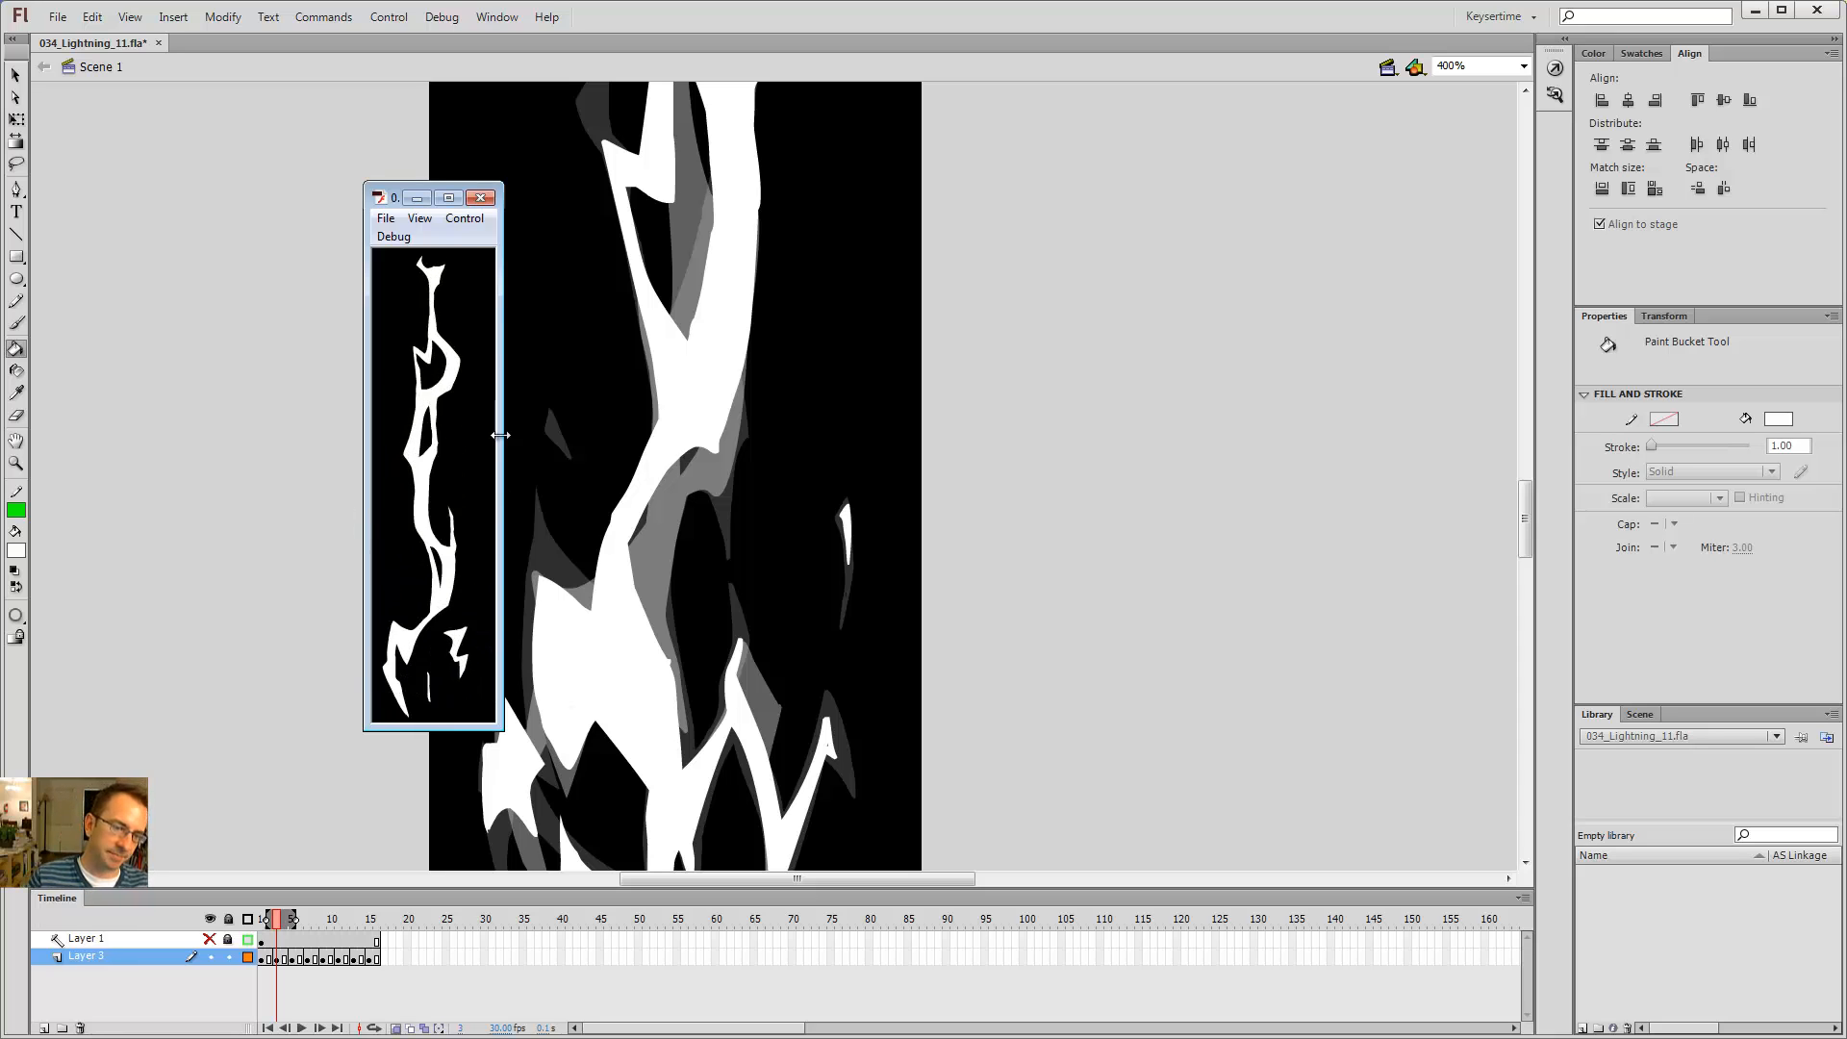
left_click(480, 198)
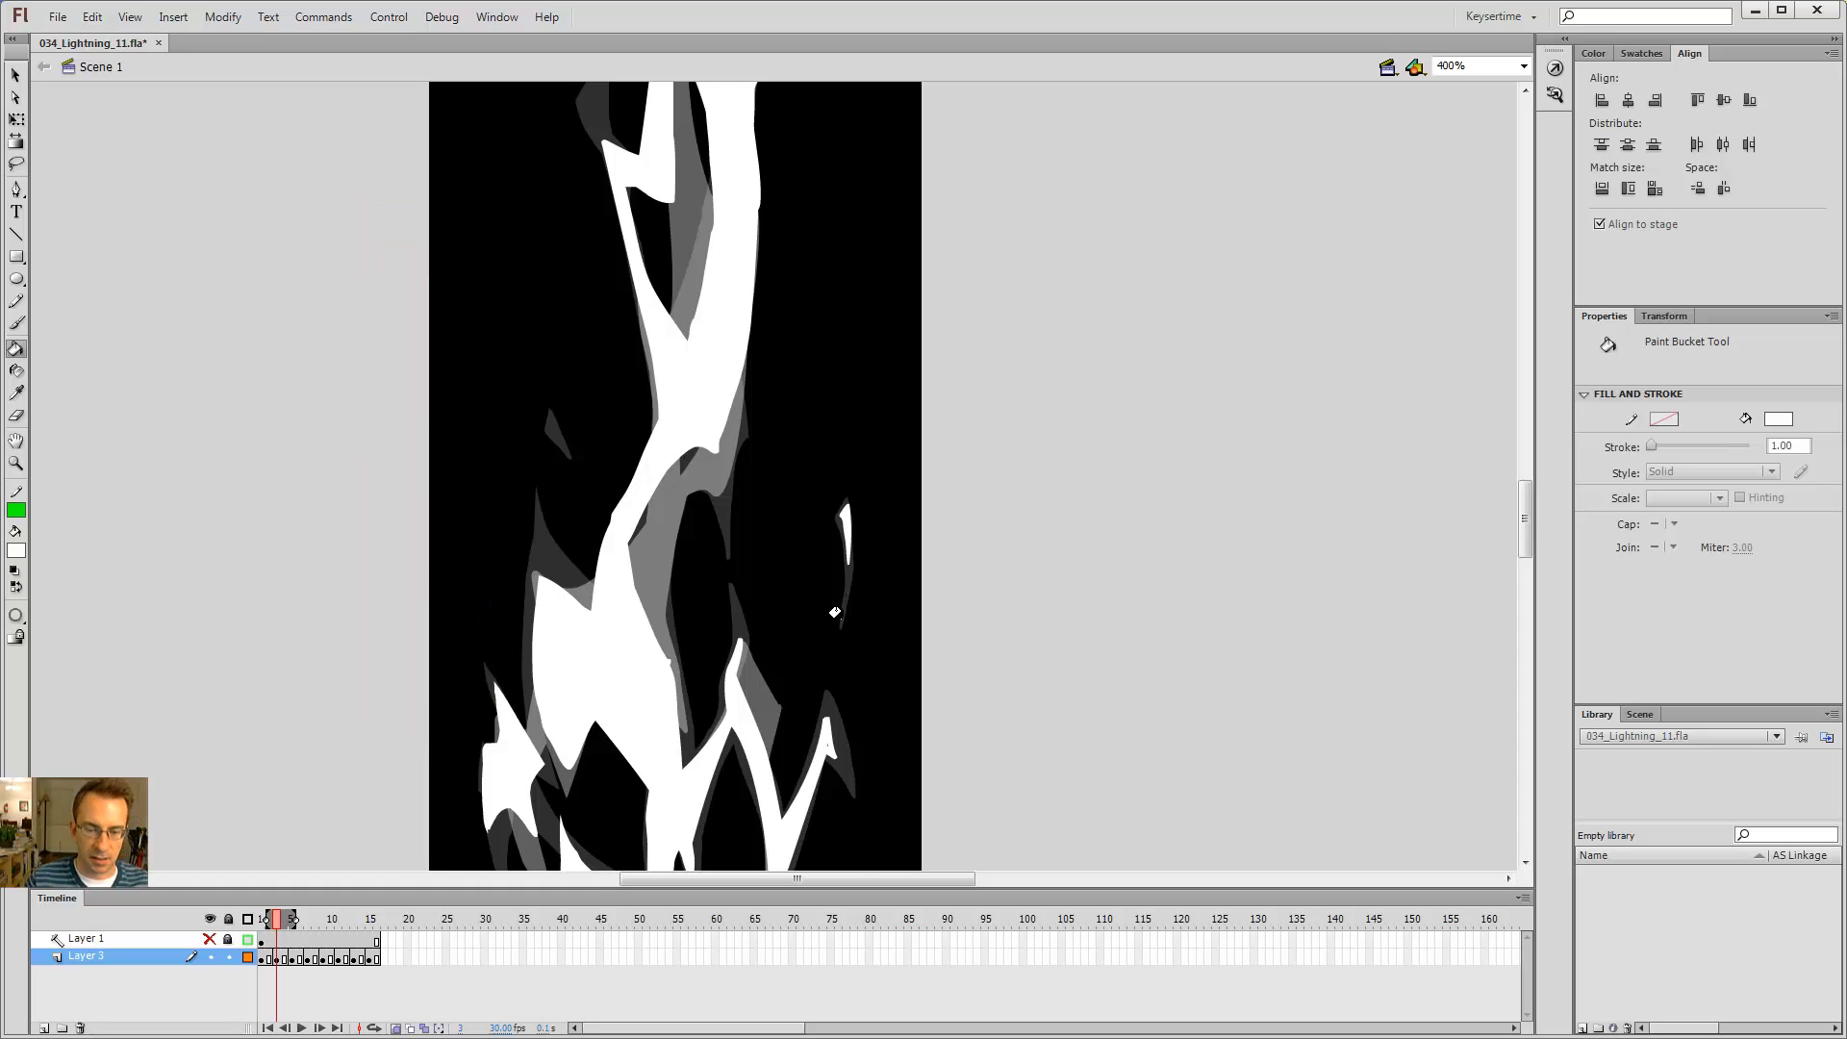
Step: Step back and forth through the frames to review the sparks right of the bolt
key("alt+comma")
key("alt+comma")
key("b")
key("alt+period")
key("alt+period")
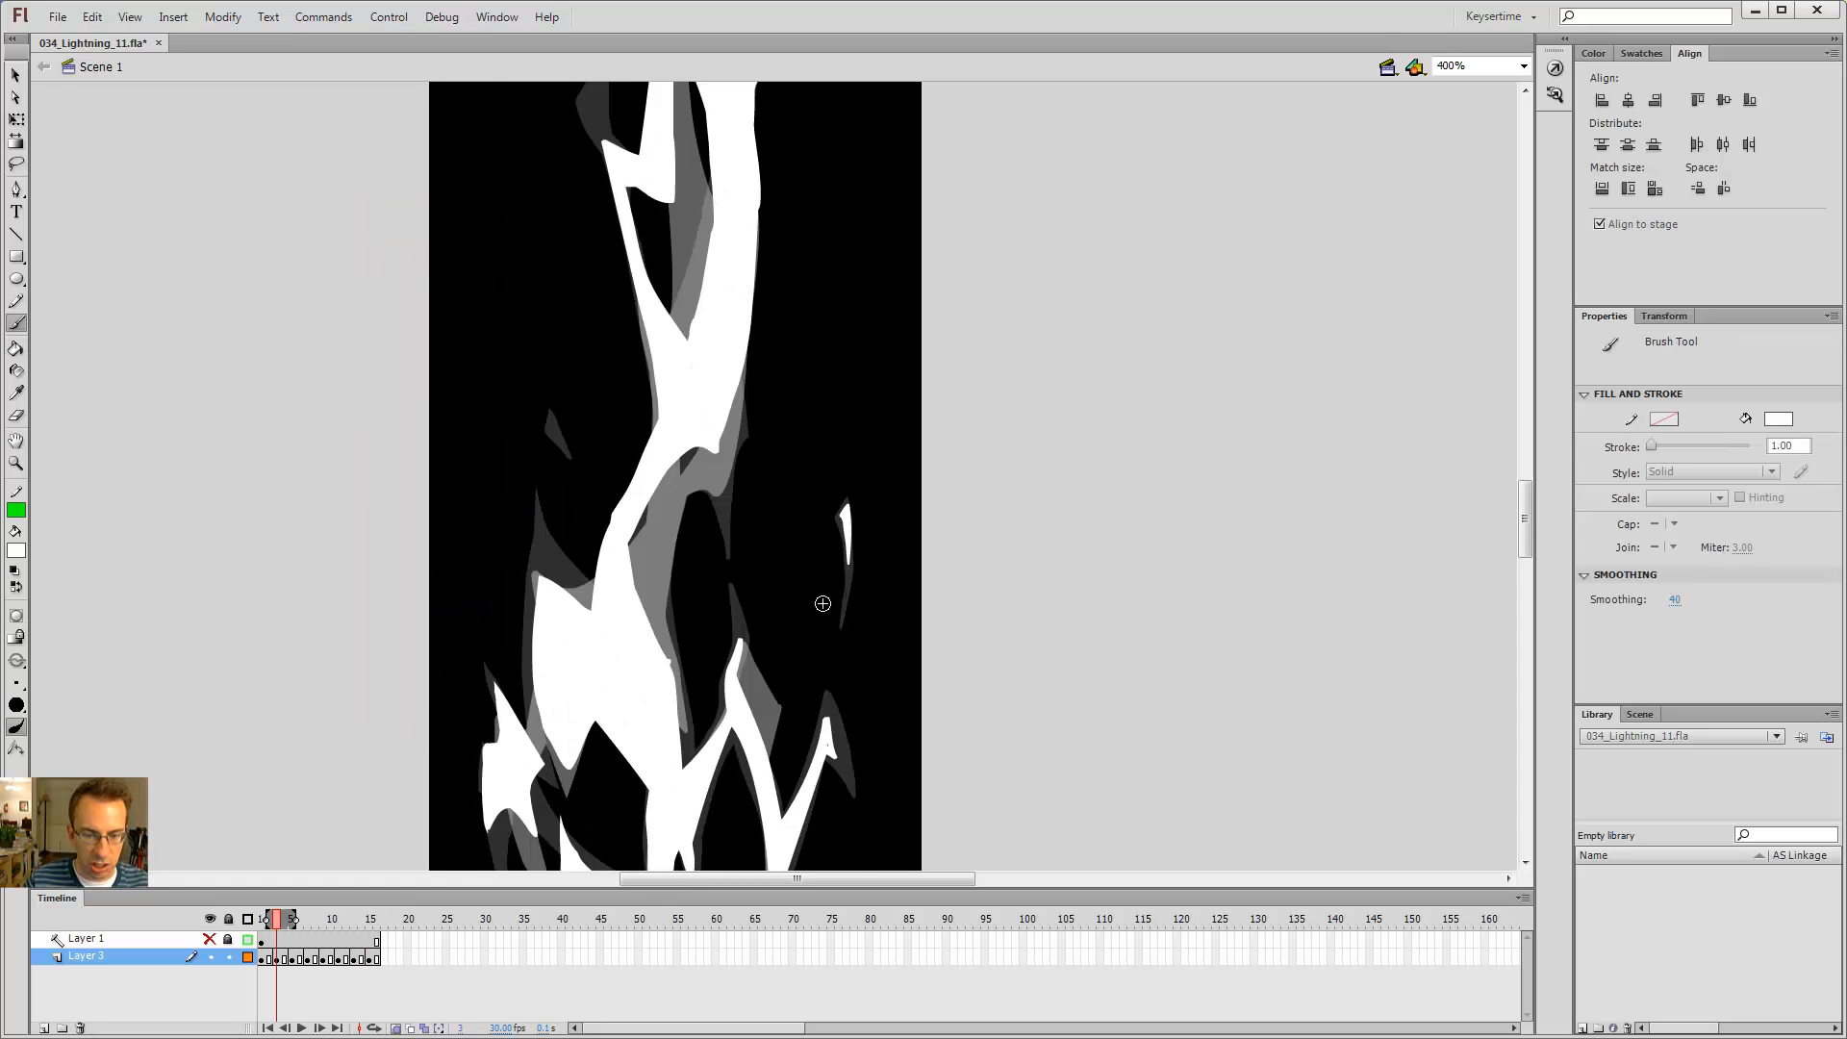
key("alt+period")
key("alt+comma")
key("alt+comma")
key("alt+comma")
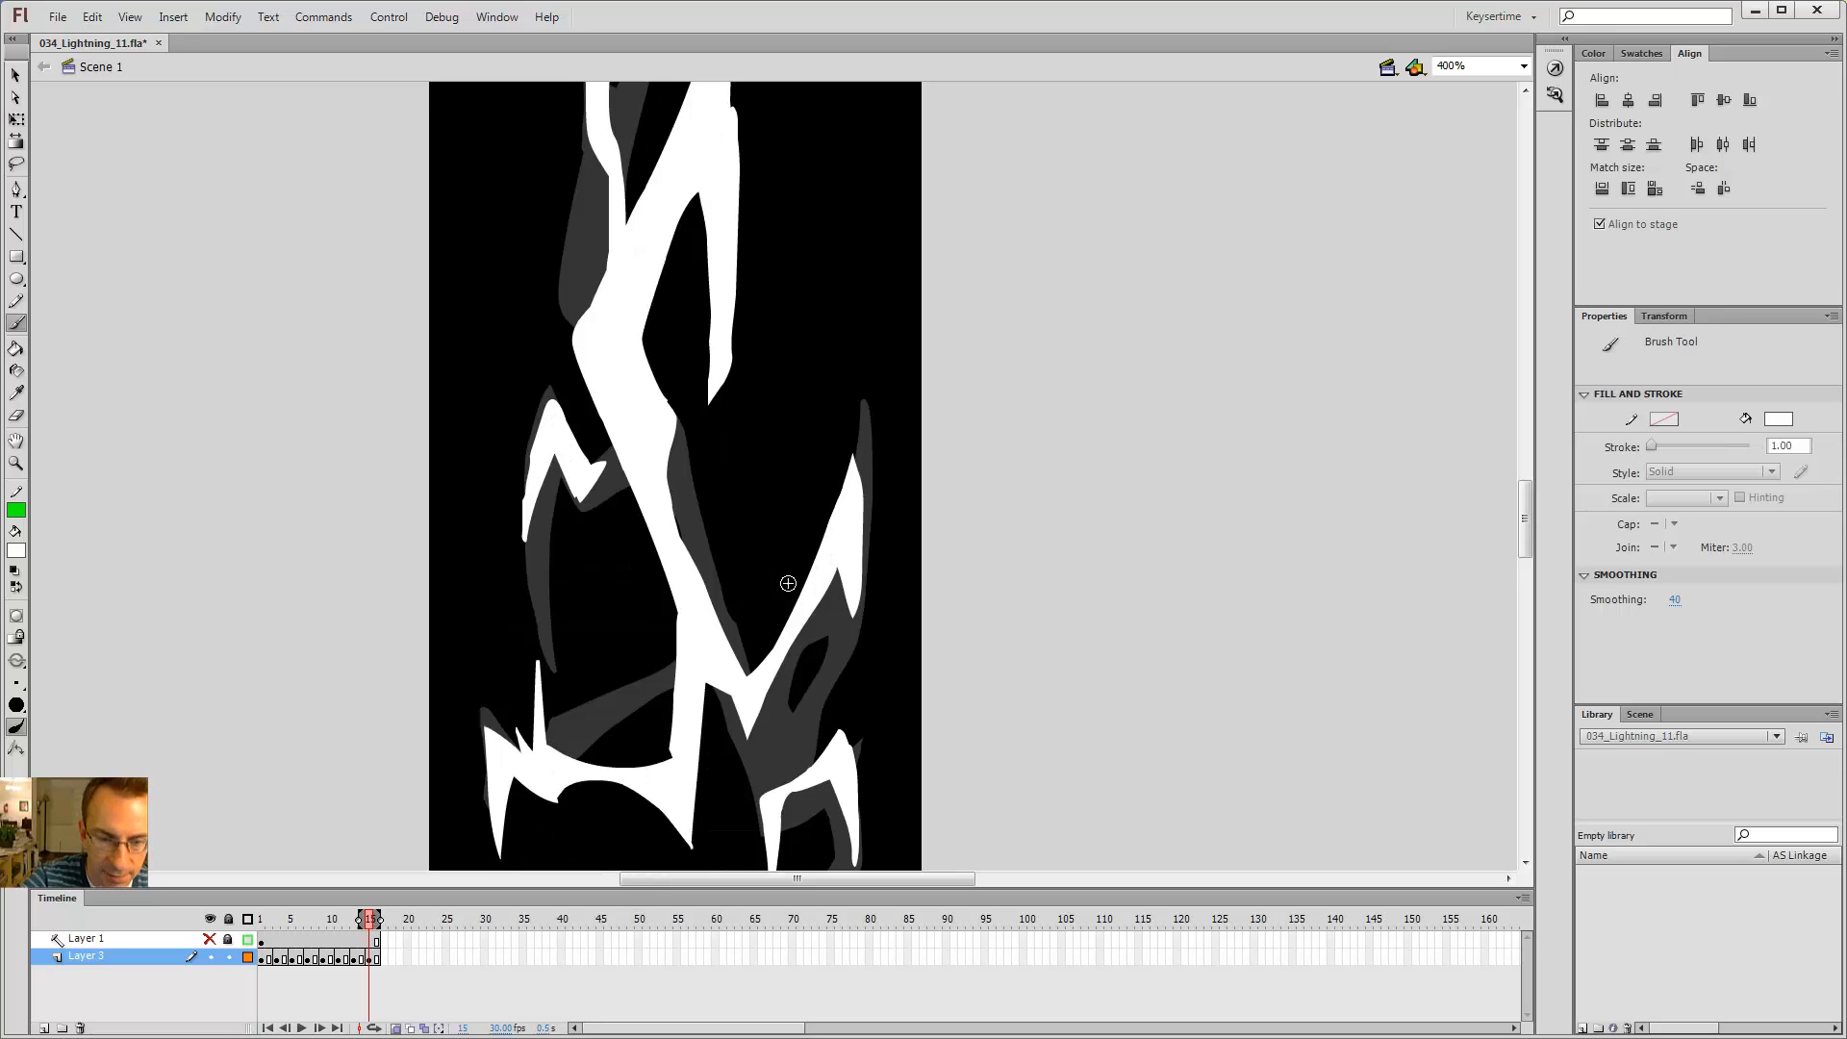
key("alt+period")
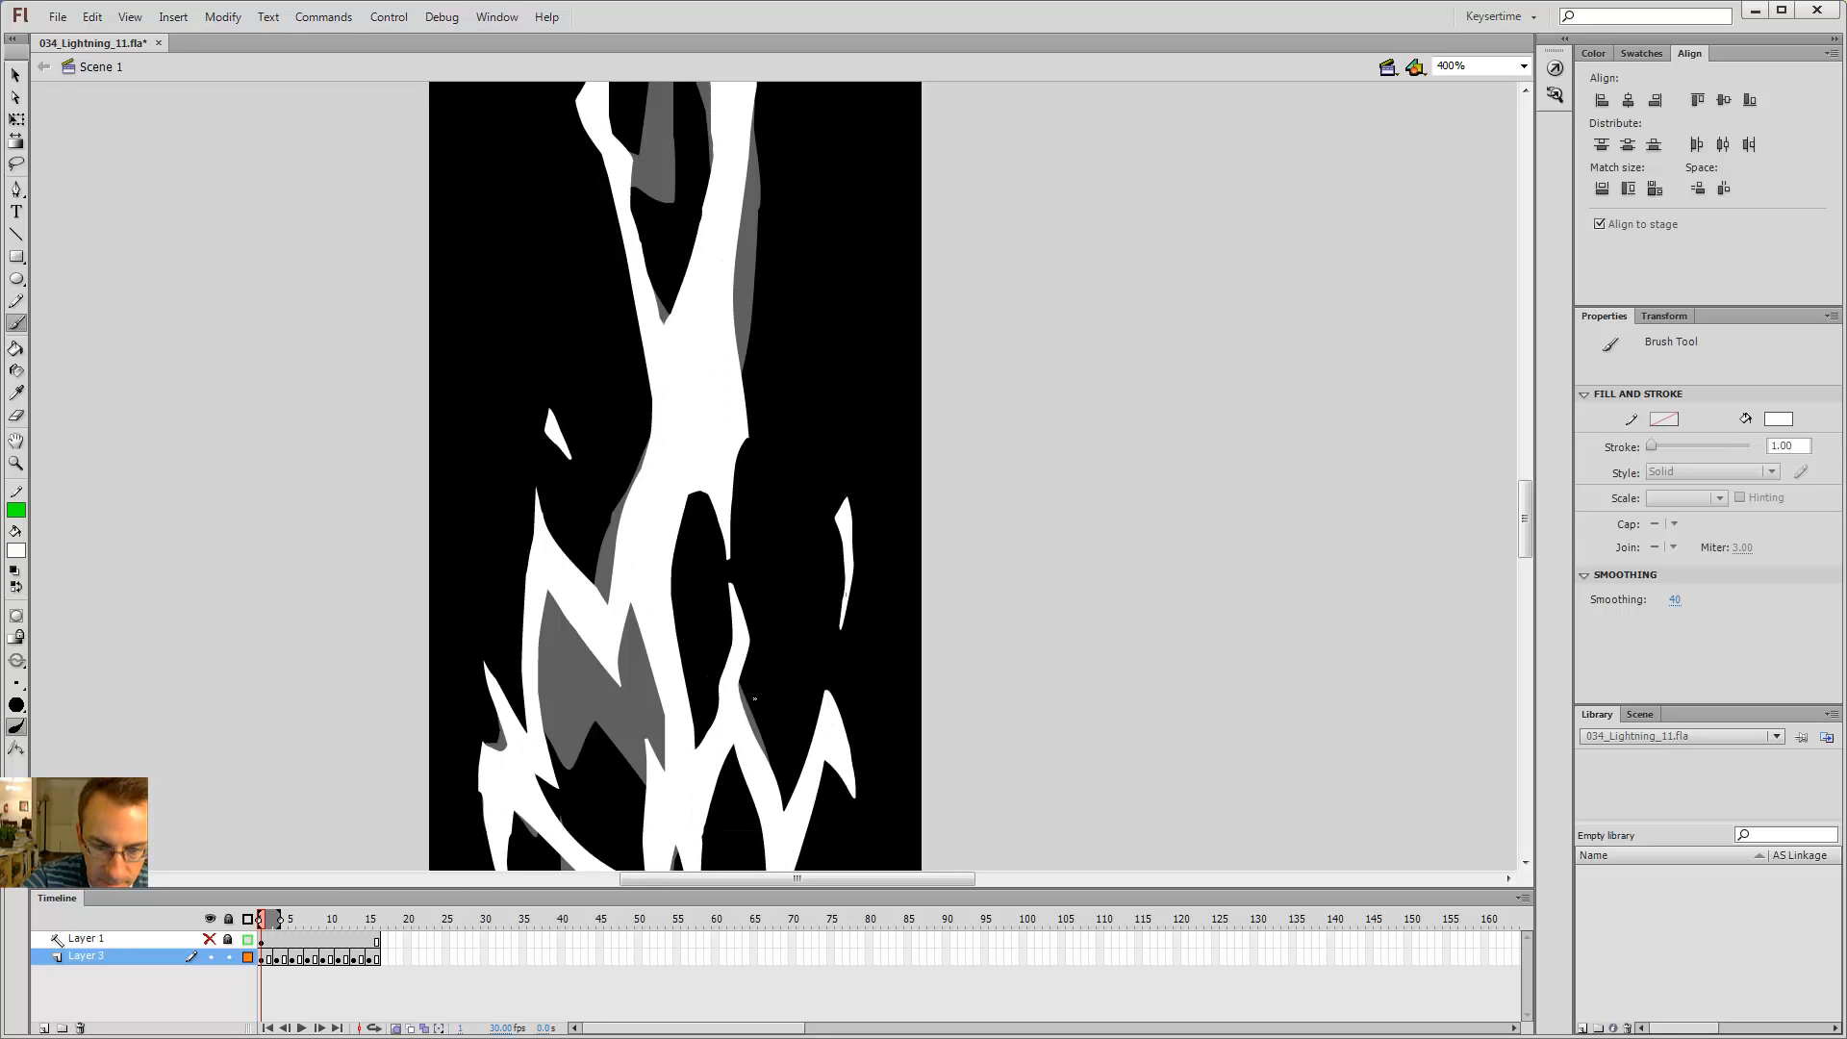
Step: On frame 1, brush a thin branch linking the right spark down to the bolt and fill it white
left_click_drag(831, 519, 833, 517)
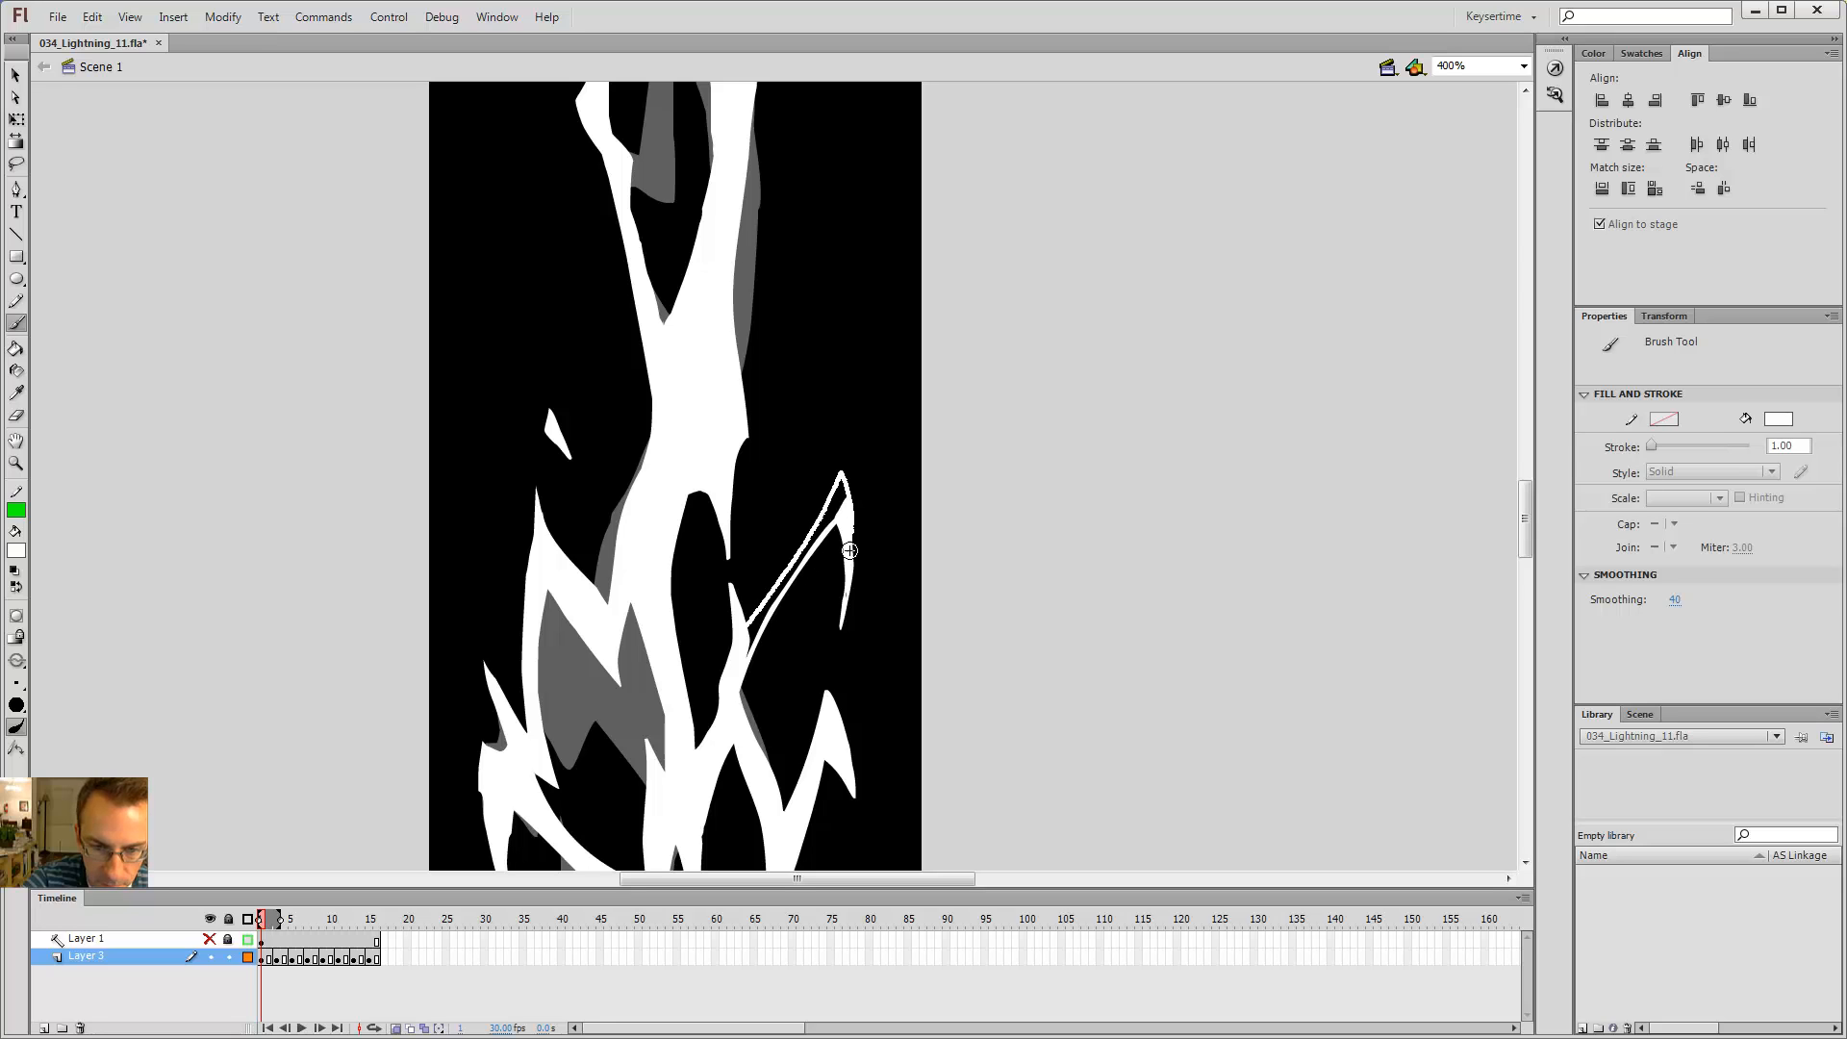
left_click_drag(849, 550, 849, 555)
key("k")
left_click(837, 500)
Step: Step back and forth through the first frames to compare the new right branch
key("alt+comma")
key("alt+period")
key("b")
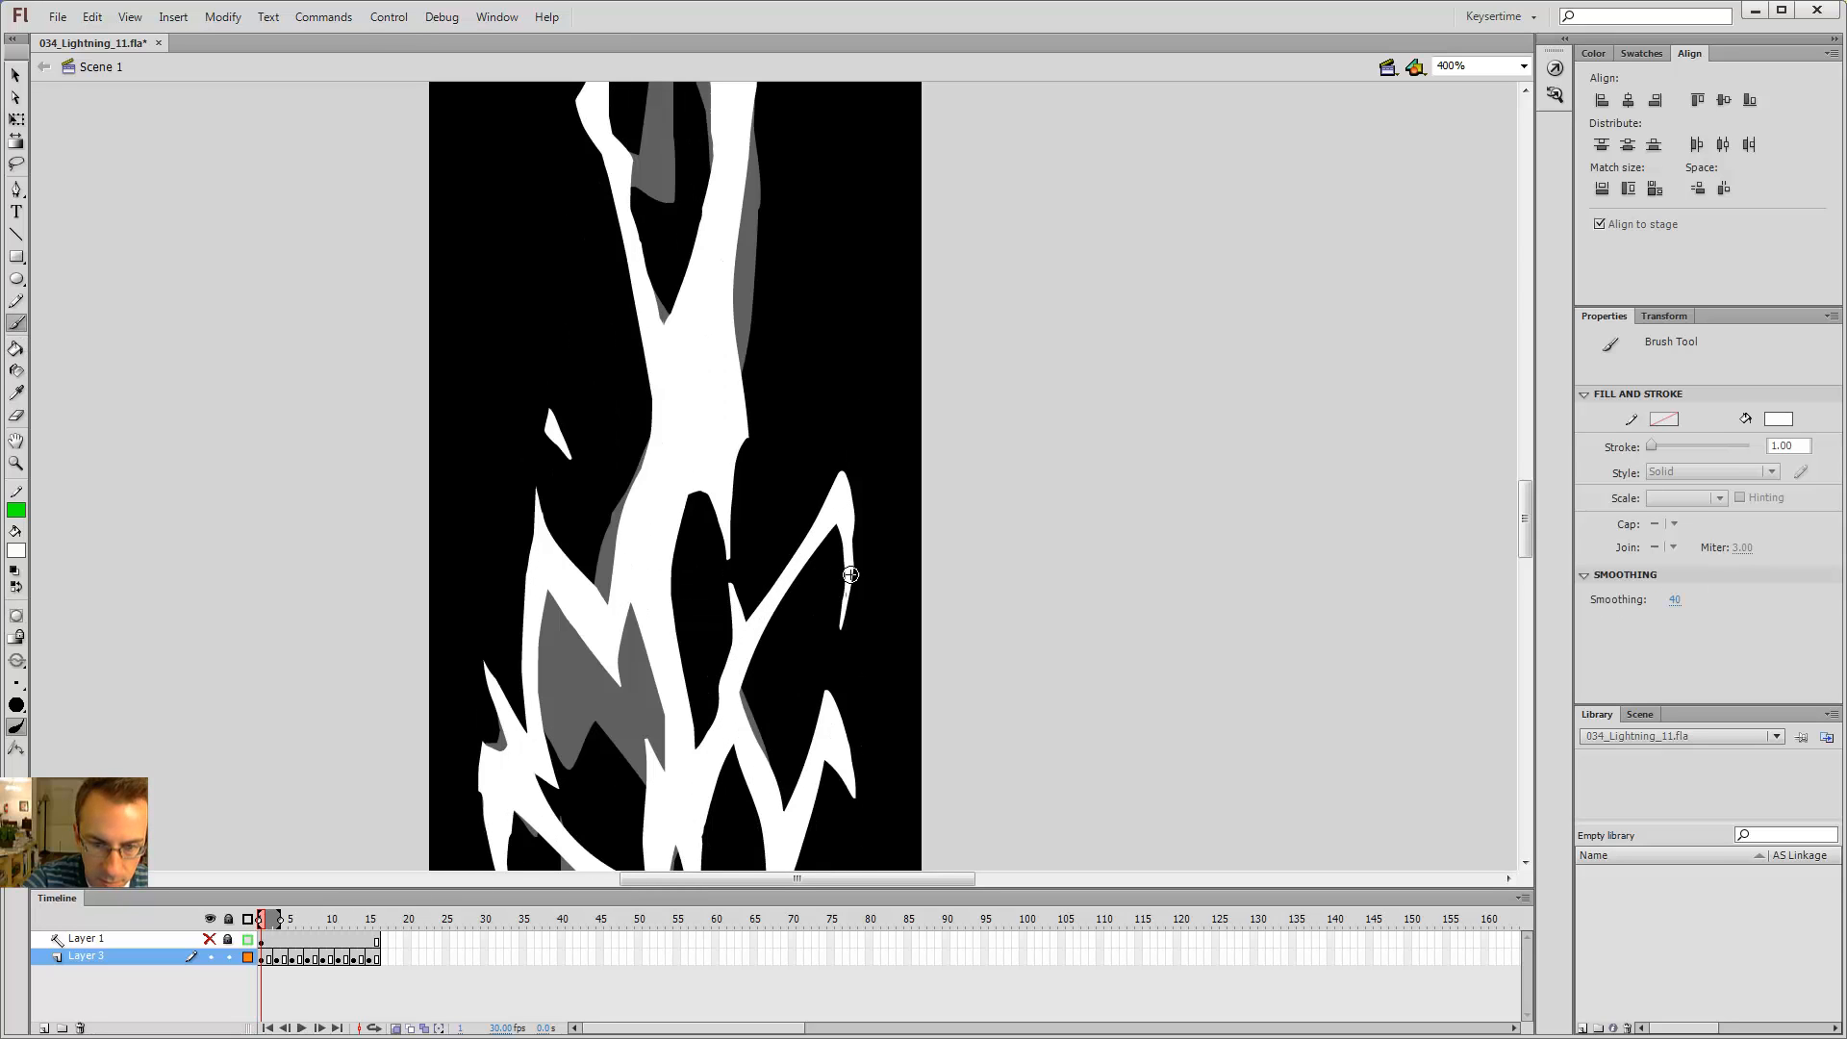
key("alt+comma")
key("alt+period")
key("alt+period")
key("alt+comma")
key("alt+comma")
key("alt+period")
key("alt+period")
key("alt+period")
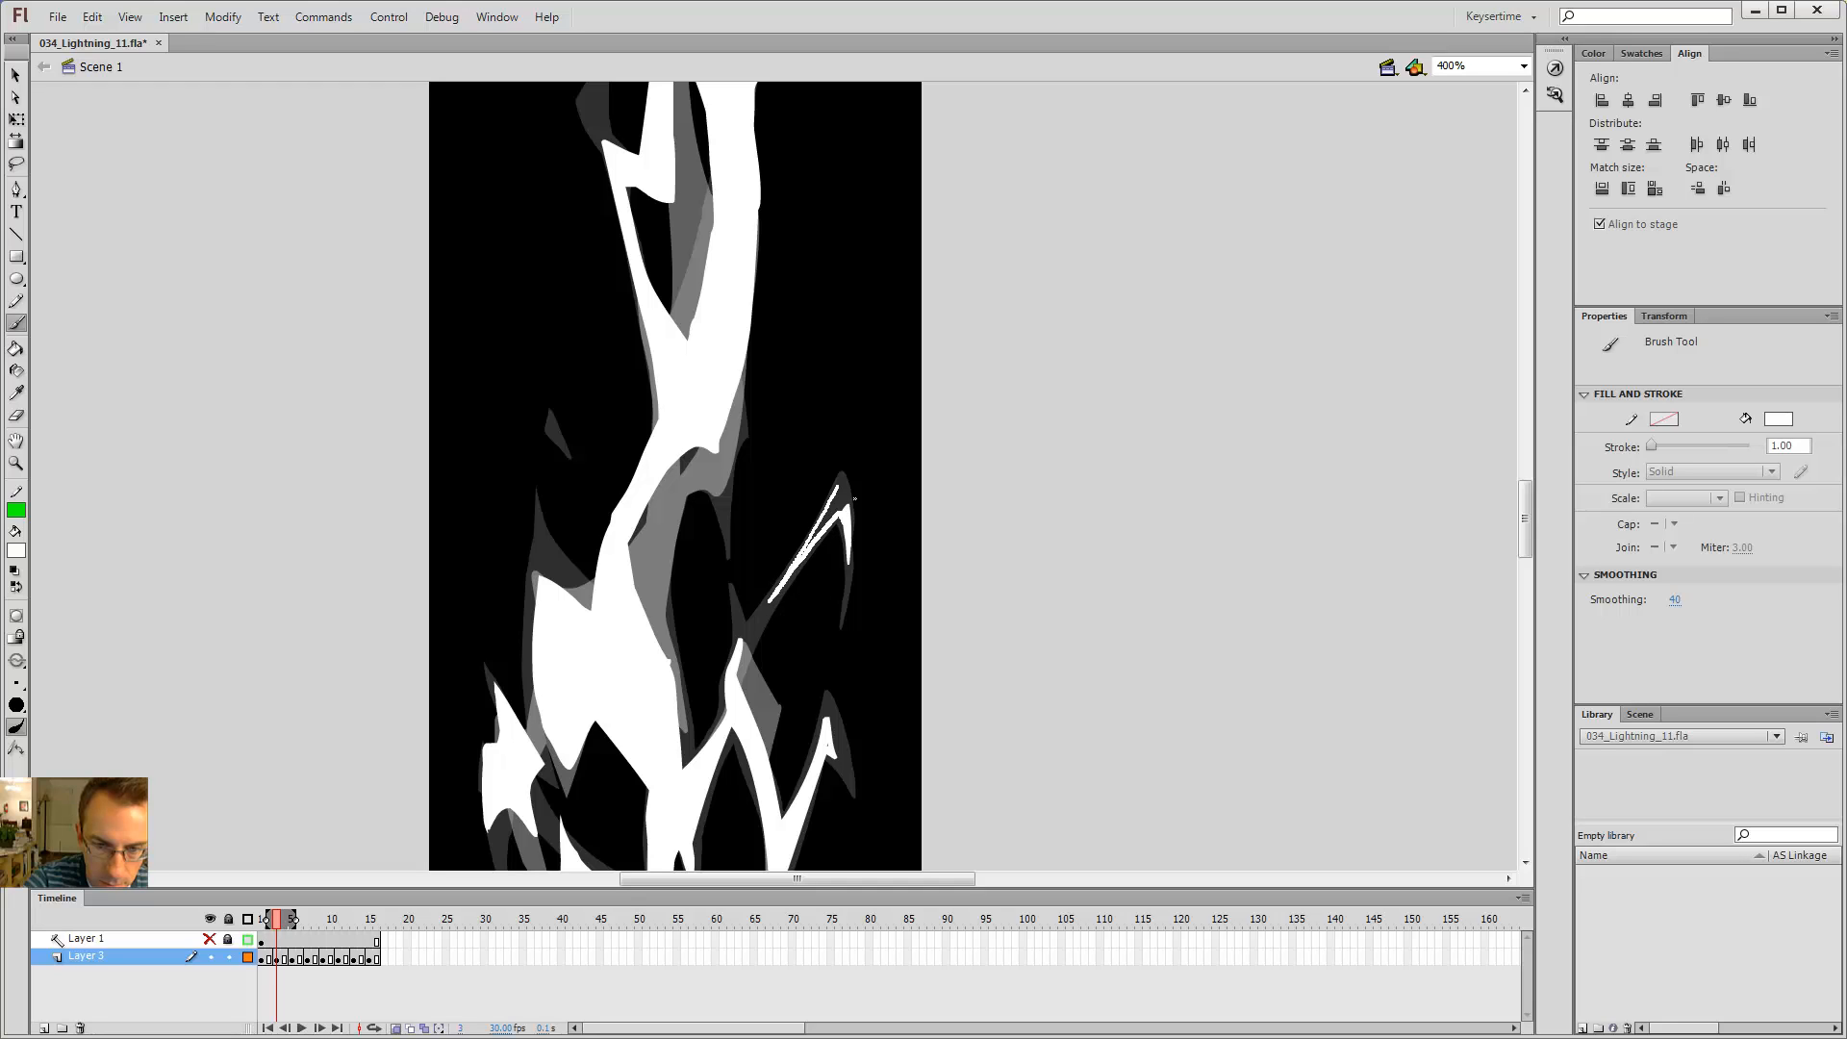
Step: On frame 2, fill the right spark's branch white and brush an extension of it toward the bolt
key("k")
left_click(838, 485)
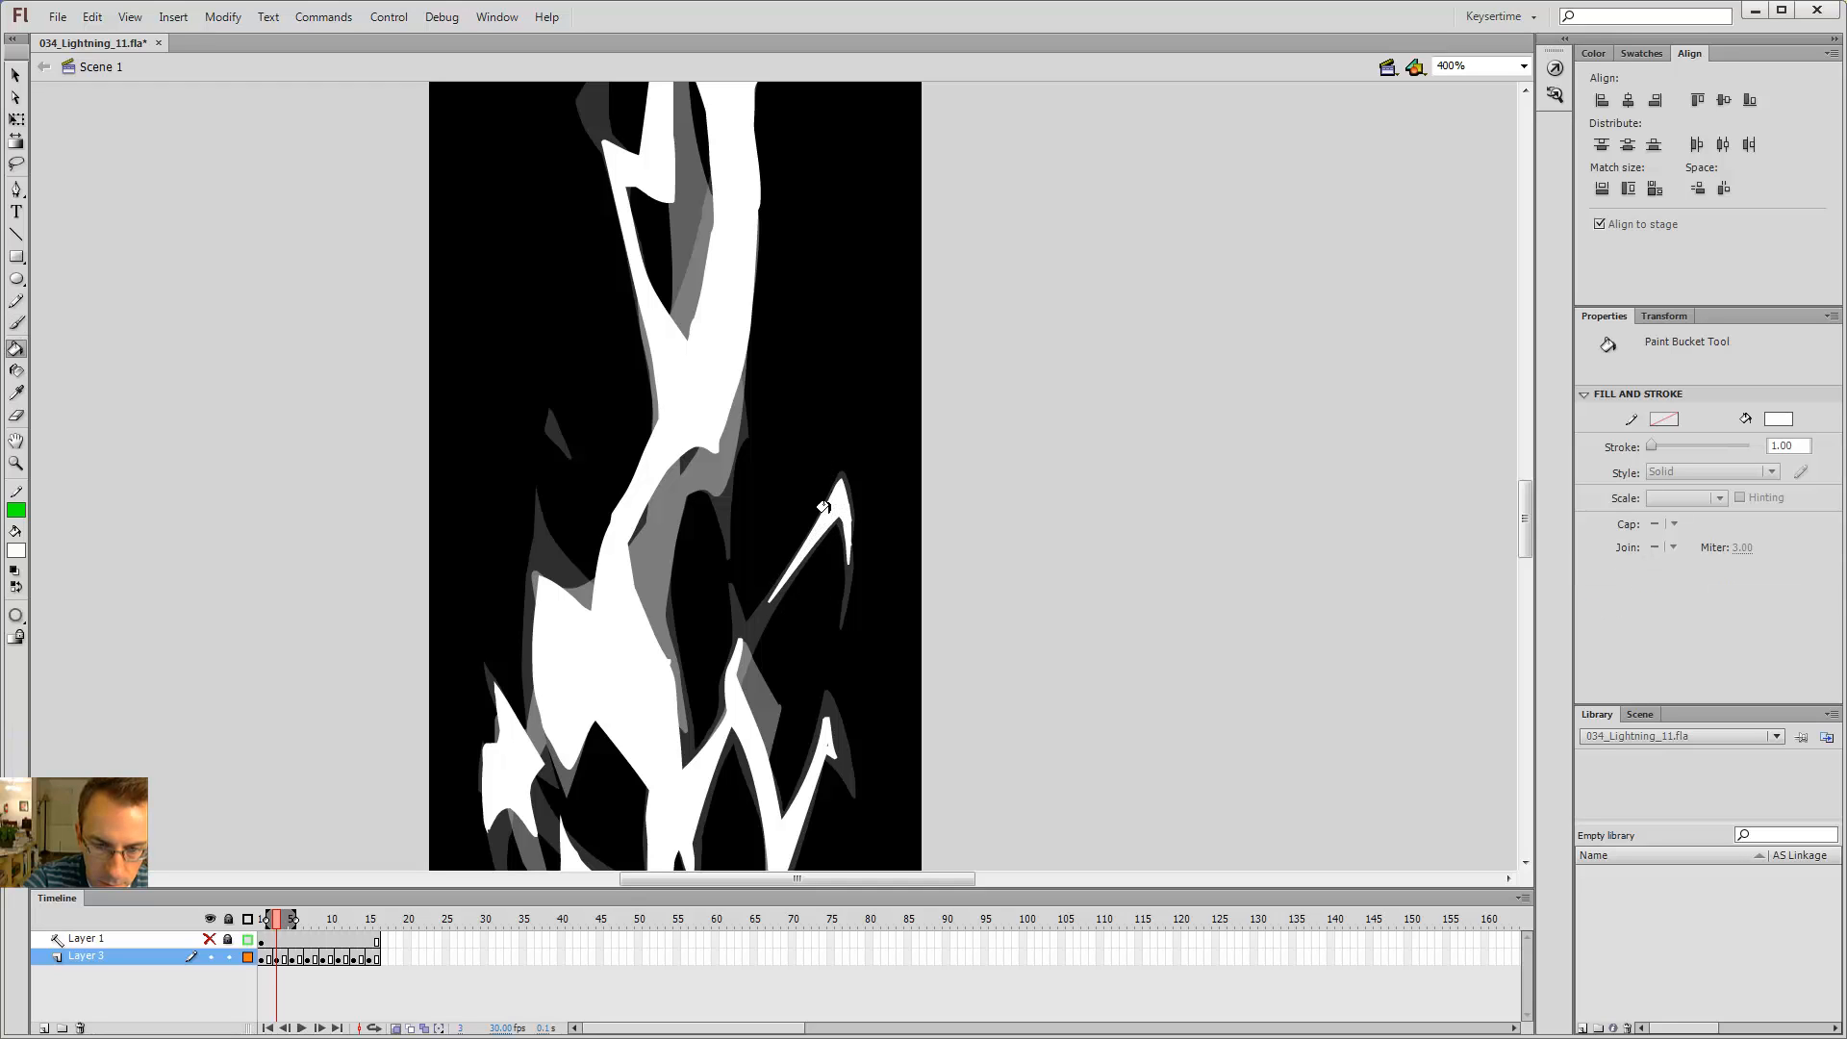
key("b")
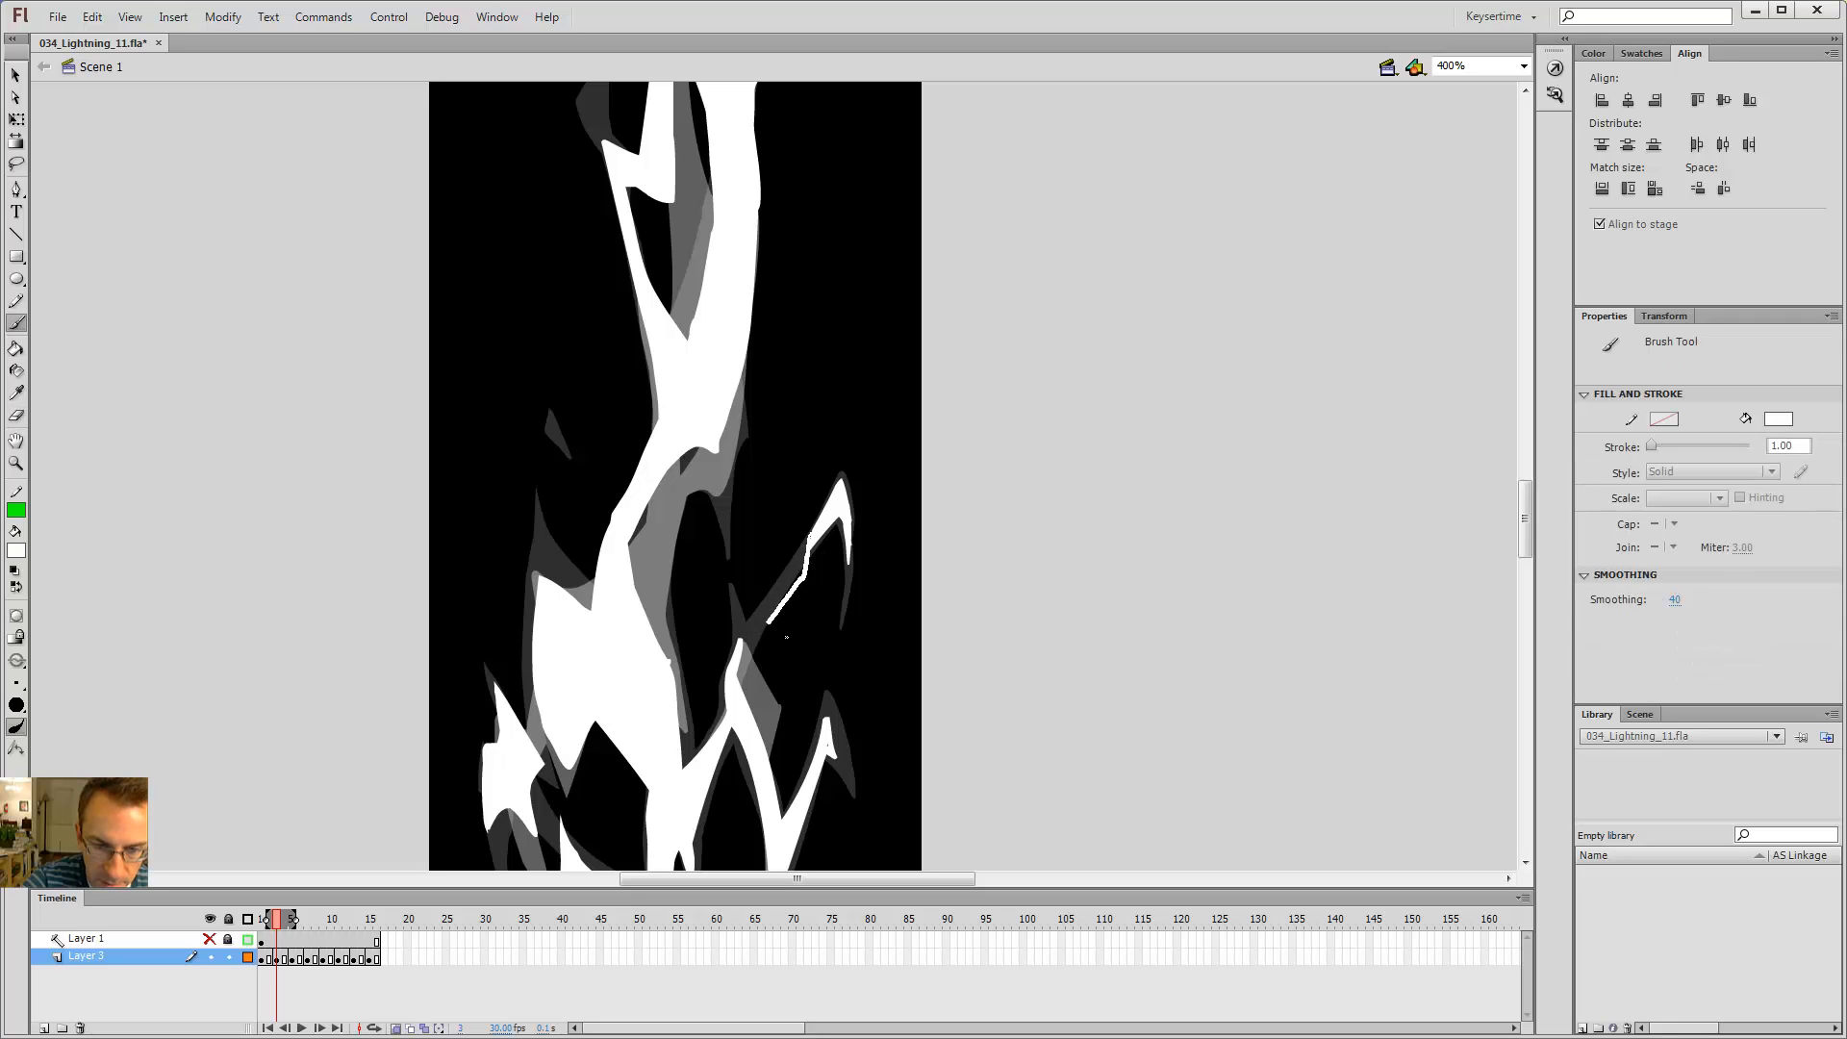
left_click_drag(825, 598, 808, 541)
key("e")
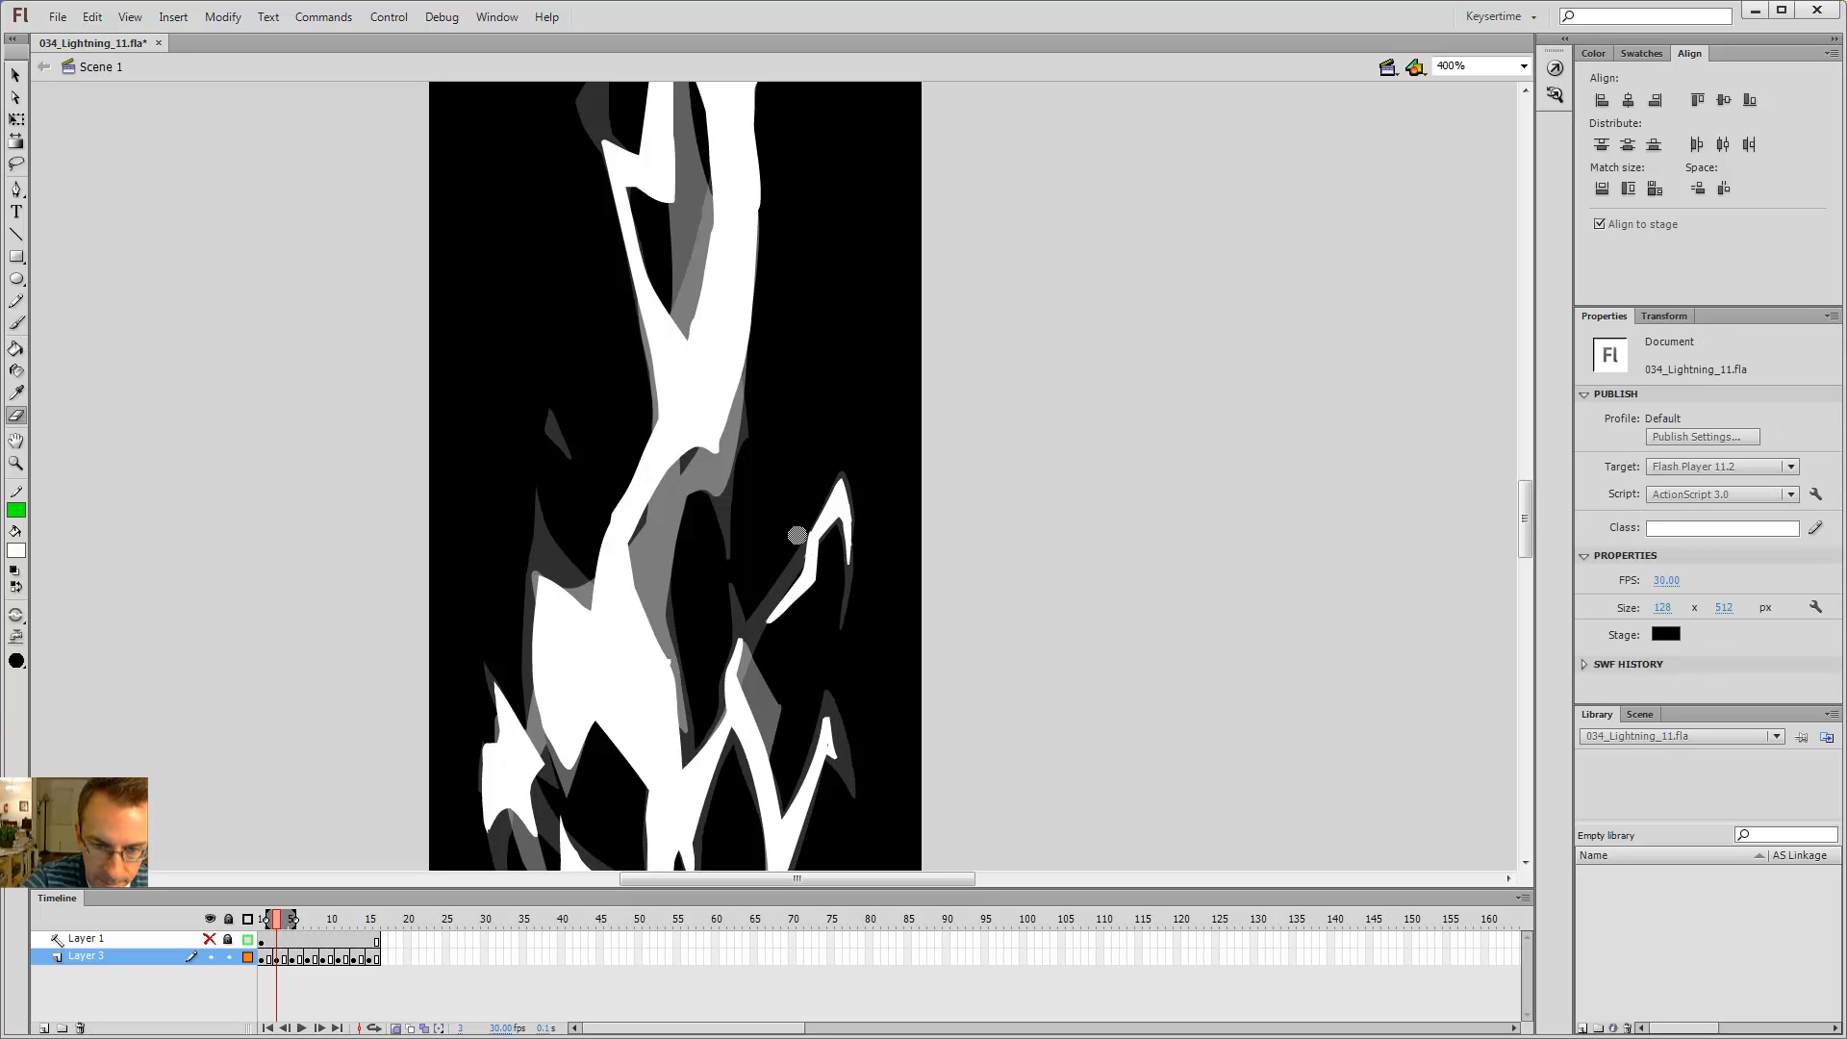
Step: Advance to frame 4 and fill the spark outline right of the bolt white
key("period")
key("period")
key("b")
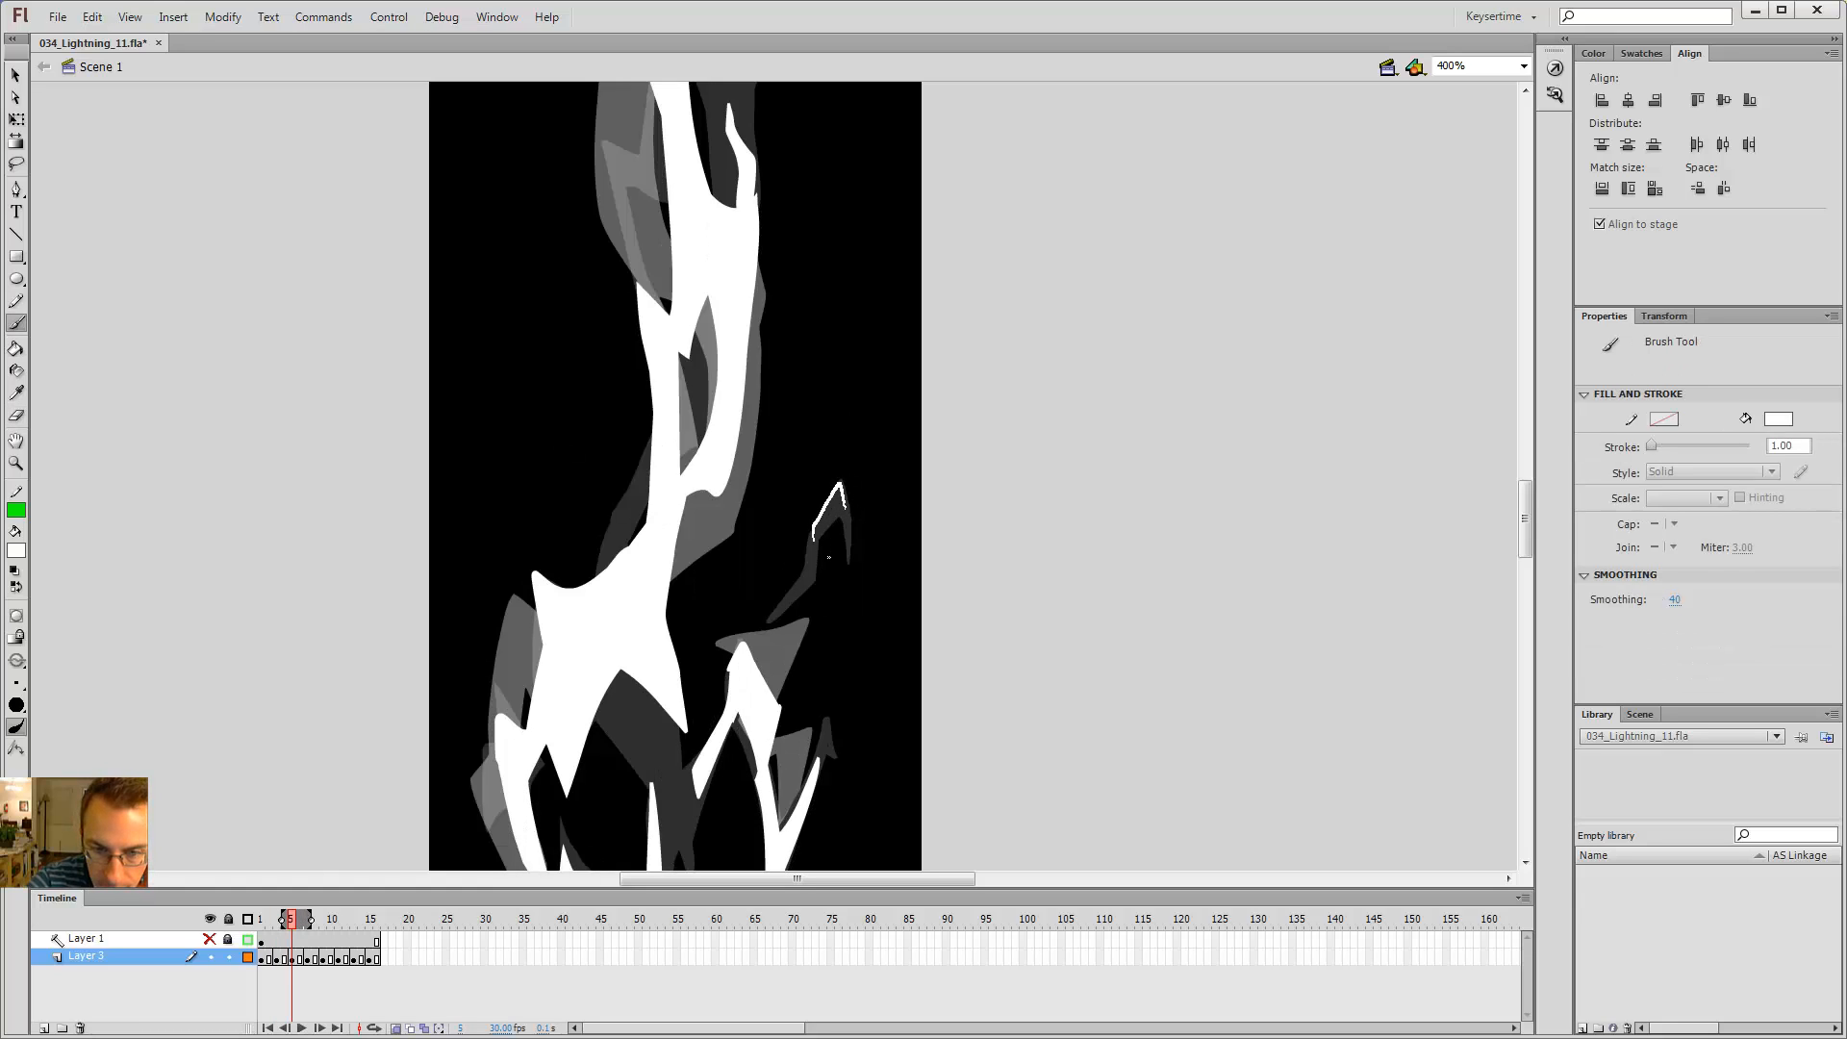
key("k")
left_click(831, 508)
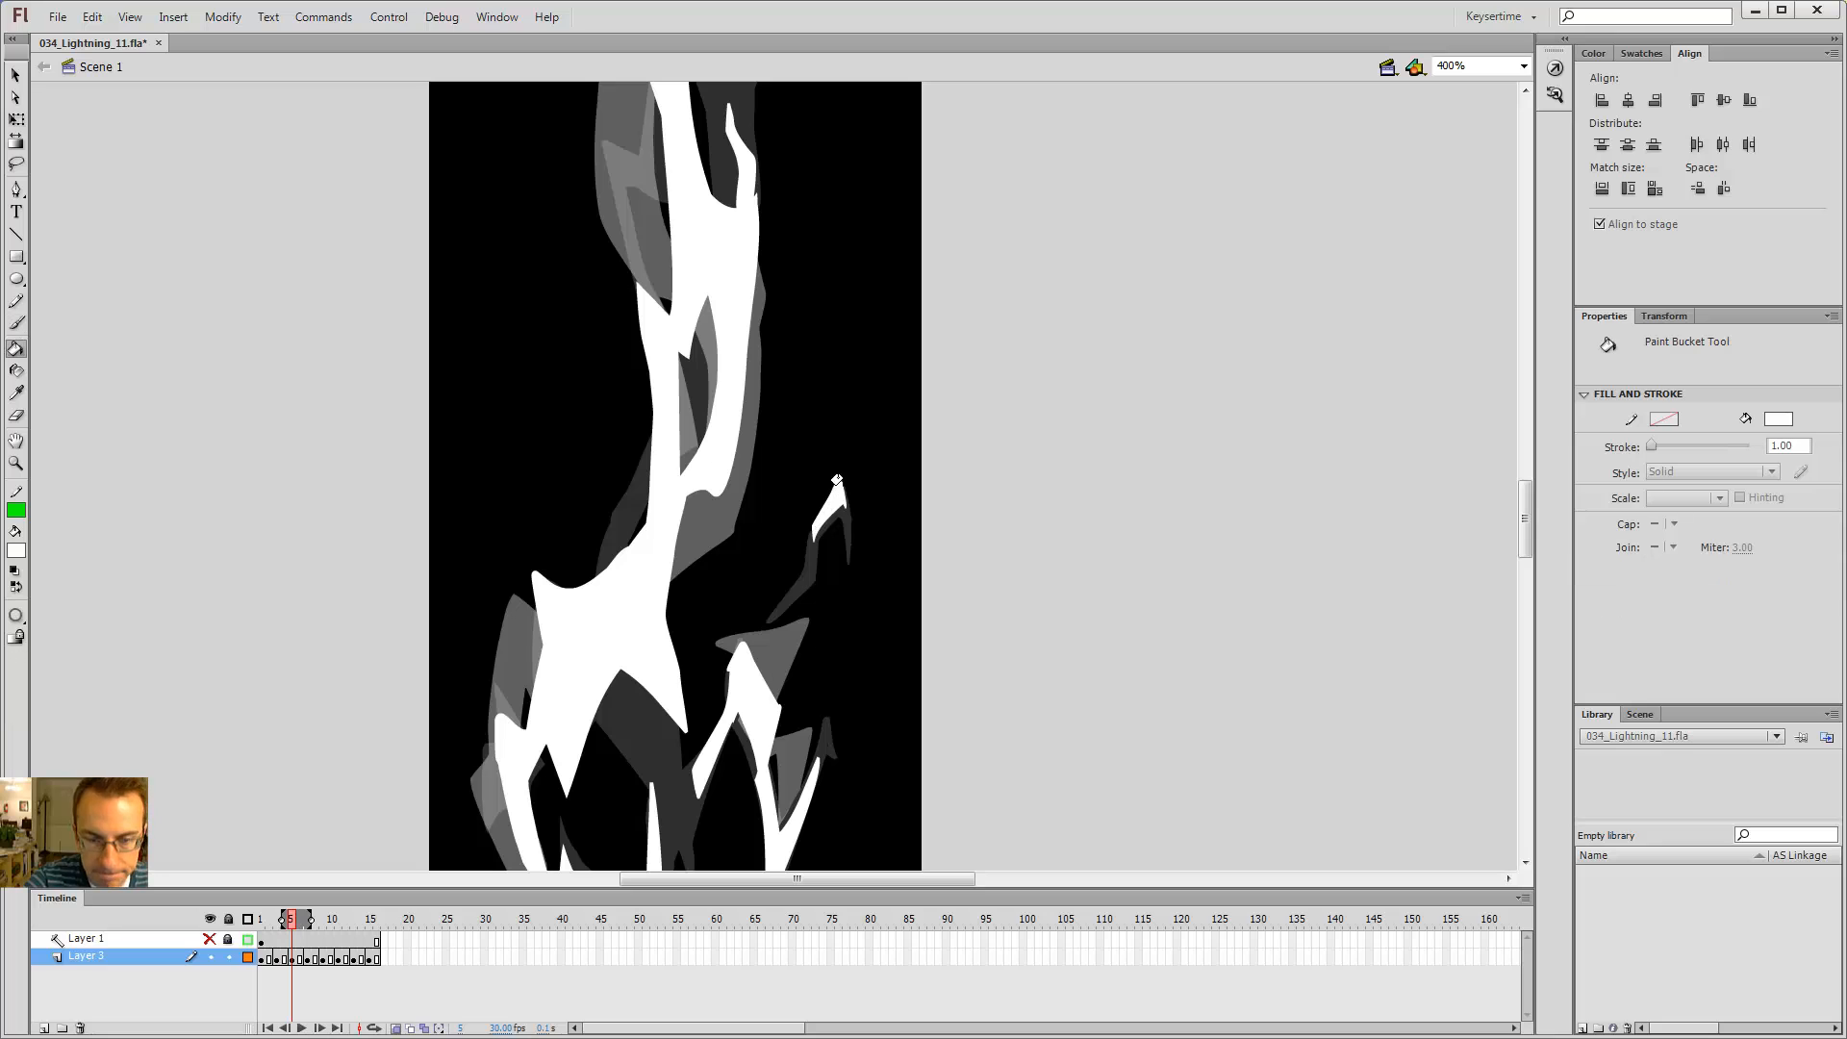
Step: Advance two frames and test the movie to preview the animation
key("period")
key("period")
key("ctrl+Return")
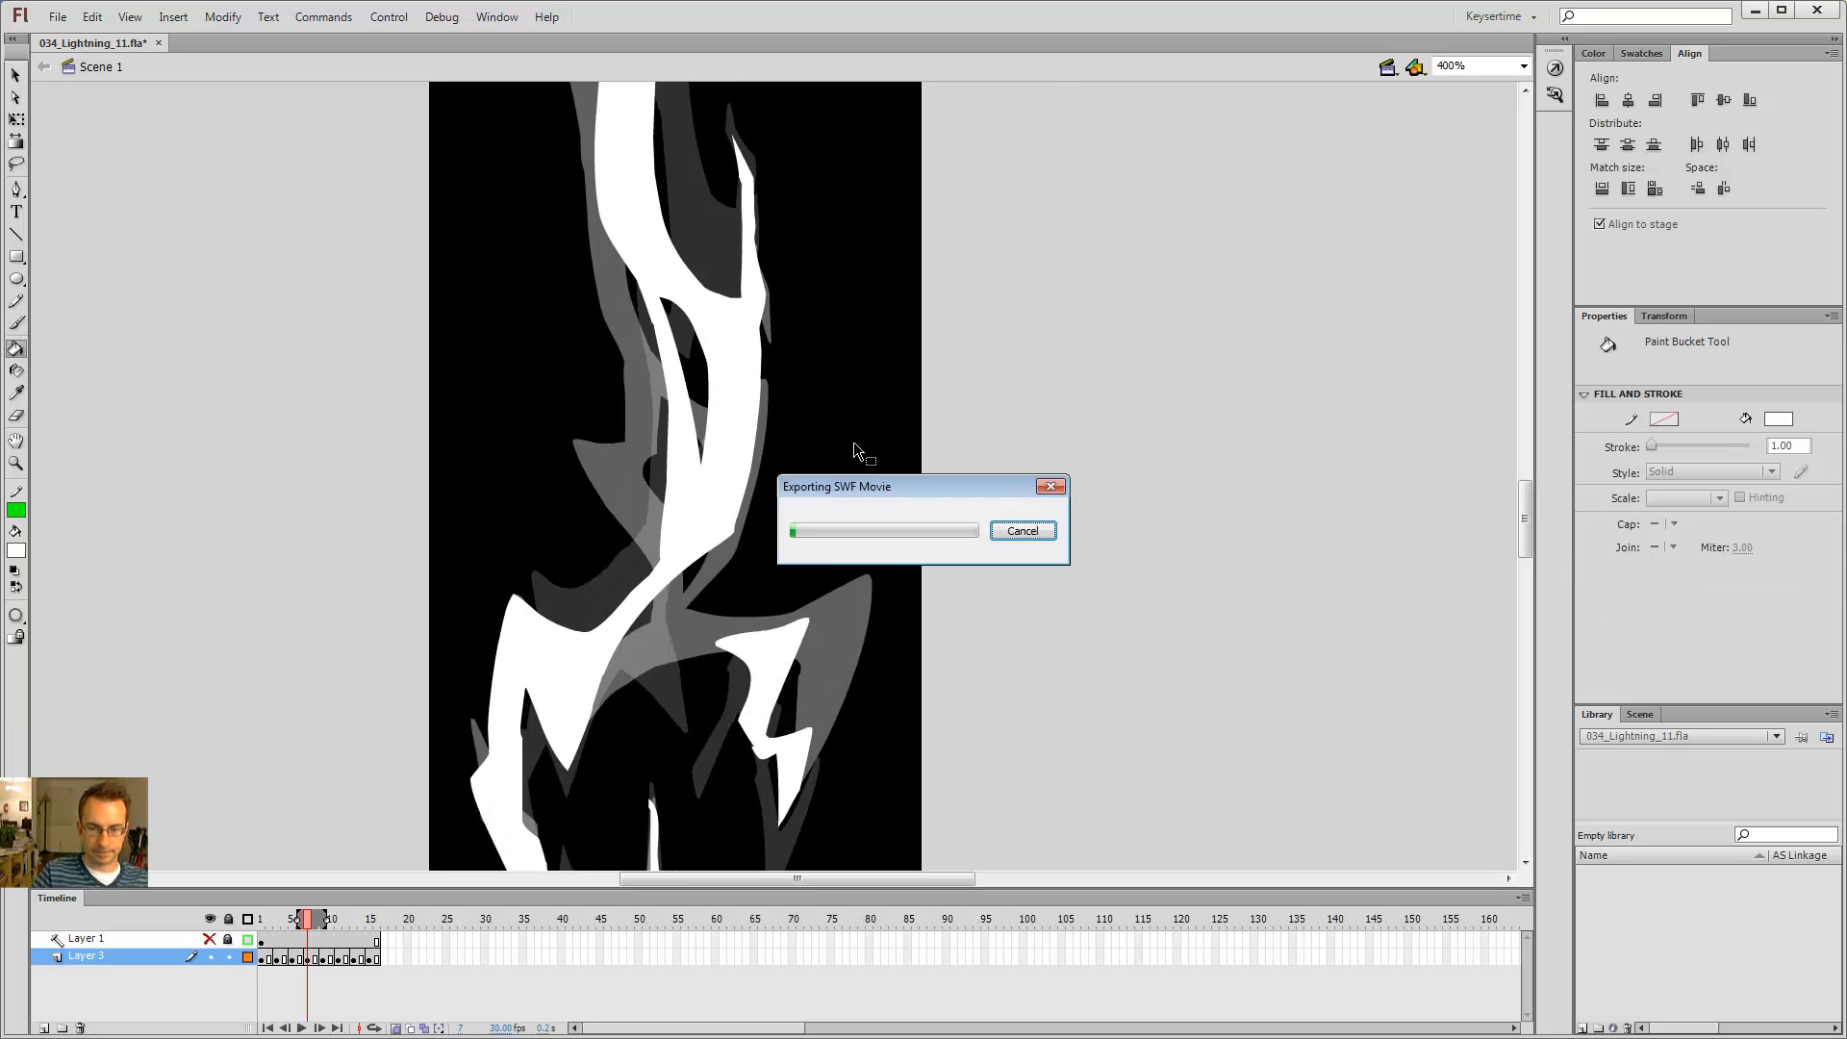